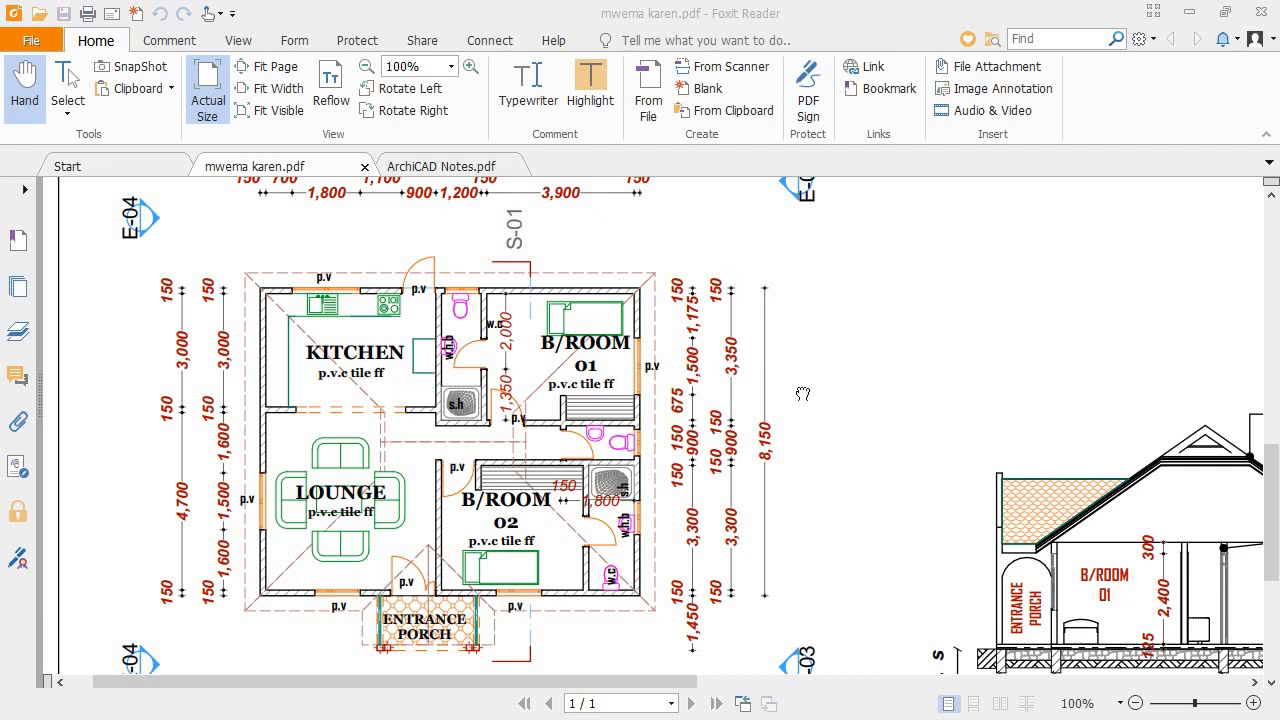
Step: Examine the house plan PDF, looking over the elevations and returning to the floor plan
drag(855, 369, 389, 361)
drag(814, 387, 578, 719)
drag(651, 433, 617, 718)
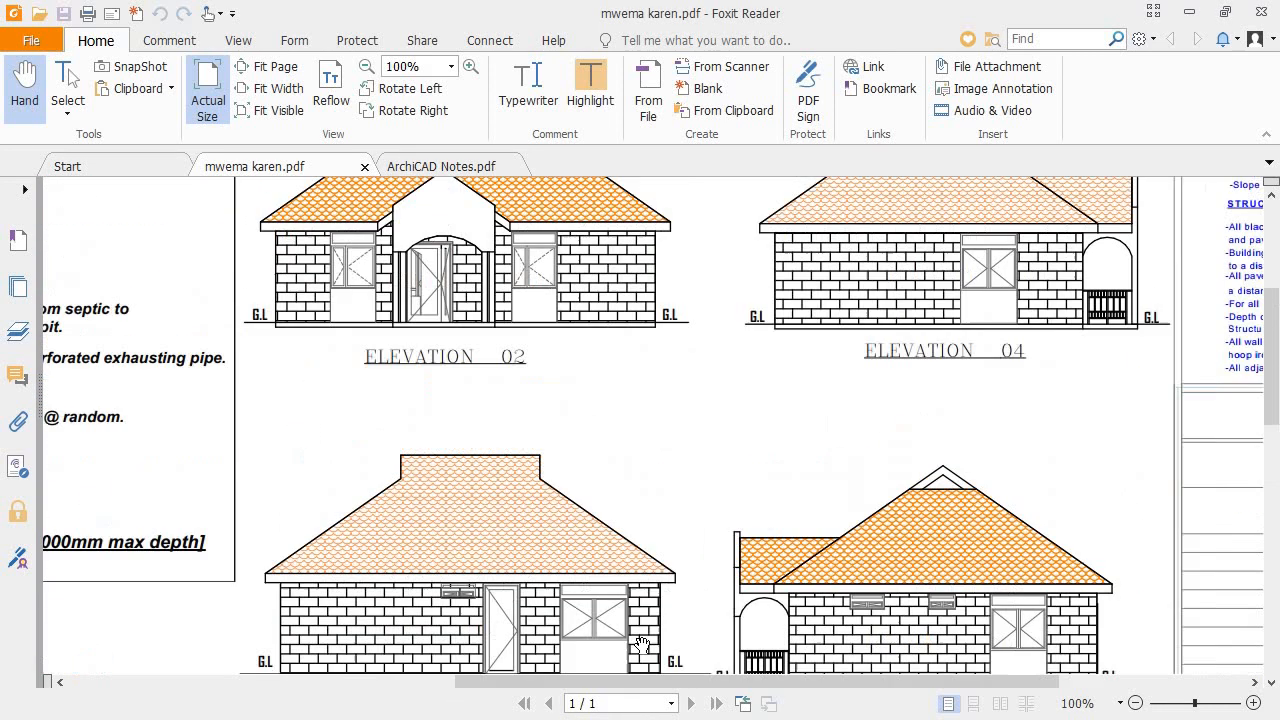
mouse_move(684, 495)
mouse_down()
mouse_move(668, 567)
mouse_move(603, 601)
mouse_move(549, 566)
mouse_move(919, 188)
mouse_up()
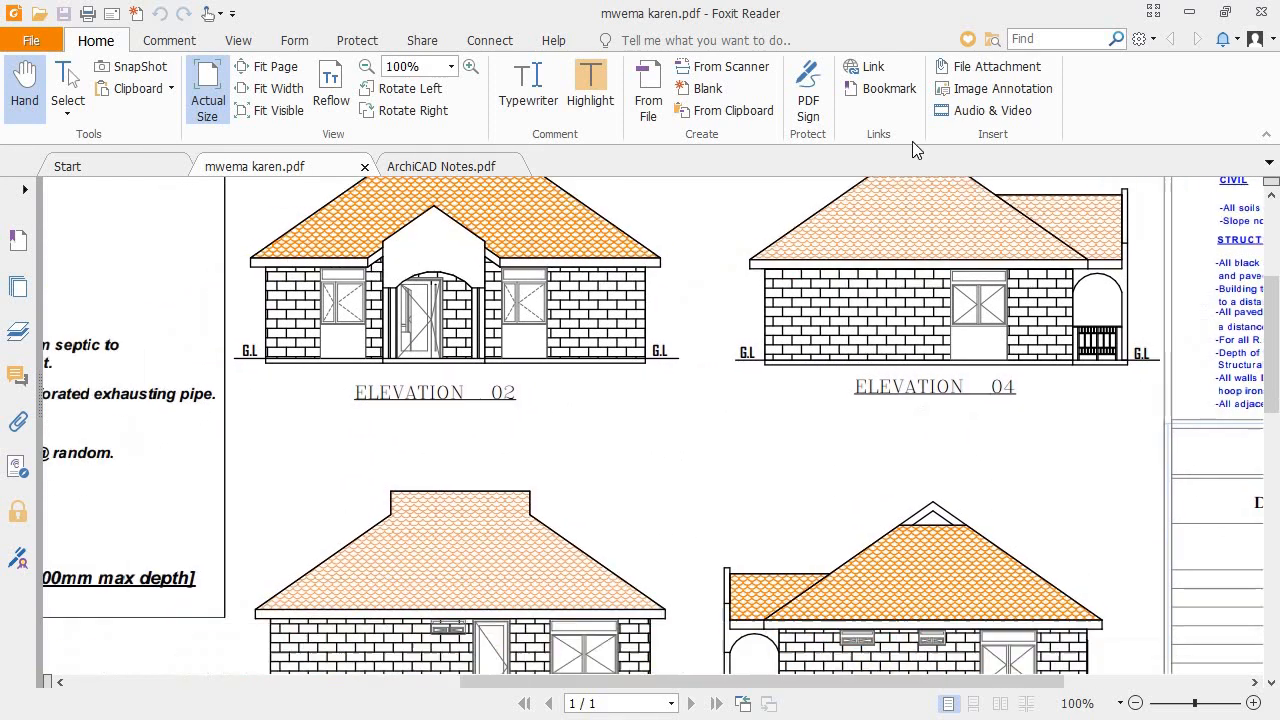
drag(528, 409, 798, 186)
drag(613, 288, 633, 257)
mouse_move(489, 373)
mouse_down()
mouse_move(677, 258)
mouse_move(694, 256)
mouse_move(707, 276)
mouse_move(717, 264)
mouse_up()
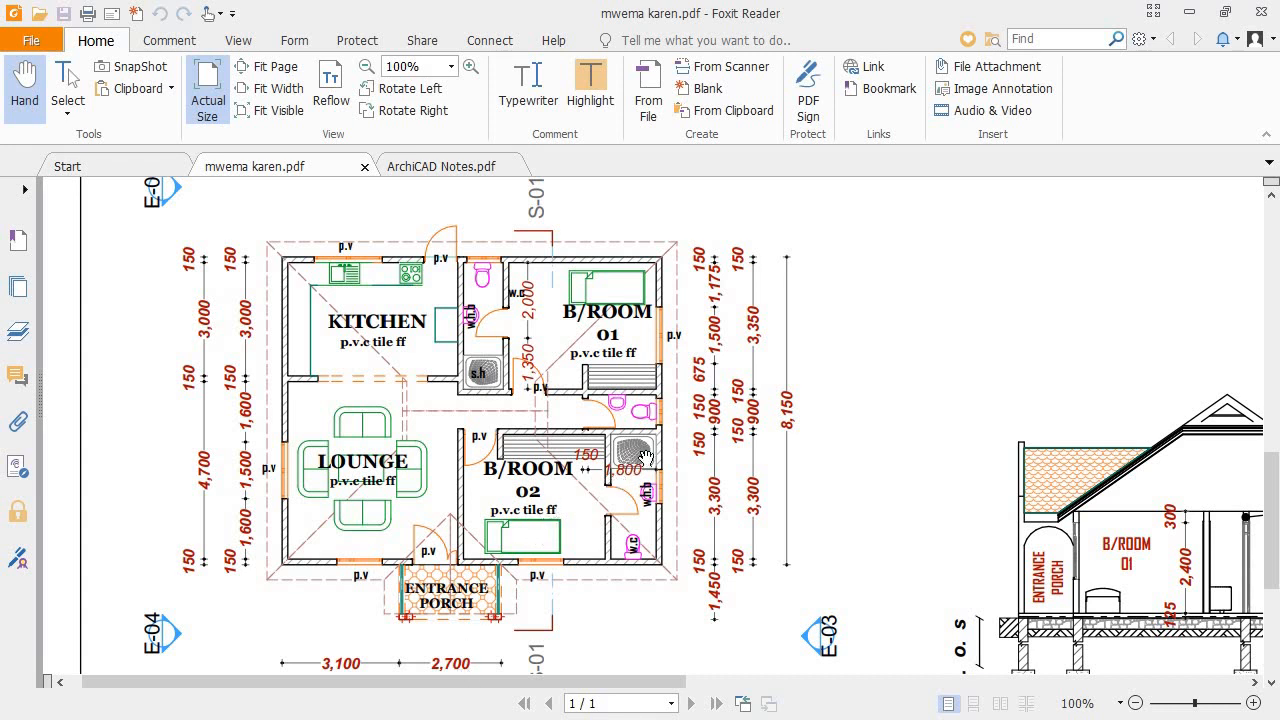
Step: Minimize the open windows and launch ArchiCAD 15 from the desktop with administrator rights
click(1189, 14)
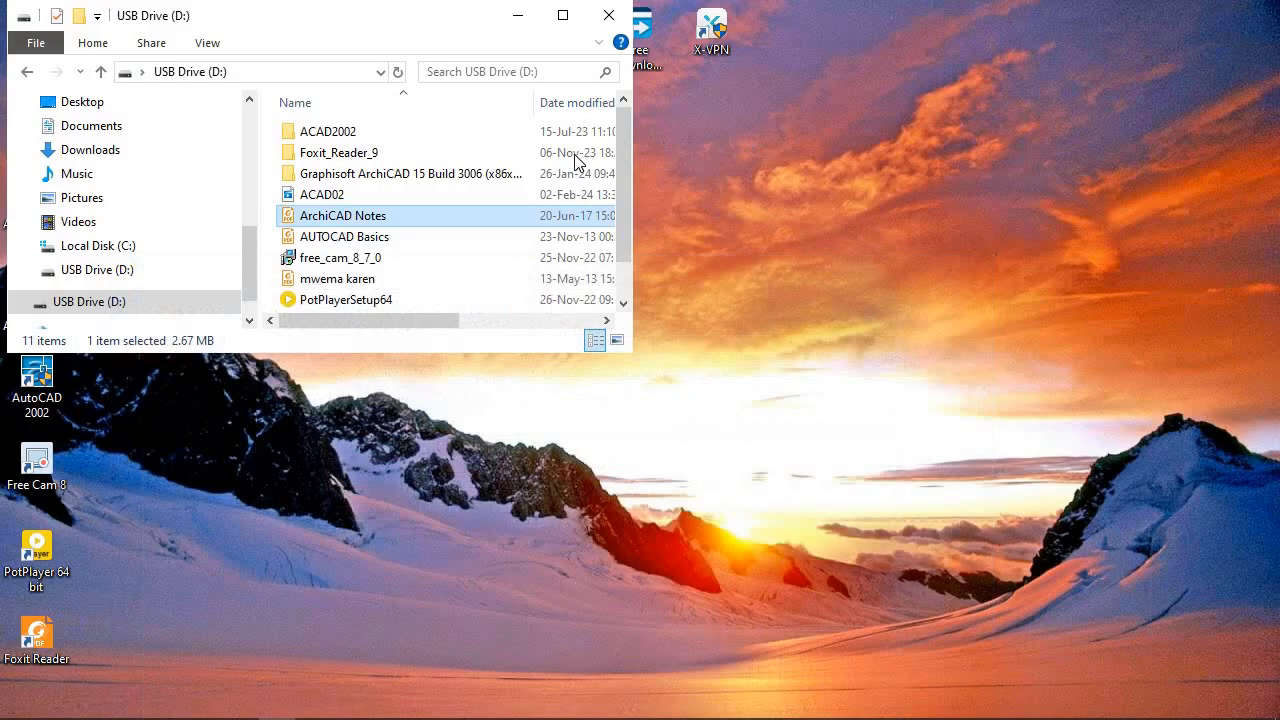
click(518, 24)
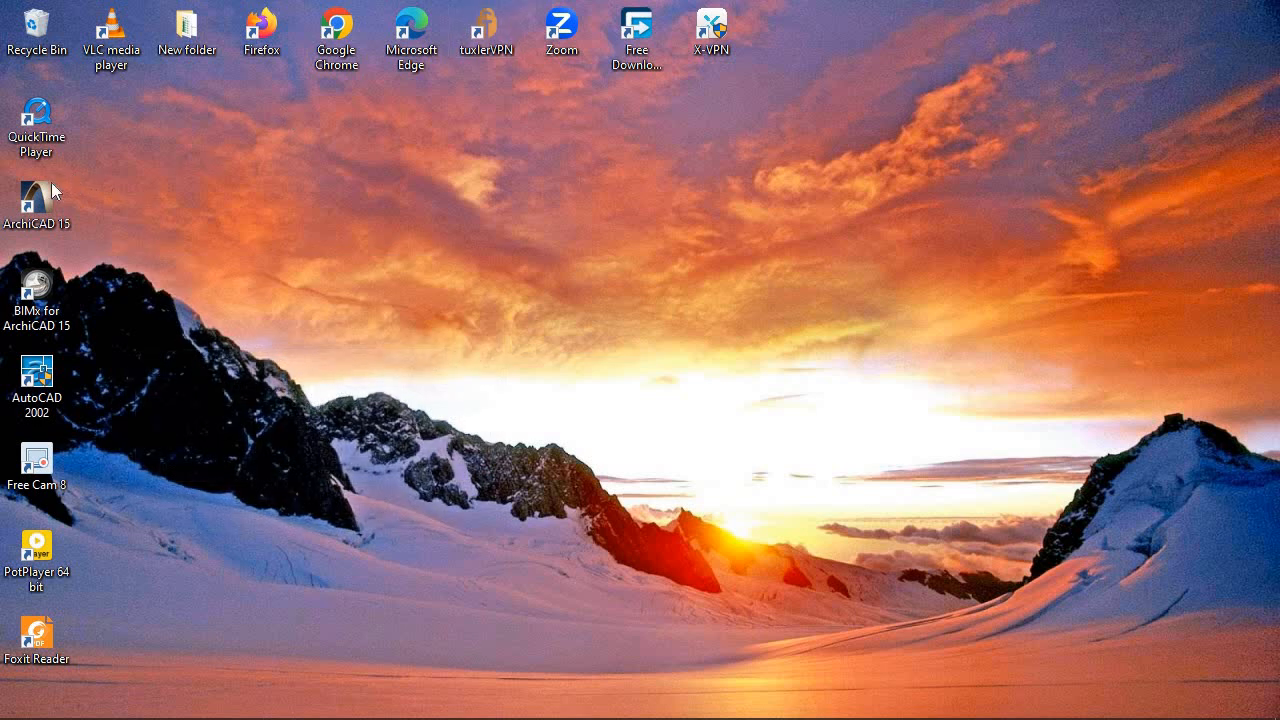
right_click(47, 192)
click(99, 207)
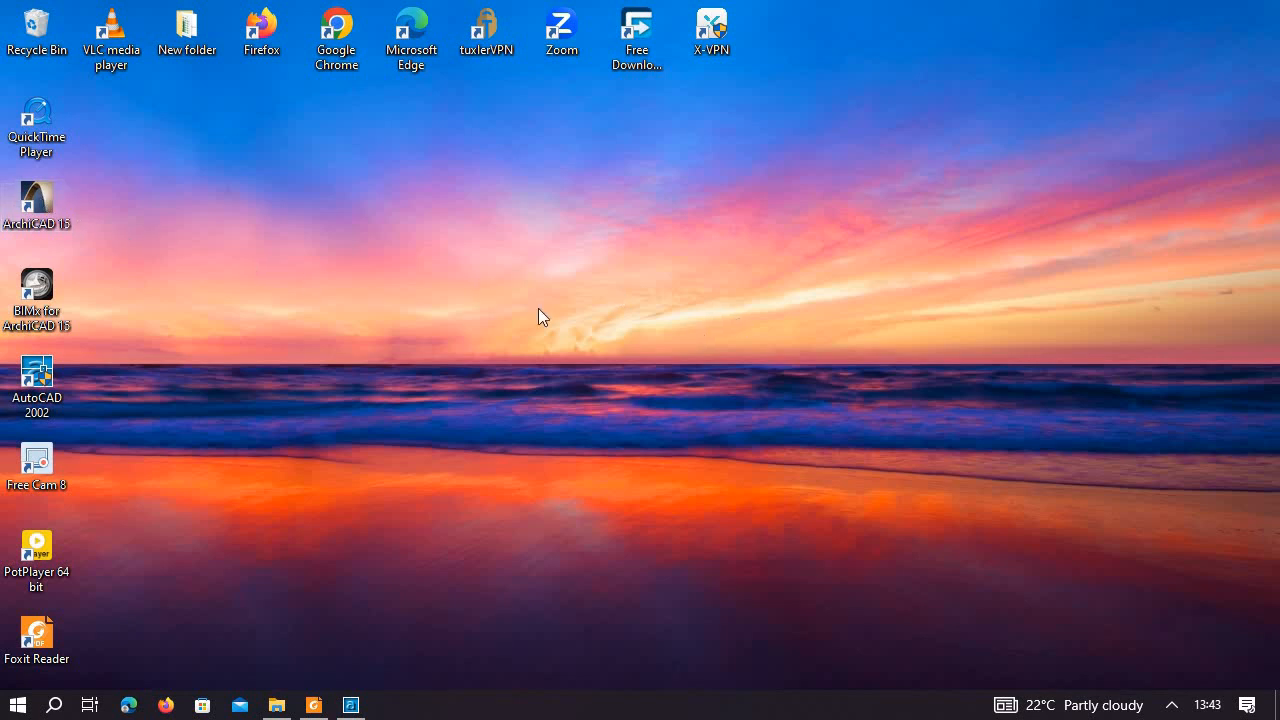
right_click(40, 203)
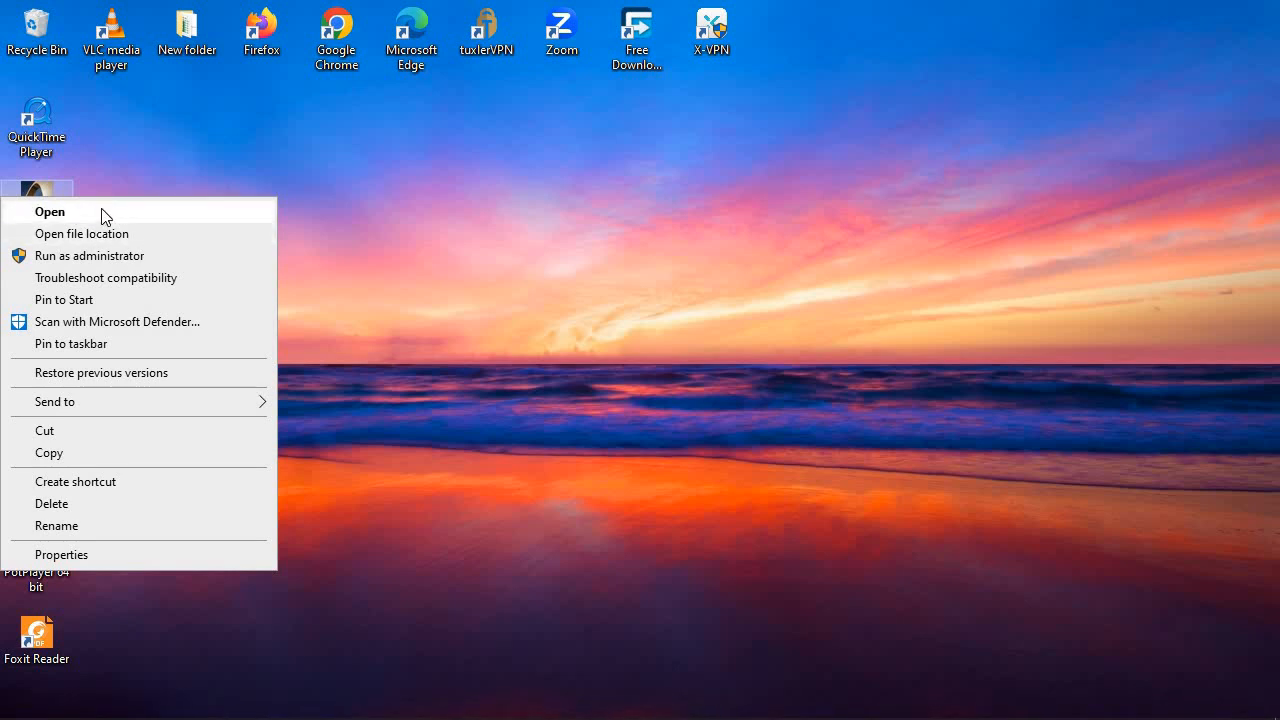
click(108, 258)
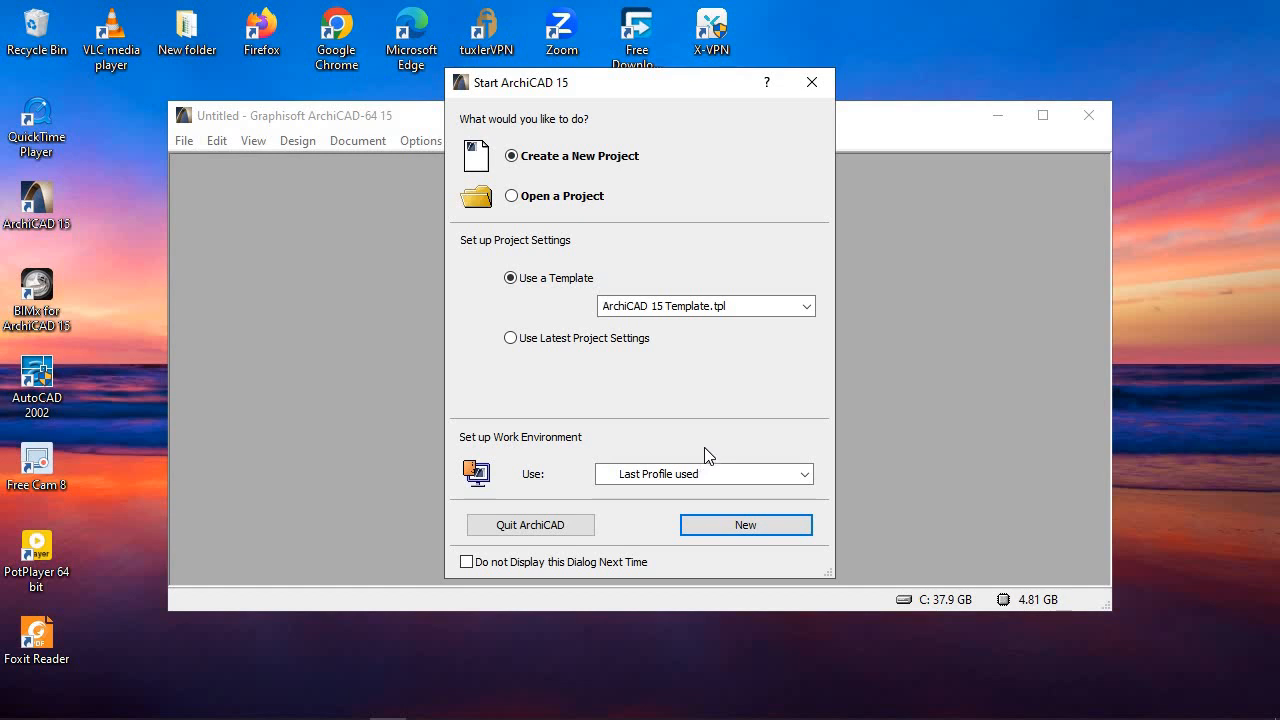
Step: Create a new project from ArchiCAD 15 Template.tpl, dismissing the customer experience dialog, and maximize the ArchiCAD window
click(715, 522)
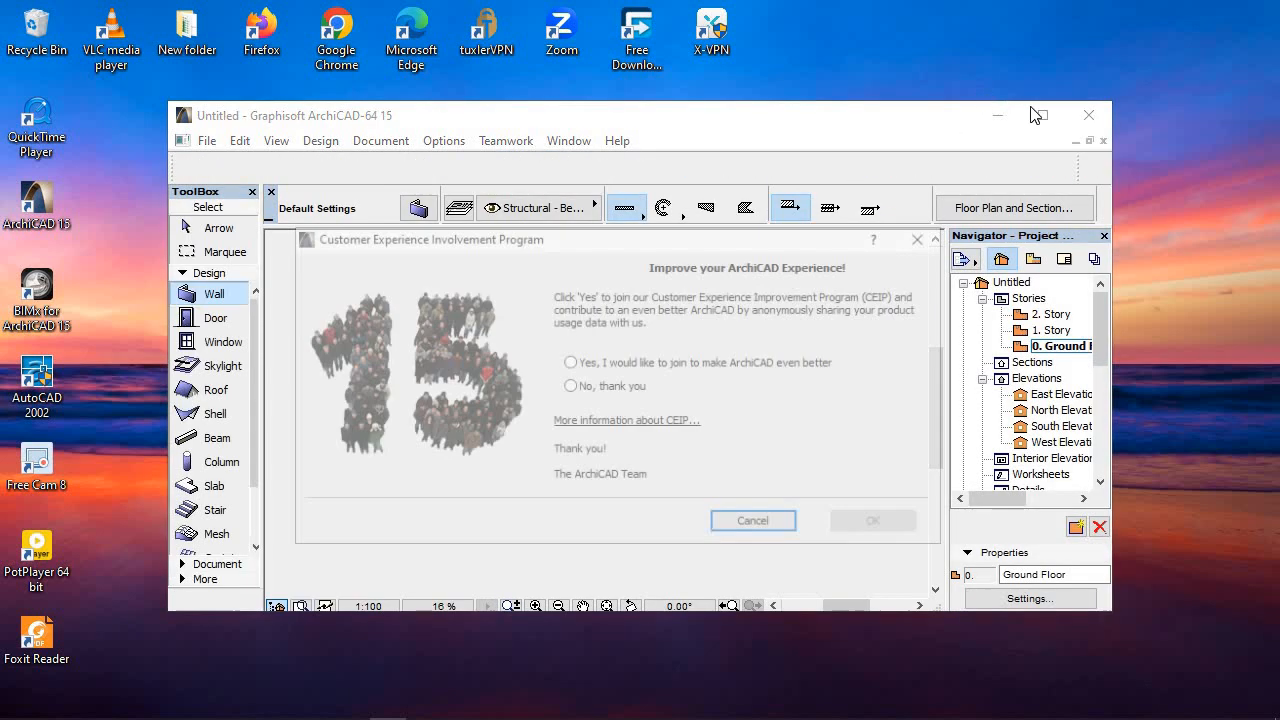
click(756, 523)
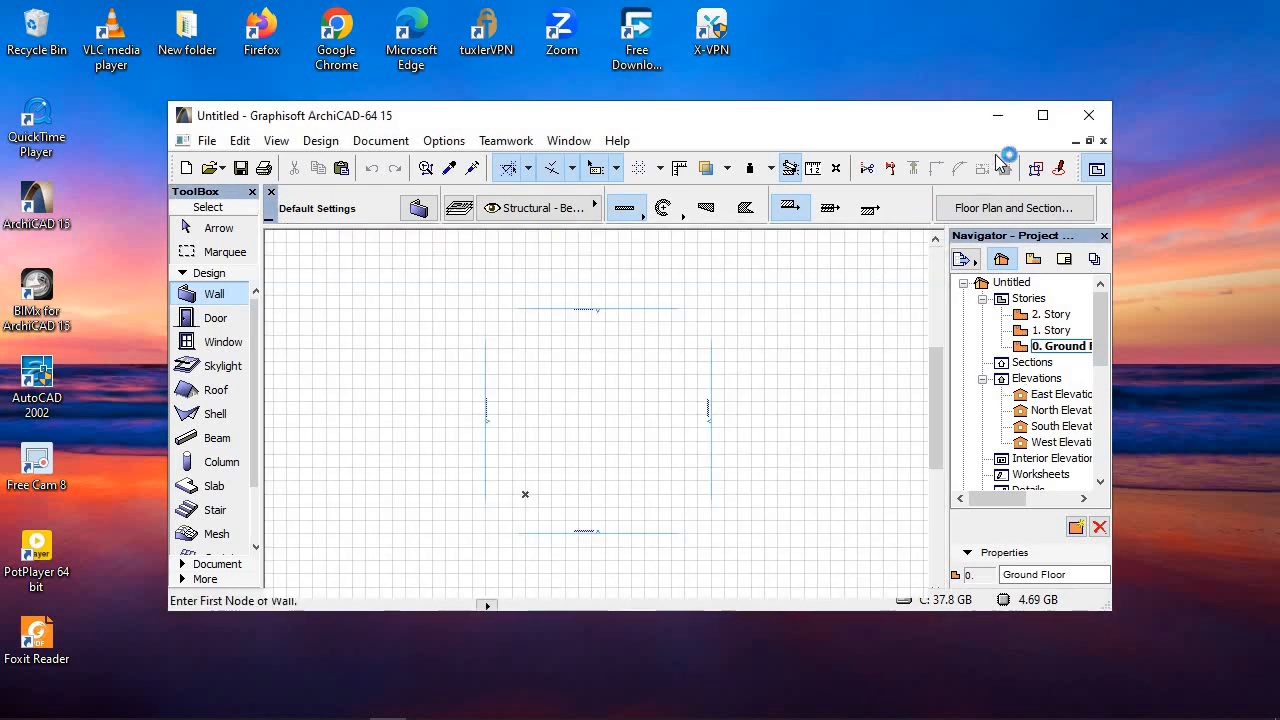
click(1043, 115)
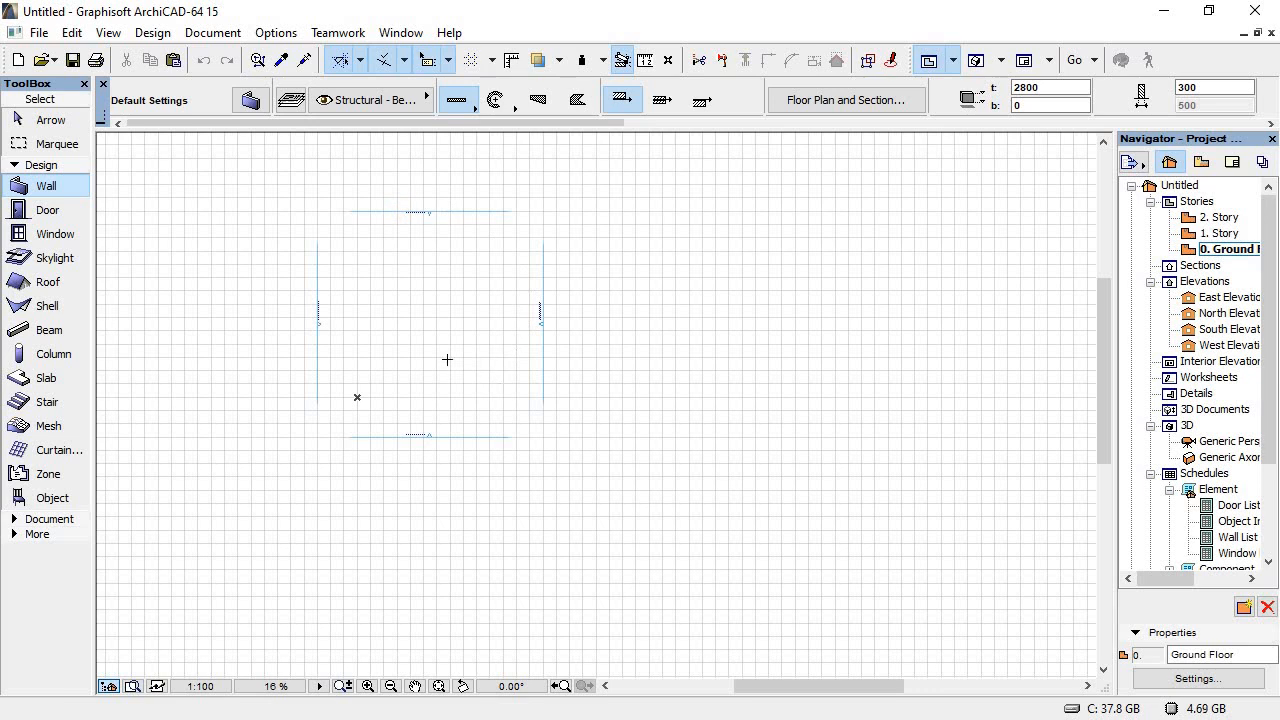
Step: Check the floor plan dimensions in Foxit Reader, return to ArchiCAD and set the default wall thickness to 150 mm
key(alt+Tab)
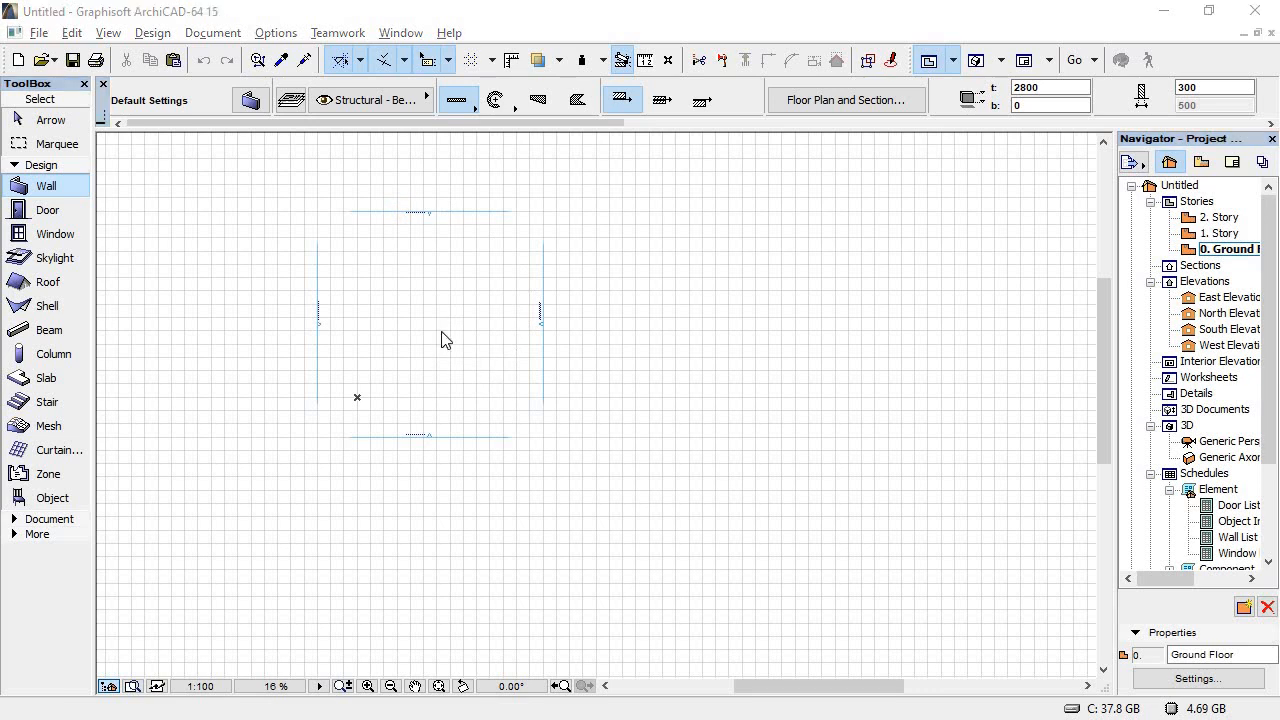
click(491, 622)
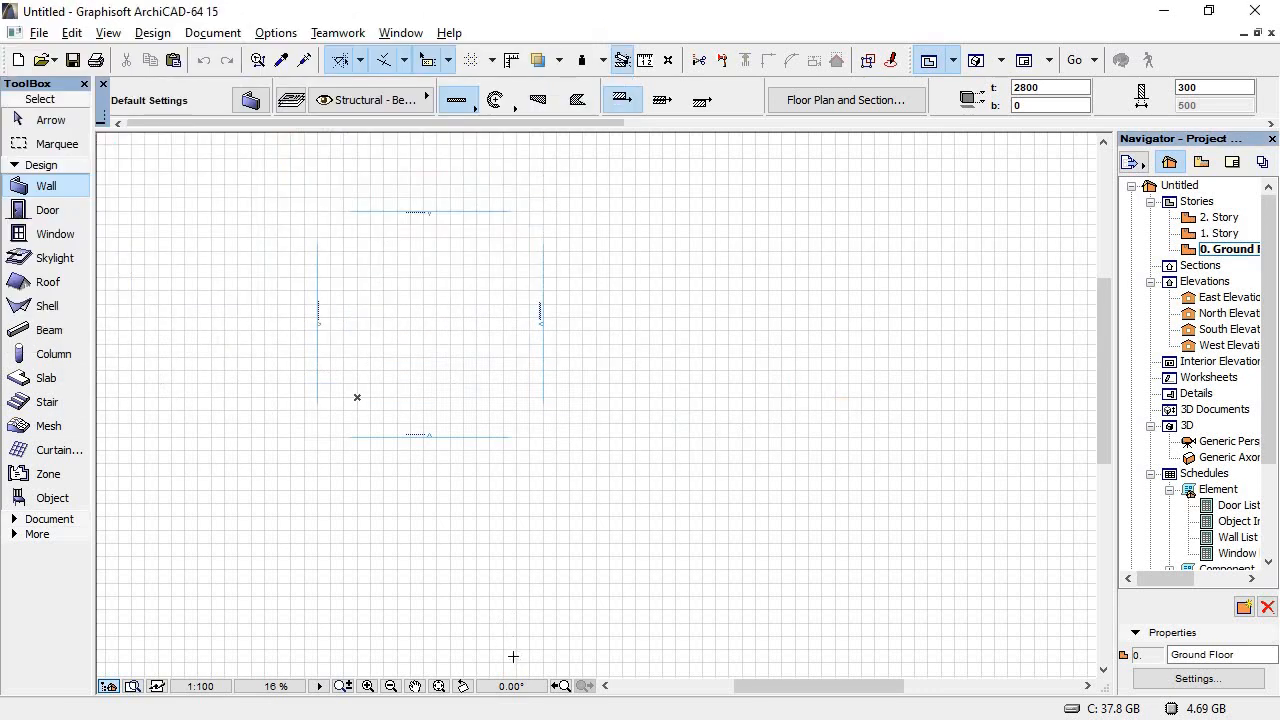
key(alt+Tab)
key(Tab)
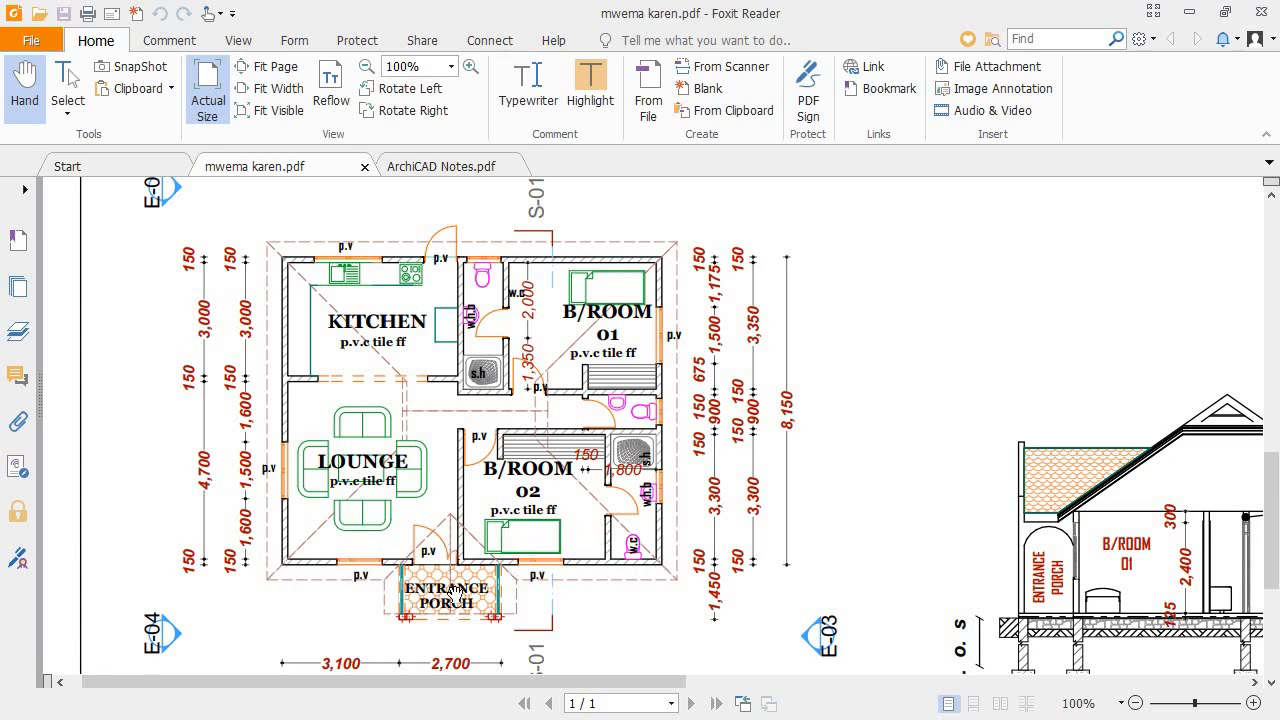
drag(545, 587, 571, 420)
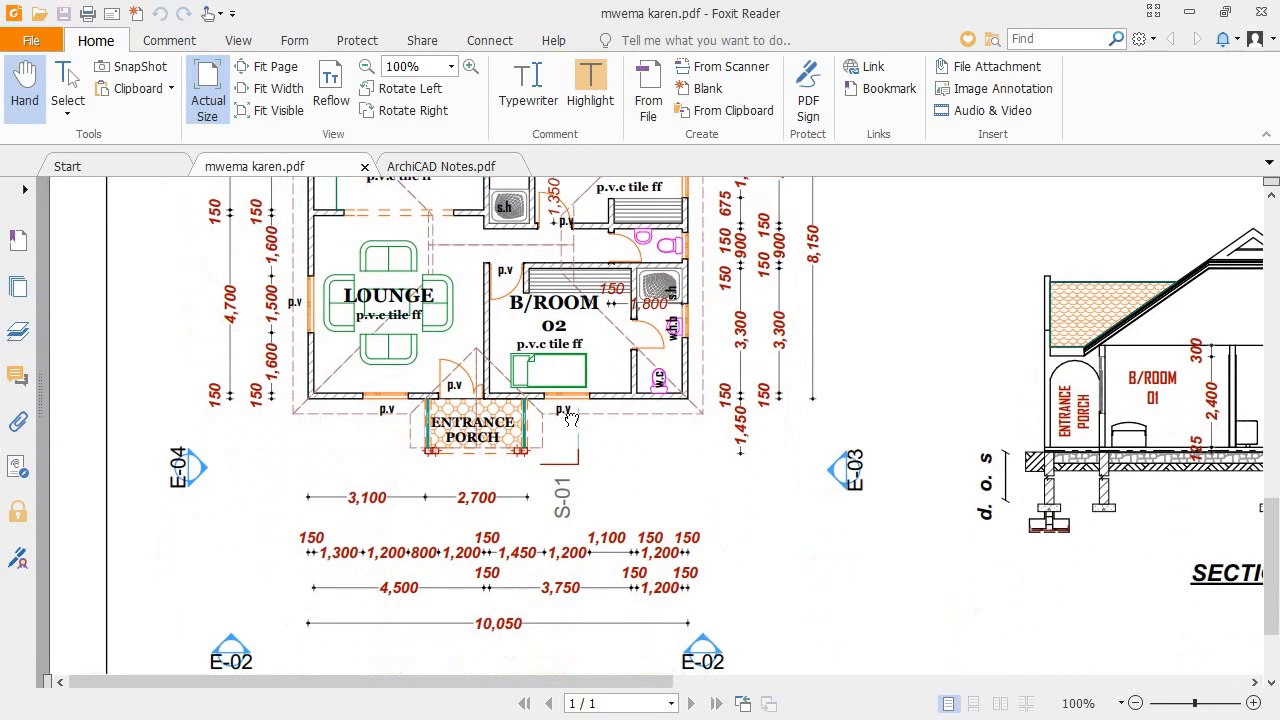
scroll(572, 455, up, 3)
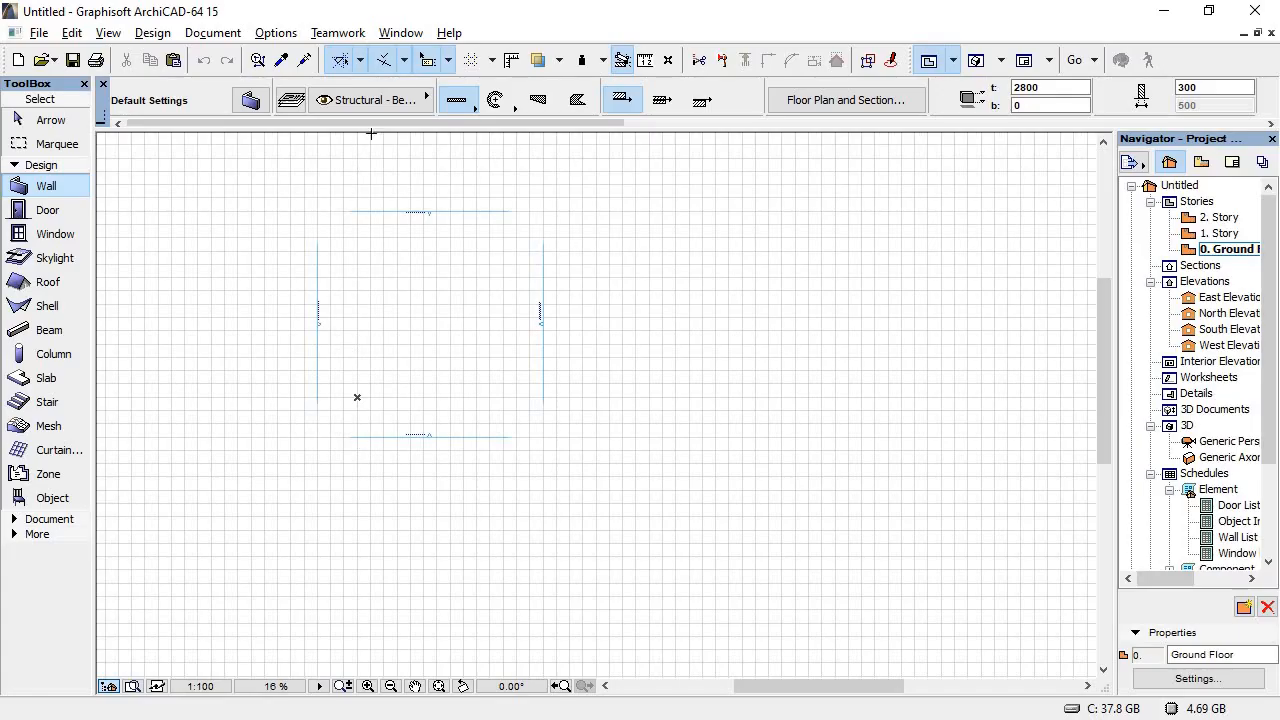
click(250, 102)
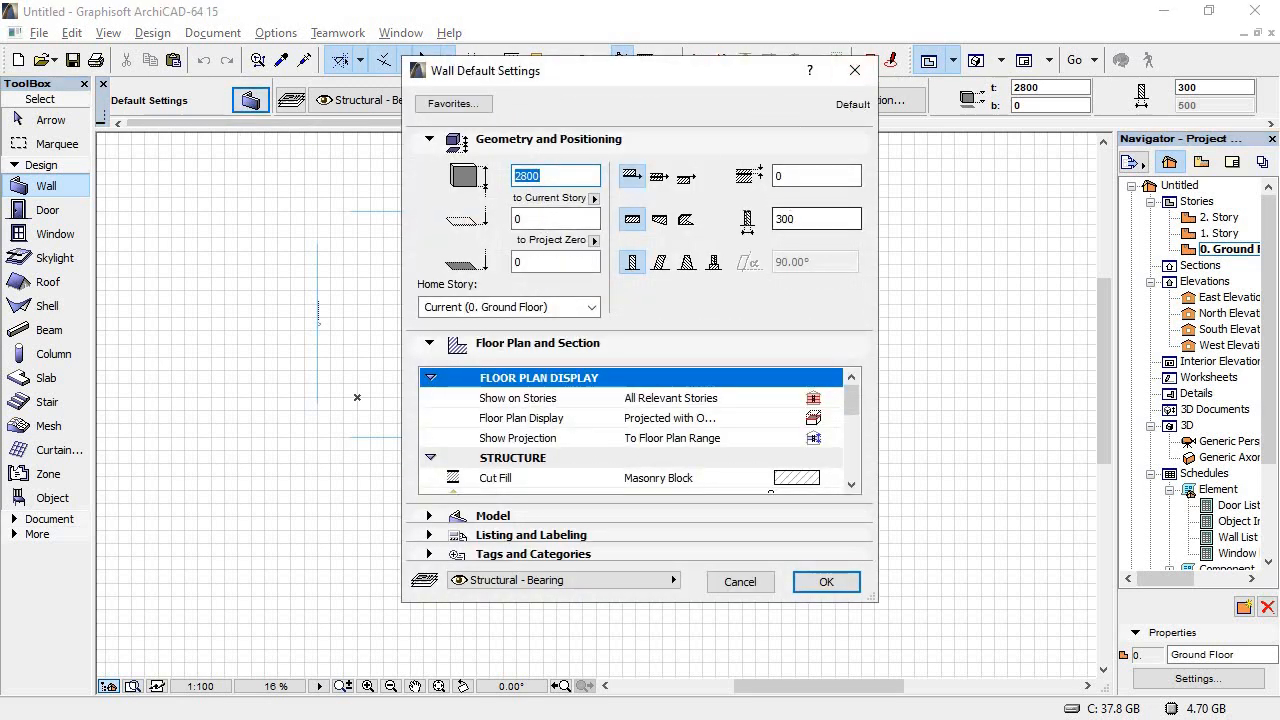
click(855, 70)
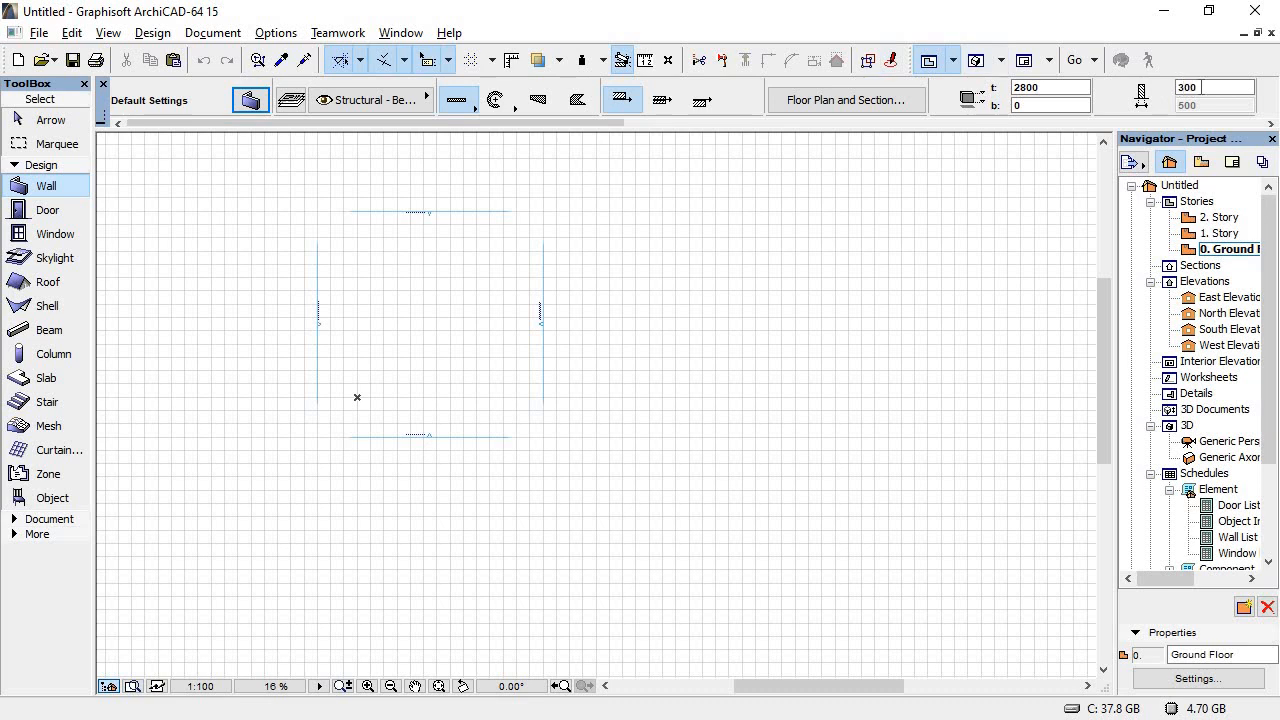
click(1201, 87)
text(150)
Step: Draw a horizontal wall 10050 mm long from the origin (X 0, Y 0) as the plan's lower exterior wall
key(x)
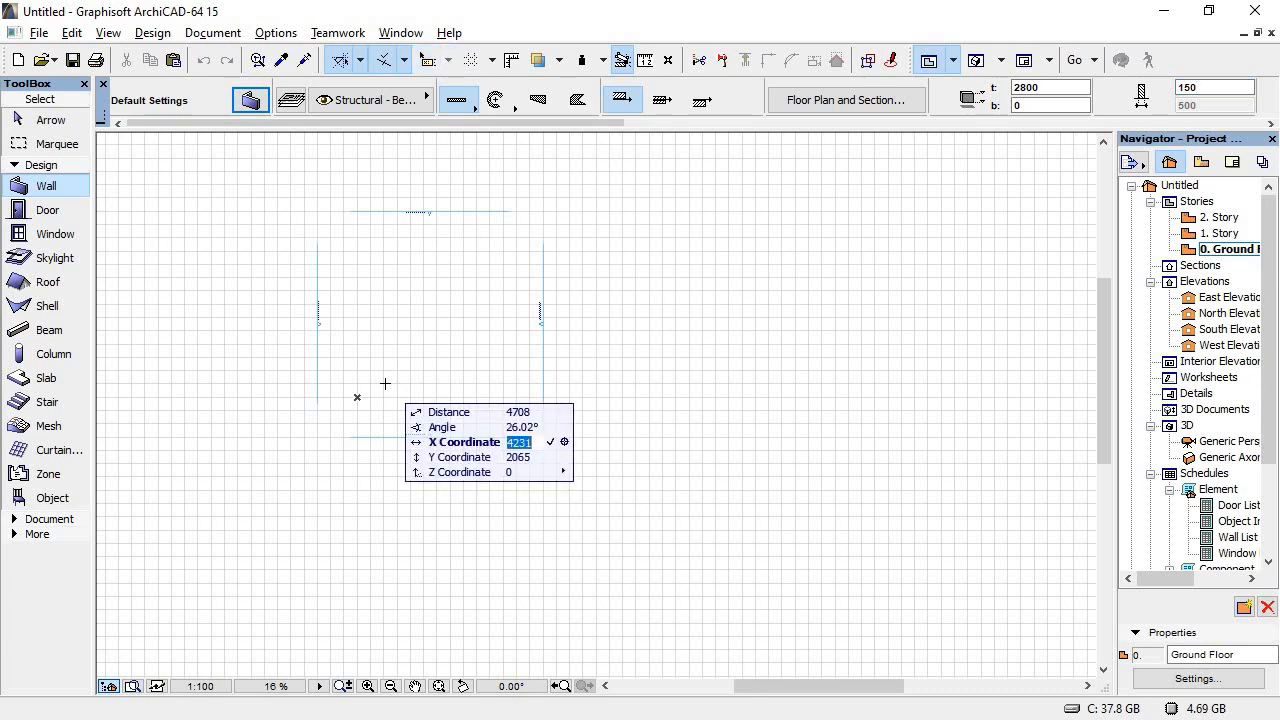
text(0y0)
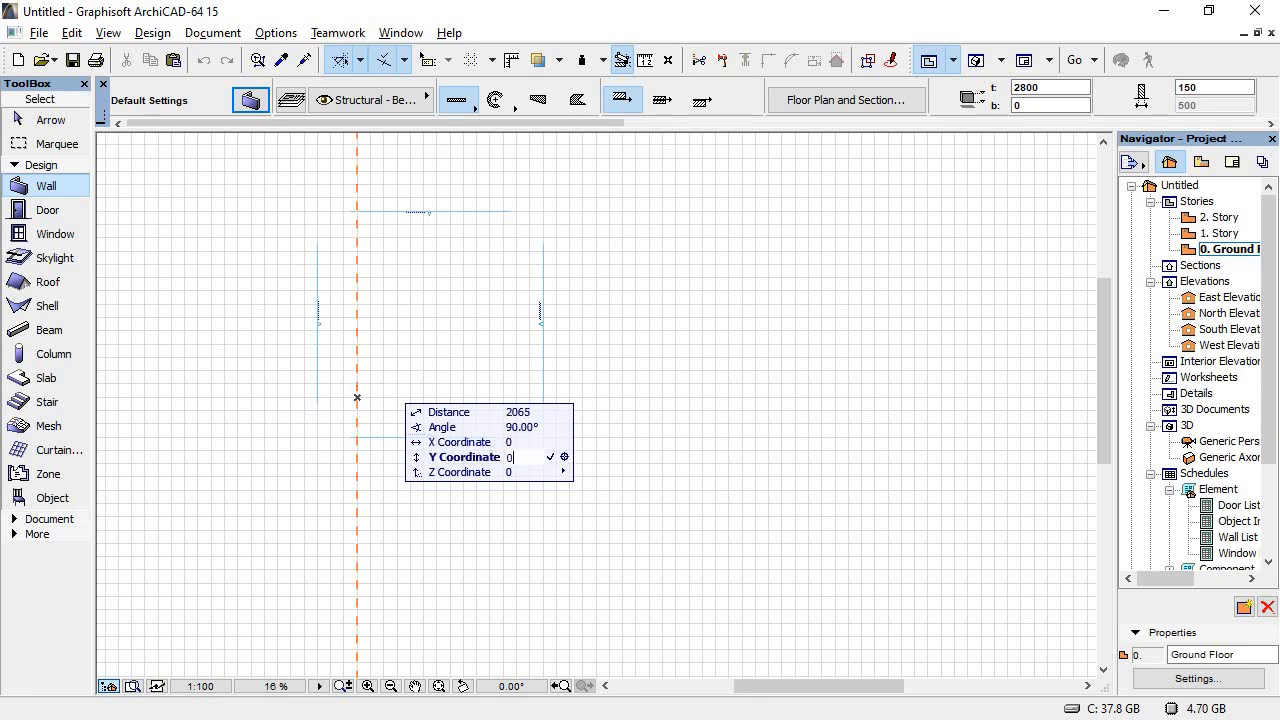
key(Return)
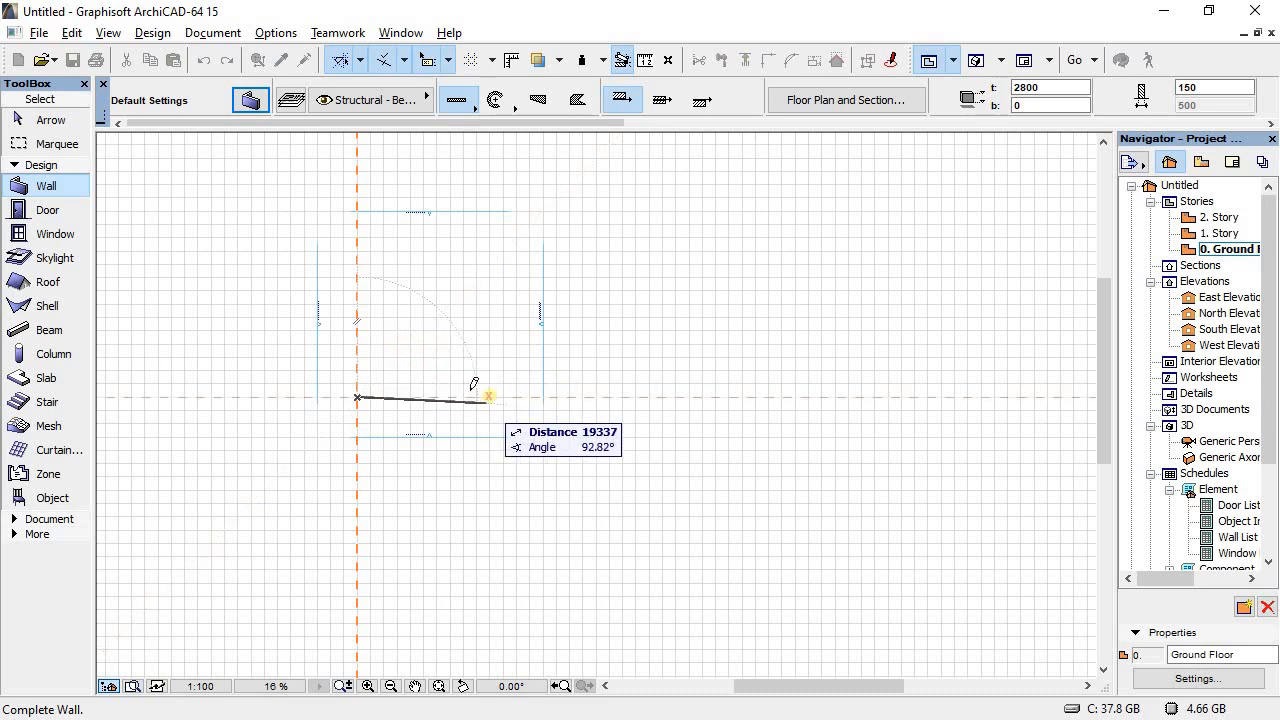
scroll(474, 384, up, 2)
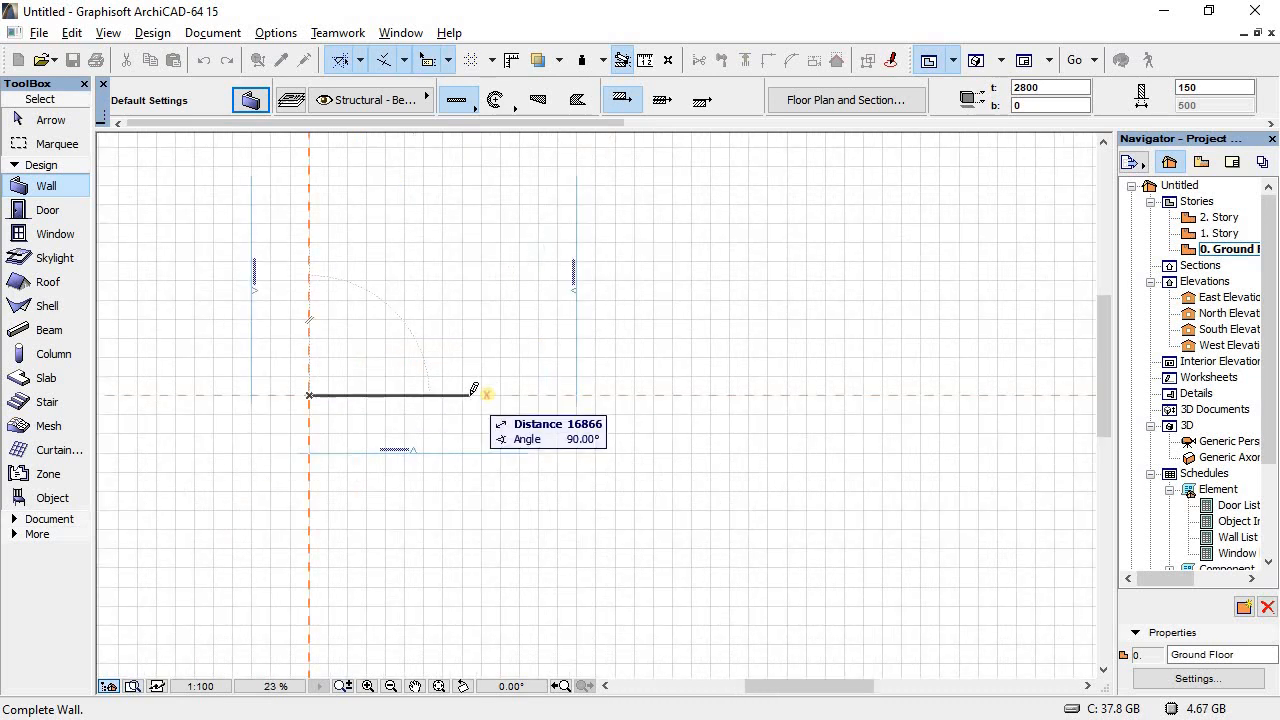
key(Tab)
text(1)
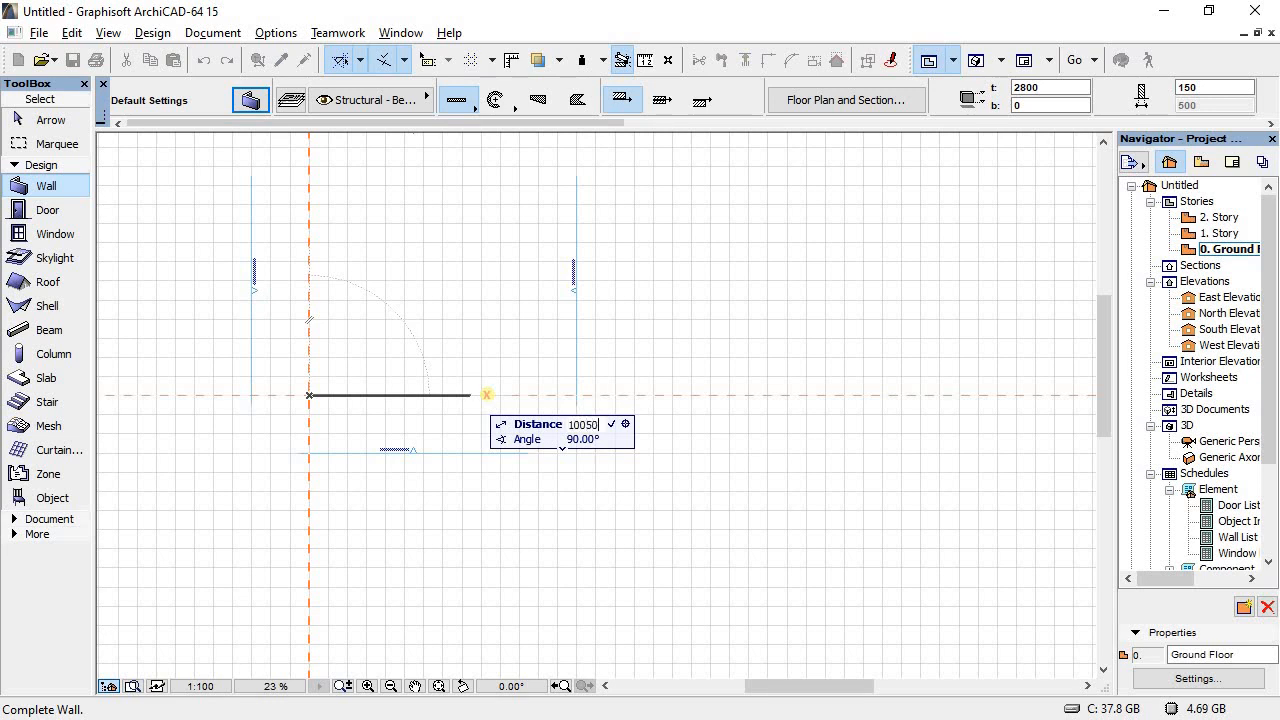
text(0050)
key(Return)
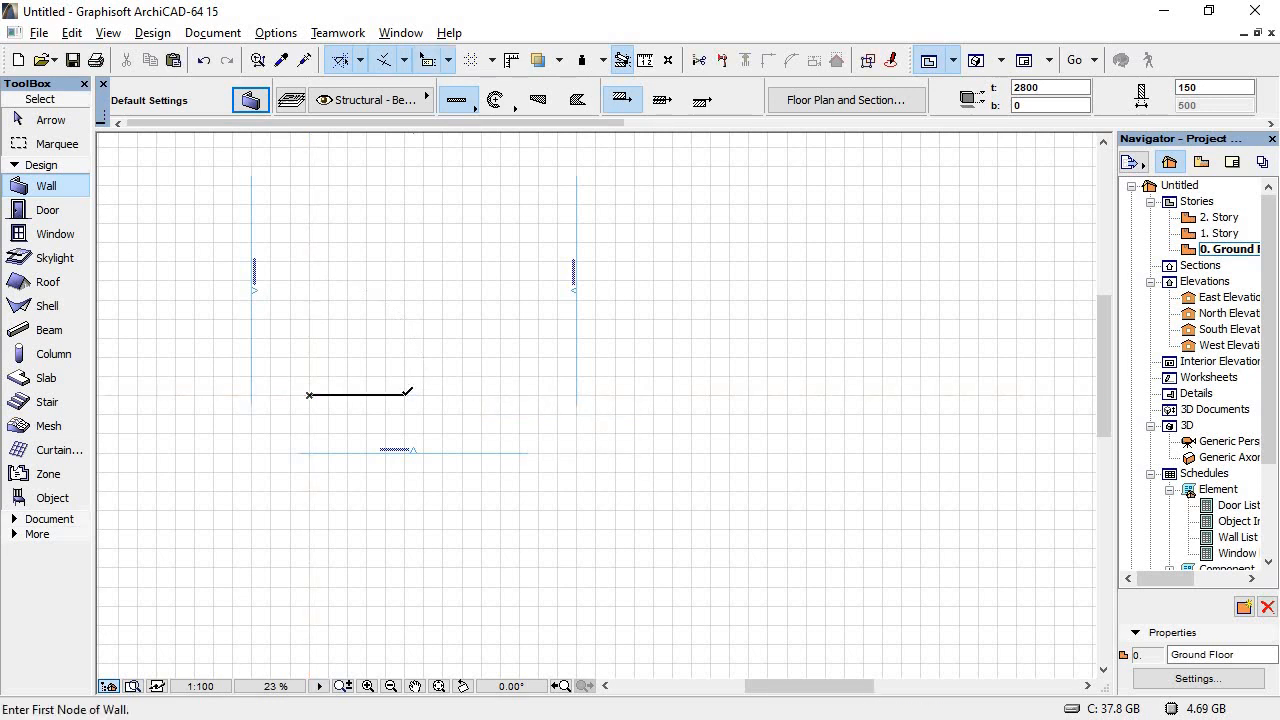
Step: Check the plan PDF and draw an 8150 mm wall straight up from the origin corner, with its body inside the reference line
key(alt+Tab)
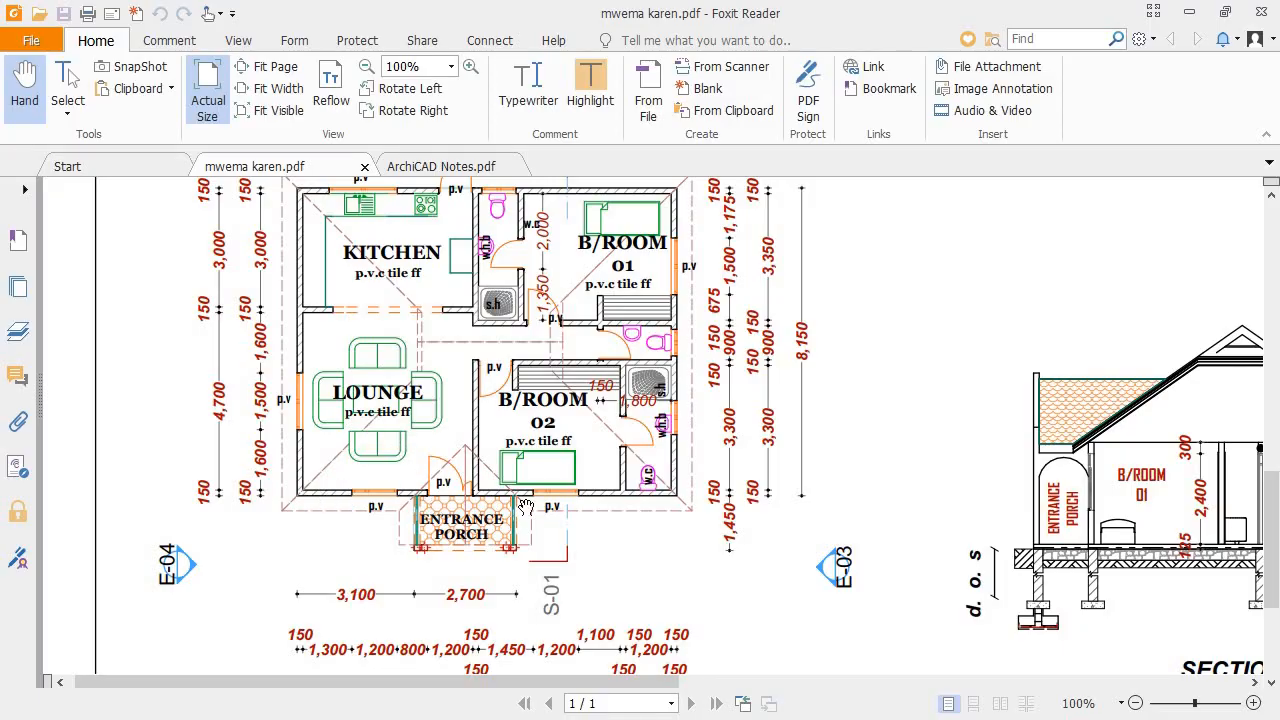
scroll(523, 514, down, 3)
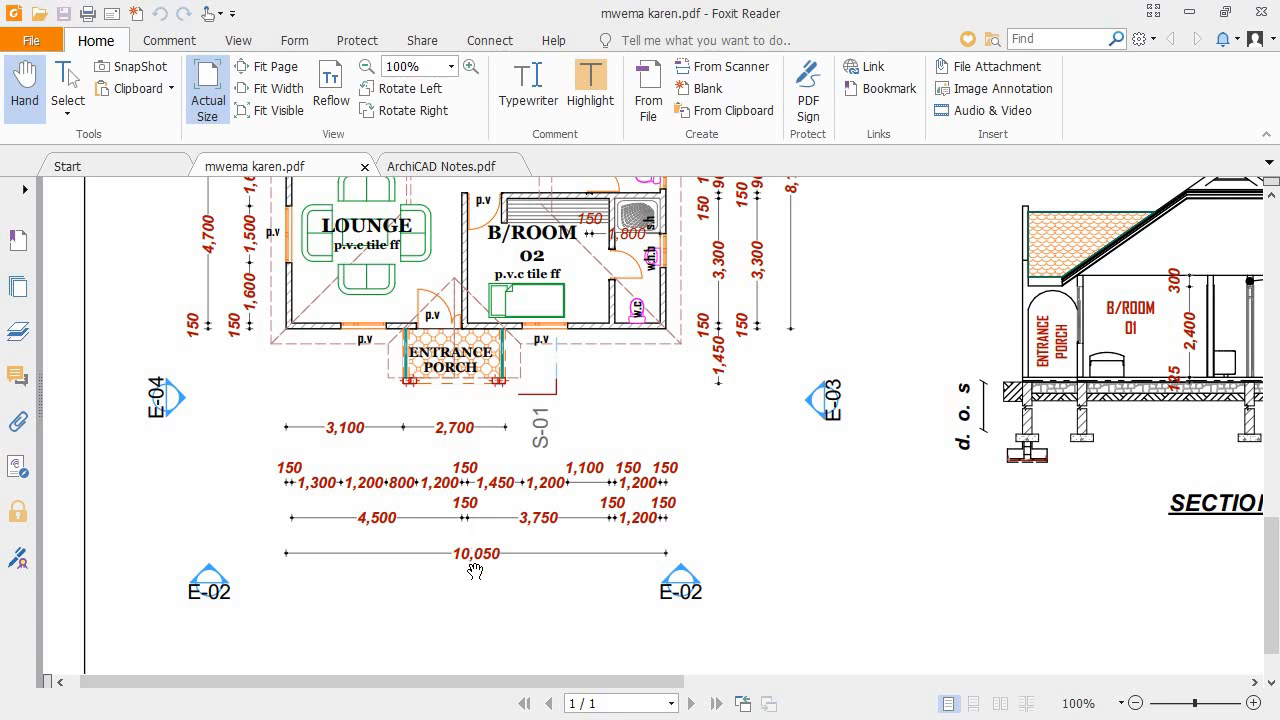
scroll(436, 531, up, 5)
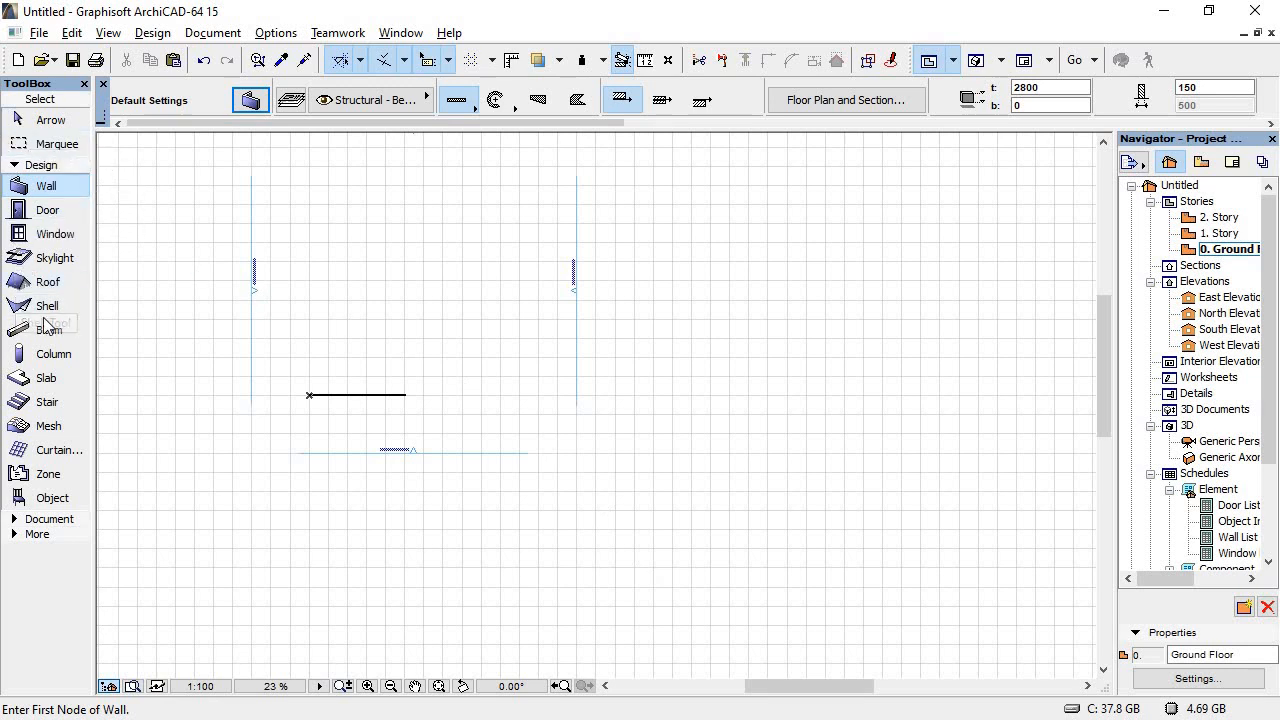
scroll(300, 398, up, 5)
scroll(291, 399, up, 5)
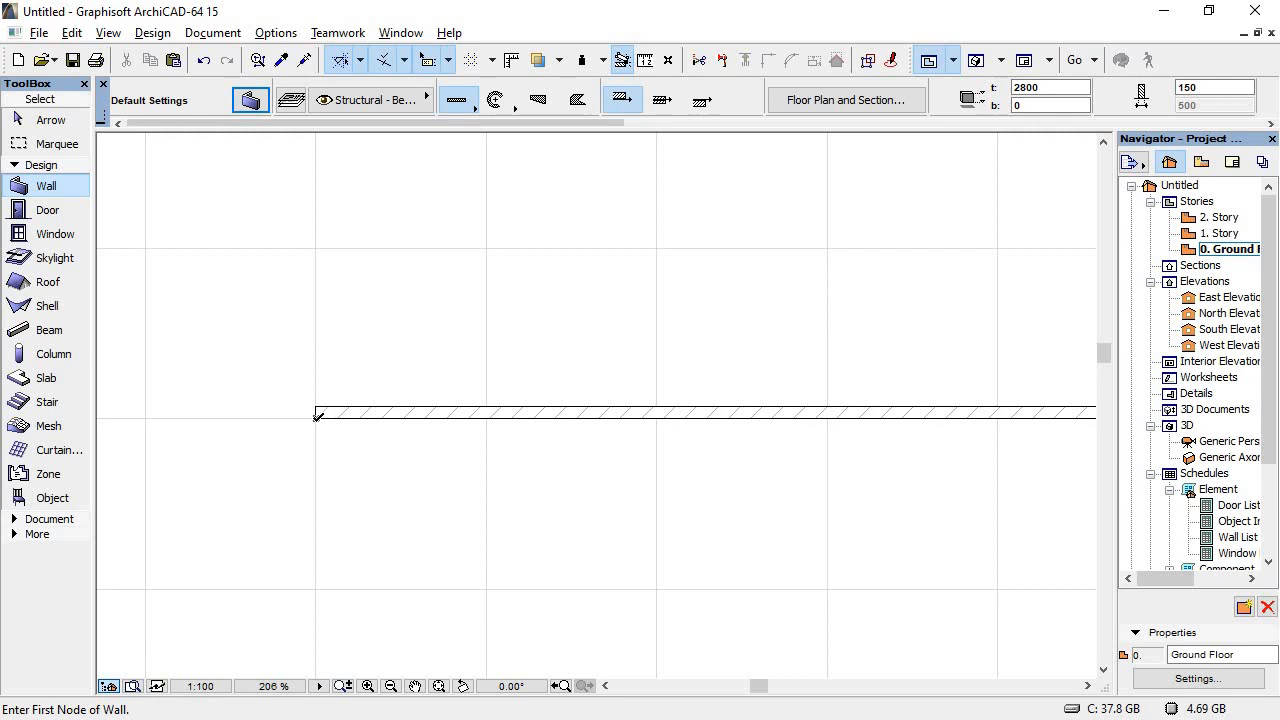
click(315, 415)
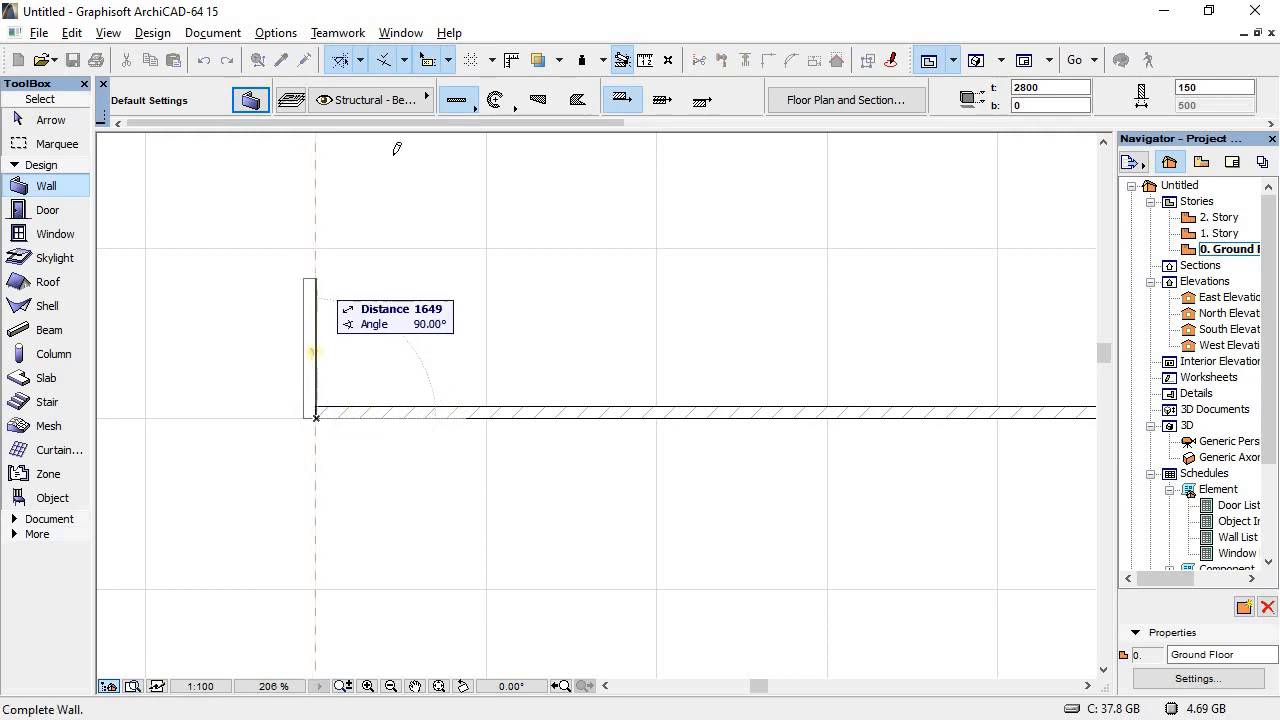
click(701, 100)
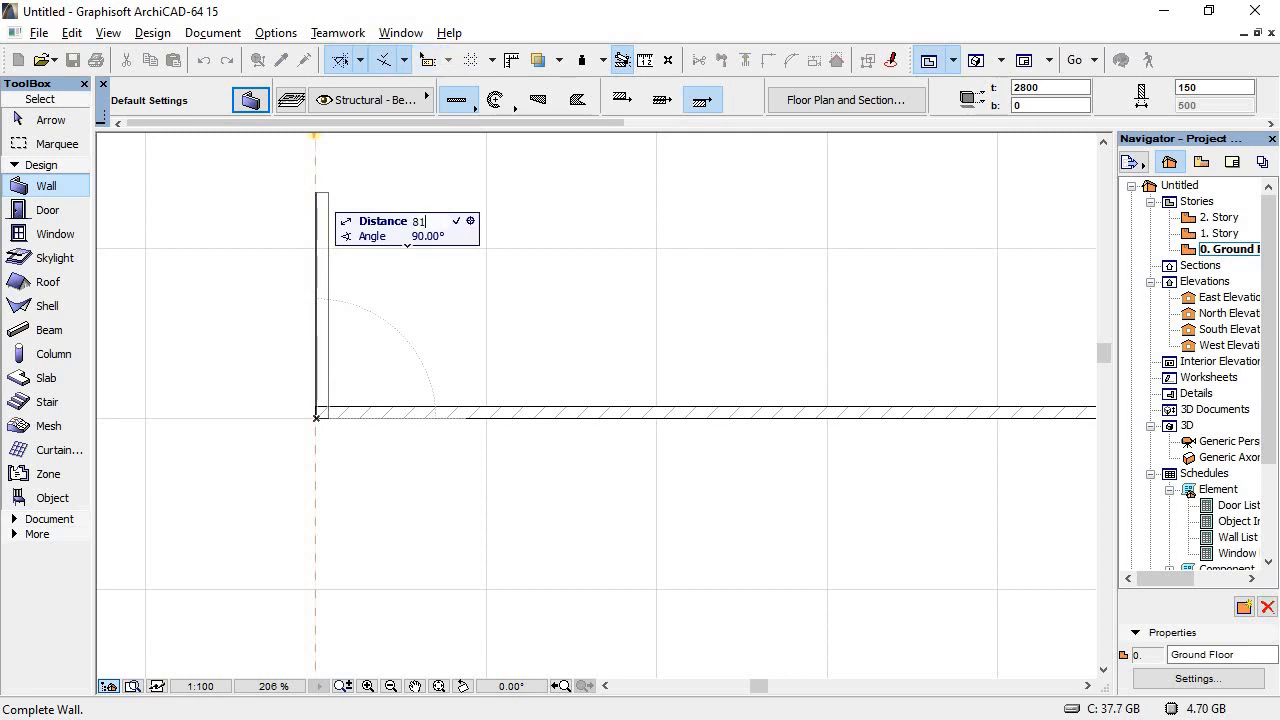
key(Return)
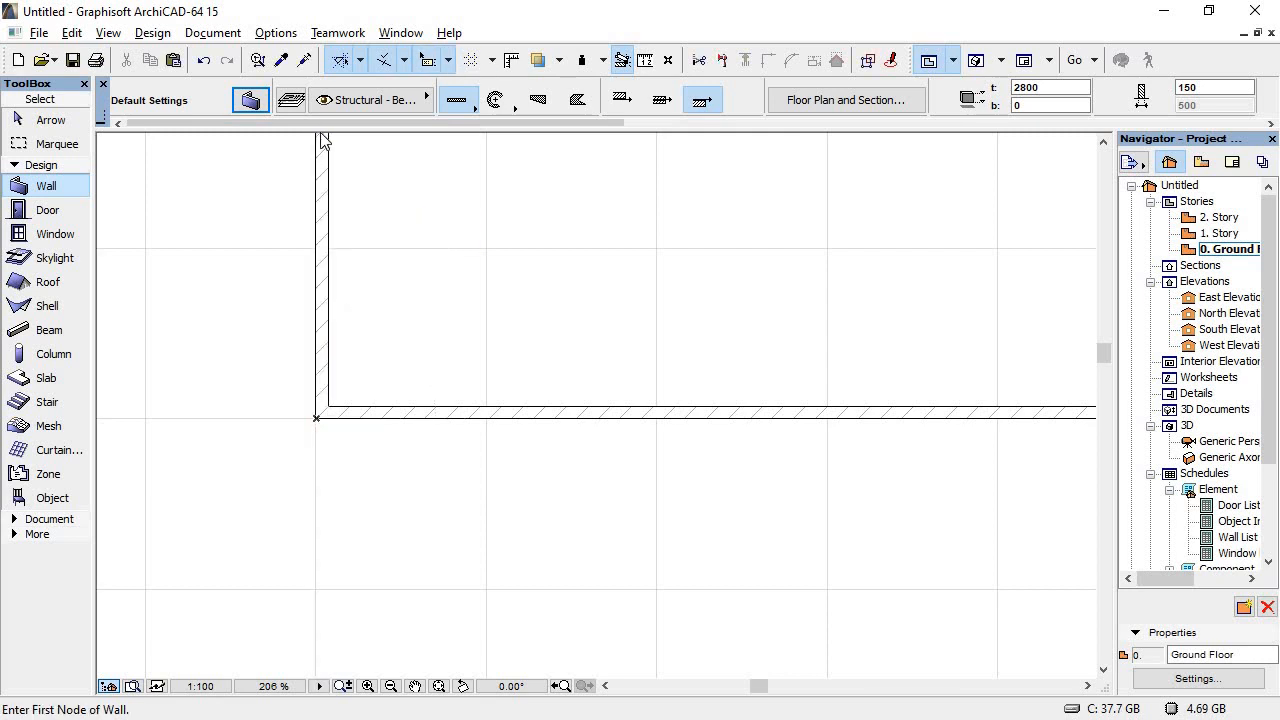
Step: Draw a 10050 mm horizontal wall from the top end of the vertical wall as the plan's upper exterior wall
scroll(336, 368, down, 8)
scroll(323, 423, up, 3)
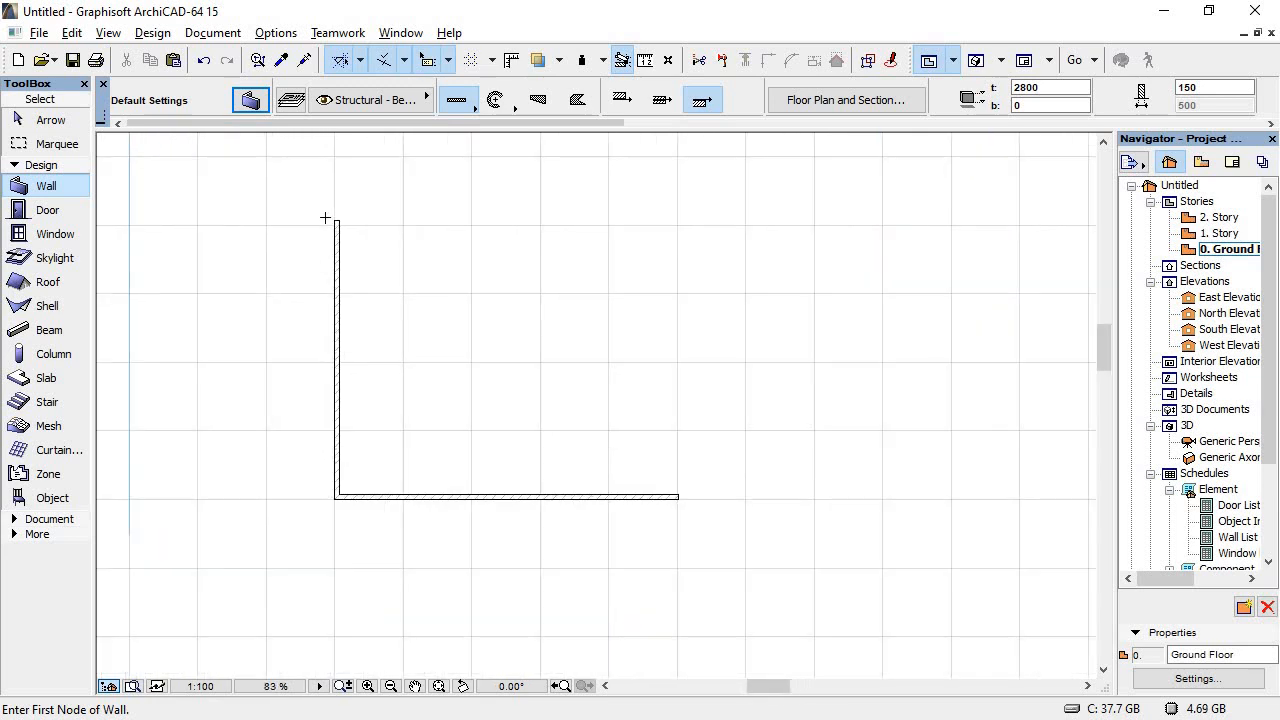
scroll(338, 216, up, 3)
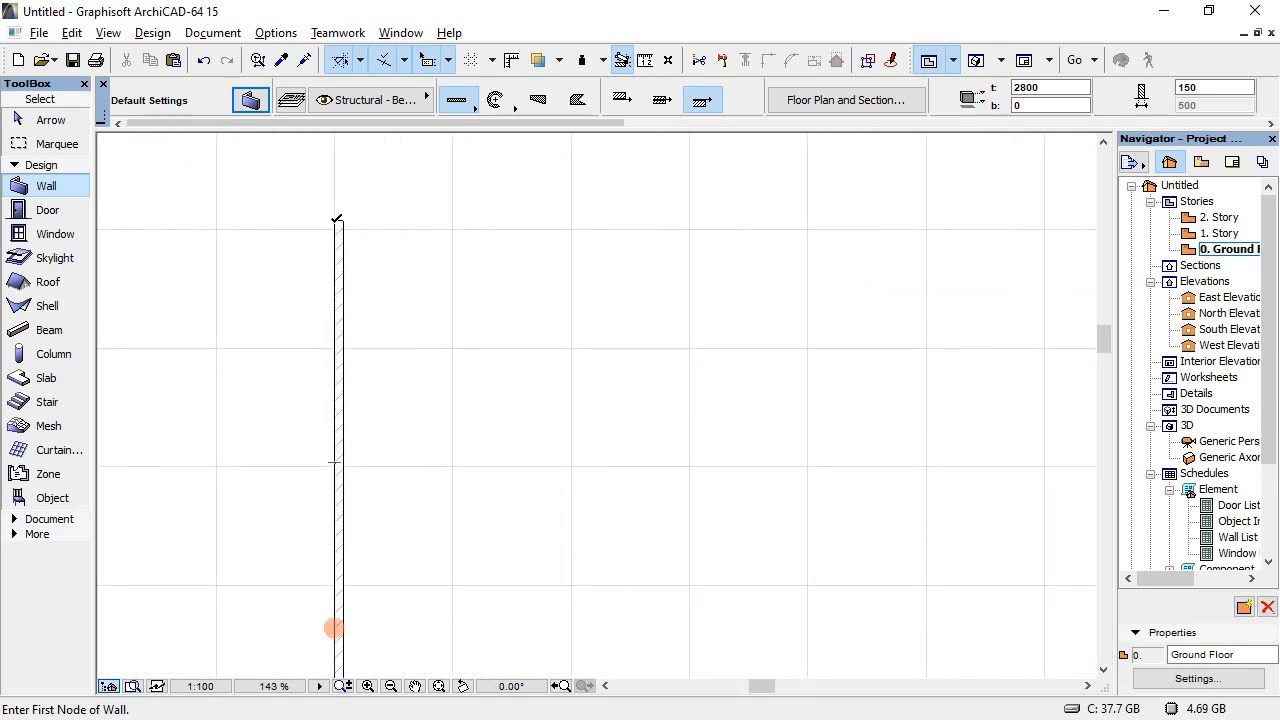
click(335, 220)
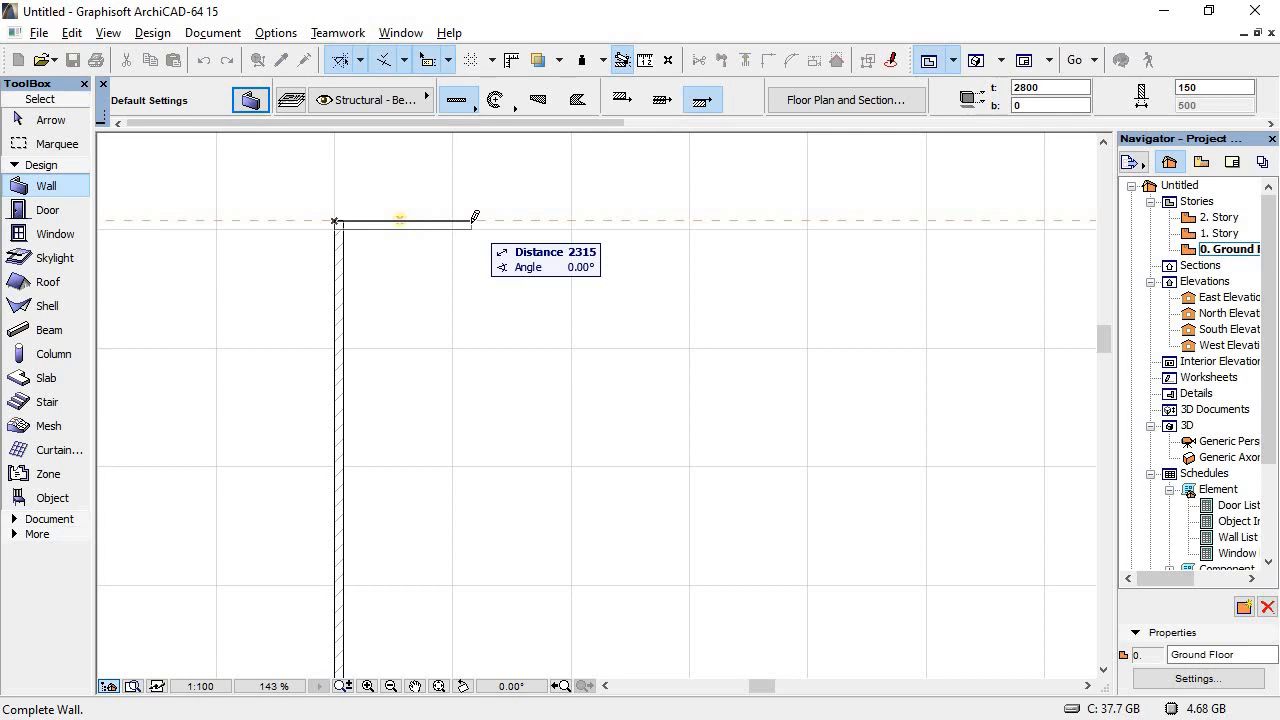
text(10050)
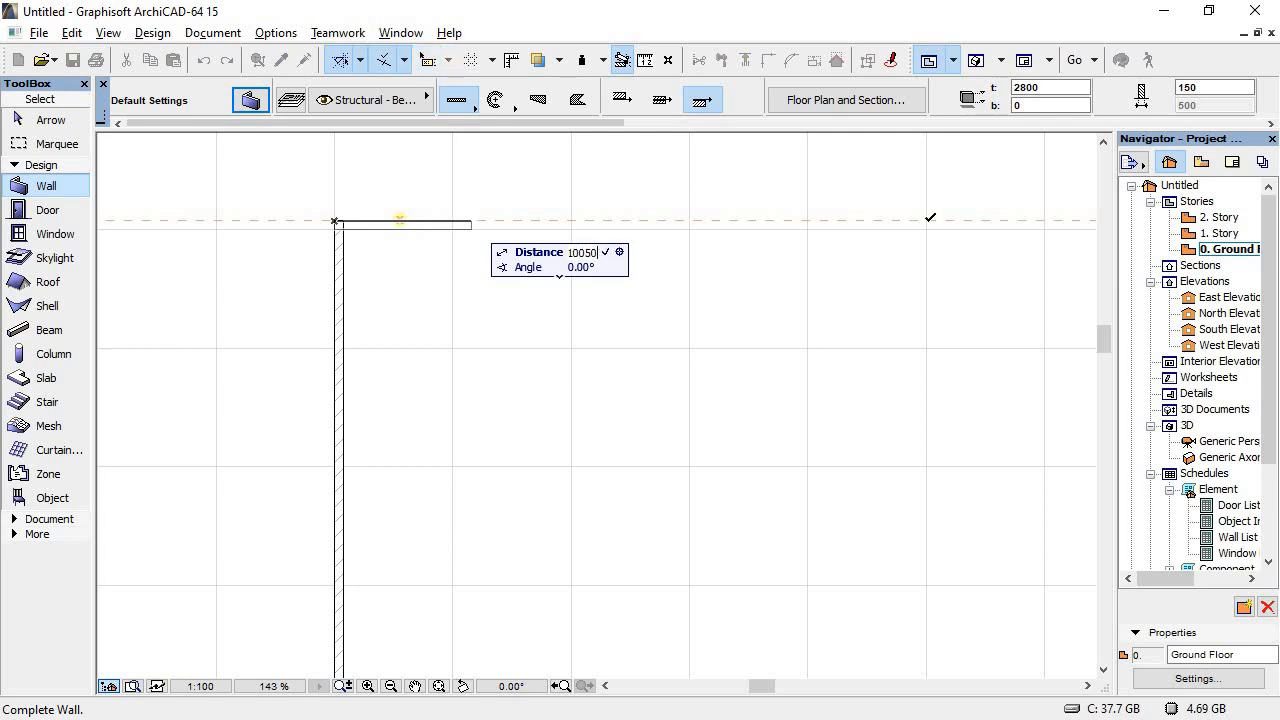
key(Return)
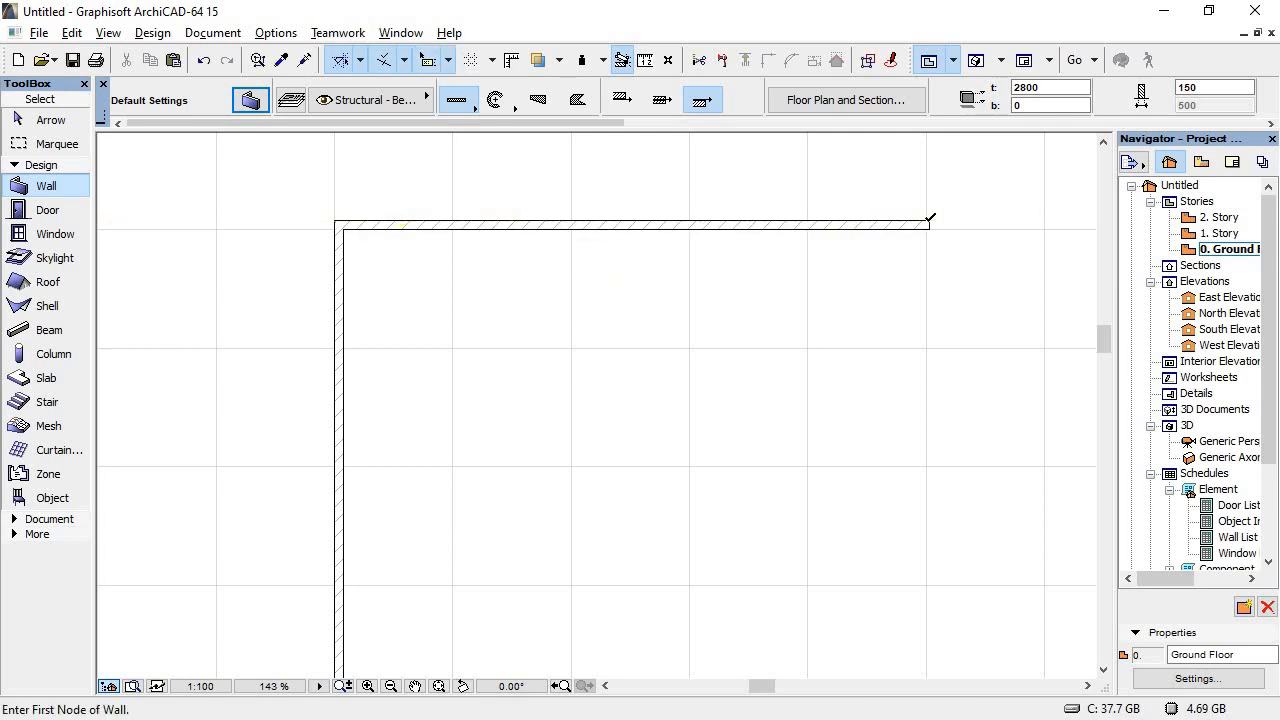
Step: Draw the east exterior wall from the upper wall's free end down to the lower wall's end, closing the rectangle
click(930, 217)
scroll(923, 457, down, 5)
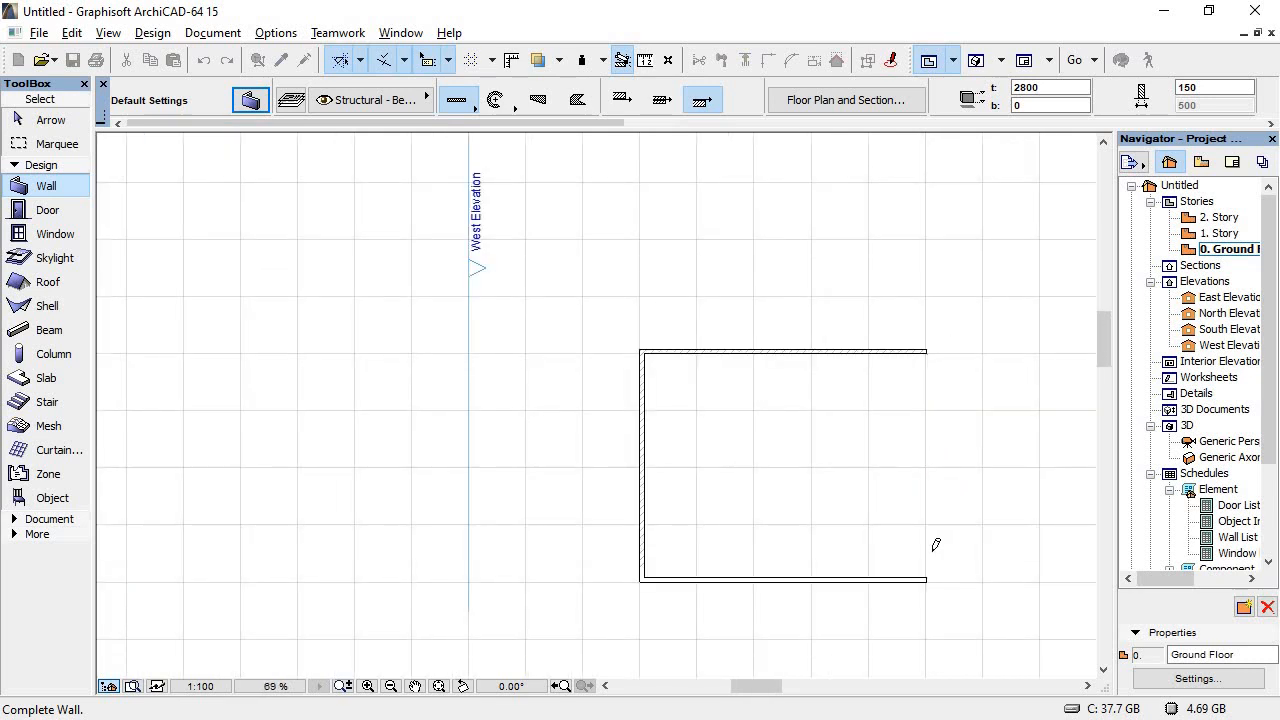
scroll(926, 594, up, 4)
click(926, 572)
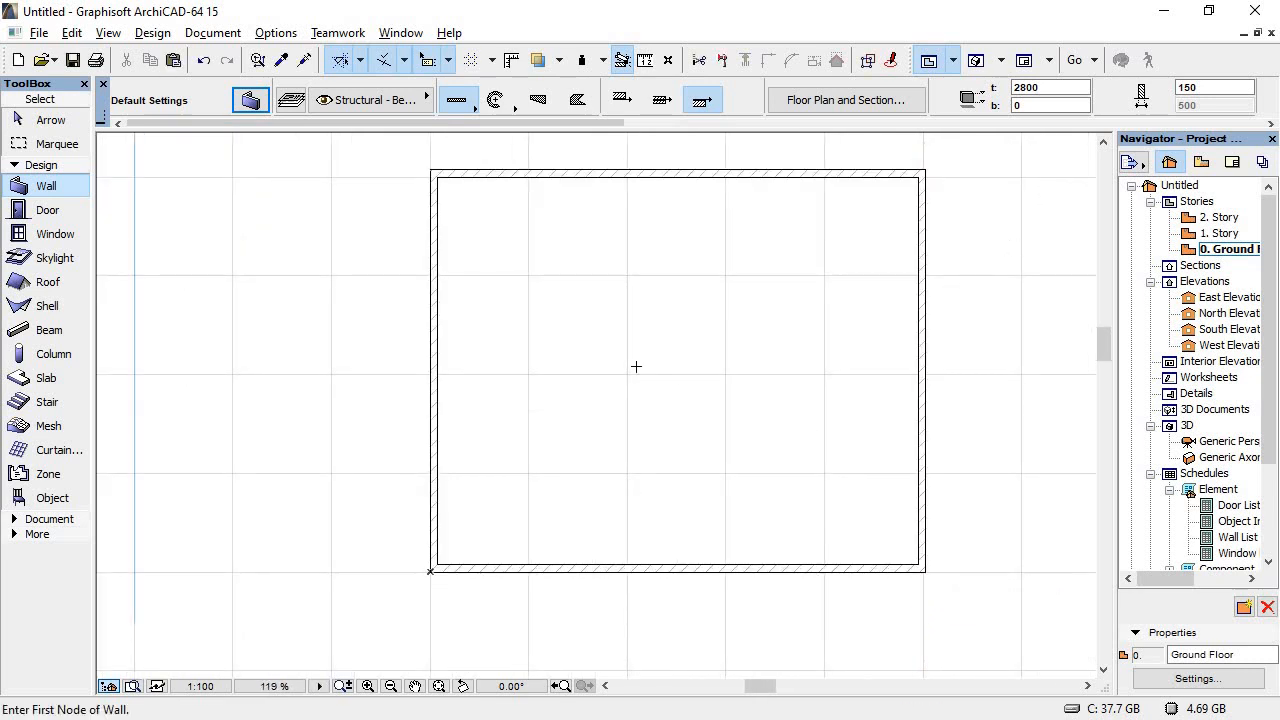
Step: Move the West Elevation line down beside the house and the South Elevation line closer to the lower wall
scroll(636, 366, down, 5)
click(48, 120)
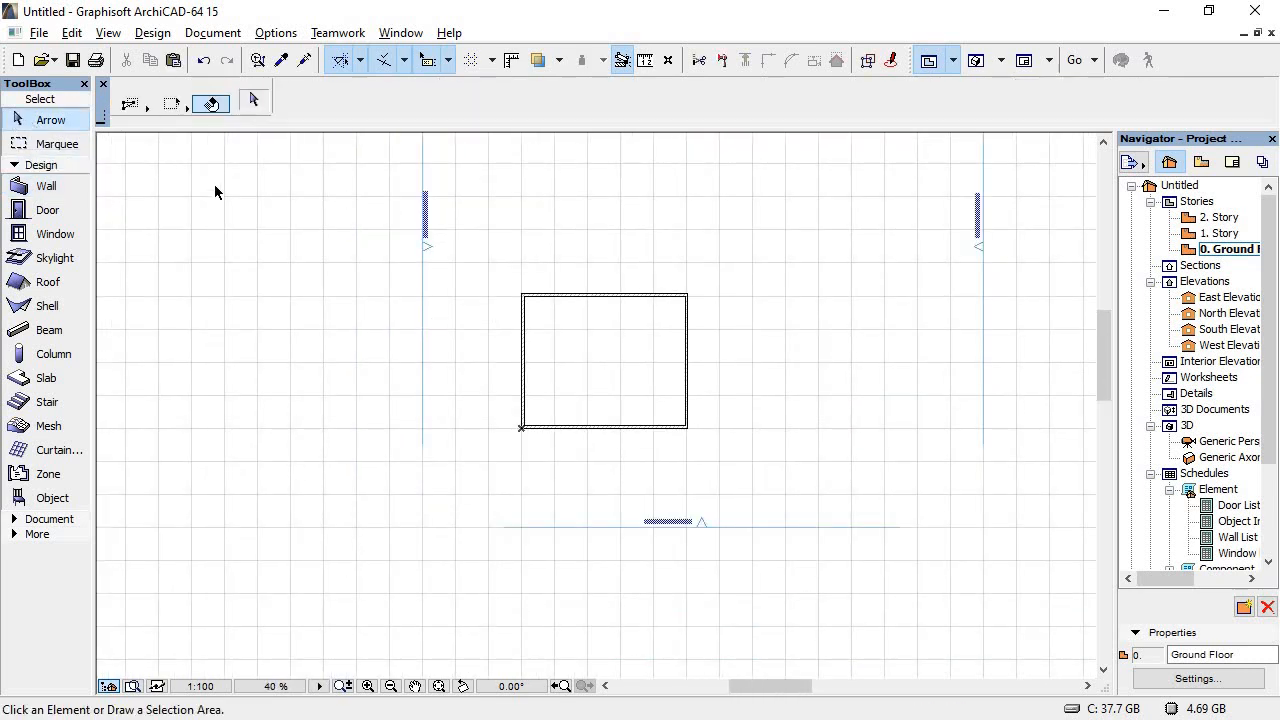
mouse_move(423, 320)
mouse_down()
mouse_move(429, 457)
mouse_move(418, 455)
mouse_up()
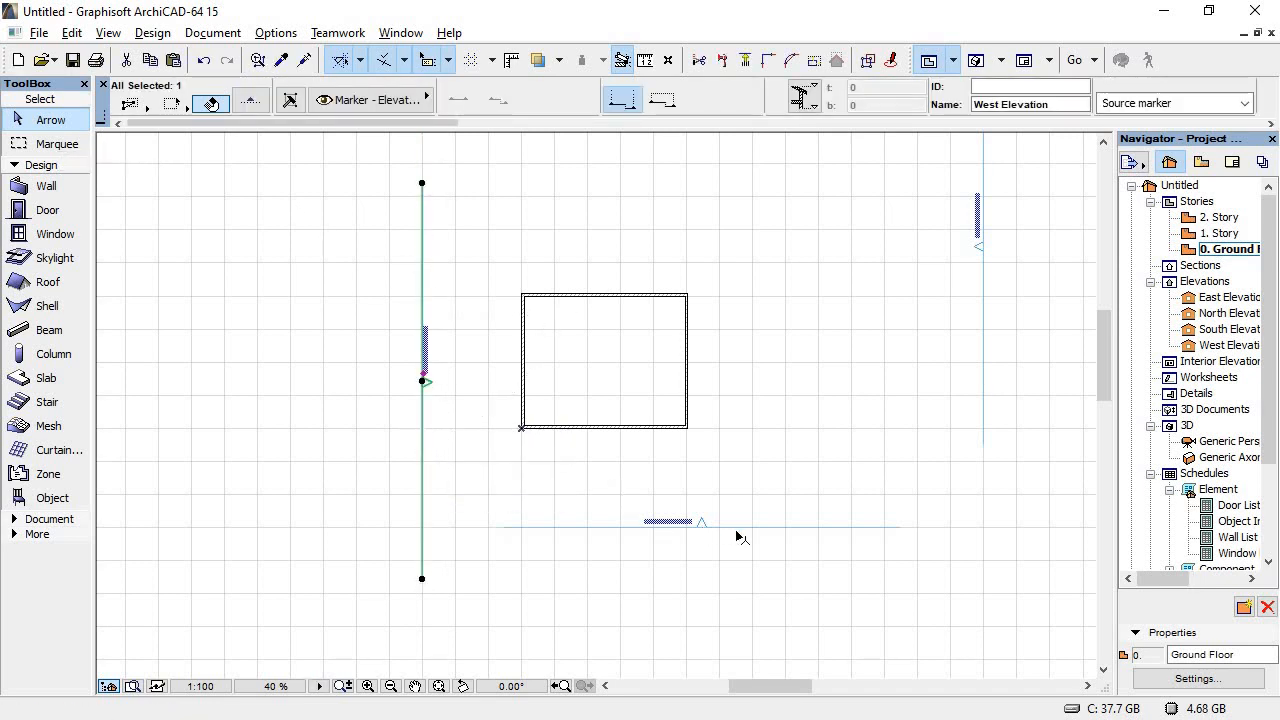
mouse_move(744, 527)
mouse_down()
mouse_move(803, 488)
mouse_move(735, 486)
mouse_move(823, 494)
mouse_up()
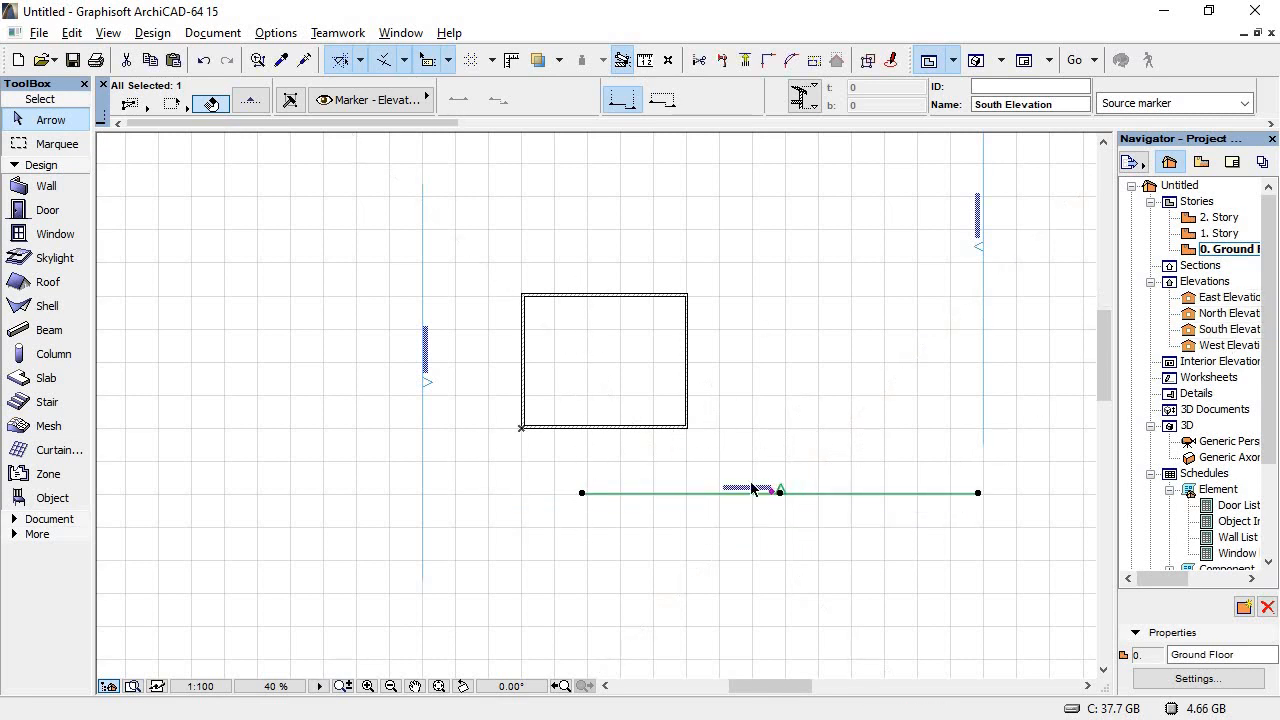
scroll(752, 488, up, 4)
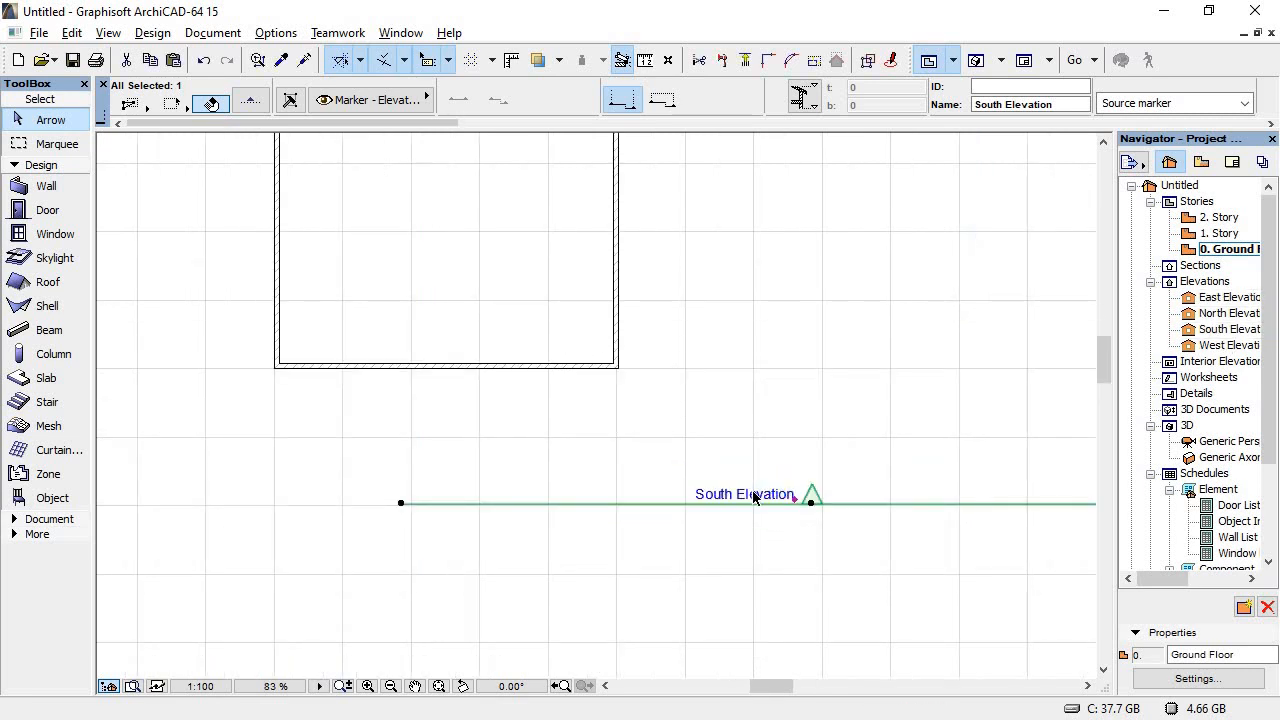
Step: View the South Elevation, return to the Ground Floor plan and shift the South Elevation line west so it spans the whole house
double_click(1225, 331)
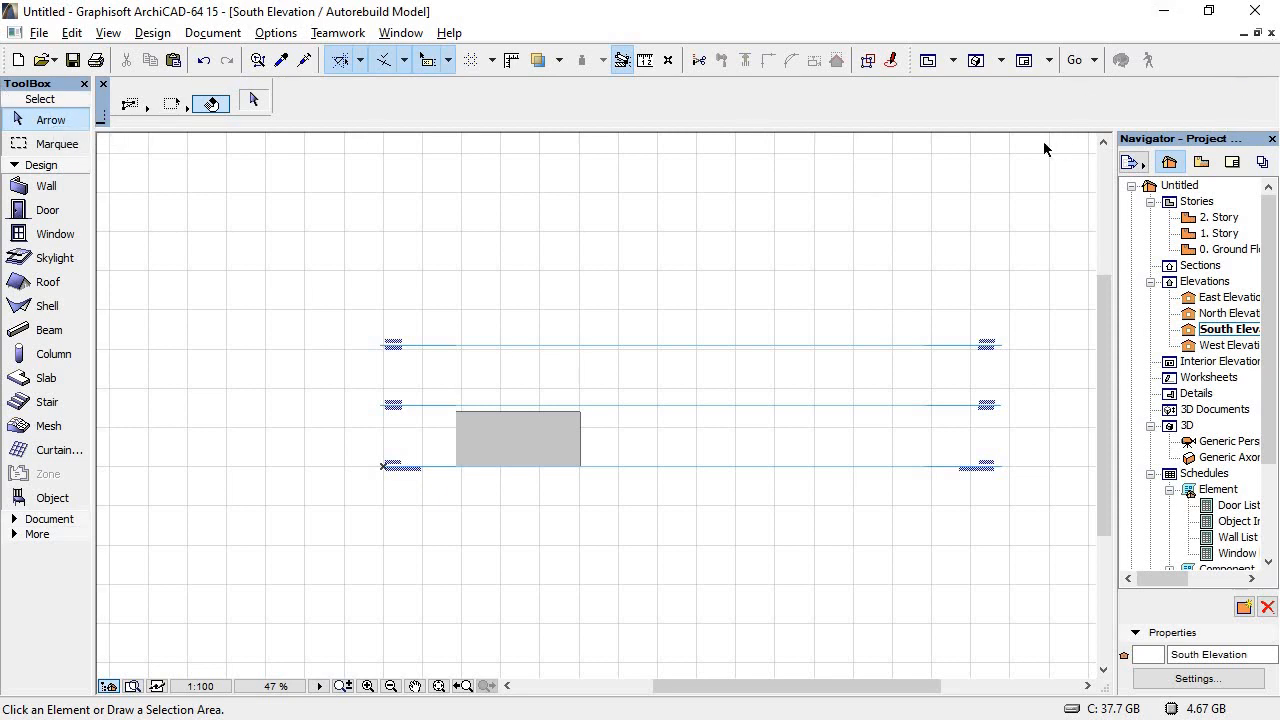
click(564, 505)
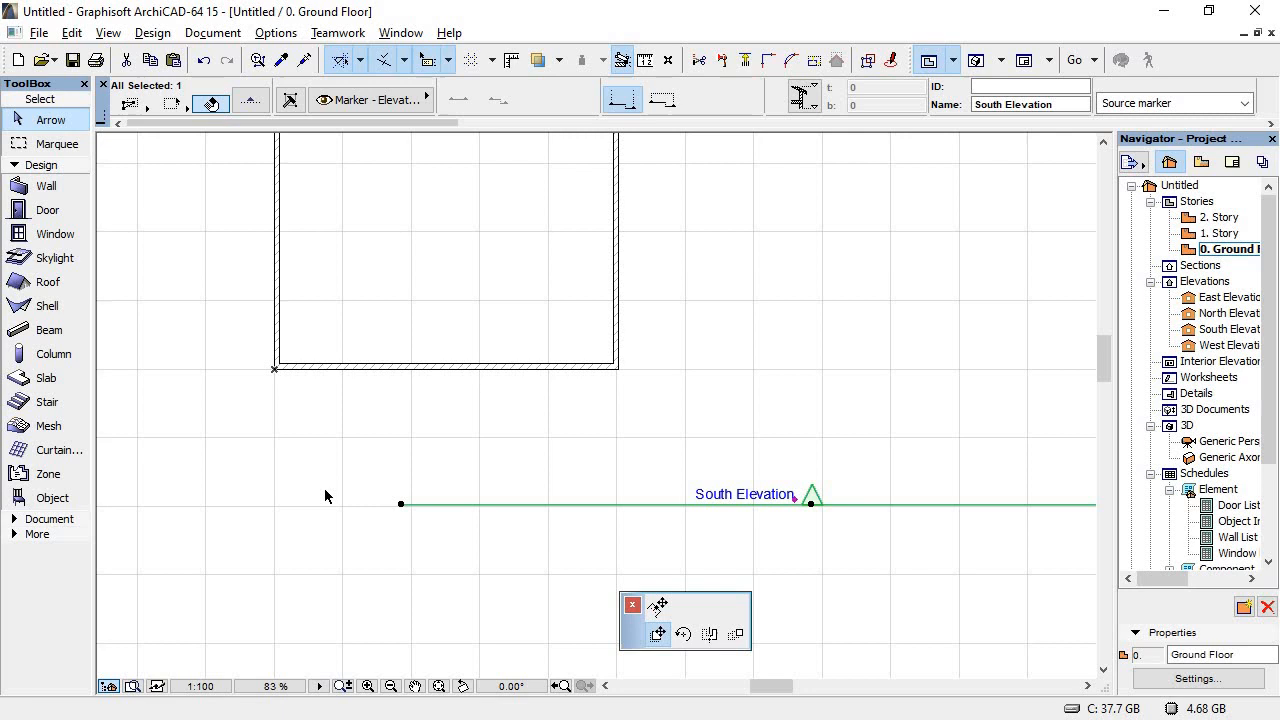
click(264, 478)
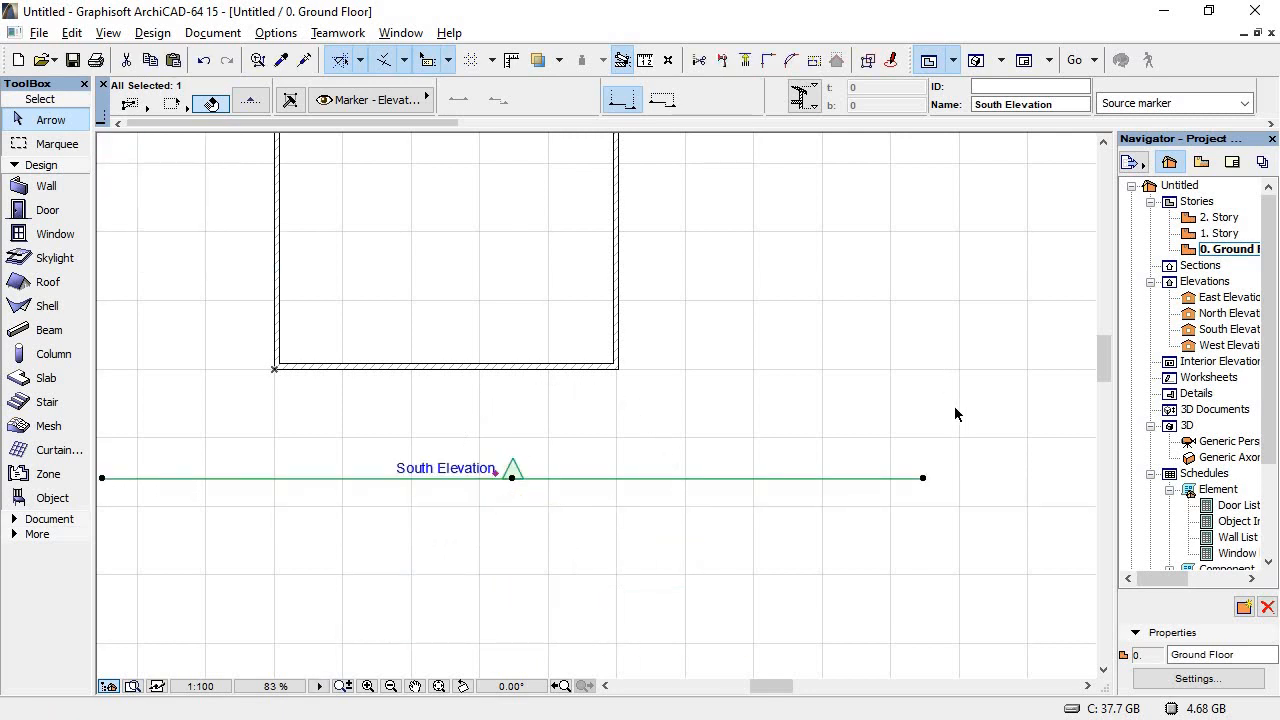
scroll(955, 414, down, 5)
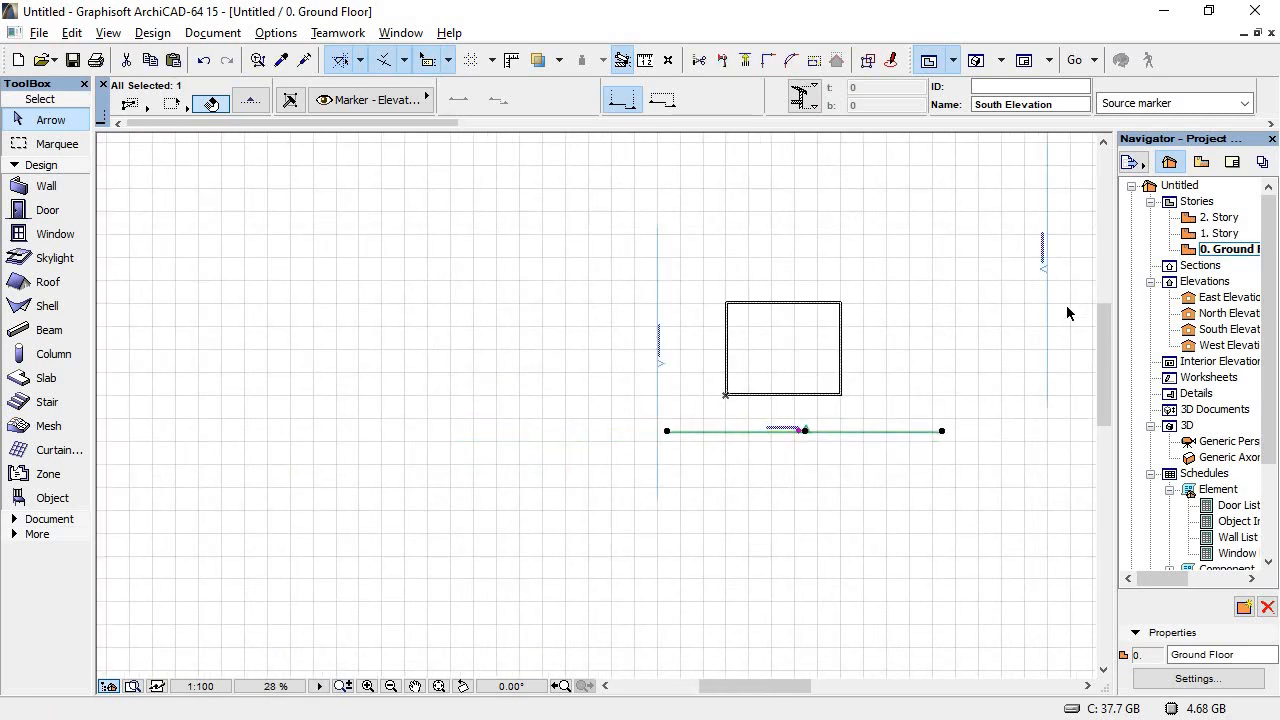
Step: Move the East Elevation line close to the east exterior wall, level with the house
mouse_move(1044, 268)
mouse_down()
mouse_move(991, 429)
mouse_move(914, 423)
mouse_move(909, 385)
mouse_up()
scroll(851, 317, up, 3)
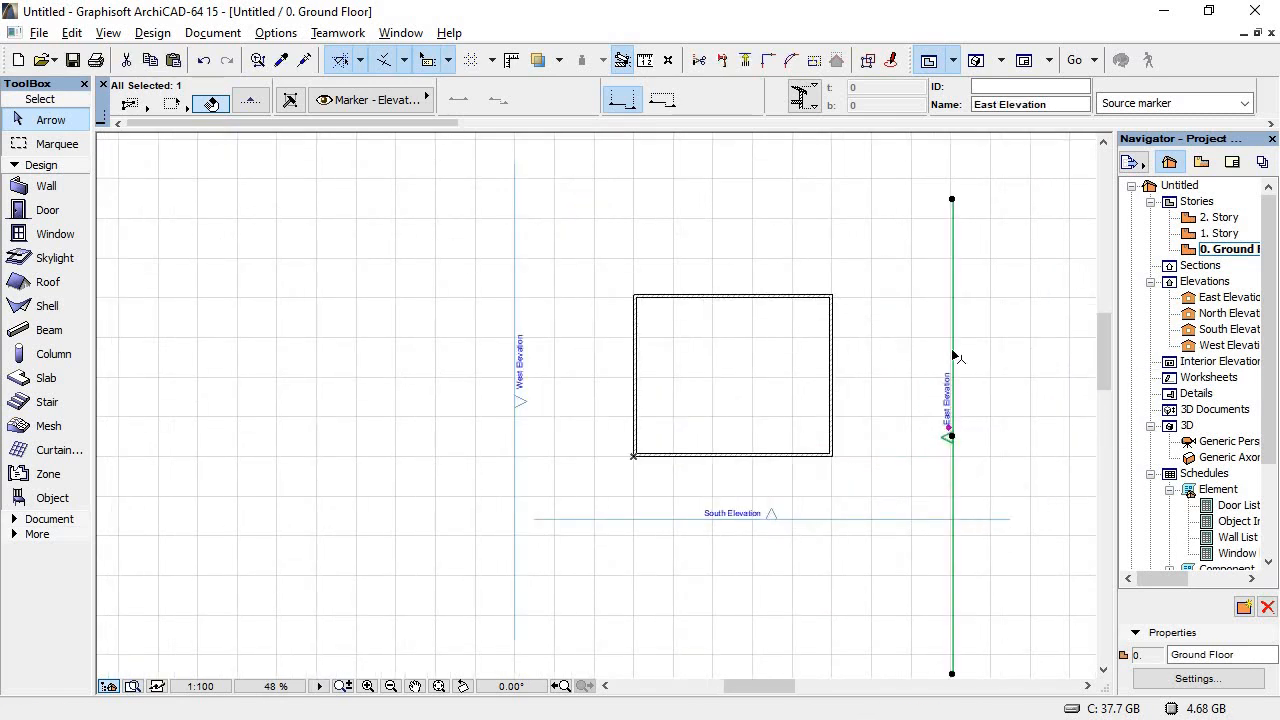
click(953, 355)
click(929, 317)
scroll(926, 366, down, 3)
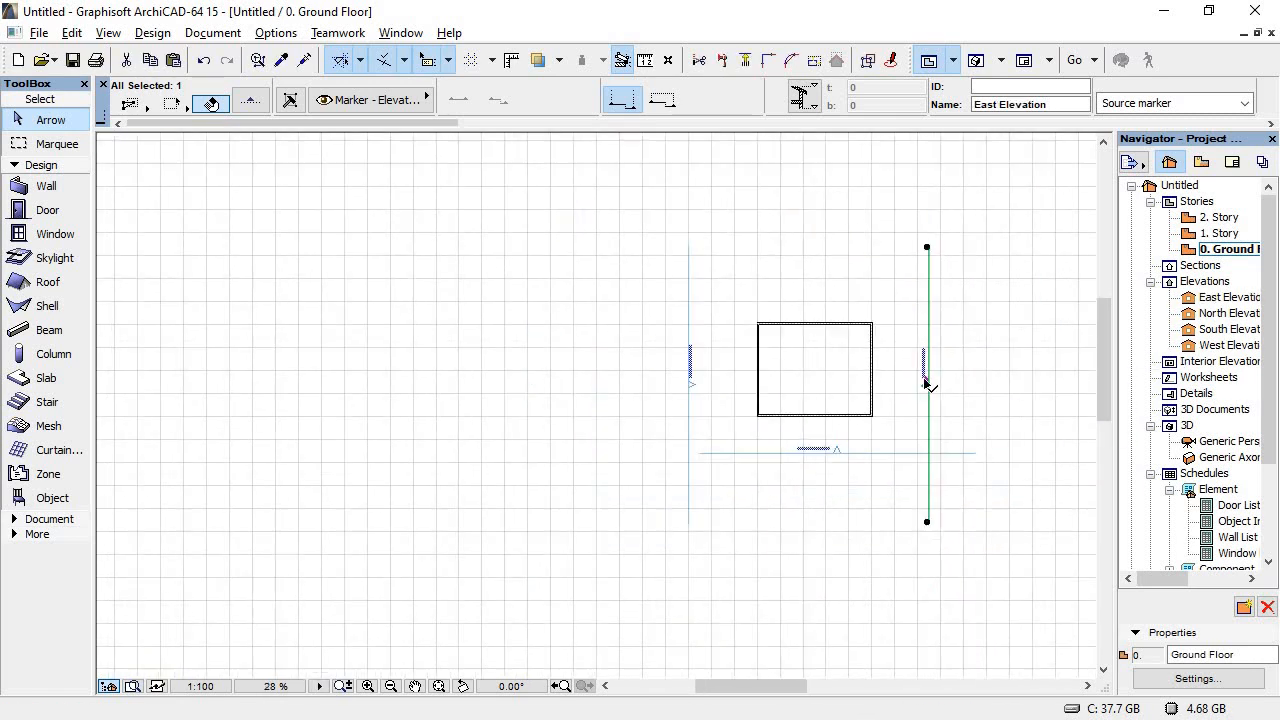
Step: Move the North Elevation line down to just above the upper exterior wall, spanning the house
scroll(926, 383, down, 1)
drag(919, 139, 857, 289)
click(857, 289)
scroll(843, 335, up, 4)
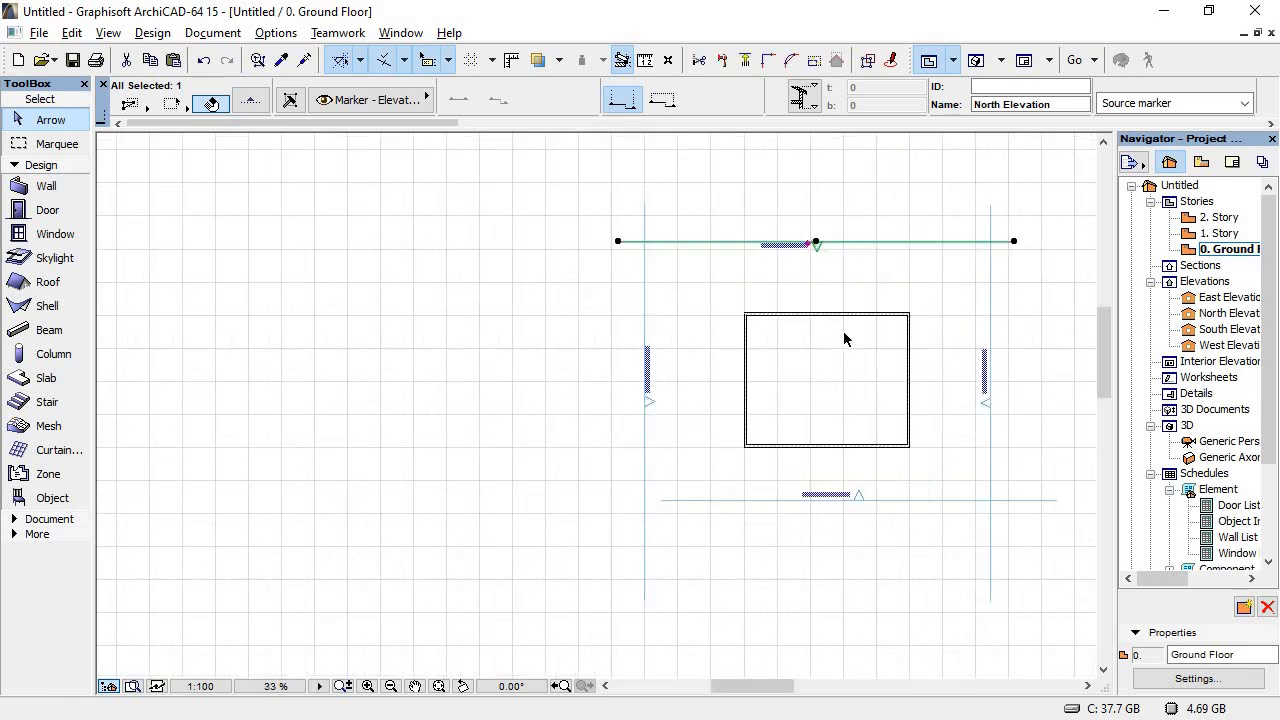
scroll(782, 350, down, 2)
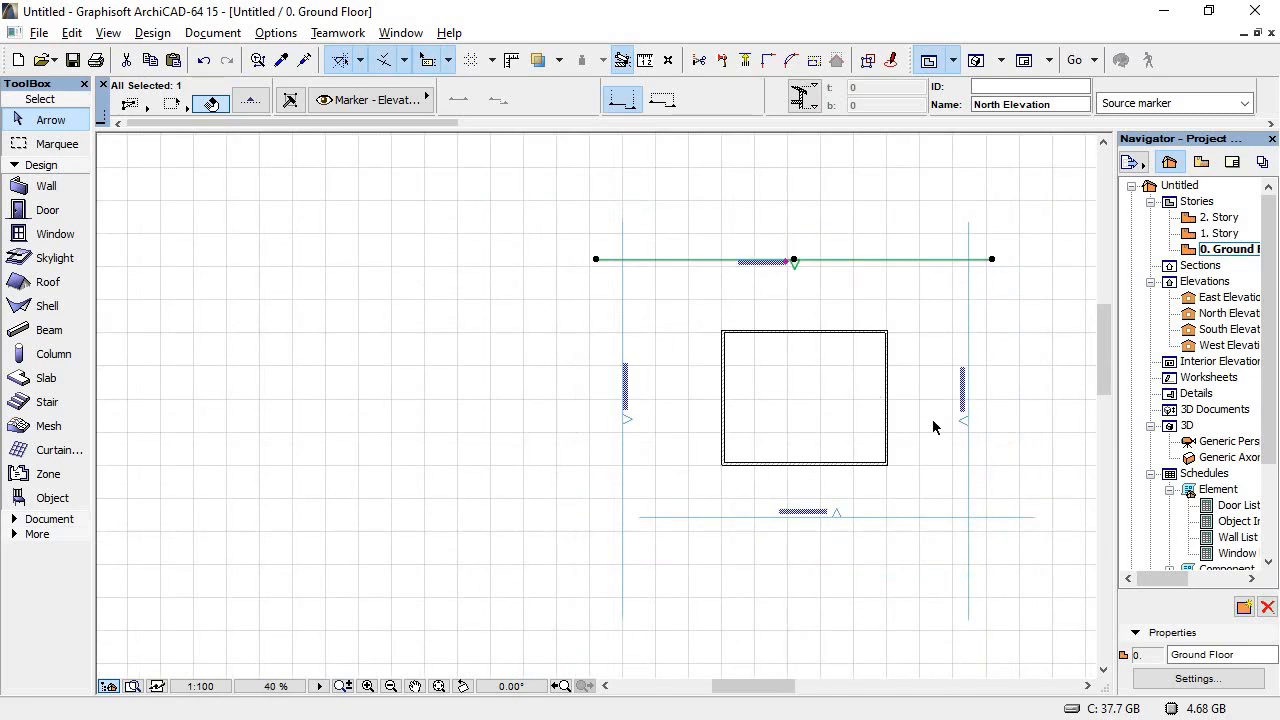
scroll(929, 423, up, 3)
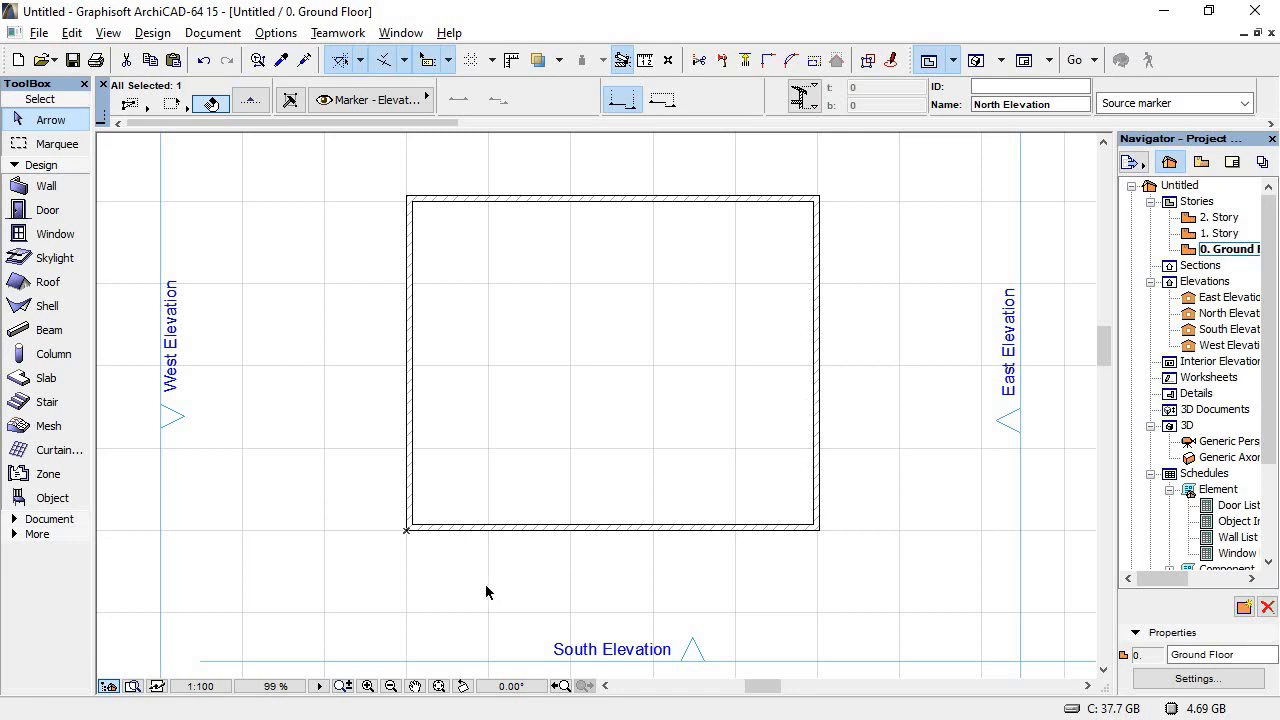
Step: Check the room dimensions in the plan PDF and try to multiply the west exterior wall with 1 copy and a vertical displacement of 4500
key(alt+Tab)
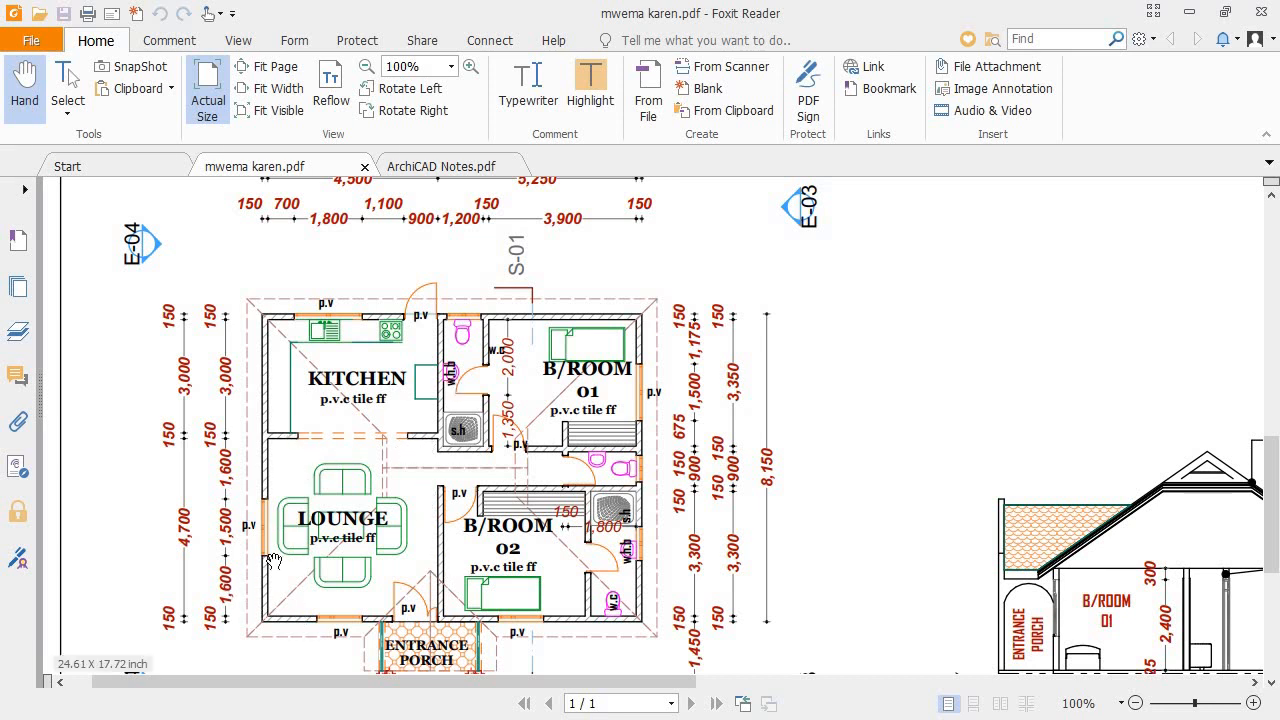
scroll(444, 496, down, 1)
scroll(444, 496, down, 3)
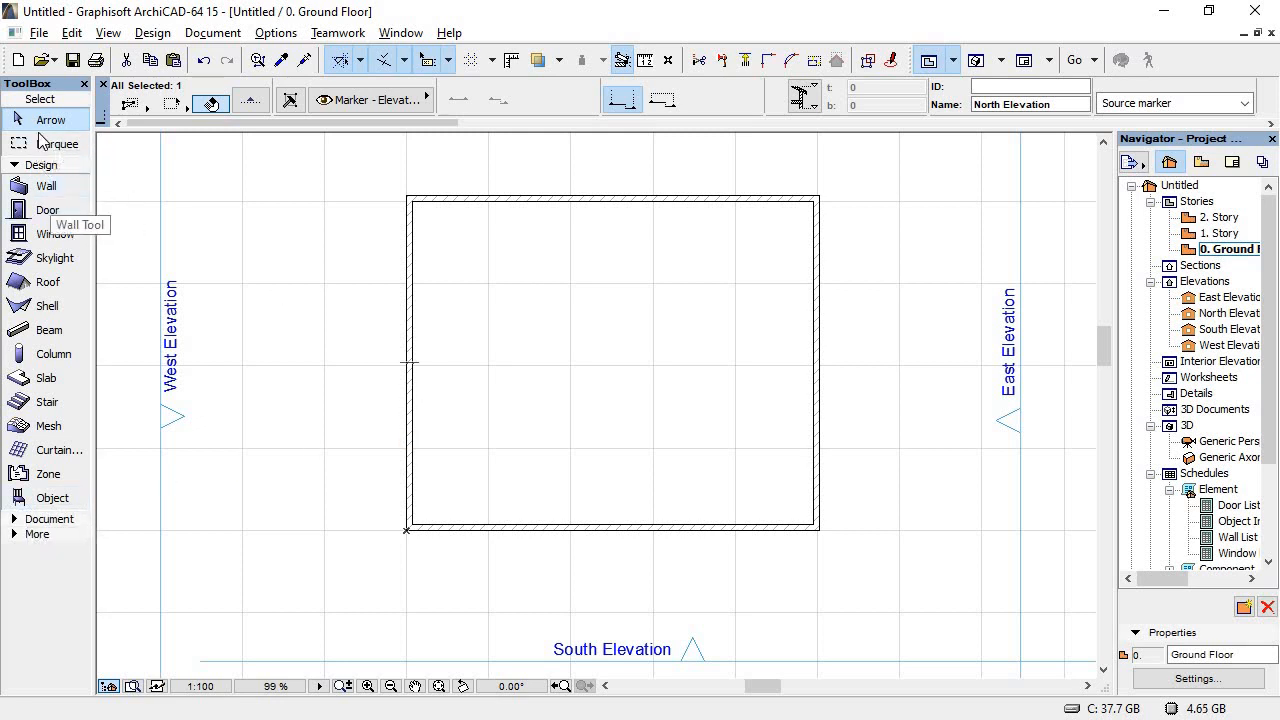
click(418, 338)
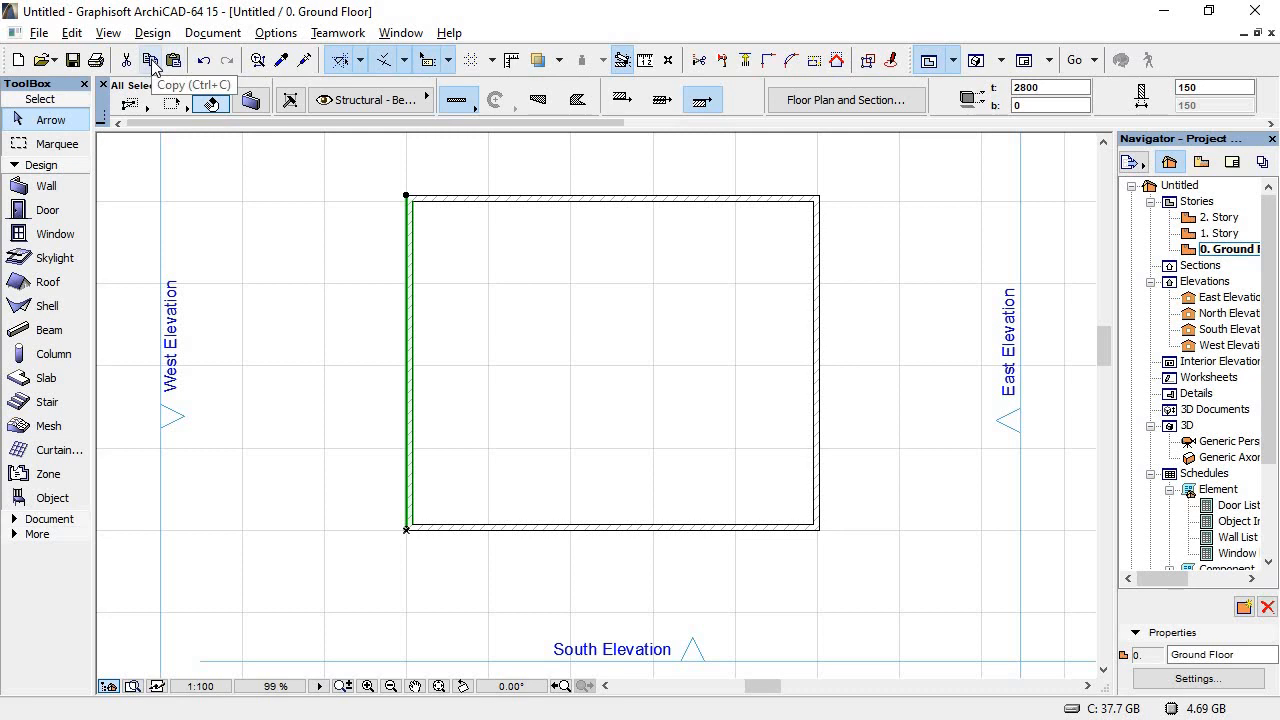
click(418, 354)
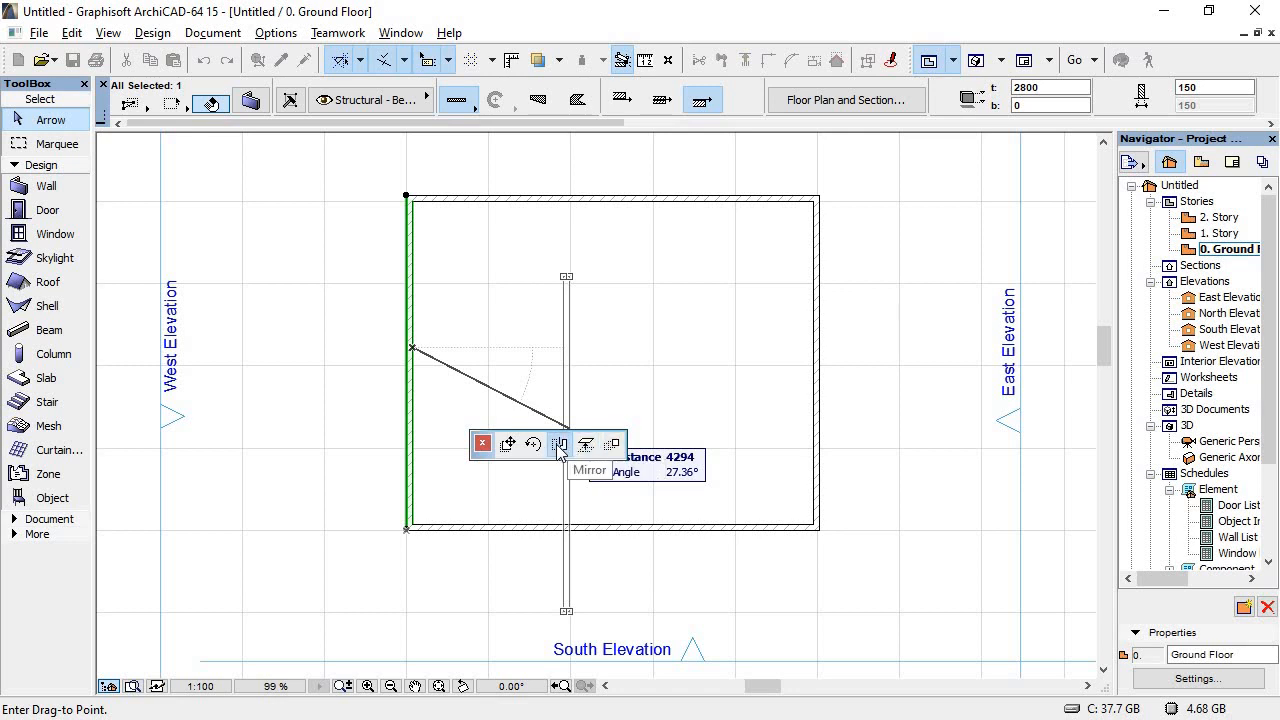
click(611, 444)
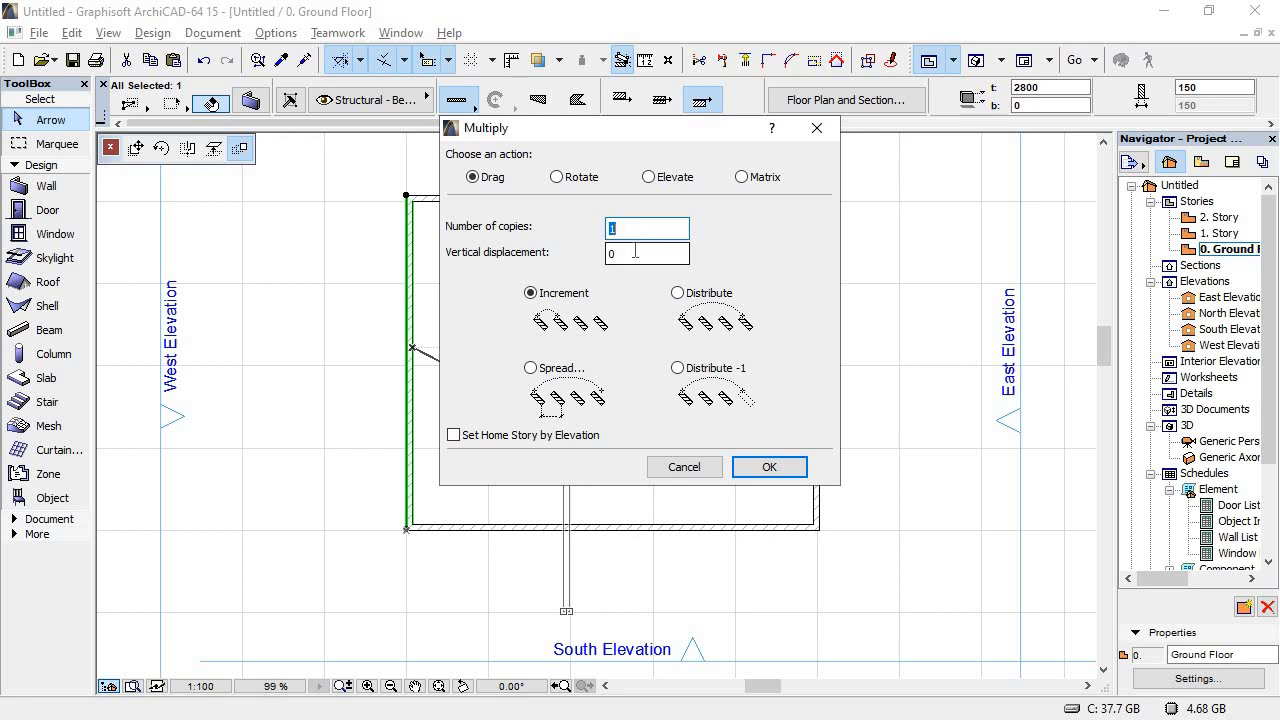
key(Tab)
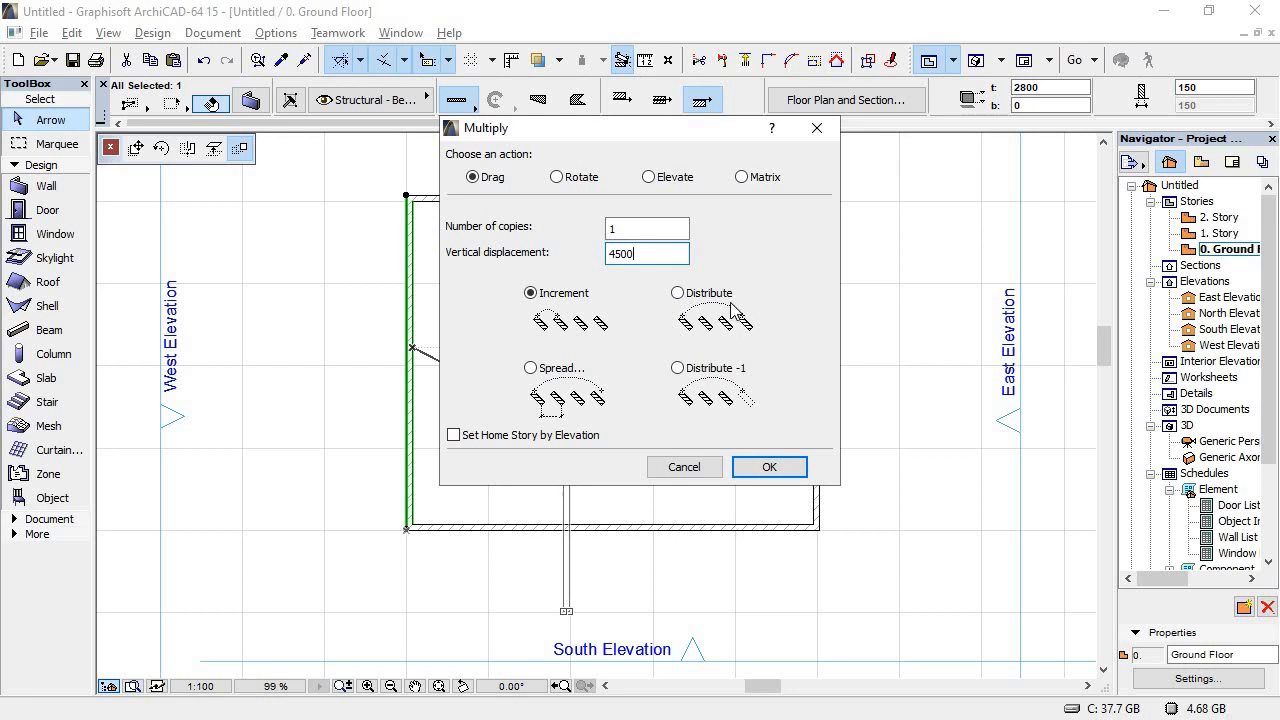
click(769, 467)
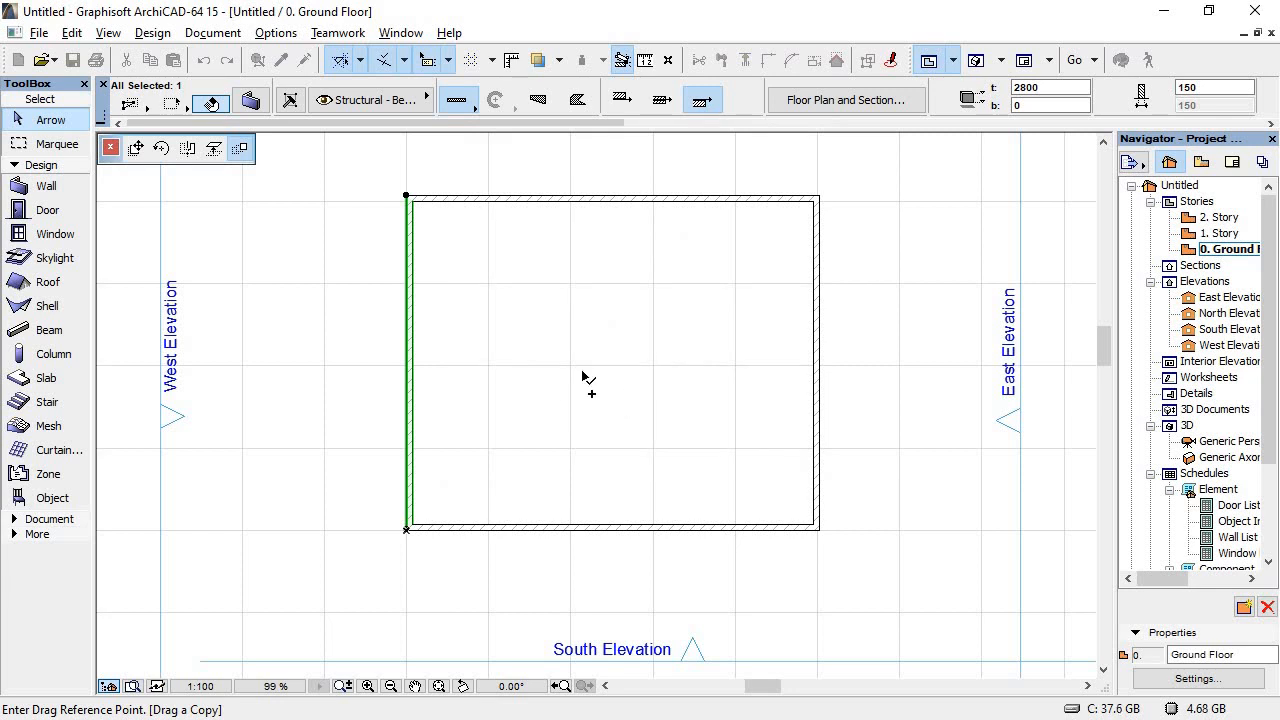
click(582, 371)
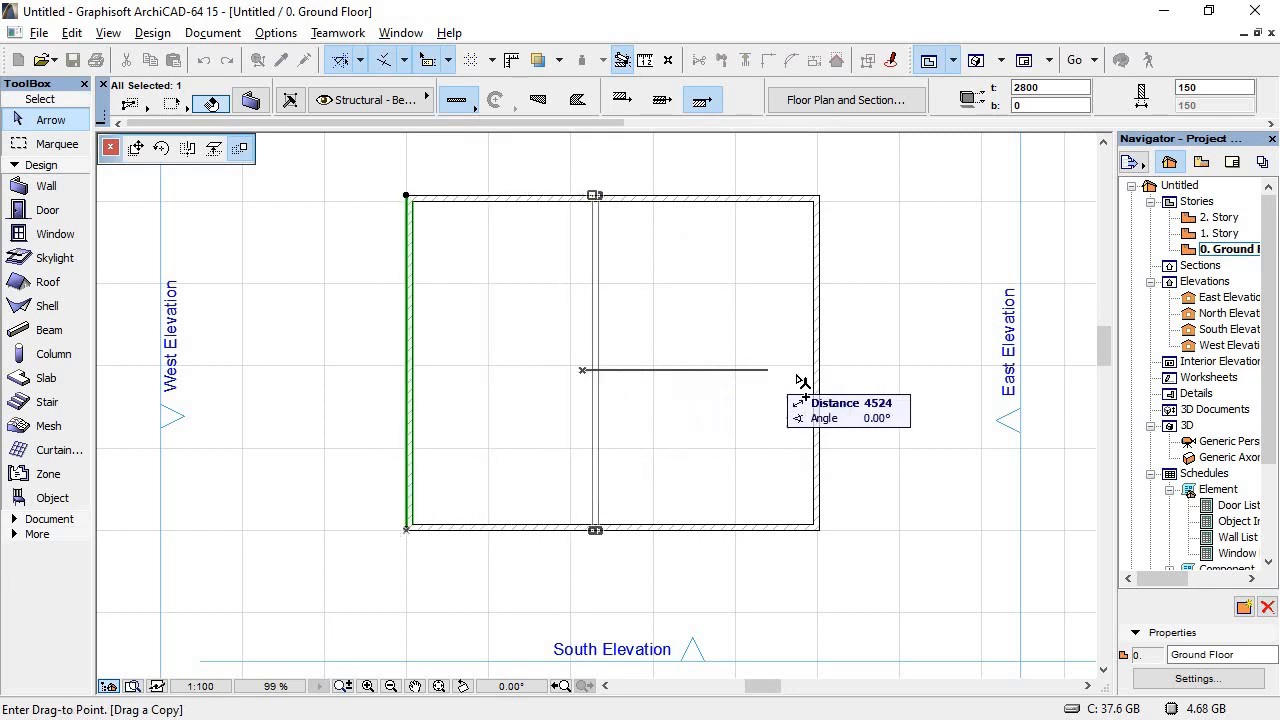
click(848, 372)
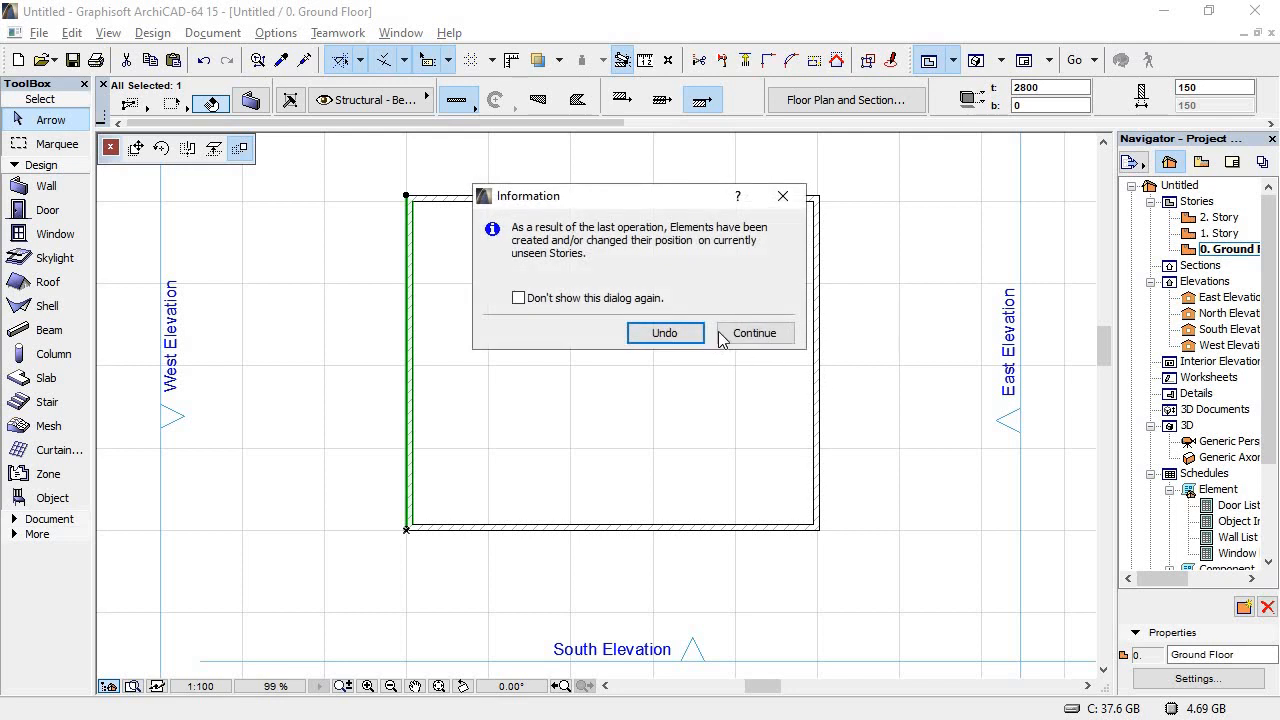
click(783, 196)
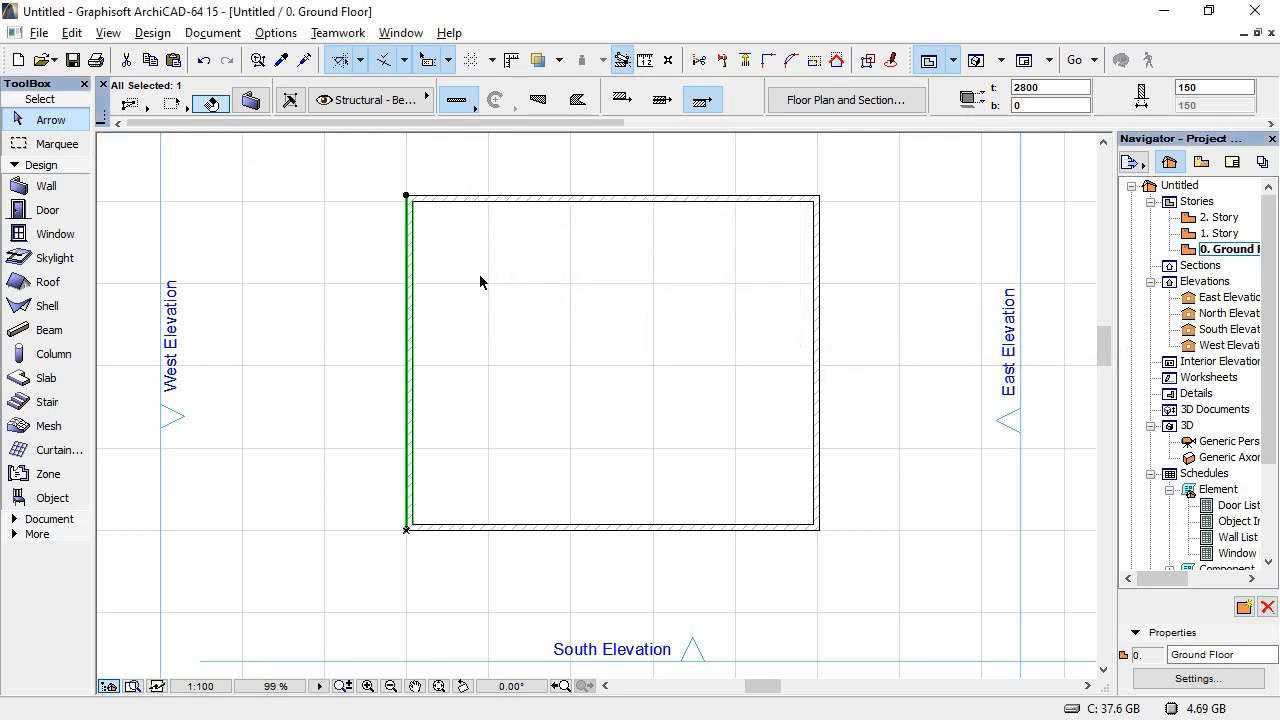
Step: Multiply the west exterior wall by dragging with 2 copies and a vertical displacement of 4500, accept the change on unseen stories and deselect
key(ctrl+u)
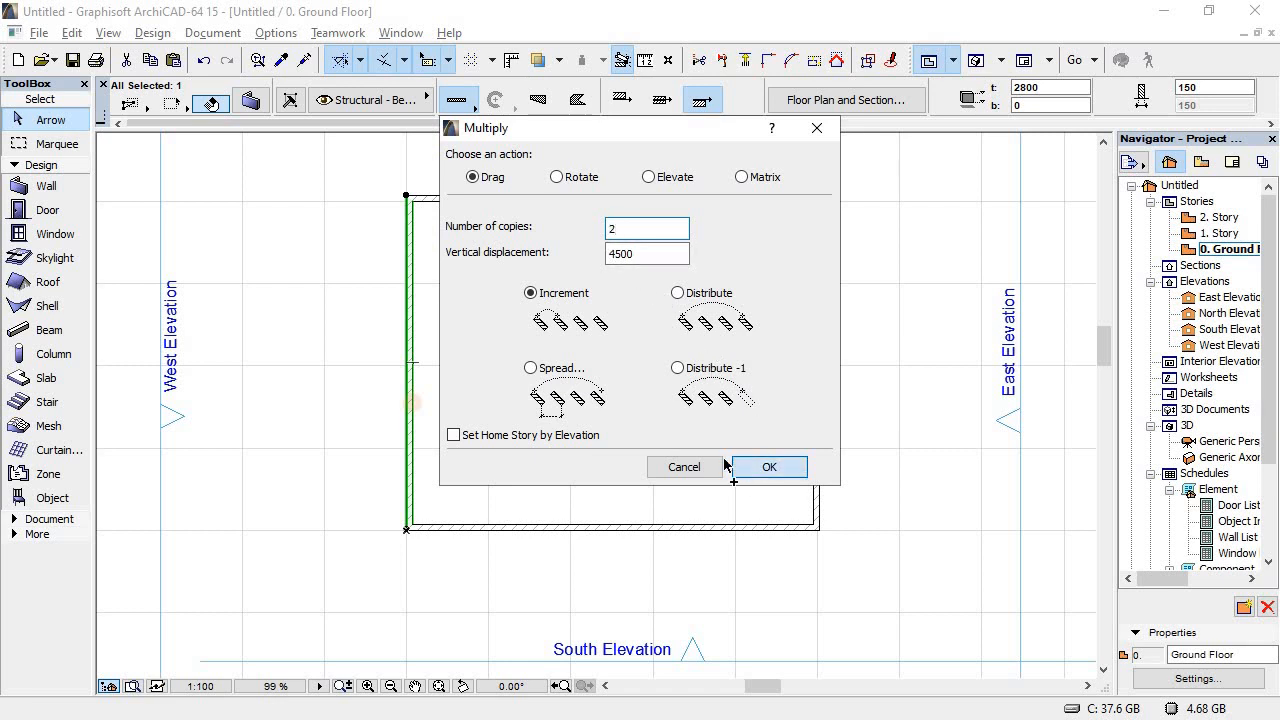
click(766, 465)
click(679, 385)
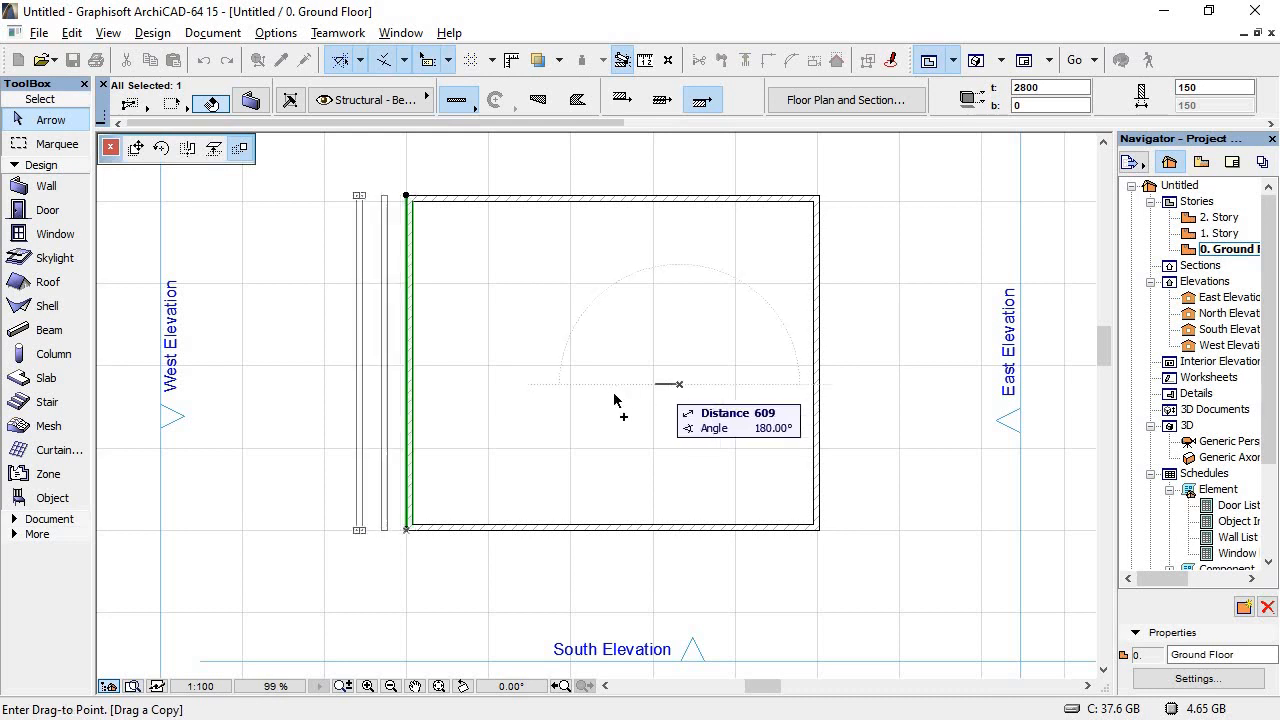
click(677, 385)
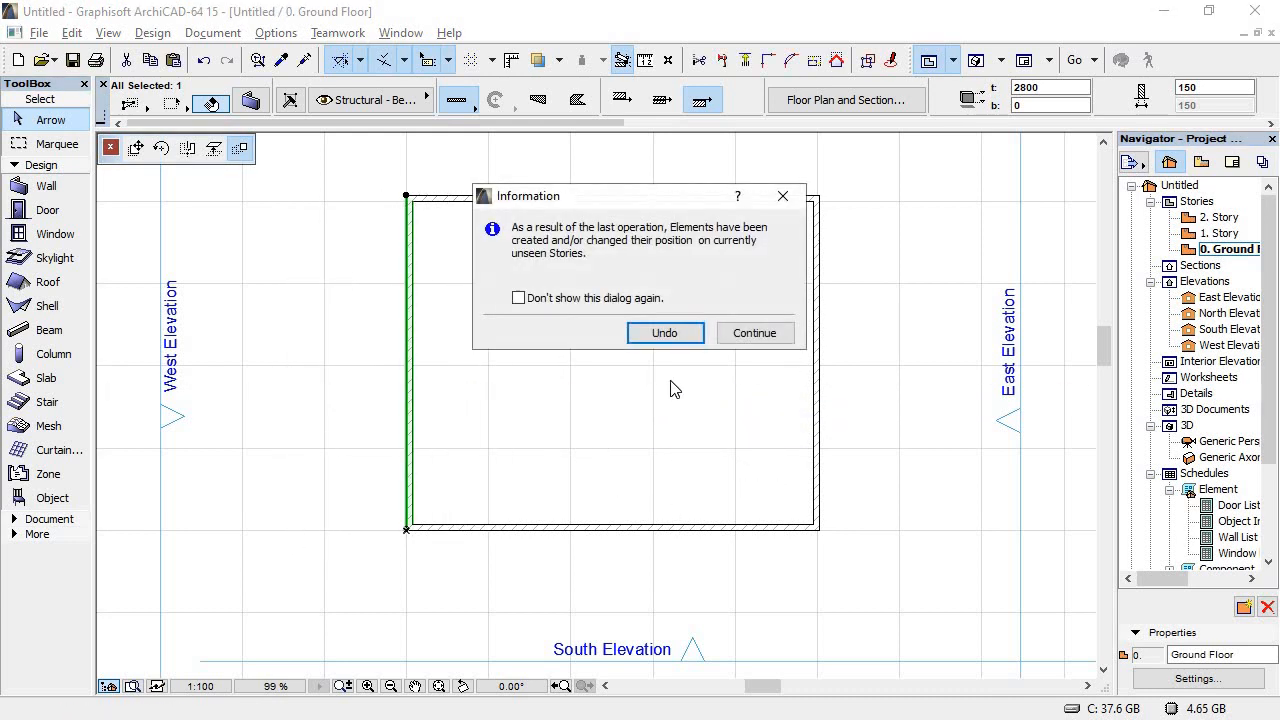
click(747, 336)
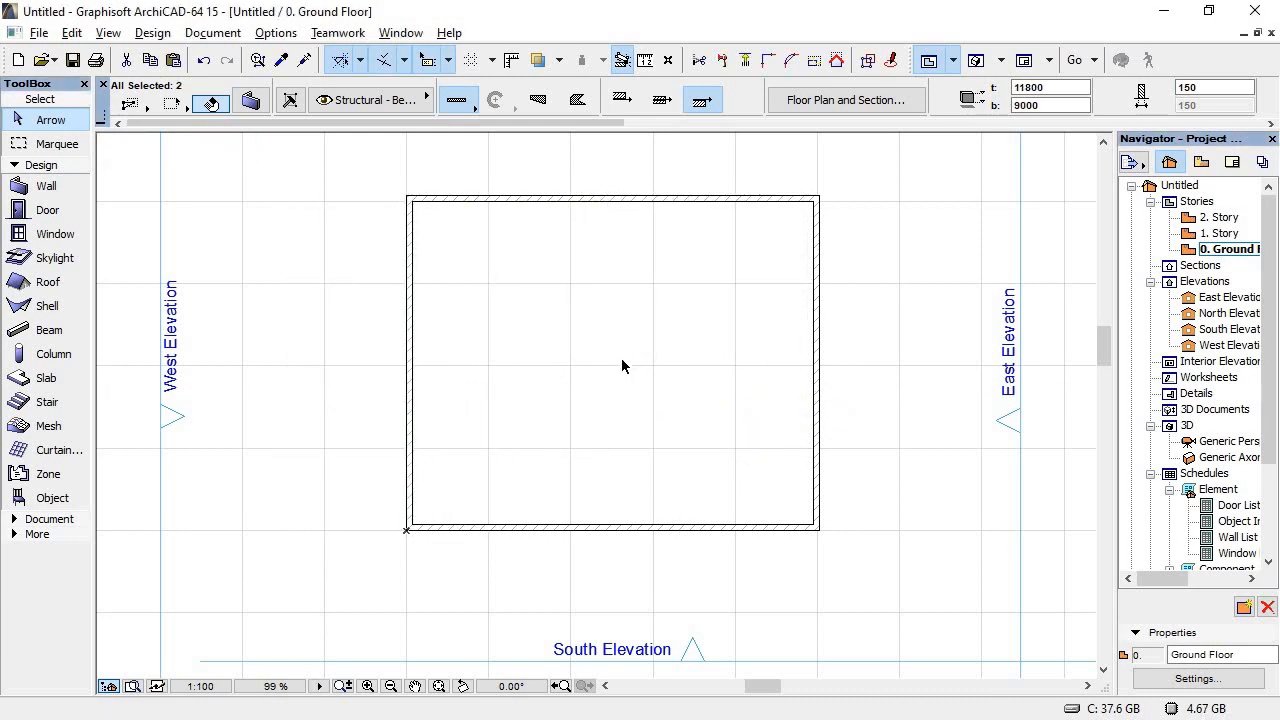
click(500, 384)
click(377, 337)
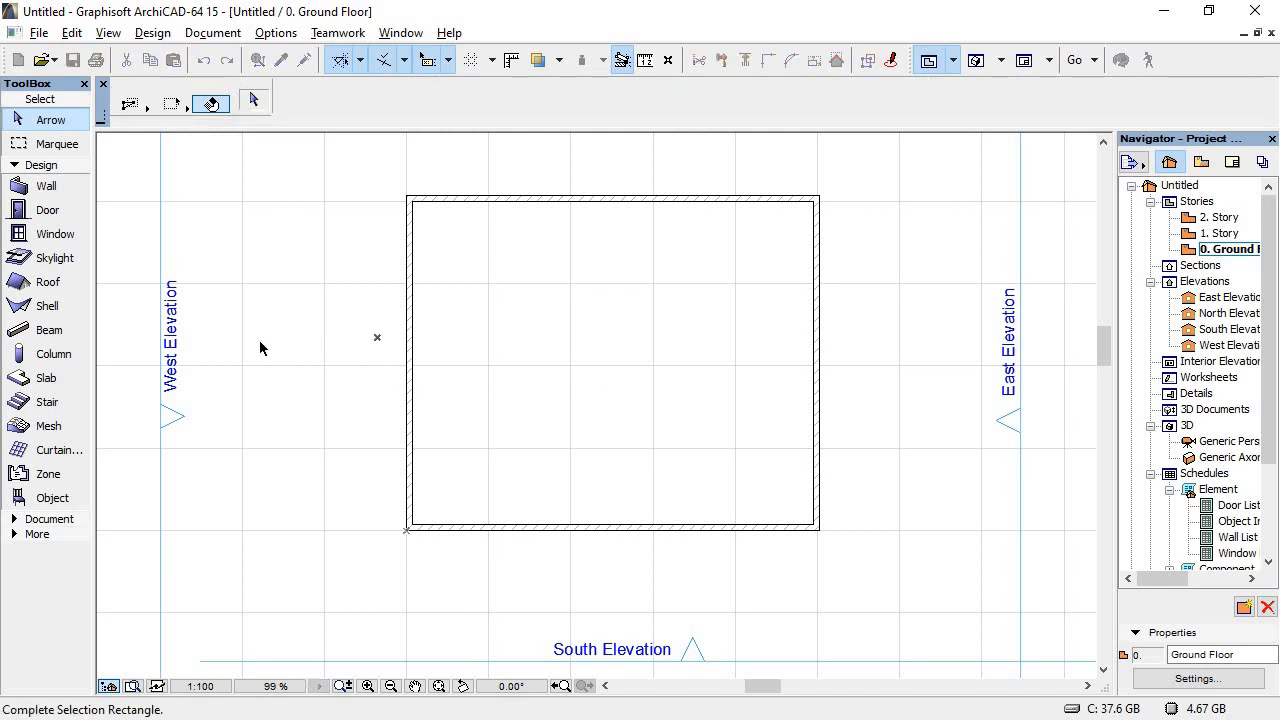
Step: Set up the Line tool to draw solid lines in the Drafting Line category with red pen 20
click(13, 522)
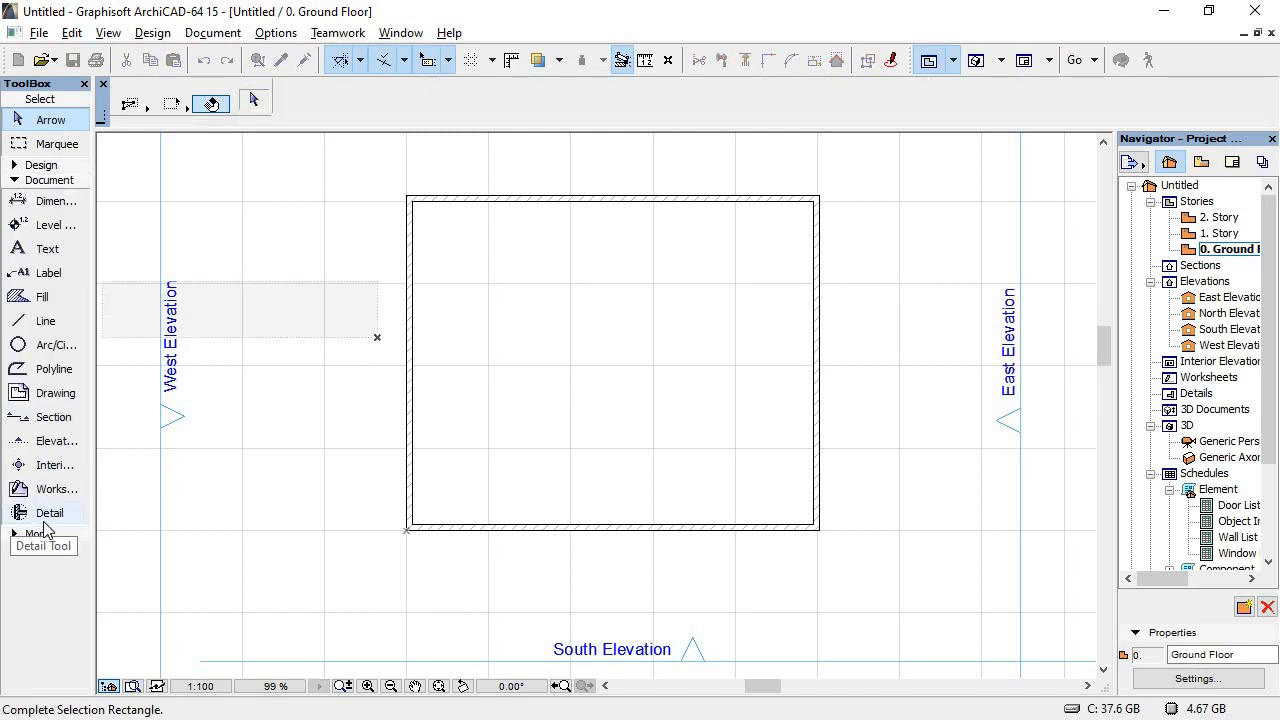
click(45, 322)
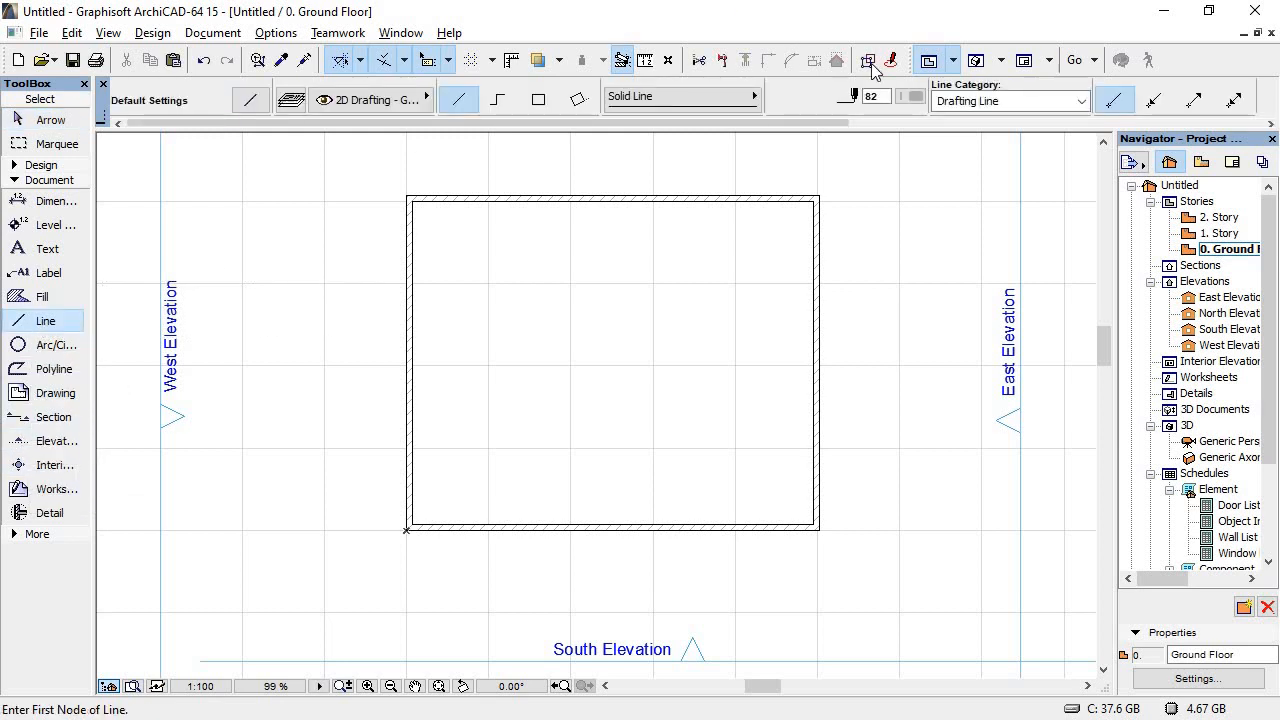
click(950, 101)
click(960, 117)
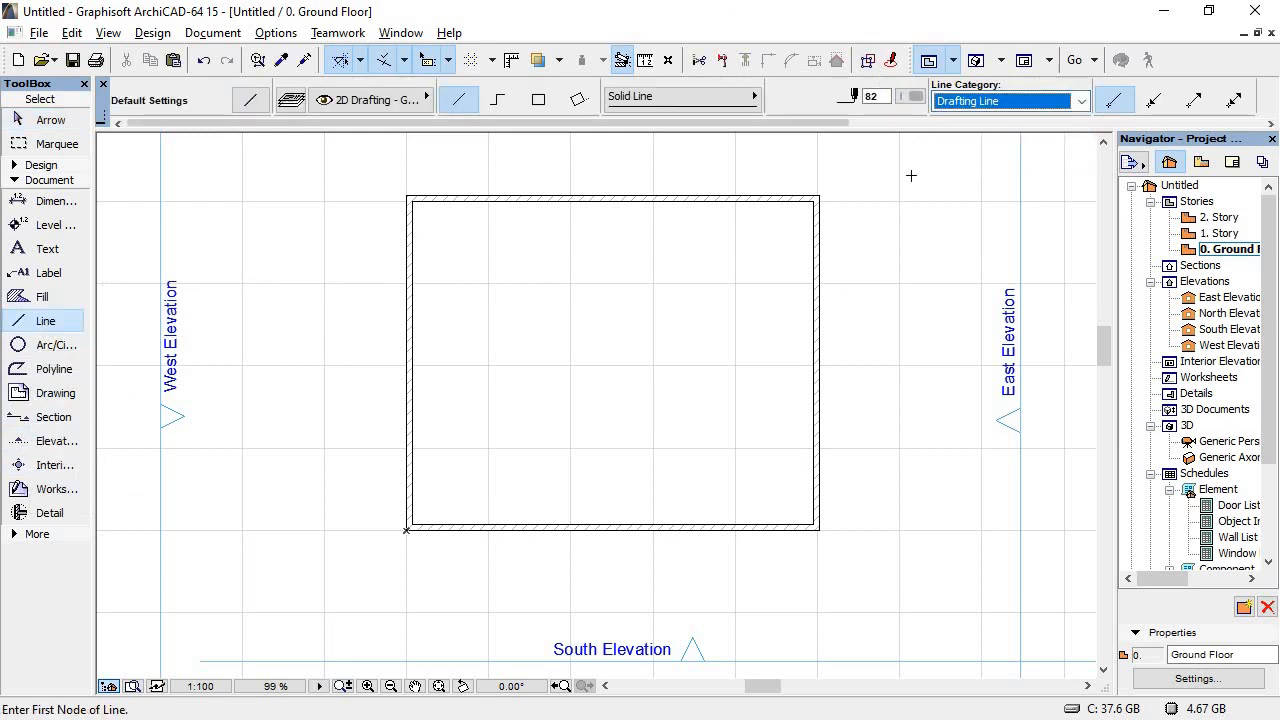
click(914, 97)
click(916, 134)
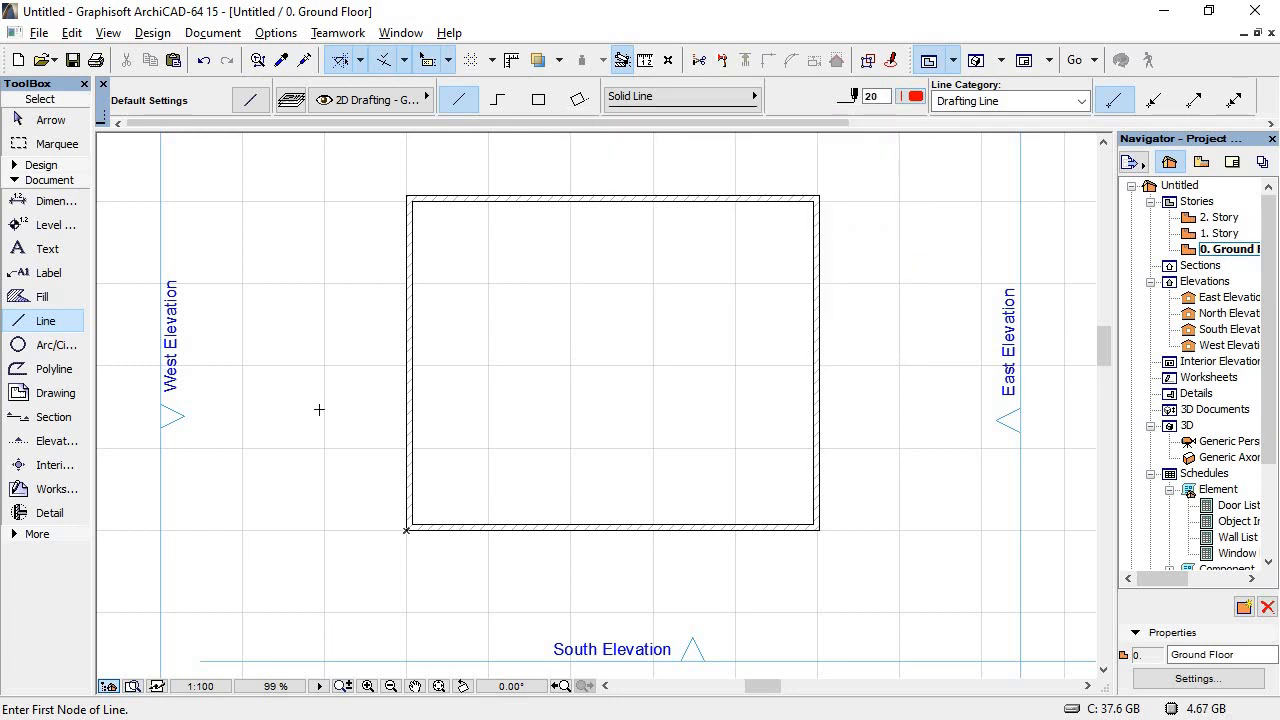
Step: Draw a 4500 horizontal guide line from the west wall's inner face and a vertical one from its end down past the south wall
click(413, 392)
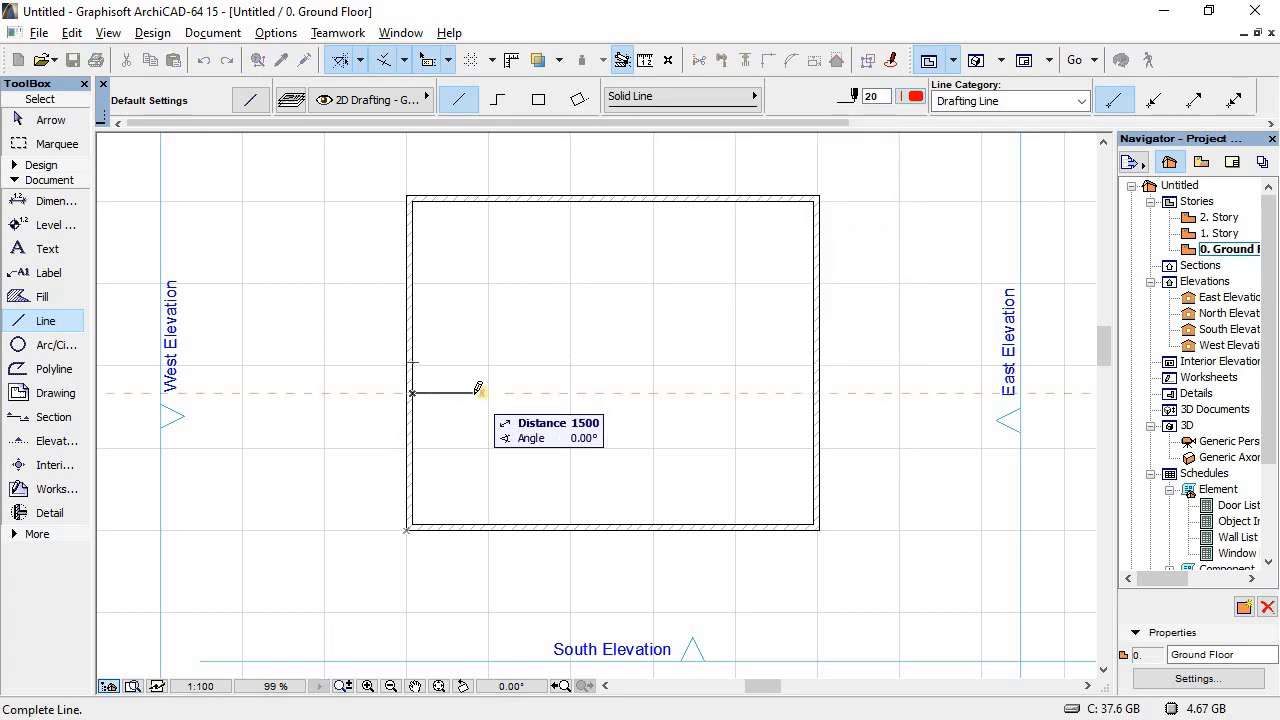
text(45)
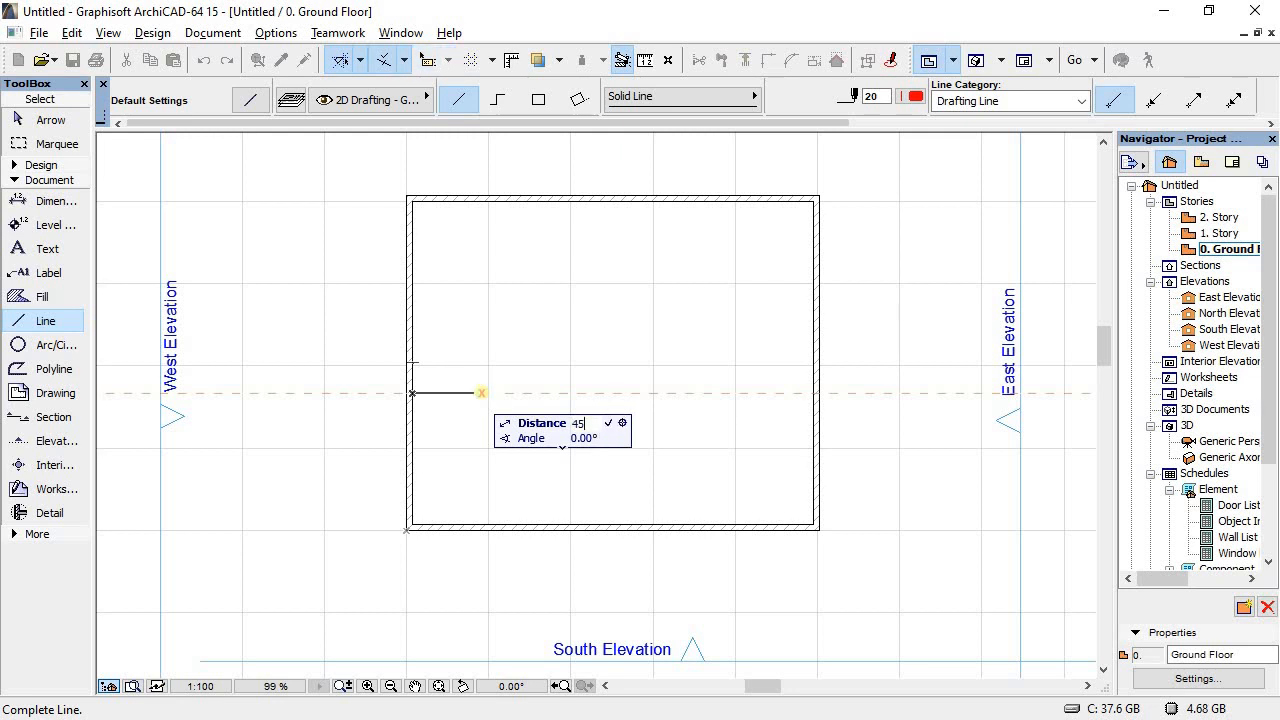
text(00)
key(Return)
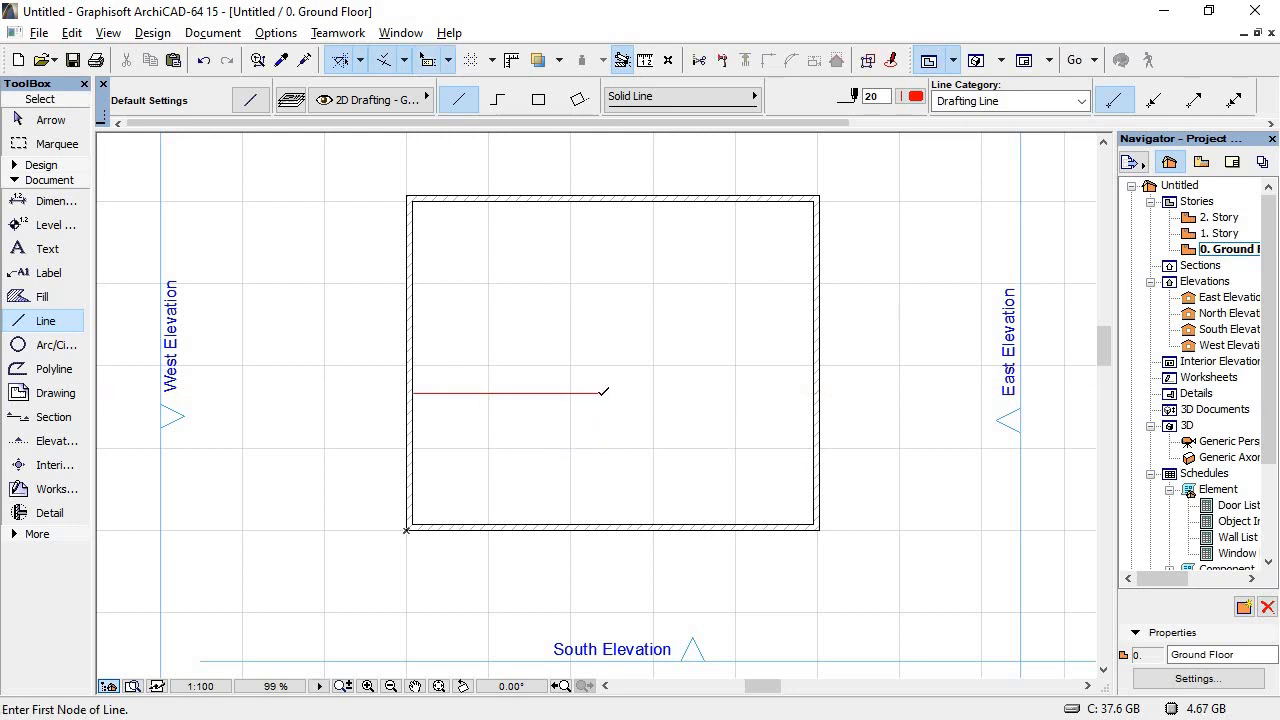
click(598, 393)
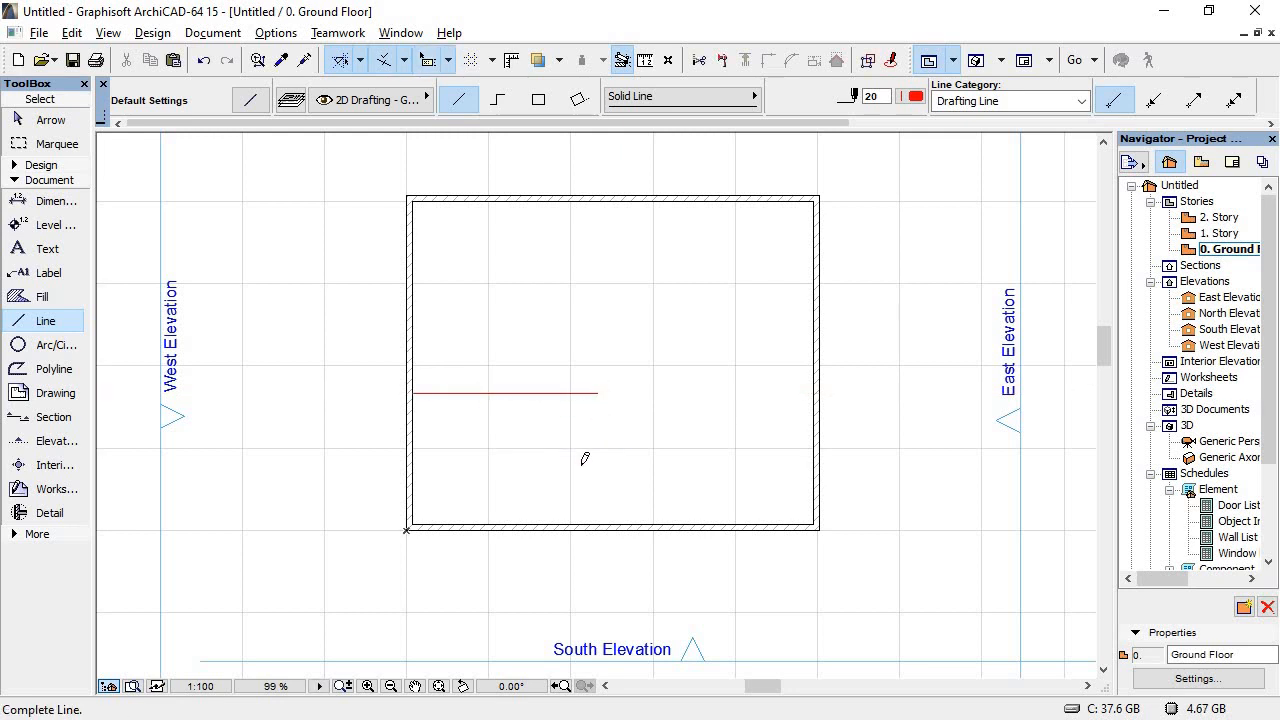
click(600, 592)
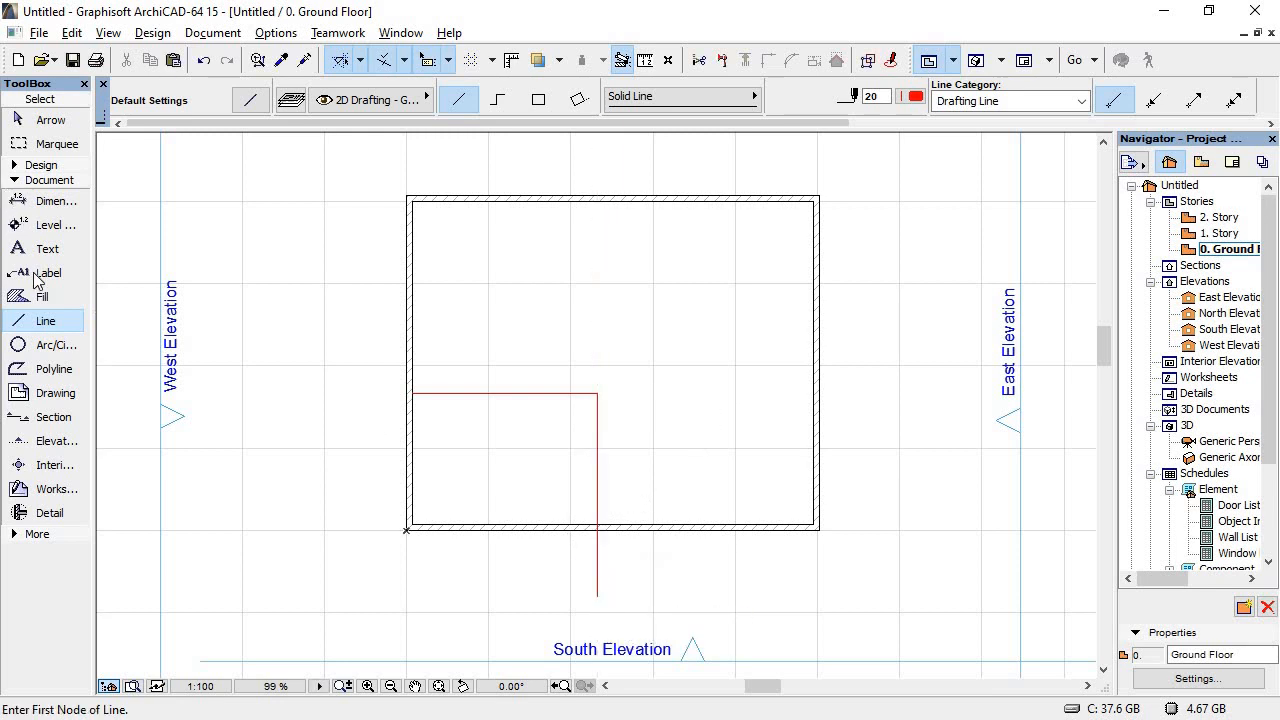
Step: Draw a vertical interior wall along the guide line from the south exterior wall to the north exterior wall
click(18, 166)
click(36, 192)
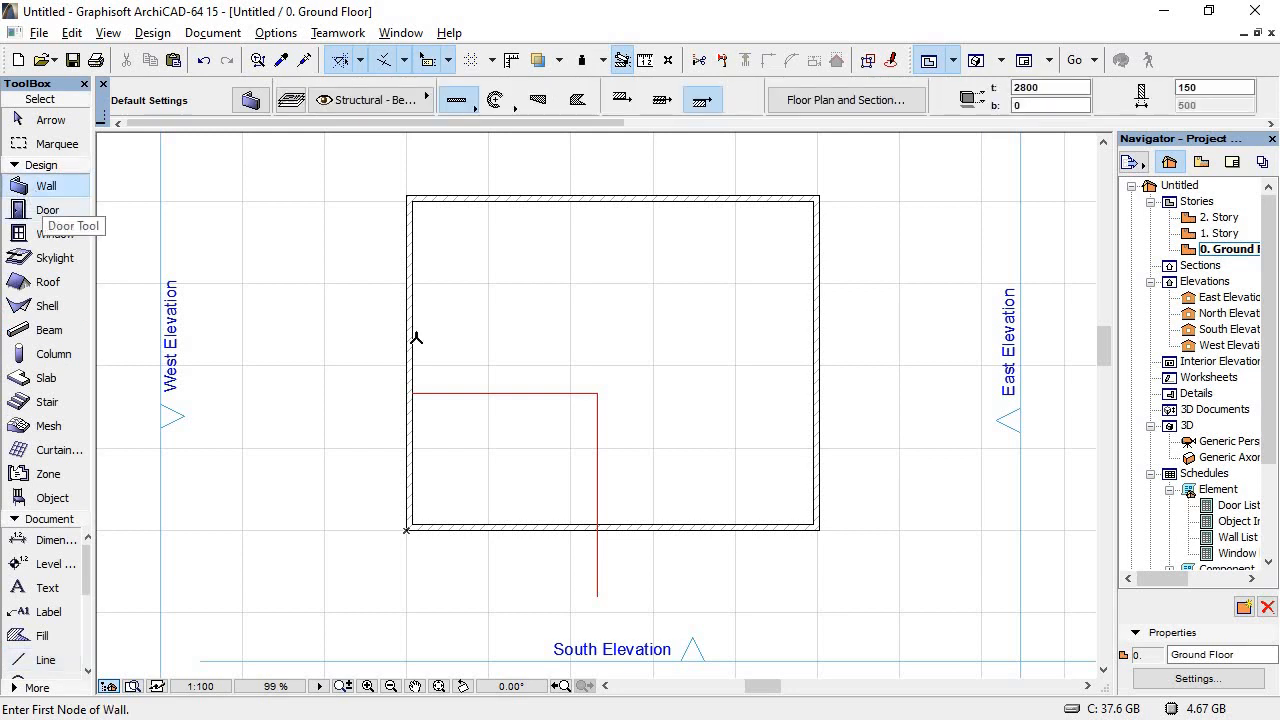
scroll(649, 464, up, 2)
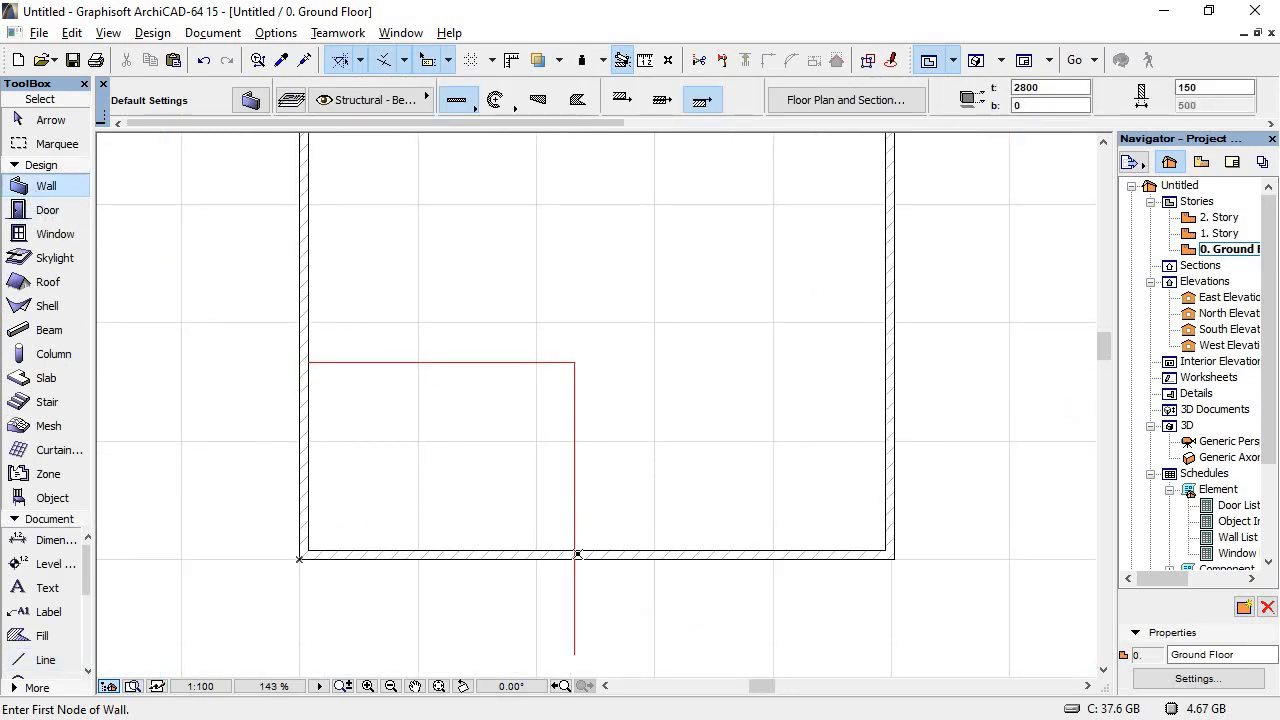
click(575, 560)
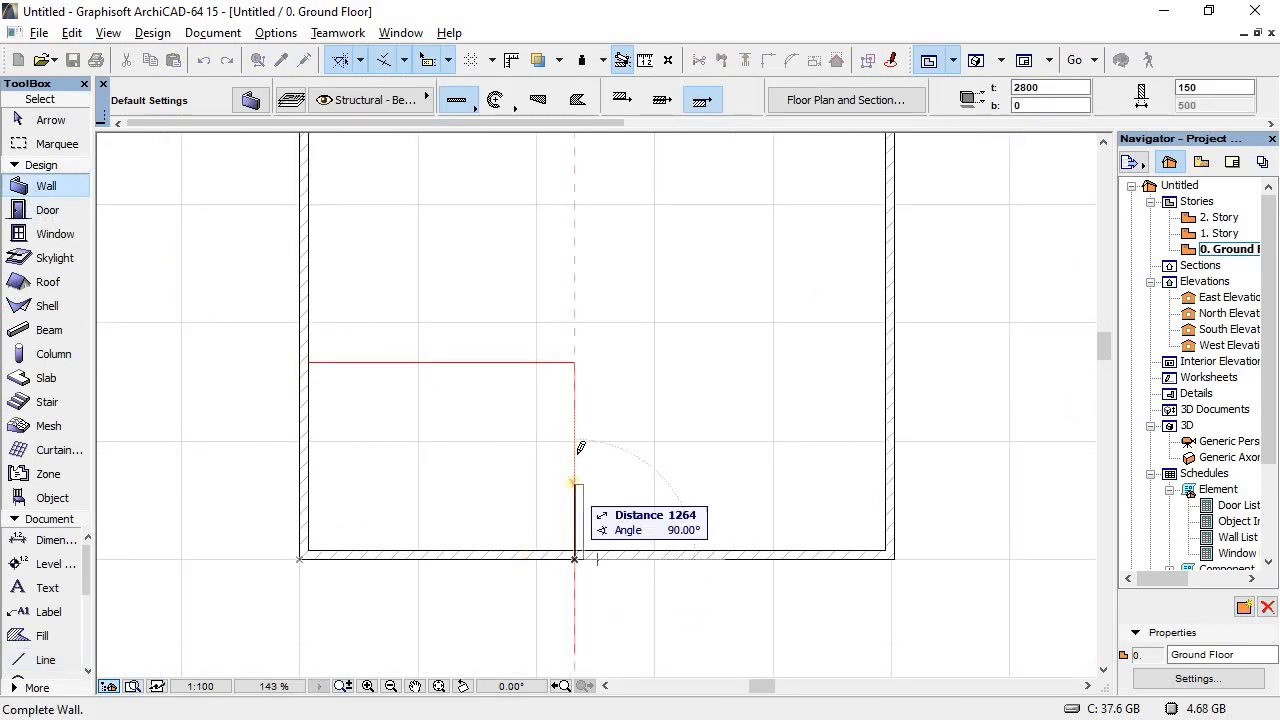
scroll(576, 350, down, 5)
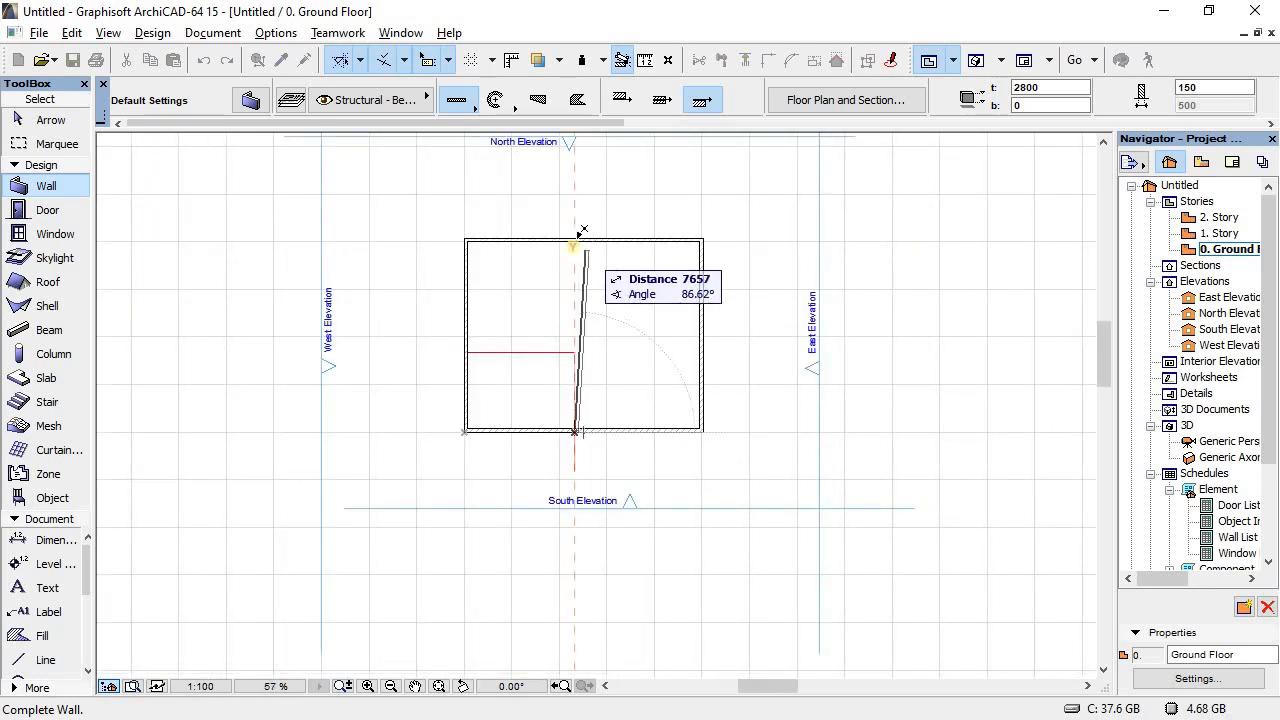
click(578, 236)
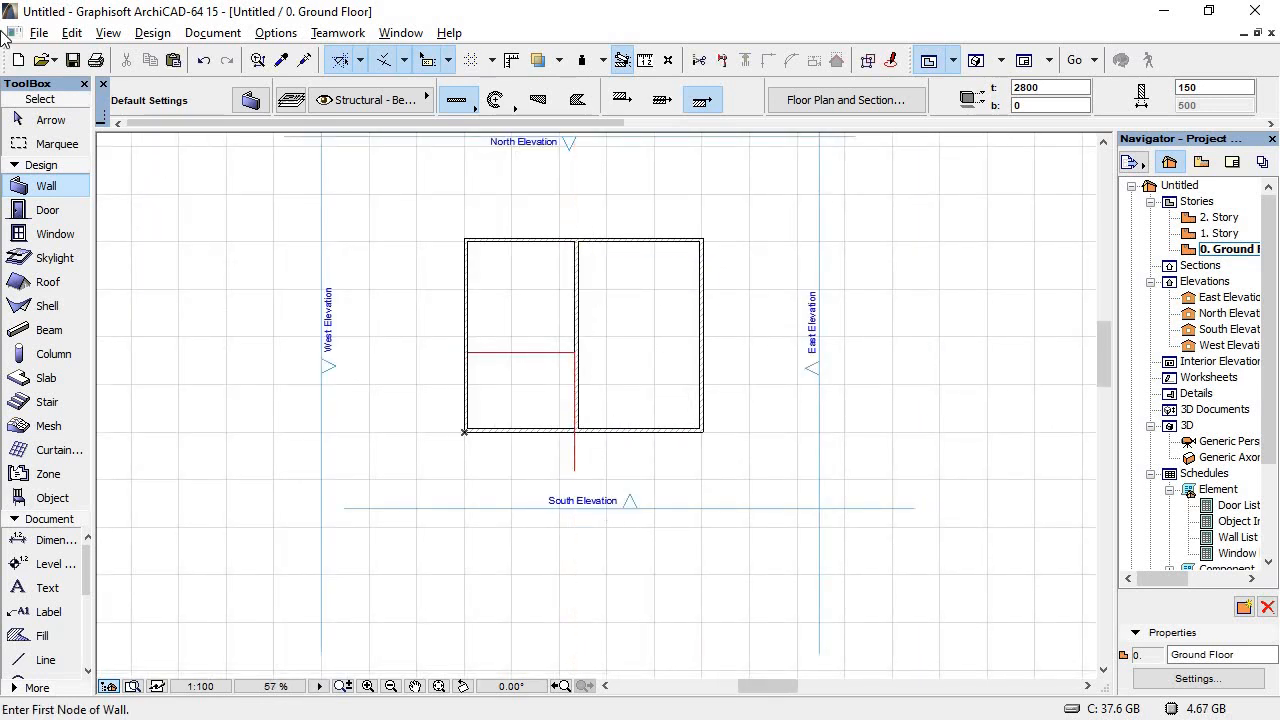
Step: Delete the vertical and horizontal red guide lines
click(575, 465)
key(Delete)
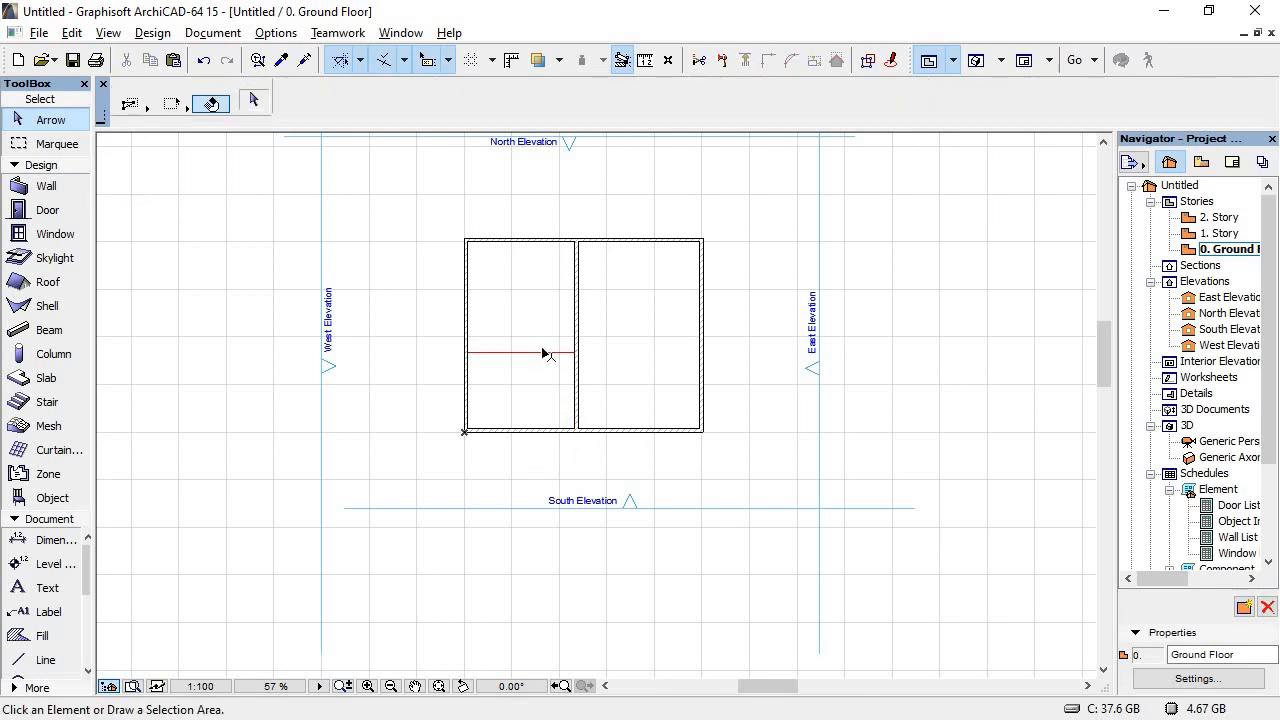
drag(543, 348, 547, 362)
key(Delete)
Step: Check the kitchen dimensions in the plan PDF and draw a 3000 guide line down from the north wall, continuing west across the west wall
click(40, 660)
scroll(564, 249, up, 3)
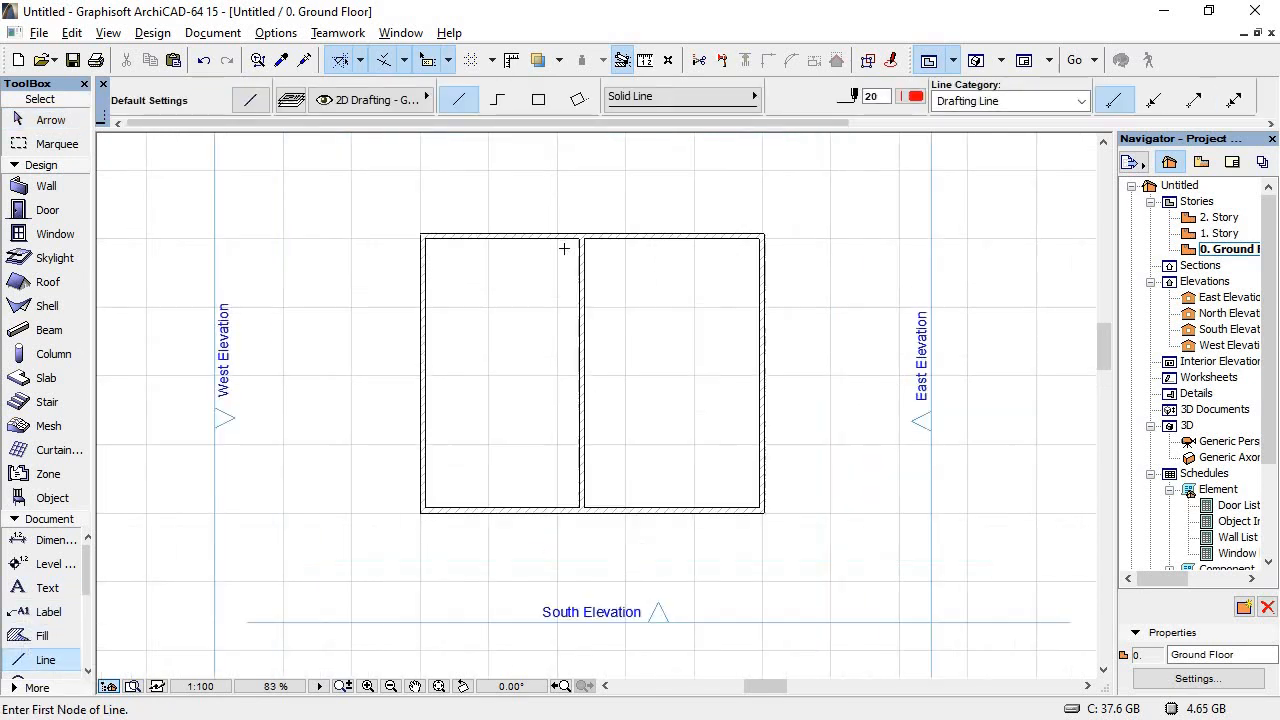
key(alt+Tab)
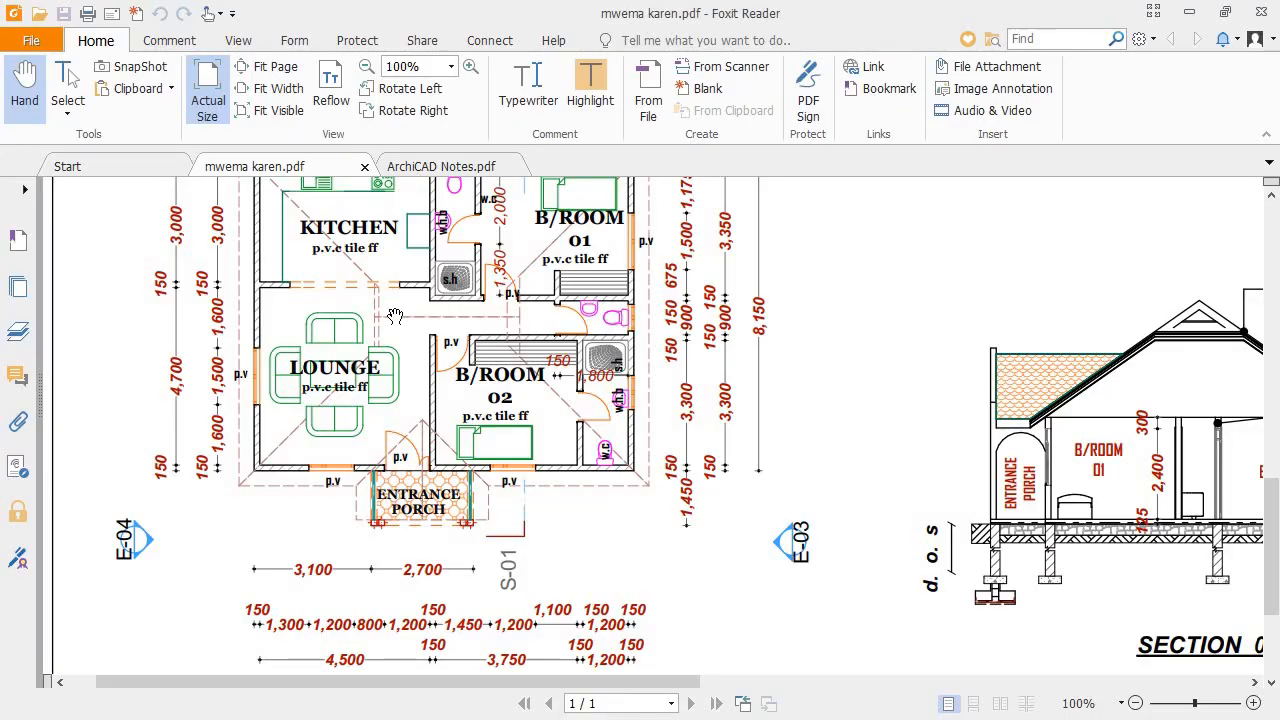
drag(400, 301, 413, 449)
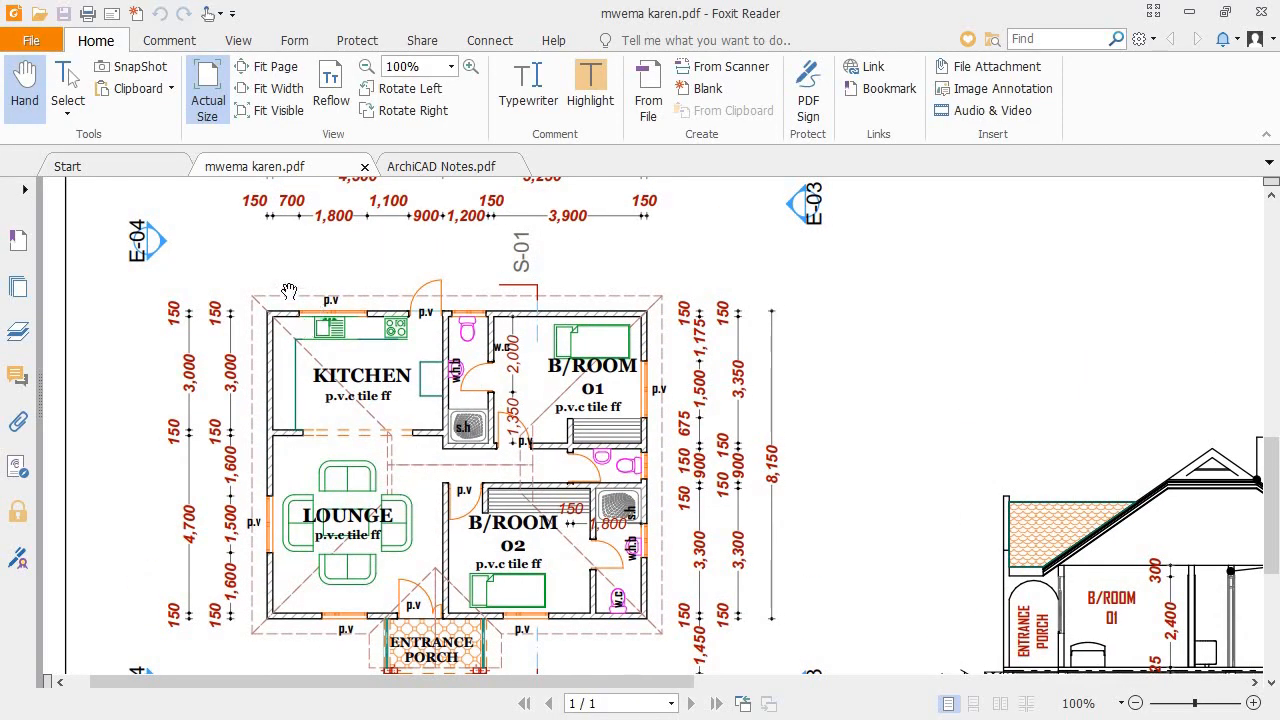
key(alt+Tab)
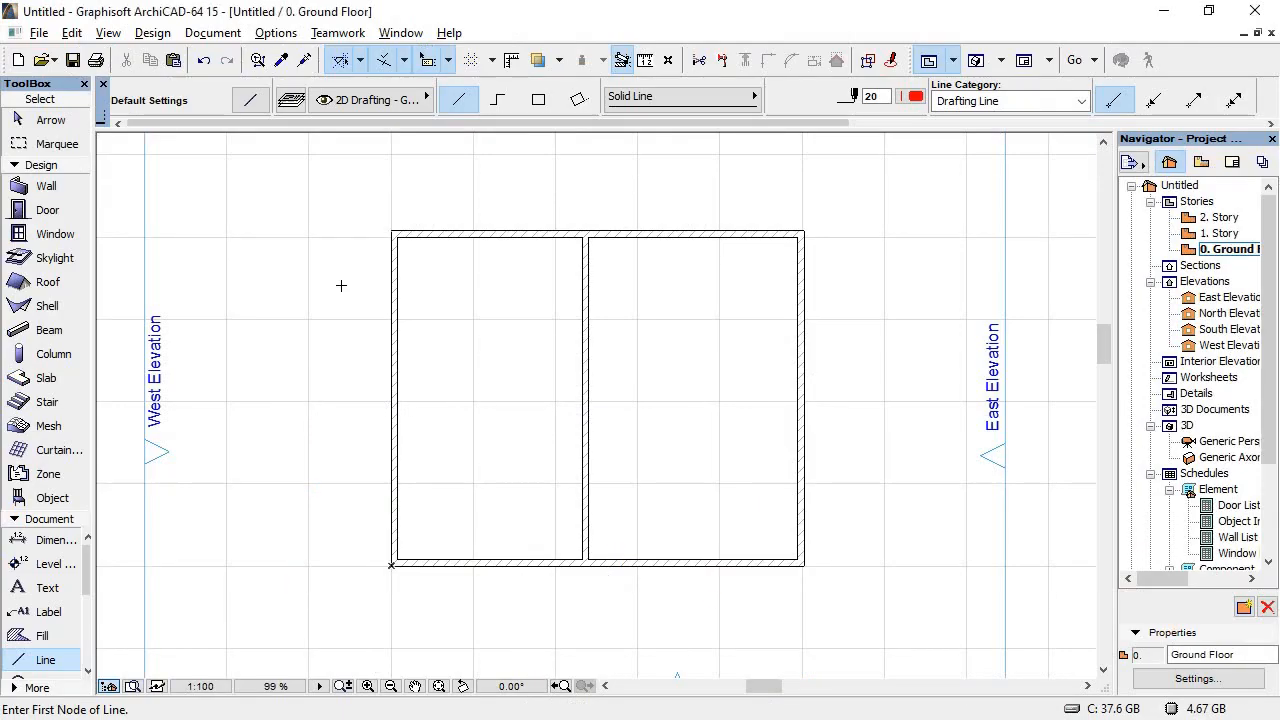
click(443, 237)
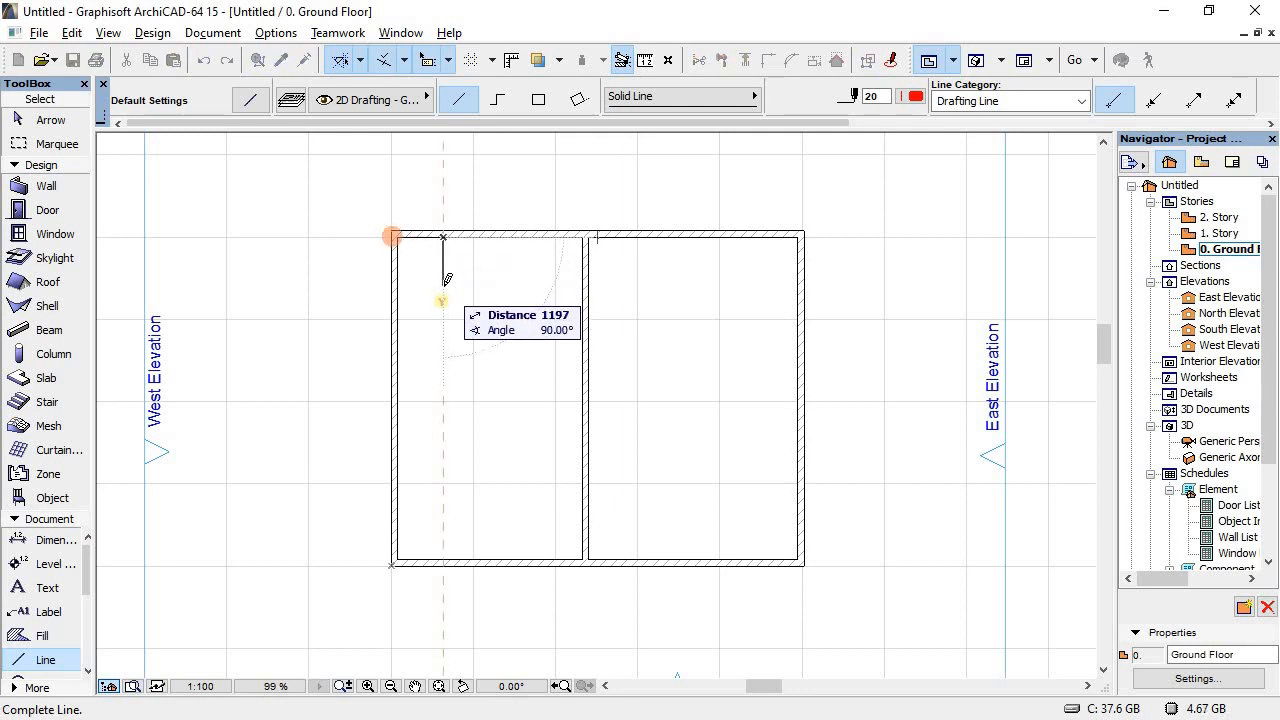
text(300)
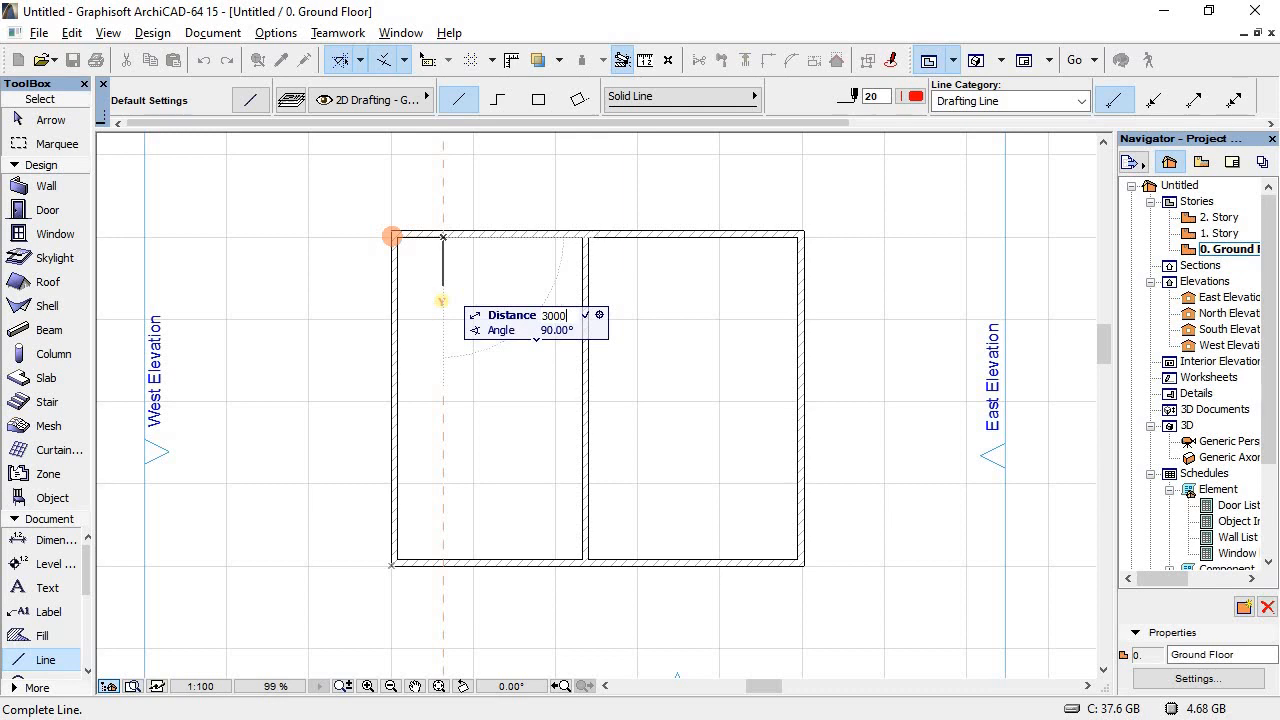
text(0)
key(Return)
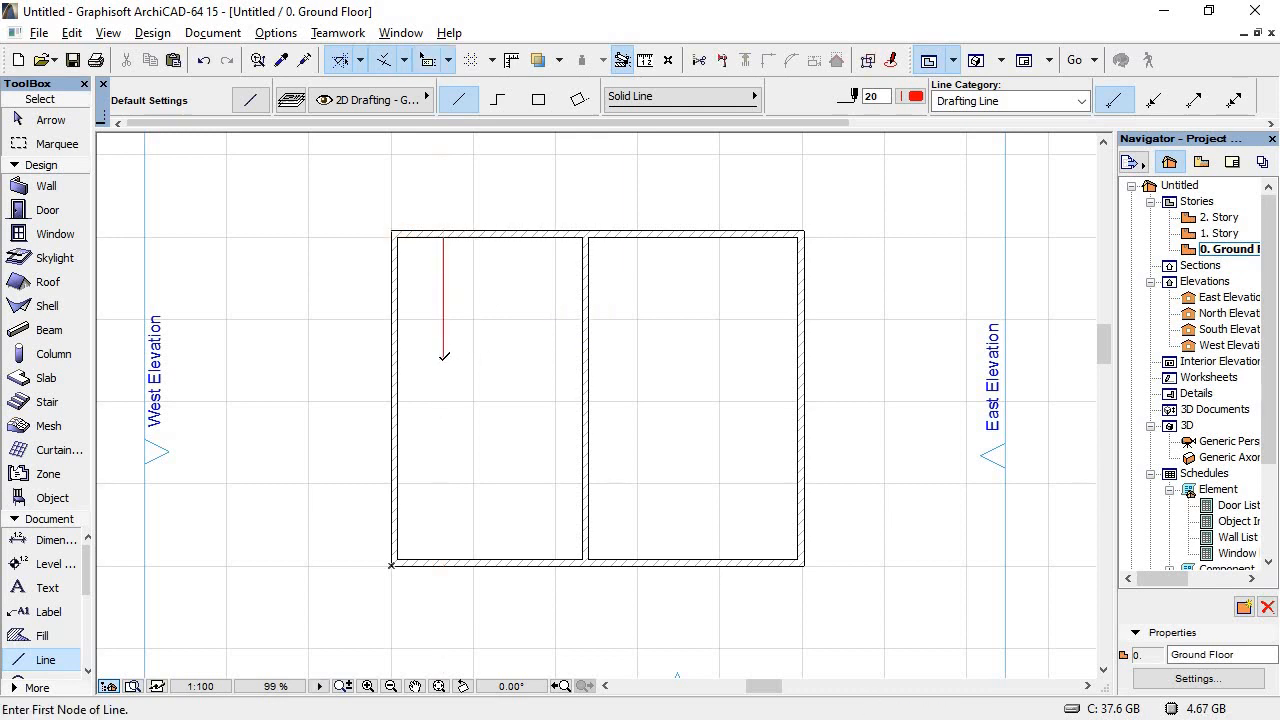
click(444, 358)
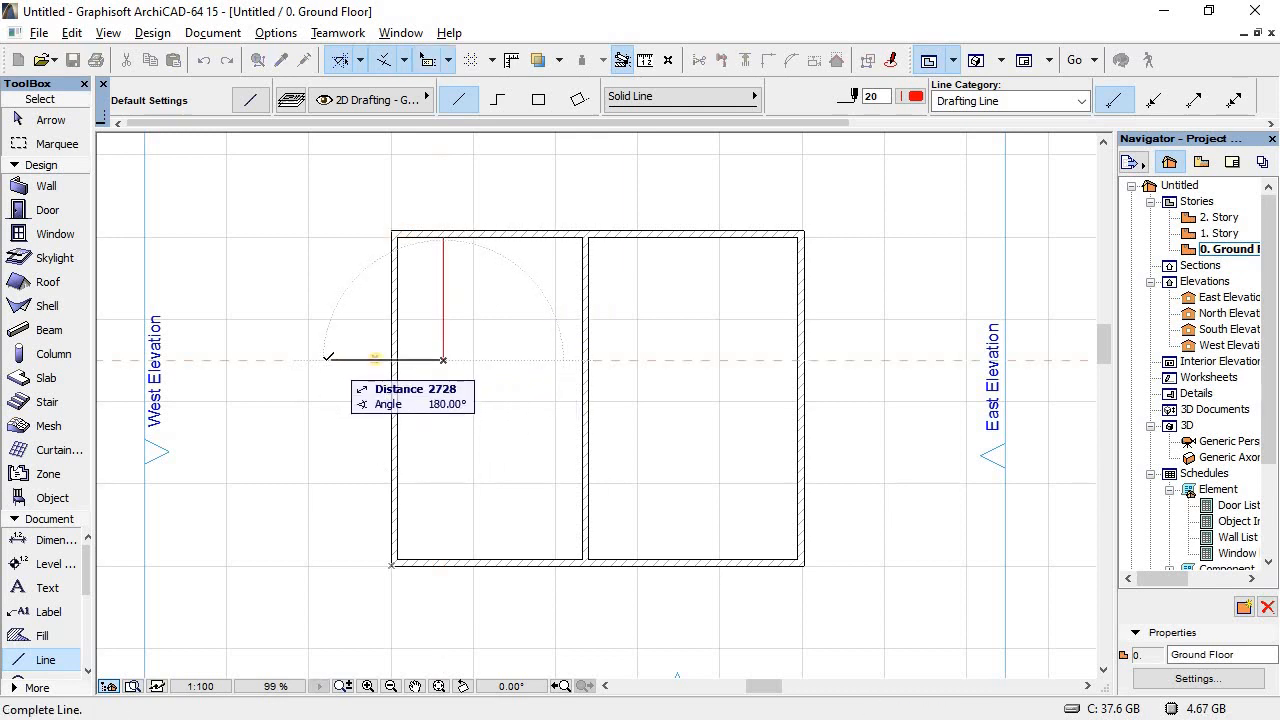
click(331, 359)
Step: Draw a horizontal interior wall along the guide line from the west wall's inner face to the central vertical wall
click(27, 193)
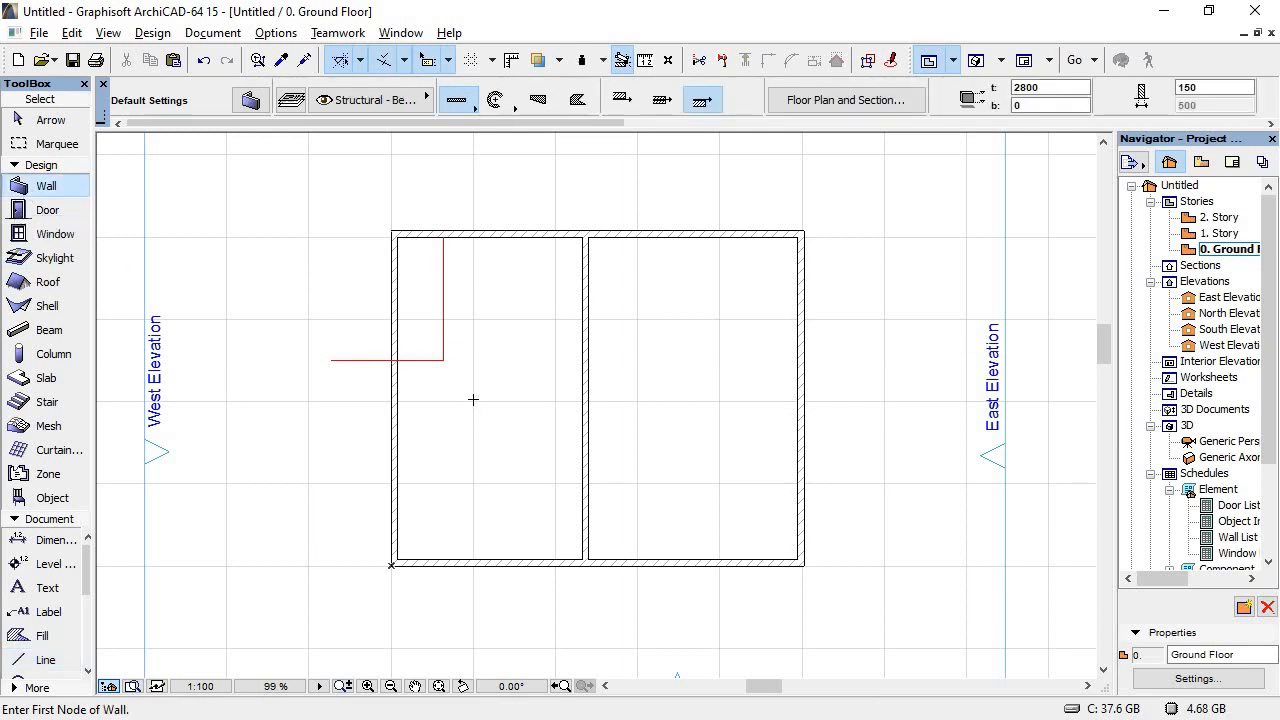
scroll(492, 378, up, 3)
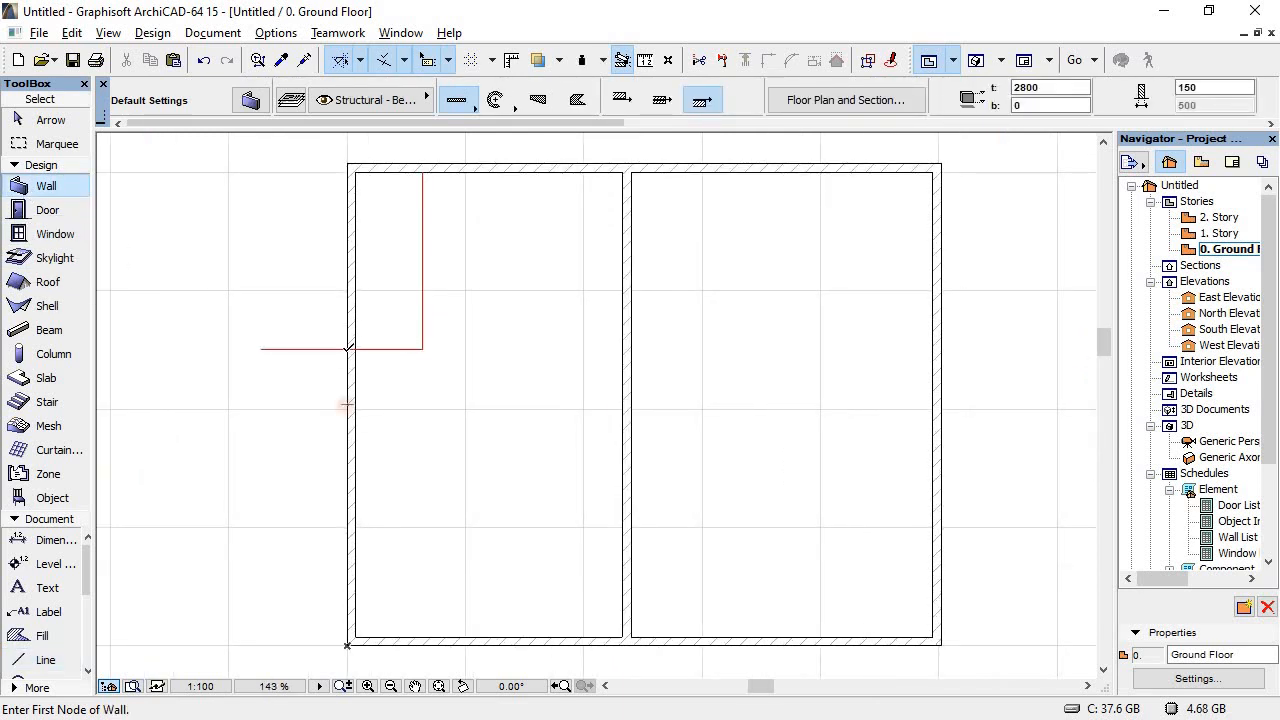
click(342, 350)
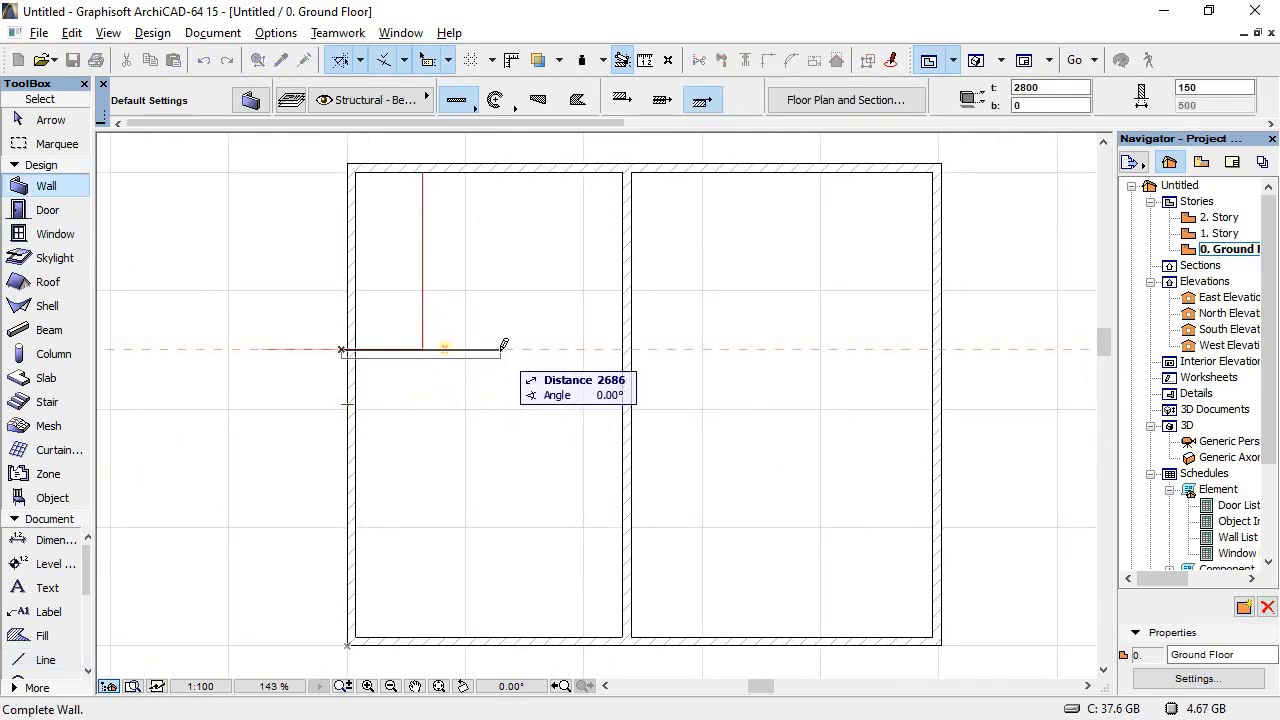
key(Escape)
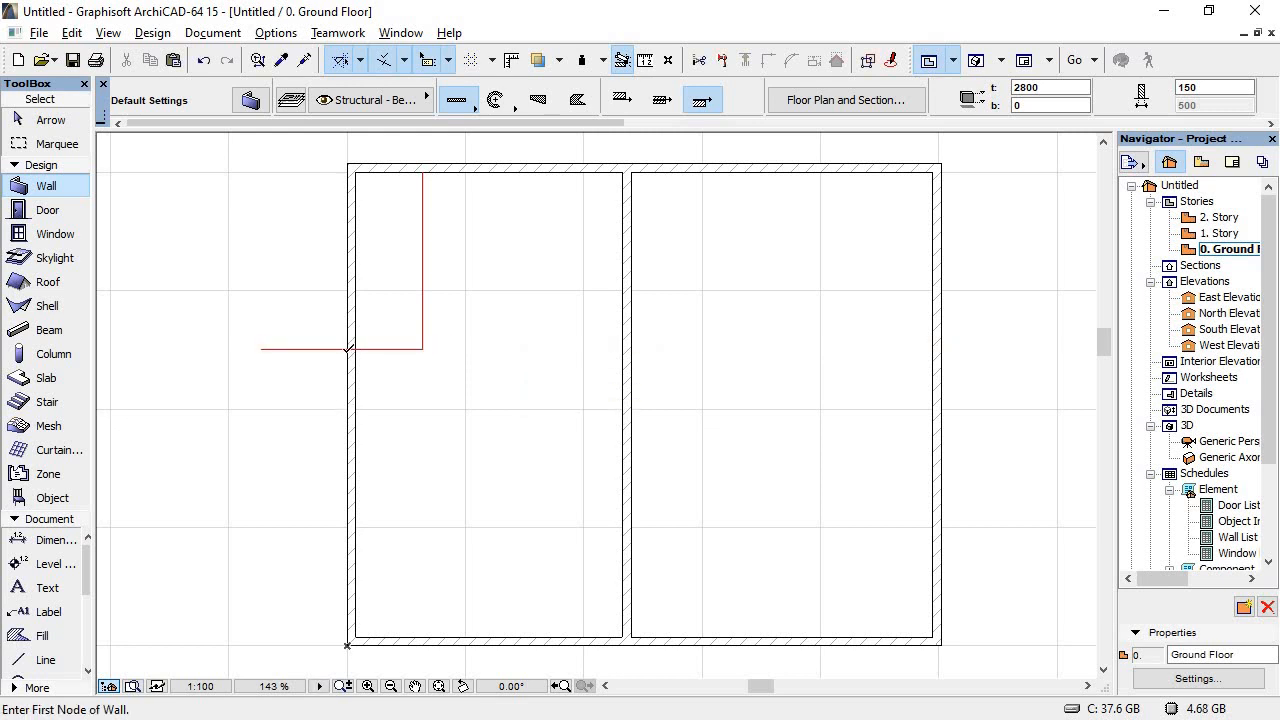
click(347, 348)
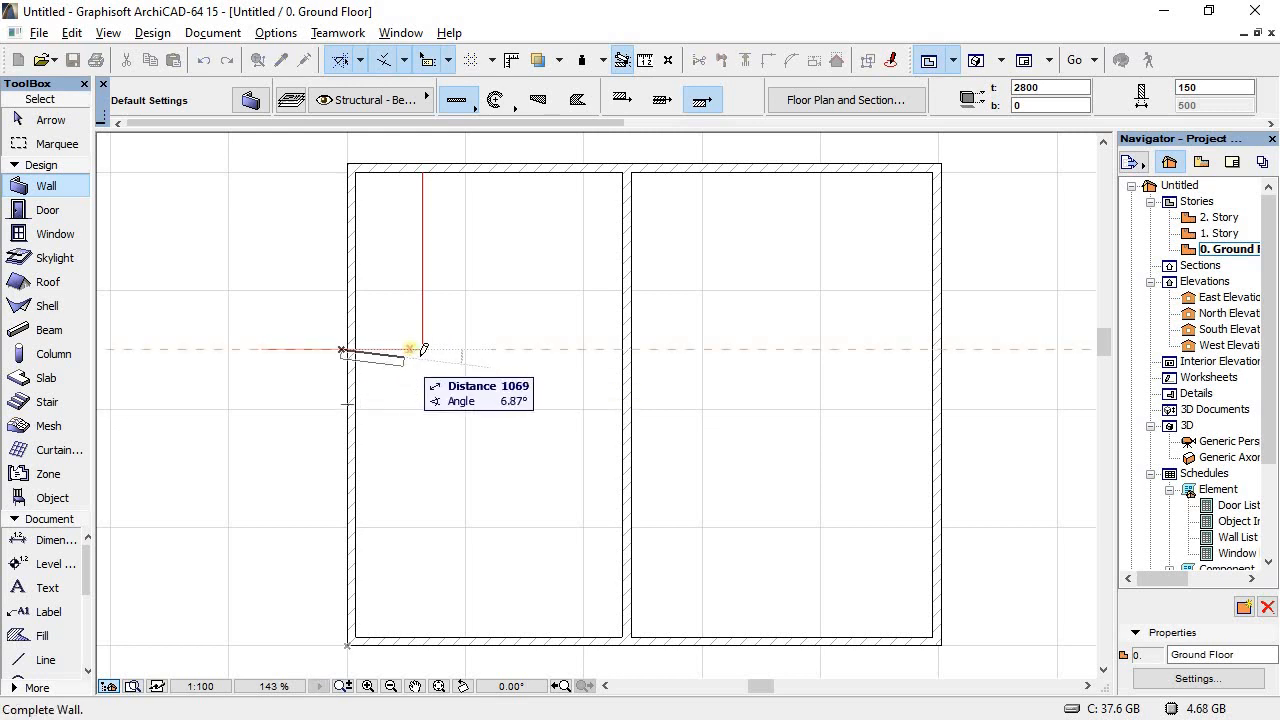
key(Escape)
scroll(380, 345, up, 5)
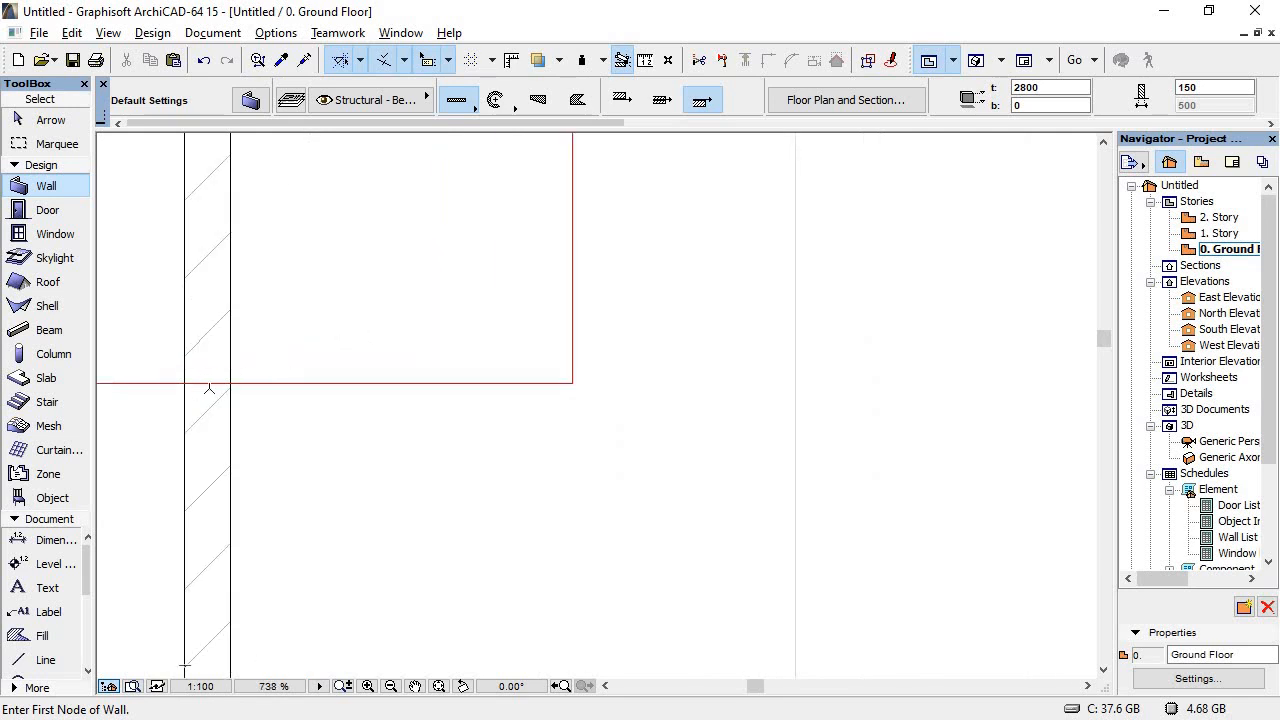
click(230, 384)
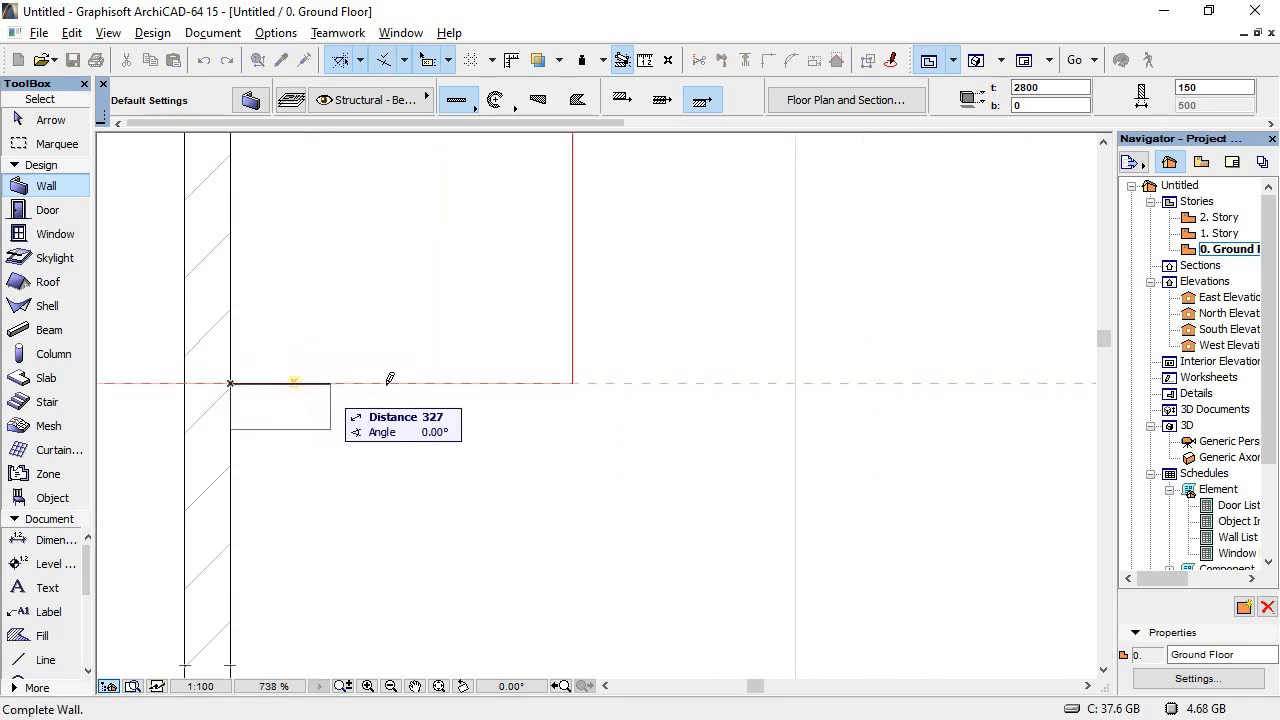
scroll(623, 349, down, 7)
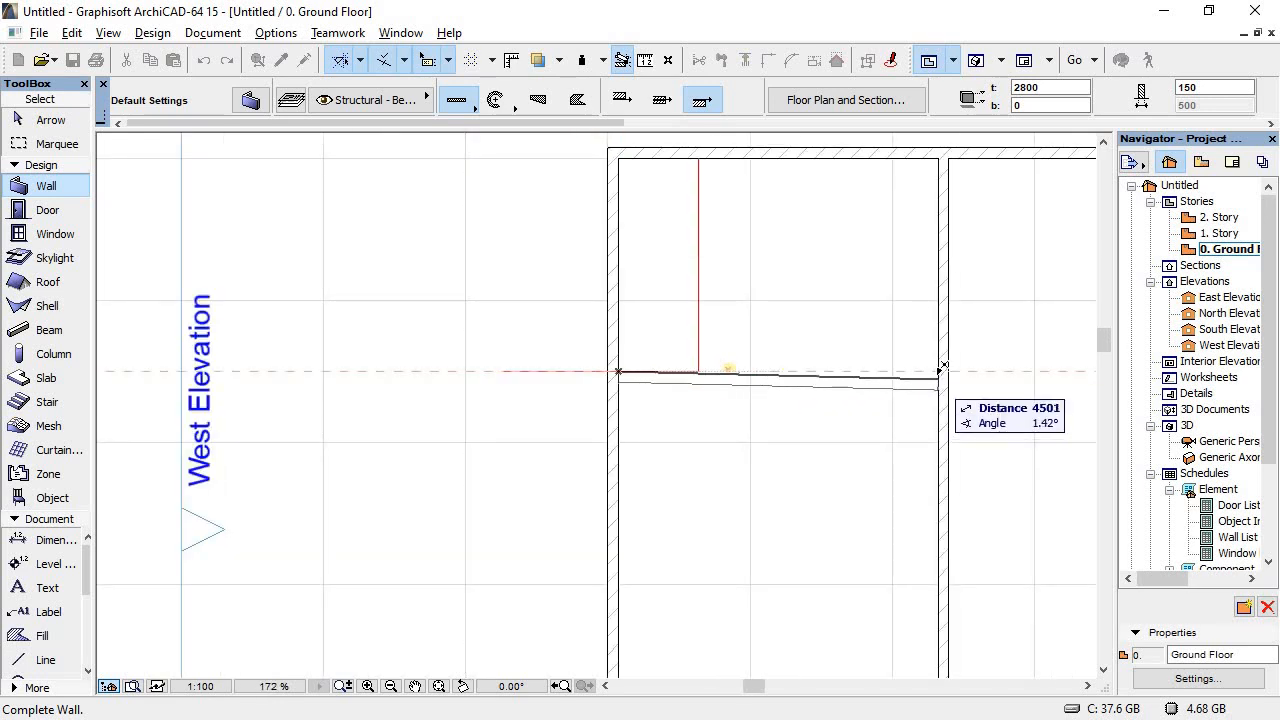
click(941, 370)
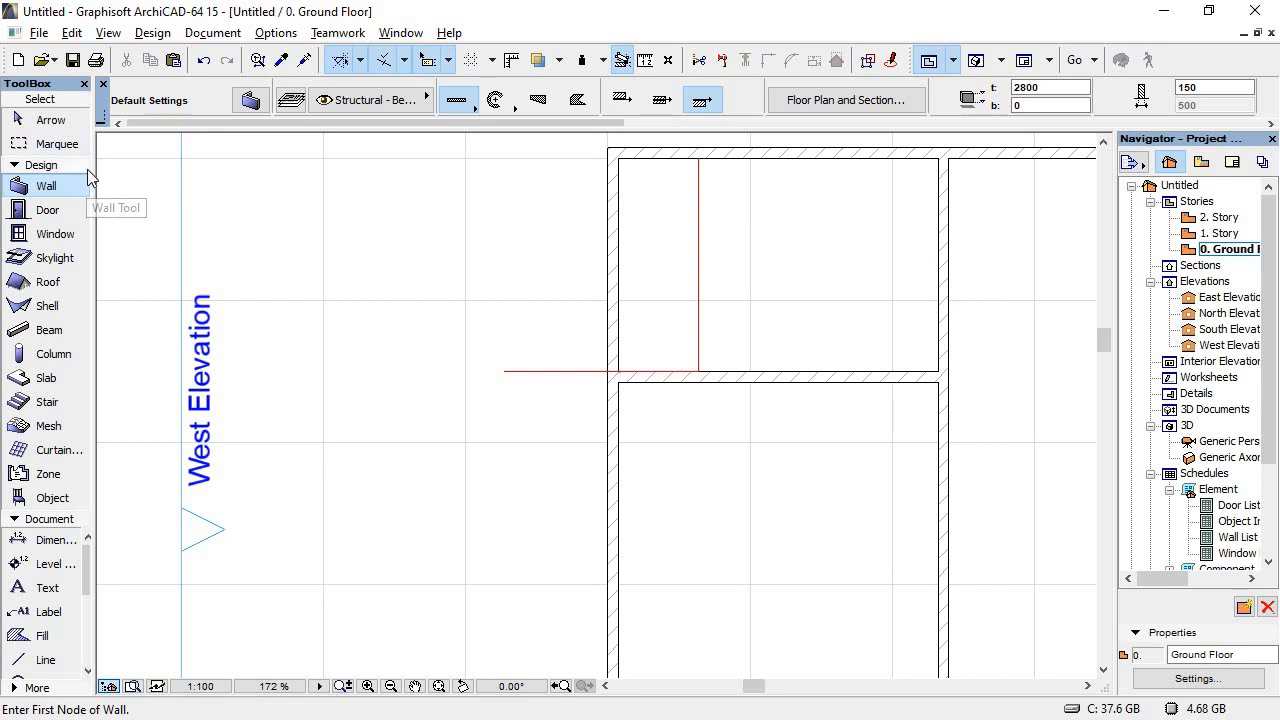
Step: Check the bedroom 01 depth in the plan PDF and draw a 3350 guide line down from the north wall, continuing east across the east wall
scroll(526, 270, down, 2)
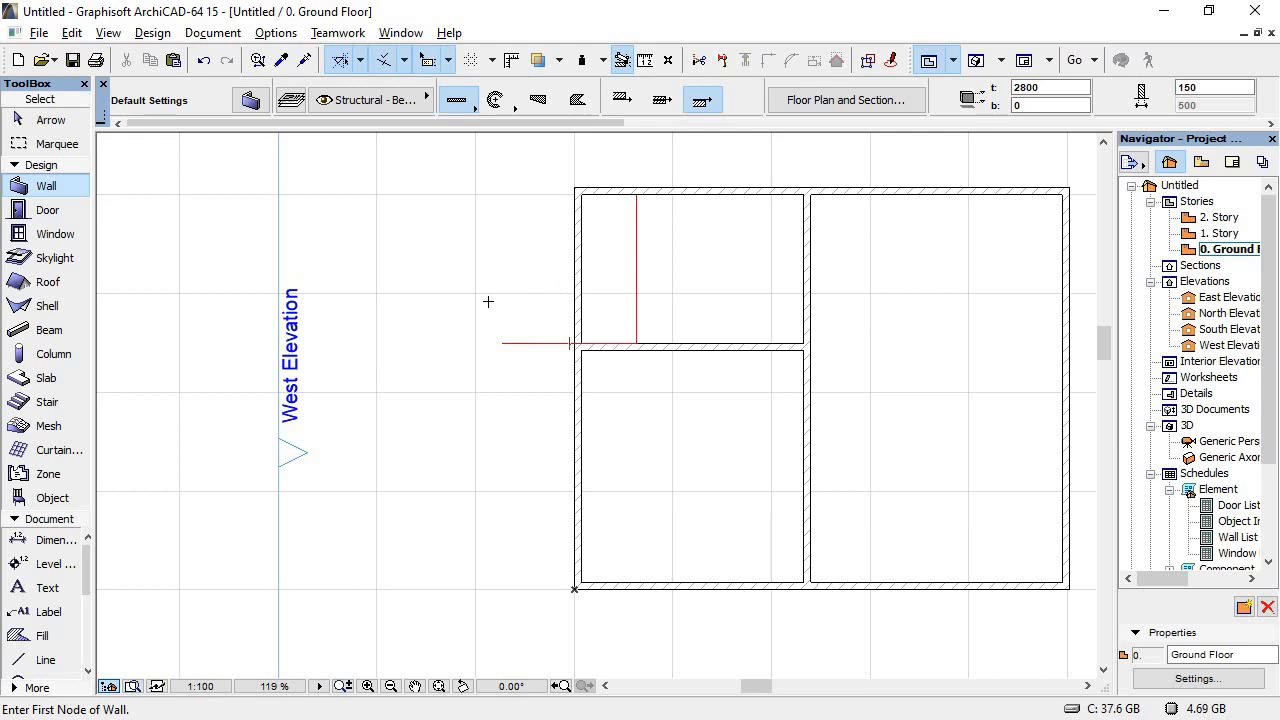
scroll(497, 319, down, 2)
scroll(889, 340, up, 3)
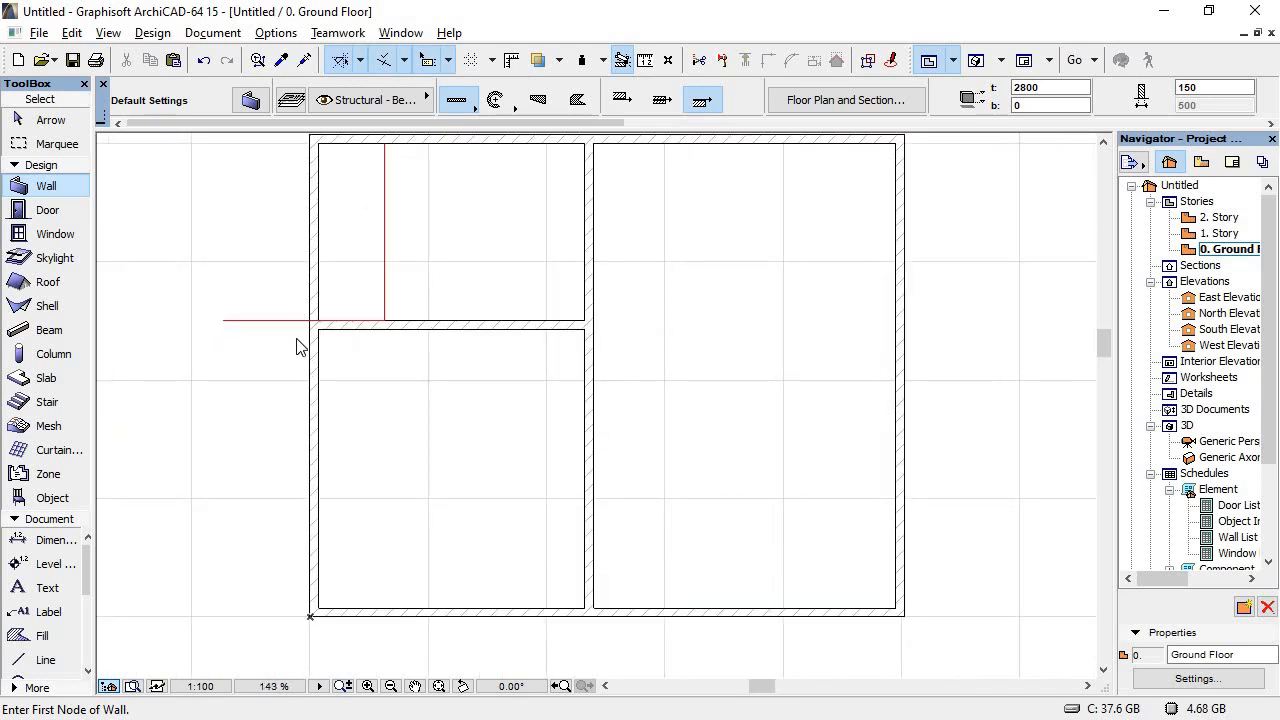
key(alt+Tab)
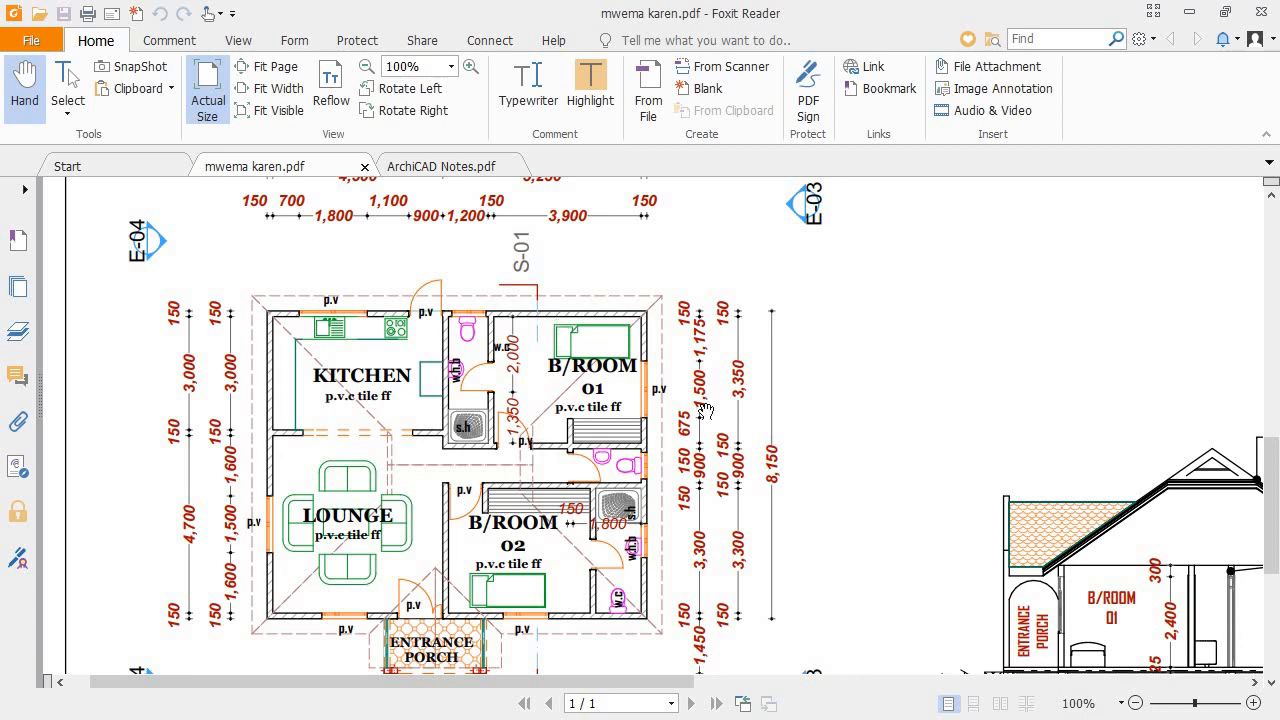
key(alt+Tab)
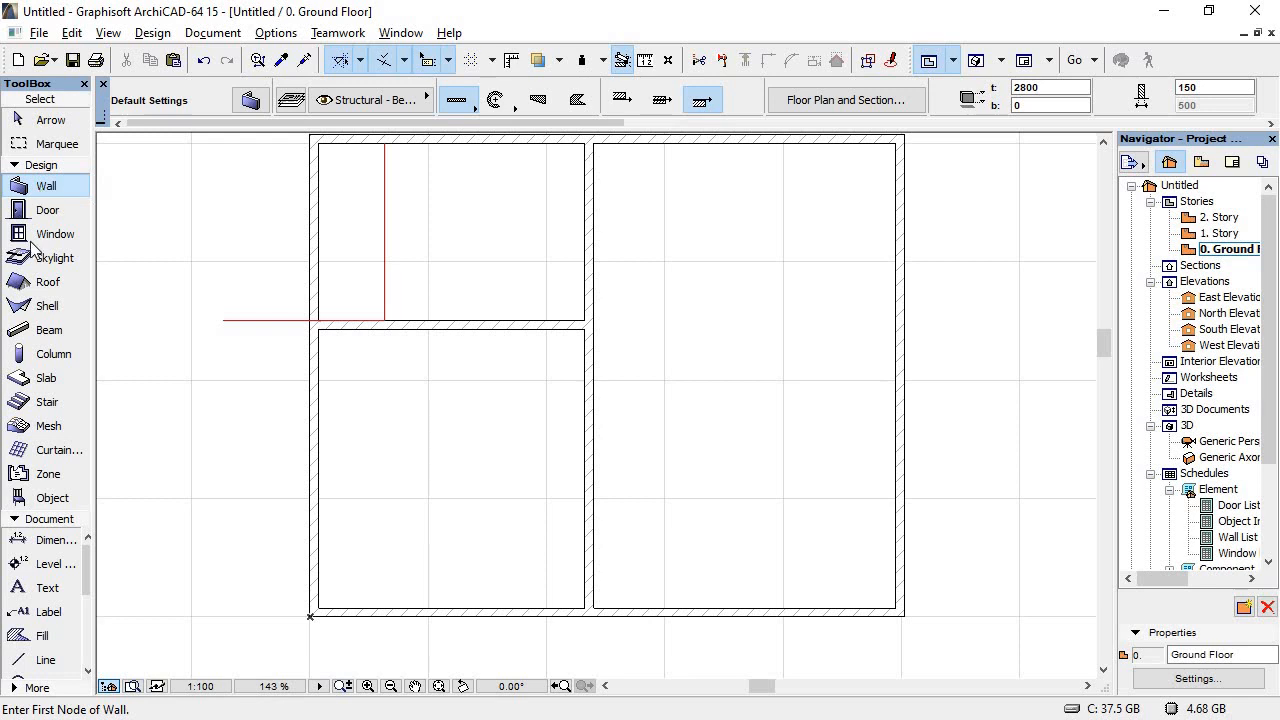
click(45, 660)
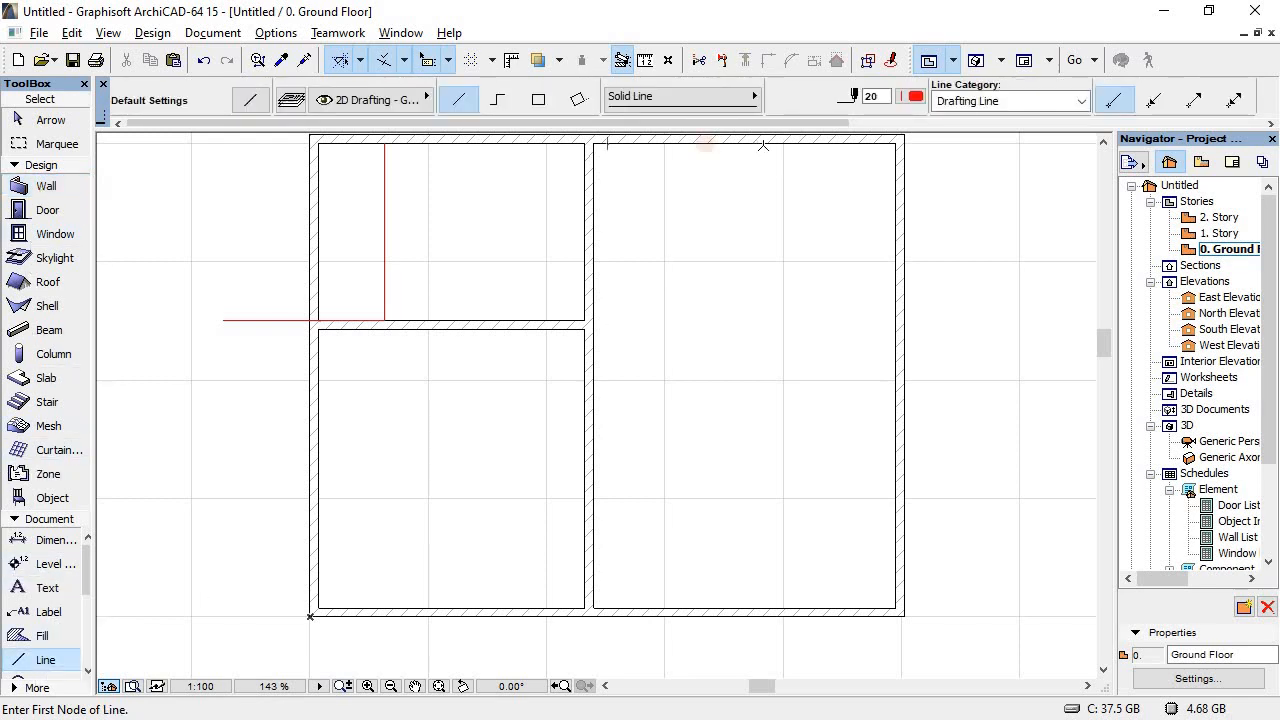
click(779, 141)
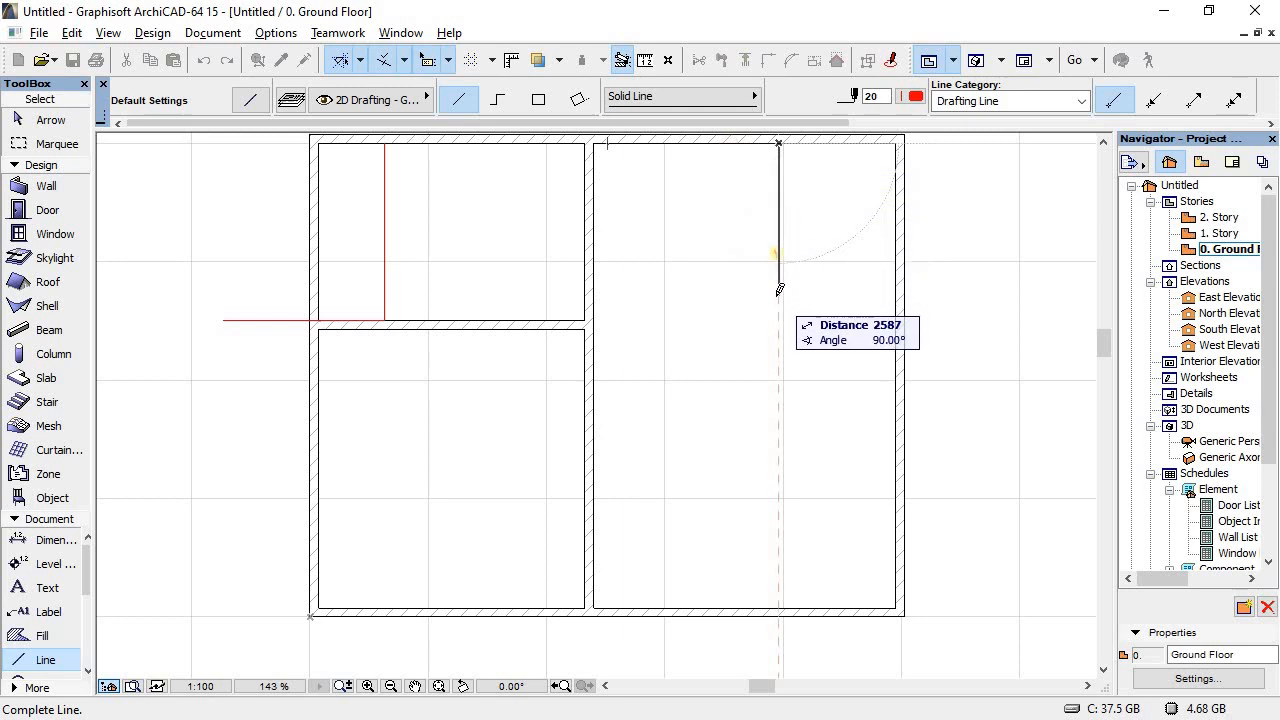
text(3350)
key(Return)
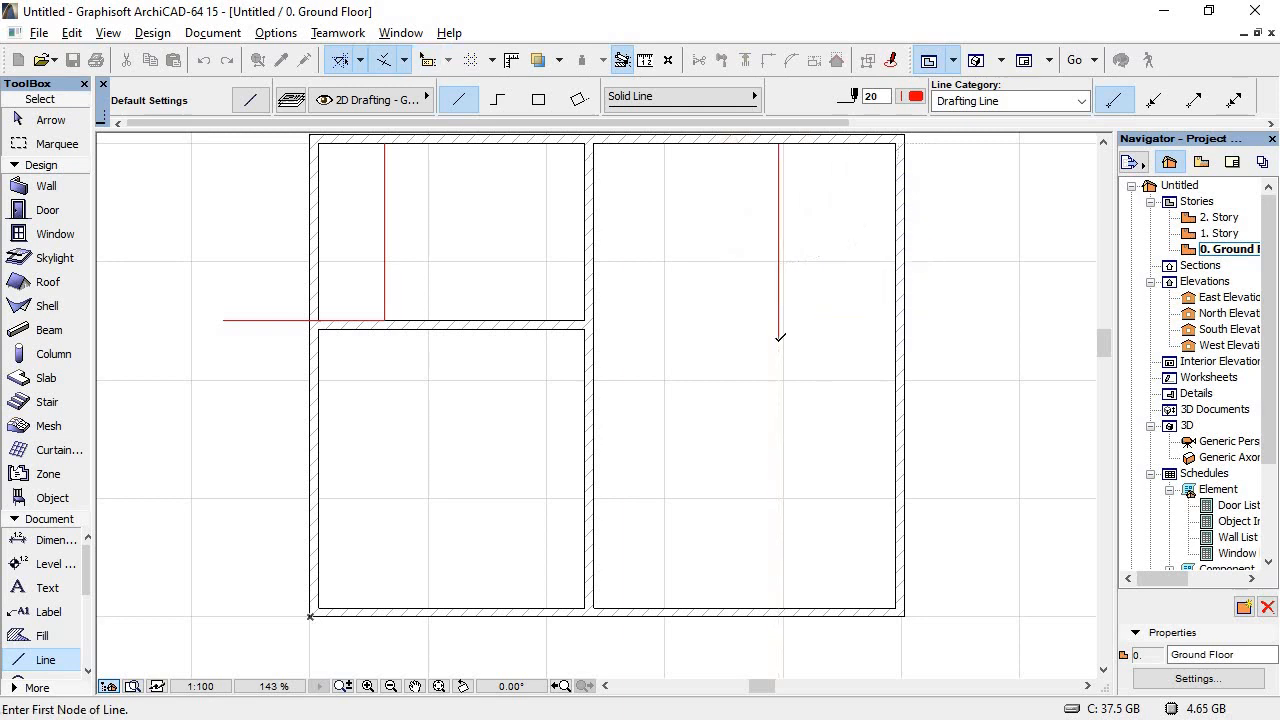
click(779, 341)
click(971, 341)
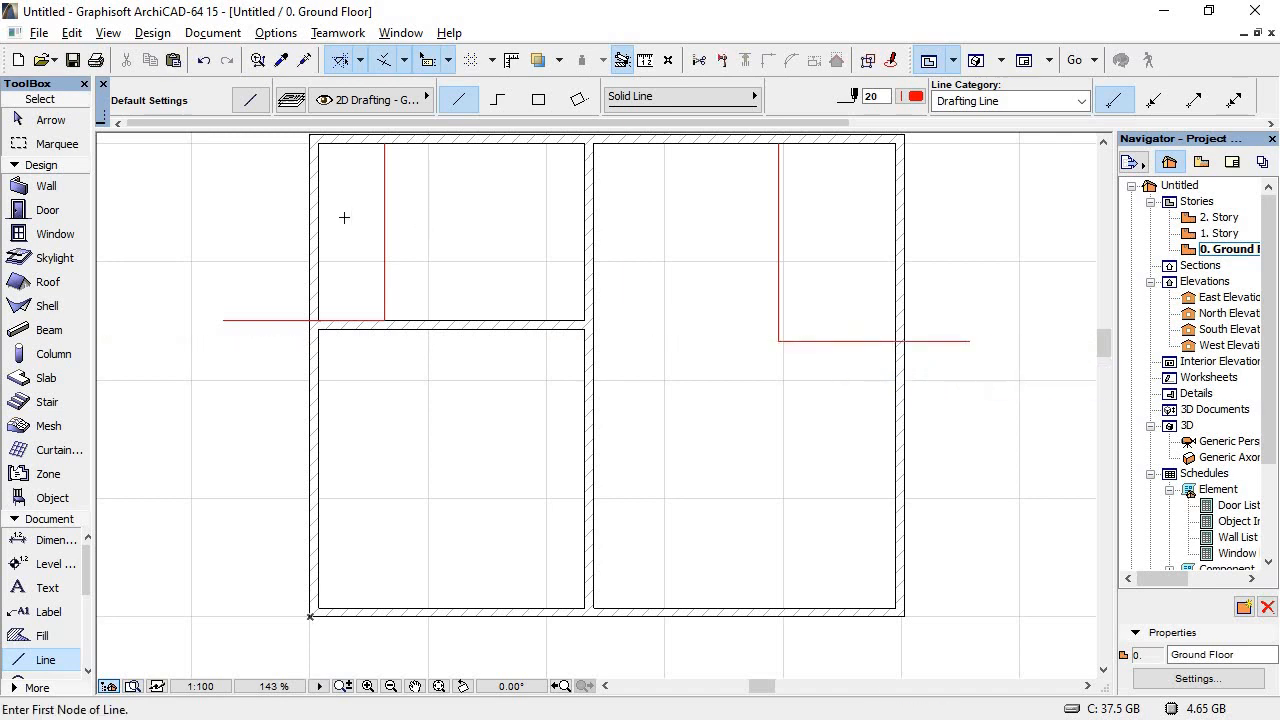
Step: Draw a horizontal interior wall along the guide line from the east wall's inner face to the central wall, switching the reference line side
click(38, 190)
scroll(860, 335, up, 2)
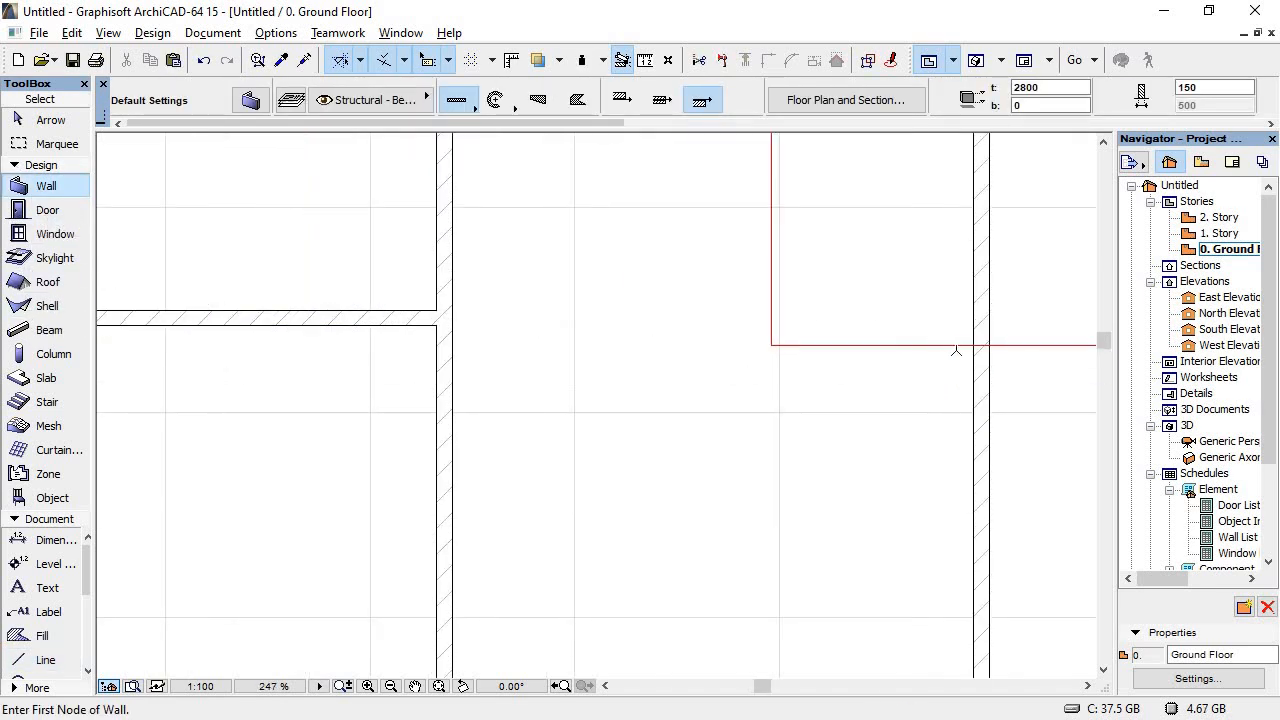
click(975, 346)
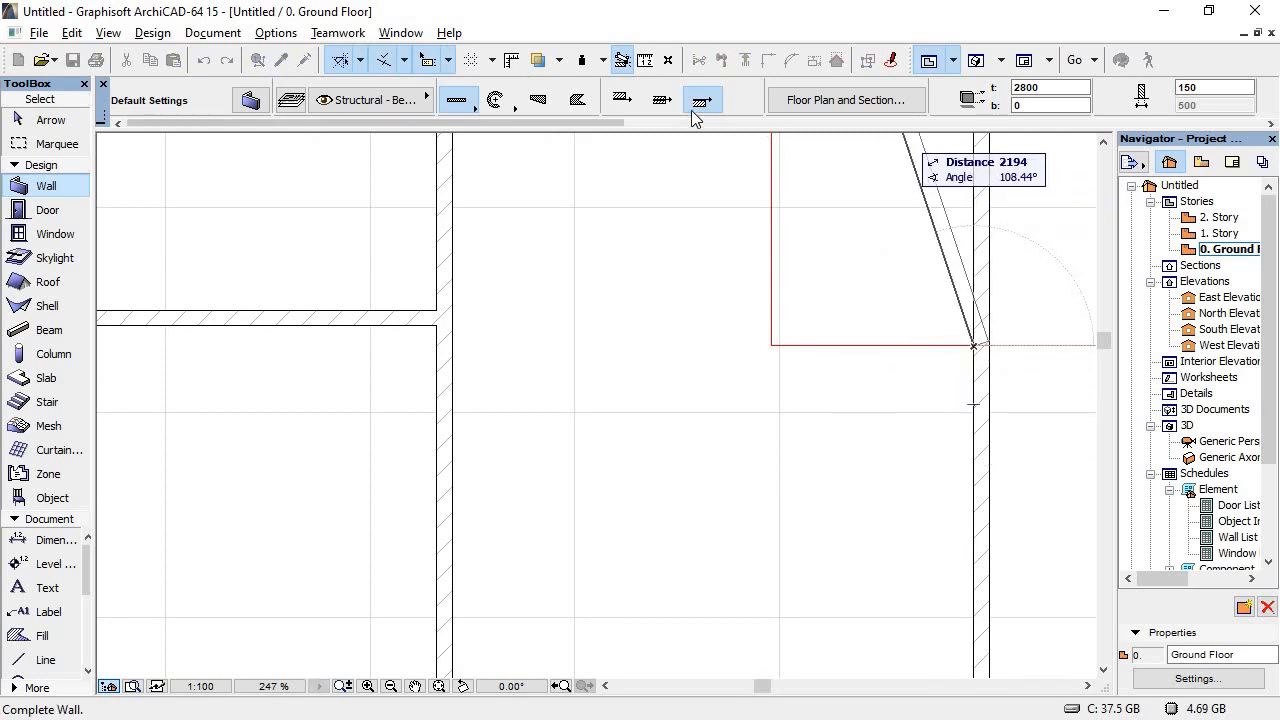
click(628, 102)
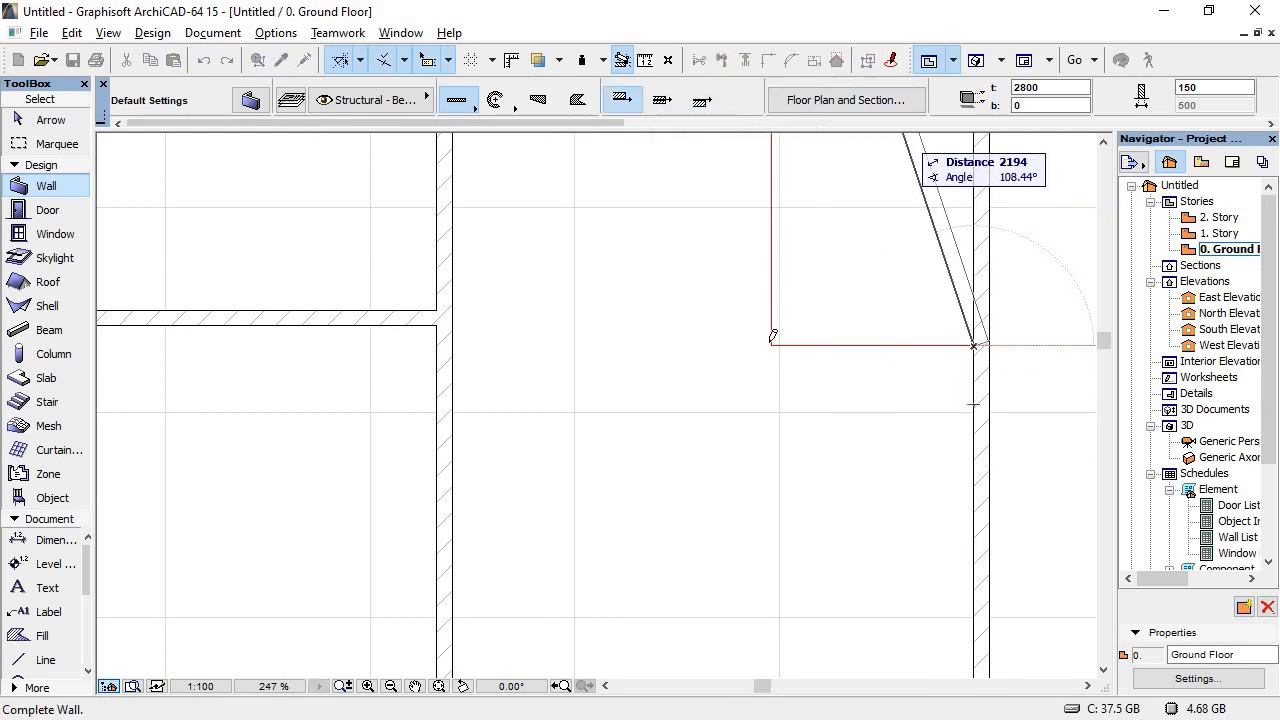
click(438, 349)
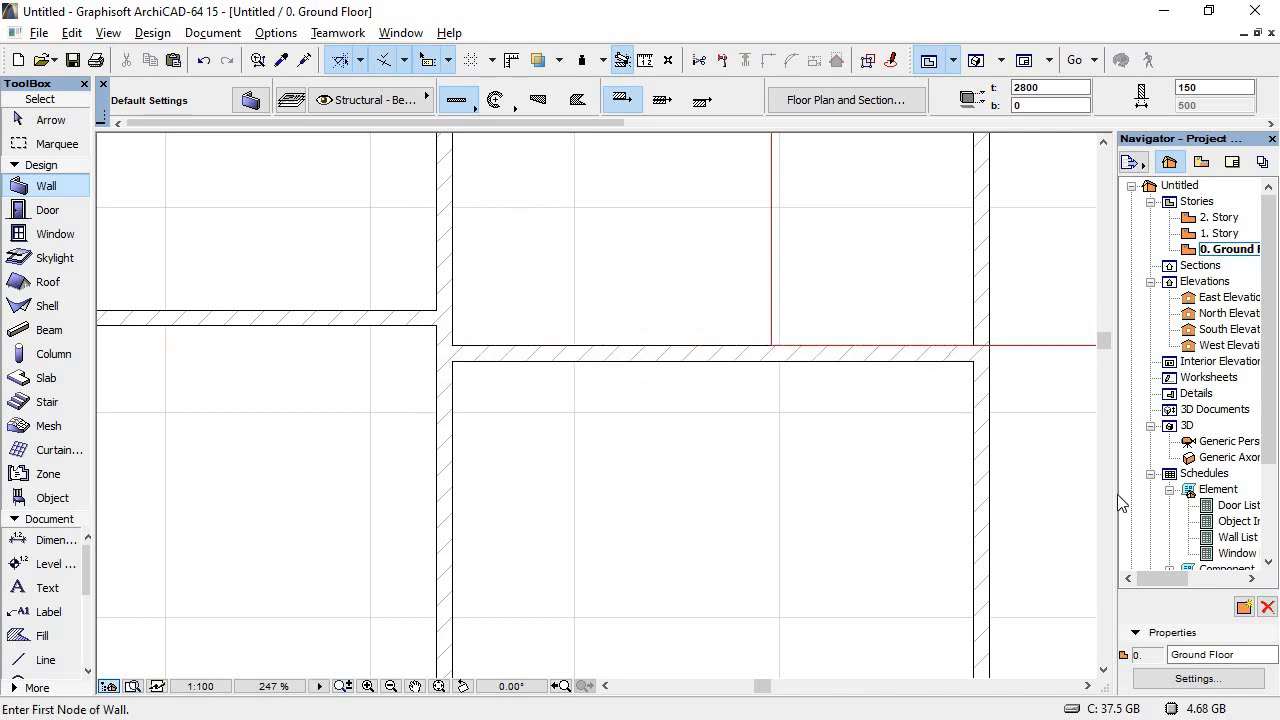
Step: Check the bathroom width in the plan PDF and draw a 1200 guide line east from the central wall, continuing north across the north wall
scroll(830, 360, down, 6)
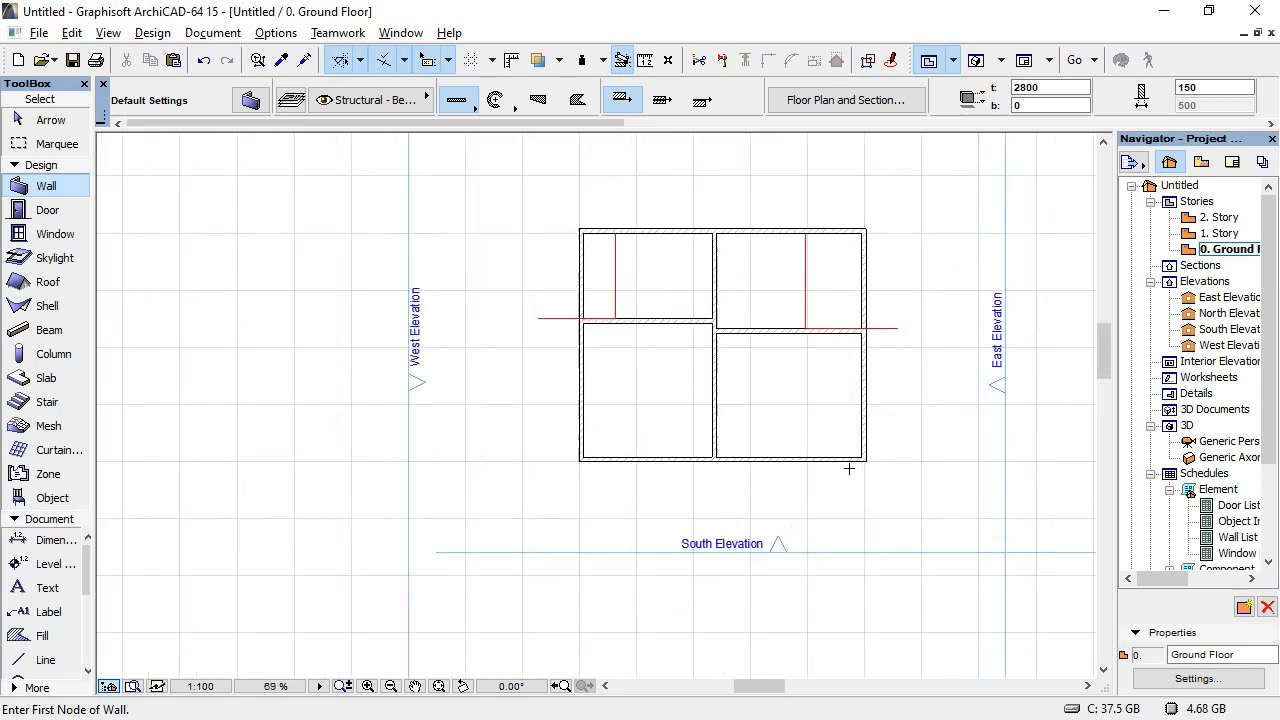
key(alt+Tab)
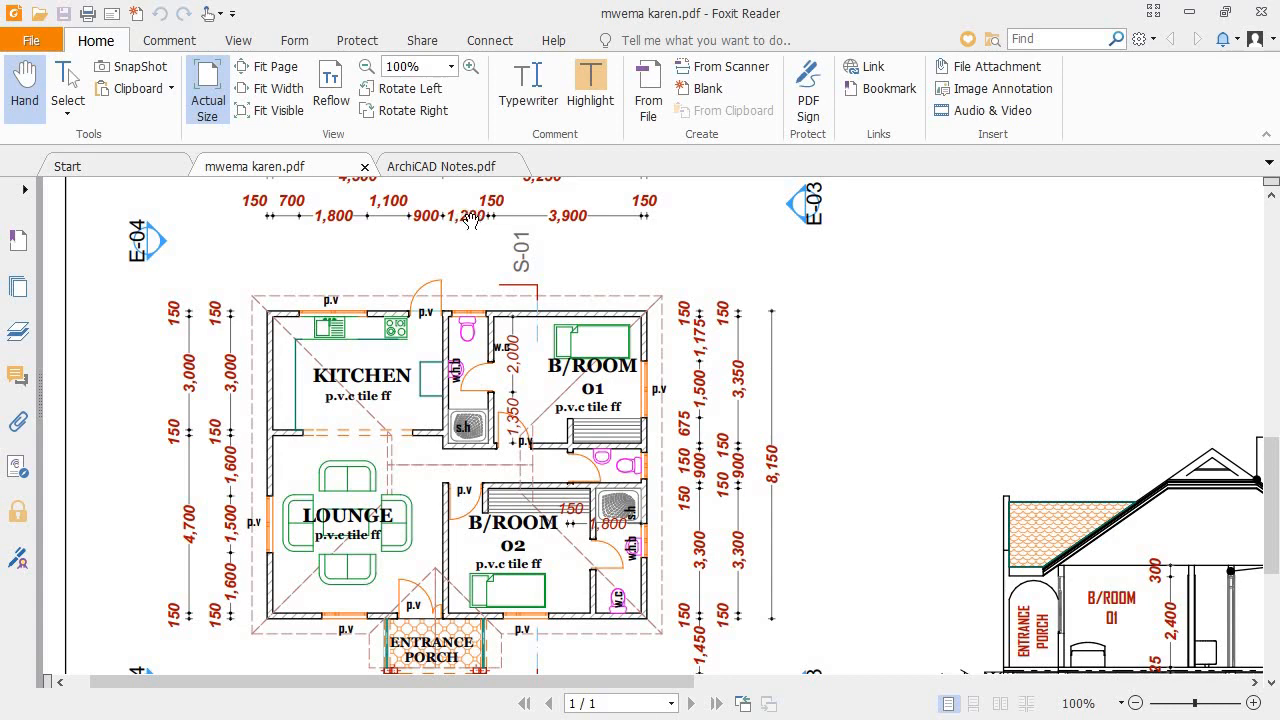
key(alt+Tab)
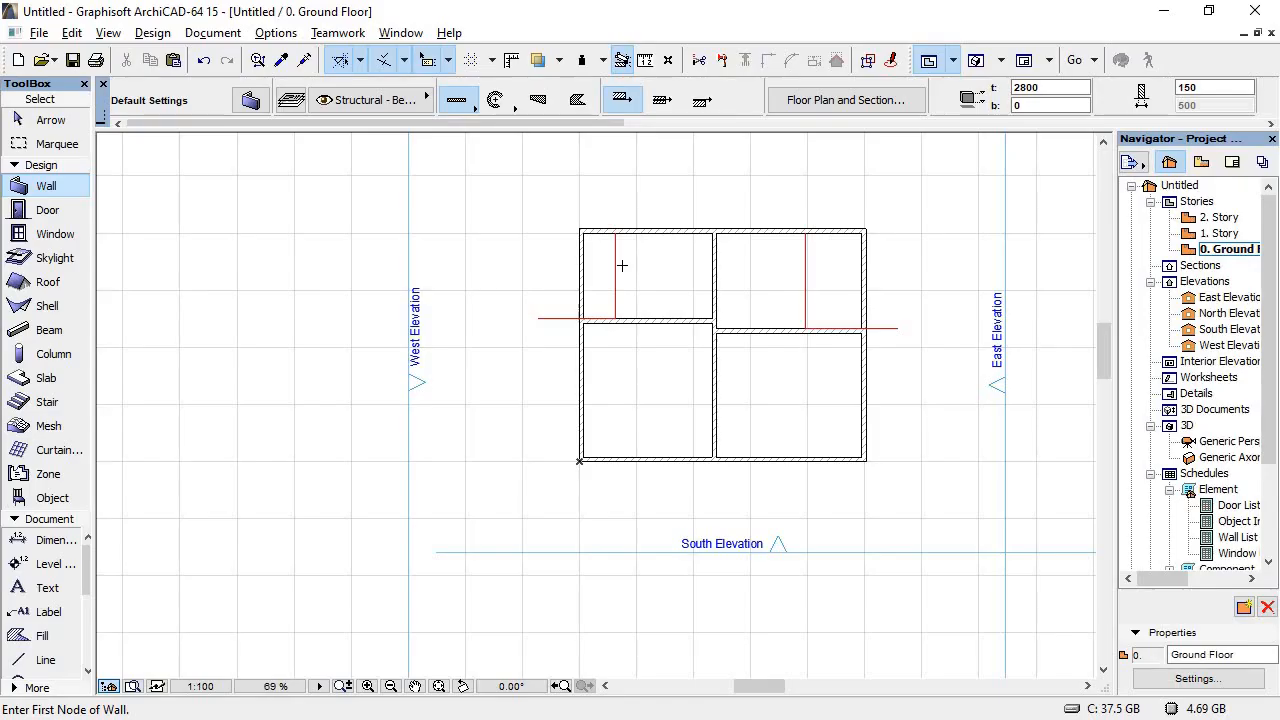
key(alt+Tab)
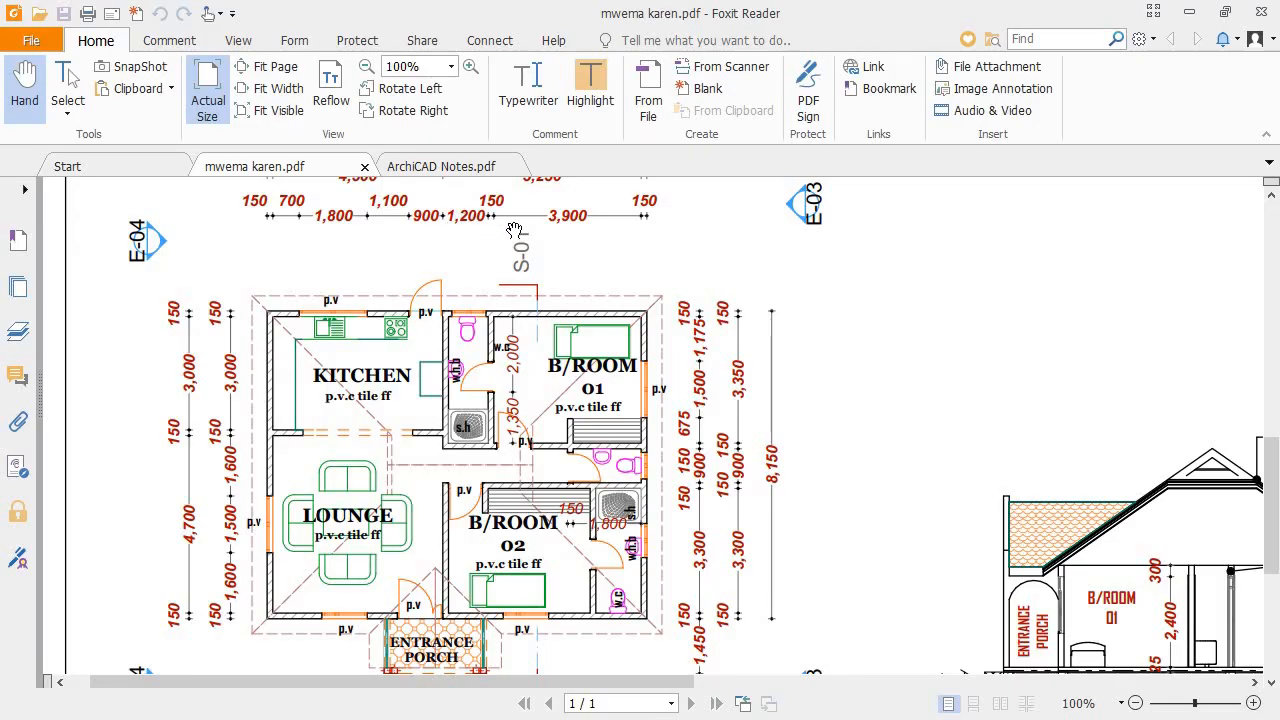
key(alt+Tab)
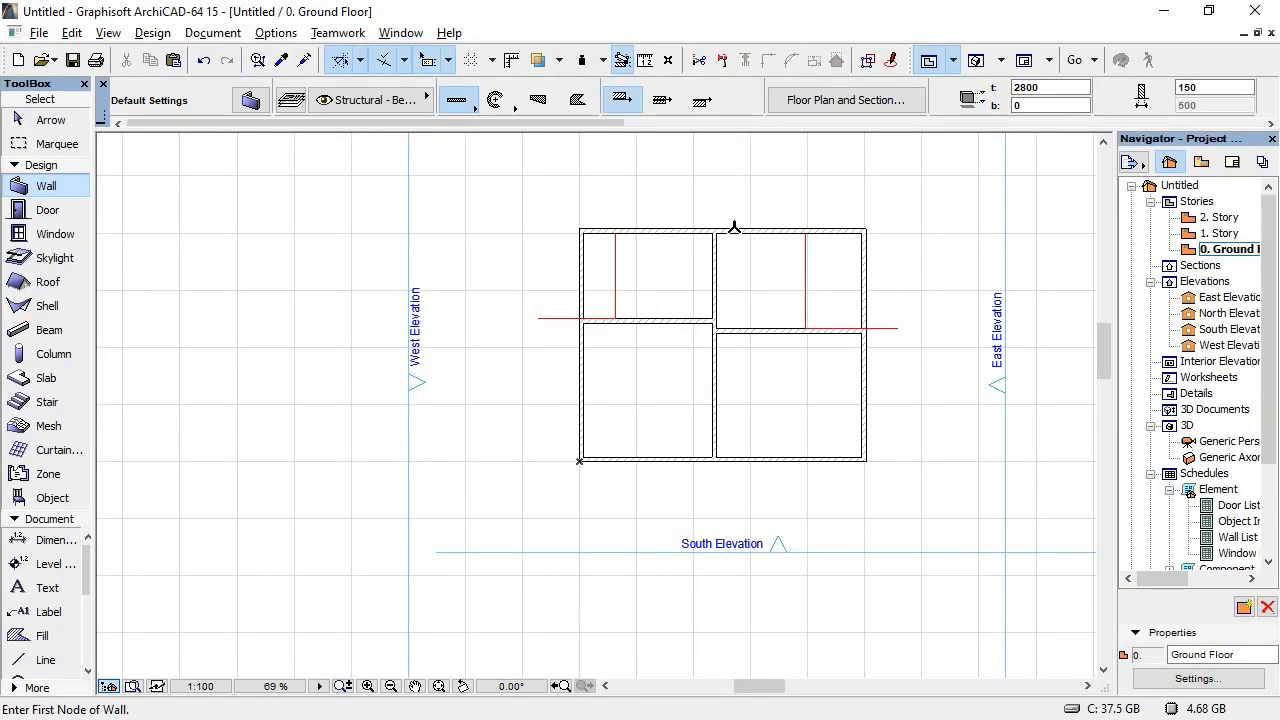
scroll(942, 204, up, 4)
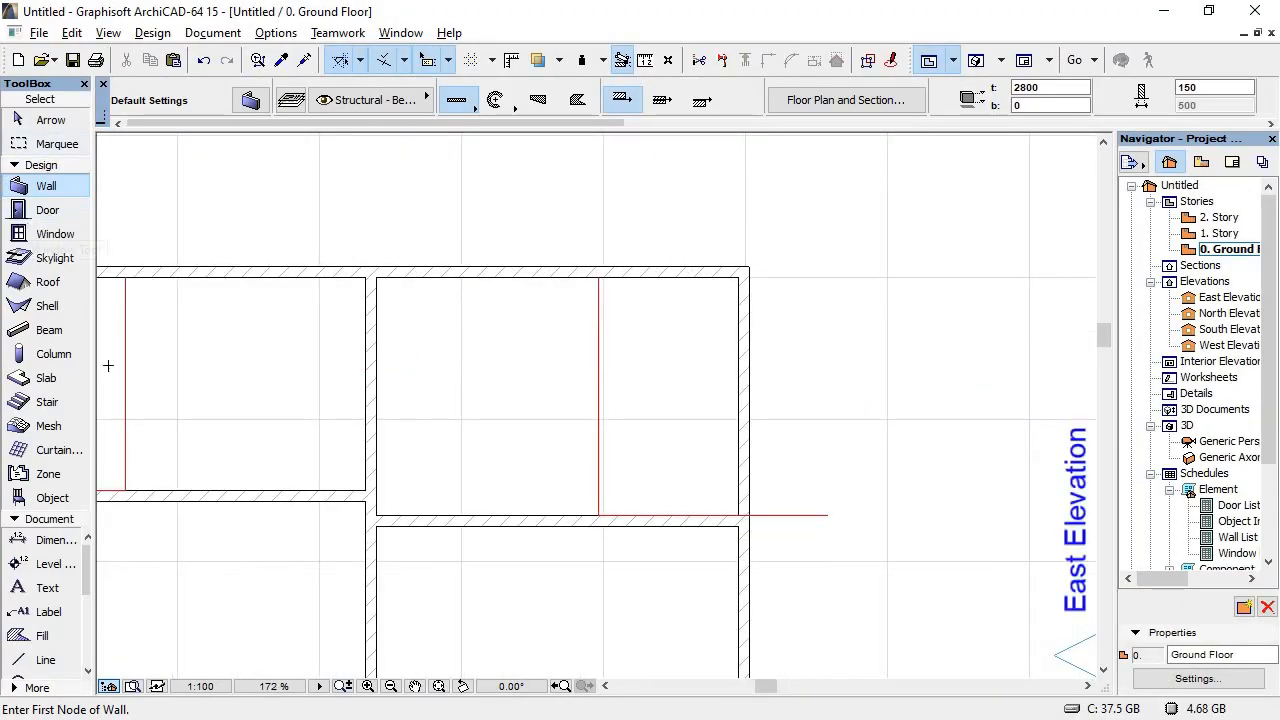
click(44, 660)
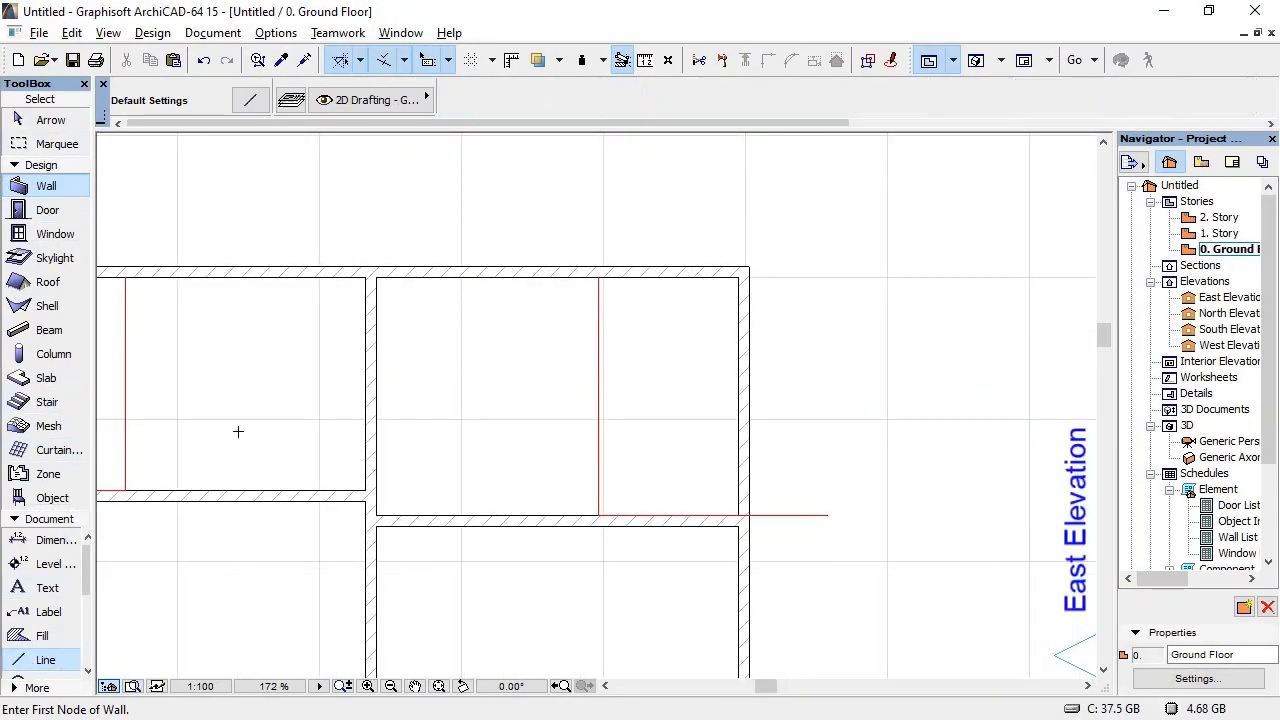
click(376, 338)
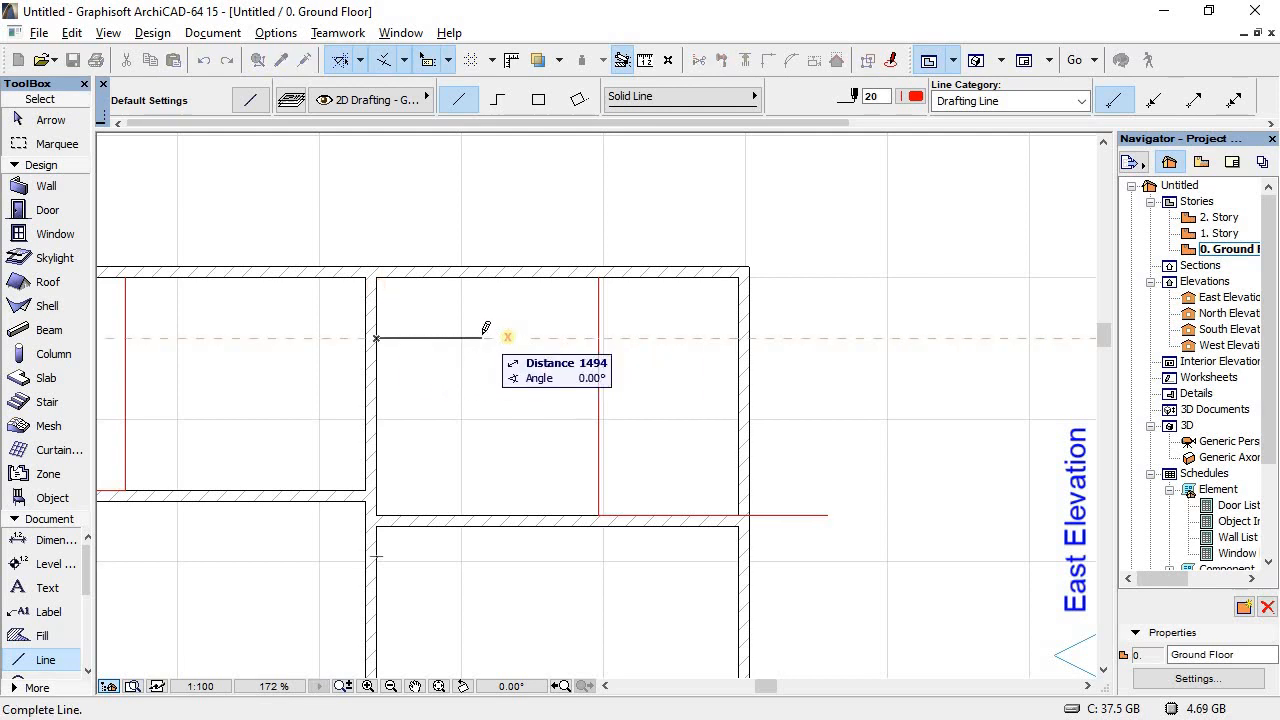
text(12)
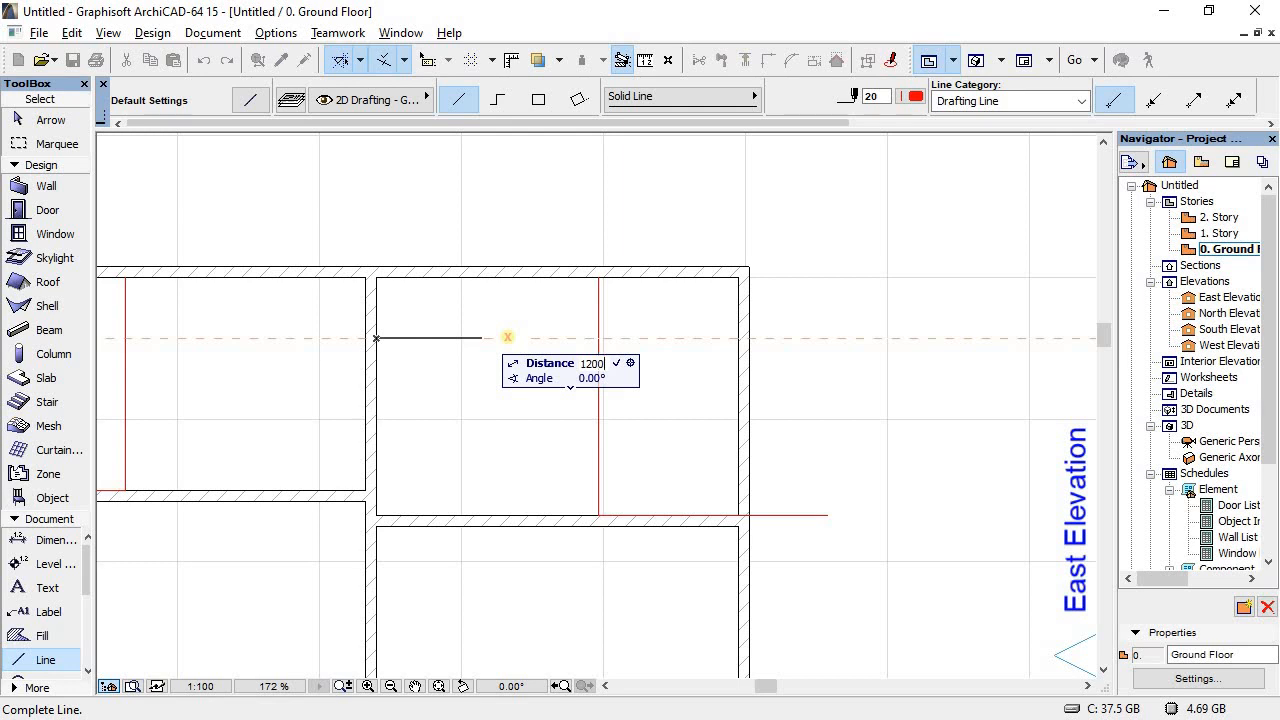
text(00)
key(Return)
click(461, 338)
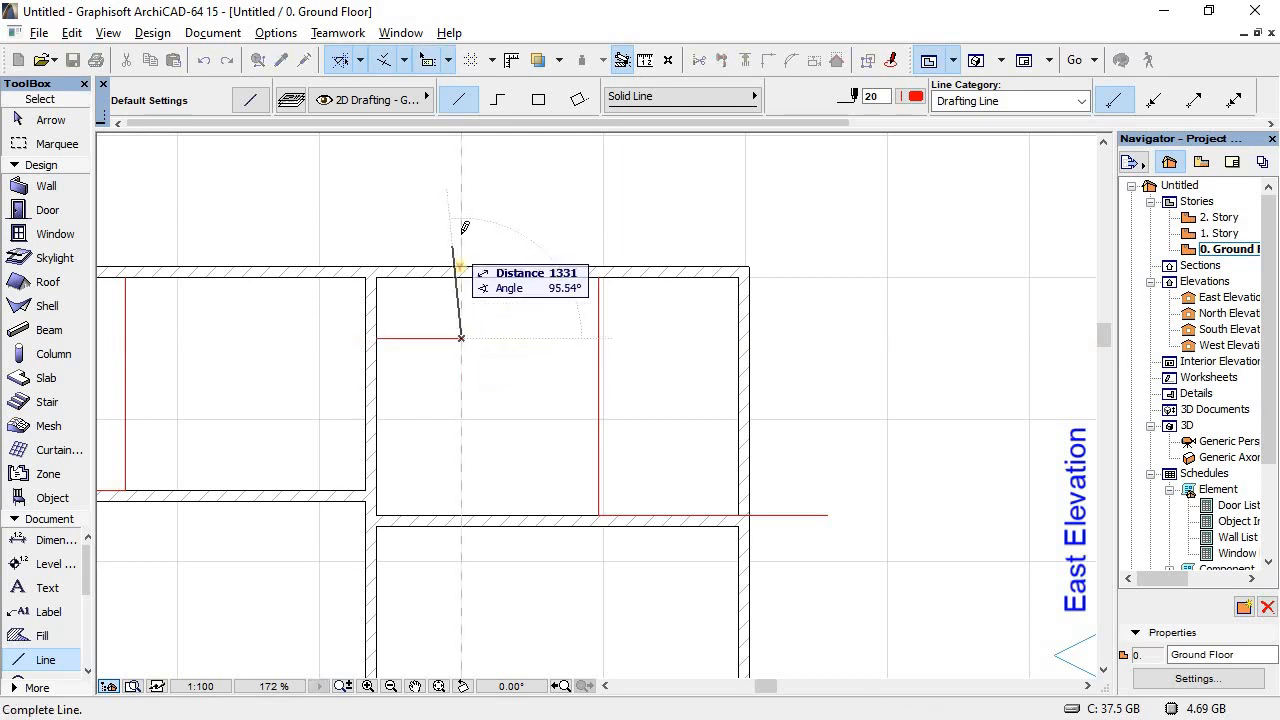
click(461, 232)
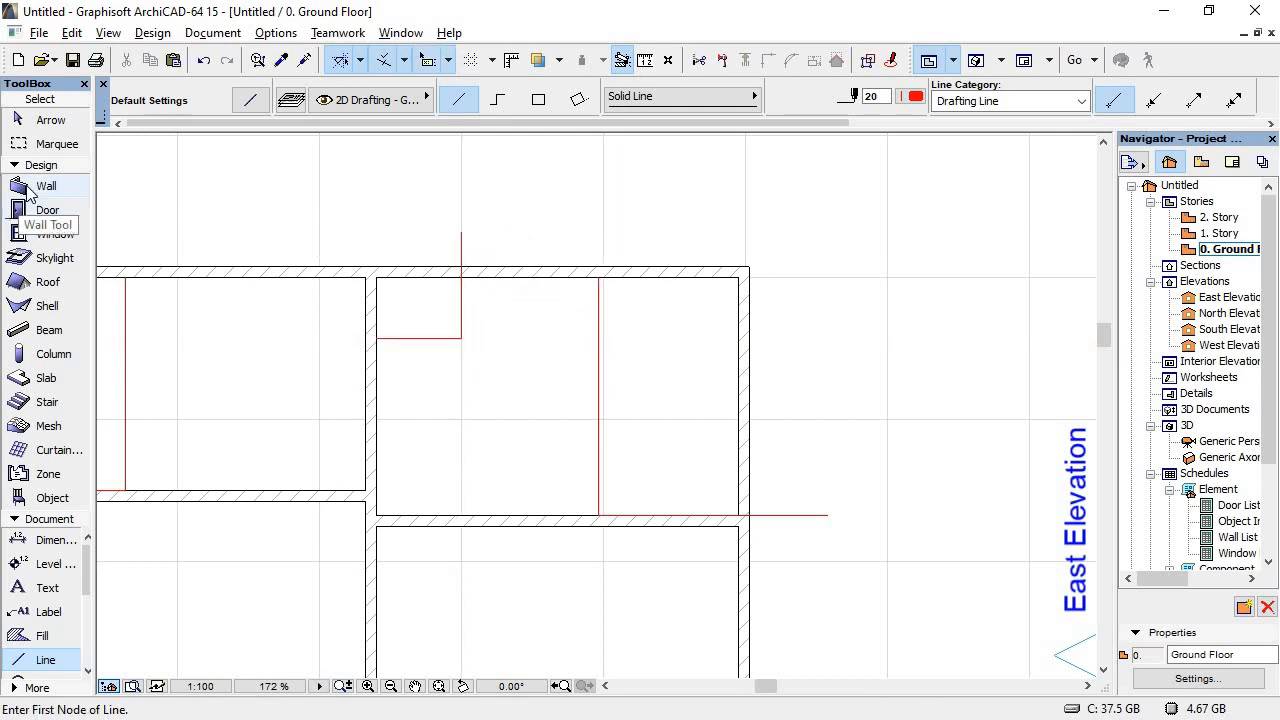
Step: Draw a vertical interior wall along the guide line from the north wall's inner face down to the eastern horizontal wall
click(32, 190)
scroll(479, 288, up, 4)
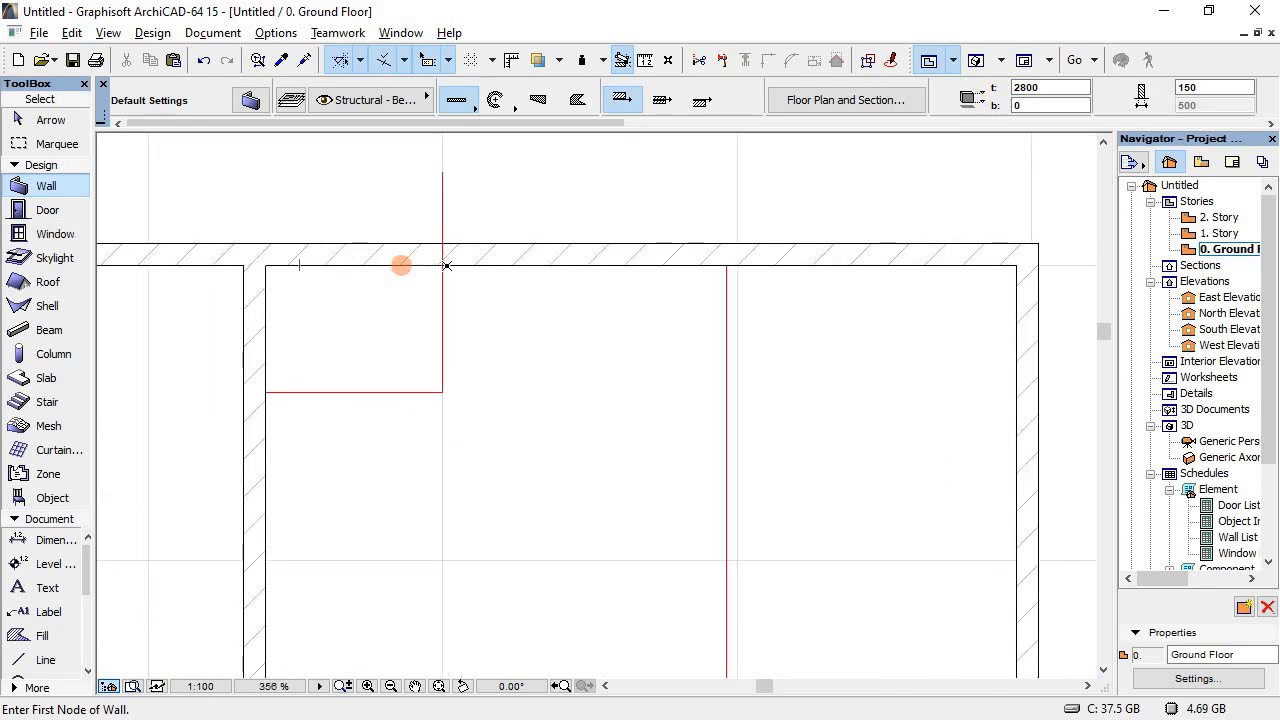
click(442, 265)
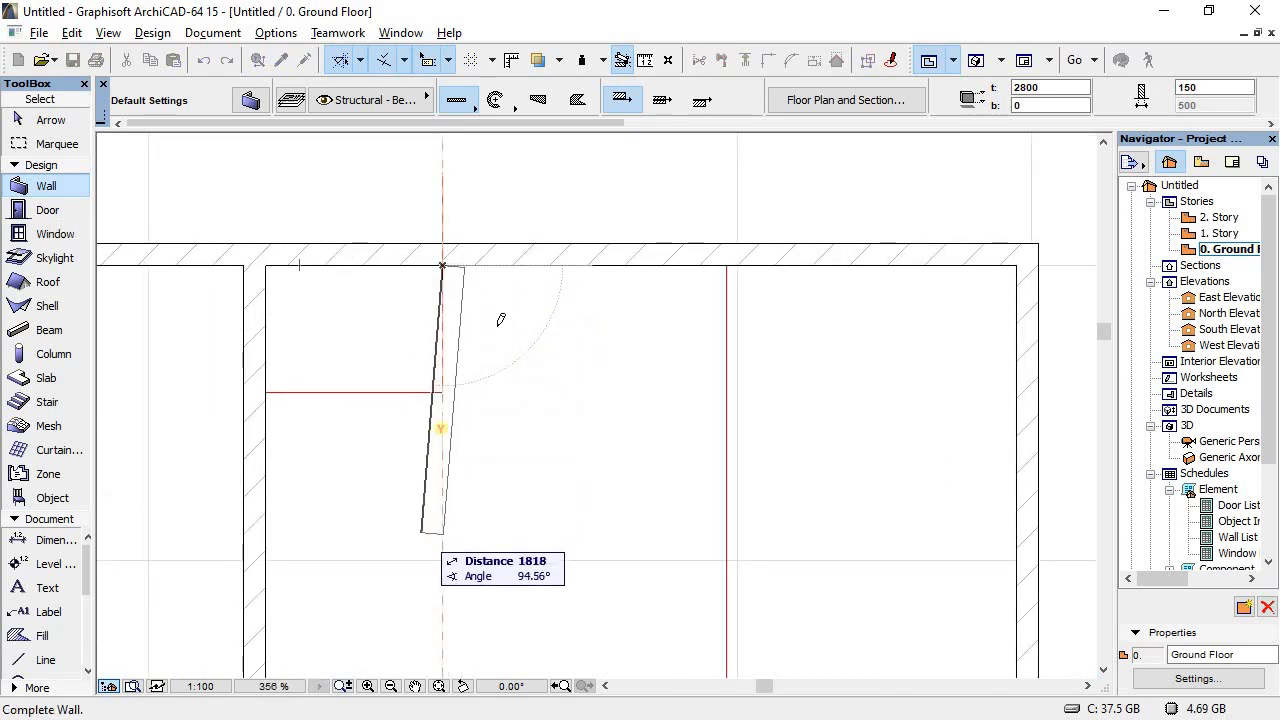
scroll(438, 430, down, 3)
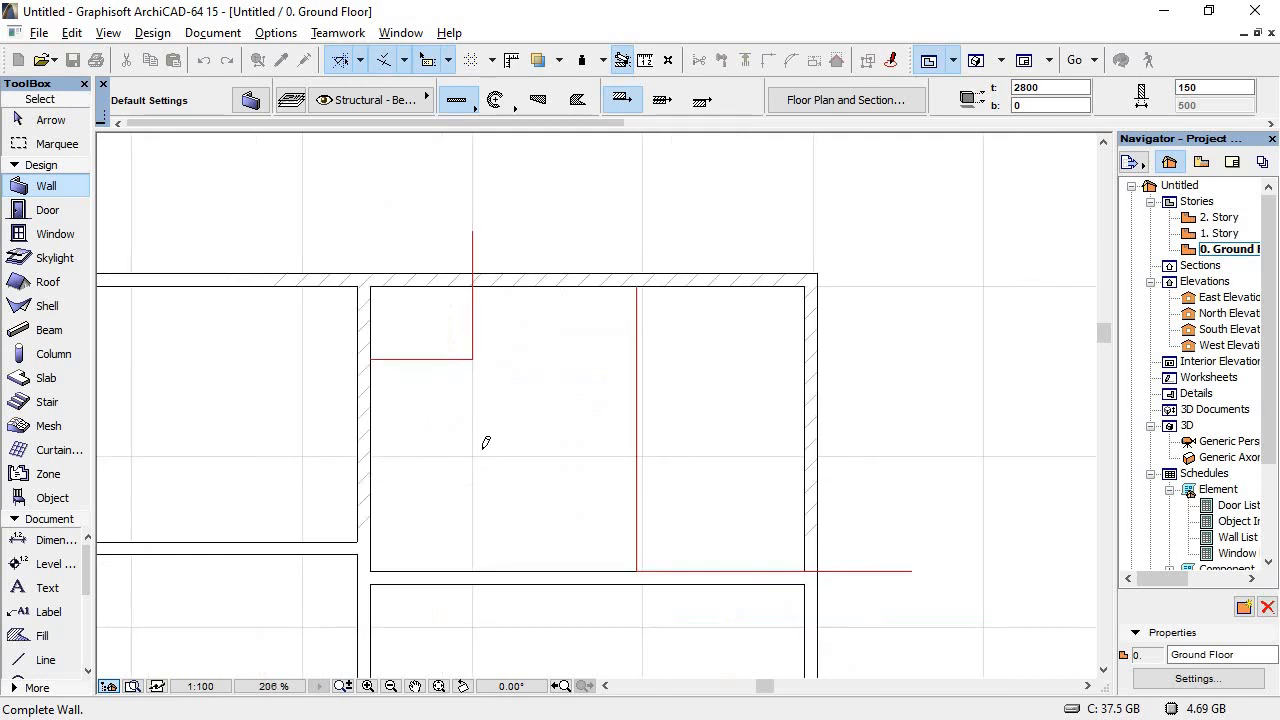
click(474, 570)
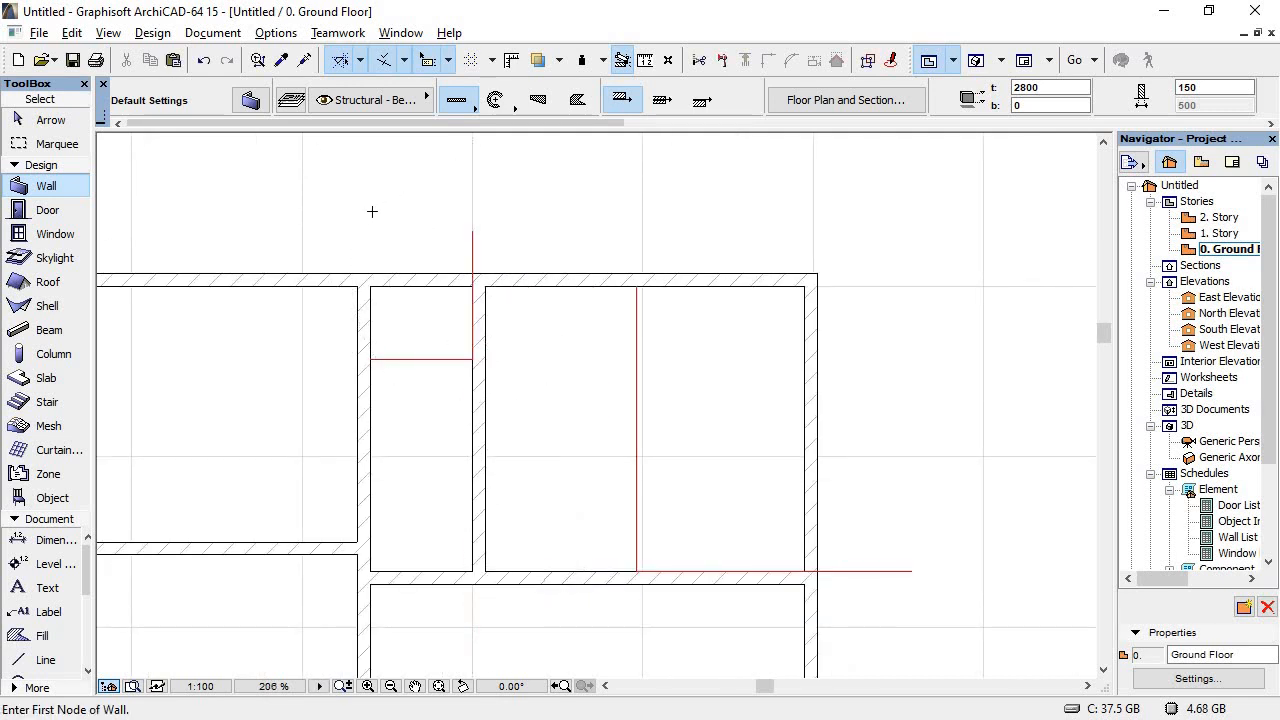
Step: Check the bedroom 02 bathroom width in the plan PDF and draw a 1200 guide line west from the east wall, continuing south across the south wall
scroll(509, 269, down, 6)
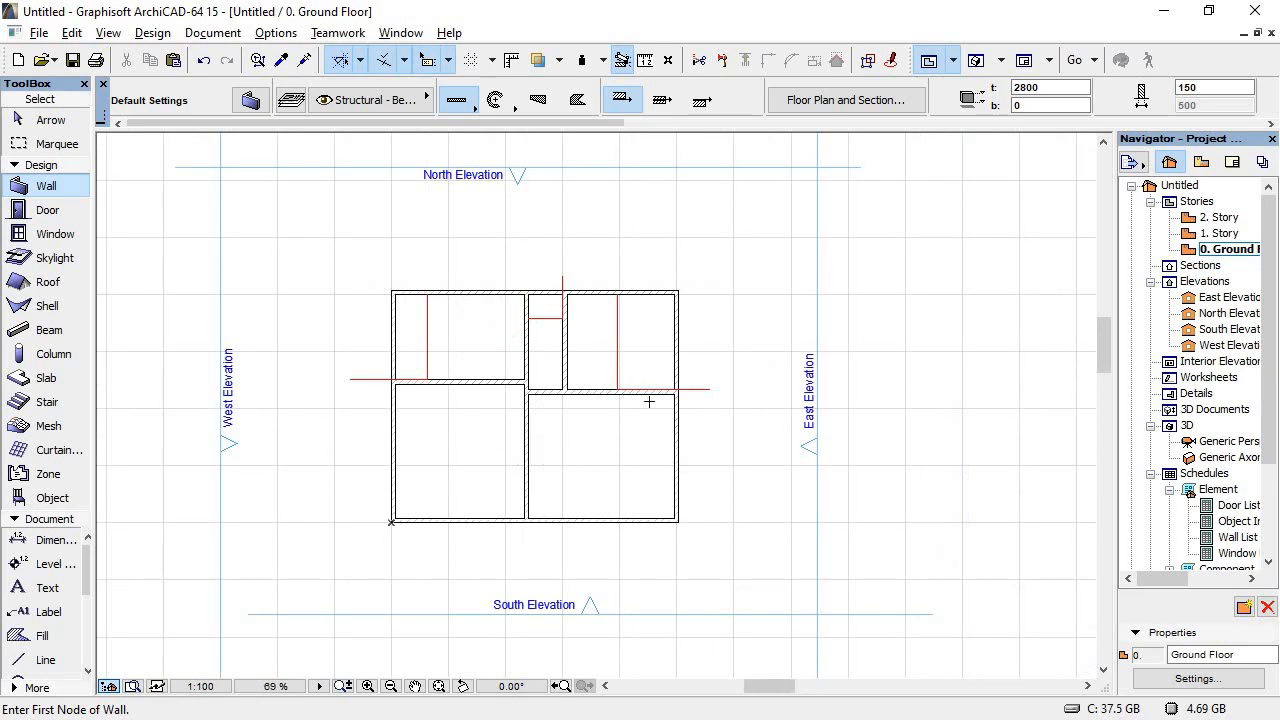
scroll(649, 401, up, 2)
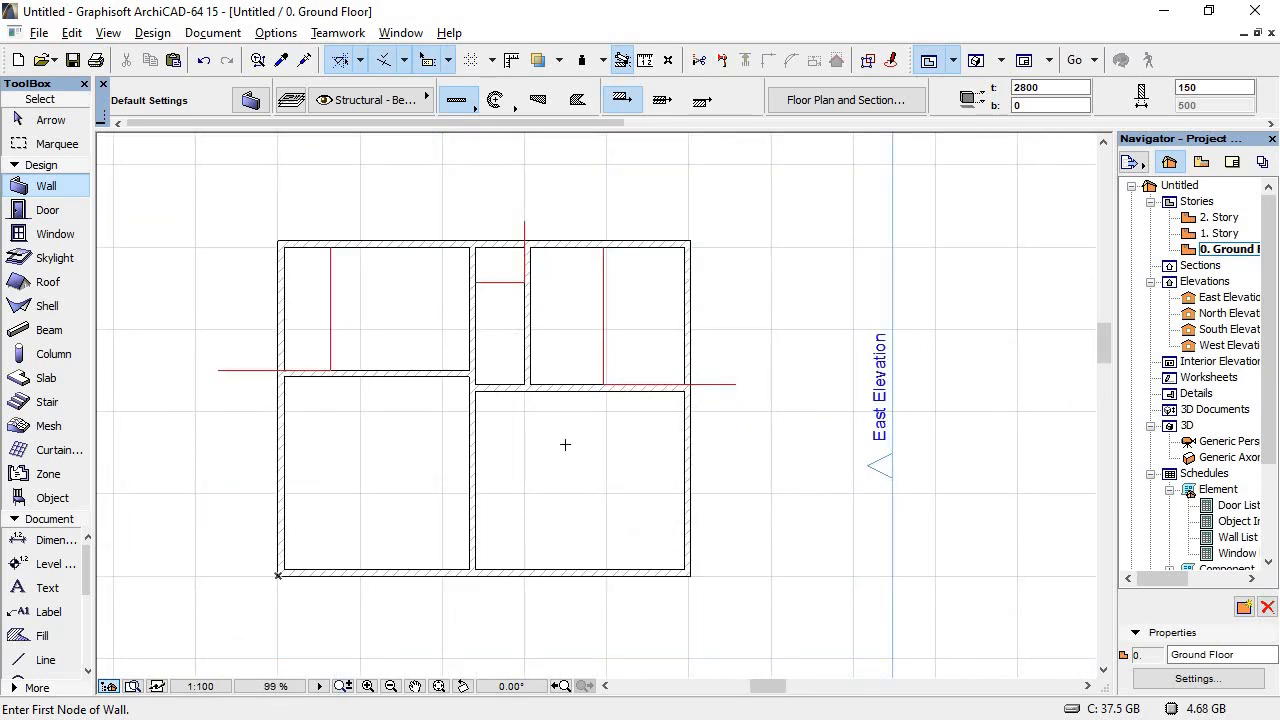
key(alt+Tab)
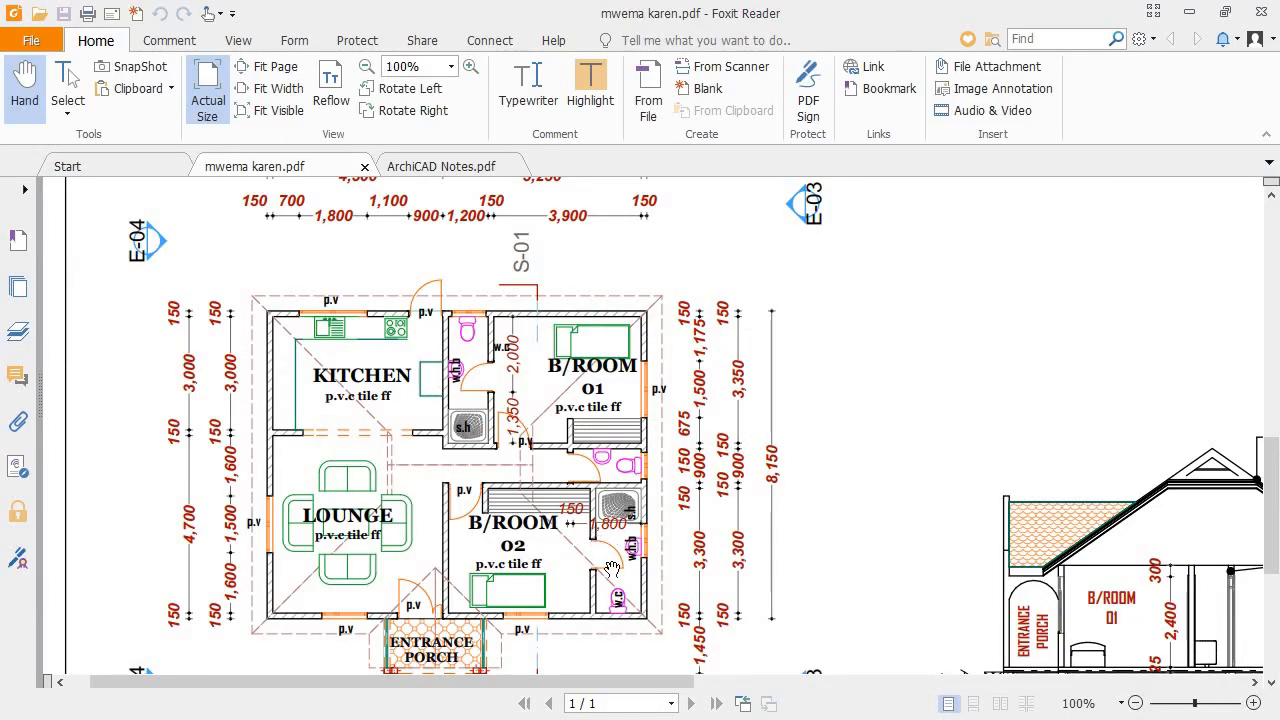
drag(648, 594, 690, 383)
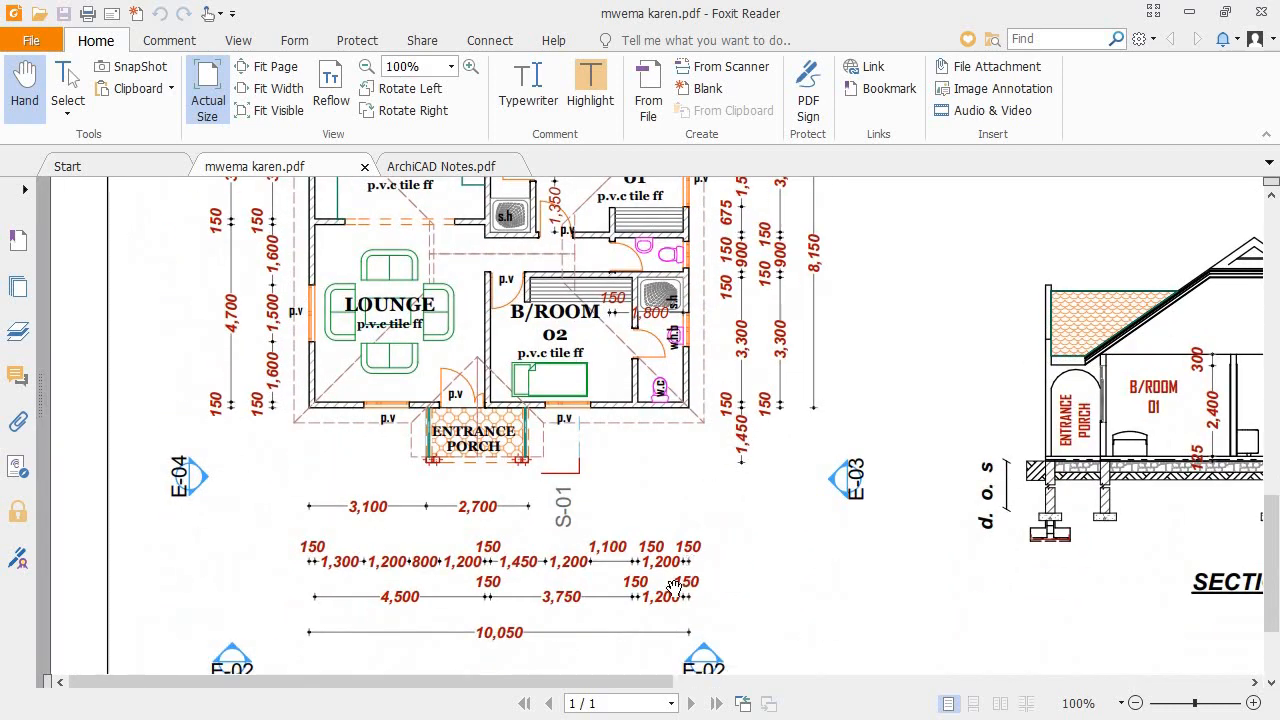
key(alt+Tab)
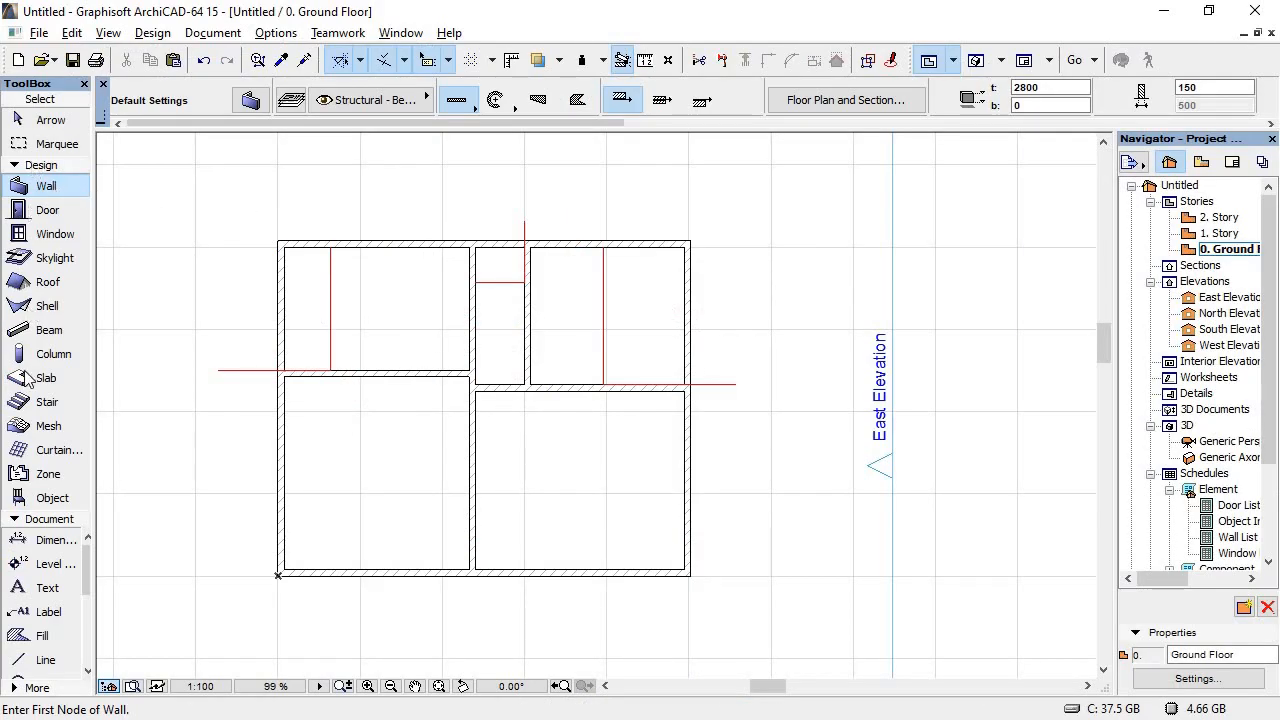
click(24, 661)
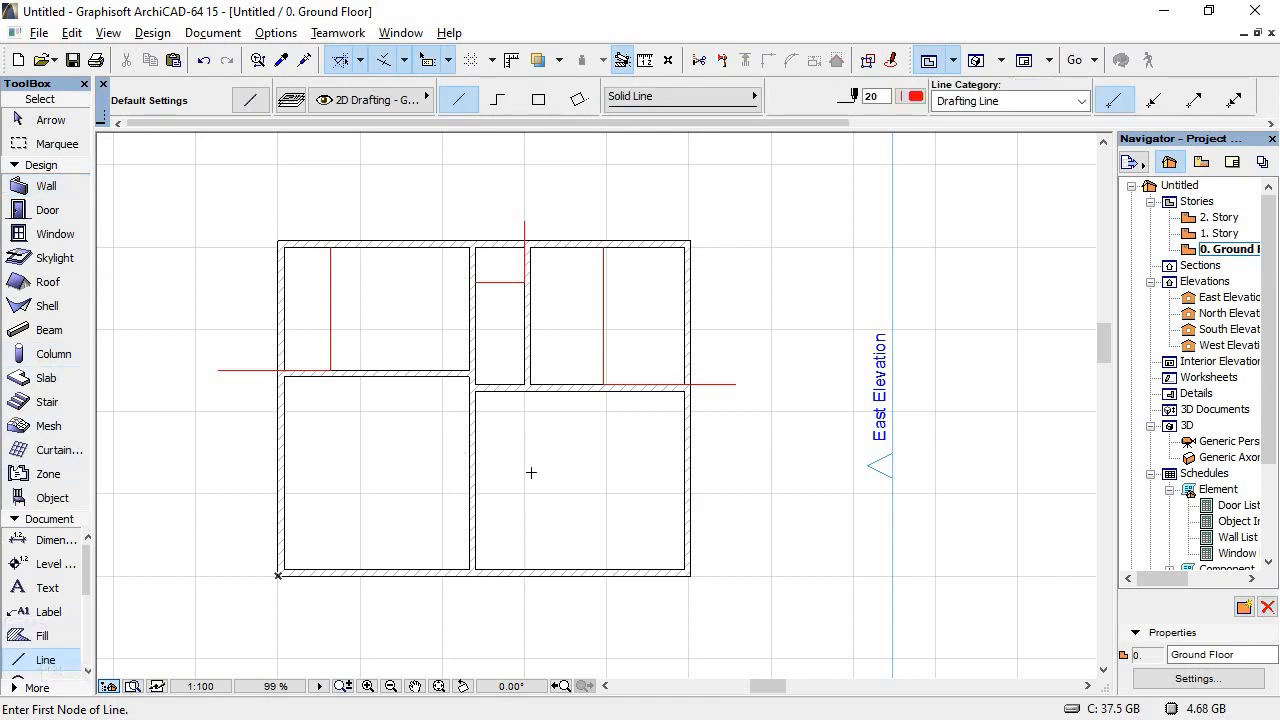
scroll(664, 555, up, 5)
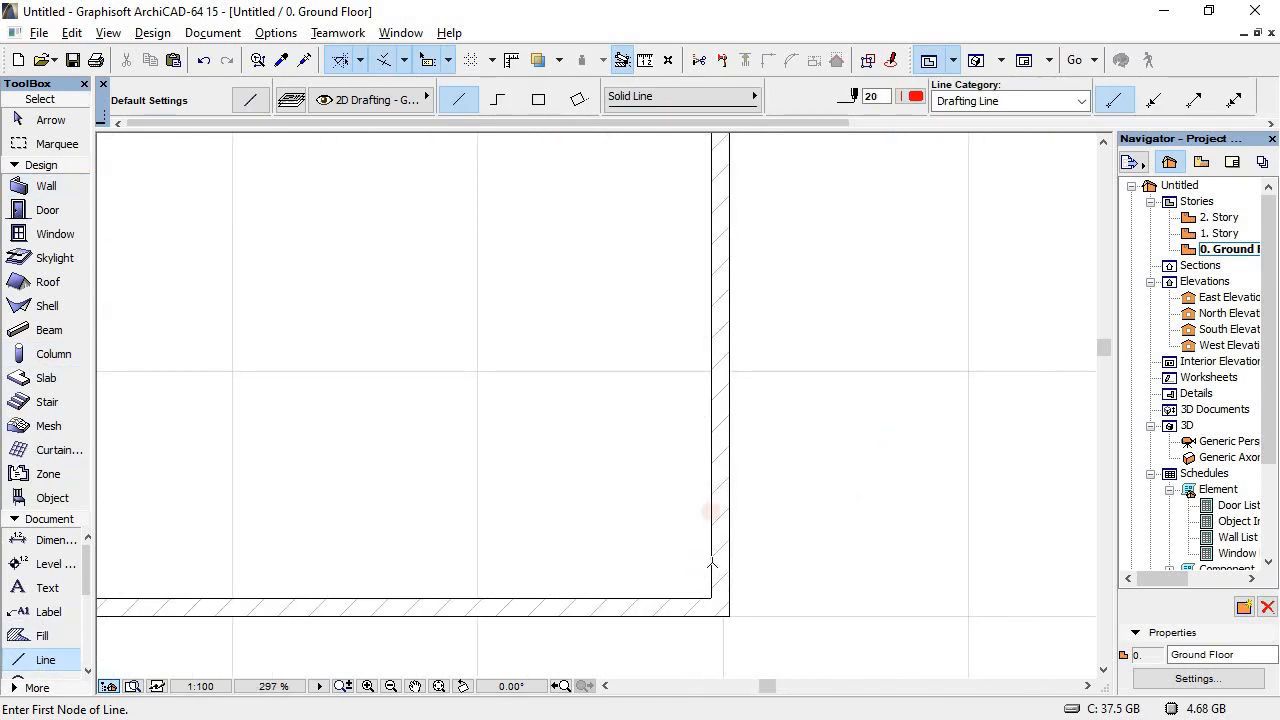
click(711, 563)
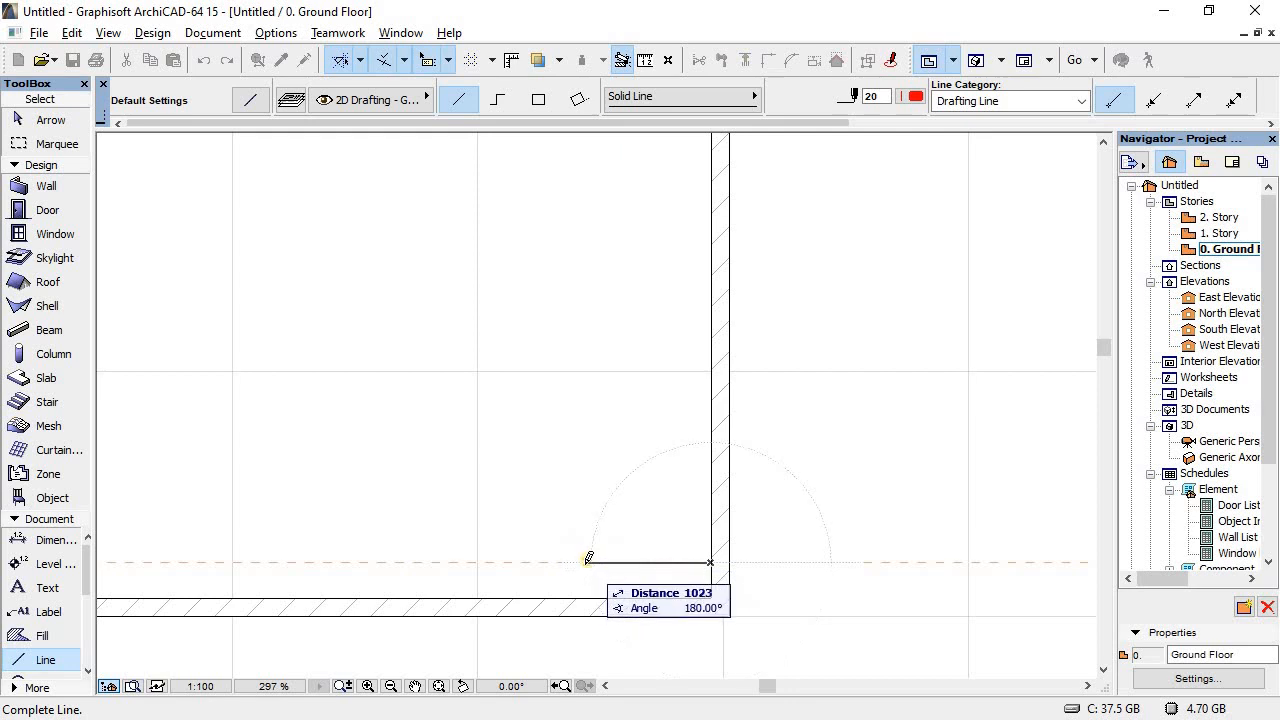
text(12)
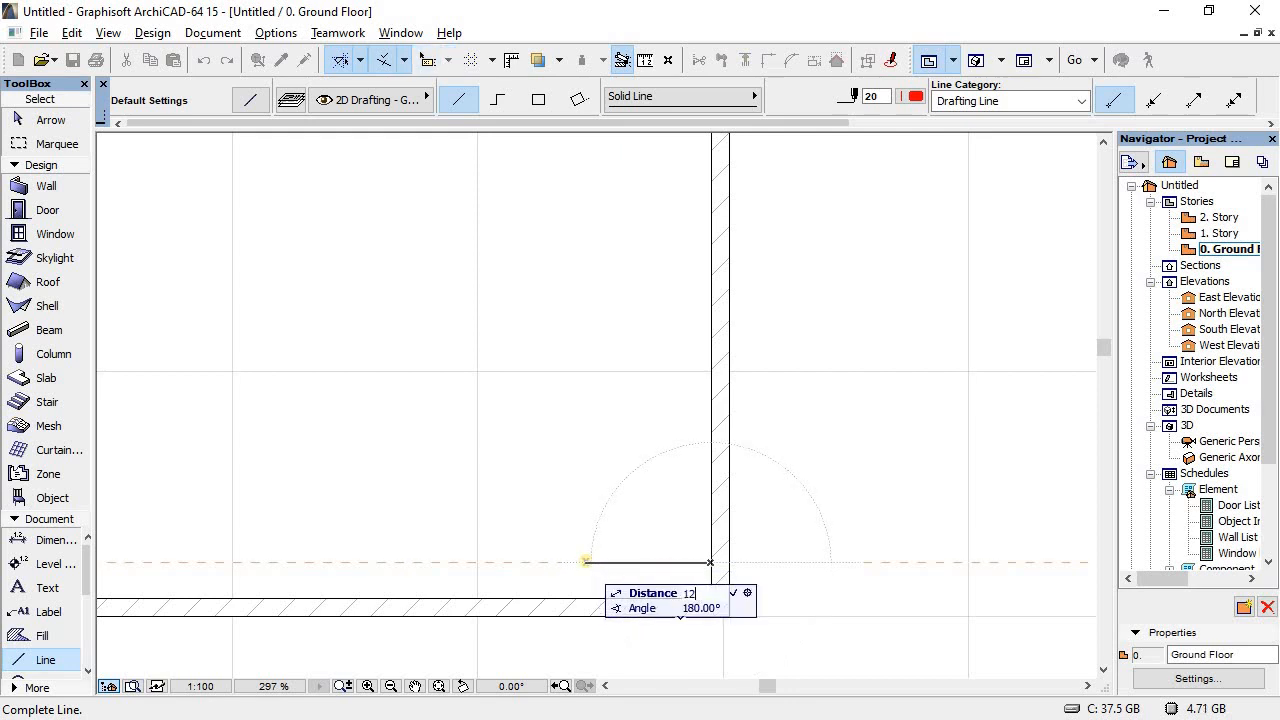
text(00)
key(Return)
click(563, 563)
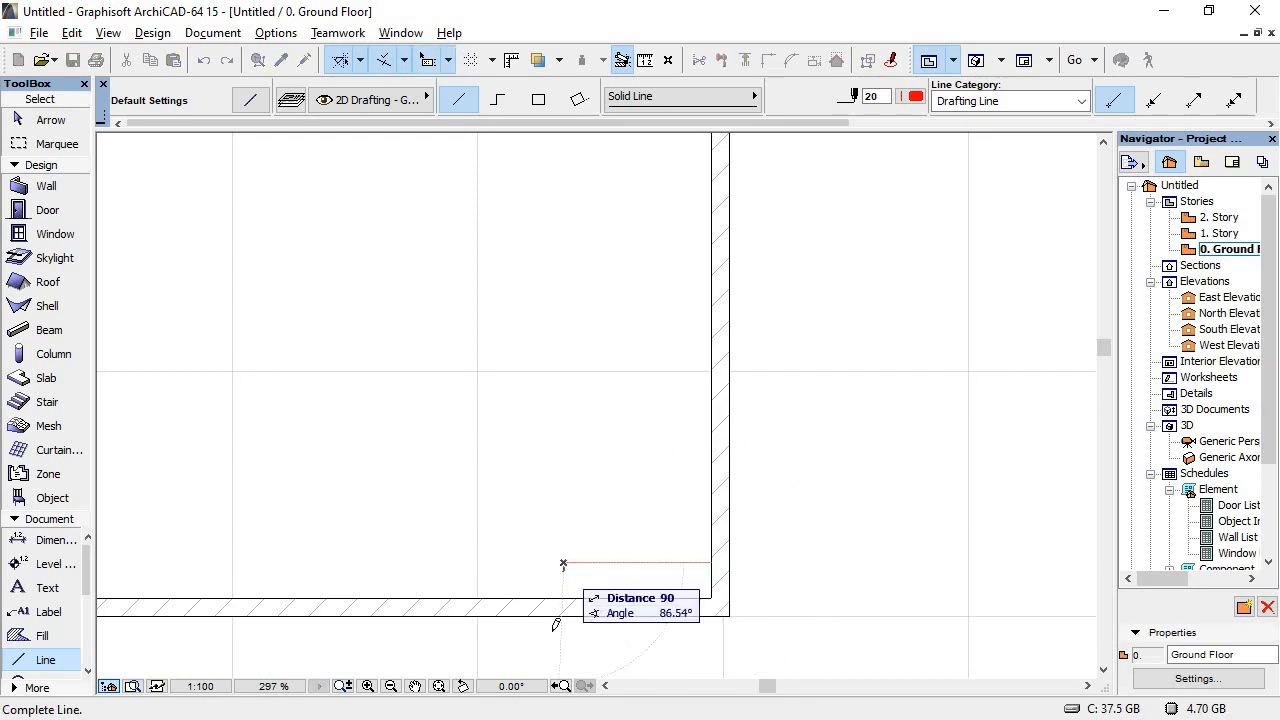
click(563, 660)
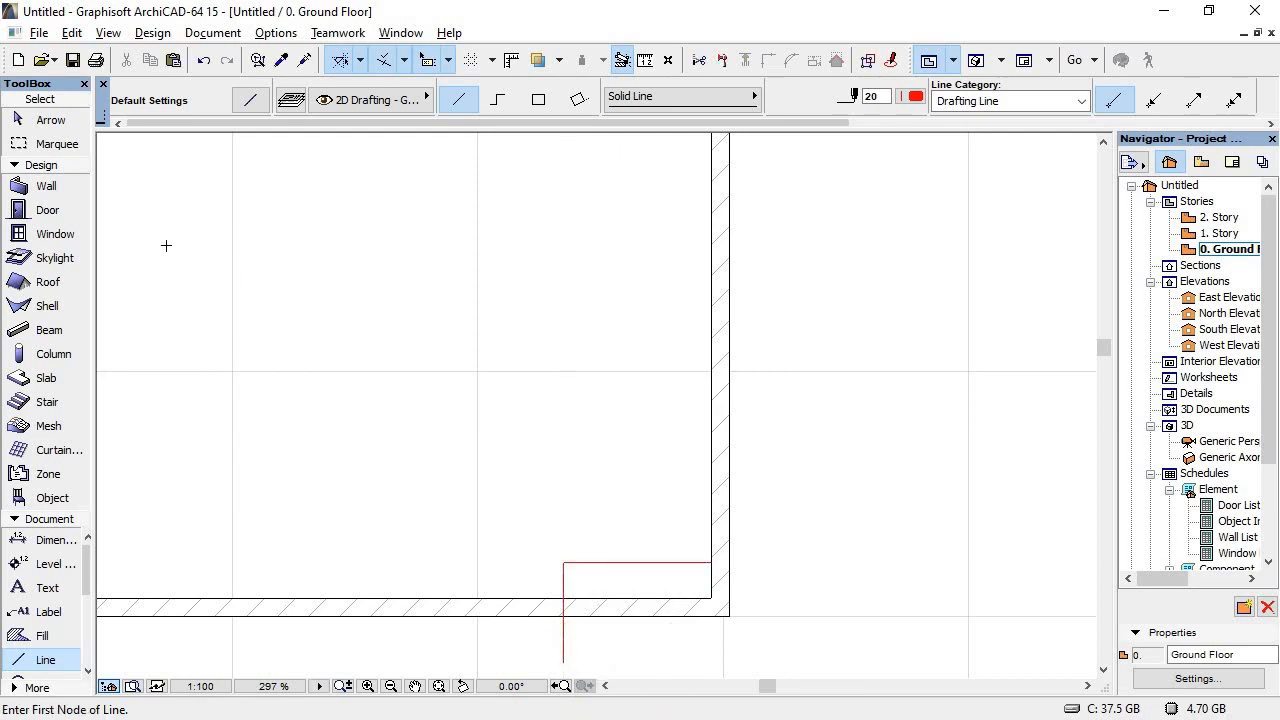
Step: Draw a vertical interior wall along the guide line from the south wall's inner face up to the eastern horizontal wall
click(44, 186)
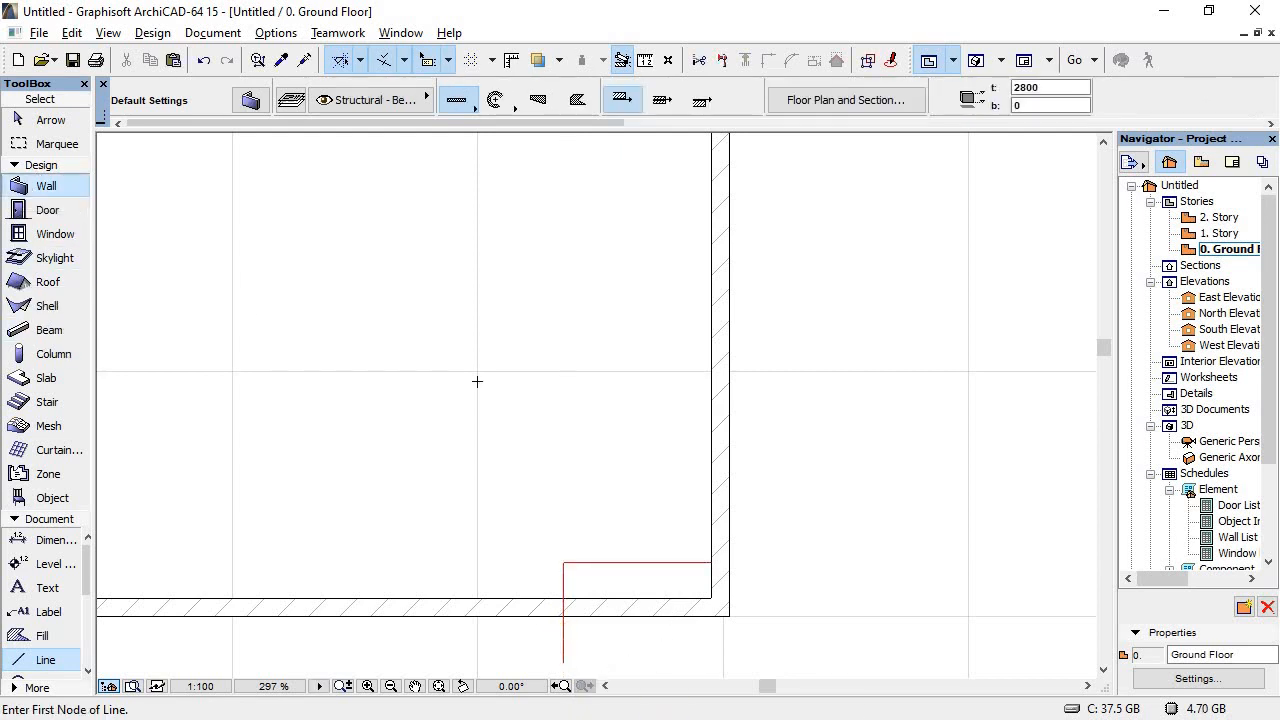
click(560, 598)
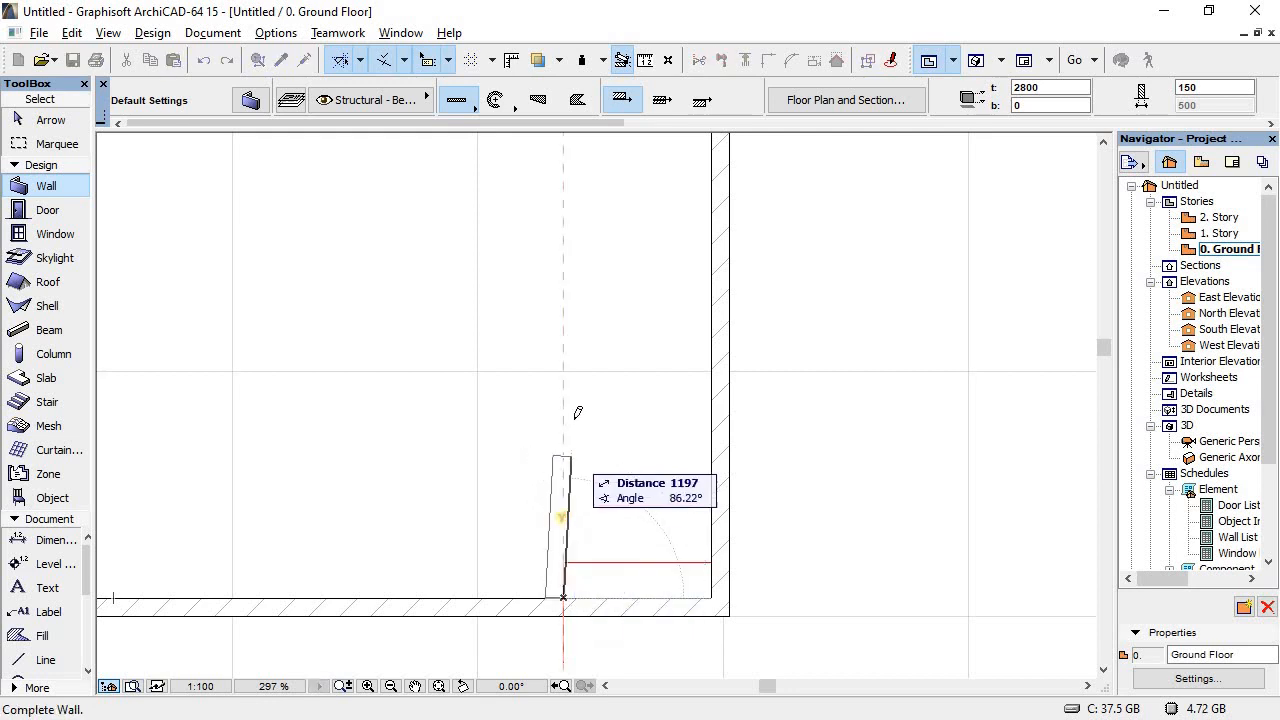
scroll(575, 408, down, 3)
scroll(573, 405, down, 2)
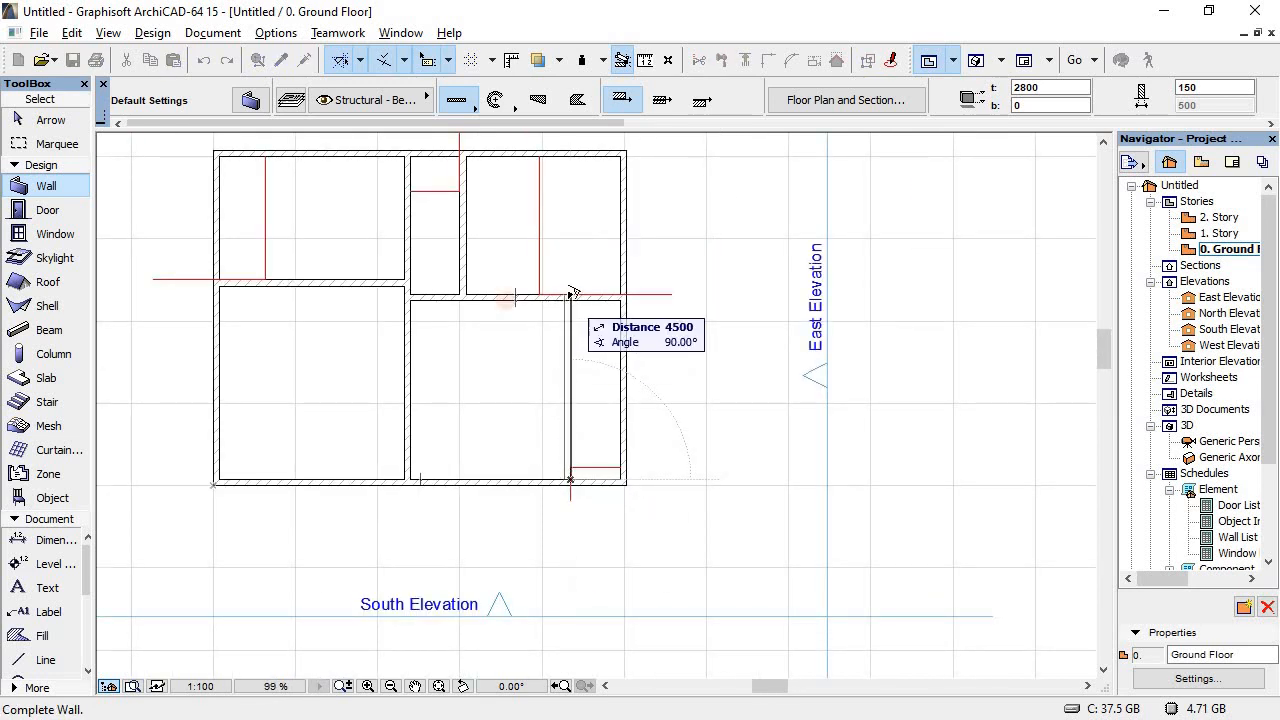
click(570, 295)
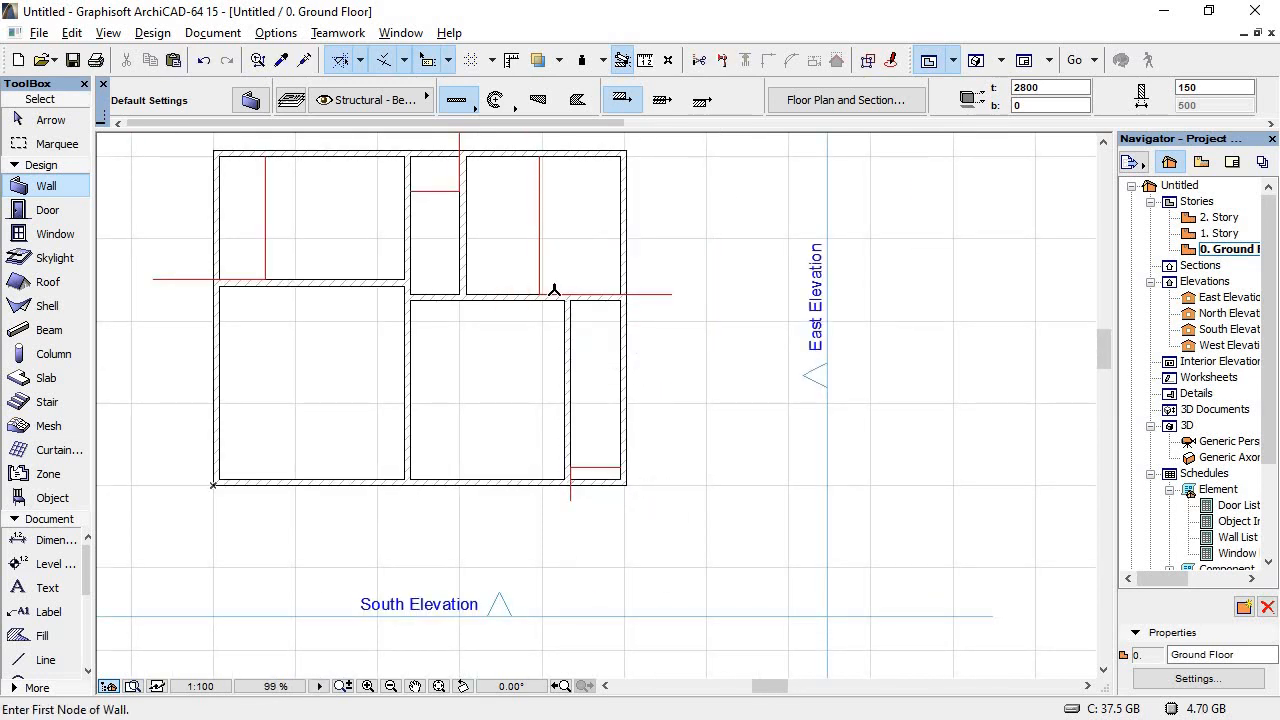
Step: Delete all the red guide lines from the ground floor plan, leaving only the walls
click(40, 119)
click(265, 250)
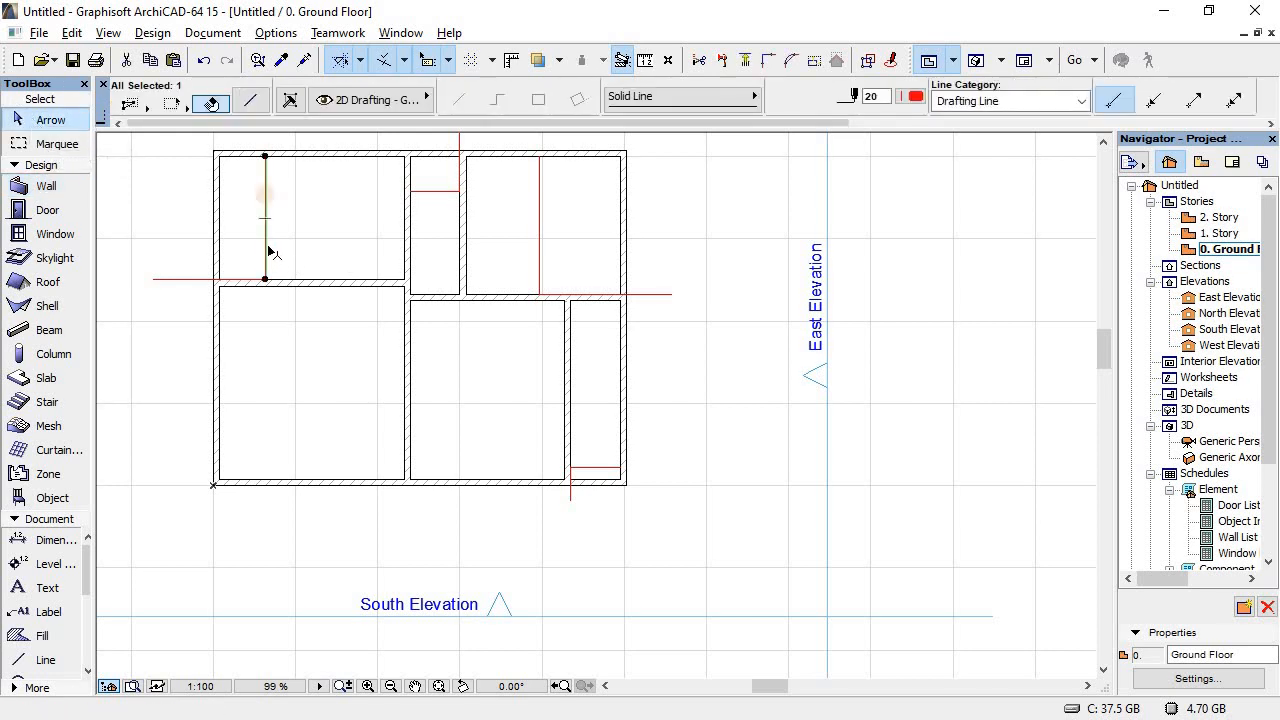
key(Delete)
click(261, 279)
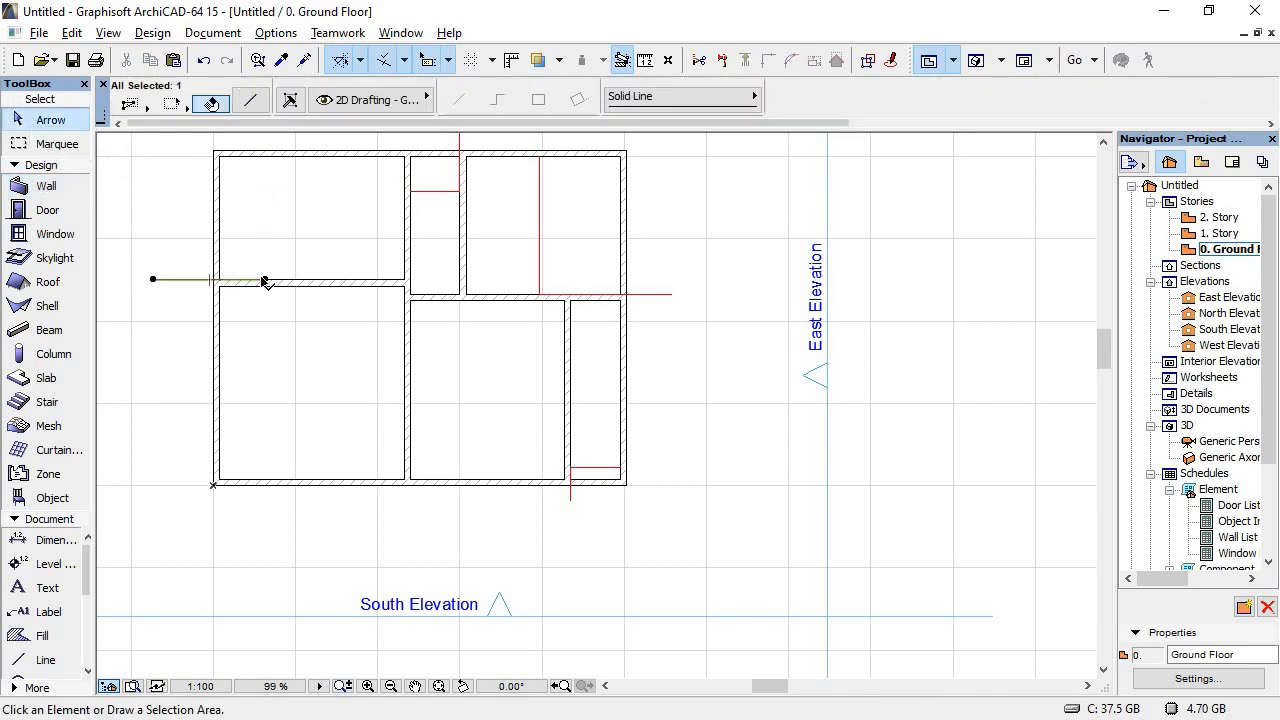
key(Delete)
click(434, 190)
key(Delete)
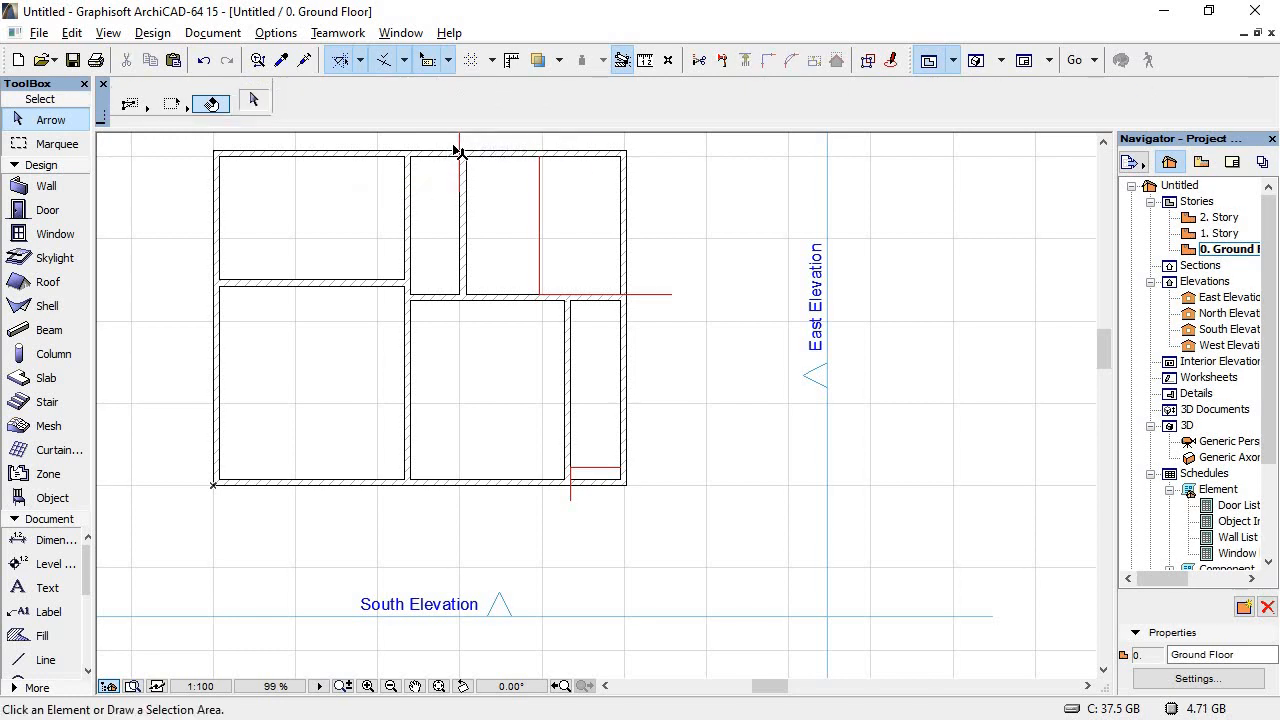
click(461, 150)
key(Delete)
click(540, 214)
key(Delete)
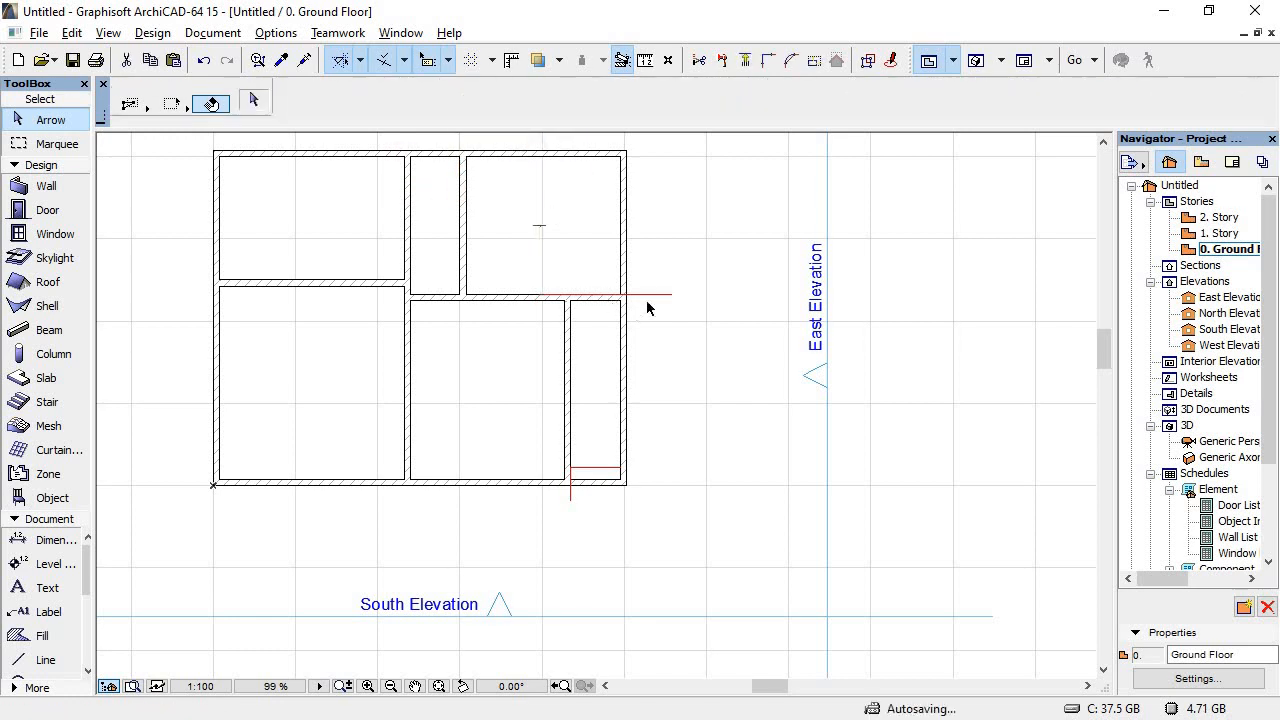
click(640, 295)
key(Delete)
click(596, 467)
key(Delete)
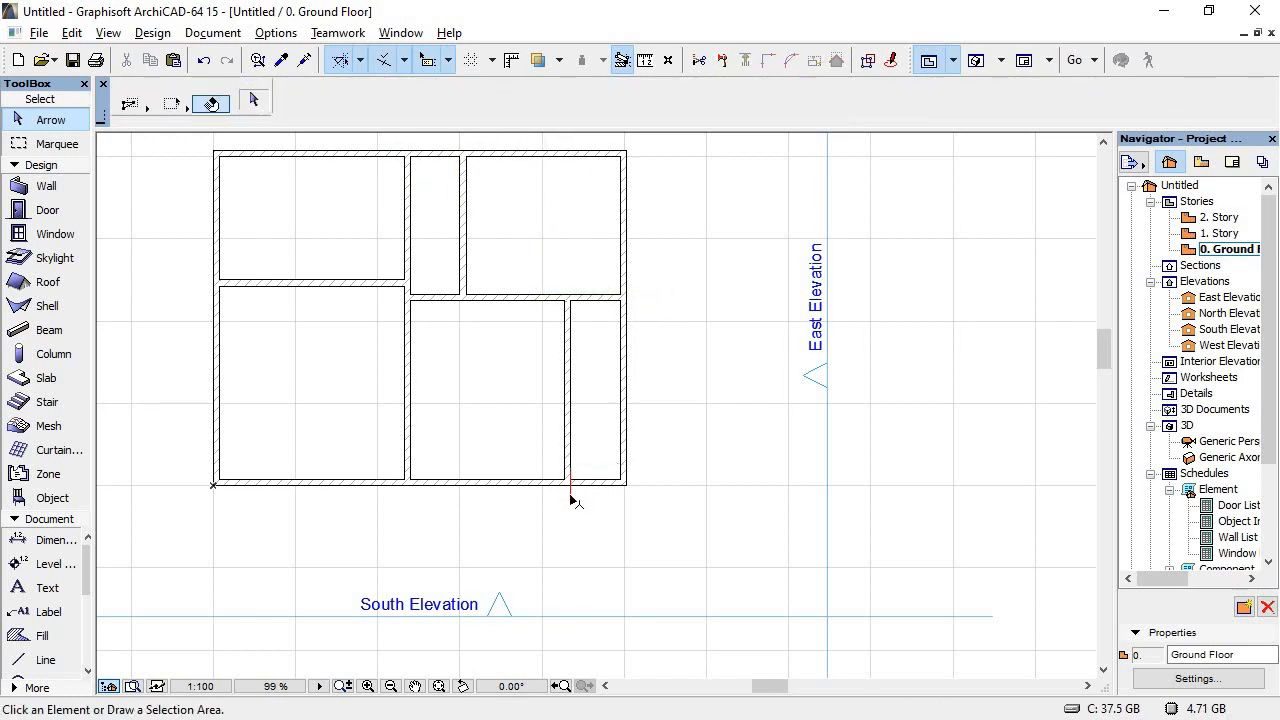
click(570, 495)
key(Delete)
Step: Check the corridor width in the plan PDF and draw a 900 guide line down from the eastern horizontal wall, continuing east across the east wall
key(alt+Tab)
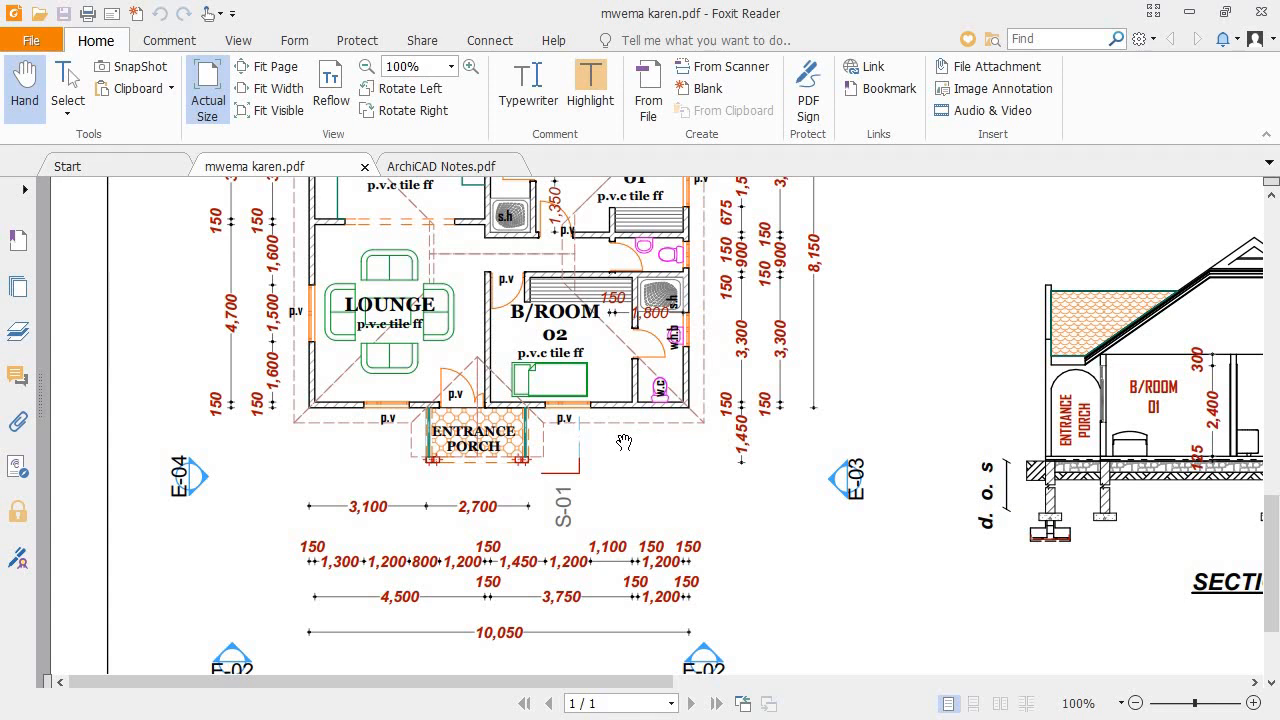
scroll(618, 490, up, 3)
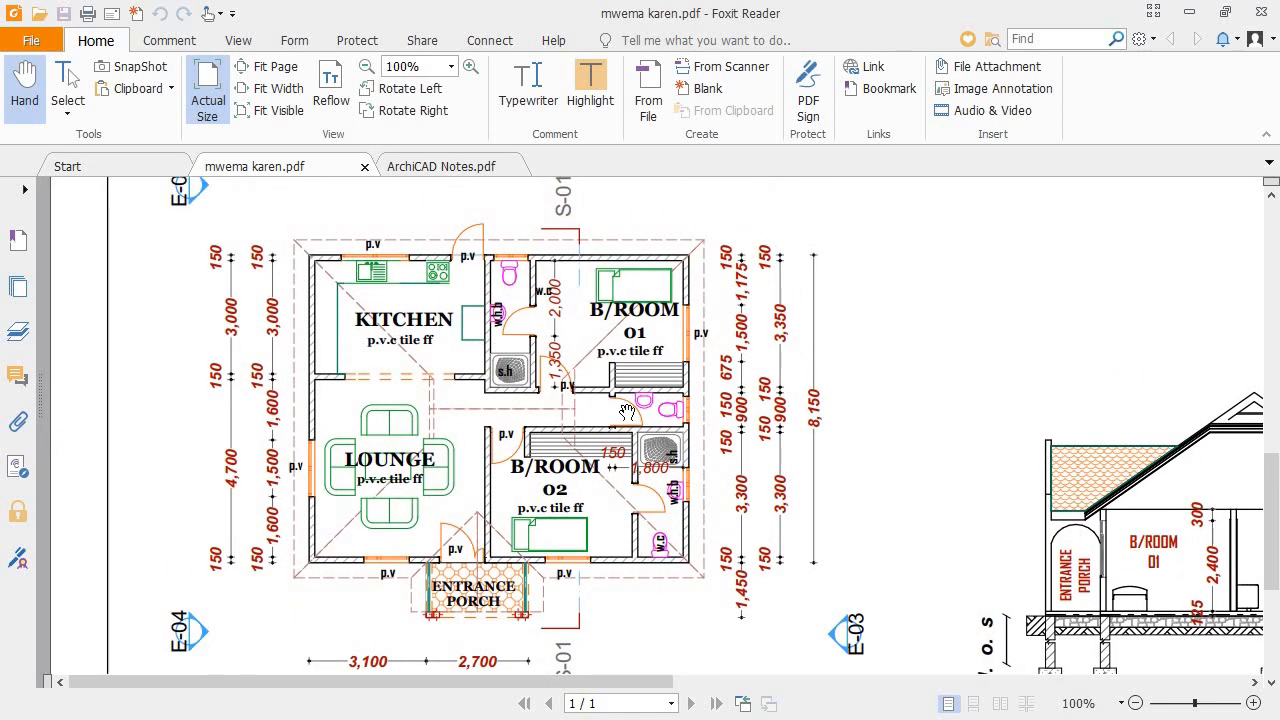
scroll(503, 393, up, 1)
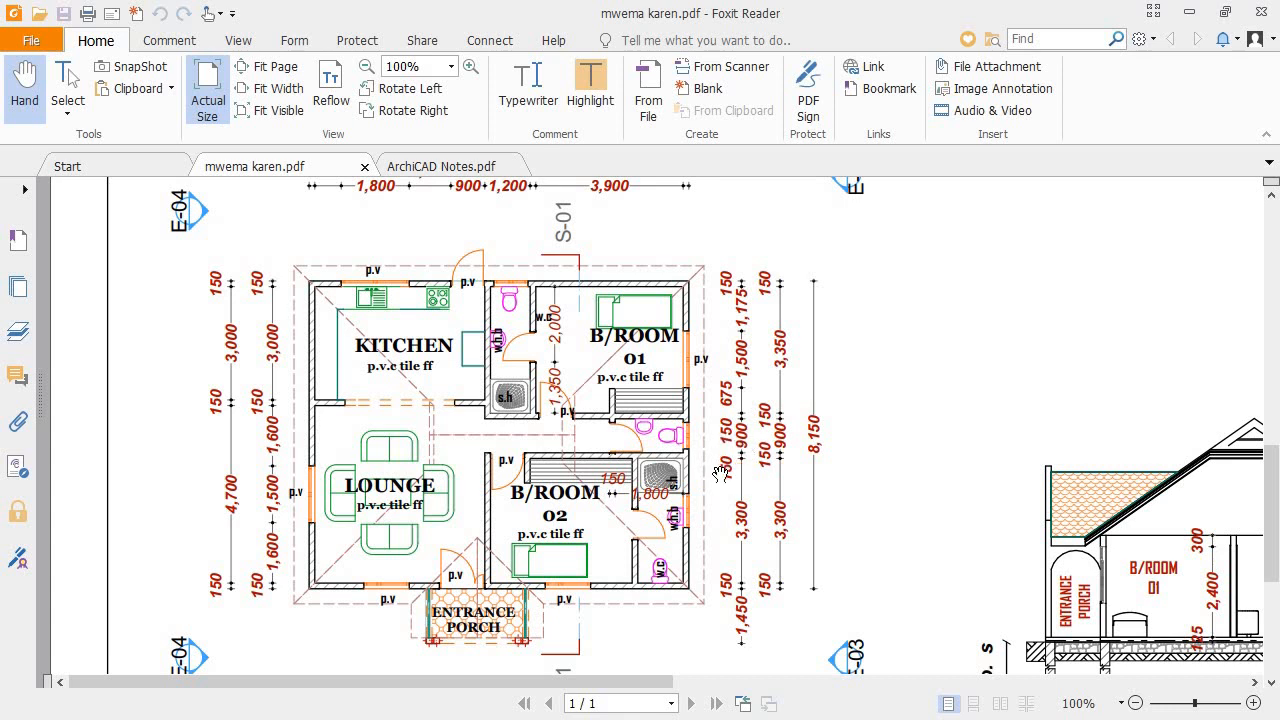
key(alt+Tab)
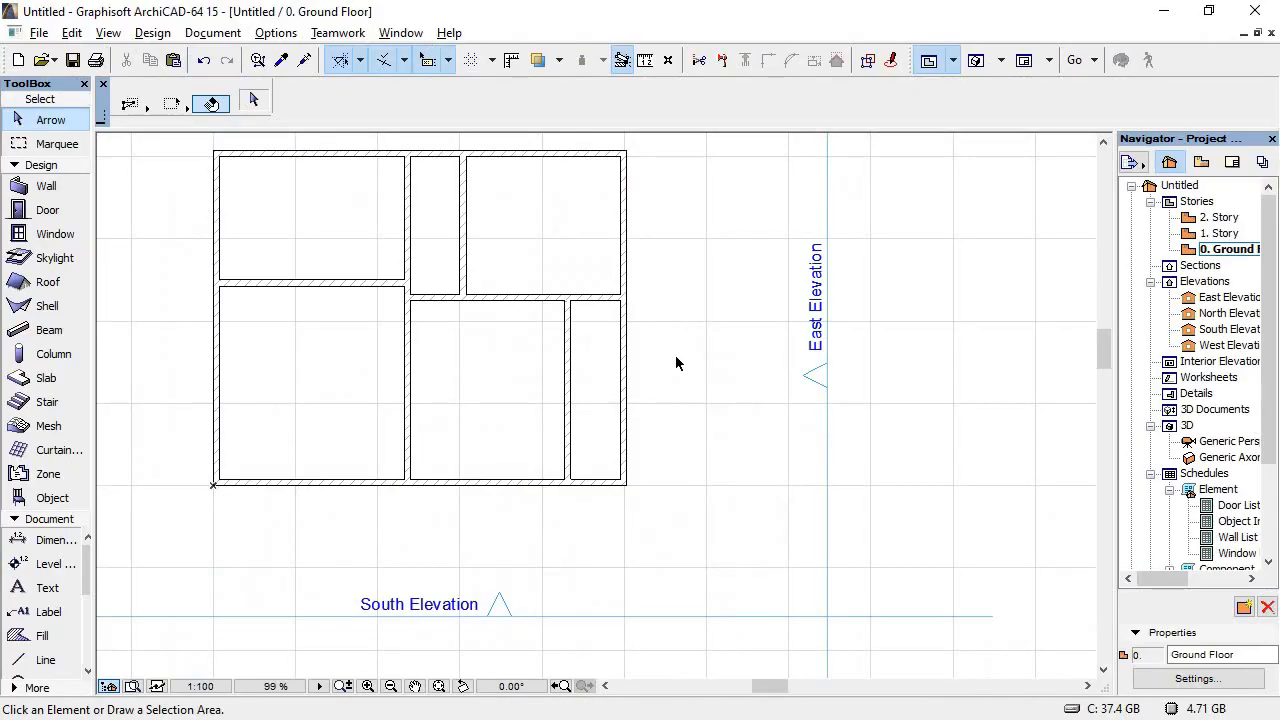
click(28, 657)
scroll(508, 257, up, 3)
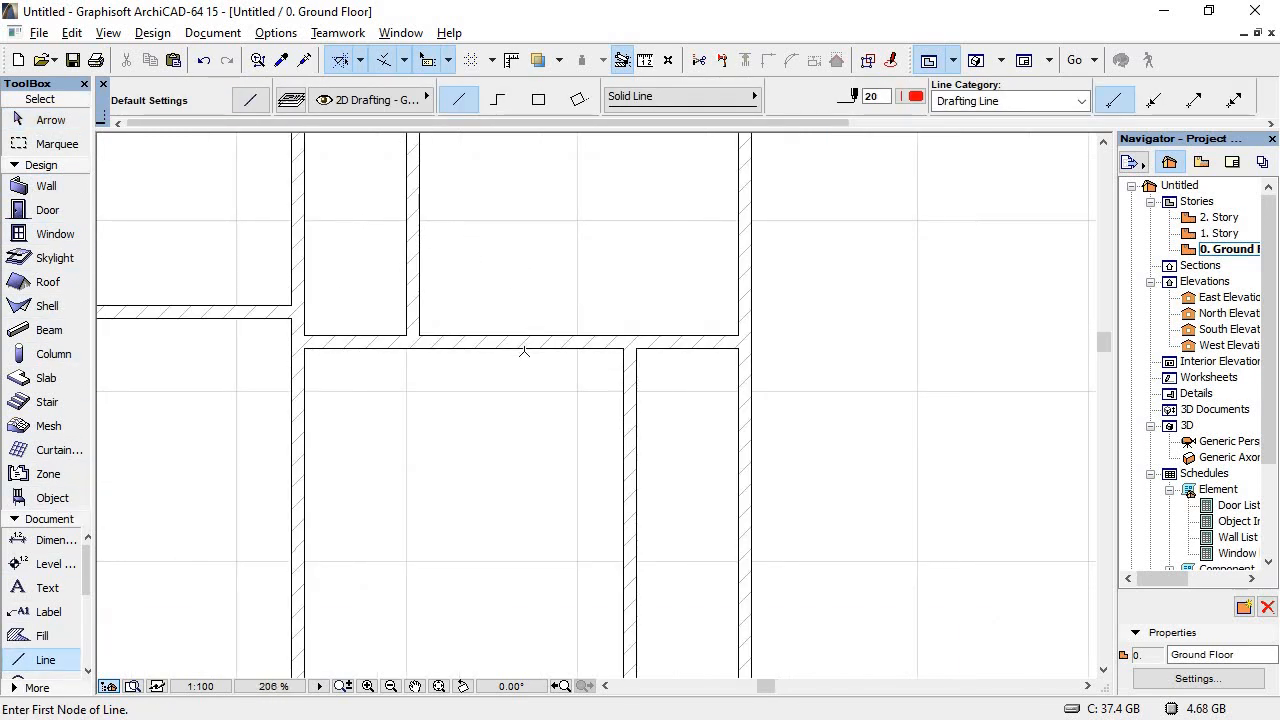
click(693, 349)
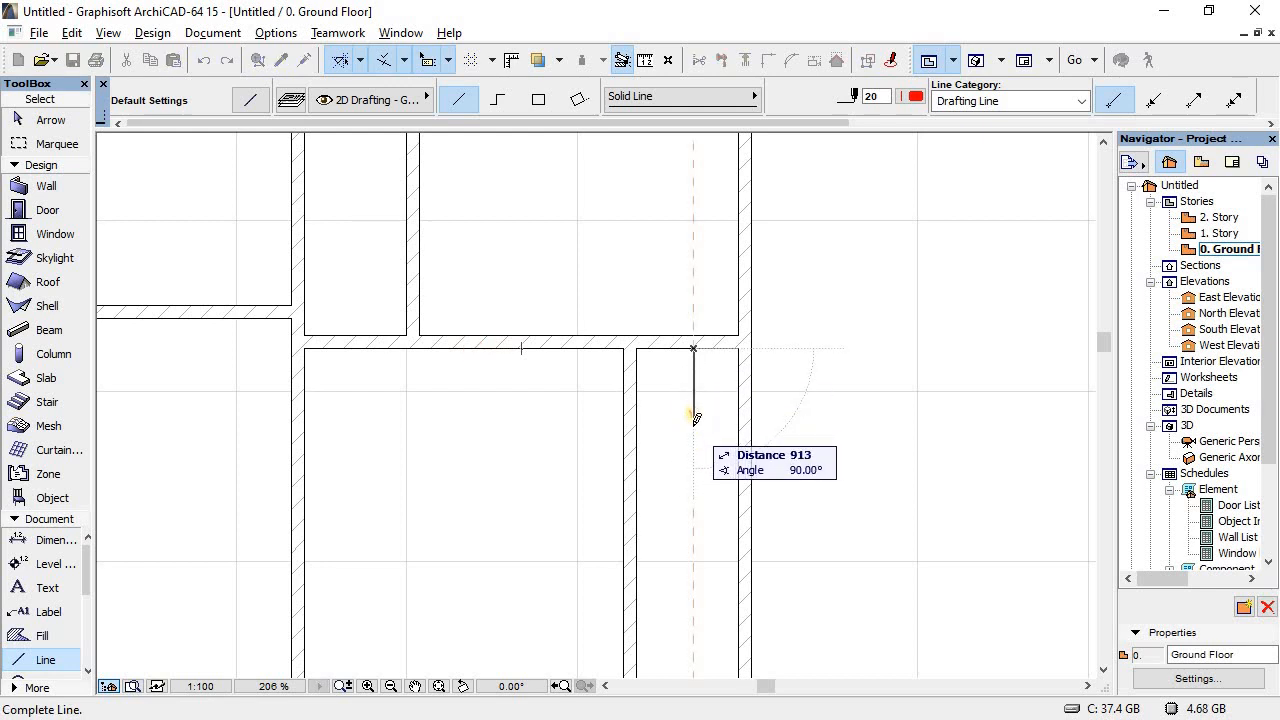
text(900)
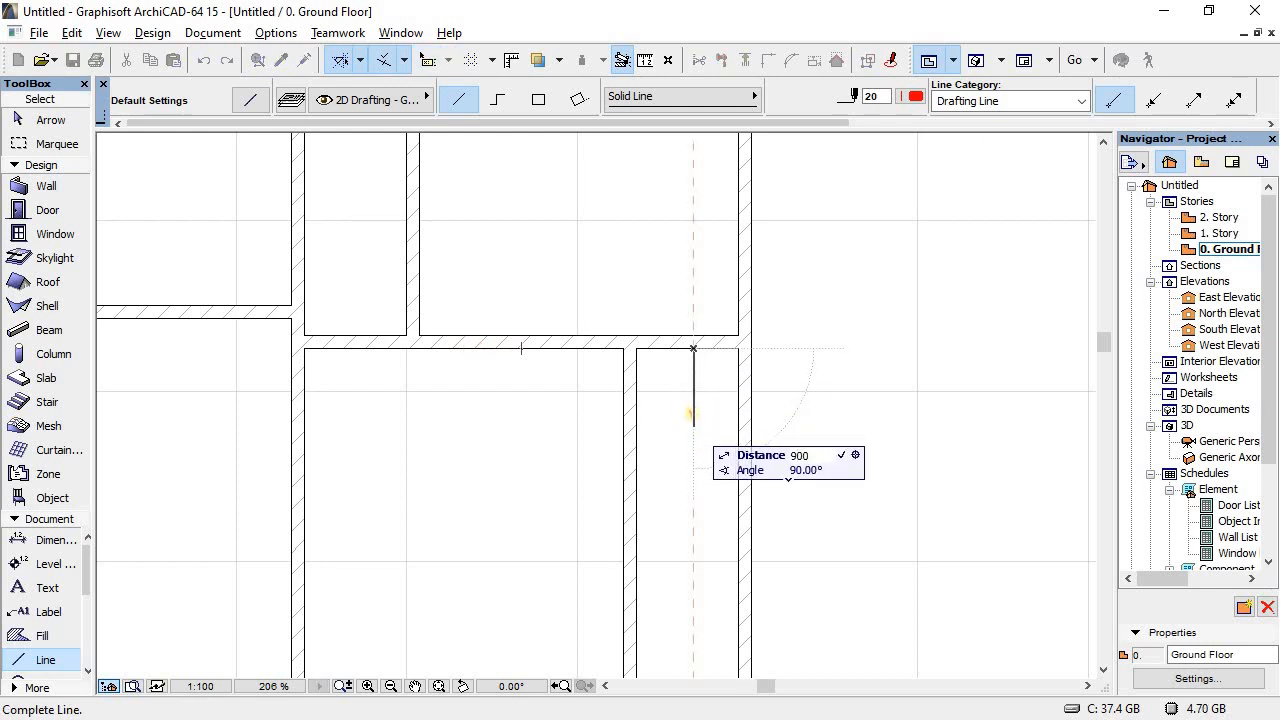
key(Return)
click(693, 424)
click(795, 424)
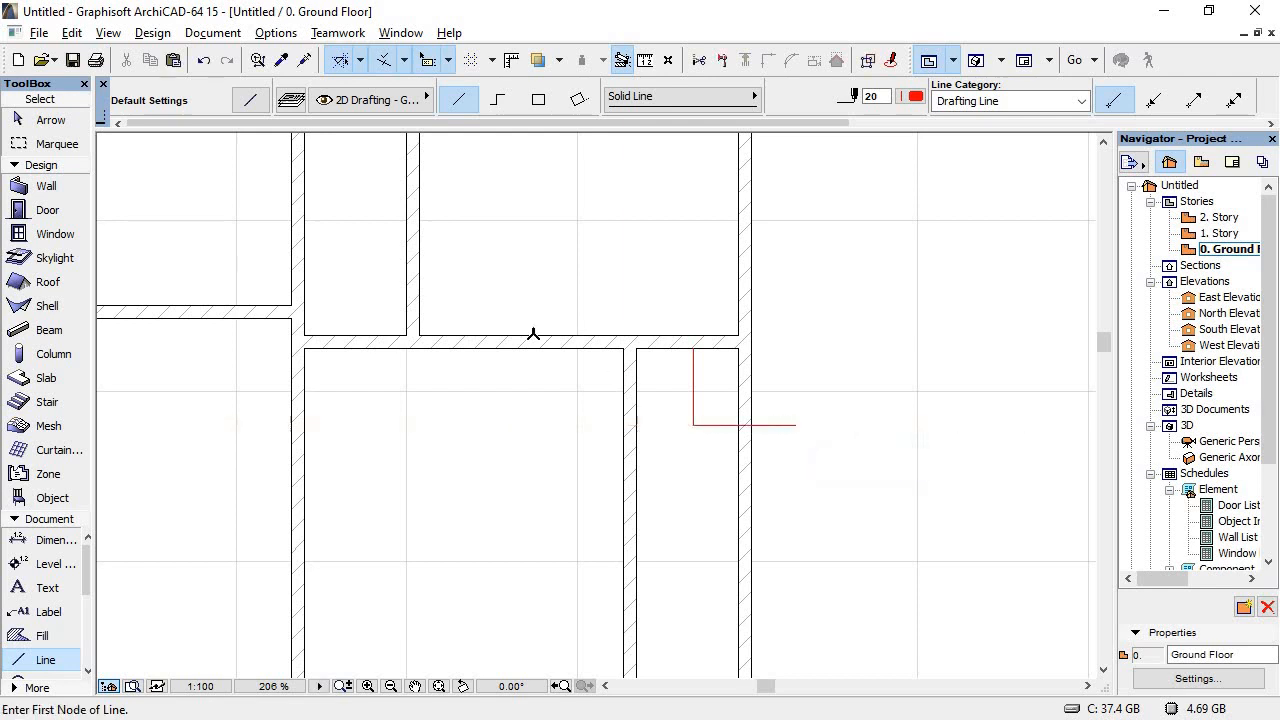
Step: Draw a horizontal interior wall along the corridor guide line from the east wall's inner face to the central wall
click(48, 186)
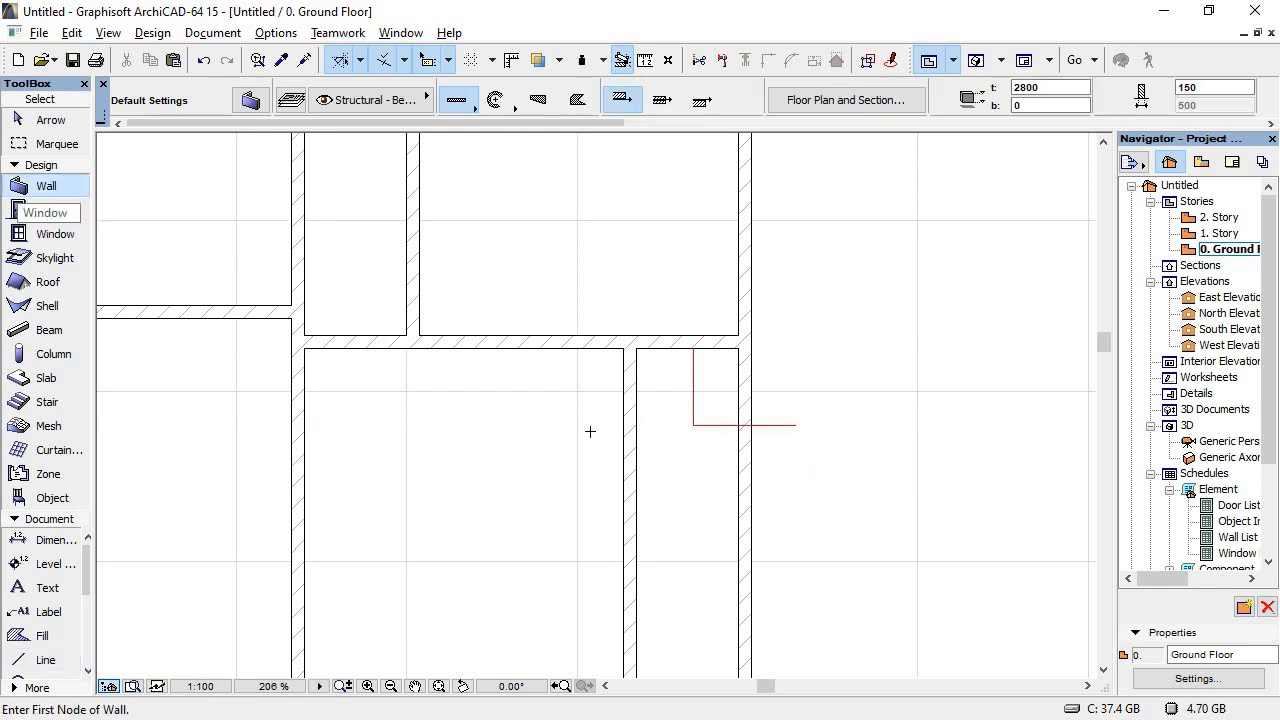
click(739, 424)
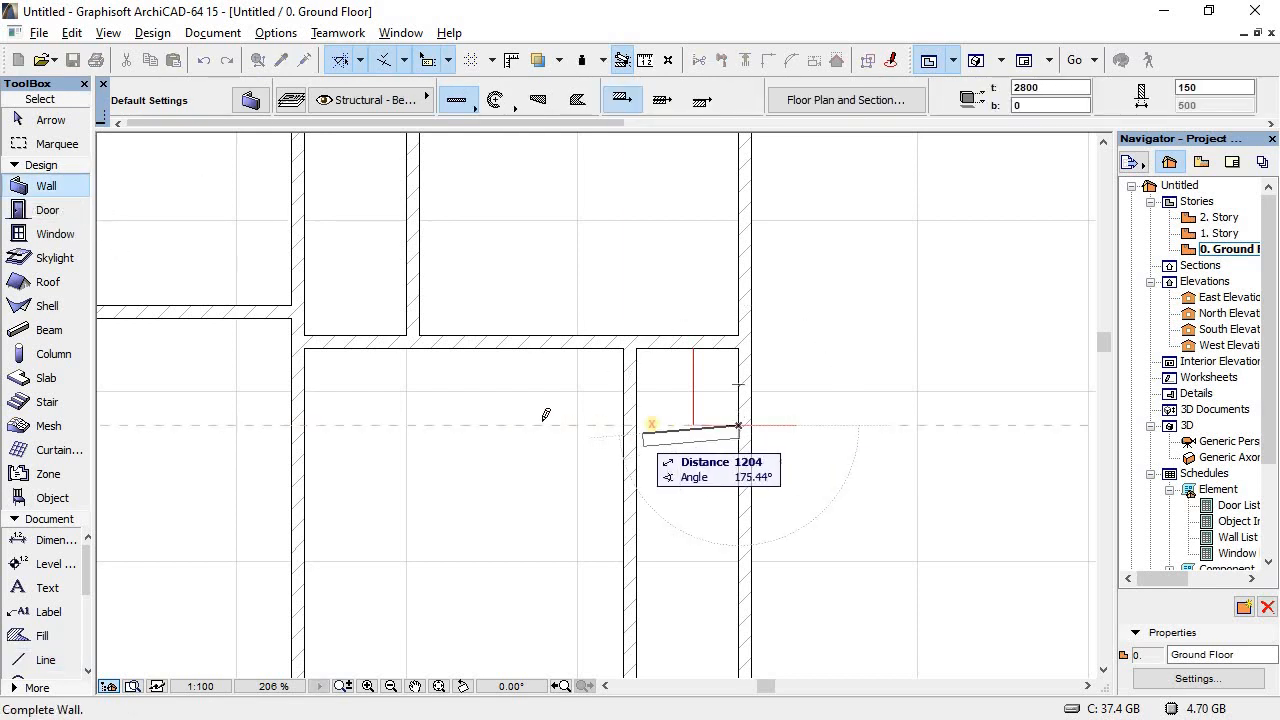
click(305, 425)
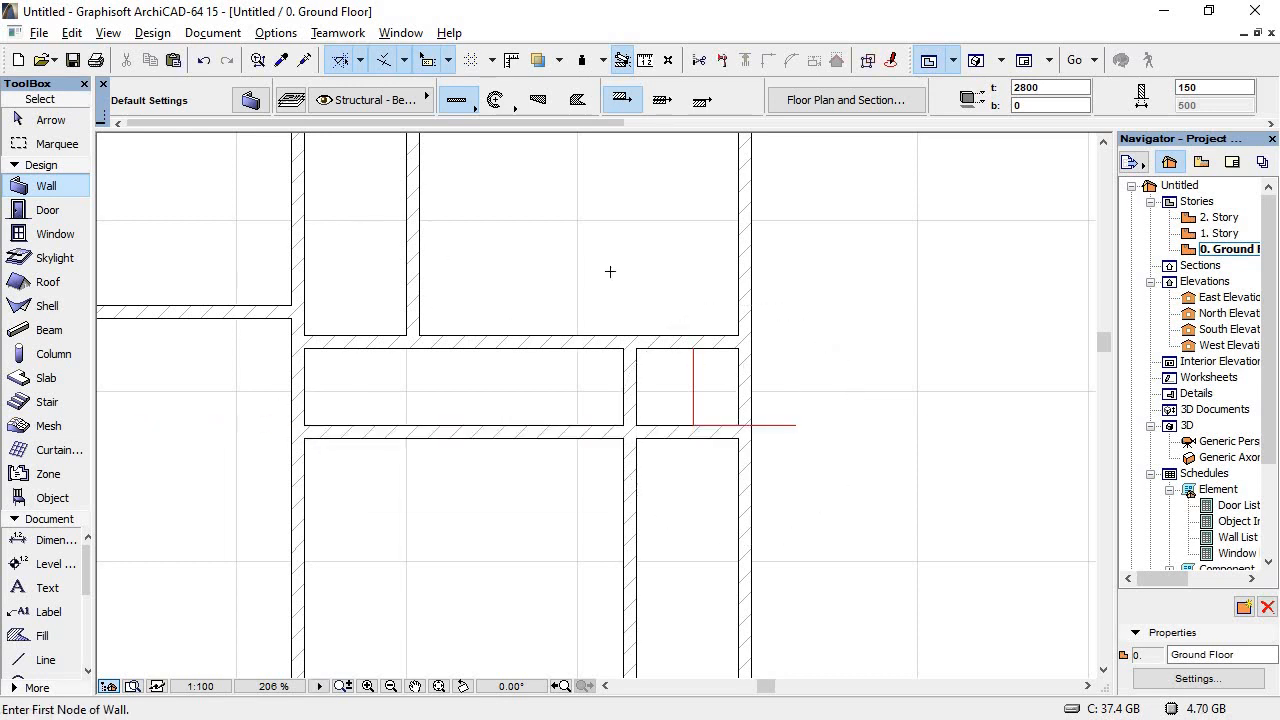
Step: Trim the corridor's south wall back to the vertical interior wall, removing its segment up to the east wall
scroll(619, 276, down, 2)
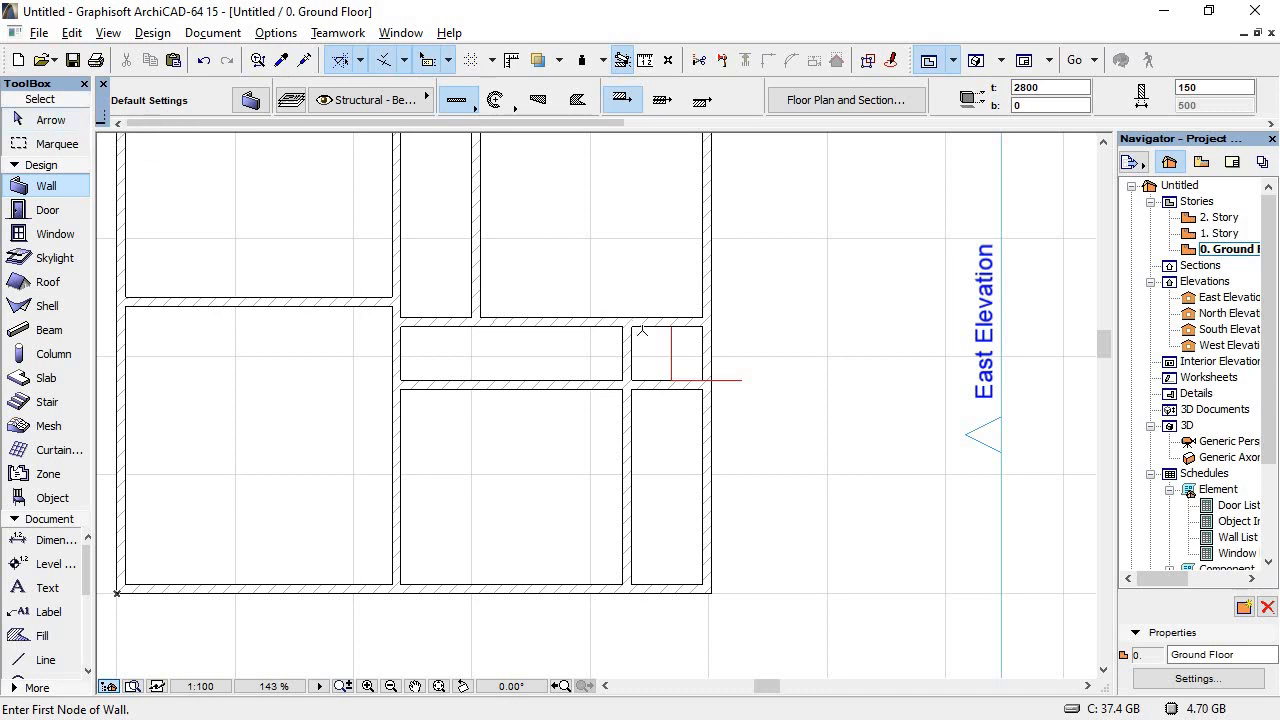
click(60, 121)
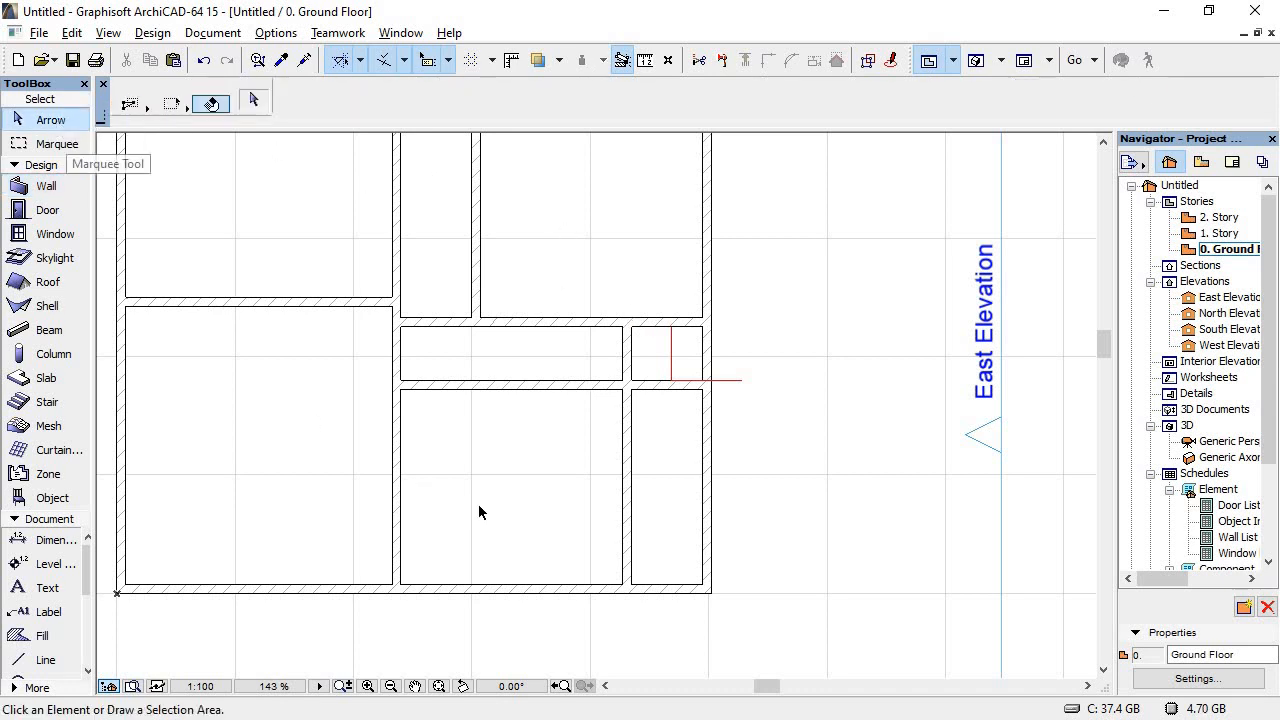
click(626, 490)
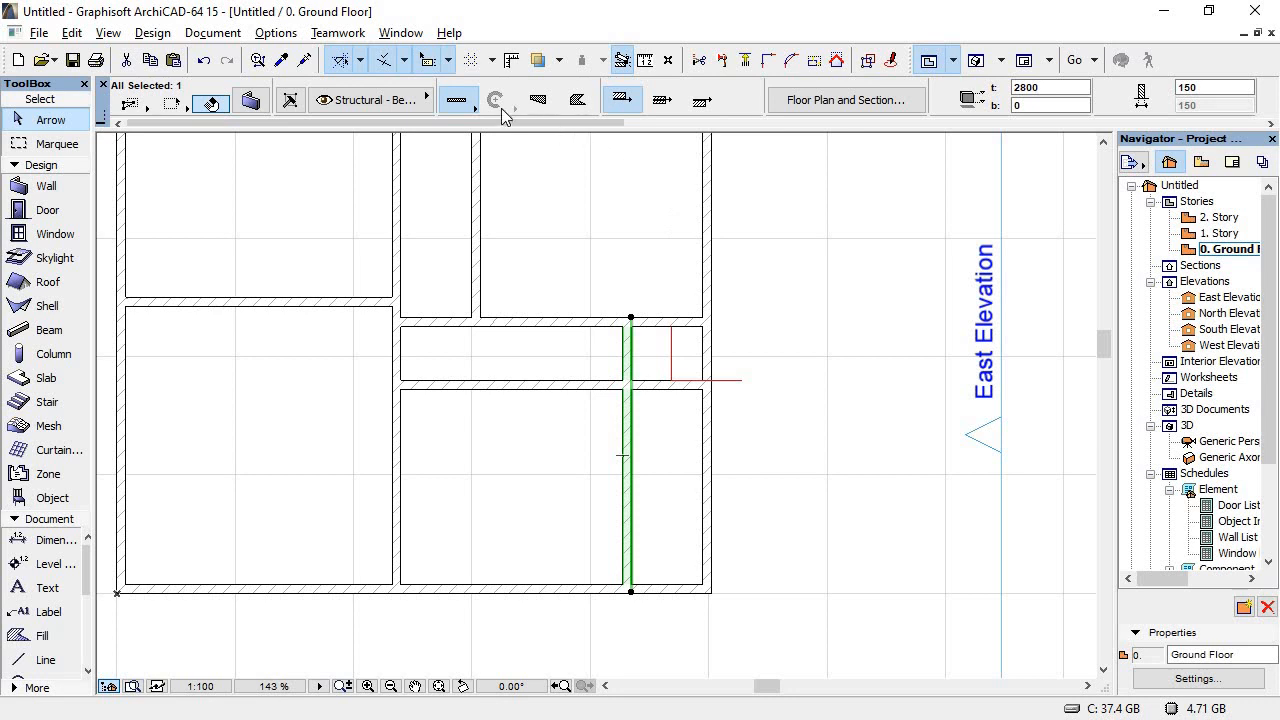
click(668, 60)
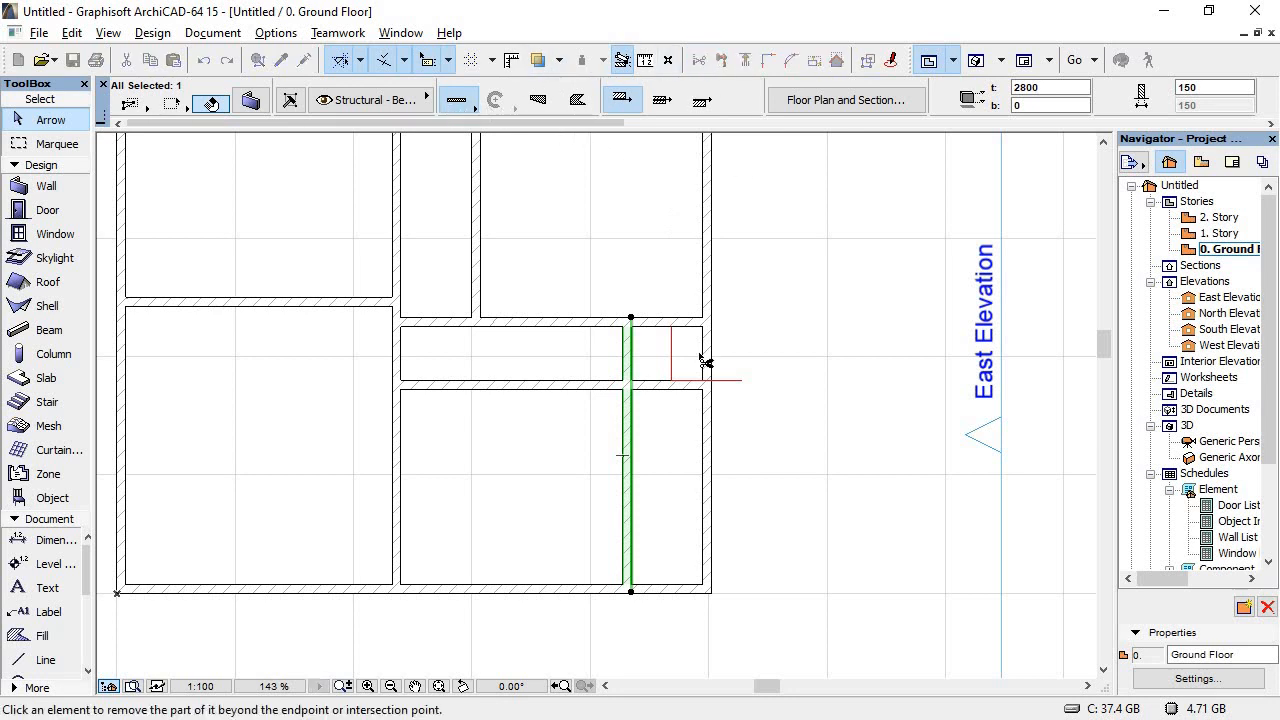
click(689, 388)
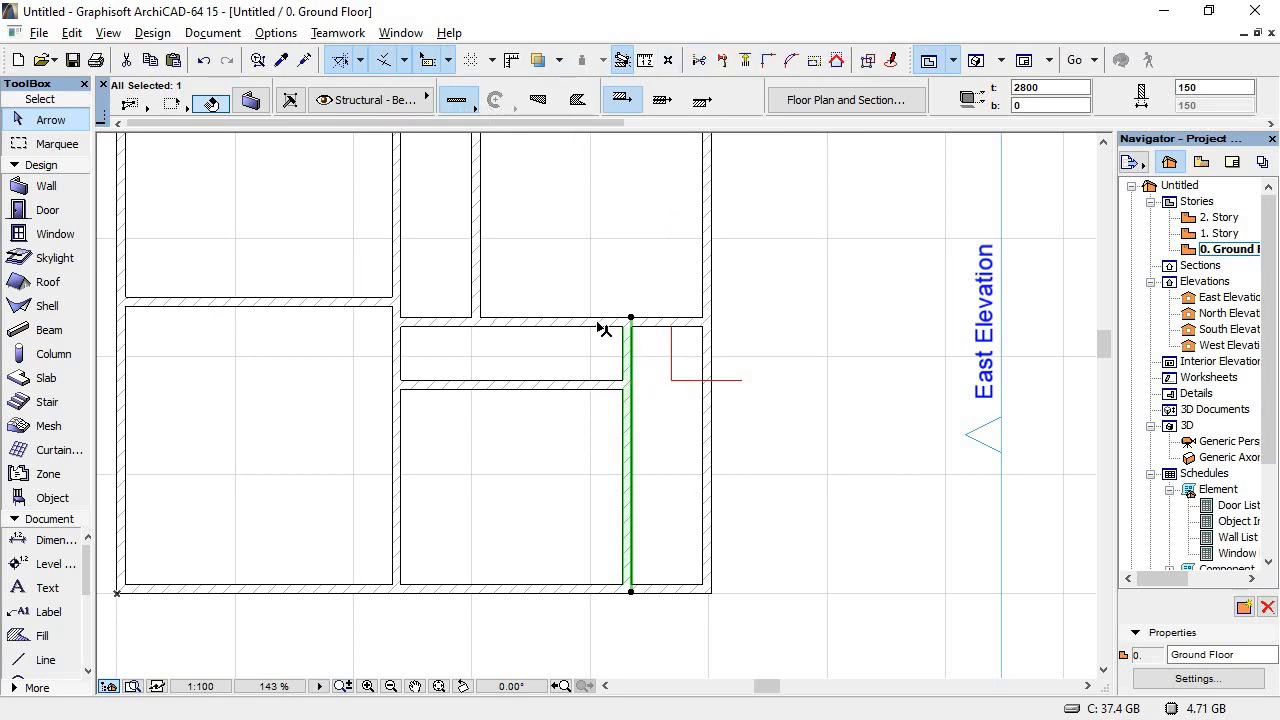
click(672, 353)
key(ctrl+u)
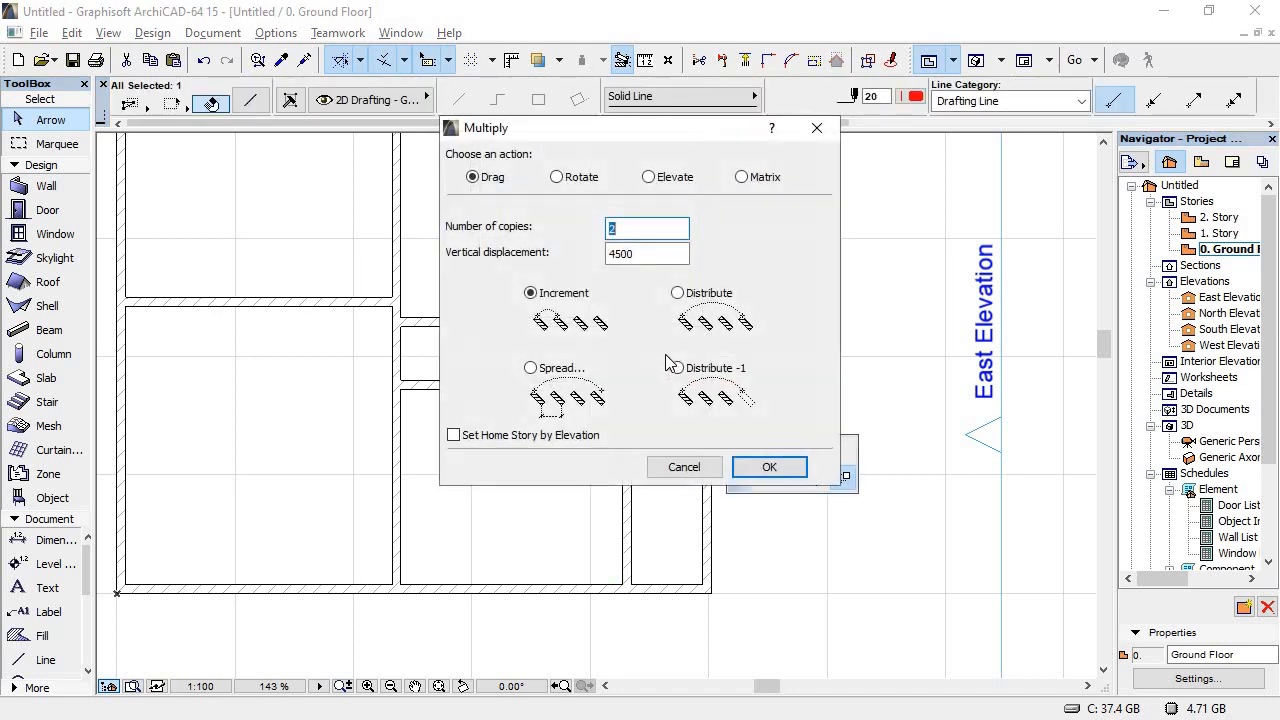
click(706, 472)
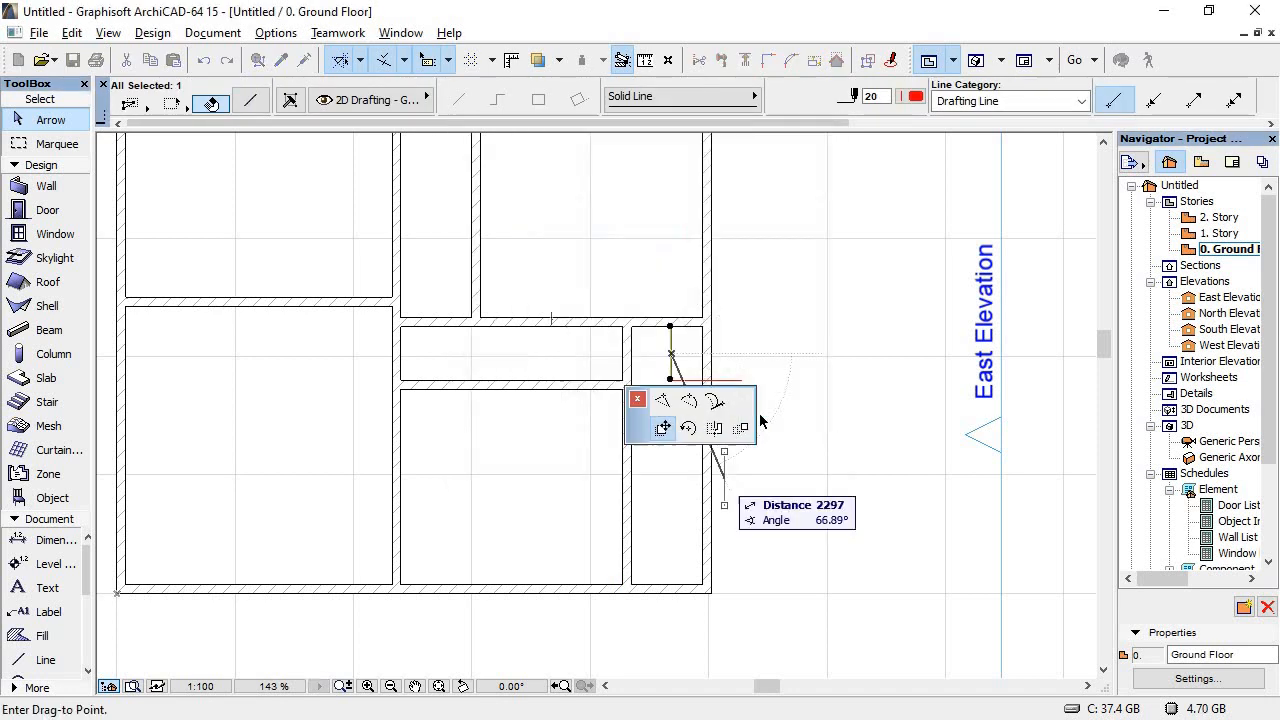
key(Escape)
Step: Delete the vertical and horizontal red guide lines at the east end of the corridor
key(Delete)
click(682, 381)
key(Delete)
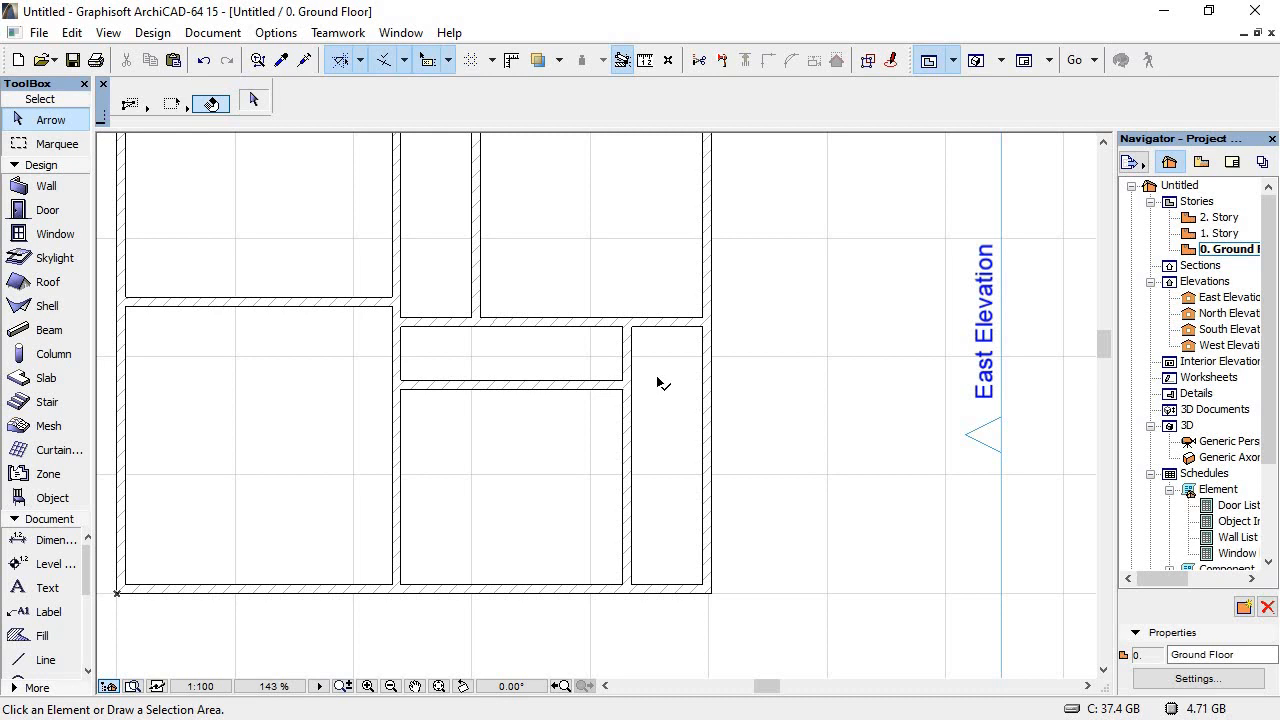
Step: Stretch the east end of the corridor's south wall to meet the east exterior wall
click(656, 377)
click(608, 382)
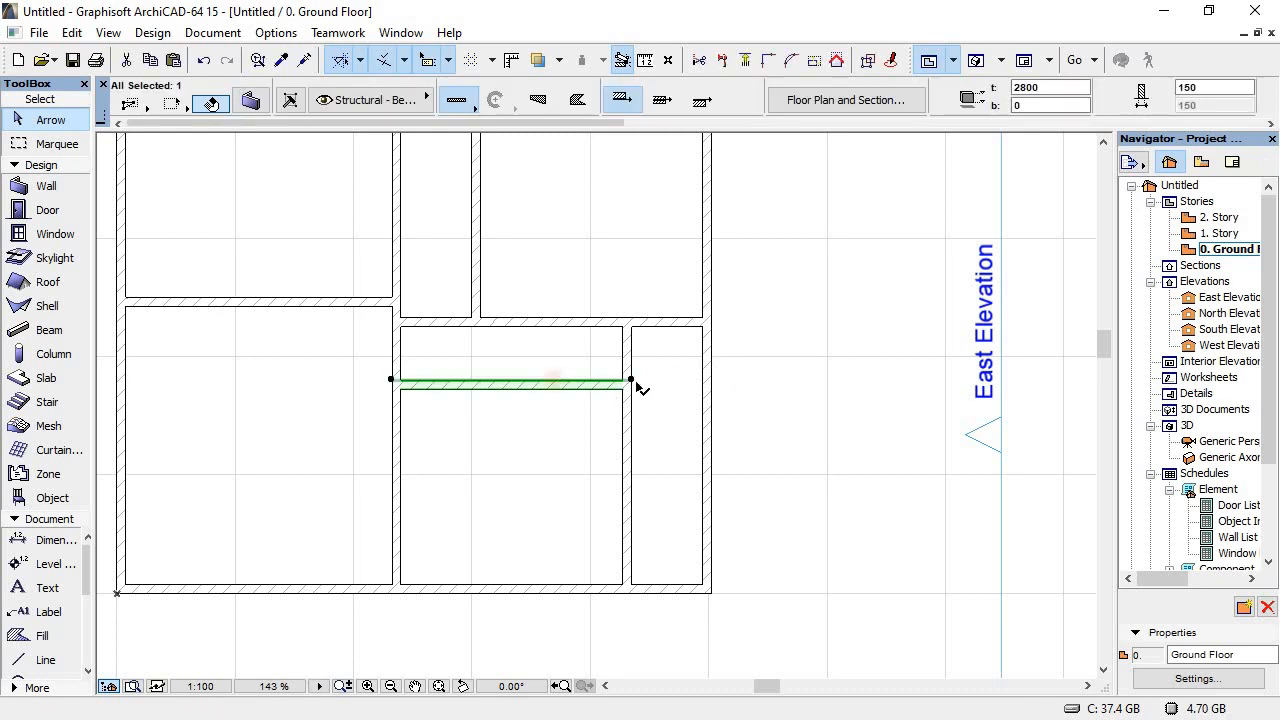
click(631, 380)
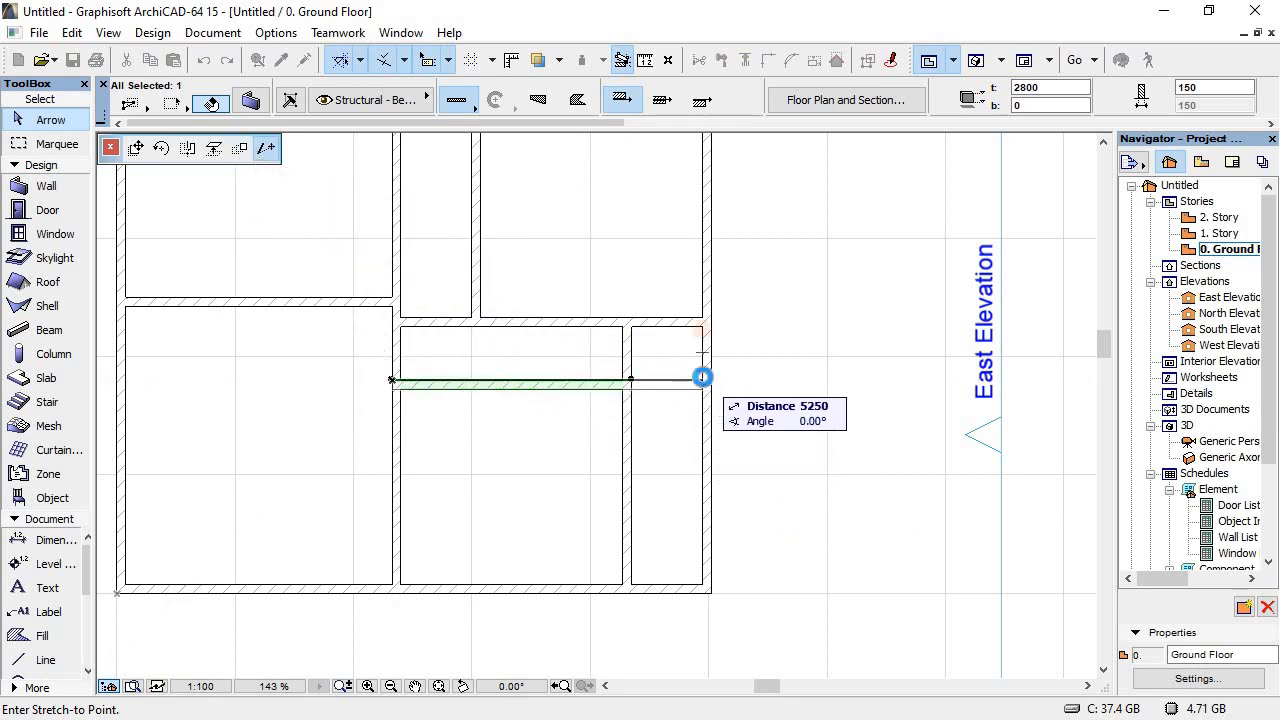
click(710, 379)
Step: Check the layout in the plan PDF and shorten the eastern vertical interior wall so its north end stops at the corridor's south wall
click(628, 360)
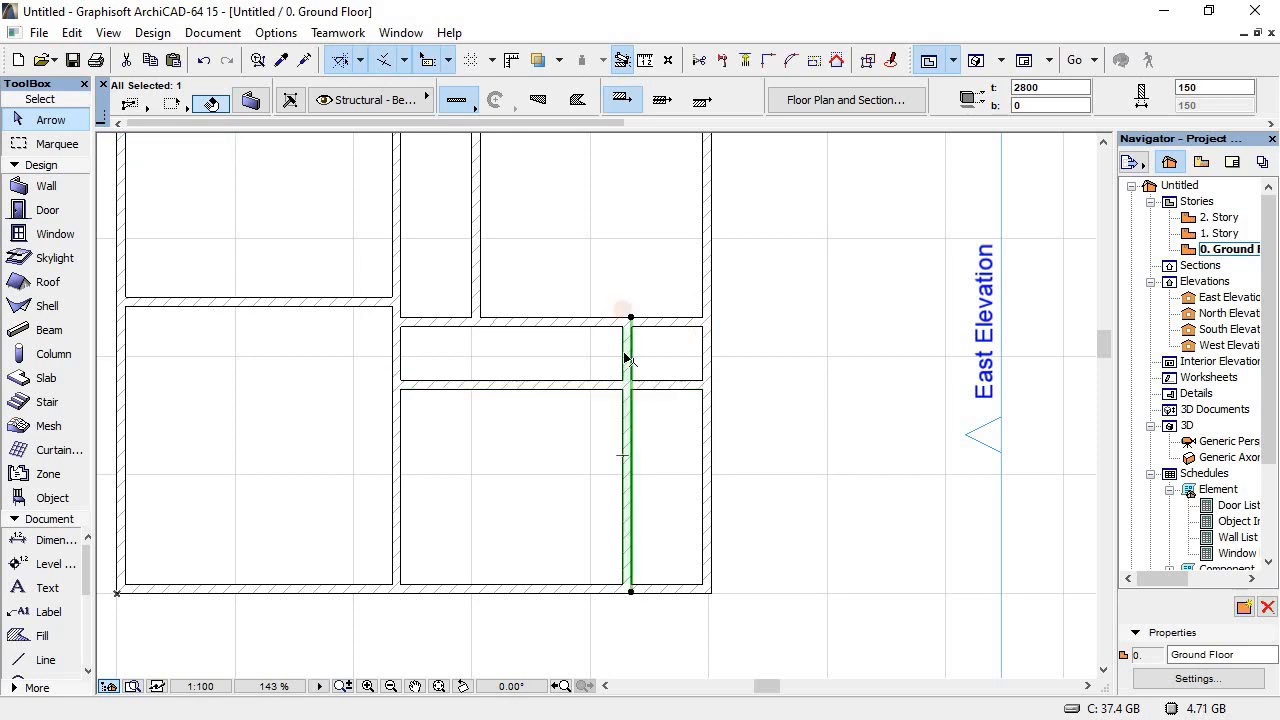
click(631, 318)
key(alt+Tab)
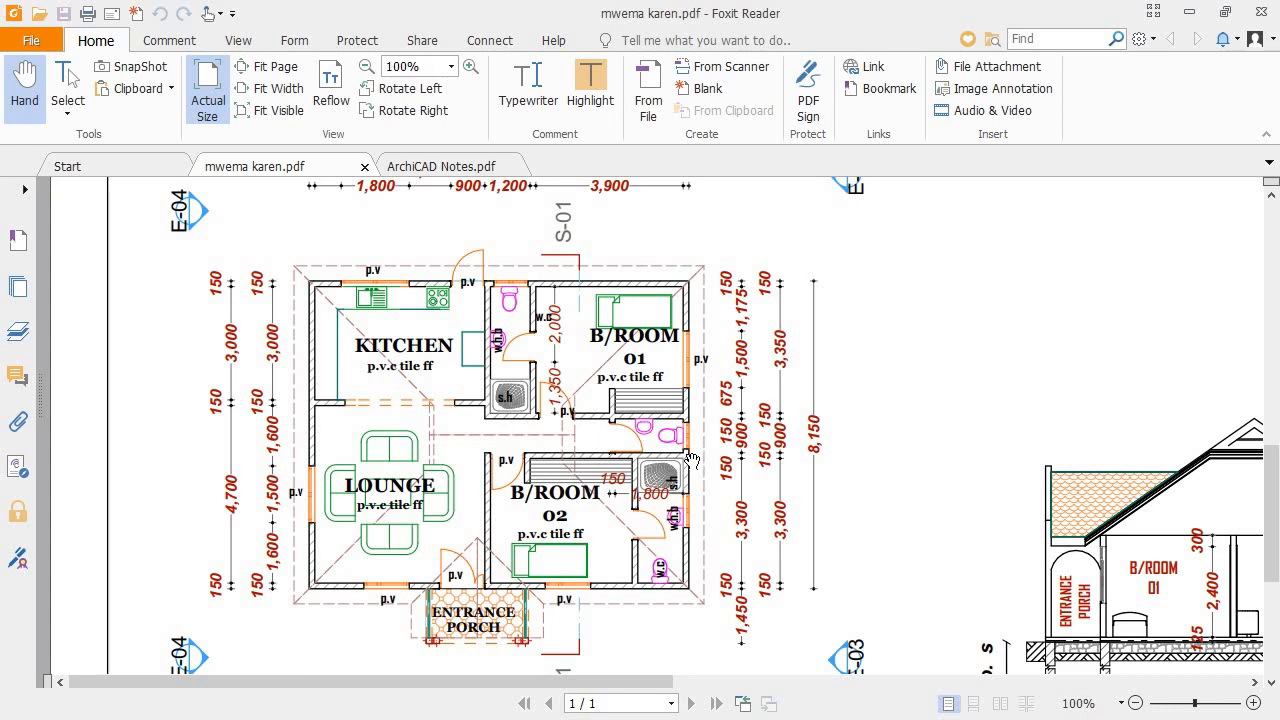
key(alt+Tab)
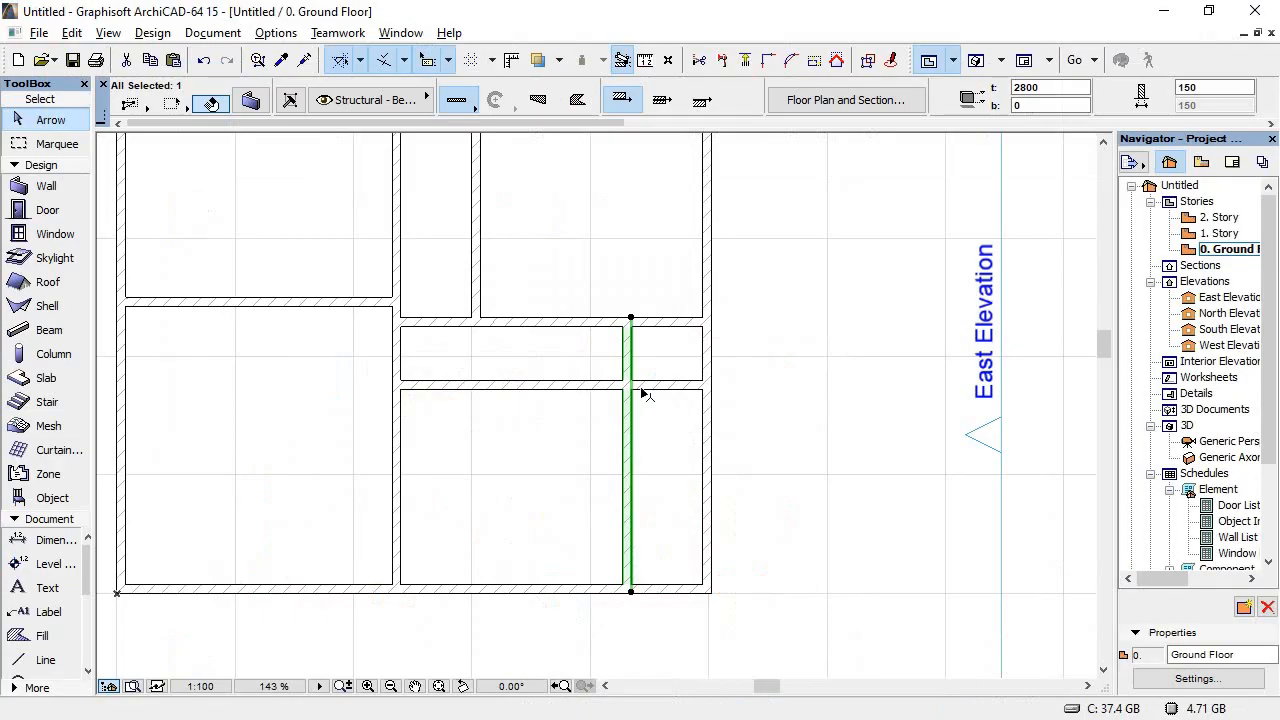
click(636, 367)
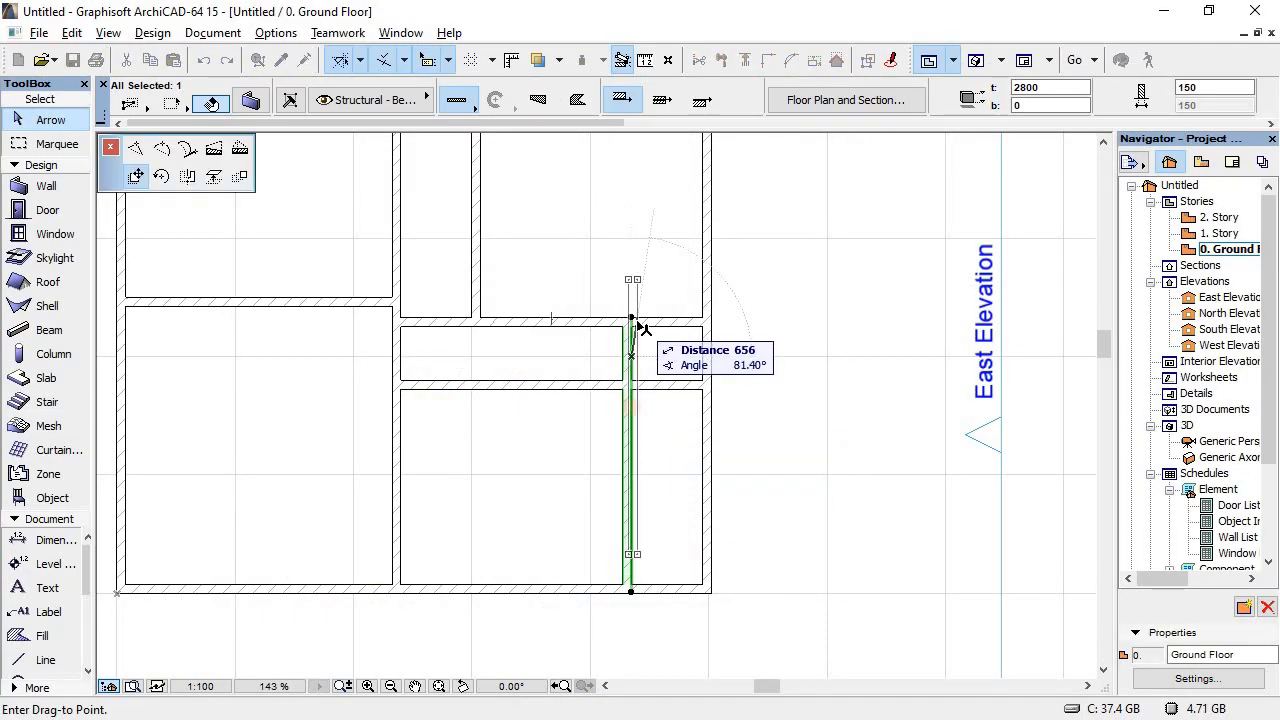
click(636, 320)
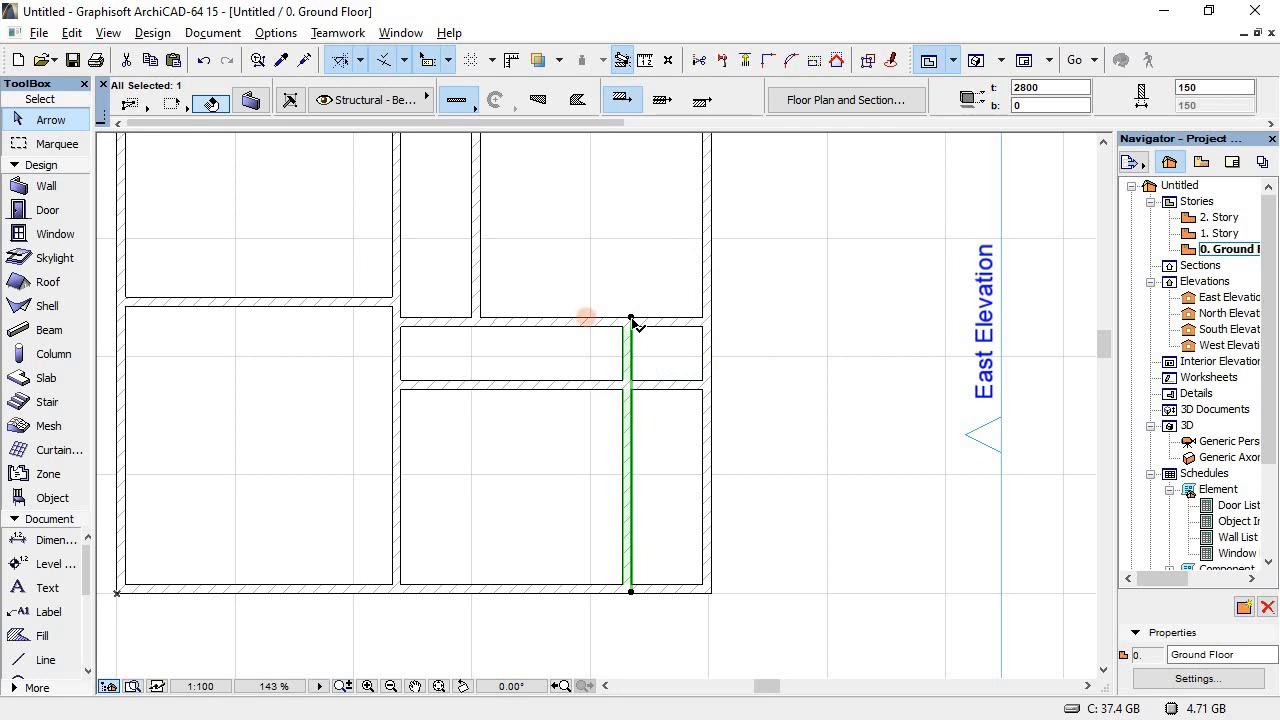
click(636, 320)
click(631, 380)
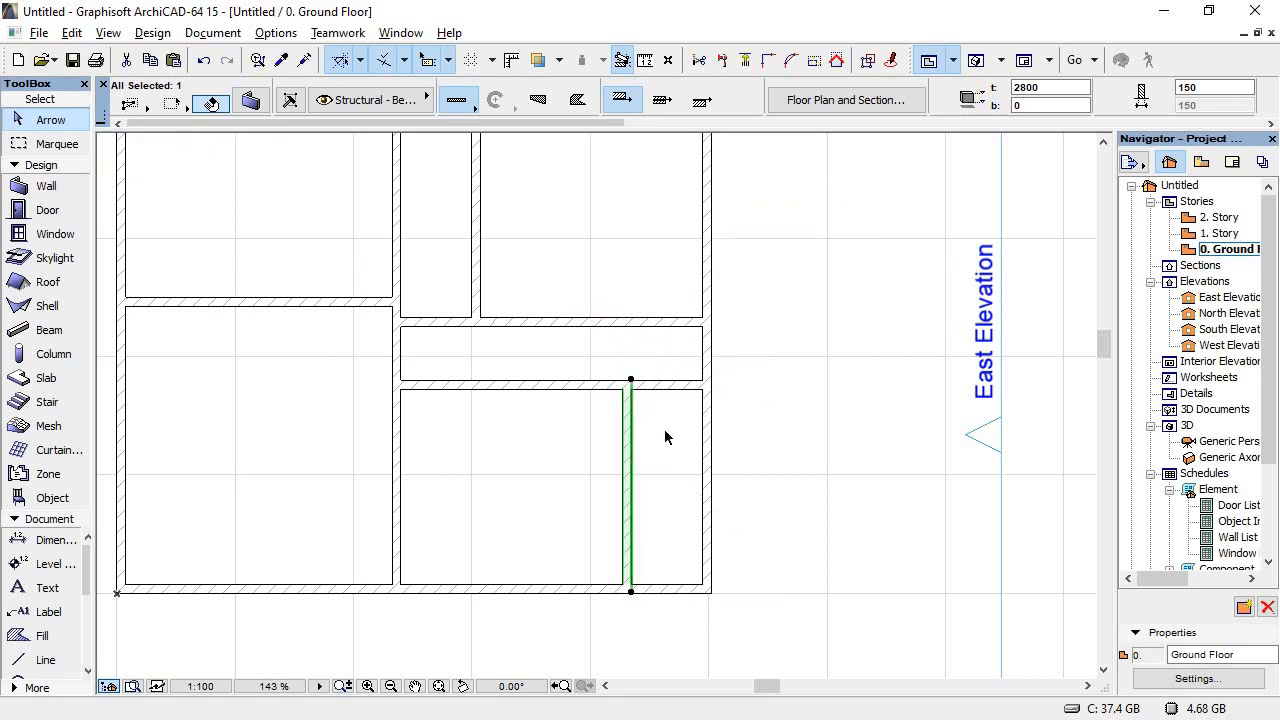
click(720, 457)
Step: Check the bottom dimensions in the plan PDF and draw a 1200 guide line west from the east wall's inner face, below the corridor
key(alt+Tab)
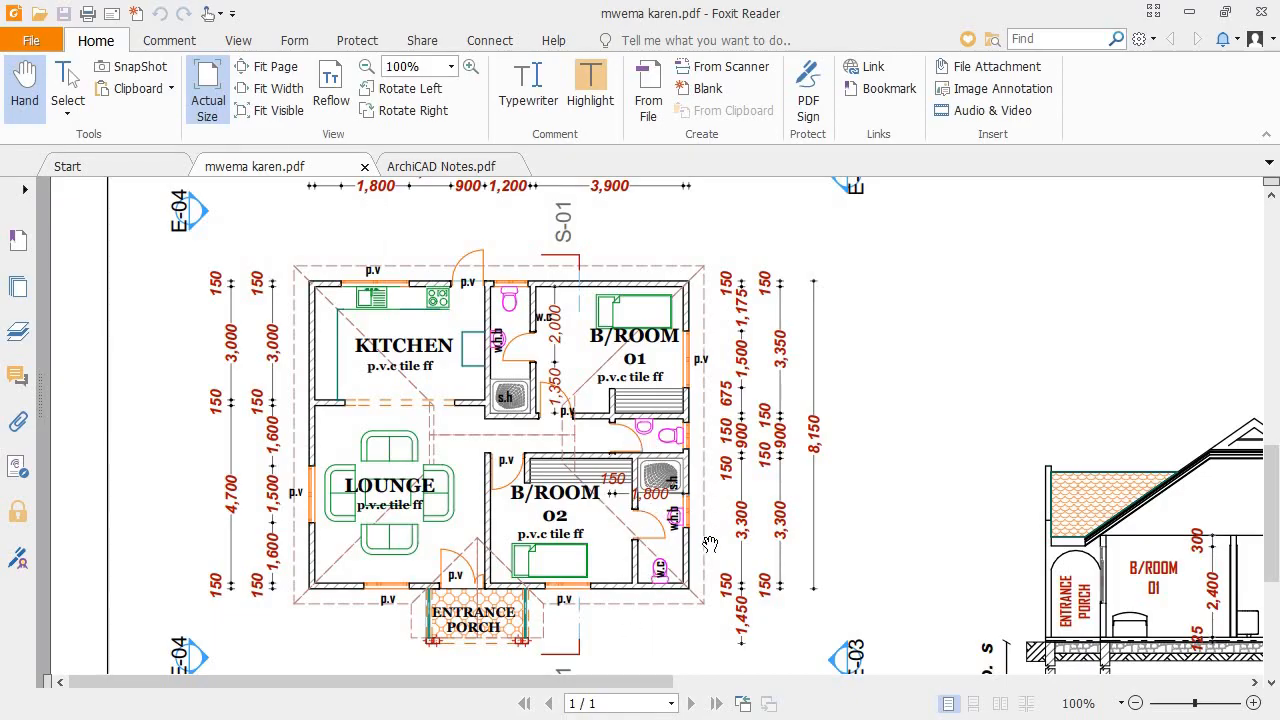
scroll(659, 615, down, 3)
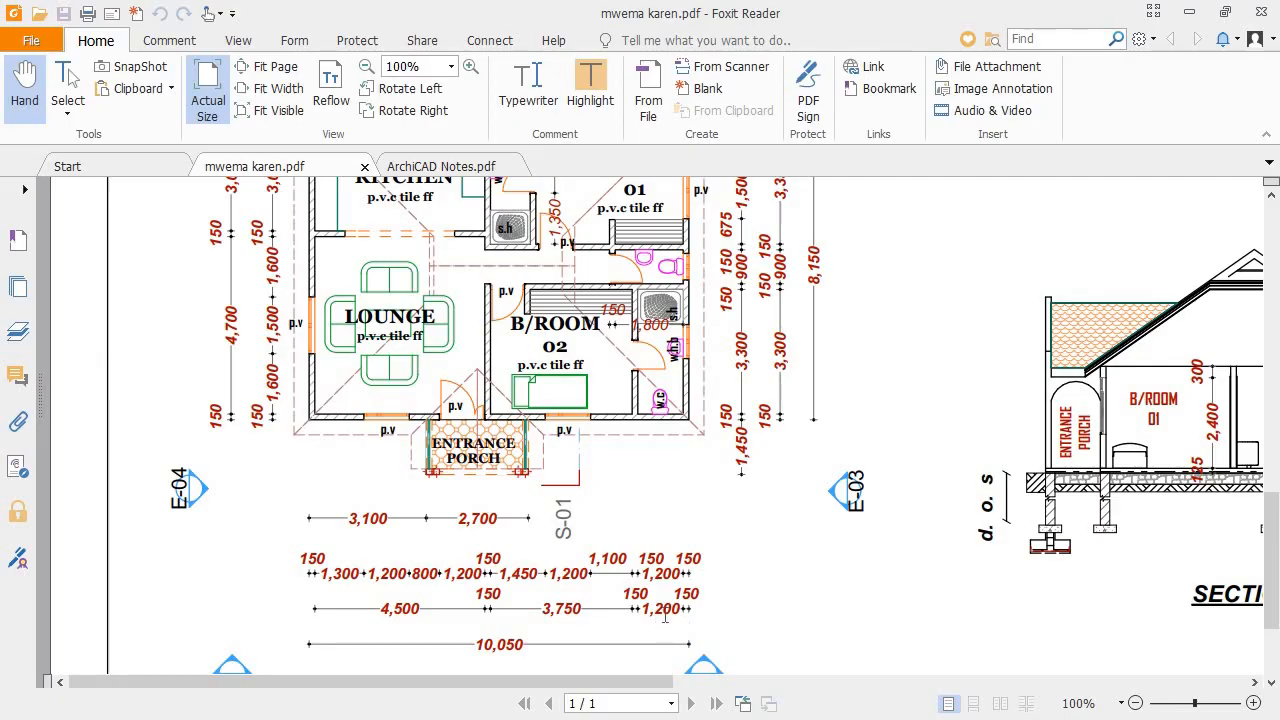
key(alt+Tab)
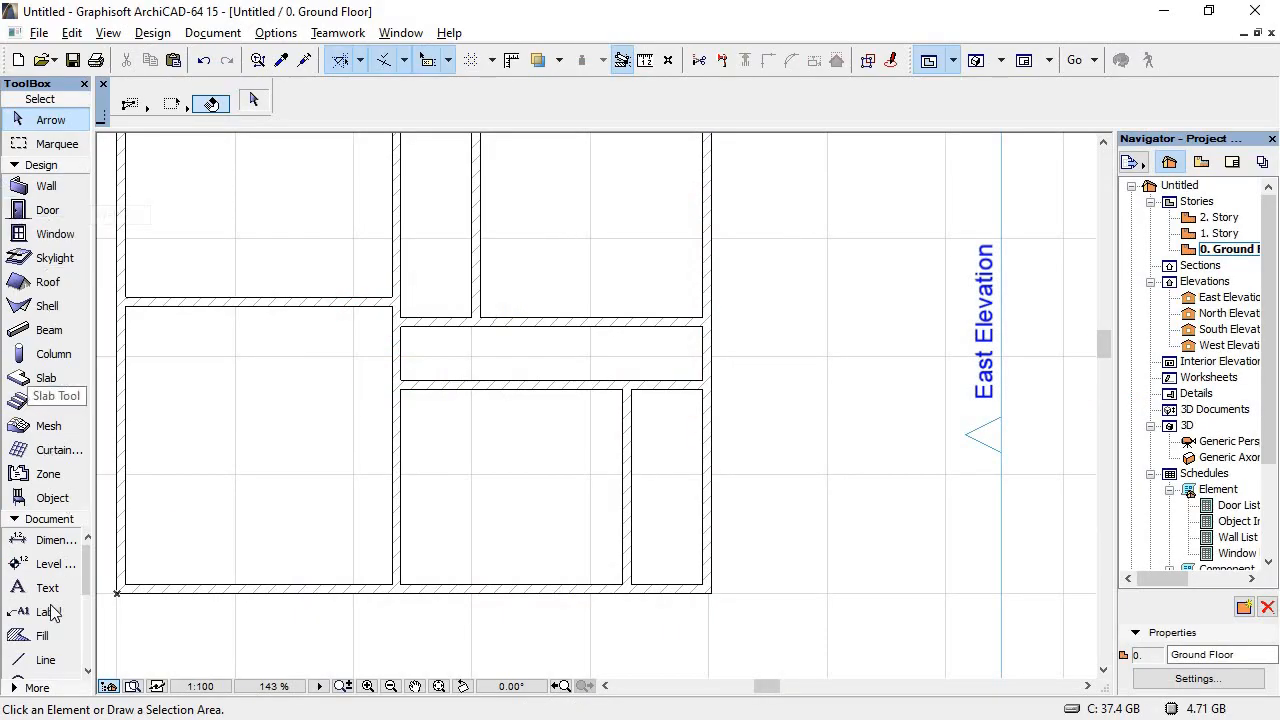
click(42, 660)
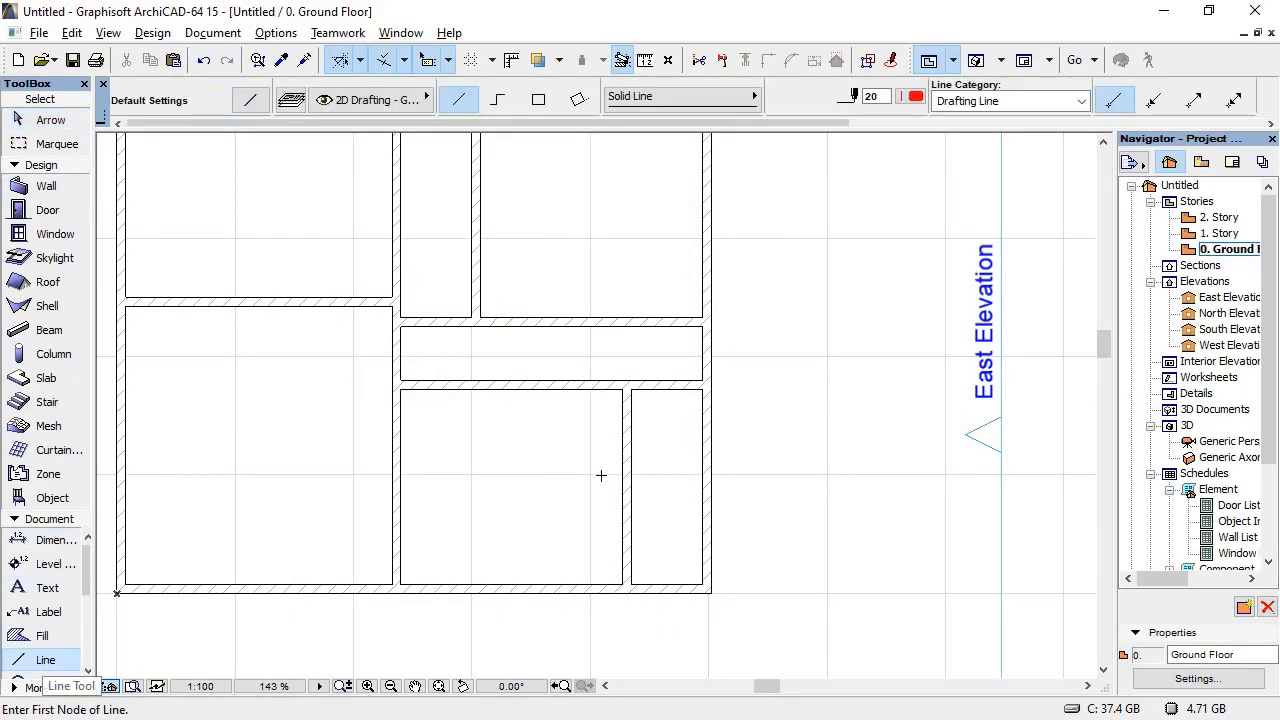
click(703, 411)
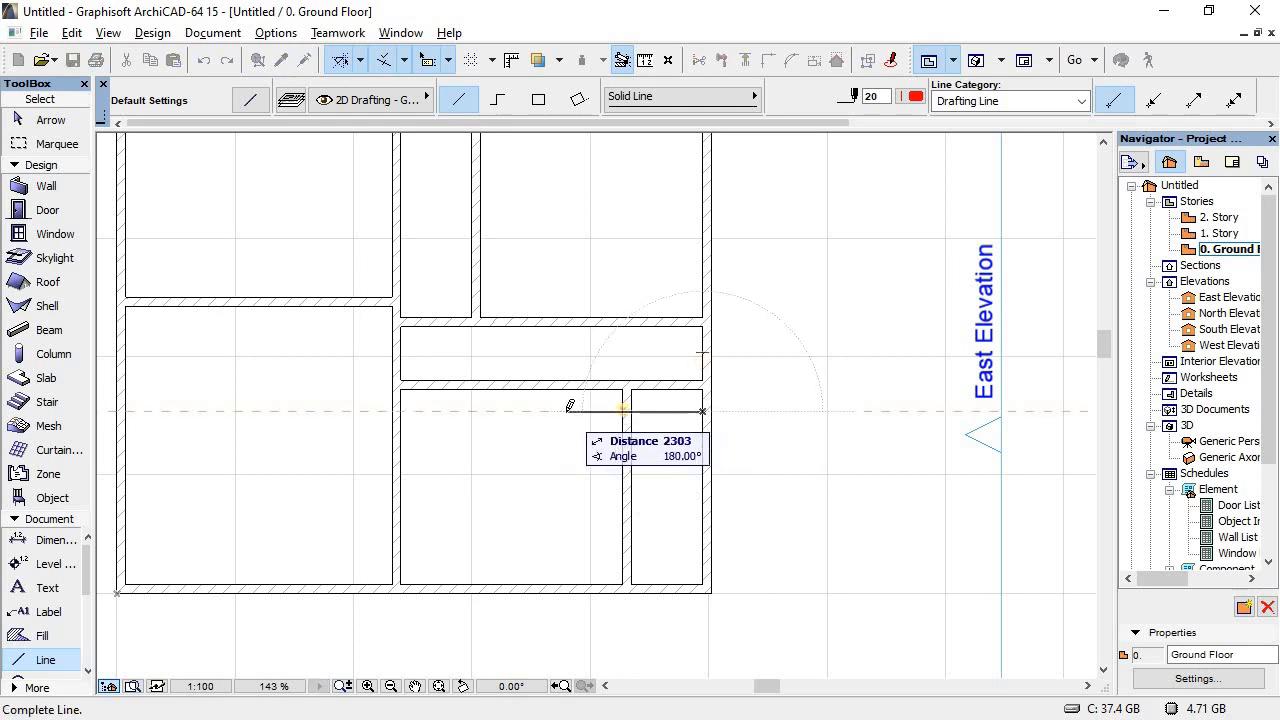
text(1200)
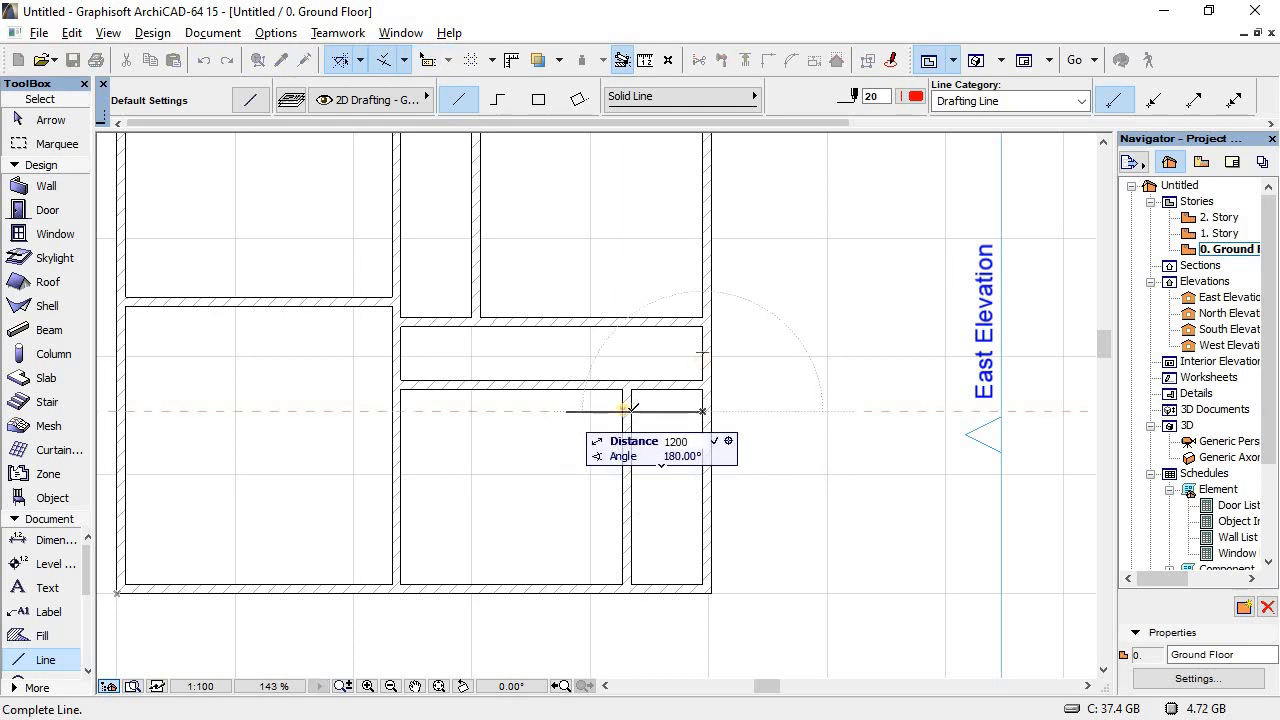
key(Return)
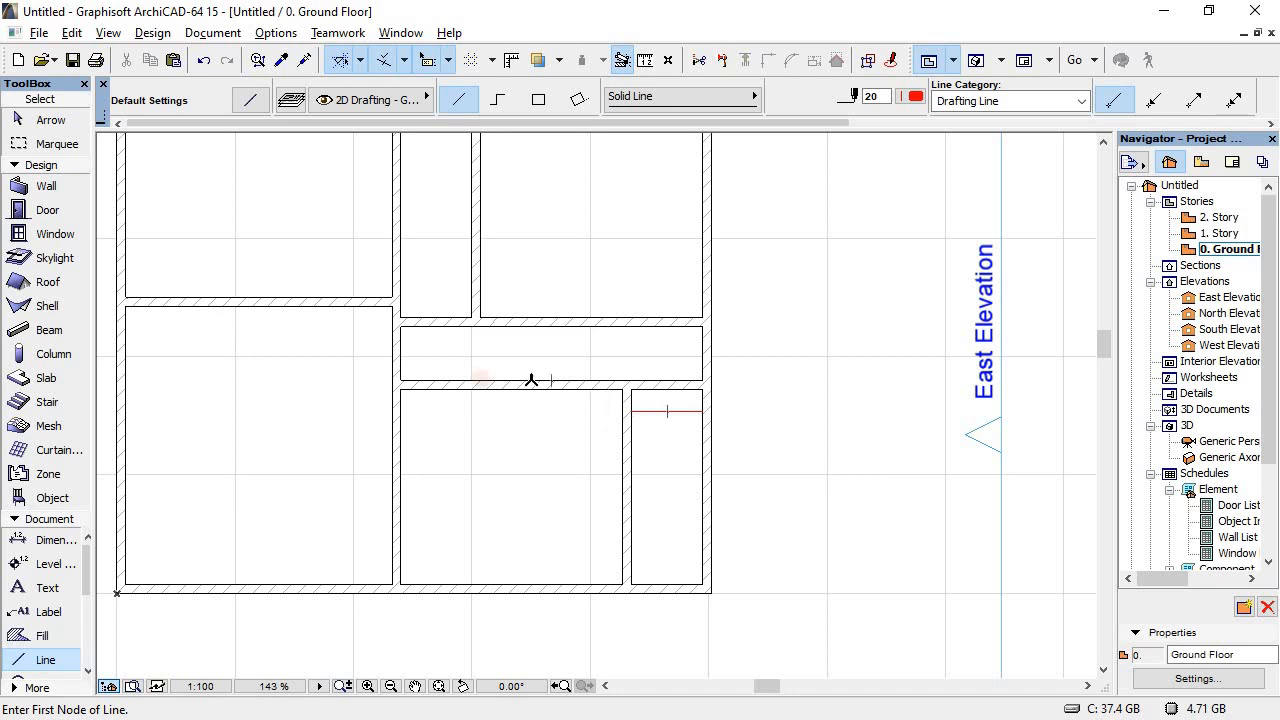
Step: Recheck the plan PDF, draw an 1800 guide line west from the east wall's inner face, and continue it north across the corridor
key(alt+Tab)
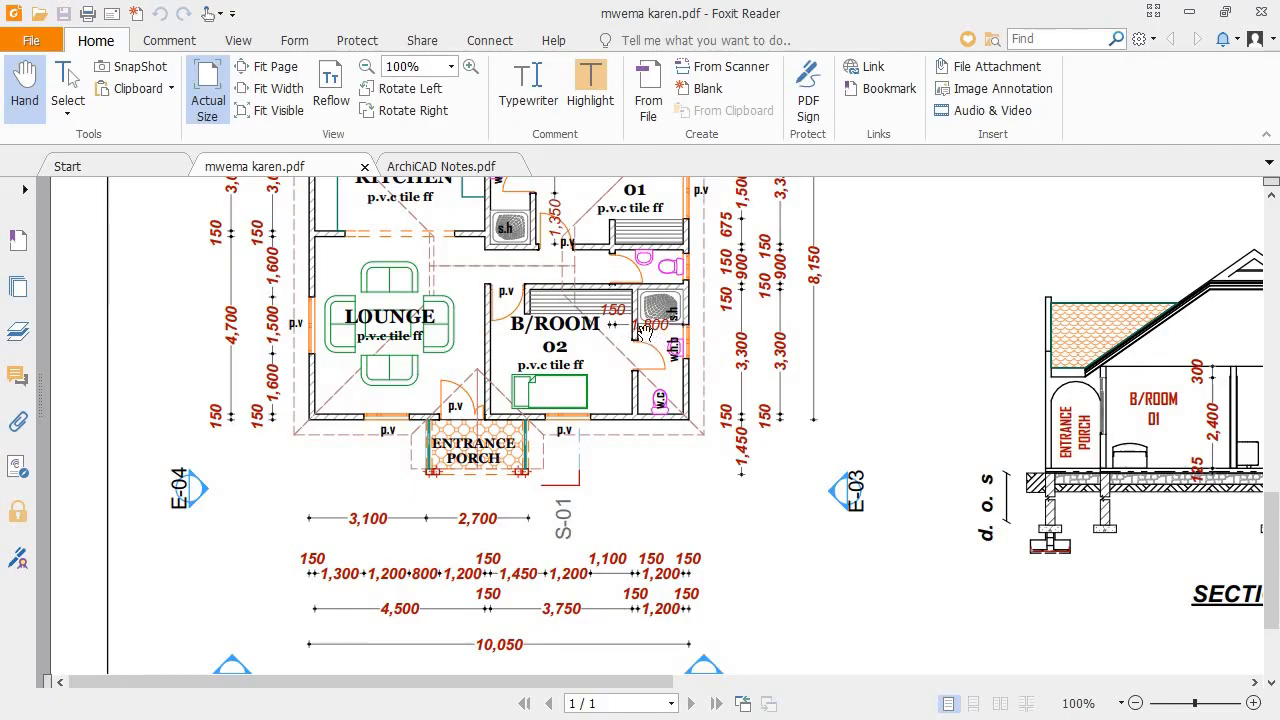
key(alt+Tab)
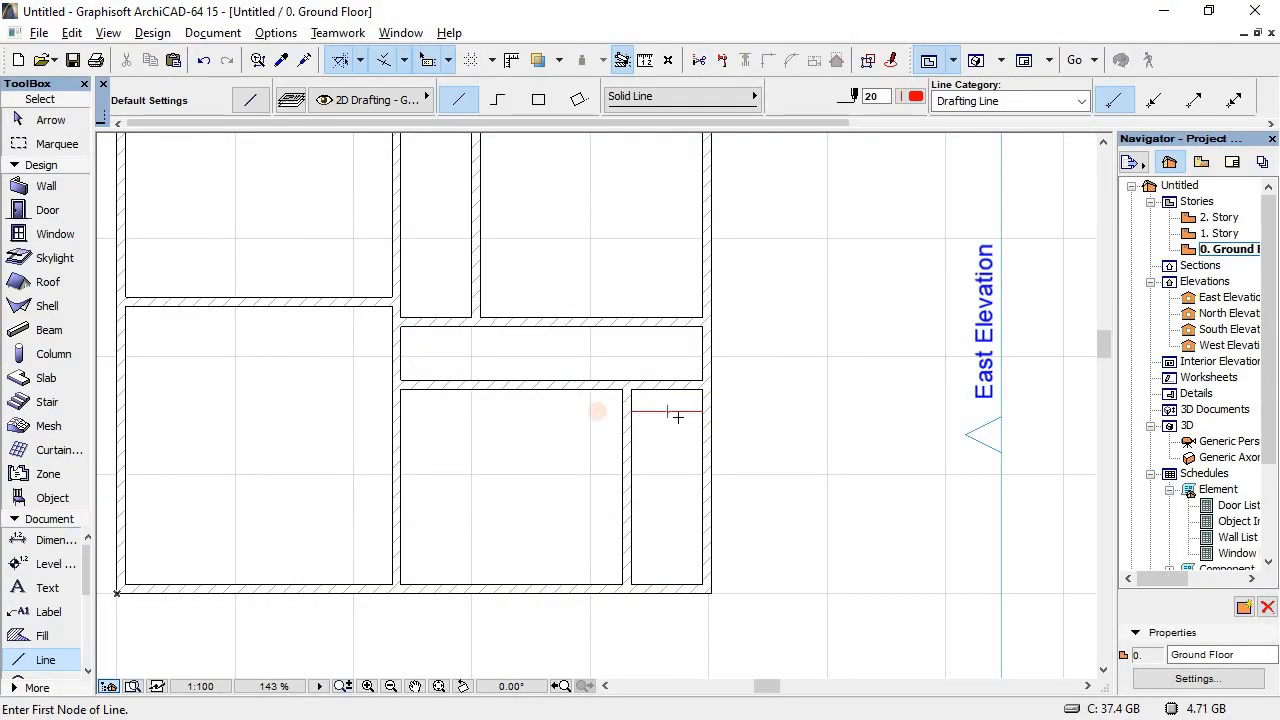
click(702, 441)
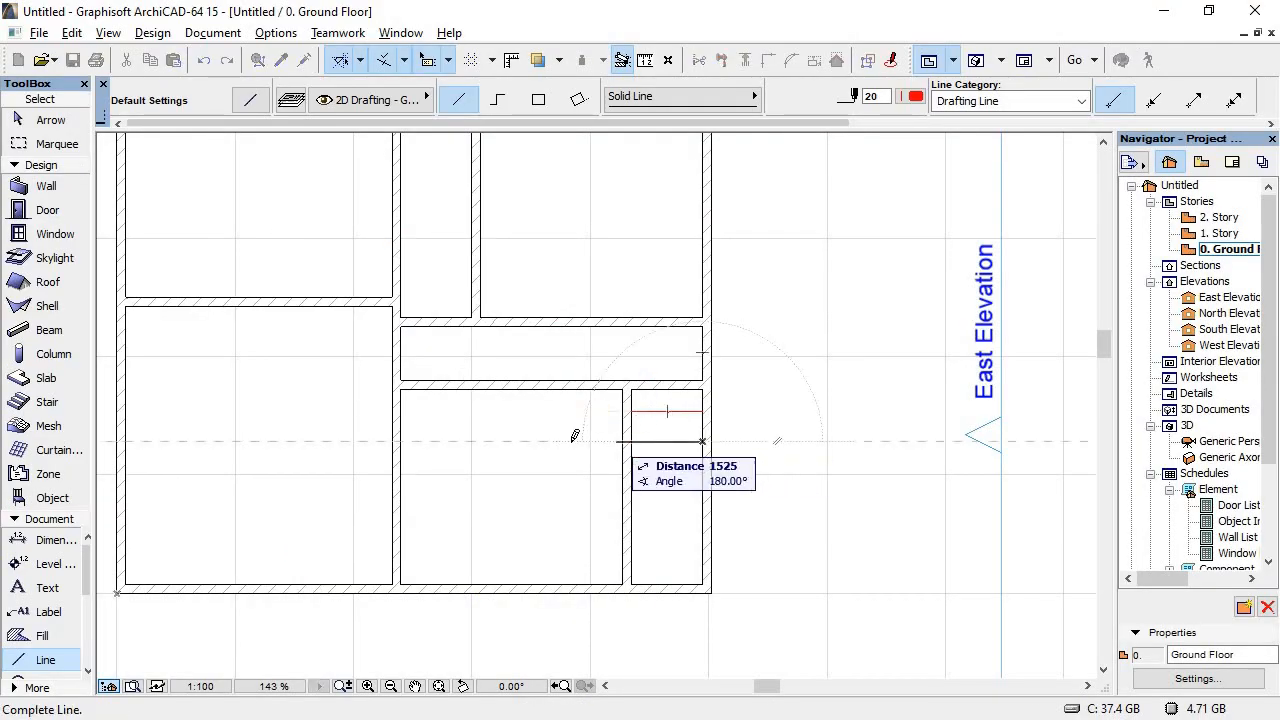
text(1)
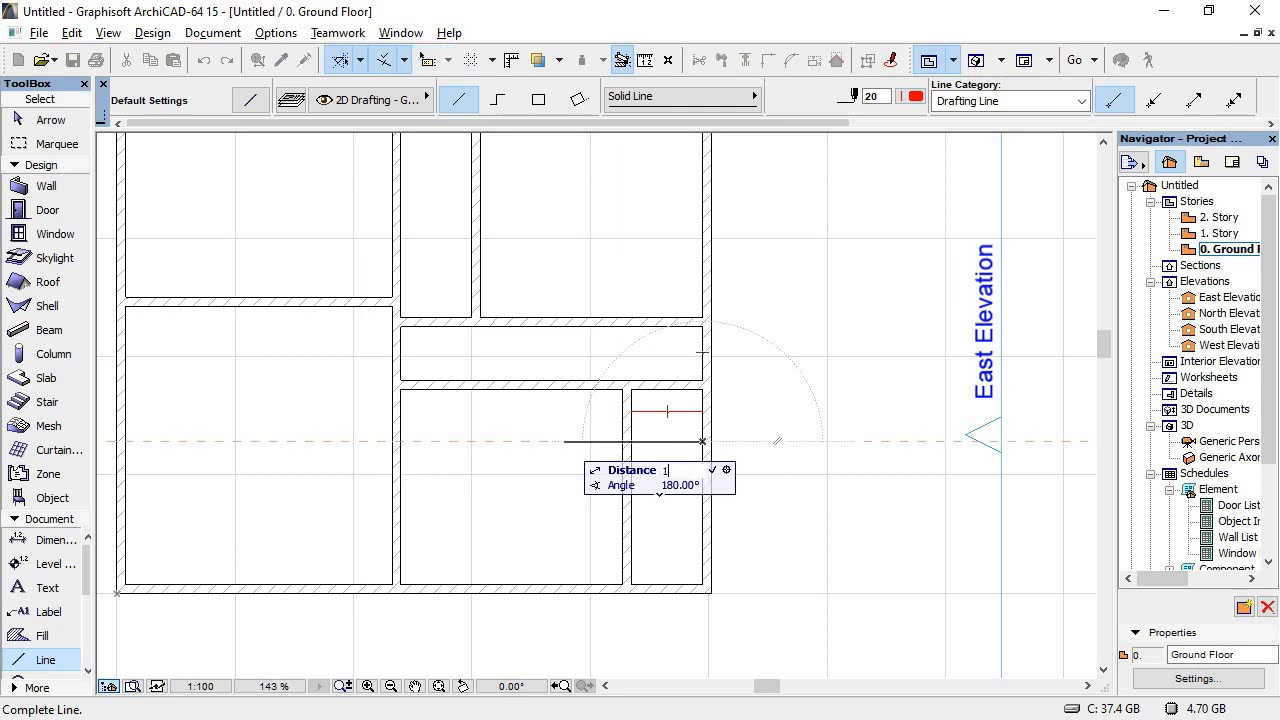
text(800)
key(Return)
click(597, 441)
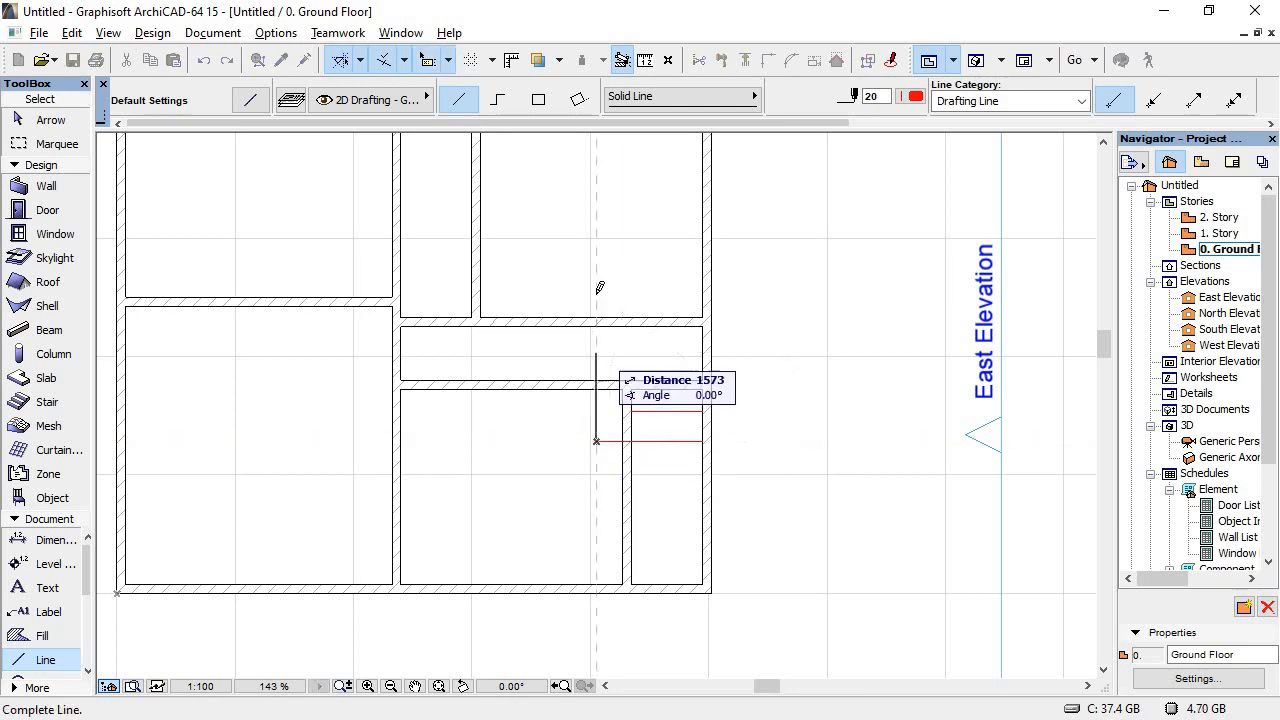
click(597, 291)
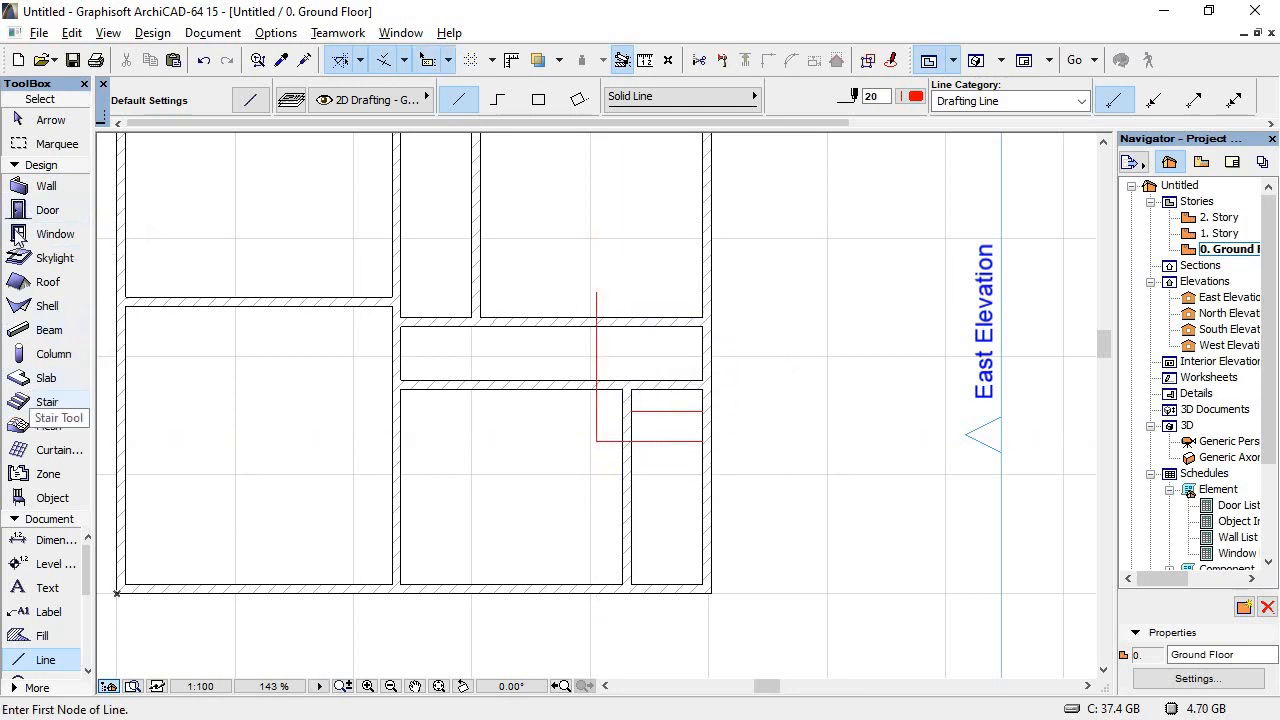
Step: Draw a vertical interior wall along the guide line from the corridor's south wall up to its north wall
click(42, 188)
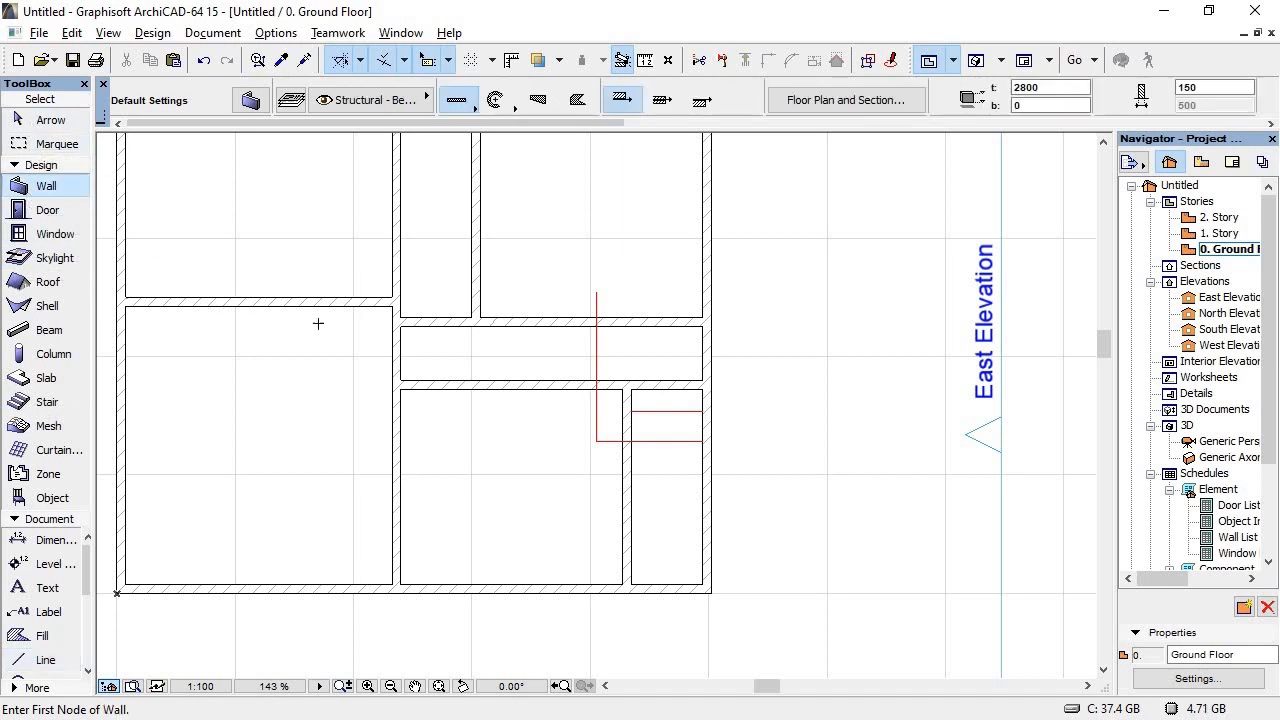
scroll(599, 387, up, 3)
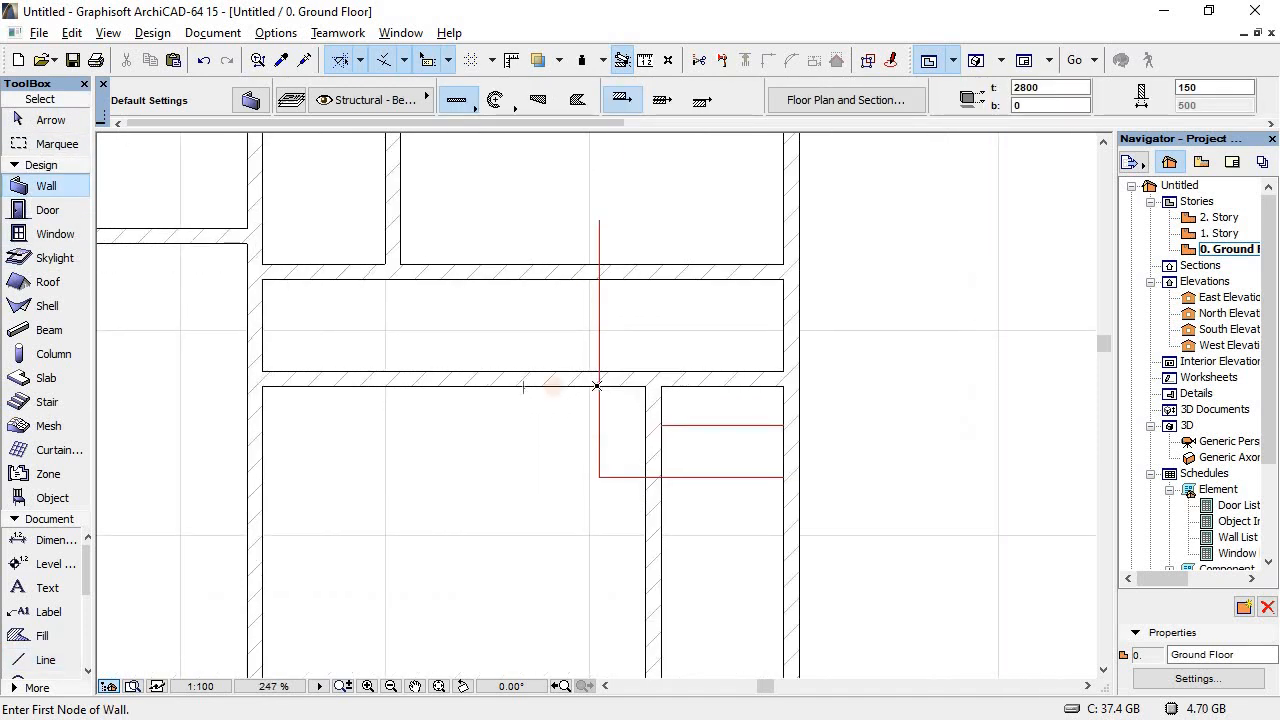
click(597, 386)
click(599, 272)
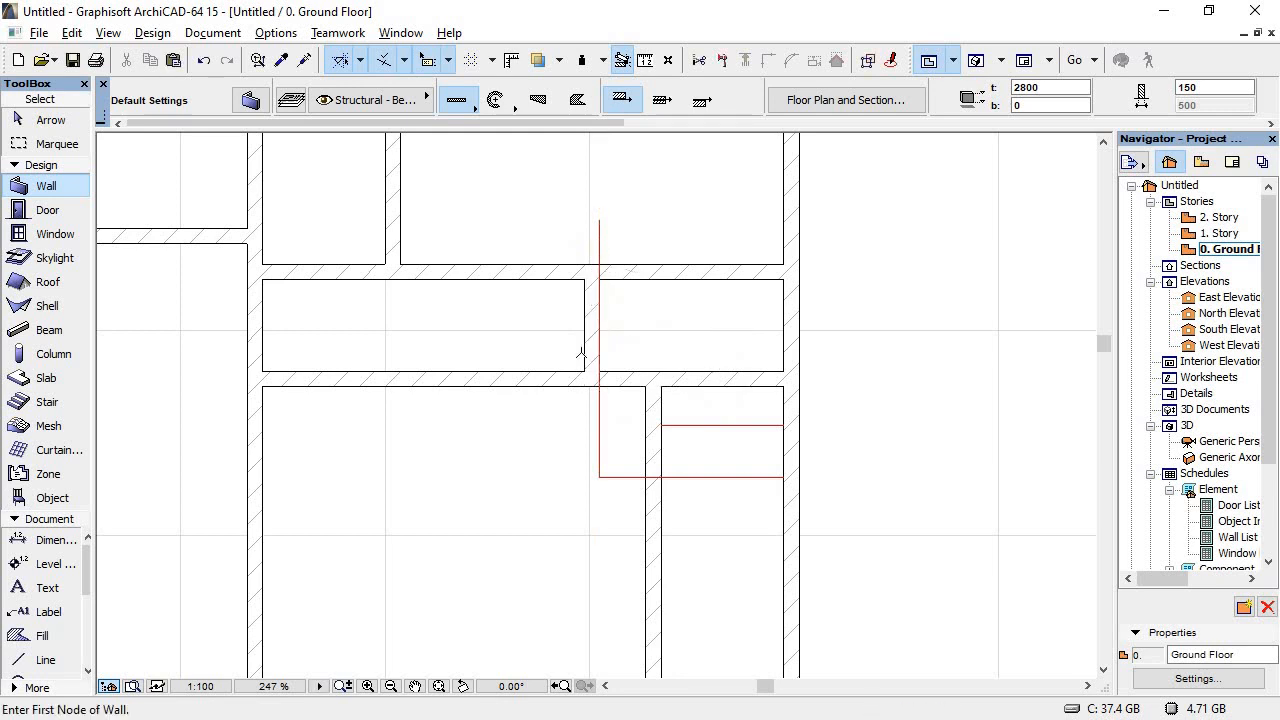
Step: Delete the three red guide lines around the new corridor wall and the small room below it
click(50, 120)
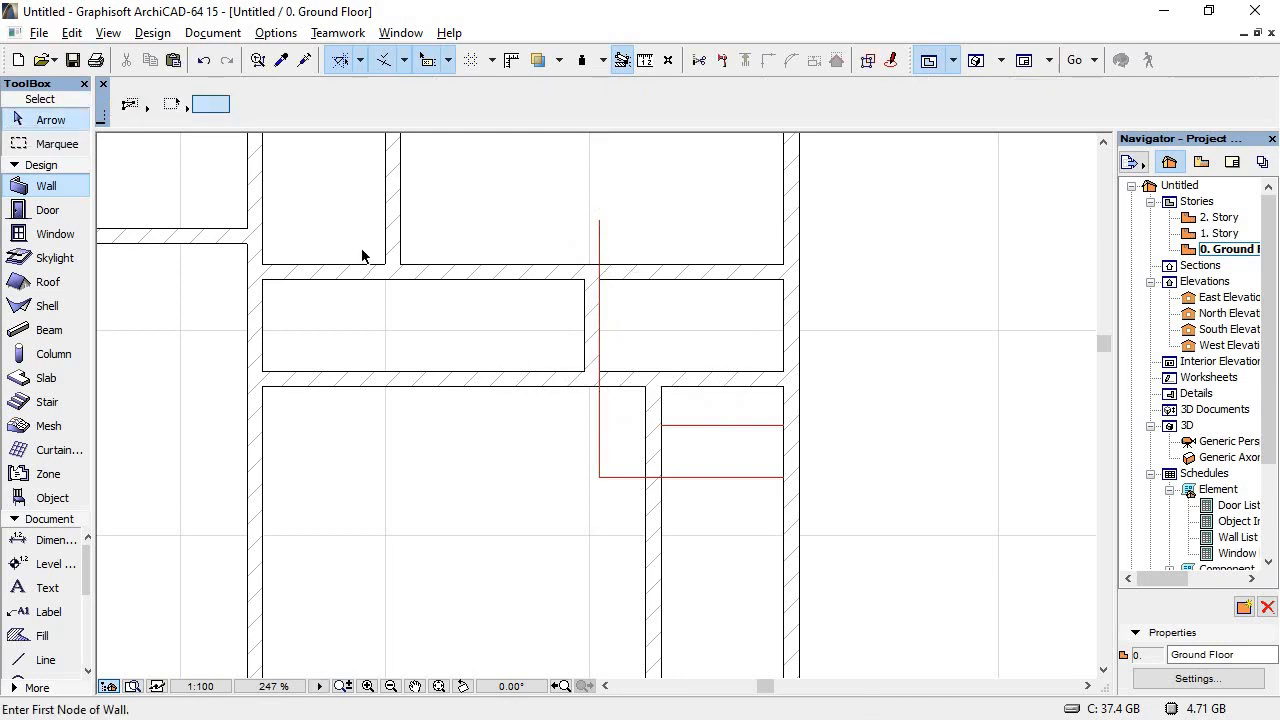
click(600, 268)
key(Delete)
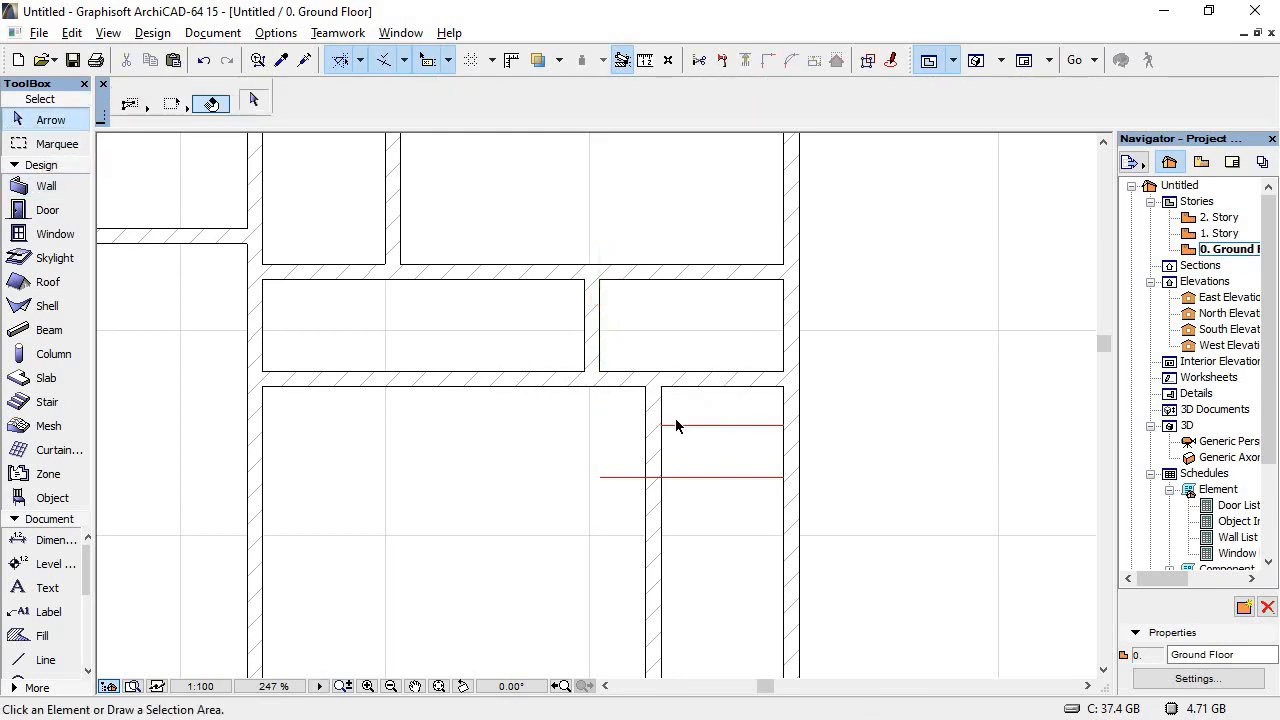
click(692, 426)
key(Delete)
click(695, 478)
key(Delete)
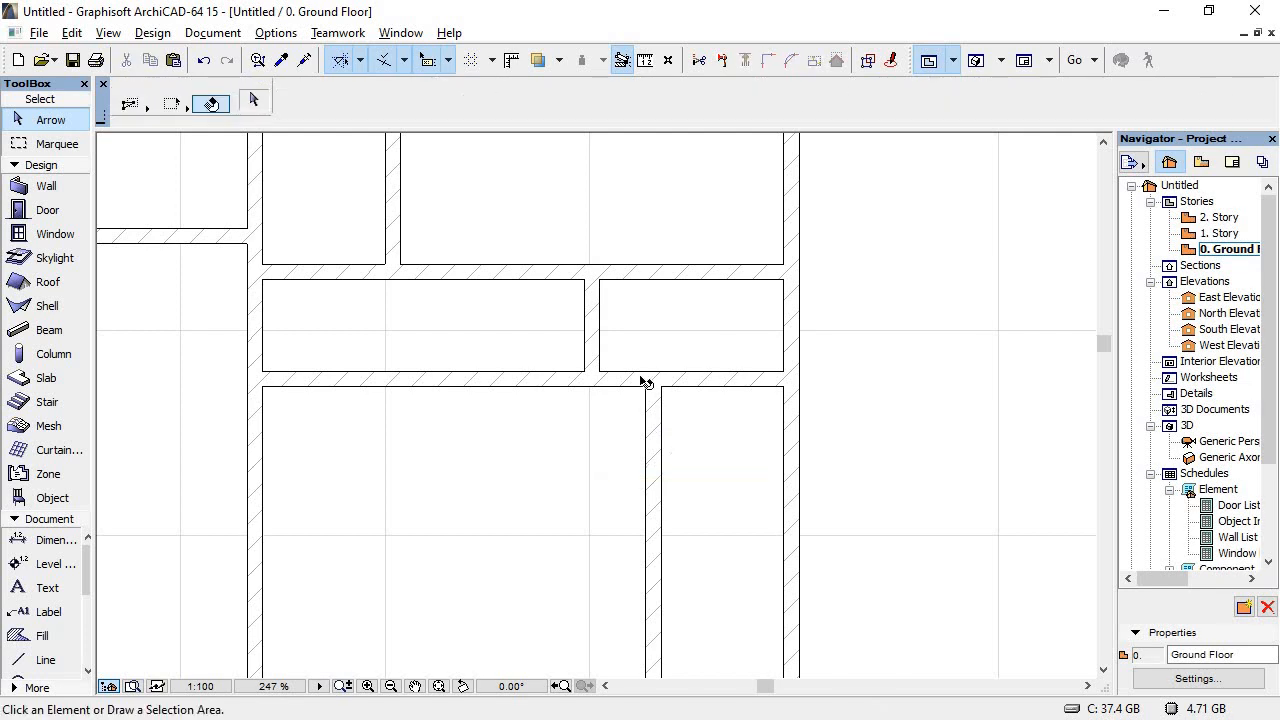
Step: Check the plan PDF, draw a 1300 guide line east from the lounge's west inner wall face, and continue it south across the south wall
scroll(685, 380, down, 2)
scroll(723, 474, down, 1)
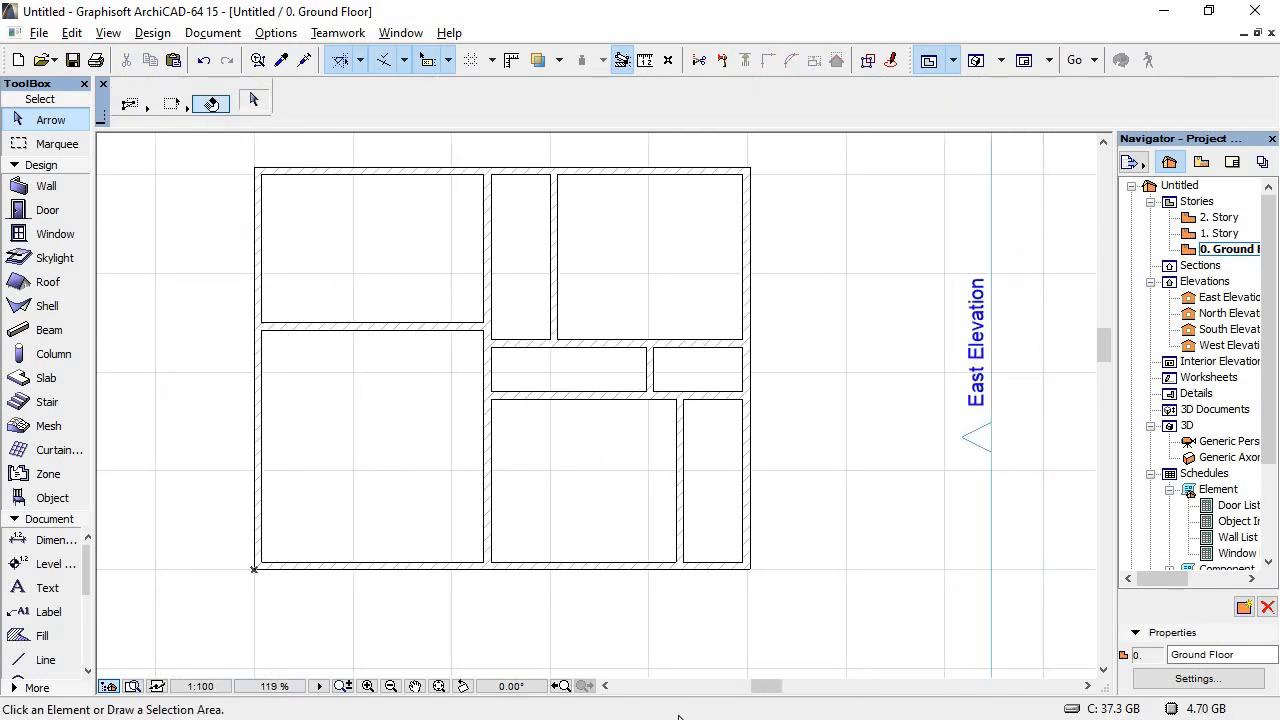
key(alt+Tab)
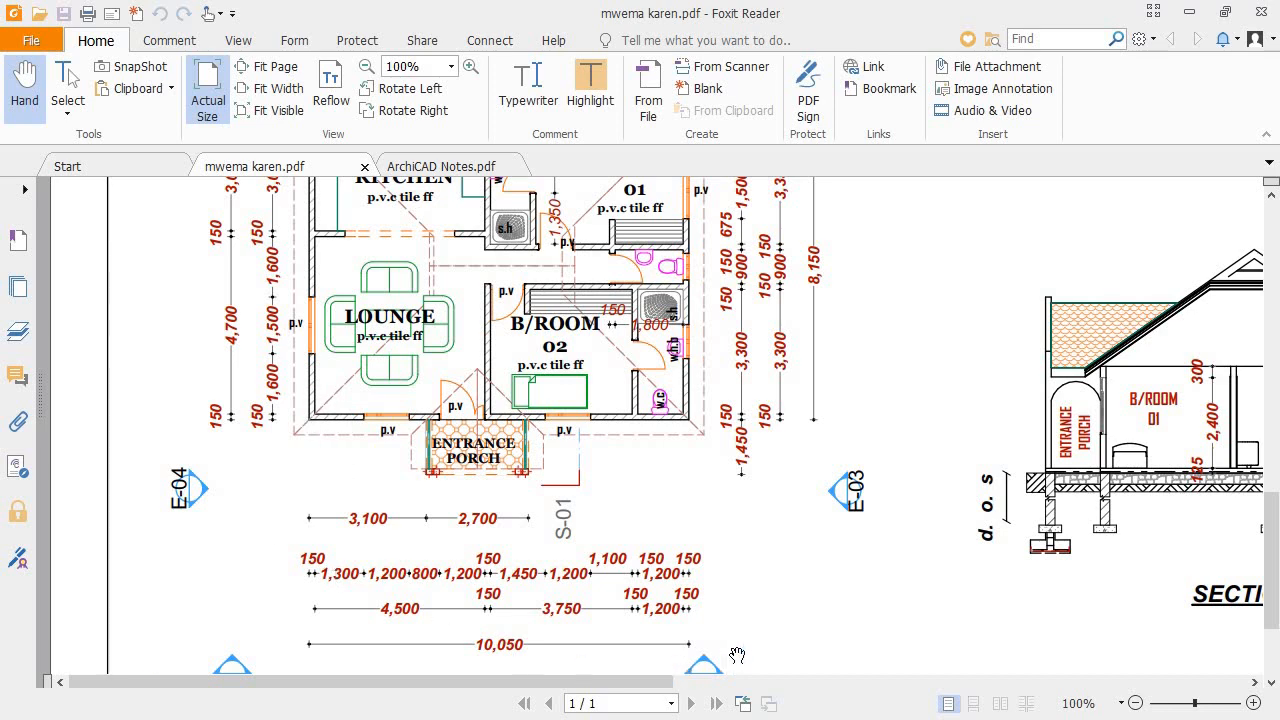
key(alt+Tab)
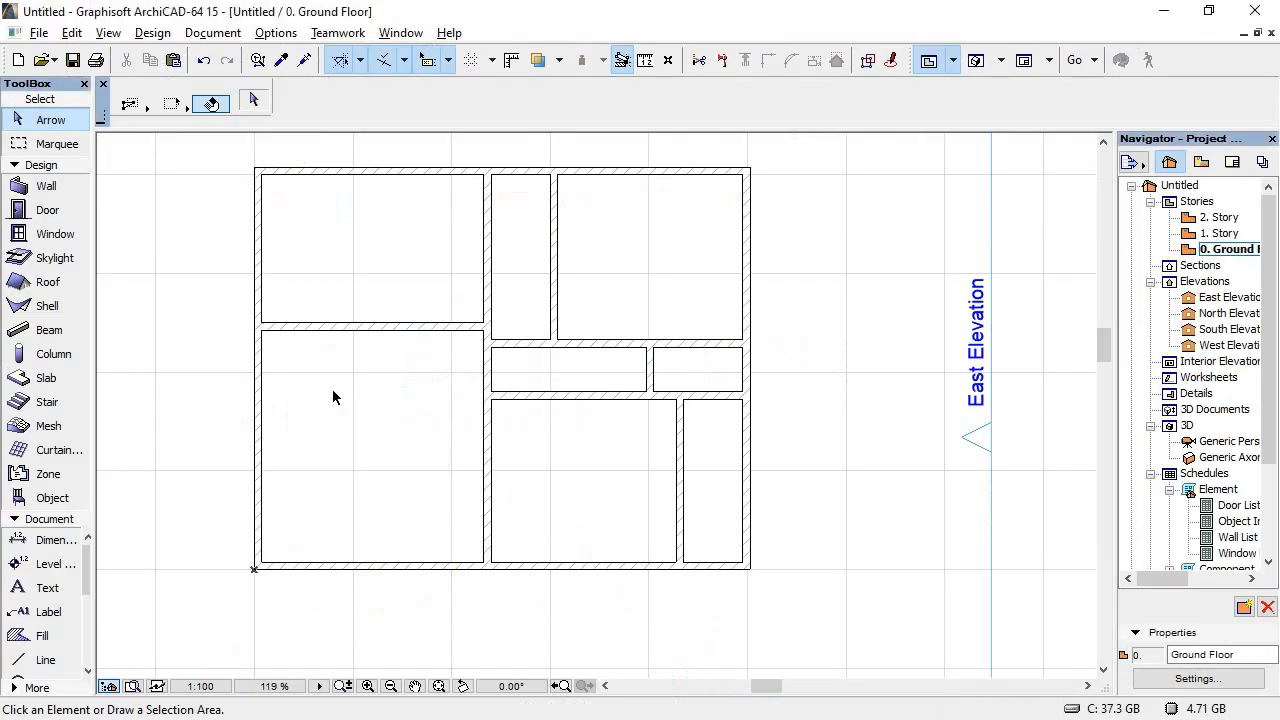
click(30, 660)
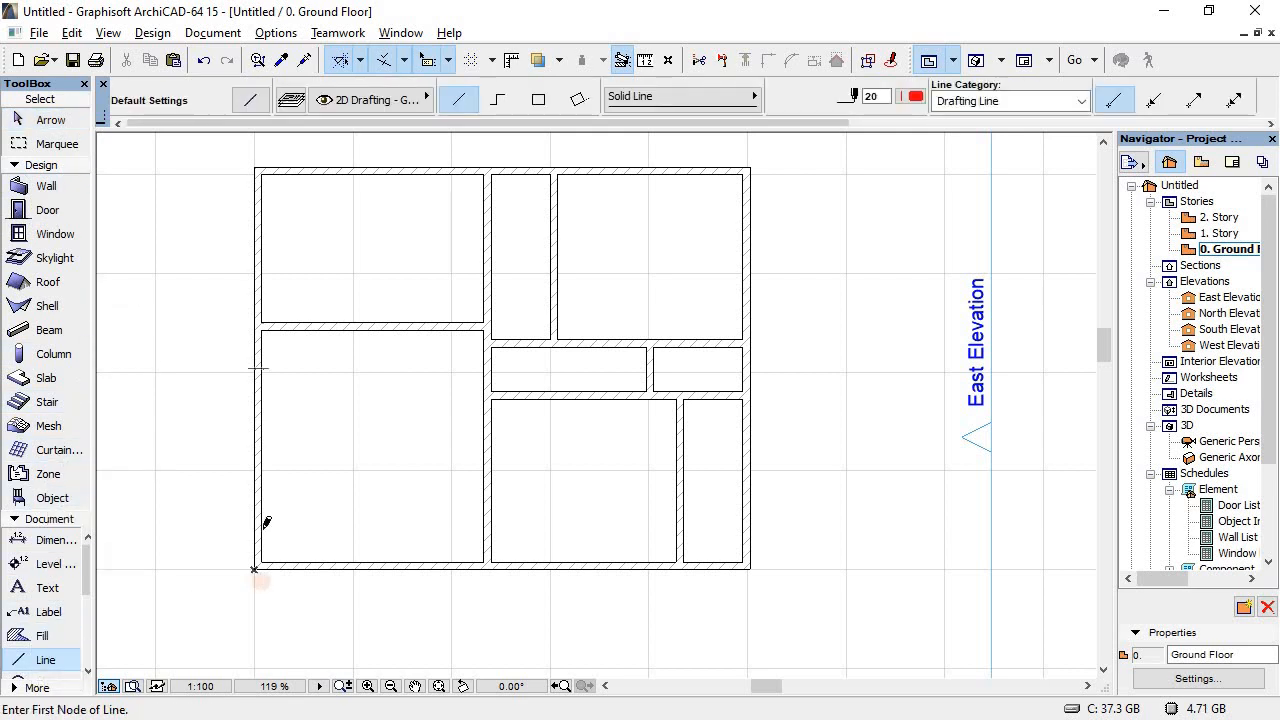
click(262, 529)
text(1)
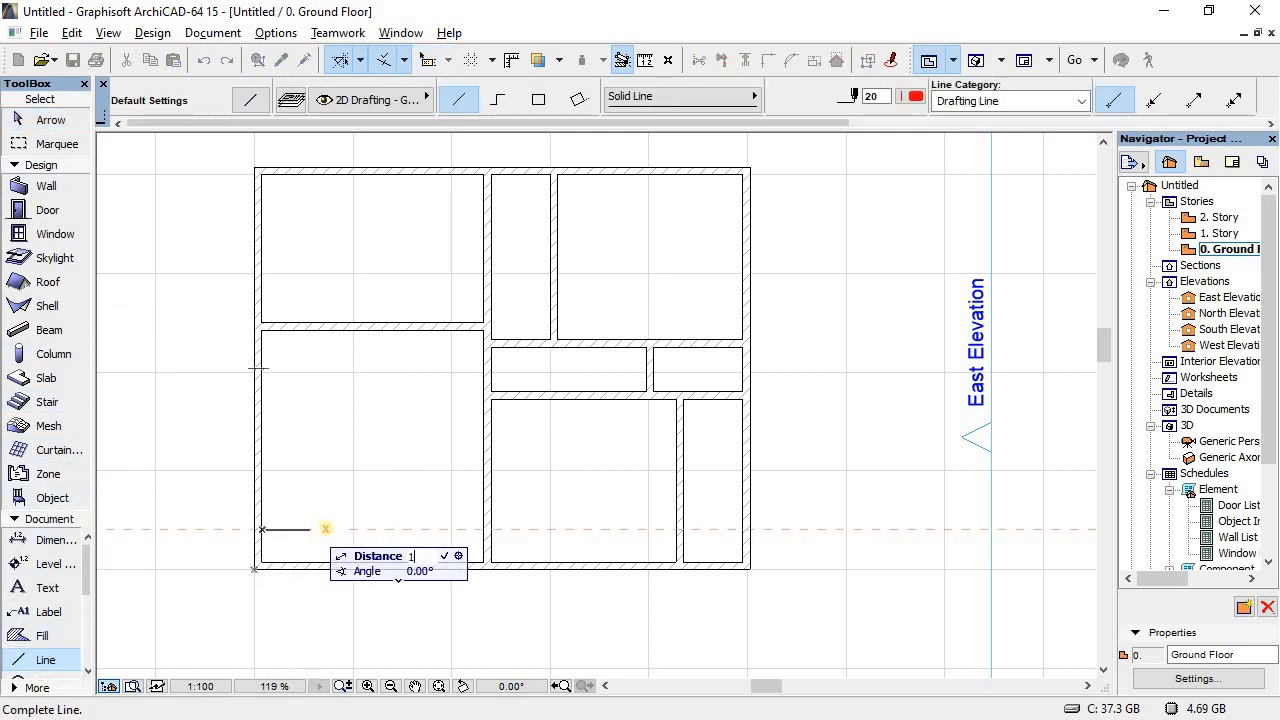
text(300)
key(Return)
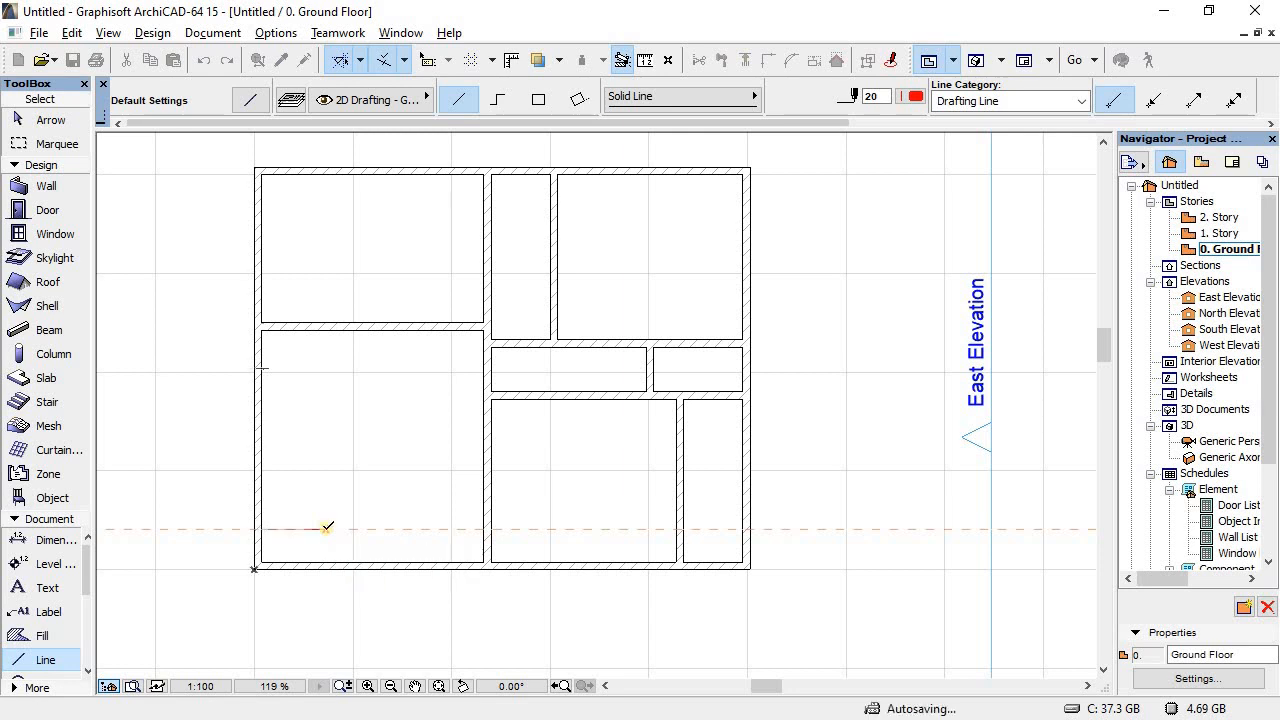
click(325, 529)
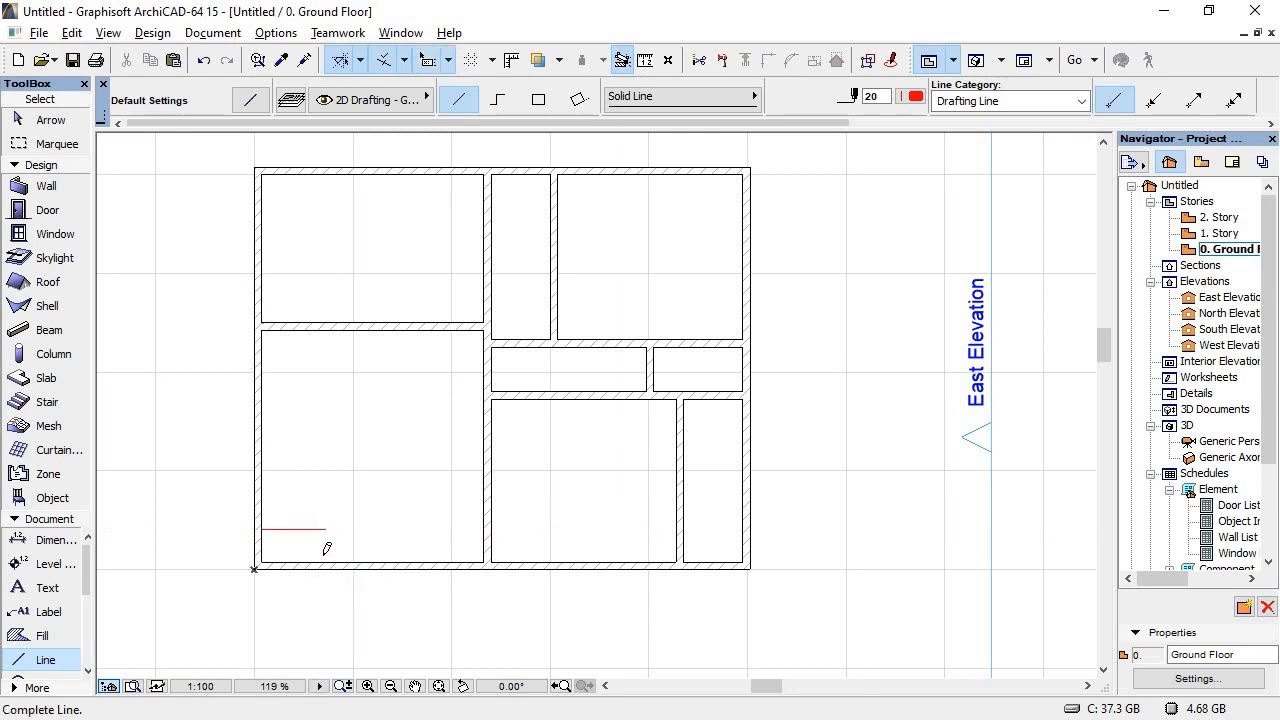
click(325, 621)
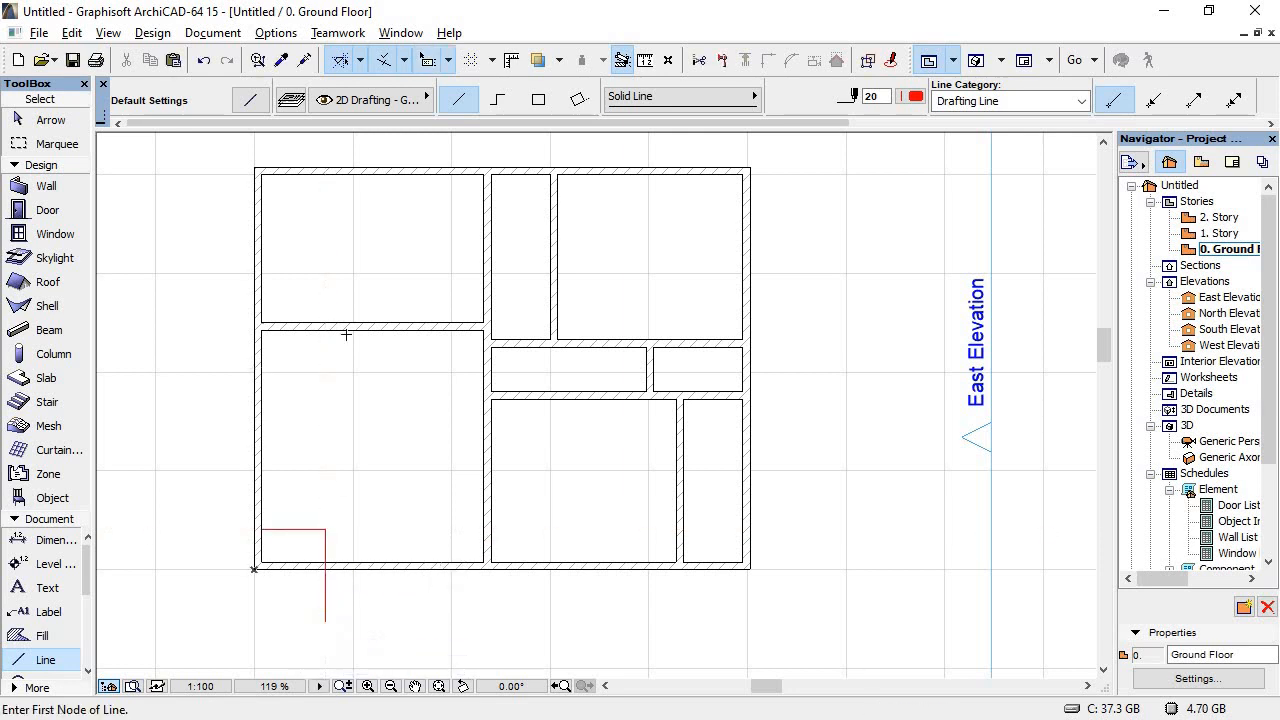
Step: Set the default window to the metal W M Double Sash 15, 1200 wide, checking the type and width against the plan PDF
click(33, 236)
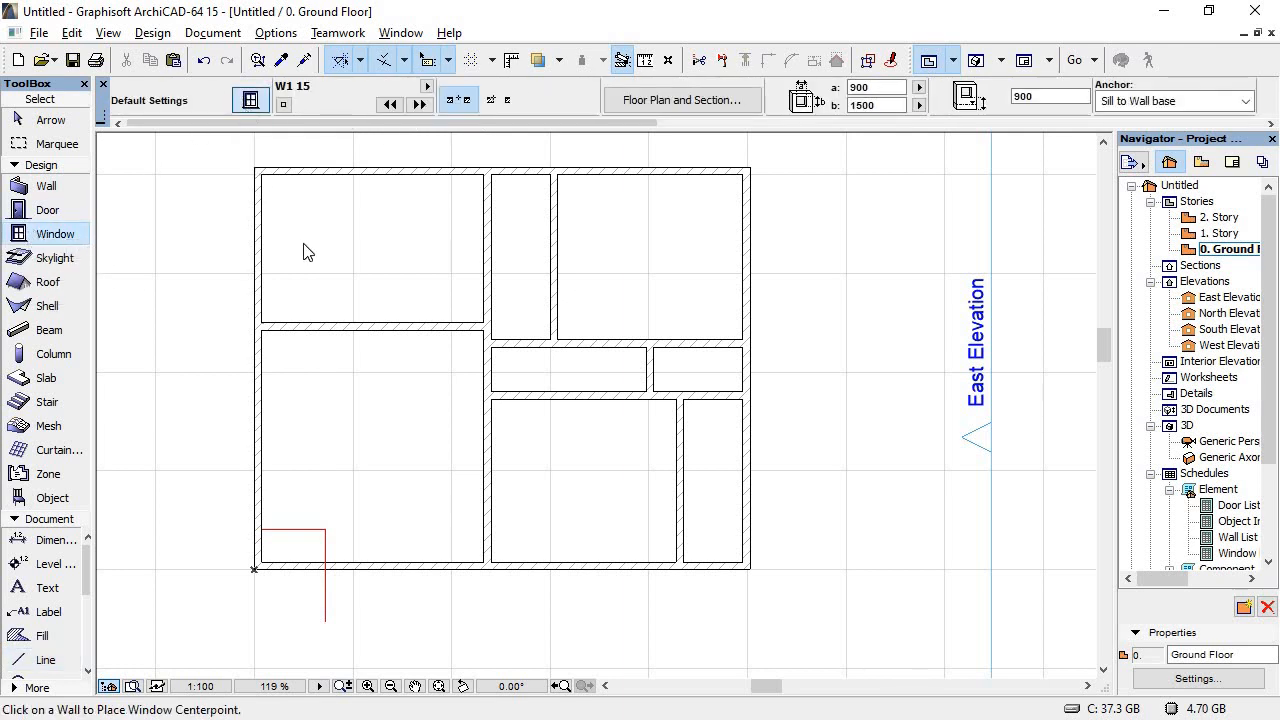
key(ctrl+t)
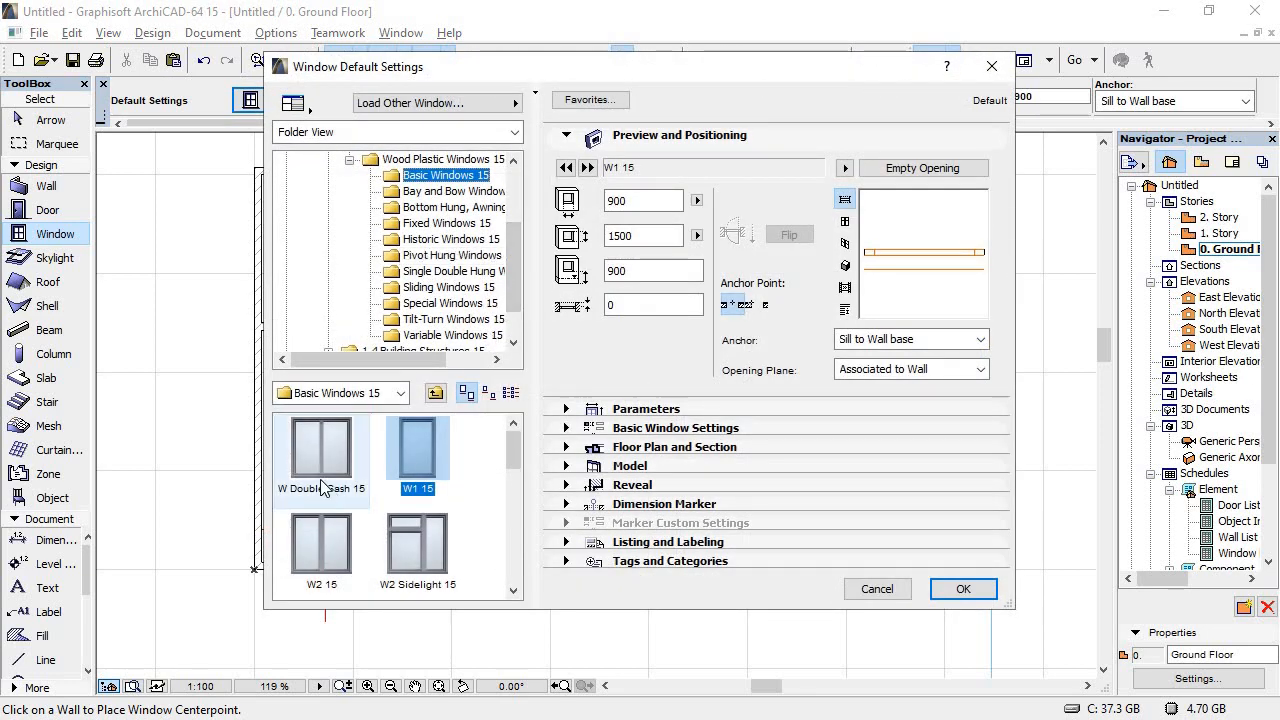
key(alt+Tab)
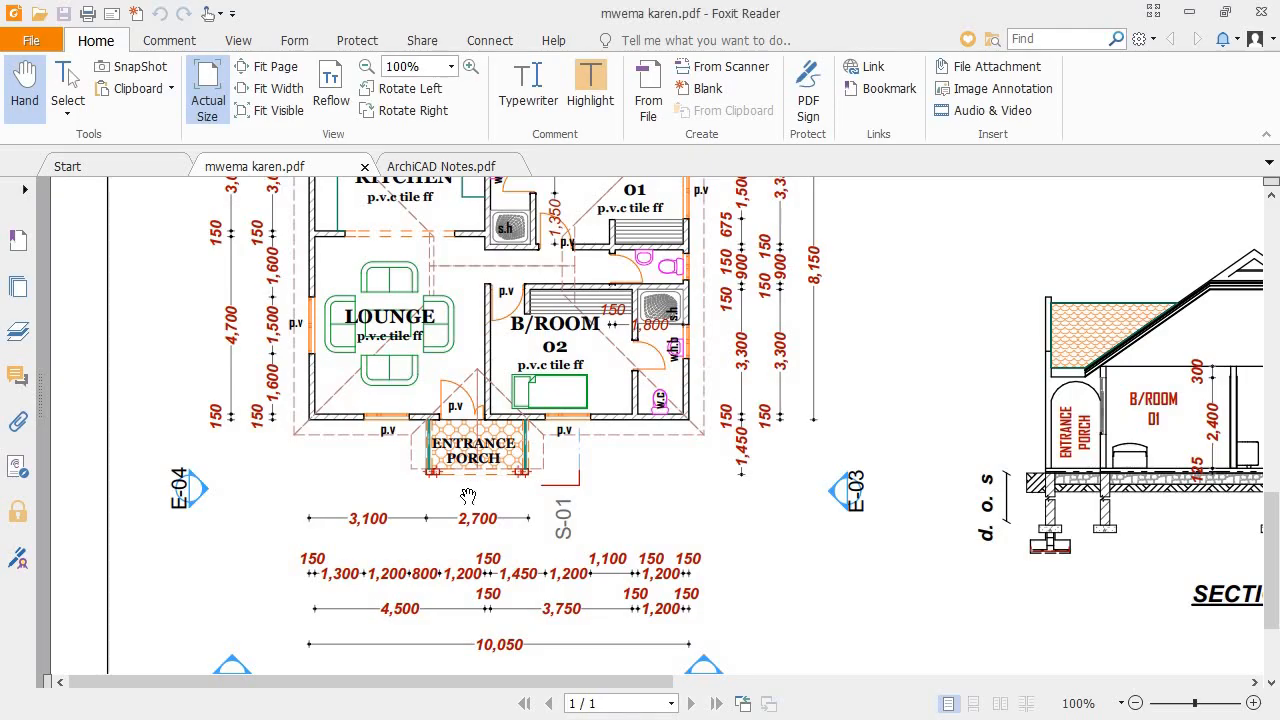
key(alt+Tab)
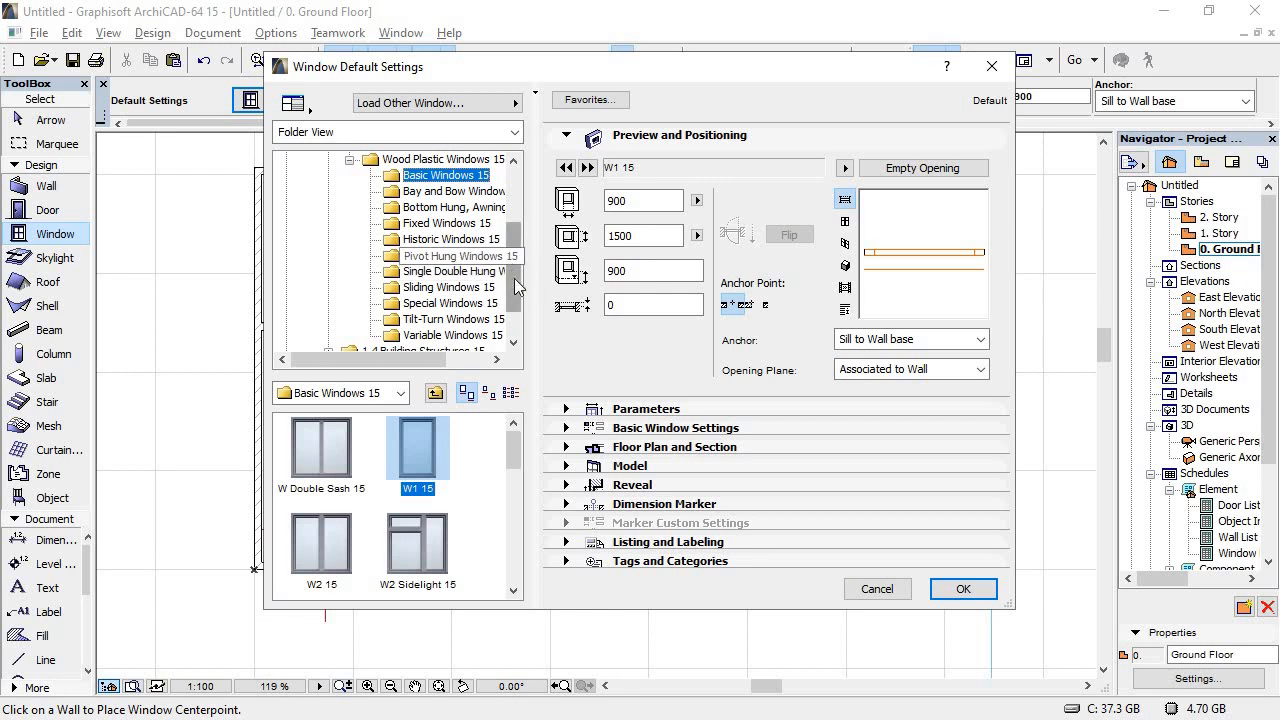
scroll(519, 289, up, 2)
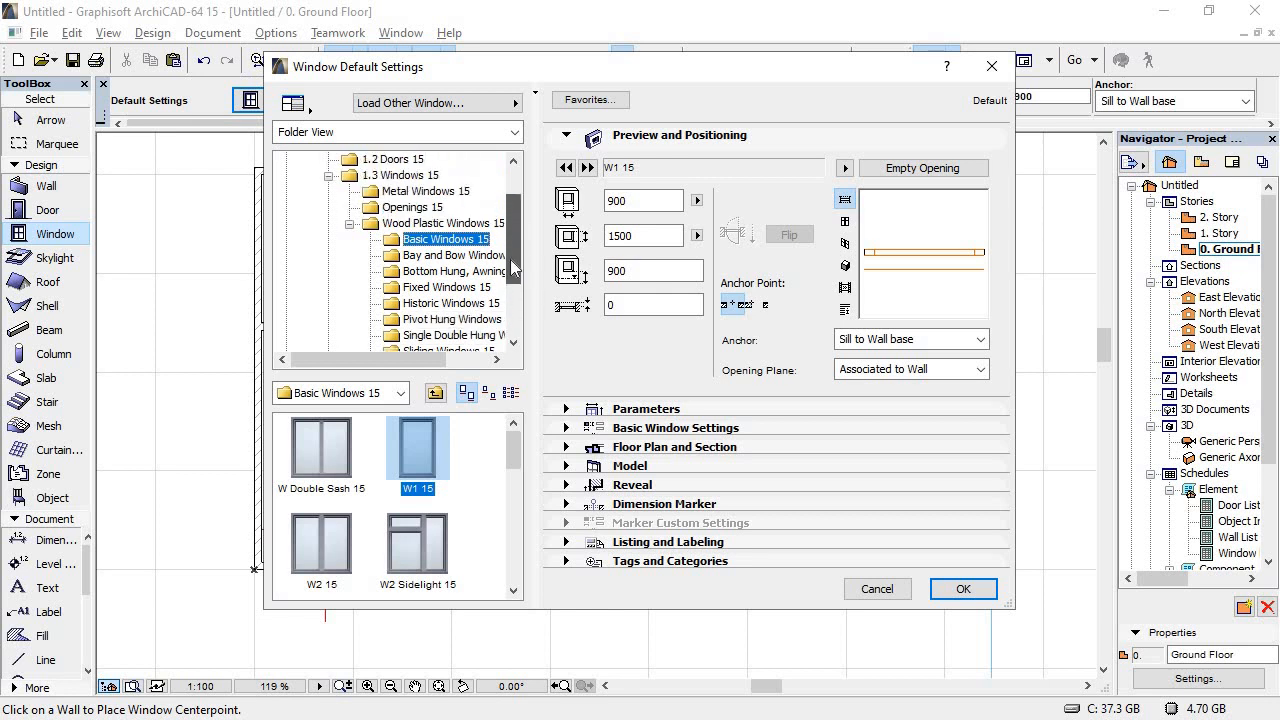
click(418, 192)
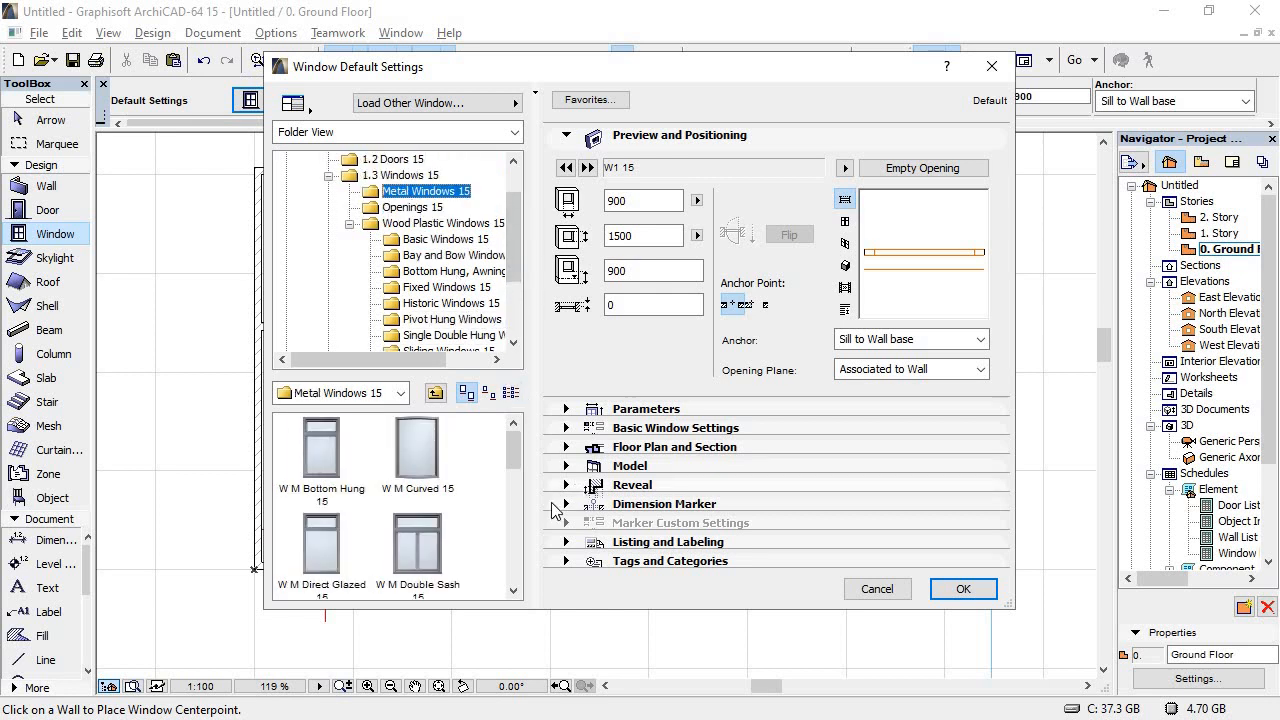
click(410, 550)
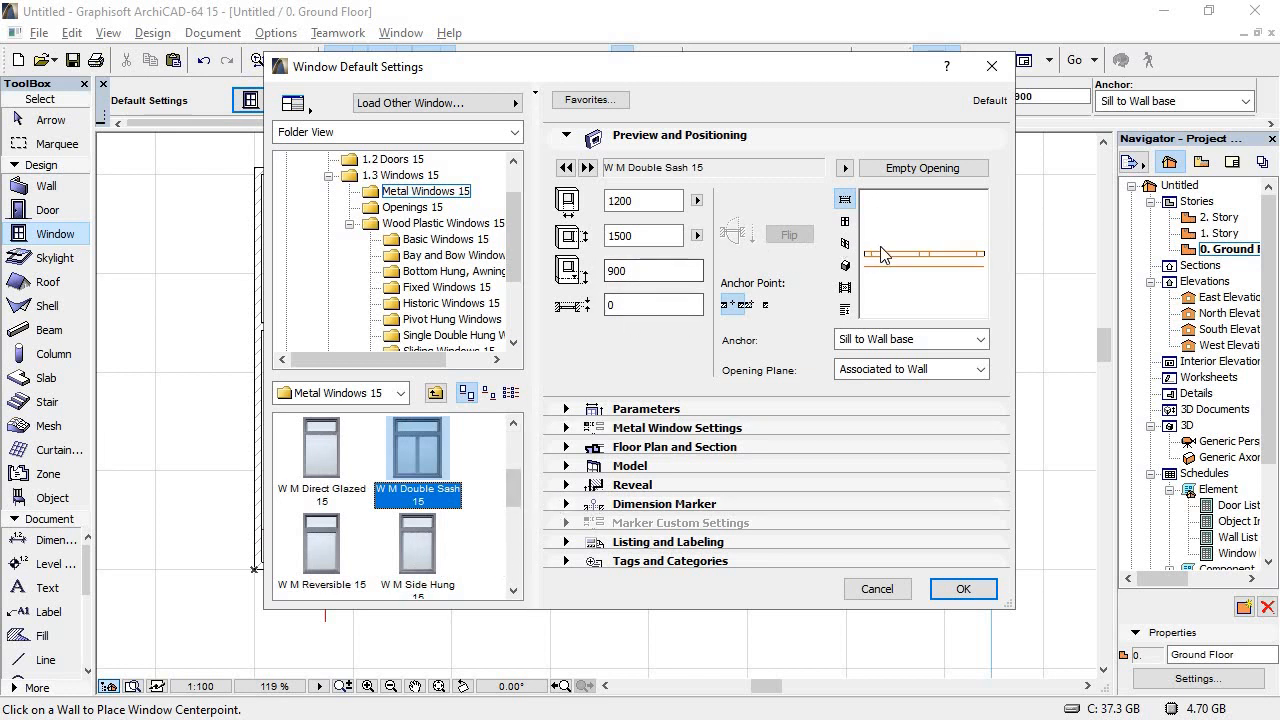
key(alt+Tab)
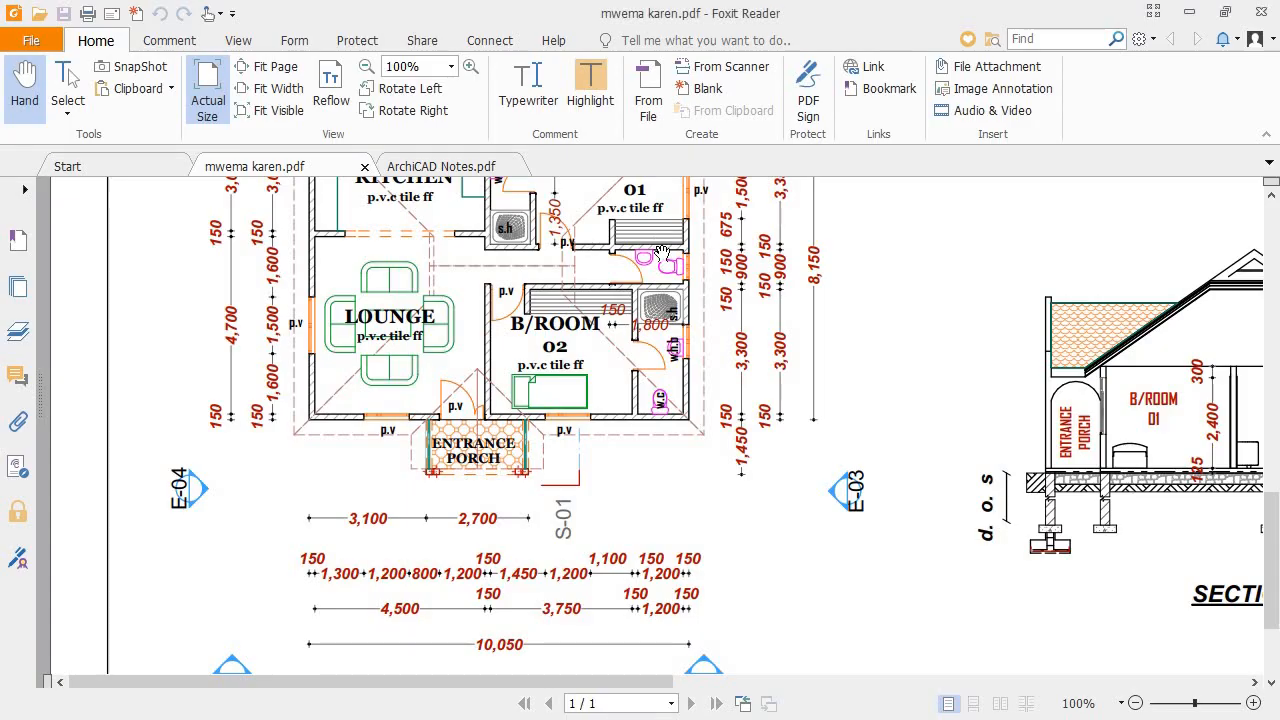
key(alt+Tab)
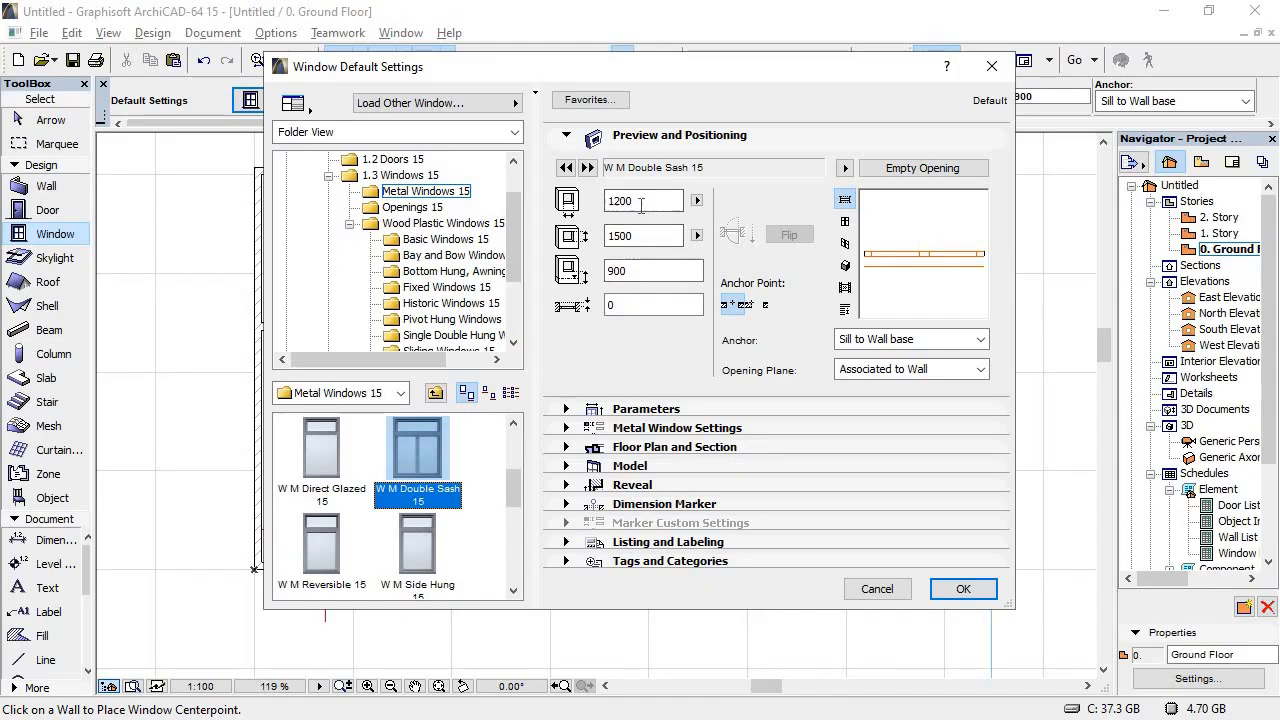
click(961, 590)
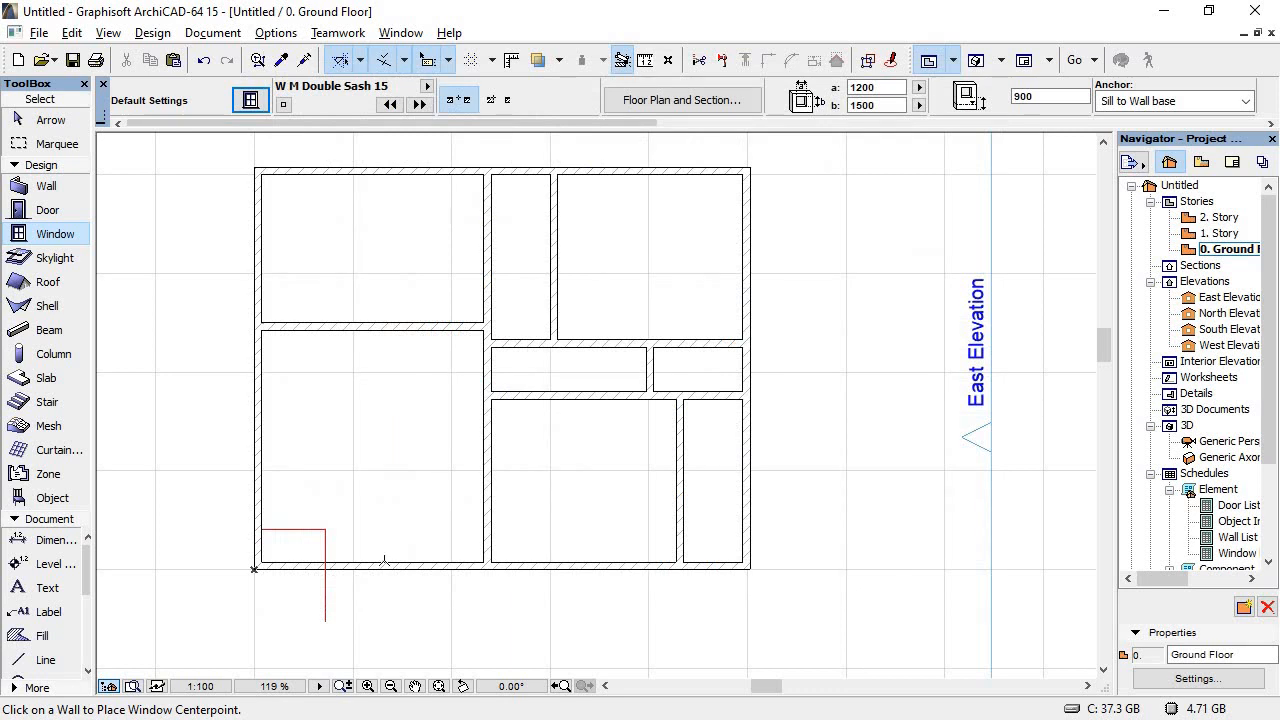
Step: Place the double sash window in the lounge's south wall, east of the vertical guide line
click(378, 566)
click(345, 596)
click(45, 119)
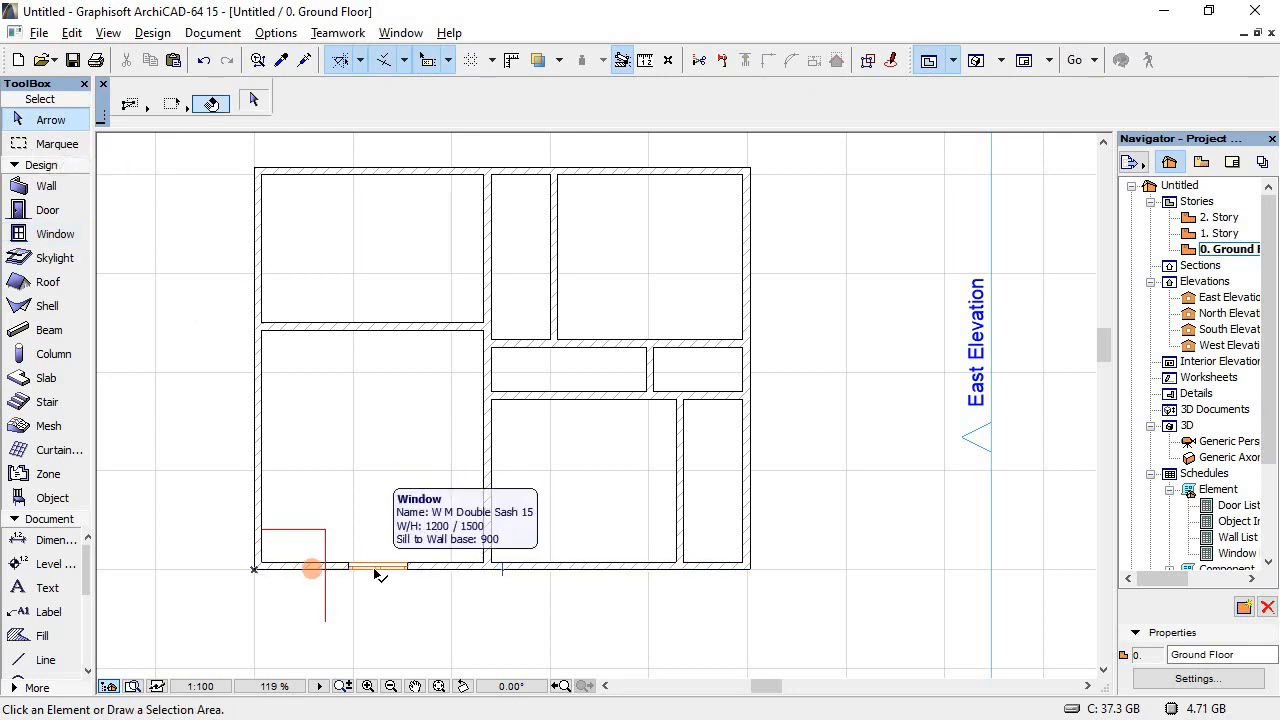
Step: Move the lounge window west along the south wall until its west edge meets the vertical guide line
click(376, 570)
scroll(364, 587, up, 2)
scroll(364, 587, up, 5)
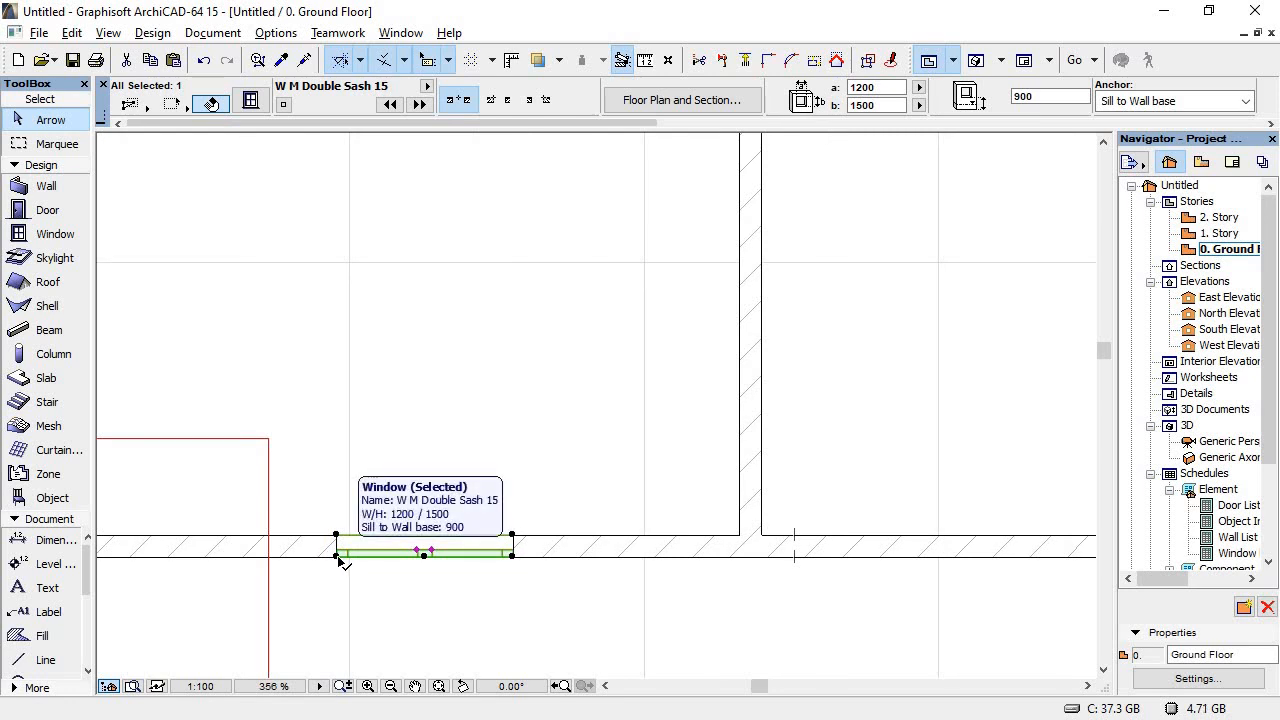
click(336, 556)
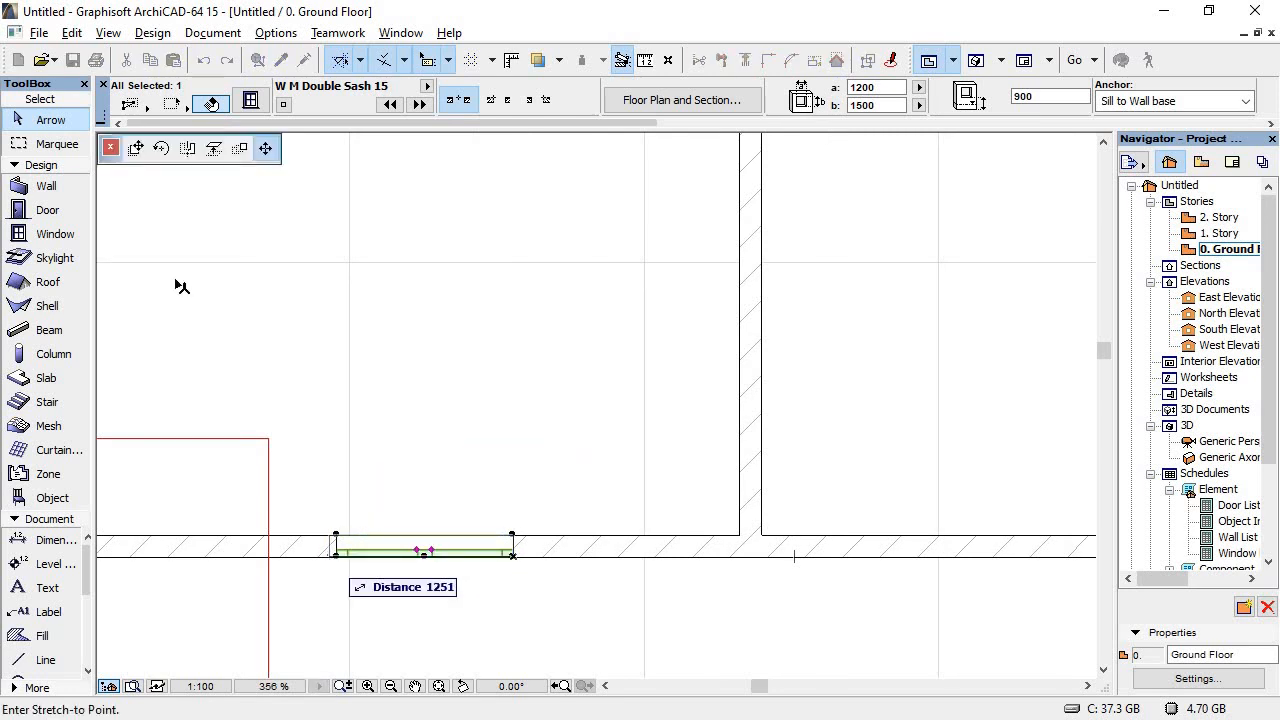
click(270, 542)
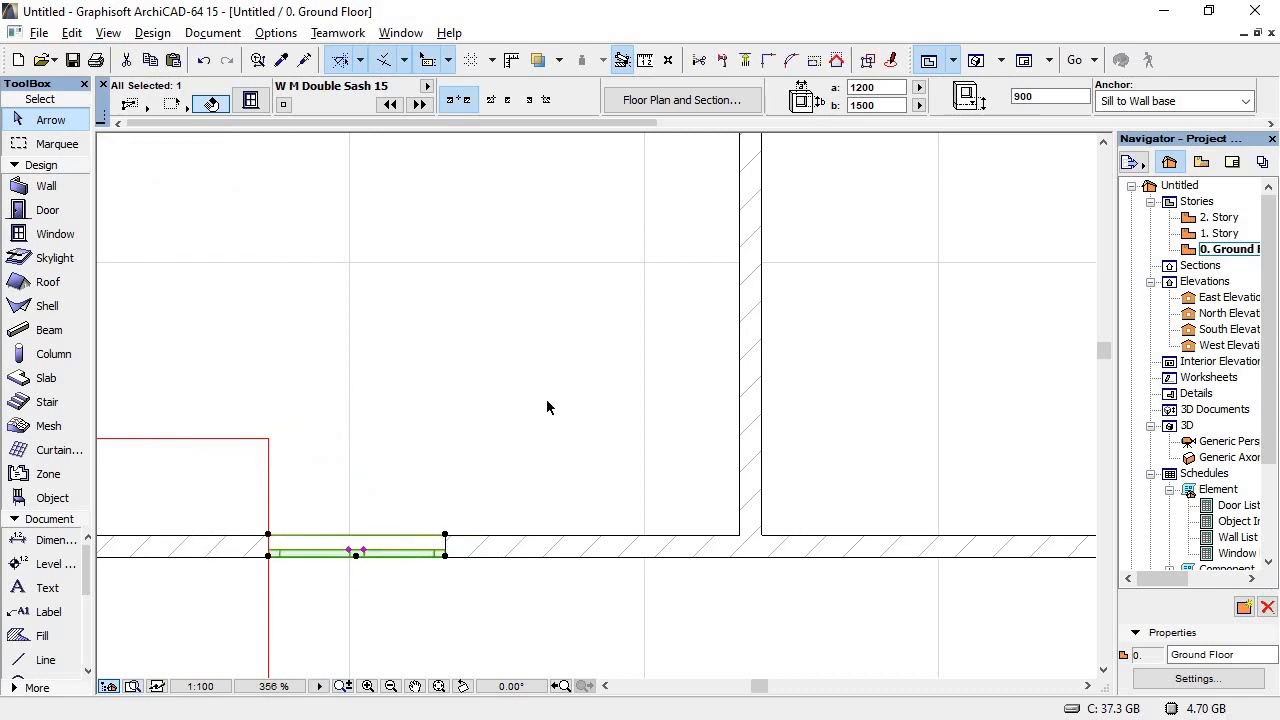
click(454, 411)
Step: Check the bottom dimensions in the plan PDF and draw a guide line north from the lounge window's inner east corner
key(alt+Tab)
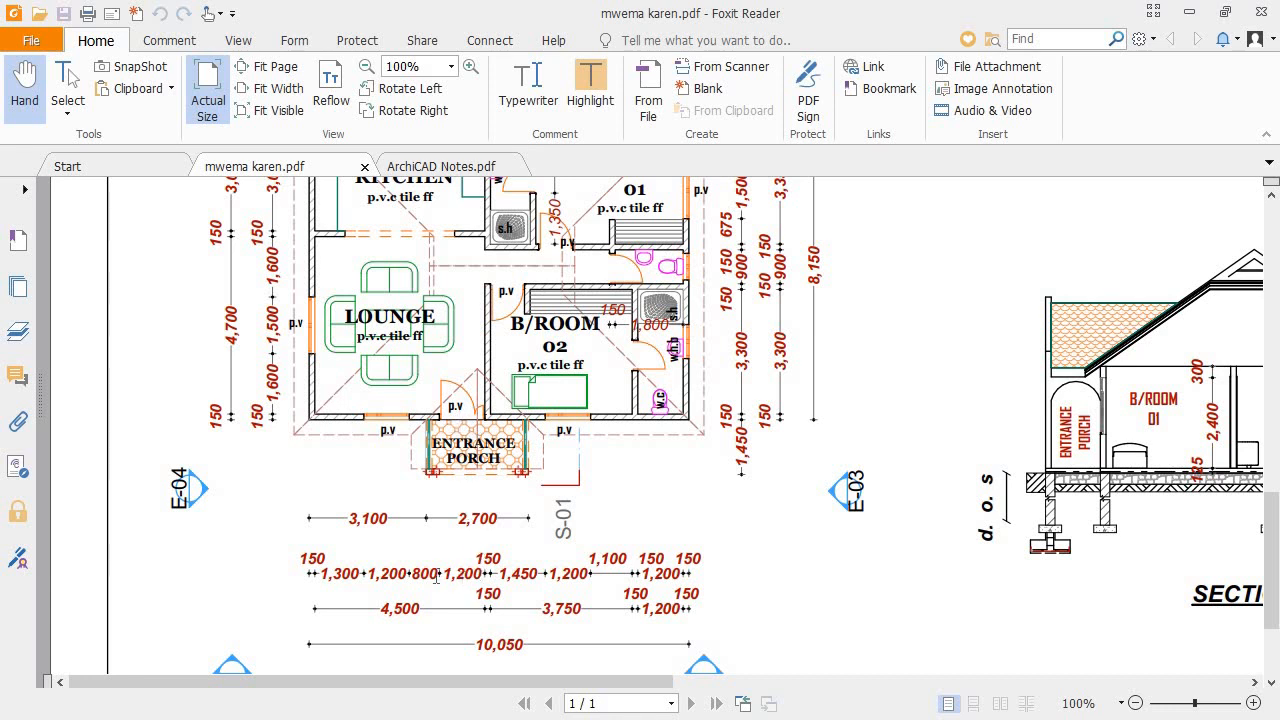
key(alt+Tab)
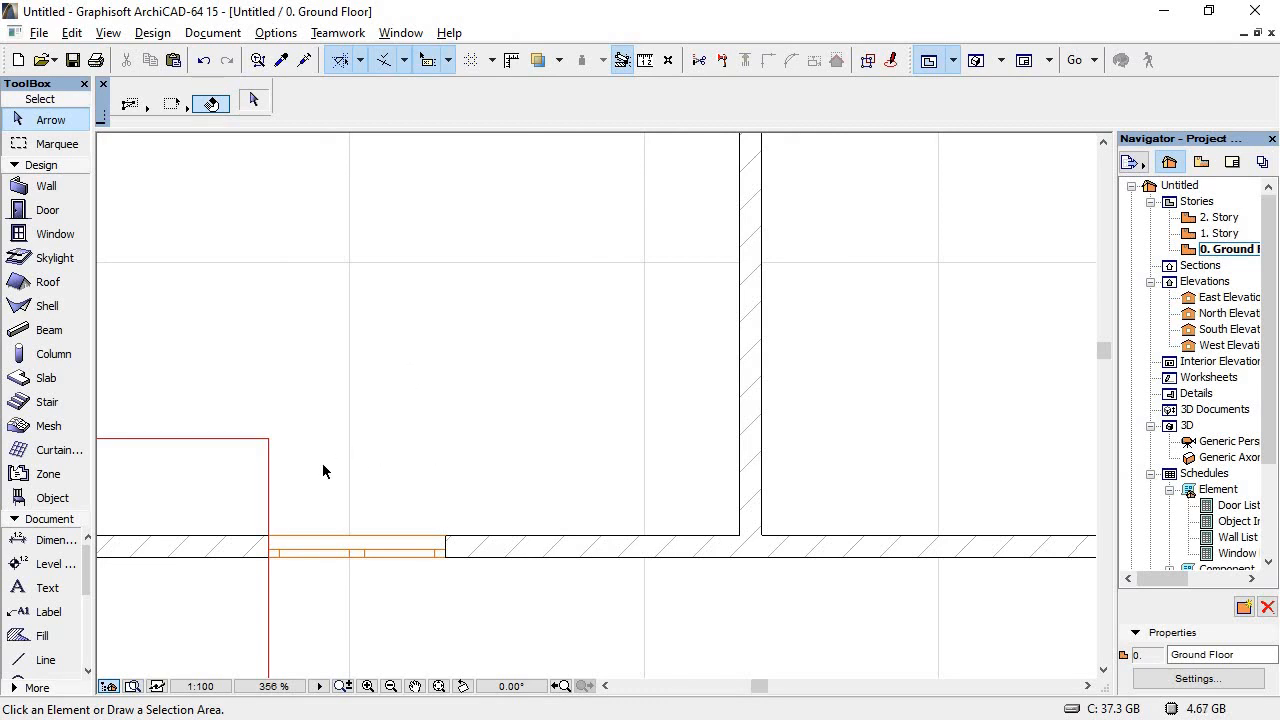
click(42, 660)
scroll(483, 525, up, 3)
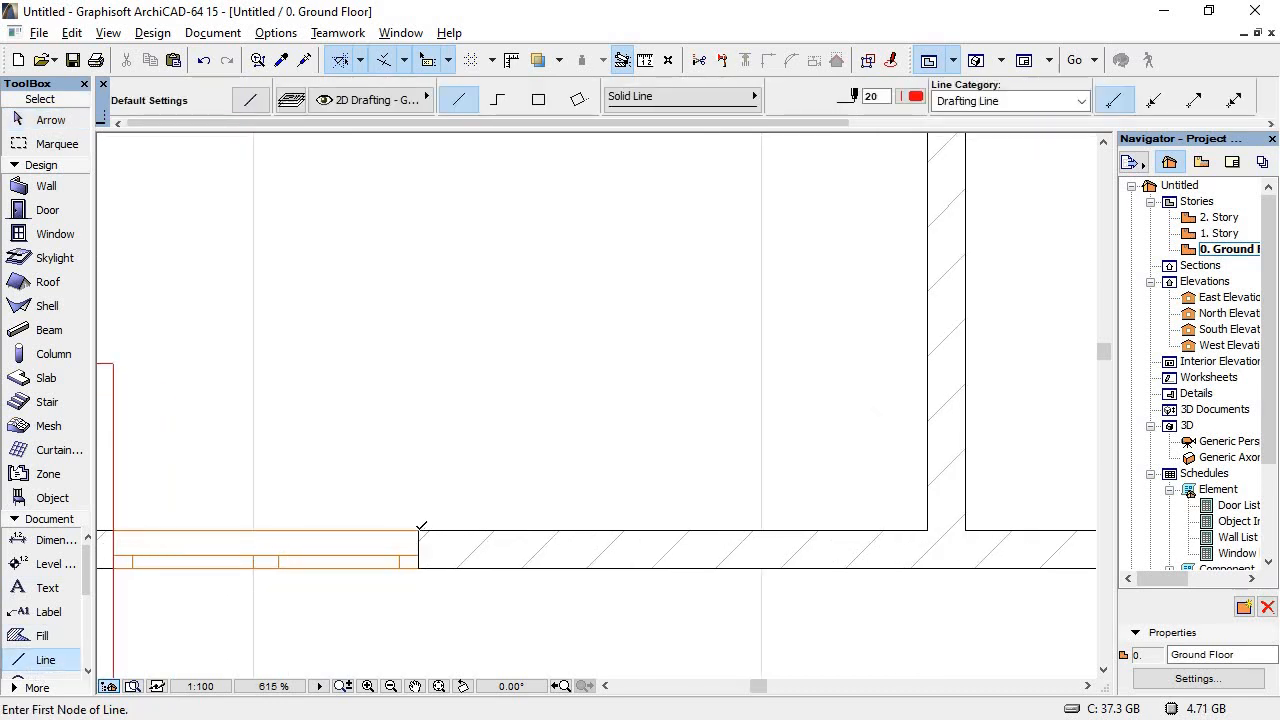
click(418, 530)
click(418, 368)
Step: Draw an 800 guide line east from the north end of that guide line and continue it south across the south wall
click(418, 368)
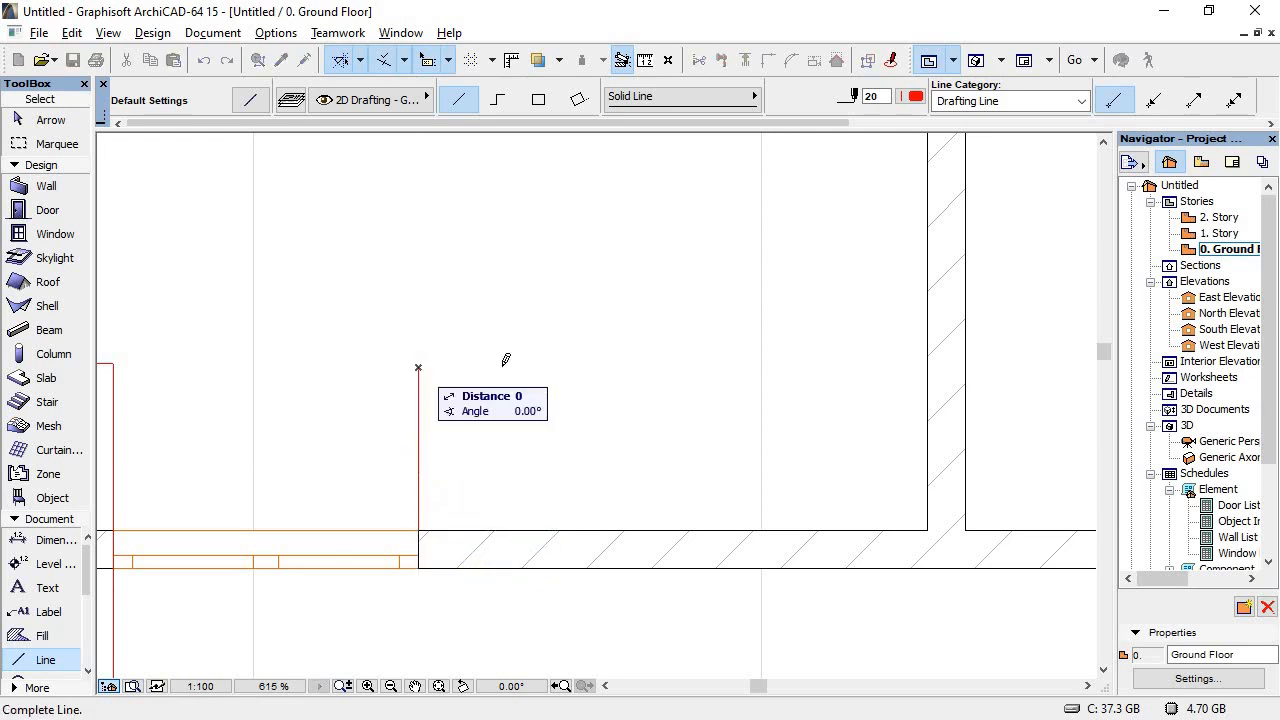
text(800)
click(625, 367)
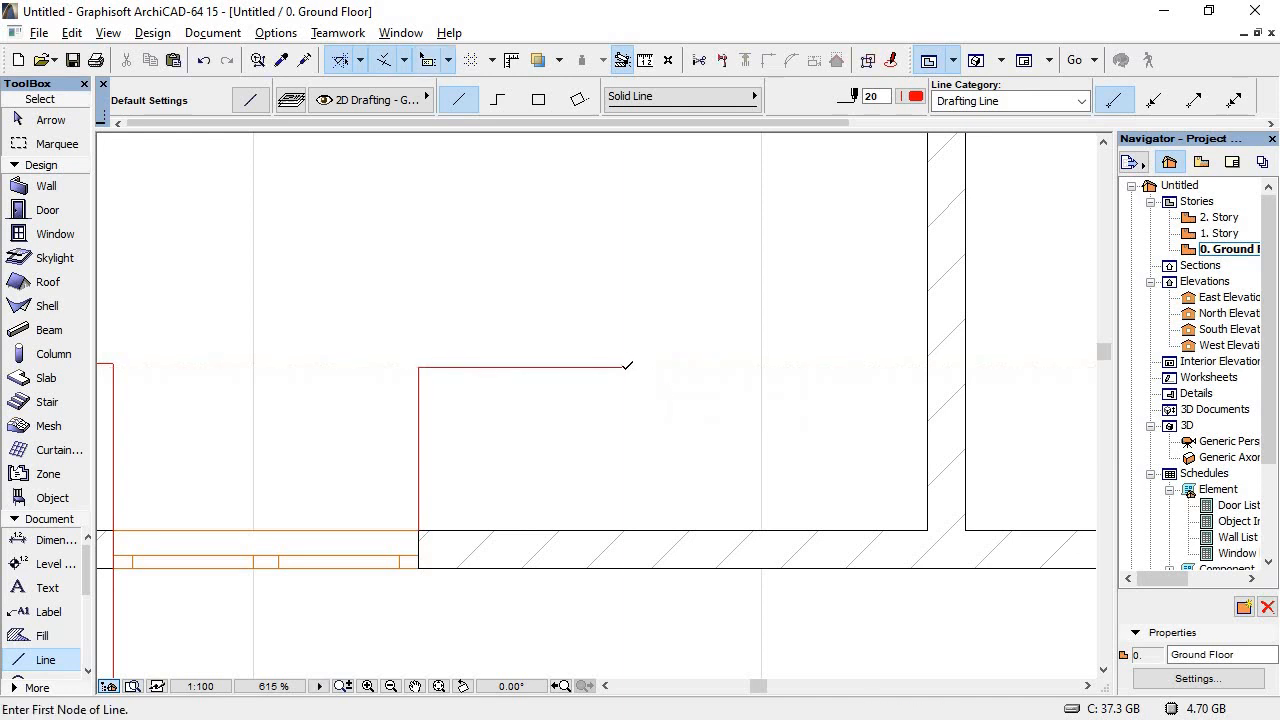
click(623, 367)
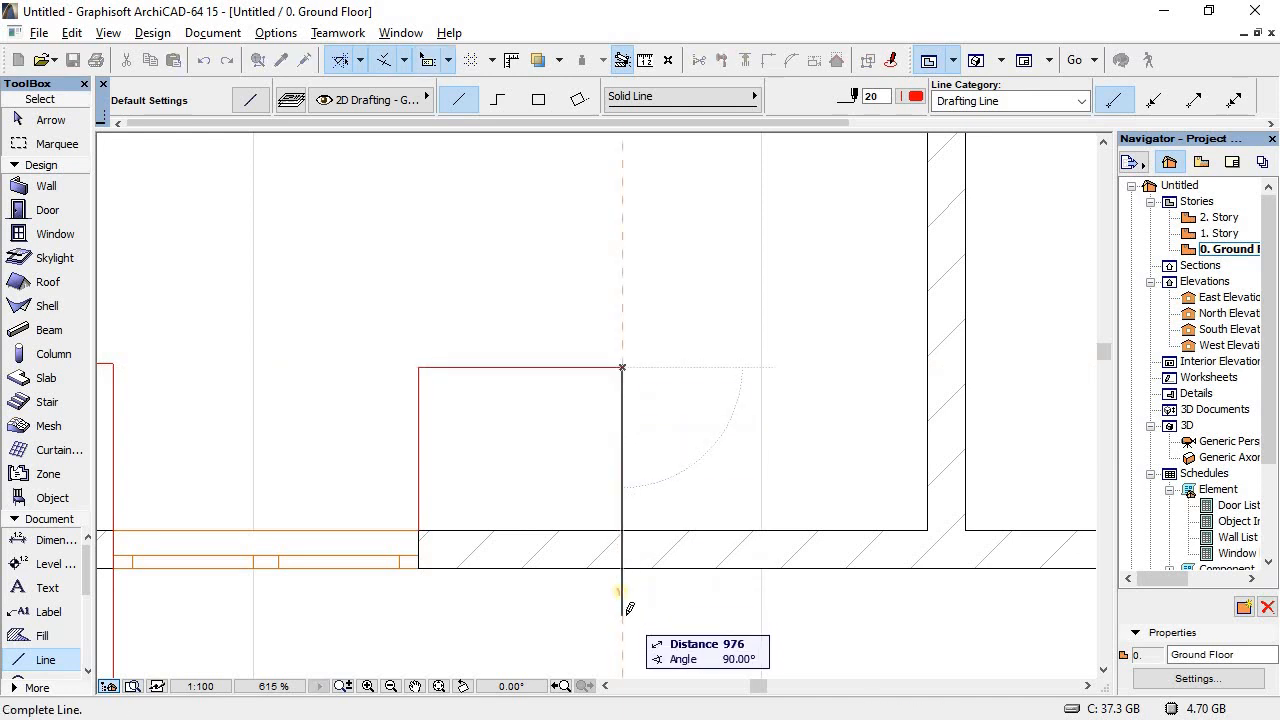
click(622, 615)
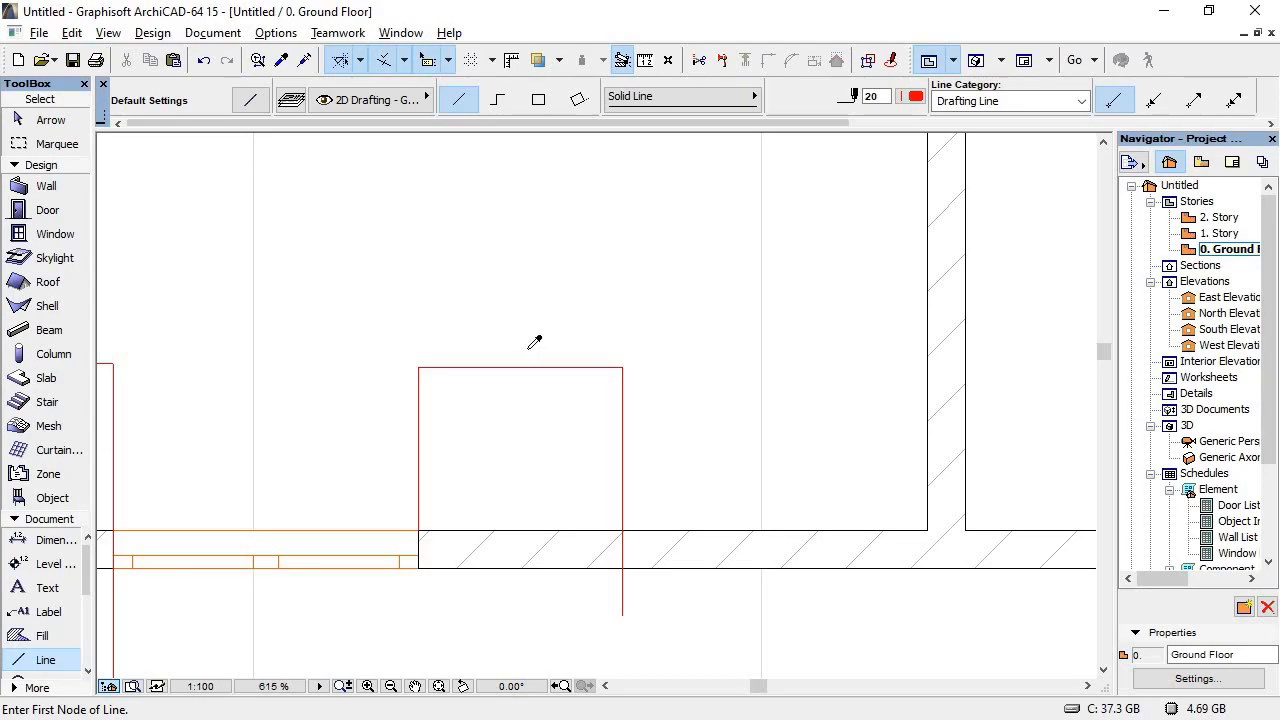
Step: Check the entrance door's dimensions in the plan PDF and open the default door settings
key(alt+Tab)
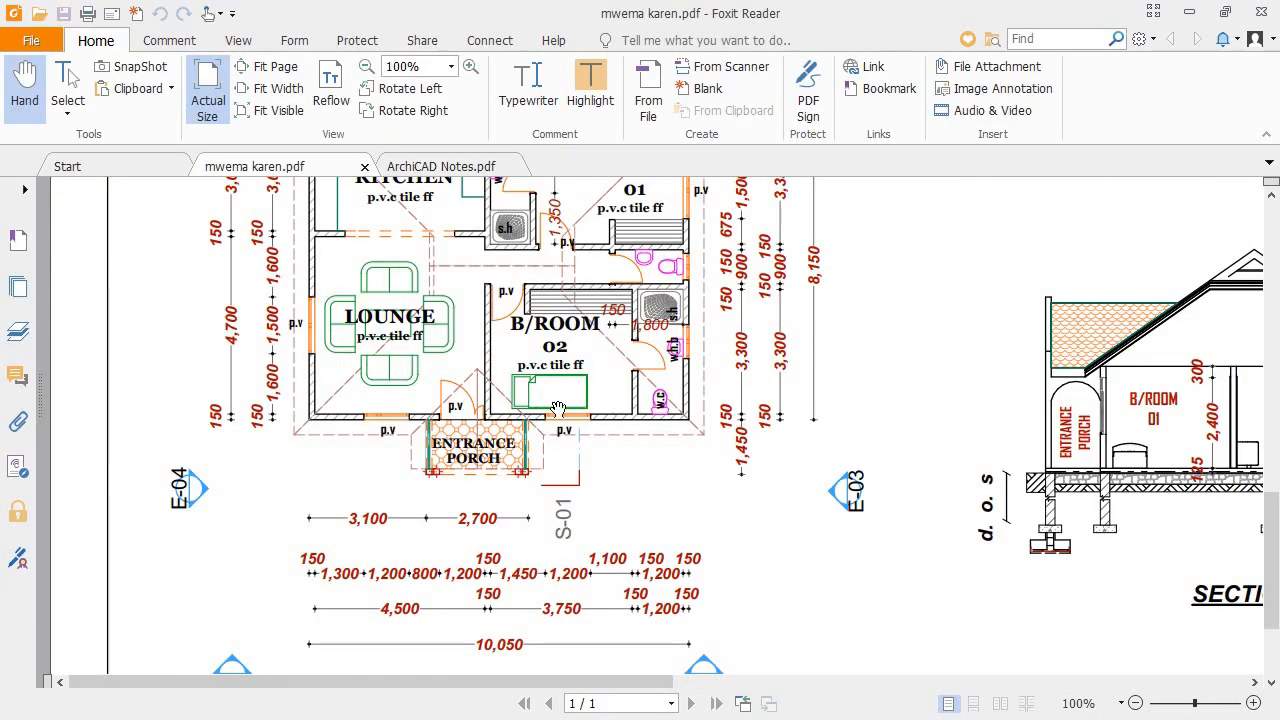
key(alt+Tab)
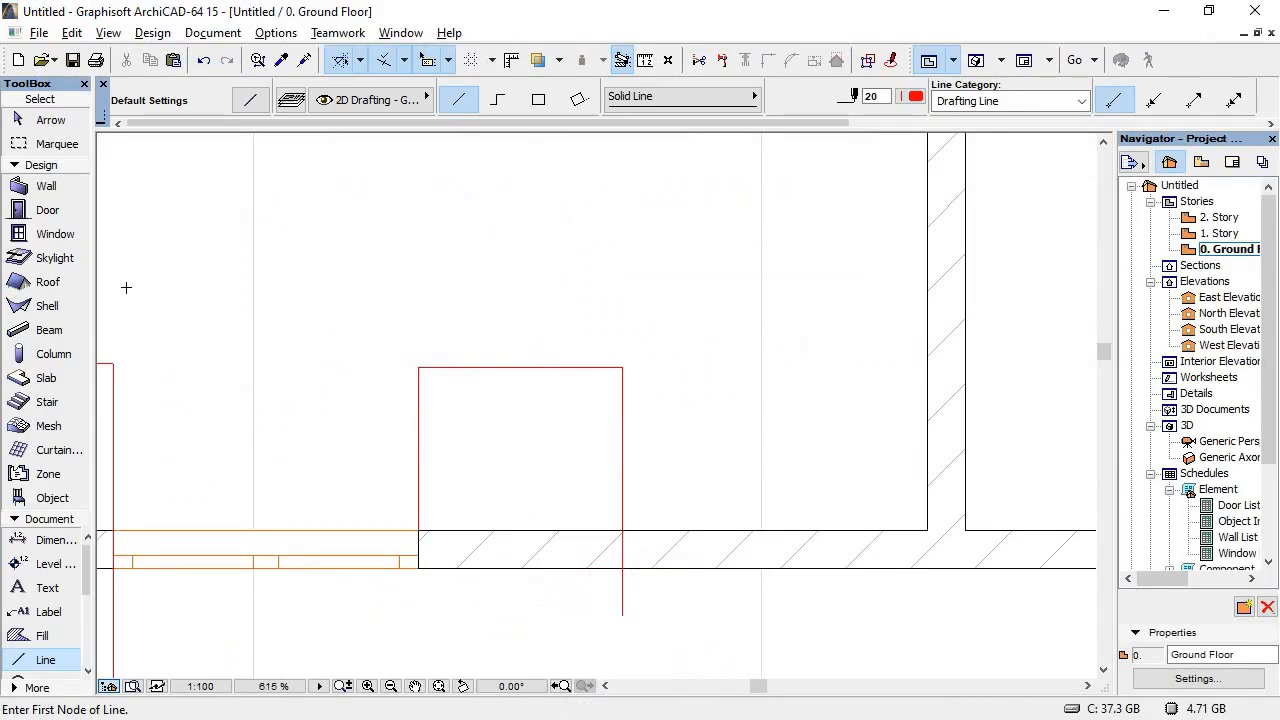
click(35, 211)
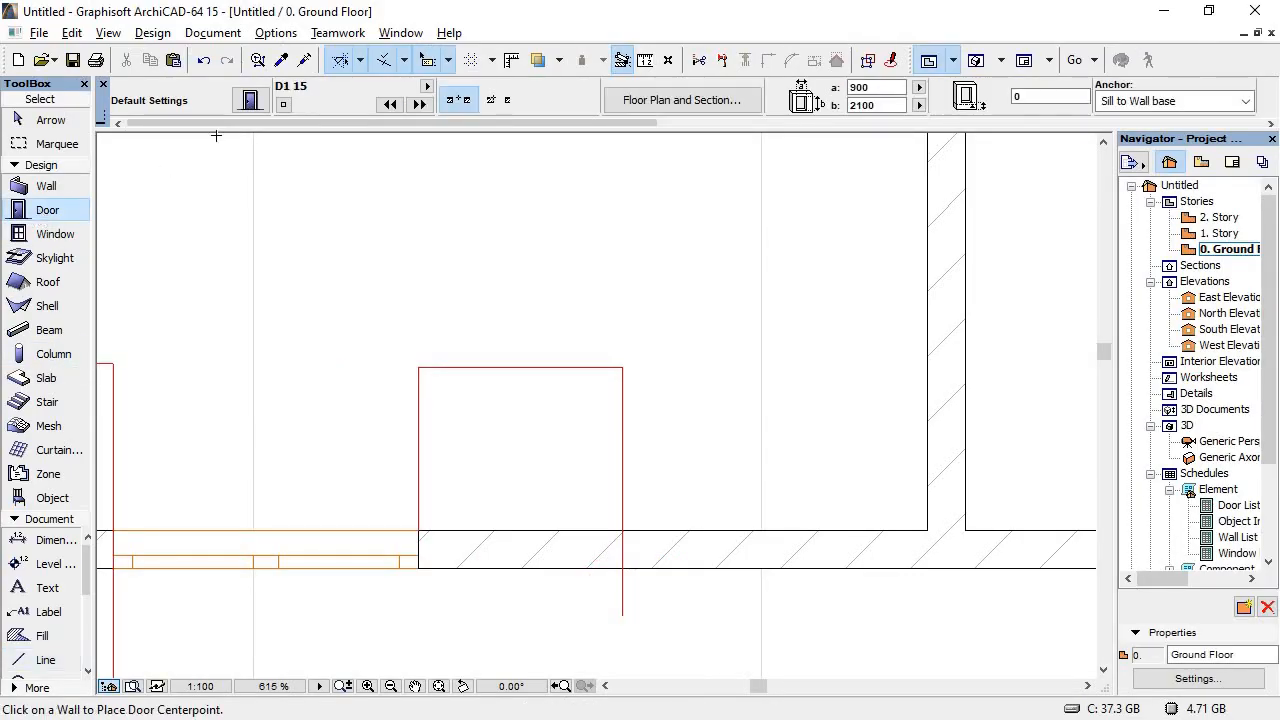
click(249, 107)
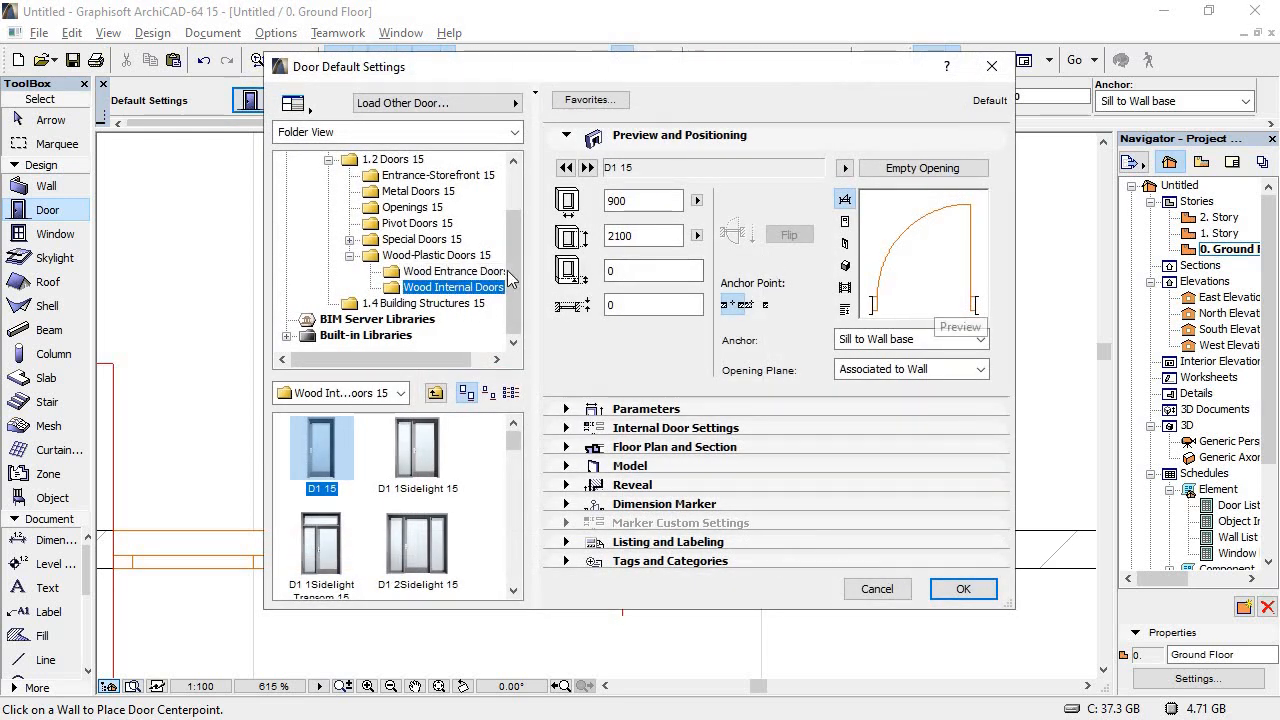
Step: Look through the wood internal, metal and entrance-storefront door types in the door library
click(450, 272)
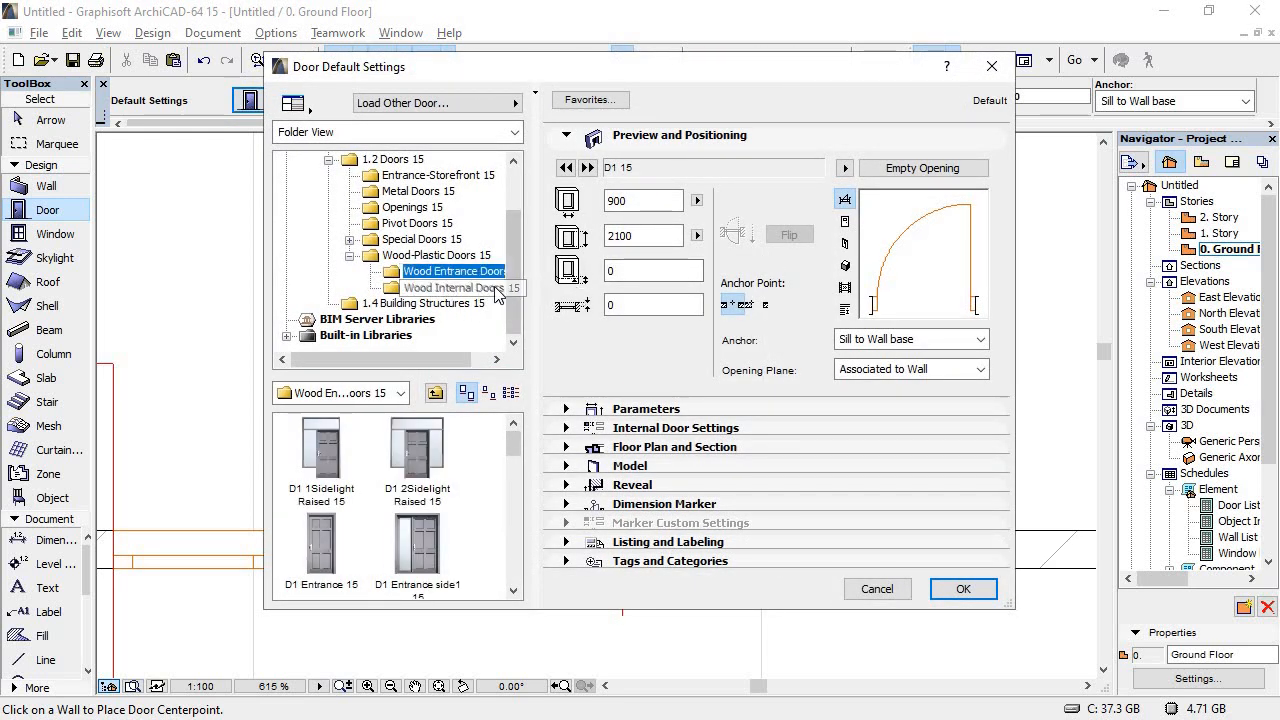
click(485, 289)
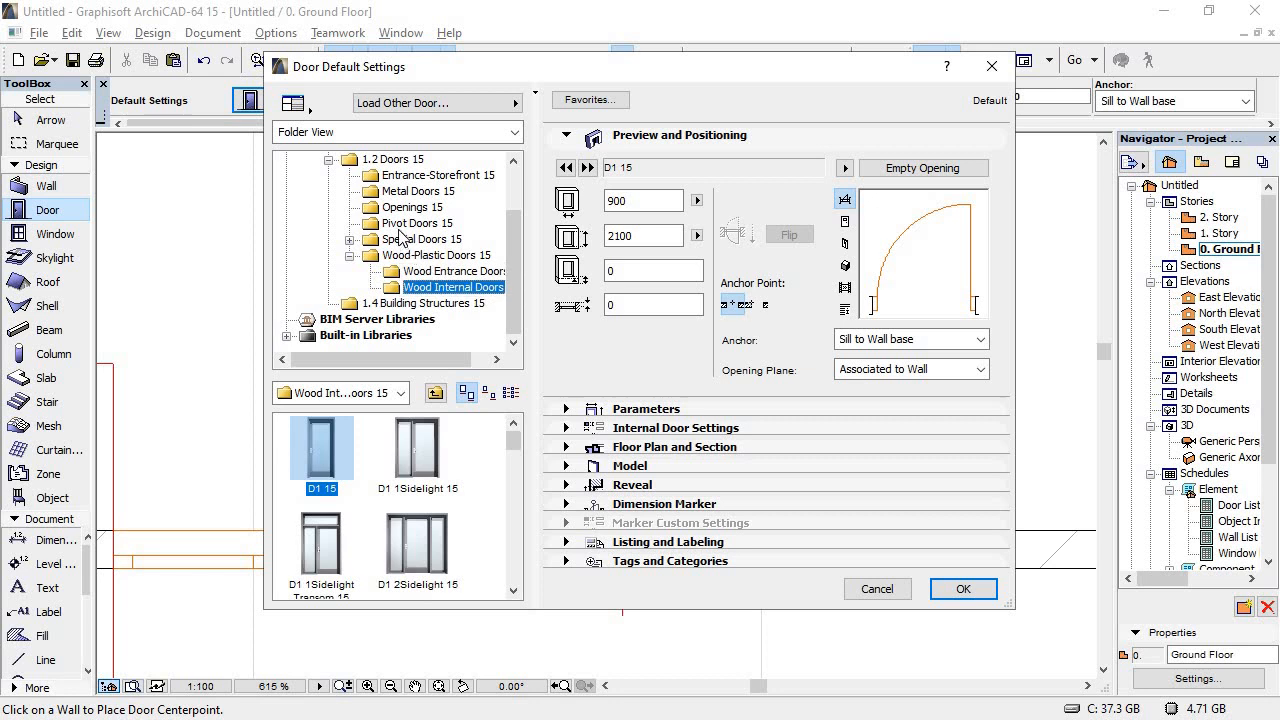
click(410, 191)
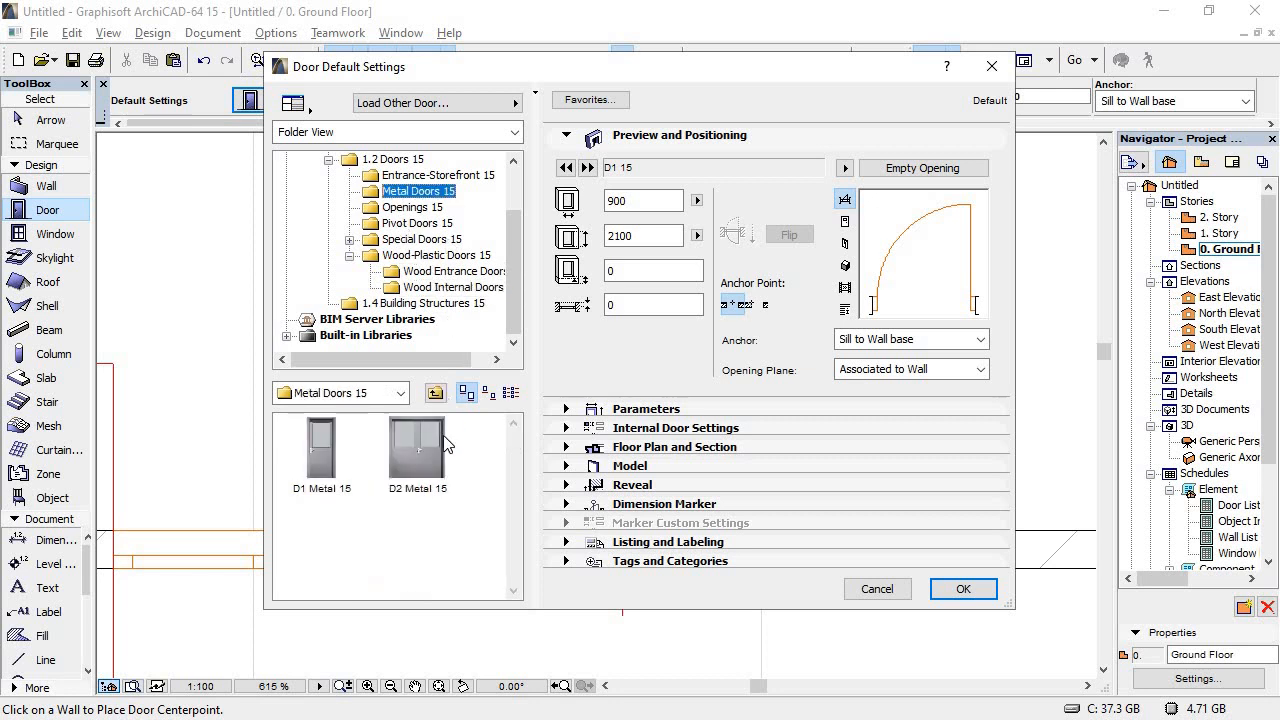
click(422, 443)
click(323, 470)
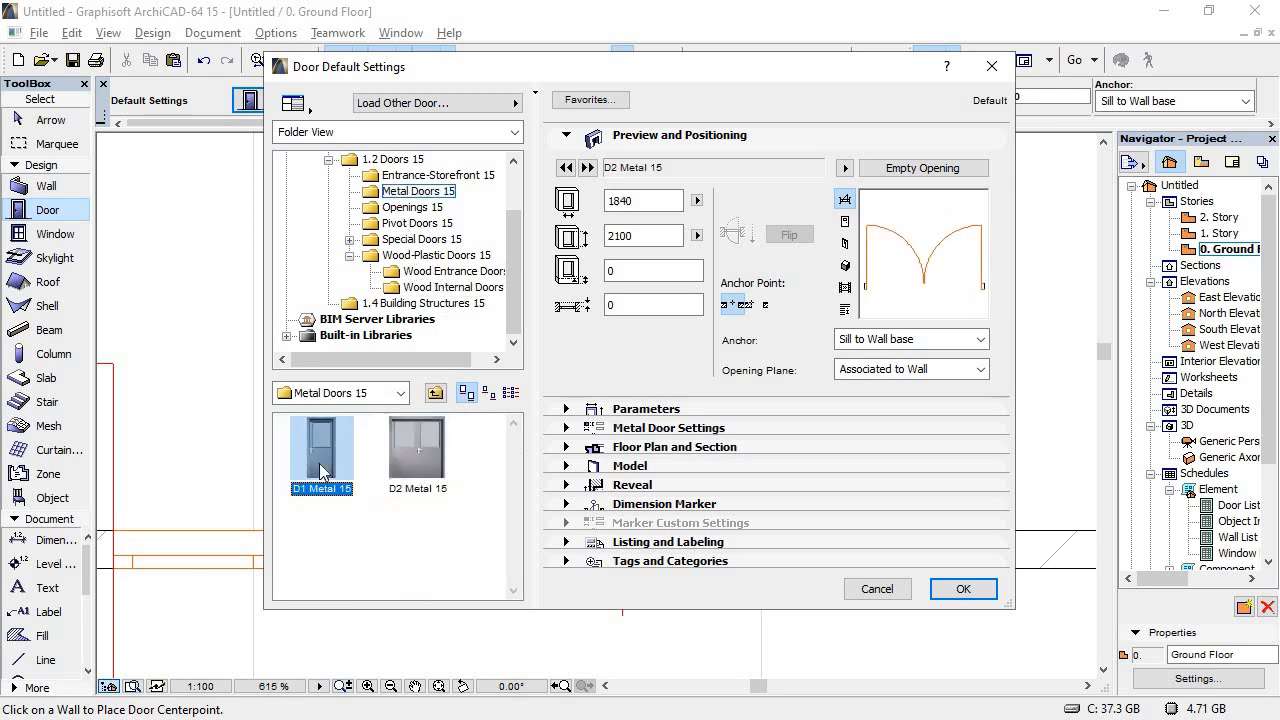
click(428, 176)
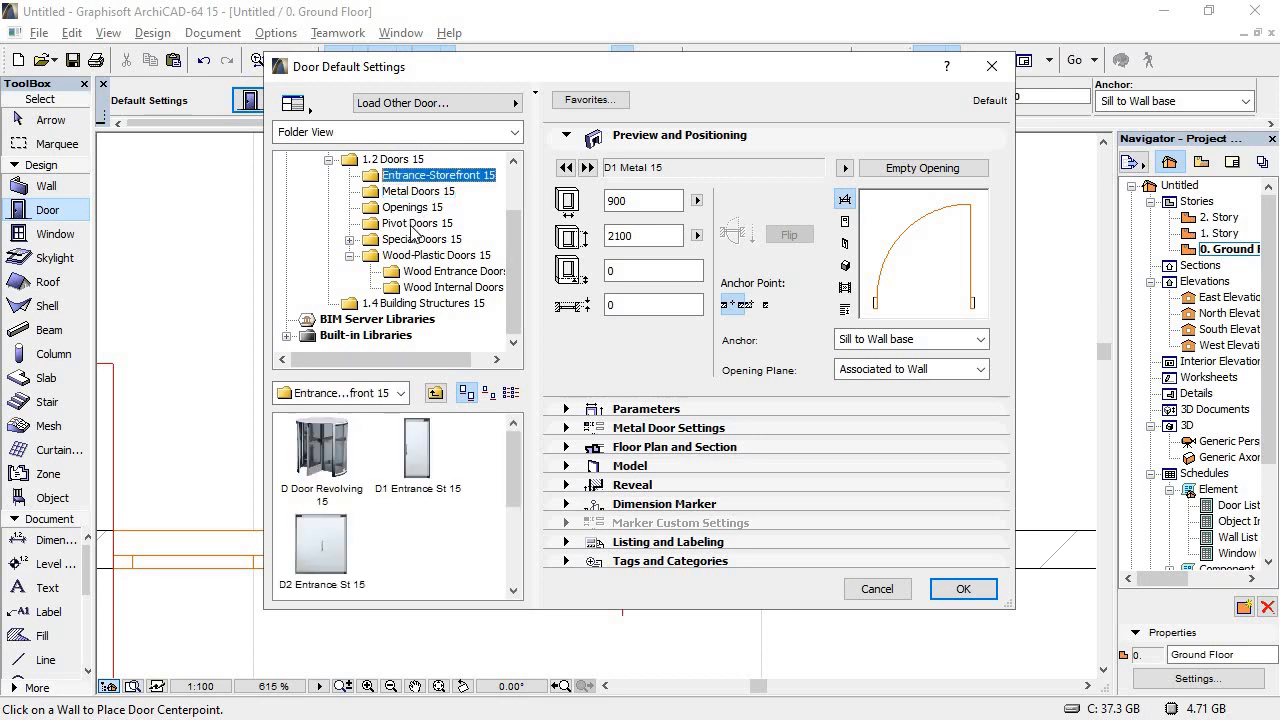
click(402, 442)
click(318, 553)
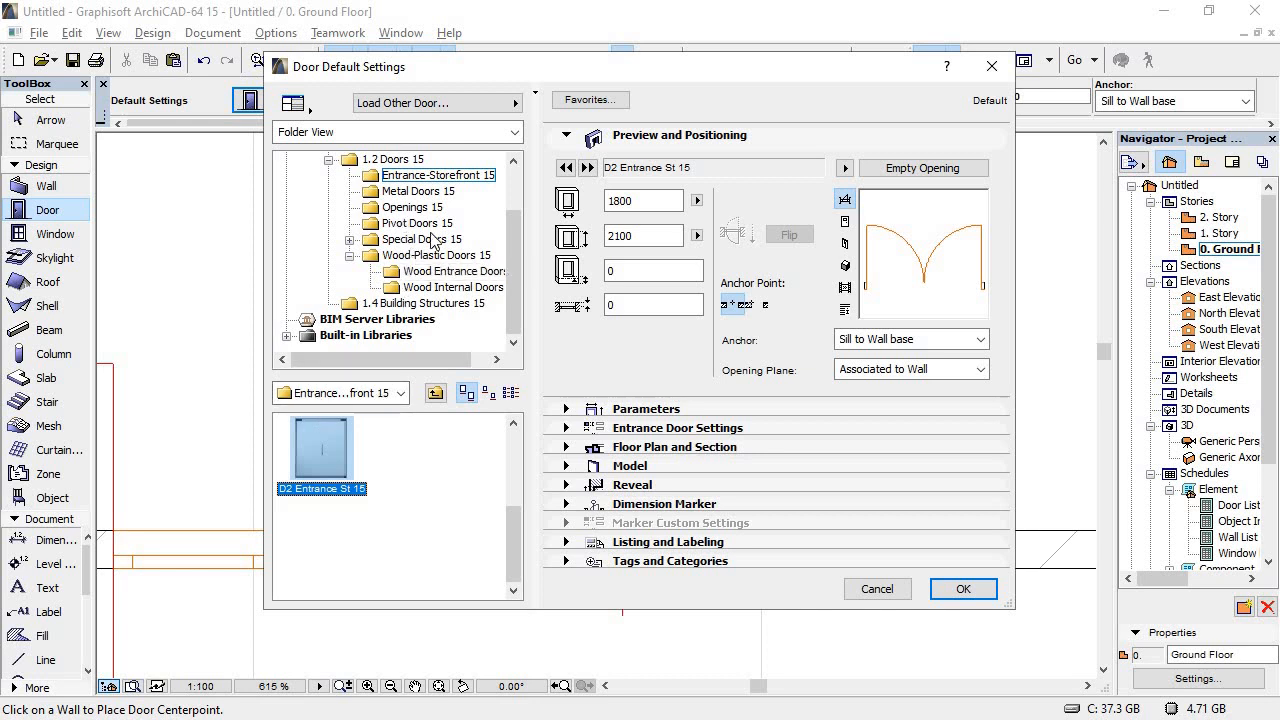
Step: Compare the wood entrance doors and set D1 Segmented 1Sidelight Raised 15 as the default door
click(455, 272)
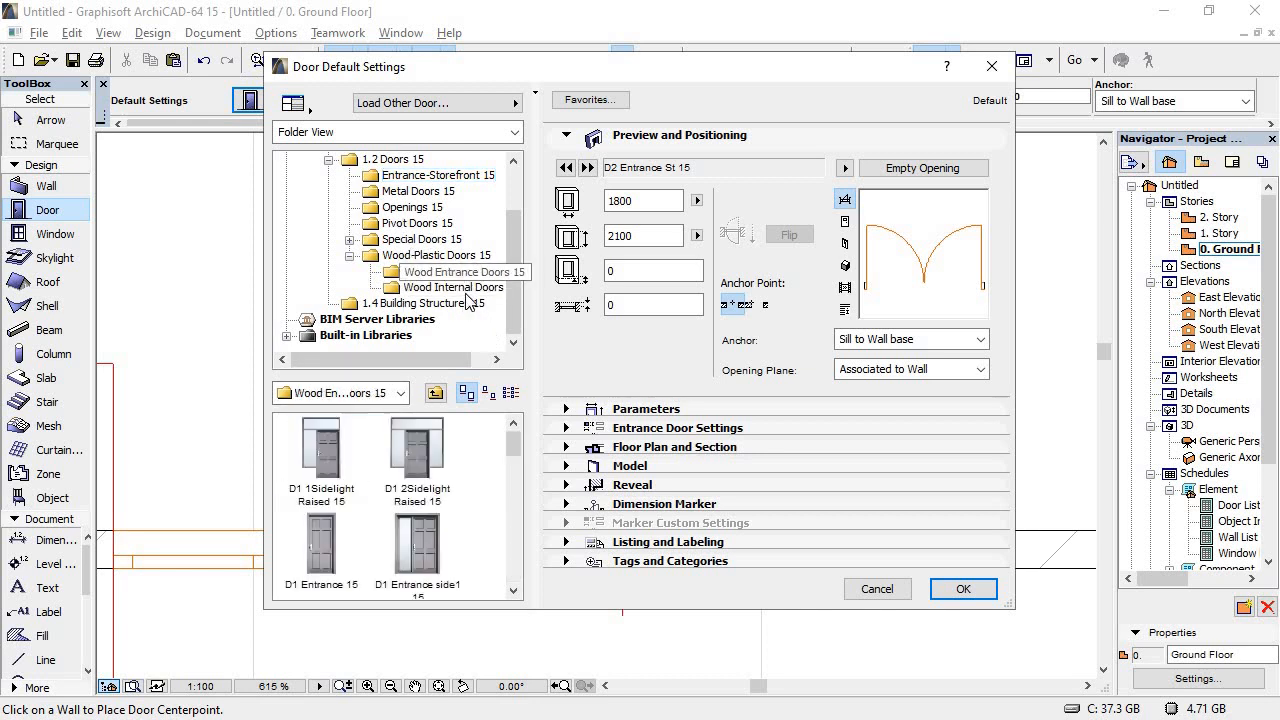
click(412, 550)
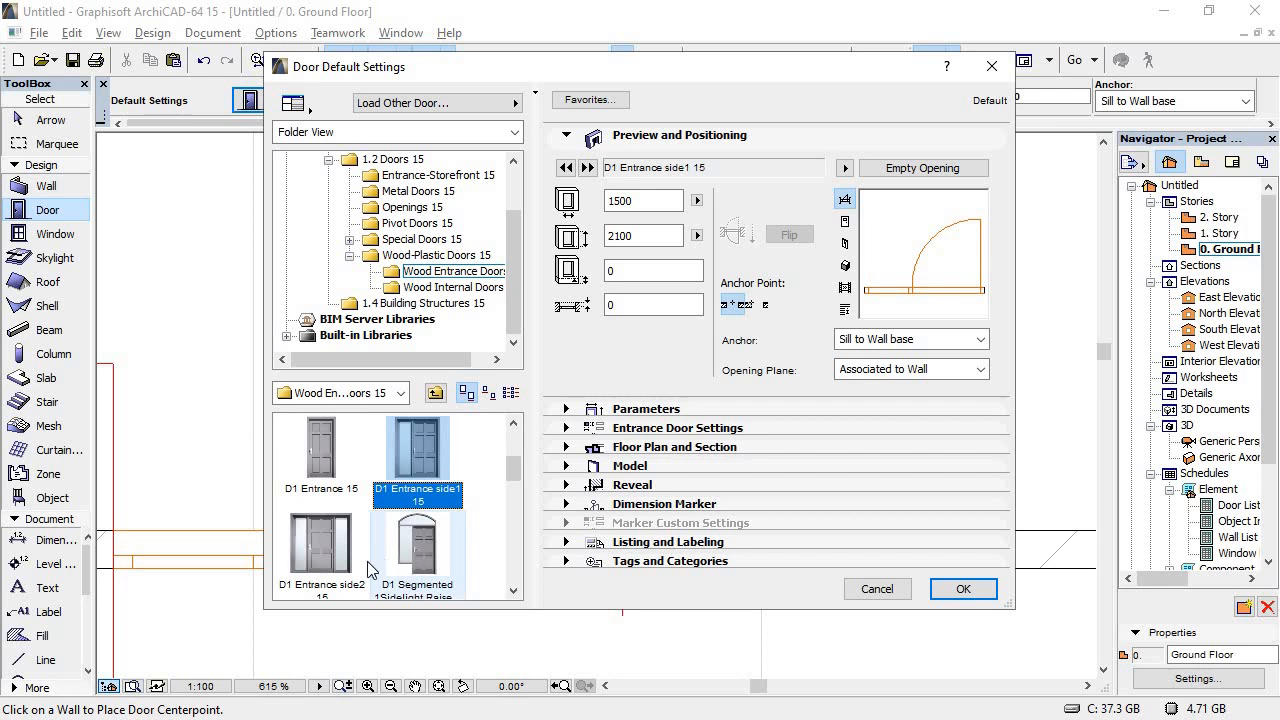
click(335, 554)
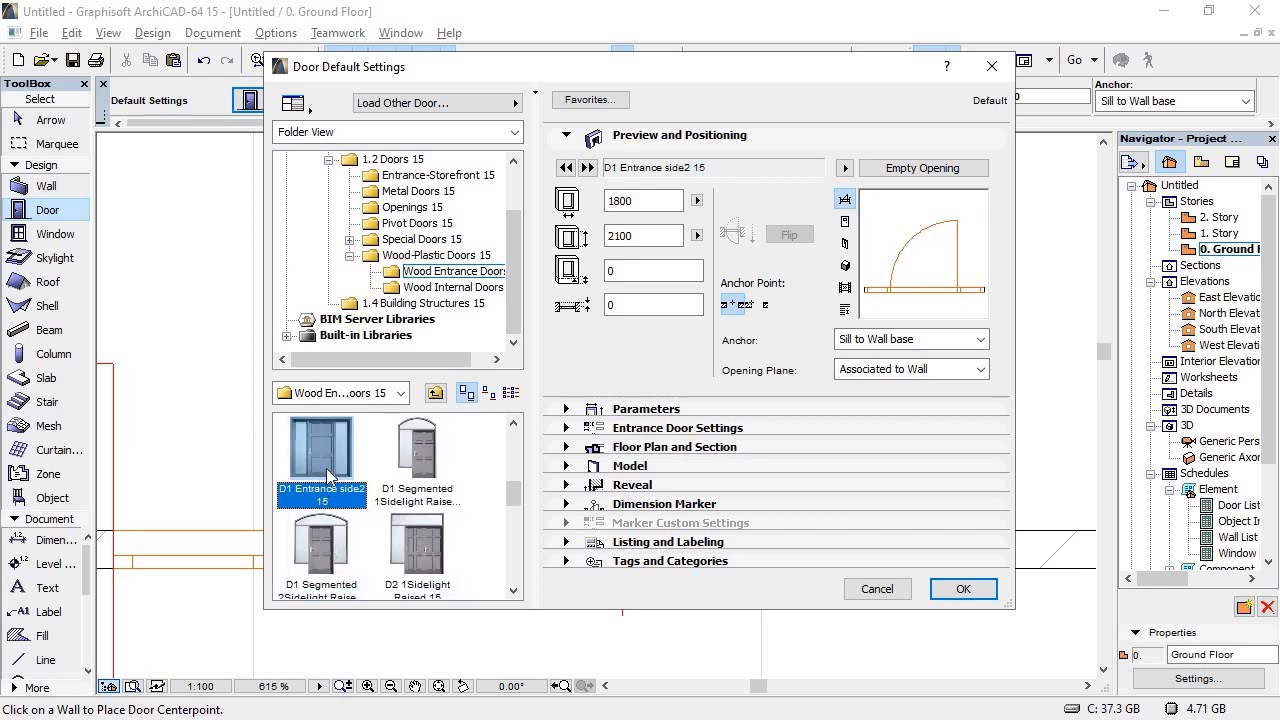
click(425, 455)
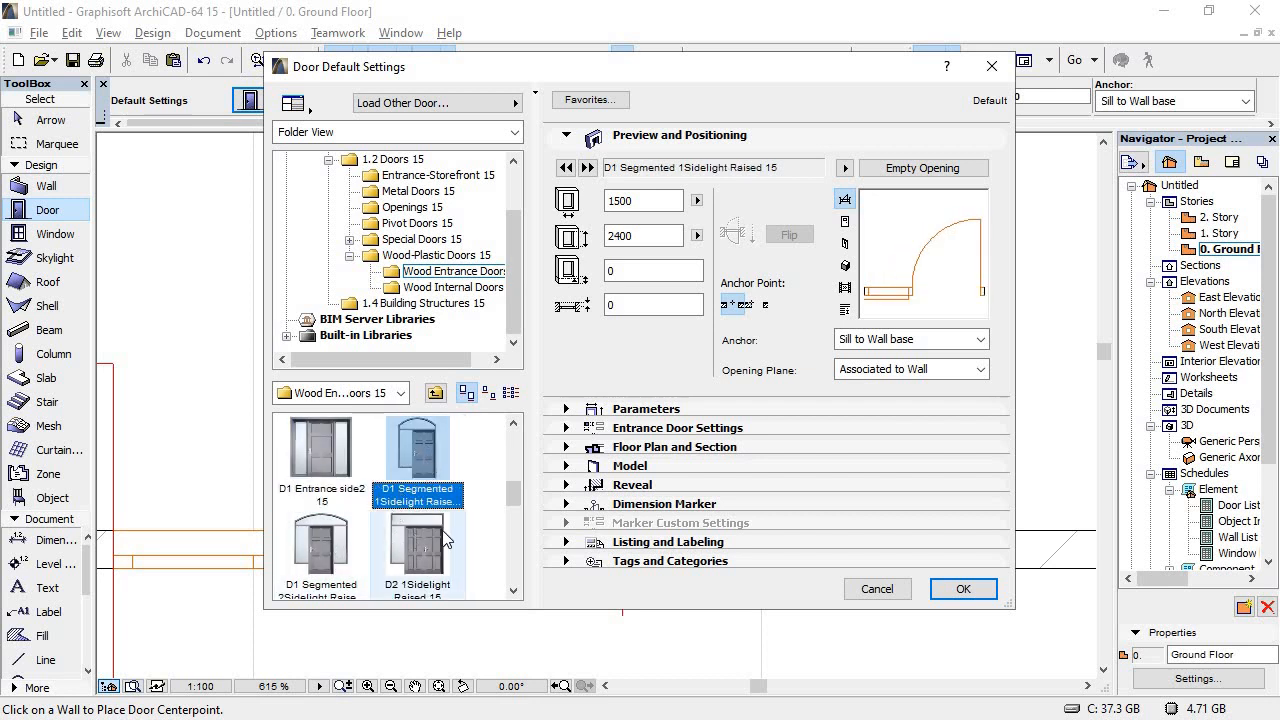
click(420, 566)
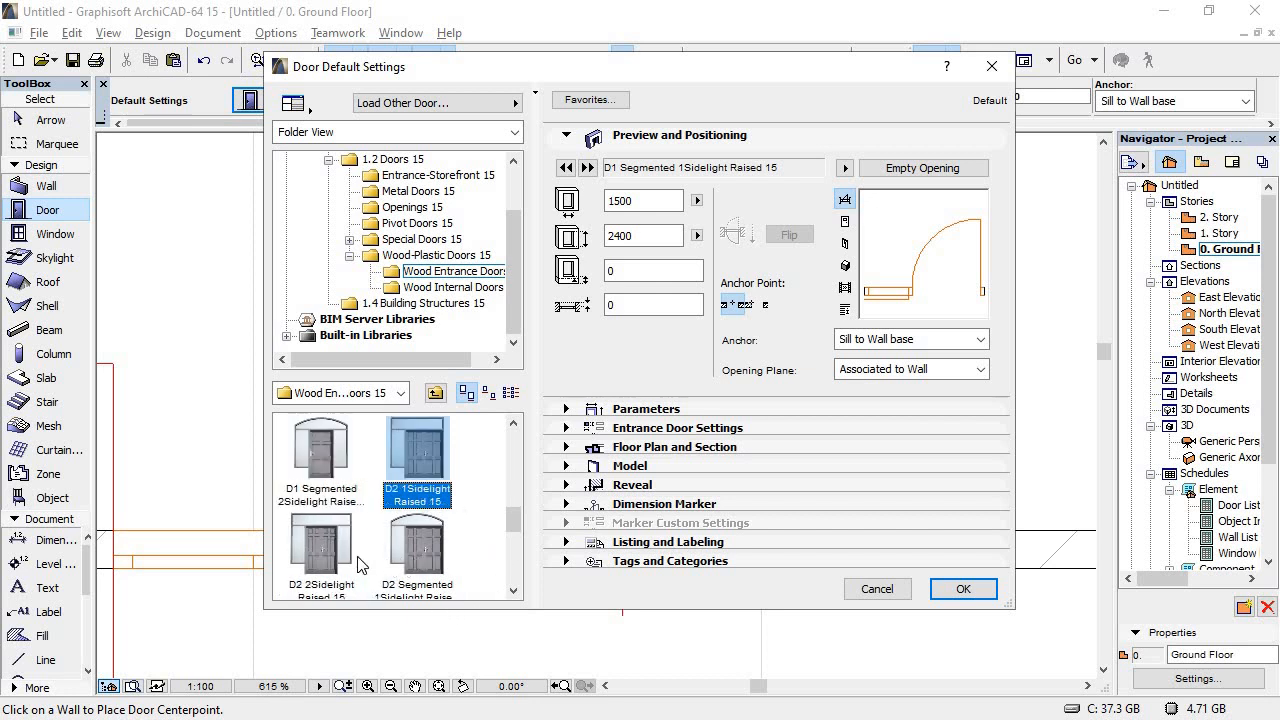
click(322, 558)
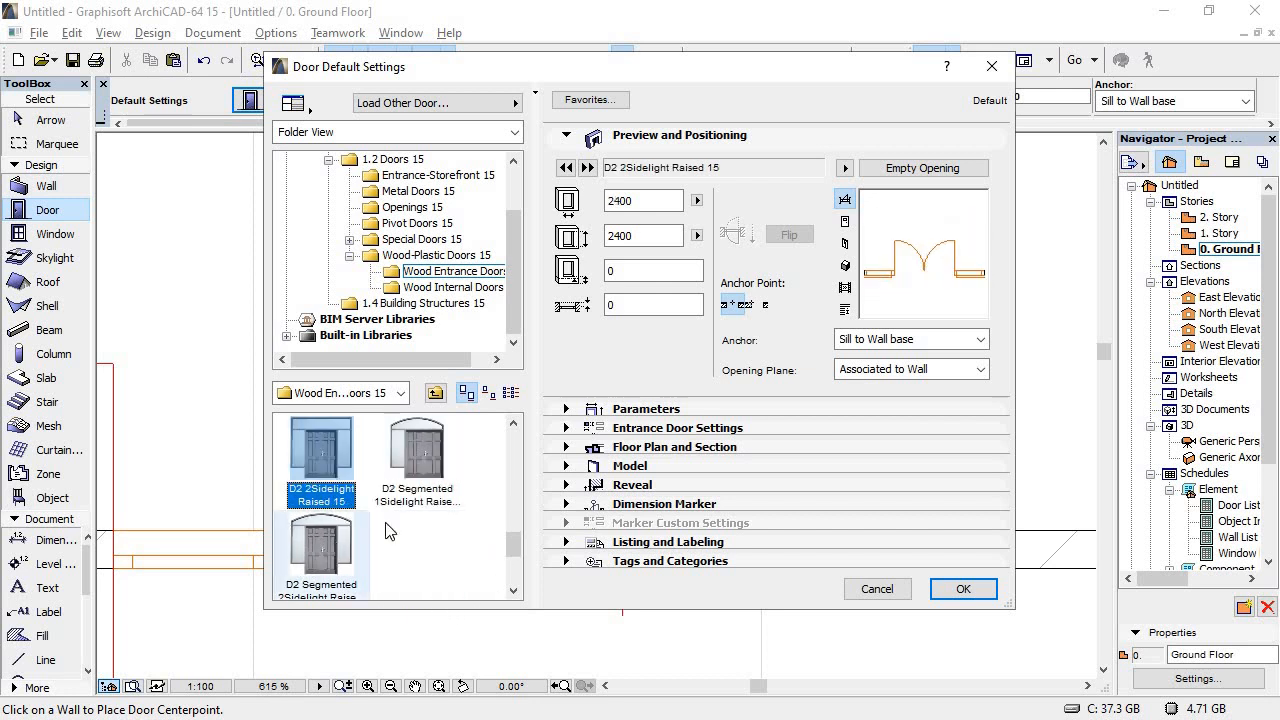
click(430, 458)
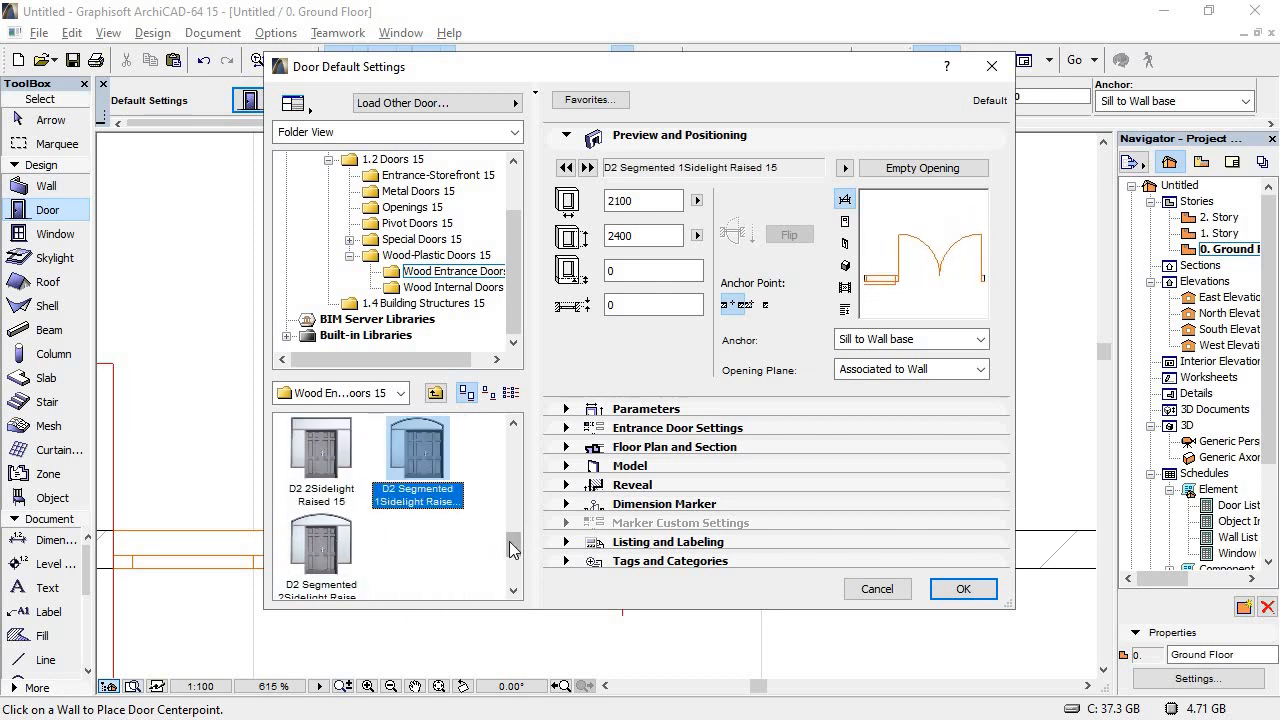
drag(514, 545, 508, 440)
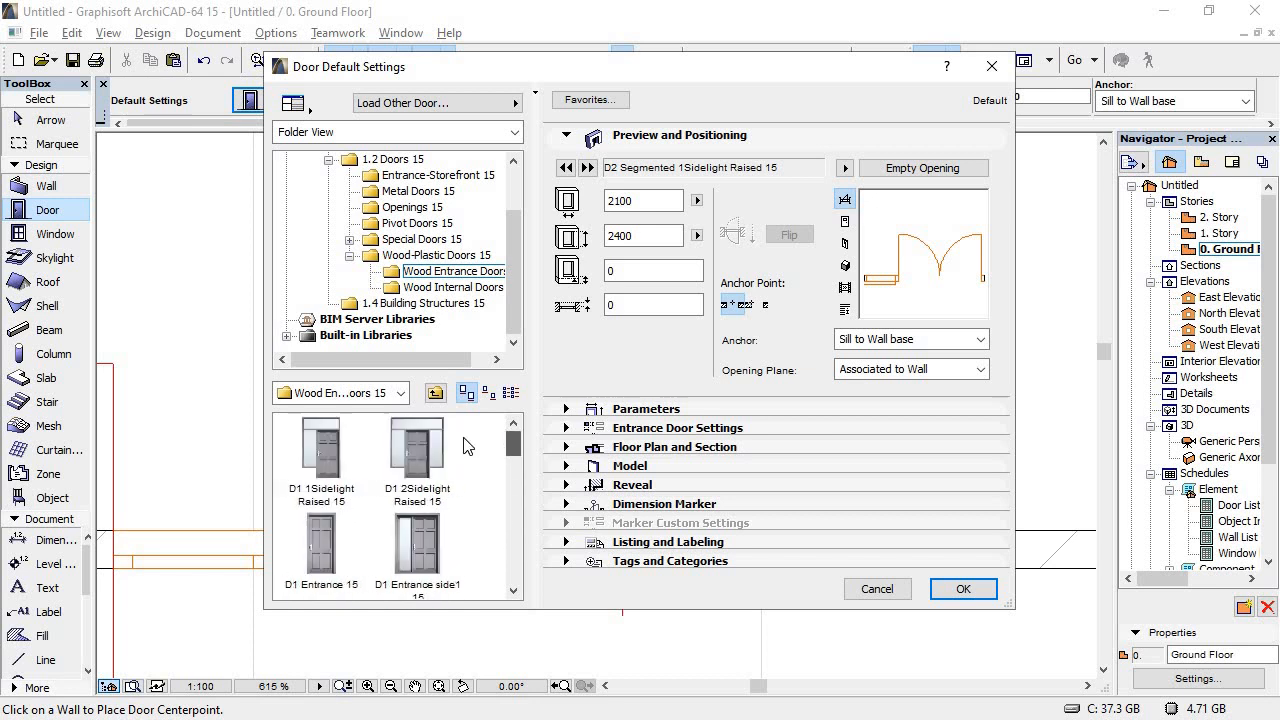
click(420, 470)
click(328, 450)
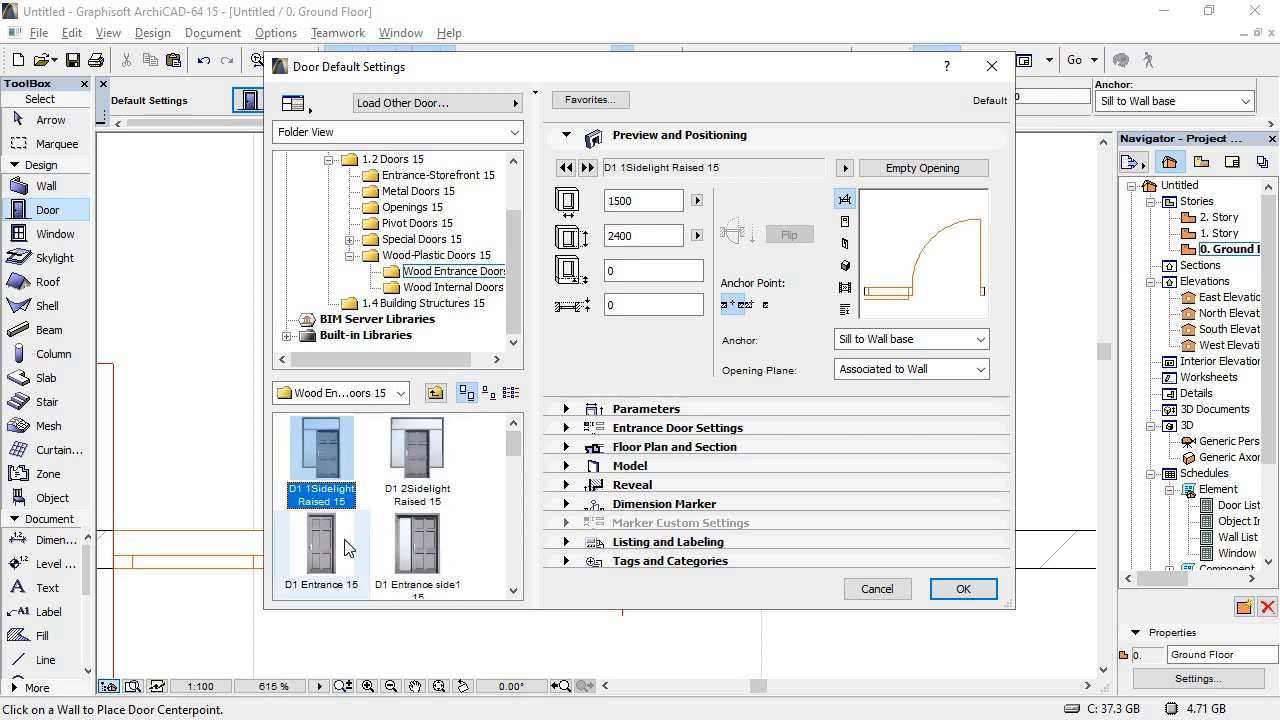
click(330, 548)
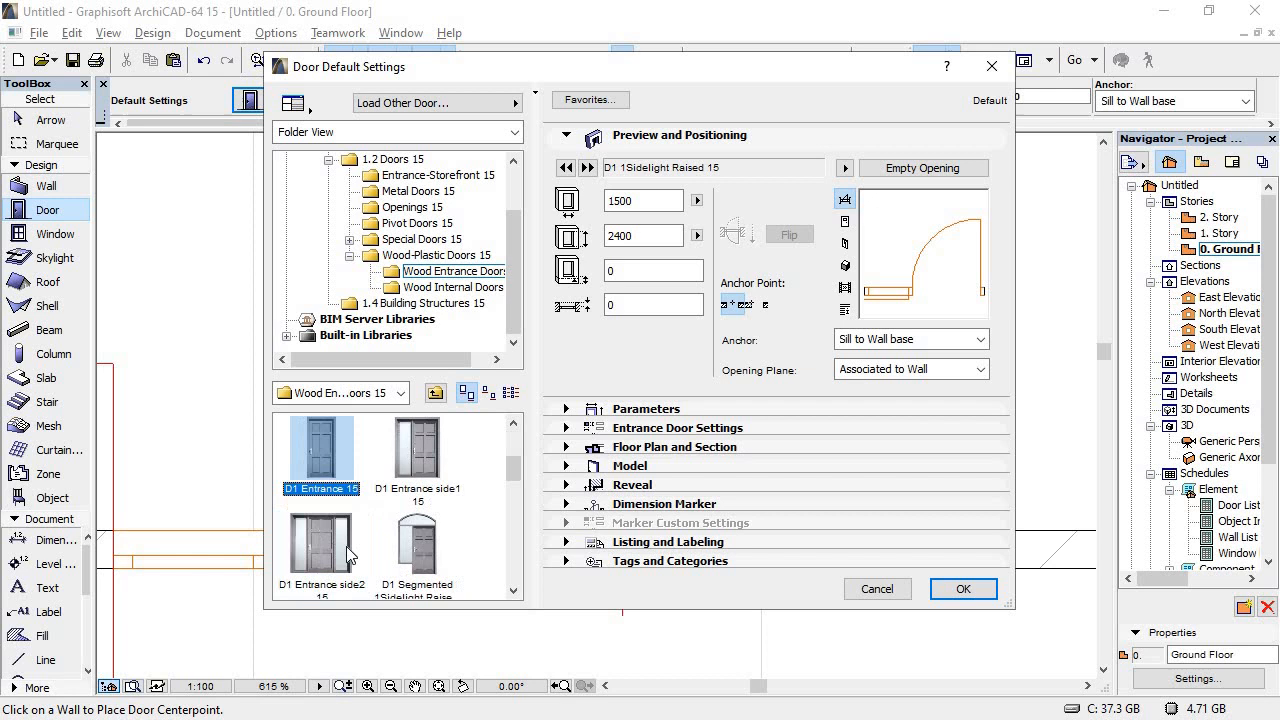
click(428, 553)
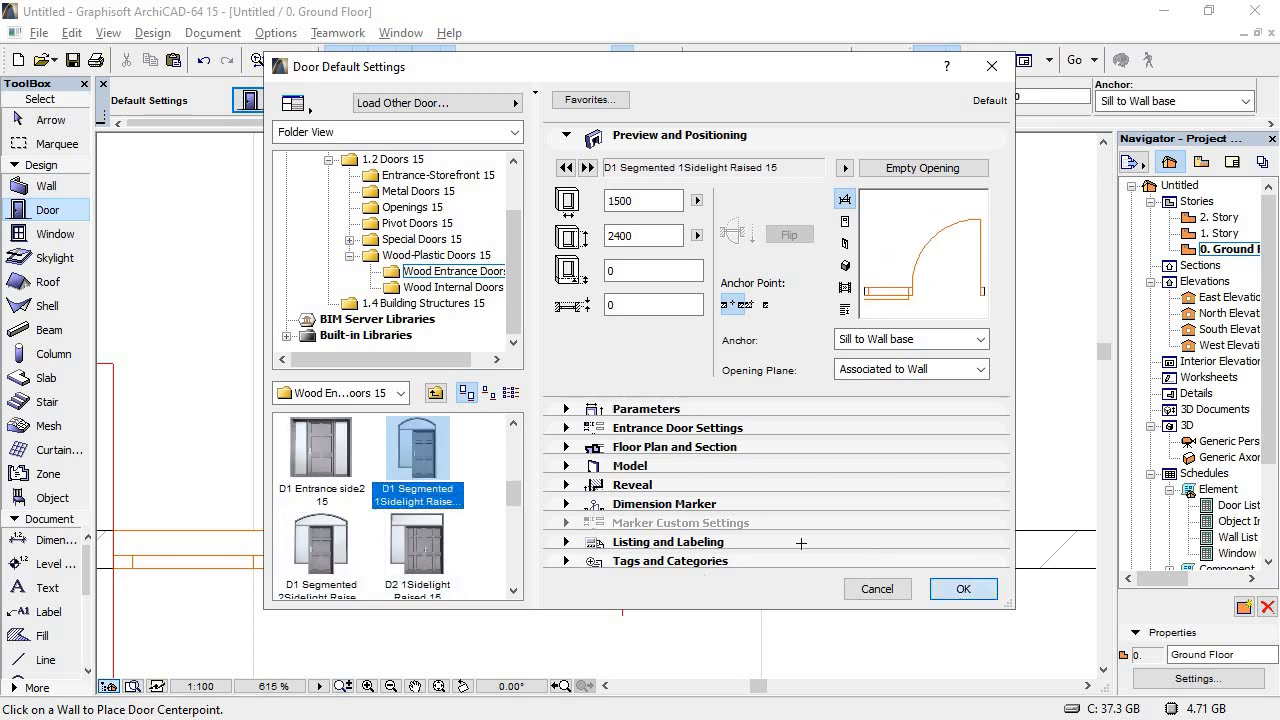
key(Return)
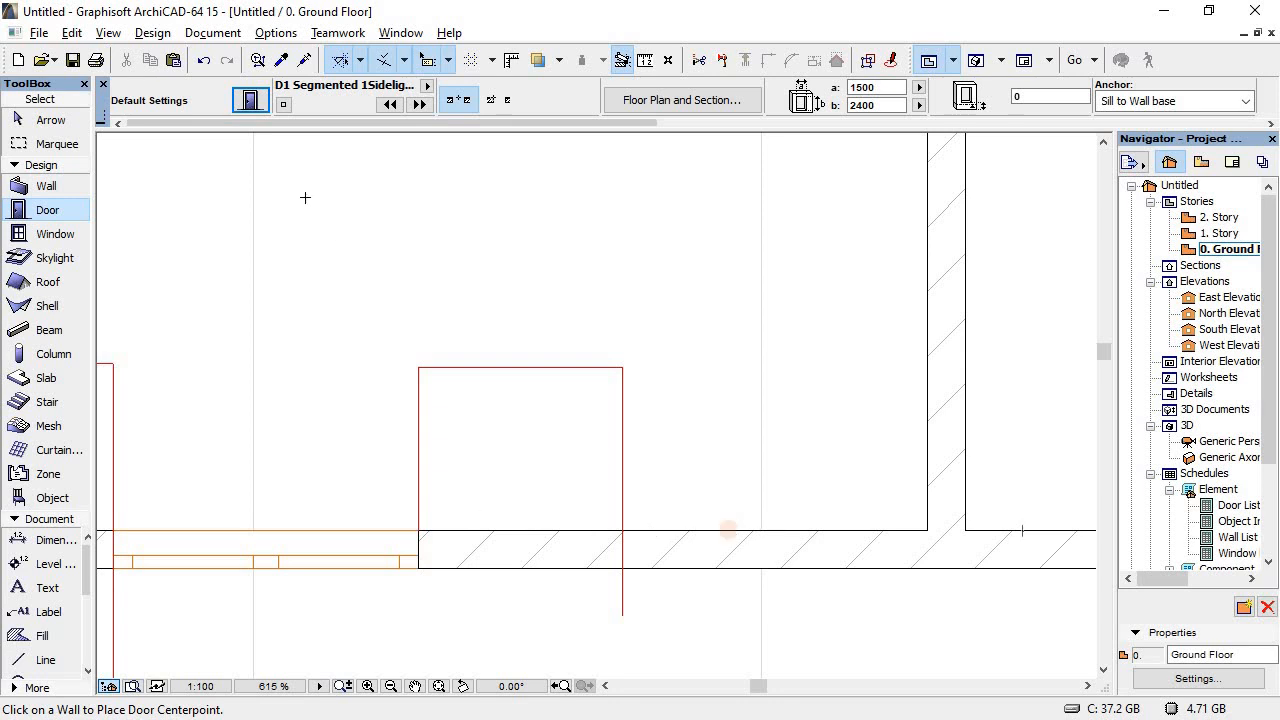
Step: Place the entrance door in the lounge's south wall, east of the guide line and opening inward, and set its width to 1200
click(789, 531)
click(778, 469)
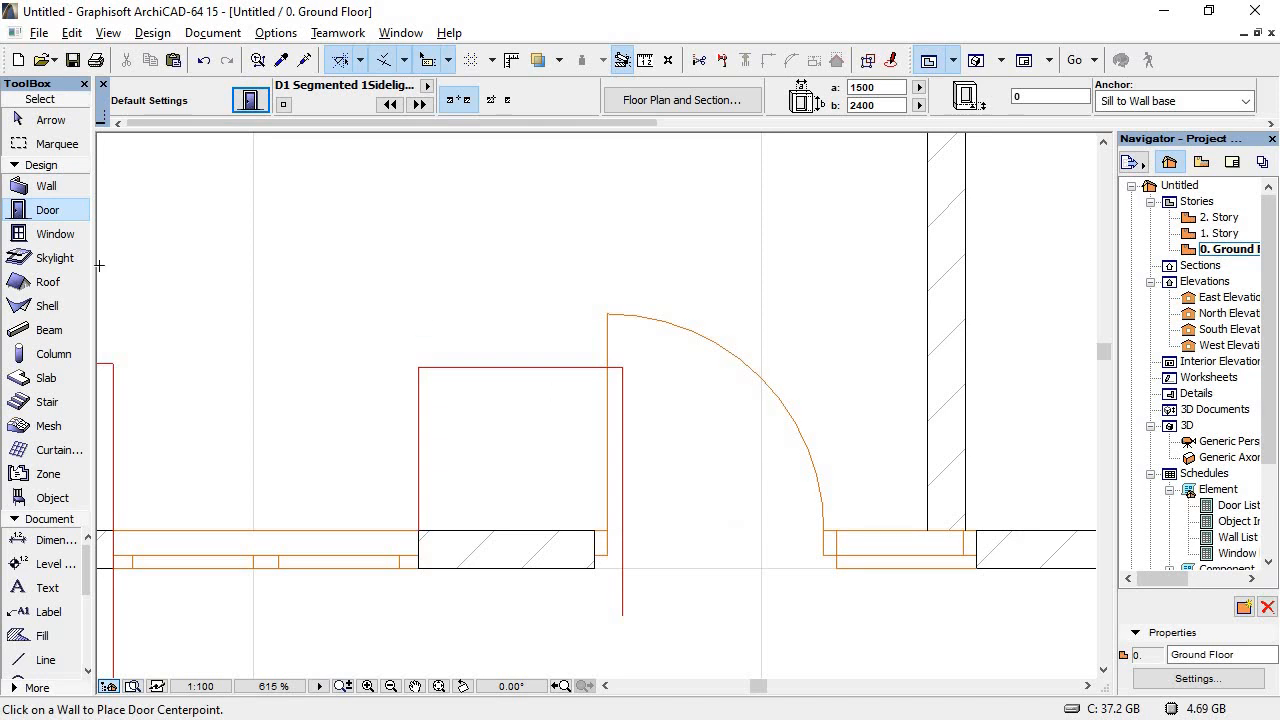
click(30, 120)
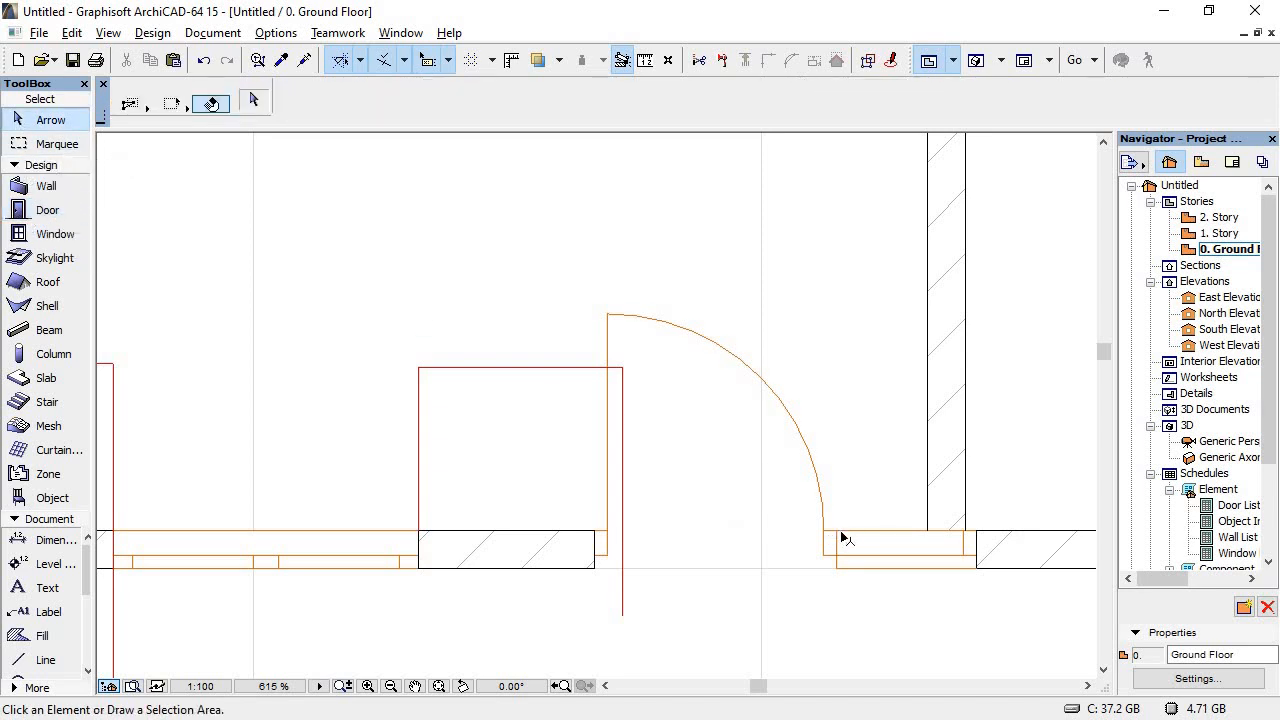
click(840, 538)
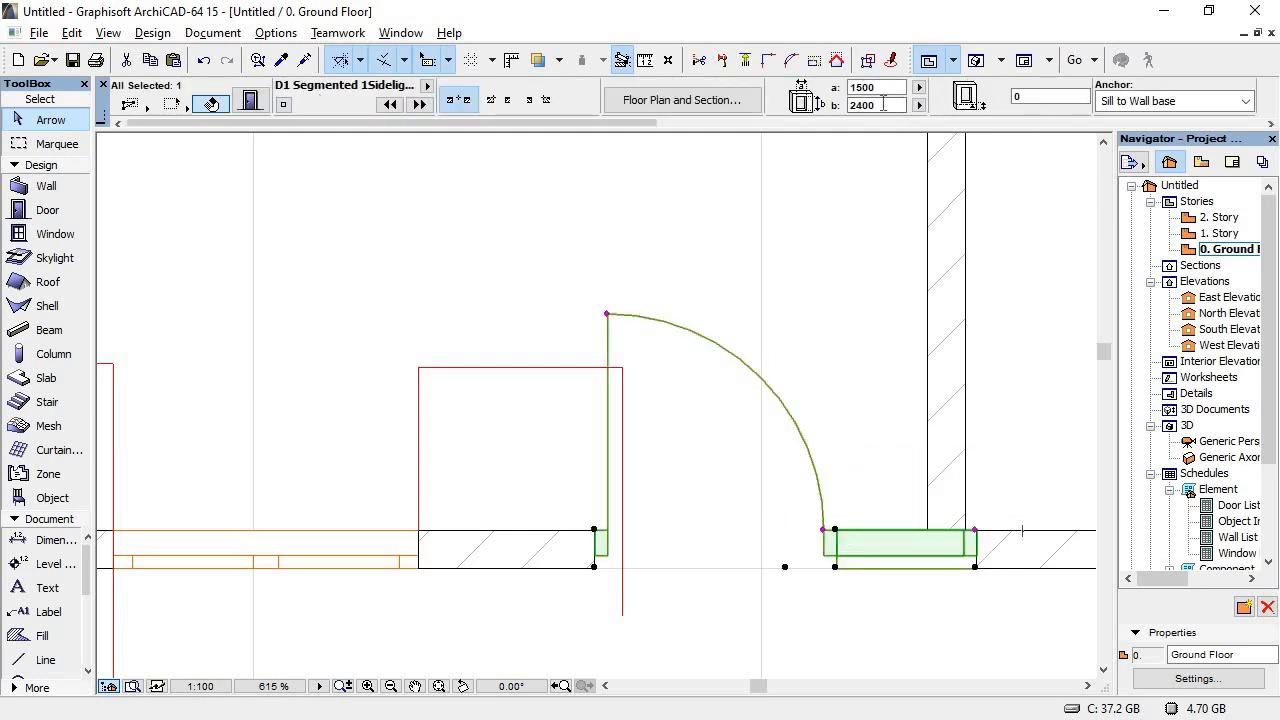
click(865, 88)
text(1200)
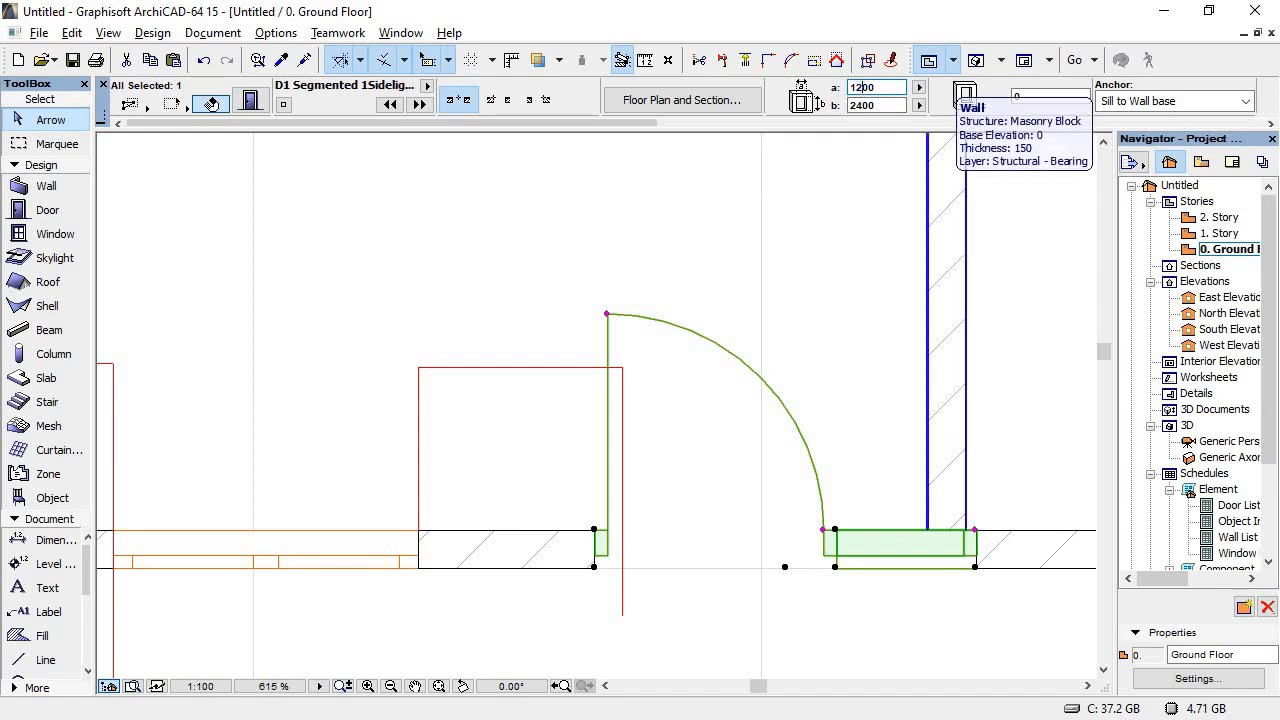
key(Return)
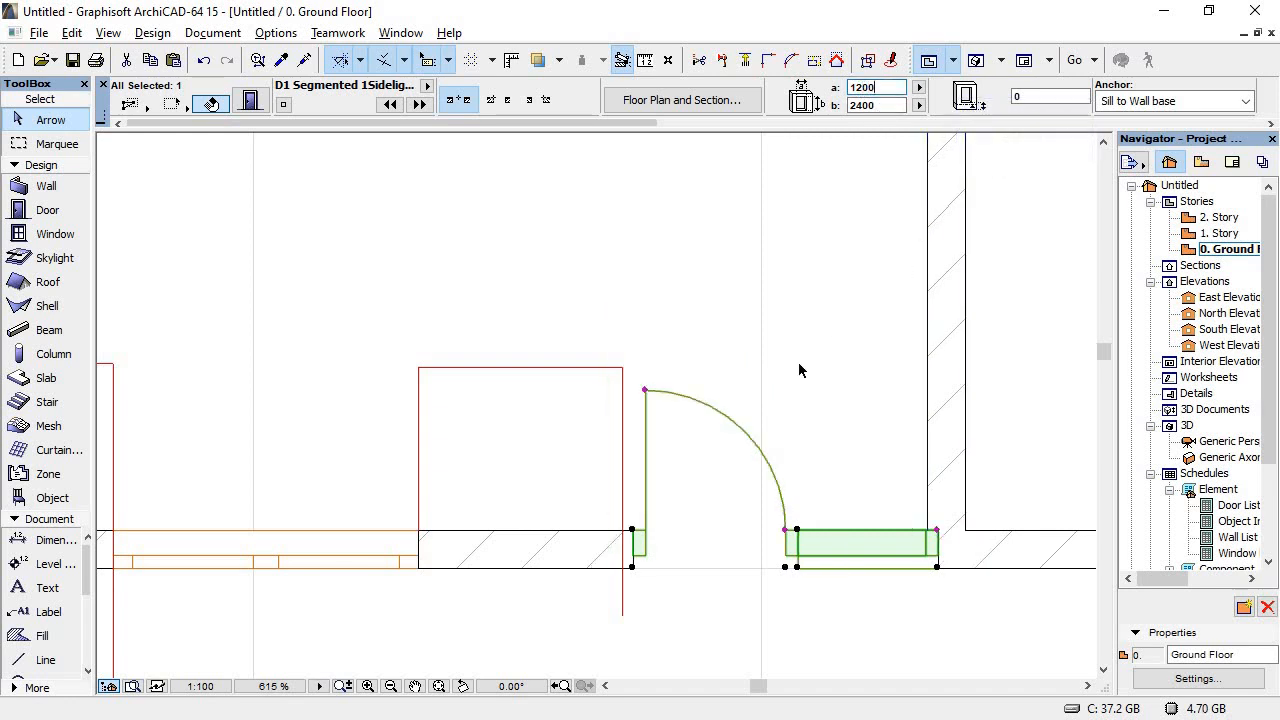
Step: Move the entrance door west until its west edge meets the vertical guide line, and check it against the plan PDF
click(632, 533)
click(726, 628)
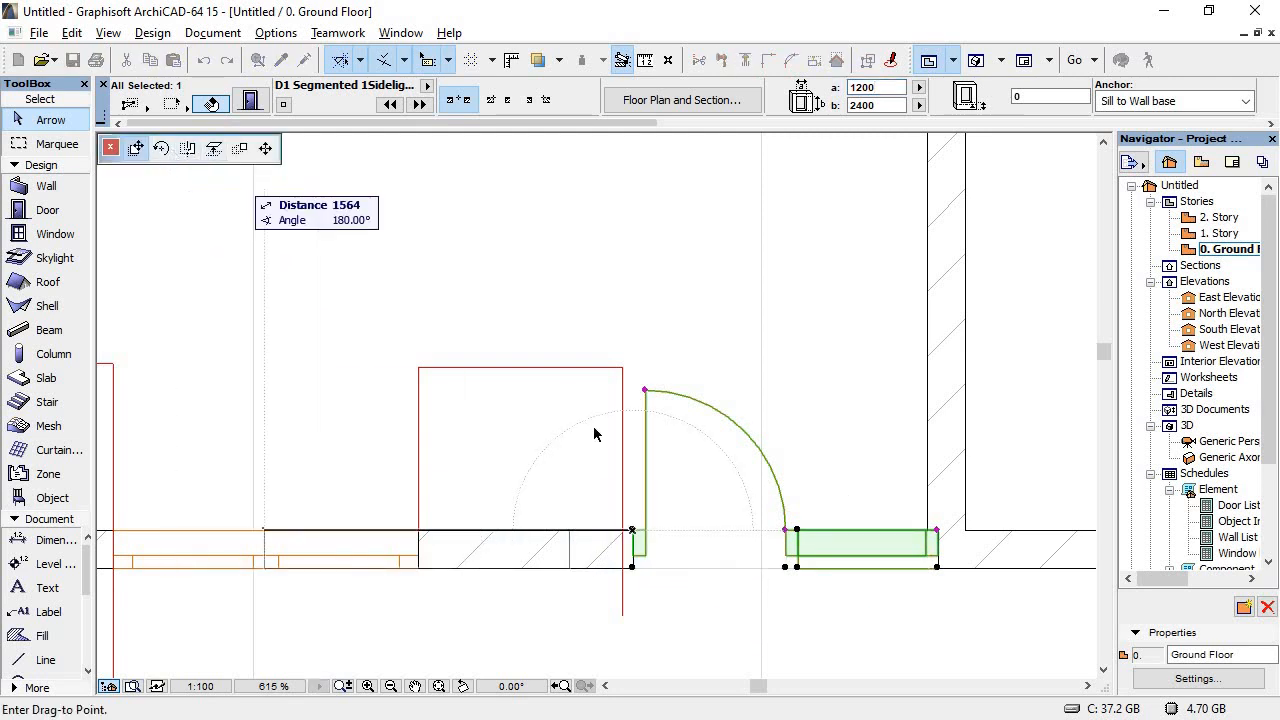
click(621, 530)
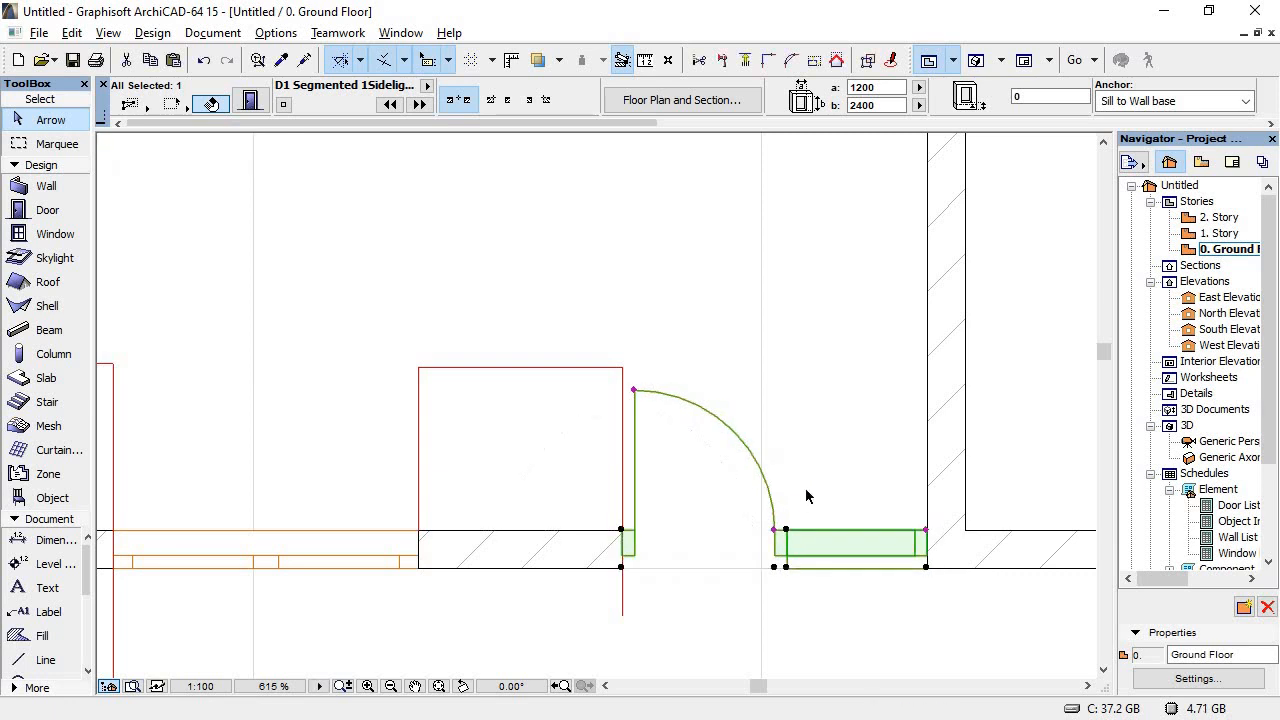
click(911, 581)
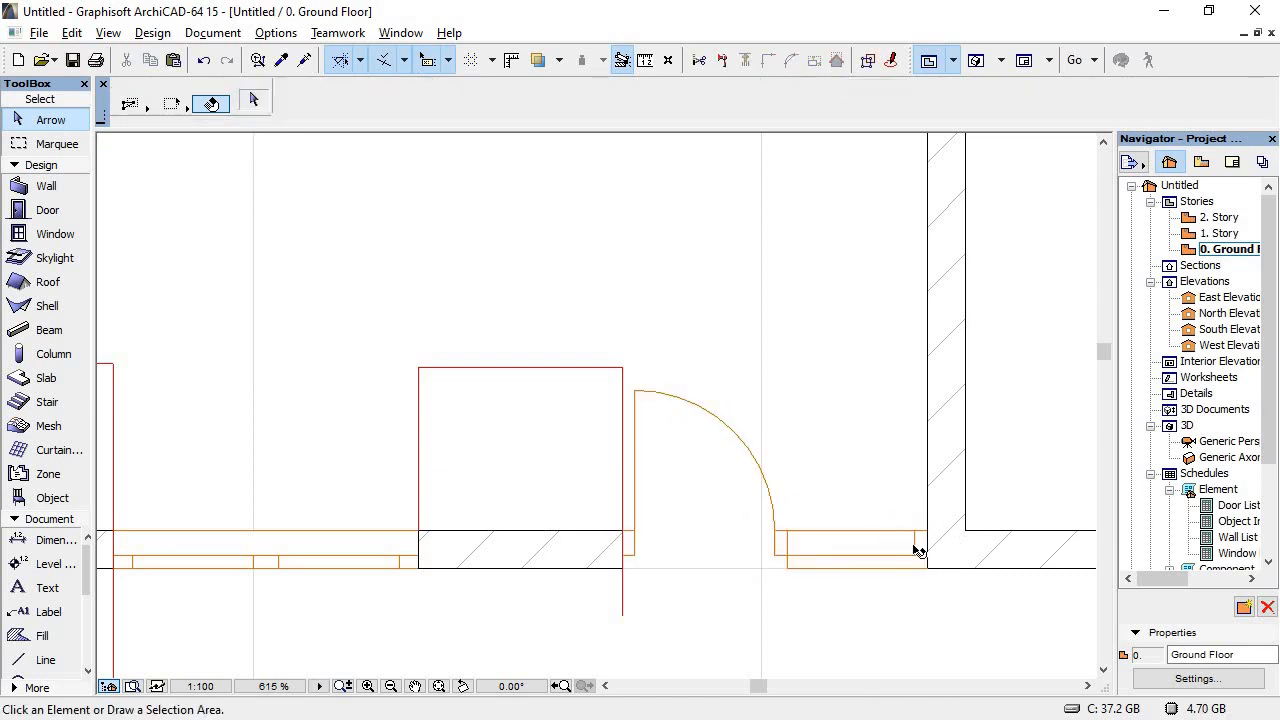
key(alt+Tab)
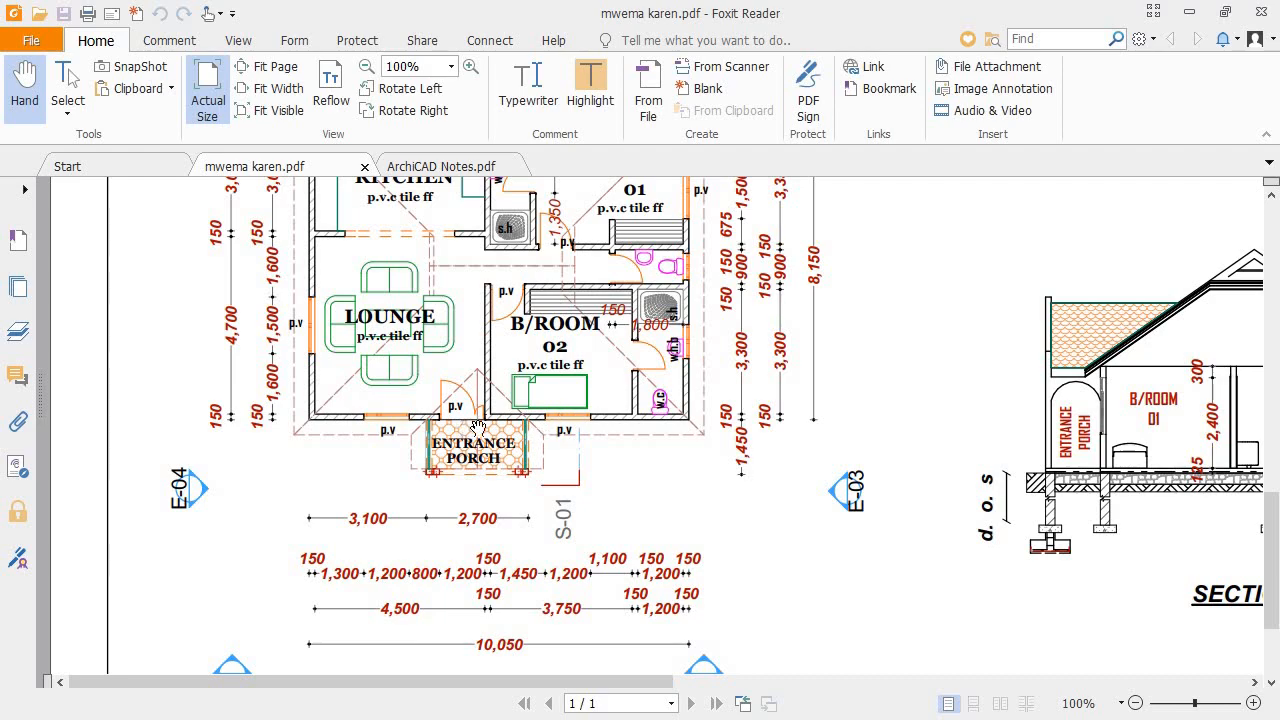
key(alt+Tab)
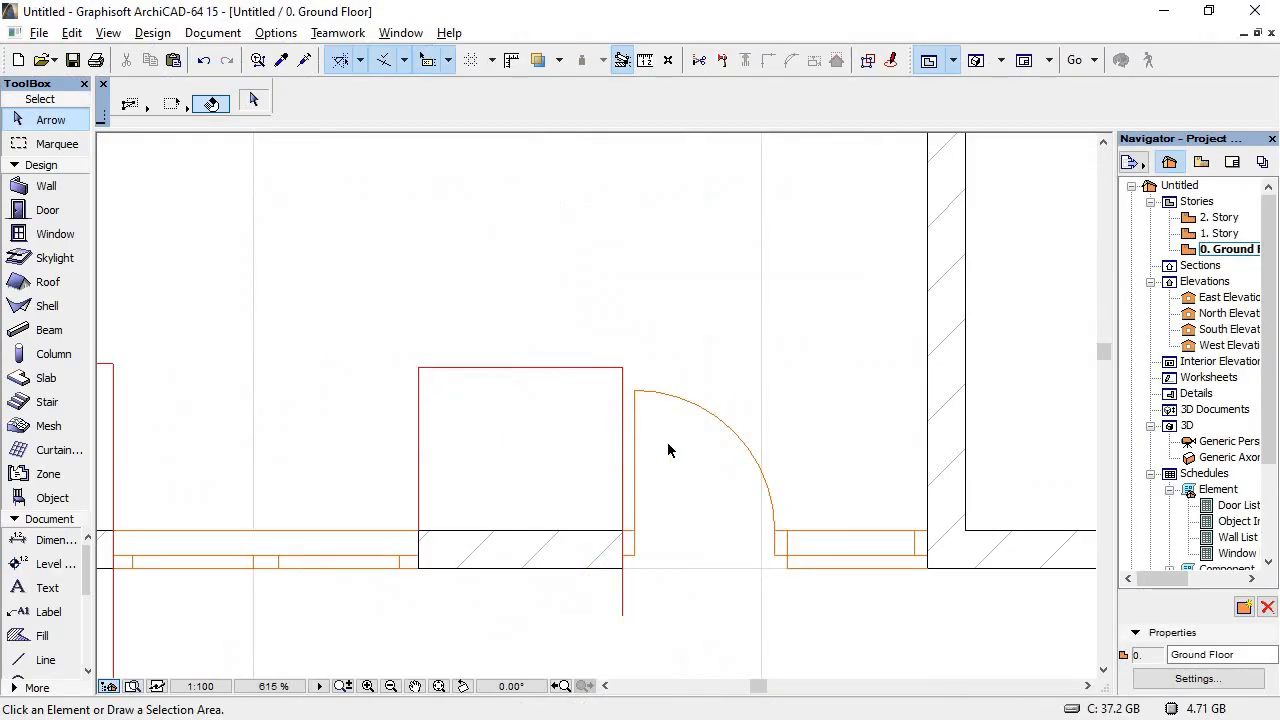
Step: Delete the three guide lines between the lounge window and the entrance door
click(622, 408)
click(564, 368)
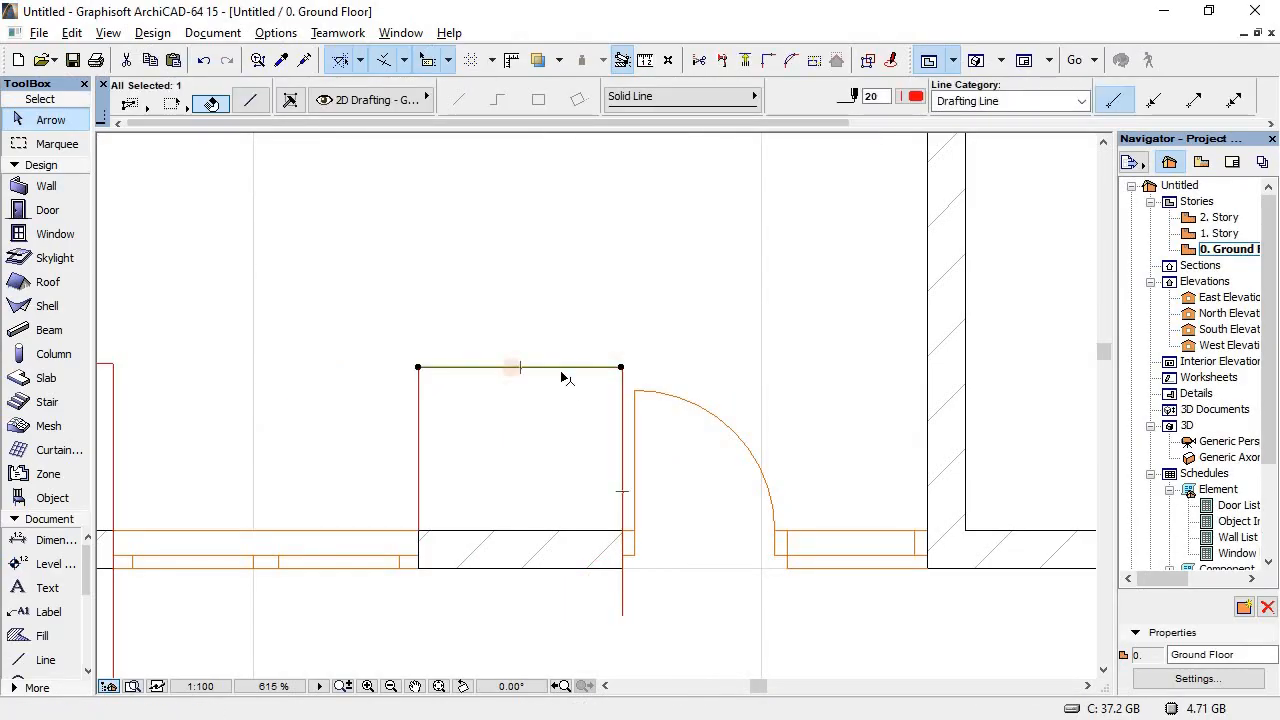
key(Delete)
click(419, 433)
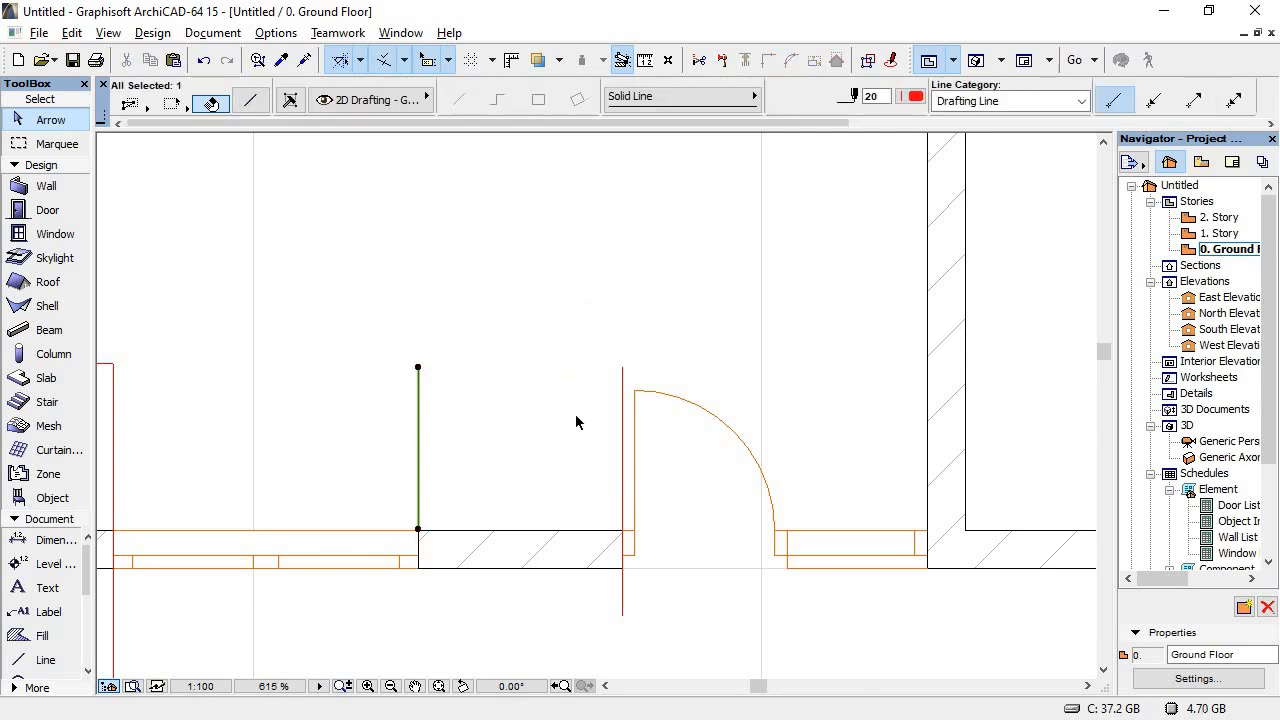
key(Delete)
click(622, 395)
key(Delete)
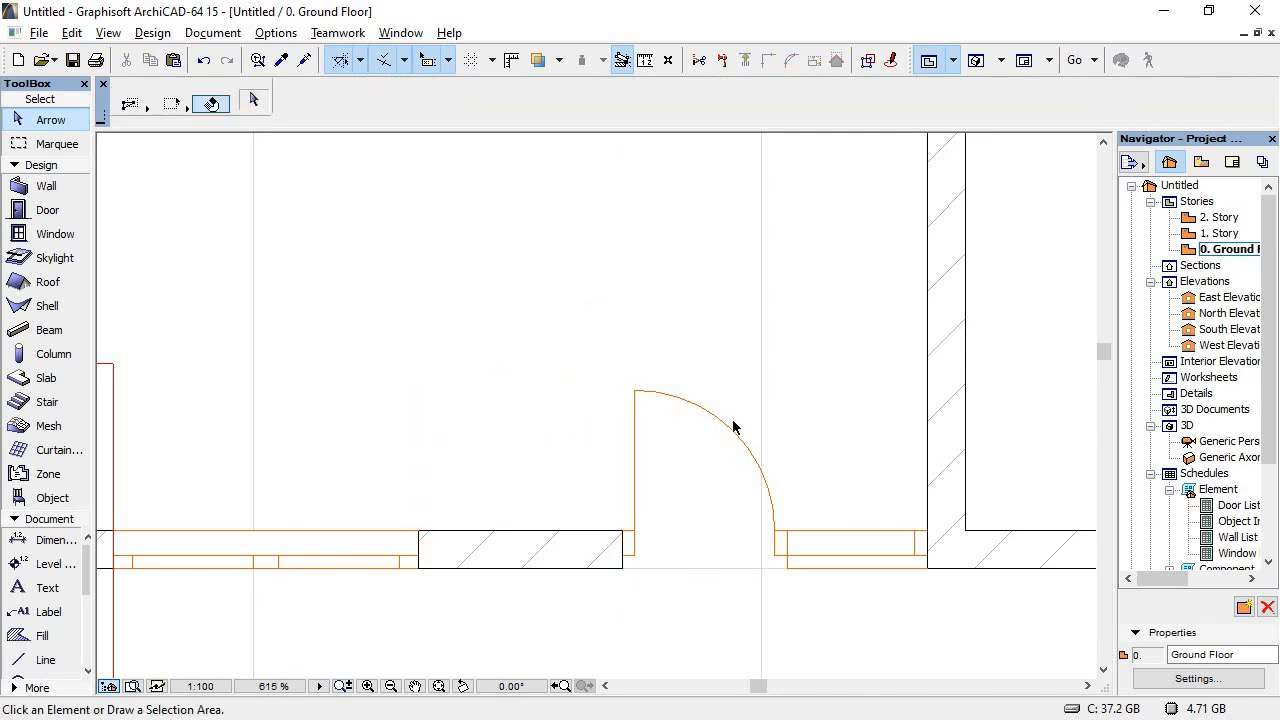
Step: Delete the two remaining guide lines between the lounge's west wall and its south window
scroll(690, 412, down, 4)
click(489, 430)
key(Delete)
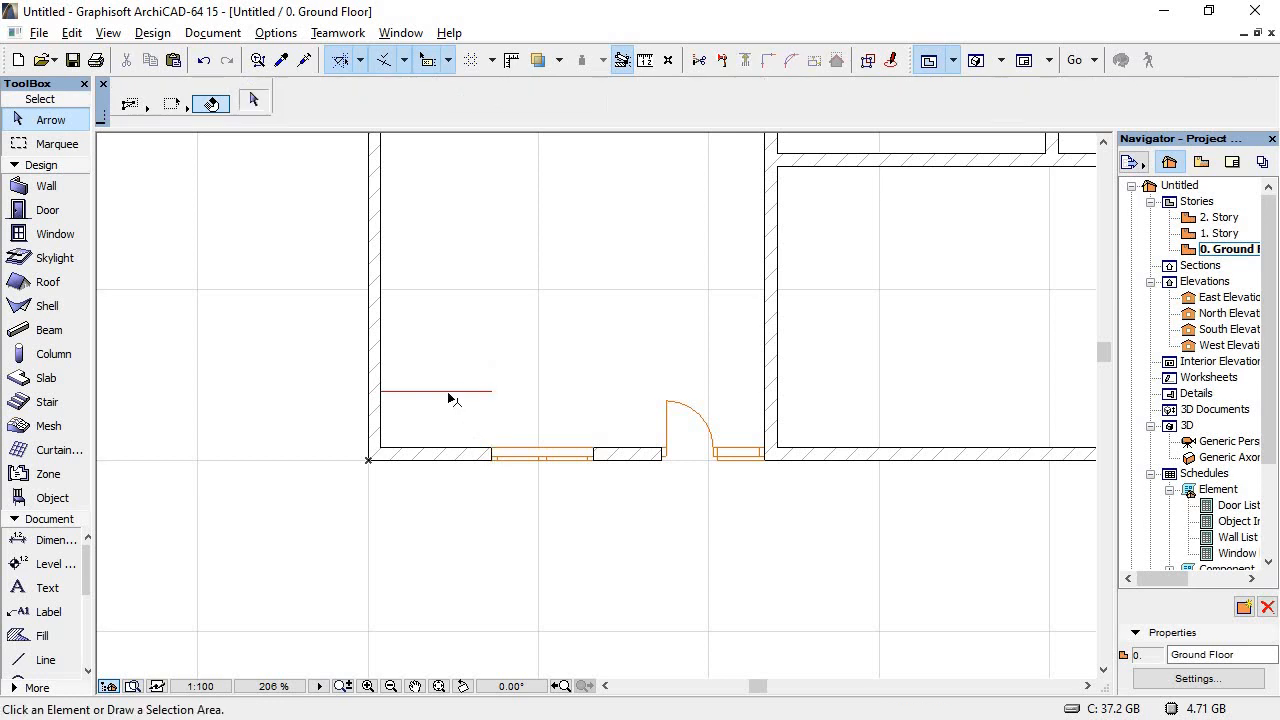
click(449, 395)
key(Delete)
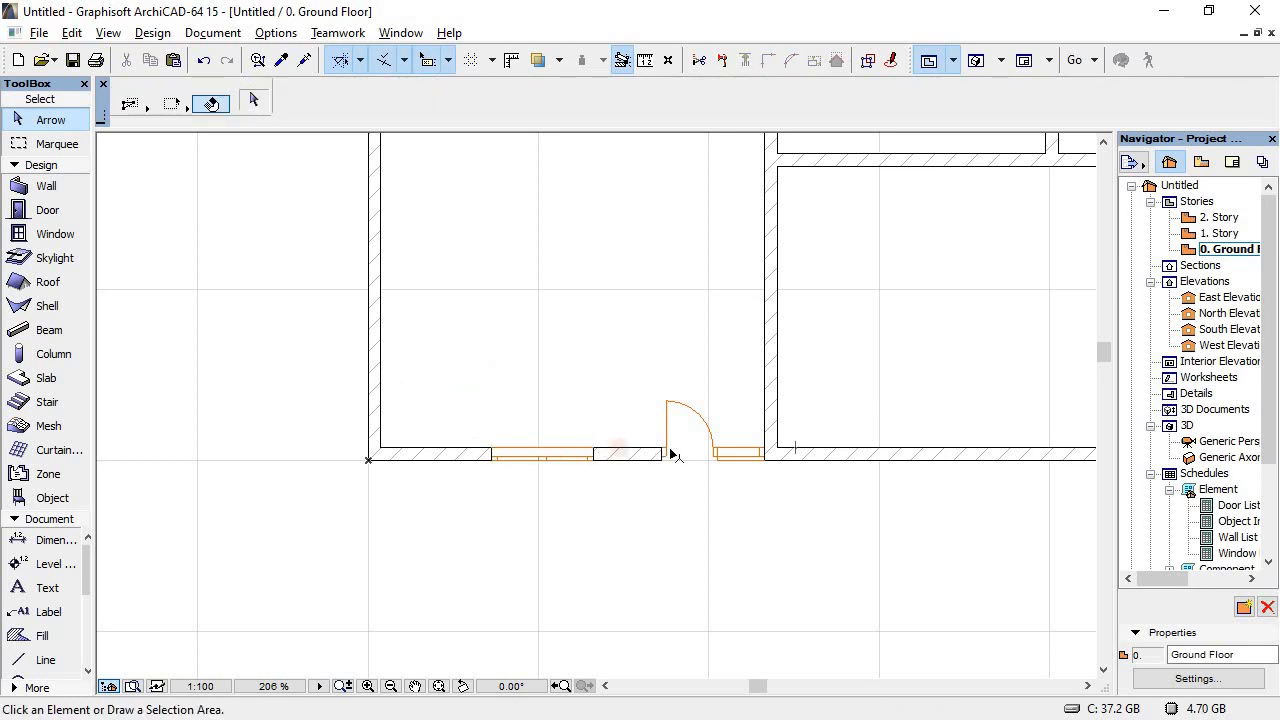
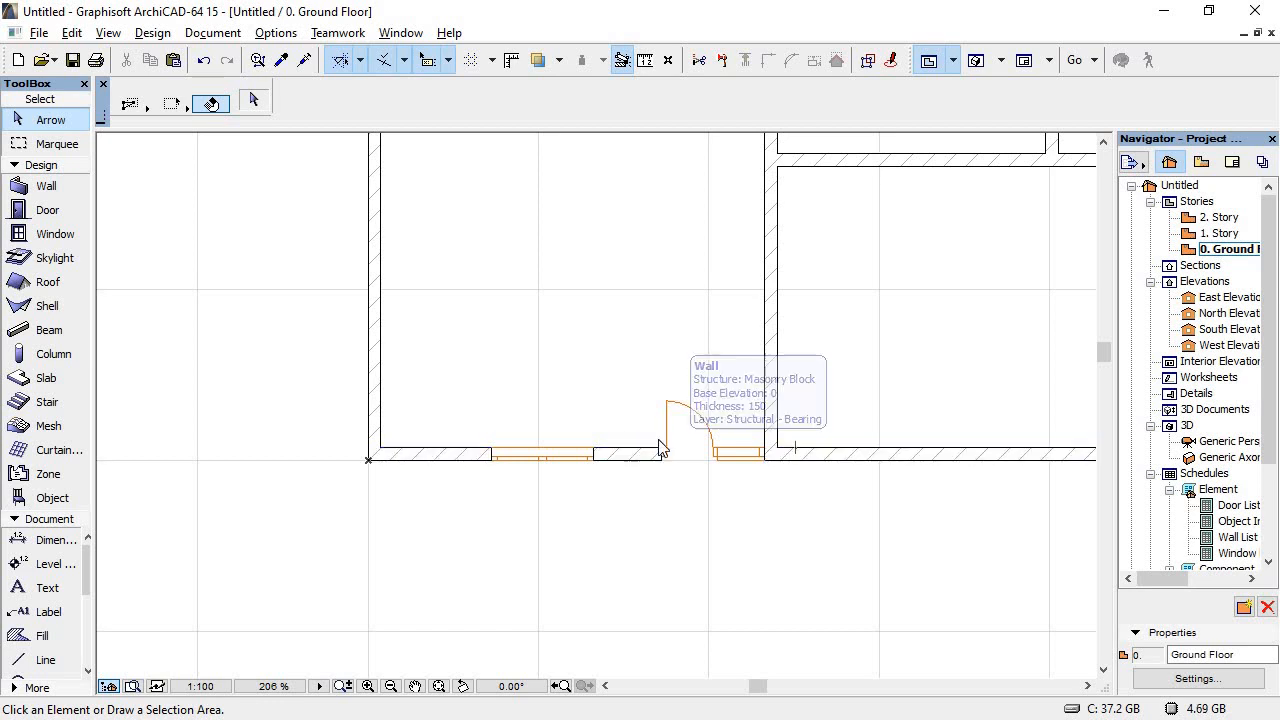
Step: Check the lounge's west window in the plan PDF and place a 1500 wide W M Double Sash 15 window in that wall, facing outward
key(alt+Tab)
scroll(470, 537, up, 4)
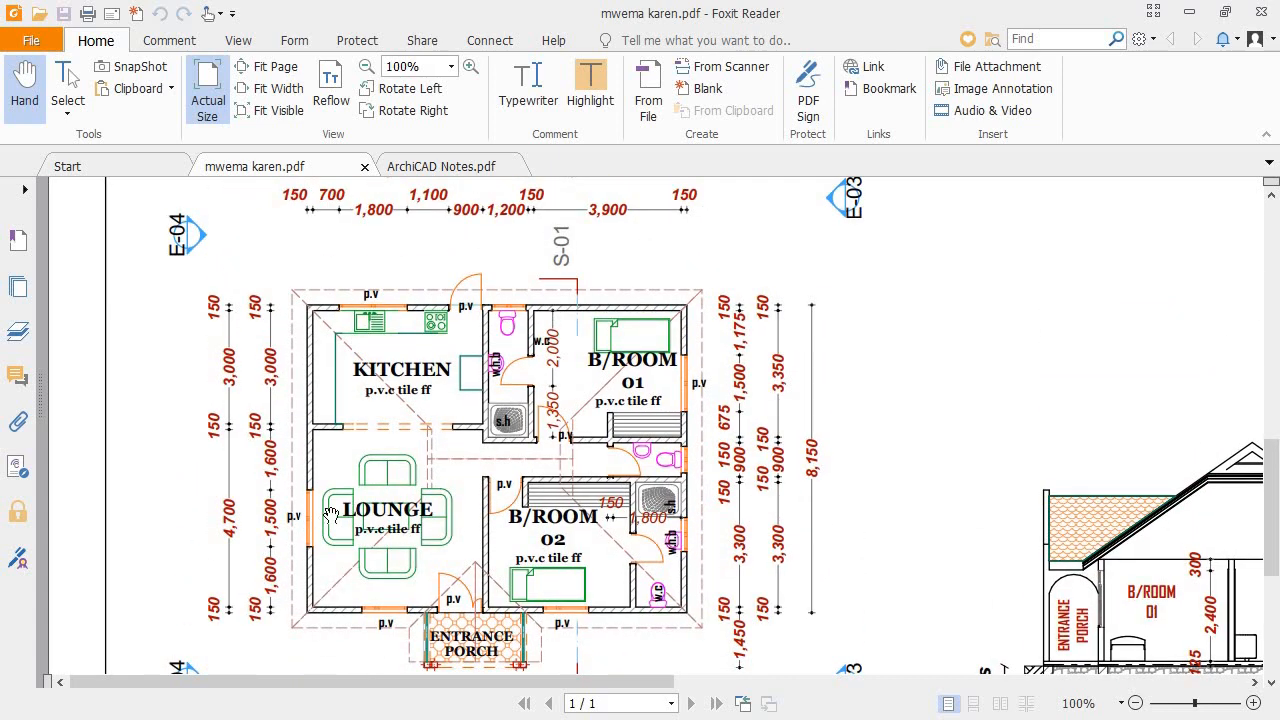
key(alt+Tab)
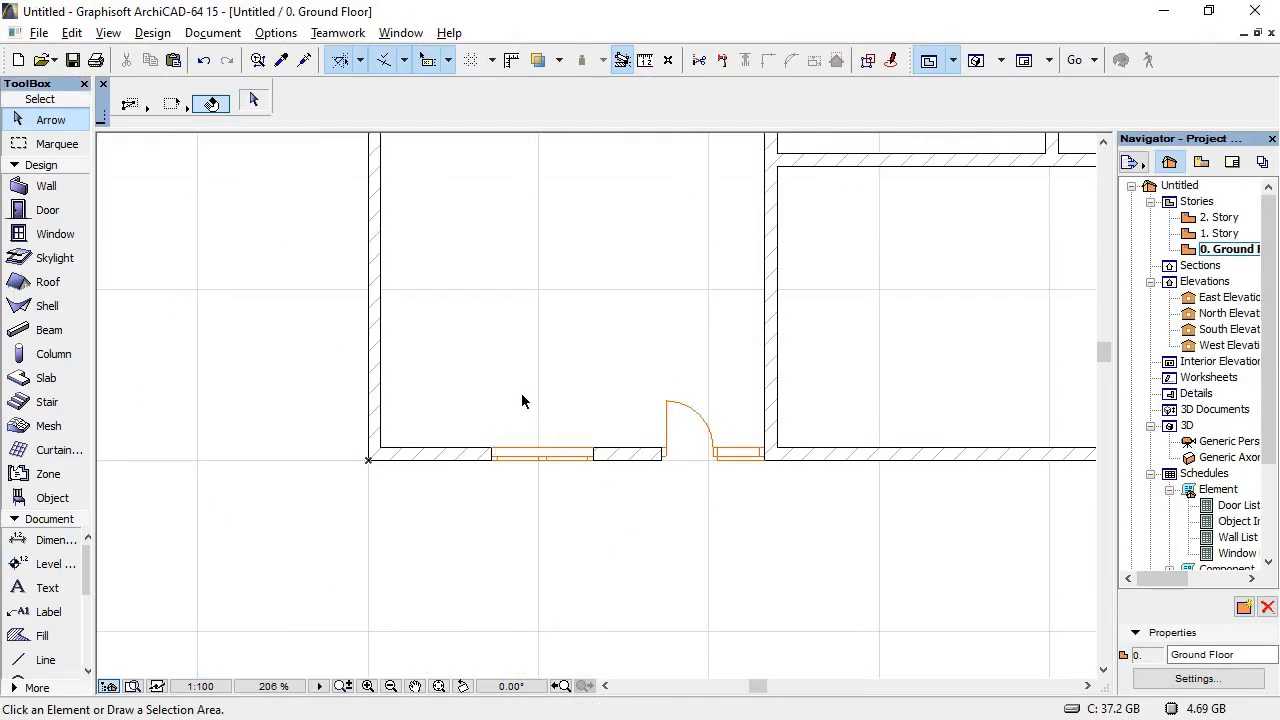
scroll(568, 321, down, 5)
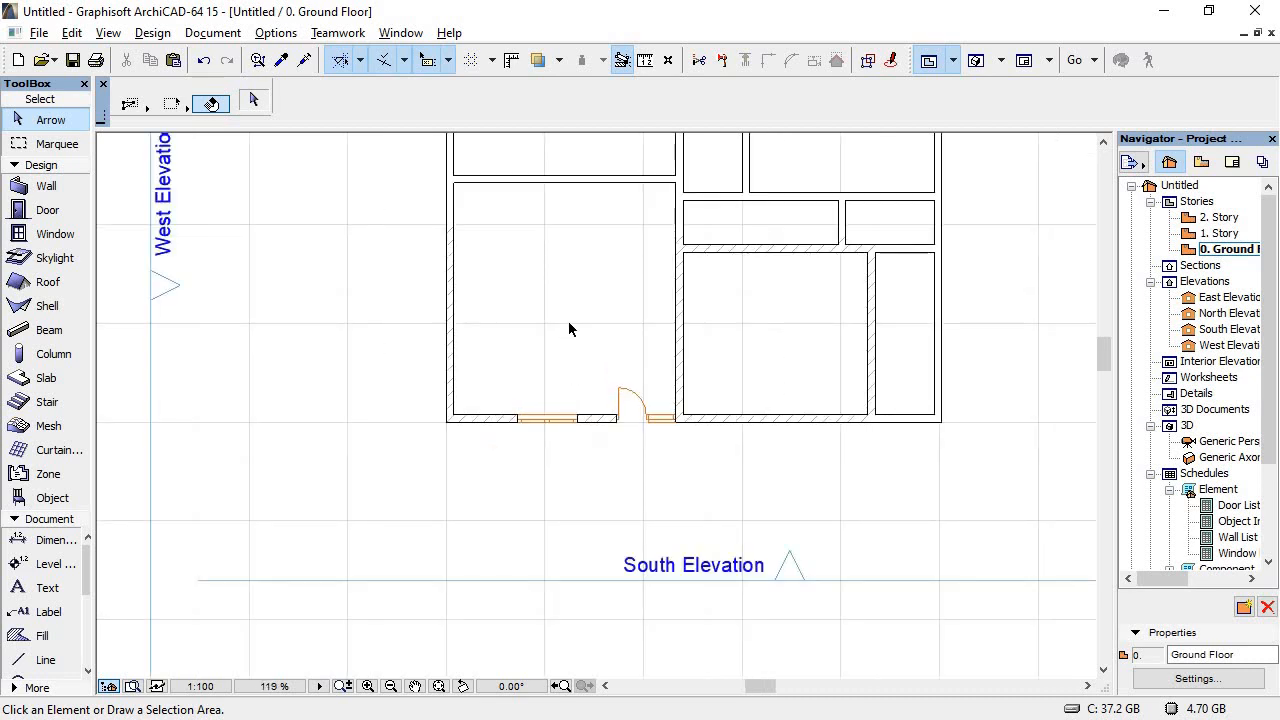
scroll(559, 249, up, 3)
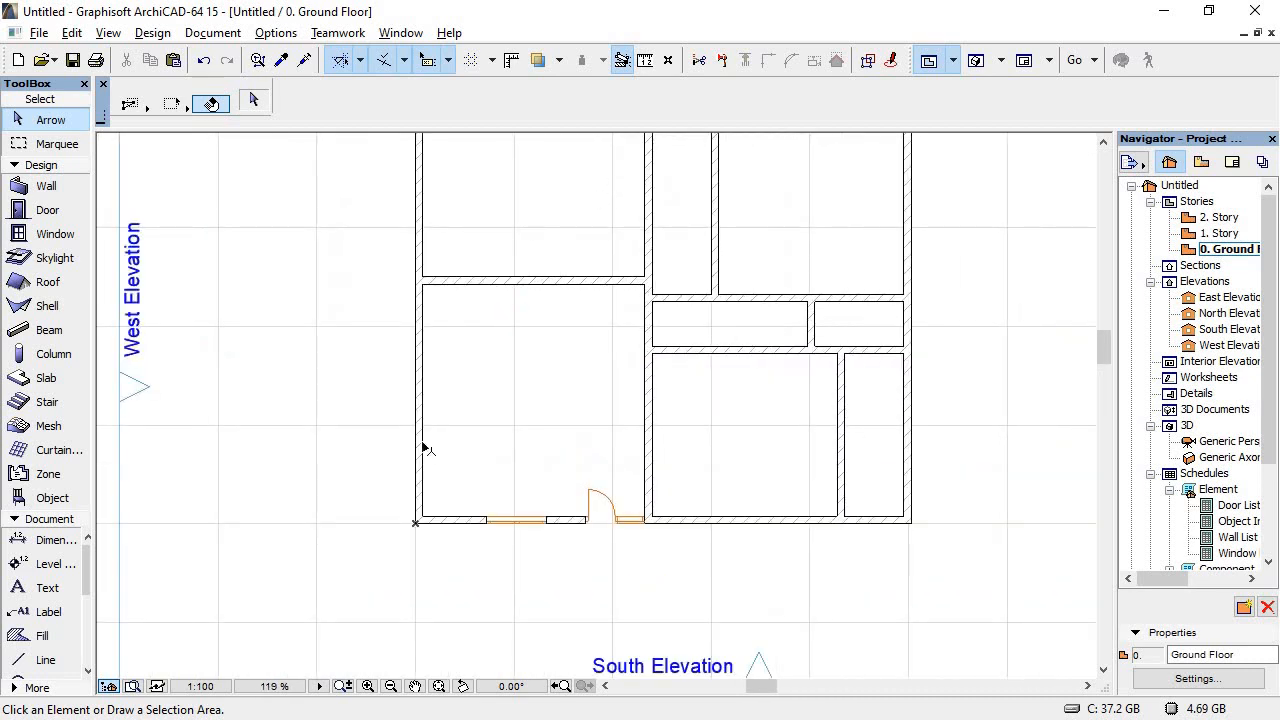
key(alt+Tab)
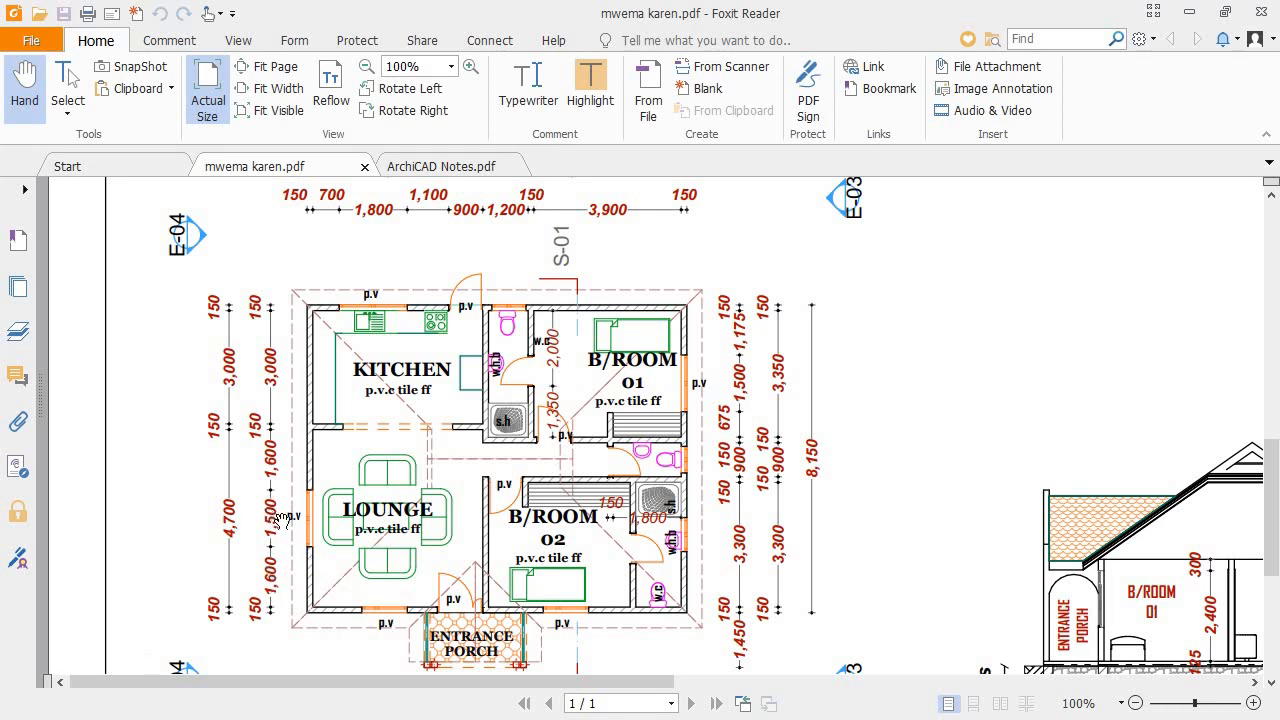
key(alt+Tab)
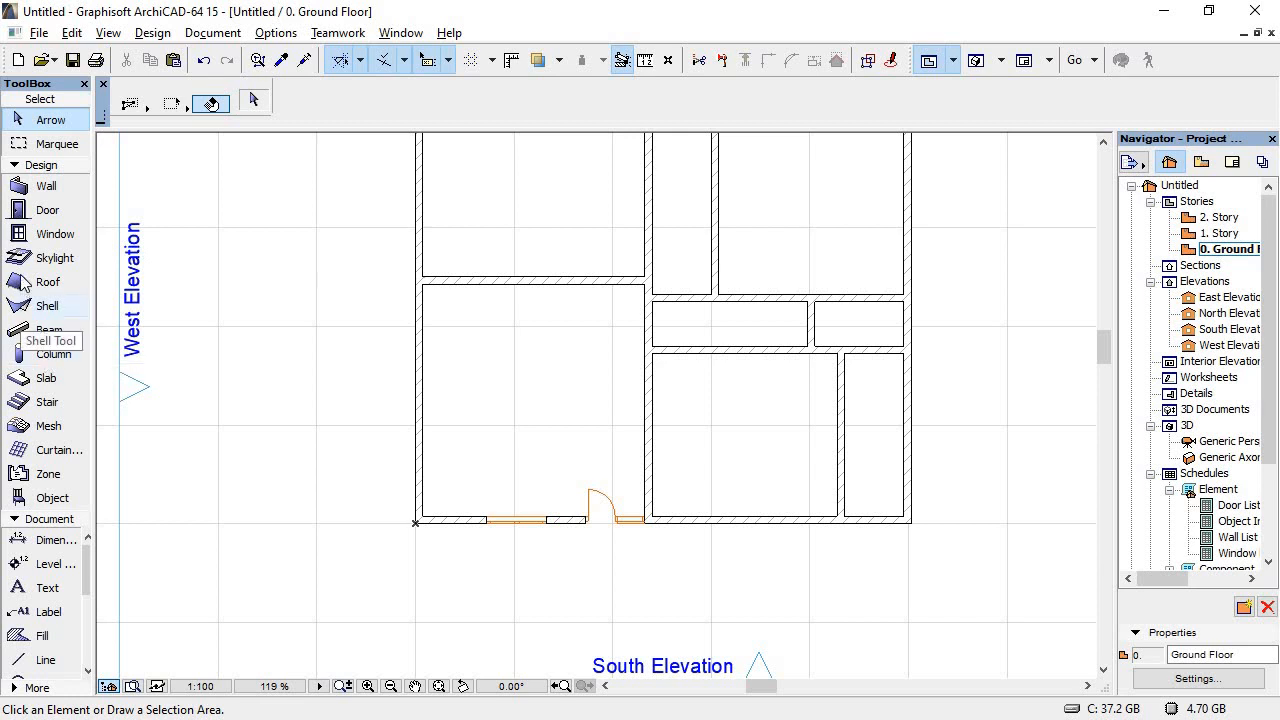
click(19, 238)
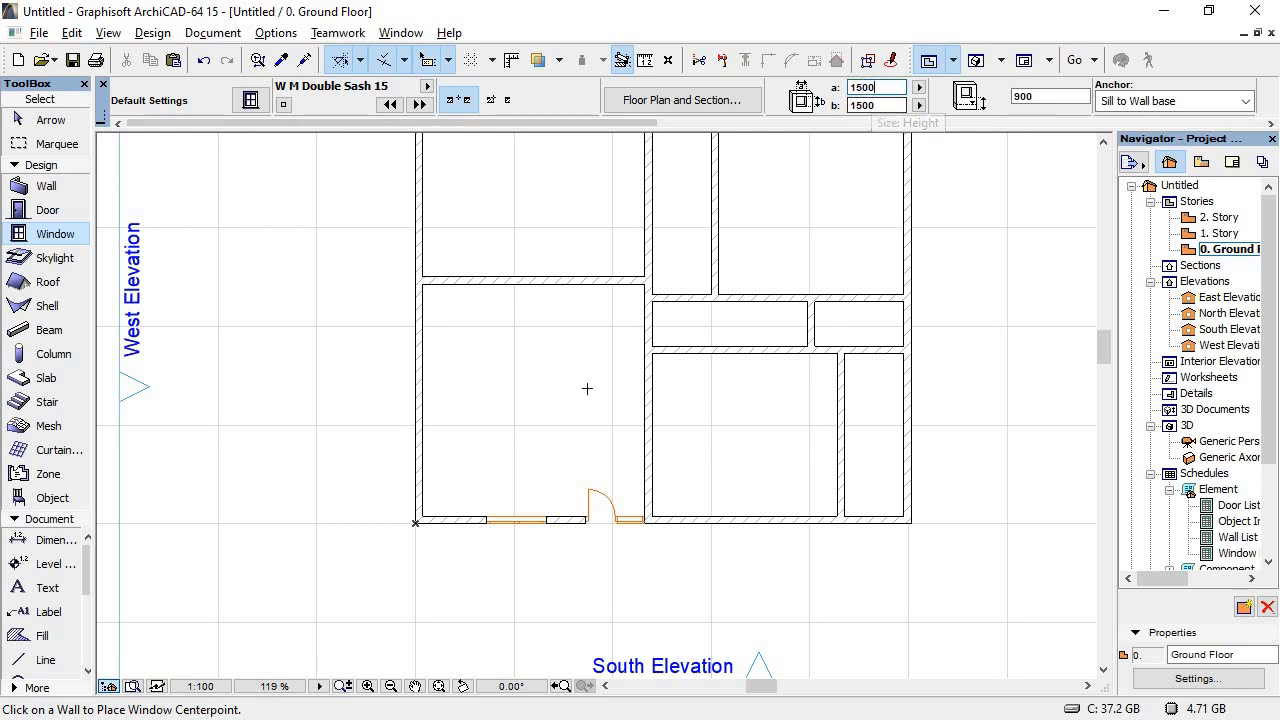
click(423, 419)
click(365, 401)
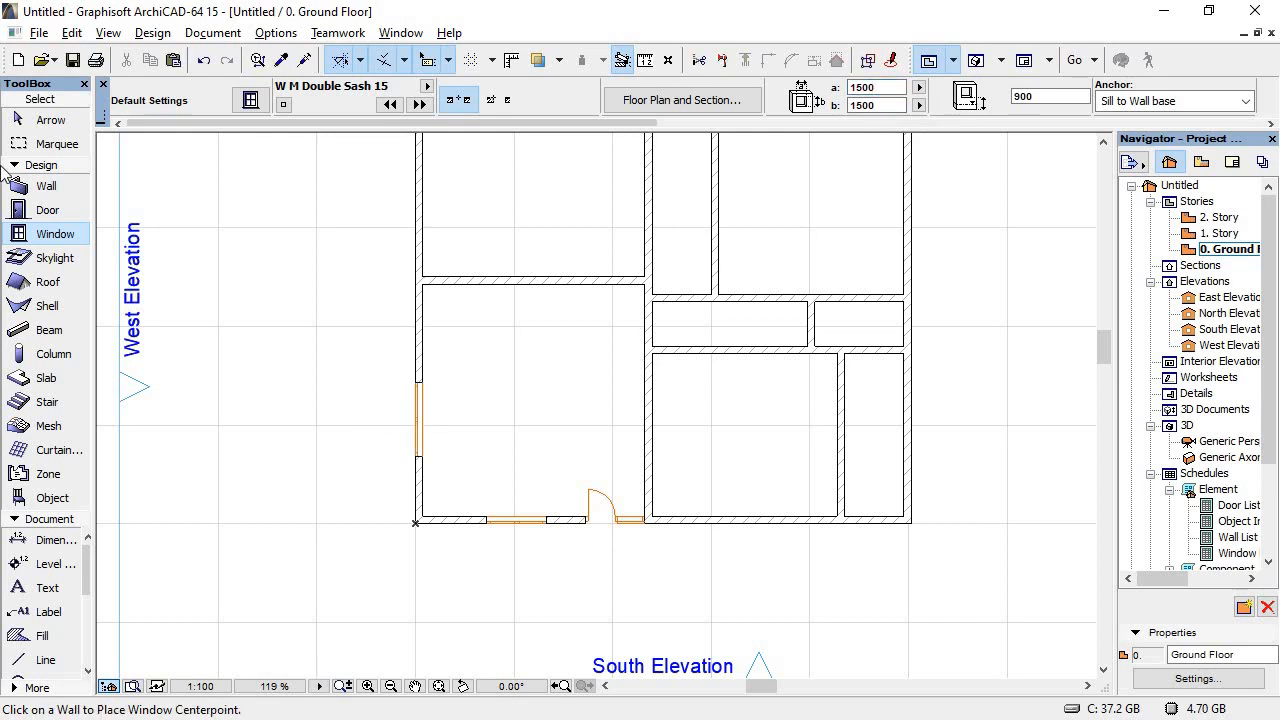
Step: Draw a 1600 vertical guide line up from the lounge's south wall and a horizontal line from its end across the west wall
click(42, 660)
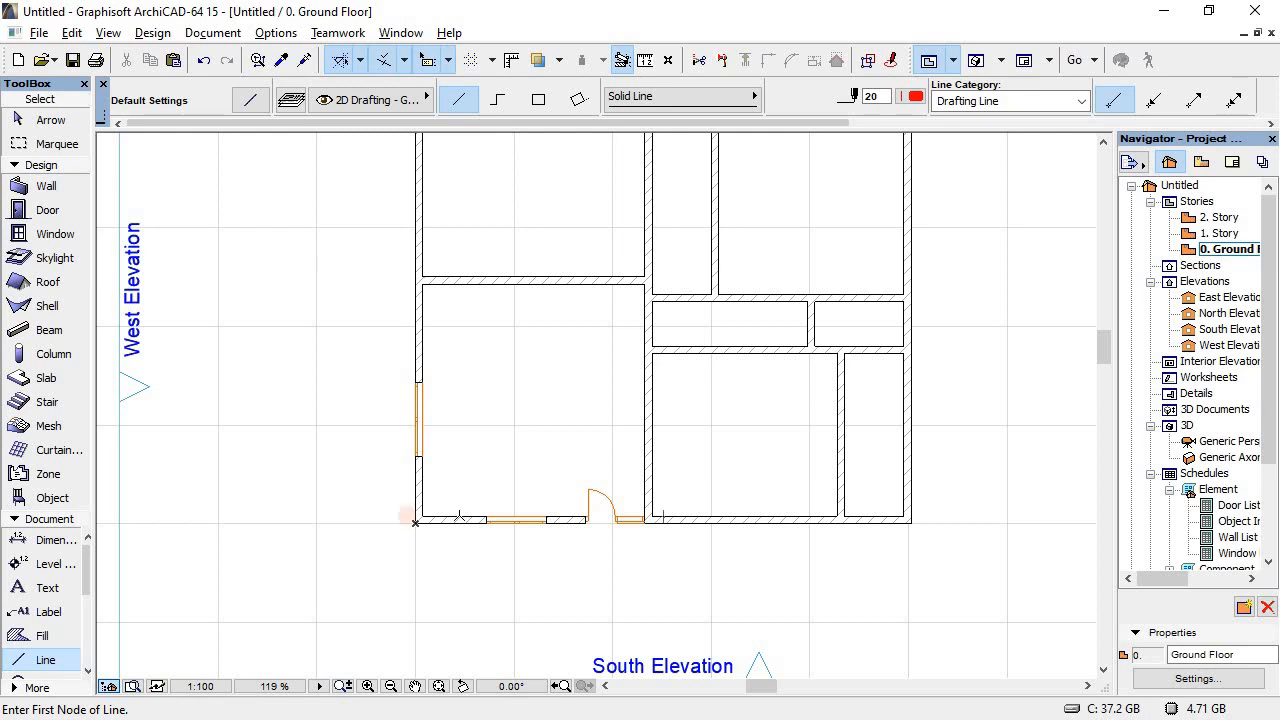
click(459, 516)
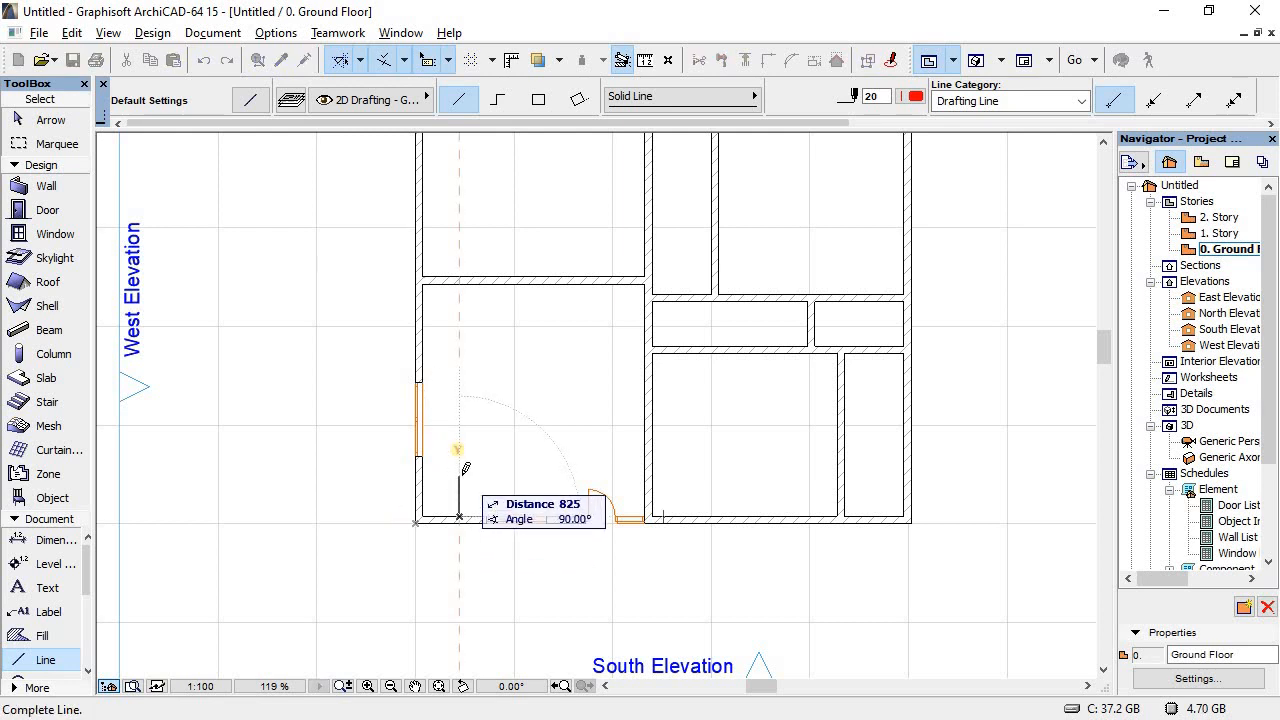
text(1)
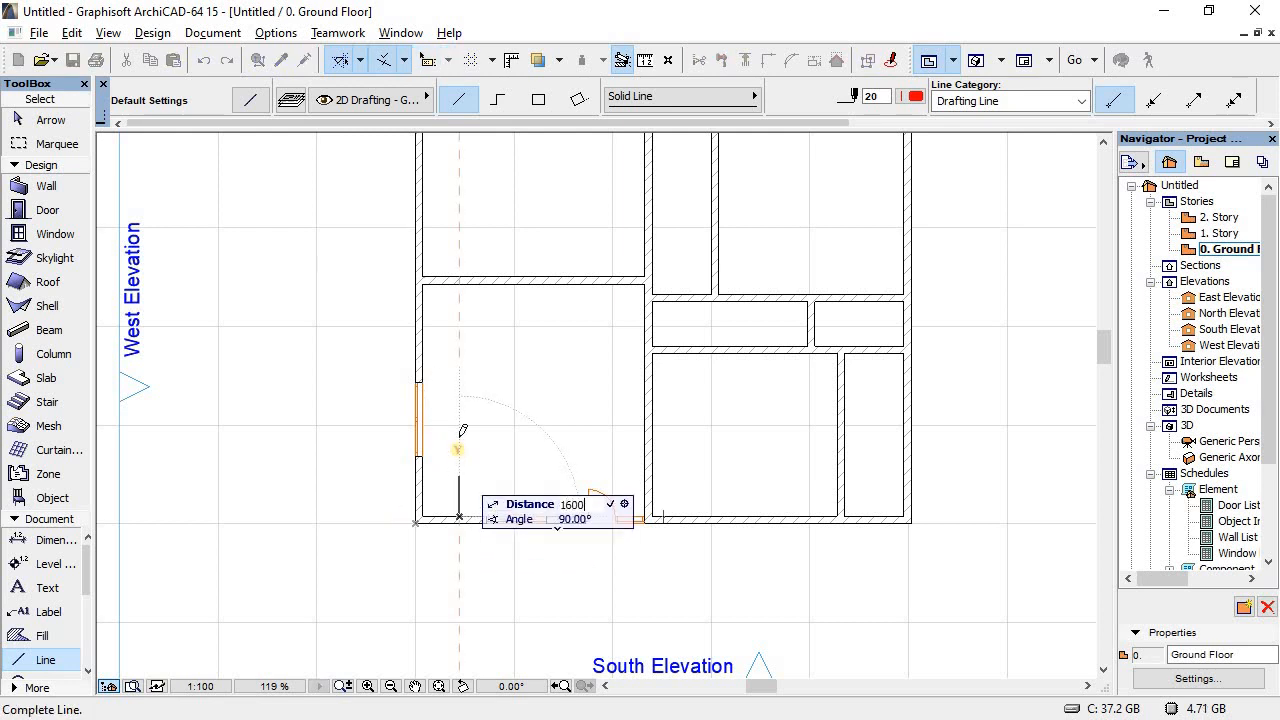
text(600)
key(Return)
click(459, 437)
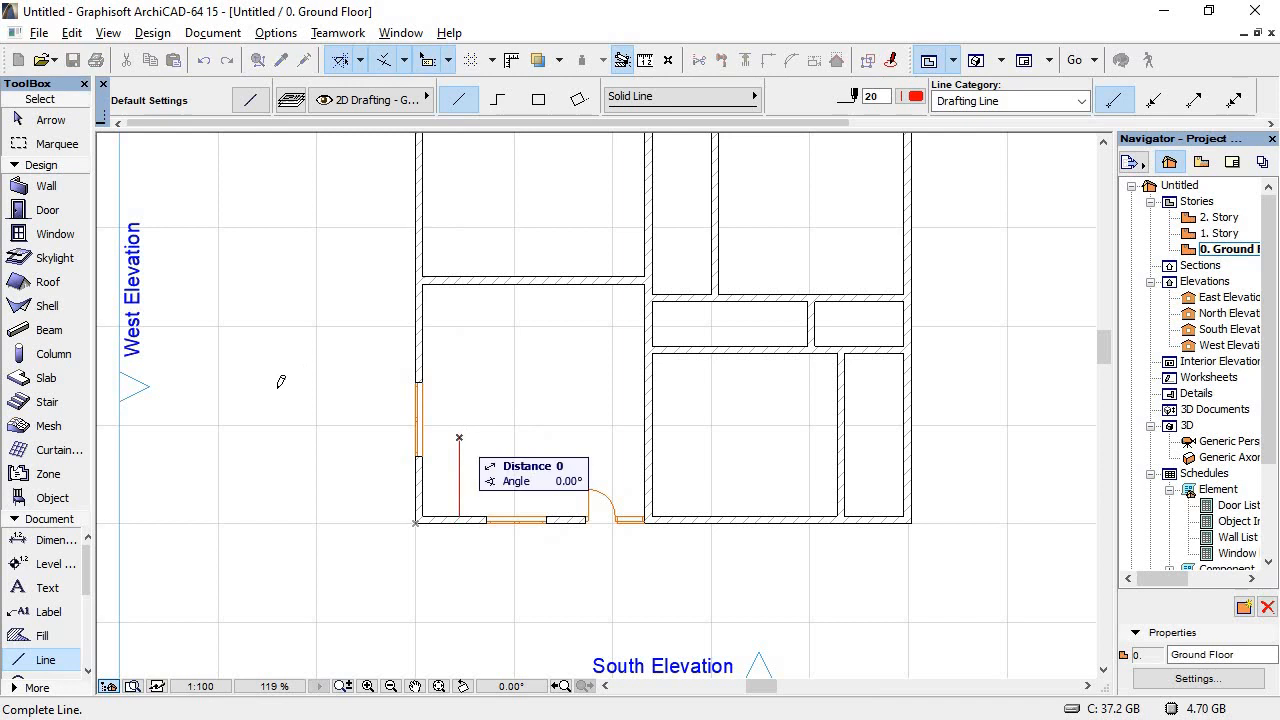
click(326, 437)
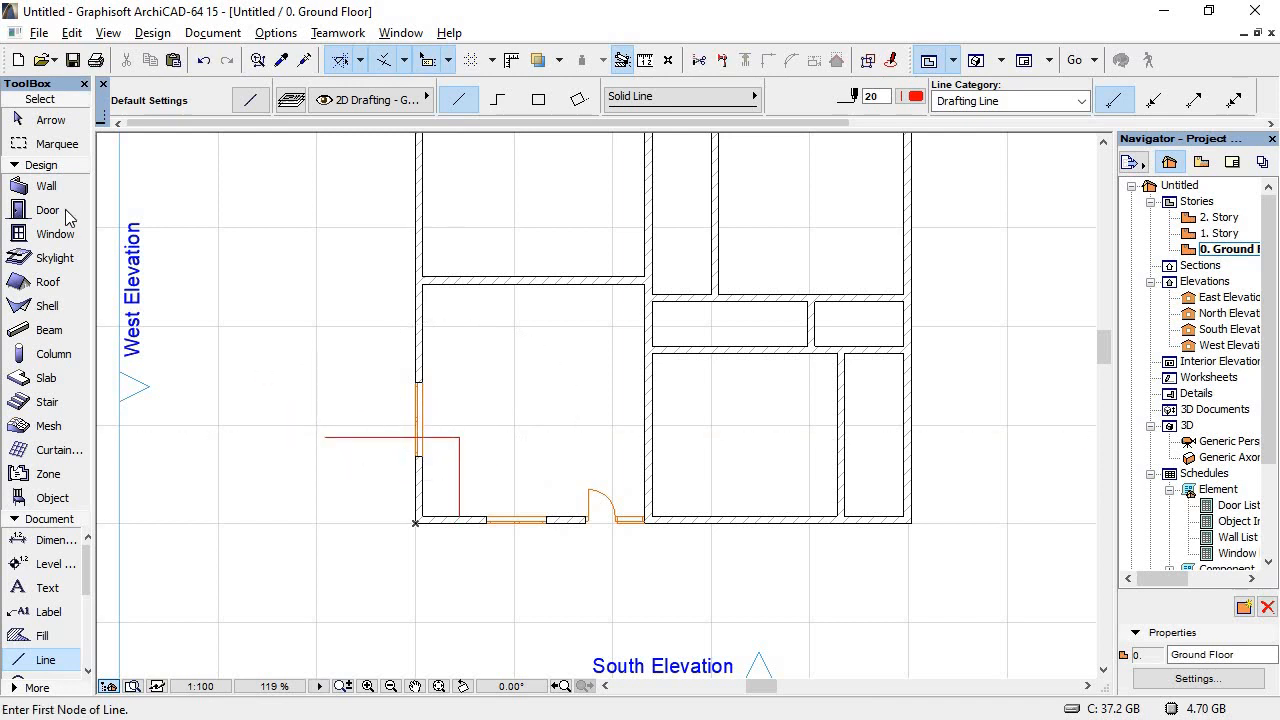
Step: Move the lounge's west window north until its south edge meets the horizontal guide line
click(50, 122)
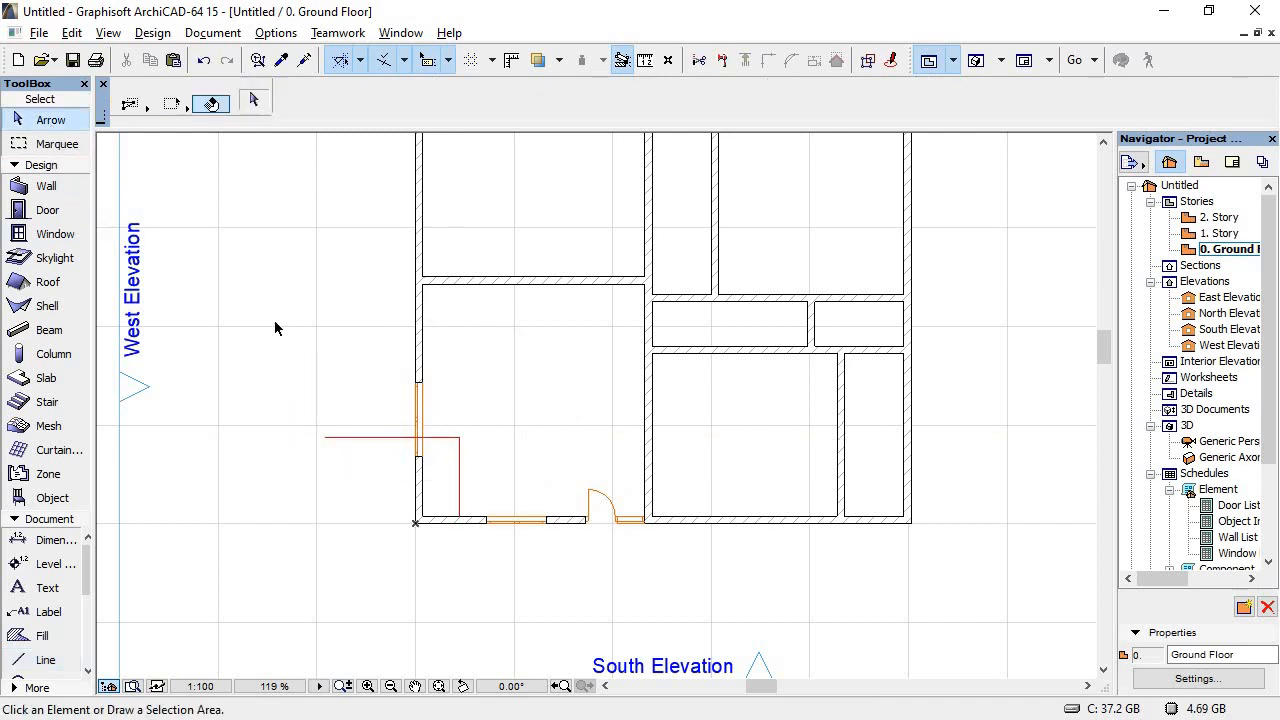
click(419, 420)
scroll(420, 460, up, 3)
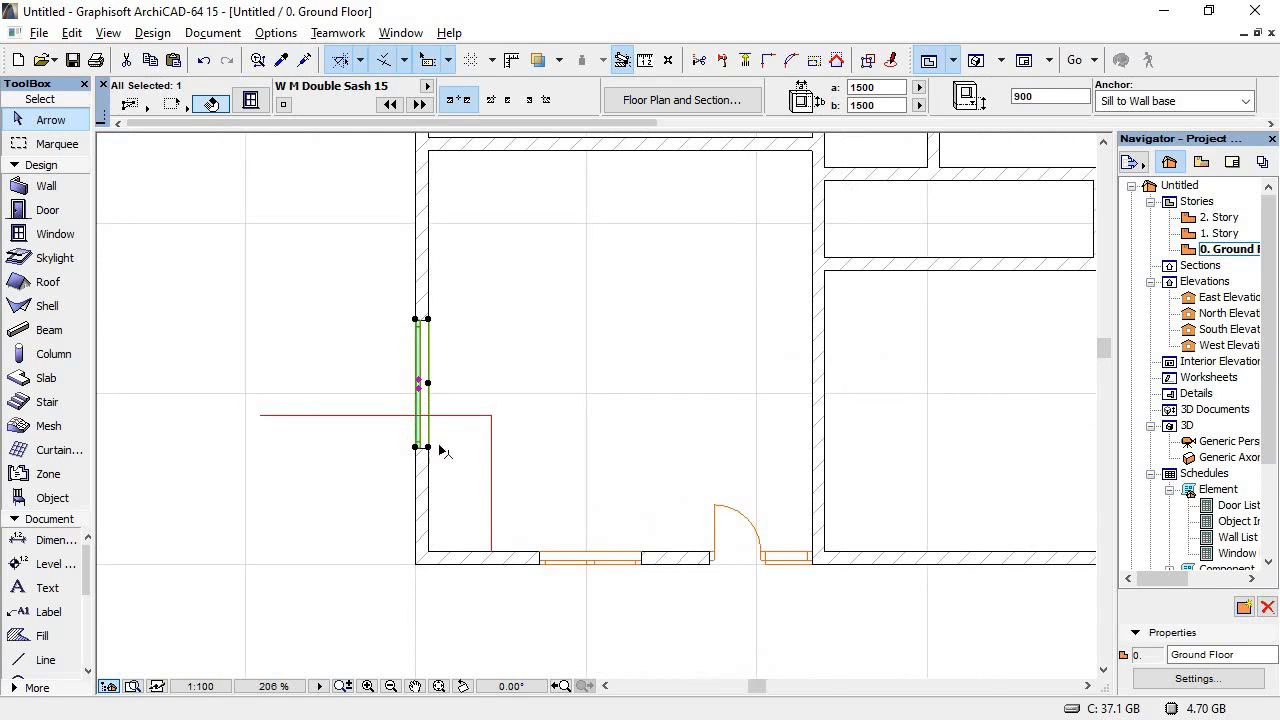
scroll(440, 448, up, 4)
click(440, 464)
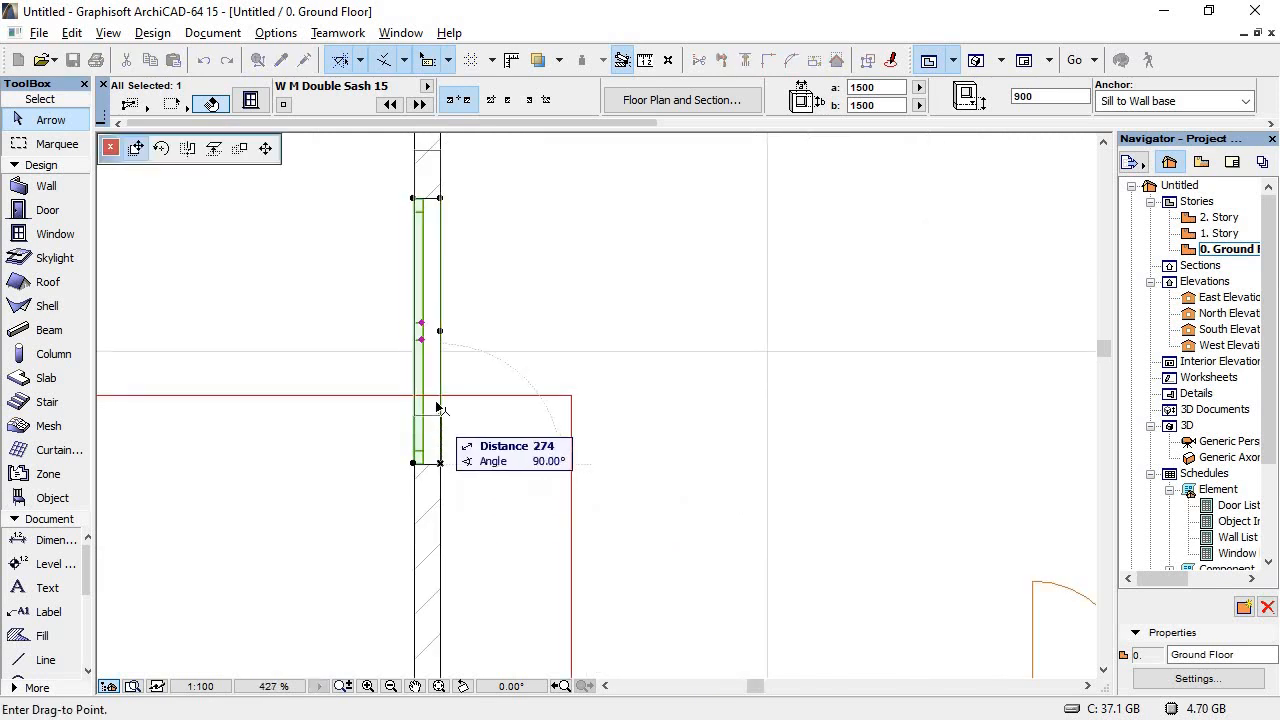
click(438, 396)
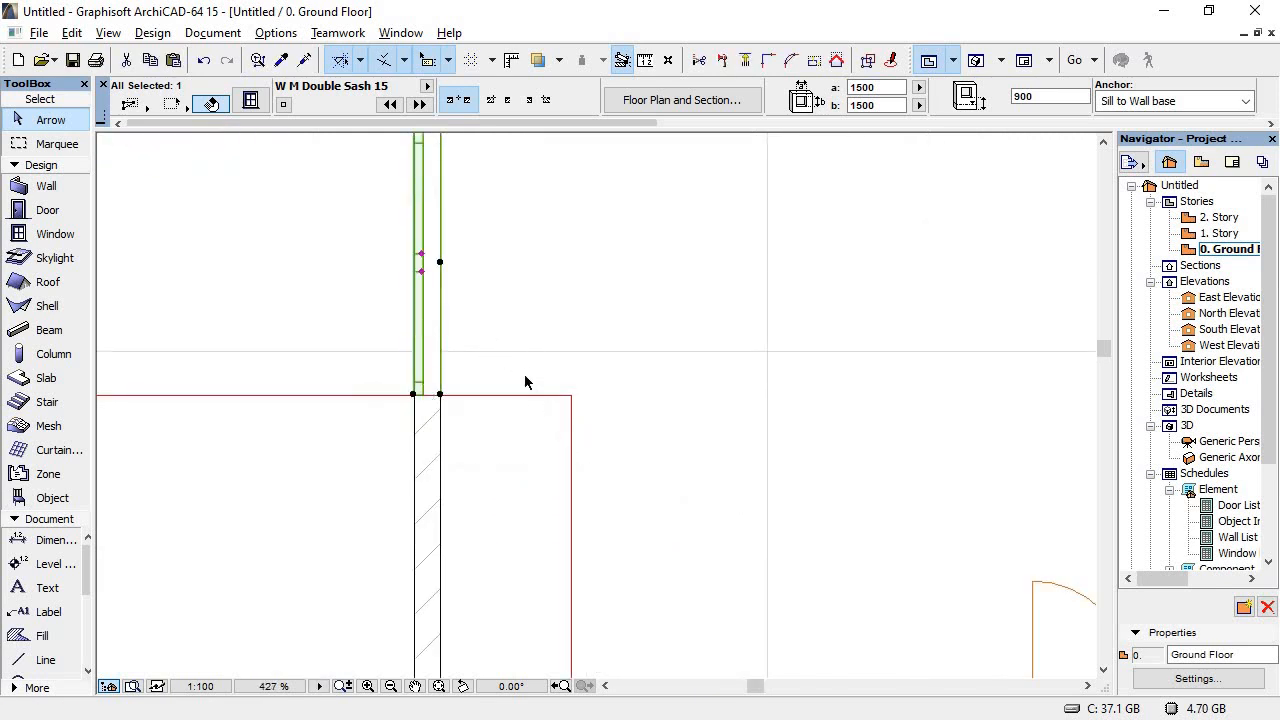
Step: Delete the horizontal and vertical guide lines beside the lounge's west window
scroll(528, 390, down, 8)
scroll(500, 474, up, 4)
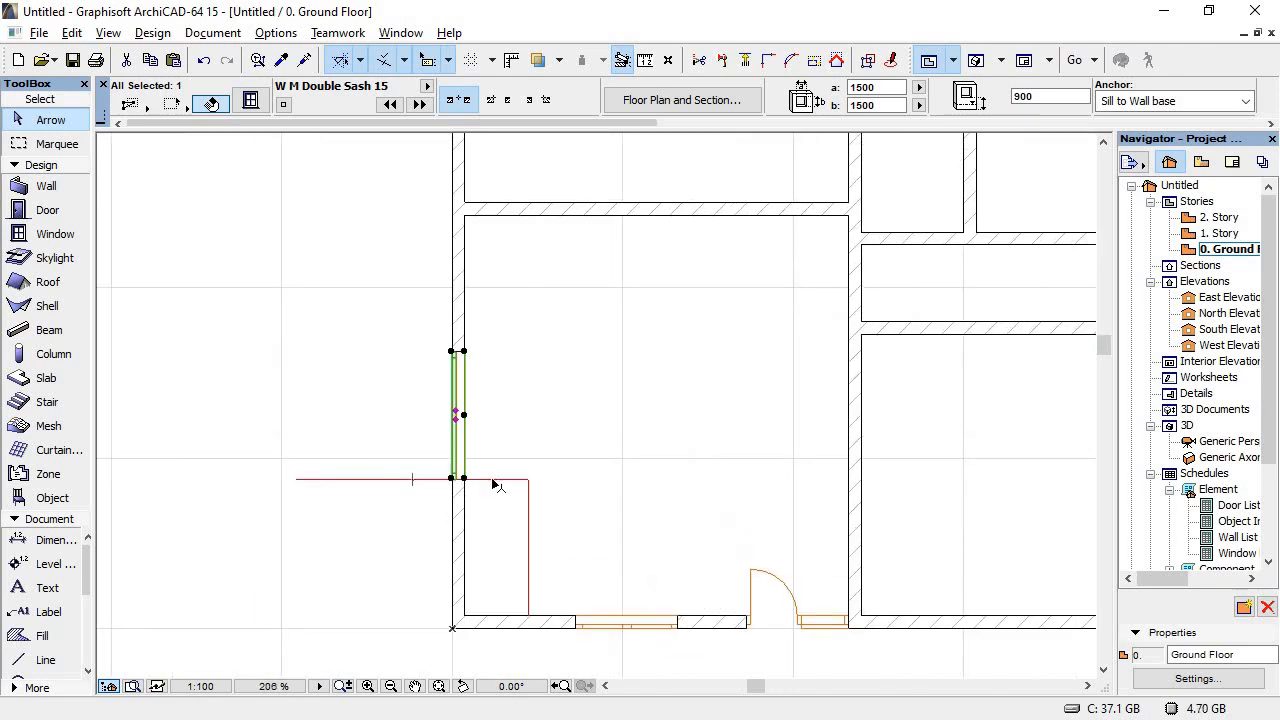
click(493, 480)
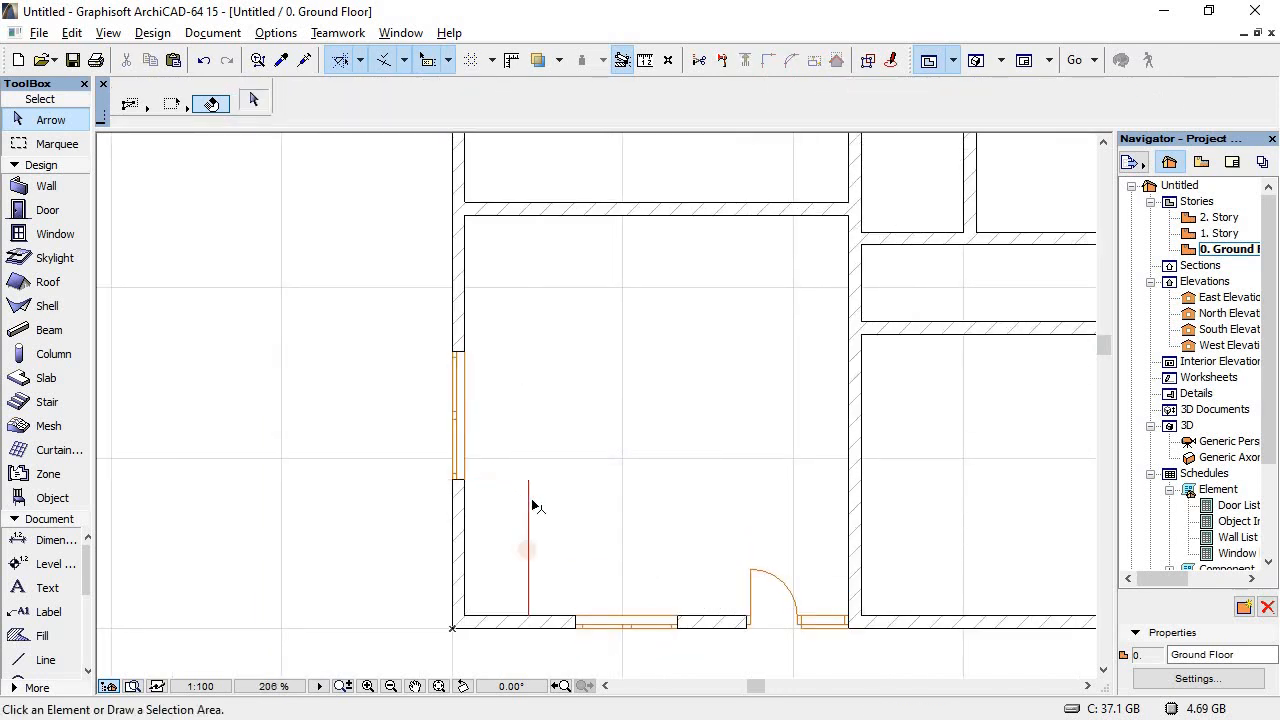
click(530, 485)
key(Delete)
Step: Check the kitchen window offset in the plan PDF, then draw a 700 guide line from the kitchen's west wall and a vertical line across the north wall
scroll(401, 449, down, 5)
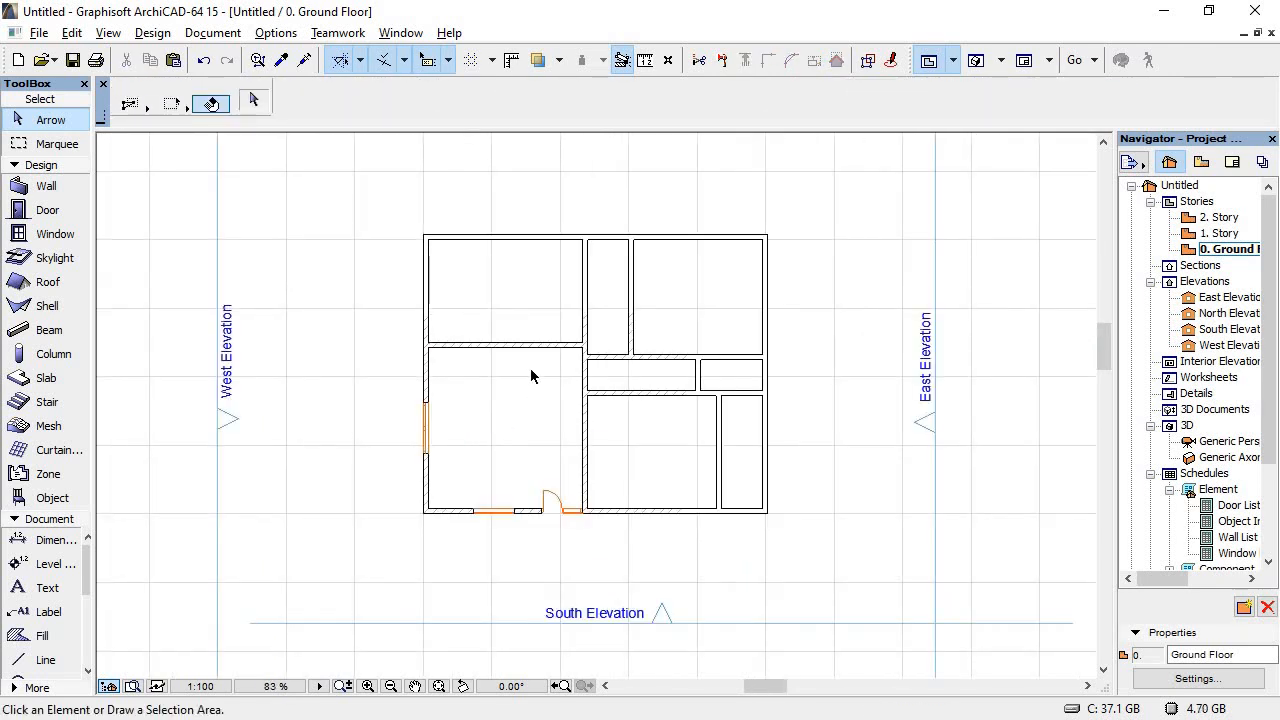
scroll(510, 205, up, 8)
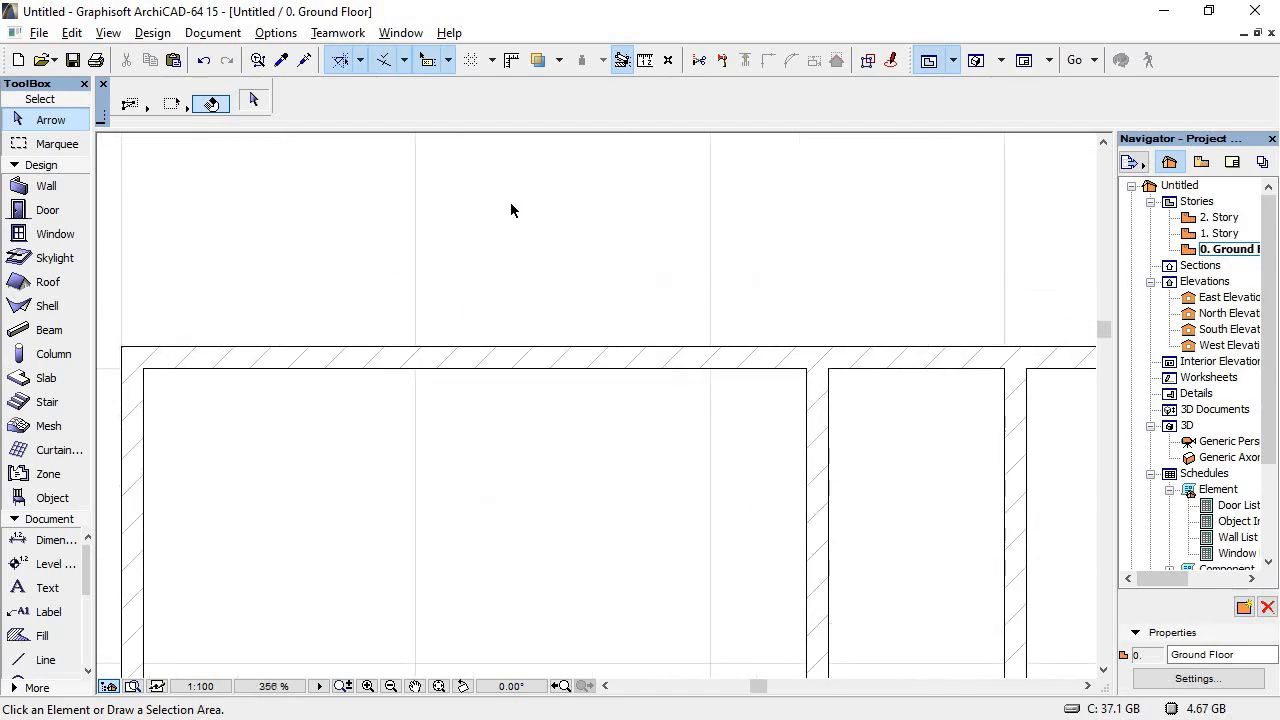
key(alt+Tab)
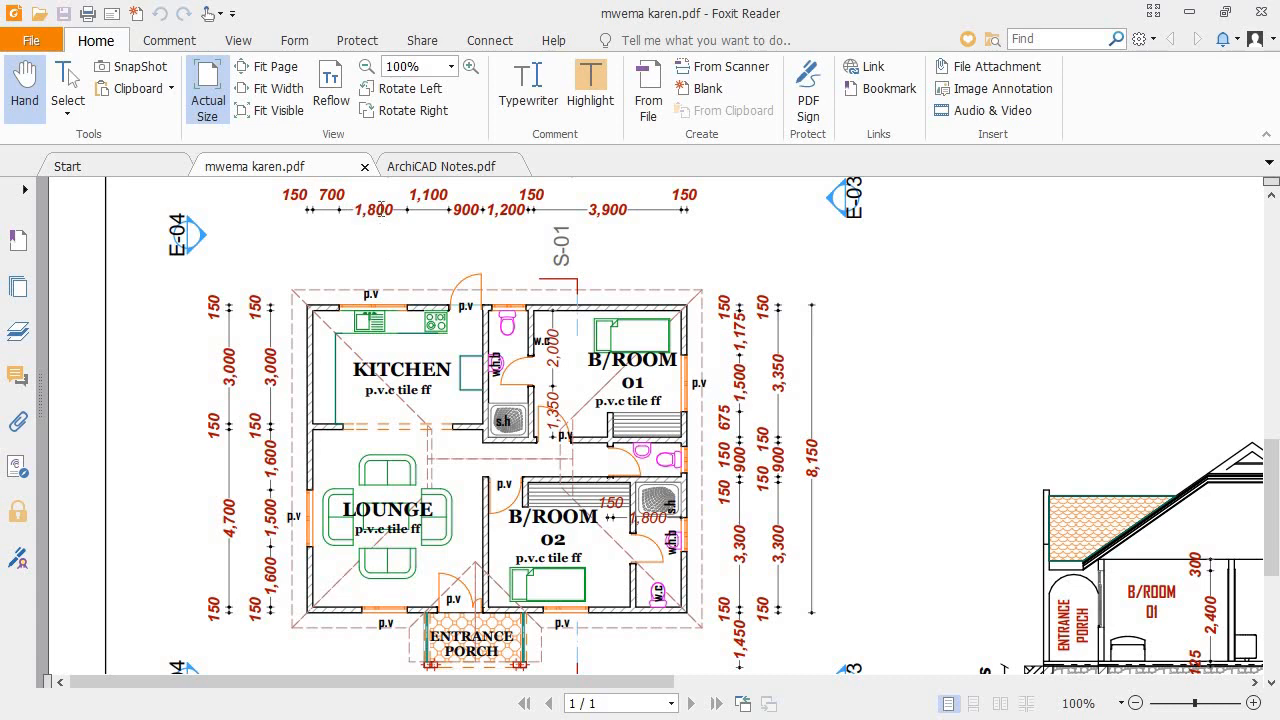
key(alt+Tab)
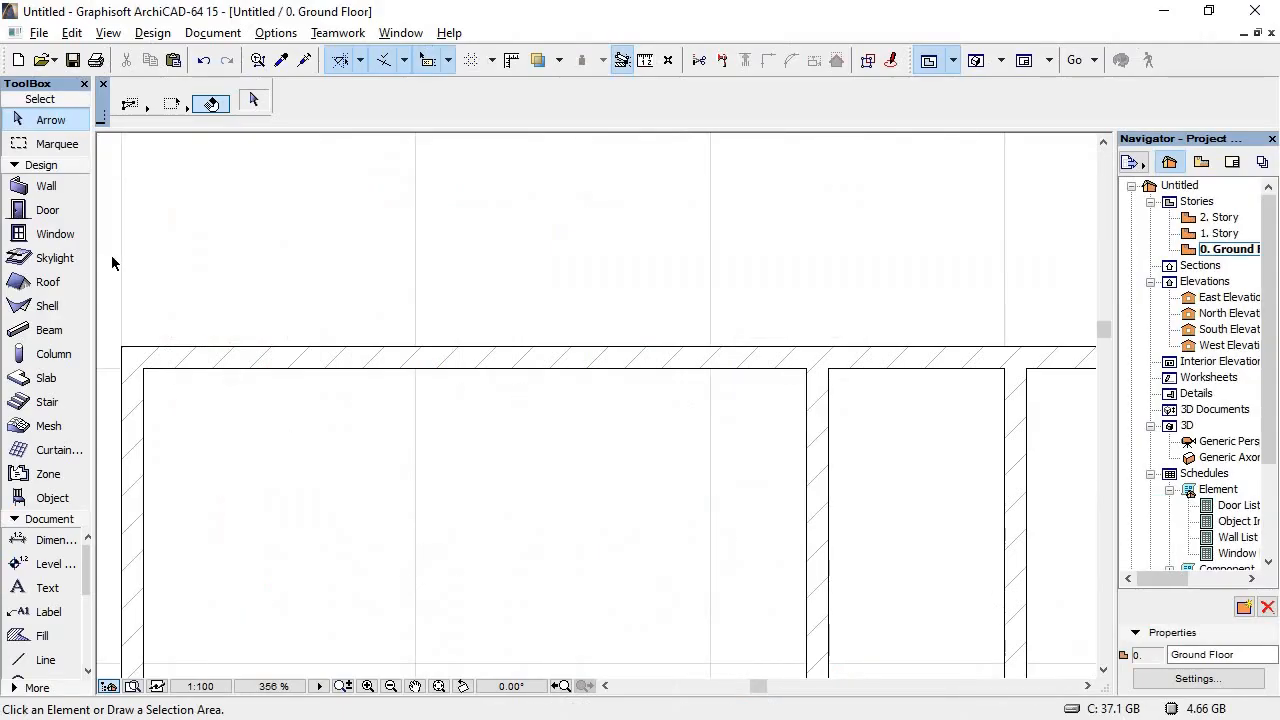
click(40, 659)
click(145, 452)
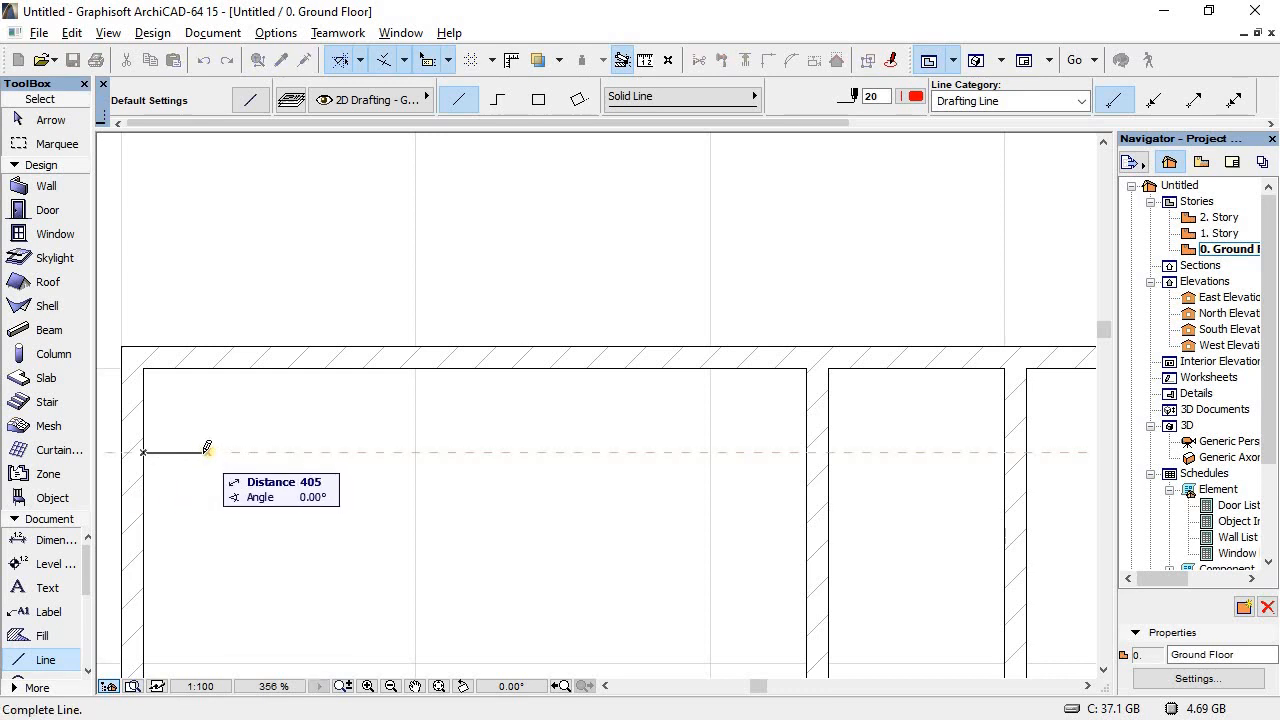
text(700)
key(Return)
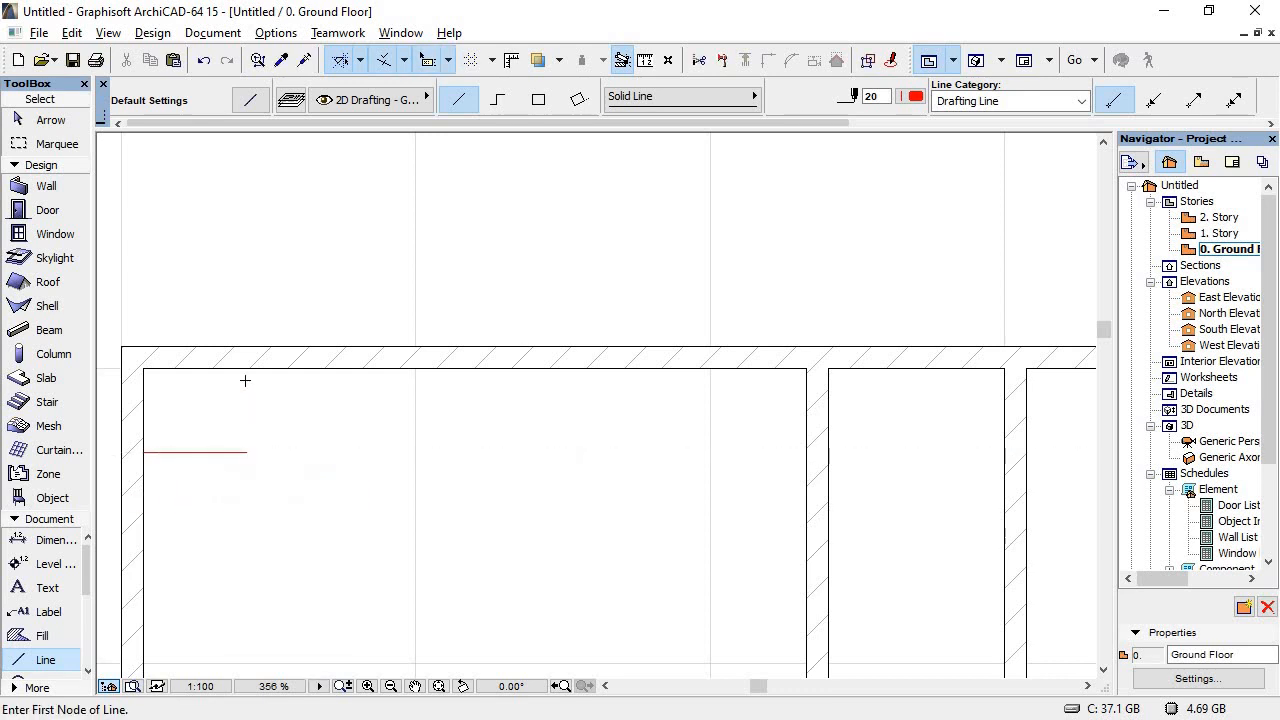
click(247, 451)
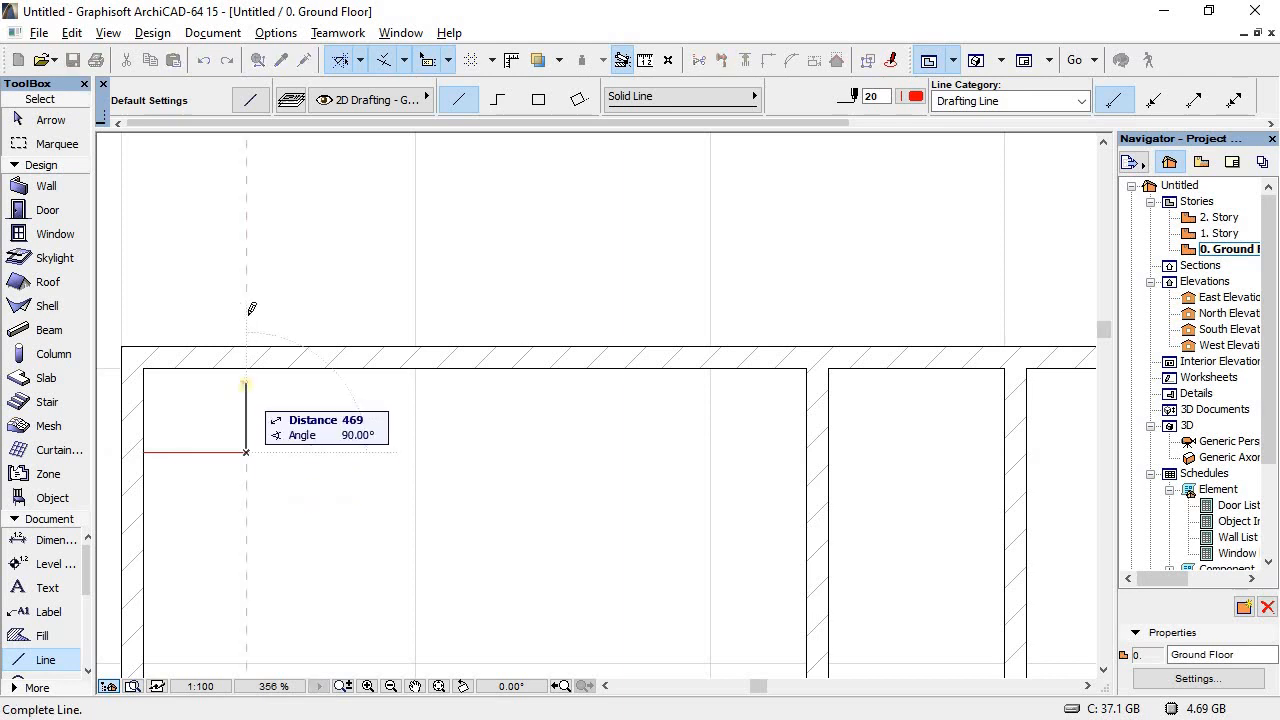
click(247, 272)
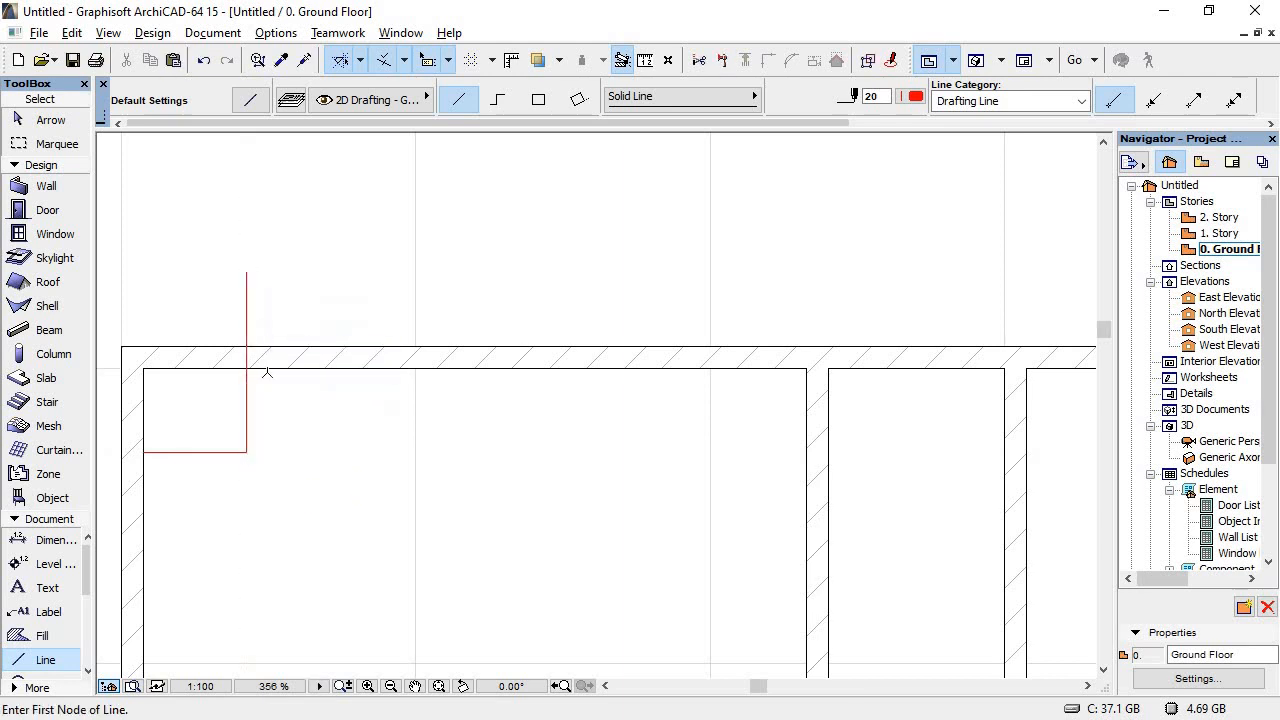
Step: Check the kitchen window's size in the plan PDF and place an 1800 wide W M Double Sash 15 window in the kitchen's north wall, facing outward
click(50, 234)
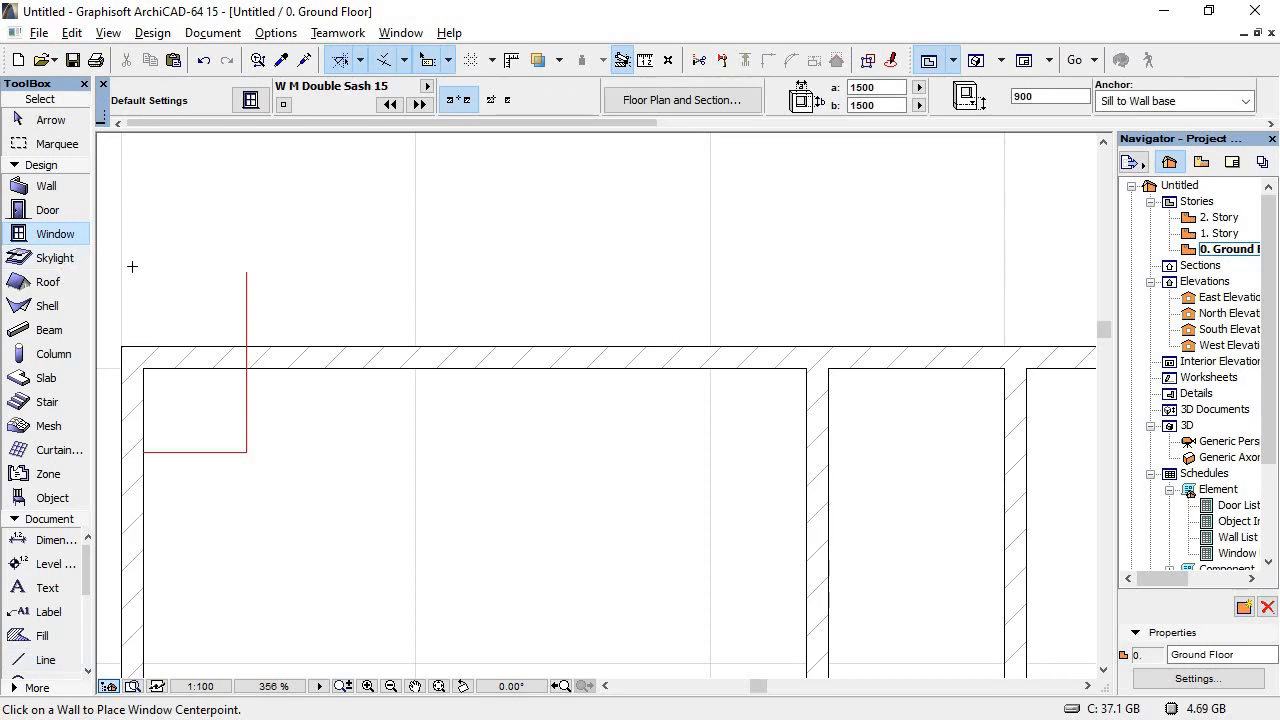
key(alt+Tab)
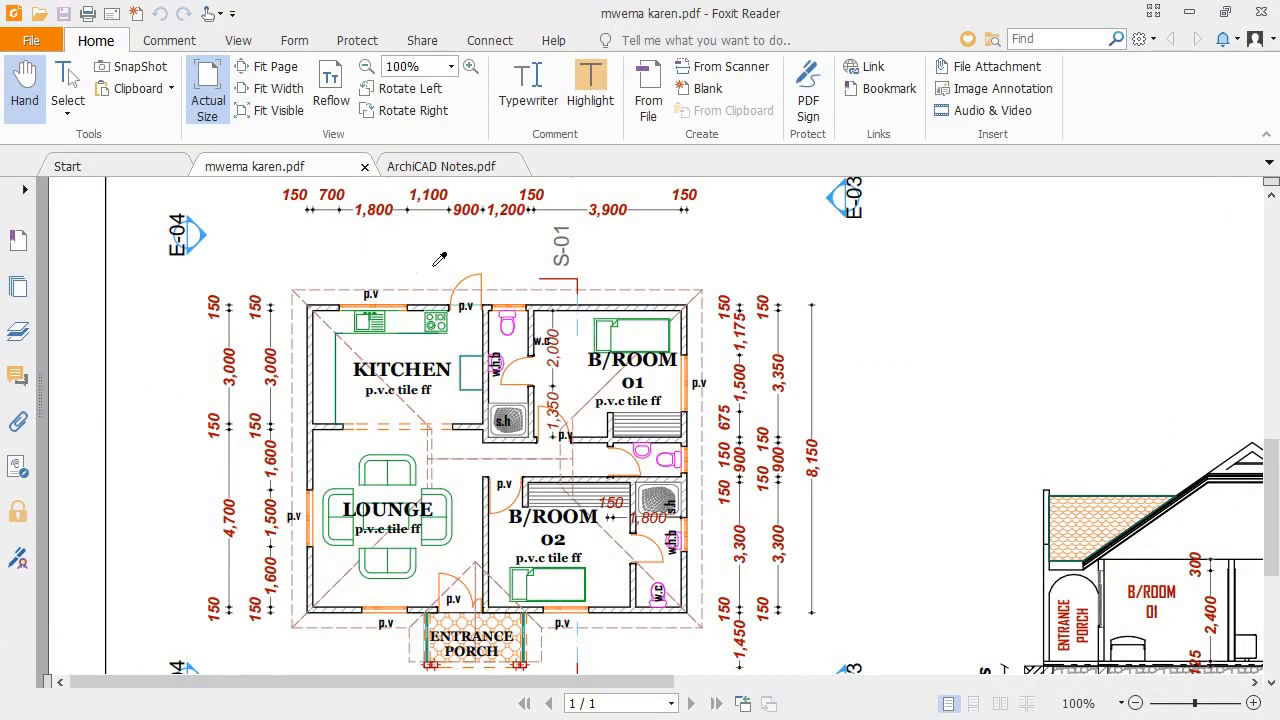
key(alt+Tab)
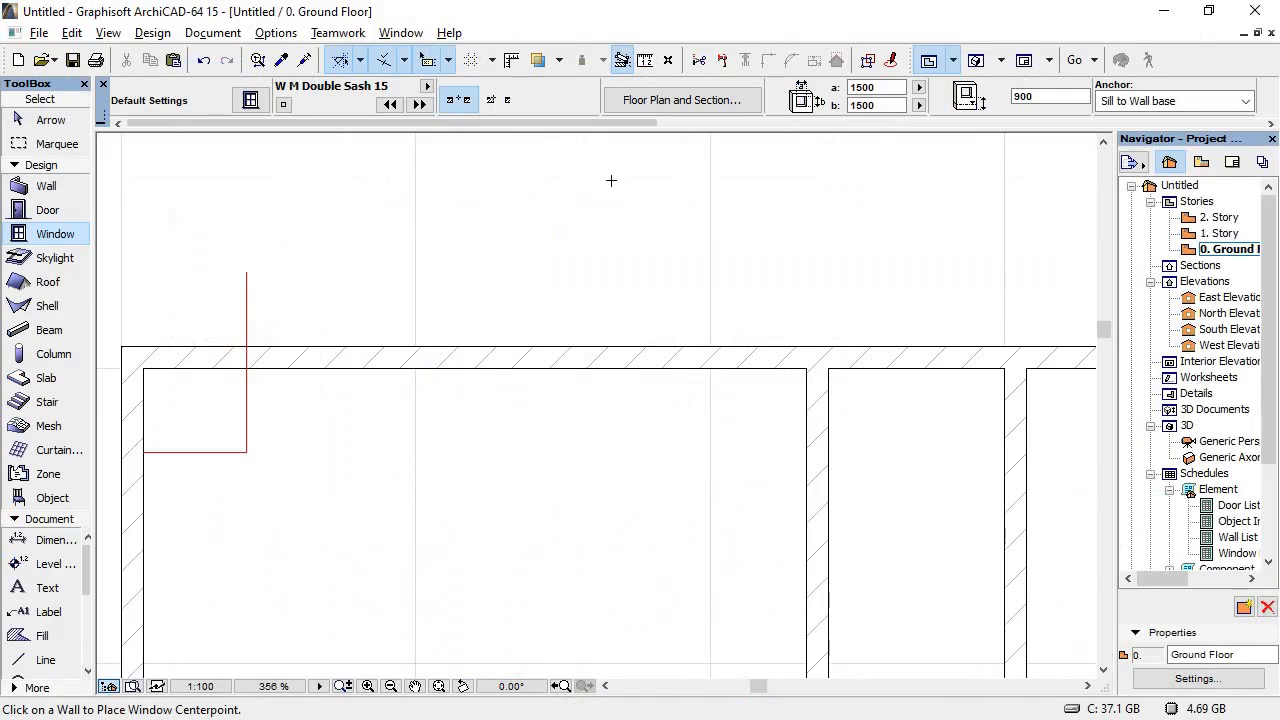
drag(862, 87, 859, 92)
click(860, 87)
click(361, 369)
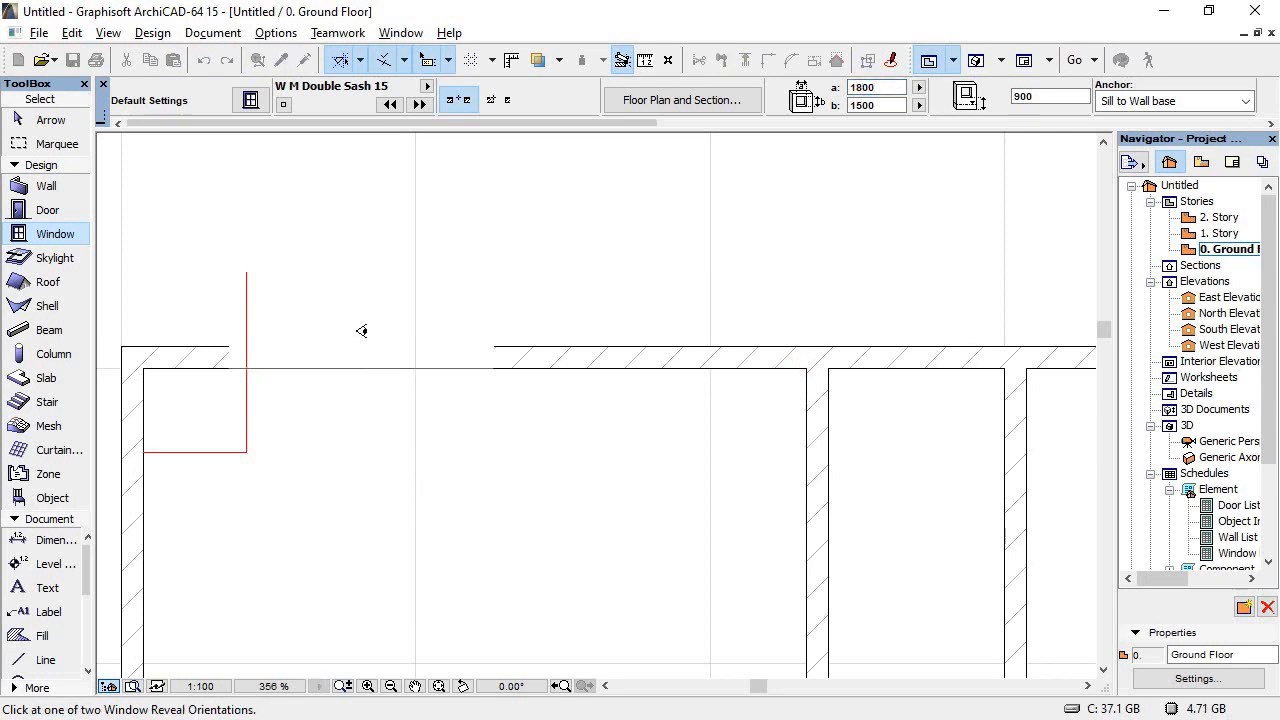
click(307, 327)
click(40, 121)
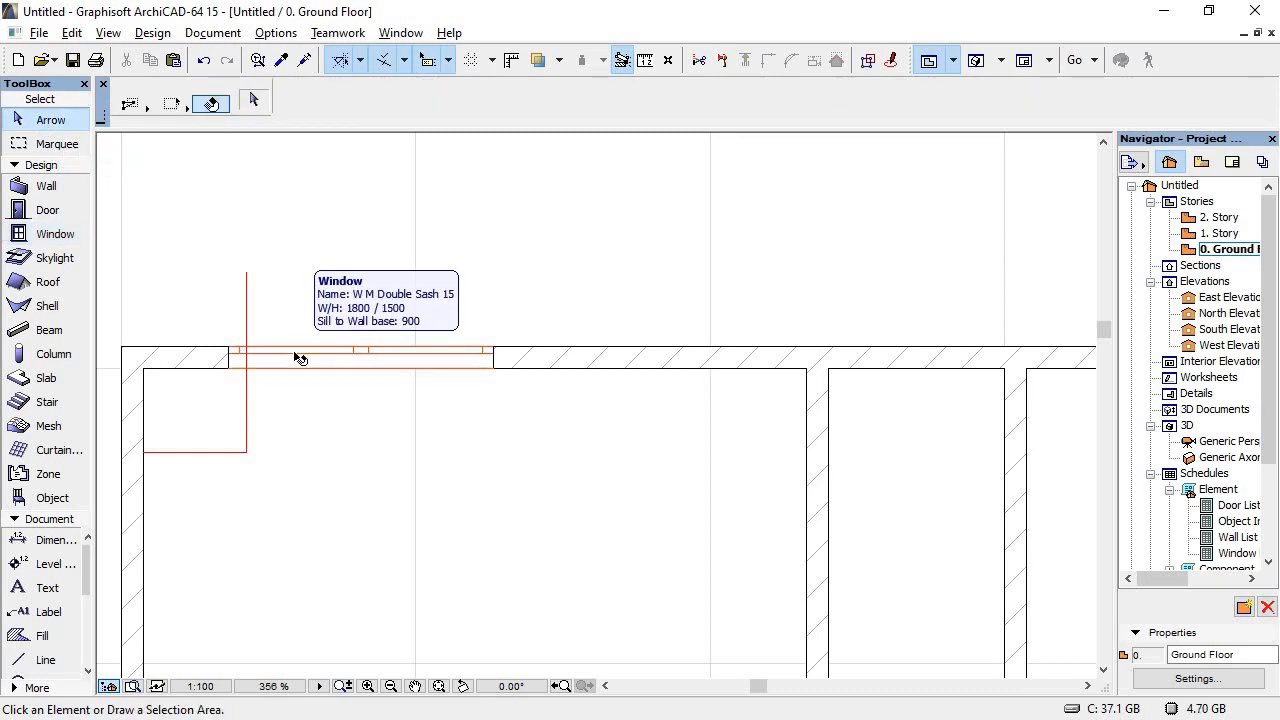
Step: Move the kitchen's north window east until its west edge meets the vertical guide line
click(300, 358)
click(229, 367)
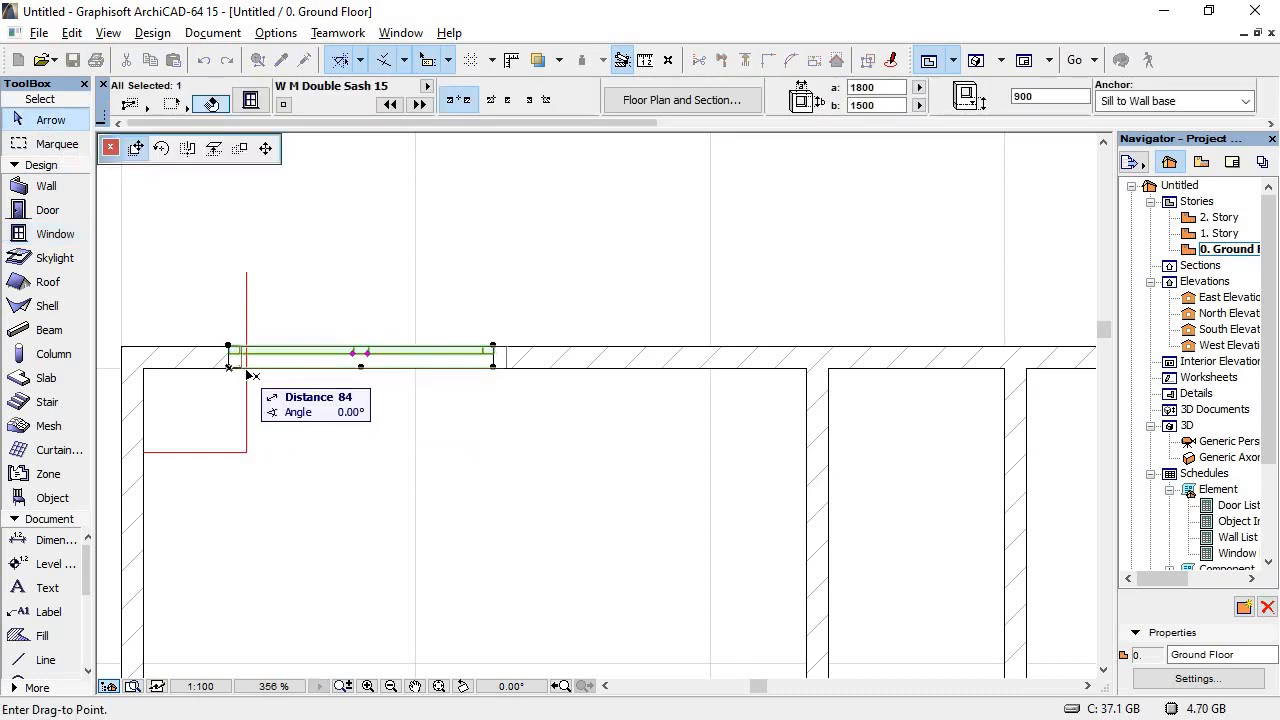
click(247, 367)
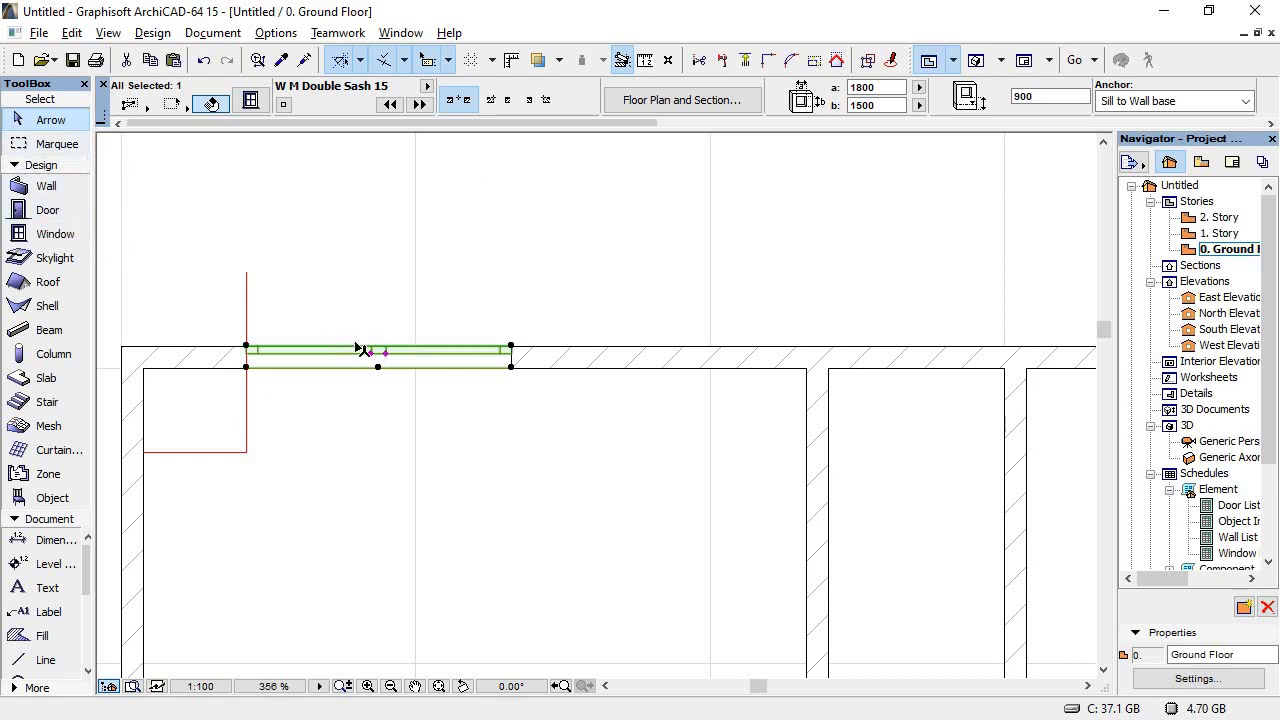
click(426, 287)
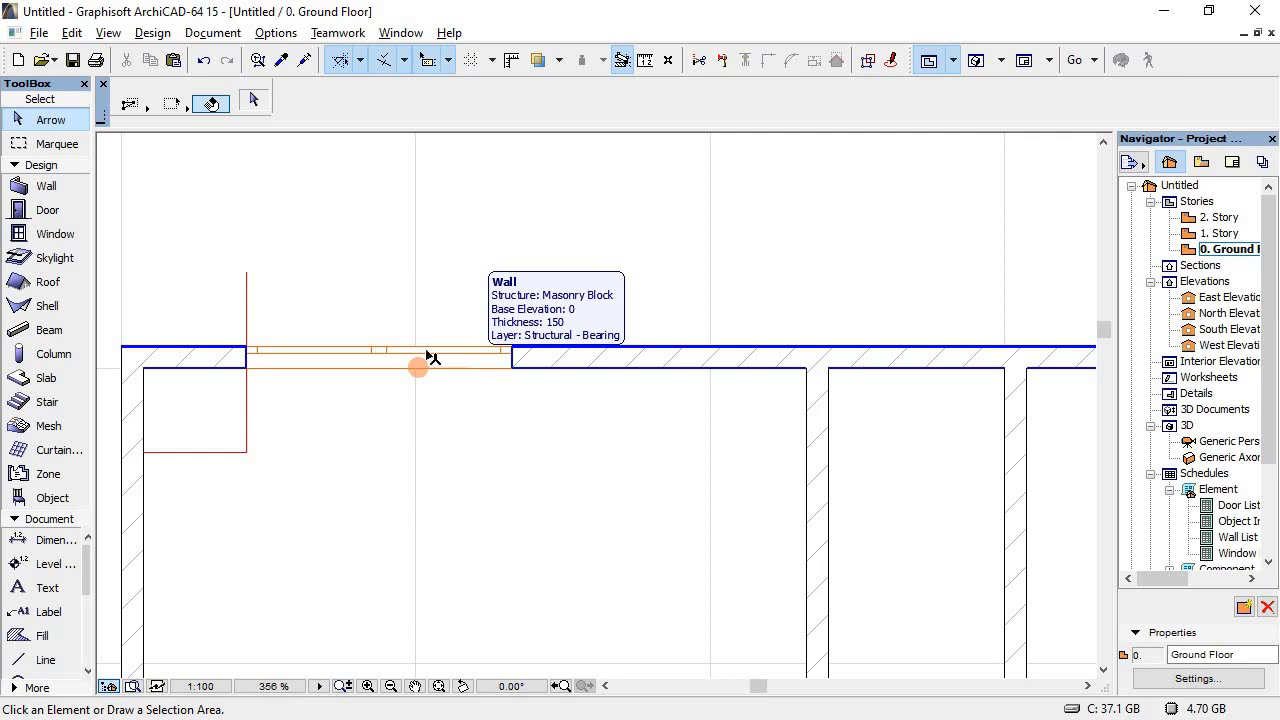
click(367, 362)
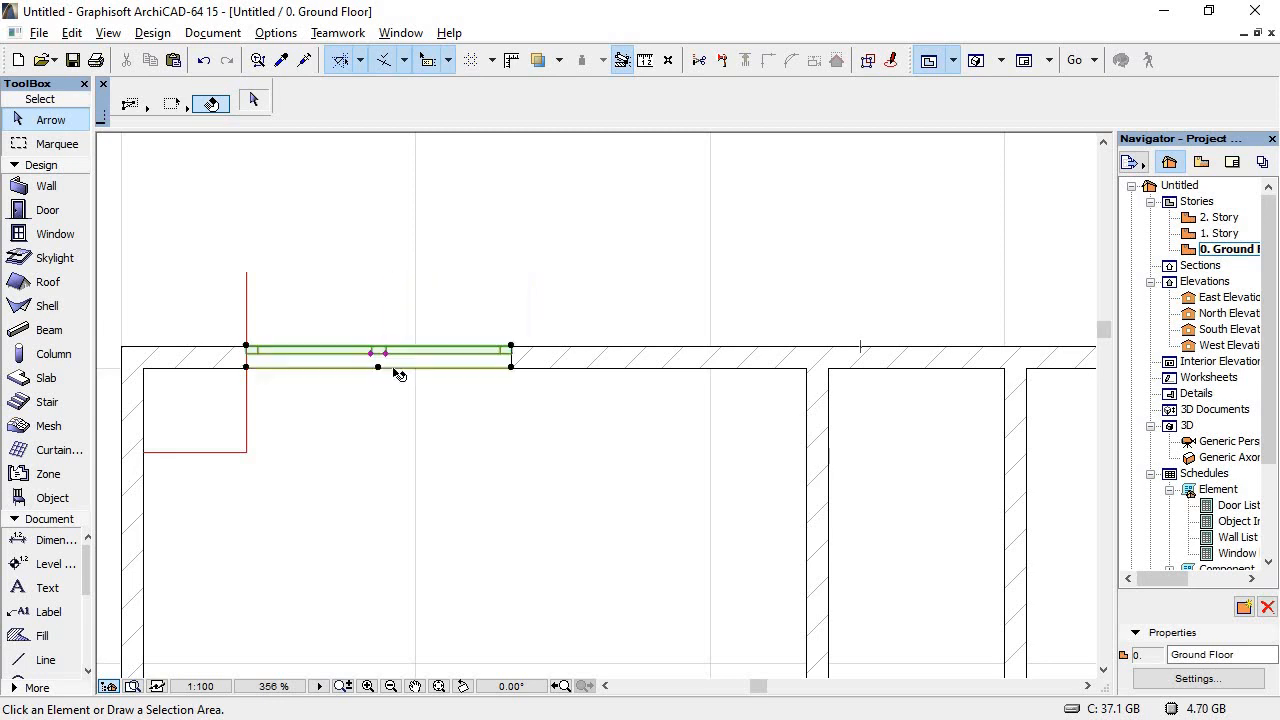
click(437, 307)
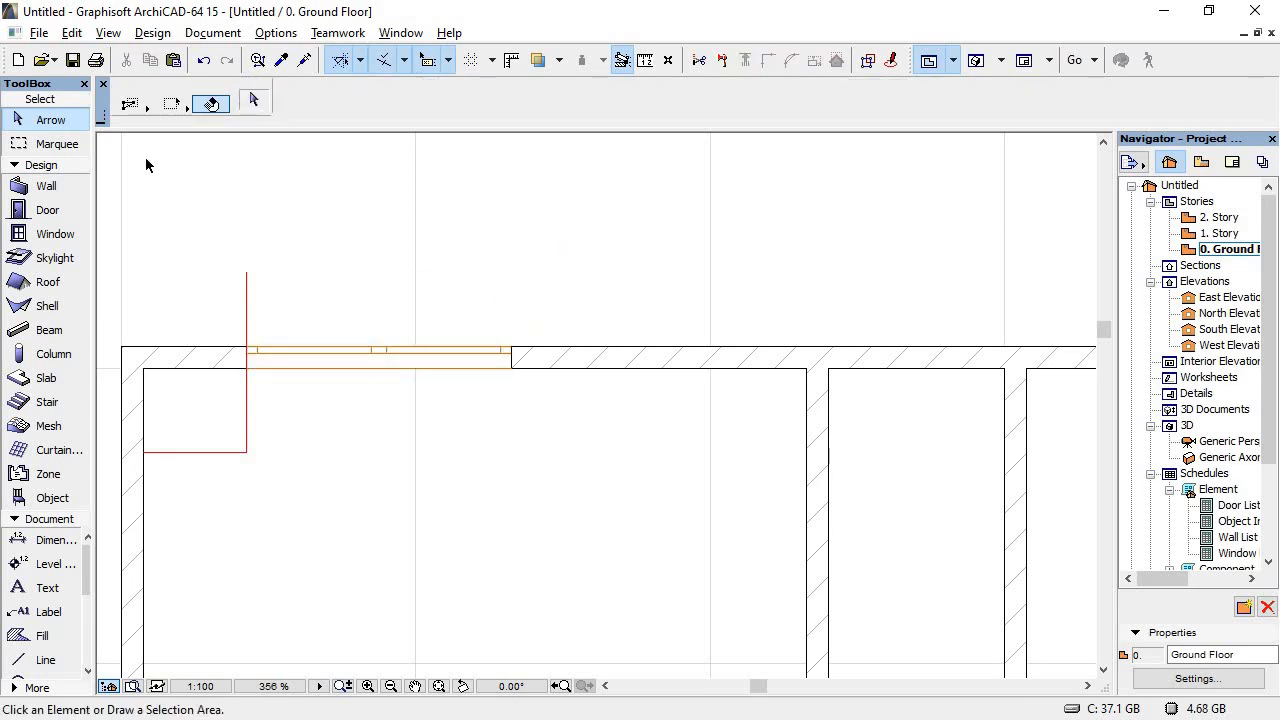
Step: Set the default door to D1 Metal 15 from the Metal Doors 15 library folder, sized 900 by 2100
click(36, 238)
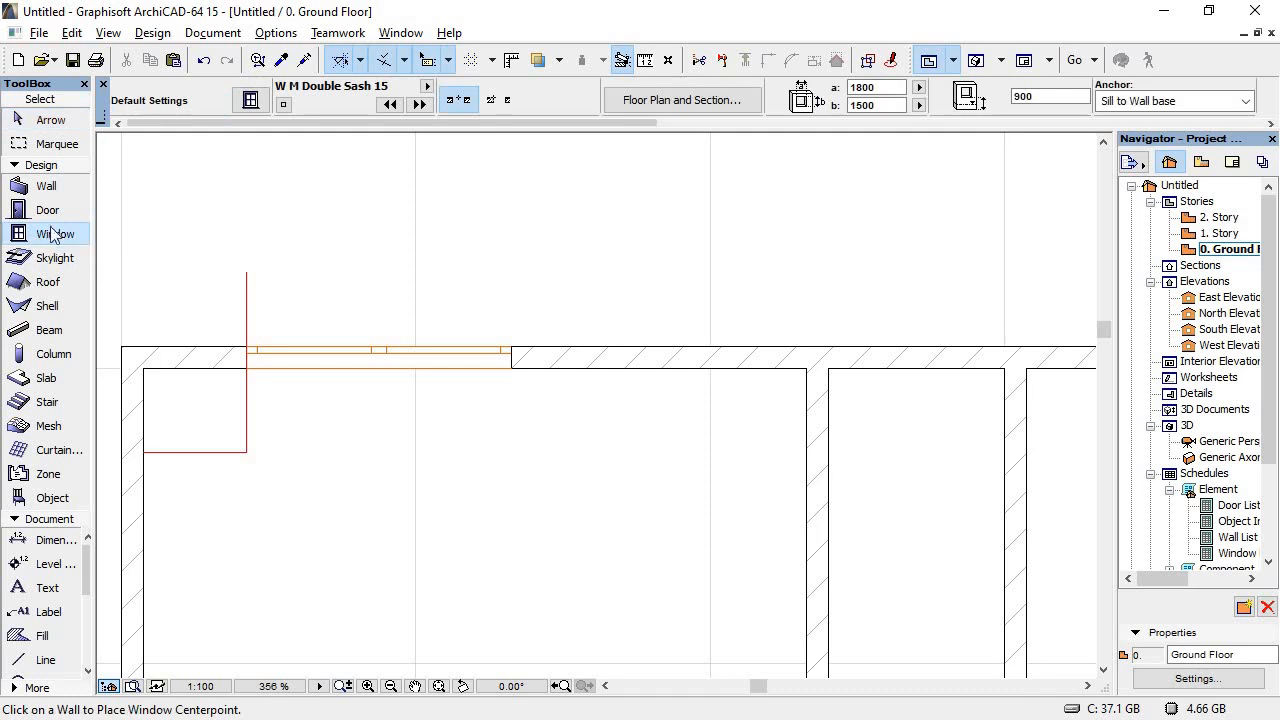
click(46, 210)
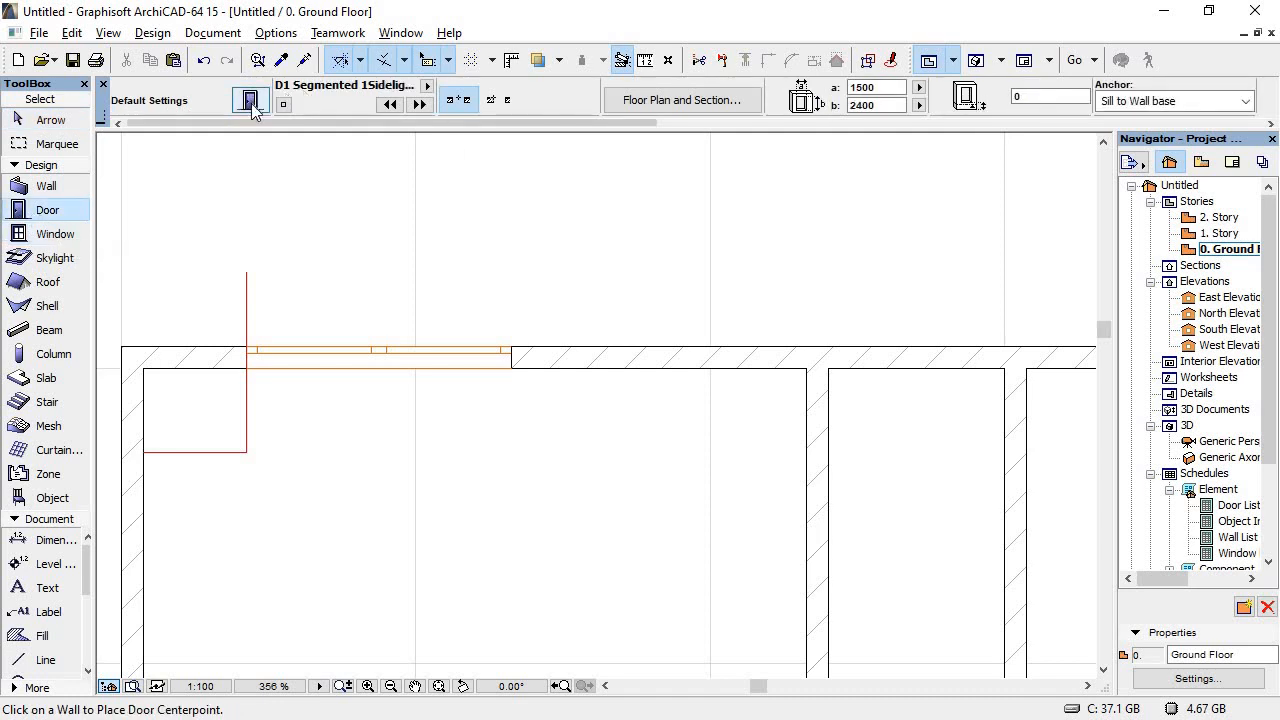
key(ctrl+t)
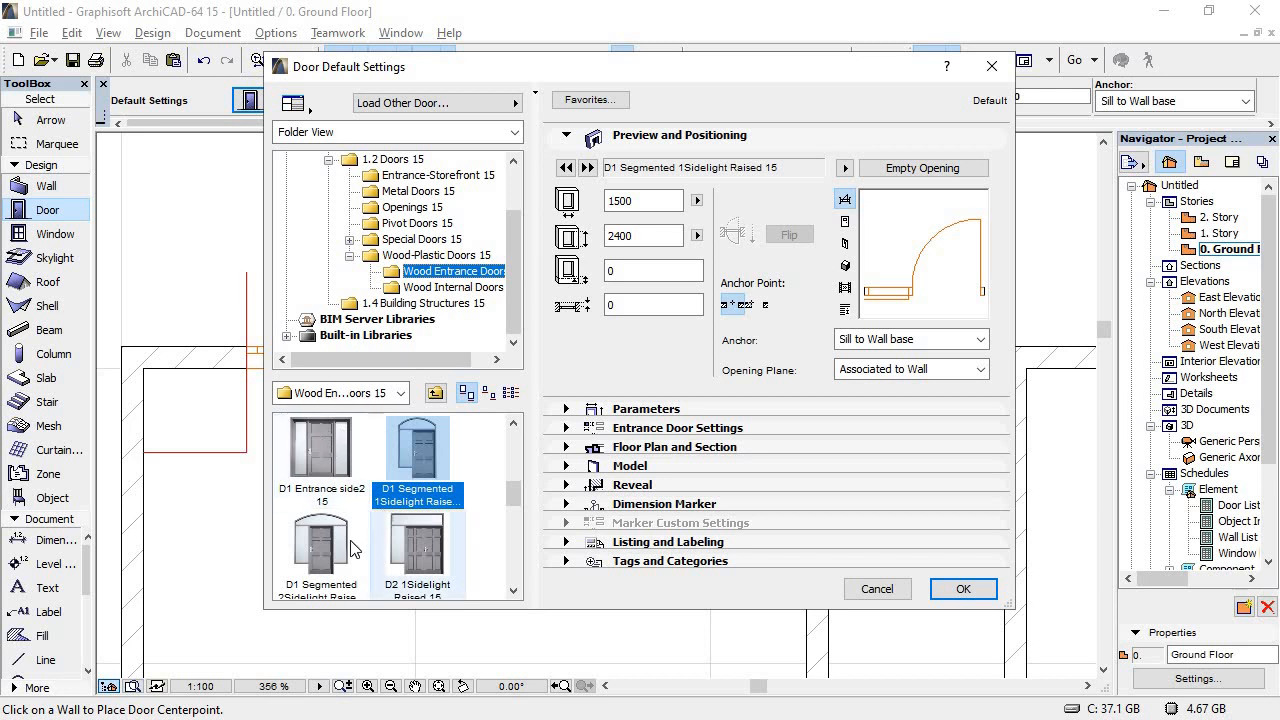
click(514, 590)
click(514, 592)
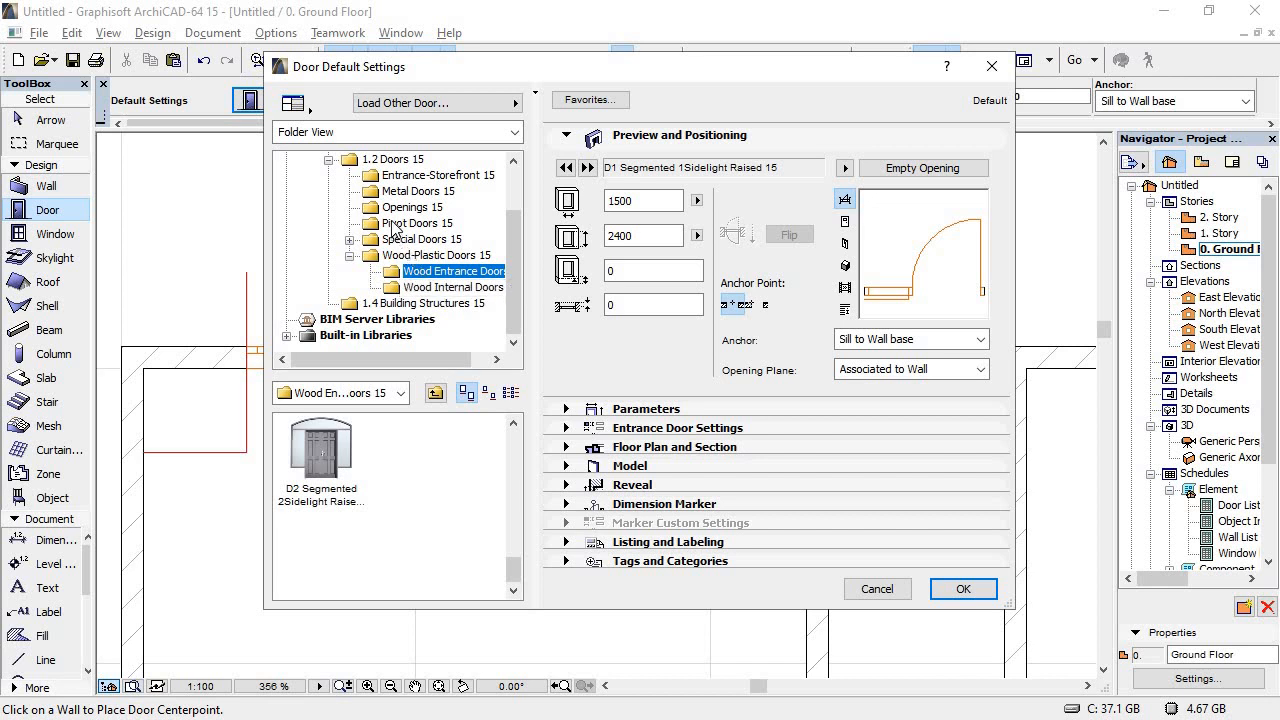
click(398, 178)
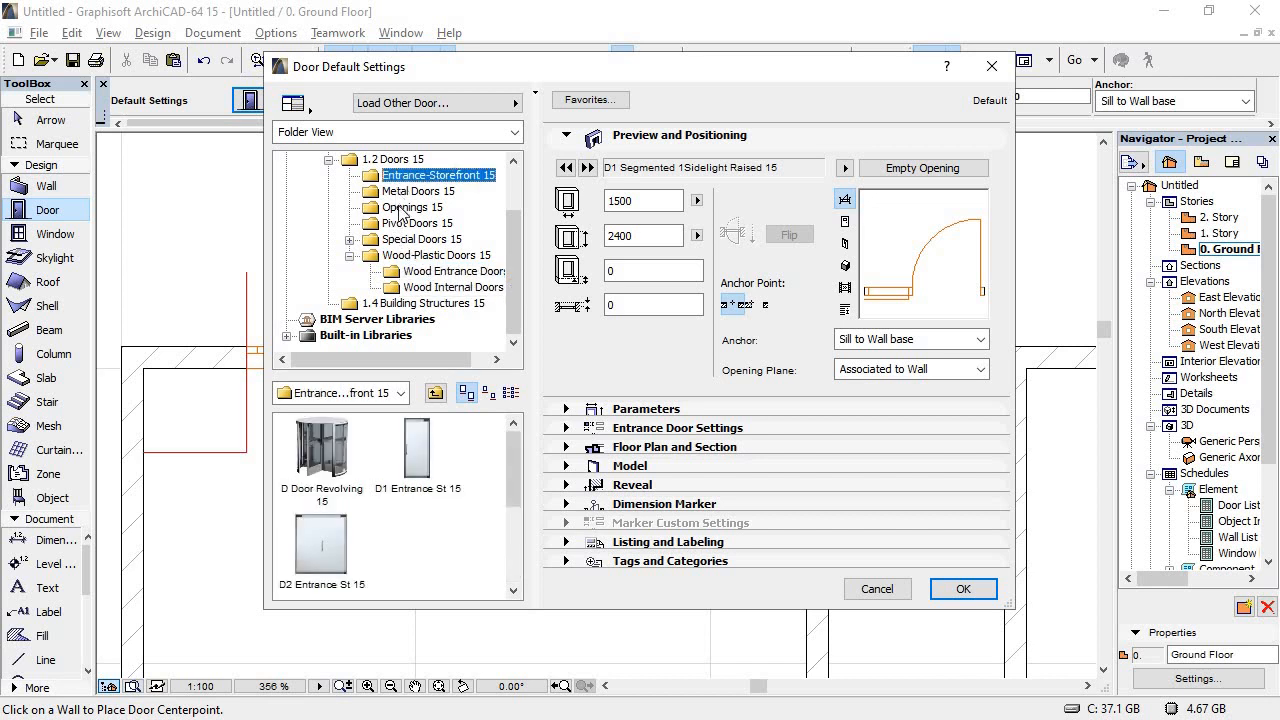
click(399, 192)
click(326, 461)
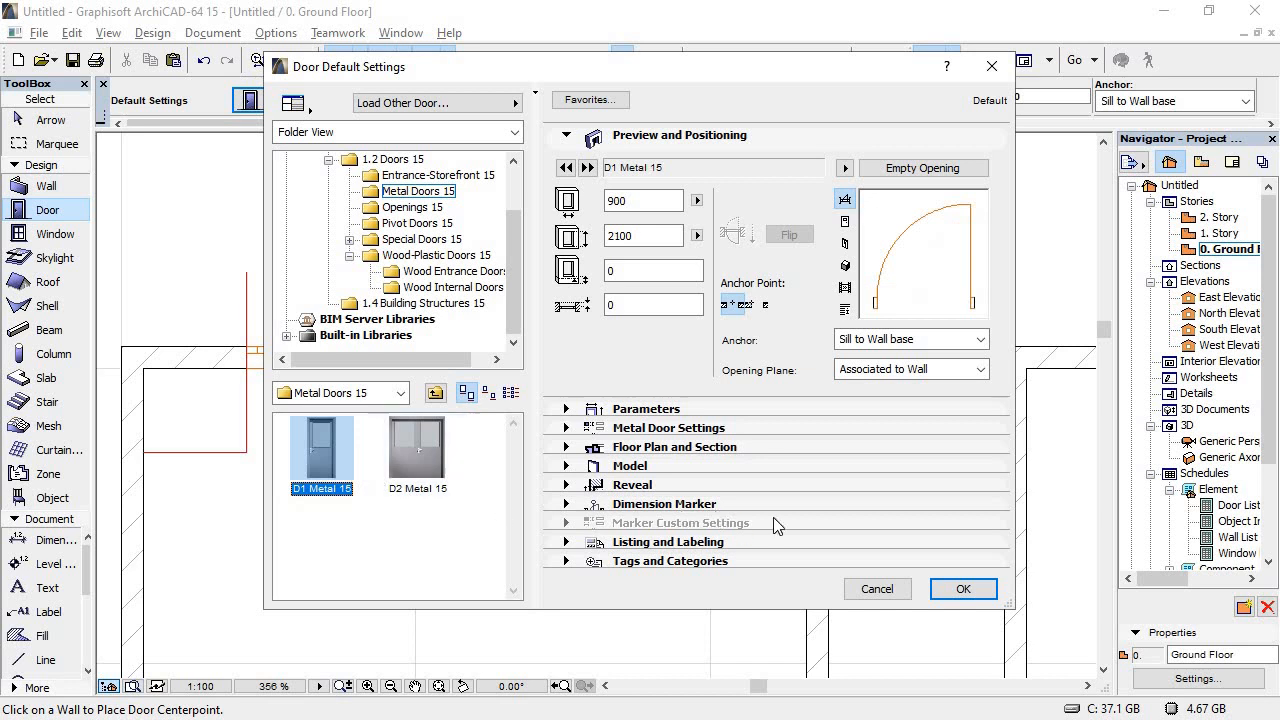
click(960, 588)
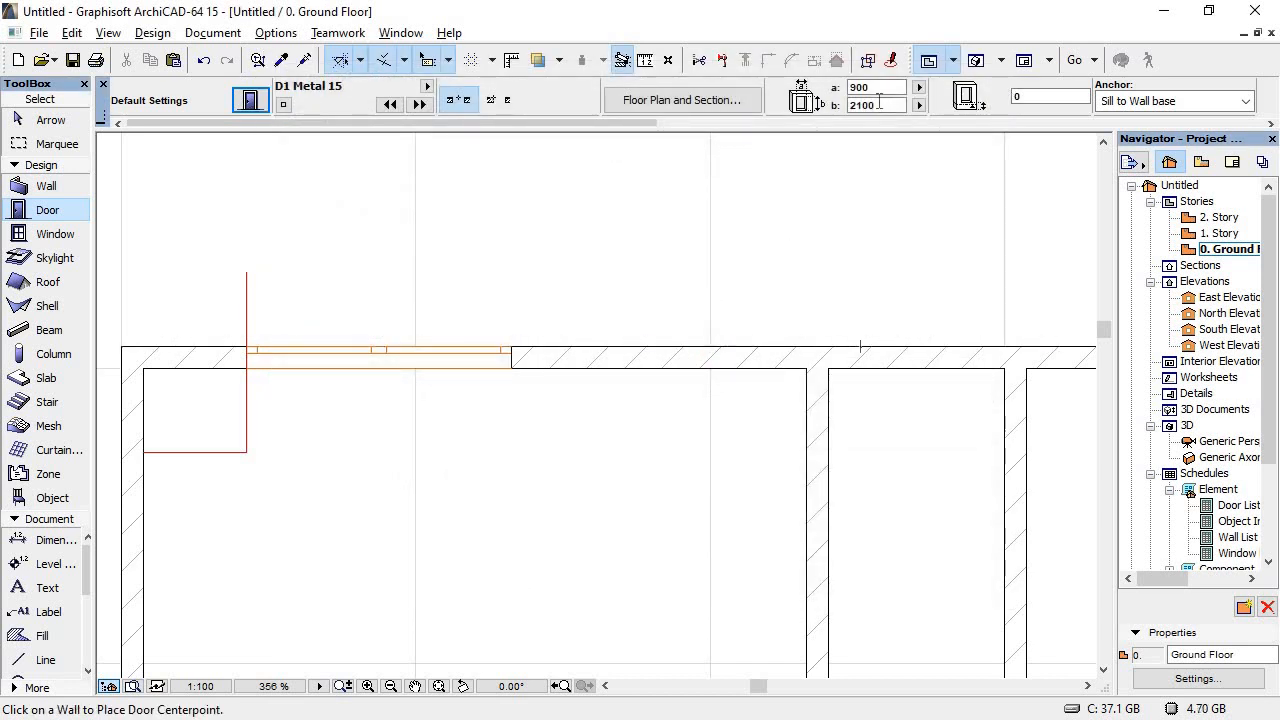
Step: Place the metal door in the kitchen's north wall east of the window, opening outward, and compare it with the plan PDF
click(713, 350)
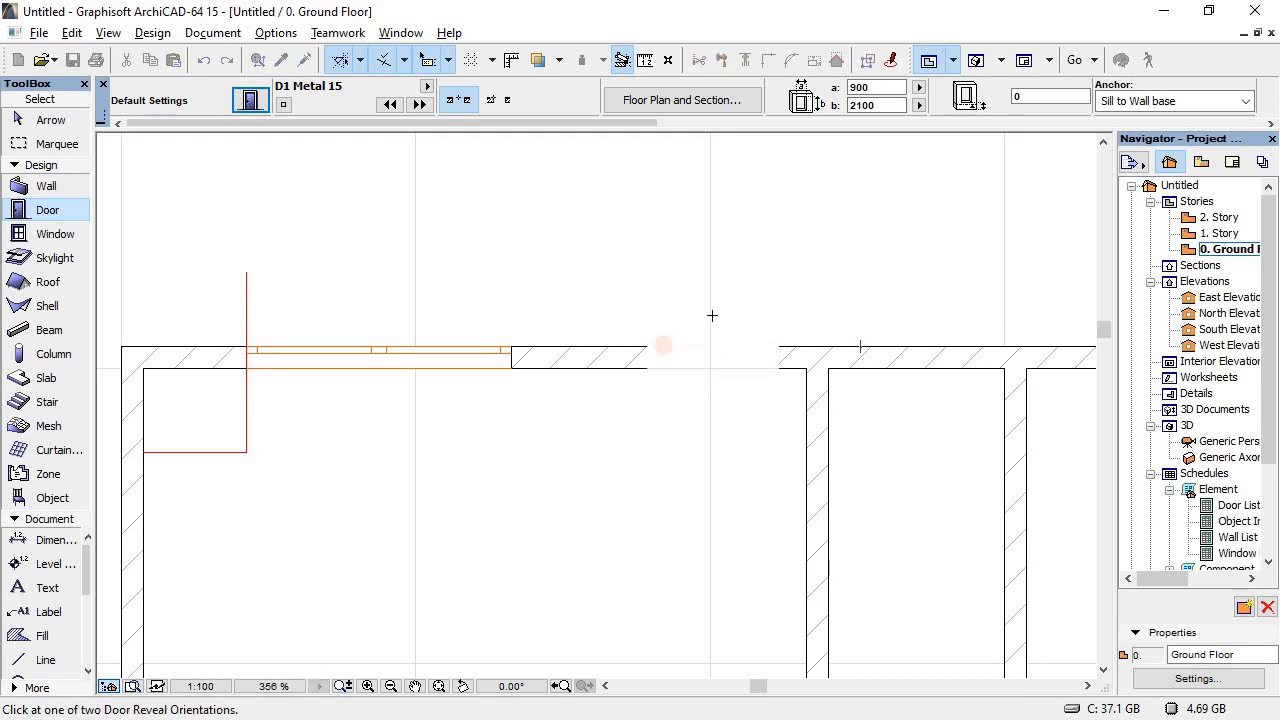
click(790, 232)
key(alt+Tab)
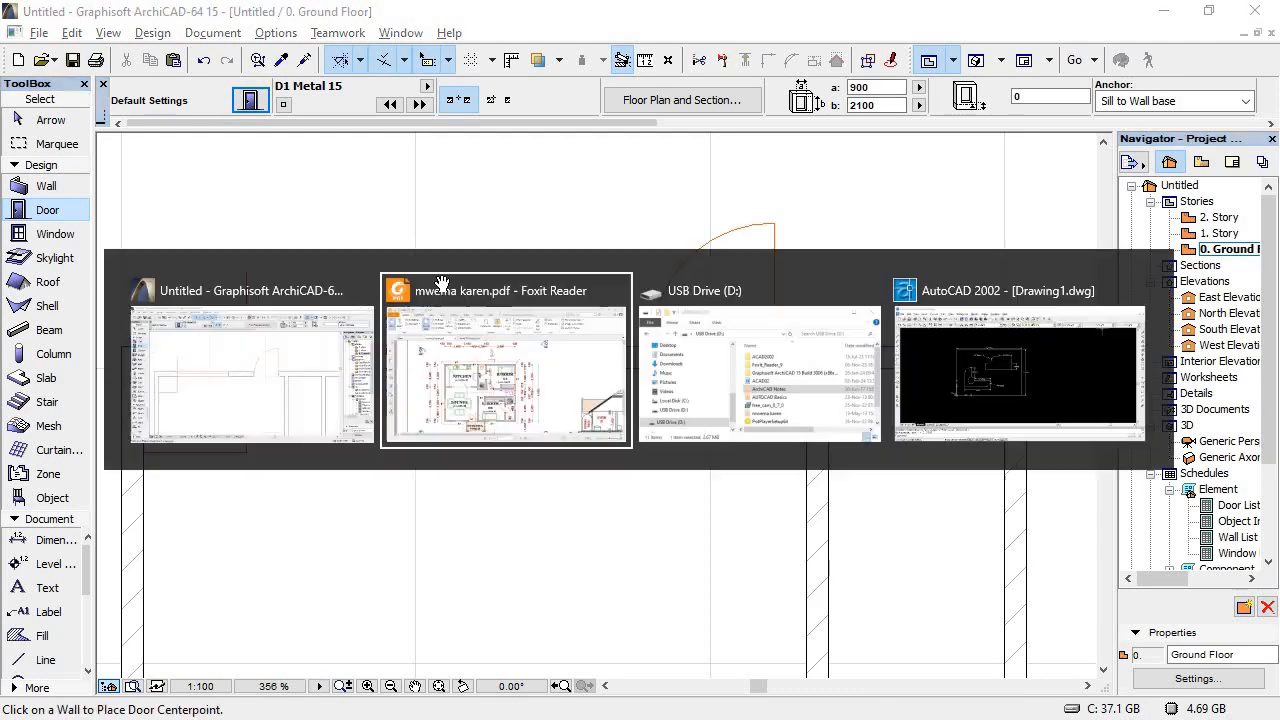
key(alt+Tab)
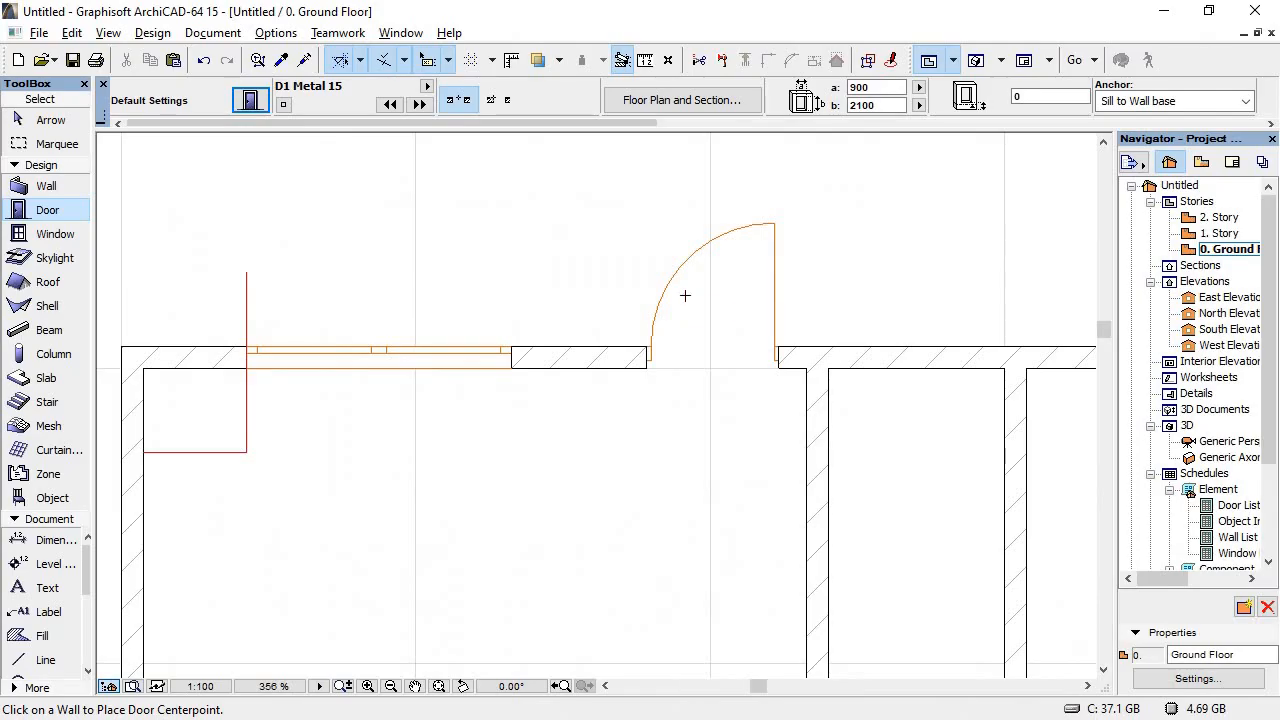
Step: Move the kitchen's back door east until its jamb meets the west face of the partition wall
click(20, 122)
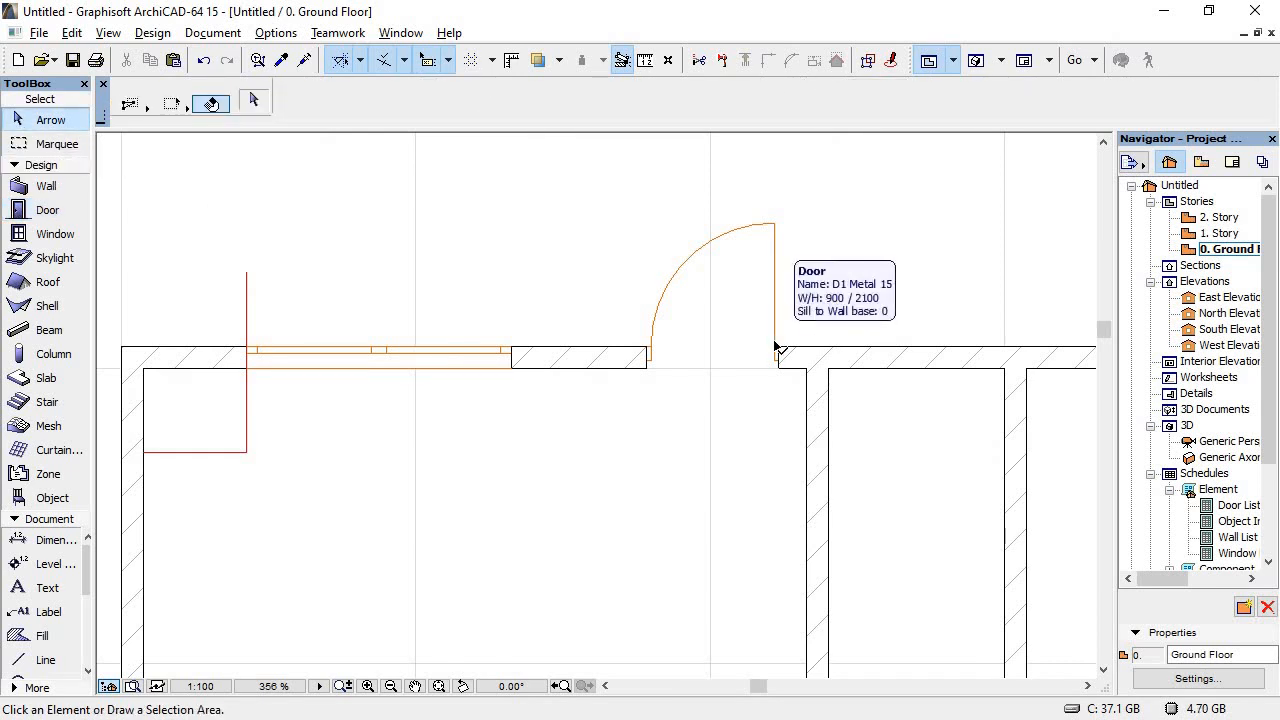
click(777, 348)
scroll(786, 342, up, 3)
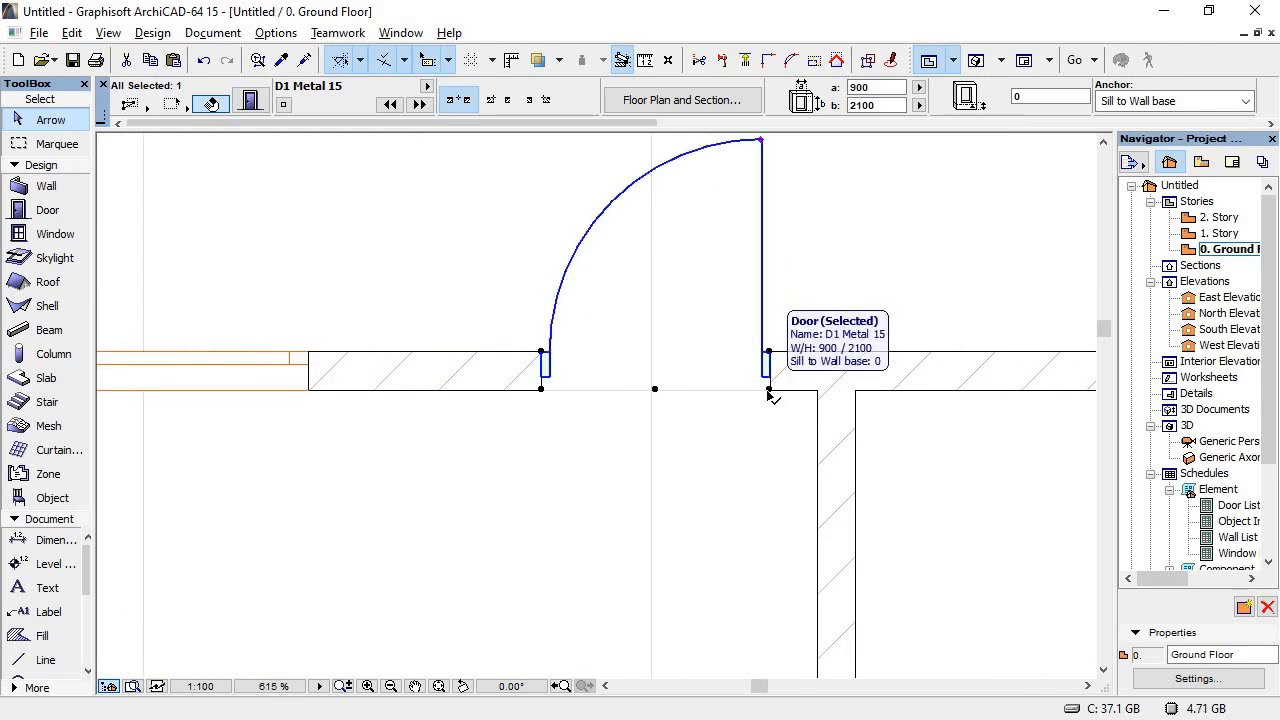
drag(770, 392, 816, 390)
click(502, 259)
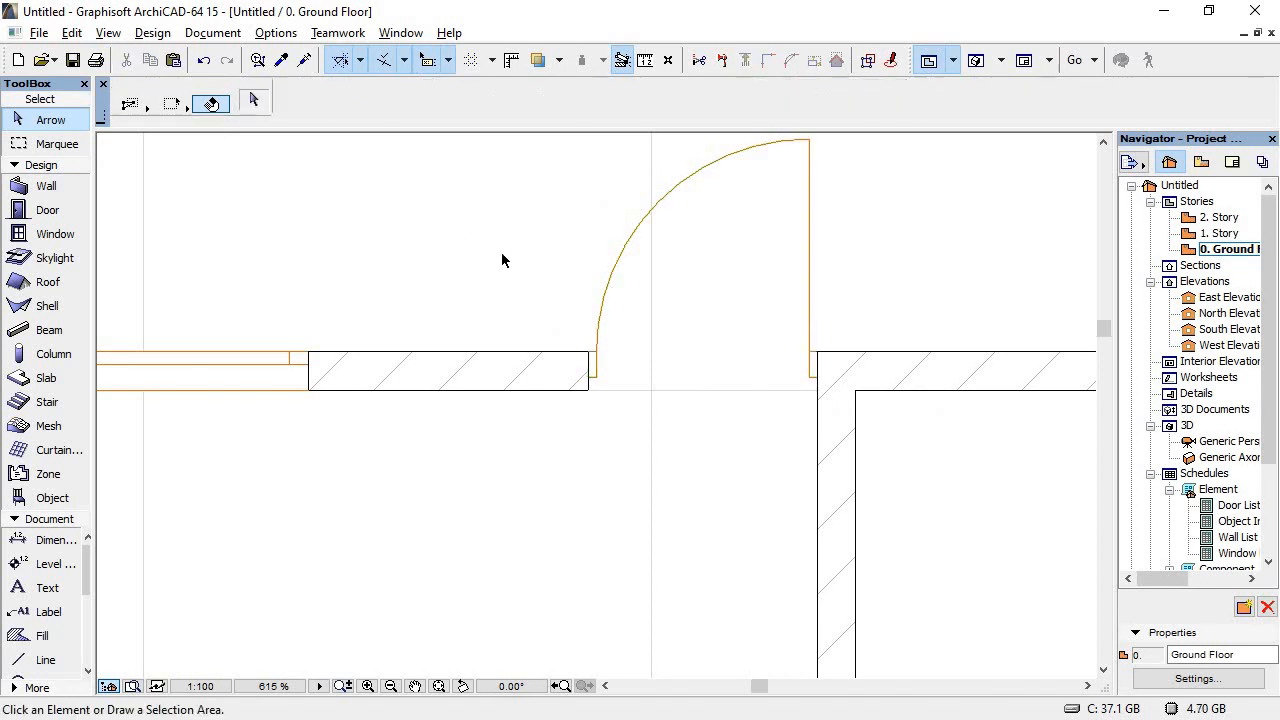
Step: Delete the horizontal and vertical guide lines beside the kitchen's north window
scroll(585, 275, down, 8)
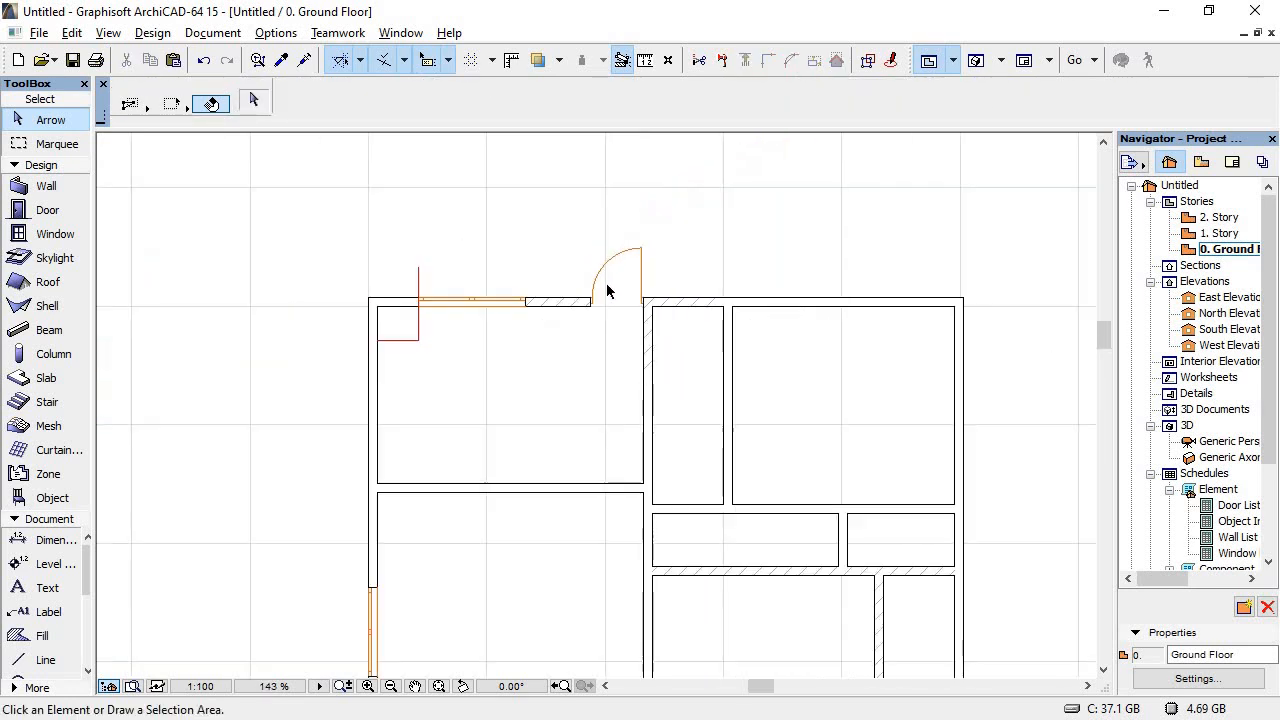
click(436, 330)
key(Delete)
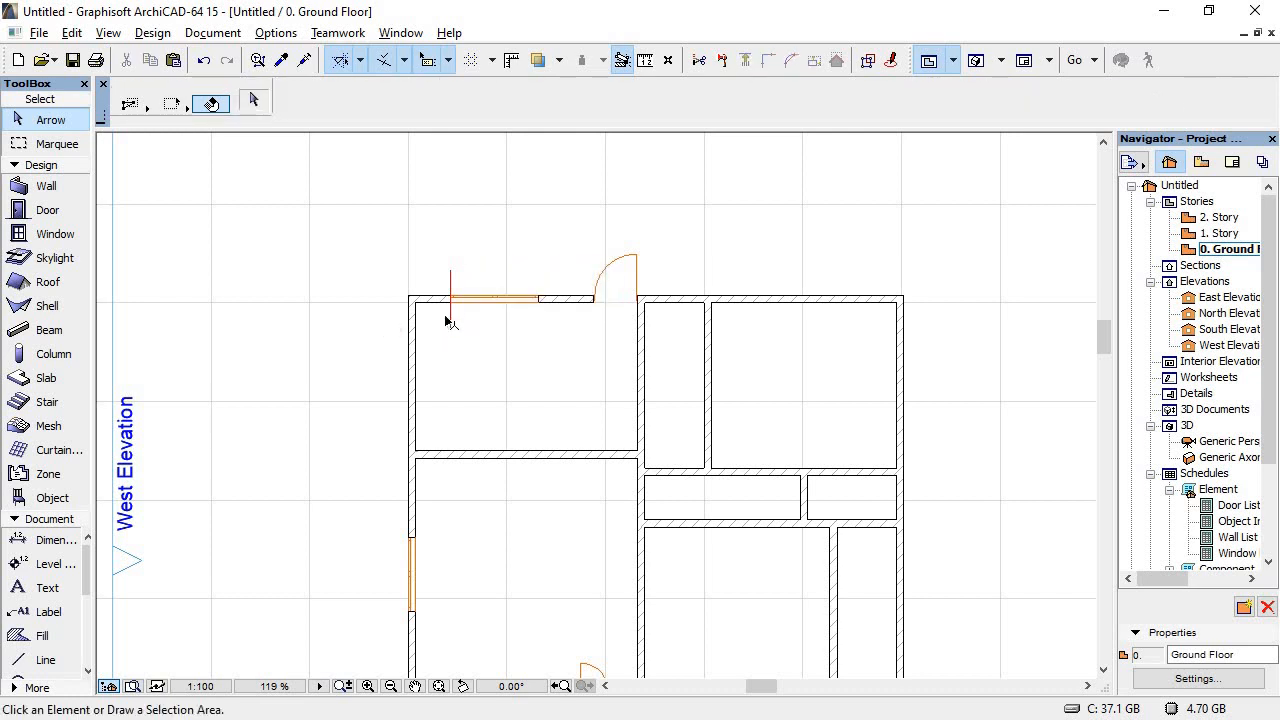
click(450, 305)
key(Delete)
Step: Examine the bathroom and bedroom 01 door positions and dimensions in the plan PDF against the modelled ground floor
scroll(612, 285, down, 4)
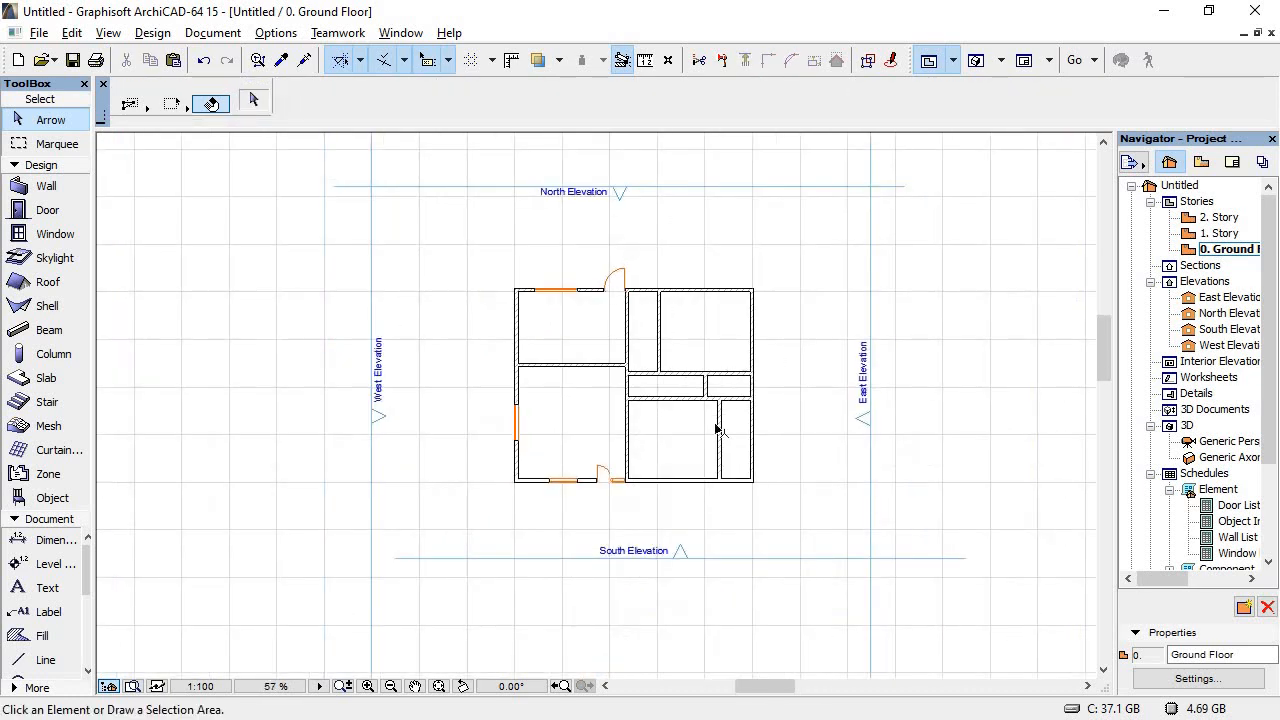
scroll(716, 428, up, 2)
key(alt+Tab)
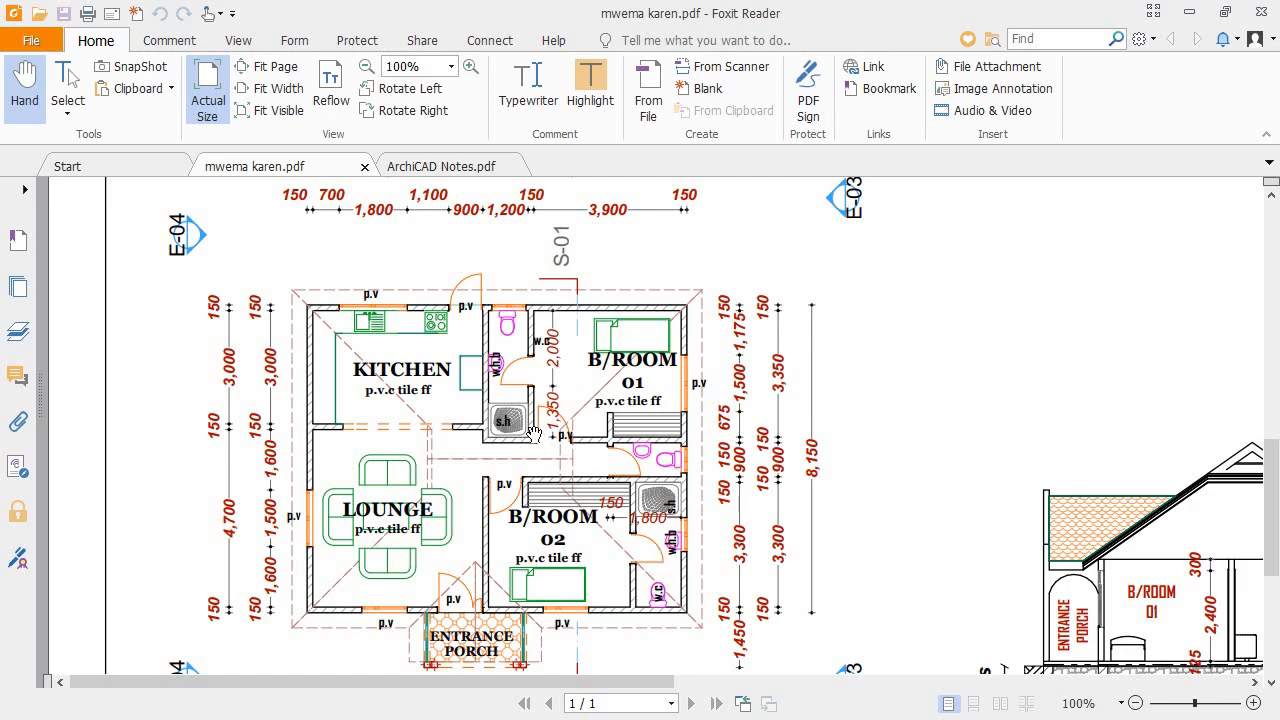
key(alt+Tab)
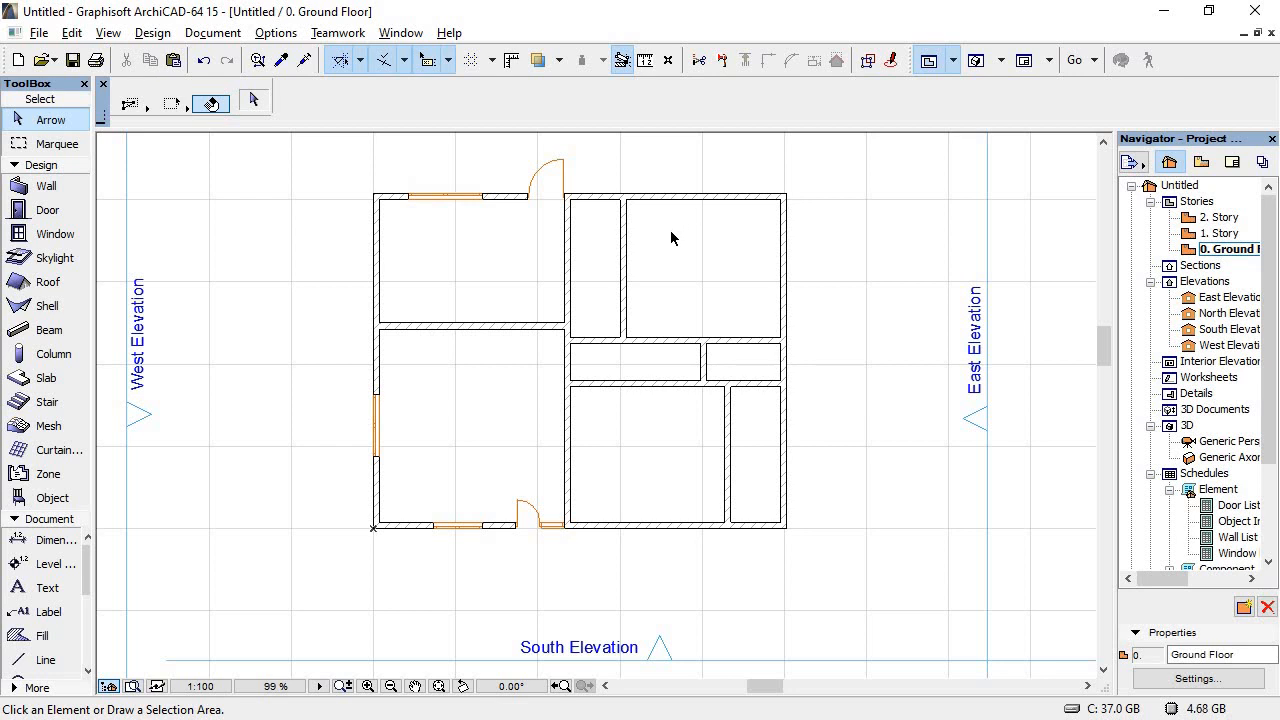
key(alt+Tab)
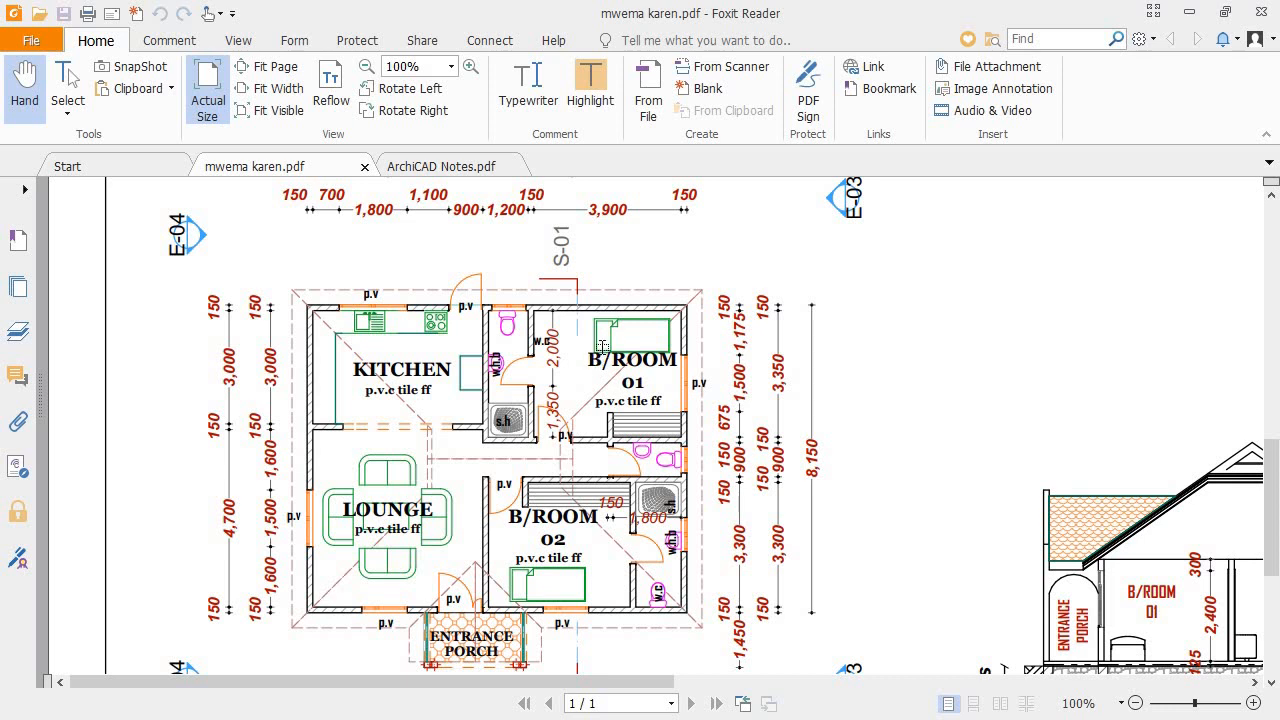
key(alt+Tab)
key(alt+Tab)
key(alt+Tab)
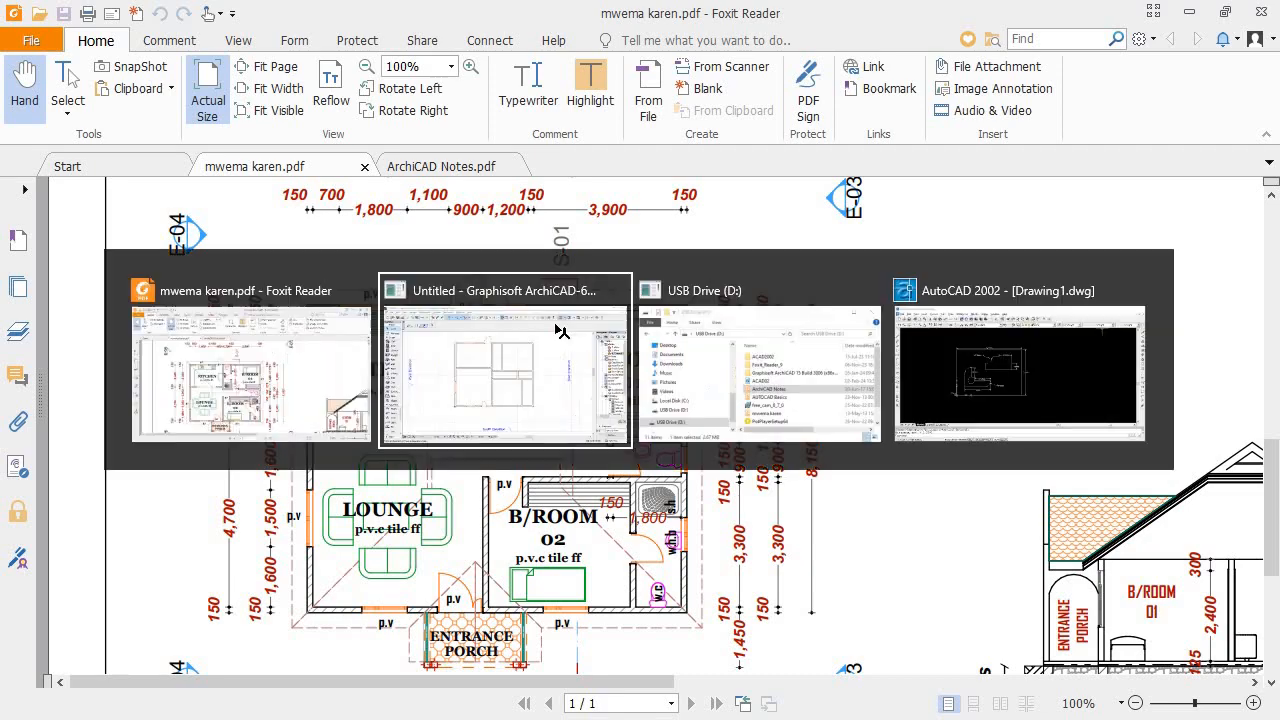
key(alt+Tab)
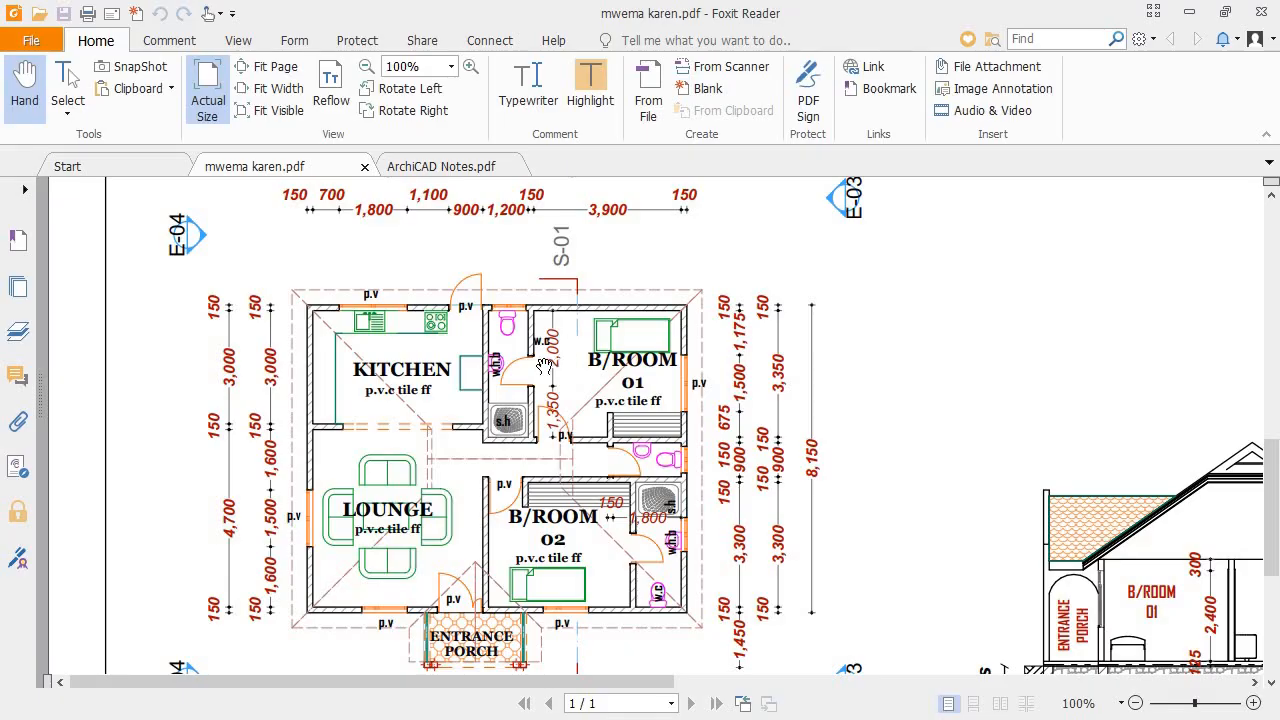
key(alt+Tab)
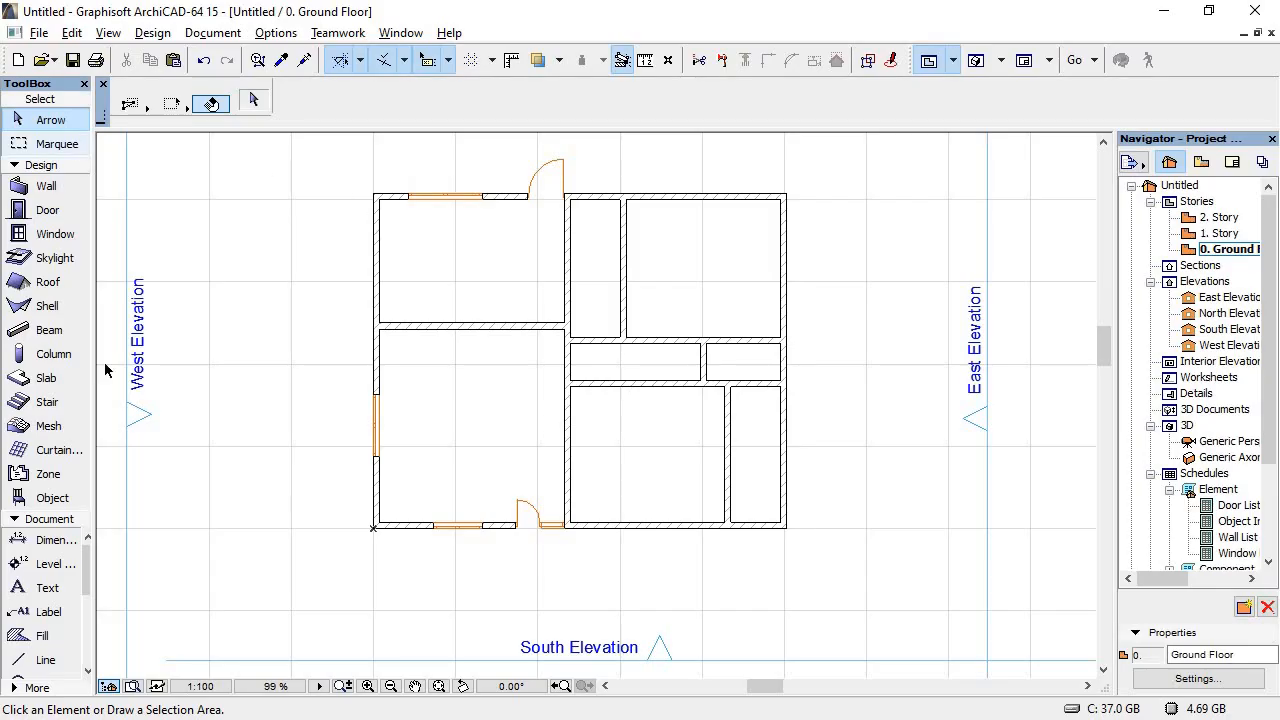
Step: Place a 900 by 2100 D1 15 wood internal door in the wall between the bathroom and bedroom 01, opening into the bathroom
click(18, 210)
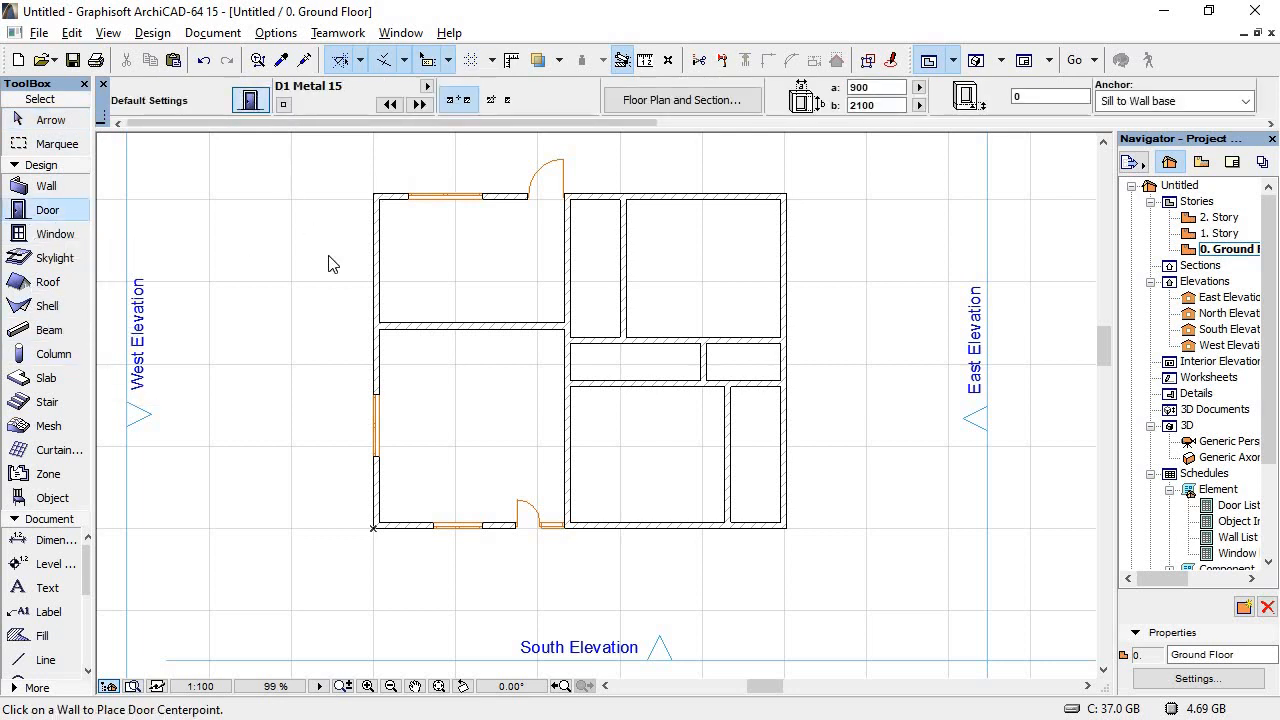
key(ctrl+t)
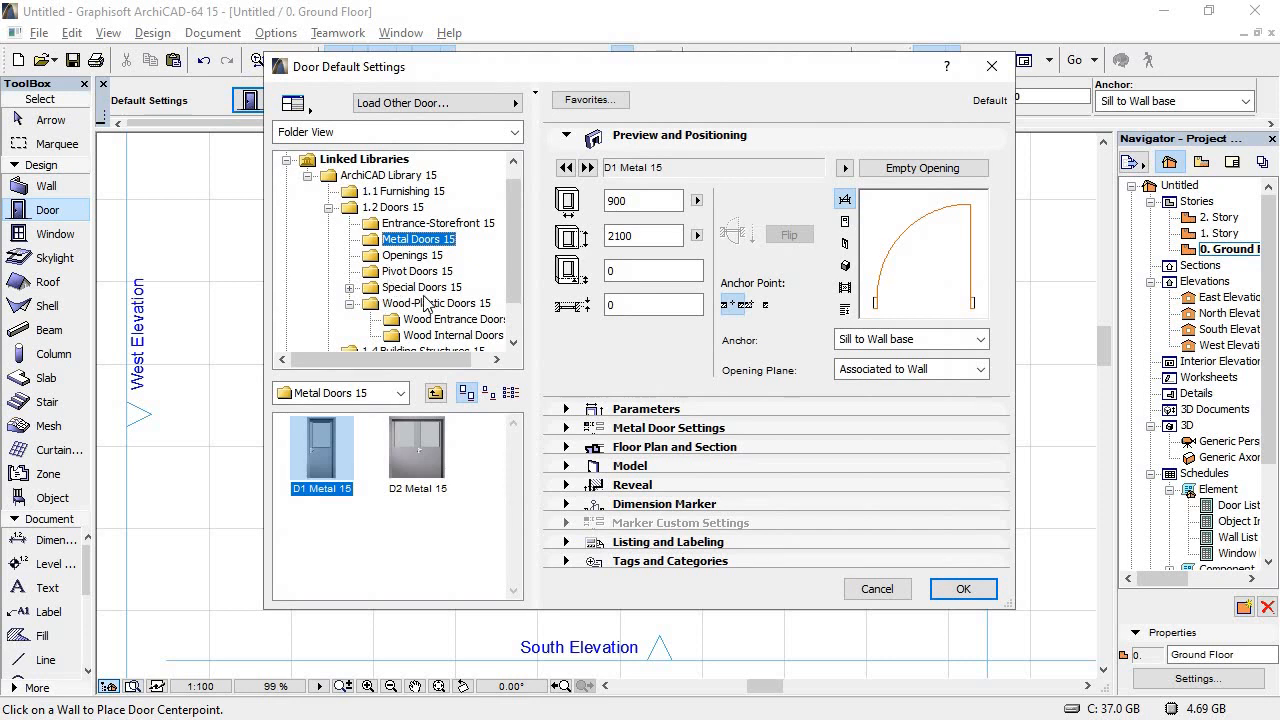
click(450, 319)
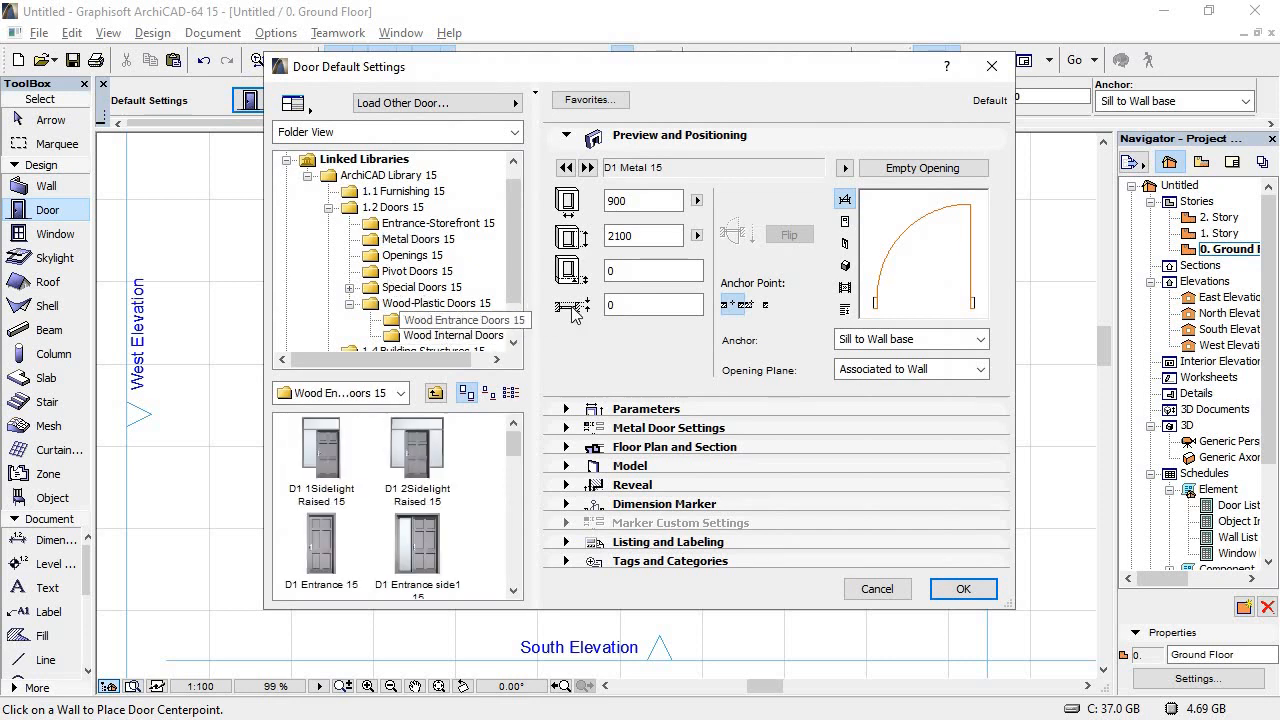
click(462, 336)
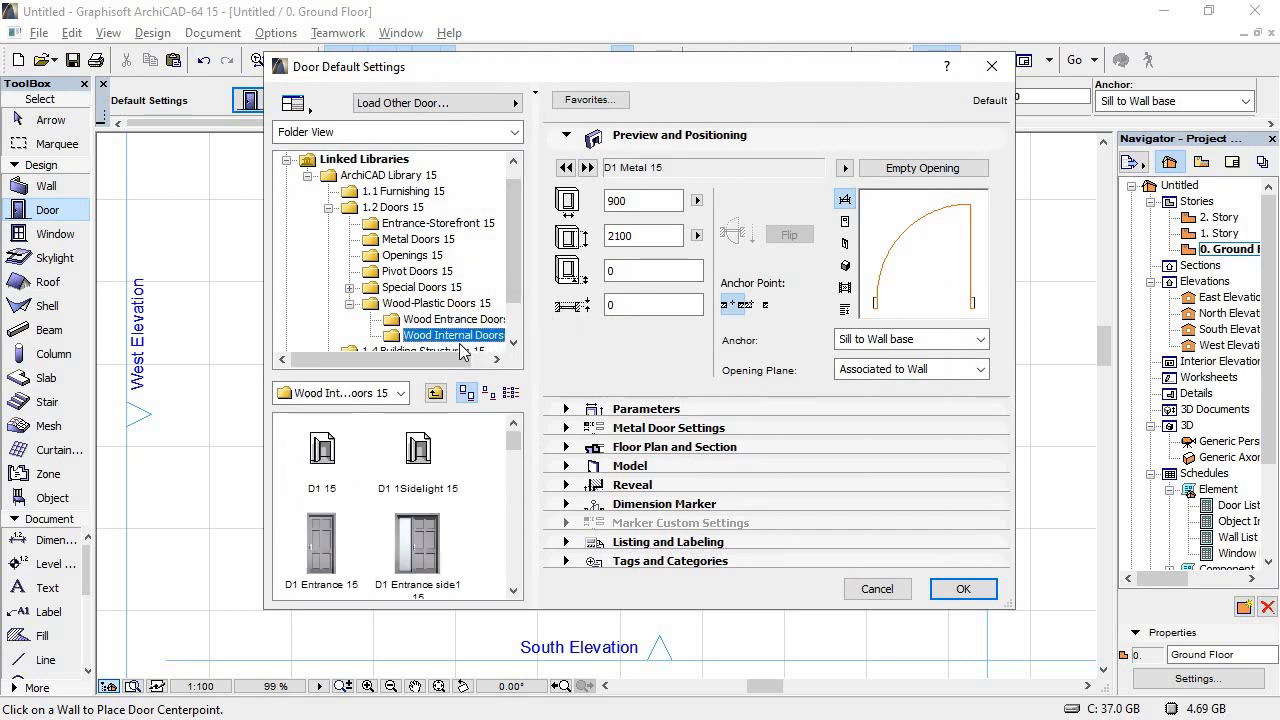
click(321, 450)
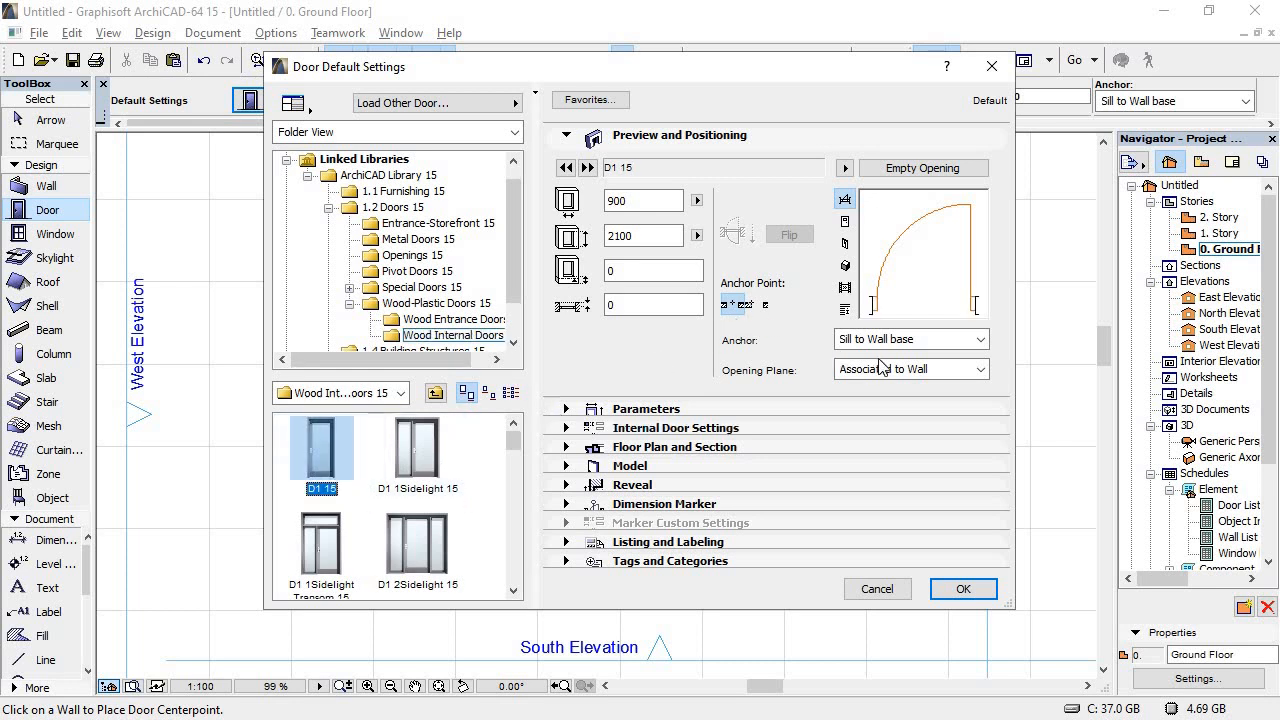
click(962, 588)
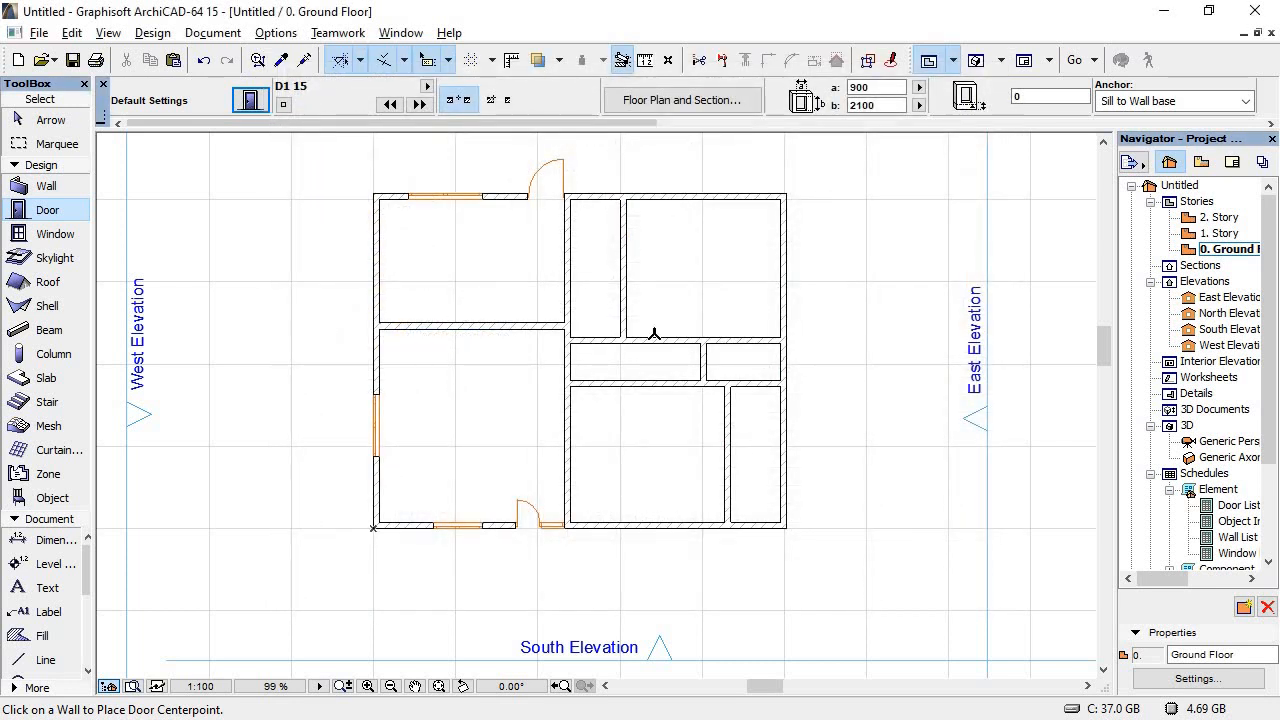
click(622, 272)
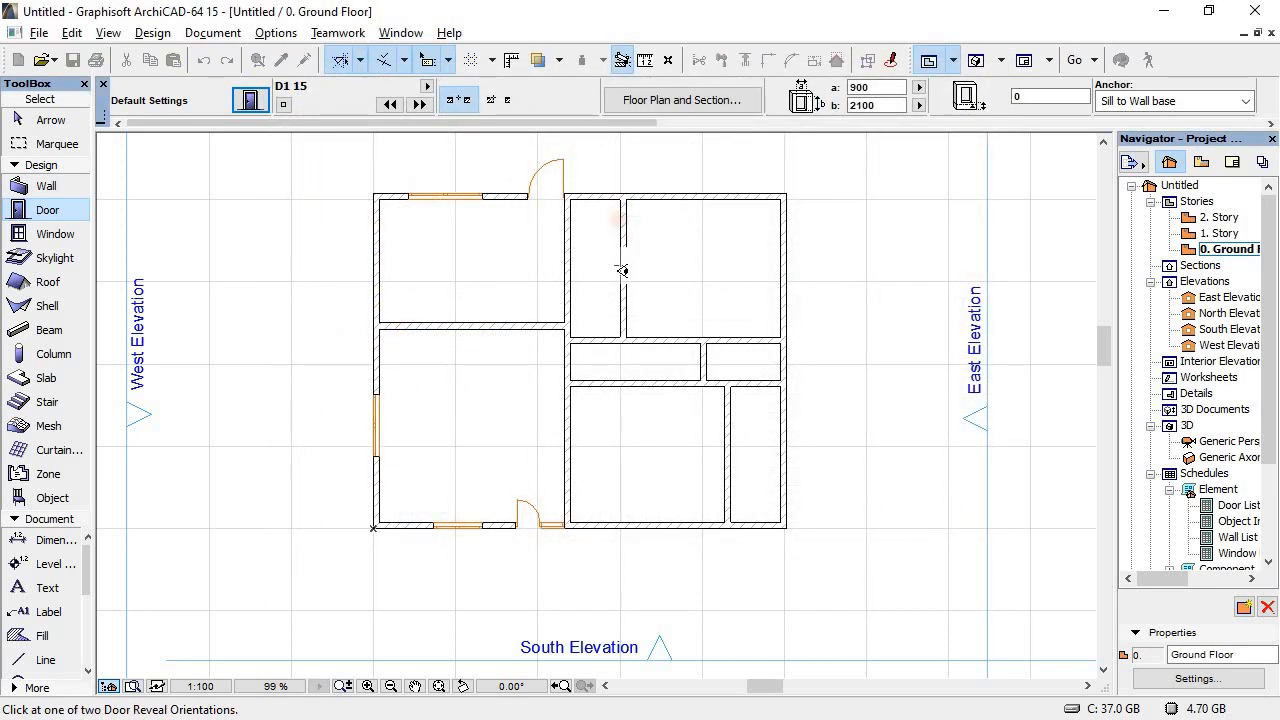
click(599, 278)
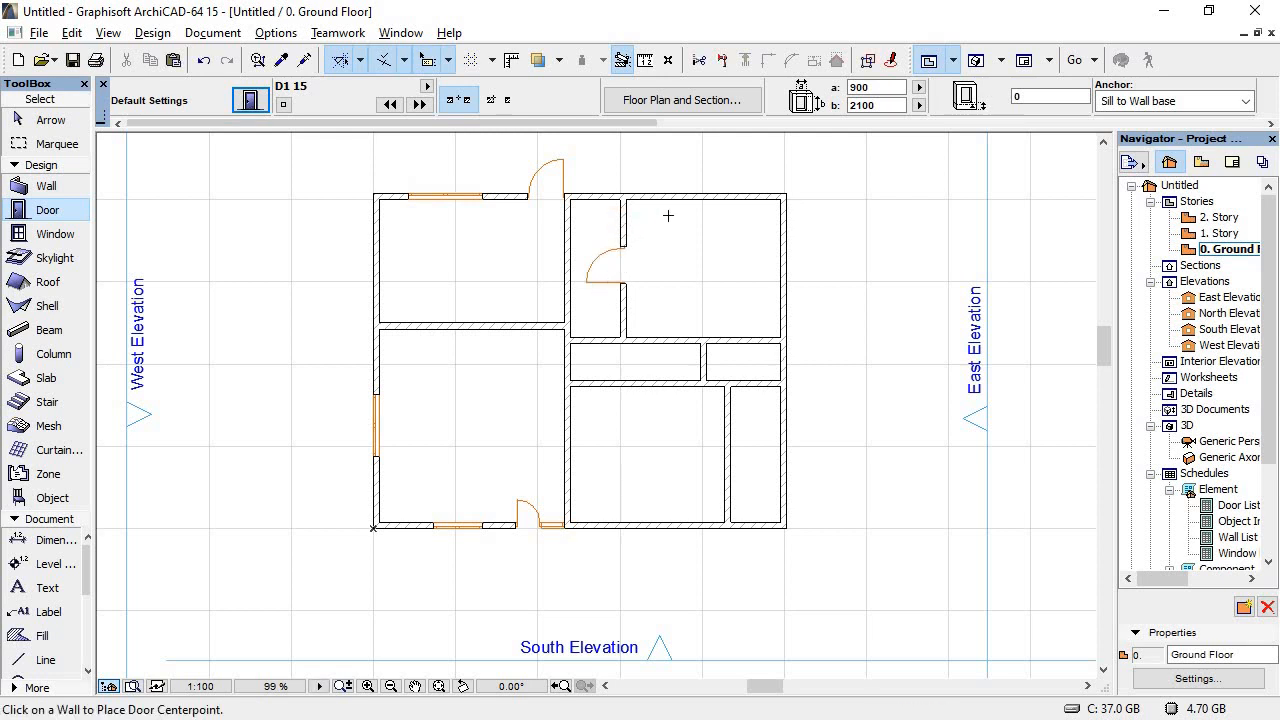
Step: Place 900 by 2100 D1 15 doors in the short middle partition and the southeast partition wall, both opening into the rooms to the east
scroll(732, 354, up, 3)
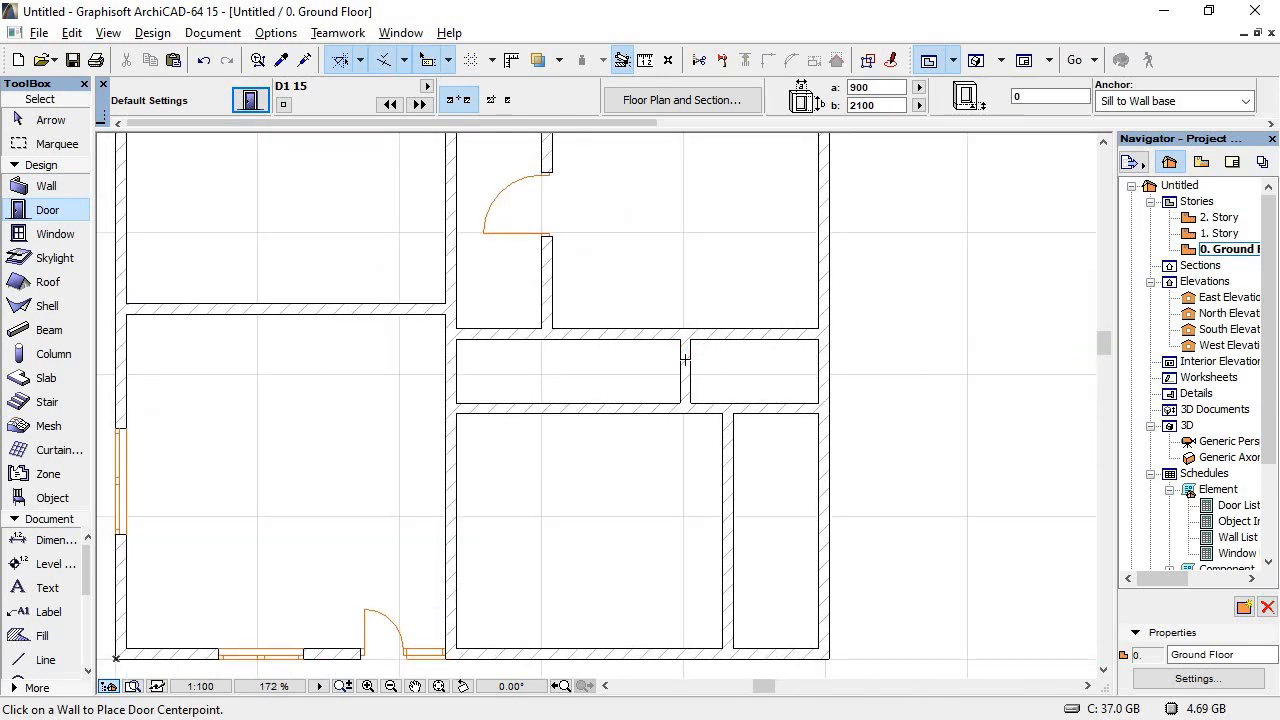
click(690, 364)
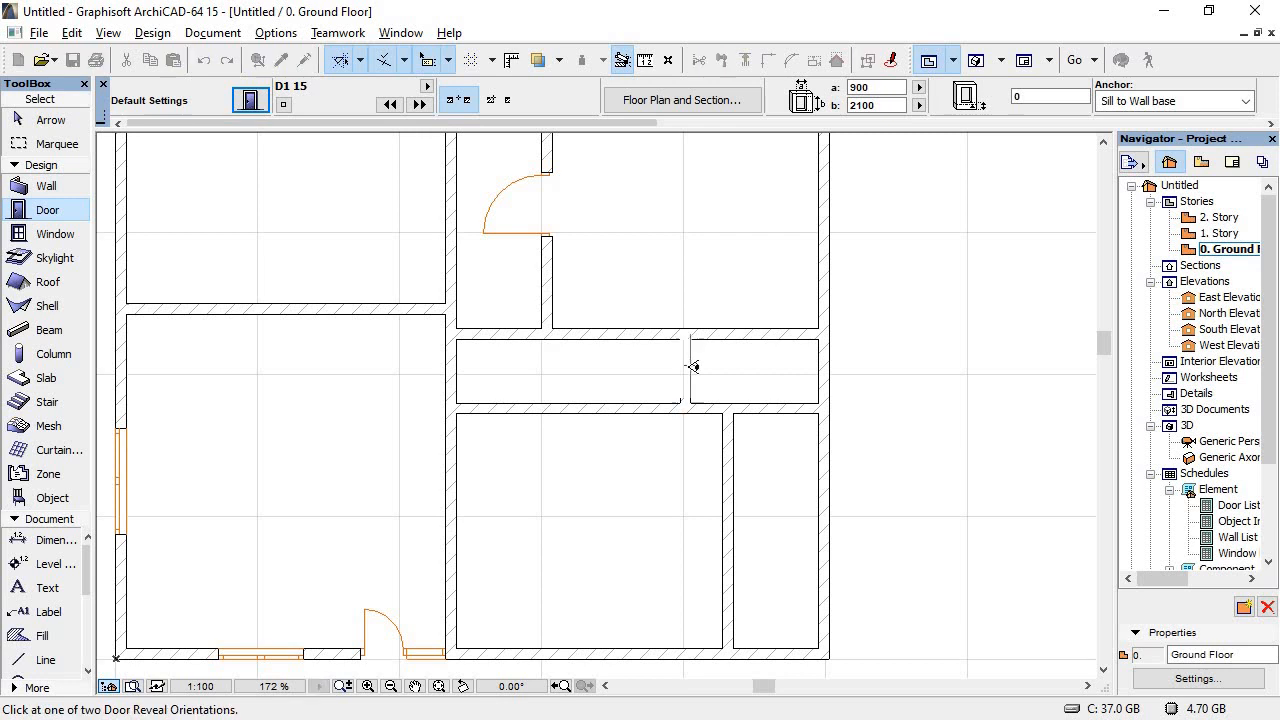
click(710, 344)
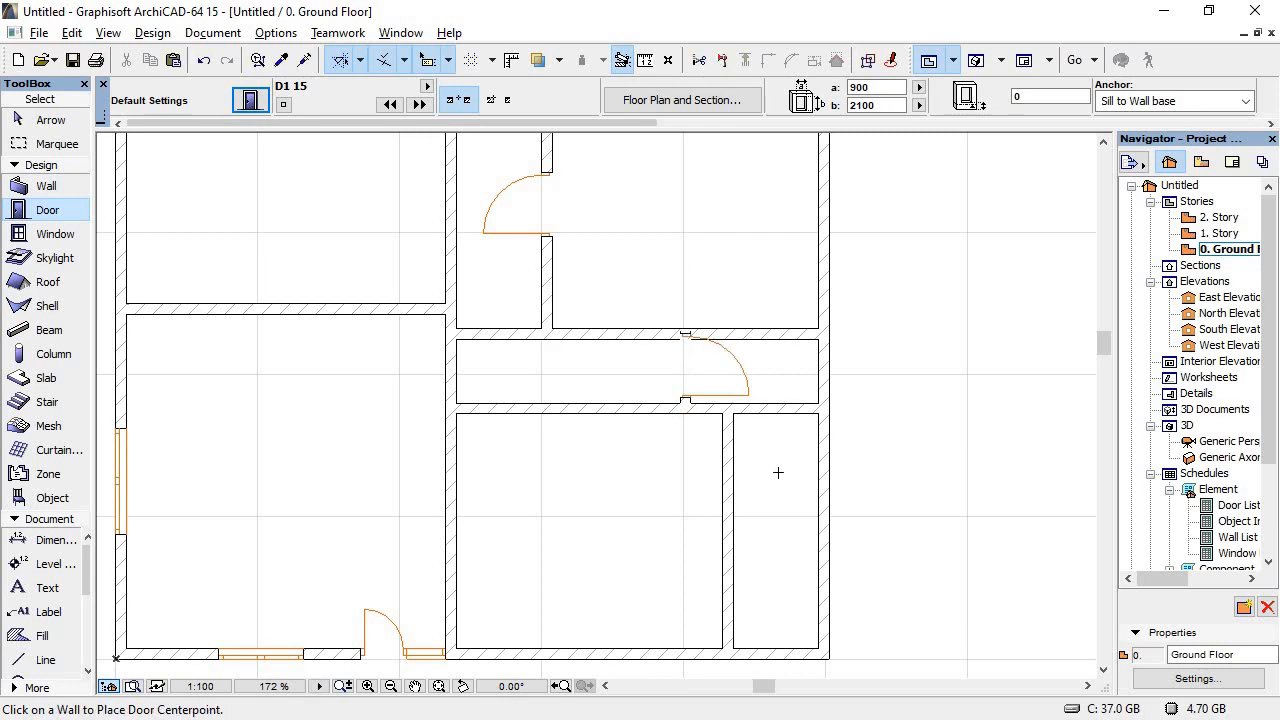
click(731, 537)
click(750, 528)
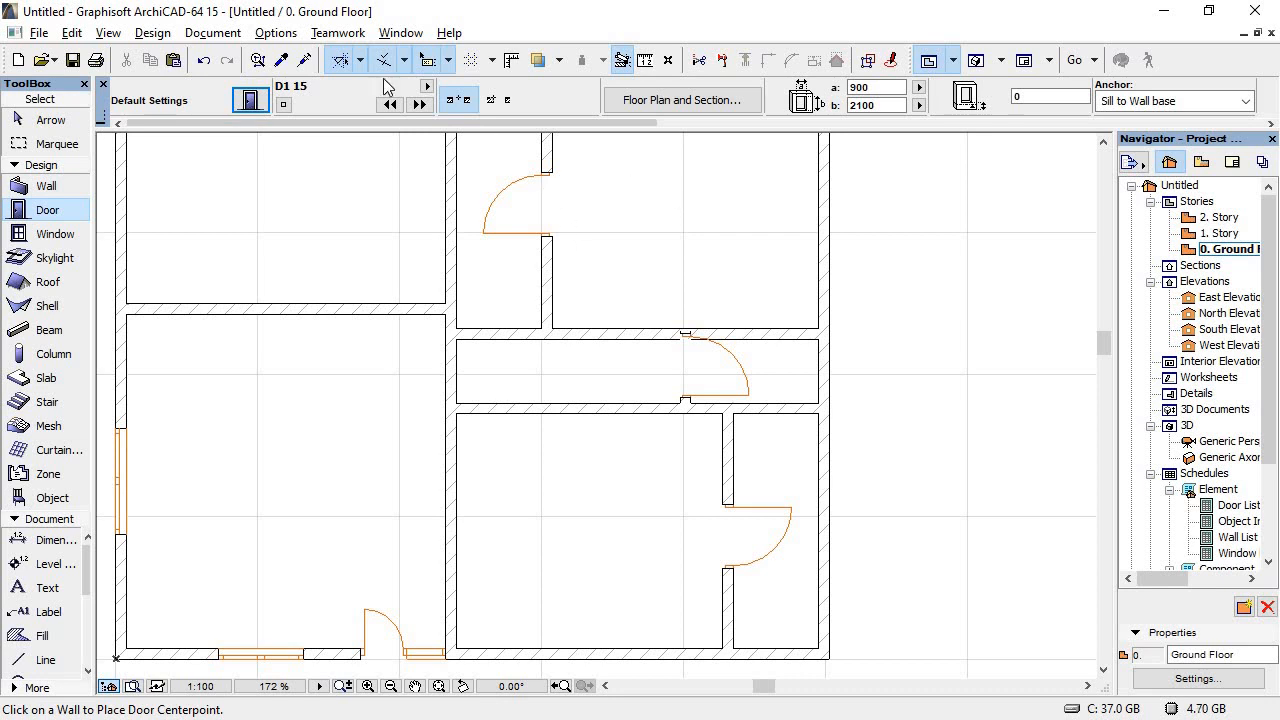
Step: Select the D1 15 door in the short partition between the corridor and the small east room
click(40, 120)
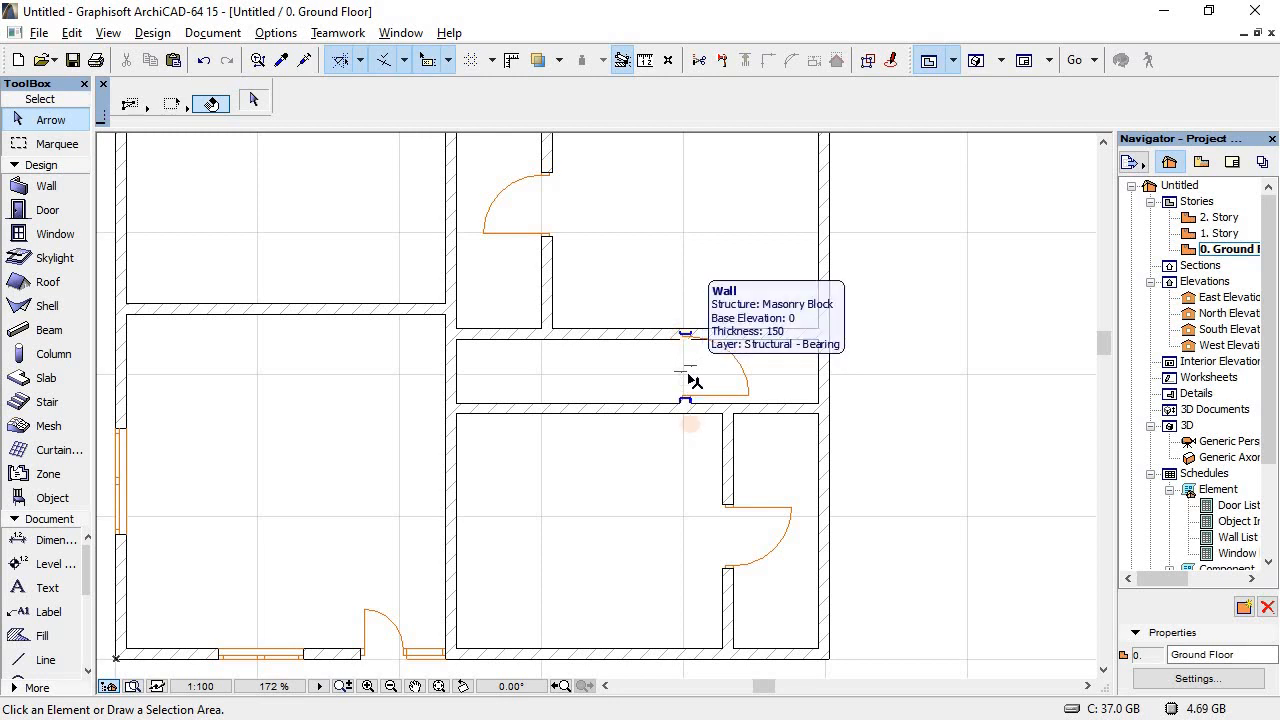
drag(731, 401, 705, 382)
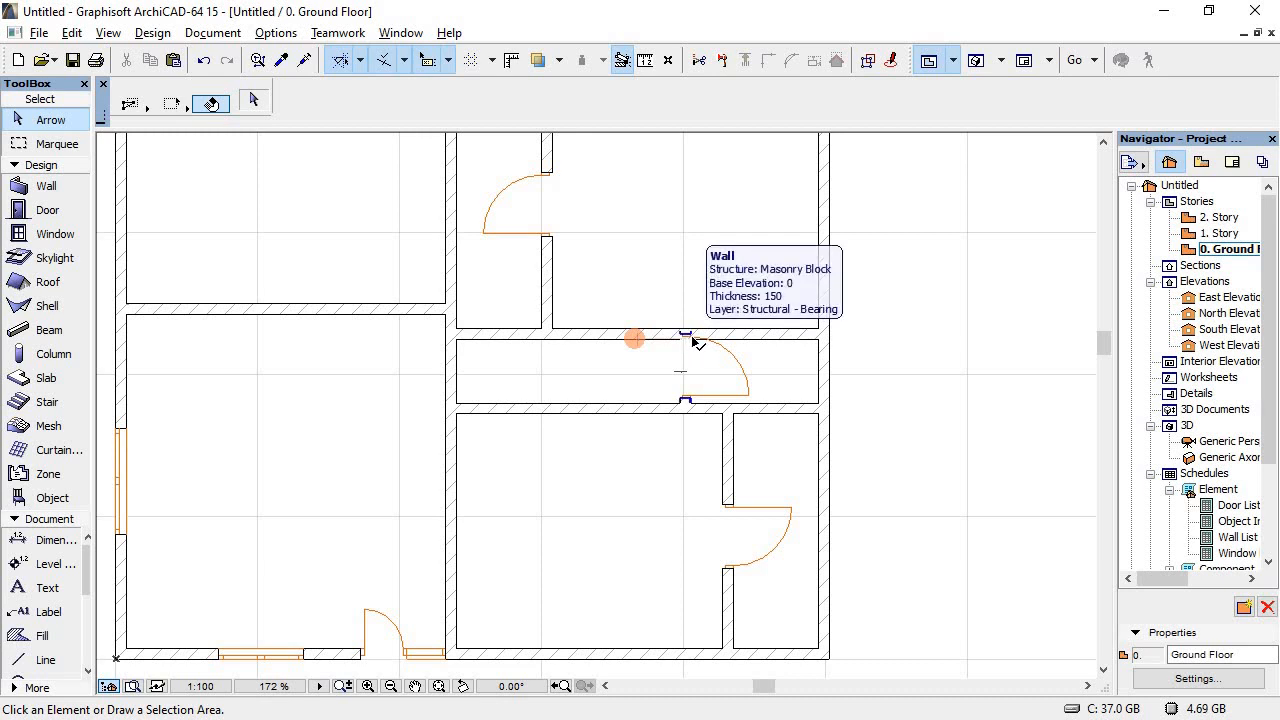
click(693, 343)
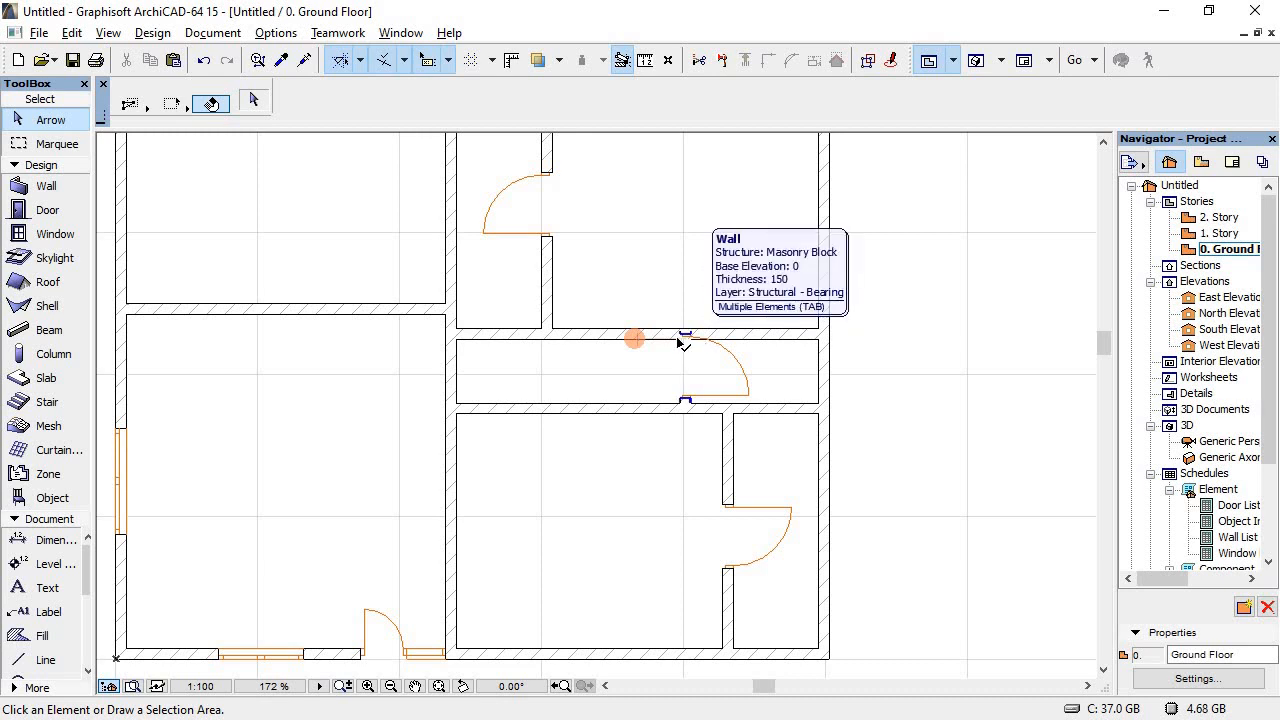
scroll(679, 343, up, 3)
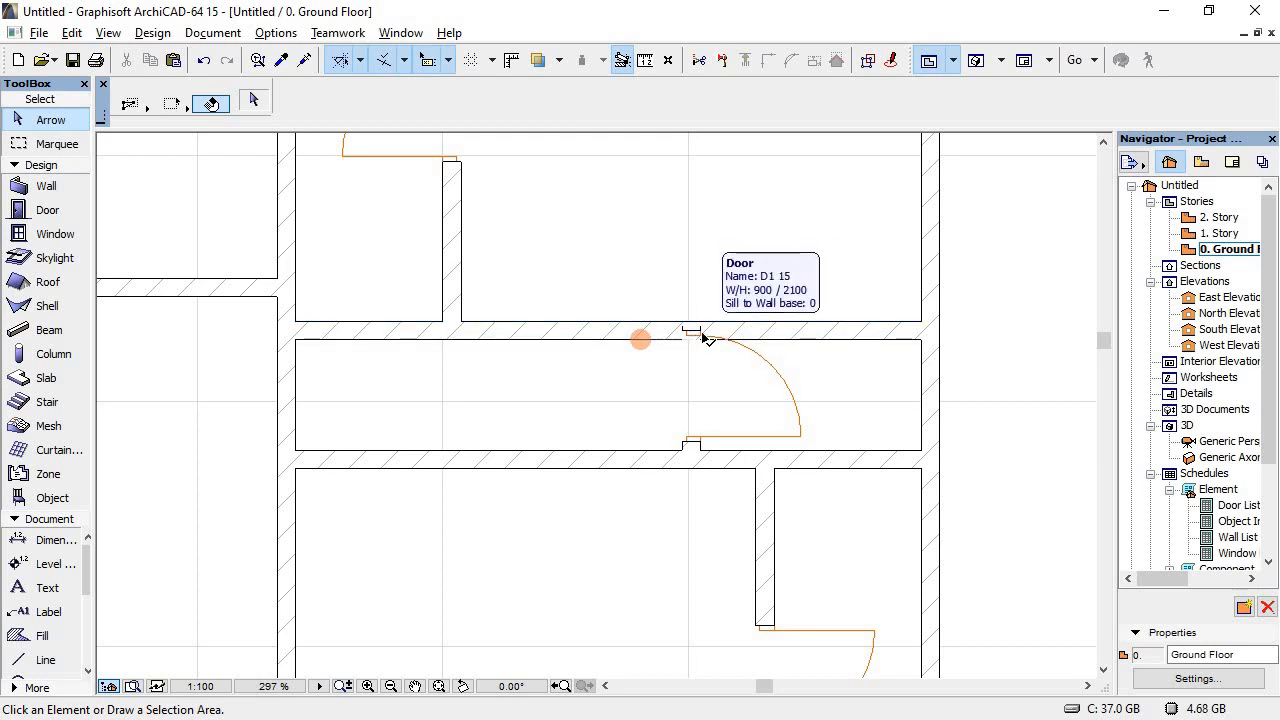
Step: Move the corridor door so its lower jamb sits flush against the face of the corridor's lower wall
click(703, 338)
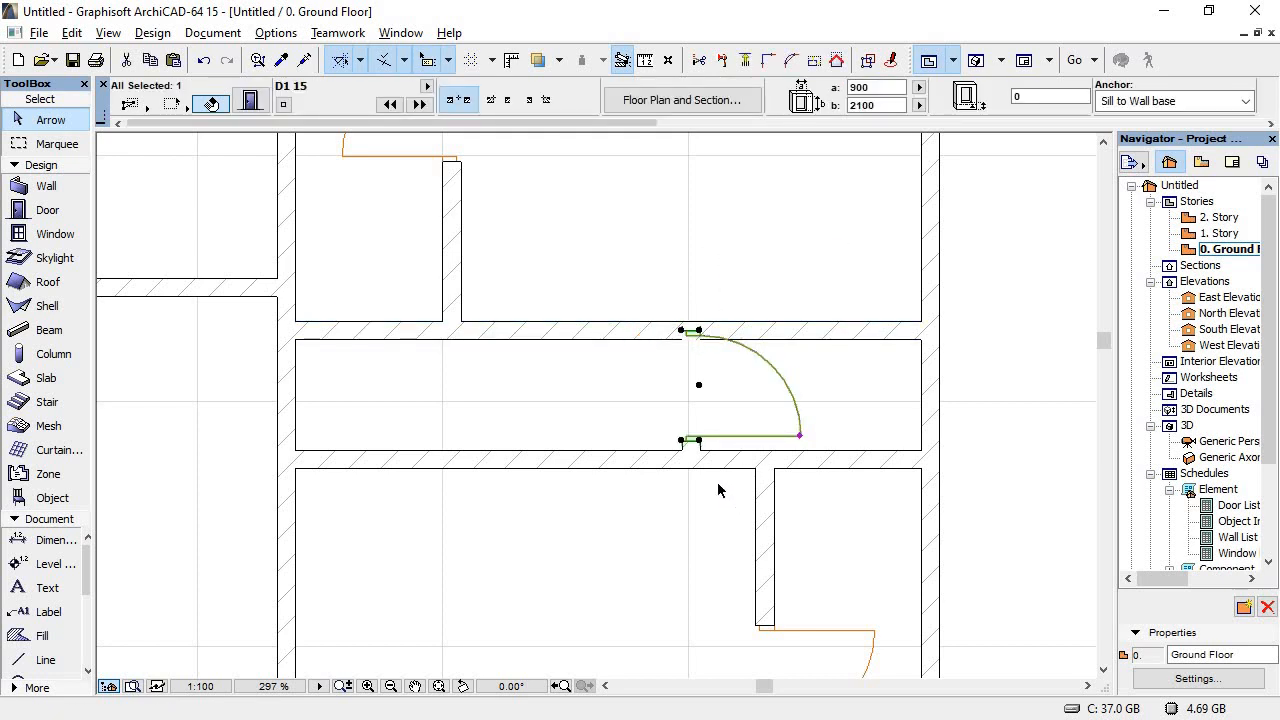
scroll(718, 490, up, 9)
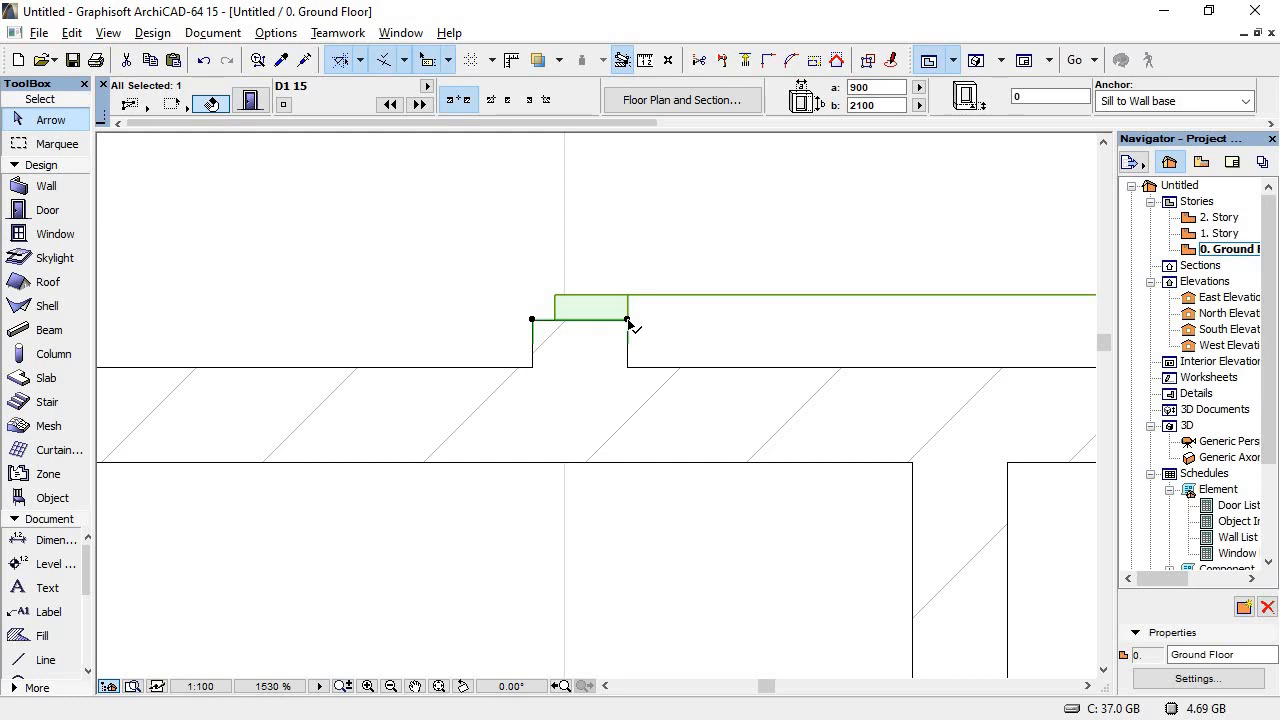
click(629, 322)
click(628, 367)
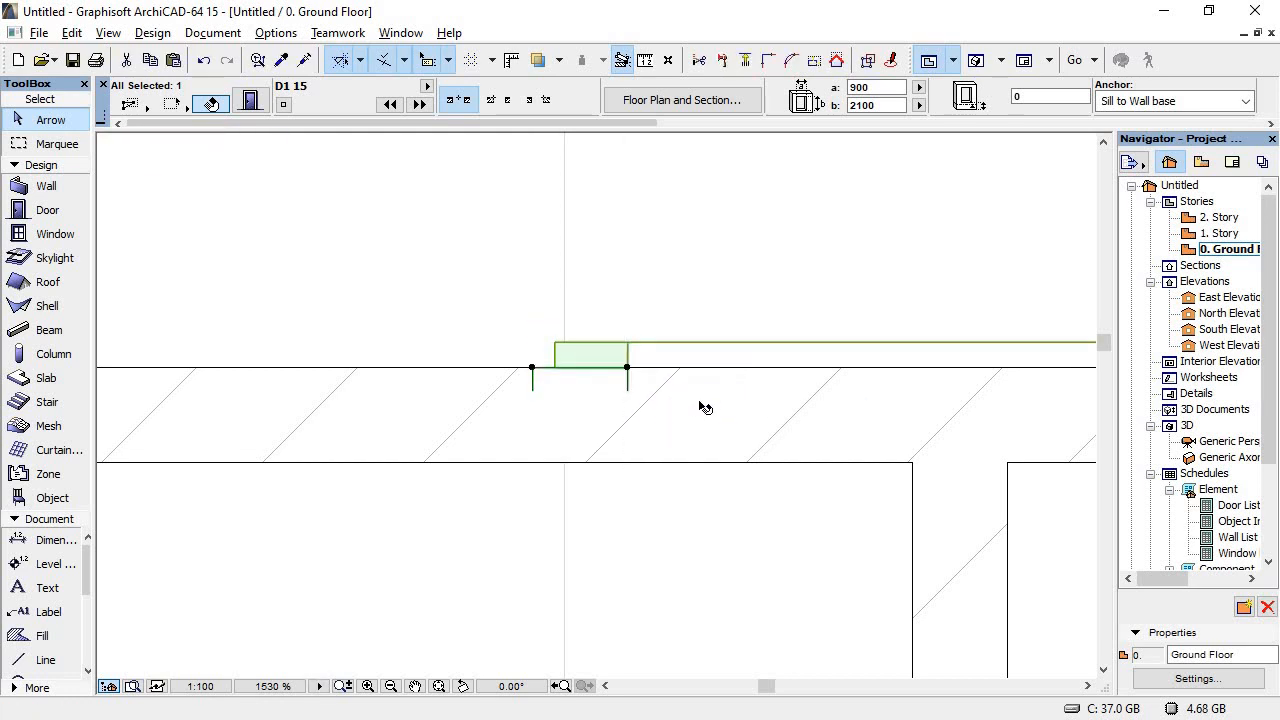
scroll(703, 407, down, 7)
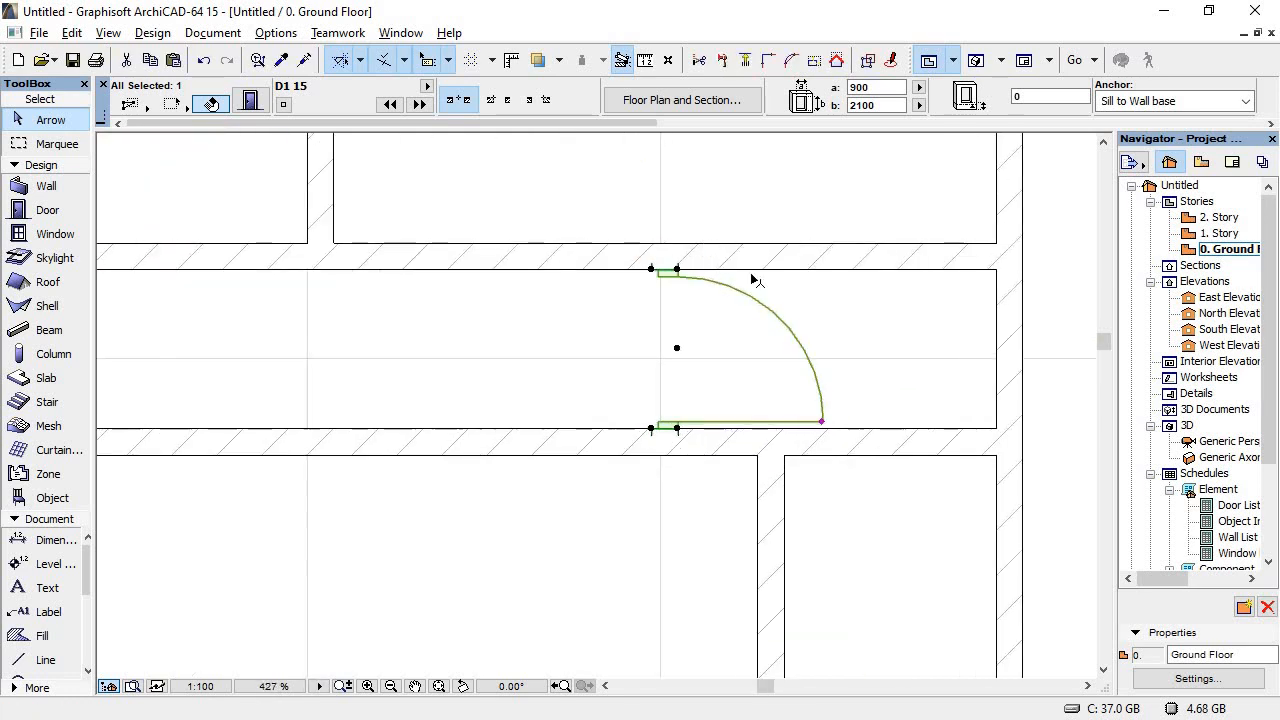
Step: Consult the reference floor plan PDF in Foxit Reader and mirror the Bedroom 02 bathroom door in ArchiCAD across its upper jamb
key(alt+Tab)
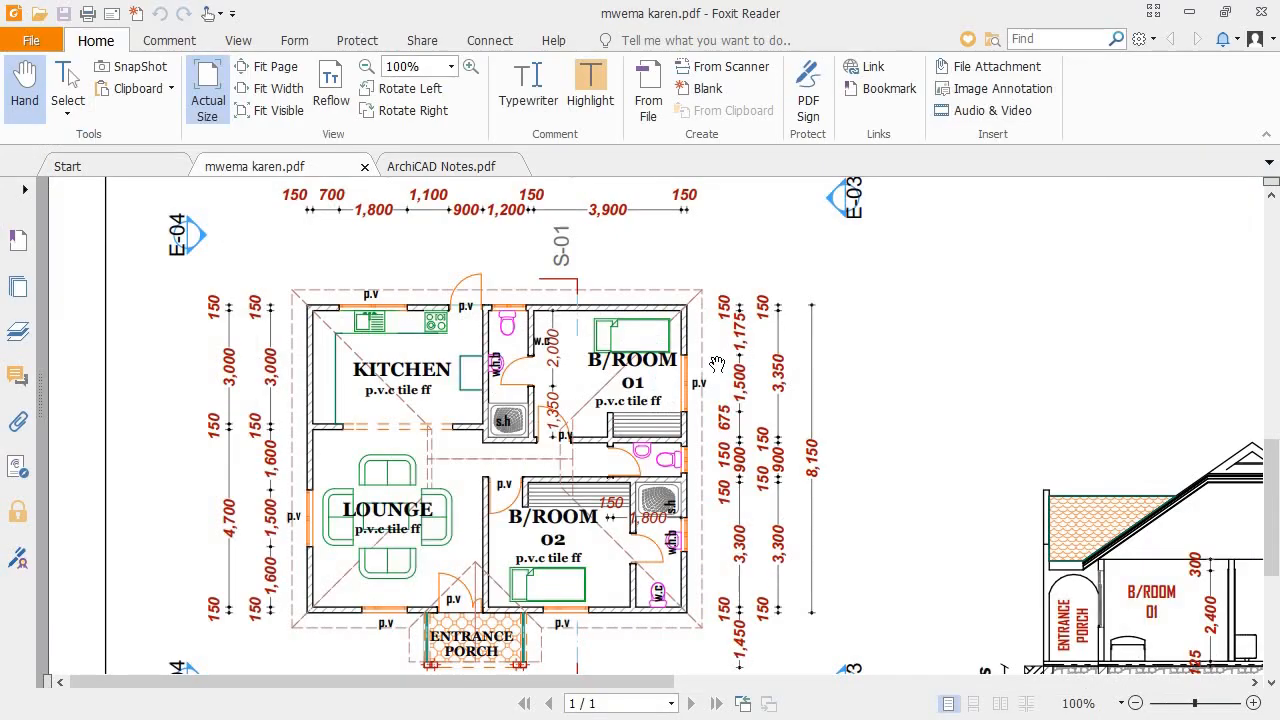
key(alt+Tab)
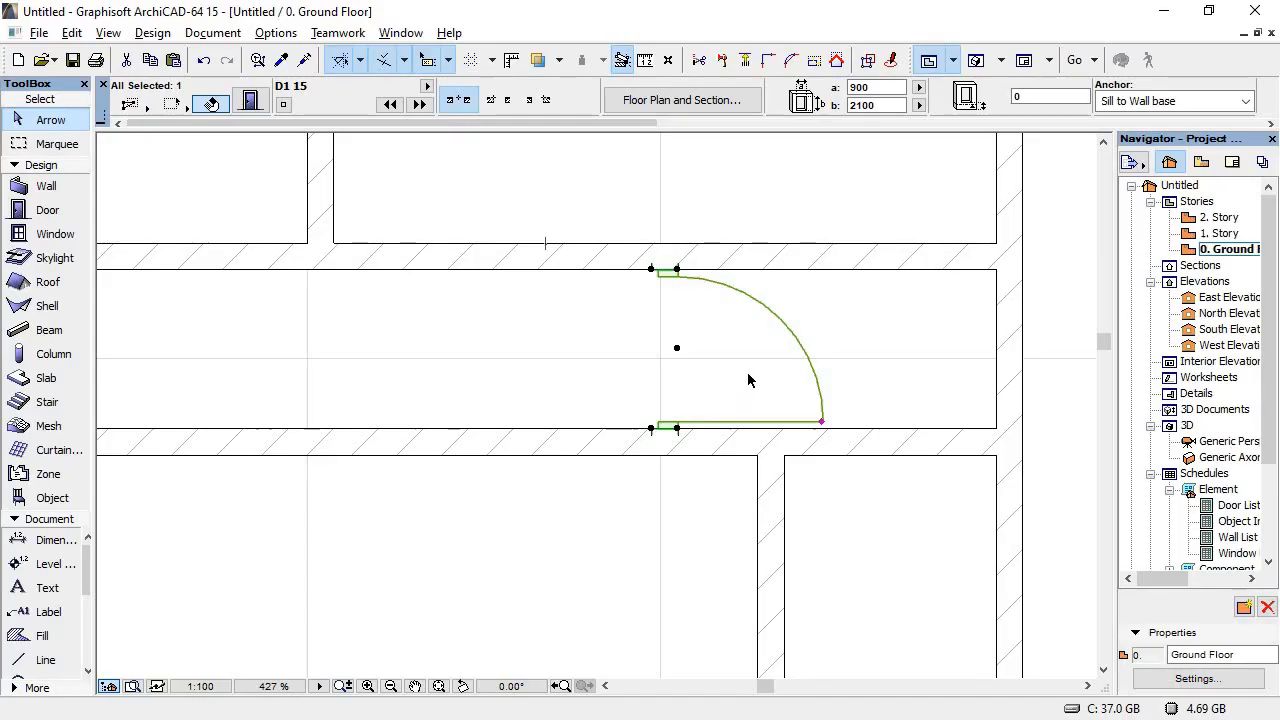
scroll(782, 387, down, 5)
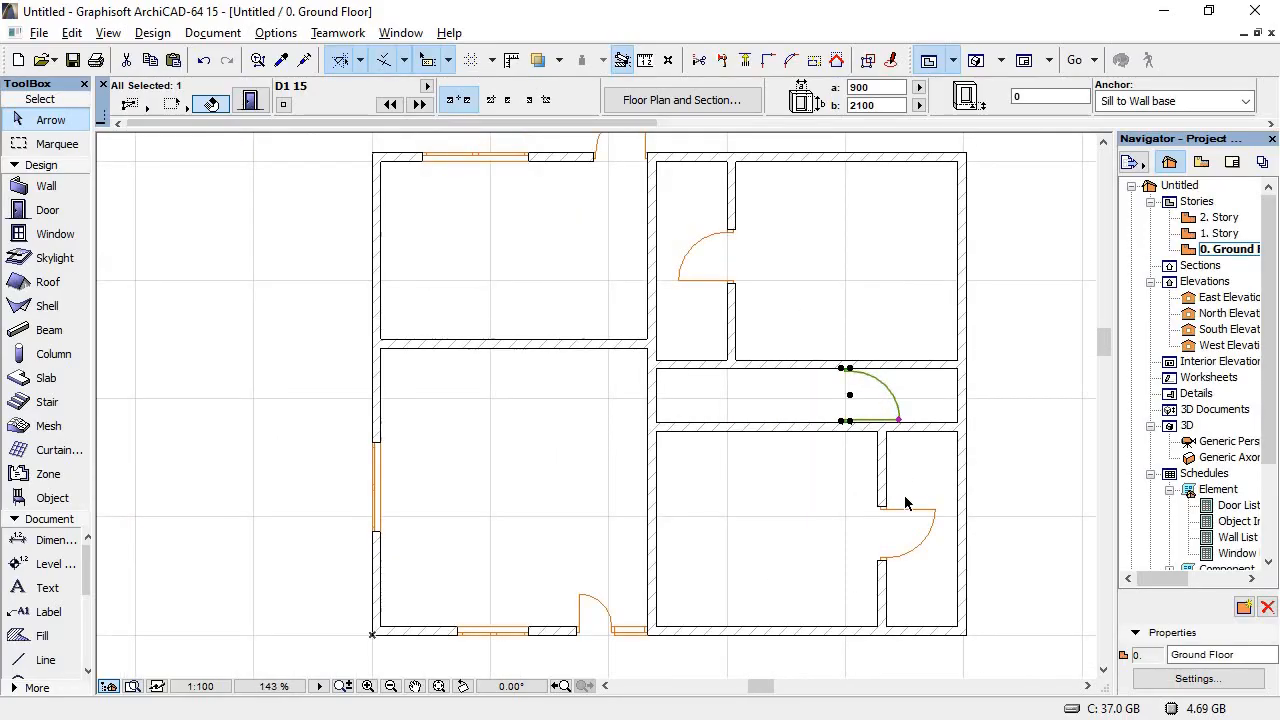
key(alt+Tab)
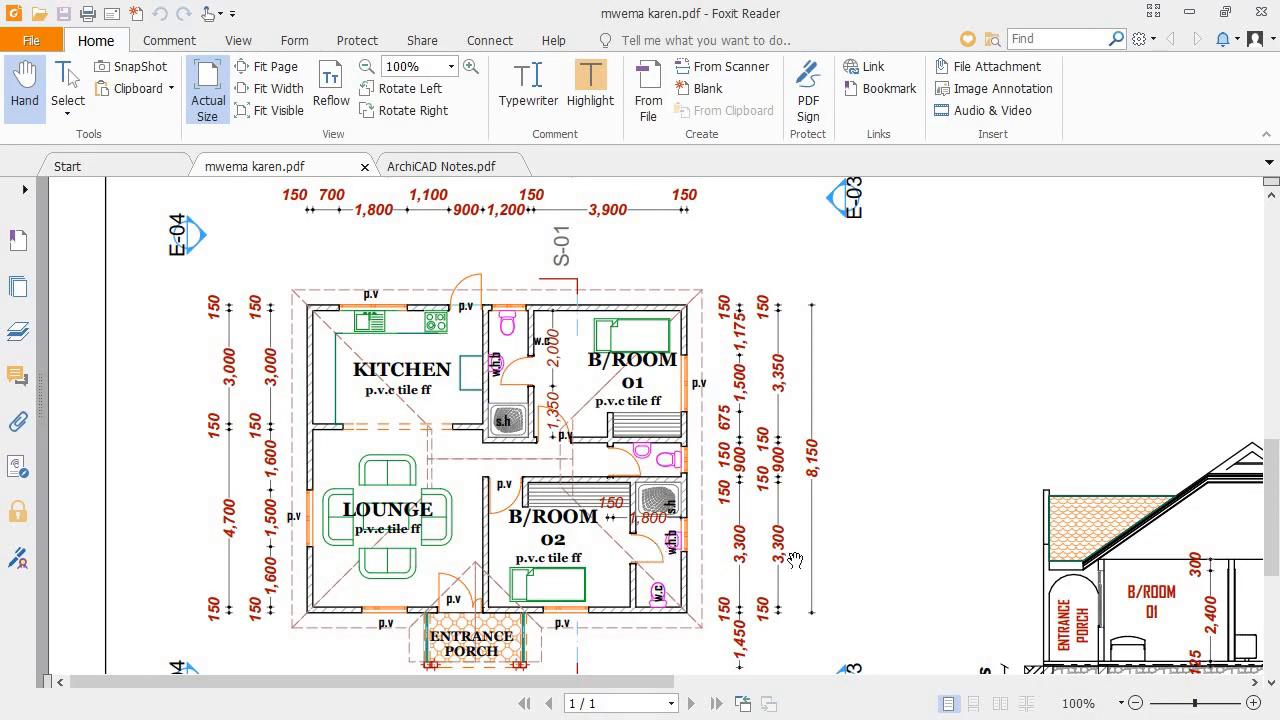
key(alt+Tab)
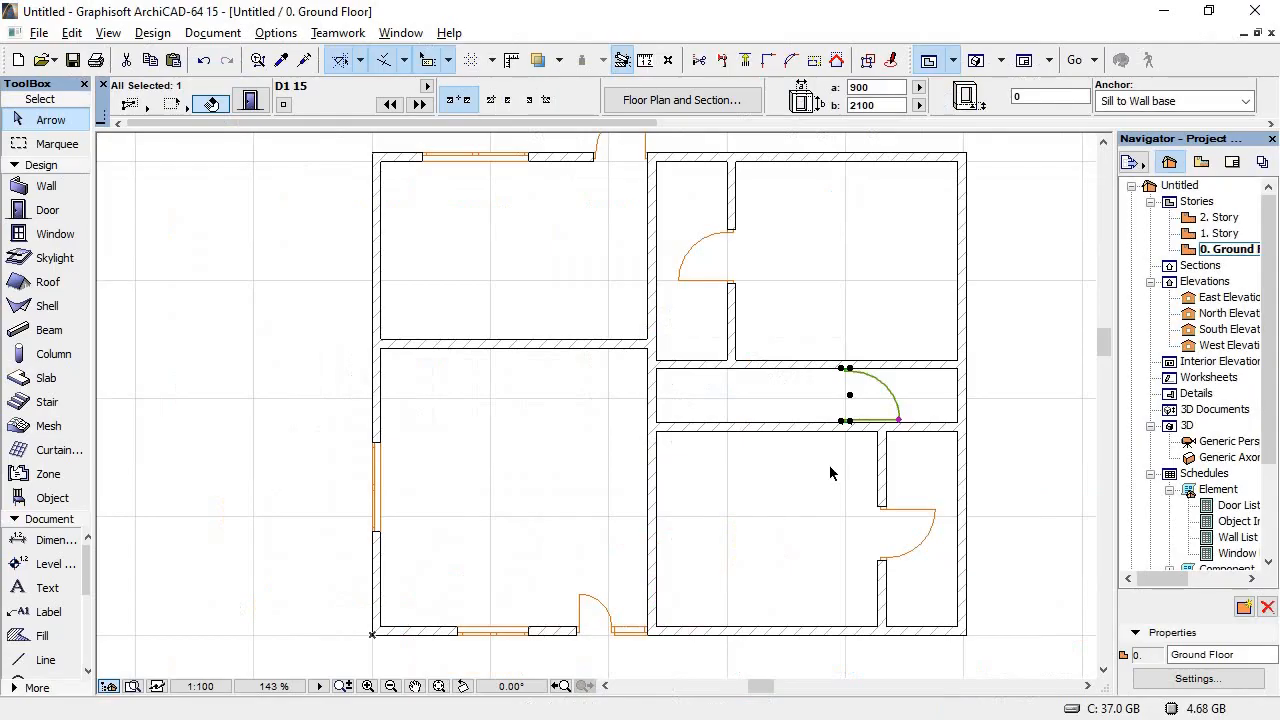
click(884, 516)
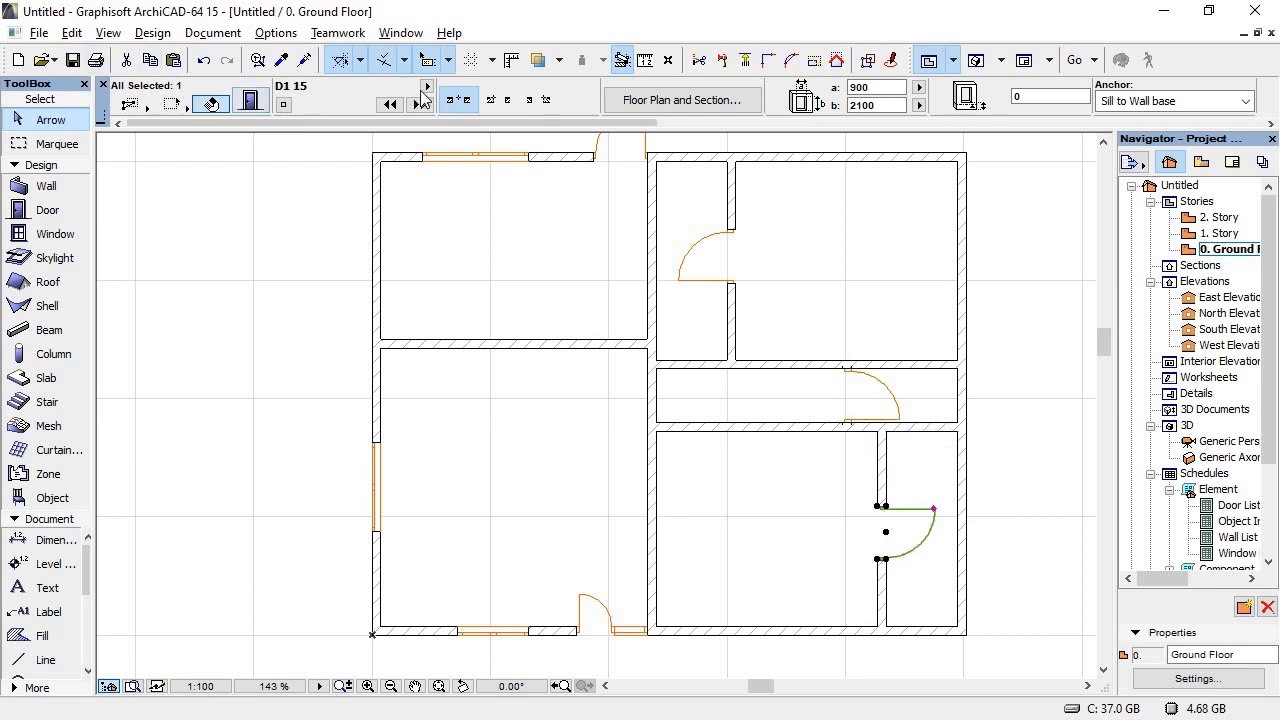
click(884, 507)
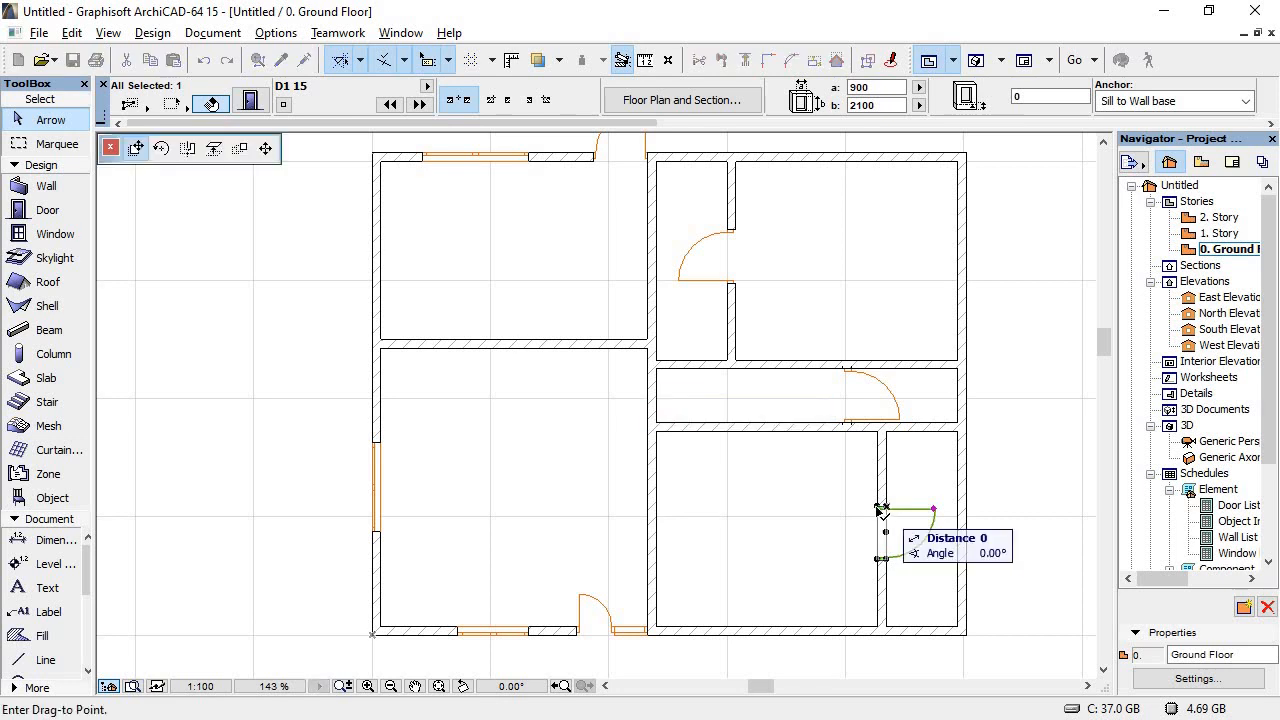
click(188, 149)
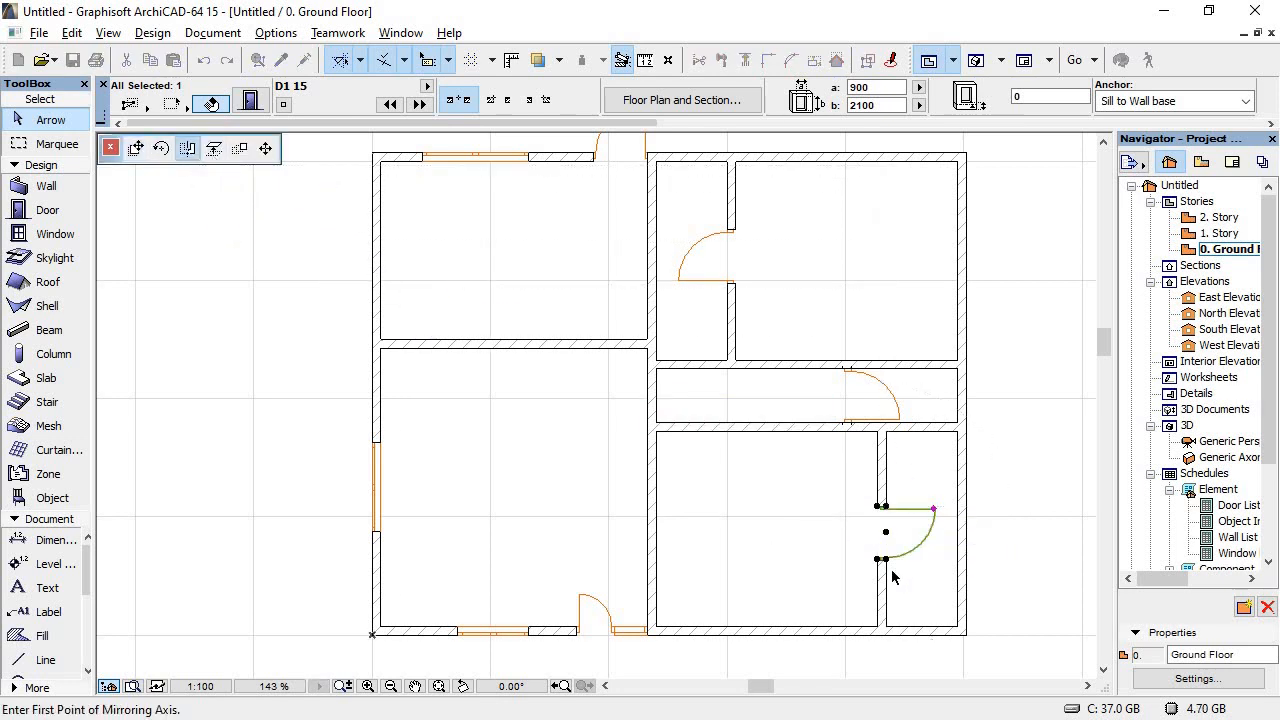
click(886, 506)
click(889, 503)
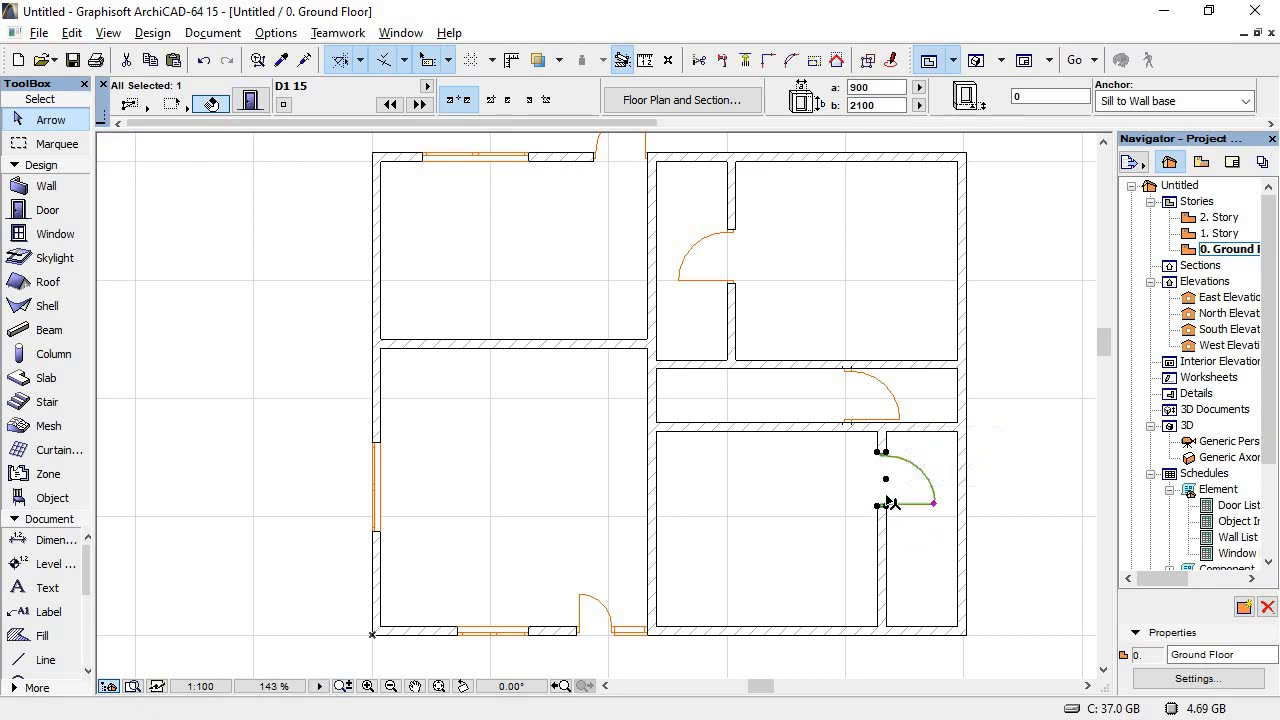
Step: Move the mirrored bathroom door down along its partition wall by about one door width
click(886, 481)
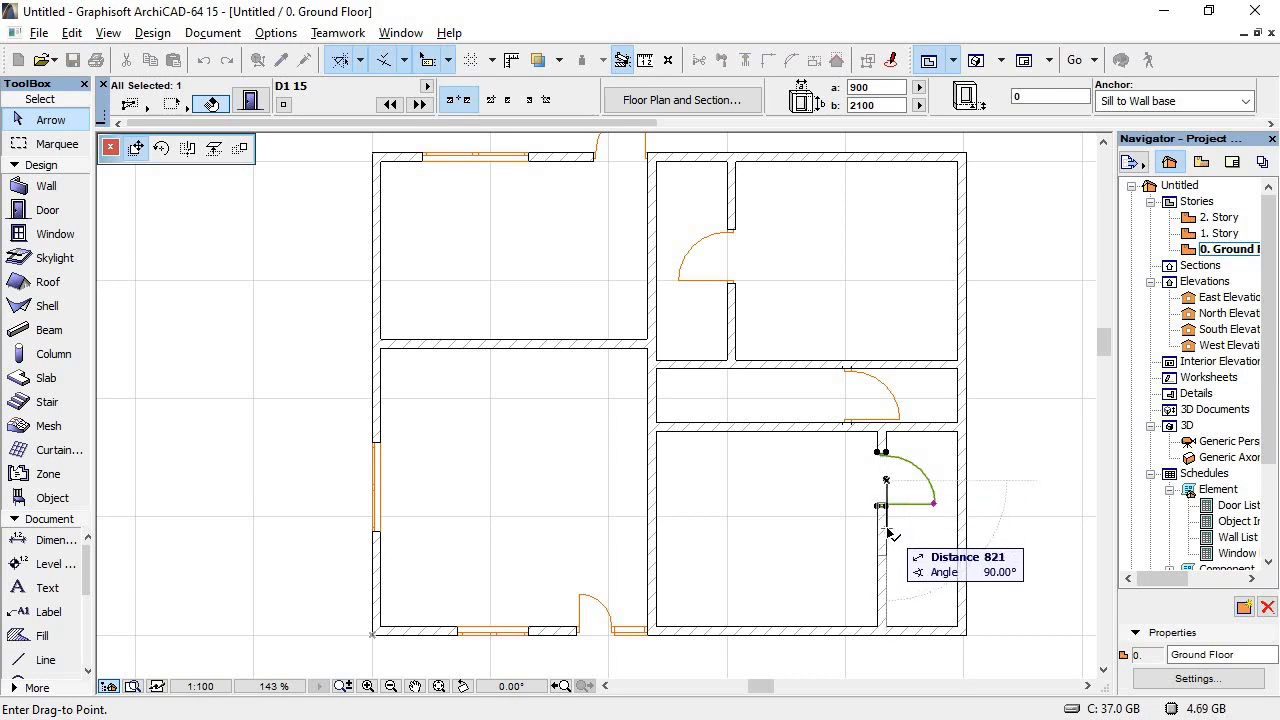
click(901, 557)
click(1010, 508)
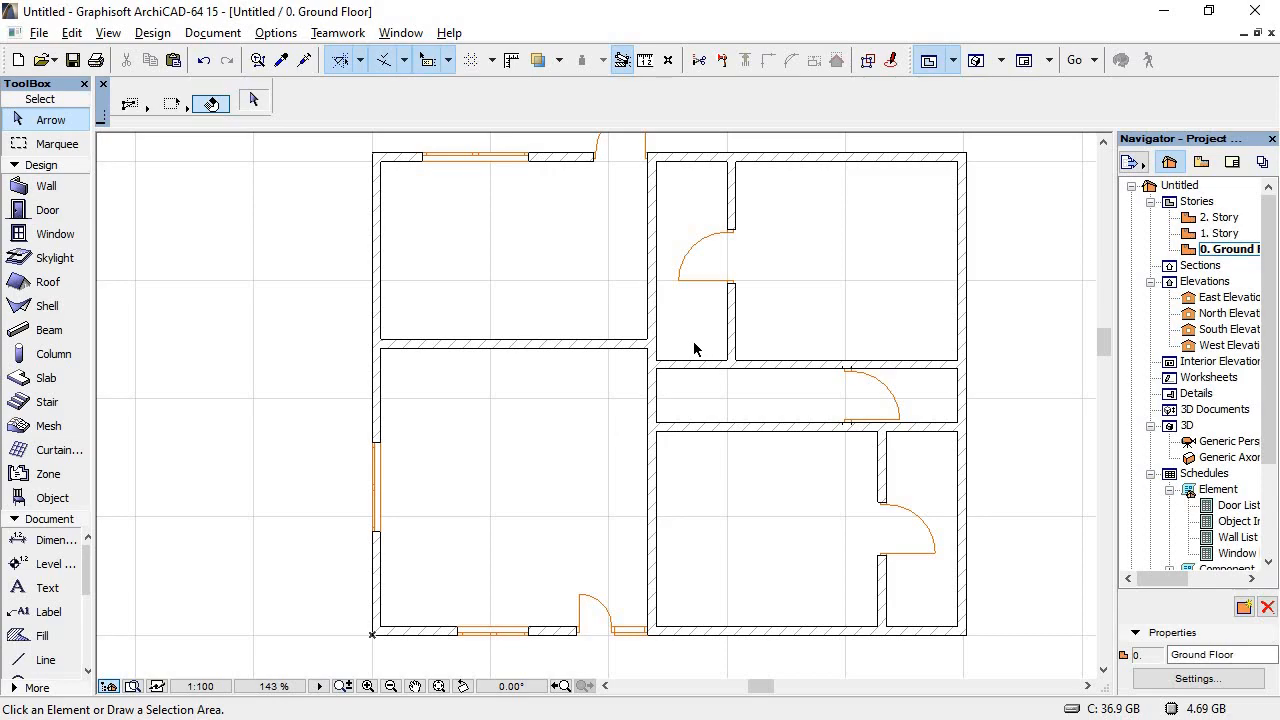
Step: Following the reference PDF, place a 900 x 2100 D1 15 door at the lounge end of the corridor's lower wall, swinging into Bedroom 02
key(alt+Tab)
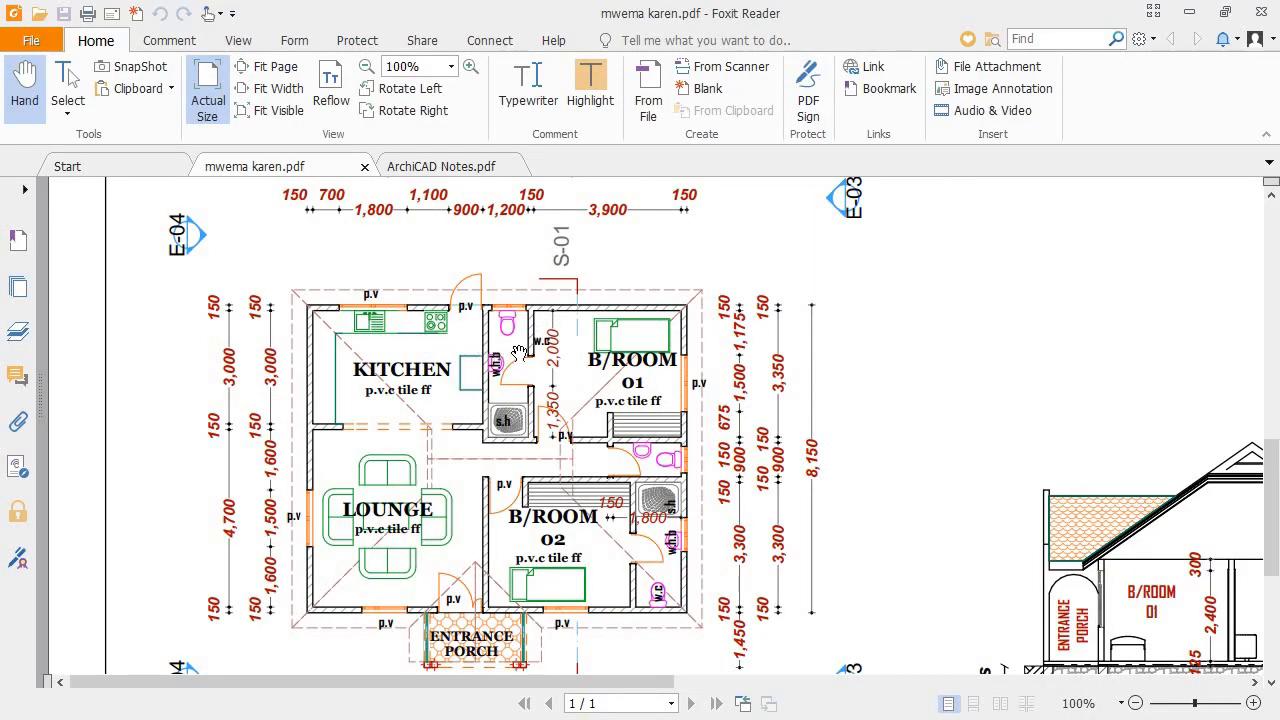
key(alt+Tab)
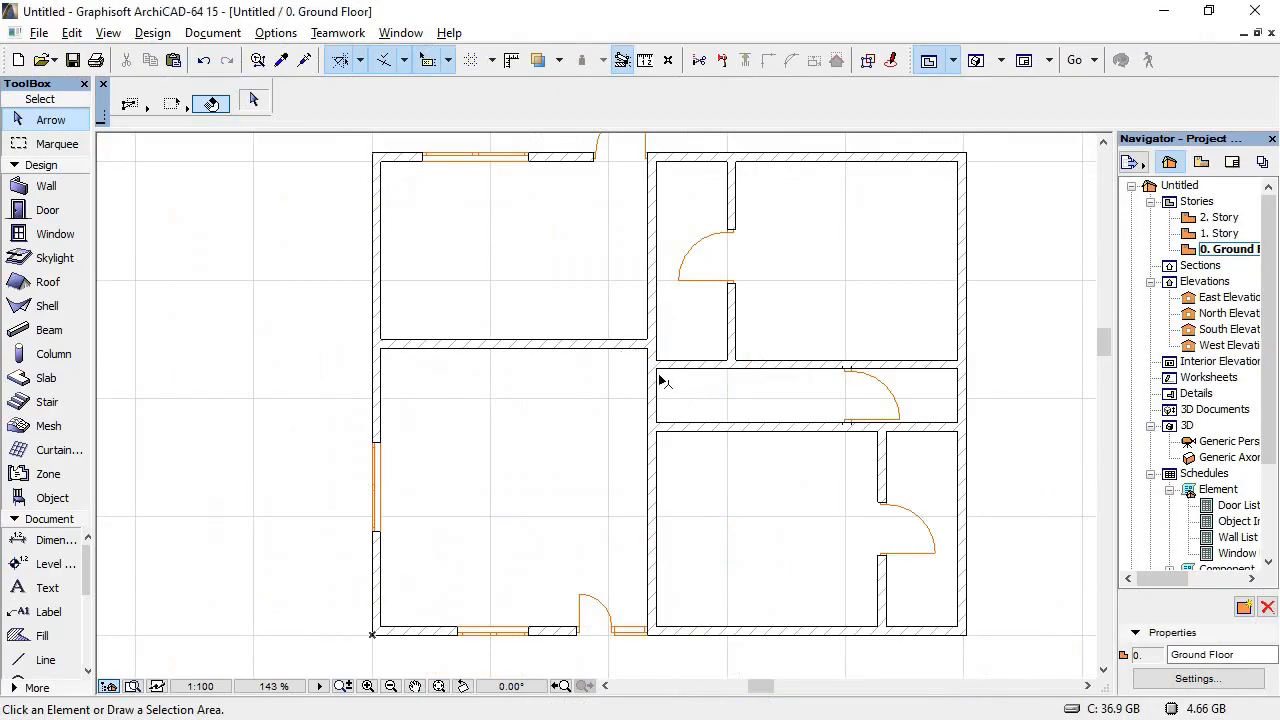
key(alt+Tab)
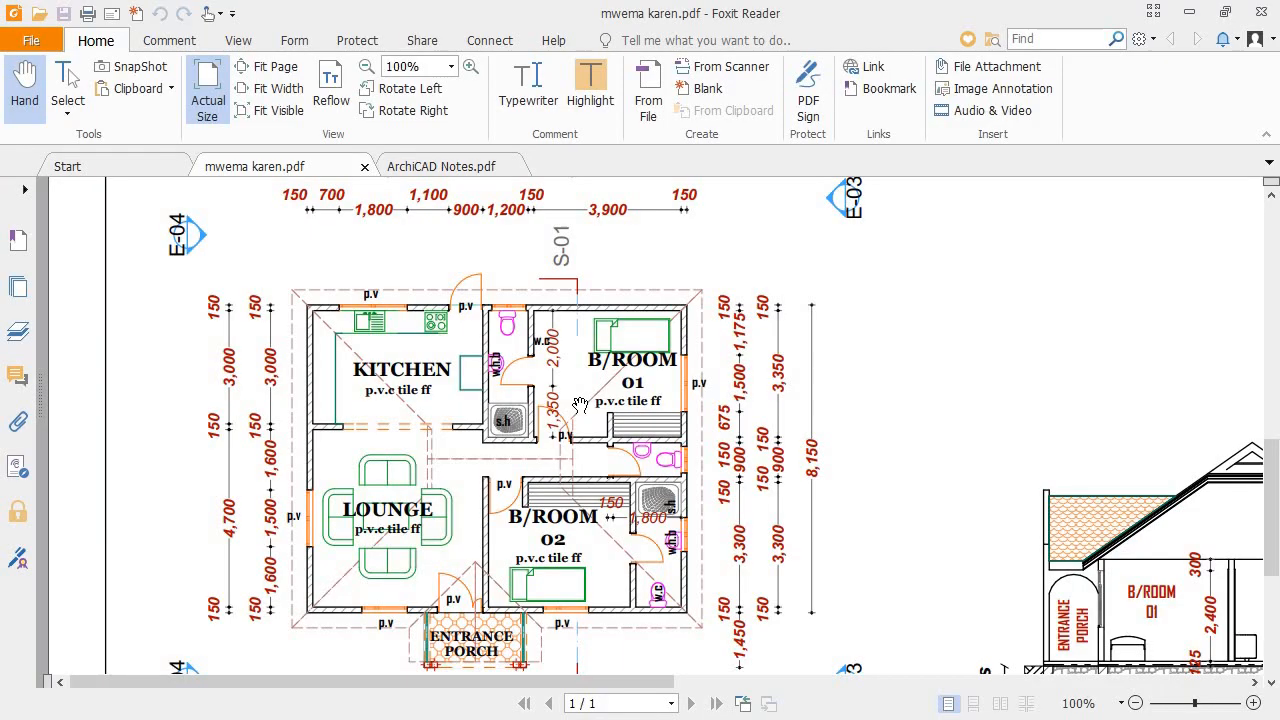
key(alt+Tab)
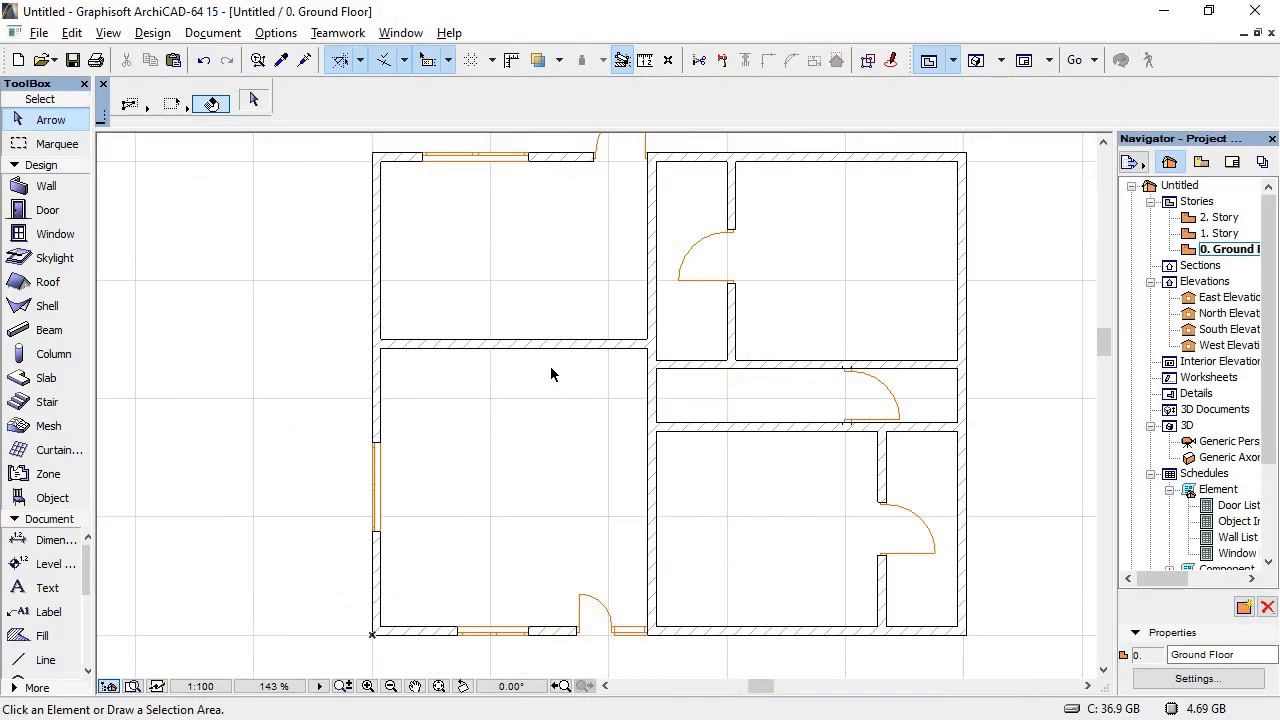
click(47, 210)
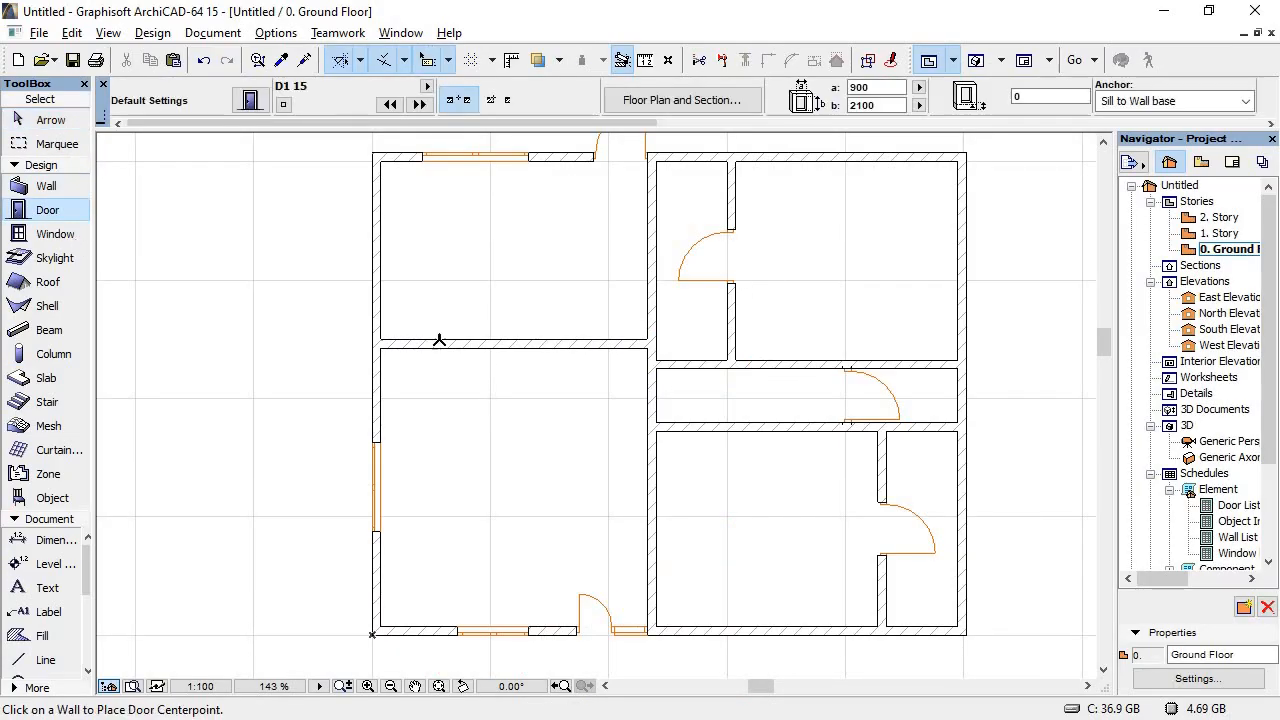
scroll(694, 410, up, 3)
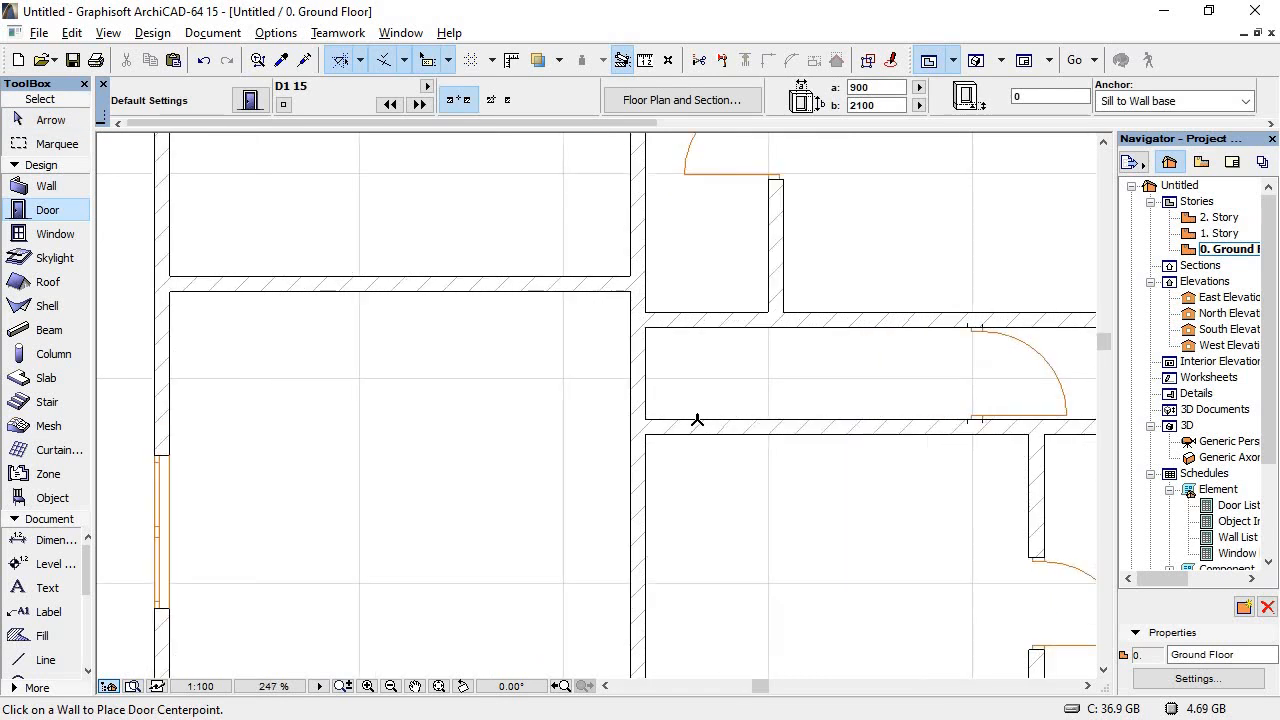
click(697, 420)
click(671, 457)
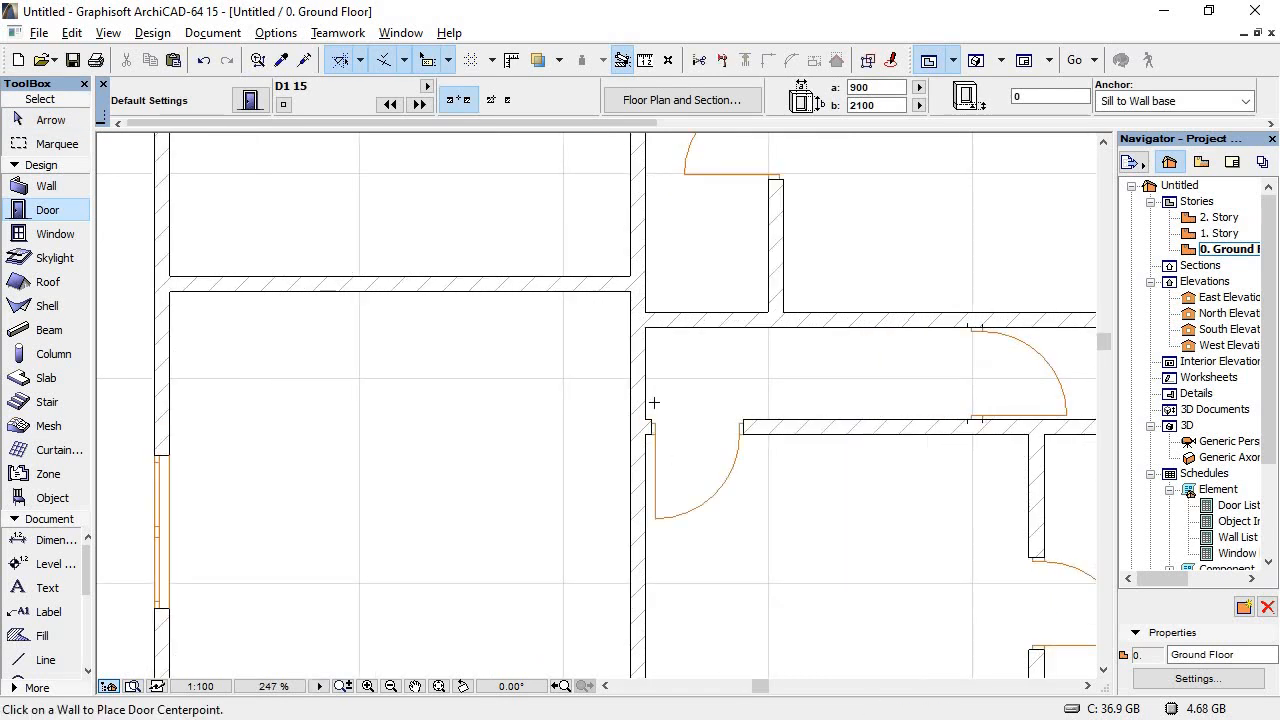
Step: Recheck the reference PDF and shift the new Bedroom 02 door so its jamb meets the face of the adjoining lounge wall
key(alt+Tab)
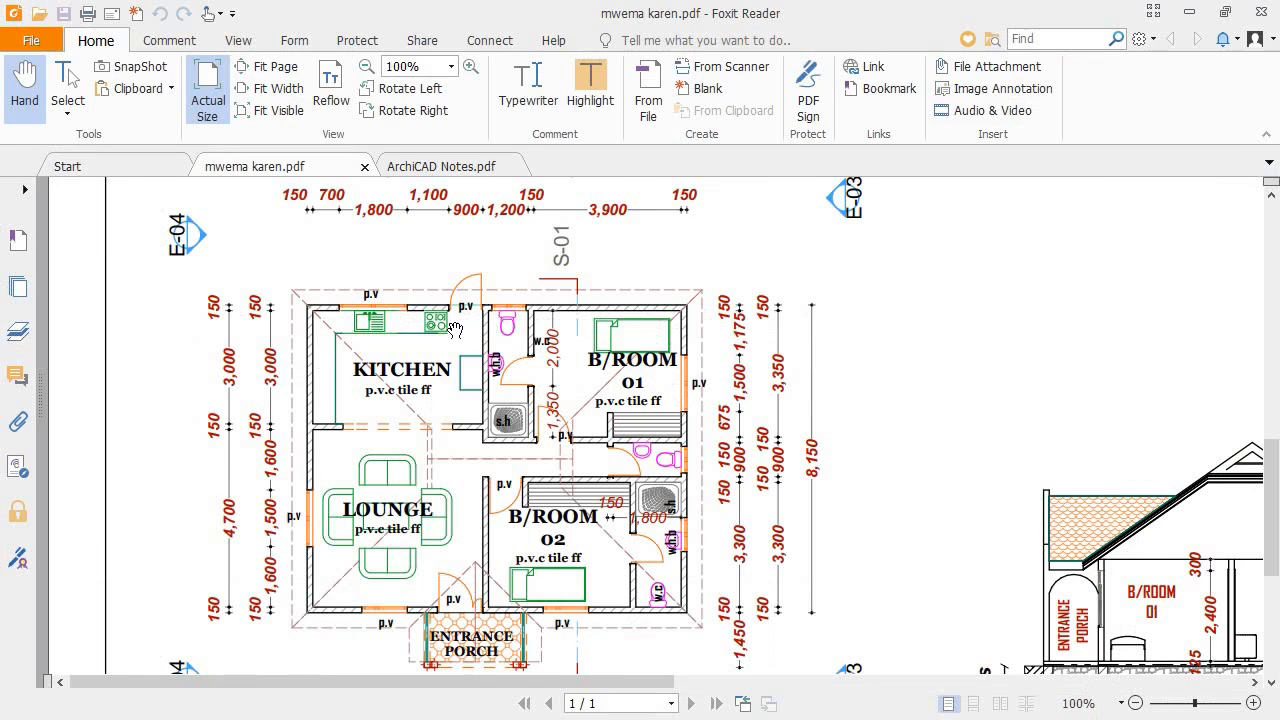
key(alt+Tab)
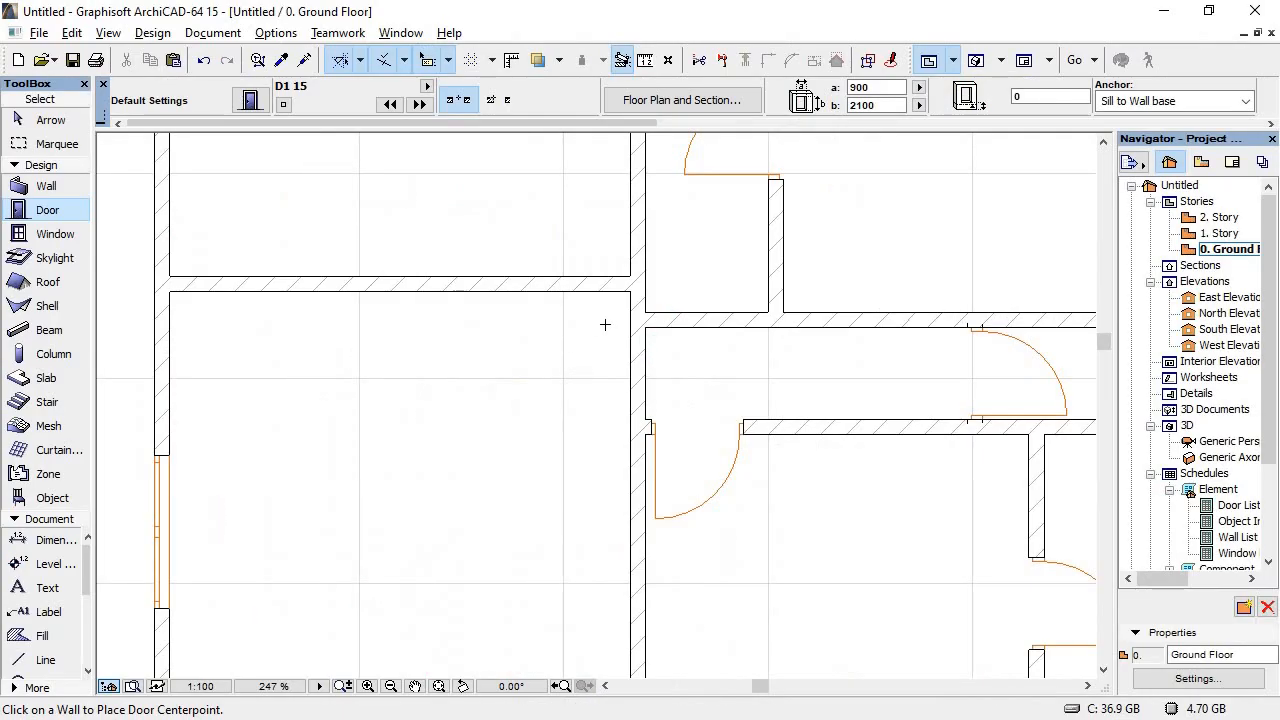
click(45, 120)
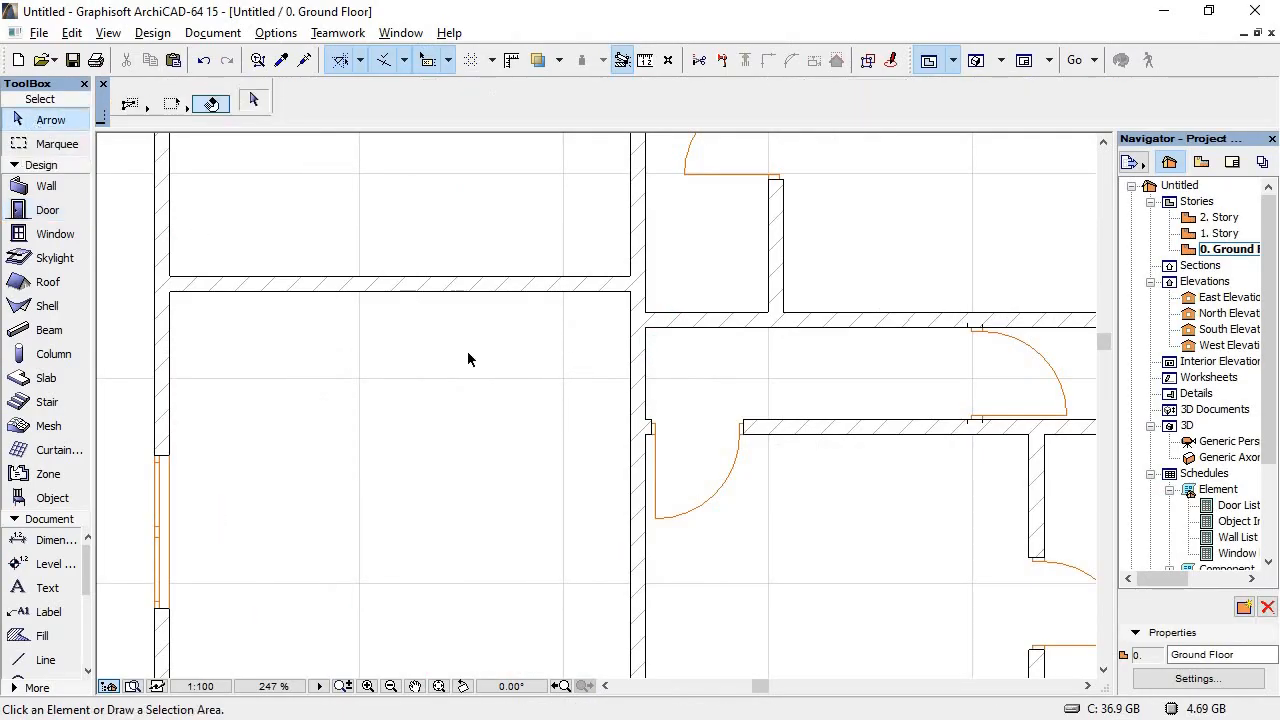
click(653, 428)
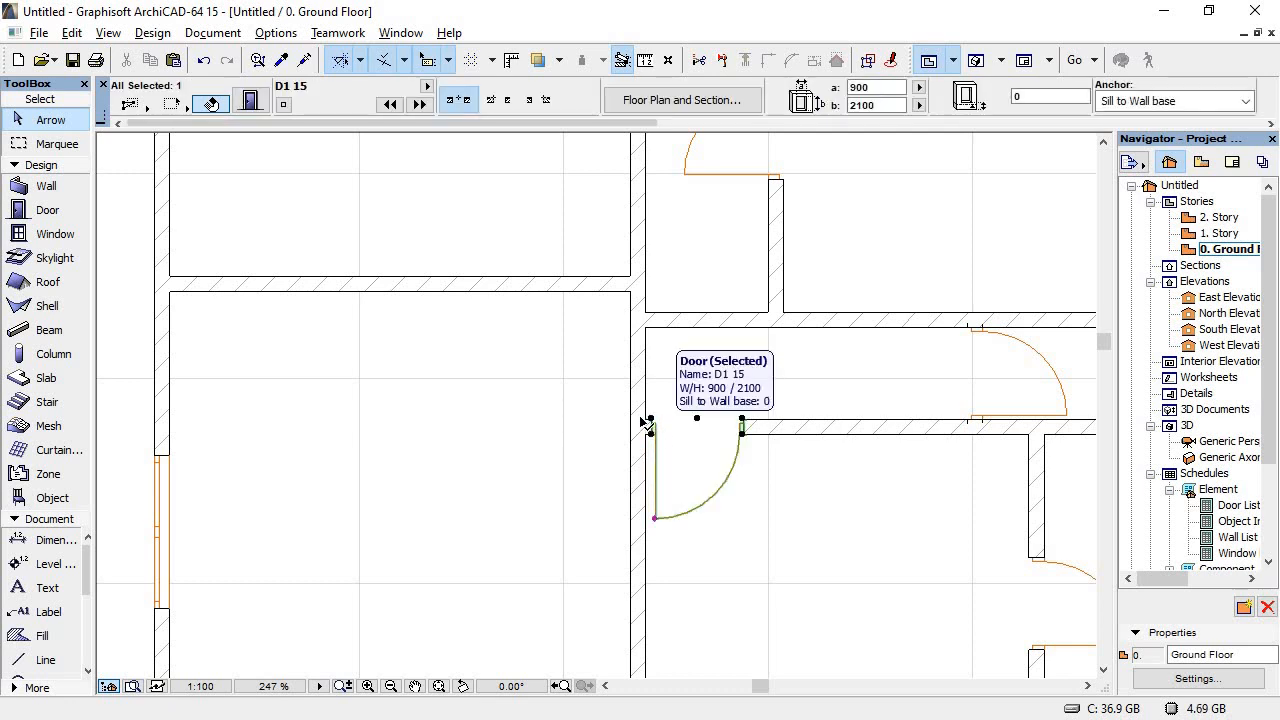
scroll(652, 423, up, 3)
click(664, 423)
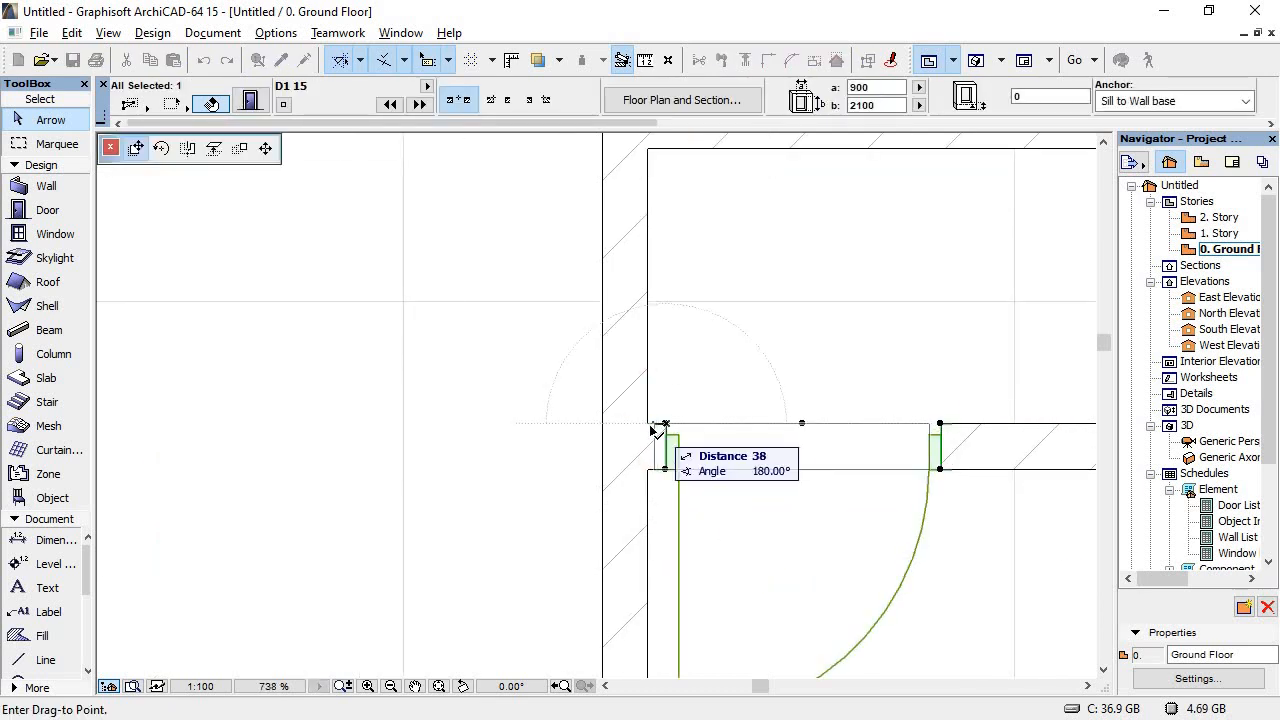
click(651, 427)
click(893, 516)
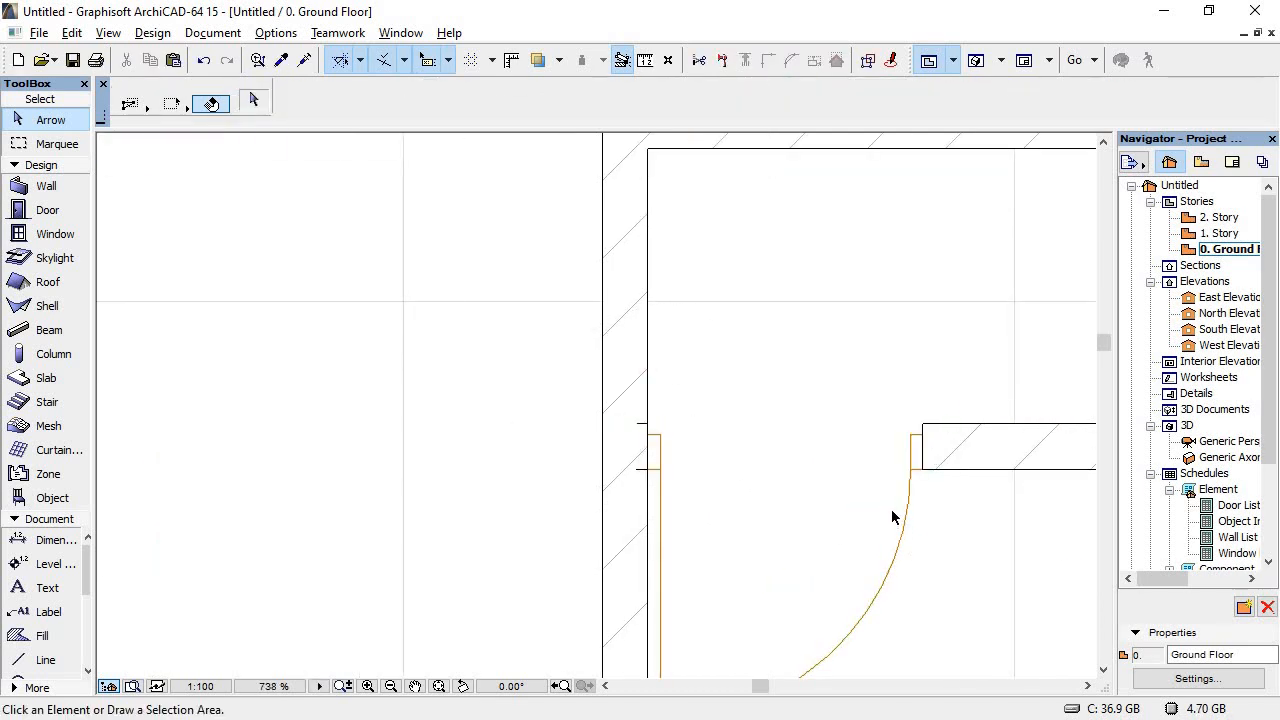
Step: Draw a 900 mm long wall down into Bedroom 02 from the corridor wall's lower corner at the new door's free jamb
scroll(827, 477, down, 6)
scroll(847, 514, up, 1)
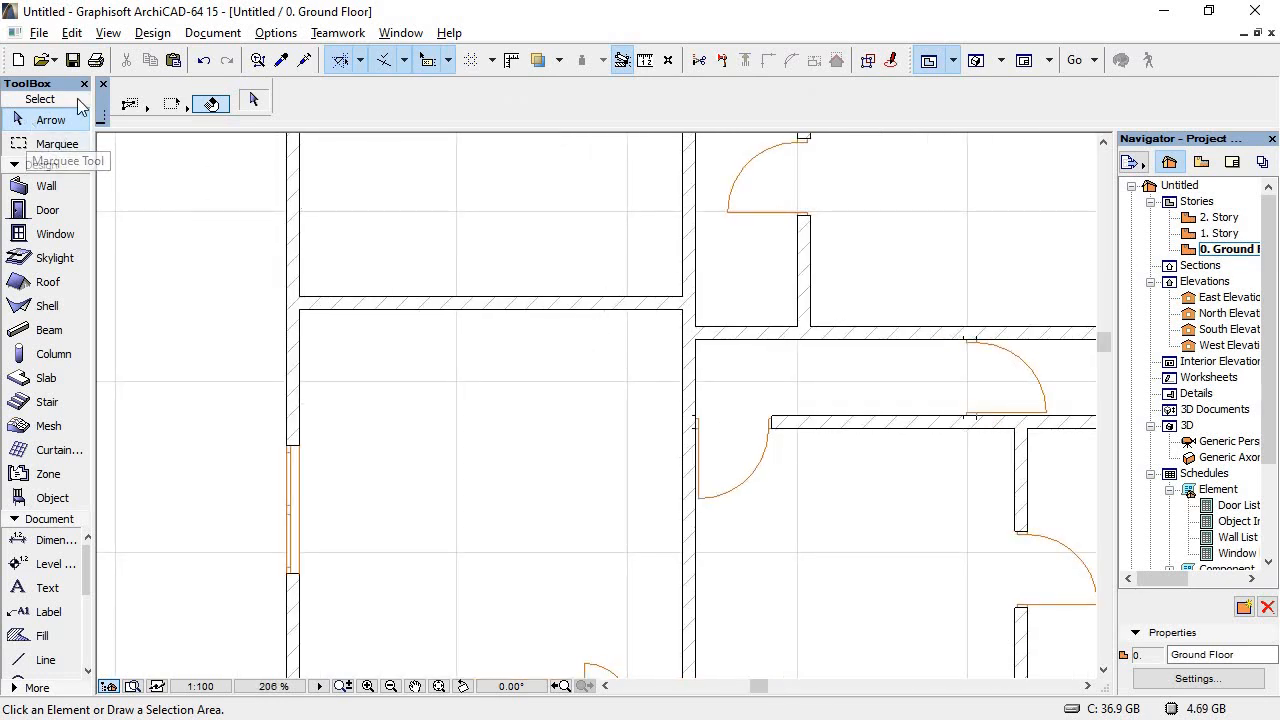
click(45, 188)
scroll(817, 422, up, 4)
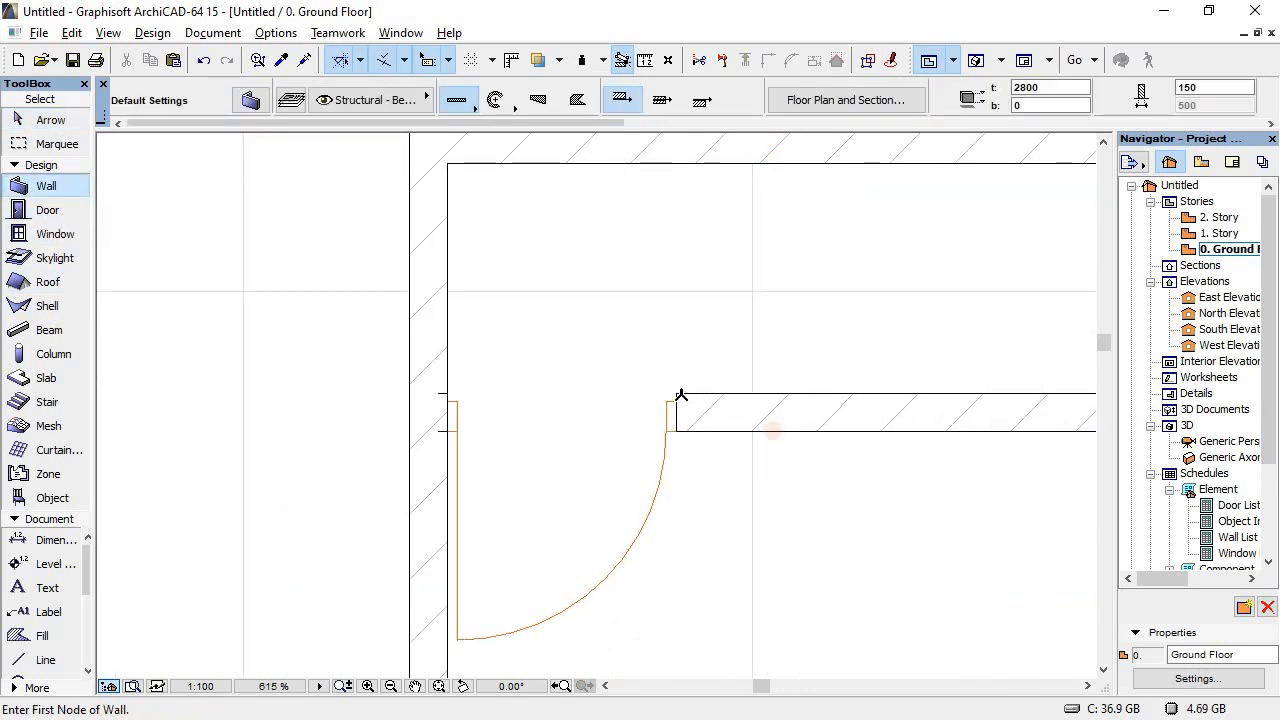
click(676, 394)
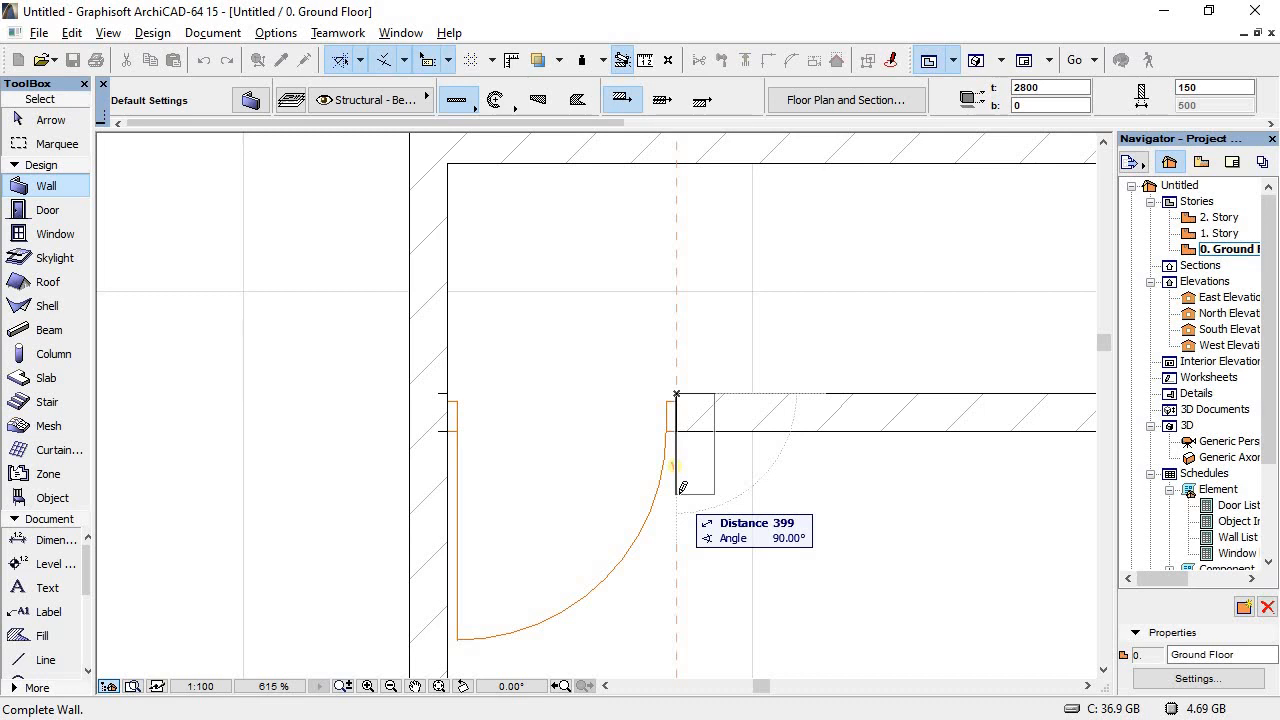
key(Escape)
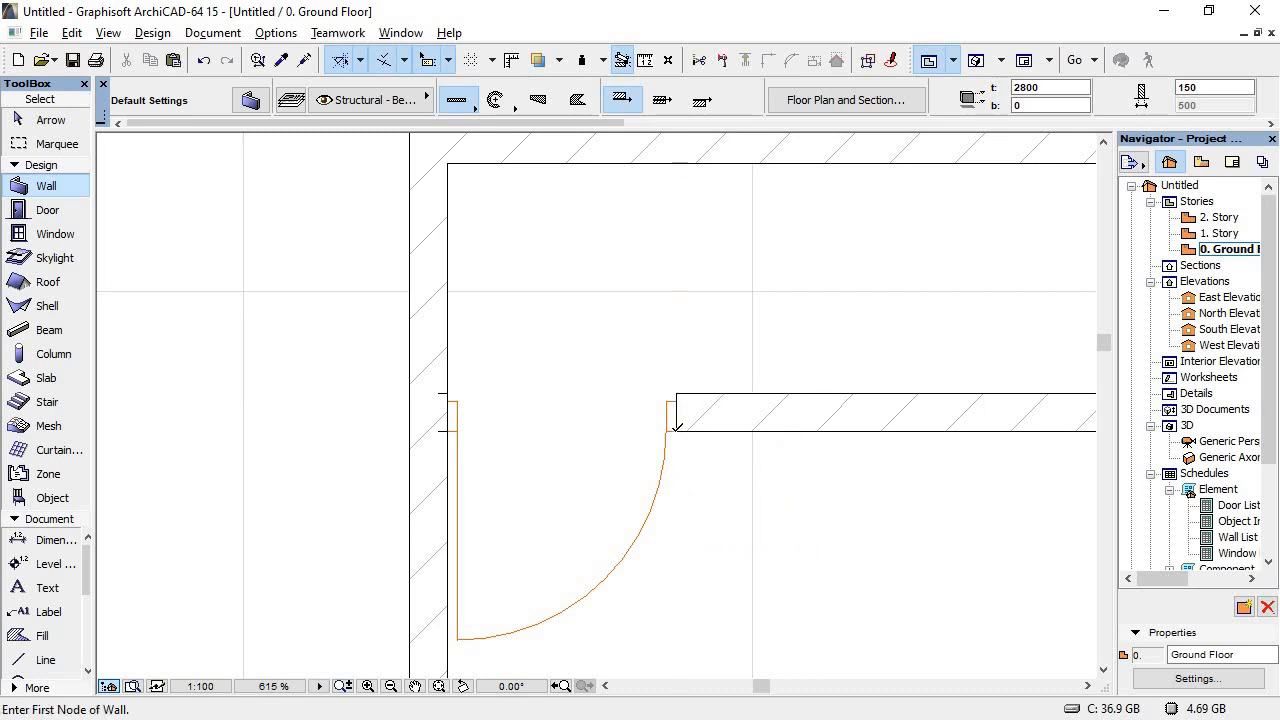
click(677, 431)
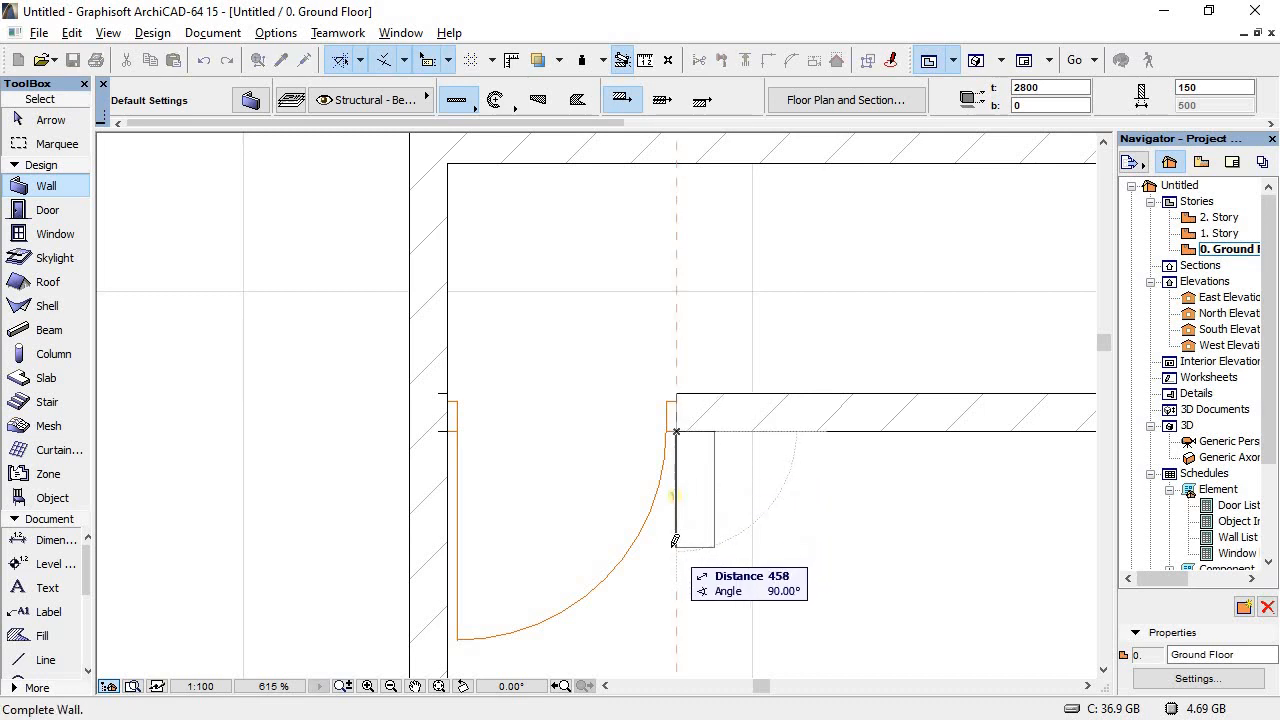
text(900)
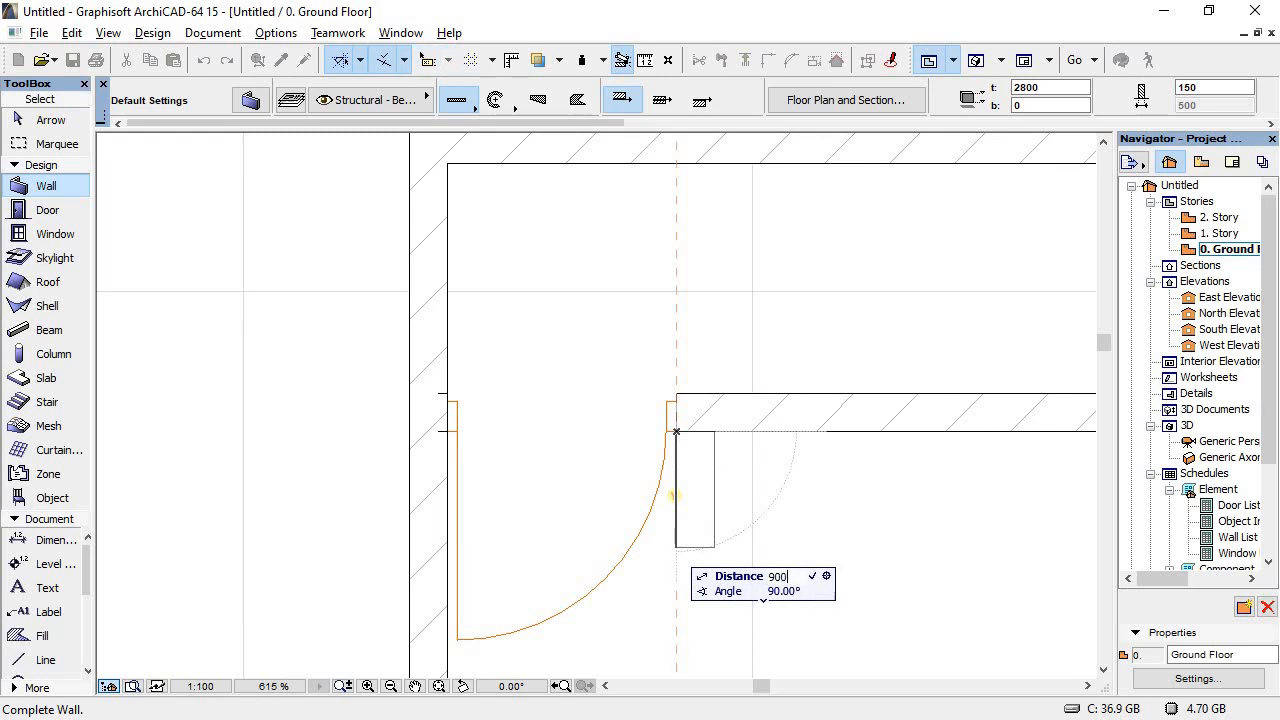
key(Return)
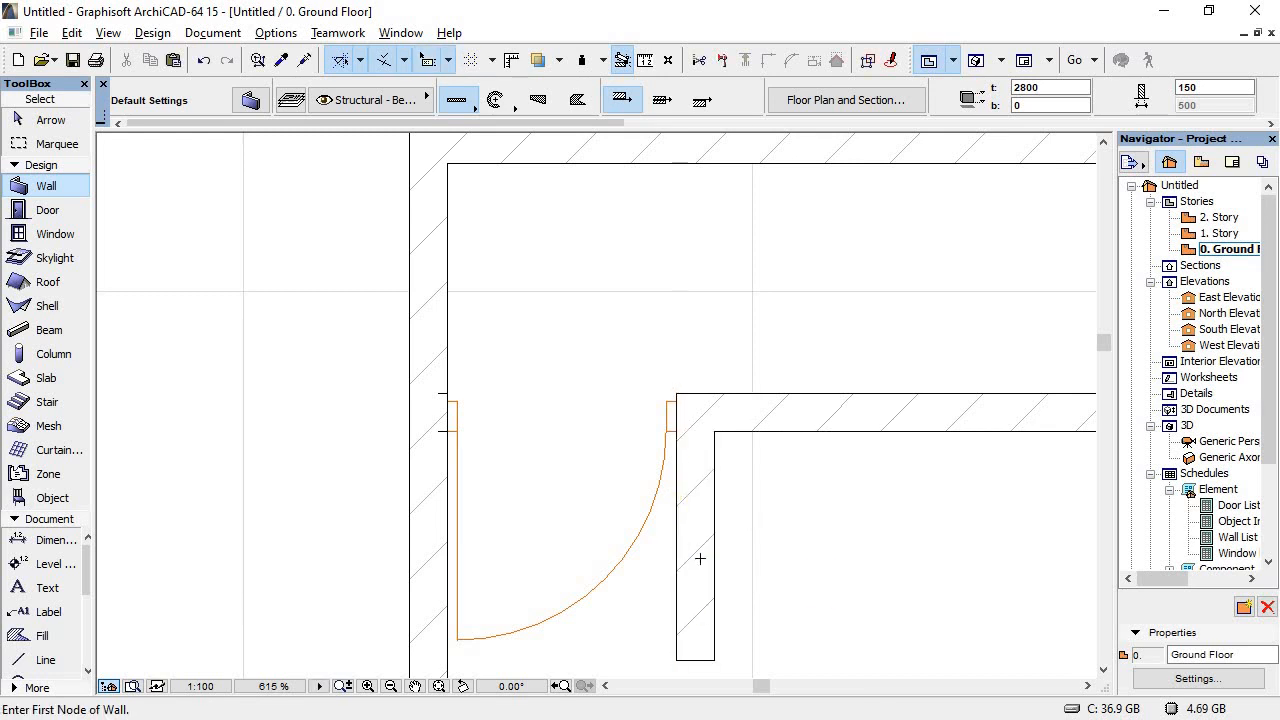
Step: Compare the ground floor's walls and doors with the reference PDF and check which fixtures each room needs
scroll(700, 559, down, 3)
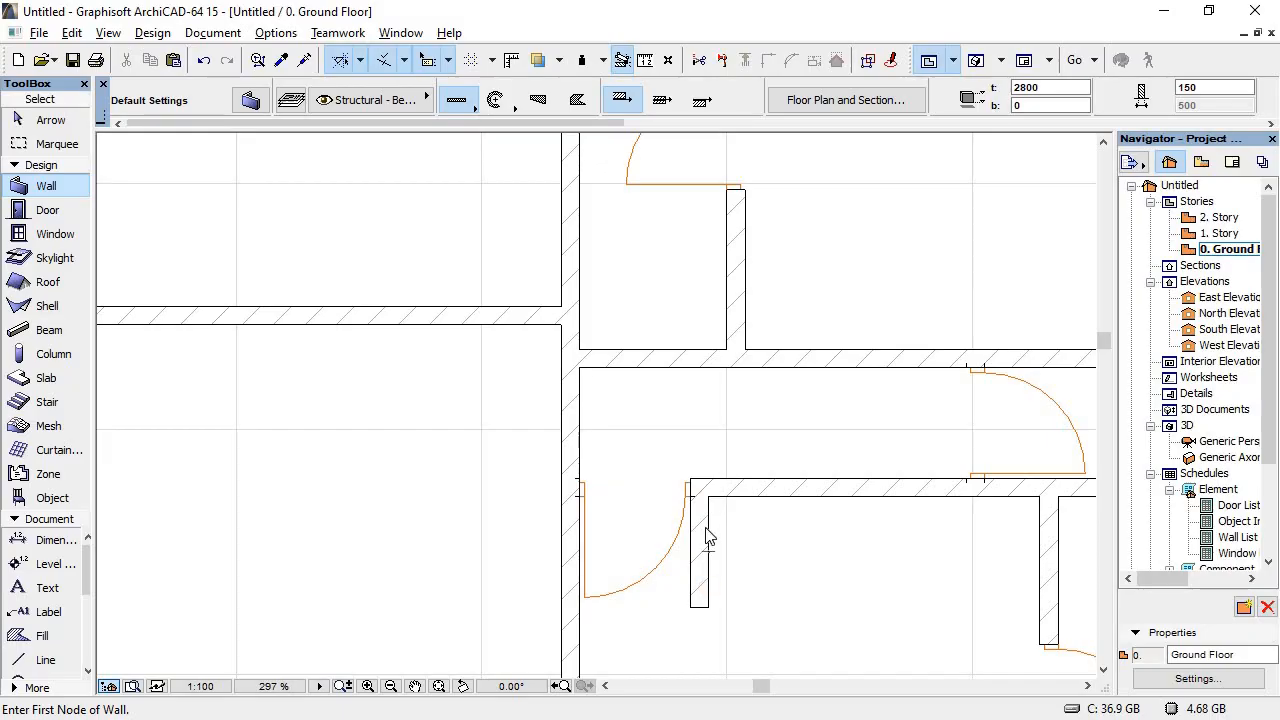
key(alt+Tab)
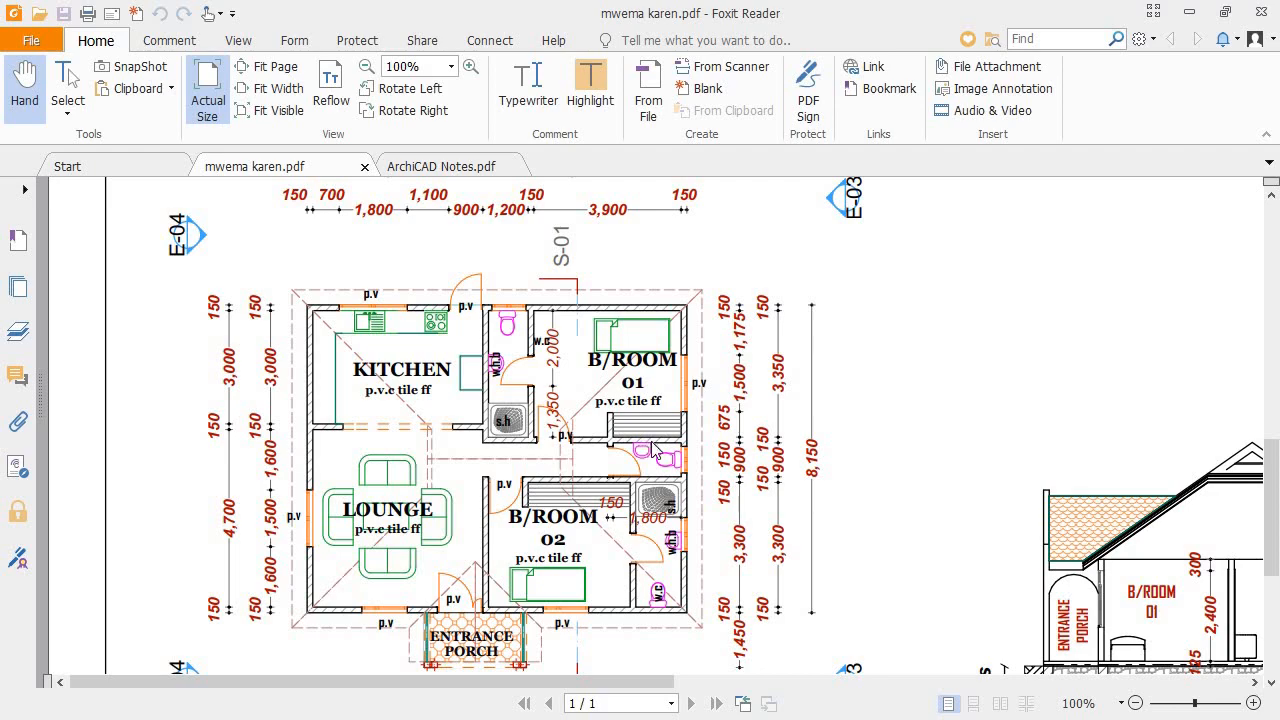
key(alt+Tab)
scroll(701, 448, down, 5)
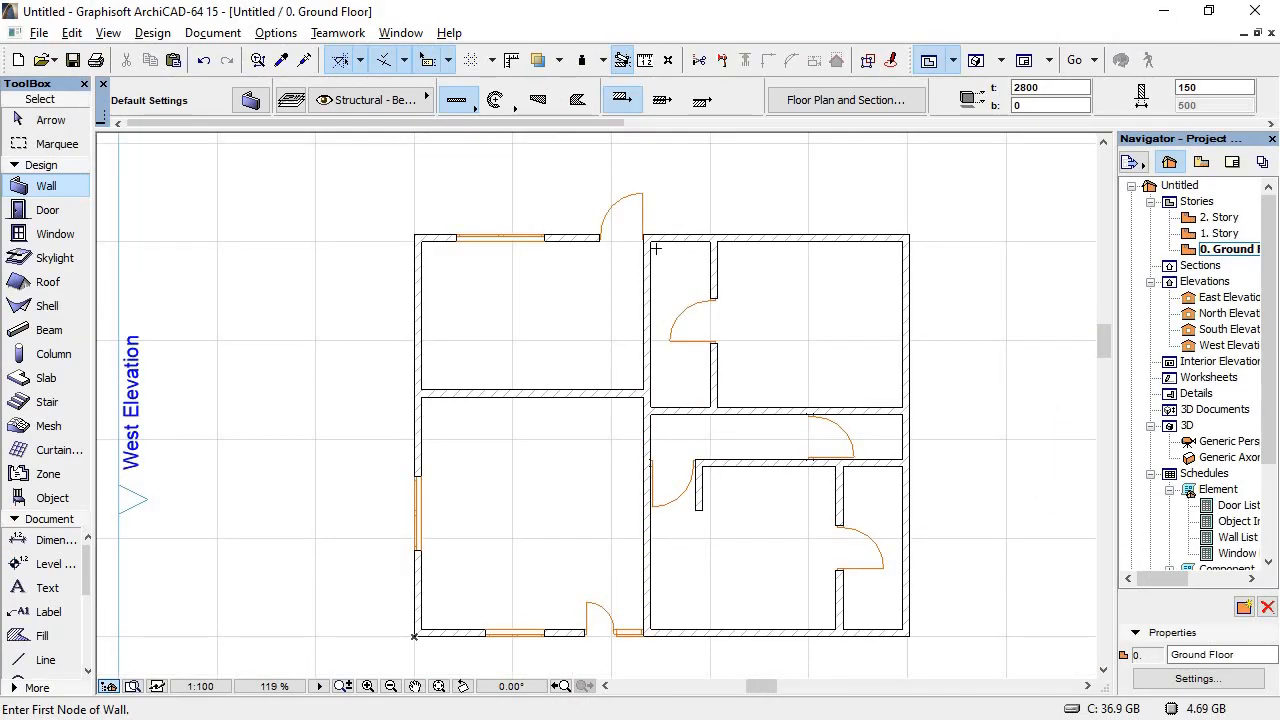
key(alt+Tab)
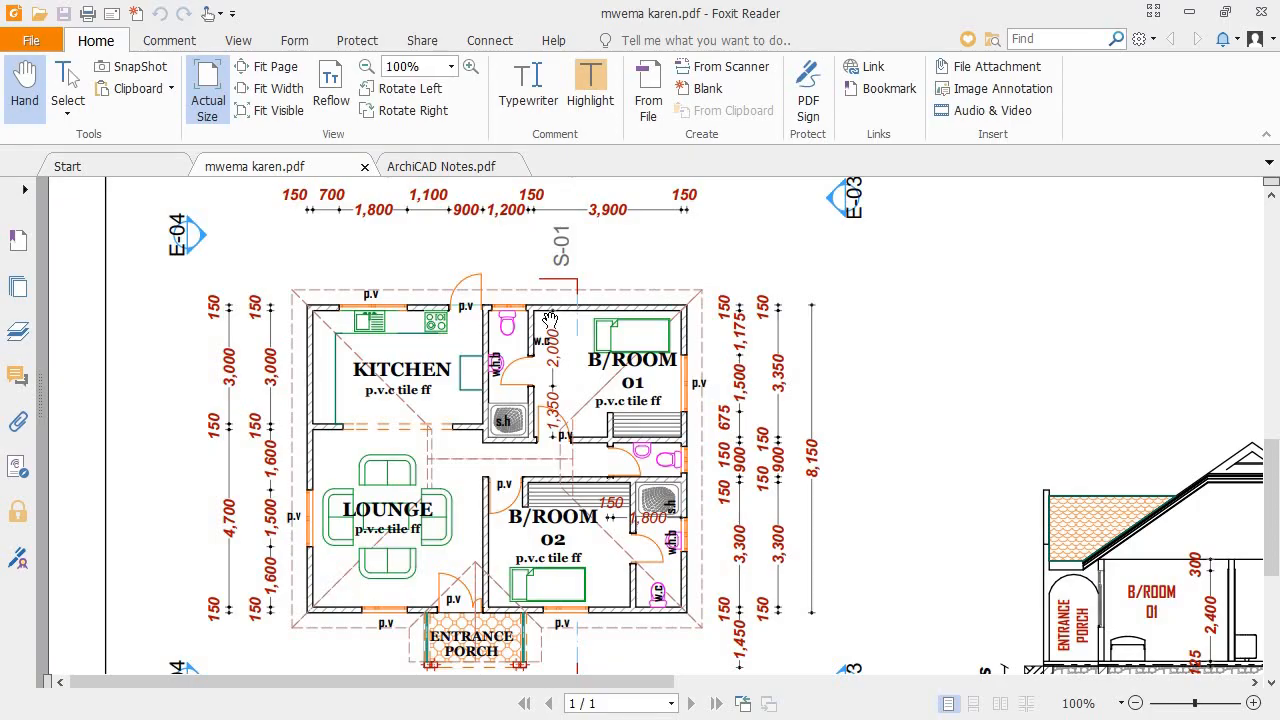
key(alt+Tab)
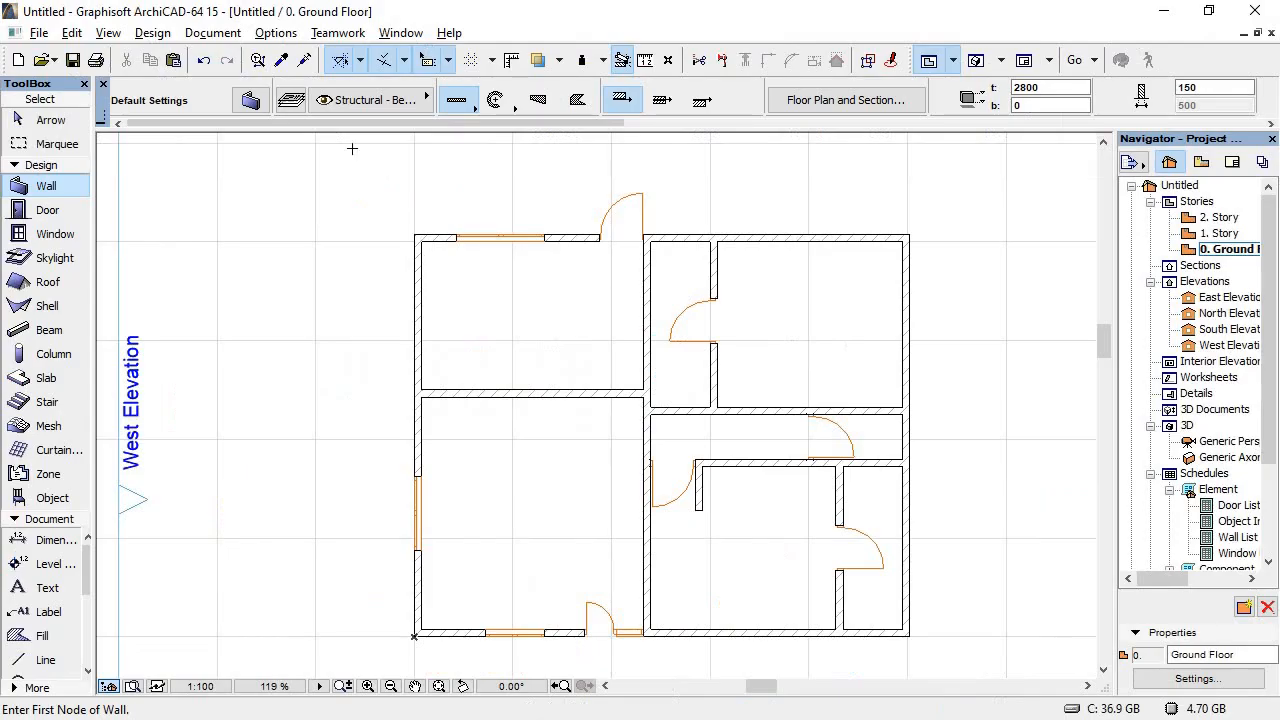
Step: Open the default settings for objects and browse the Couches and Sofas 15 and Appliances 15 library folders
click(48, 498)
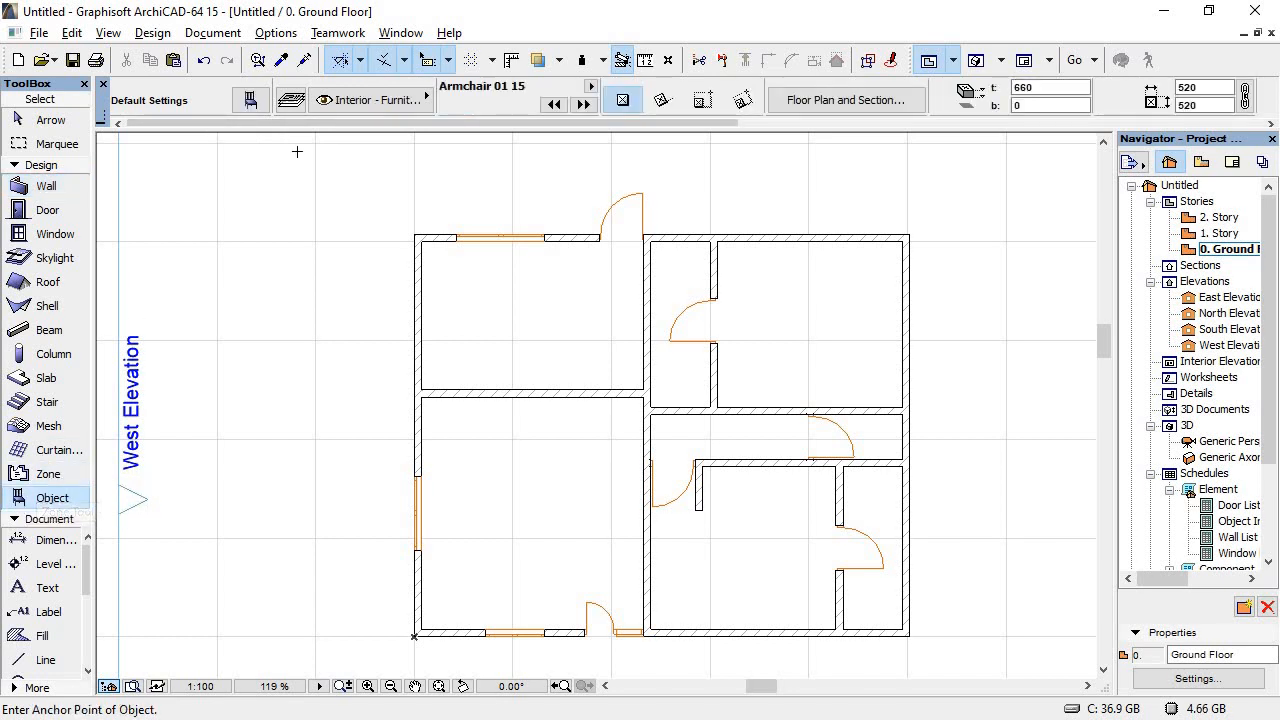
click(250, 100)
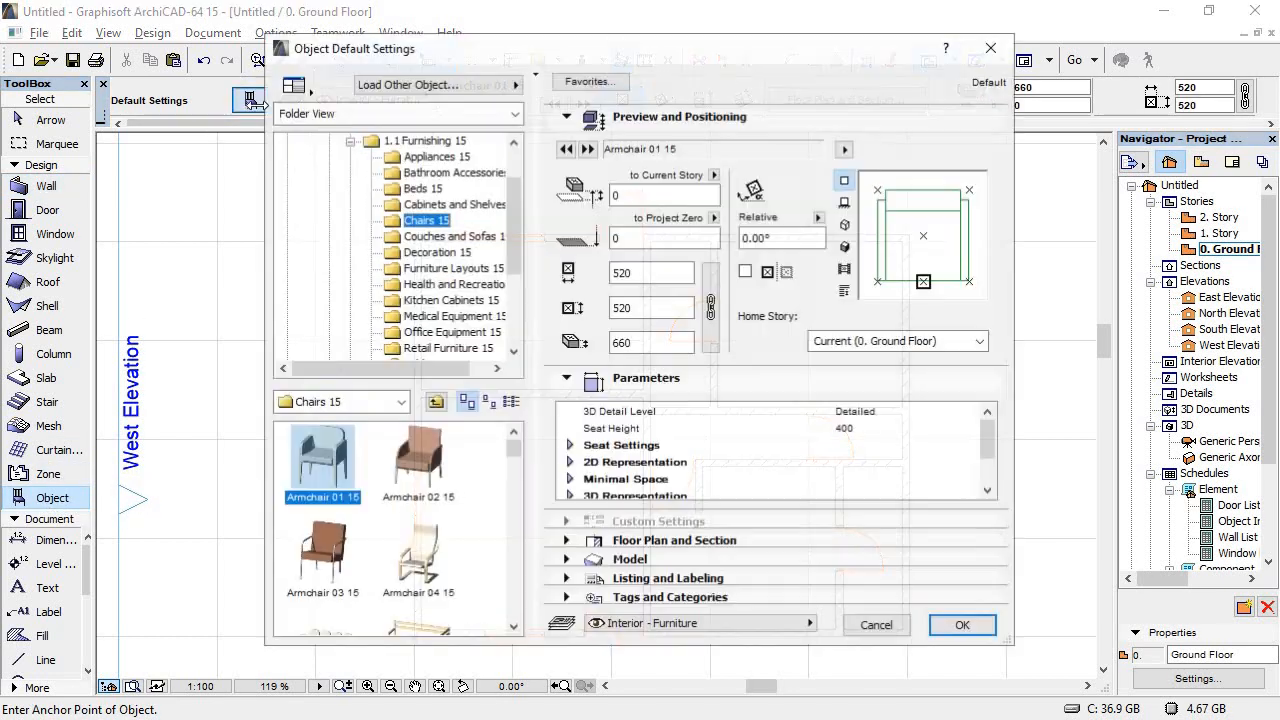
click(991, 47)
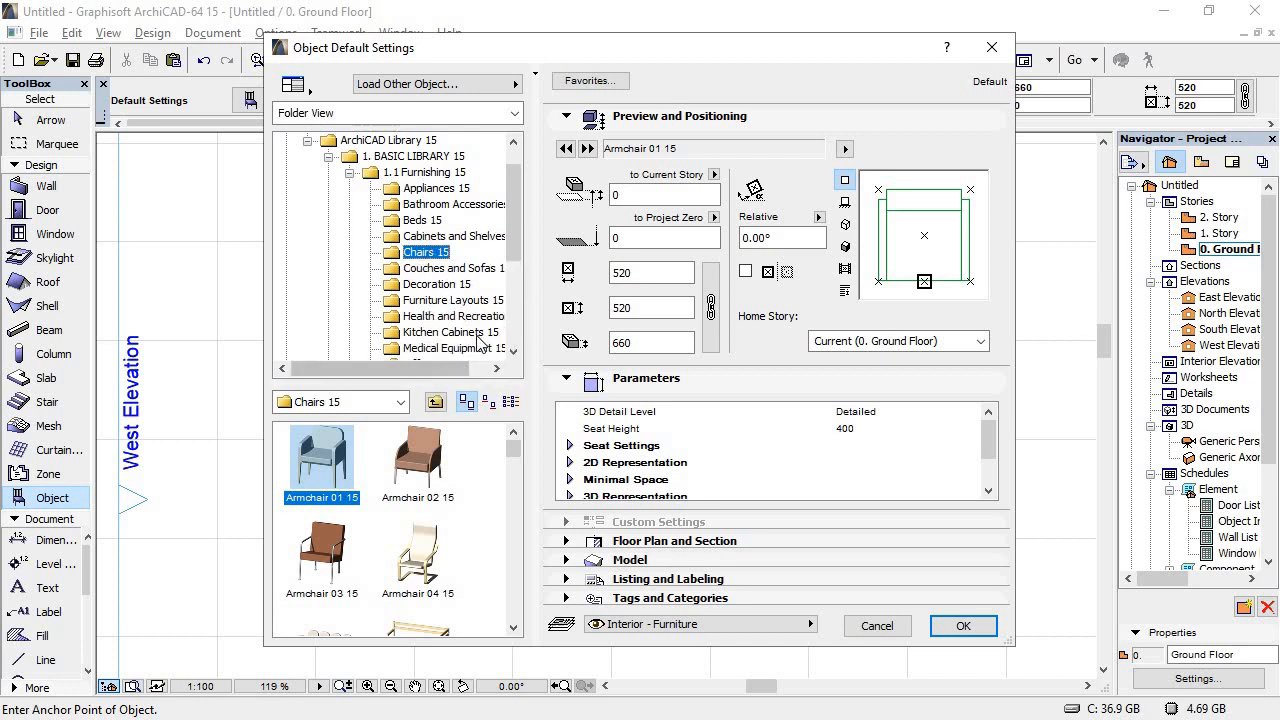
click(435, 270)
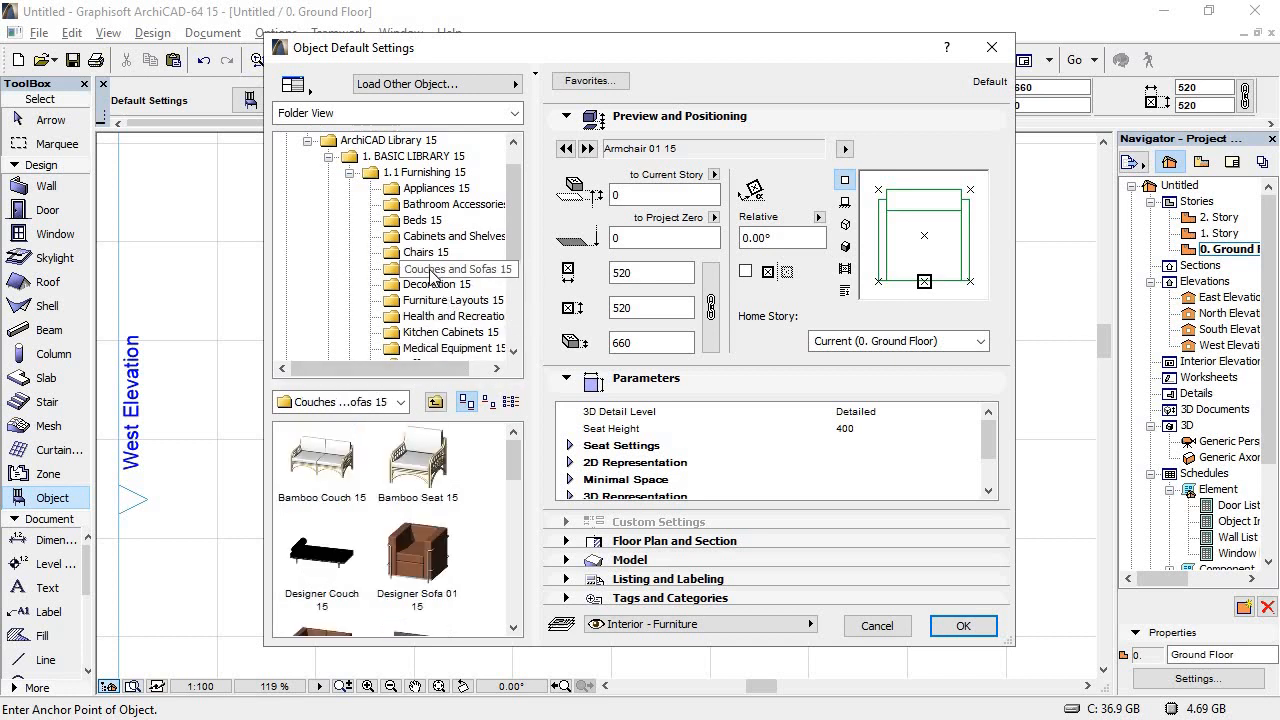
drag(519, 459, 540, 420)
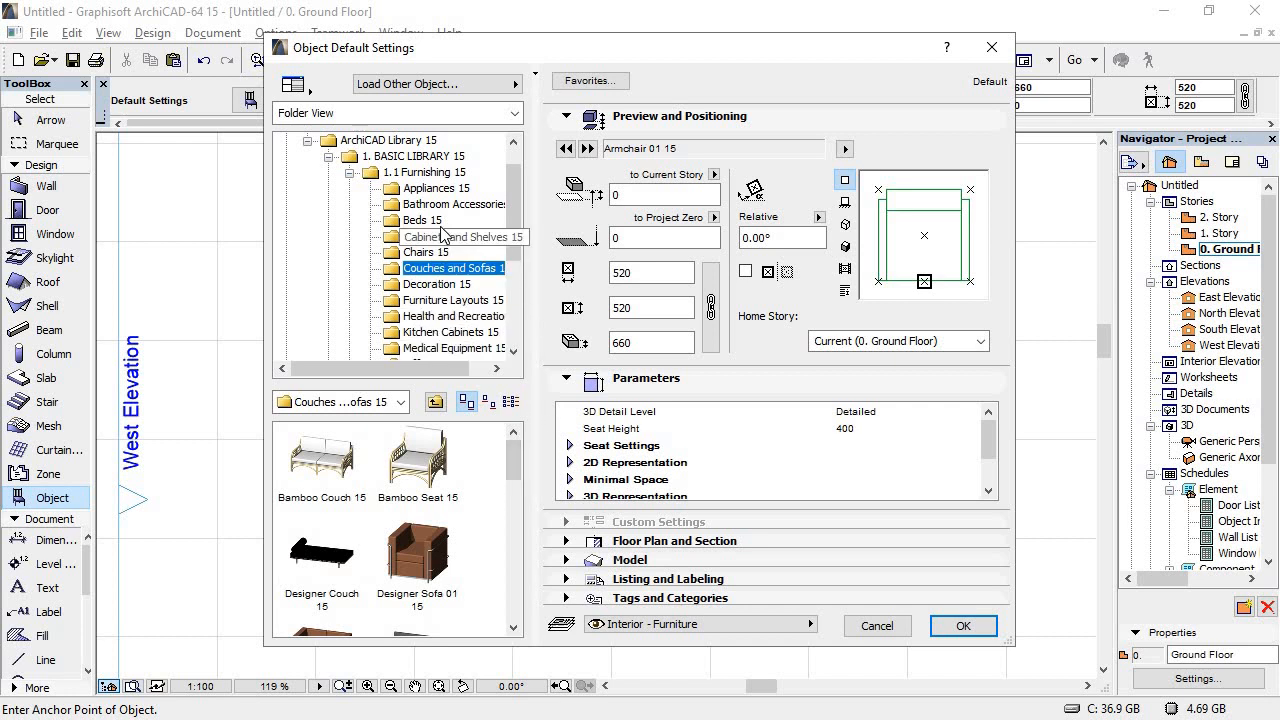
click(435, 189)
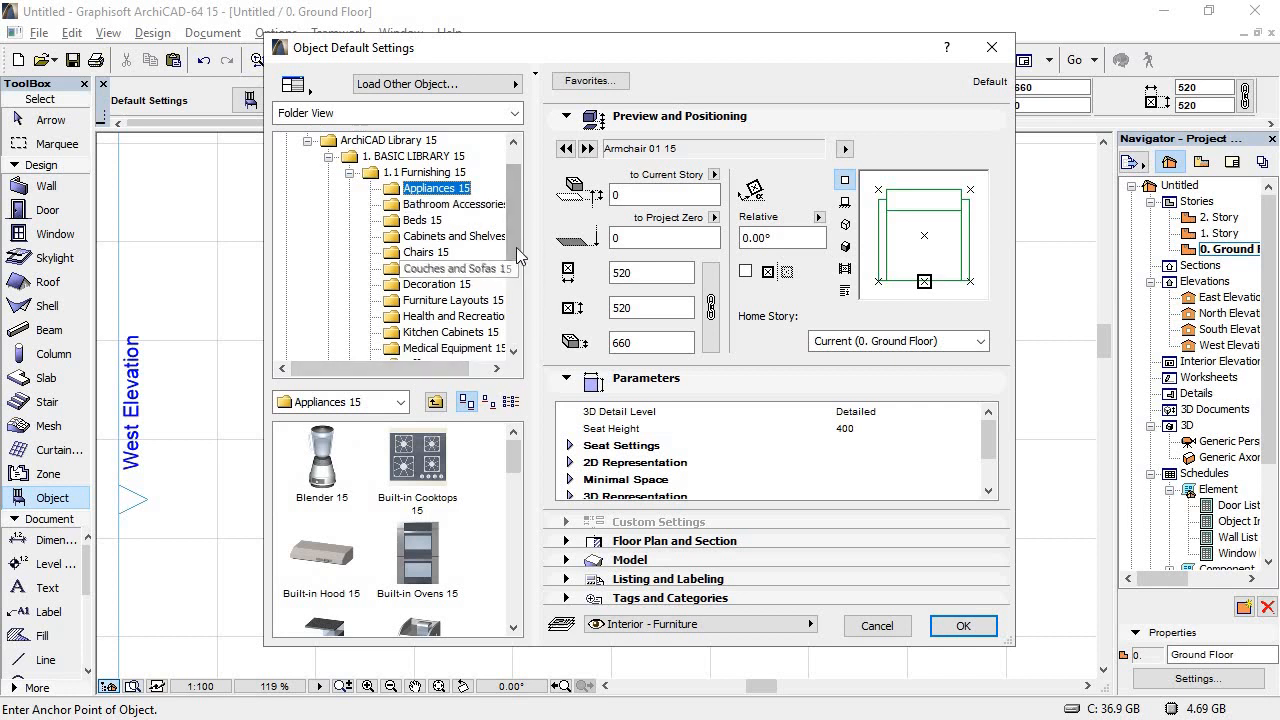
drag(519, 257, 523, 340)
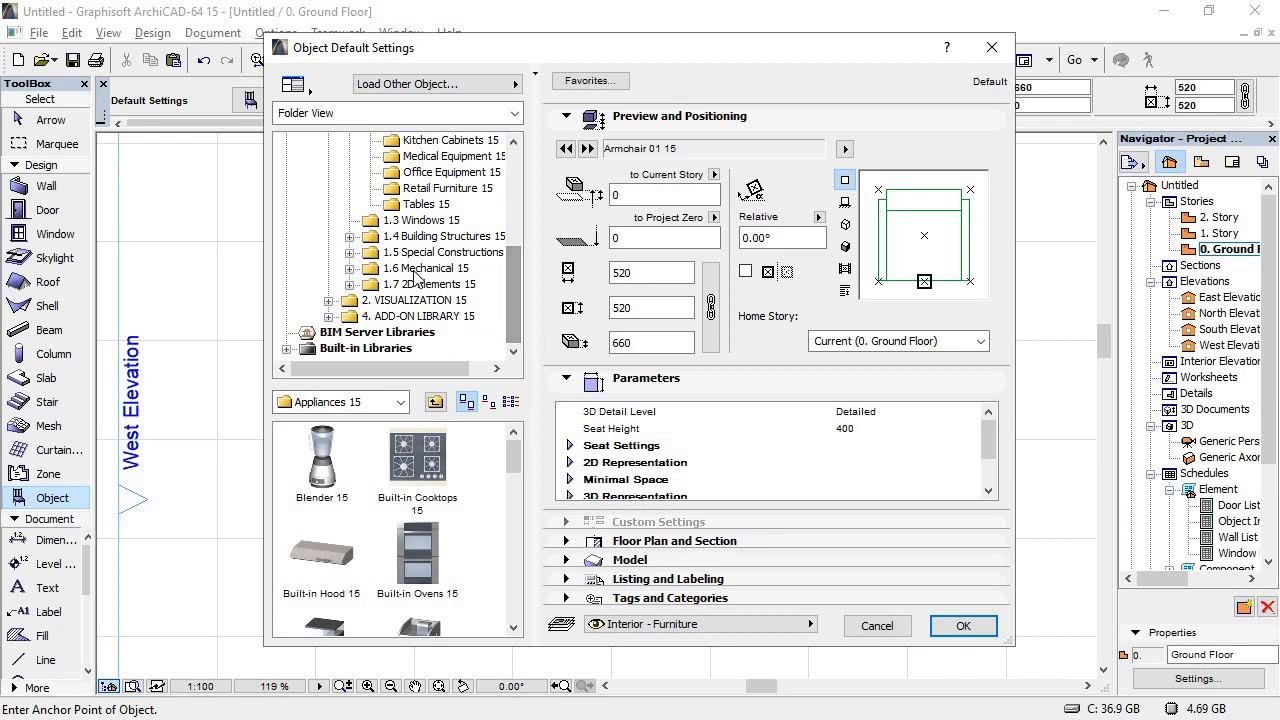
Step: Find the WC, Bidets, Urinals 15 folder among the 1.6 Mechanical 15 plumbing fixtures and show its objects
click(328, 300)
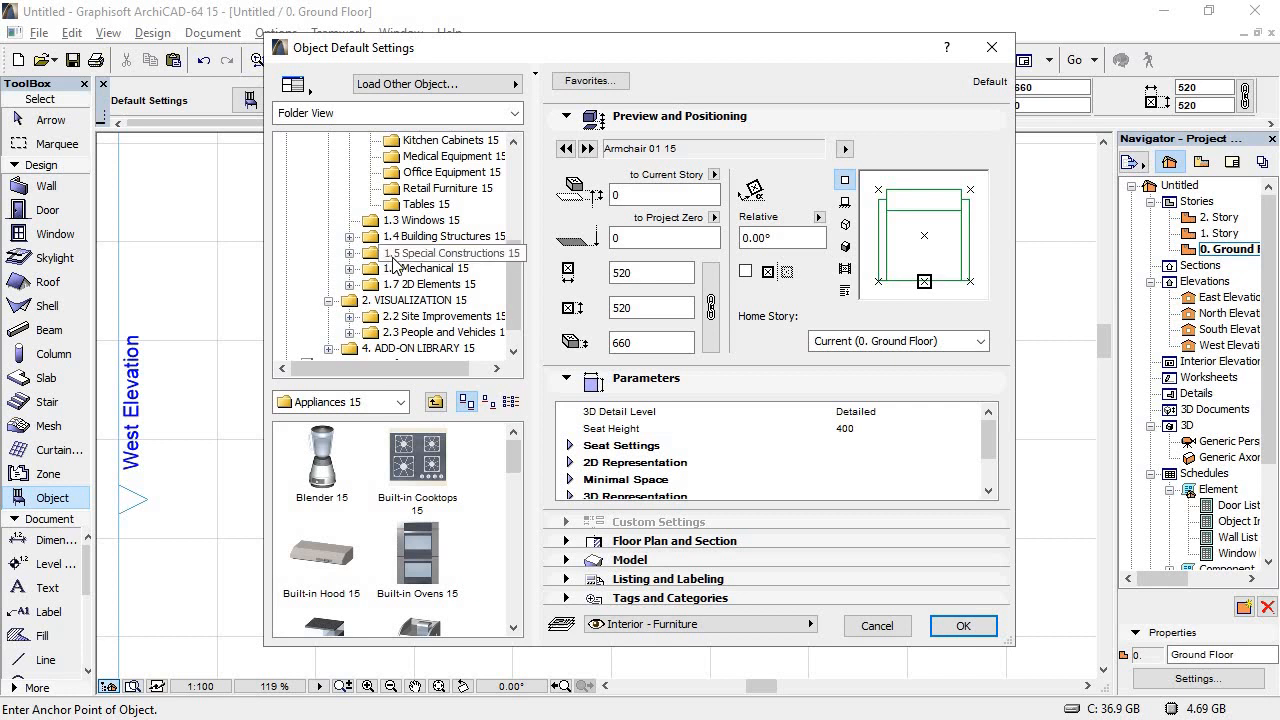
drag(518, 306, 515, 252)
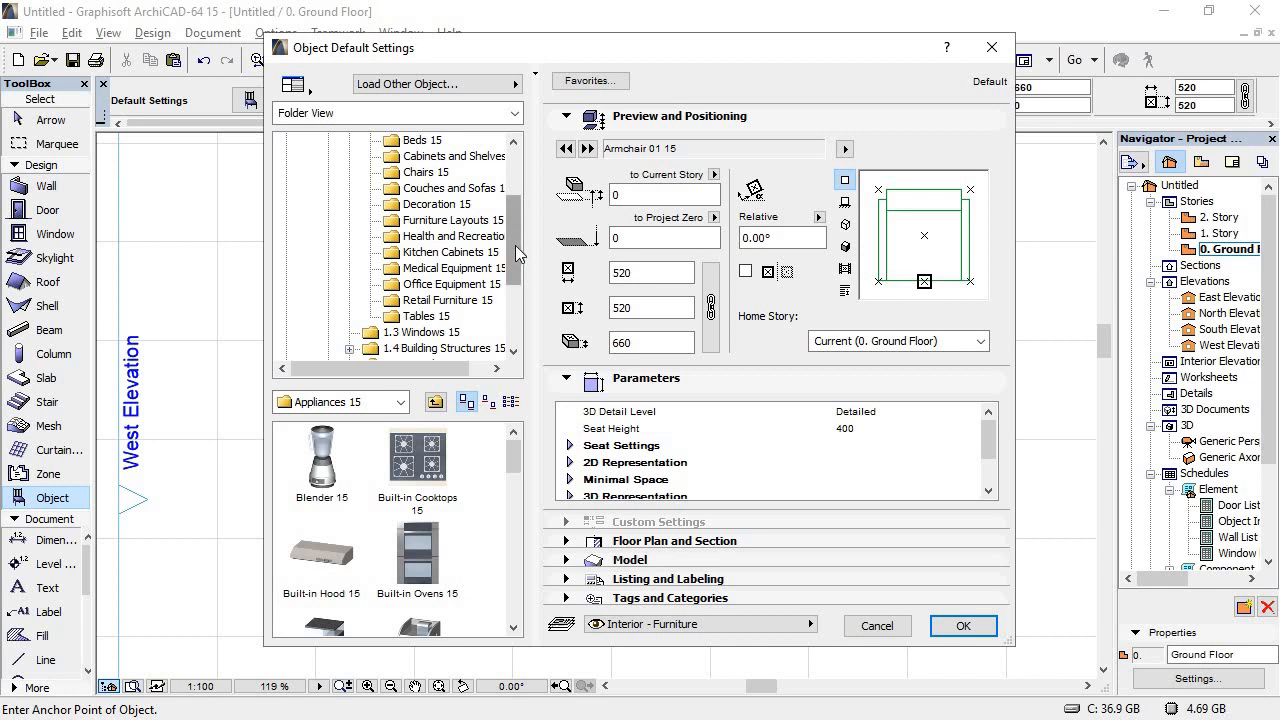
drag(515, 245, 516, 276)
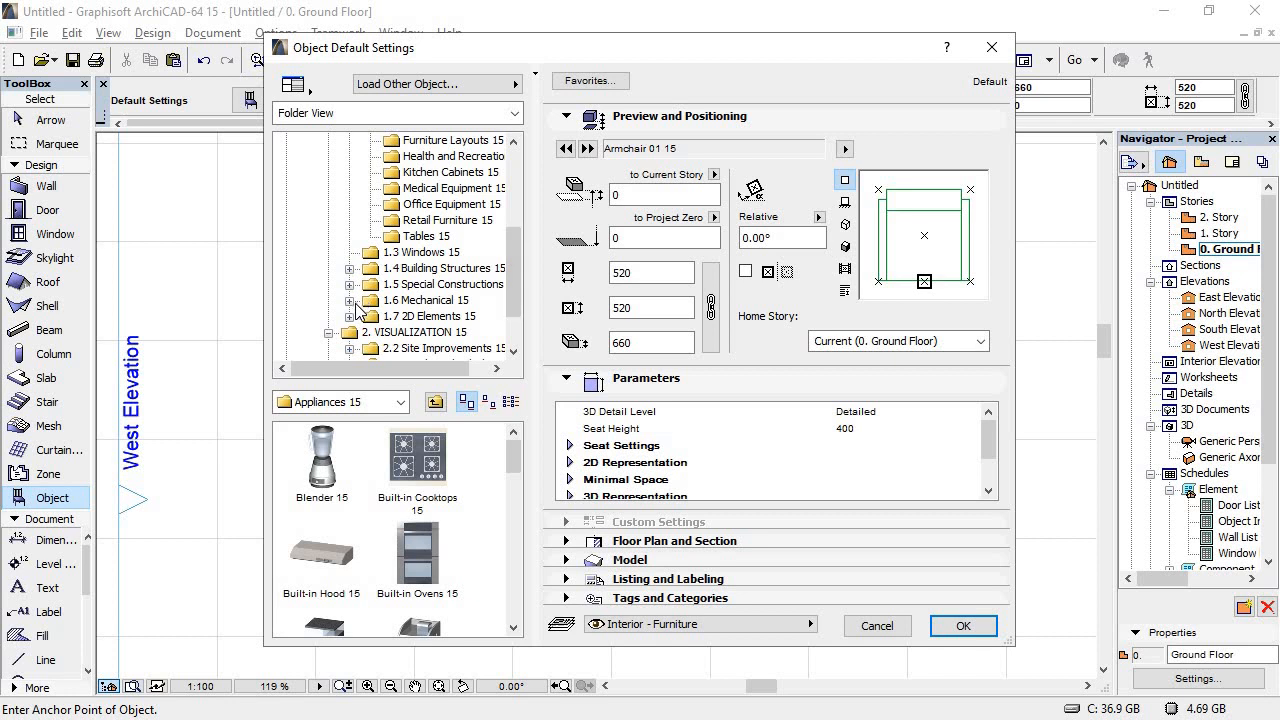
click(350, 300)
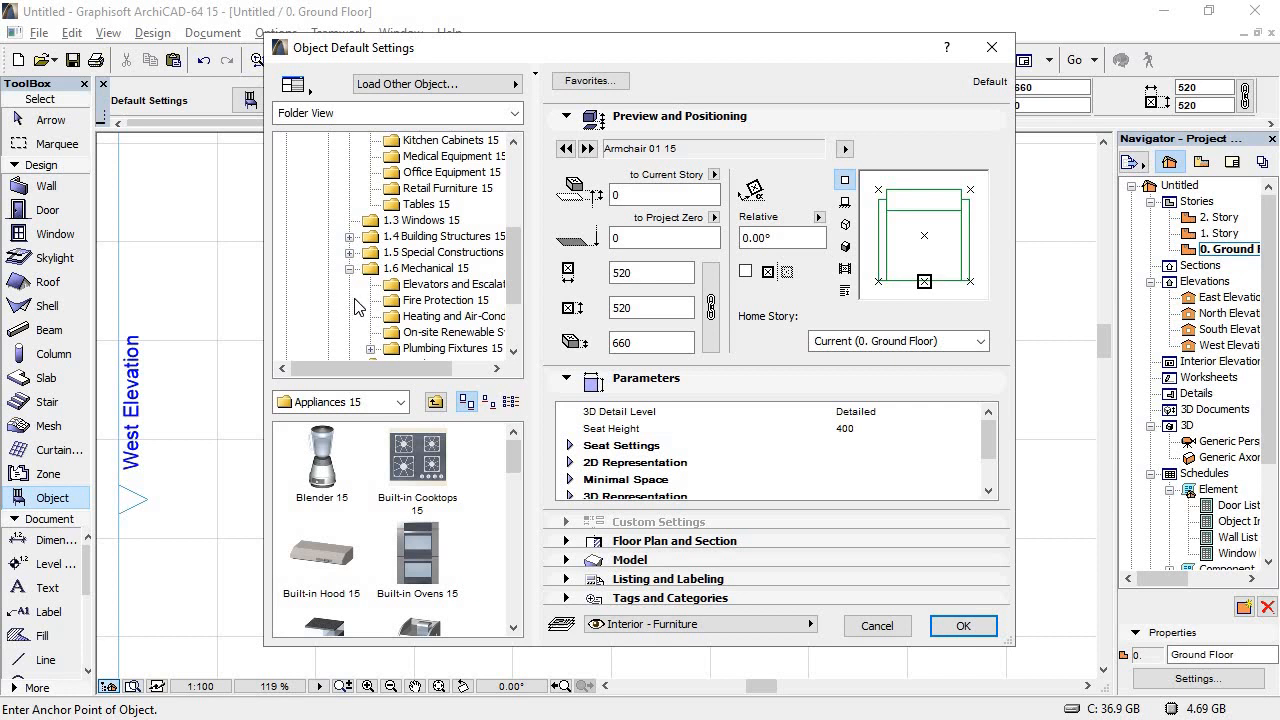
click(371, 348)
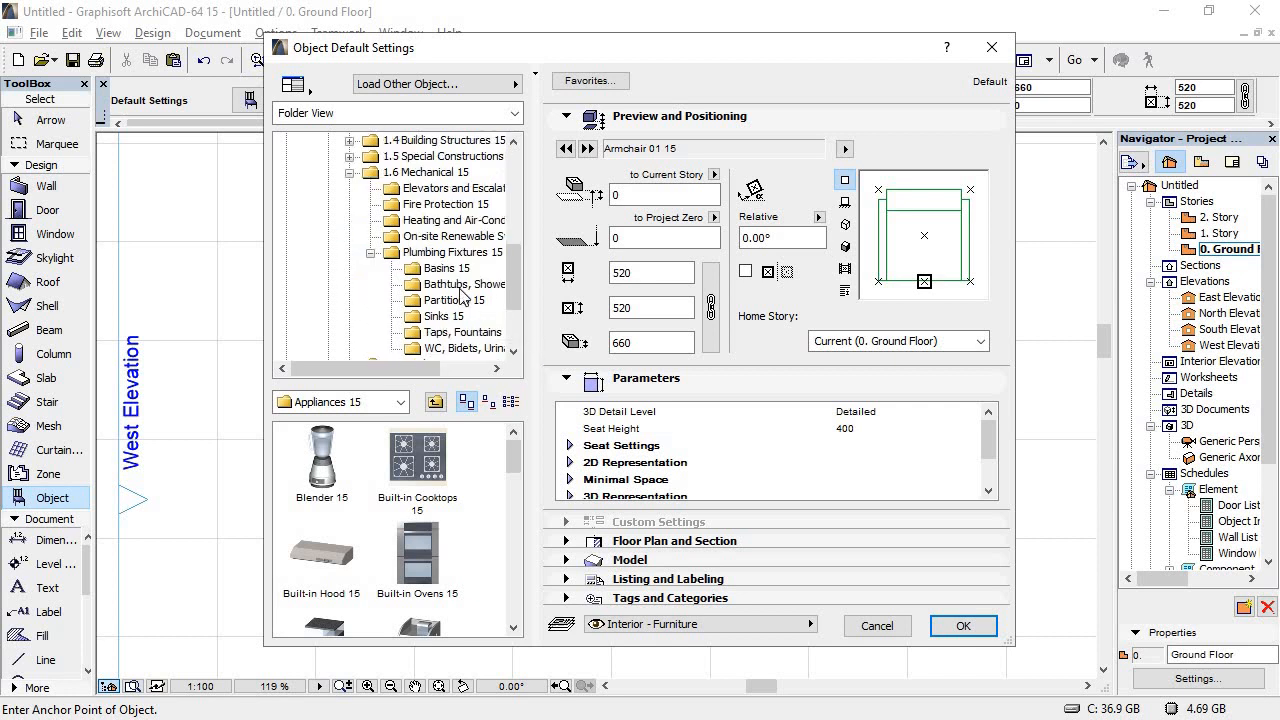
click(460, 348)
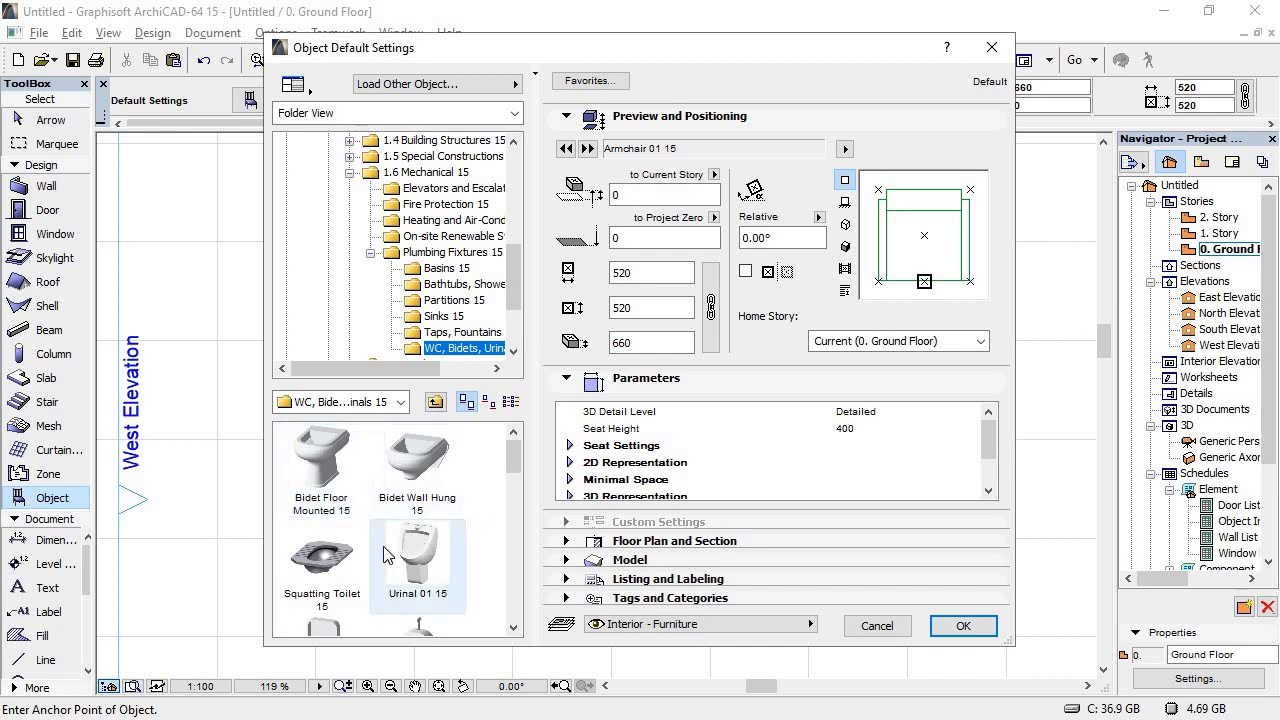
Step: Choose the Bidet Wall Hung 15 object and inspect its parameters and plan preview
click(463, 459)
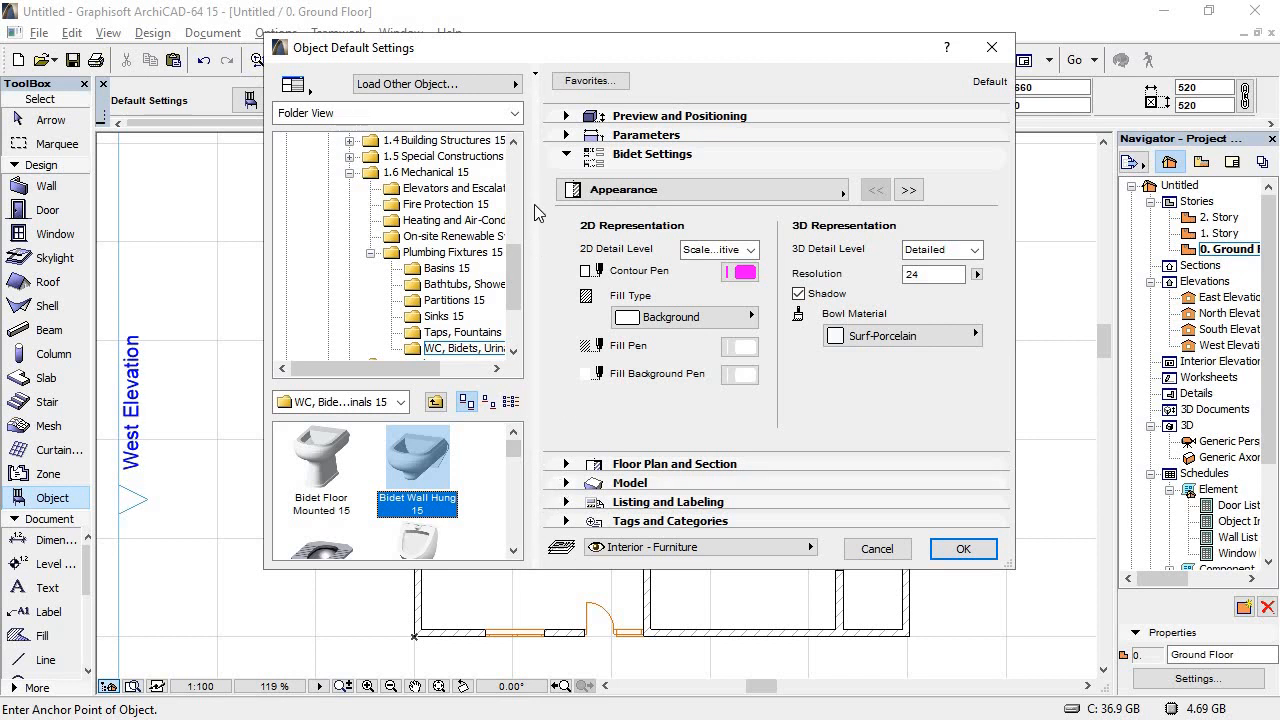
click(573, 136)
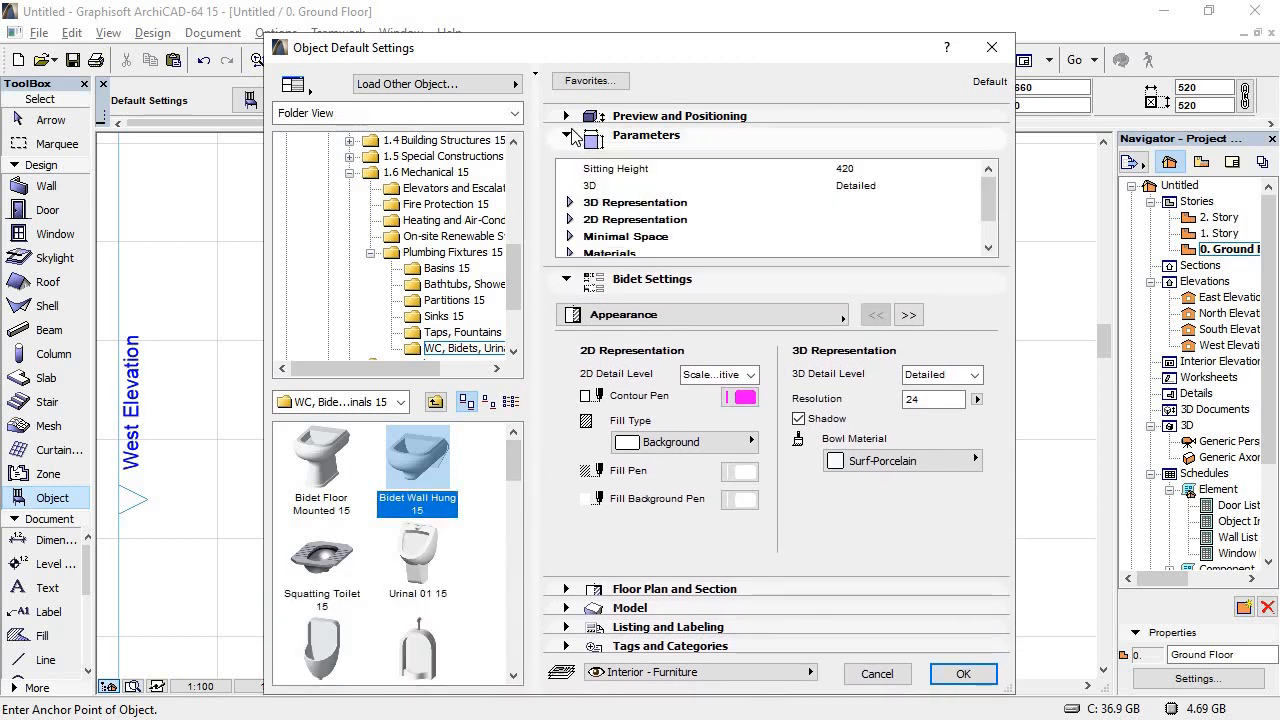
click(567, 117)
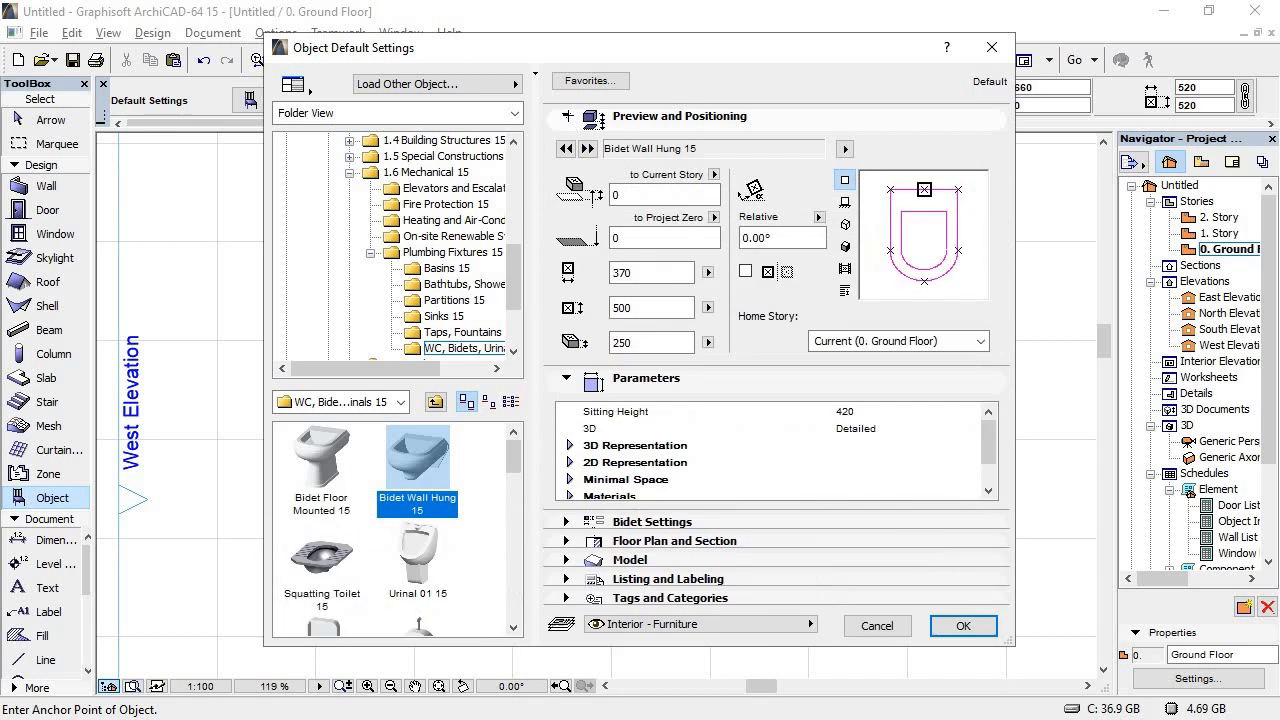
Step: Set WC B Outlet 15 from the WC folder as the default object, at 350 x 560 with a height of 410
click(513, 628)
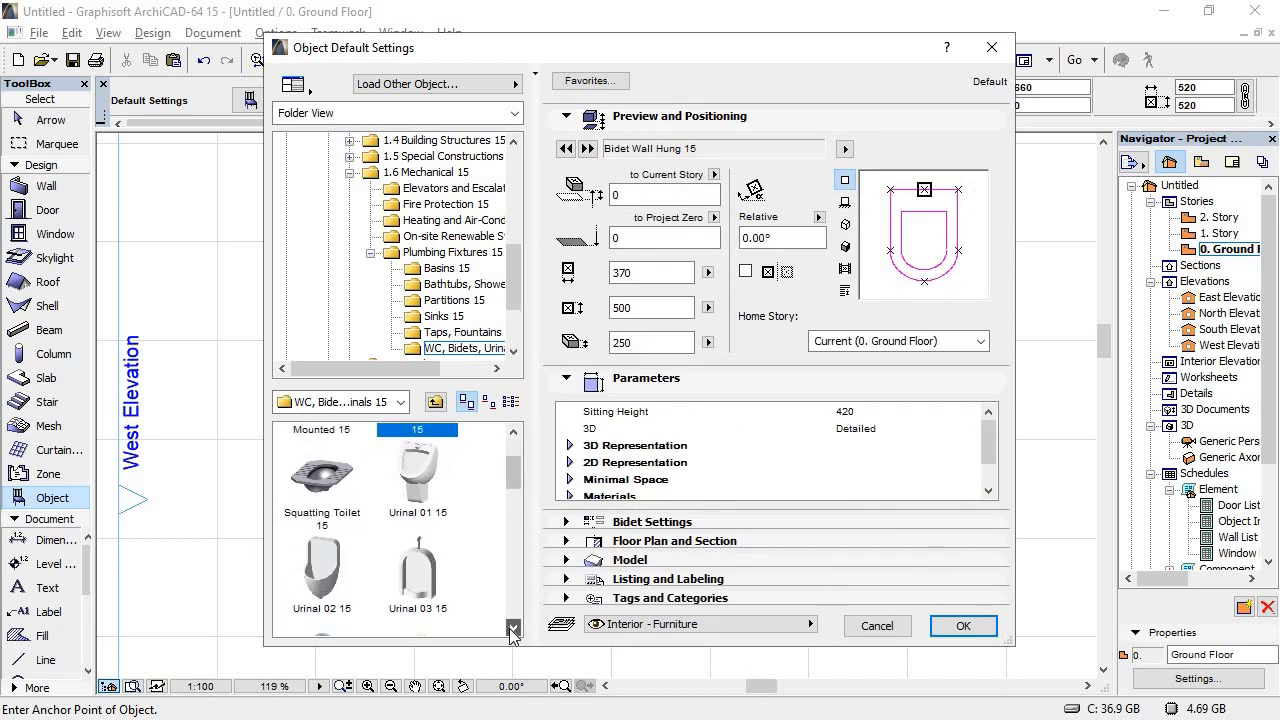
click(513, 628)
click(513, 628)
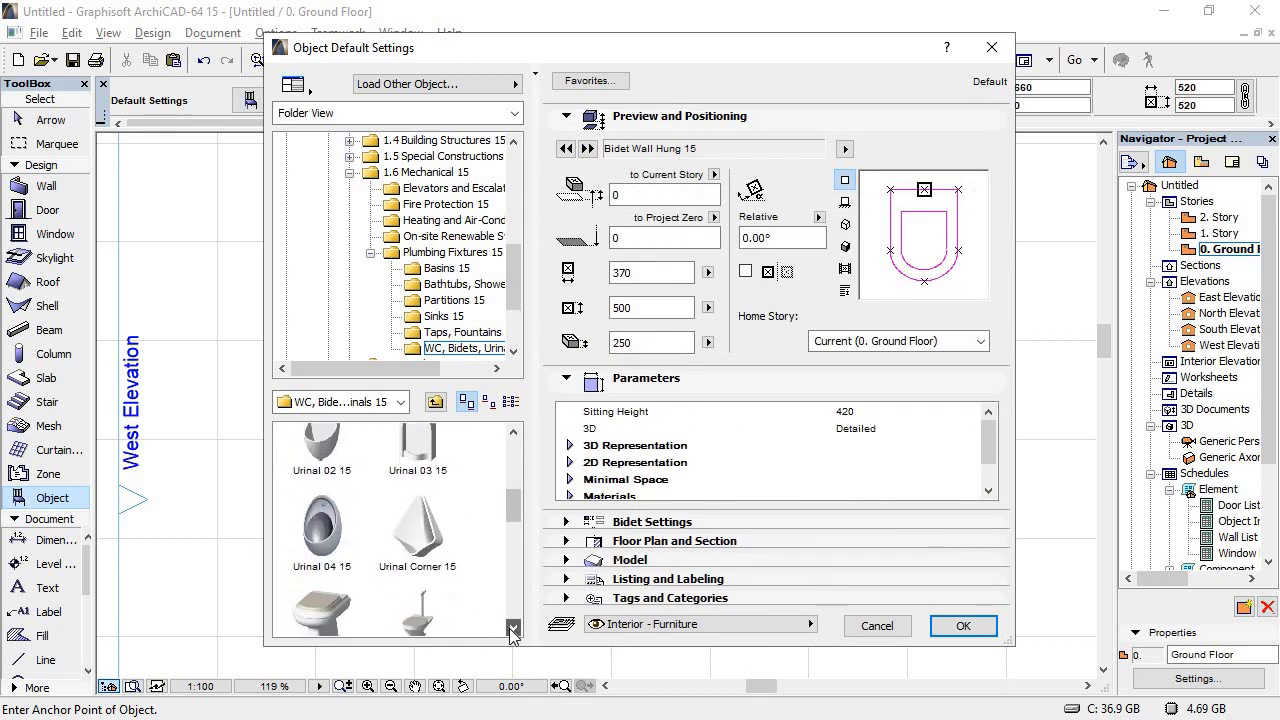
click(513, 628)
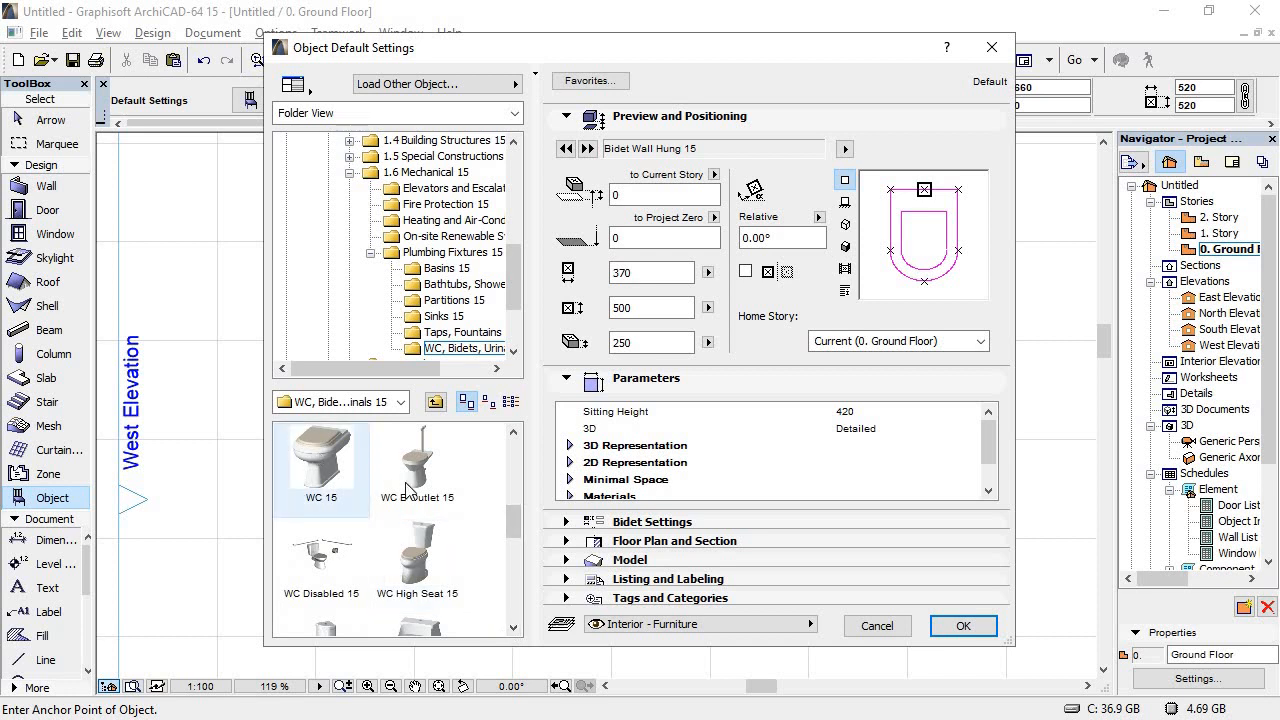
click(418, 488)
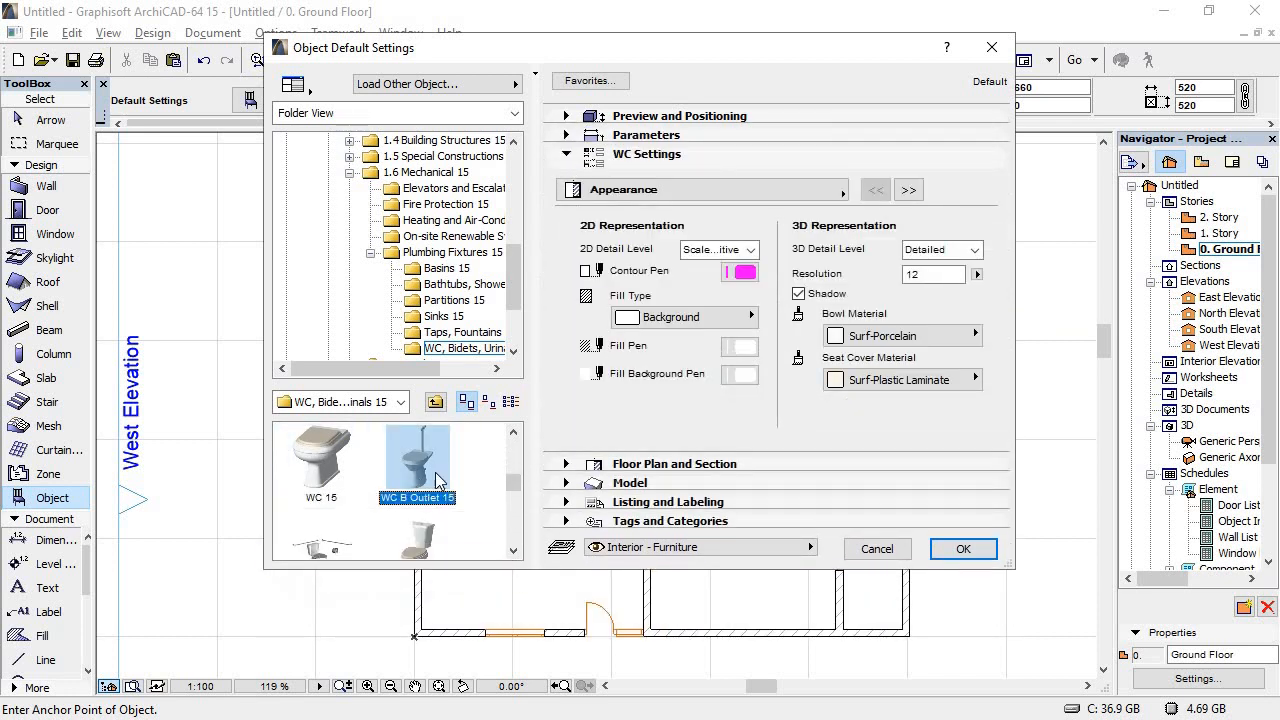
click(575, 119)
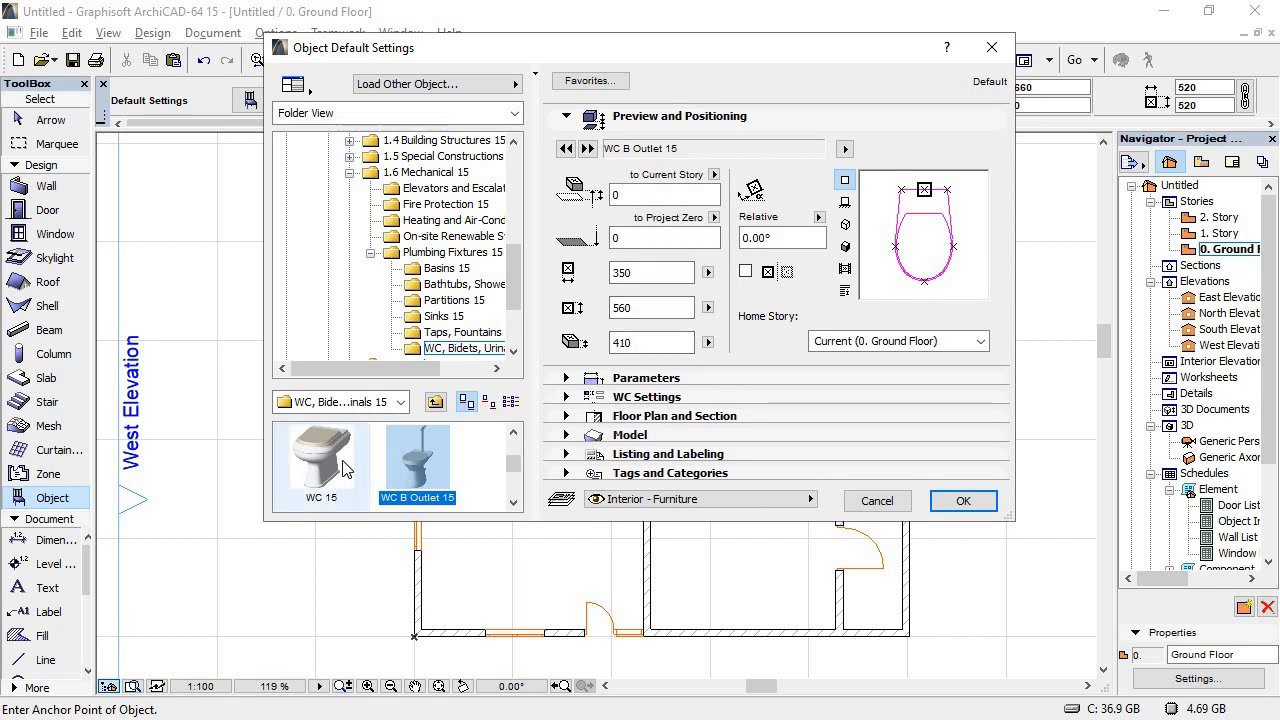
click(957, 503)
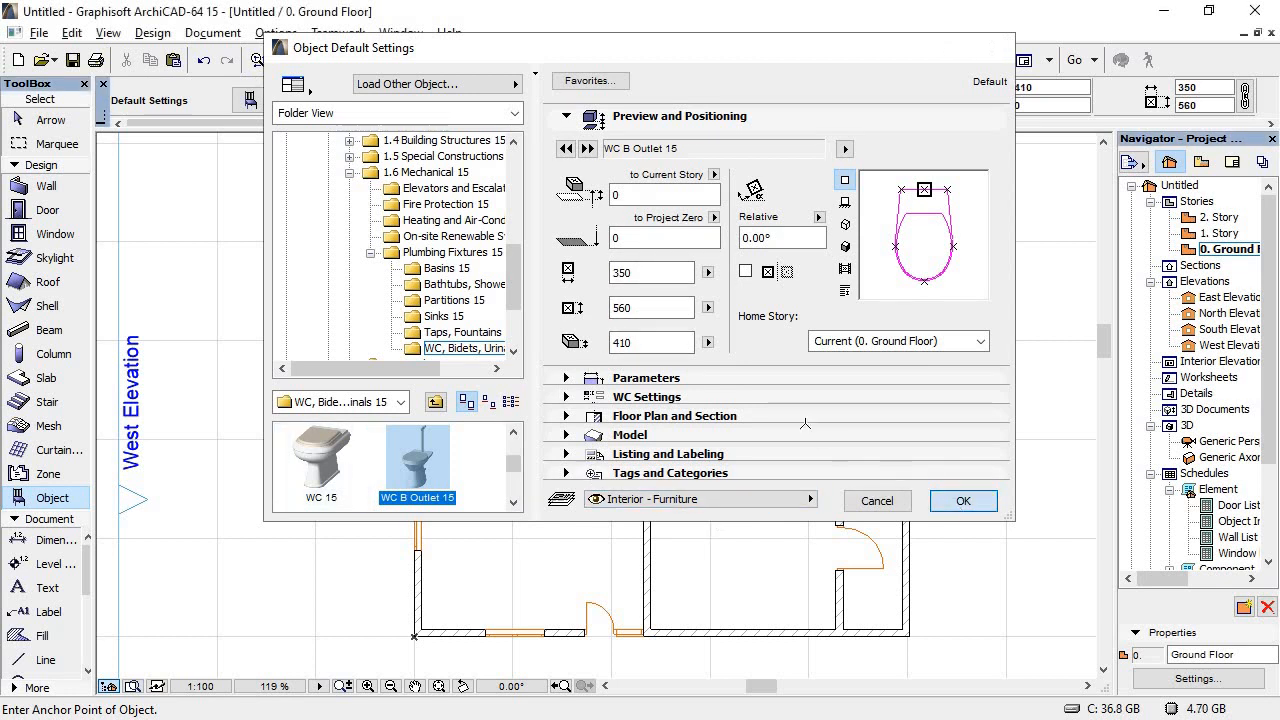
Step: Following the reference PDF, place one WC B Outlet 15 in each bedroom's bathroom and one in the toilet at the corridor's outer end
click(675, 272)
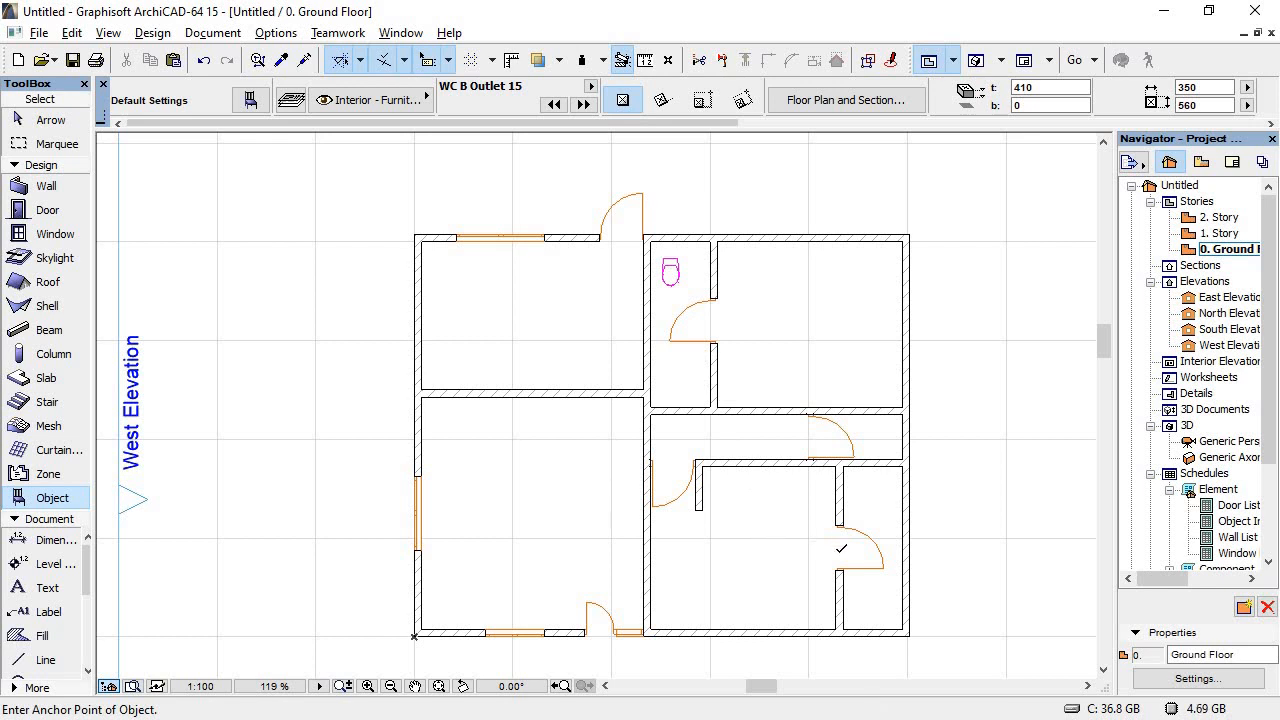
click(862, 612)
key(alt+Tab)
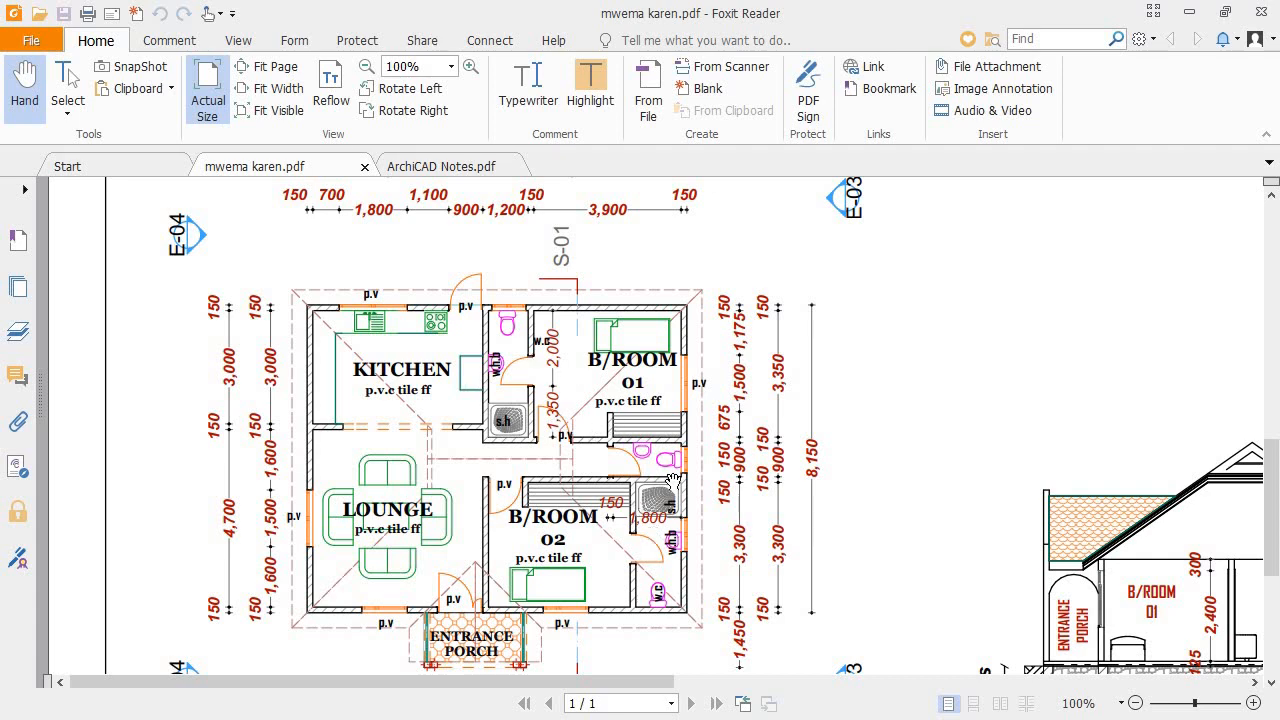
key(alt+Tab)
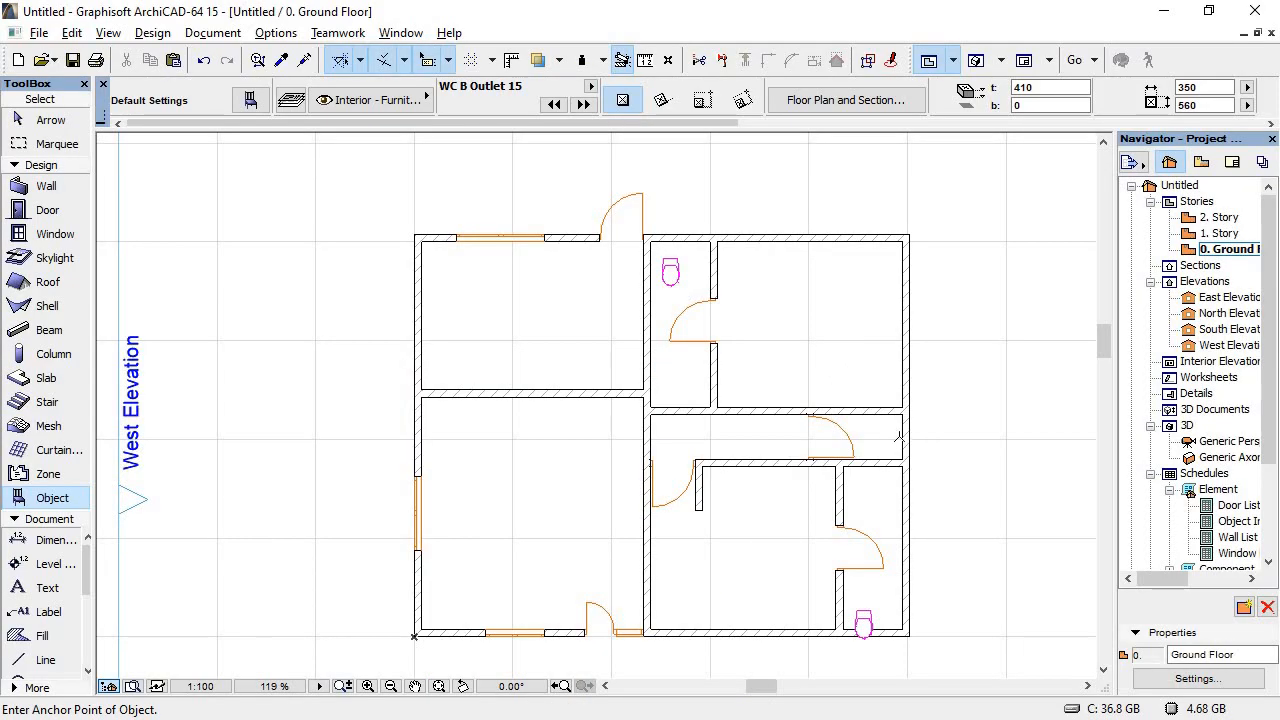
key(alt+Tab)
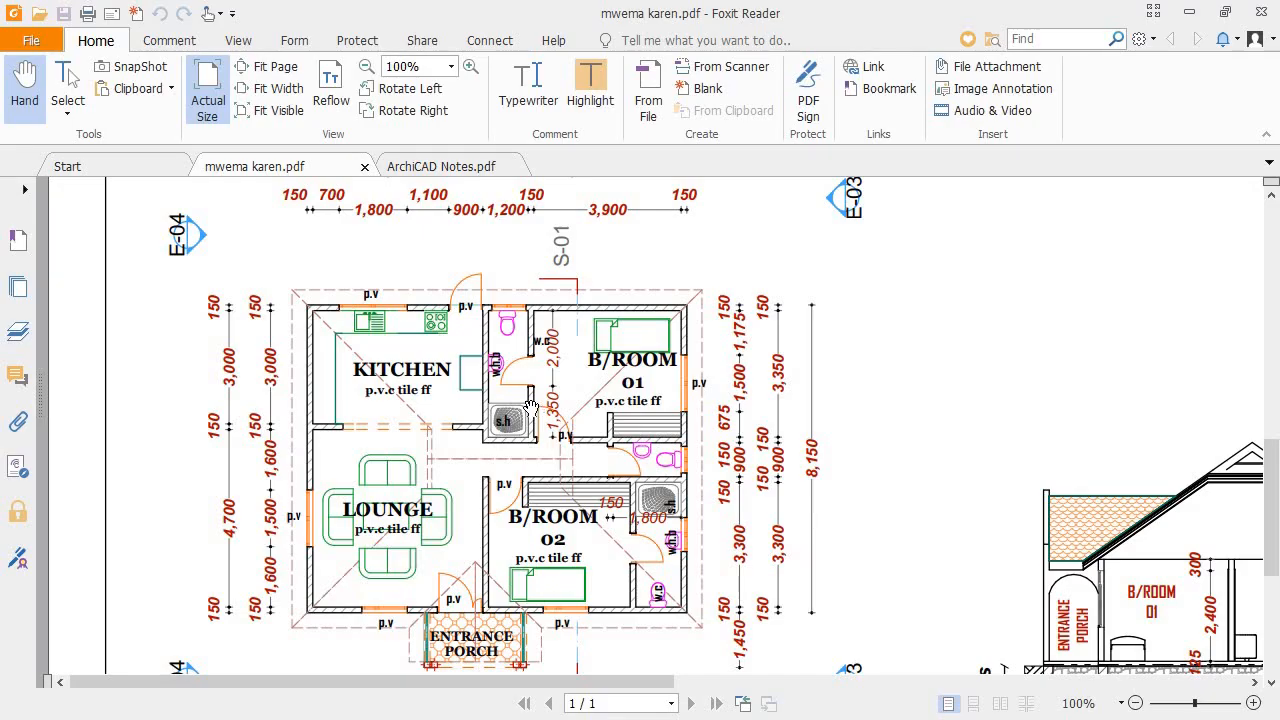
key(alt+Tab)
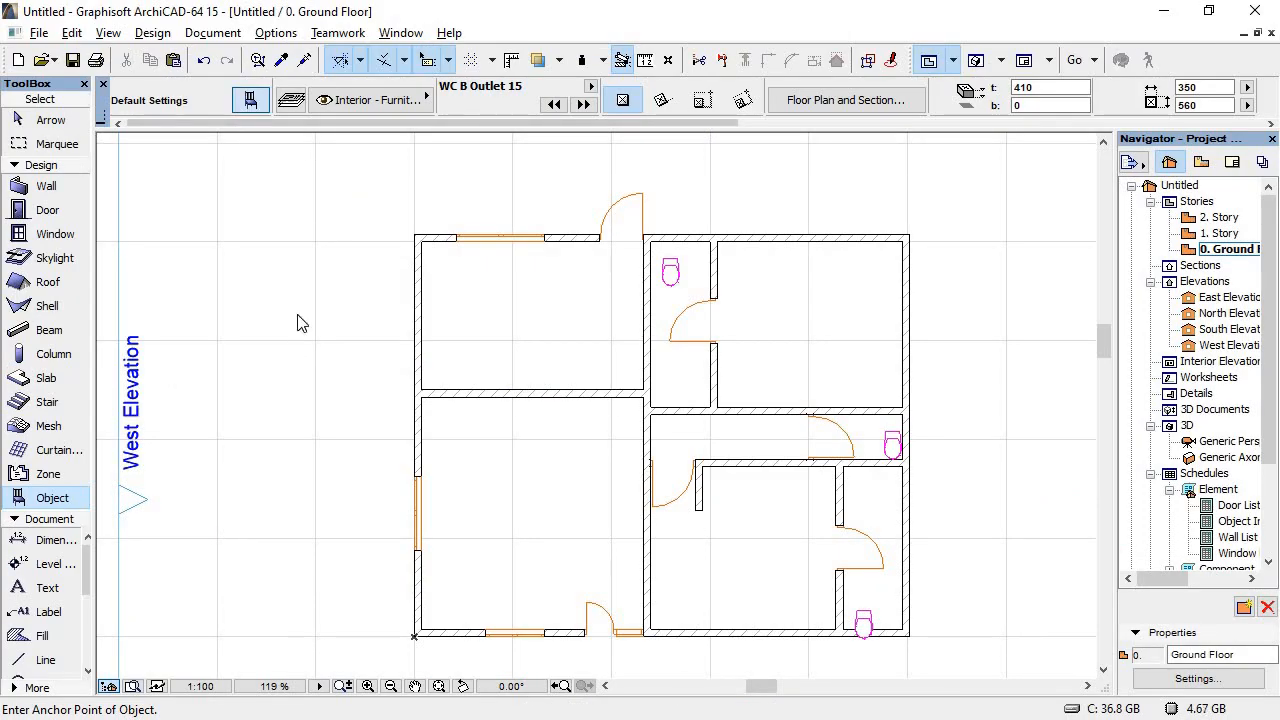
Step: Set Basin 02 15 from the Basins 15 folder as the default object, at 600 x 450 with a height of 850
click(414, 222)
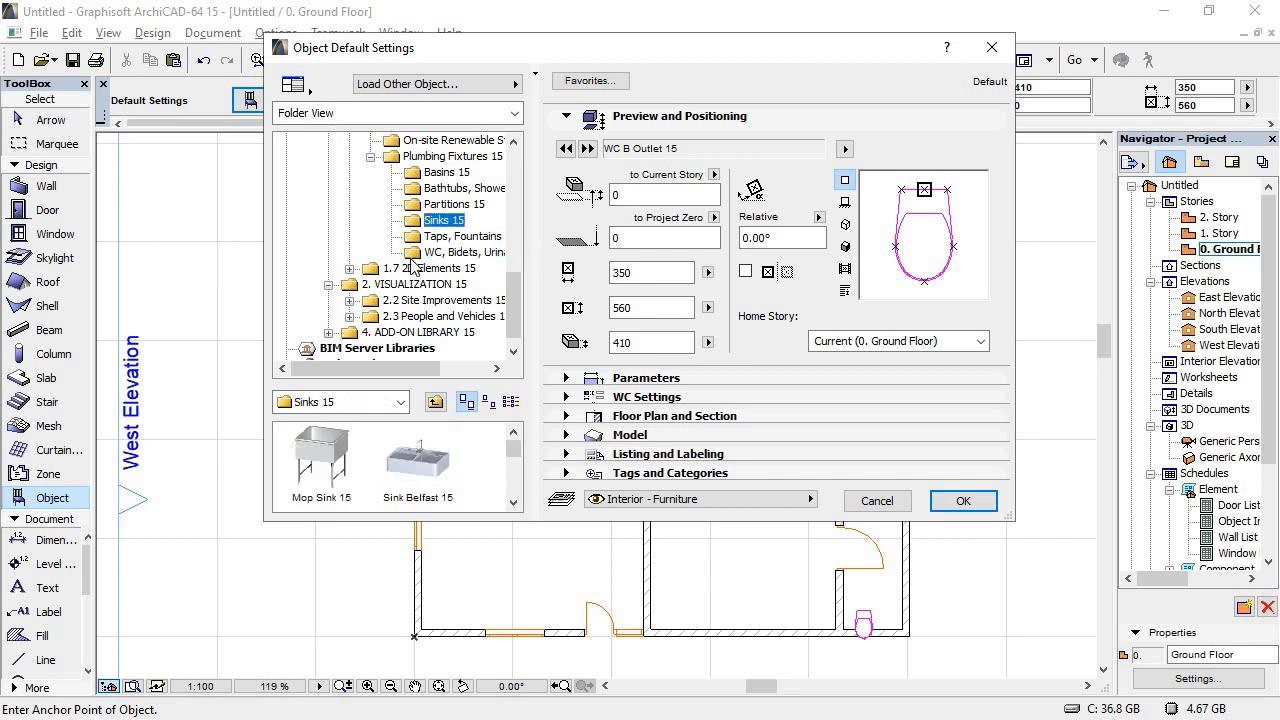
click(514, 502)
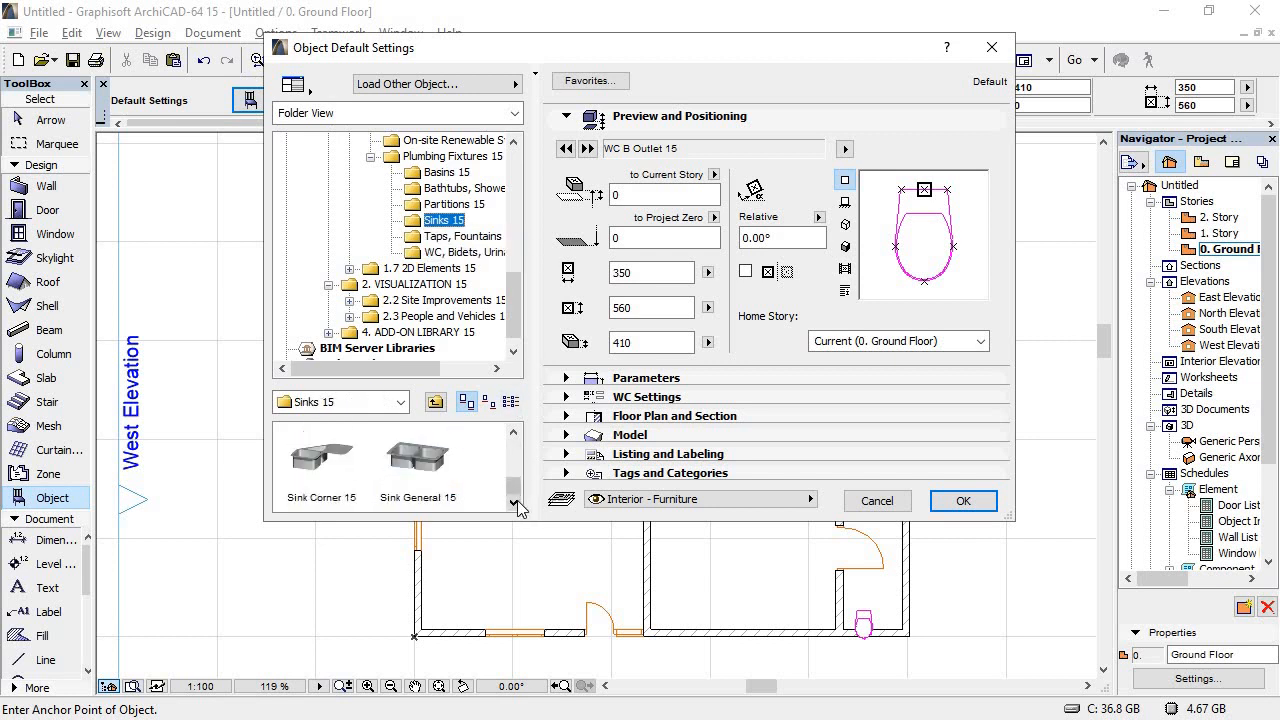
click(456, 254)
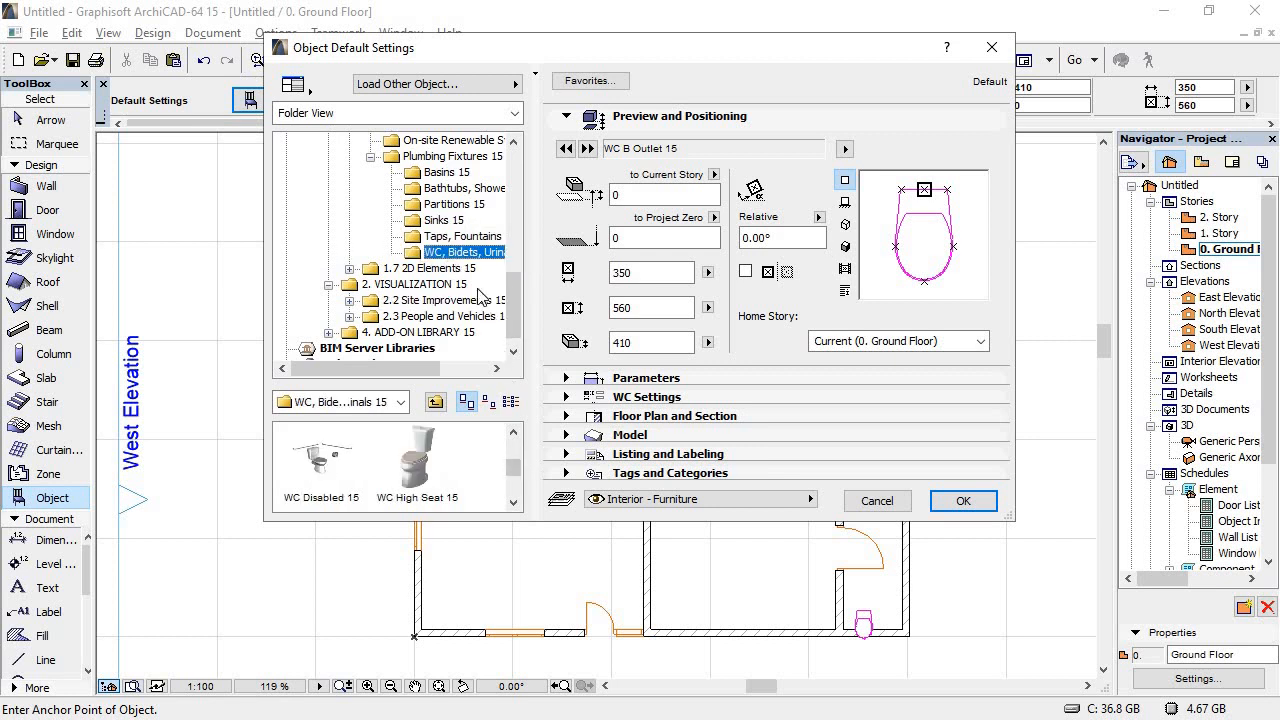
key(Up)
key(Up)
key(Up)
key(Up)
key(Up)
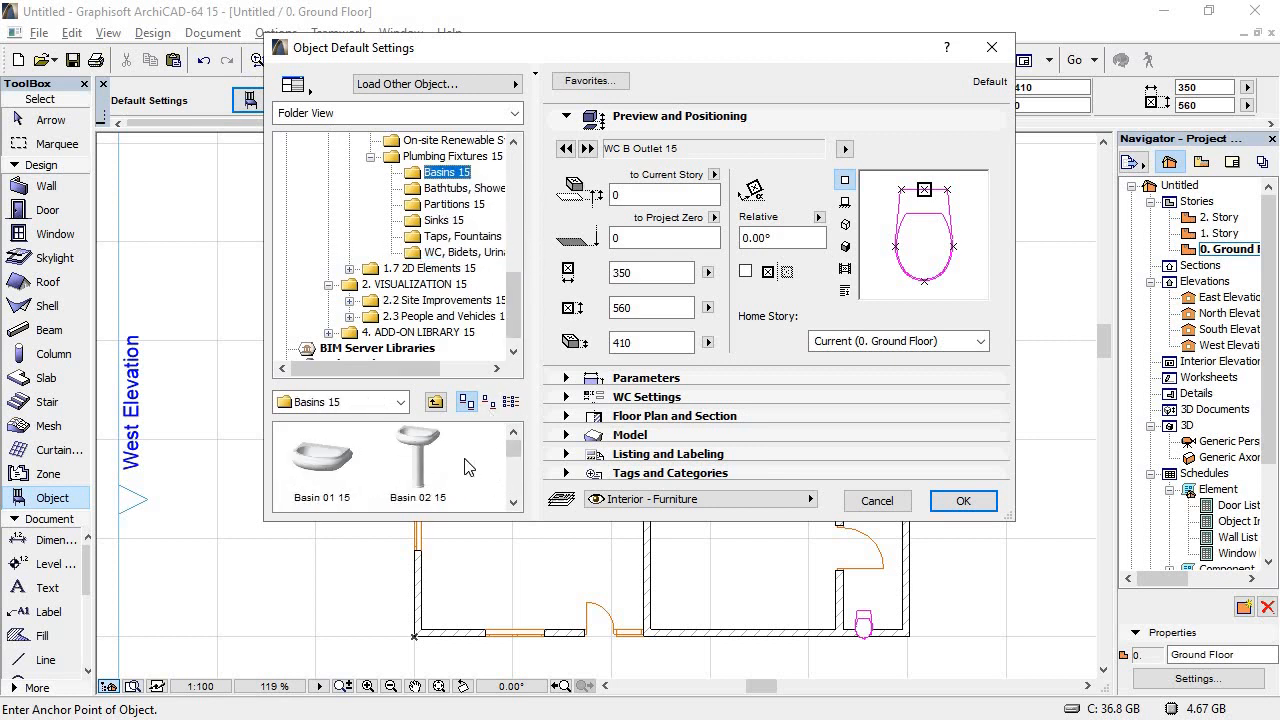
click(469, 467)
scroll(469, 467, down, 1)
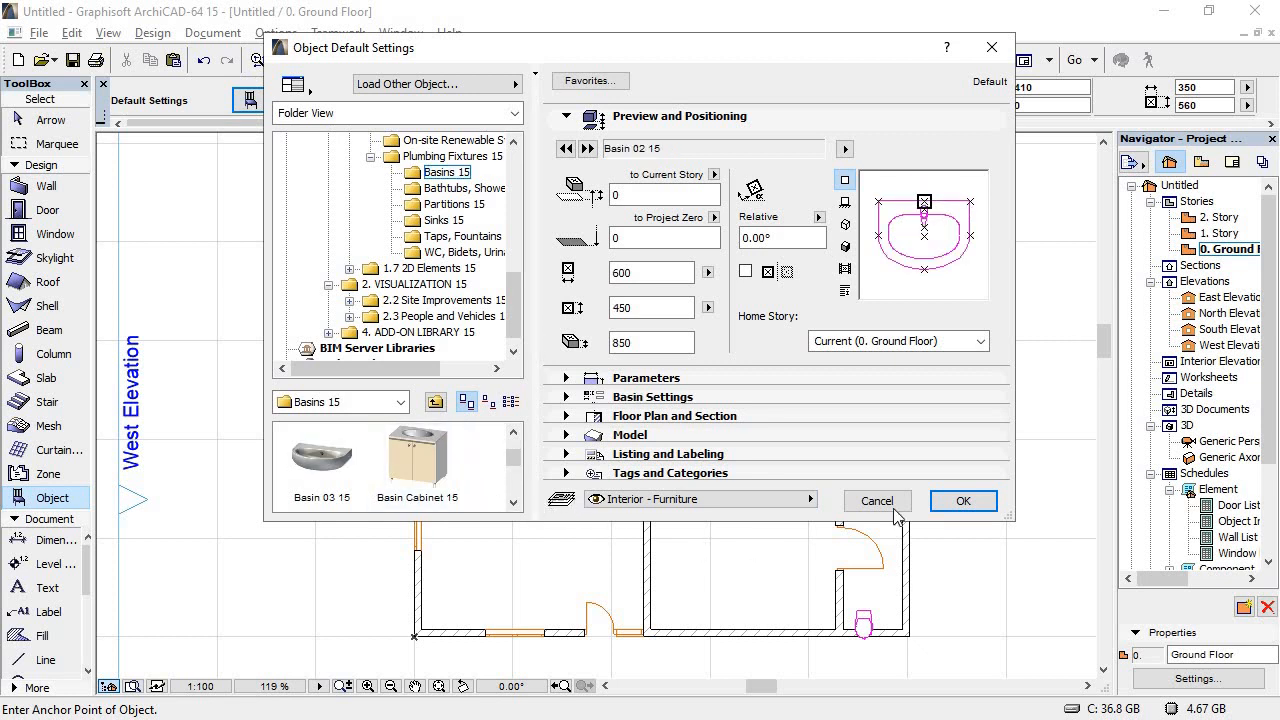
click(957, 502)
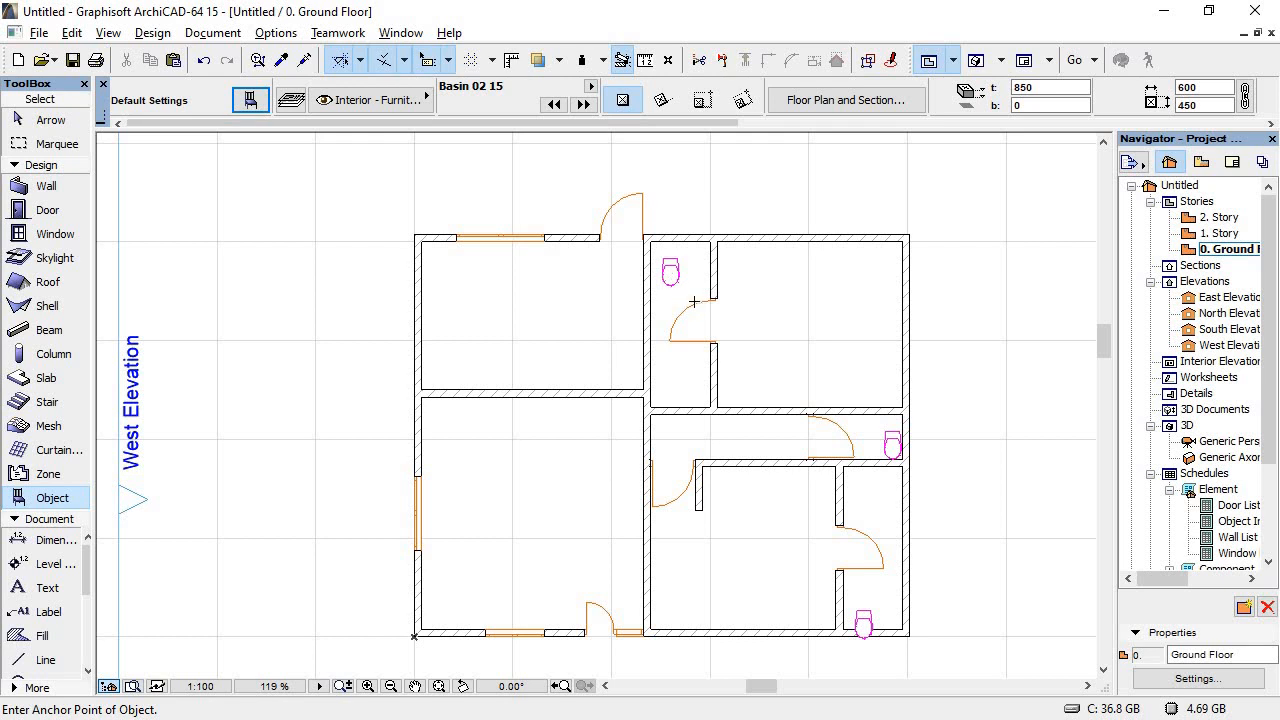
Step: Place one Basin 02 15 in each bedroom's bathroom and check the fixture layout in the reference PDF
click(681, 376)
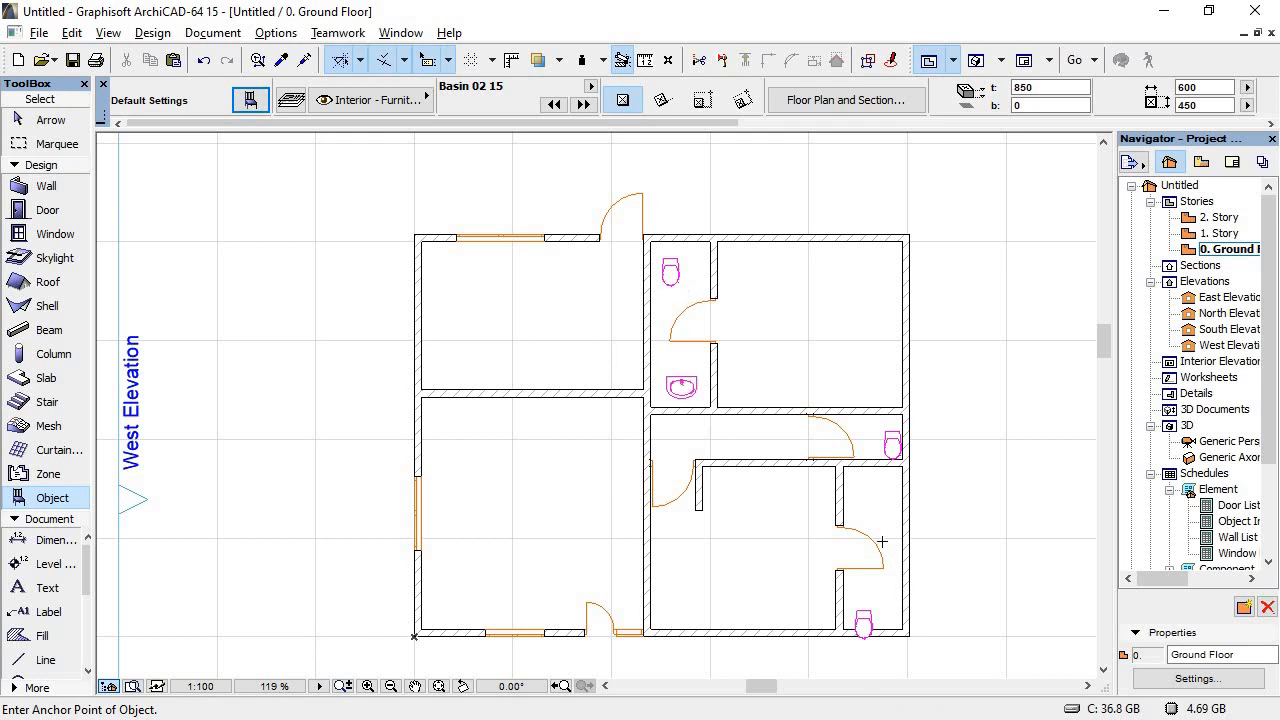
click(869, 497)
key(alt+Tab)
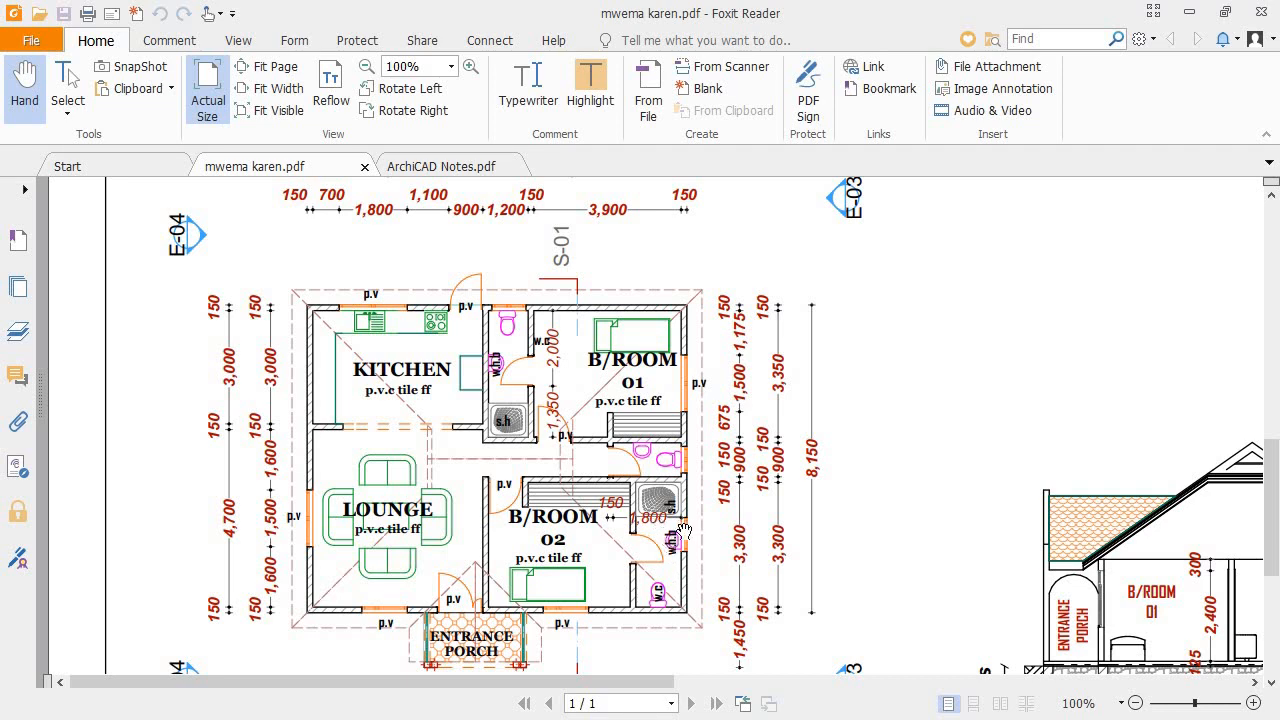
key(alt+Tab)
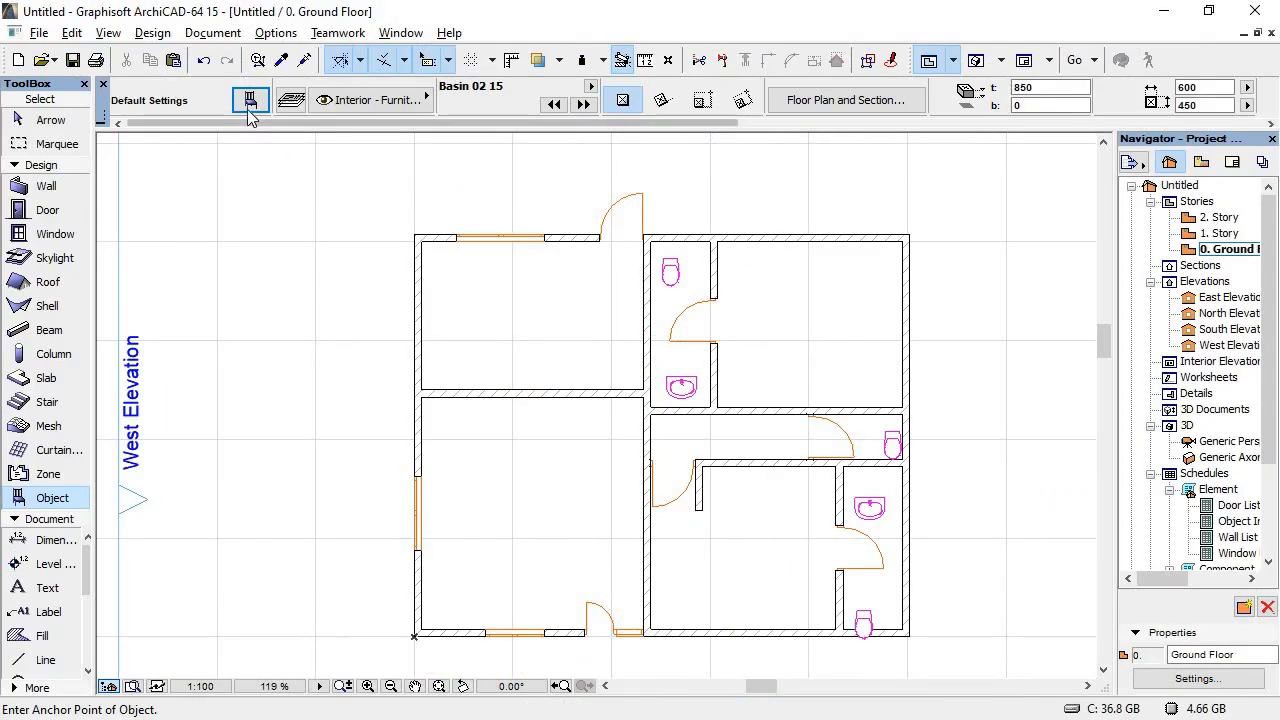
Step: Set Shower Tray Corner 15 from the Bathtubs, Showers, Jacuzzis 15 folder as the default object, at 900 x 900 with a height of 100
key(ctrl+t)
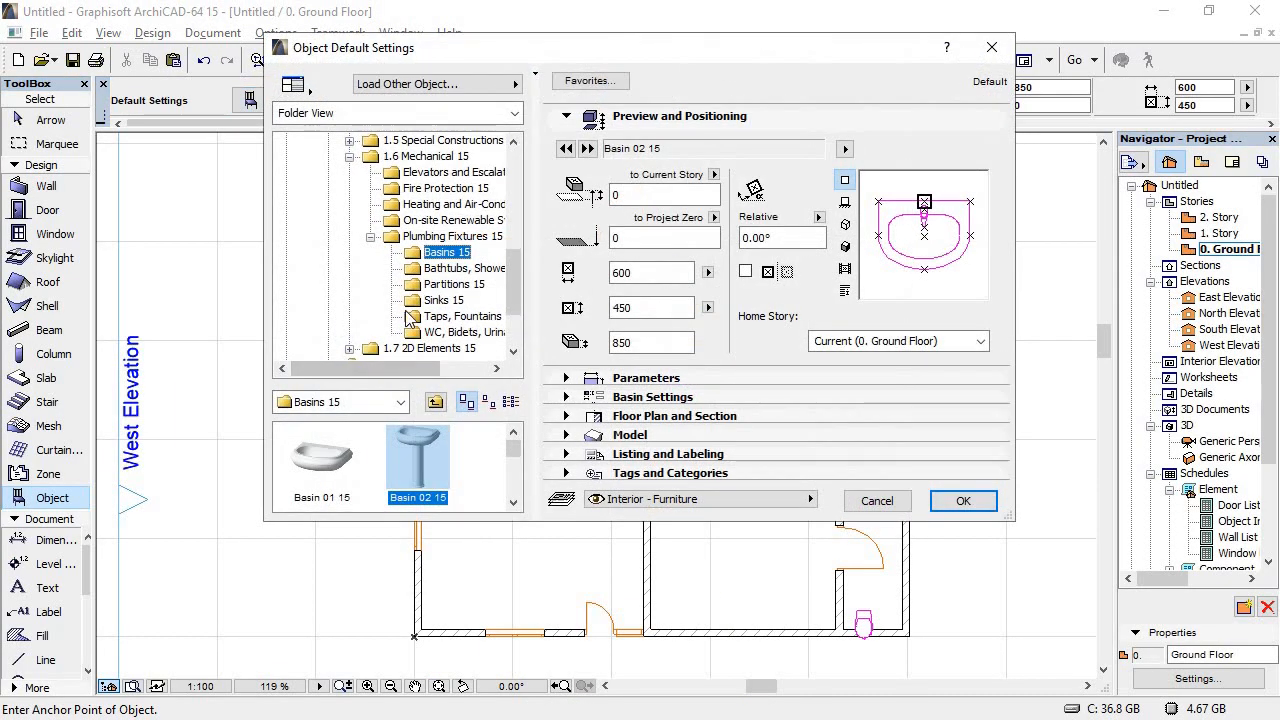
click(447, 268)
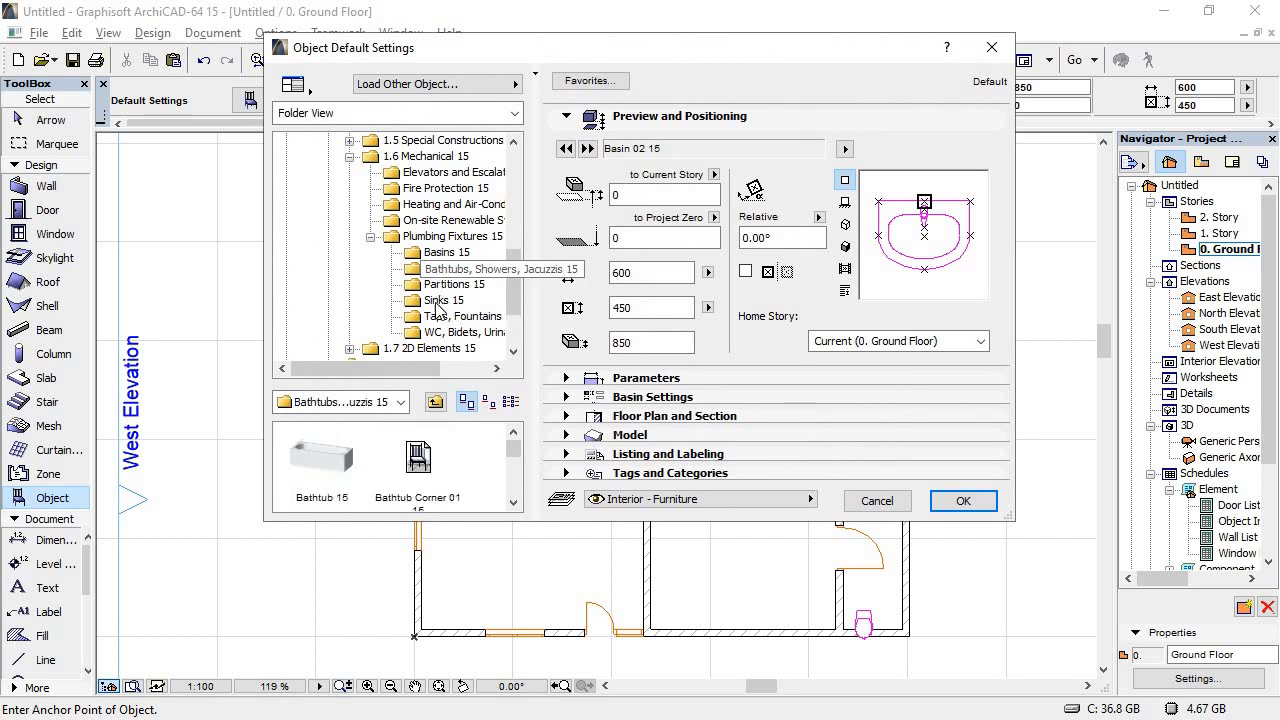
click(513, 506)
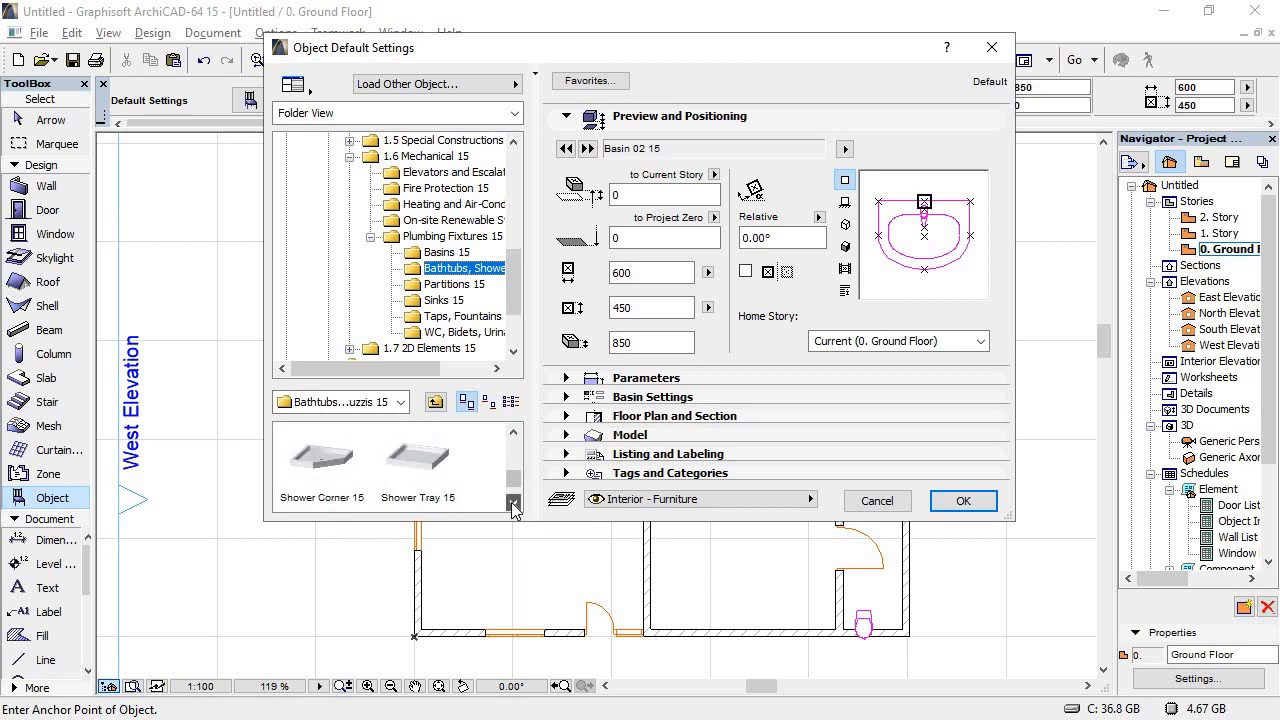
click(362, 478)
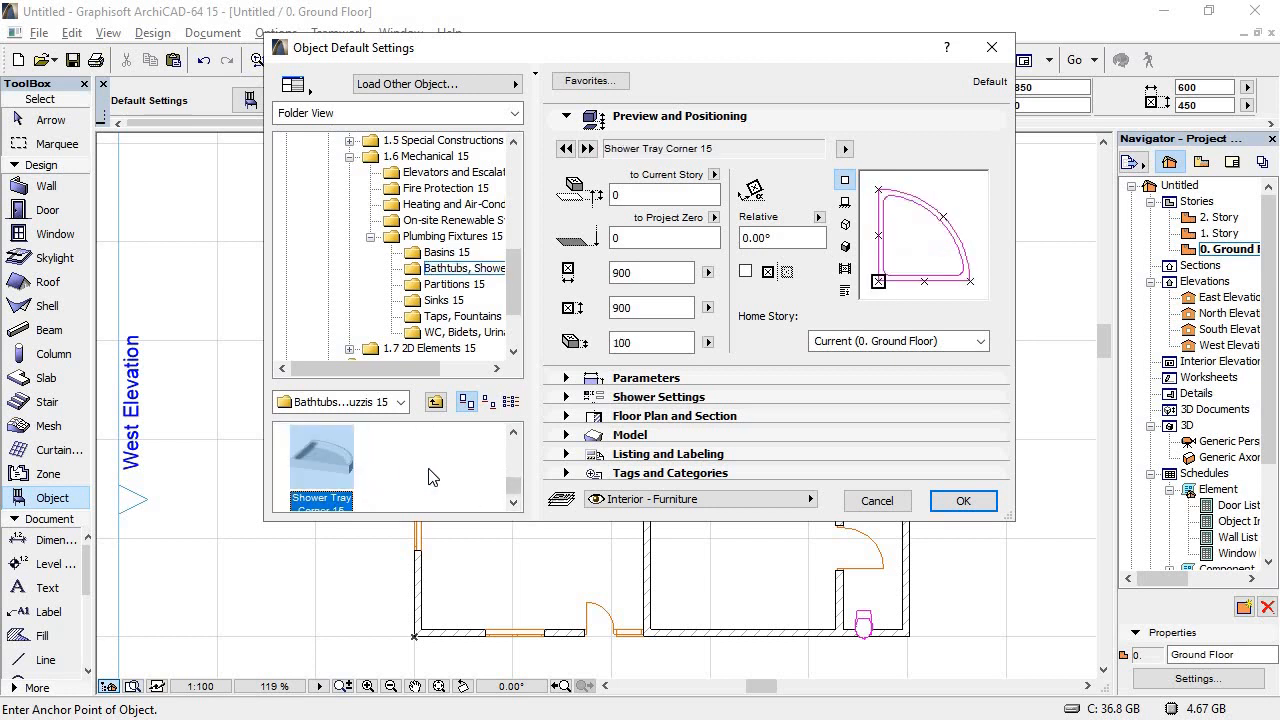
click(516, 430)
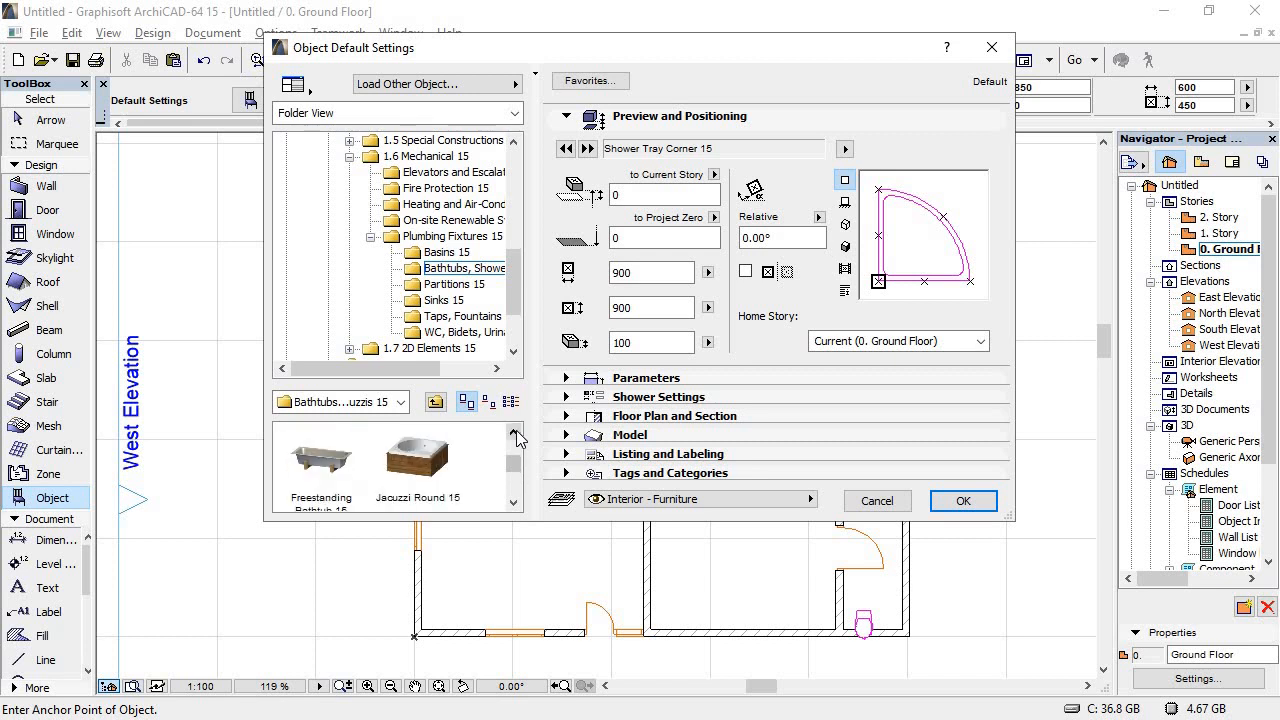
click(516, 430)
click(333, 435)
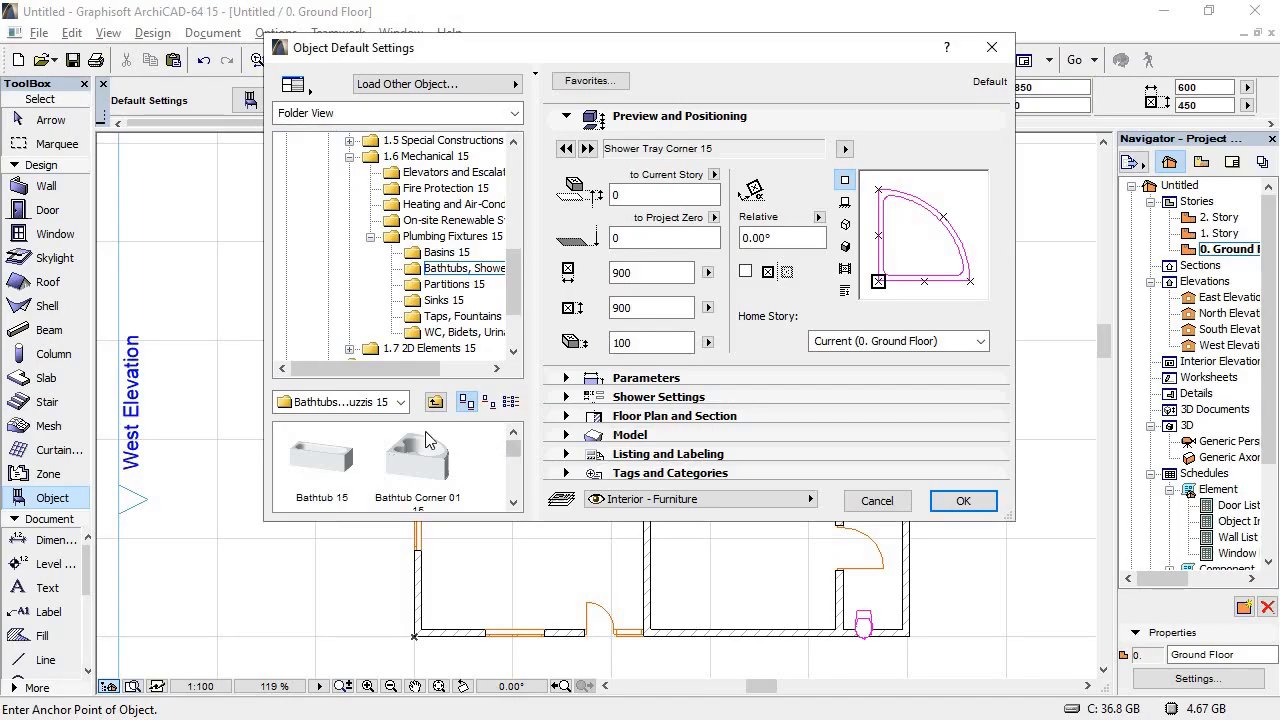
click(963, 501)
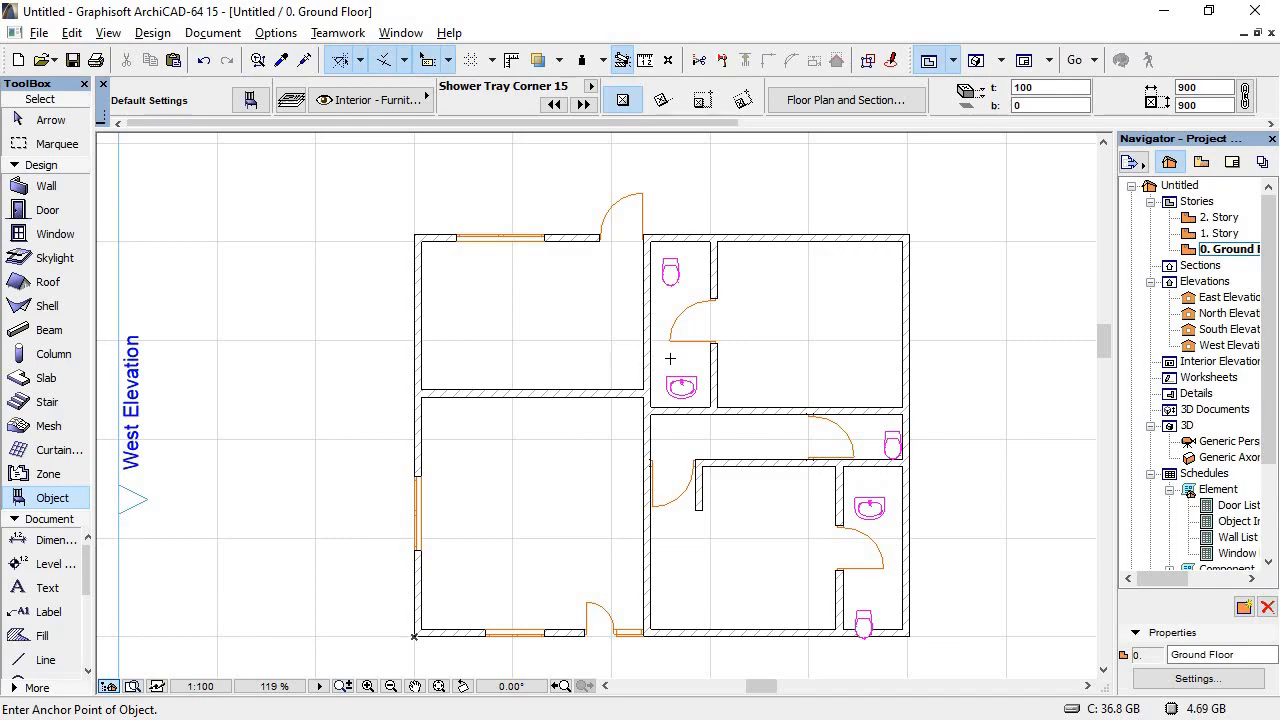
Step: Place the corner shower tray beside the door of Bedroom 01's bathroom and compare it with the reference PDF
key(alt+Tab)
key(alt+Tab)
key(alt+Tab)
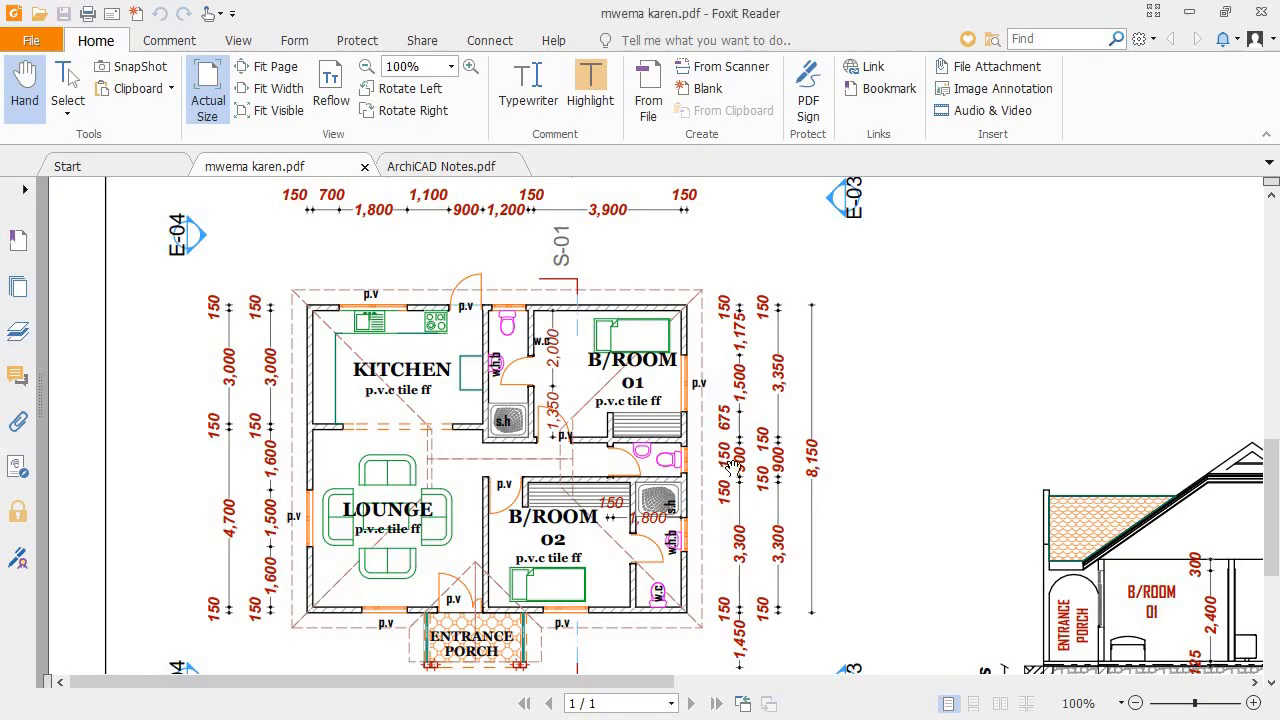
key(alt+Tab)
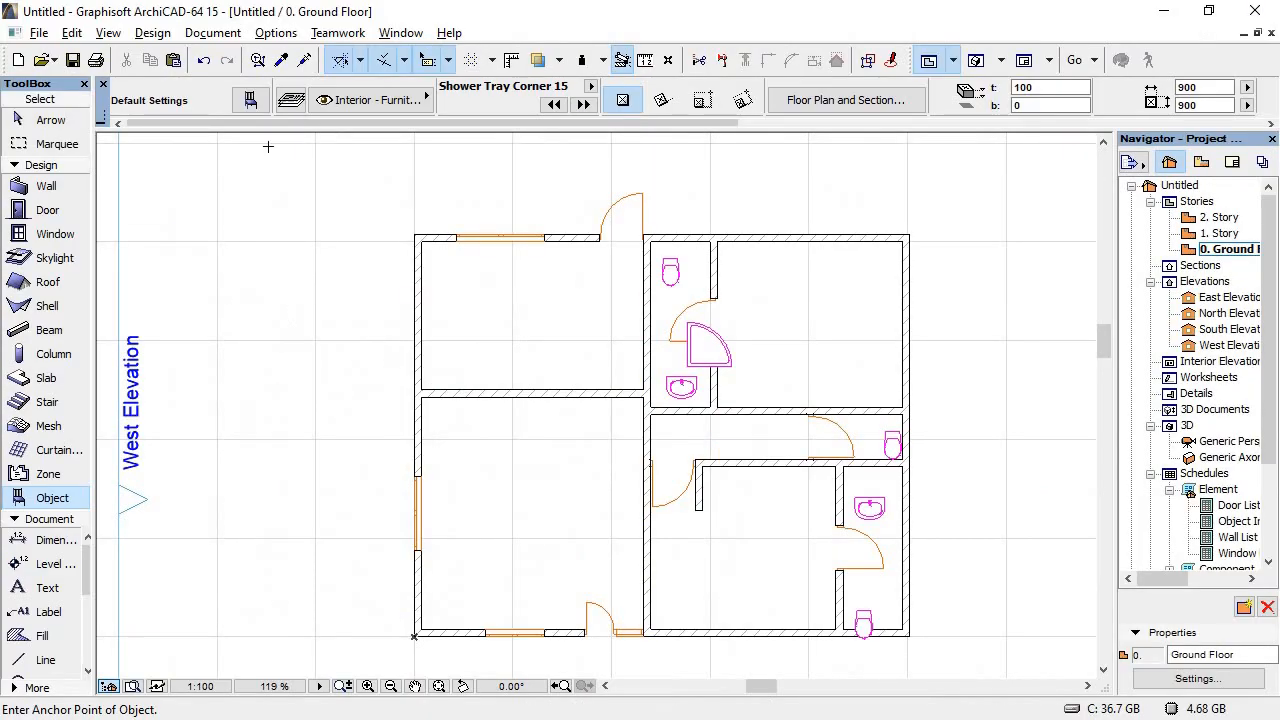
Step: Set Shower Tray 15 (900 x 900) as the default object and place one in Bedroom 02 and one at the kitchen's bathroom-side wall
key(ctrl+t)
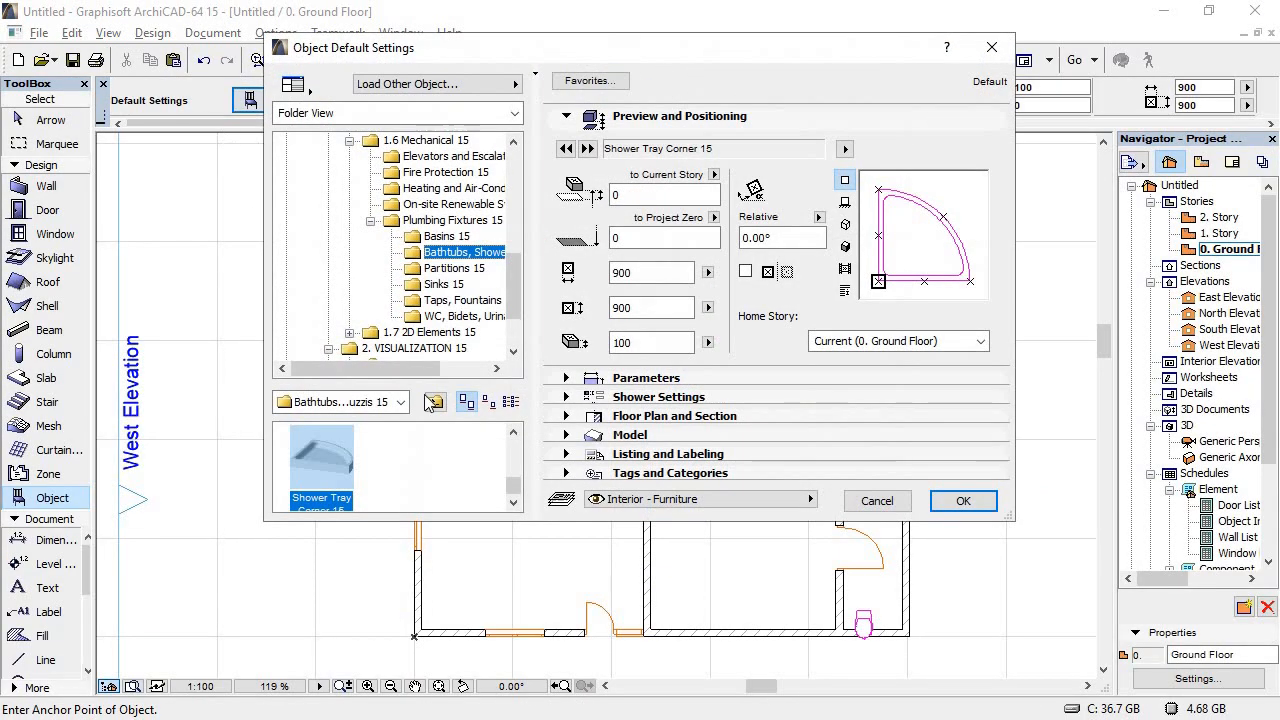
click(514, 431)
click(447, 462)
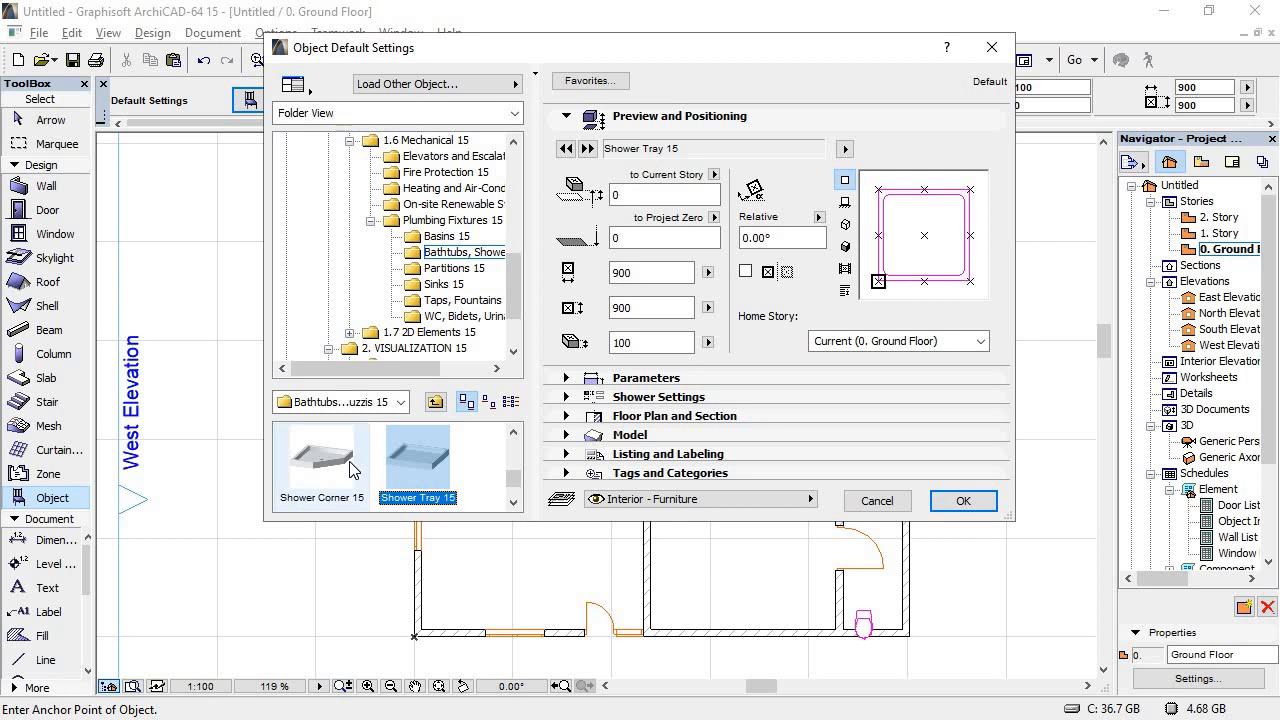
click(958, 501)
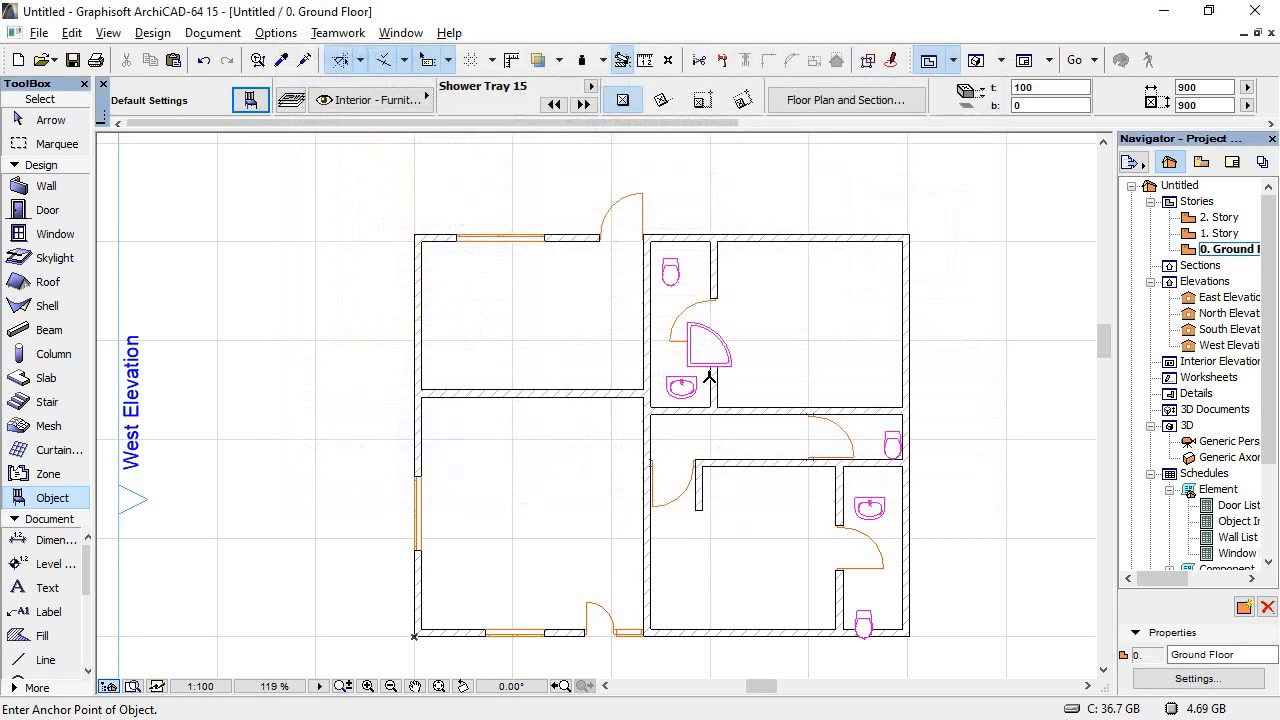
click(771, 531)
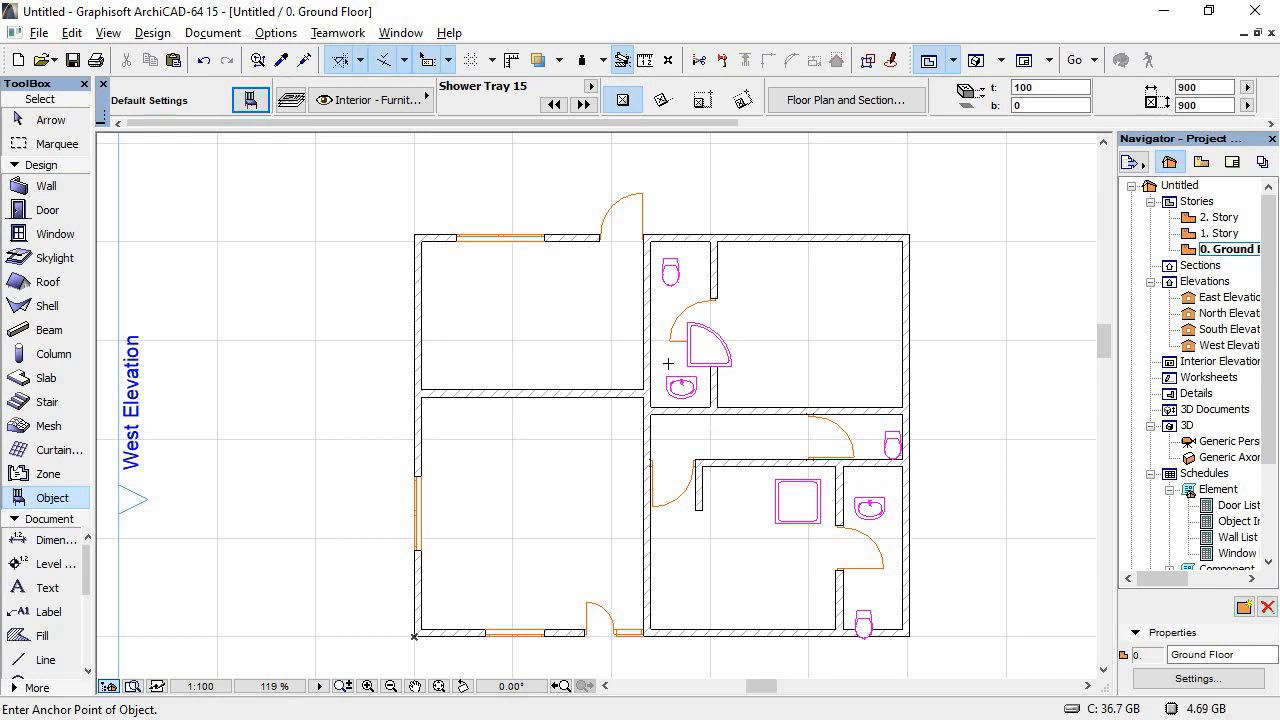
click(605, 342)
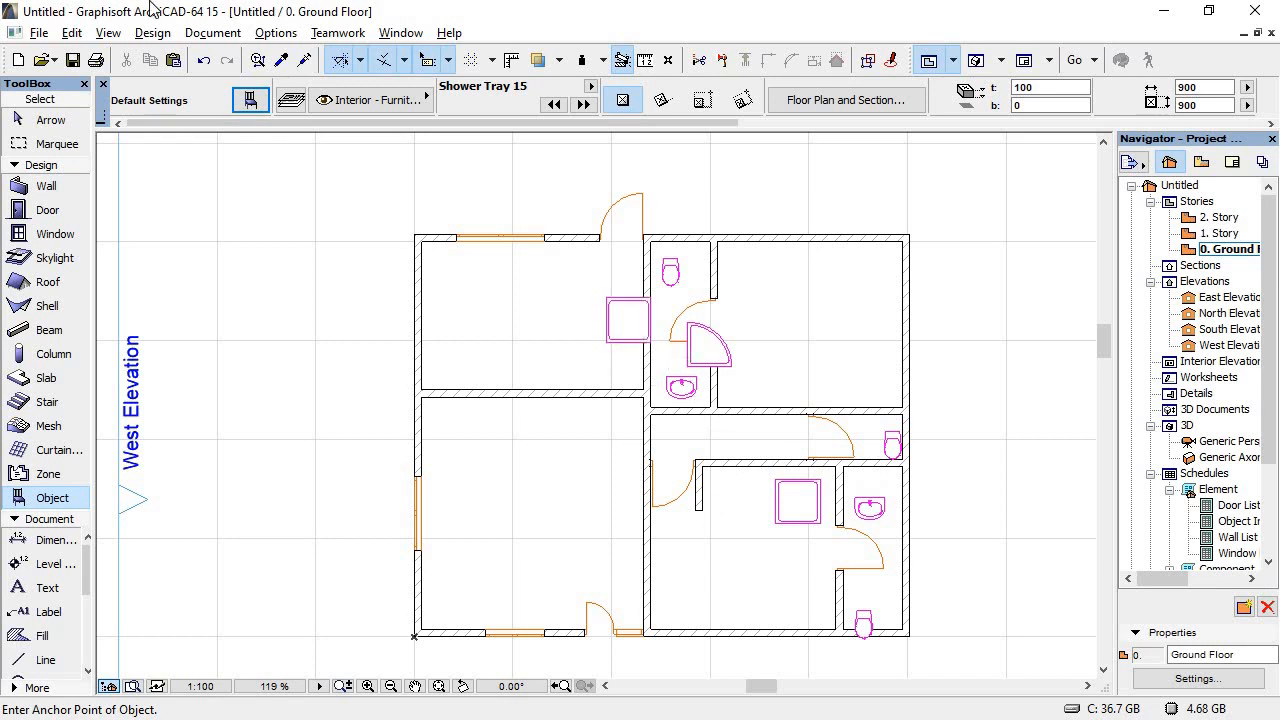
Step: Delete the corner shower tray and move the basin of Bedroom 01's bathroom out into the kitchen area
click(60, 119)
click(703, 366)
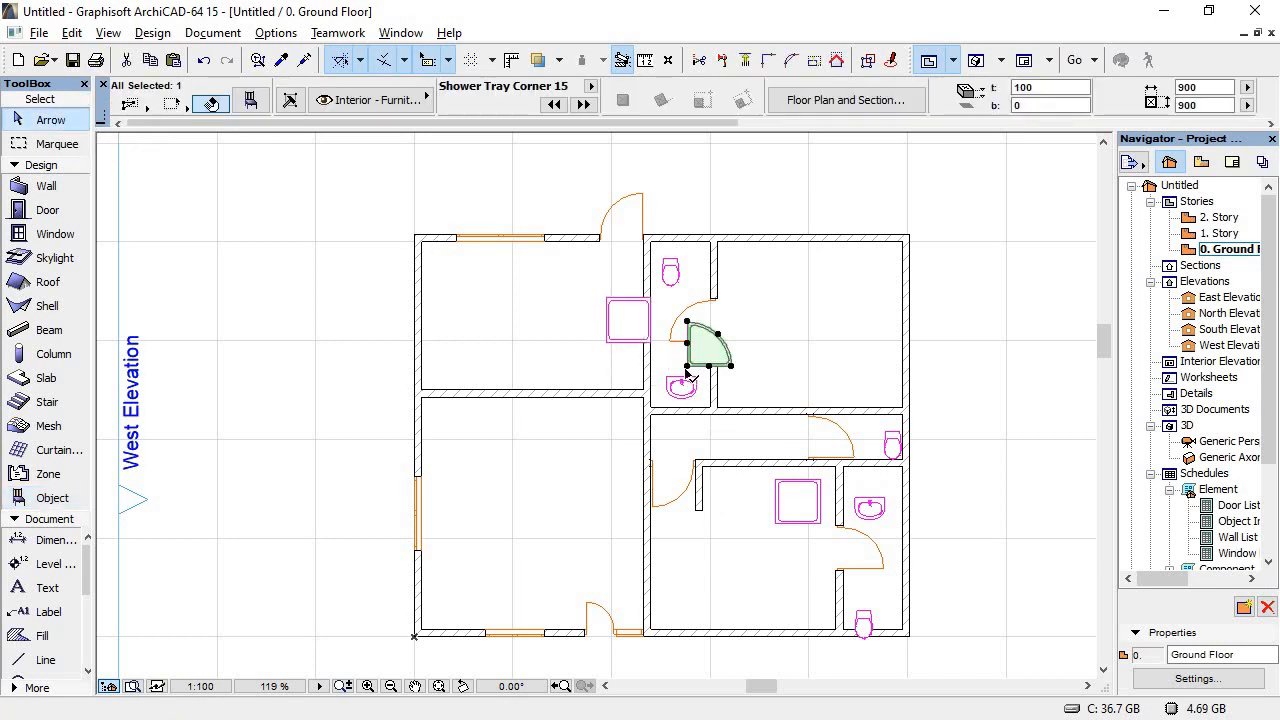
key(Delete)
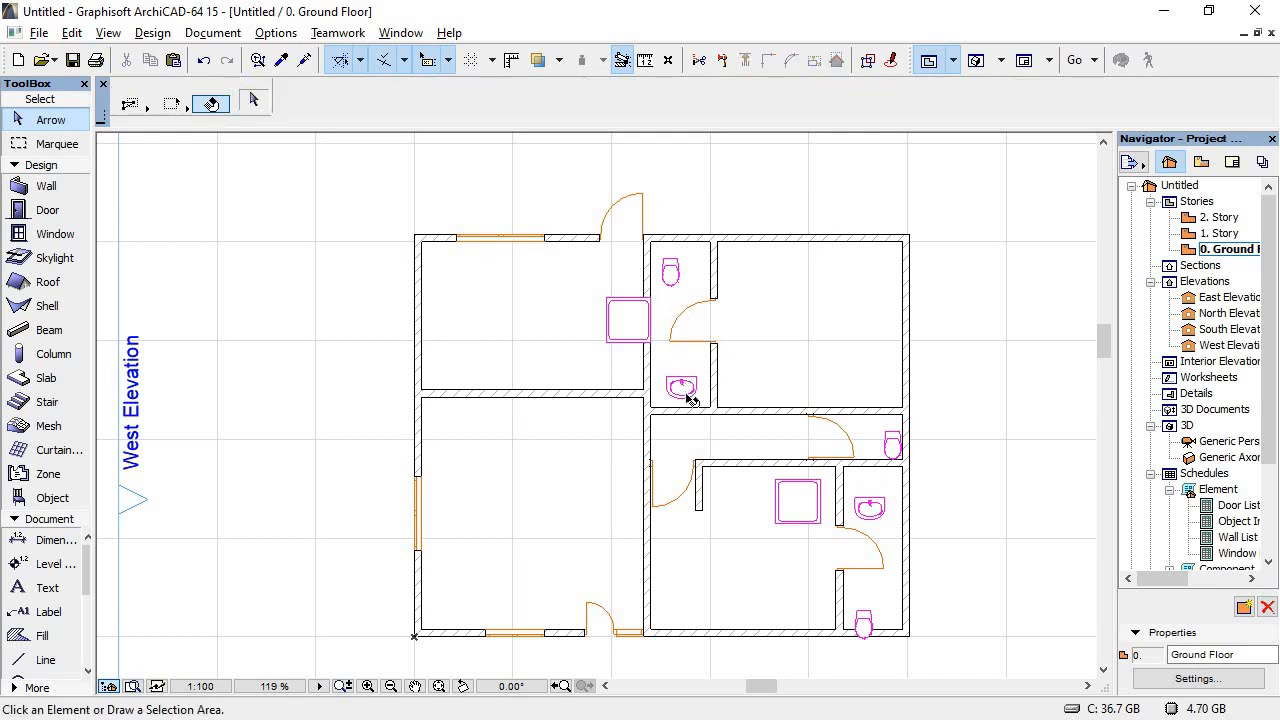
drag(687, 387, 563, 313)
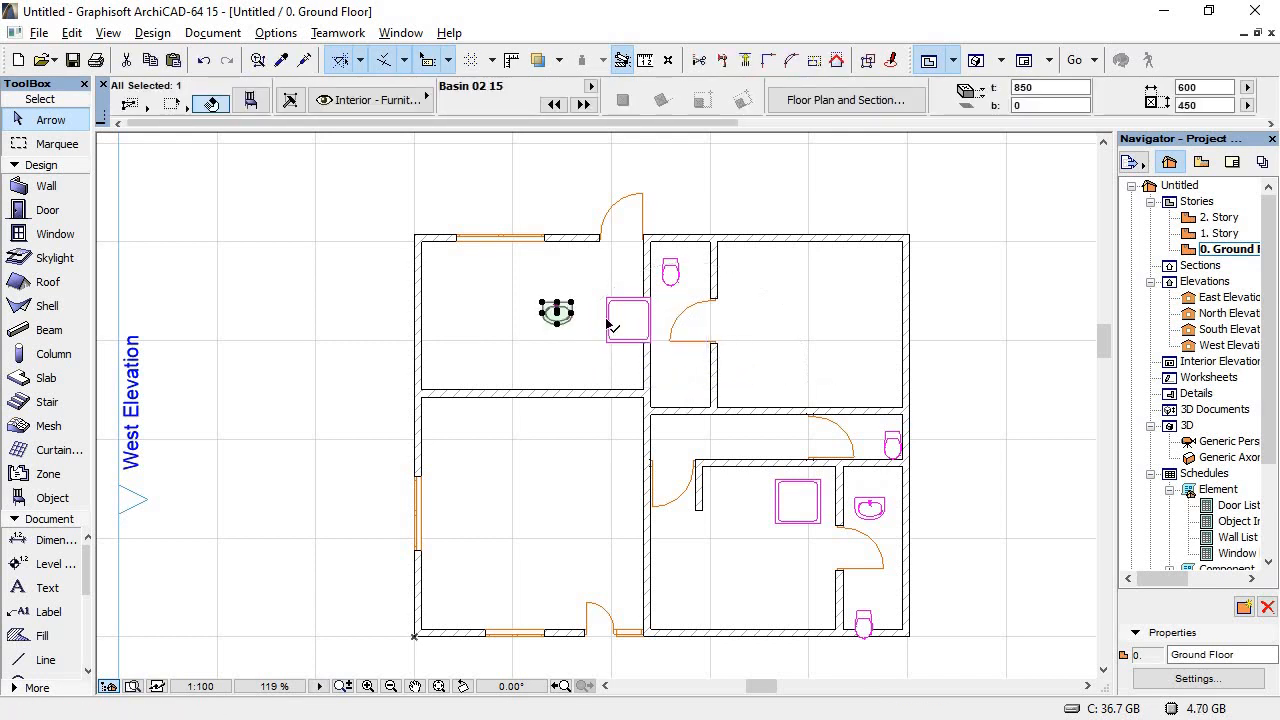
Step: Move the shower tray at the kitchen wall into Bedroom 01's bathroom, fitting it into the corner against the bedroom and corridor walls
click(612, 324)
click(606, 320)
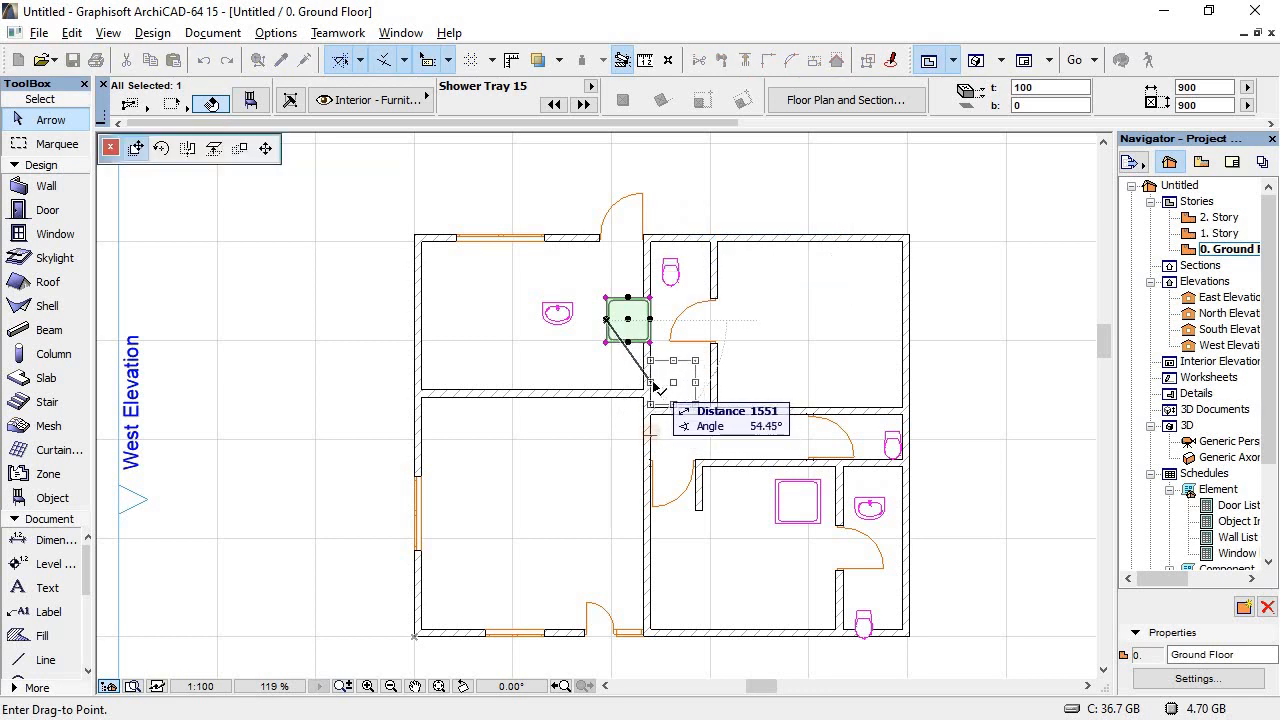
click(651, 383)
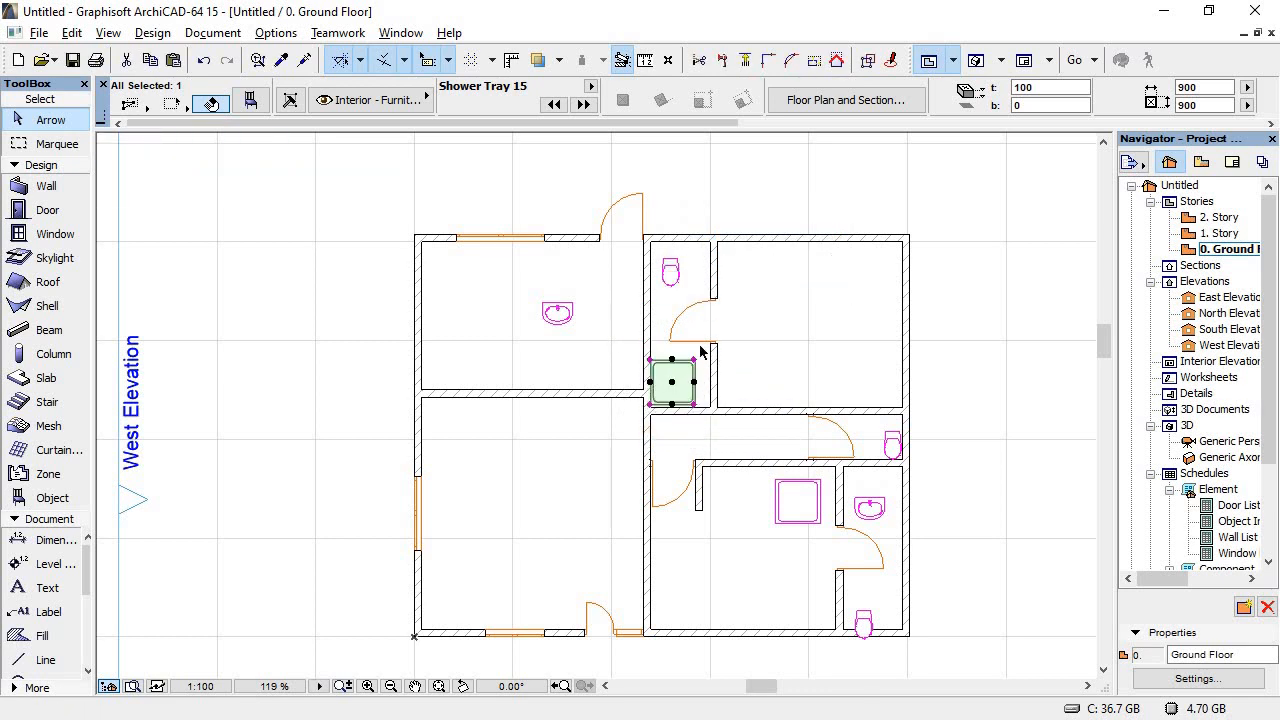
scroll(700, 352, up, 3)
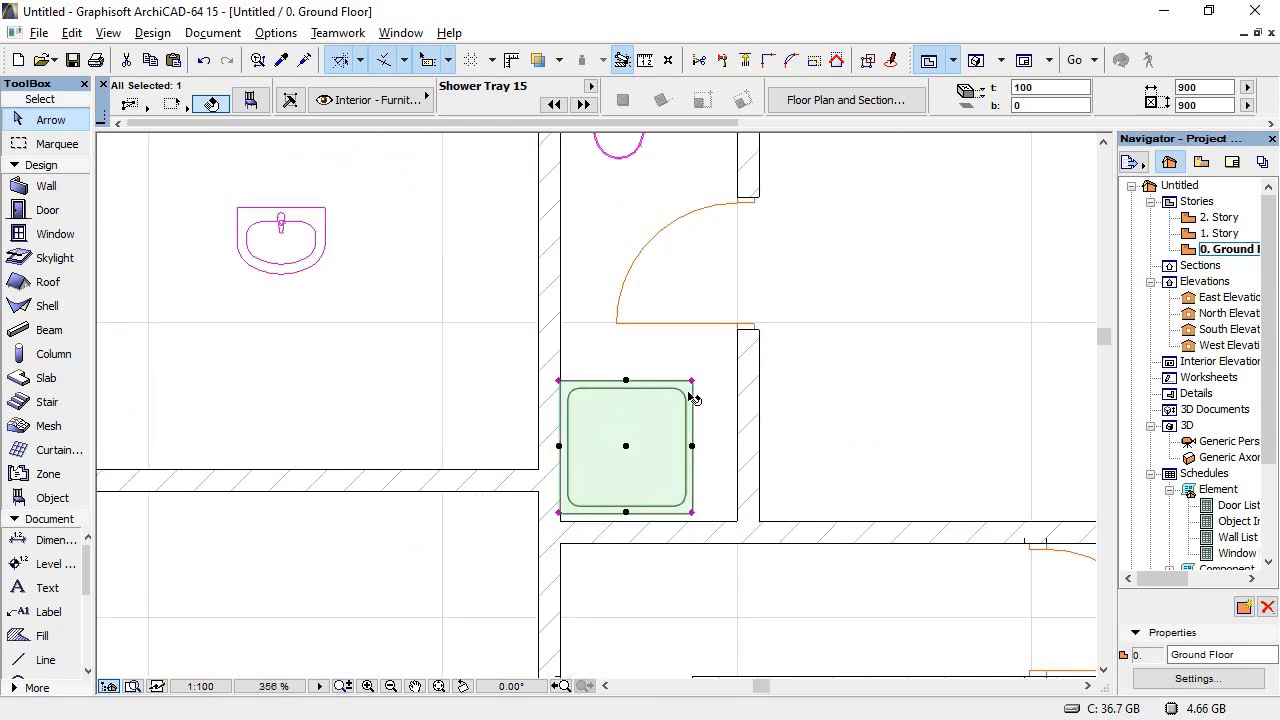
click(625, 461)
click(671, 470)
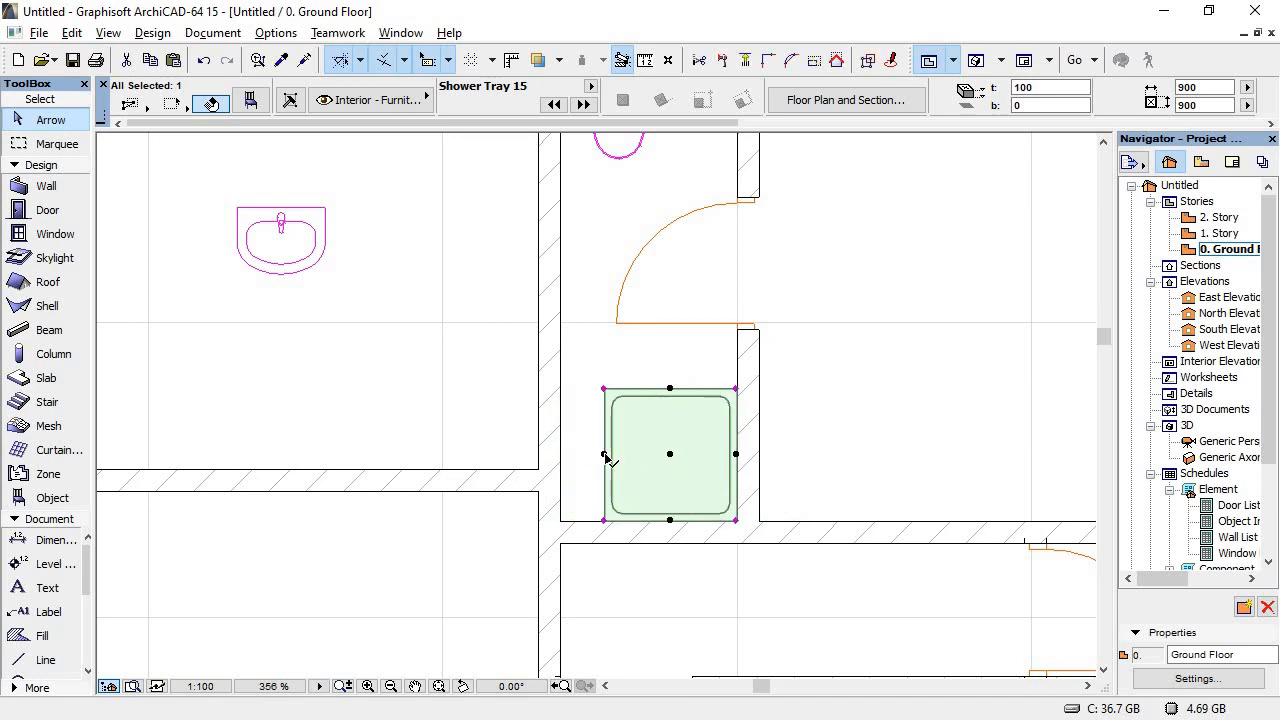
Step: Stretch the shower tray to 1200 wide so that it spans the bathroom from wall to wall
click(605, 457)
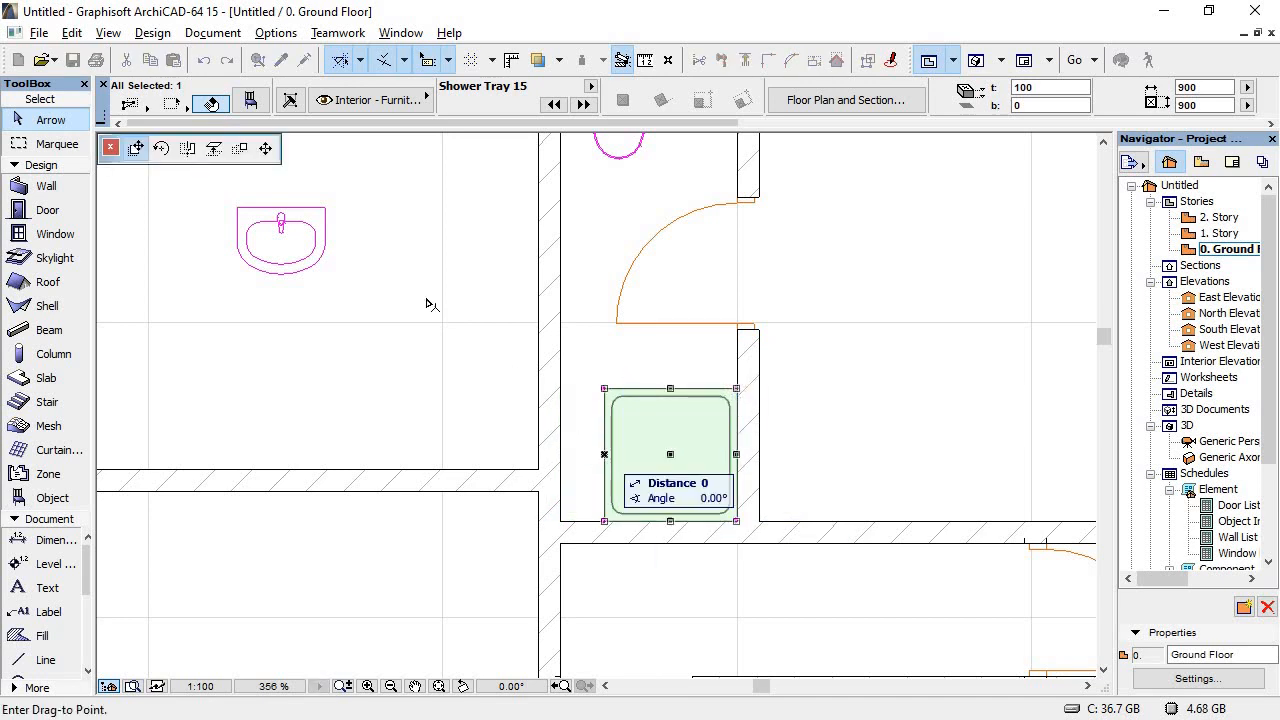
click(265, 148)
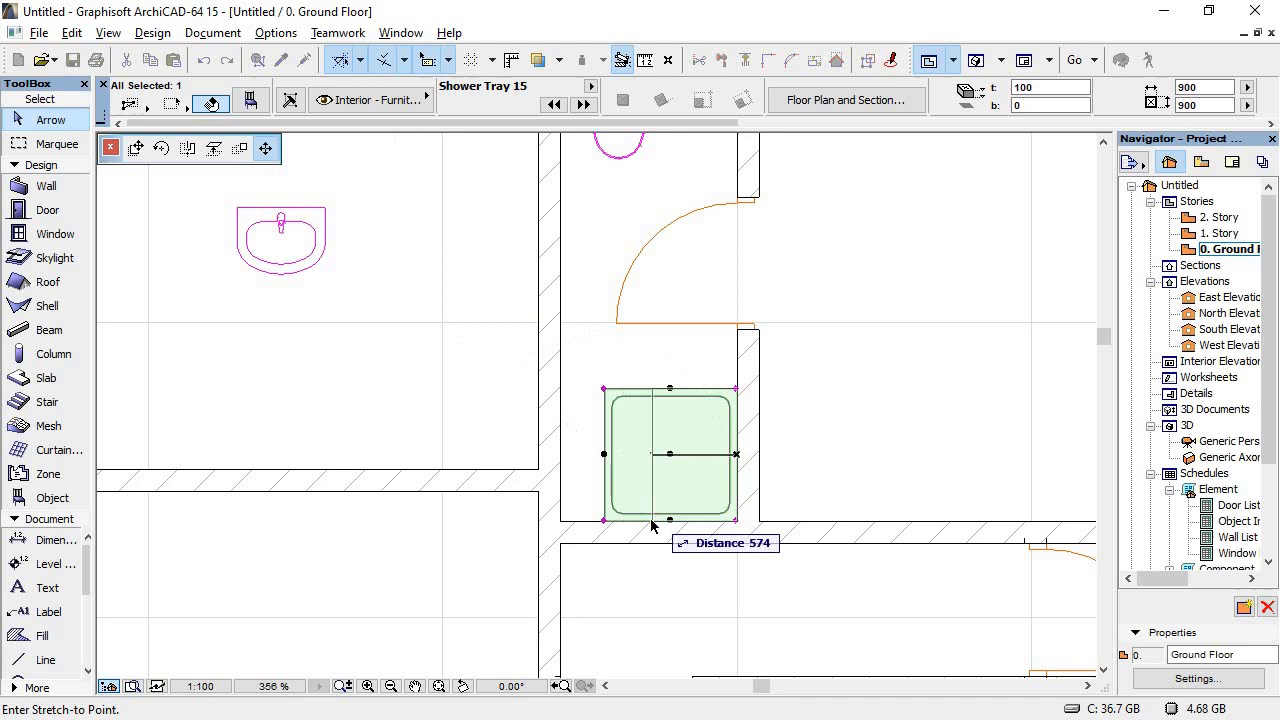
click(558, 455)
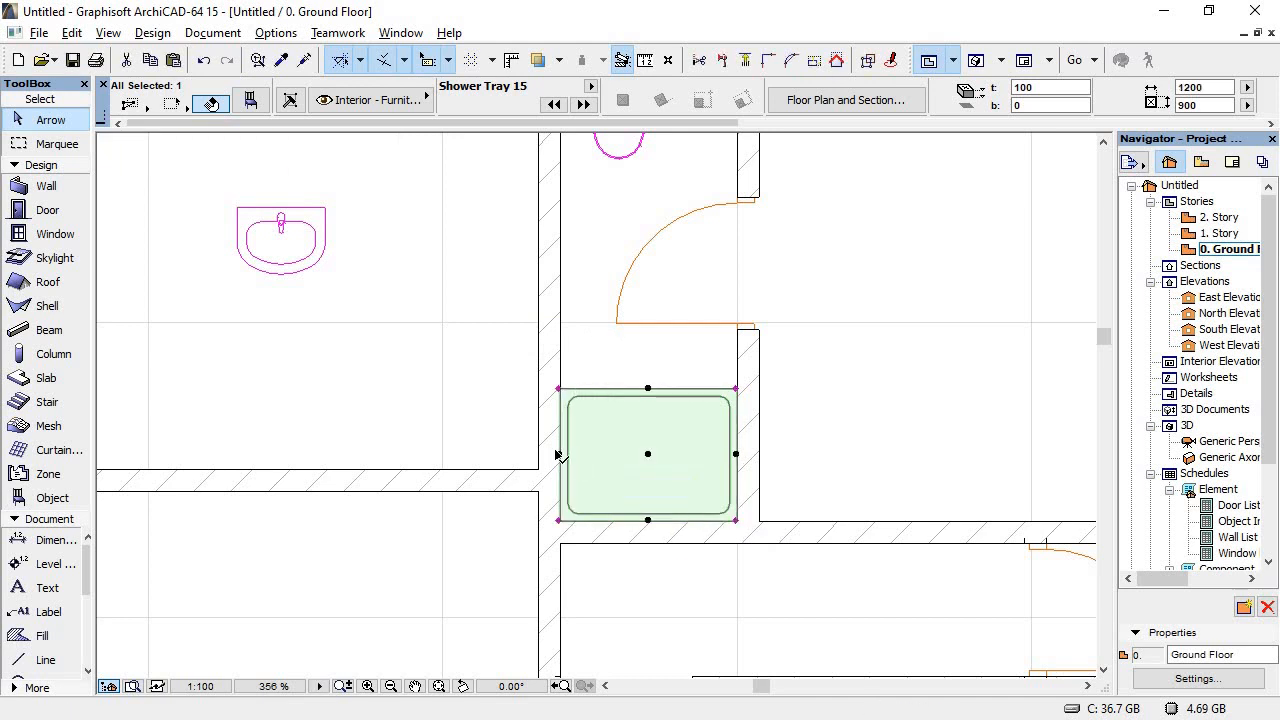
Step: Move the loose basin in the kitchen area closer to Bedroom 01's bathroom wall and check its orientation in the reference PDF
click(280, 240)
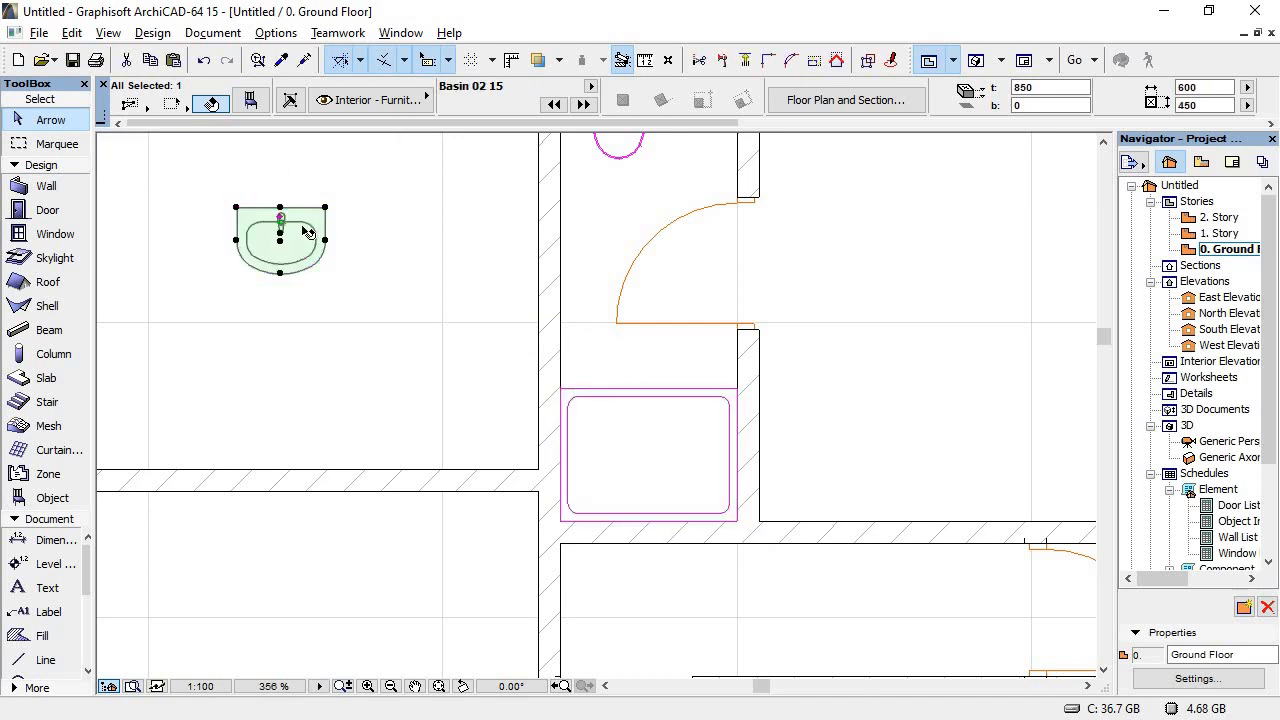
click(307, 232)
click(466, 303)
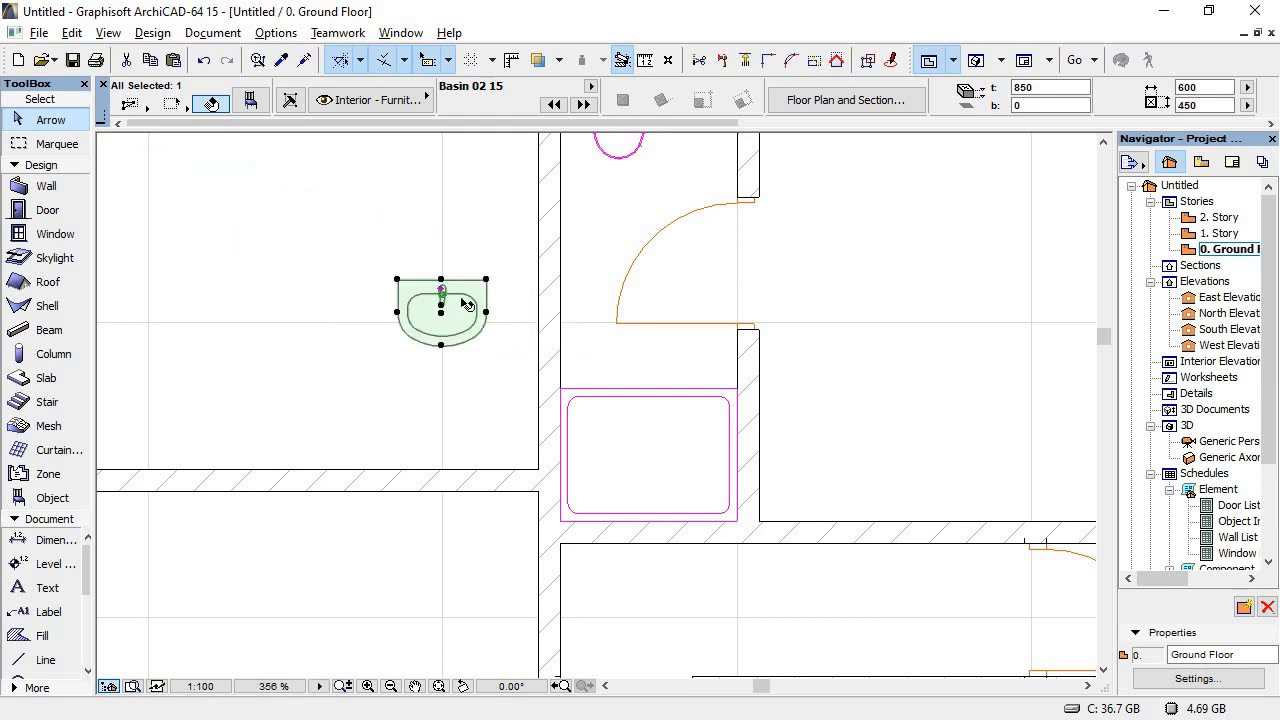
key(alt+Tab)
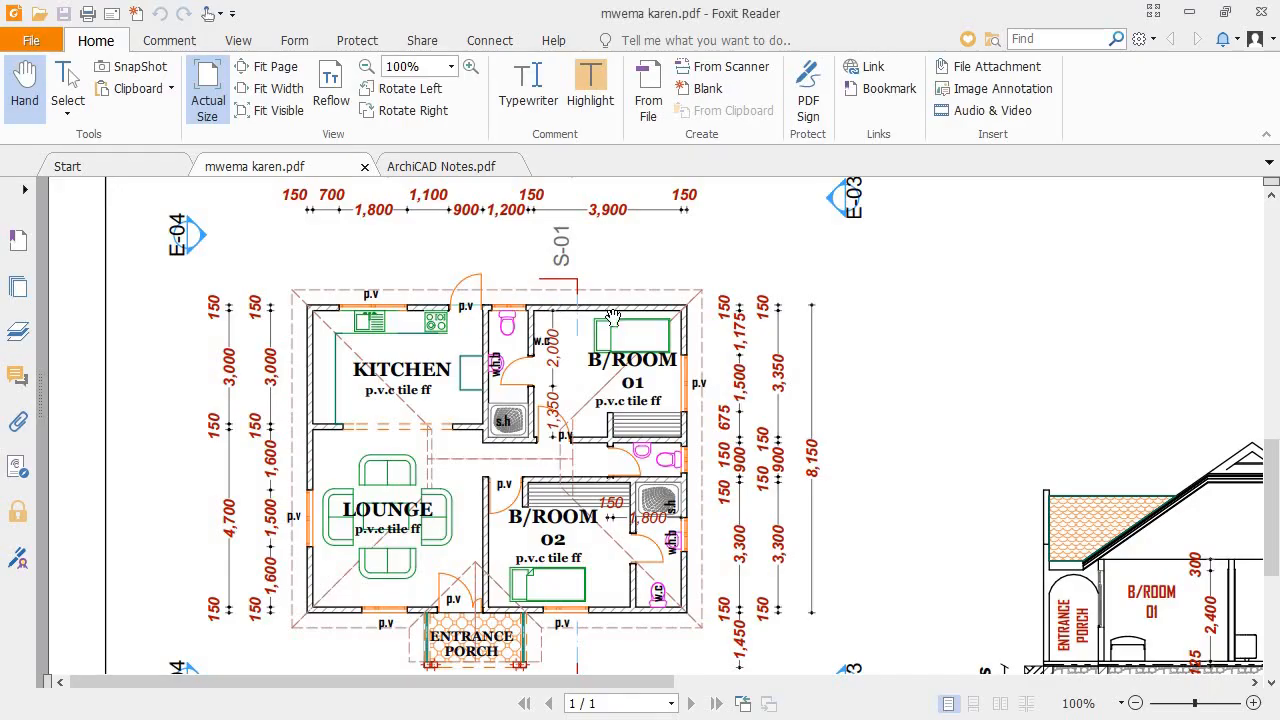
key(alt+Tab)
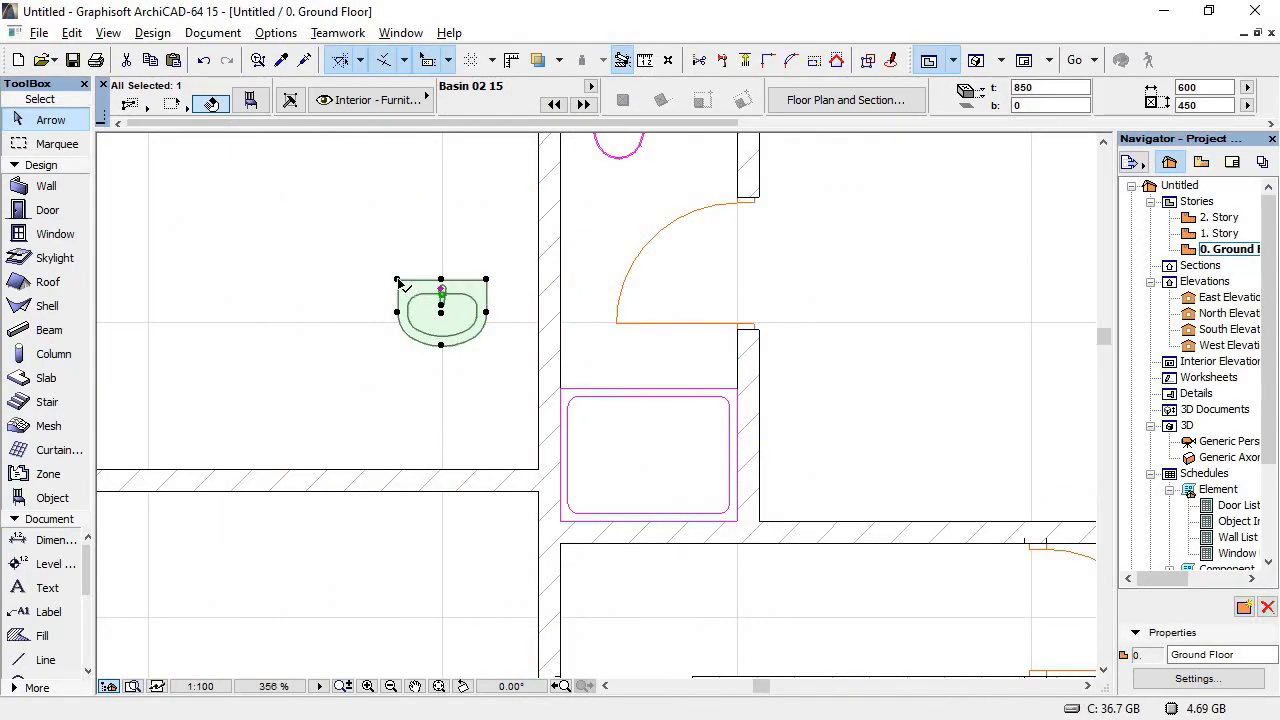
Step: Rotate the basin in the kitchen area 90° counterclockwise about its back corner so that it faces Bedroom 01's bathroom
click(398, 281)
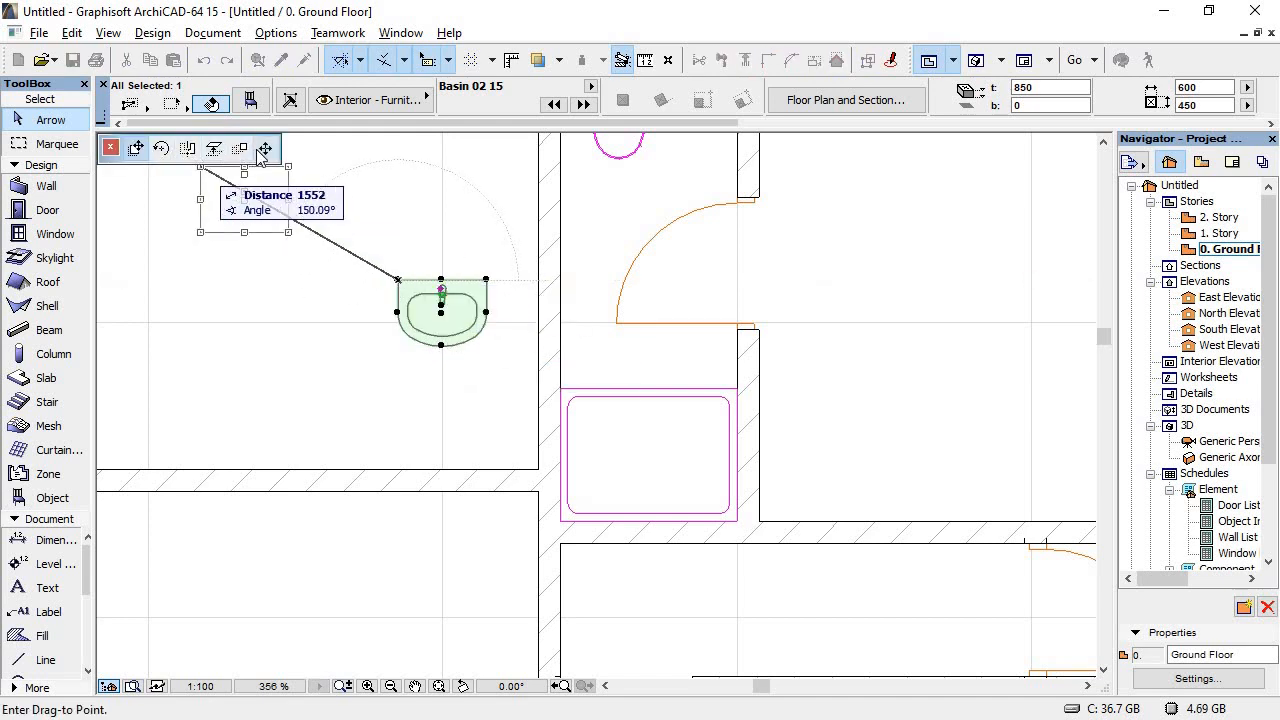
click(161, 148)
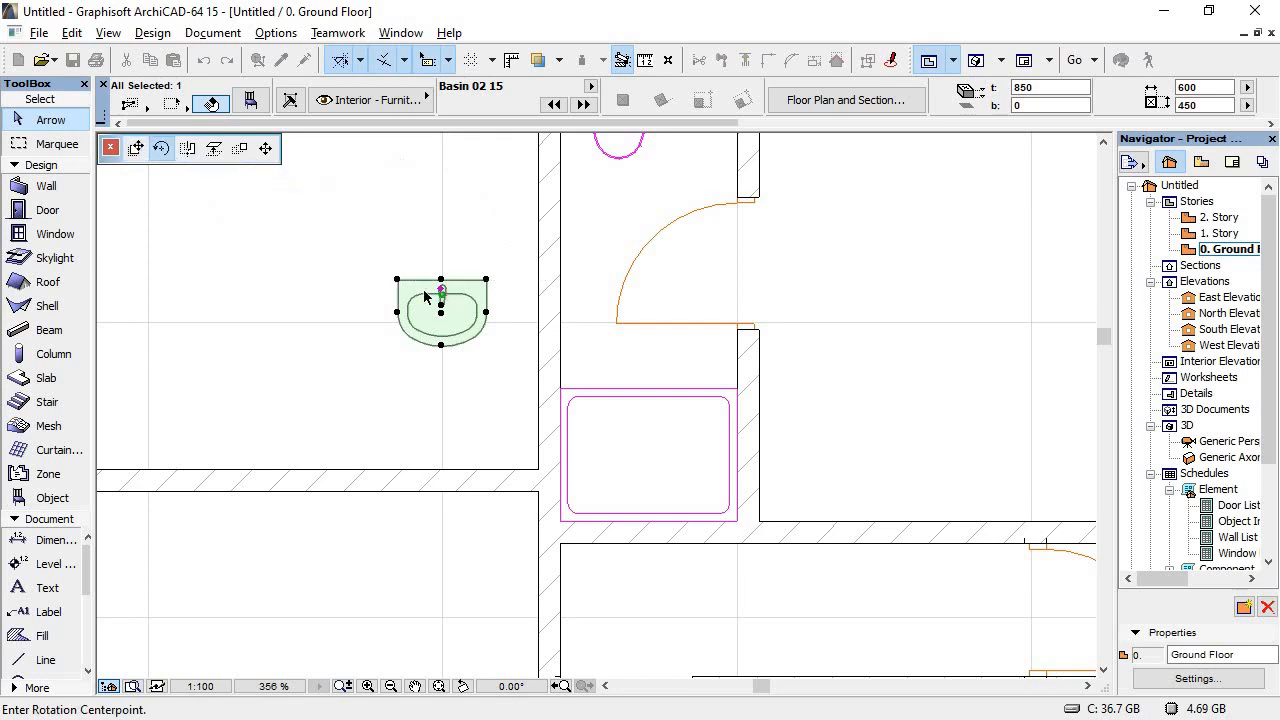
click(398, 280)
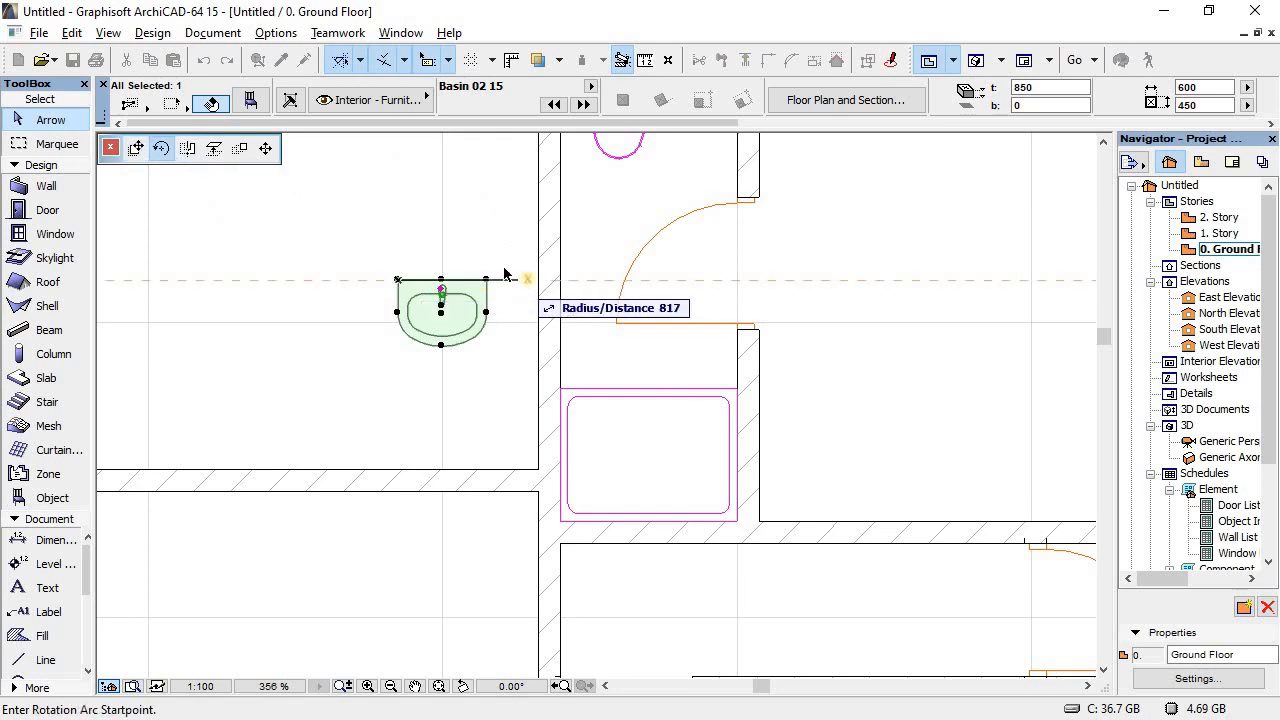
click(519, 280)
click(398, 158)
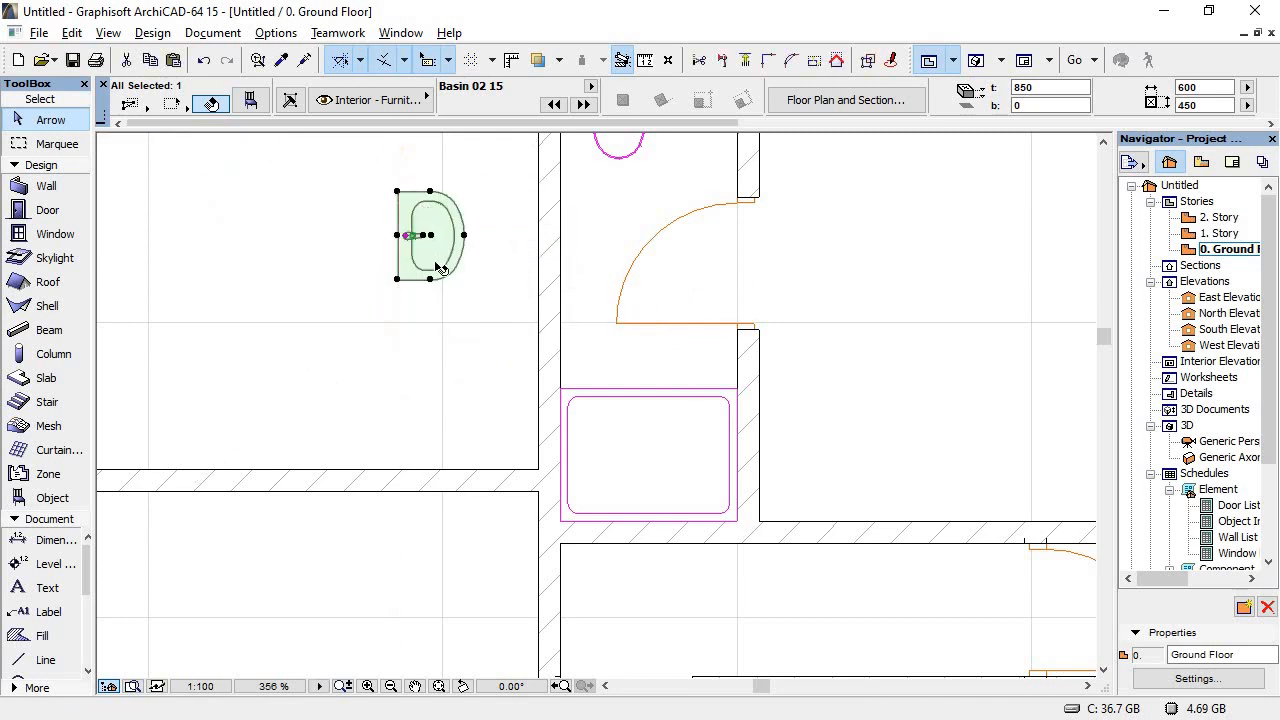
Step: Move the rotated basin by its back midpoint onto the kitchen-side wall inside Bedroom 01's bathroom, between the WC and the shower tray
click(398, 237)
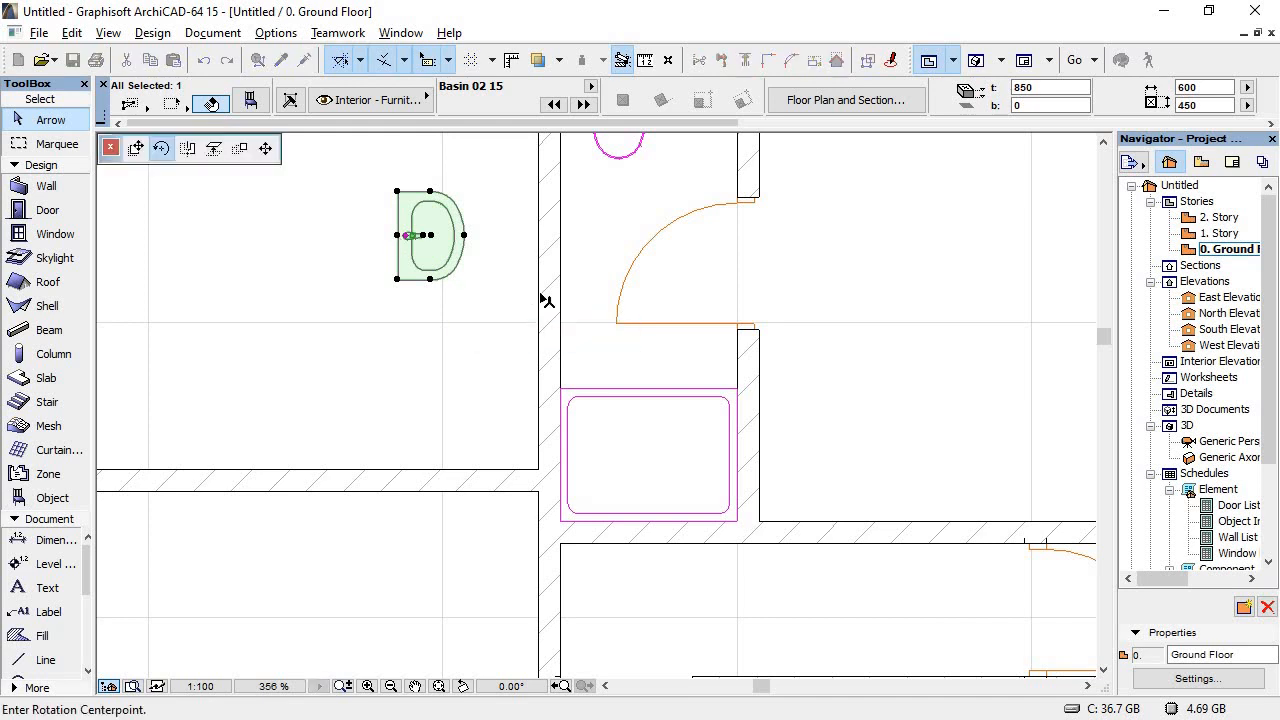
click(137, 149)
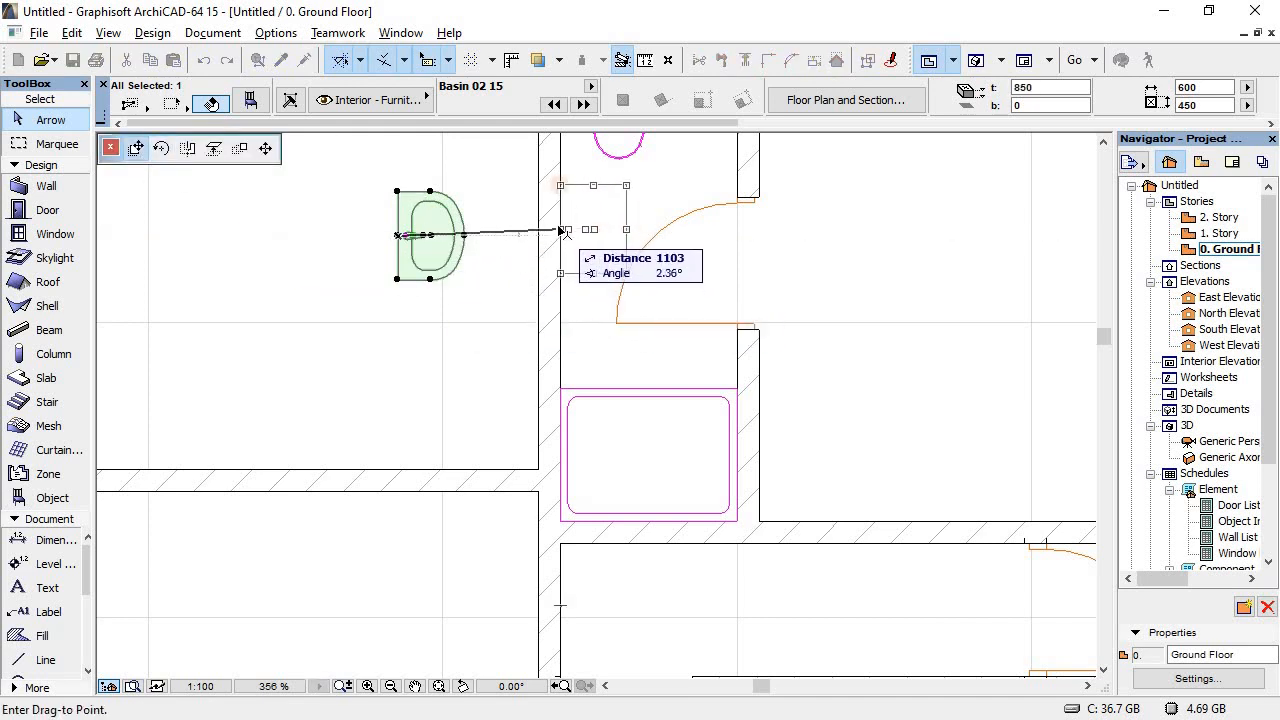
click(561, 230)
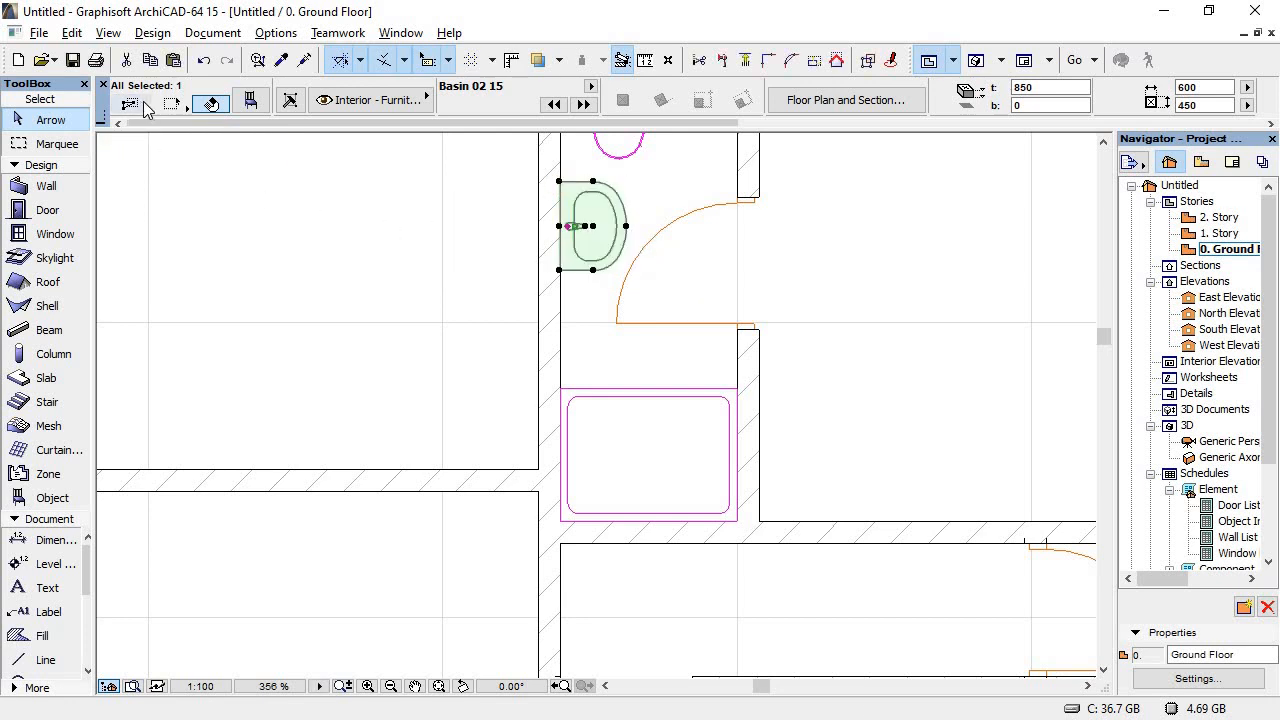
Step: Move the WC of Bedroom 01's bathroom so that its back sits against the exterior wall, centred in the room
scroll(790, 301, down, 5)
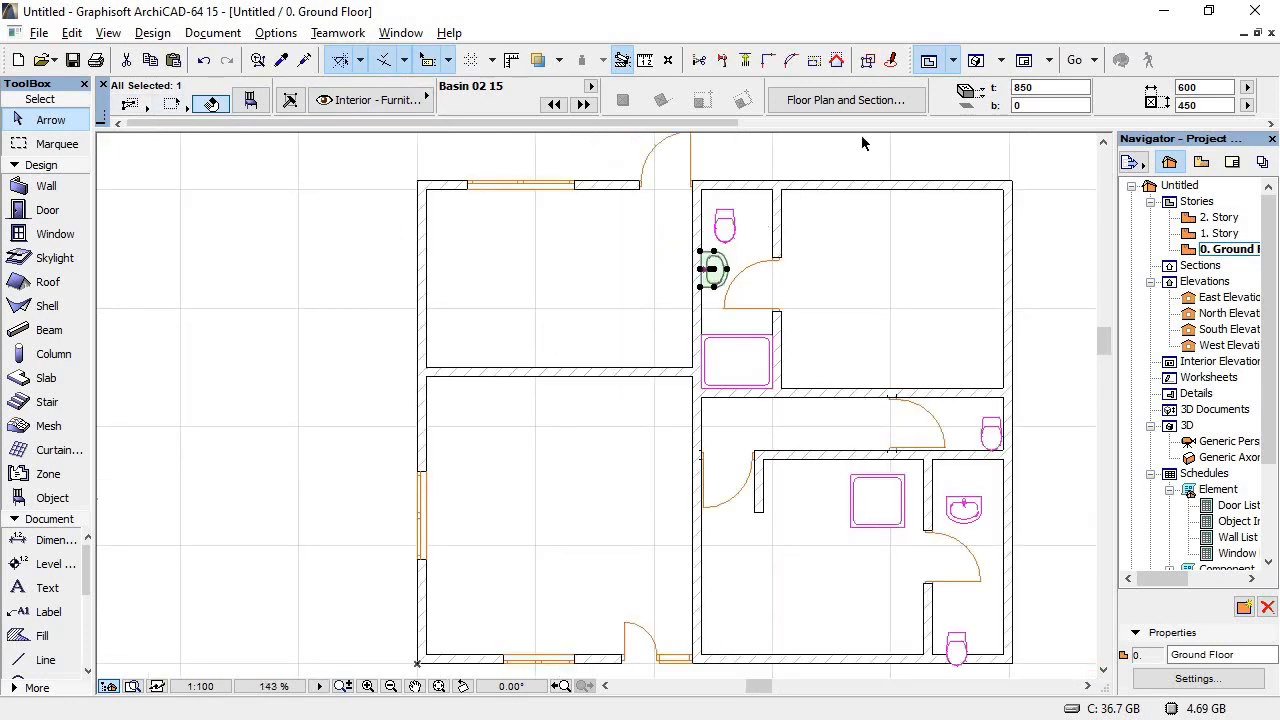
scroll(863, 143, up, 4)
click(582, 311)
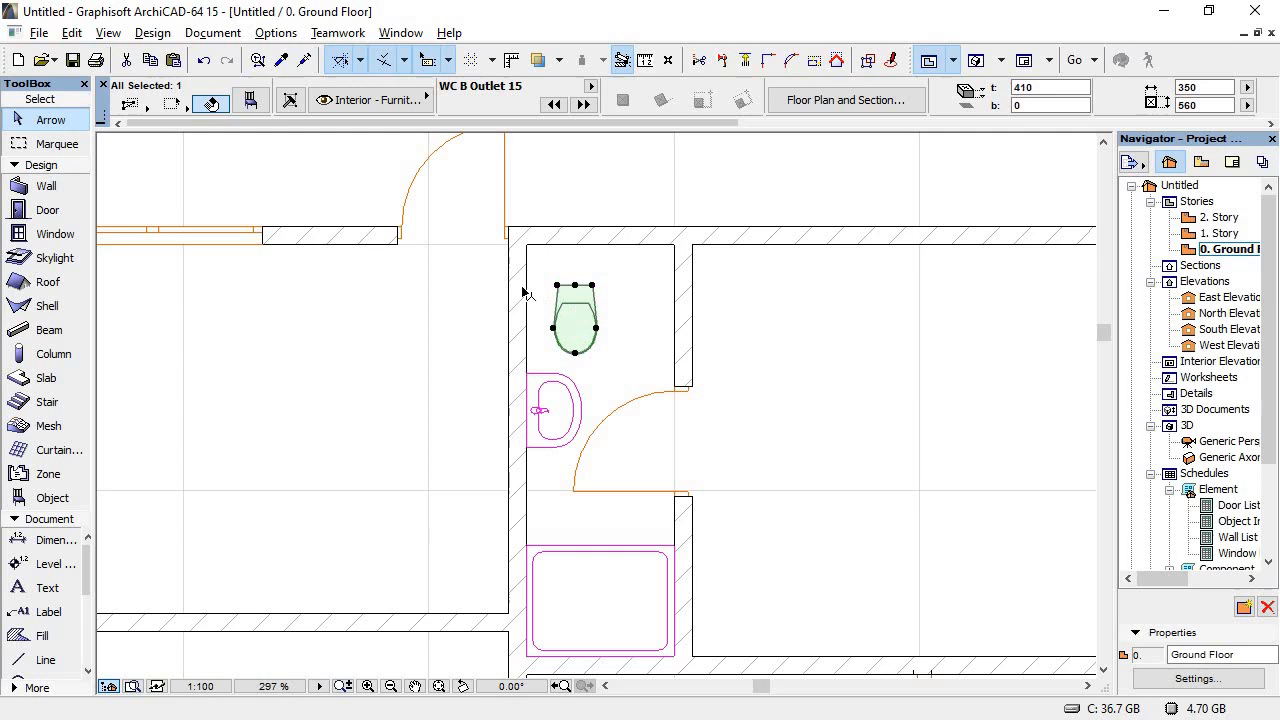
click(575, 285)
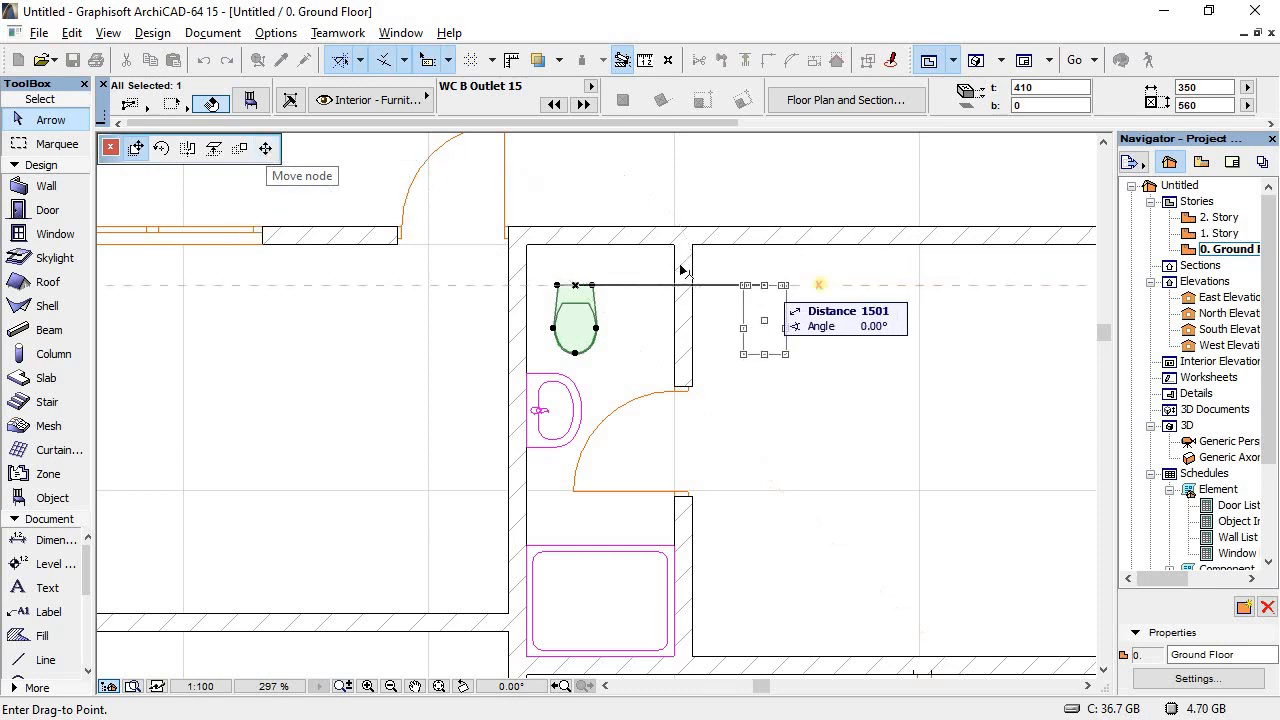
click(621, 262)
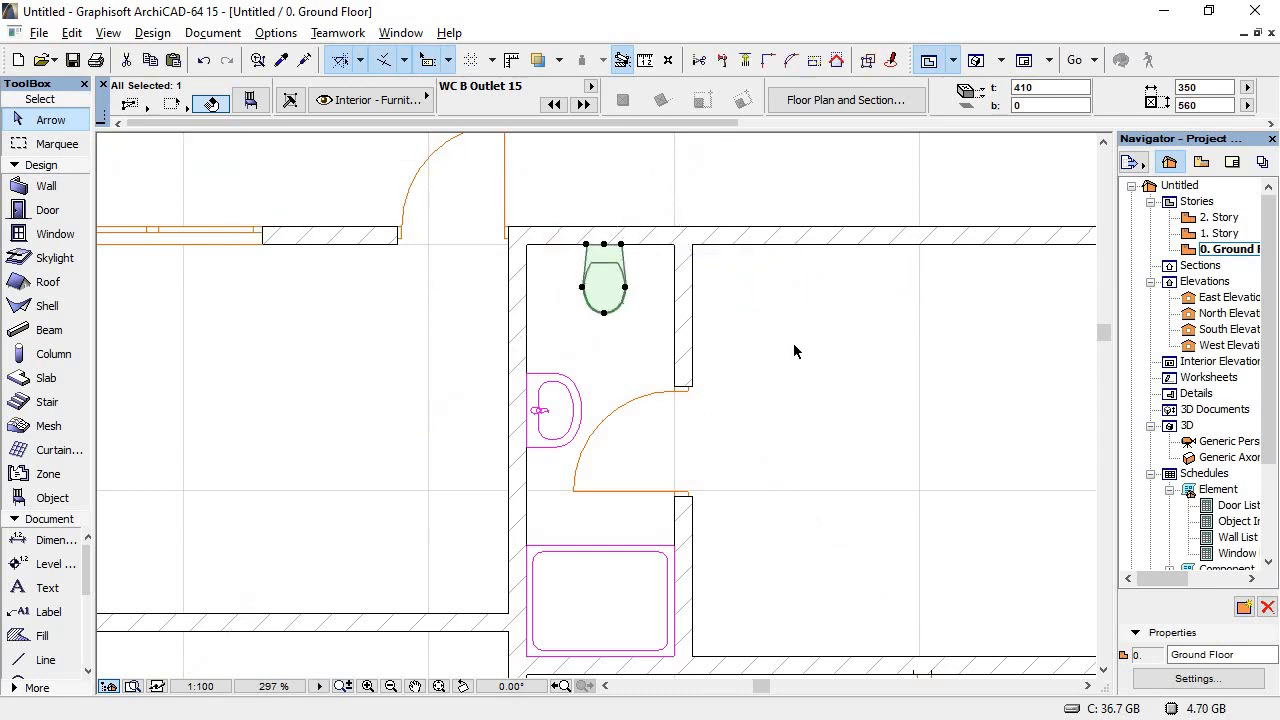
click(780, 349)
Step: Rotate the basin in Bedroom 02's bathroom 90° clockwise about its back corner
scroll(723, 400, down, 5)
scroll(760, 430, down, 3)
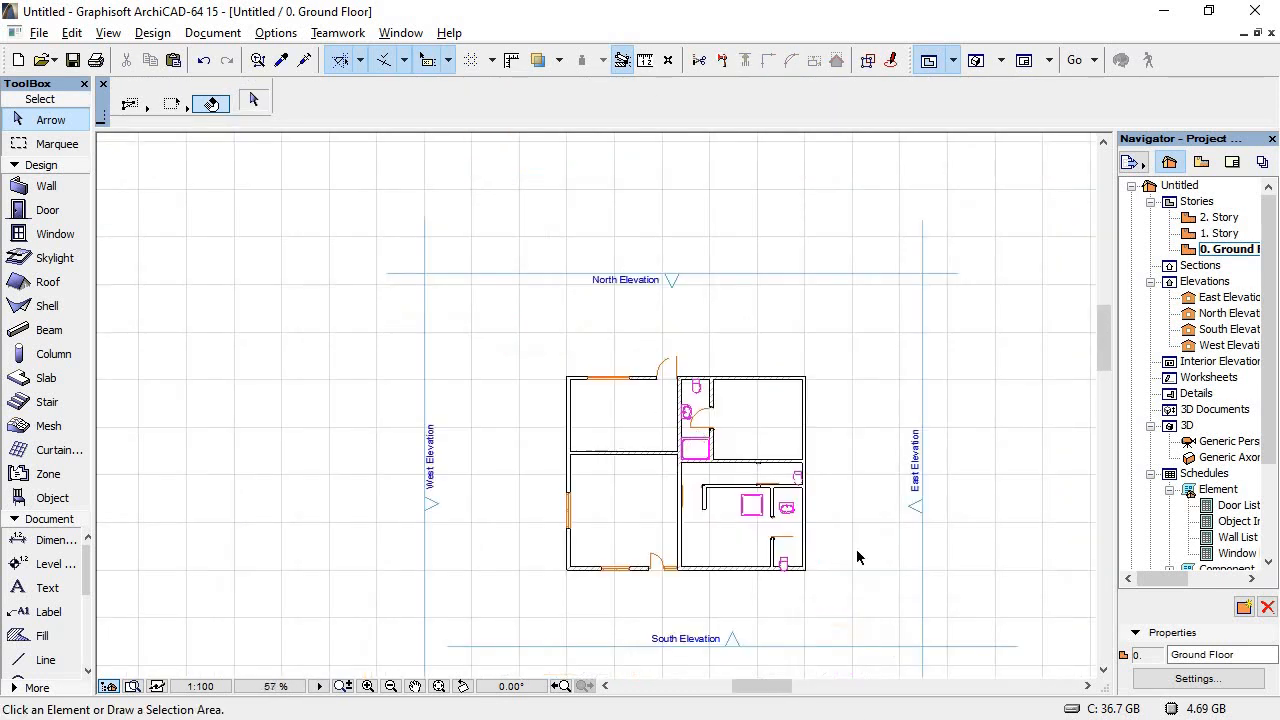
scroll(760, 503, up, 8)
scroll(676, 436, down, 3)
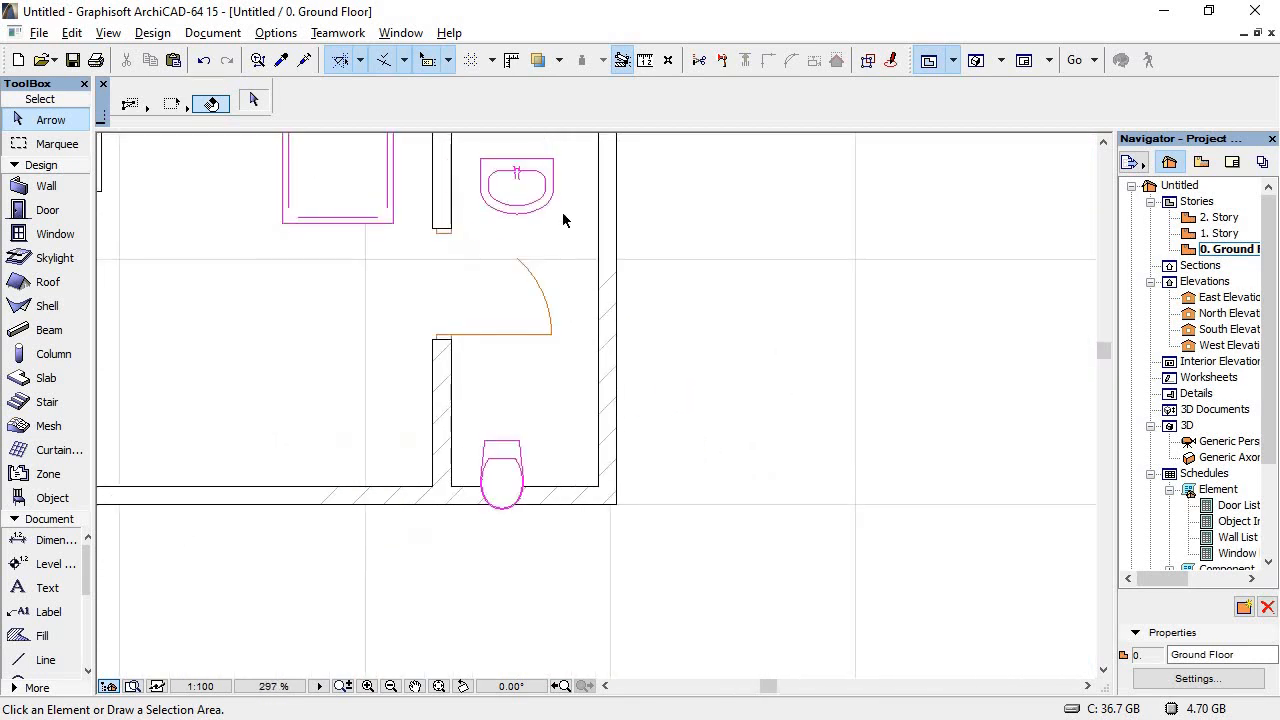
click(552, 207)
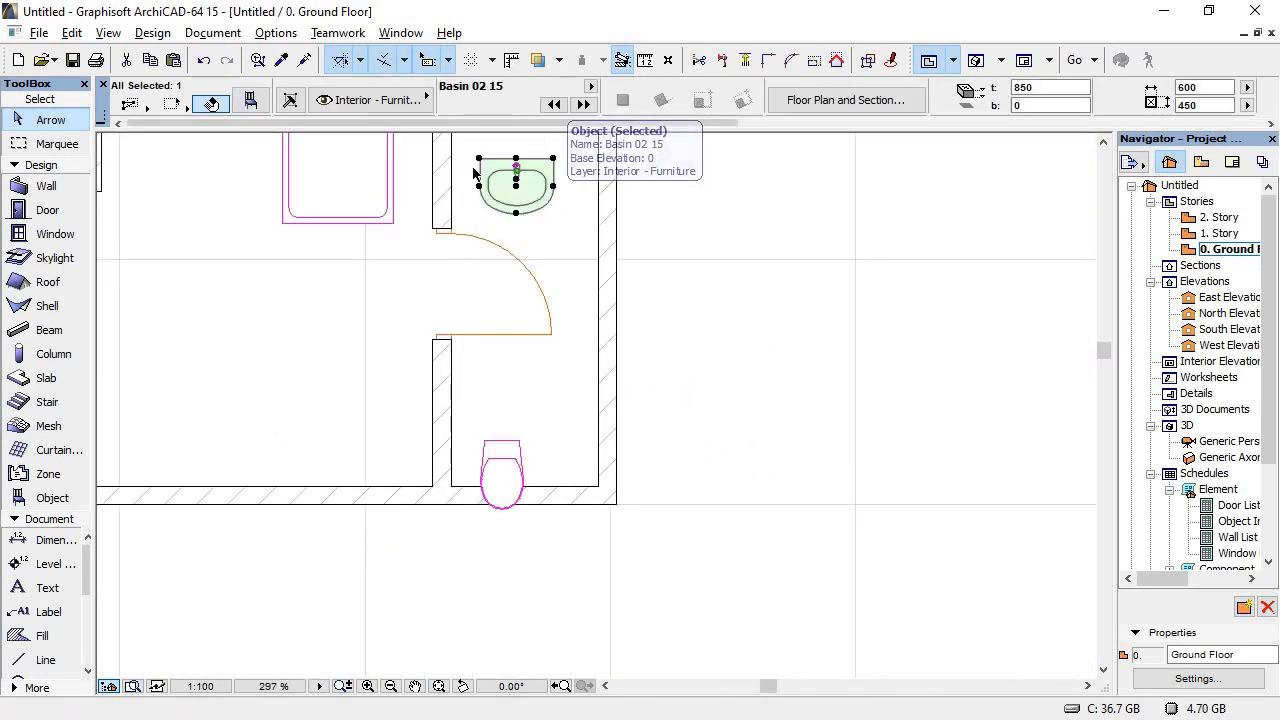
click(480, 158)
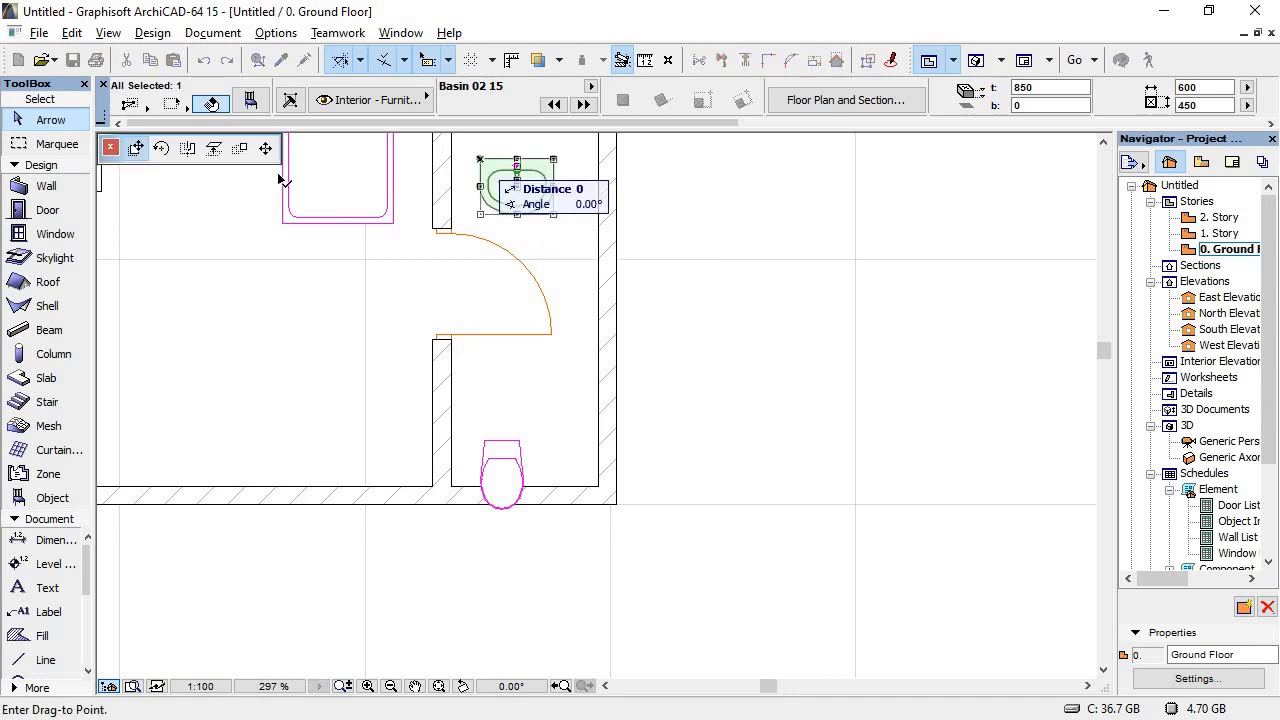
click(162, 148)
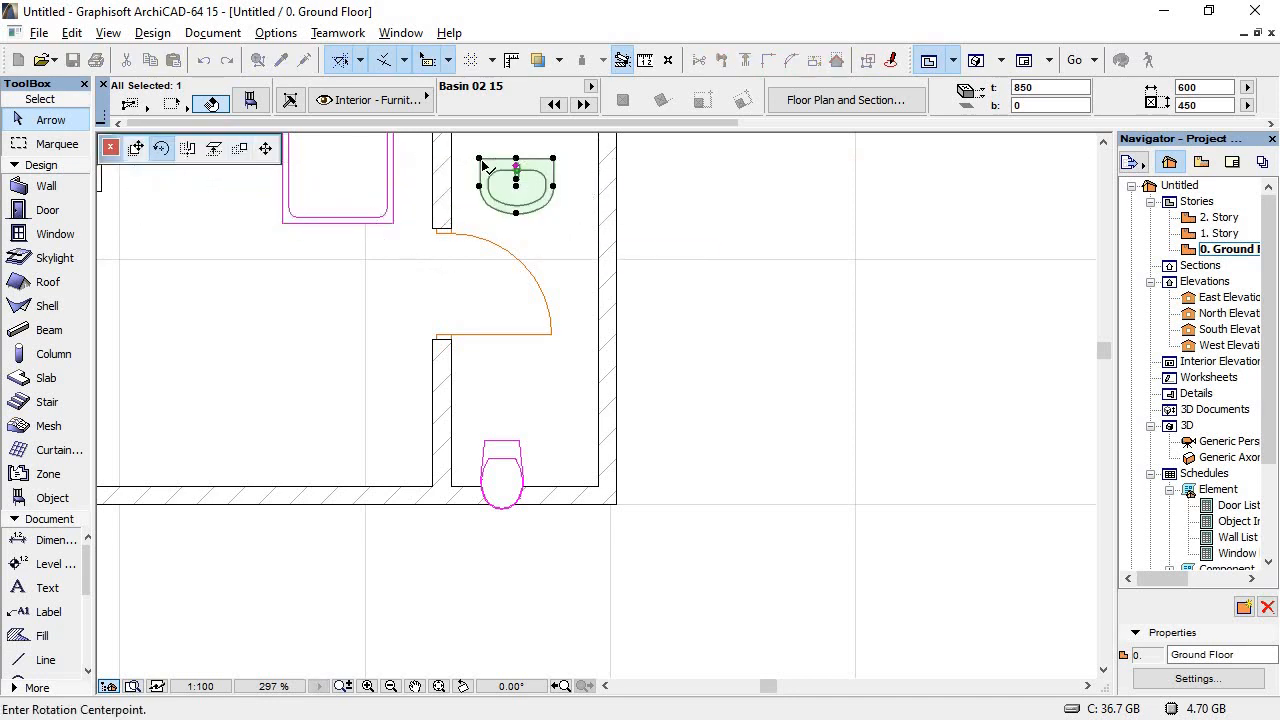
click(480, 158)
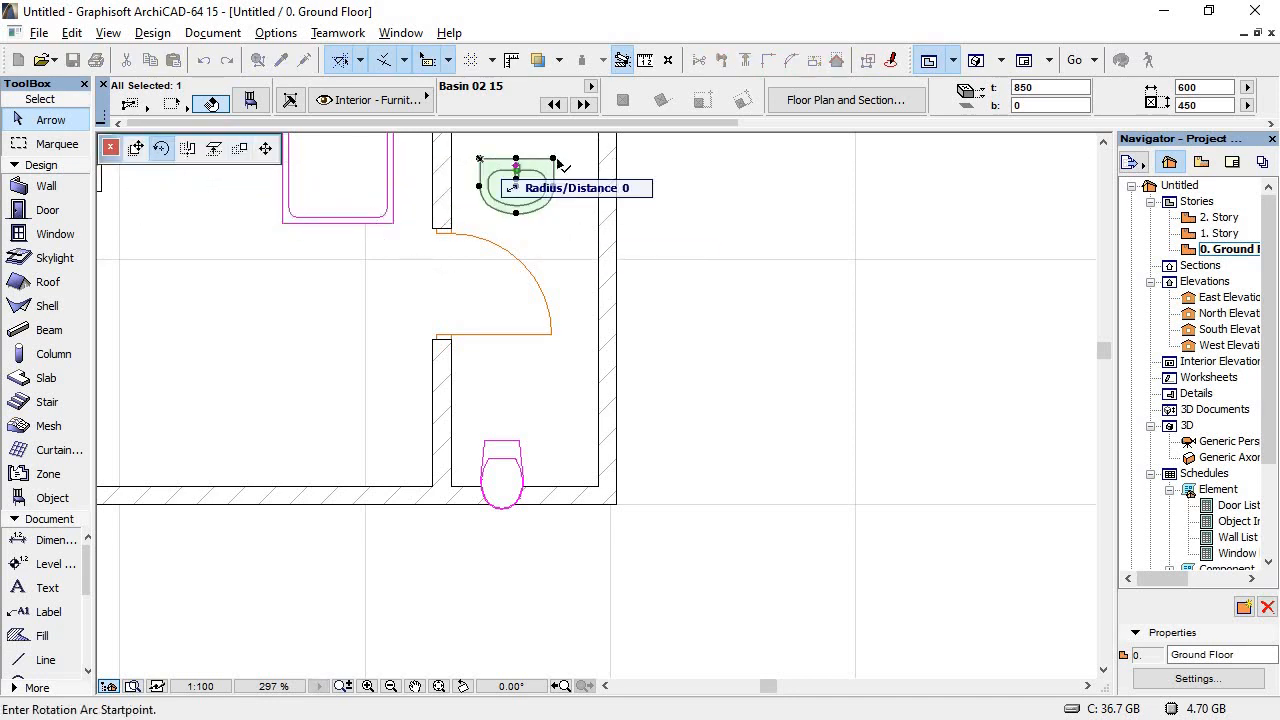
click(777, 160)
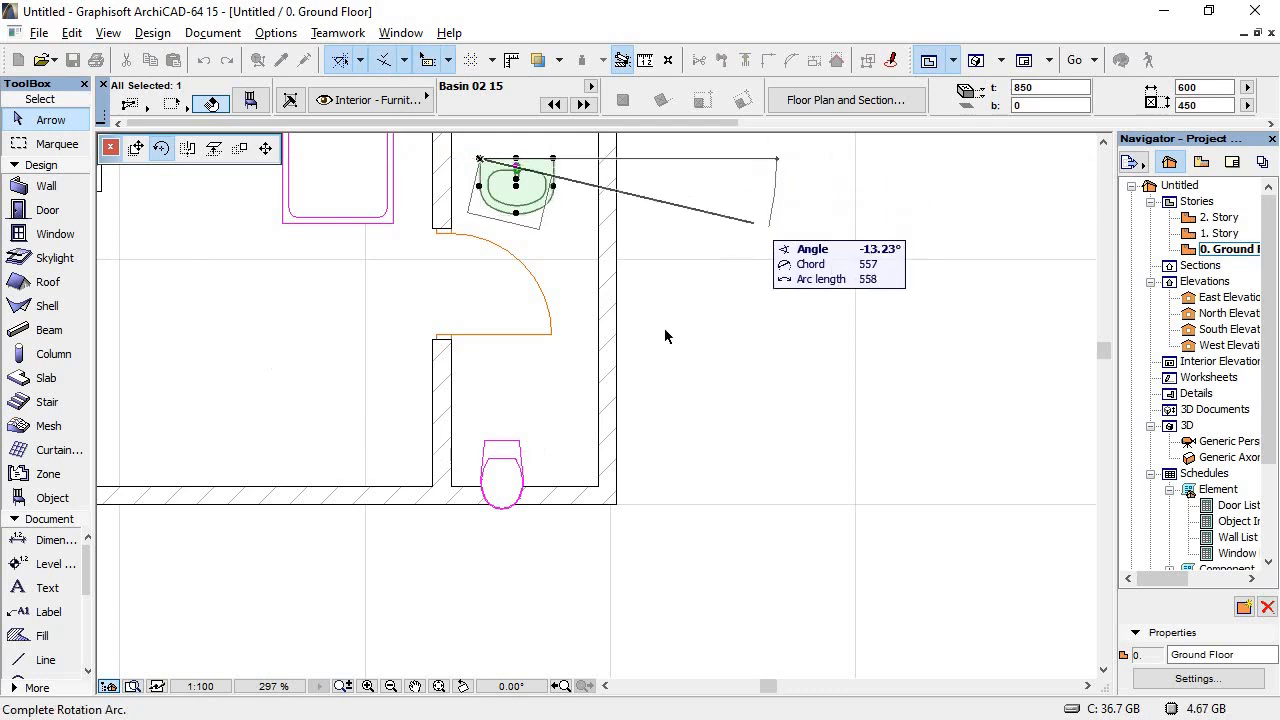
click(481, 409)
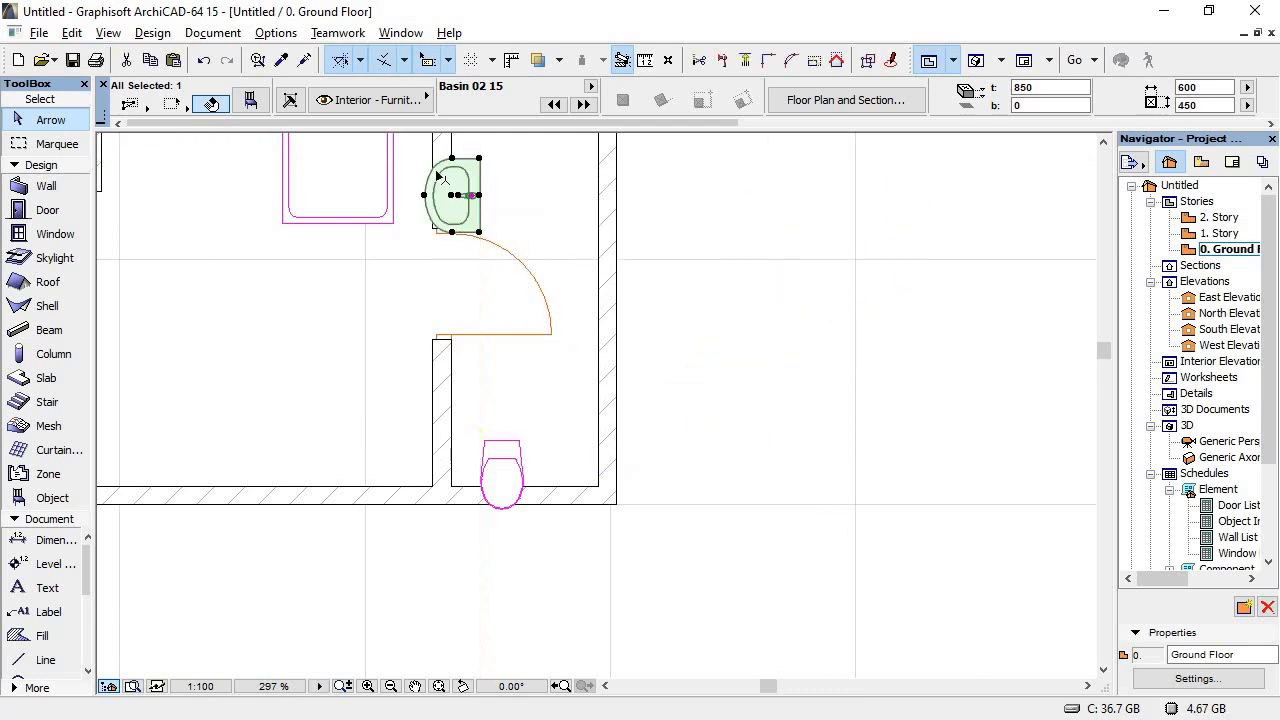
Step: Move the rotated basin by its back edge against the exterior east wall of Bedroom 02's bathroom
click(476, 196)
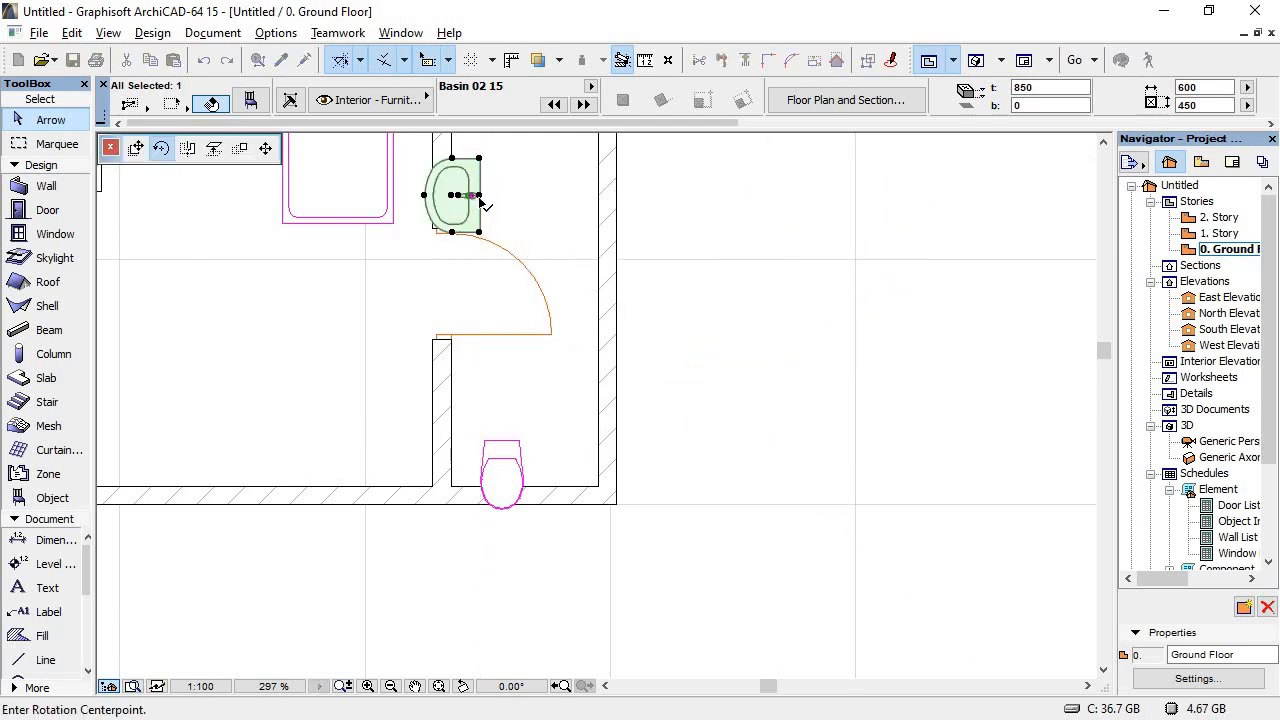
click(136, 148)
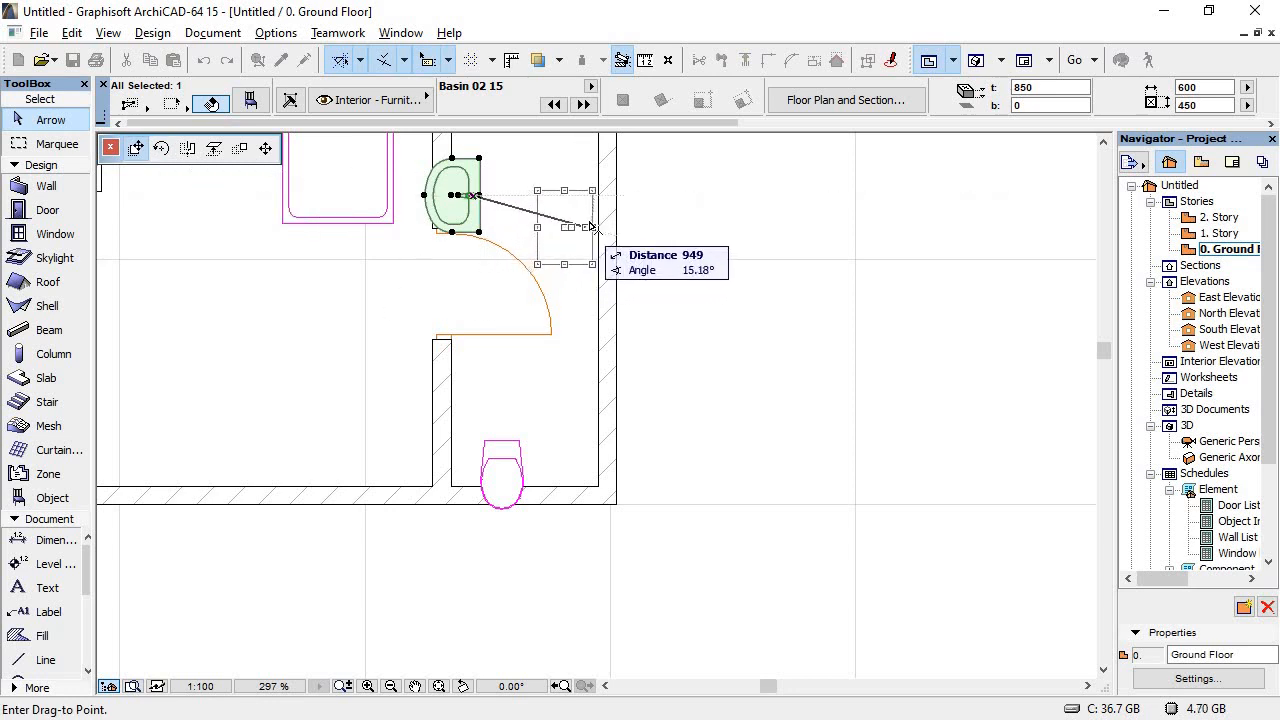
click(593, 218)
Step: Move the 900 x 900 shower tray from Bedroom 02 into its bathroom, fitting the corner between the corridor-side and bedroom walls
scroll(648, 327, down, 2)
scroll(648, 327, down, 3)
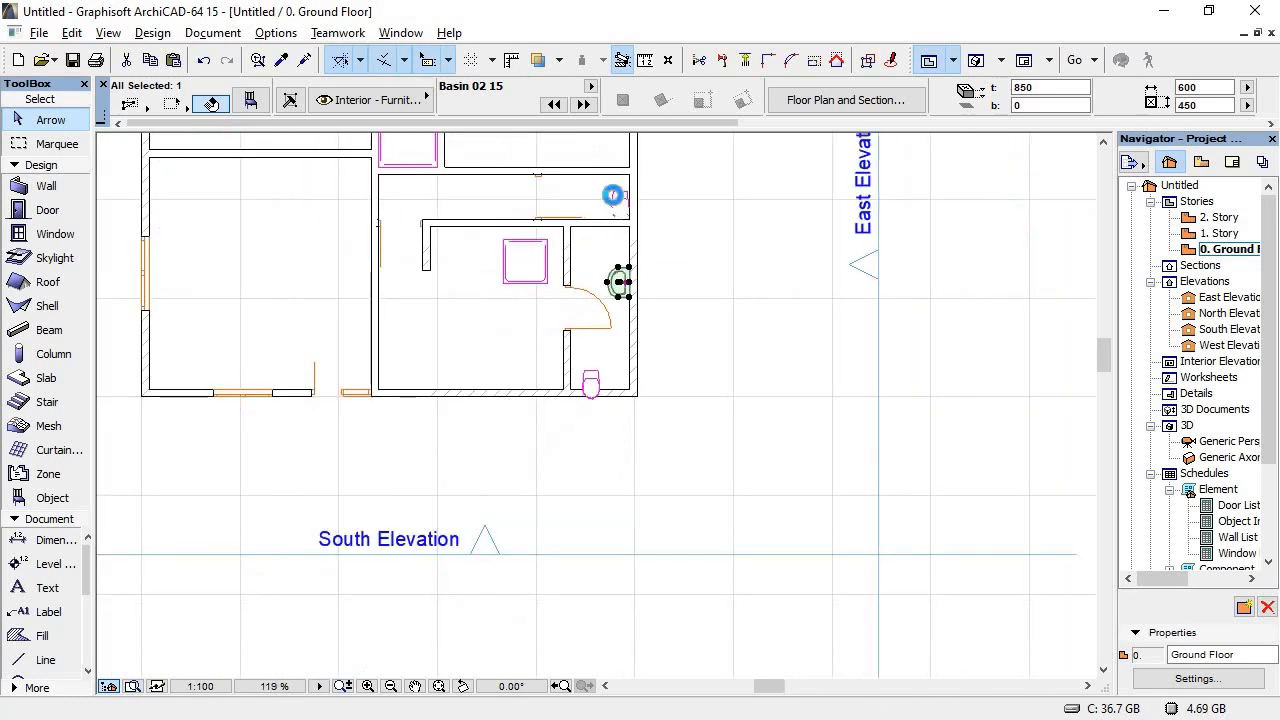
scroll(613, 196, up, 2)
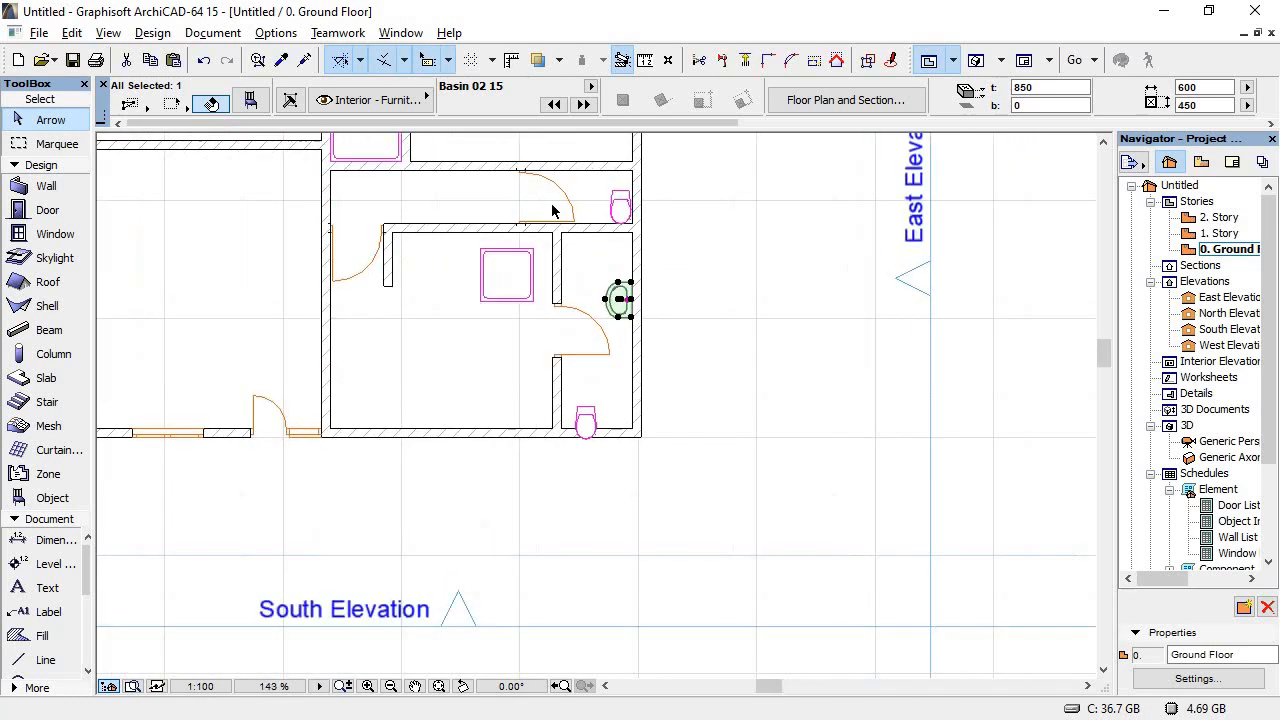
click(493, 266)
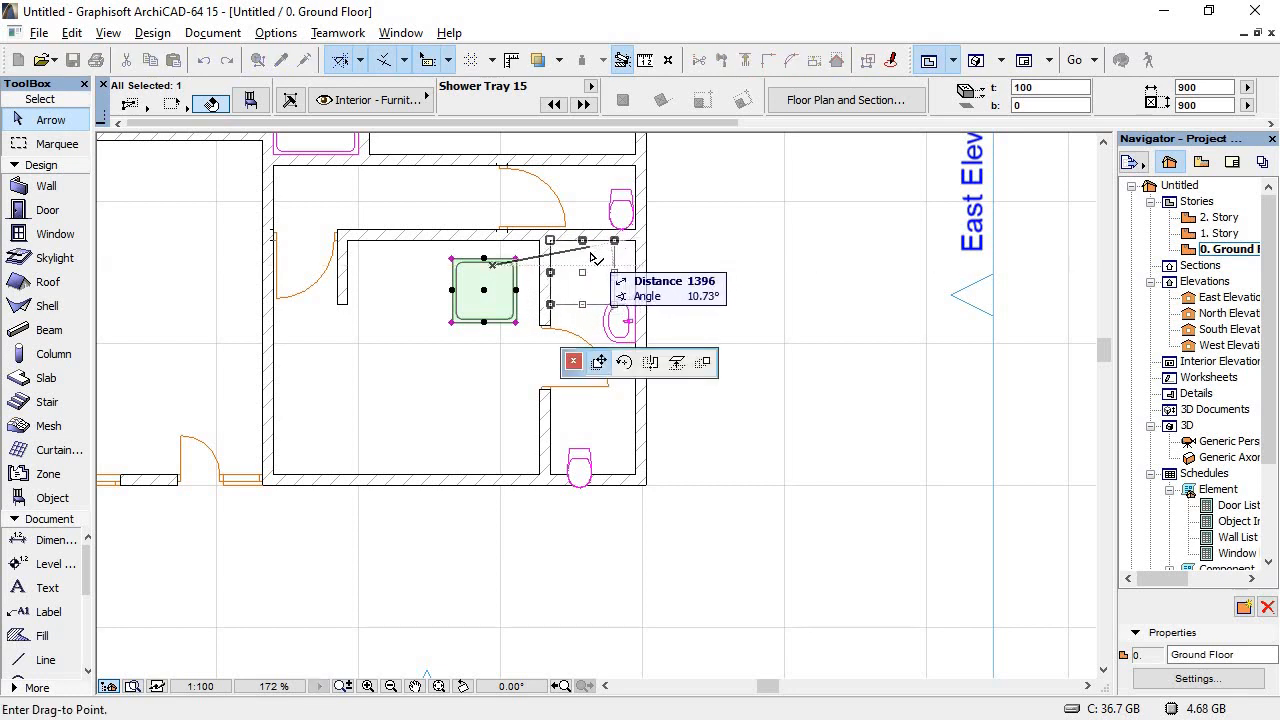
click(590, 247)
Step: Stretch the shower tray in Bedroom 02's bathroom to 1190 wide, towards the exterior east wall
scroll(650, 243, up, 4)
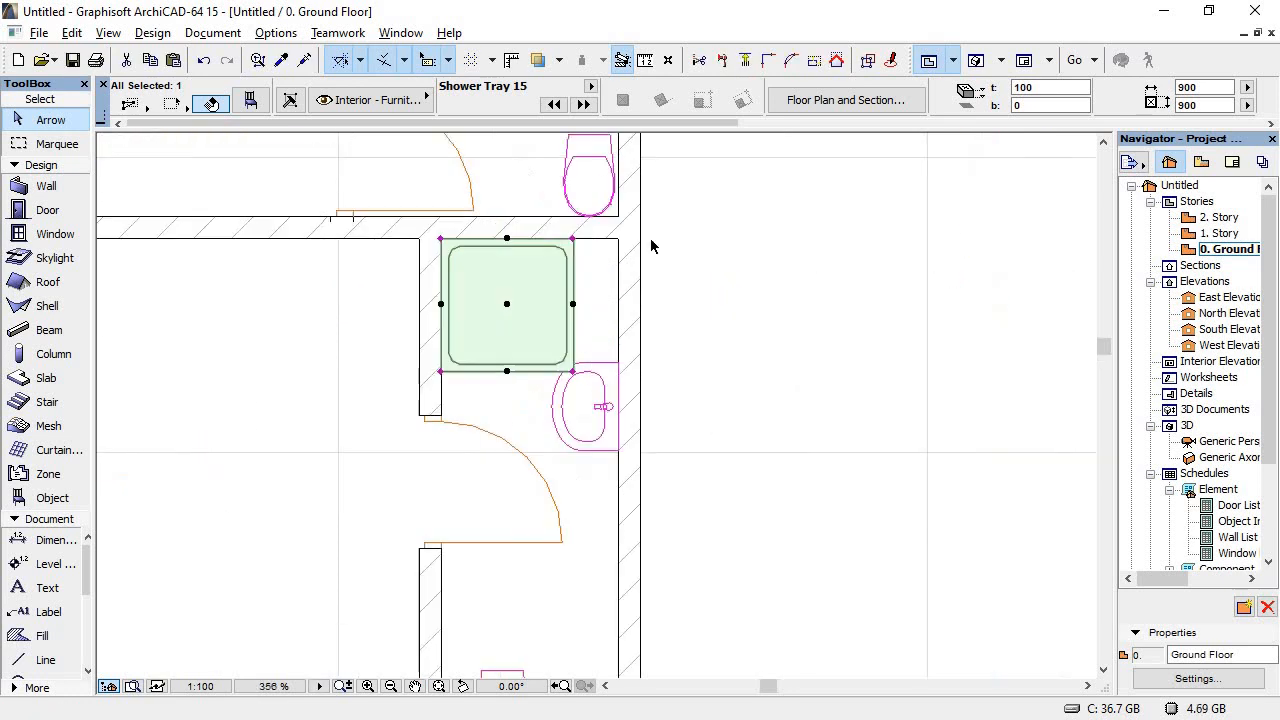
click(557, 317)
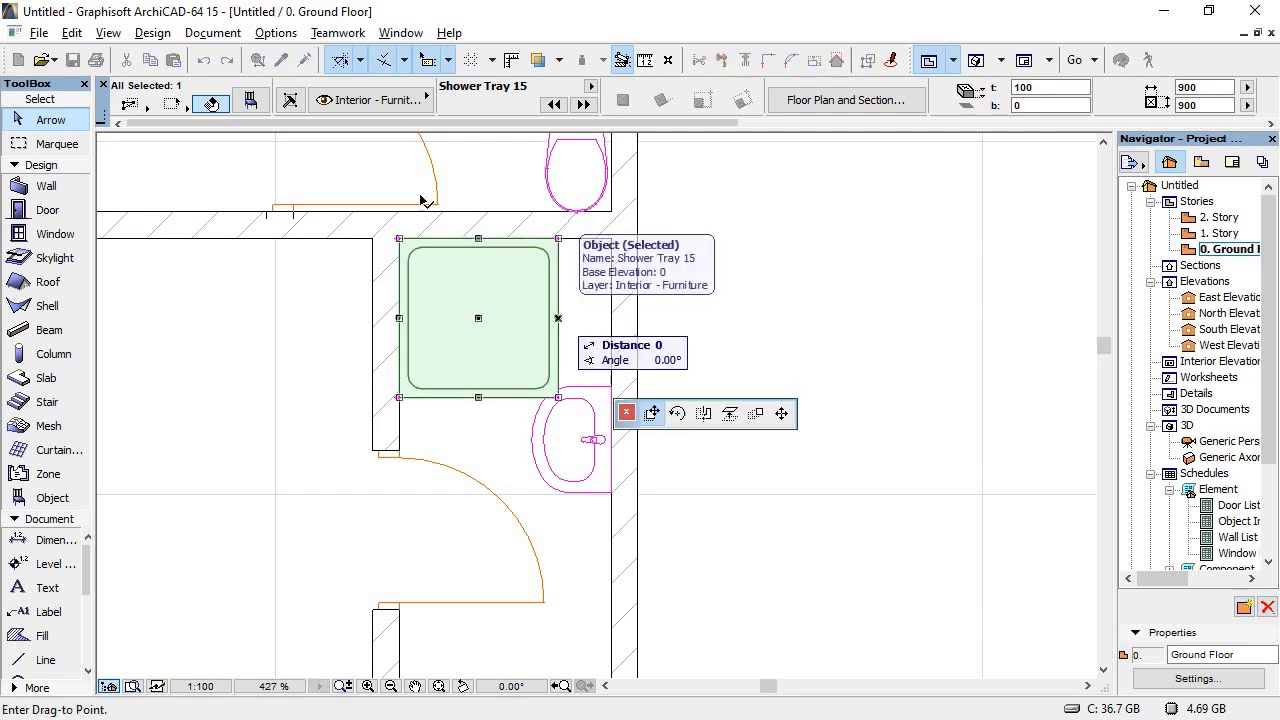
click(265, 148)
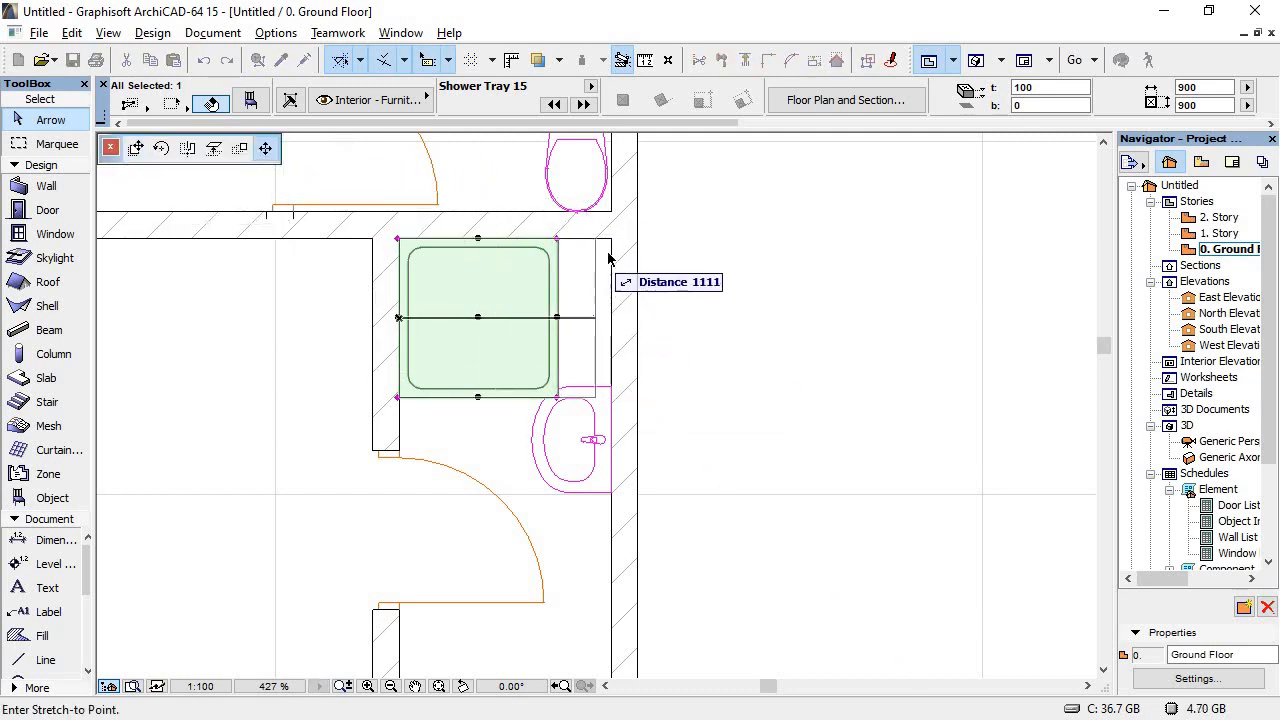
click(607, 265)
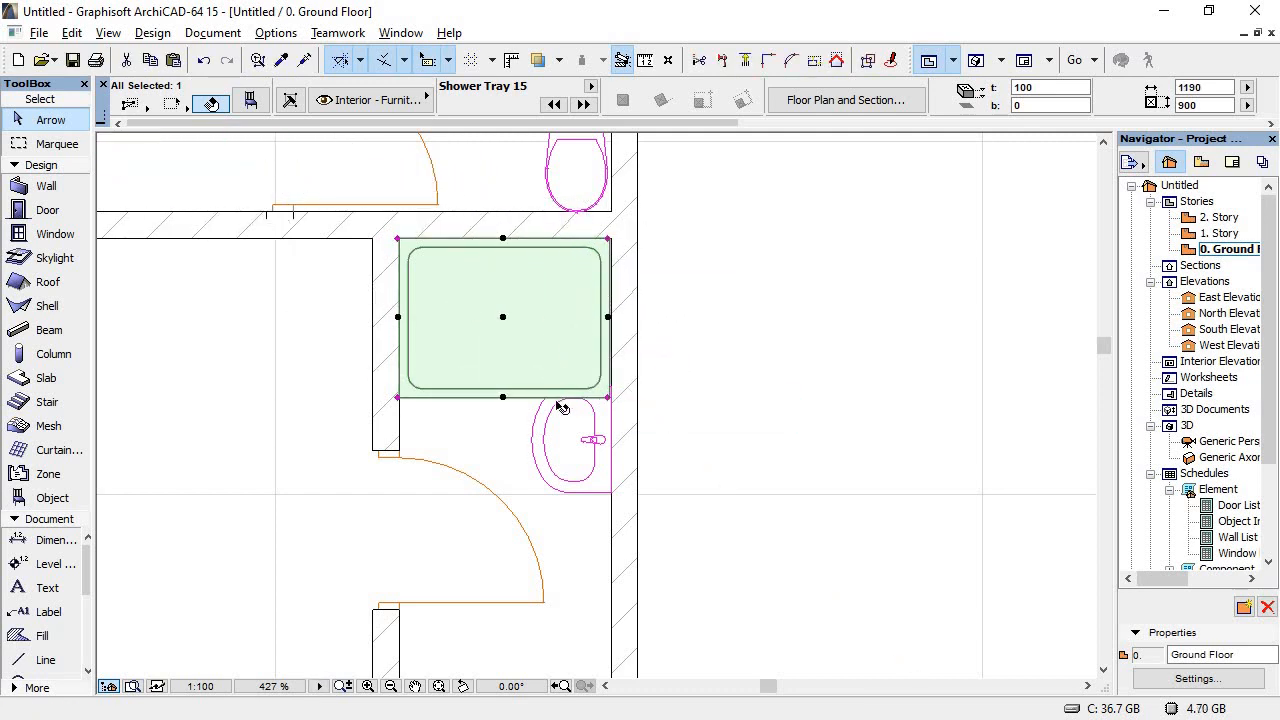
Step: Move the basin in Bedroom 02's bathroom along the exterior wall, clear of the shower tray
click(588, 434)
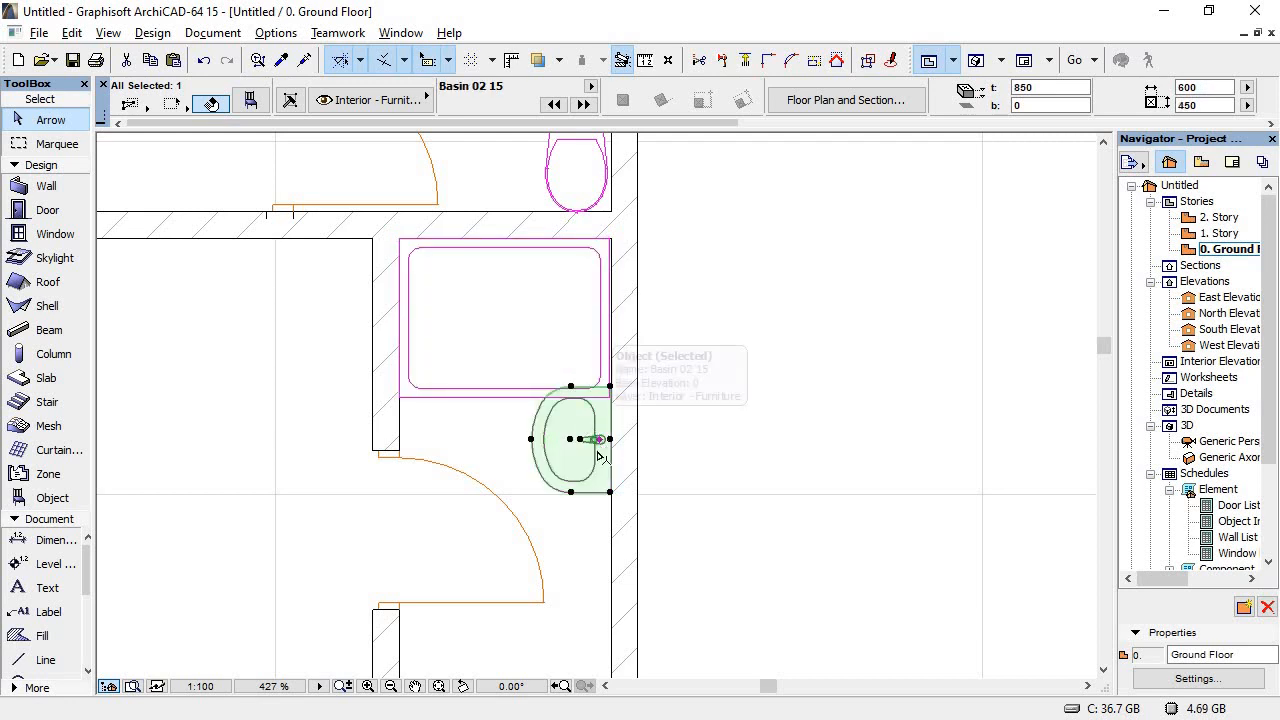
click(597, 437)
click(597, 476)
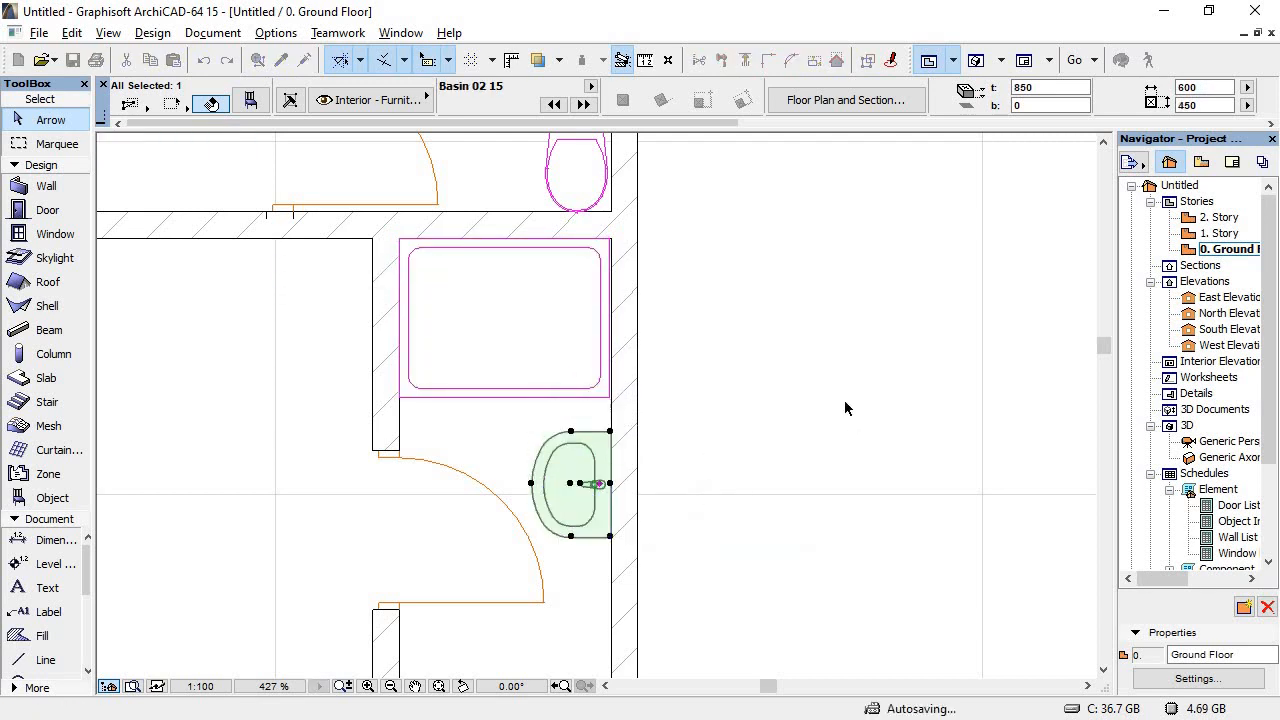
scroll(840, 396, down, 5)
scroll(795, 497, down, 3)
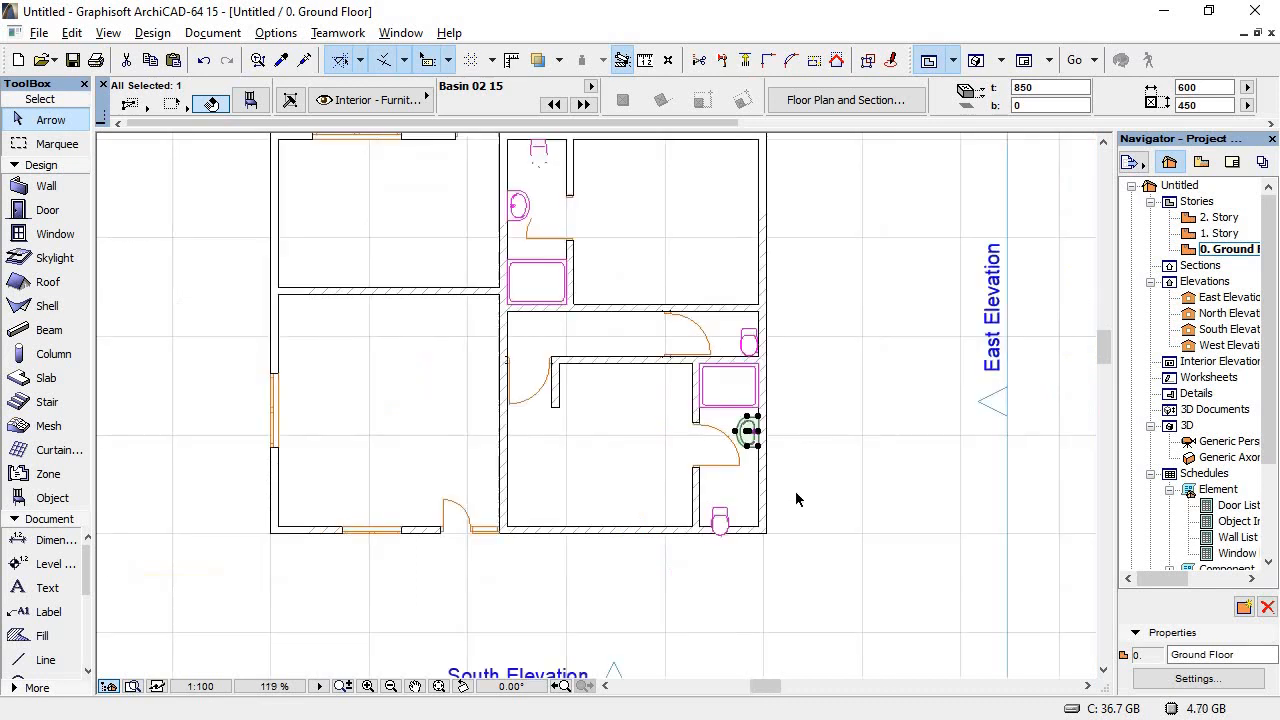
Step: Check the fixture layout in the reference PDF and rotate the corridor-end WC 90 degrees clockwise, its back facing the exterior east wall
scroll(758, 486, up, 5)
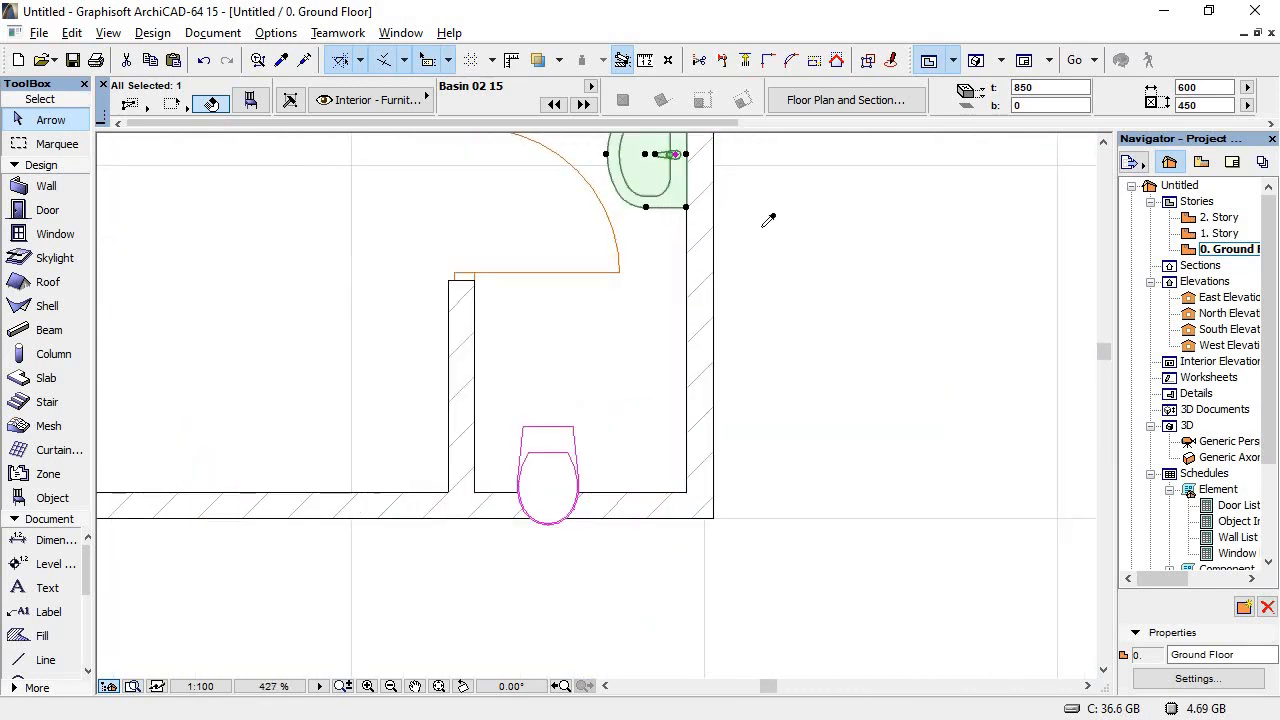
key(alt+Tab)
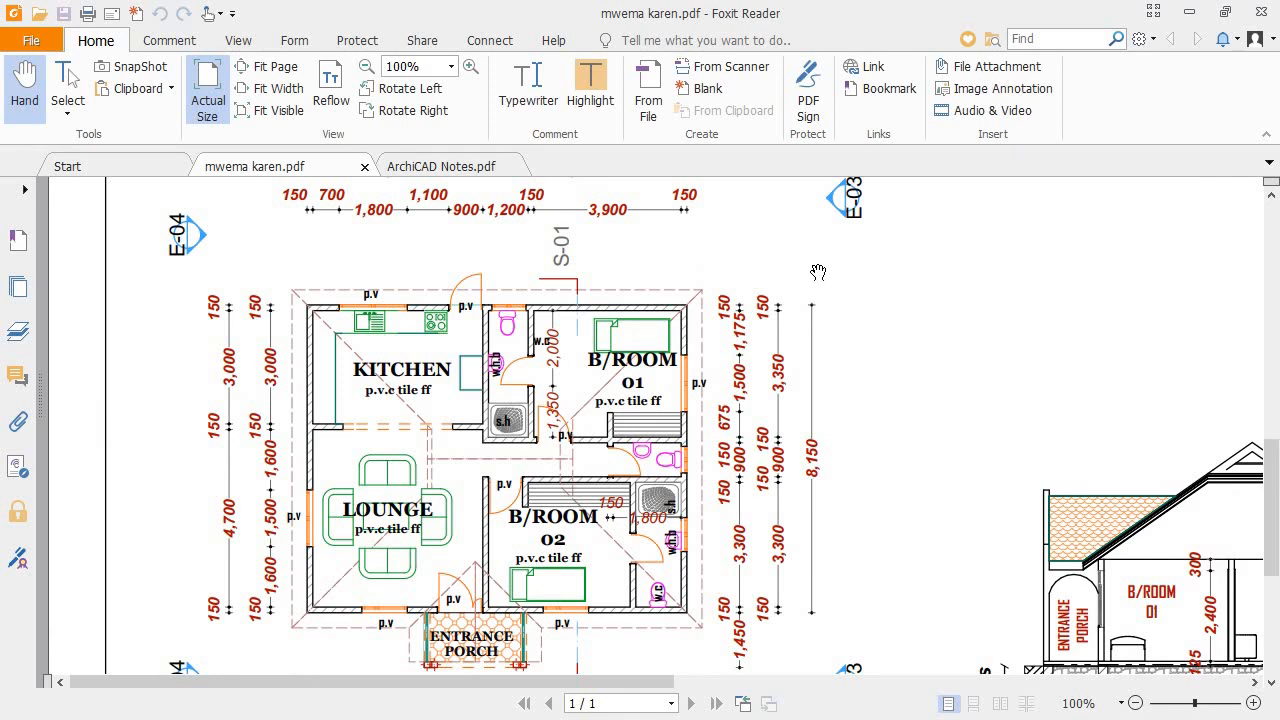
key(alt+Tab)
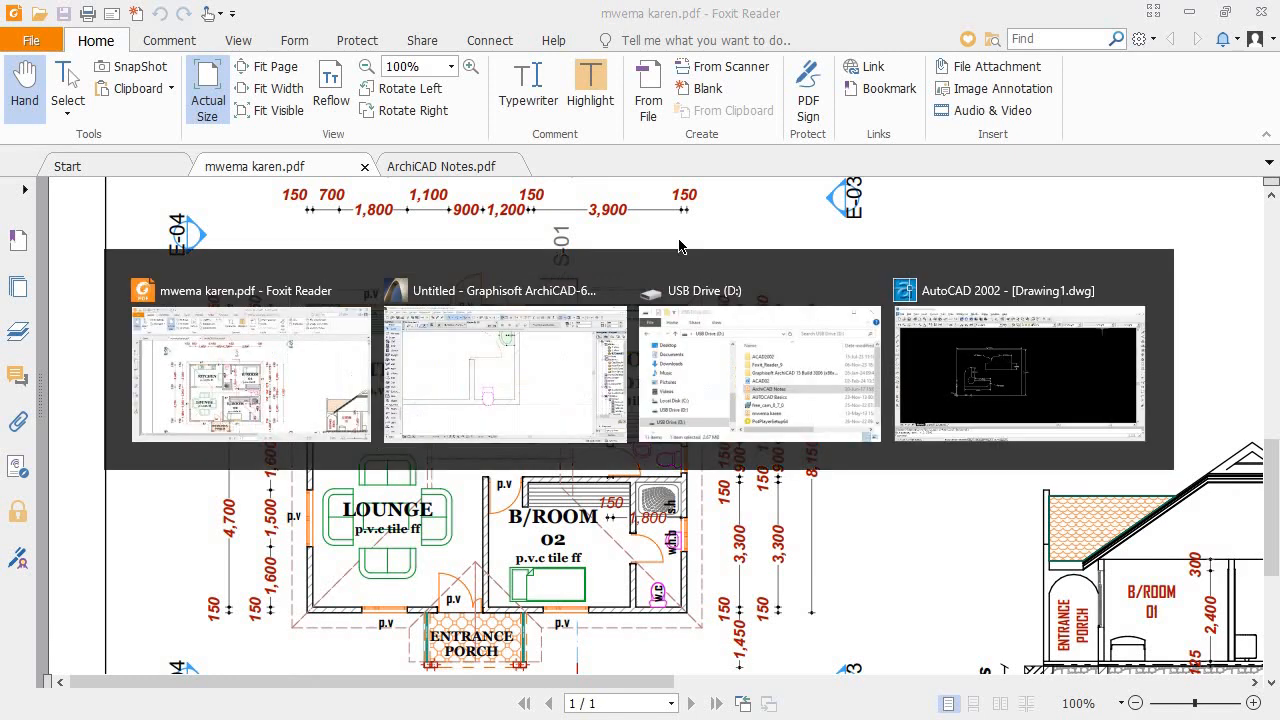
scroll(711, 349, down, 5)
scroll(707, 165, up, 4)
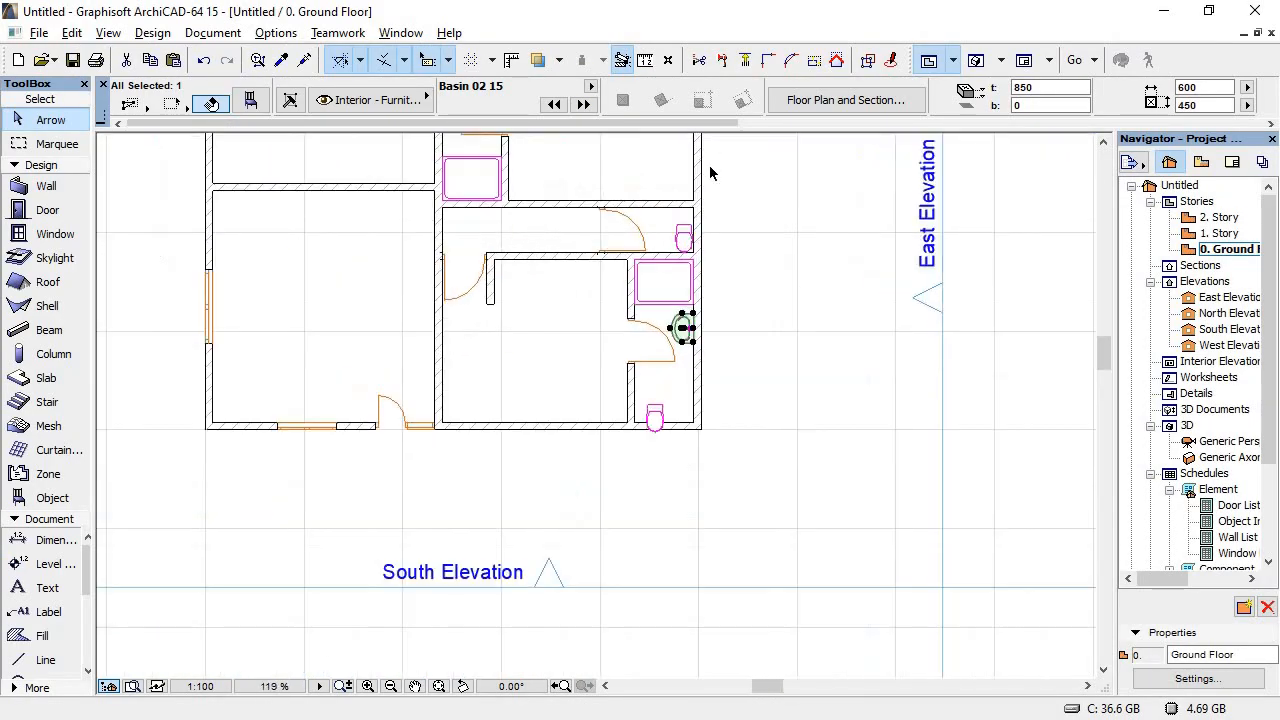
click(634, 368)
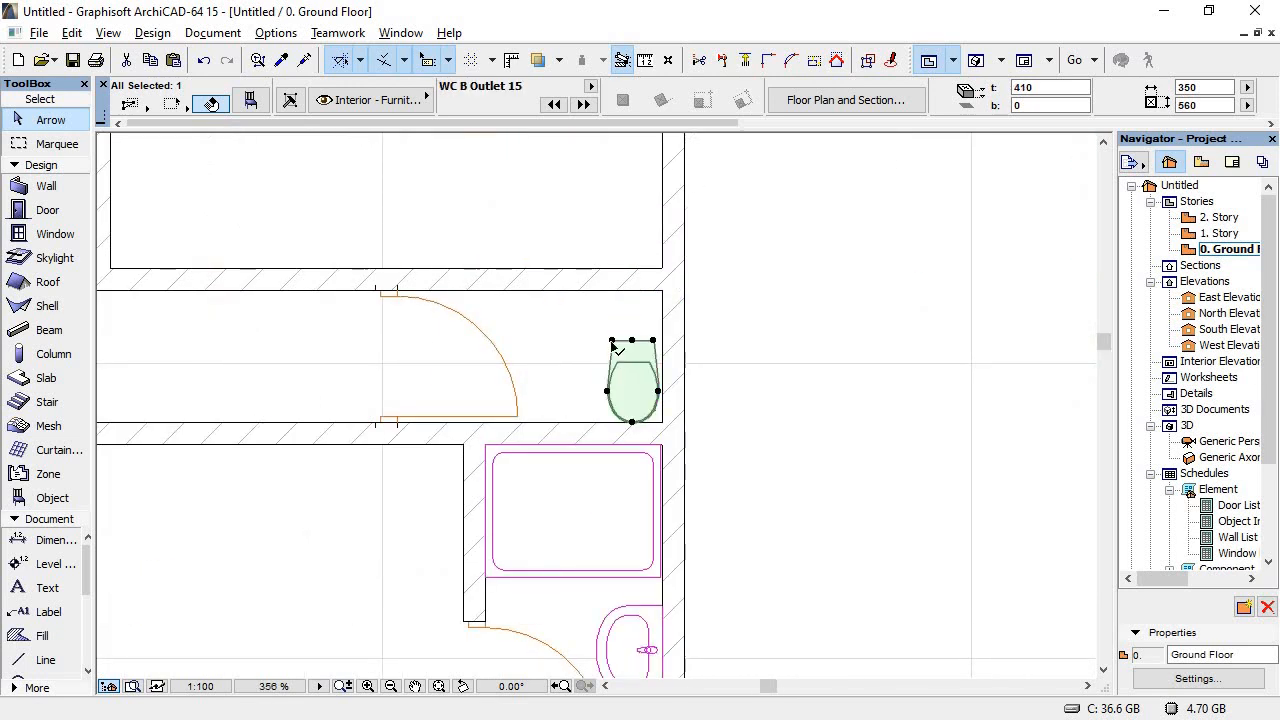
click(613, 341)
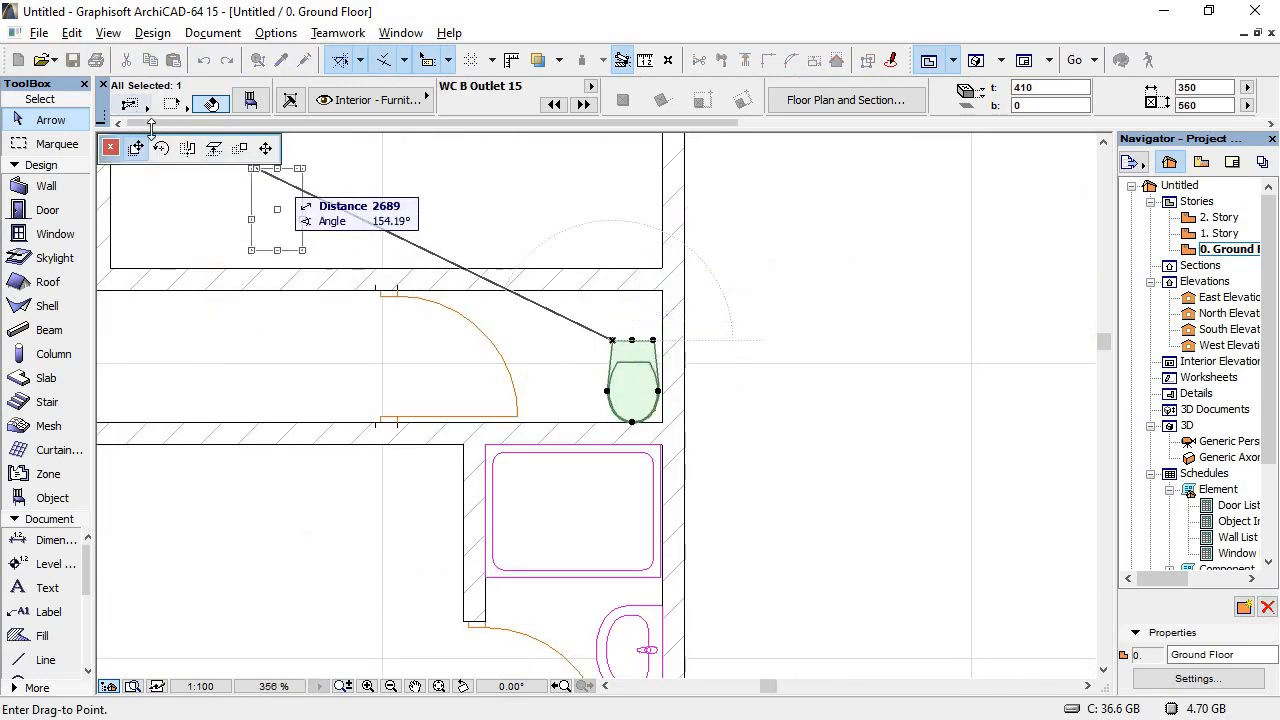
click(163, 150)
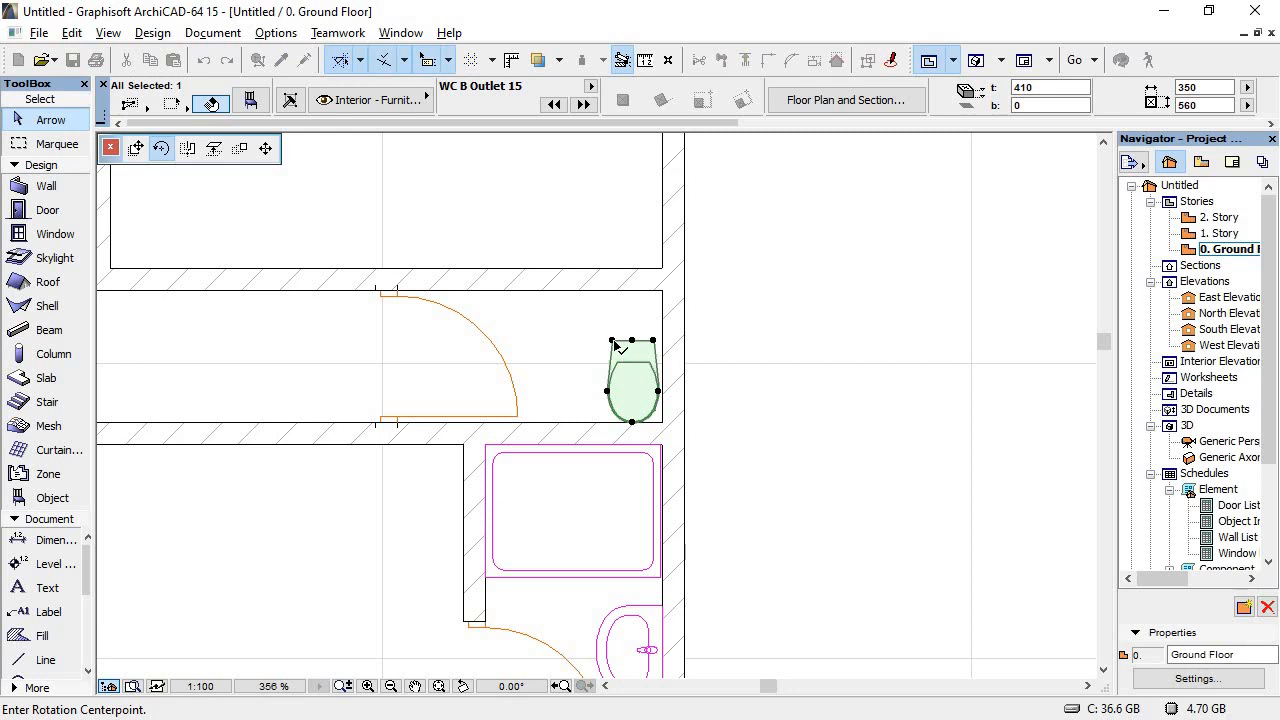
click(612, 341)
click(840, 343)
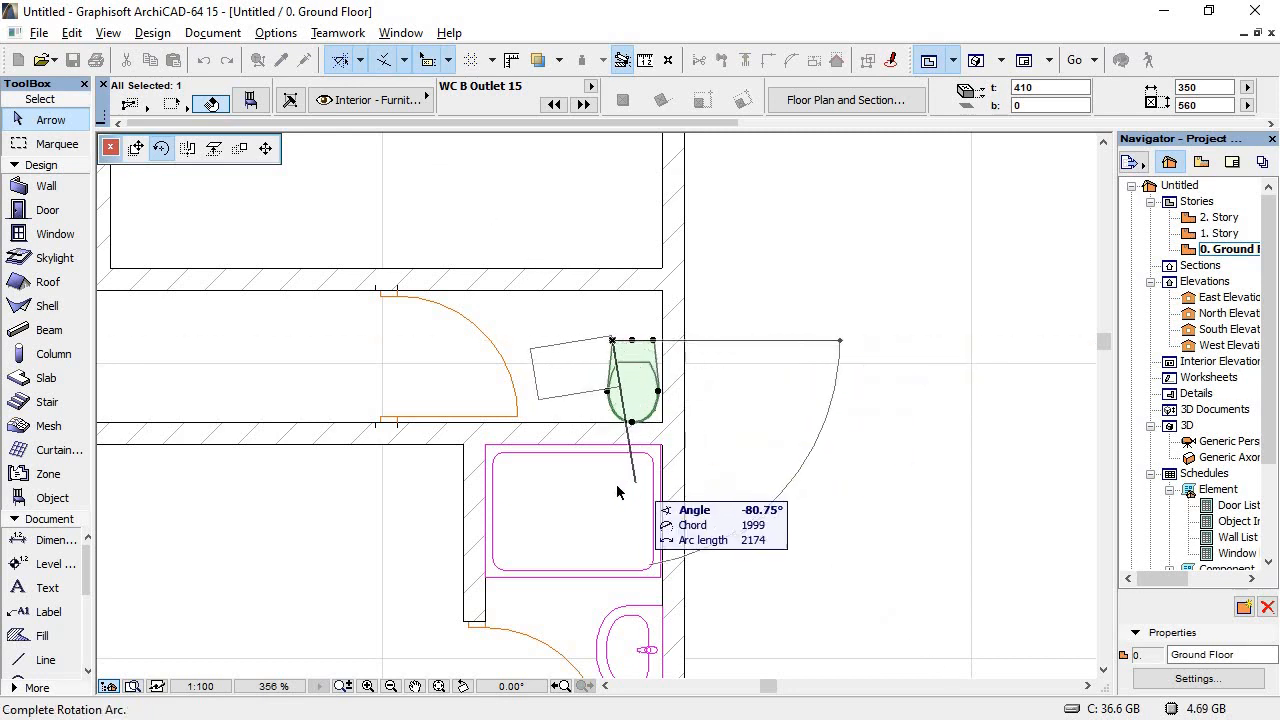
click(608, 484)
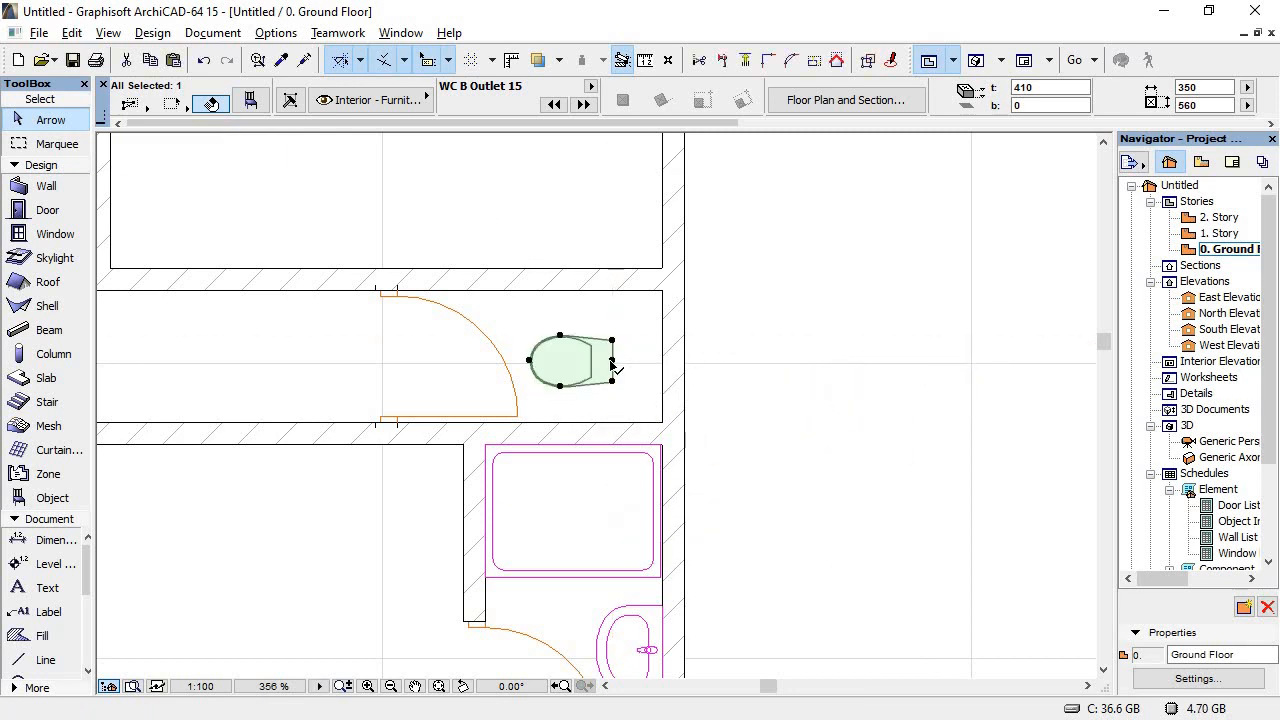
Step: Move the rotated WC by the midpoint of its back edge against the exterior east wall of the corridor-end washroom
click(612, 366)
click(136, 148)
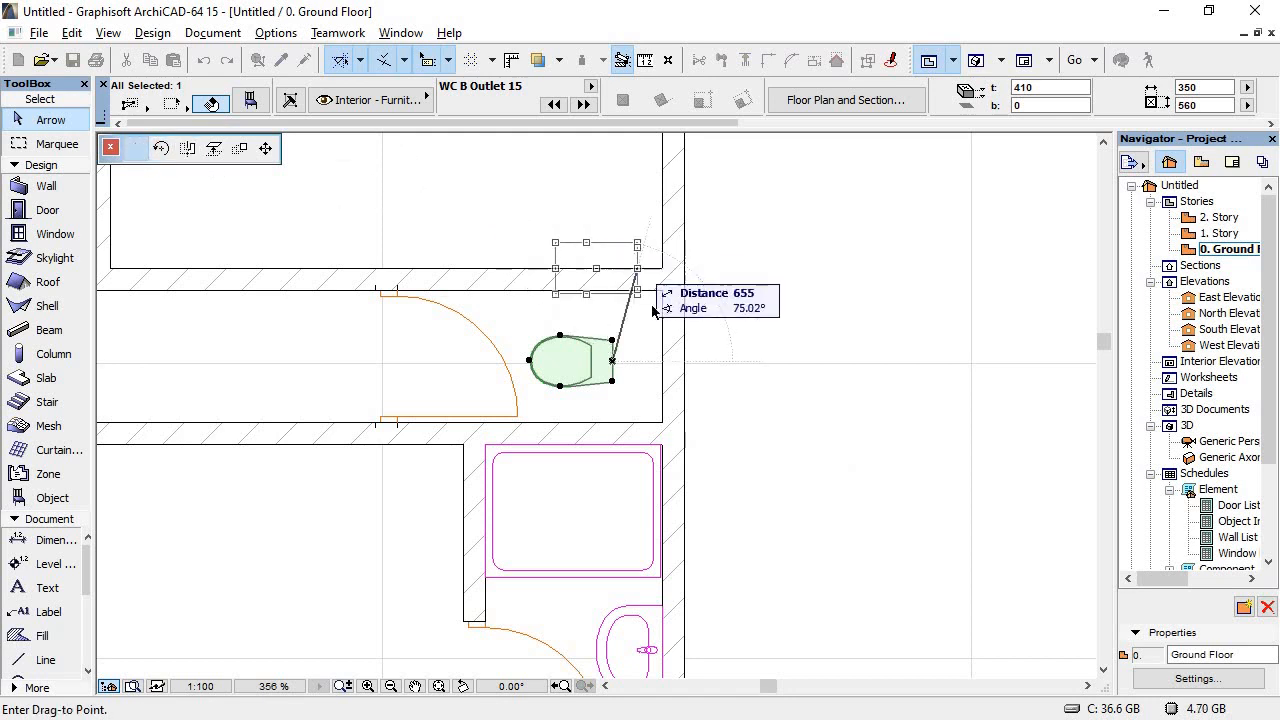
click(662, 359)
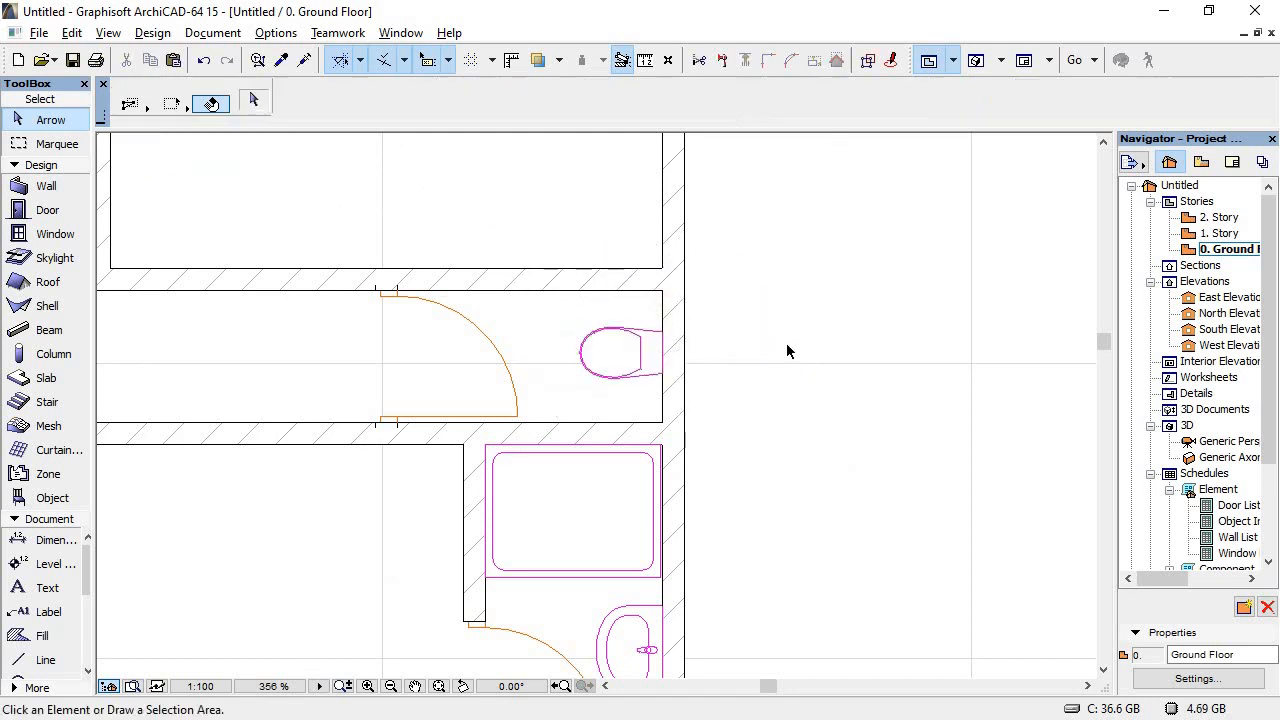
scroll(849, 375, down, 5)
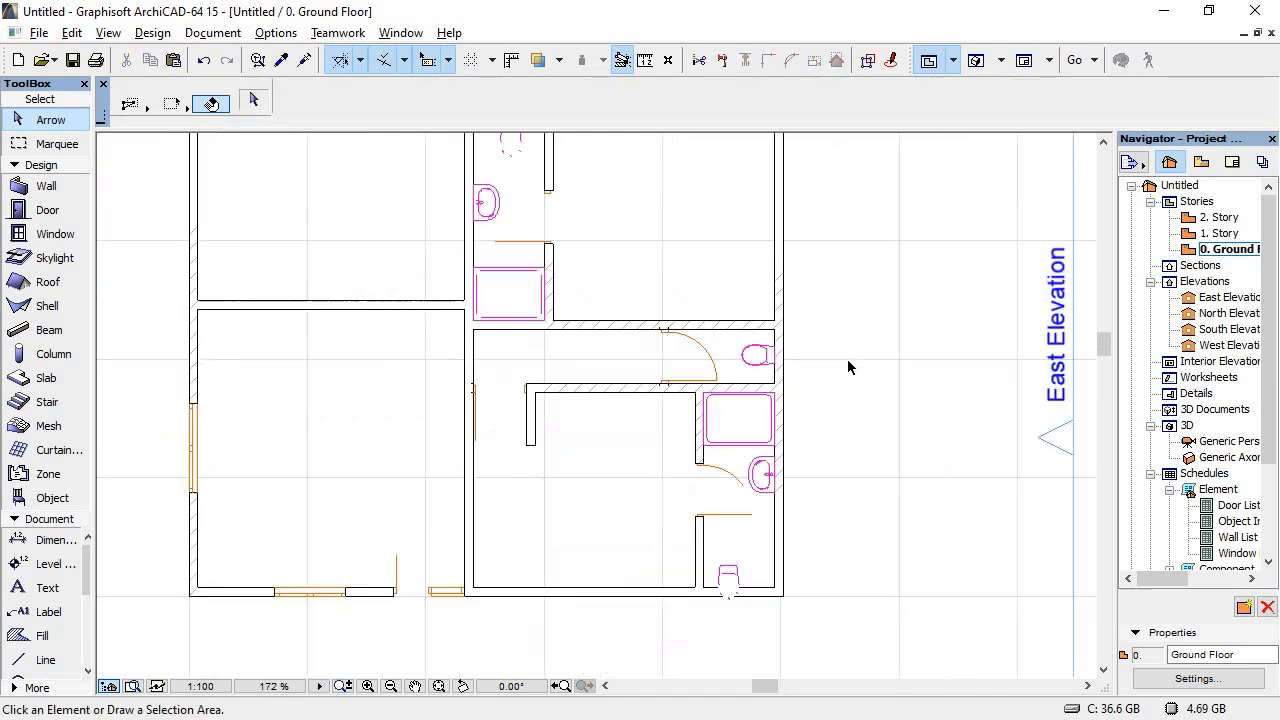
Step: Copy the basin from Bedroom 02's bathroom and place the duplicate in Bedroom 01, near its bathroom door
click(771, 465)
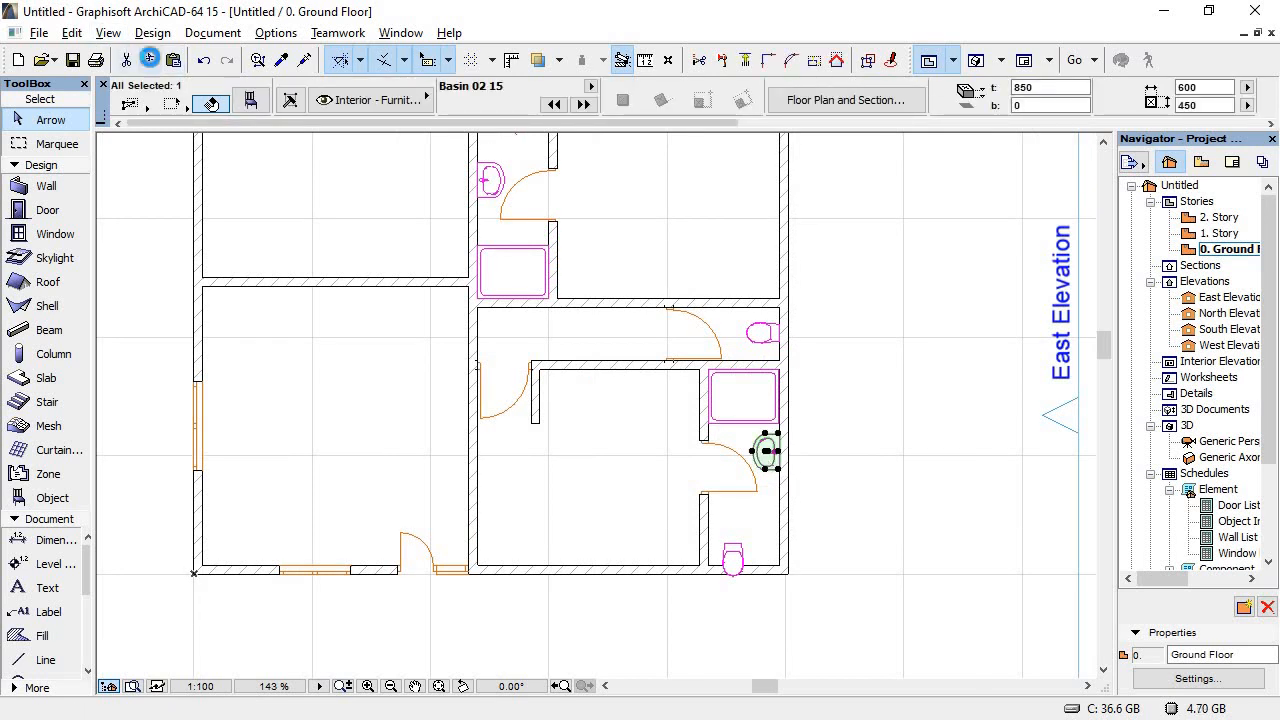
click(173, 61)
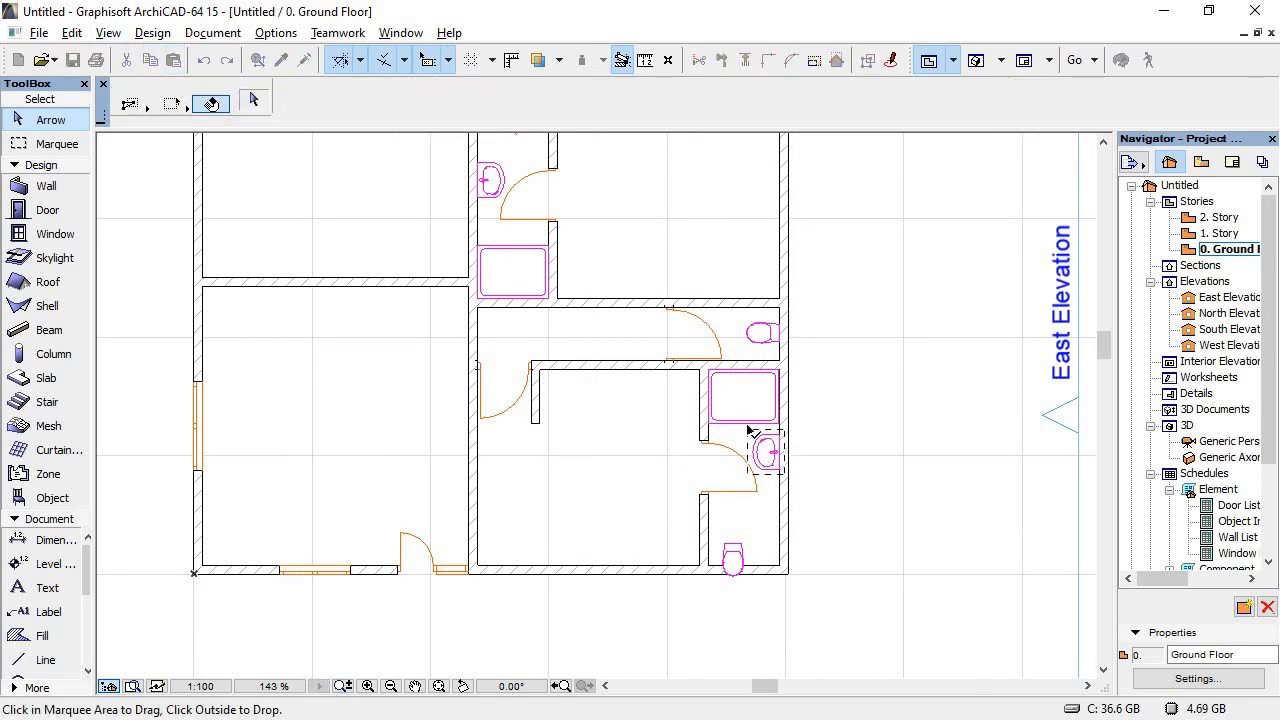
click(771, 455)
click(606, 223)
click(567, 183)
click(601, 233)
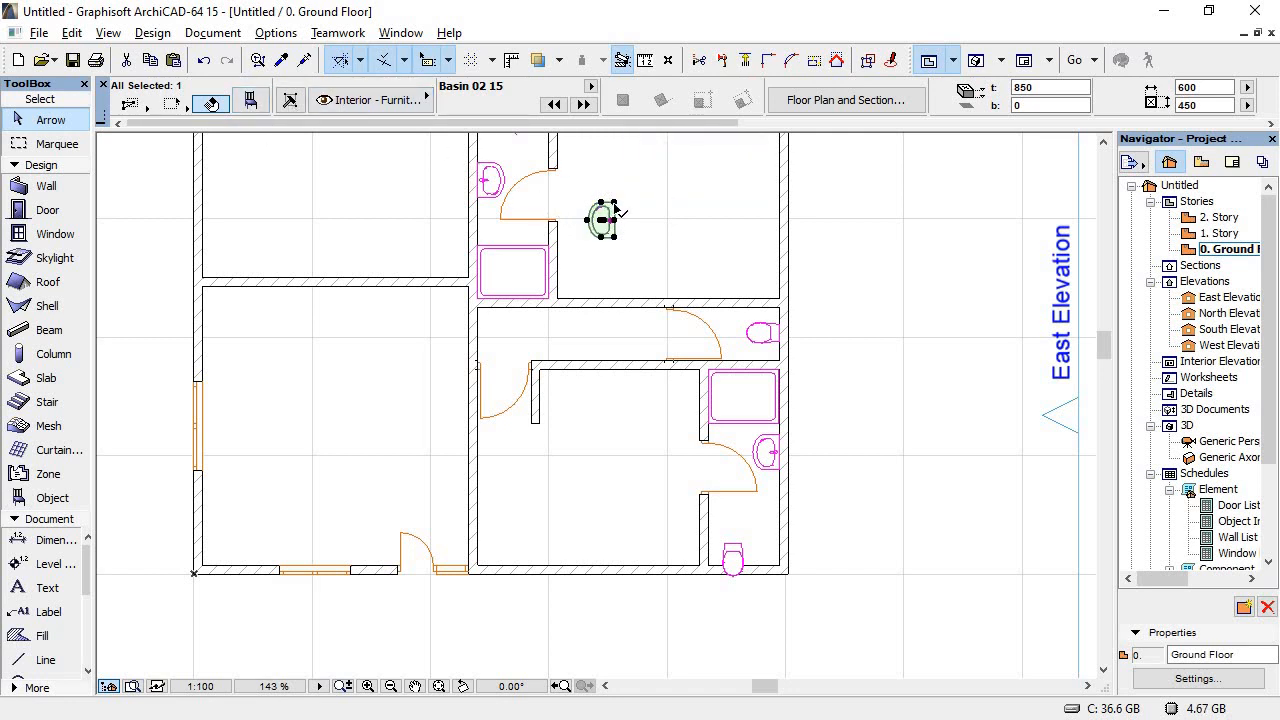
Step: Rotate the copied basin in Bedroom 01 by 90 degrees counterclockwise about its upper back corner
key(ctrl+d)
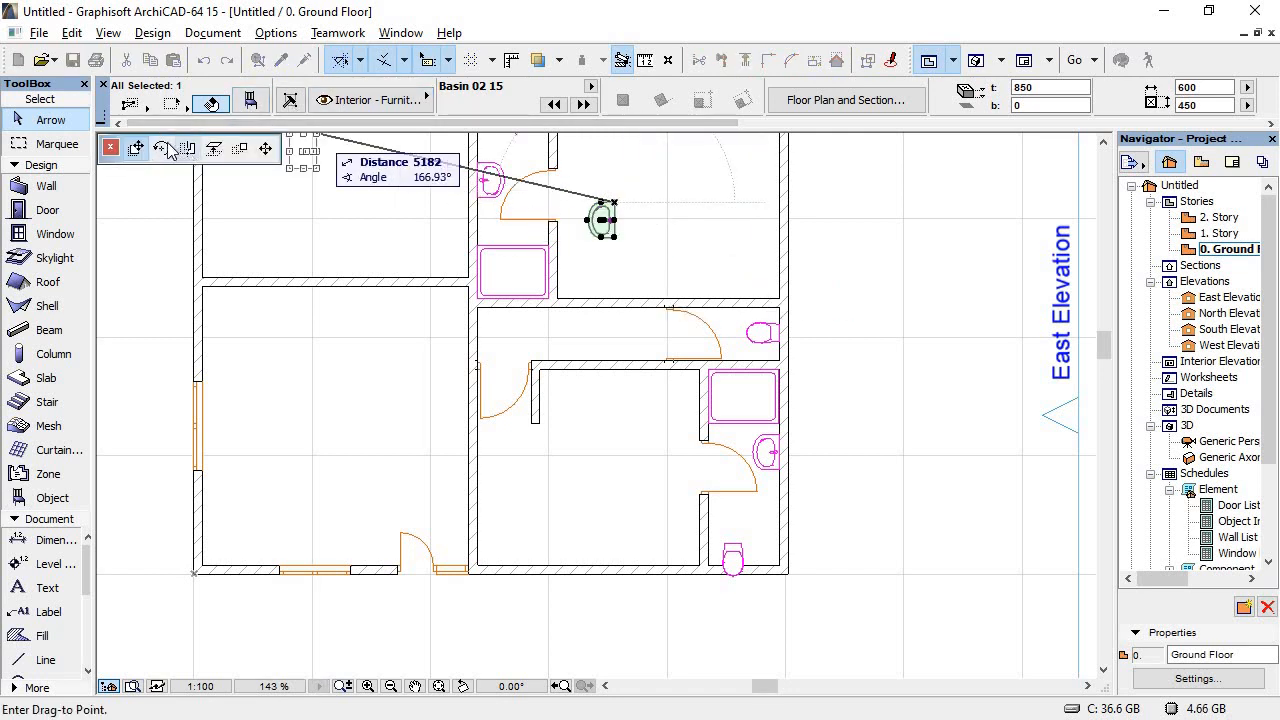
key(ctrl+e)
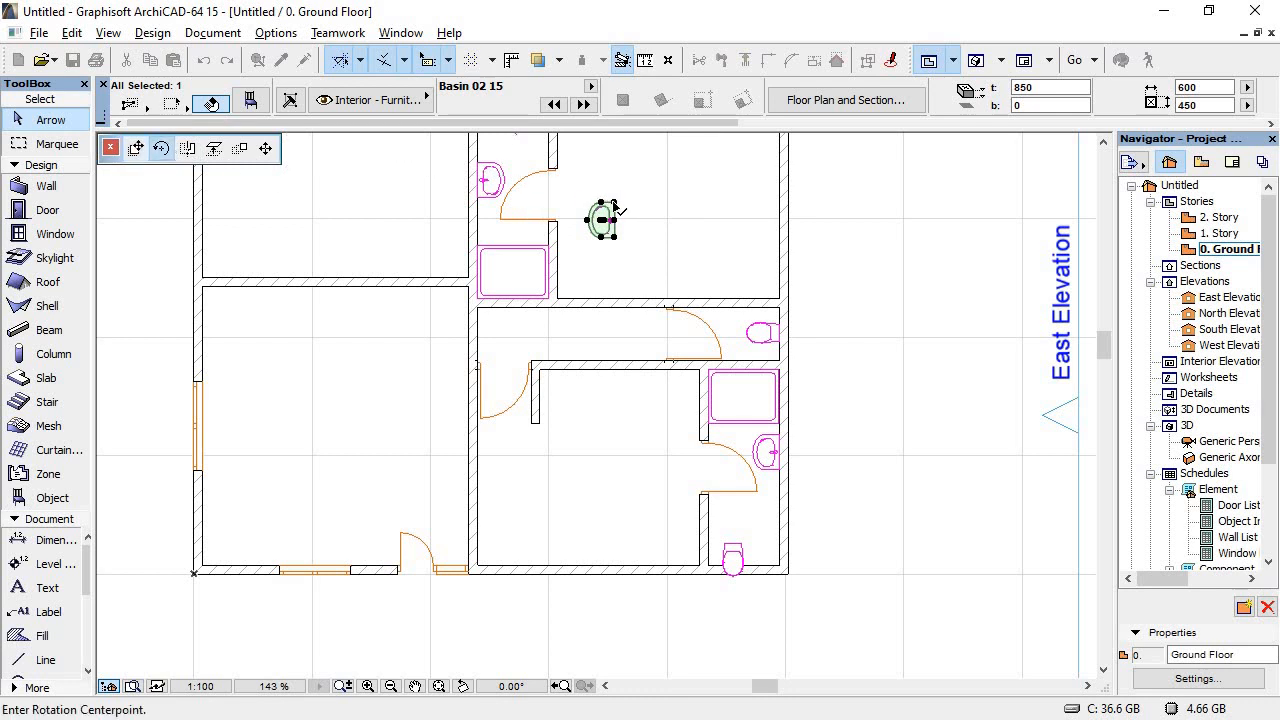
click(614, 203)
click(614, 275)
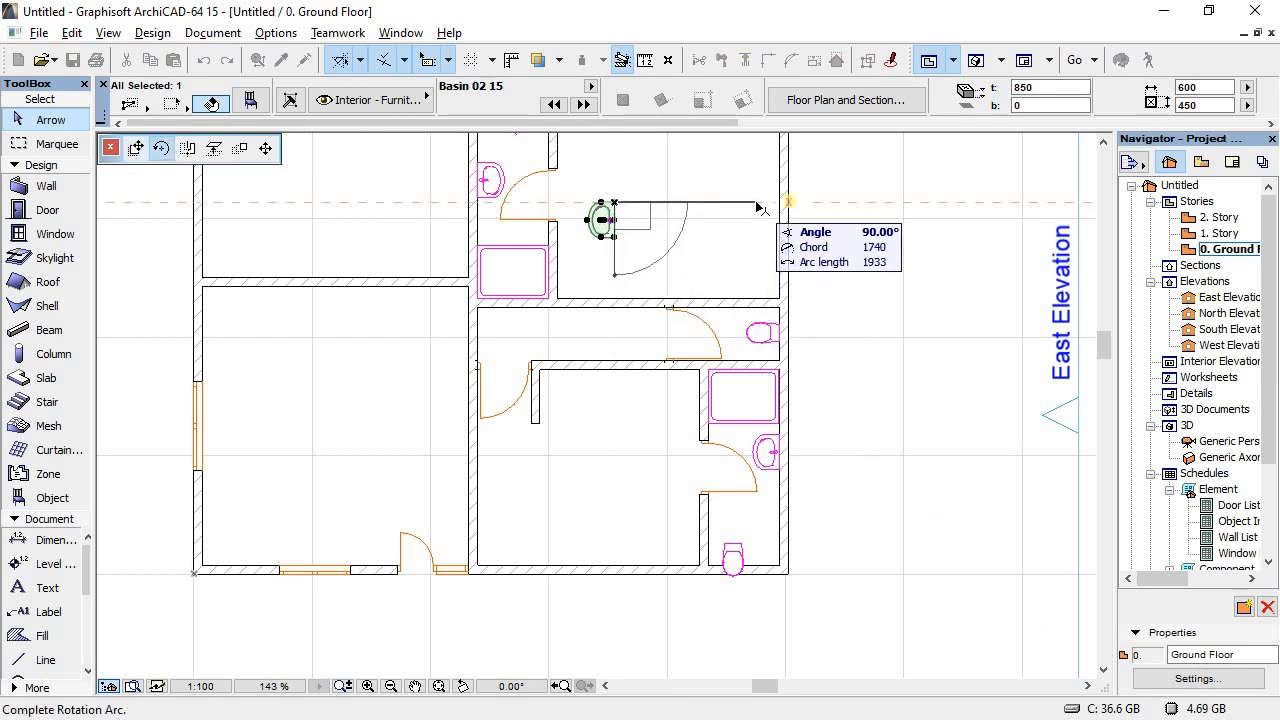
click(760, 208)
Step: Move the rotated basin by its back edge into the corridor-end washroom, against the wall shared with Bedroom 01
key(ctrl+e)
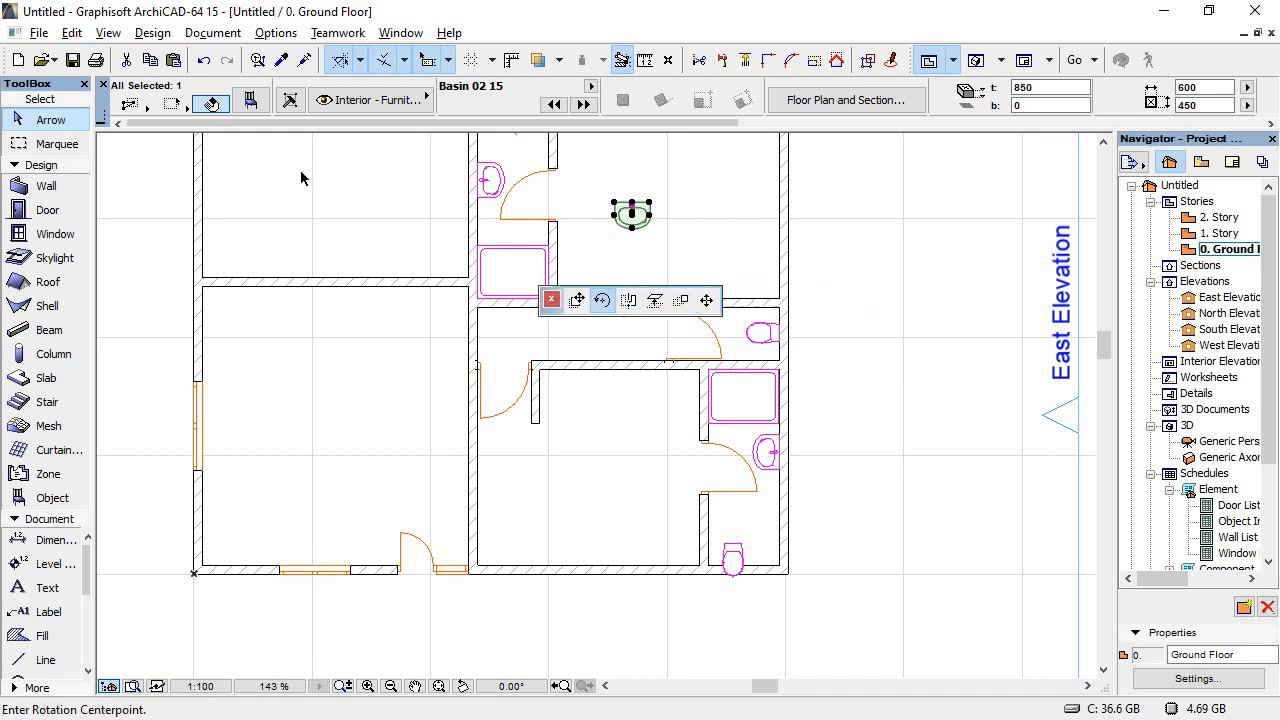
click(136, 148)
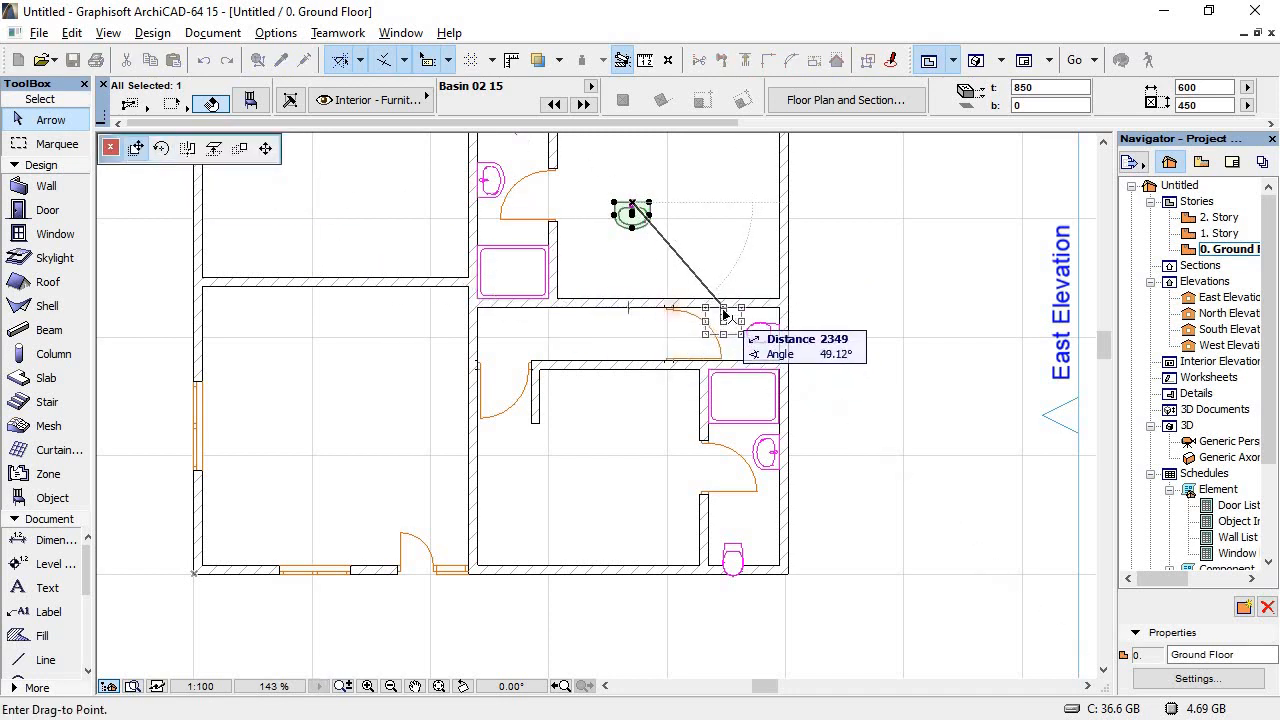
click(731, 333)
scroll(750, 301, up, 5)
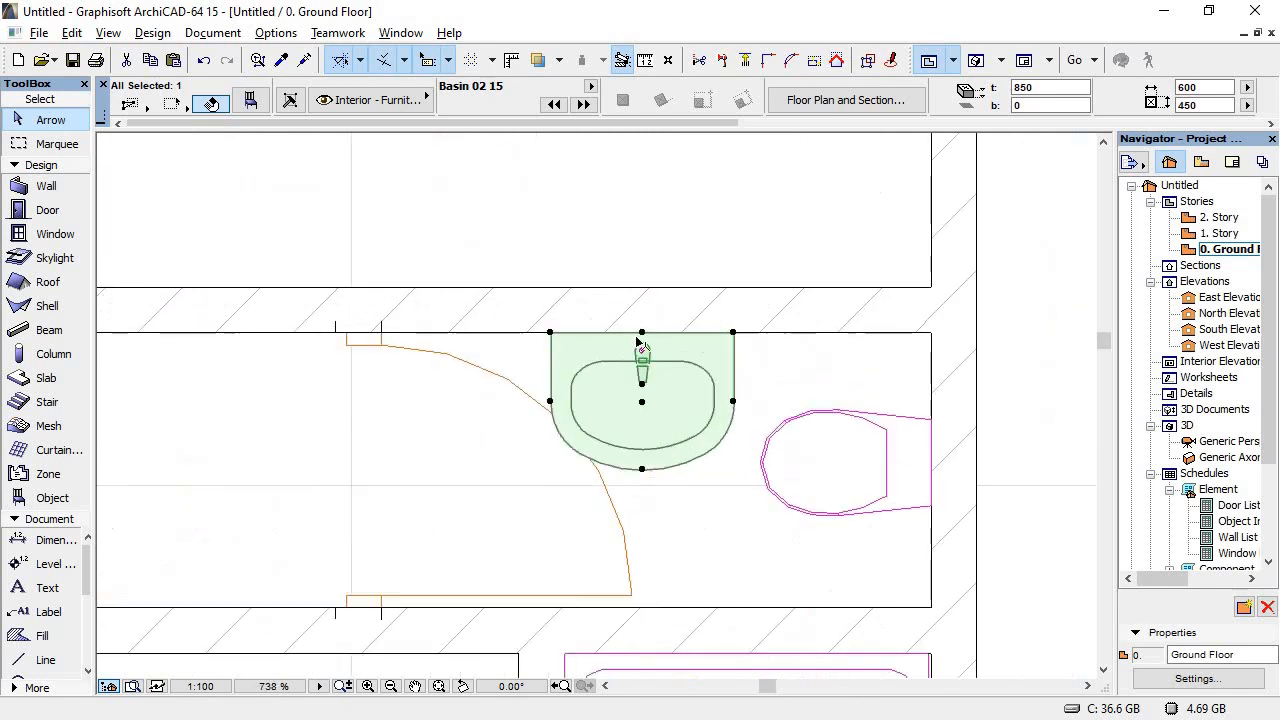
Step: Shift the washroom basin about 98 mm east along the wall, clear of the door swing
click(641, 334)
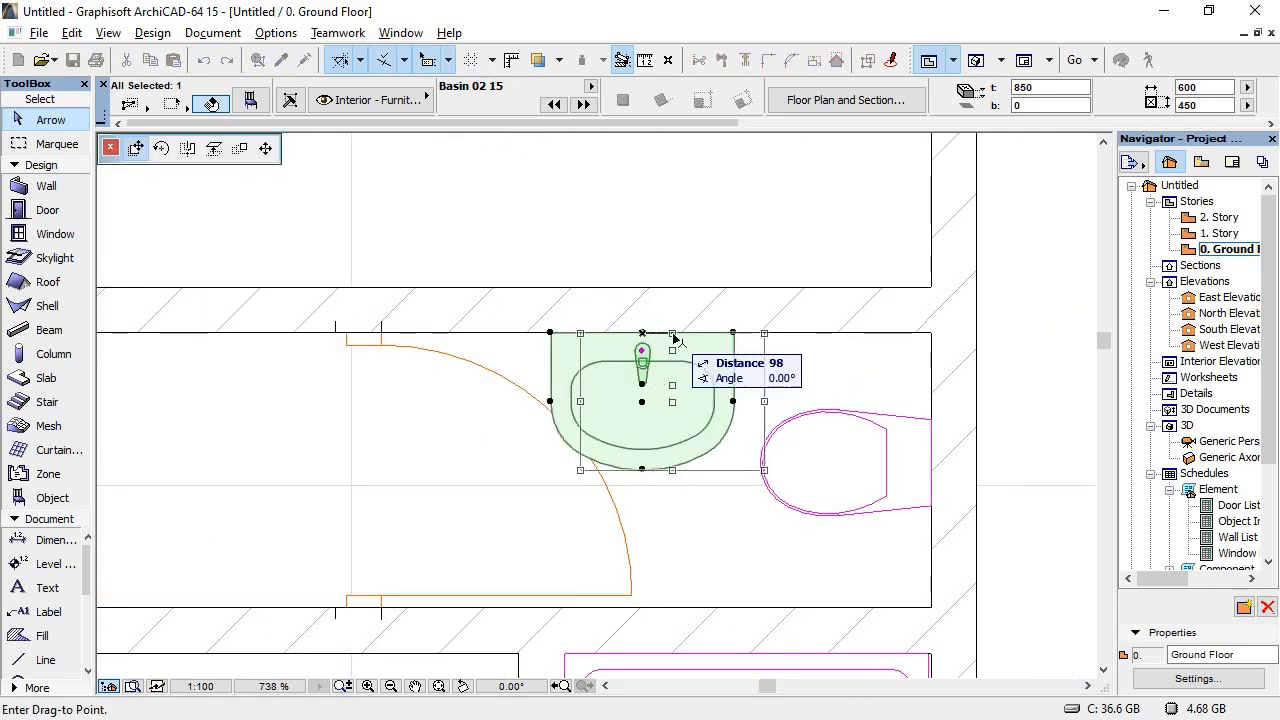
click(668, 336)
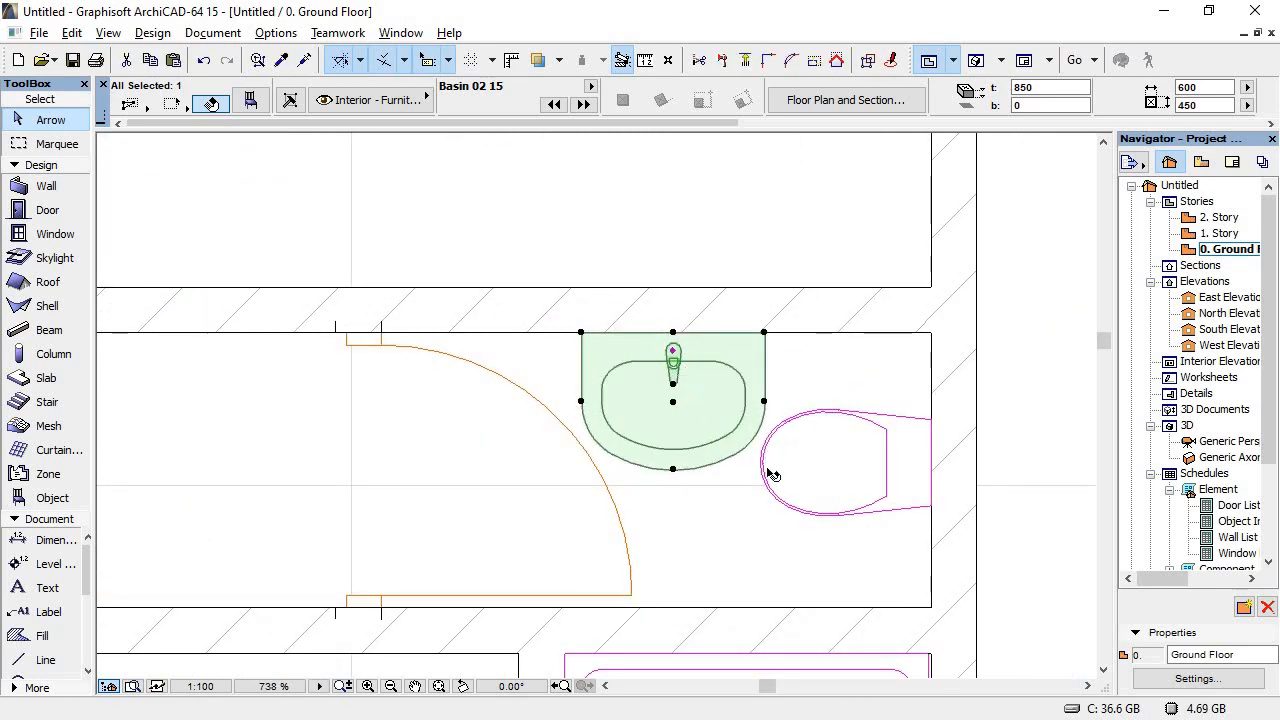
click(1009, 411)
scroll(1091, 404, down, 8)
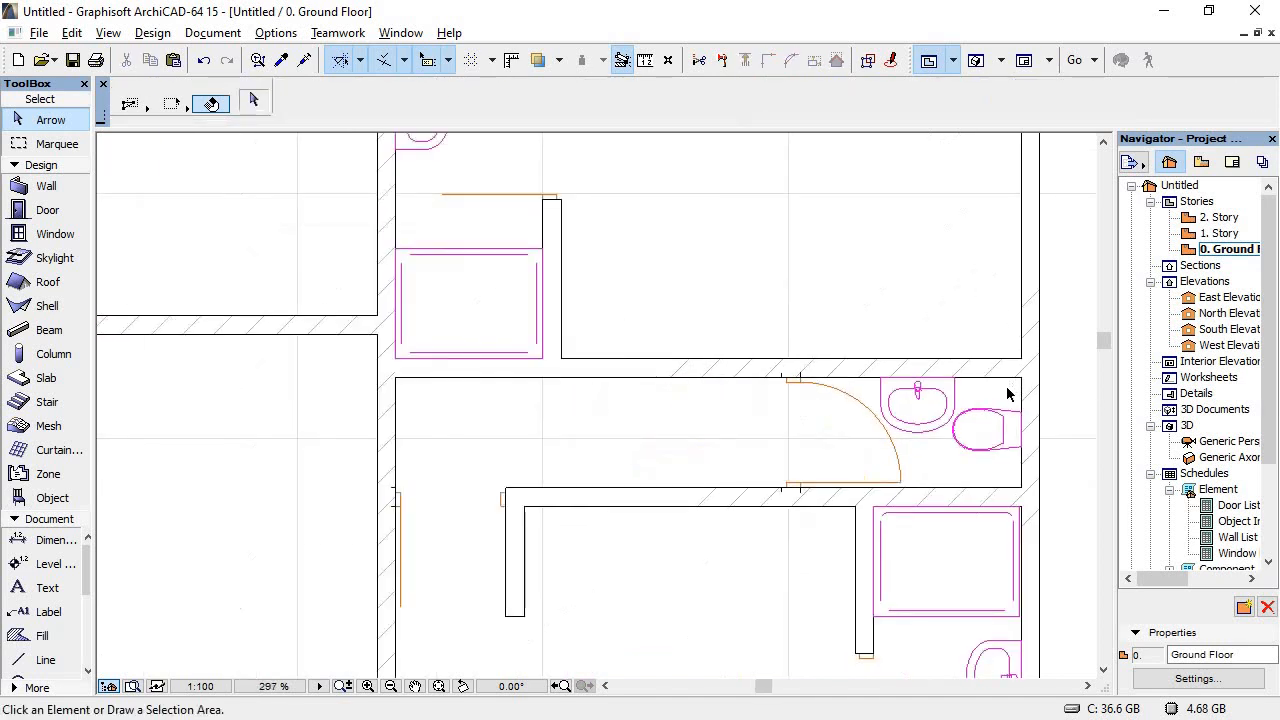
scroll(808, 340, down, 2)
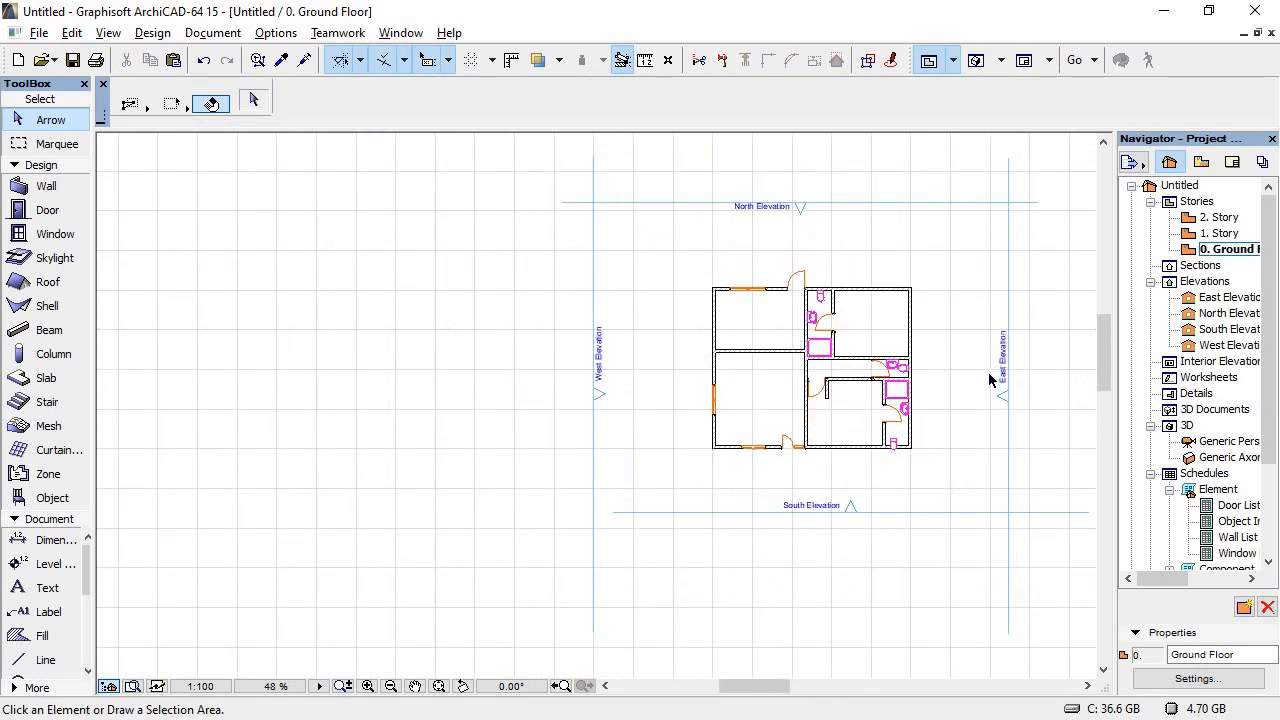
Step: Start a W M Double Sash 15 window with width and height both set to 600
scroll(857, 340, up, 4)
scroll(857, 337, up, 5)
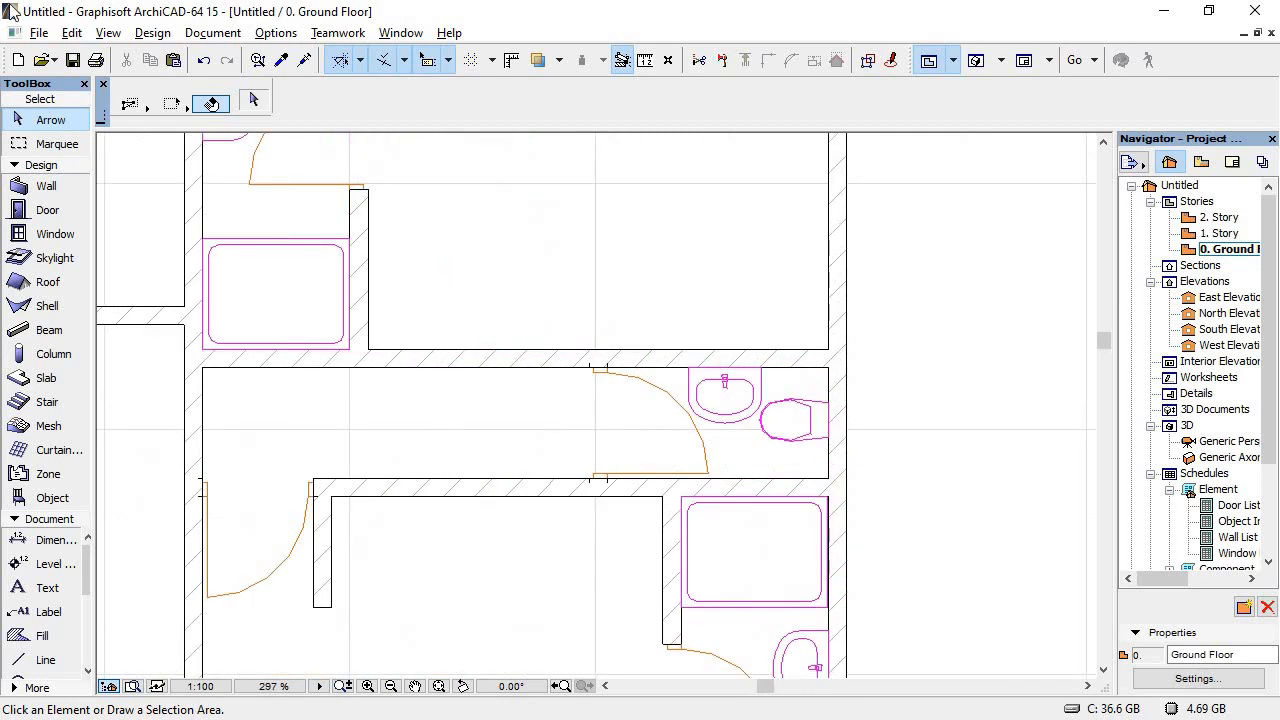
click(25, 234)
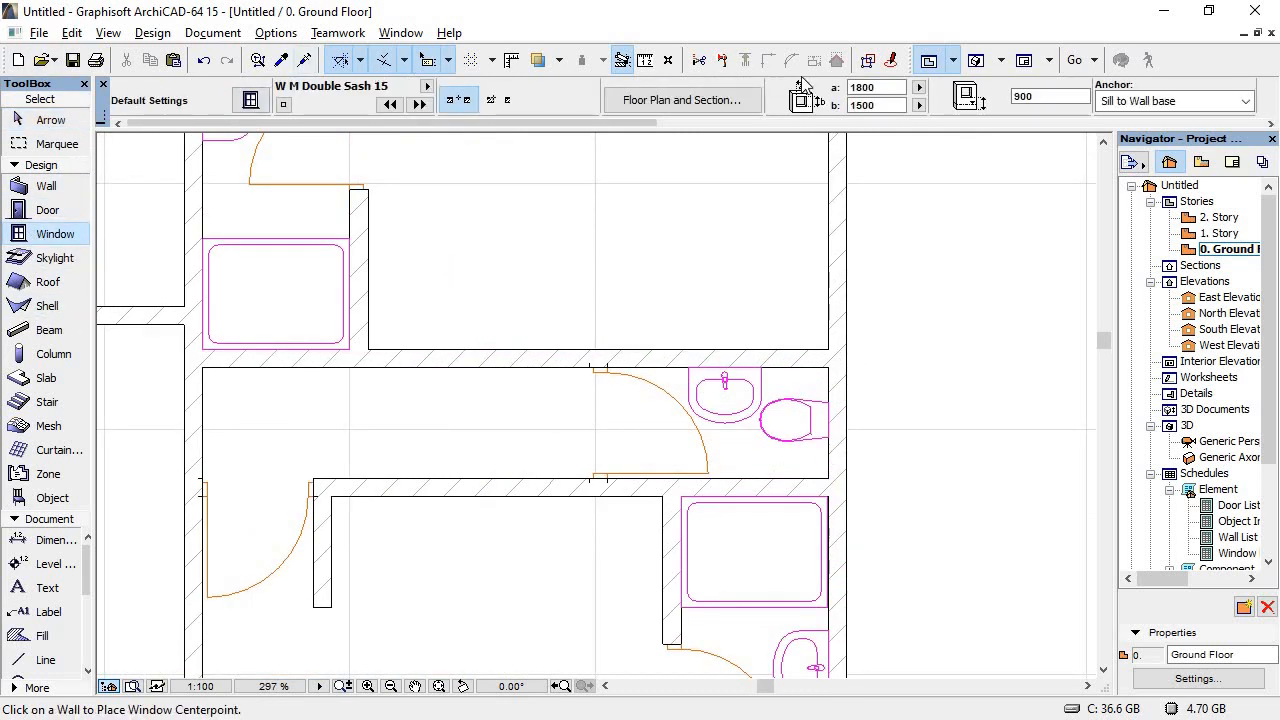
drag(863, 88, 839, 88)
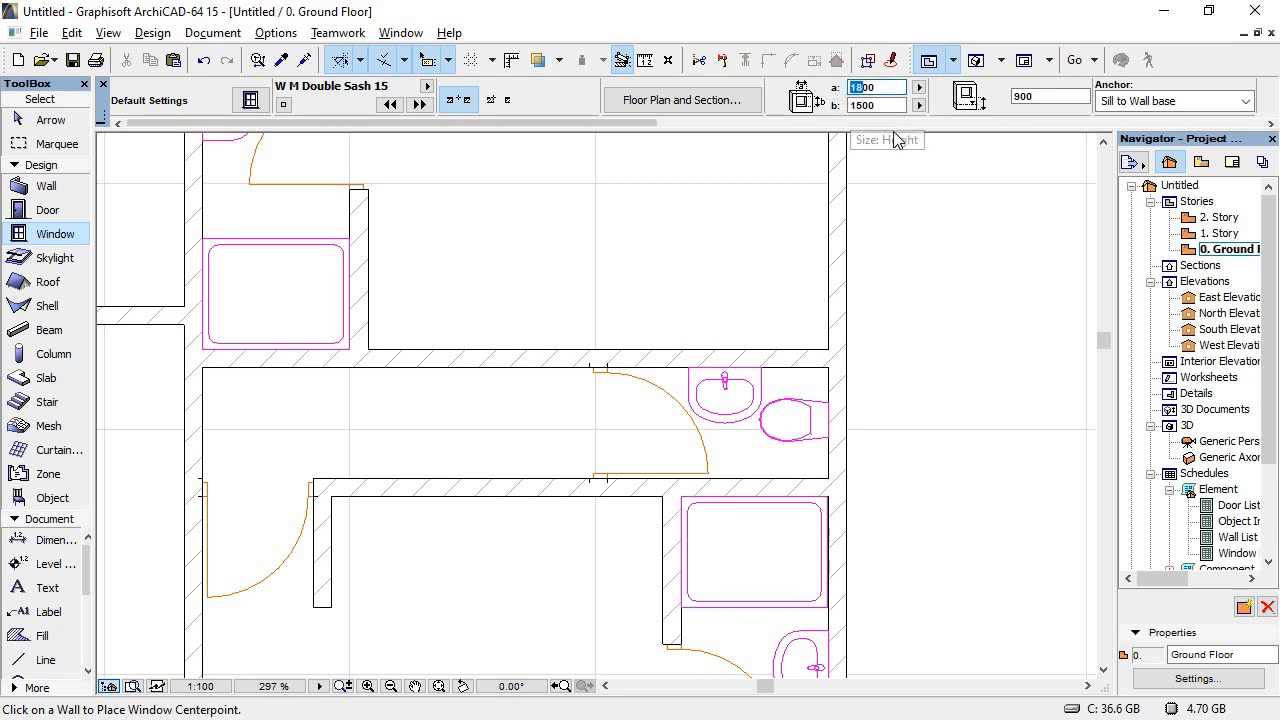
text(6)
drag(862, 106, 847, 106)
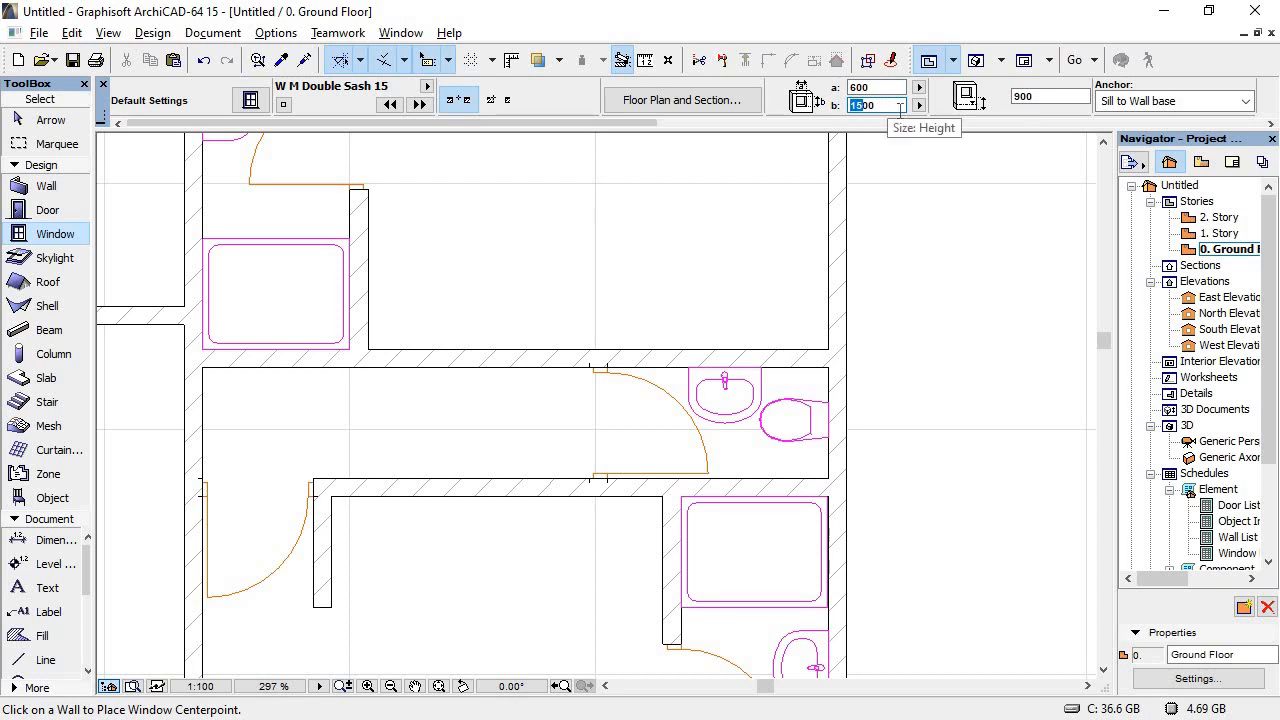
text(6)
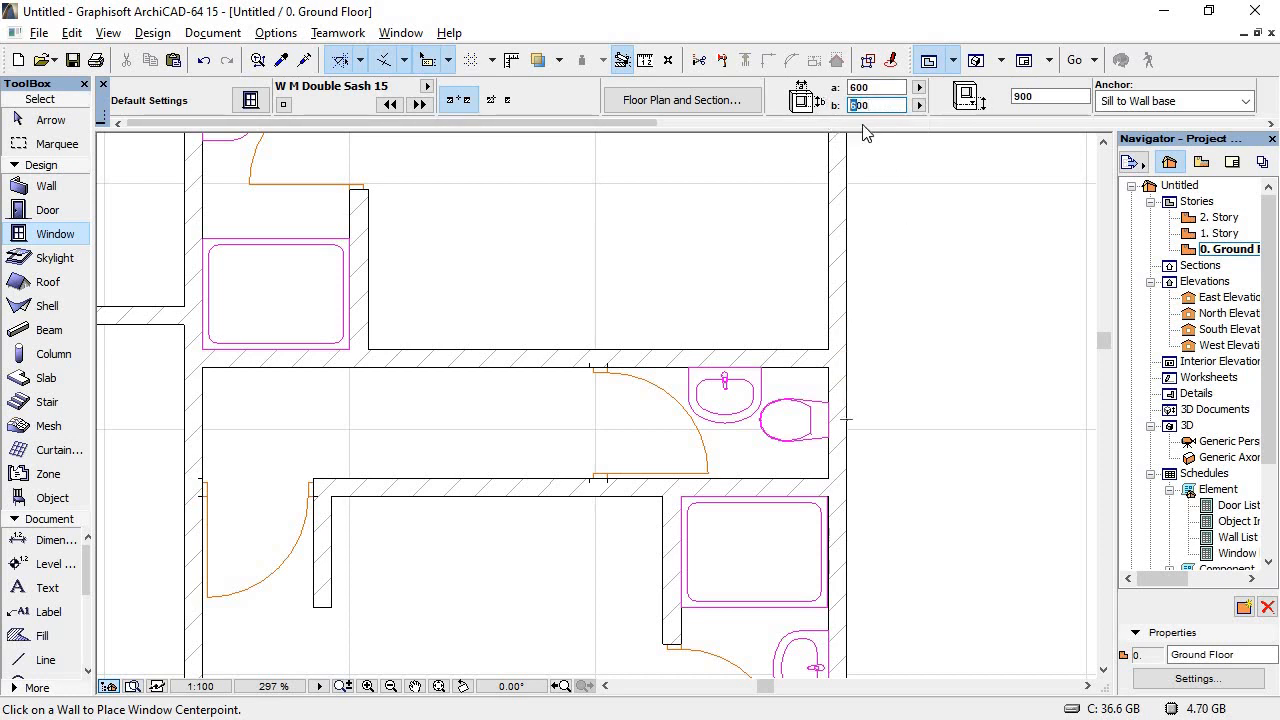
Step: Set the window width to 900 and place it in the exterior east wall behind the corridor-end washroom's WC
drag(858, 88, 847, 90)
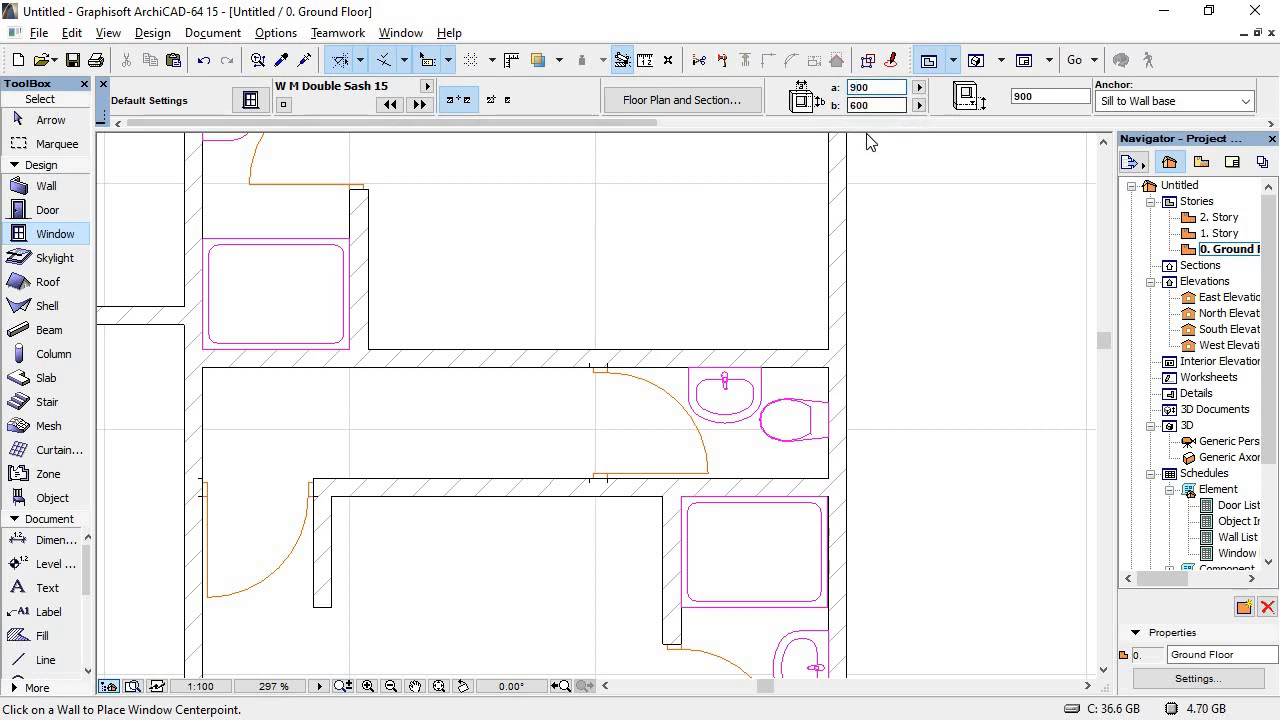
click(851, 416)
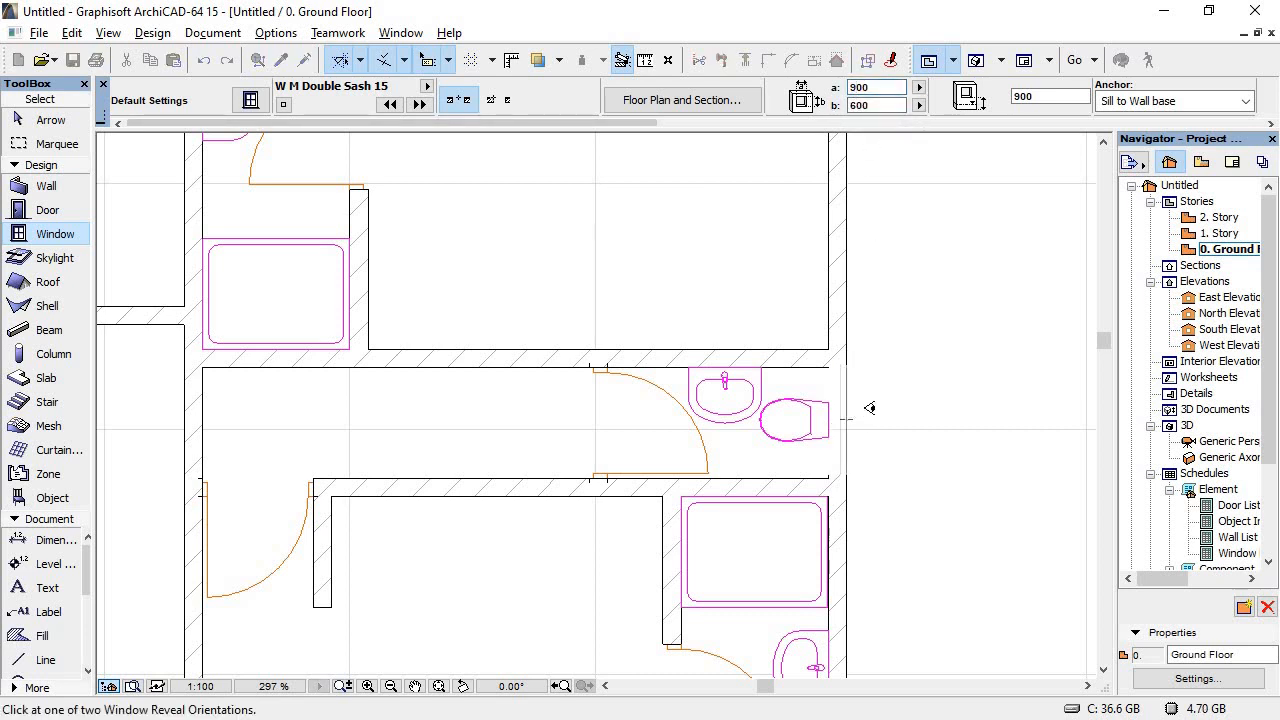
click(893, 397)
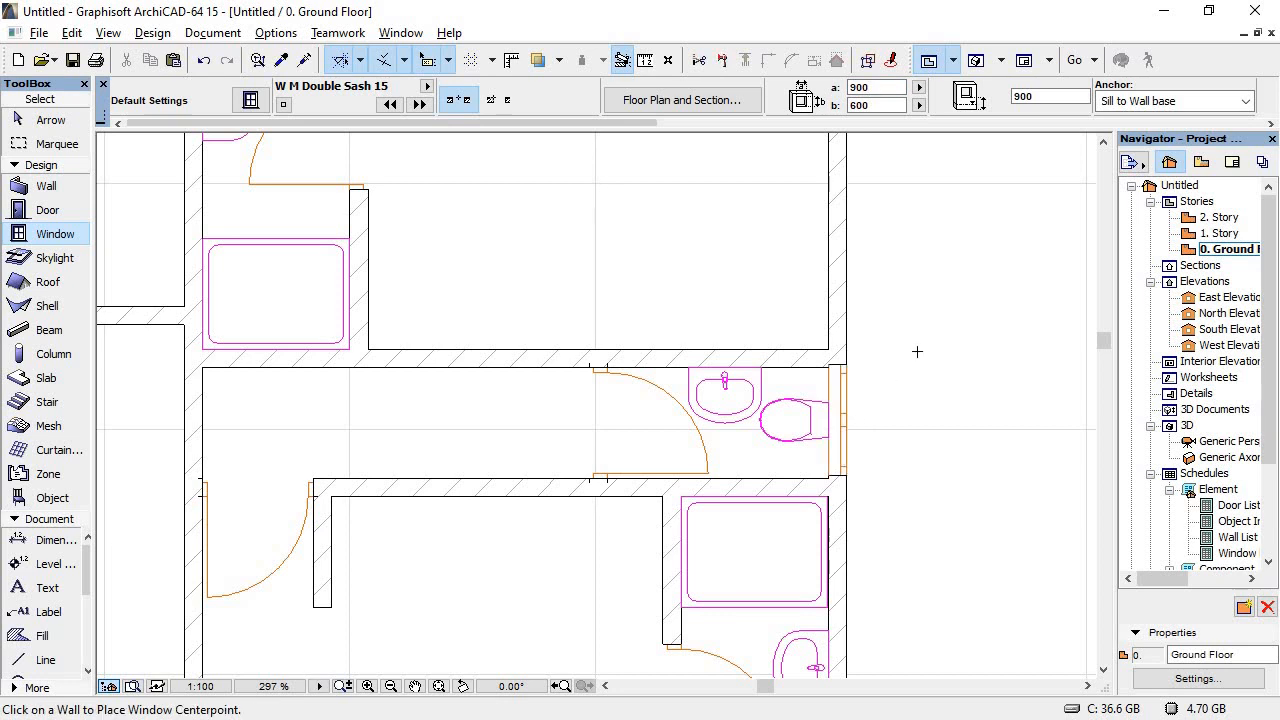
scroll(955, 355, down, 4)
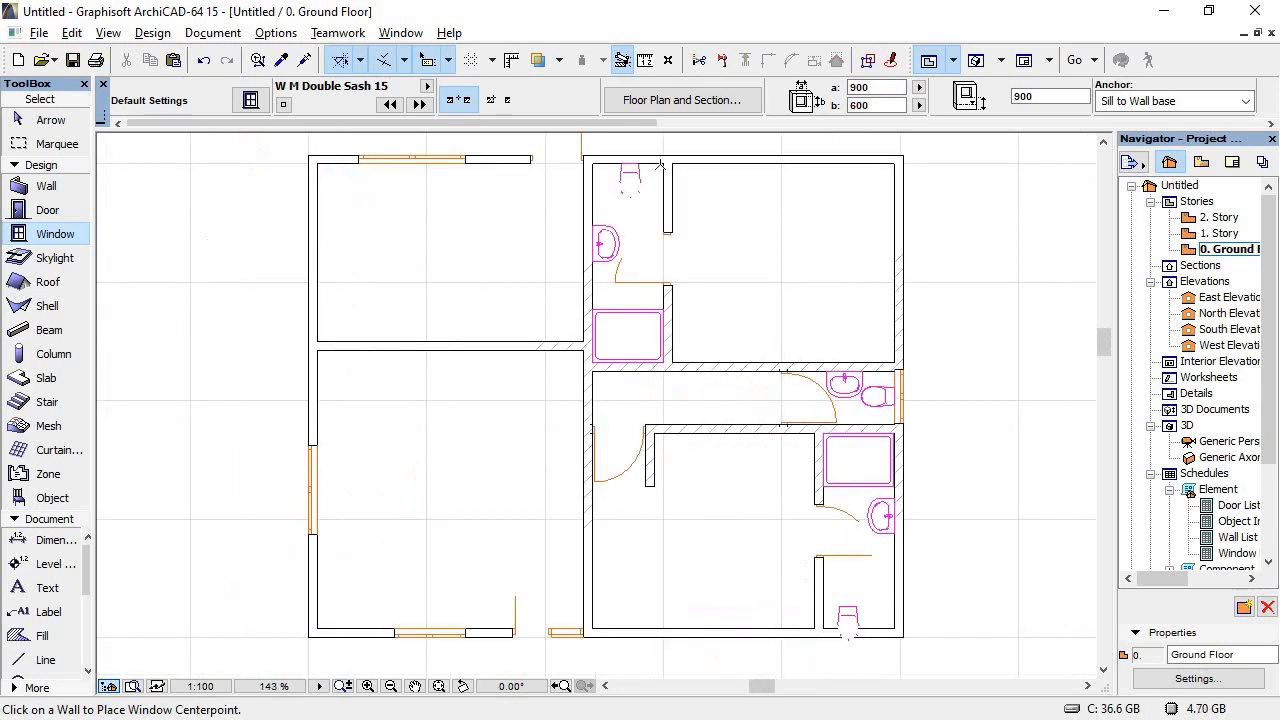
scroll(627, 154, down, 6)
scroll(626, 142, up, 10)
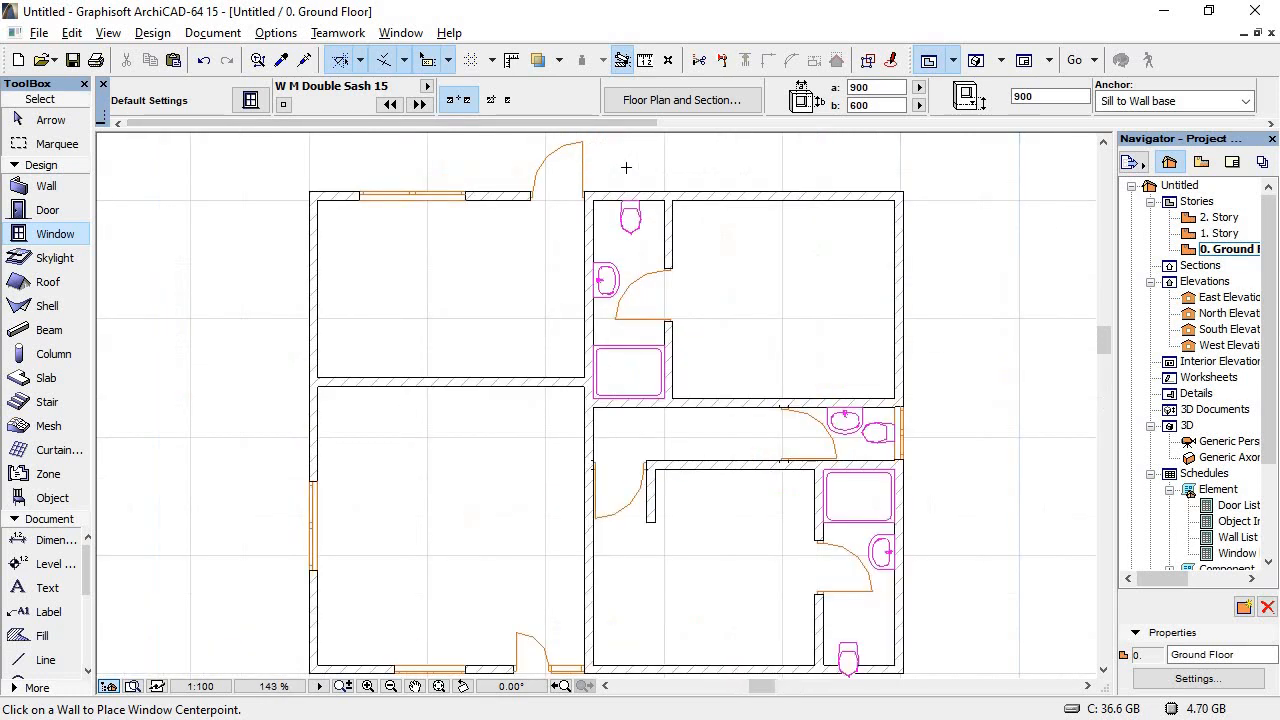
Step: Place the 900 x 600 W M Double Sash 15 window in the north exterior wall behind the Bedroom 01 bathroom's WC, opening facing outside
click(634, 240)
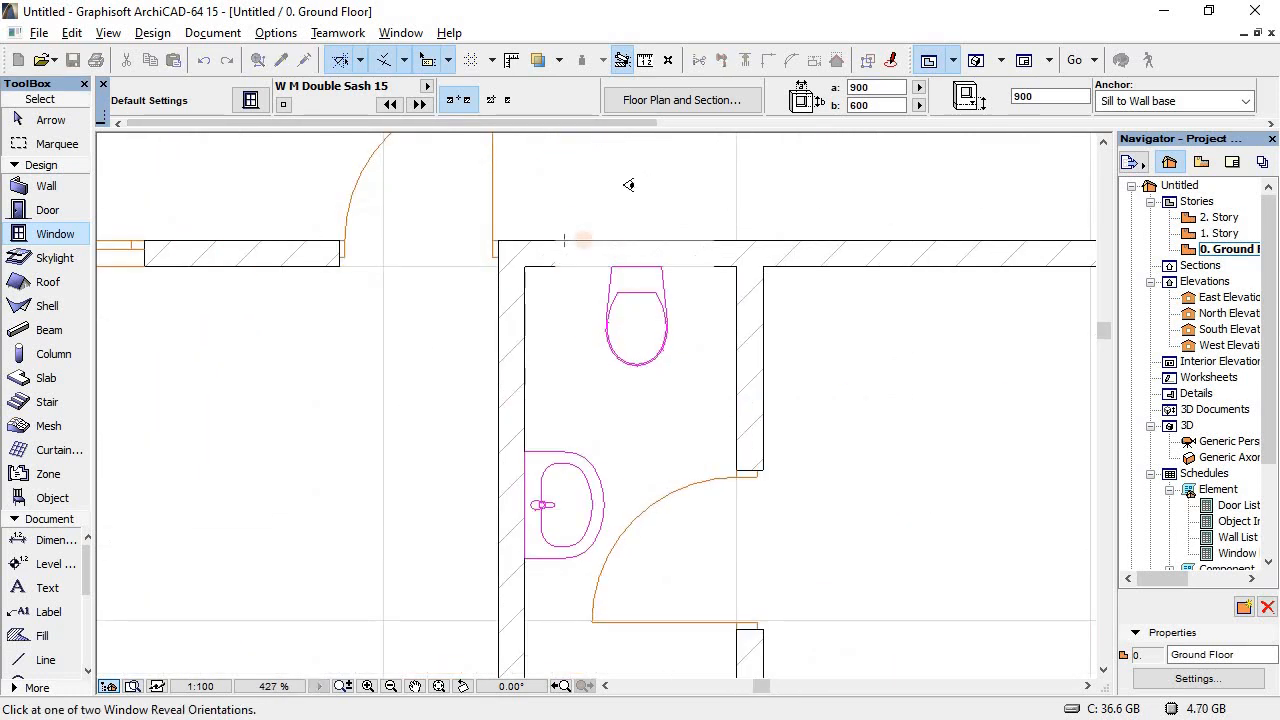
click(629, 184)
scroll(780, 222, down, 5)
scroll(843, 264, down, 6)
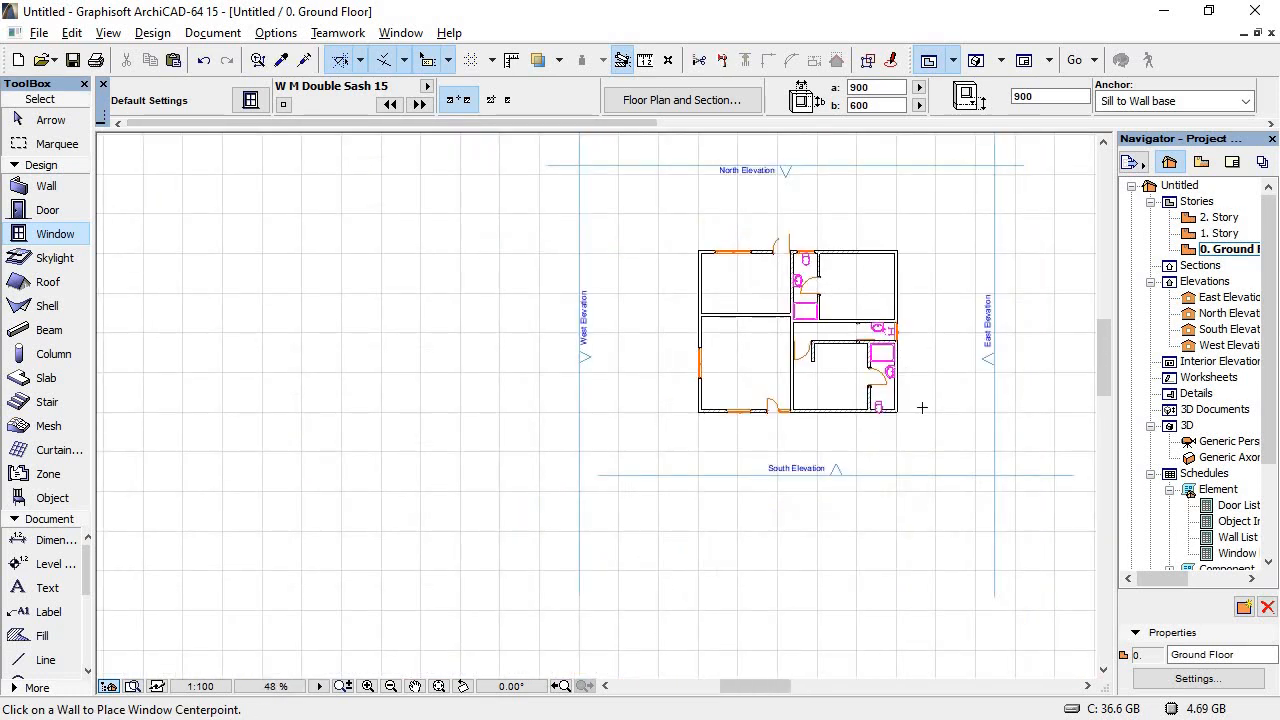
Step: Move the corridor-end washroom's window by its inner north corner onto the inner face of the washroom's north wall
scroll(922, 408, up, 4)
click(45, 121)
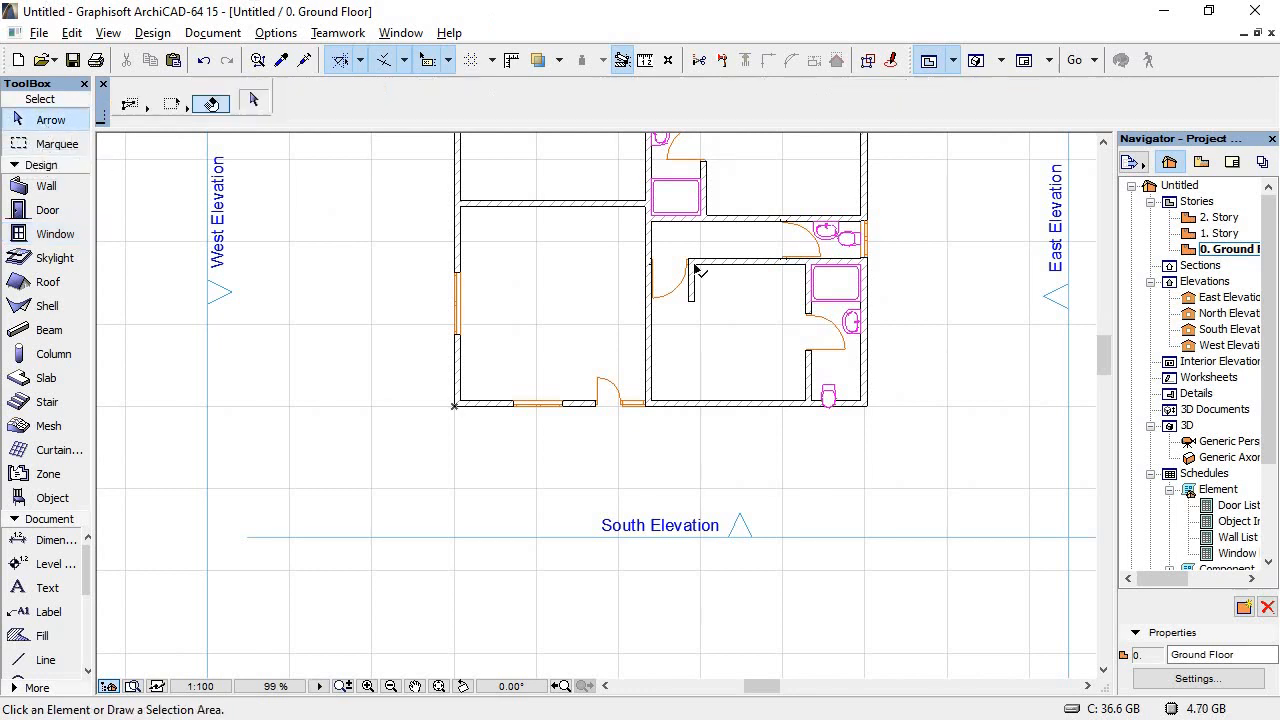
scroll(878, 222, up, 3)
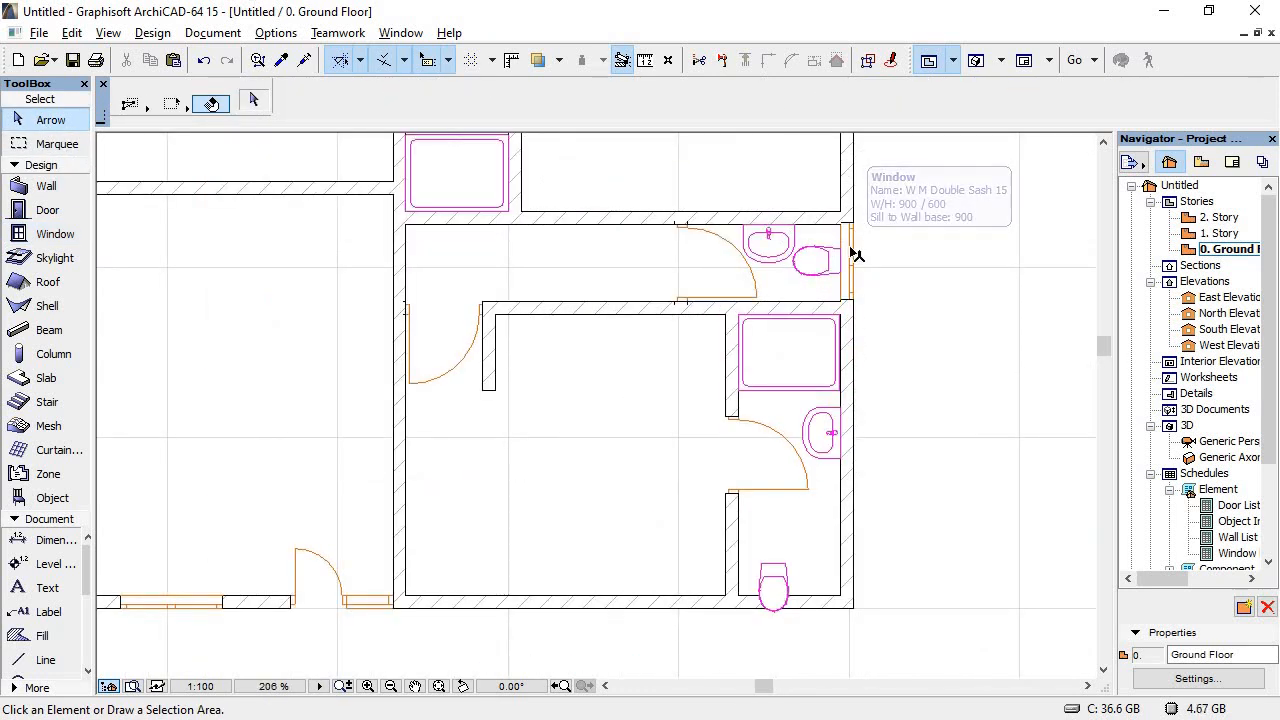
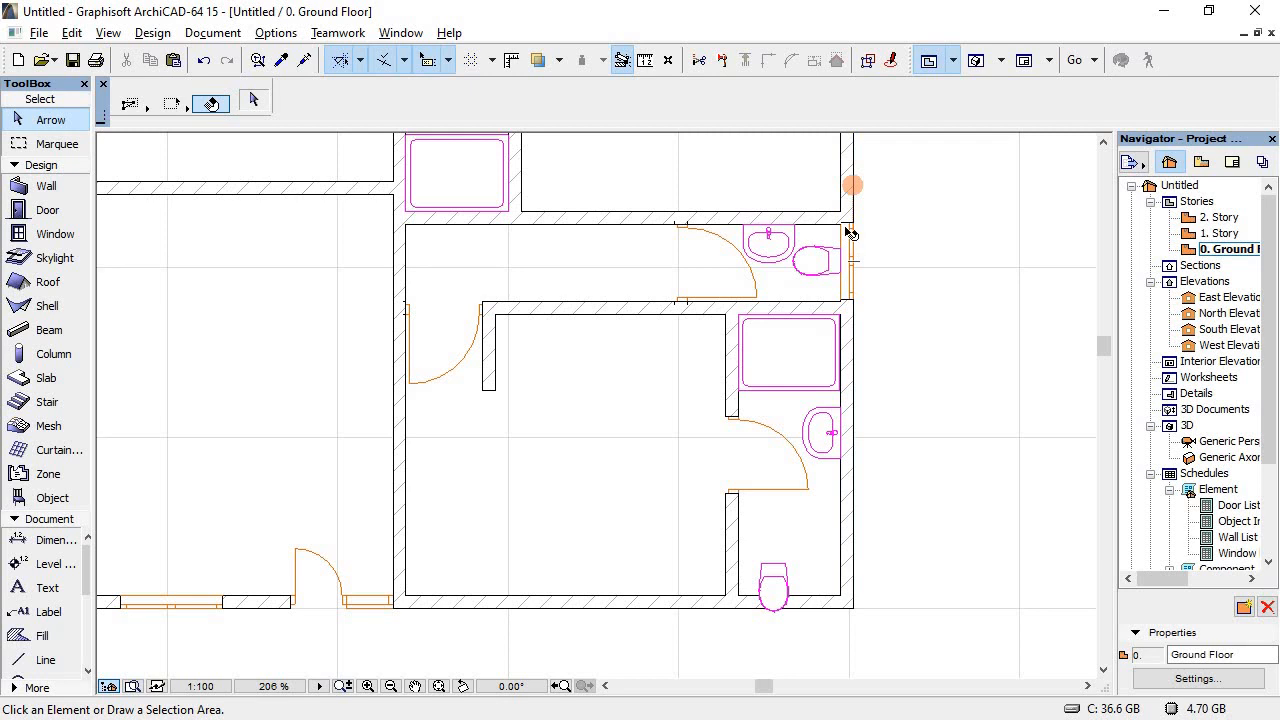
click(851, 238)
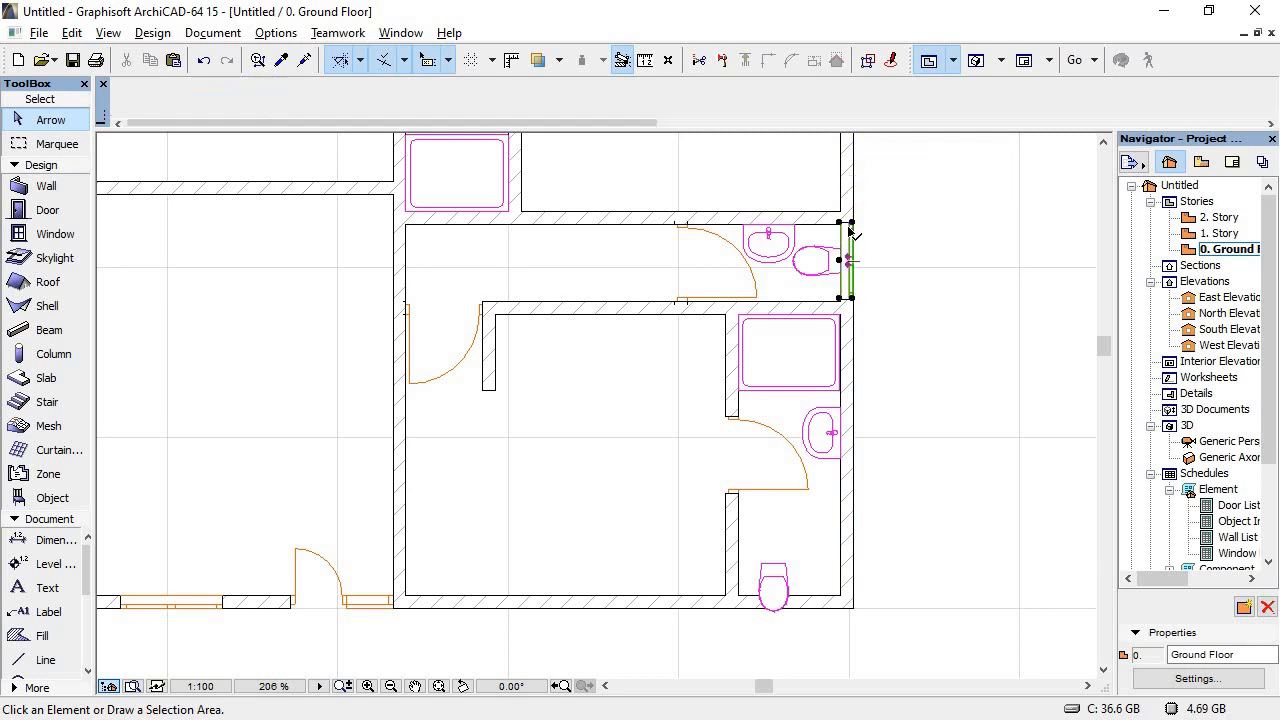
scroll(851, 238, up, 4)
scroll(866, 257, up, 5)
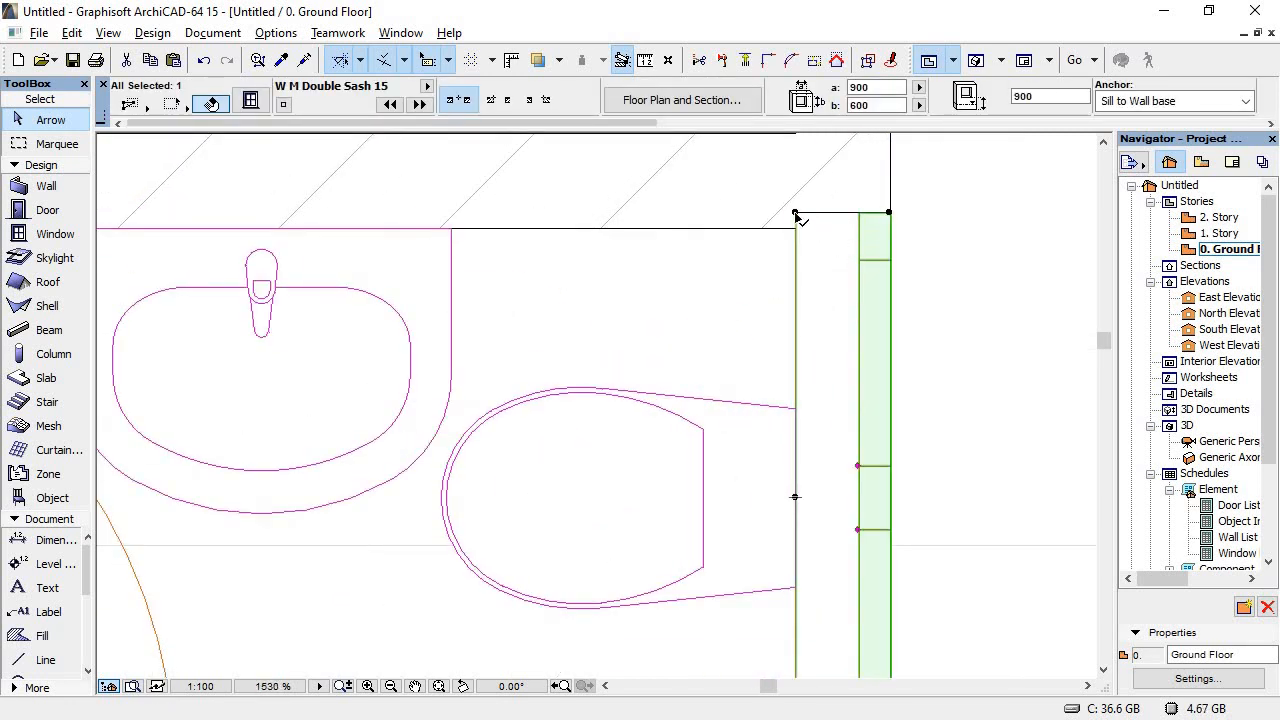
click(795, 215)
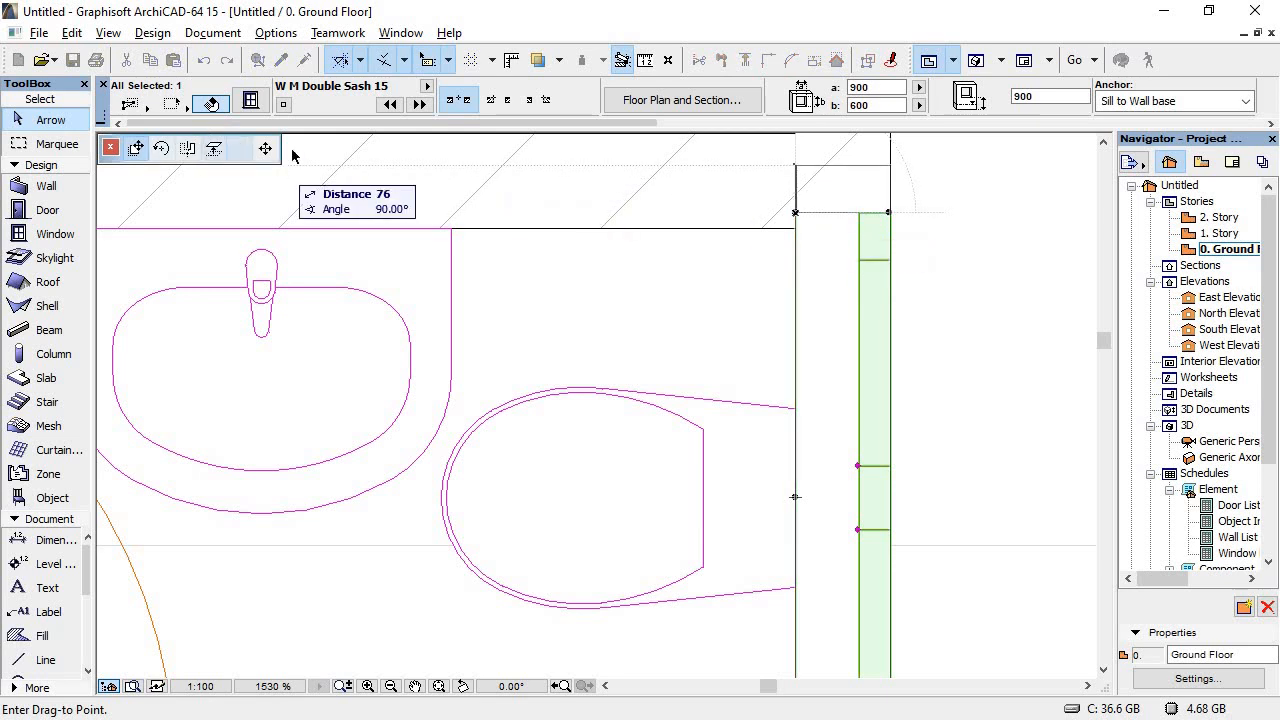
click(800, 233)
scroll(911, 271, down, 3)
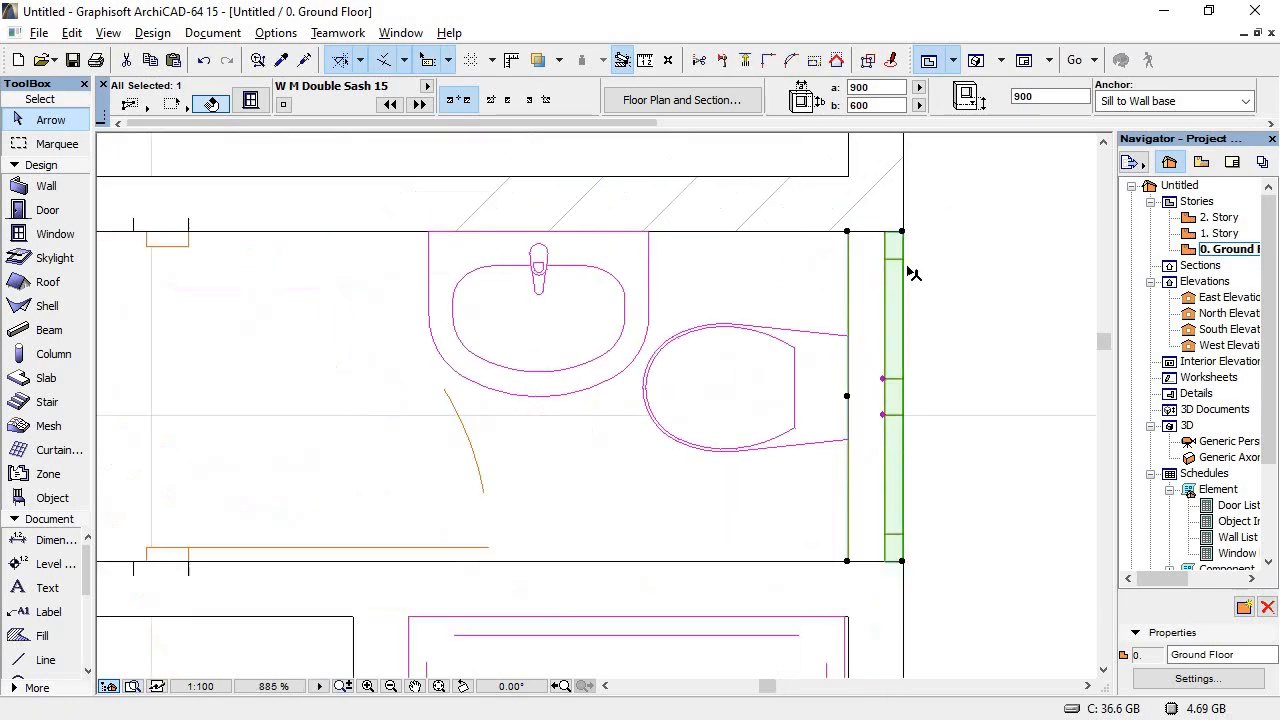
click(998, 385)
scroll(998, 385, down, 10)
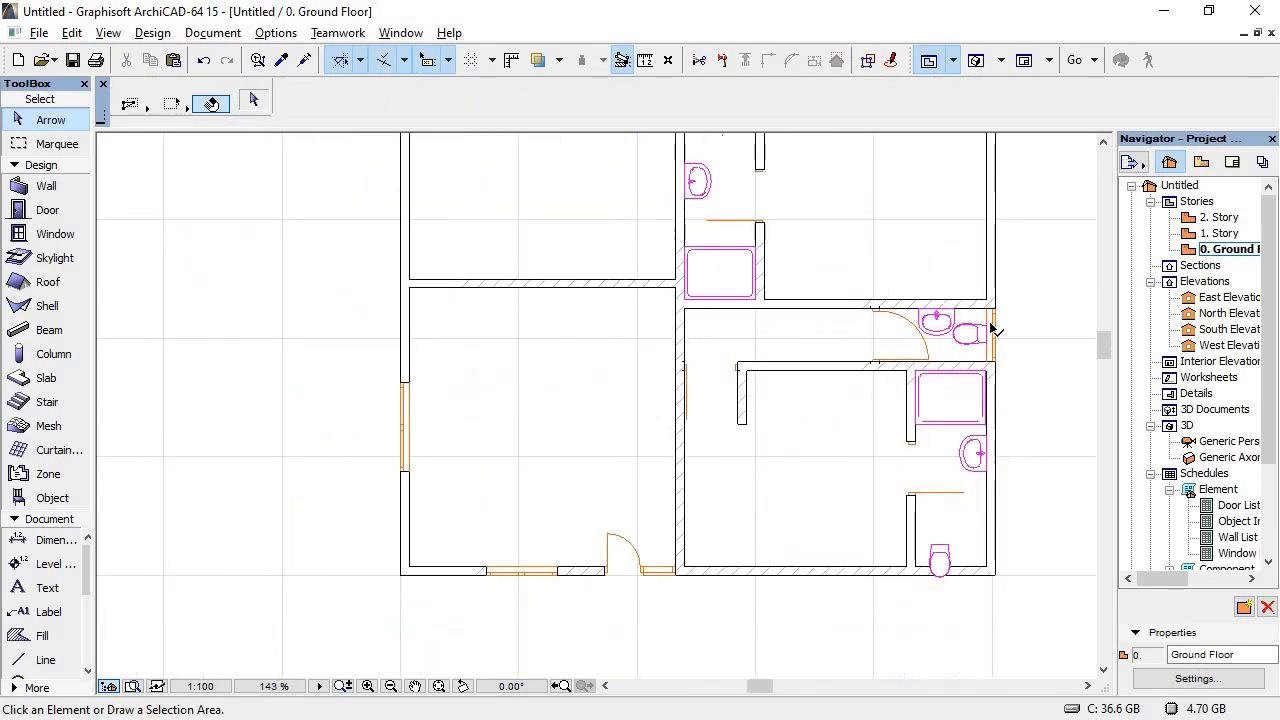
scroll(886, 226, up, 1)
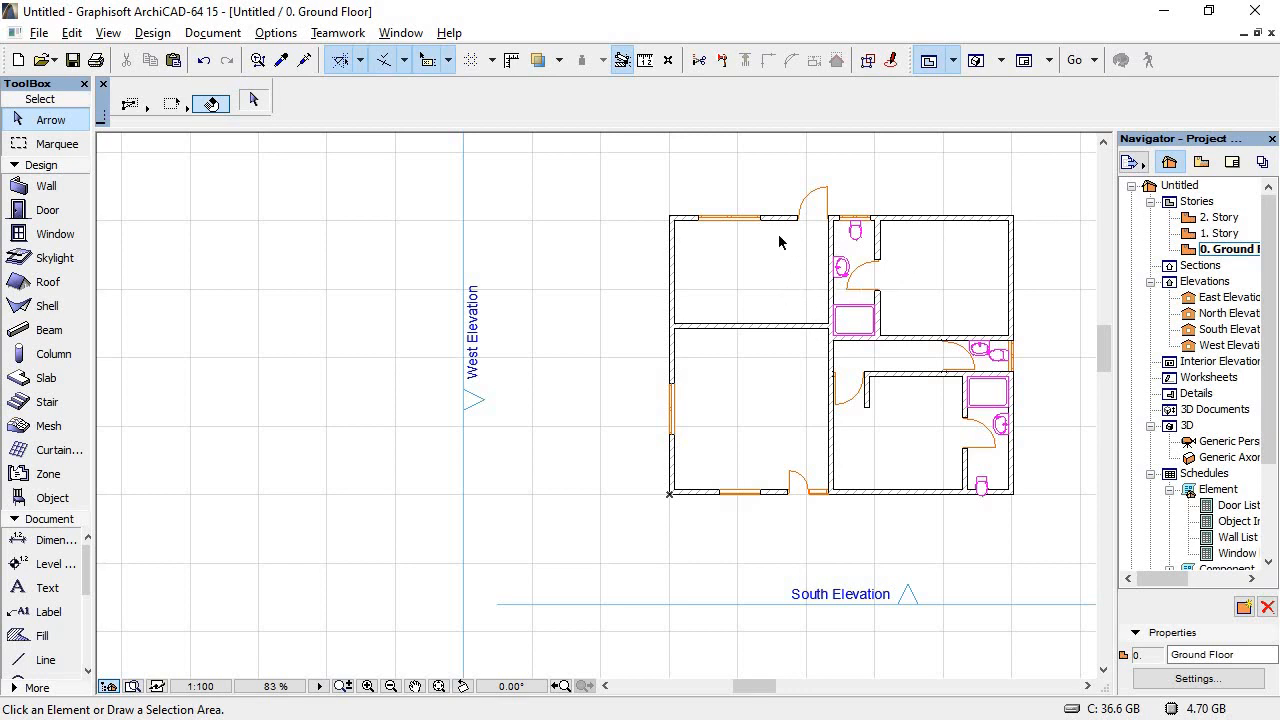
Step: Switch to the reference PDF in Foxit Reader and examine the window shapes and heights in Elevations 01 to 04
key(alt+Tab)
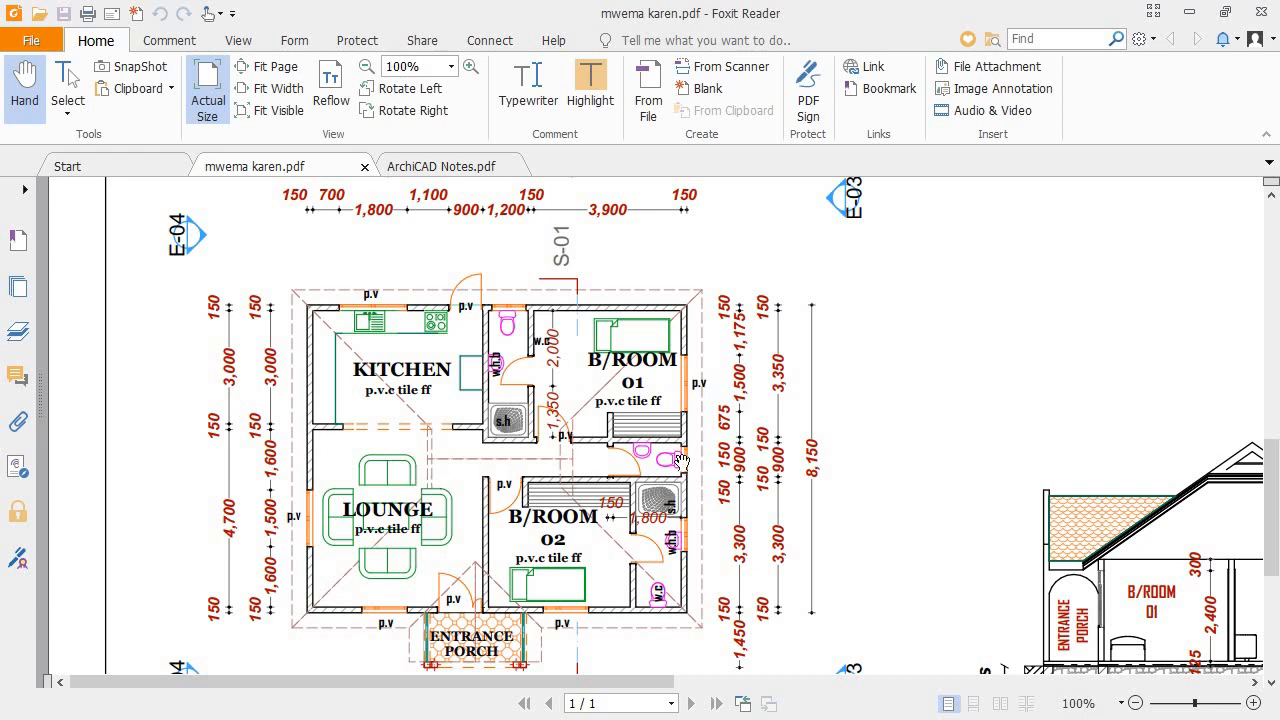
drag(1190, 235, 612, 310)
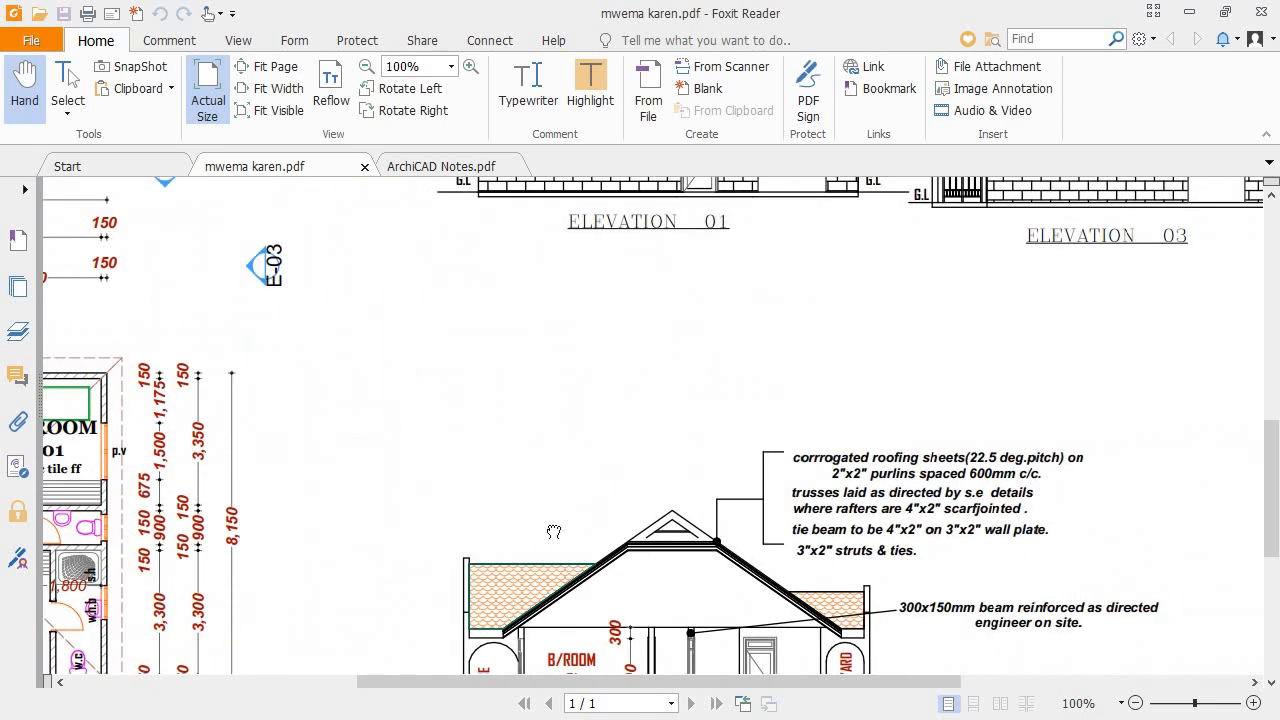
drag(930, 260, 527, 506)
drag(880, 240, 776, 411)
drag(847, 318, 824, 562)
drag(986, 395, 1003, 431)
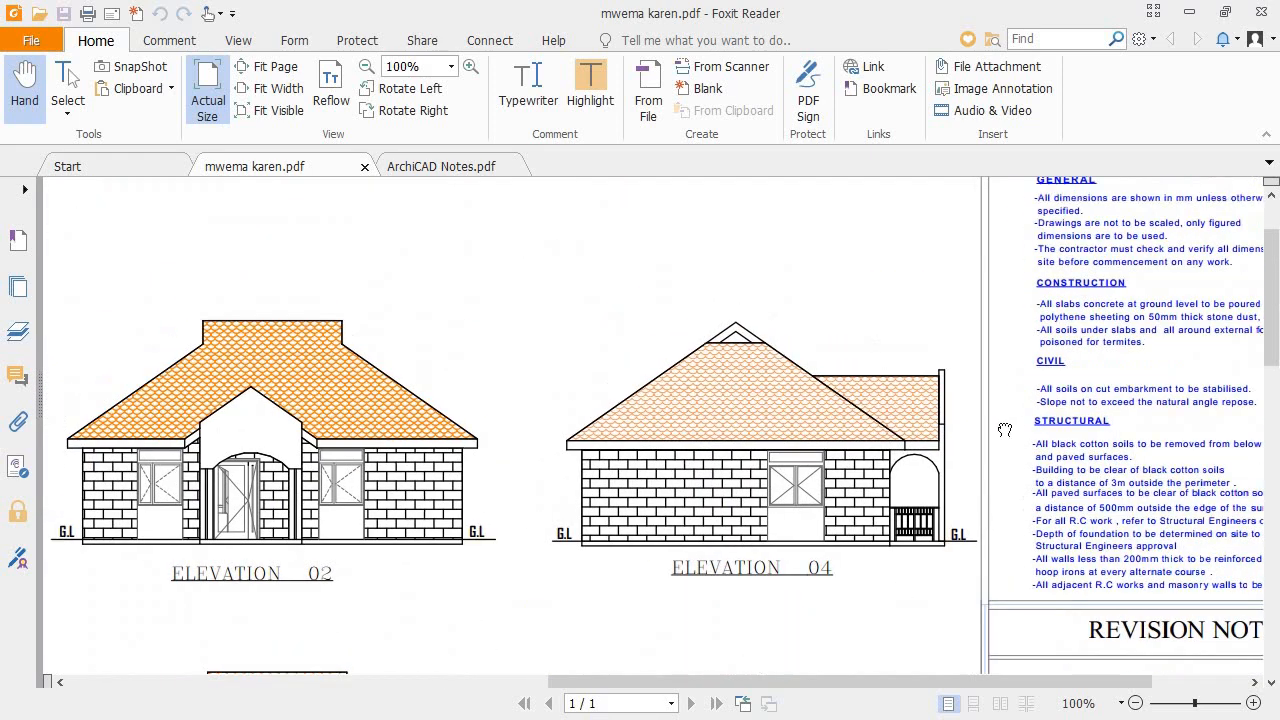
drag(505, 462, 321, 557)
drag(780, 360, 1106, 13)
drag(915, 367, 1085, 217)
drag(833, 290, 811, 120)
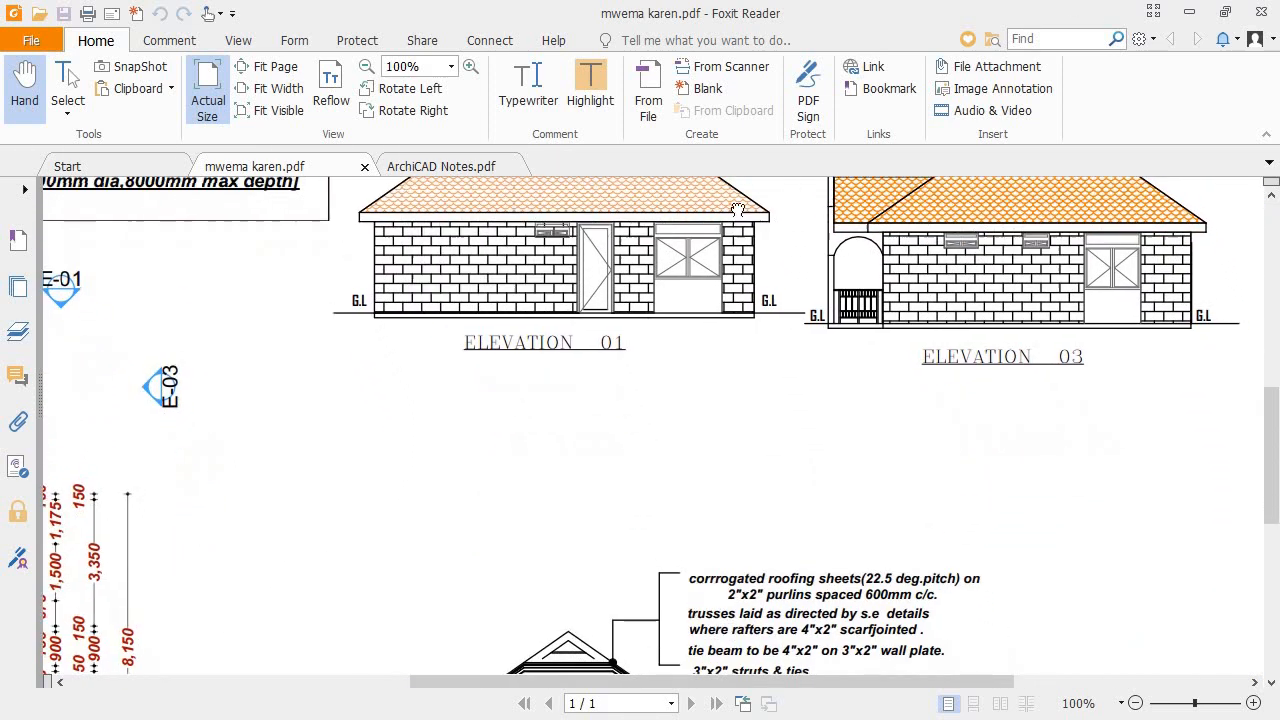
drag(737, 209, 676, 243)
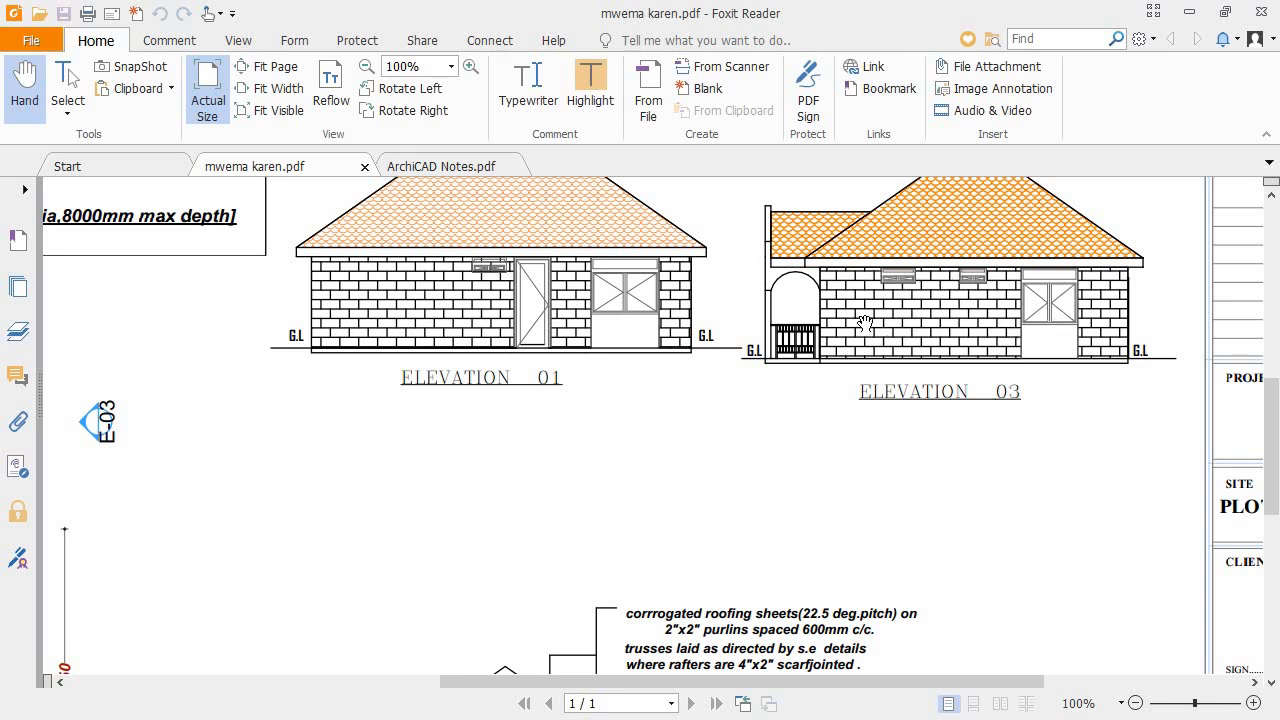
key(alt+Tab)
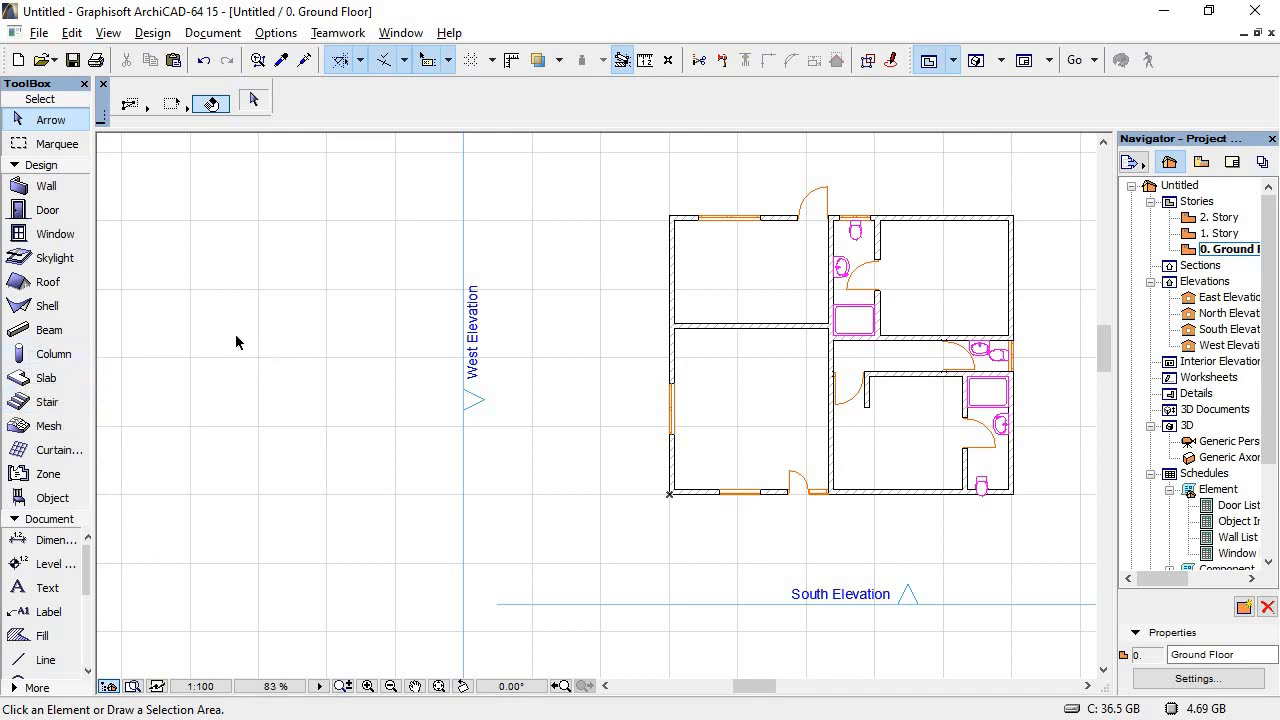
Step: Check the reference PDF's floor plan for the lounge and bedroom furniture layout, then return to ArchiCAD
key(alt+Tab)
drag(472, 416, 1058, 344)
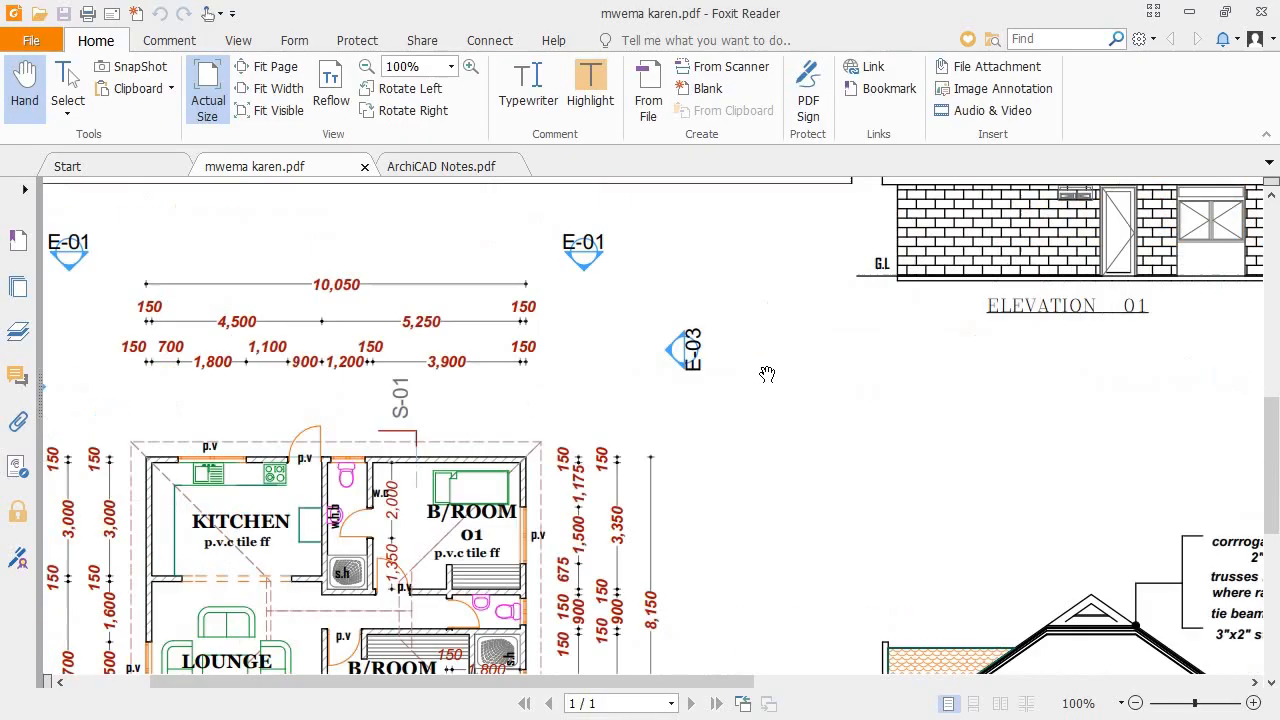
drag(704, 553, 868, 129)
drag(675, 241, 640, 470)
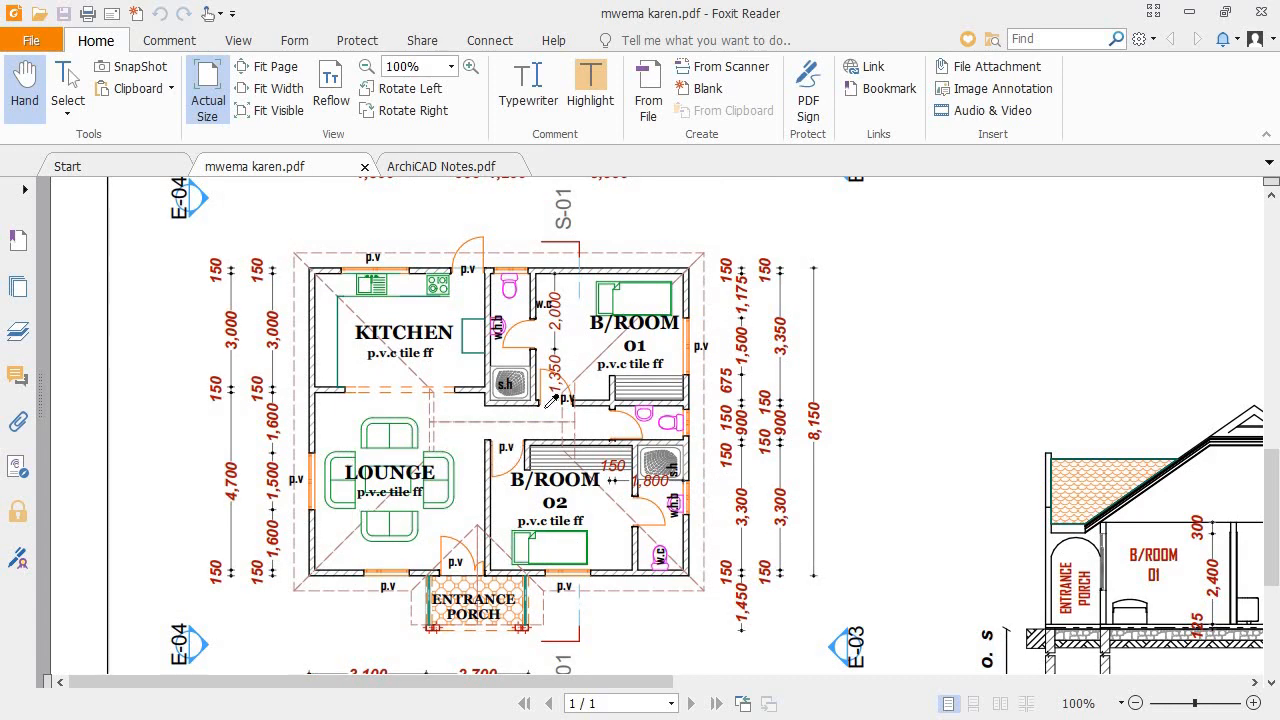
key(alt+Tab)
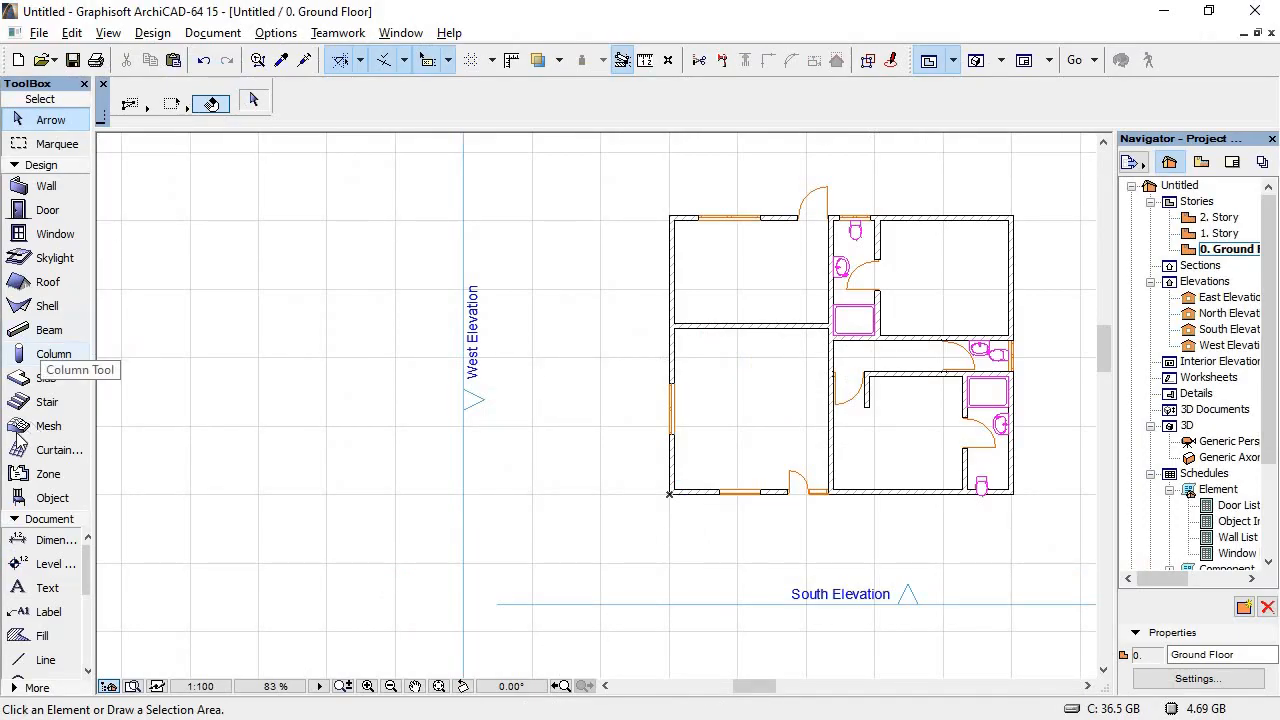
Step: Choose the Sofa Layout 15 object from the Furniture Layouts 15 library folder and place it in the lounge
click(45, 497)
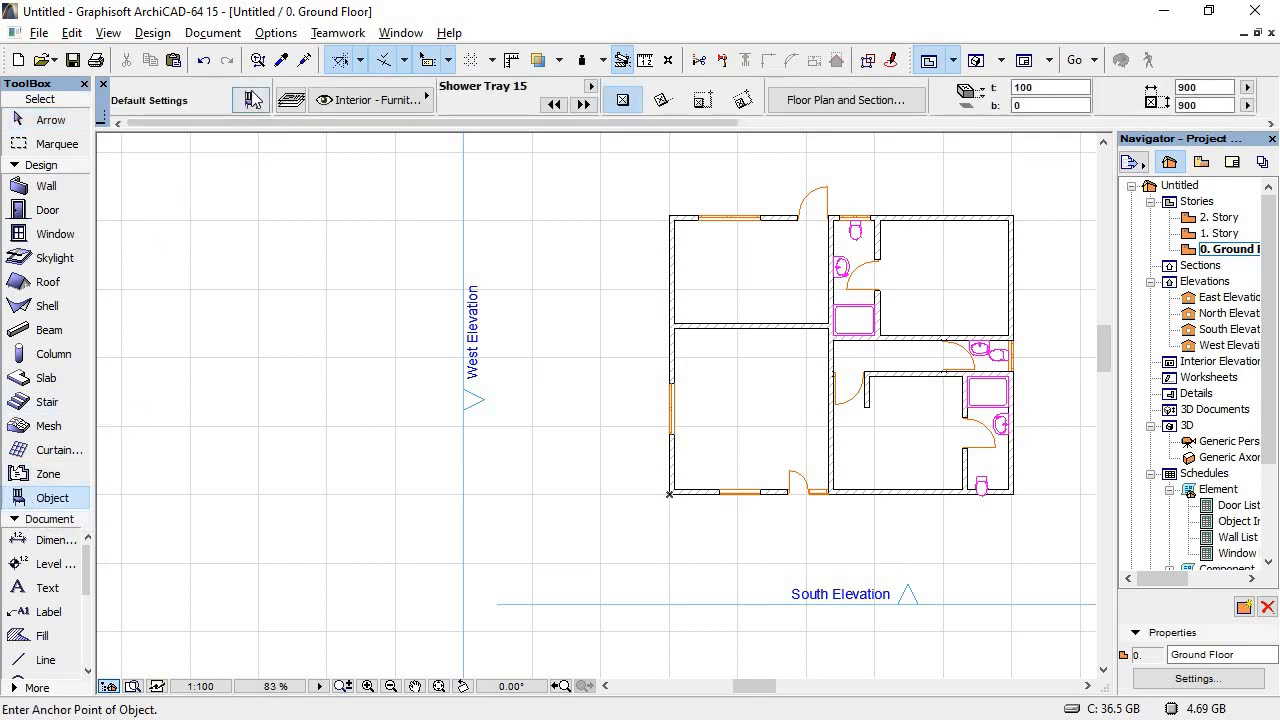
key(ctrl+t)
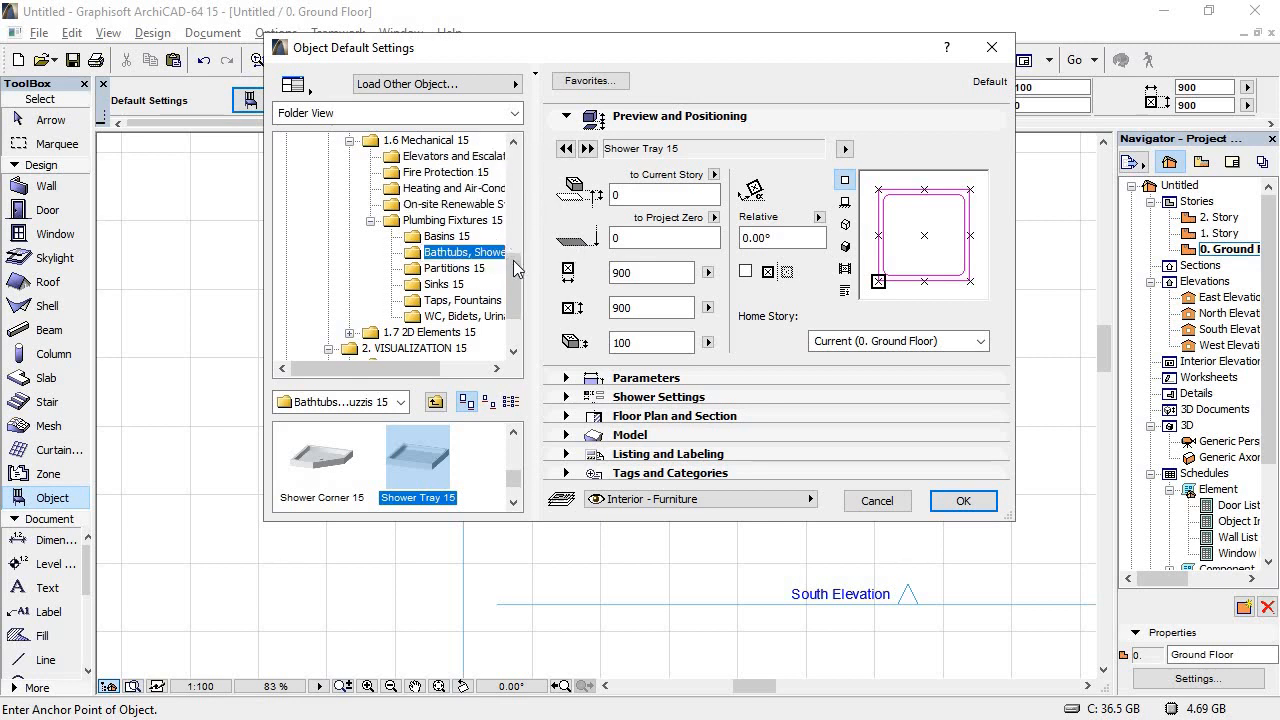
drag(516, 266, 508, 190)
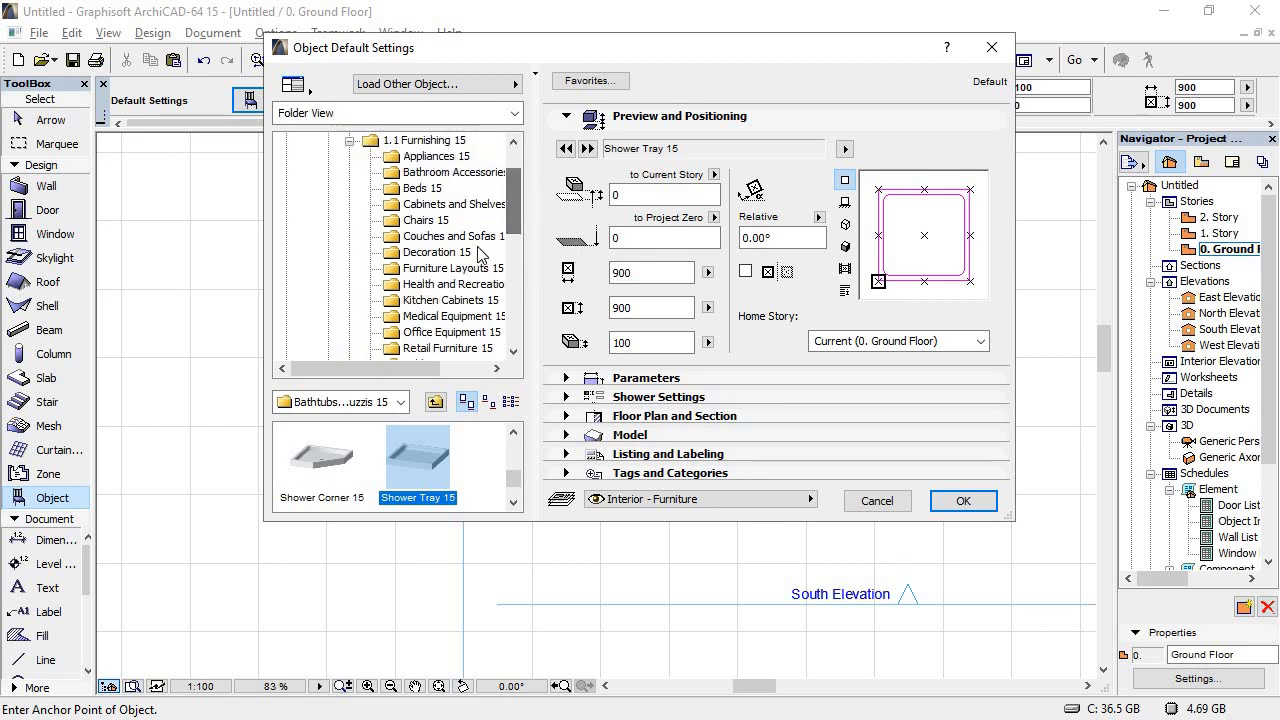
click(455, 268)
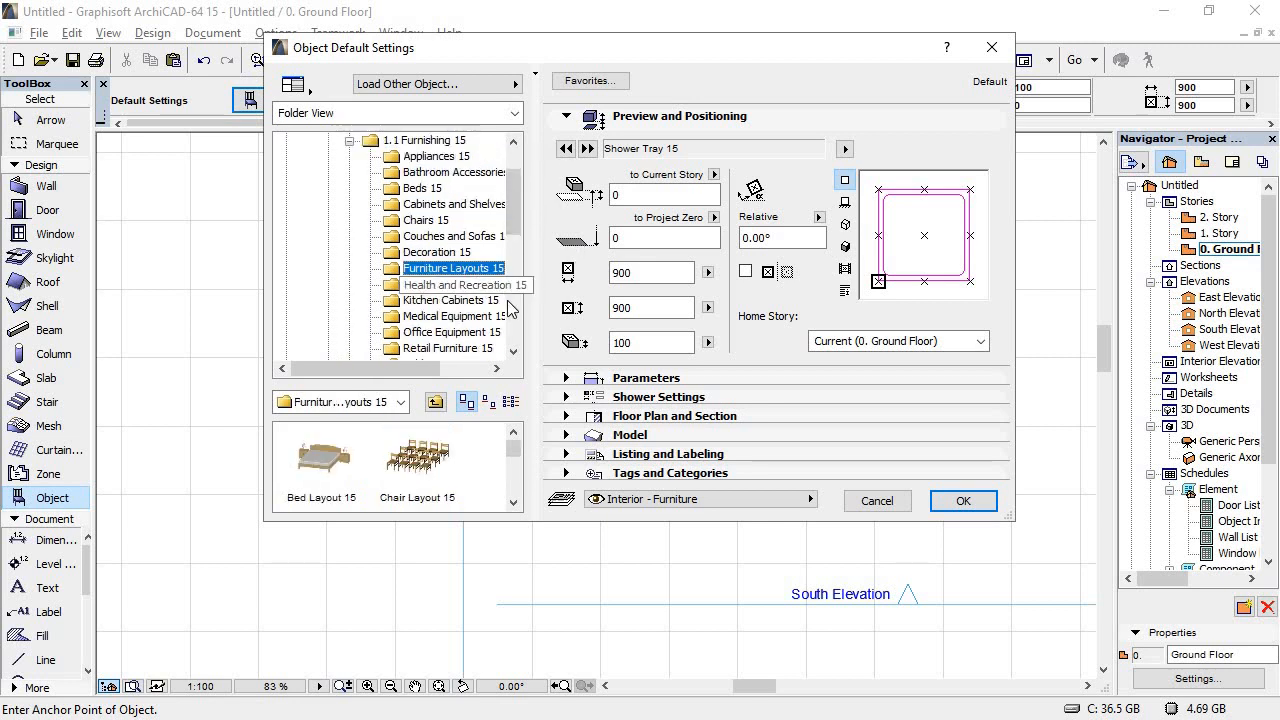
click(322, 462)
scroll(330, 475, down, 2)
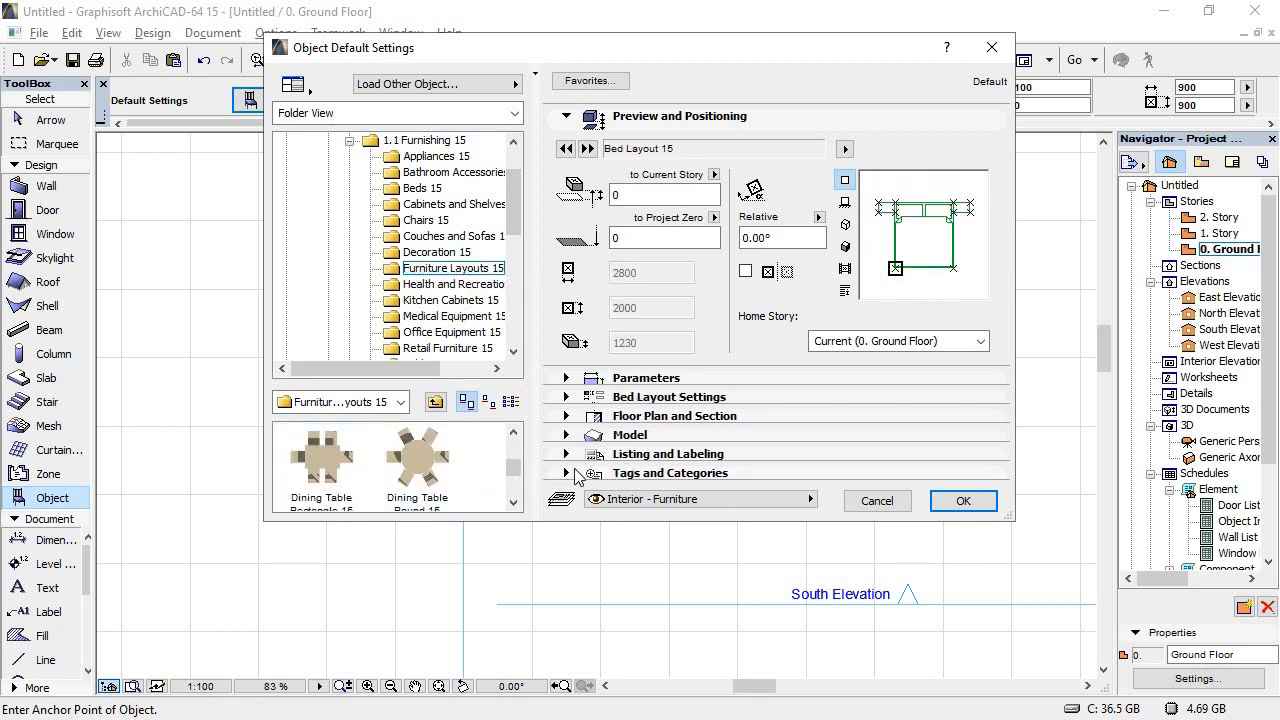
click(322, 462)
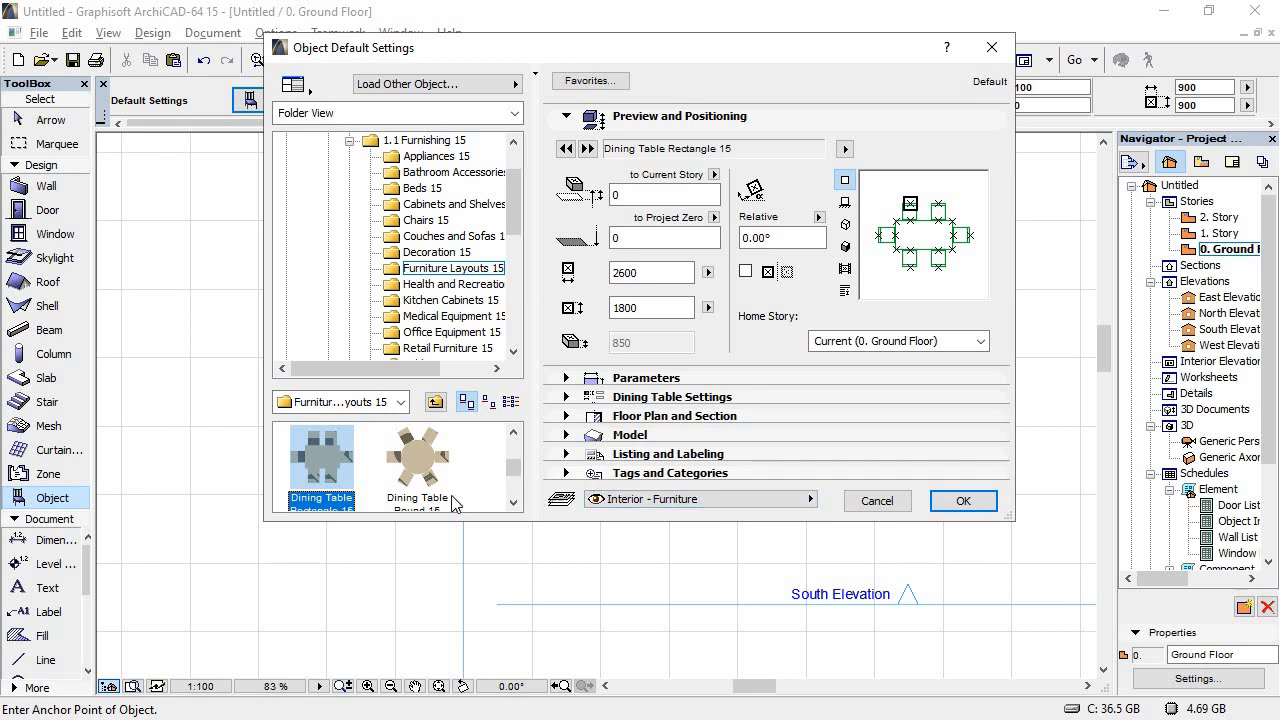
click(321, 458)
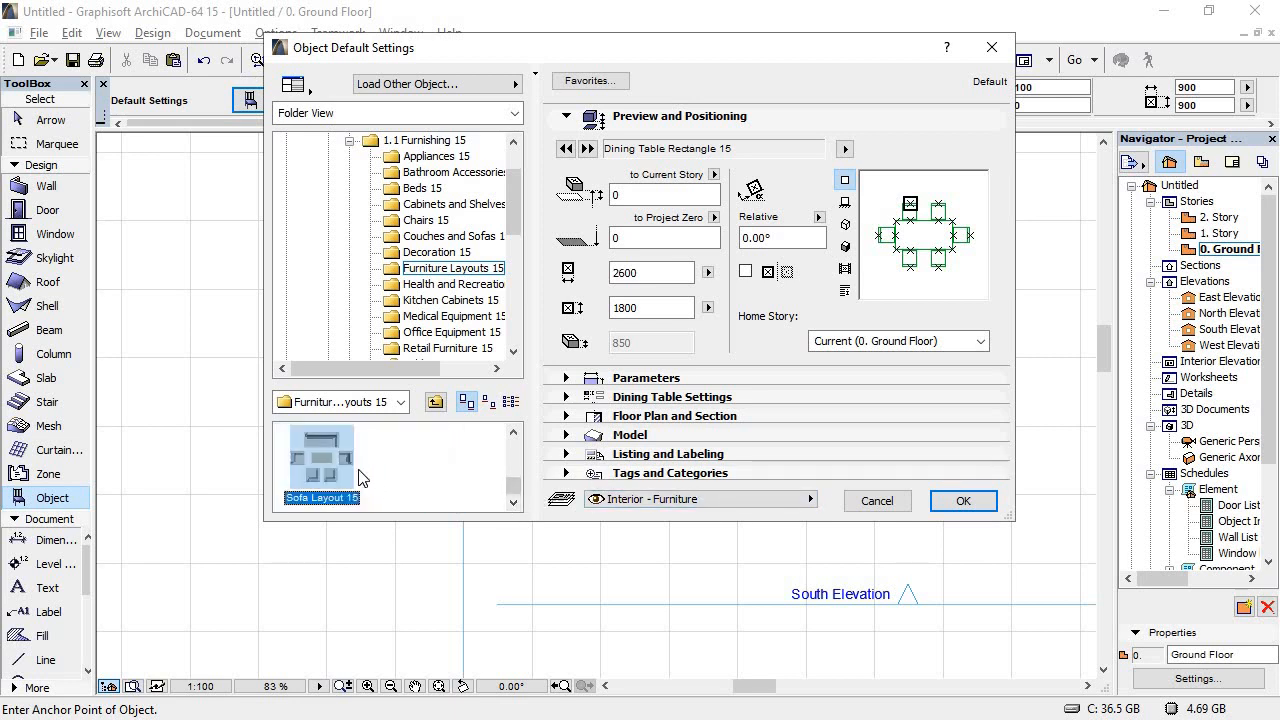
click(961, 626)
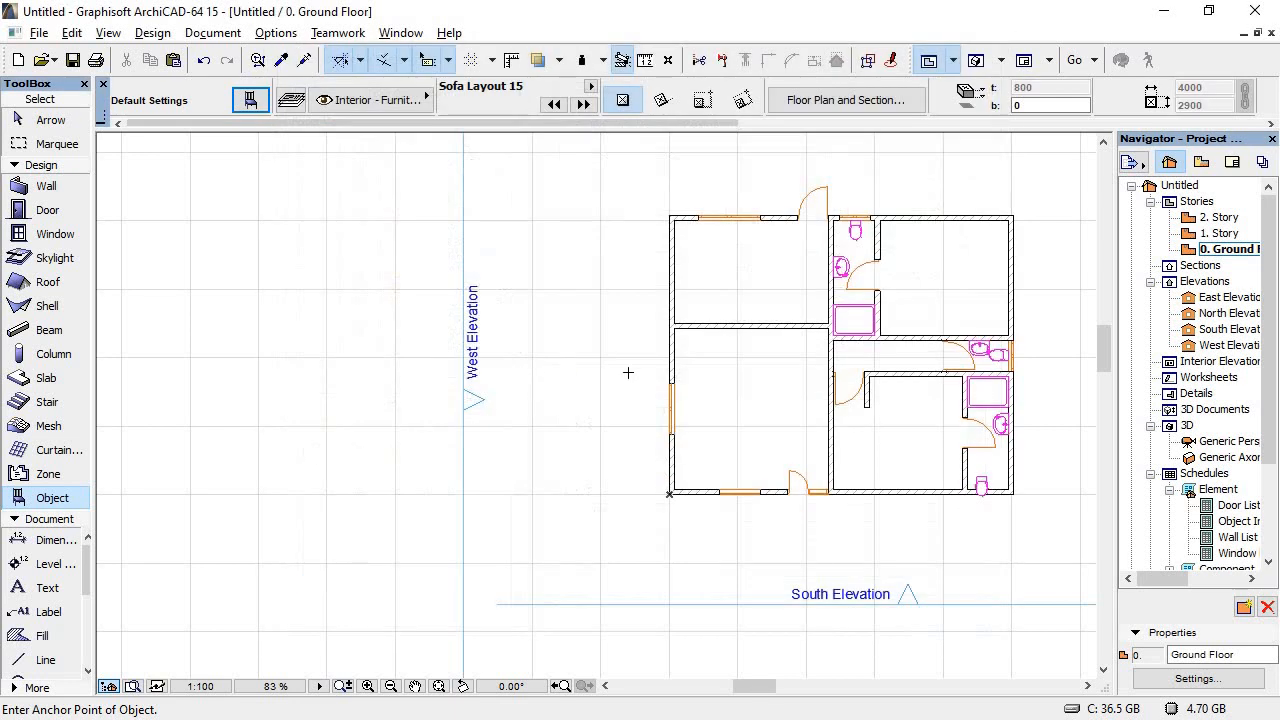
click(717, 424)
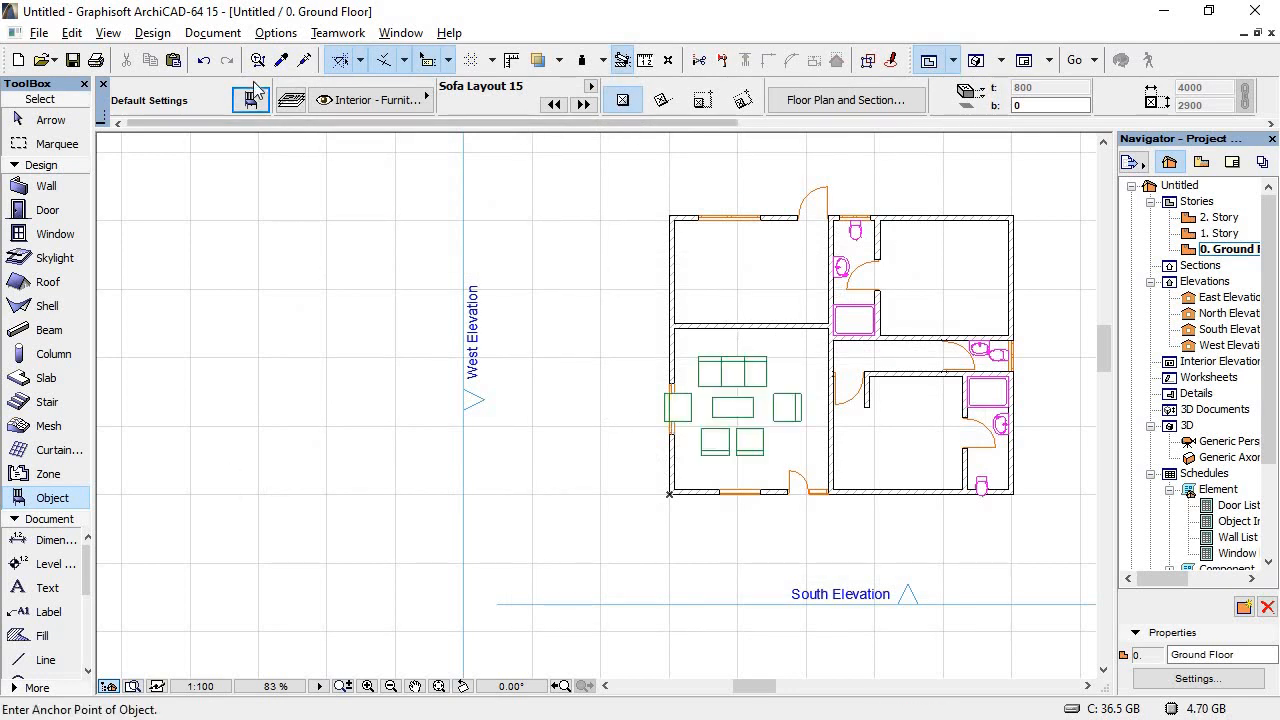
Step: Choose the Bed Double 01 15 object from the Beds 15 library folder and place it in the south-east bedroom
key(ctrl+t)
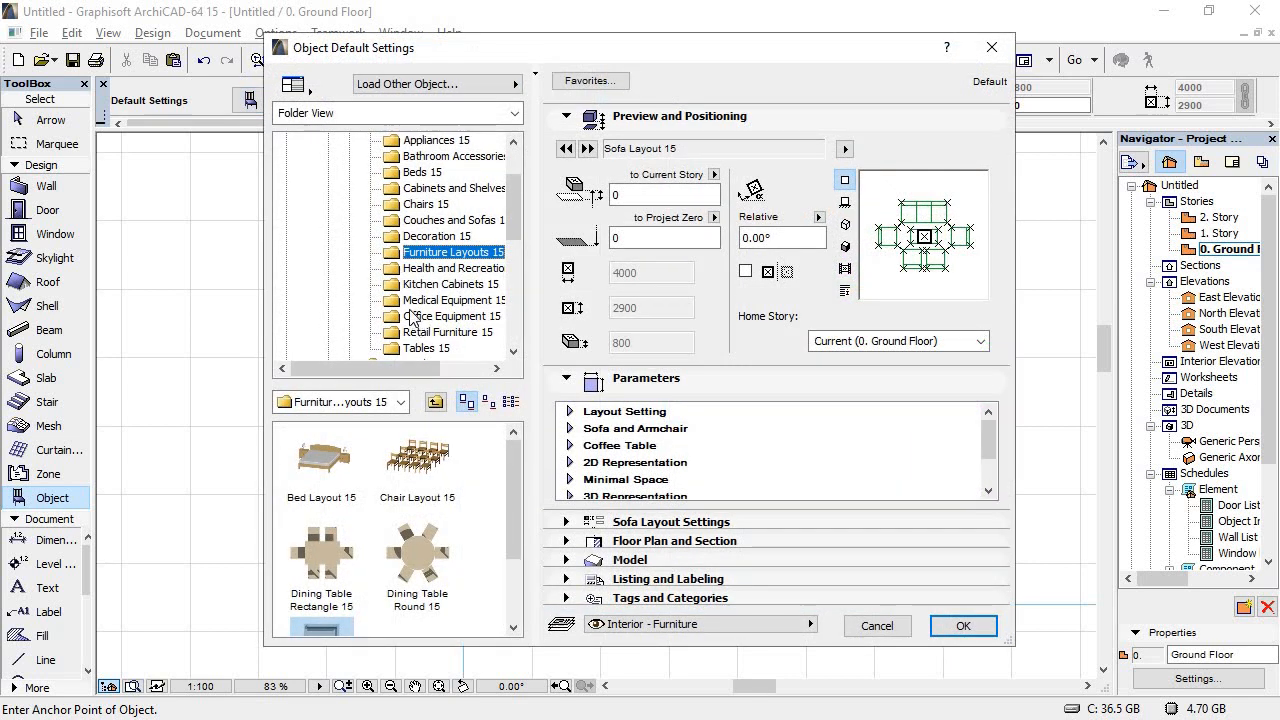
click(422, 172)
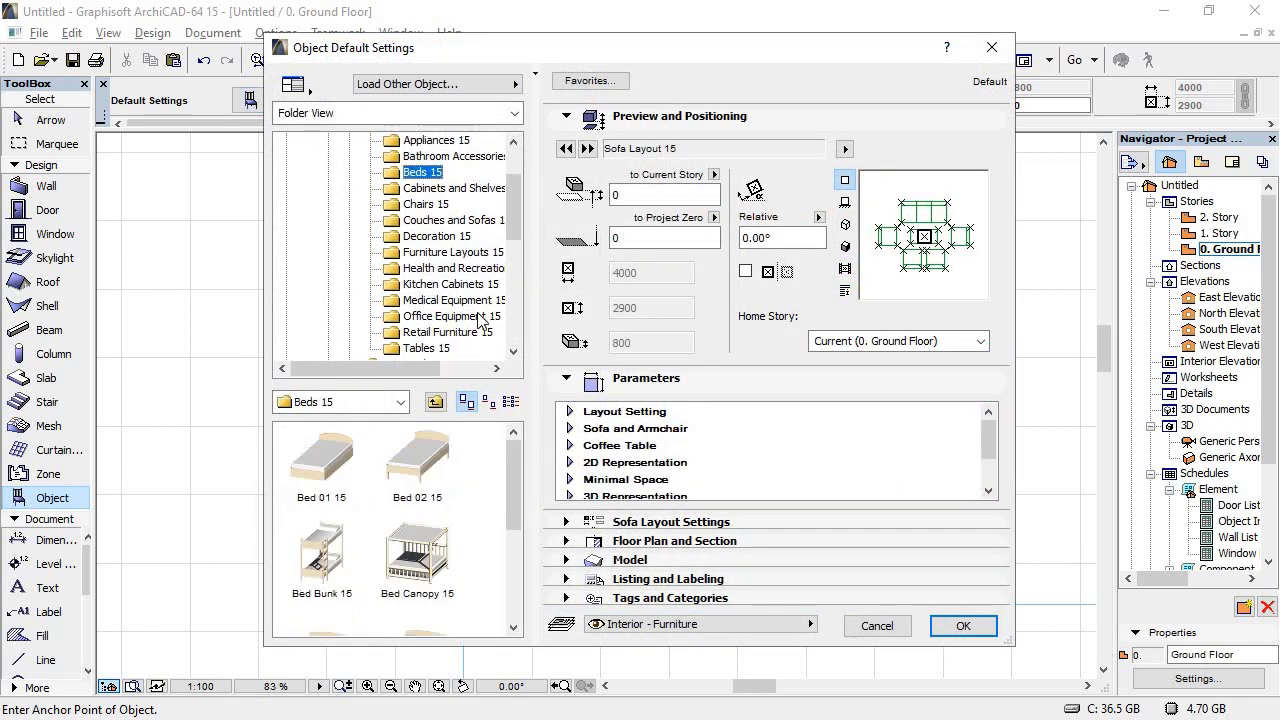
click(418, 456)
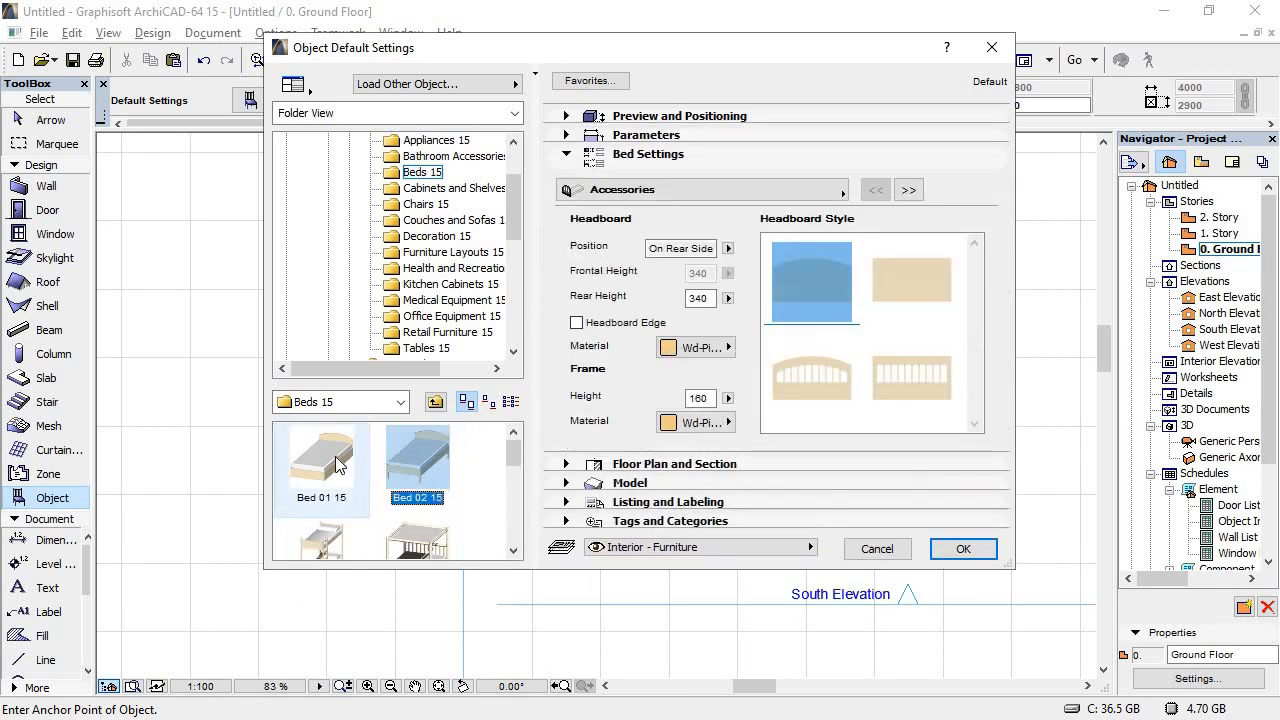
click(585, 117)
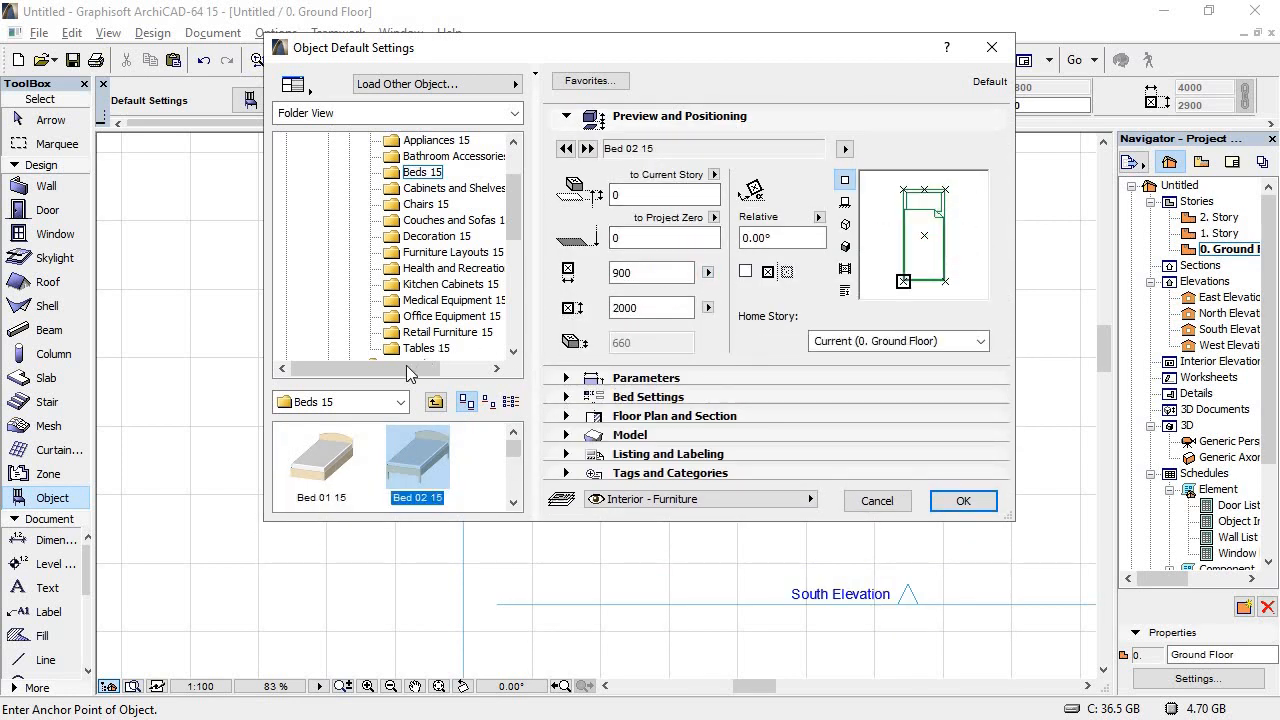
click(347, 442)
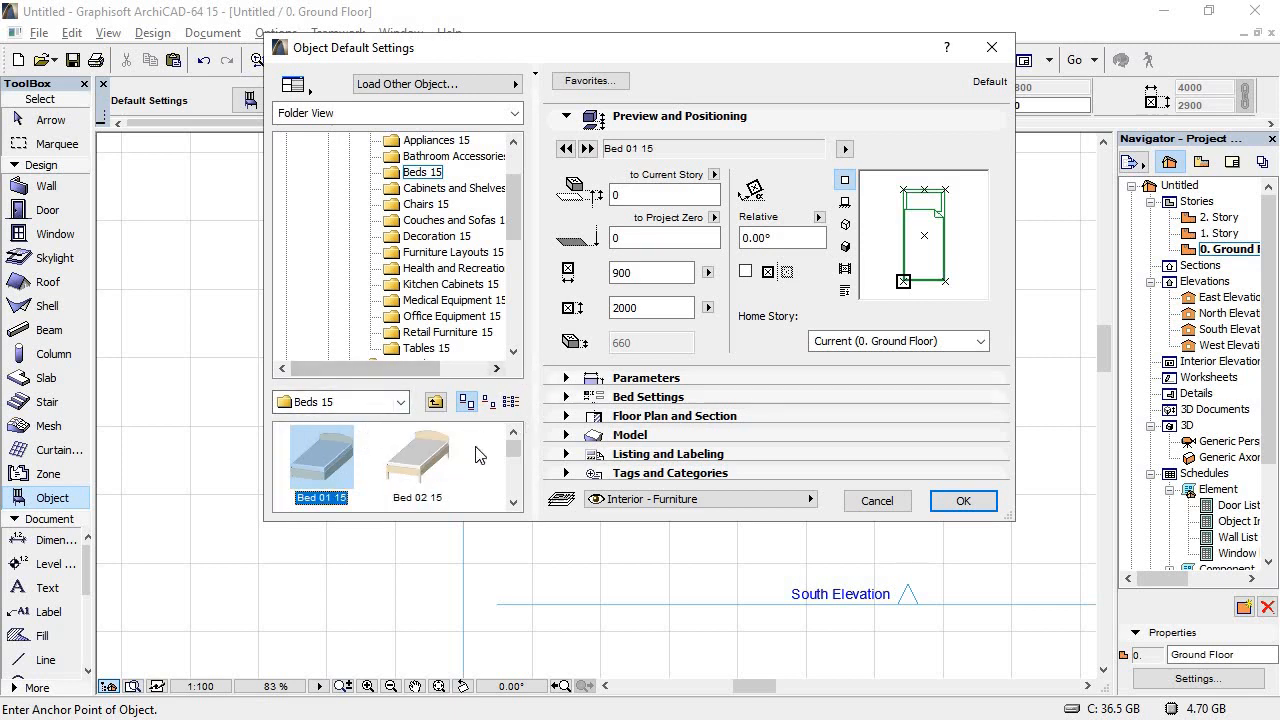
click(514, 505)
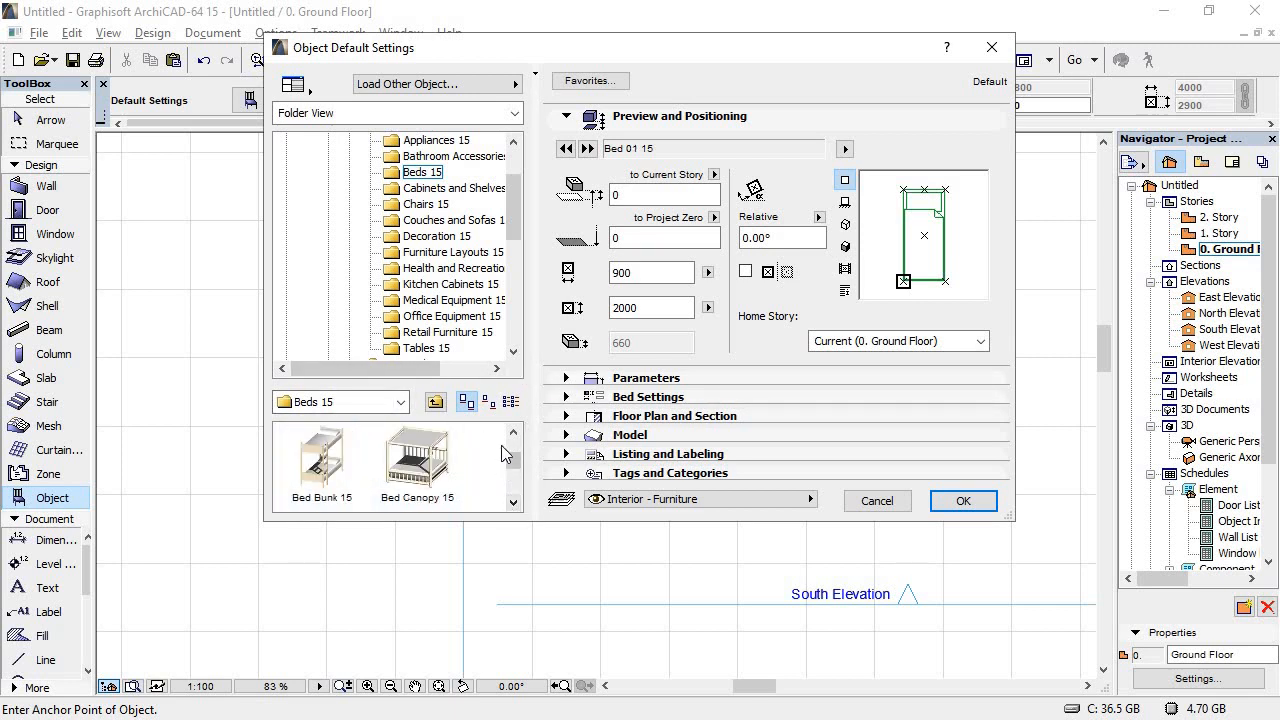
click(515, 504)
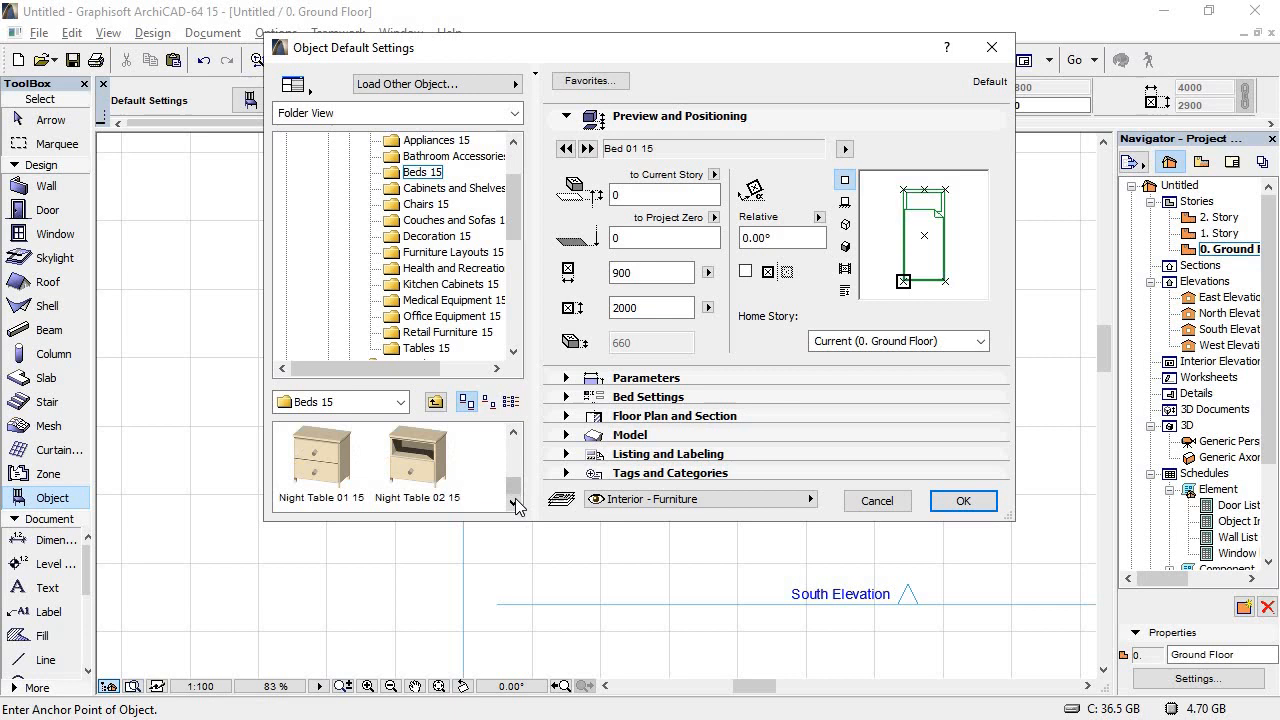
click(514, 432)
click(425, 465)
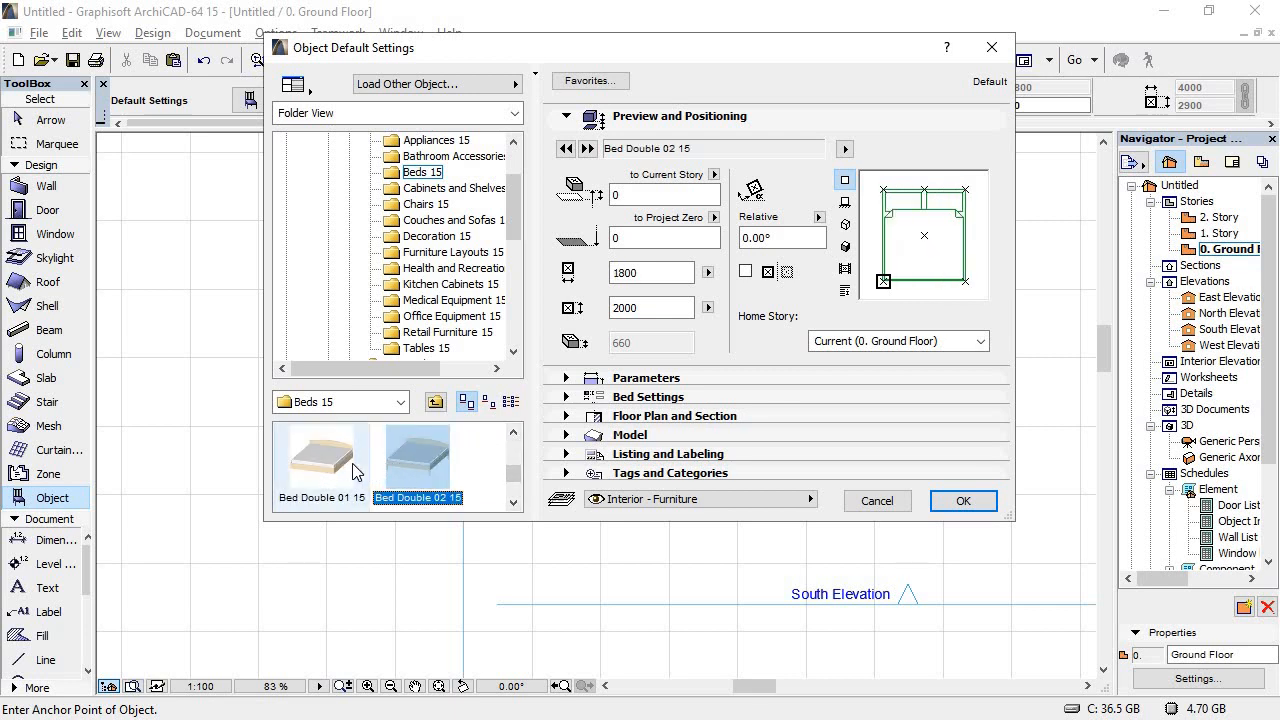
click(321, 468)
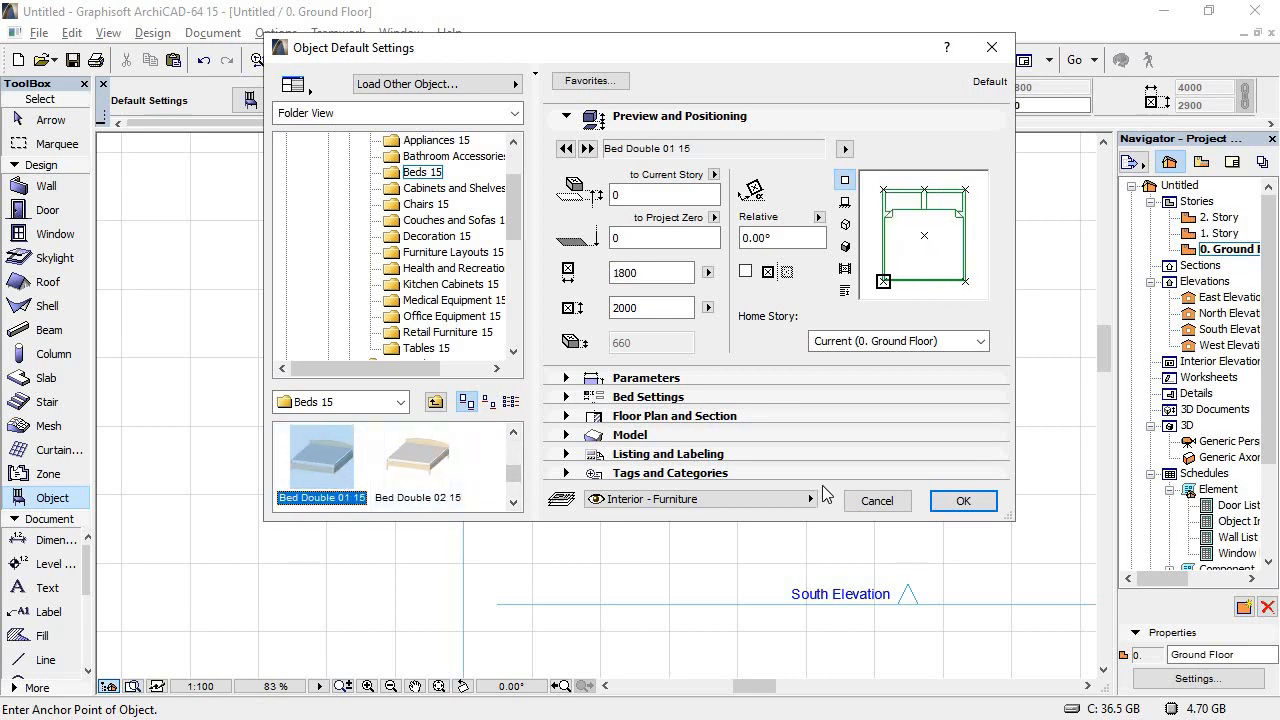
click(960, 501)
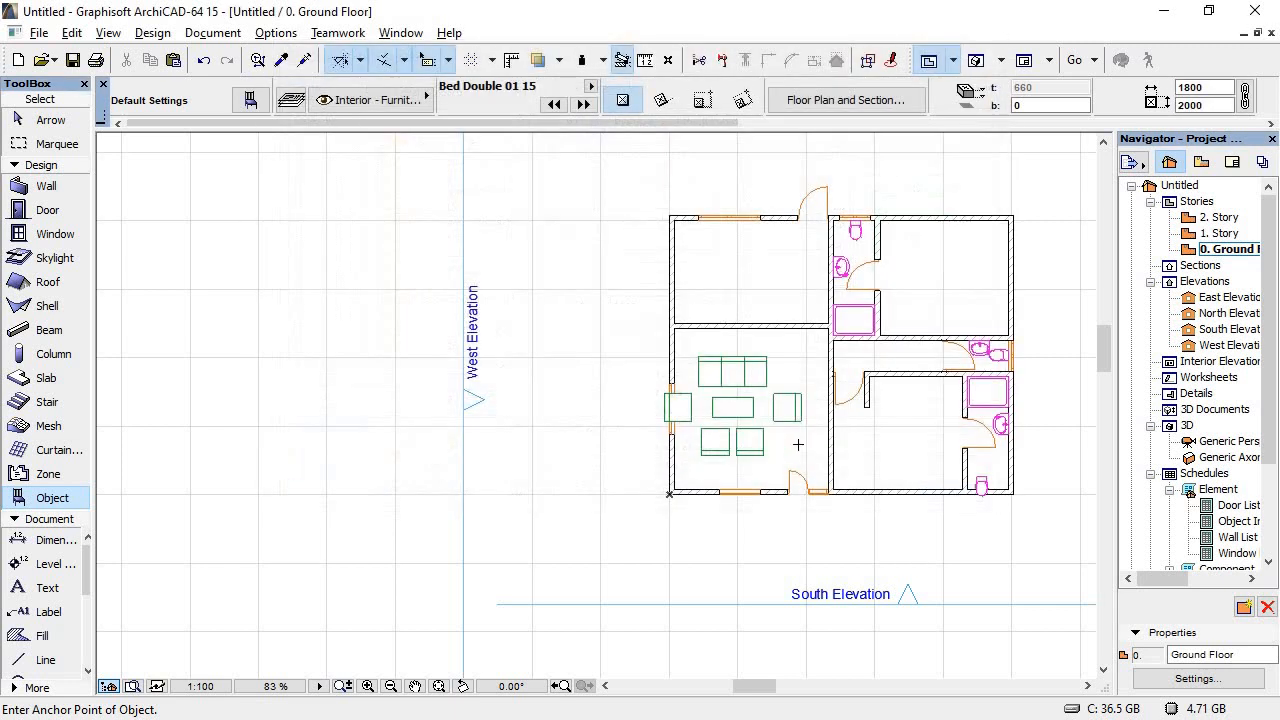
click(891, 457)
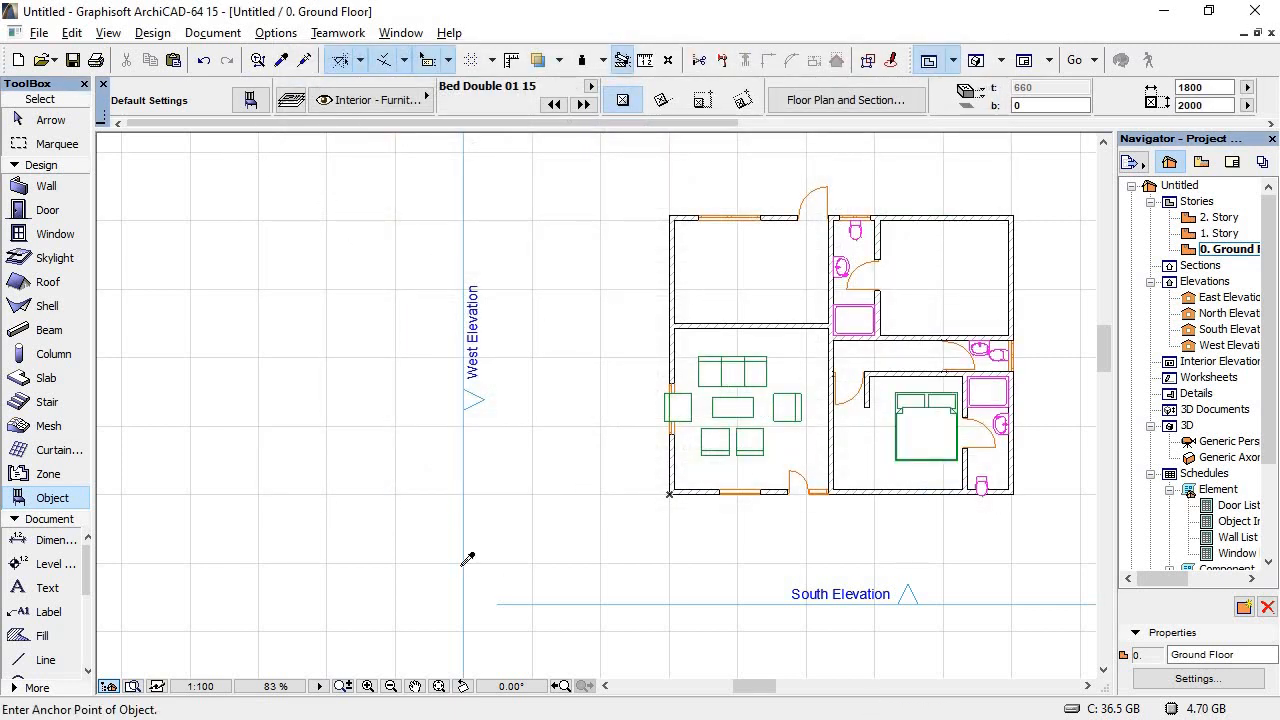
Step: After checking the reference PDF, choose Bed 02 15 from the Beds 15 folder and place it at the north-east bedroom's north wall
key(alt+Tab)
key(alt+Tab)
click(250, 100)
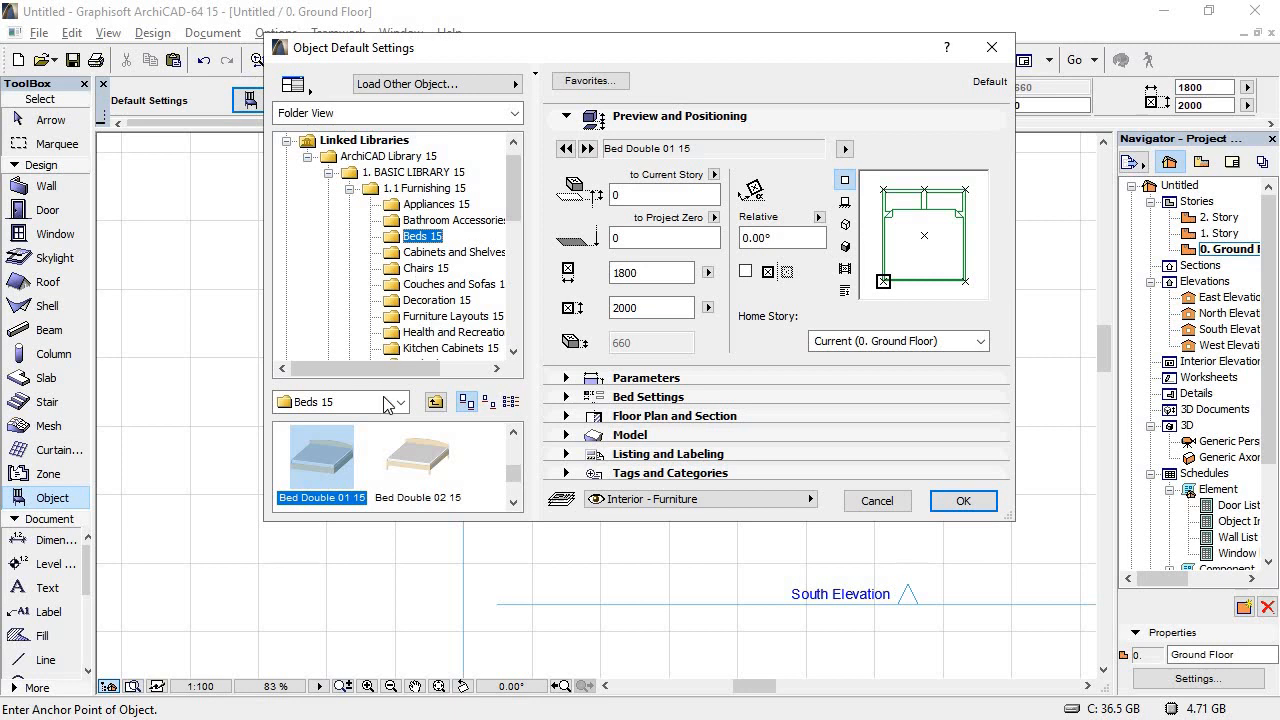
click(516, 432)
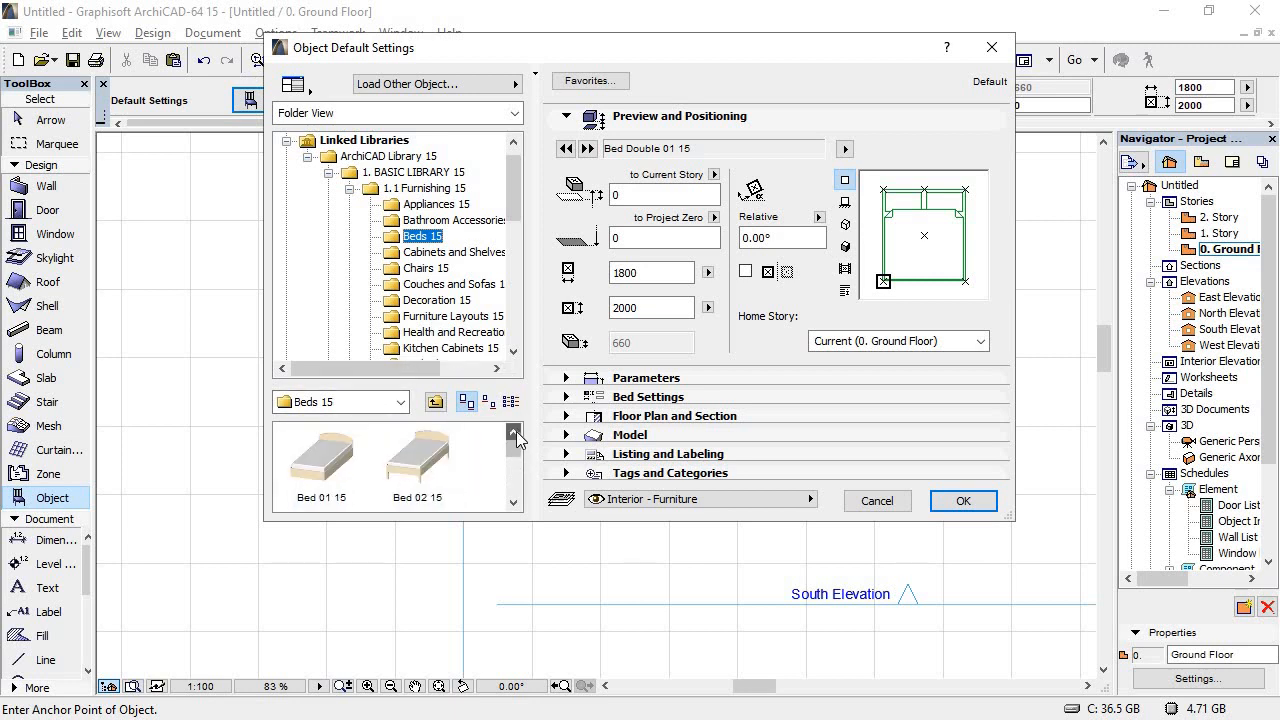
click(455, 456)
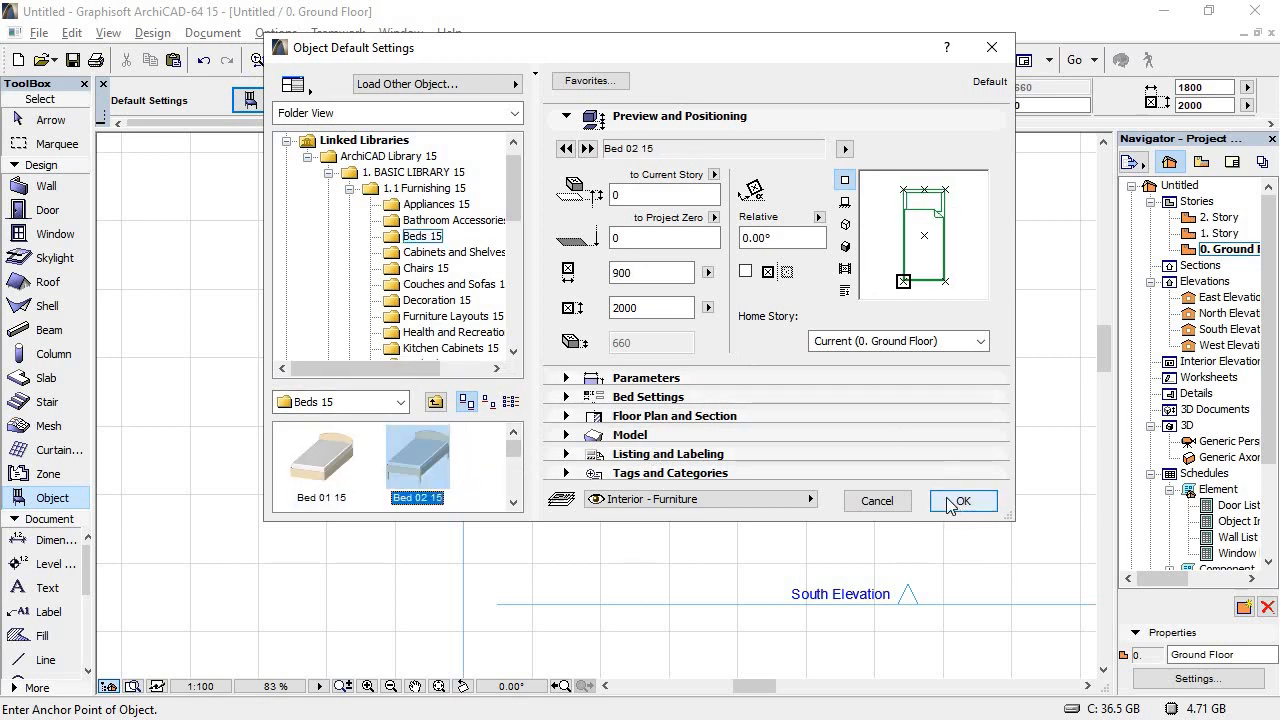
click(958, 501)
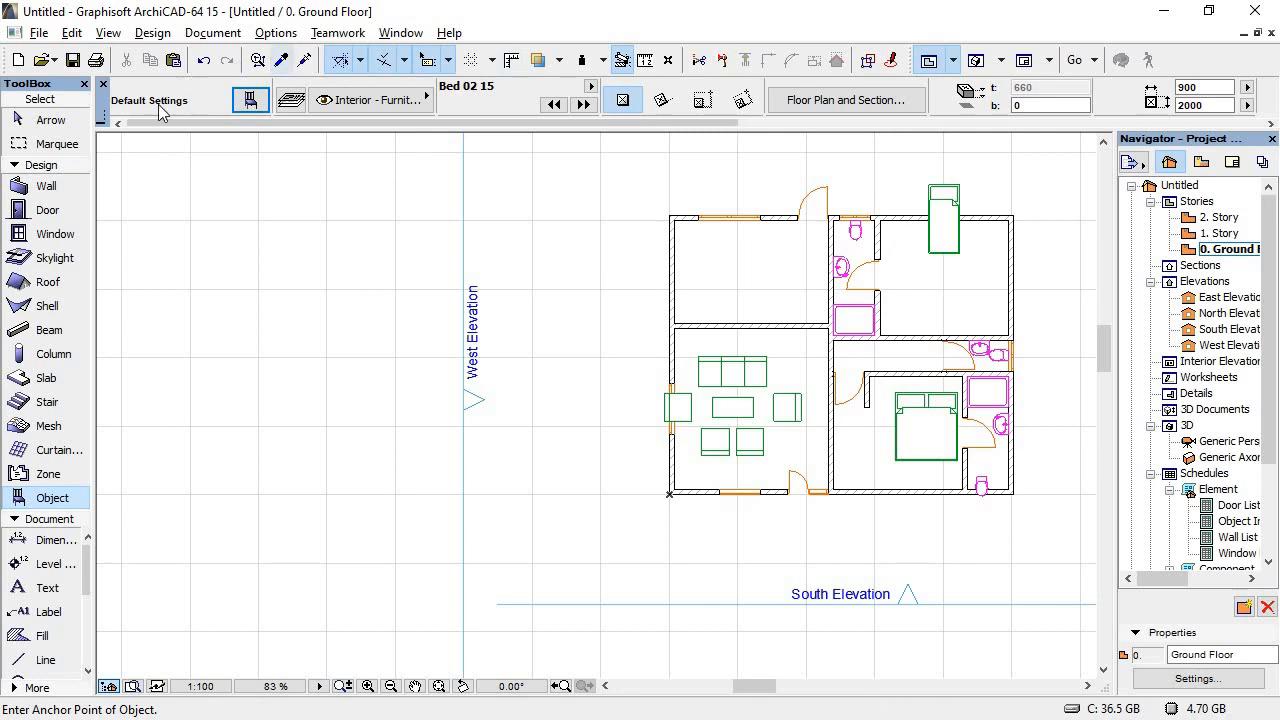
Step: Move the single bed south from the north wall so it lies fully inside the north-east bedroom
click(55, 121)
click(945, 248)
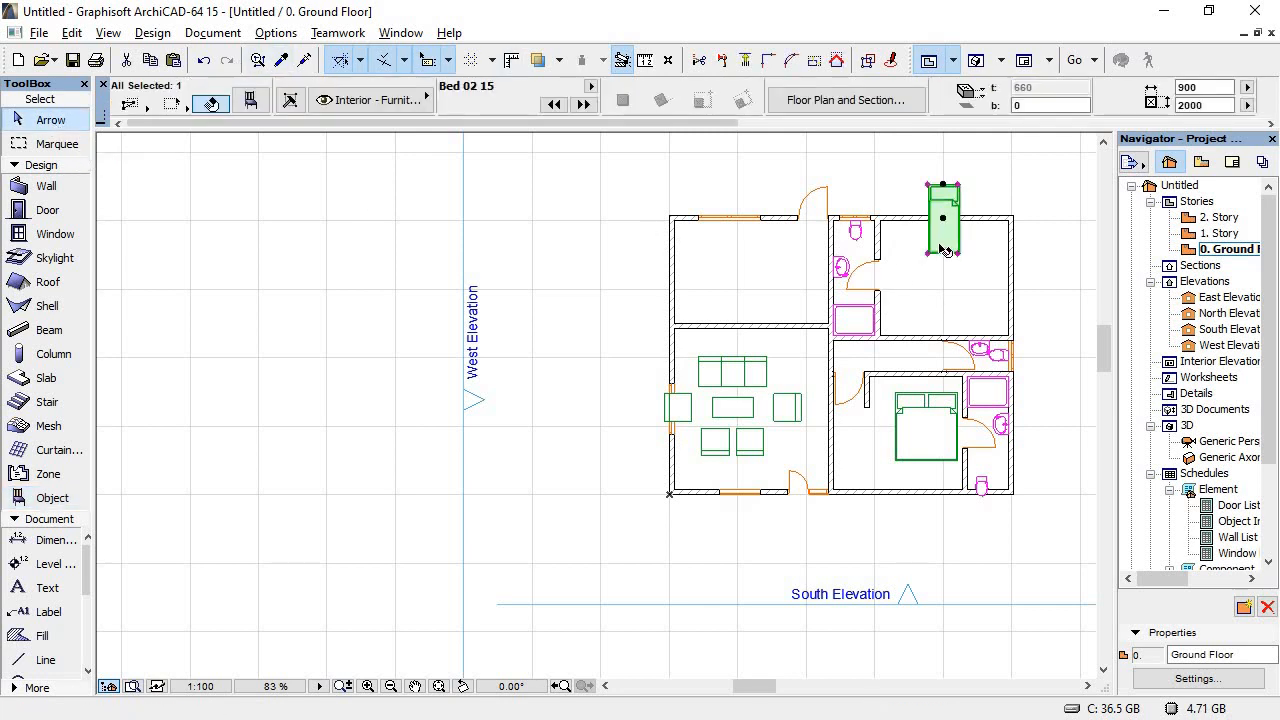
drag(945, 248, 944, 280)
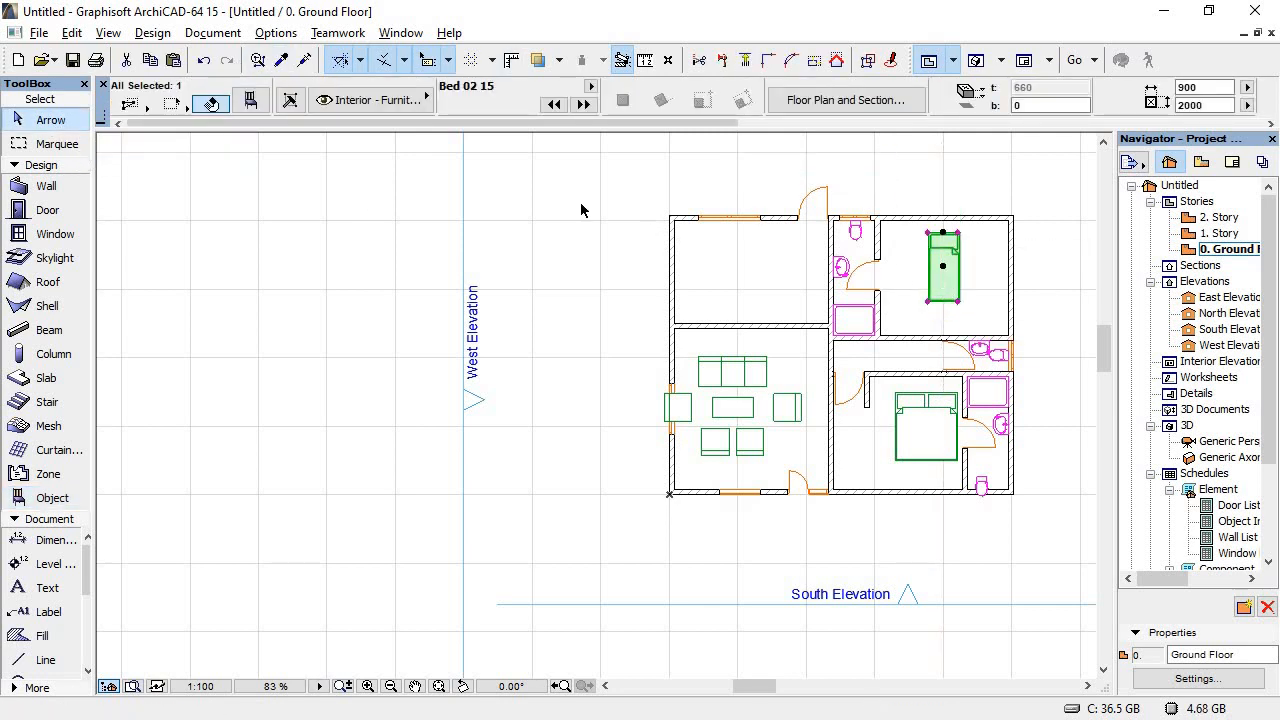
Step: Rotate the single bed 90° counterclockwise about its centre so its head faces west
click(944, 267)
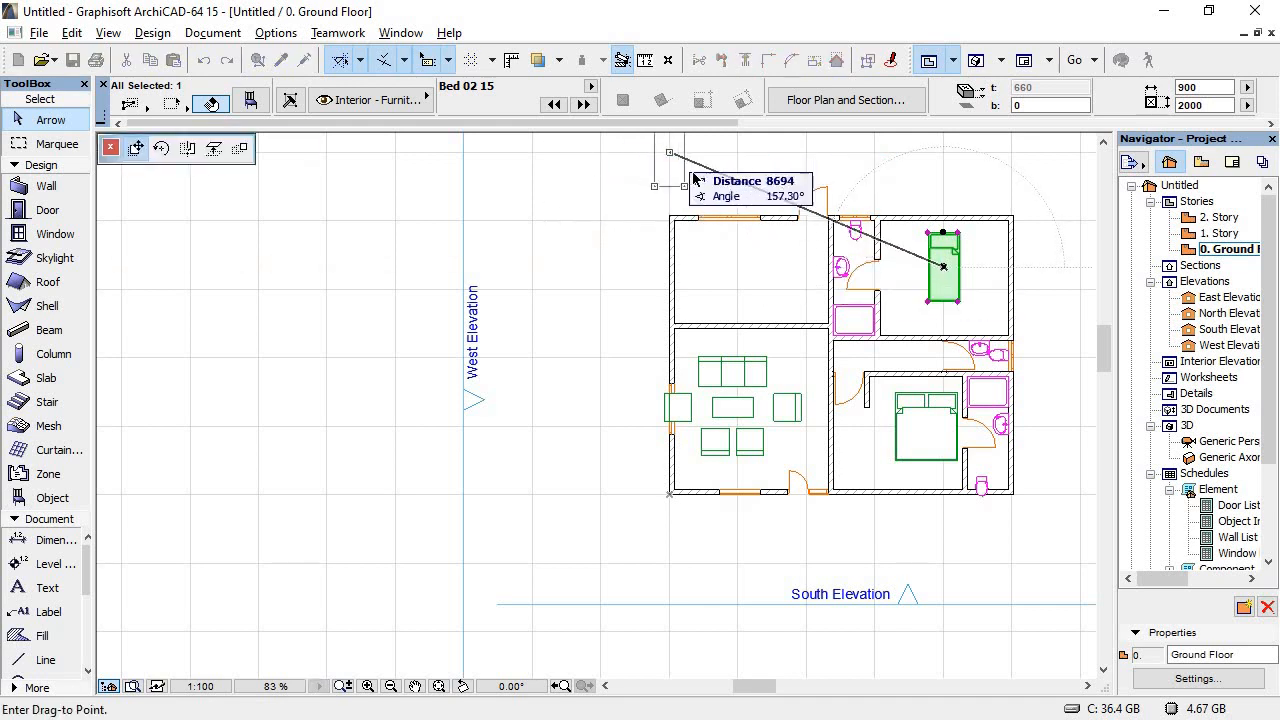
click(162, 149)
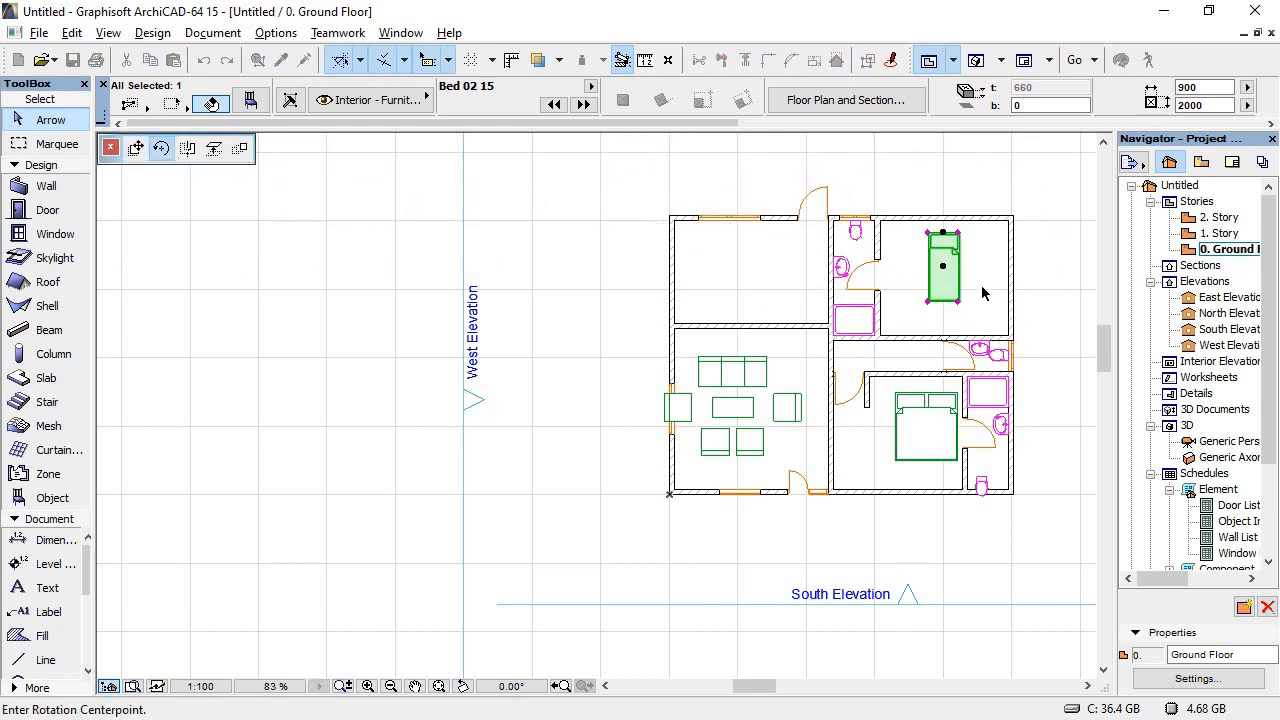
click(943, 266)
click(1048, 266)
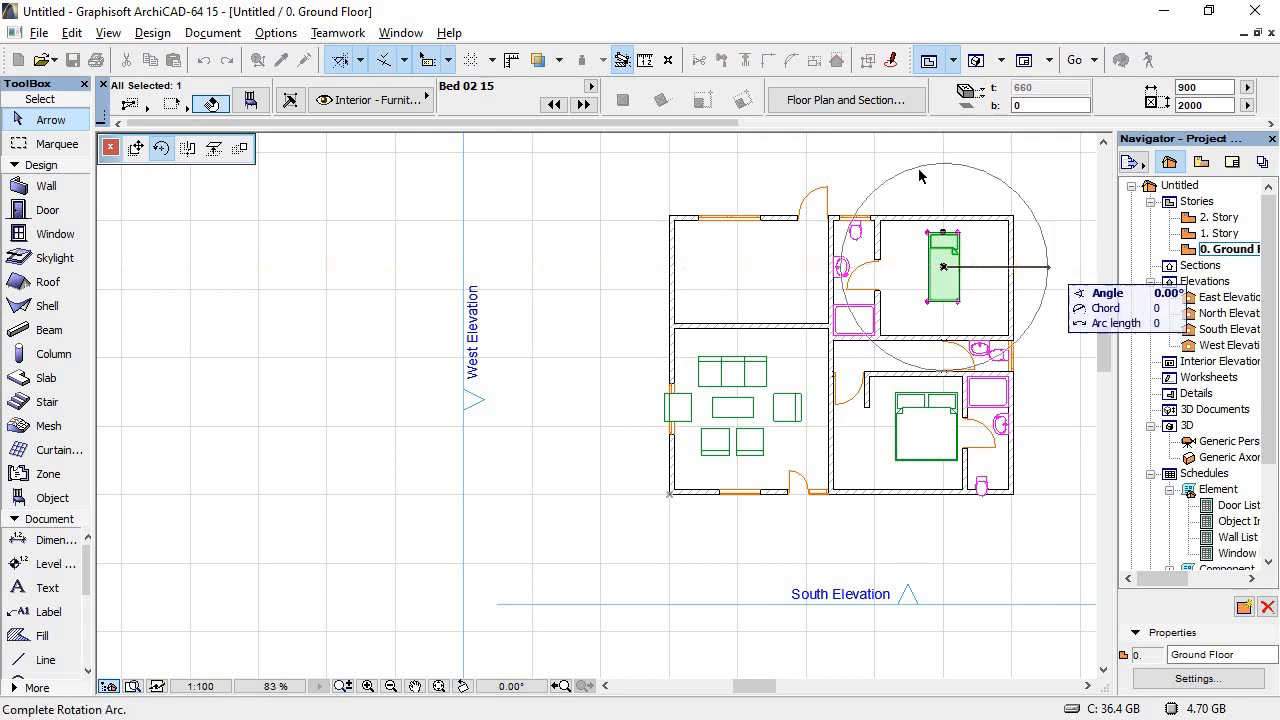
click(950, 162)
Step: Rotate the double bed in the south-east bedroom 90° counterclockwise about its centre so its head faces west
click(935, 412)
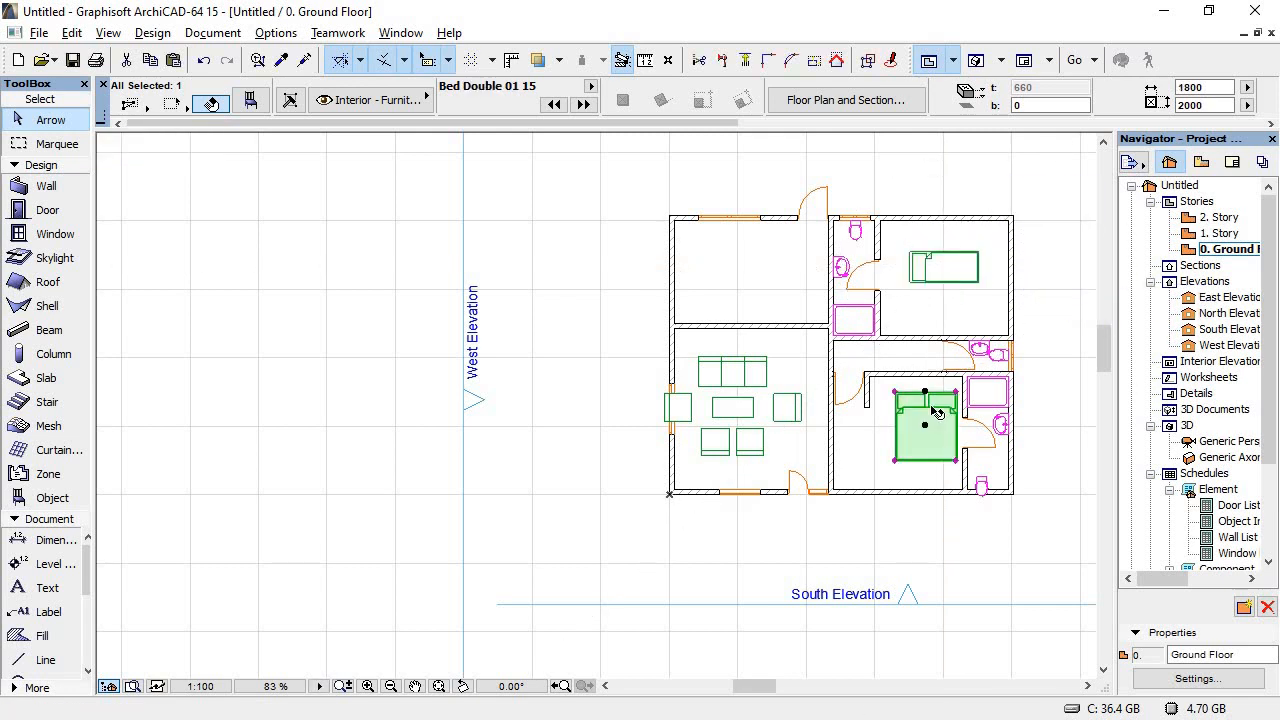
click(926, 428)
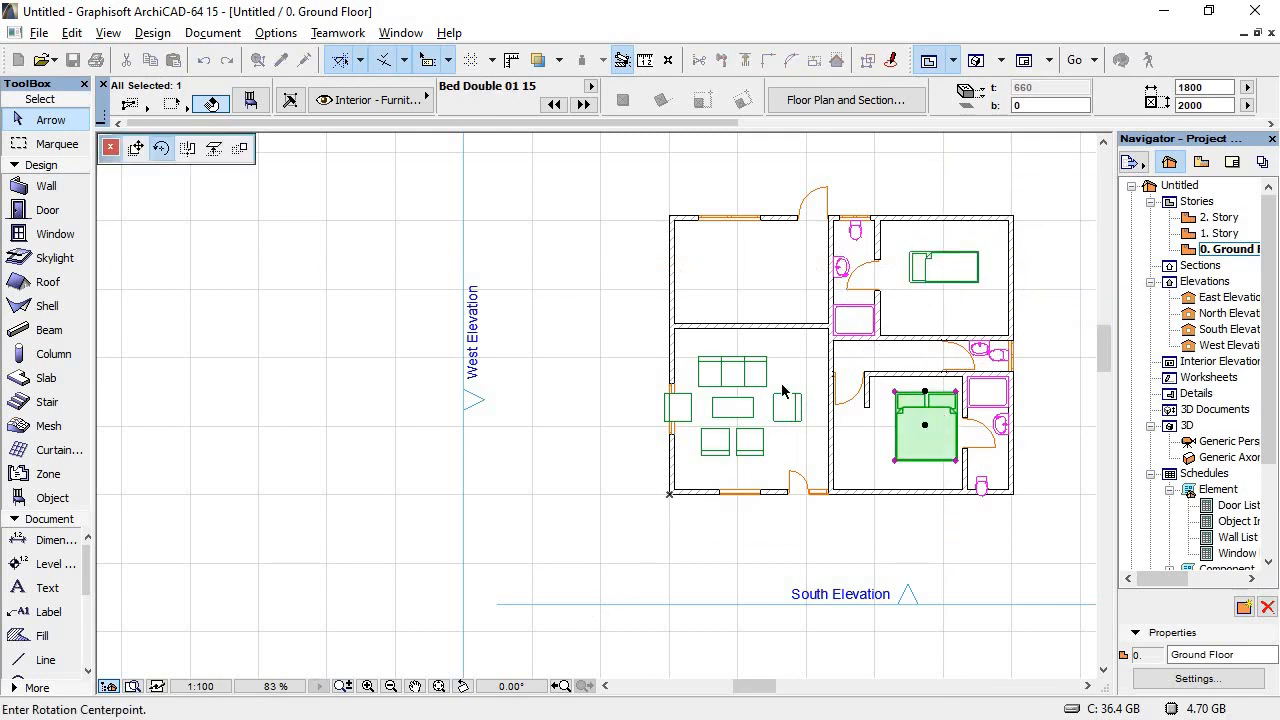
click(136, 148)
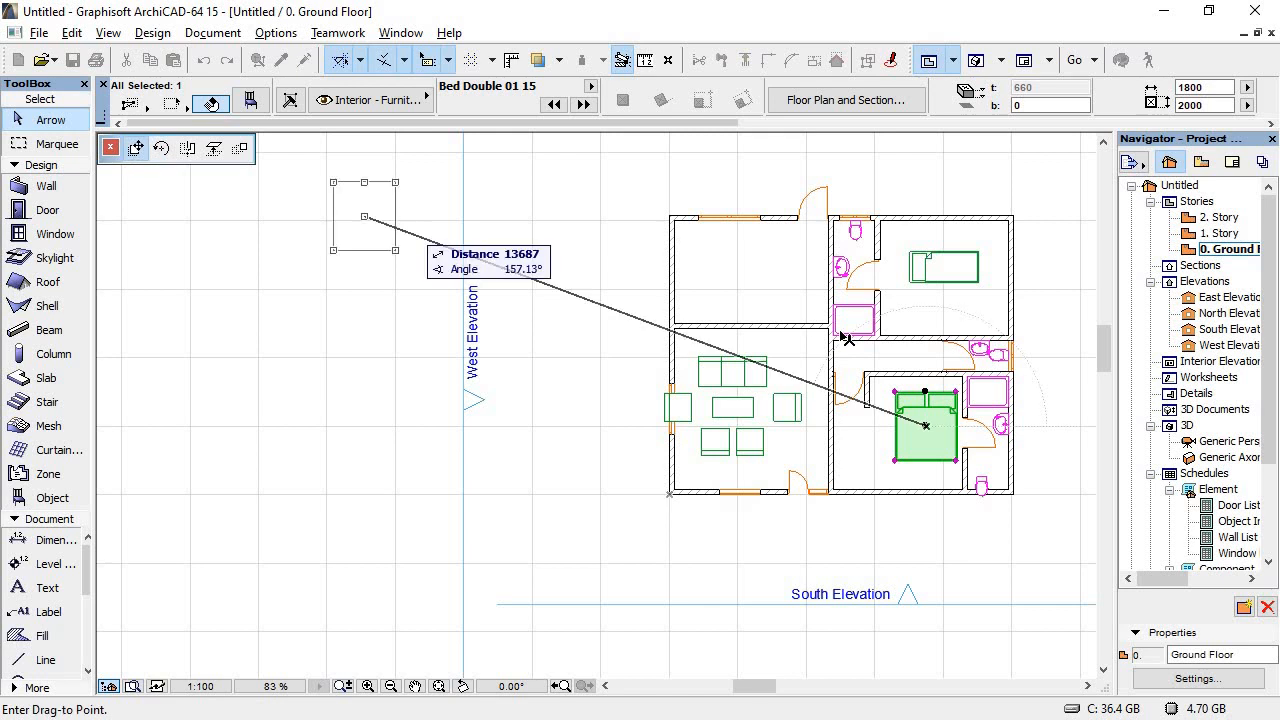
click(161, 148)
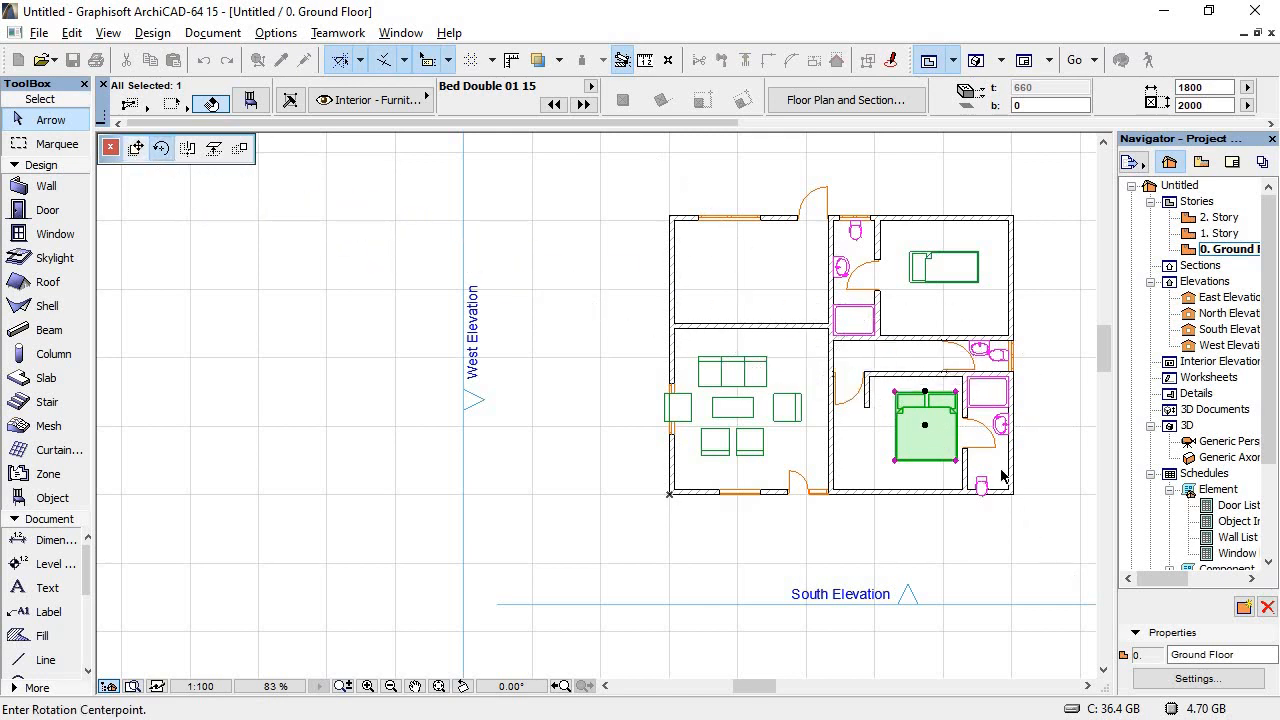
click(926, 426)
click(1080, 427)
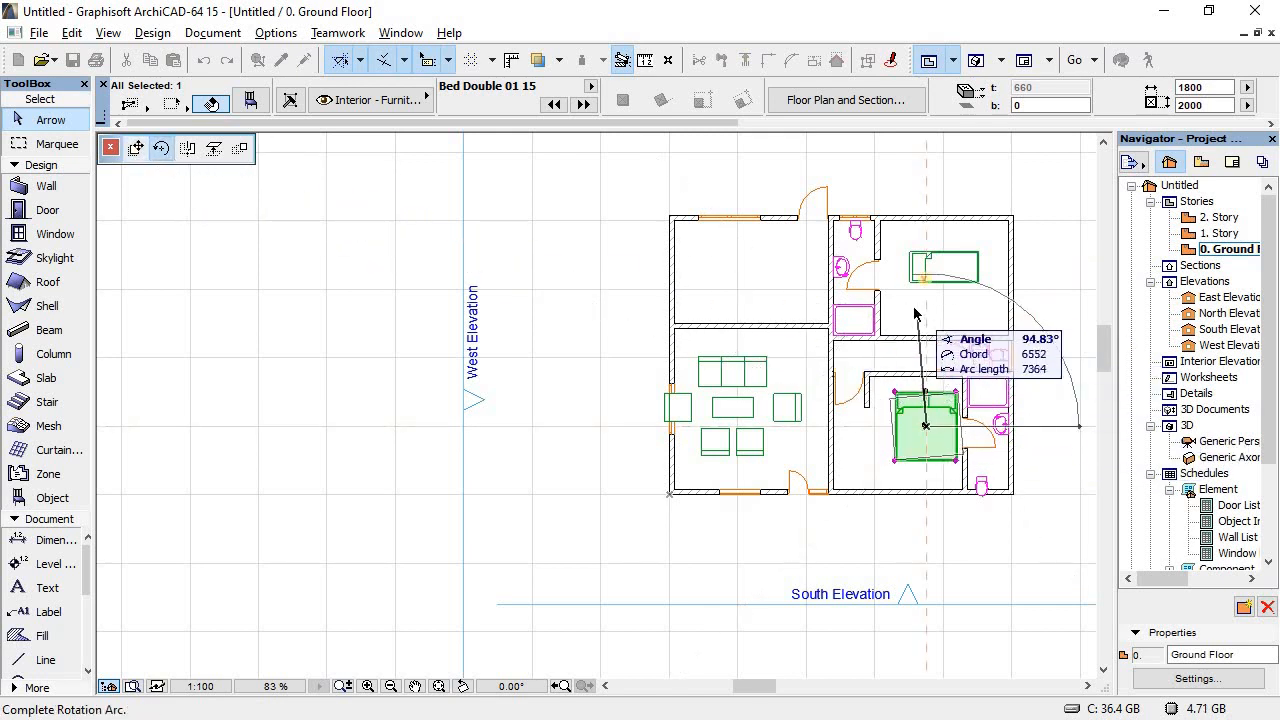
click(930, 315)
Step: Compare the sofa layout with the reference PDF and move it east so it sits clear of the lounge's west wall
click(736, 392)
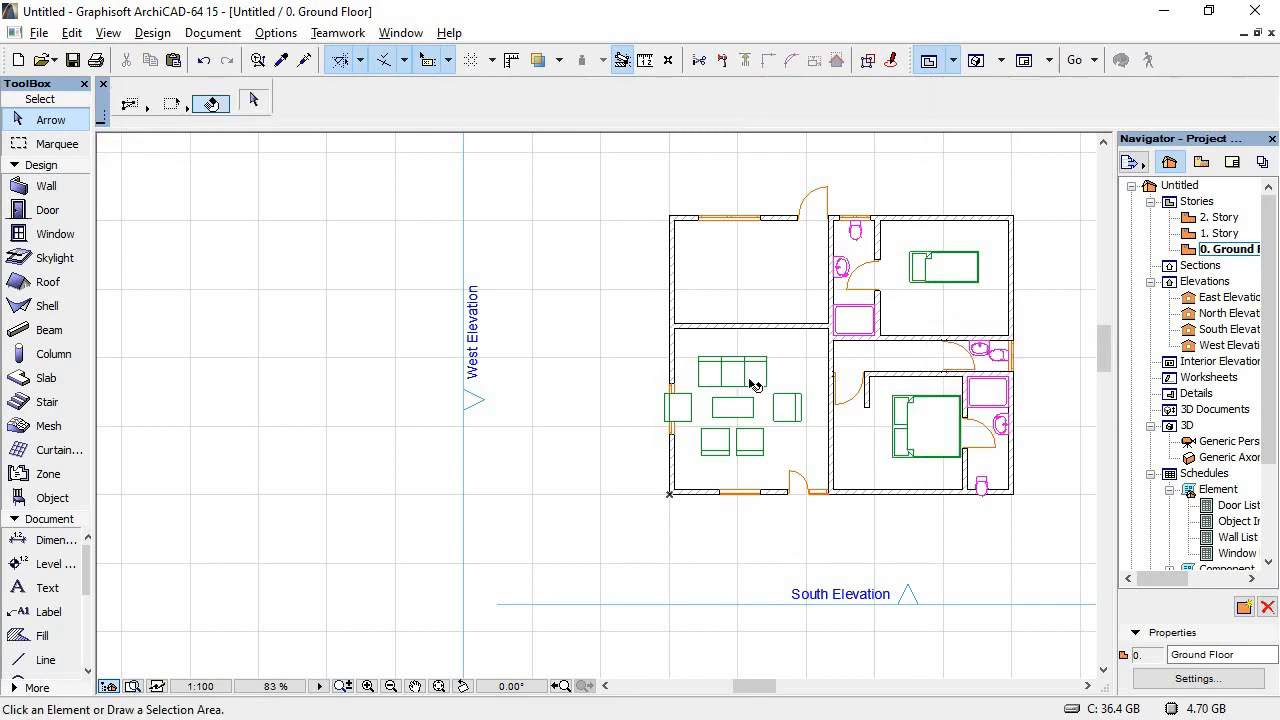
click(750, 380)
key(alt+Tab)
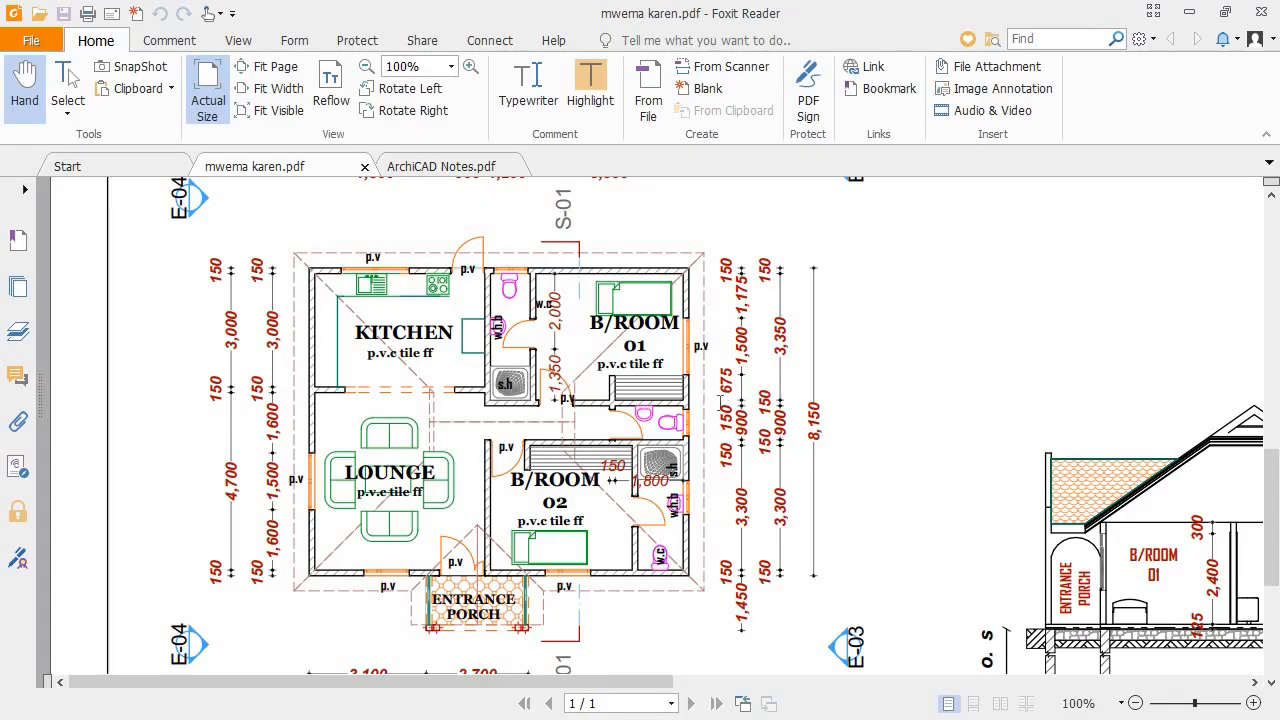
key(alt+Tab)
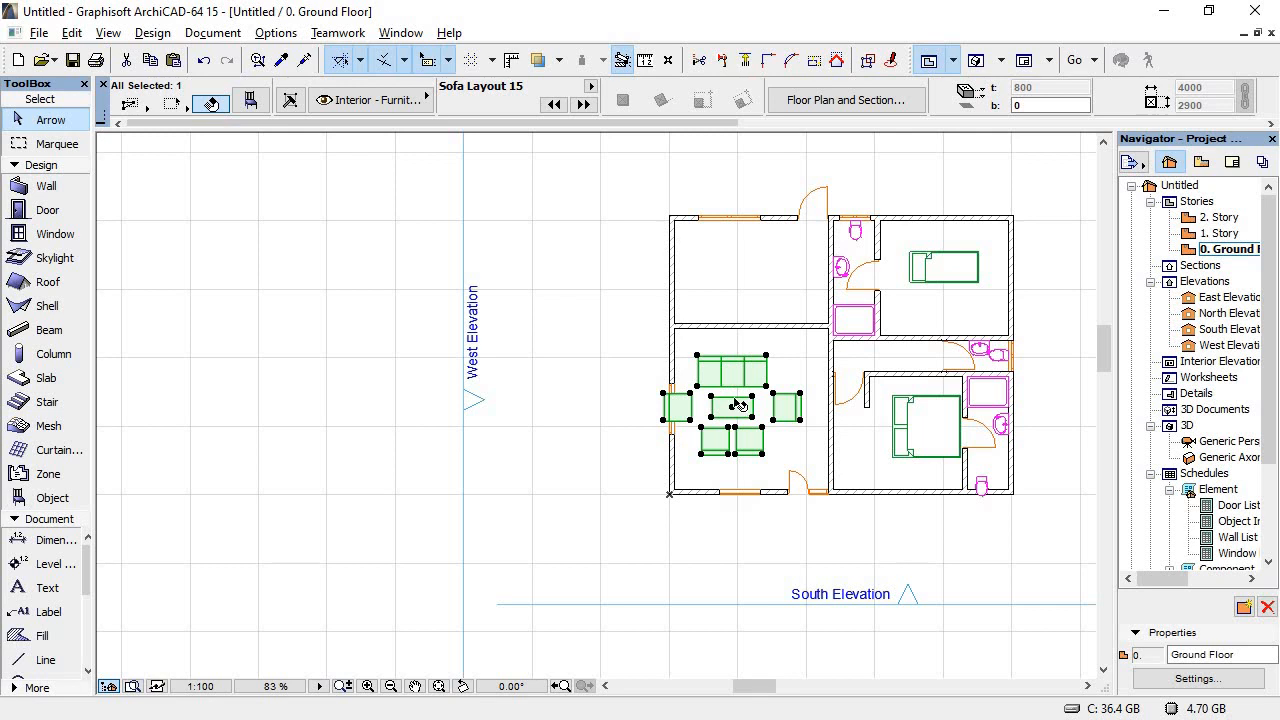
key(ctrl+e)
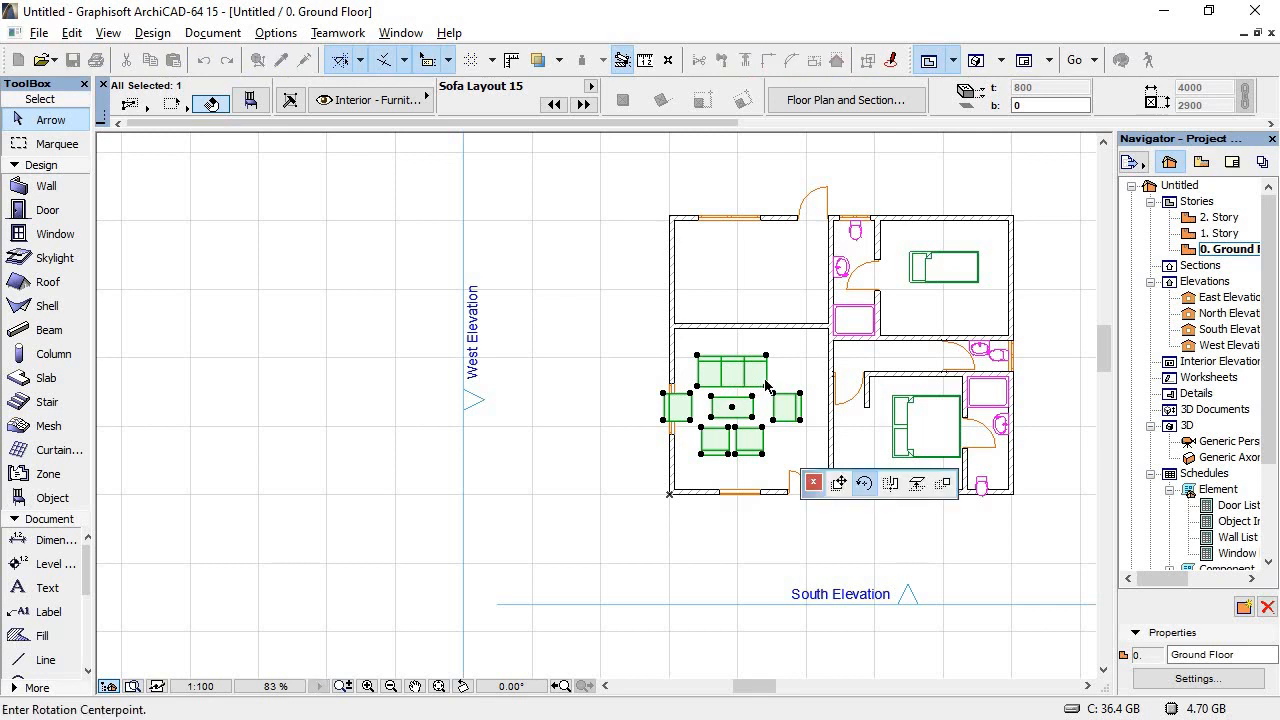
click(136, 148)
click(739, 386)
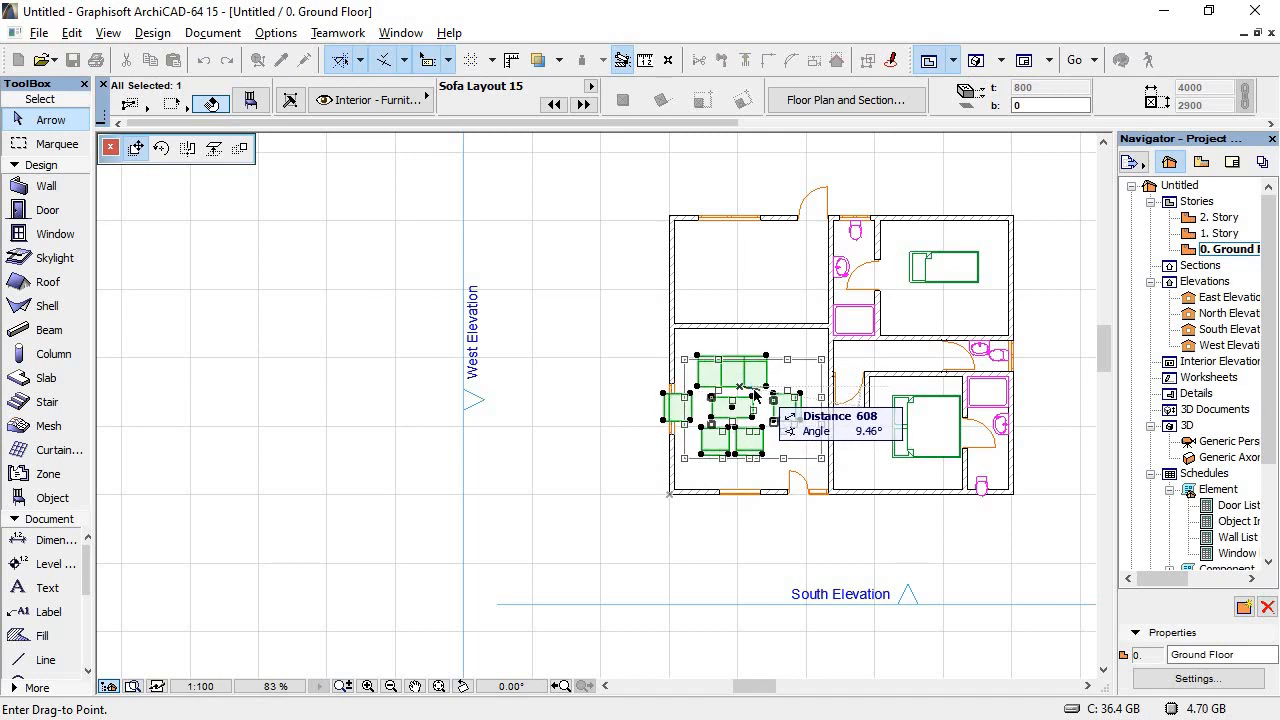
click(778, 388)
Step: Rotate the lounge's sofa layout 90° counterclockwise about its centre so the three-seater stands along the west side
scroll(868, 352, up, 3)
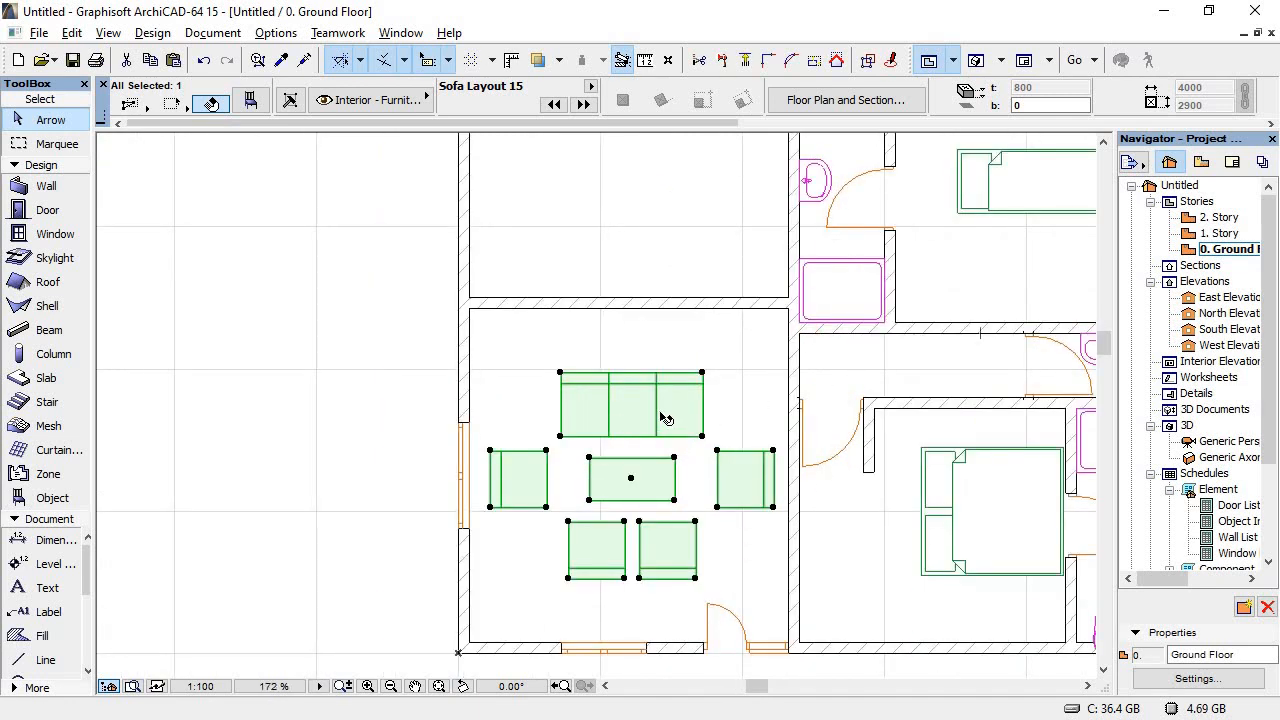
click(632, 481)
key(ctrl+e)
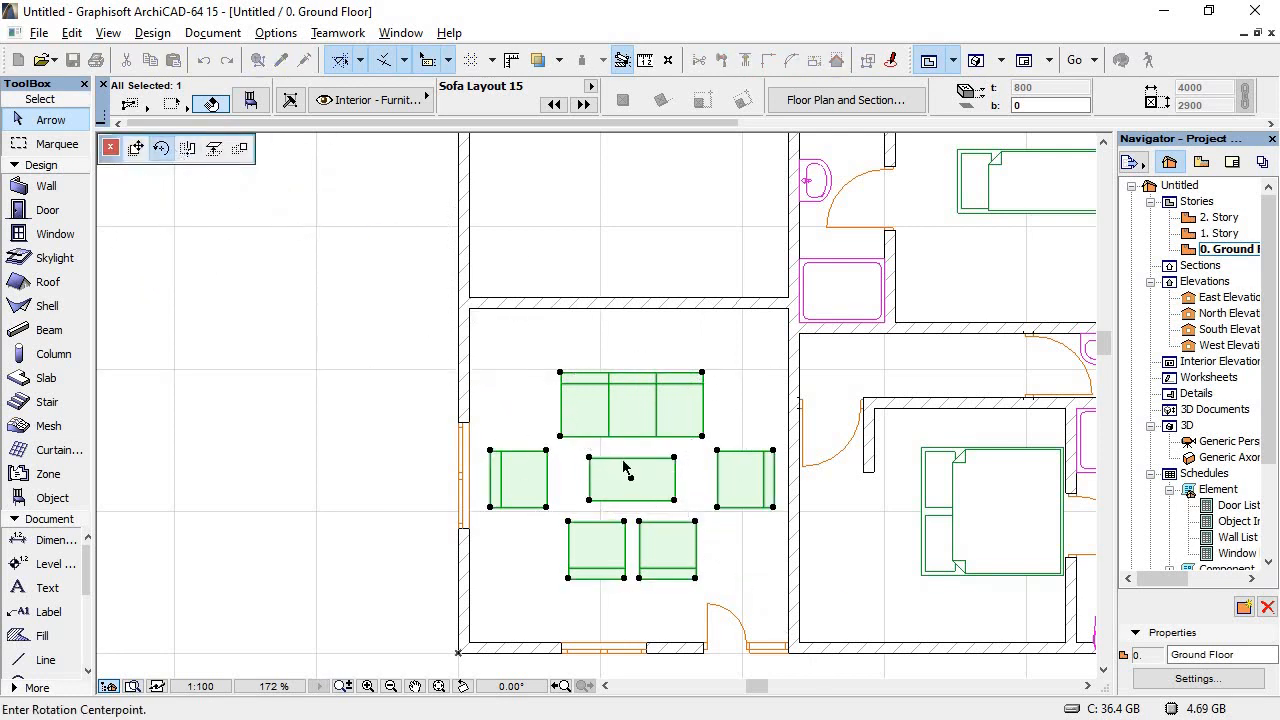
click(631, 478)
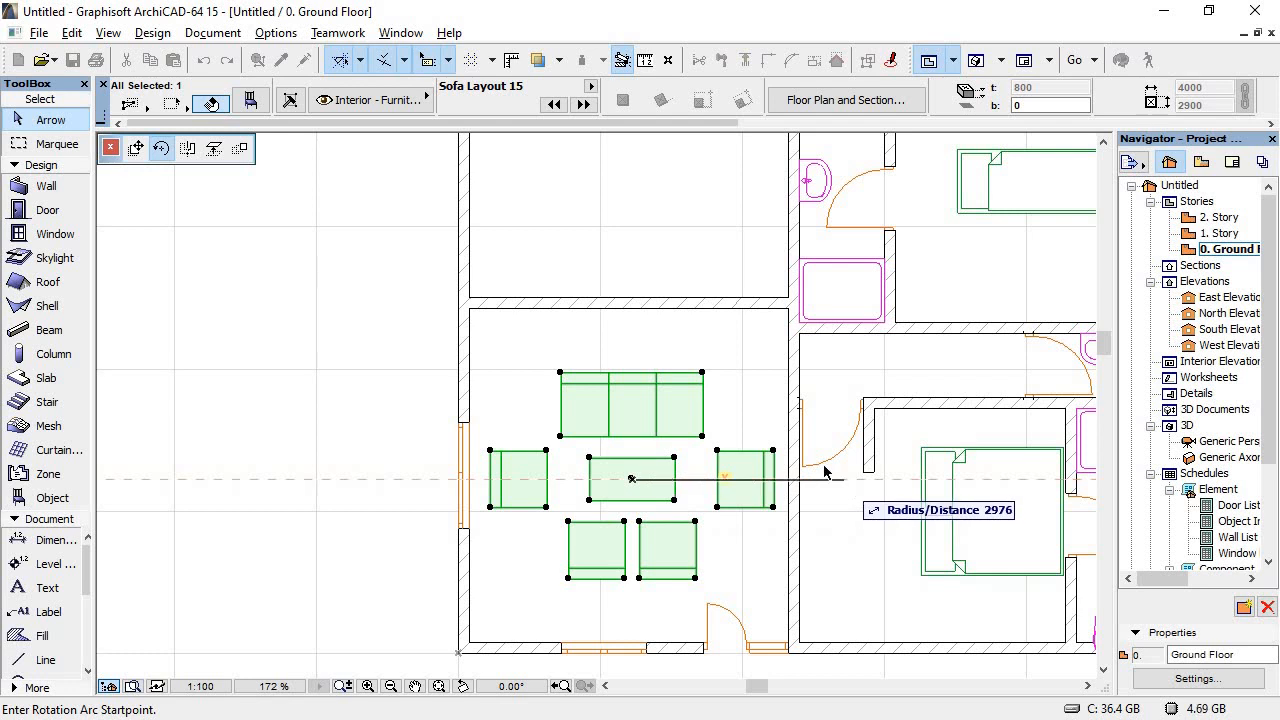
click(845, 479)
click(632, 208)
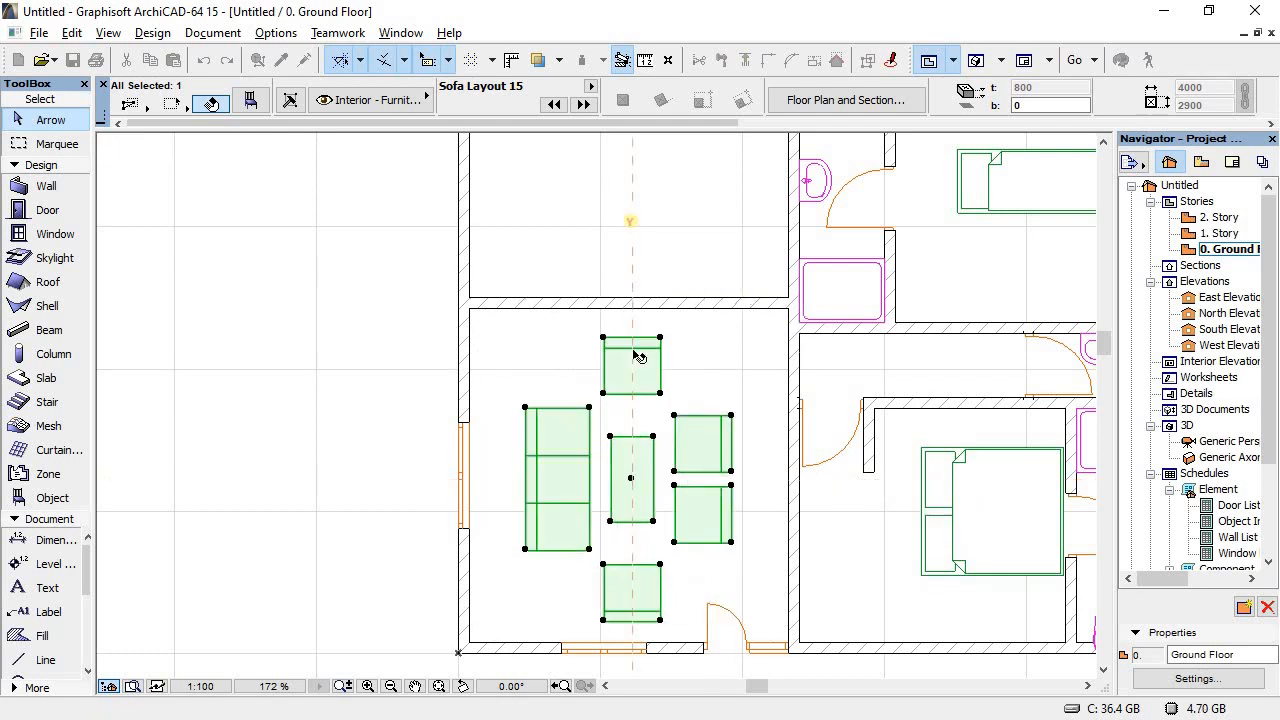
Step: Move the lounge's sofa layout west, close to the wall, and the double bed into the south-west corner of its bedroom
click(631, 478)
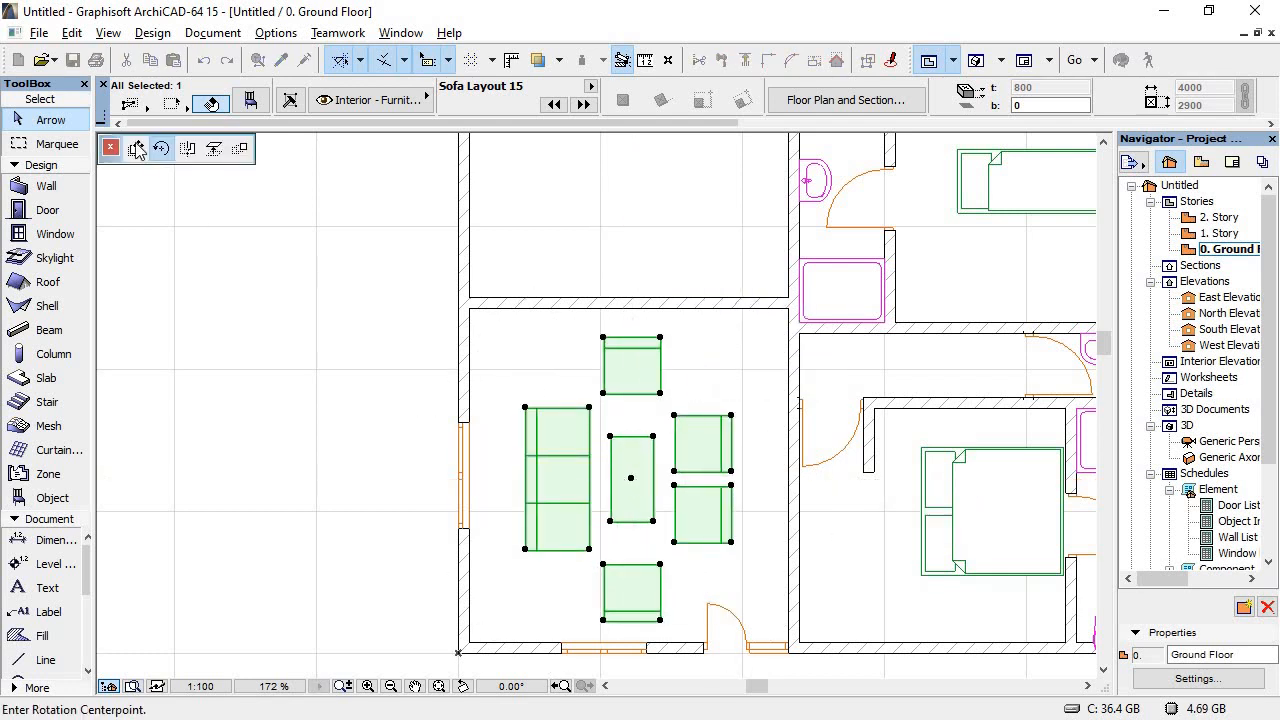
click(591, 479)
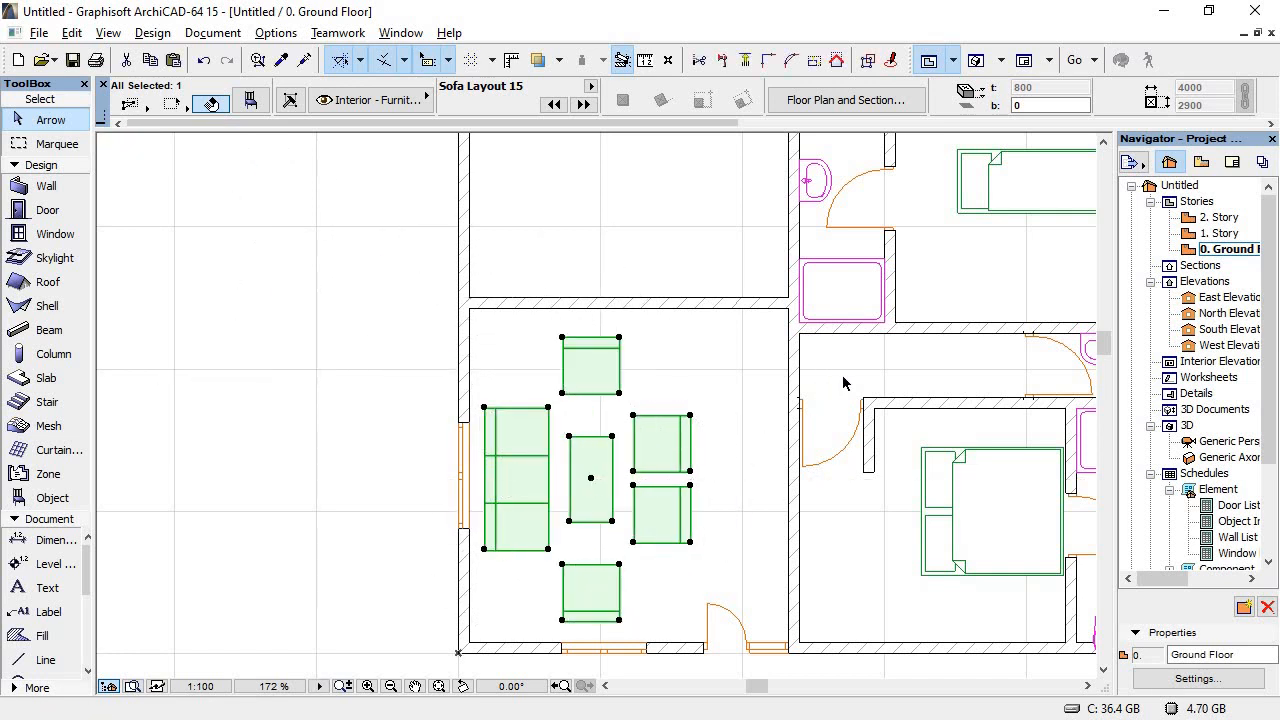
click(965, 472)
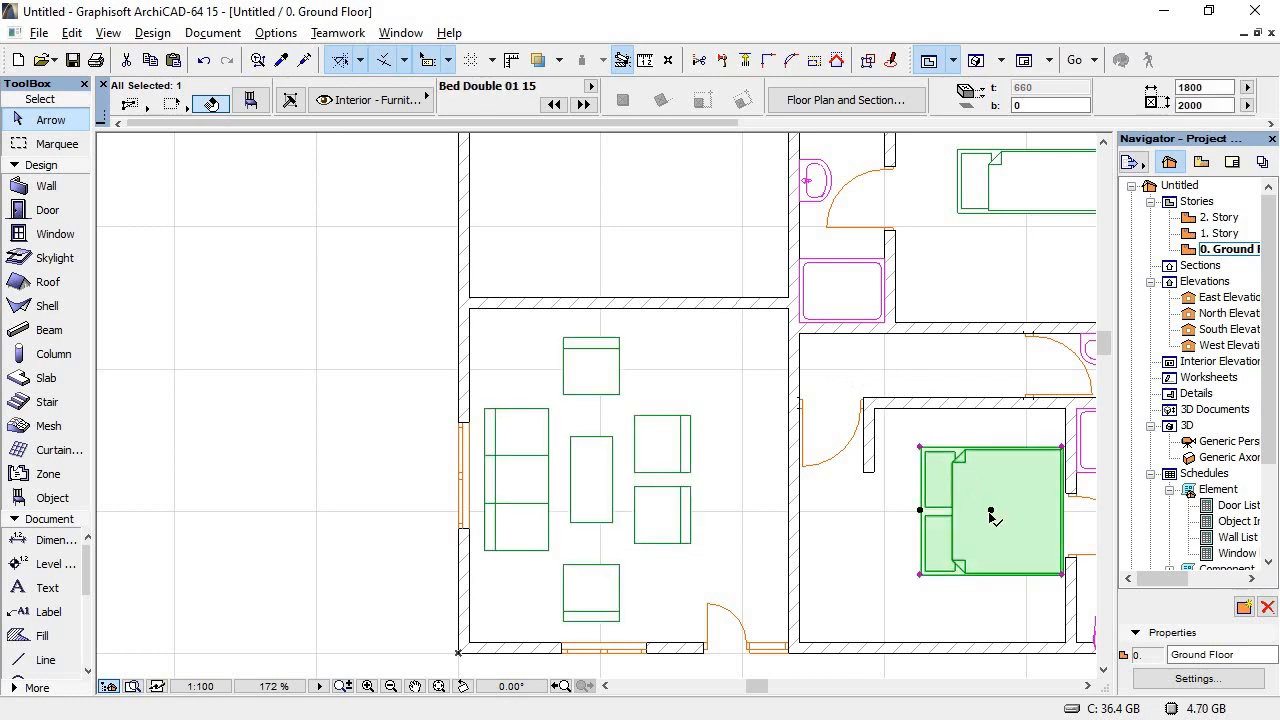
click(991, 512)
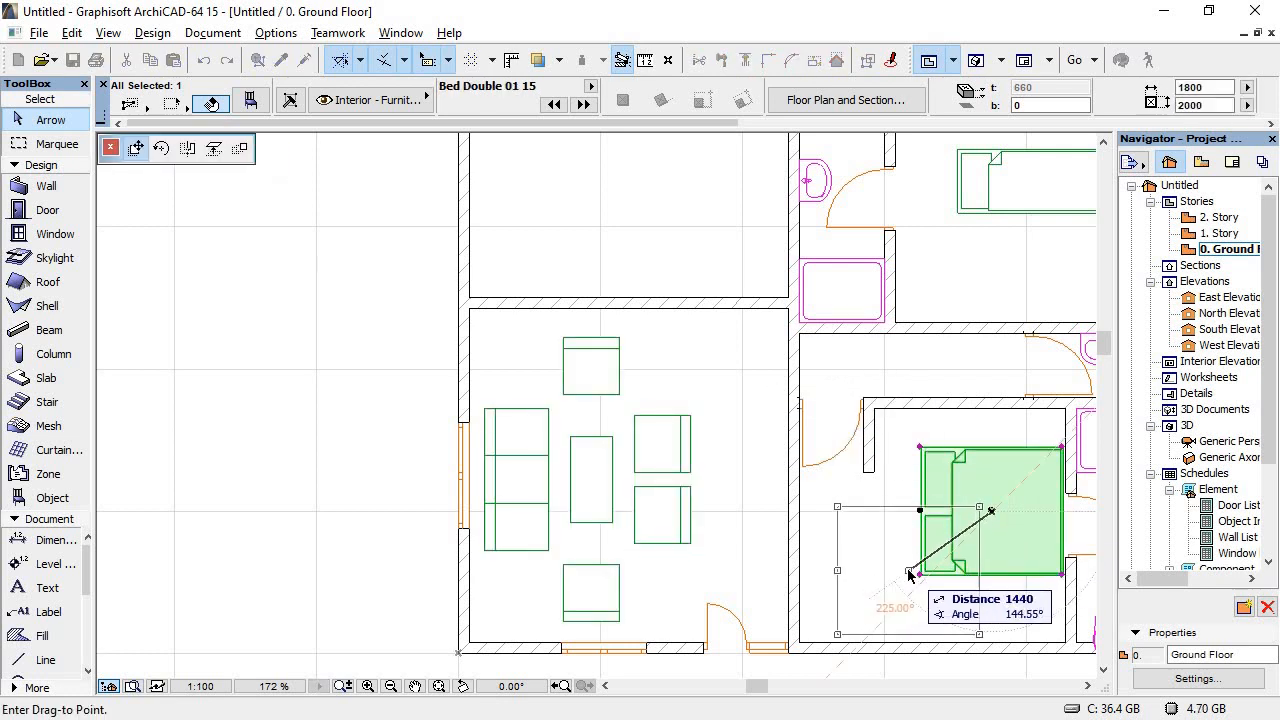
click(906, 572)
click(907, 570)
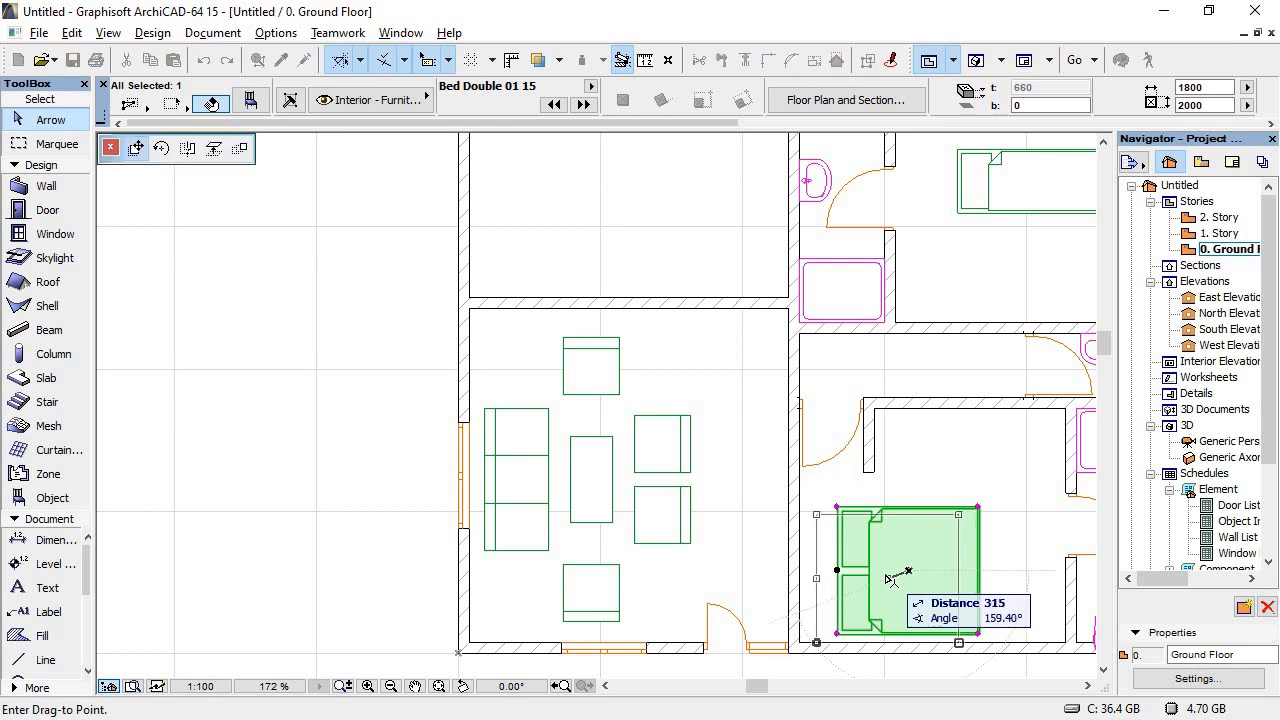
click(881, 572)
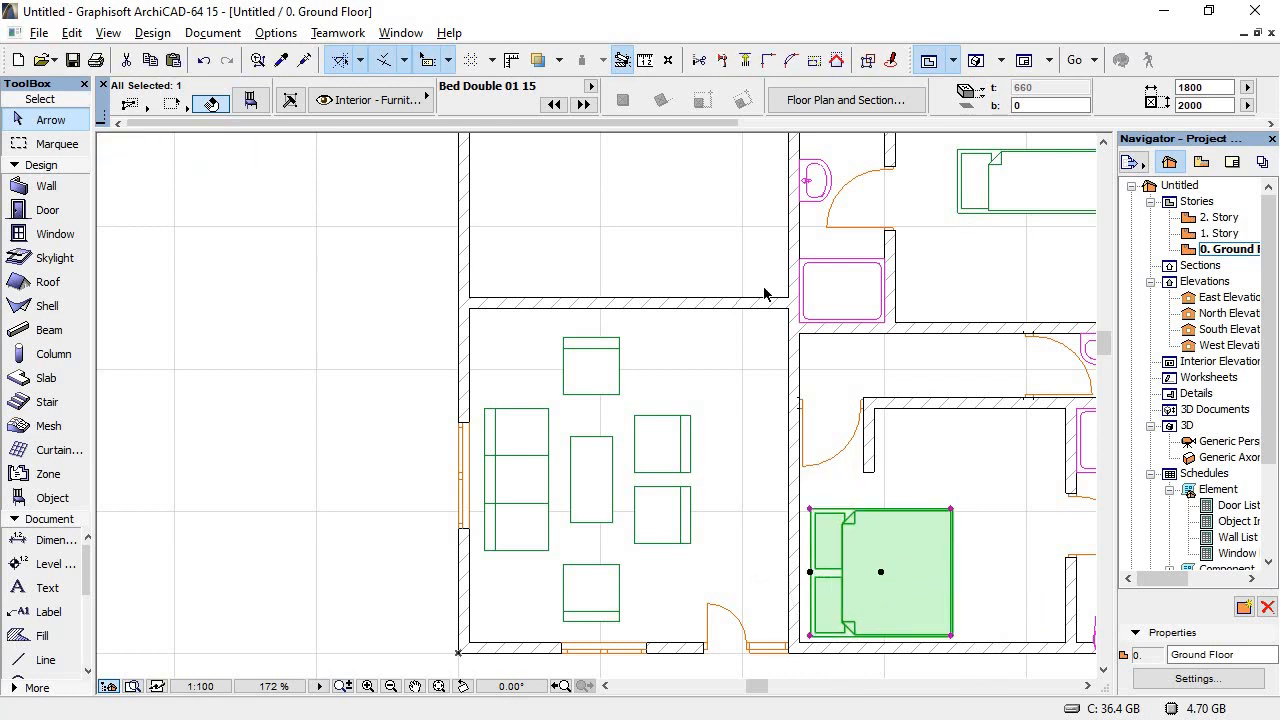
Step: Move the single bed in the north-east bedroom north so it sits near the north wall
scroll(763, 293, down, 5)
scroll(843, 234, up, 4)
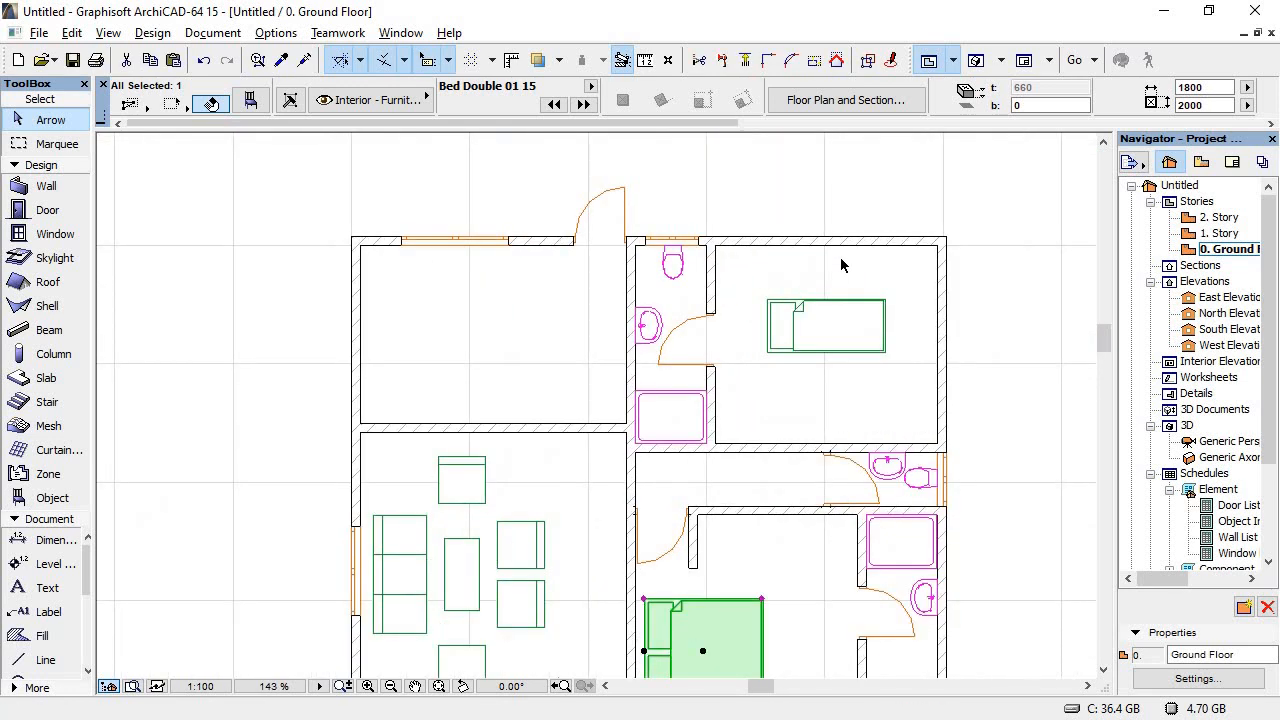
click(810, 311)
click(818, 303)
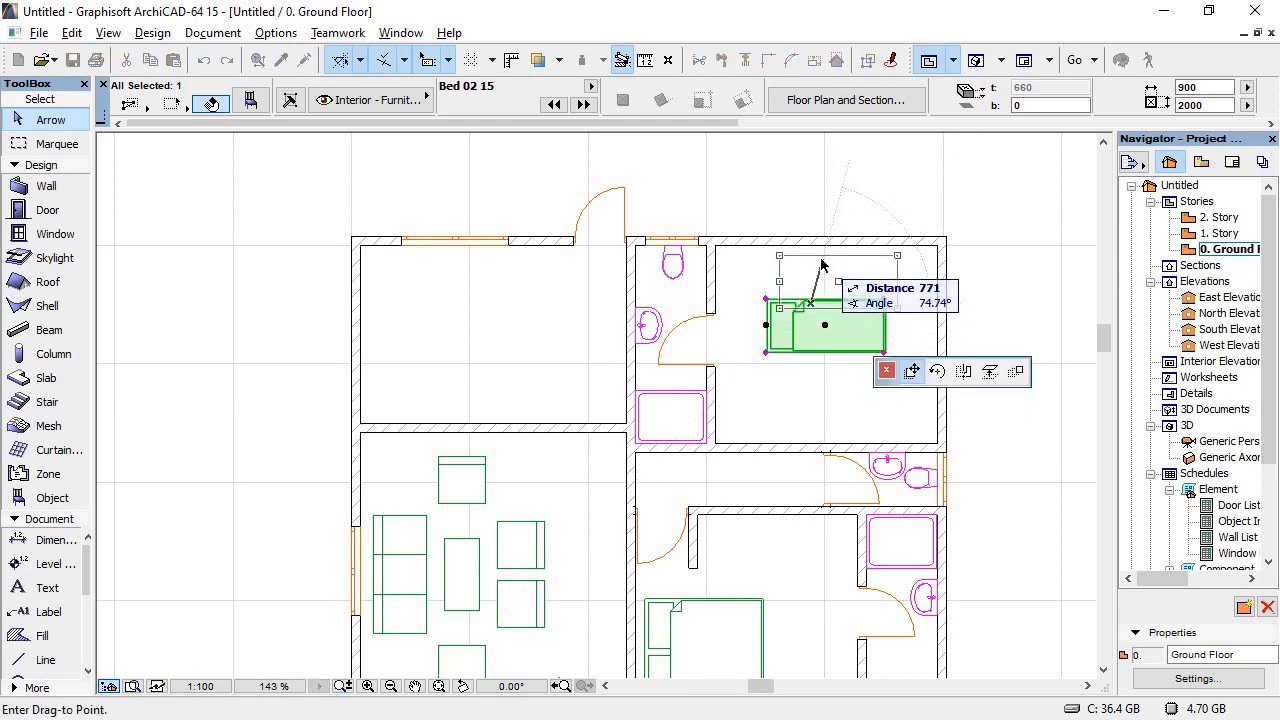
click(830, 260)
click(976, 272)
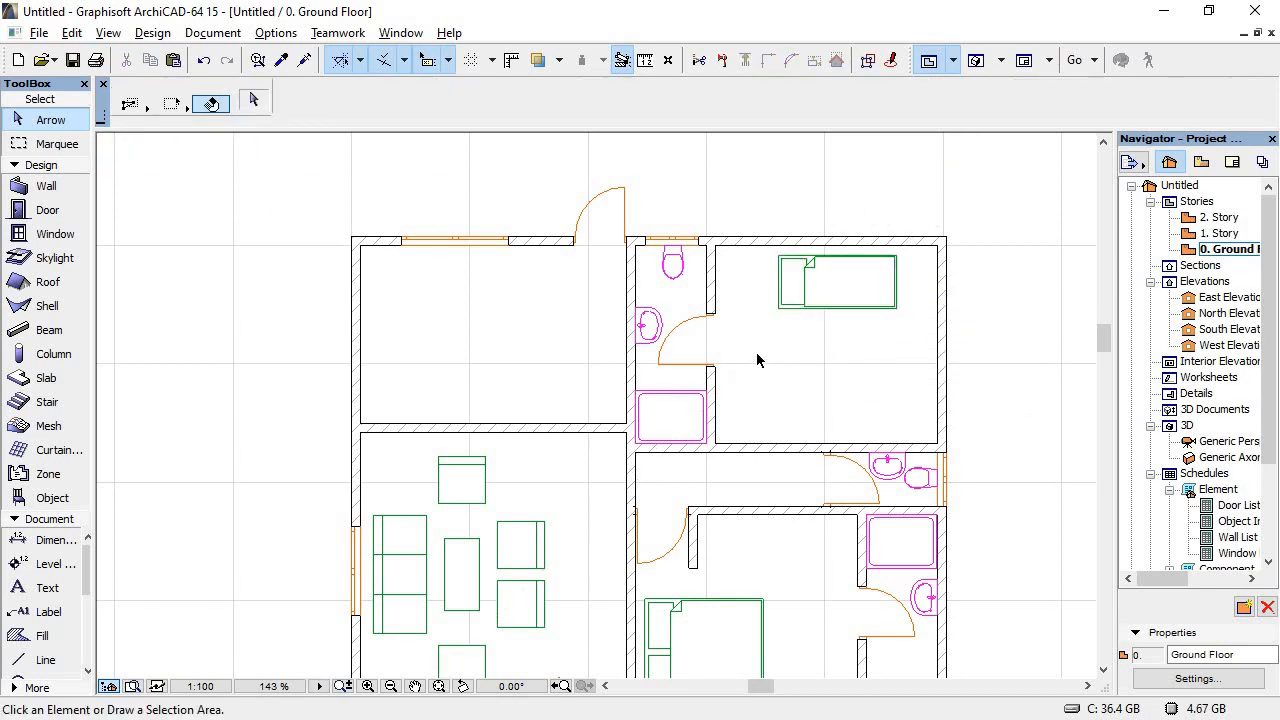
Step: Check the kitchen in the reference PDF and browse the Tables 15 object library for a suitable kitchen worktop
key(alt+Tab)
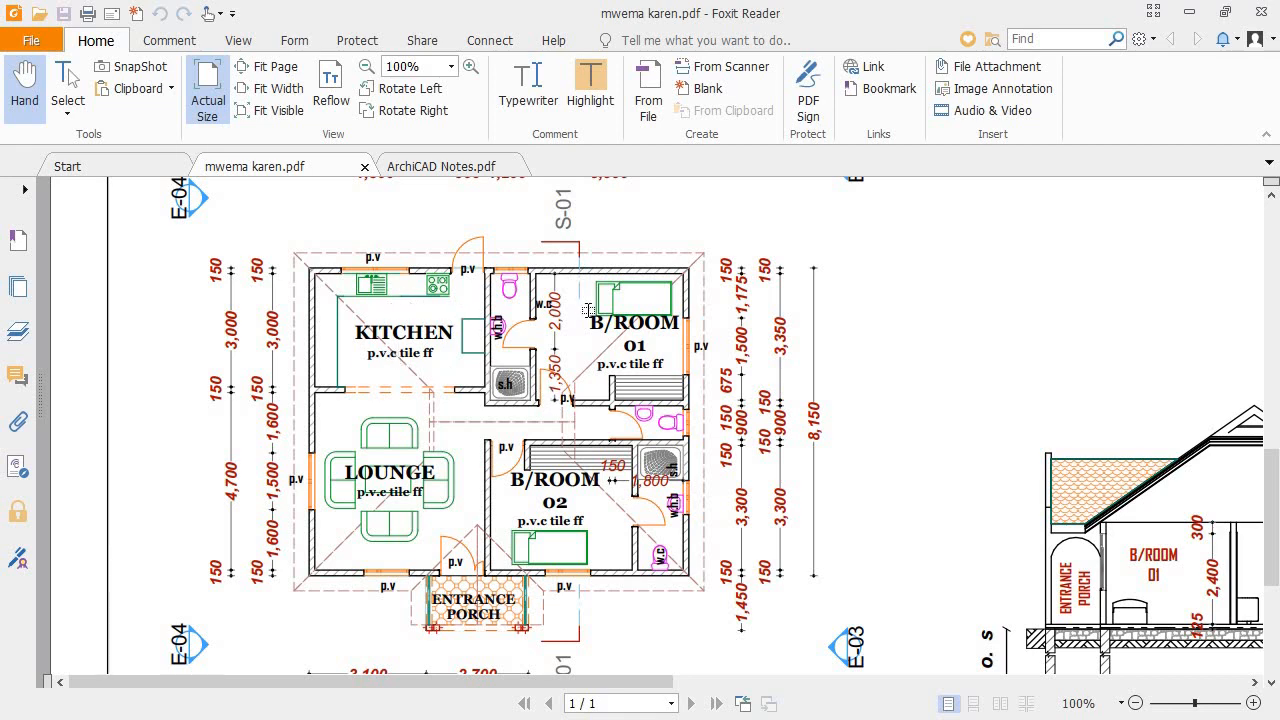
key(alt+Tab)
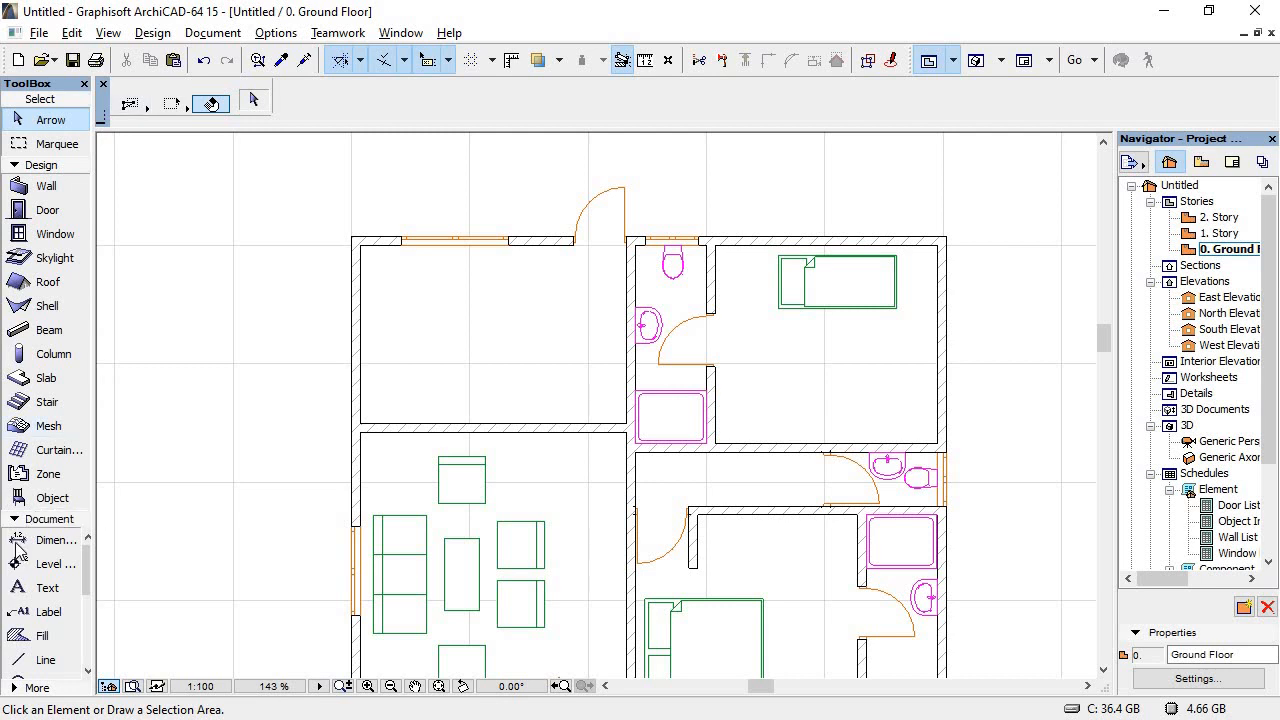
click(22, 500)
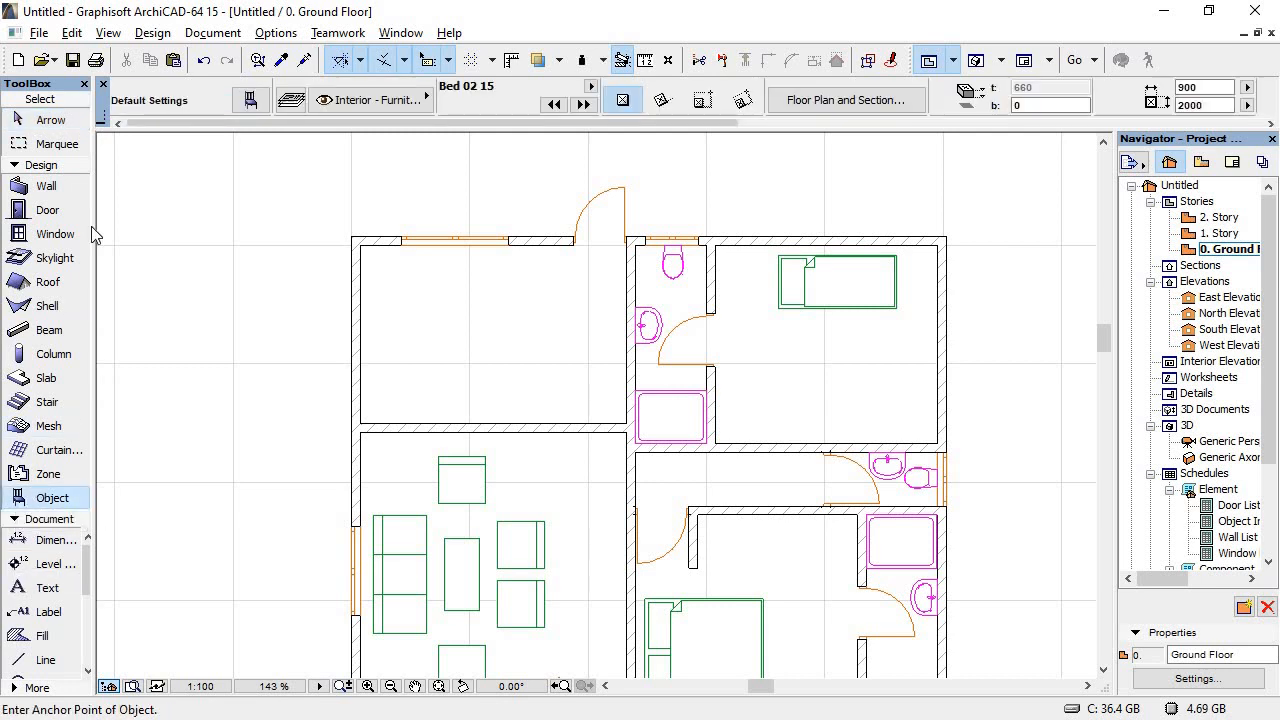
click(250, 100)
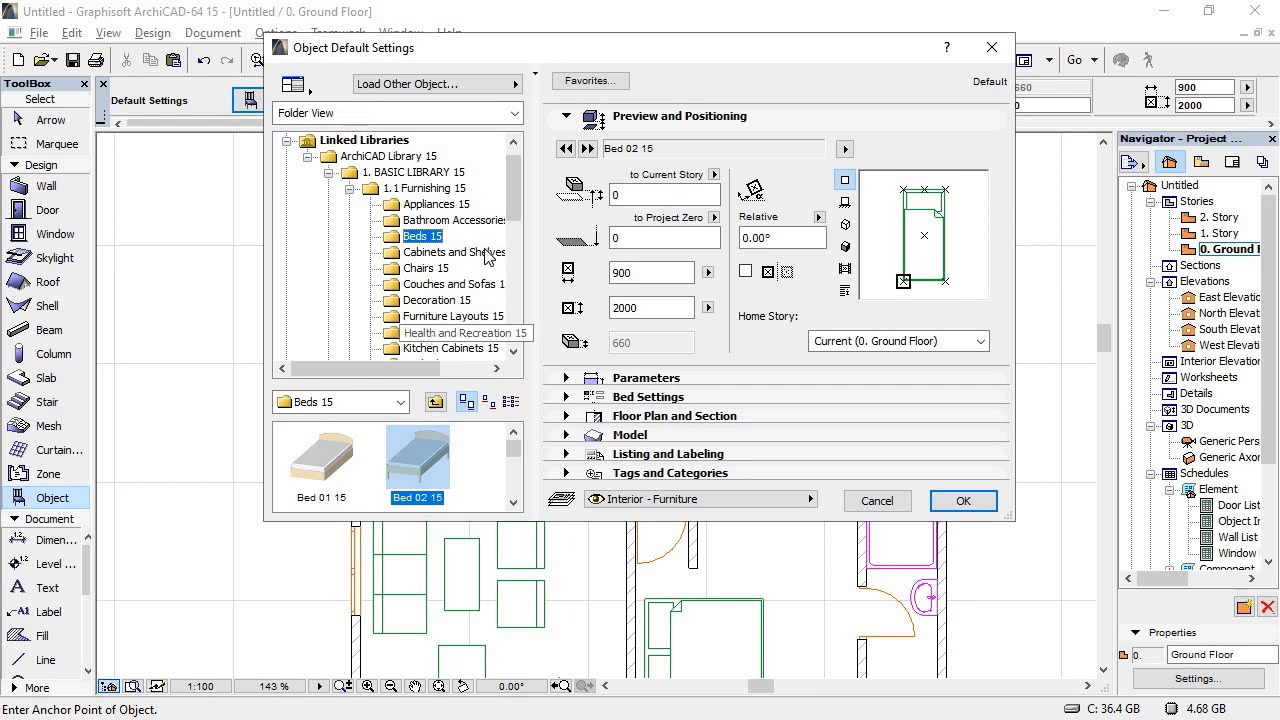
drag(514, 196, 516, 228)
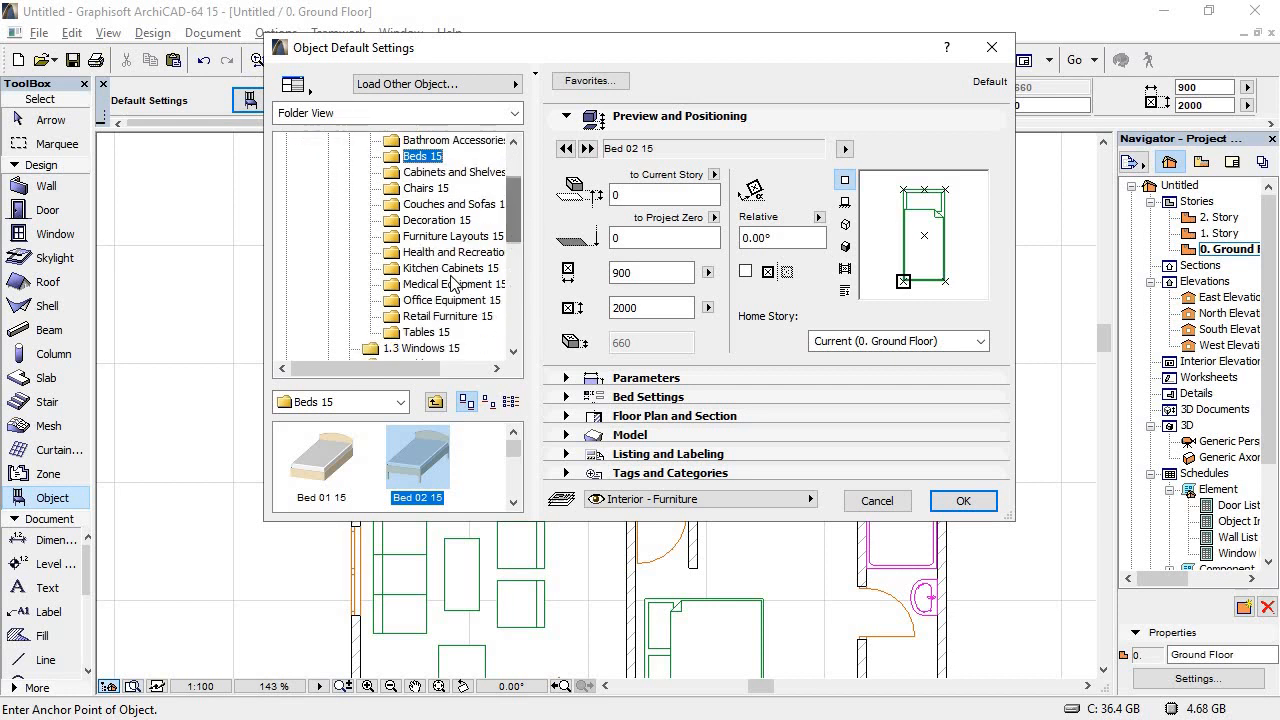
click(420, 333)
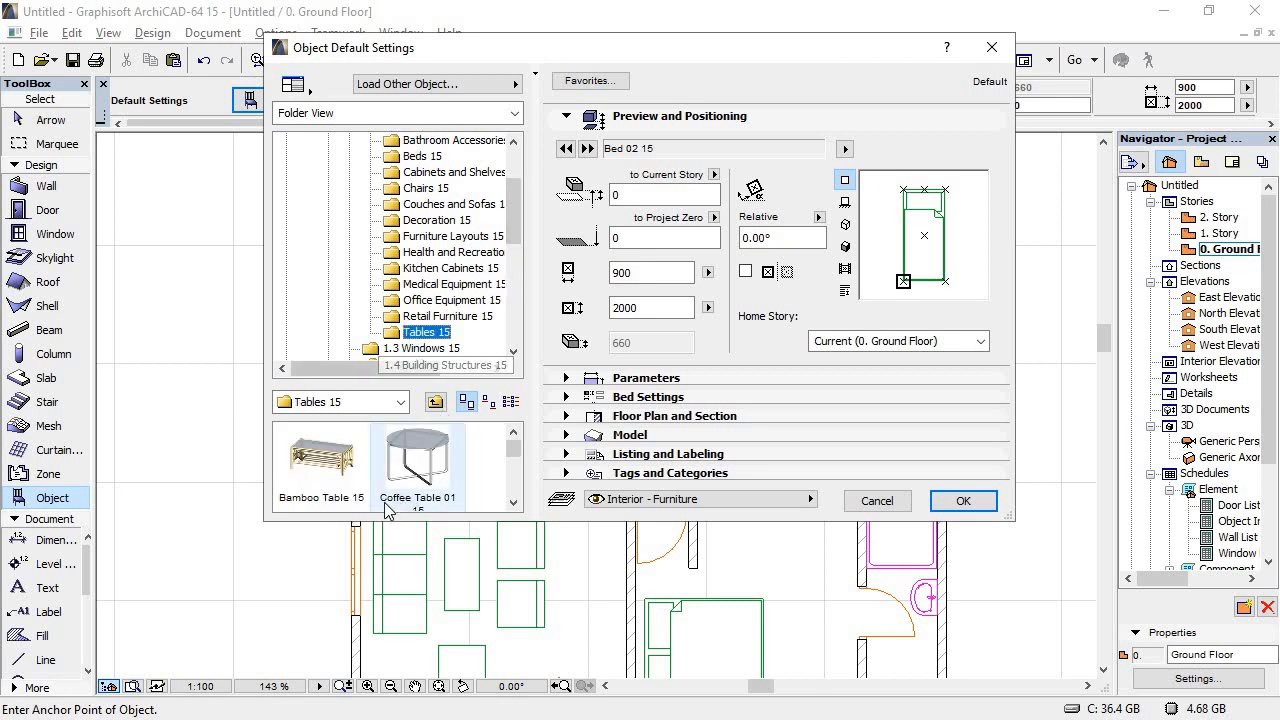
click(514, 503)
click(514, 503)
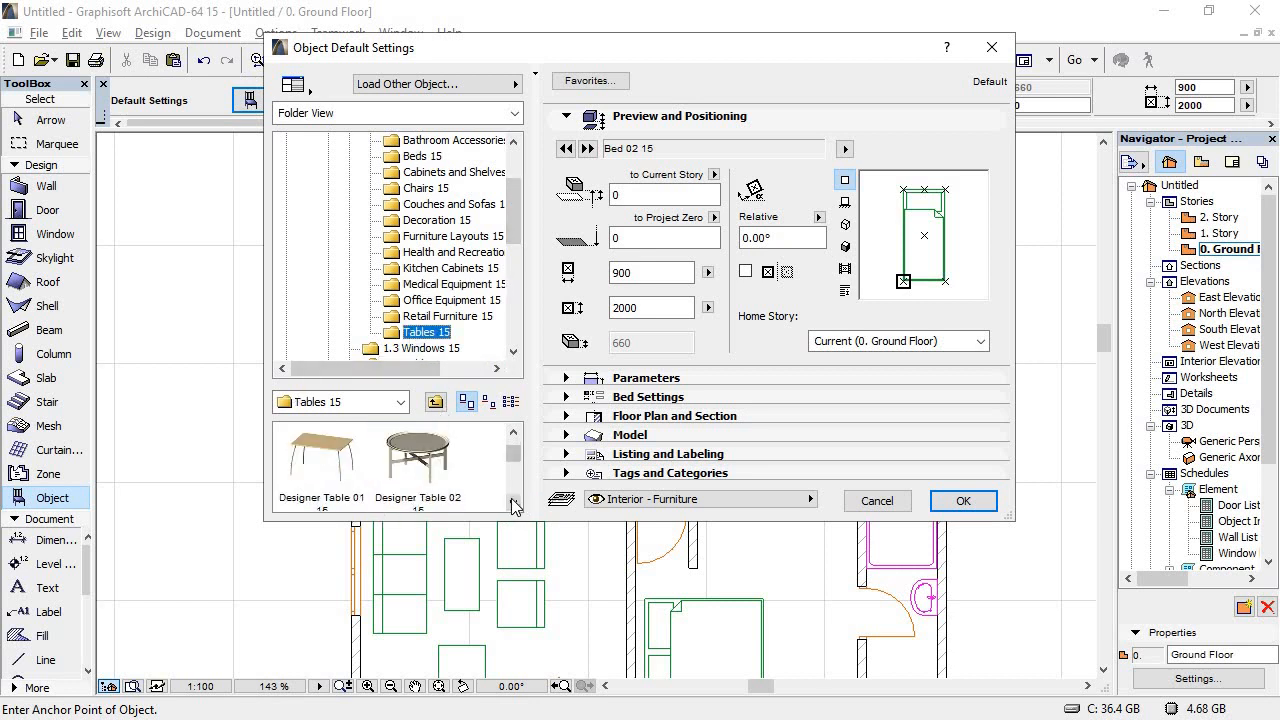
click(514, 503)
click(514, 503)
click(514, 503)
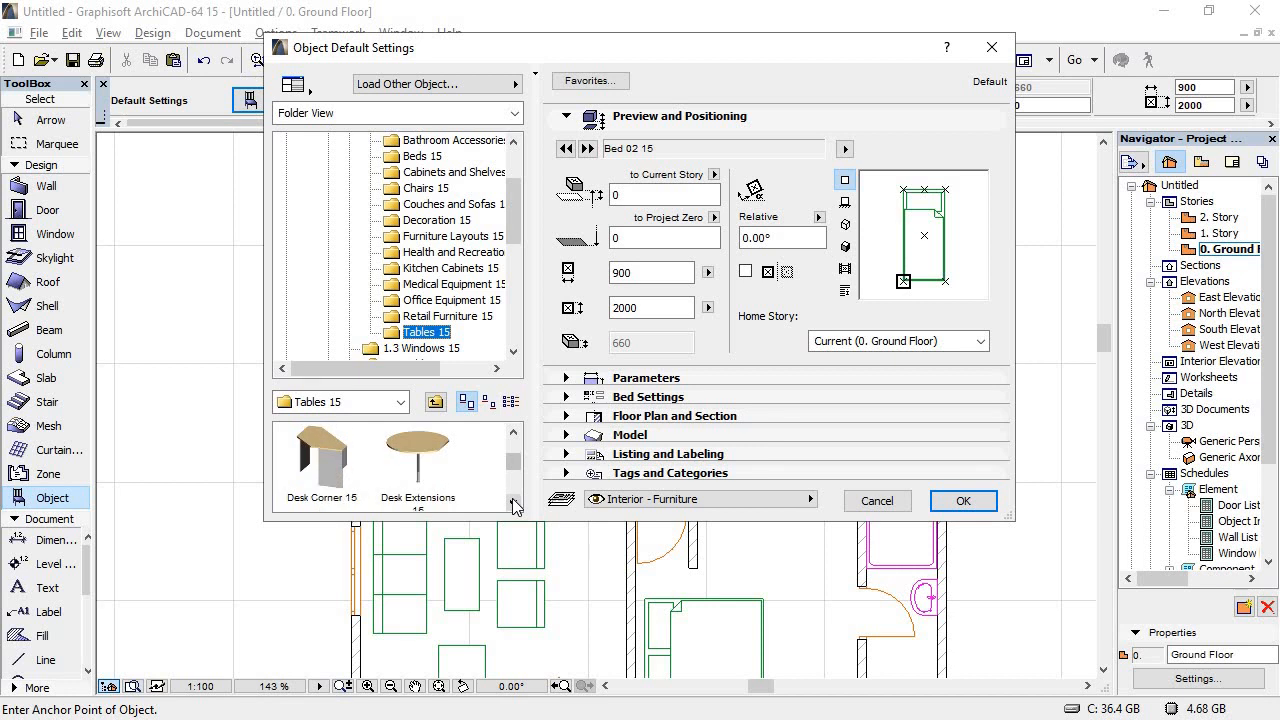
click(516, 432)
click(460, 447)
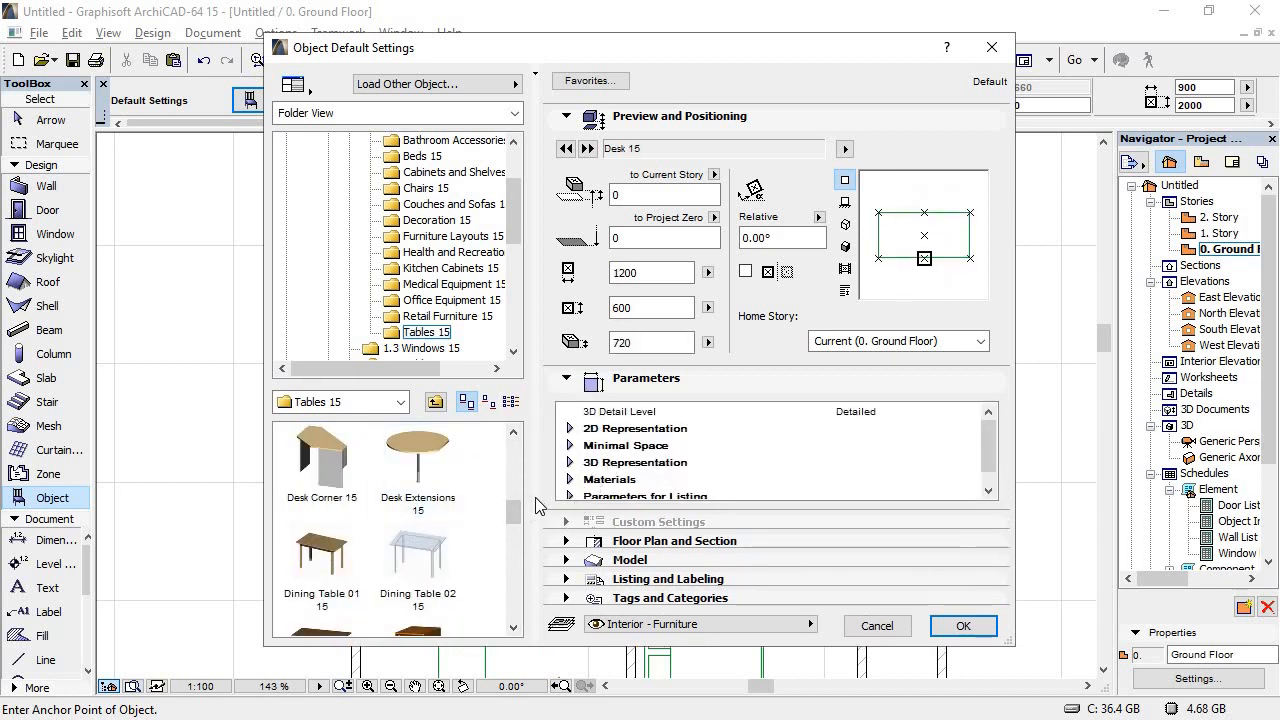
click(514, 628)
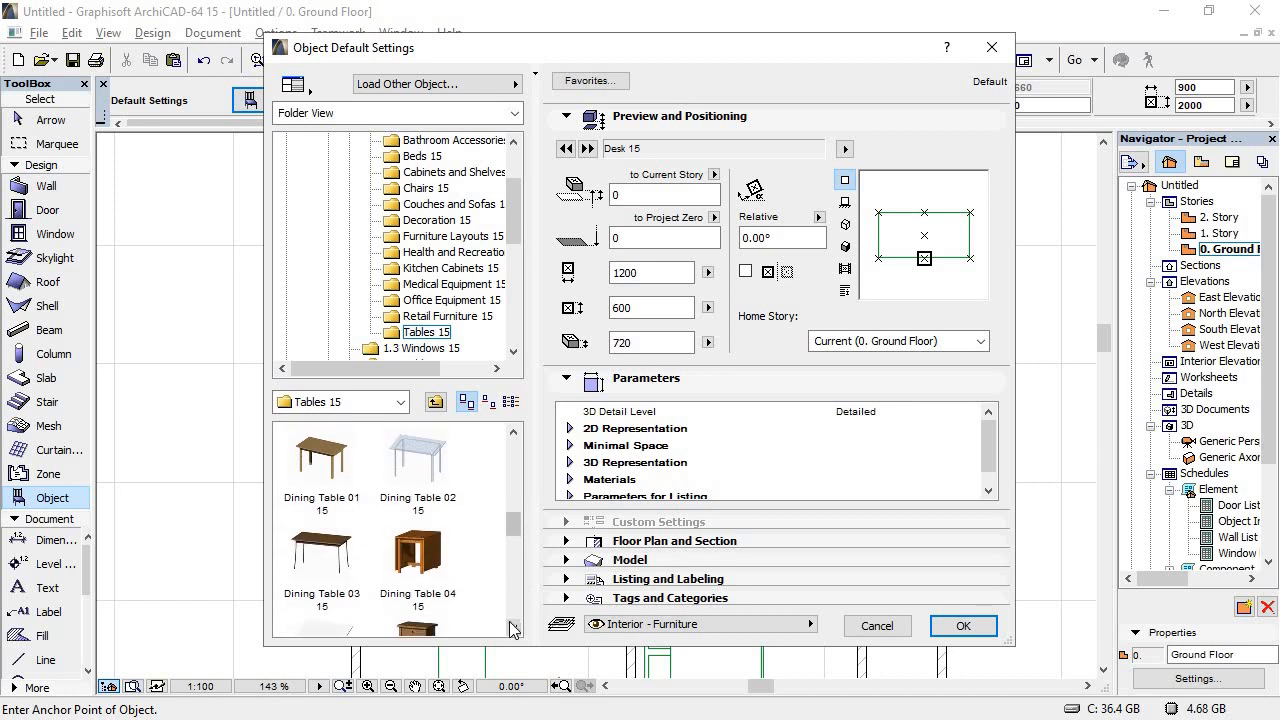
drag(514, 628, 514, 628)
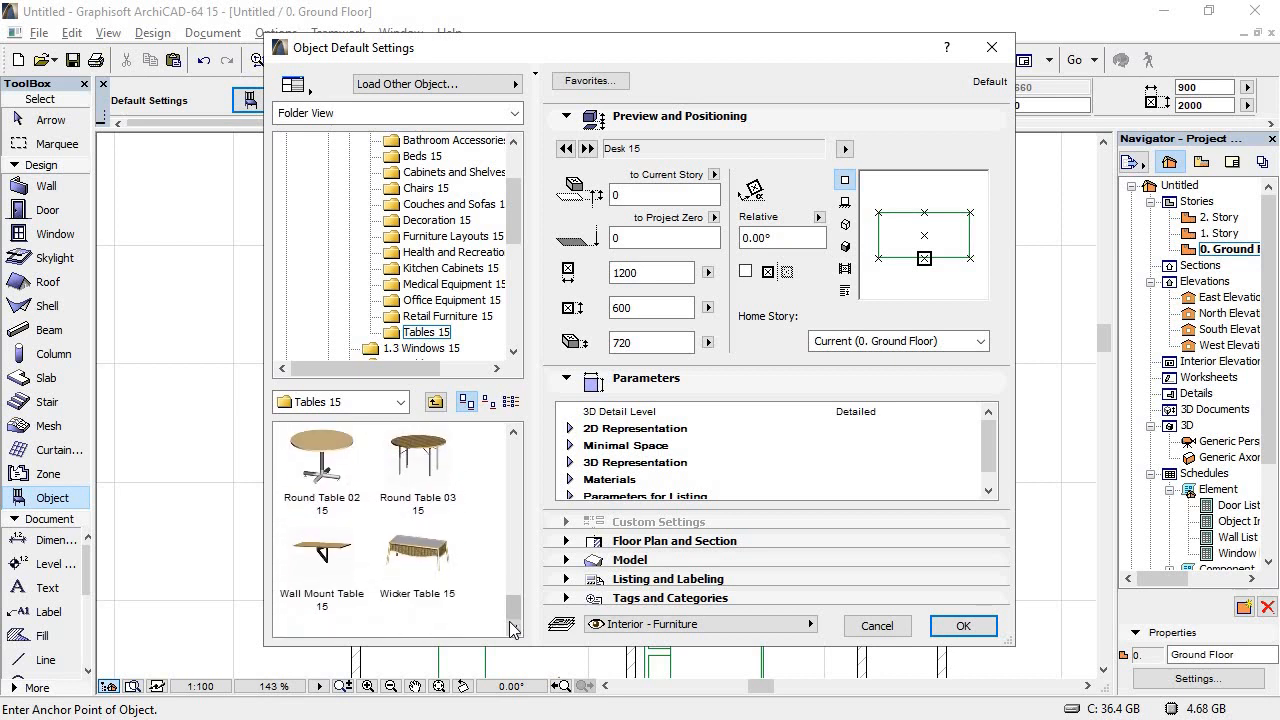
Step: Place an Office Desk L1 15, 1500 by 1300 mm, in the kitchen's north-west area as the L-shaped worktop
key(alt+Tab)
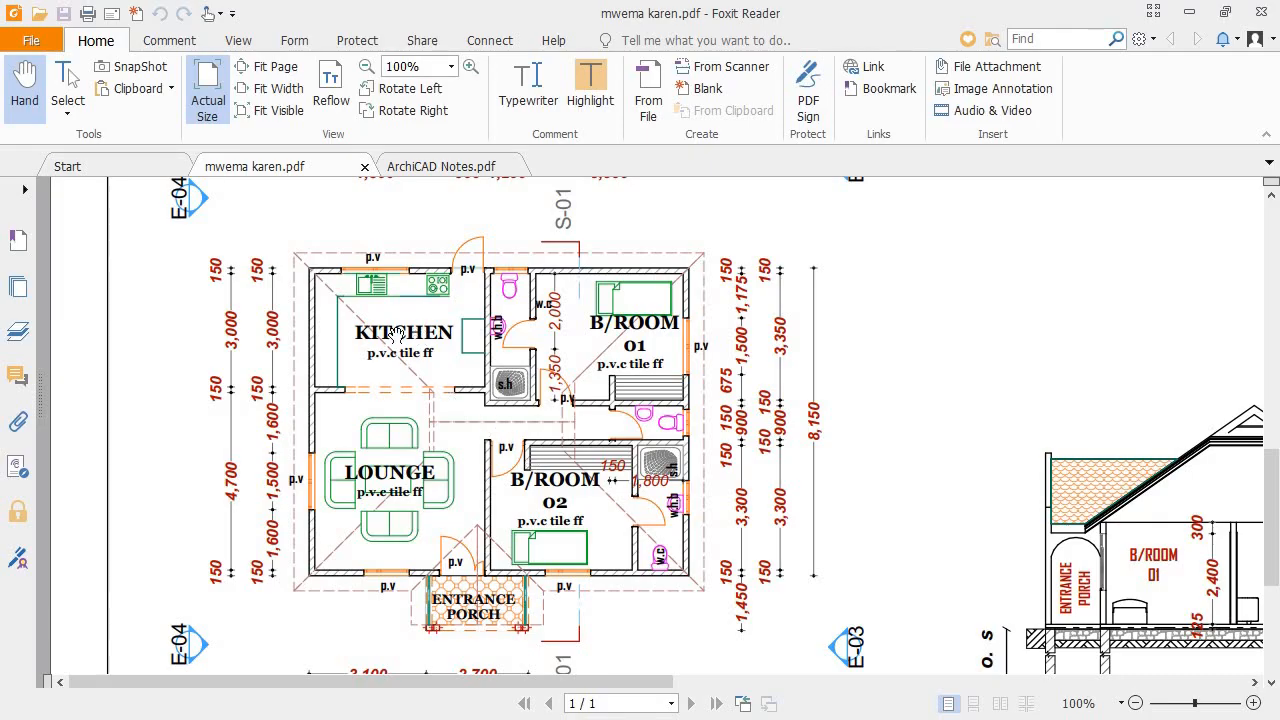
key(alt+Tab)
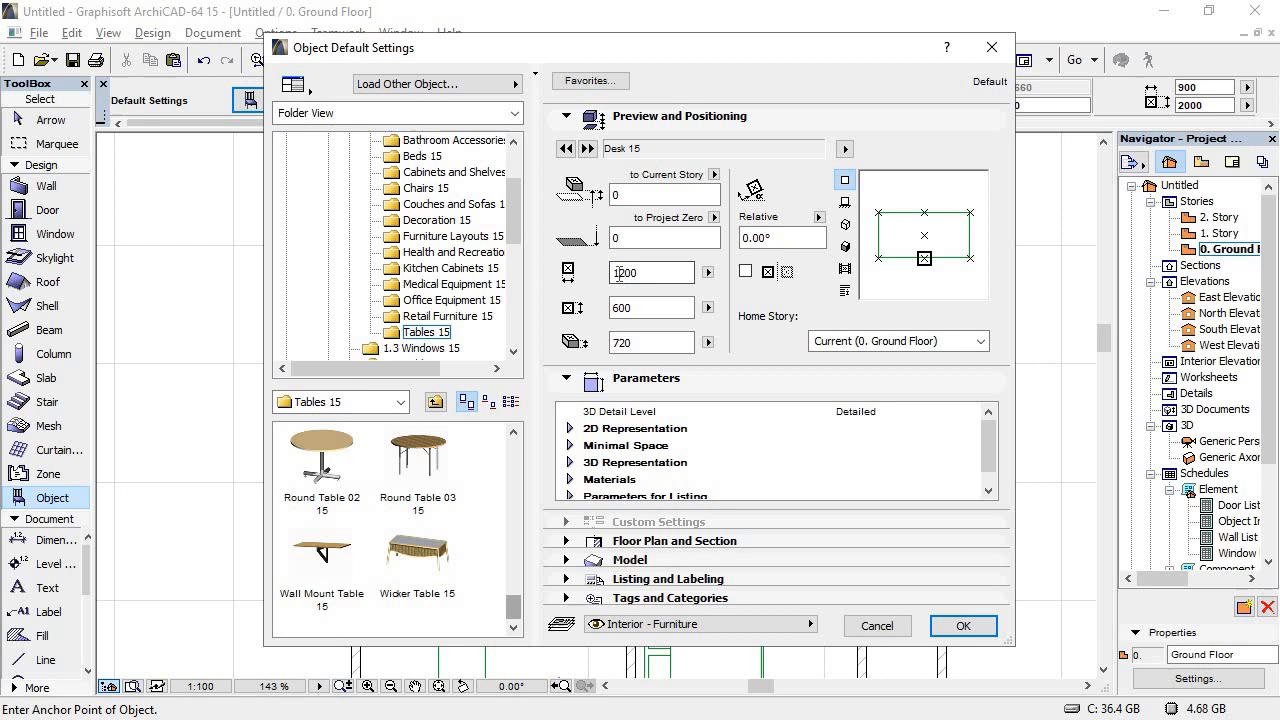
click(514, 432)
click(514, 432)
click(516, 434)
click(516, 434)
click(516, 434)
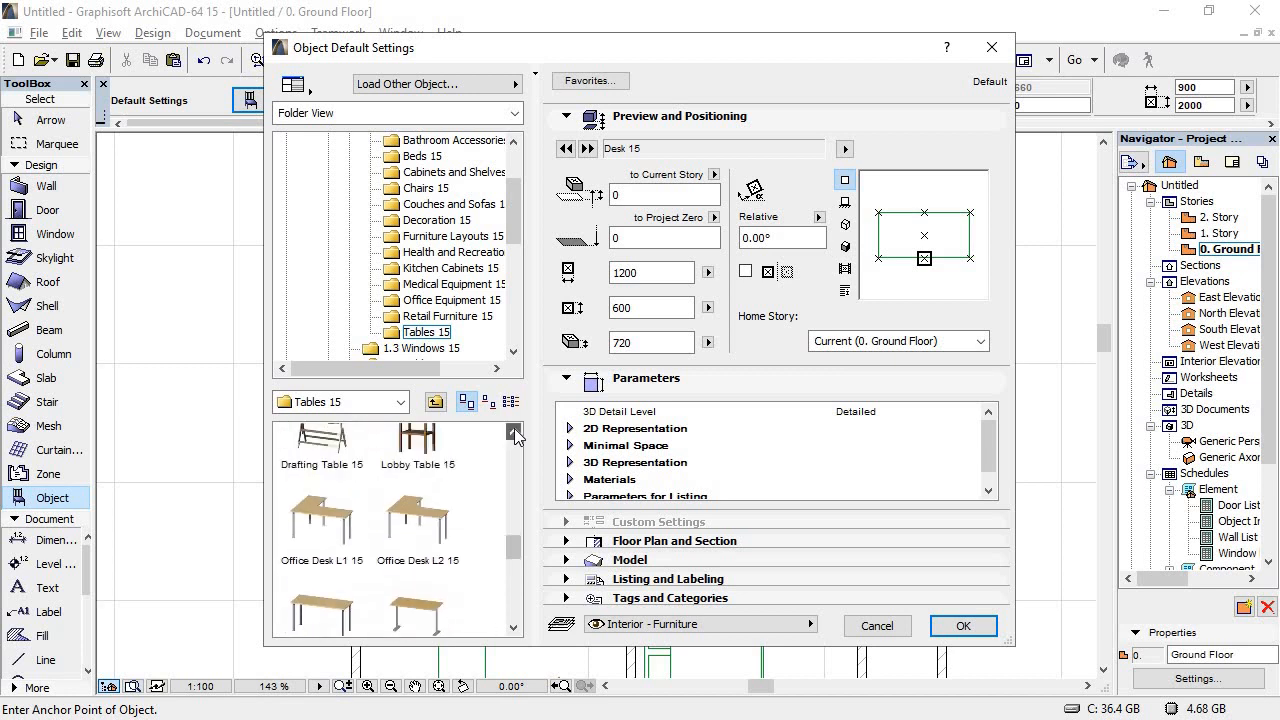
click(334, 551)
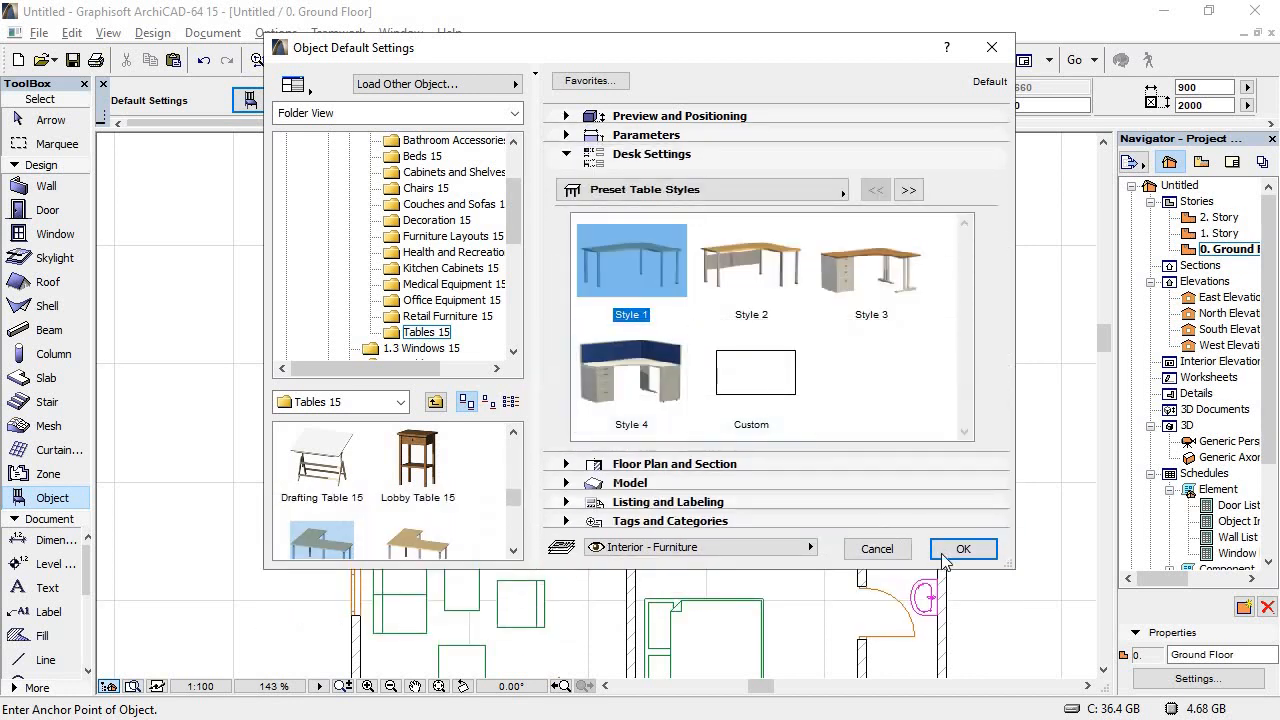
click(955, 550)
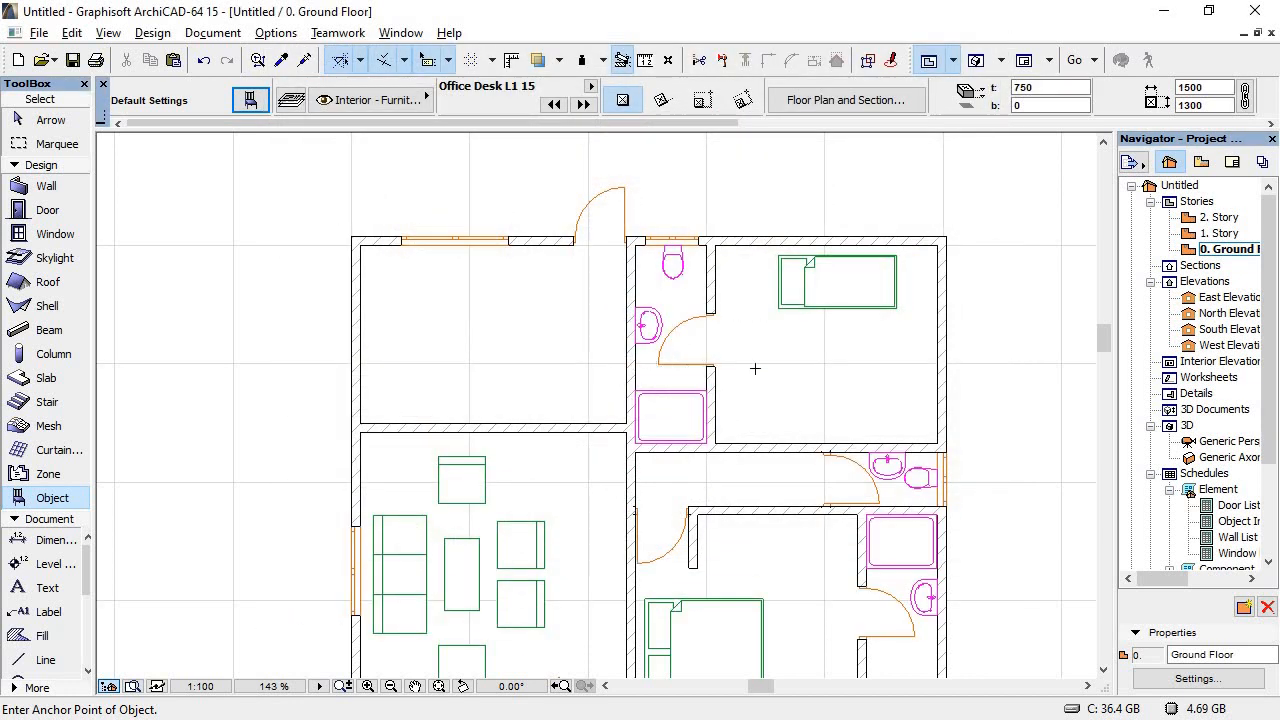
click(398, 326)
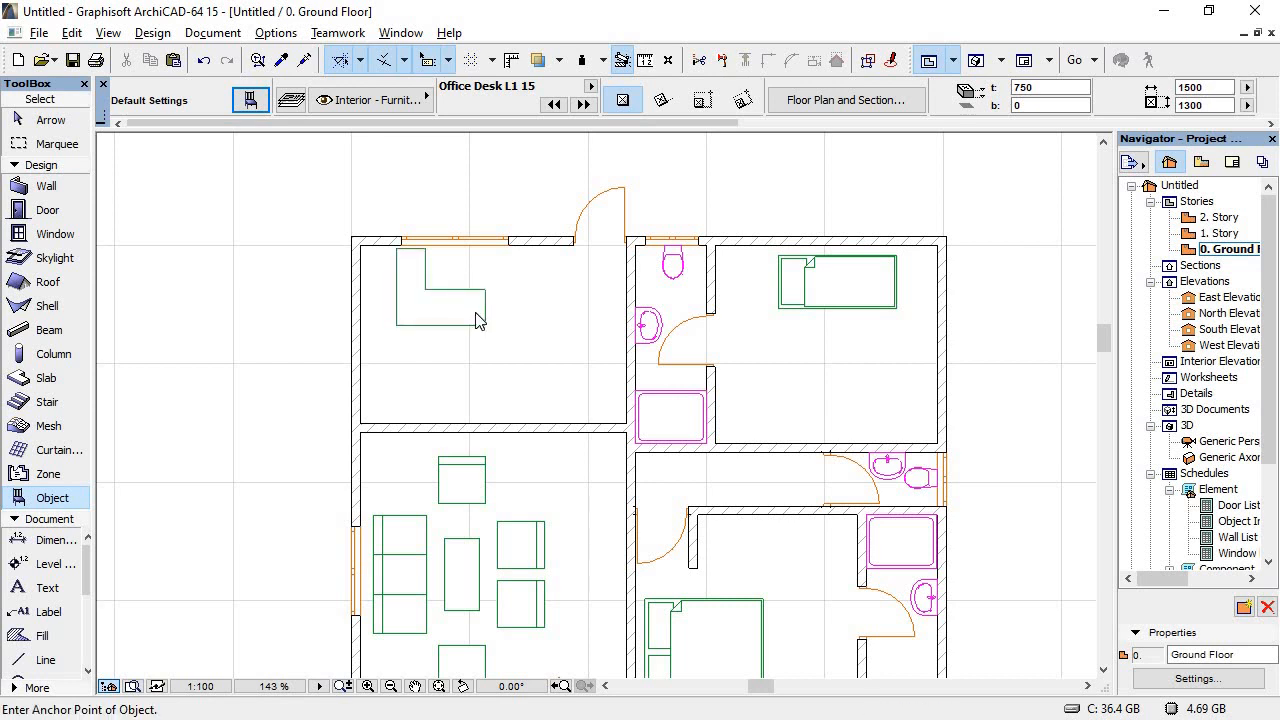
Step: Compare the kitchen with the reference PDF and place a second Office Desk L1 15, in preset Style 3, east of the first
key(alt+Tab)
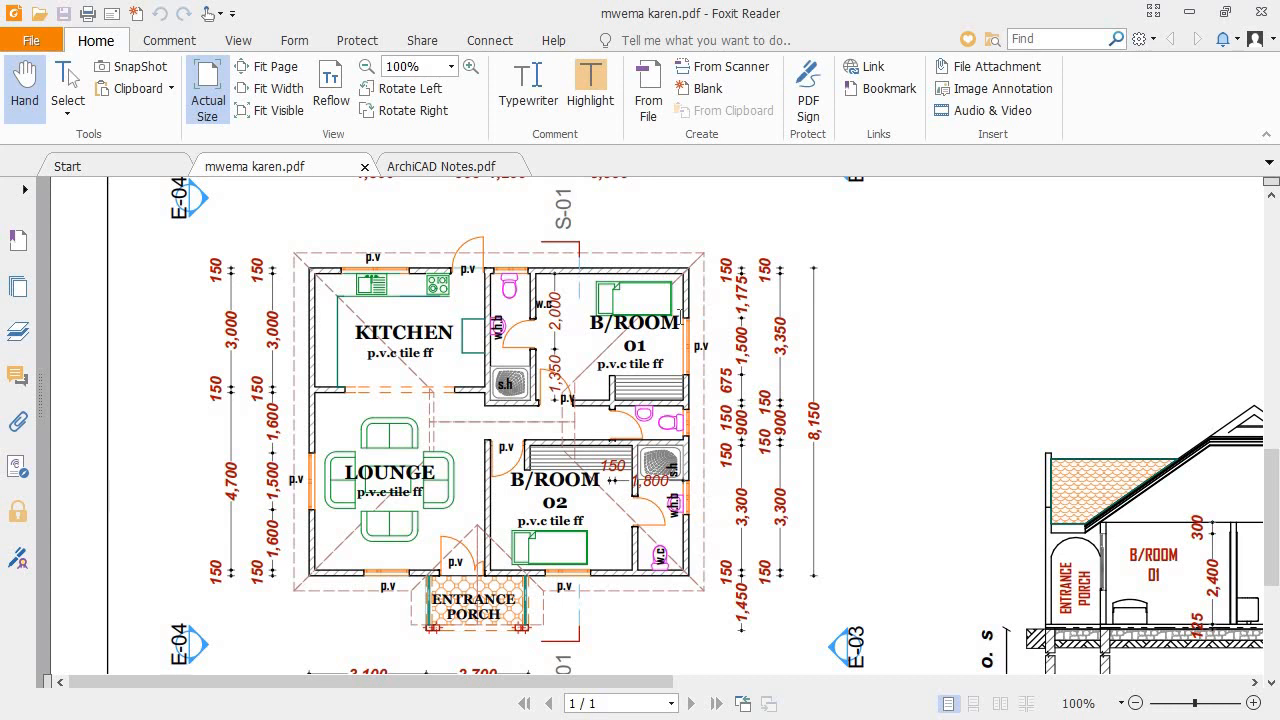
key(alt+Tab)
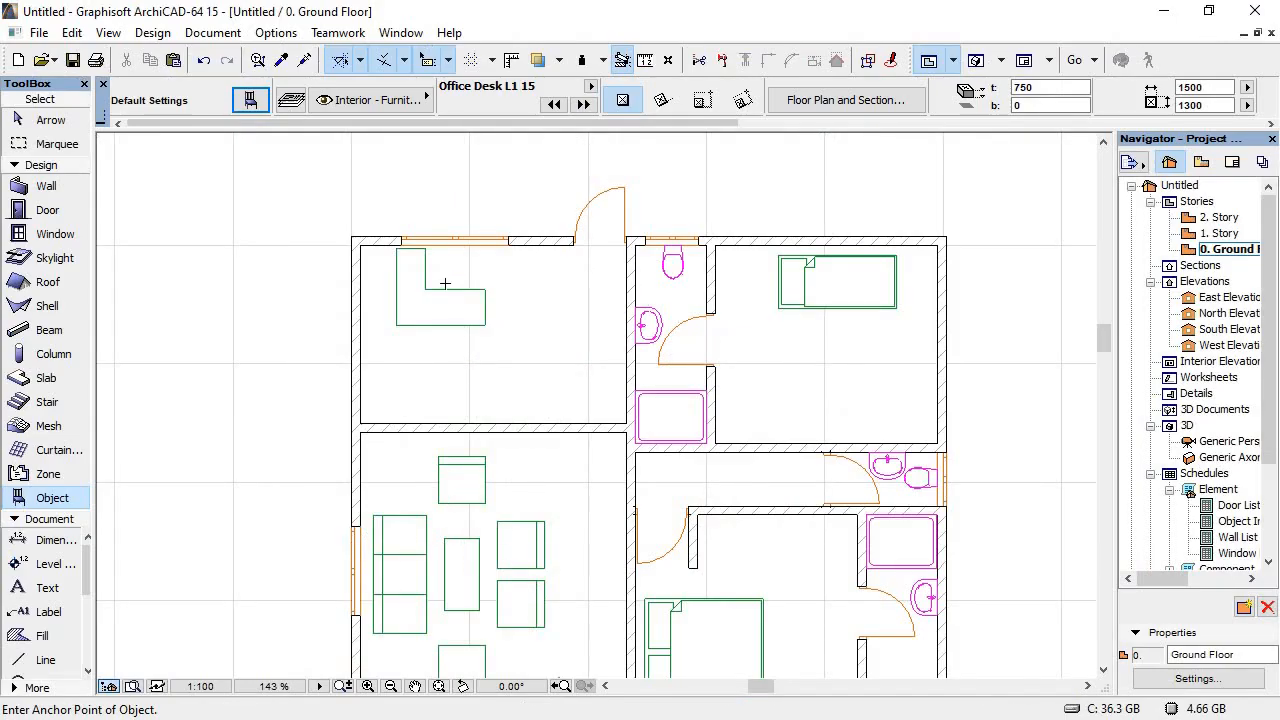
key(alt+Tab)
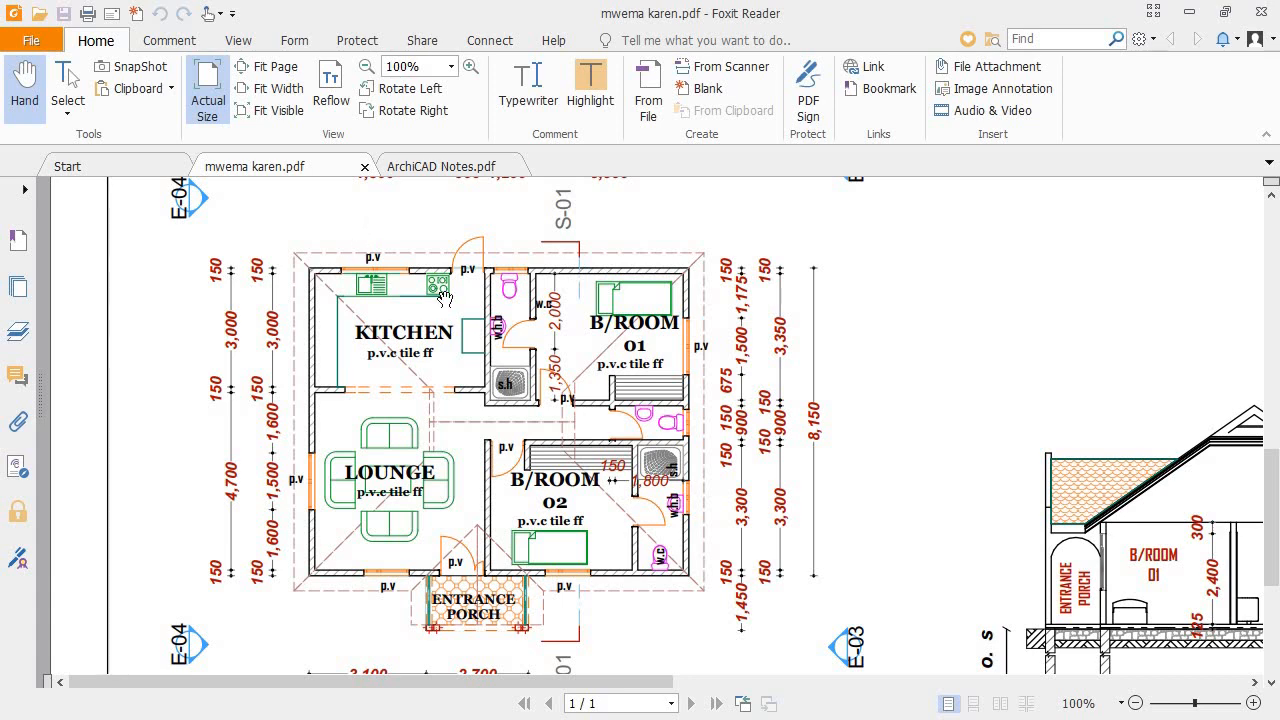
key(alt+Tab)
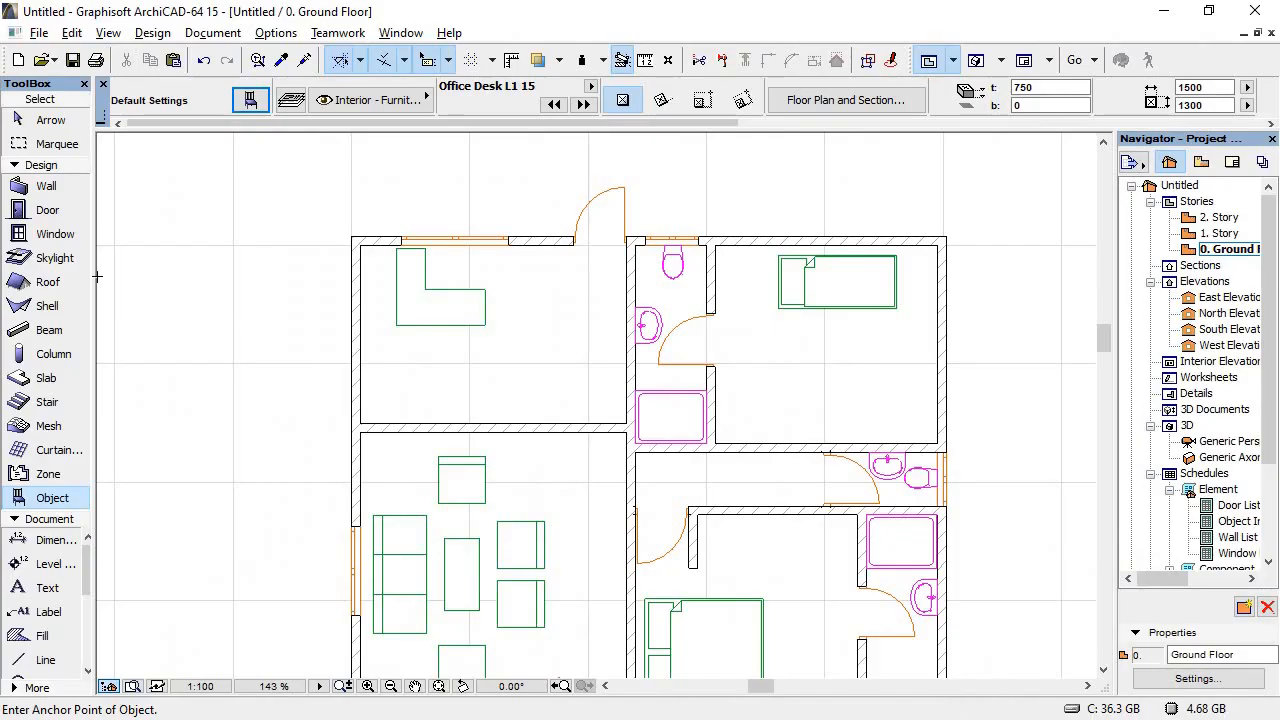
click(250, 100)
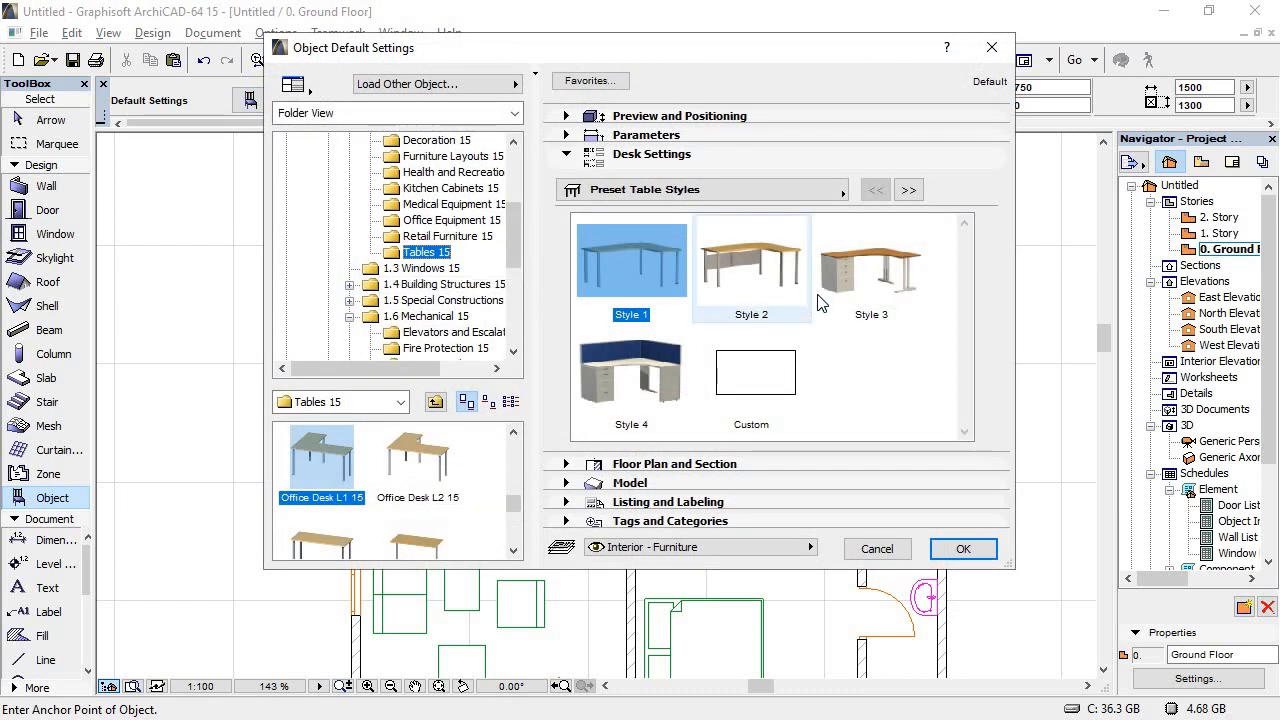
click(862, 290)
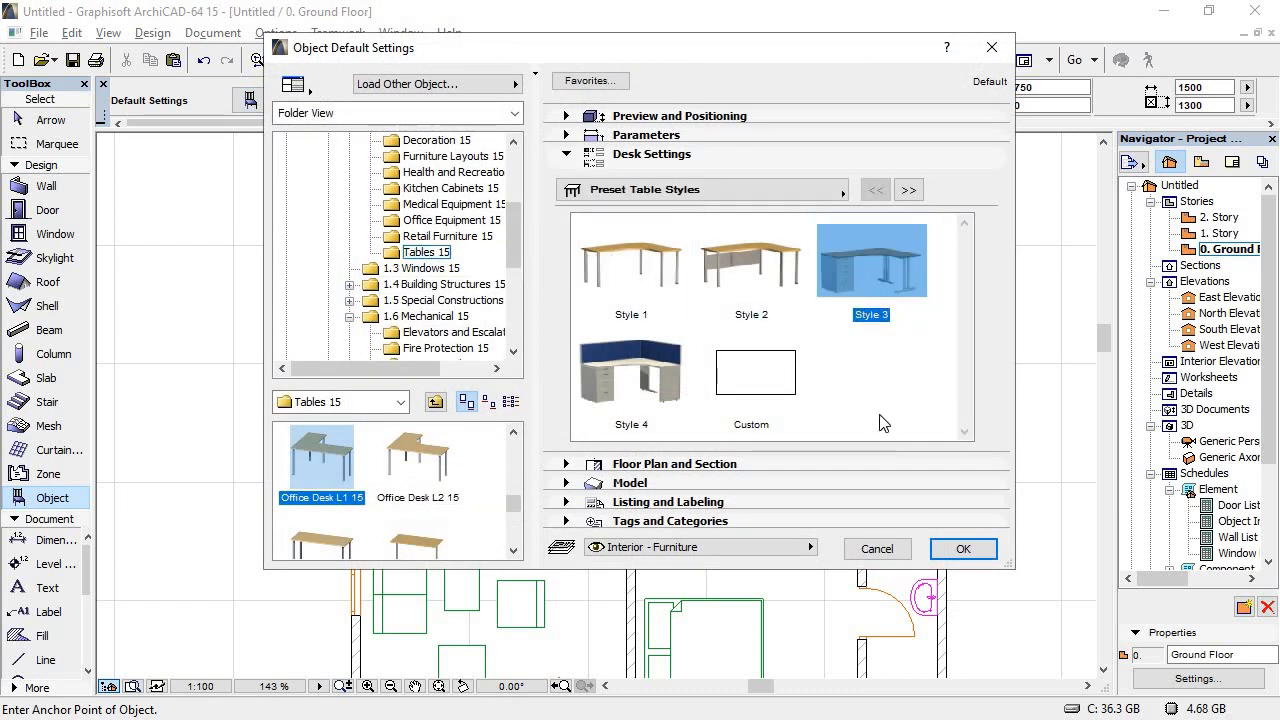
click(962, 549)
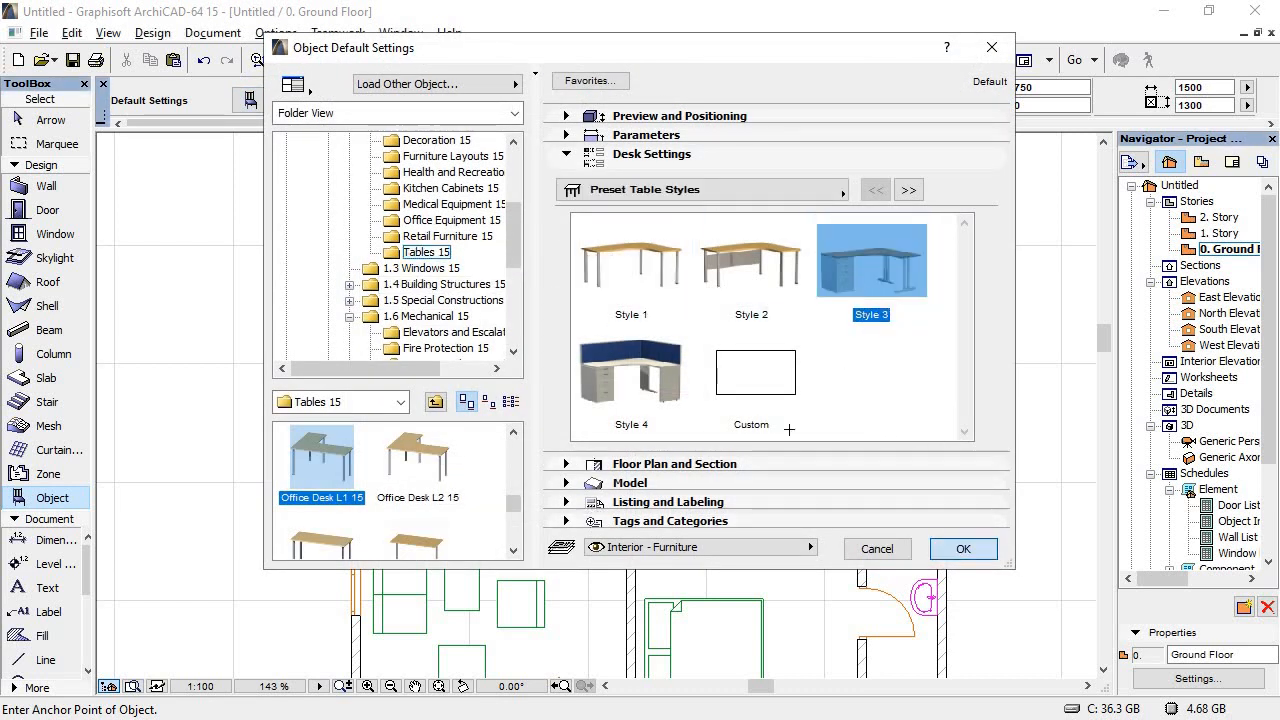
click(503, 354)
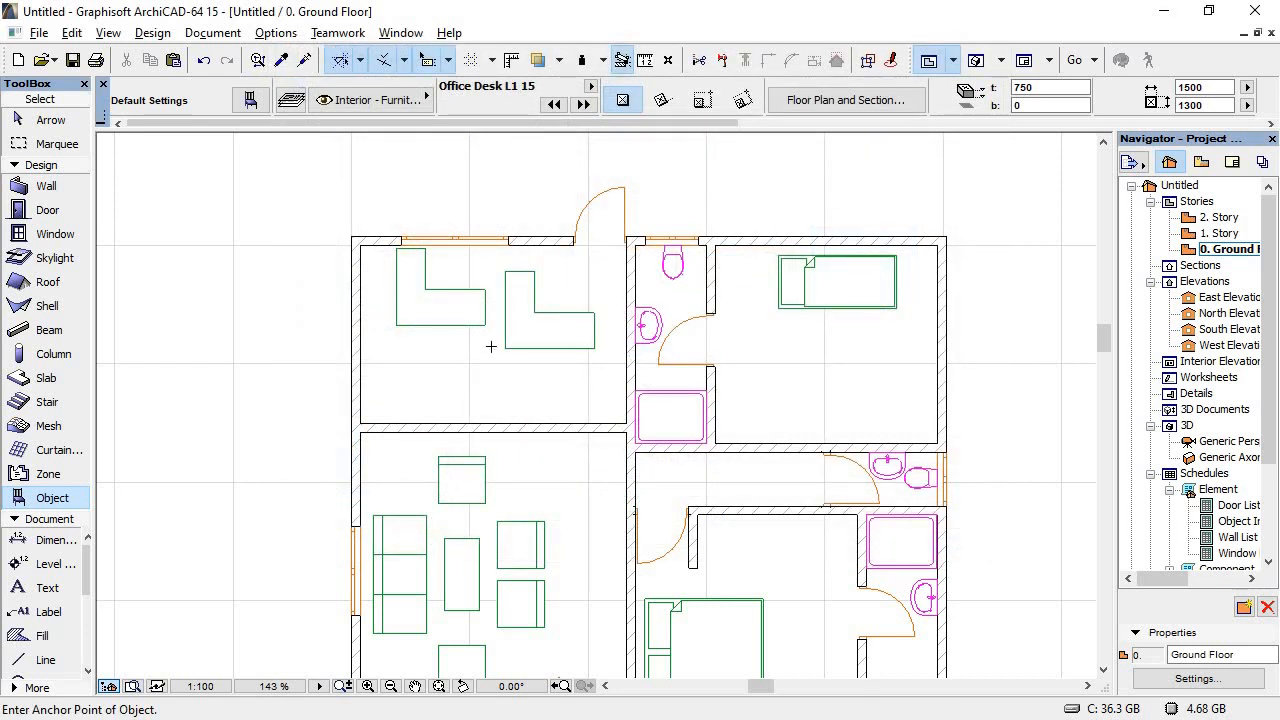
click(30, 124)
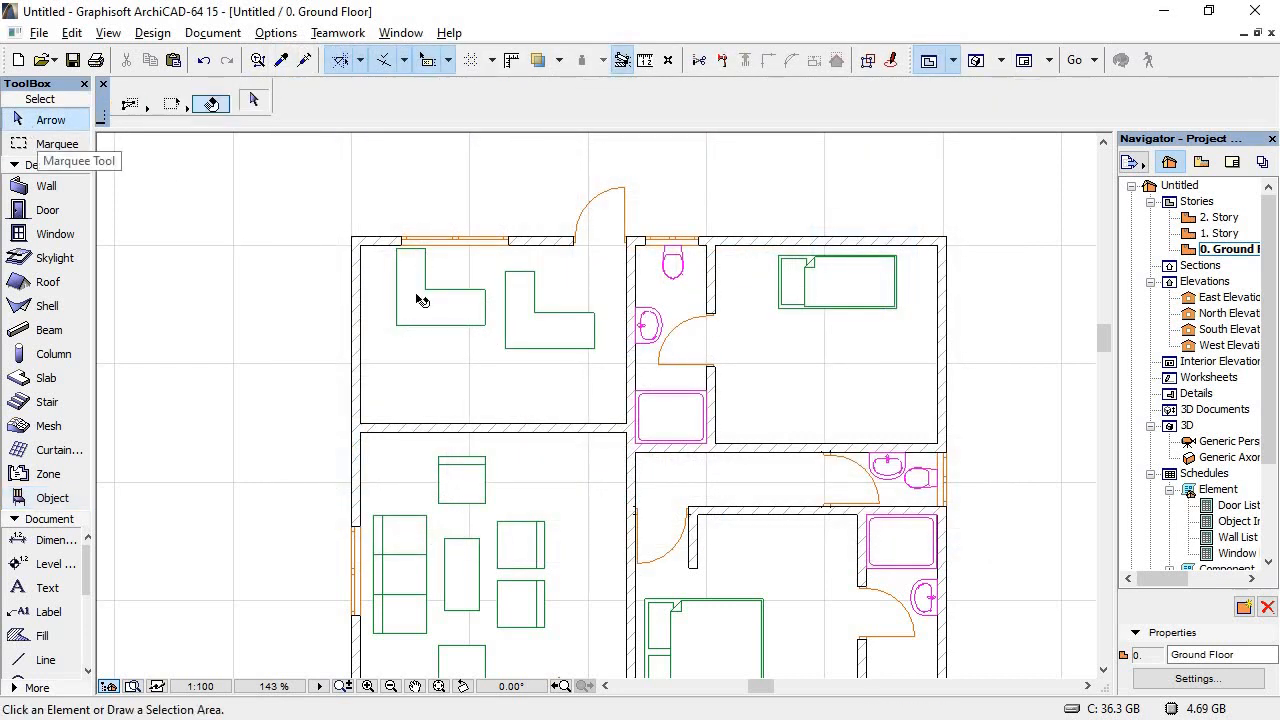
Step: Delete the western L-shaped desk in the kitchen and rotate the remaining one 90° clockwise about its south-west corner
click(424, 301)
key(Delete)
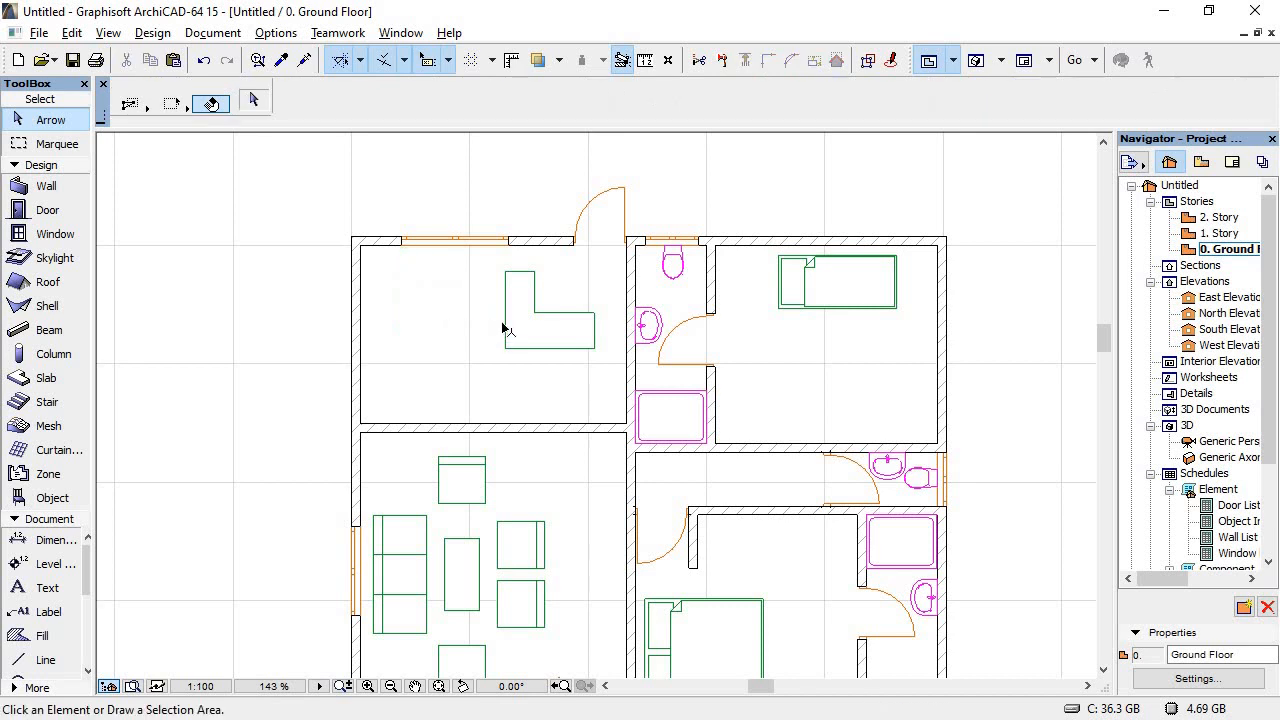
click(515, 330)
click(506, 349)
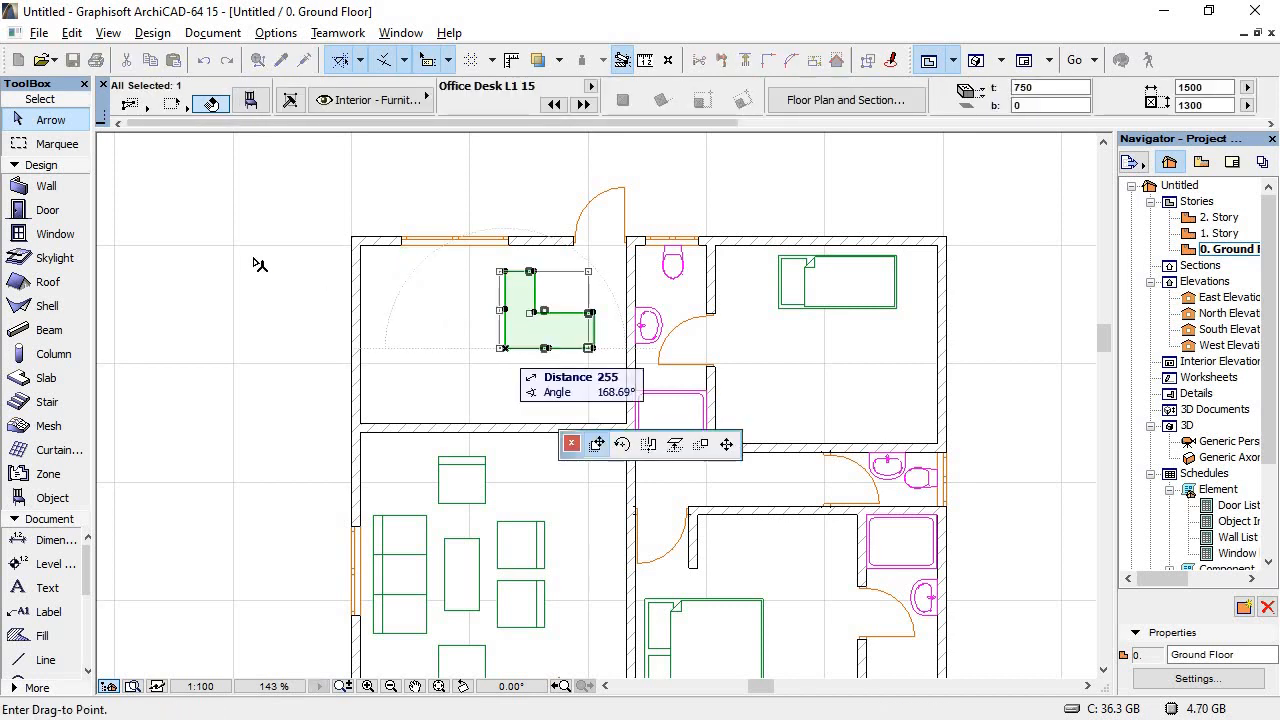
click(161, 149)
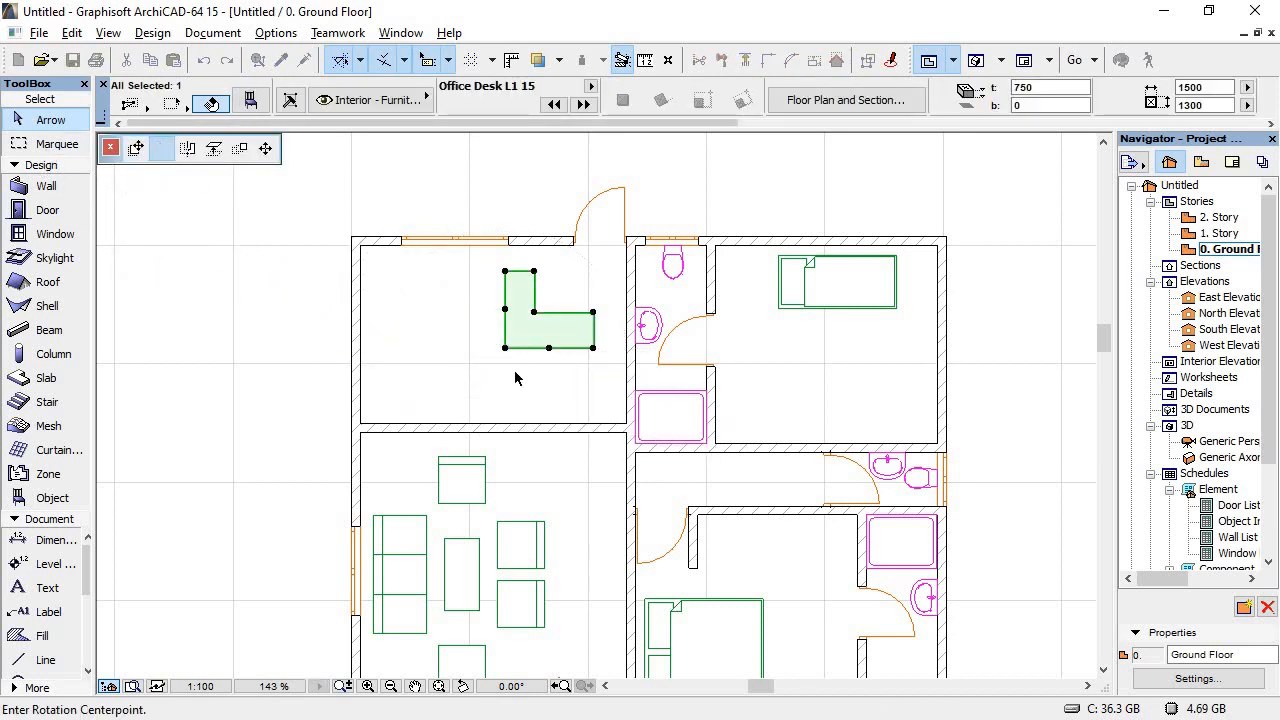
click(506, 349)
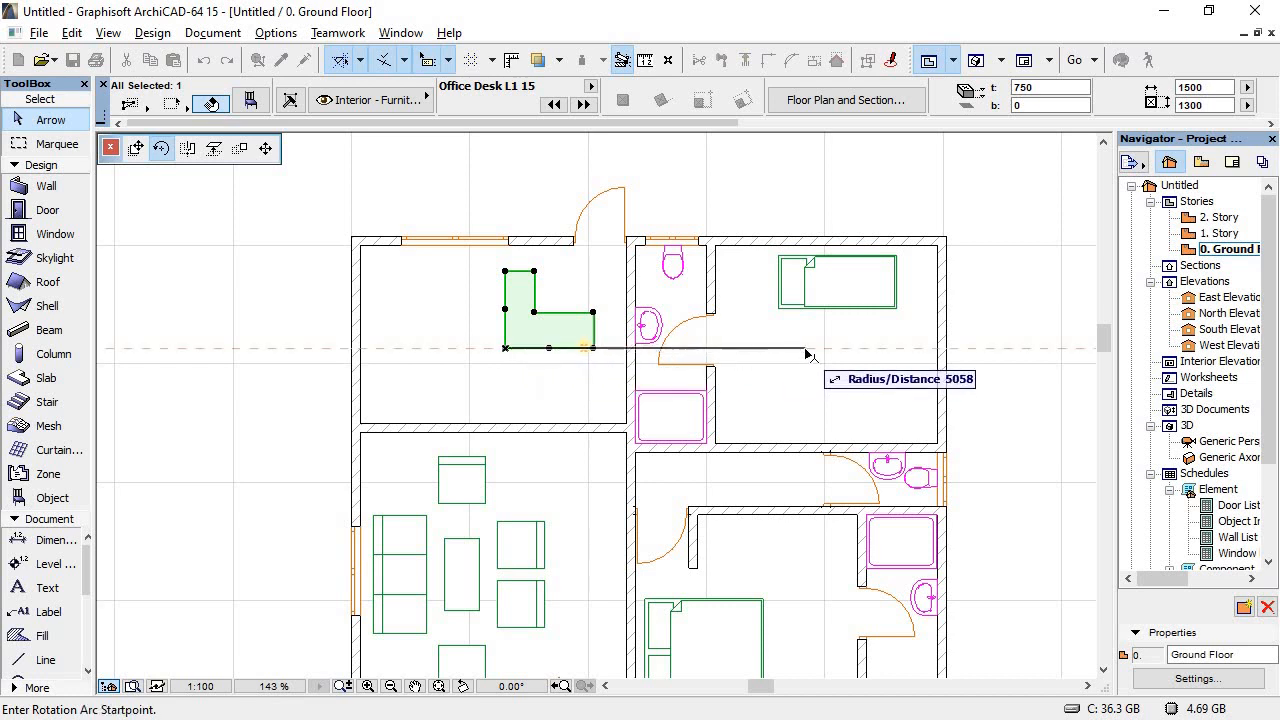
click(805, 348)
click(506, 445)
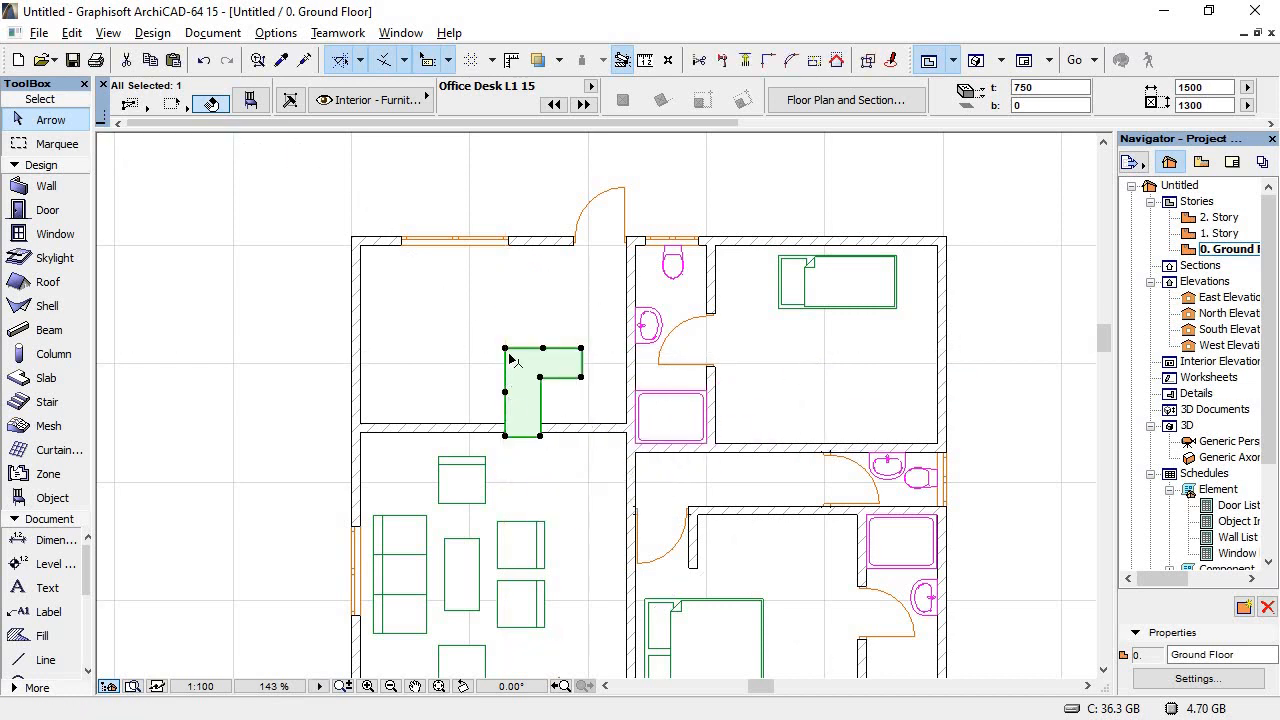
Step: Move the L-shaped desk into the kitchen's north-west corner, leaving a small gap to both walls
click(504, 350)
click(136, 148)
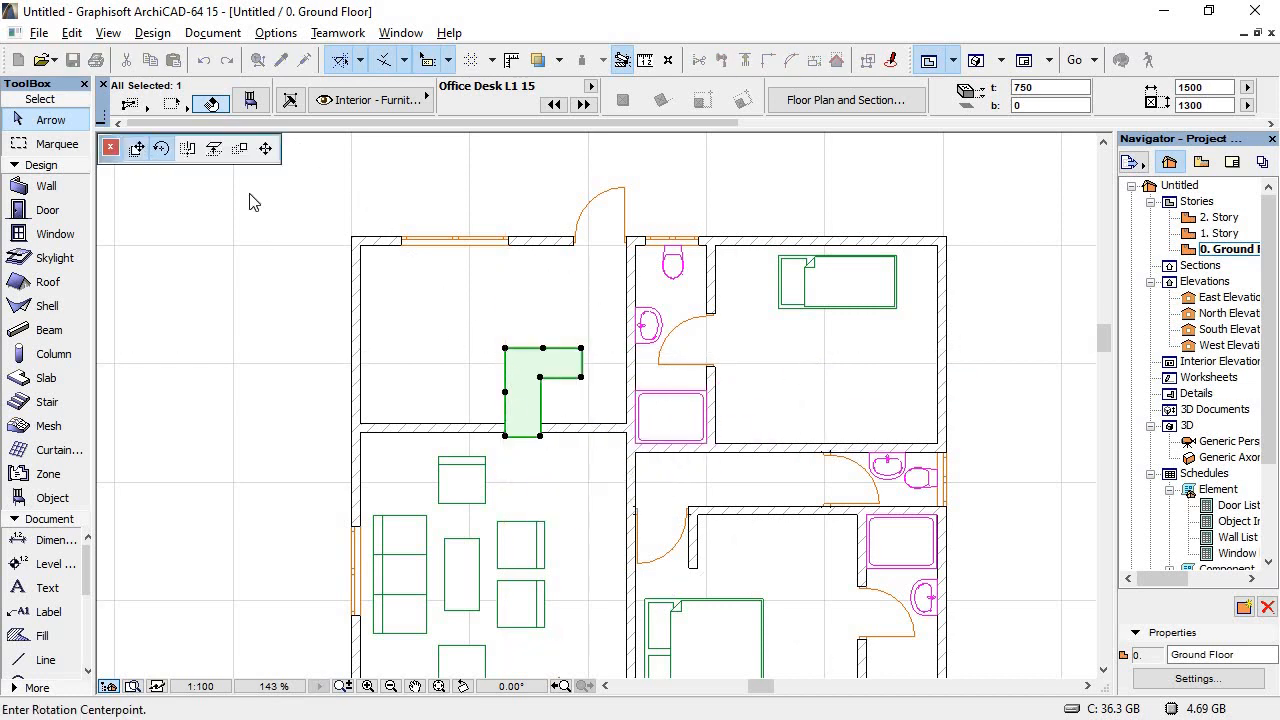
click(361, 247)
click(249, 249)
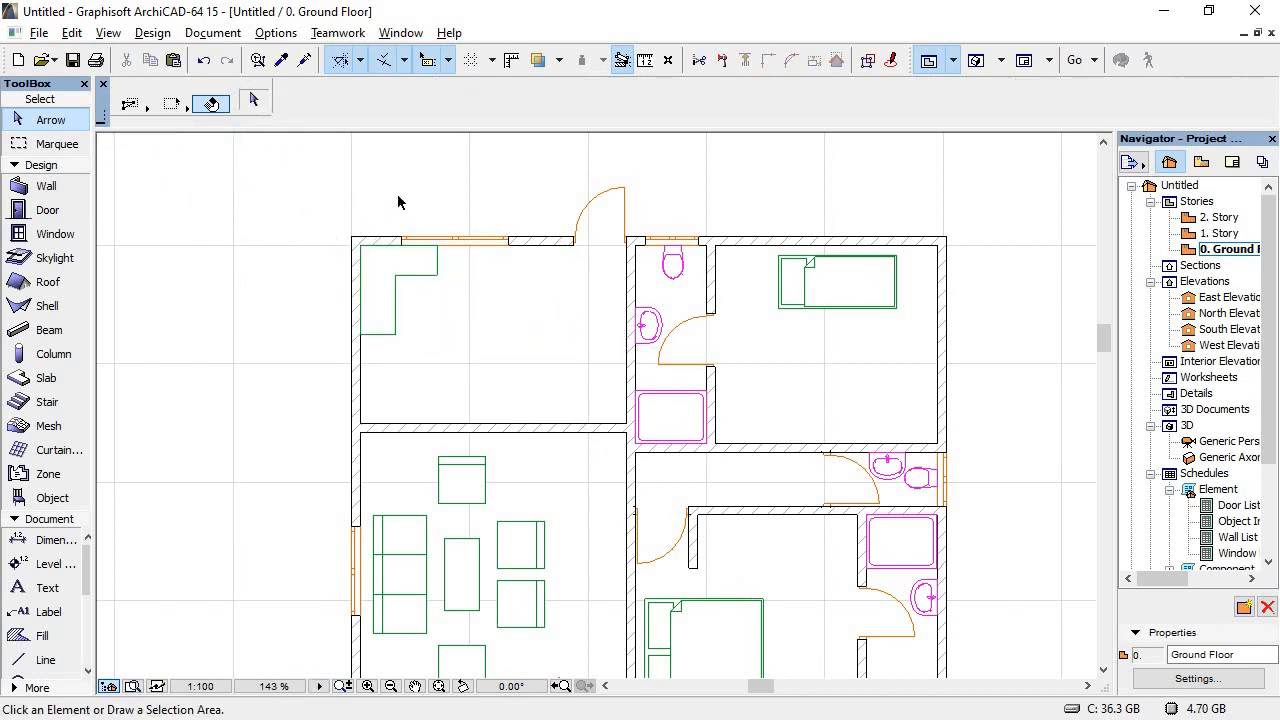
scroll(405, 260, up, 6)
drag(330, 323, 337, 329)
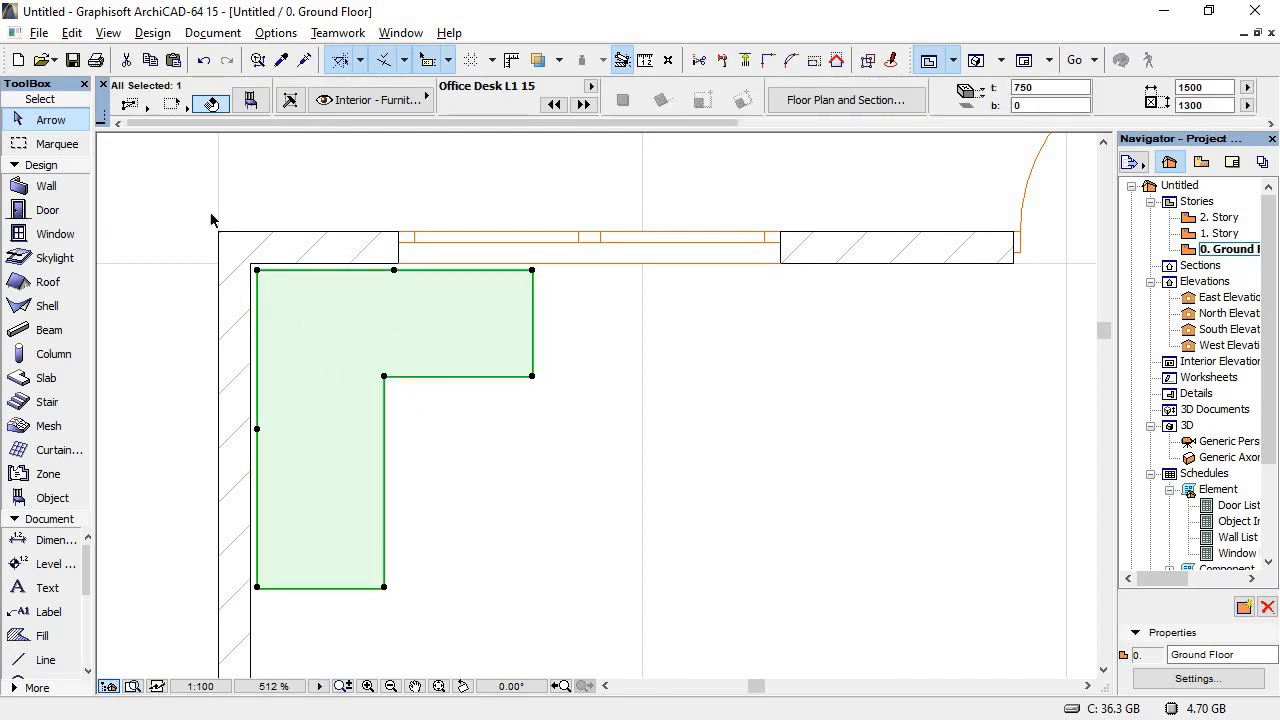
click(222, 181)
scroll(654, 402, down, 4)
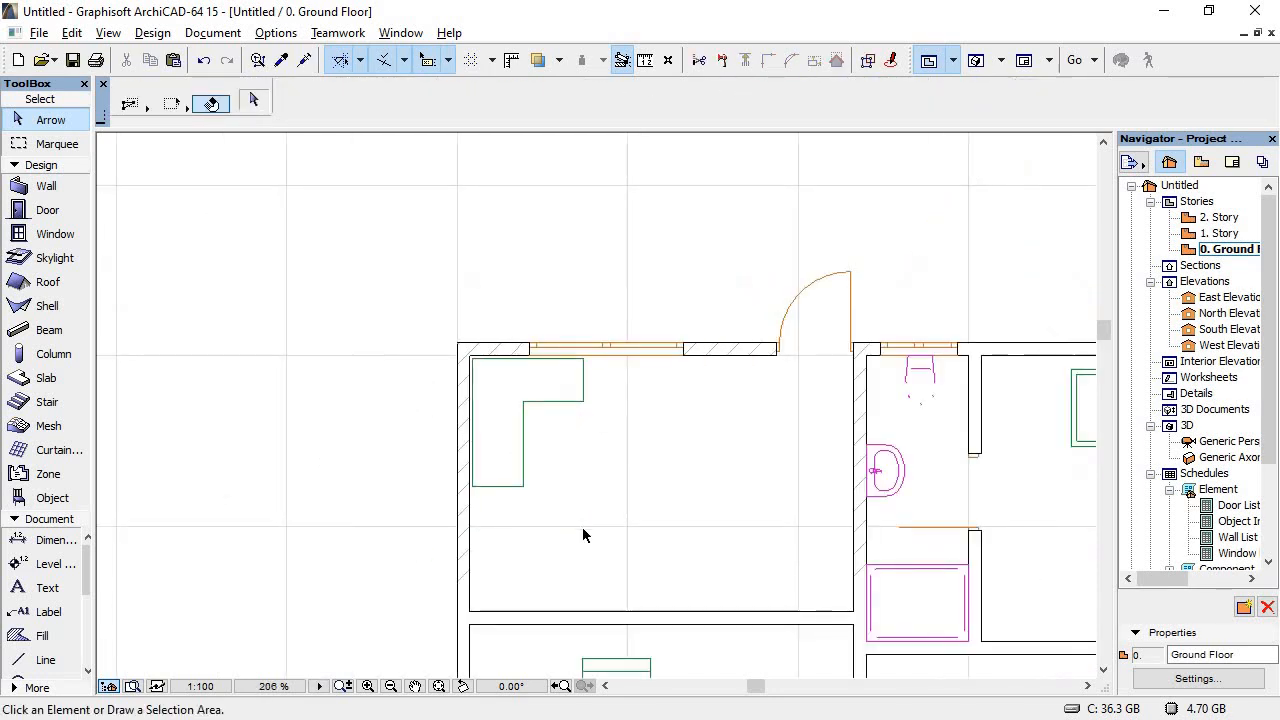
Step: Place two Office Desk Rect 15 objects, 1400 by 600 mm, in the kitchen: one below the L-shaped desk, one at the north wall
scroll(590, 623, up, 2)
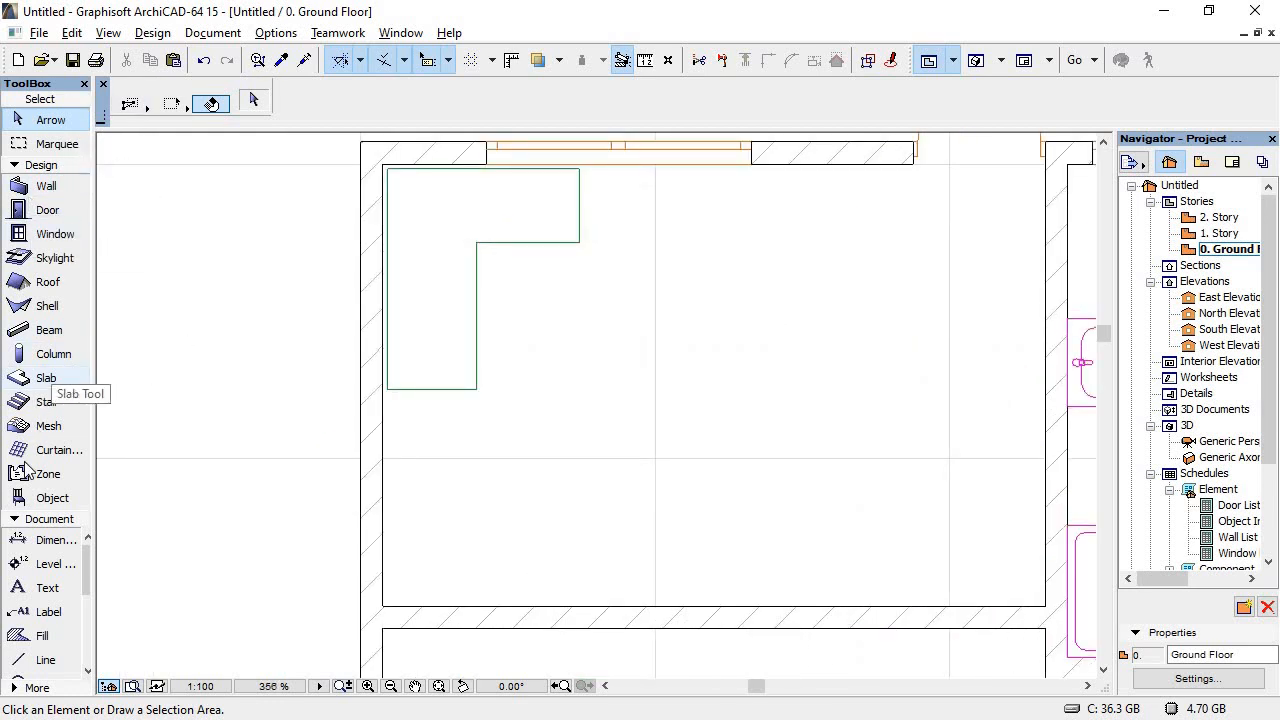
click(45, 497)
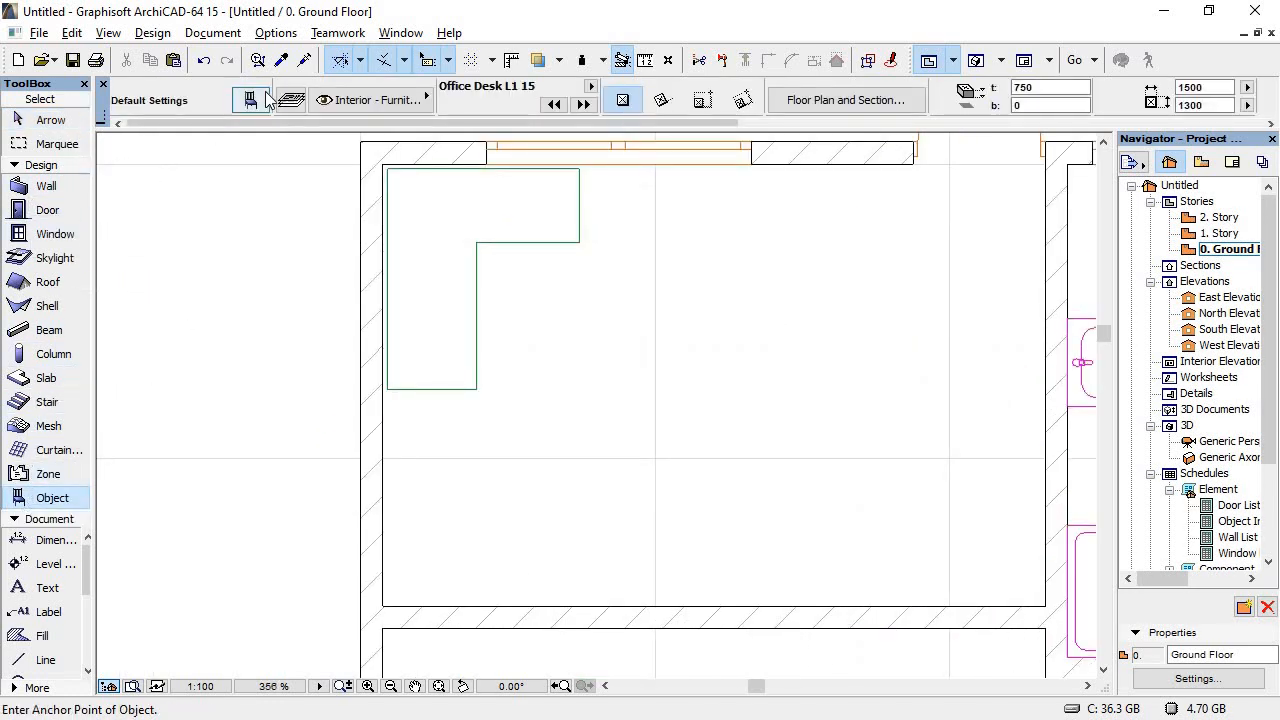
key(ctrl+t)
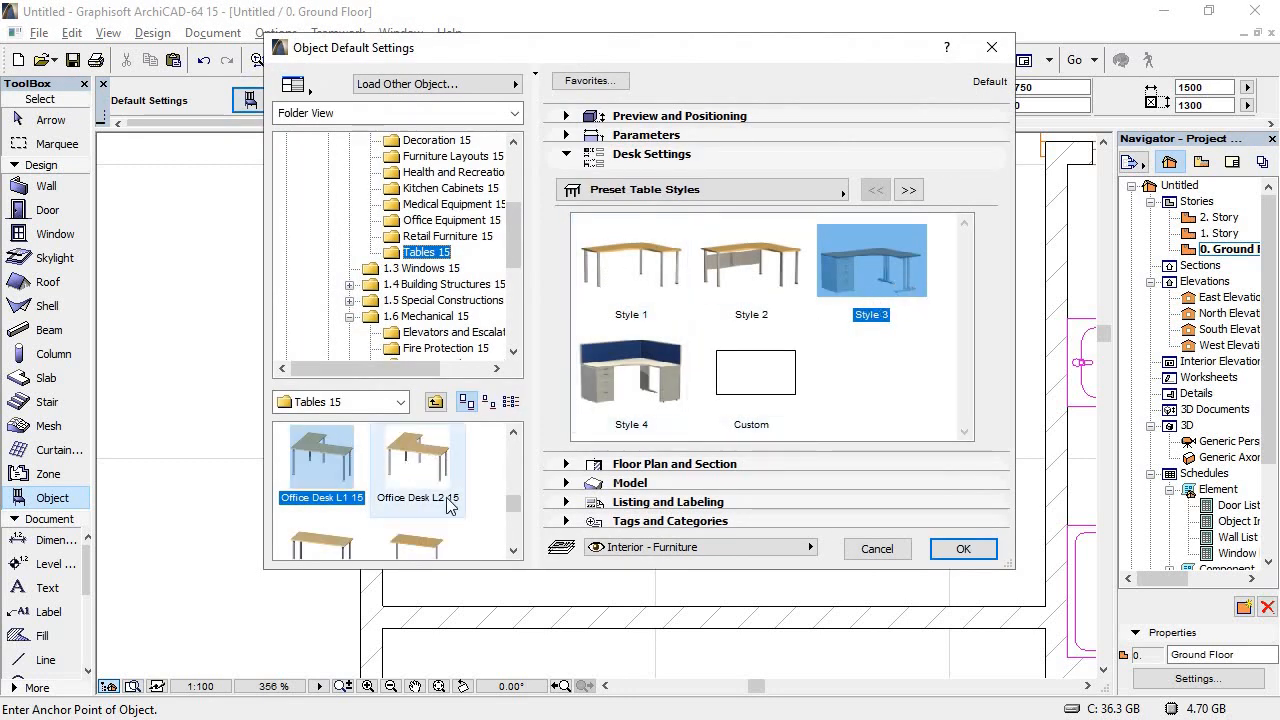
click(432, 546)
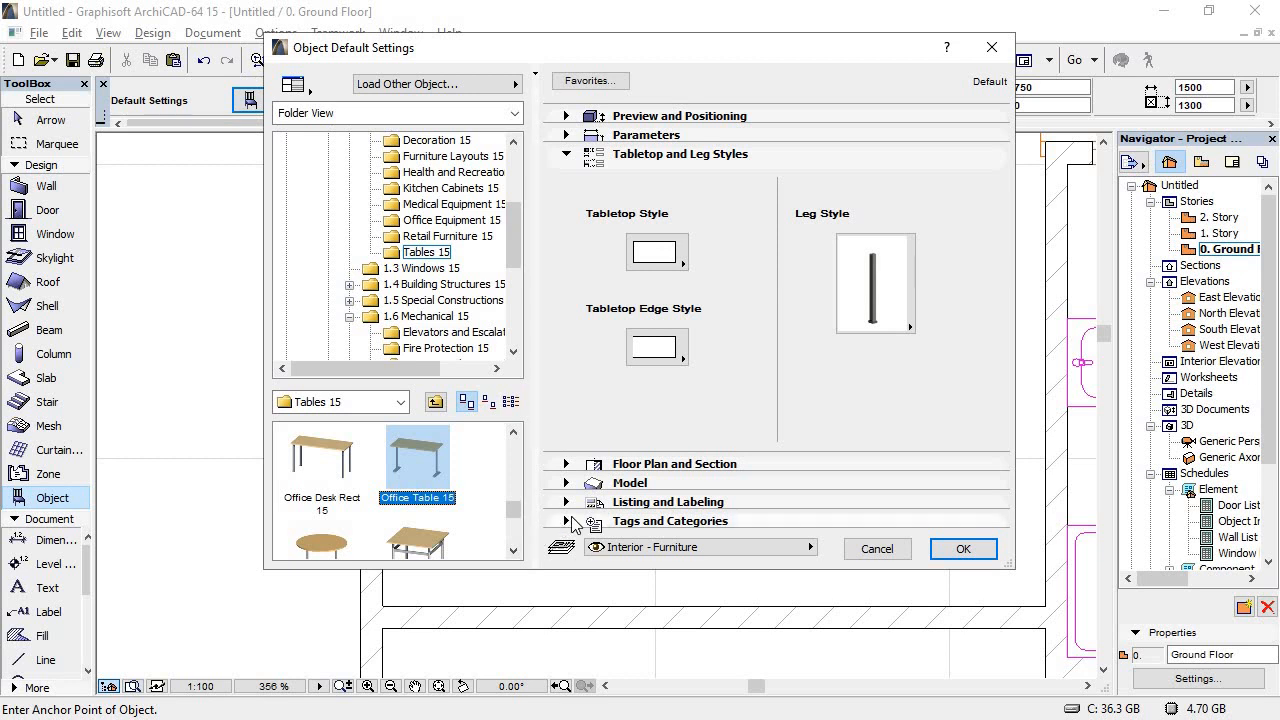
click(322, 460)
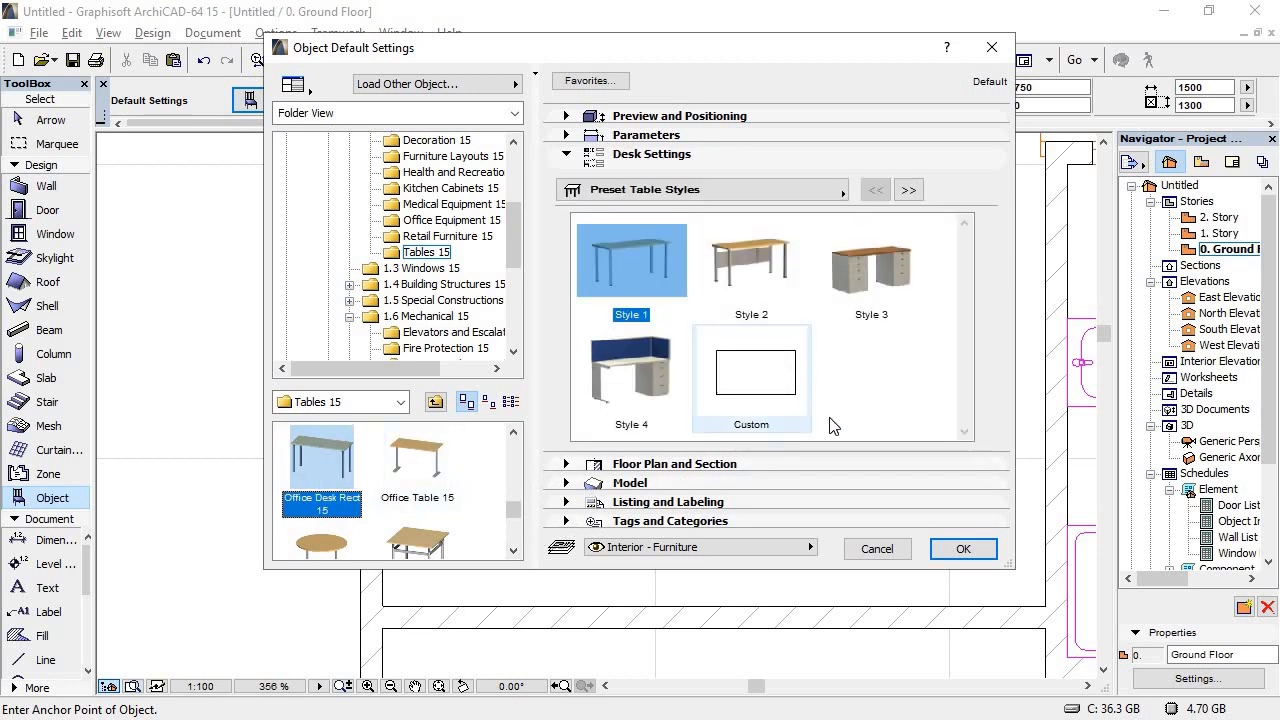
click(960, 549)
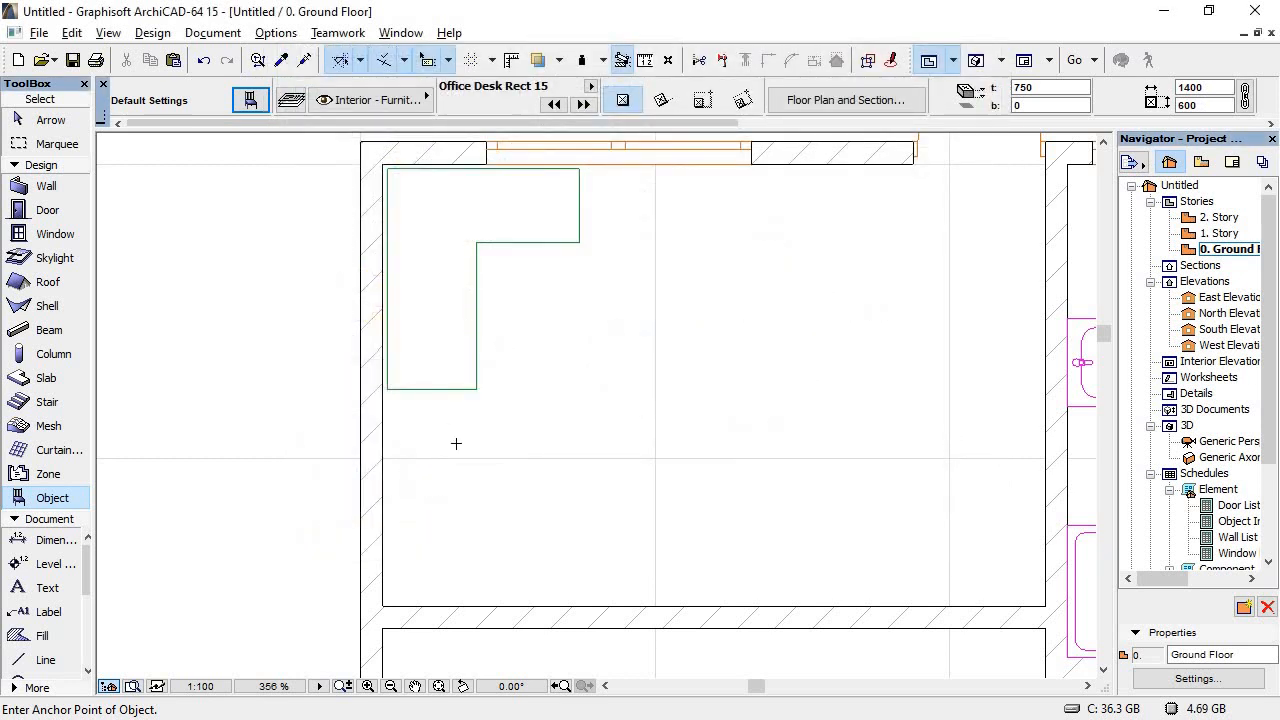
click(456, 443)
click(672, 227)
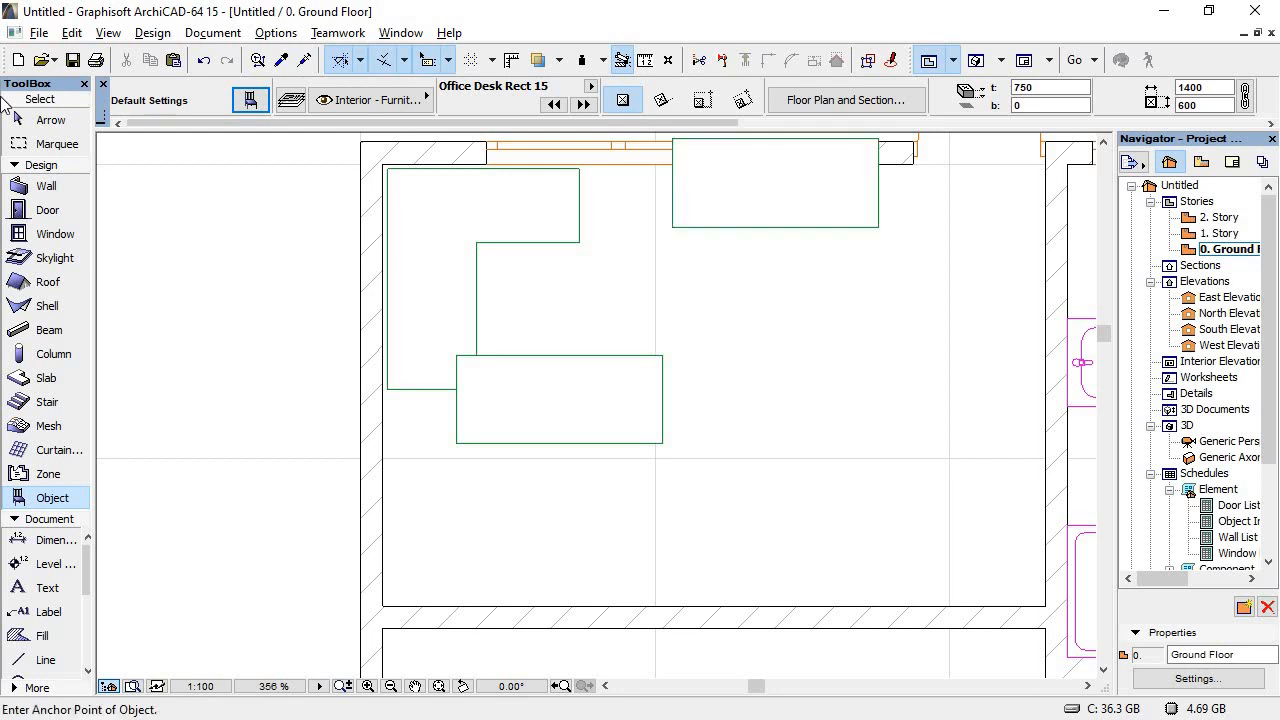
Step: Move the northern rectangular desk against the L-shaped desk's east end and reduce its depth to align with that desk's front edge
click(17, 123)
click(727, 207)
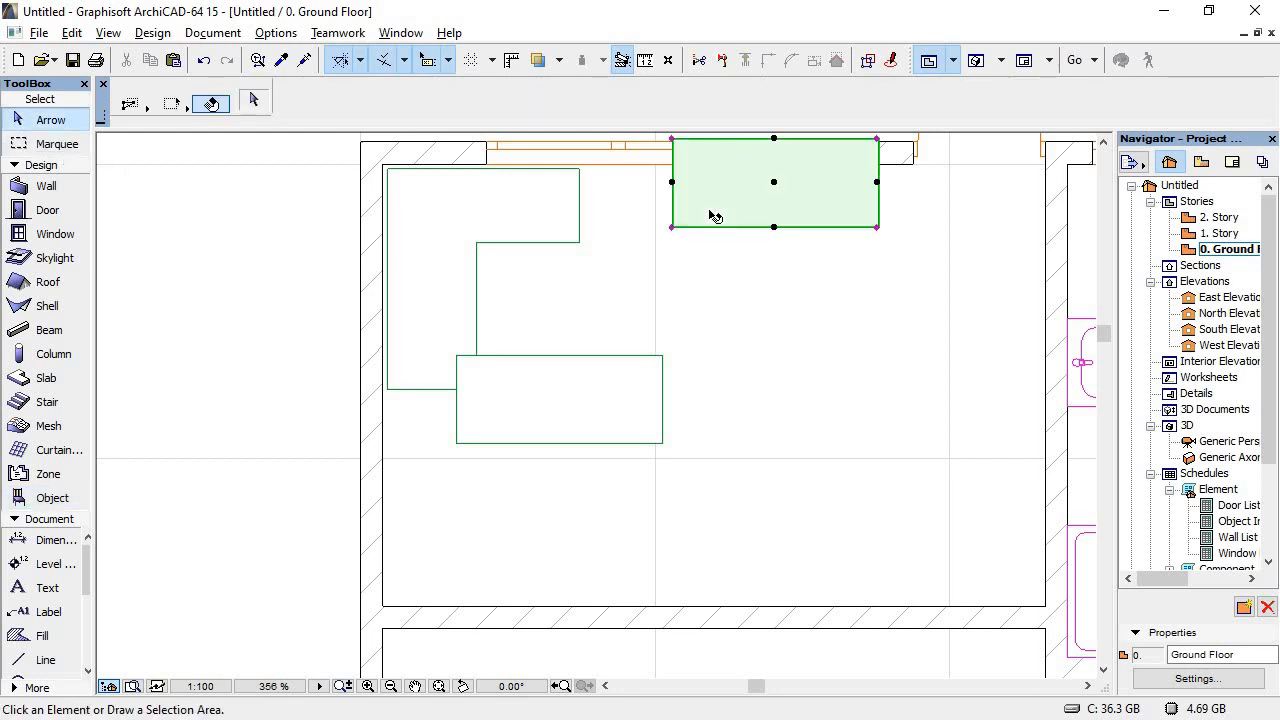
click(774, 184)
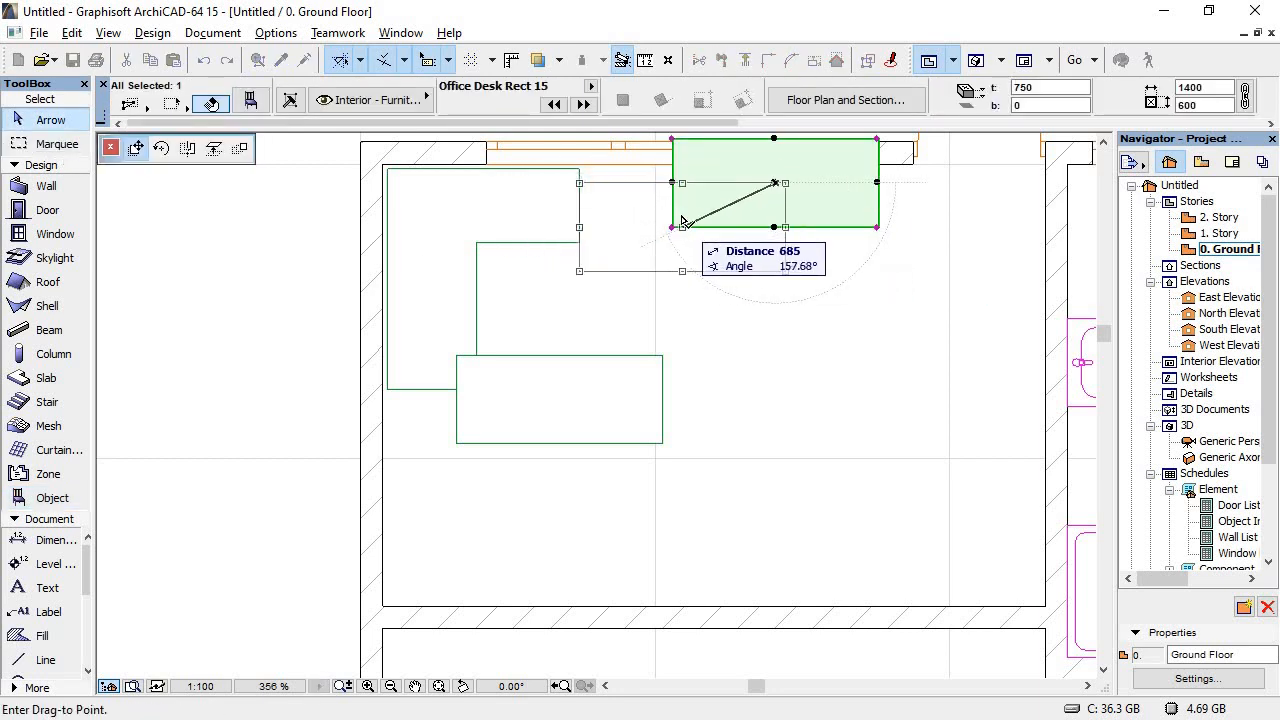
click(682, 214)
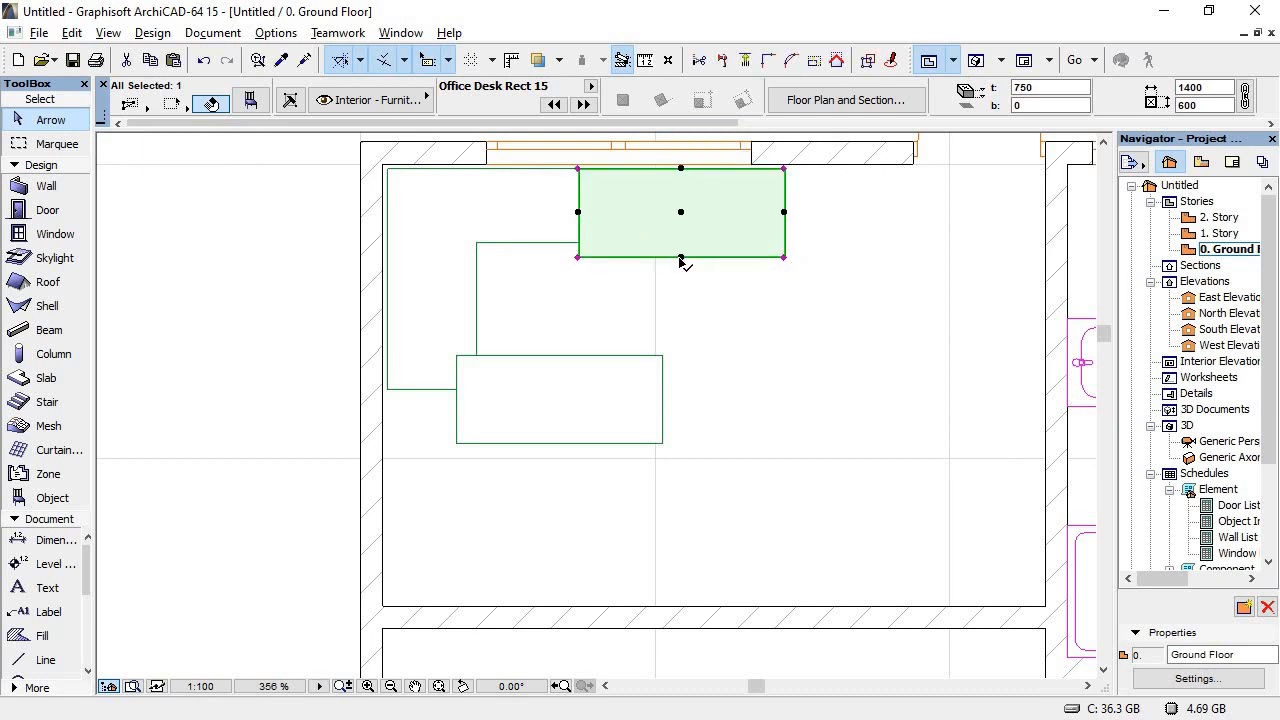
click(681, 258)
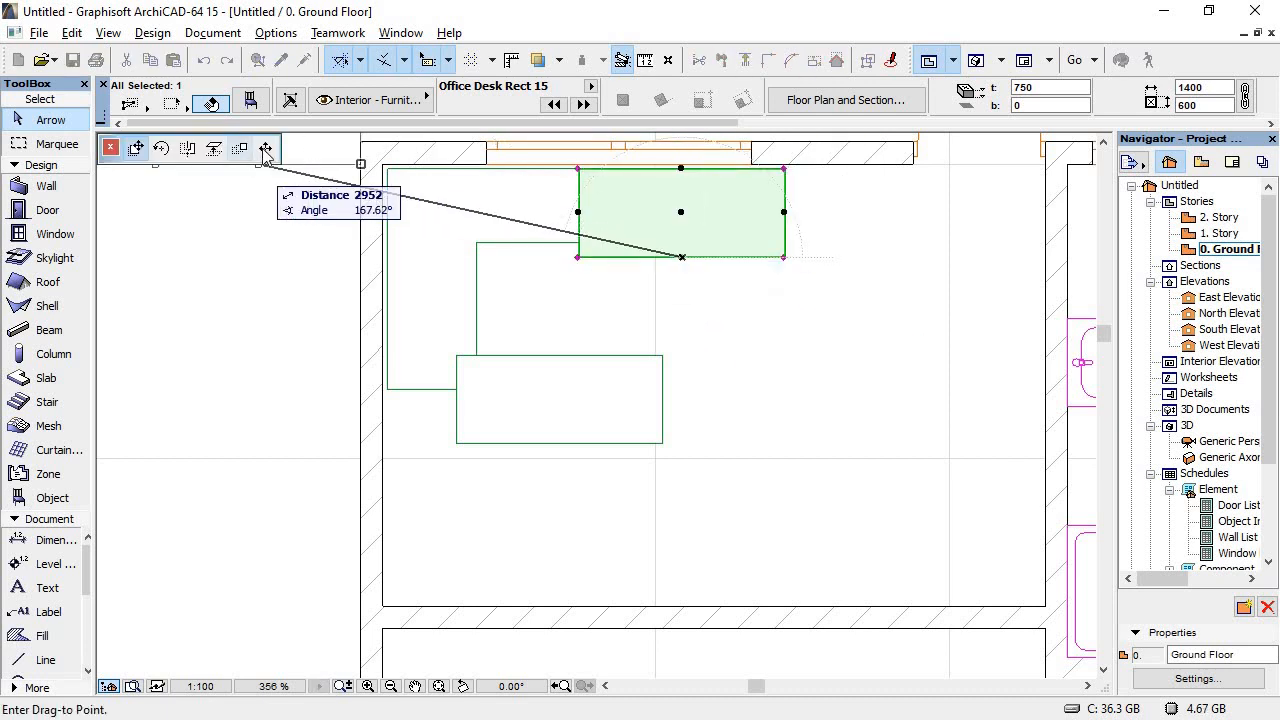
click(583, 273)
click(600, 312)
Step: Rotate the other rectangular desk 90° clockwise about the midpoint of its west edge
click(567, 391)
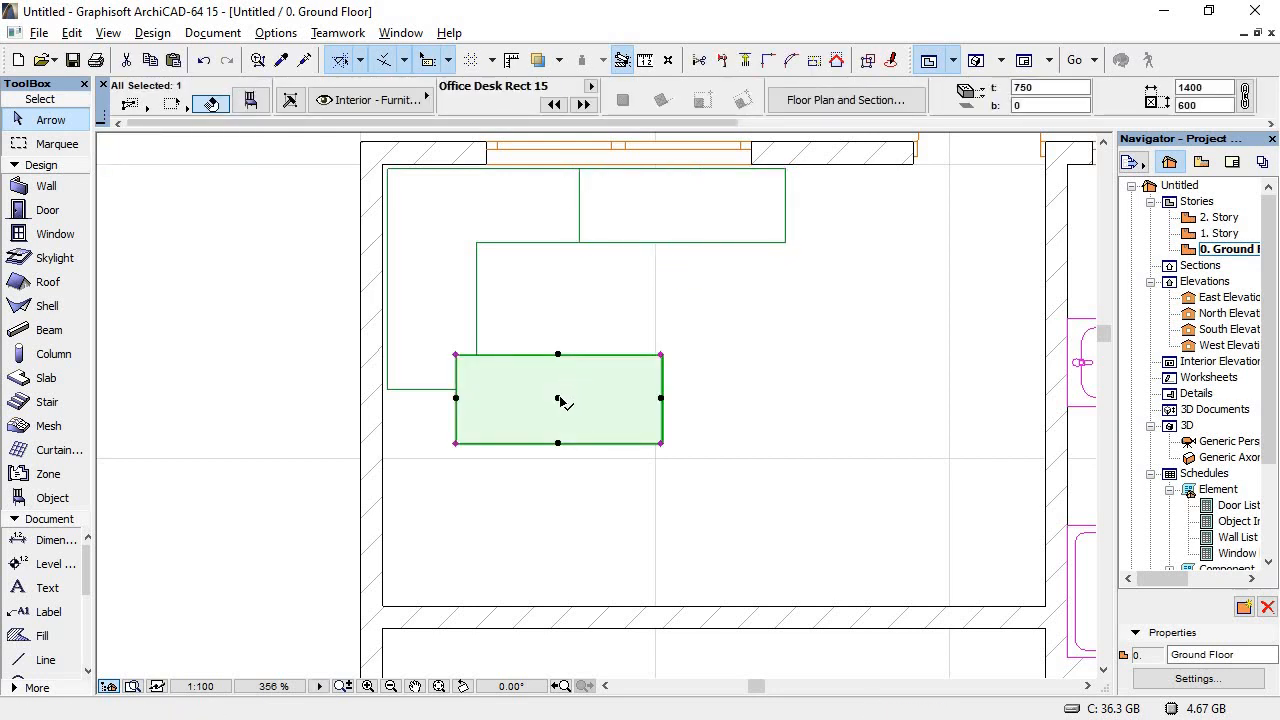
click(558, 398)
click(161, 148)
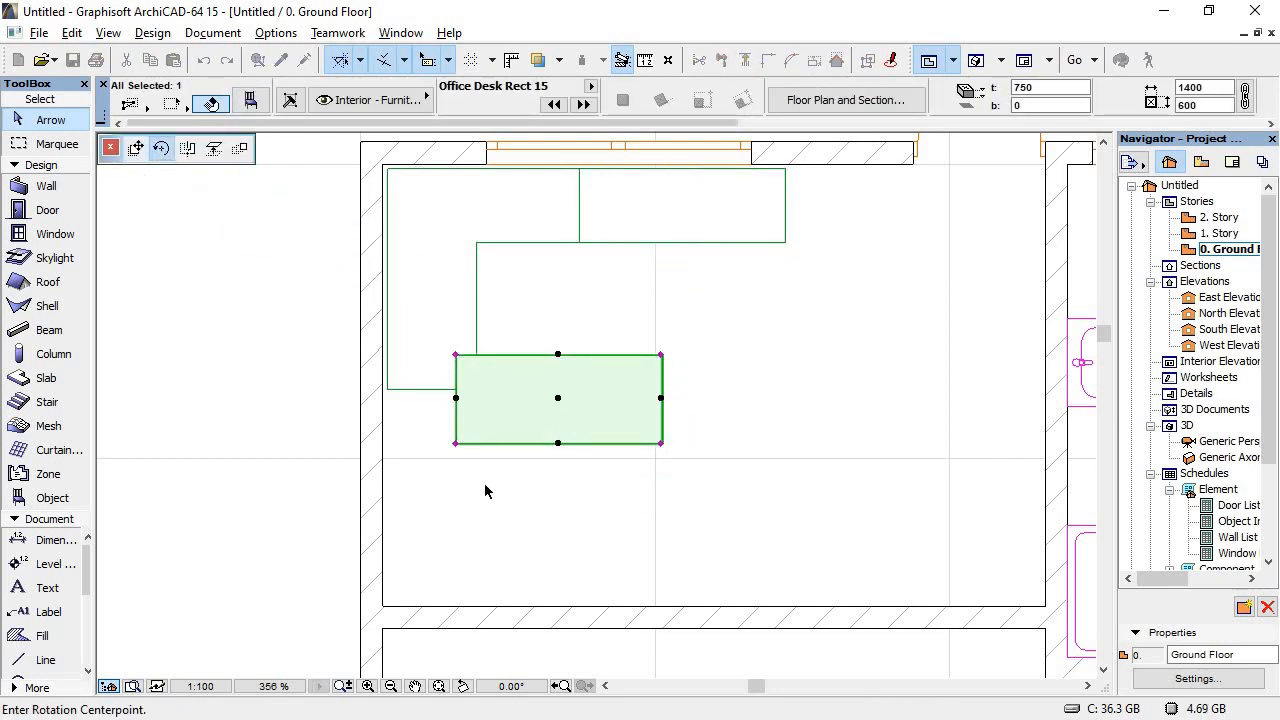
click(456, 398)
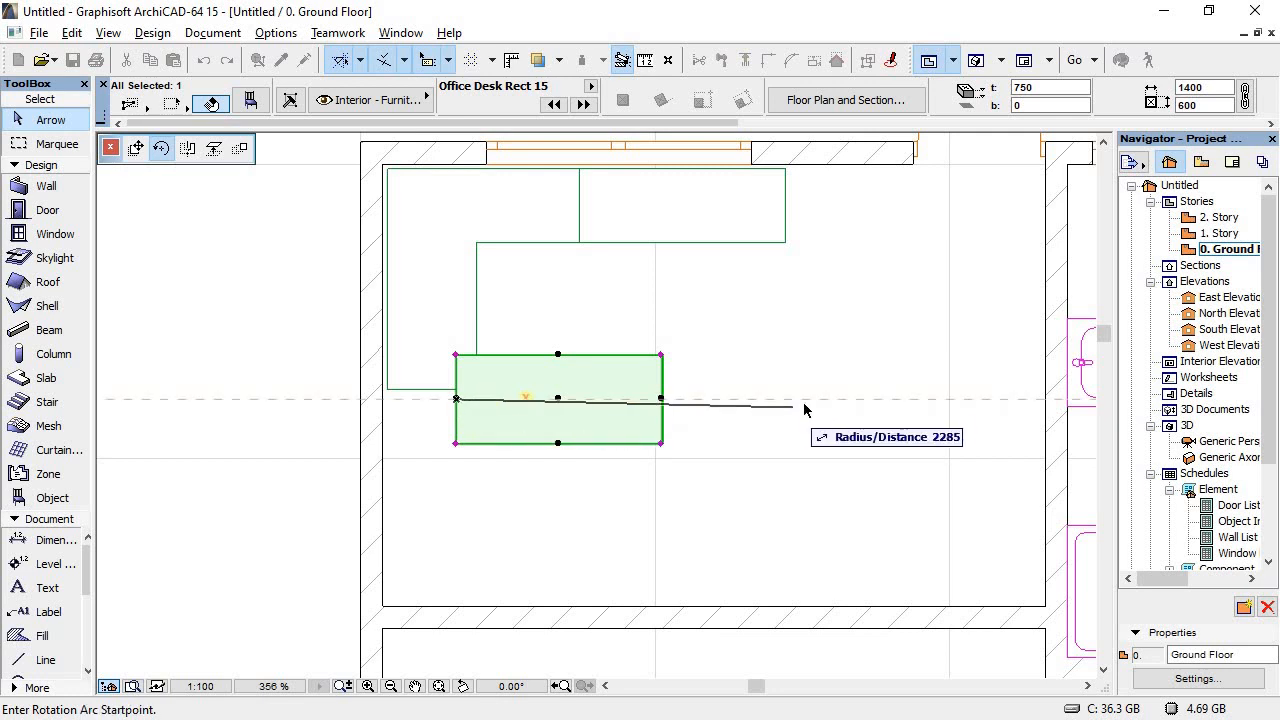
click(807, 399)
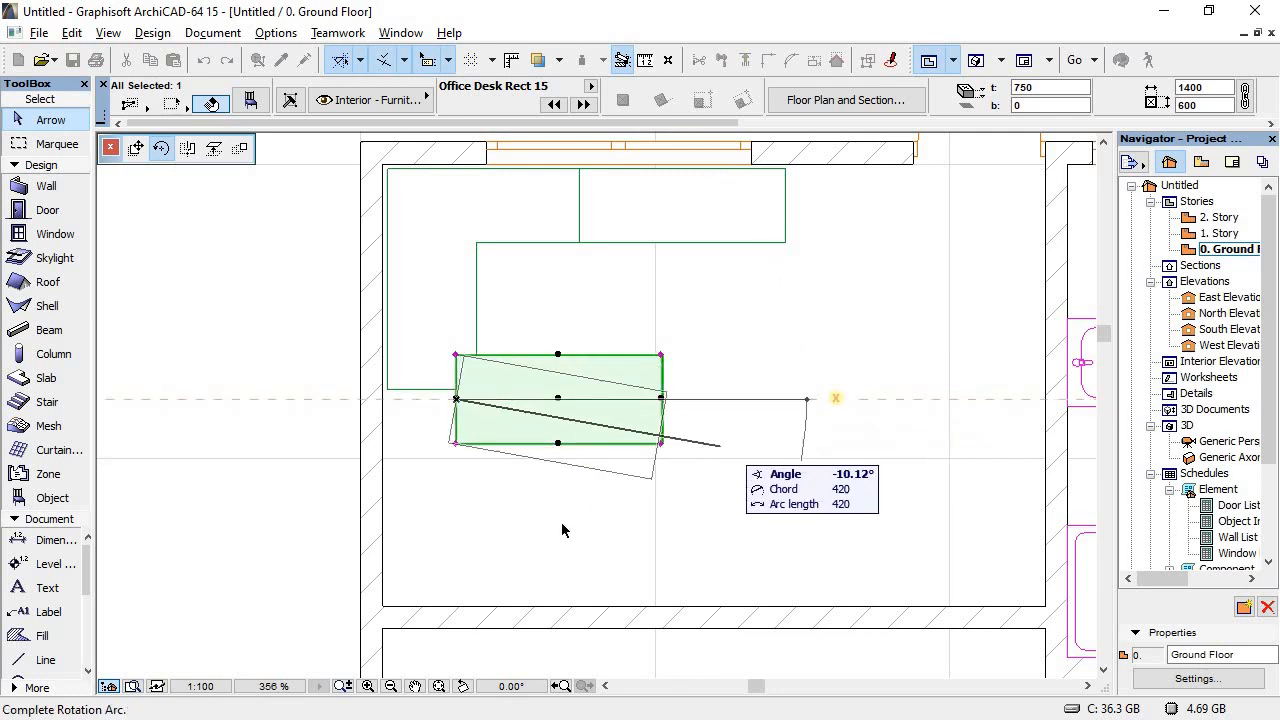
click(456, 578)
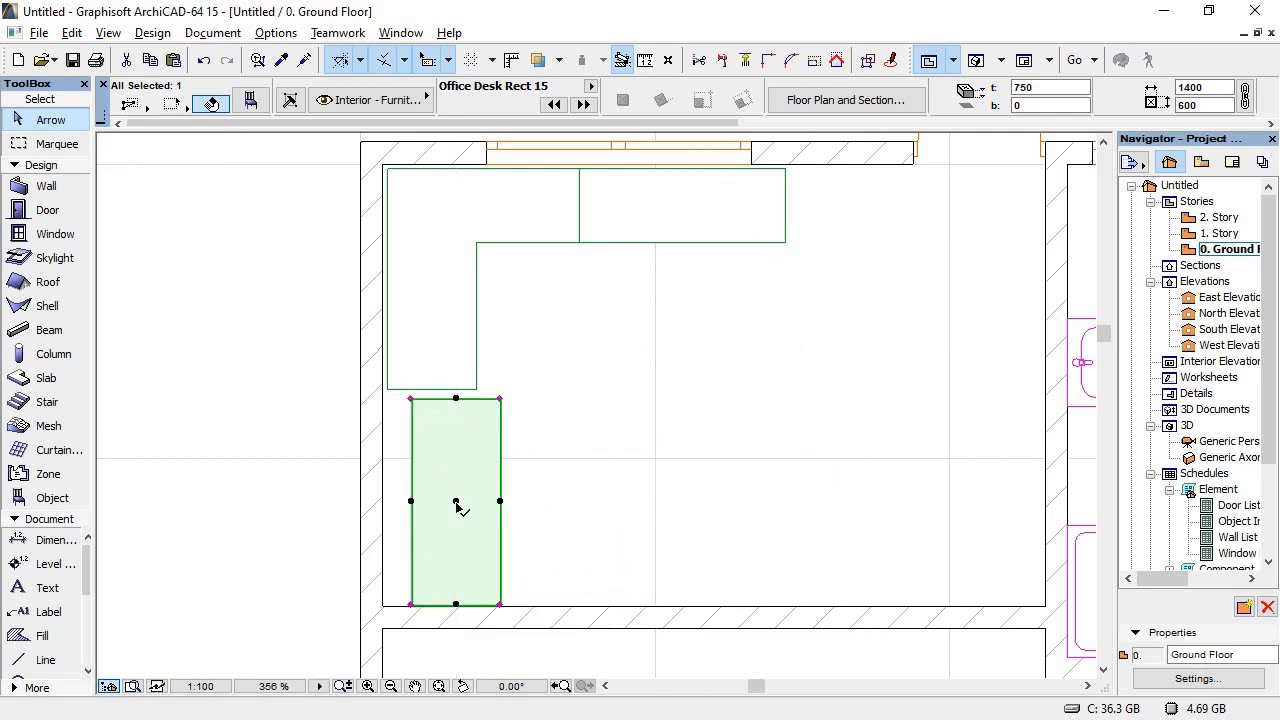
Step: Move the rotated desk along the kitchen's west wall so it continues the L-shaped desk southwards
click(456, 501)
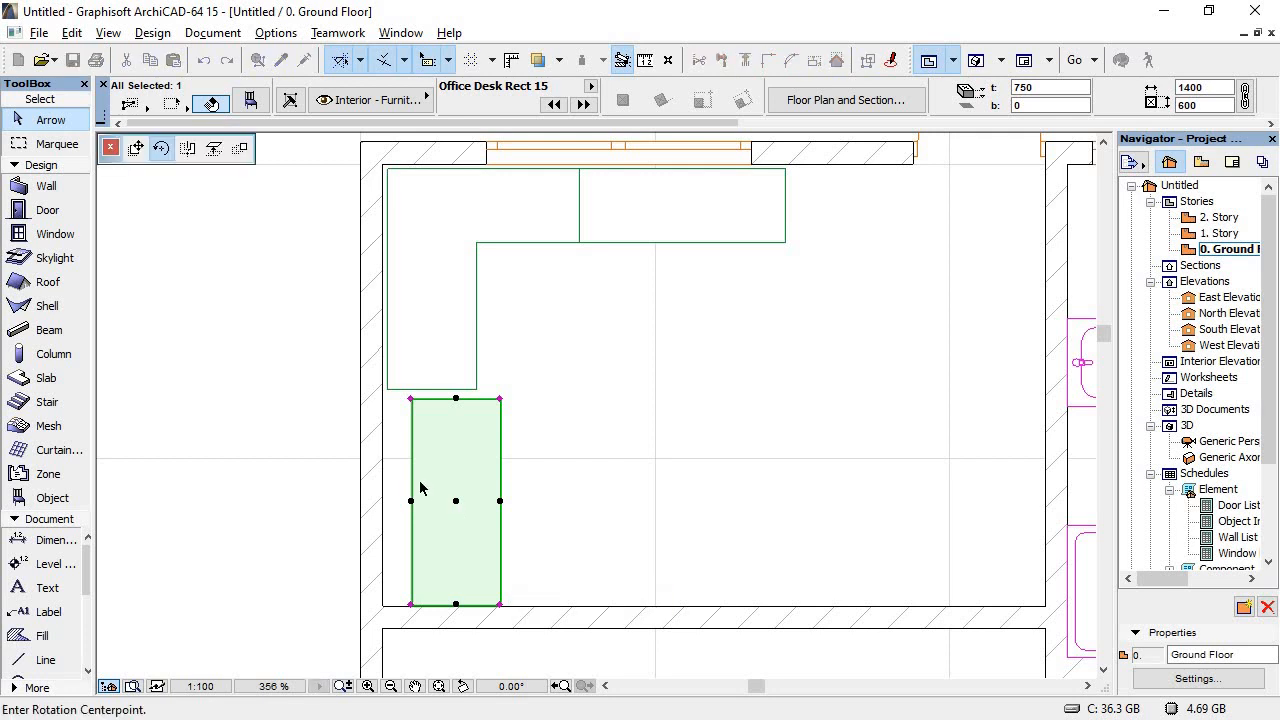
click(139, 152)
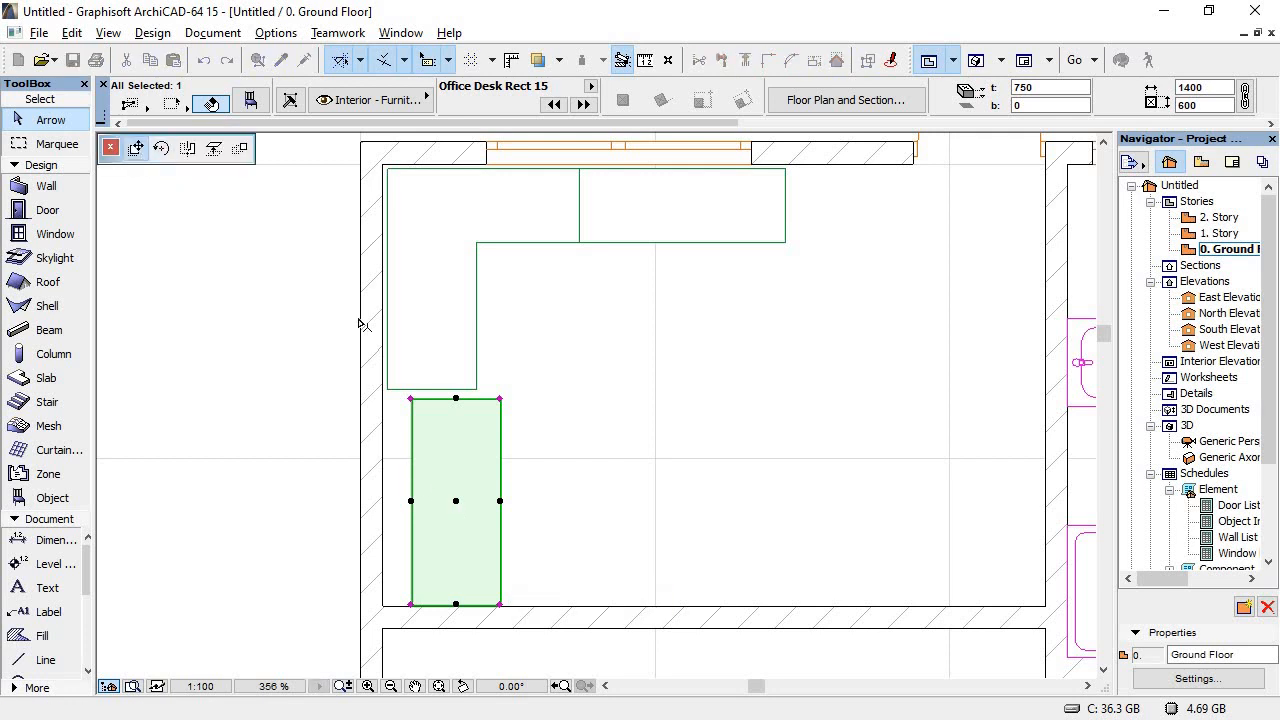
click(441, 500)
click(543, 441)
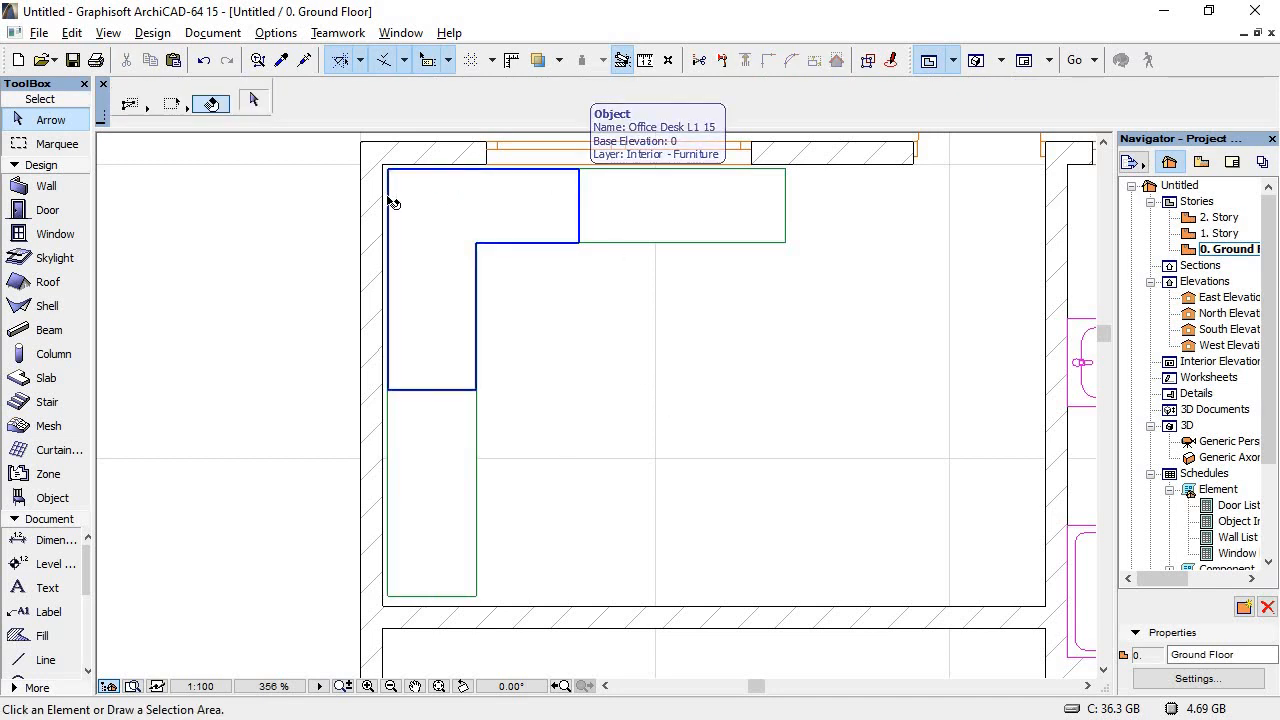
Step: Place a Sink Belfast 15, 600 by 500 mm, from the Sinks 15 library over the kitchen's north worktop
click(54, 497)
click(250, 101)
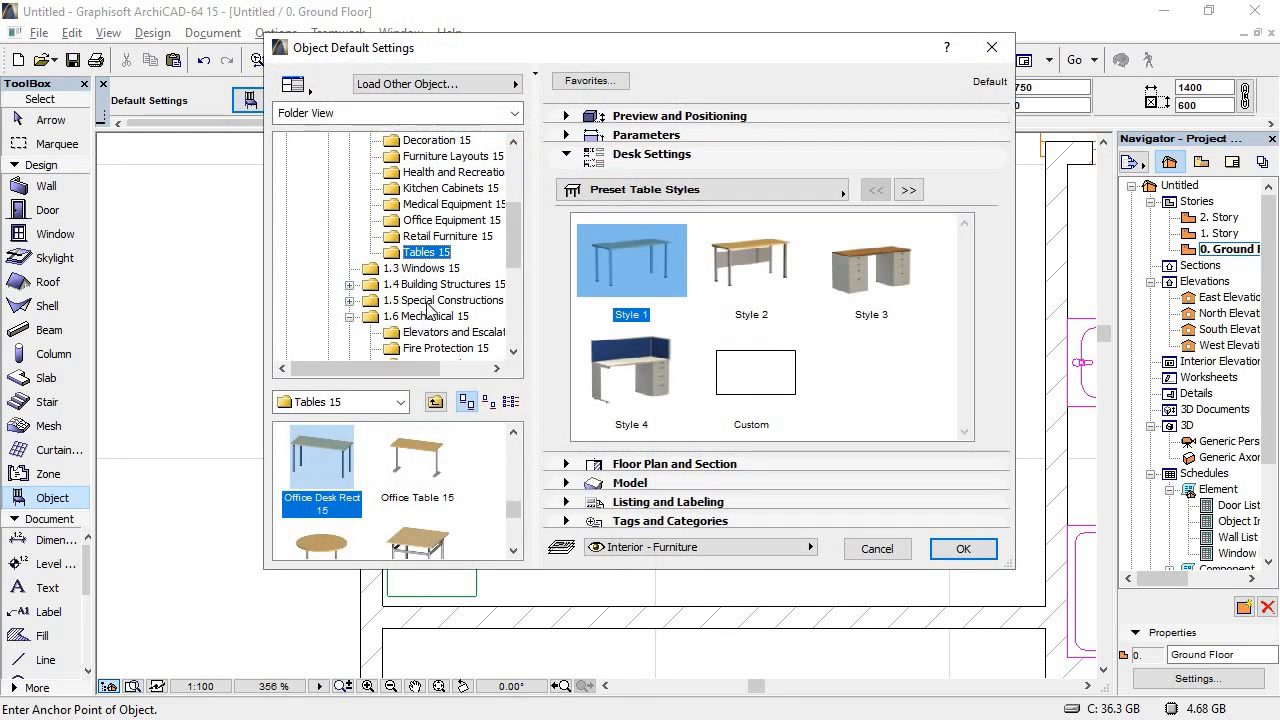
click(521, 300)
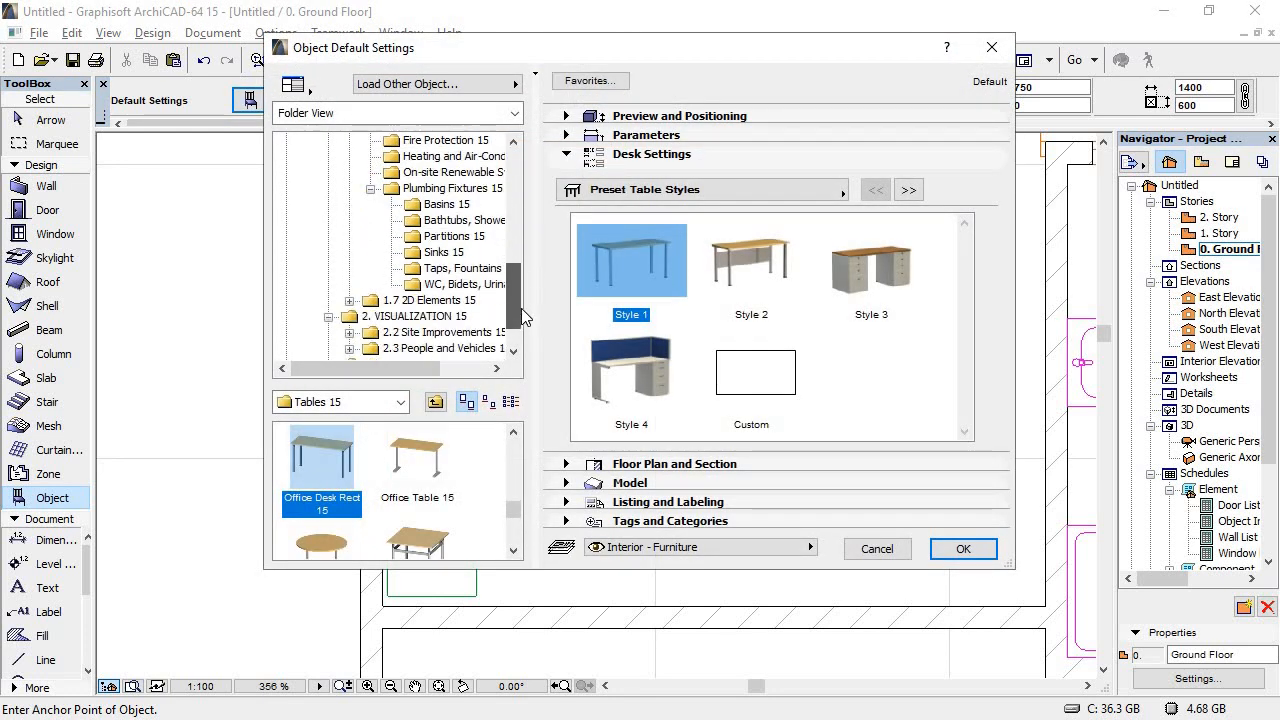
scroll(522, 320, down, 2)
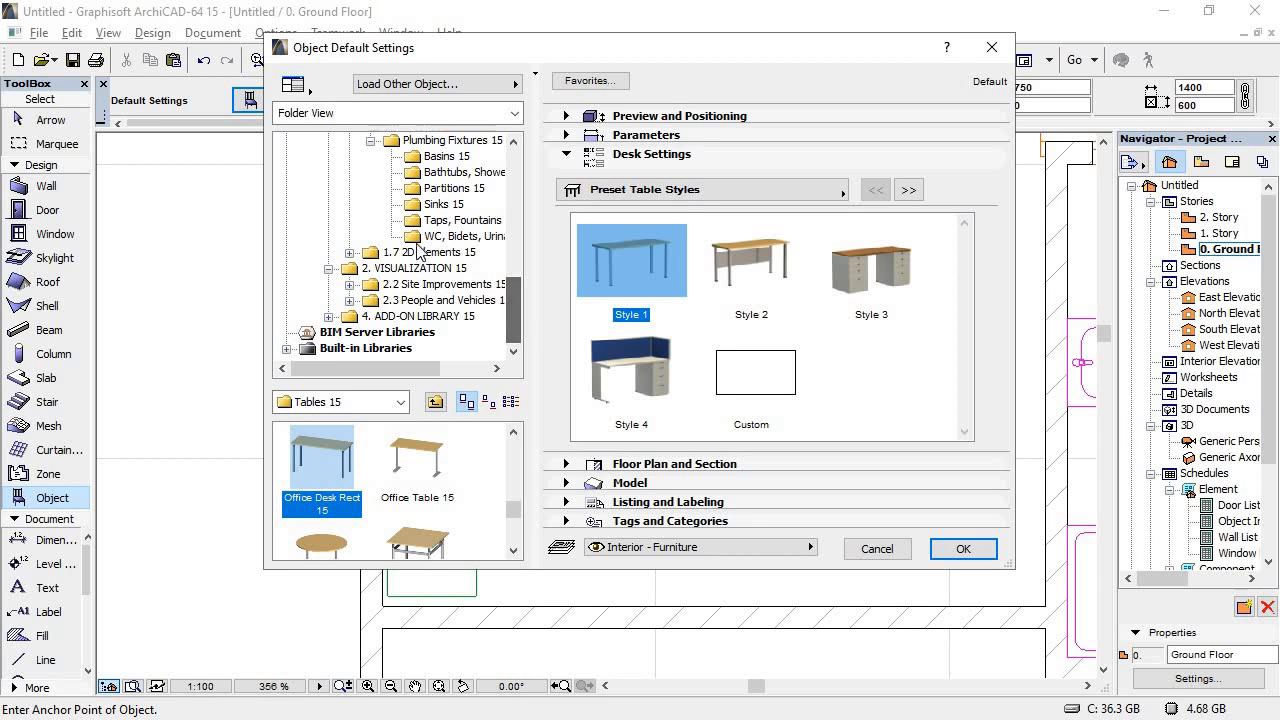
click(430, 237)
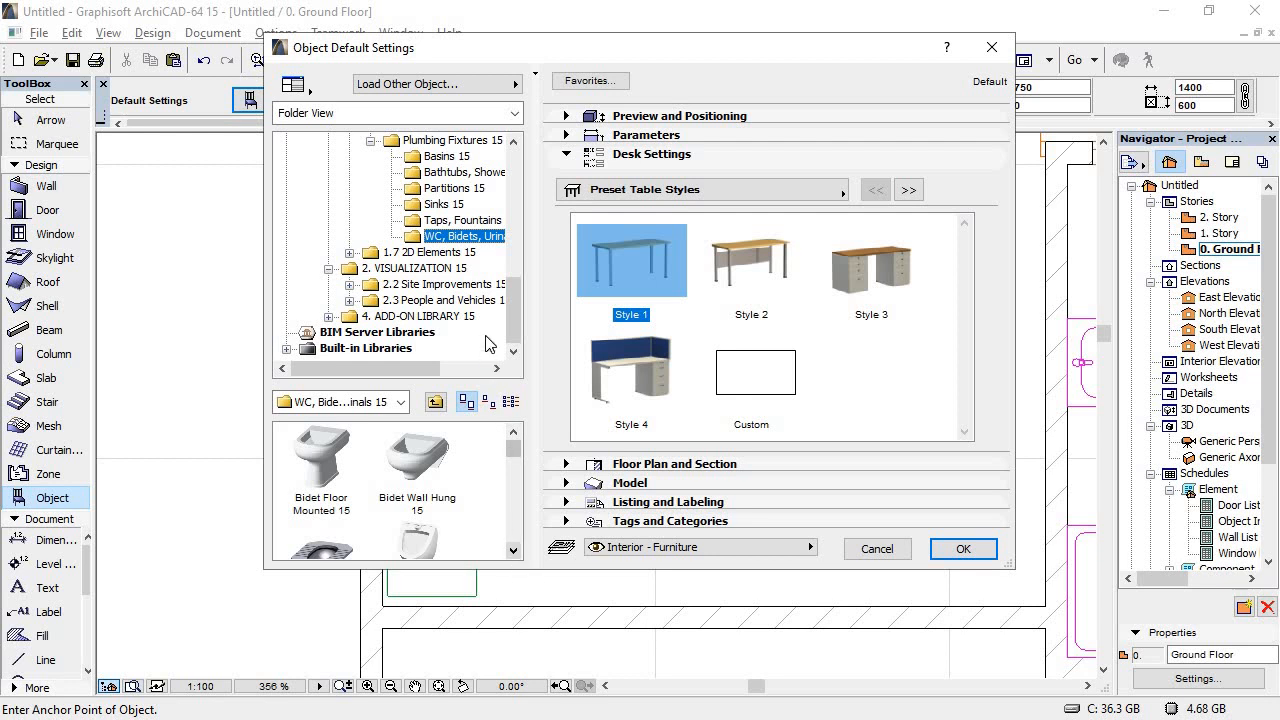
click(436, 220)
click(442, 204)
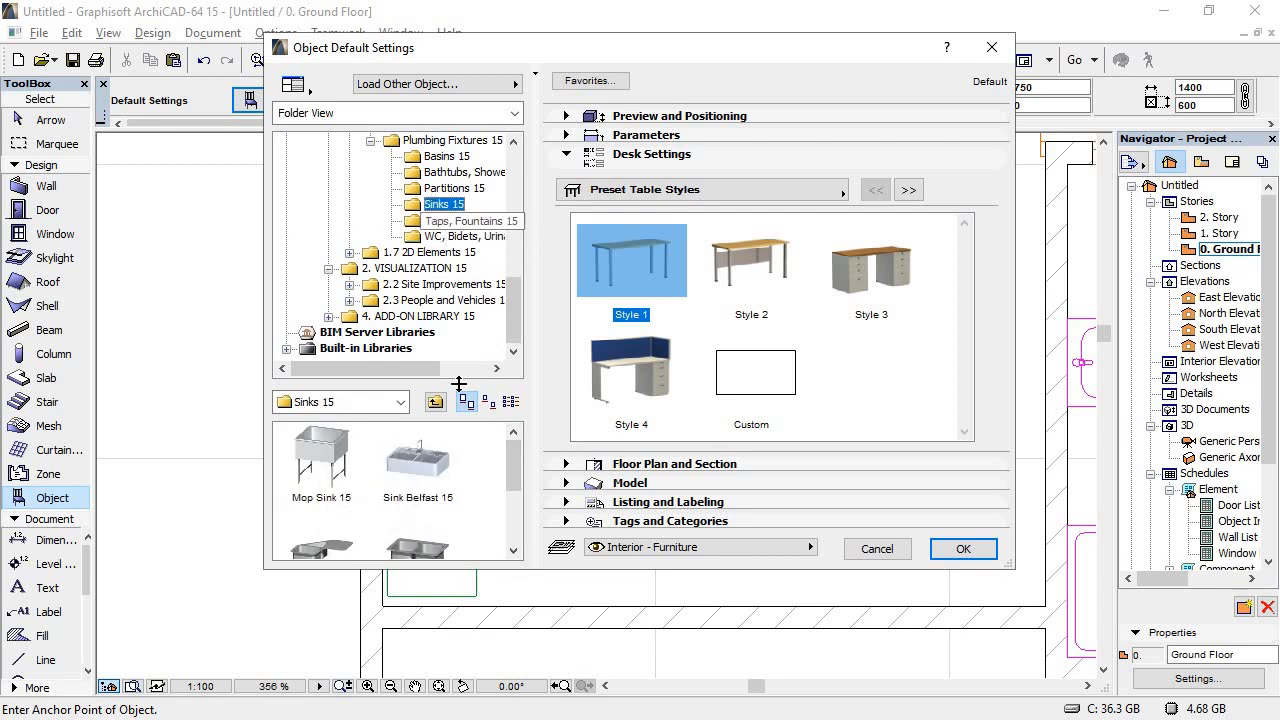
click(442, 474)
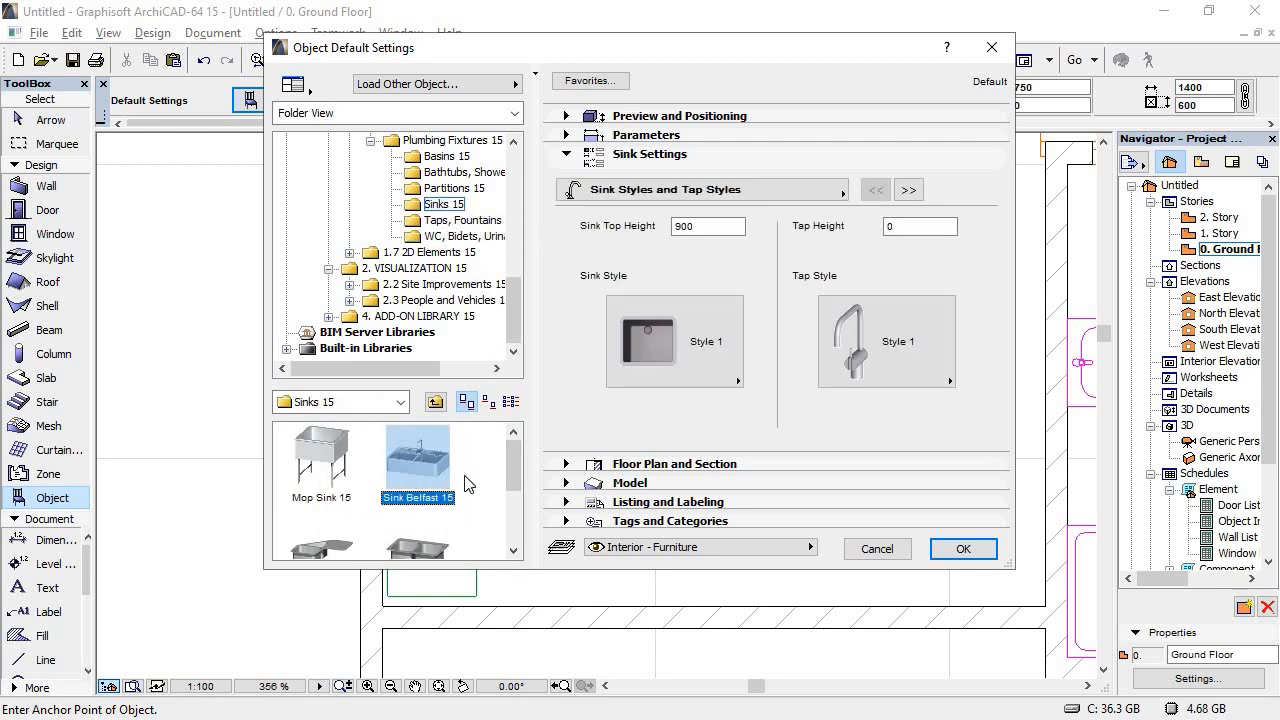
click(566, 116)
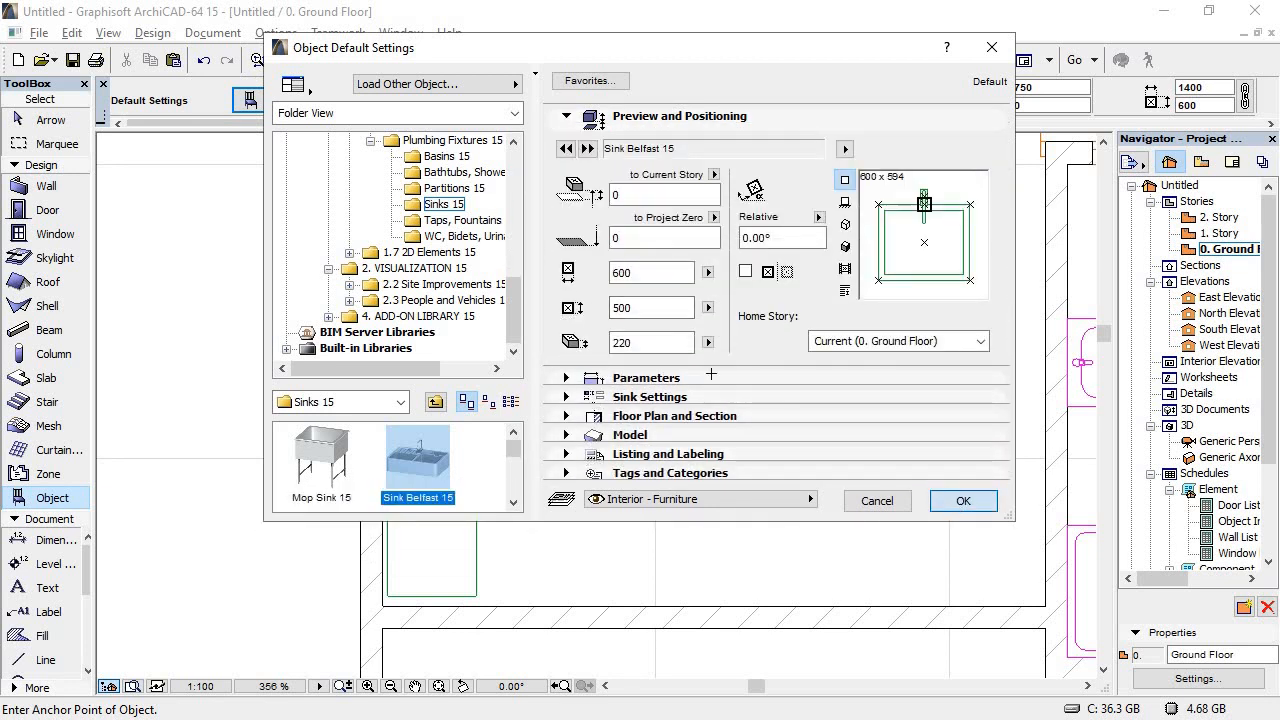
key(Return)
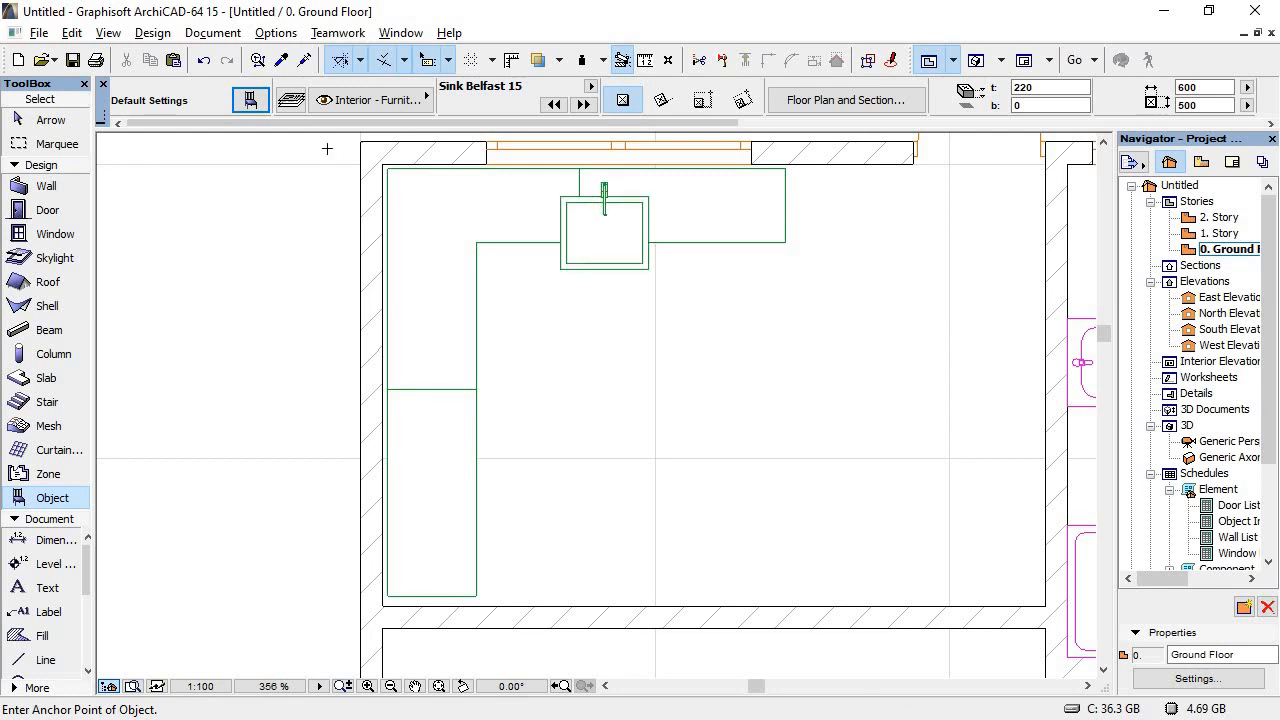
Step: Move the sink up to the joint with the L-shaped desk and resize it to 700 by 406 mm, flush with the worktop's front edge
click(45, 120)
click(590, 232)
drag(587, 221, 614, 214)
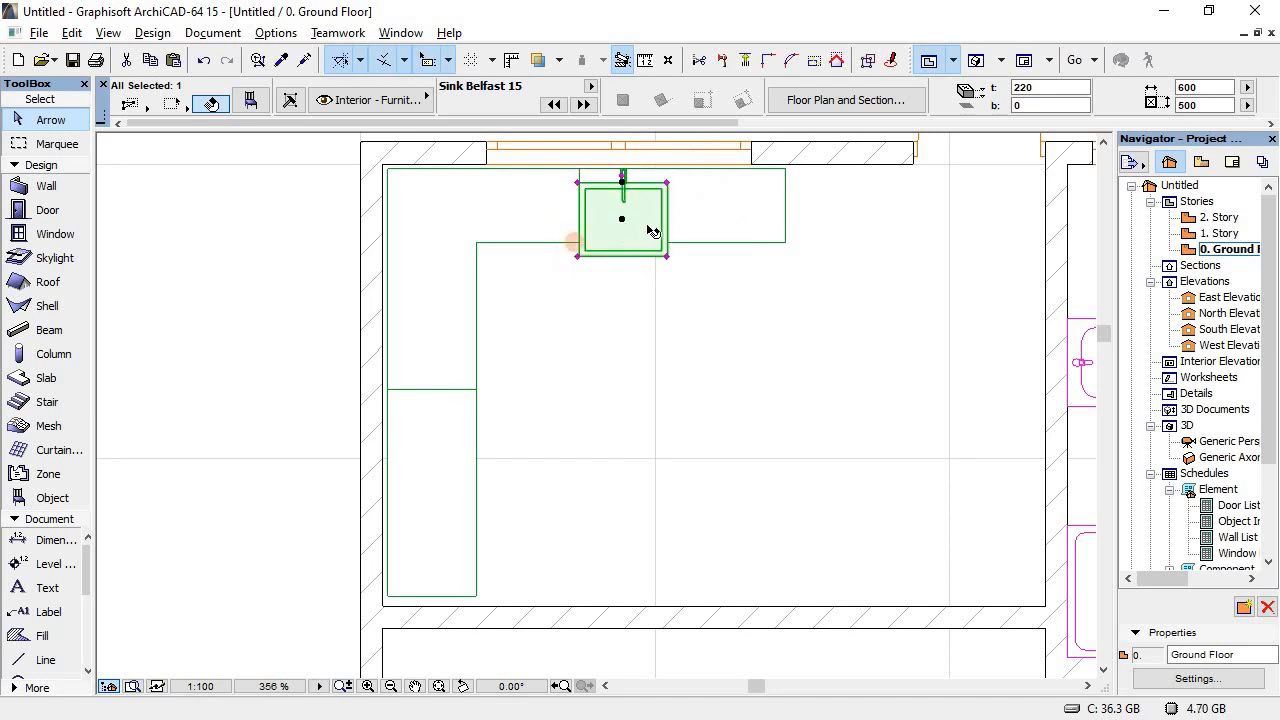
click(668, 257)
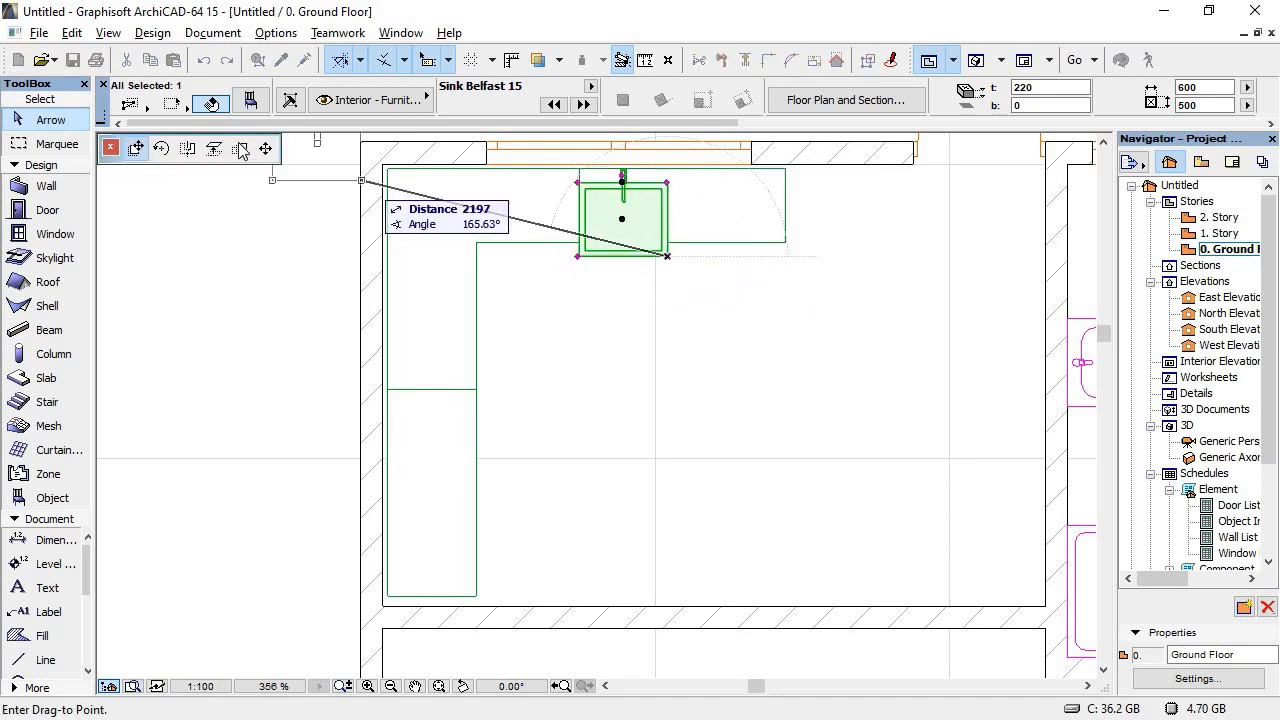
click(265, 148)
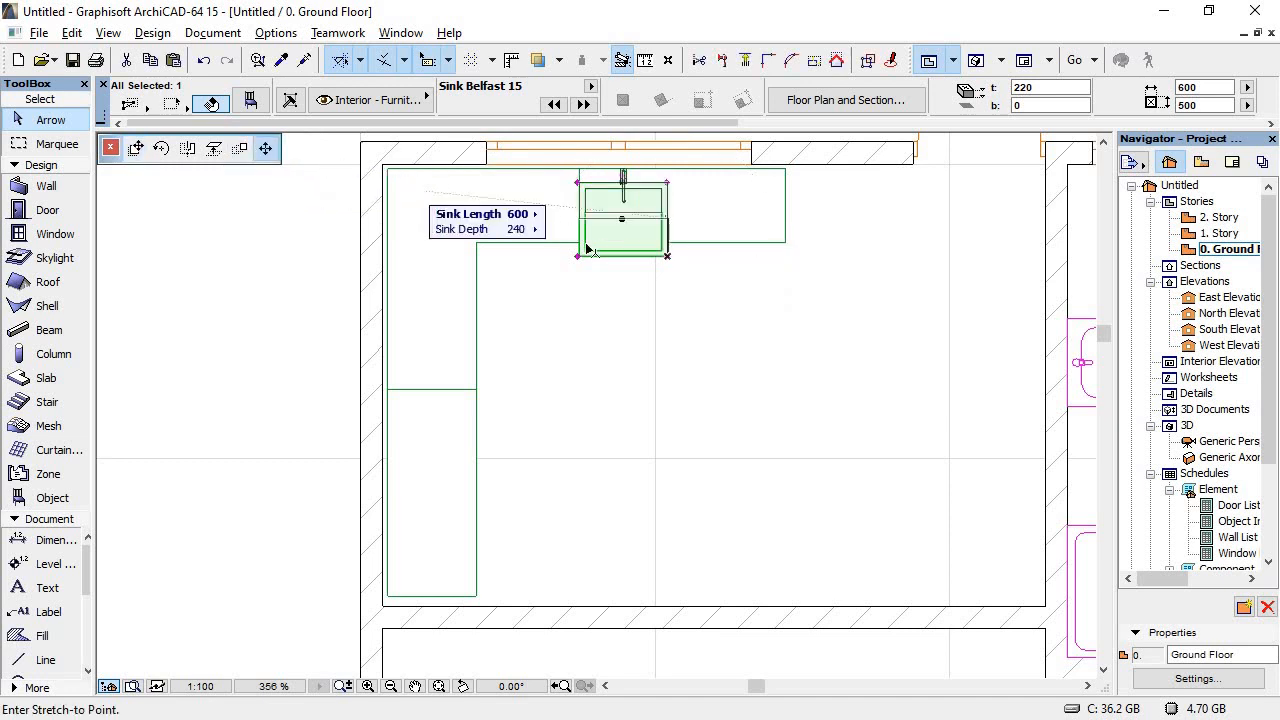
click(679, 244)
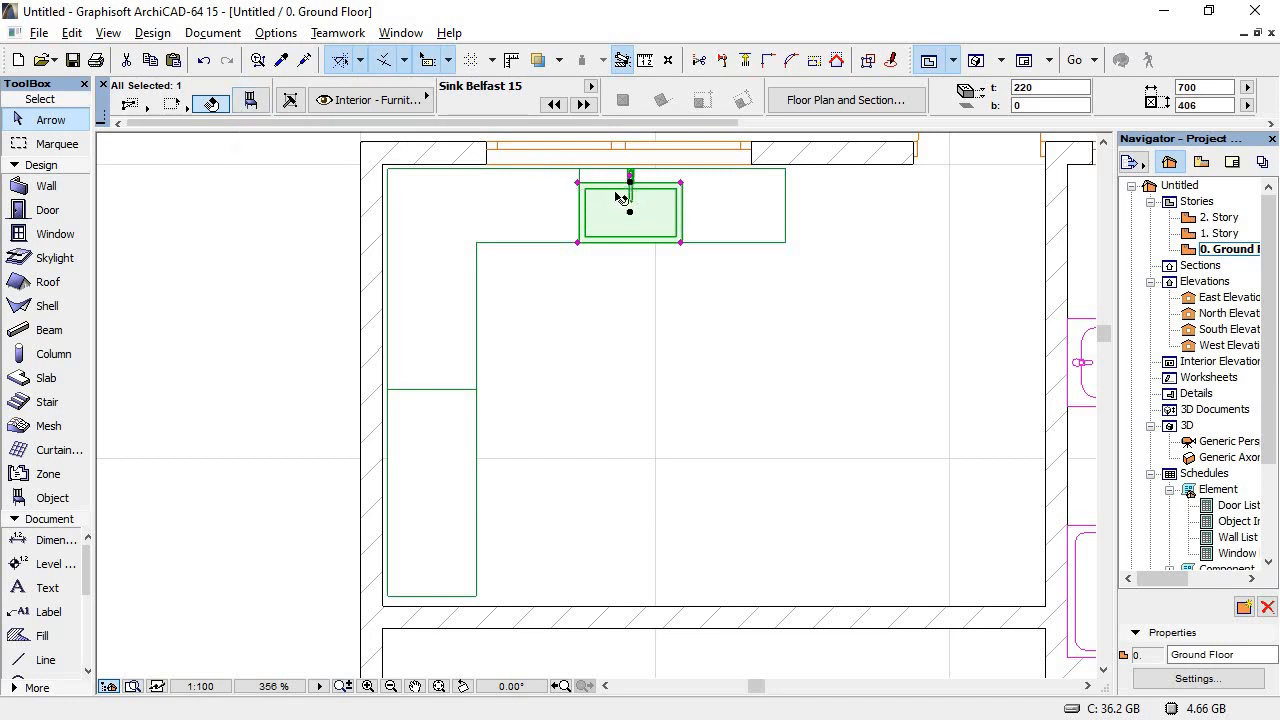
Step: Shift the sink about 50 mm east along the worktop and deselect it
click(630, 213)
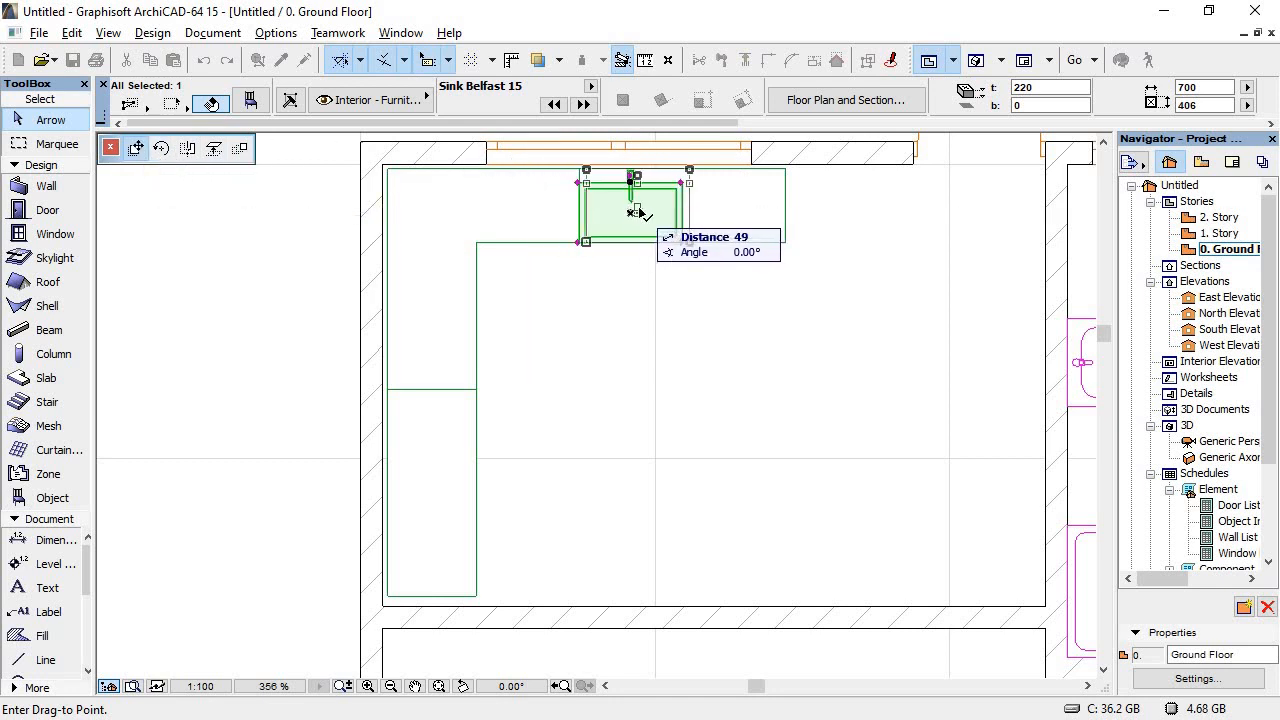
click(634, 214)
scroll(658, 235, up, 5)
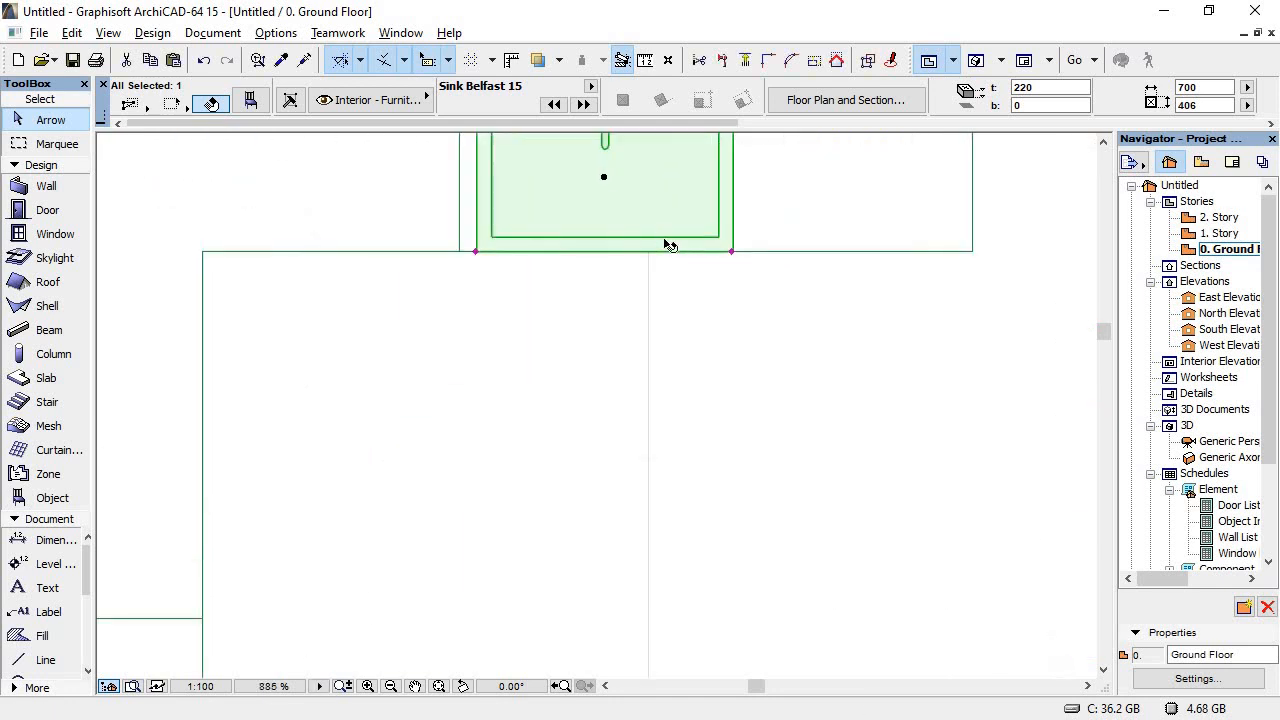
scroll(661, 238, down, 3)
click(741, 321)
scroll(656, 326, down, 1)
scroll(632, 320, down, 1)
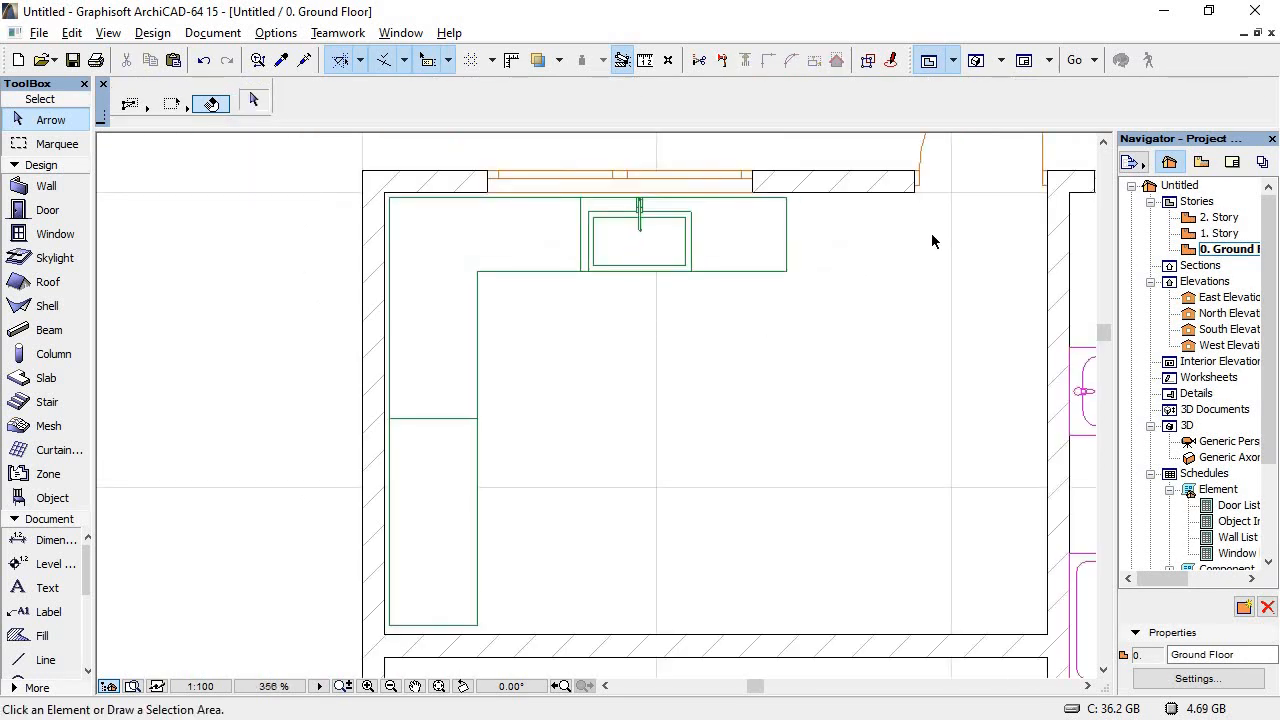
scroll(929, 236, up, 2)
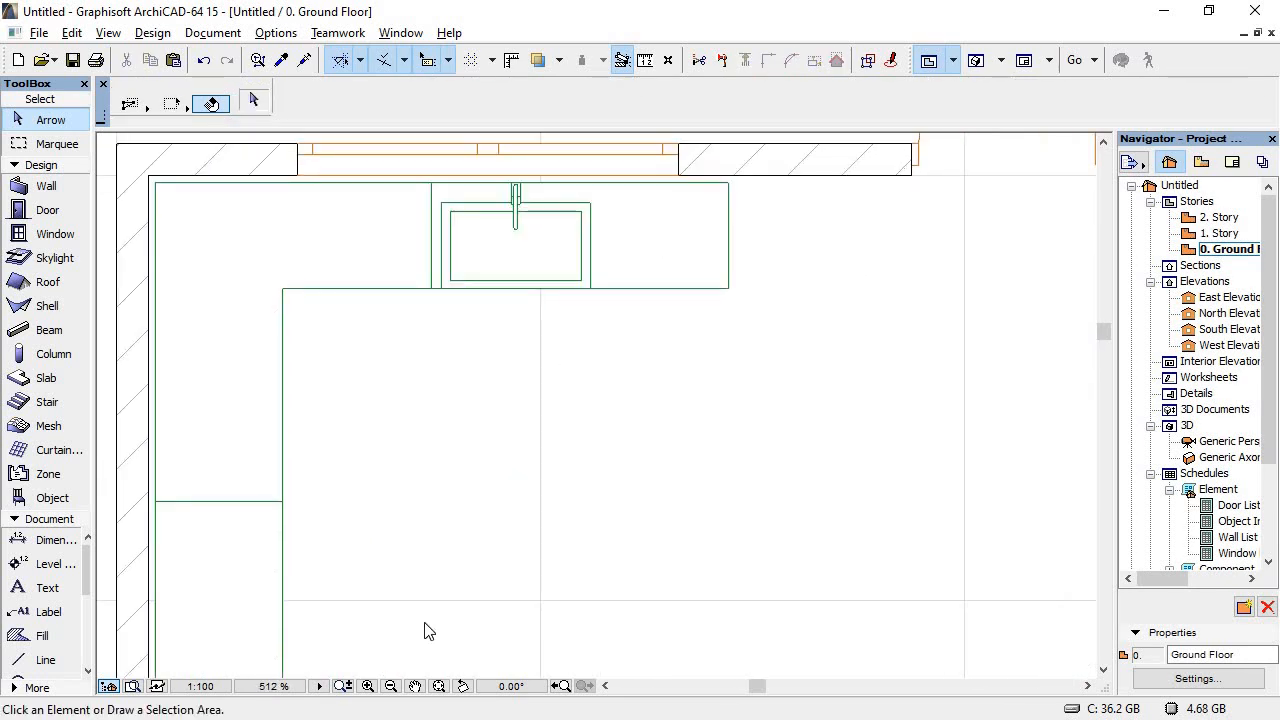
Step: Check the kitchen in the reference PDF and place a Cabinet Base 2D 15, 1200 by 600 mm, just south of the north worktop
key(alt+Tab)
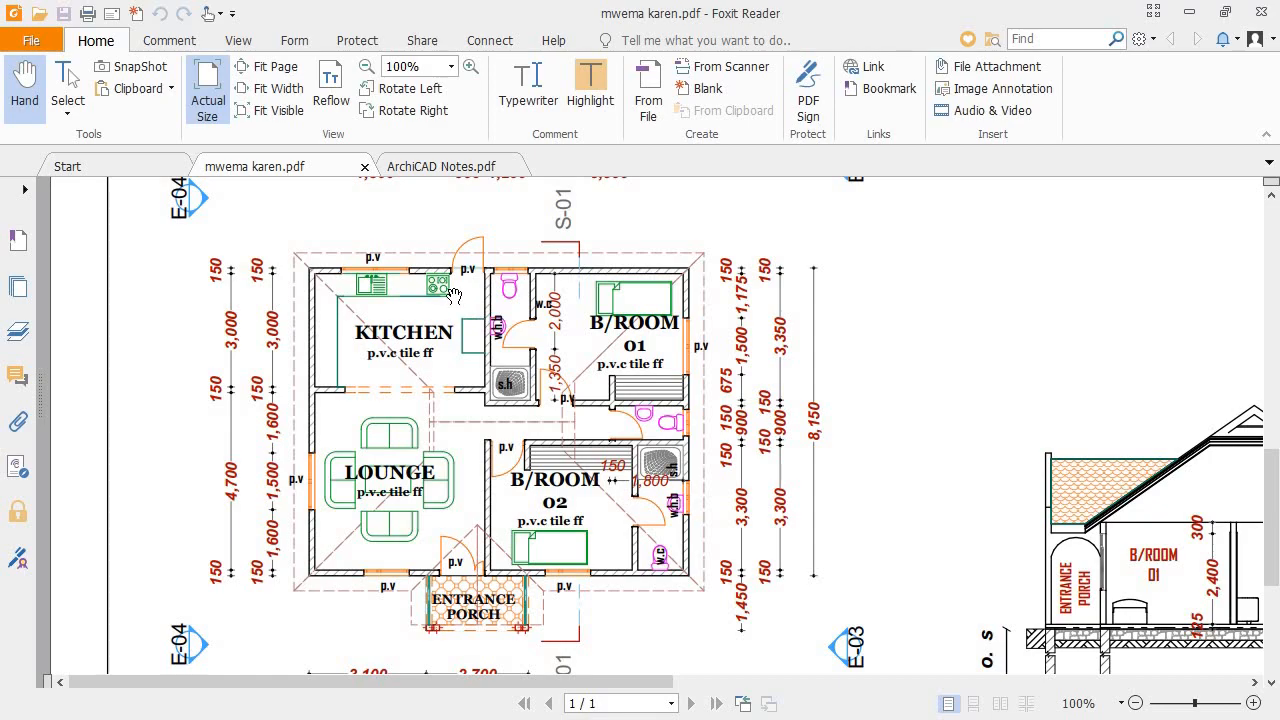
key(alt+Tab)
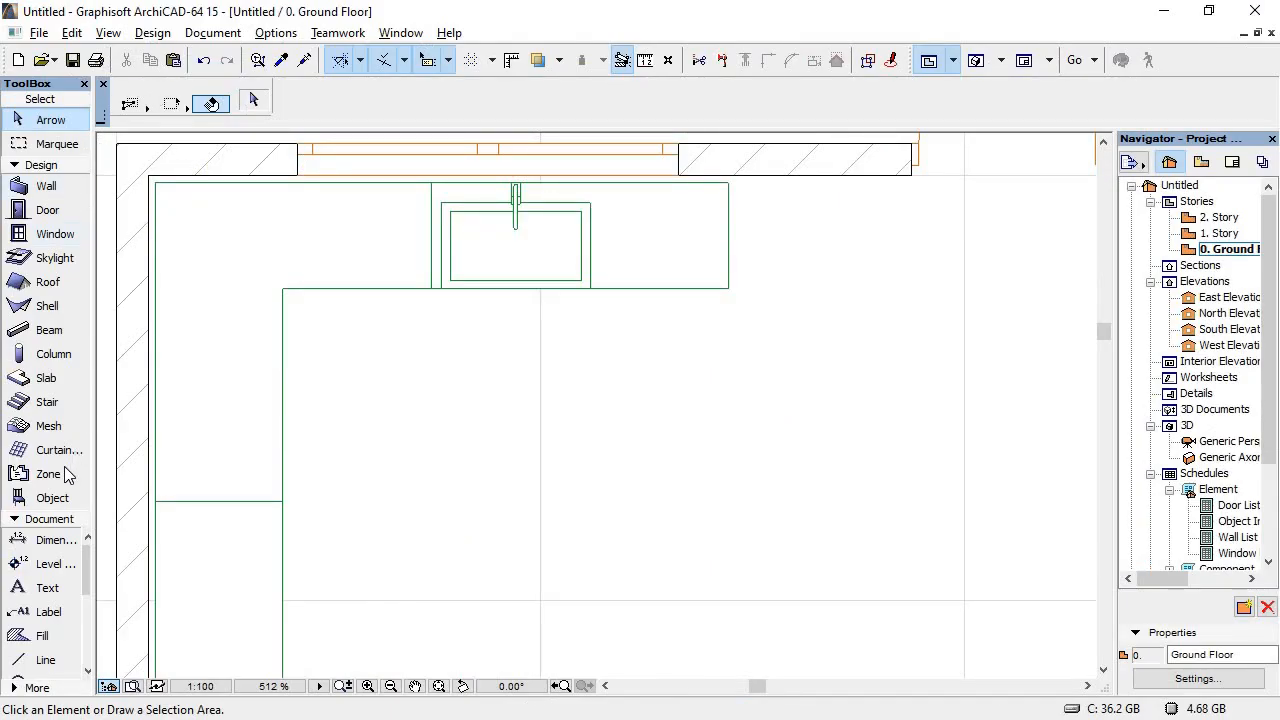
click(52, 497)
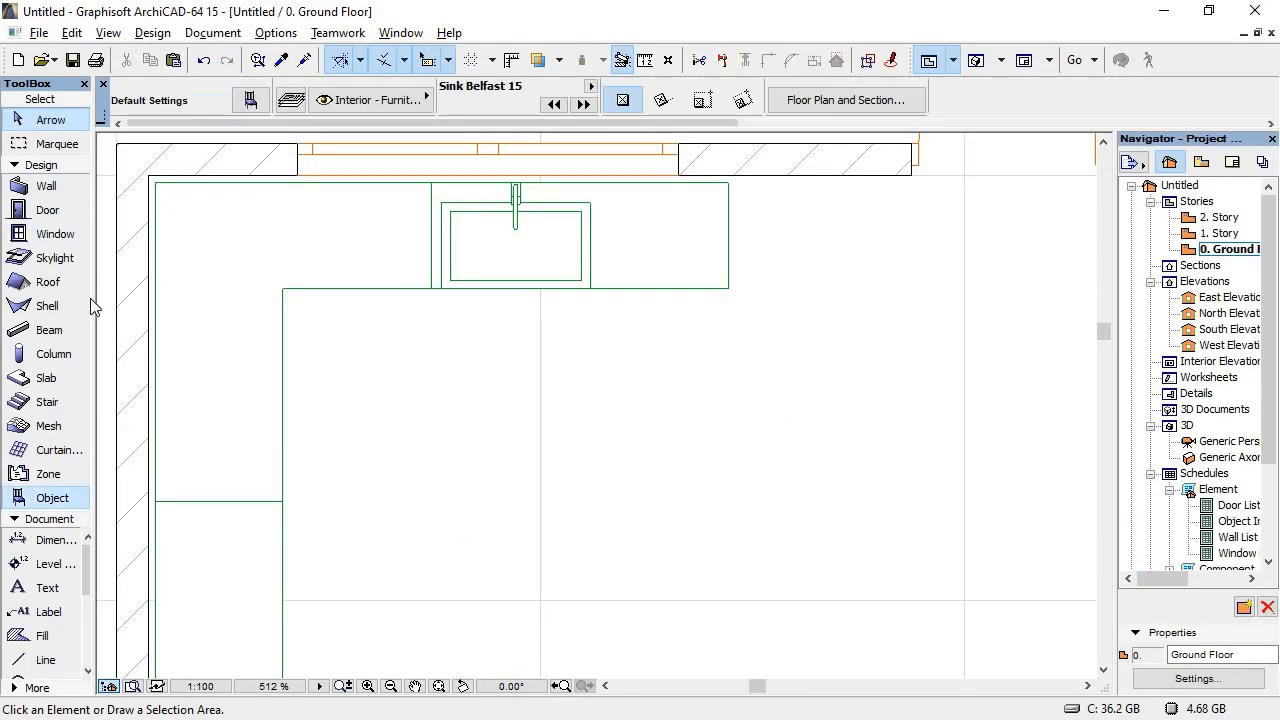
click(252, 106)
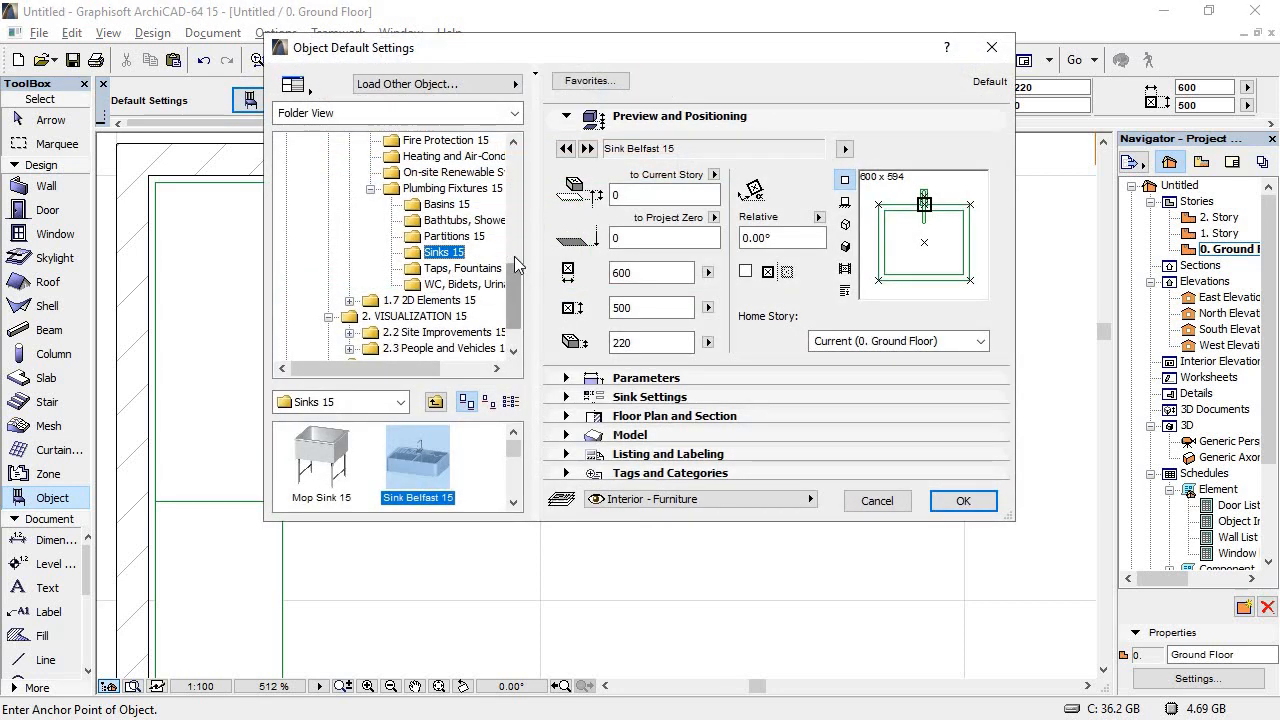
drag(514, 256, 515, 158)
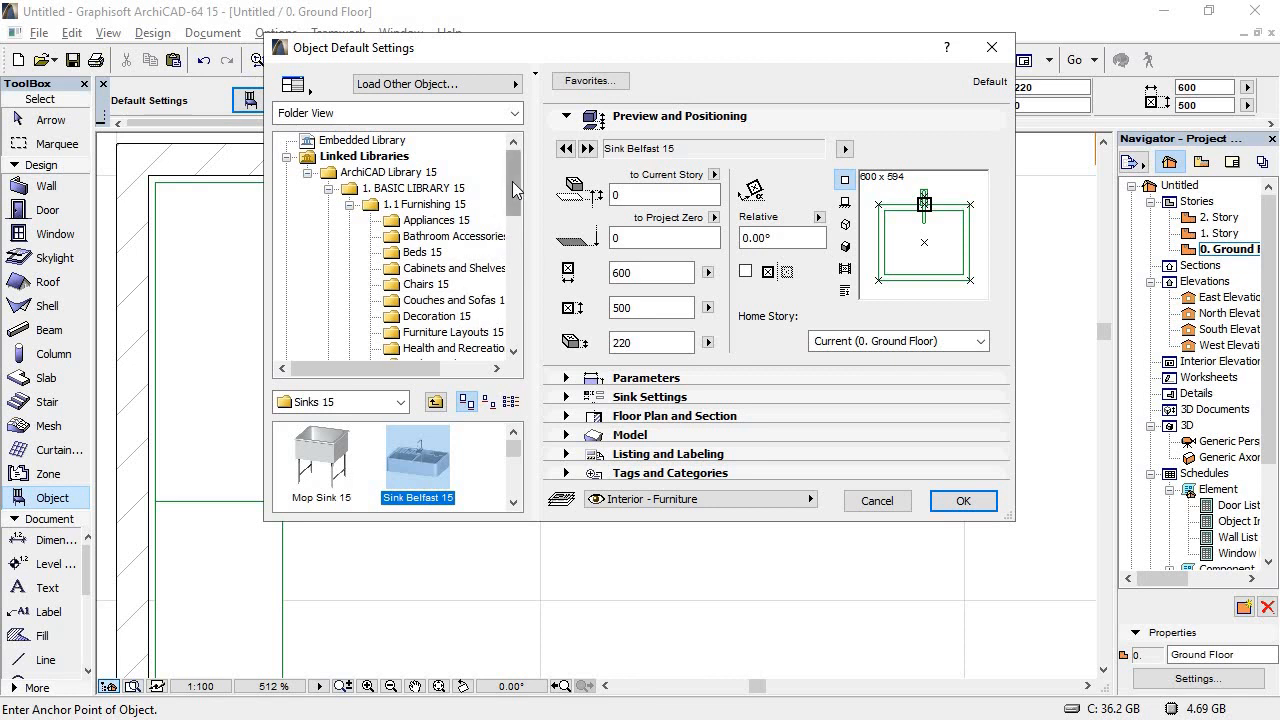
drag(512, 181, 504, 234)
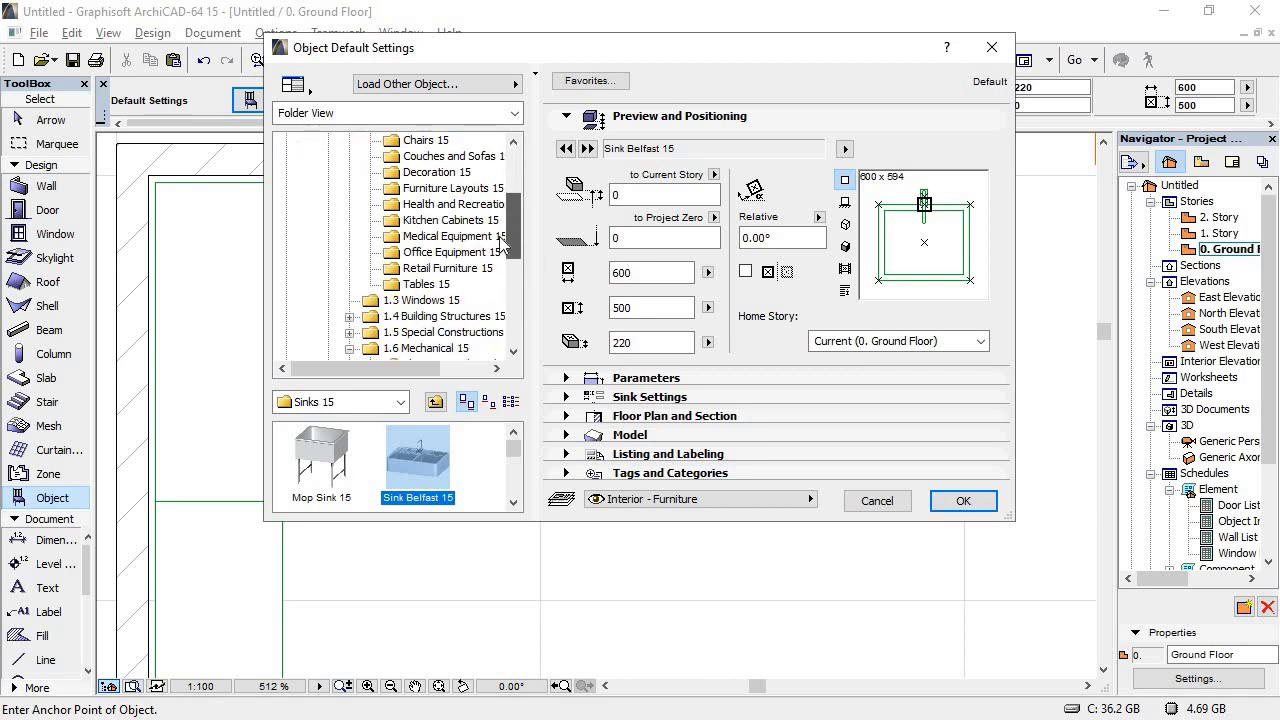
click(440, 220)
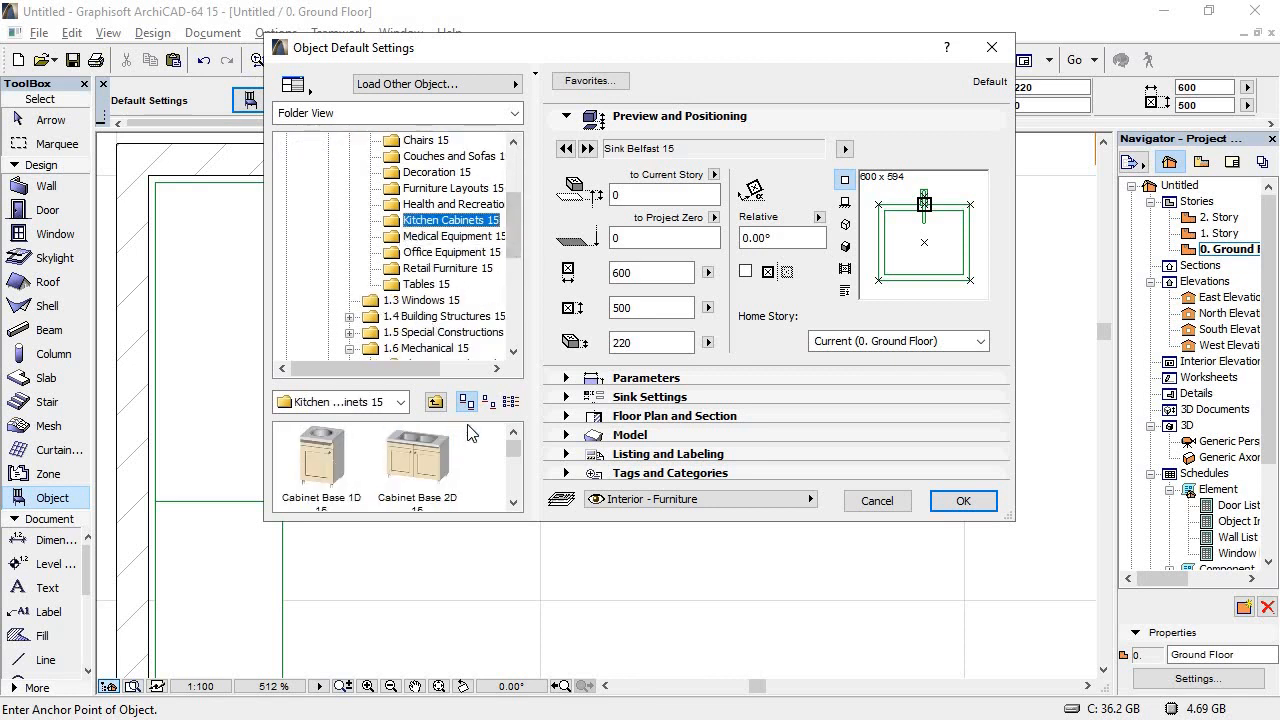
click(514, 503)
click(515, 503)
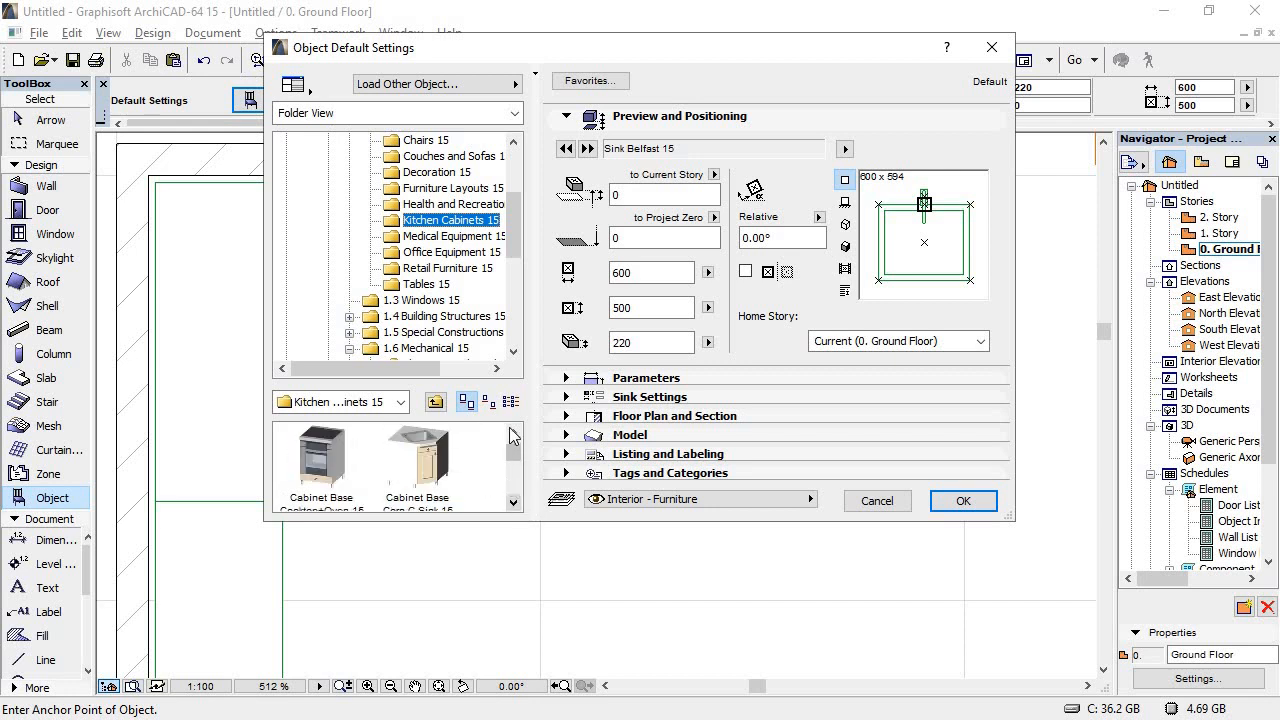
click(515, 429)
click(430, 466)
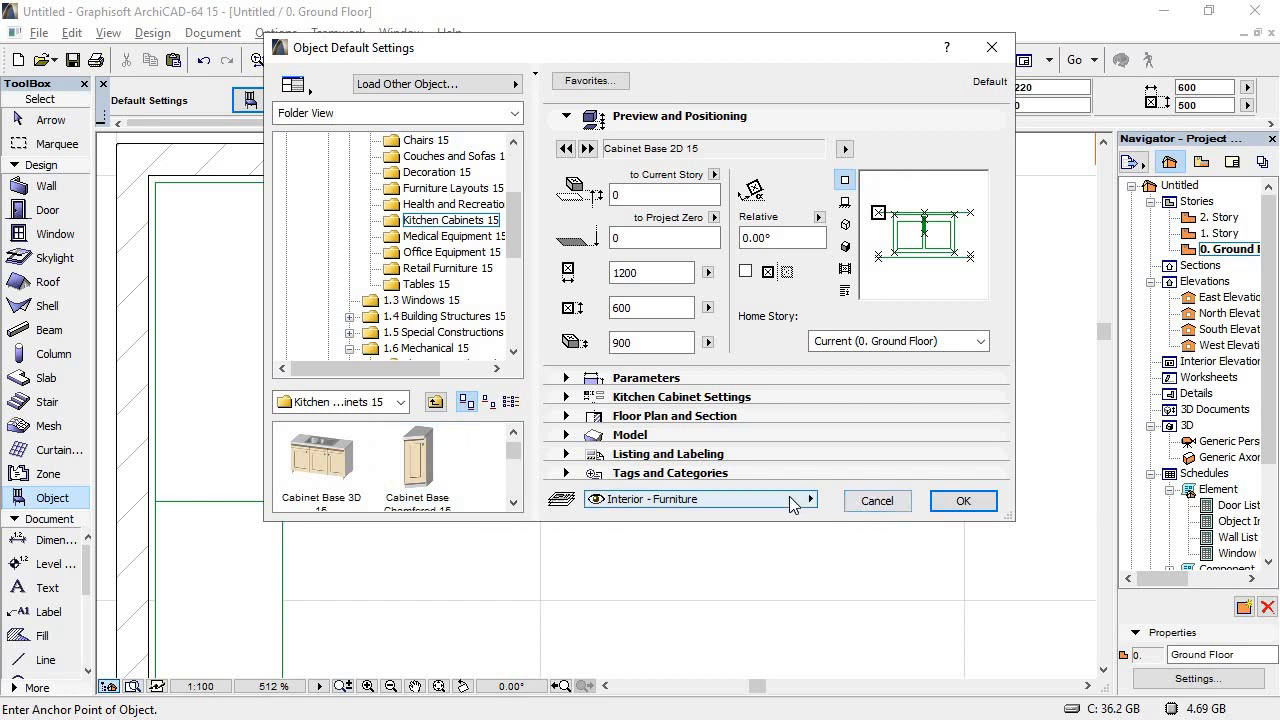
click(963, 500)
click(495, 346)
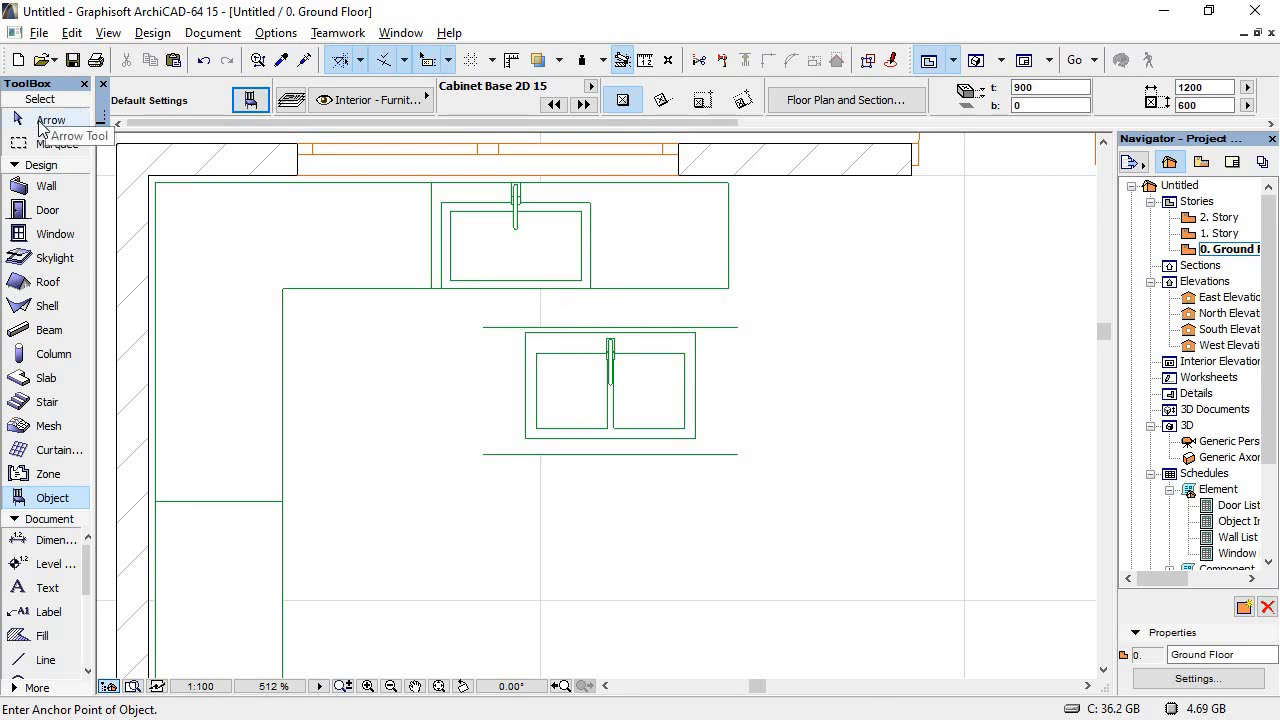
Step: Delete the single-bowl sink from the north worktop
click(46, 120)
click(486, 233)
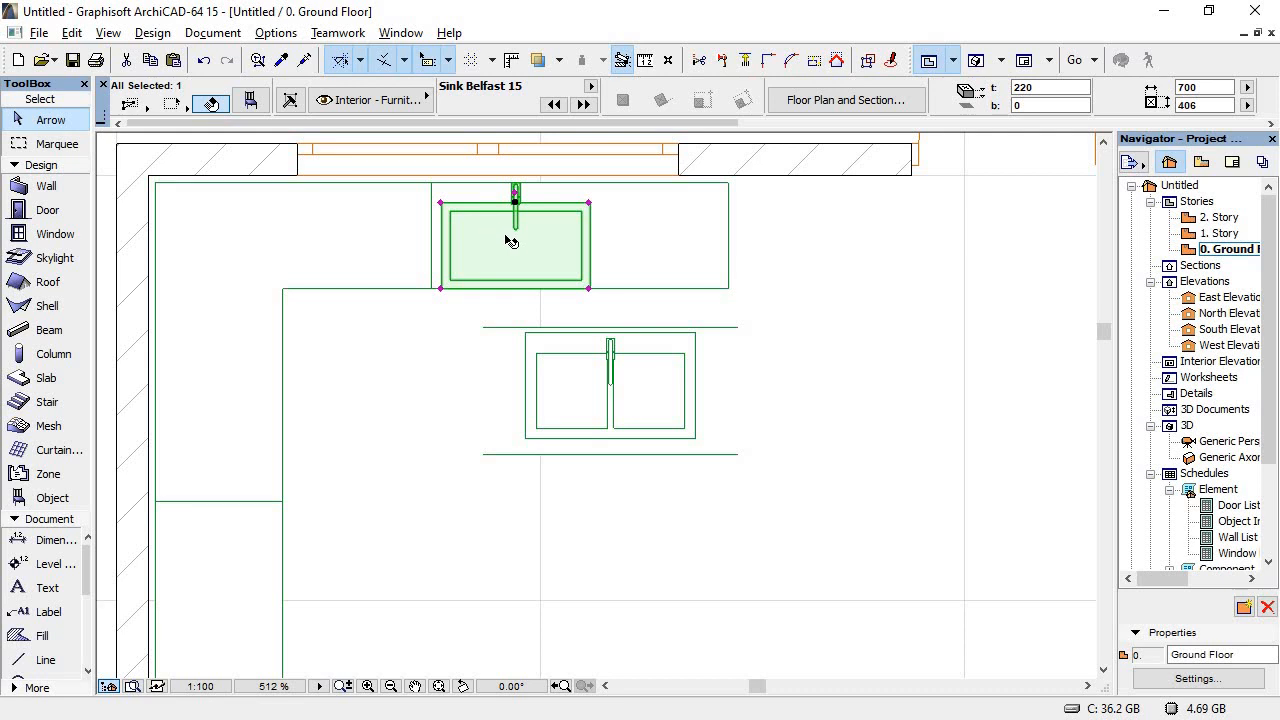
key(Delete)
Step: Move the northern rectangular desk aside to the east and fit the double-sink cabinet against the L-shaped desk's east end
click(574, 251)
drag(574, 251, 856, 276)
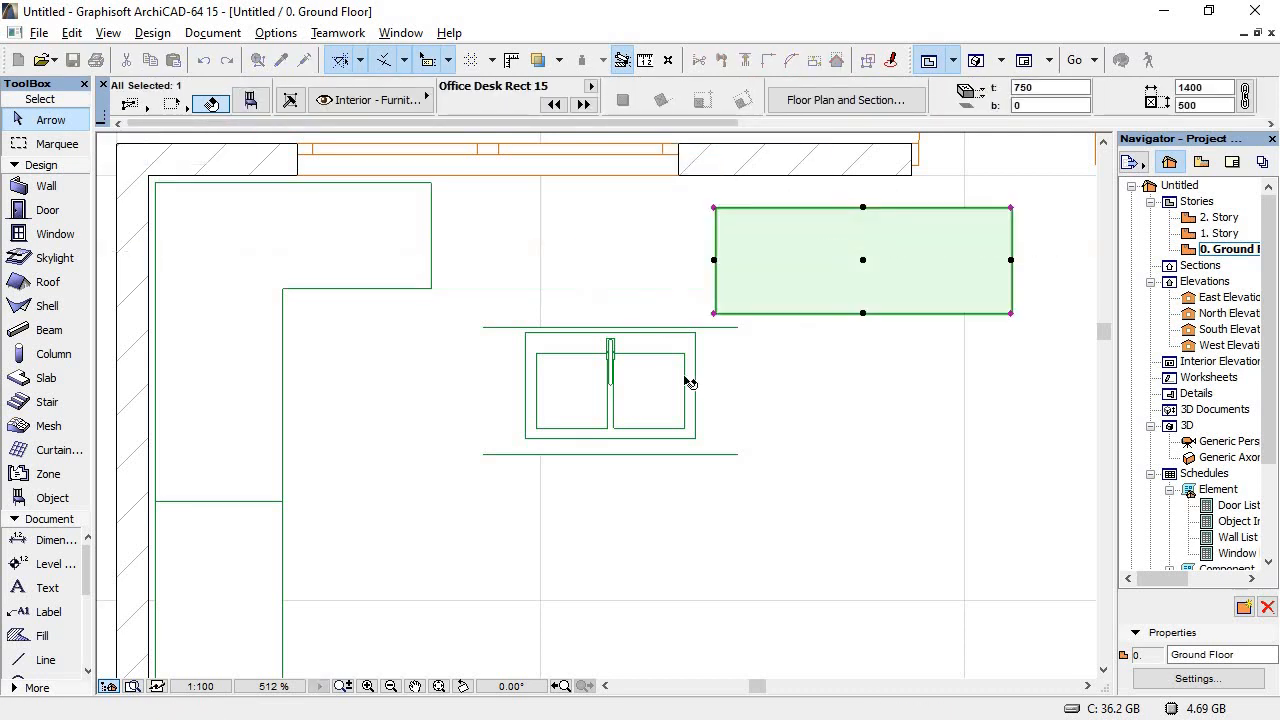
click(619, 375)
drag(611, 388, 559, 248)
drag(574, 318, 558, 243)
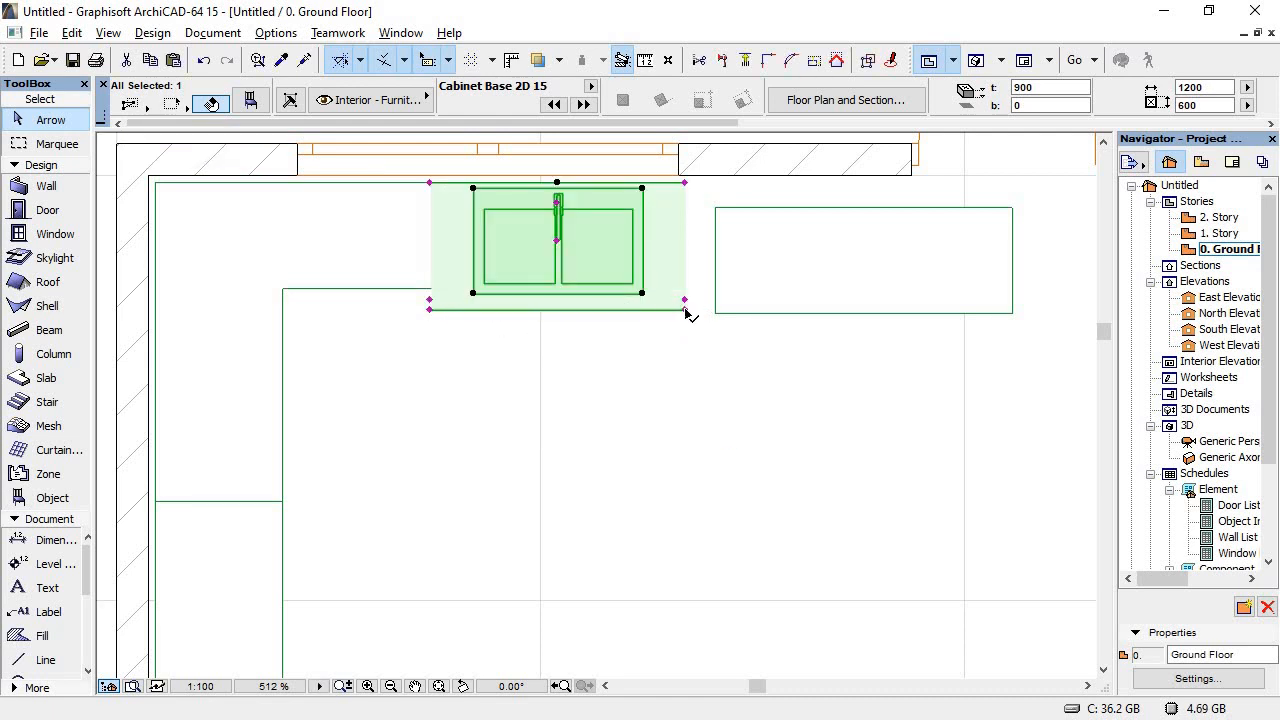
Step: Reduce the sink cabinet's depth to 500 mm so its front edge aligns with the L-shaped desk, keeping its width at 1200 mm
drag(684, 309, 267, 160)
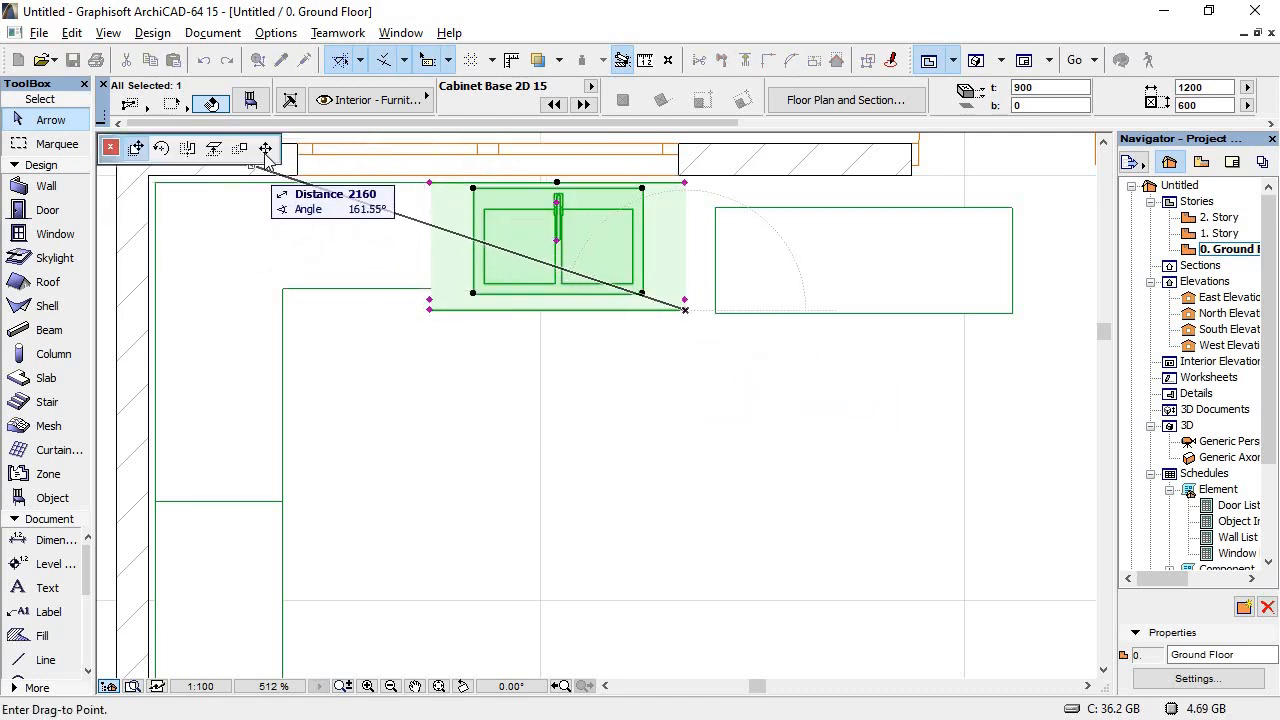
drag(566, 308, 275, 158)
click(266, 150)
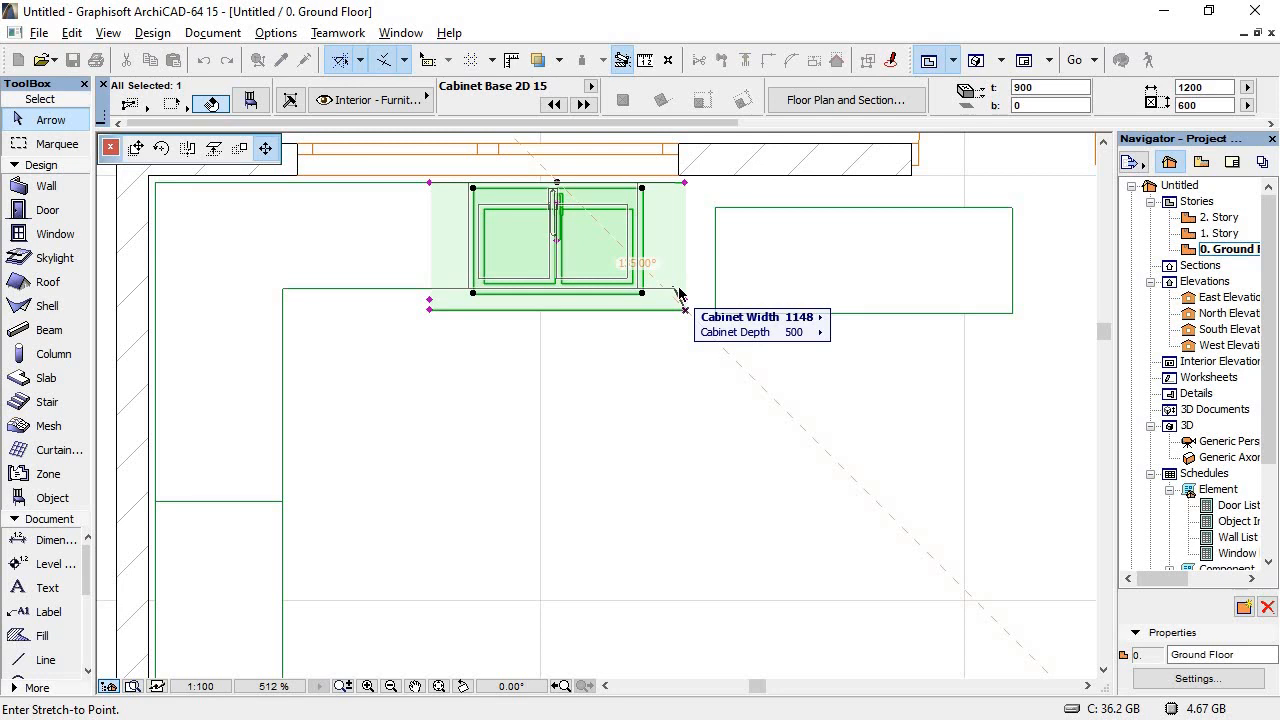
click(686, 290)
click(695, 356)
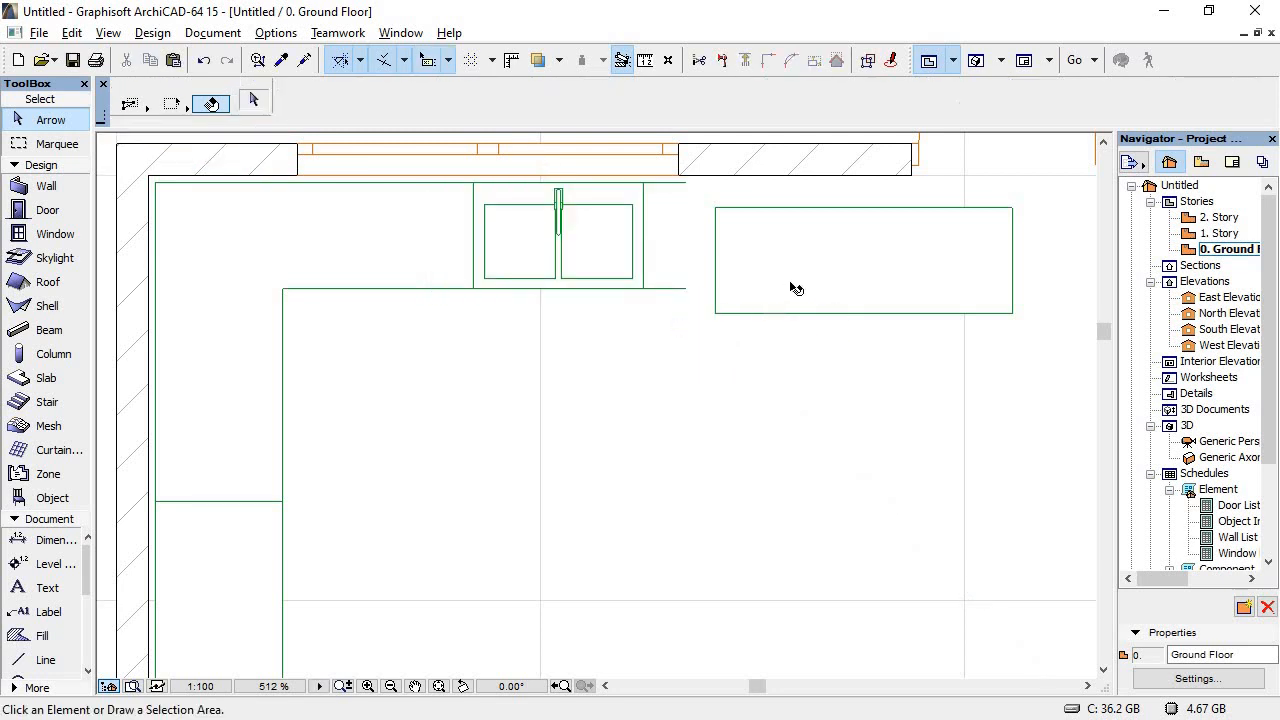
Step: Move the northern rectangular desk against the sink cabinet's east end, with its front and back edges aligned
click(790, 288)
click(757, 272)
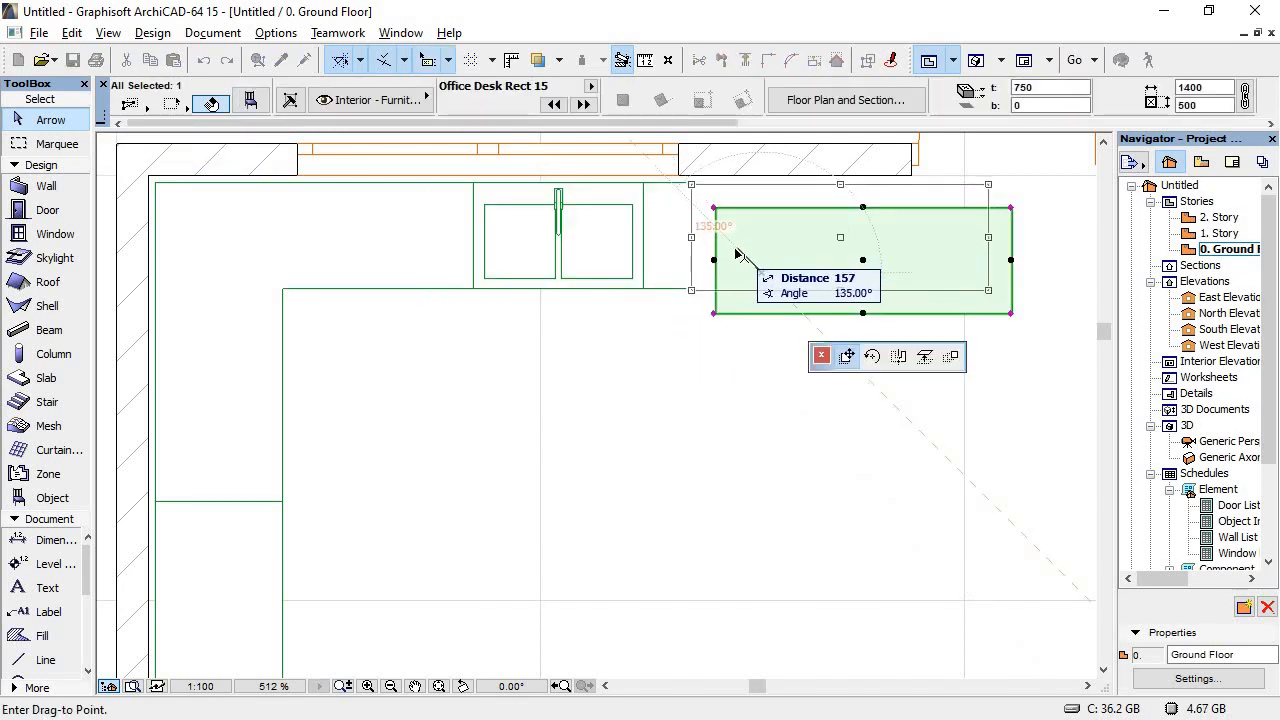
click(736, 252)
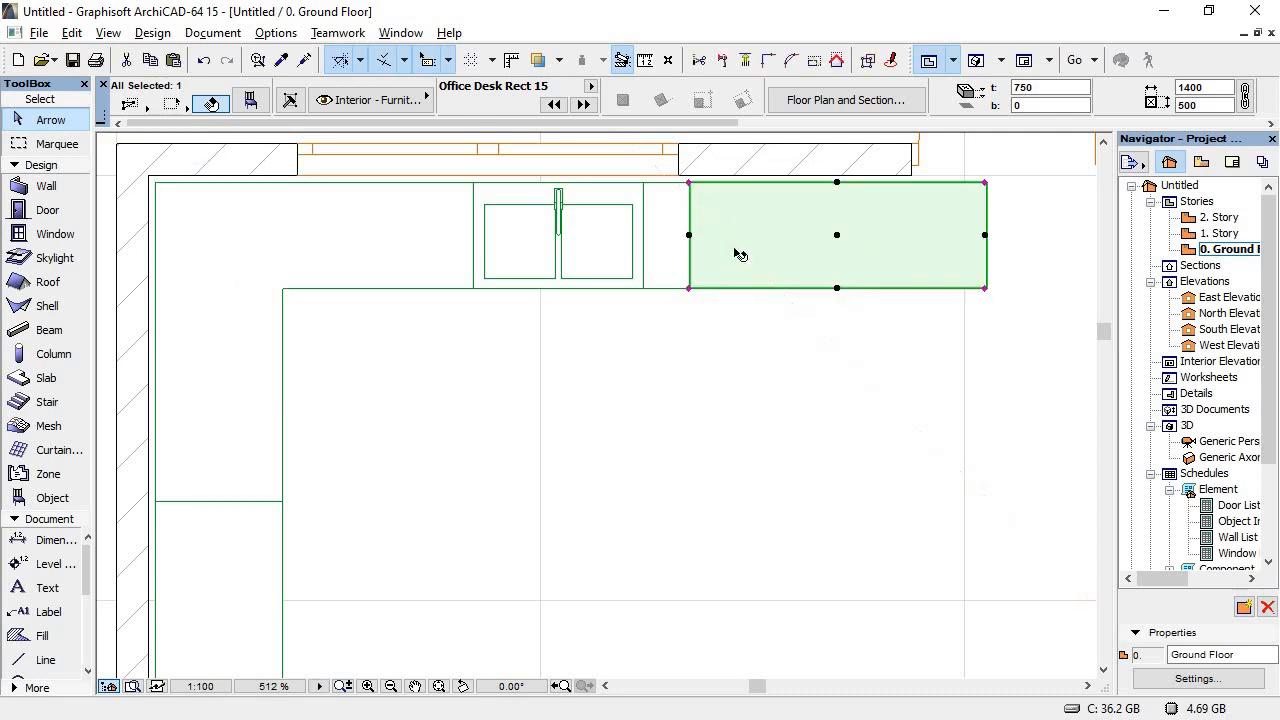
click(725, 367)
click(742, 263)
click(742, 263)
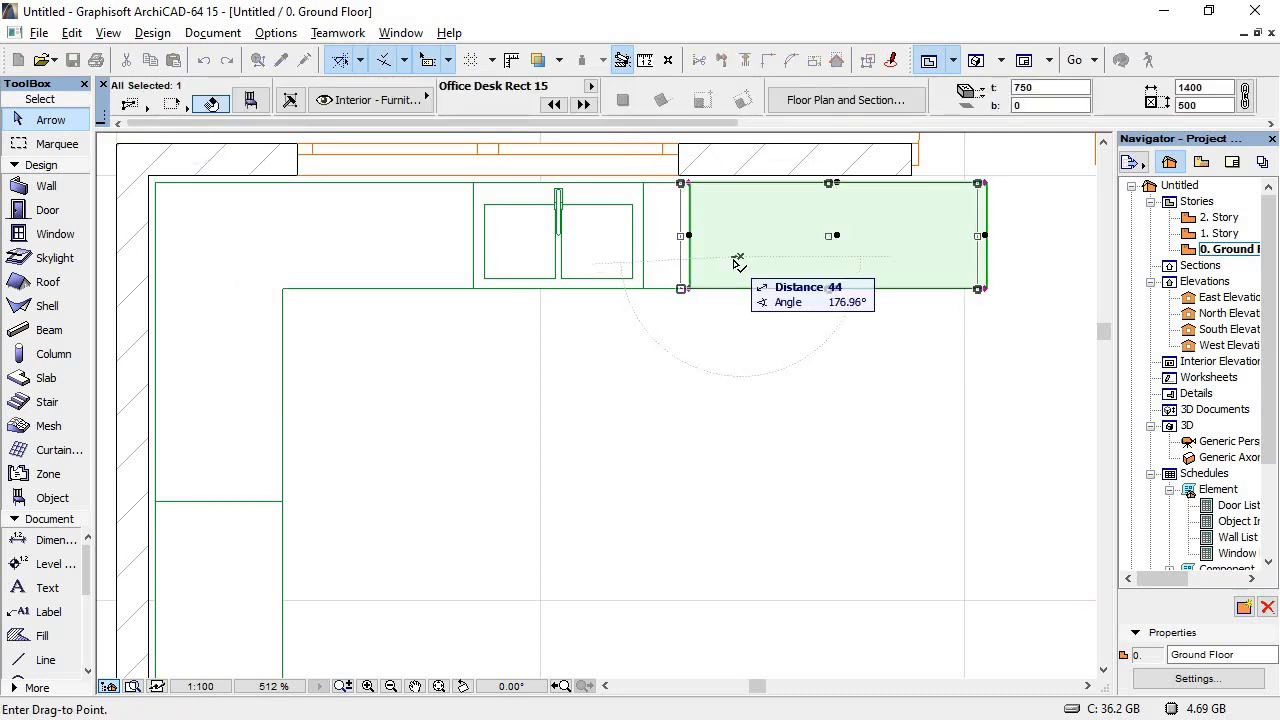
click(738, 265)
click(742, 368)
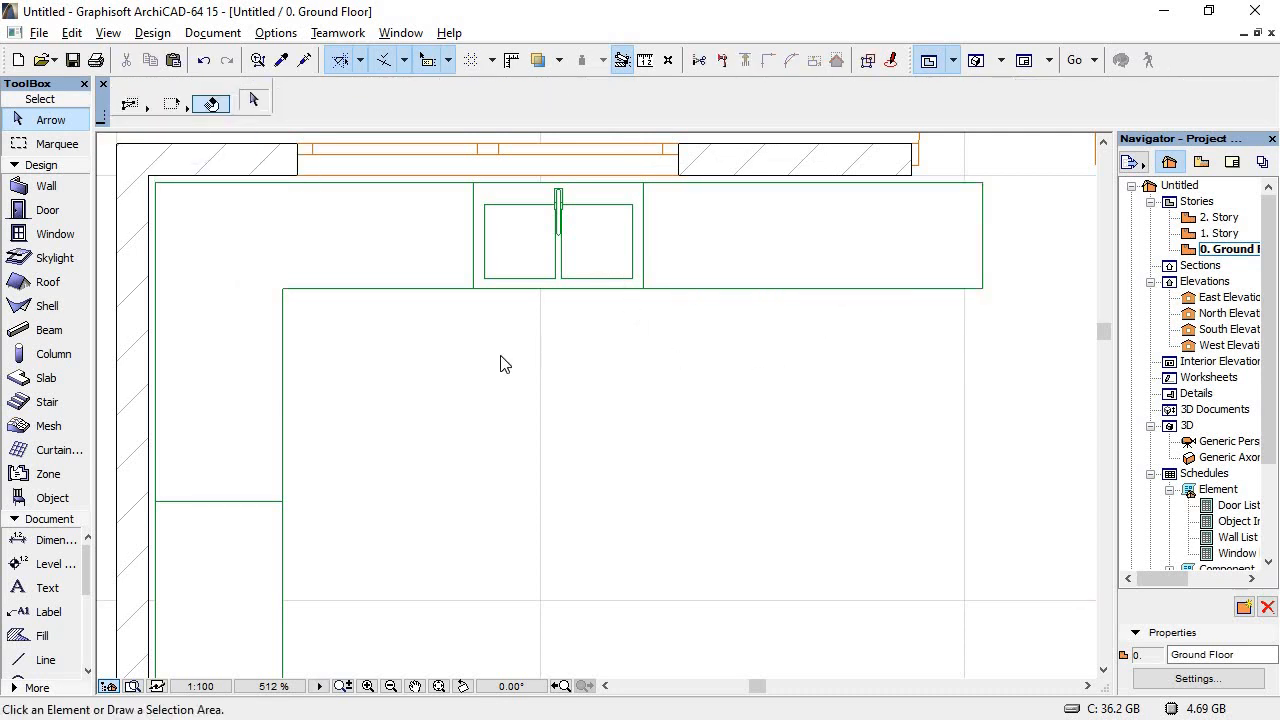
Step: Compare the kitchen with the reference PDF and select the rectangular desk east of the sink cabinet
key(alt+Tab)
key(alt+Tab)
click(958, 258)
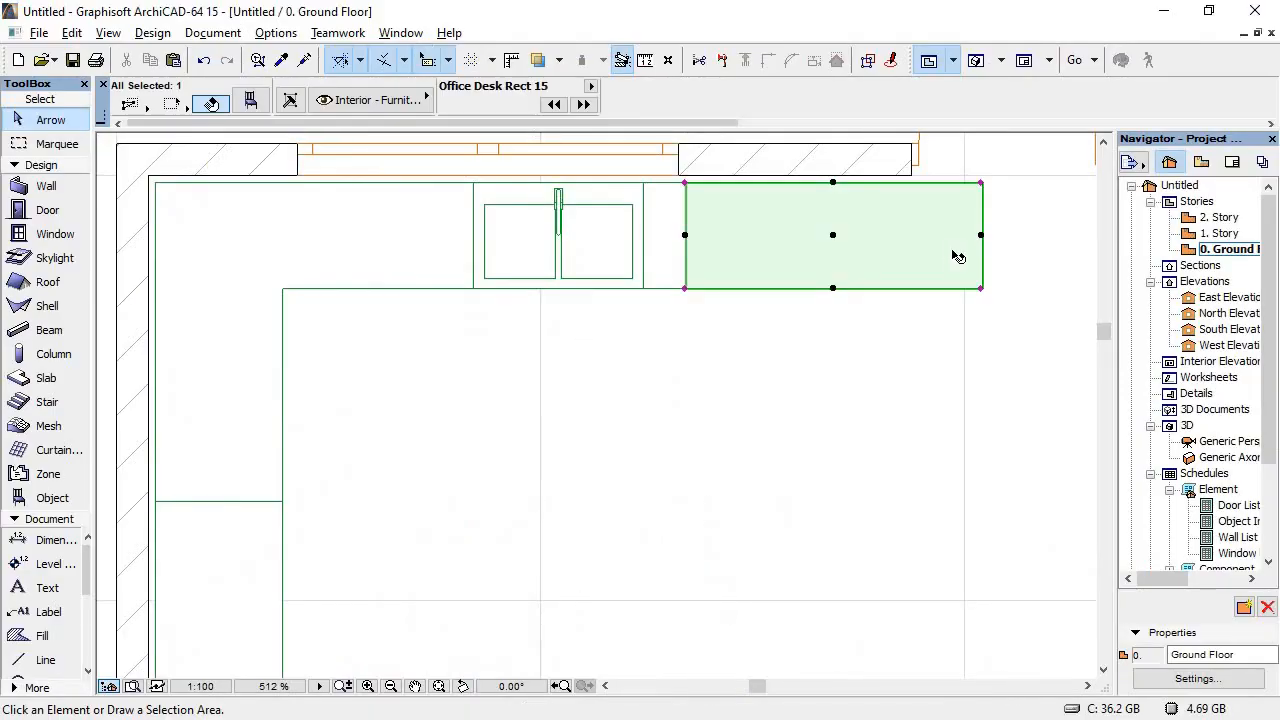
Step: Shorten the countertop right of the sink to about 1062 mm so it ends flush with the wall above
click(981, 236)
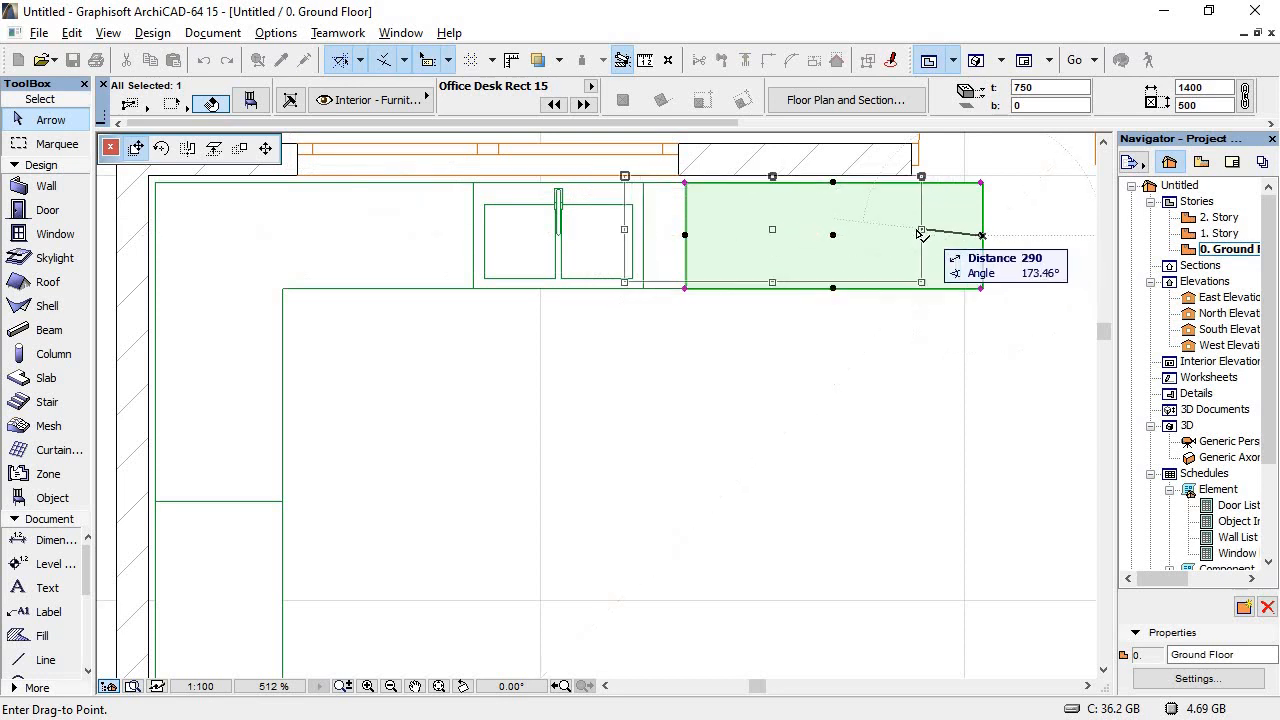
click(266, 149)
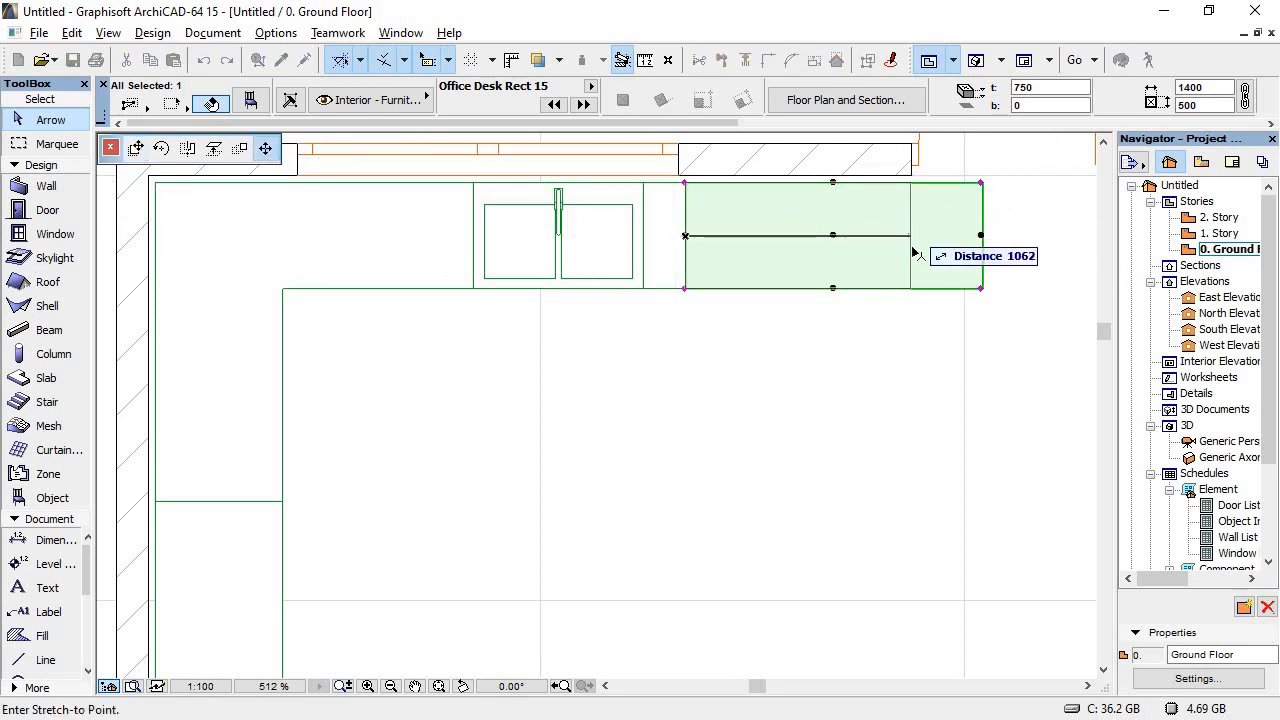
click(912, 248)
click(852, 343)
key(alt+Tab)
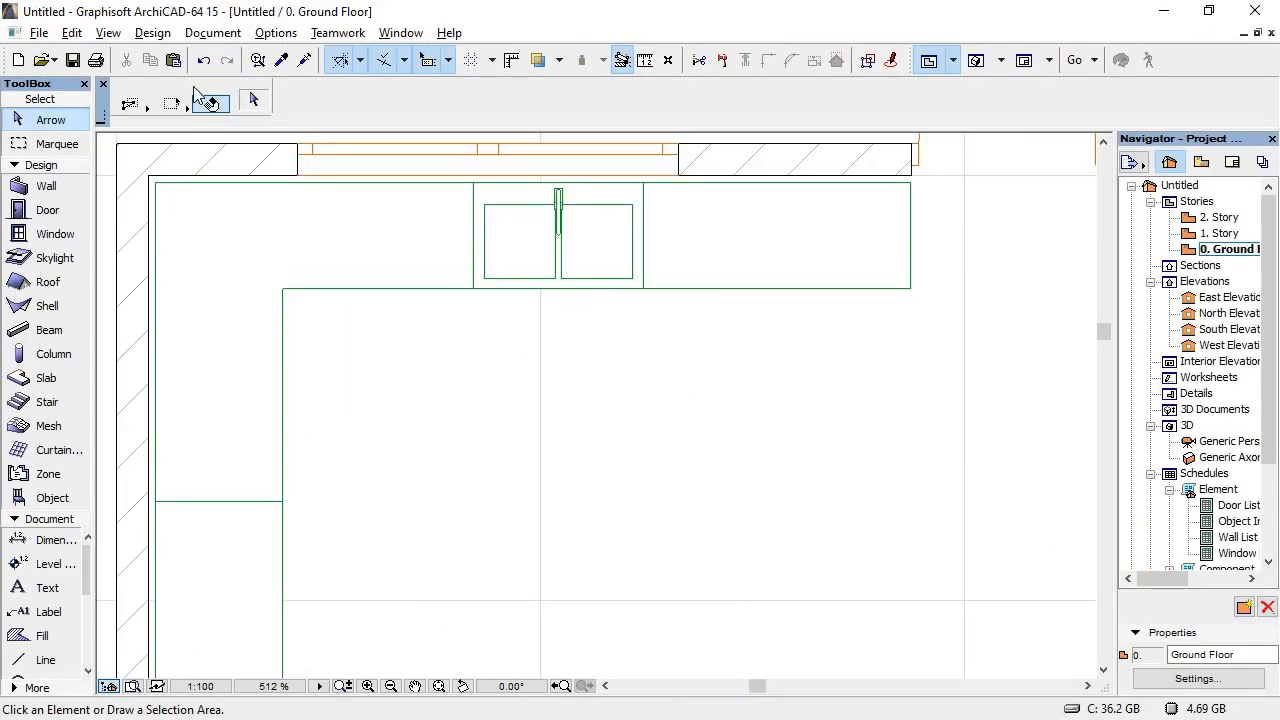
Step: Browse the Kitchen Cabinets 15 folder in the object library for a suitable kitchen fixture
click(37, 500)
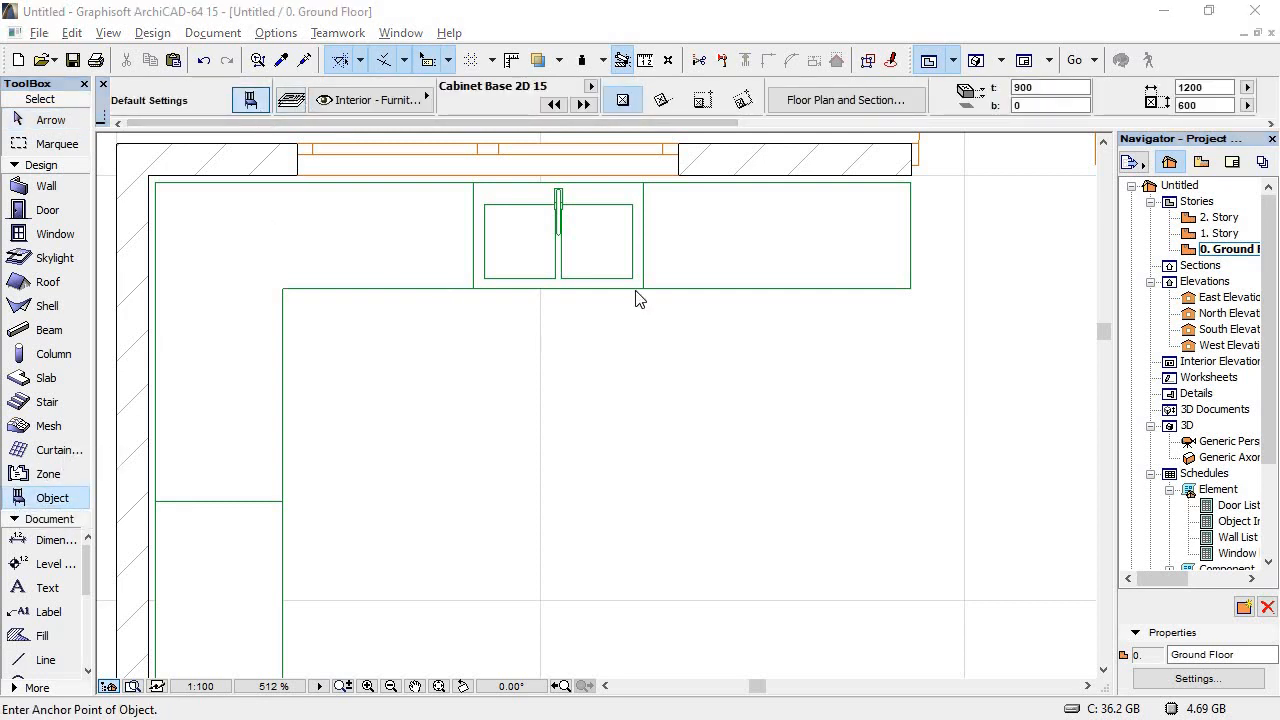
key(ctrl+t)
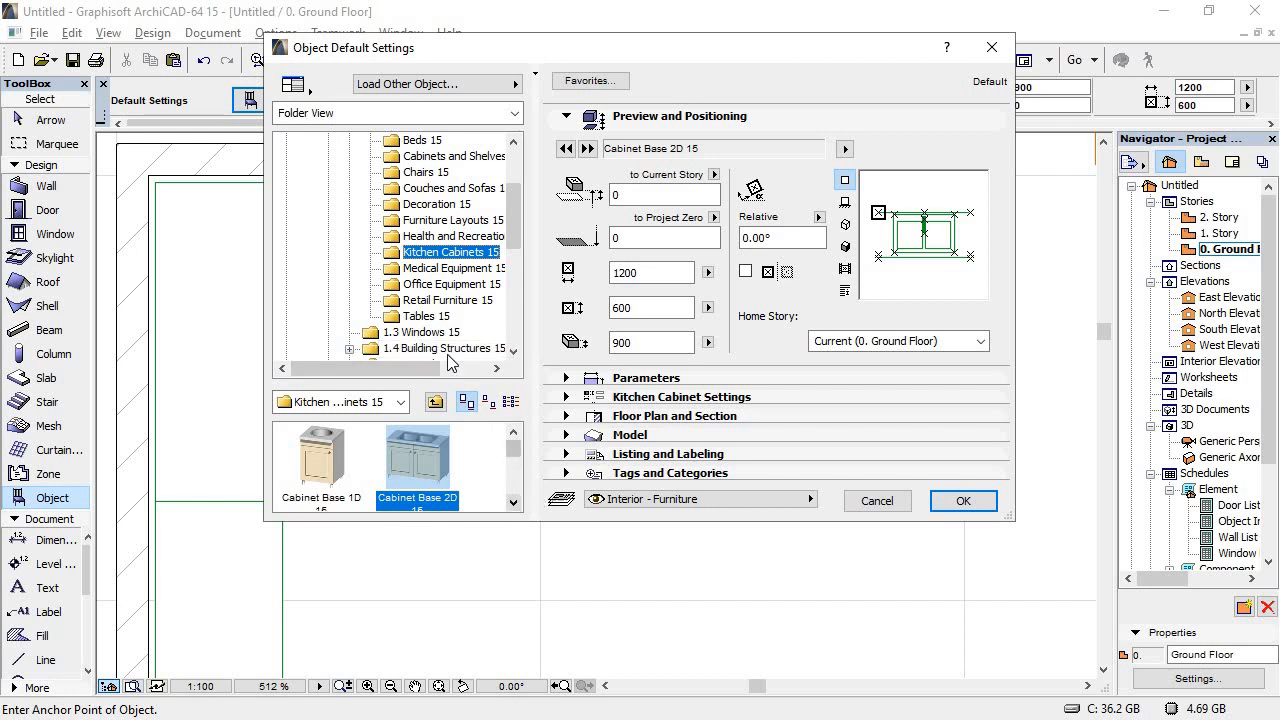
click(514, 503)
click(514, 503)
click(514, 503)
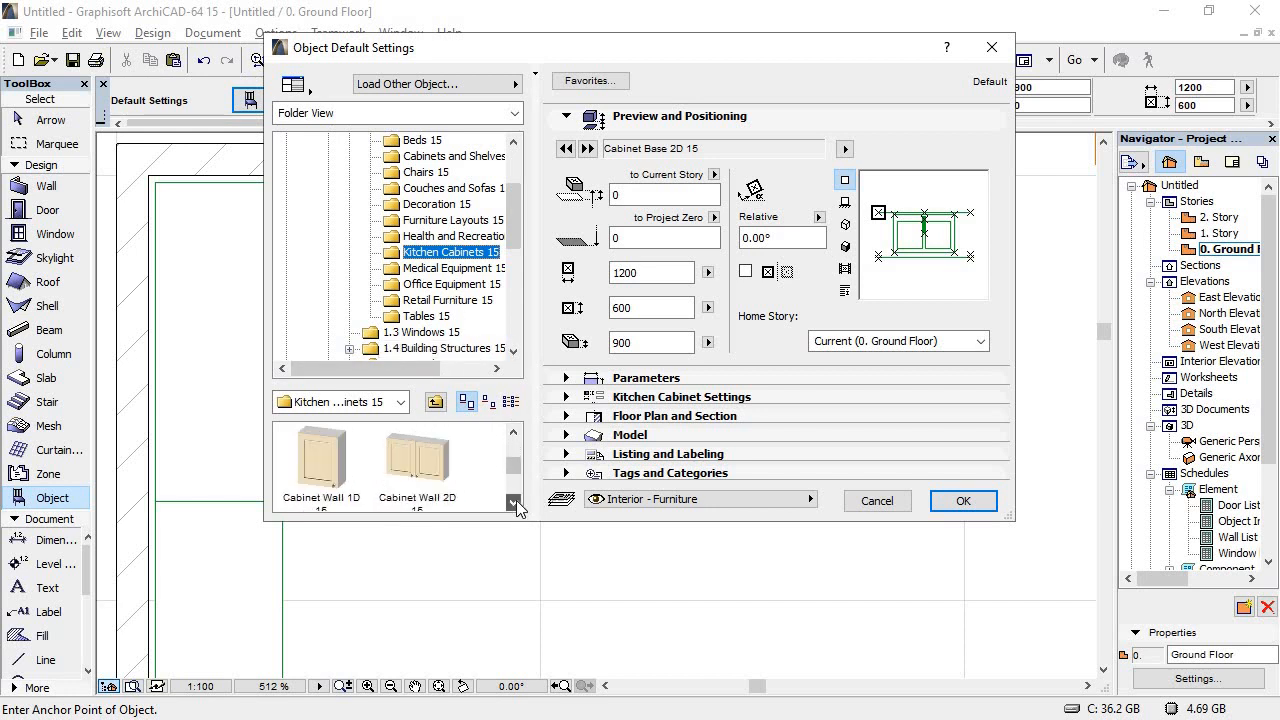
click(514, 503)
click(514, 503)
click(514, 503)
click(514, 503)
click(514, 503)
click(514, 503)
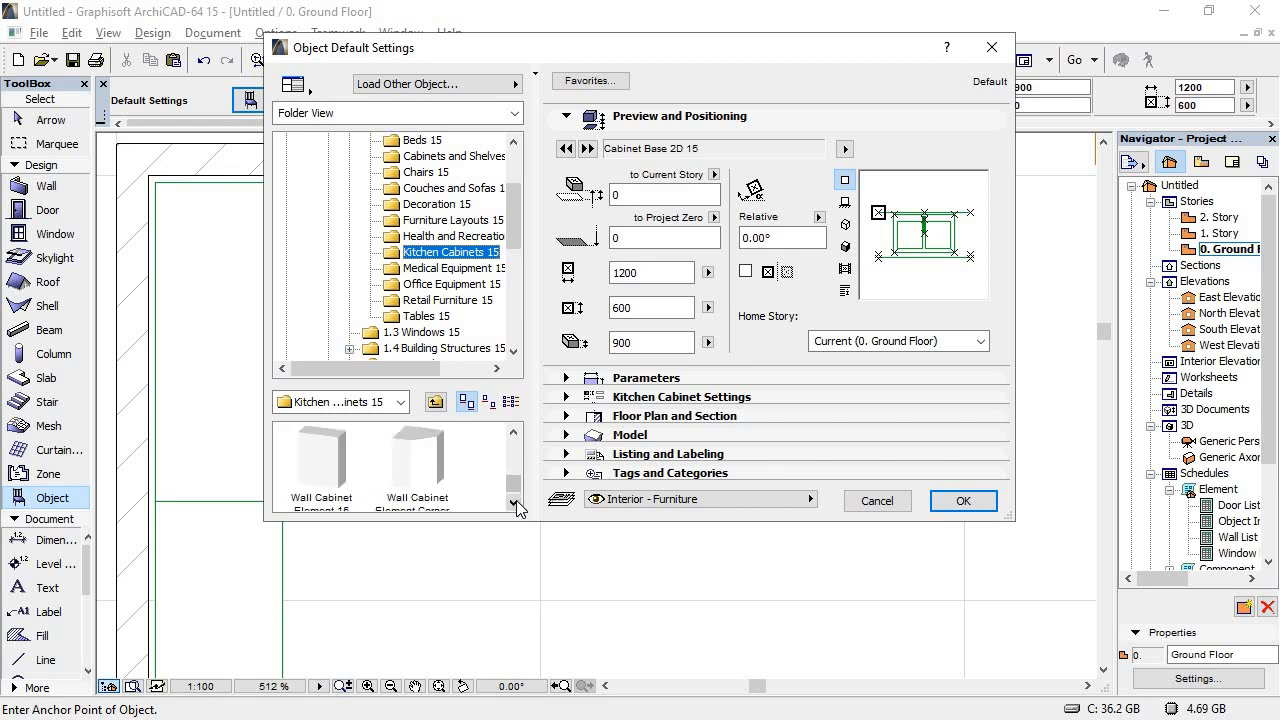
click(514, 503)
click(513, 434)
click(513, 434)
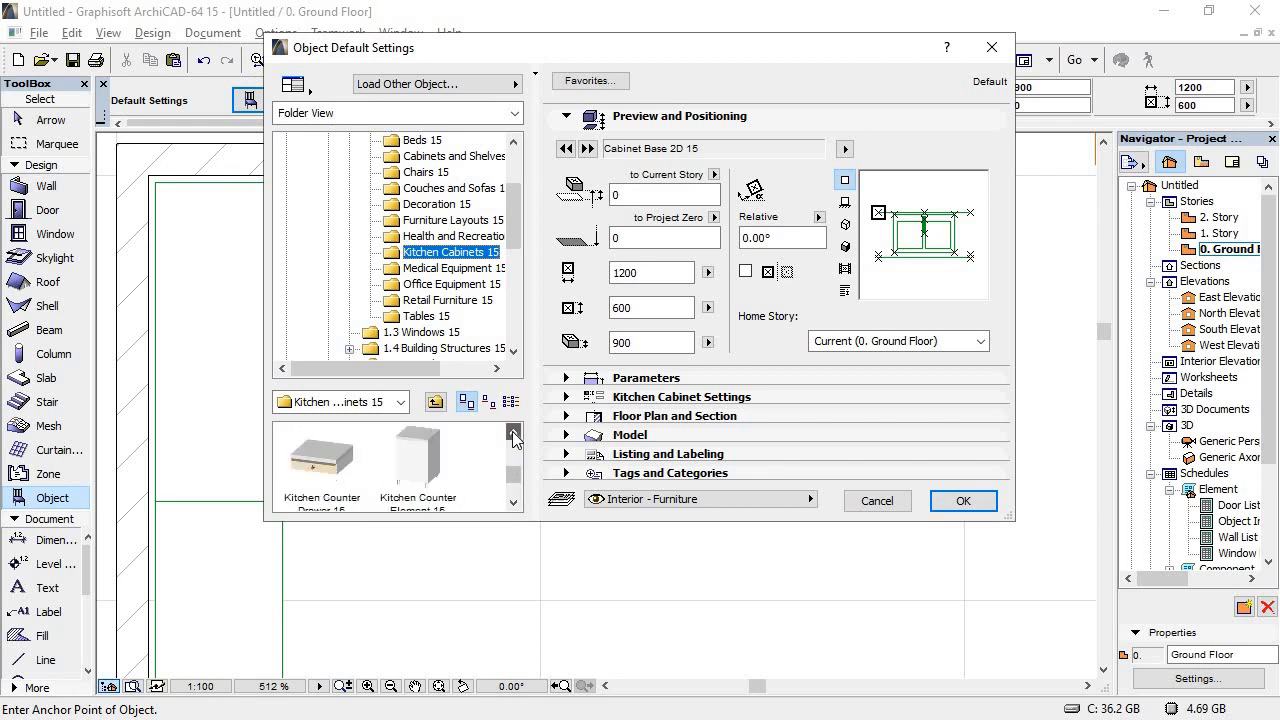
click(513, 434)
click(513, 434)
click(513, 434)
click(513, 434)
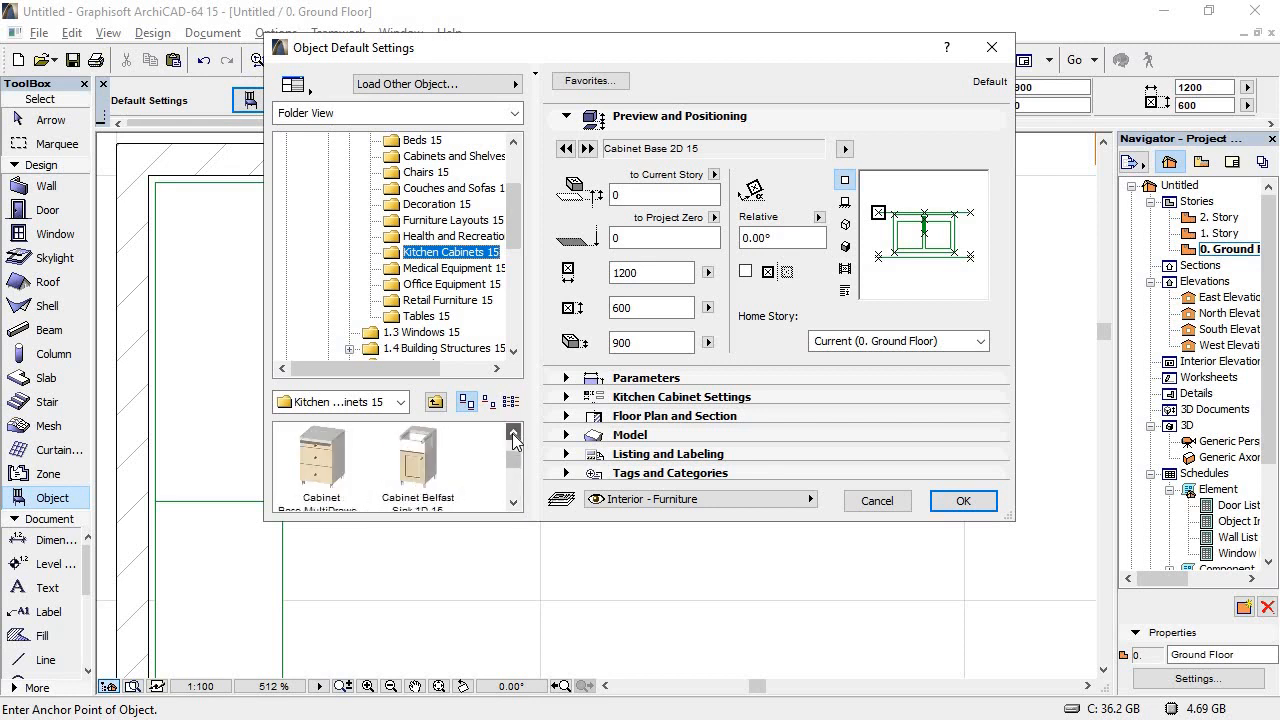
click(513, 434)
click(513, 434)
click(513, 434)
click(513, 434)
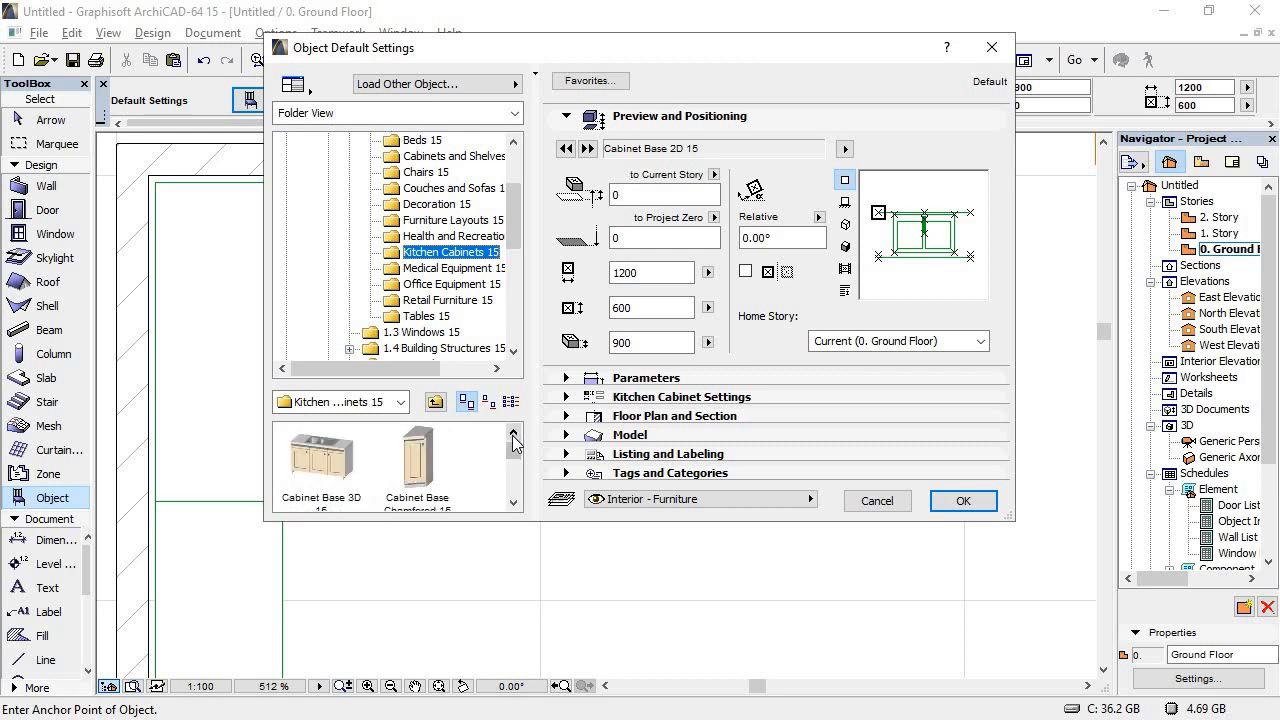
click(513, 503)
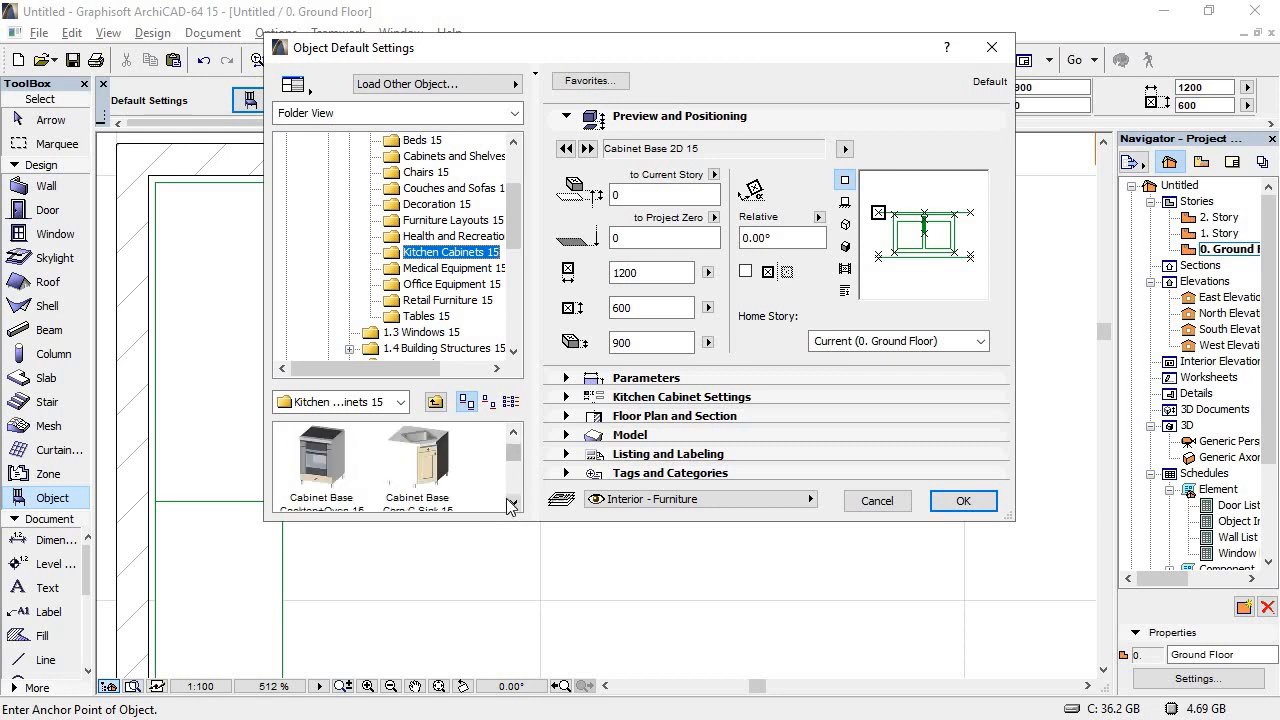
click(515, 434)
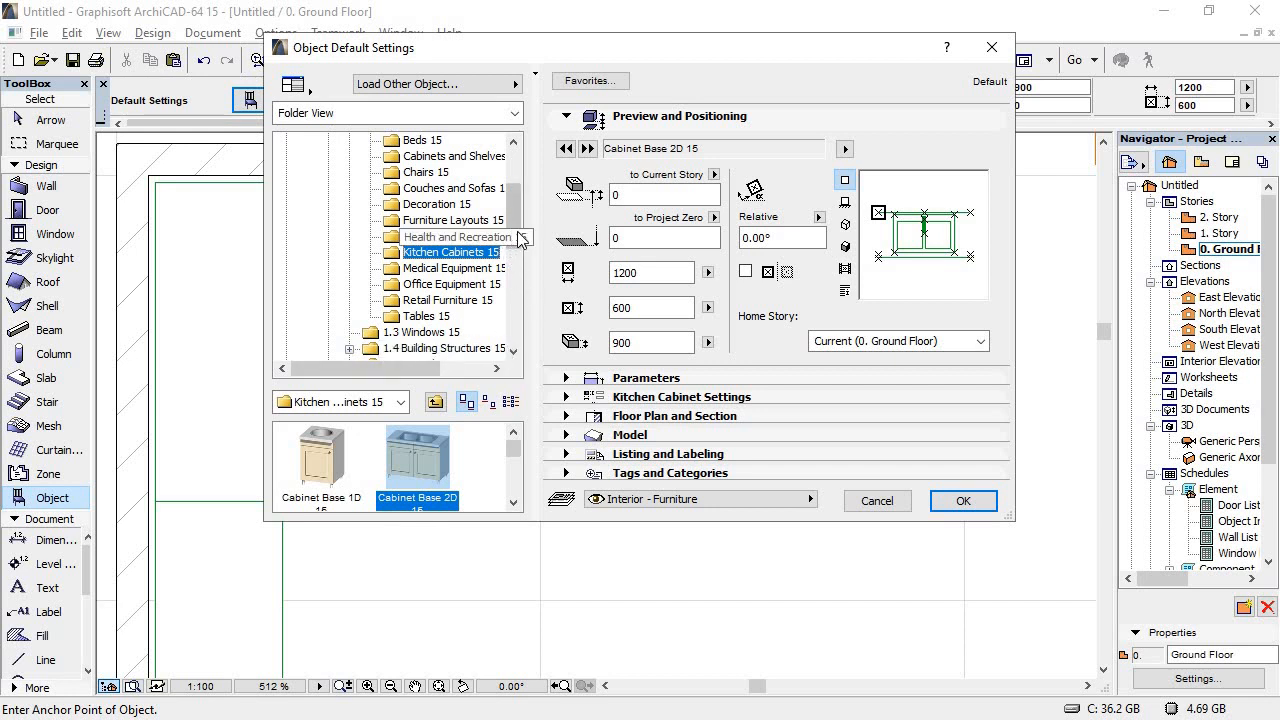
Step: Choose Built-in Cooktops 15 from the Appliances 15 folder and place it just below the countertop right of the sink
scroll(519, 228, up, 3)
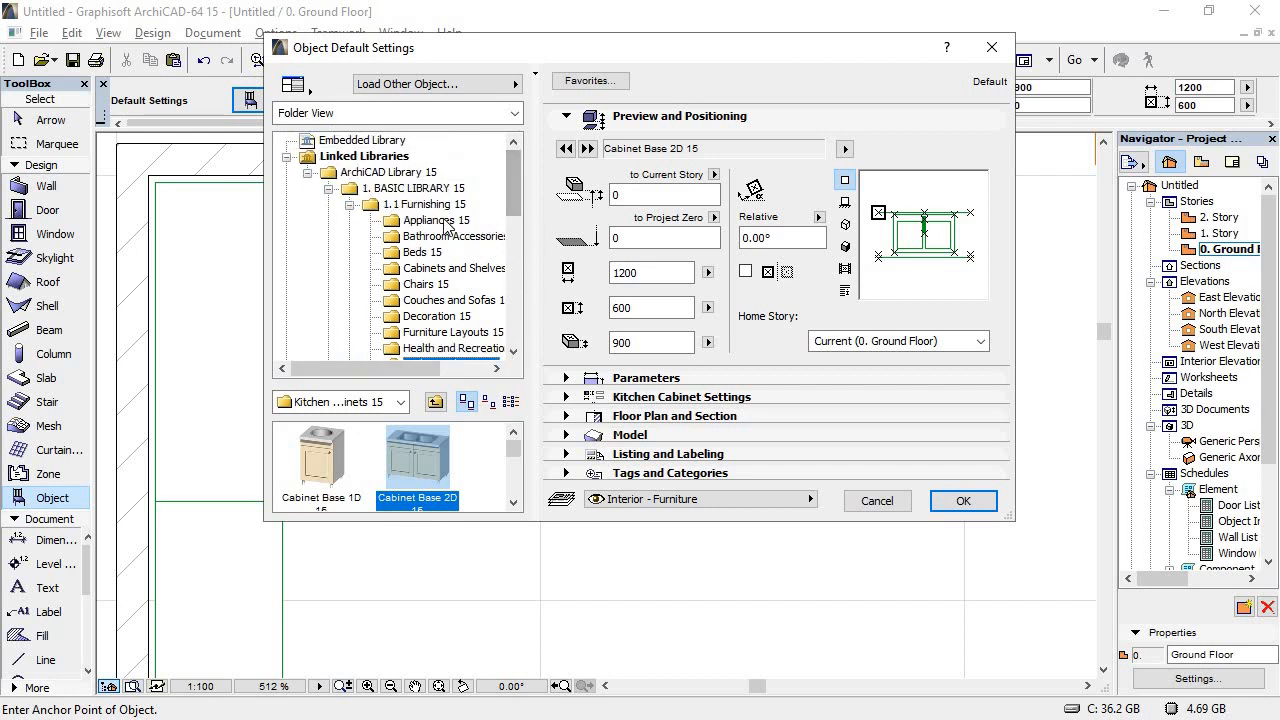
click(437, 220)
click(431, 460)
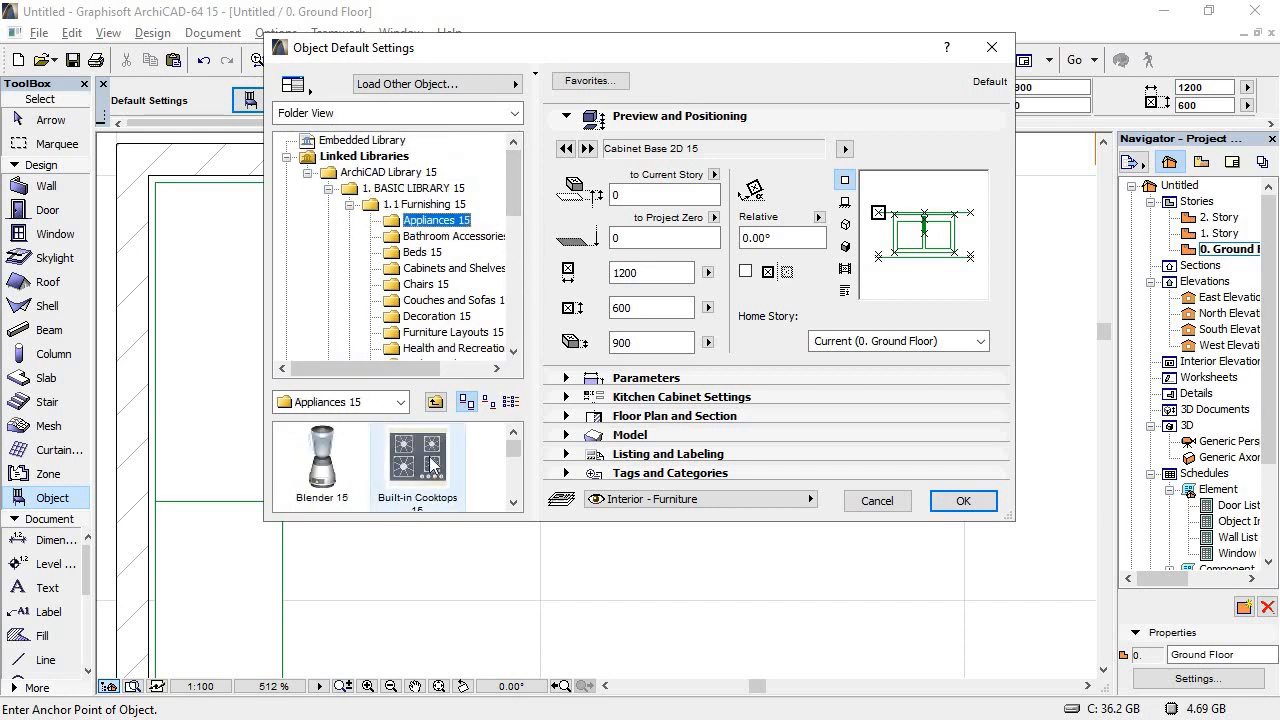
scroll(479, 476, down, 1)
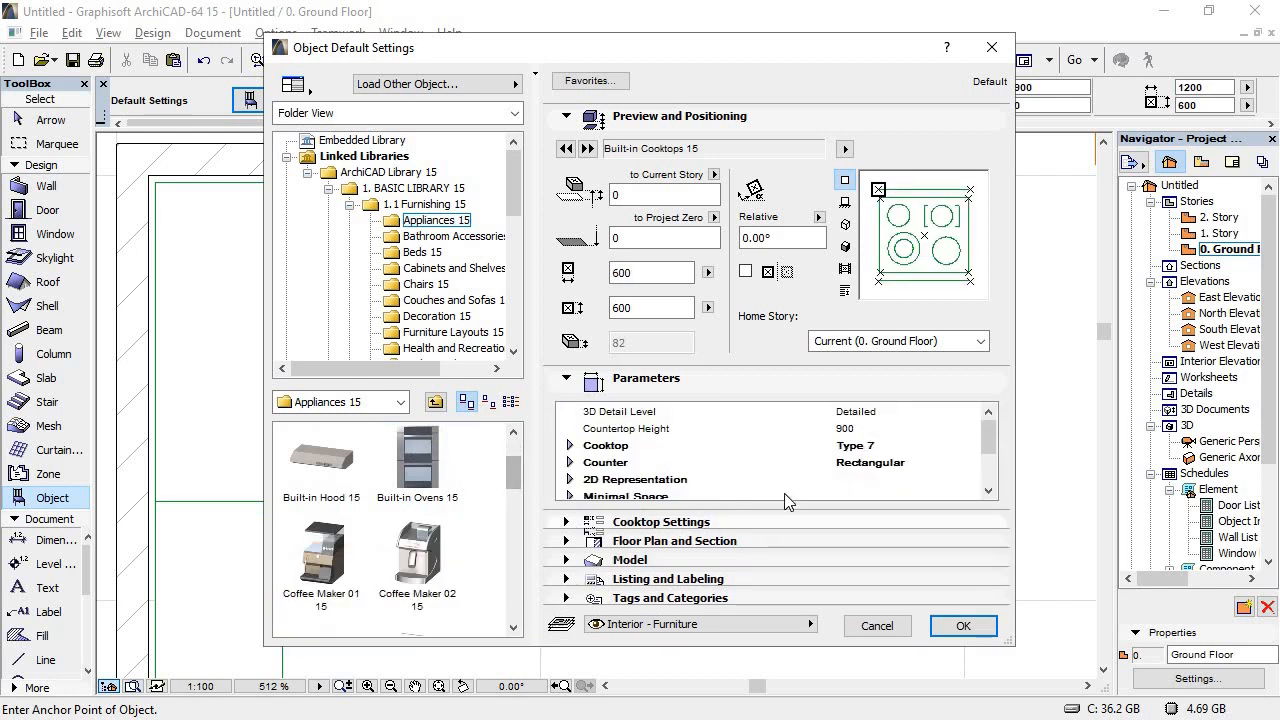
click(960, 628)
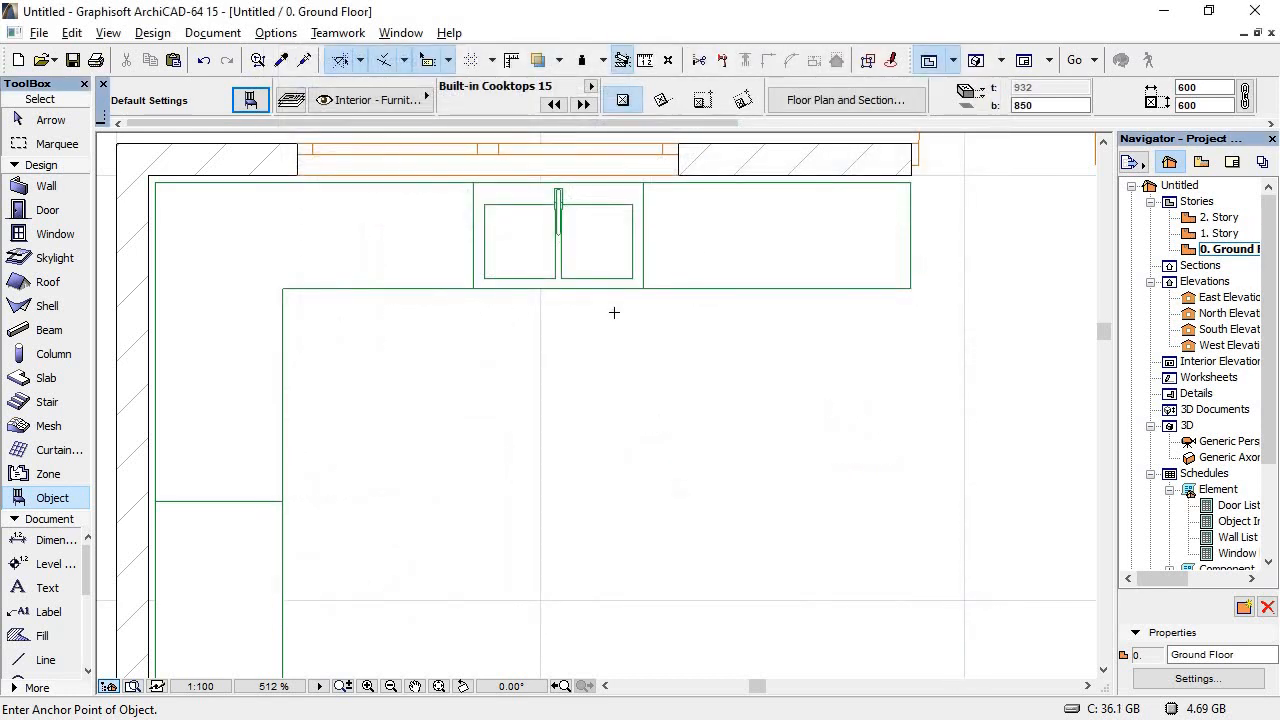
click(767, 315)
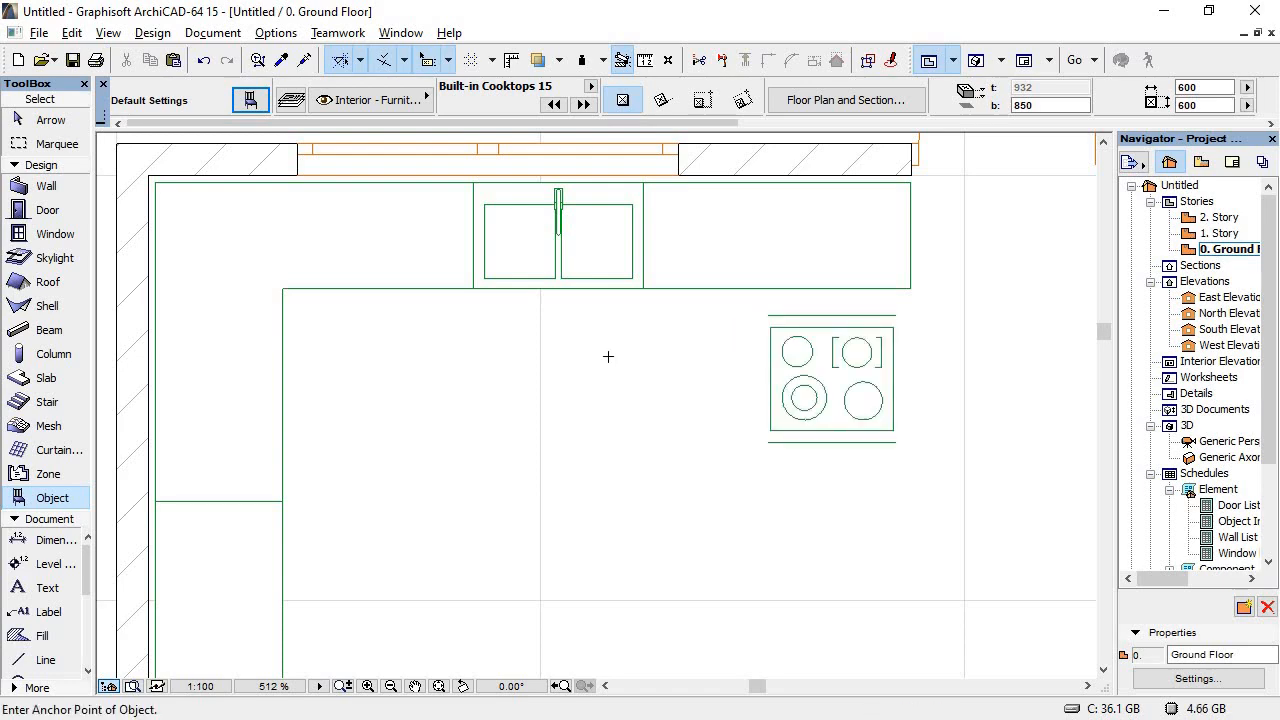
Step: Check the kitchen layout in the reference floor plan PDF in Foxit Reader, and return to ArchiCAD
key(alt+Tab)
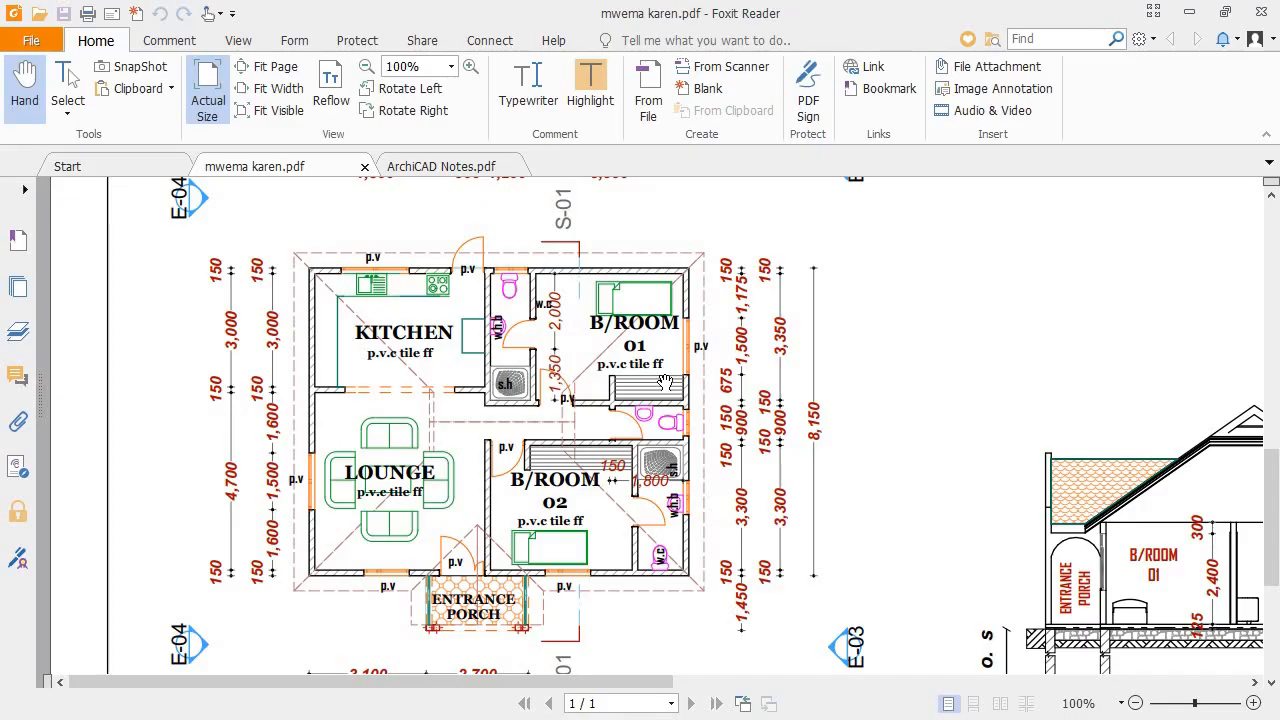
key(alt+Tab)
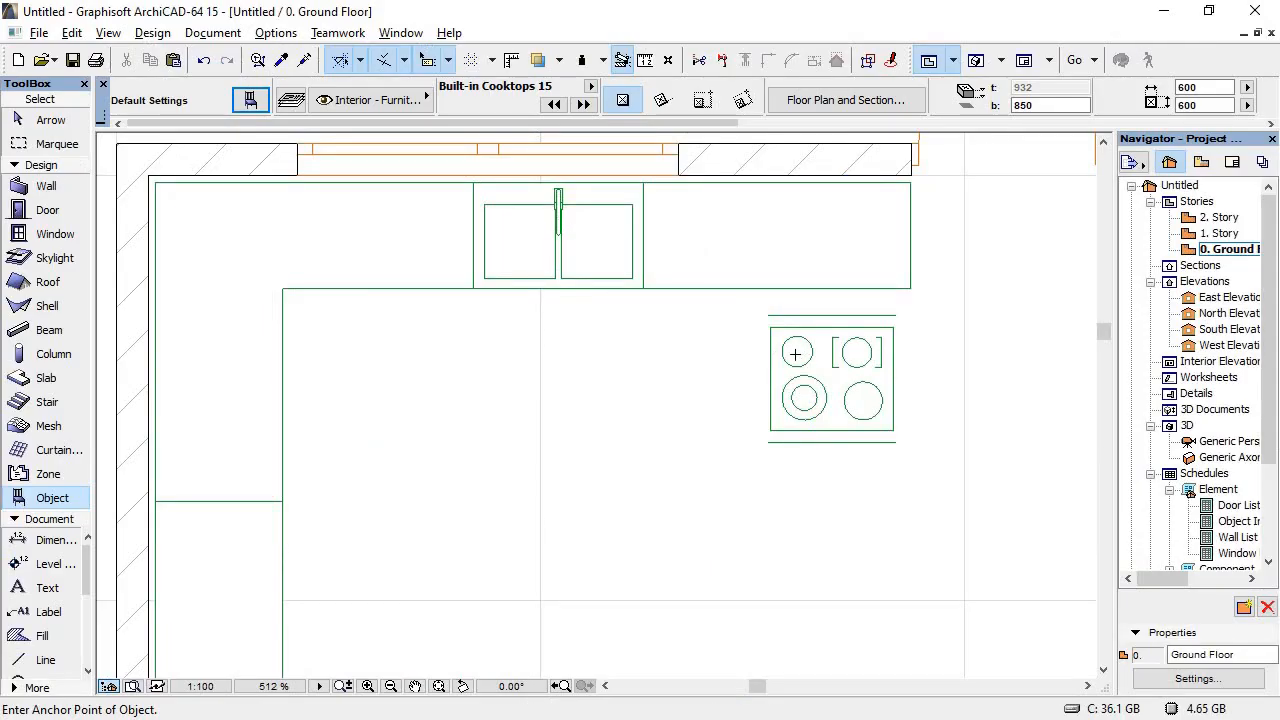
key(alt+Tab)
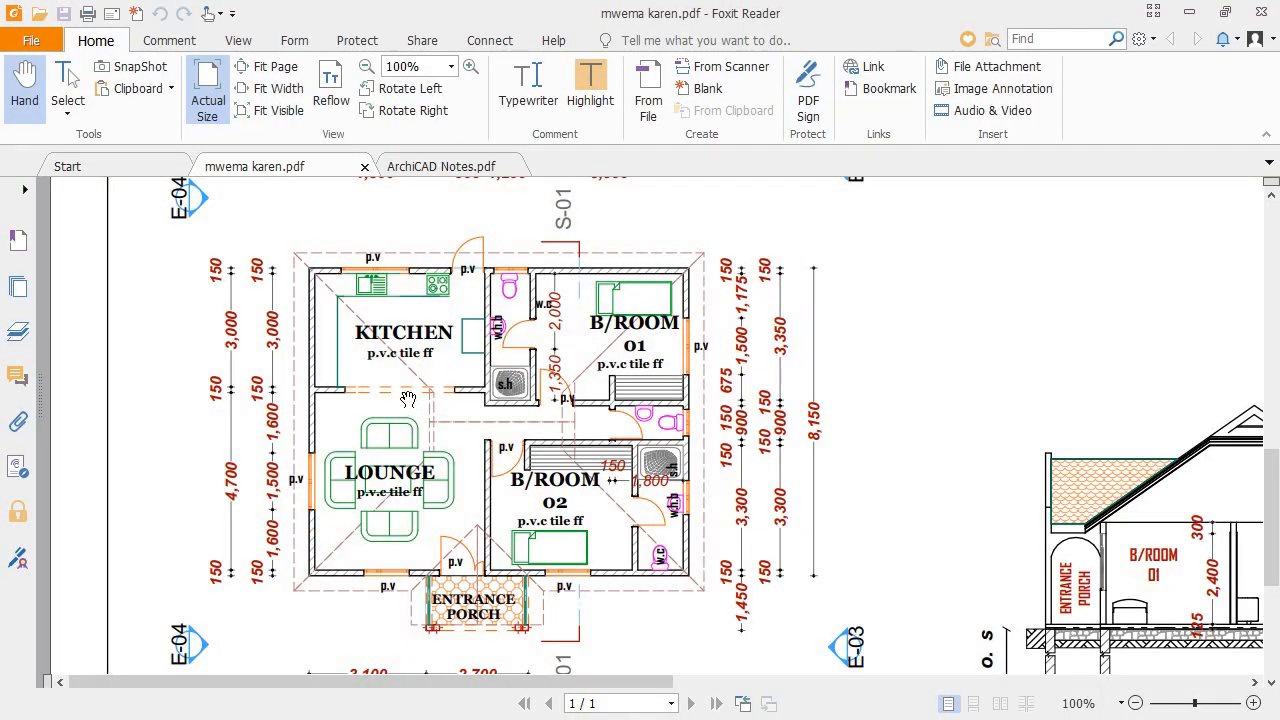
key(alt+Tab)
key(alt+Tab)
key(alt+Tab)
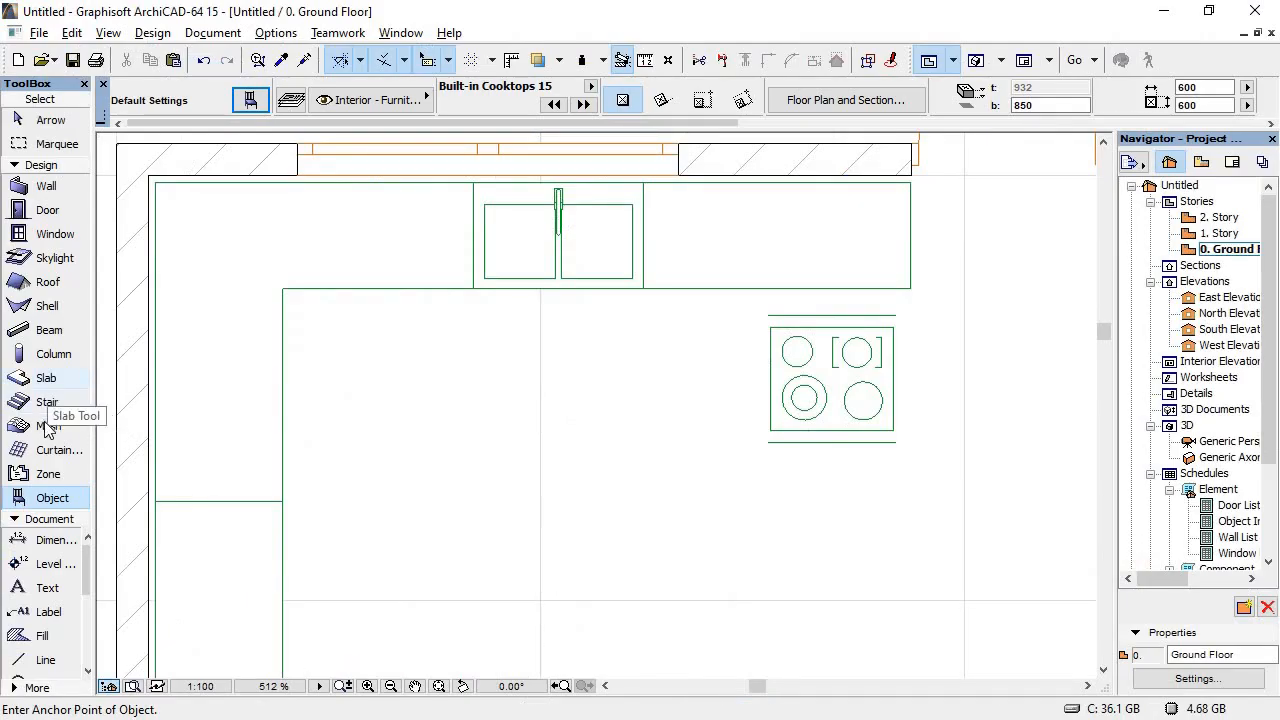
Step: Preview the Range Electric 15 and Icemaker 15 objects from the Appliances 15 folder
click(250, 100)
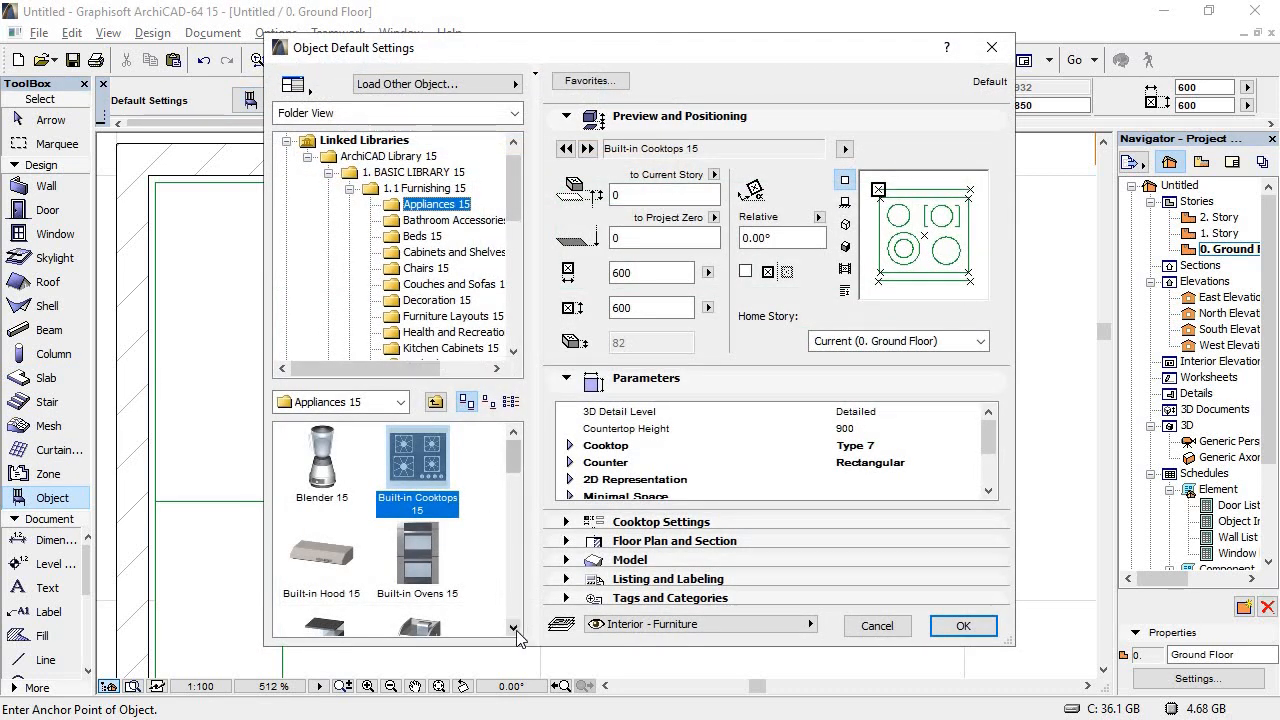
click(515, 629)
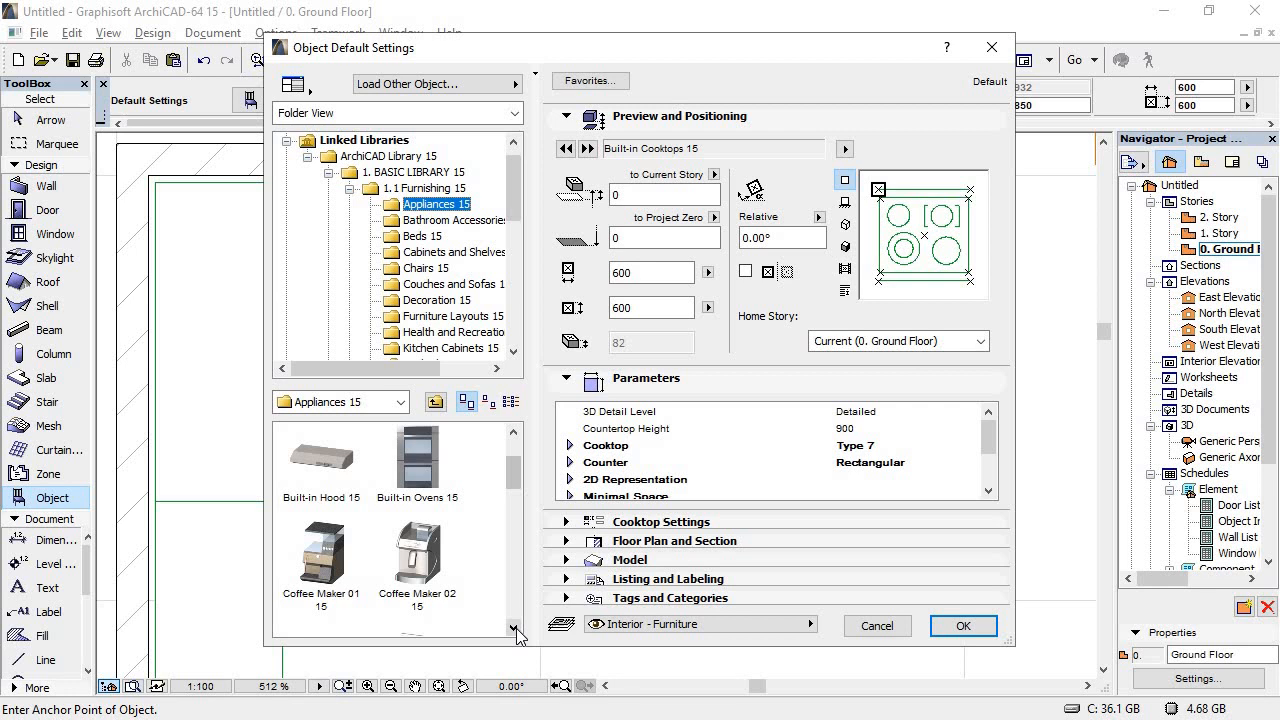
click(515, 629)
click(515, 629)
click(515, 629)
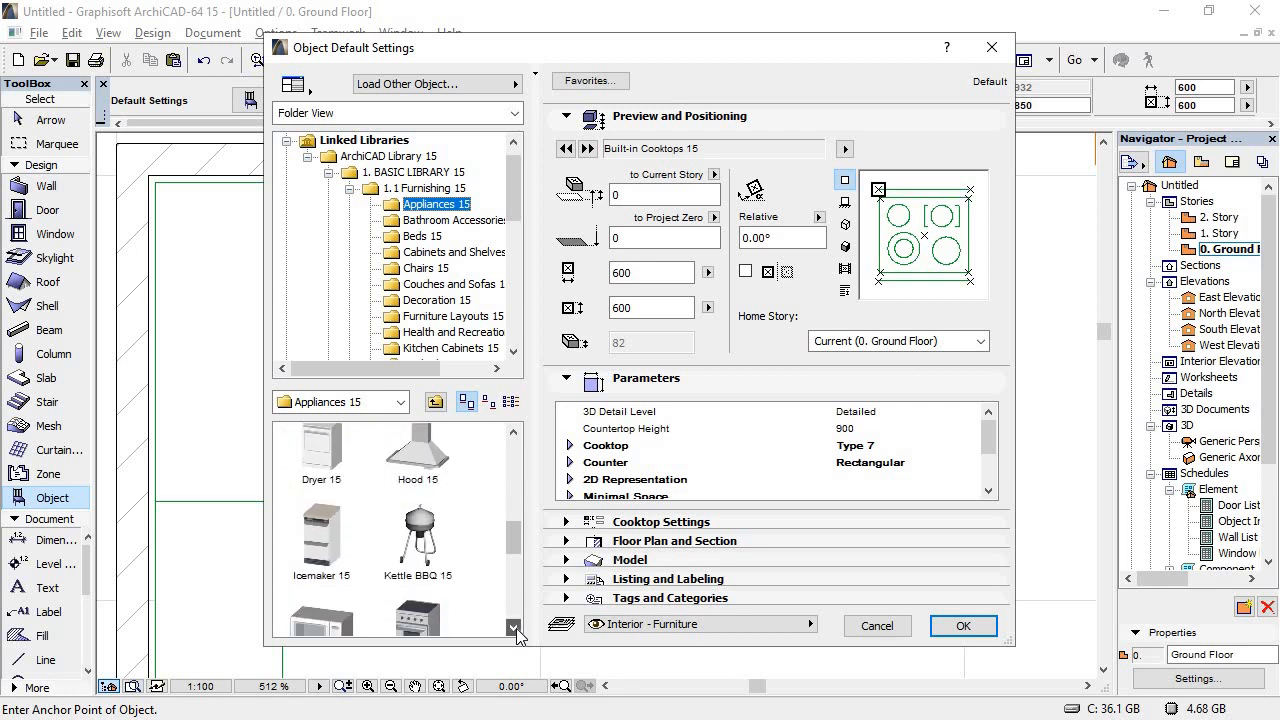
click(515, 629)
click(449, 545)
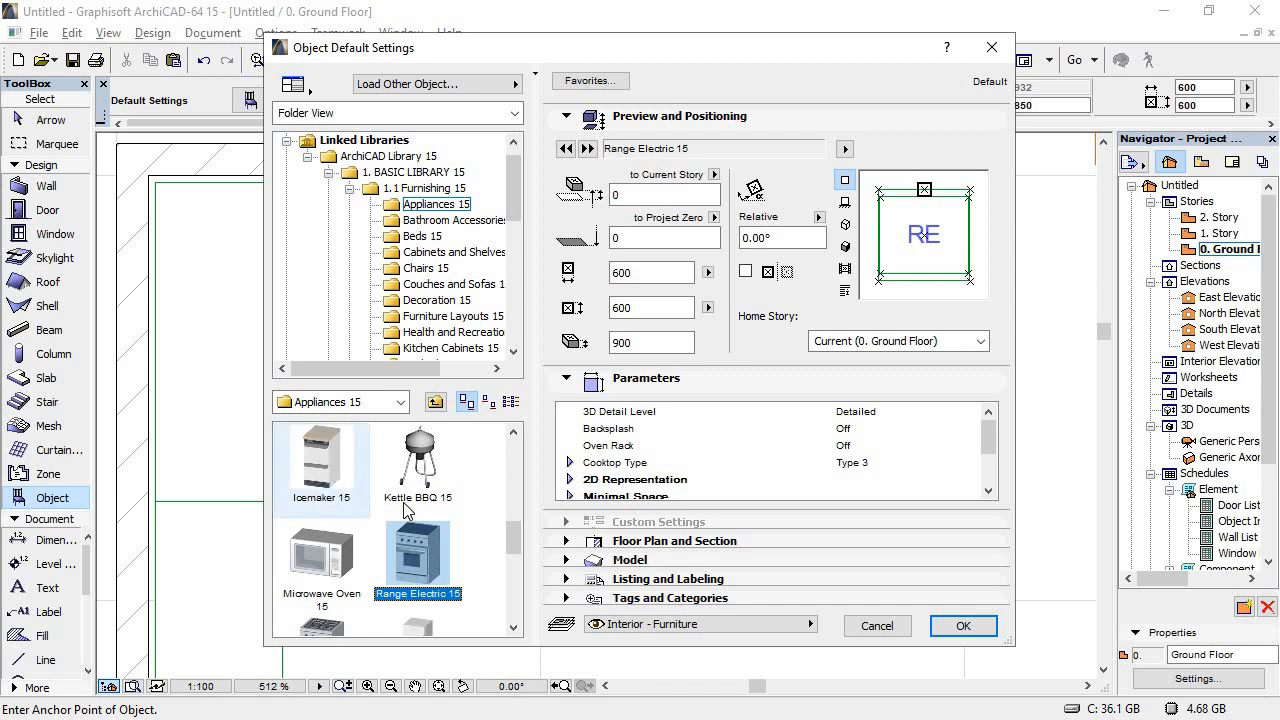
click(321, 458)
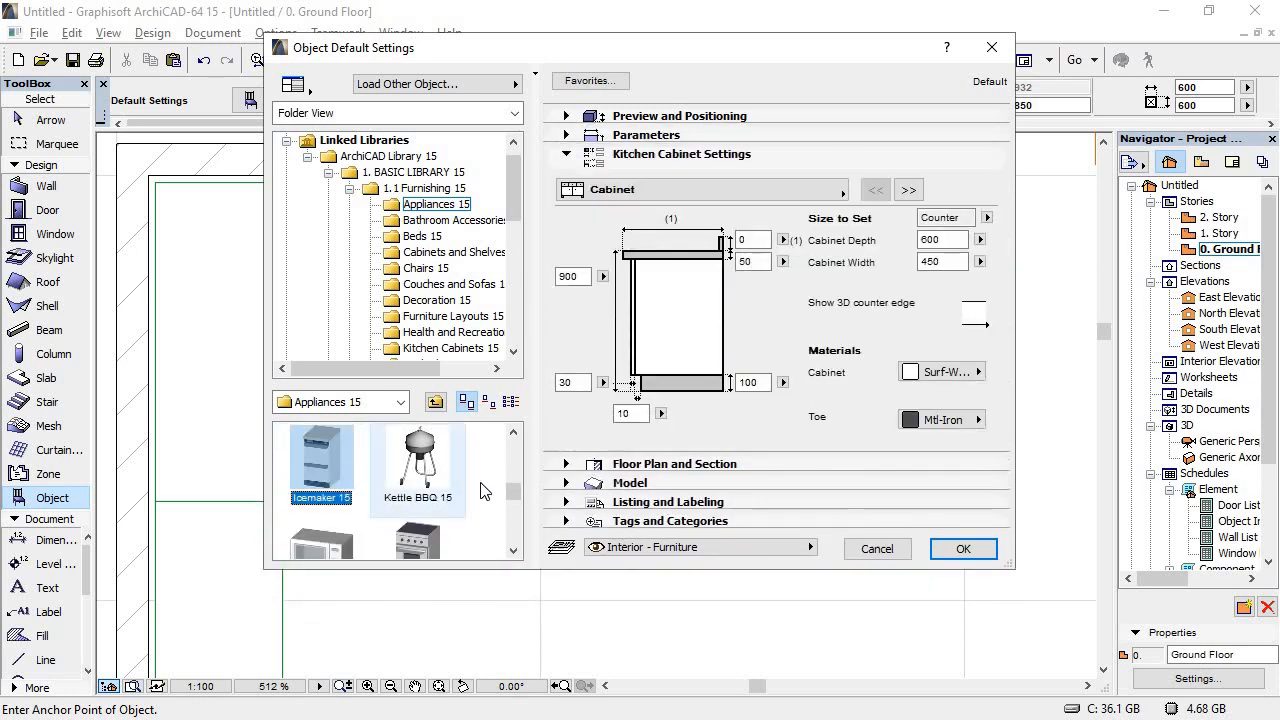
Step: Choose Refrigerator Side by Side 15 from the Appliances 15 folder and place it in the kitchen, overlapping the cooktop's lower part
click(513, 551)
click(513, 551)
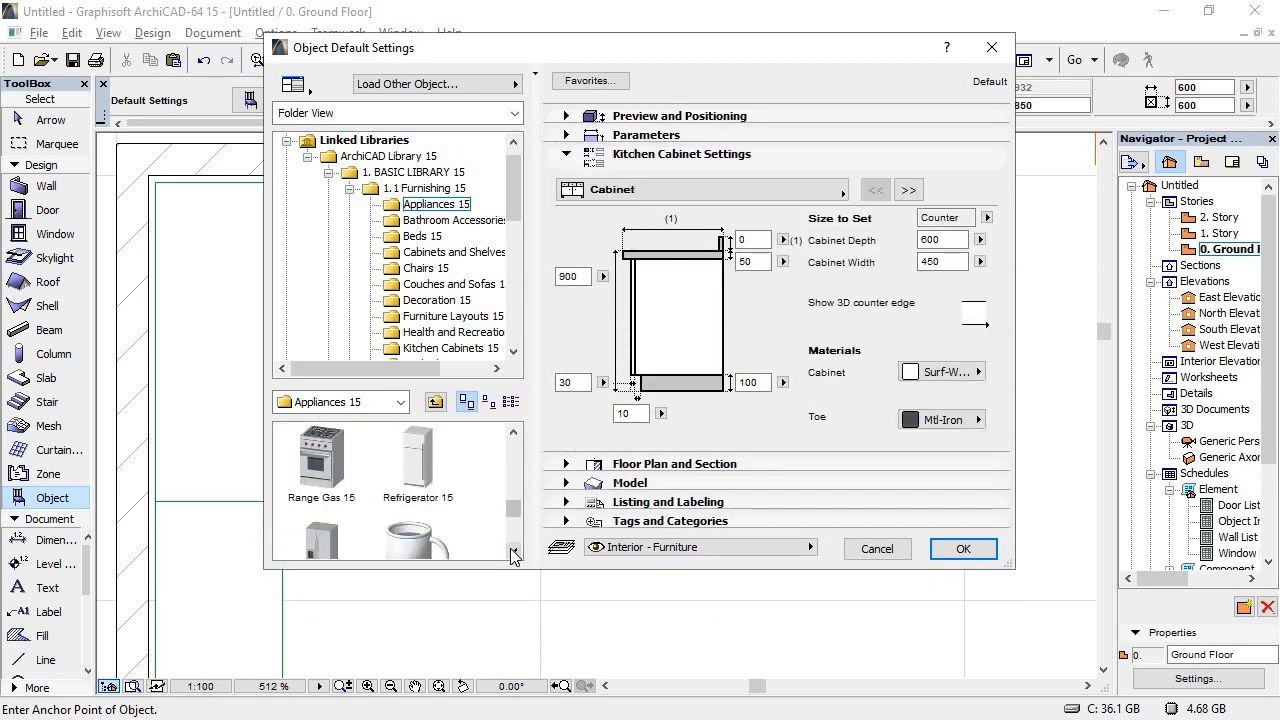
click(513, 552)
click(513, 552)
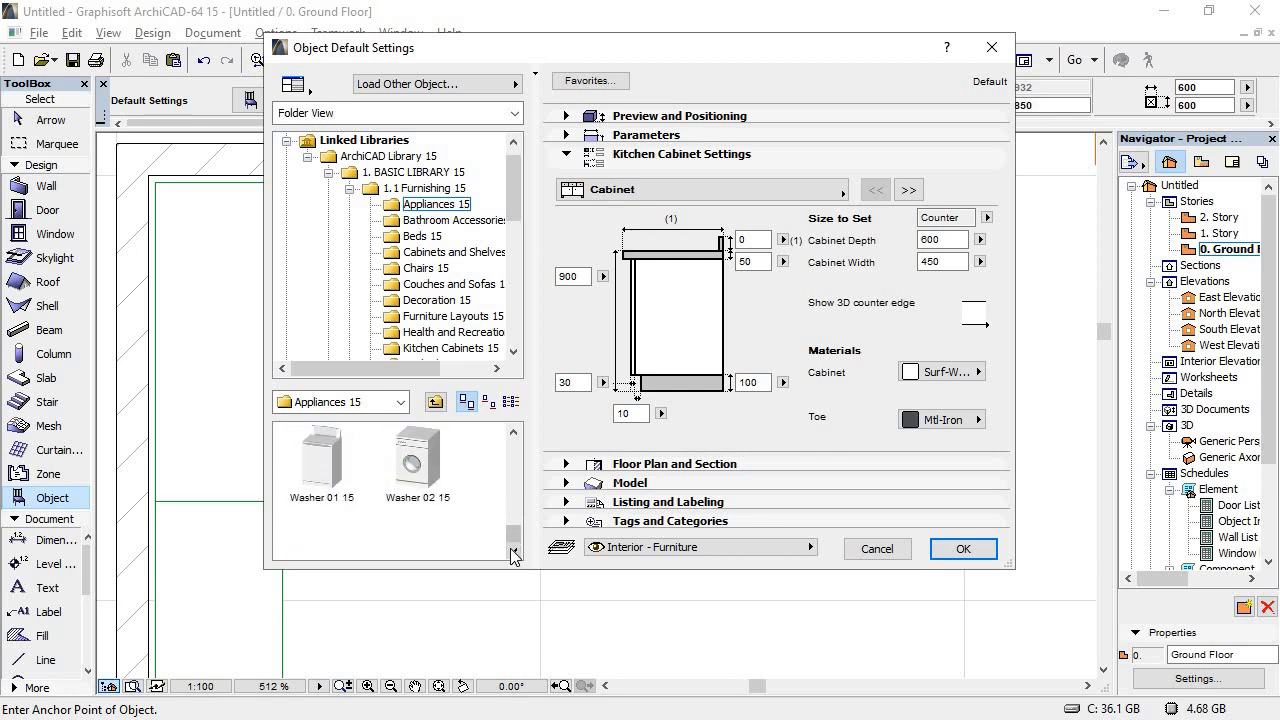
click(514, 432)
click(514, 432)
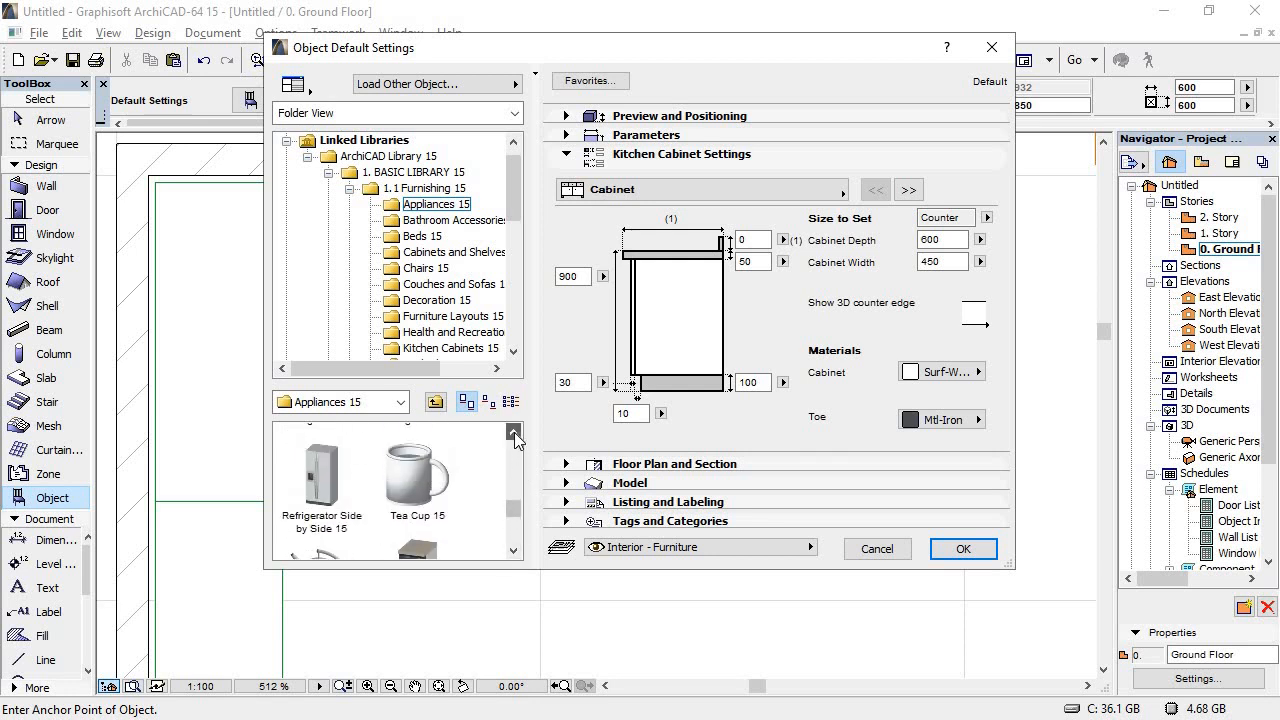
click(514, 432)
click(323, 535)
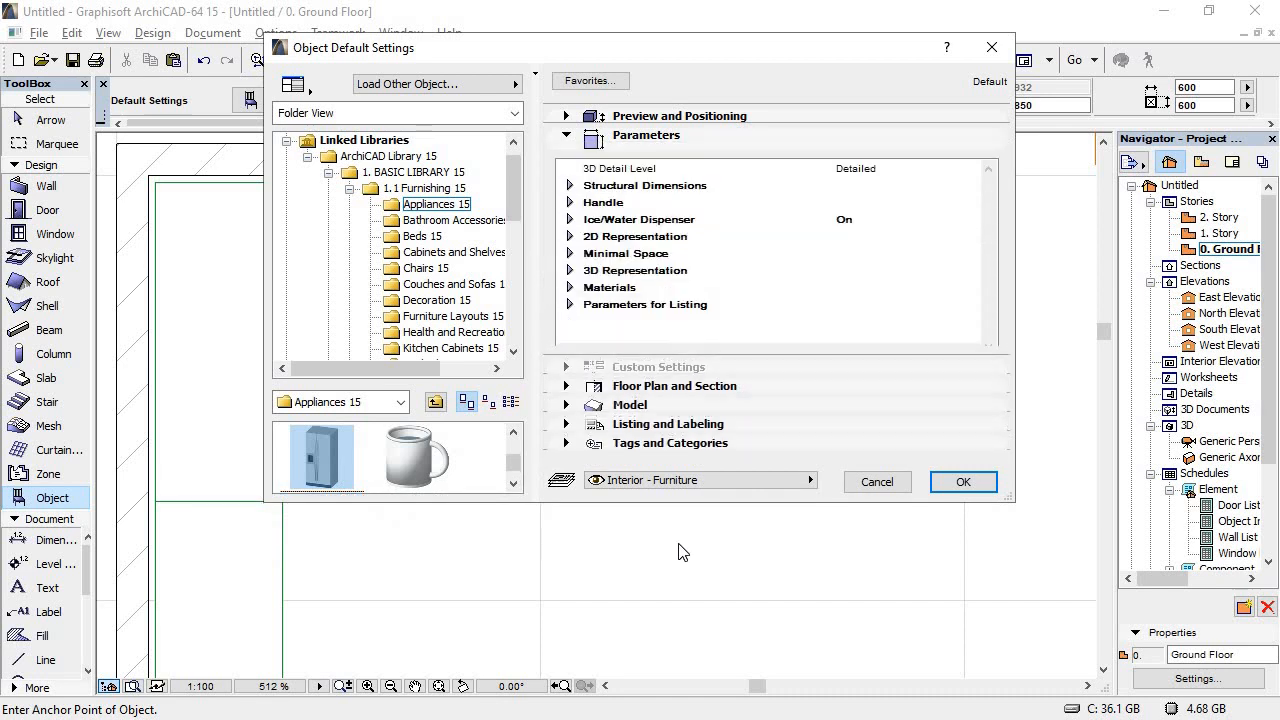
click(960, 483)
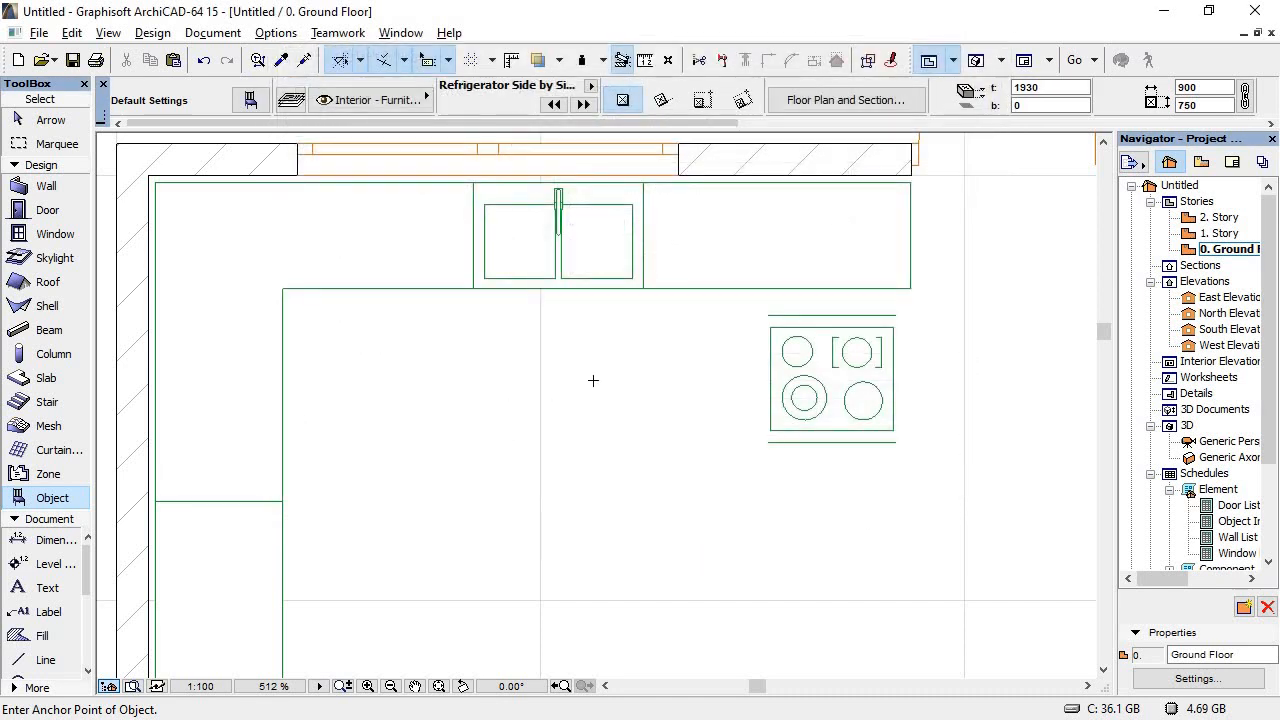
click(738, 442)
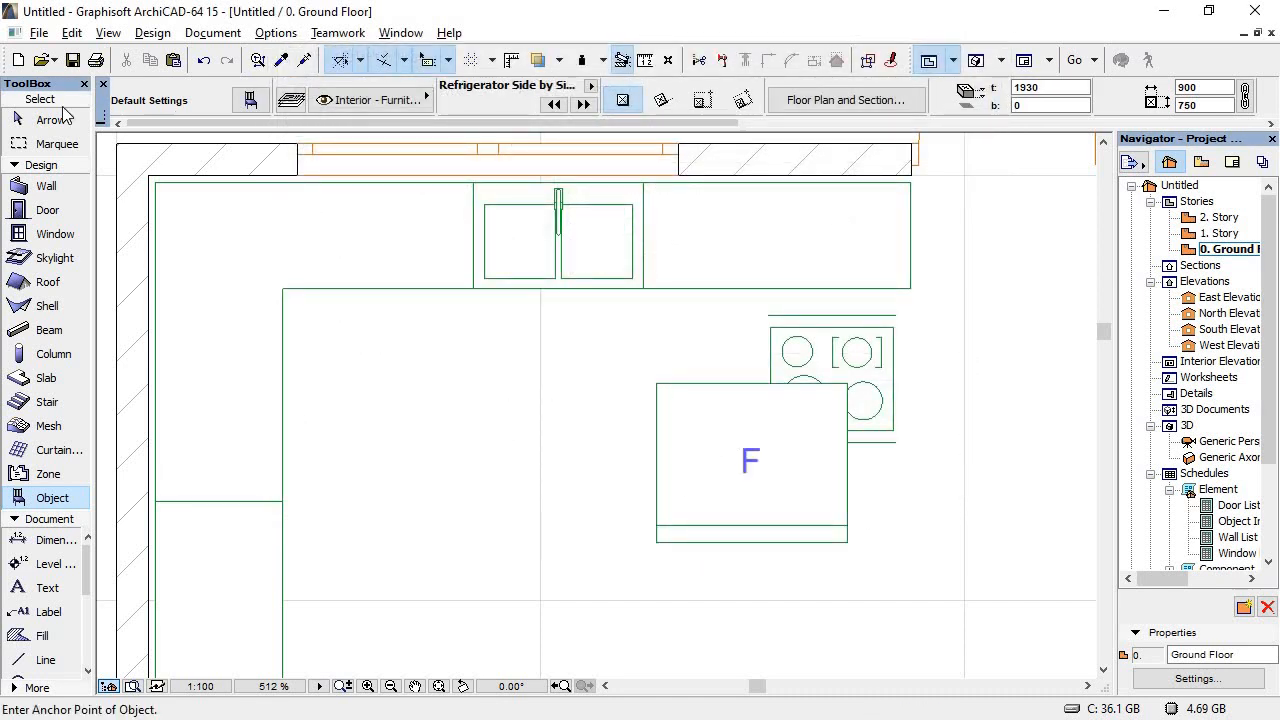
Step: Rotate the refrigerator 90° clockwise about its lower-left corner
click(50, 119)
click(738, 437)
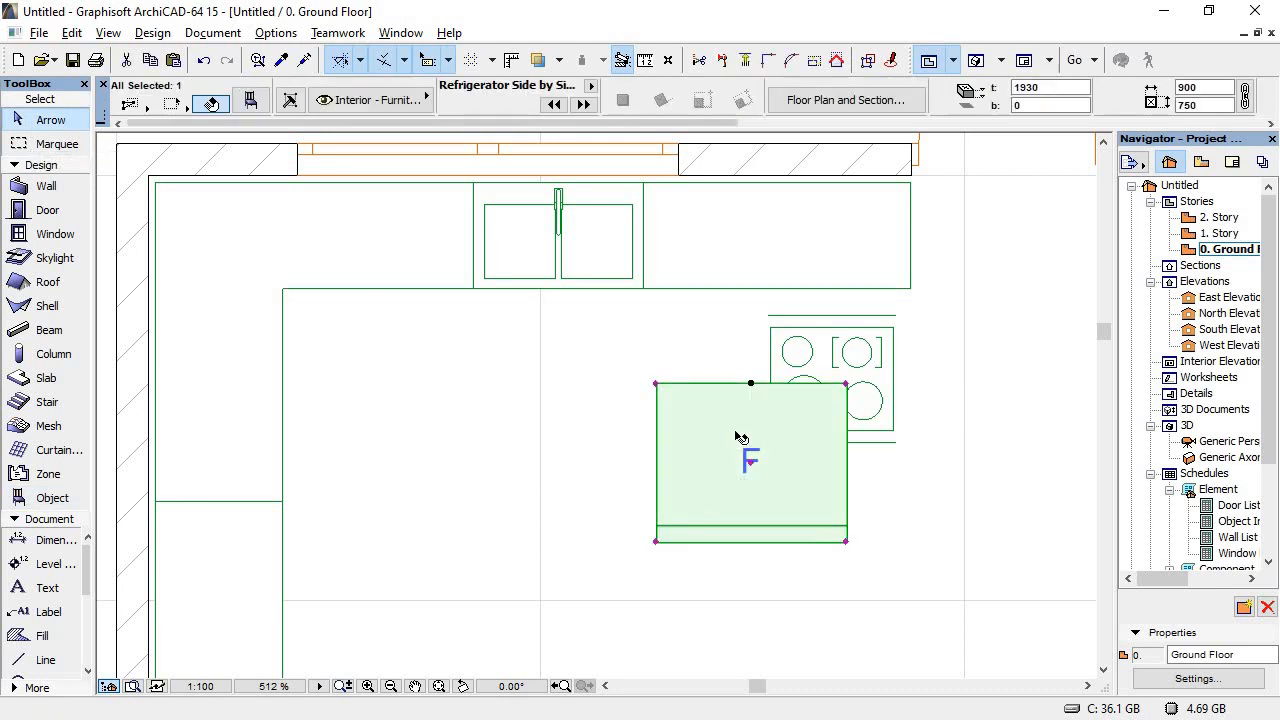
click(752, 385)
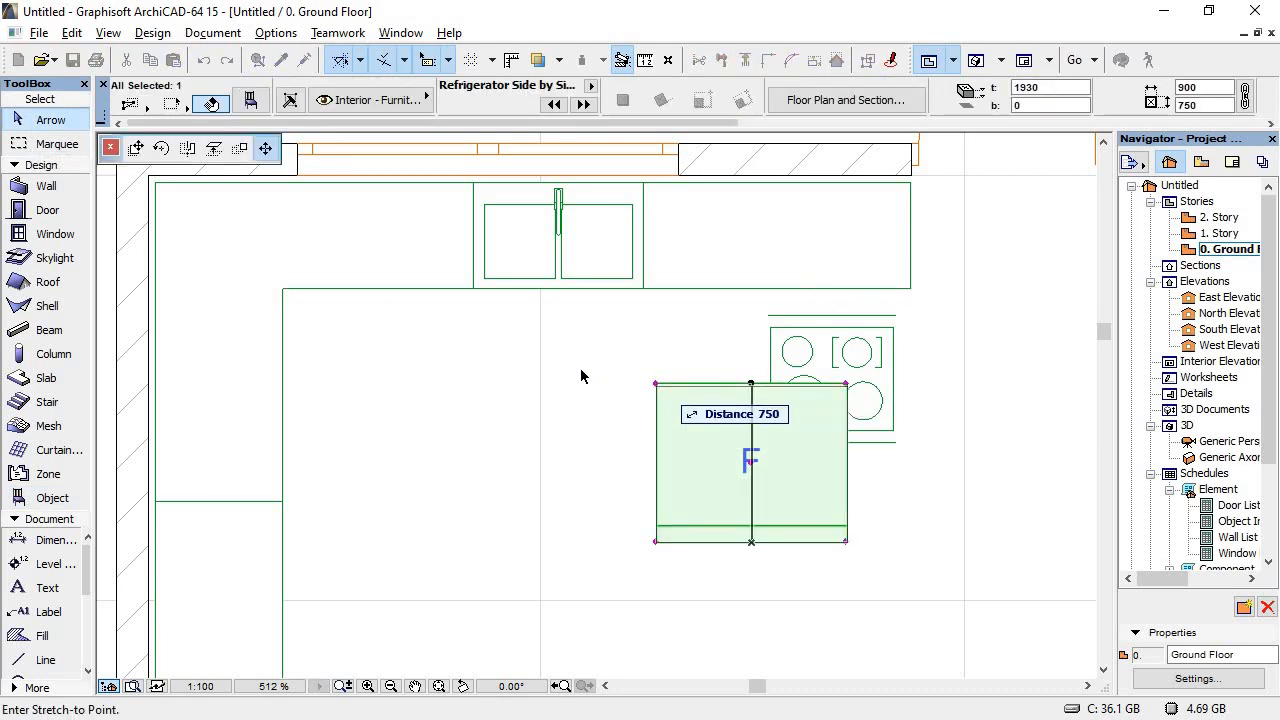
click(161, 148)
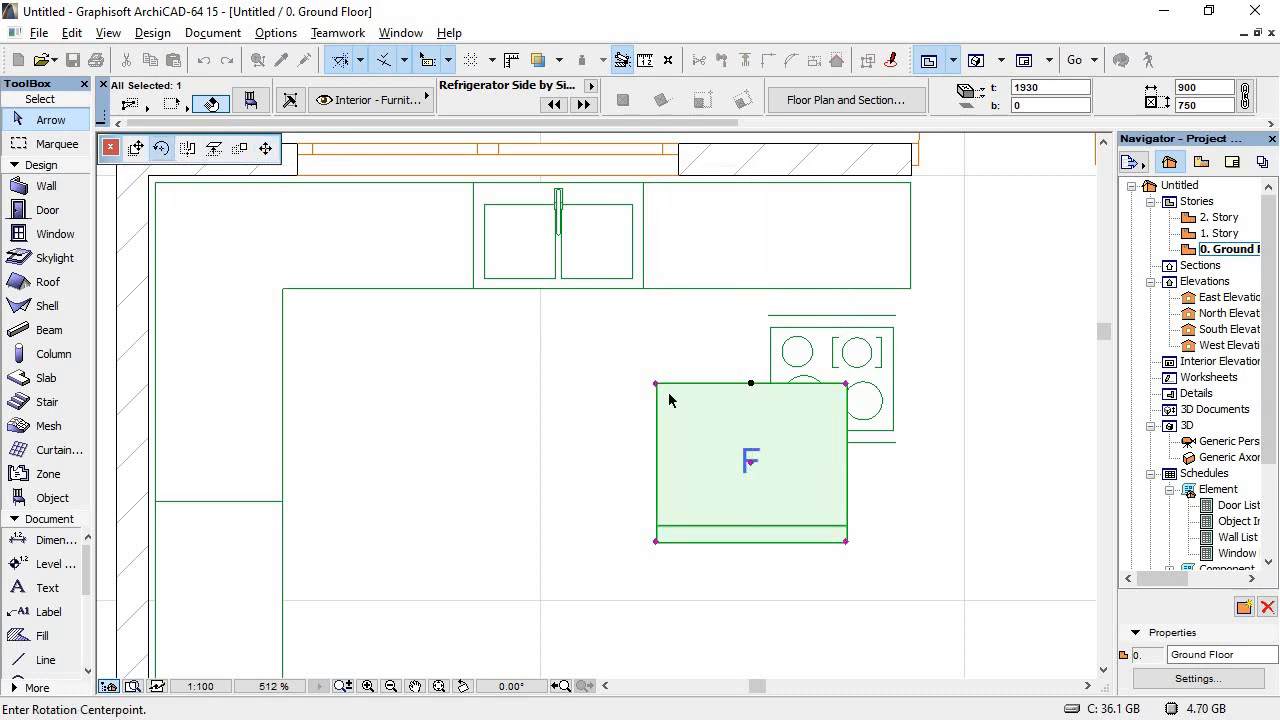
click(656, 542)
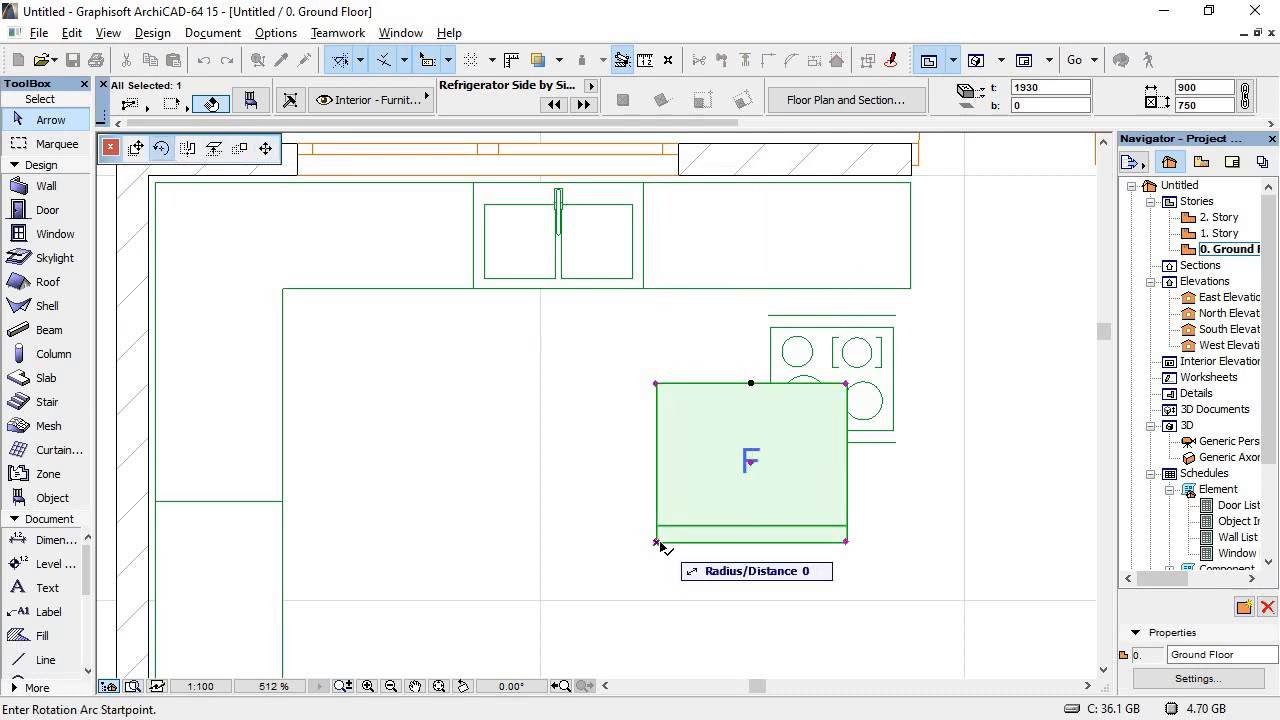
click(961, 543)
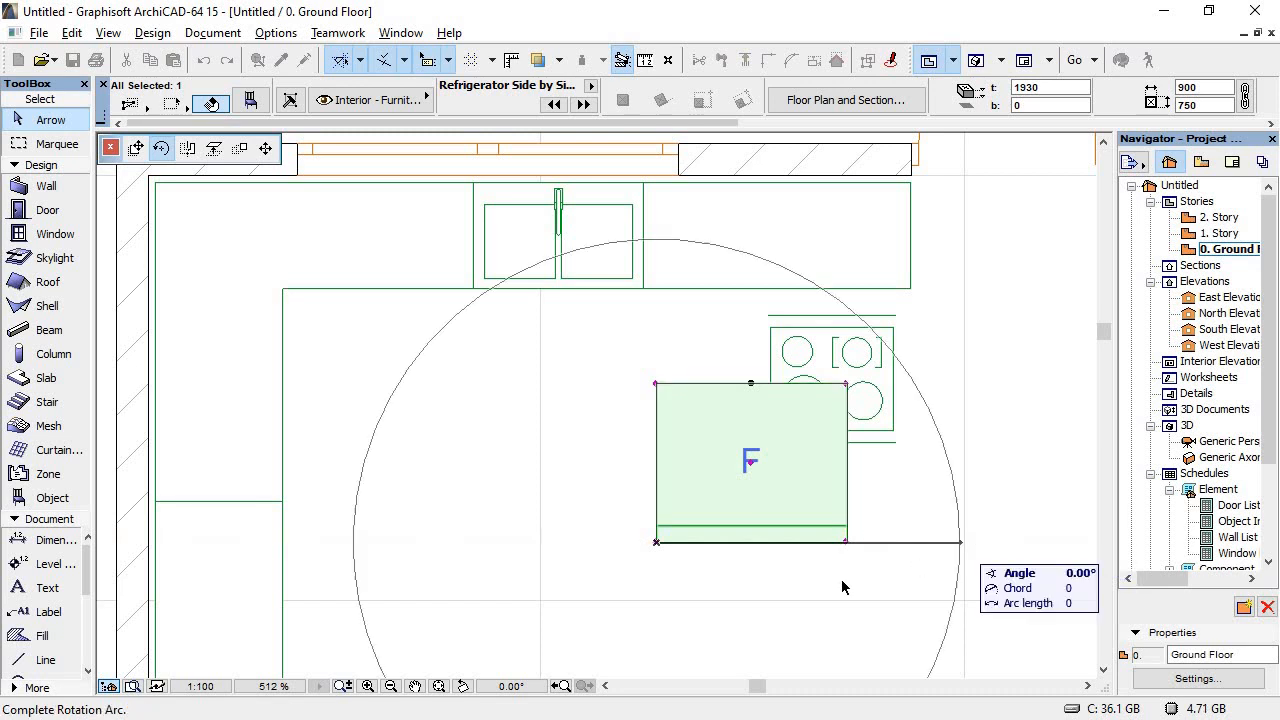
click(660, 627)
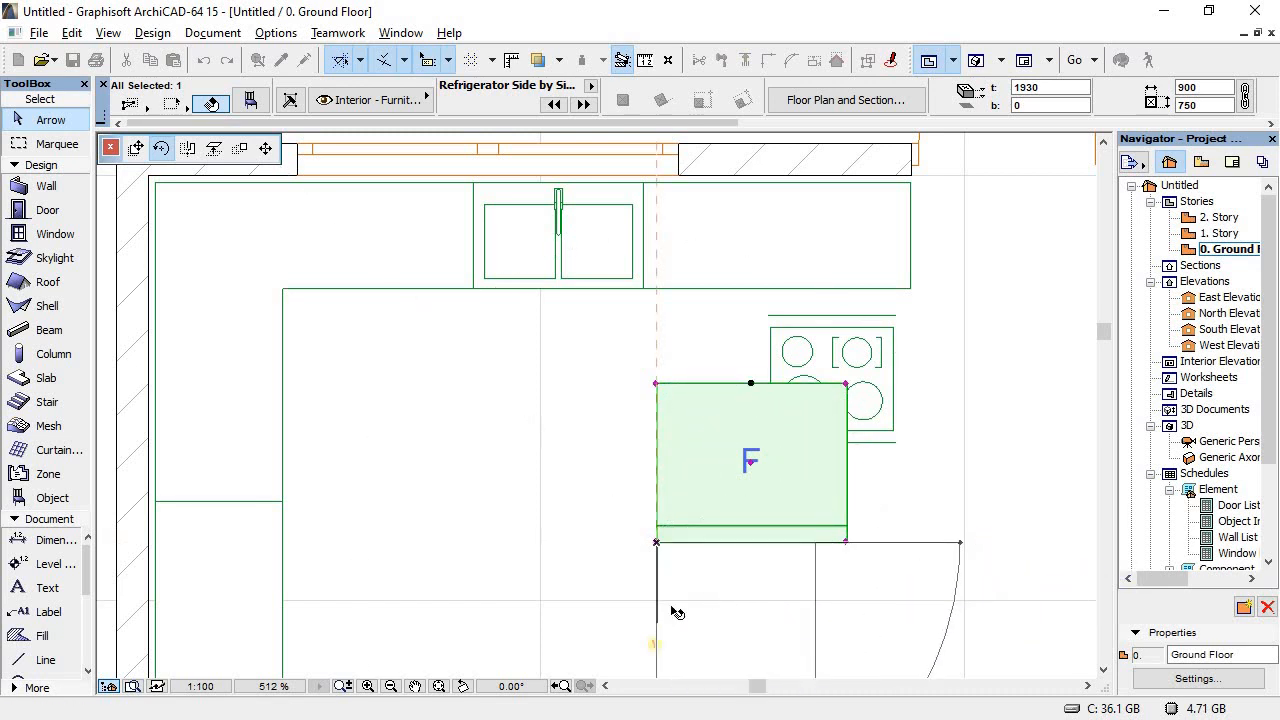
Step: Move the cooktop up onto the countertop between the sink and the countertop's right end
click(806, 418)
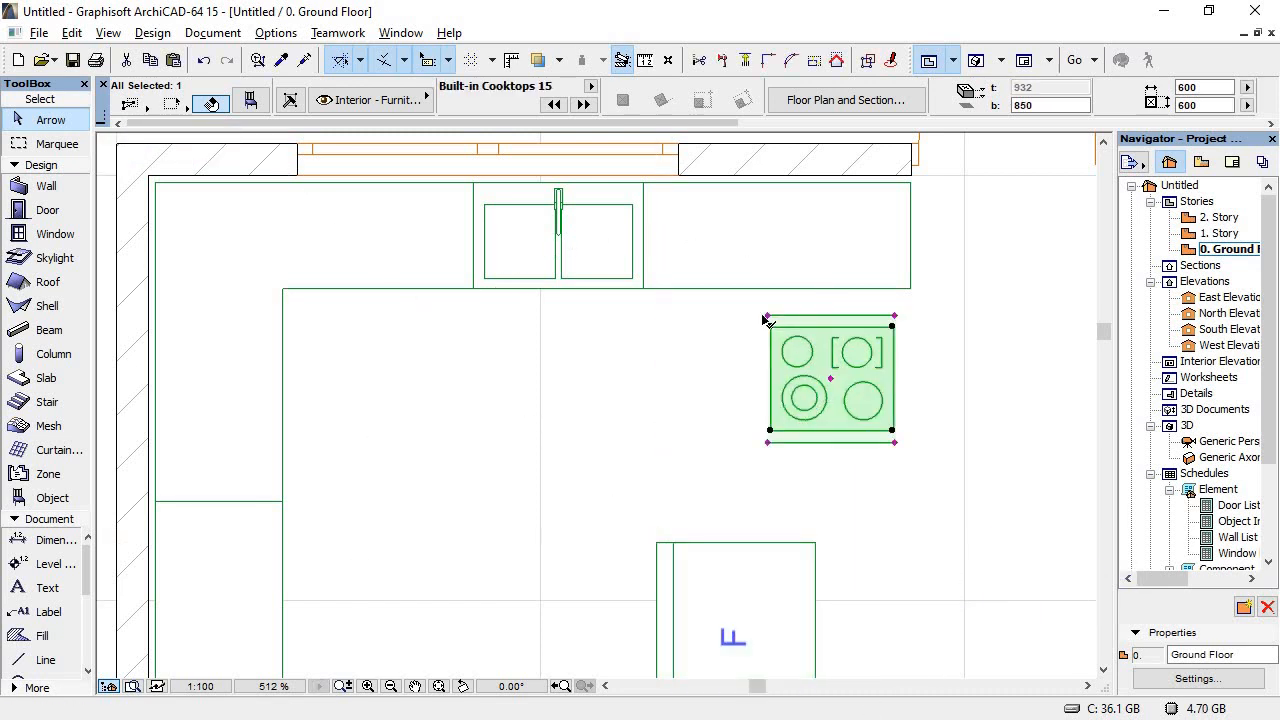
click(830, 378)
click(136, 148)
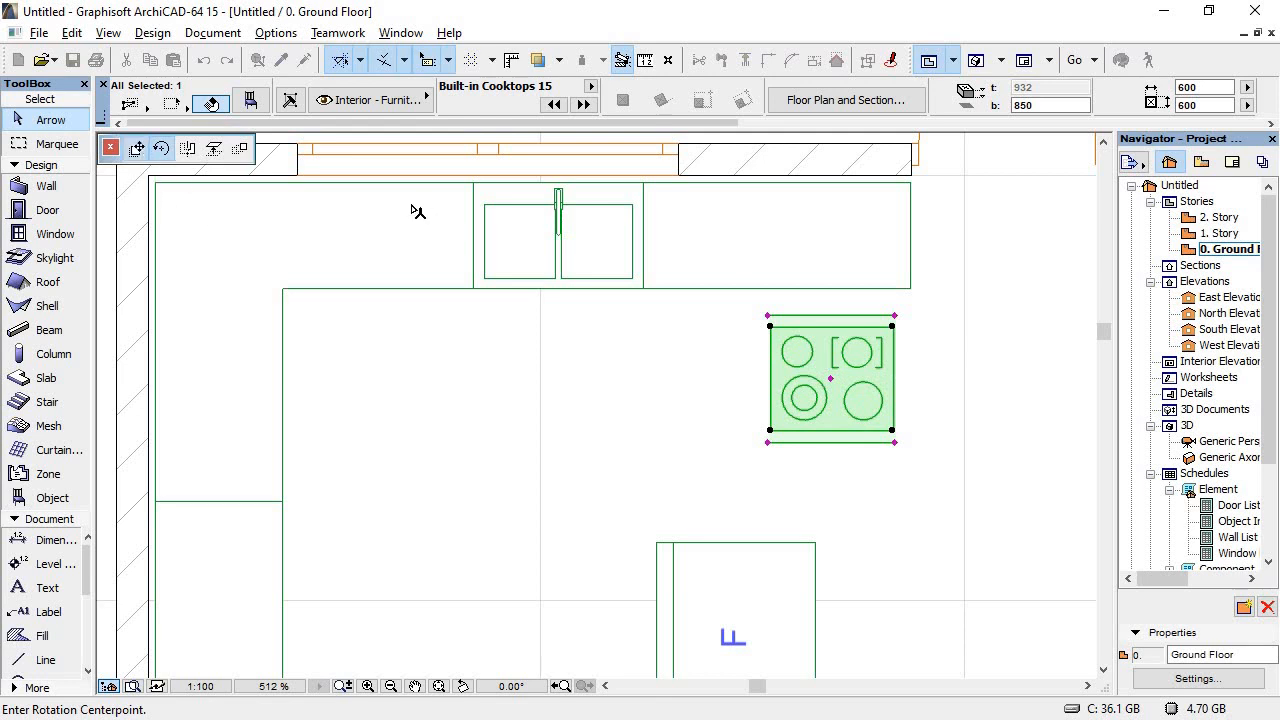
click(760, 262)
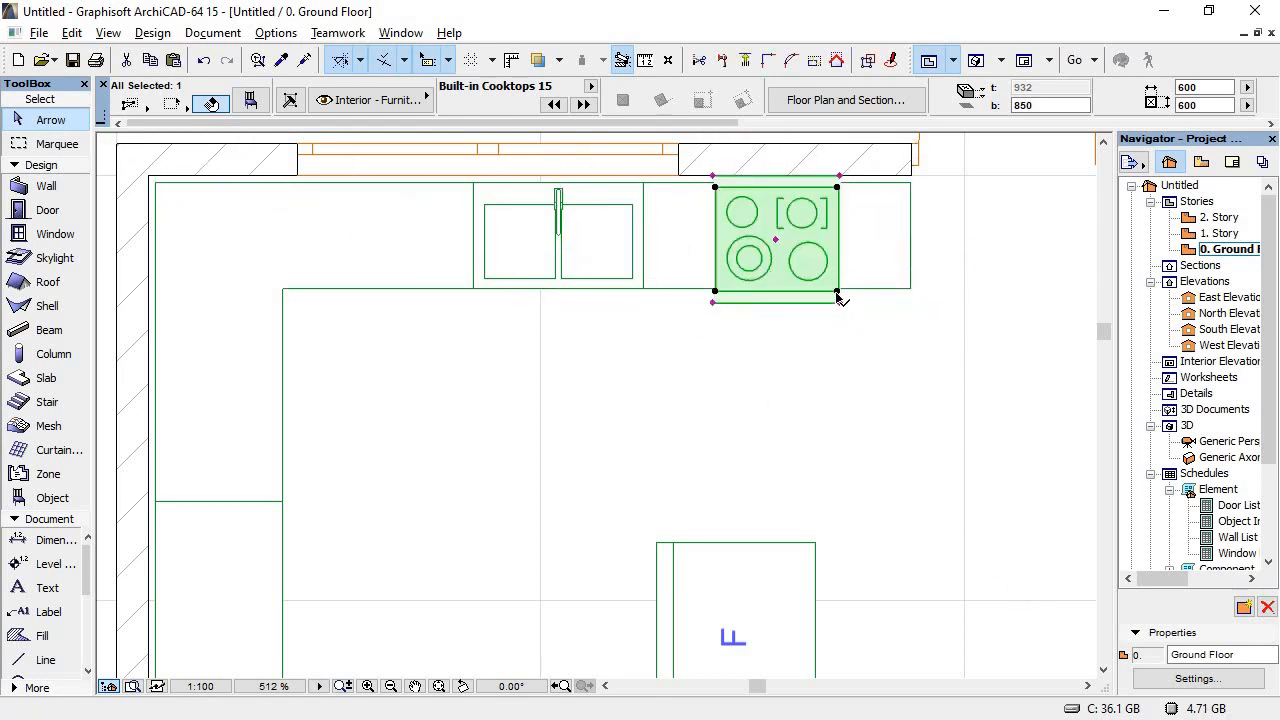
click(839, 292)
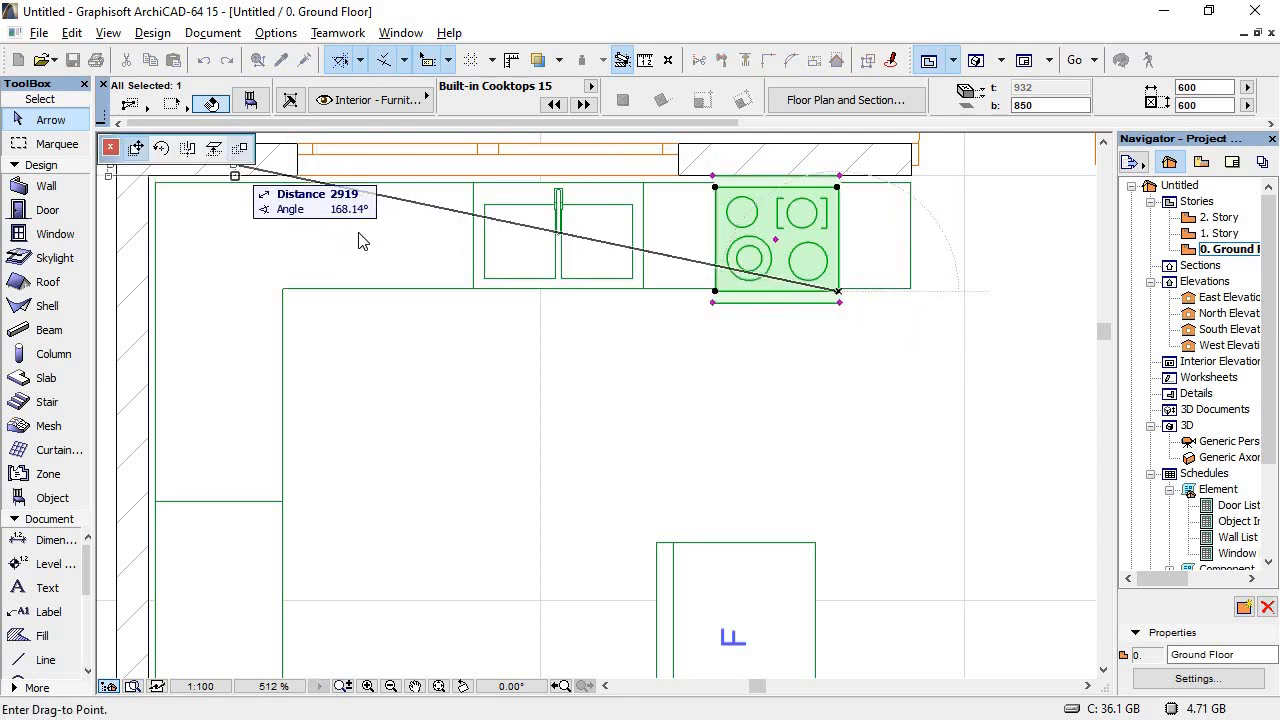
click(801, 262)
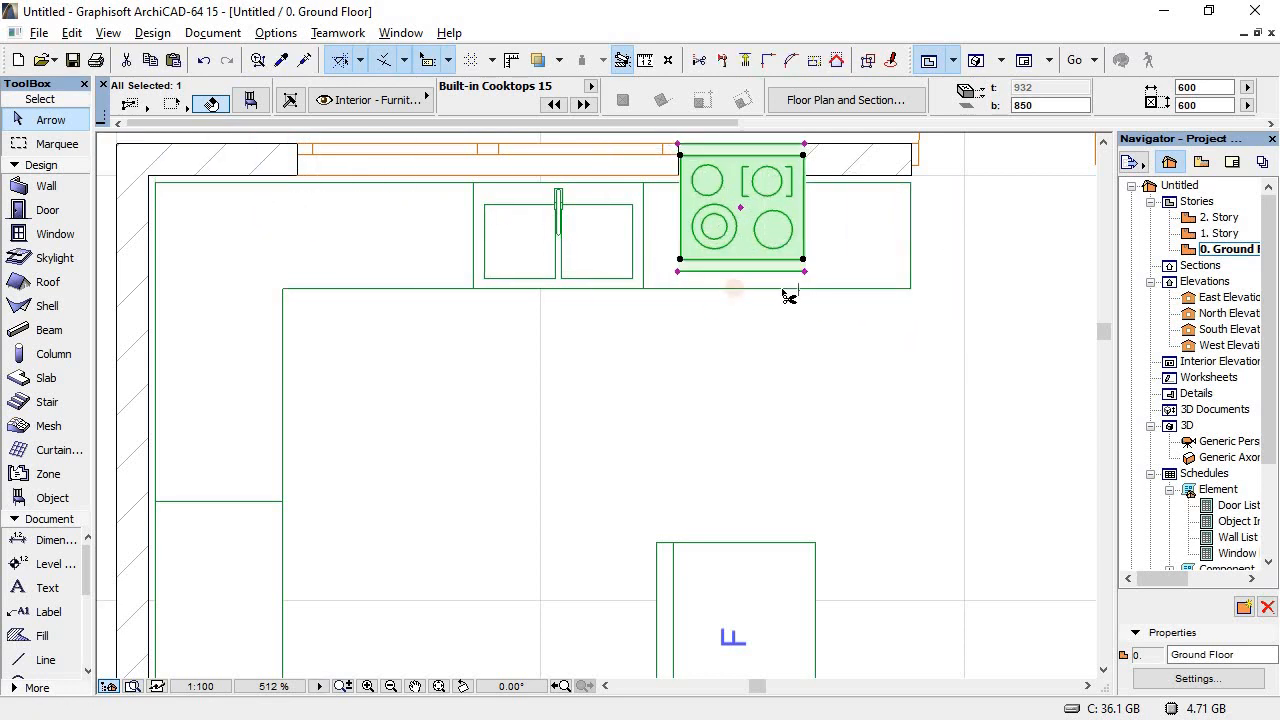
key(ctrl+z)
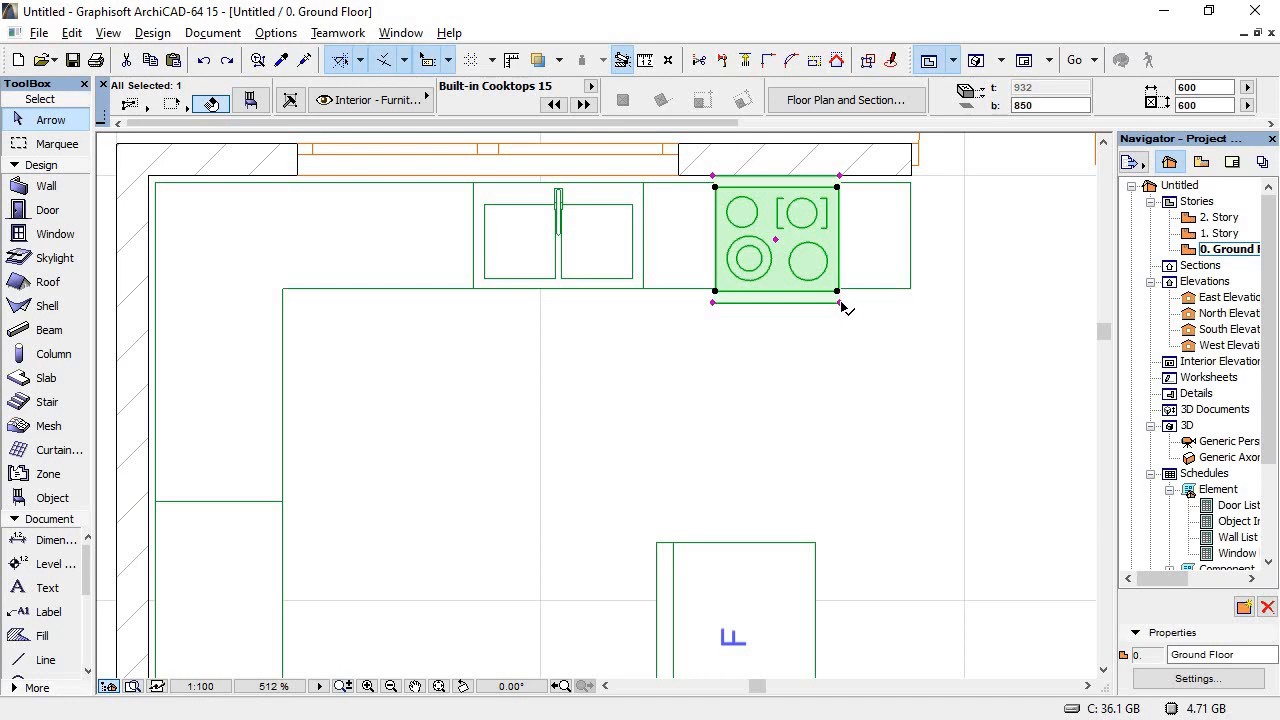
Step: Stretch the cooktop's countertop width to 770 mm towards the right, keeping its depth, and clear the selection
click(840, 303)
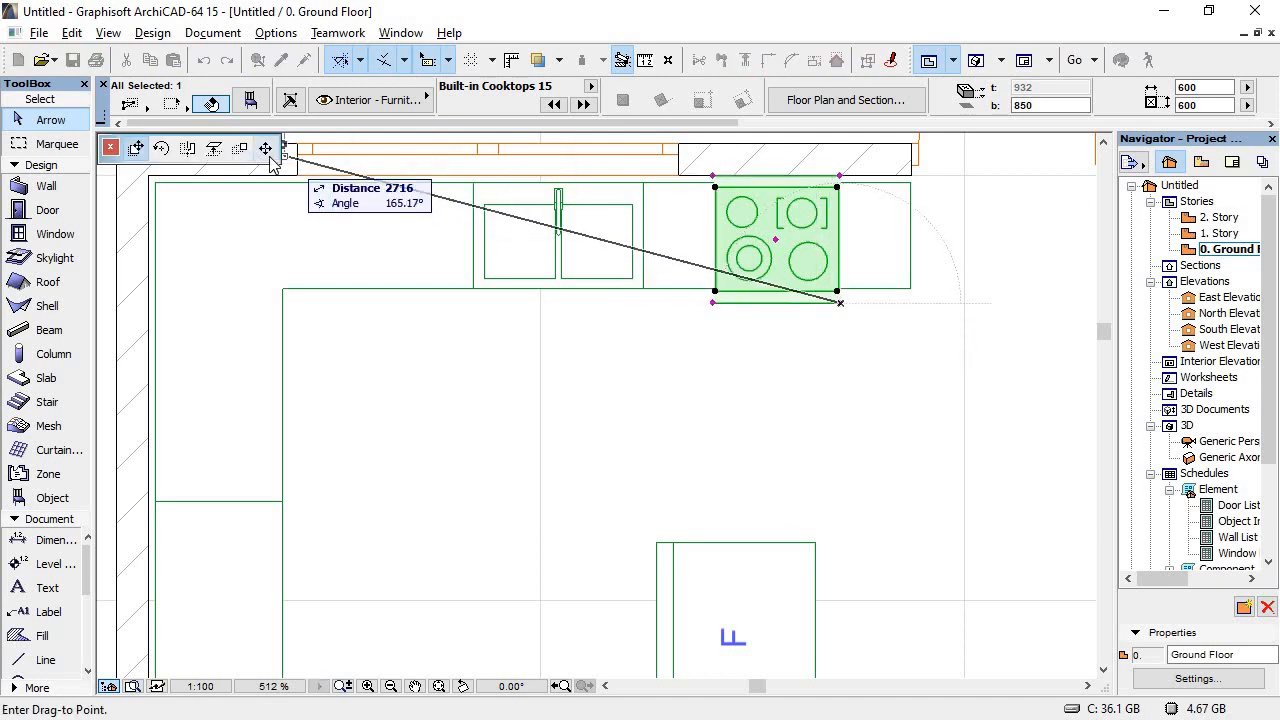
click(265, 148)
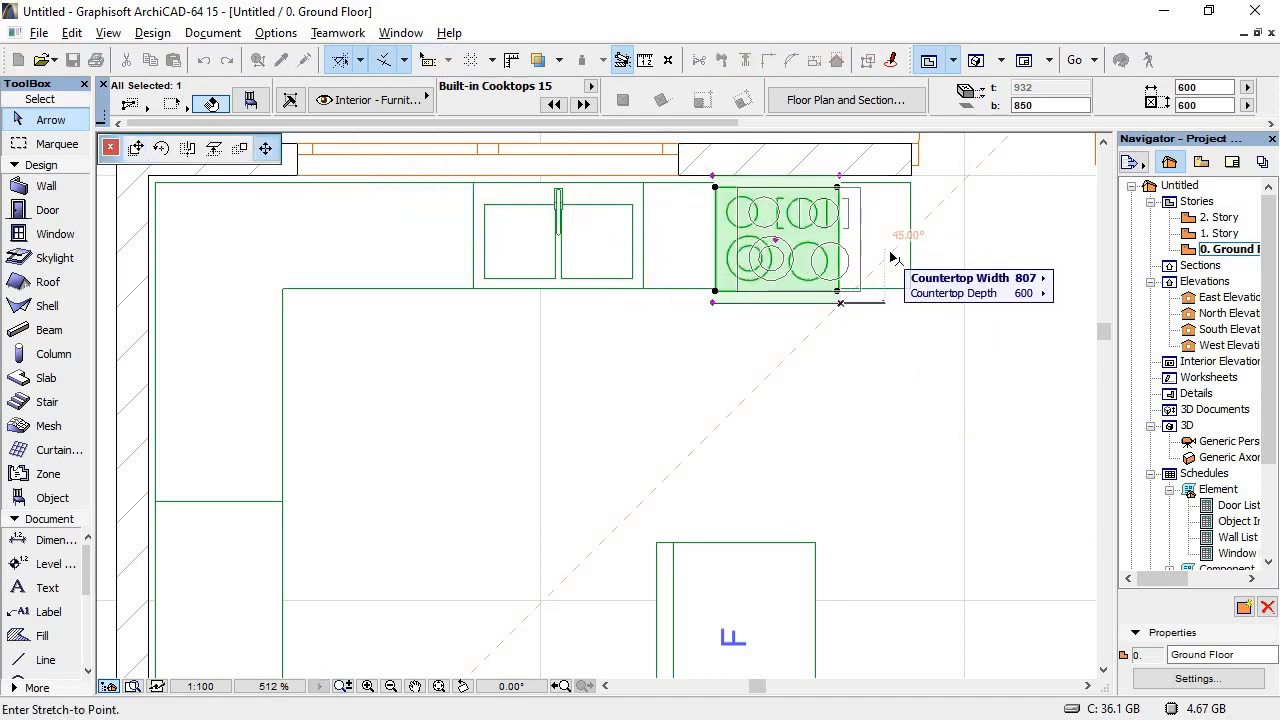
click(876, 238)
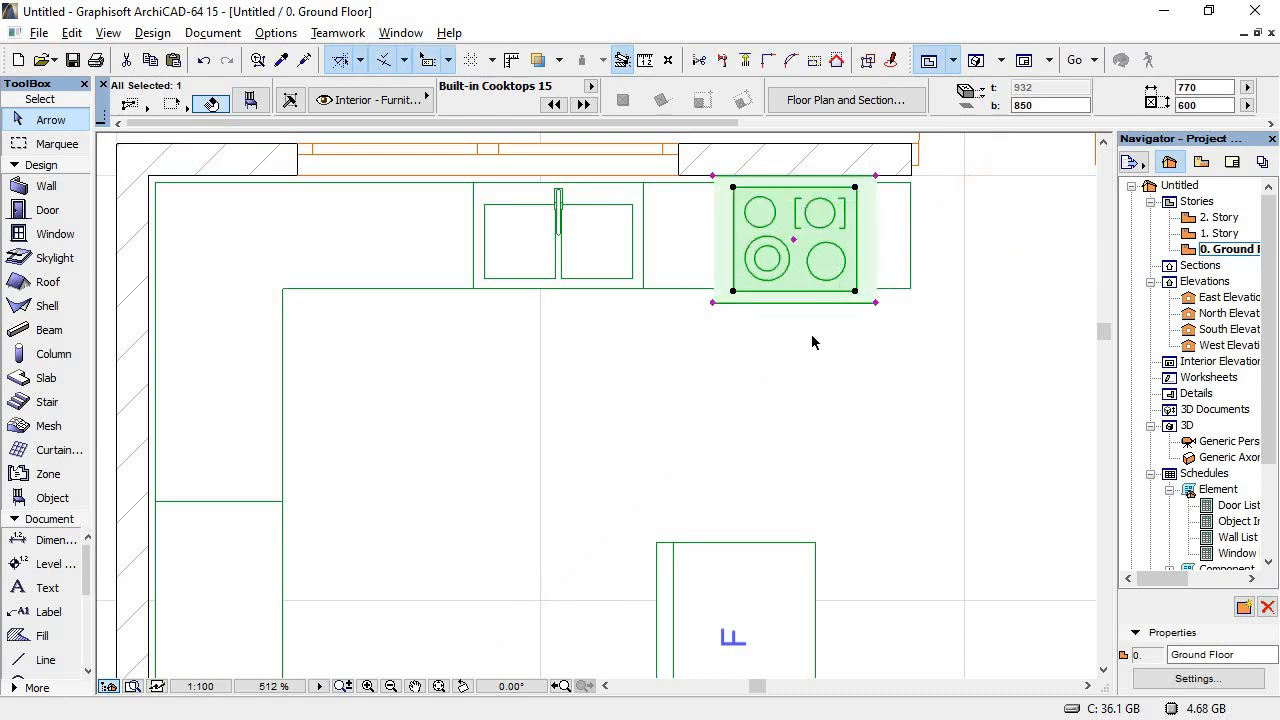
click(773, 352)
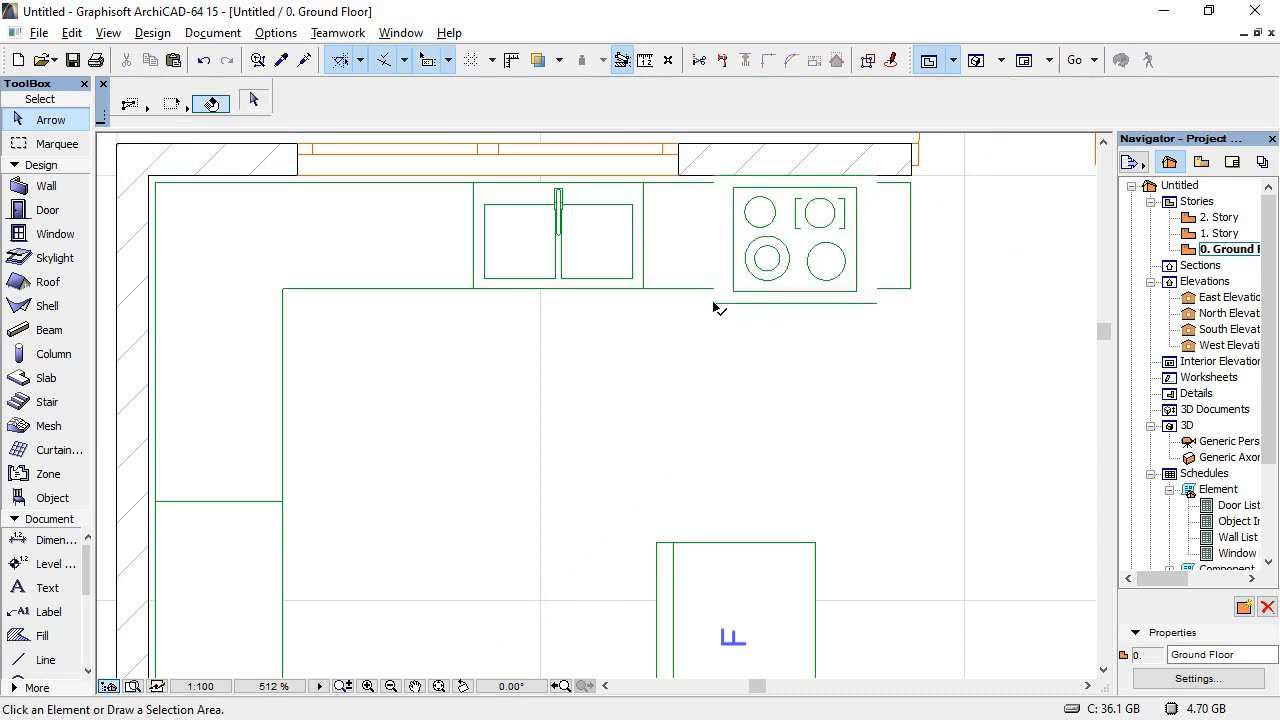
click(704, 285)
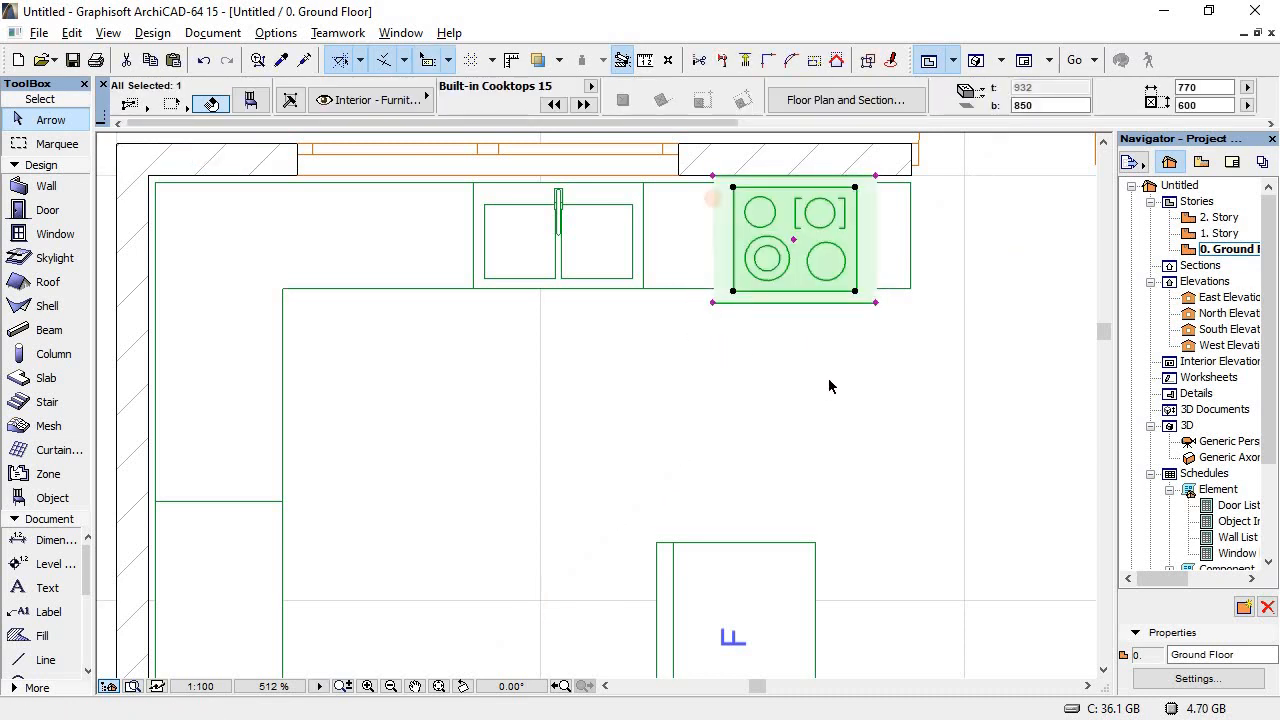
click(737, 323)
Step: Move the rotated refrigerator to the right side of the kitchen, close to the bathroom wall, and deselect it
click(785, 573)
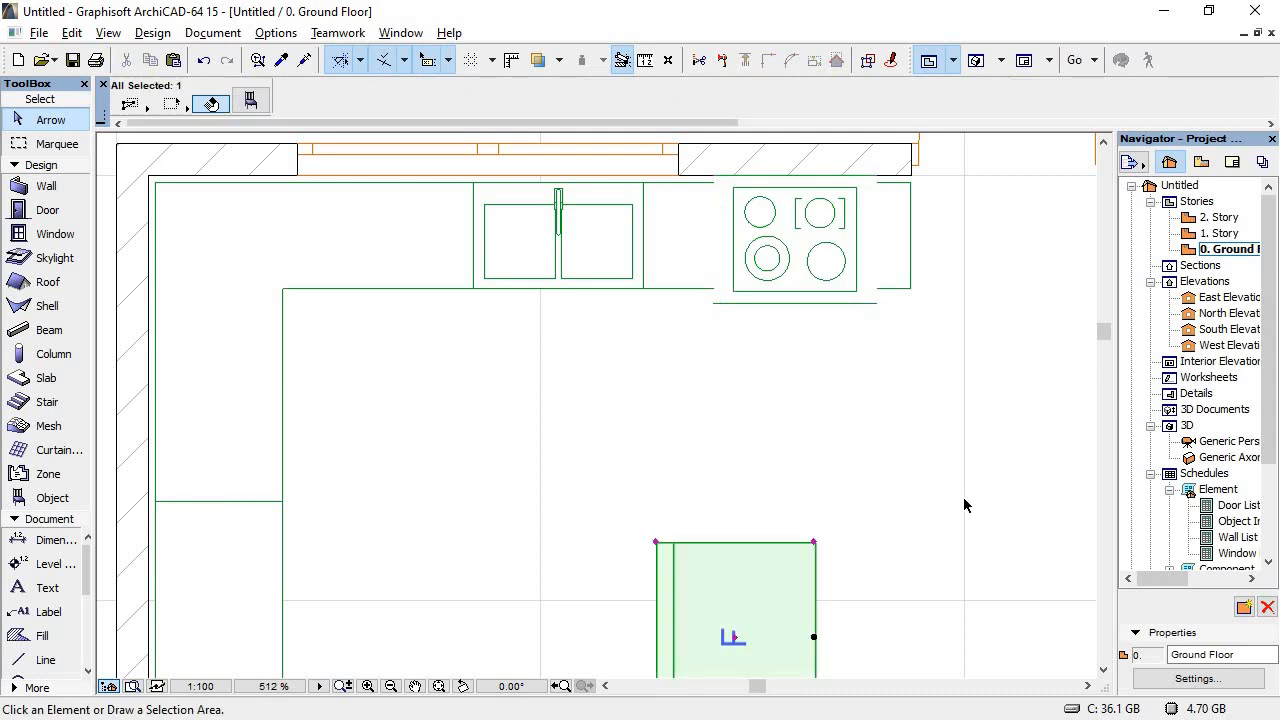
drag(814, 634, 1072, 563)
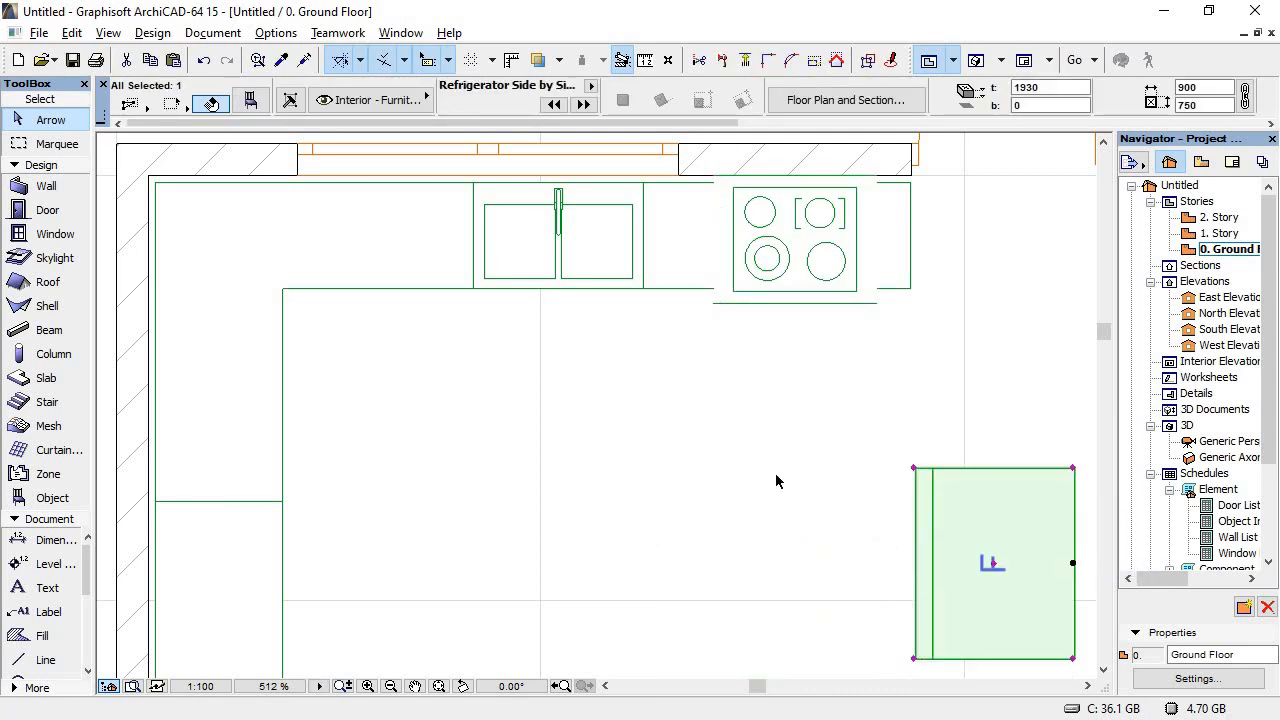
scroll(800, 478, down, 4)
click(890, 510)
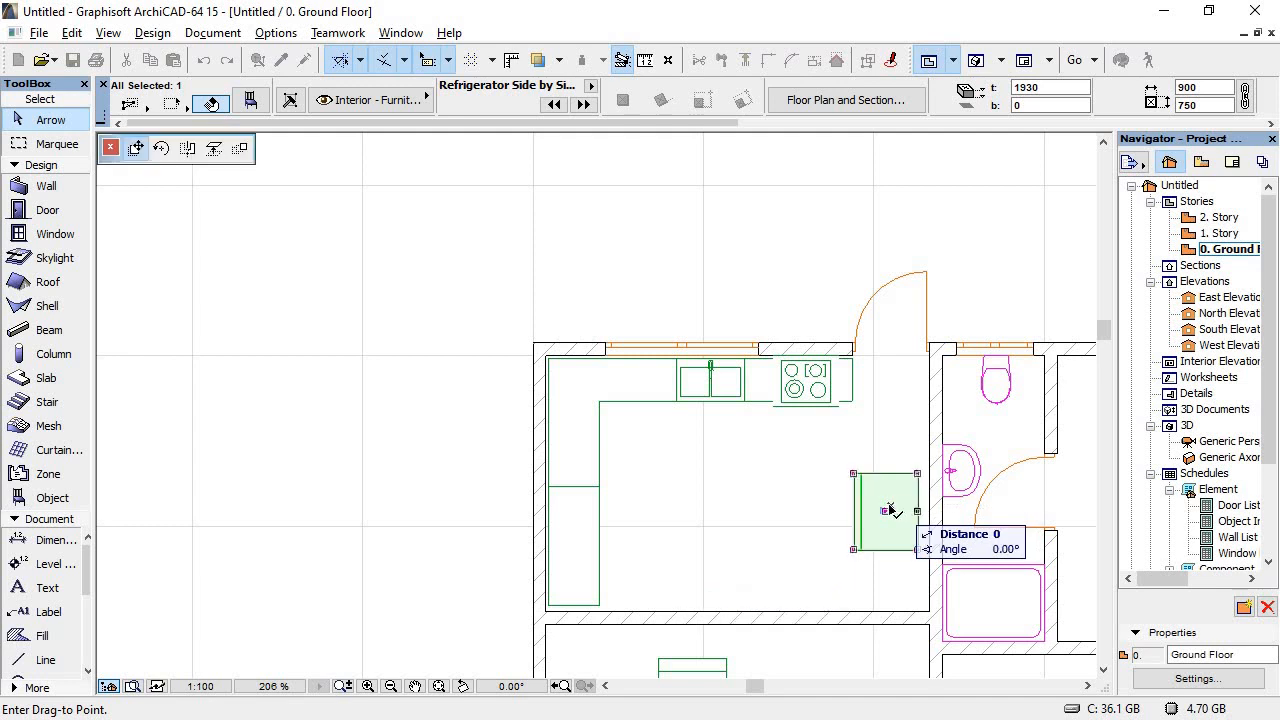
key(Escape)
key(Escape)
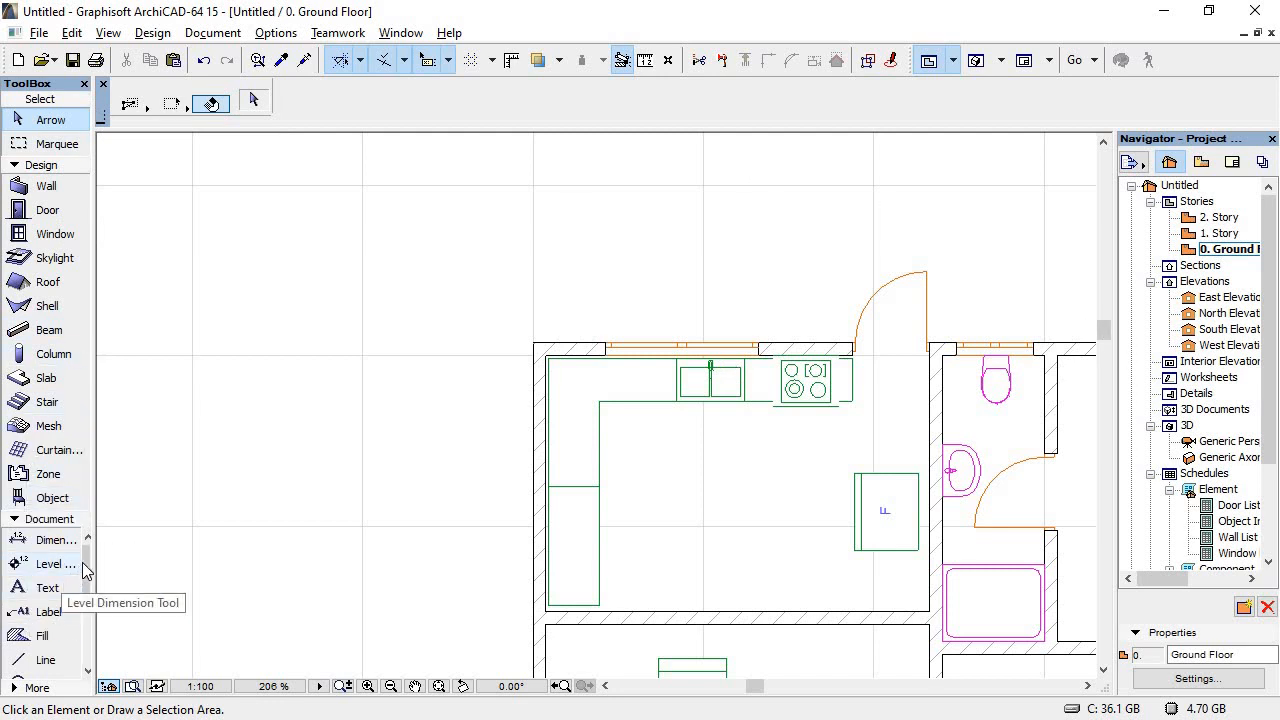
Step: Place a horizontal section line across the kitchen just below the upper countertop, looking towards the sink and cooktop
drag(85, 570, 86, 662)
click(50, 588)
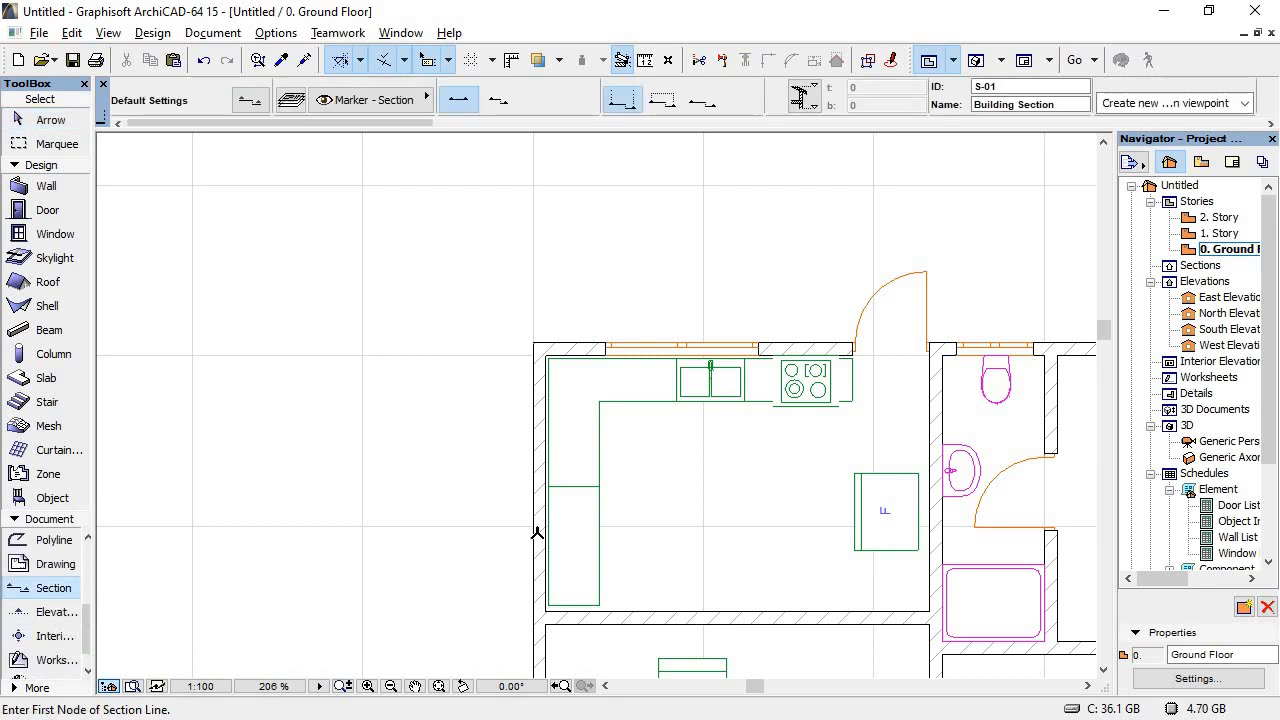
click(634, 433)
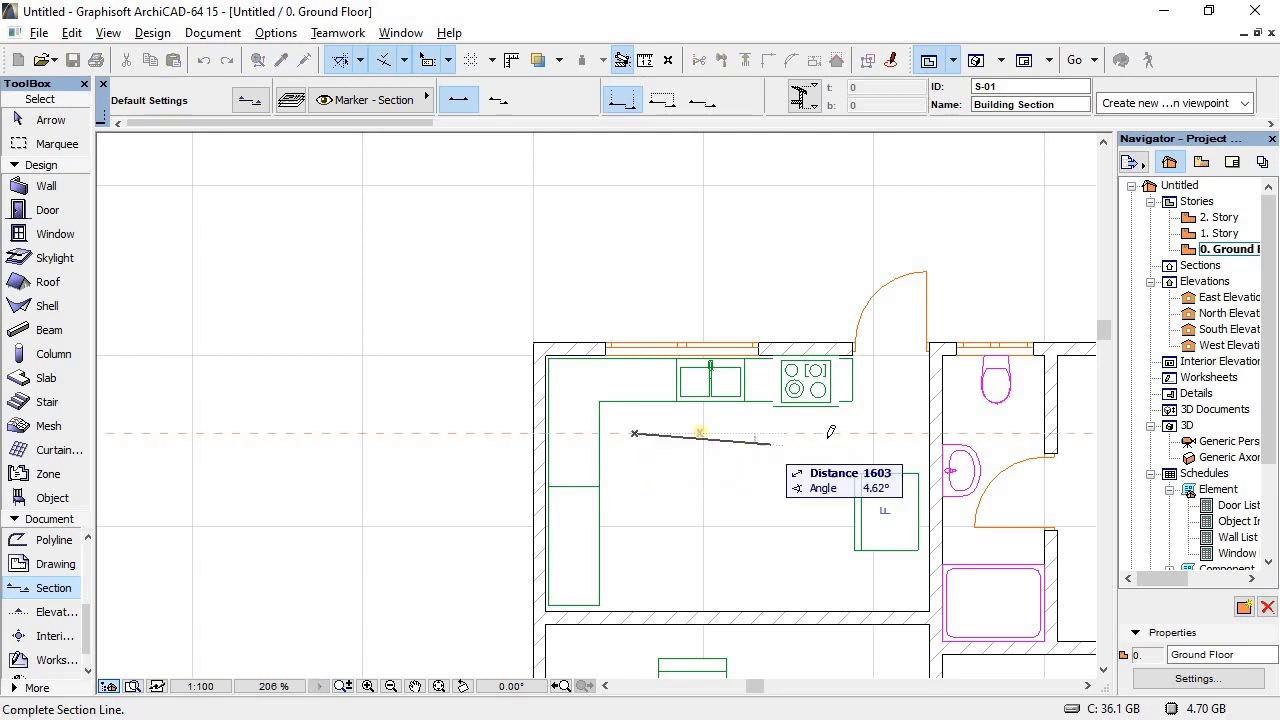
click(880, 433)
click(875, 384)
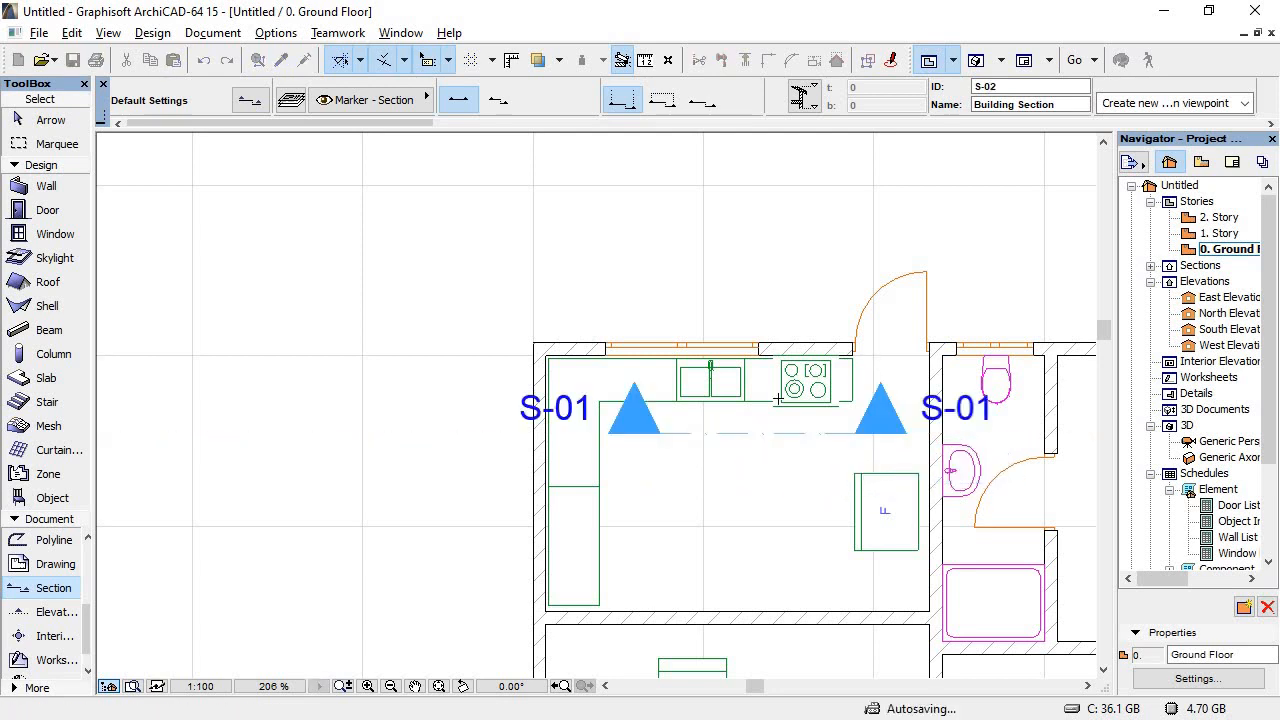
Step: Place a vertical section line in the kitchen left of the refrigerator, looking towards the refrigerator
click(806, 450)
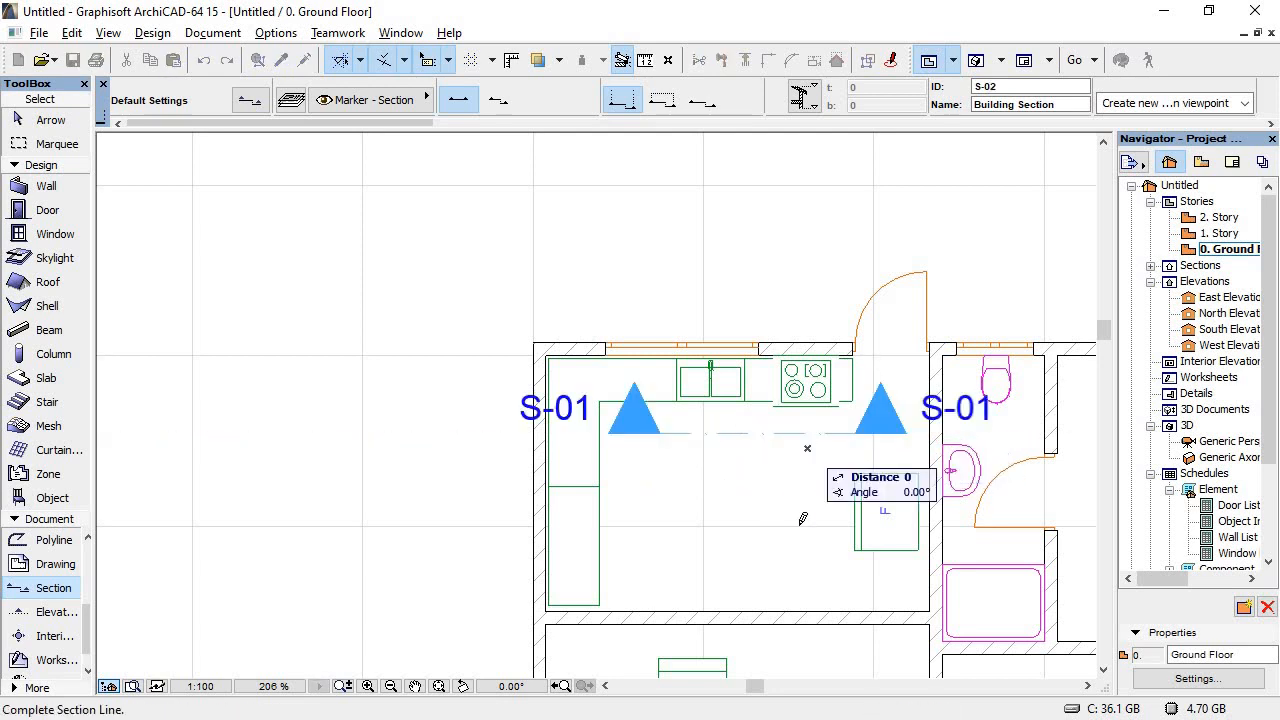
click(809, 596)
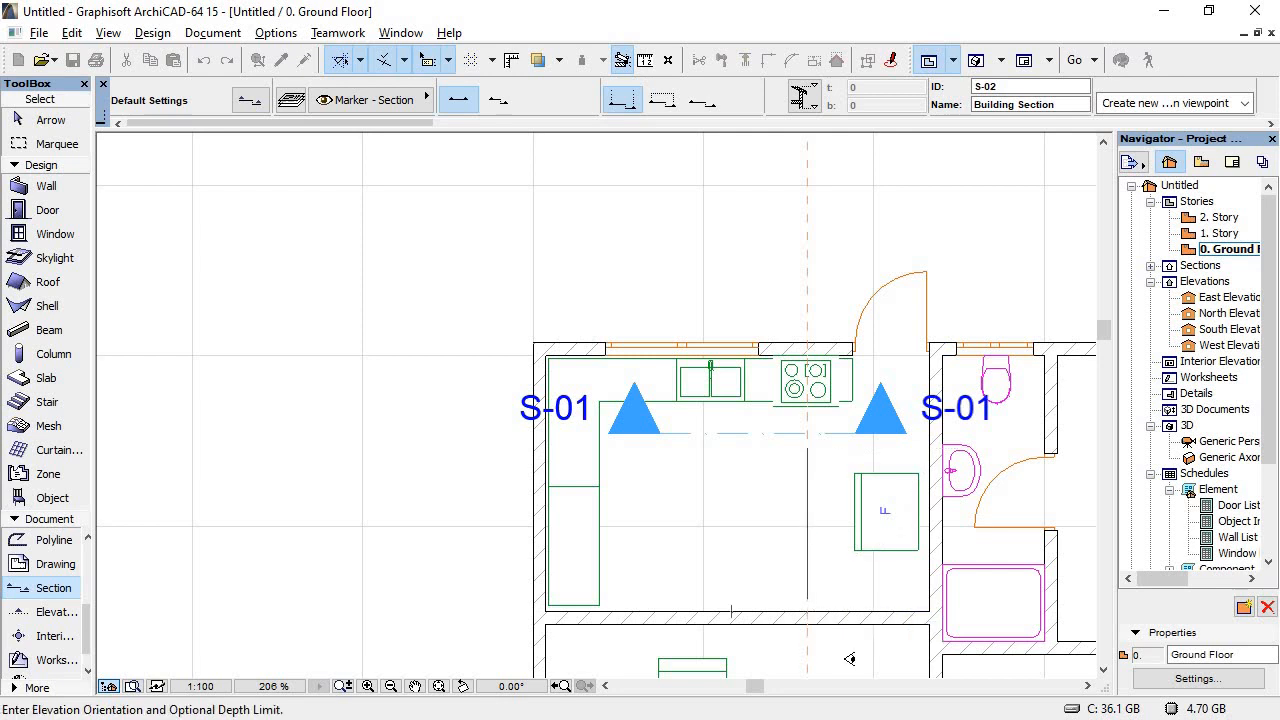
click(886, 580)
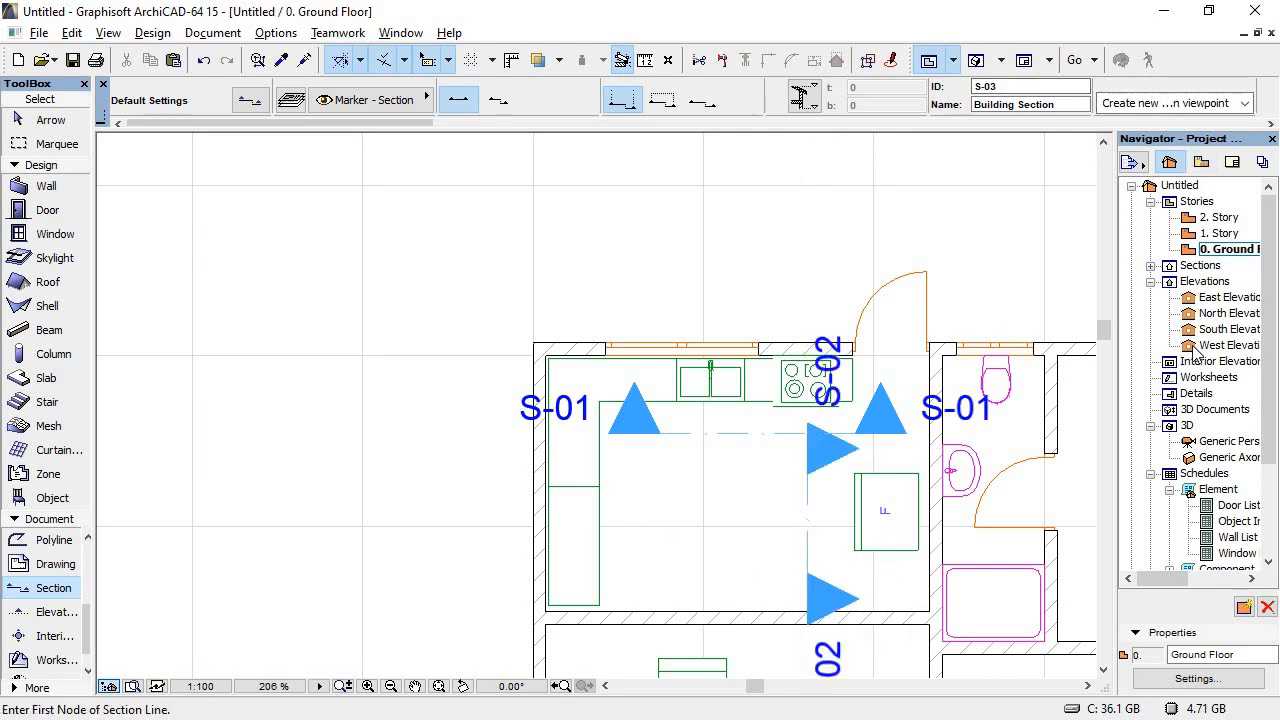
Step: Open the S-01 Building Section view and frame the ground-floor kitchen units
click(1151, 266)
double_click(1196, 283)
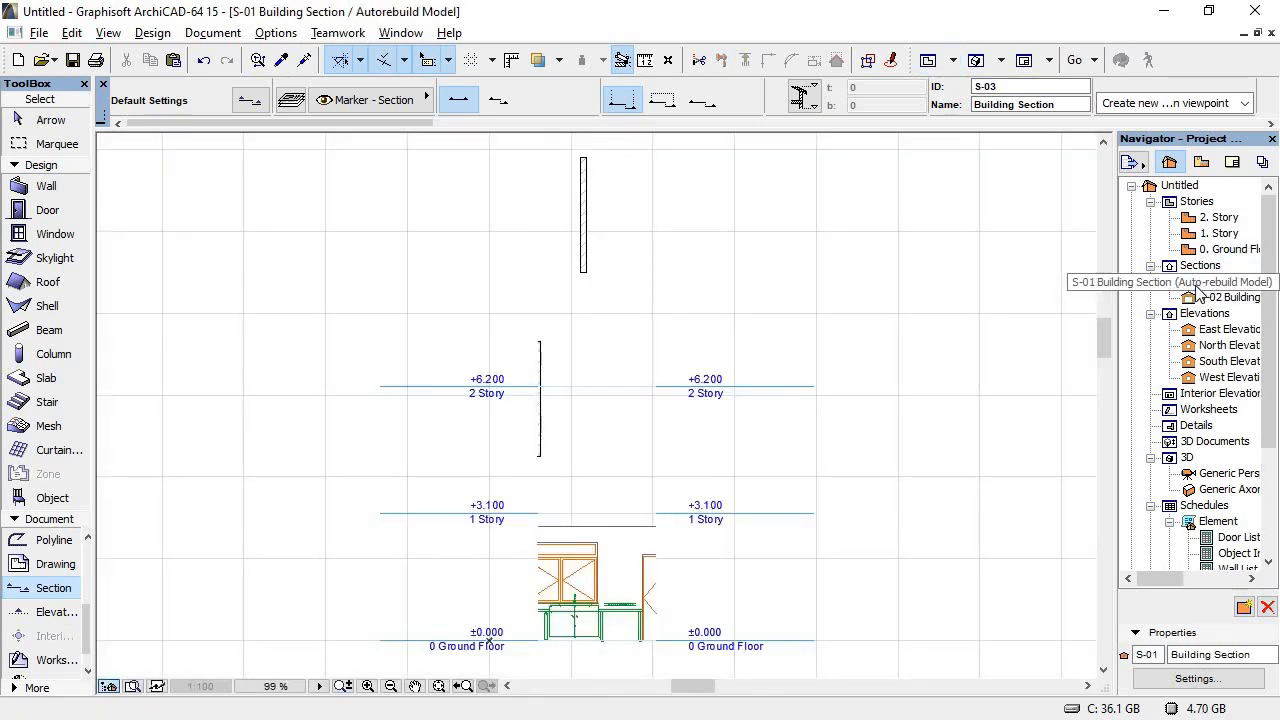
scroll(628, 337, down, 4)
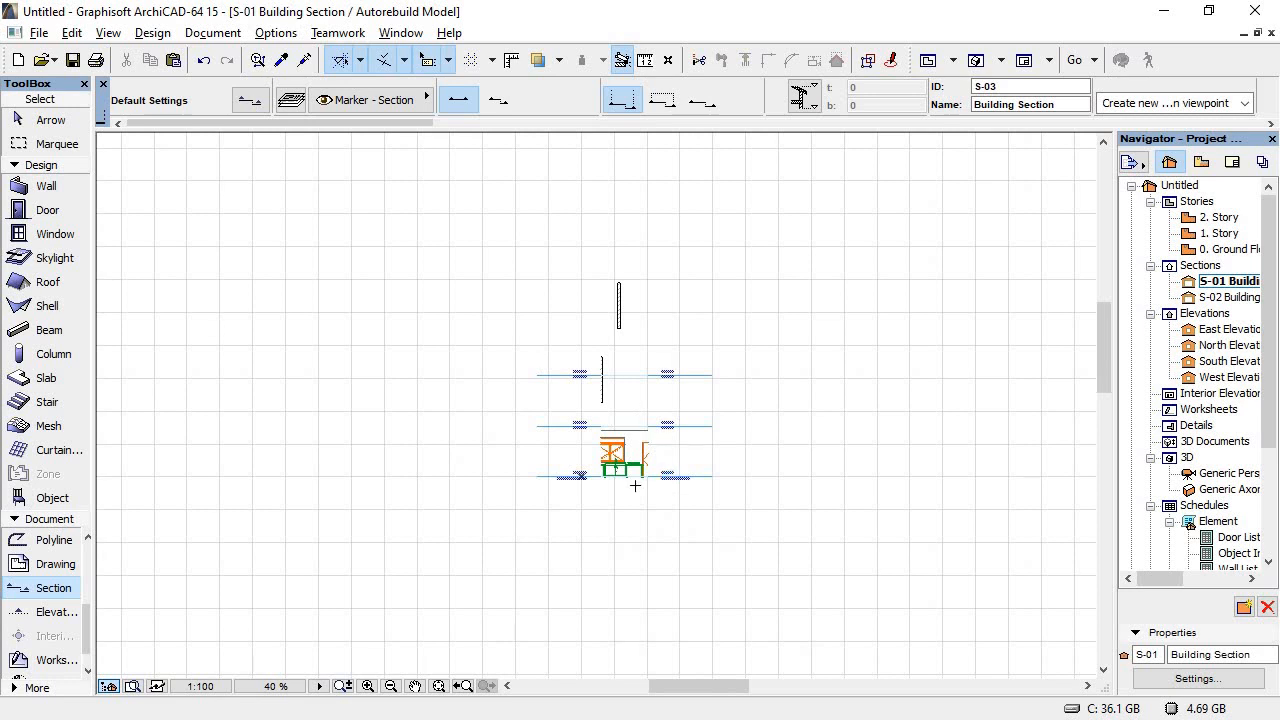
scroll(635, 485, up, 8)
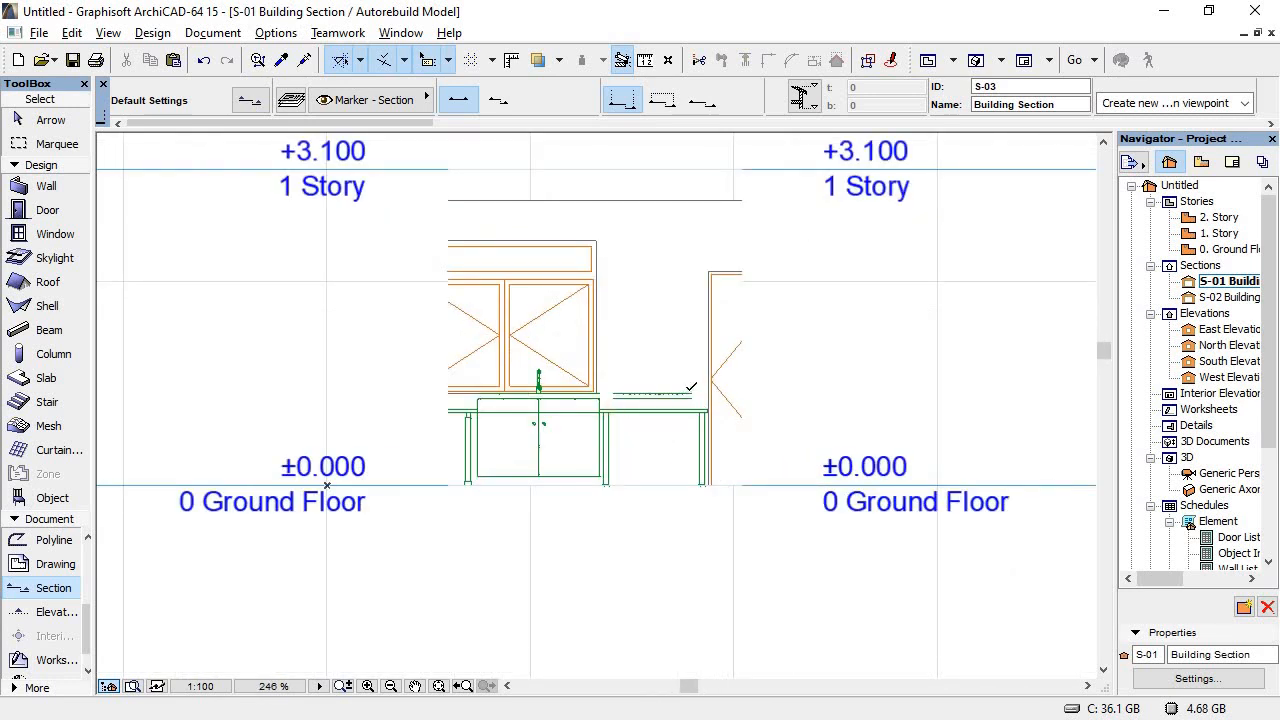
Step: Lower the built-in cooktop by about 100 mm in the S-01 section so that it rests on the countertop
click(38, 121)
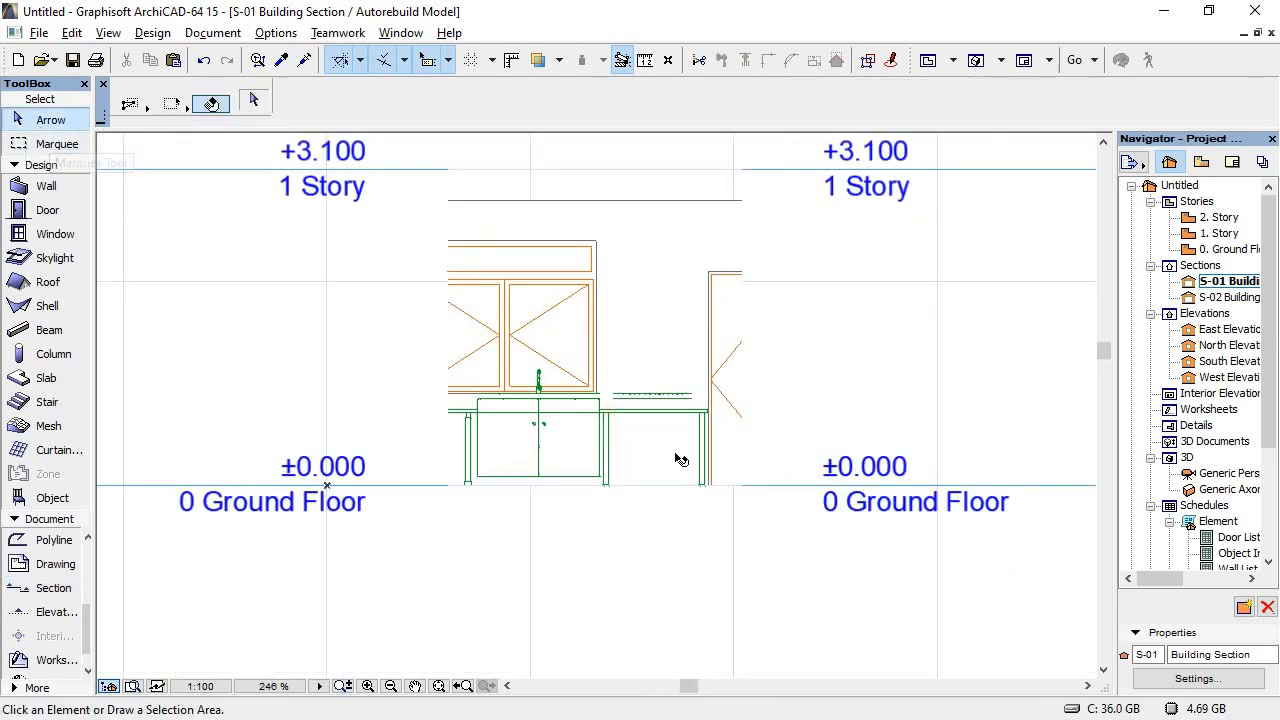
click(660, 404)
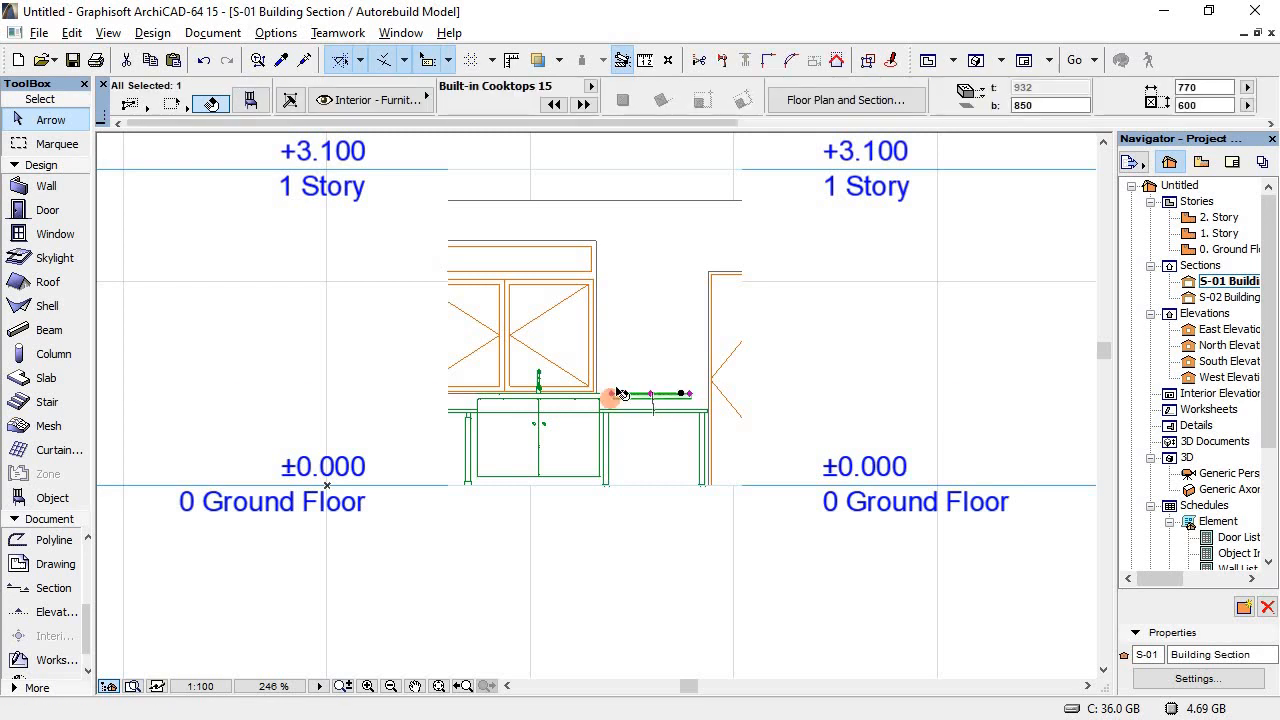
scroll(618, 400, up, 1)
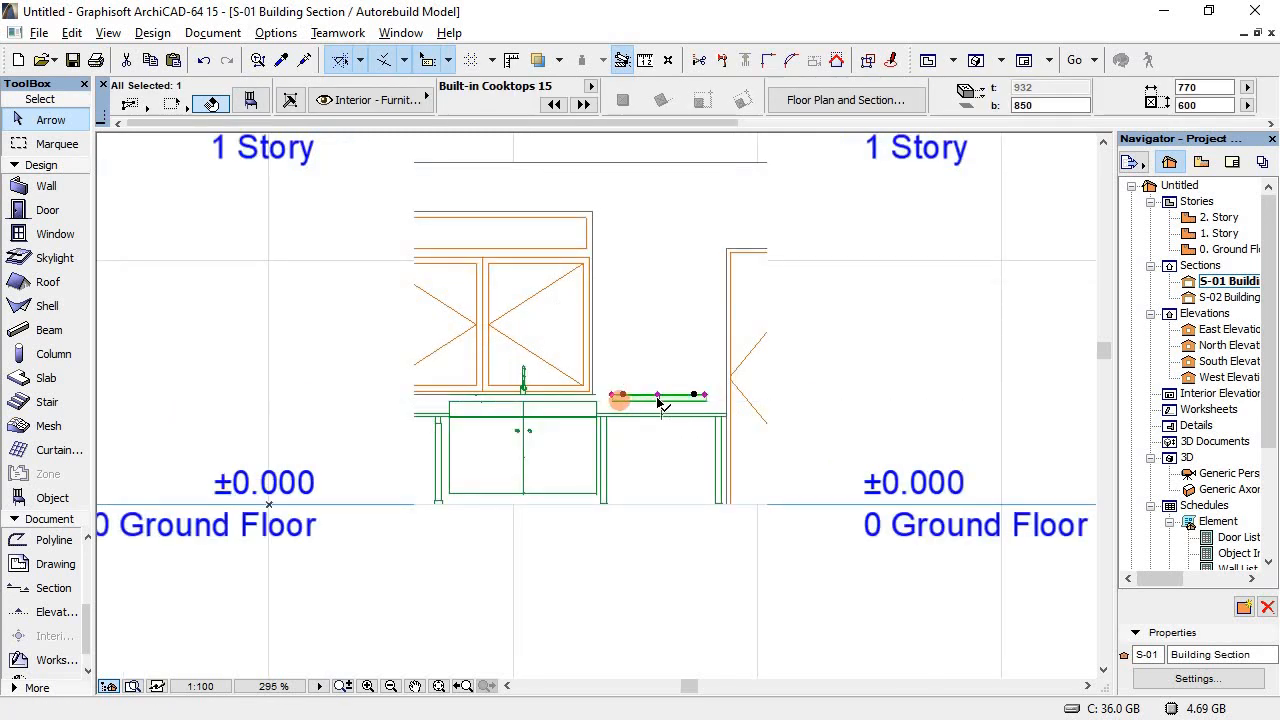
click(657, 396)
scroll(660, 415, up, 5)
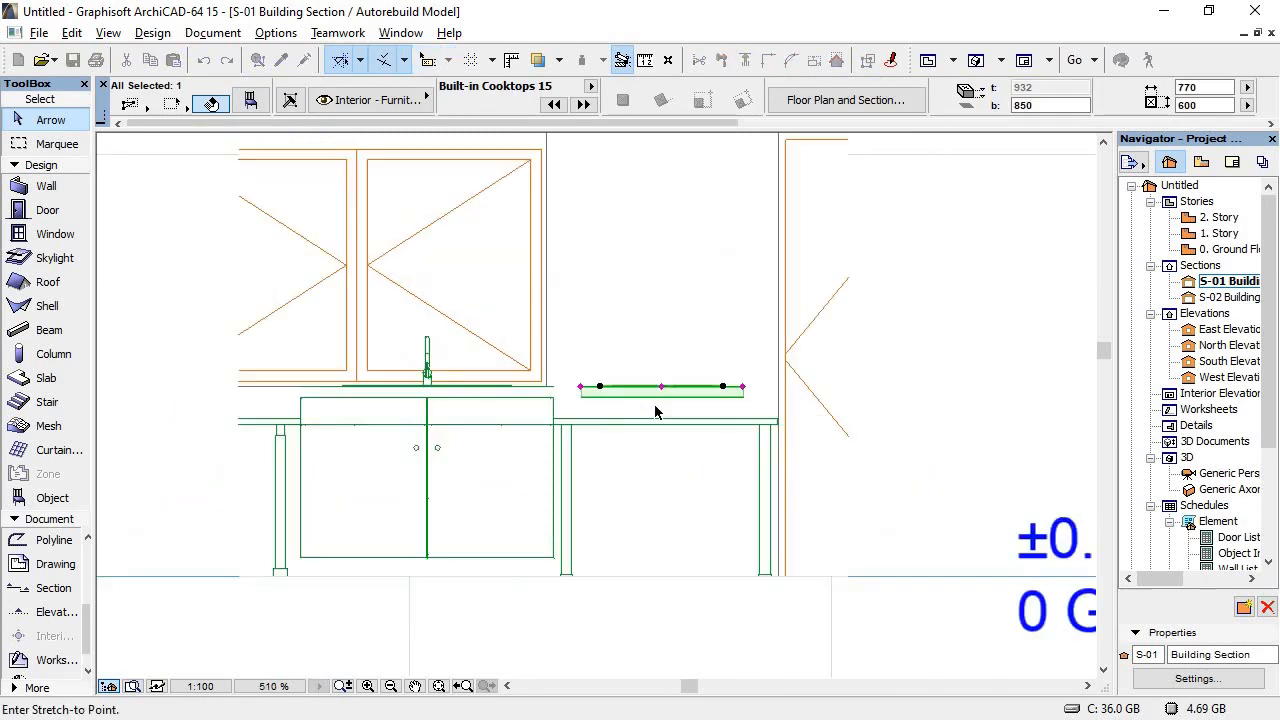
click(667, 420)
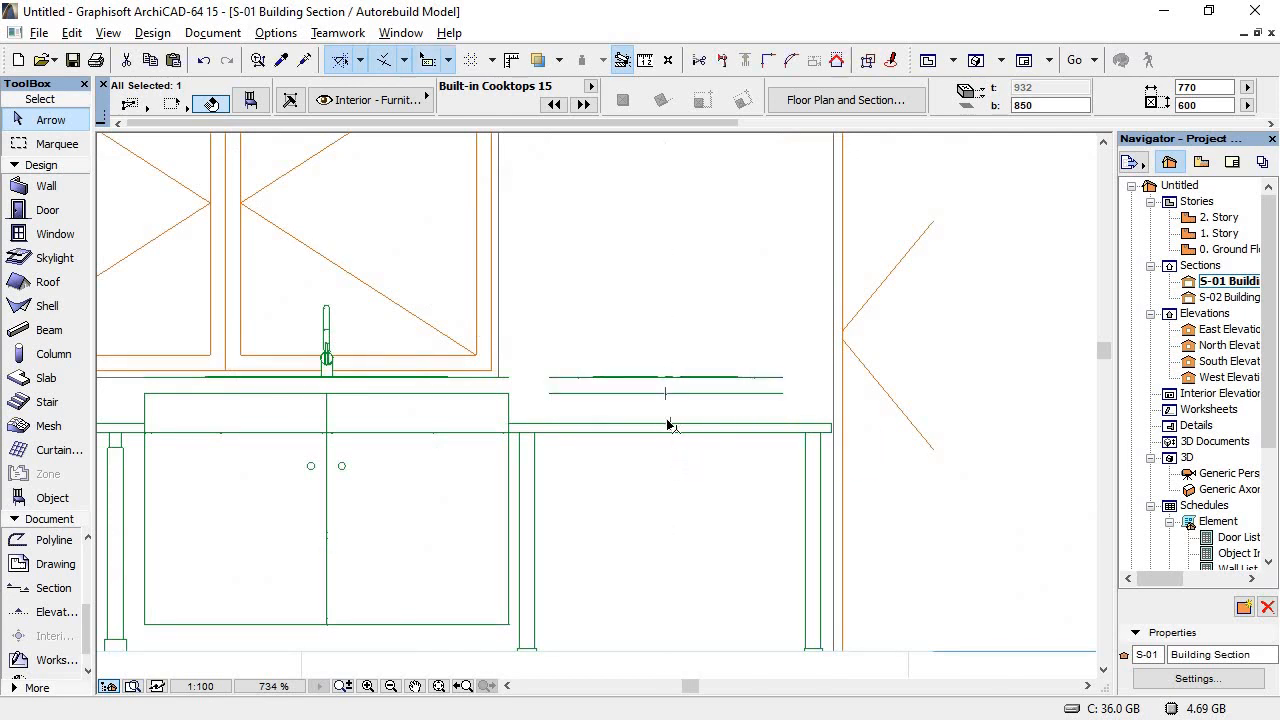
click(665, 398)
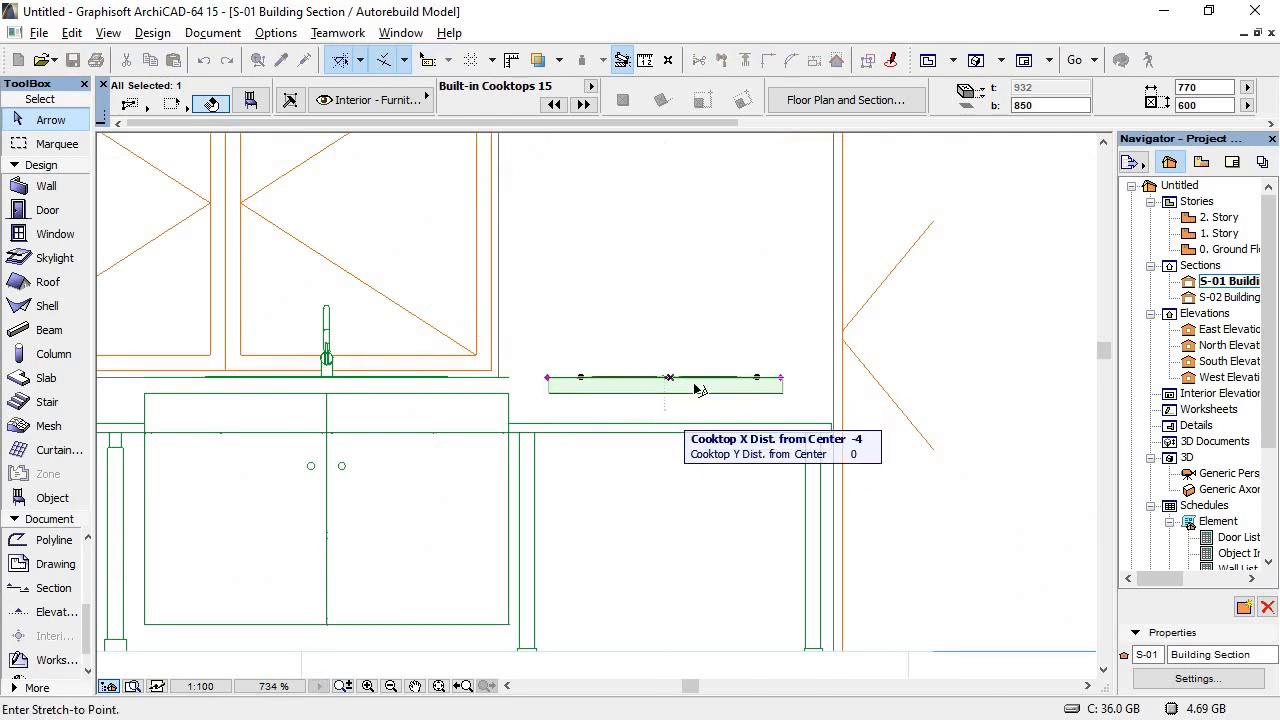
click(771, 381)
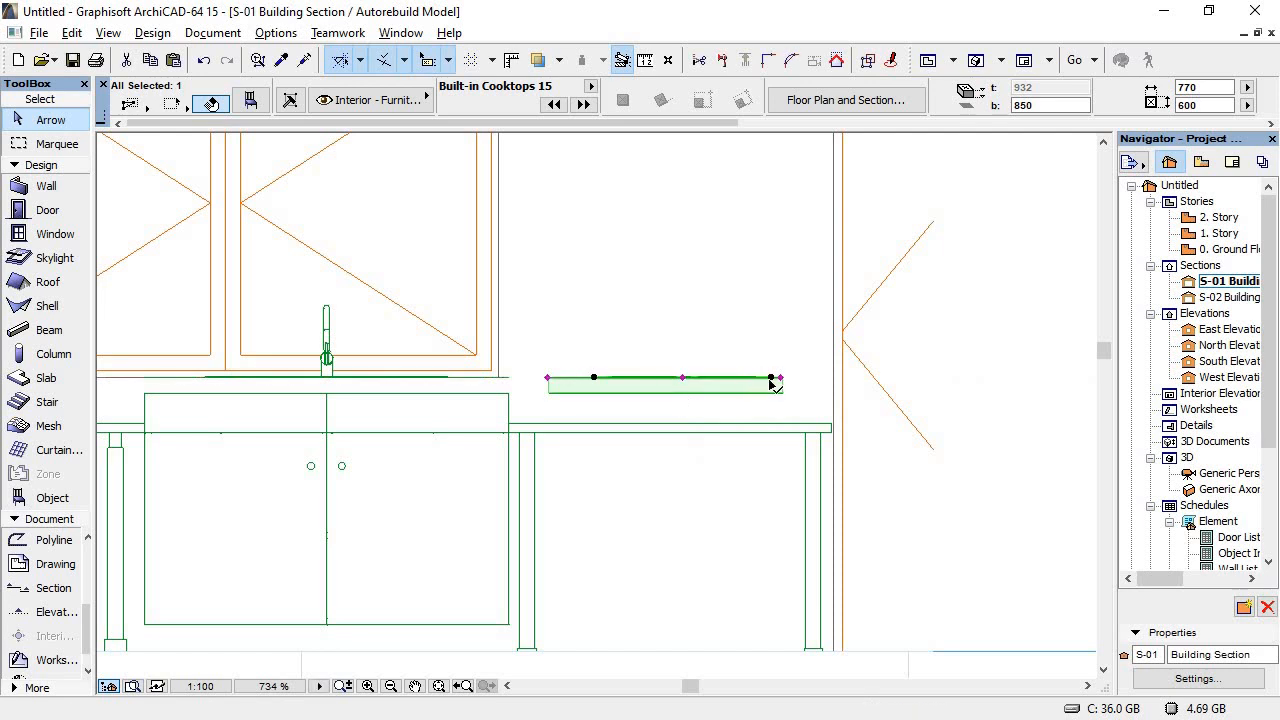
click(778, 383)
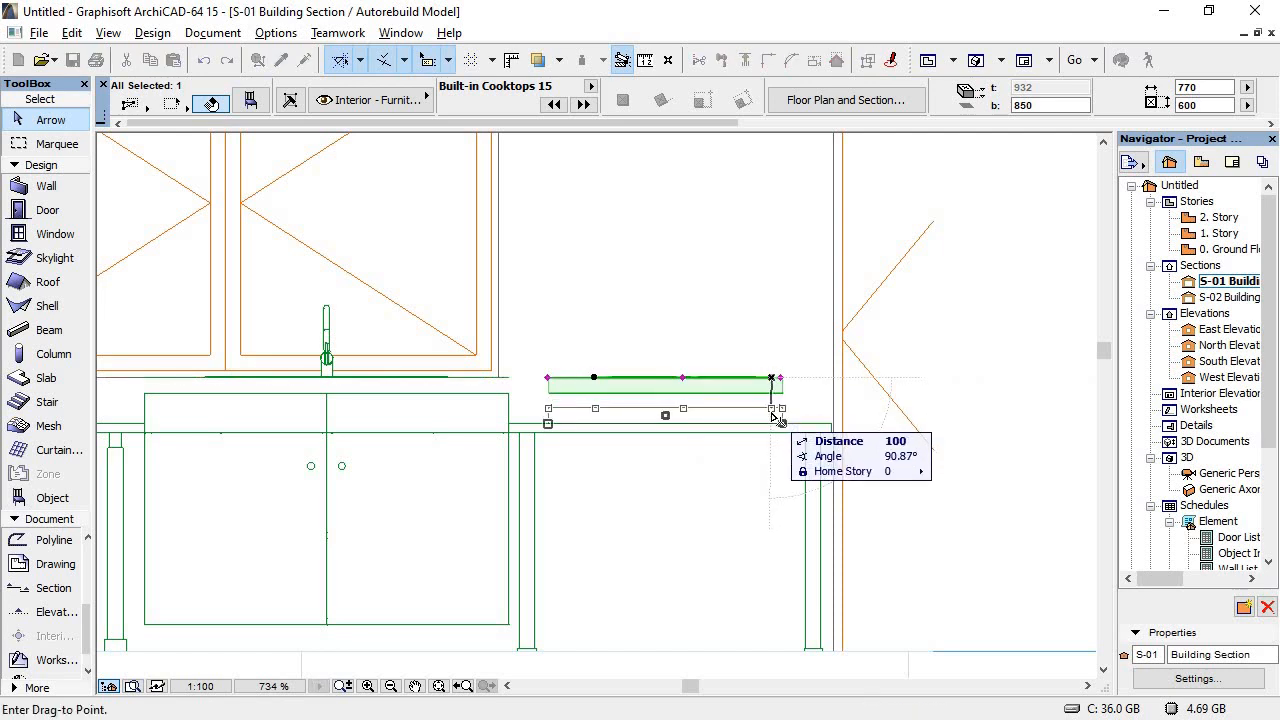
click(748, 418)
scroll(734, 428, down, 2)
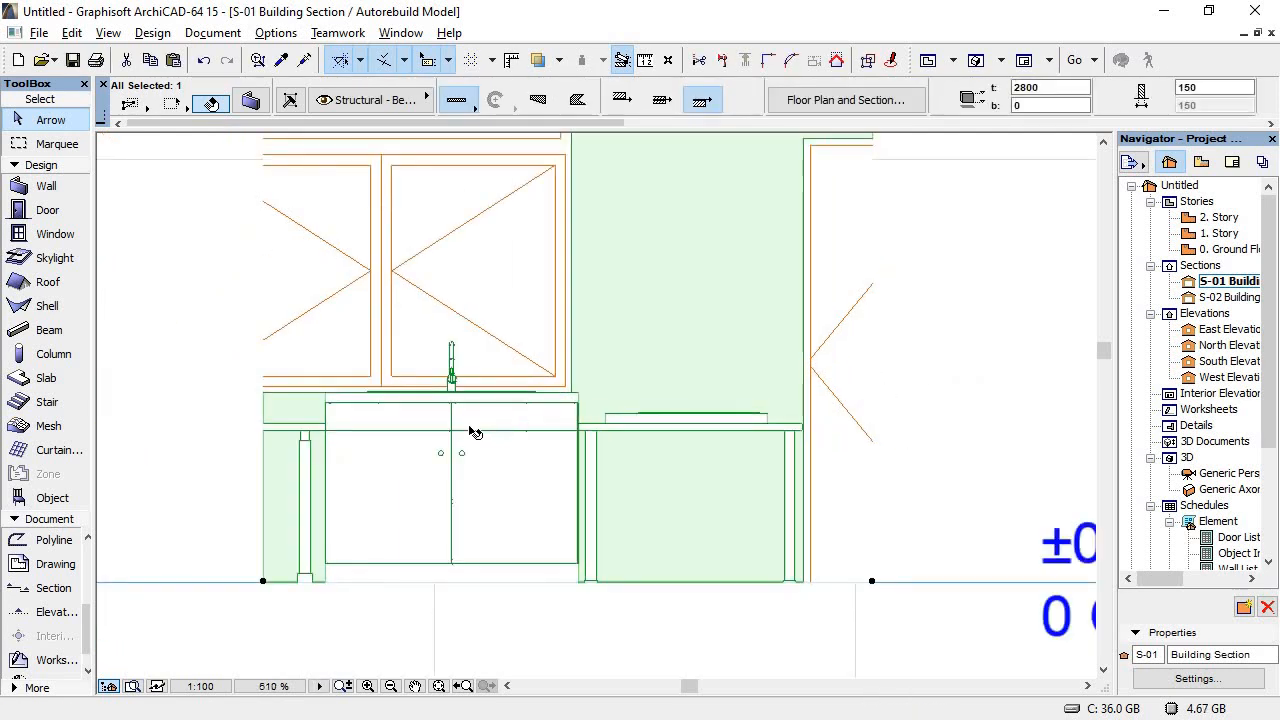
scroll(560, 421, down, 2)
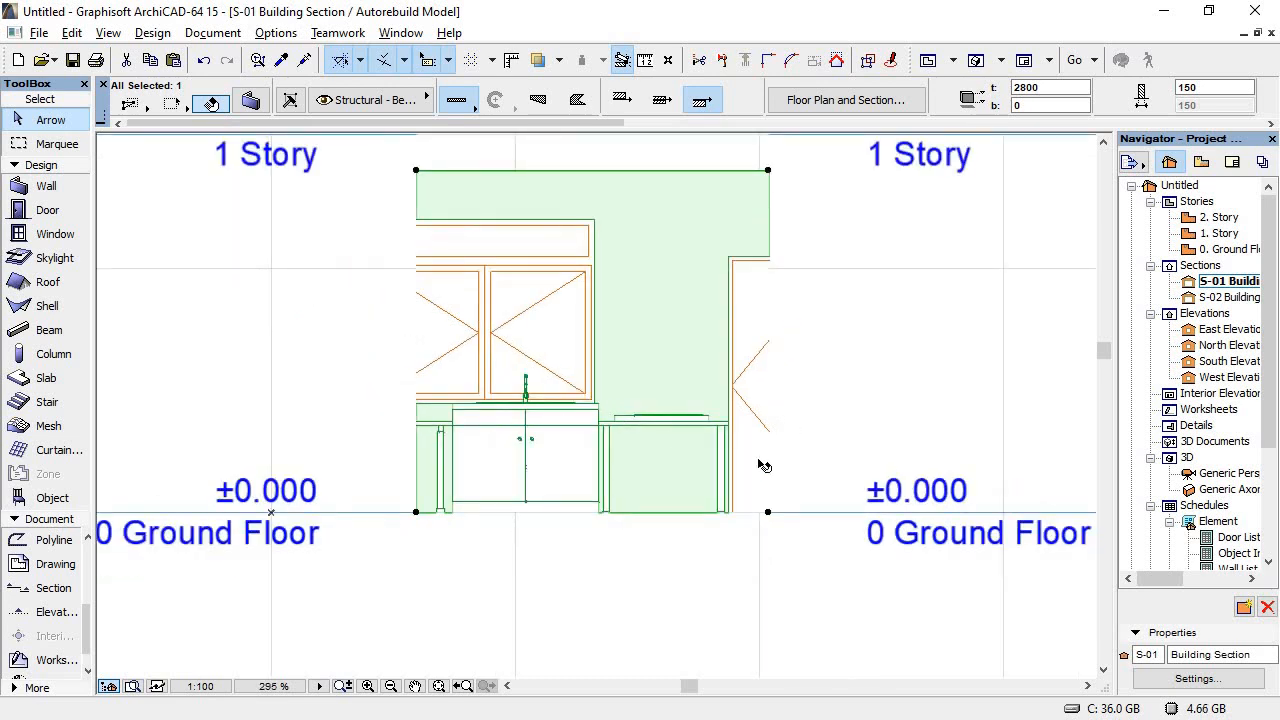
Step: Inspect the refrigerator and the wall behind it in the S-02 Building Section, and return to the ground-floor plan
double_click(1228, 297)
click(603, 557)
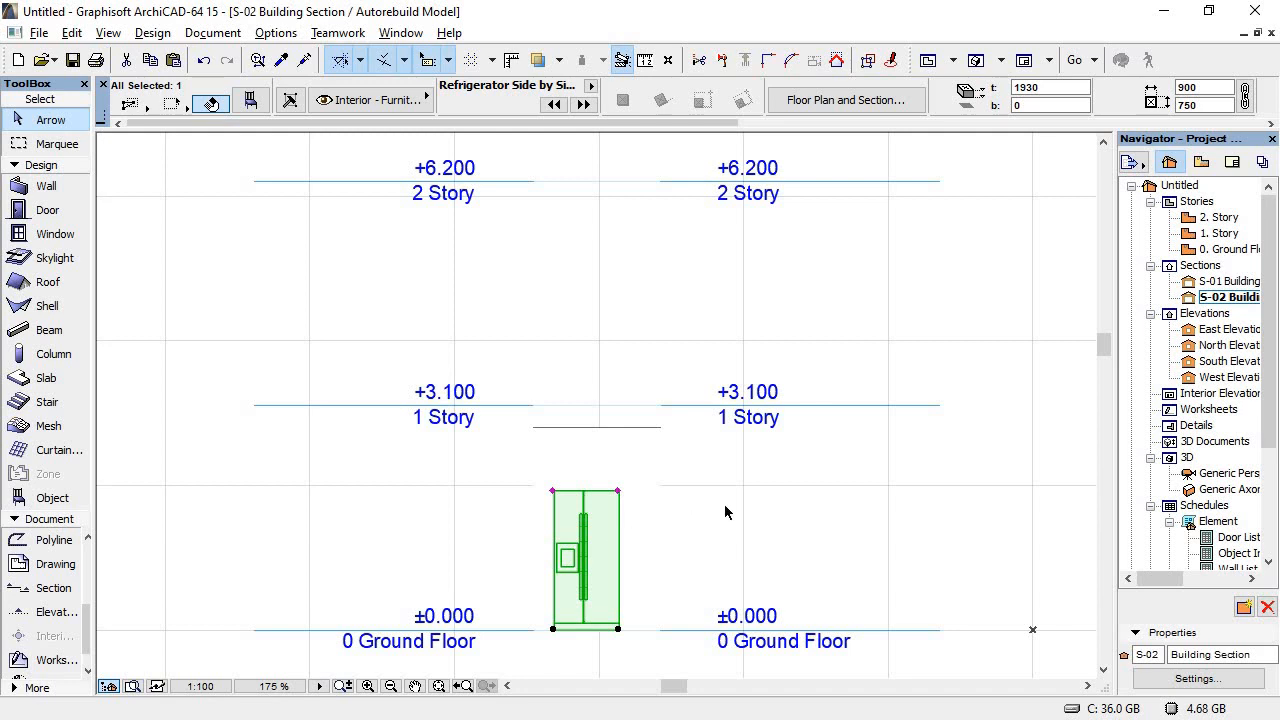
click(649, 545)
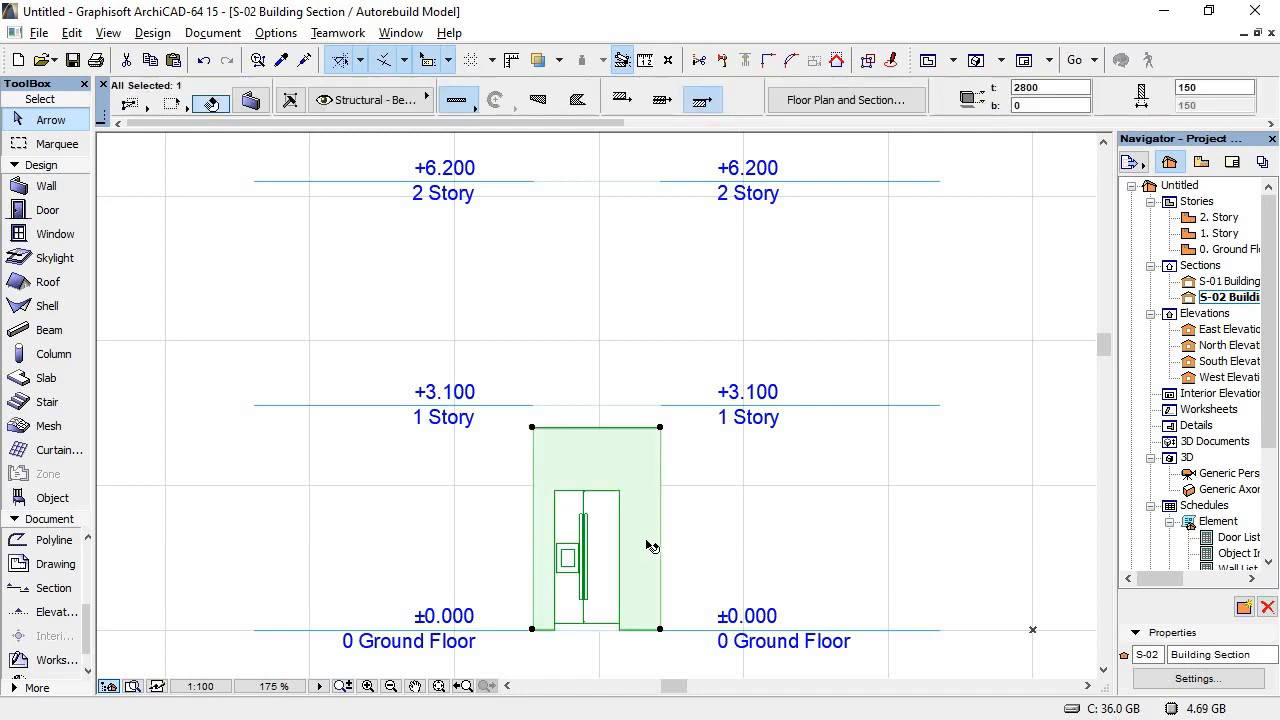
click(697, 546)
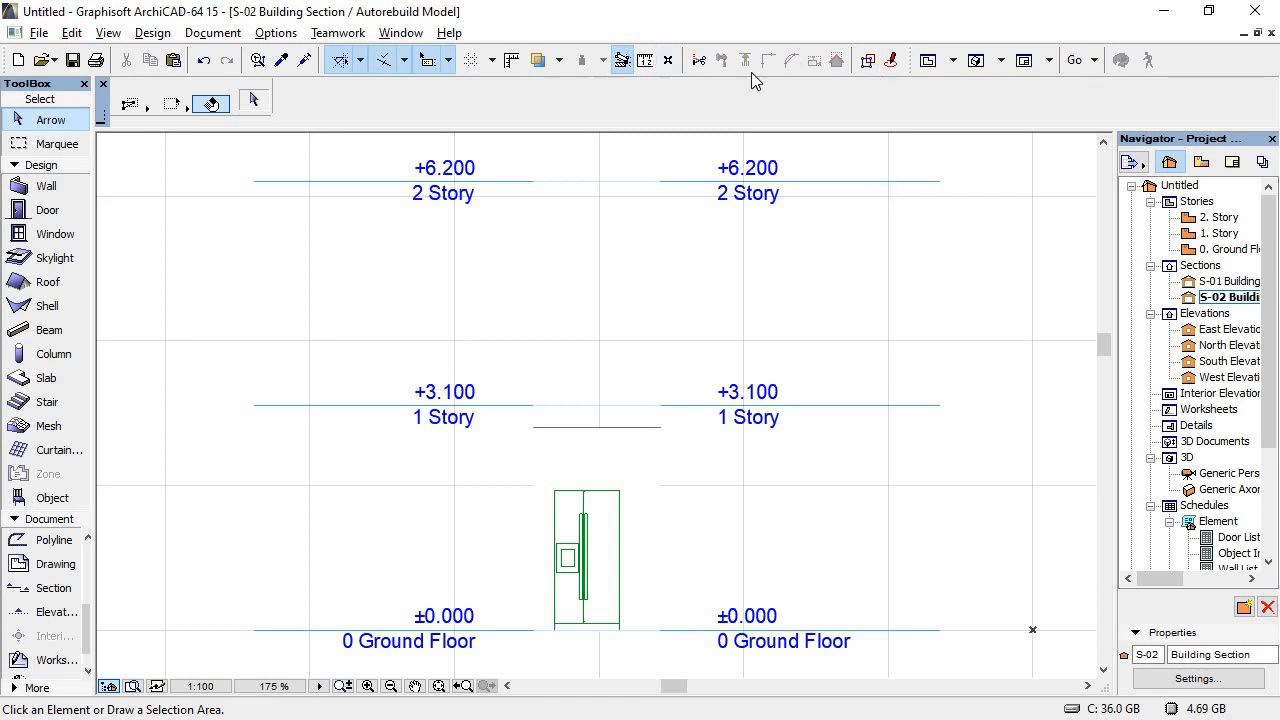
click(1272, 34)
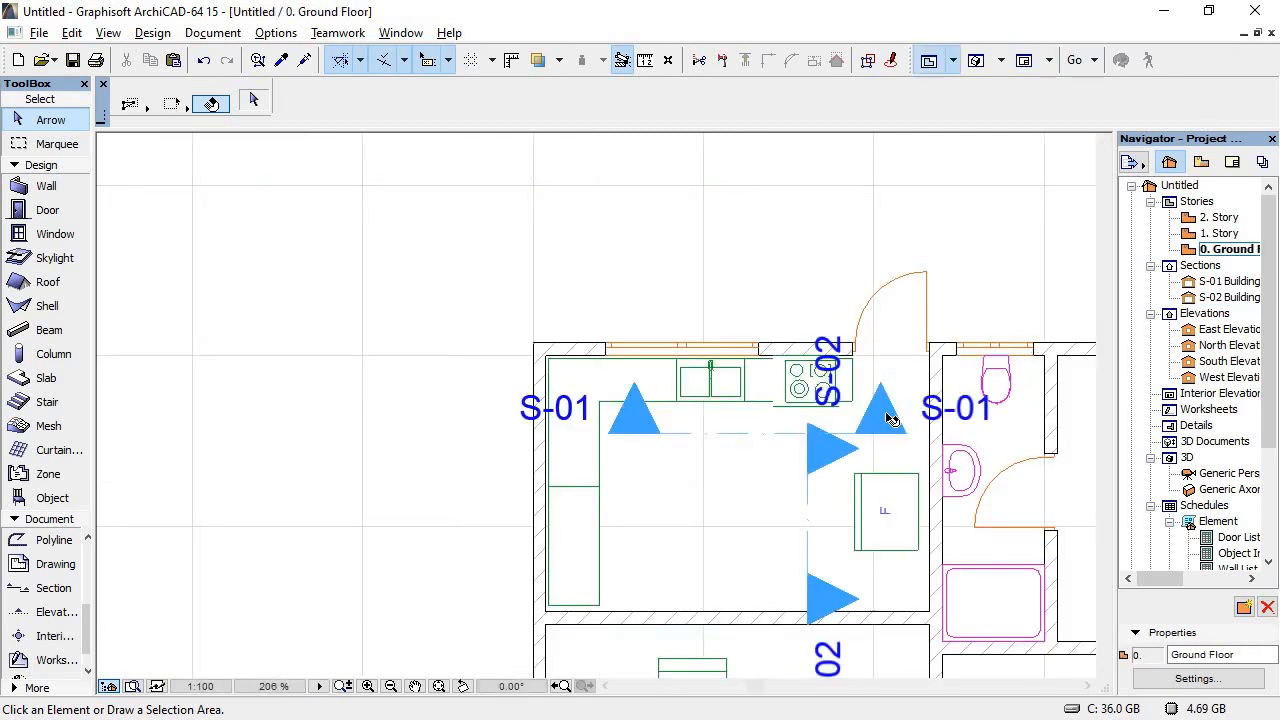
Step: Extend the S-02 section line through the cooktop to beyond the exterior wall, and check the extended section view
click(812, 470)
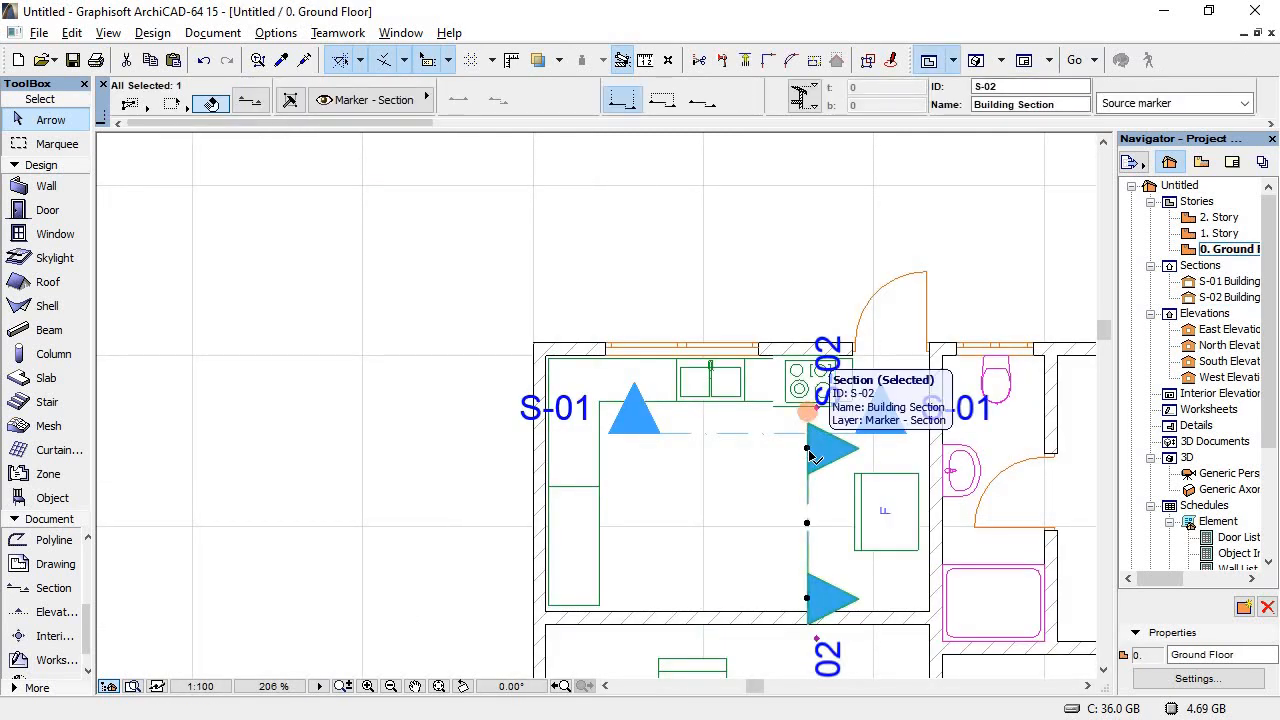
click(812, 455)
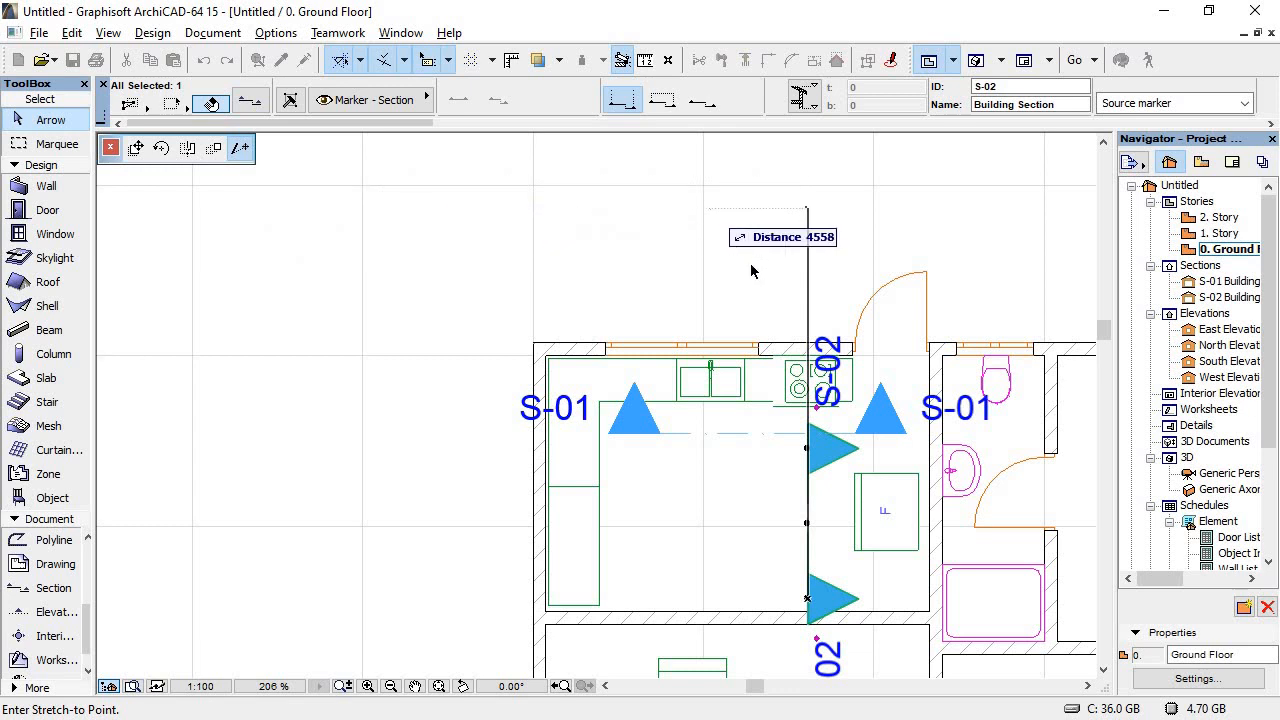
click(785, 270)
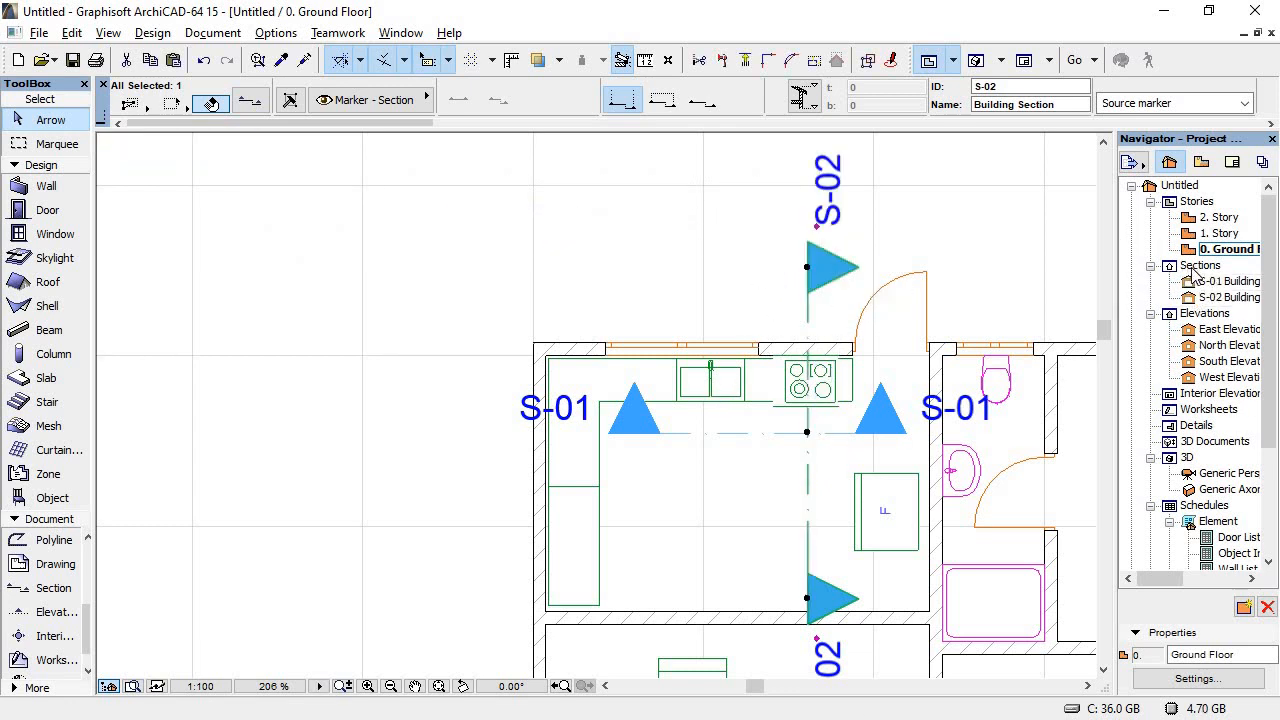
double_click(1225, 297)
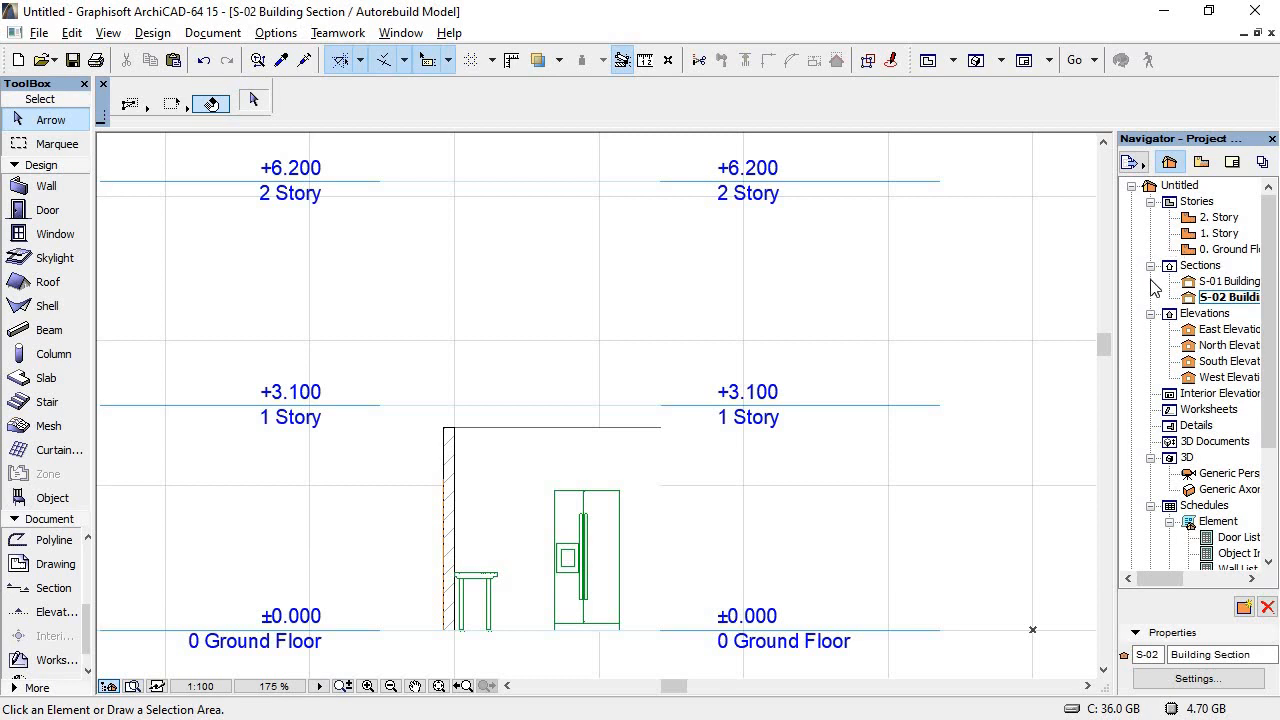
click(1268, 33)
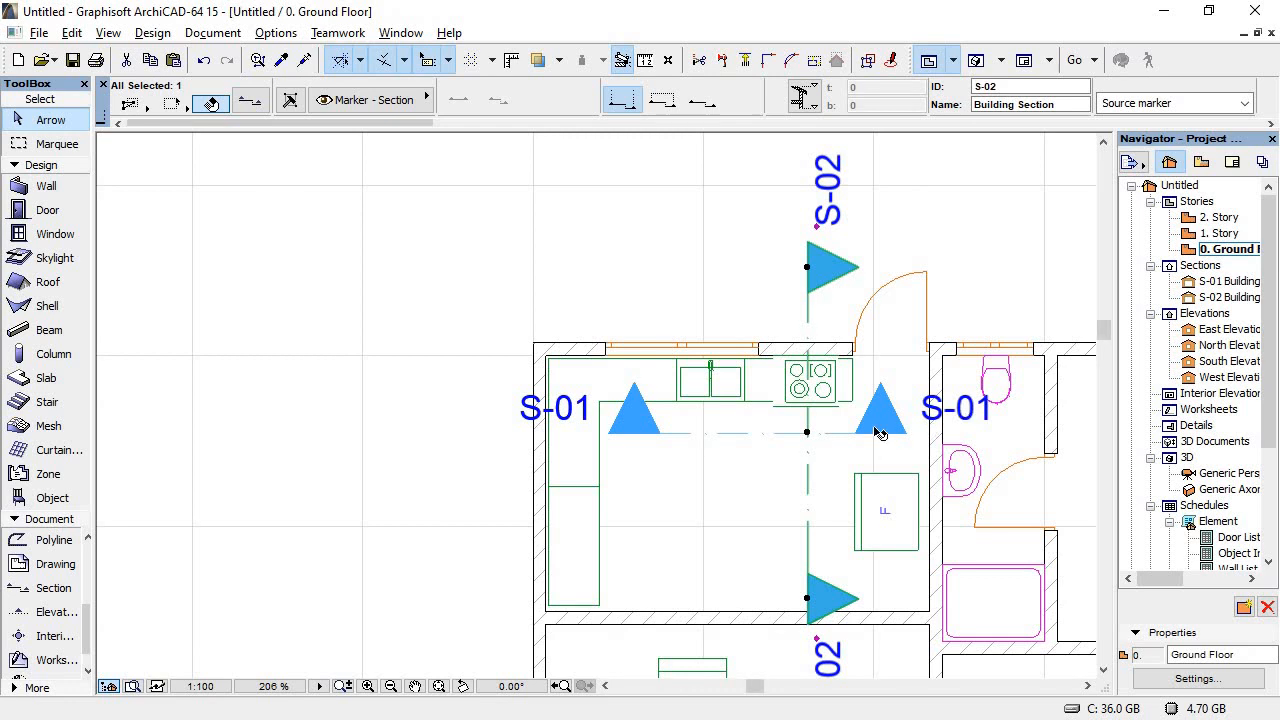
Step: Delete both kitchen section markers, S-02 and S-01, together with their viewpoints
key(Delete)
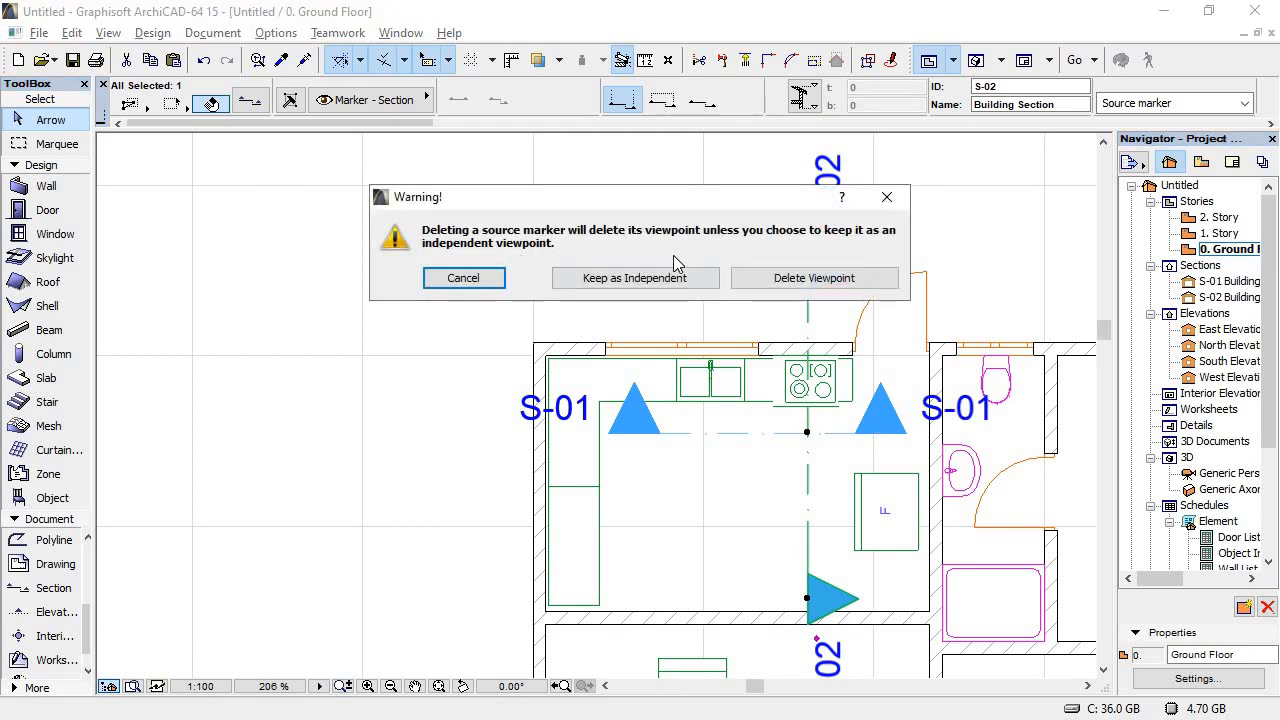
click(814, 290)
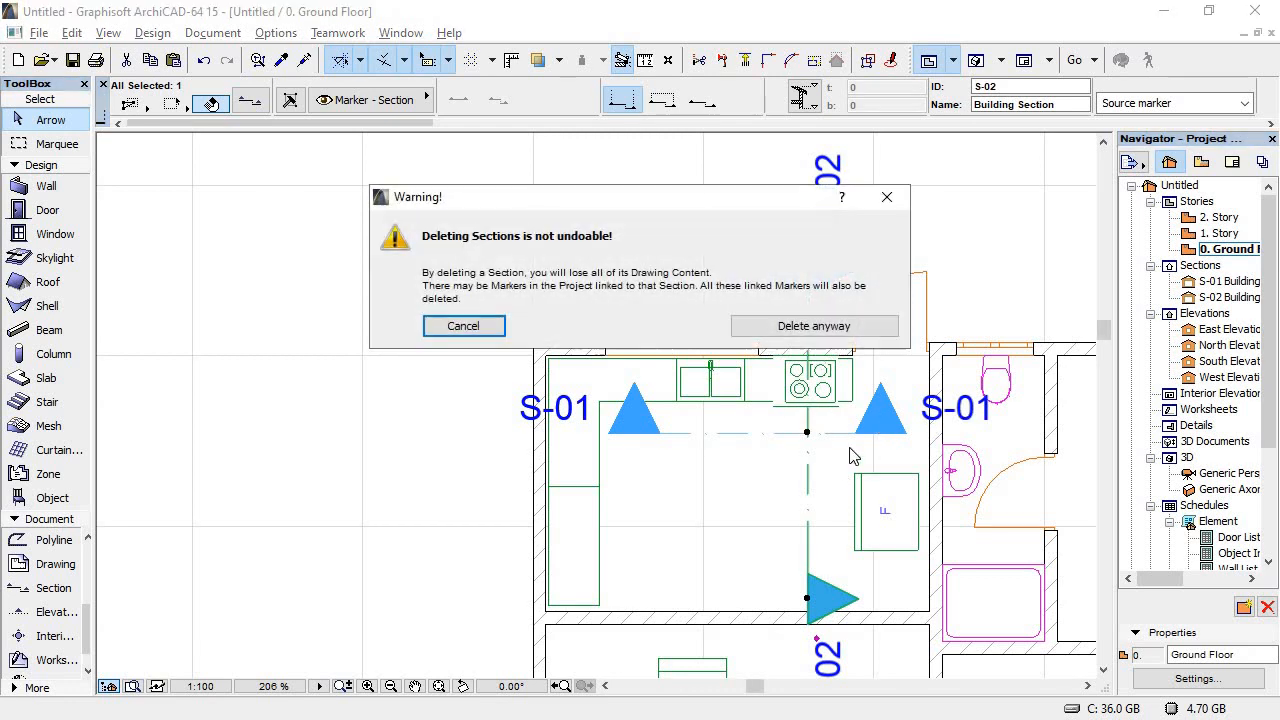
click(792, 335)
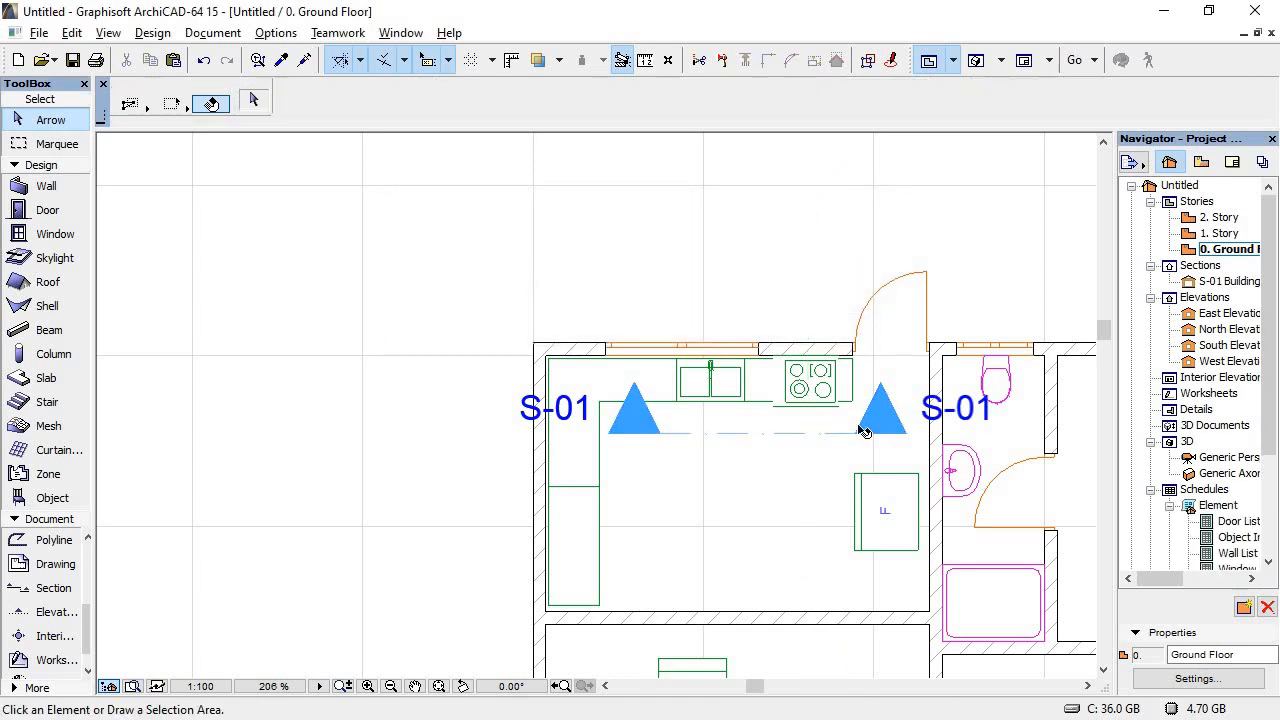
key(Delete)
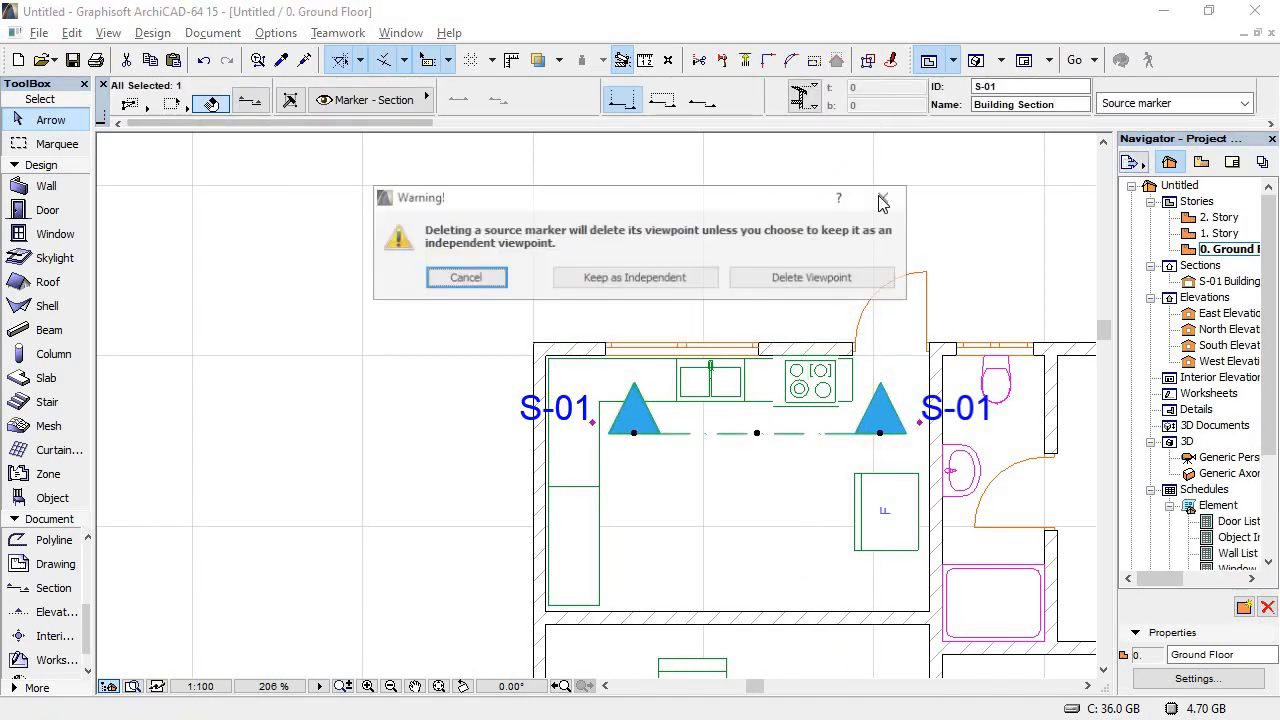
click(806, 280)
click(795, 330)
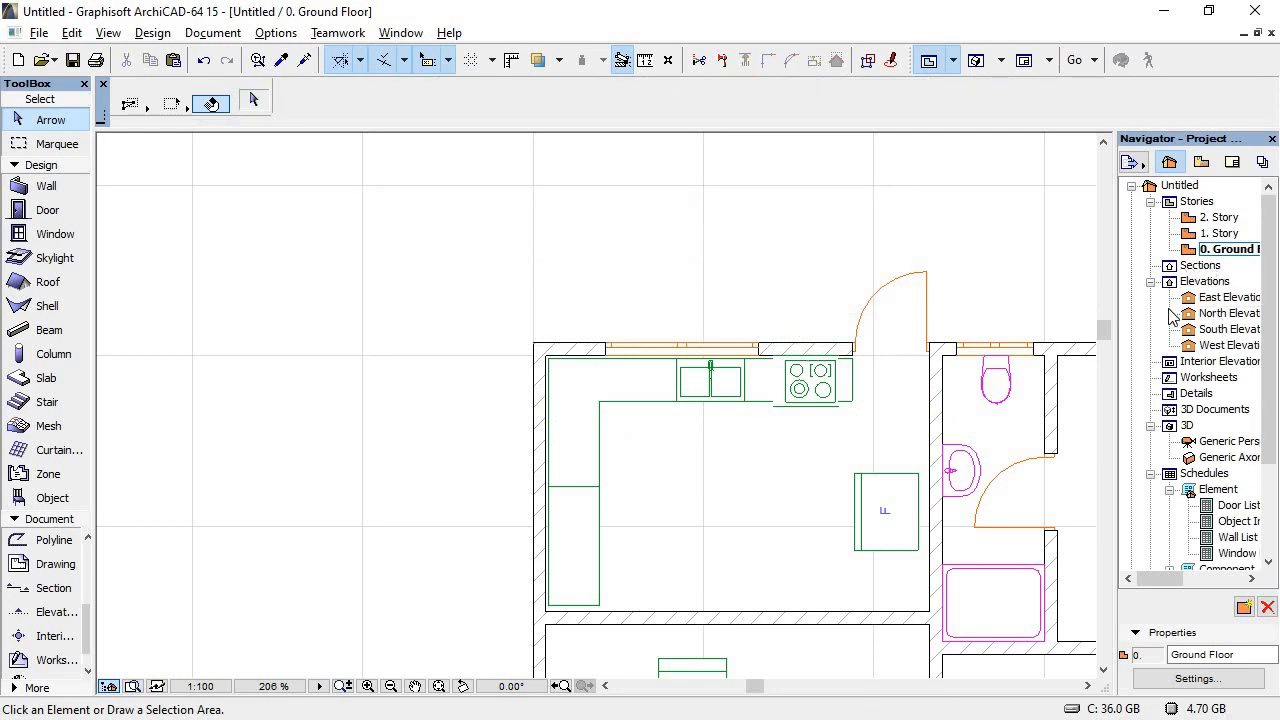
Step: Place a diagonal section line from outside the kitchen door across the kitchen into the bathroom, looking towards the countertops
scroll(650, 405, down, 1)
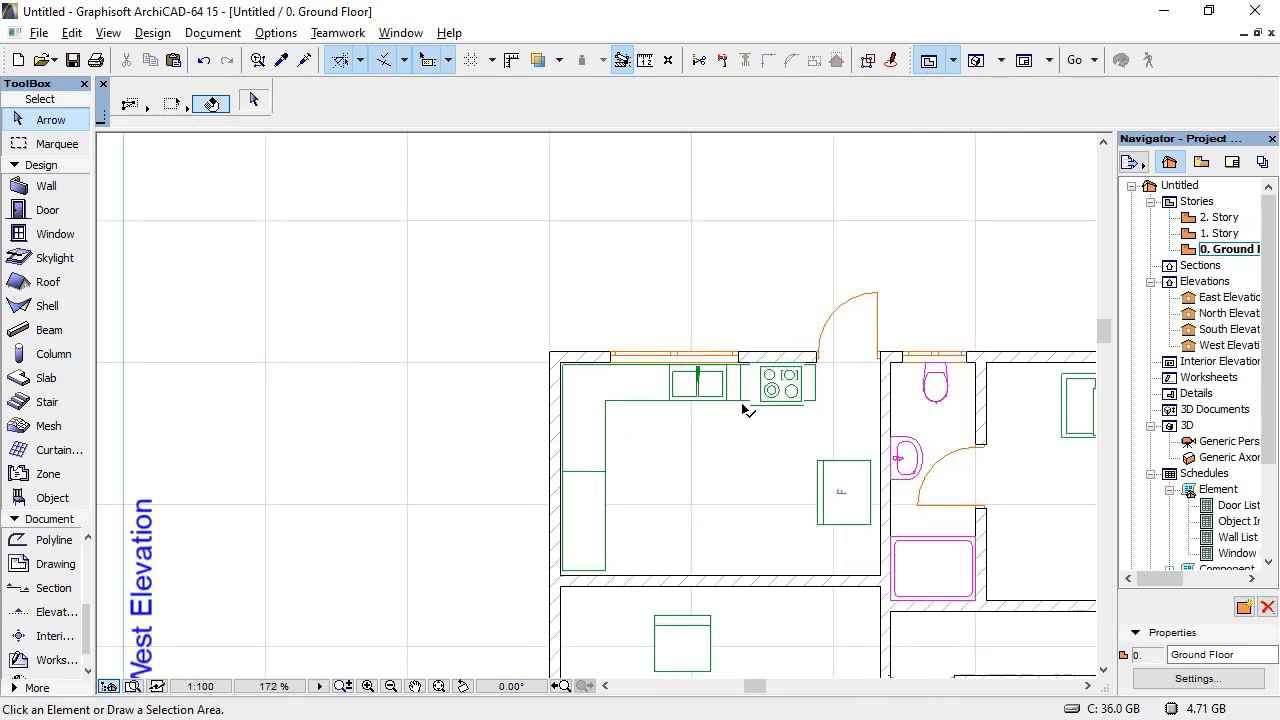
scroll(855, 350, up, 4)
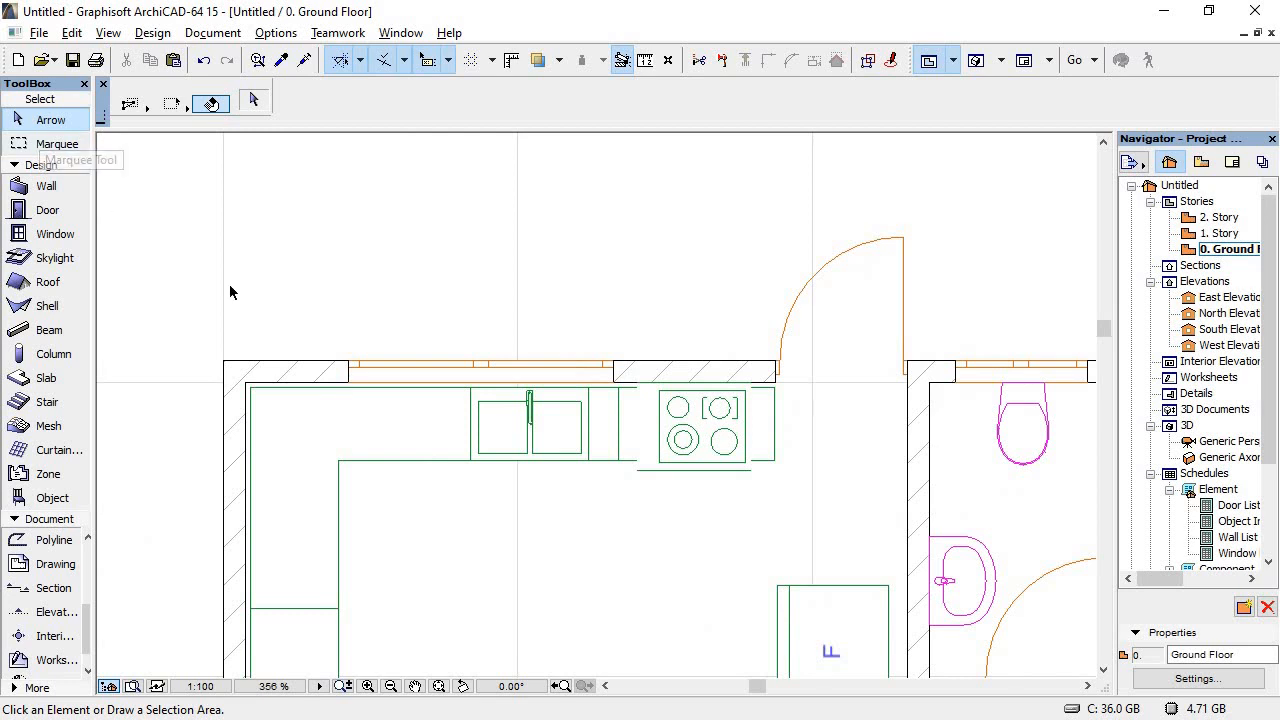
click(50, 589)
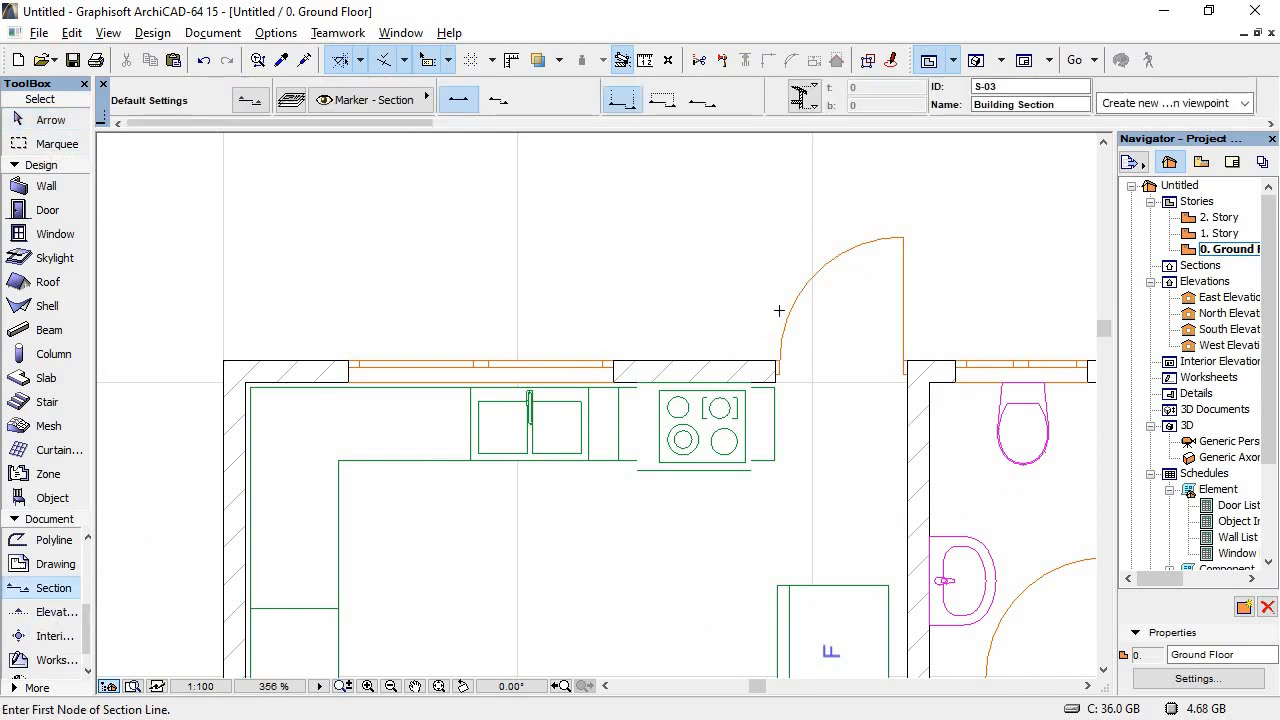
click(773, 264)
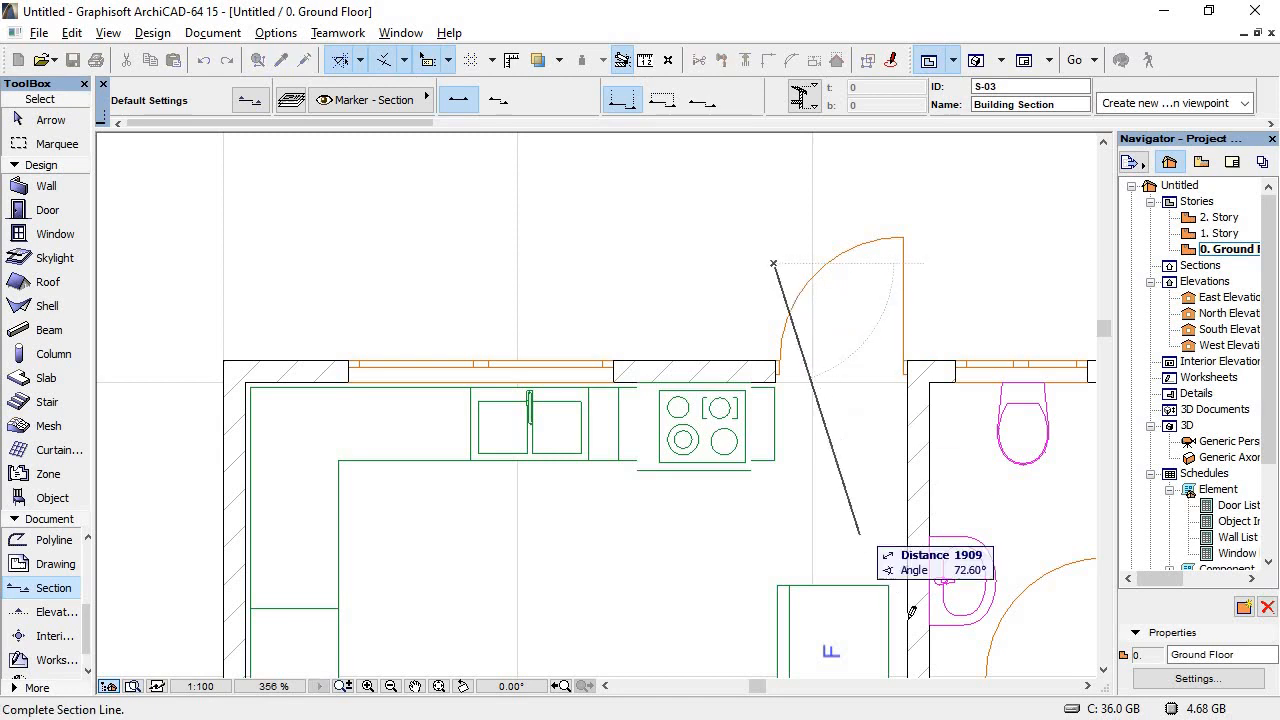
click(958, 672)
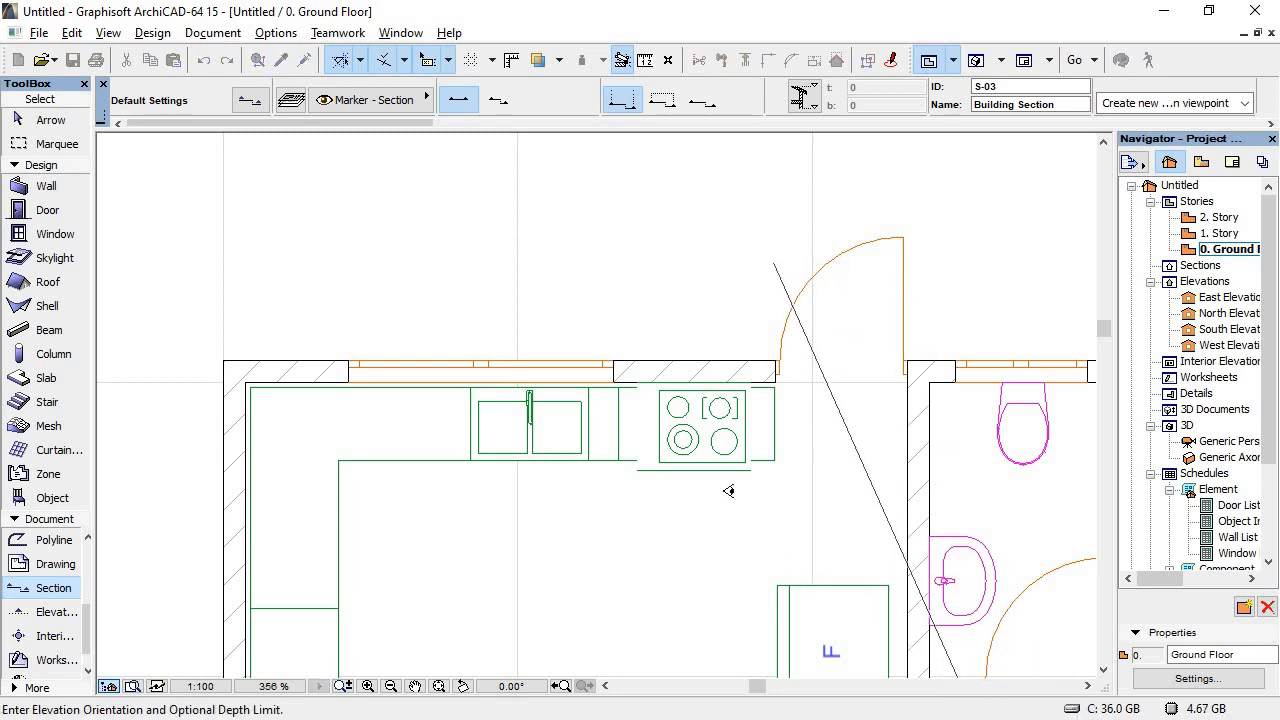
click(677, 546)
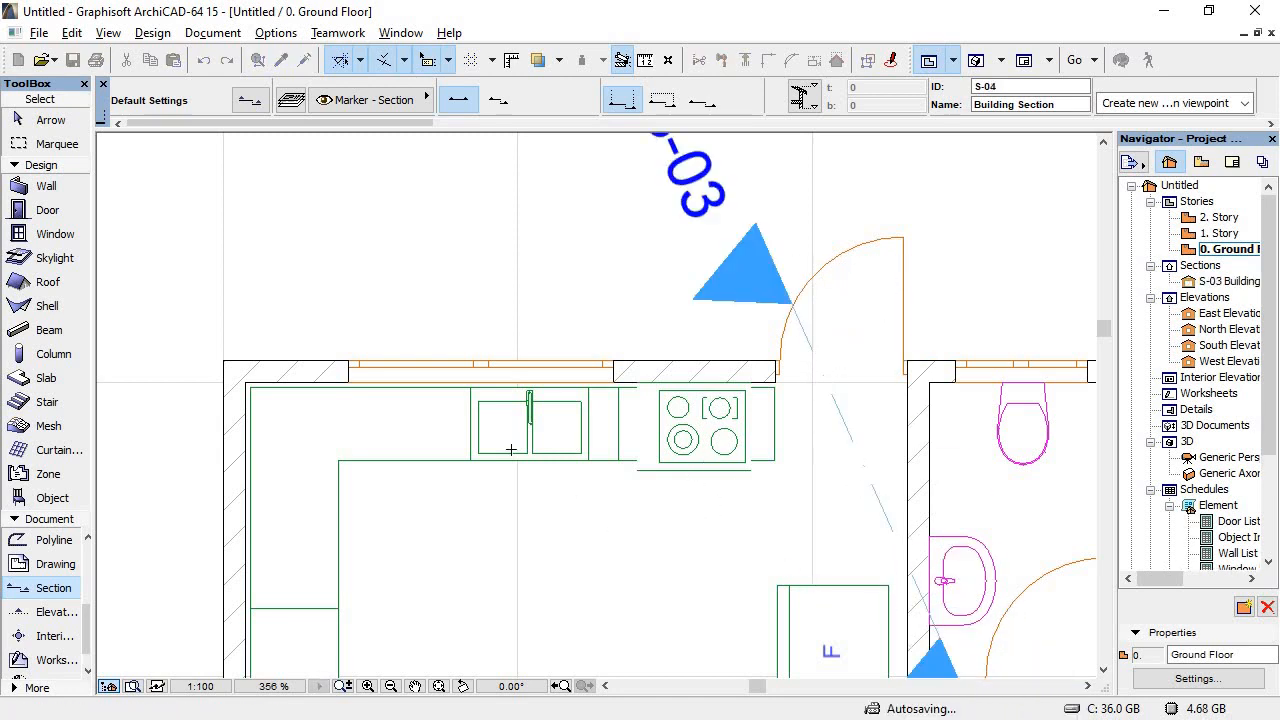
Step: Examine the ground-floor kitchen units in the S-03 Building Section view, and return to the ground-floor plan
double_click(1216, 282)
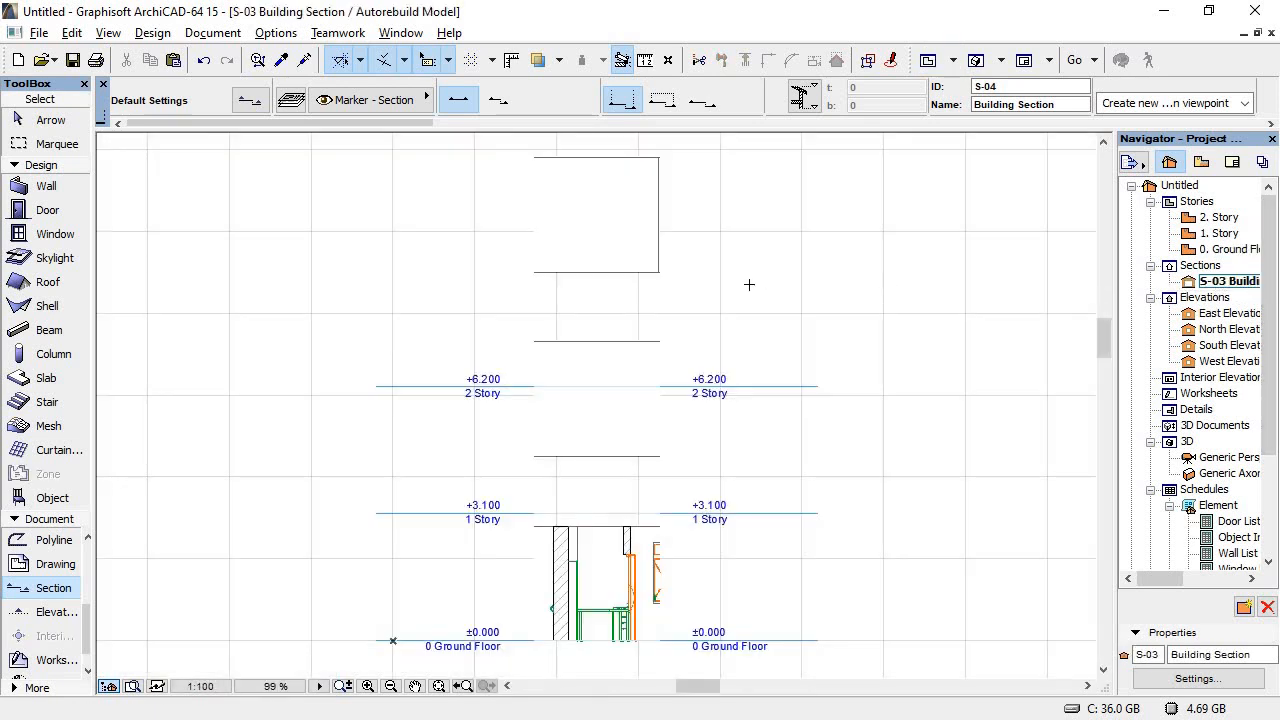
scroll(740, 606, down, 2)
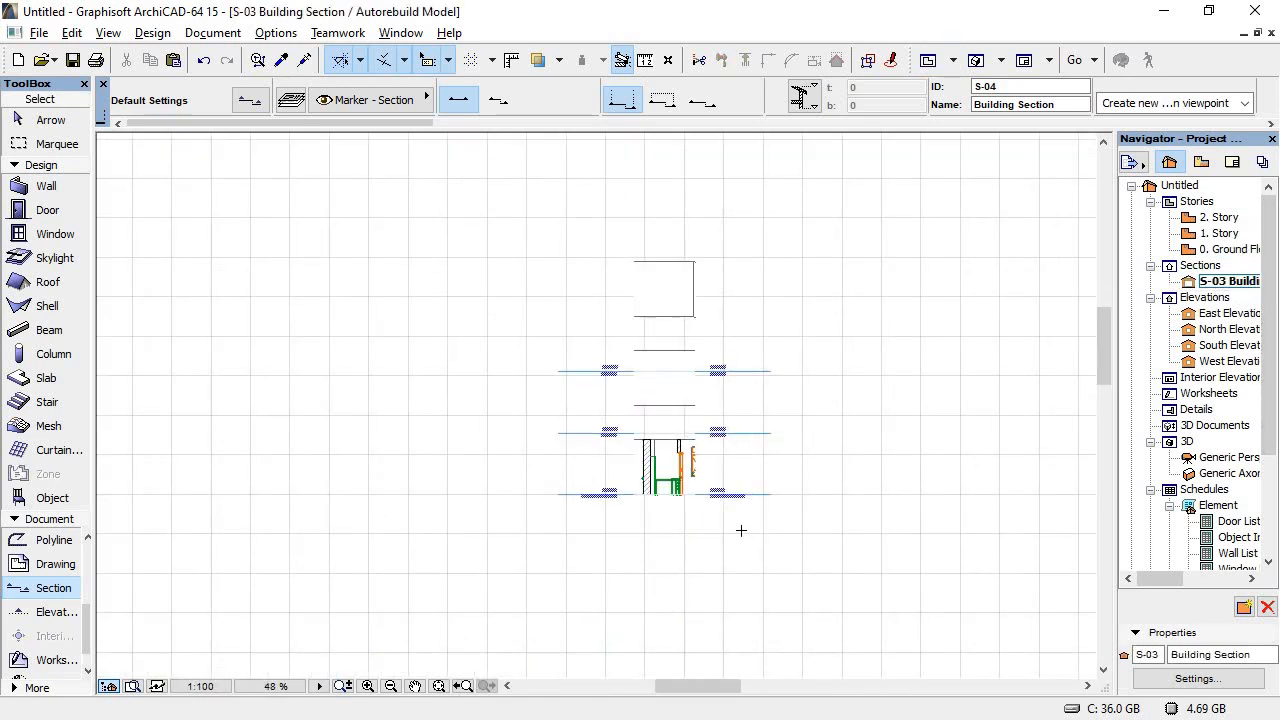
scroll(520, 463, up, 5)
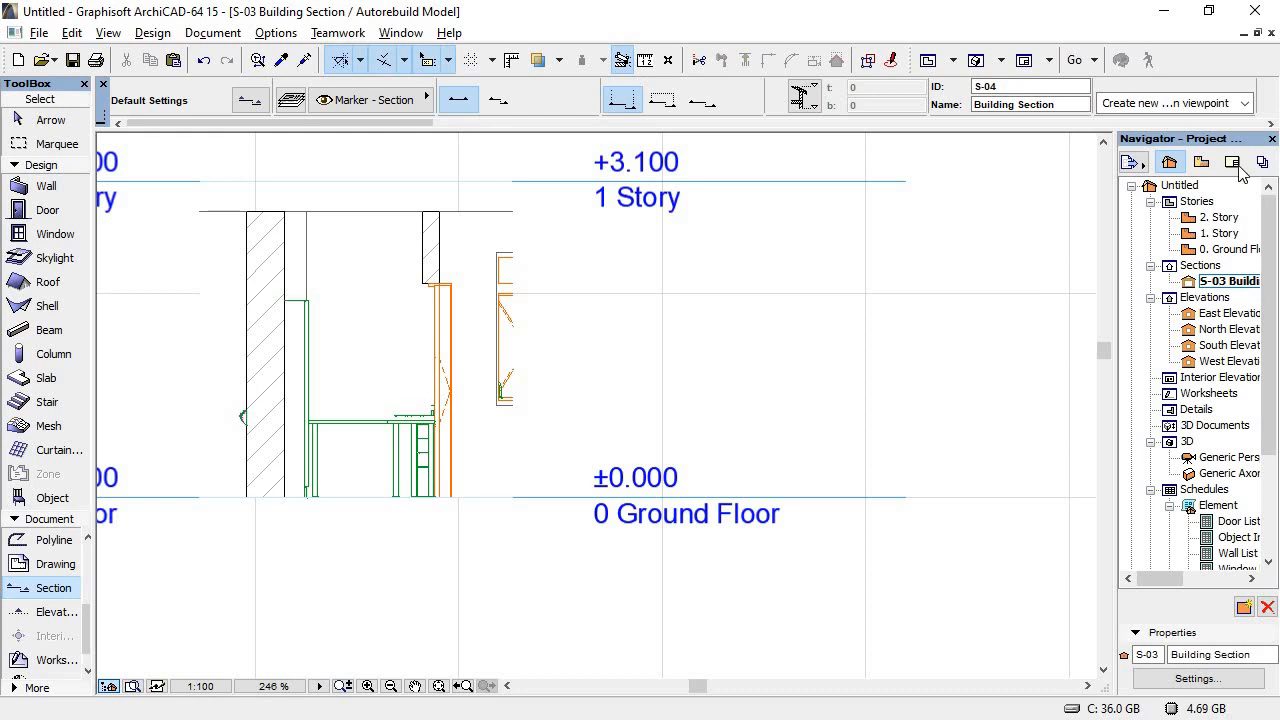
click(1271, 34)
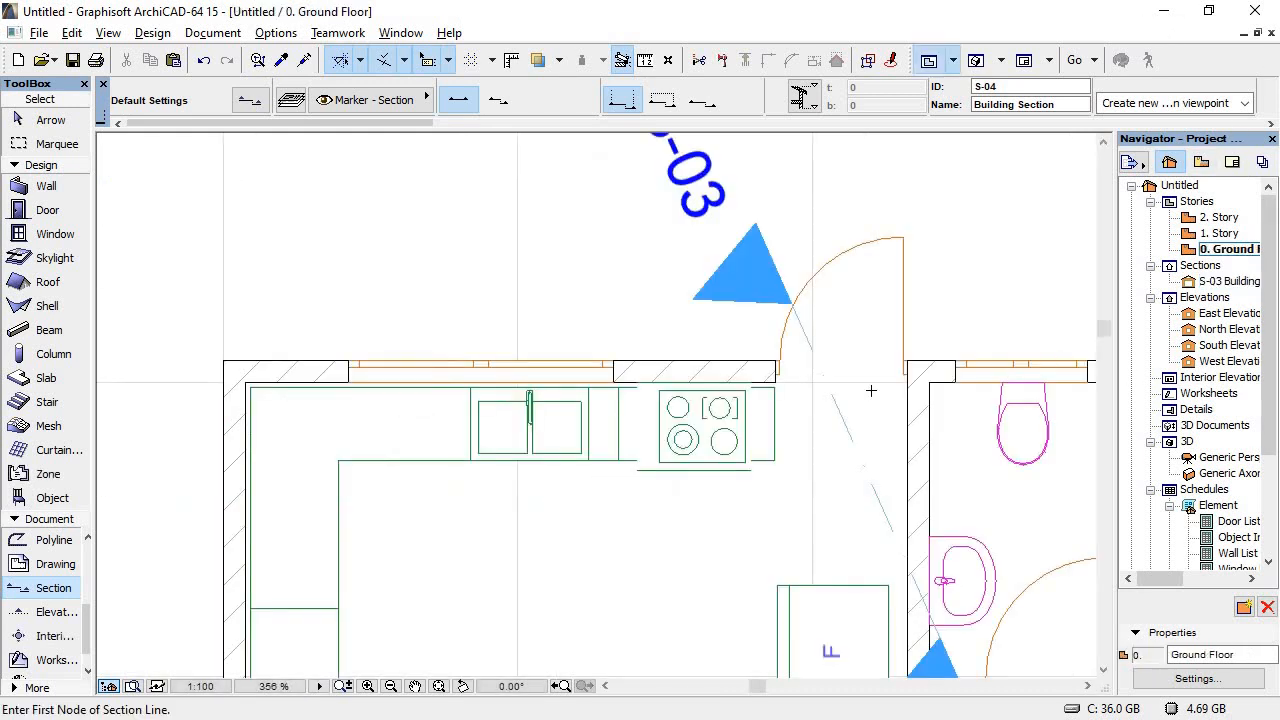
click(804, 318)
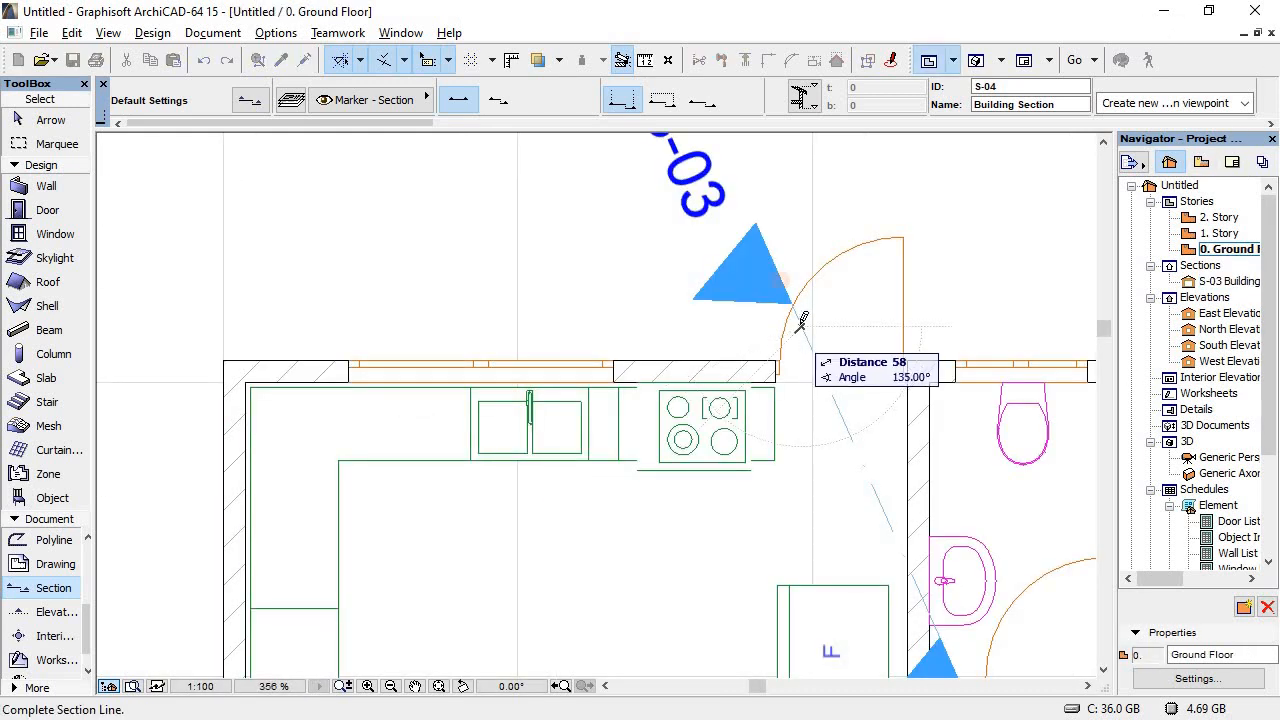
Step: Place a section line from the kitchen door towards the refrigerator, looking at the countertops, and examine the kitchen units in the S-04 section view
click(806, 530)
click(664, 487)
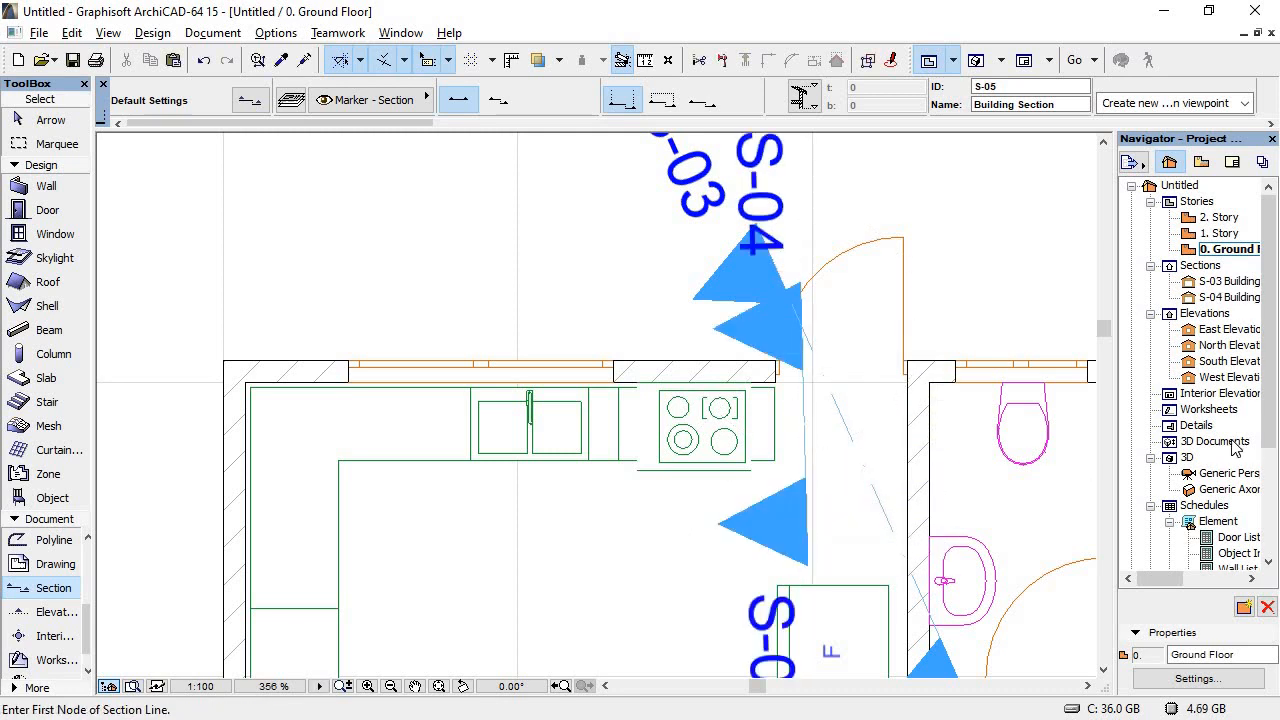
click(1236, 301)
double_click(1236, 301)
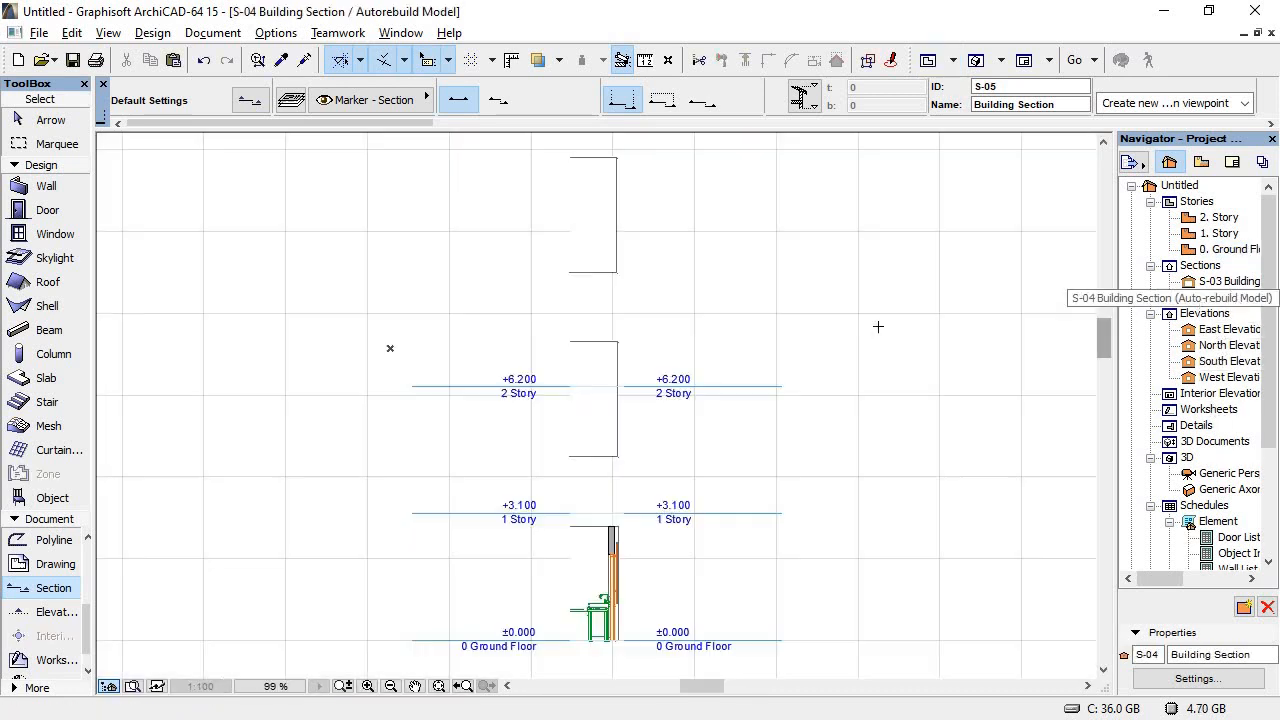
scroll(591, 592, up, 5)
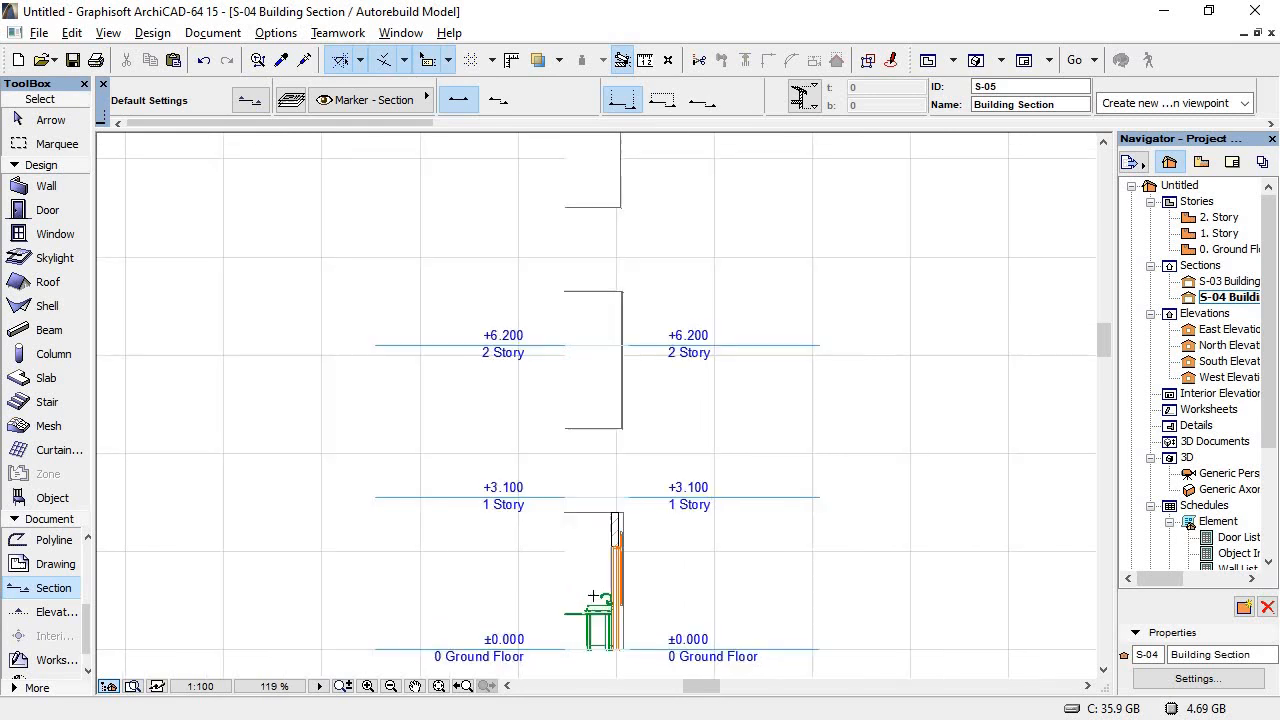
scroll(671, 517, down, 3)
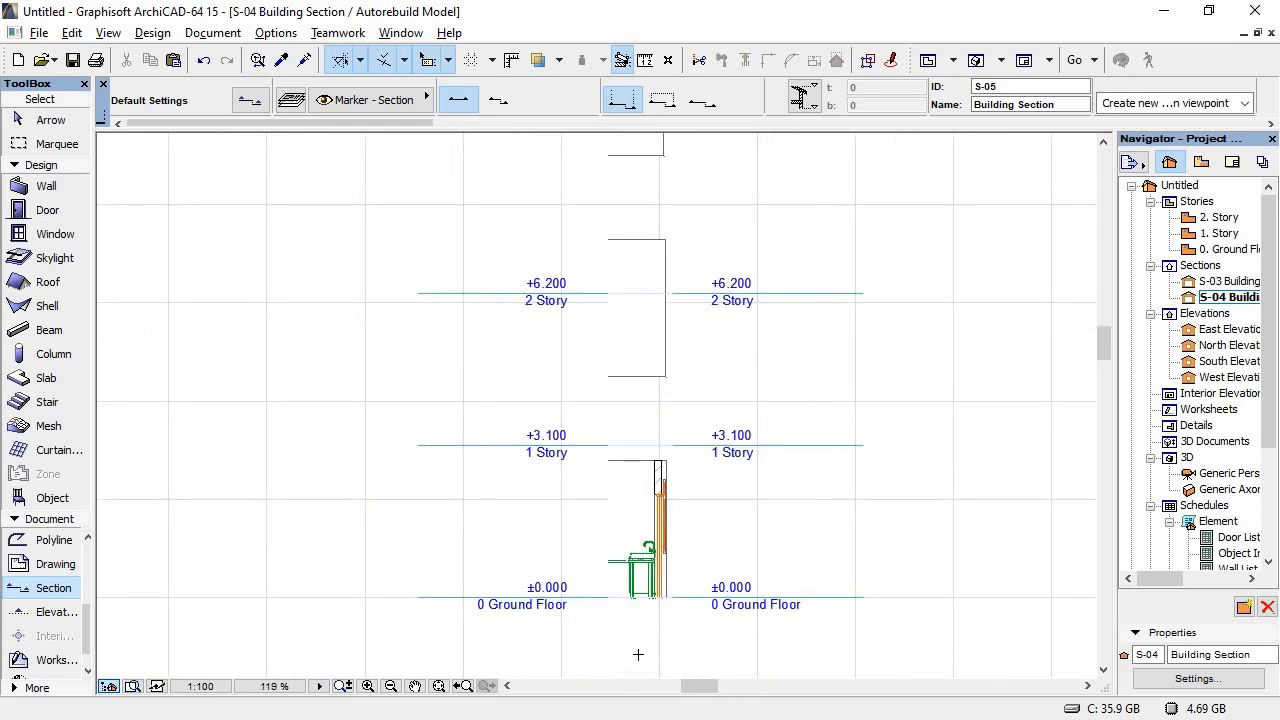
scroll(613, 402, up, 8)
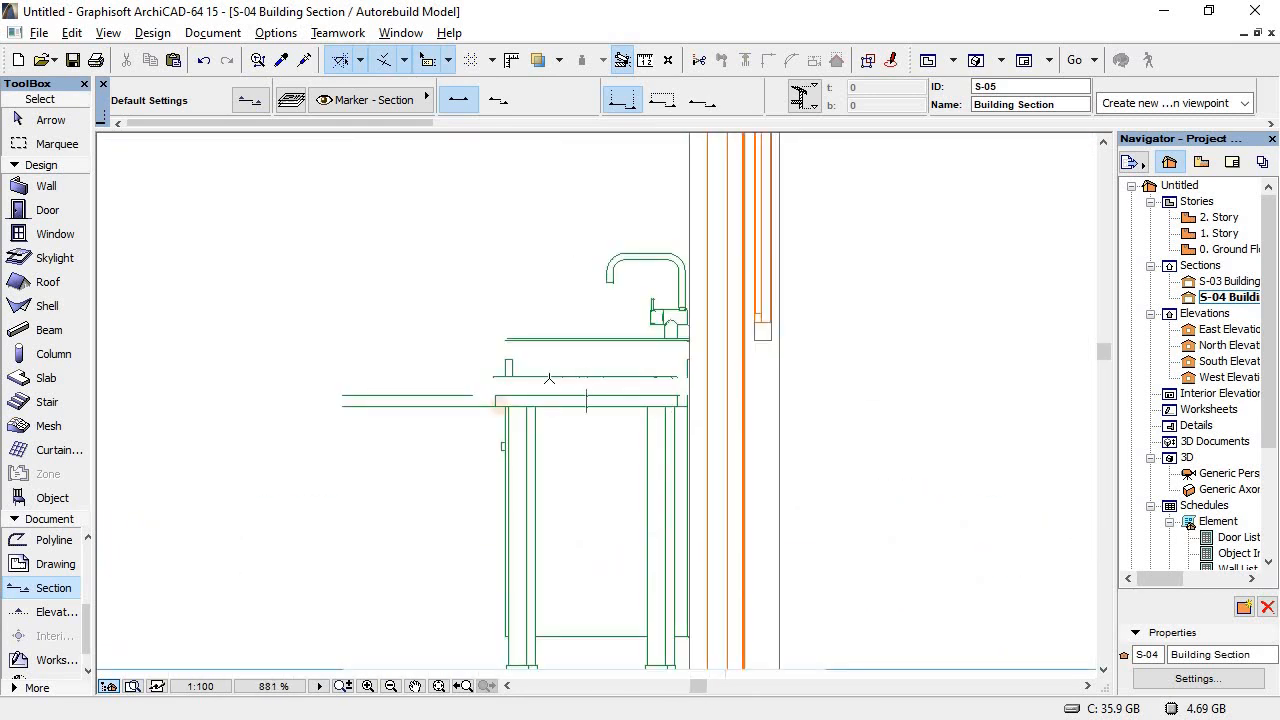
Step: Try to raise the L-shaped countertop by 277 mm in the S-04 section, undo the move, and return to the ground-floor plan
click(45, 120)
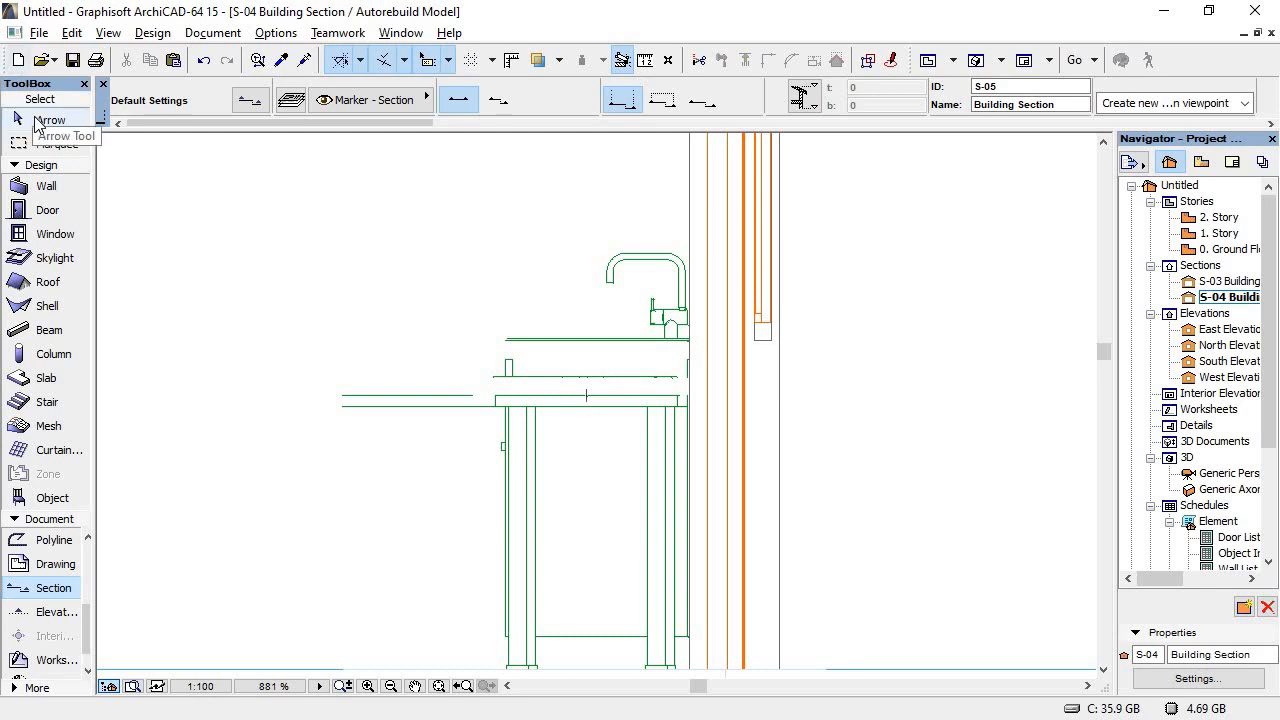
click(503, 372)
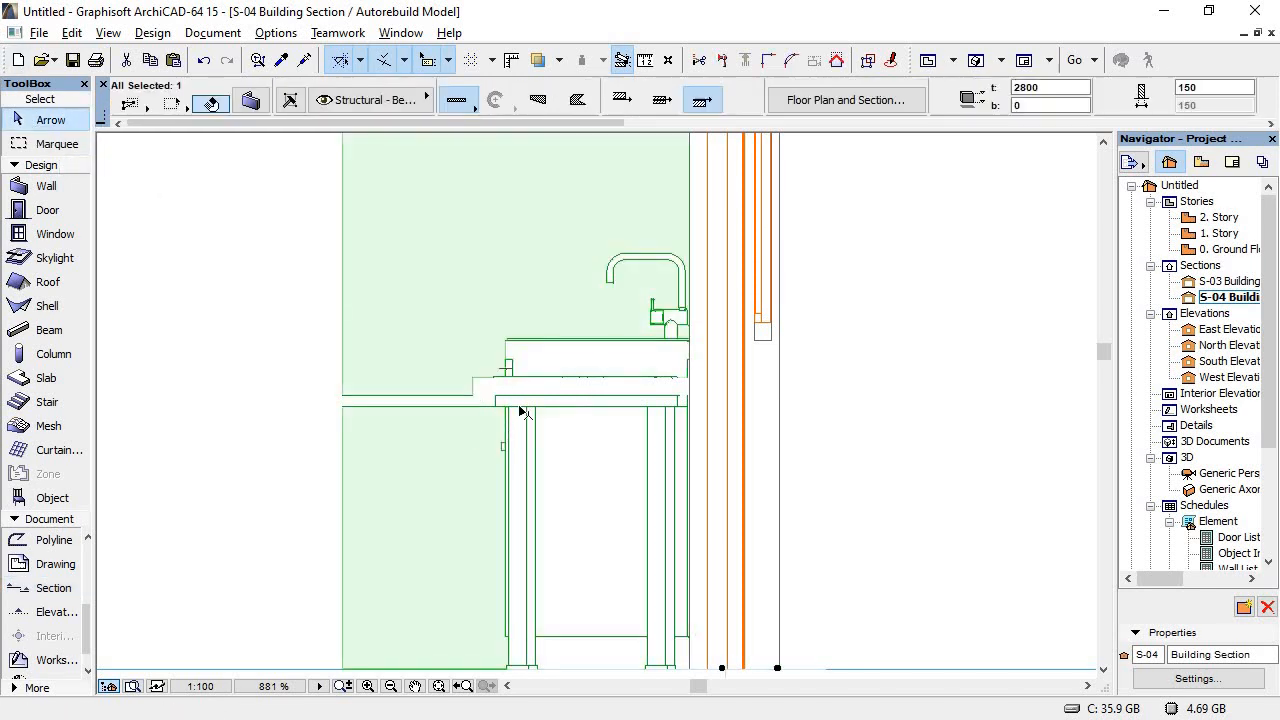
click(517, 405)
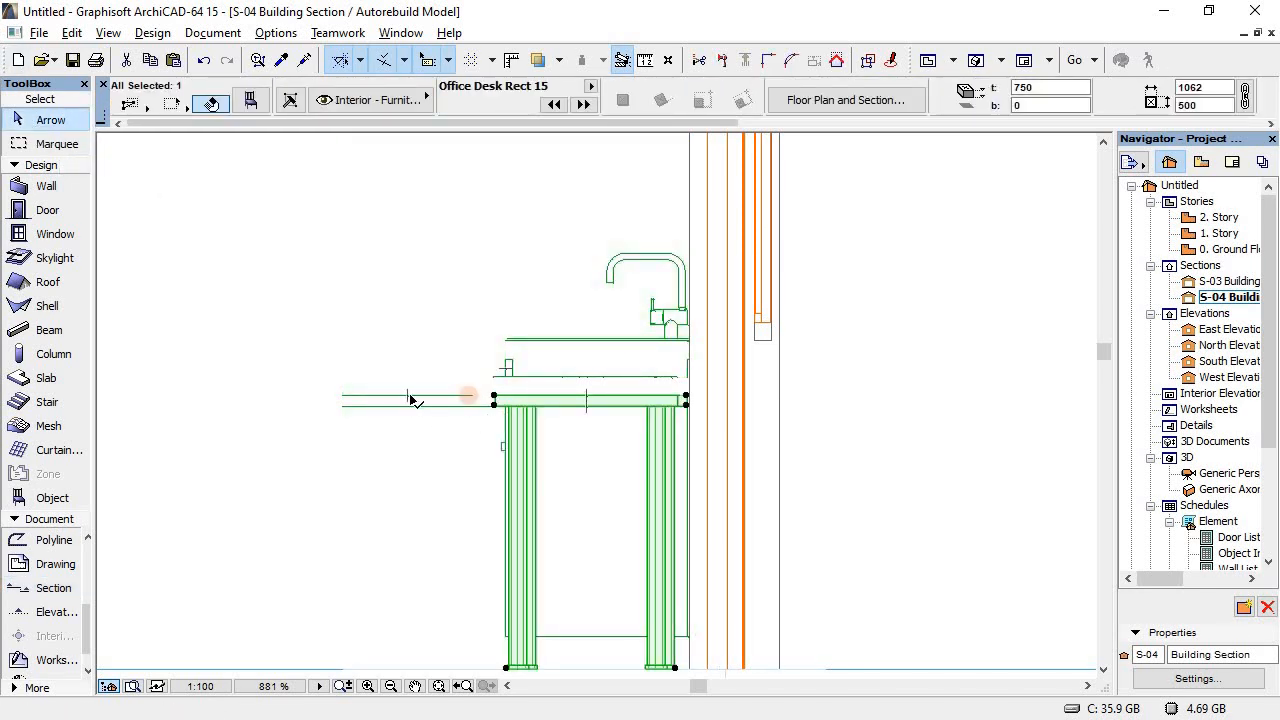
click(410, 400)
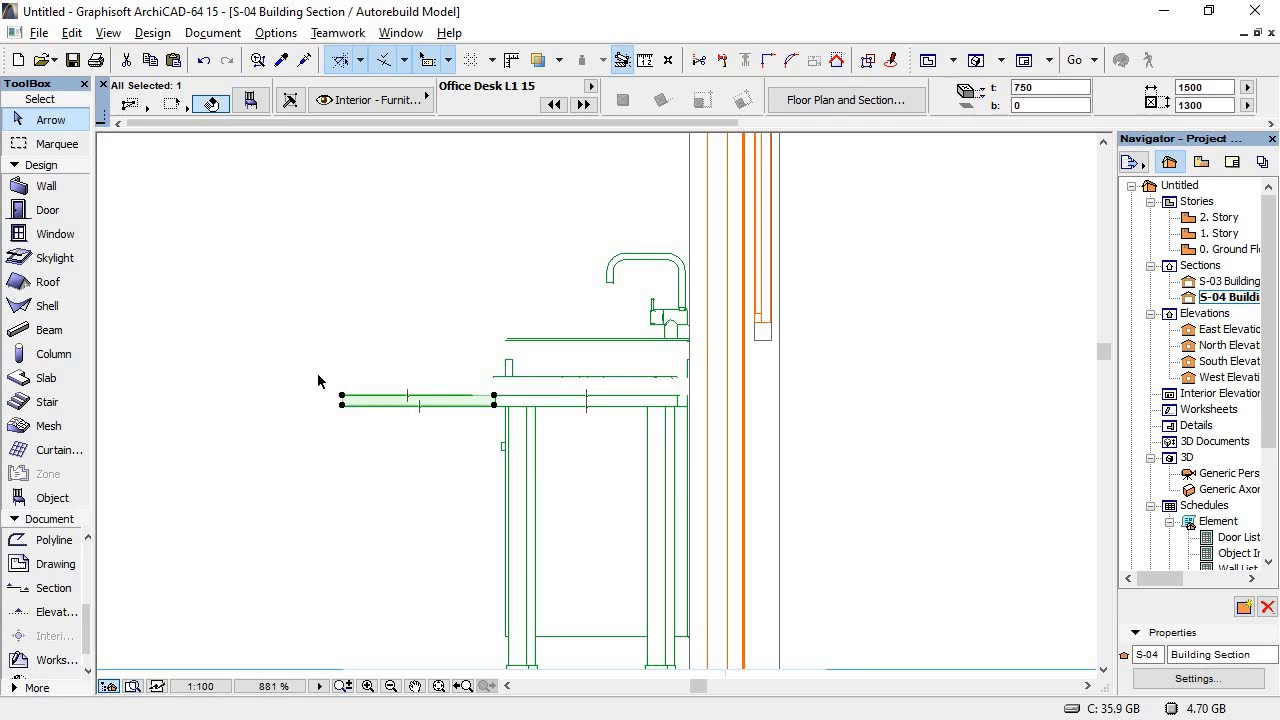
drag(318, 374, 252, 293)
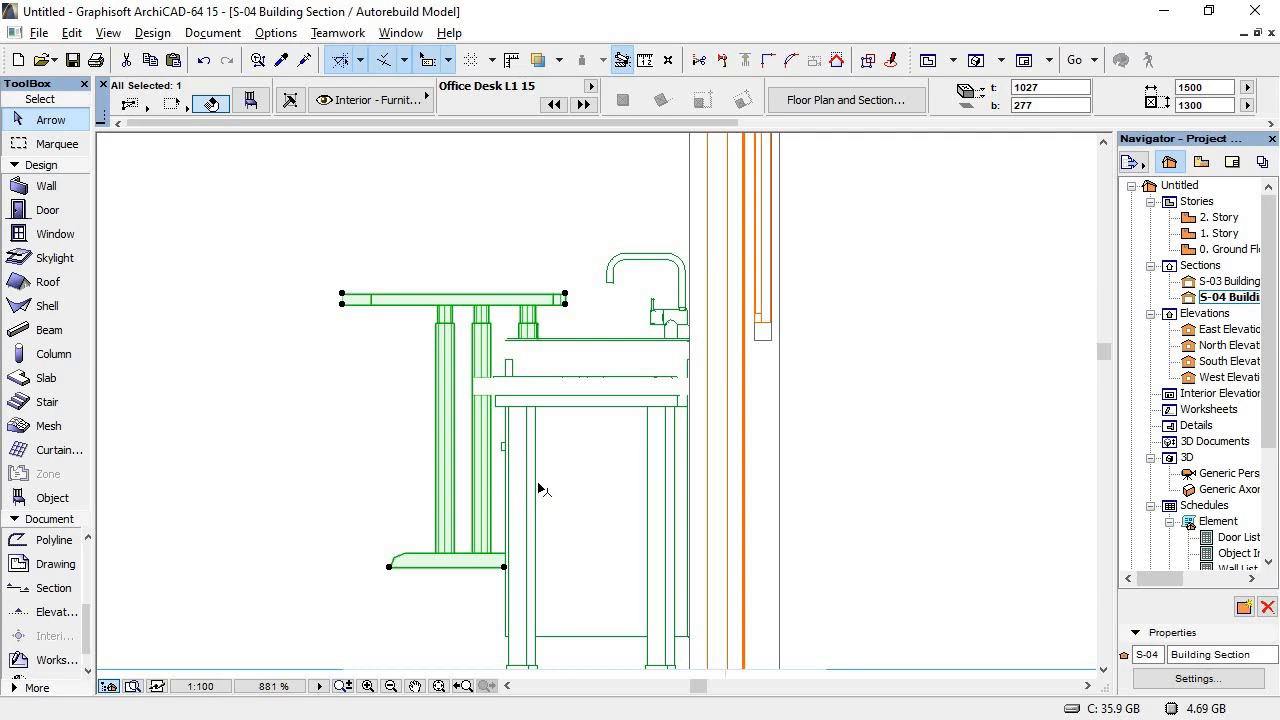
key(ctrl+z)
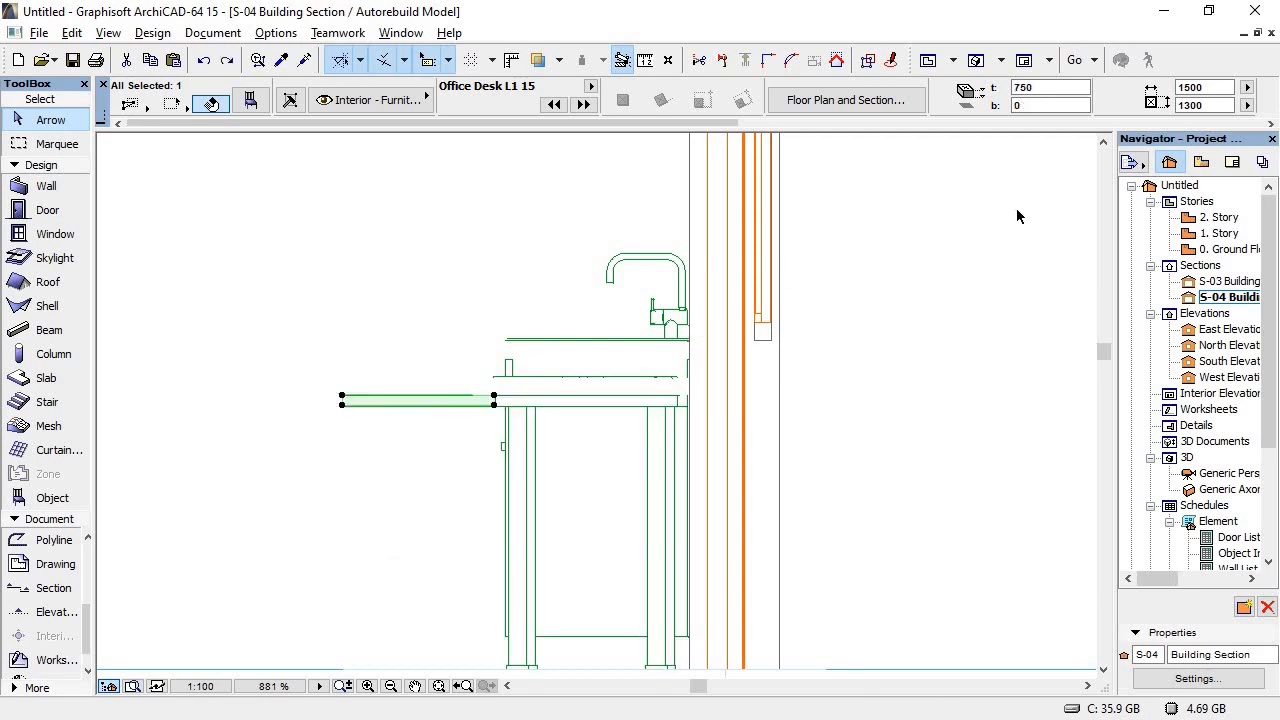
click(1273, 33)
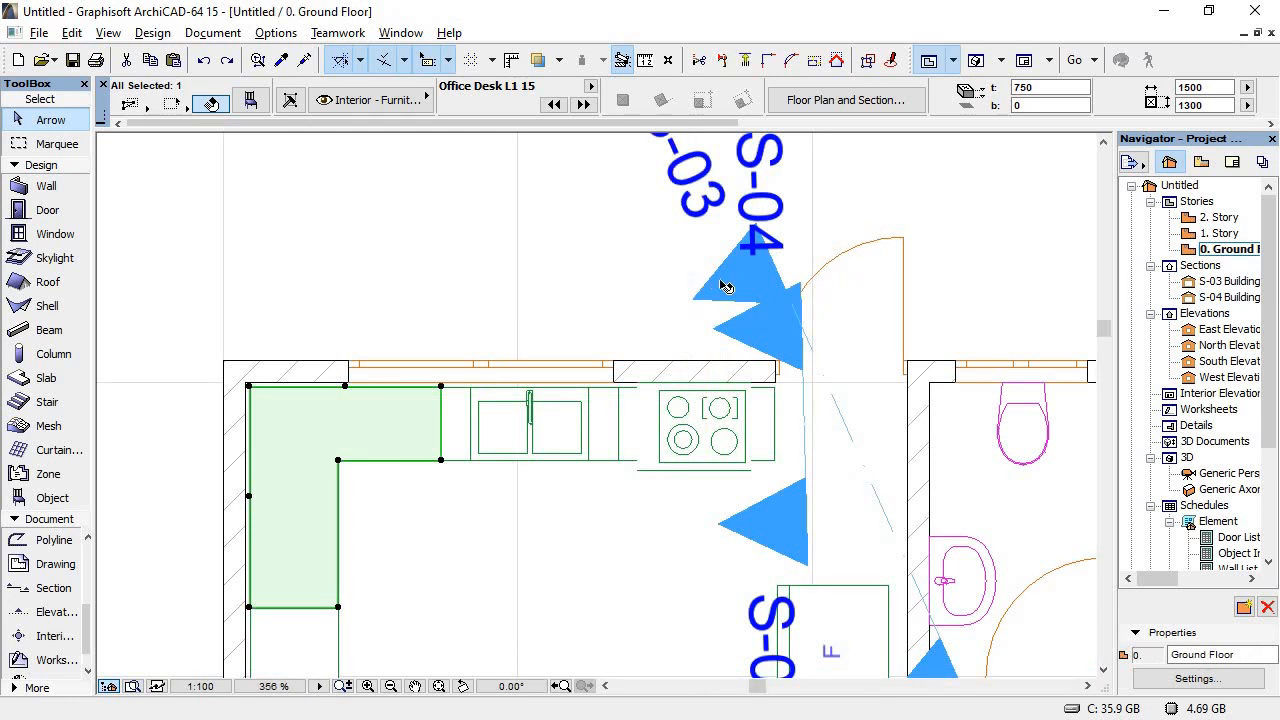
Step: Delete the S-03 and S-04 section markers at the kitchen door together with their viewpoints
click(765, 262)
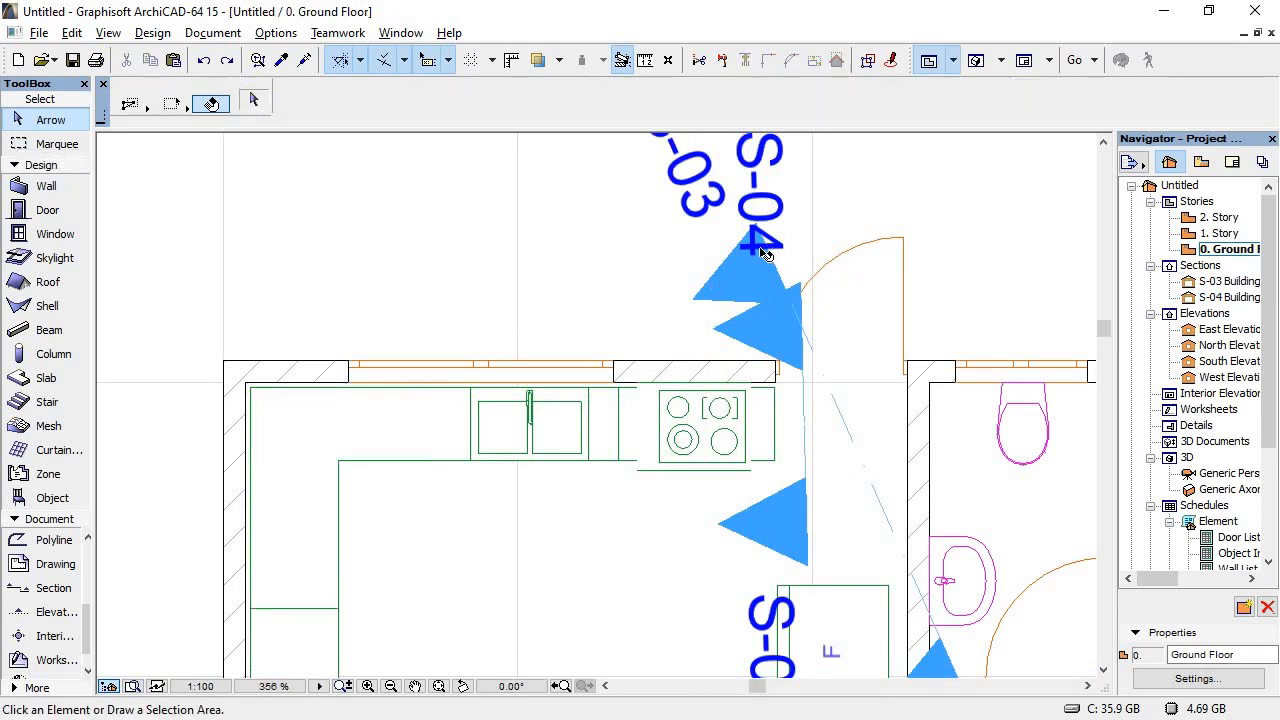
key(Delete)
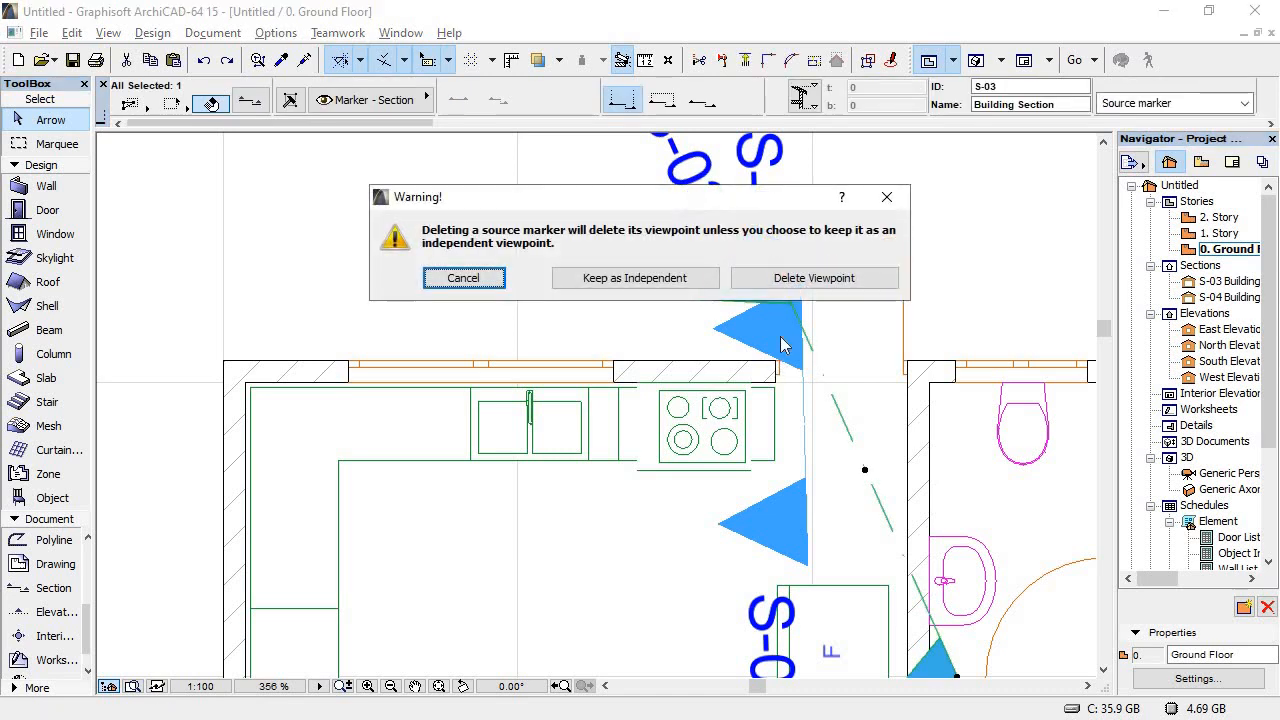
click(800, 285)
click(779, 328)
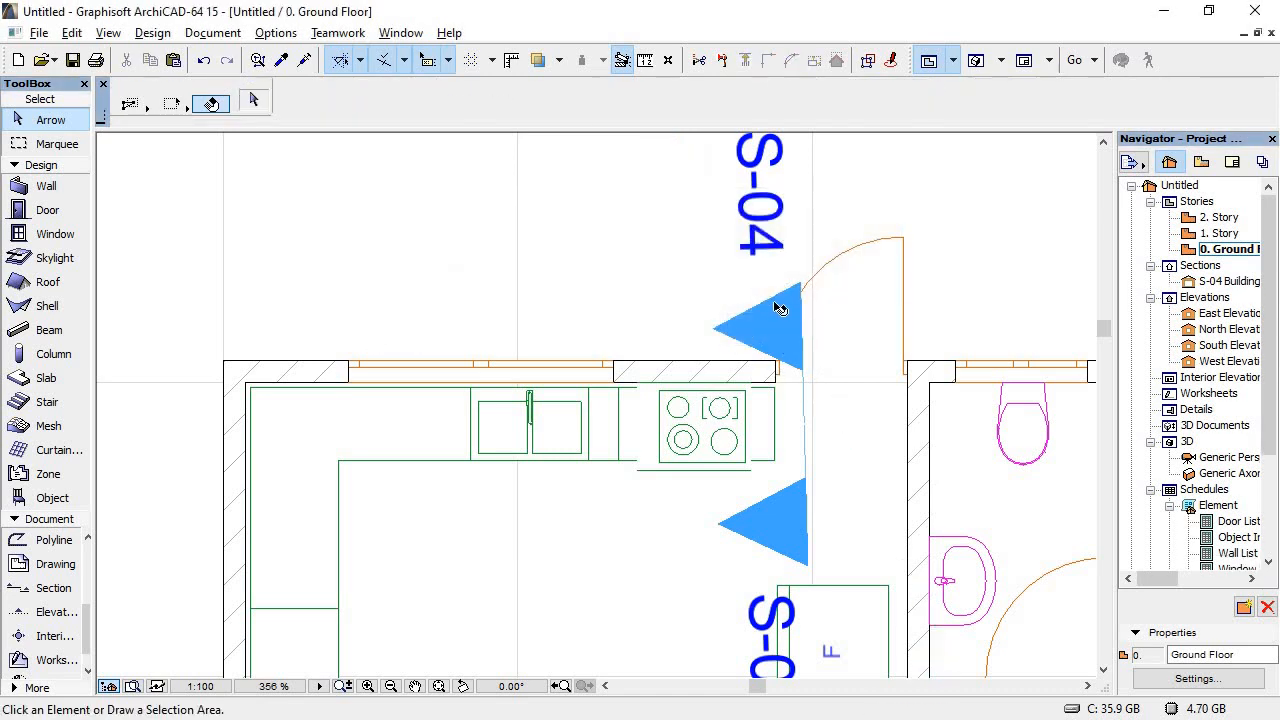
key(Delete)
click(790, 285)
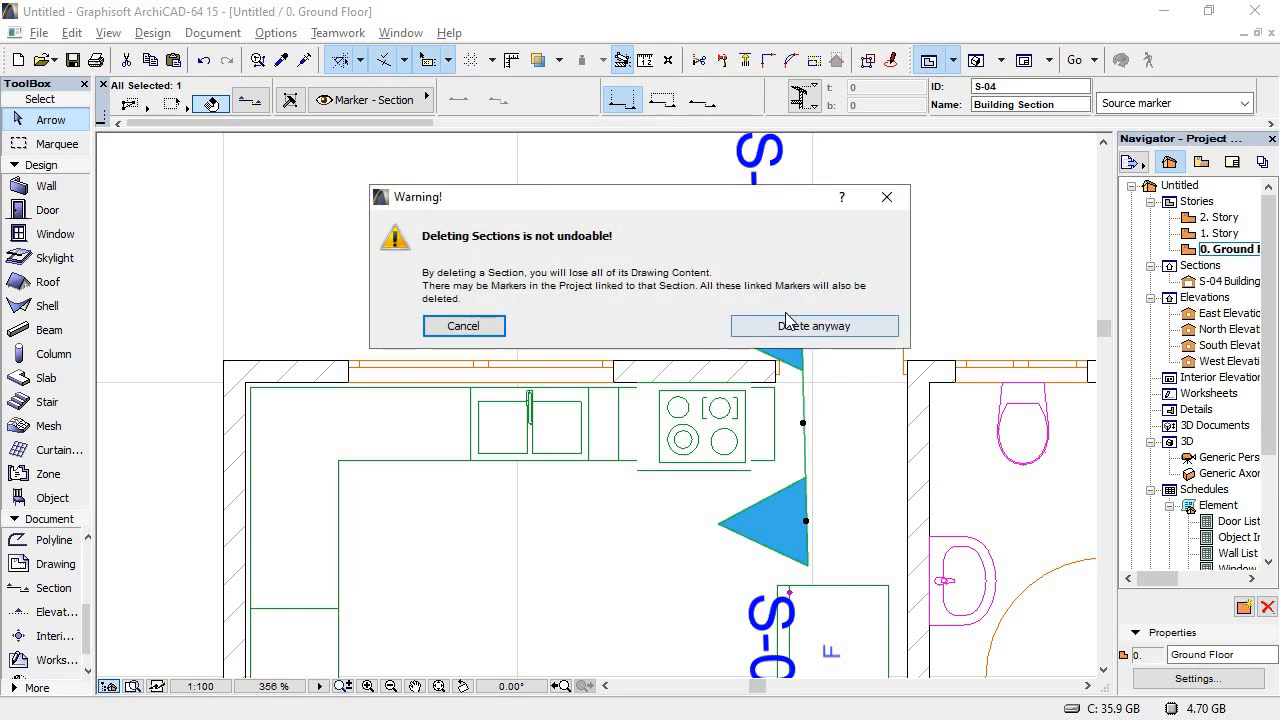
click(782, 322)
Step: Compare the whole furnished ground-floor plan with the reference plan in Foxit Reader, and return to ArchiCAD to inspect the front wall area
scroll(803, 363, down, 6)
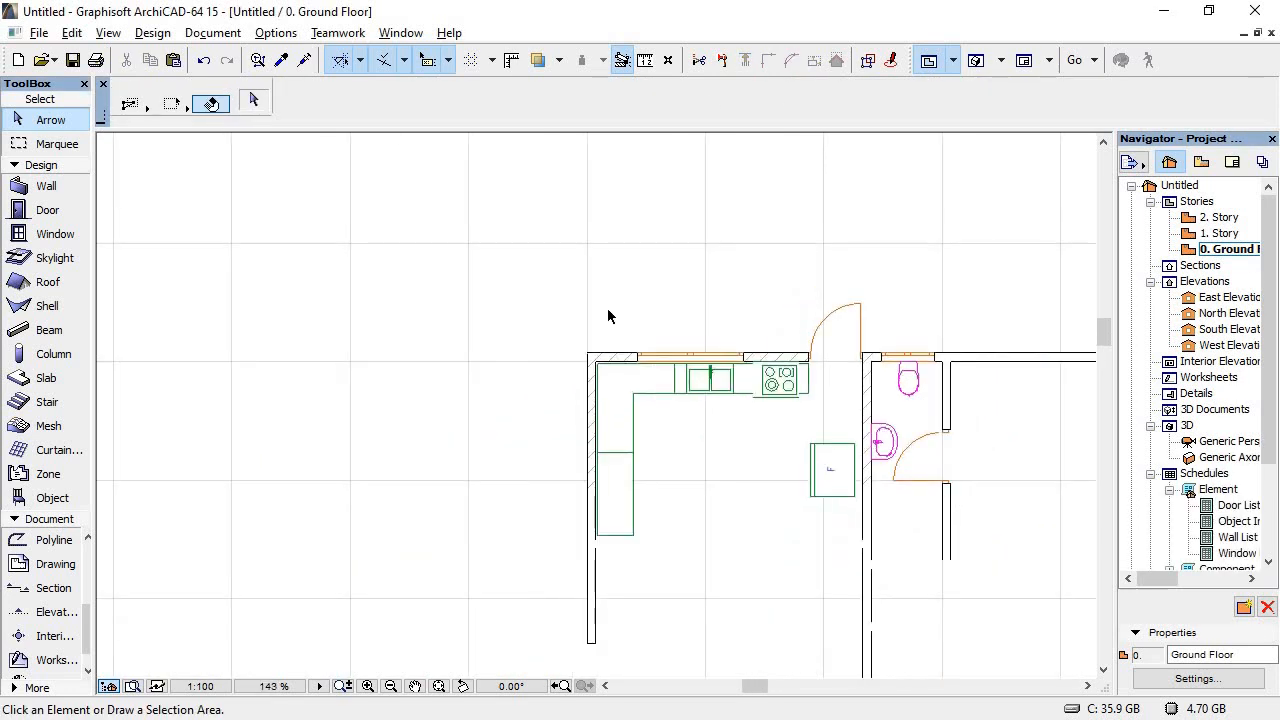
scroll(843, 475, up, 2)
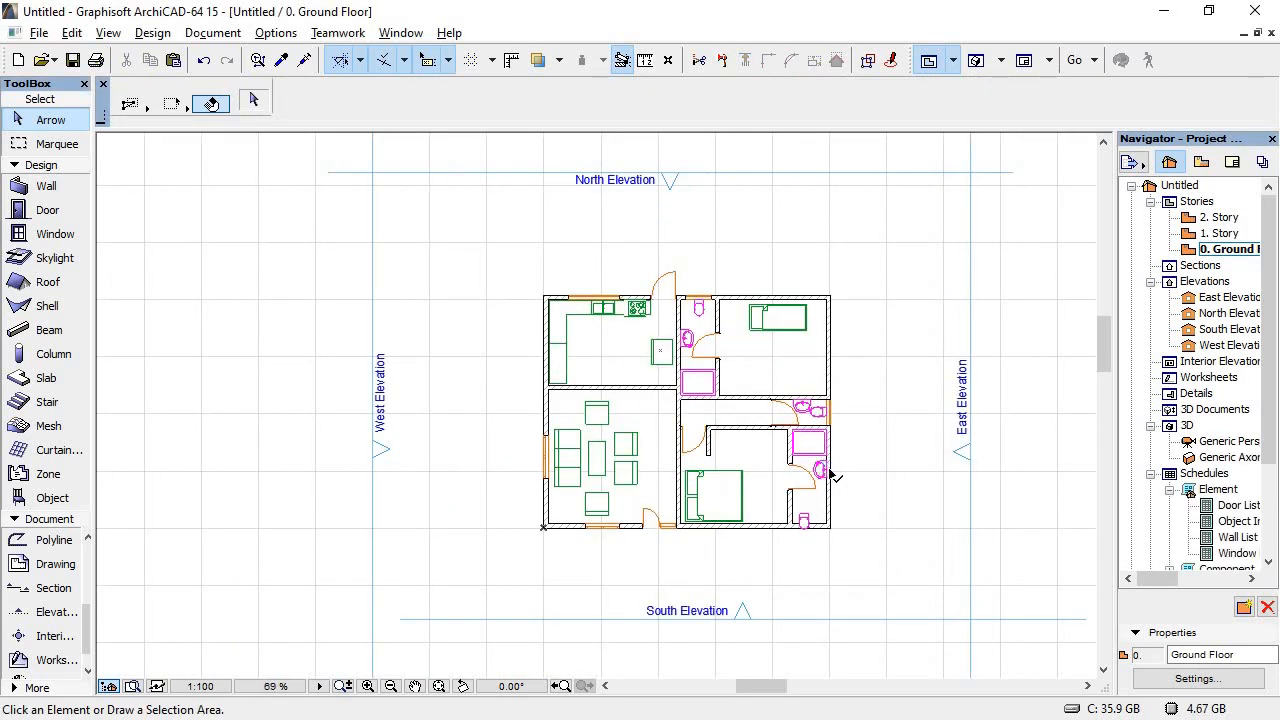
scroll(828, 471, up, 2)
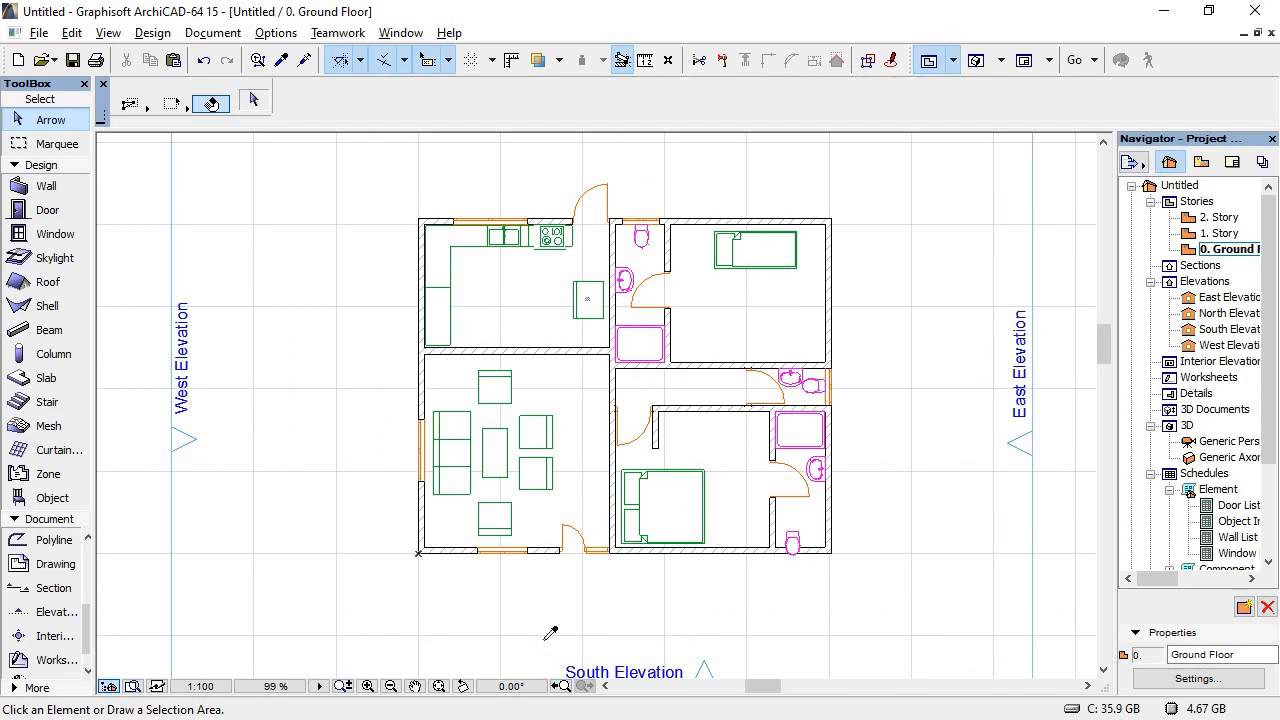
key(alt+Tab)
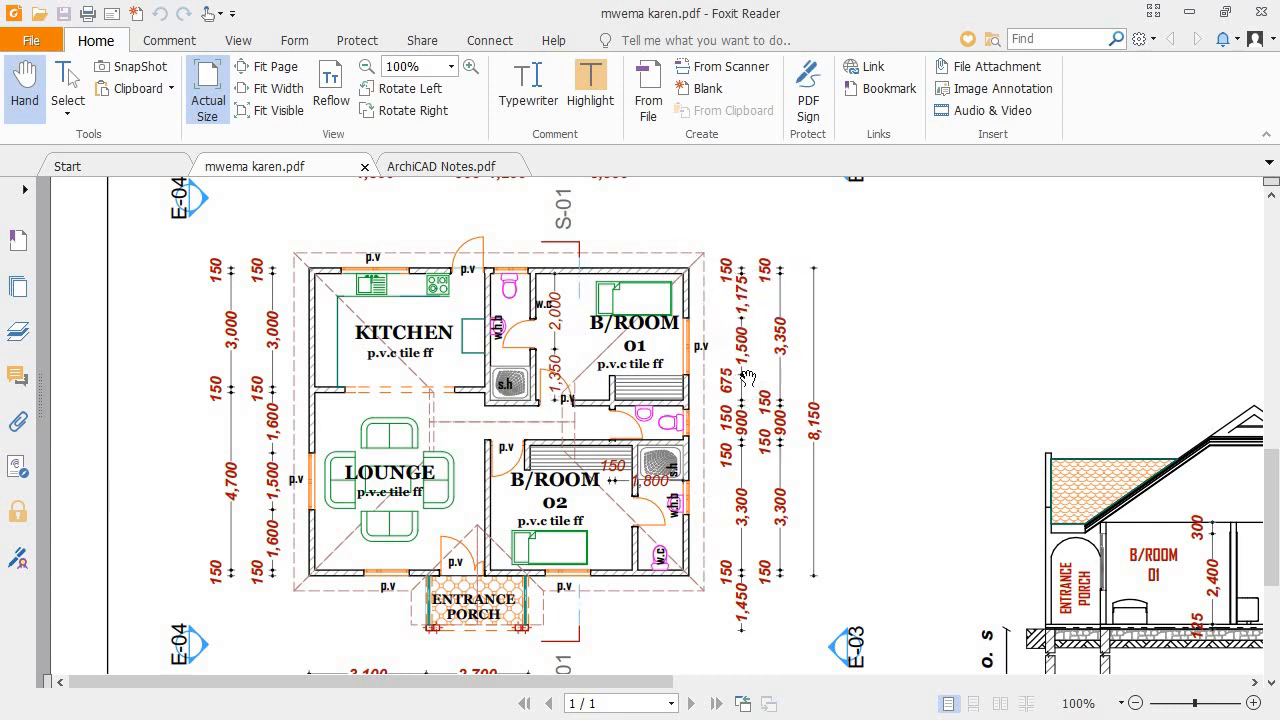
key(alt+Tab)
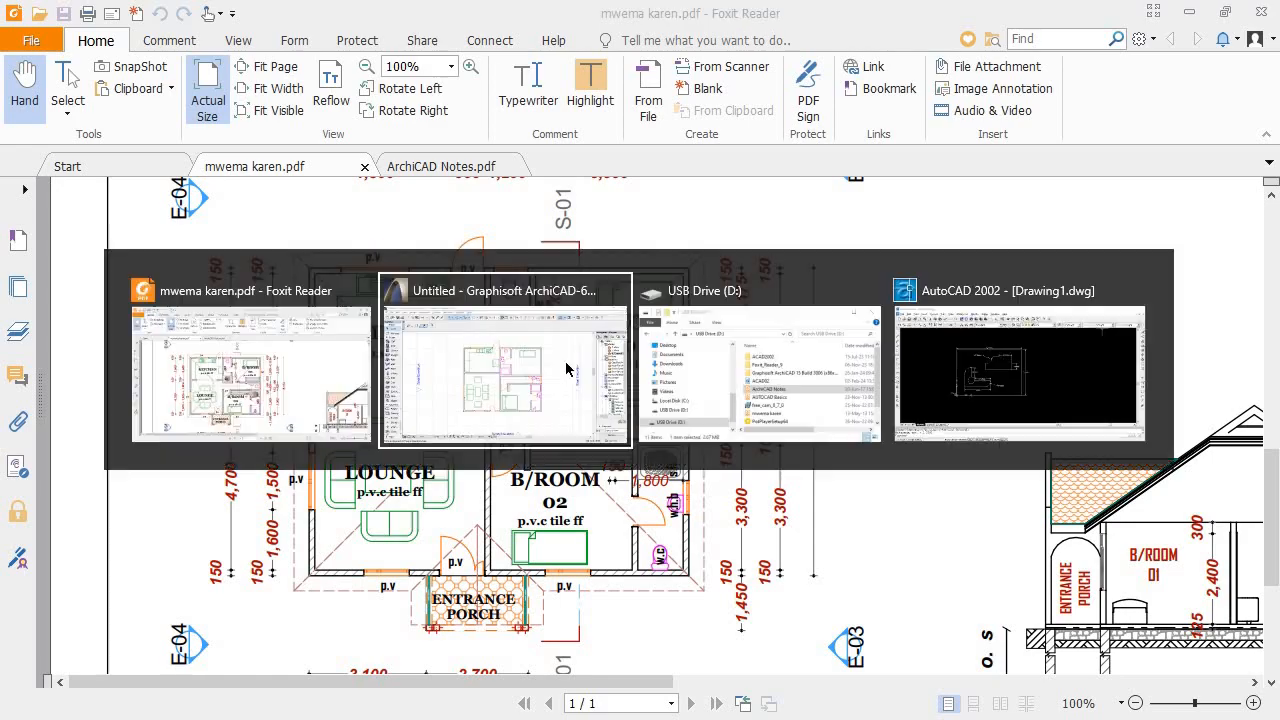
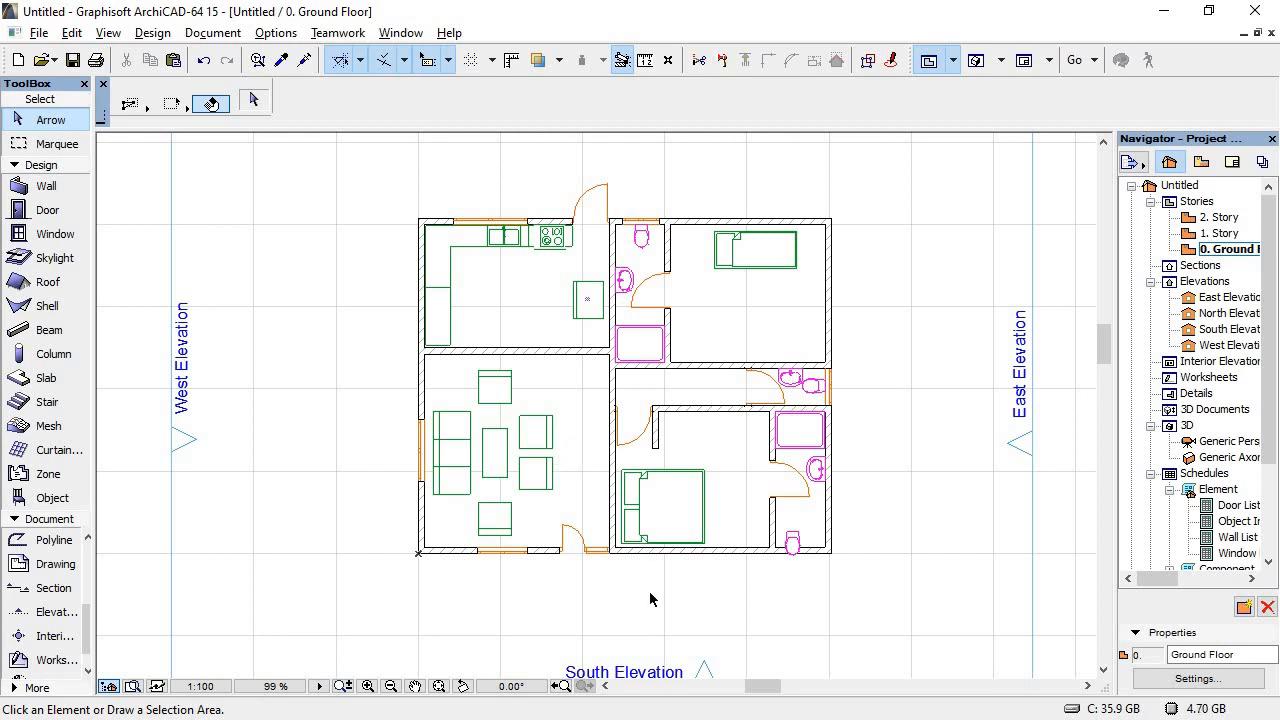
scroll(737, 560, down, 3)
scroll(748, 617, up, 6)
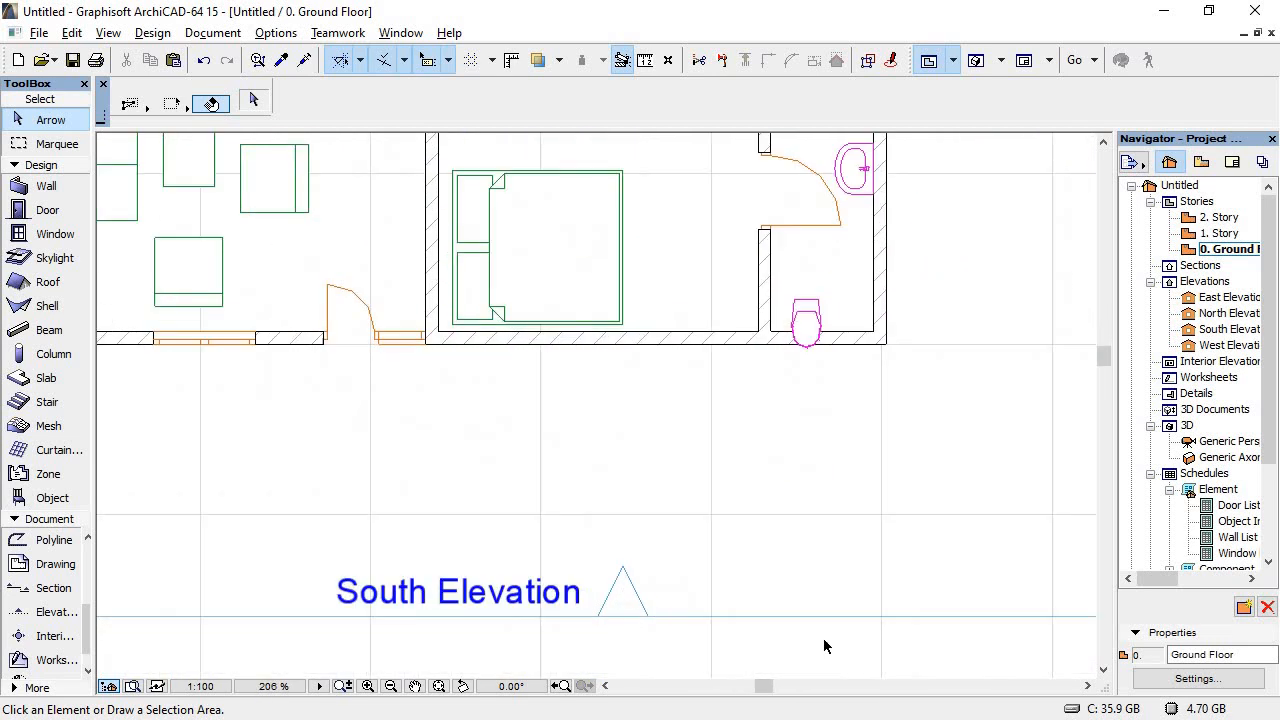
scroll(811, 636, down, 2)
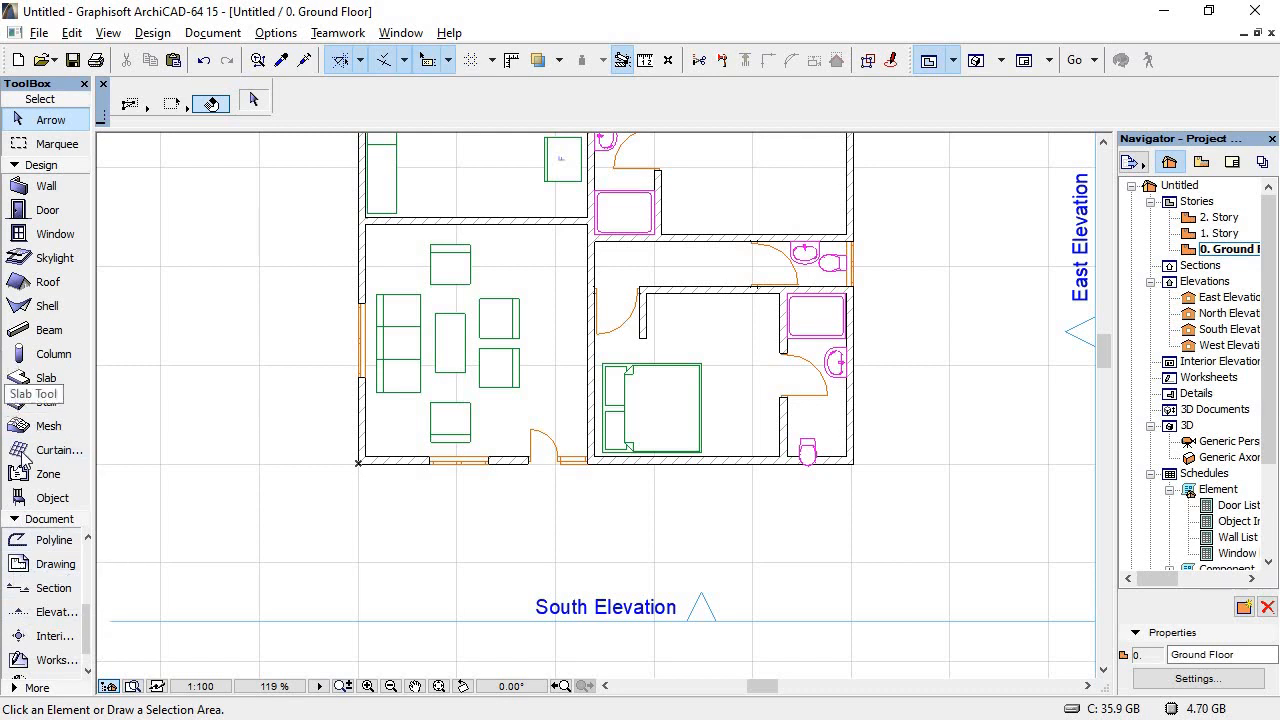
Step: Per the Foxit Reader reference plan, draw a 3100 mm horizontal line from the lounge's west wall, and a vertical line from its end past the South Elevation line
click(16, 519)
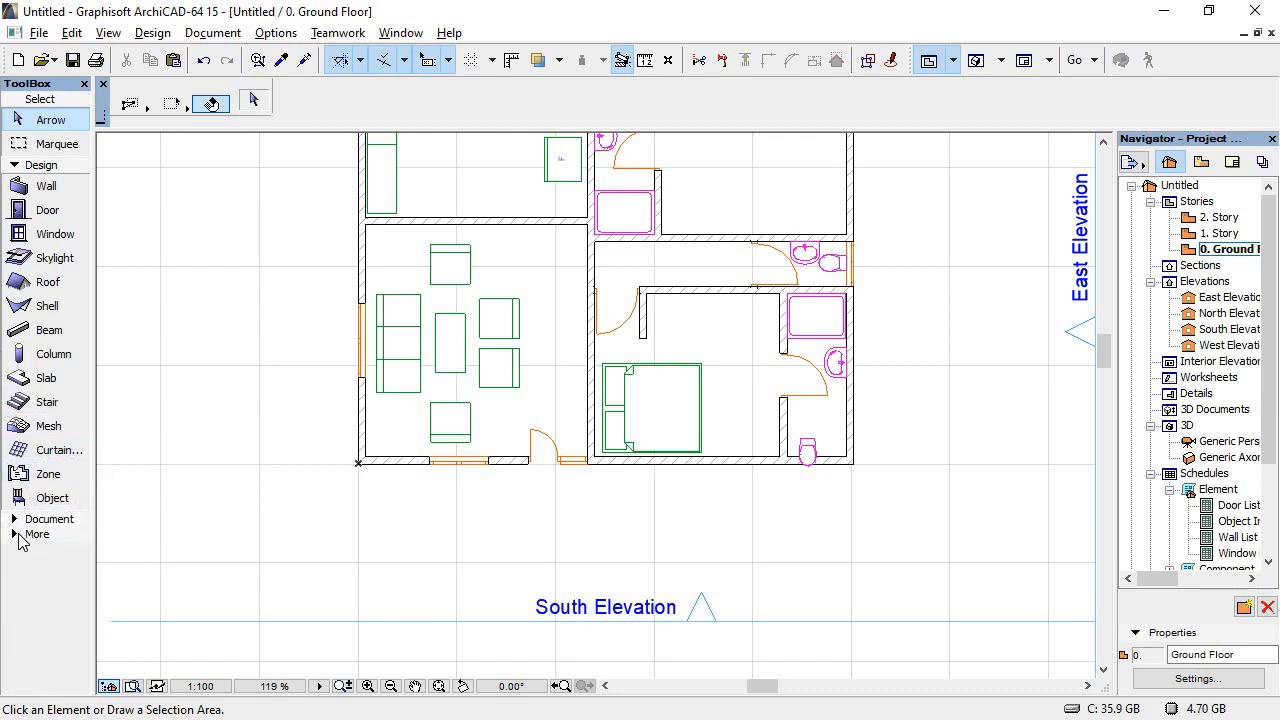
click(16, 521)
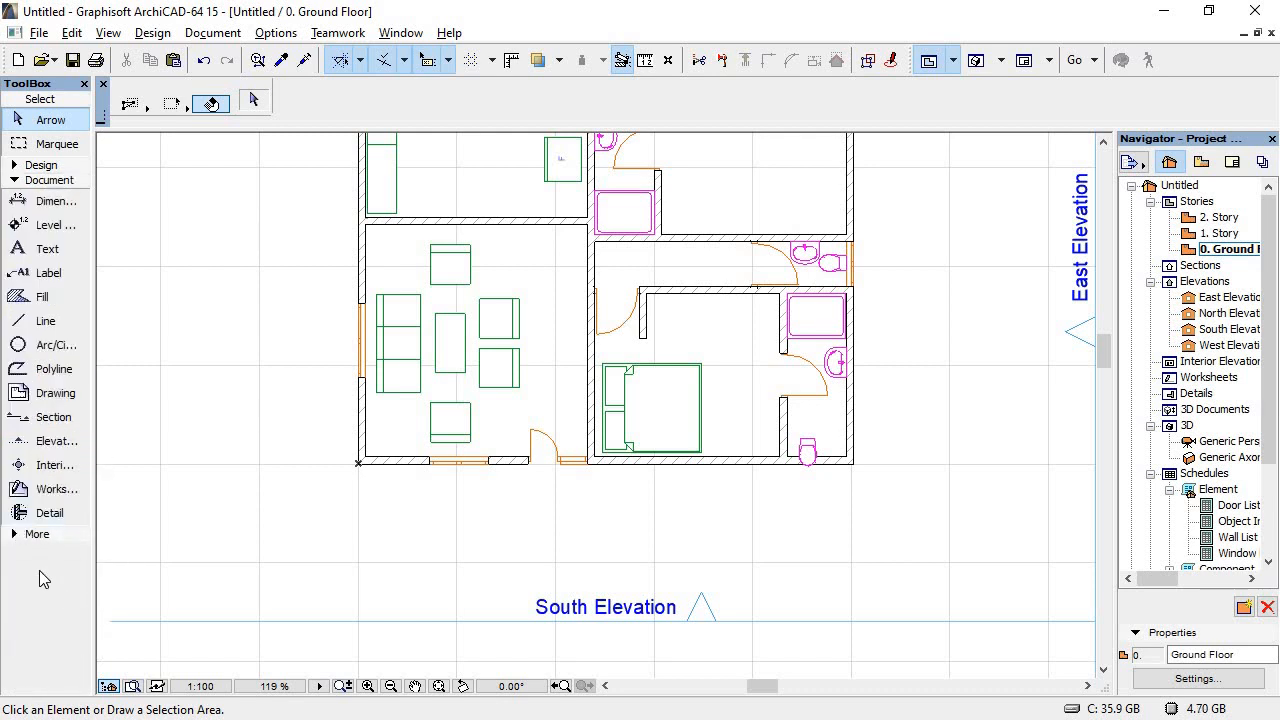
click(44, 324)
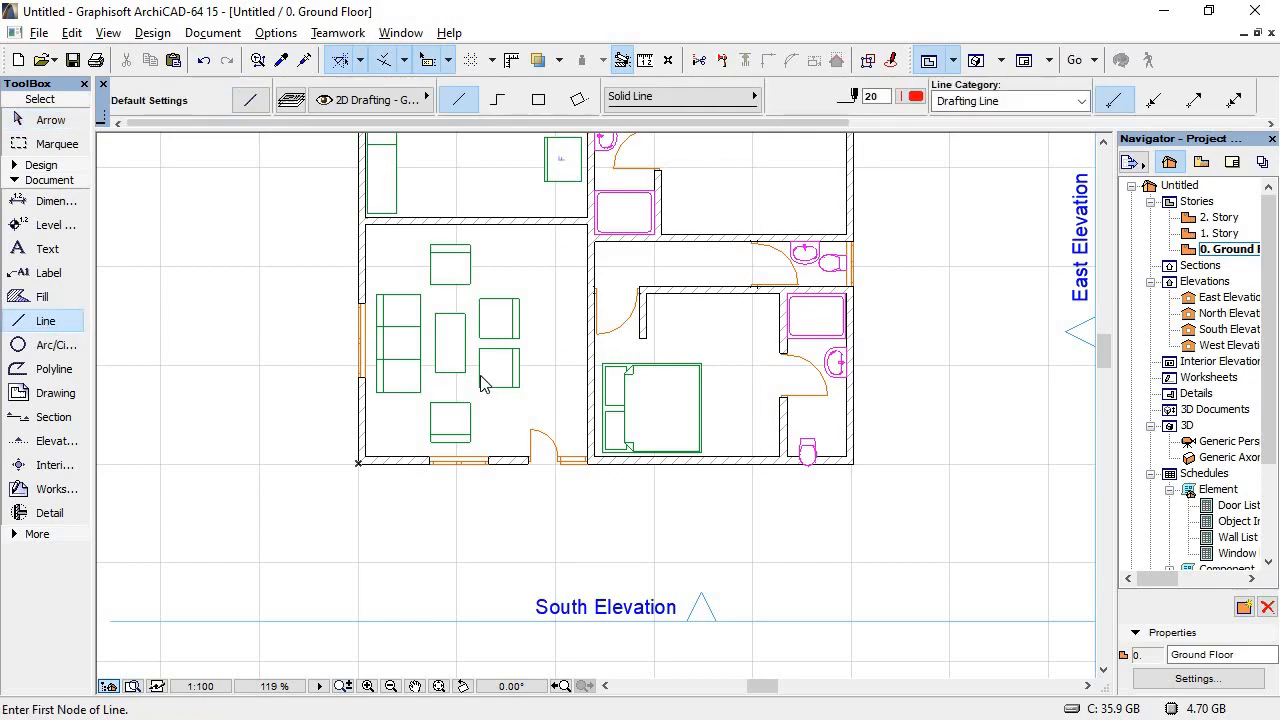
key(alt+Tab)
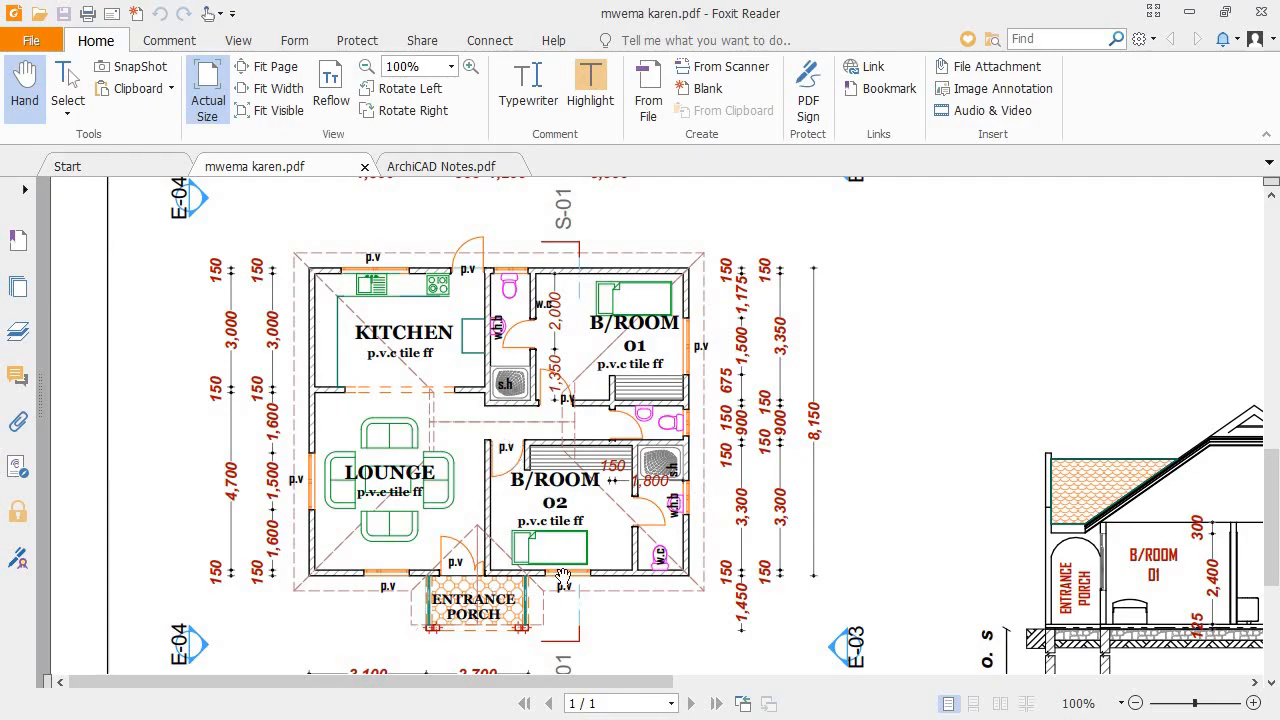
scroll(510, 468, down, 3)
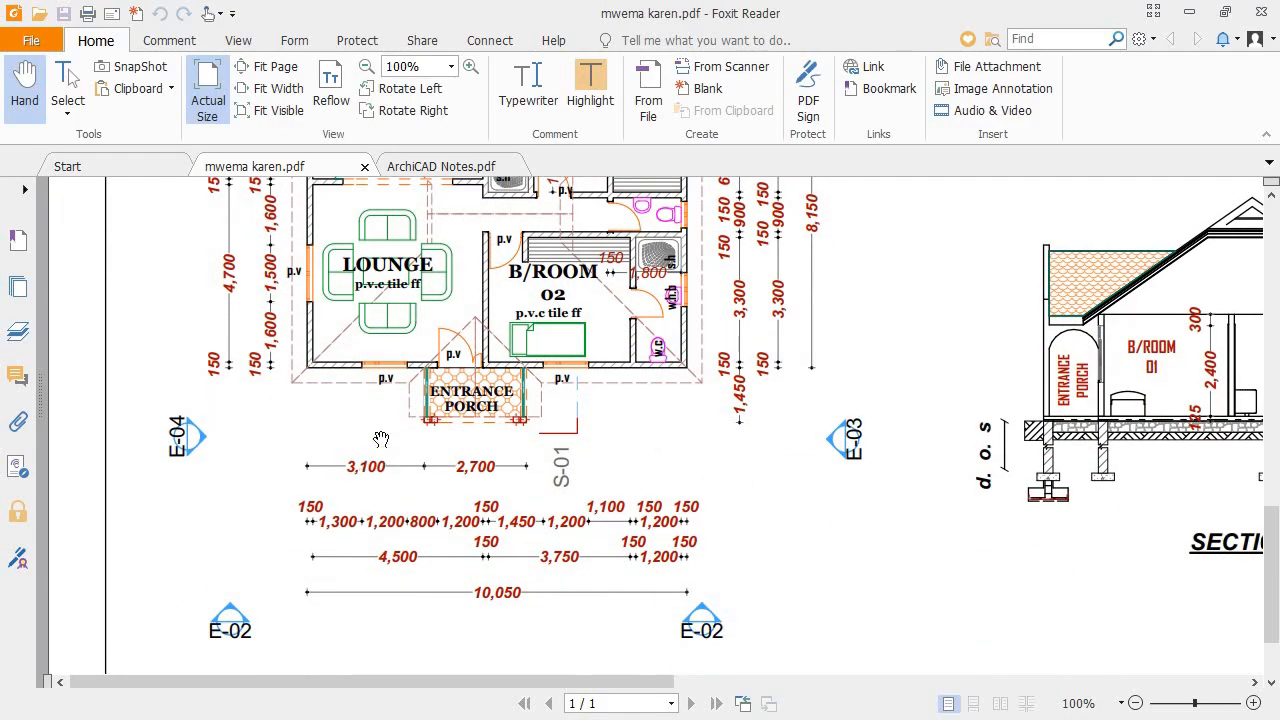
key(alt+Tab)
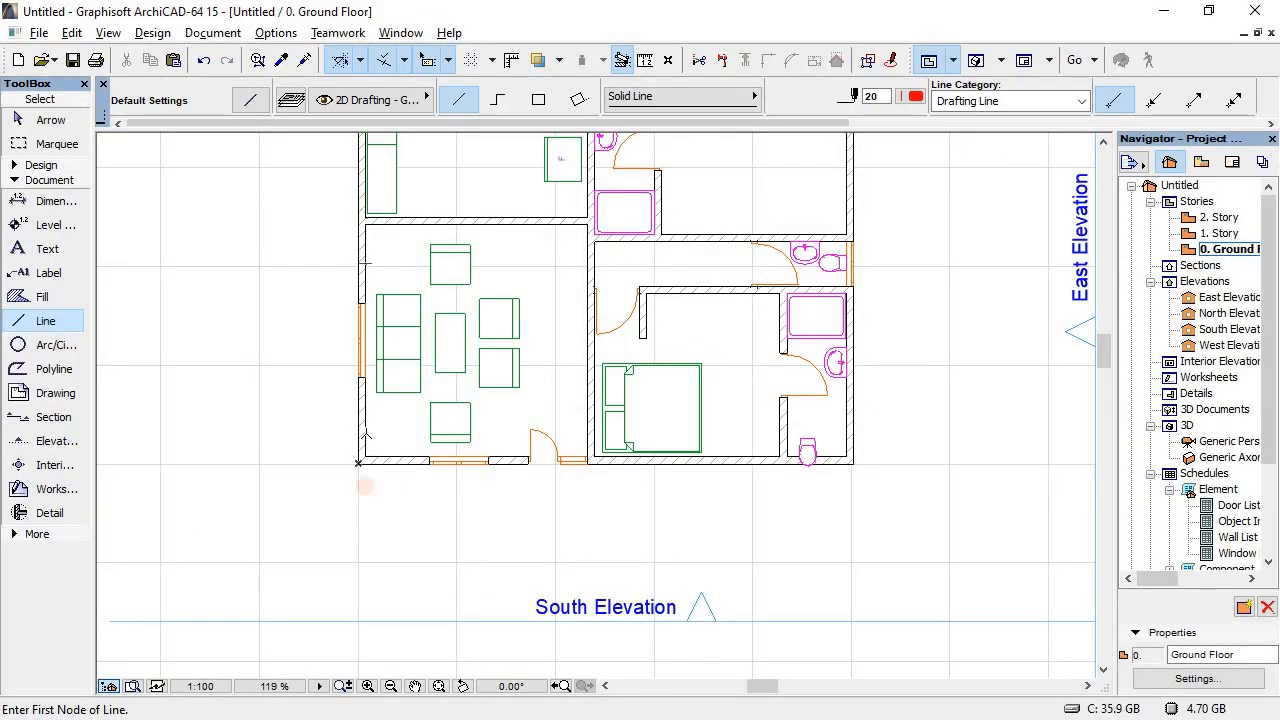
click(365, 433)
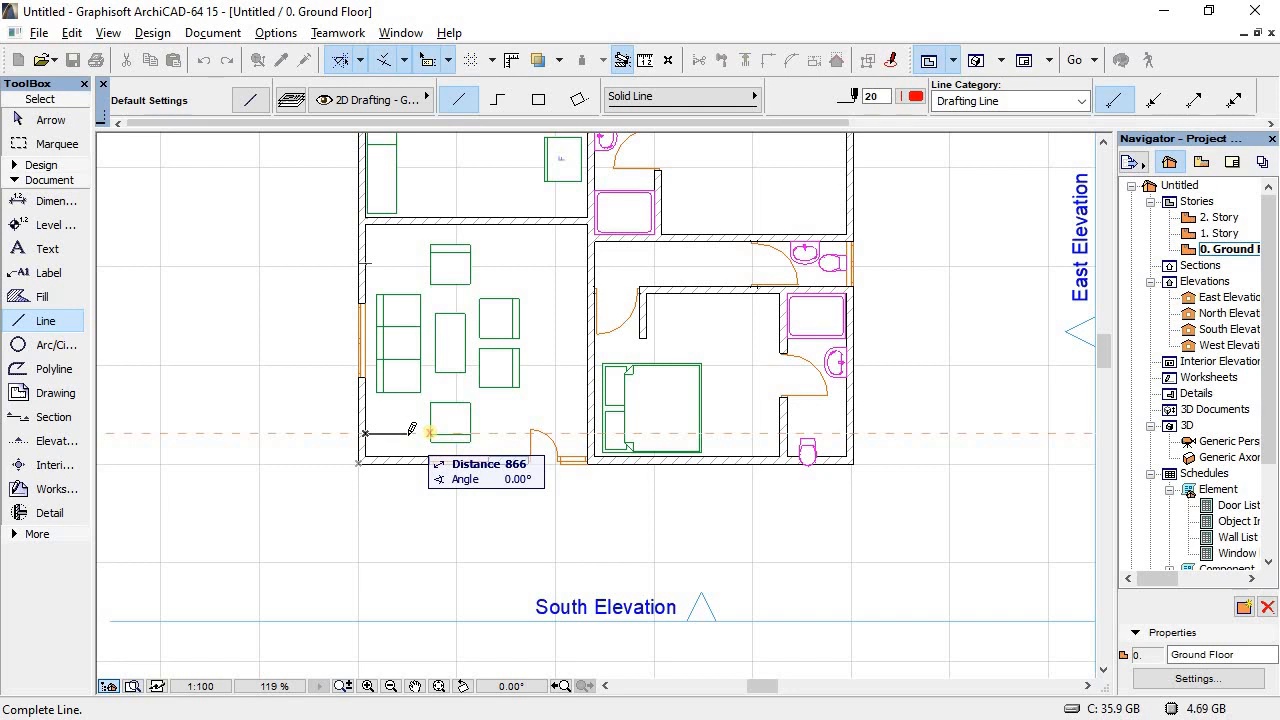
text(3)
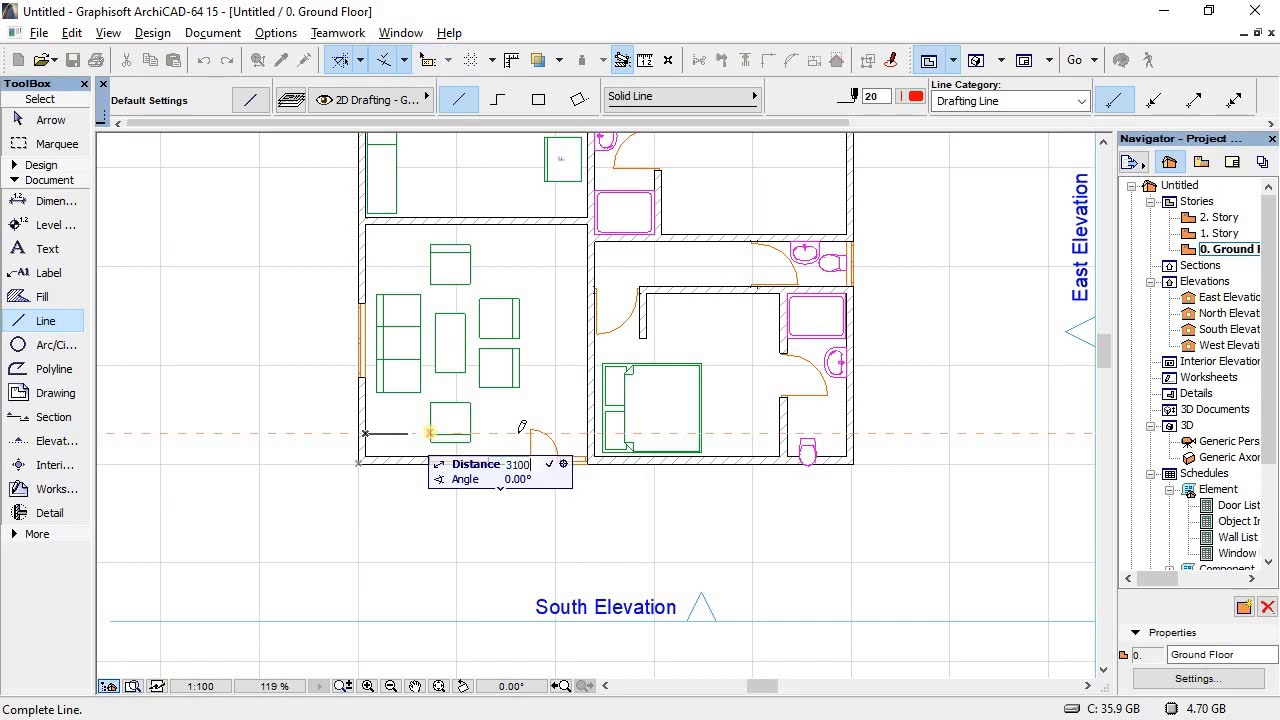
text(100)
key(Return)
click(518, 433)
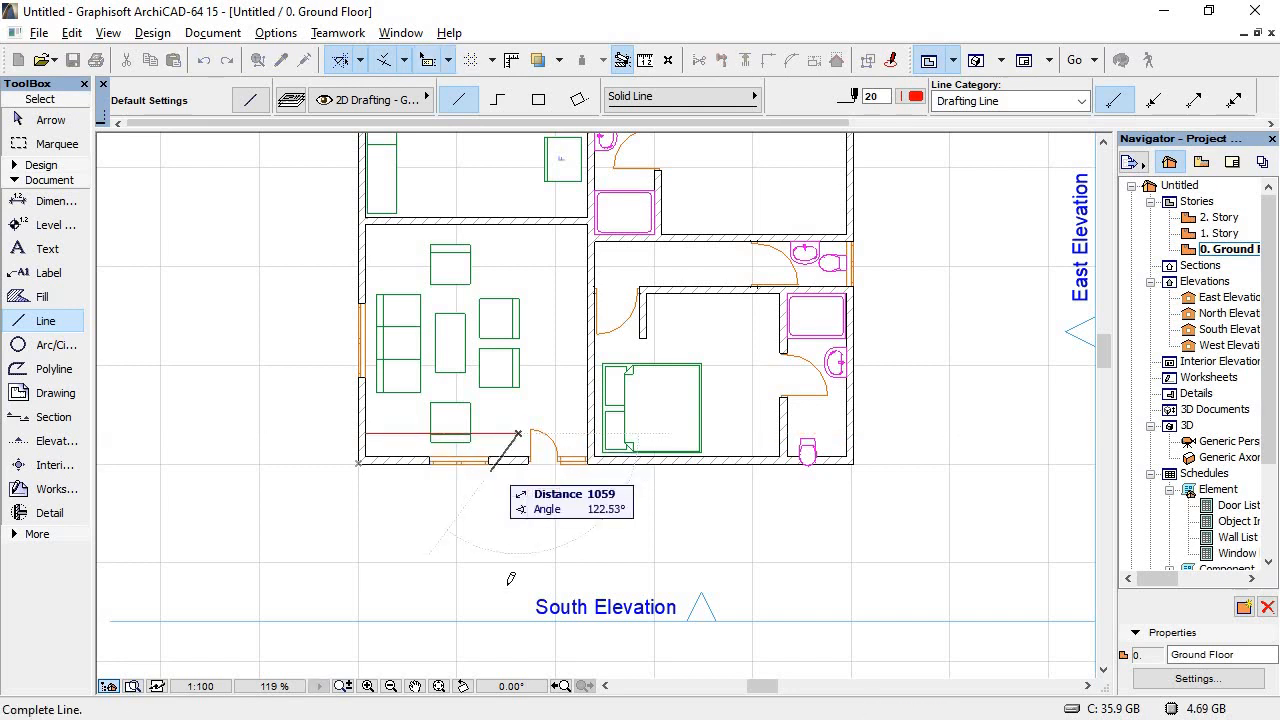
click(518, 650)
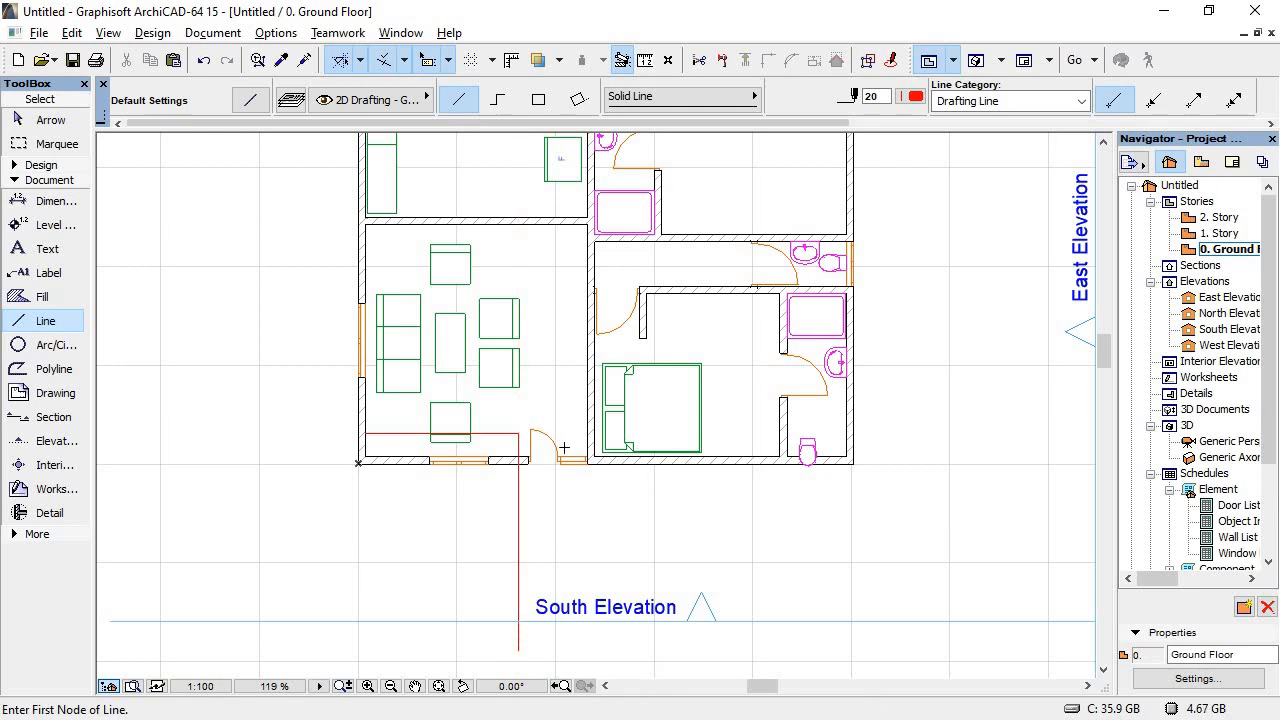
Step: Try a 2700 mm vertical line from the lounge's front wall with a horizontal line from its end, check the reference plan, and undo both lines
click(396, 464)
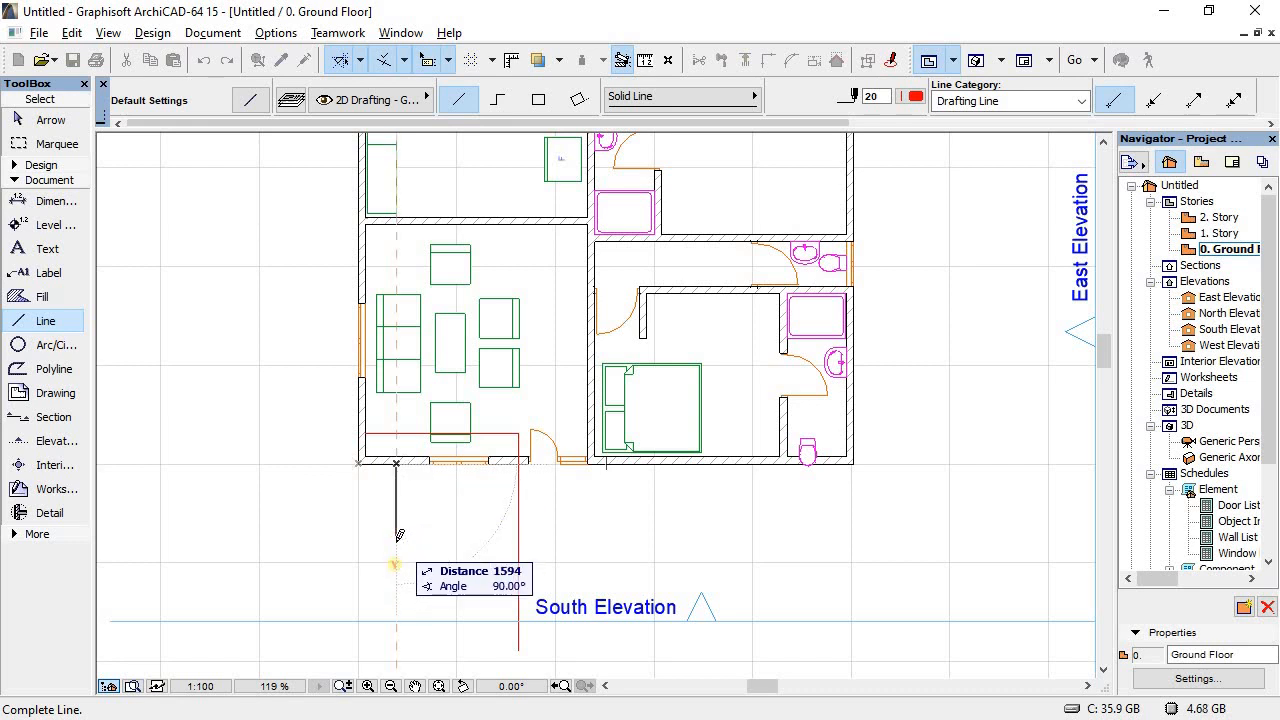
text(2700)
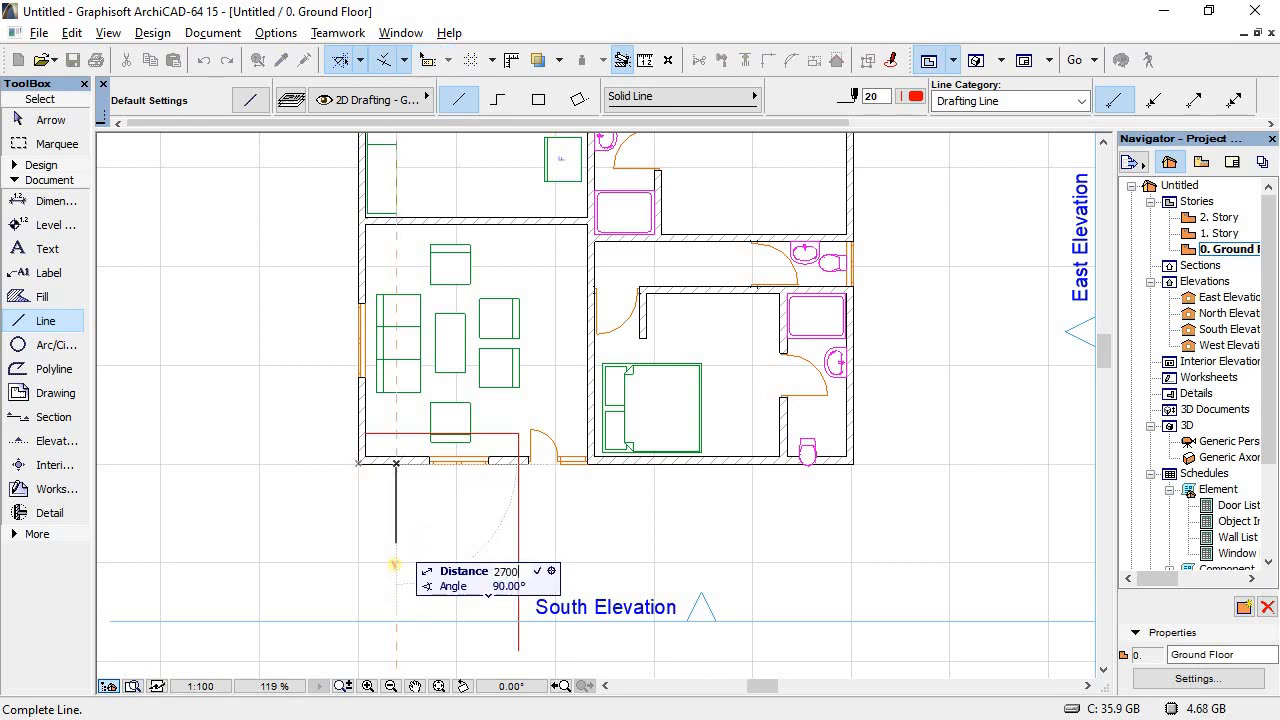
key(Return)
click(397, 594)
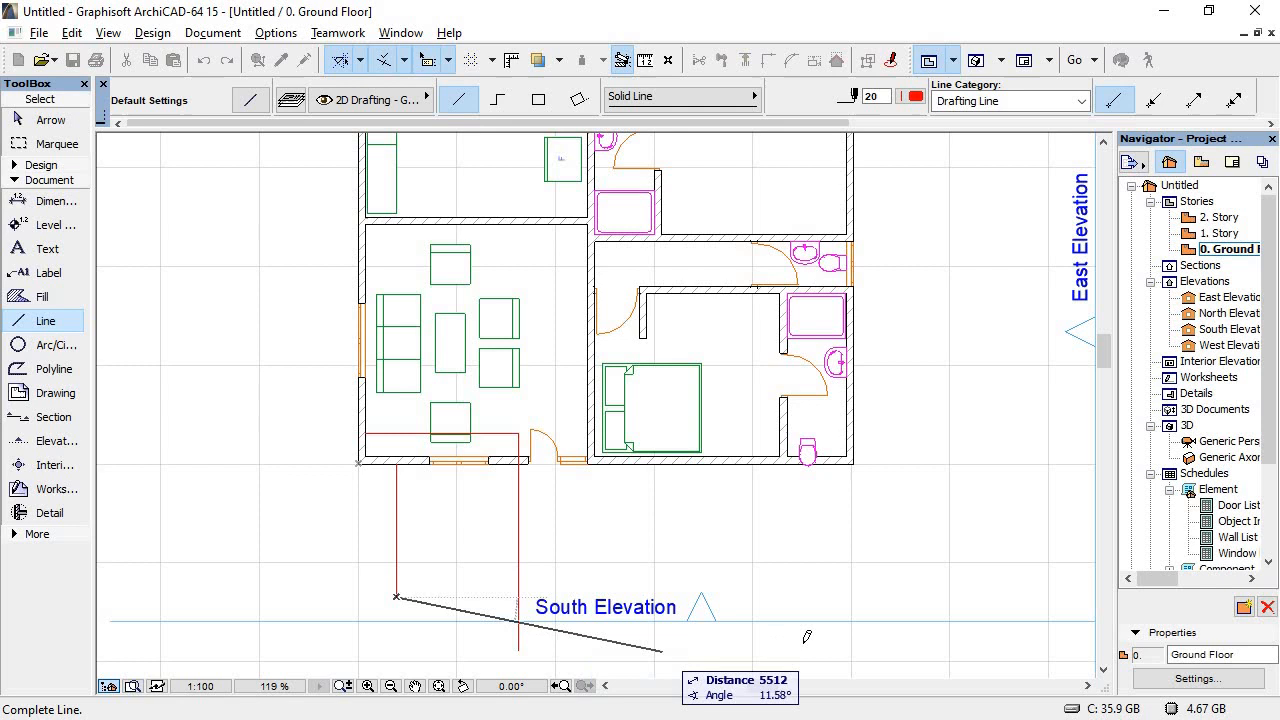
click(941, 596)
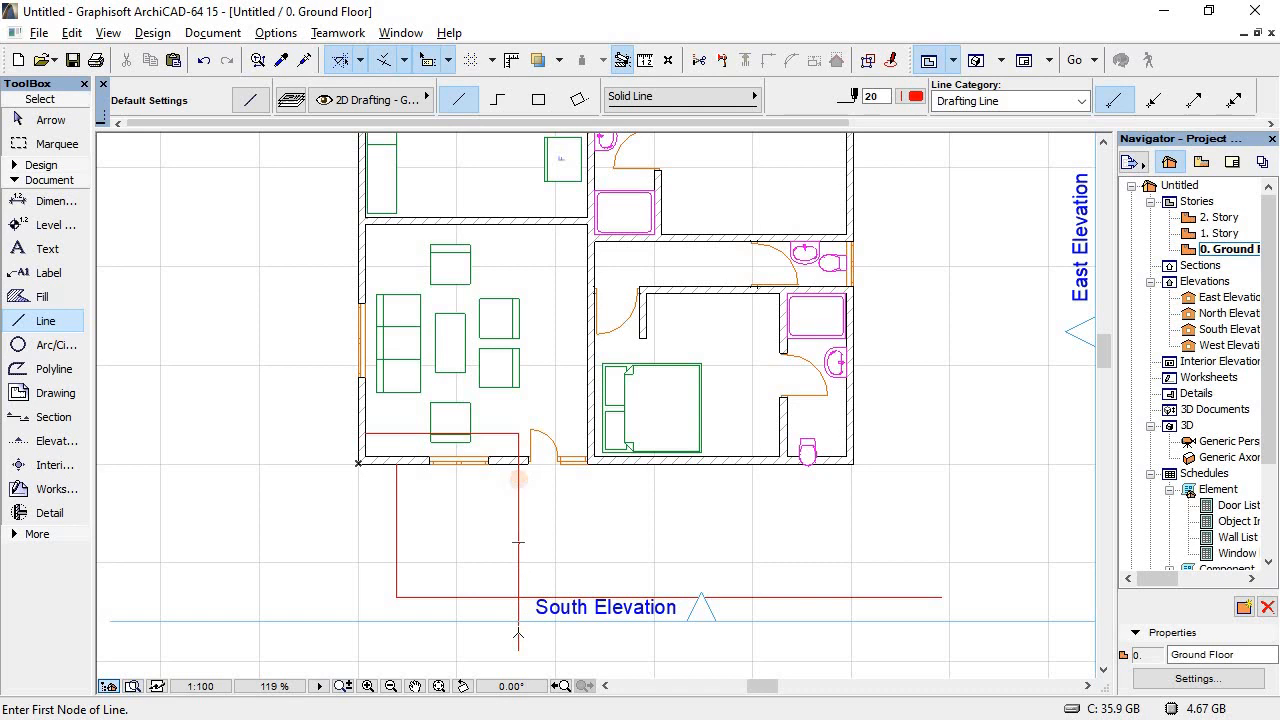
click(518, 650)
key(alt+Tab)
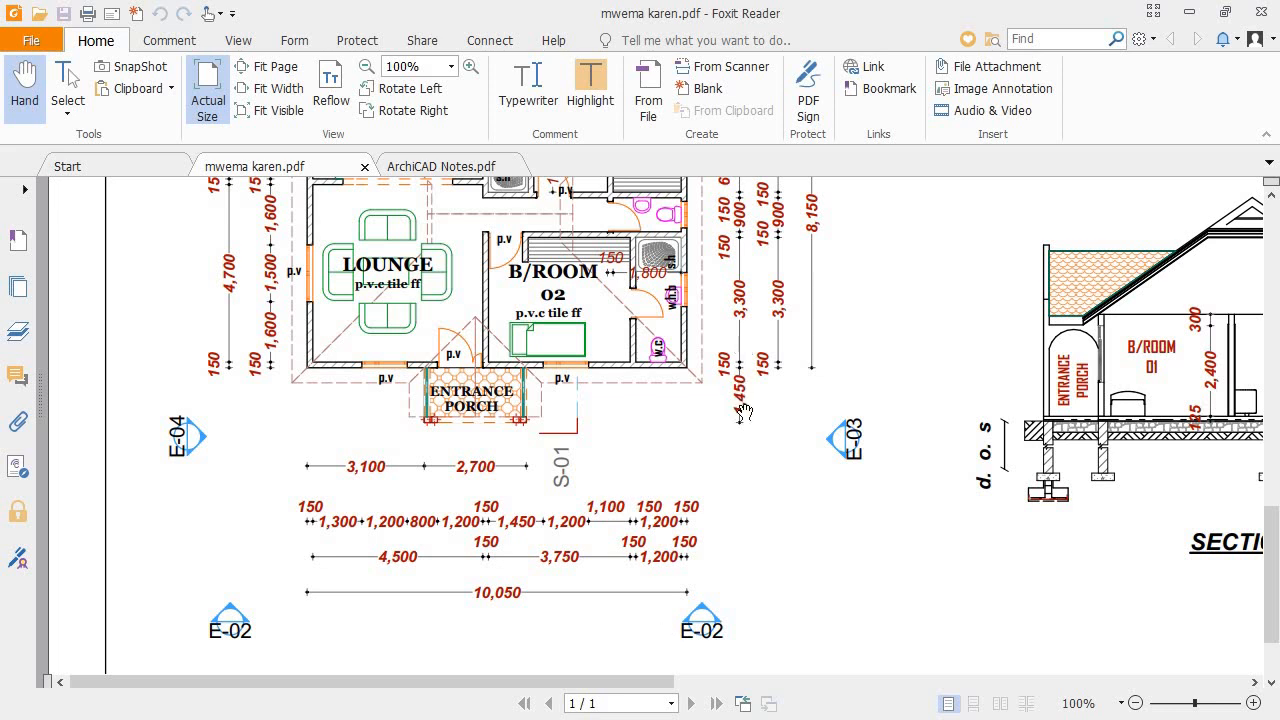
key(alt+Tab)
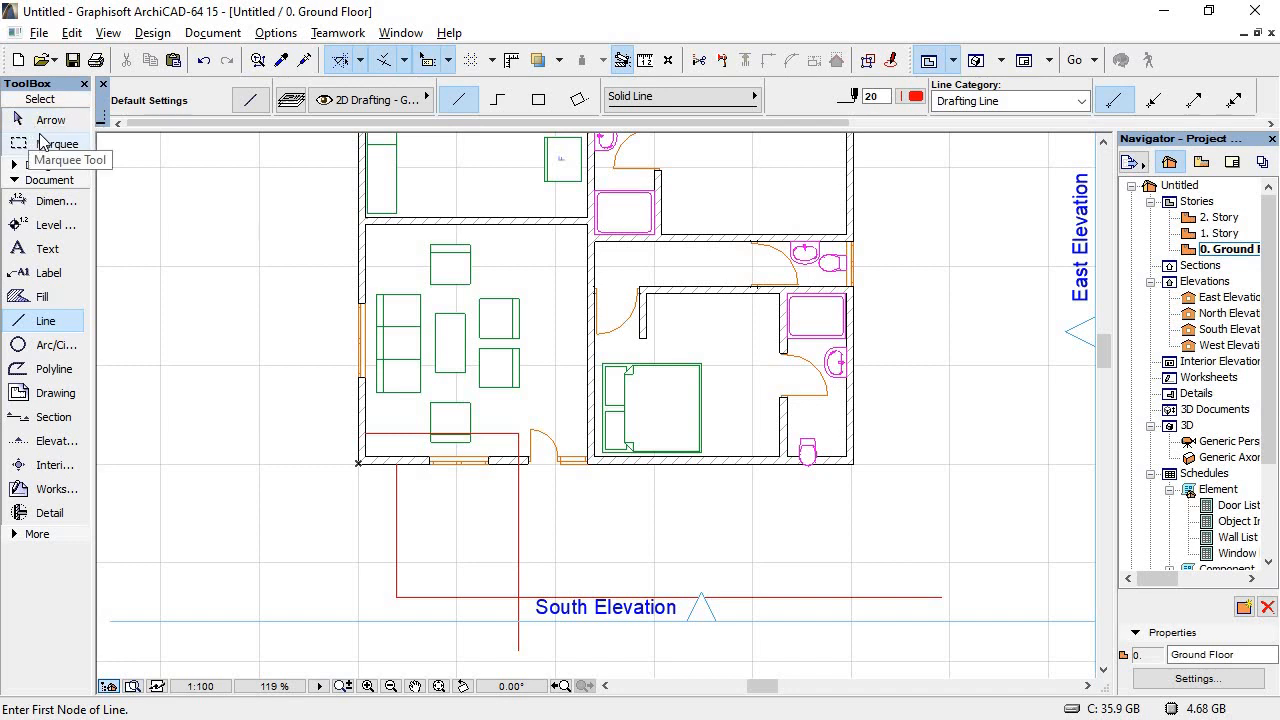
key(ctrl+z)
key(ctrl+z)
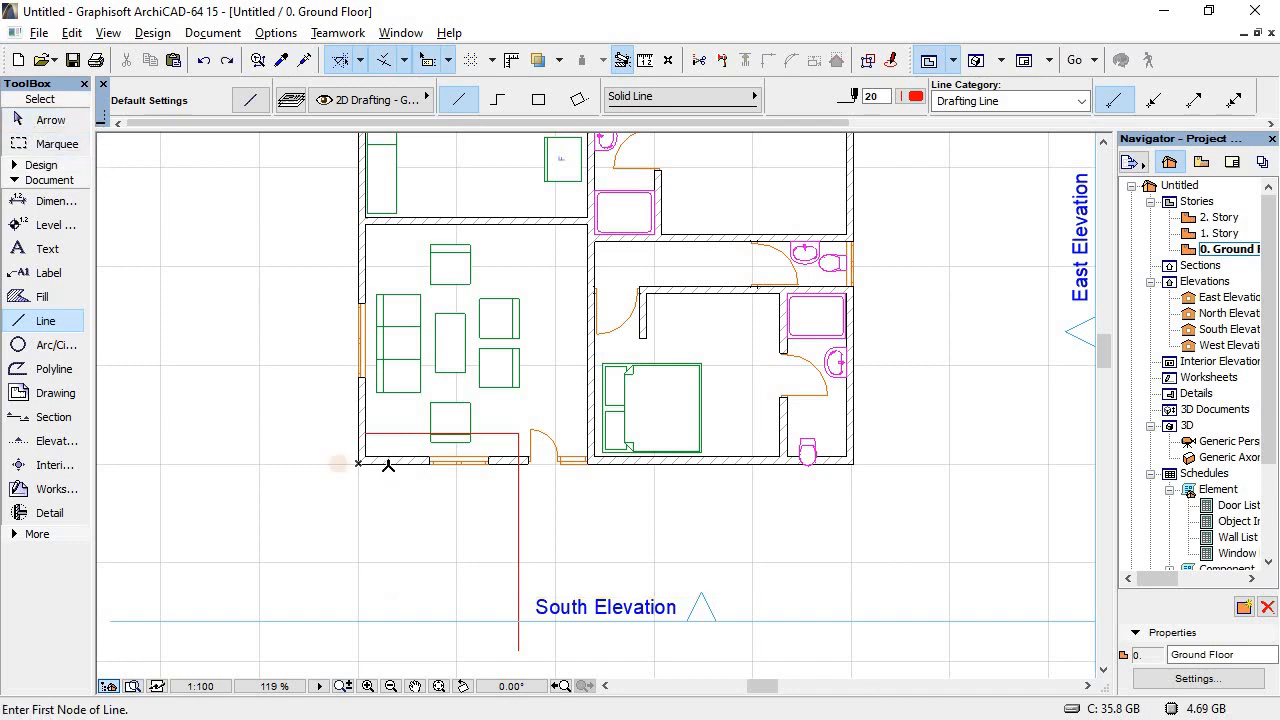
Step: Draw a 1450 mm vertical line outward from the lounge's front wall, and a long horizontal line from its end past the east wall
click(388, 462)
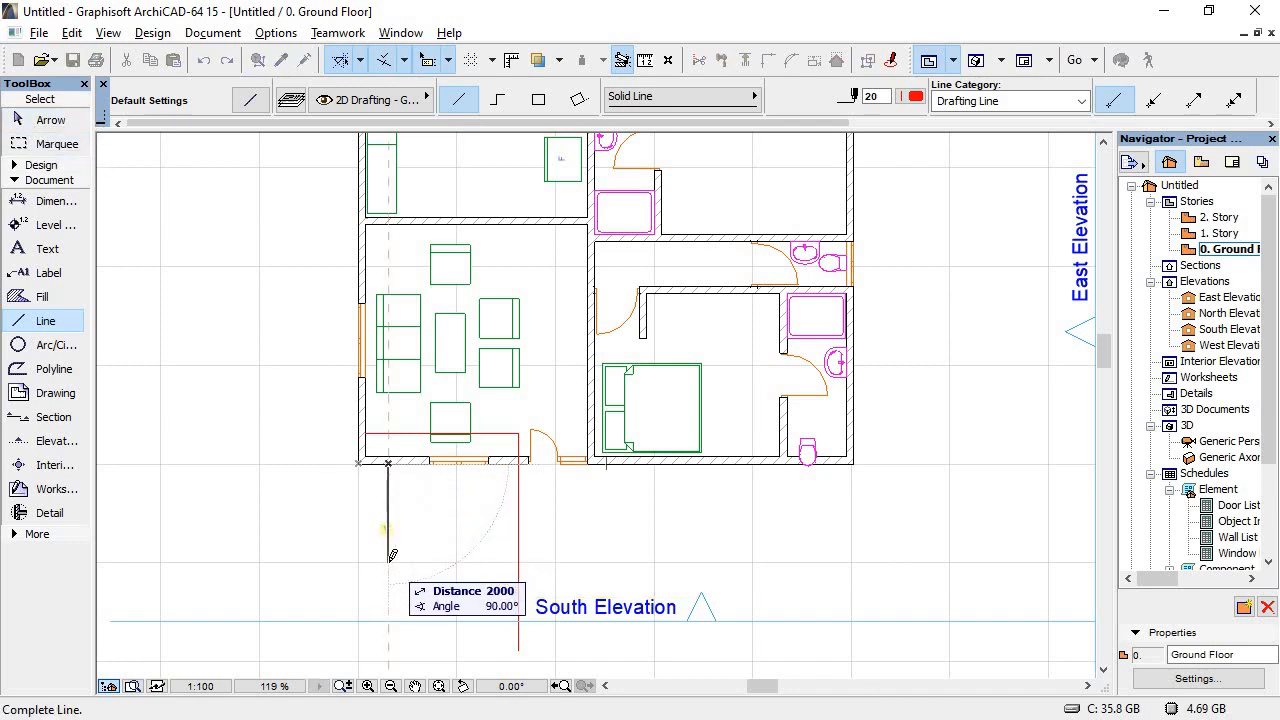
text(1450)
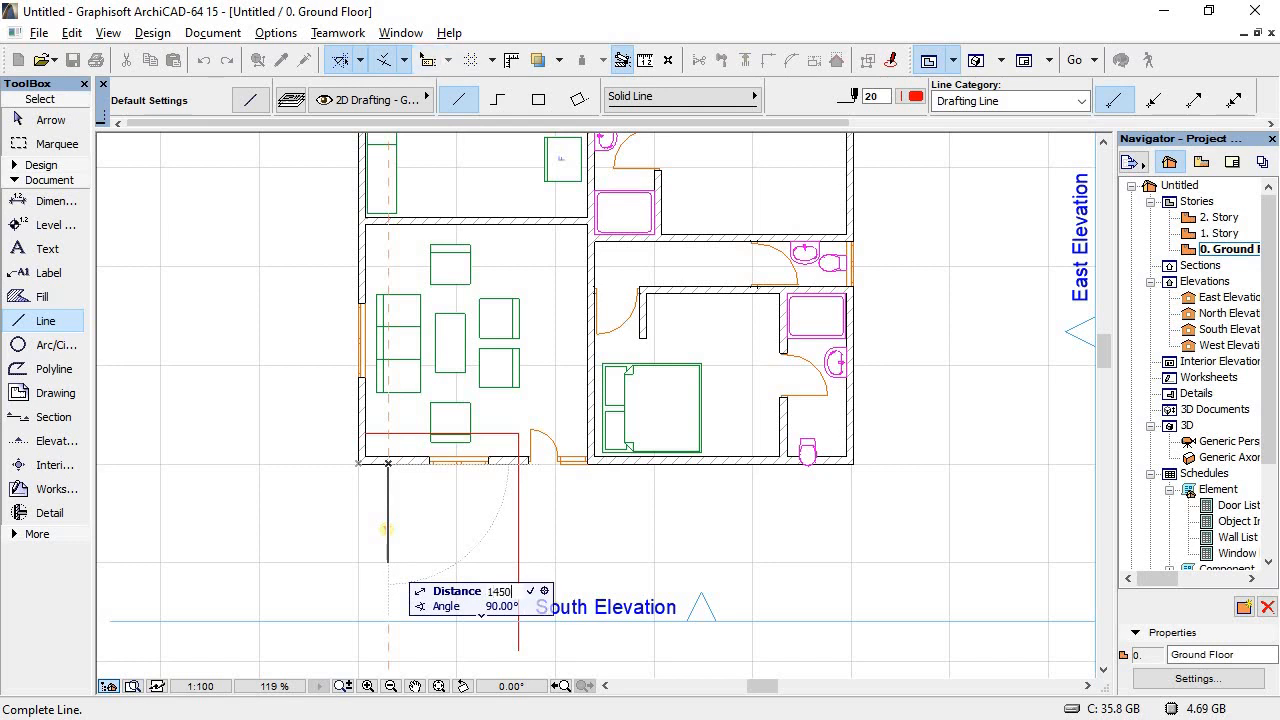
click(388, 535)
click(388, 535)
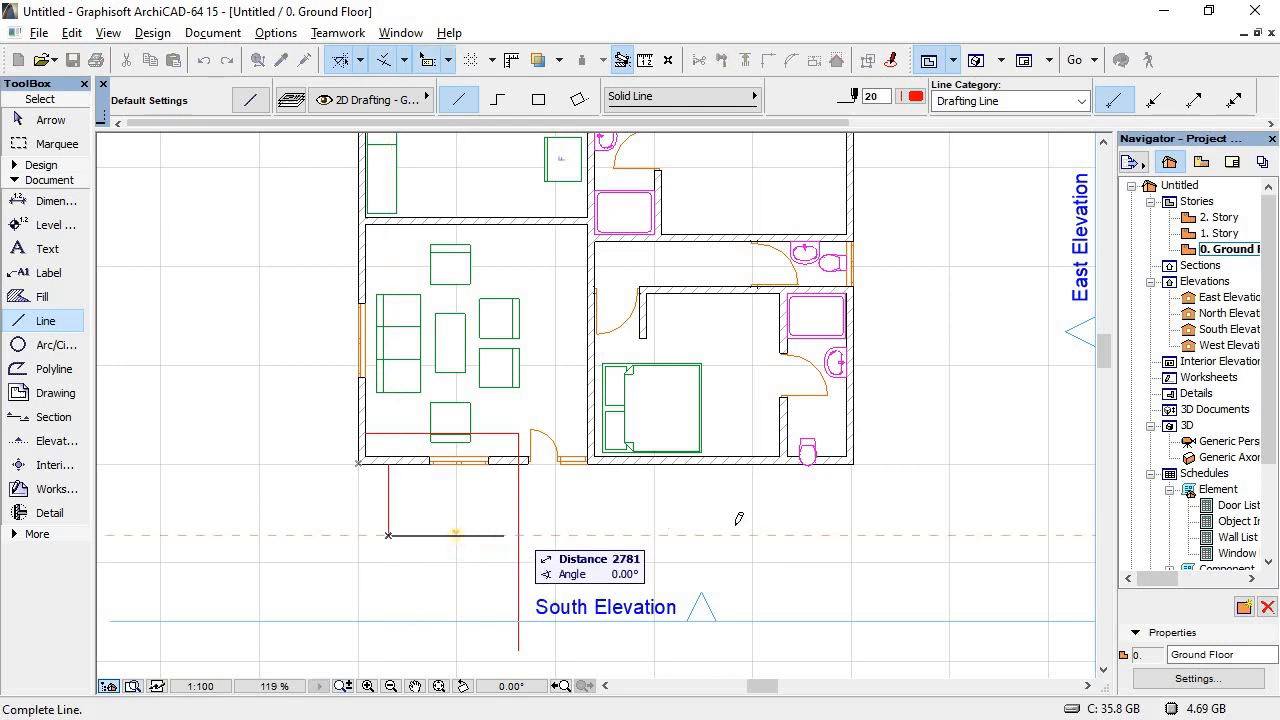
click(911, 535)
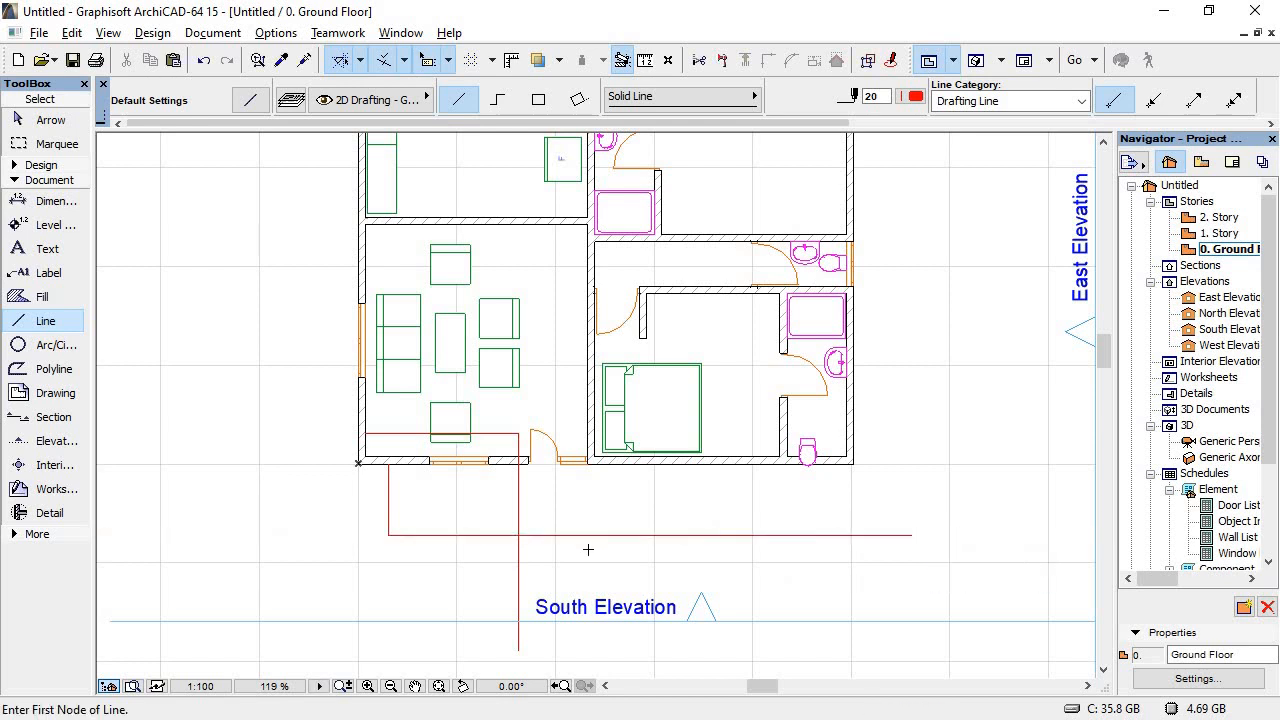
Step: Per the reference plan, draw a 2700 mm horizontal line from the vertical guide's lower end, and a vertical line from there up into the bedroom
click(518, 650)
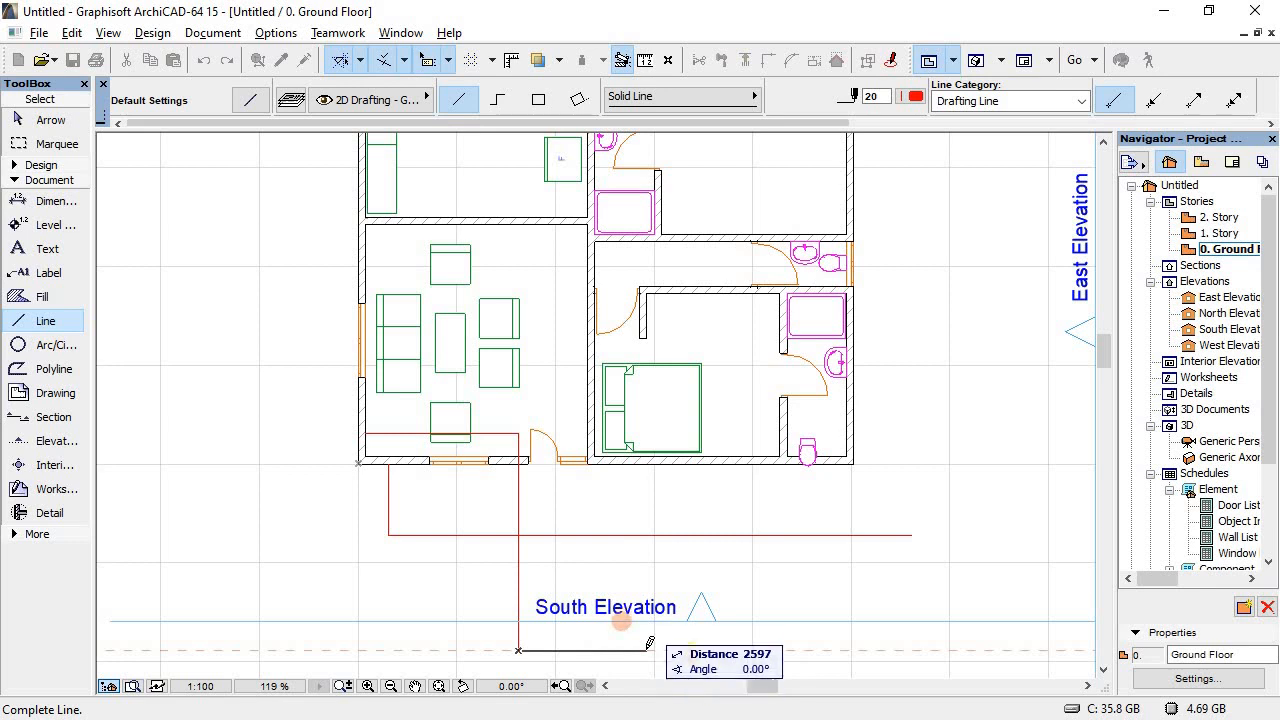
text(2)
key(Return)
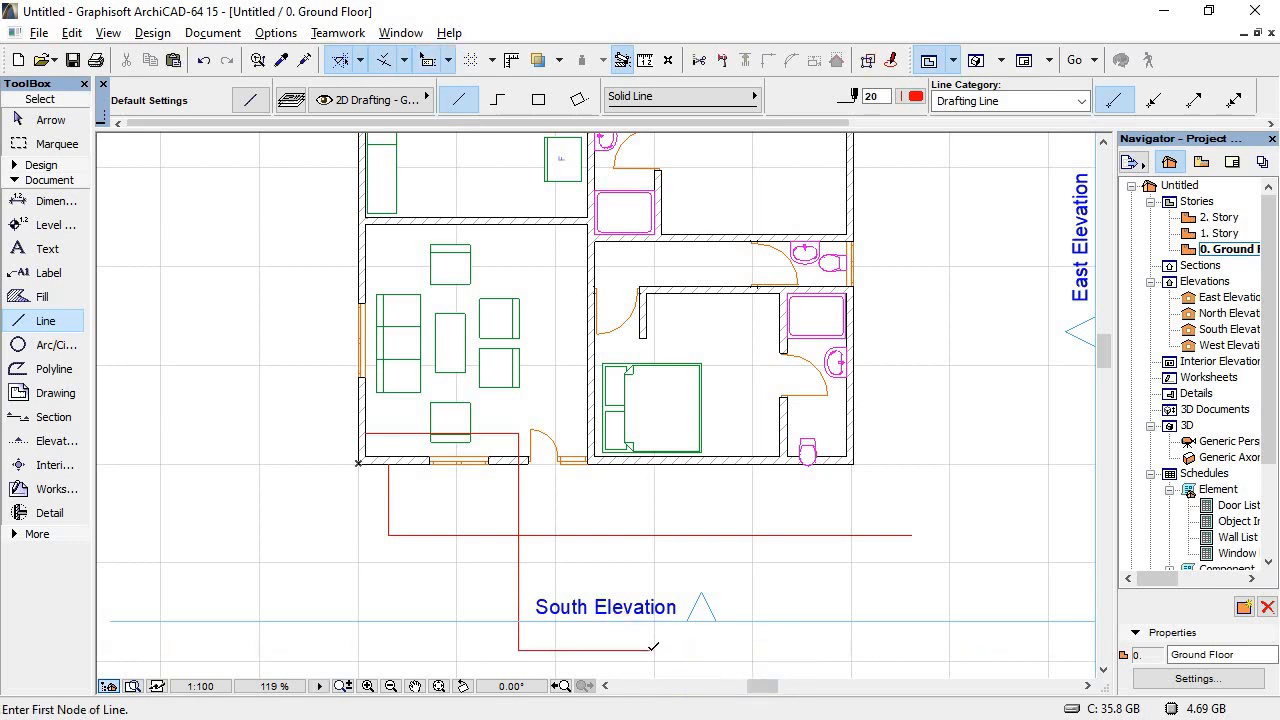
key(alt+Tab)
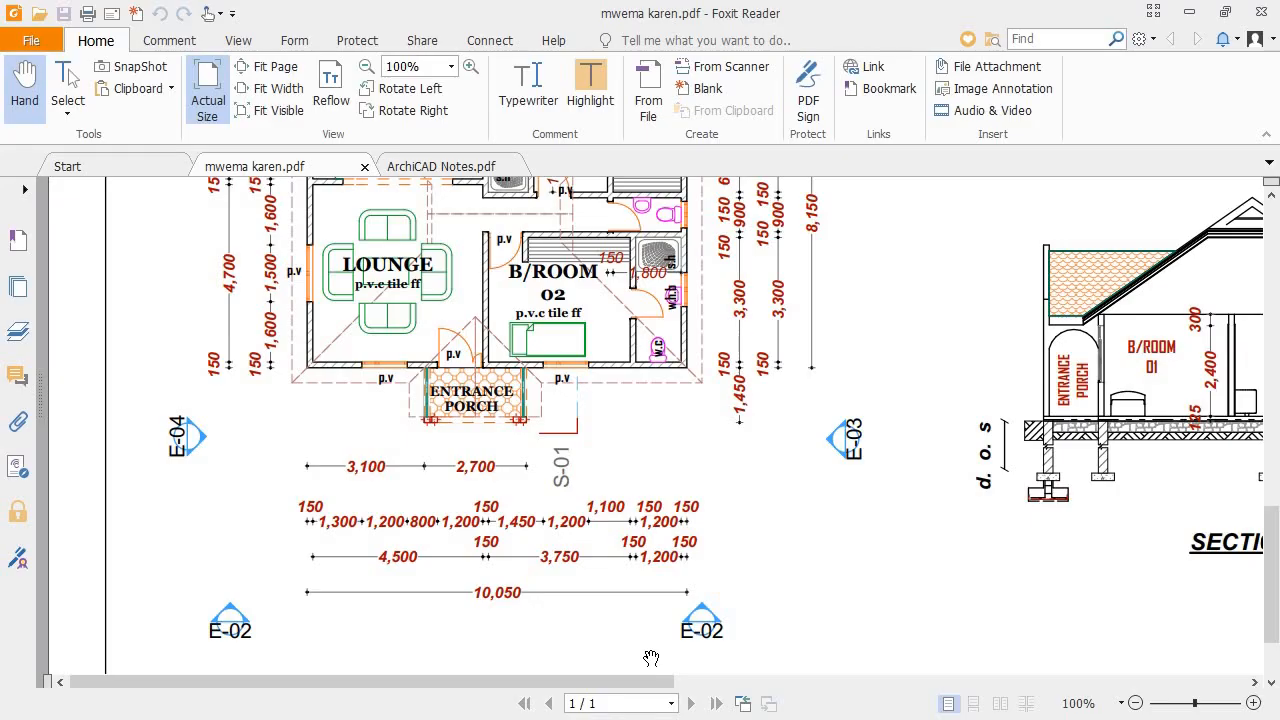
key(alt+Tab)
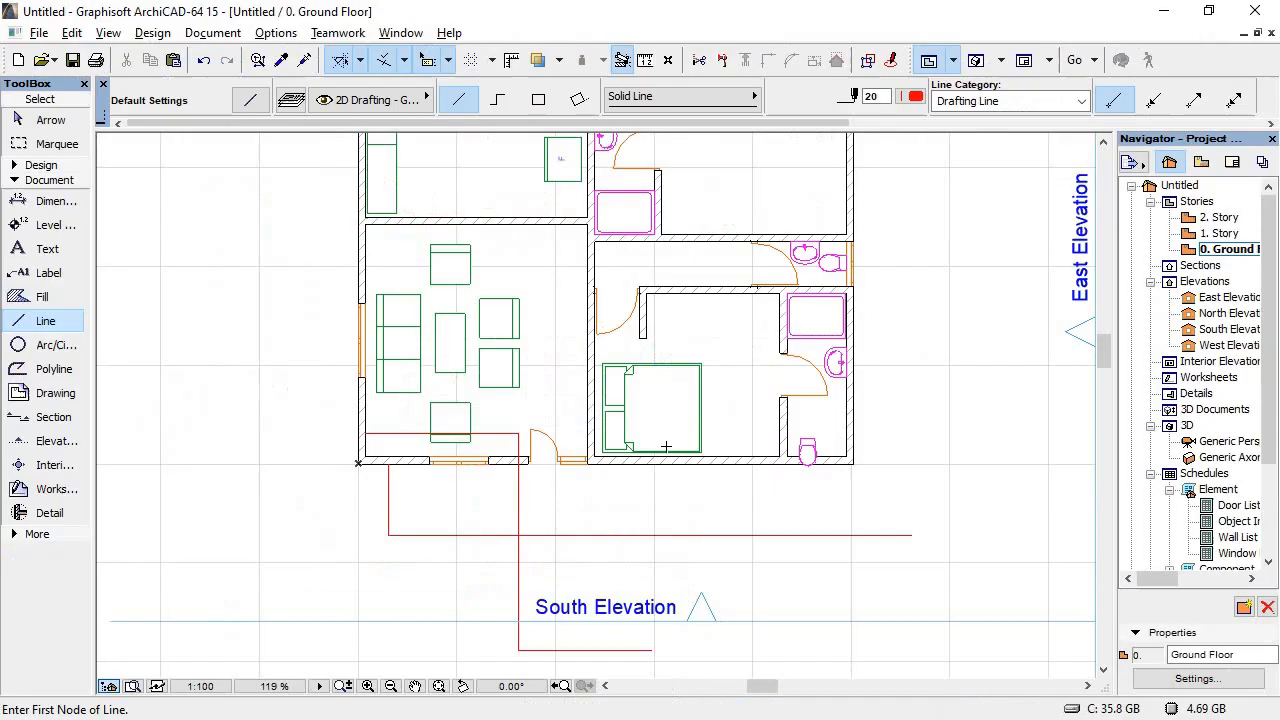
click(651, 650)
click(651, 427)
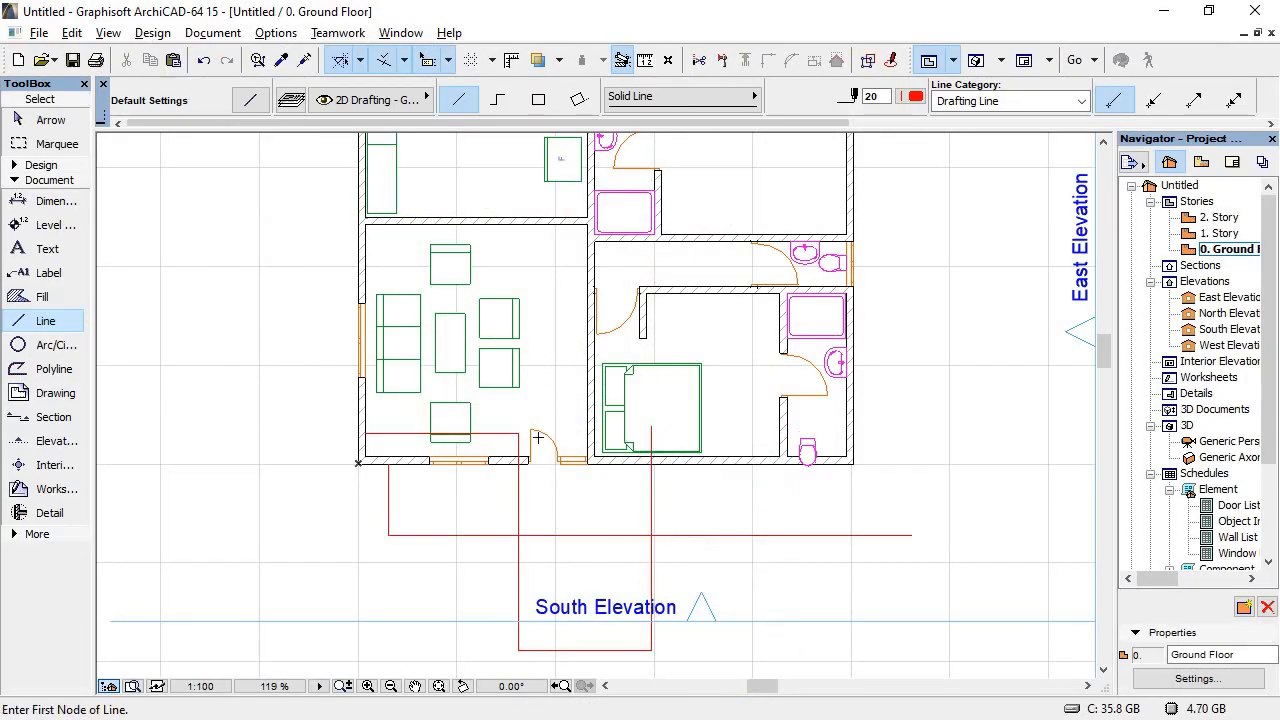
Step: Check the entrance porch in the Foxit Reader reference plan, and set up the Column tool in ArchiCAD with a 150 x 150 mm section
scroll(614, 475, up, 2)
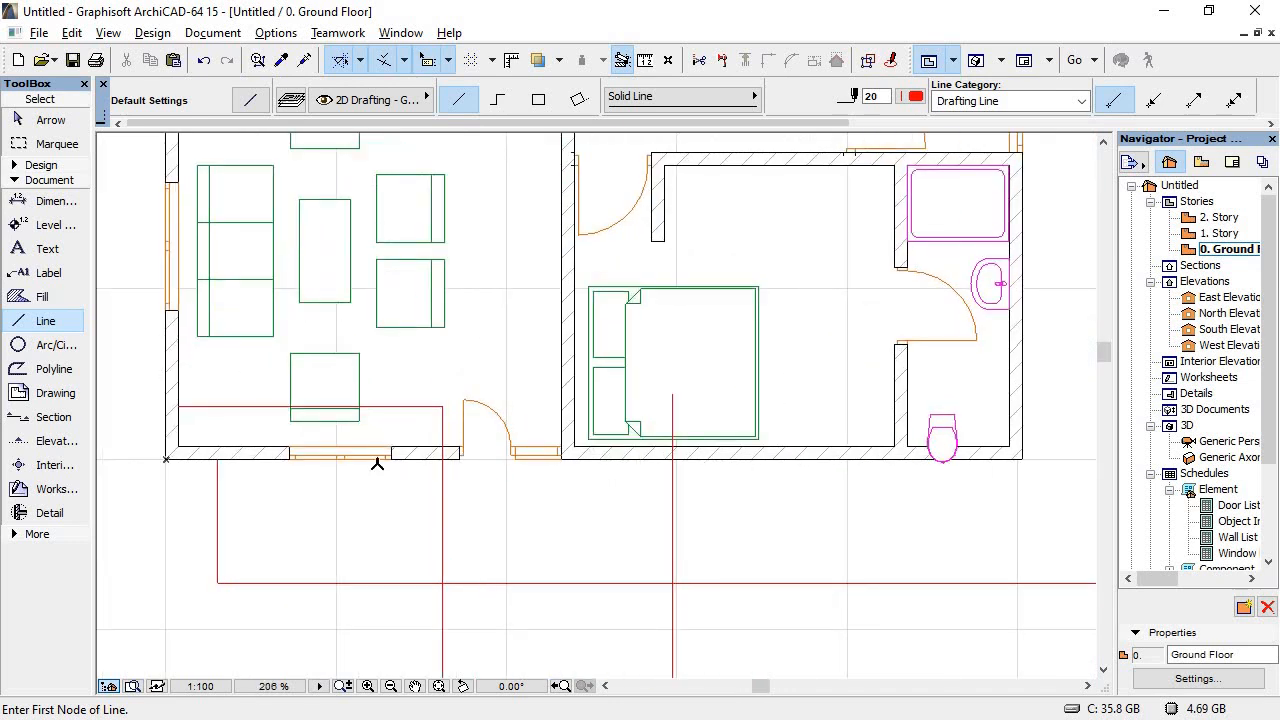
key(alt+Tab)
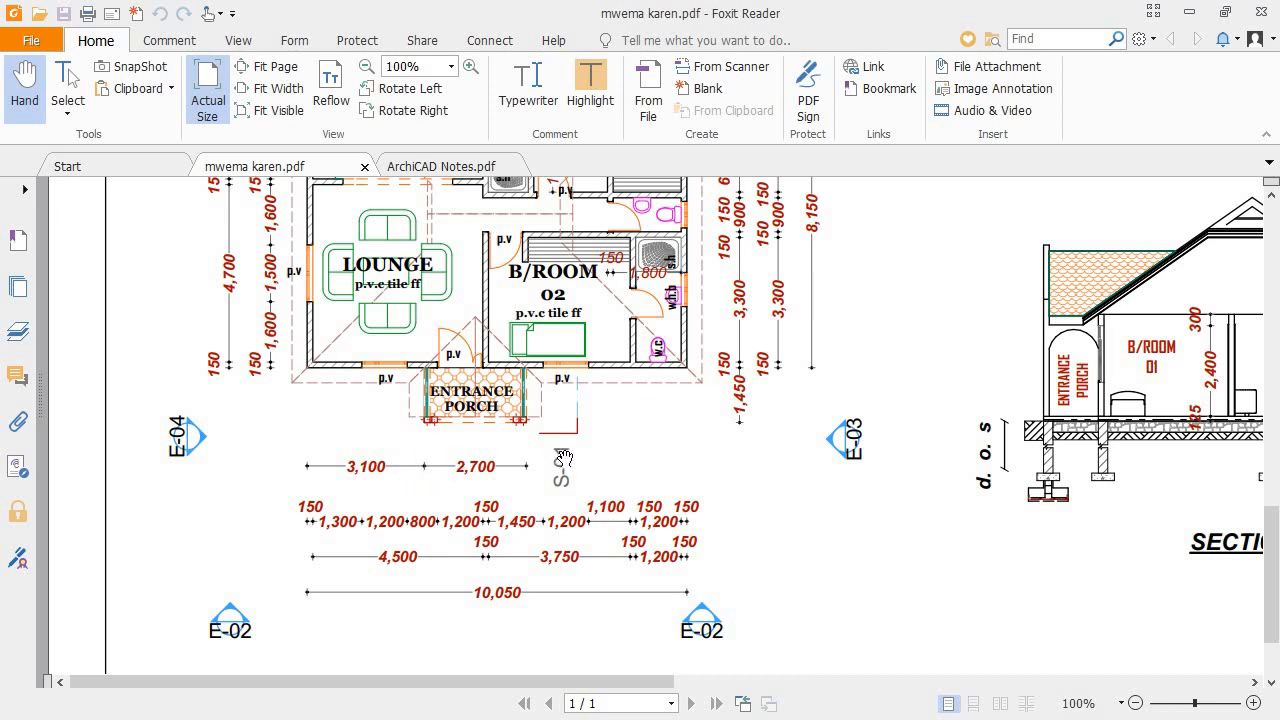
scroll(500, 460, up, 10)
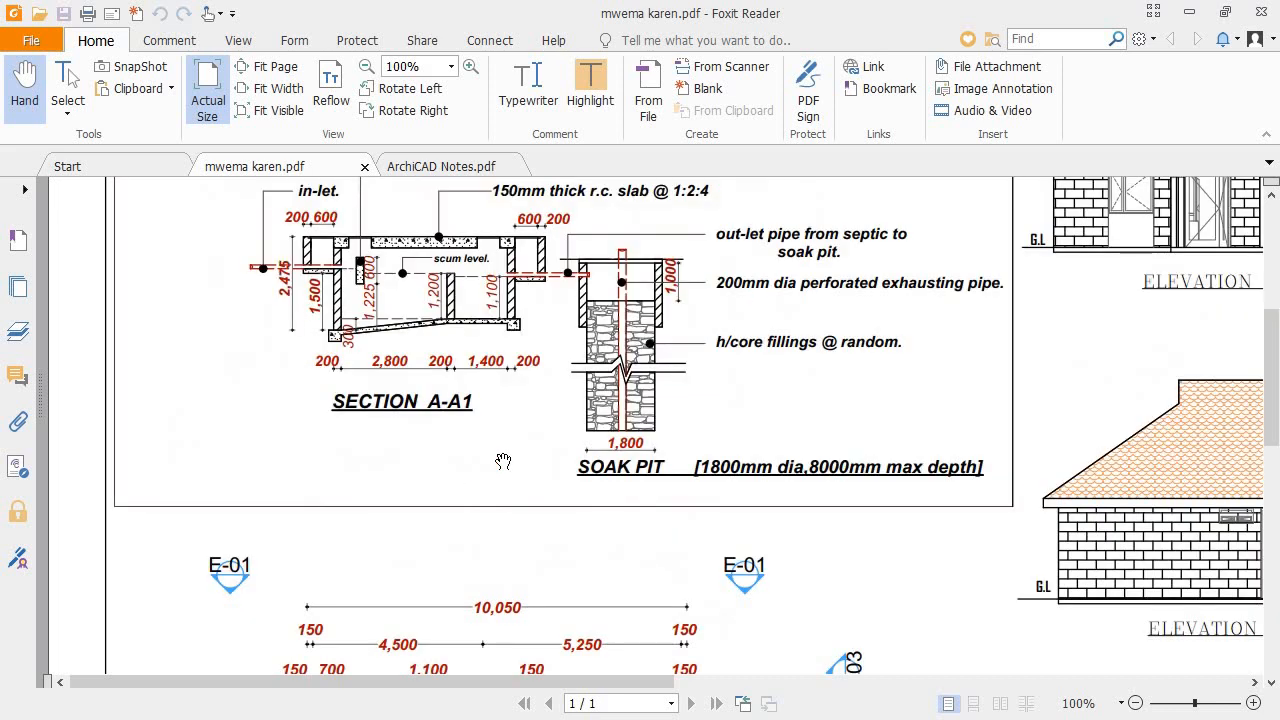
scroll(505, 461, down, 10)
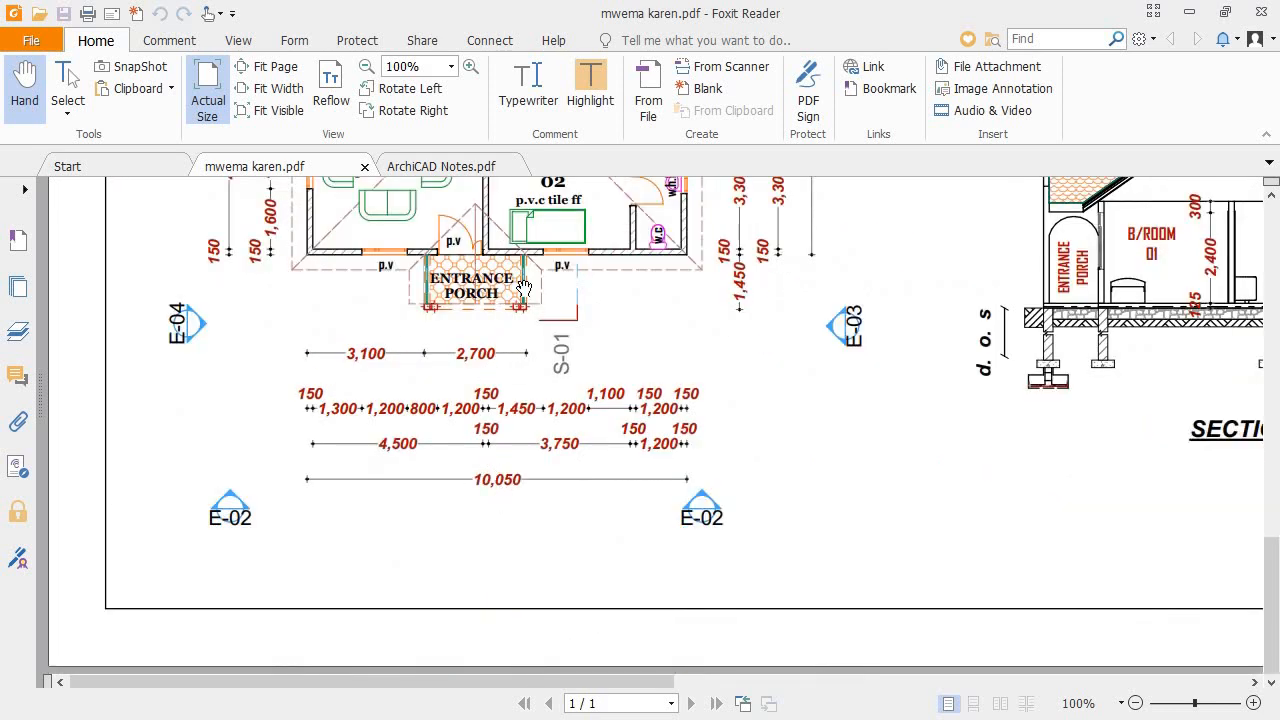
key(alt+Tab)
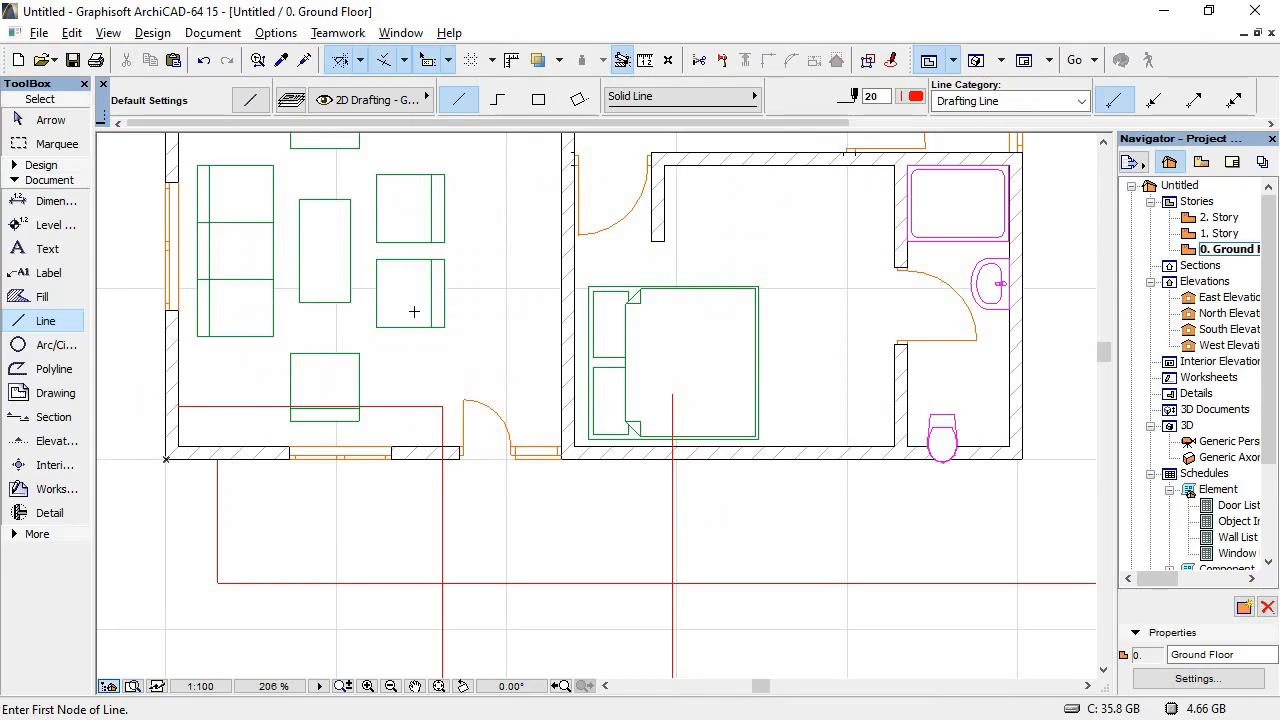
click(14, 167)
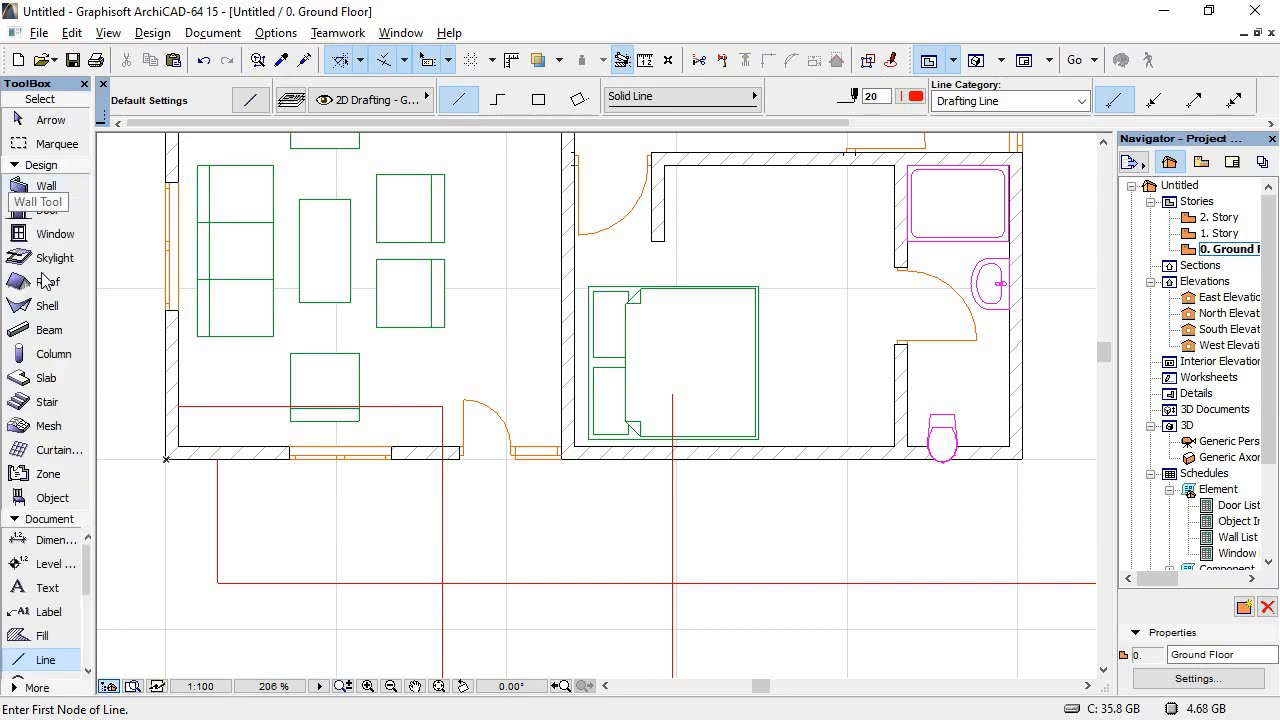
click(27, 360)
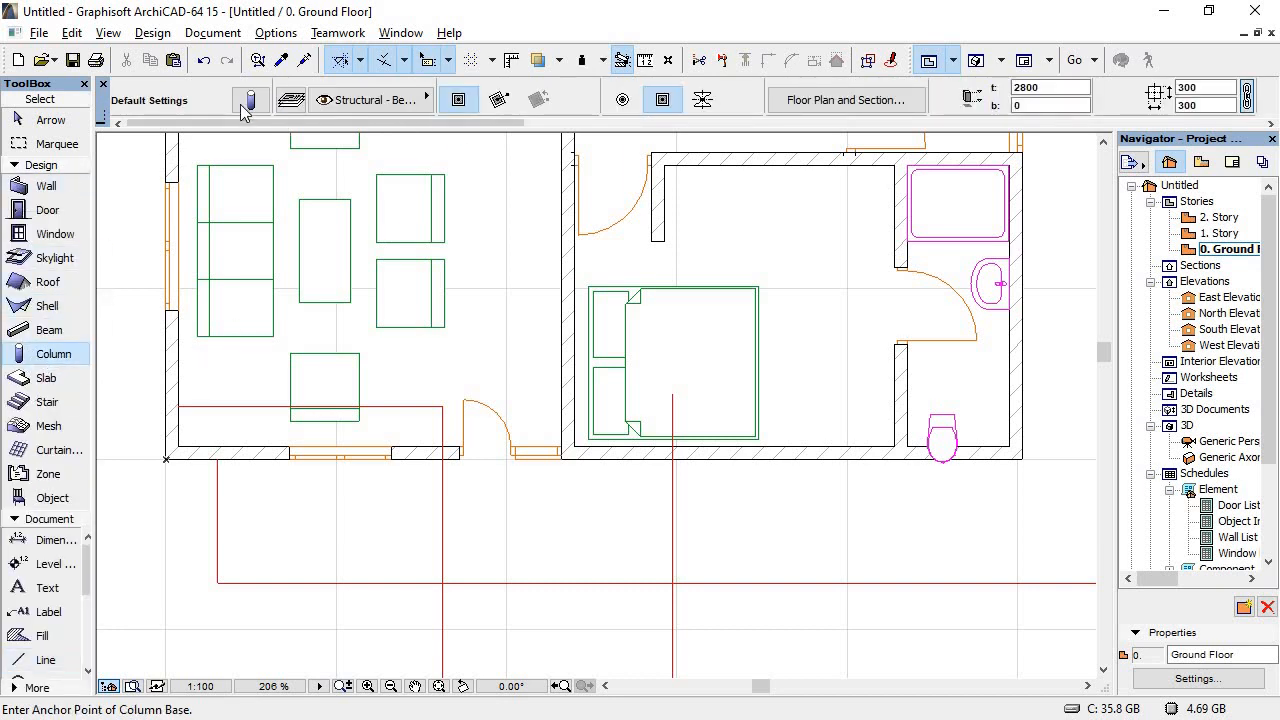
drag(1204, 88, 1086, 87)
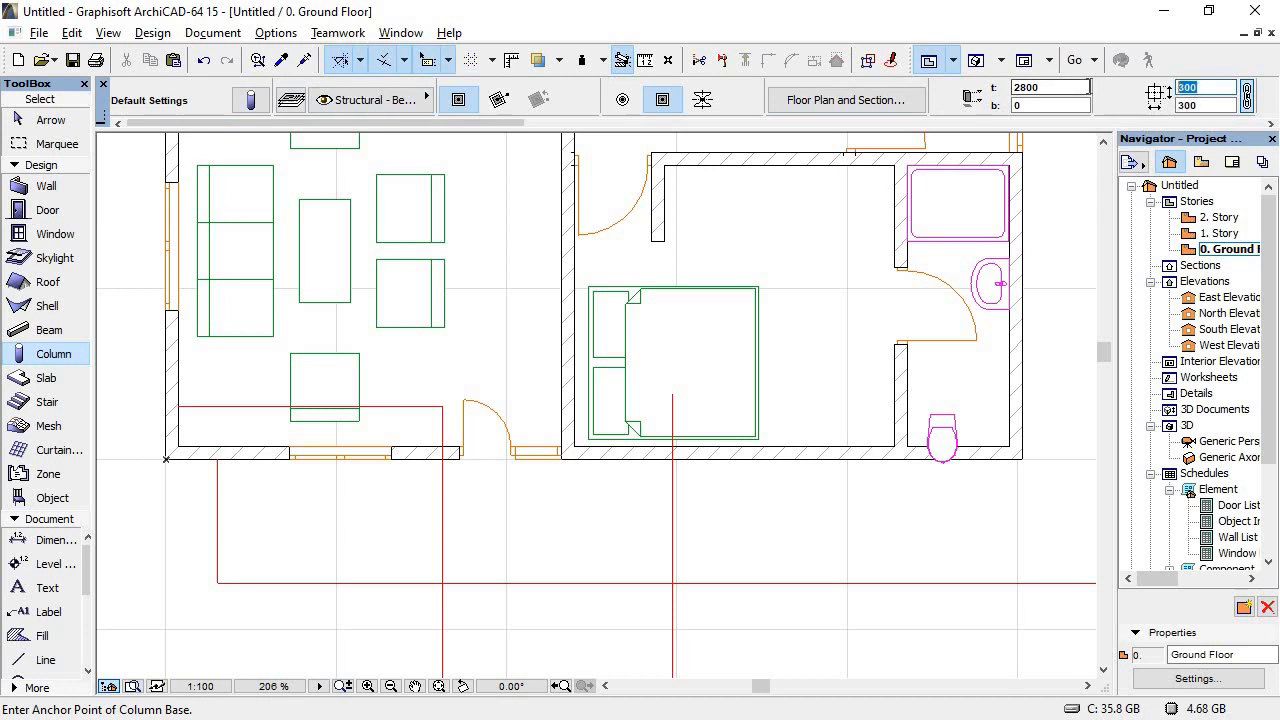
text(150)
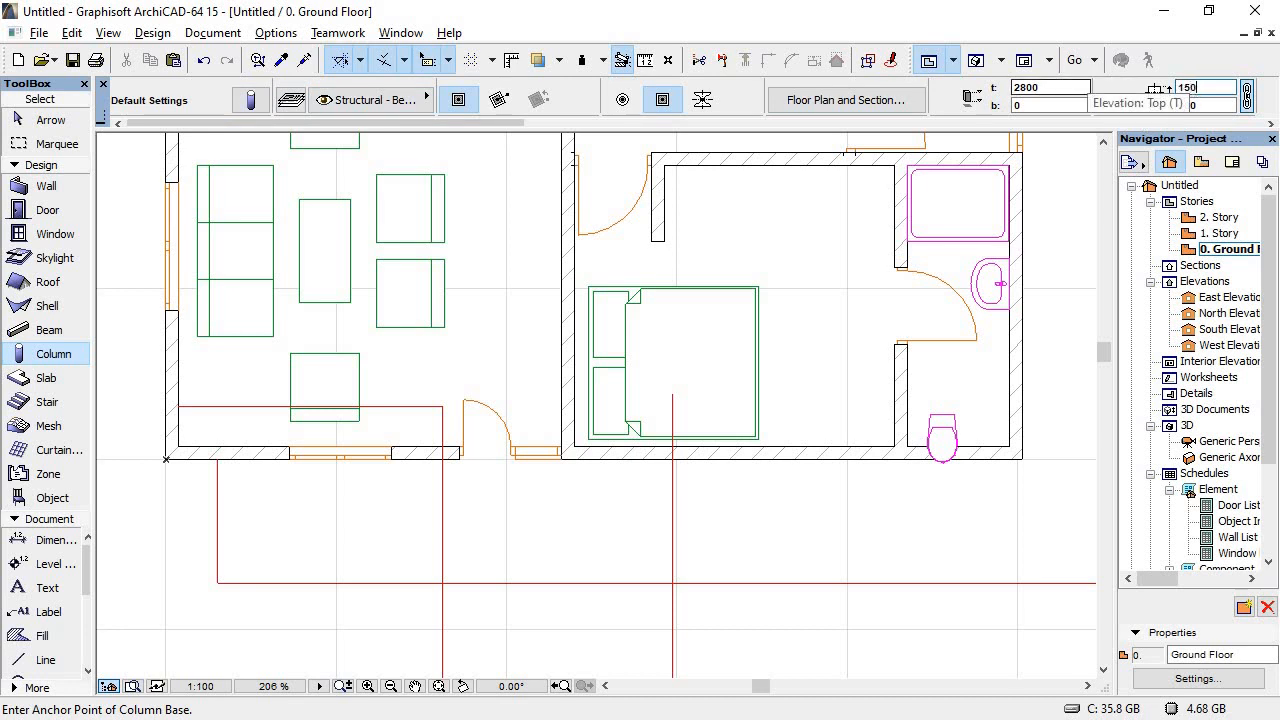
key(Tab)
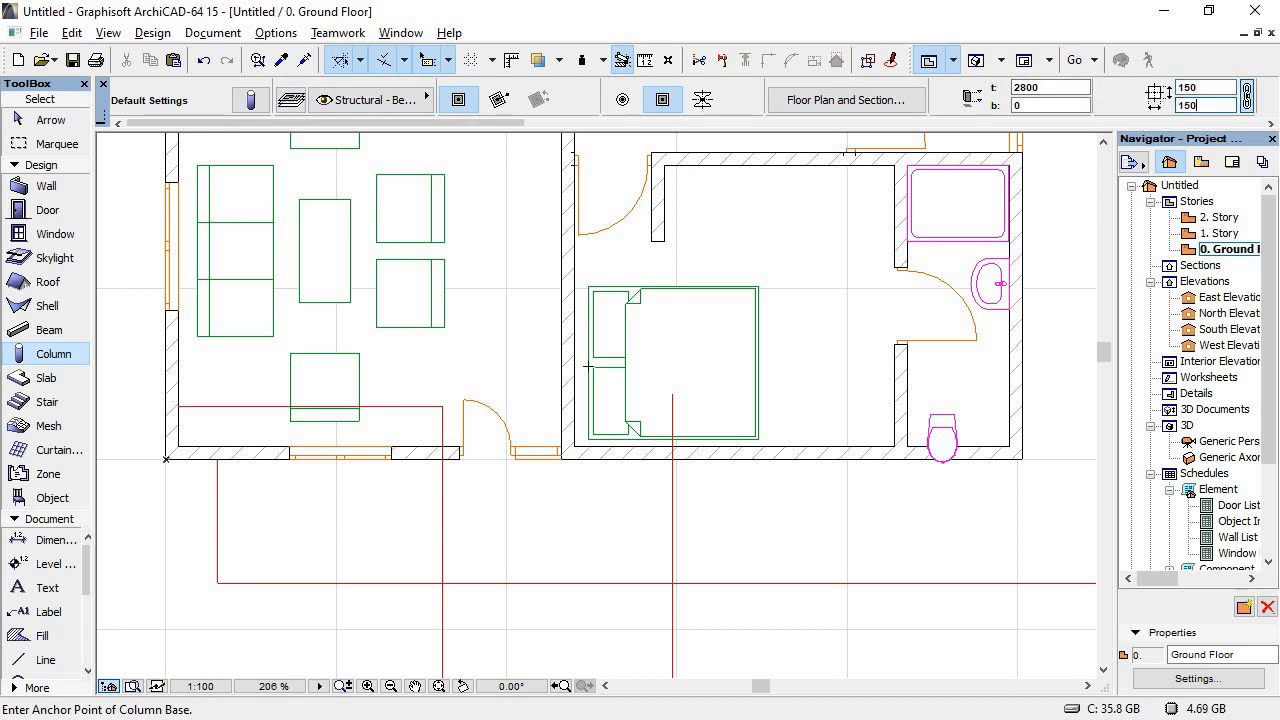
Step: Place porch columns at the four guide-line intersections, plus one adjoining column on the inner side of each front column
scroll(469, 501, up, 2)
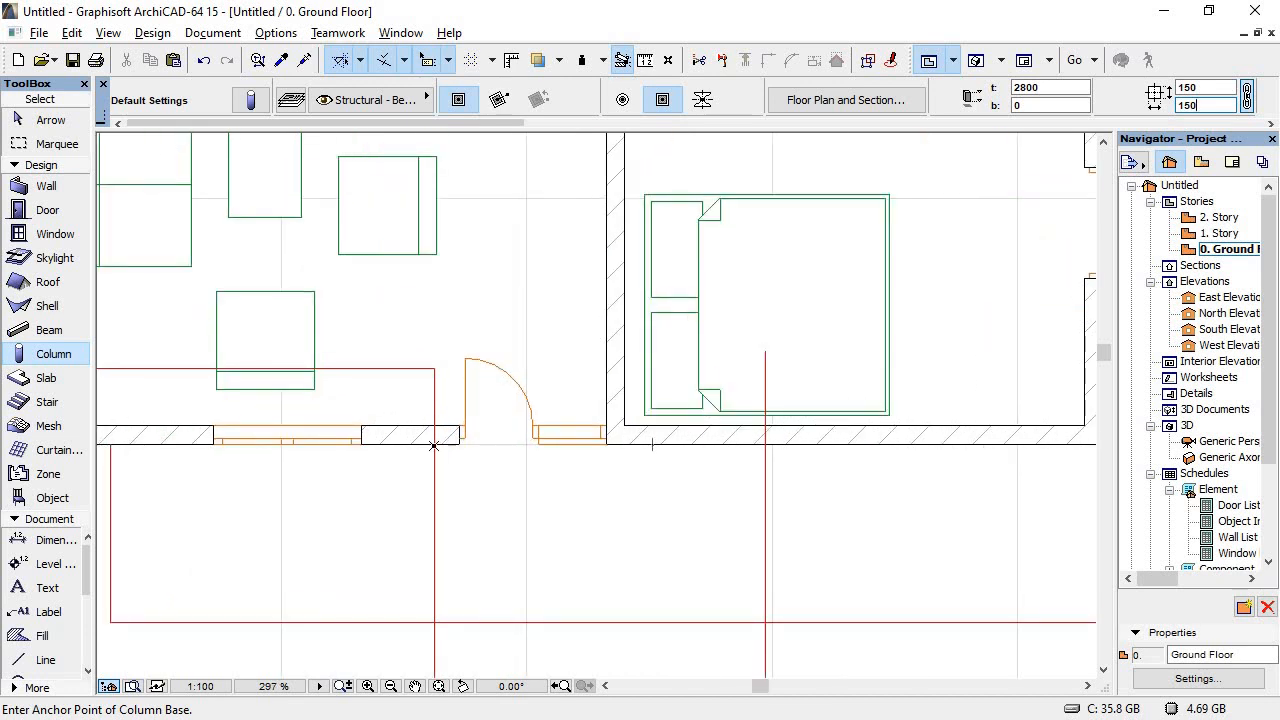
click(433, 445)
click(766, 617)
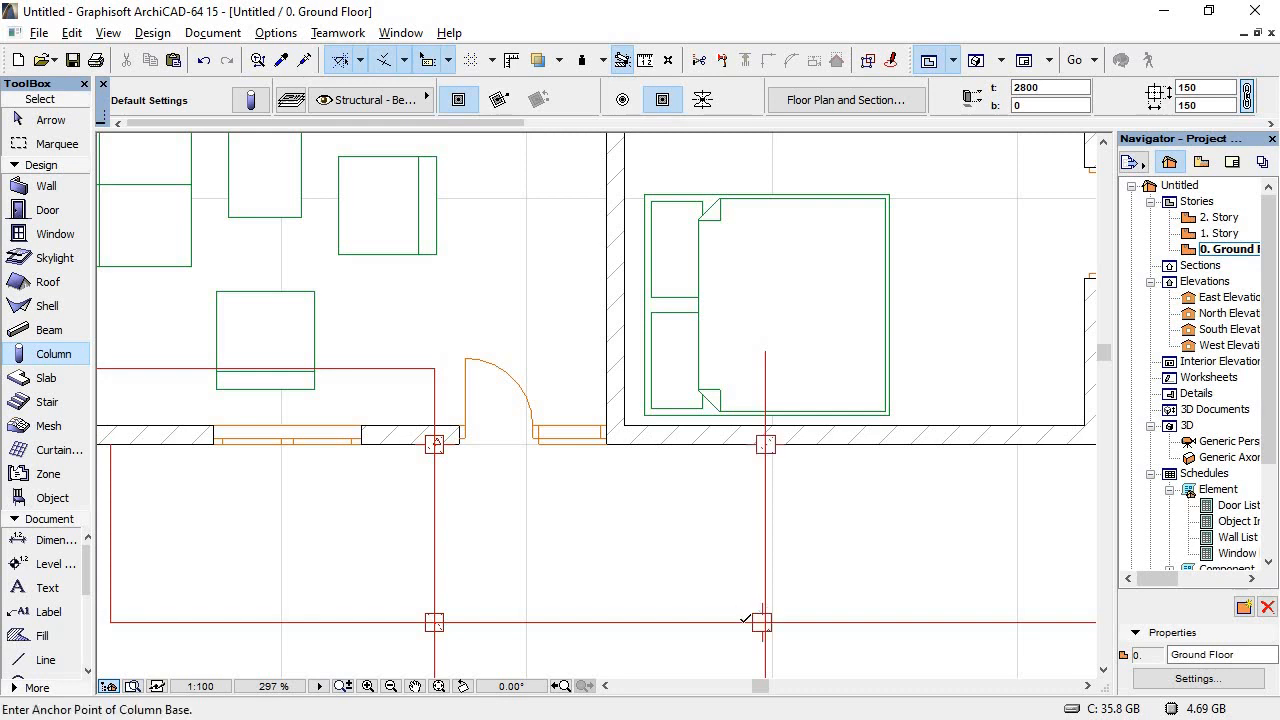
click(743, 621)
click(452, 621)
Step: Try to shift the porch column at the lounge's front wall outward by its centre point, and undo the change
click(18, 120)
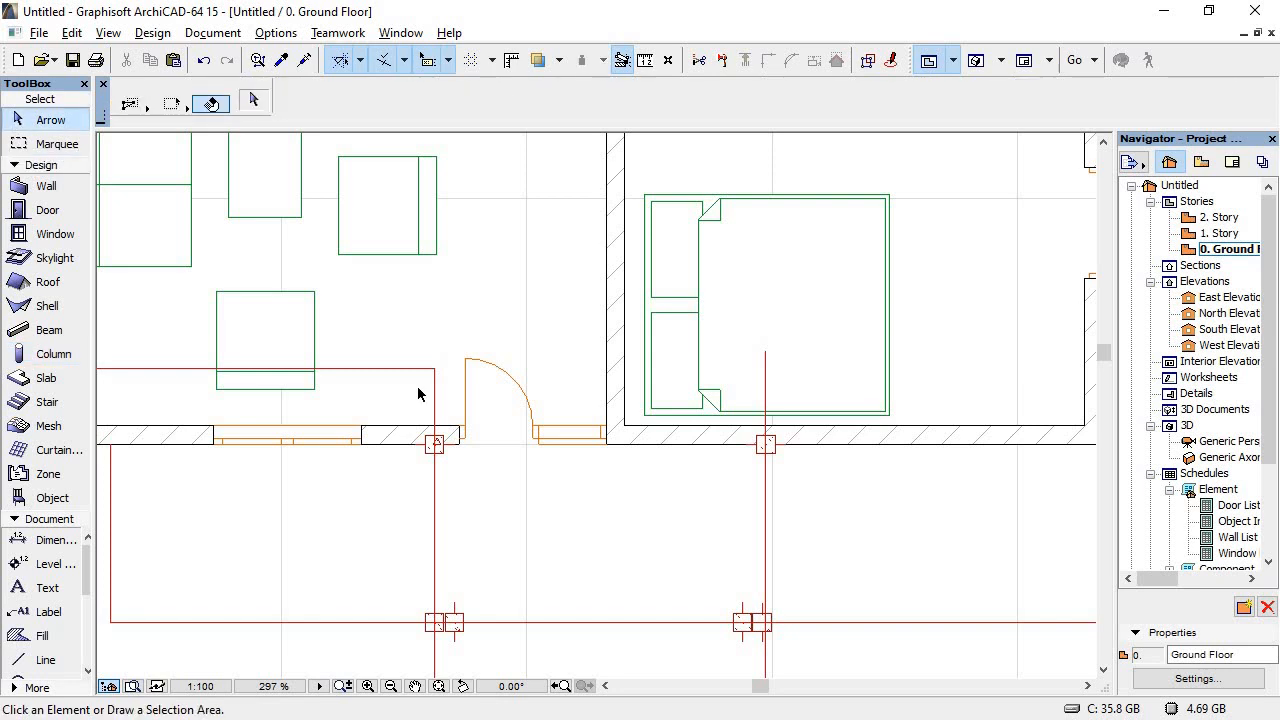
click(436, 446)
scroll(436, 443, up, 5)
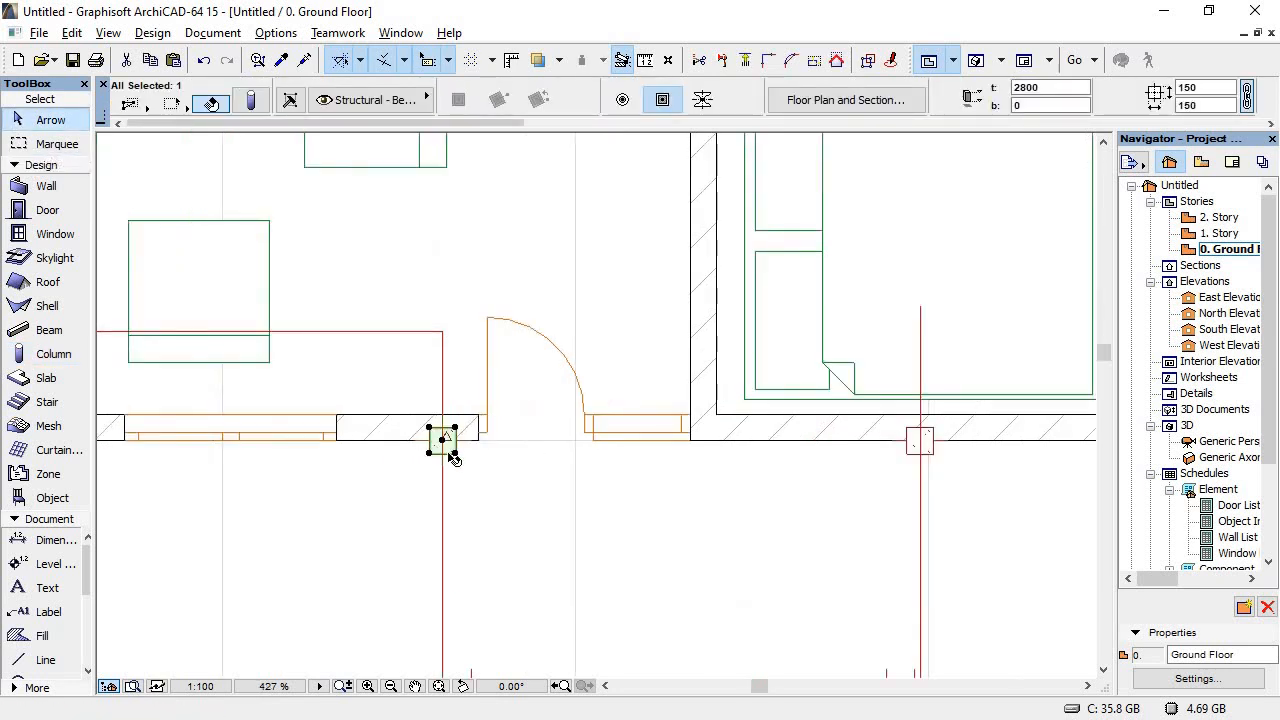
click(431, 419)
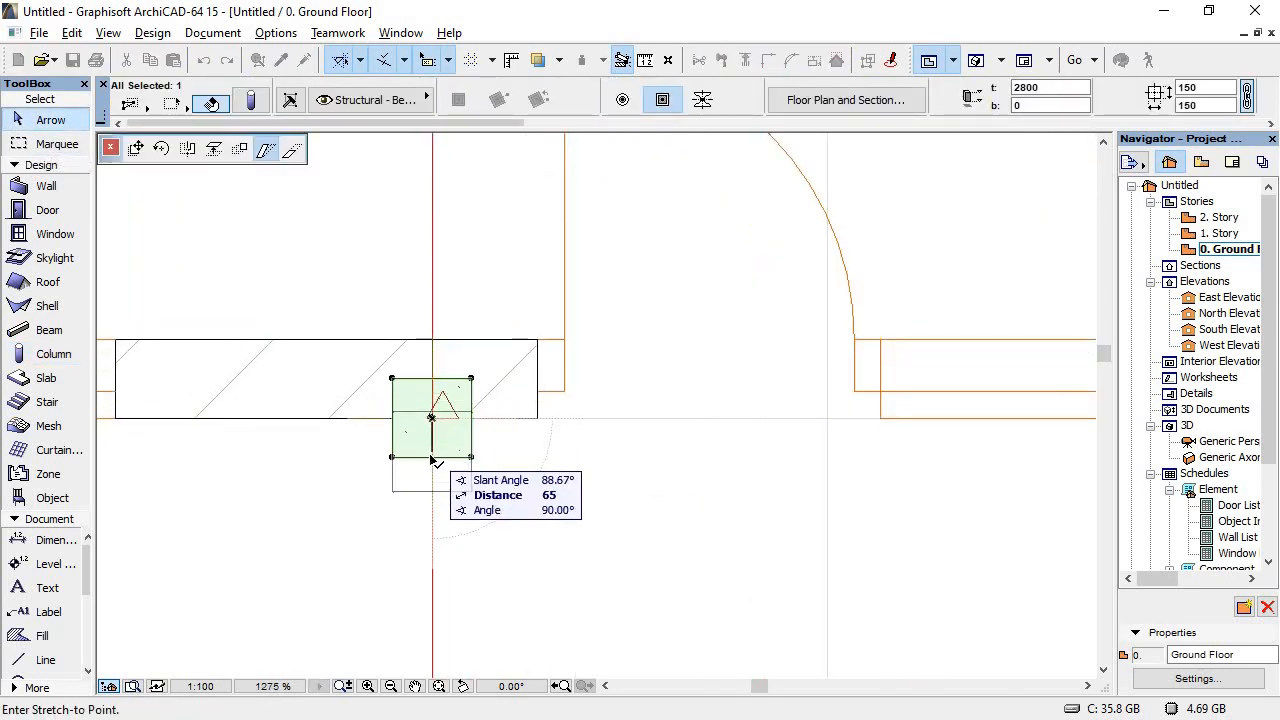
click(431, 481)
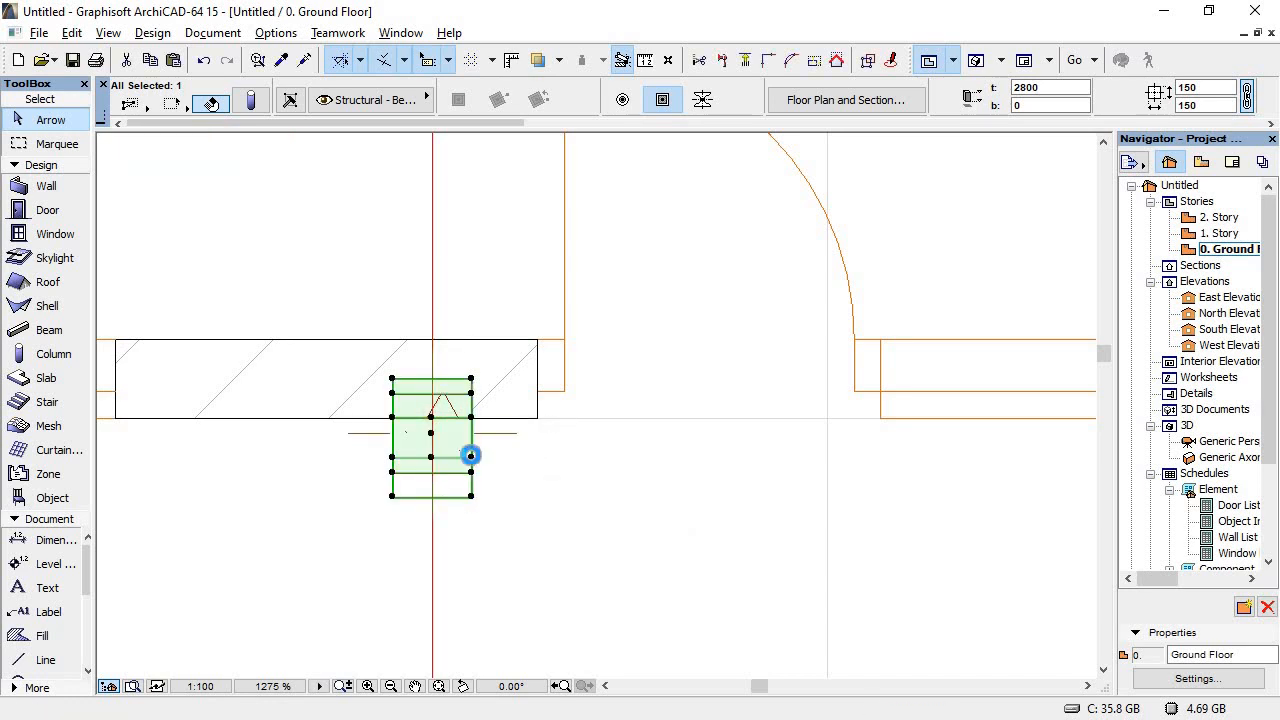
key(ctrl+z)
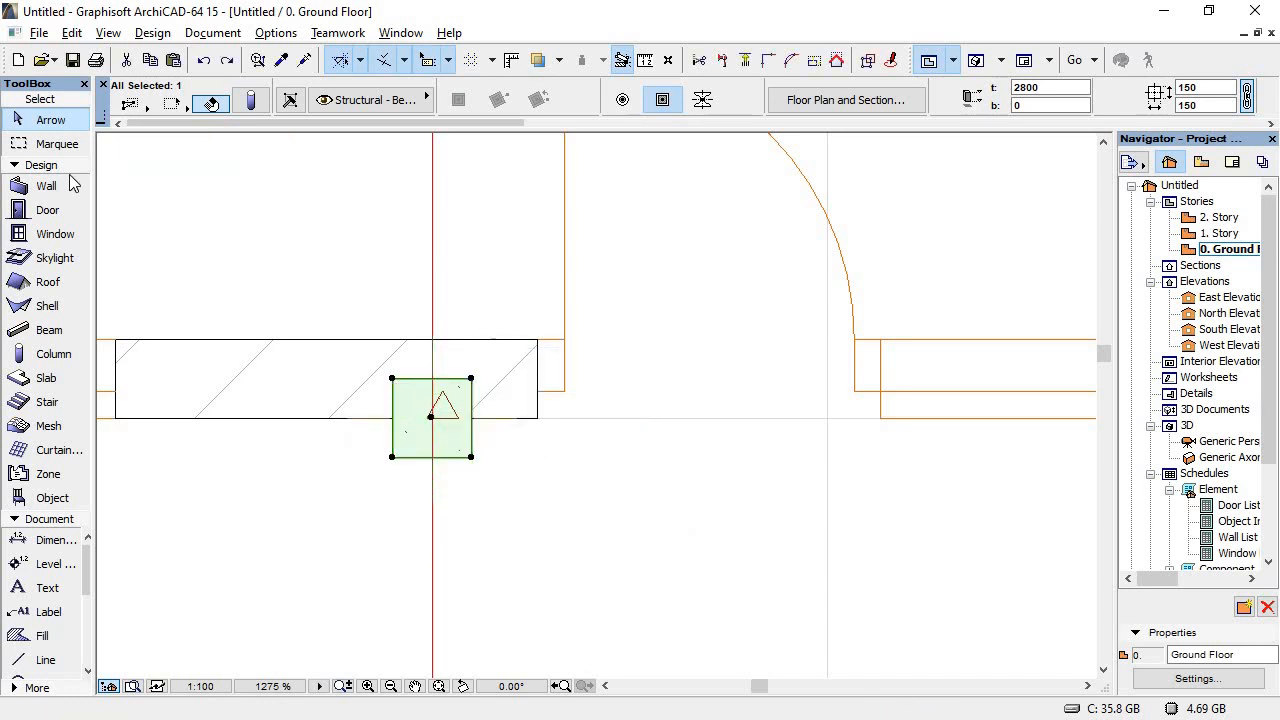
Step: Move the porch column at the lounge's front wall outward until its inner edge meets the wall's outer face
click(431, 420)
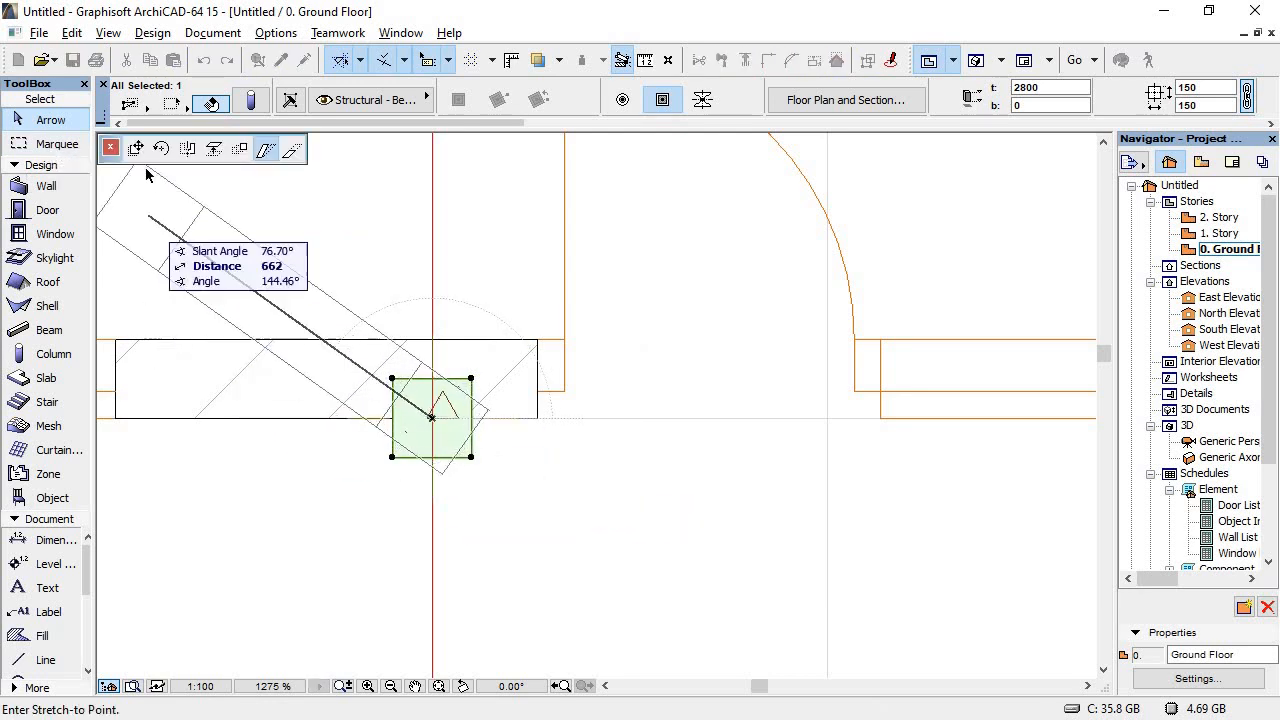
click(135, 148)
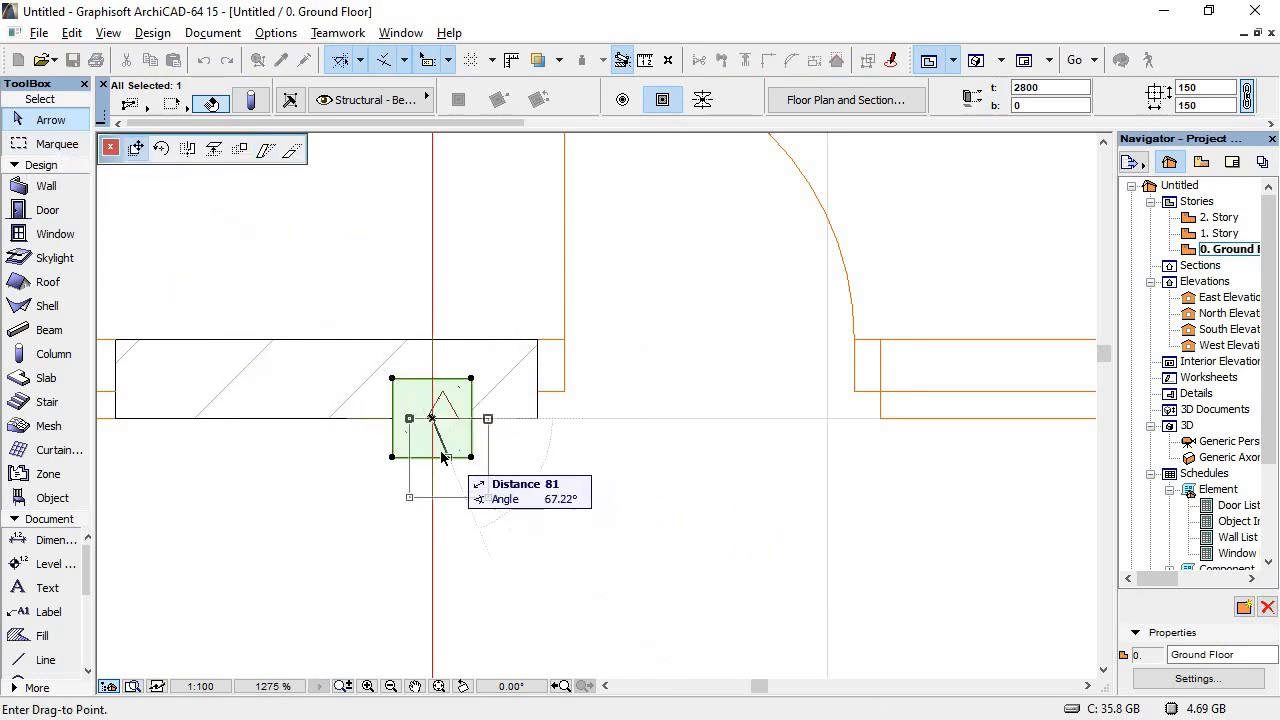
click(431, 457)
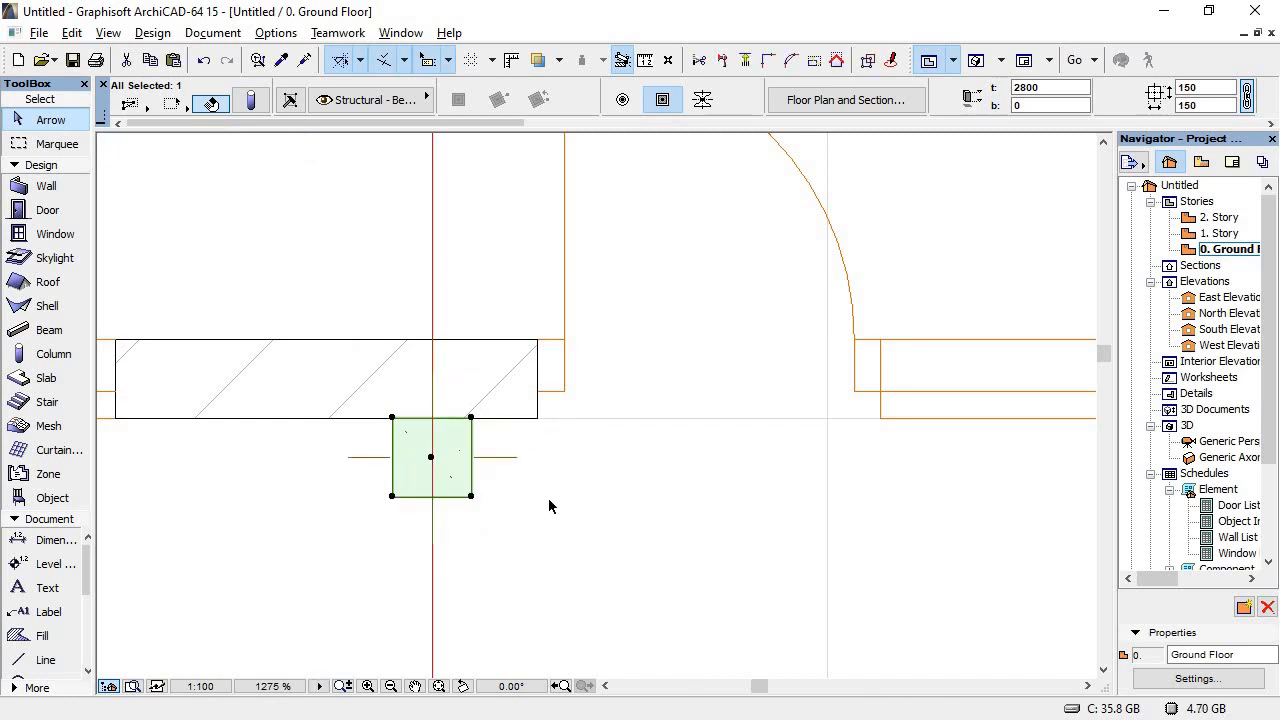
Step: Shift the inner column of the front porch pair on the lounge side against its corner column, closing the gap
scroll(631, 428, down, 10)
scroll(618, 624, up, 12)
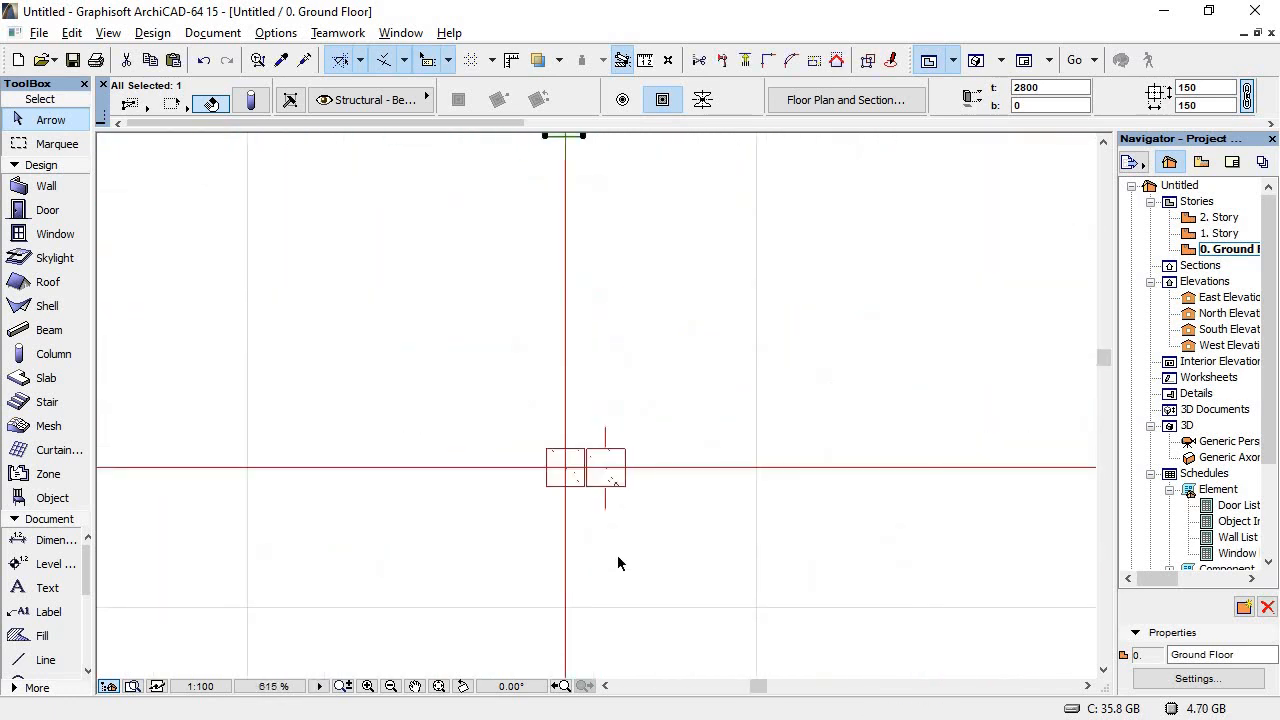
click(459, 298)
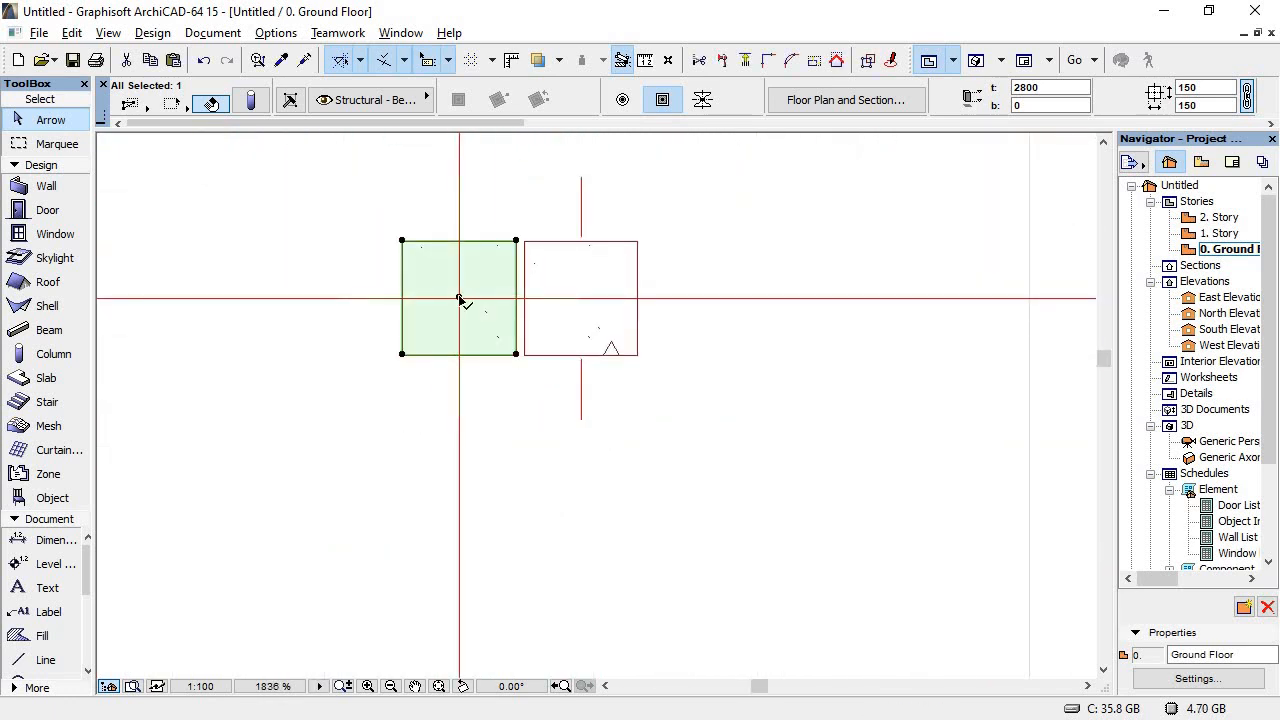
click(459, 299)
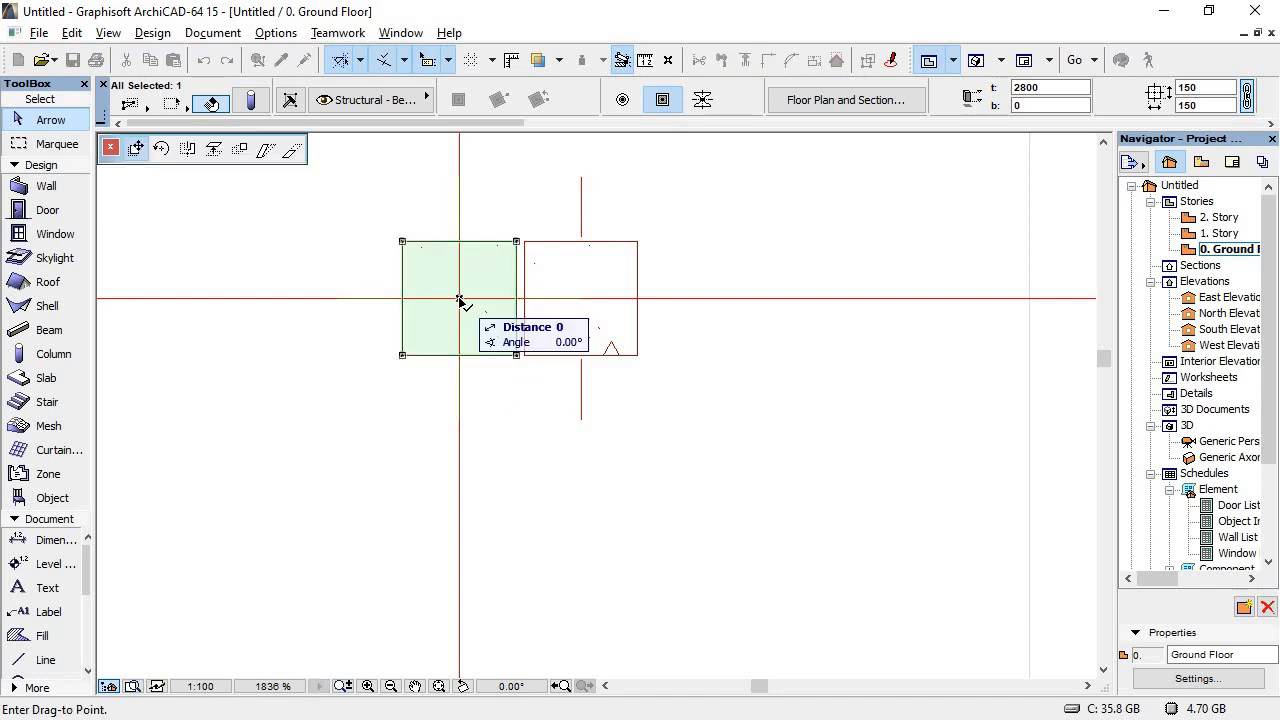
key(Escape)
click(580, 300)
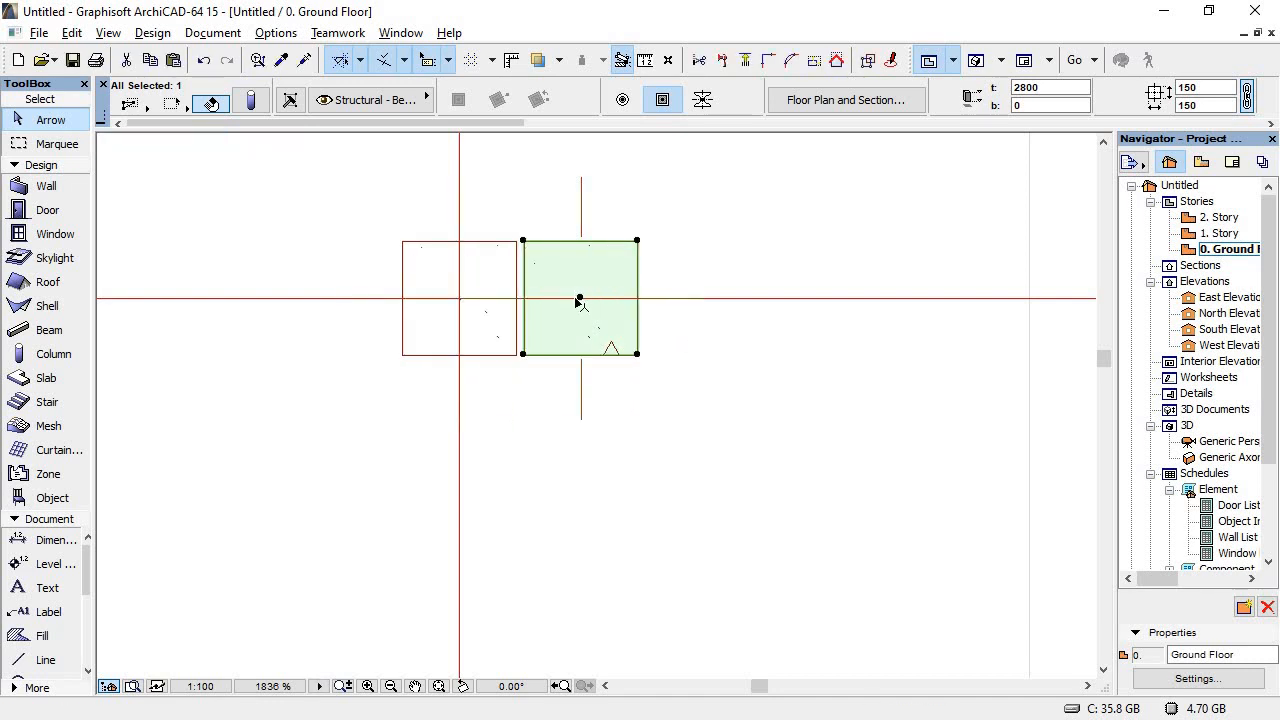
click(580, 300)
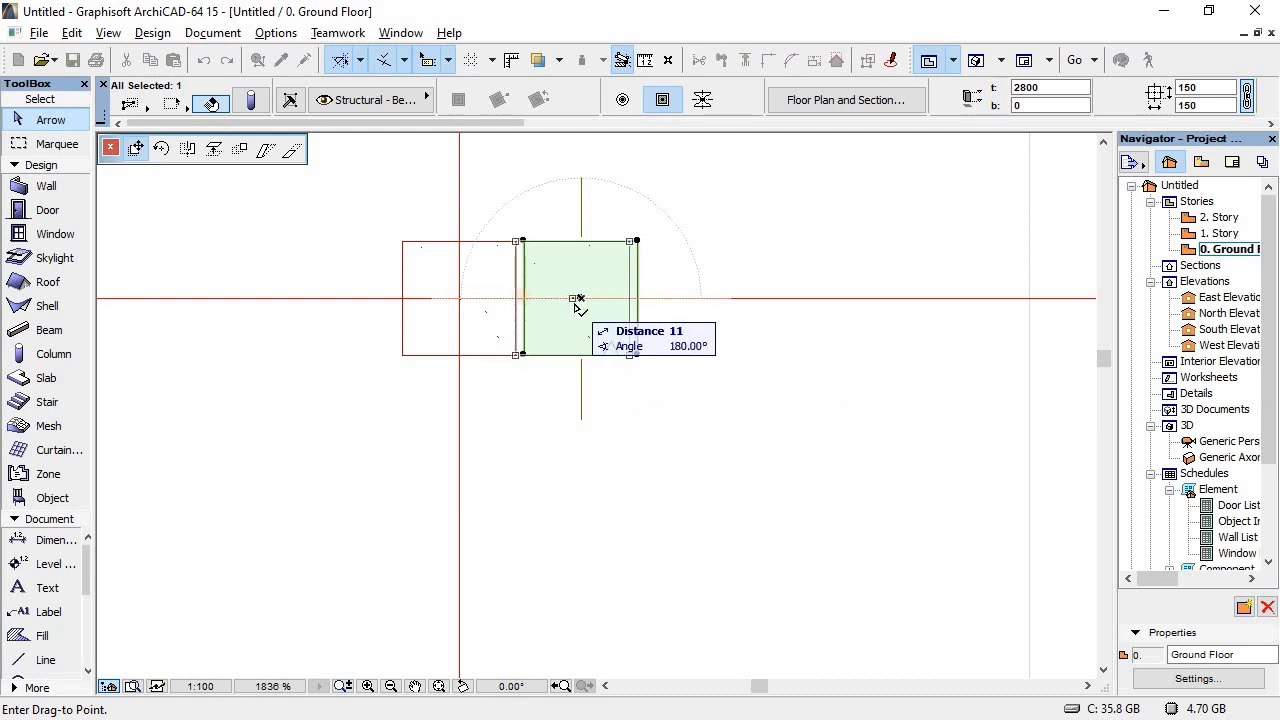
click(573, 297)
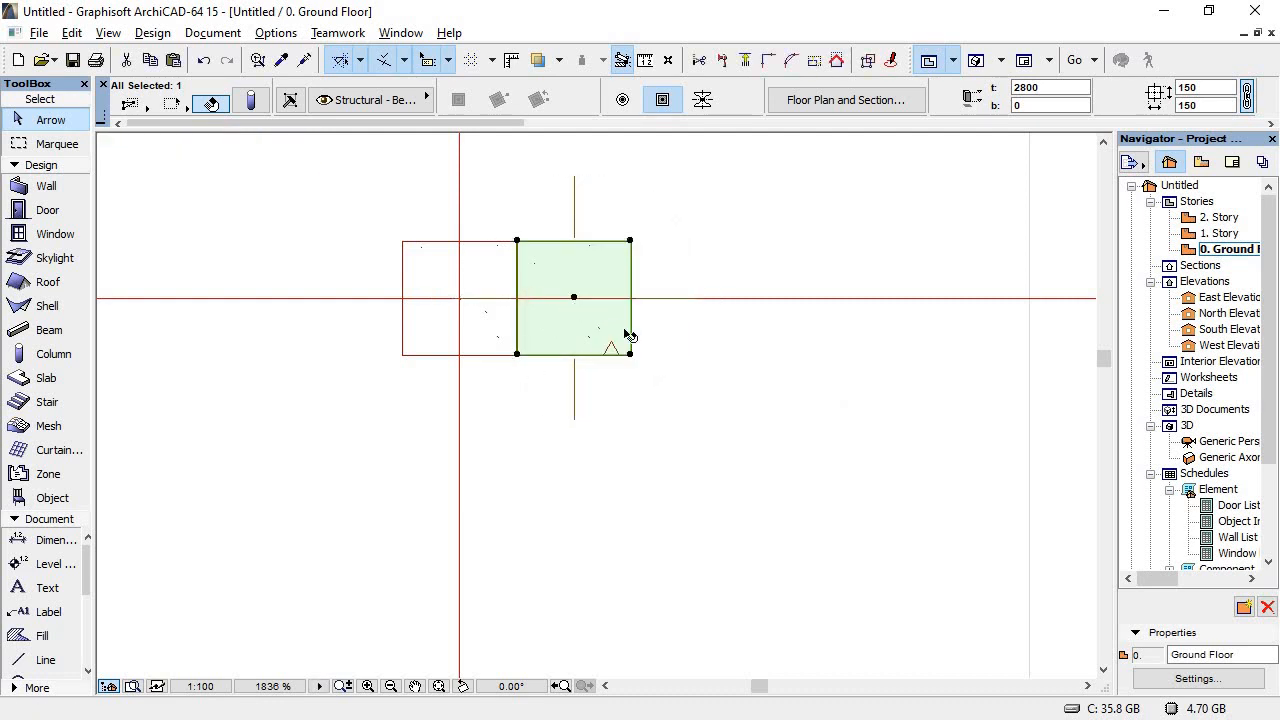
click(500, 423)
scroll(505, 423, down, 5)
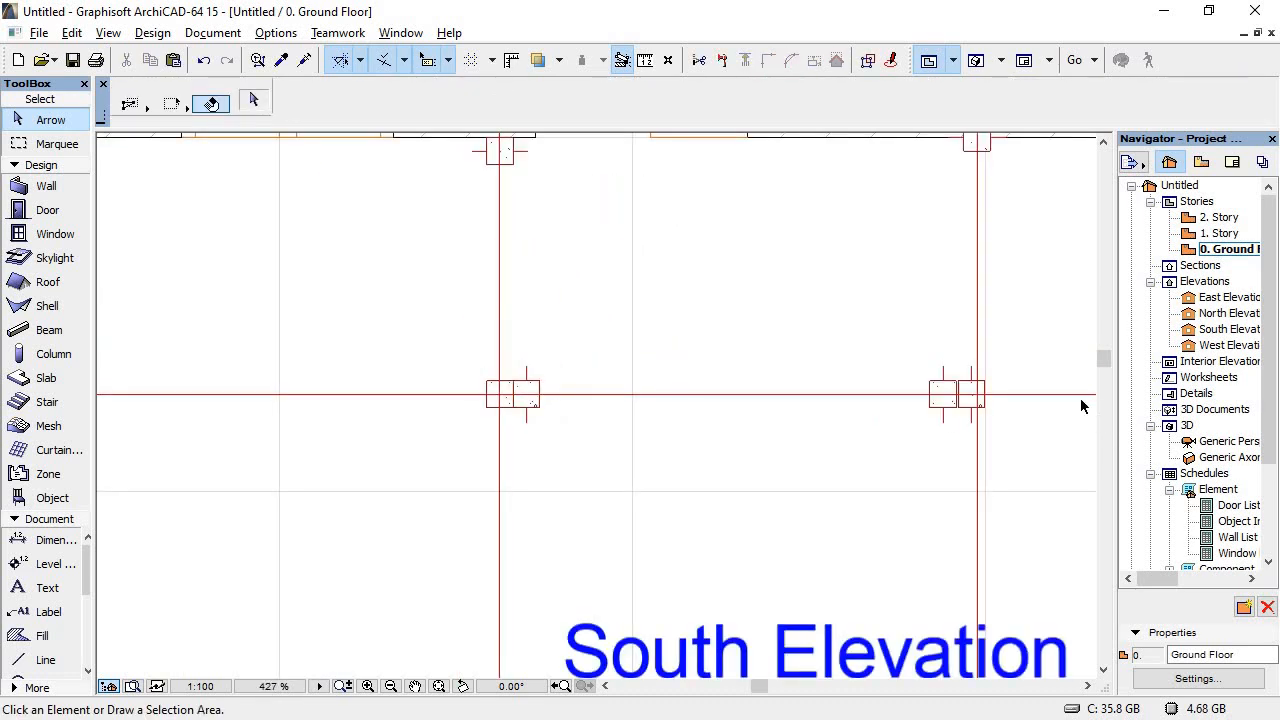
Step: Centre the bedroom-side front corner column on the guide intersection, and move its adjoining column against it
scroll(966, 361, up, 5)
click(941, 443)
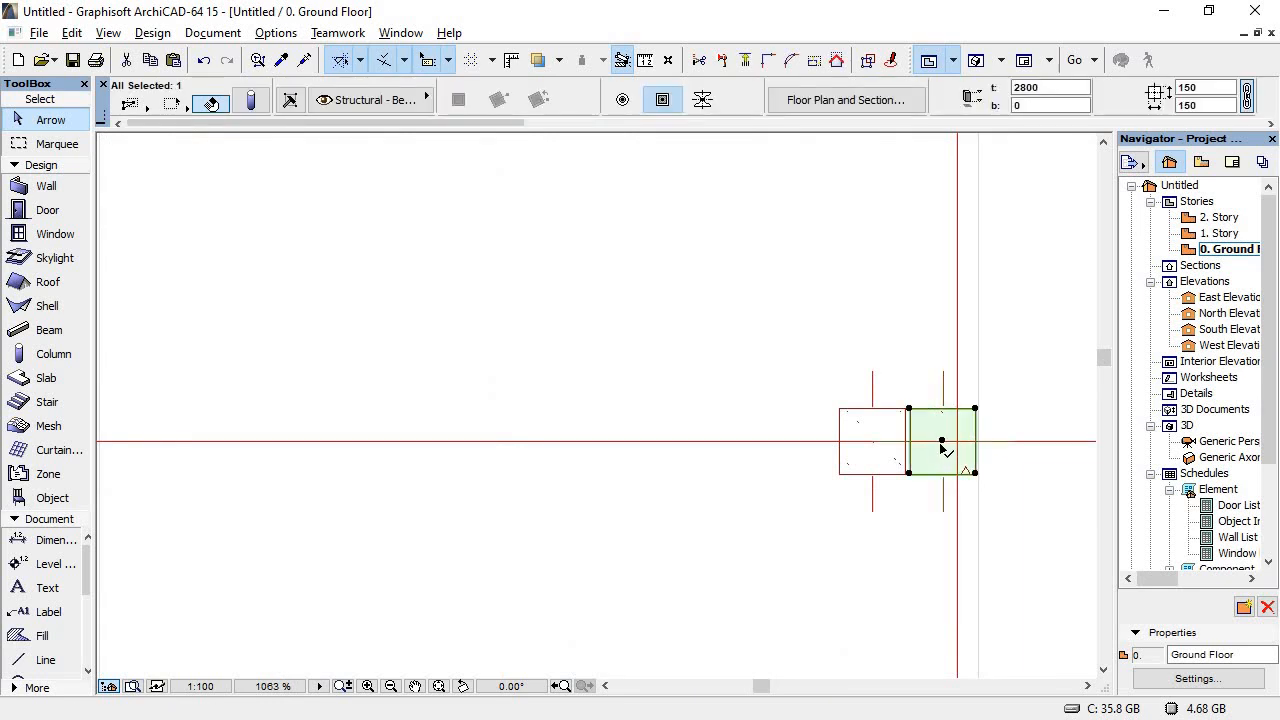
click(943, 441)
click(957, 441)
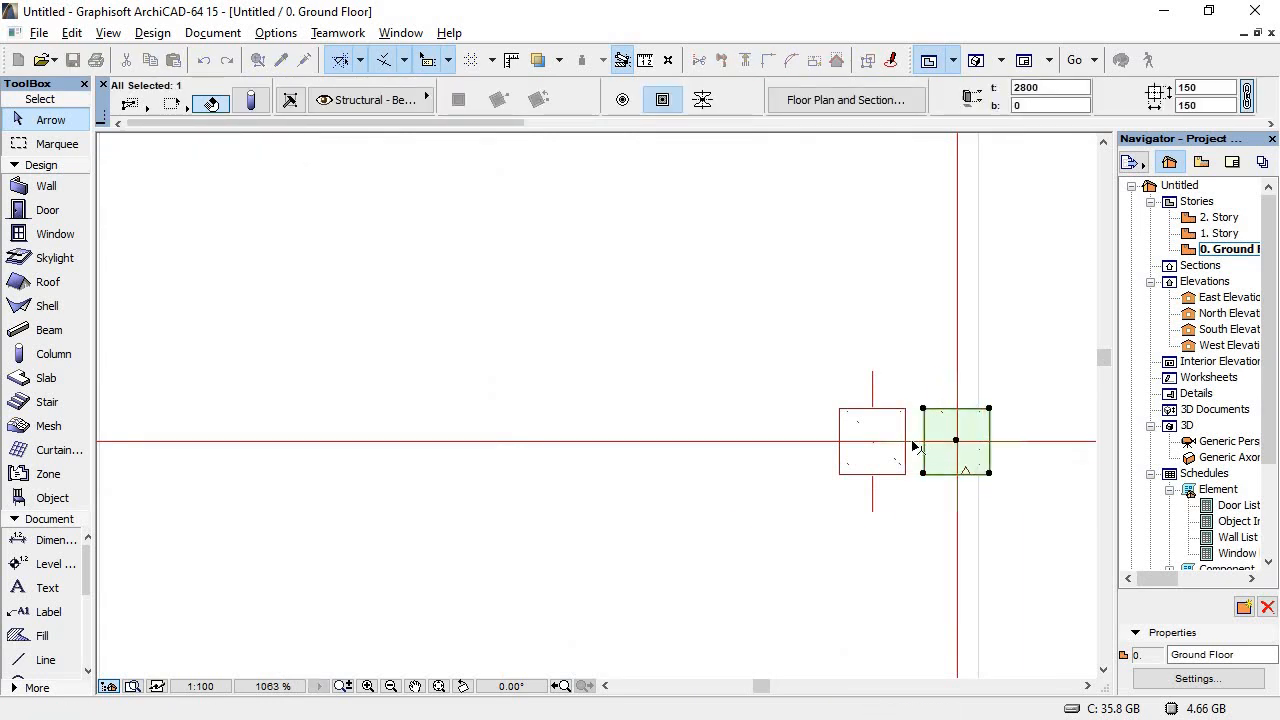
click(872, 442)
click(872, 443)
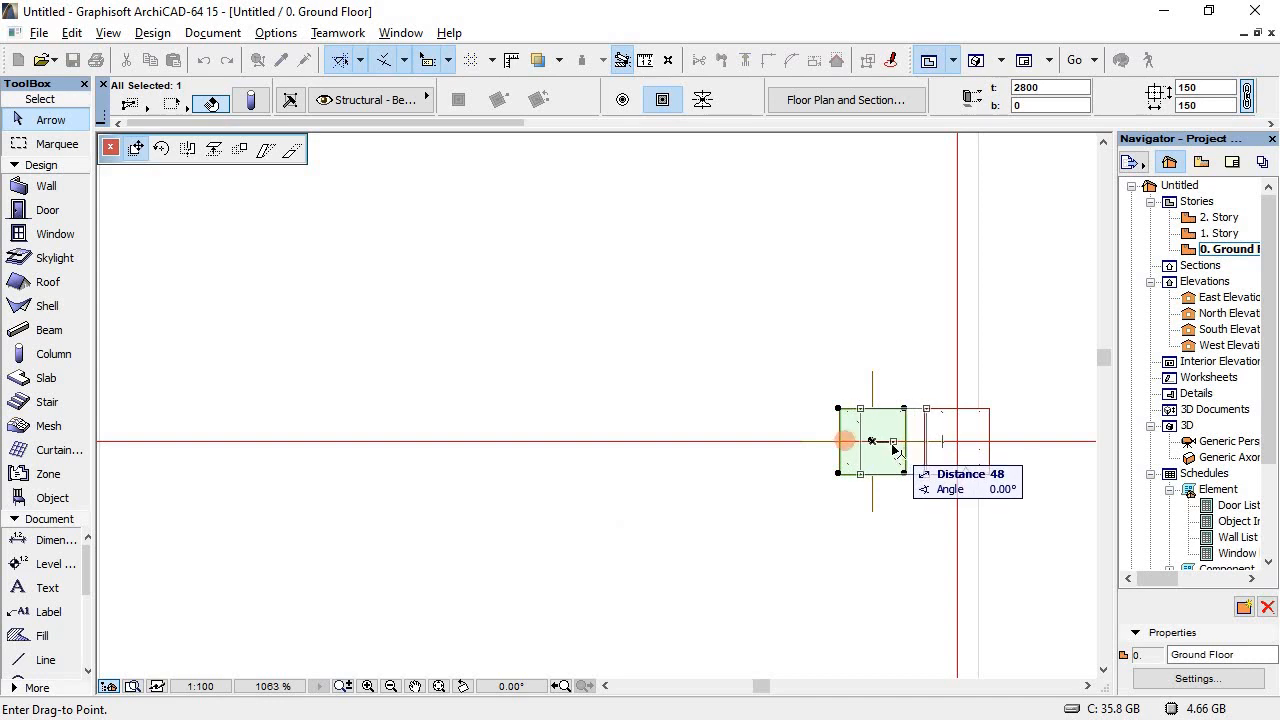
click(894, 447)
click(779, 525)
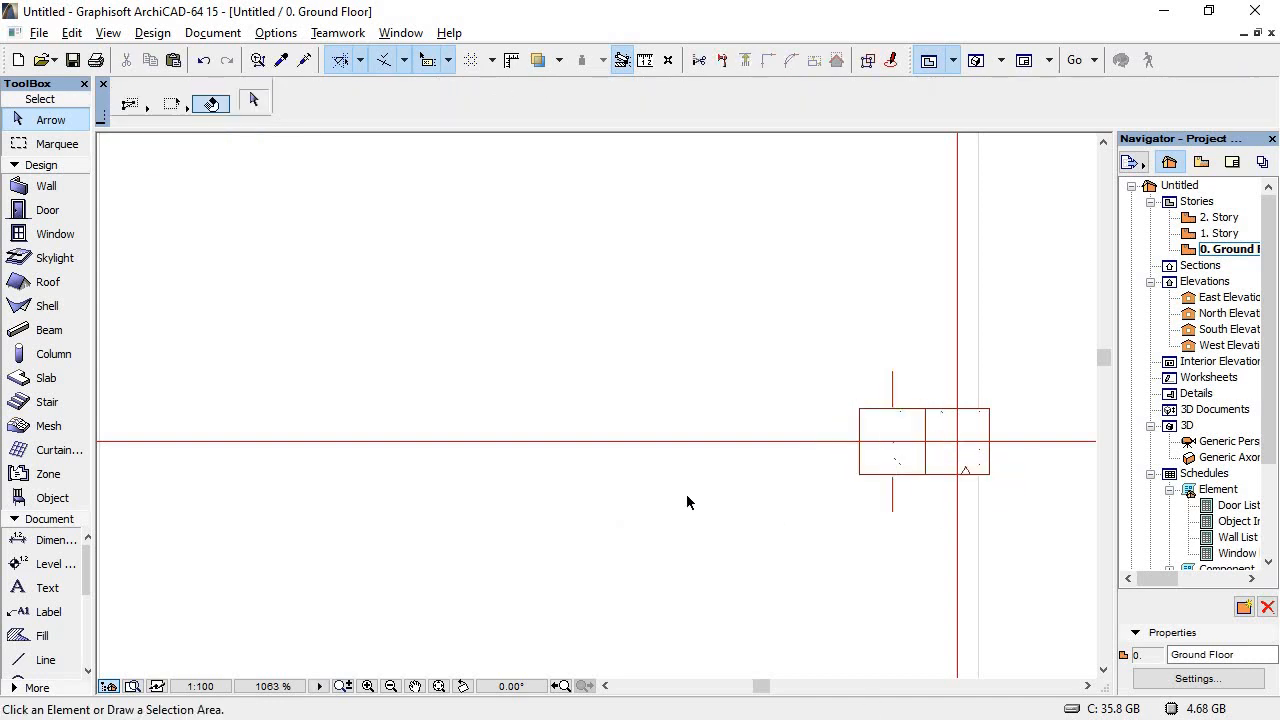
Step: Move the porch column at the bedroom's front wall outward along the guide until it sits against the wall's outer face
scroll(686, 501, down, 3)
scroll(815, 200, up, 4)
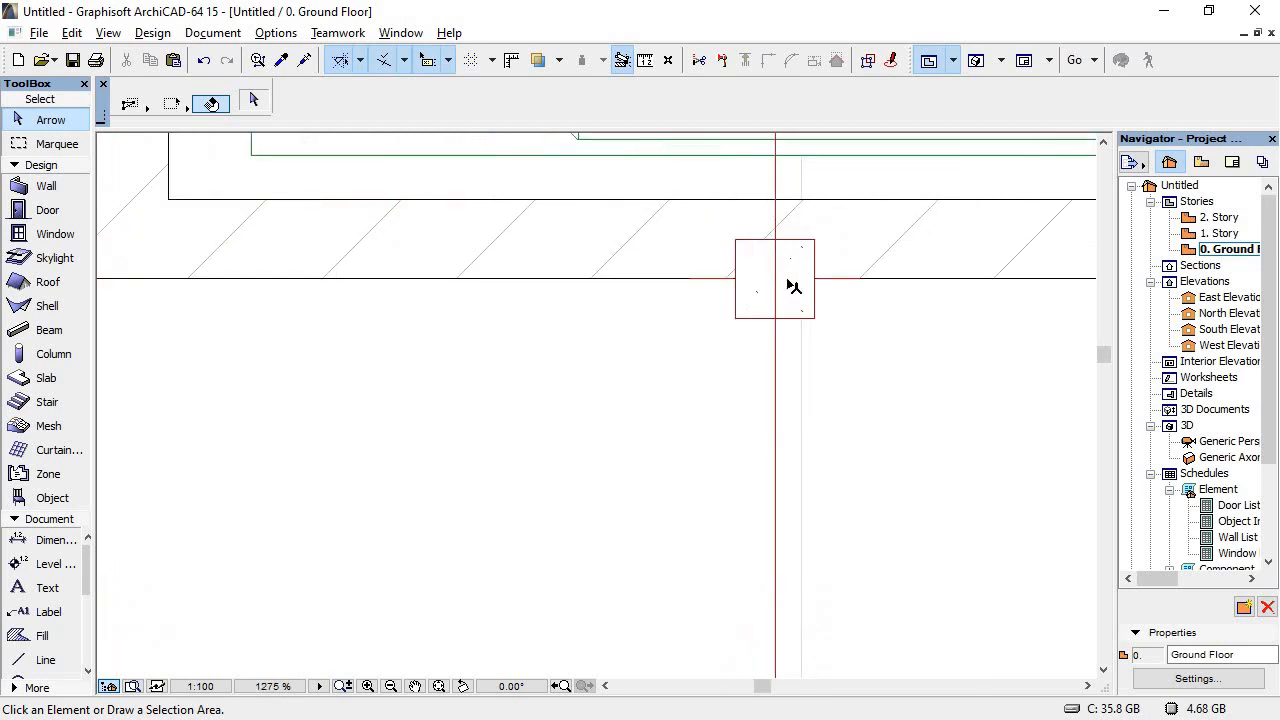
click(776, 280)
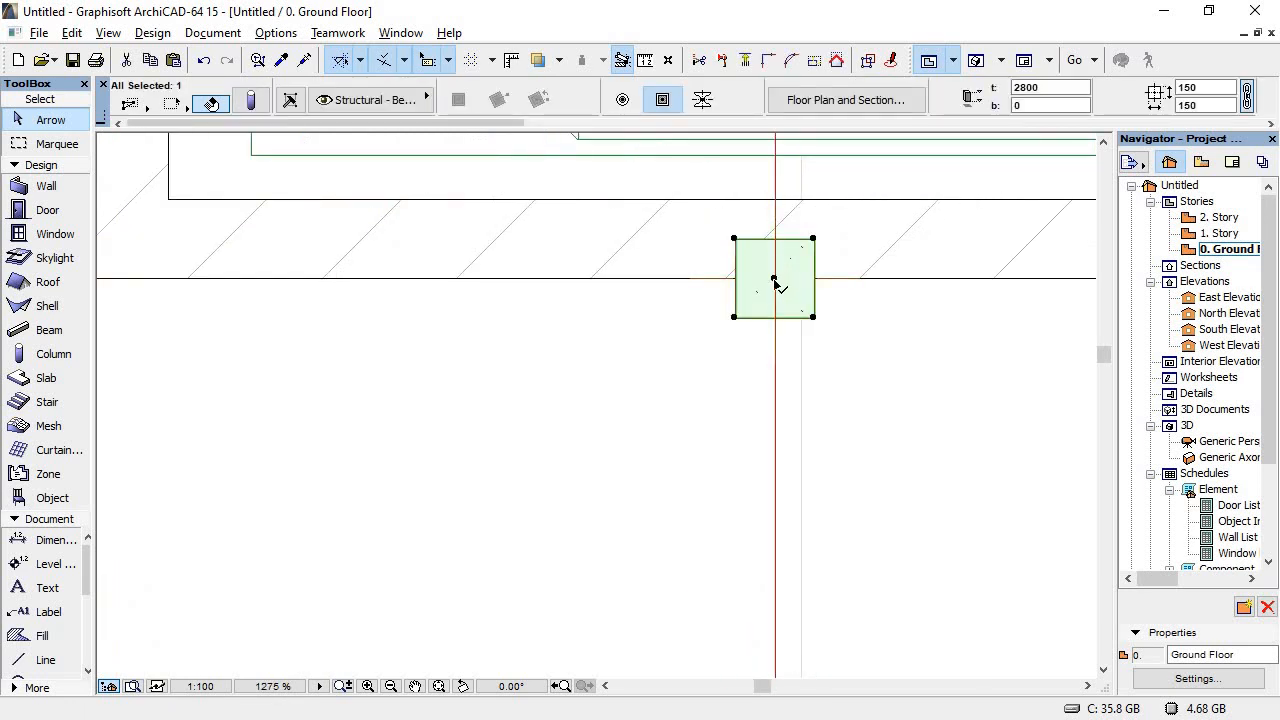
click(775, 280)
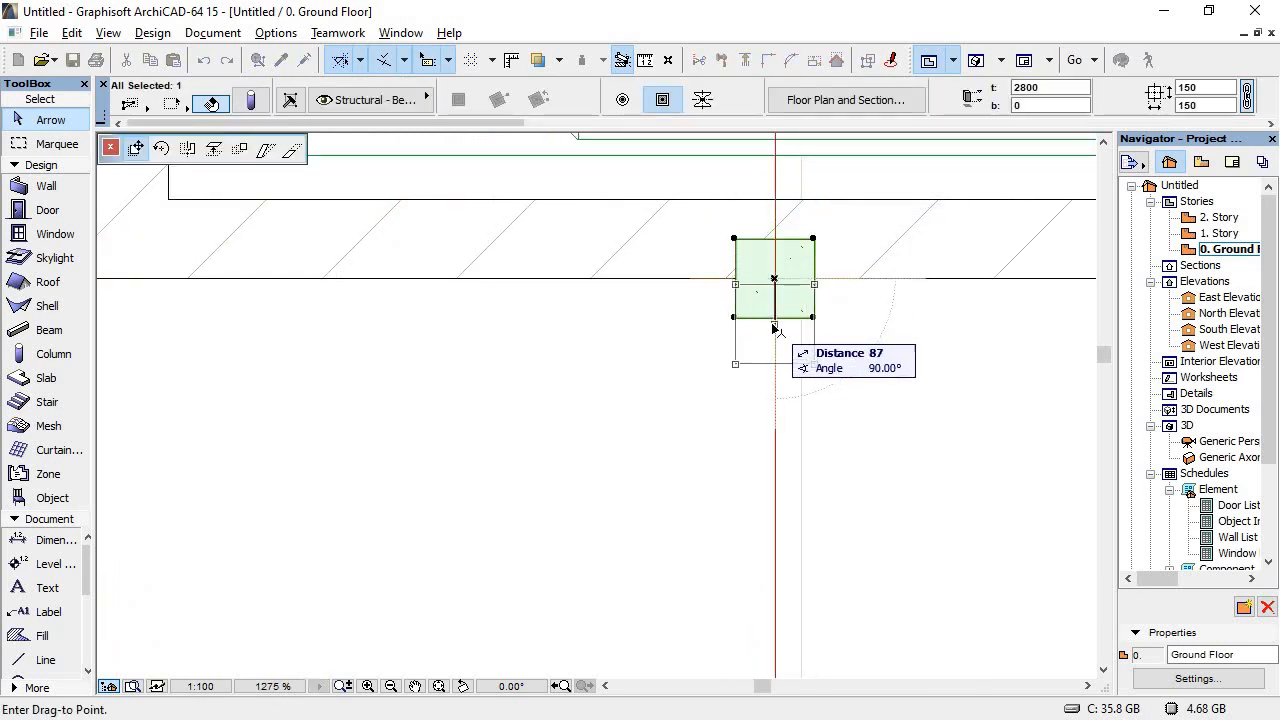
click(775, 326)
click(775, 326)
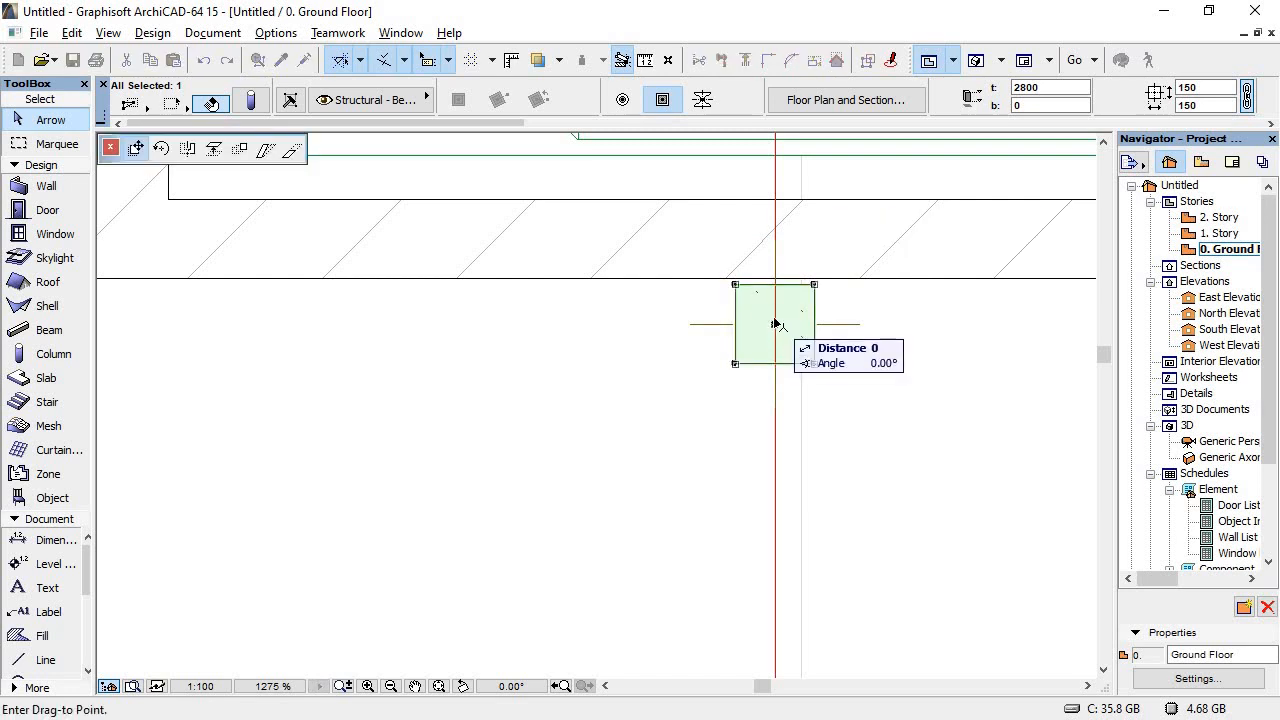
click(775, 319)
click(913, 408)
scroll(913, 408, down, 6)
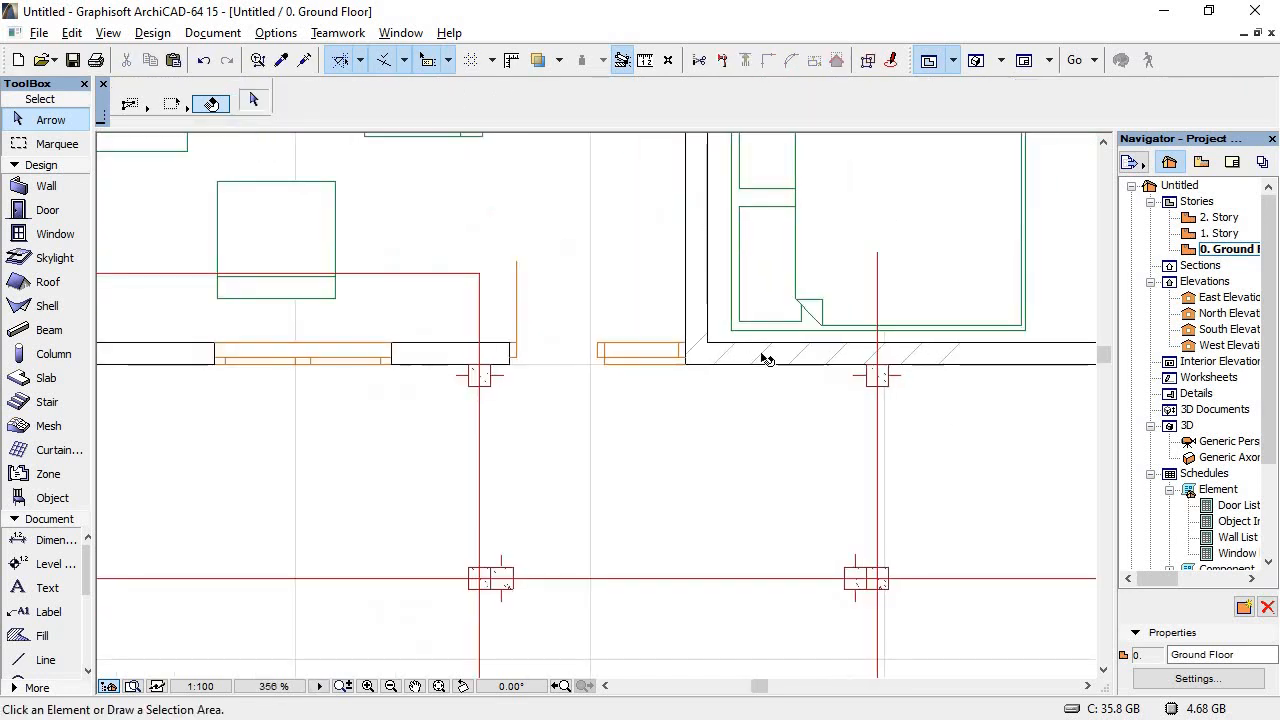
Step: Set up a 150 mm wide beam and place it from the lounge wall to the front corner column along the guide line
click(26, 331)
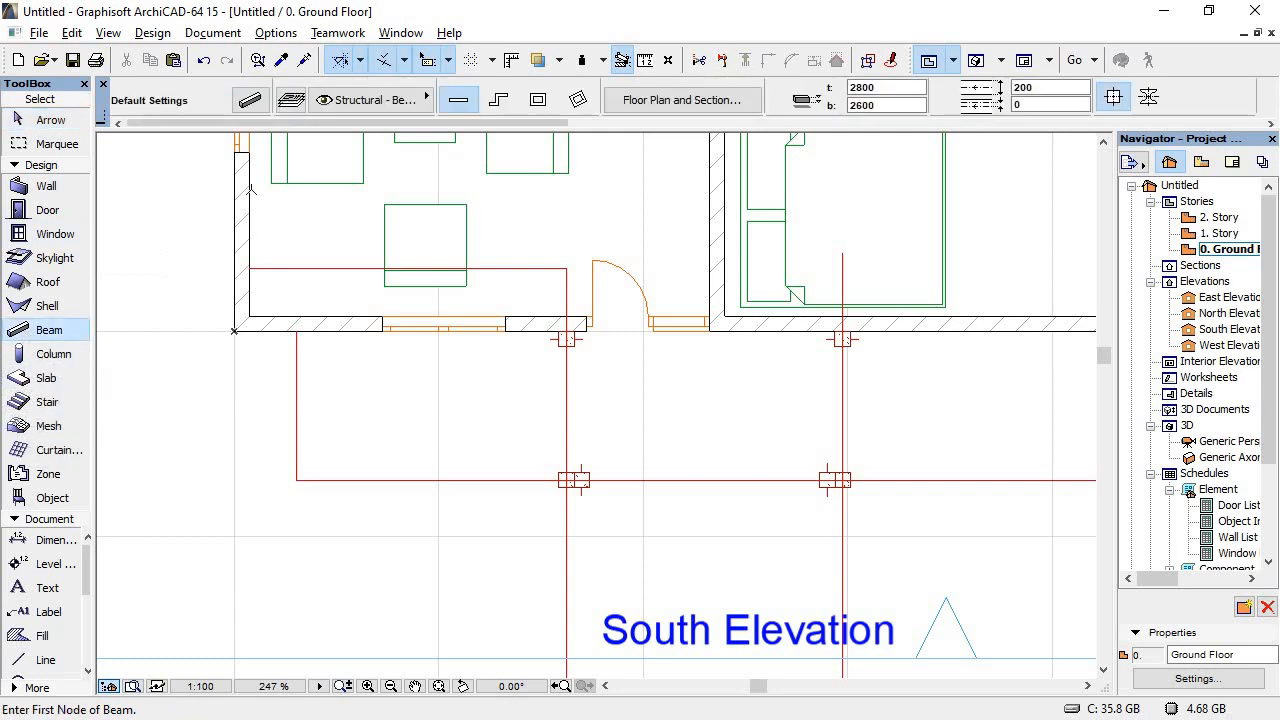
drag(1042, 89, 808, 102)
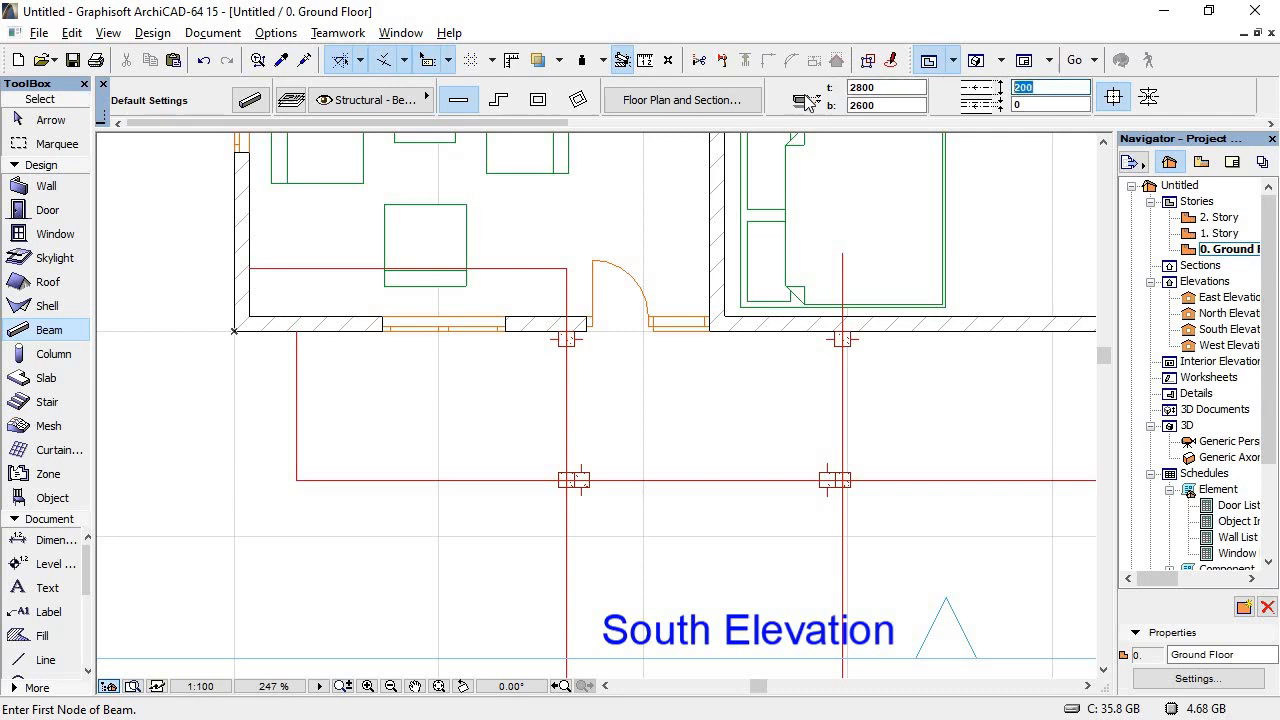
text(150)
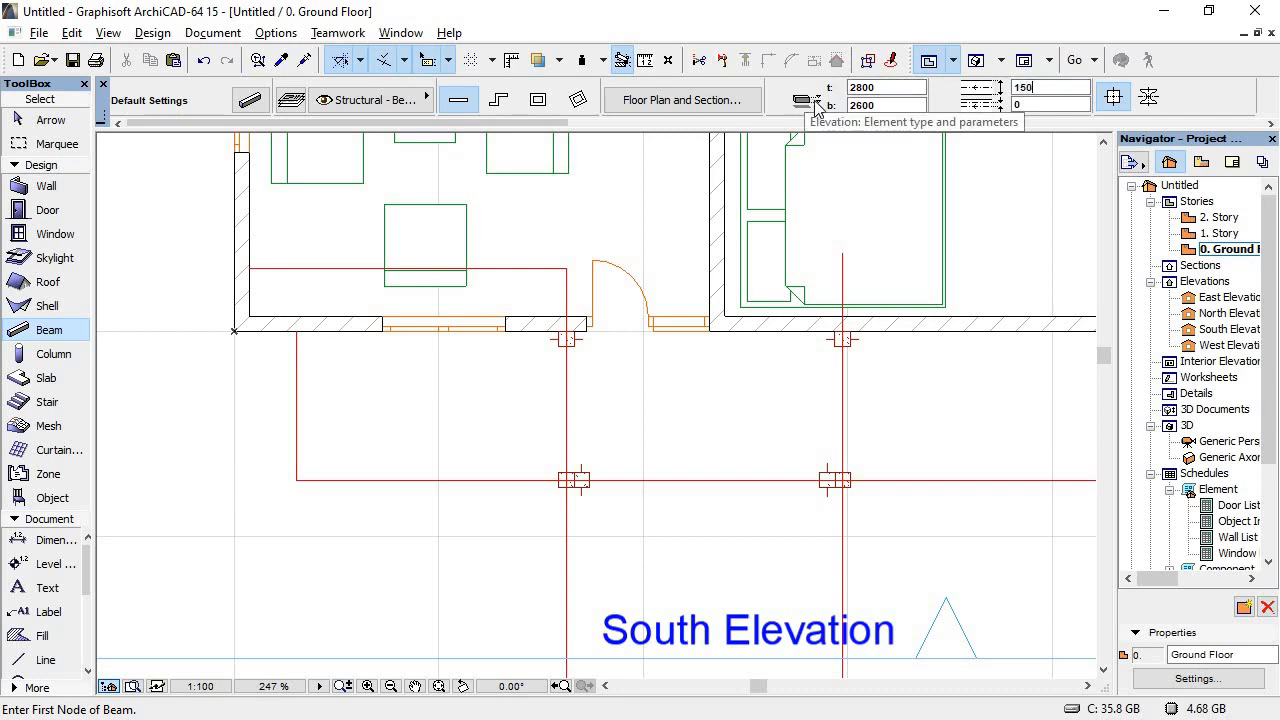
scroll(643, 363, up, 3)
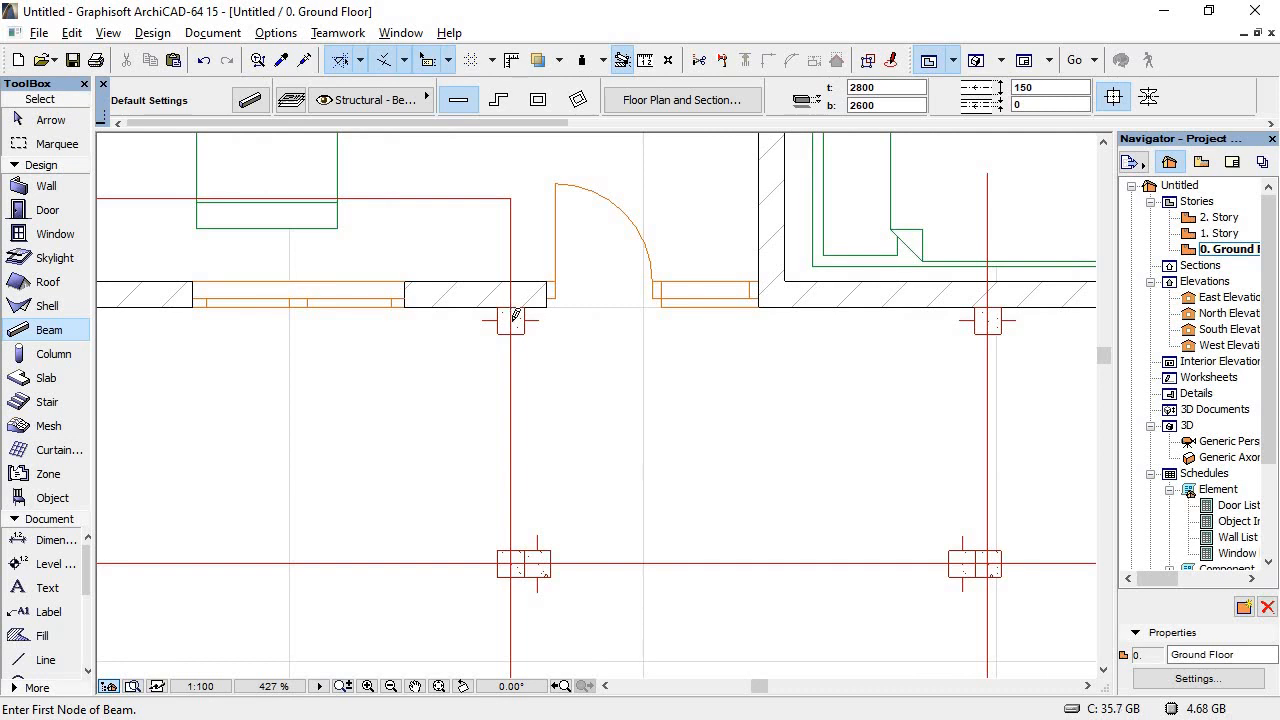
click(511, 308)
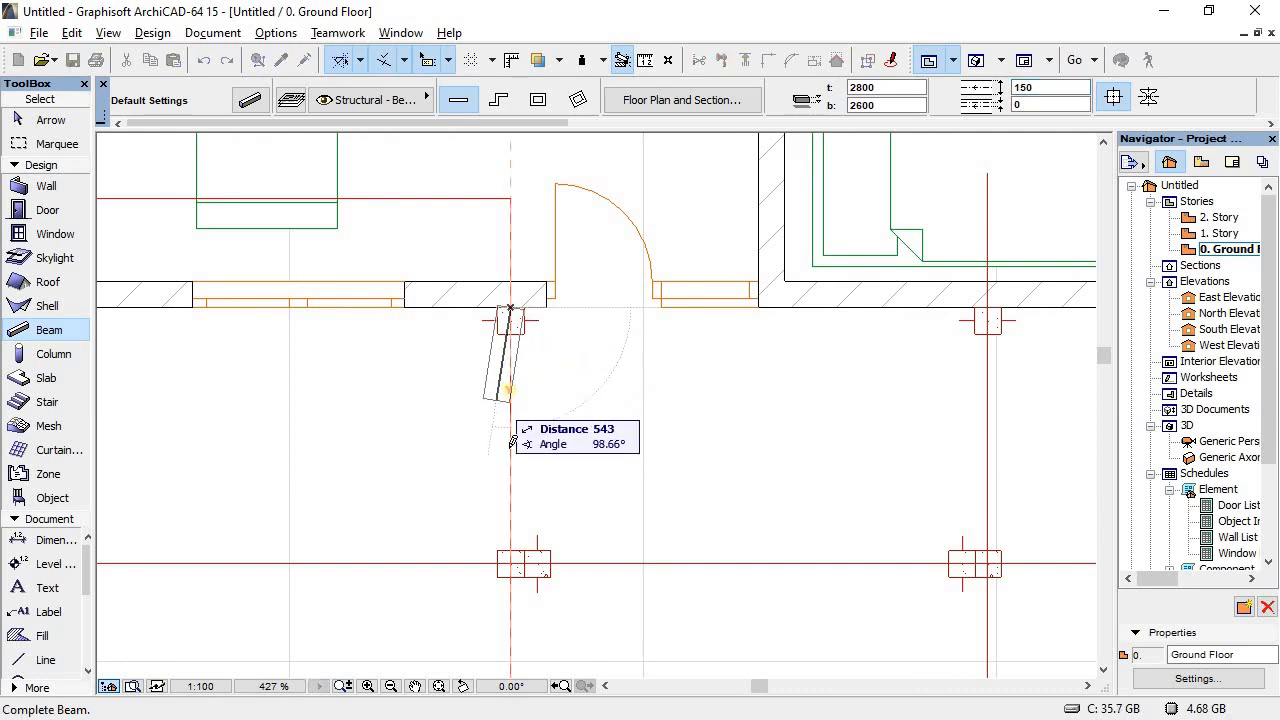
click(513, 568)
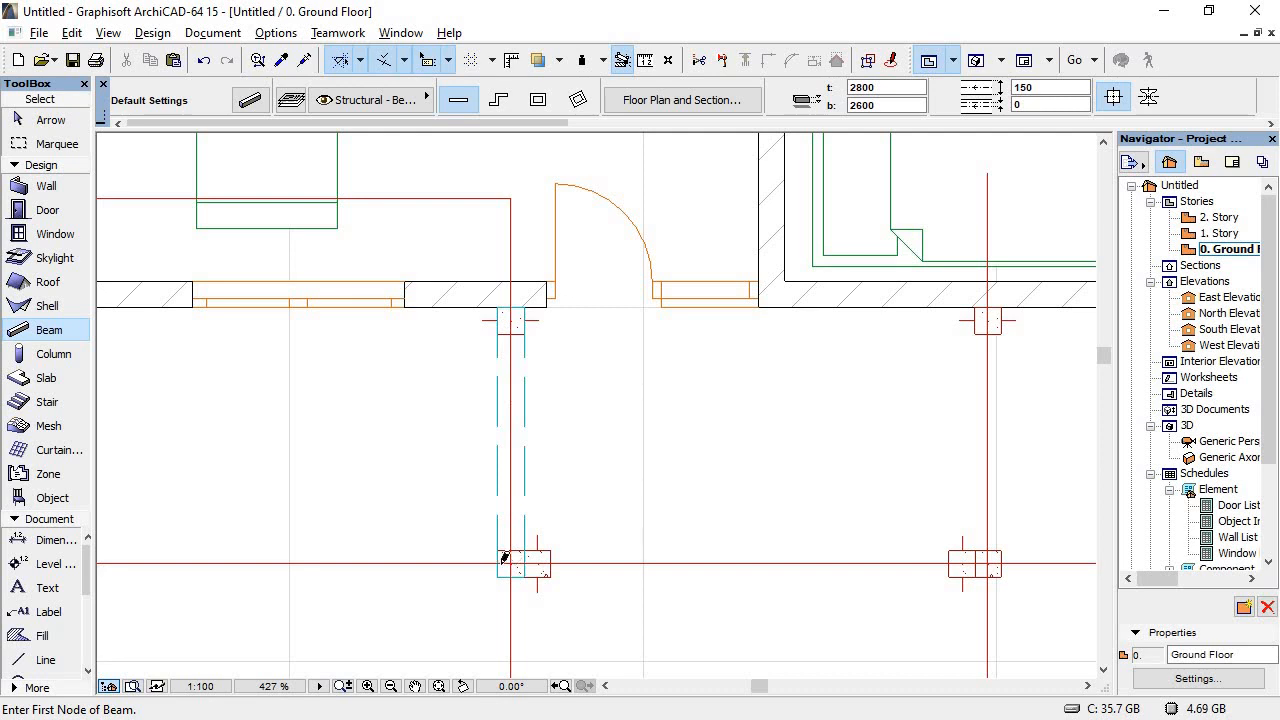
Step: Place beams across the porch's front columns and along its bedroom side, from the wall to the front corner column
click(499, 563)
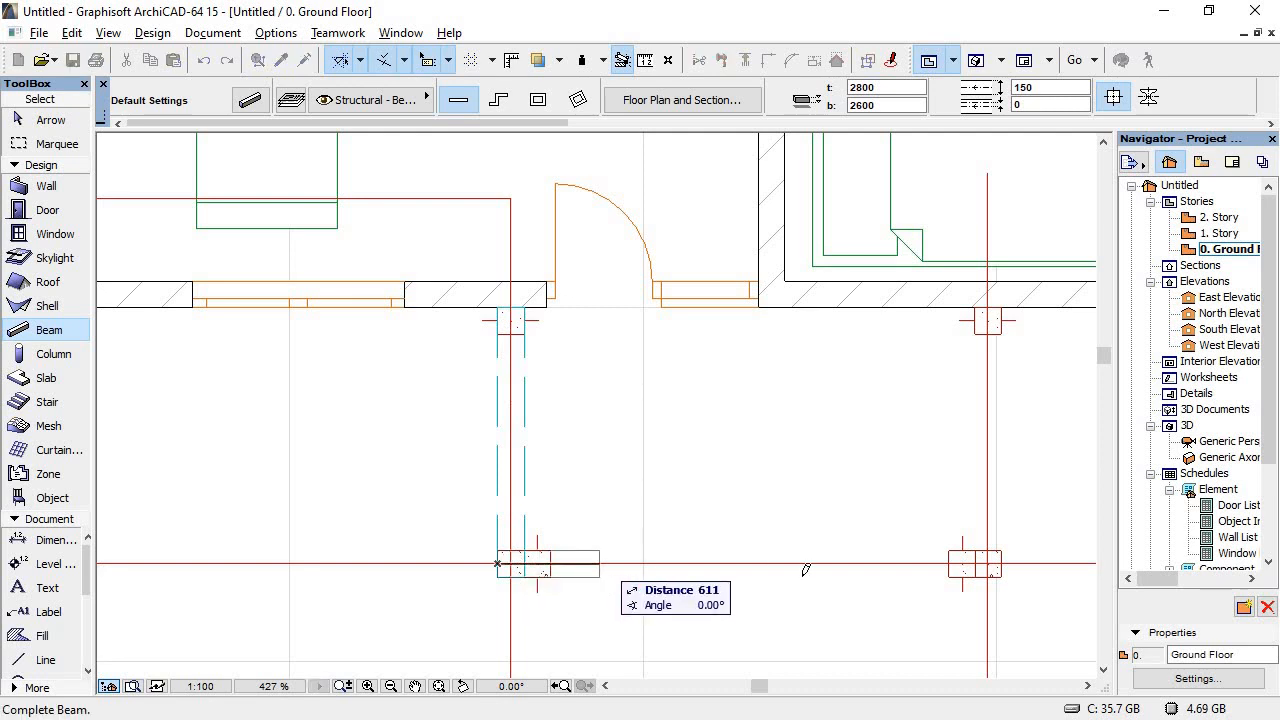
click(988, 566)
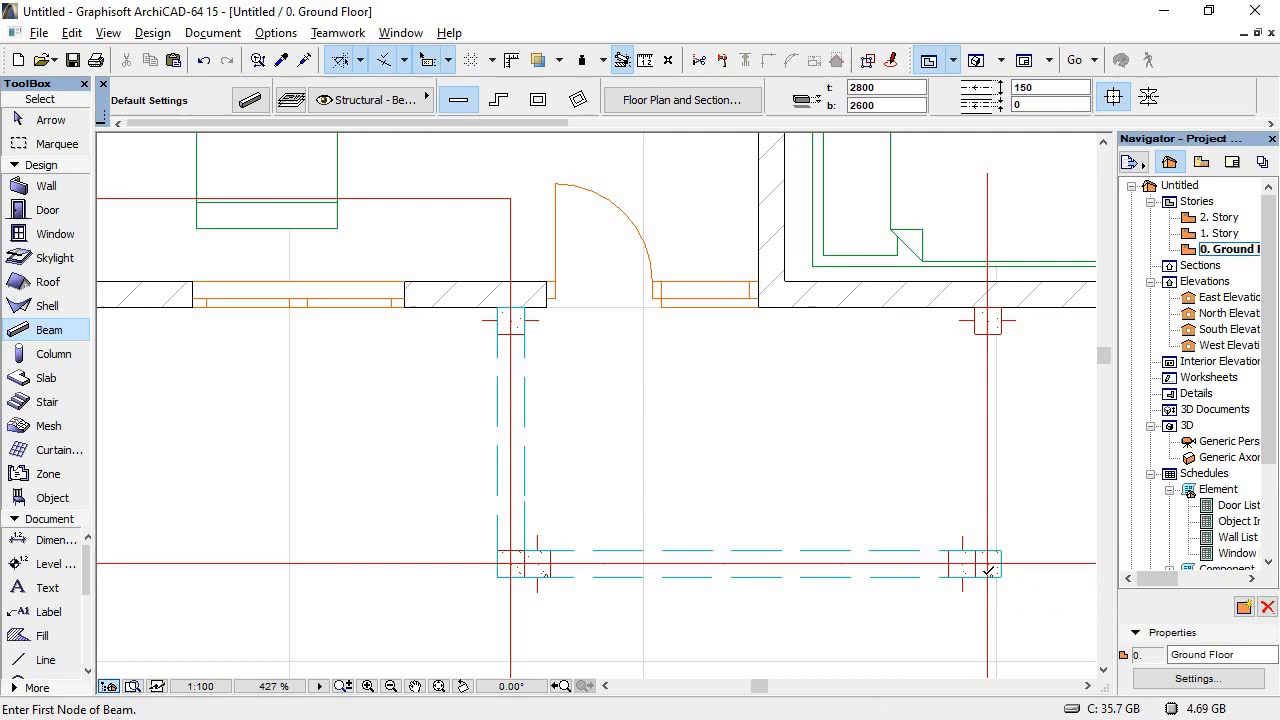
click(988, 307)
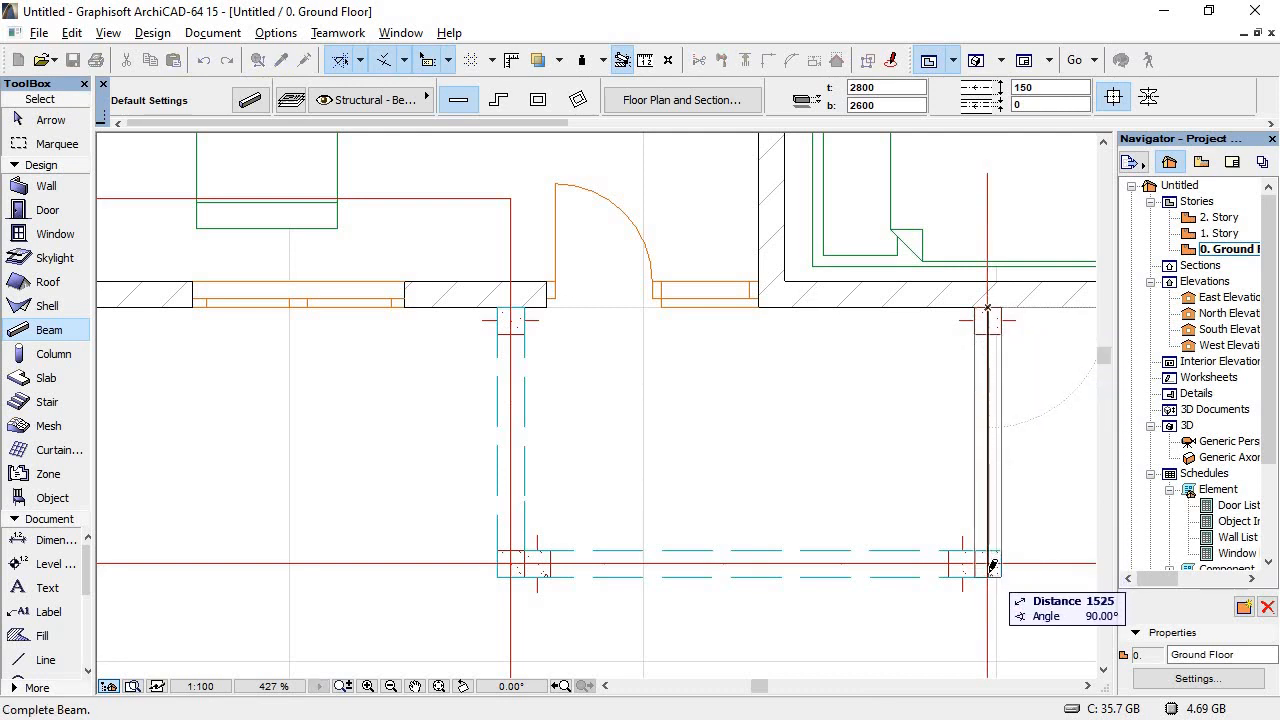
click(966, 530)
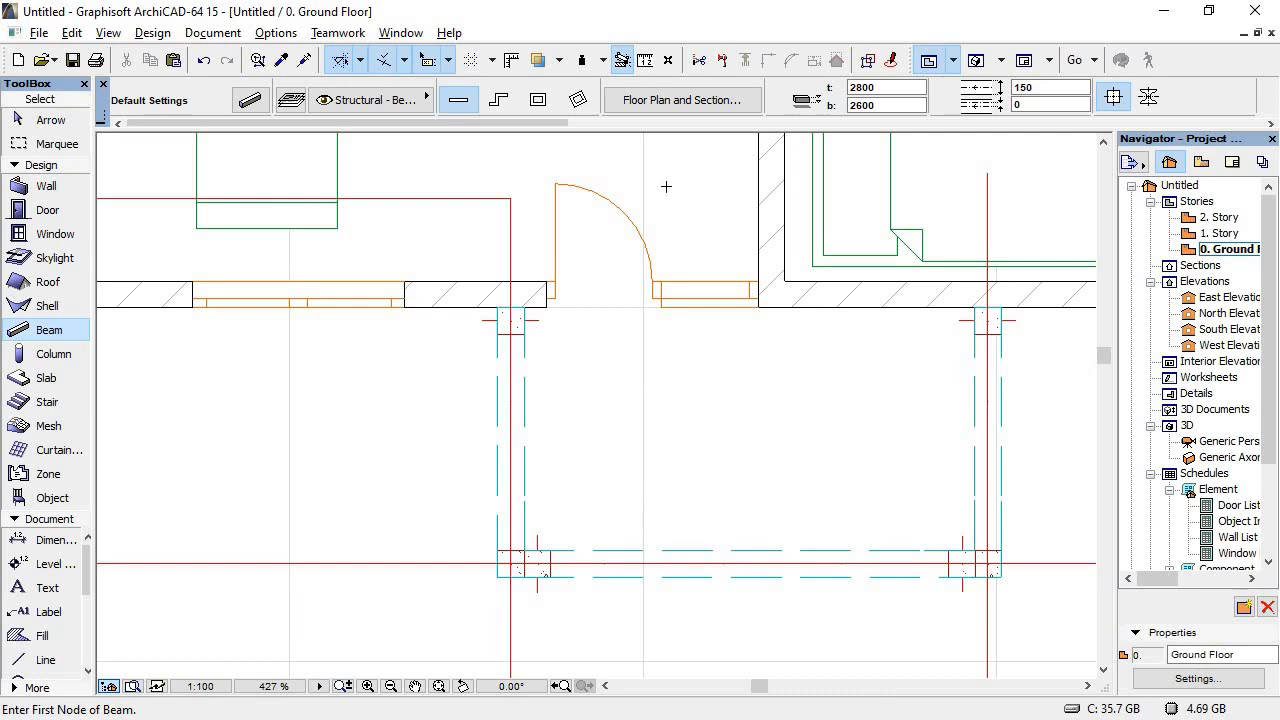
Step: Check the entrance porch in the Foxit Reader reference plan and return to the ArchiCAD ground-floor plan
key(alt+Tab)
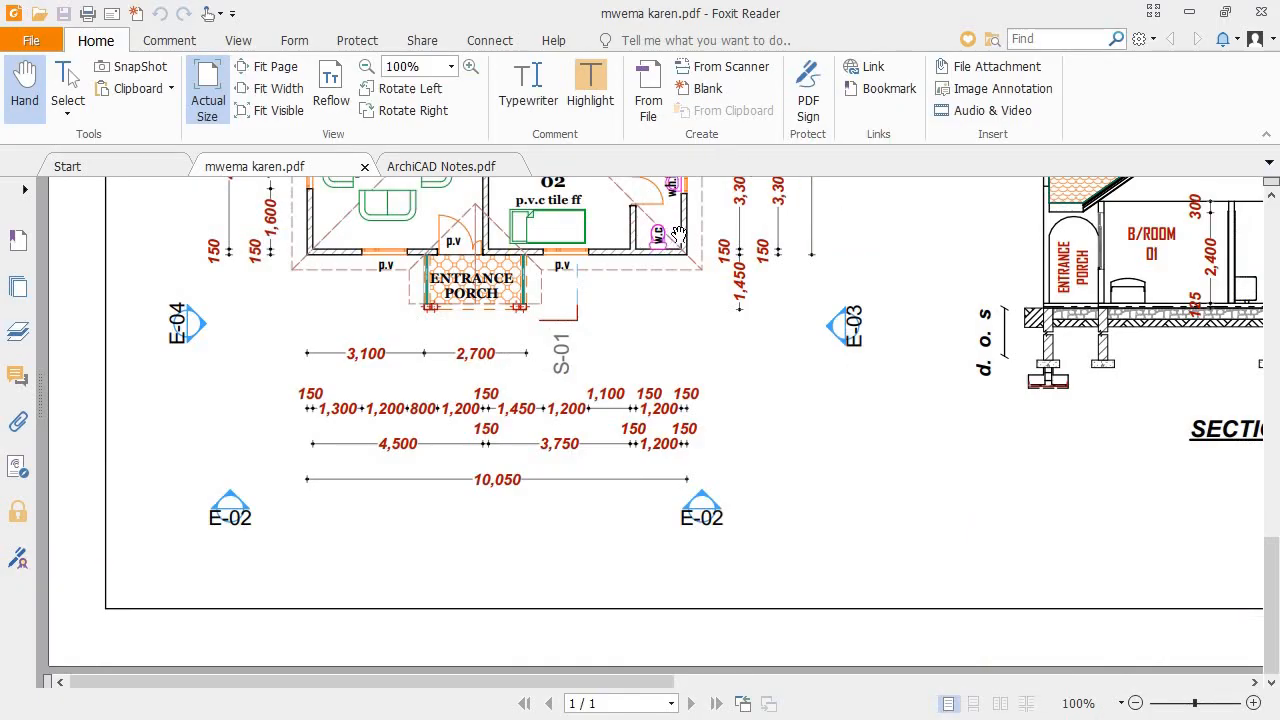
key(alt+Tab)
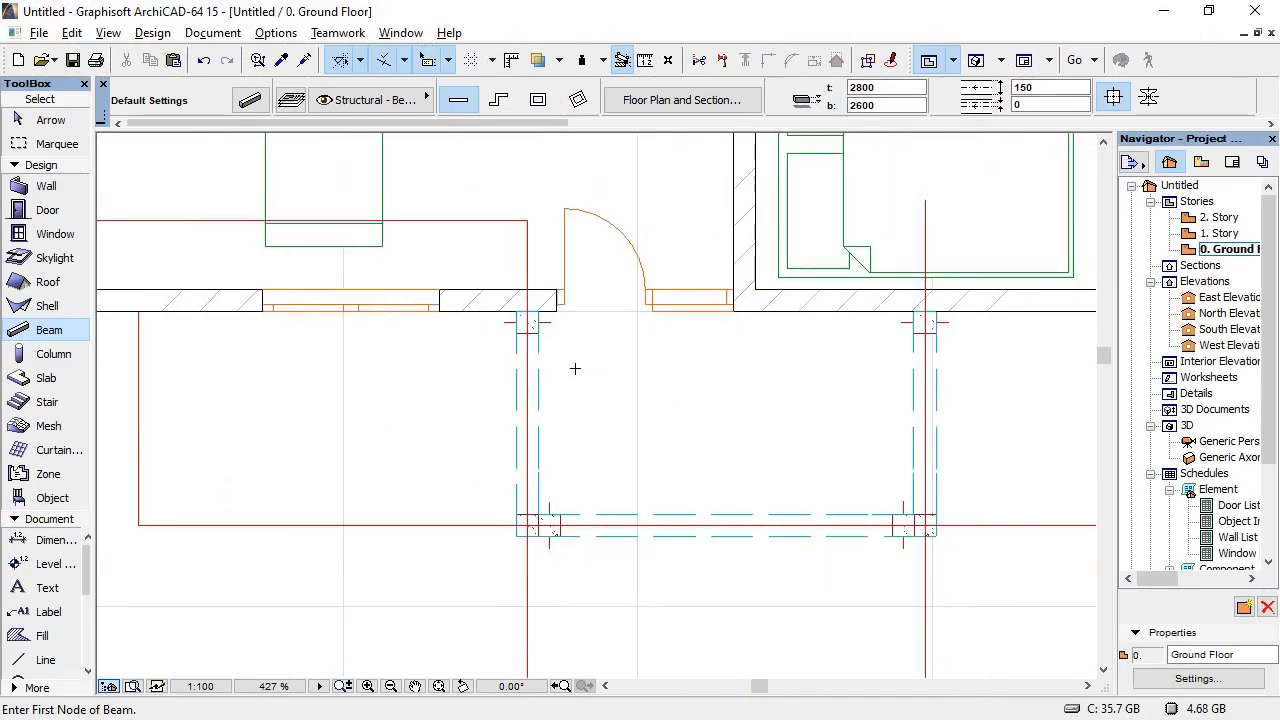
scroll(575, 368, down, 4)
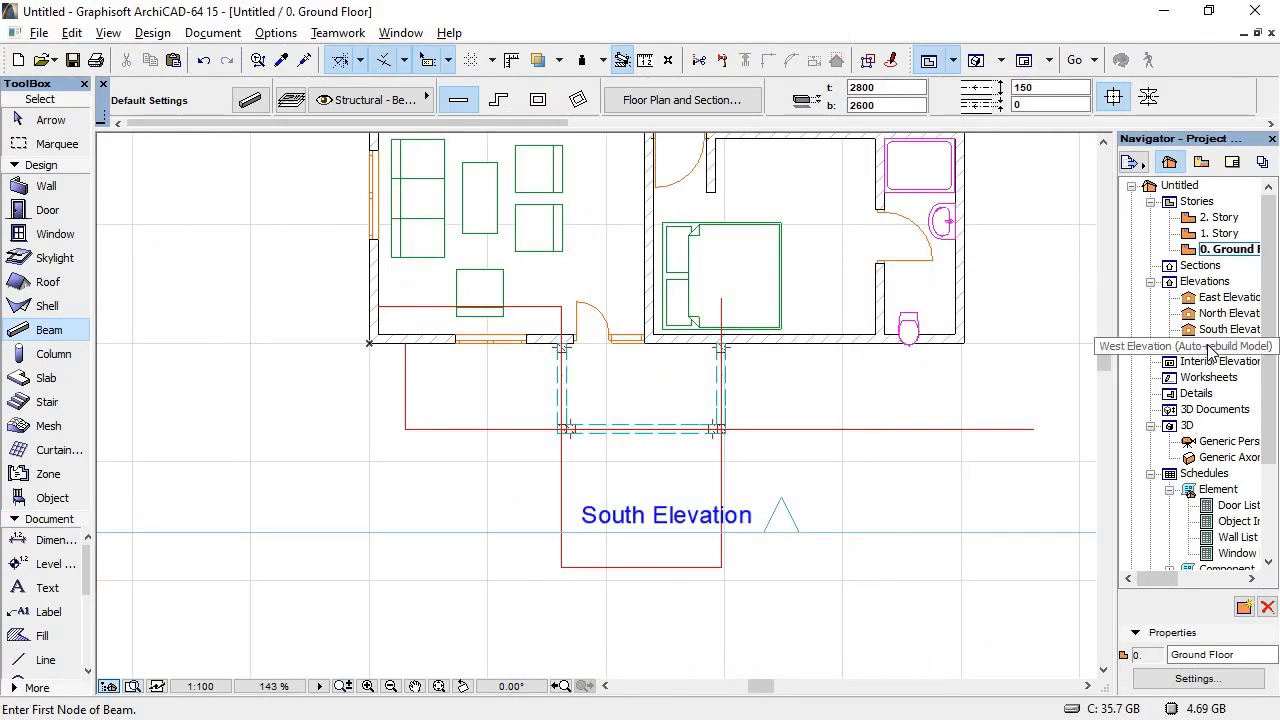
Step: Open the generic perspective 3D view and orbit the model to inspect the porch columns, beams and stray upper walls
double_click(1227, 441)
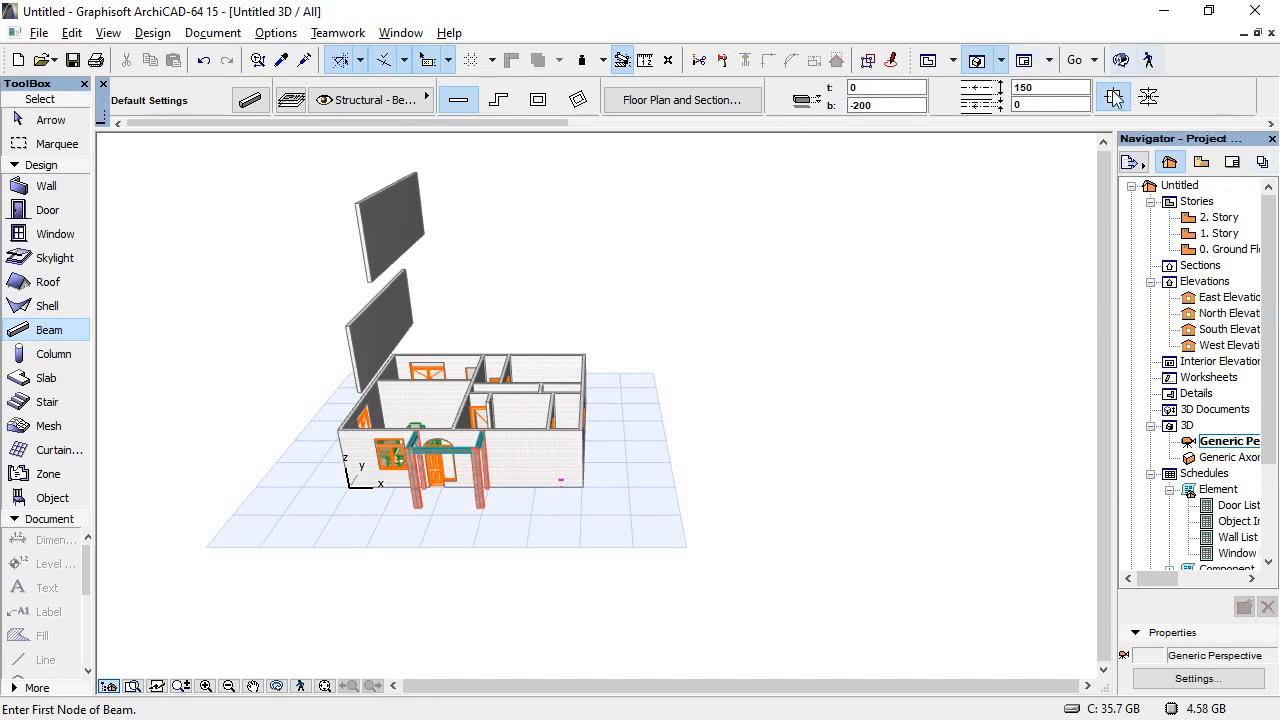
click(1121, 60)
drag(722, 368, 700, 260)
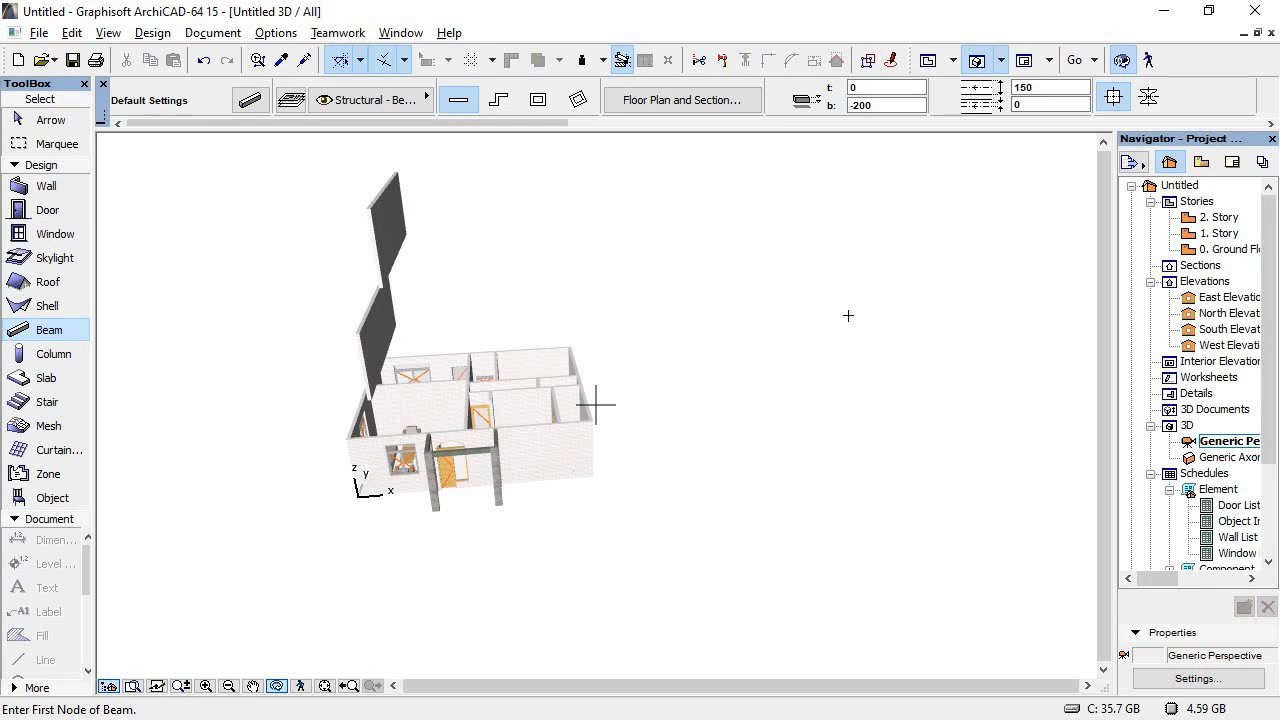
click(404, 244)
click(393, 243)
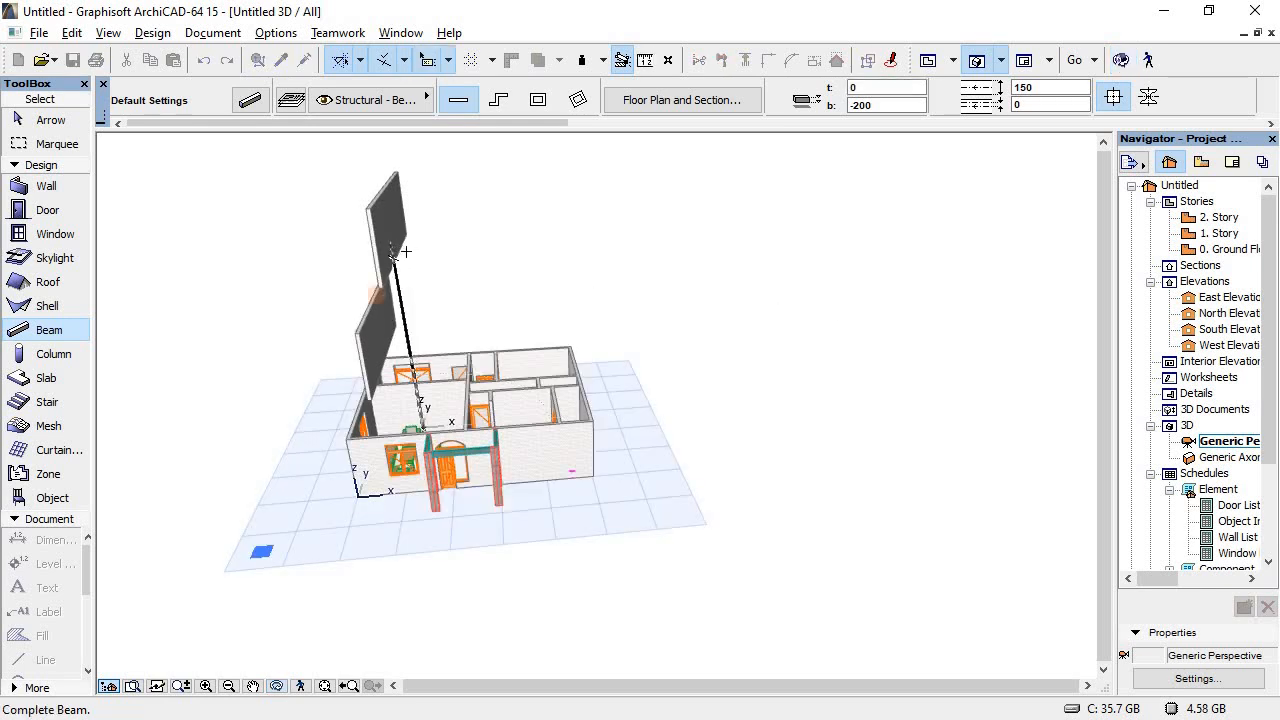
Step: Delete the two stray upper-storey walls standing above the house in the 3D model
click(384, 240)
click(400, 305)
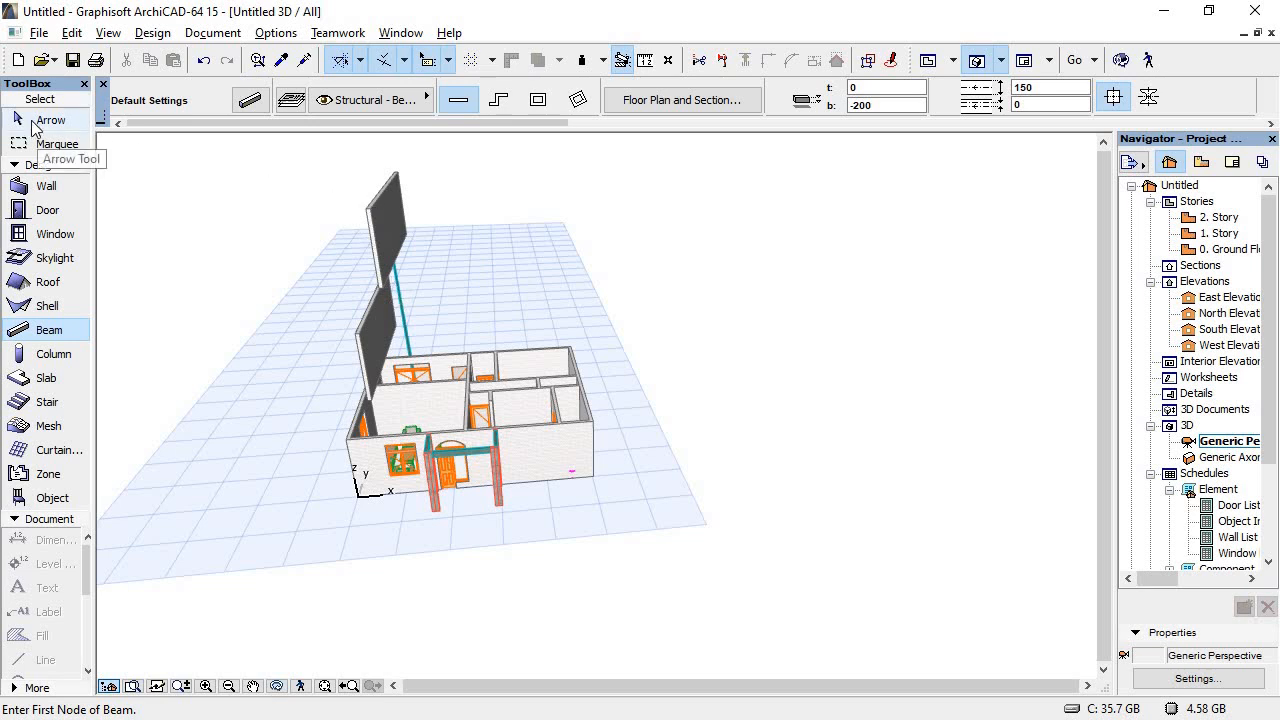
click(38, 120)
click(384, 227)
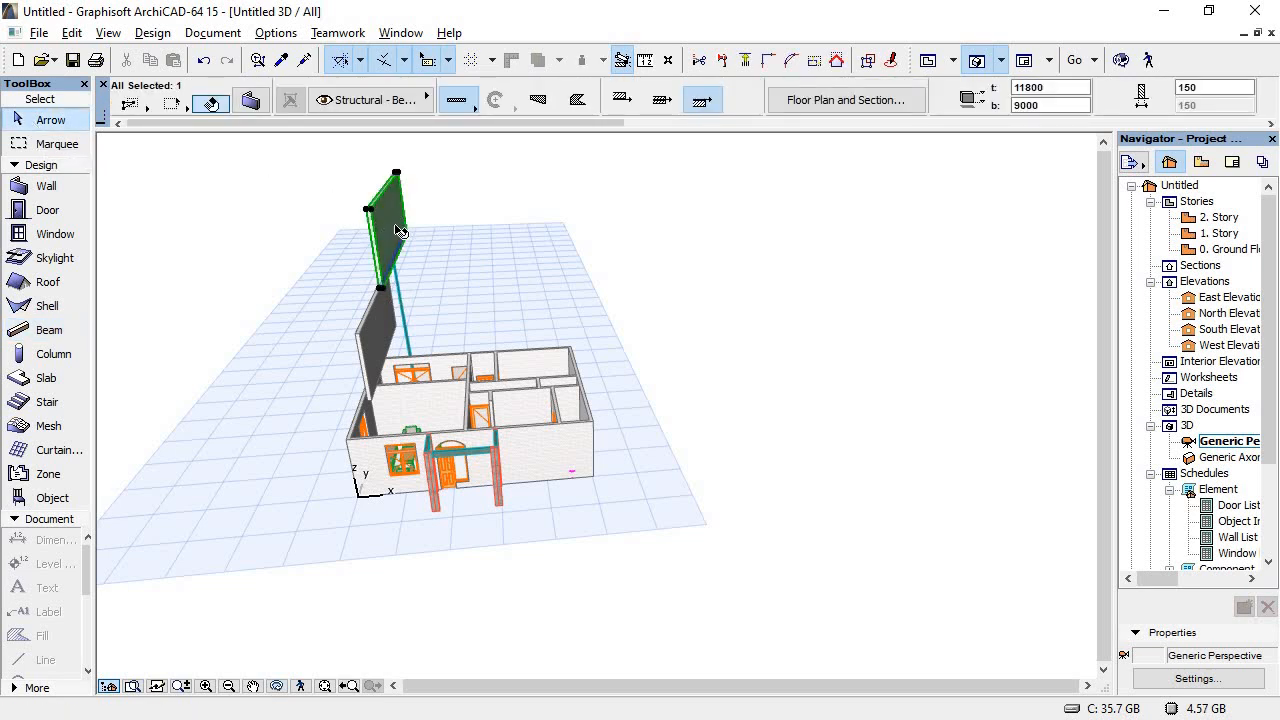
key(Delete)
click(388, 296)
click(389, 296)
click(377, 303)
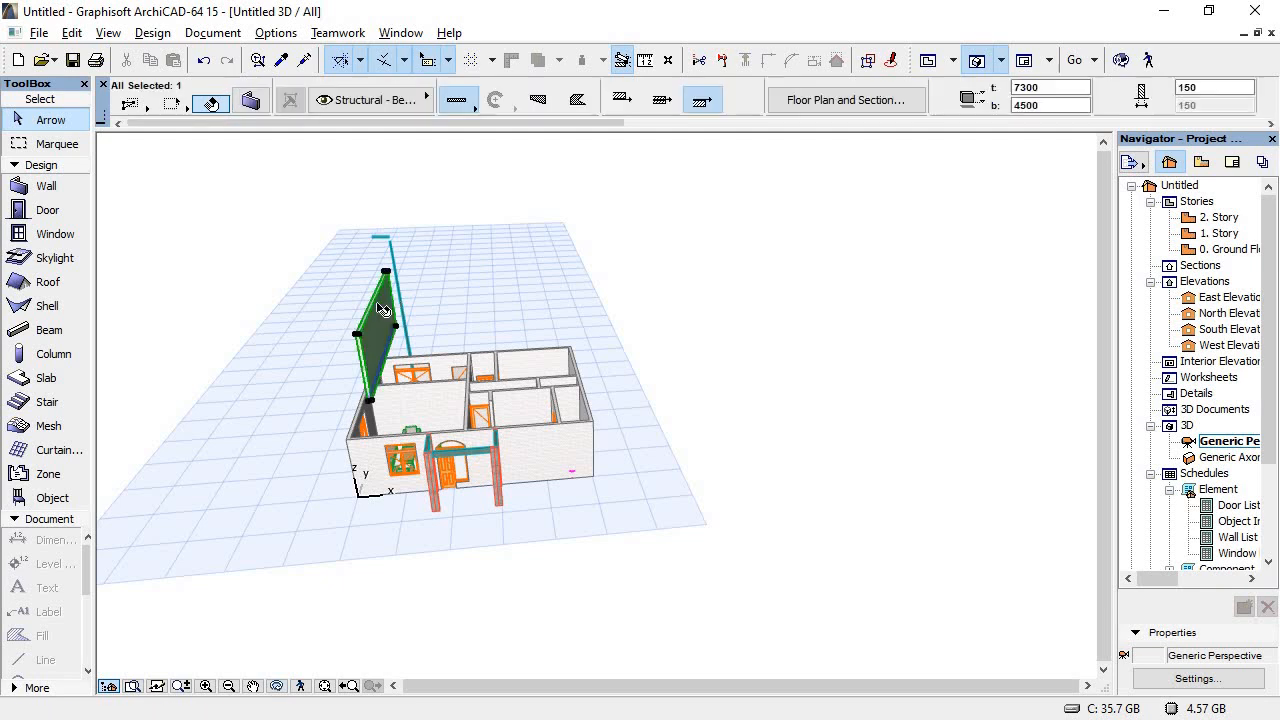
key(Delete)
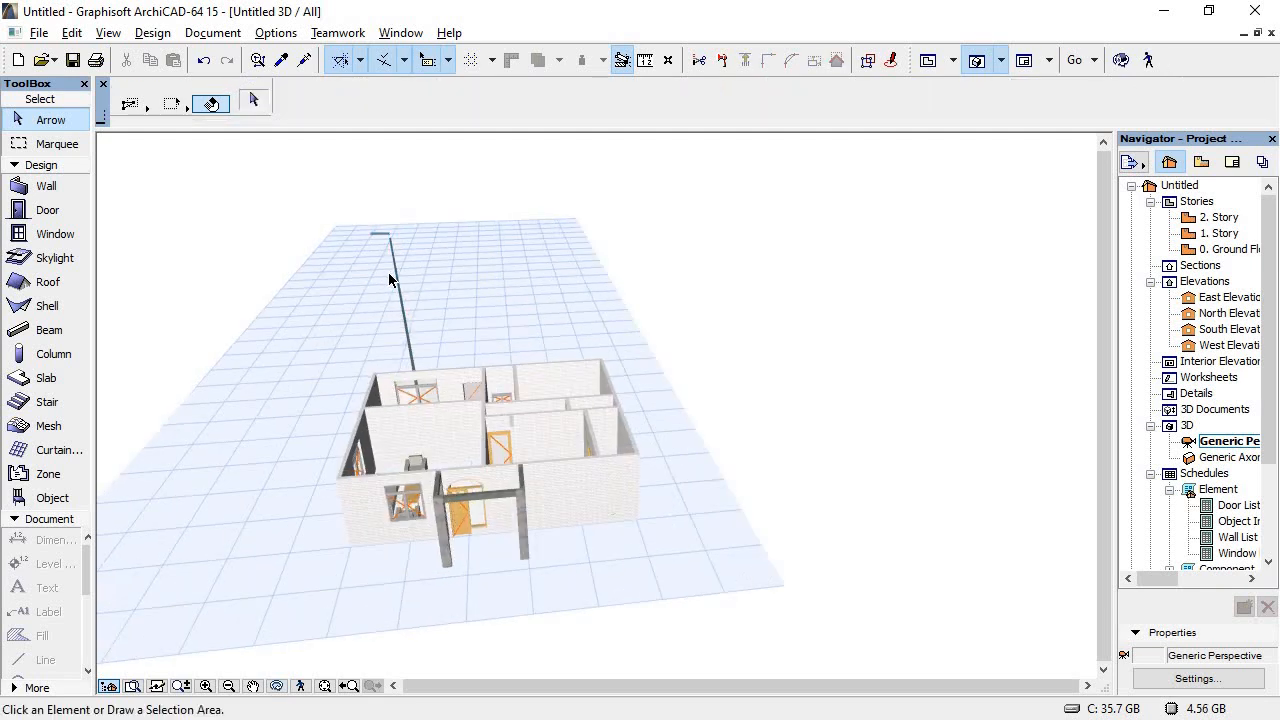
Step: Delete the long stray beam running out behind the house and the short one at its far end
click(390, 283)
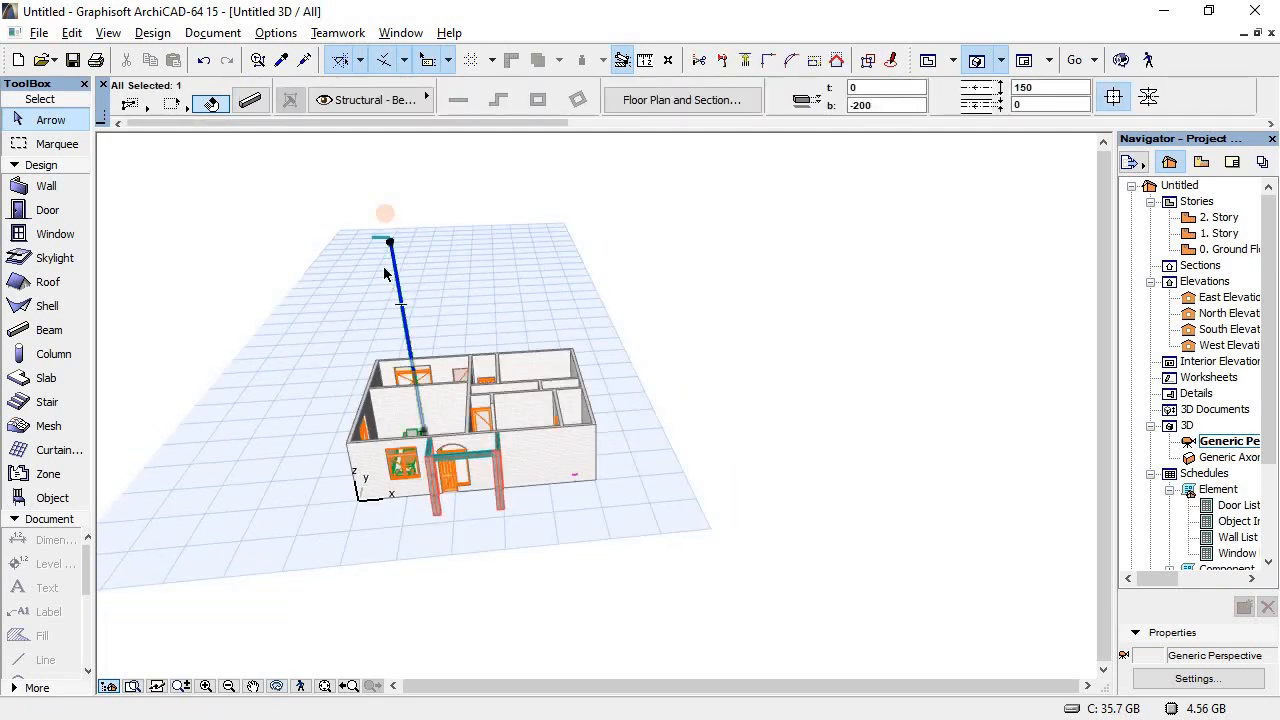
key(Delete)
click(381, 239)
key(Delete)
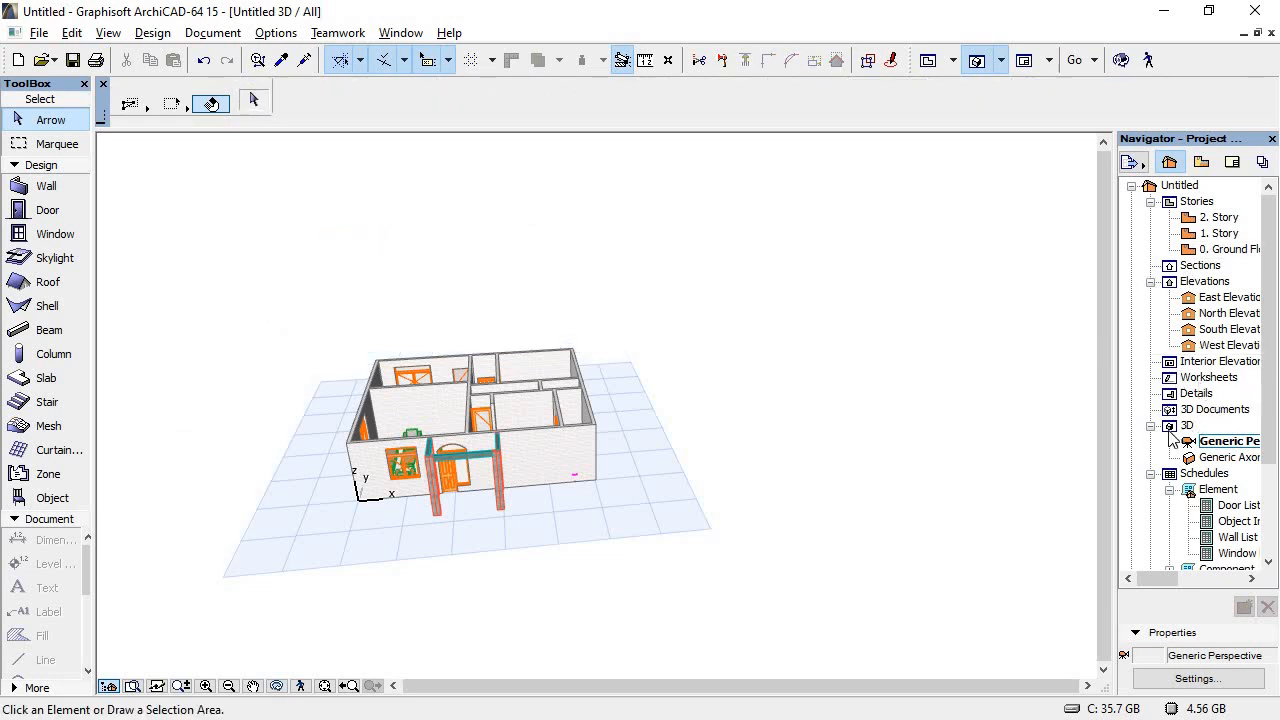
Step: Orbit the cleaned-up 3D model to check the house and porch, and return to the ground-floor plan
click(1121, 60)
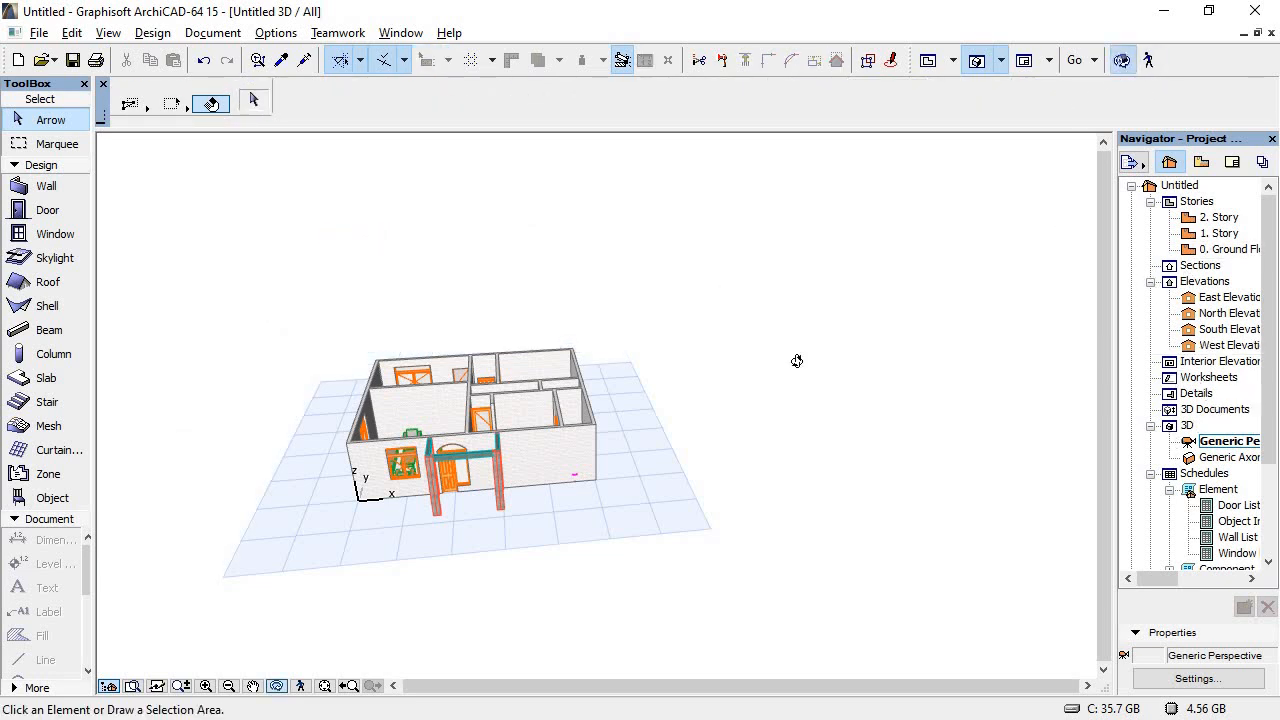
drag(796, 361, 734, 369)
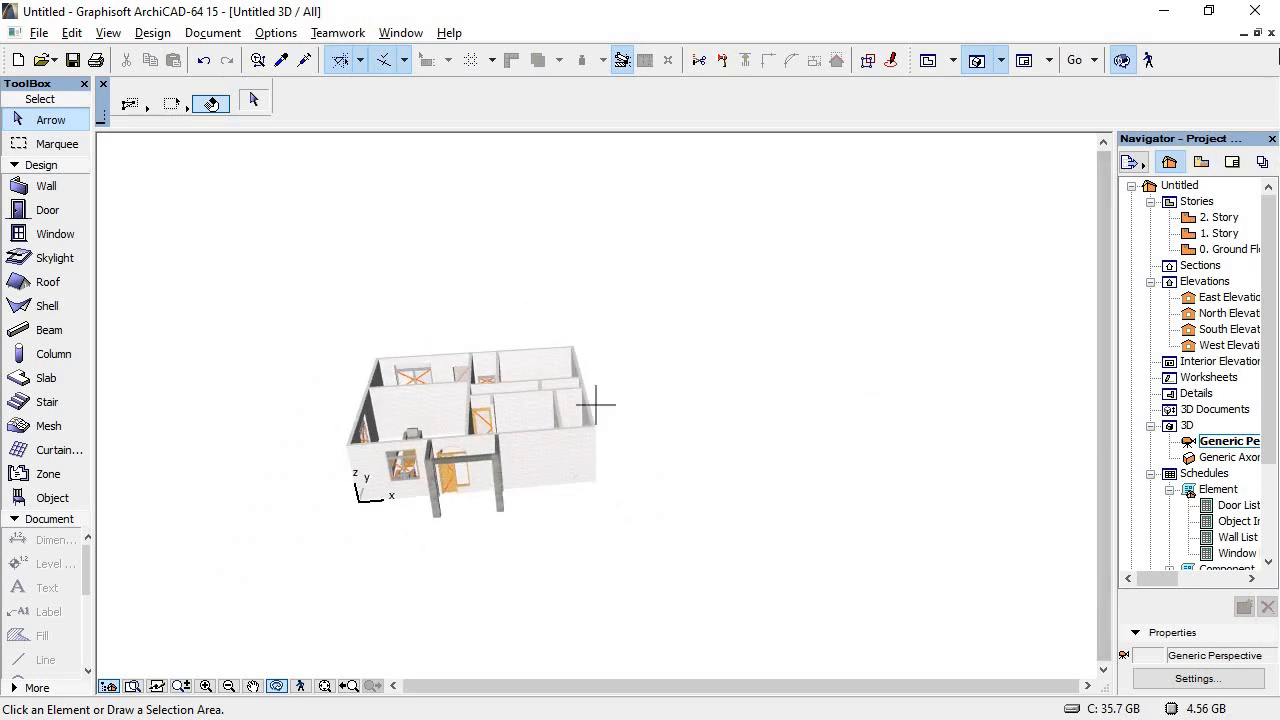
click(1271, 34)
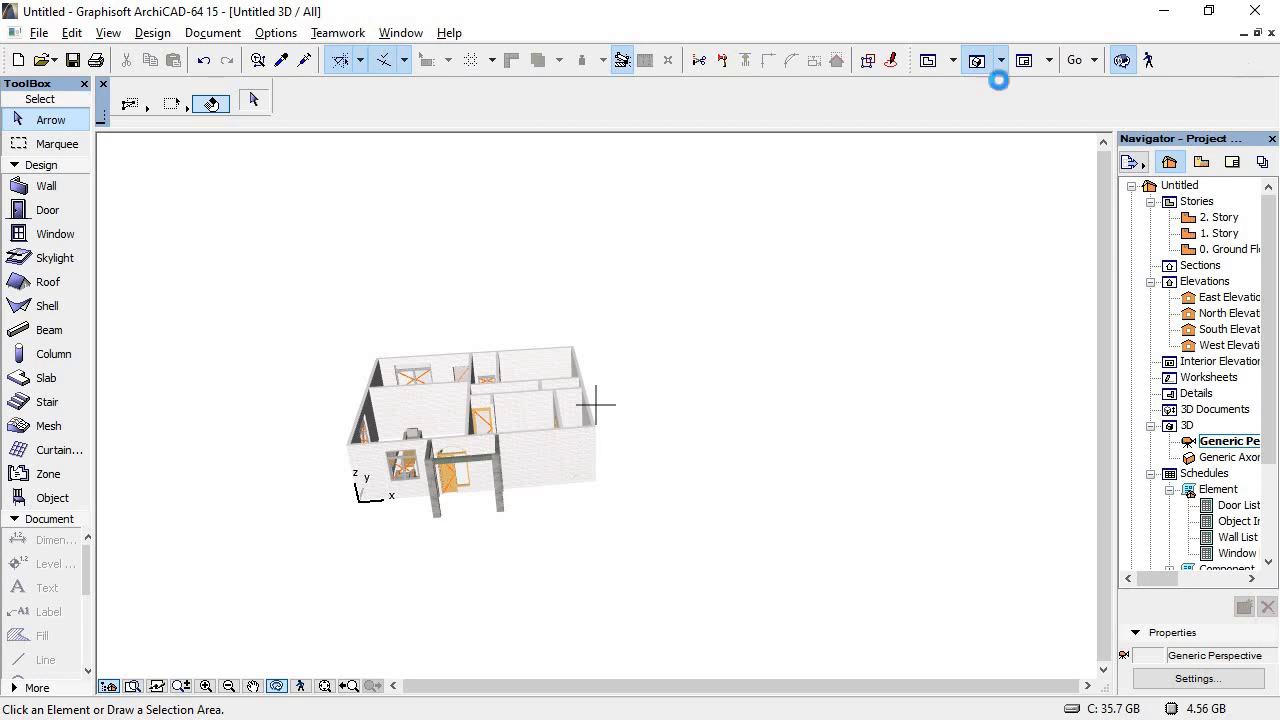
scroll(446, 407, down, 2)
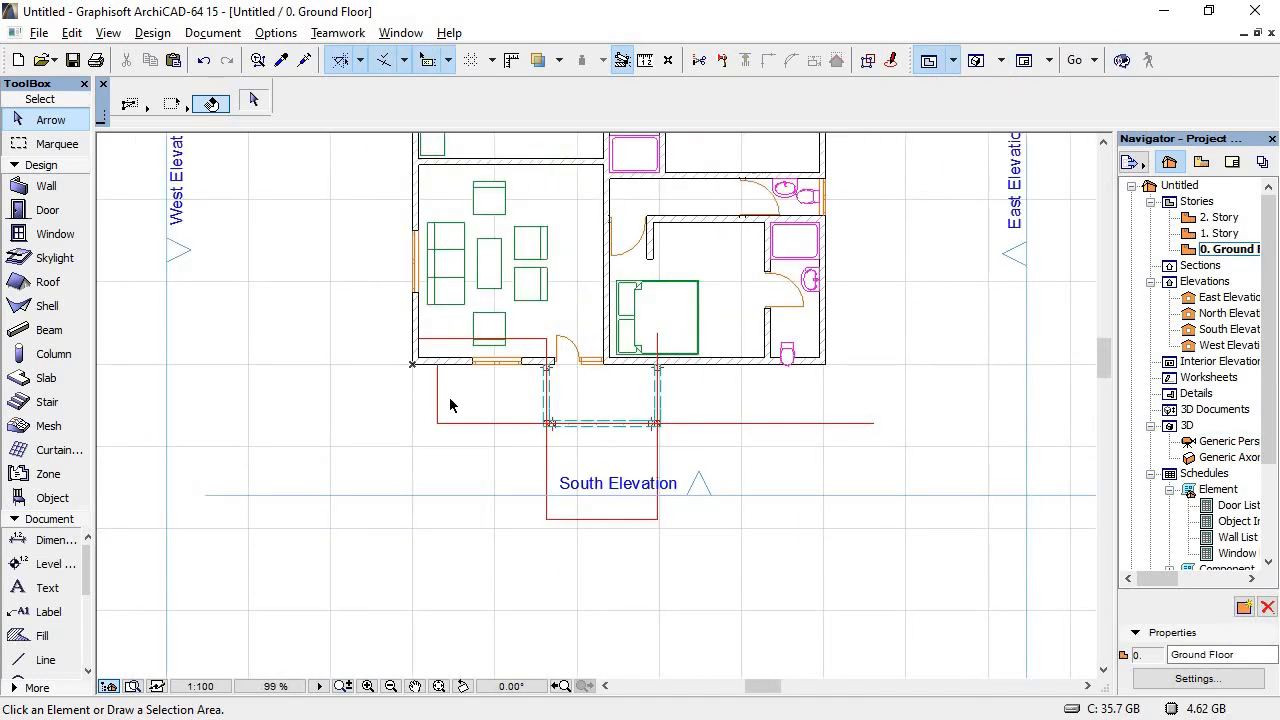
Step: Delete the red guide lines around the porch, including those crossing the lounge and the bedroom
click(437, 416)
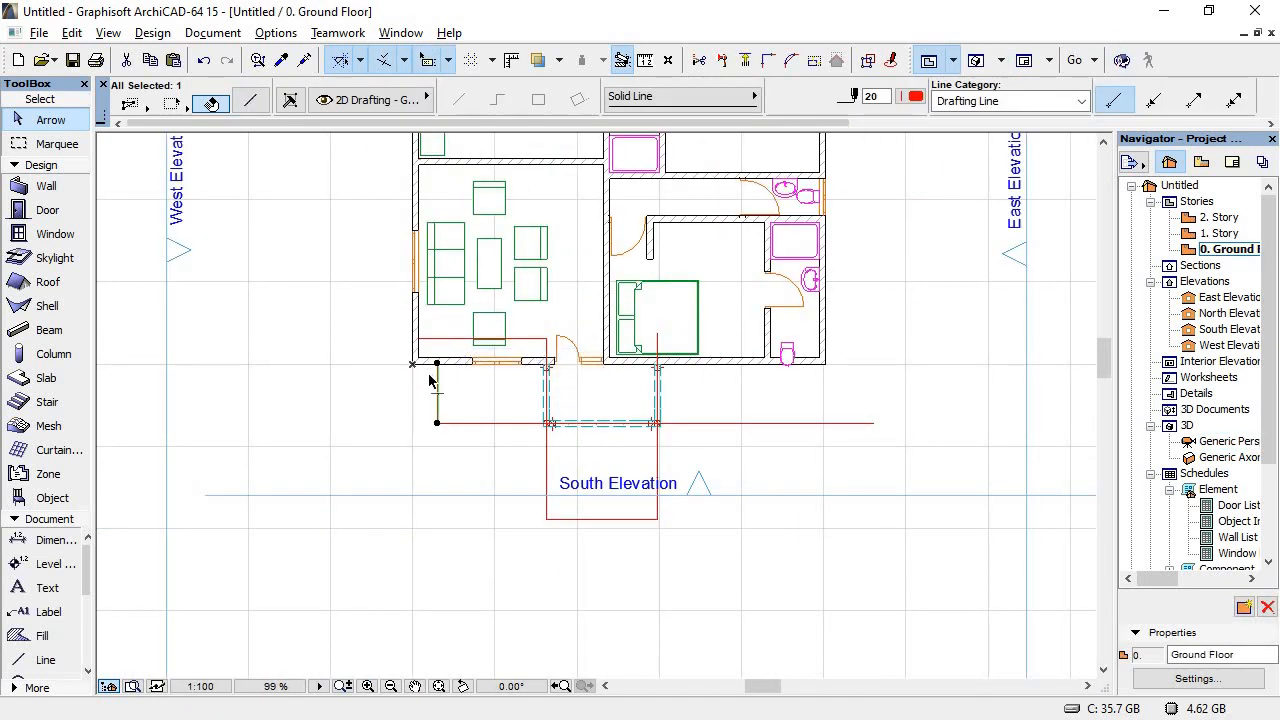
key(Delete)
click(447, 422)
key(Delete)
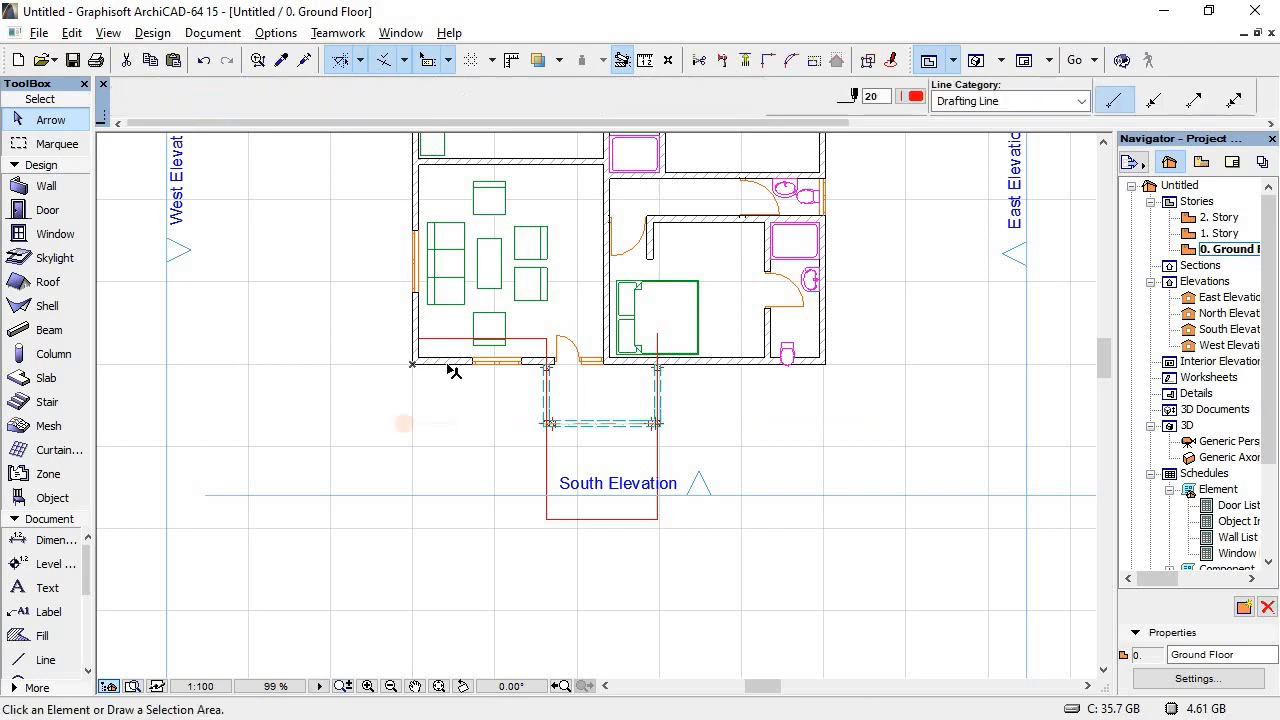
click(447, 341)
key(Delete)
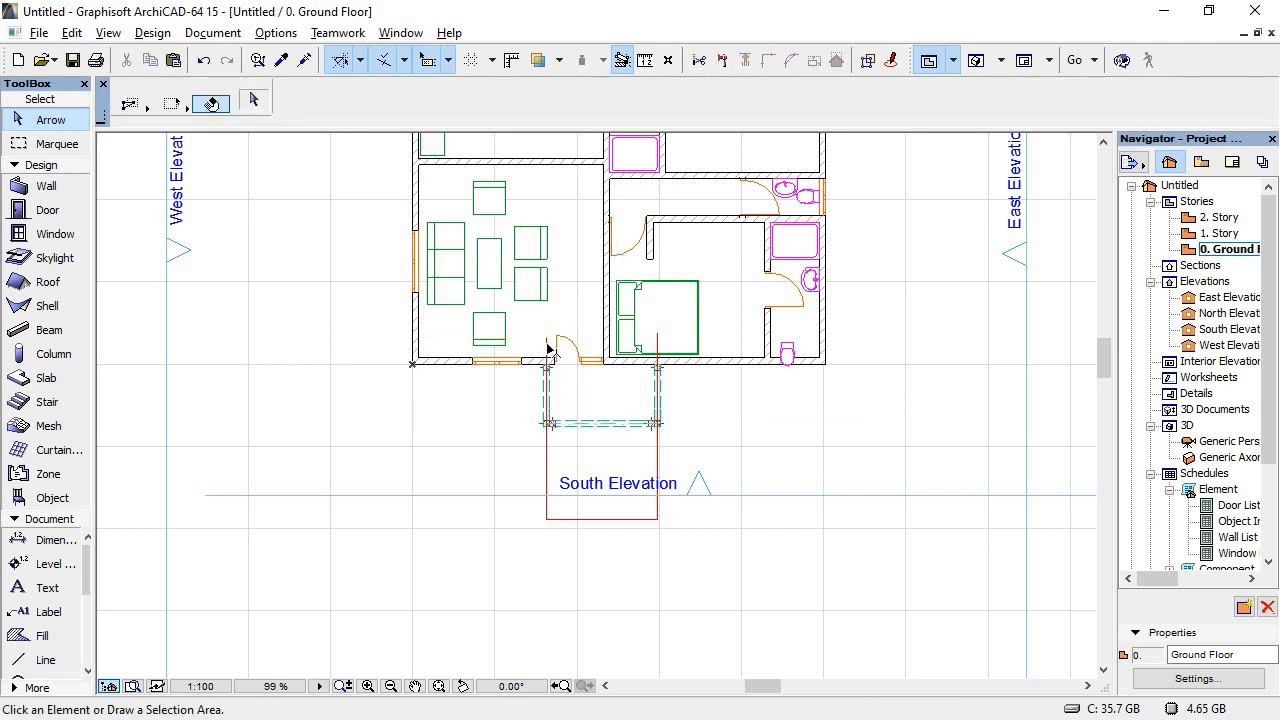
click(548, 348)
key(Delete)
click(658, 346)
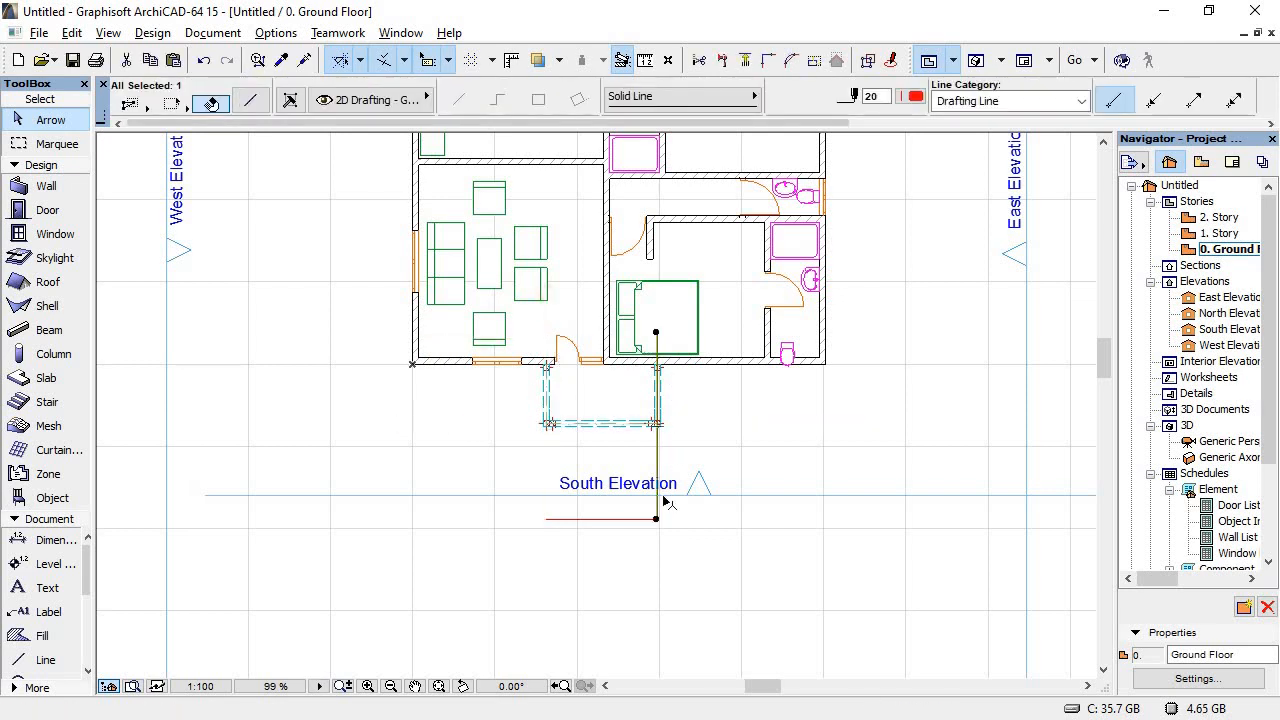
key(Delete)
click(614, 520)
key(Delete)
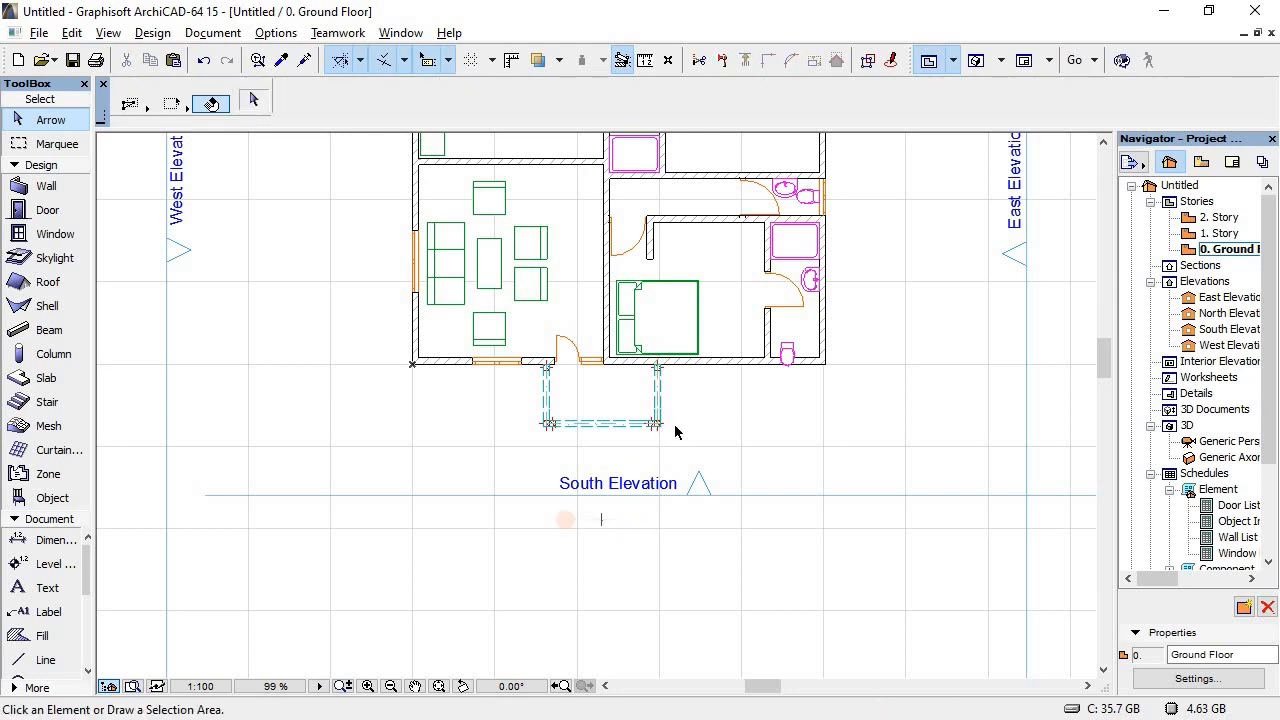
Step: Draw a 150 mm wall with a centred reference line along the porch's lounge side, from the house wall to the front corner column
scroll(538, 453, down, 4)
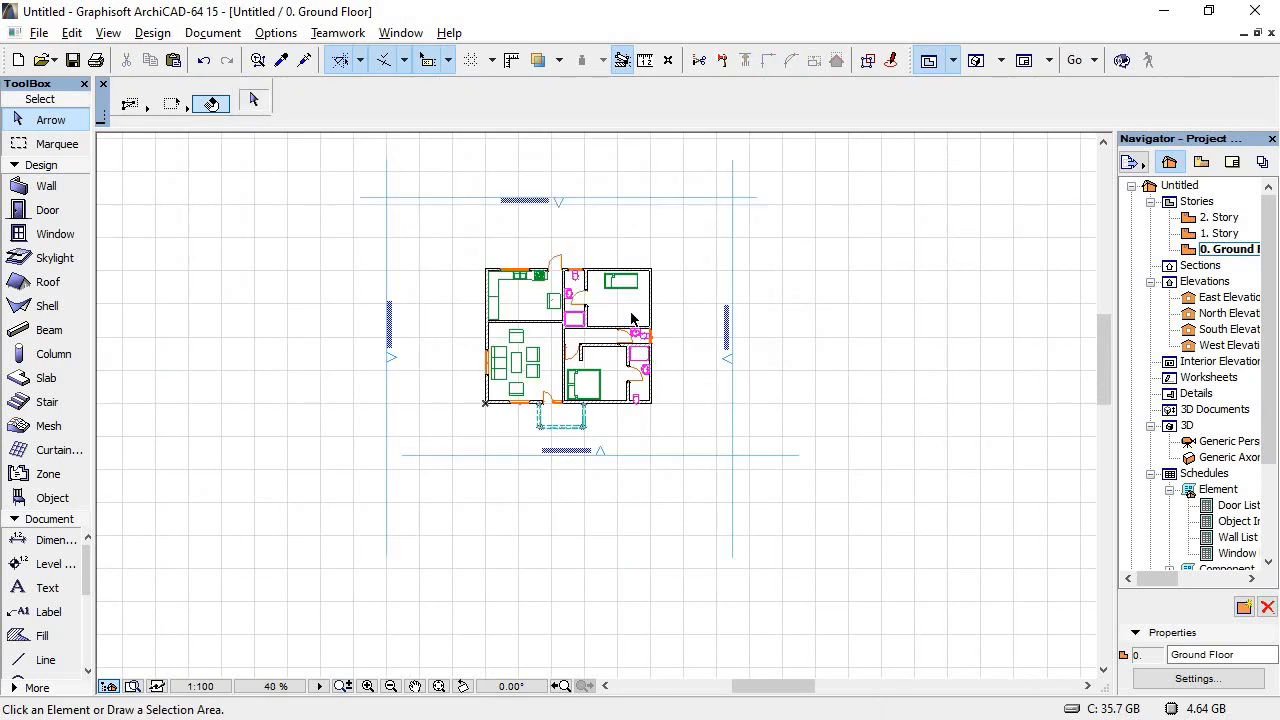
scroll(510, 475, up, 7)
scroll(510, 475, down, 5)
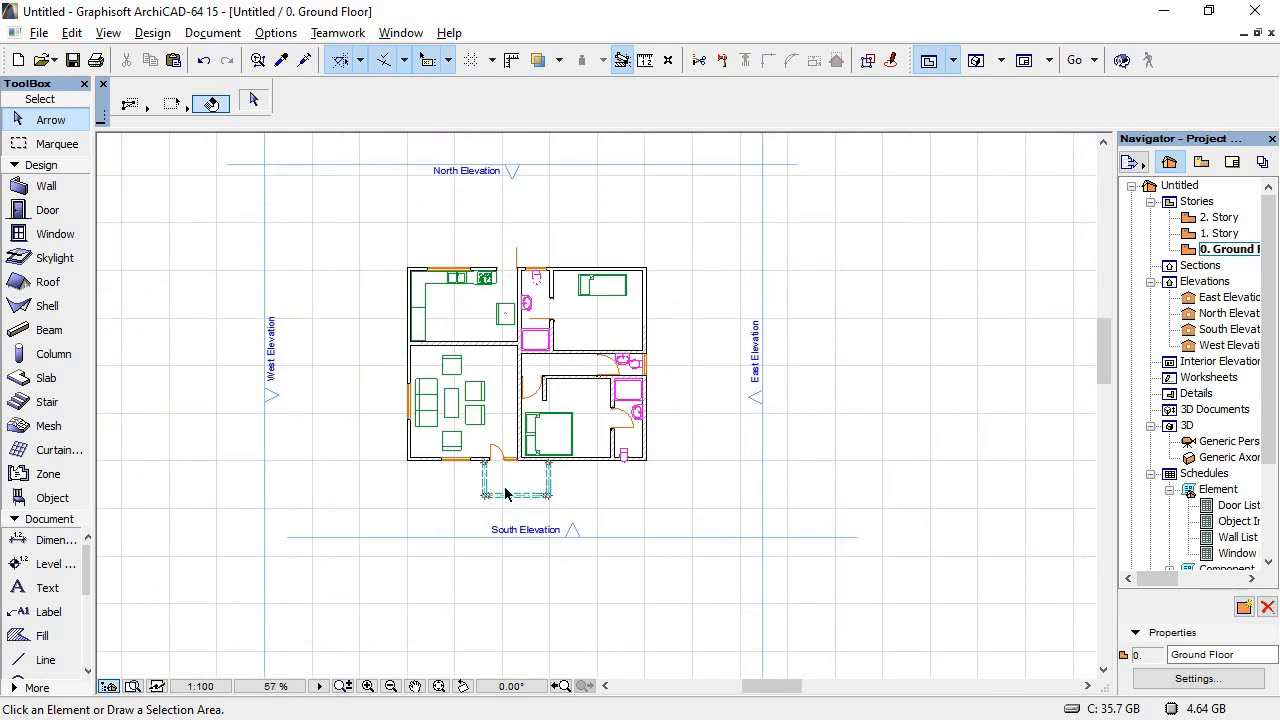
scroll(508, 455, up, 9)
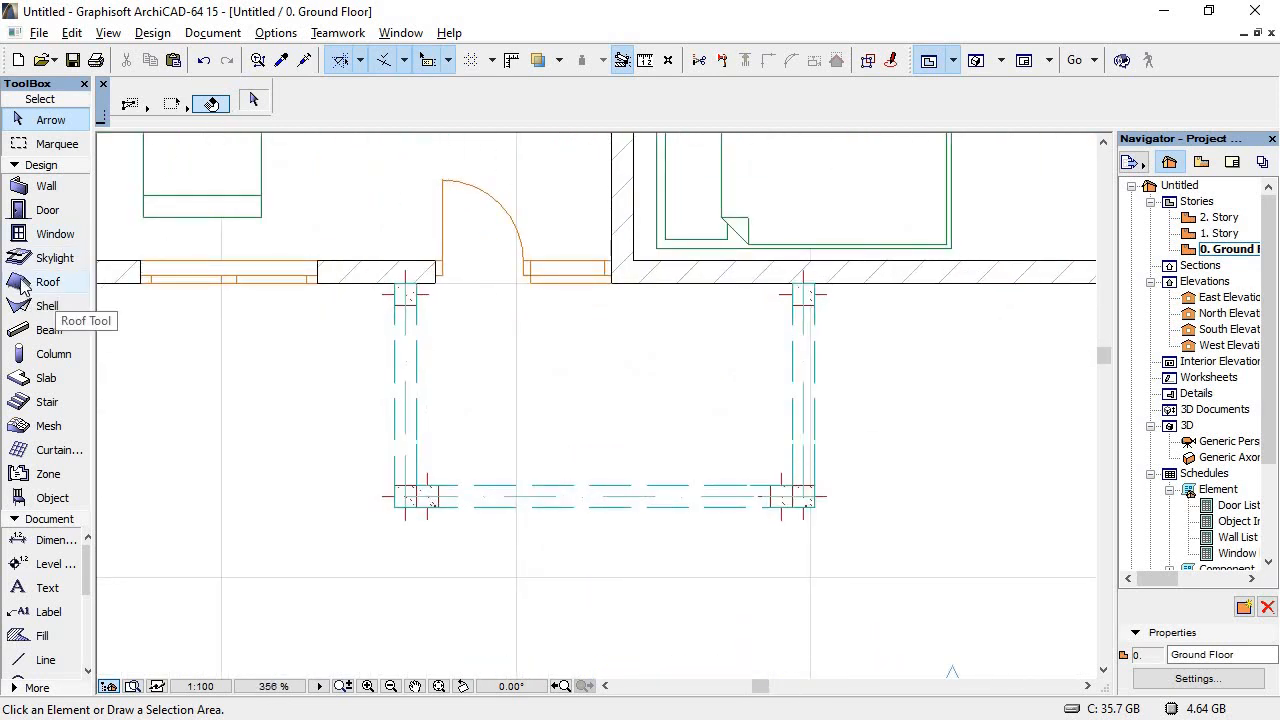
click(17, 190)
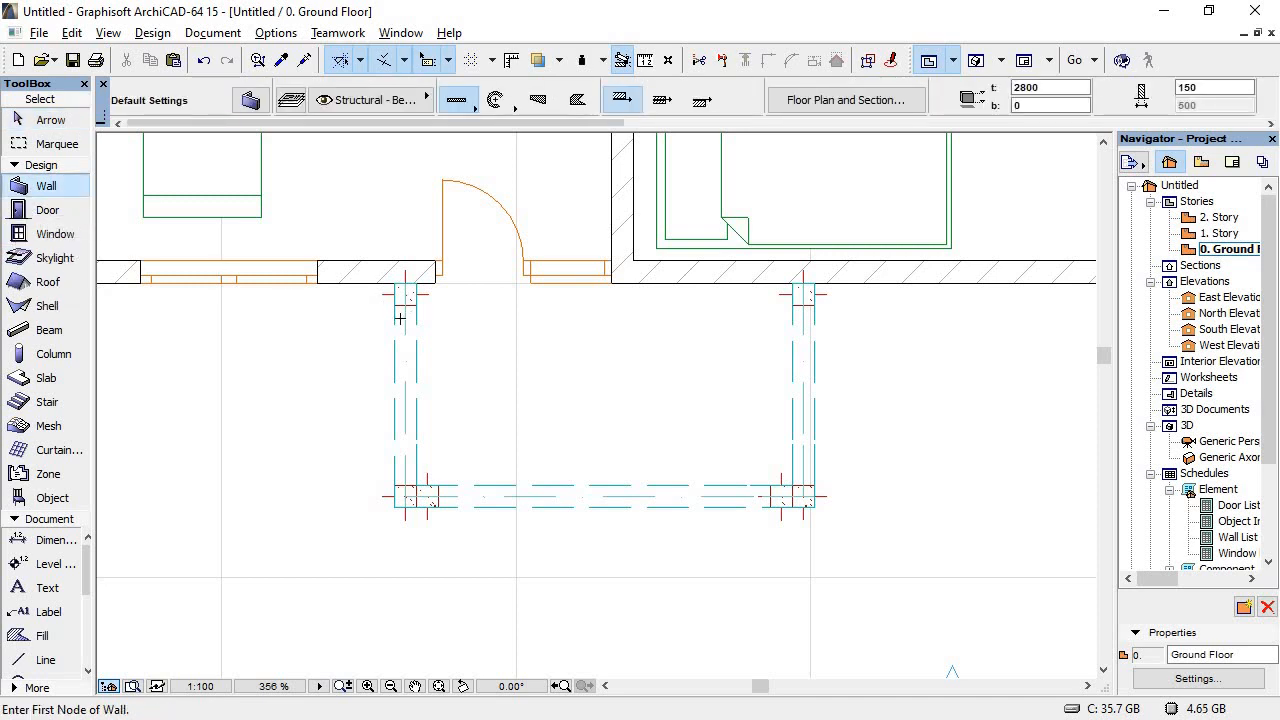
scroll(405, 300, up, 2)
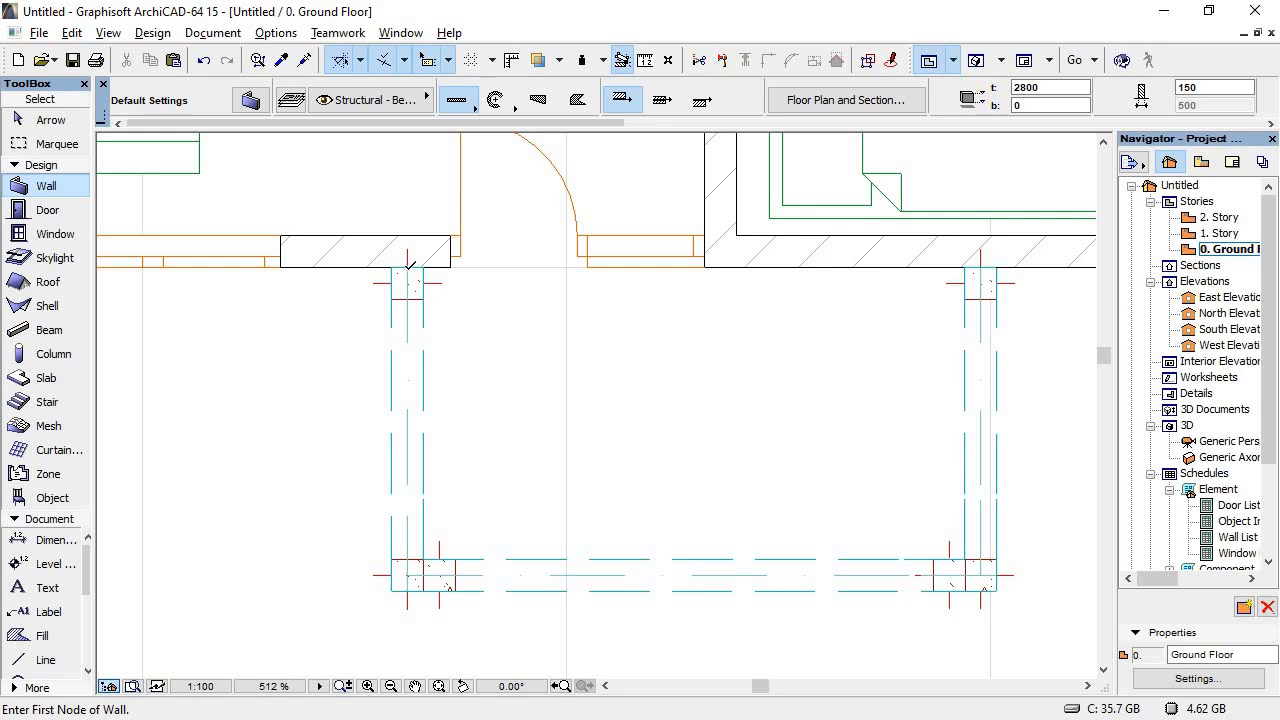
click(407, 267)
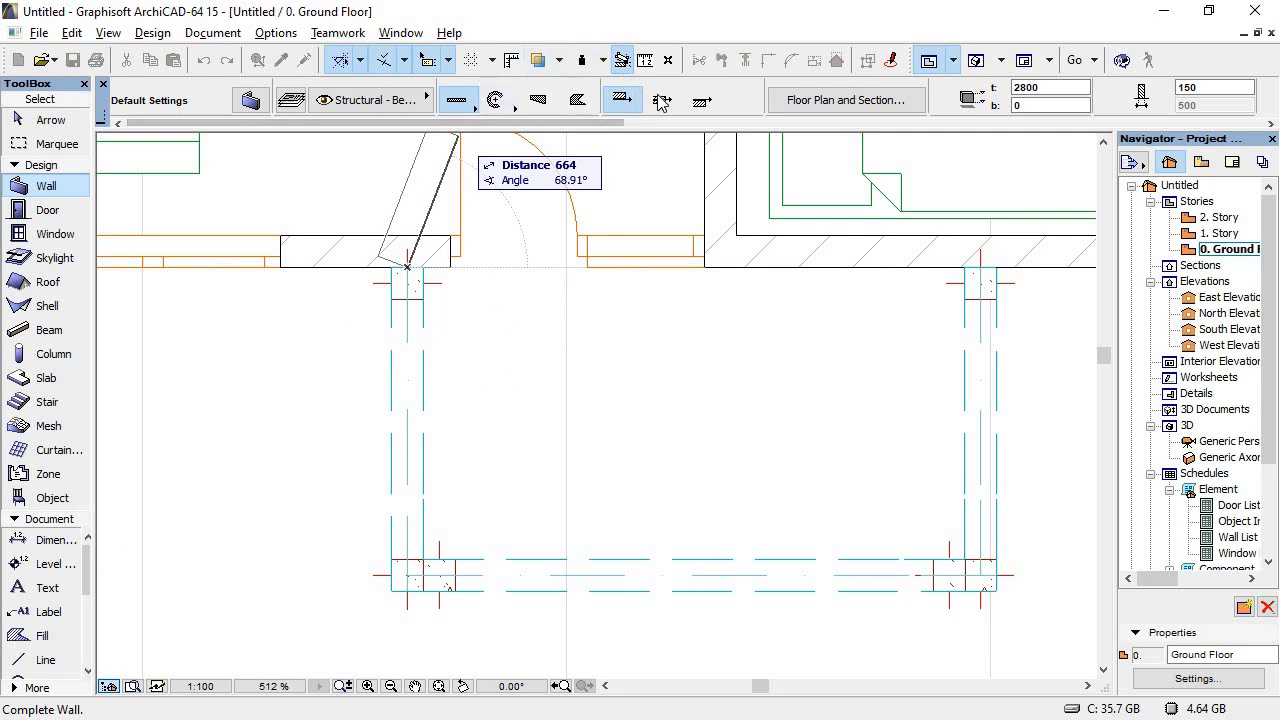
click(396, 578)
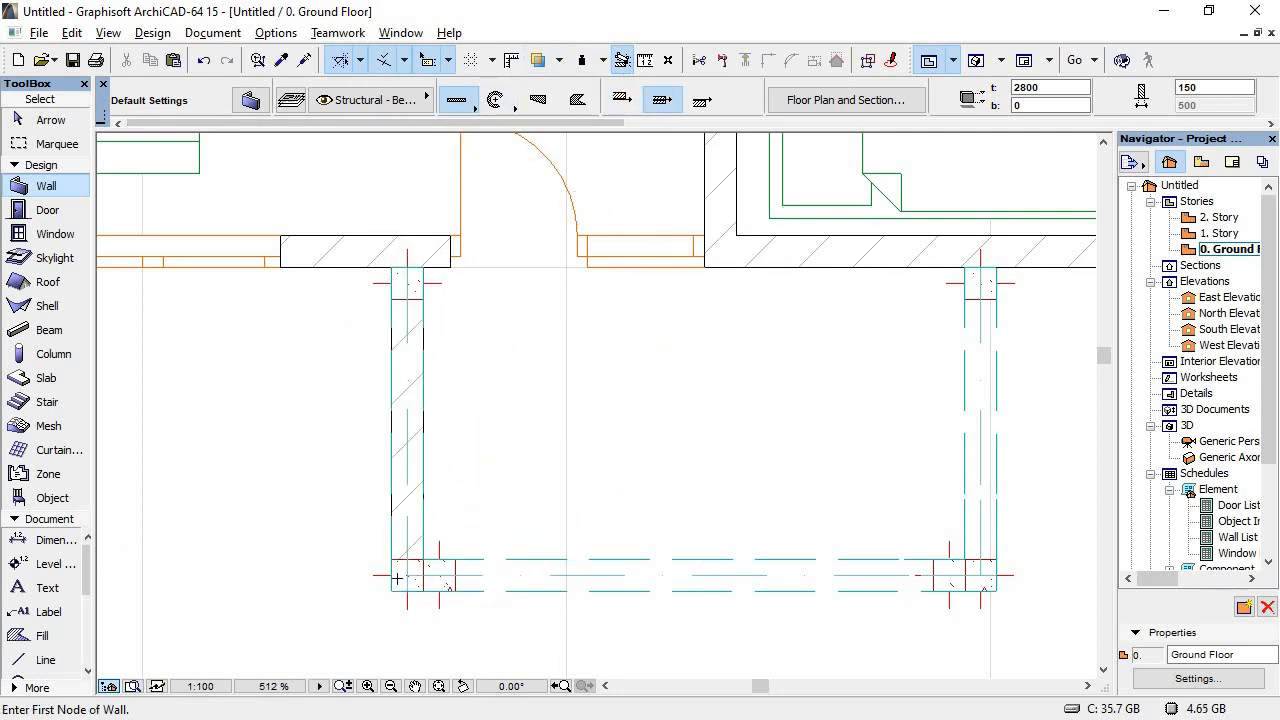
Step: Draw 150 mm walls across the porch front and along its bedroom side back to the house wall
click(393, 575)
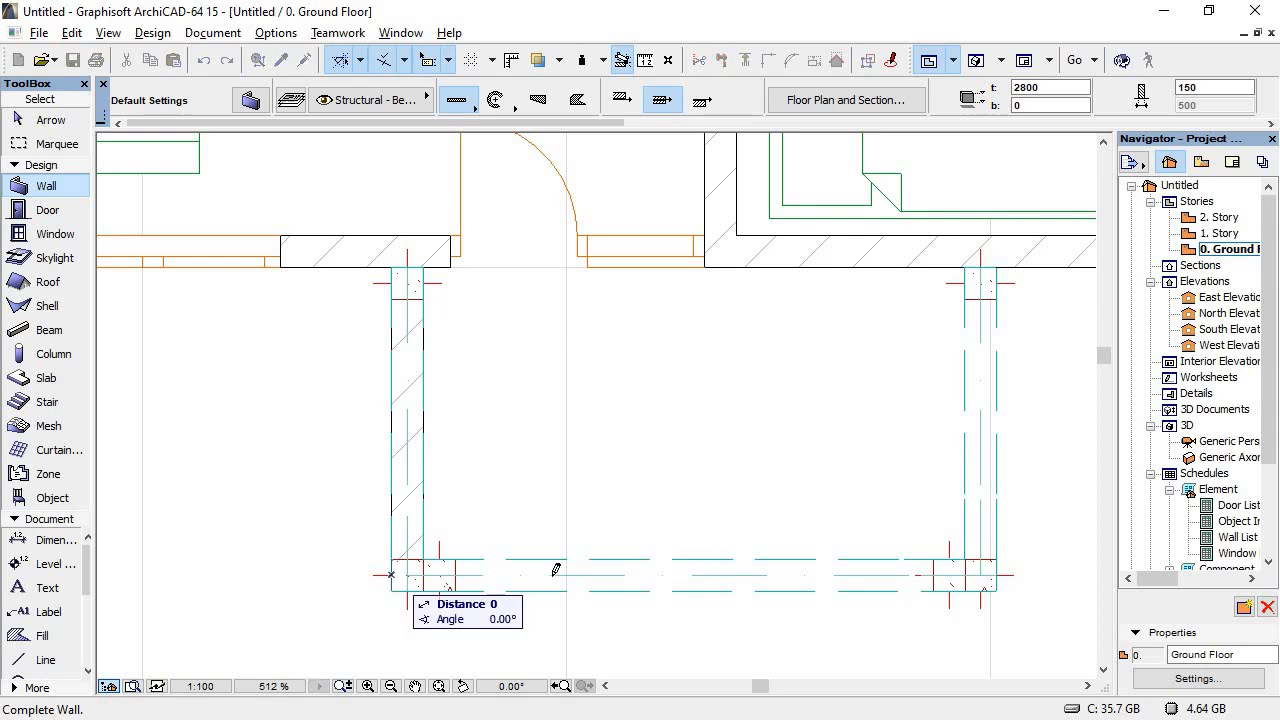
click(995, 572)
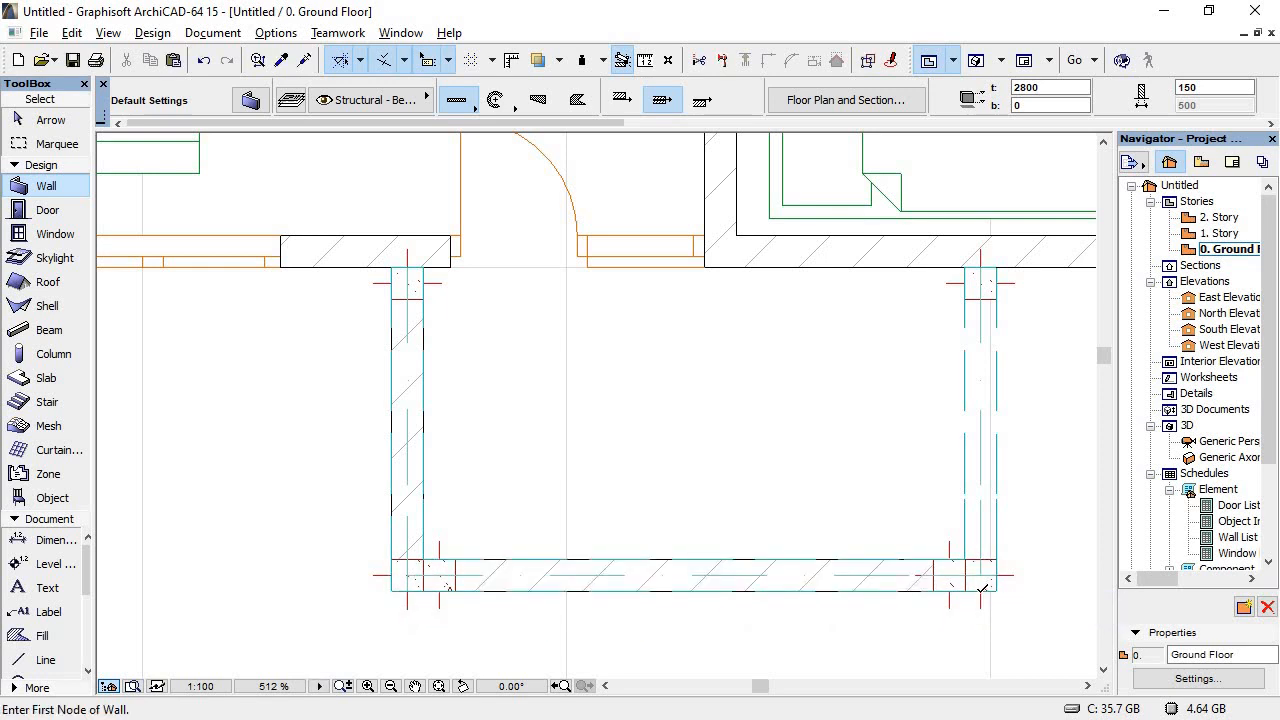
click(981, 587)
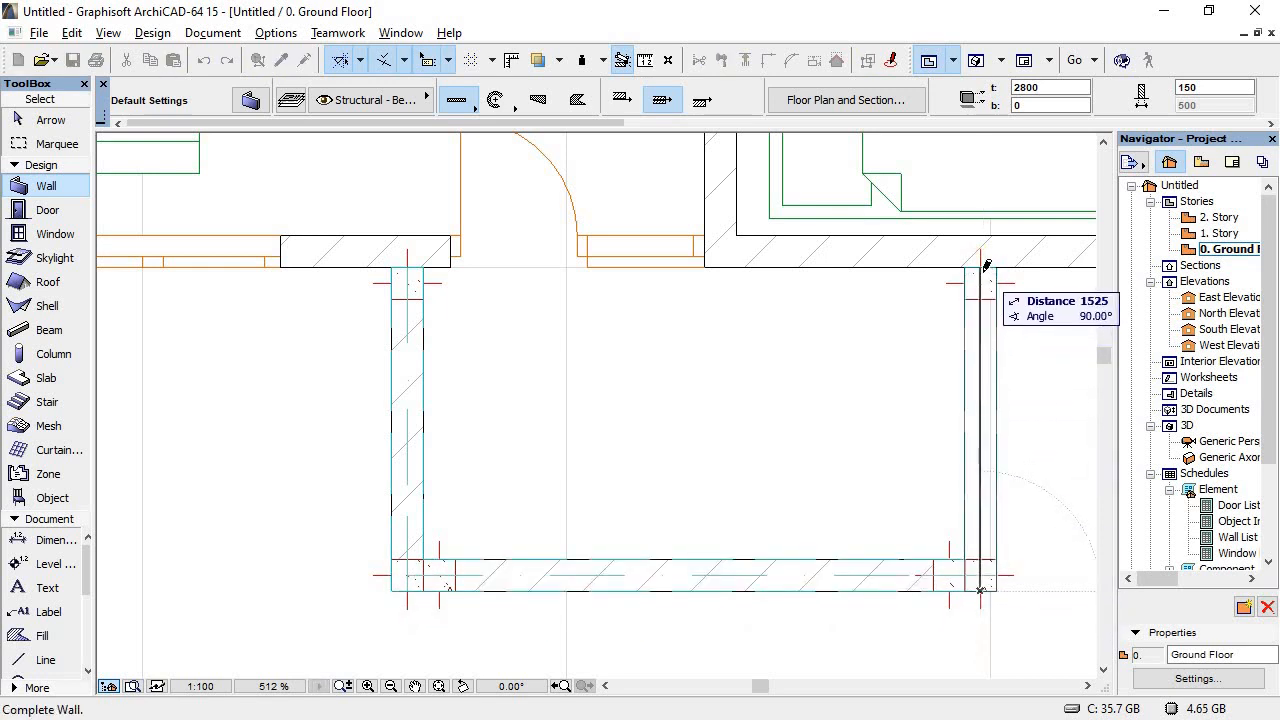
click(962, 291)
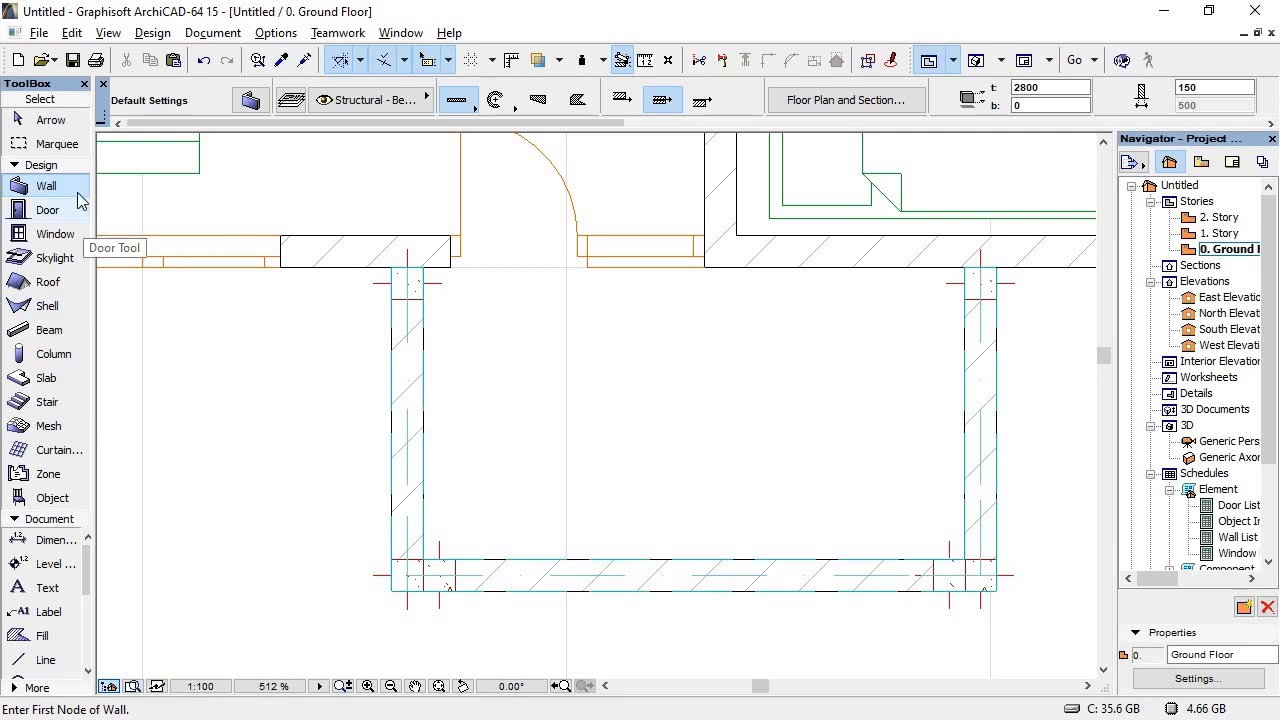
Step: Set the default door to D Arch Opening 15 from the Openings 15 library folder, 900 by 2100 mm
click(16, 210)
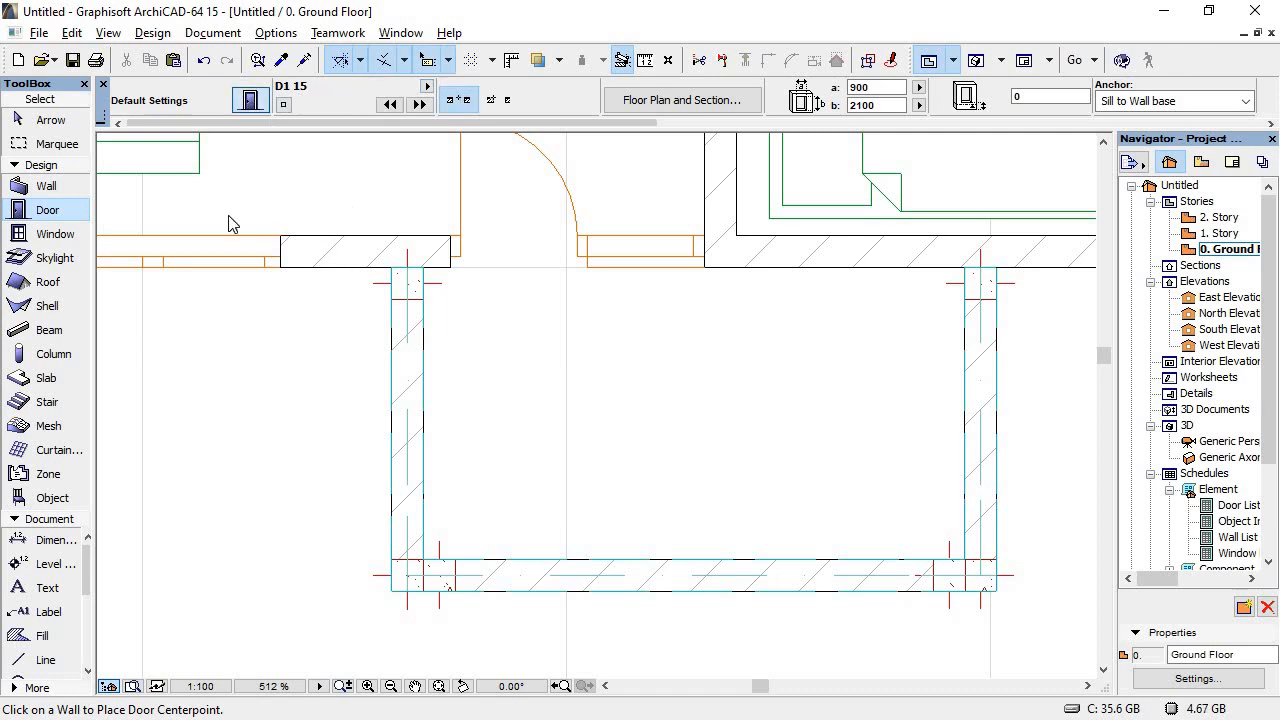
click(384, 210)
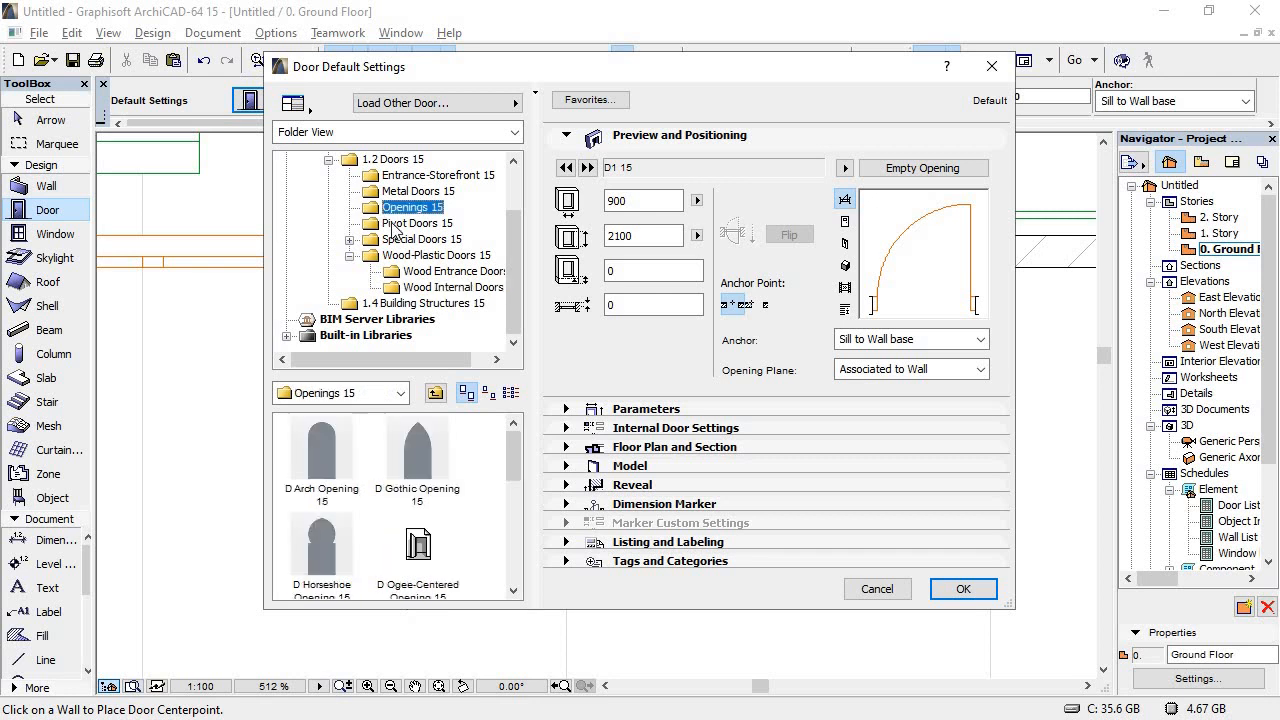
click(321, 455)
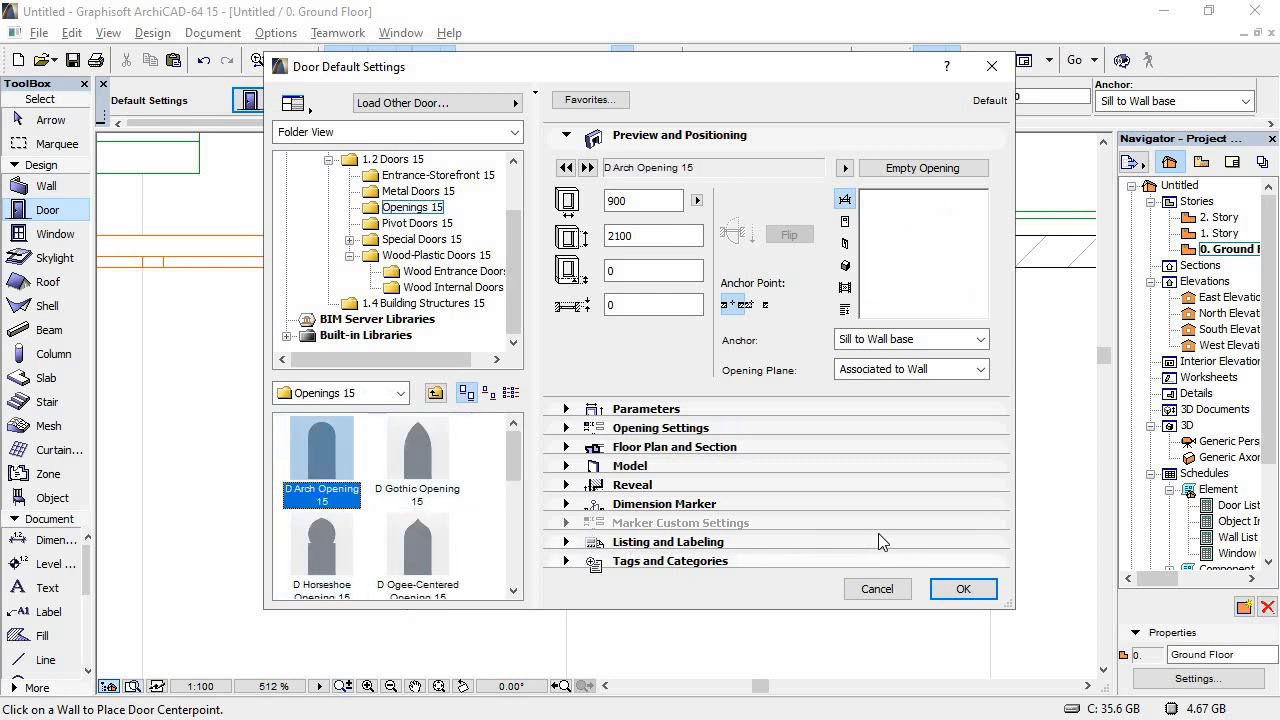
click(933, 592)
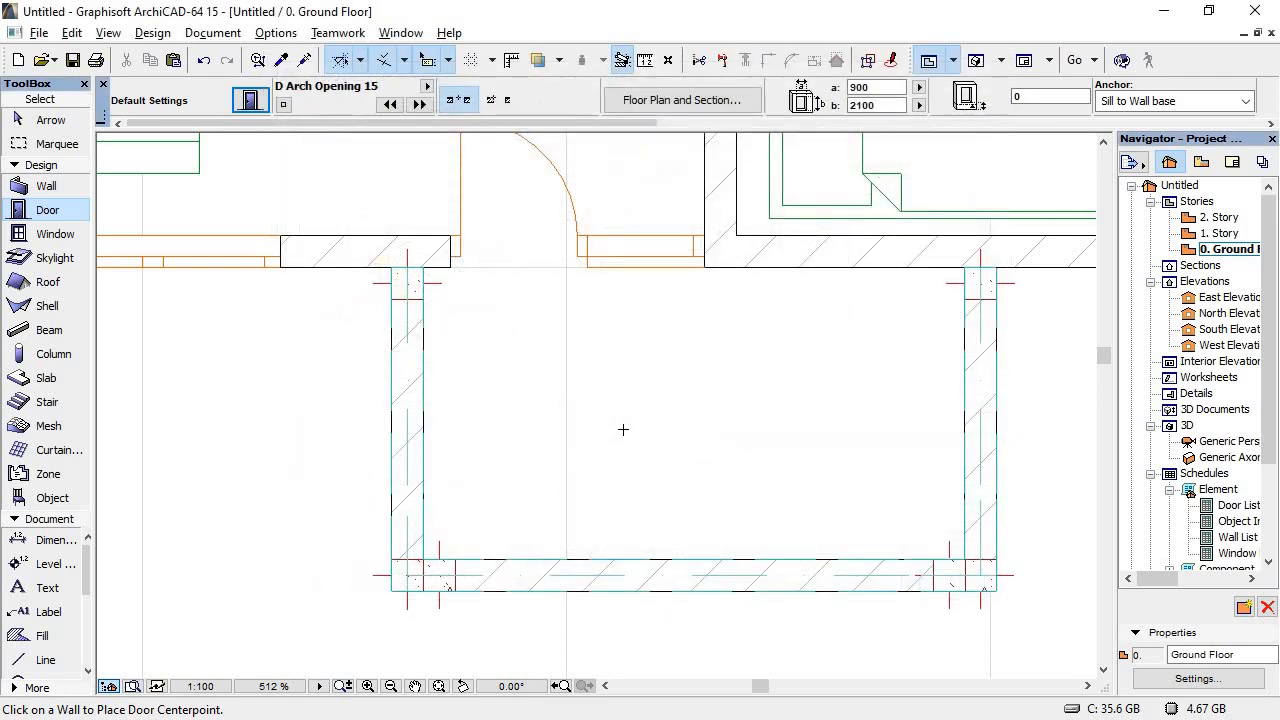
Step: Place an arch opening in each of the porch's three walls: the front, the lounge side and the bedroom side
click(683, 574)
click(670, 496)
click(413, 417)
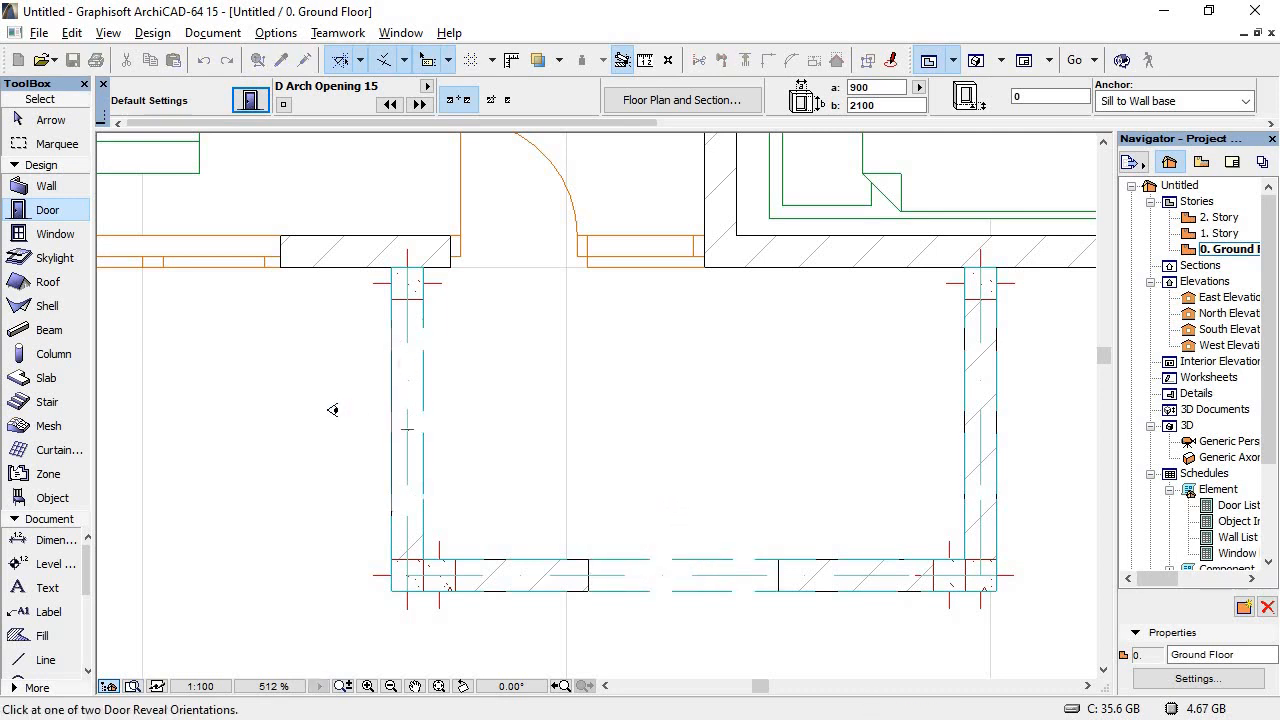
click(810, 443)
click(976, 412)
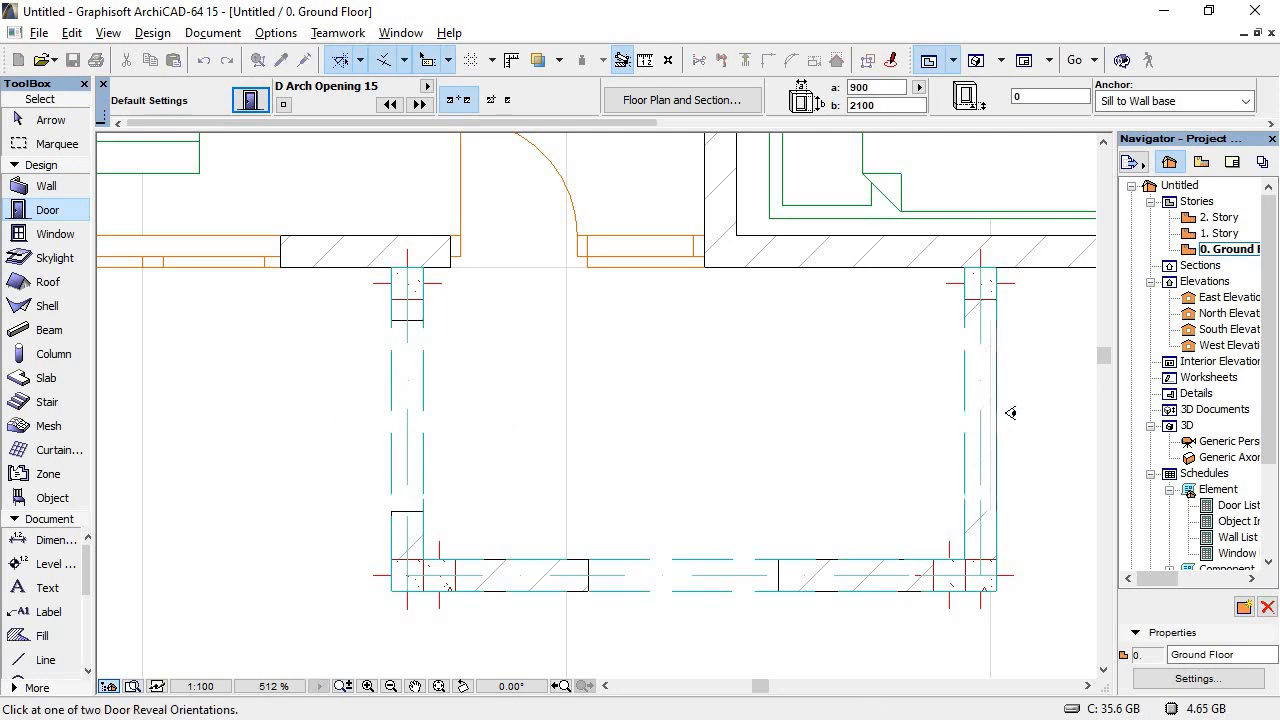
click(1048, 413)
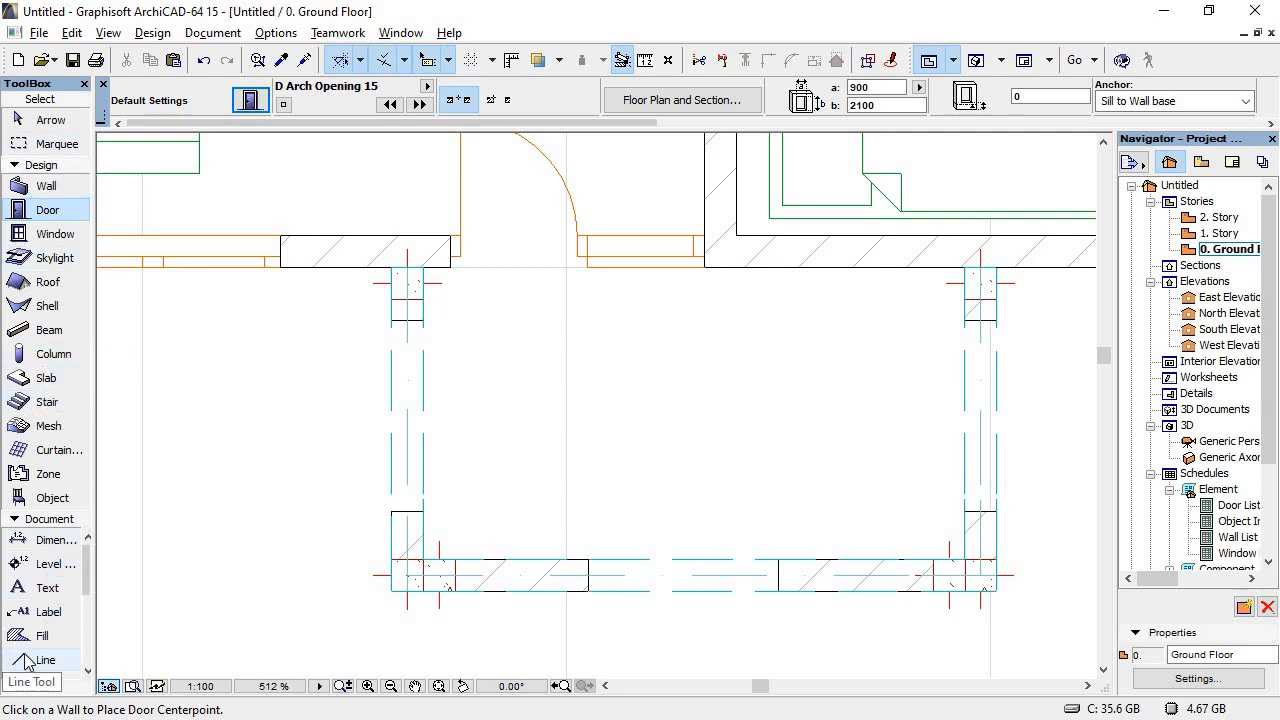
Step: Draw a horizontal guide line across the porch from the house-side edge of the lounge-side opening, extending beyond the bedroom-side wall
click(40, 660)
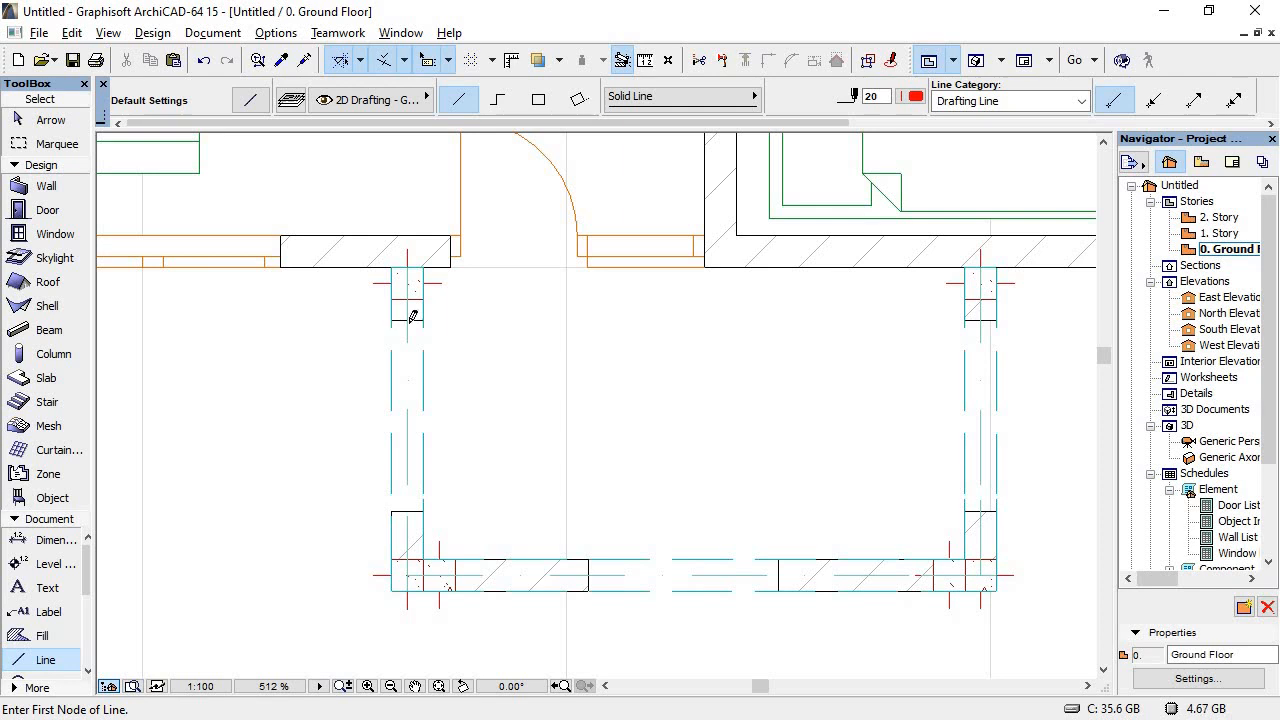
click(392, 320)
click(1074, 320)
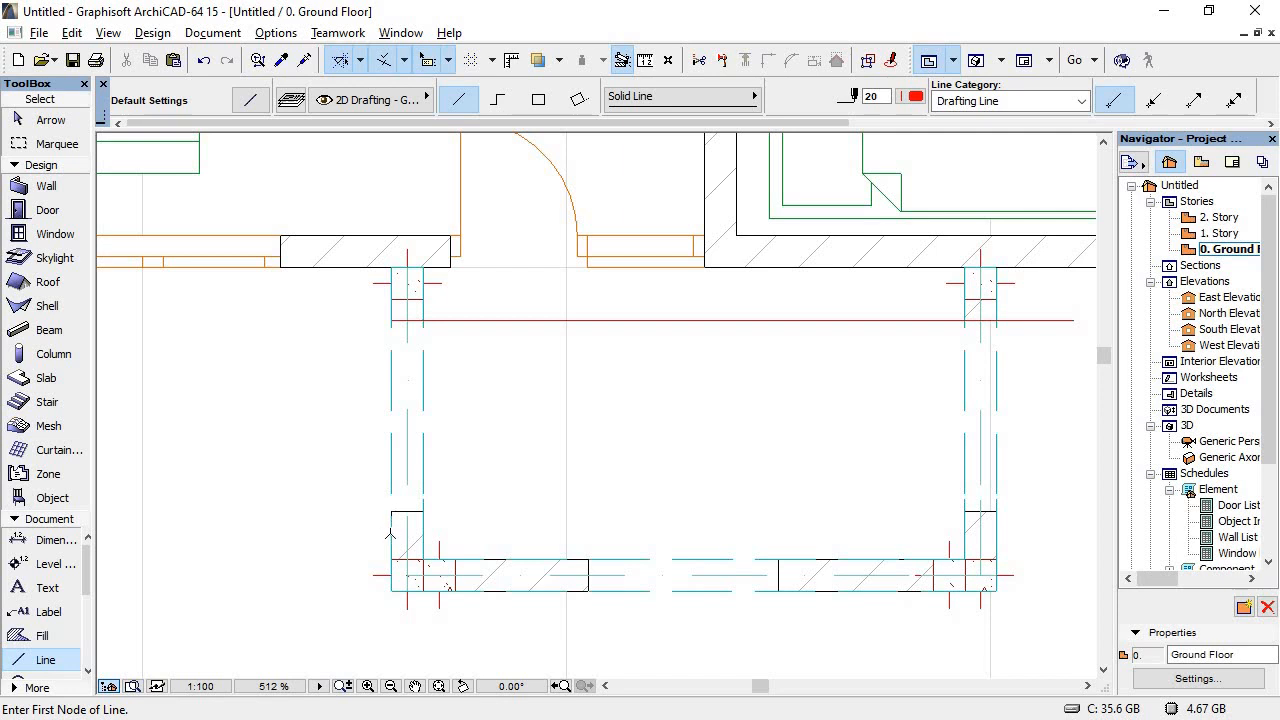
Step: Draw a second horizontal guide line across the porch near its front wall, and stretch the lounge-side arch opening to meet it
click(391, 533)
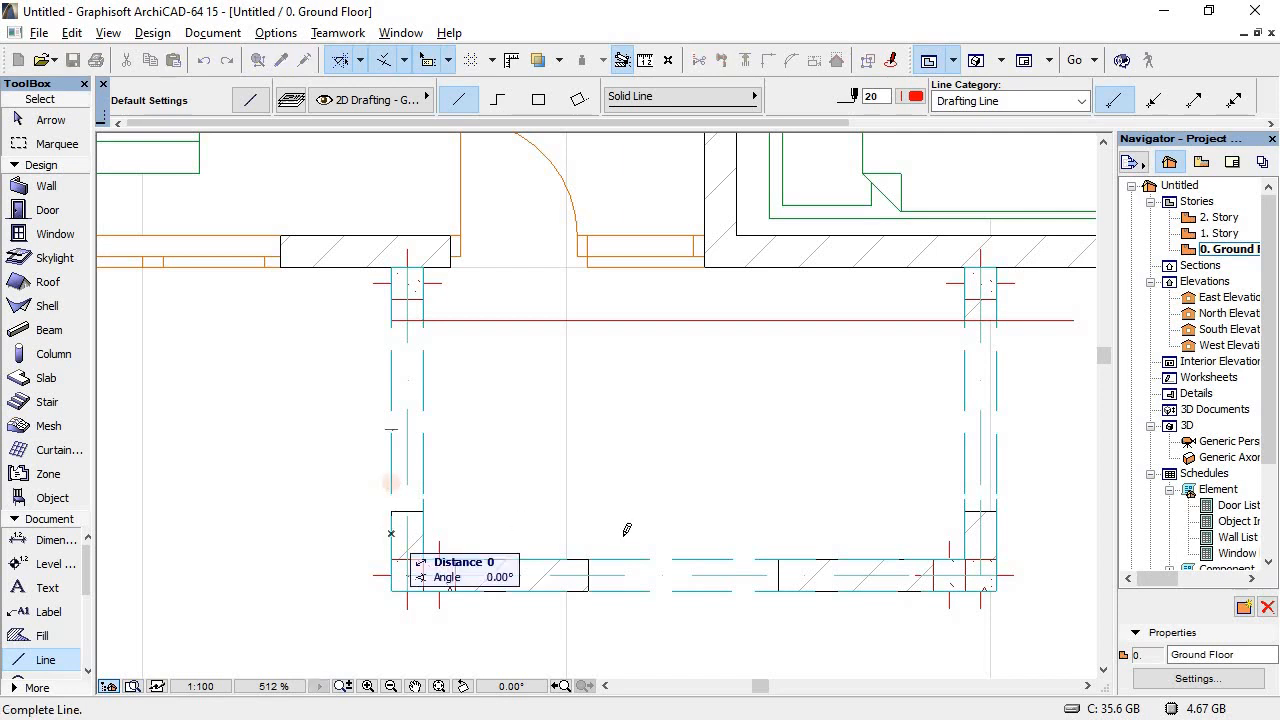
click(1041, 533)
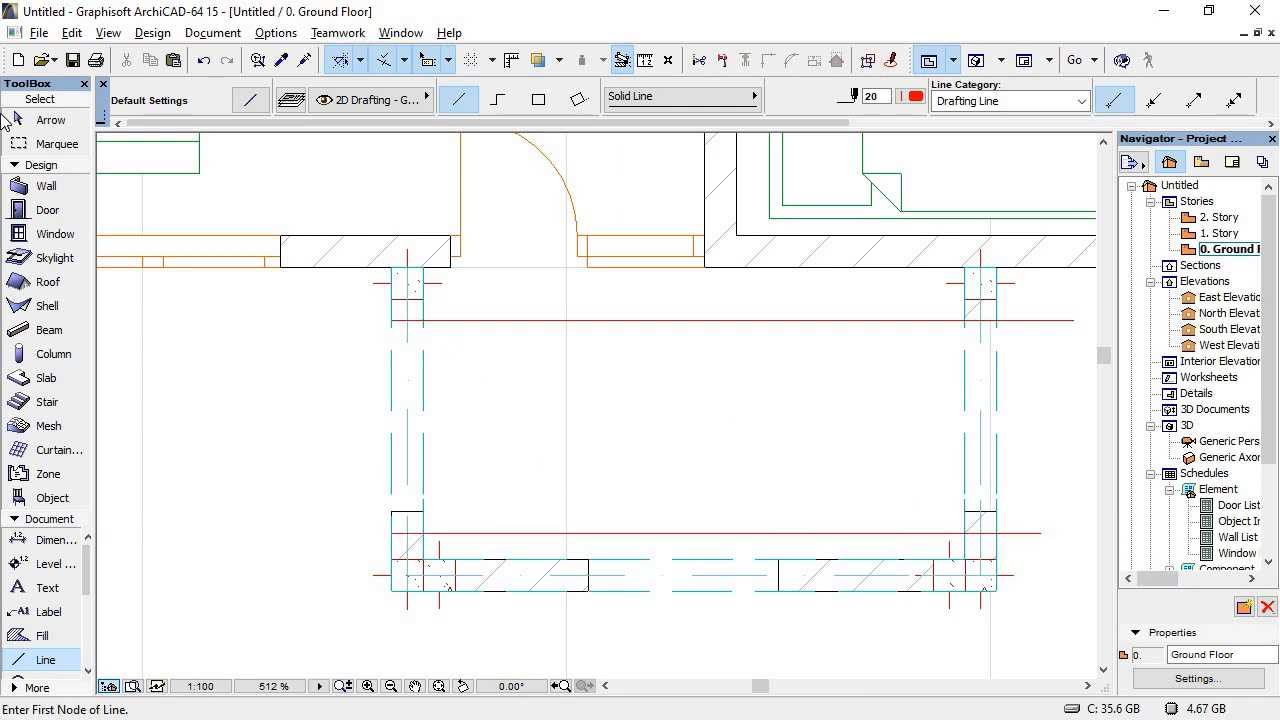
click(20, 120)
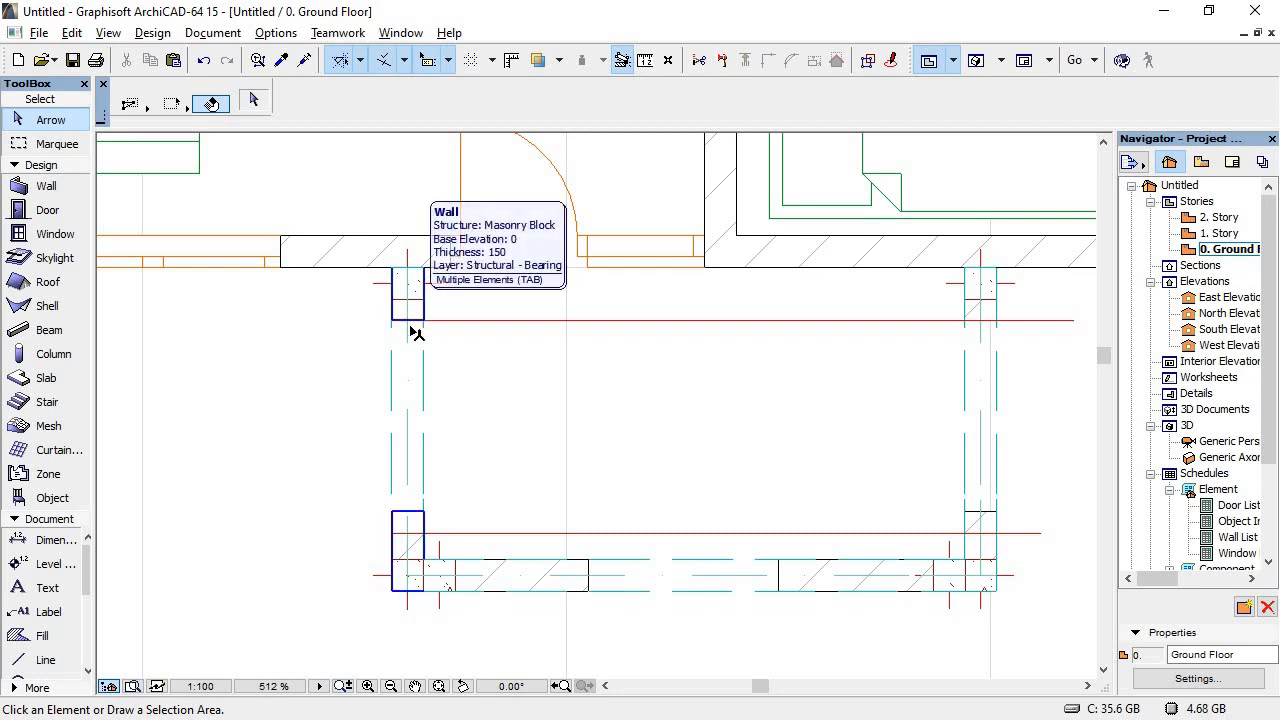
click(397, 517)
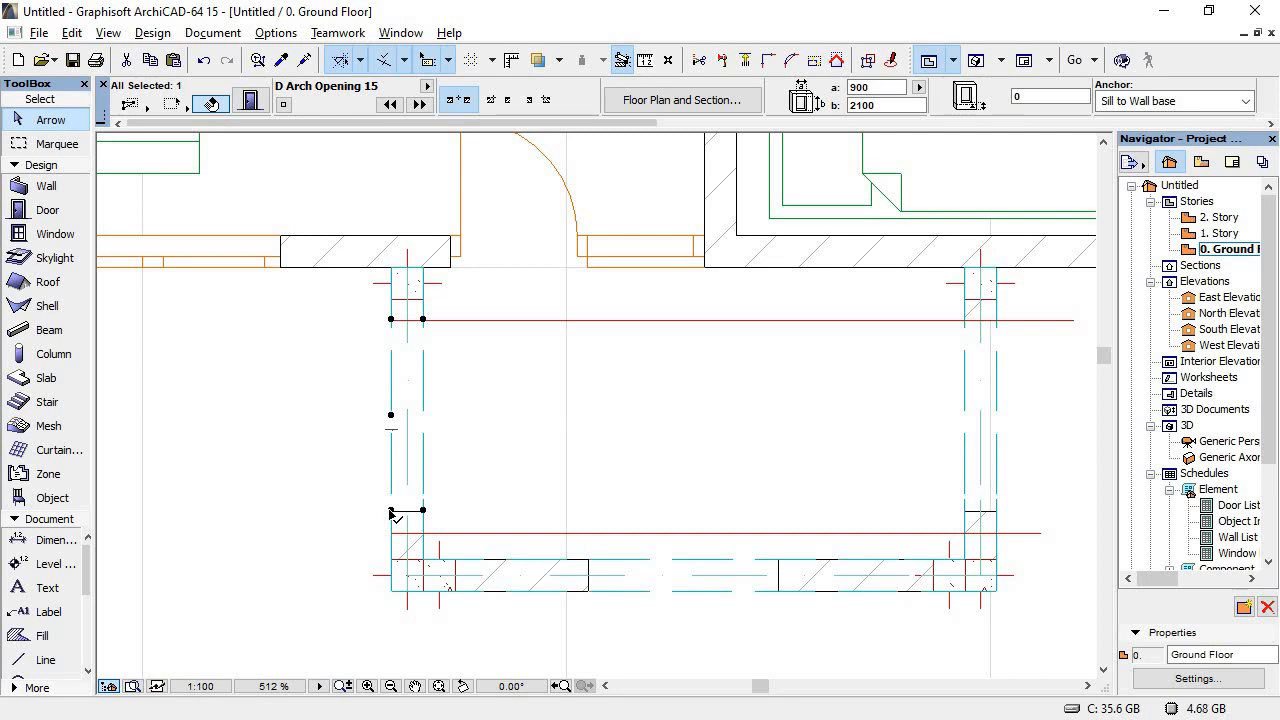
click(392, 514)
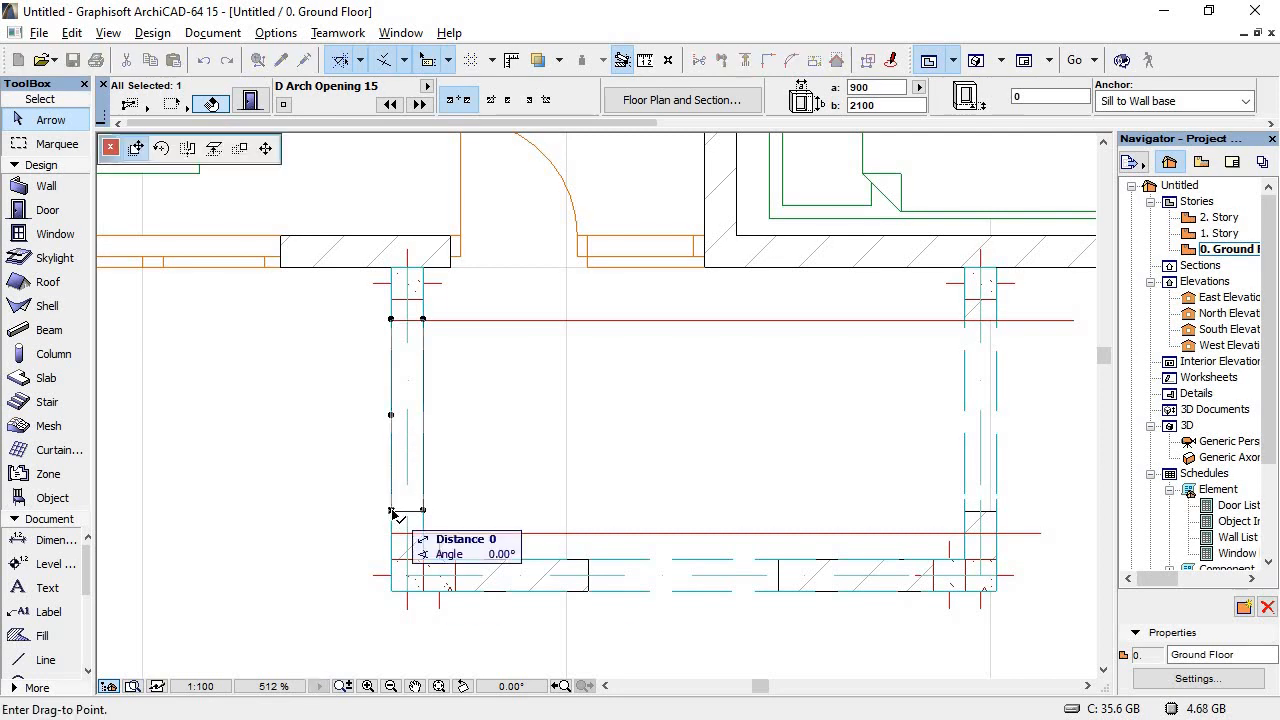
click(265, 148)
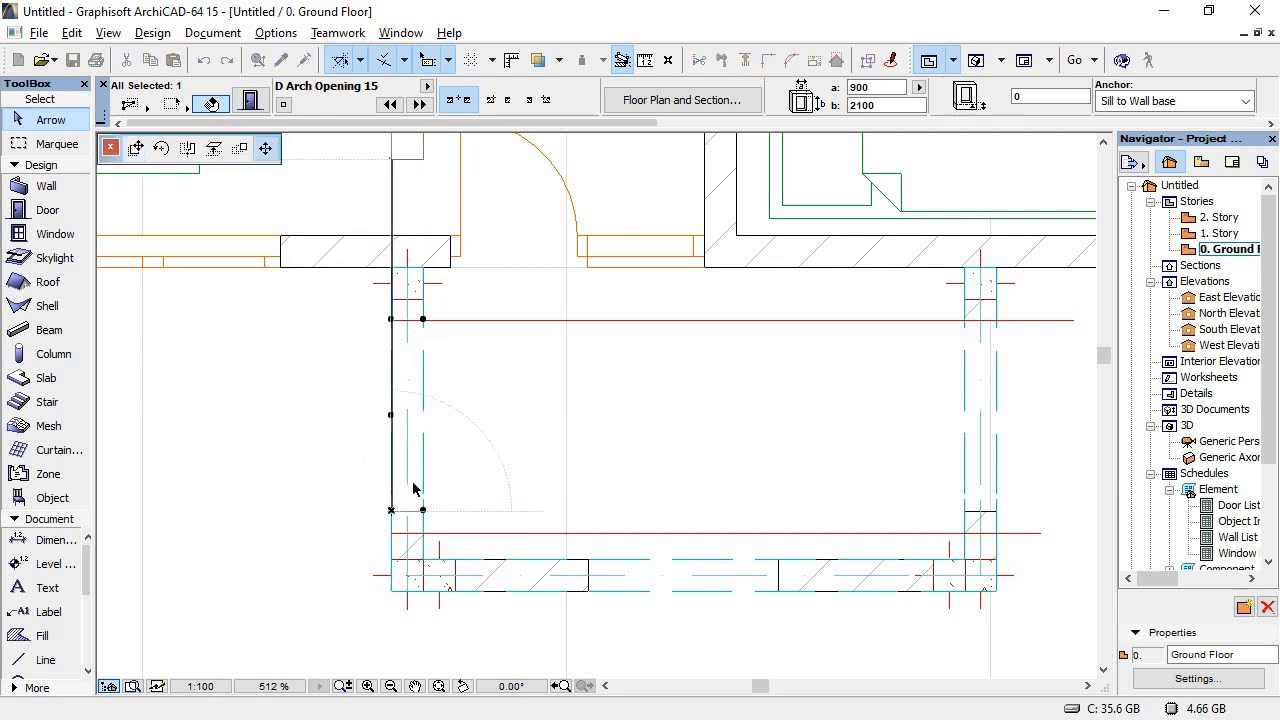
click(423, 536)
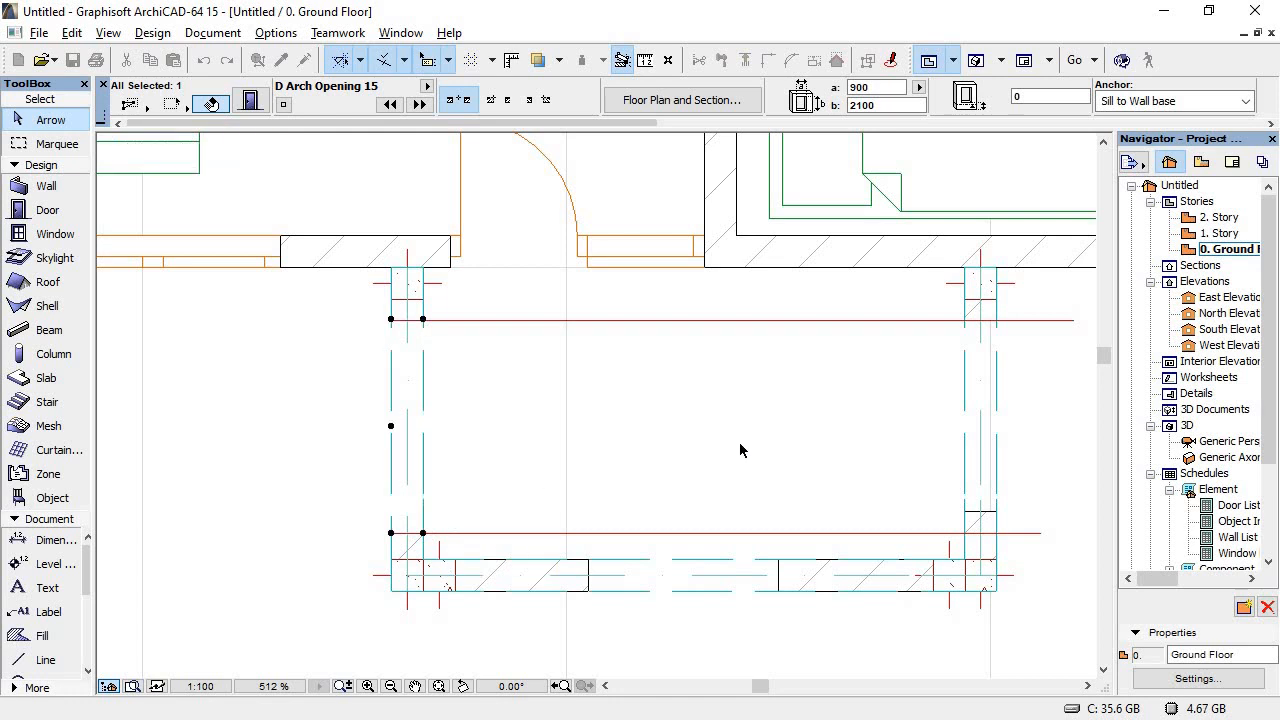
Step: Stretch the front end of the bedroom-side arch opening to the guide line near the porch's front wall
click(975, 400)
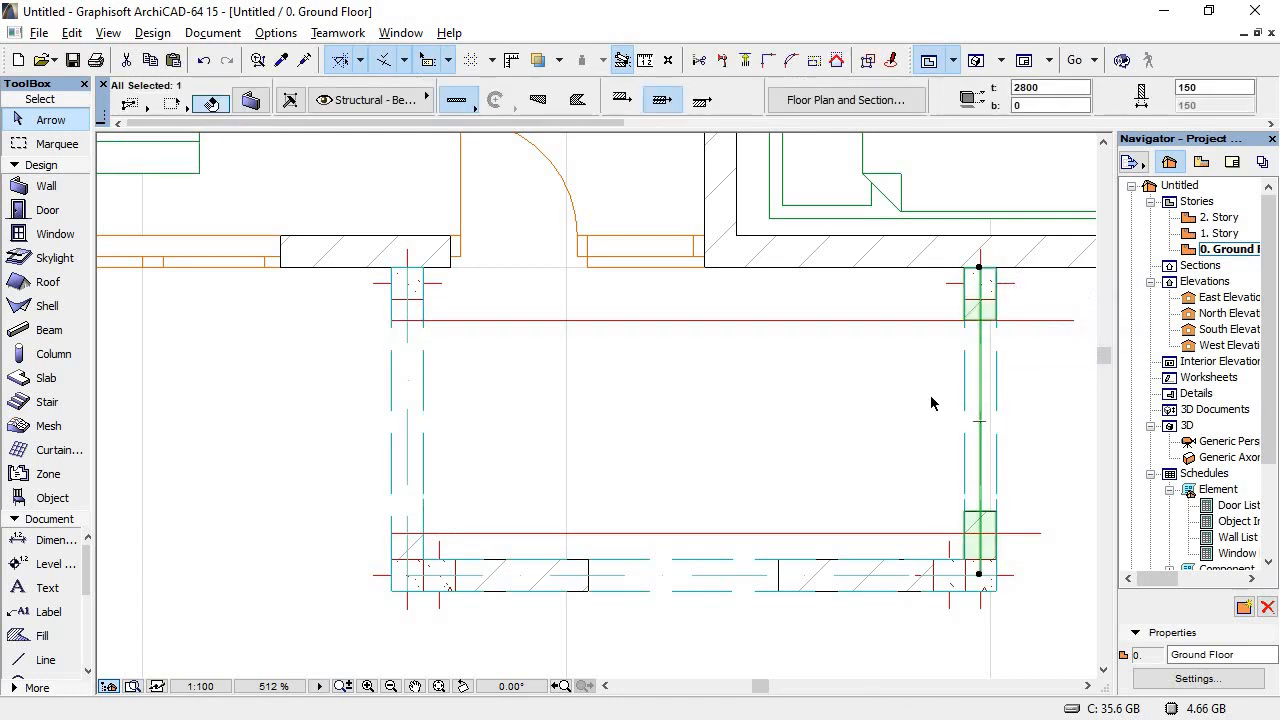
click(1004, 457)
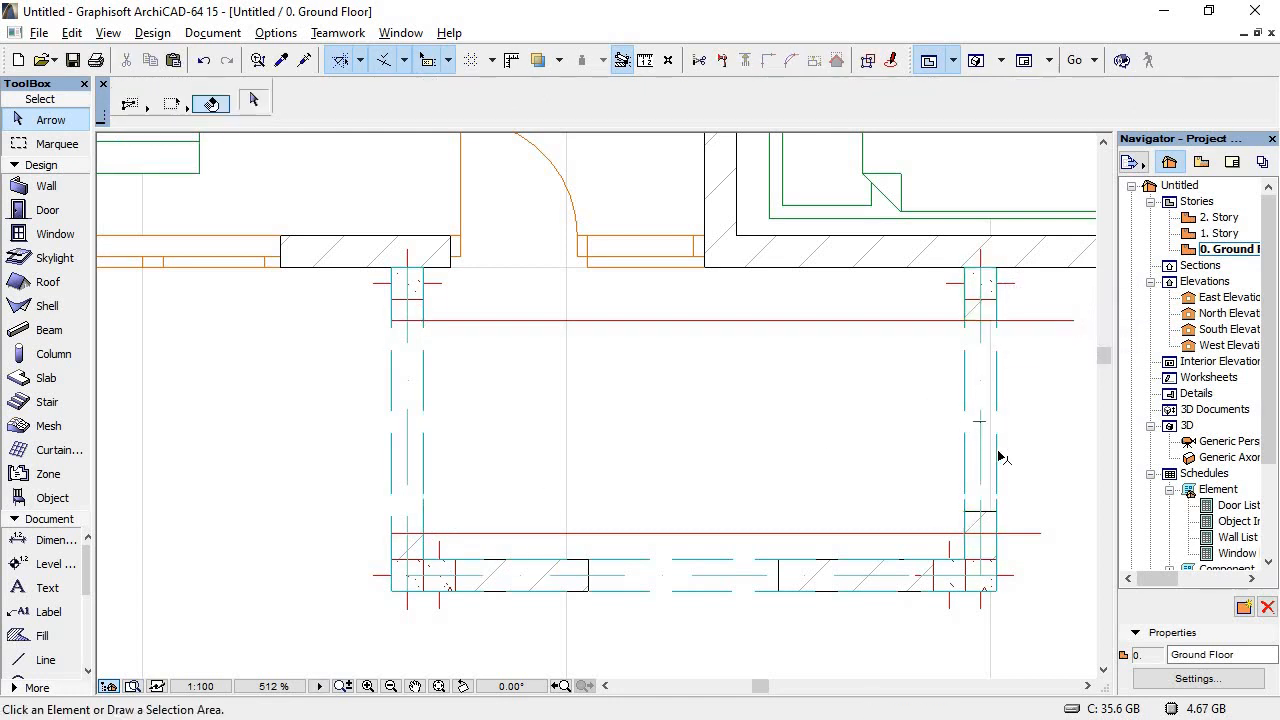
click(966, 514)
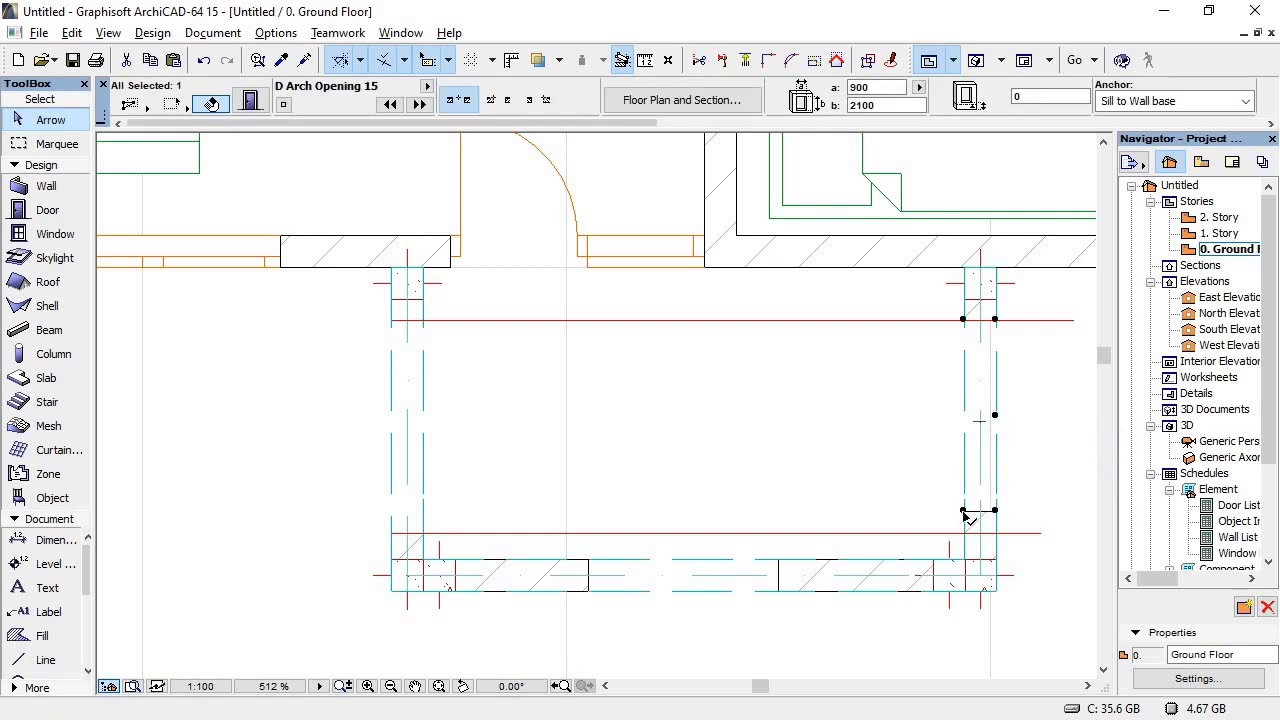
click(966, 512)
click(966, 533)
Step: Widen the porch's front arch opening at both ends, leaving a short wall piece beside each corner column pair
click(591, 572)
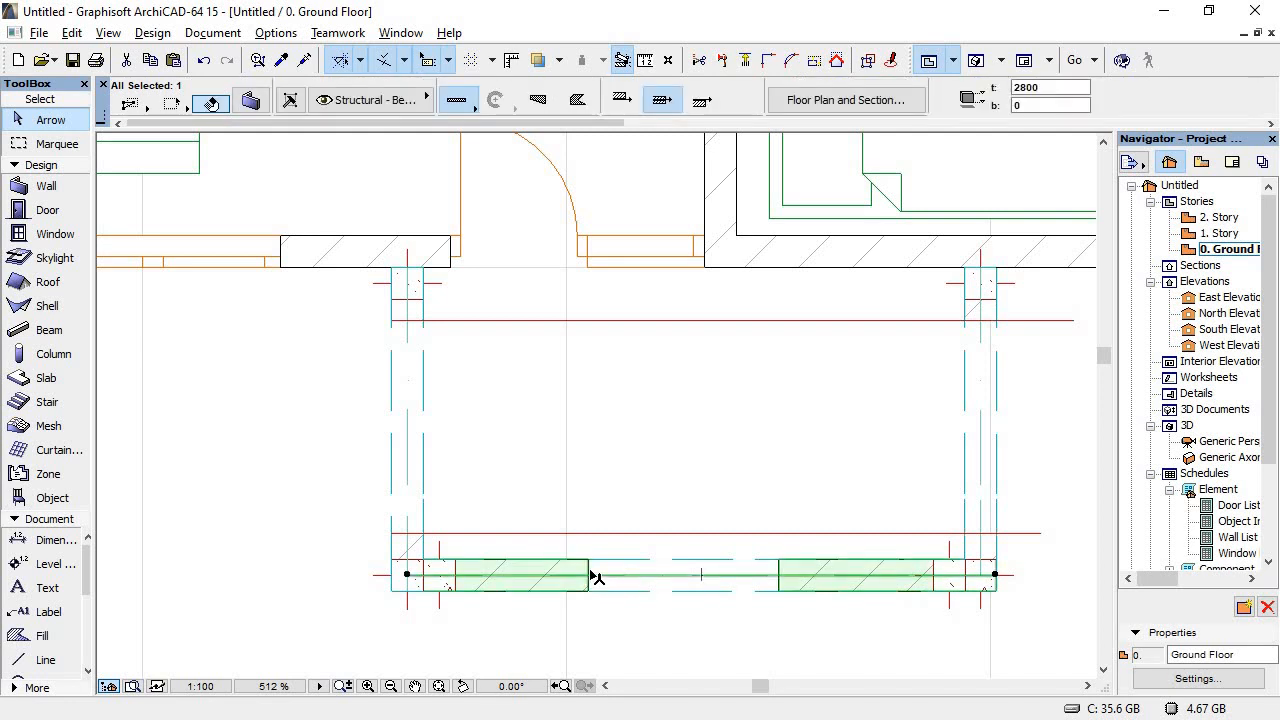
click(567, 491)
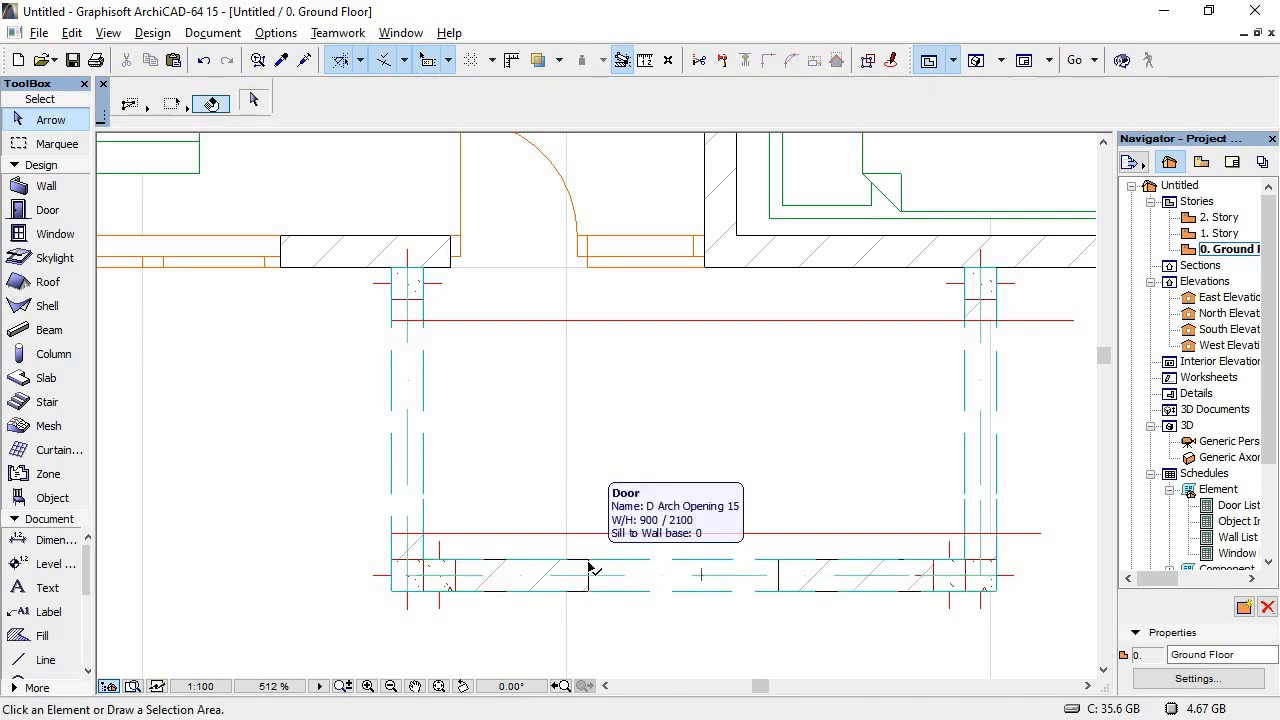
click(590, 568)
click(587, 560)
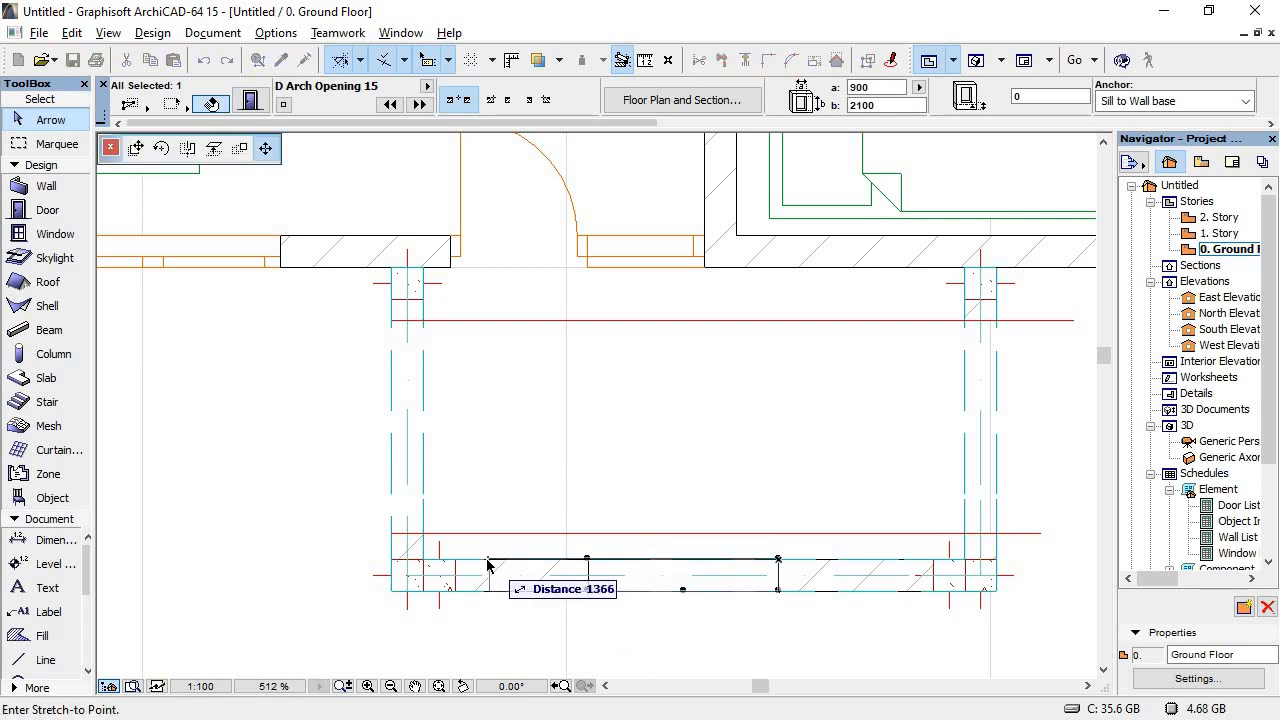
click(486, 562)
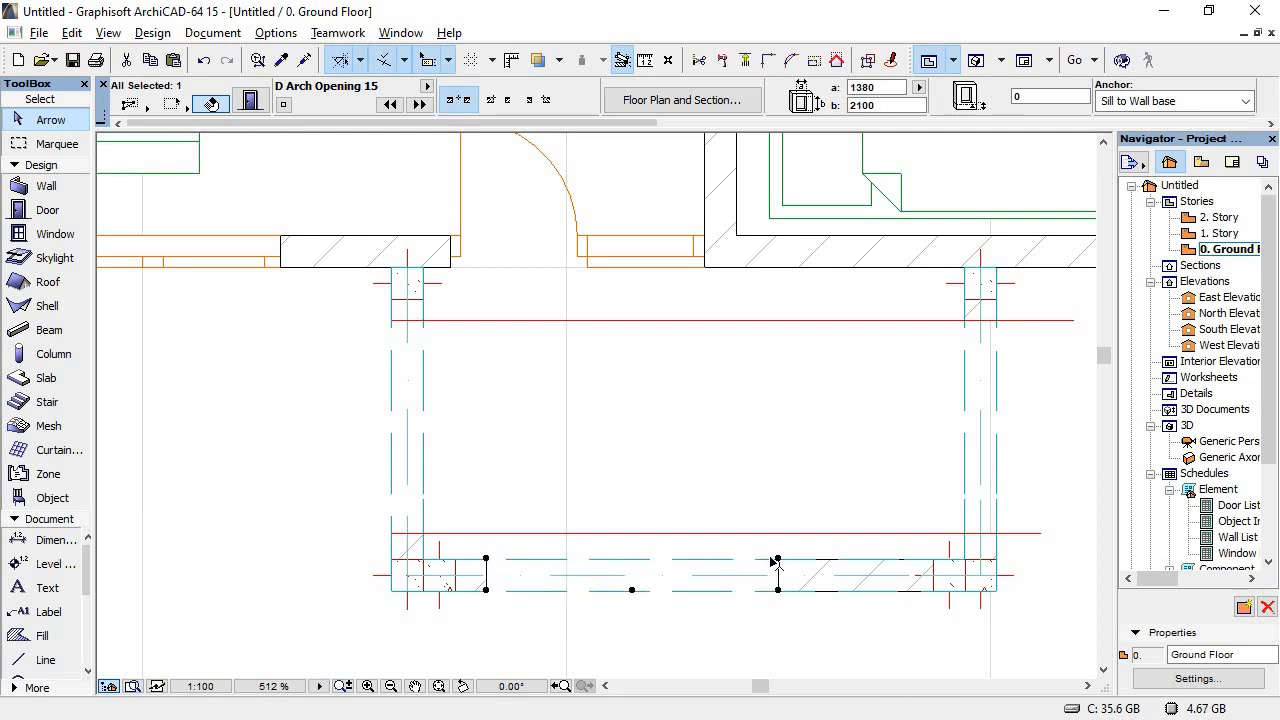
click(825, 573)
click(896, 575)
click(980, 639)
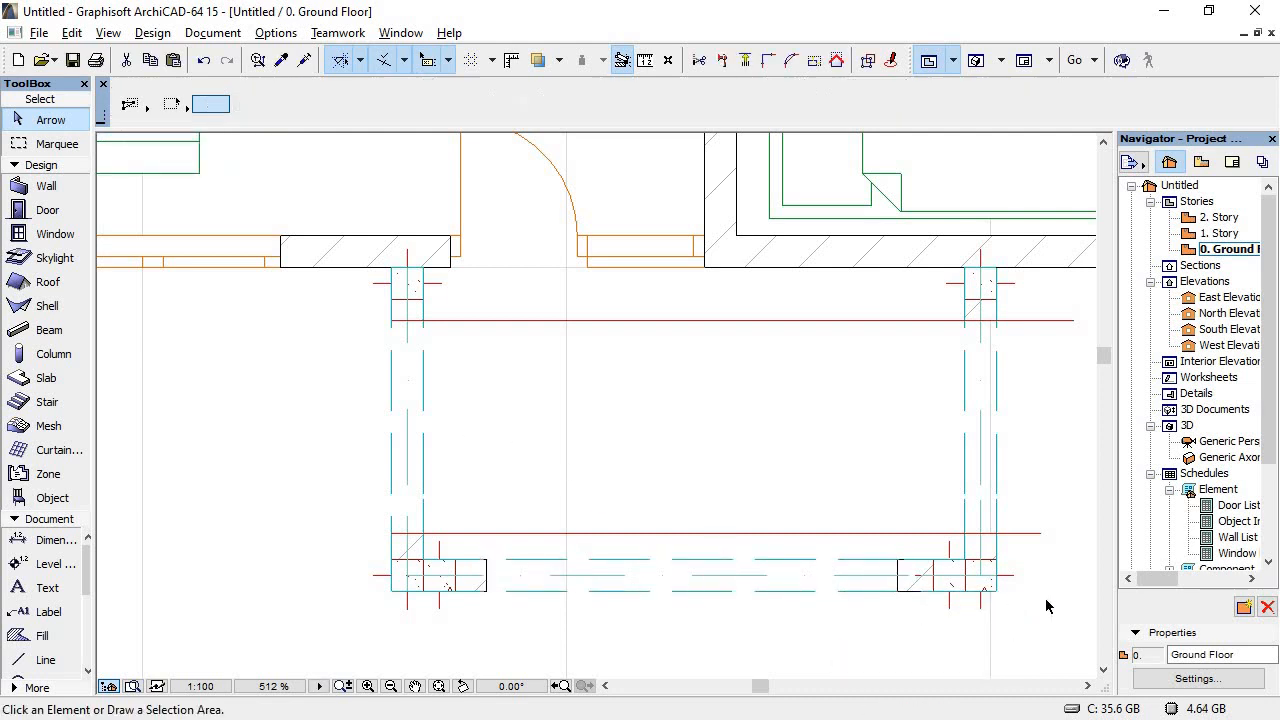
Step: Examine the porch arches in the 3D perspective from several angles and return to the ground floor plan
double_click(1203, 443)
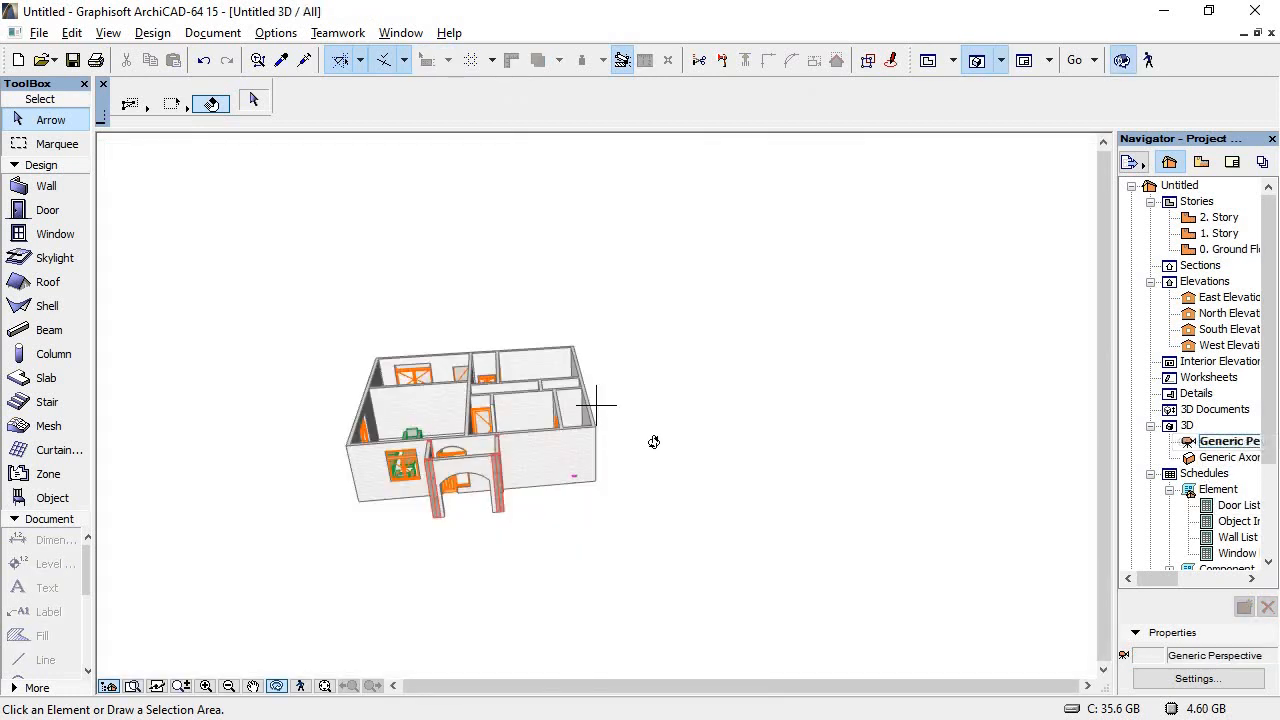
drag(449, 438, 520, 610)
drag(609, 401, 781, 285)
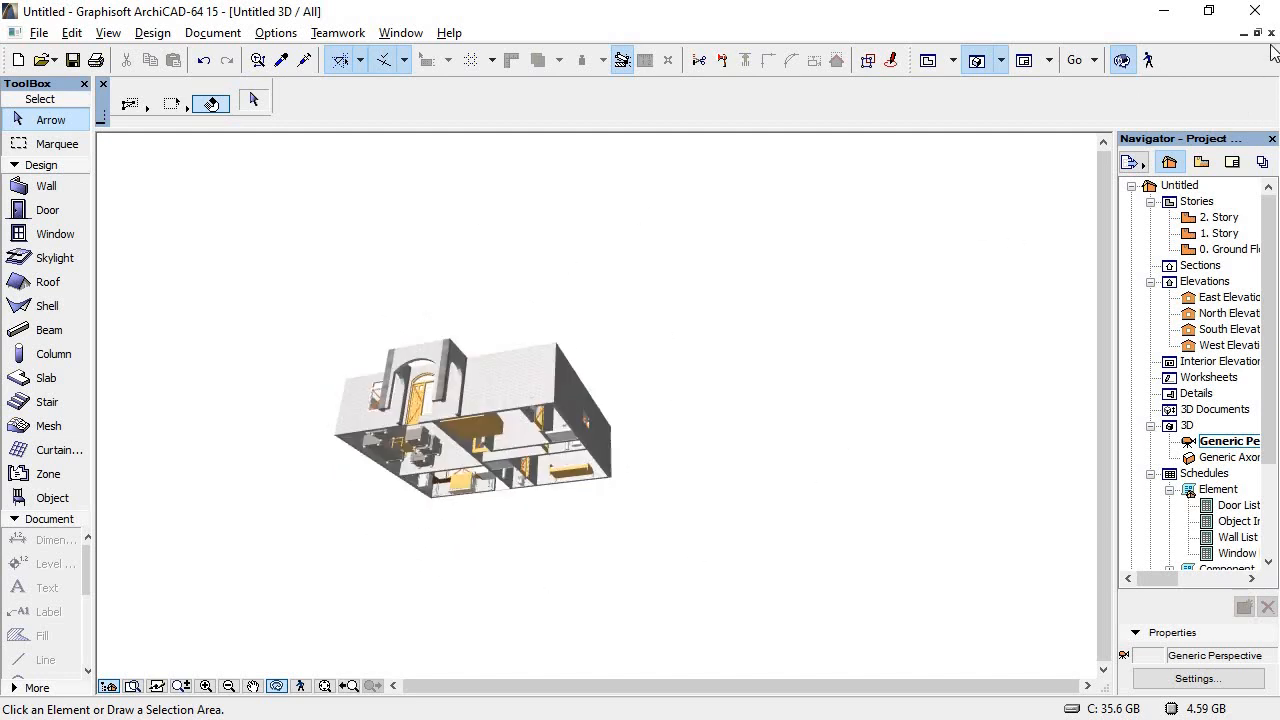
click(1271, 34)
Step: Draw a rectangular floor slab around the whole house and porch, with a margin beyond the outer walls on every side
scroll(333, 432, down, 10)
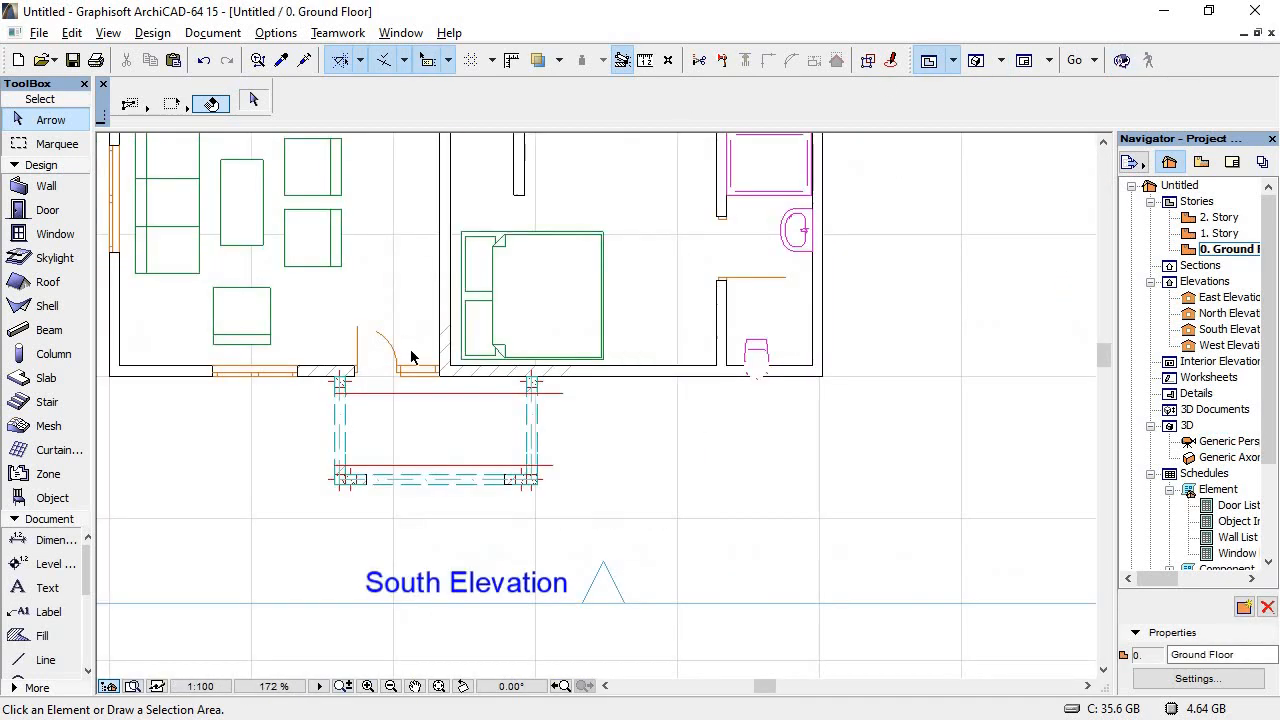
click(21, 381)
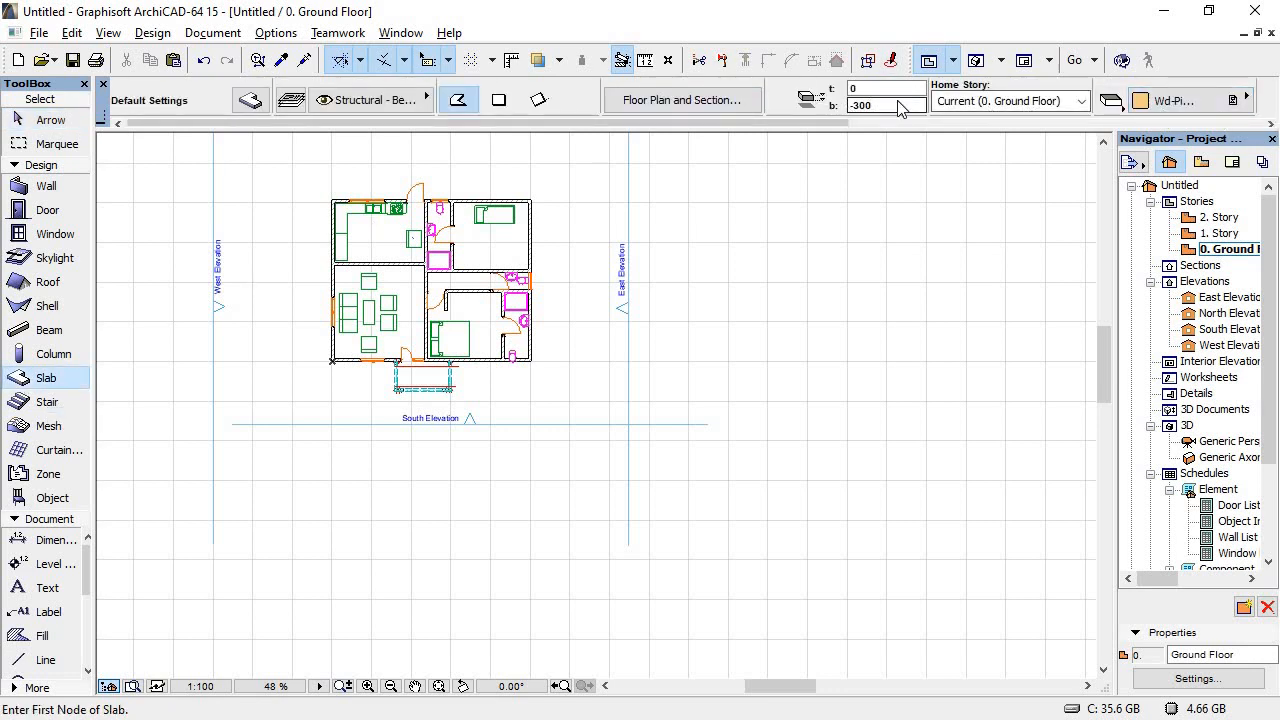
scroll(329, 179, up, 1)
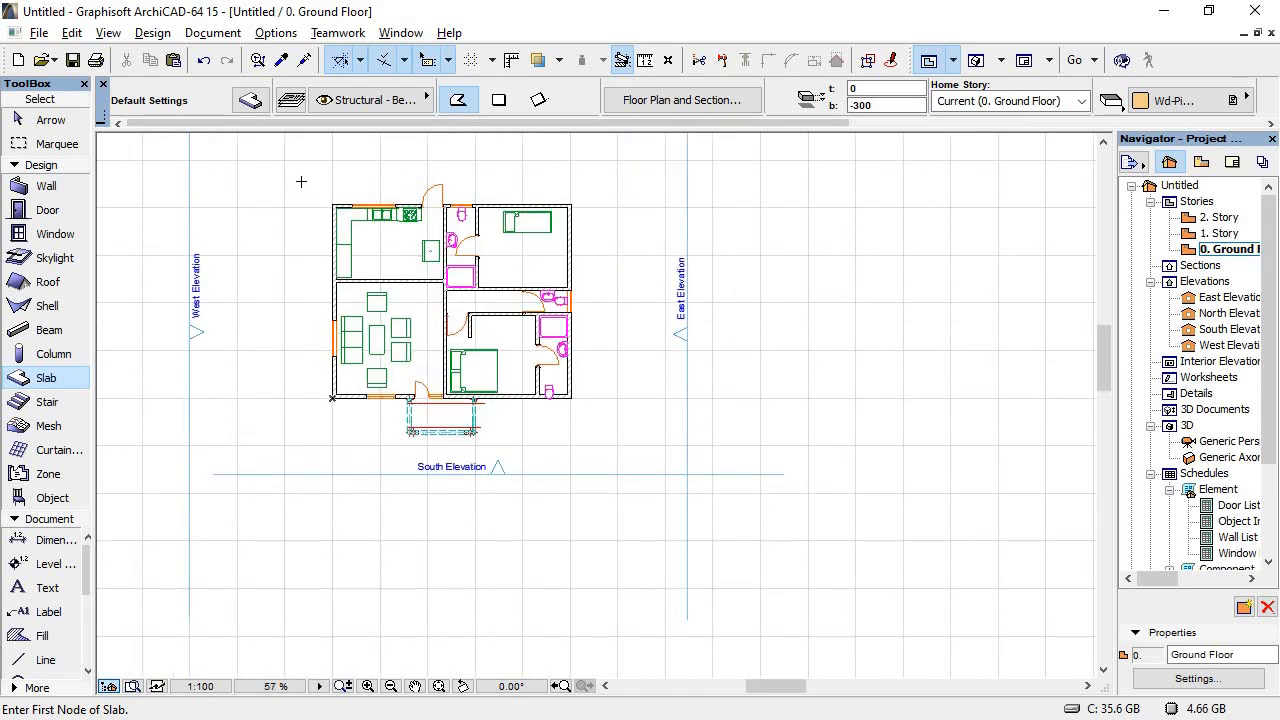
click(301, 181)
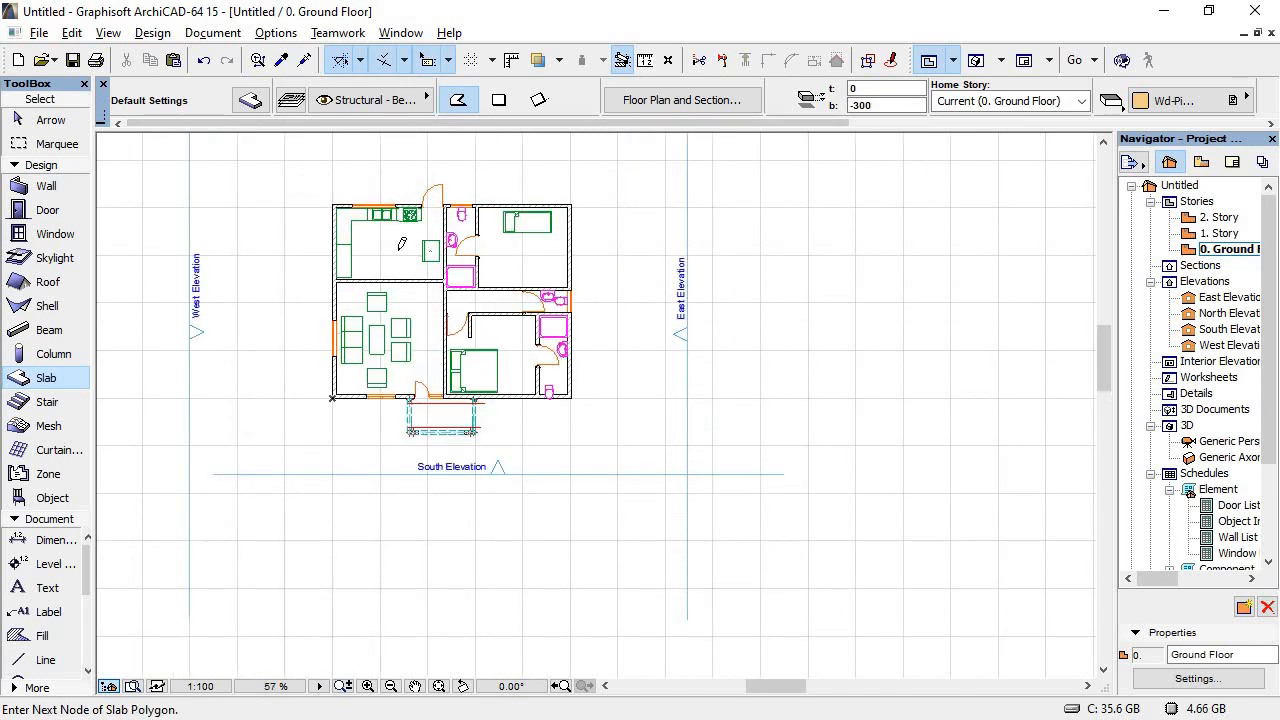
click(505, 101)
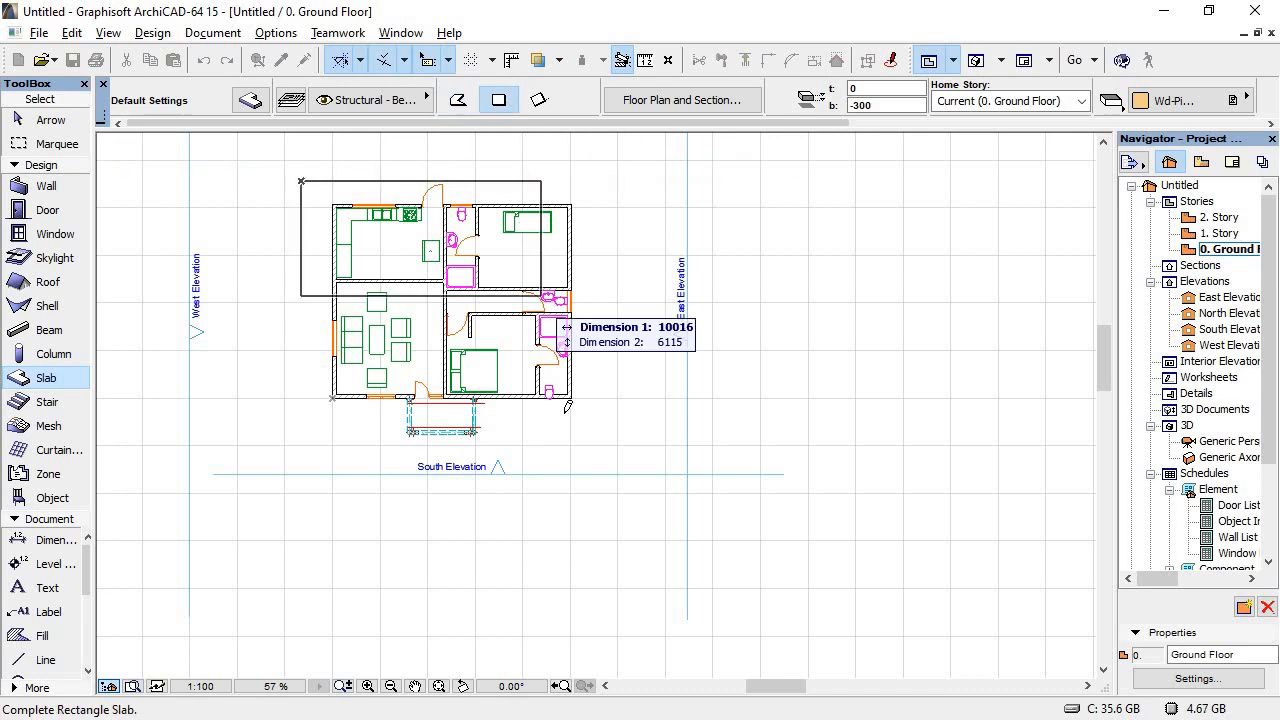
click(600, 455)
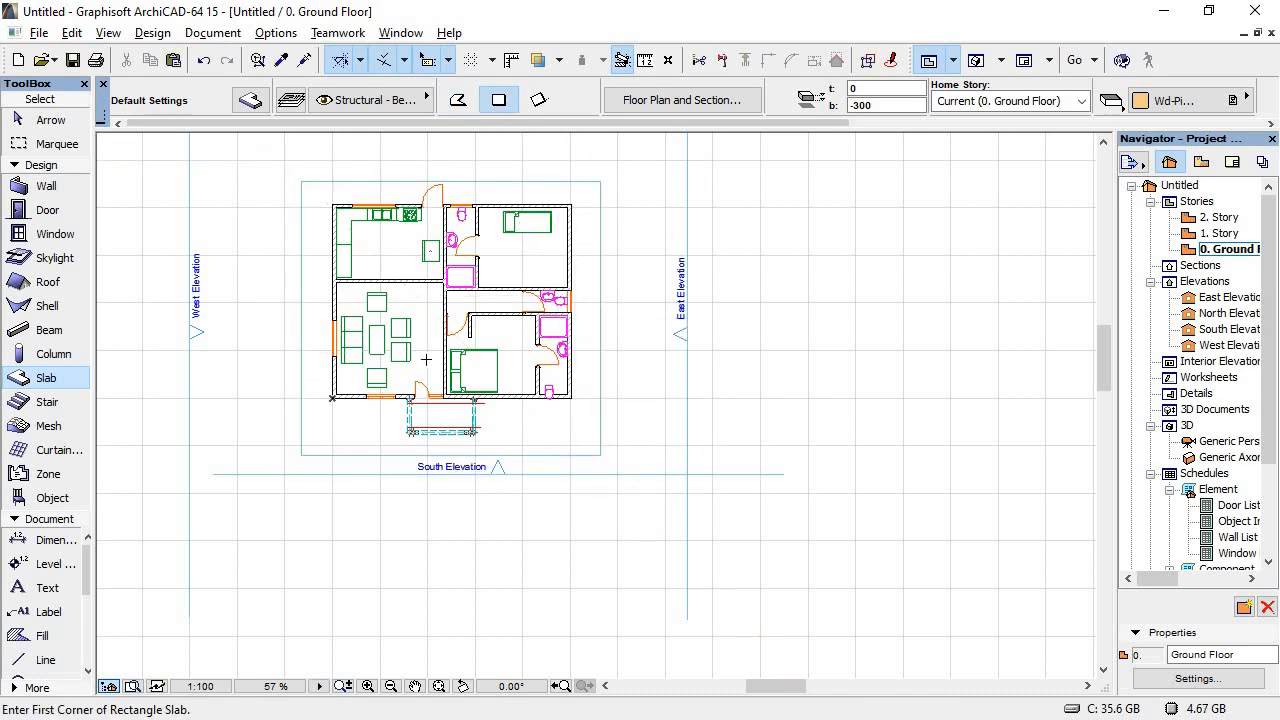
Step: Select the floor slab and add a node on its west edge, roughly level with the porch
click(55, 121)
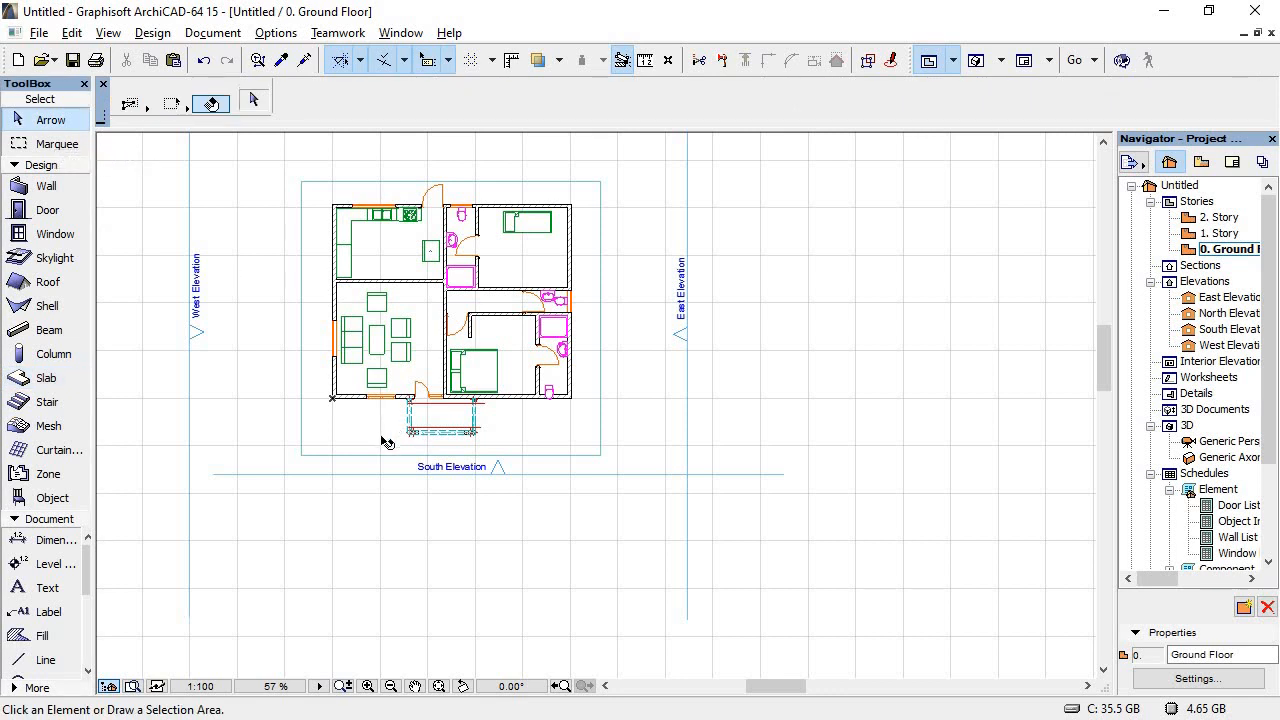
click(385, 443)
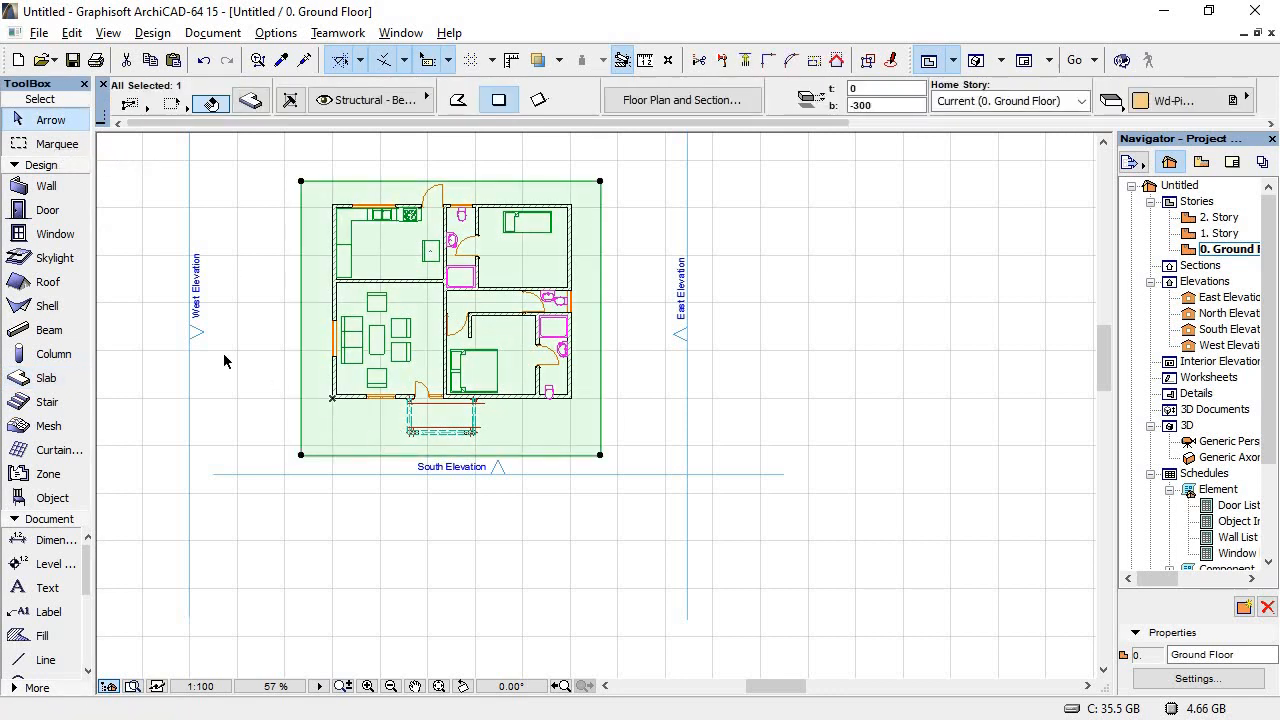
click(20, 377)
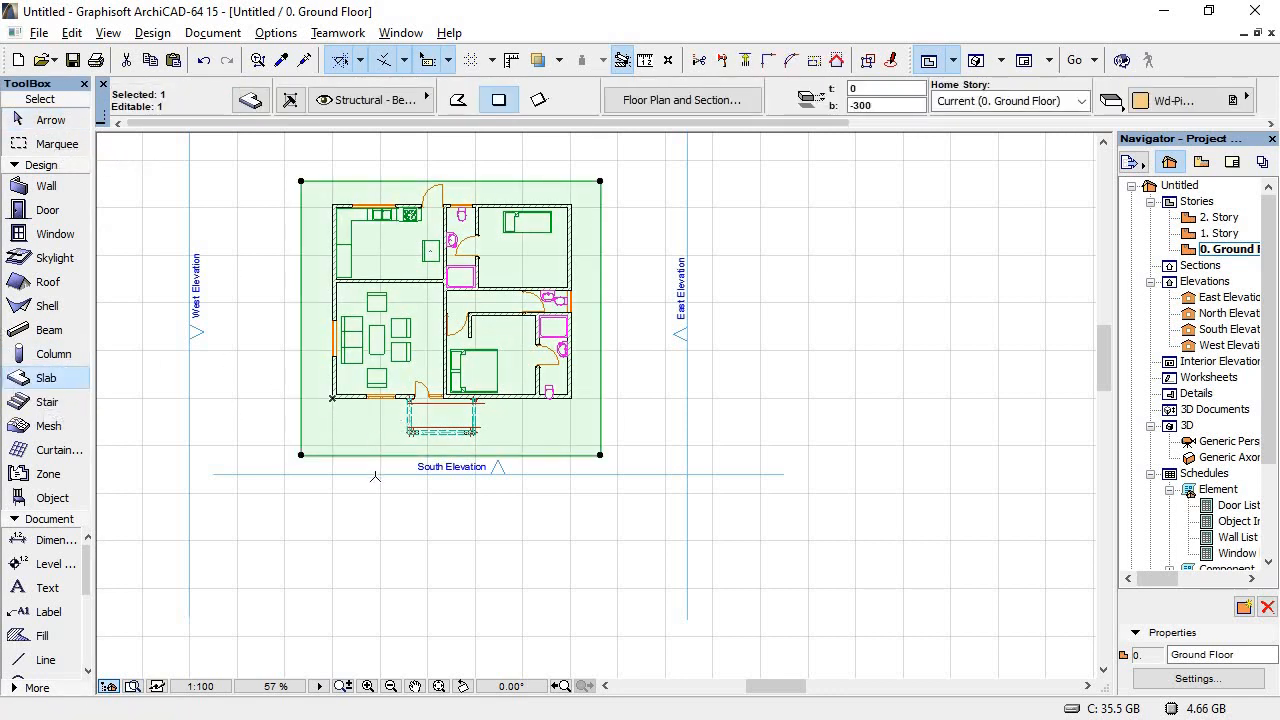
scroll(371, 454, up, 2)
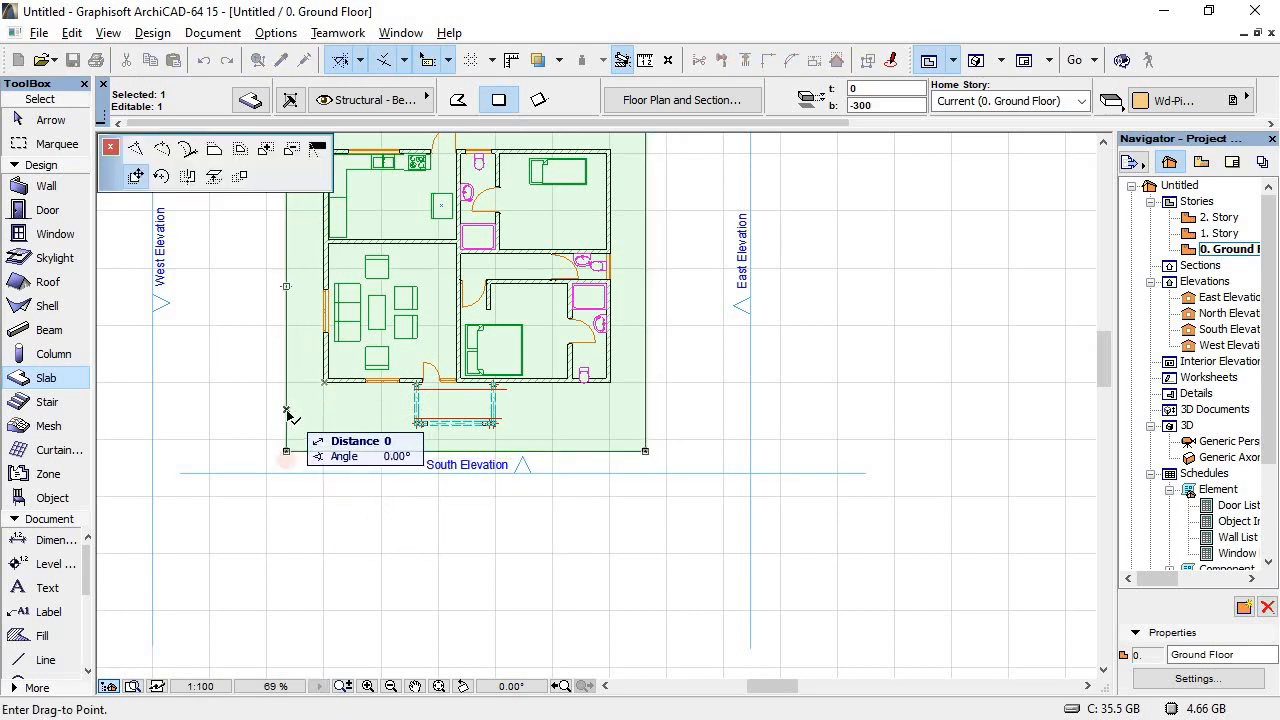
click(137, 148)
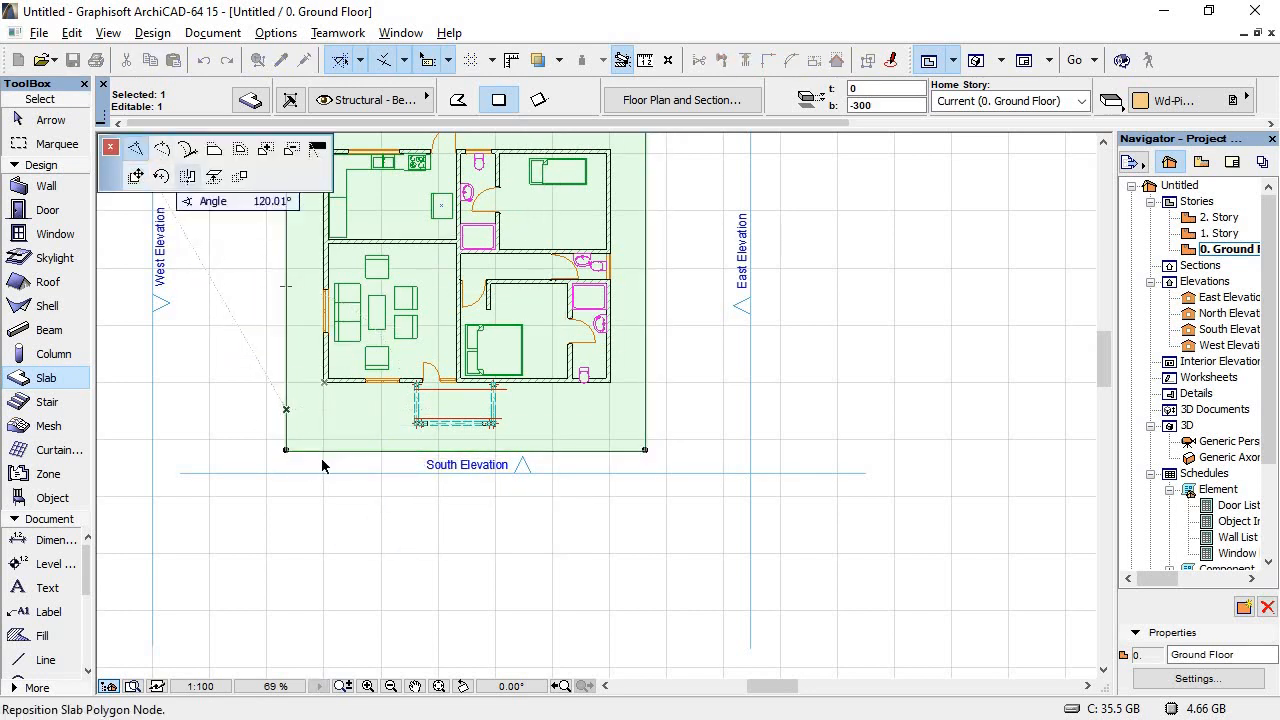
click(286, 409)
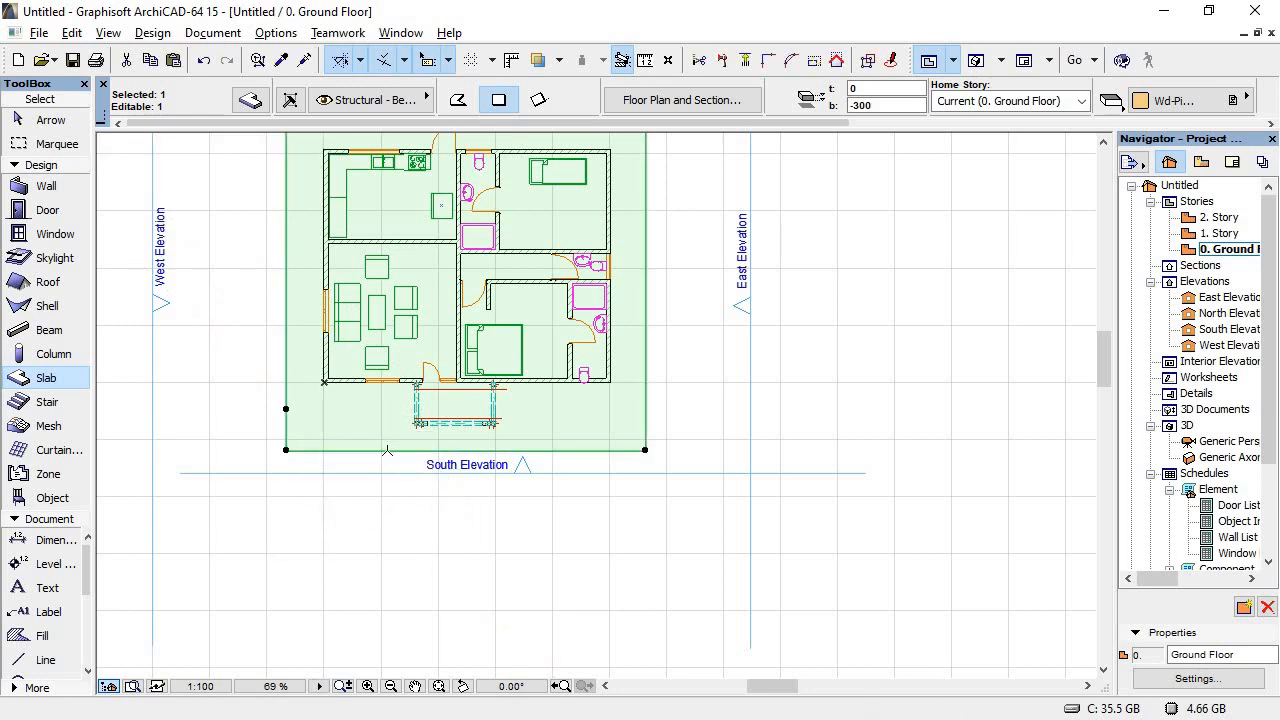
Step: Add two nodes on the slab's south edge, one either side of the porch, and one node low on its east edge
click(392, 448)
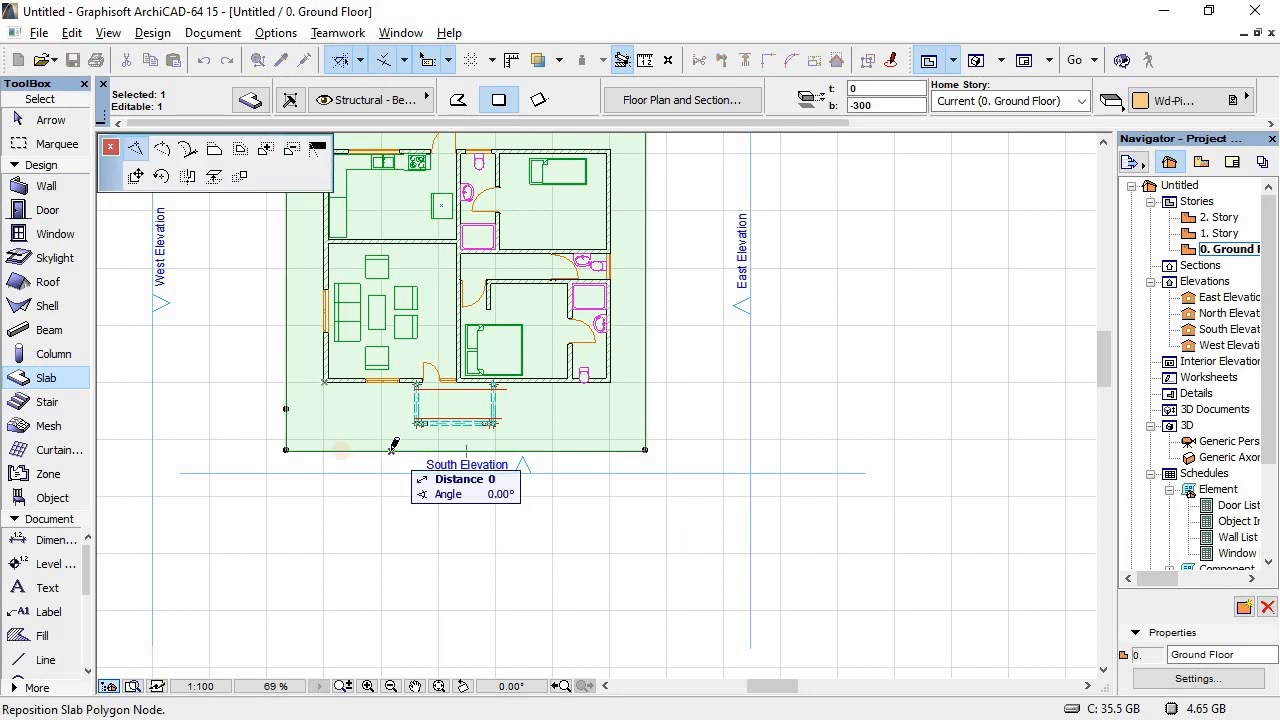
click(392, 448)
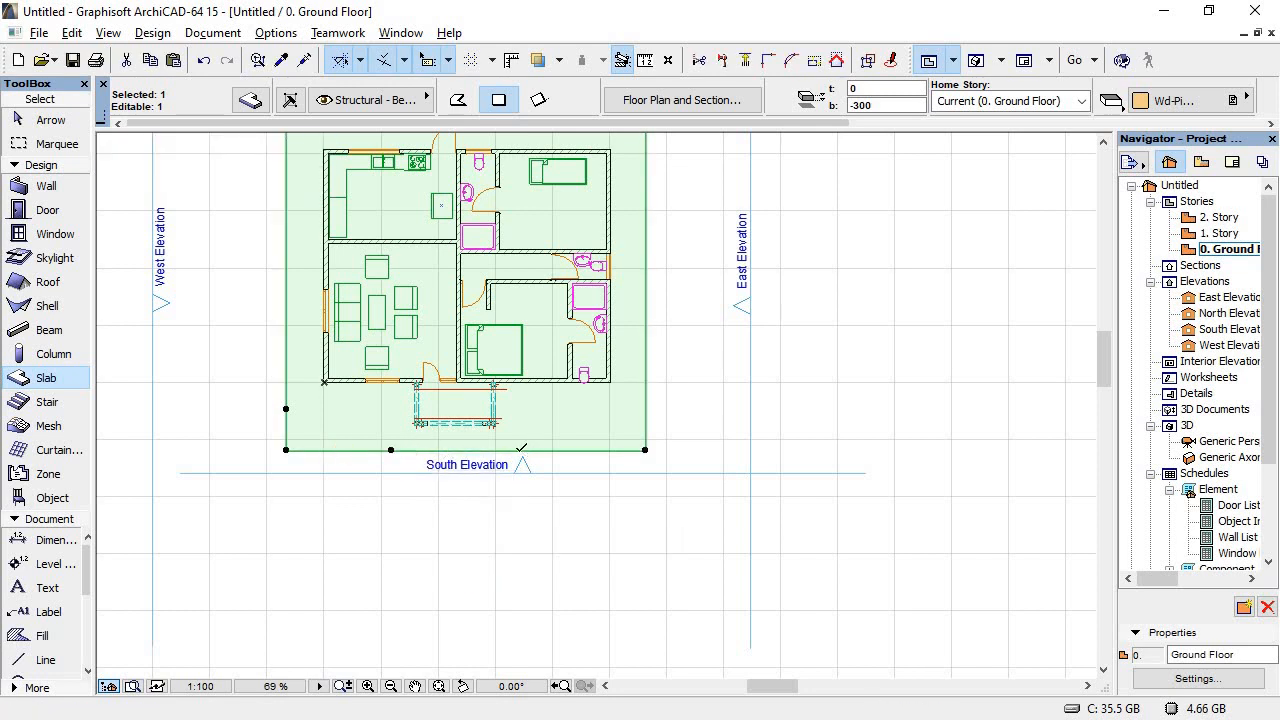
click(520, 449)
click(517, 450)
click(647, 404)
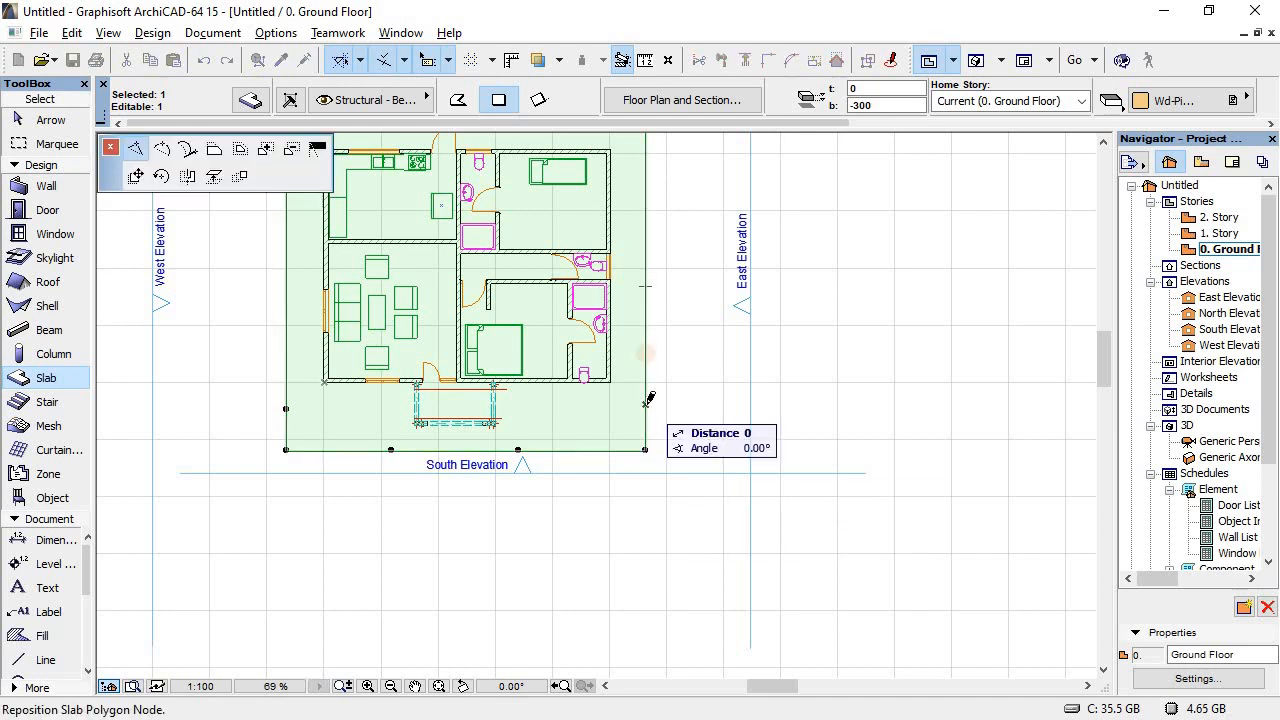
click(645, 404)
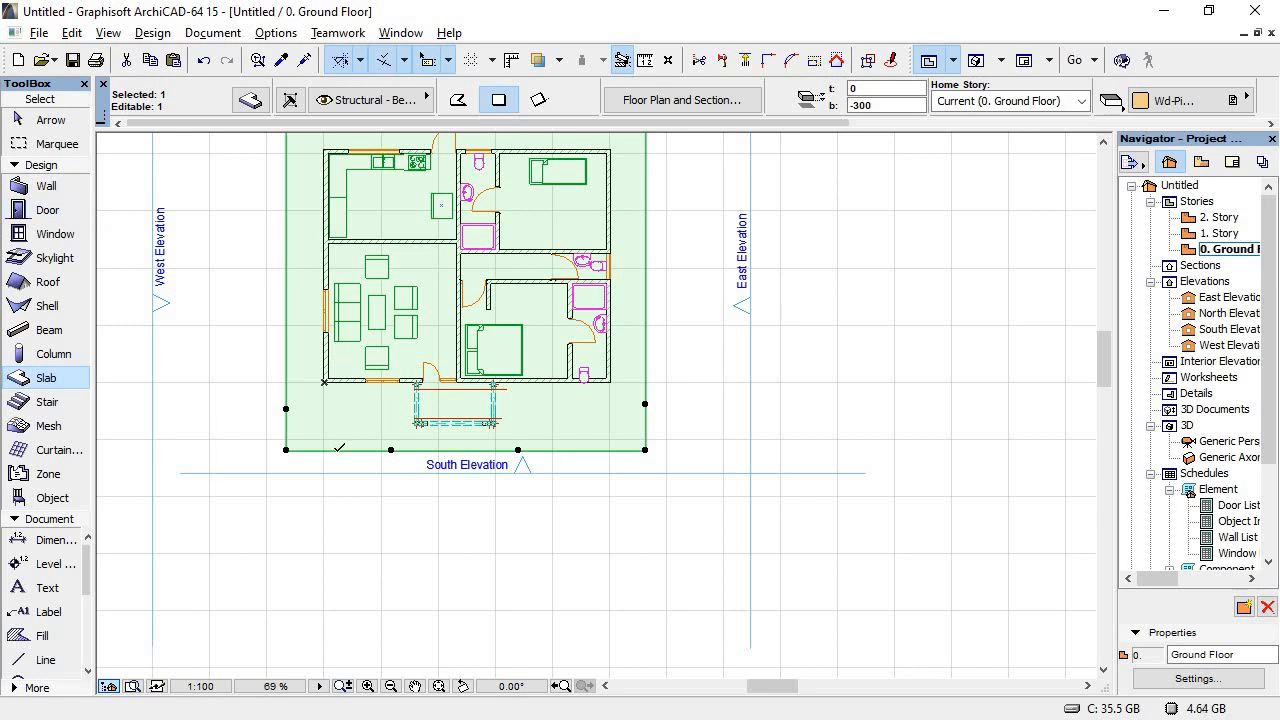
Step: Offset the slab's south edge inward on both sides of the porch, about 1431 mm on the west and about 1677 mm on the east
click(339, 449)
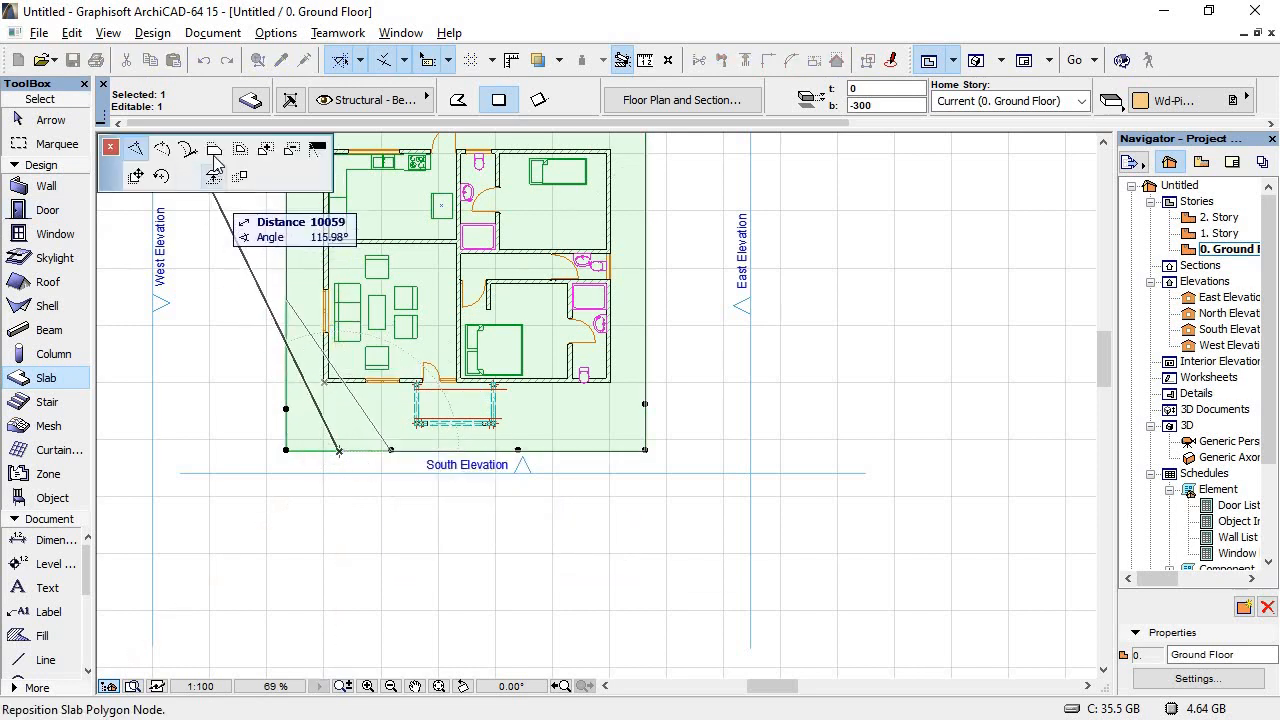
click(214, 151)
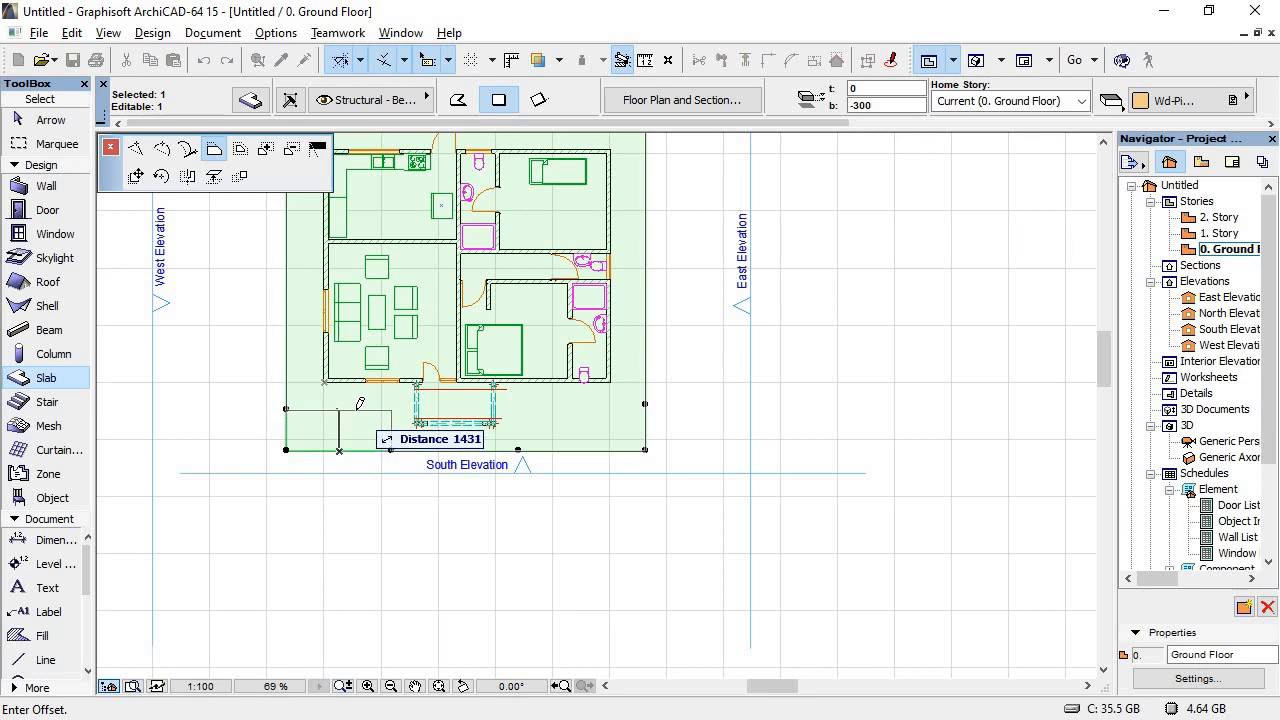
click(357, 408)
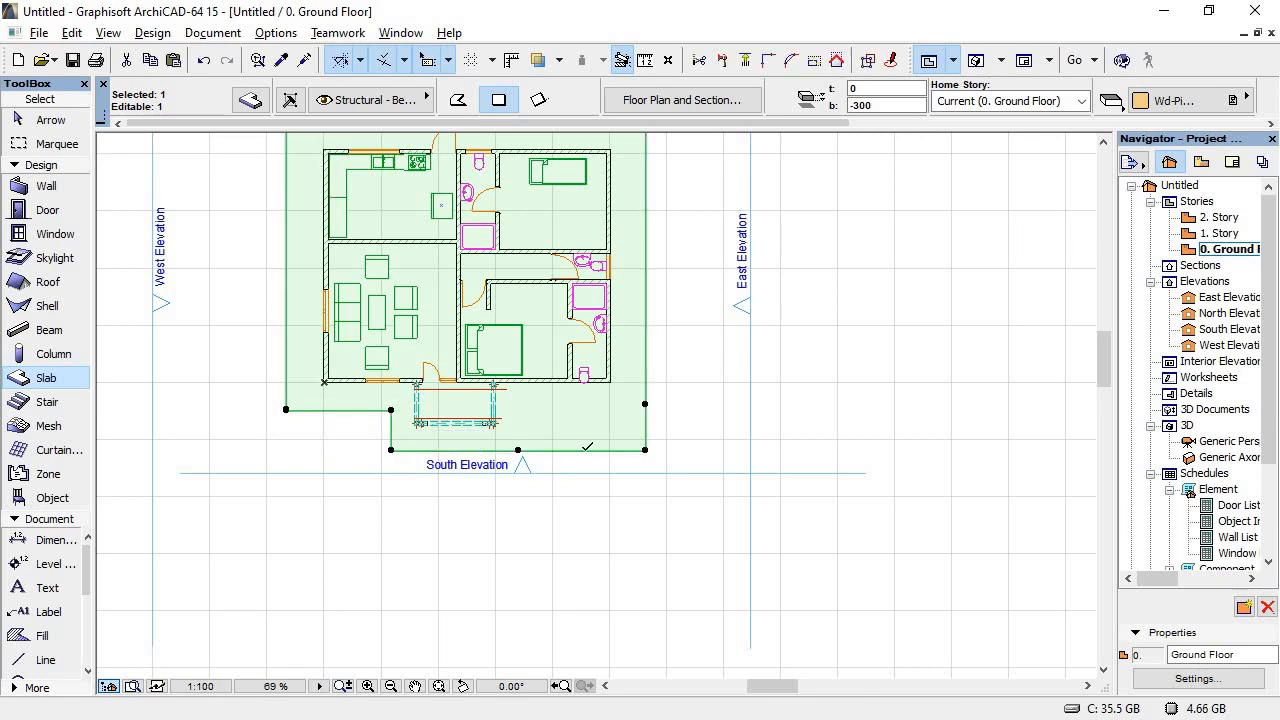
click(586, 449)
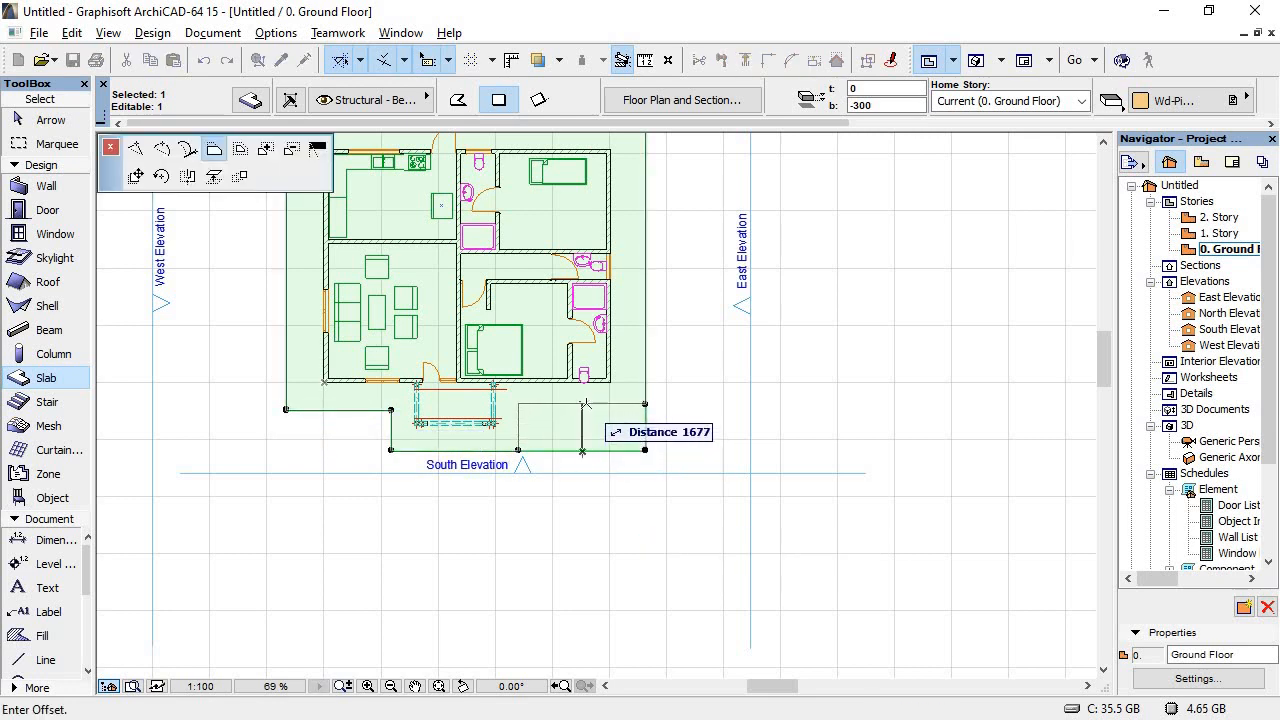
click(586, 403)
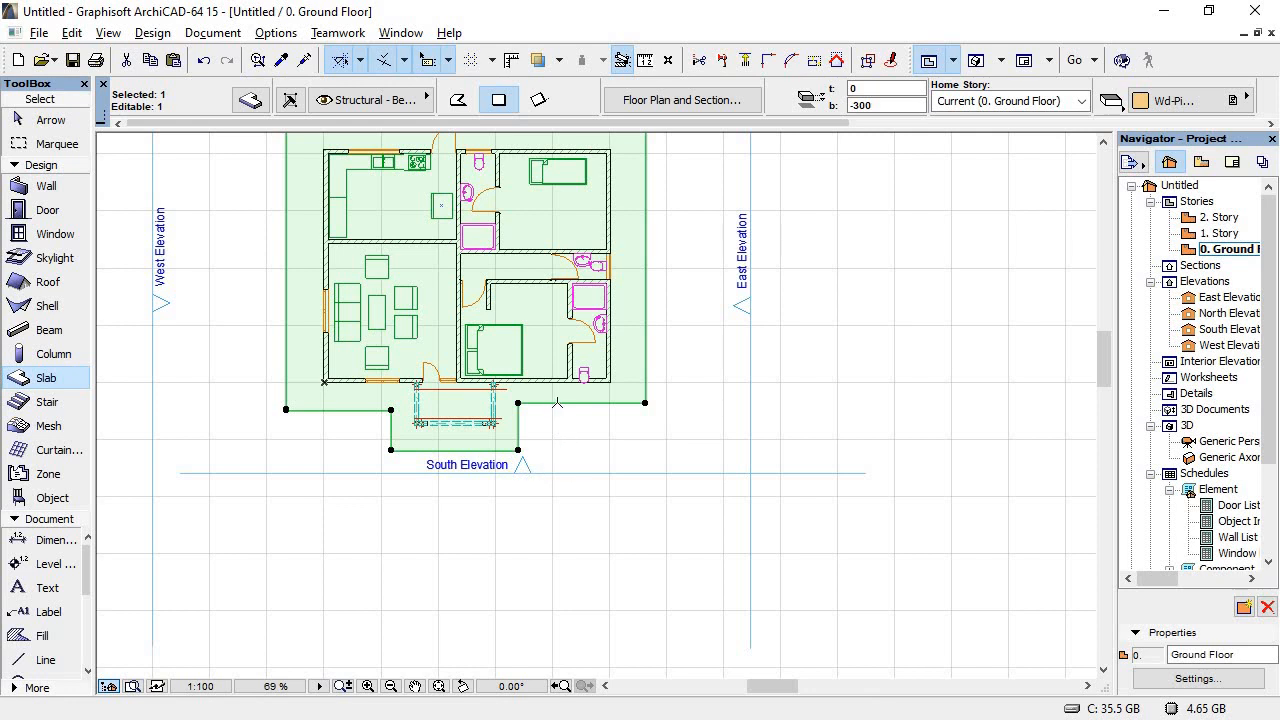
Step: Offset the slab's south edge east of the porch outward by about 421 mm and check the slab in the 3D perspective
click(565, 404)
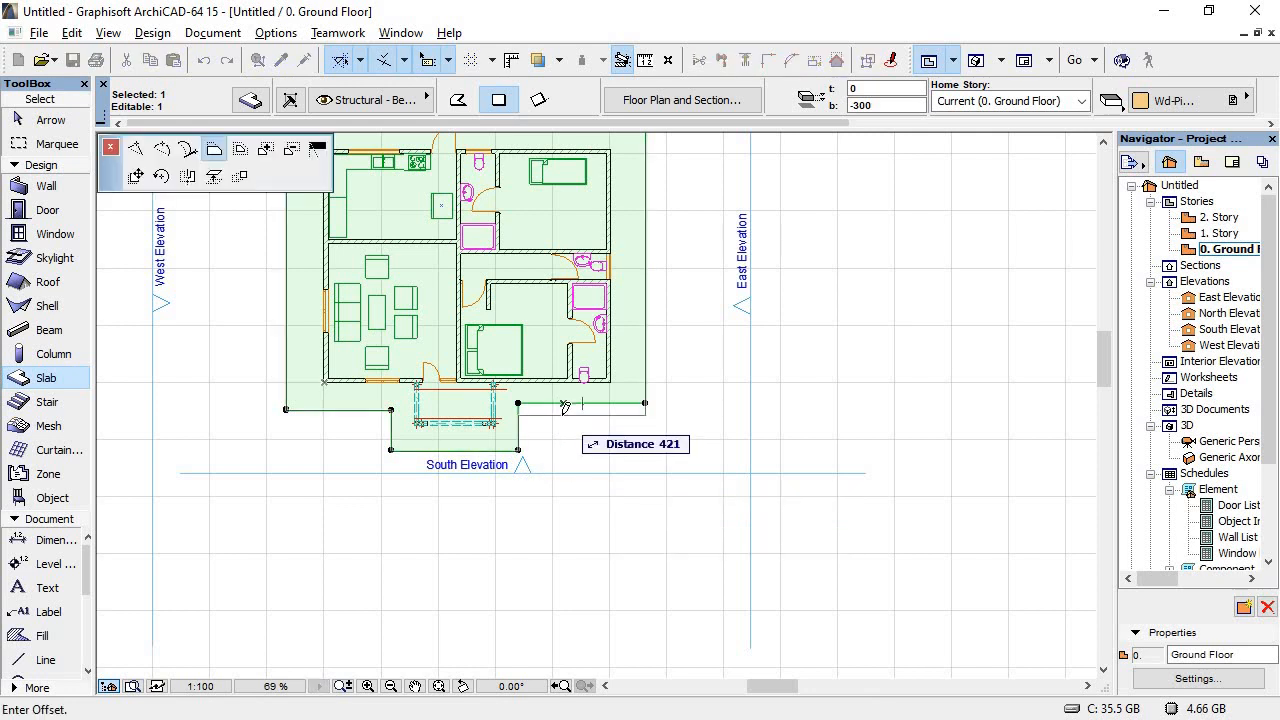
click(518, 414)
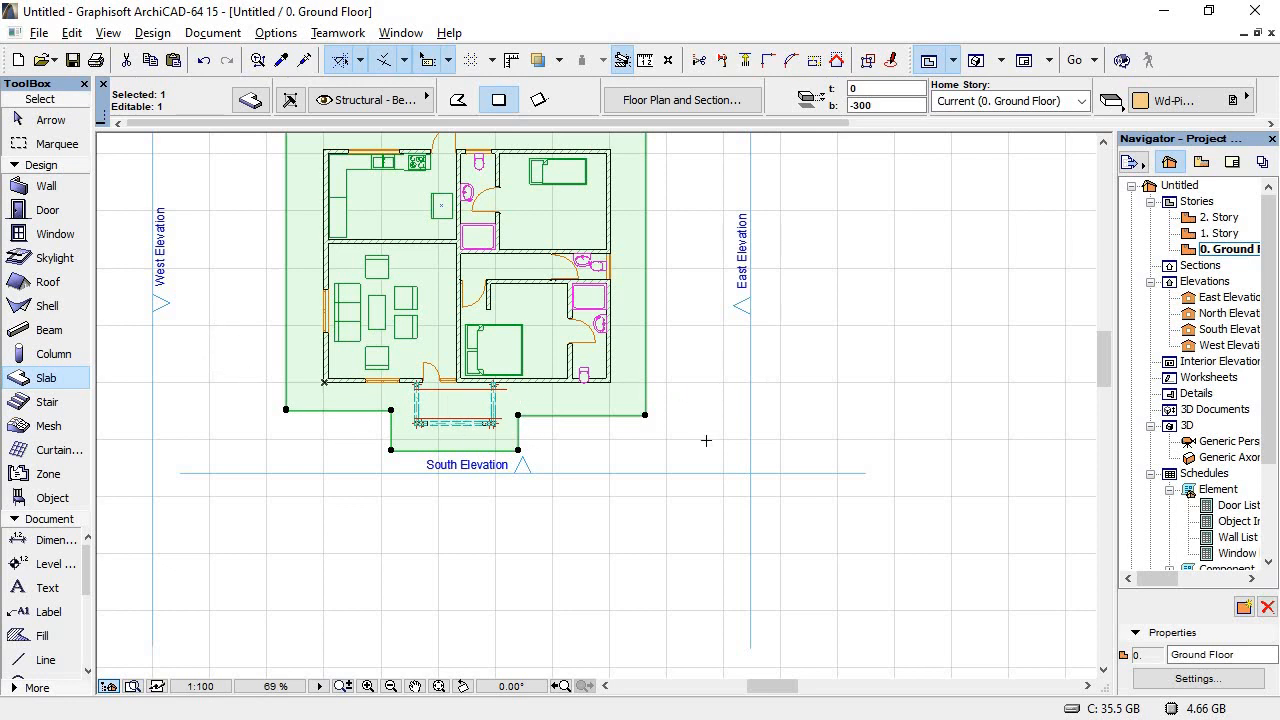
click(45, 120)
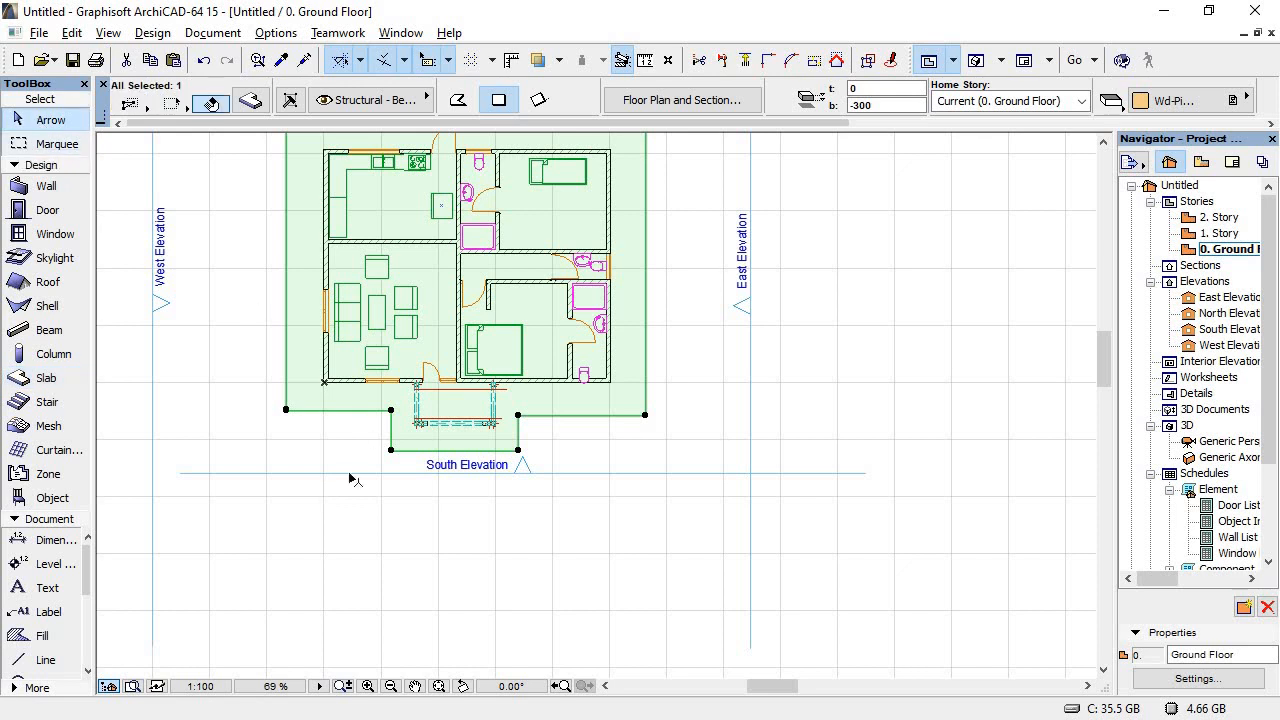
click(305, 521)
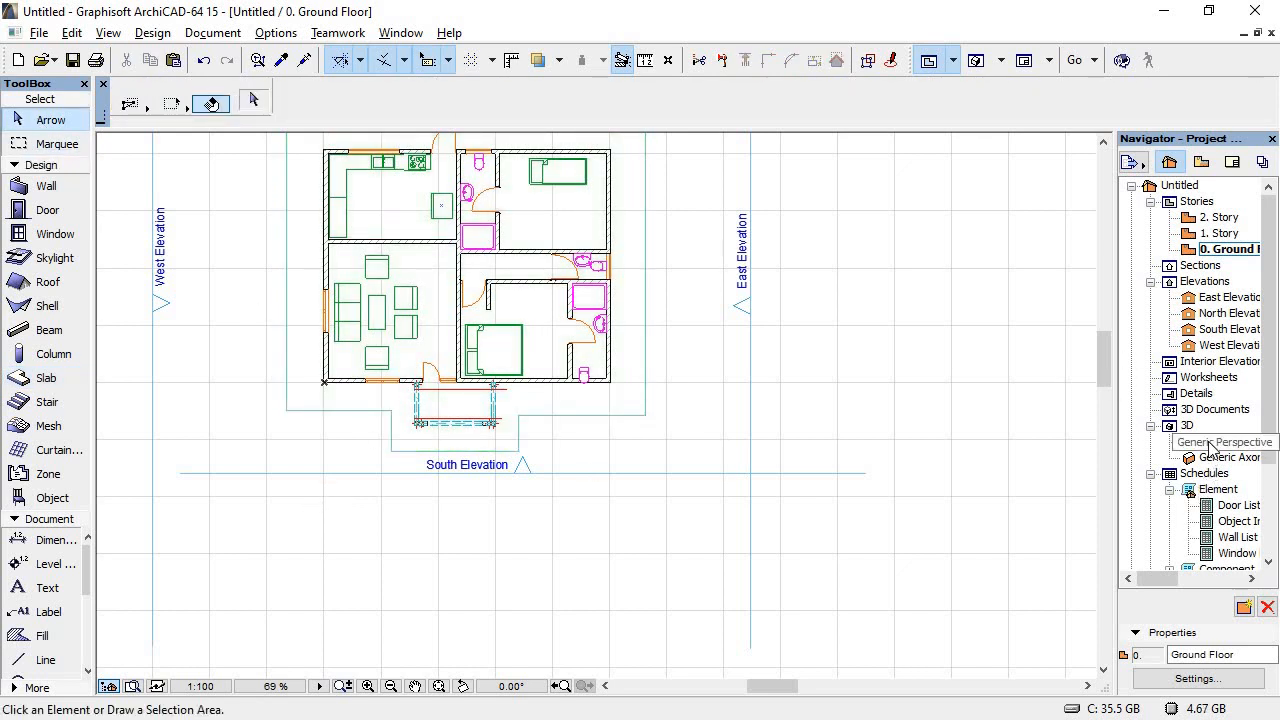
click(1123, 438)
double_click(1125, 438)
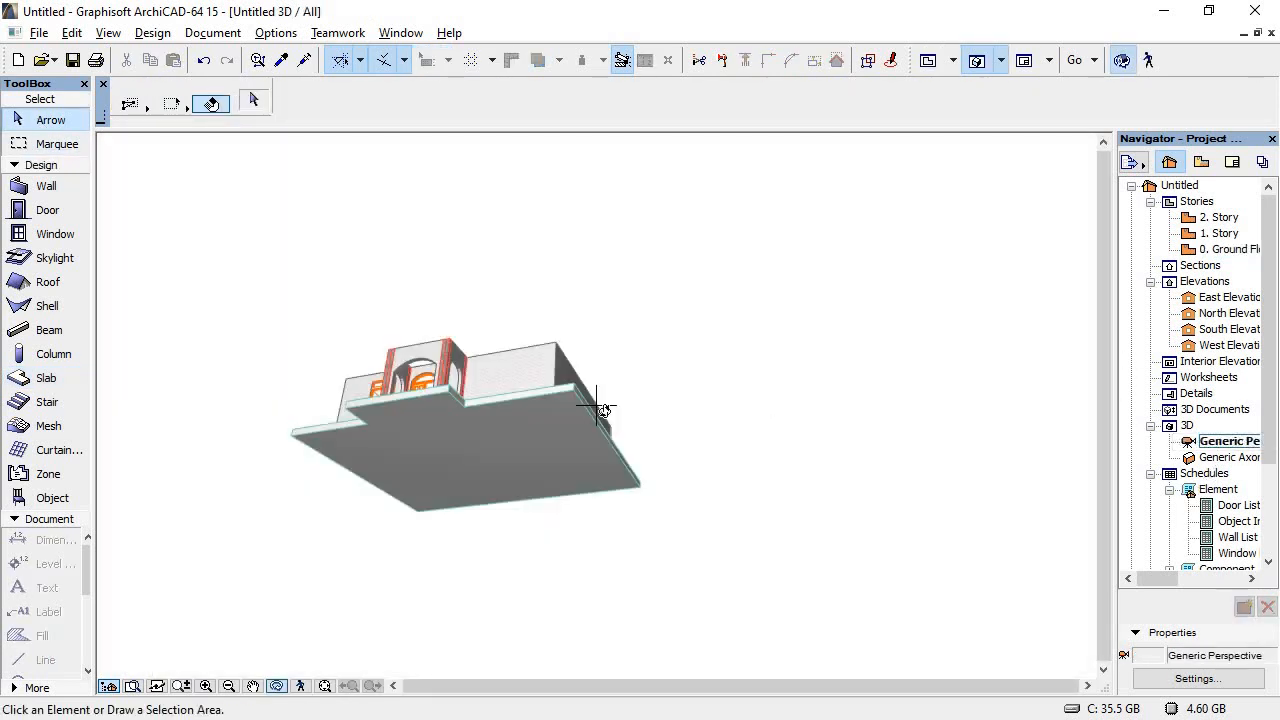
drag(620, 474, 709, 317)
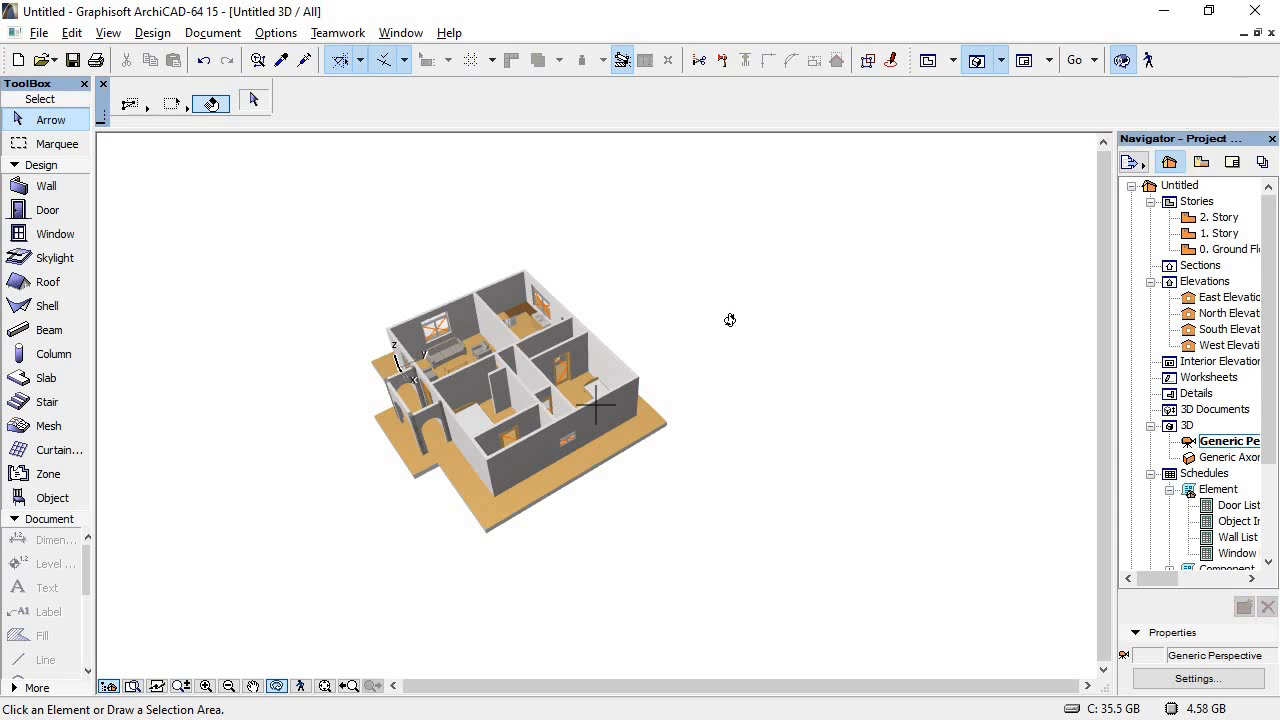
Step: Elevate the small double-sash window in the east elevation by about 684 mm
double_click(1205, 297)
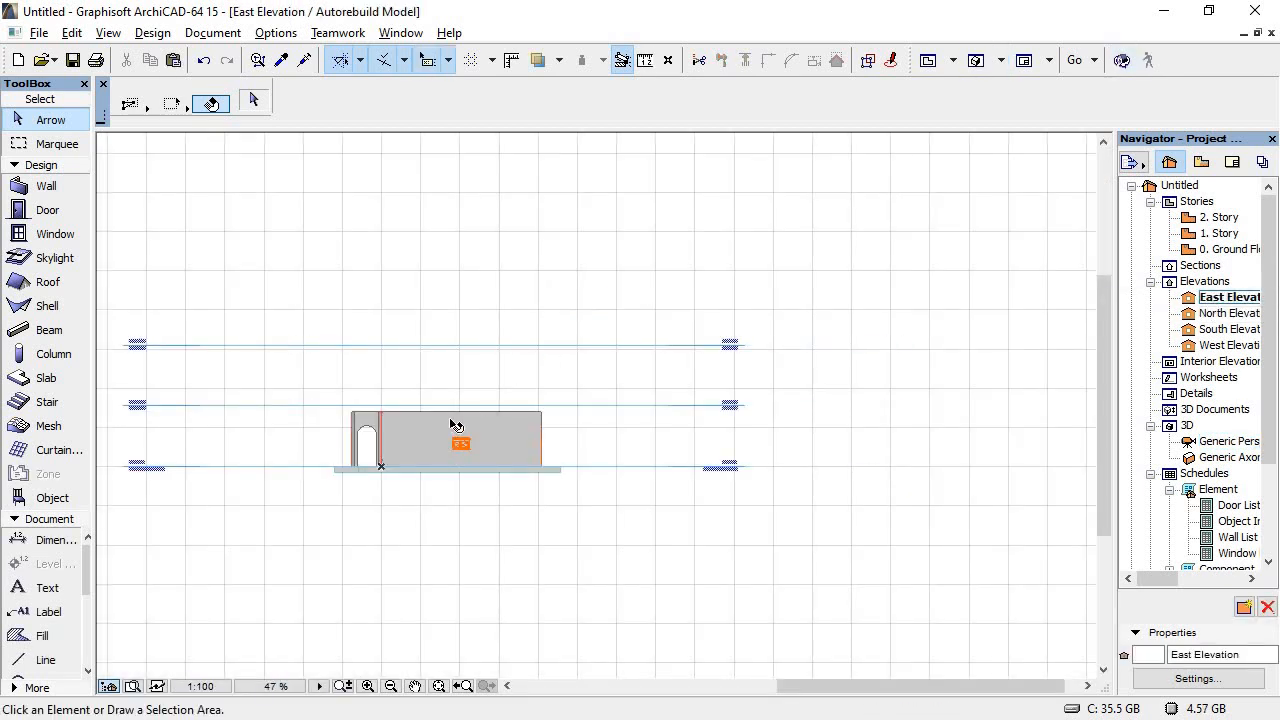
scroll(458, 443, up, 3)
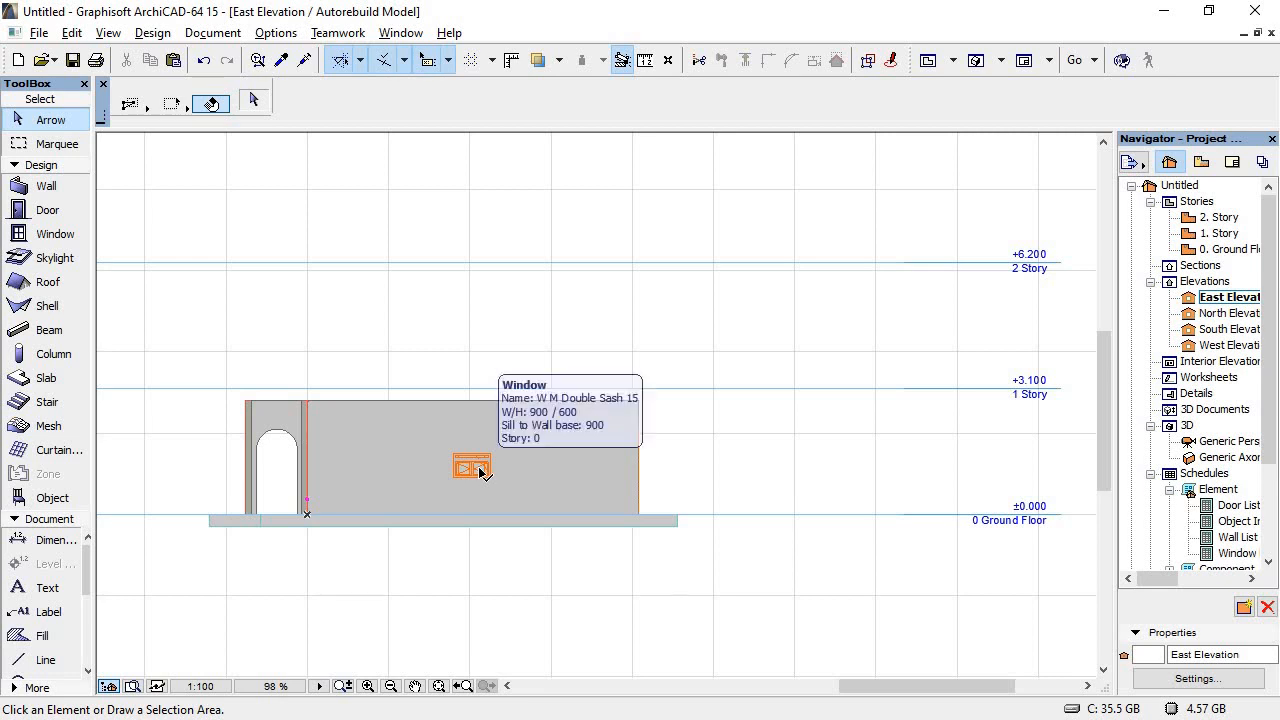
click(481, 473)
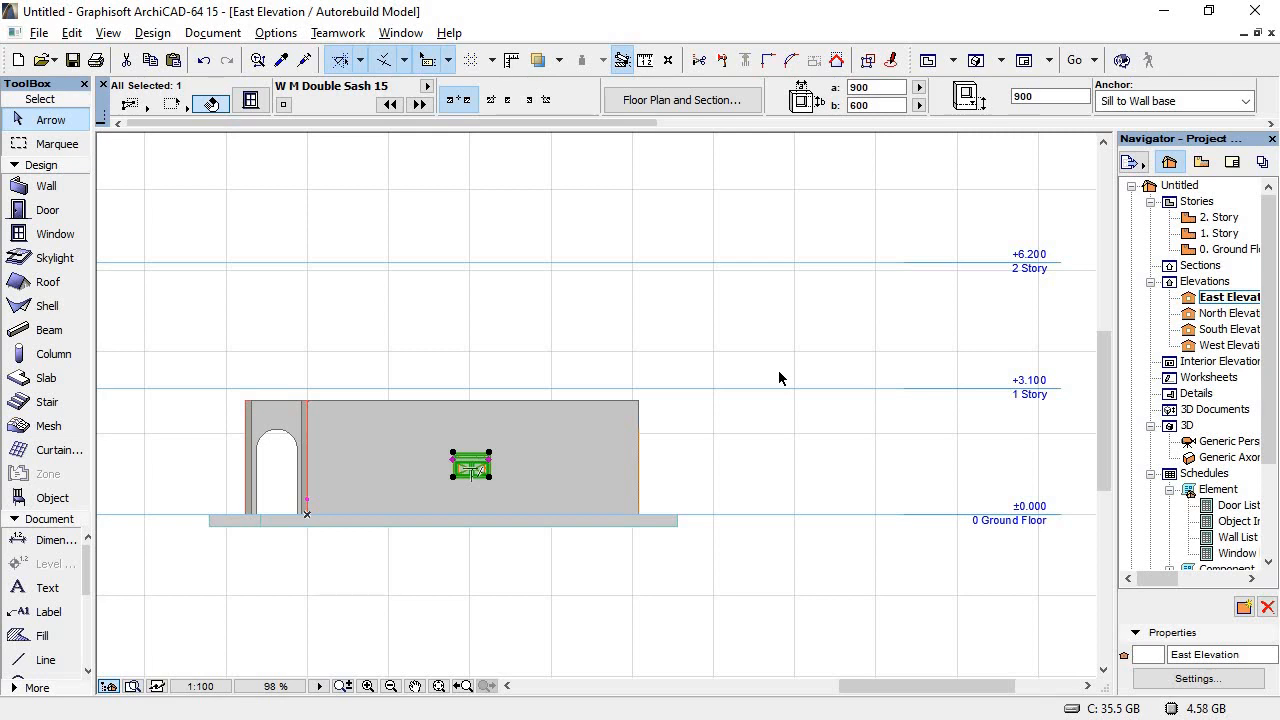
click(466, 460)
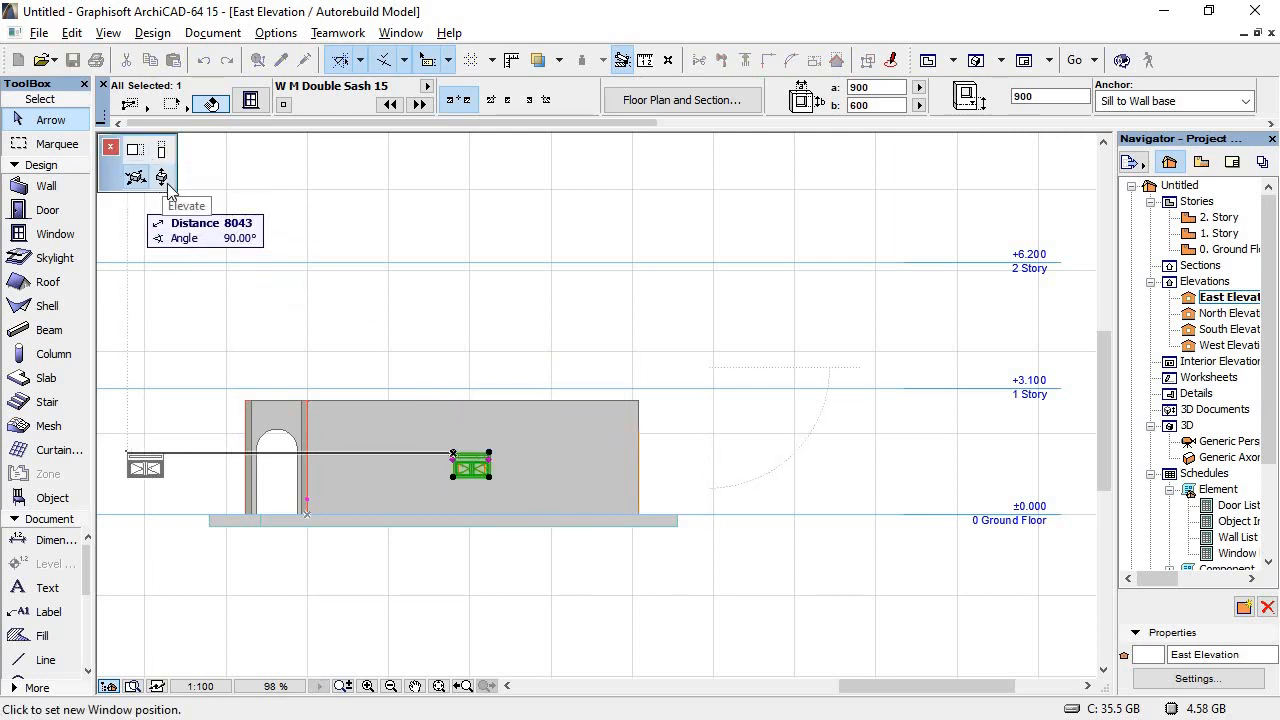
click(162, 180)
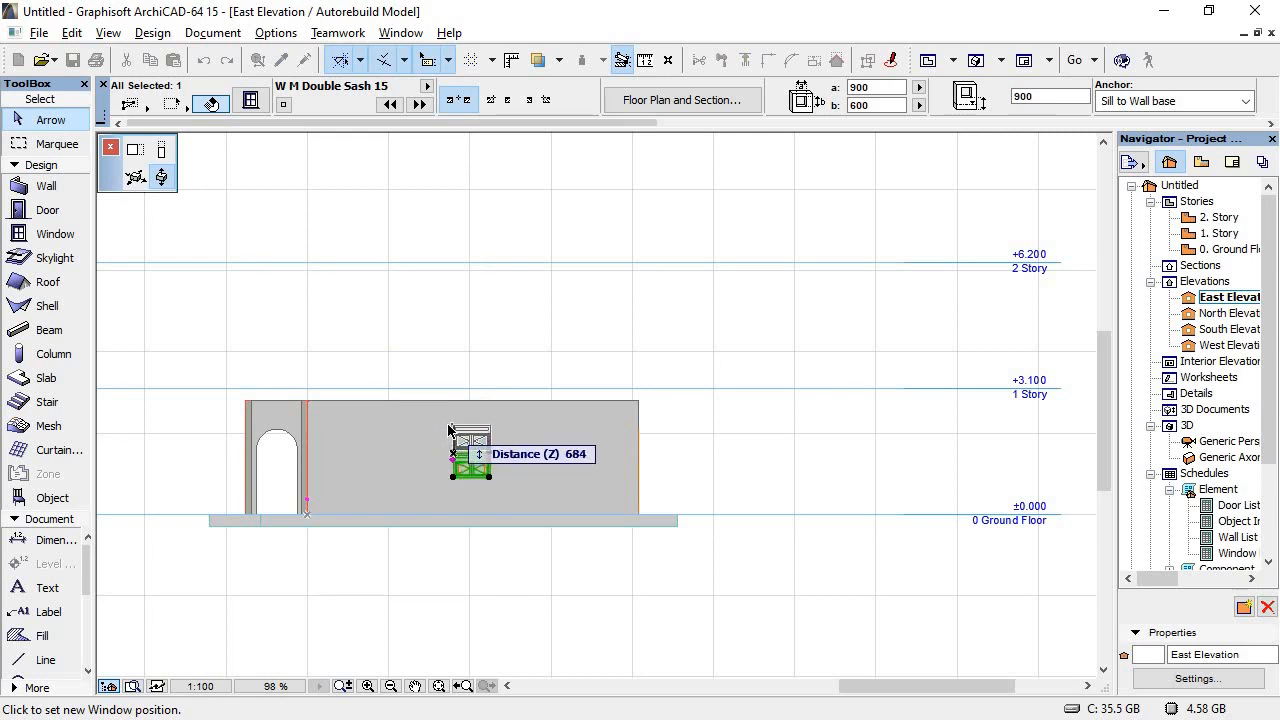
click(448, 428)
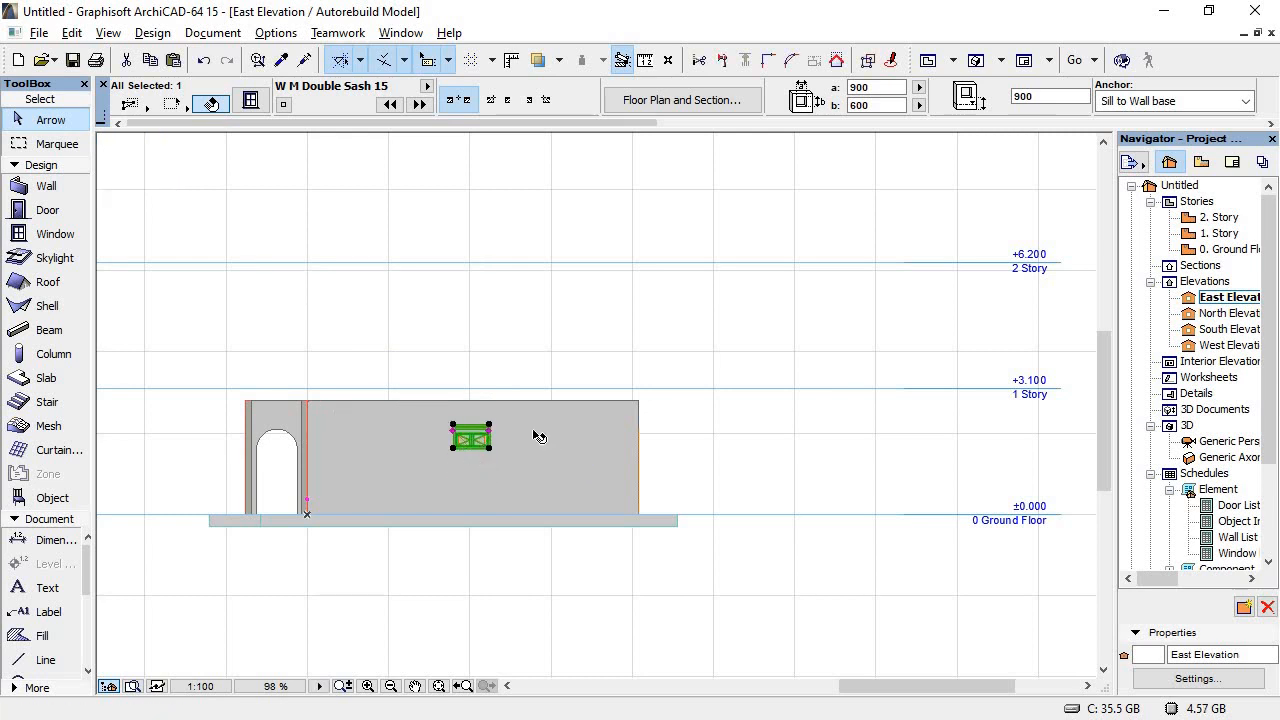
Step: Draw a horizontal reference line in the north elevation from the large window's head across the wall, beyond its far end
double_click(1207, 316)
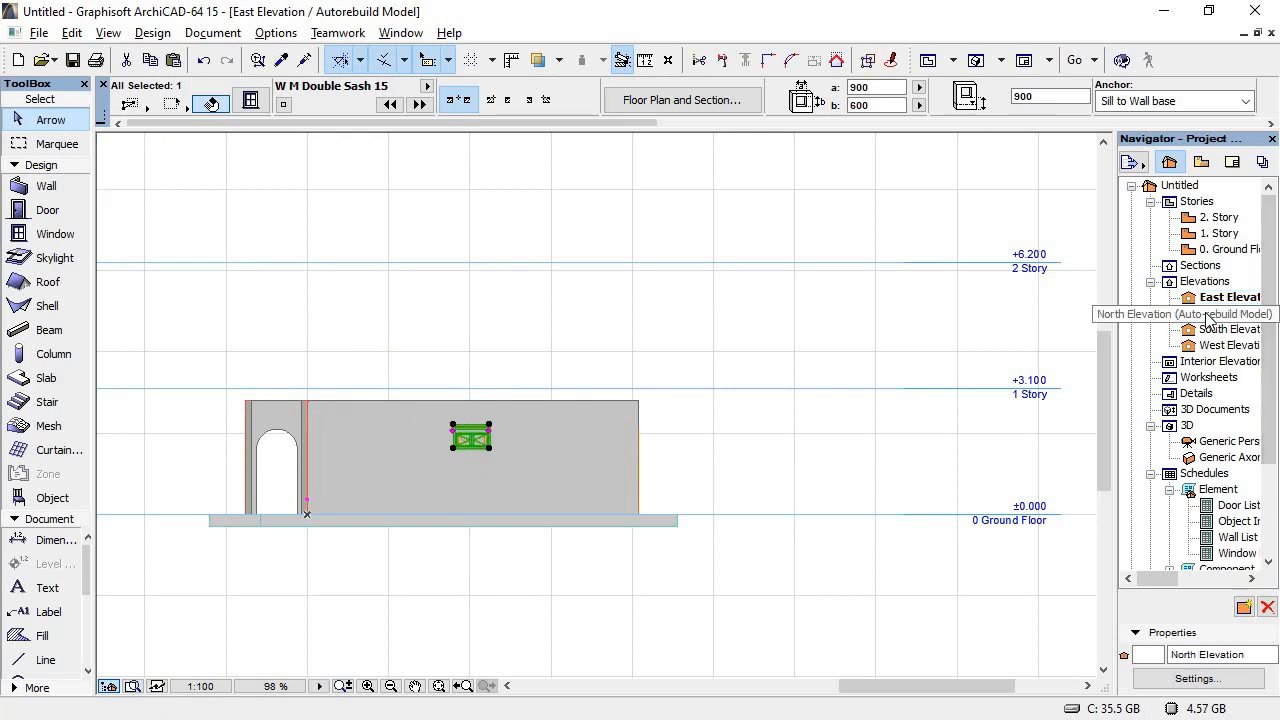
scroll(776, 436, up, 3)
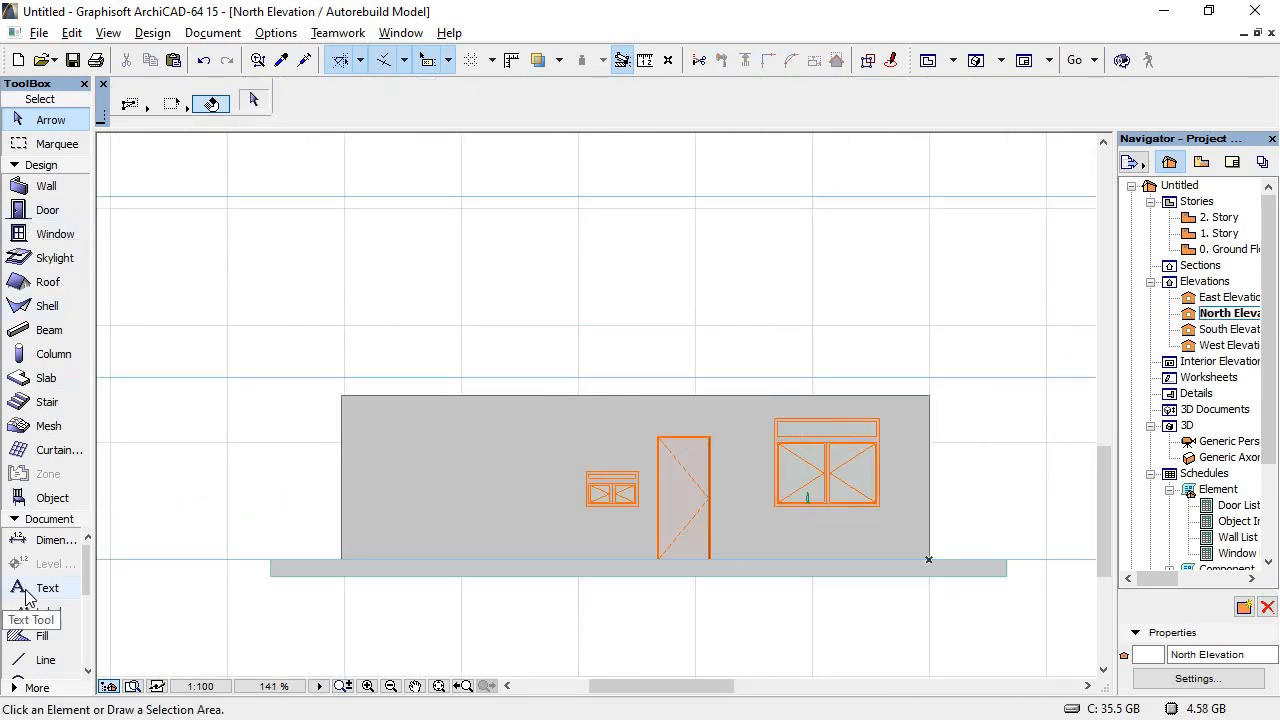
click(24, 662)
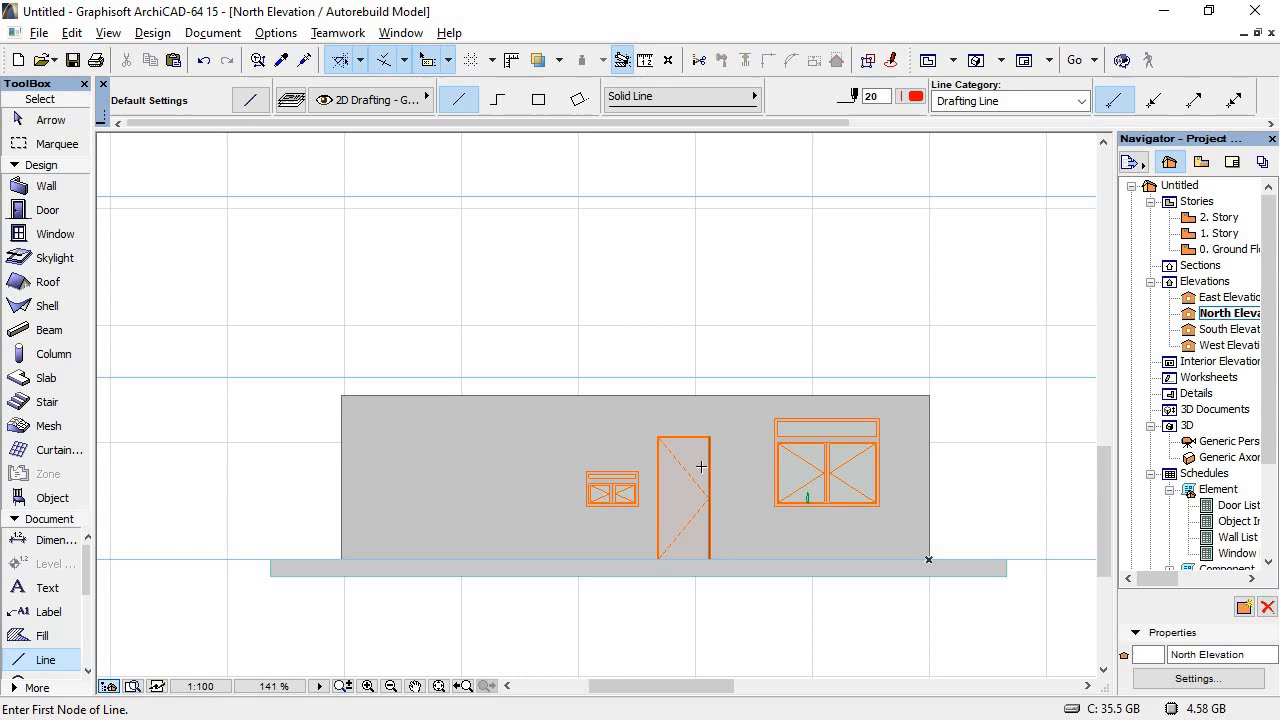
click(880, 418)
click(231, 418)
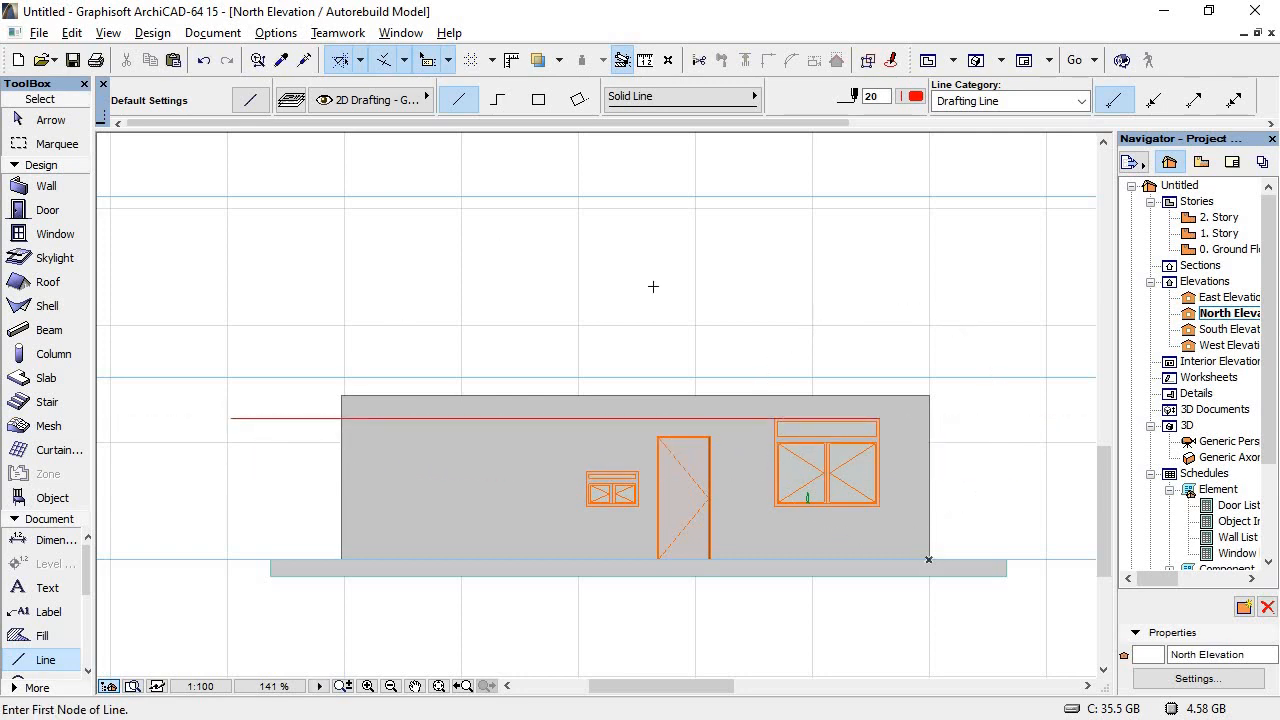
click(46, 119)
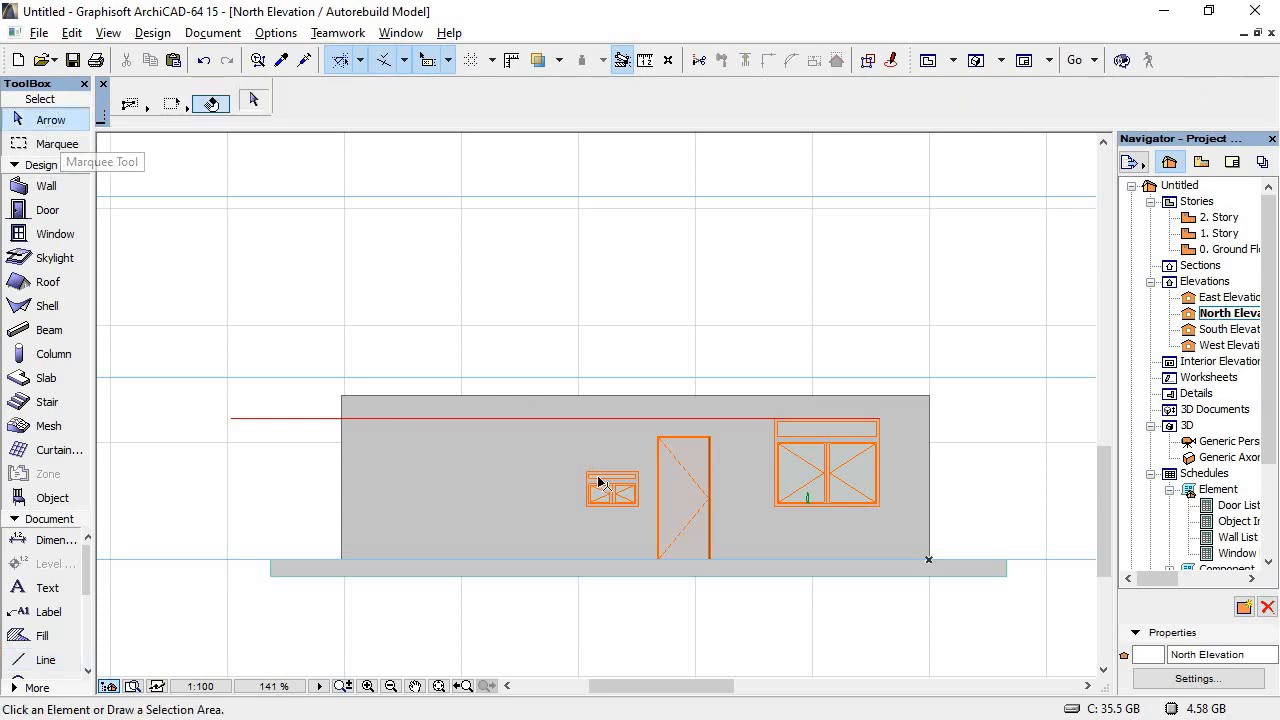
Step: Elevate the small north window by about 907 mm so its head meets the reference line, and delete the line
click(613, 491)
click(586, 472)
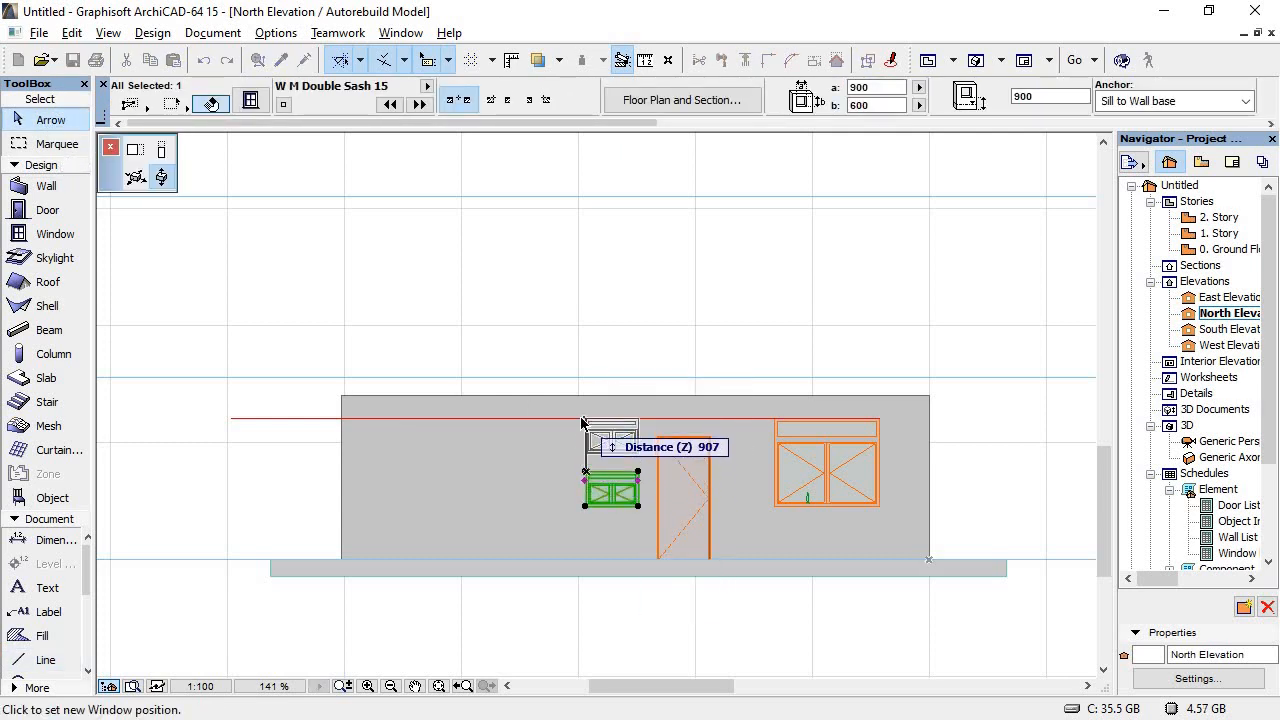
click(585, 421)
click(252, 401)
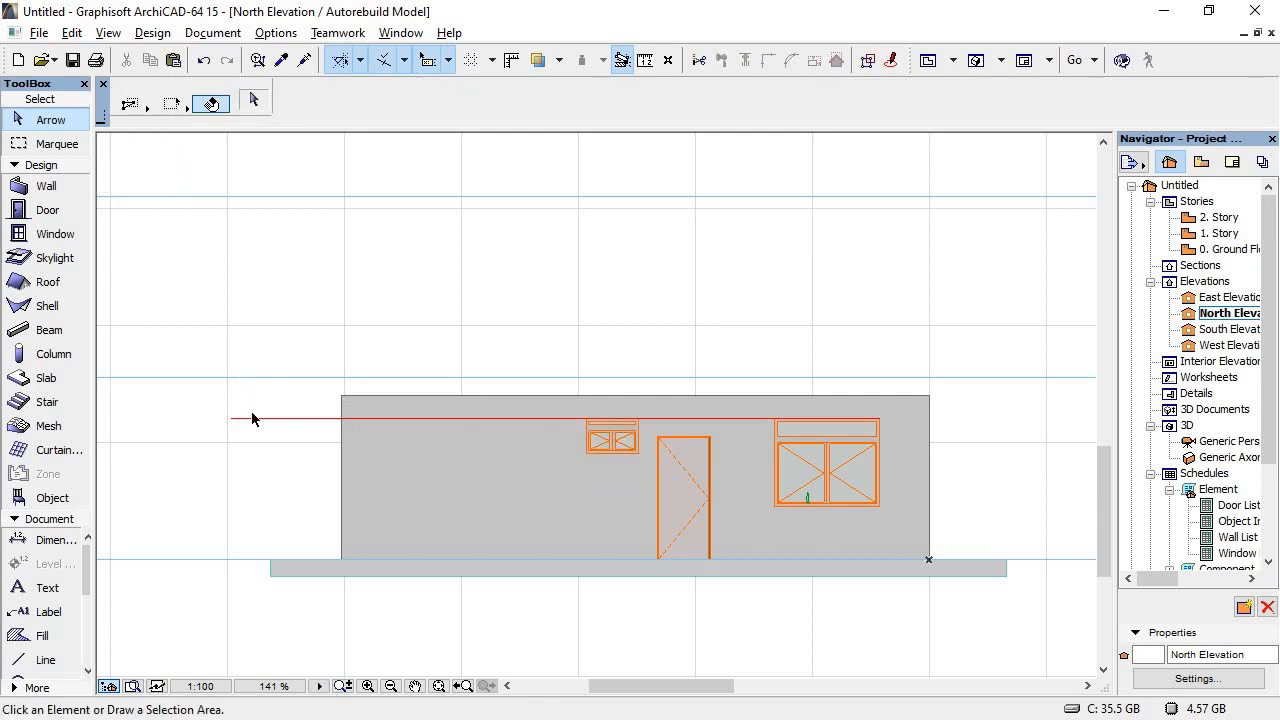
click(251, 418)
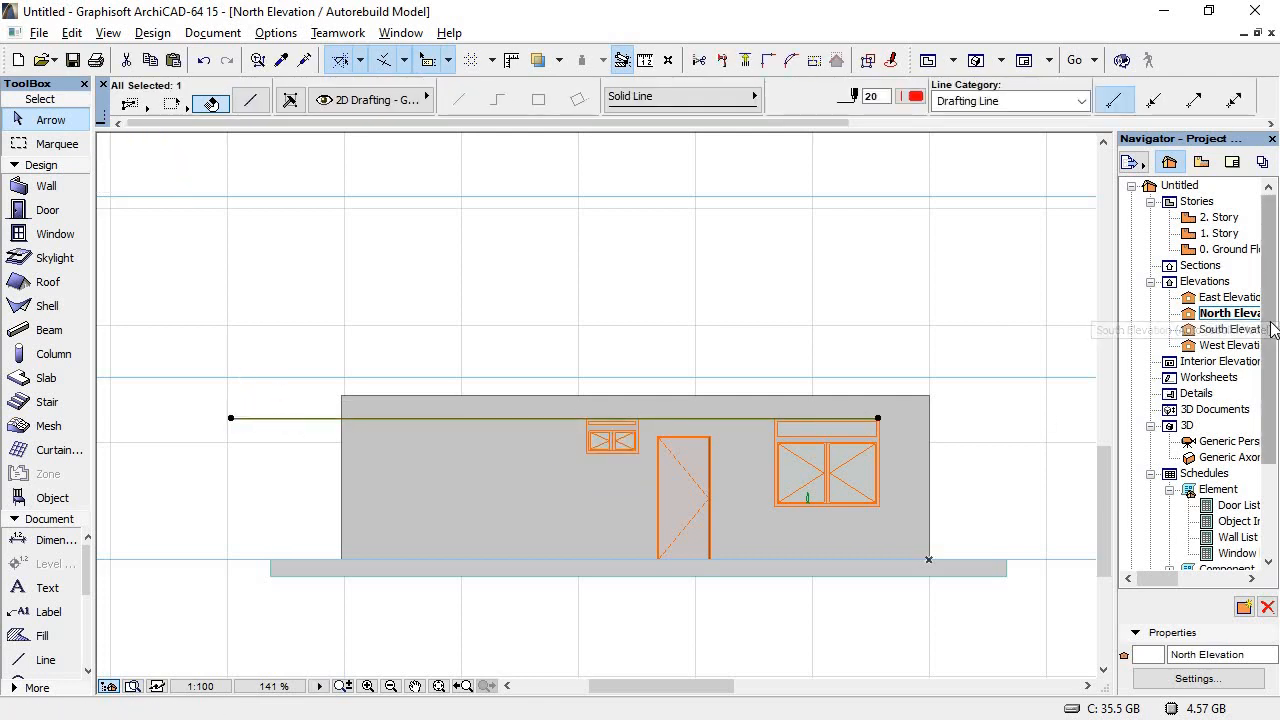
key(Delete)
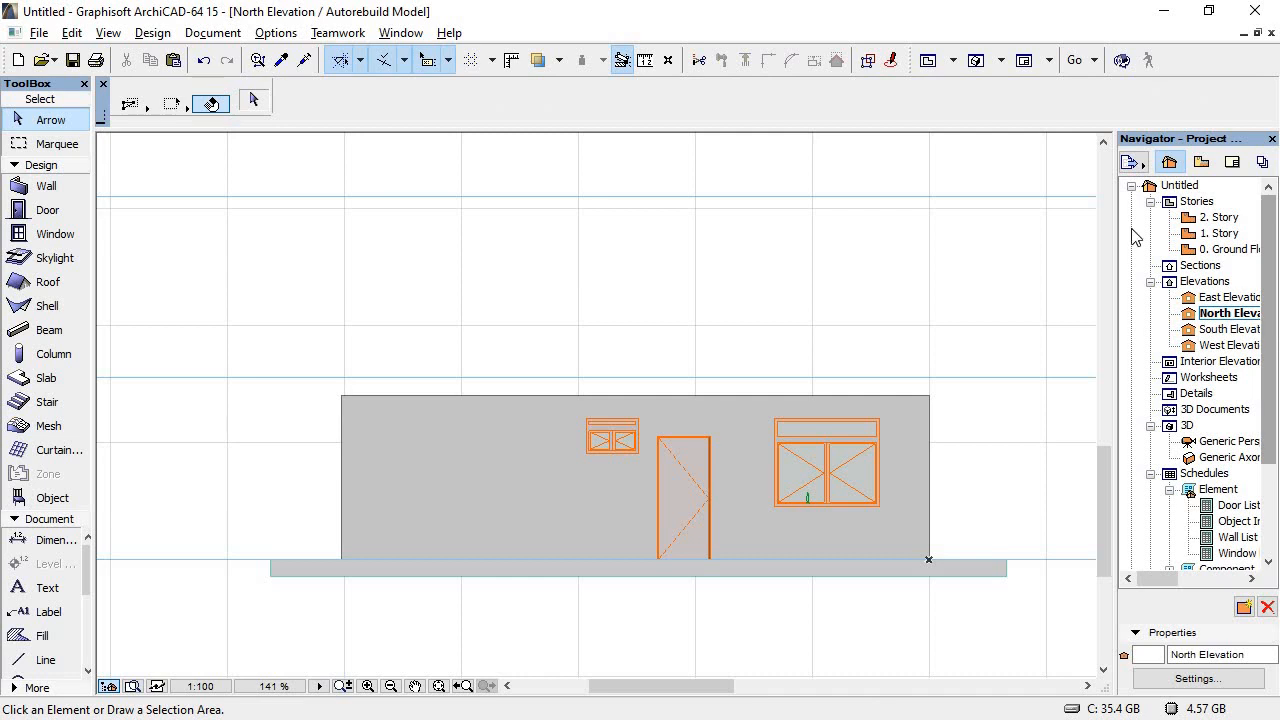
Step: Check the window heights in the south, east and west elevations and the 3D perspective, and return to the ground floor plan
click(1220, 333)
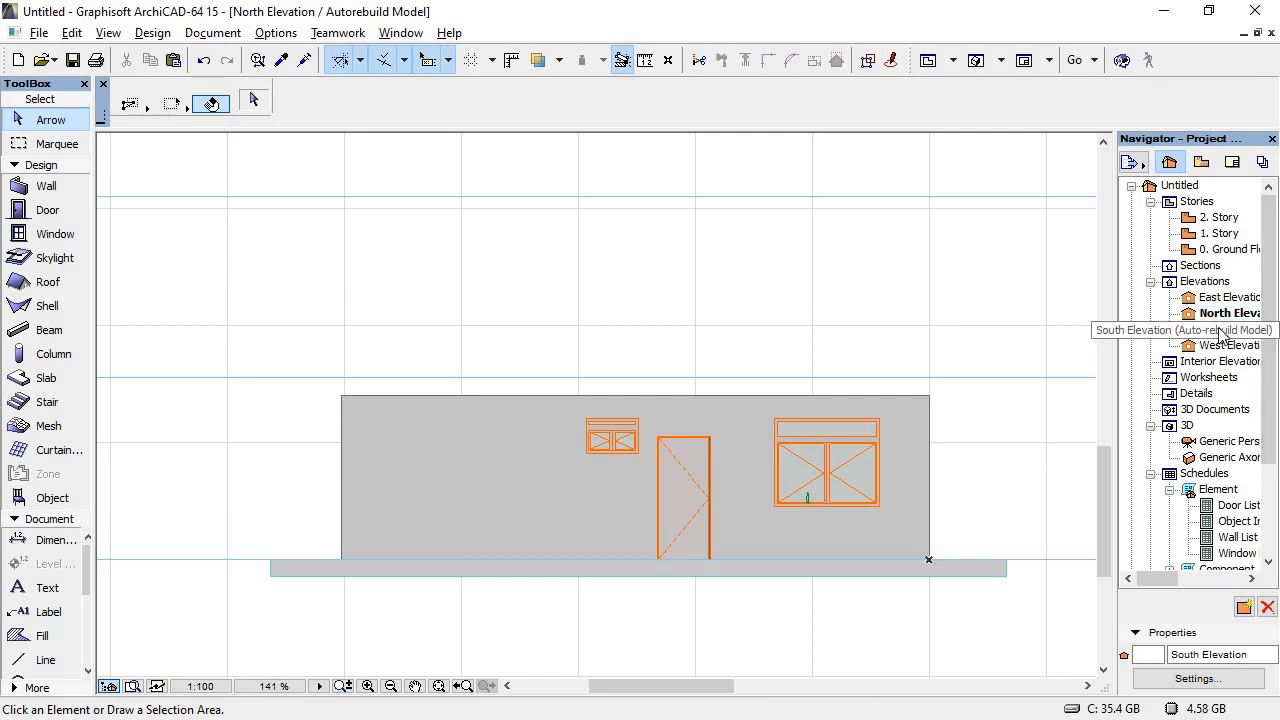
double_click(1220, 333)
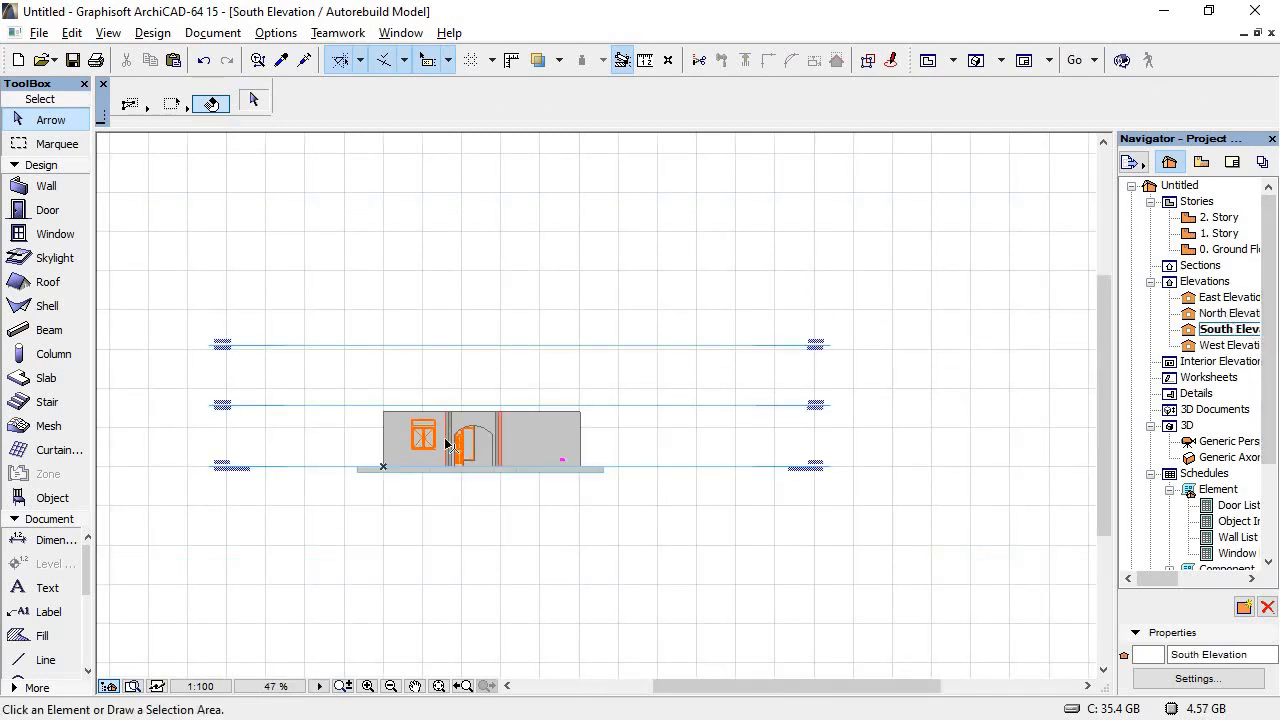
click(1217, 302)
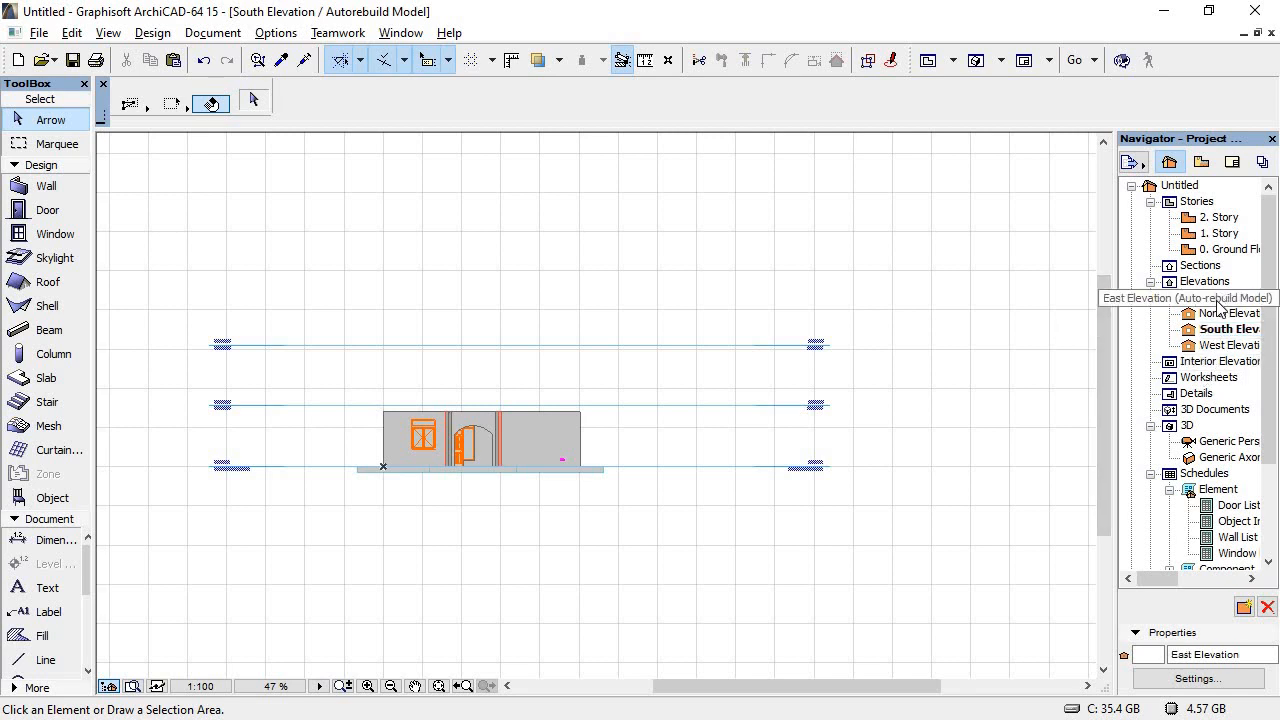
double_click(1217, 302)
double_click(1222, 346)
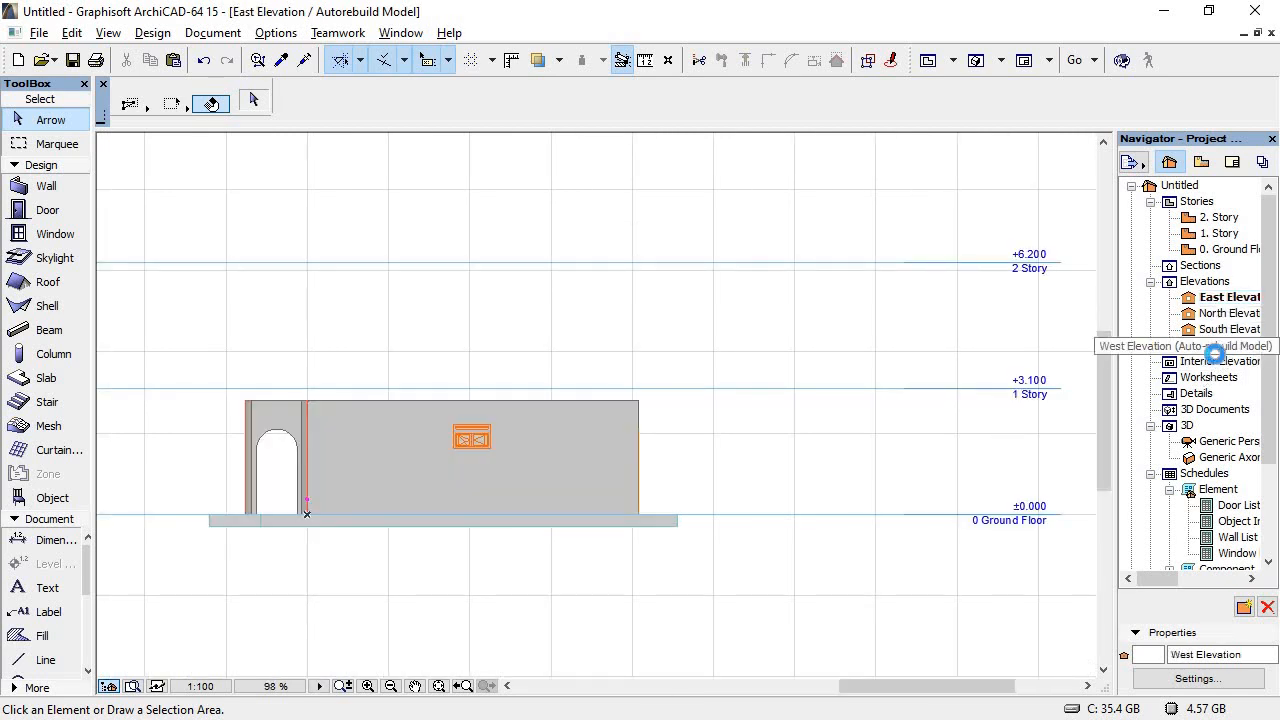
click(900, 360)
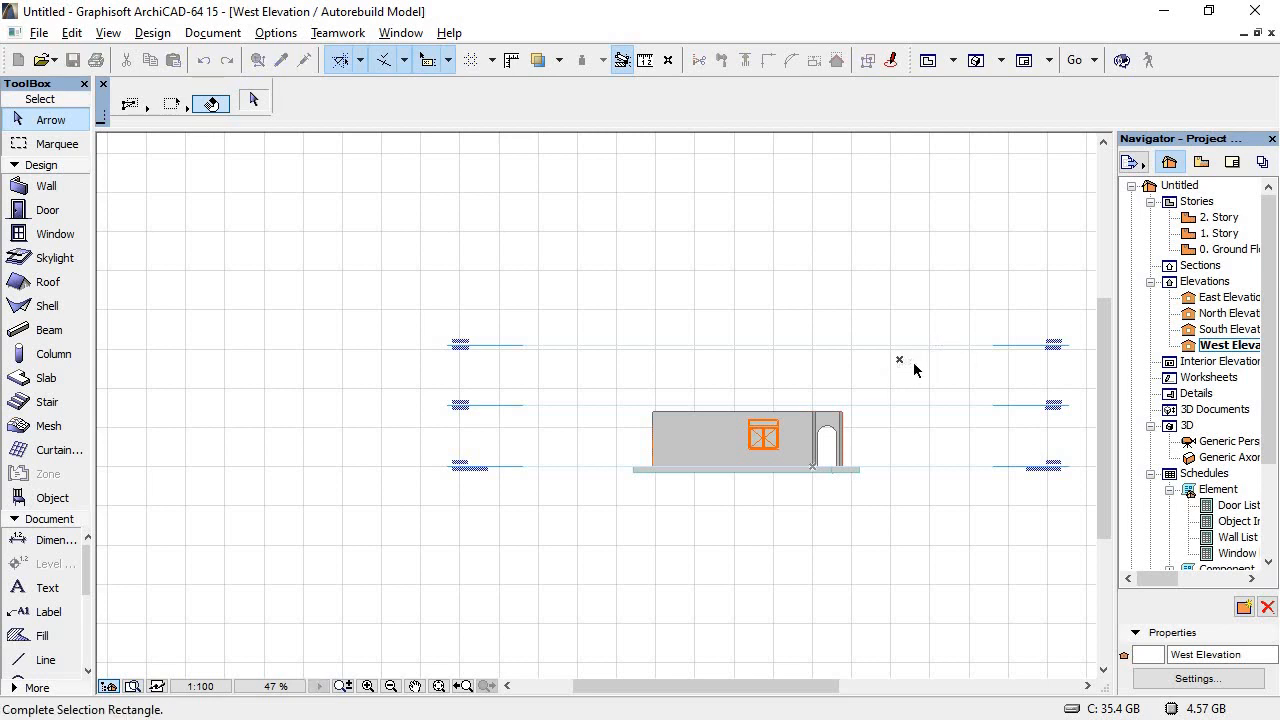
click(914, 364)
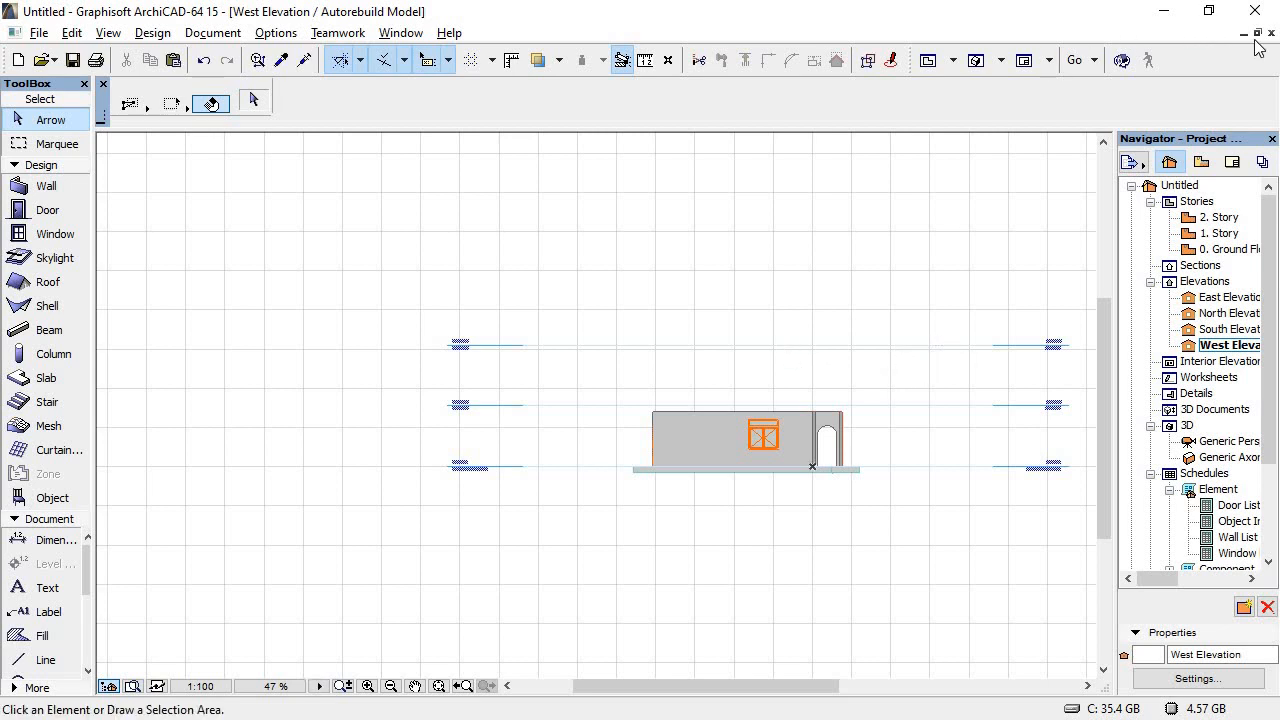
key(F3)
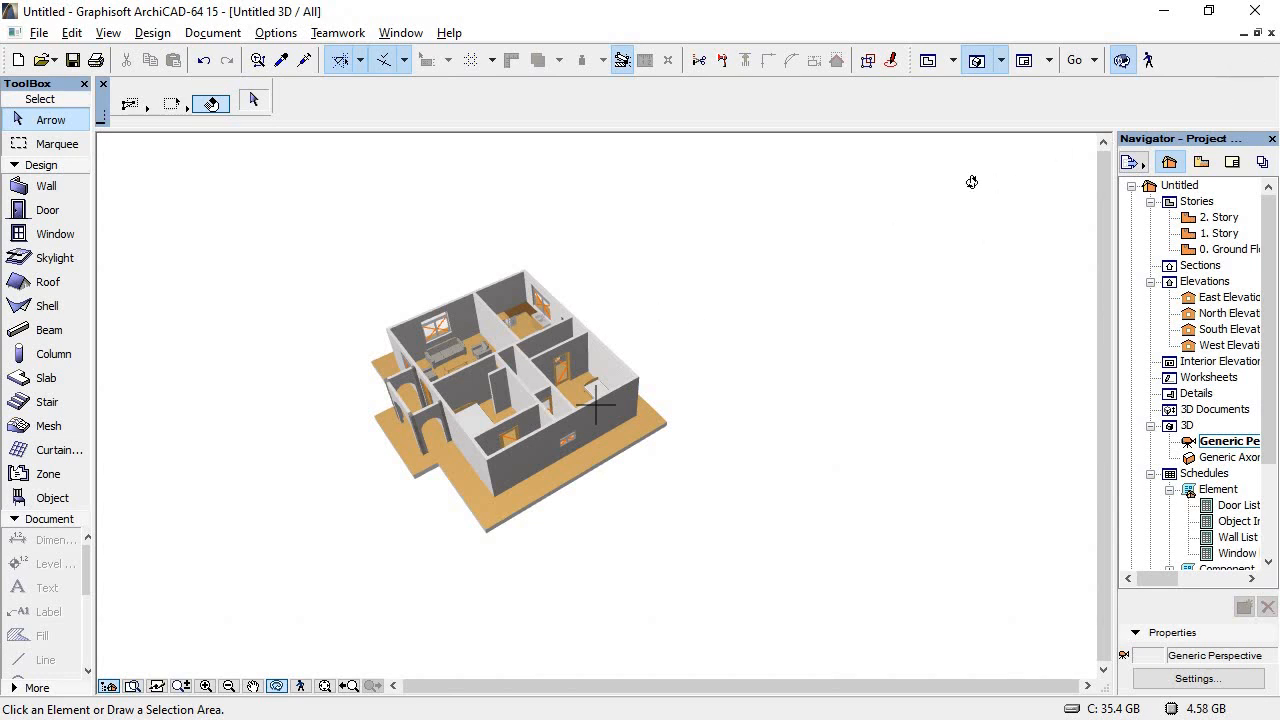
click(1271, 33)
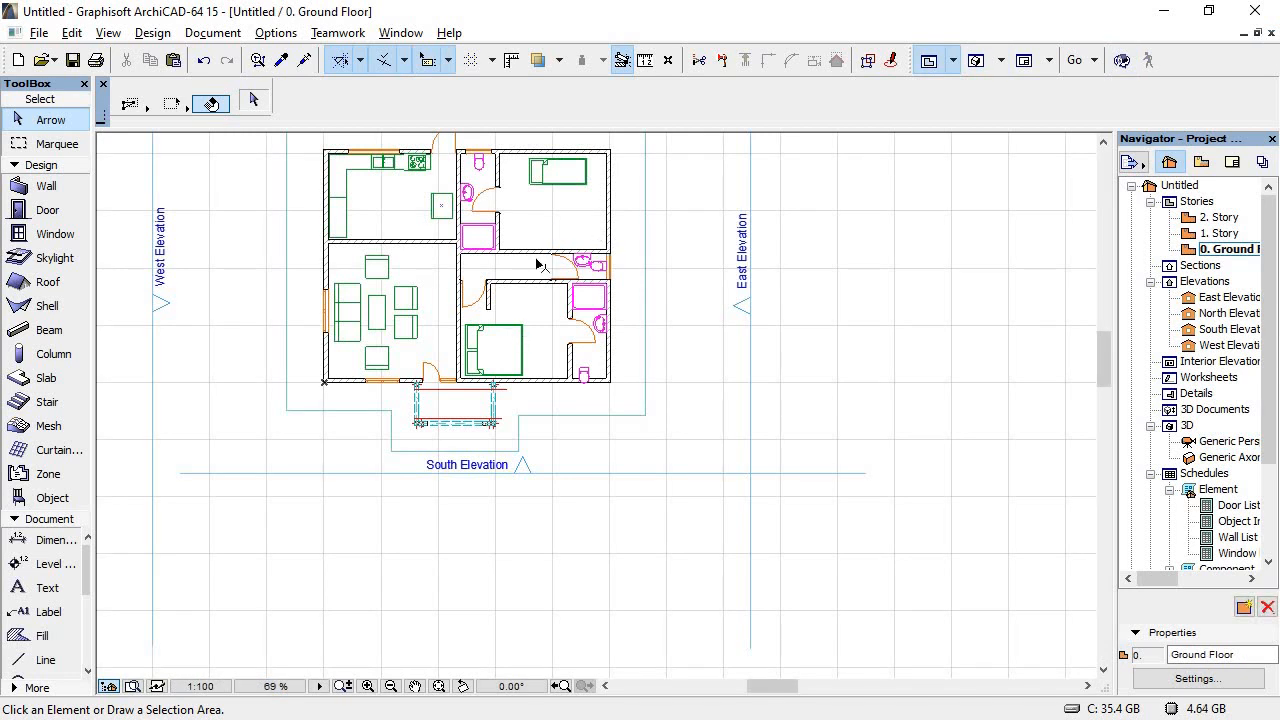
scroll(538, 263, down, 4)
scroll(515, 170, up, 3)
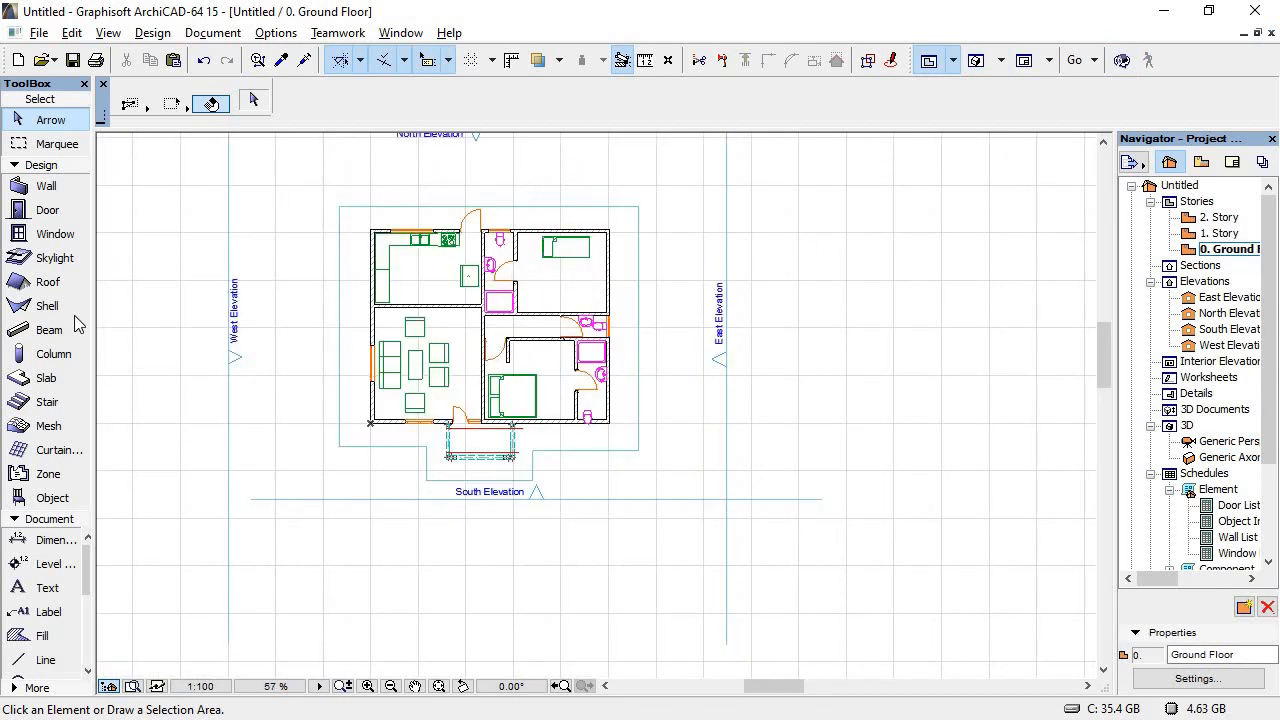
Step: Start a multi-plane roof outline with polygonal geometry from the house's south-west corner through its north-west, north-east and south-east corners
click(30, 283)
scroll(471, 359, up, 2)
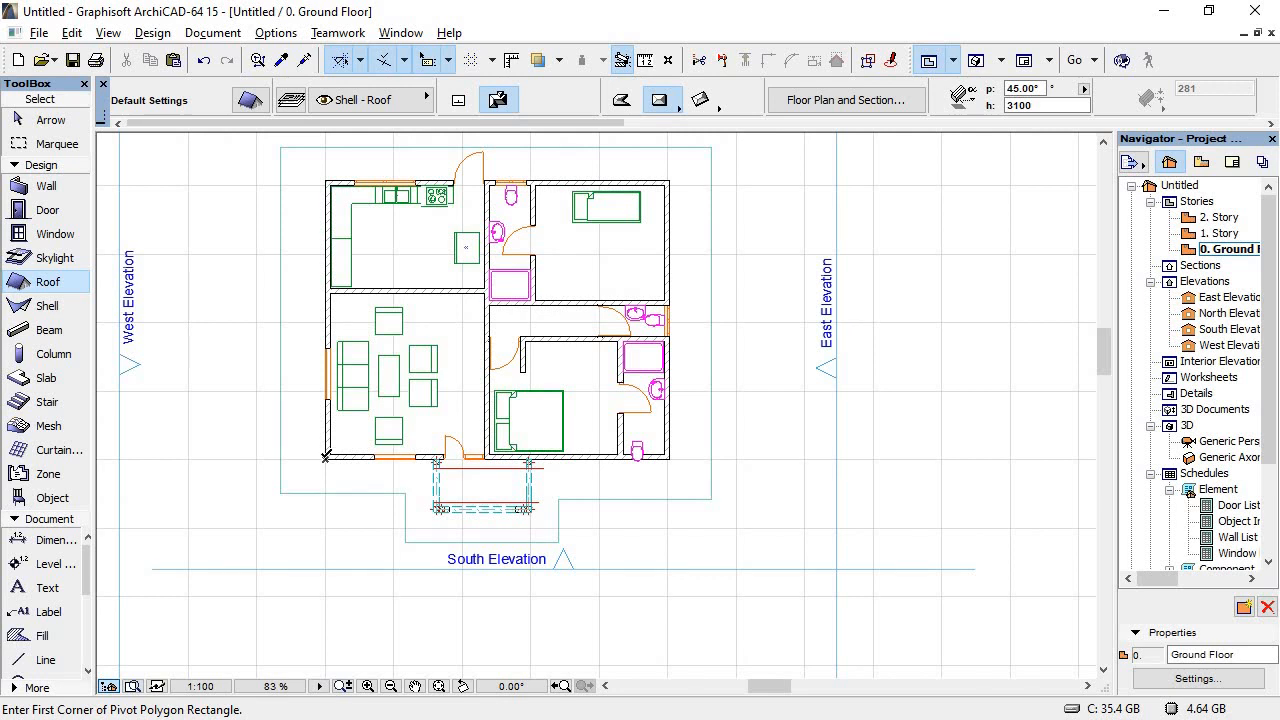
click(325, 459)
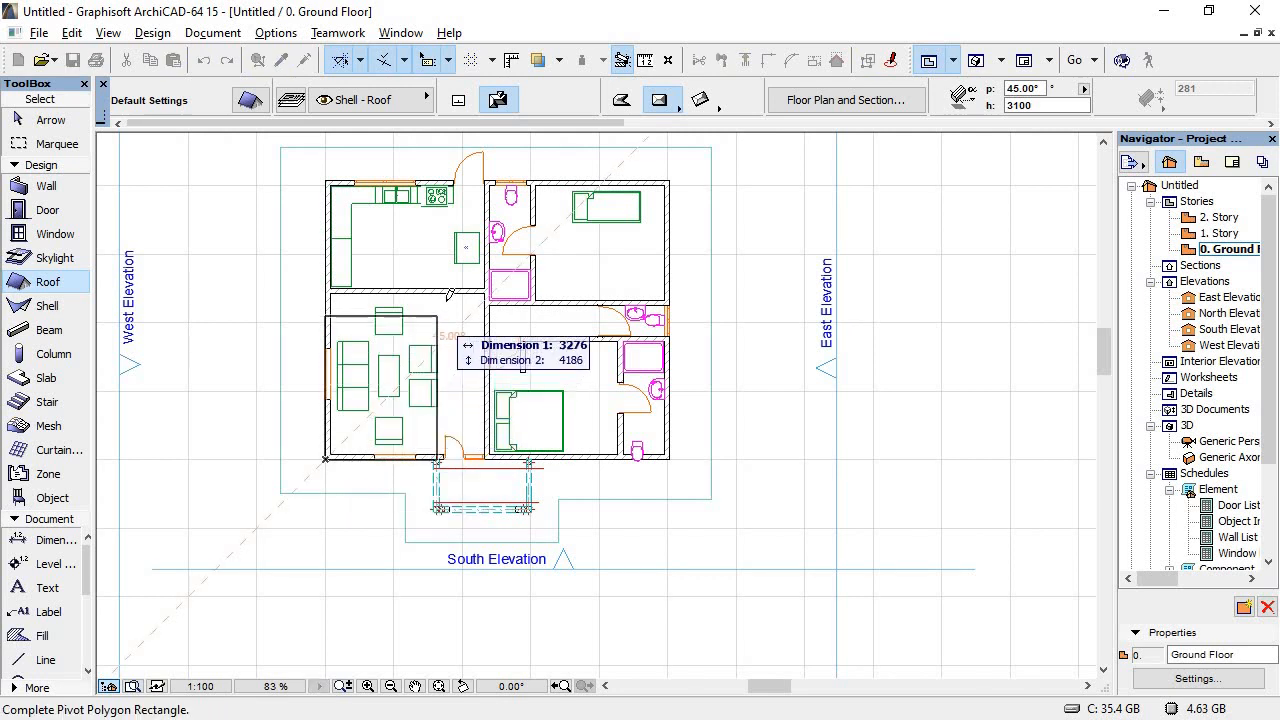
click(621, 100)
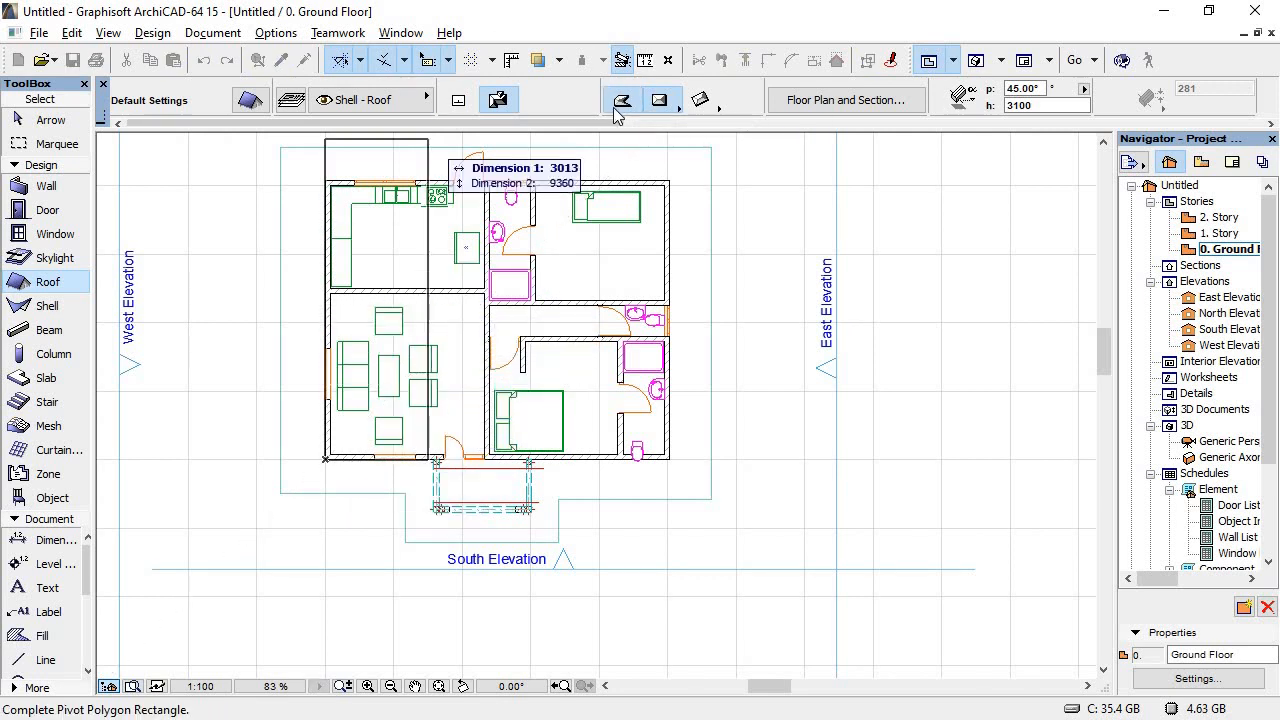
click(326, 180)
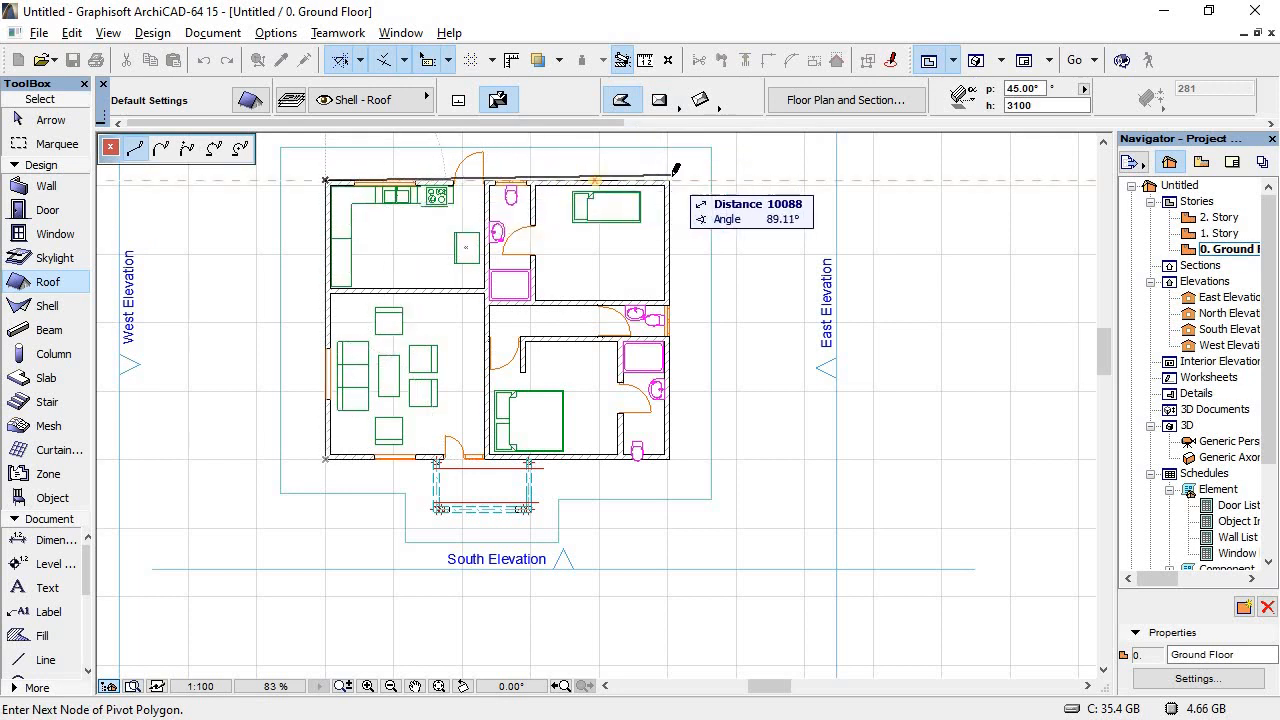
click(669, 181)
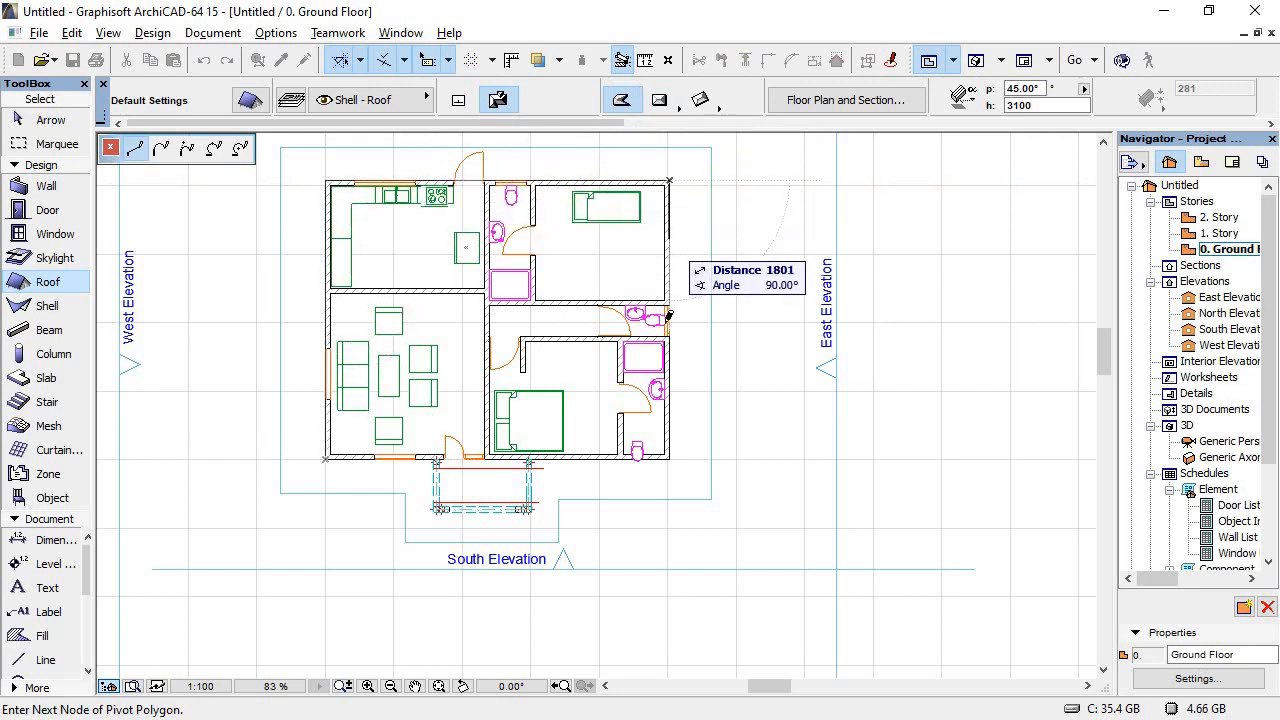
click(669, 456)
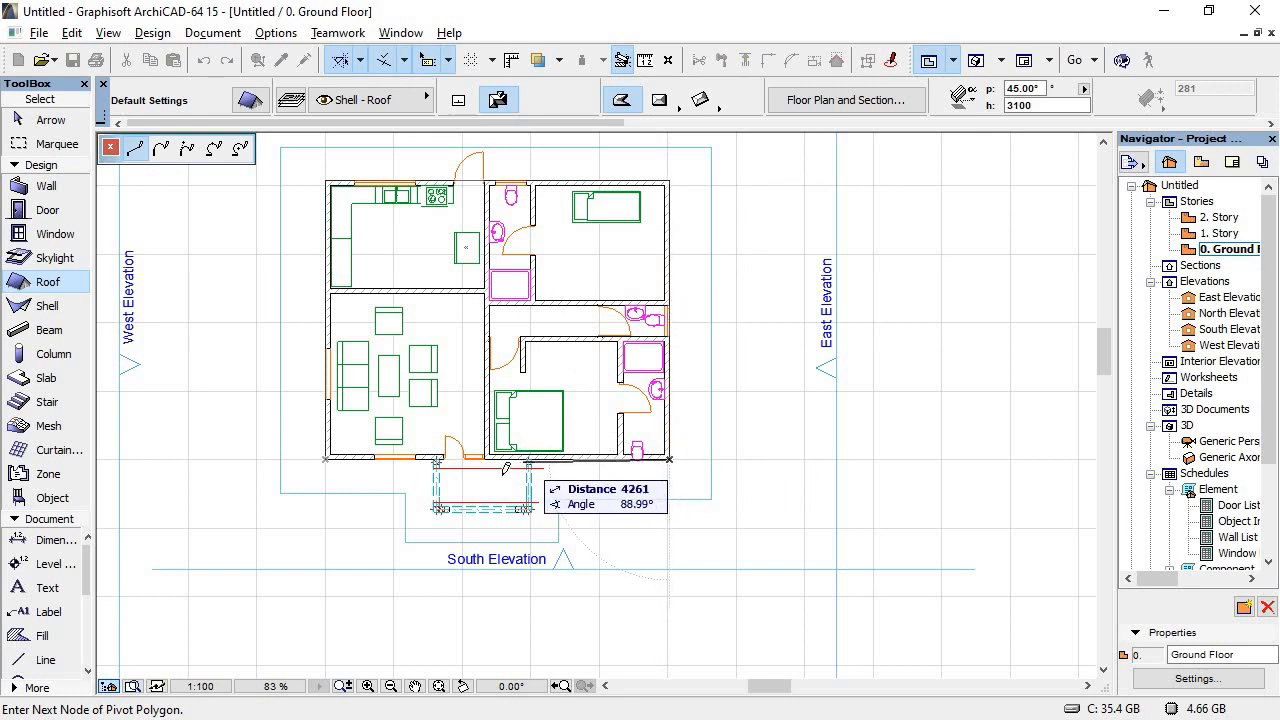
Step: Continue the roof outline along the south wall and around the porch's outer corners, closing it at the house's south-west corner
scroll(531, 444, up, 3)
scroll(531, 444, up, 4)
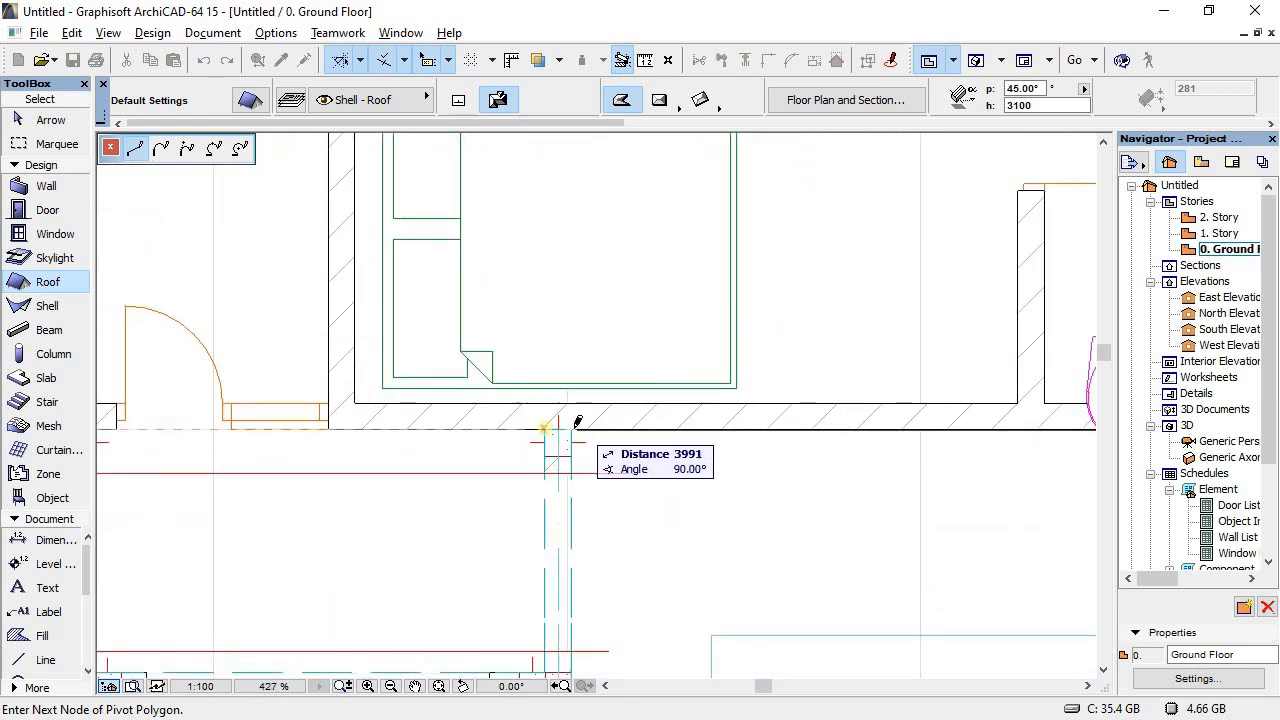
scroll(585, 670, down, 4)
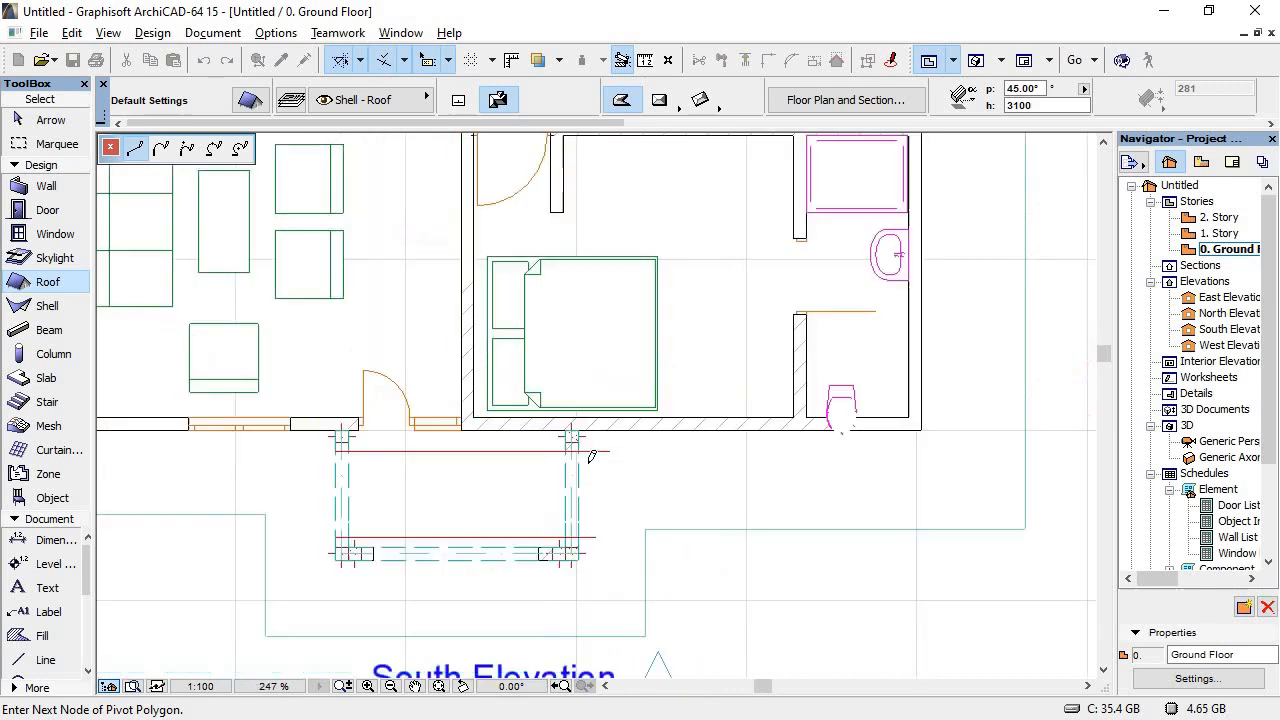
scroll(548, 543, up, 3)
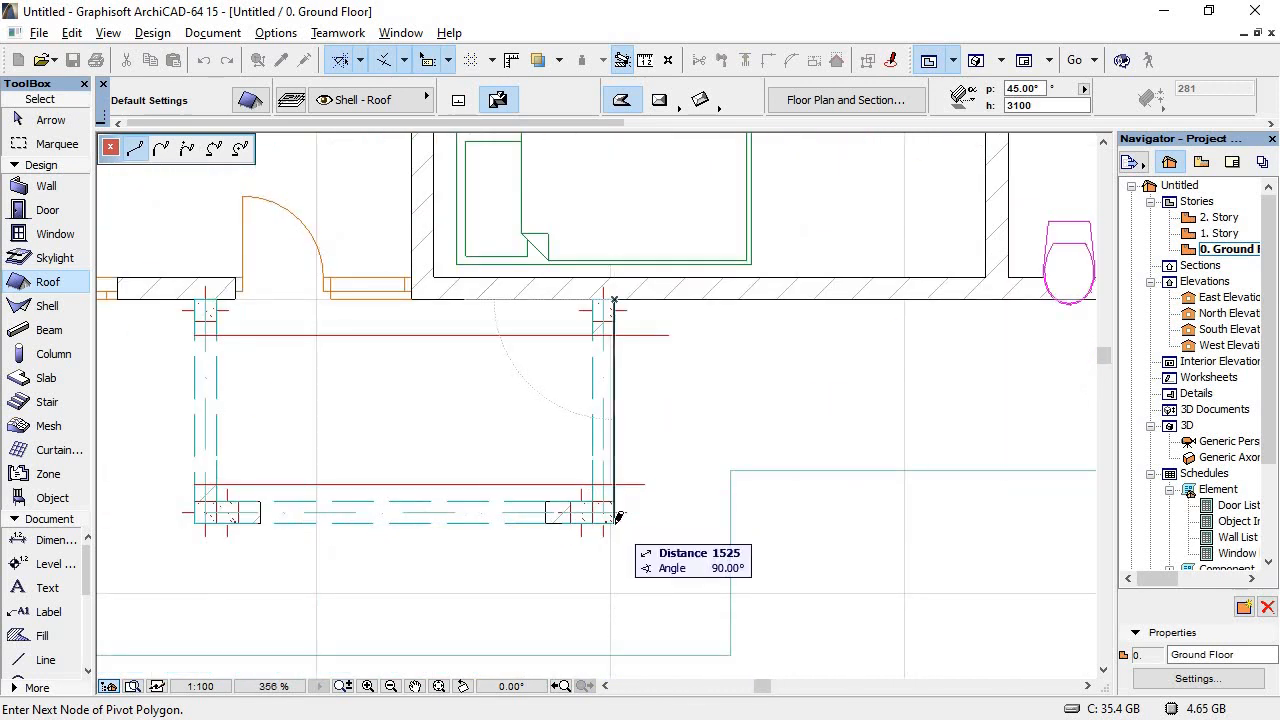
click(615, 514)
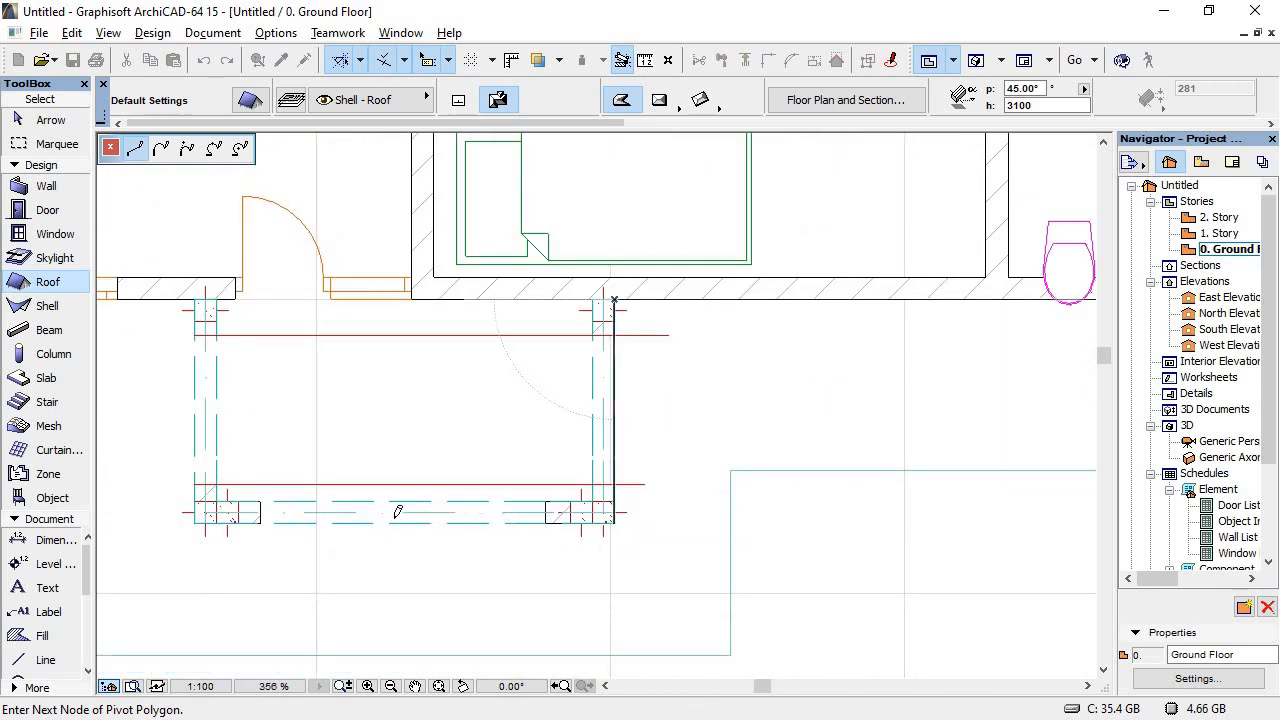
click(195, 521)
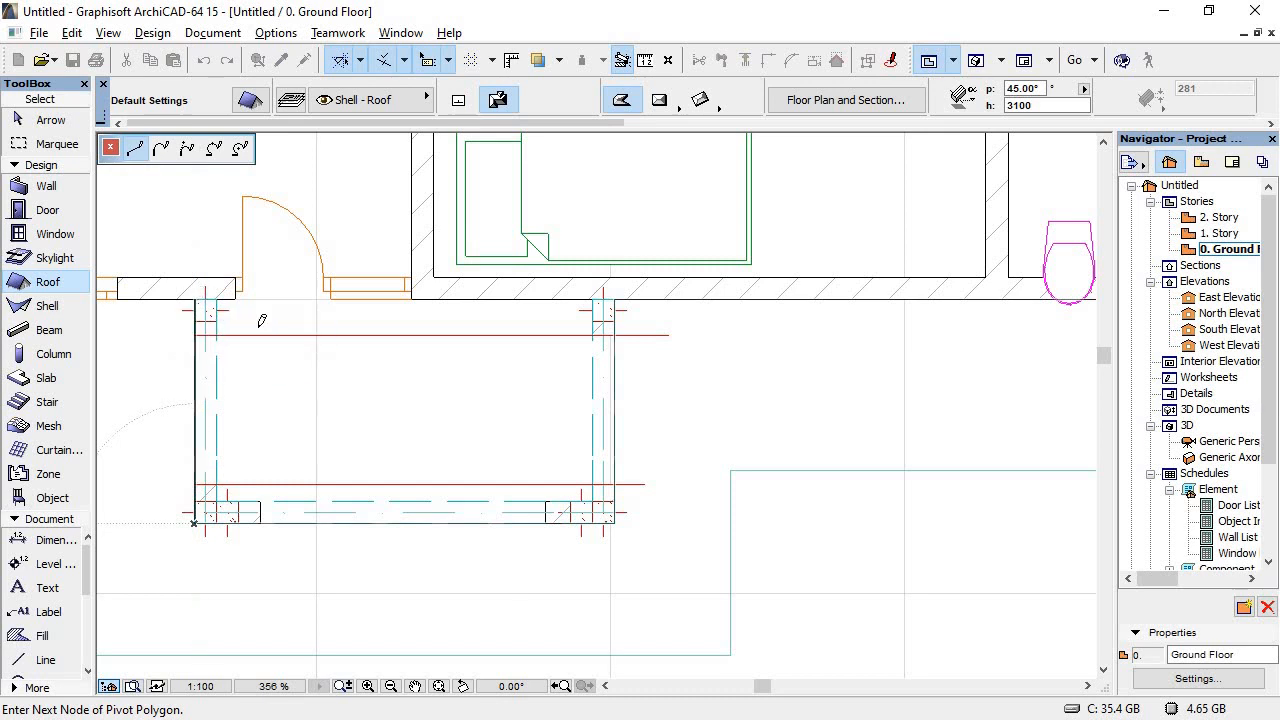
scroll(292, 330, down, 2)
scroll(293, 327, down, 2)
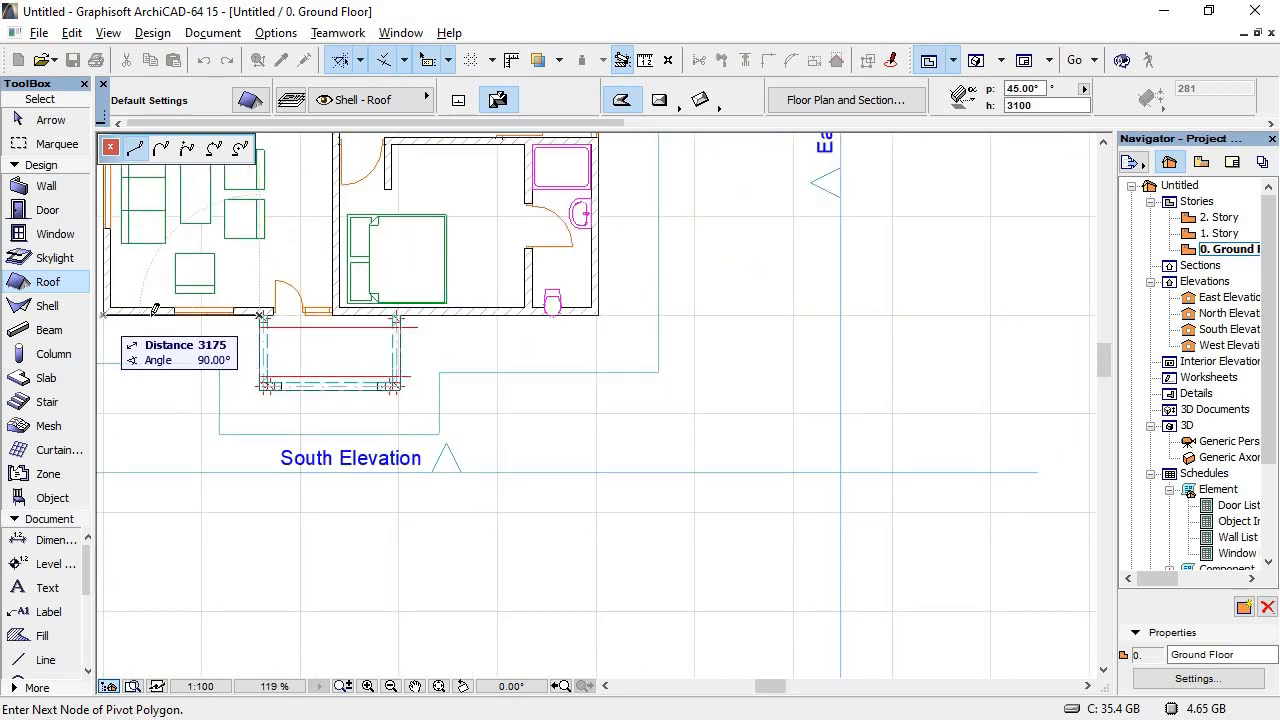
scroll(155, 310, down, 3)
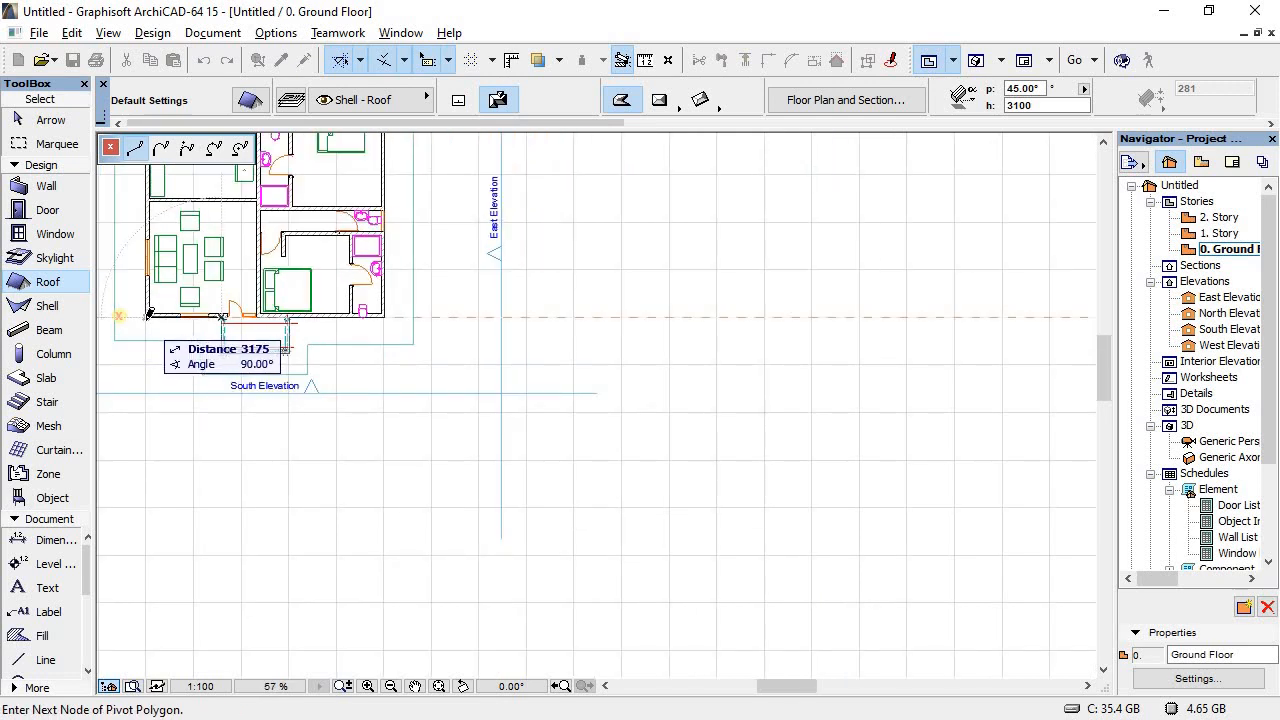
click(148, 315)
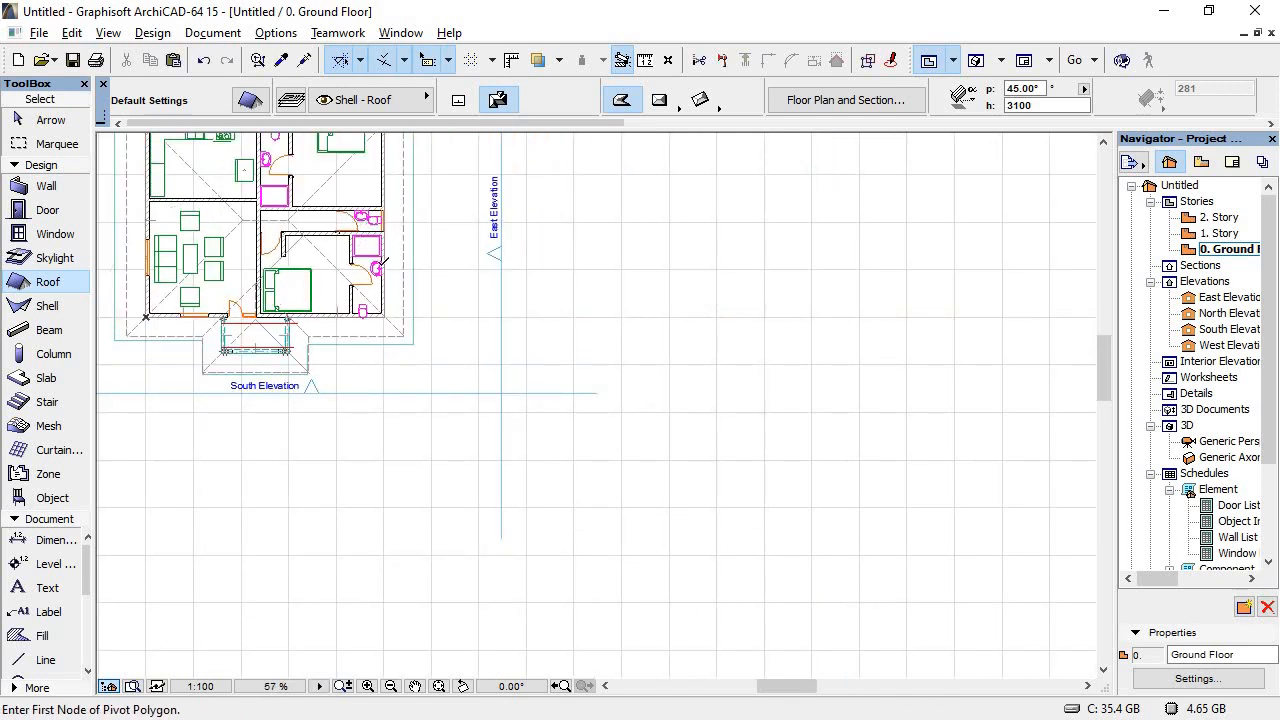
Step: Select the new roof, compare it with the PDF plan in Foxit Reader, and turn the porch roof's front slope into a 90° gable
scroll(383, 260, down, 2)
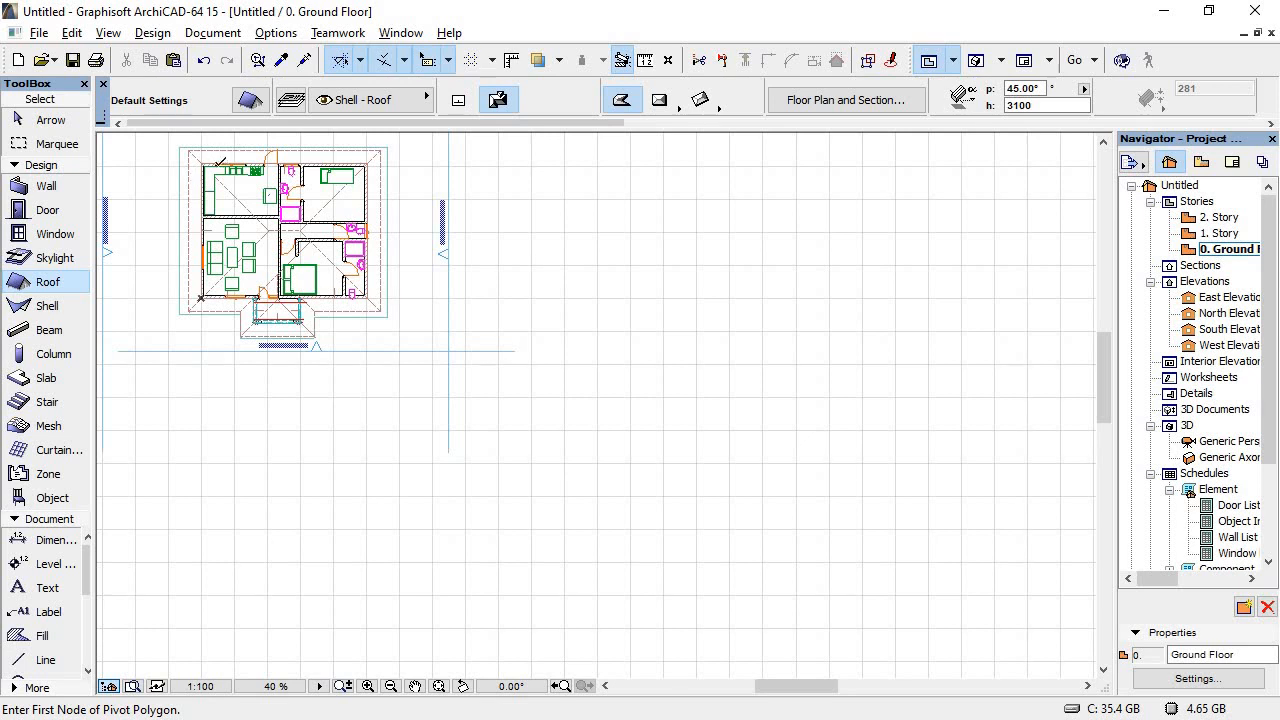
scroll(220, 161, up, 4)
click(40, 120)
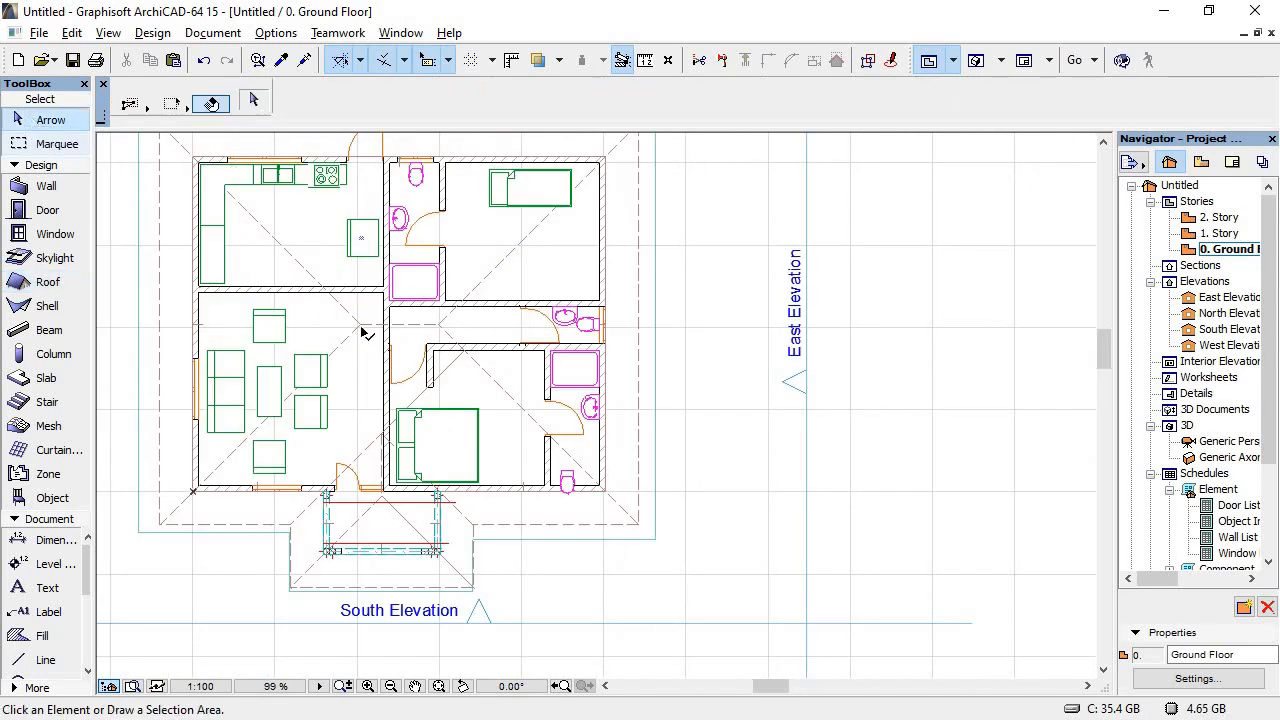
click(362, 328)
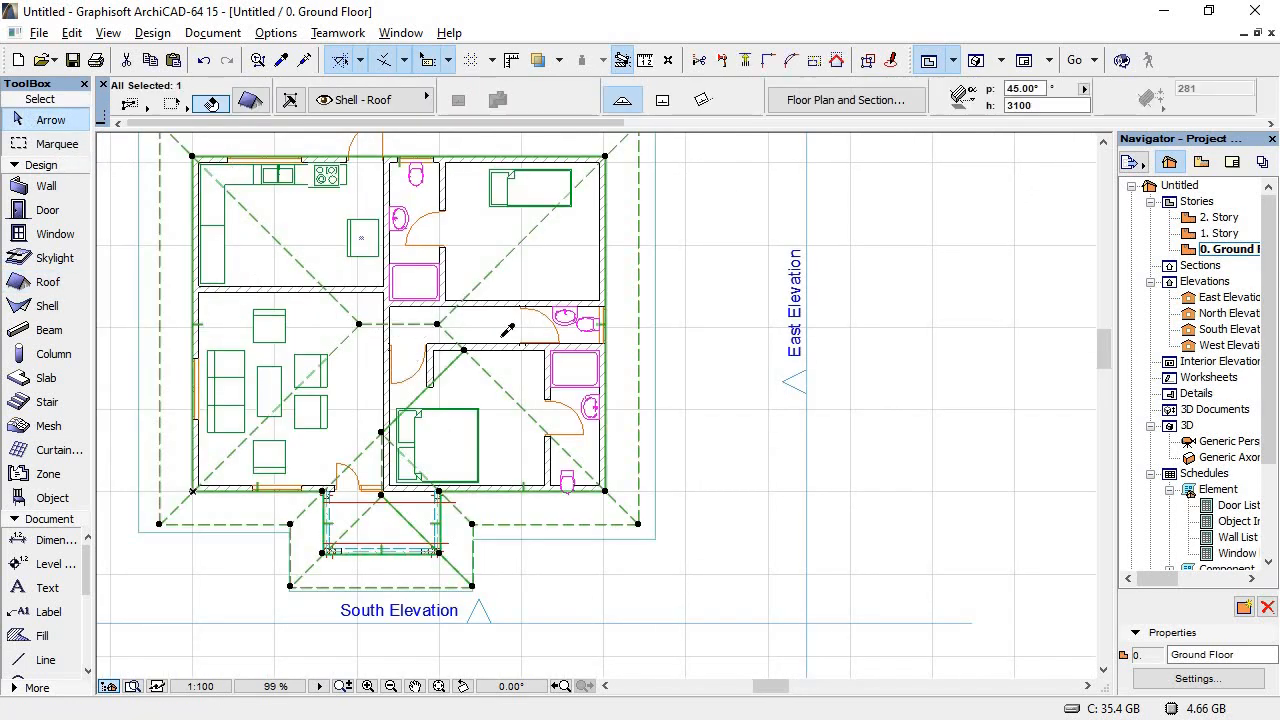
key(alt+Tab)
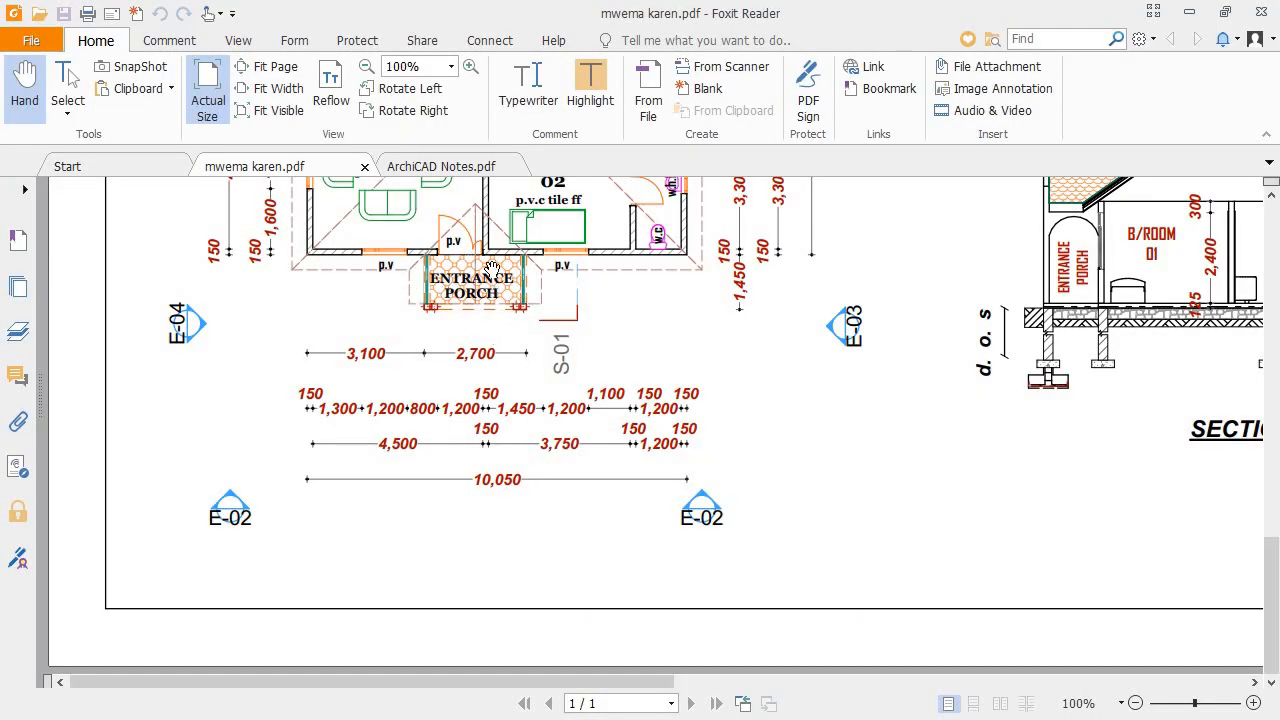
key(alt+Tab)
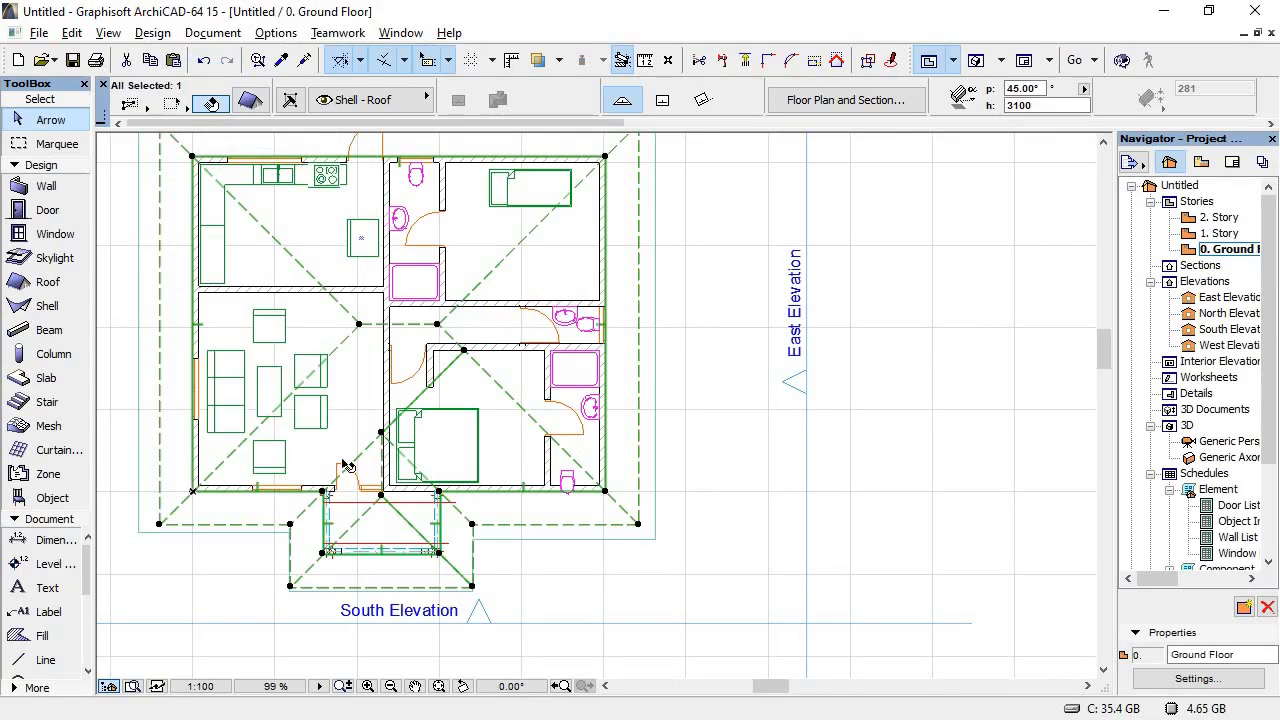
click(381, 497)
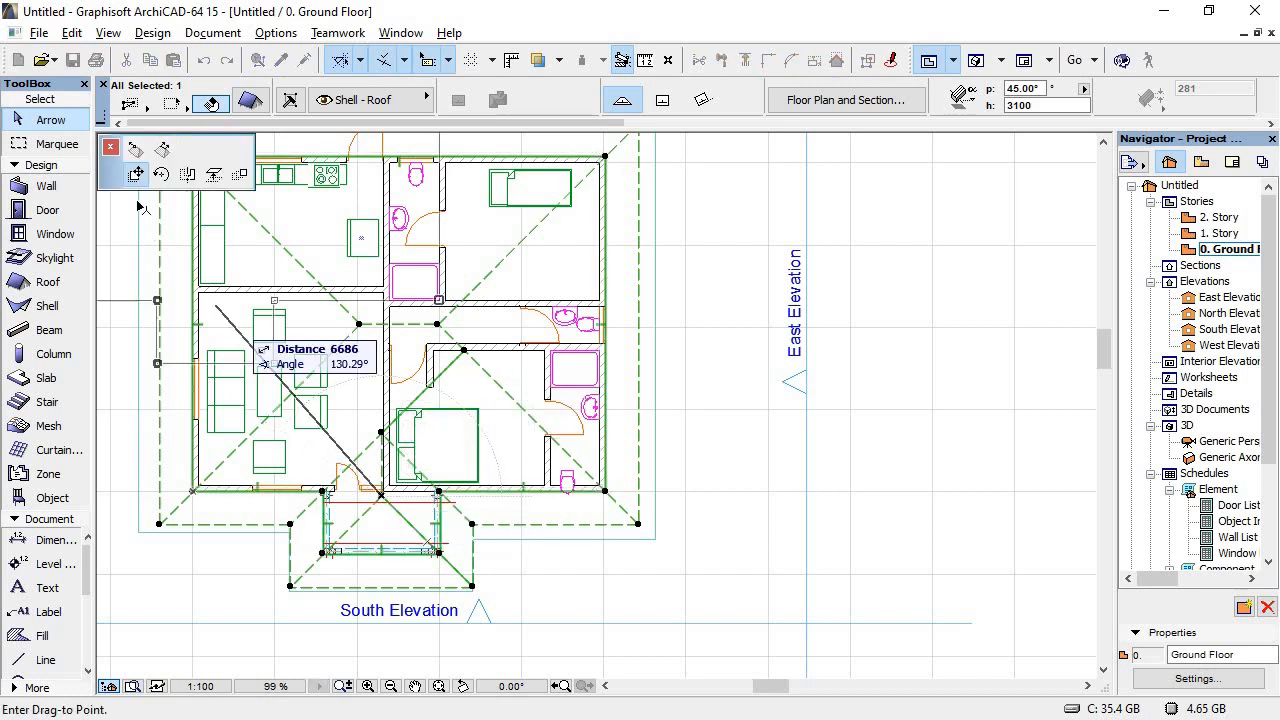
click(136, 150)
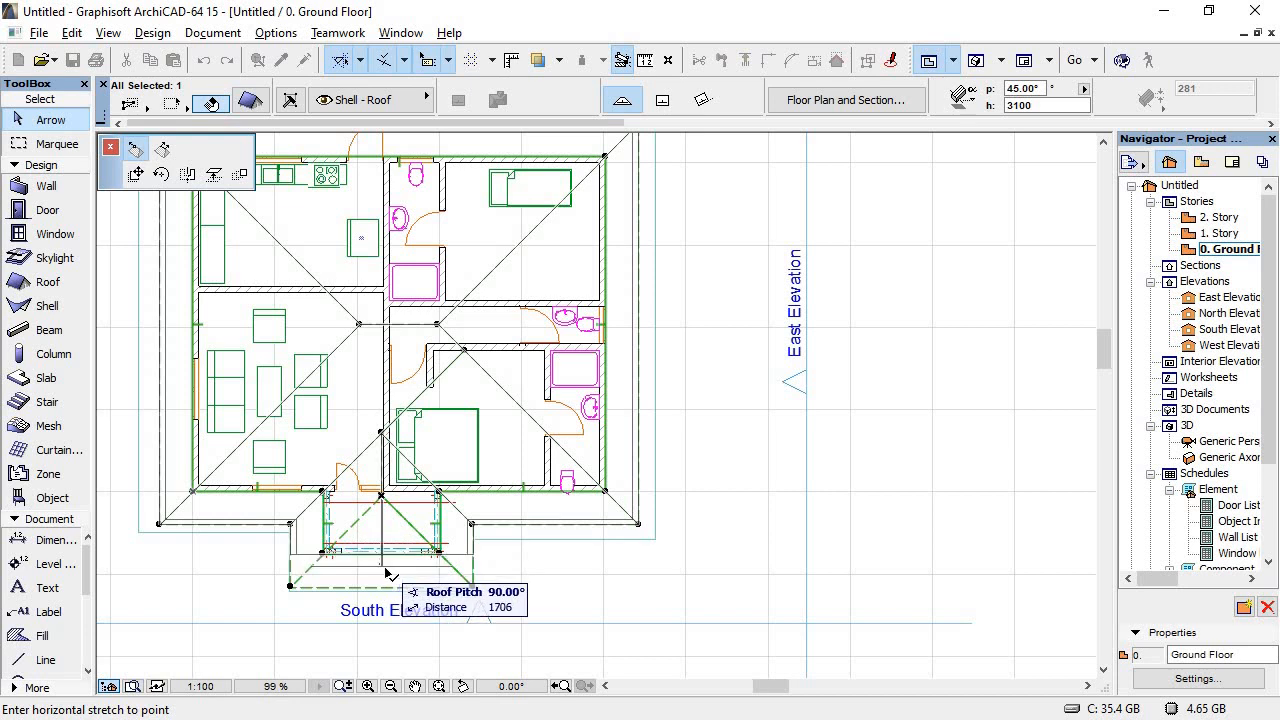
click(323, 494)
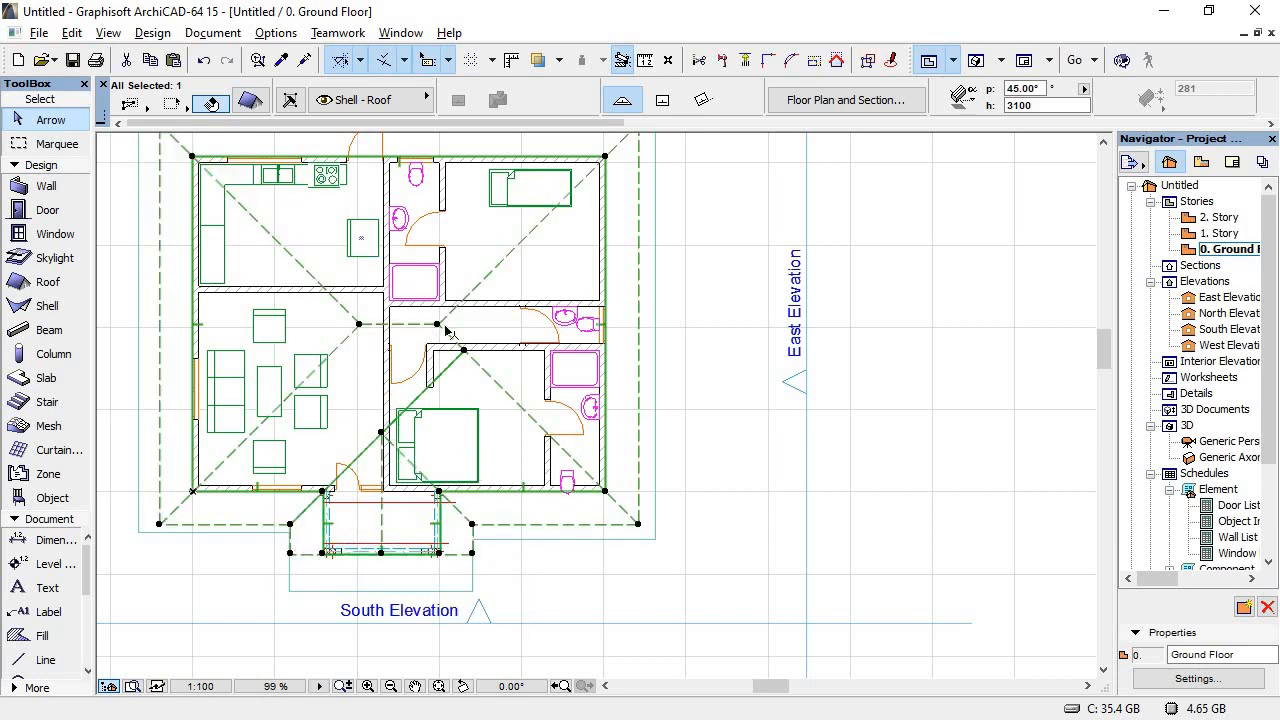
Step: Check the roof lines on the PDF plan in Foxit Reader and add a second level with a 50° pitch to the selected roof
key(alt+Tab)
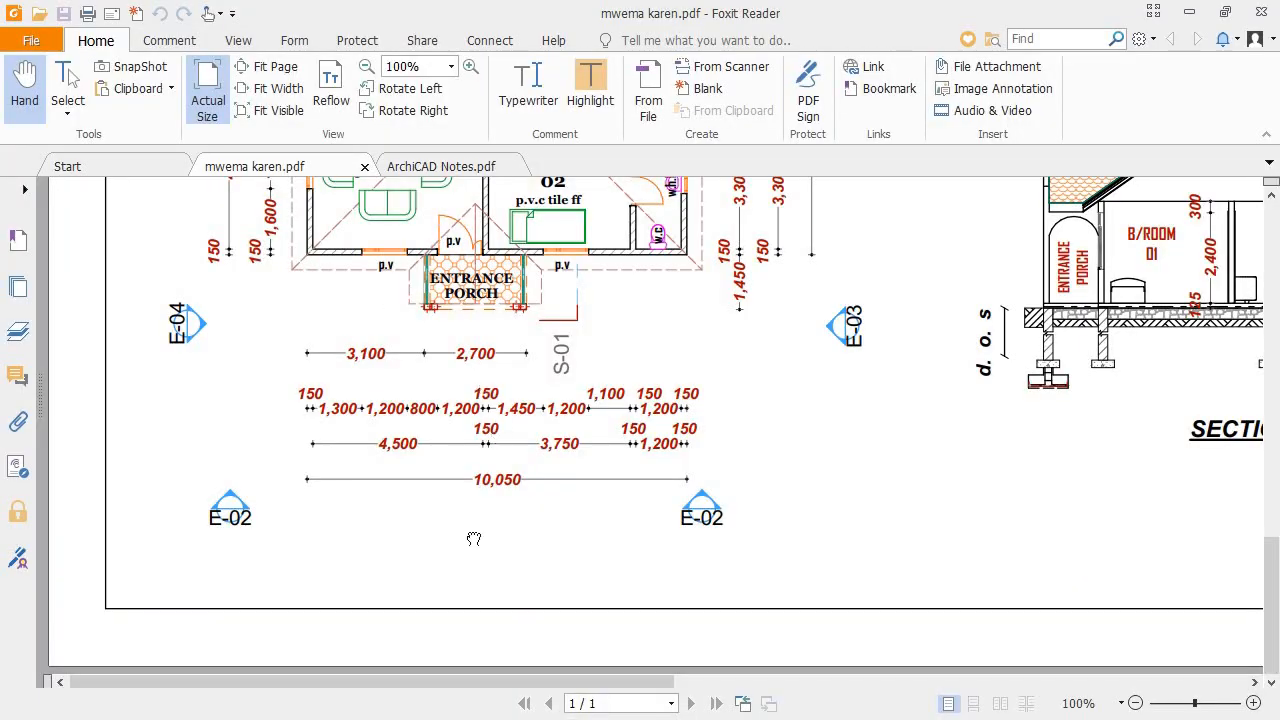
scroll(474, 539, up, 4)
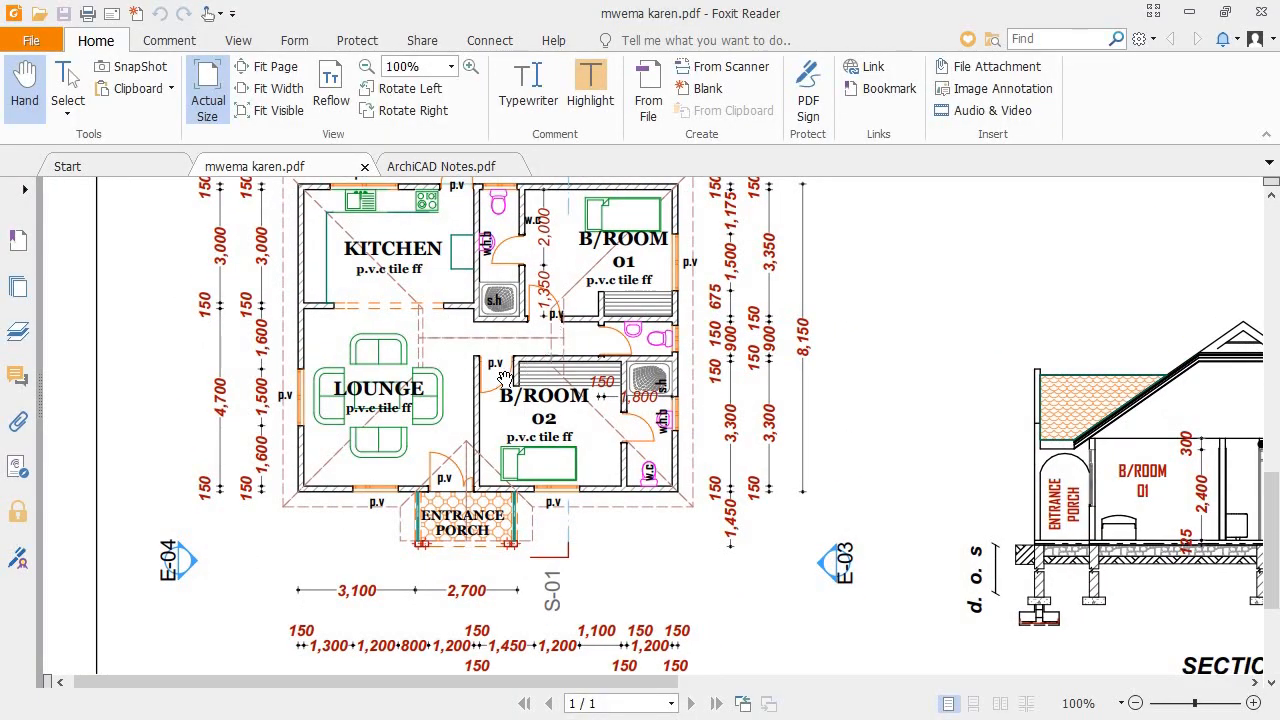
key(alt+Tab)
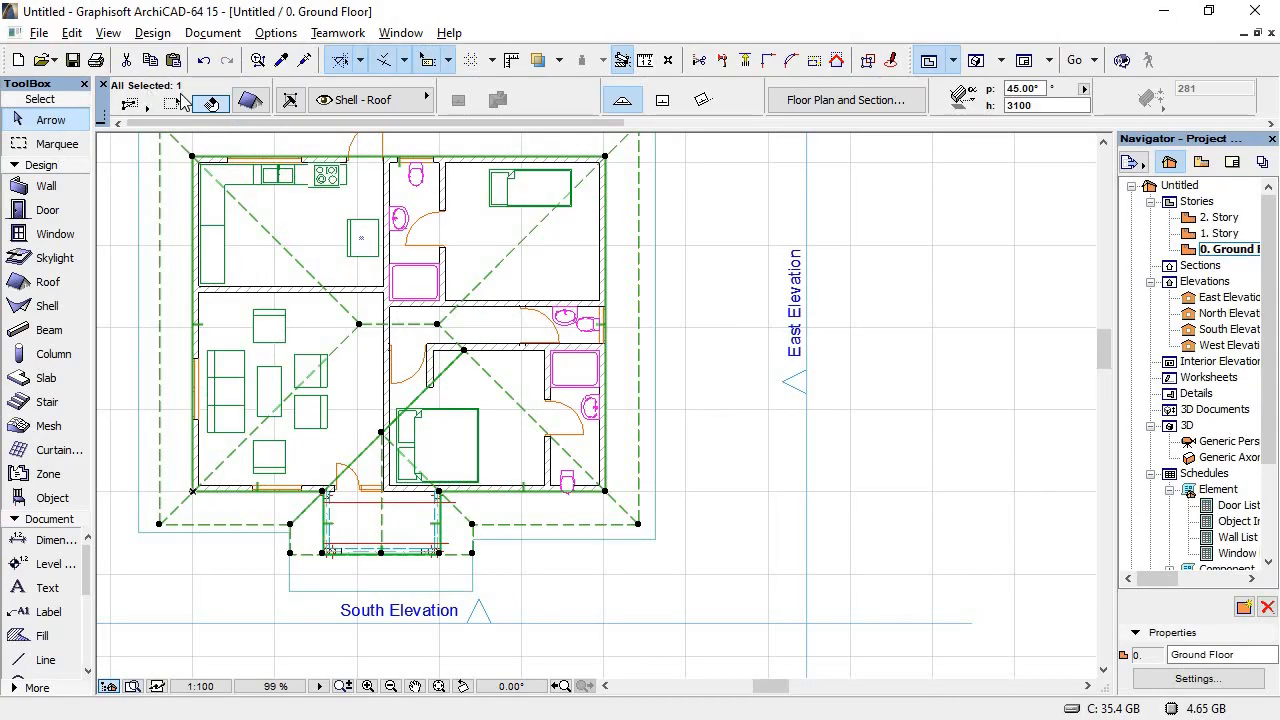
click(250, 100)
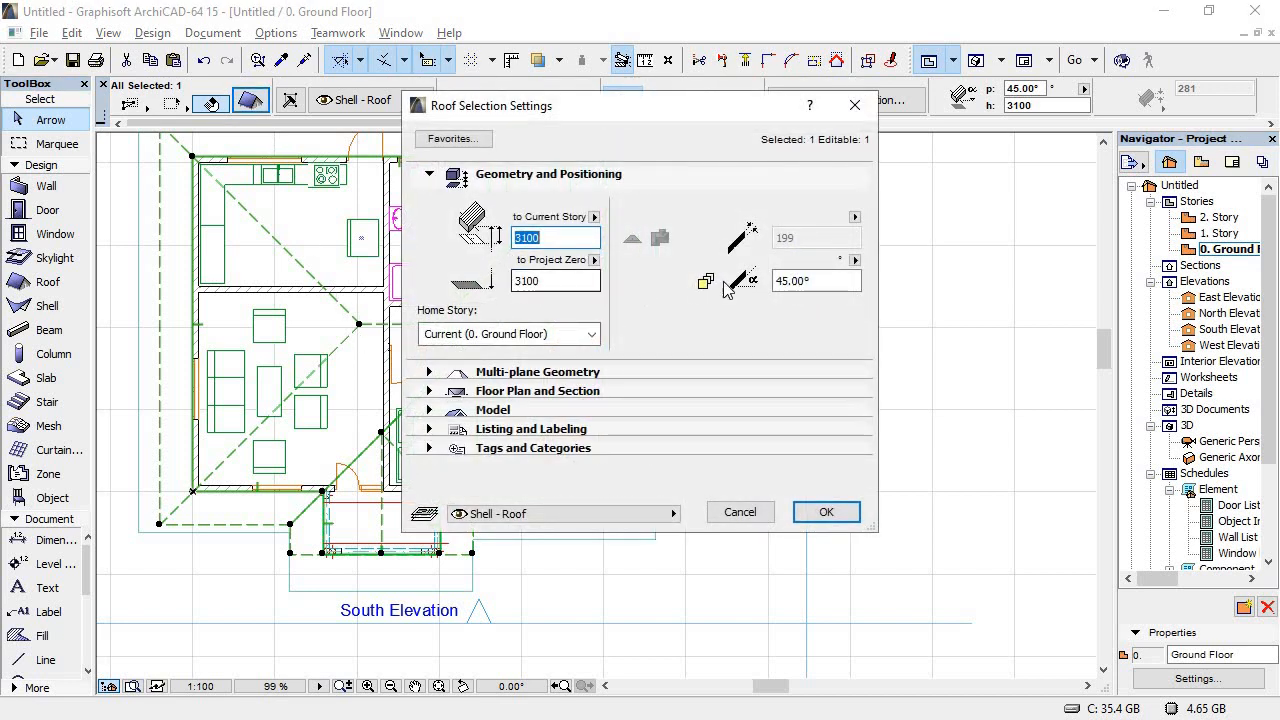
click(431, 372)
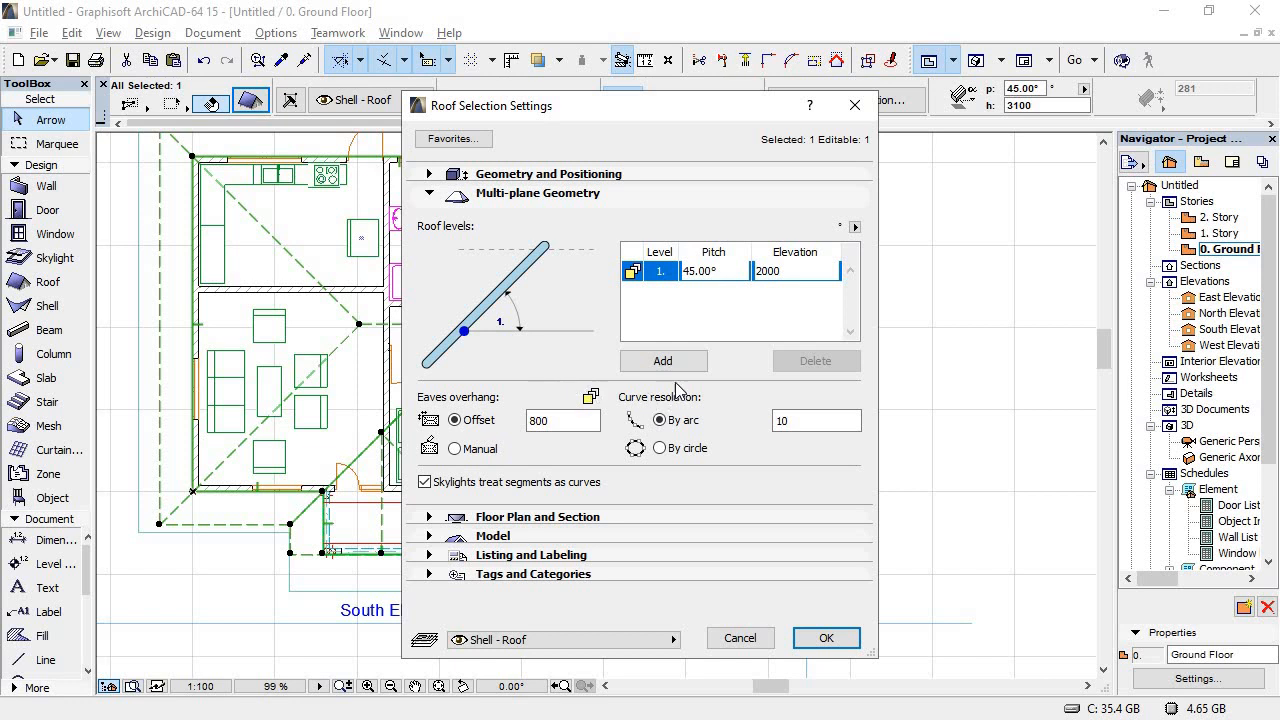
click(660, 360)
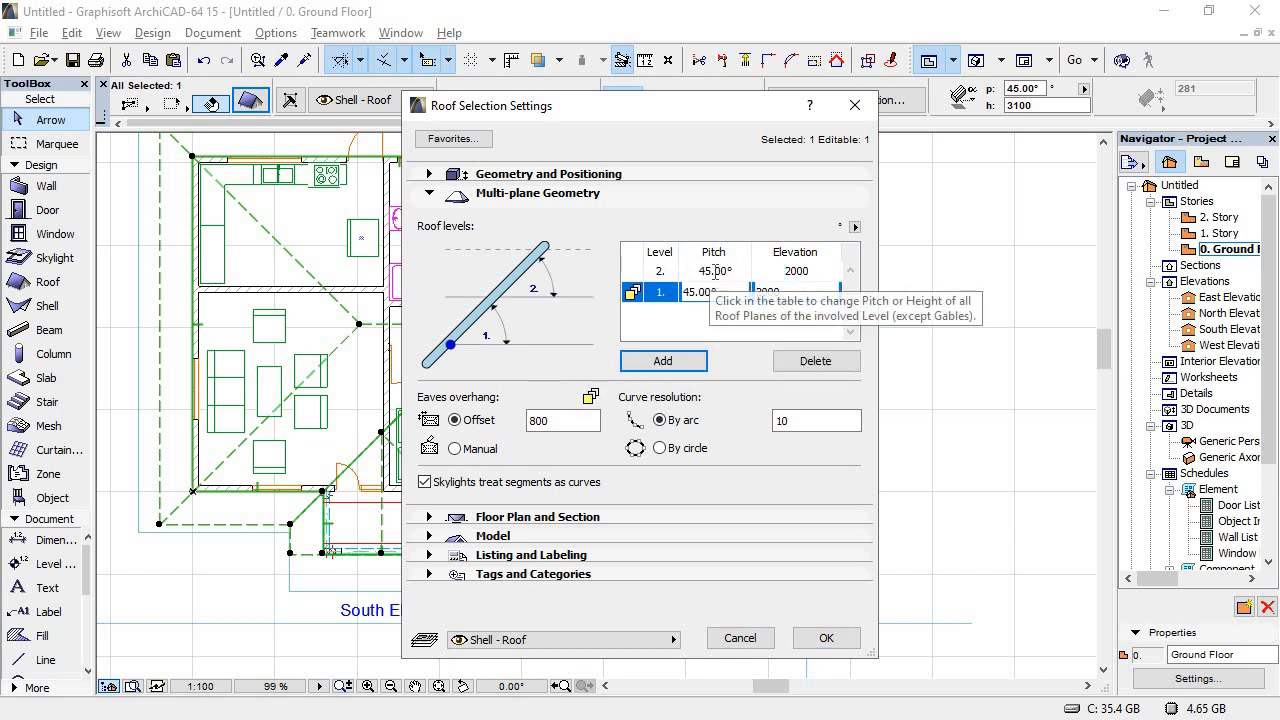
click(710, 270)
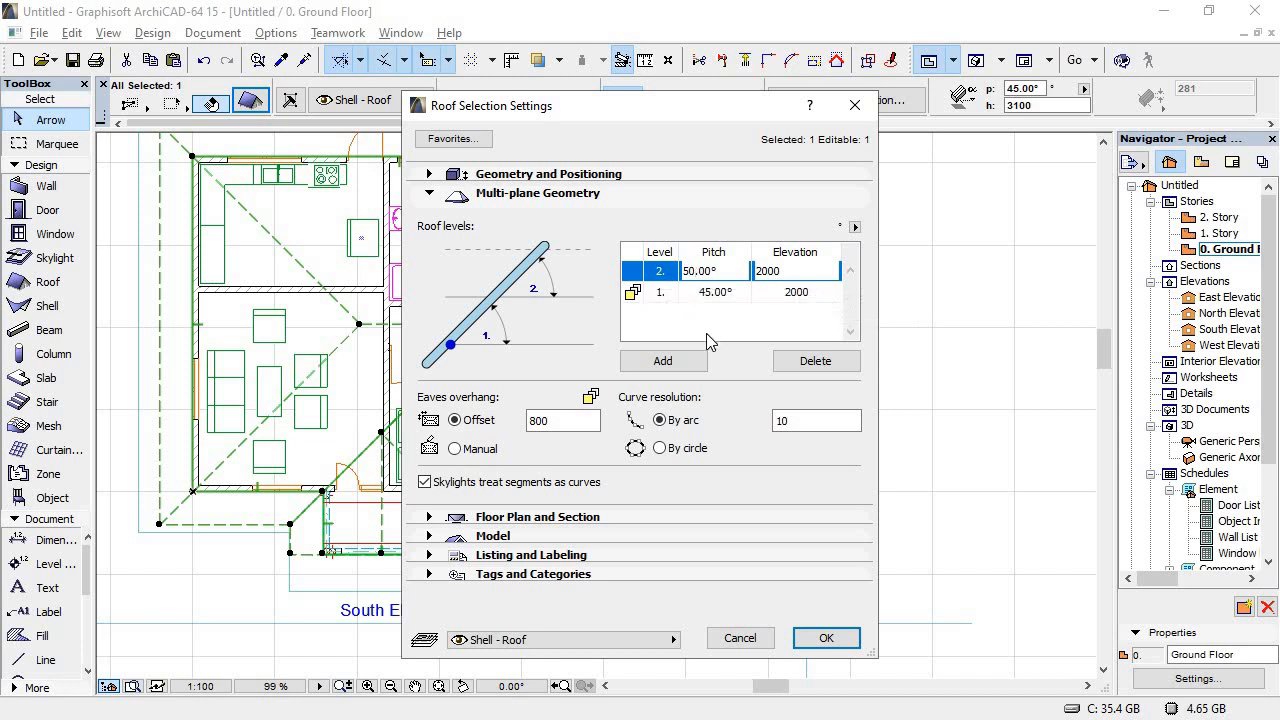
click(827, 639)
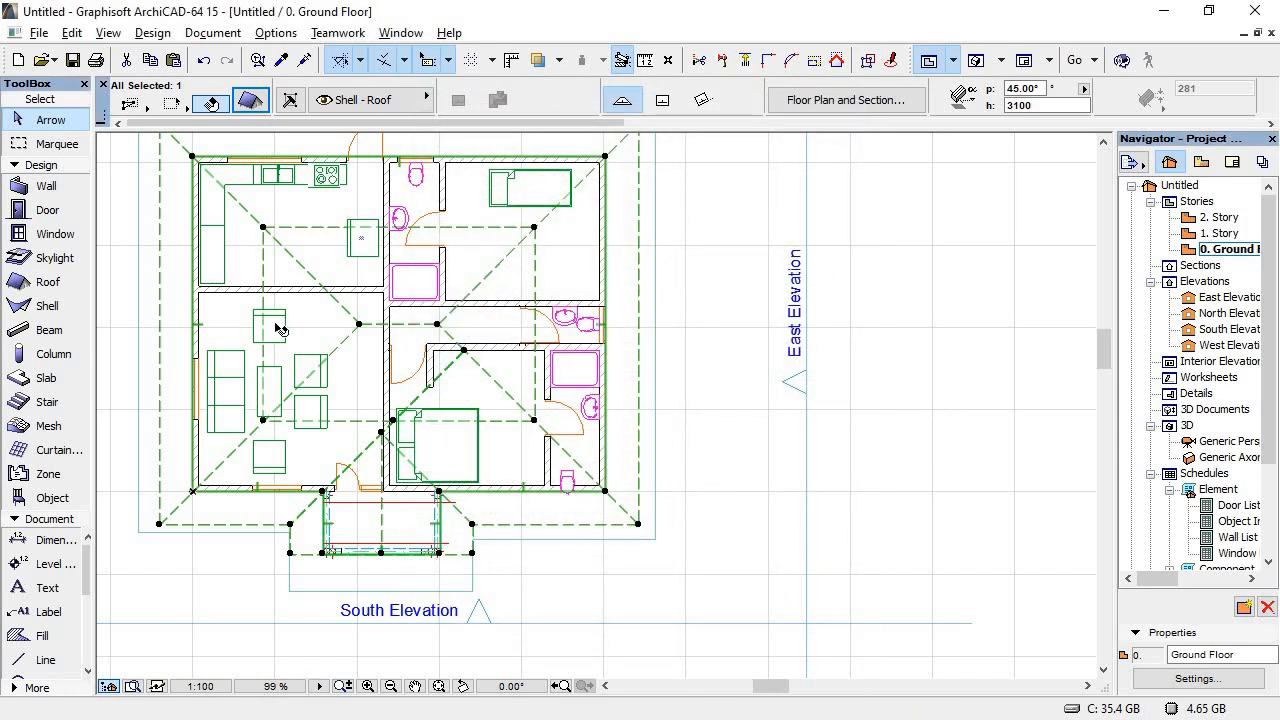
Step: Open the editing options on the south edge of the roof's second level
click(358, 422)
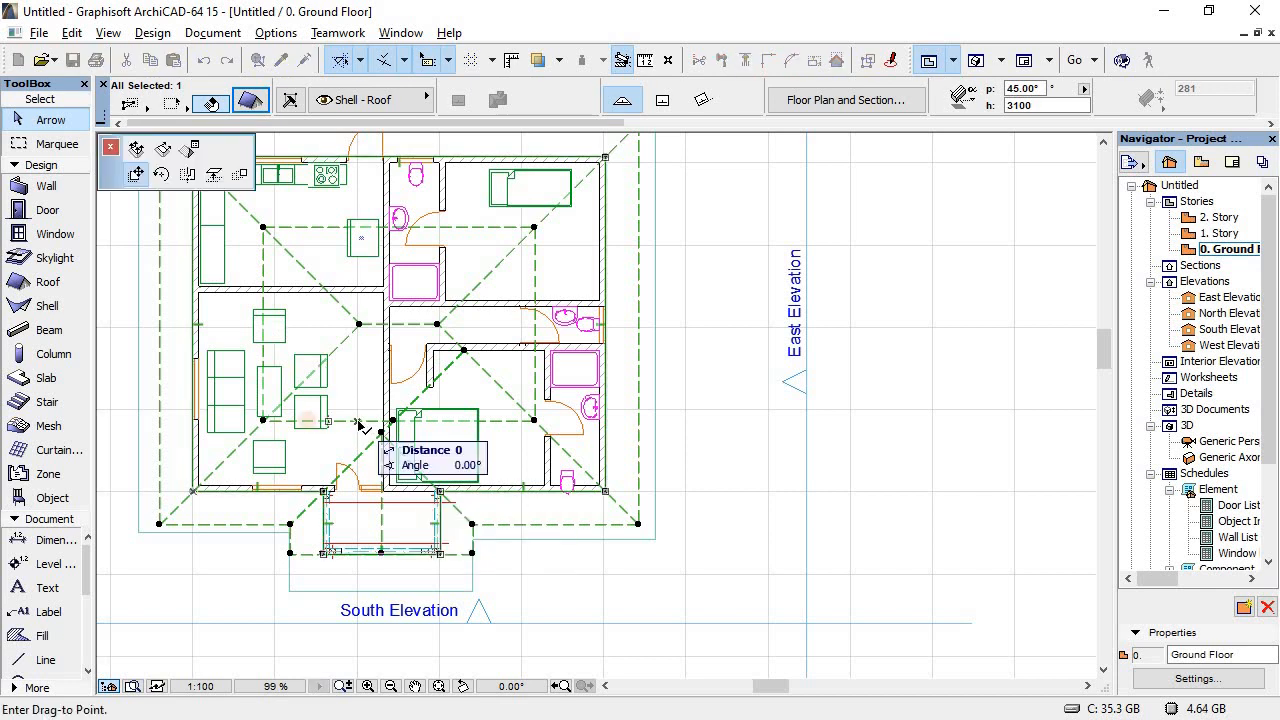
Step: Raise the main roof's upper pitch level by about 1455 mm and stretch both ridge ends outward to form gables
click(136, 148)
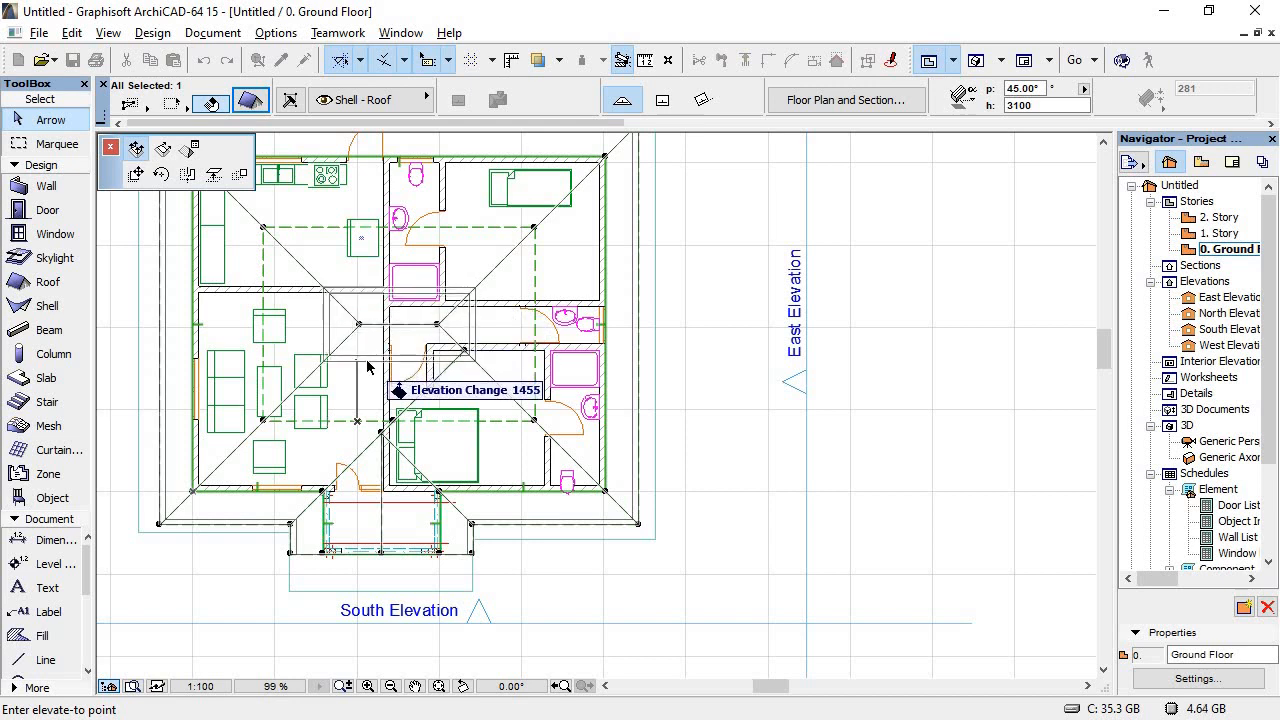
click(367, 367)
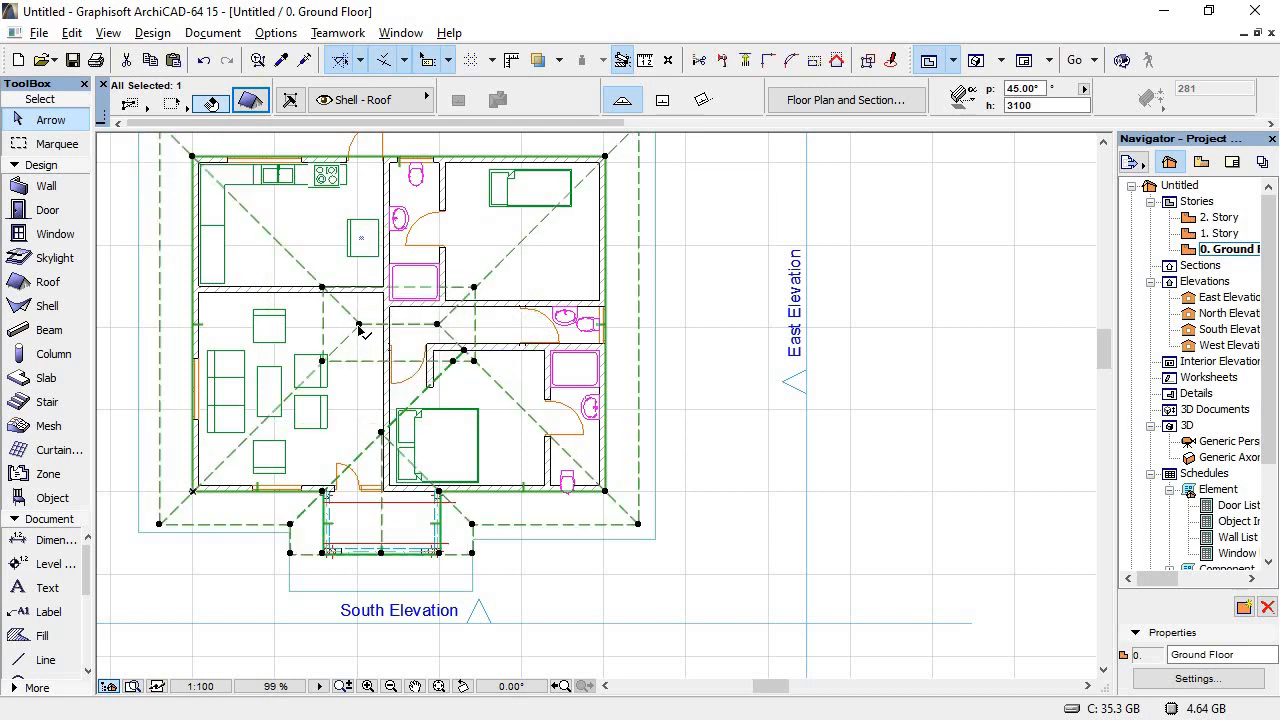
click(359, 325)
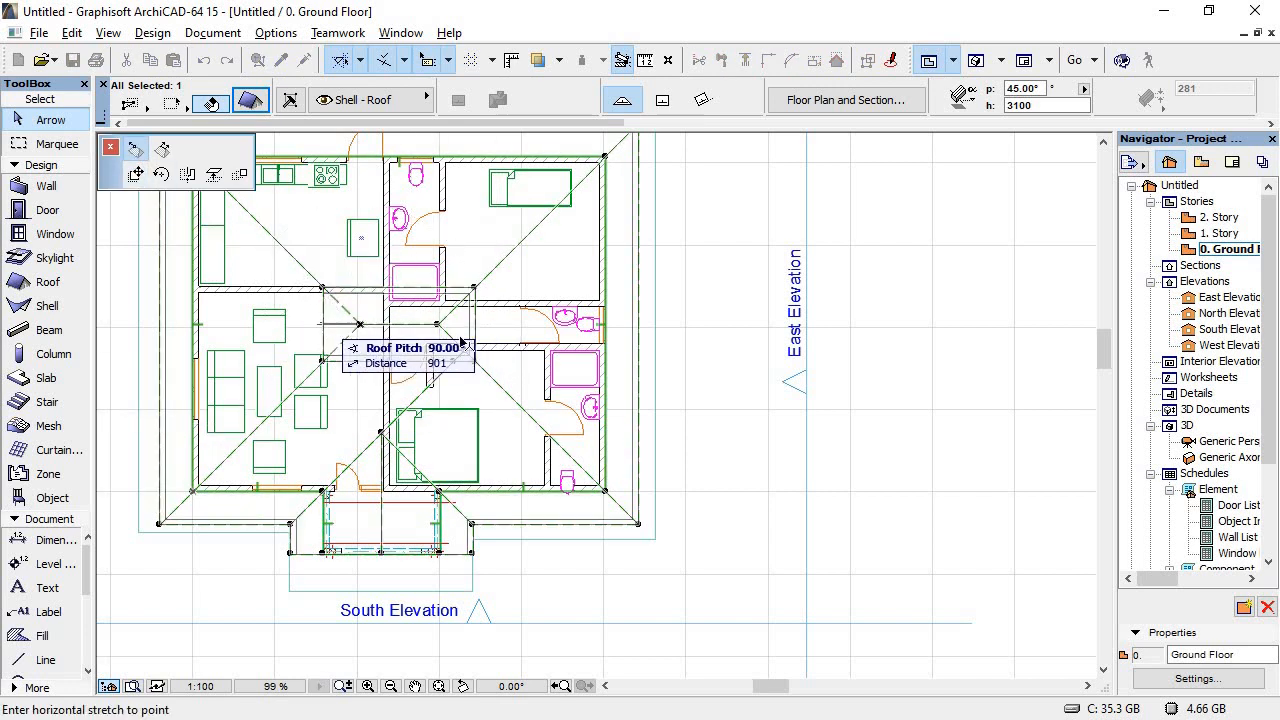
click(450, 331)
click(438, 325)
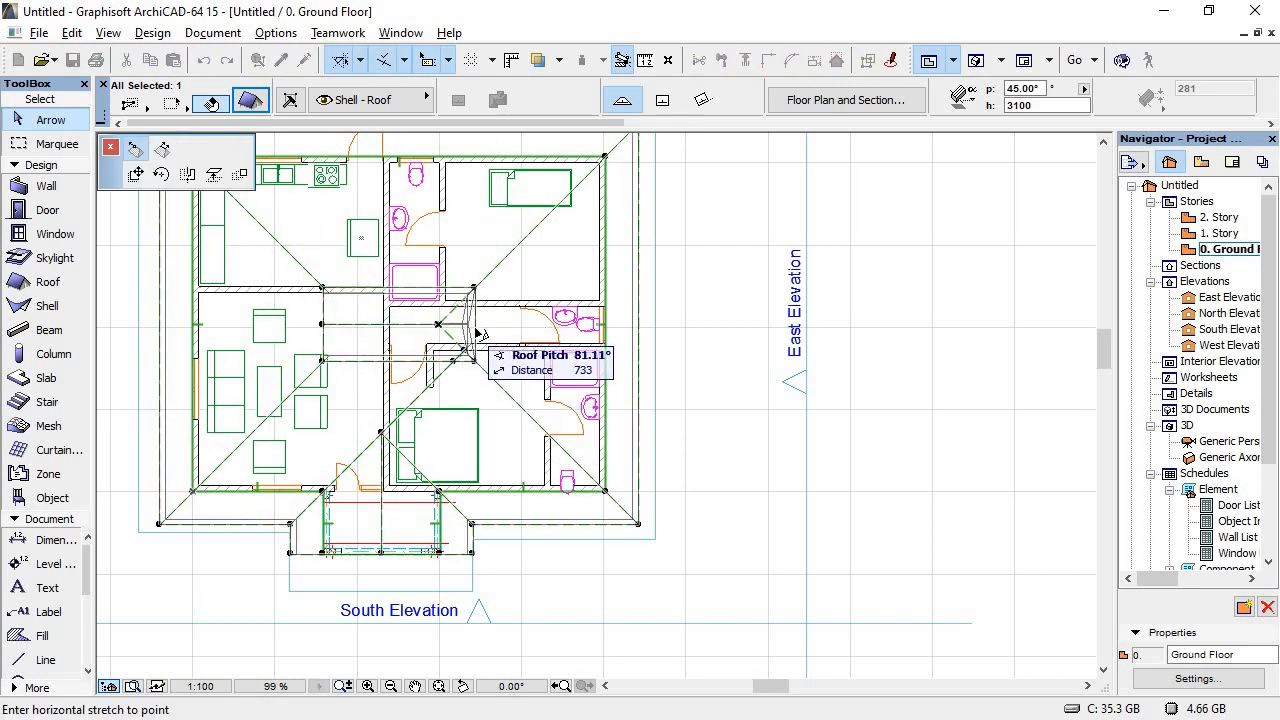
click(475, 331)
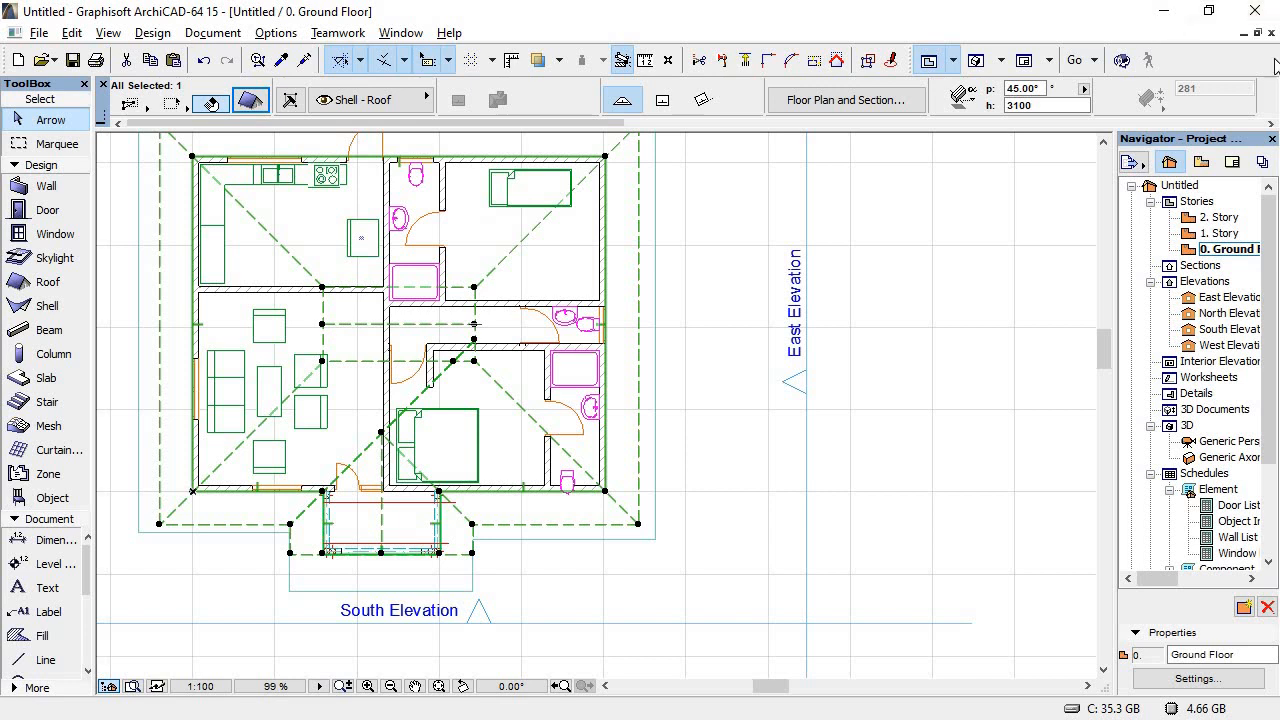
Step: Examine the reshaped roof in the 3D perspective and in the east and north elevations
double_click(1228, 441)
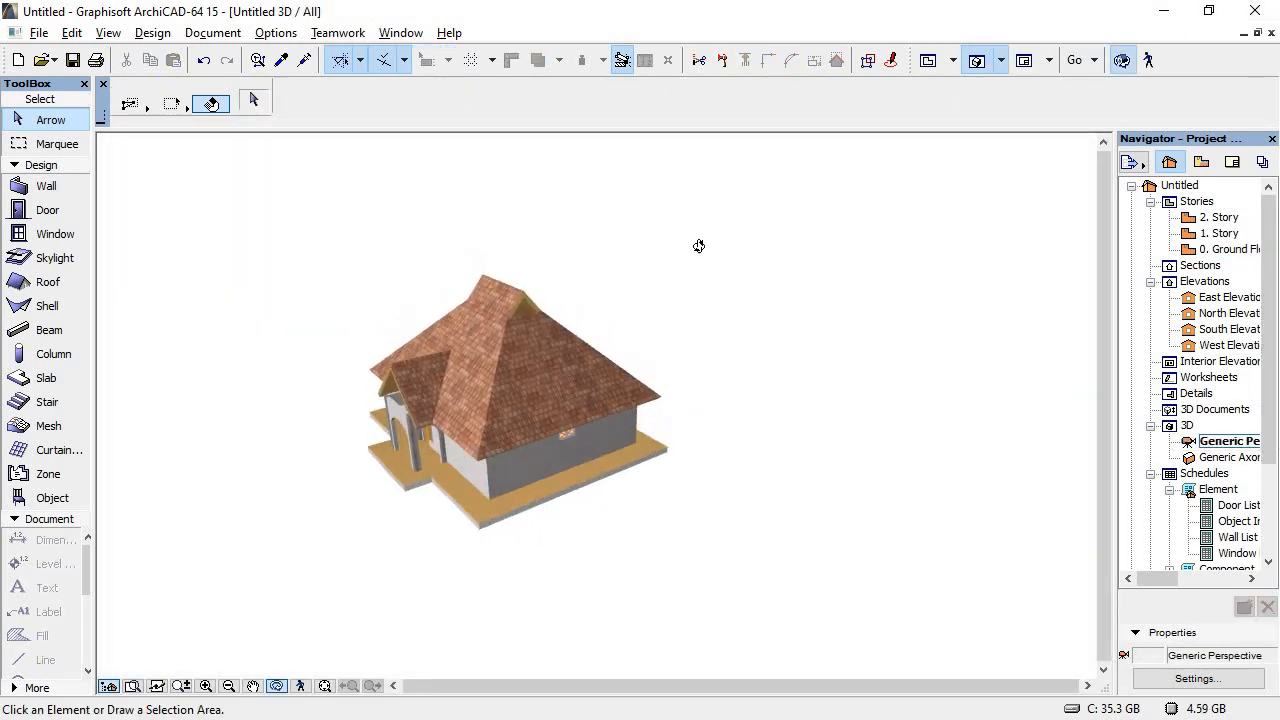
drag(698, 246, 542, 420)
click(1272, 34)
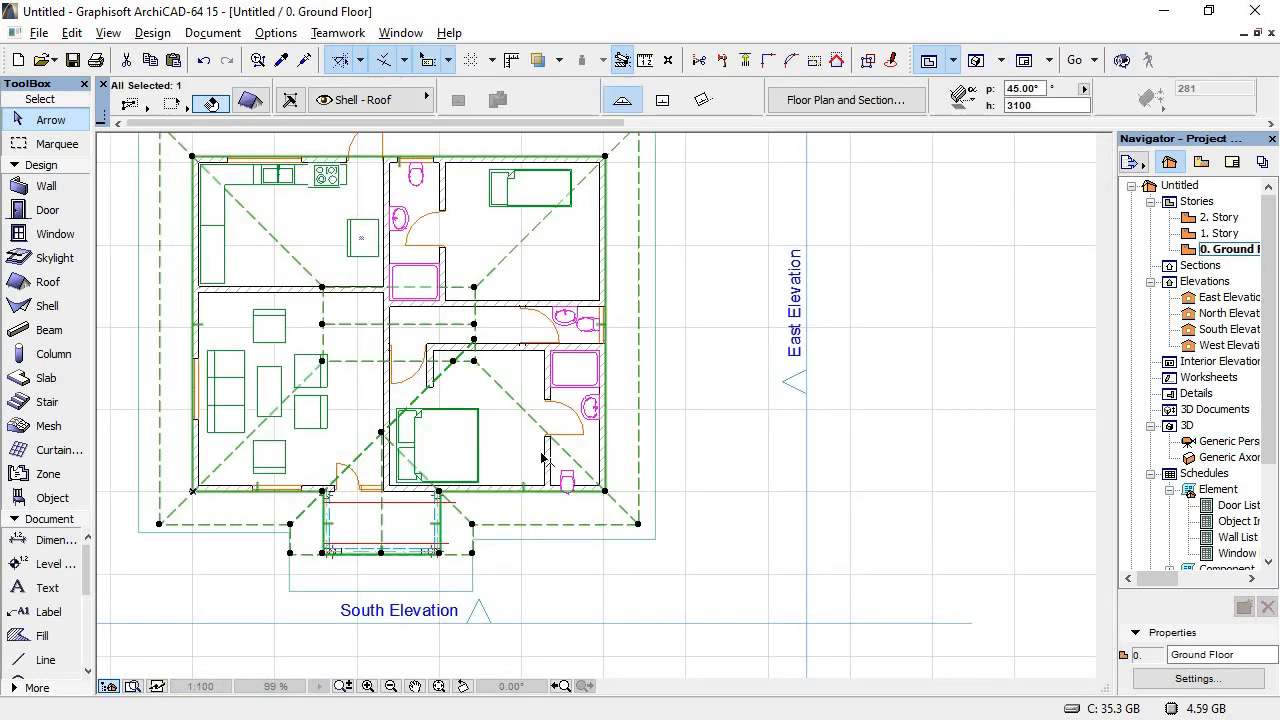
double_click(1222, 298)
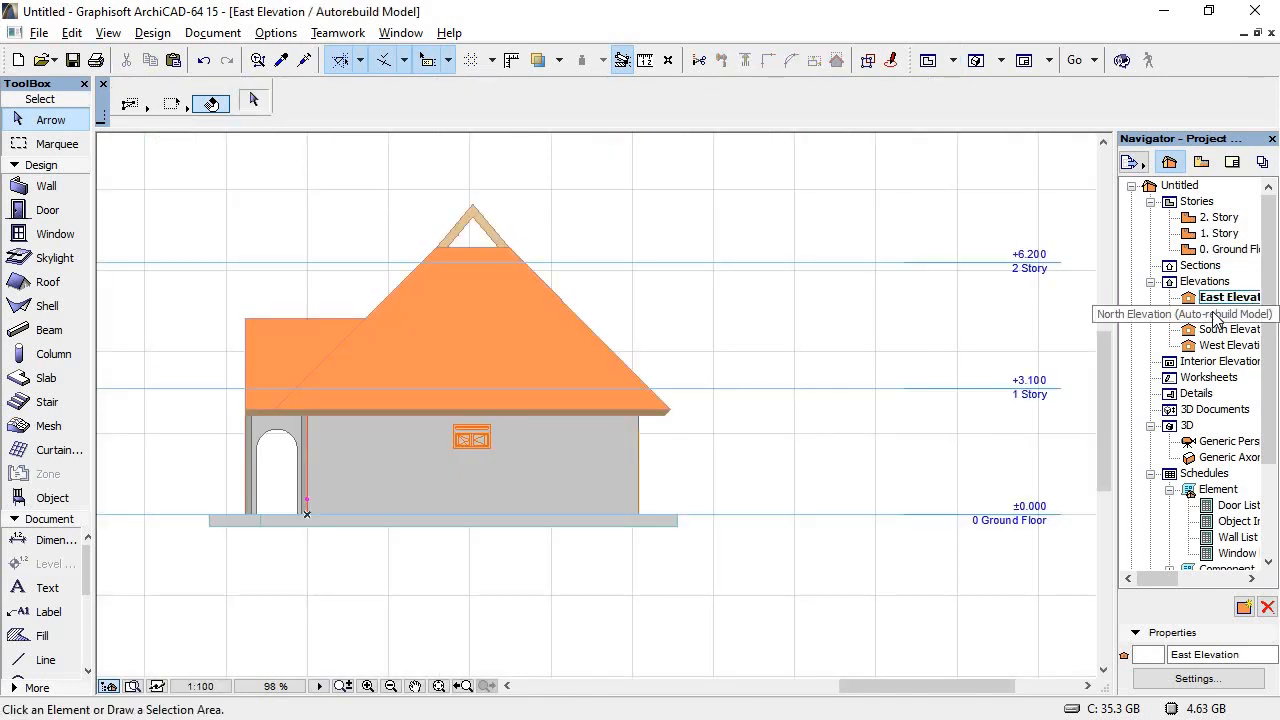
double_click(1222, 313)
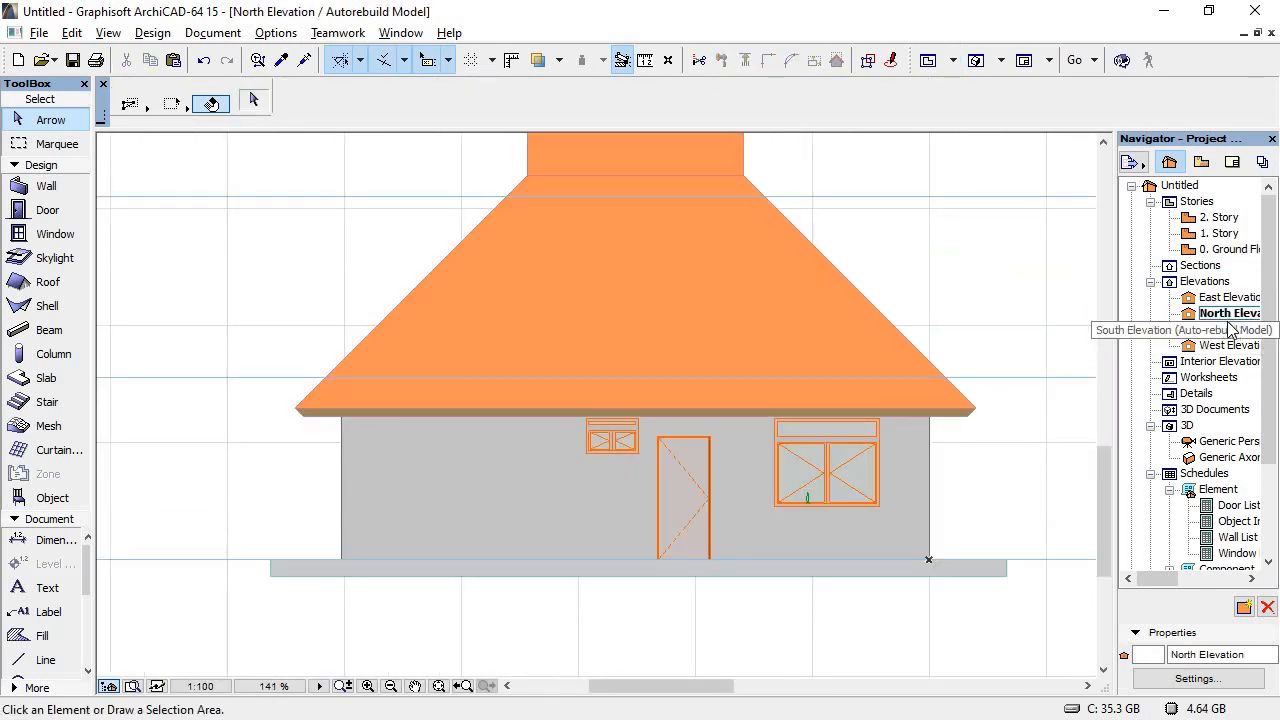
scroll(745, 375, down, 2)
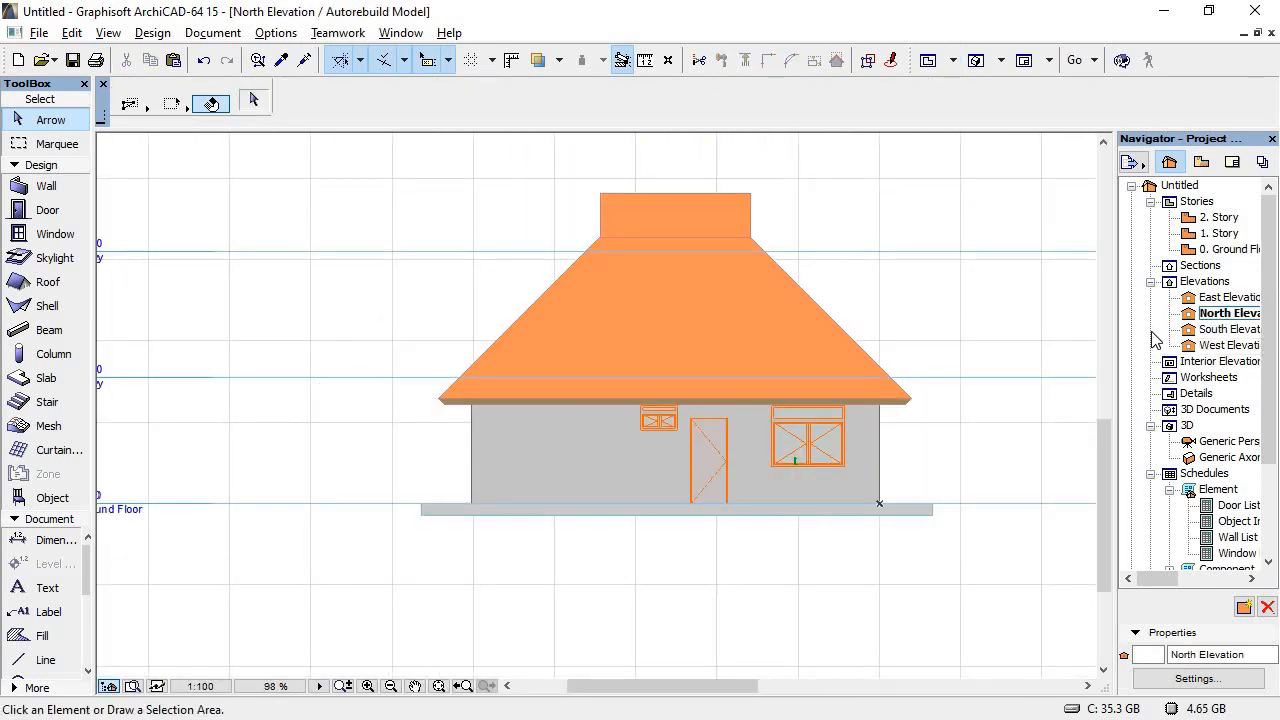
Step: In the south elevation, stretch the top of the arched front porch wall above the roof to a height of about 8329 mm
double_click(1212, 331)
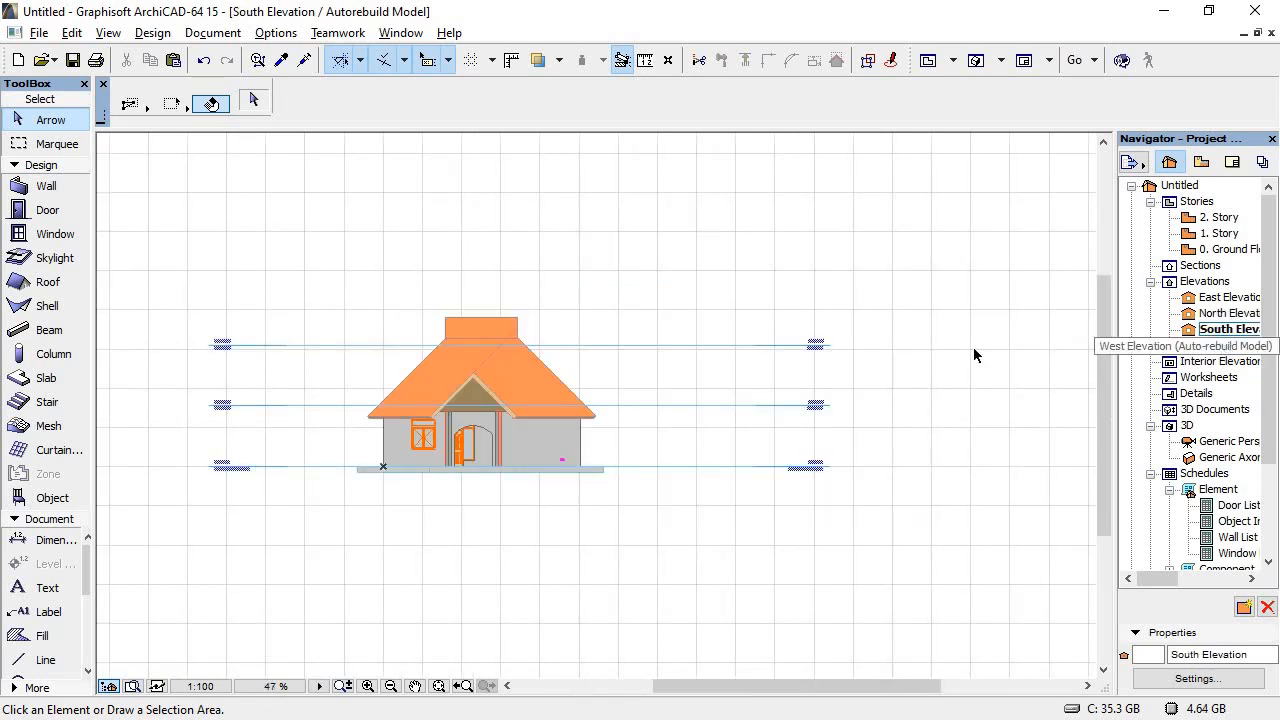
click(478, 427)
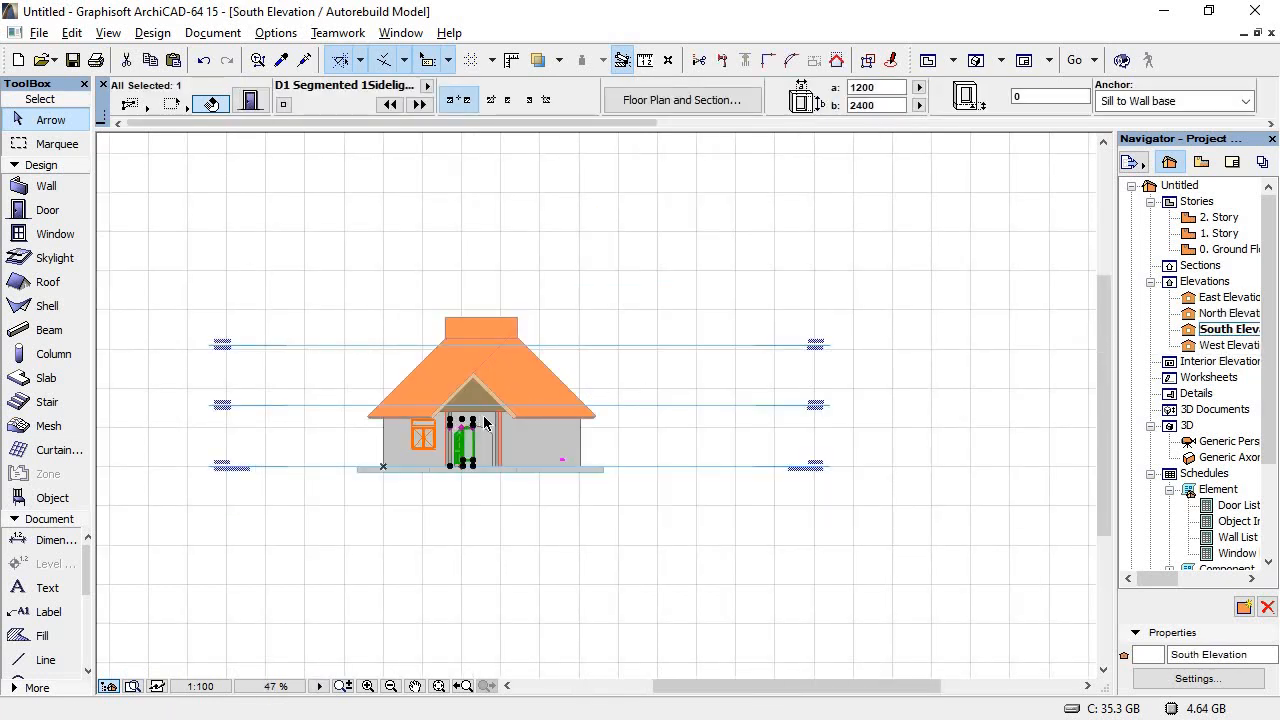
scroll(455, 389, up, 4)
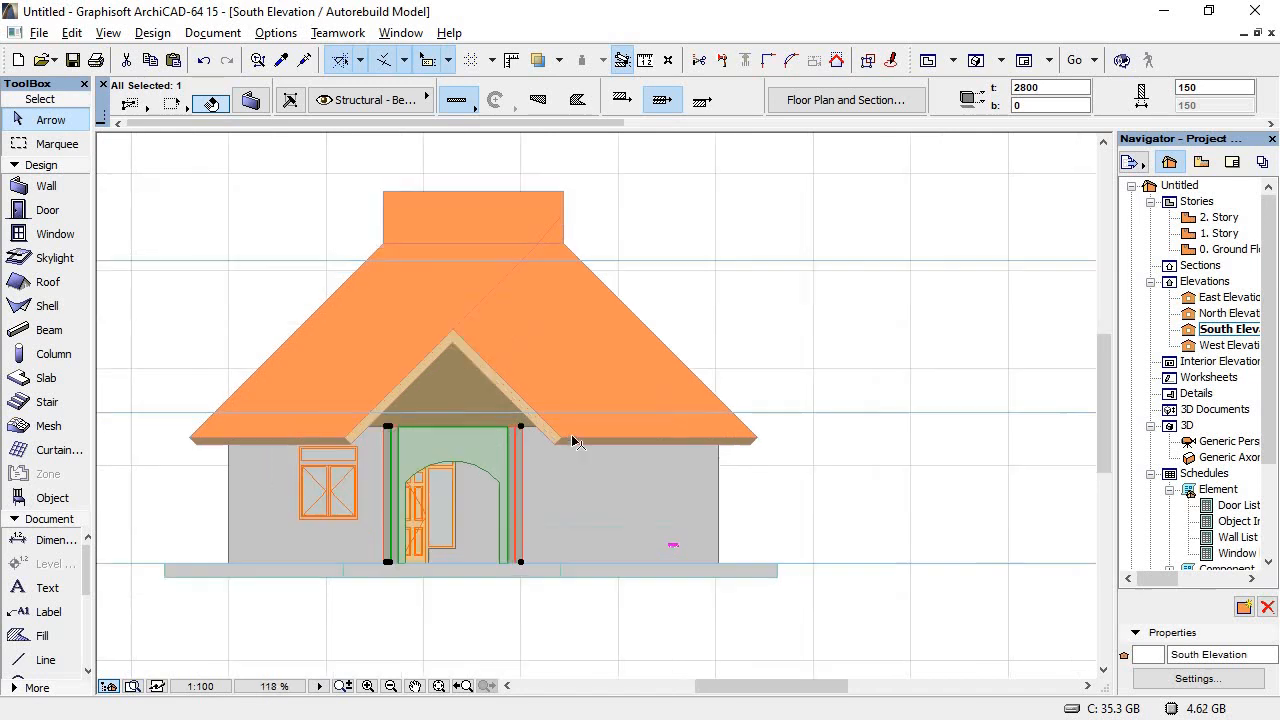
click(522, 428)
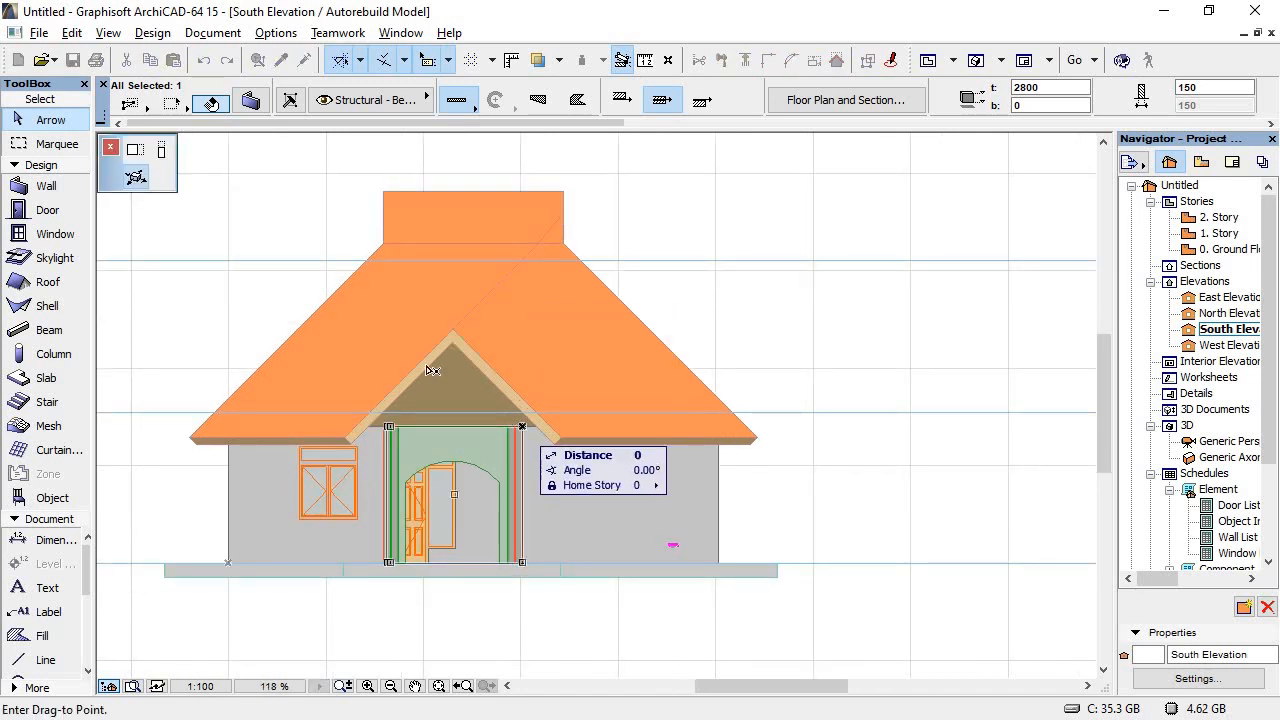
click(160, 155)
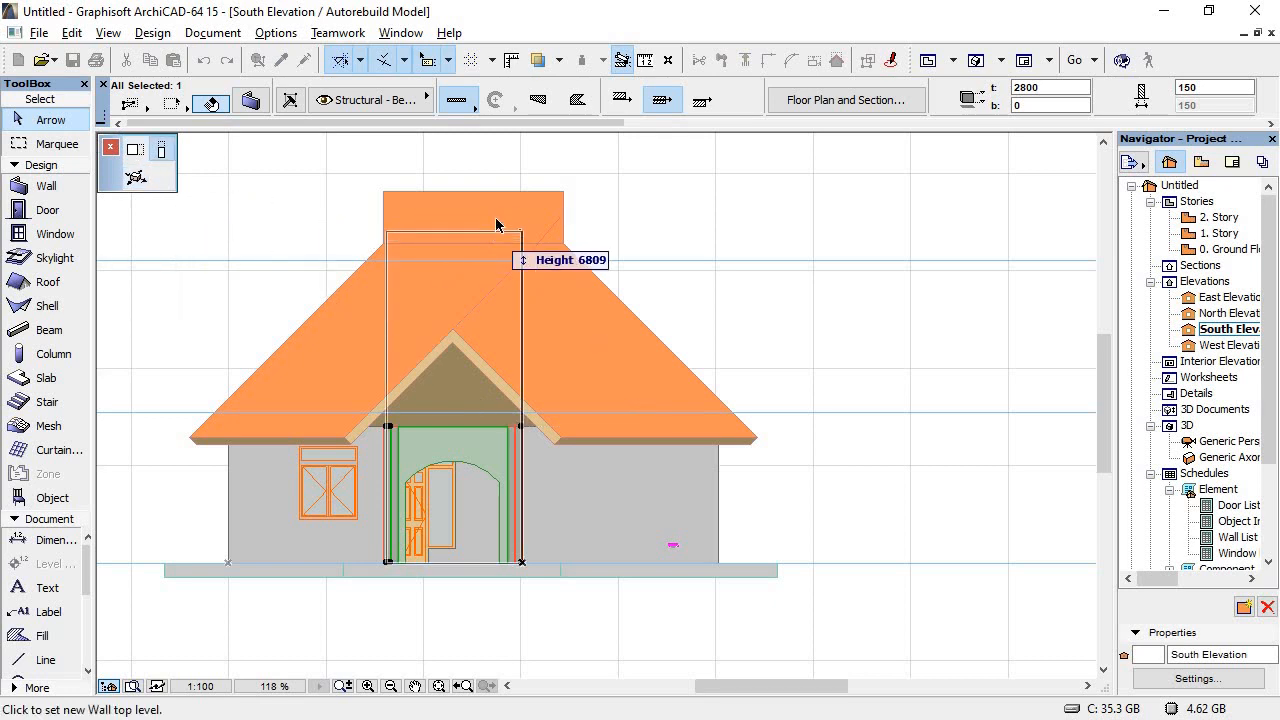
click(496, 205)
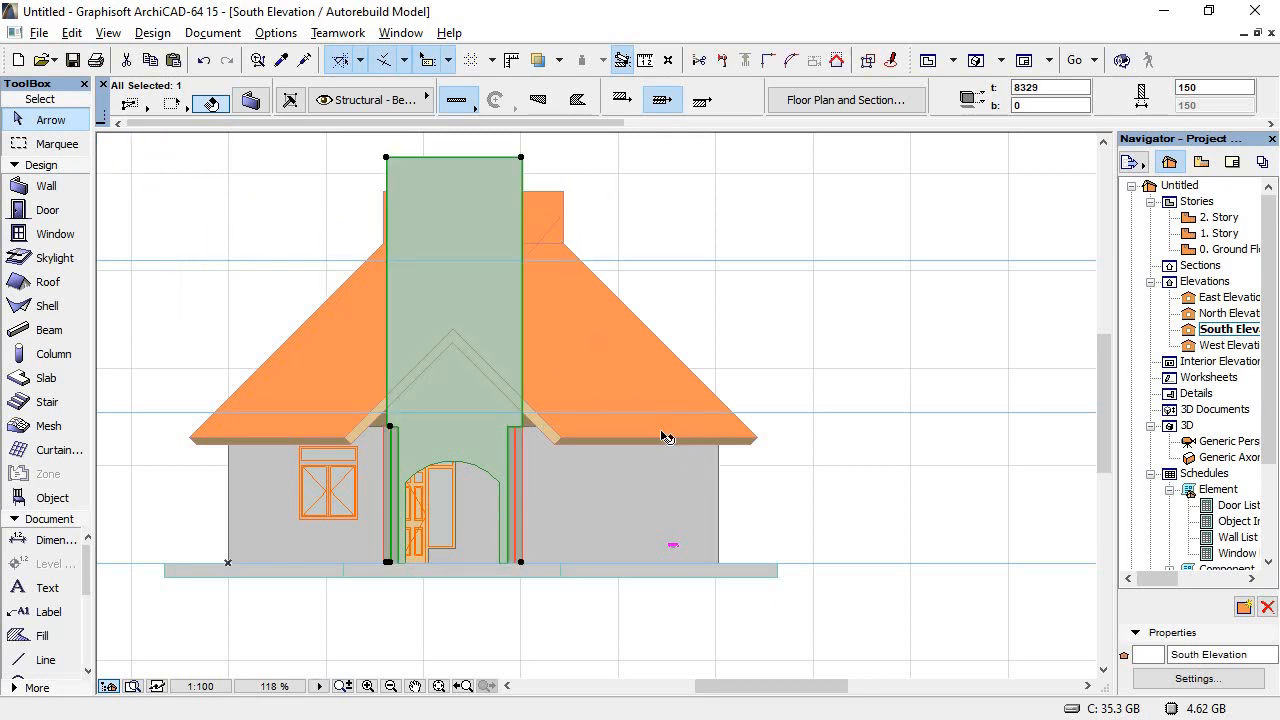
Step: Trim the raised porch wall to the roof, using the roof from the current selection as the trimming element
shift+click(555, 437)
right_click(532, 410)
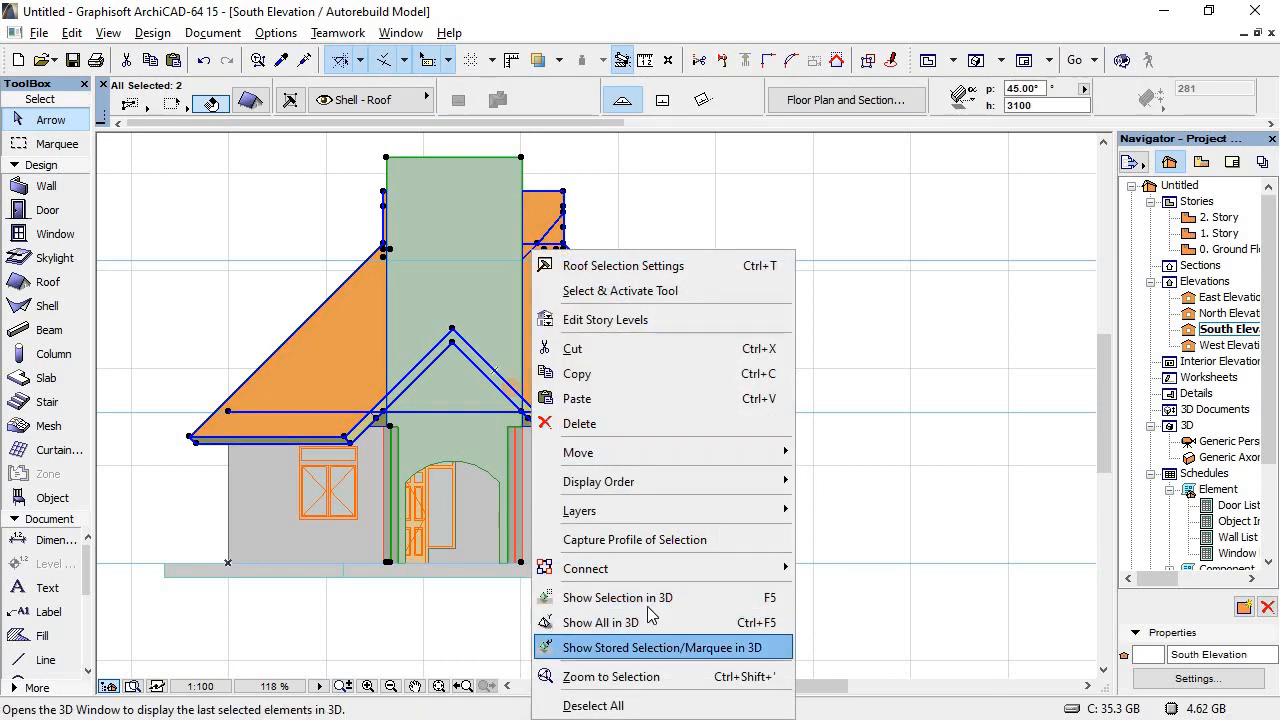
mouse_move(700, 568)
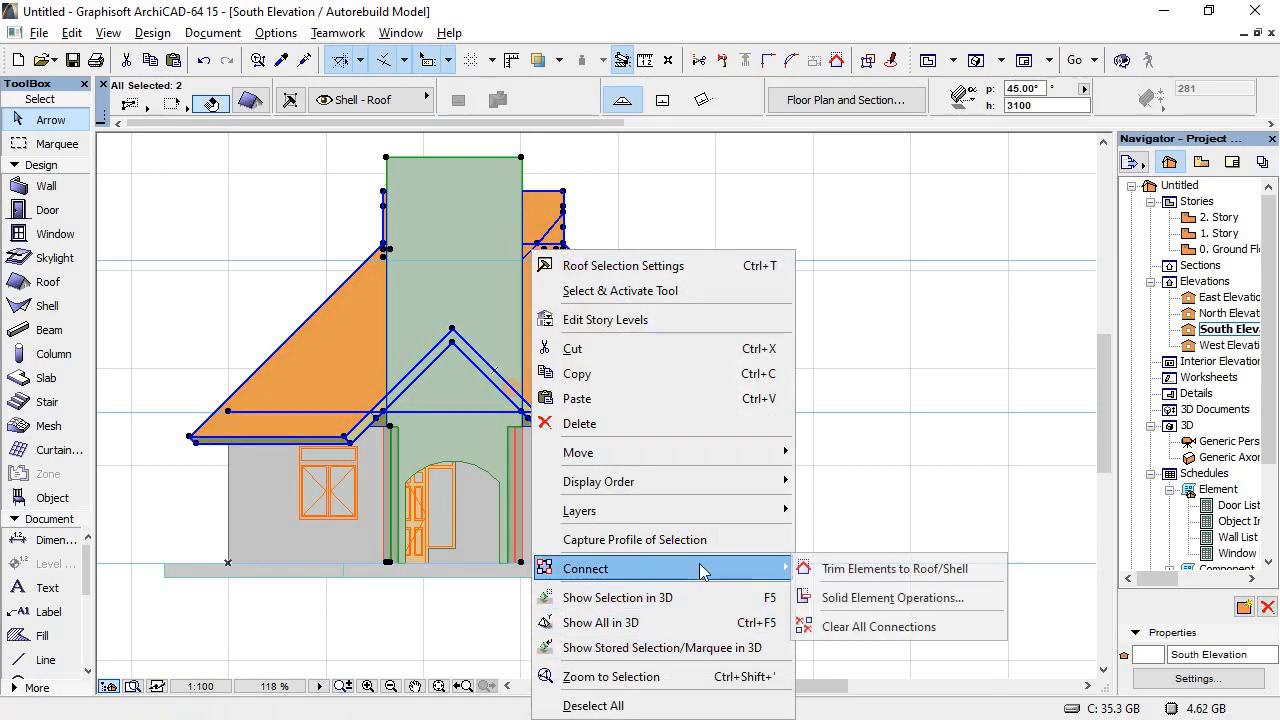
click(856, 572)
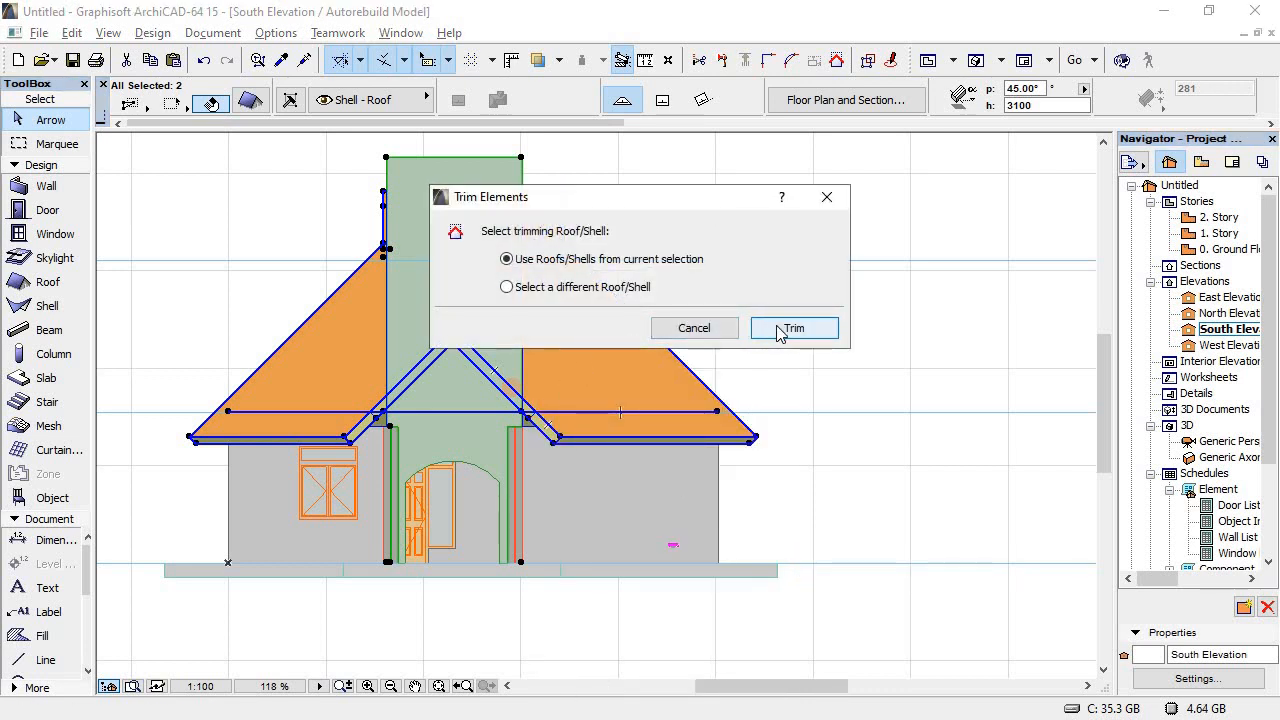
click(793, 328)
click(645, 314)
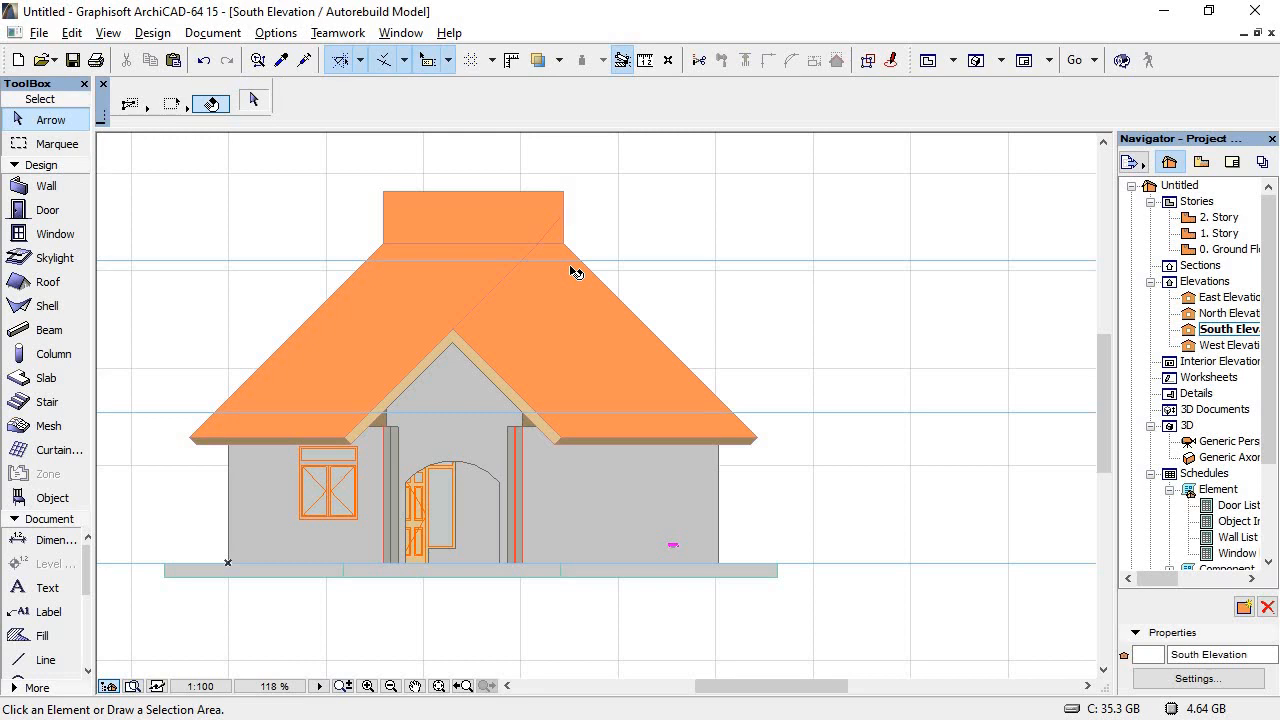
mouse_move(575, 272)
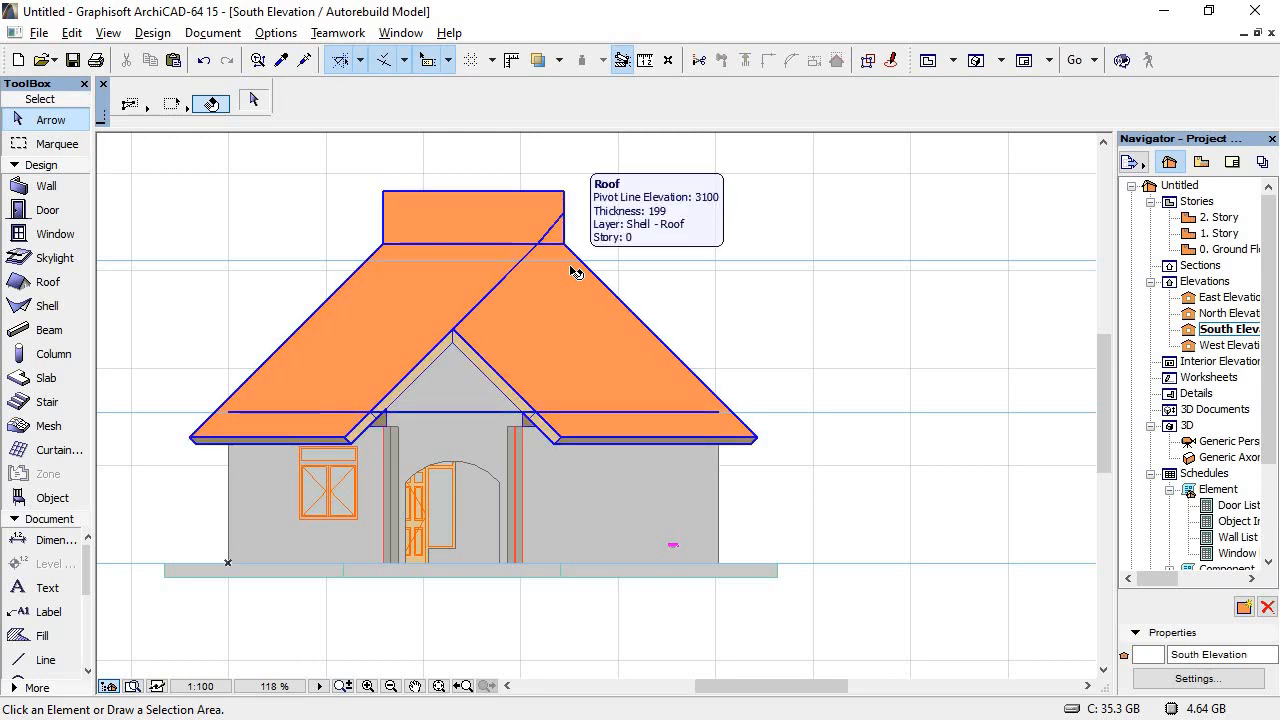
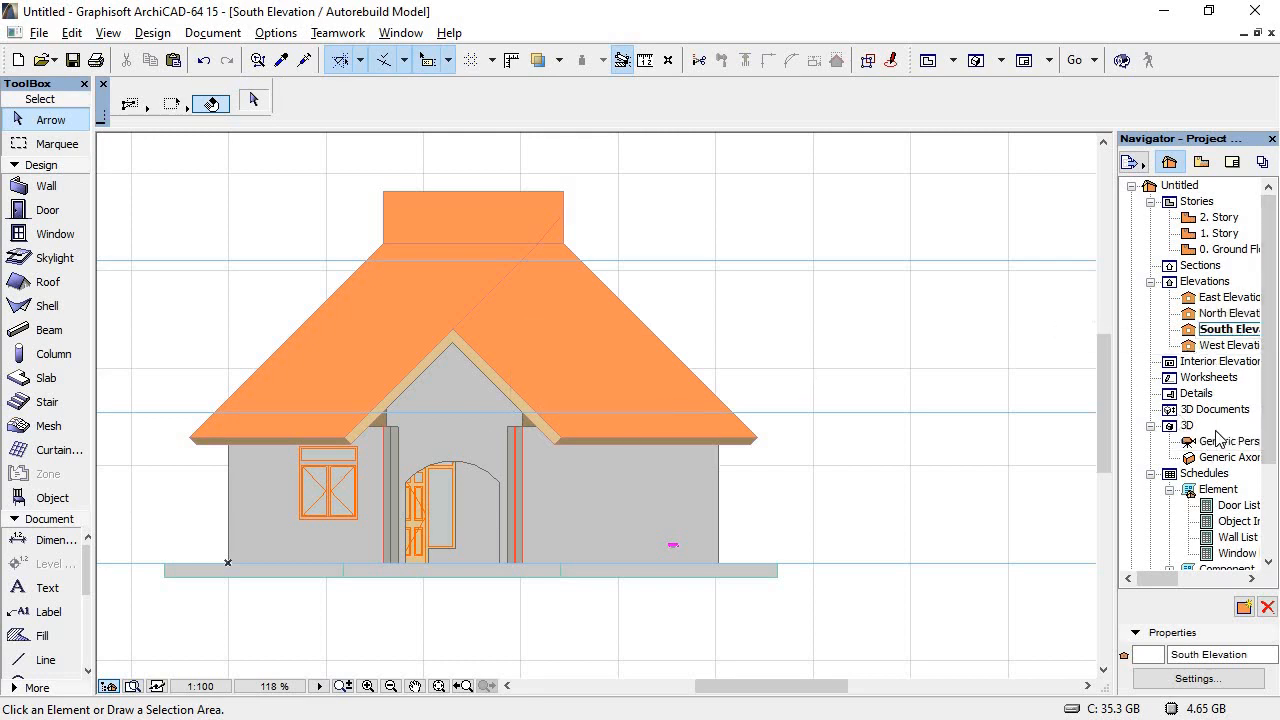
Step: In the east elevation, draw a 45° line from the porch ridge junction along the main roof slope to beyond the gable peak
double_click(1210, 318)
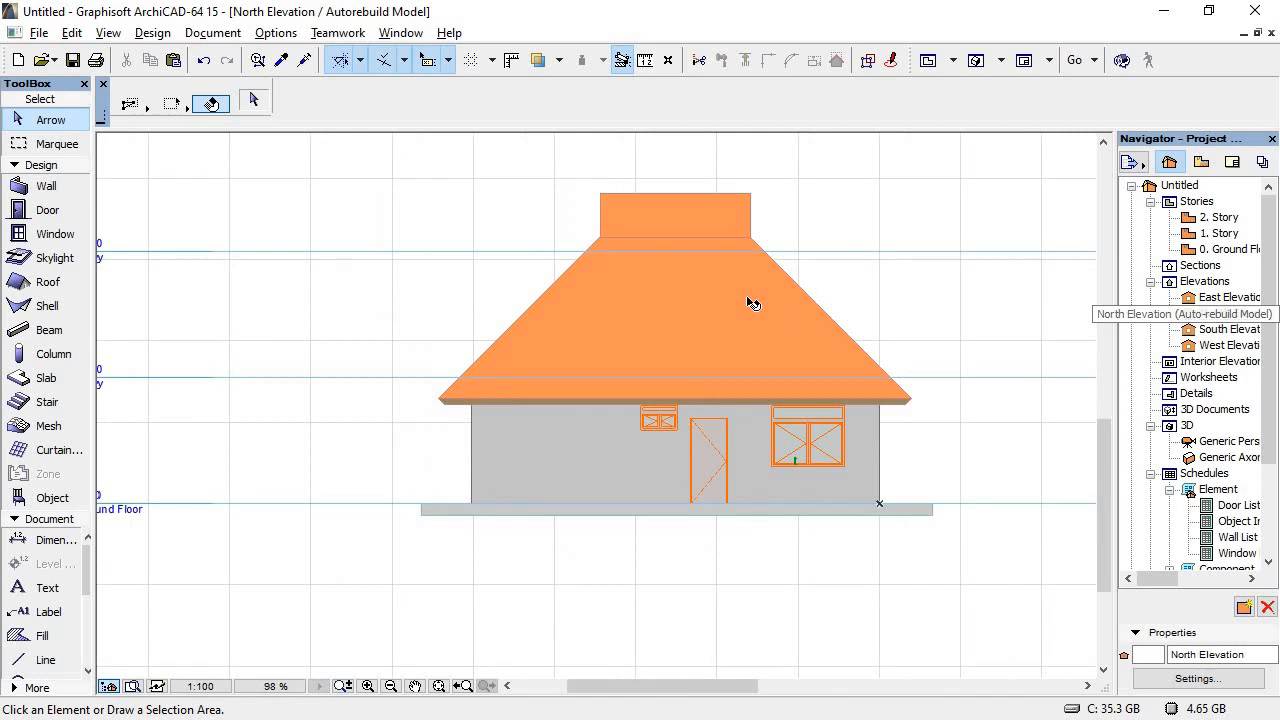
double_click(1229, 297)
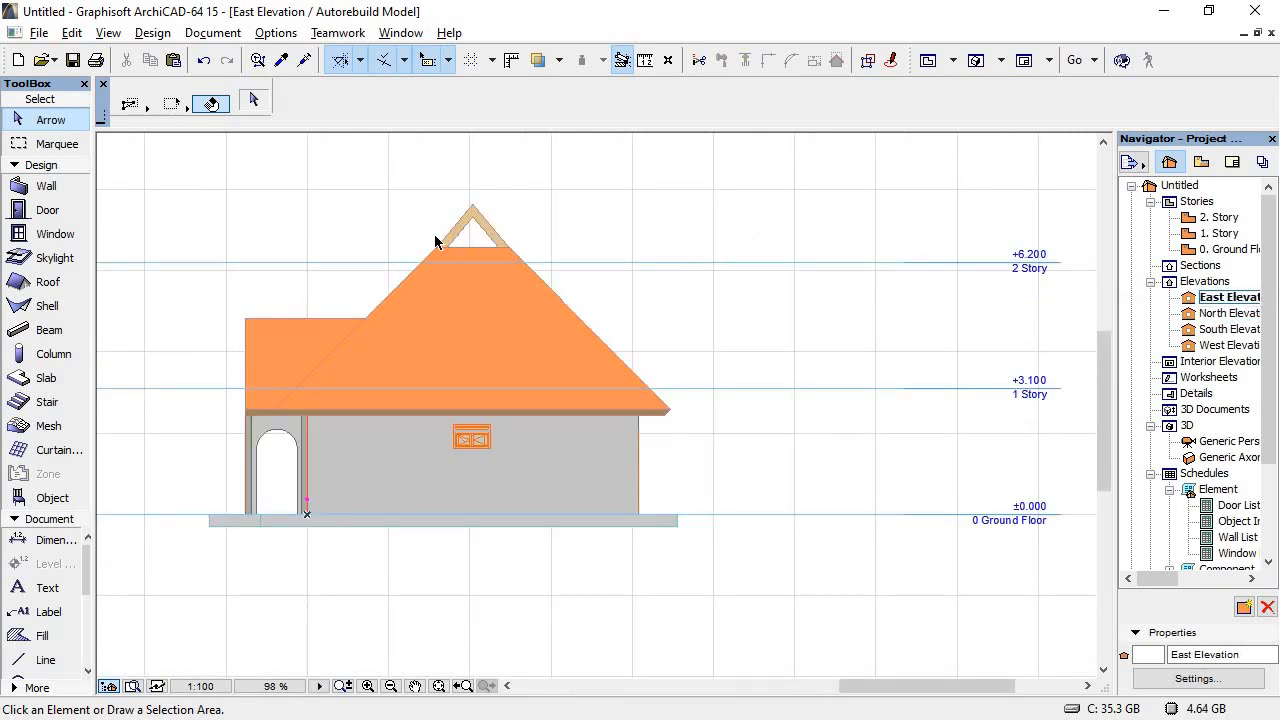
click(40, 660)
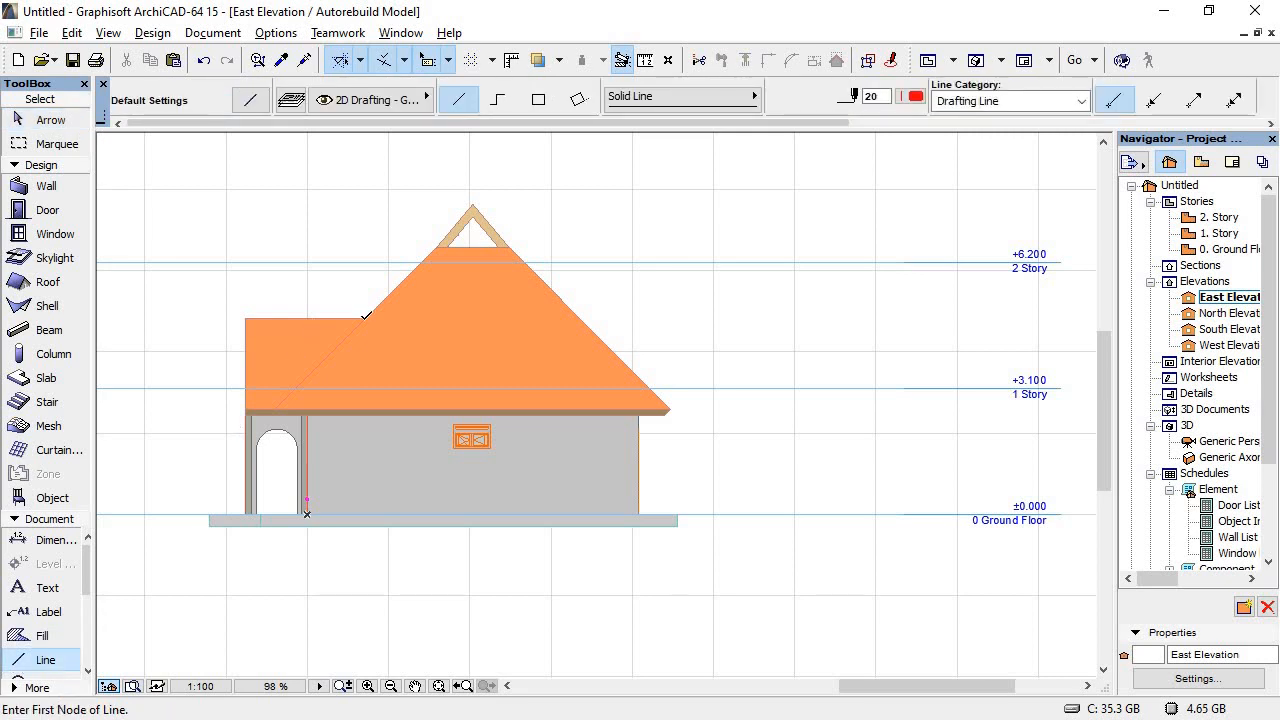
click(366, 316)
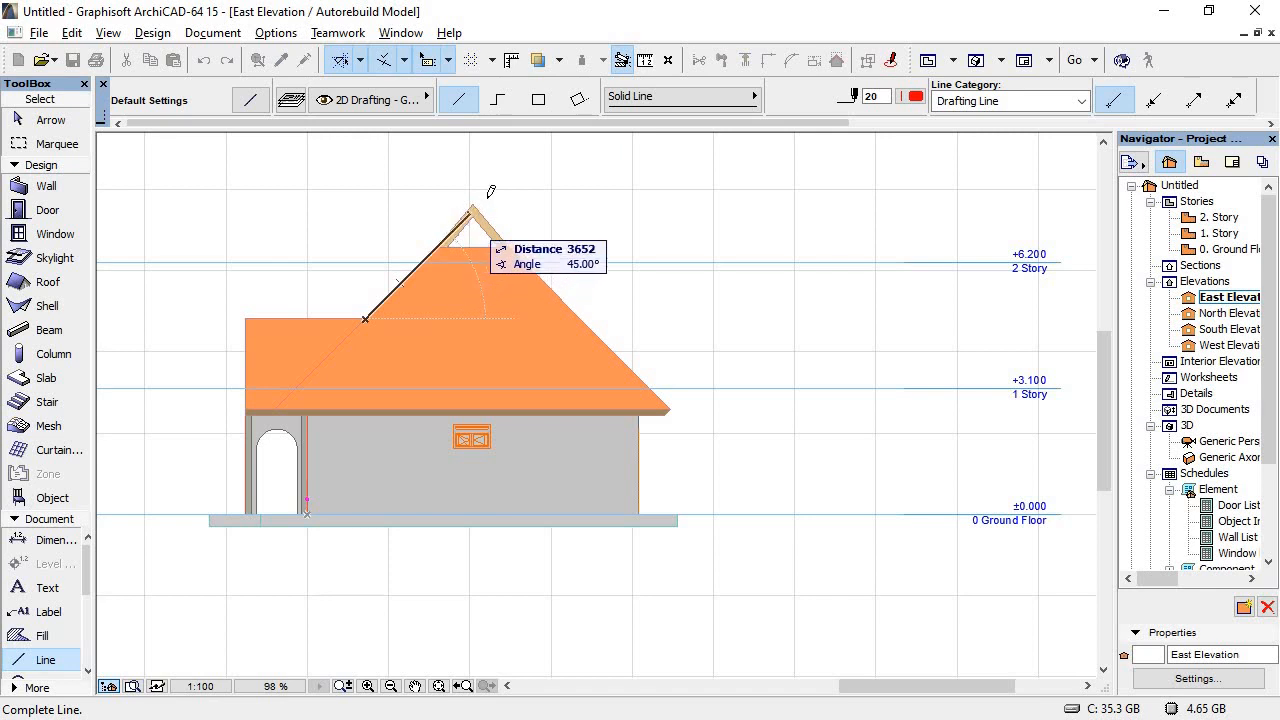
click(521, 163)
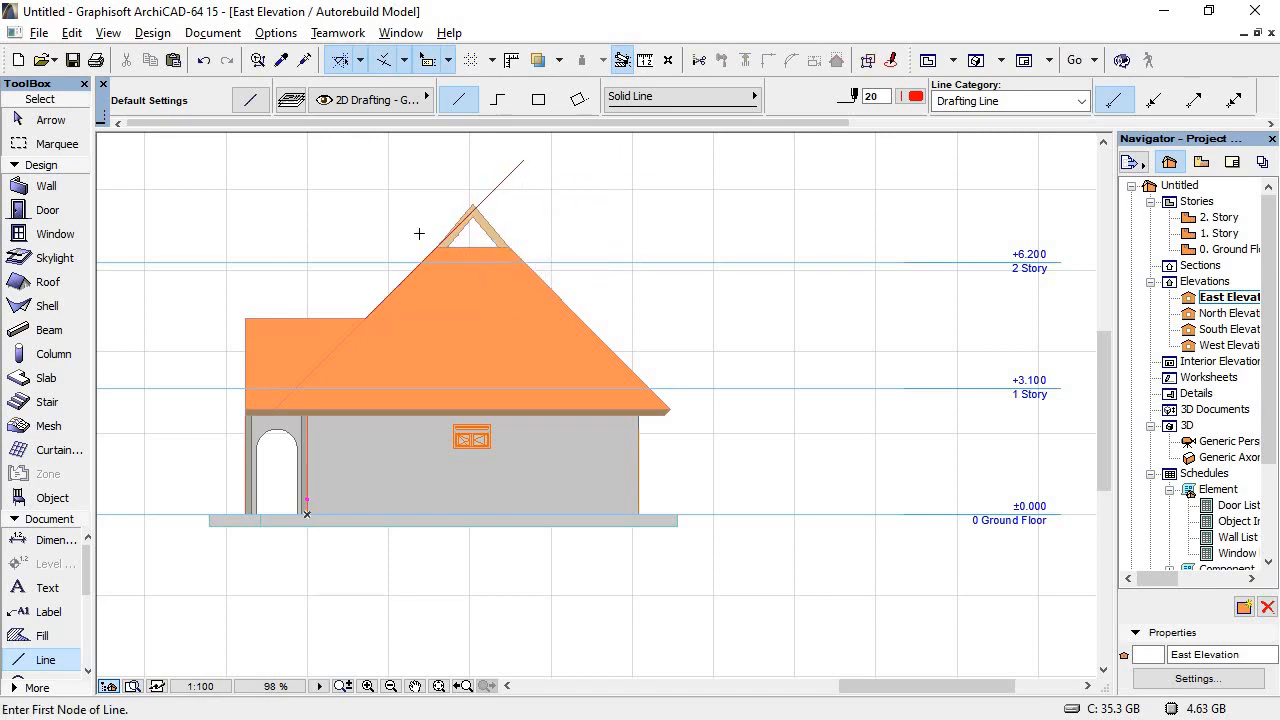
scroll(465, 194, up, 2)
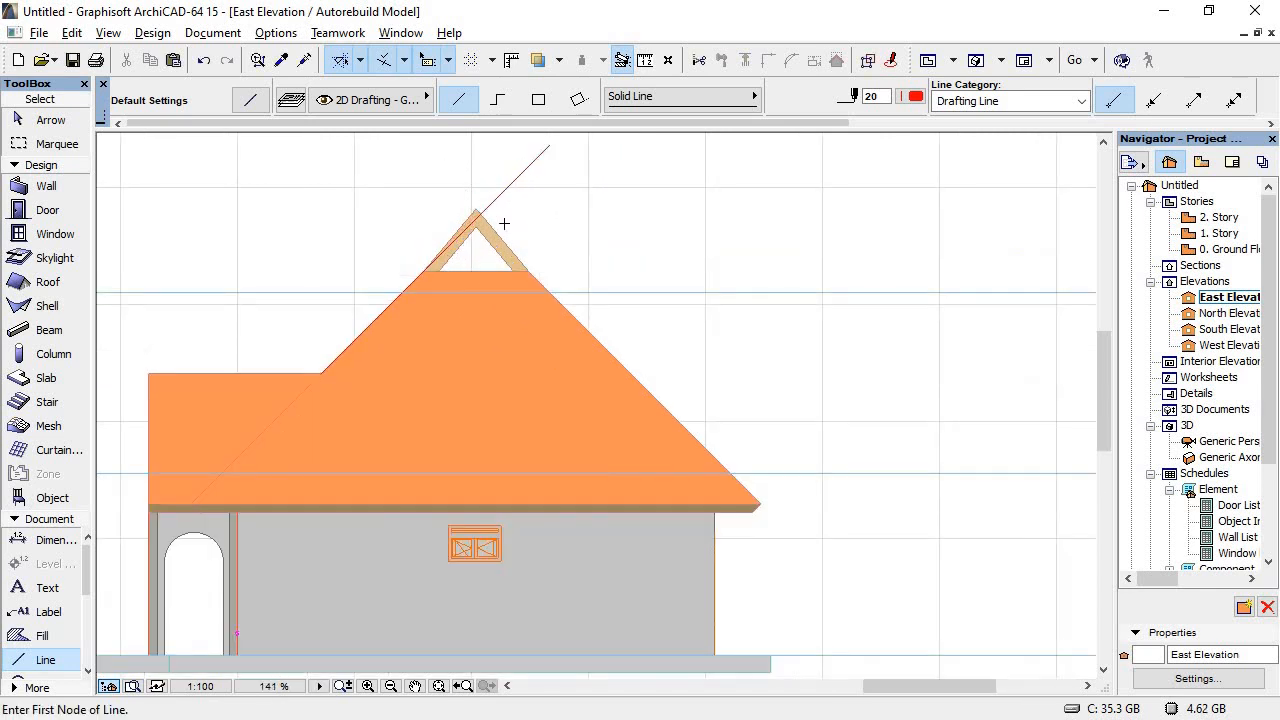
click(50, 120)
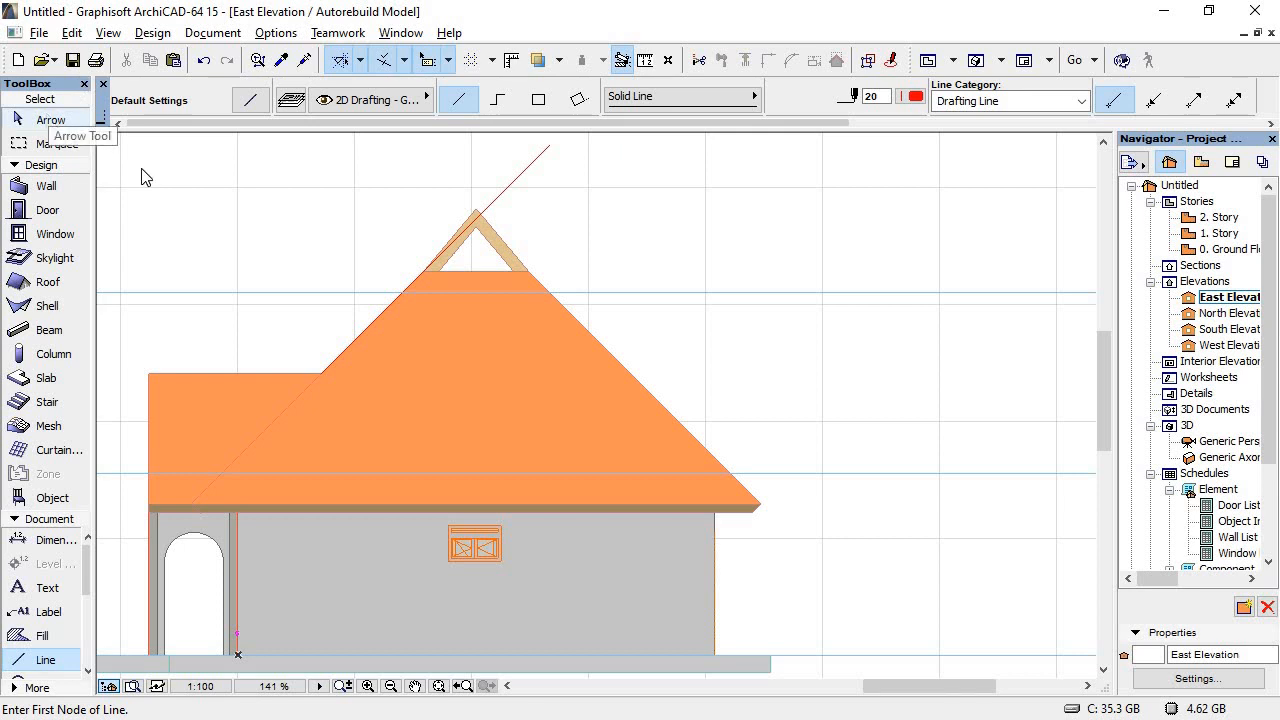
Step: Select the multi-plane roof and try to elevate its gable ridge point in the 3D perspective
click(474, 252)
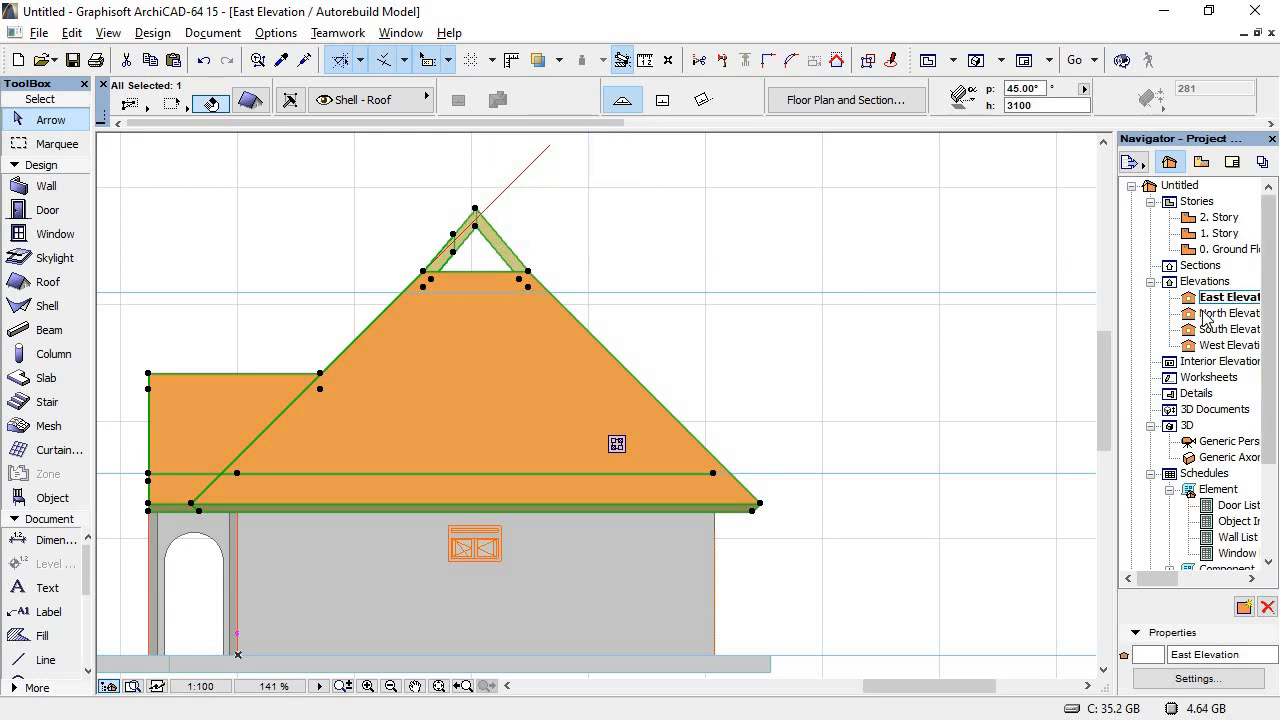
click(1188, 444)
double_click(1188, 444)
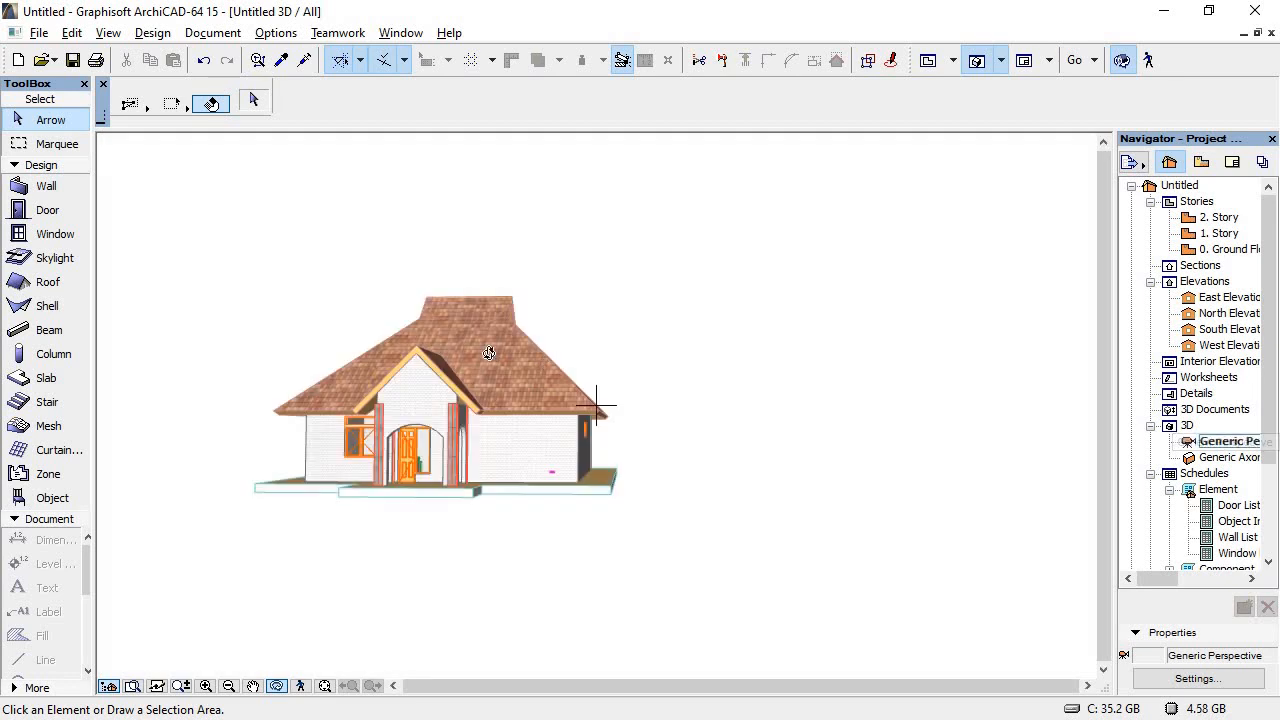
drag(727, 367, 565, 312)
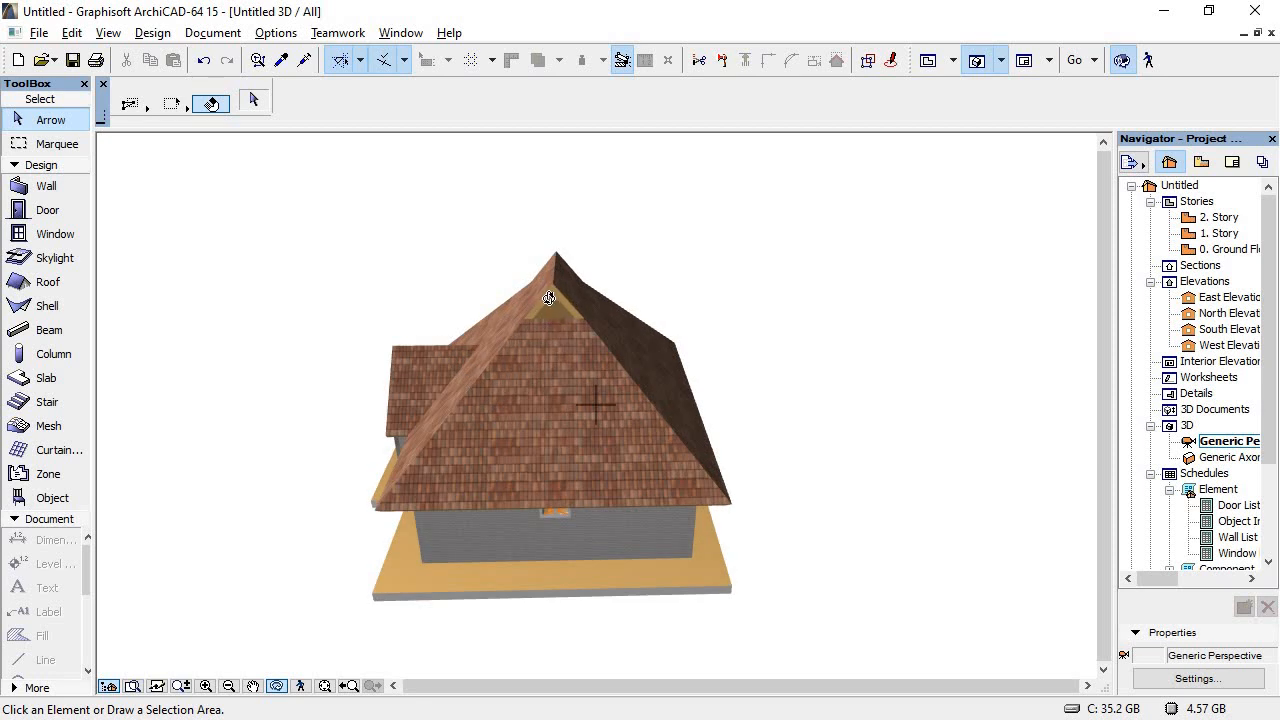
key(Escape)
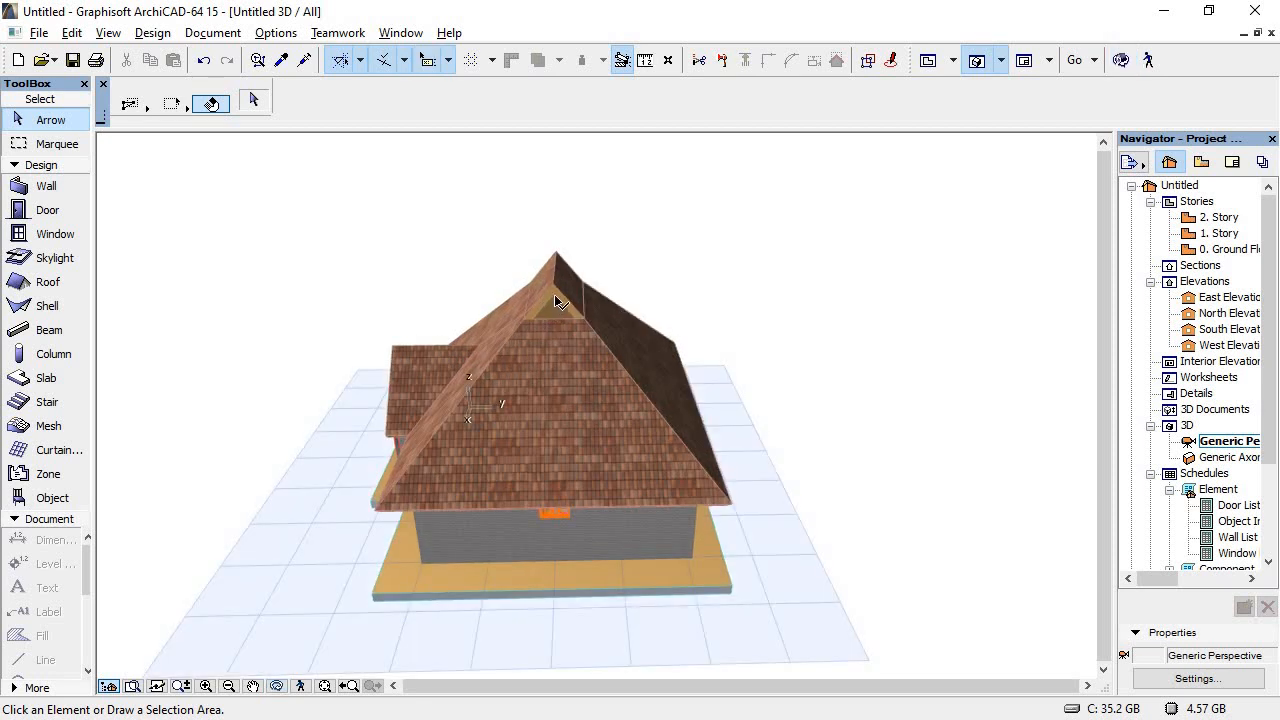
click(556, 300)
click(555, 286)
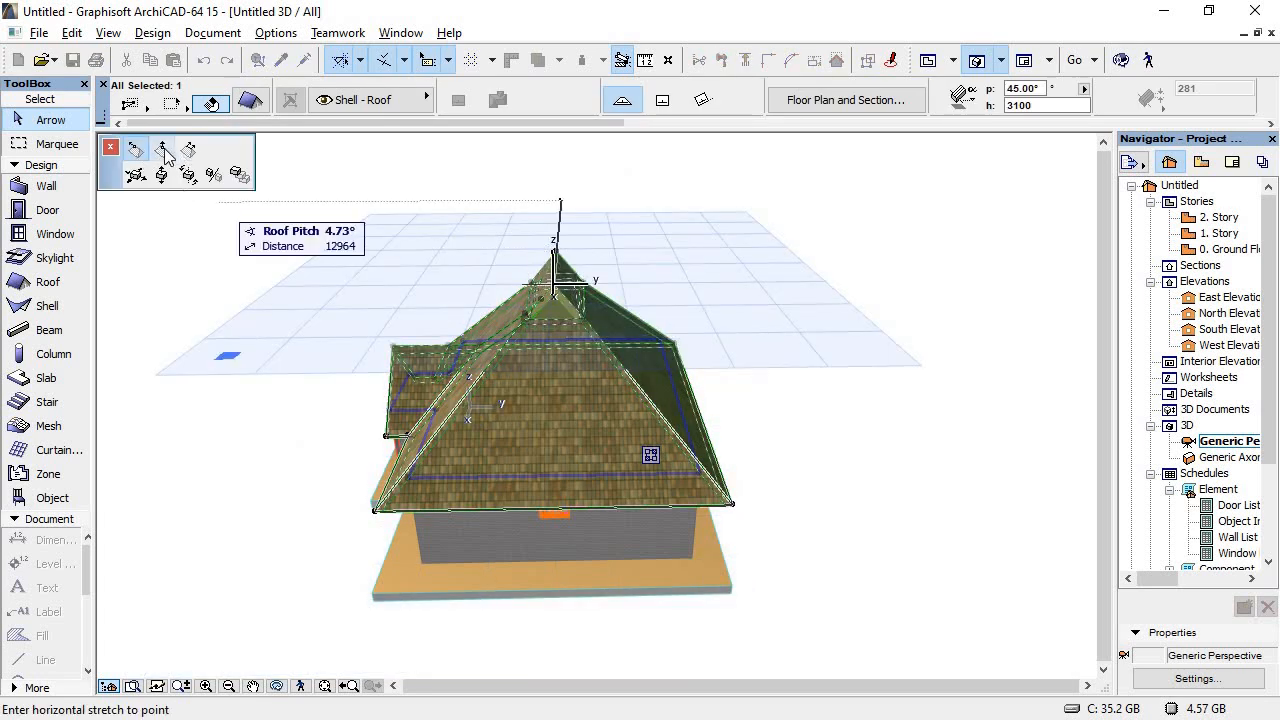
click(161, 148)
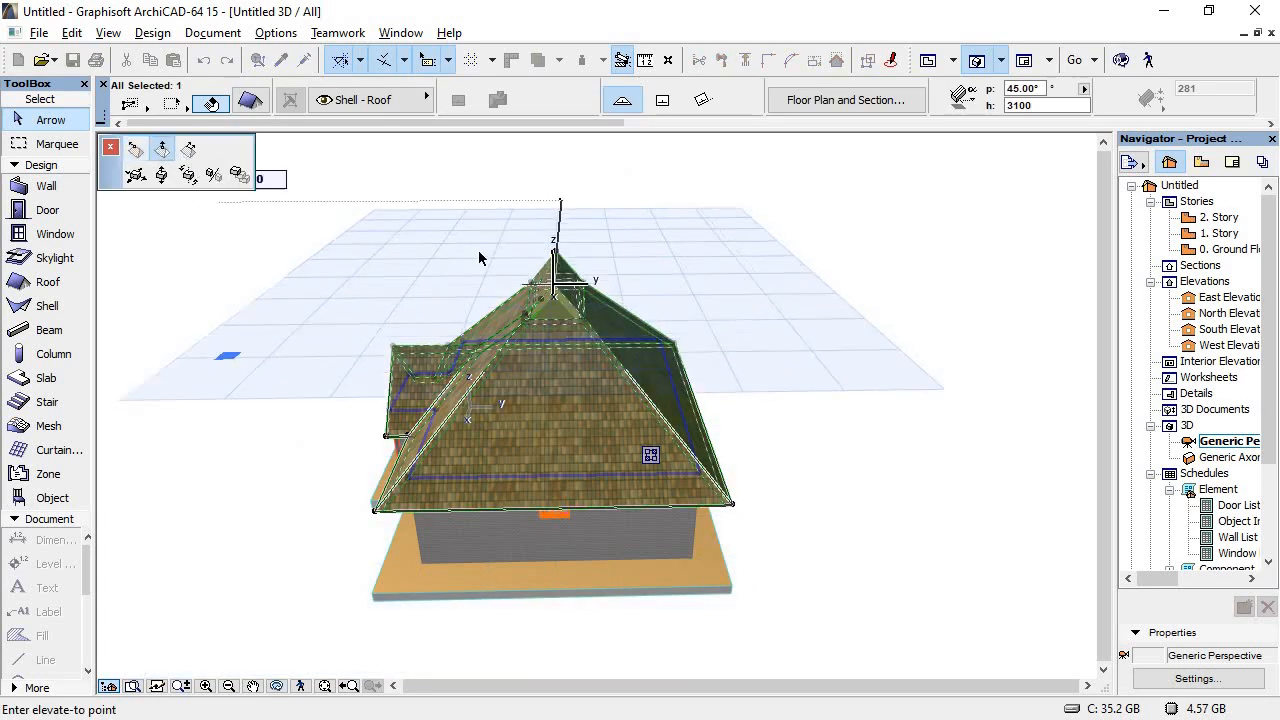
click(557, 288)
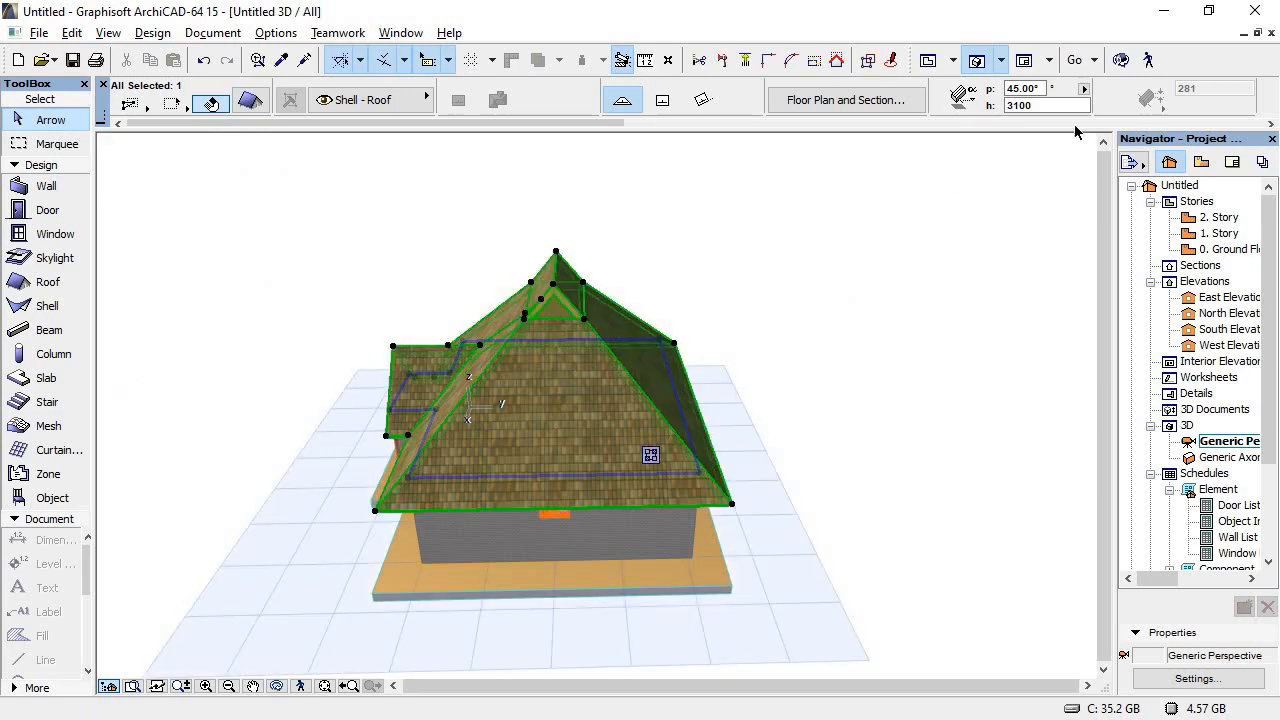
Step: In the east elevation, lower the roof's gable peak onto the 45° reference line and deselect the roof
click(1271, 34)
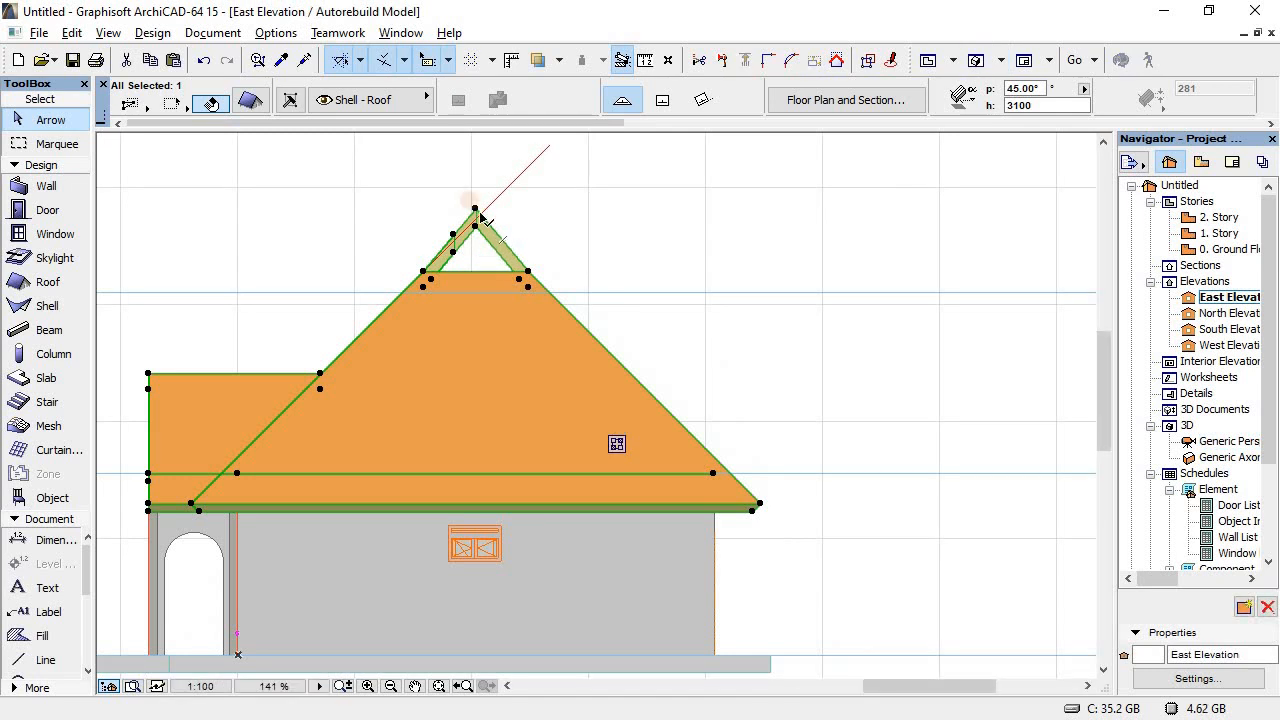
click(475, 210)
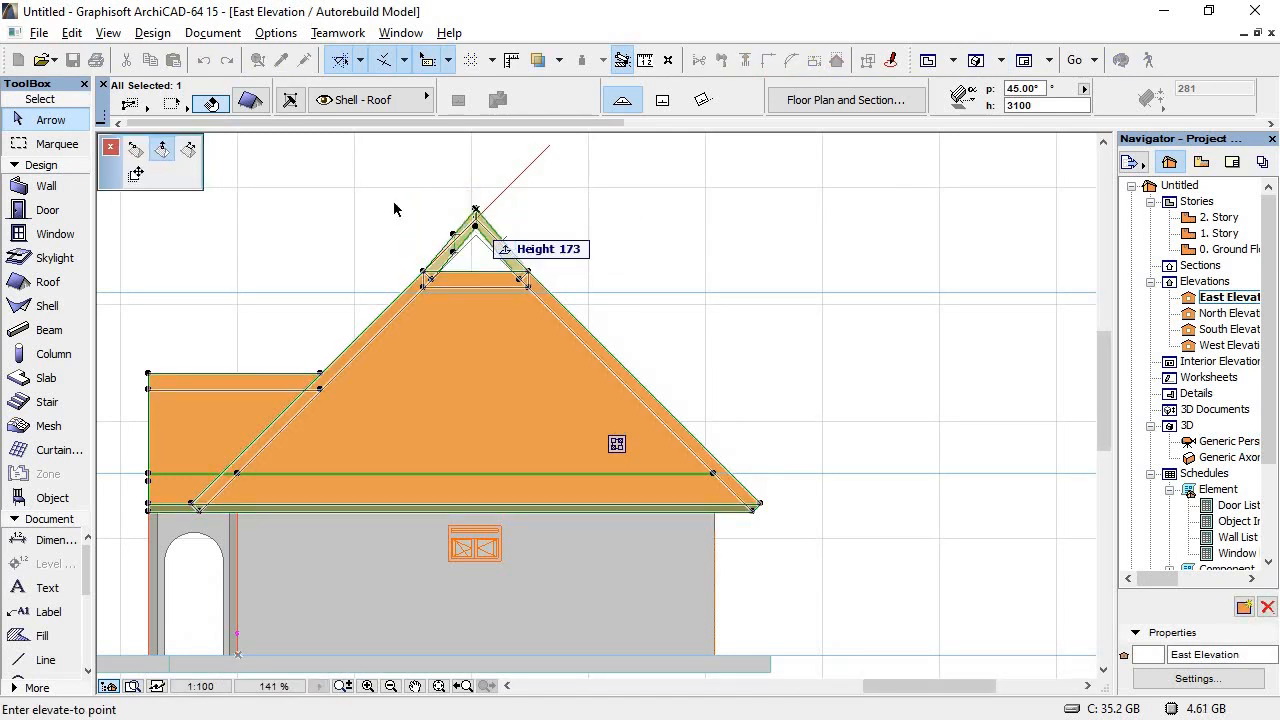
click(477, 222)
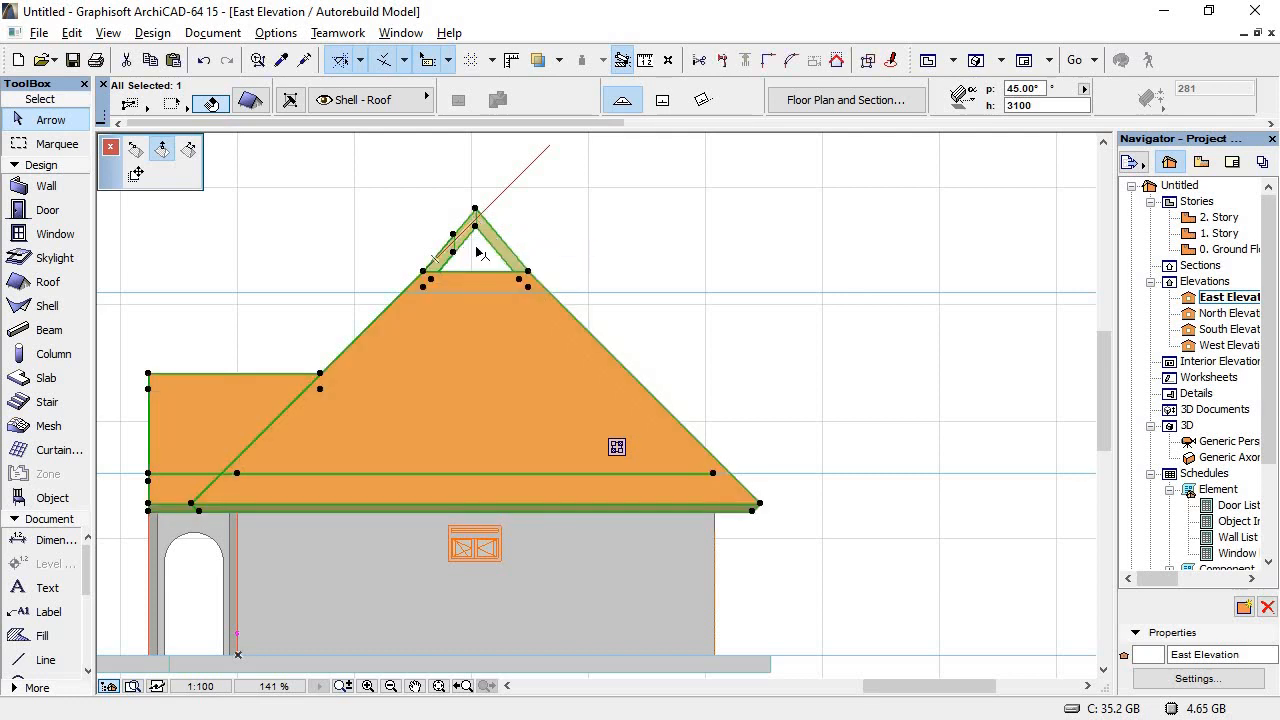
scroll(455, 230, up, 5)
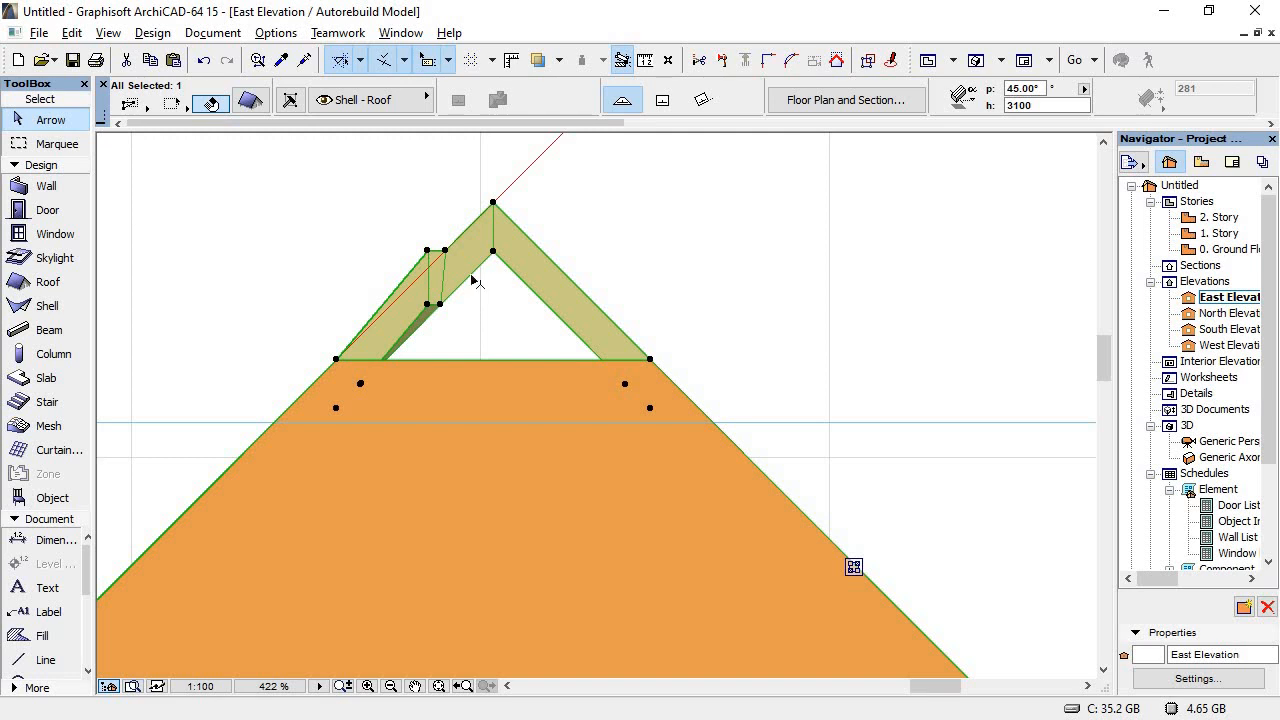
key(Escape)
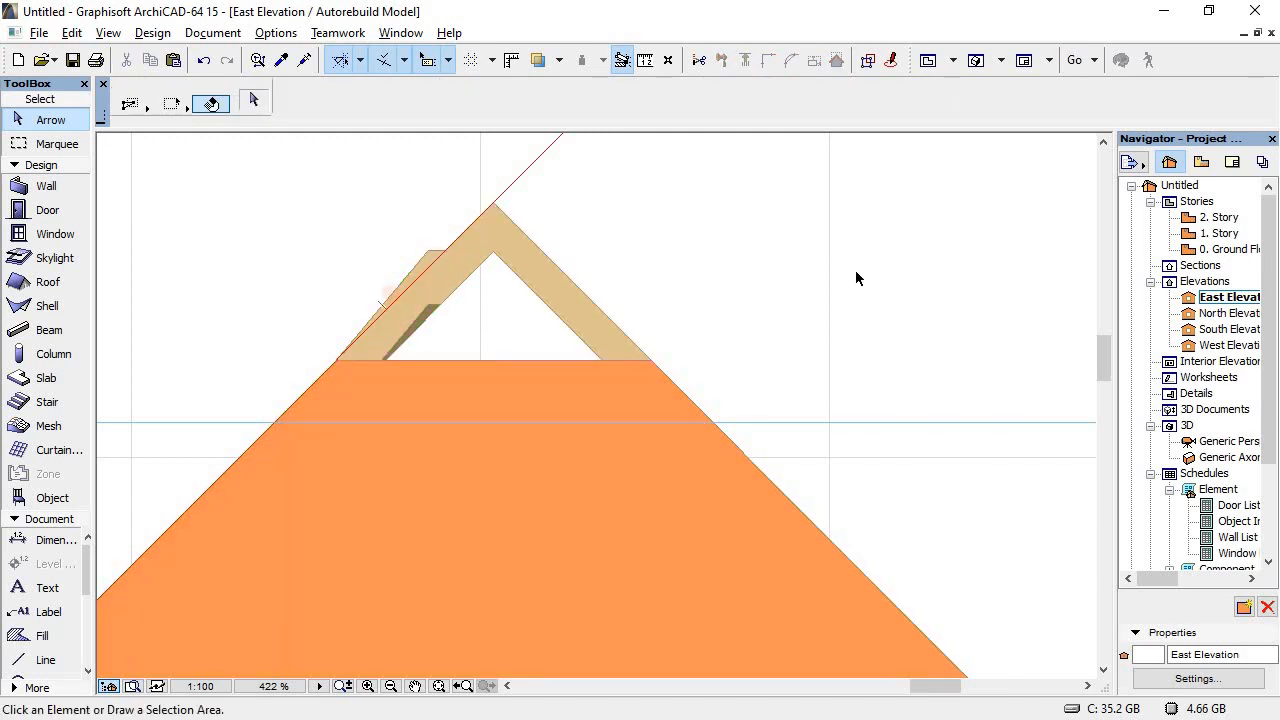
Step: Examine the adjusted gable peak in the 3D perspective and the roof profile in the north elevation
double_click(1216, 442)
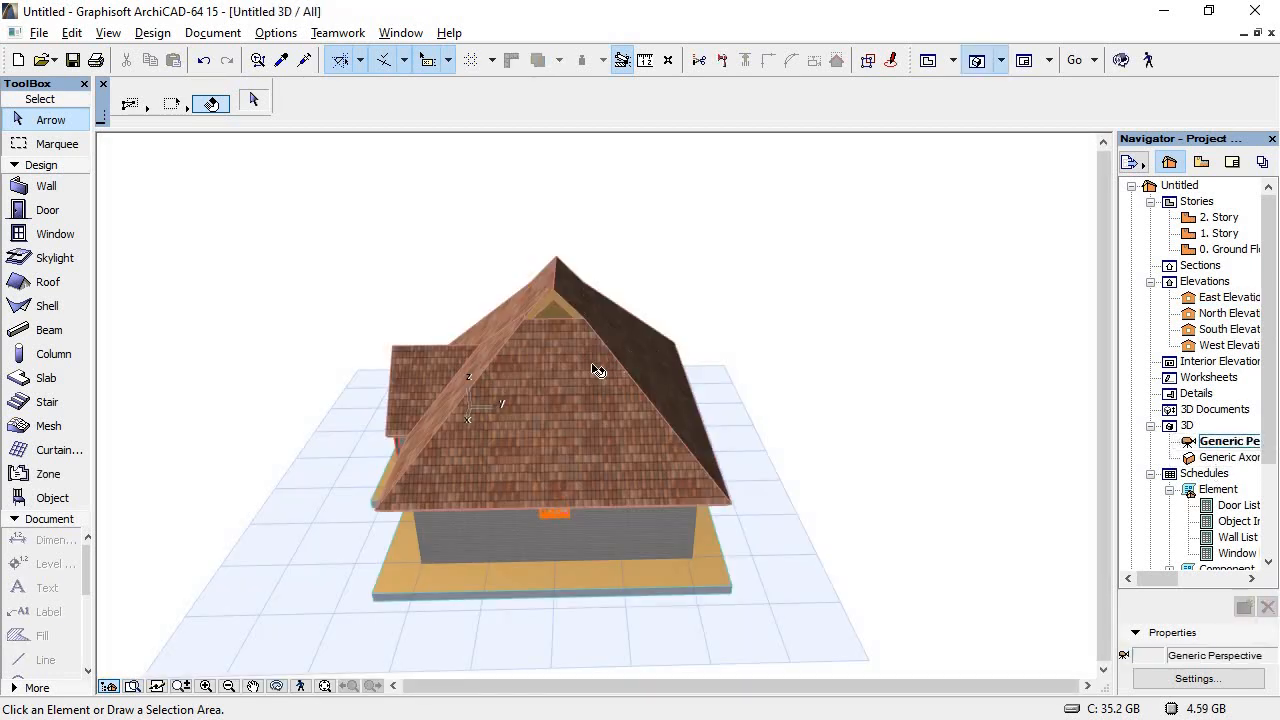
drag(592, 364, 658, 321)
key(Escape)
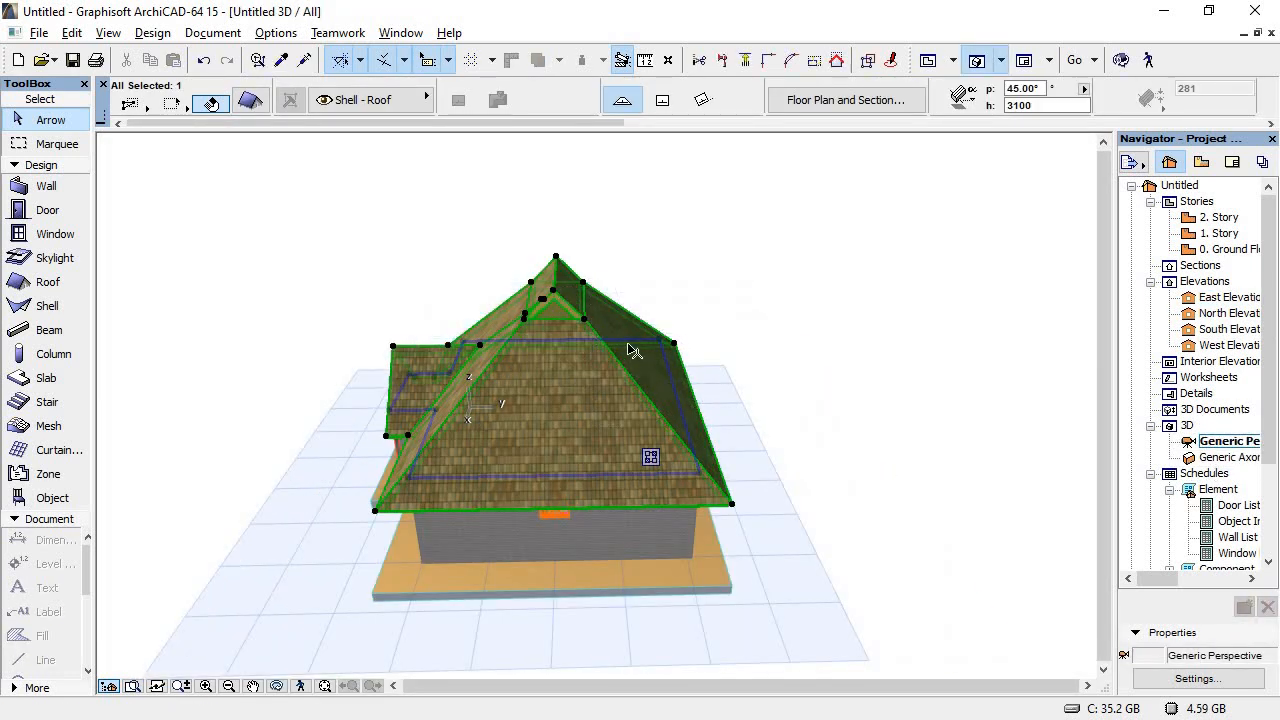
key(Escape)
drag(803, 328, 747, 353)
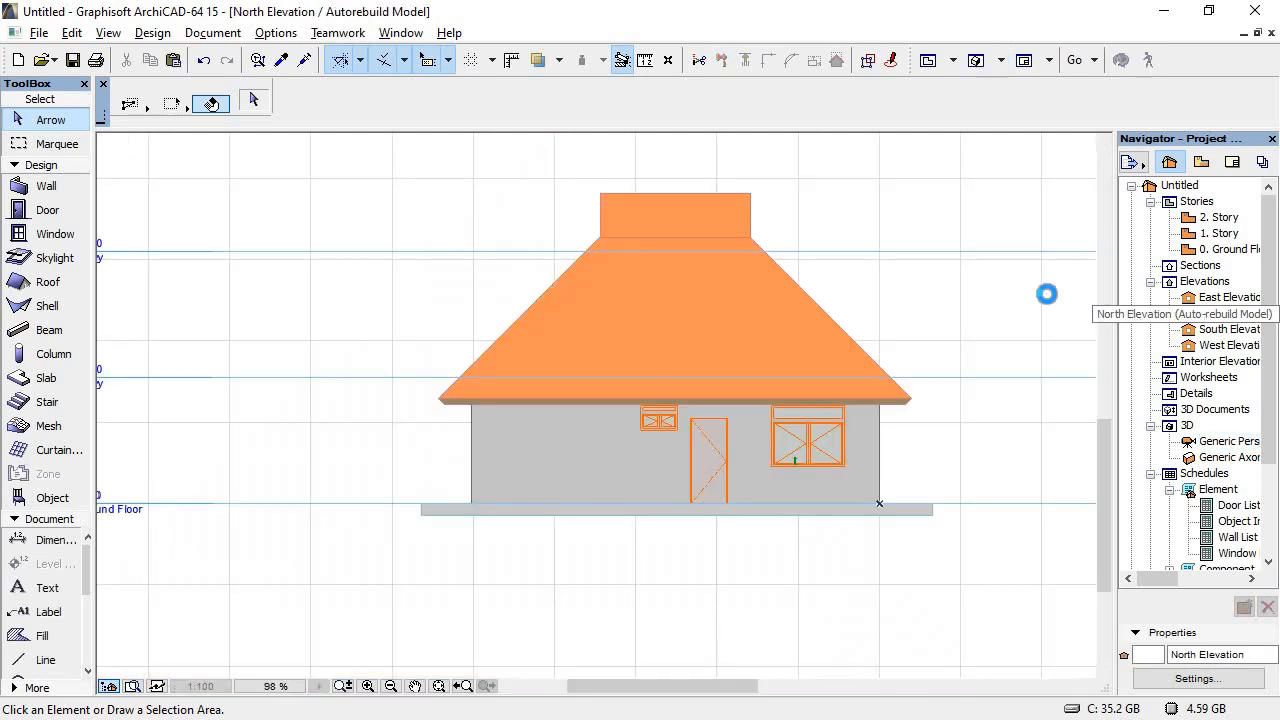
double_click(1222, 313)
drag(928, 232, 893, 253)
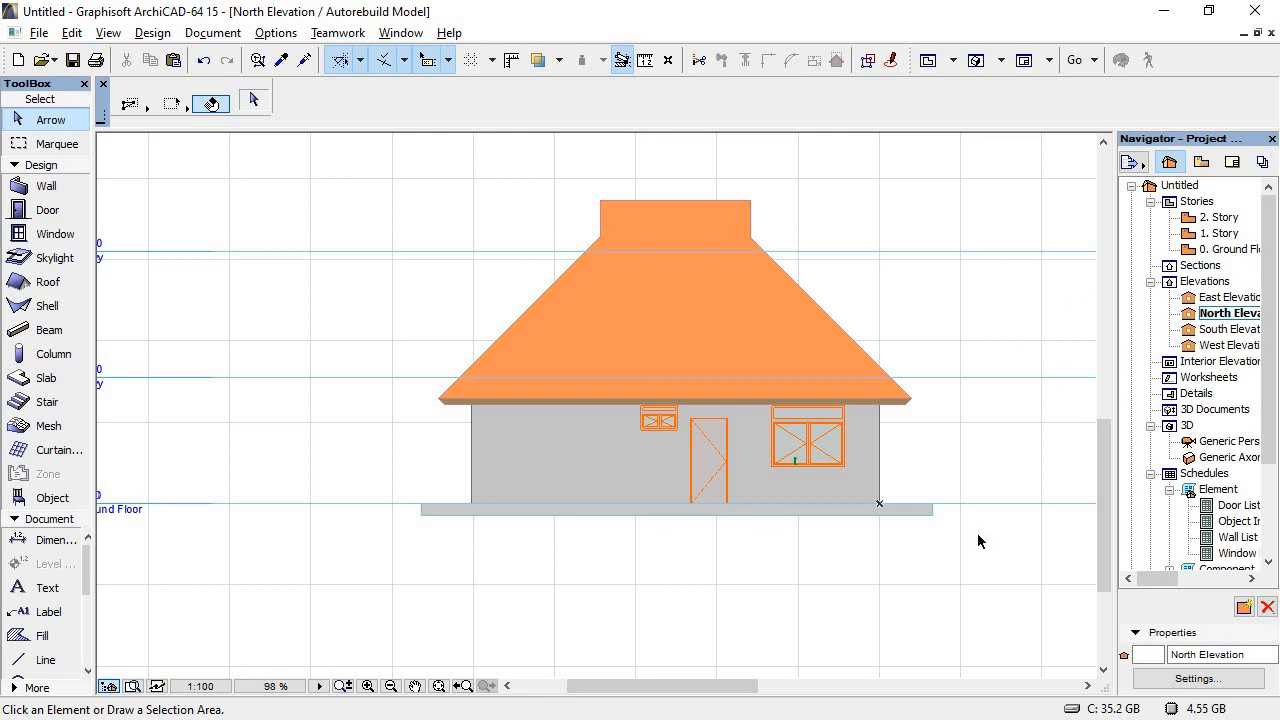
key(alt+Tab)
drag(1022, 379, 582, 437)
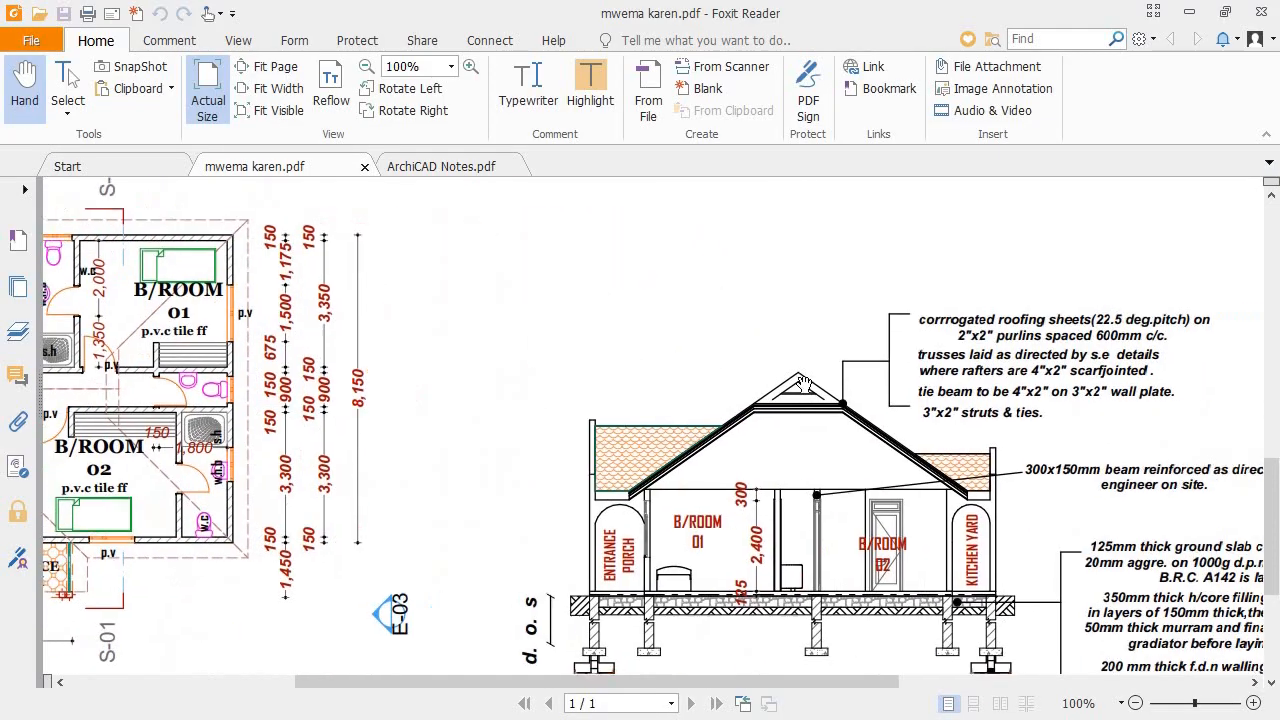
drag(988, 272, 854, 426)
drag(908, 289, 877, 546)
drag(992, 495, 900, 634)
drag(949, 318, 886, 523)
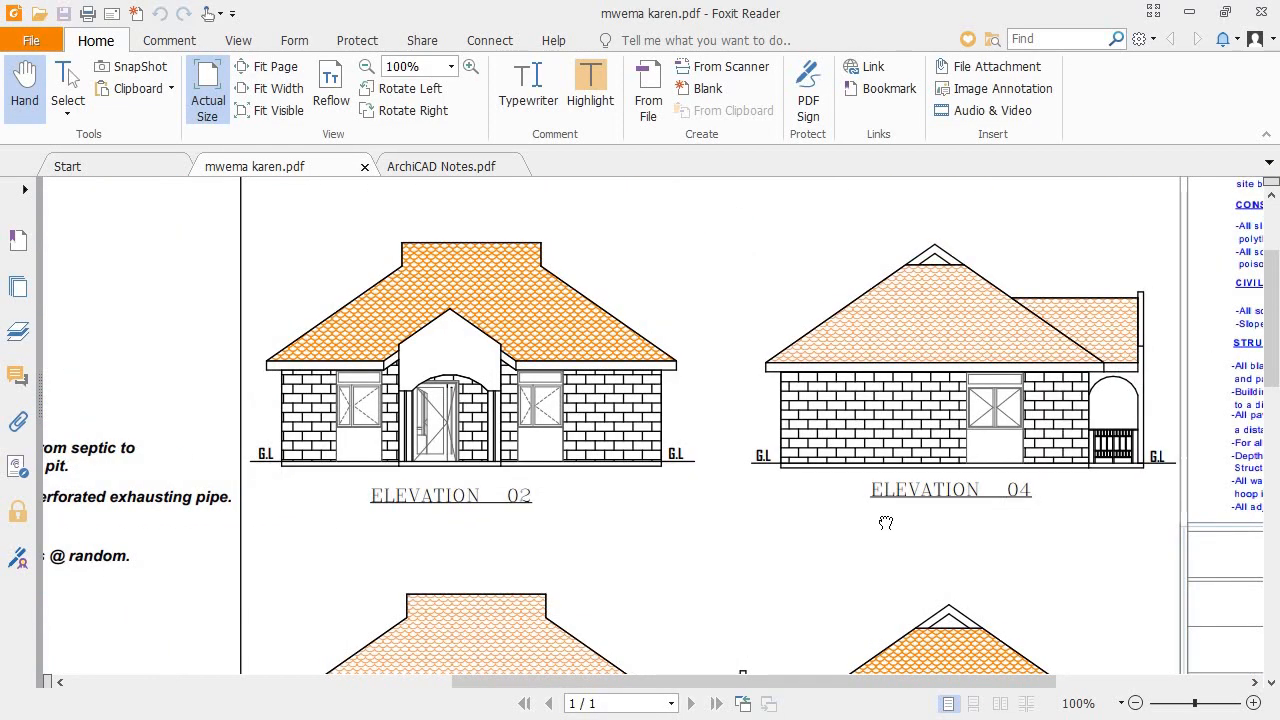
drag(1016, 599, 843, 489)
drag(276, 211, 305, 334)
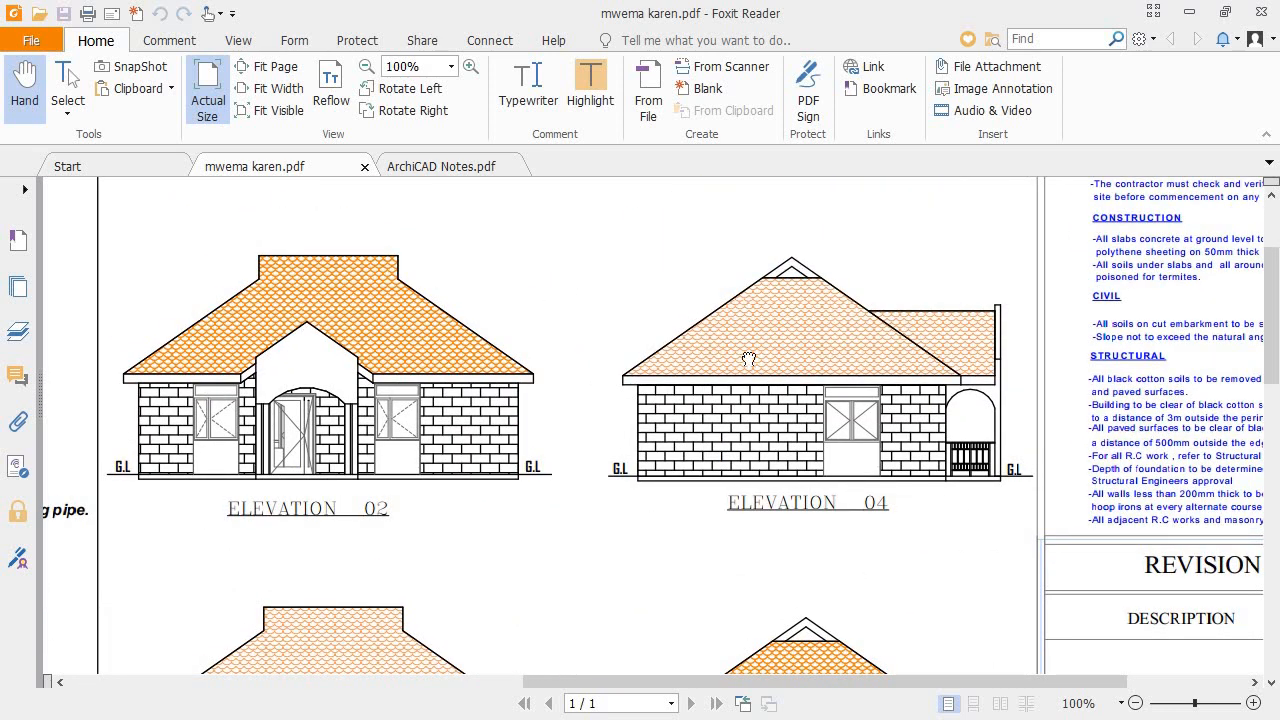
drag(748, 360, 948, 252)
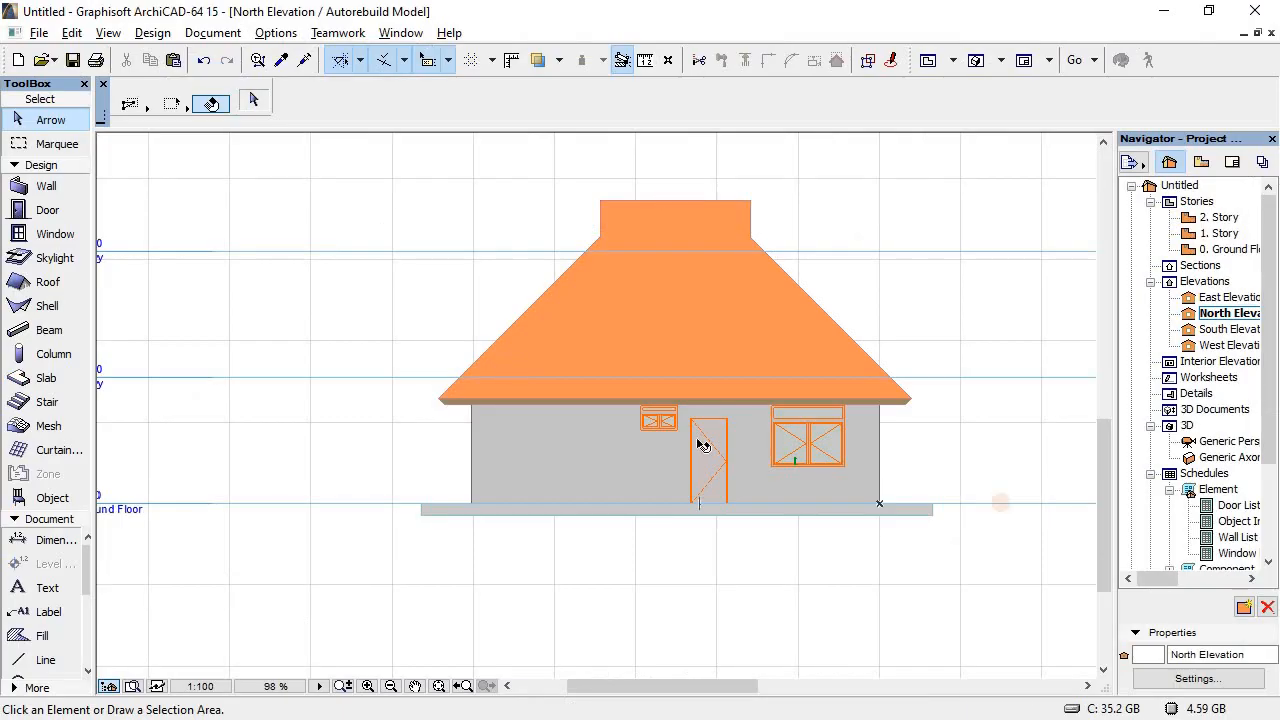
Step: Back in ArchiCAD, check the south, north and west elevations of the model against the elevations in mwema karen.pdf
click(1215, 330)
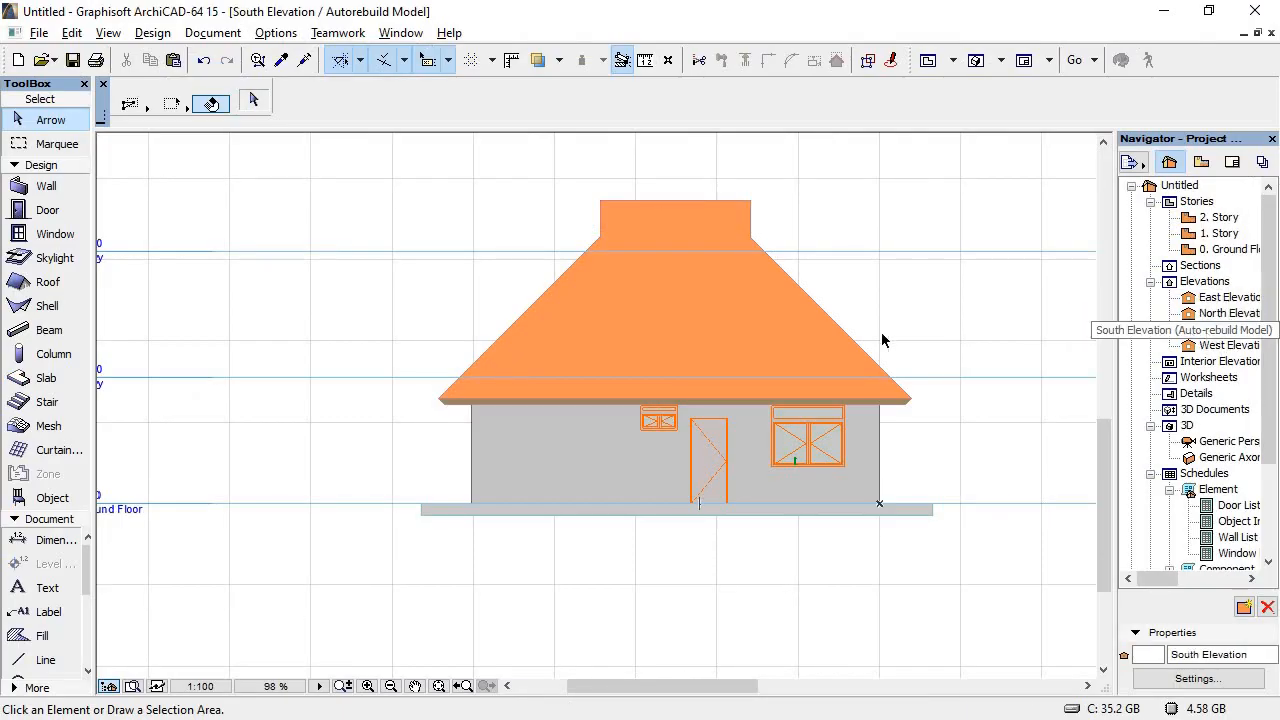
click(457, 400)
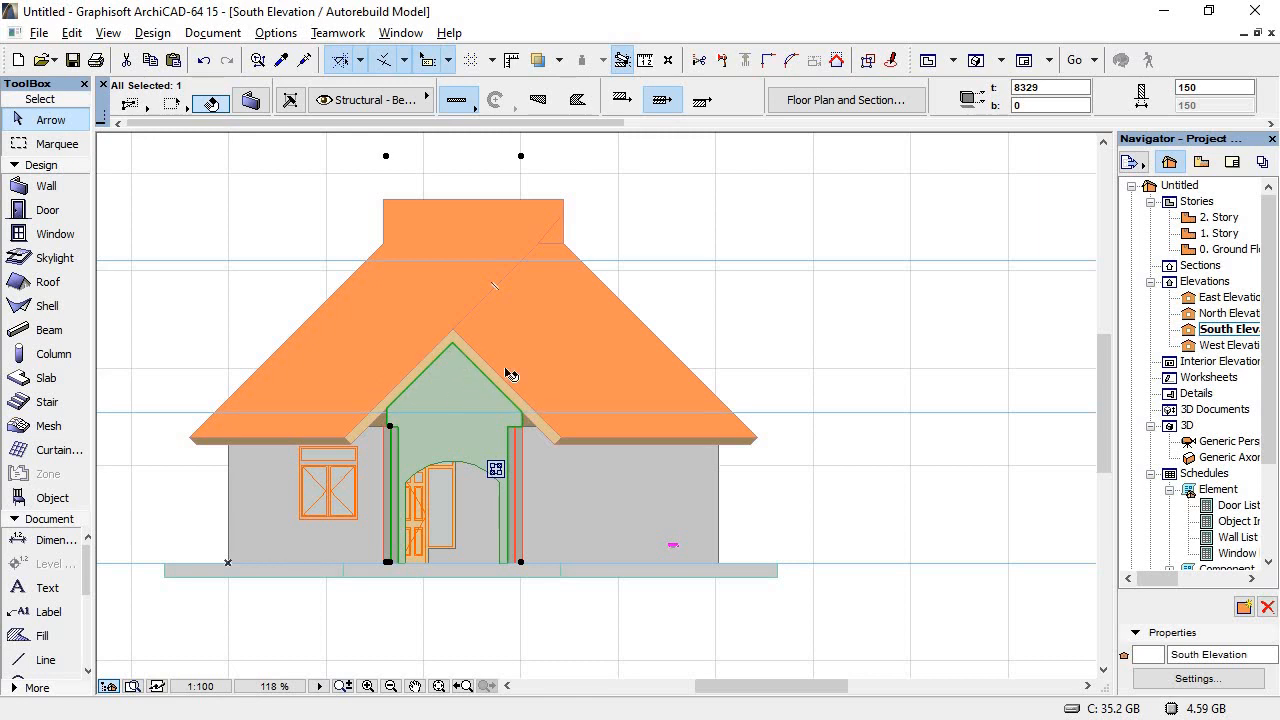
double_click(1215, 313)
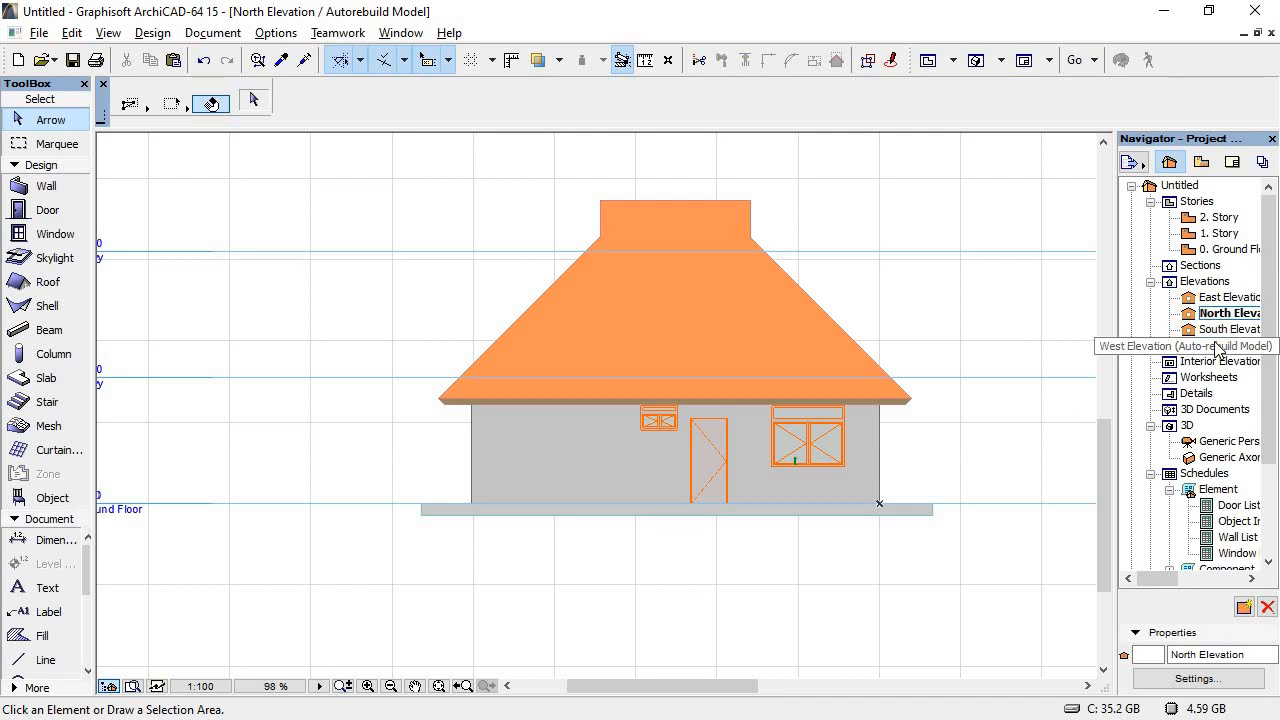
double_click(1215, 345)
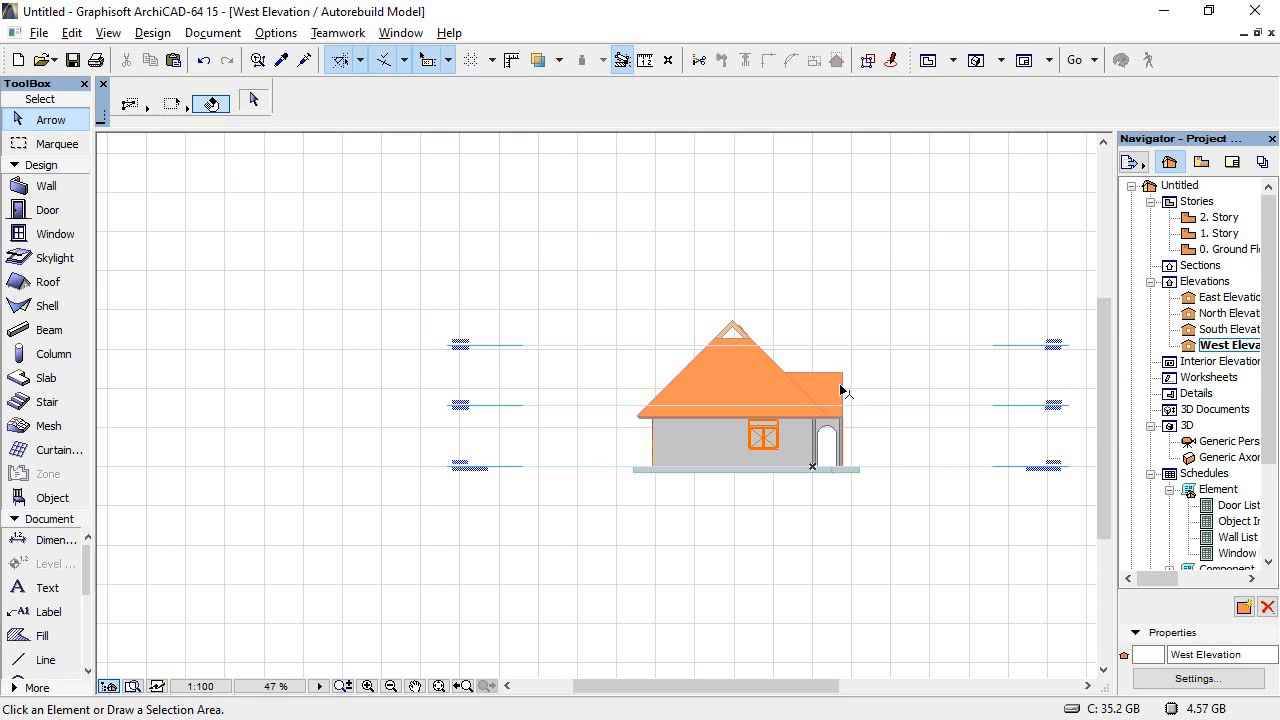
key(alt+Tab)
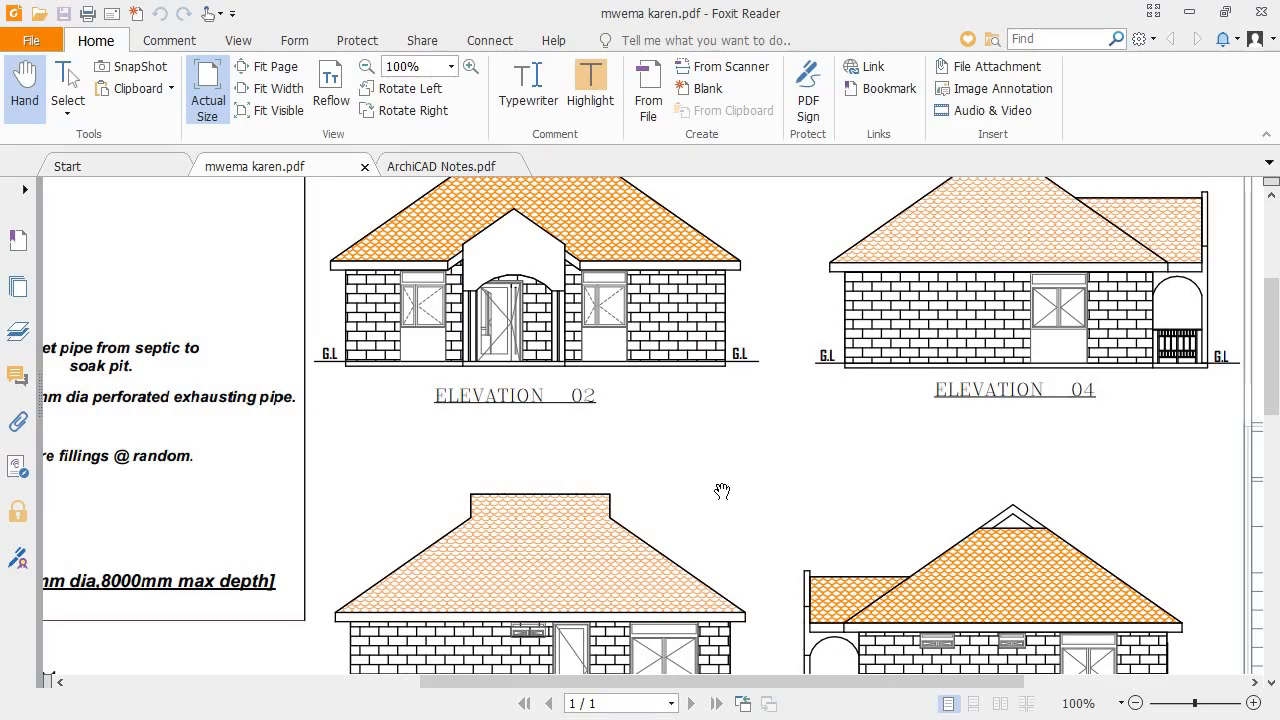
drag(972, 377, 847, 429)
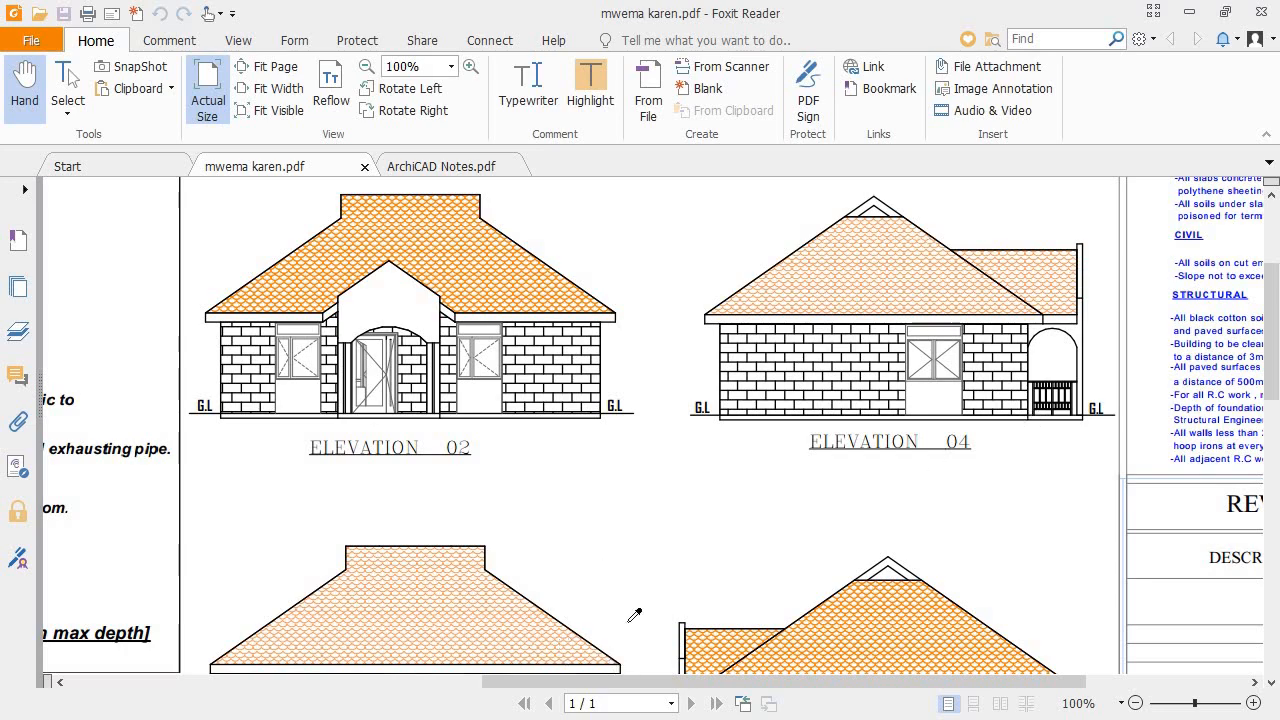
key(alt+Tab)
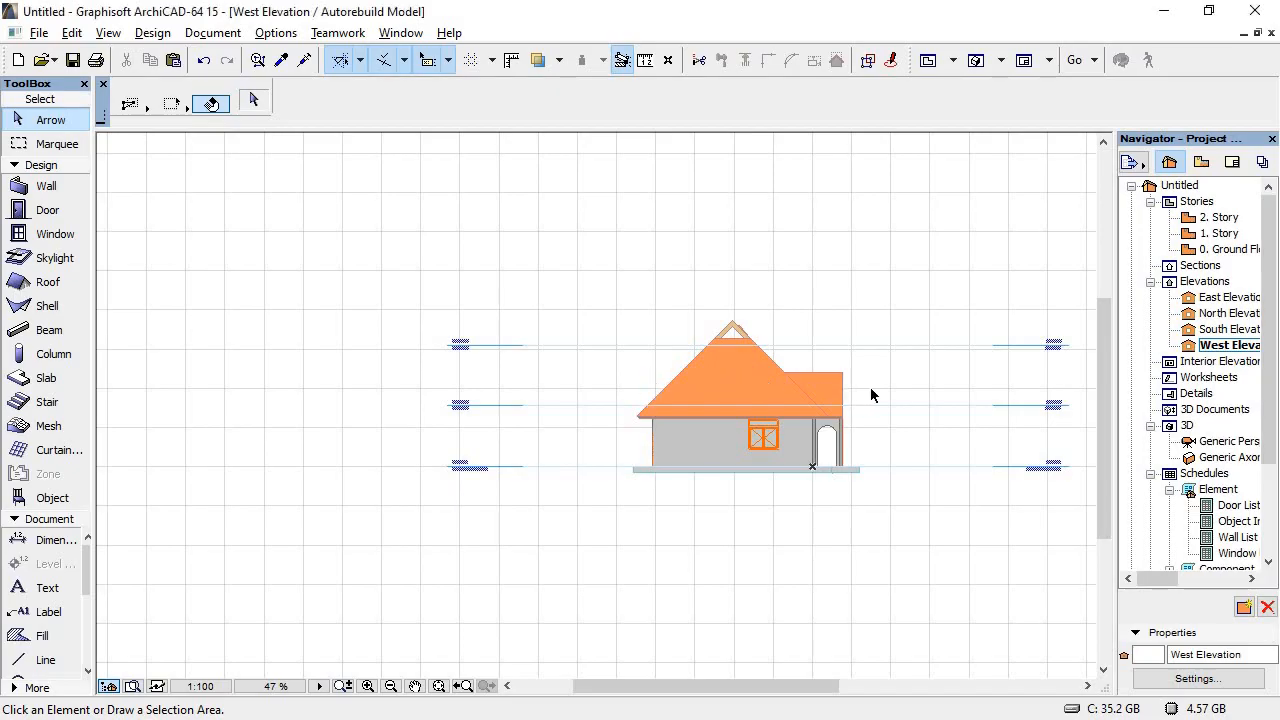
Step: Return to the ground floor plan and open the default settings of the Object tool
click(1271, 33)
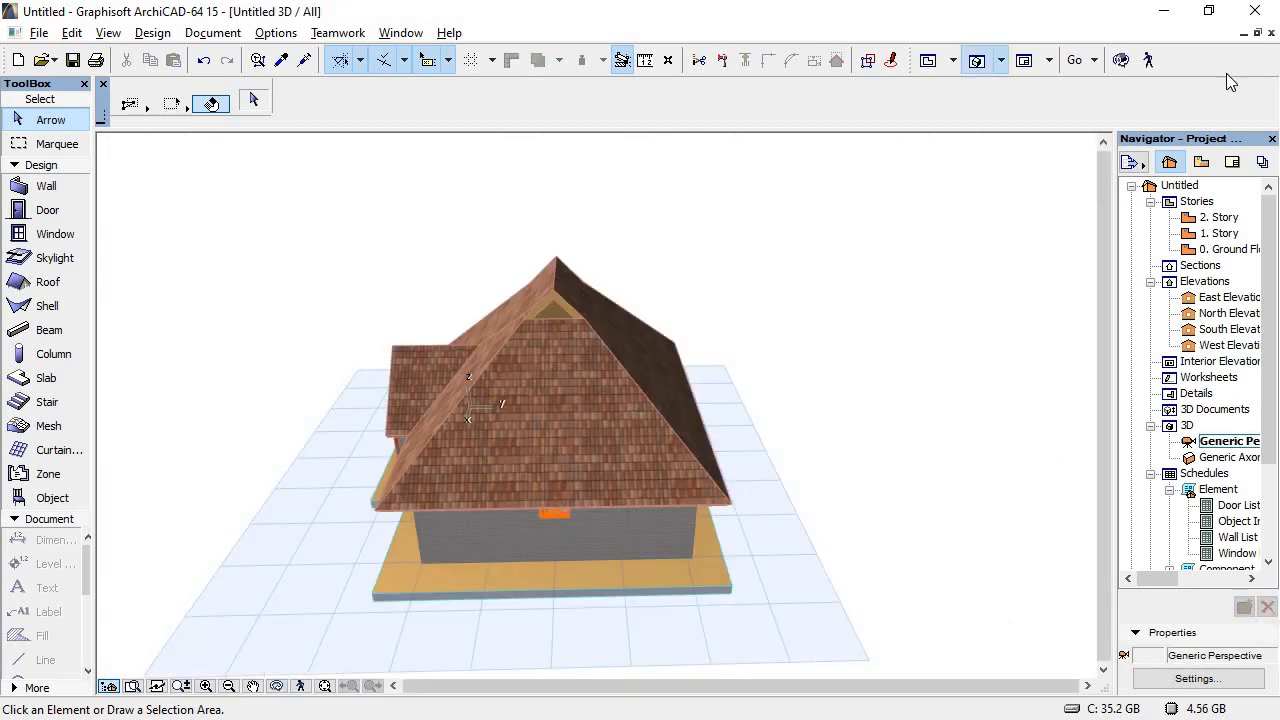
click(710, 510)
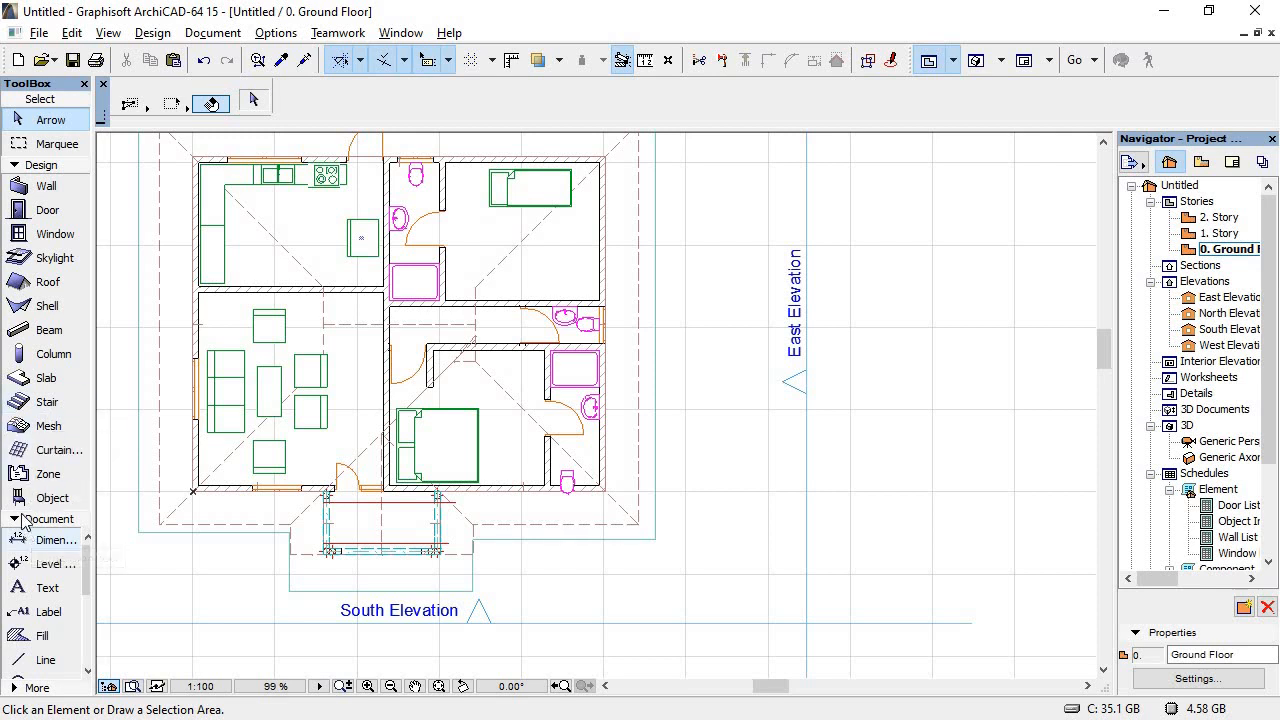
click(45, 497)
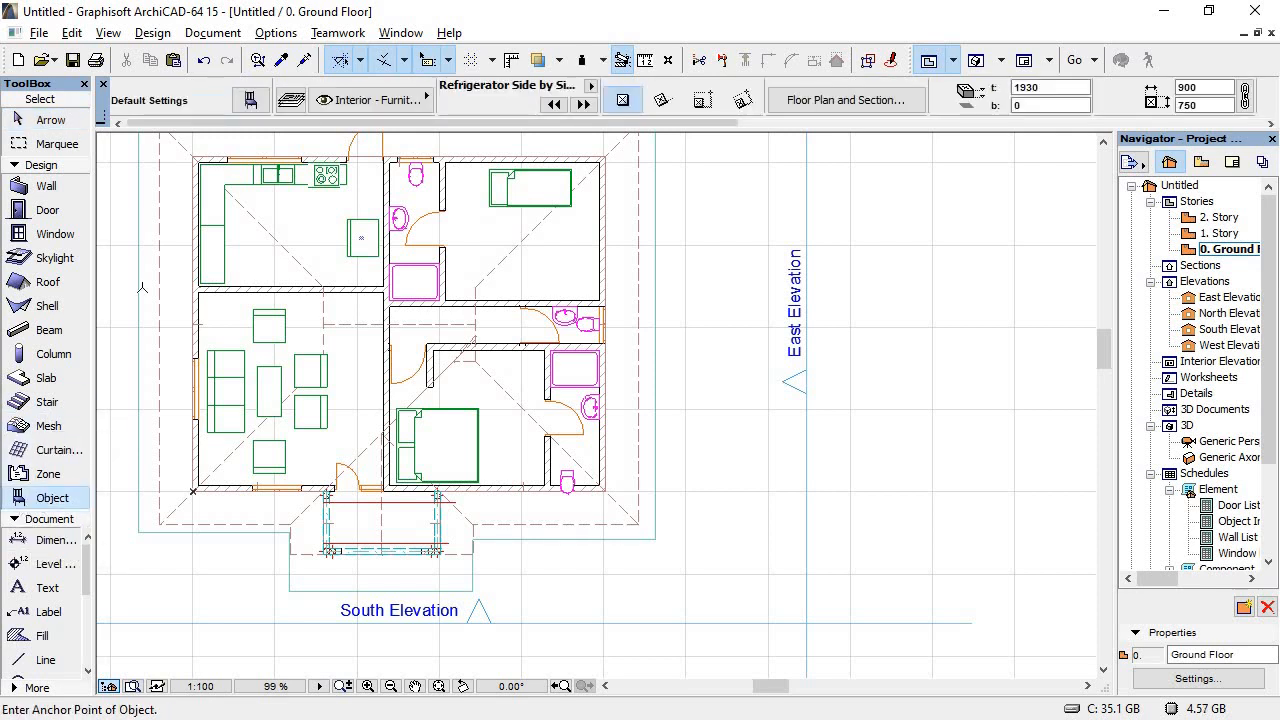
click(250, 100)
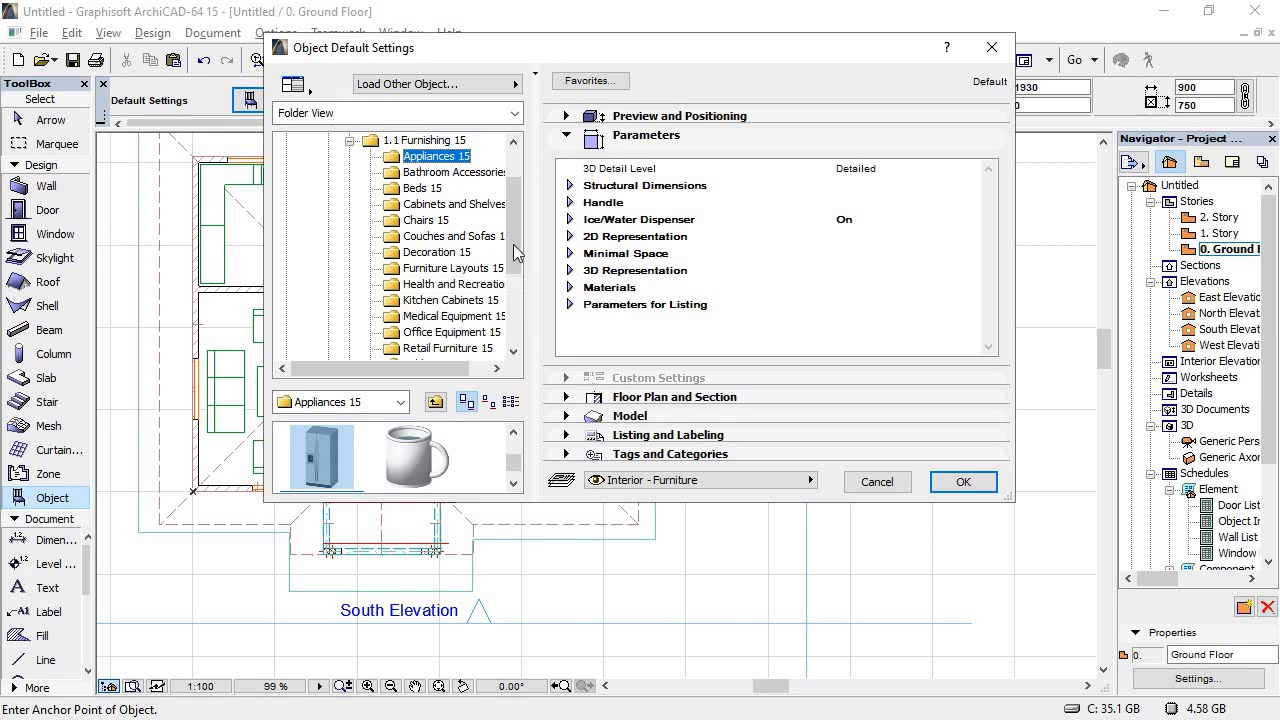
Step: Select the Rail Post with Bars 15 object from the Fences and Railings 15 library folder and place one on each side of the porch
drag(516, 253, 505, 312)
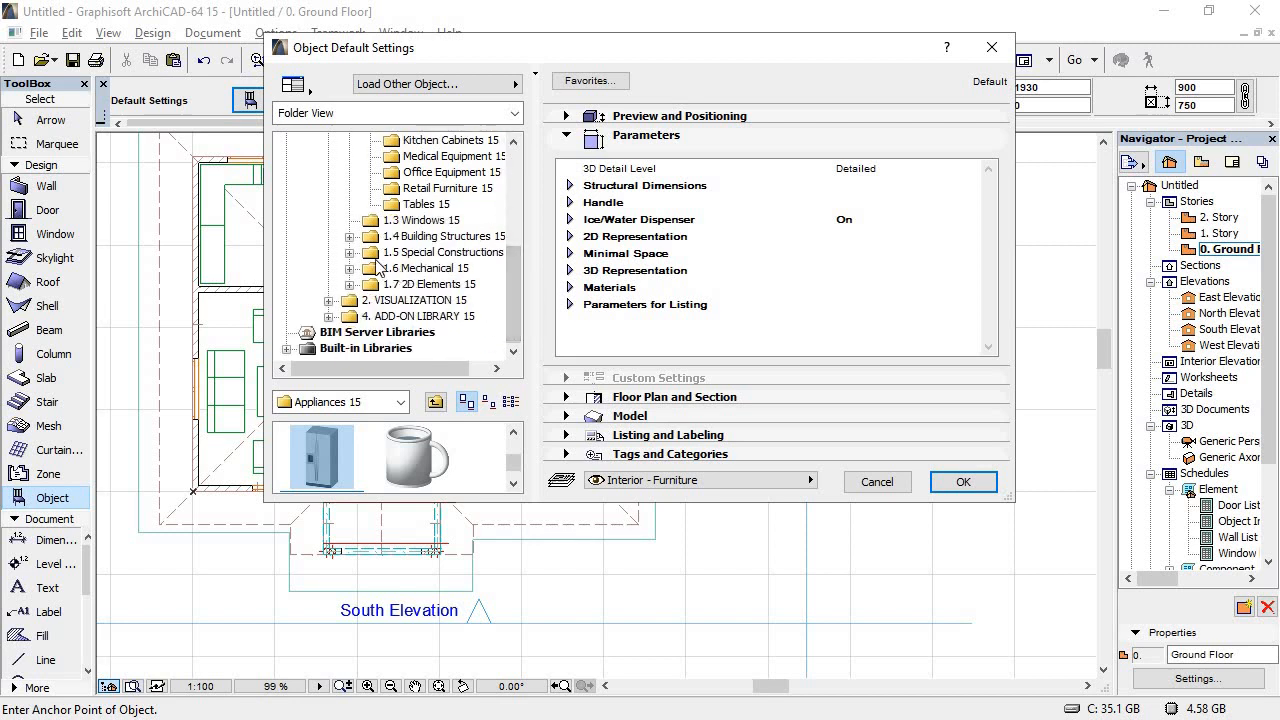
click(349, 237)
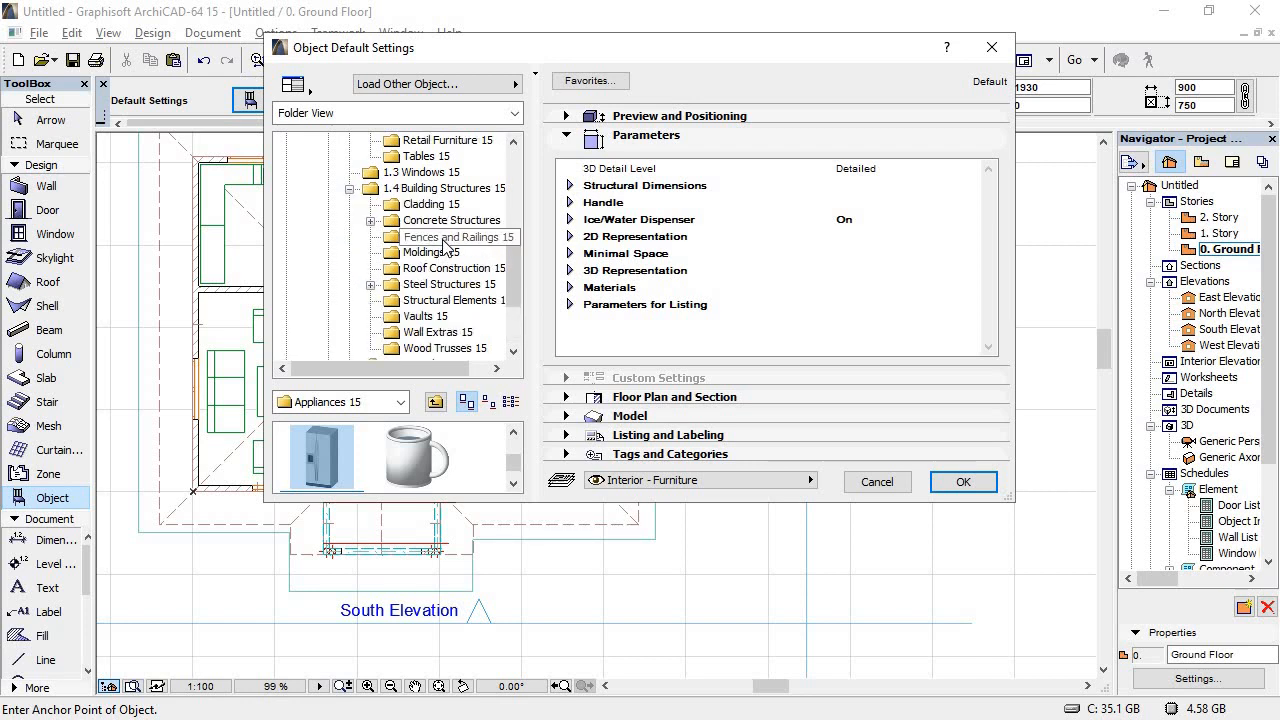
click(445, 245)
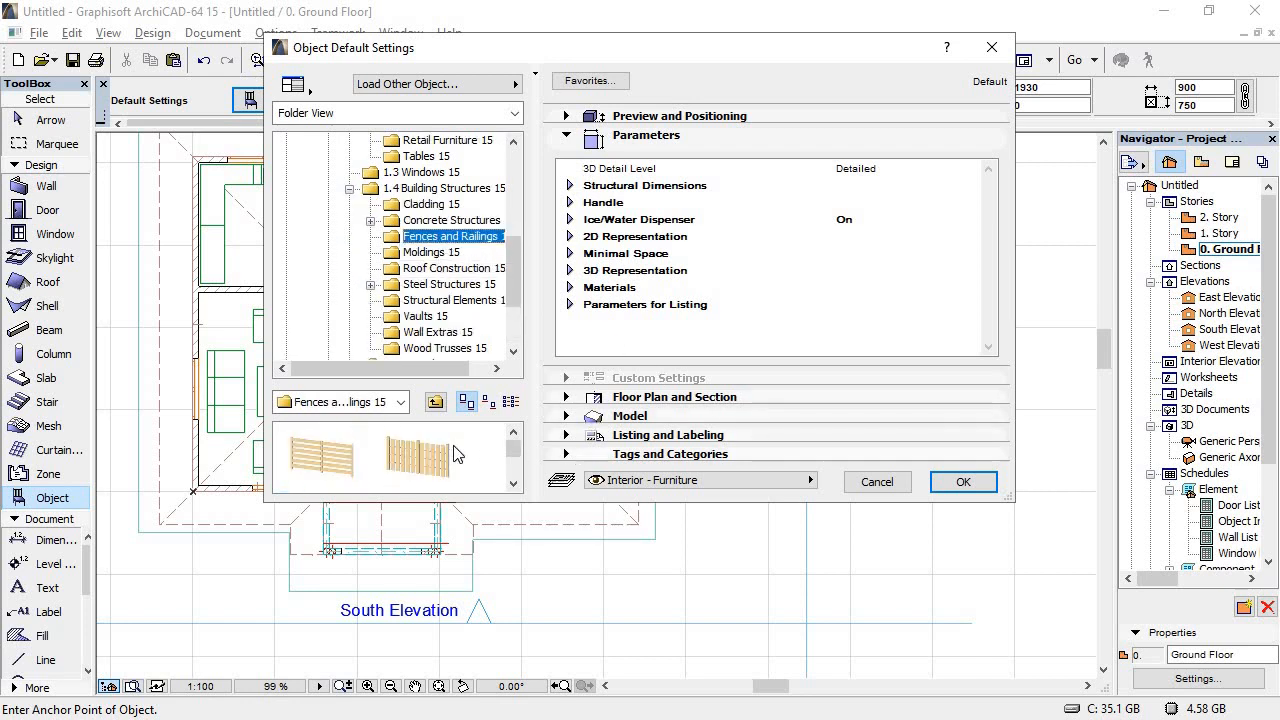
click(516, 484)
click(515, 484)
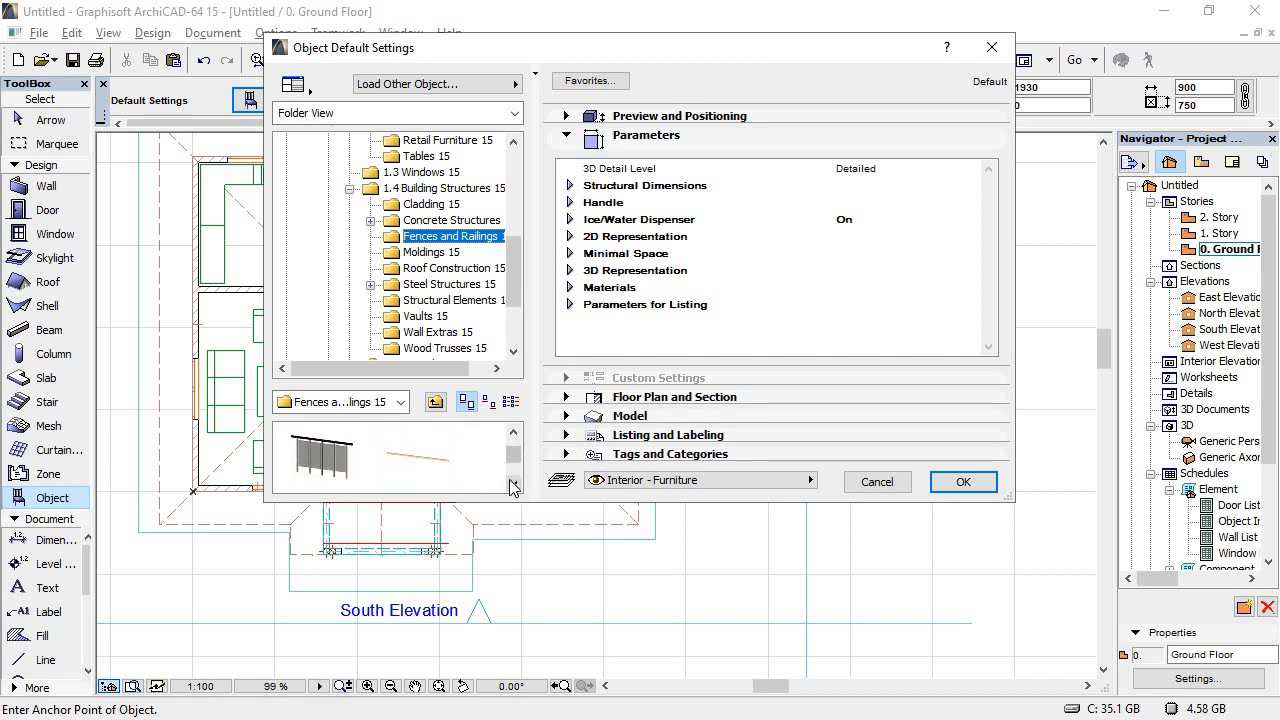
click(514, 433)
click(438, 460)
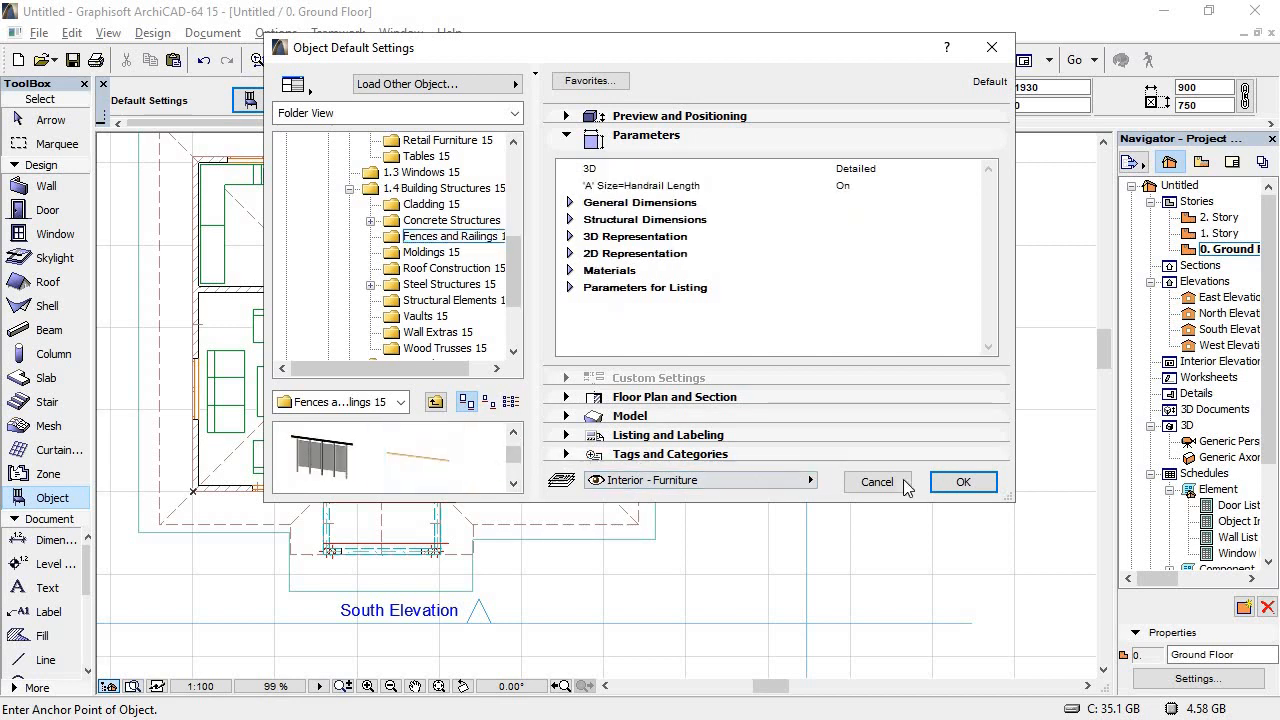
click(963, 482)
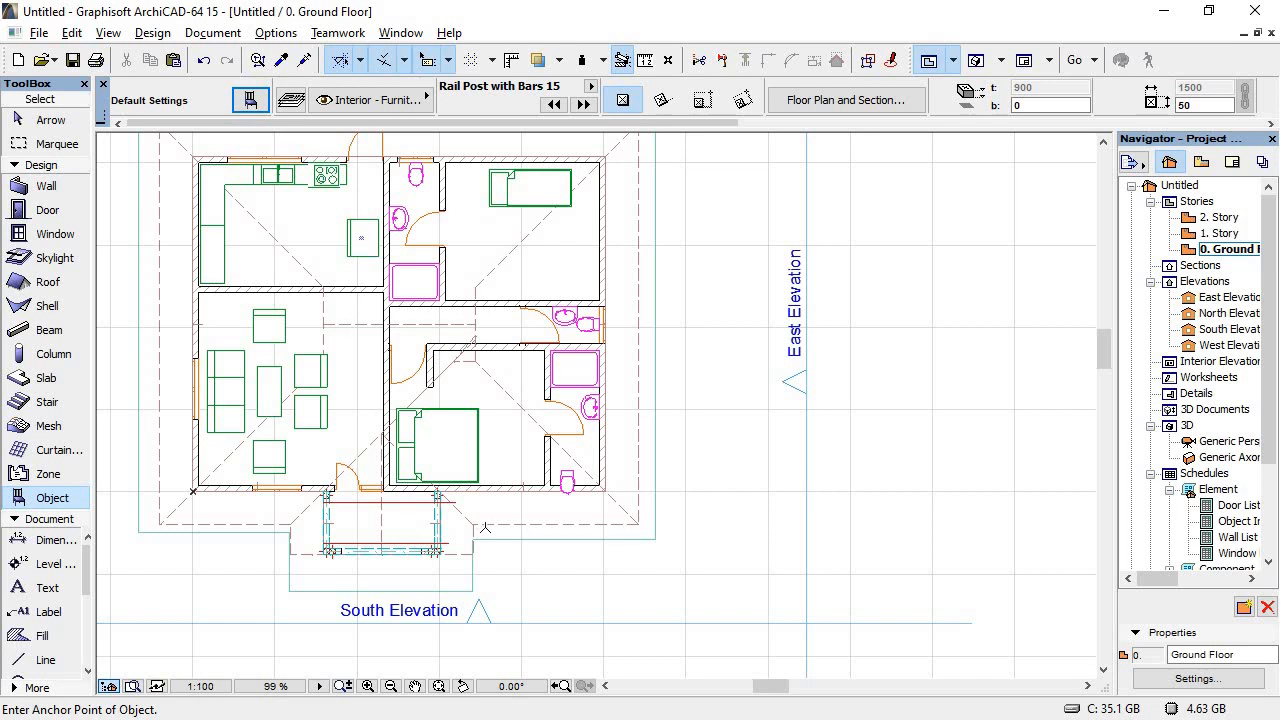
click(498, 555)
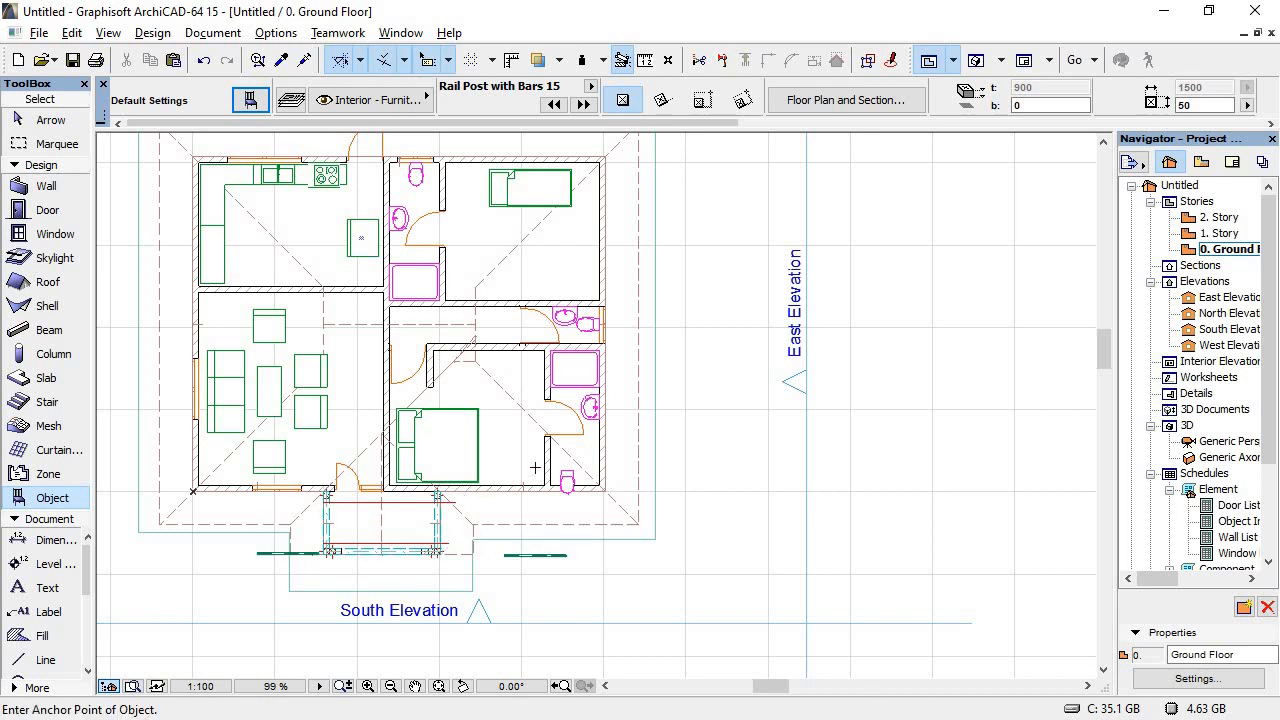
key(alt+Tab)
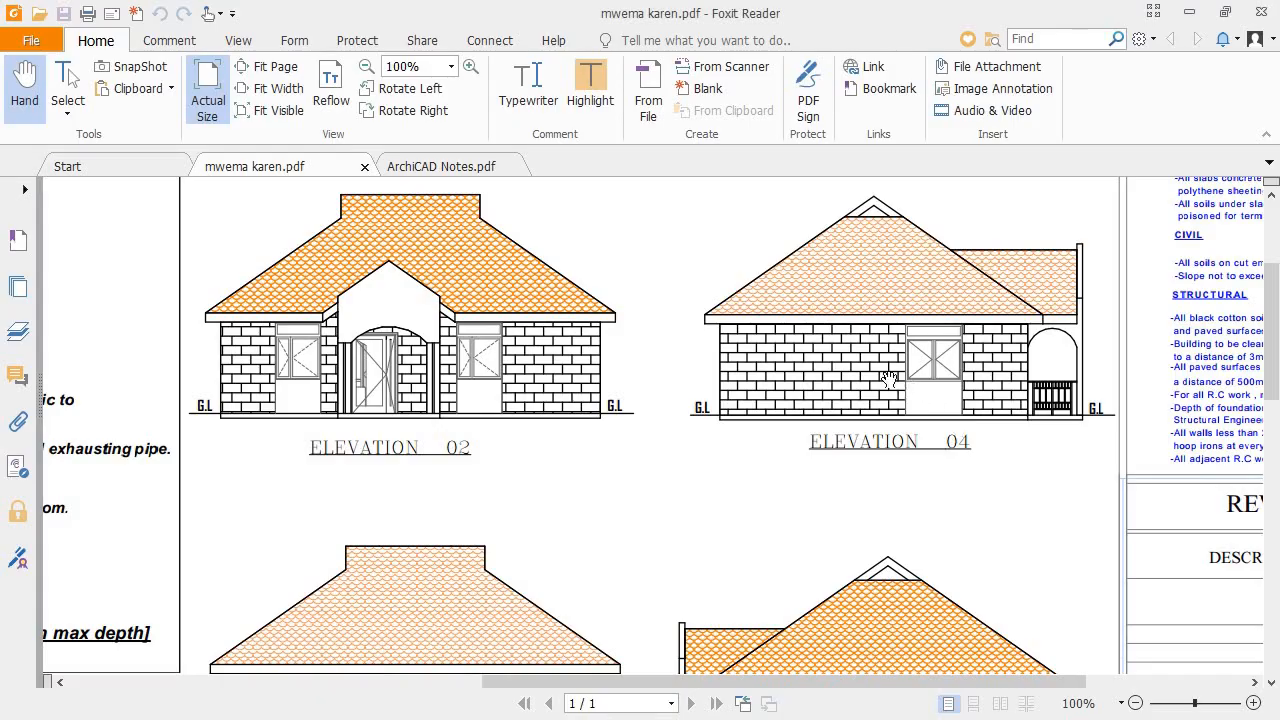
scroll(748, 380, down, 3)
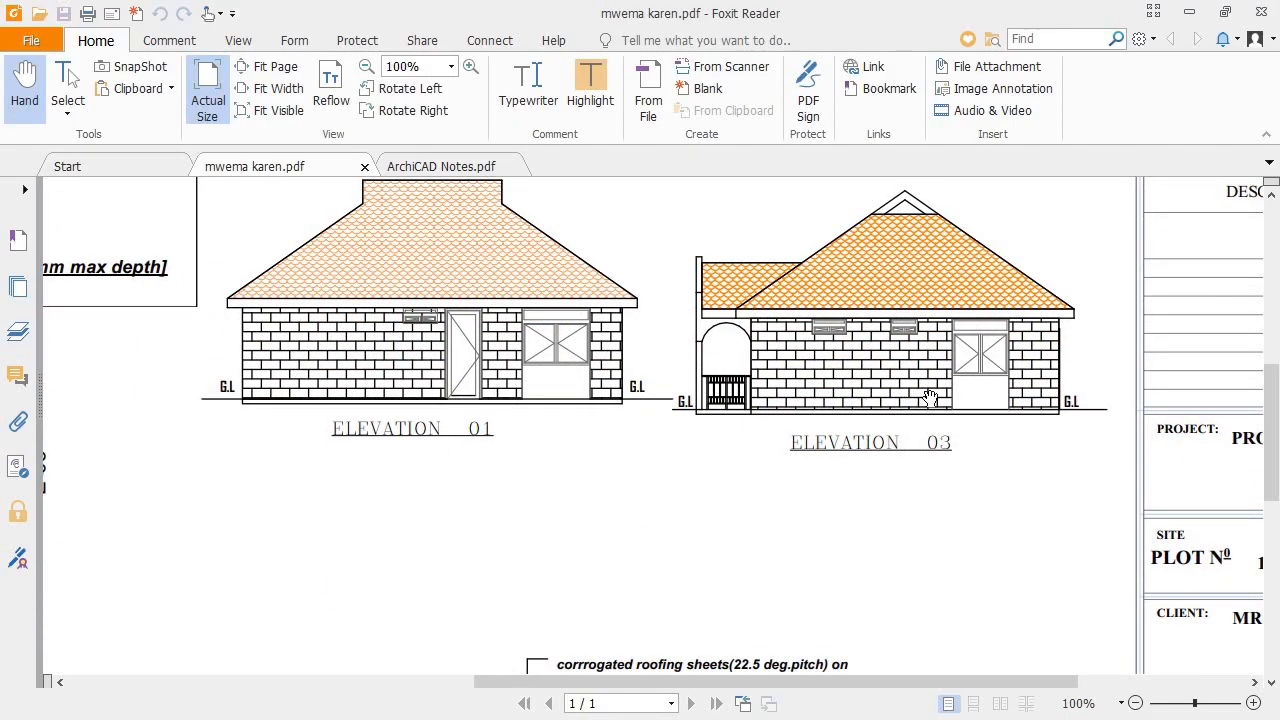
key(alt+Tab)
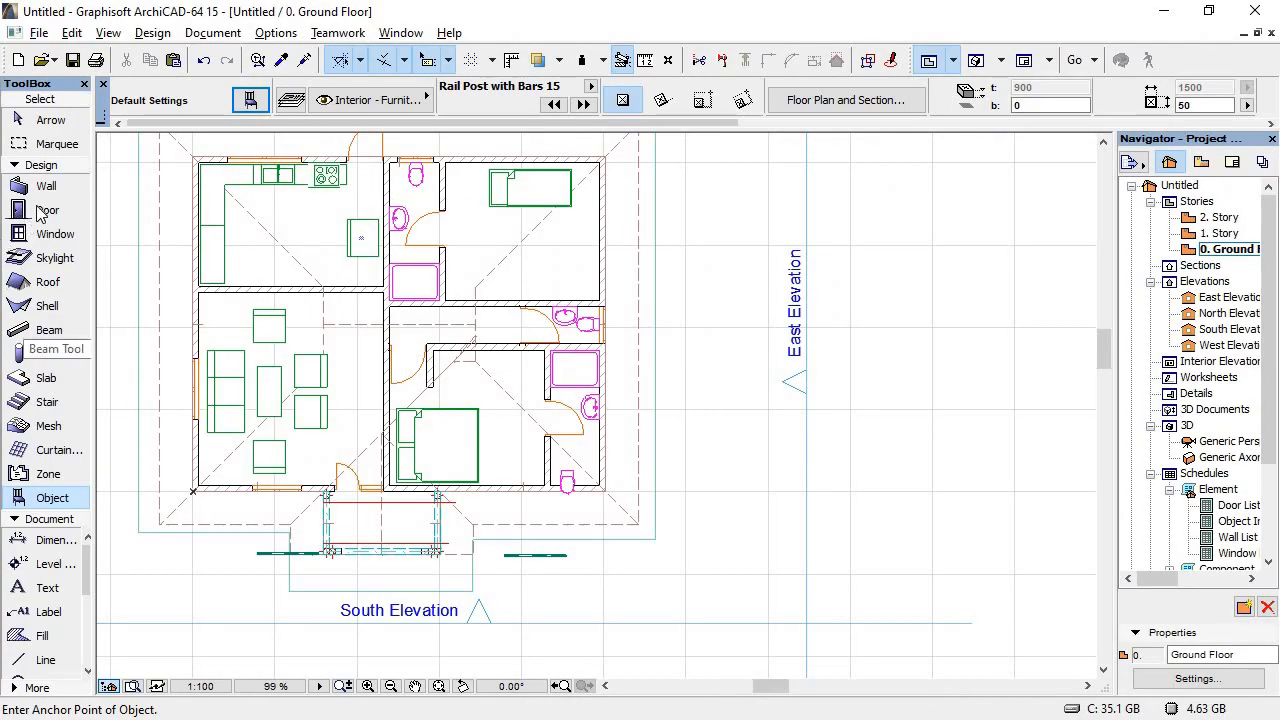
Step: Rotate the railing east of the porch a quarter turn clockwise about its west end so it runs north-south
click(42, 120)
click(545, 556)
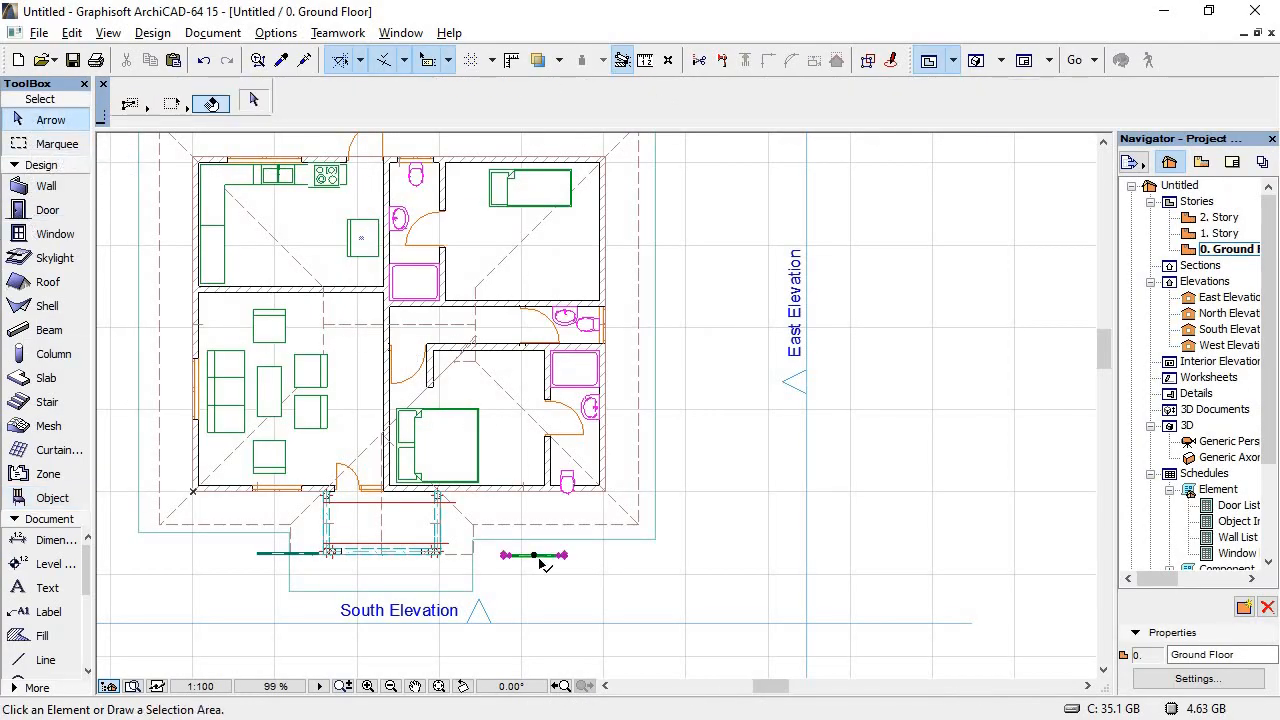
click(541, 558)
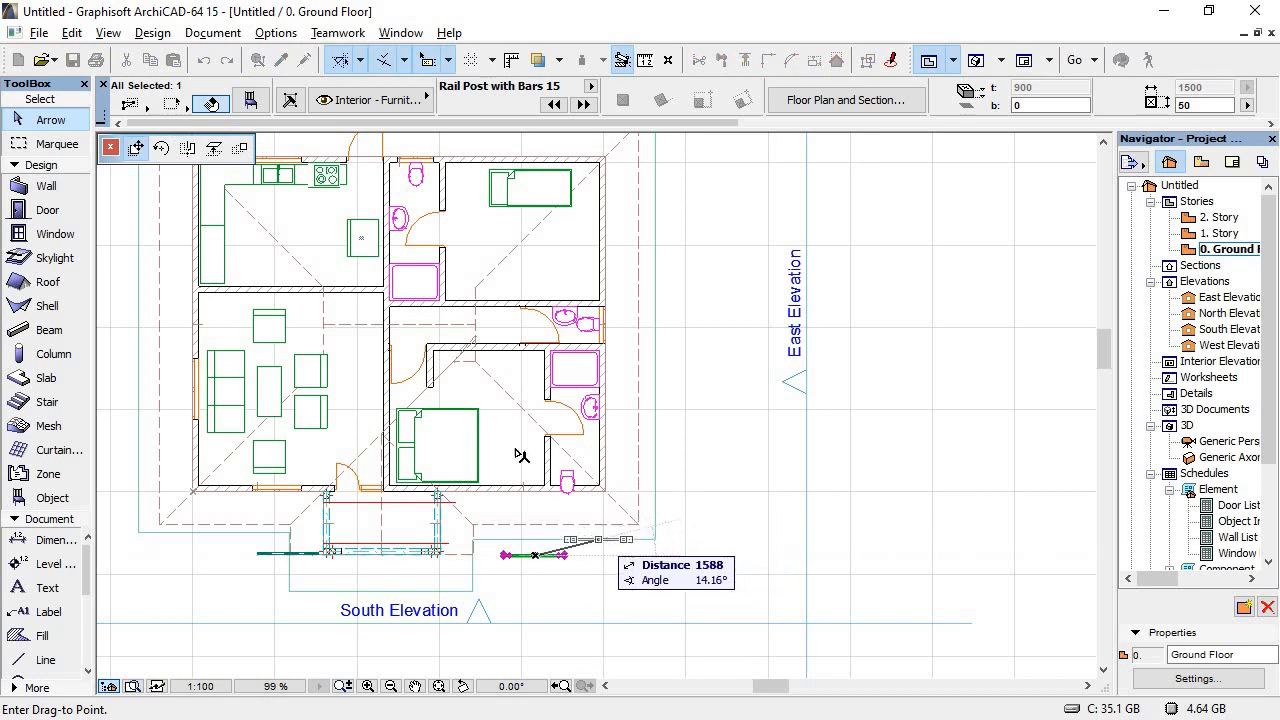
click(533, 559)
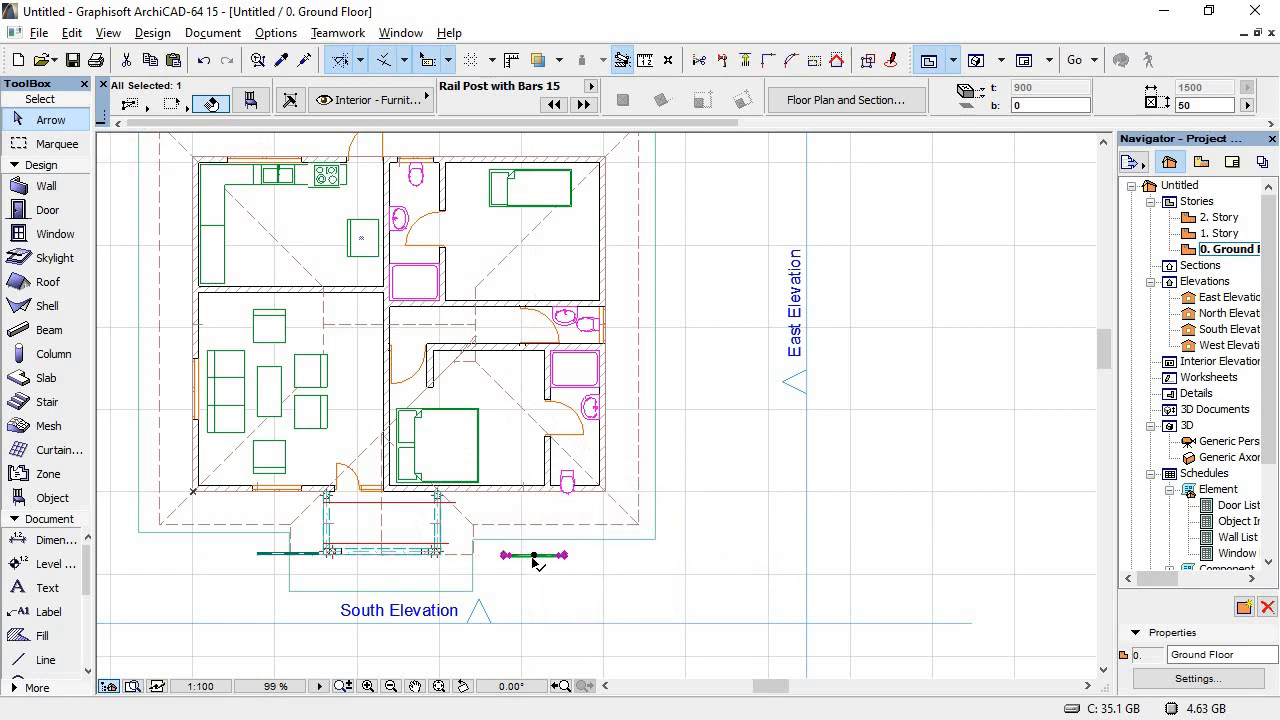
click(533, 557)
click(161, 147)
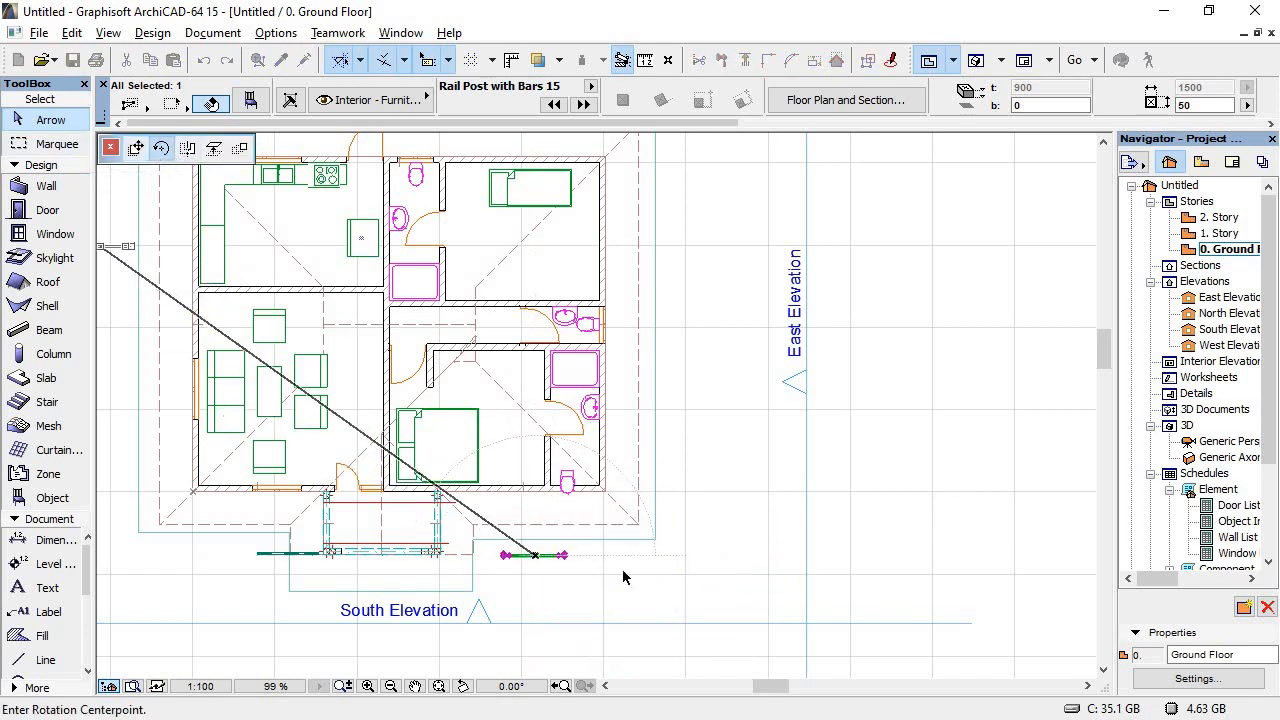
click(504, 555)
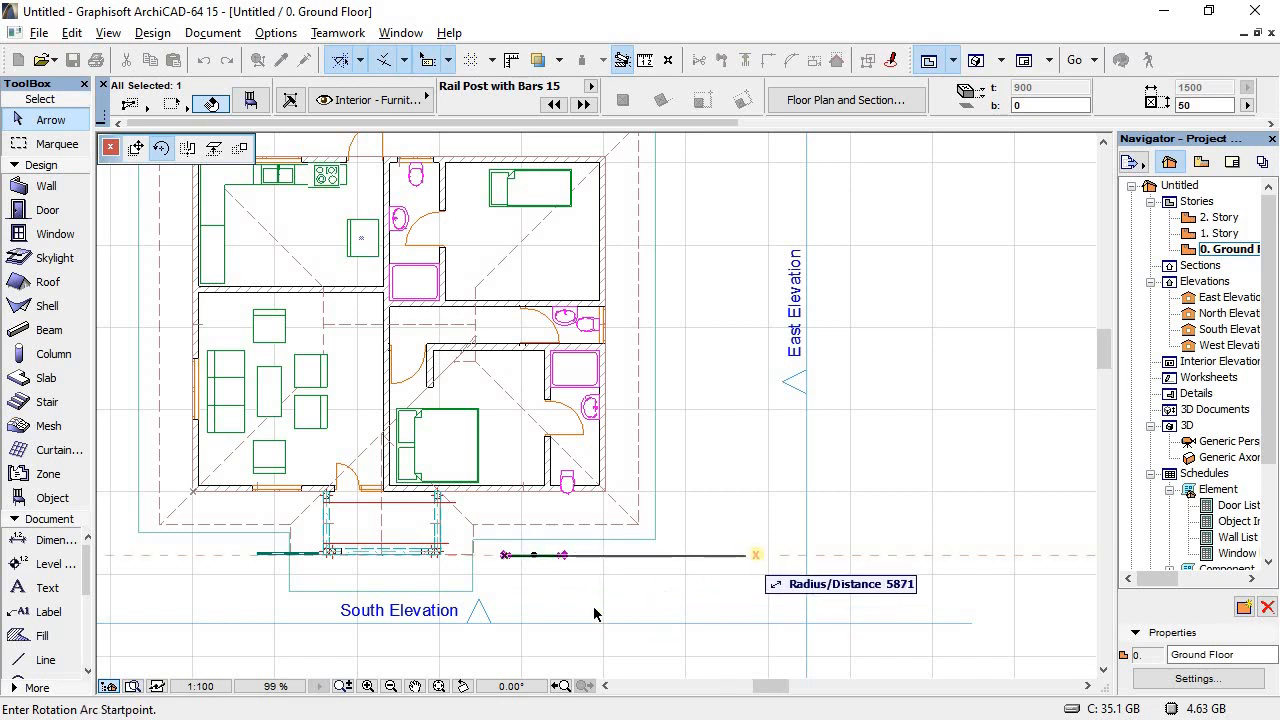
click(745, 555)
click(506, 660)
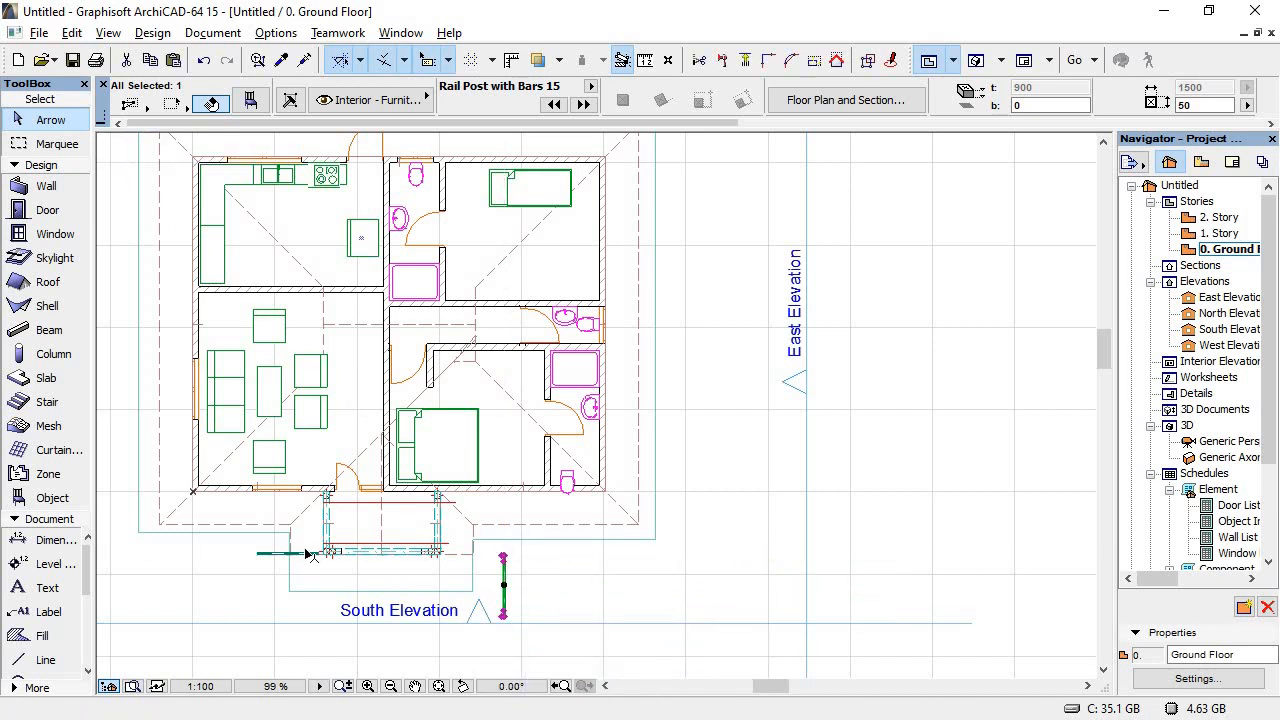
Step: Rotate the railing west of the porch a quarter turn clockwise about its west end so it runs north-south
click(302, 554)
click(273, 555)
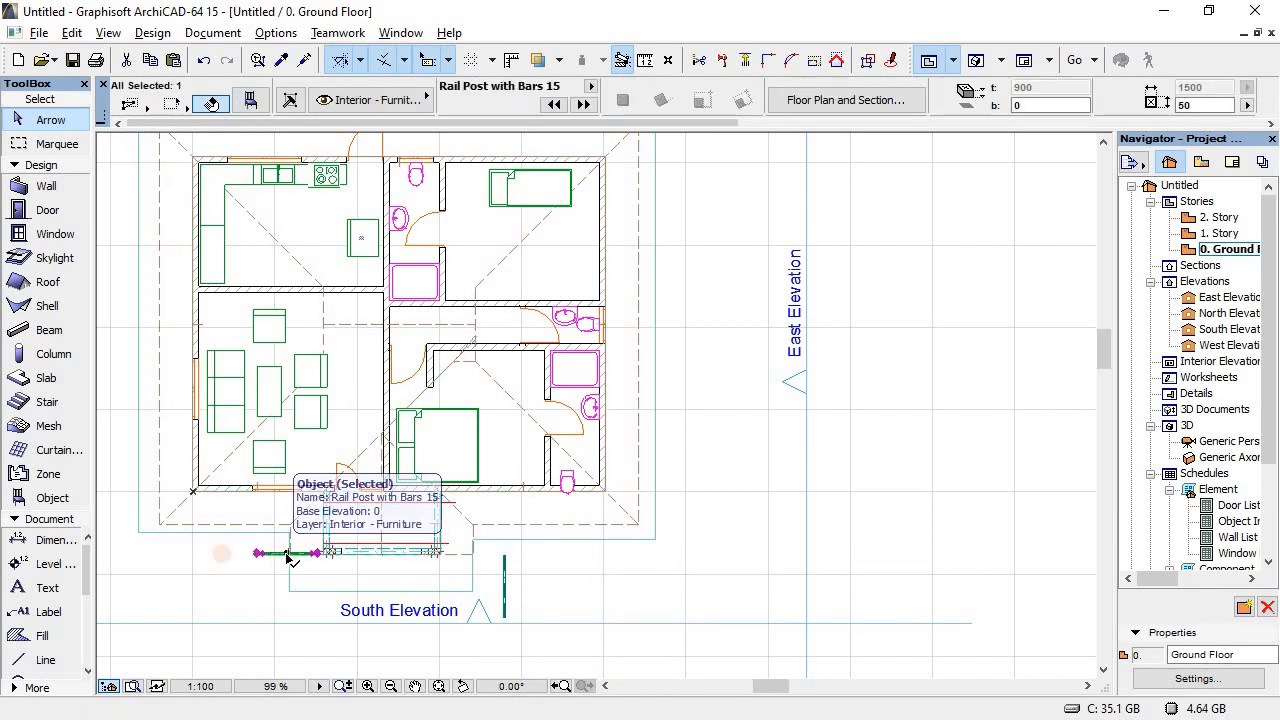
key(ctrl+e)
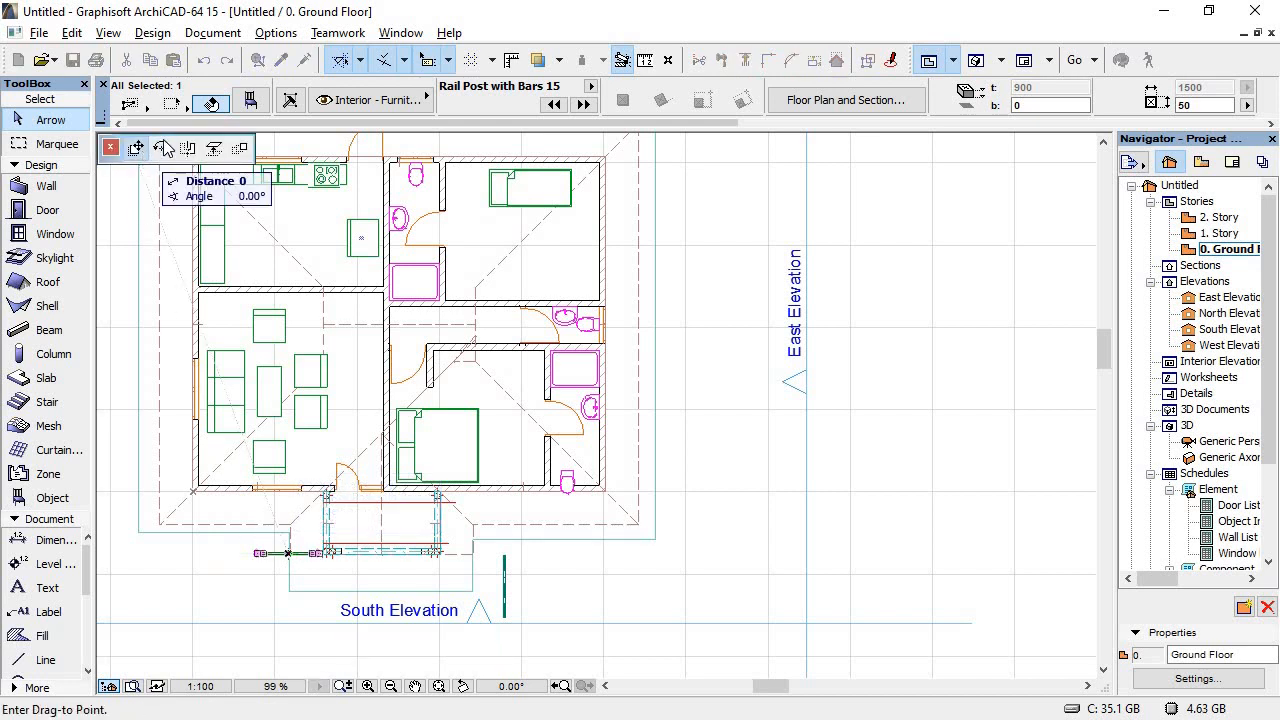
click(258, 553)
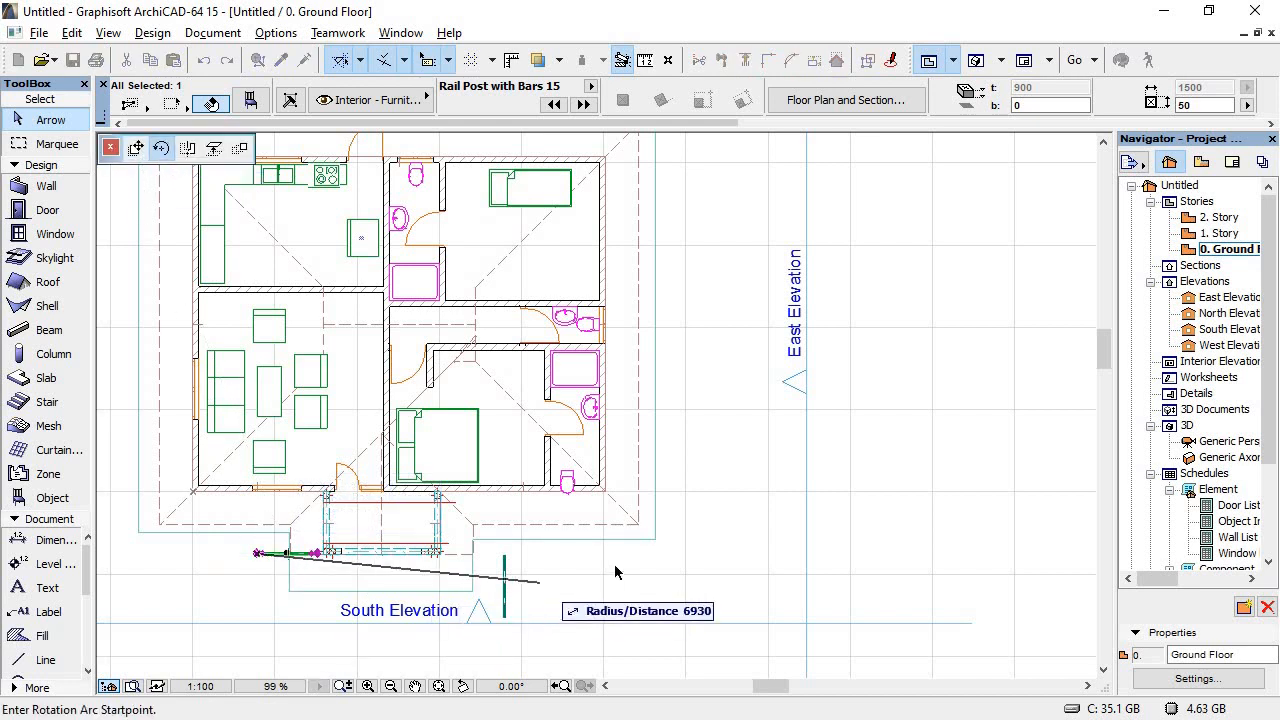
click(630, 553)
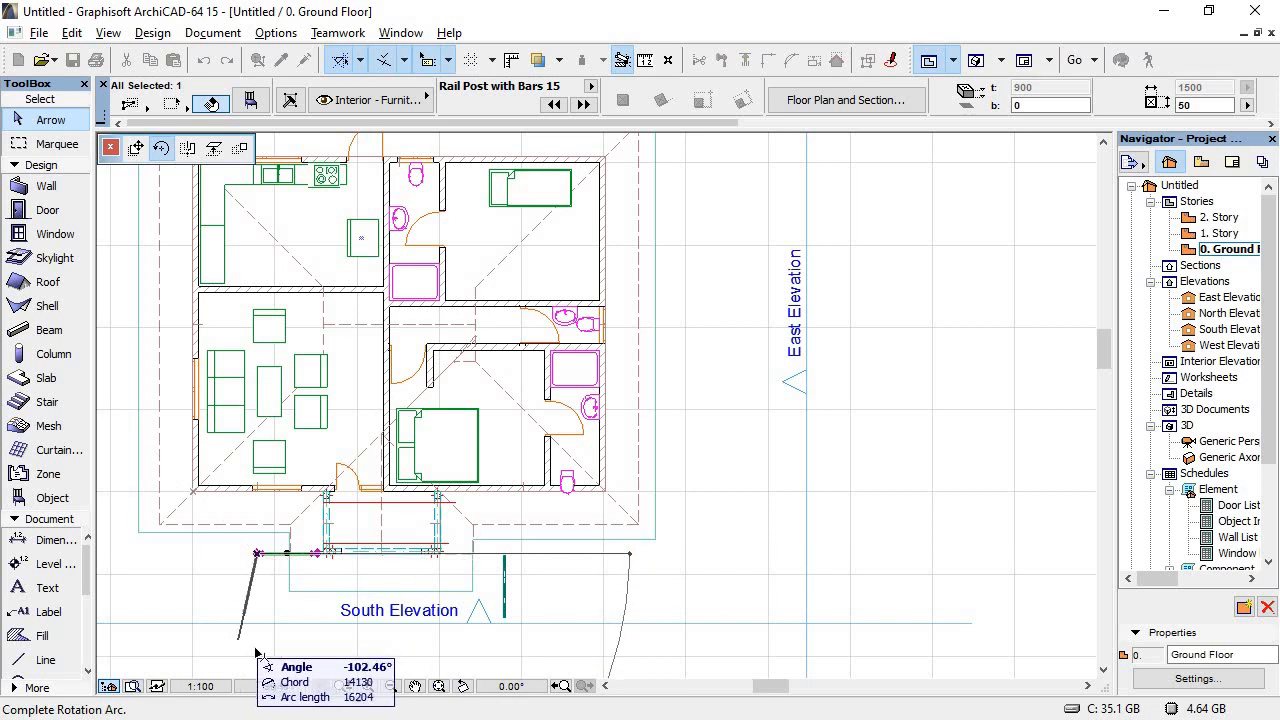
click(257, 640)
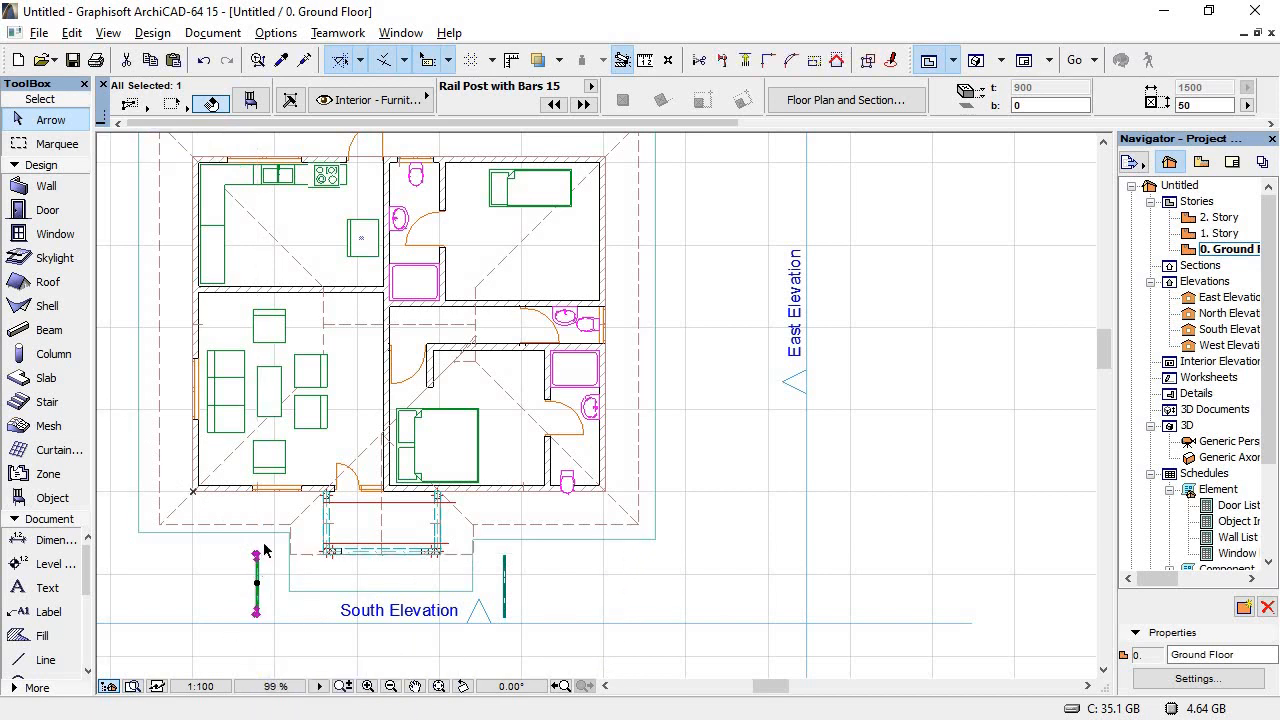
Step: Move the rotated west railing onto the porch's west side wall, between the house wall and the front corner column
scroll(264, 549, up, 4)
key(ctrl+e)
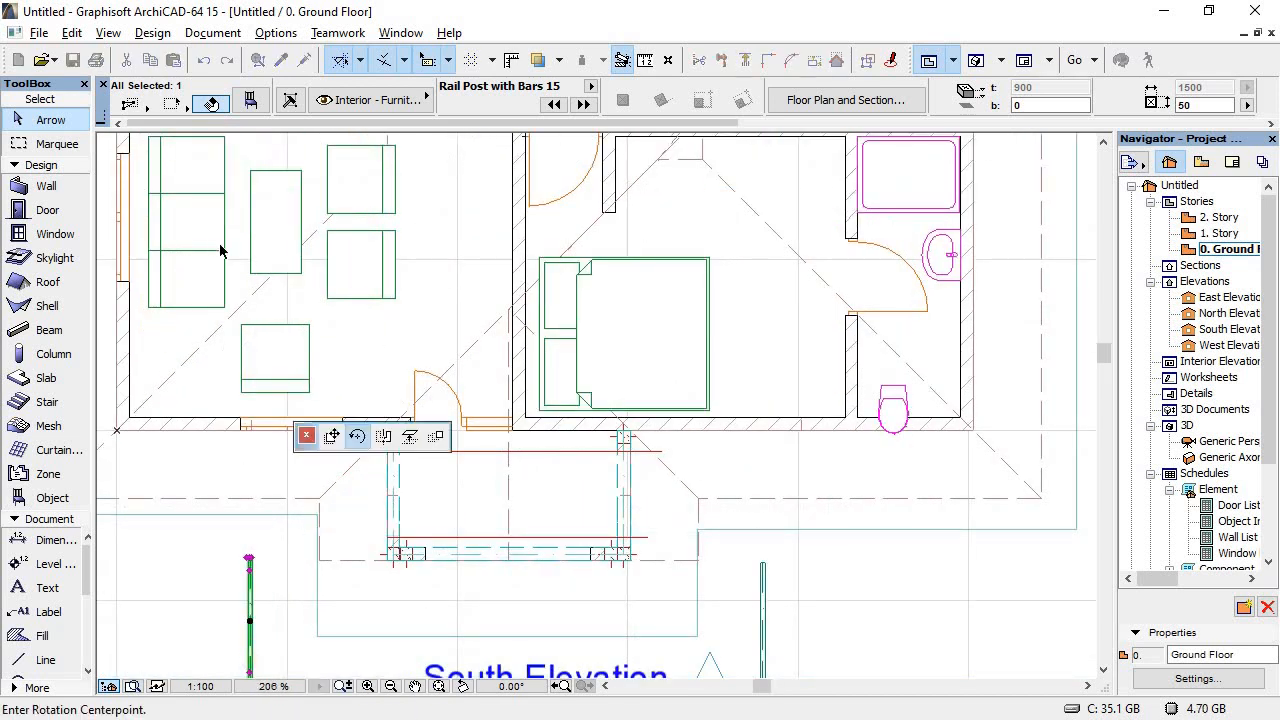
click(137, 148)
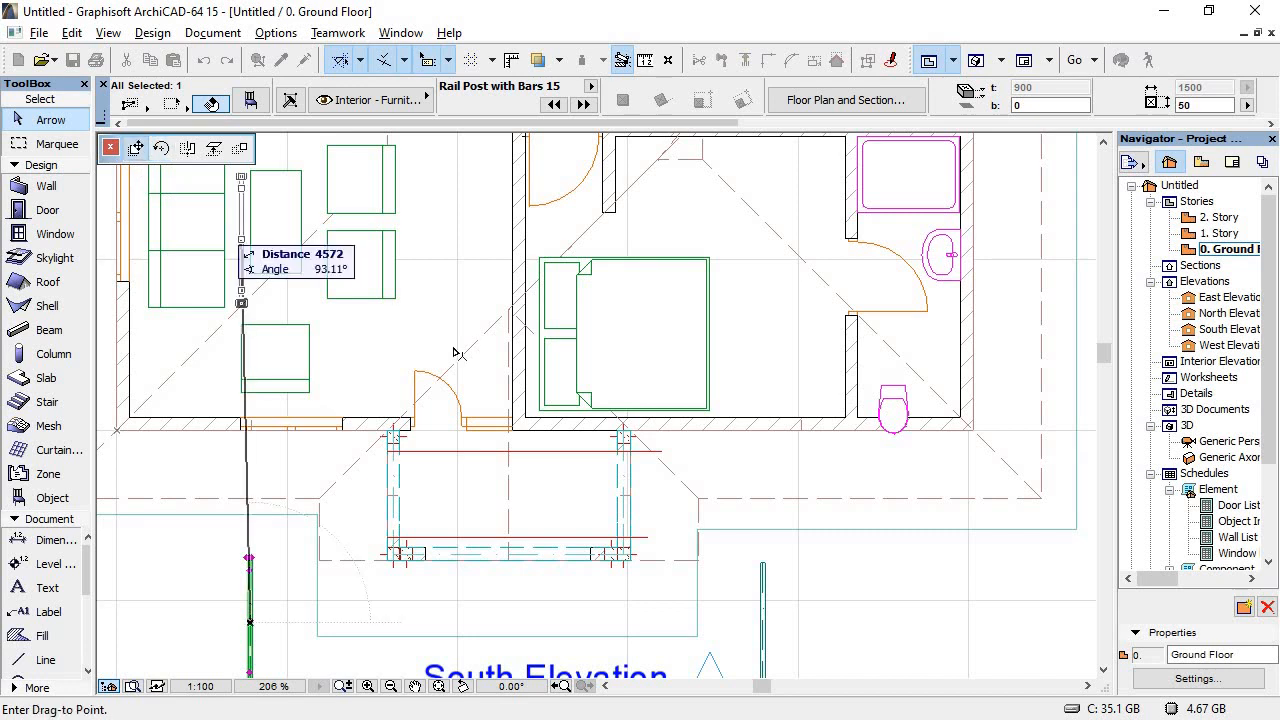
click(393, 503)
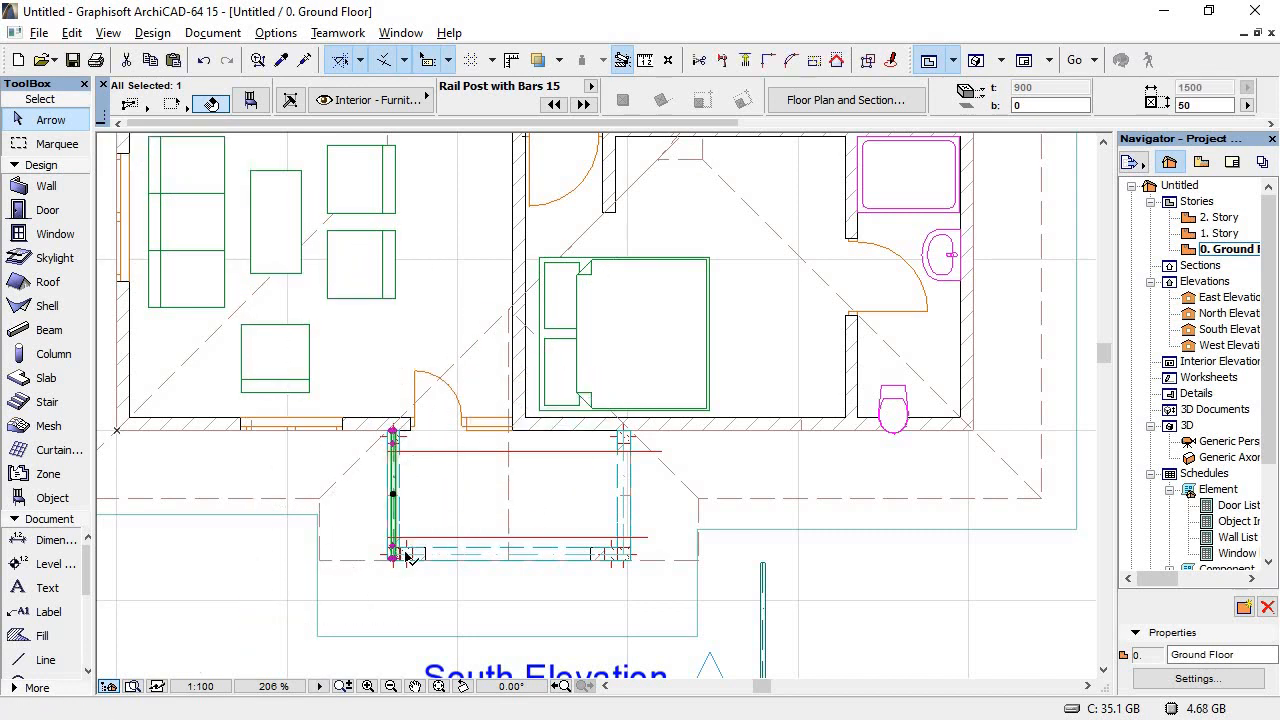
scroll(403, 551, up, 4)
scroll(547, 593, down, 6)
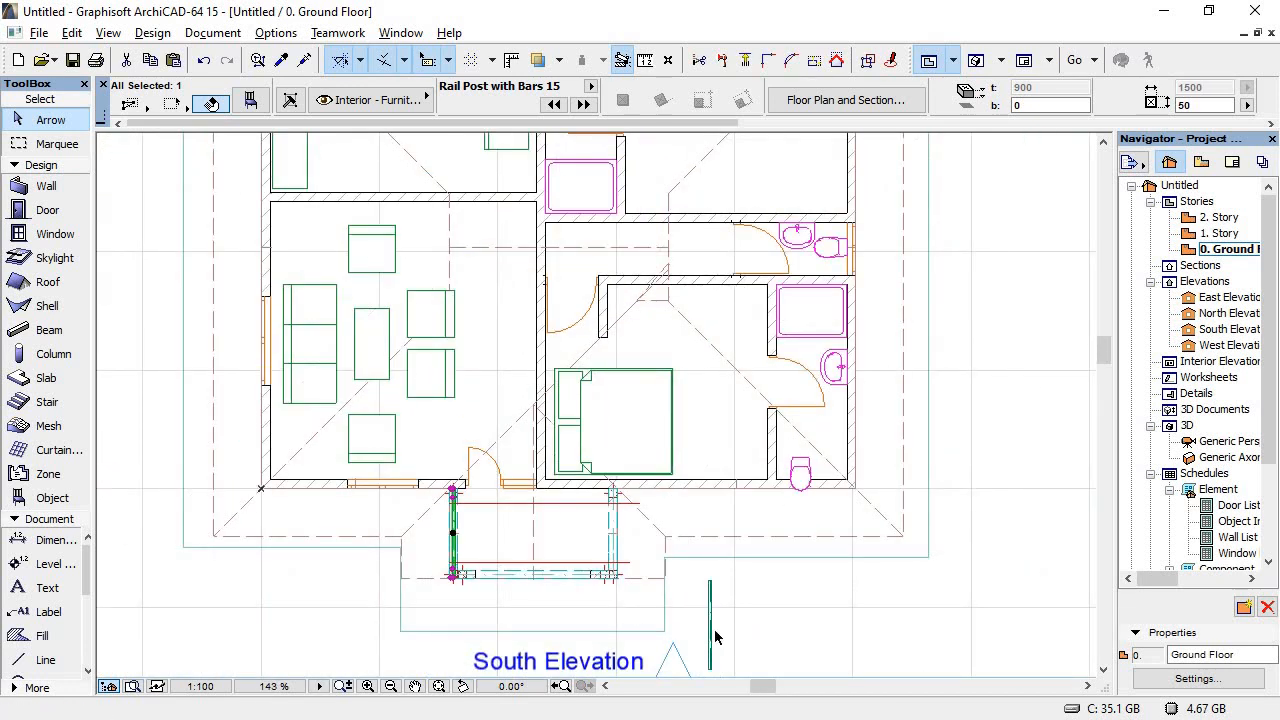
Step: Move the rotated east railing onto the porch's east side wall and clear the selection
click(712, 632)
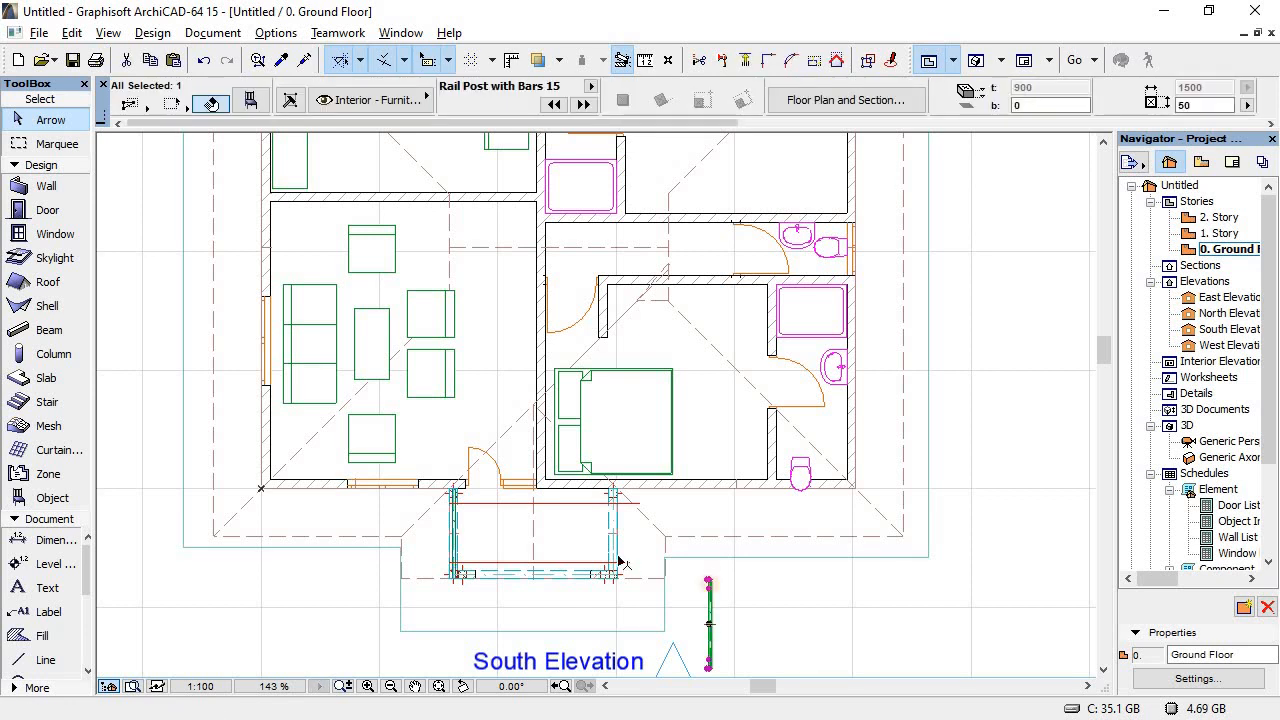
click(709, 625)
click(613, 492)
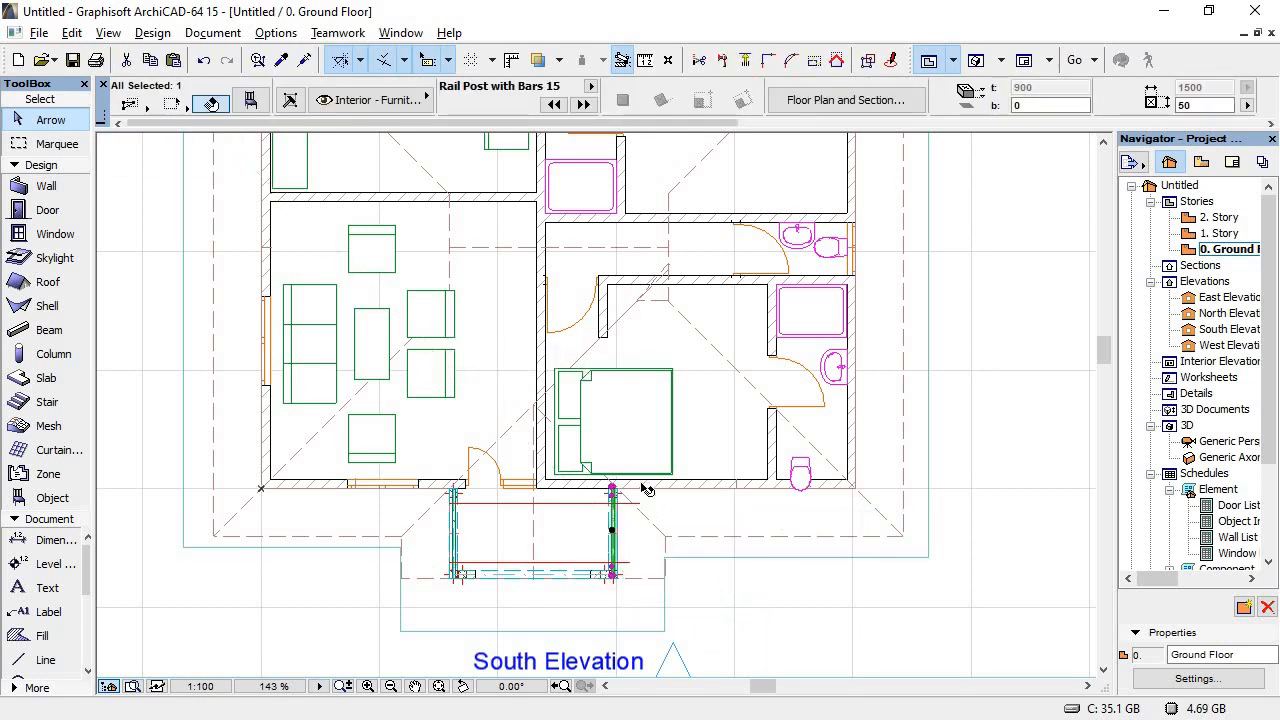
scroll(642, 490, up, 6)
scroll(652, 527, down, 6)
scroll(766, 614, up, 3)
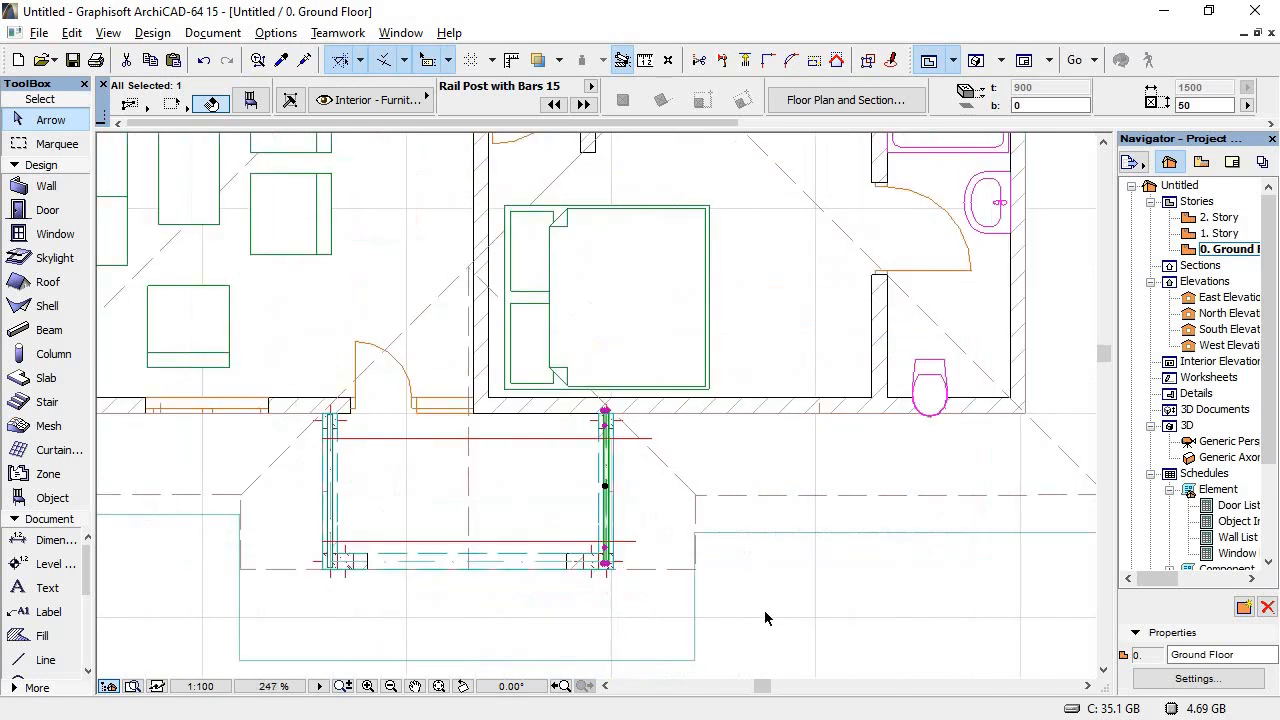
click(766, 614)
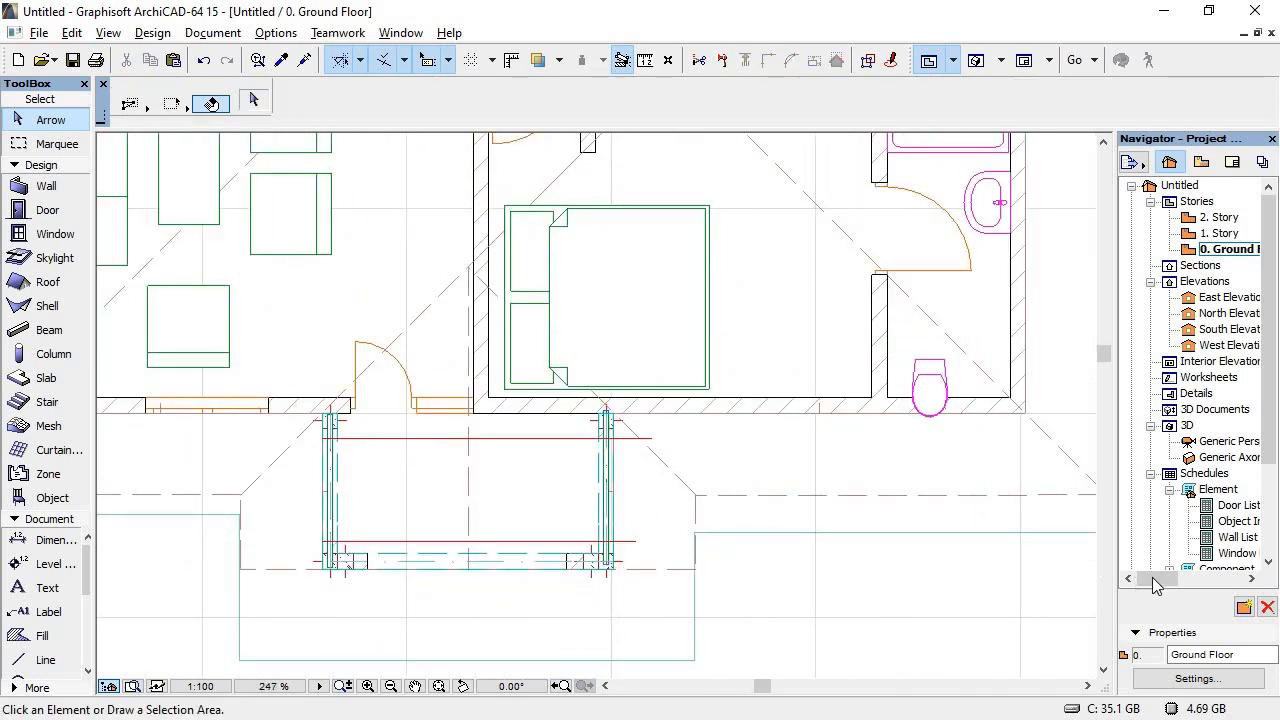
Step: Examine the railing inside the porch arch in the west elevation and return to the ground floor plan
double_click(1220, 329)
double_click(1217, 345)
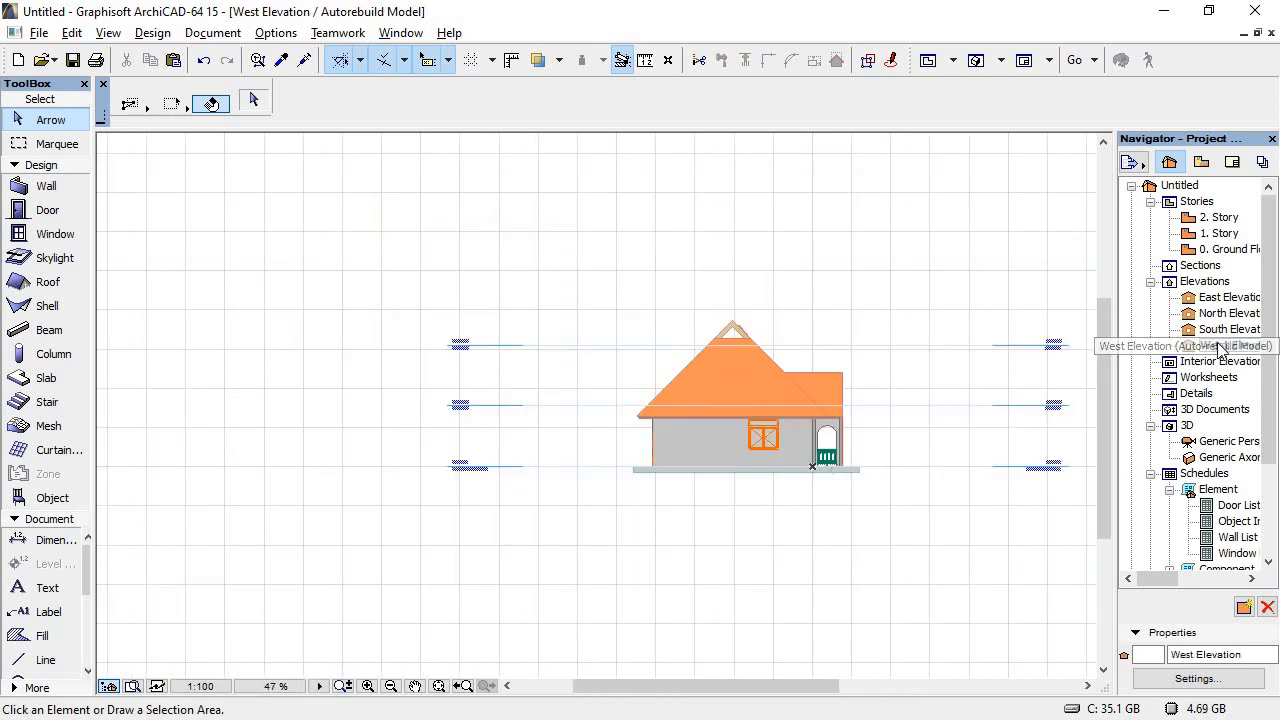
scroll(822, 470, up, 4)
scroll(895, 397, up, 4)
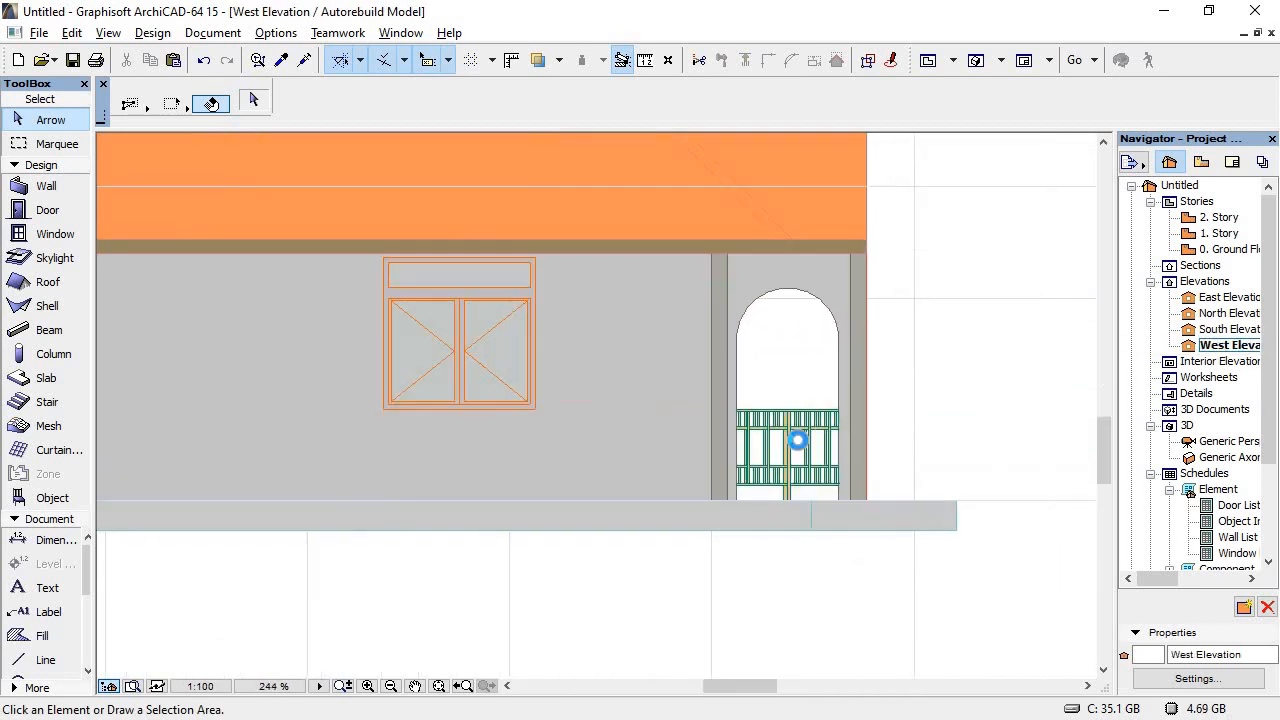
click(904, 430)
scroll(927, 432, down, 6)
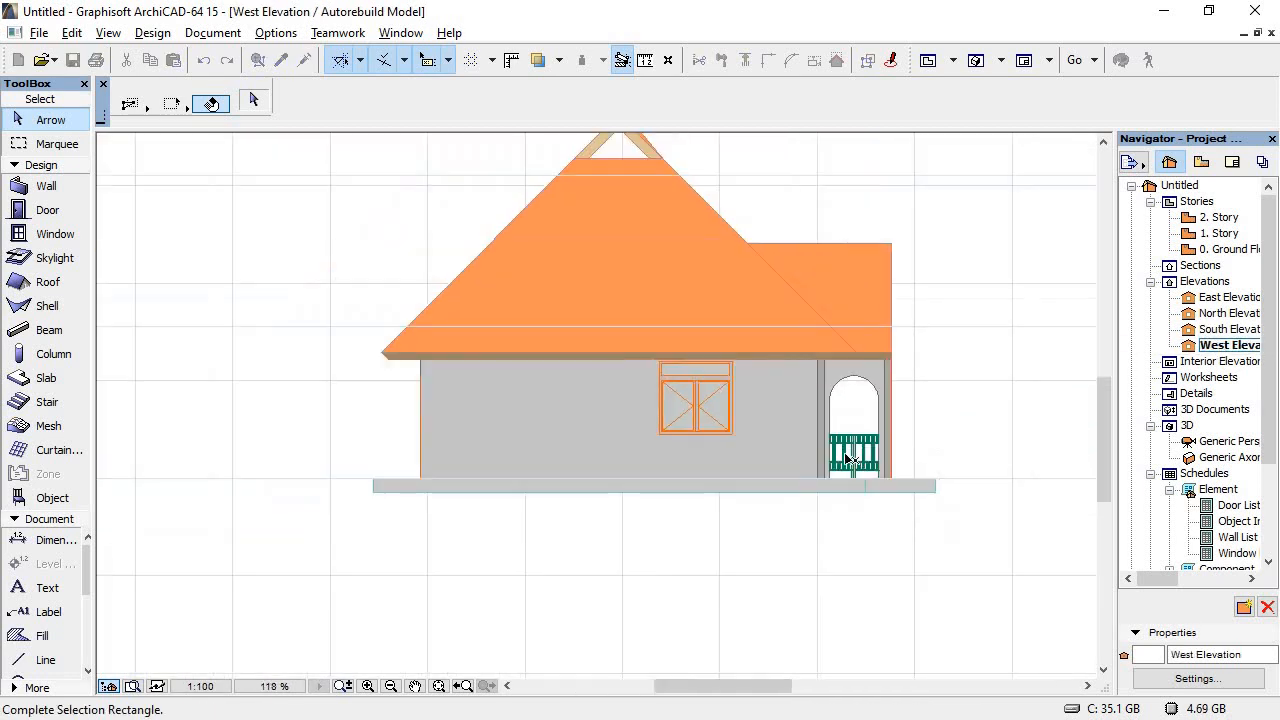
click(1271, 33)
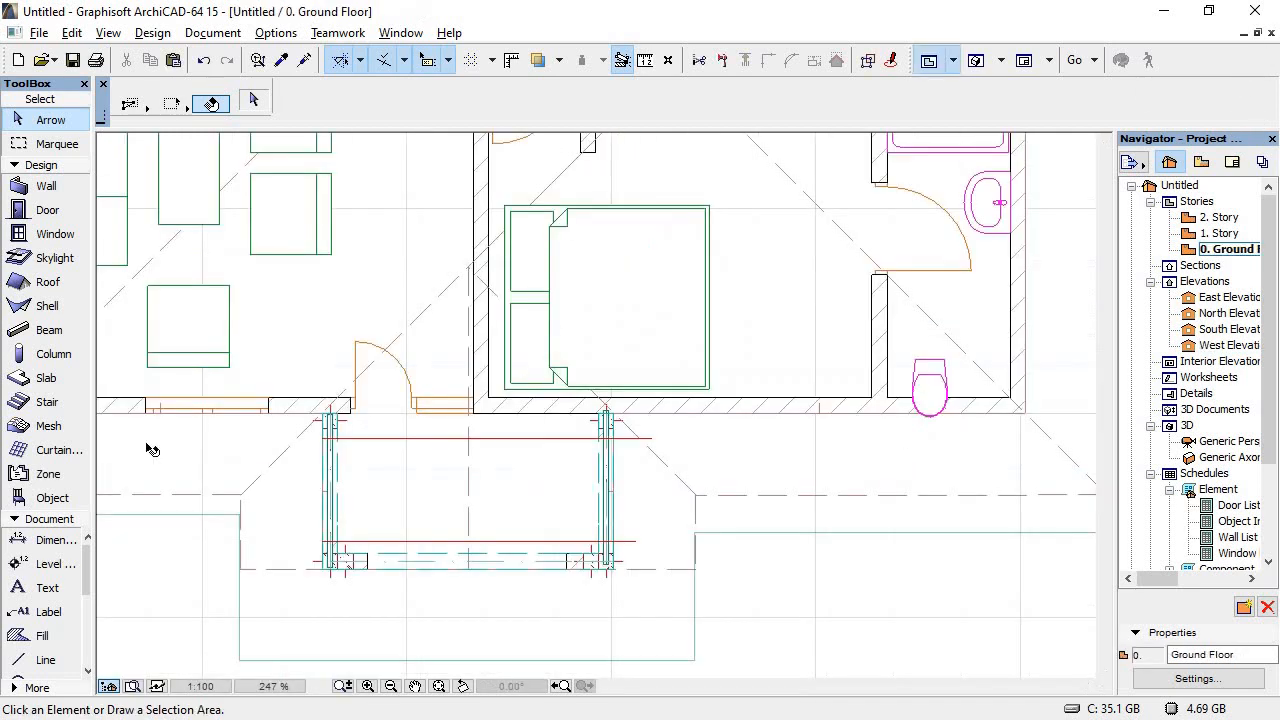
Step: Set the Object tool's default to Rafter Ridge Recess 15 from the Roof Construction 15 library folder, keeping its default geometry
click(28, 498)
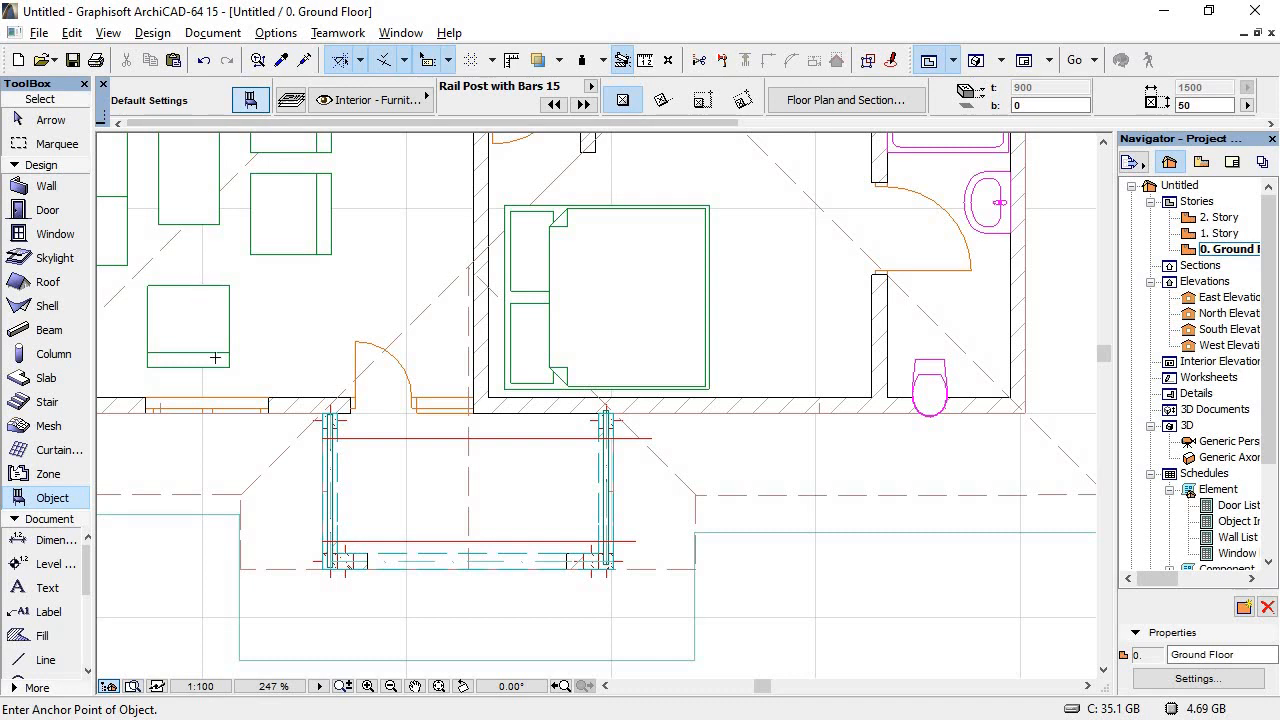
key(ctrl+t)
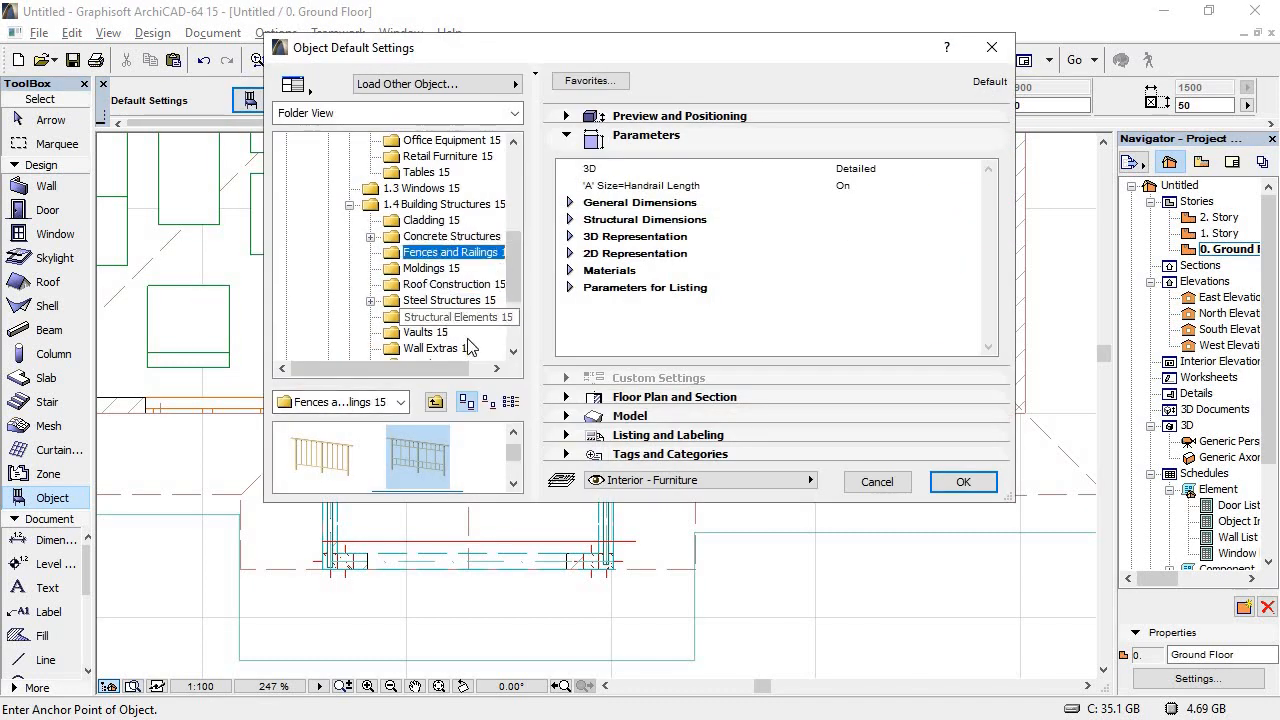
click(452, 284)
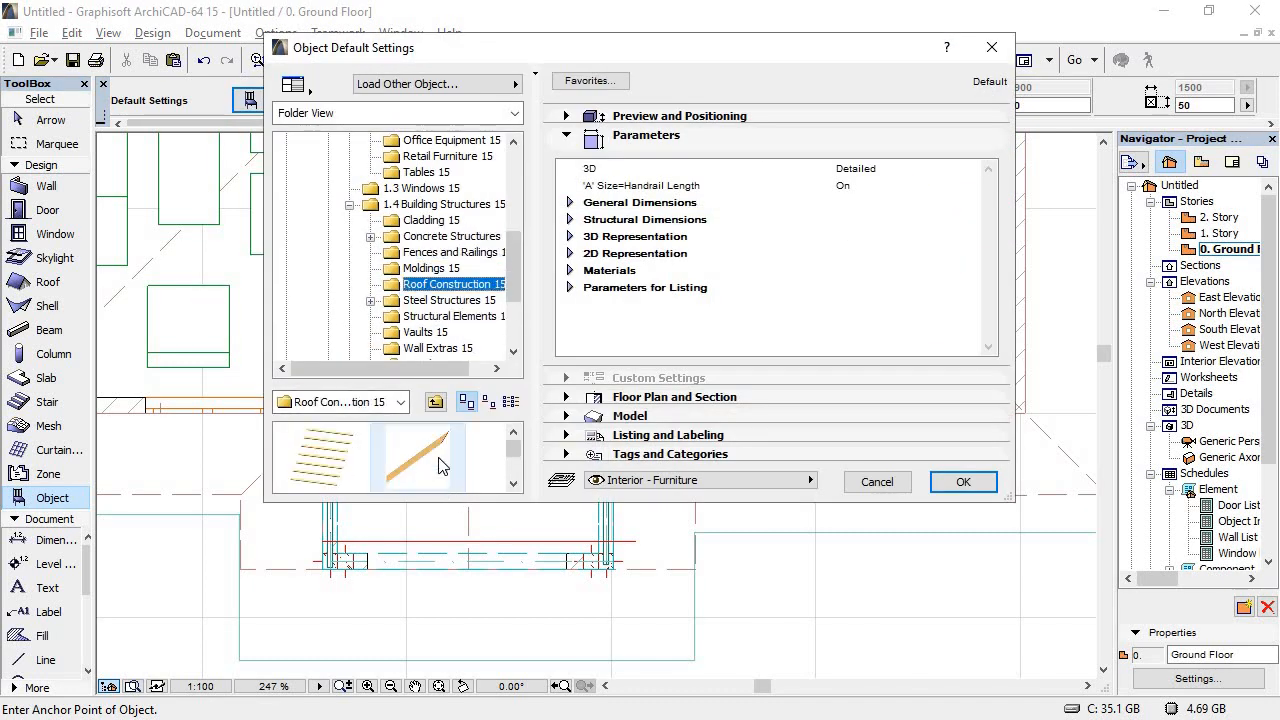
click(441, 465)
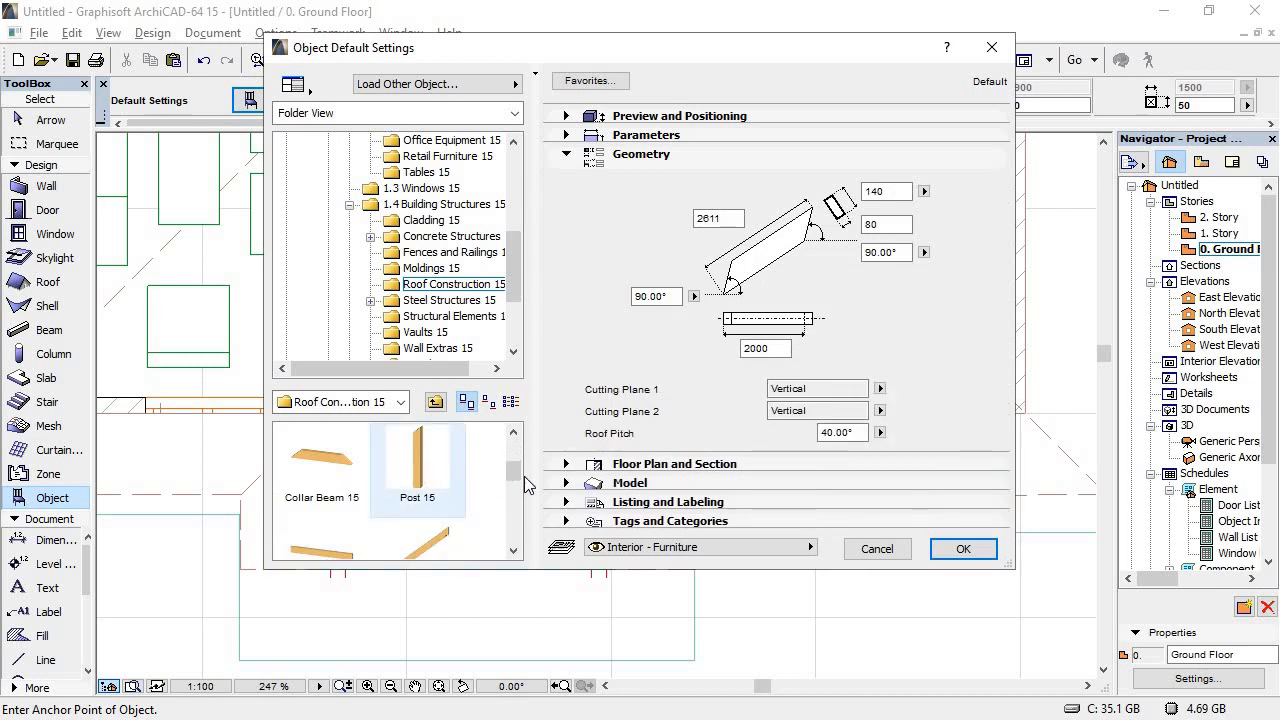
click(511, 551)
click(510, 551)
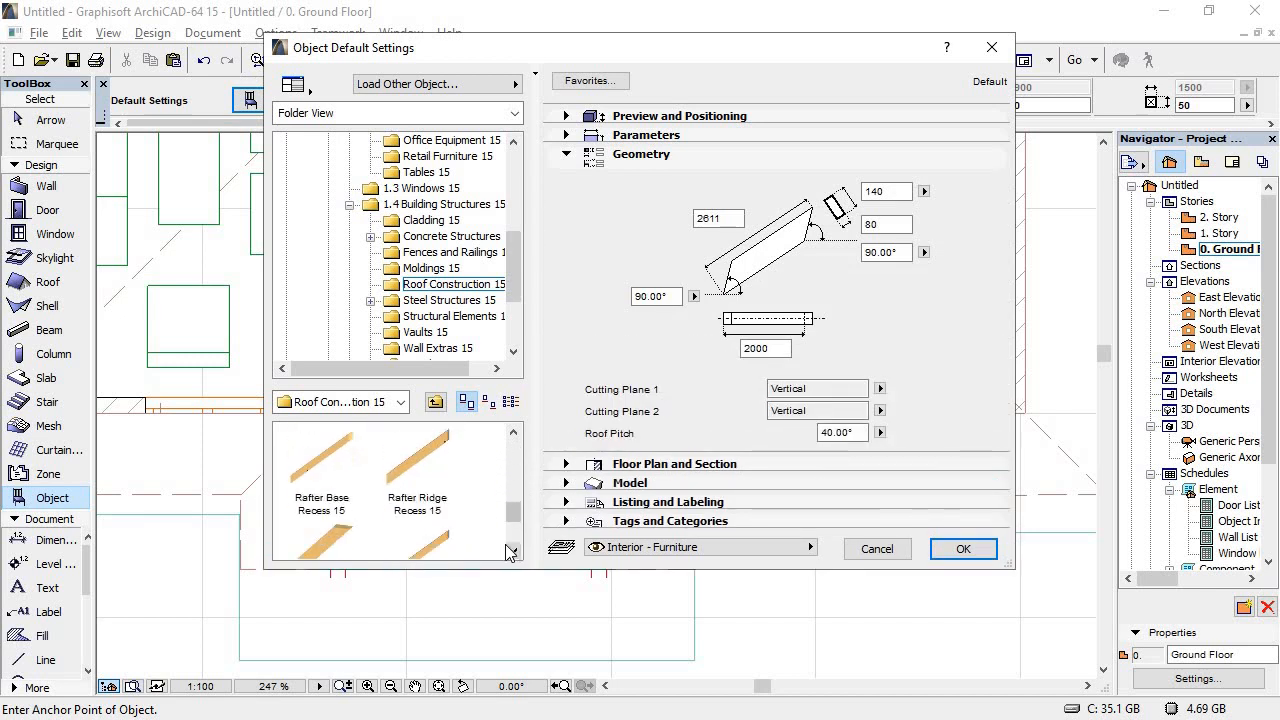
click(438, 485)
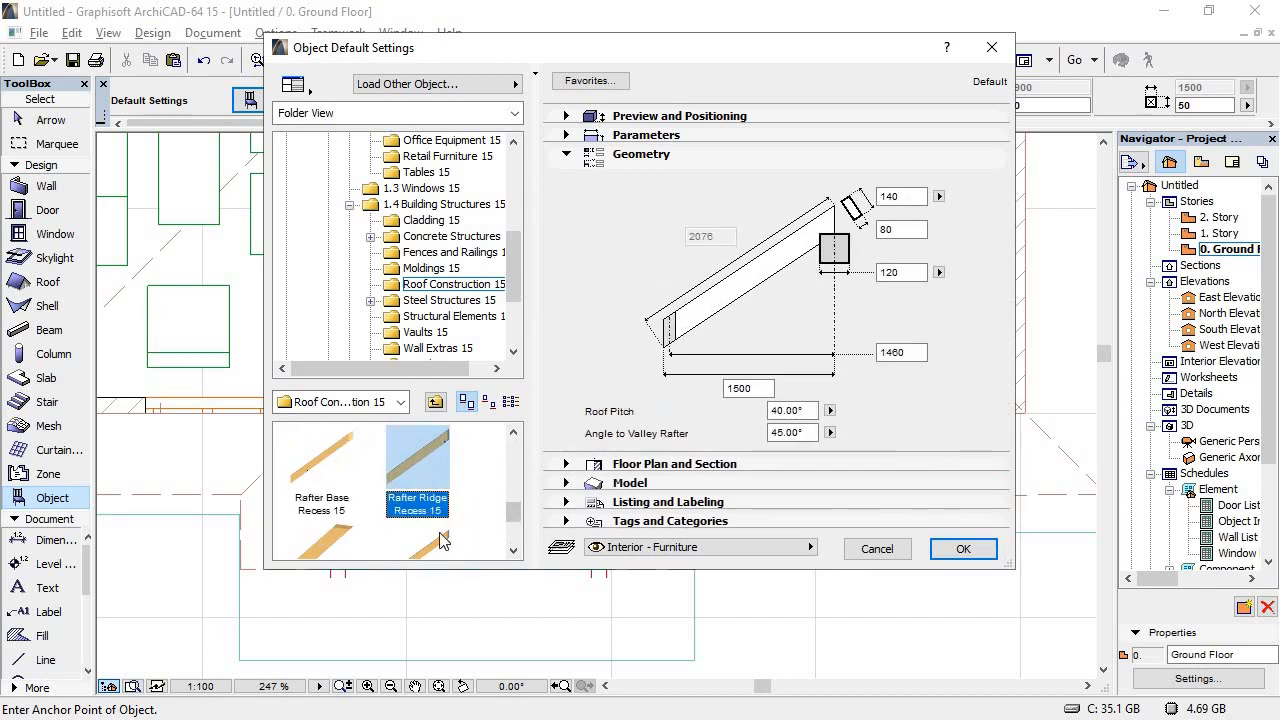
click(338, 543)
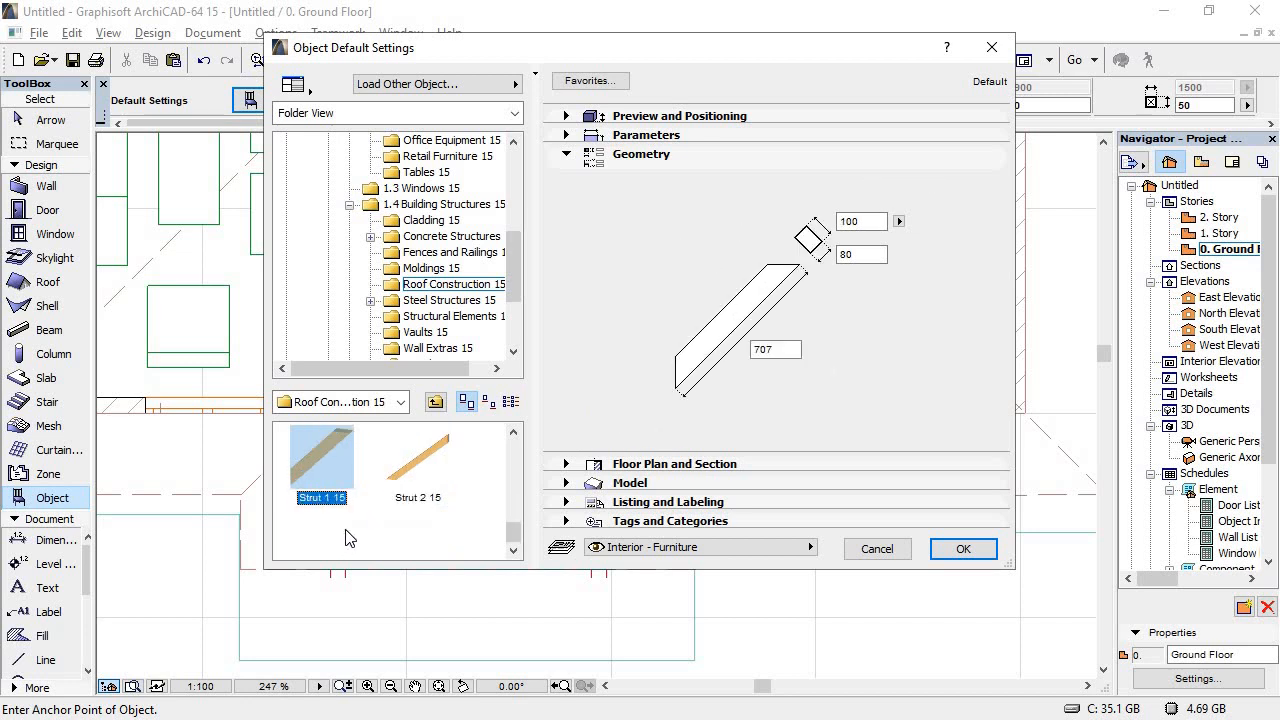
click(432, 467)
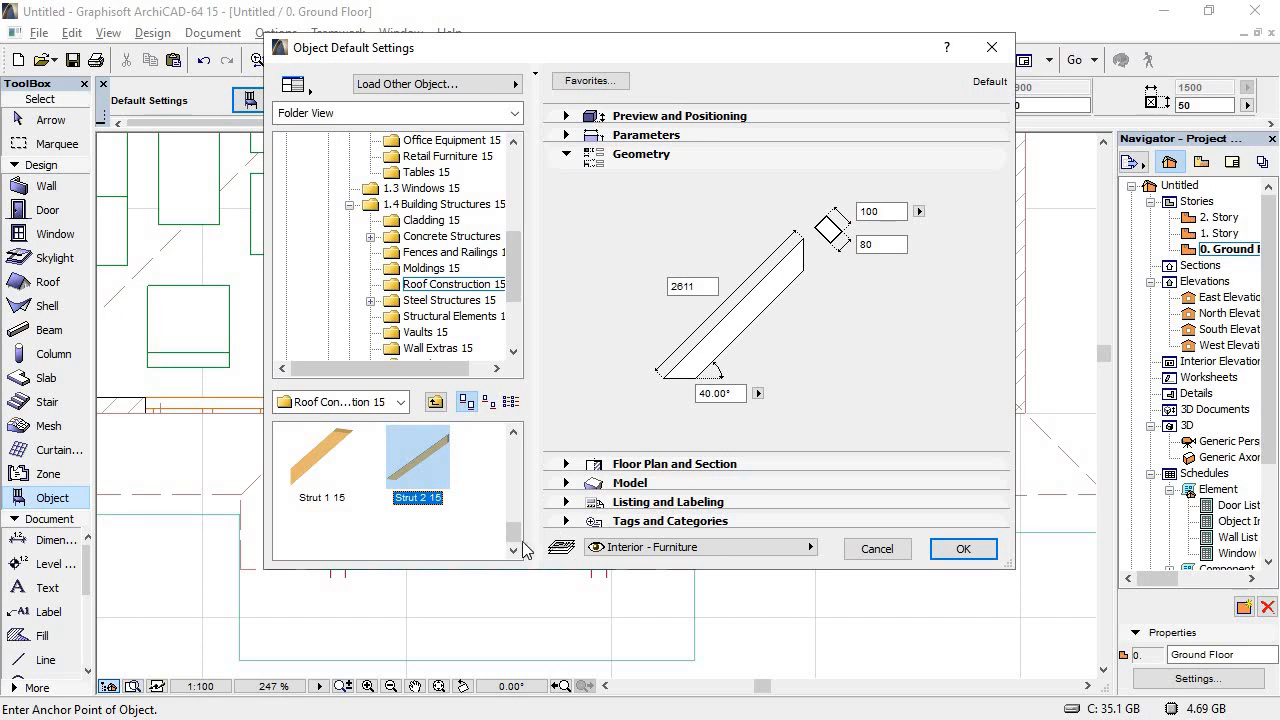
click(514, 436)
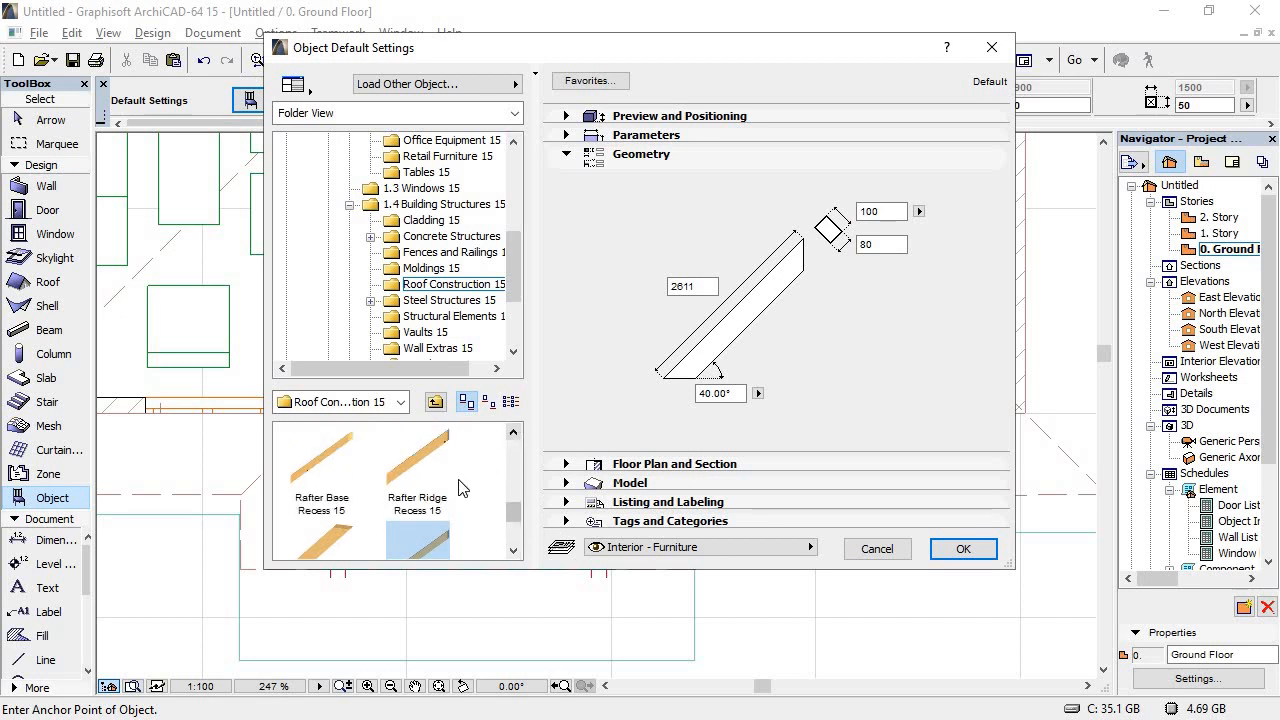
click(424, 490)
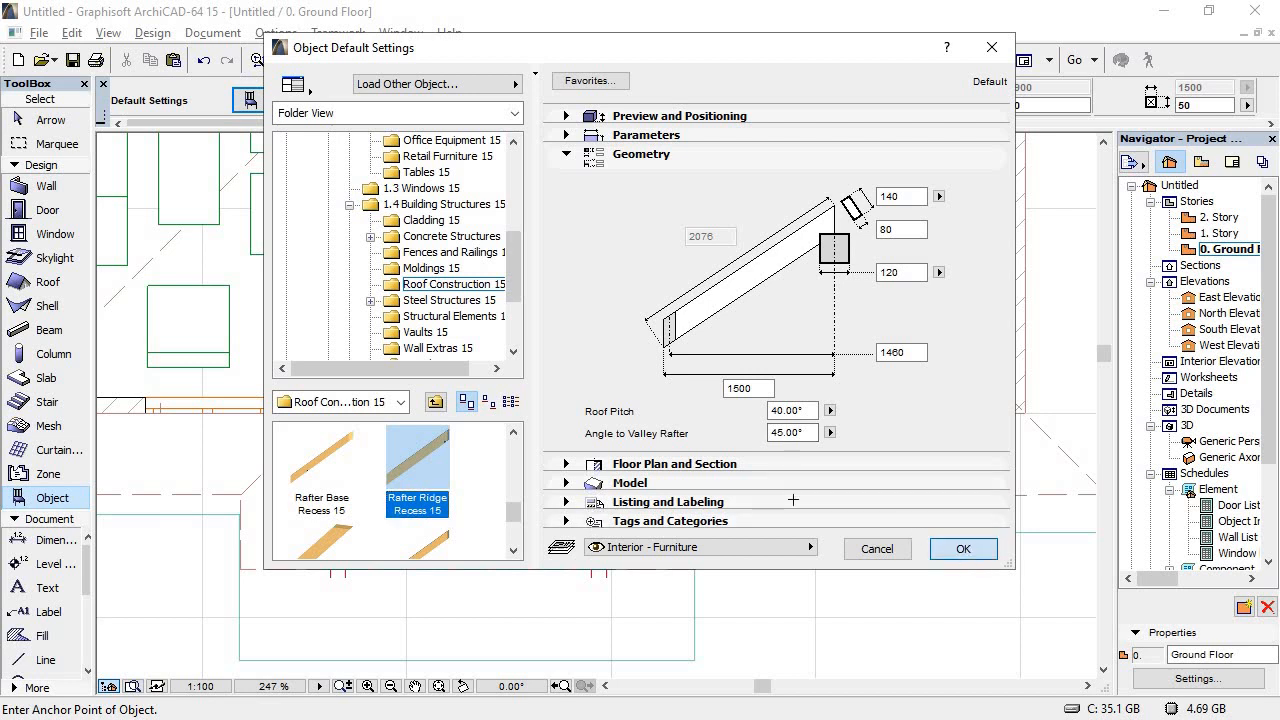
key(Return)
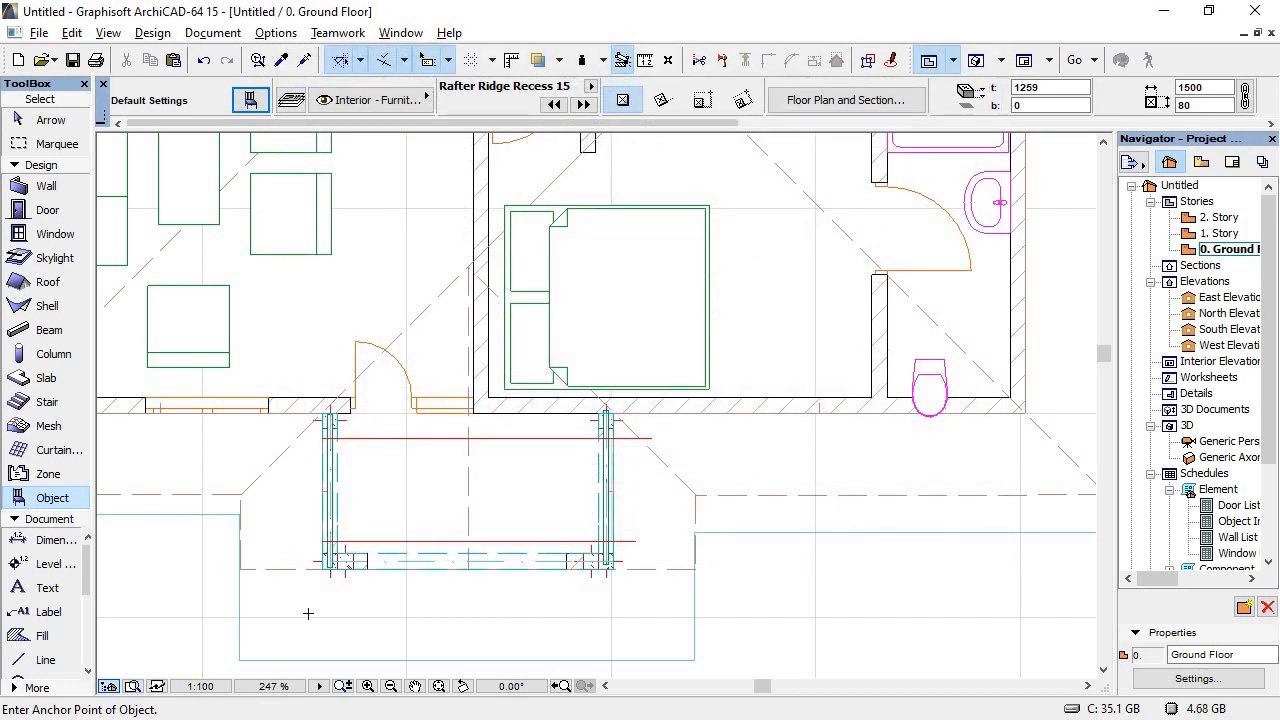
Step: Place two Rafter Ridge Recess 15 objects south of the porch, one toward the west and one toward the east
click(308, 613)
click(710, 620)
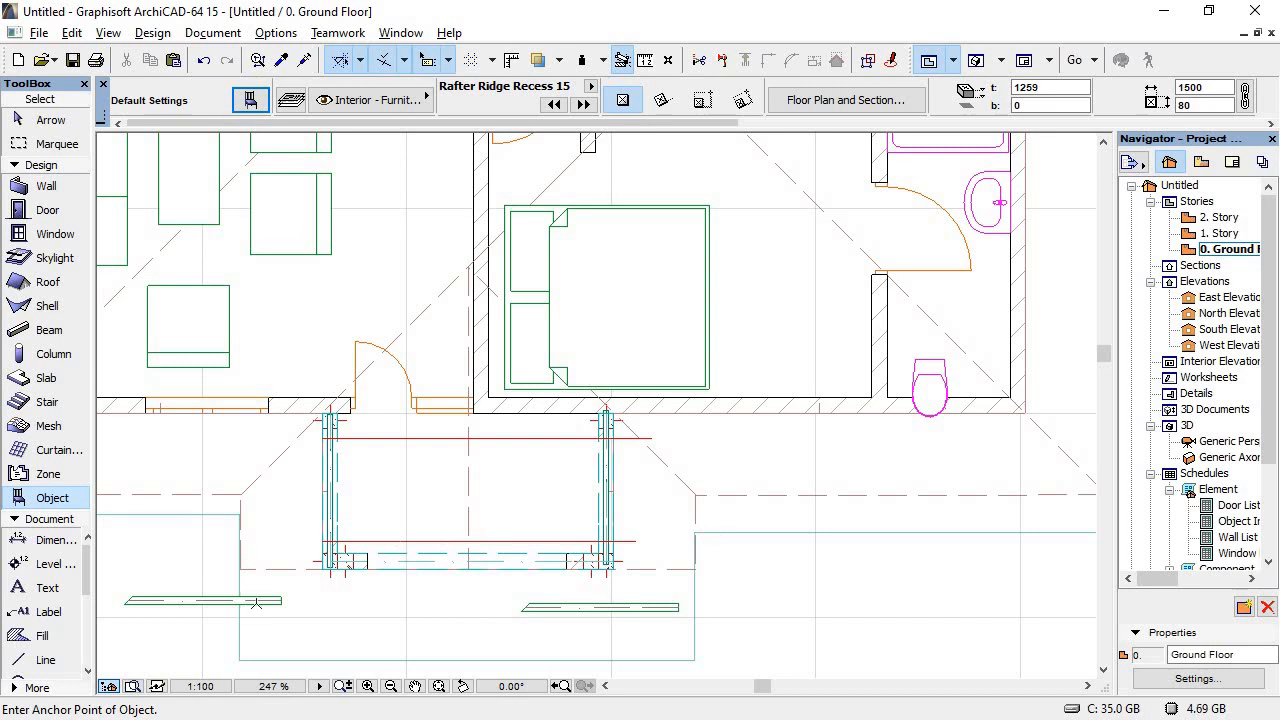
click(40, 118)
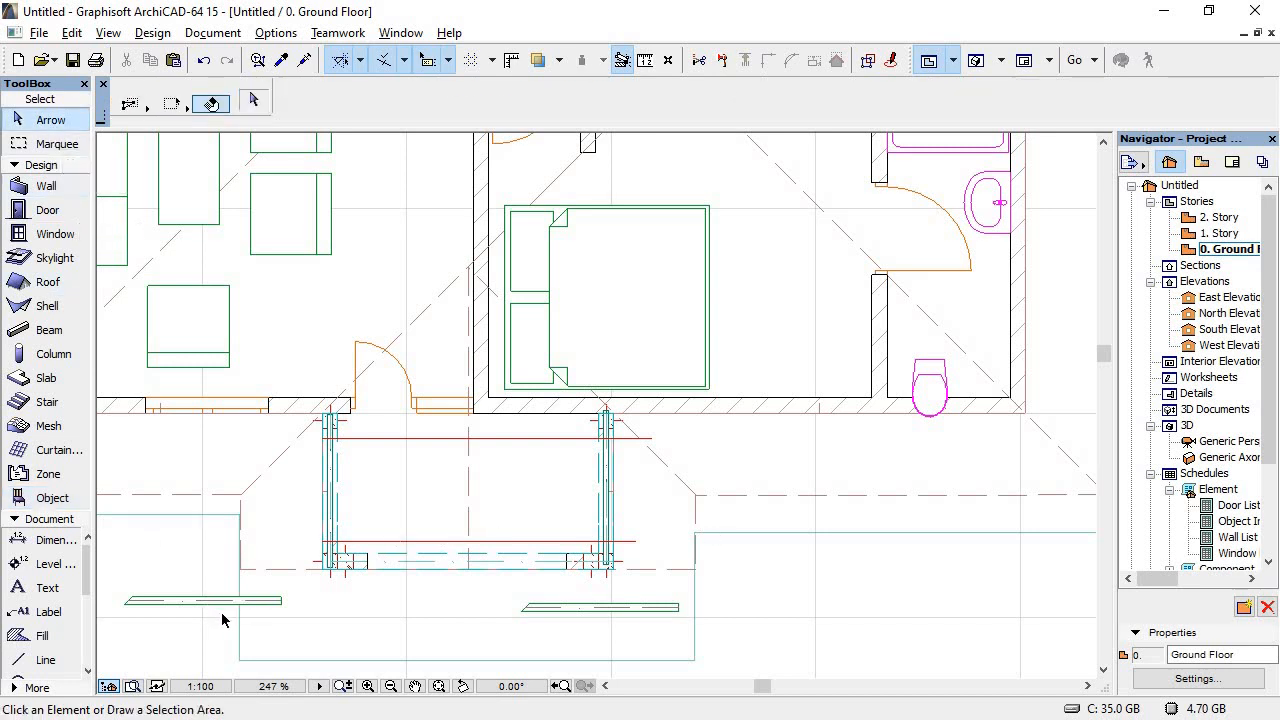
Step: Move both rafters horizontally closer together so they lie end to end in front of the porch, and clear the selection
drag(218, 608, 416, 627)
click(405, 610)
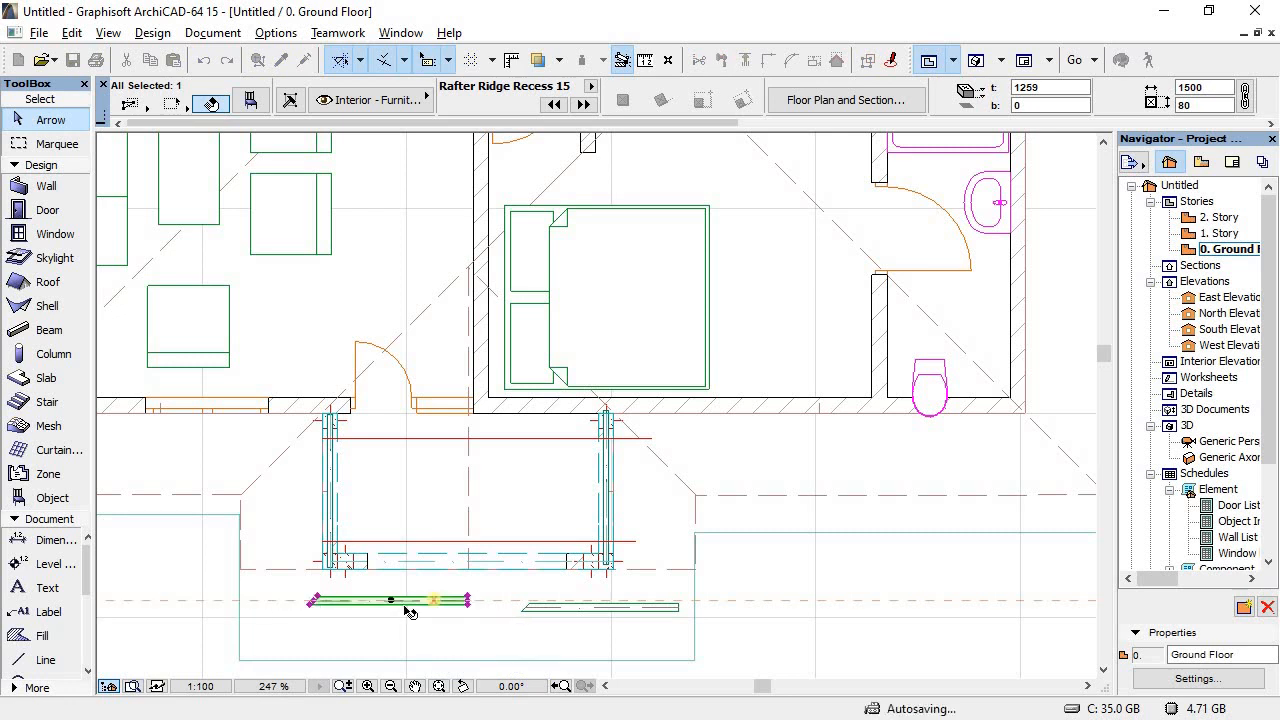
drag(596, 609, 567, 609)
click(795, 627)
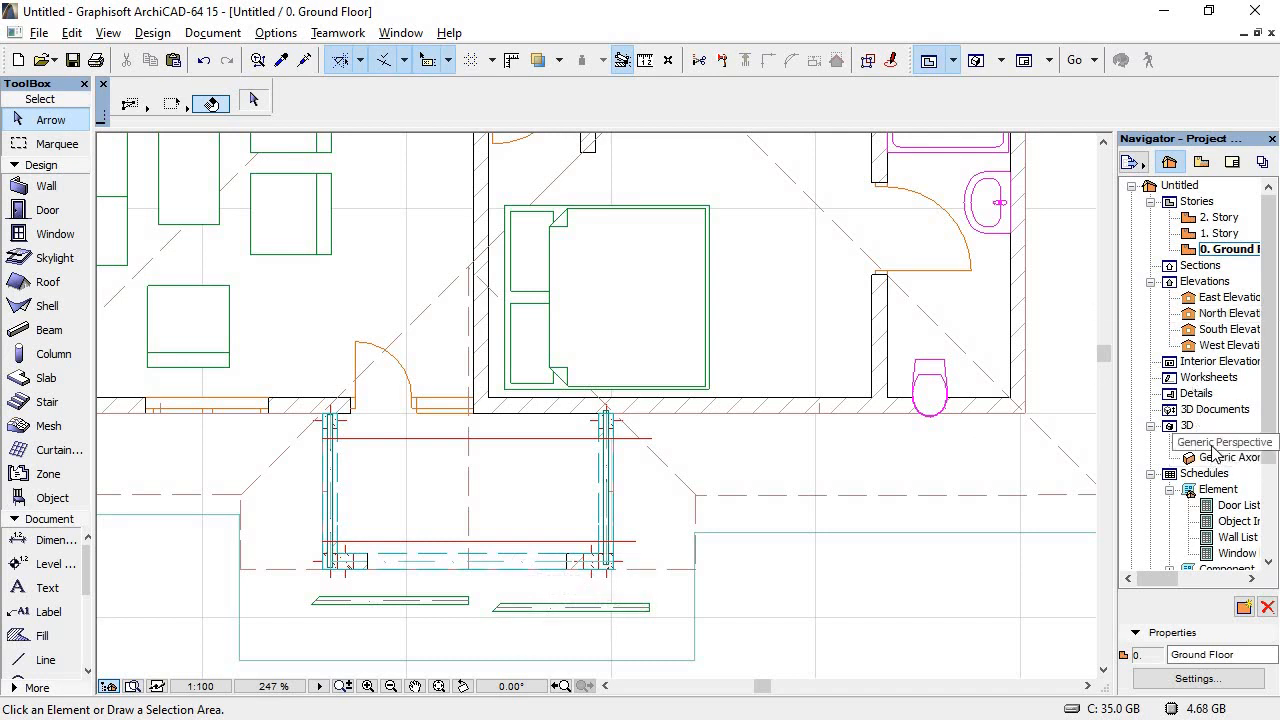
Step: Examine the two rafters from the porch front in the 3D perspective and select the east rafter in the ground floor plan
double_click(1212, 446)
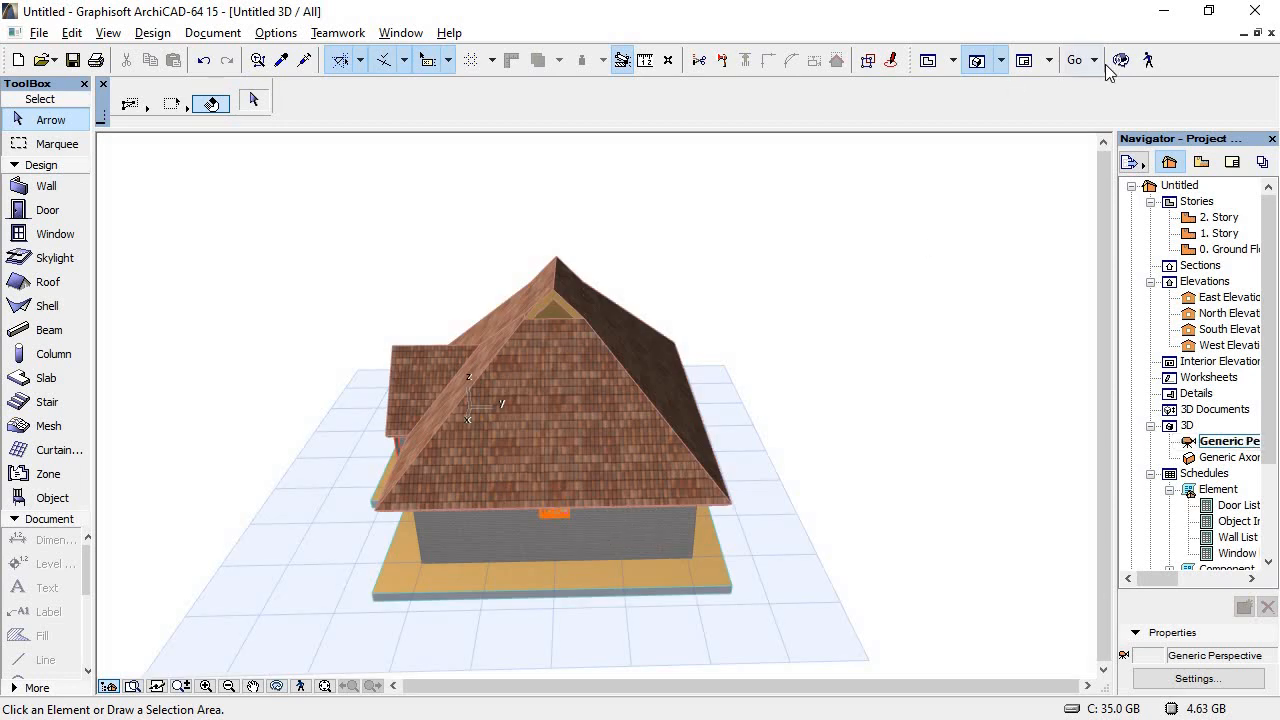
click(1121, 60)
drag(485, 590, 521, 579)
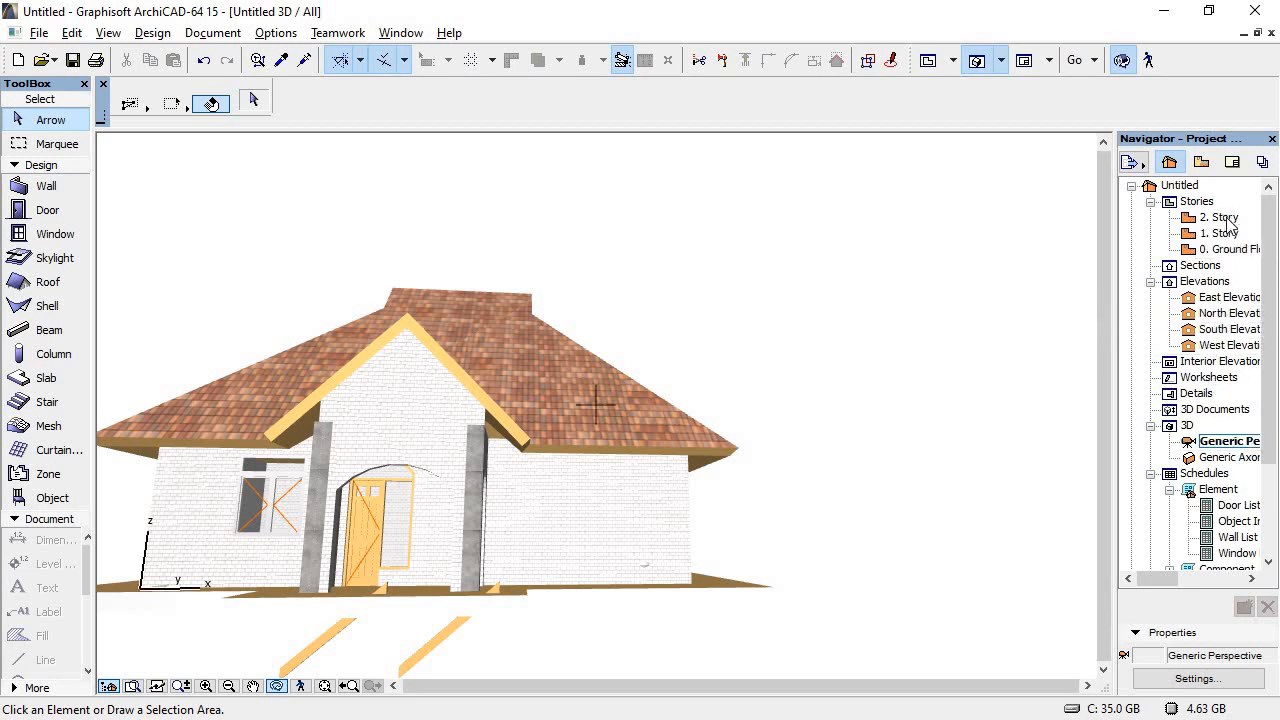
double_click(1224, 250)
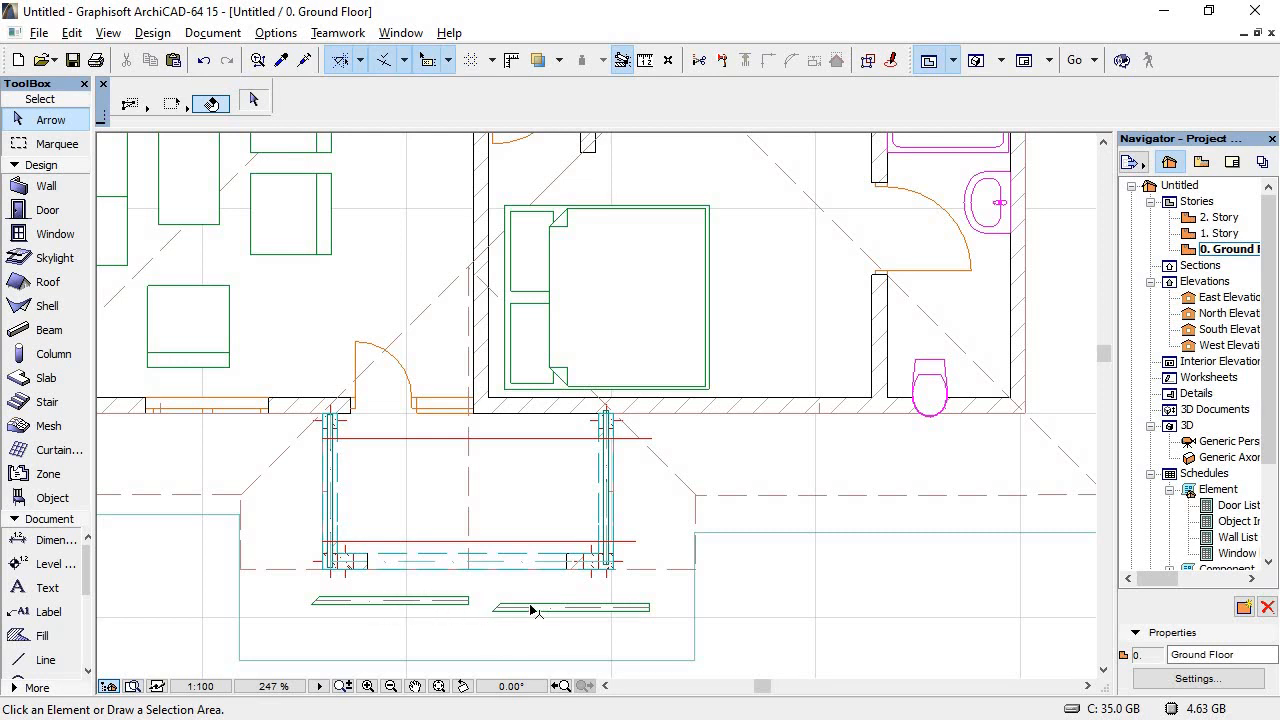
click(533, 607)
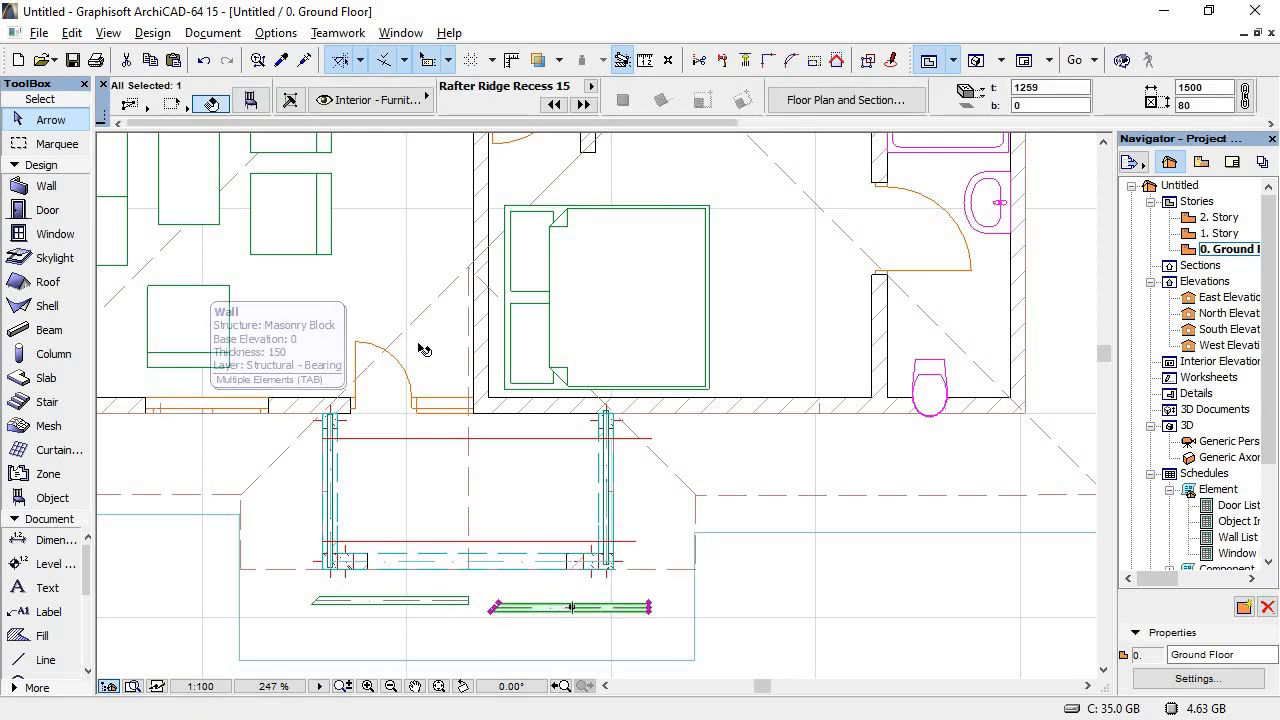
double_click(1201, 446)
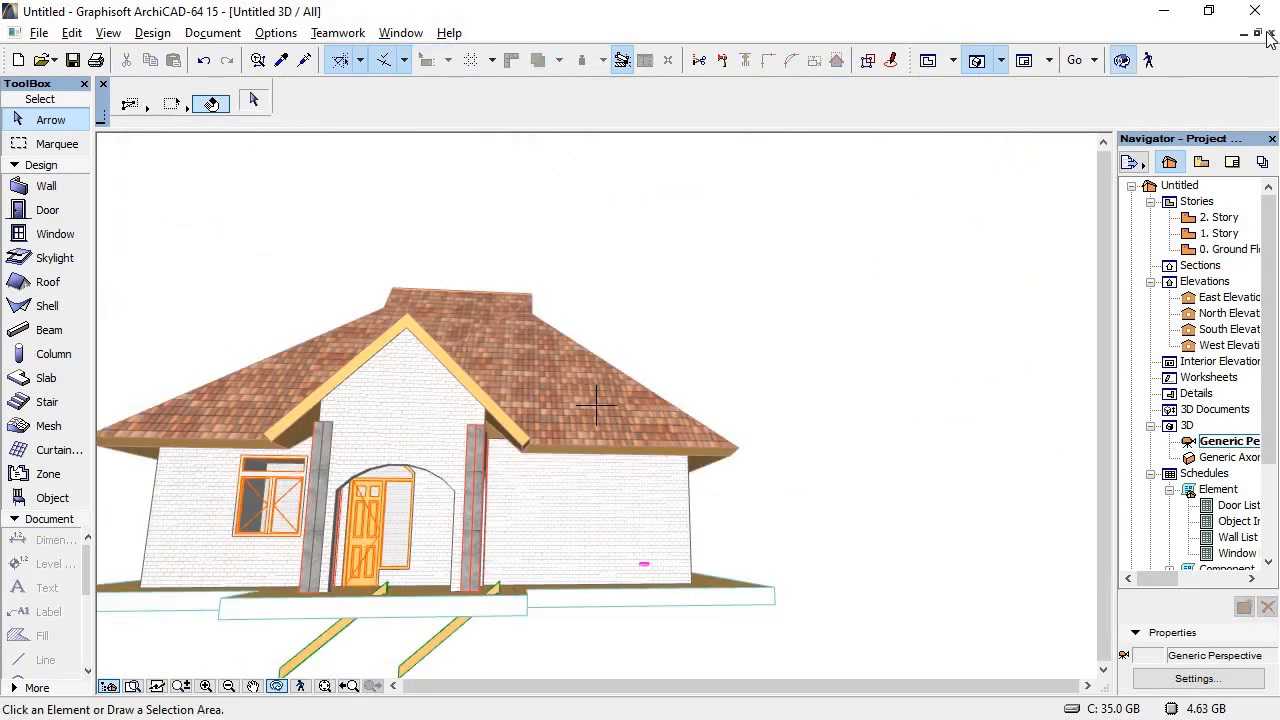
key(F2)
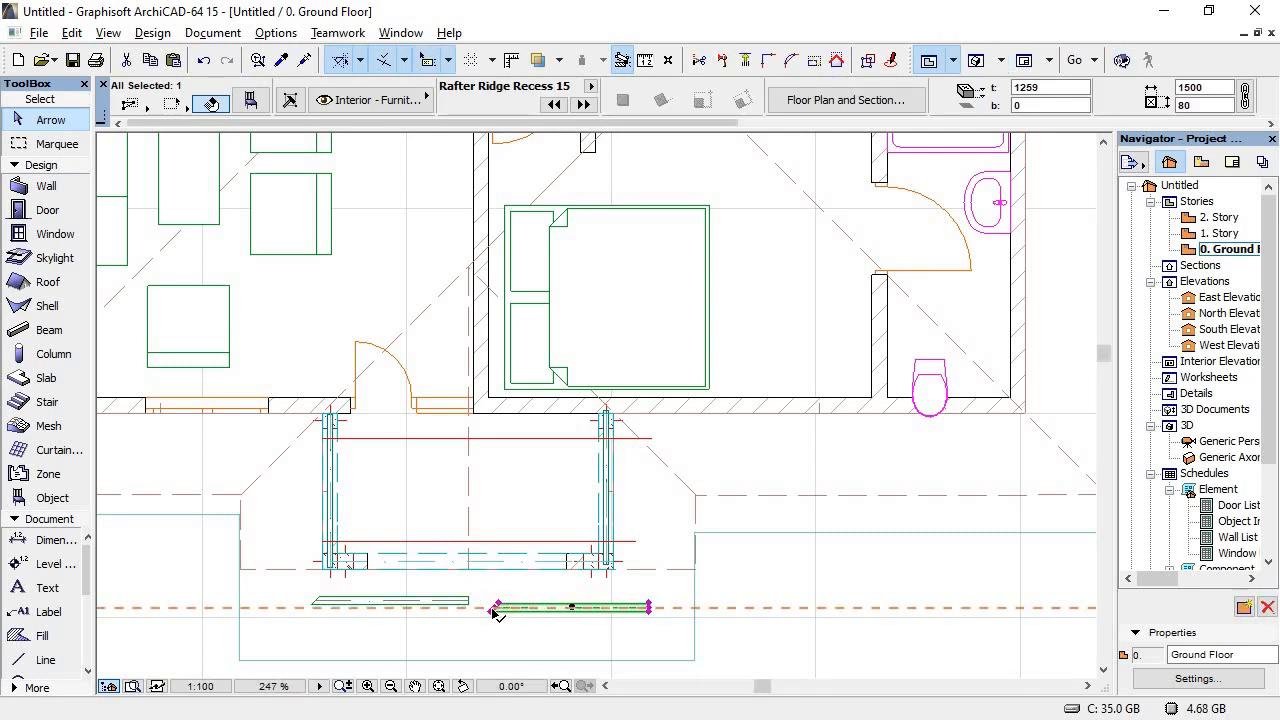
Step: Try to rotate the east rafter half a turn about its west end
click(494, 608)
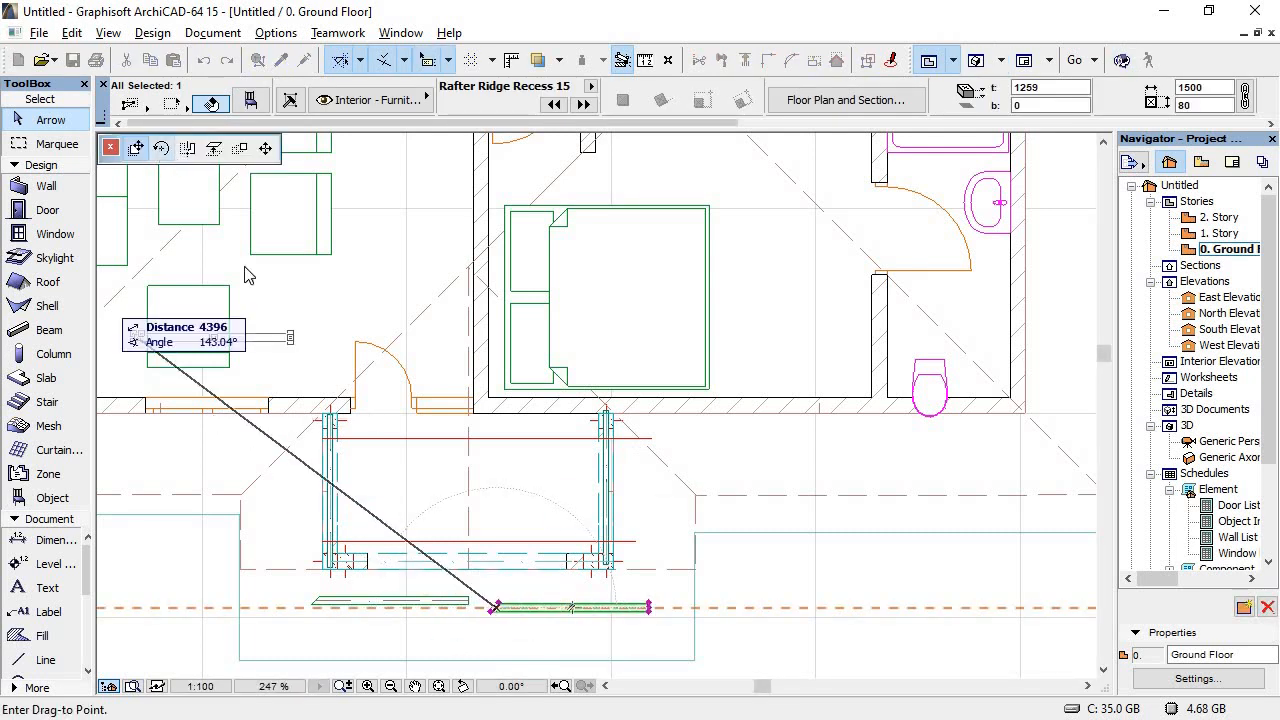
click(161, 149)
click(497, 608)
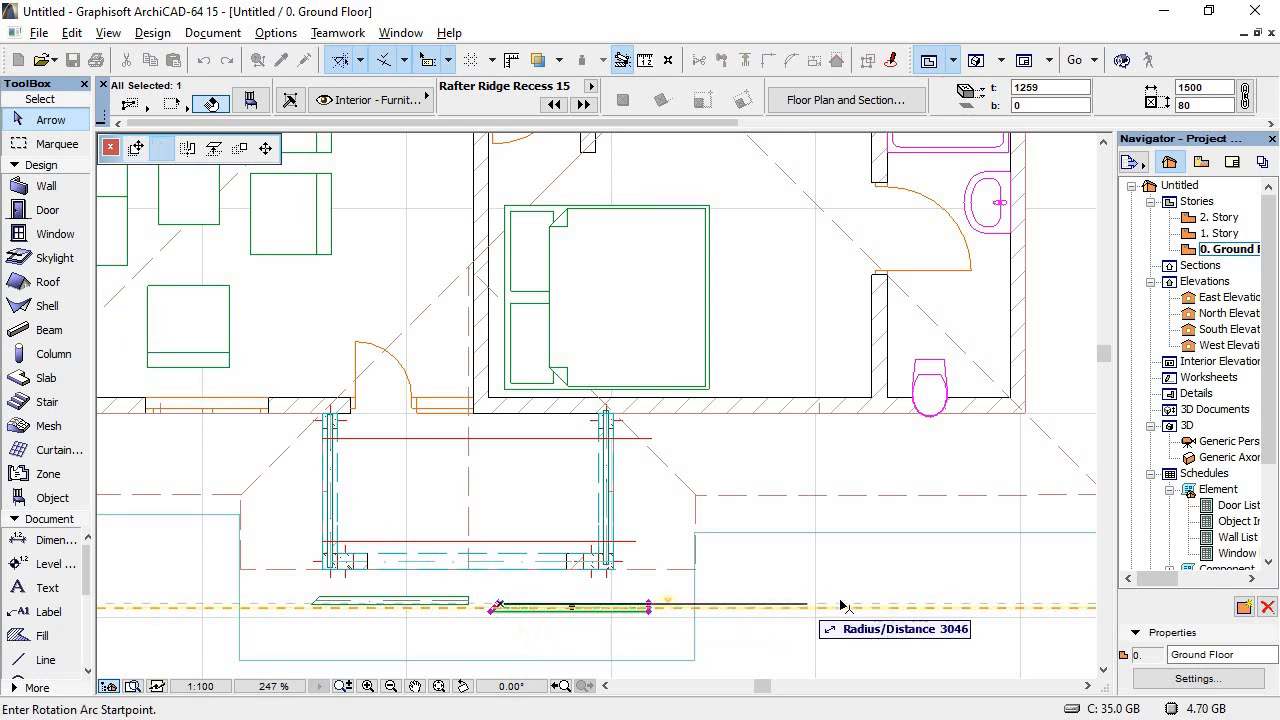
click(900, 607)
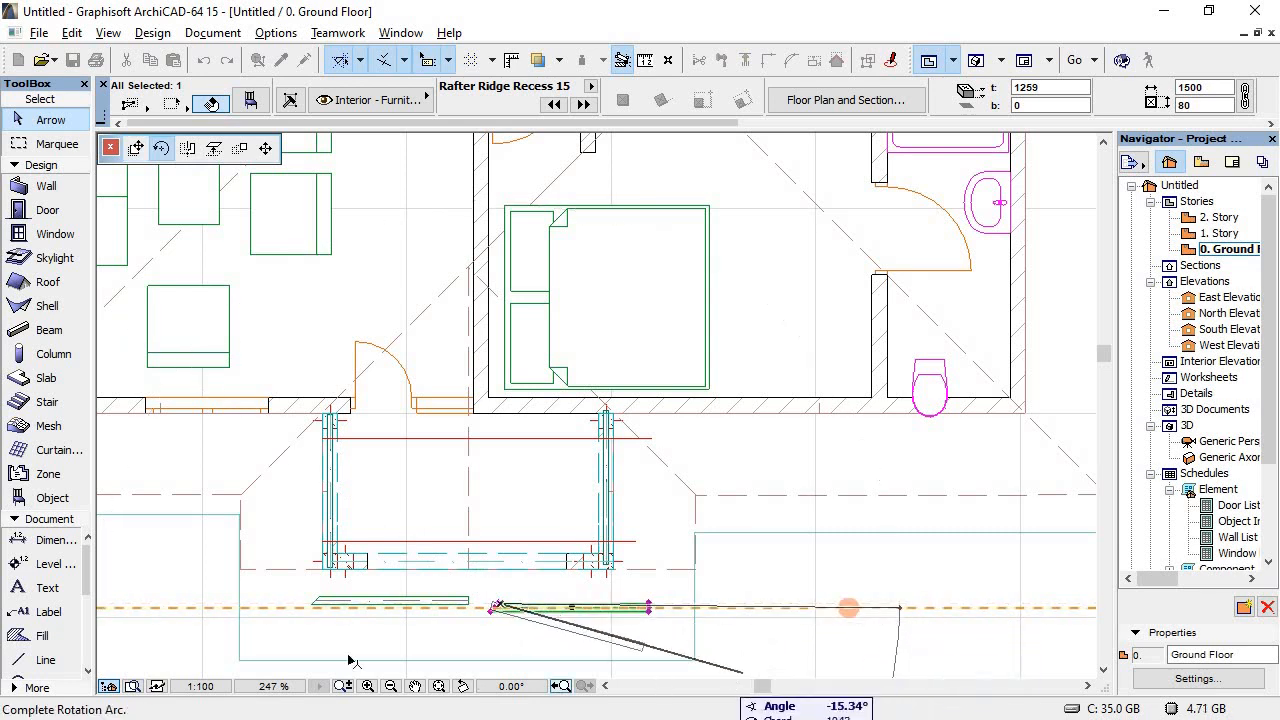
click(251, 606)
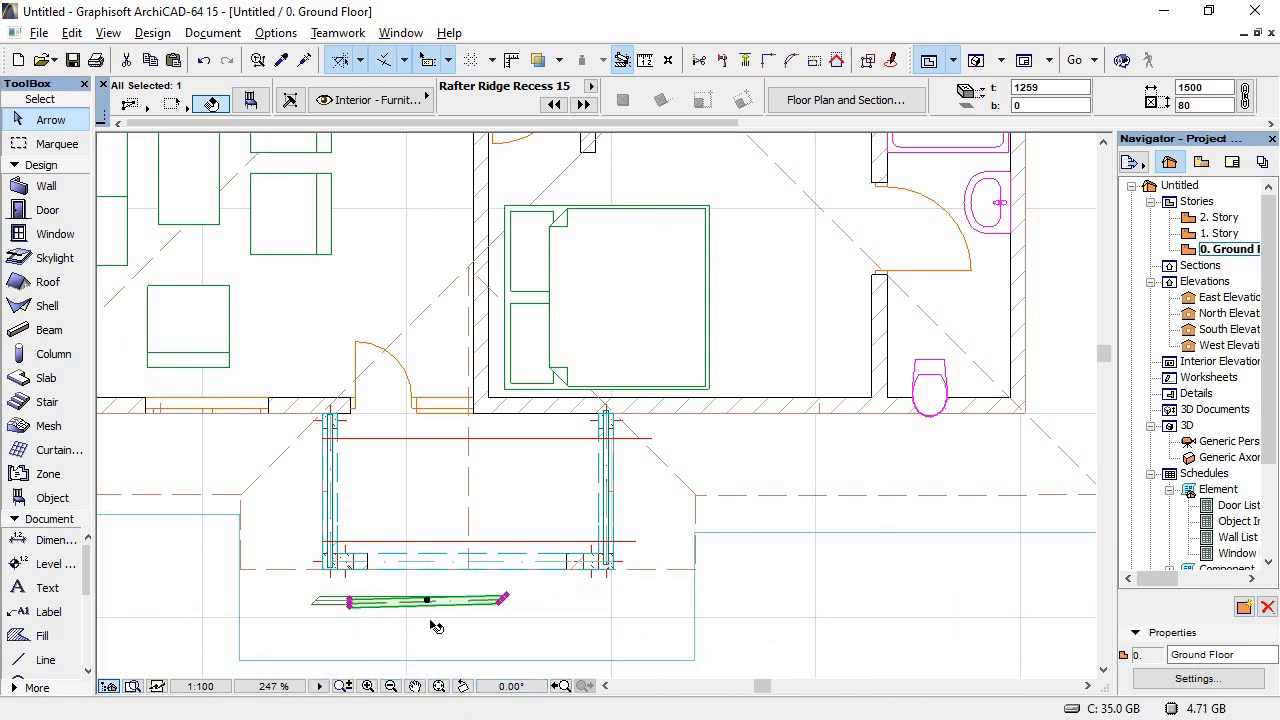
Step: Cancel the repeated rotation attempt and undo the east rafter's rotation about its west end
click(503, 600)
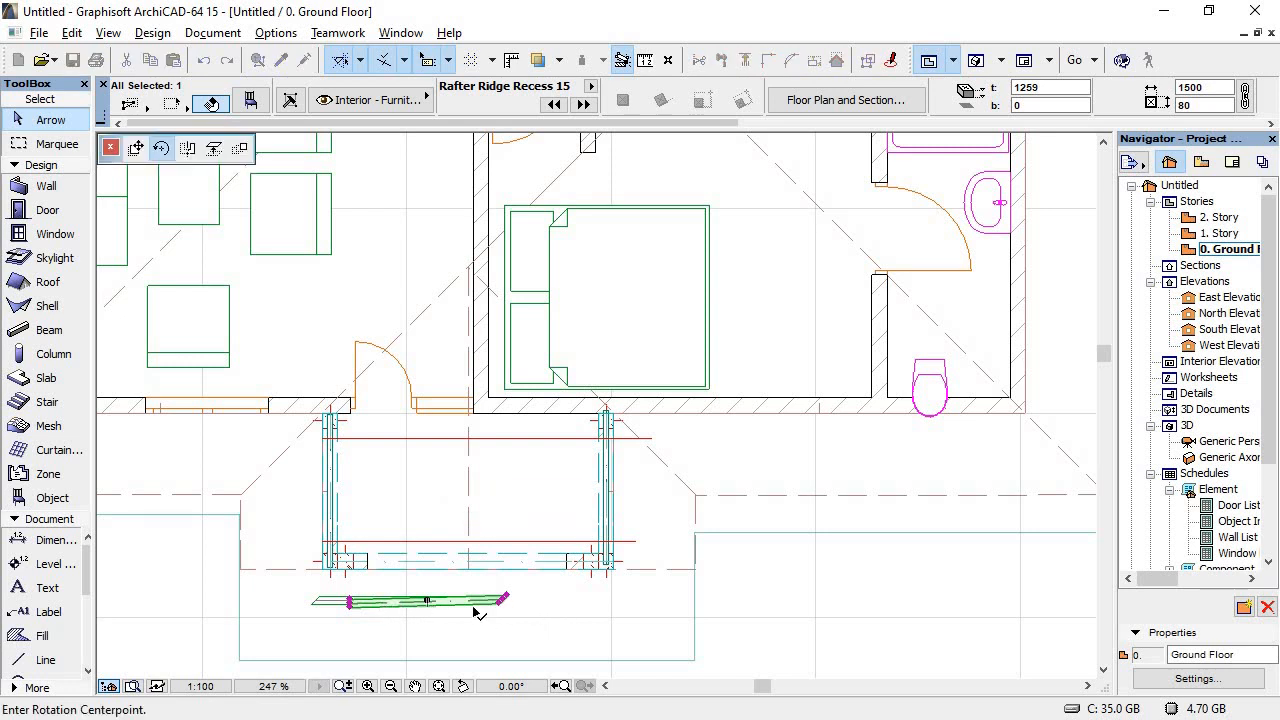
key(ctrl)
click(757, 611)
key(Escape)
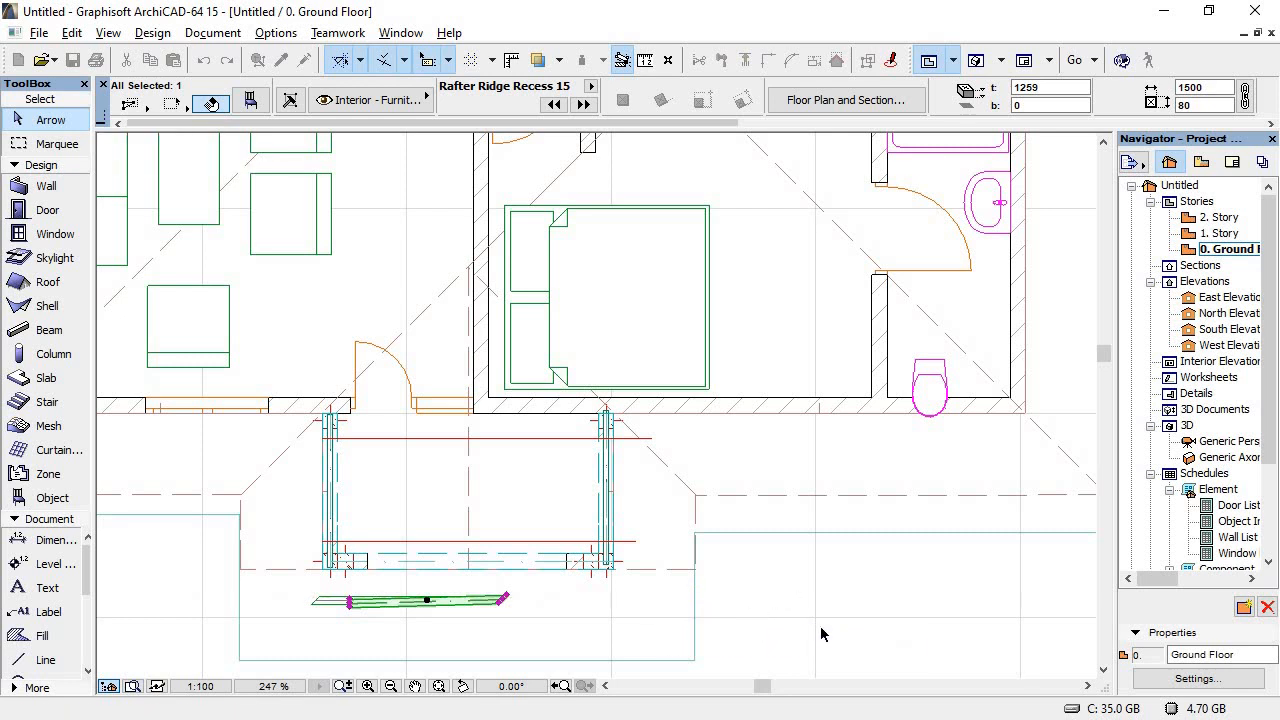
key(Escape)
click(489, 604)
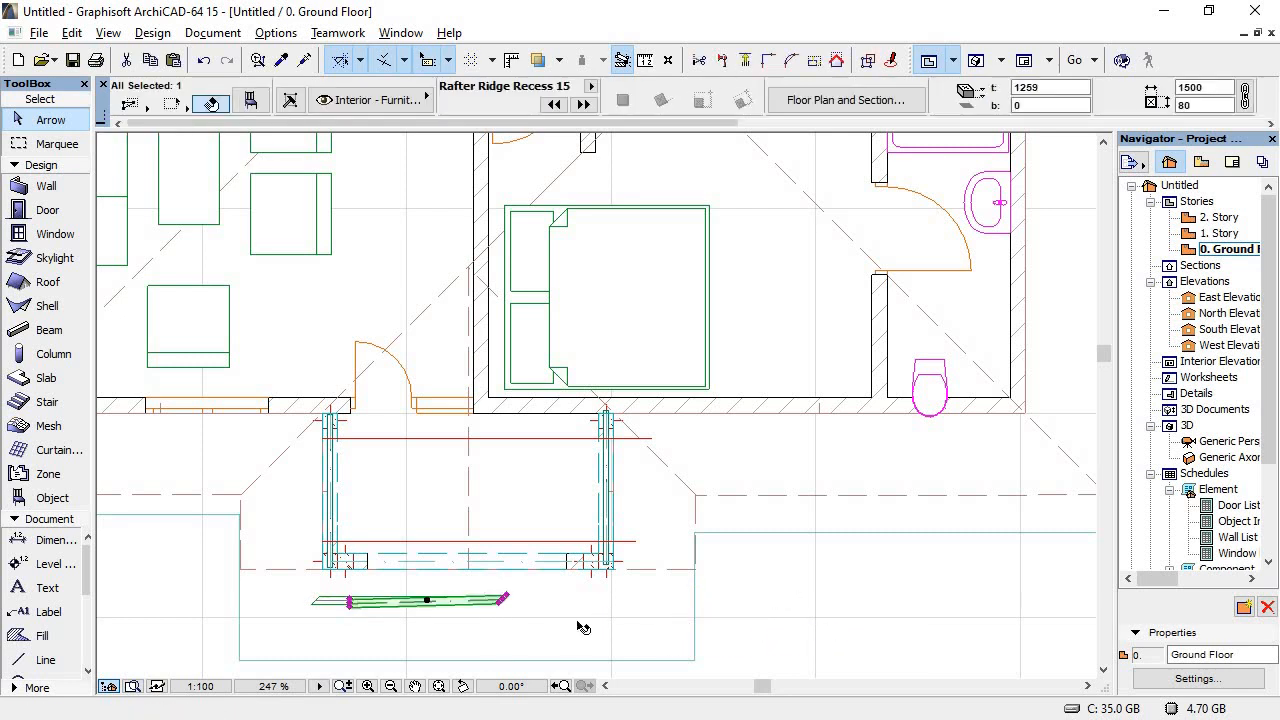
click(550, 629)
click(793, 625)
key(ctrl+z)
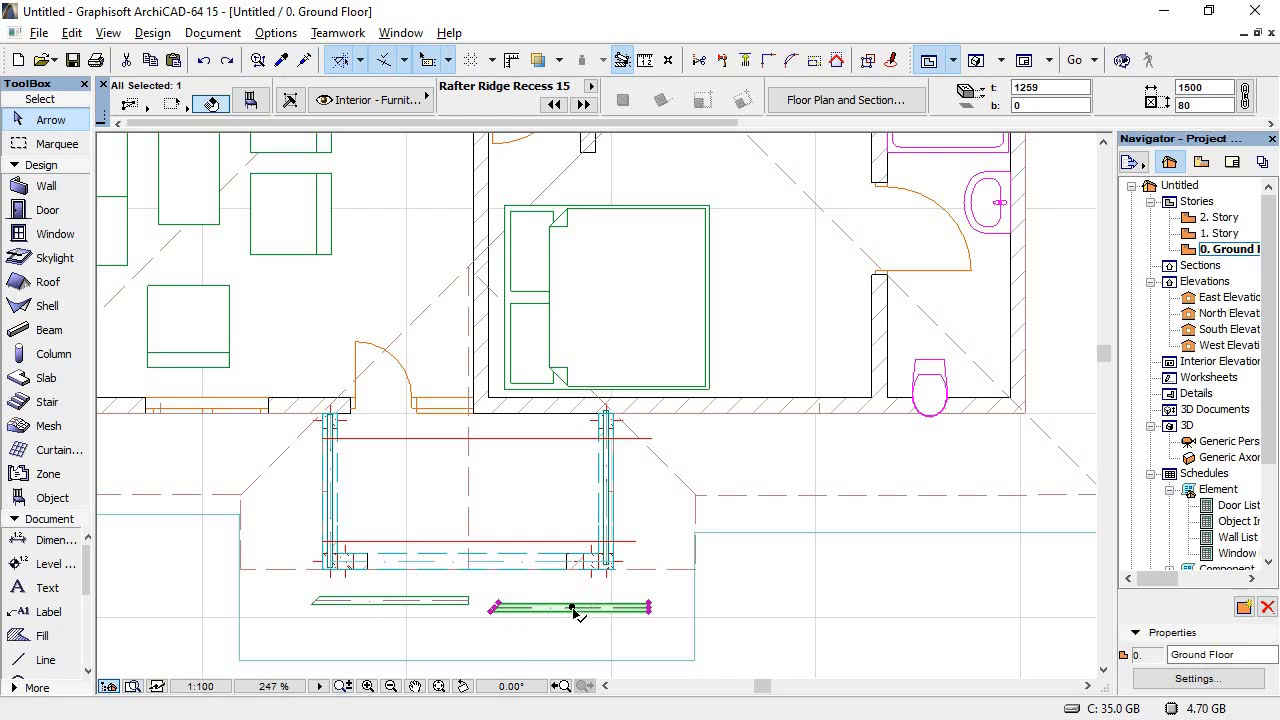
Step: Rotate the east rafter half a turn about its midpoint so it slopes opposite to the west rafter
key(ctrl+e)
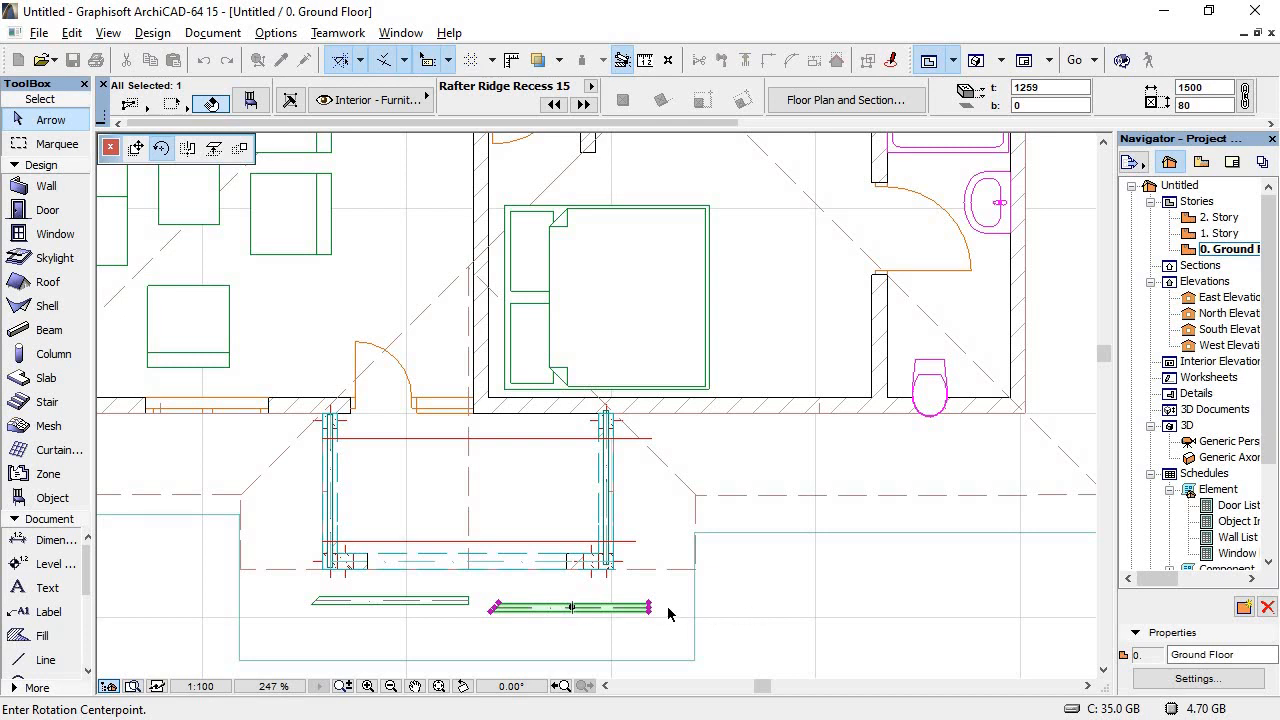
click(573, 607)
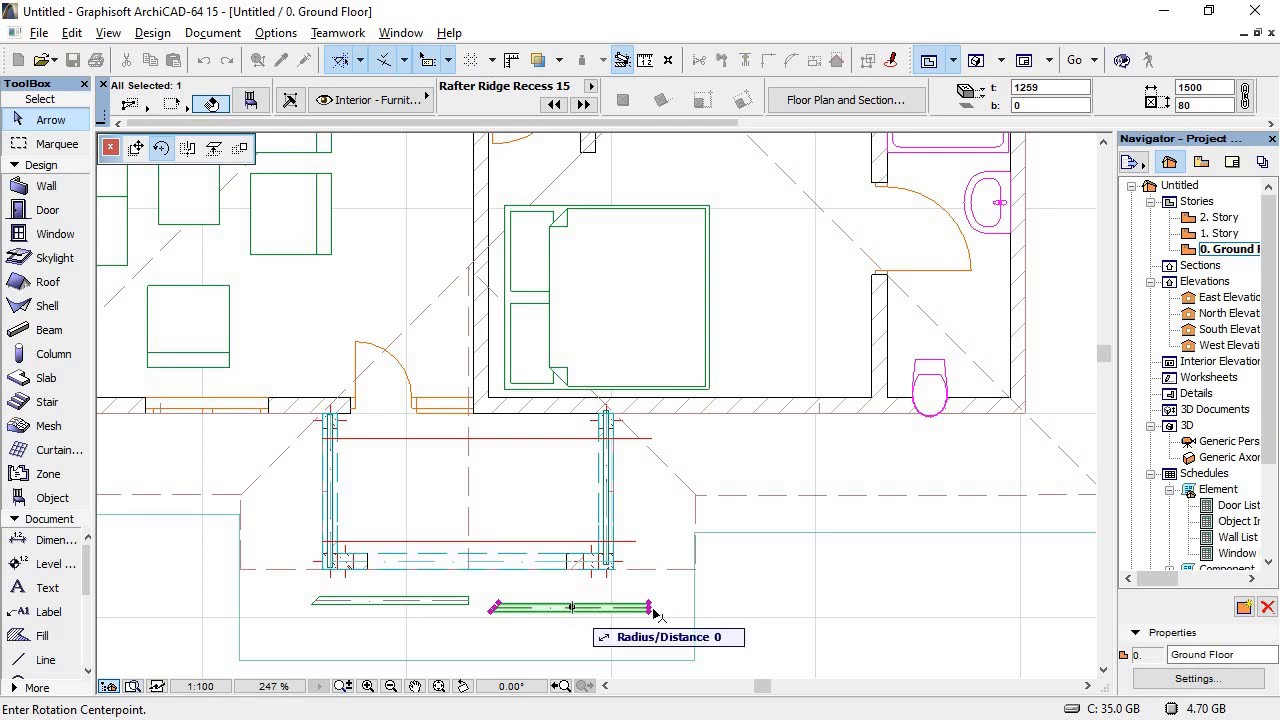
click(785, 608)
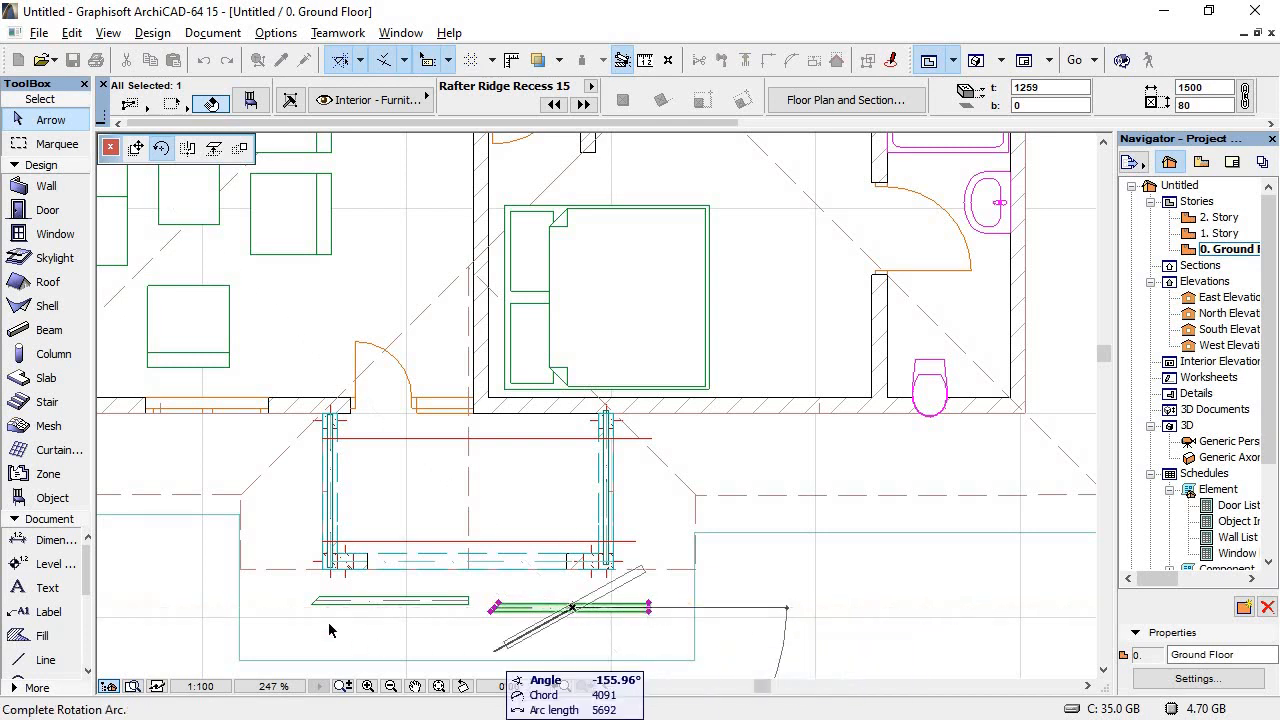
click(268, 613)
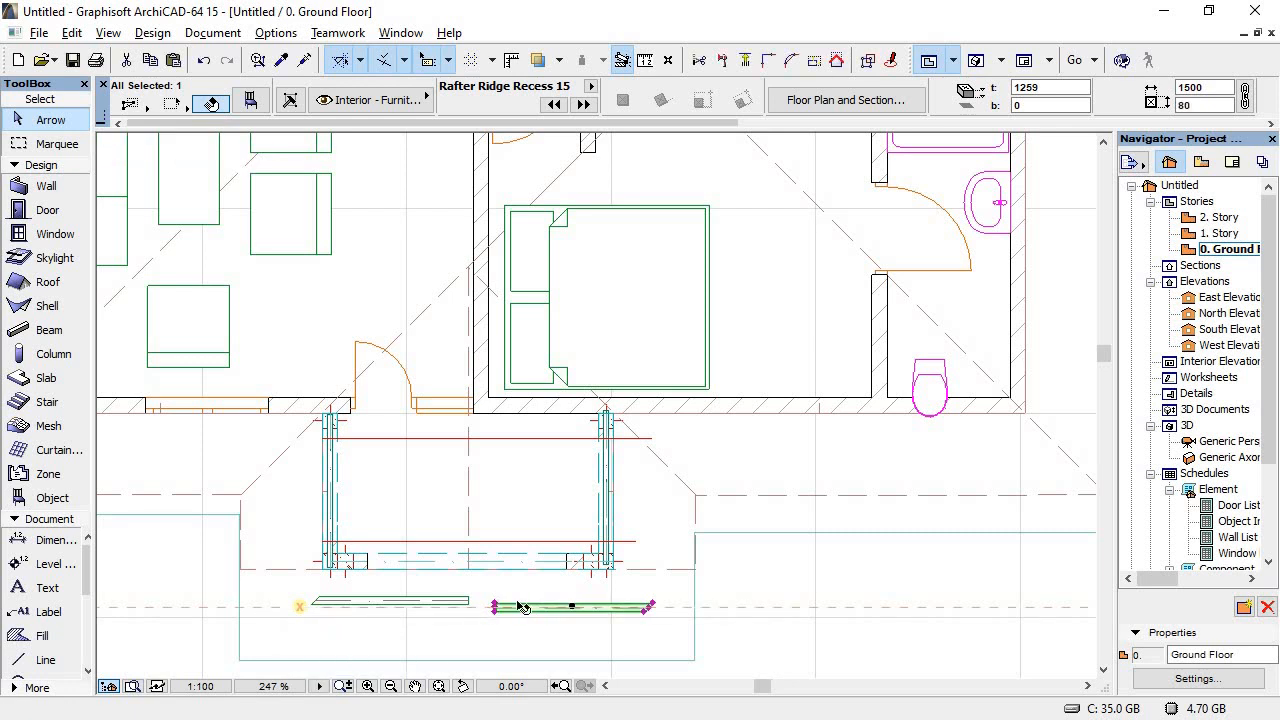
Step: Check the opposing slopes of the rafter pair in the 3D perspective and open the East Elevation
double_click(1194, 445)
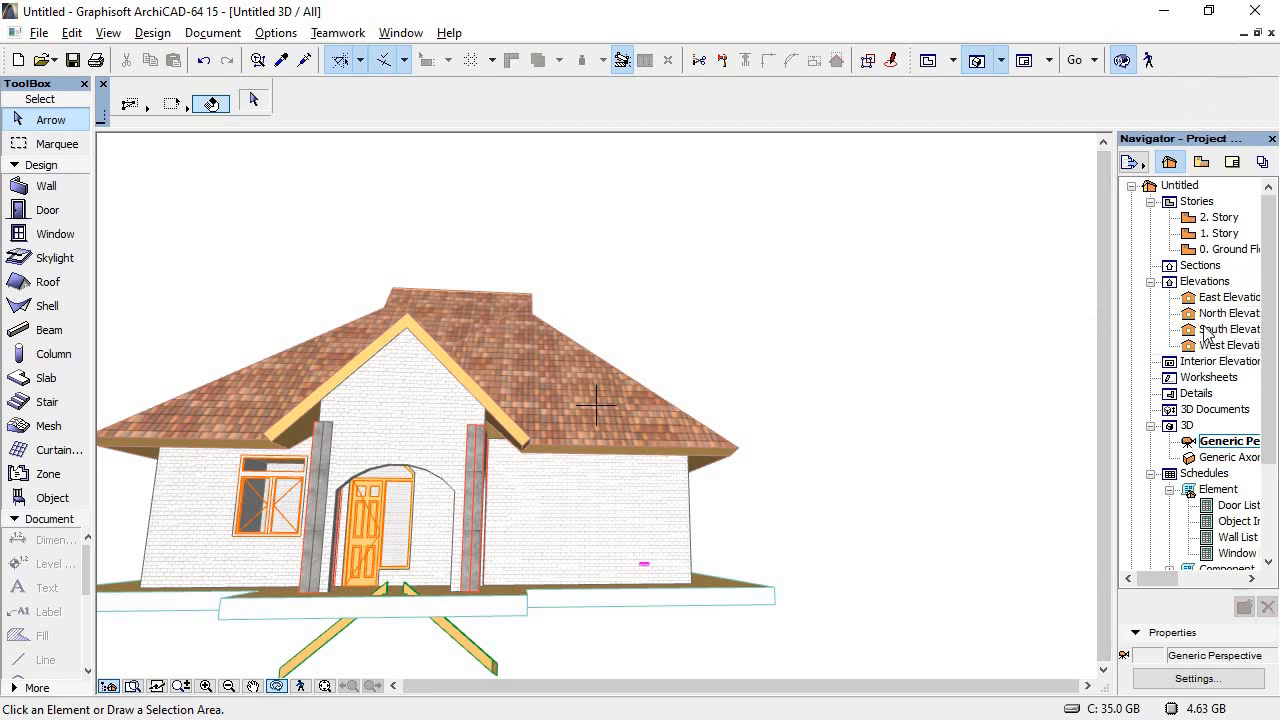
double_click(1215, 297)
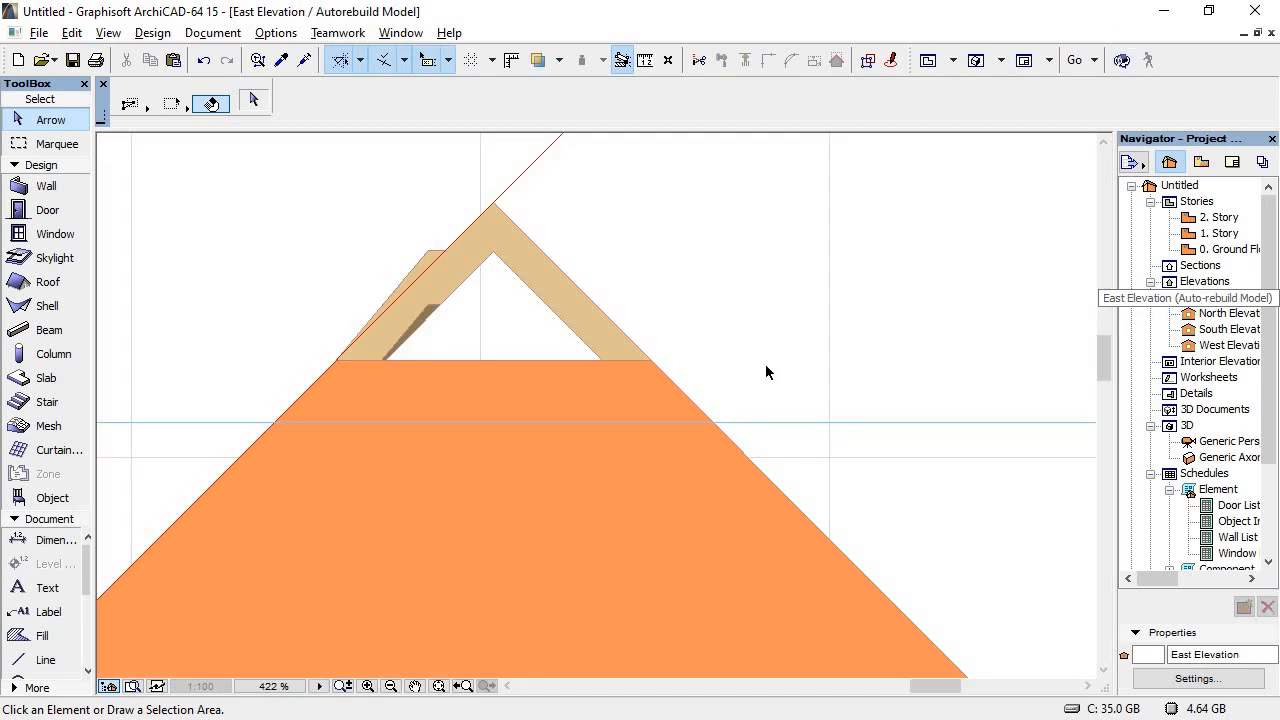
Step: Delete the red drafting line running along the roof slope past the ridge in the East Elevation
scroll(867, 360, down, 10)
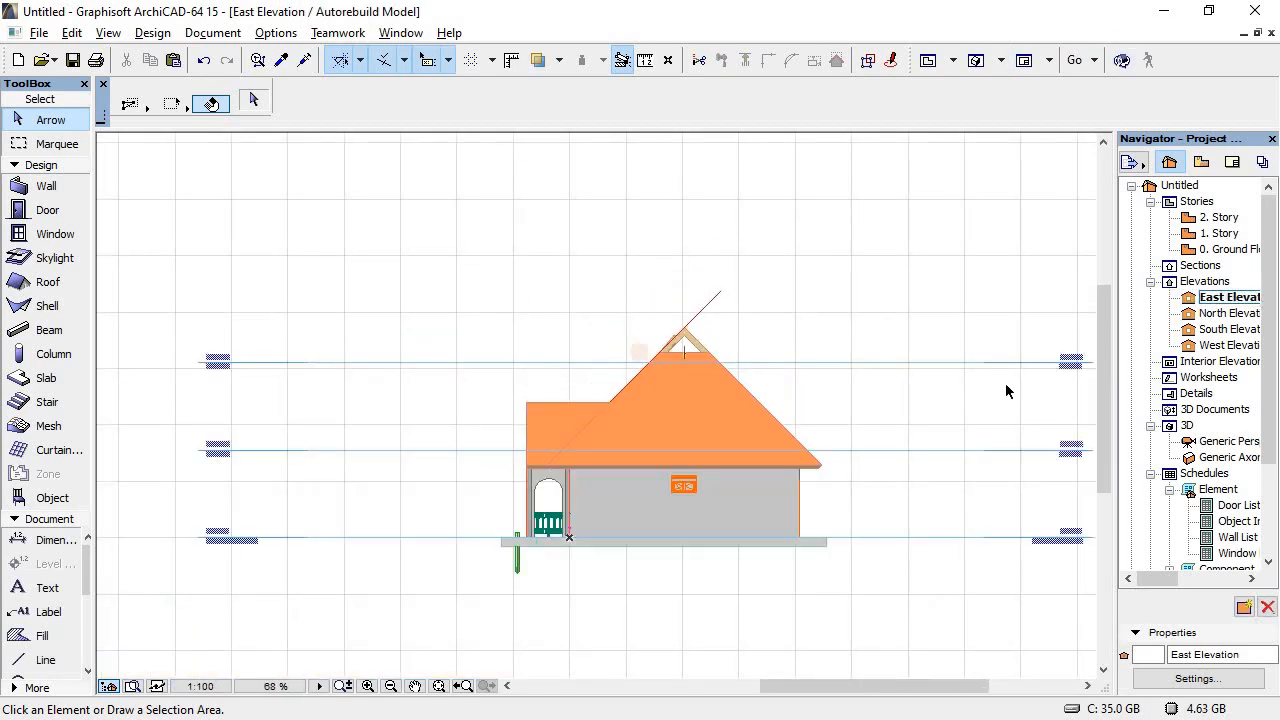
click(707, 311)
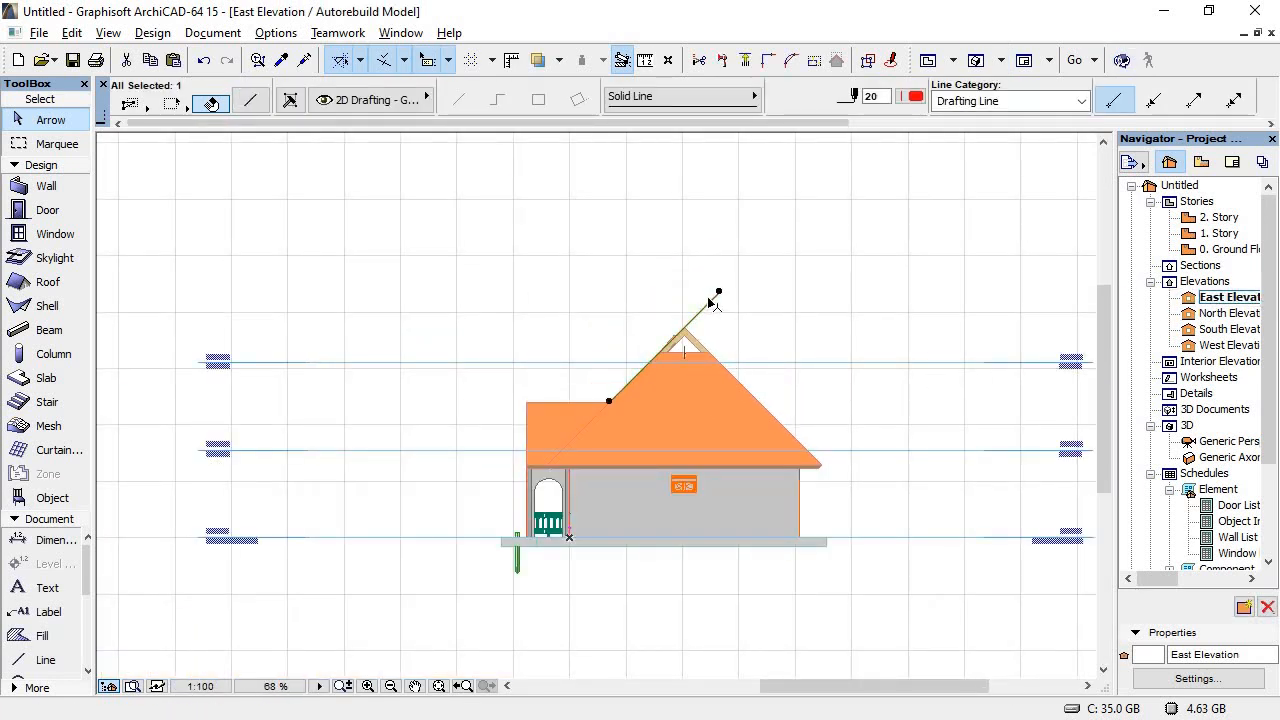
key(Delete)
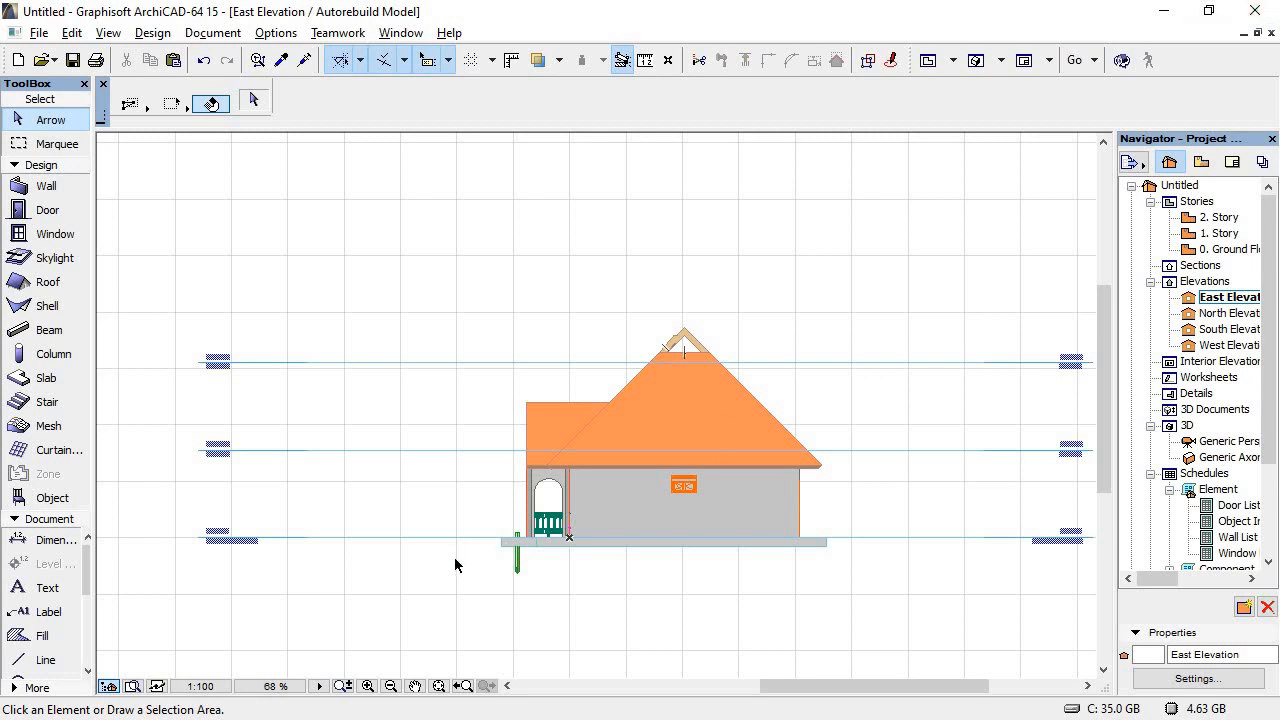
Step: Try to raise a ground-level rafter towards the 2 Story level in the East Elevation and undo the change
scroll(456, 565, up, 1)
click(531, 569)
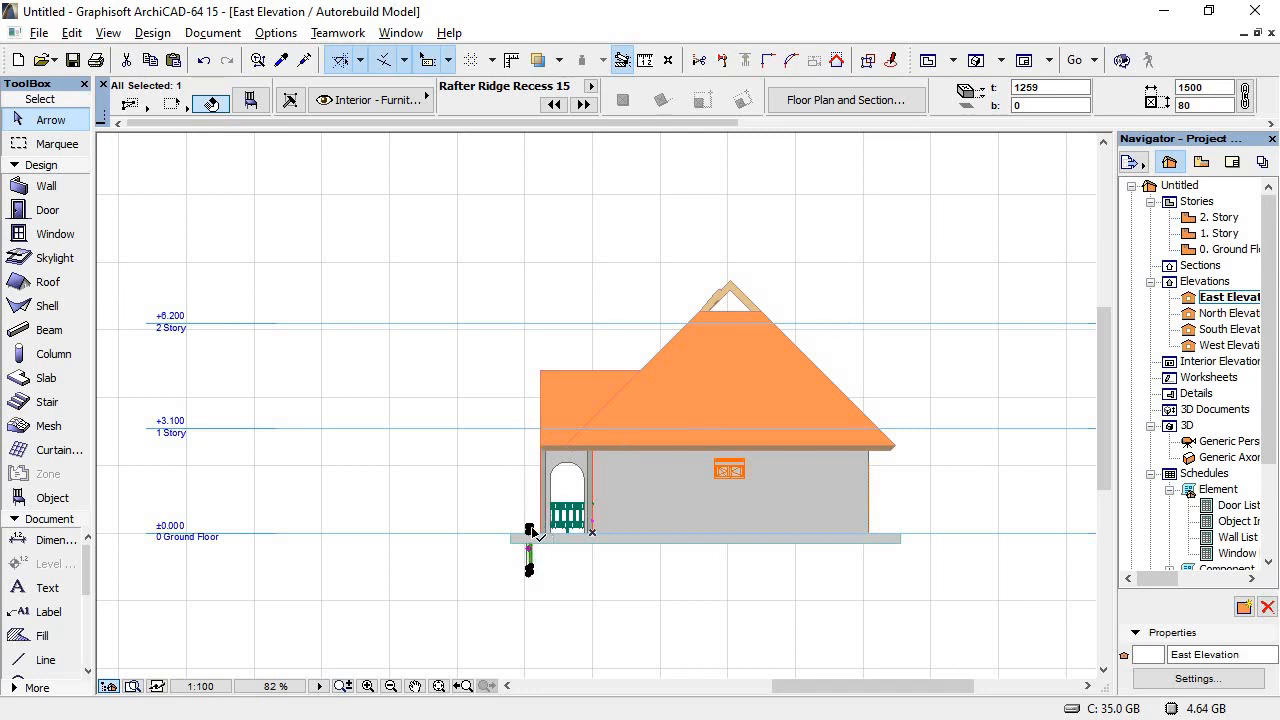
drag(531, 530, 529, 327)
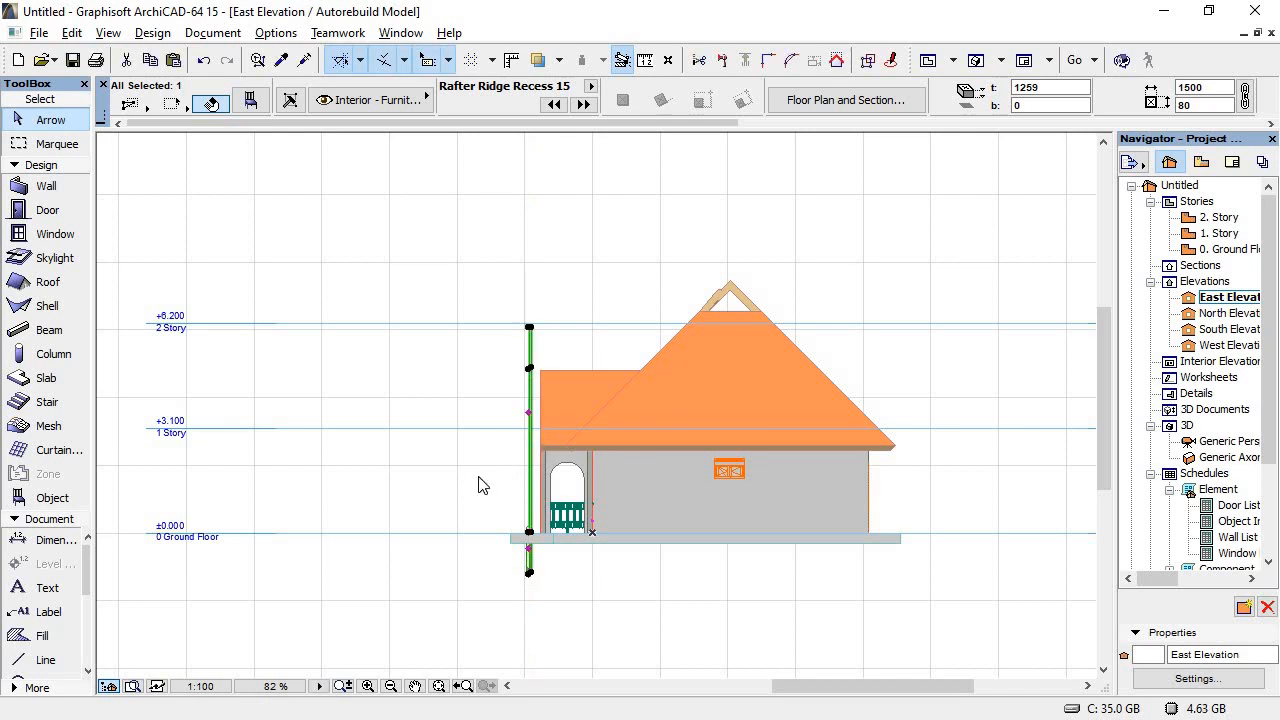
key(ctrl+z)
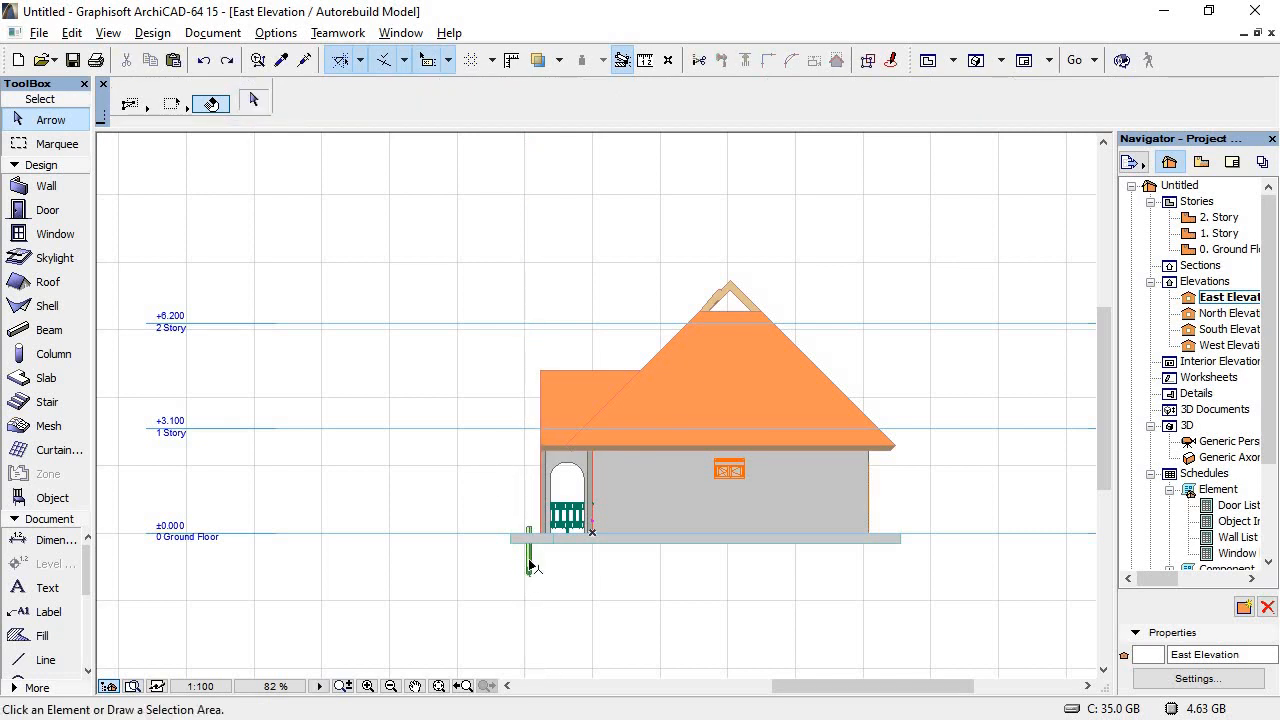
Step: Raise the west and east rafters from ground level to the porch roof, with bases at about 4806 and 4772 mm
drag(541, 547, 548, 401)
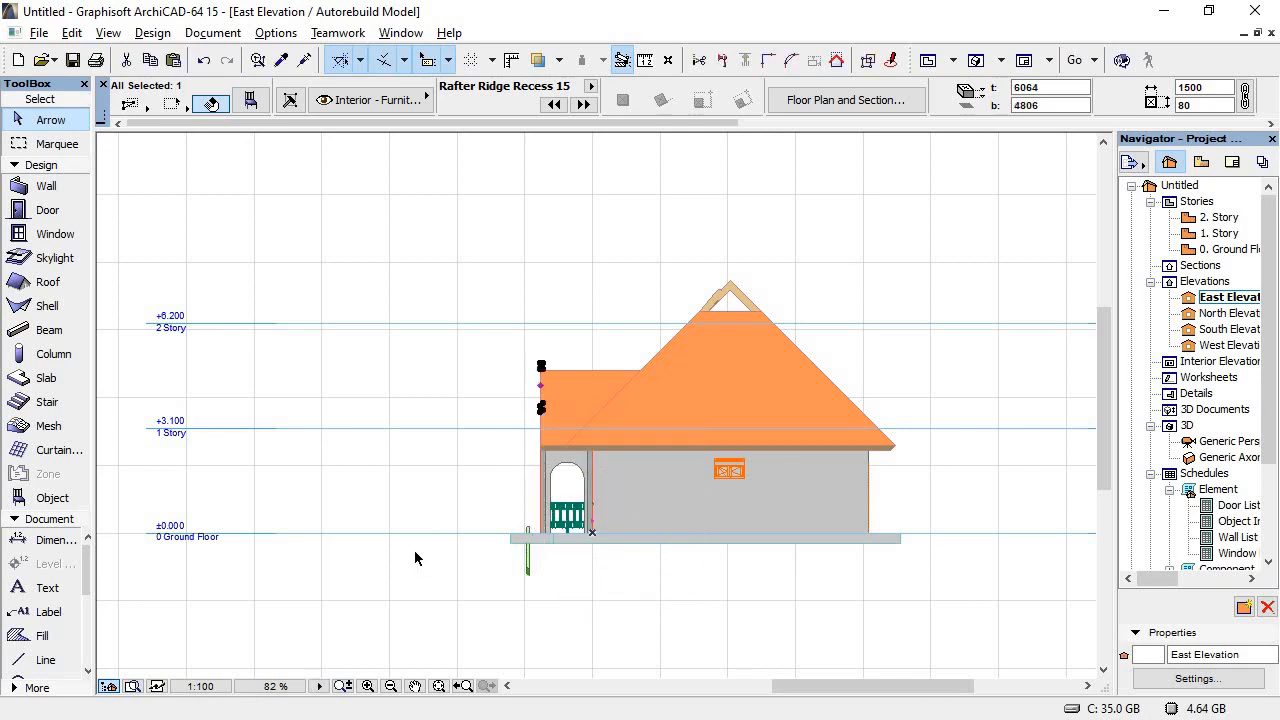
click(513, 588)
drag(527, 568, 541, 411)
click(447, 421)
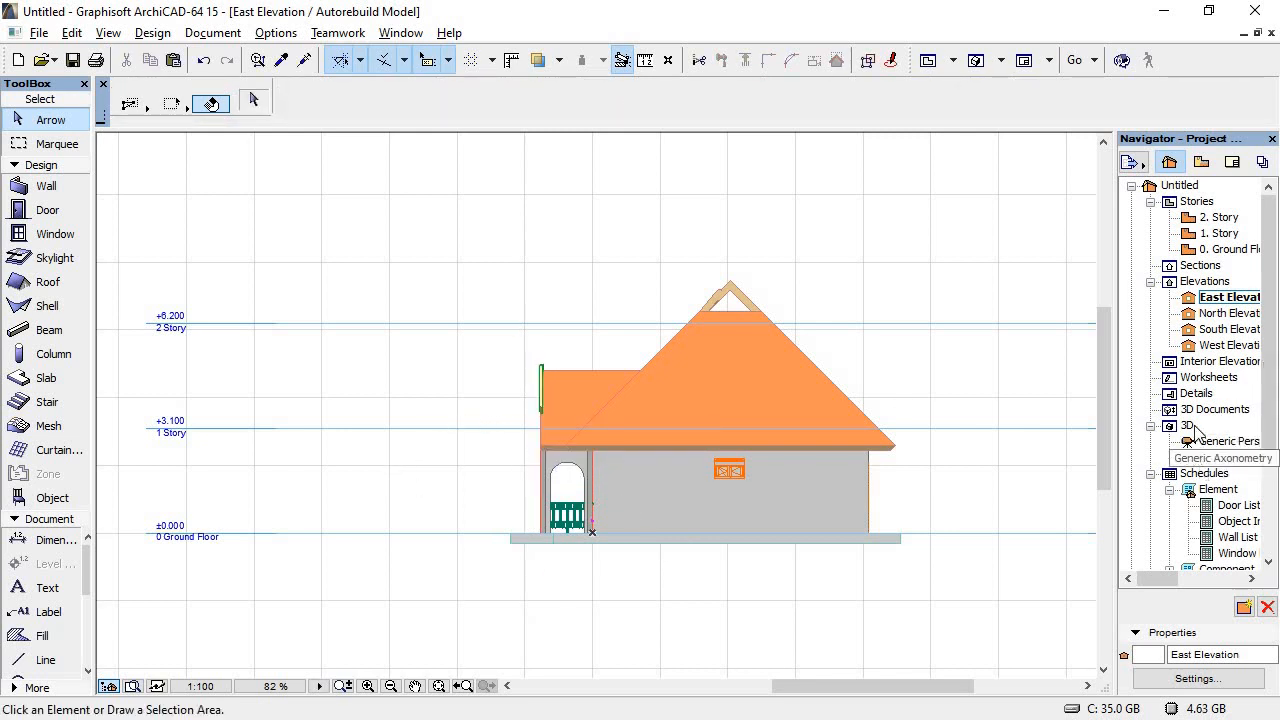
Step: Look through the North and South Elevations and examine the raised rafters against the porch gable in the South Elevation
double_click(1203, 314)
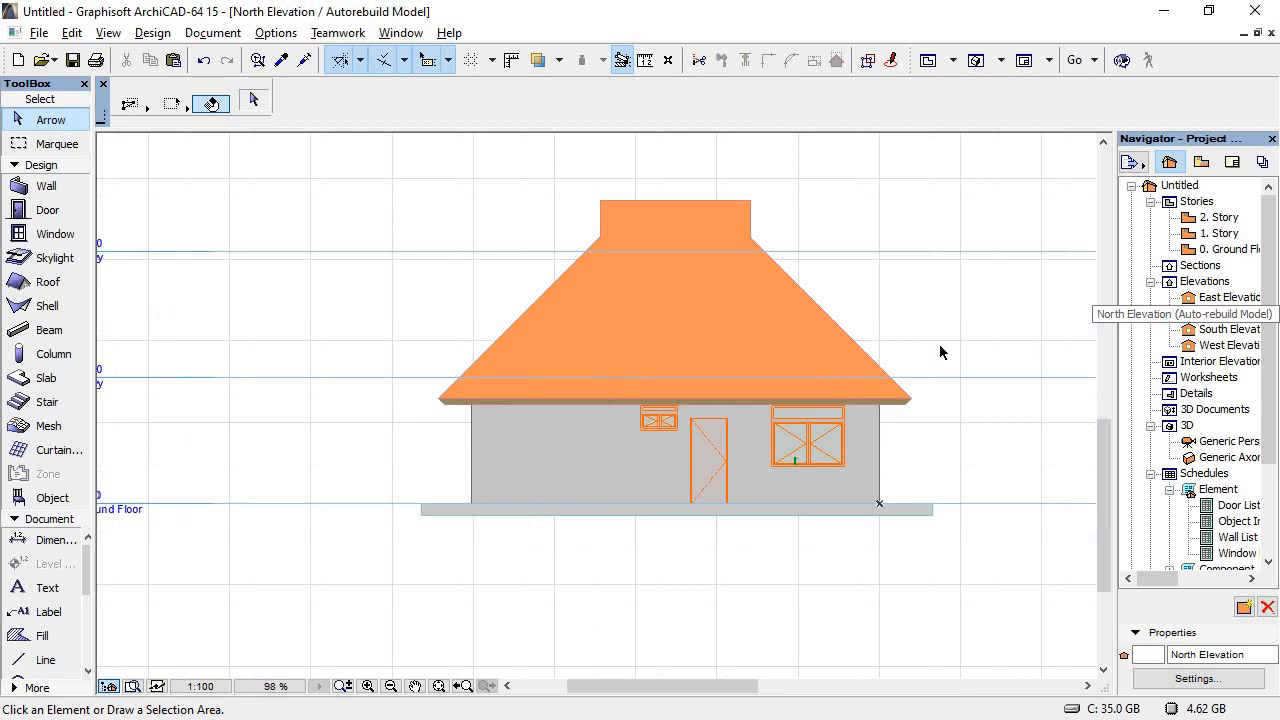
click(1208, 330)
double_click(1208, 330)
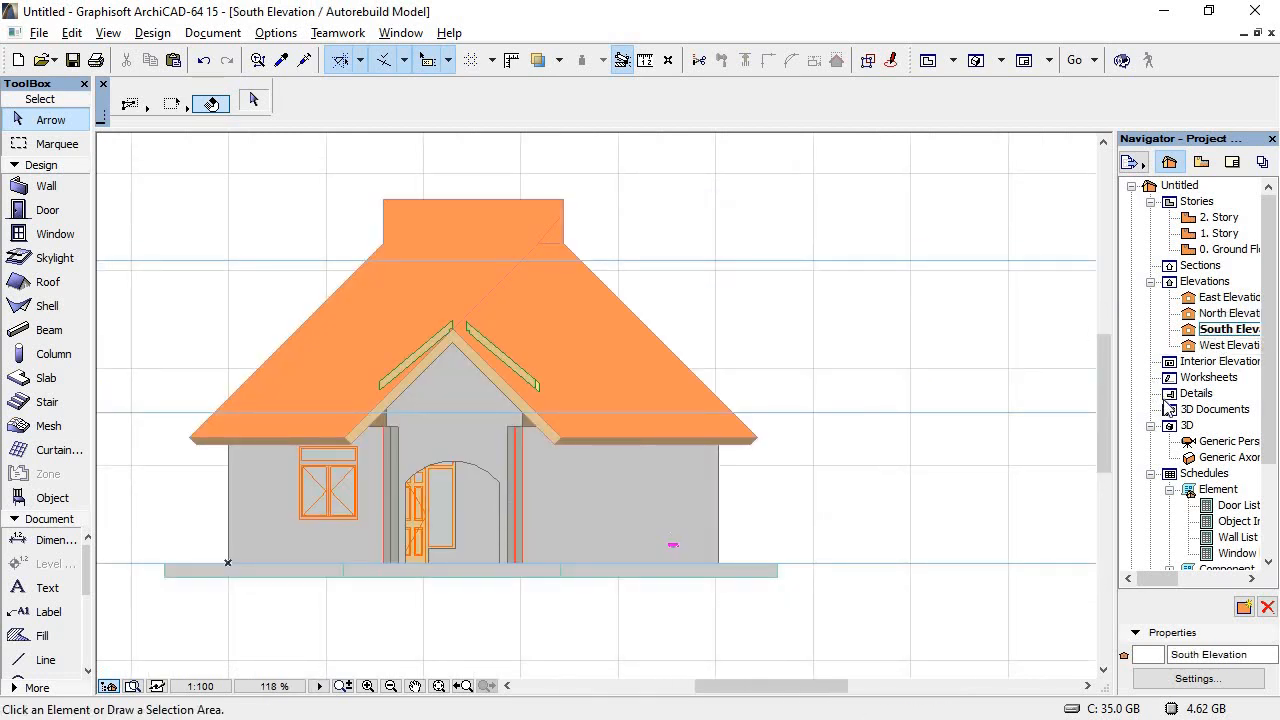
double_click(1226, 297)
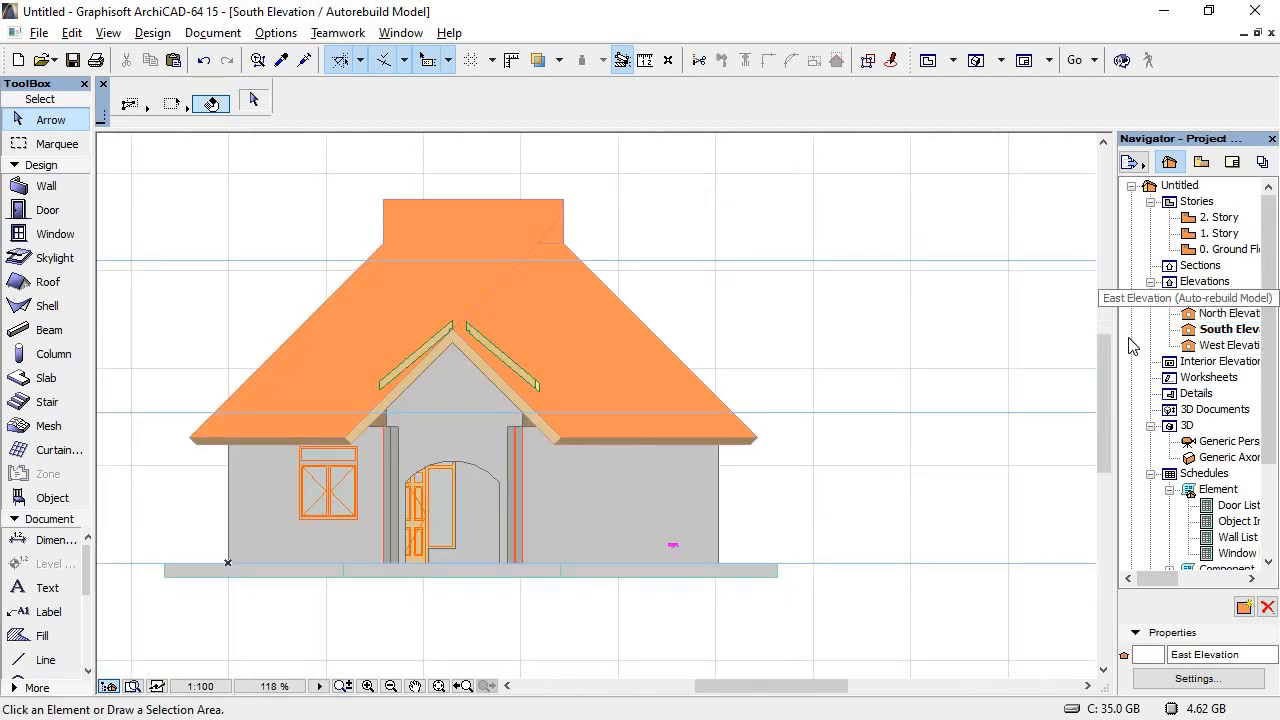
double_click(1222, 329)
scroll(415, 362, up, 3)
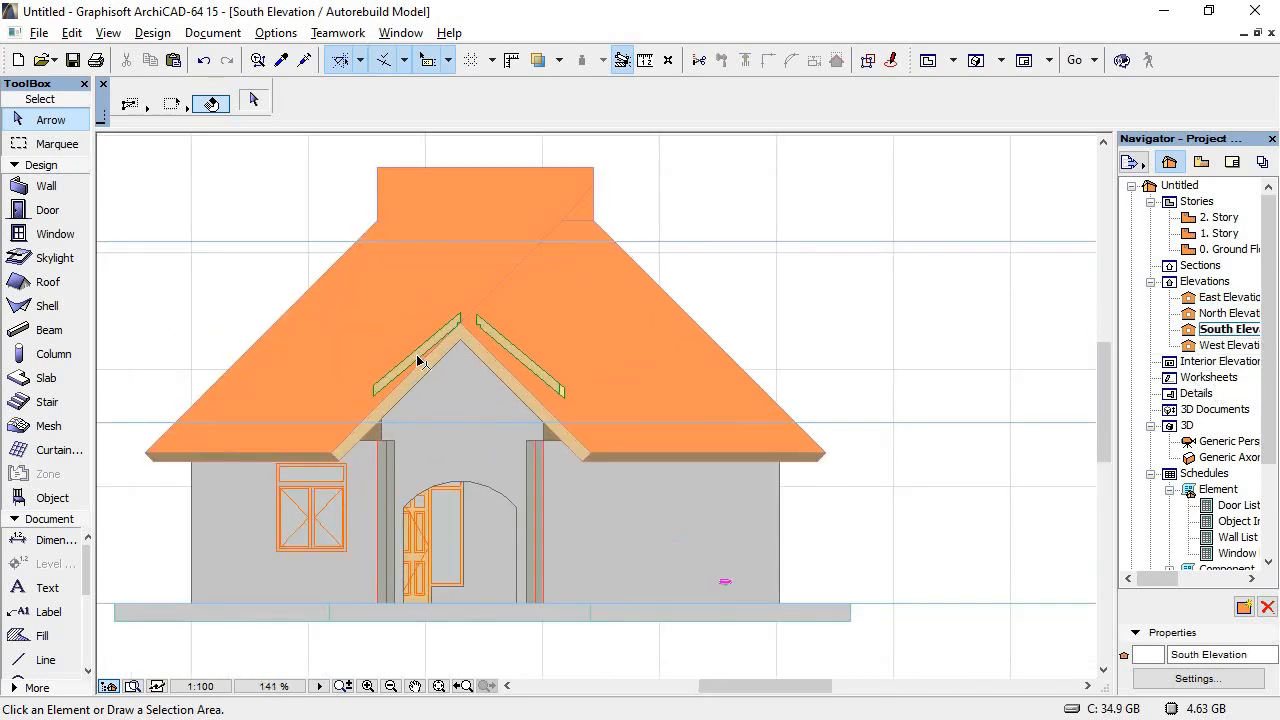
click(395, 370)
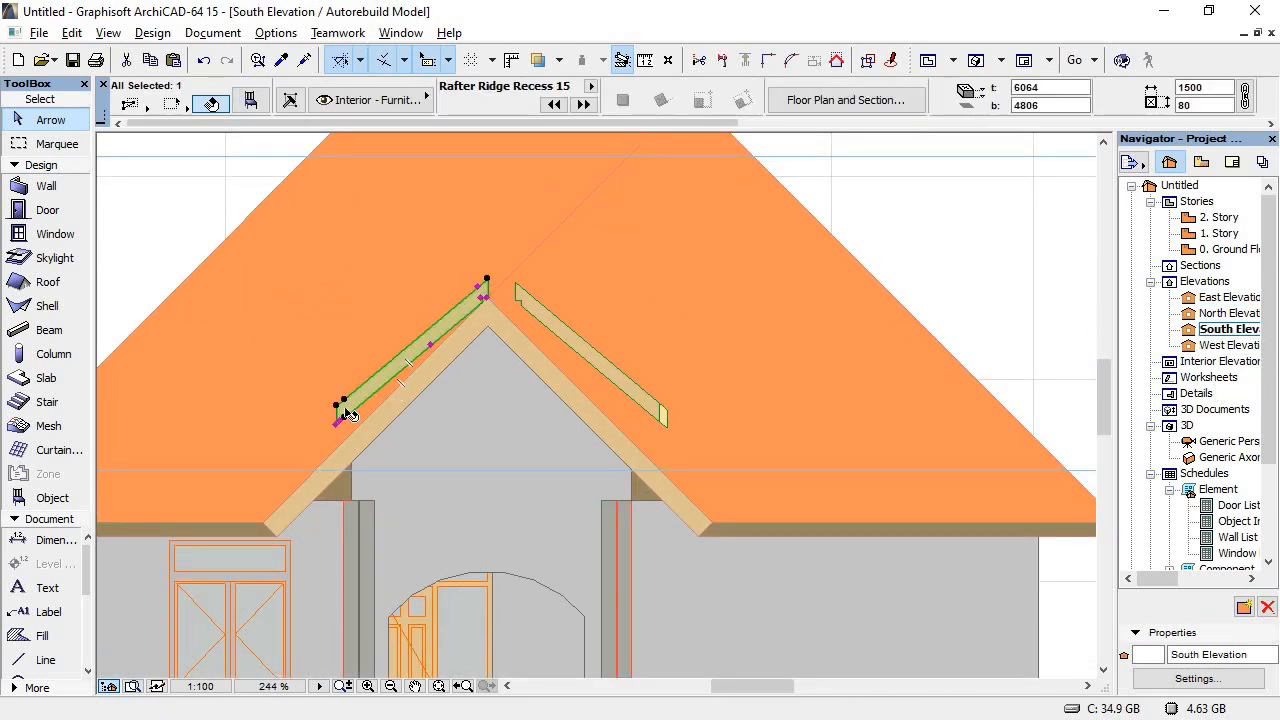
click(344, 419)
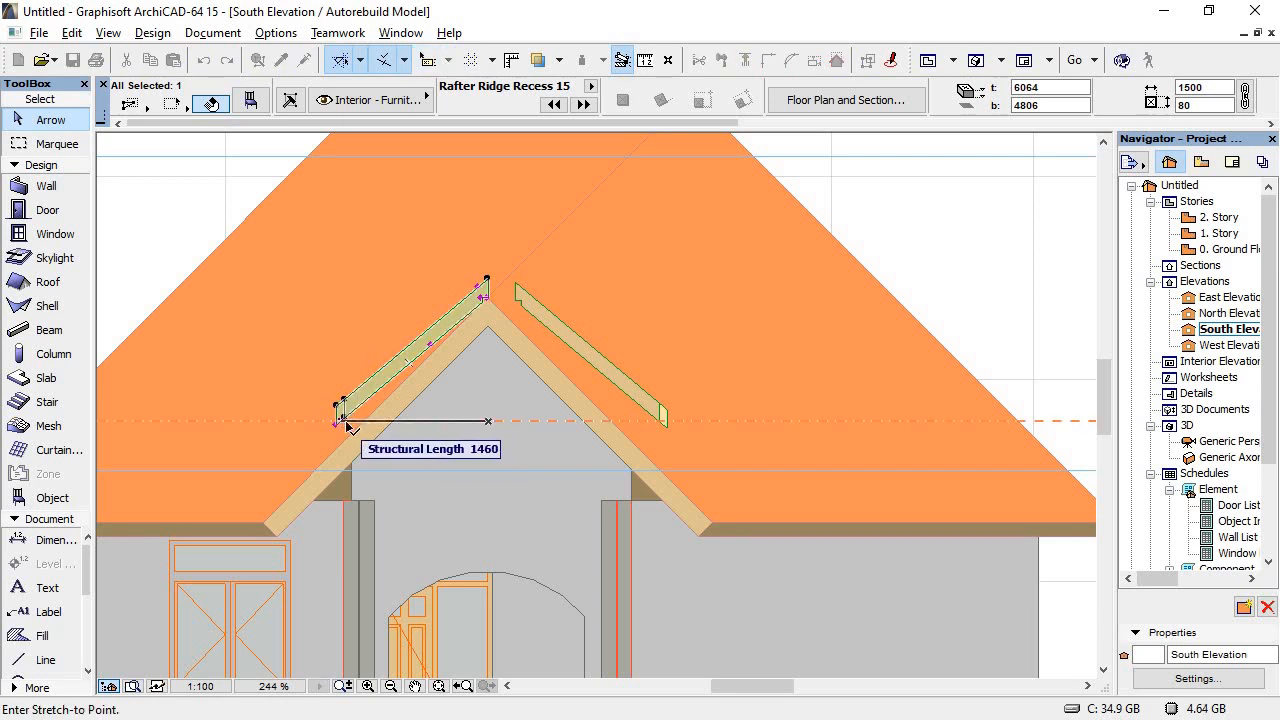
click(342, 423)
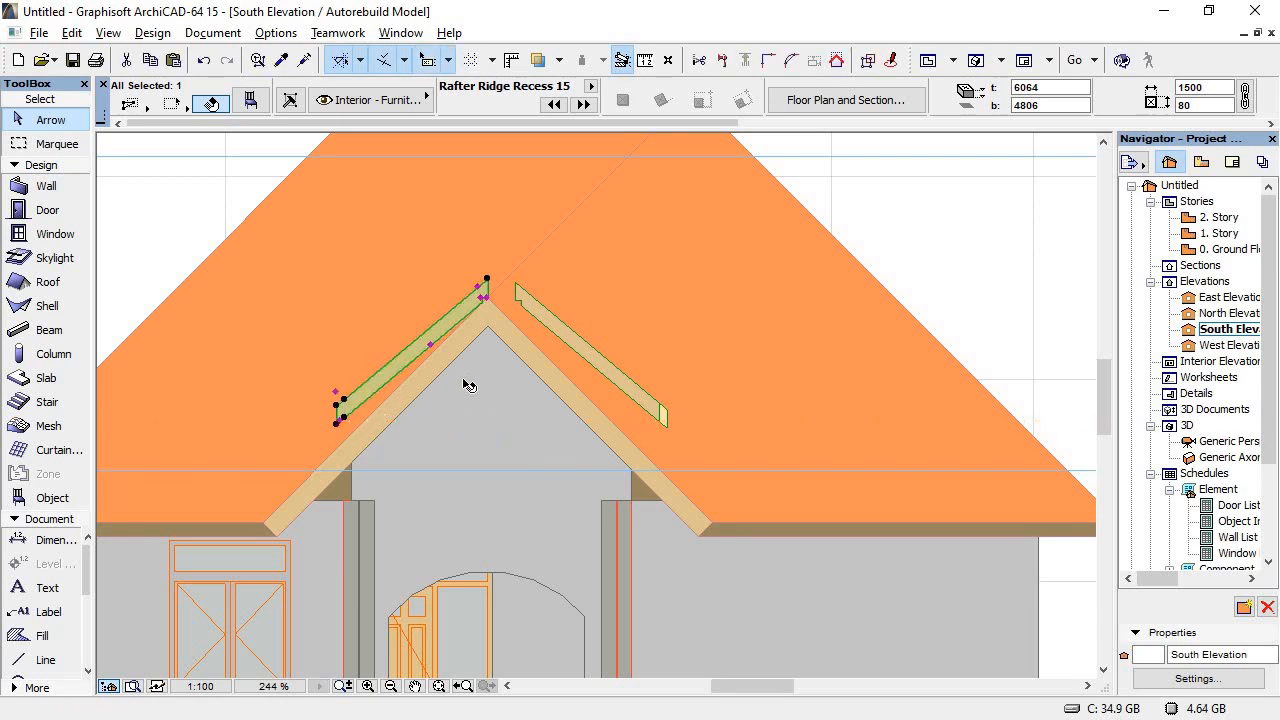
click(487, 280)
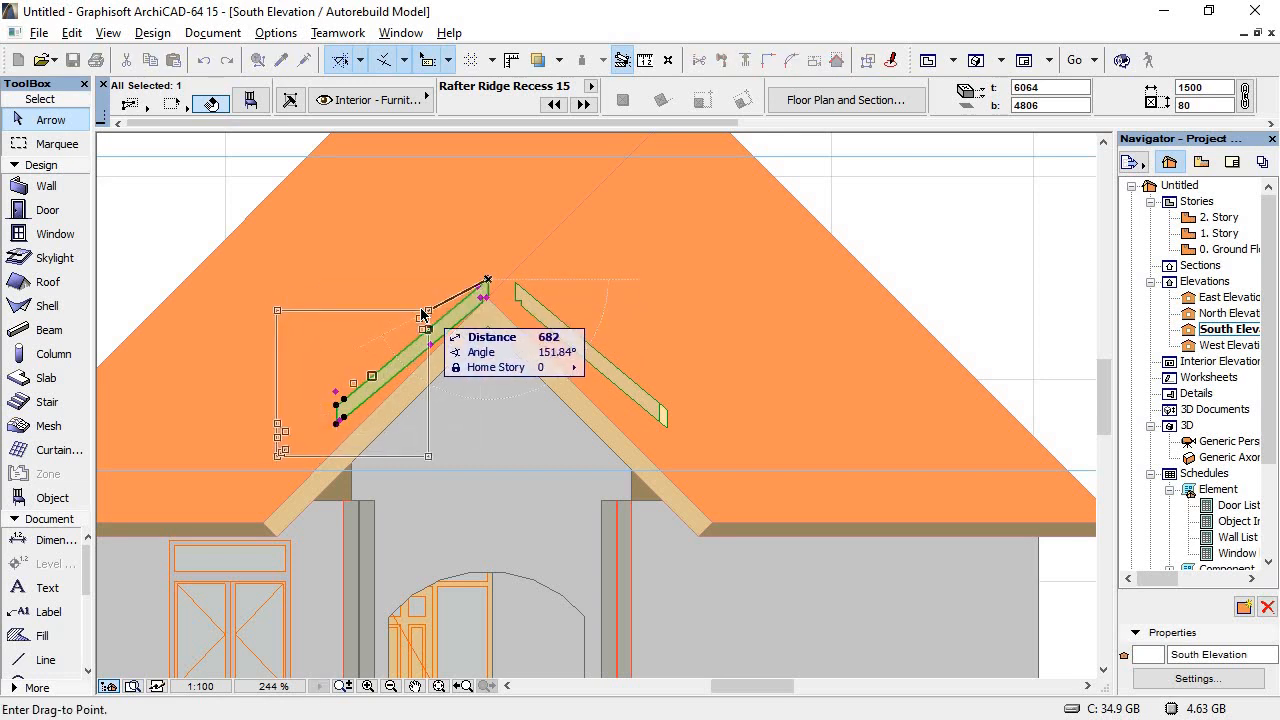
click(487, 280)
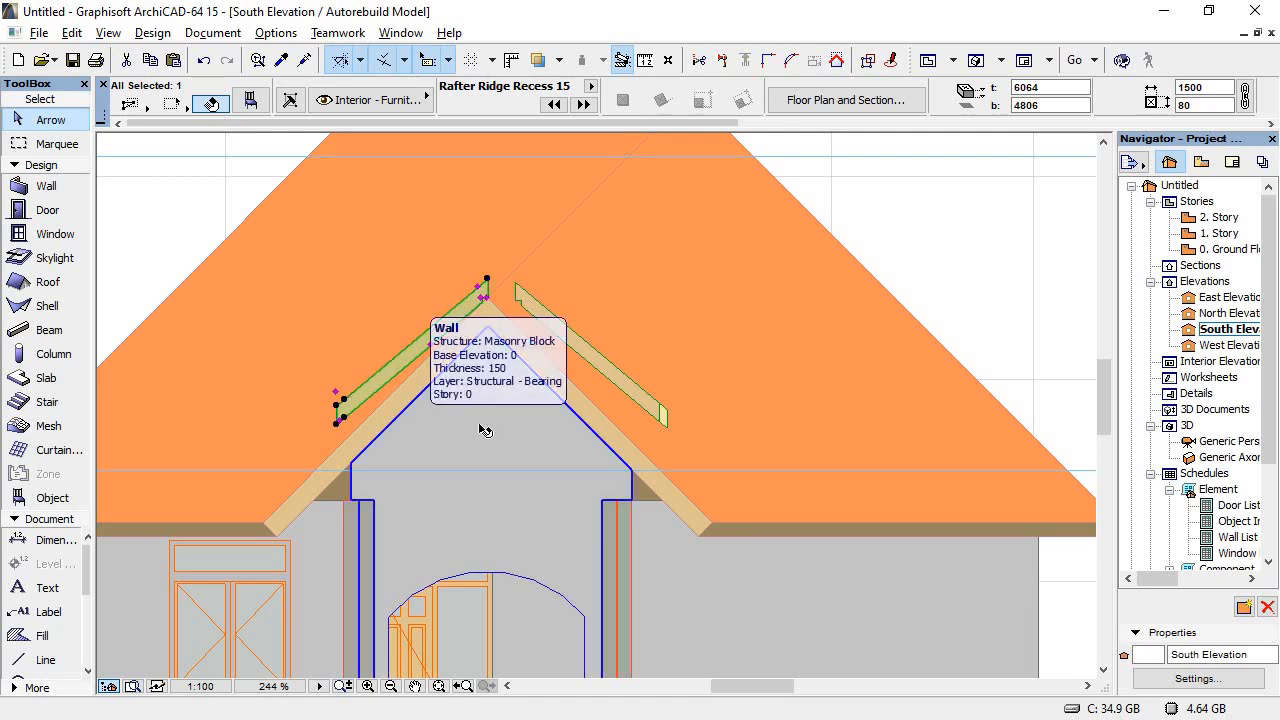
Step: Move the east rafter against the west rafter at the porch ridge, base at about 4703 mm, and inspect the joint in the 3D perspective
click(588, 359)
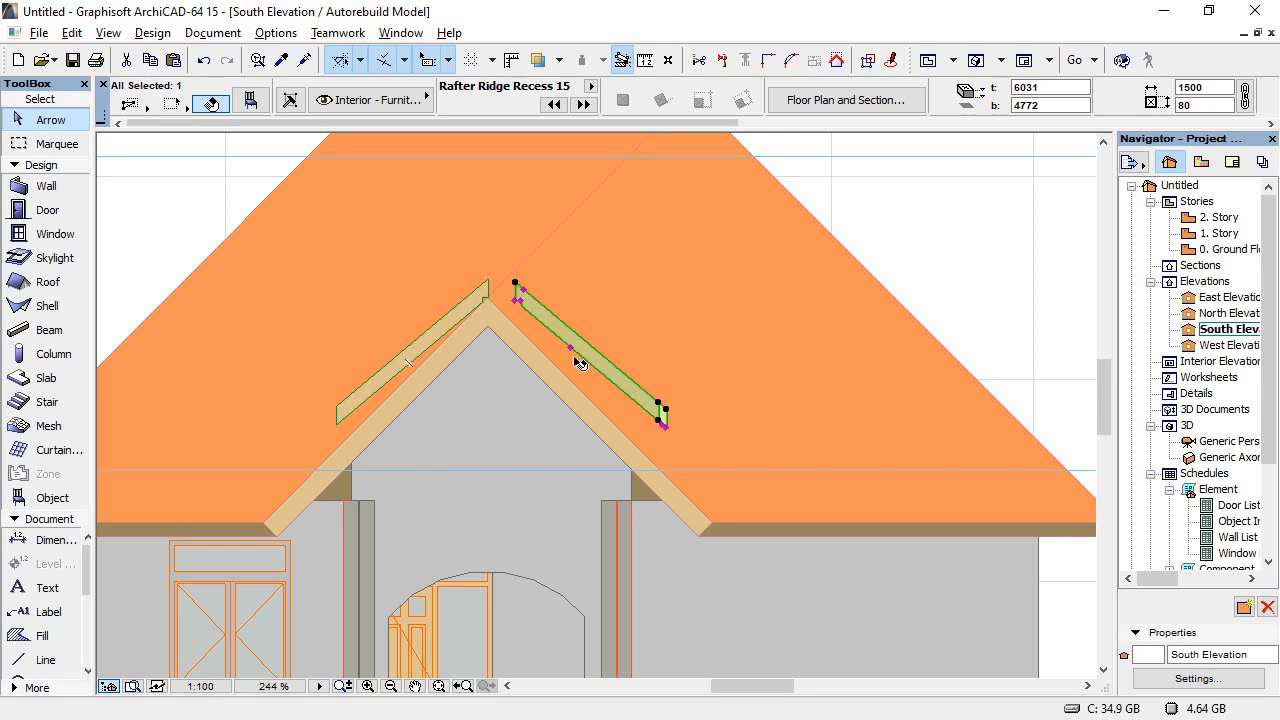
drag(556, 340, 538, 348)
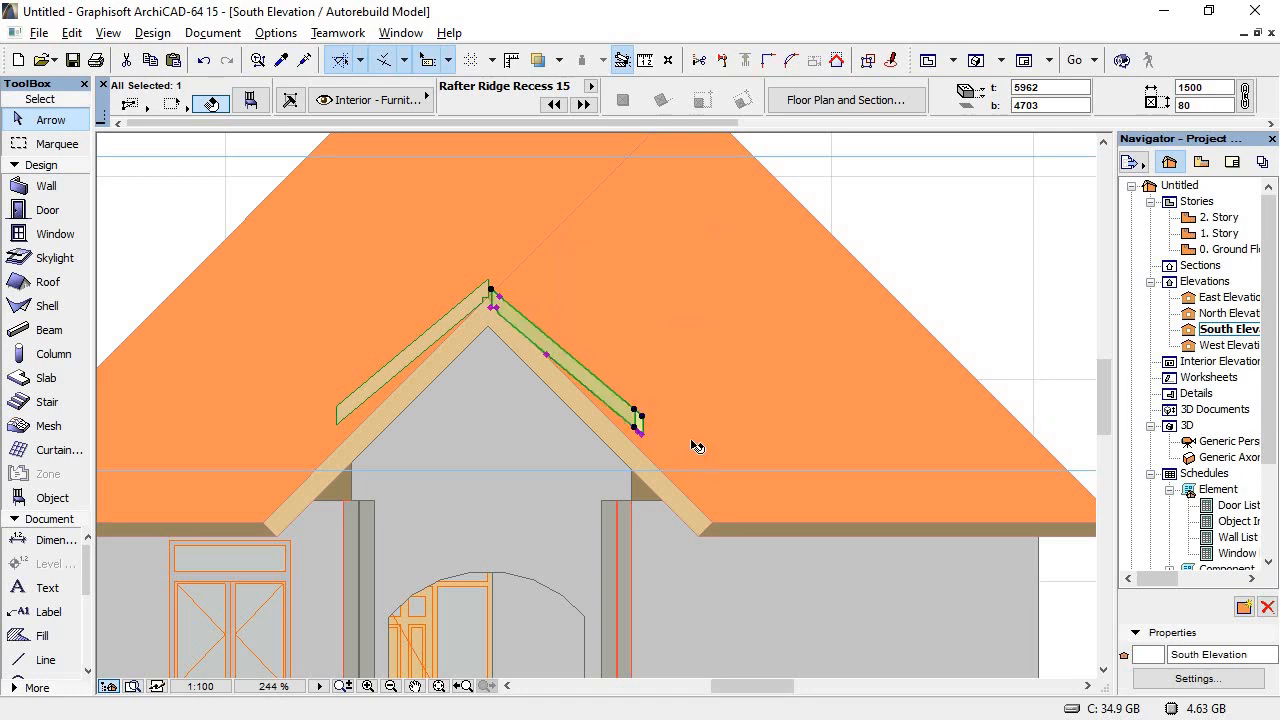
double_click(1222, 442)
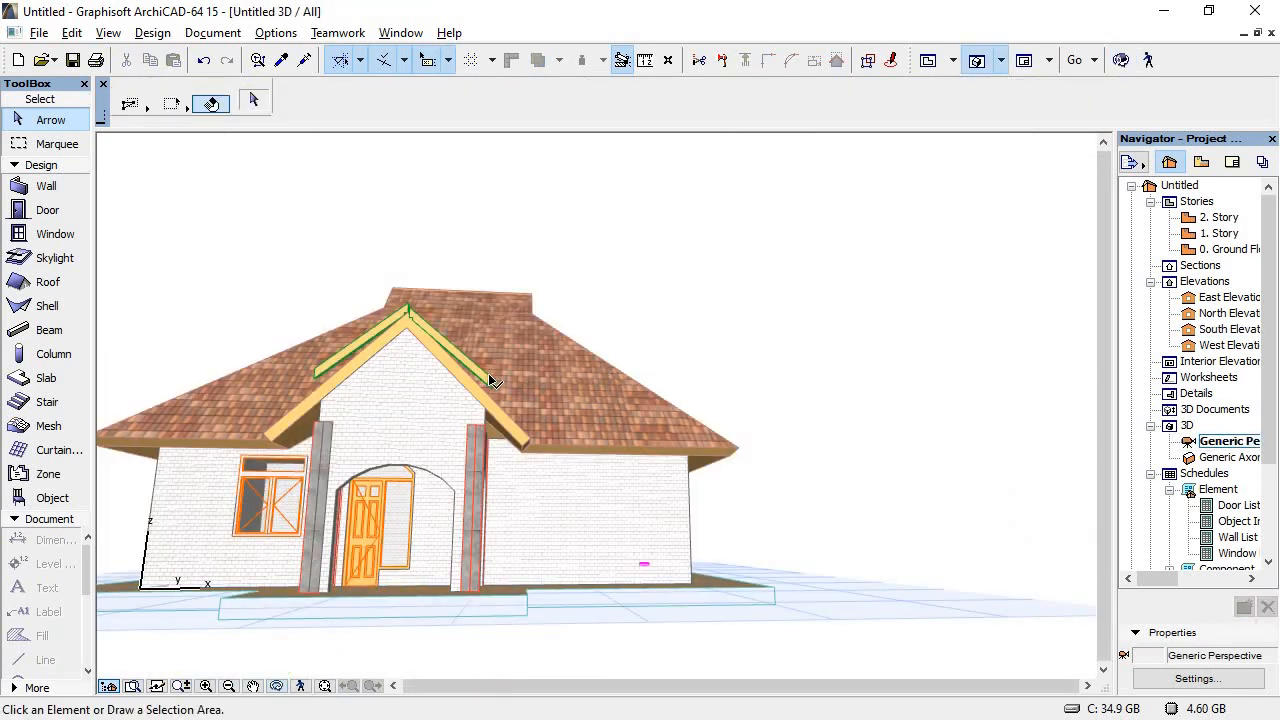
click(485, 375)
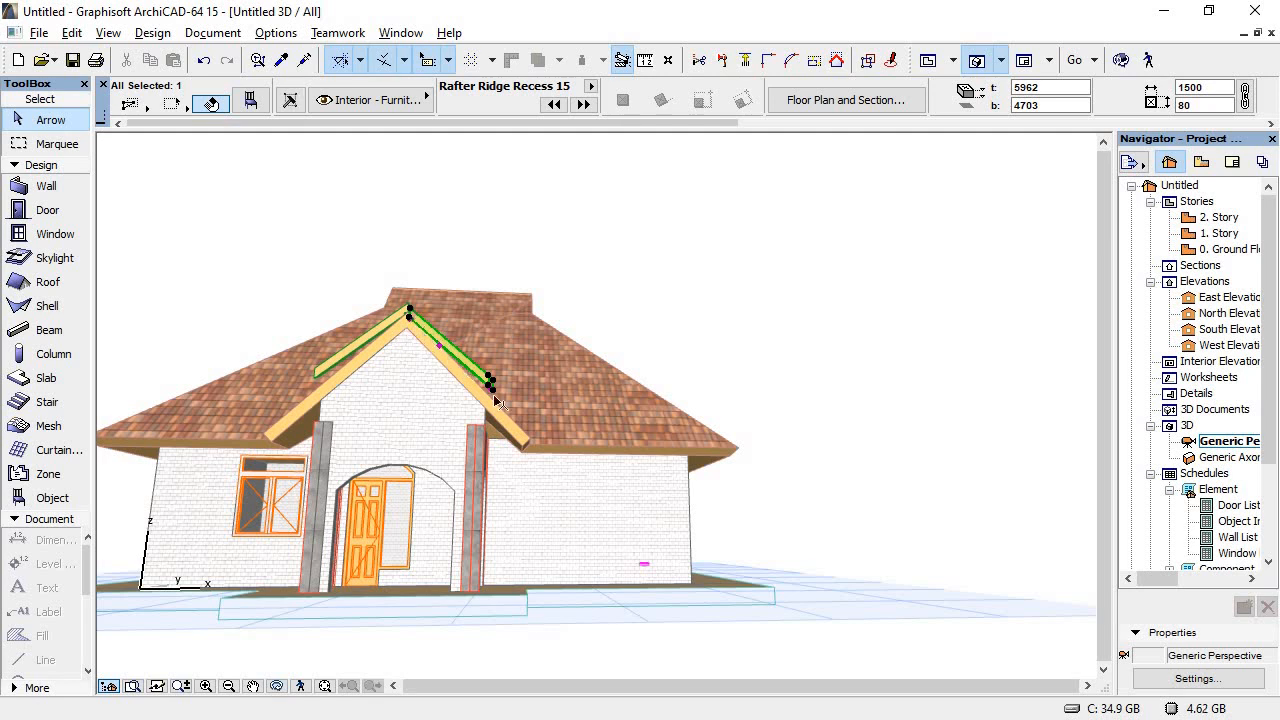
scroll(398, 326, up, 3)
scroll(398, 330, up, 2)
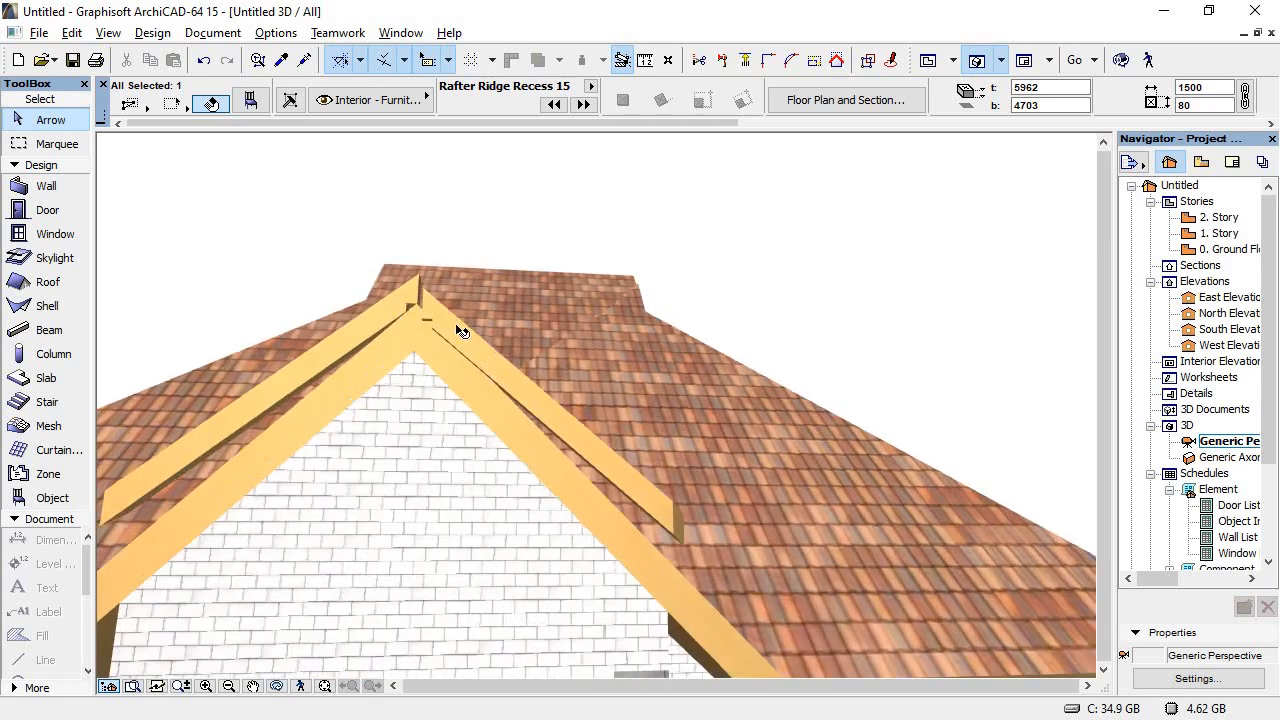
click(422, 328)
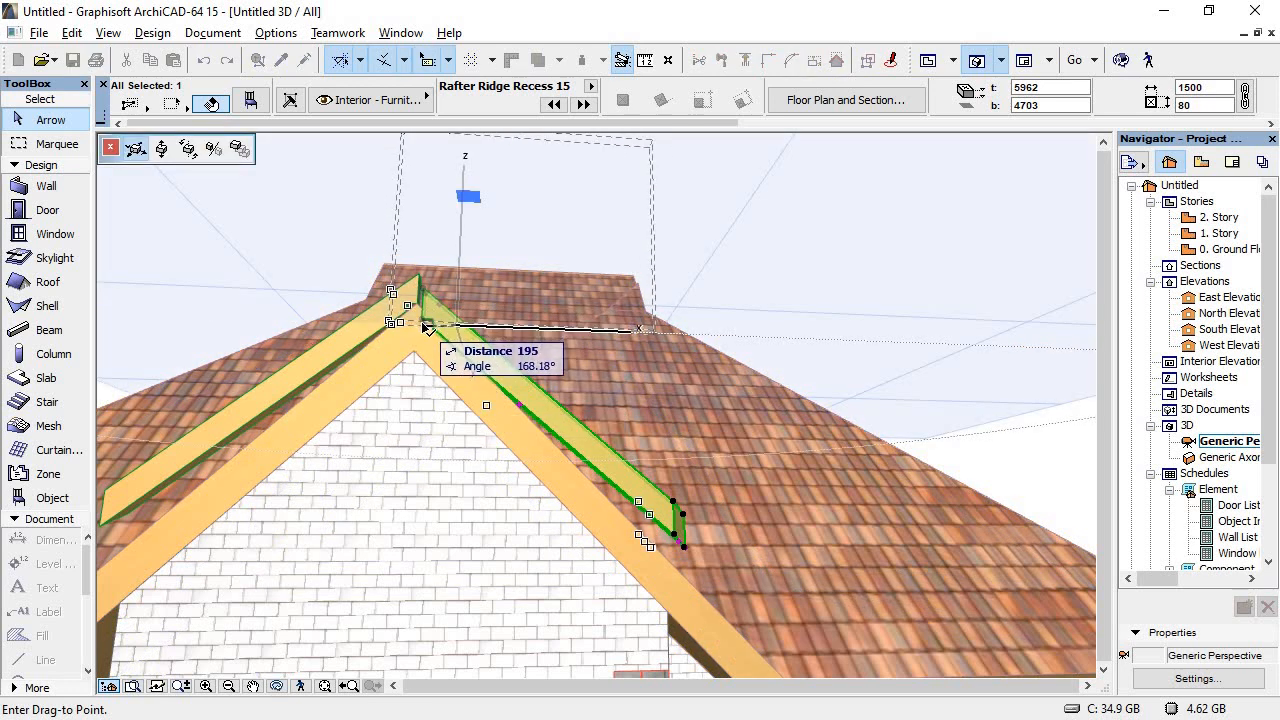
key(Escape)
click(475, 355)
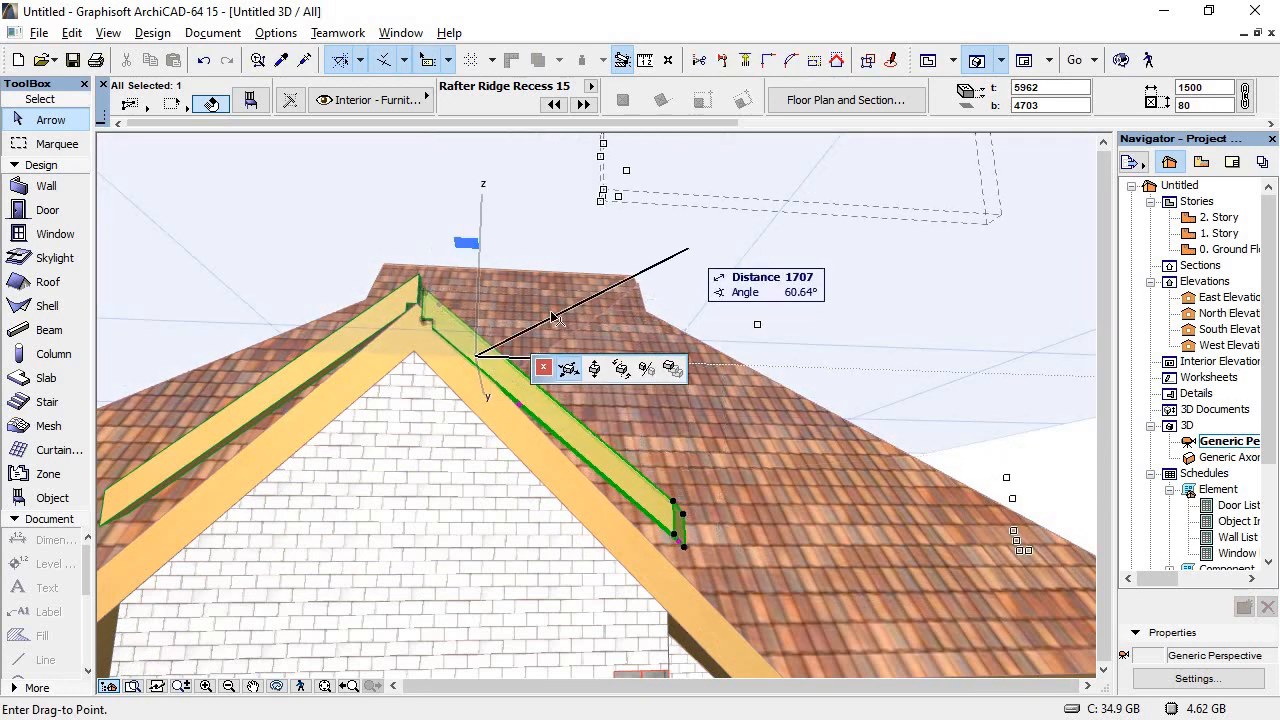
key(Escape)
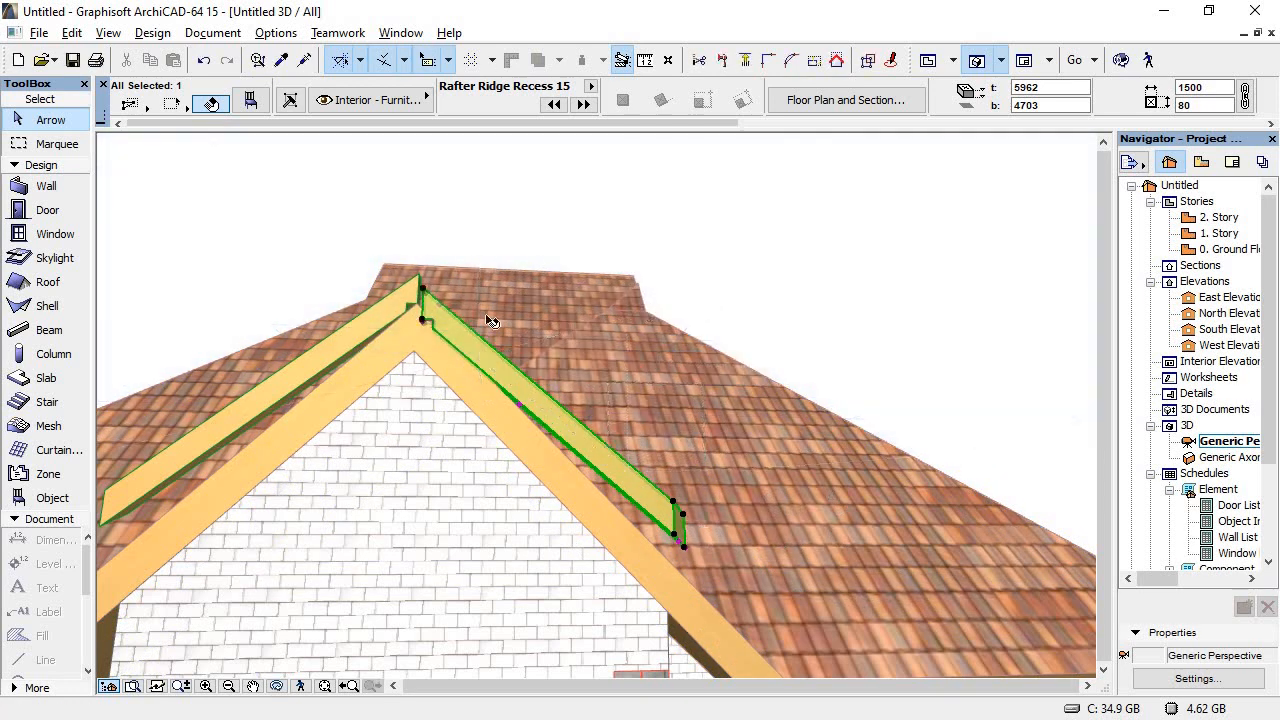
Step: Move the east rafter horizontally forward of the west rafter in the 3D perspective, keeping its elevation
click(512, 358)
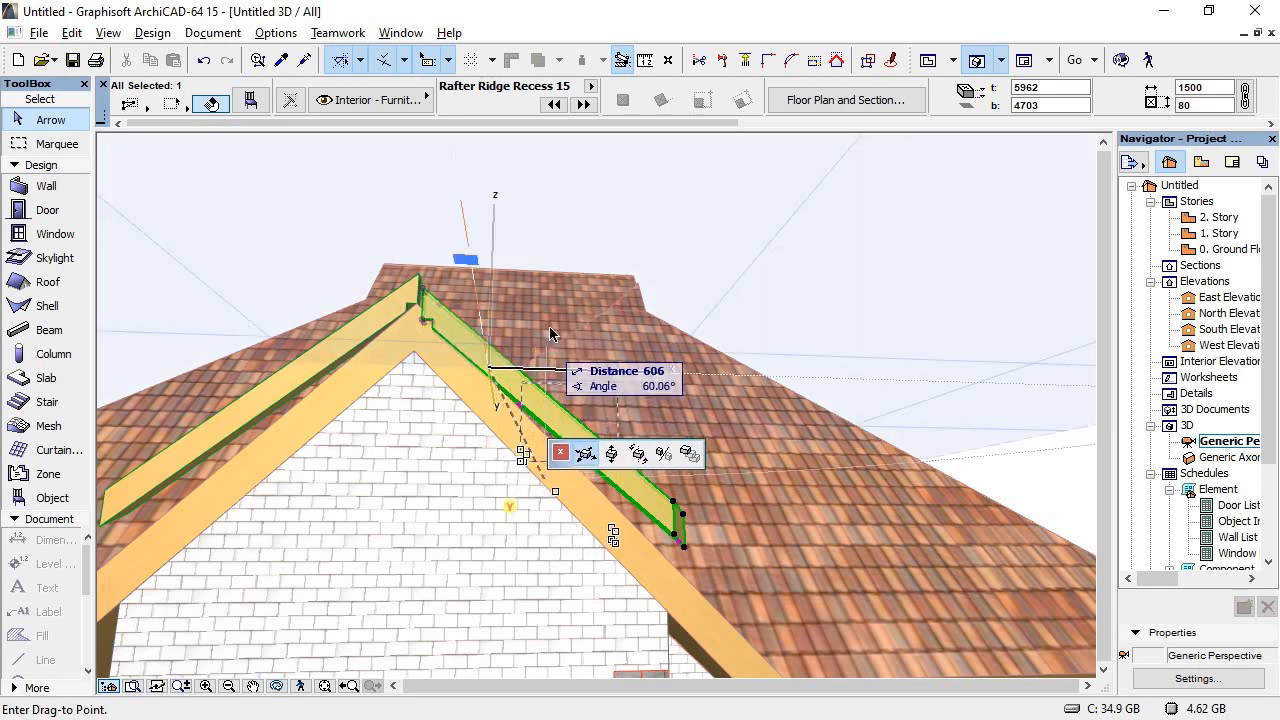
click(555, 293)
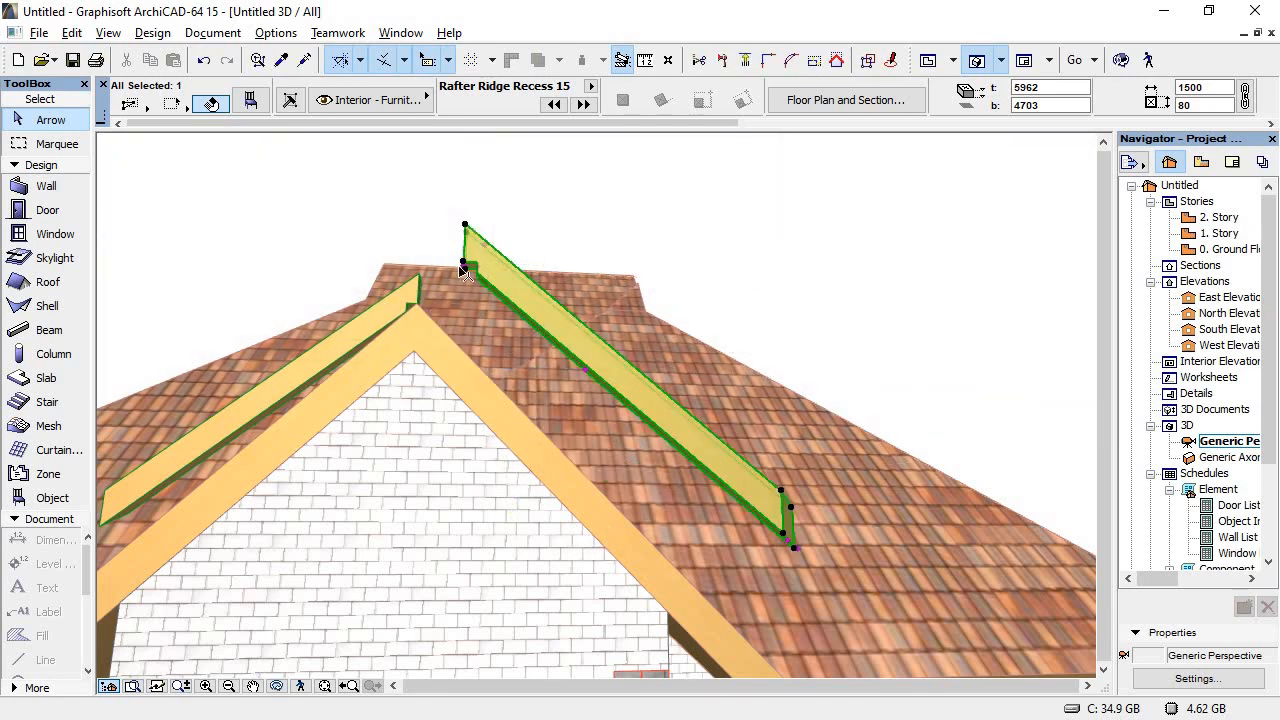
click(465, 265)
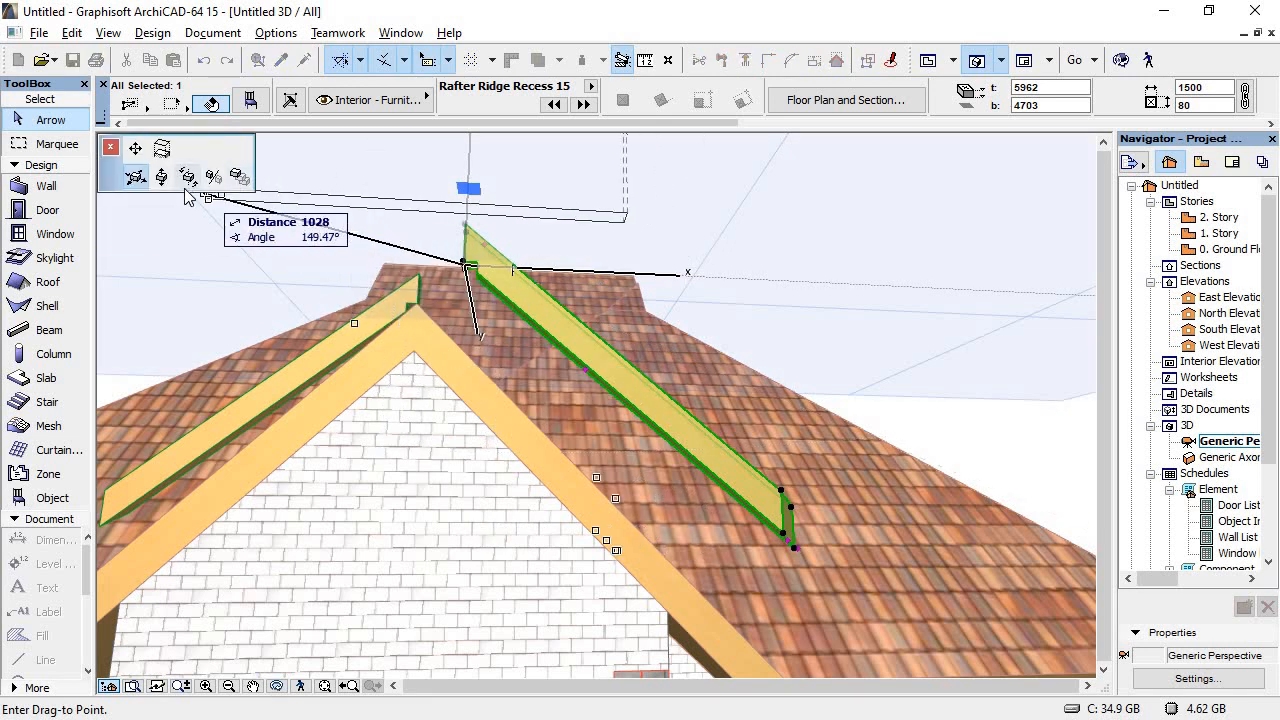
key(Escape)
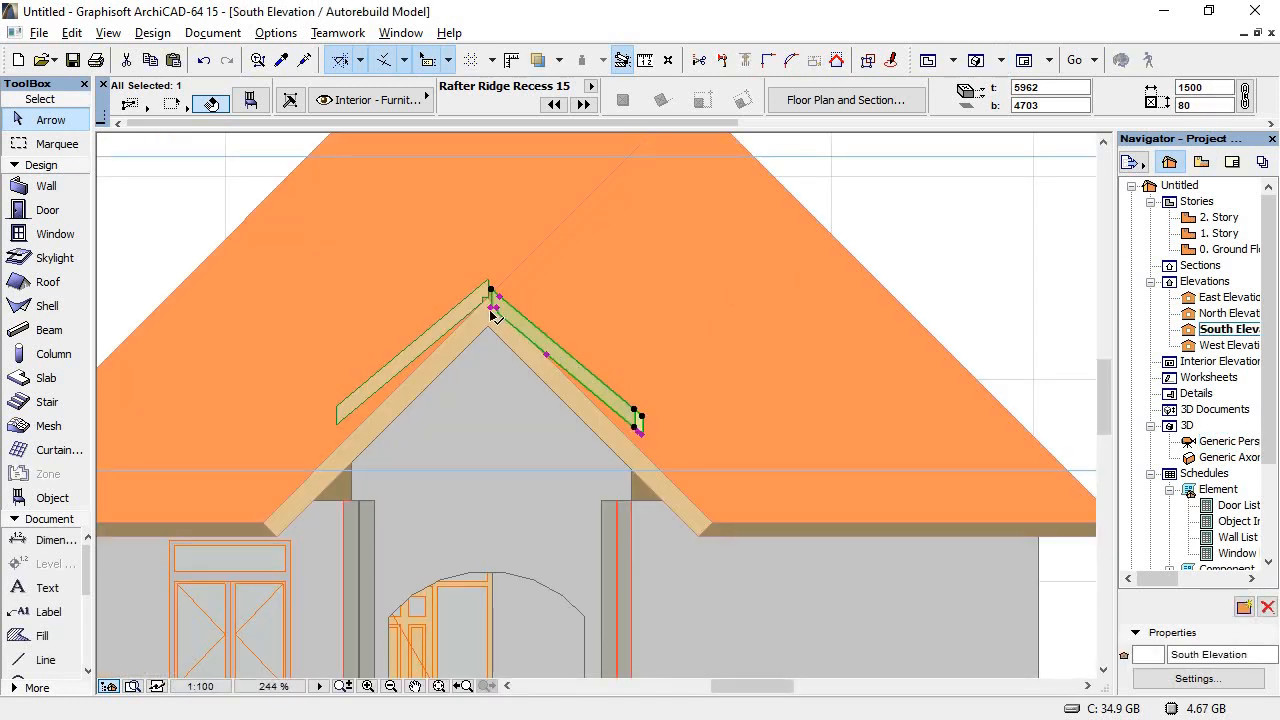
Step: Shift the east rafter slightly east in the South Elevation and steepen its roof pitch until its top elevation is about 6086 mm
click(641, 424)
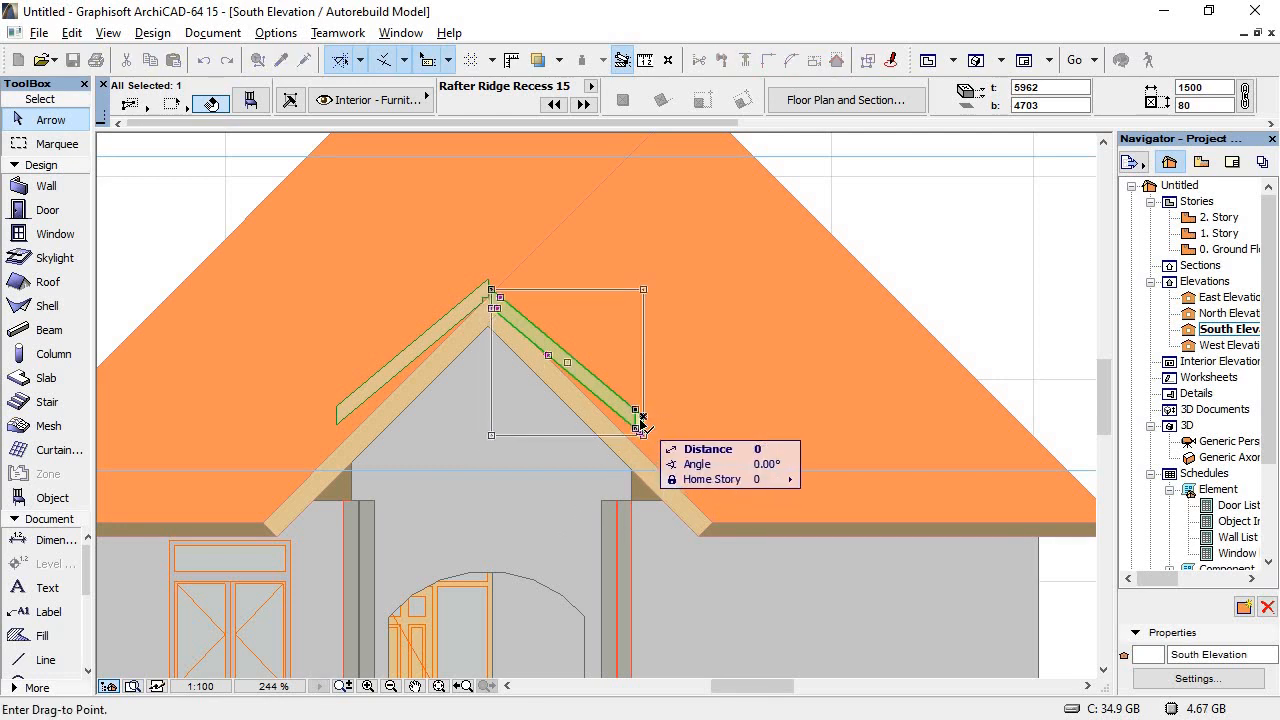
click(638, 416)
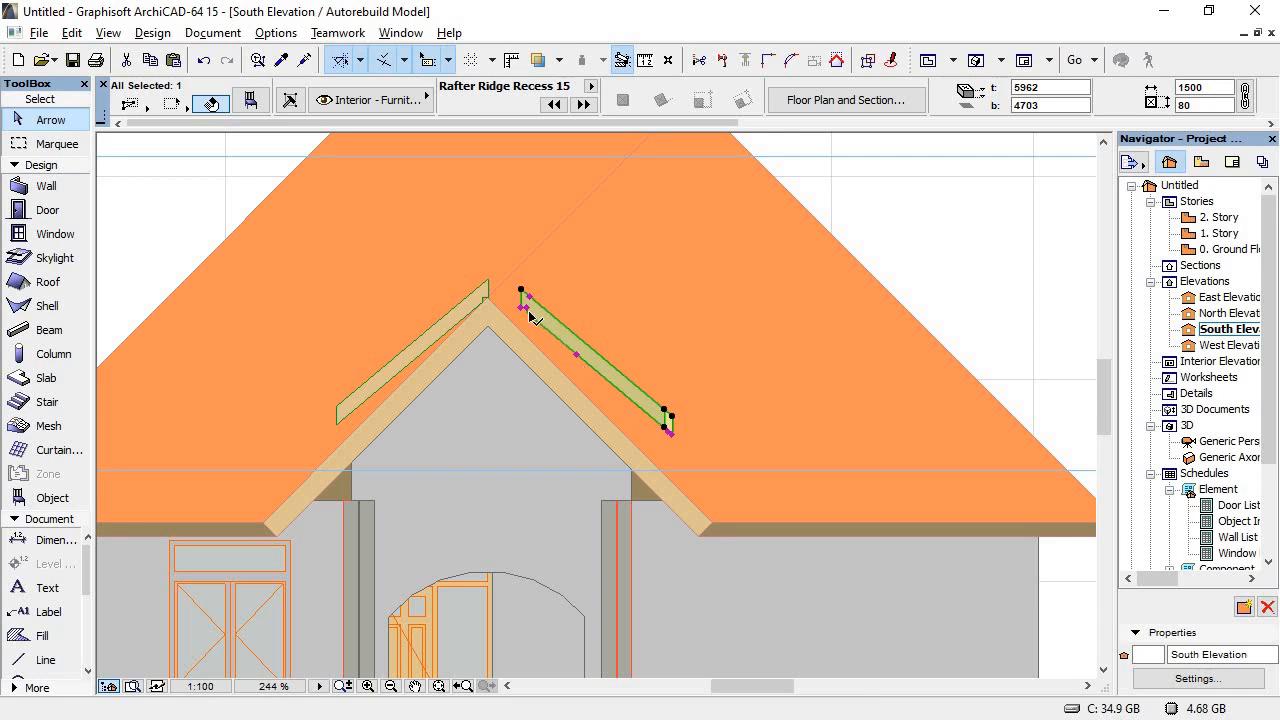
click(580, 362)
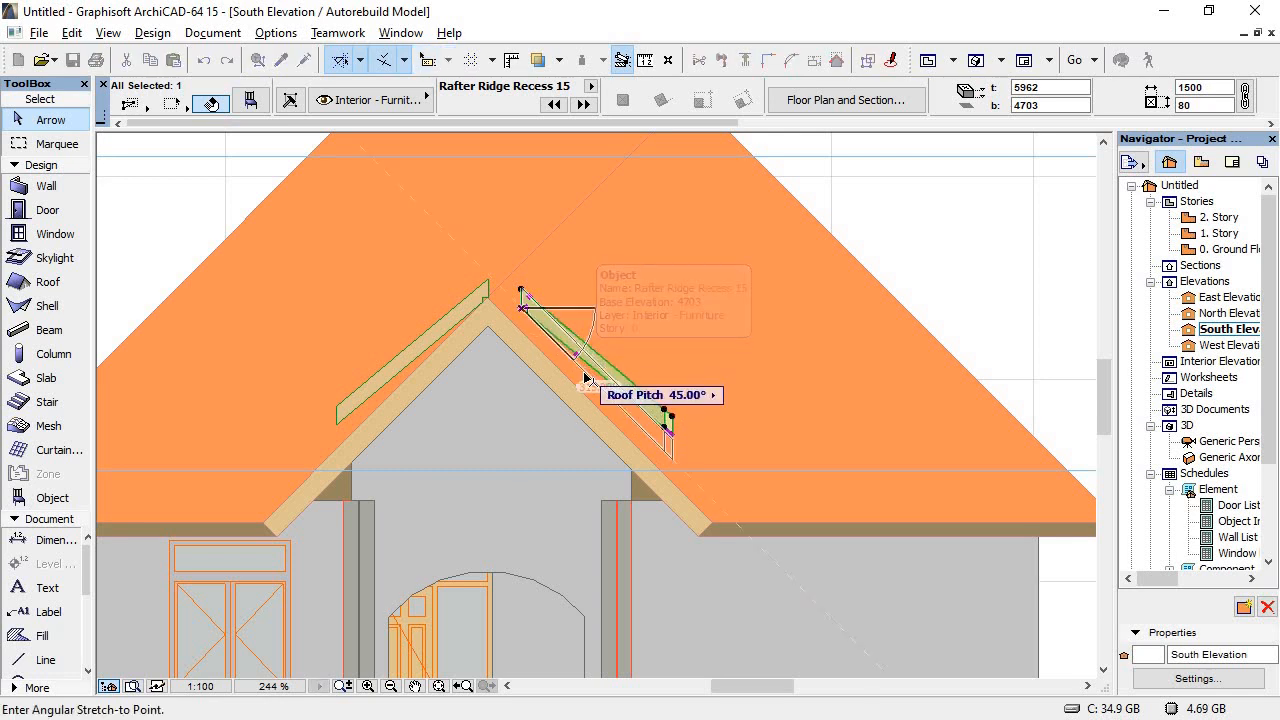
click(711, 492)
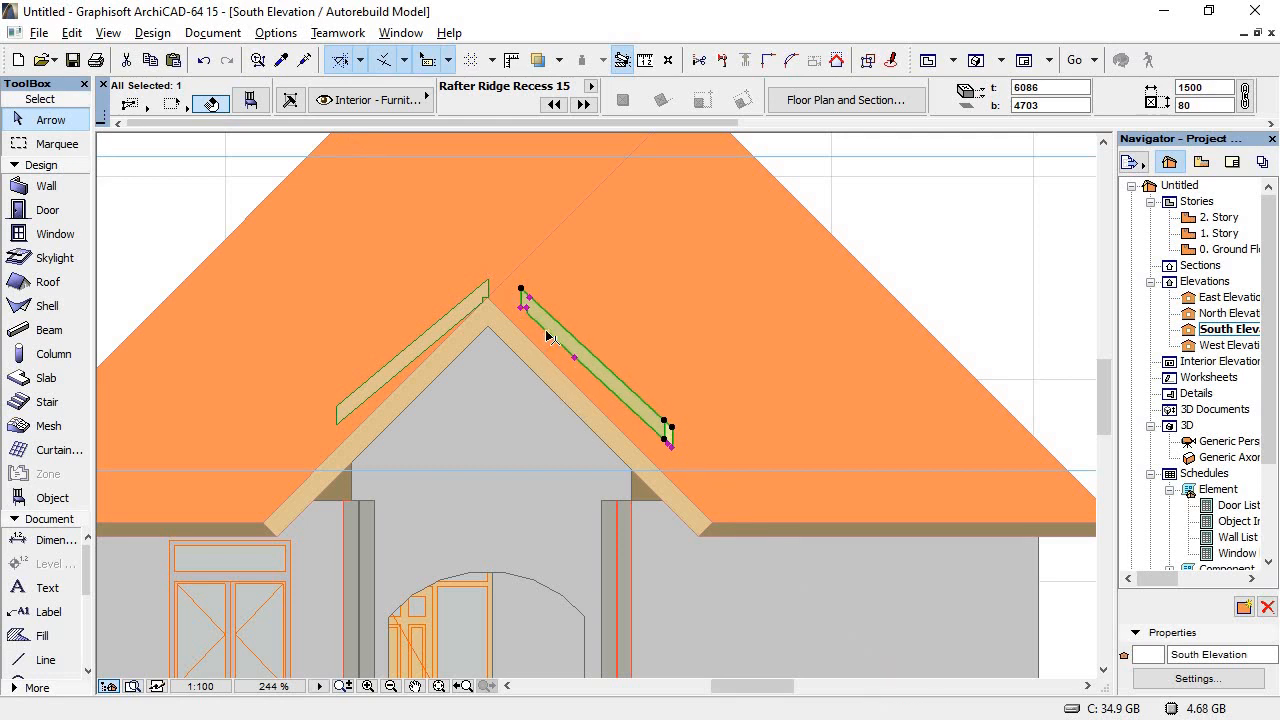
Step: Move the steepened east rafter back to the porch ridge to meet the west rafter, with its base at about 4817 mm
drag(541, 329, 514, 317)
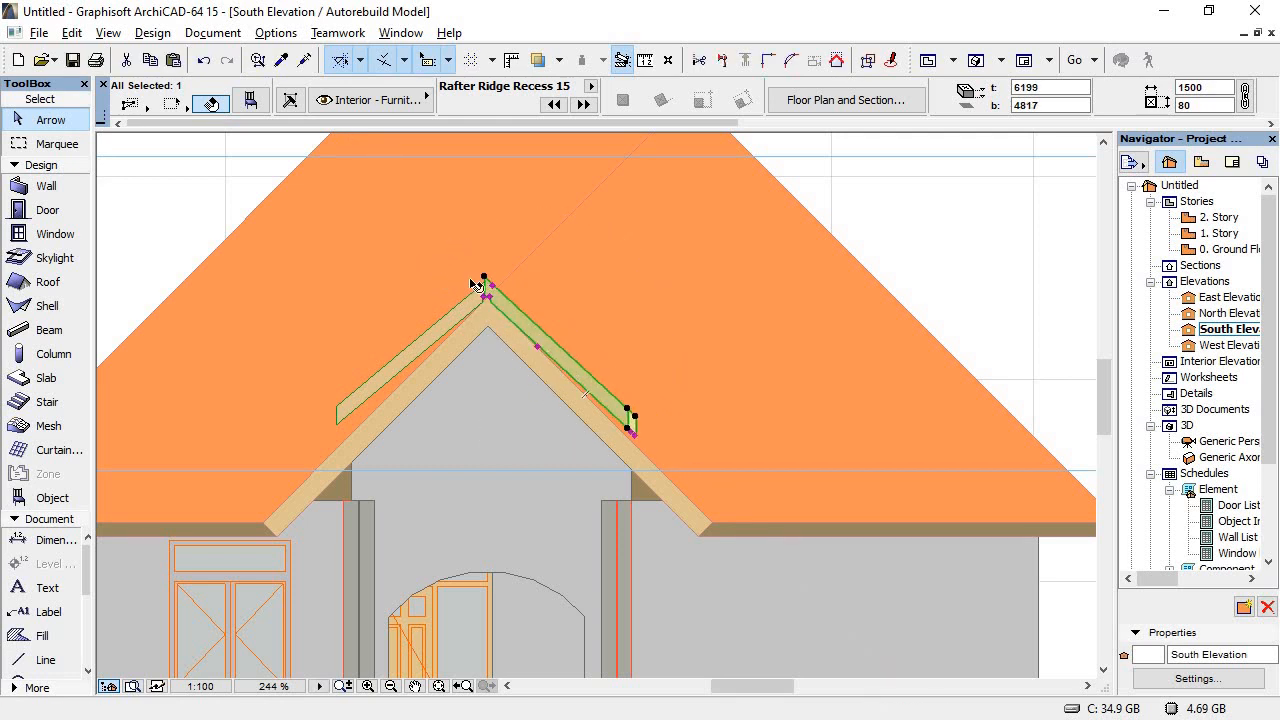
scroll(478, 284, up, 3)
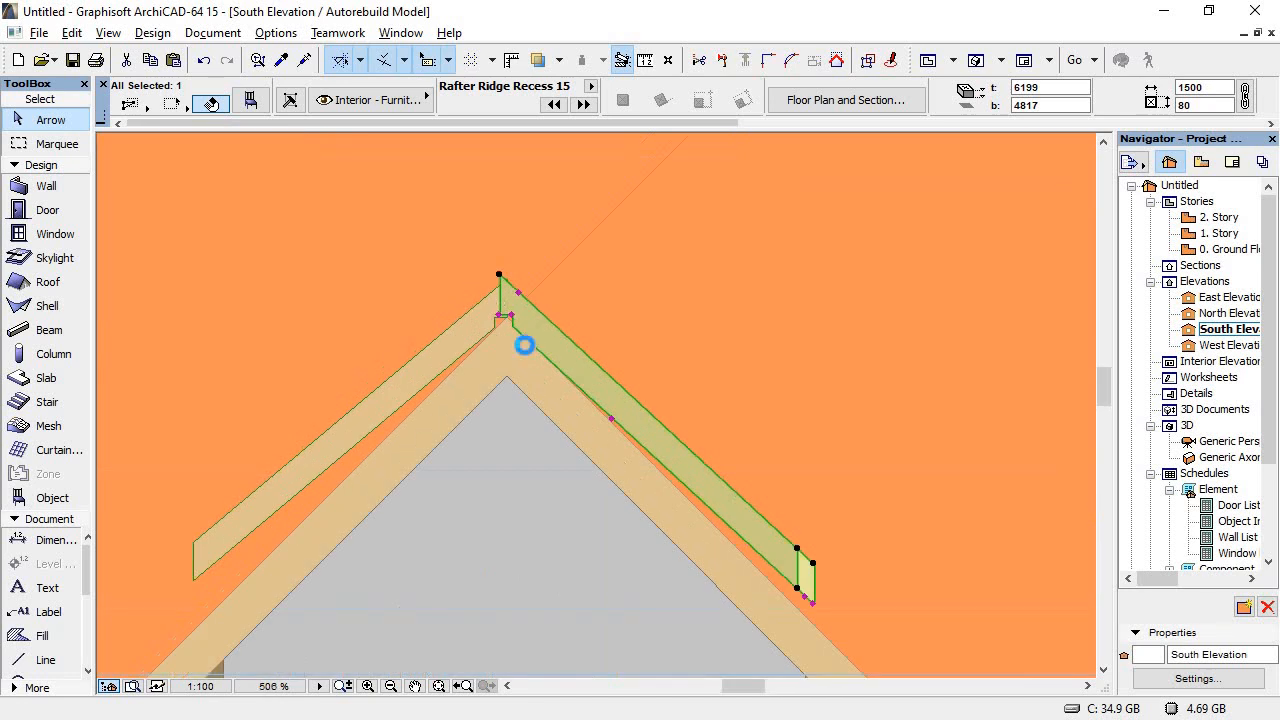
Step: Steepen the east rafter to follow the porch roof slope, top about 6298 mm, and the west rafter until its top is about 6173 mm
click(613, 425)
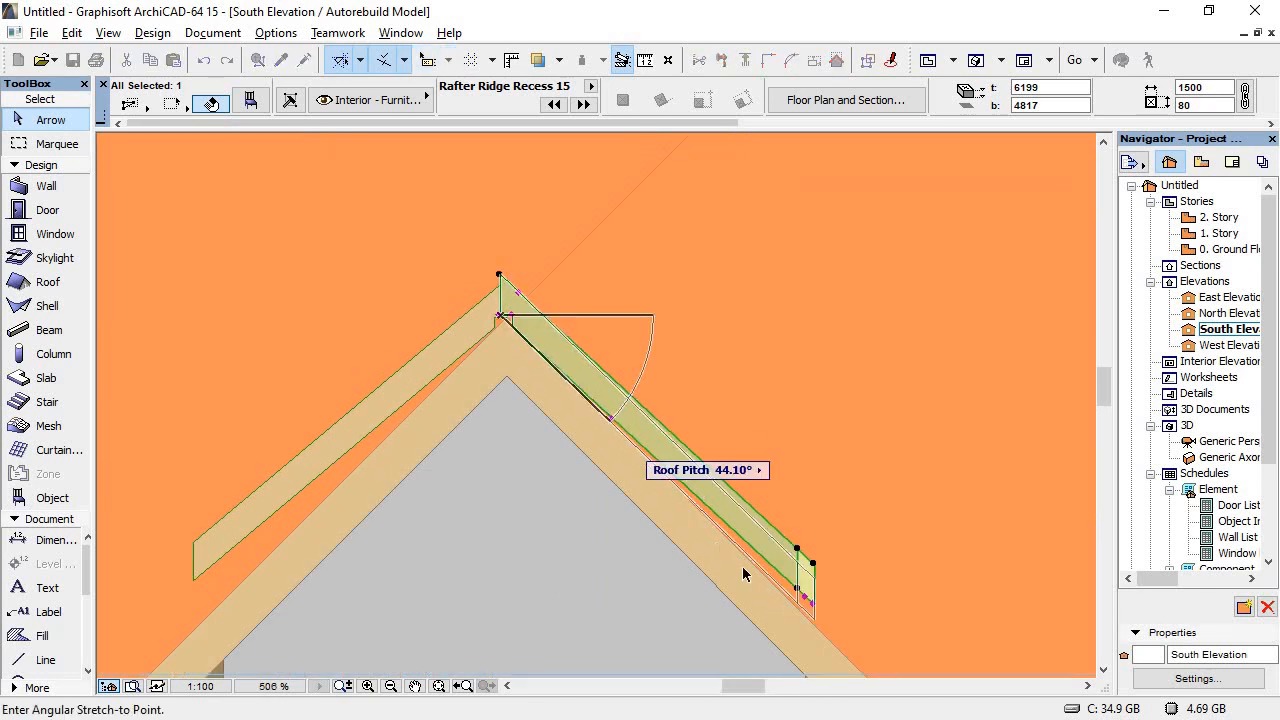
click(826, 643)
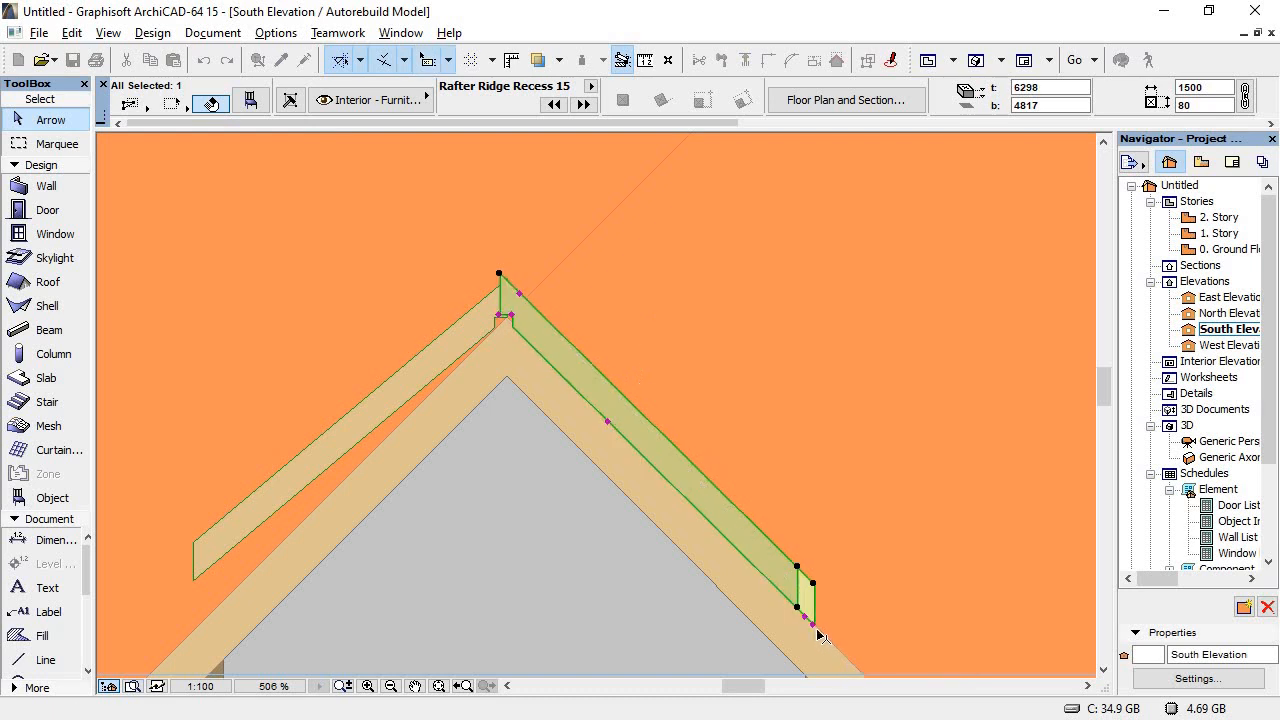
click(433, 372)
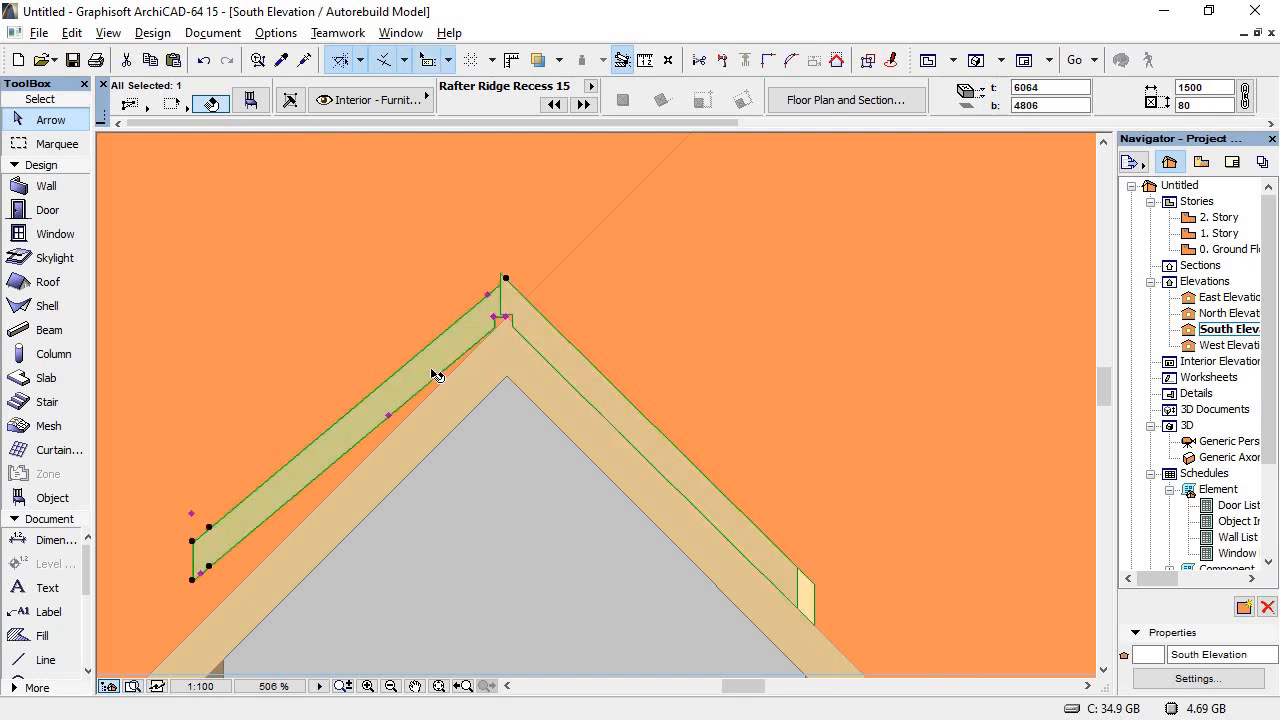
click(388, 416)
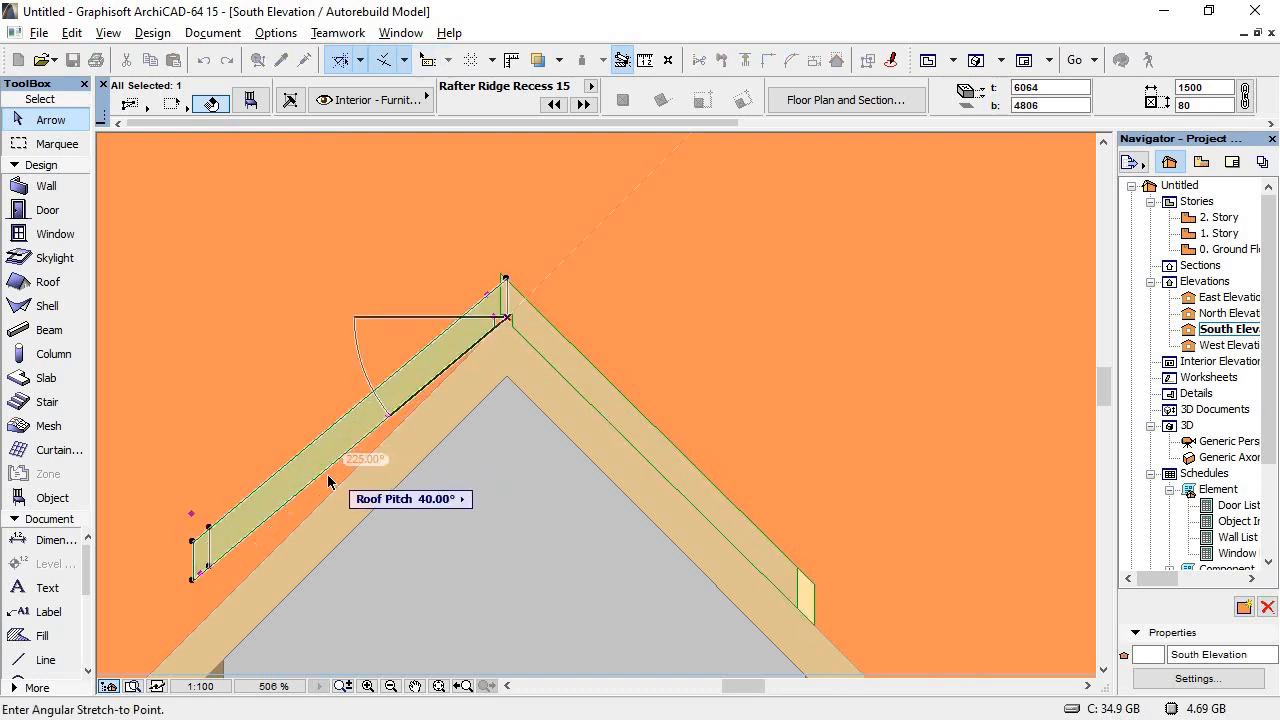
click(329, 480)
Step: Raise the west rafter to the porch ridge, base about 4836 mm, and steepen its pitch parallel to the roof slope, top about 6326 mm
click(340, 455)
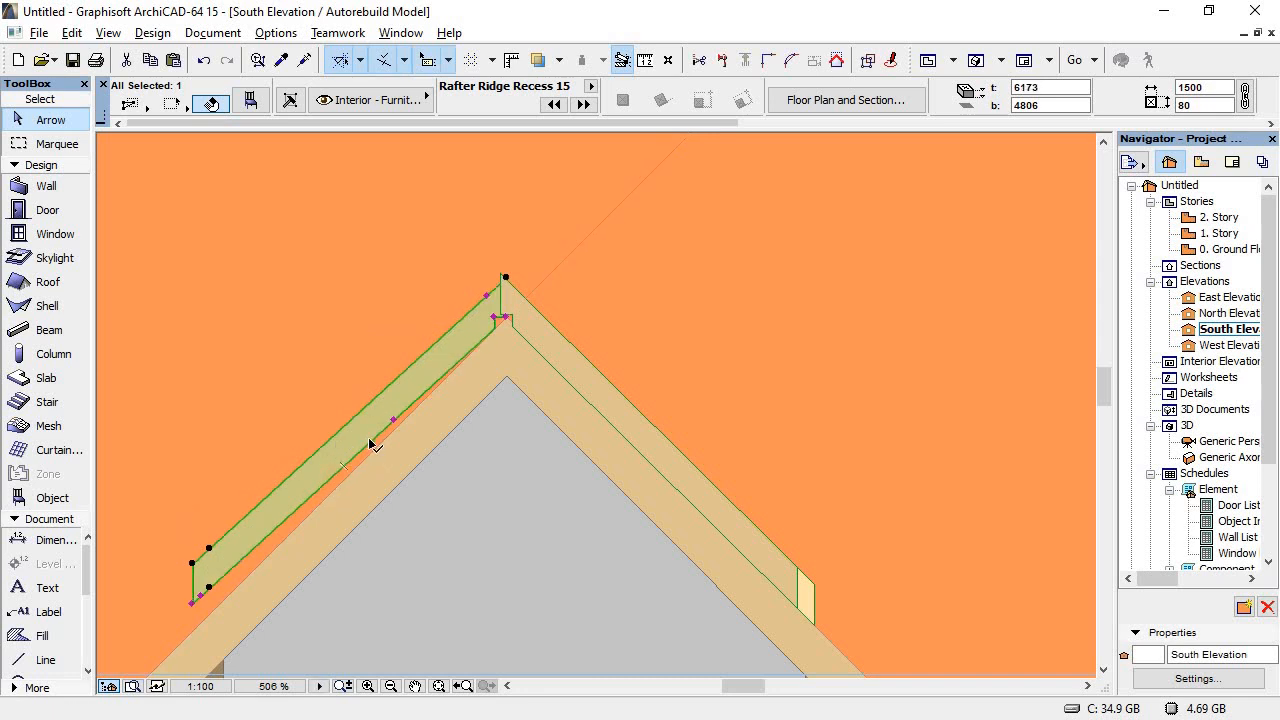
click(372, 444)
click(355, 455)
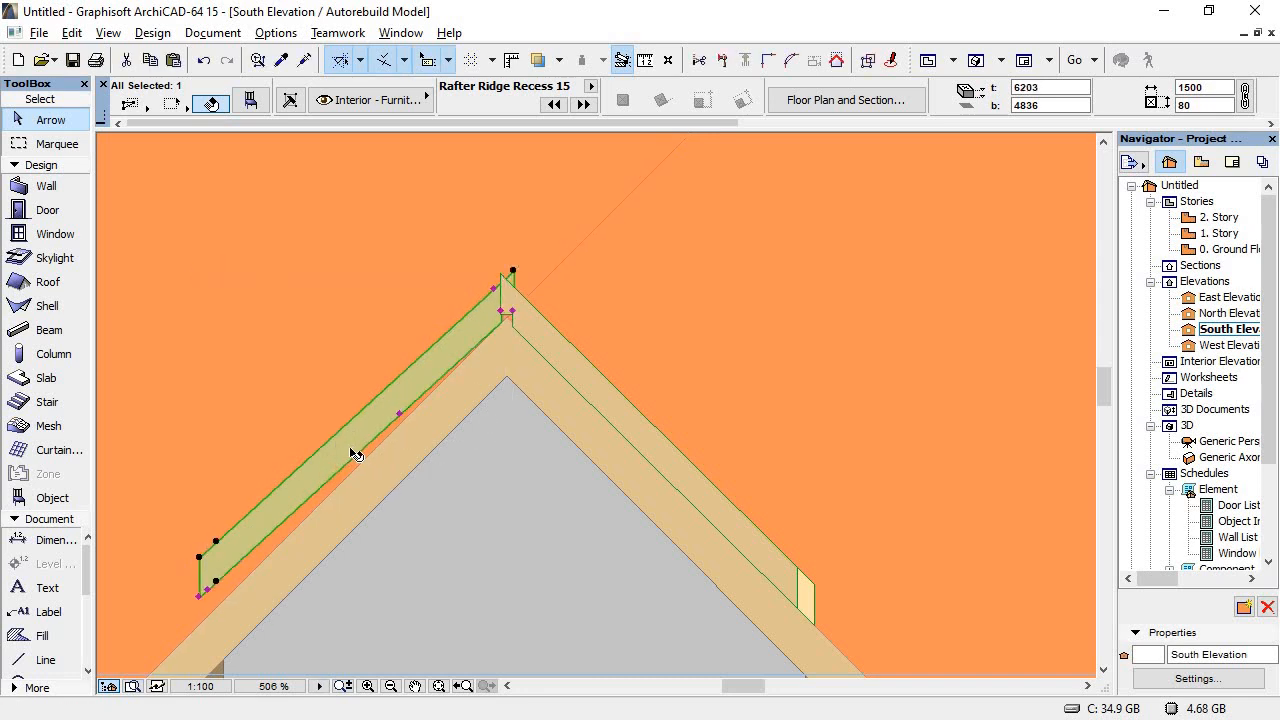
click(399, 416)
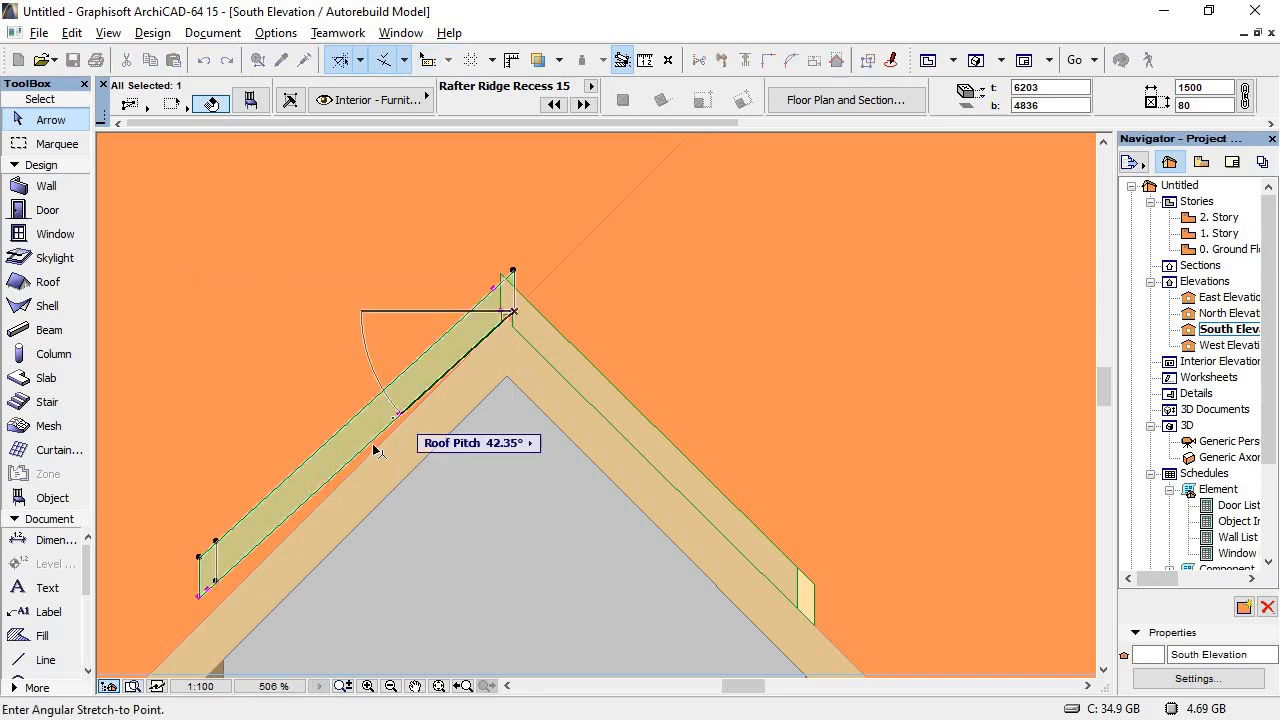
click(325, 458)
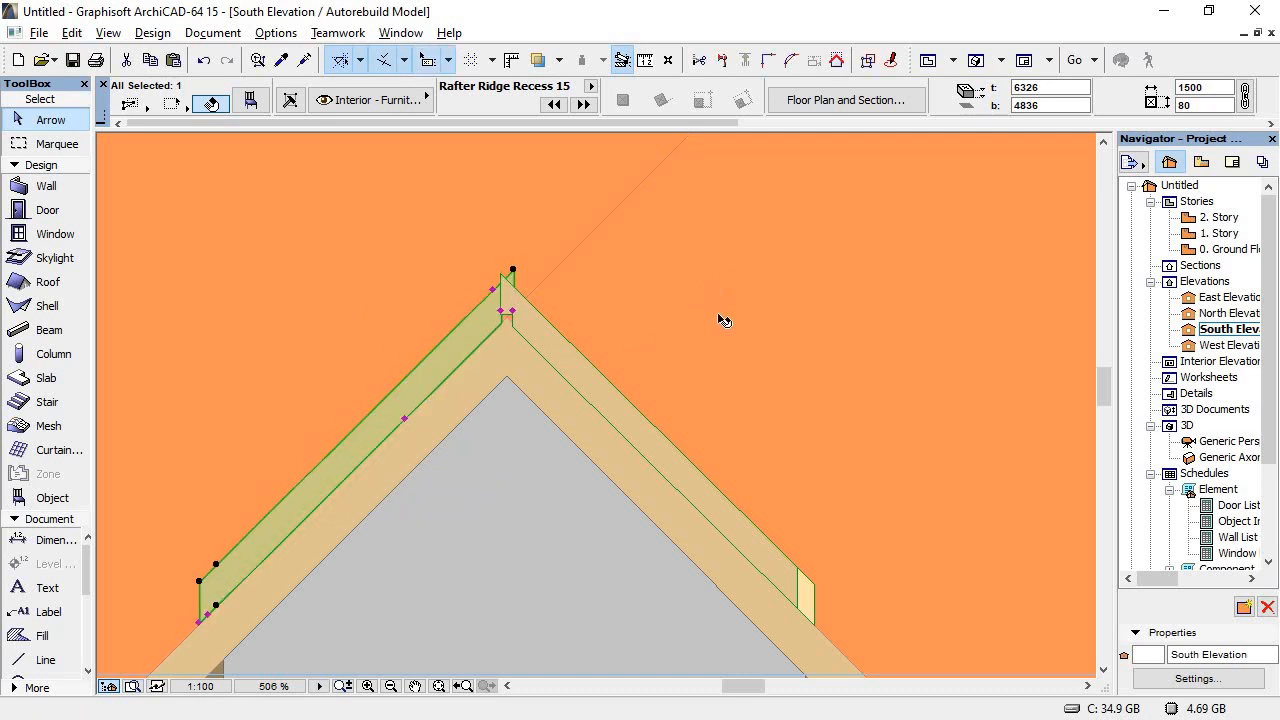
Step: Shorten the west rafter from its lower end to a structural length of about 1395 mm
scroll(720, 320, down, 3)
scroll(597, 399, up, 3)
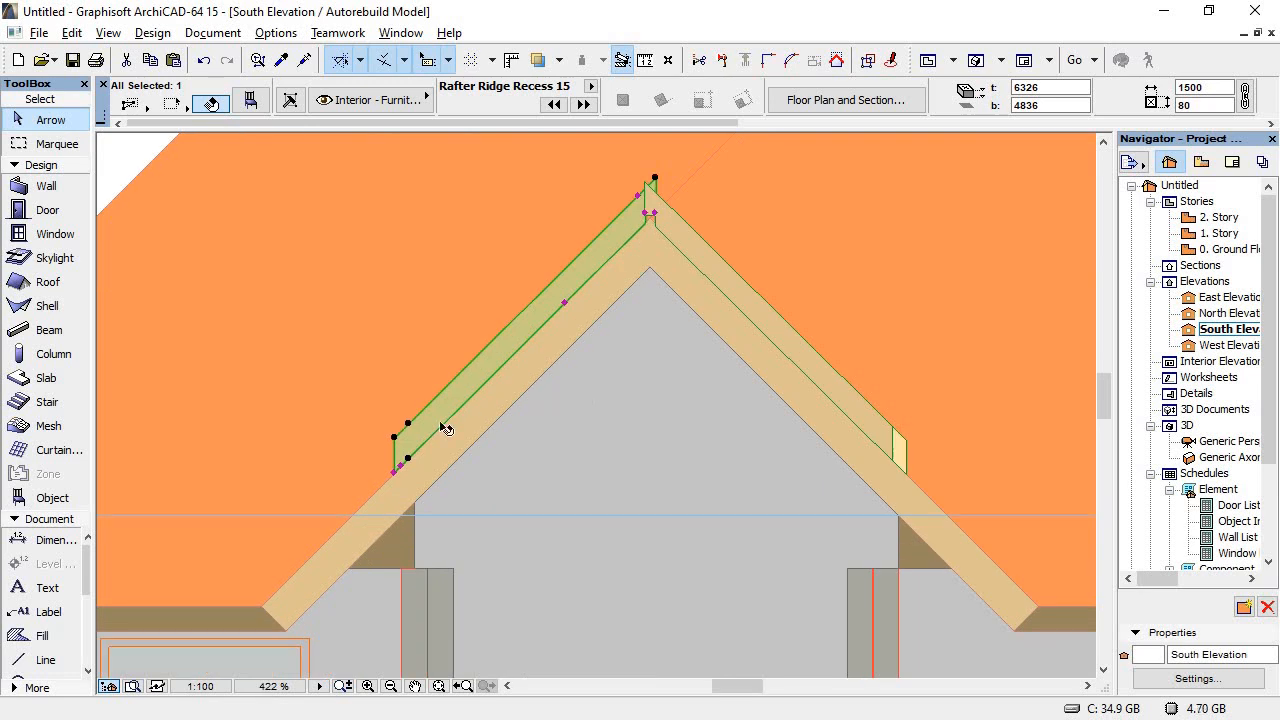
scroll(432, 423, up, 3)
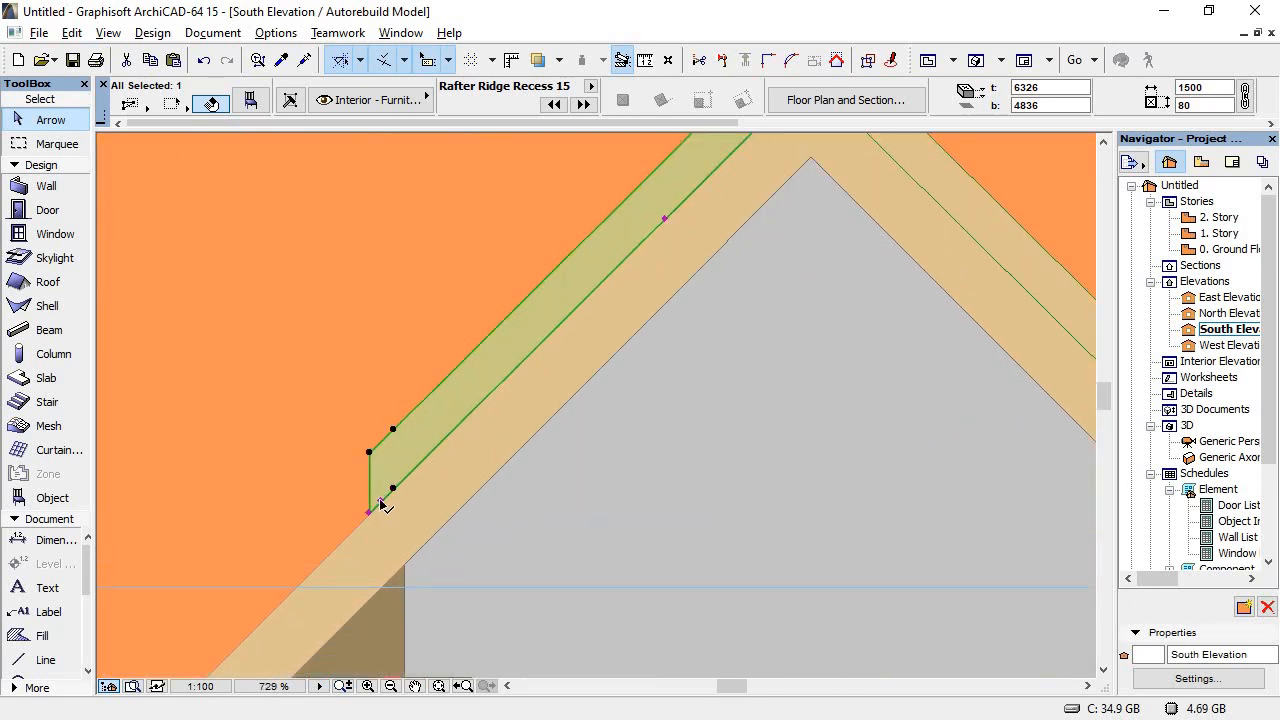
click(380, 499)
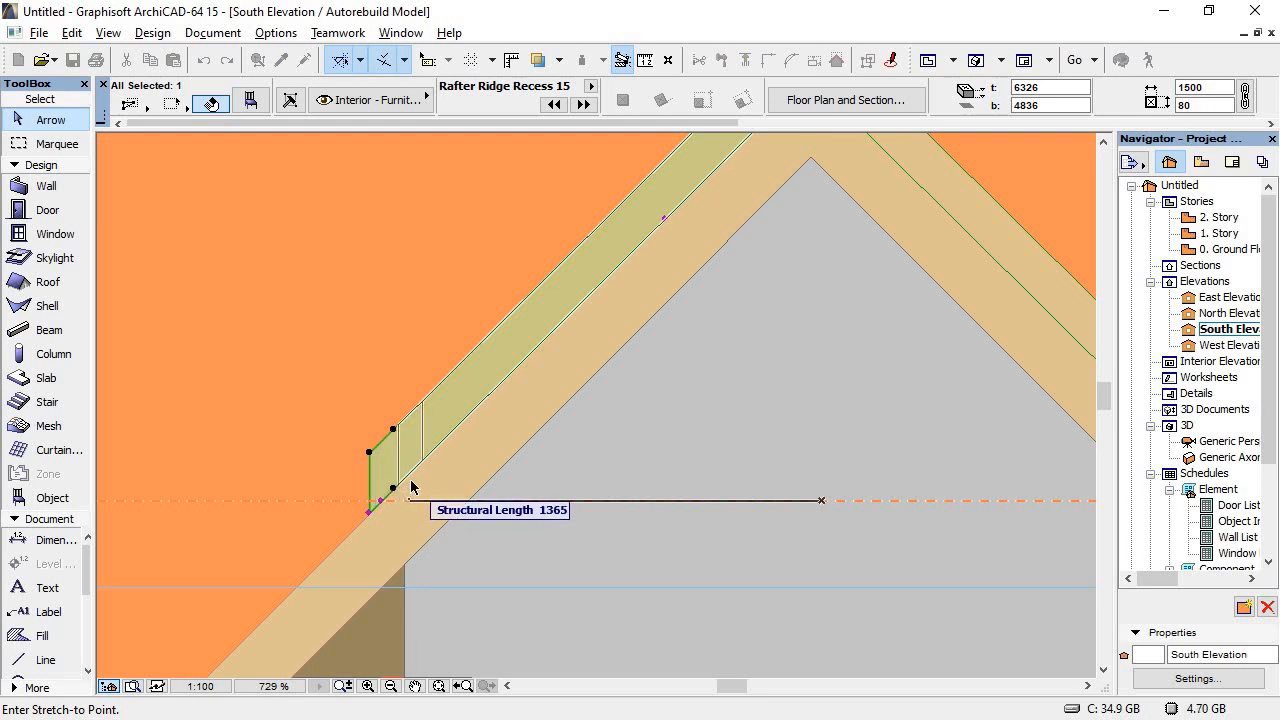
click(412, 478)
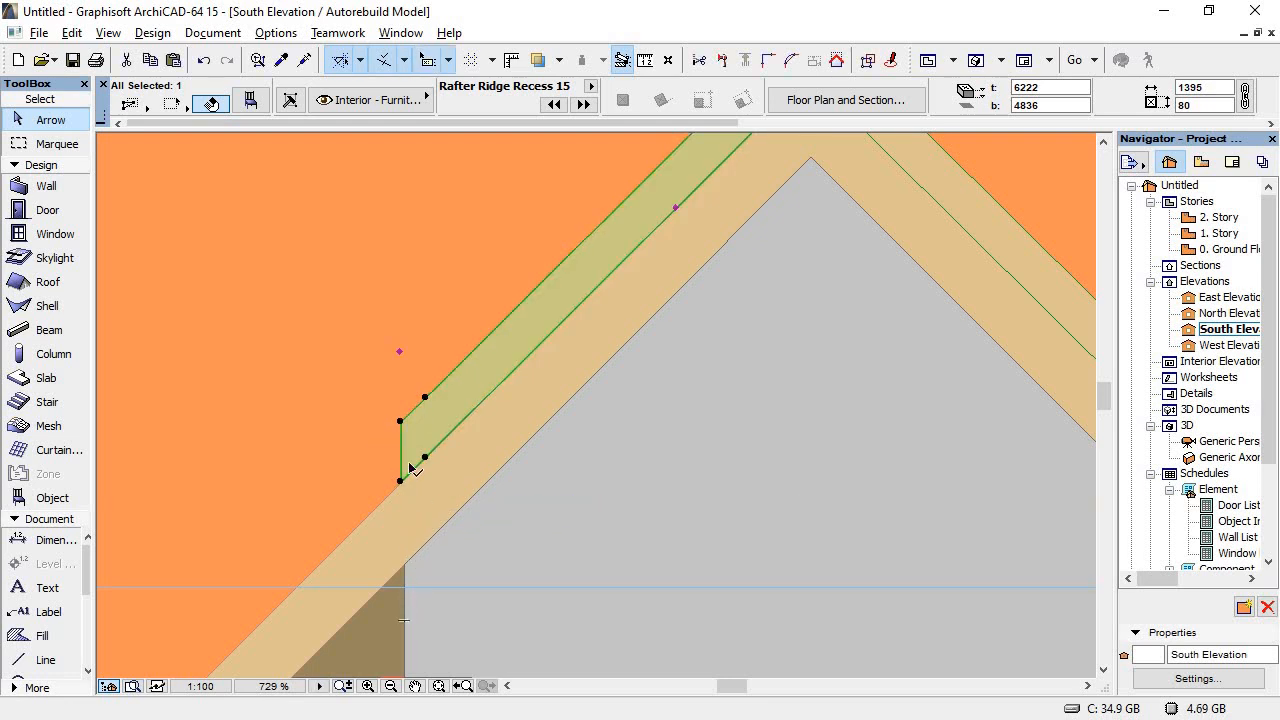
Step: Try to shorten the east rafter from its lower end to about 1426 mm, and undo that change
scroll(317, 400, down, 4)
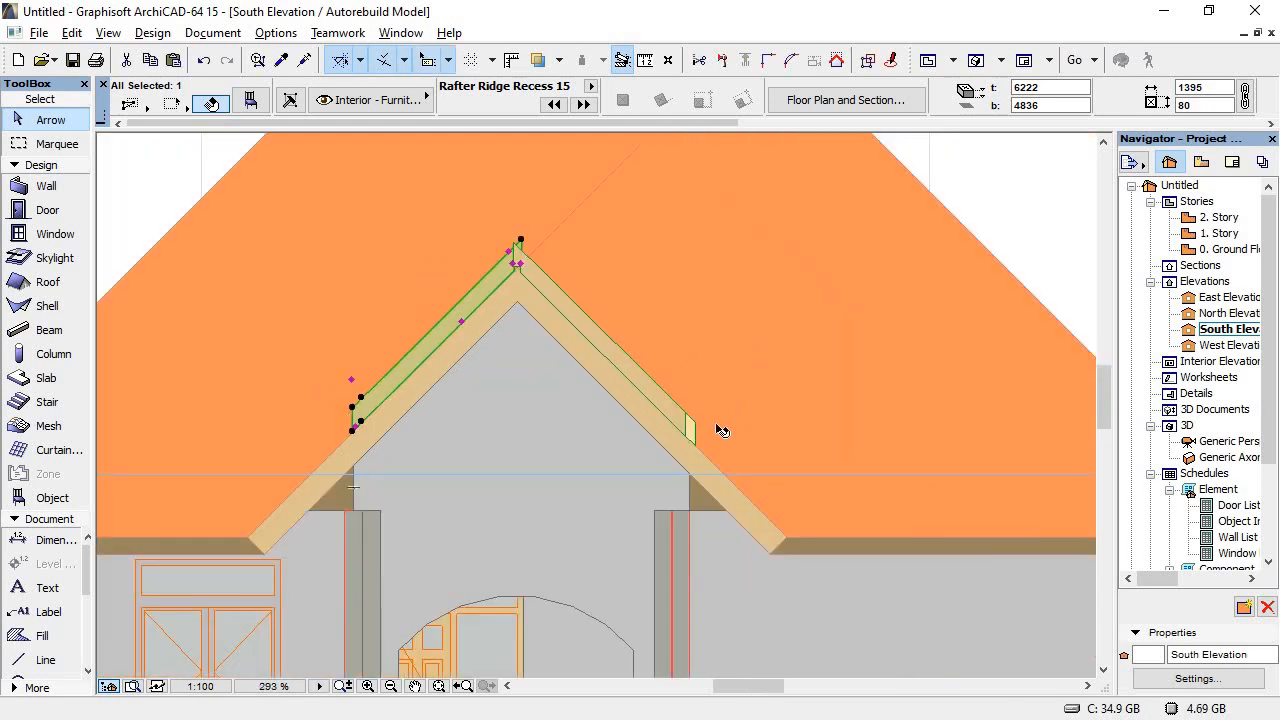
scroll(766, 449, up, 3)
click(643, 412)
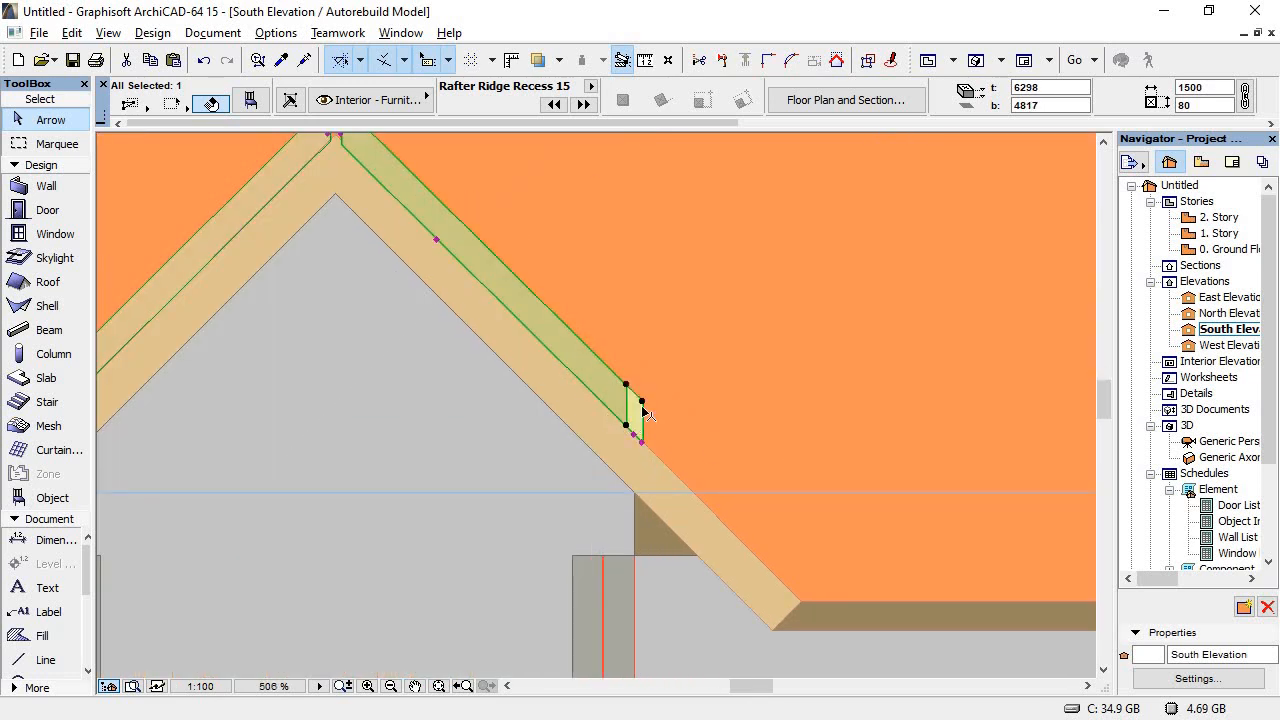
click(643, 410)
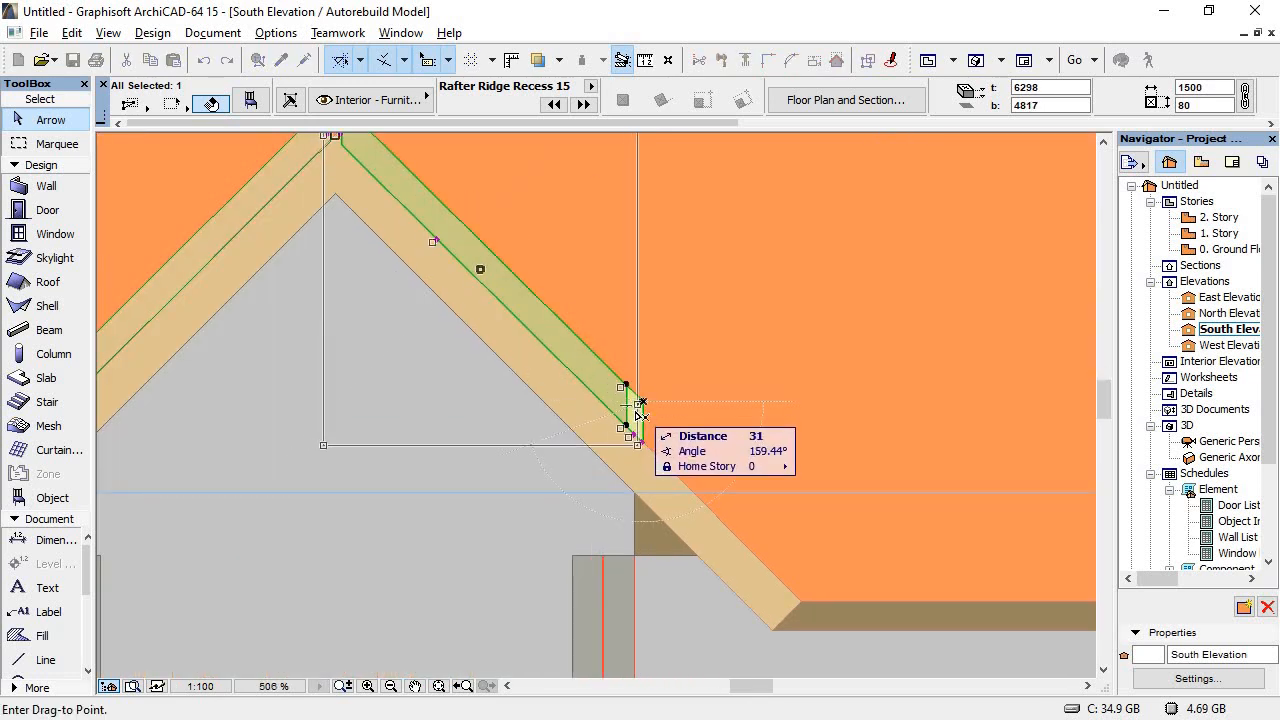
key(Escape)
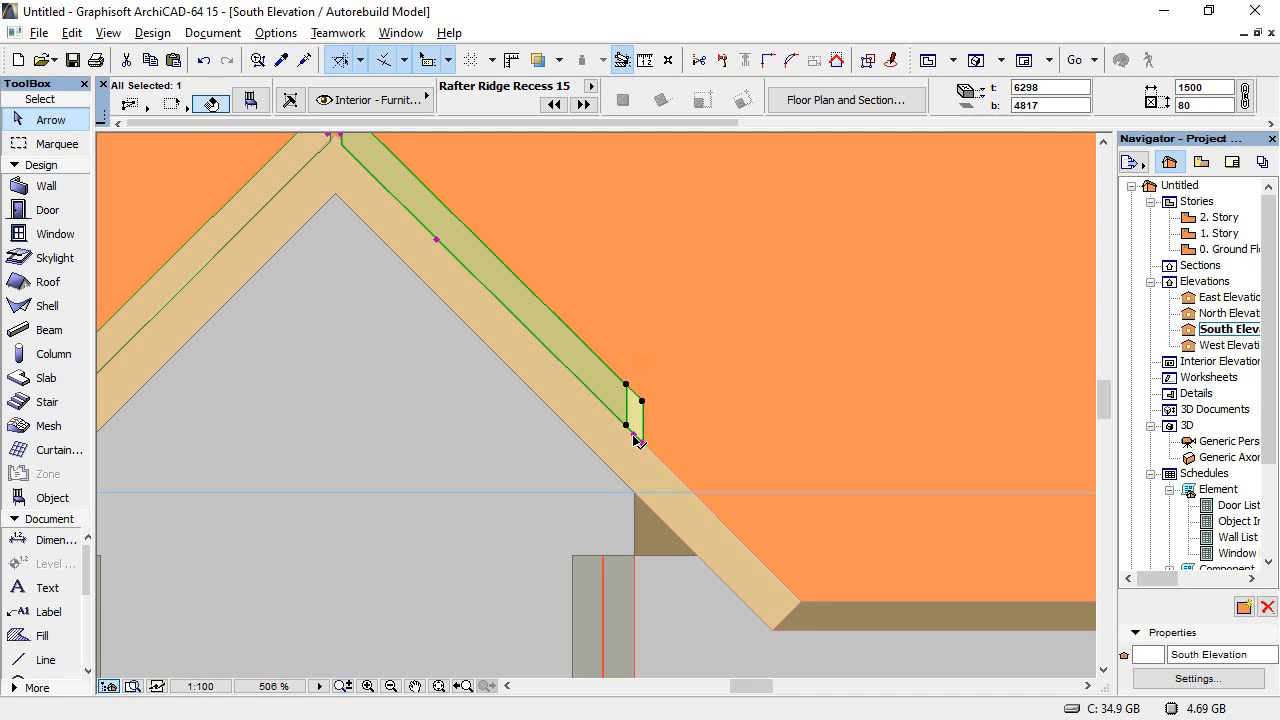
click(633, 435)
click(627, 428)
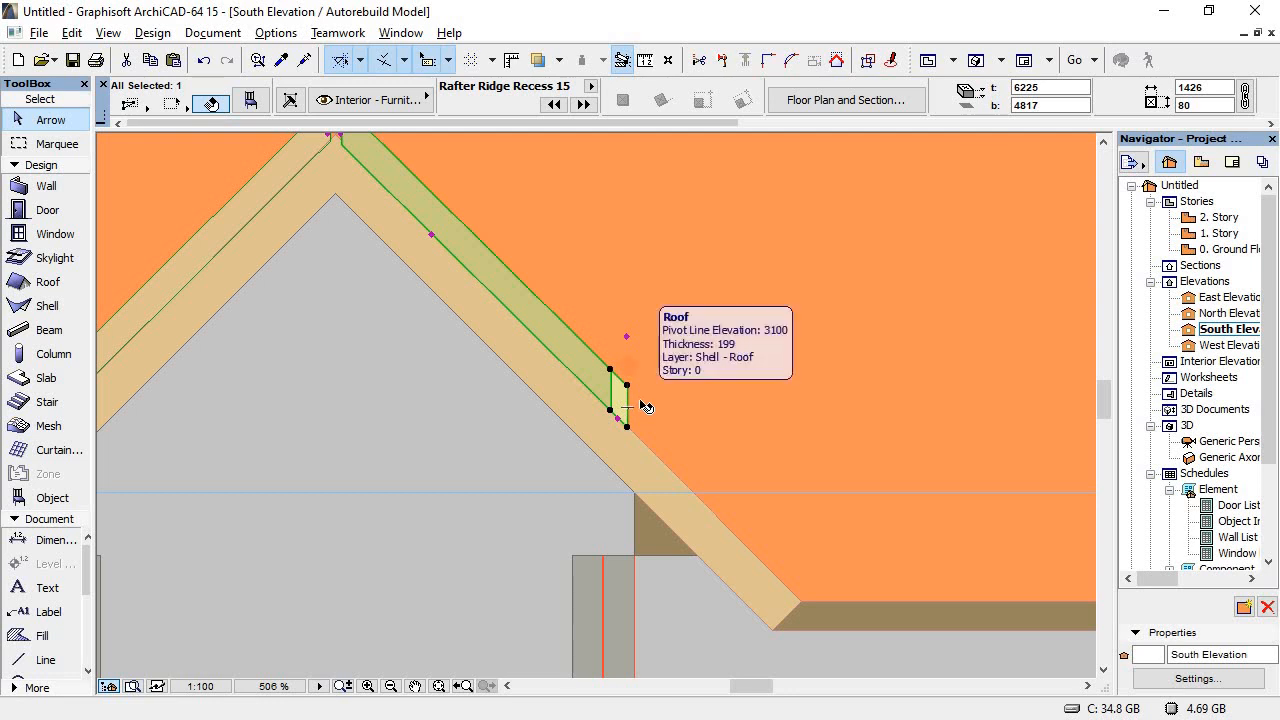
key(ctrl+z)
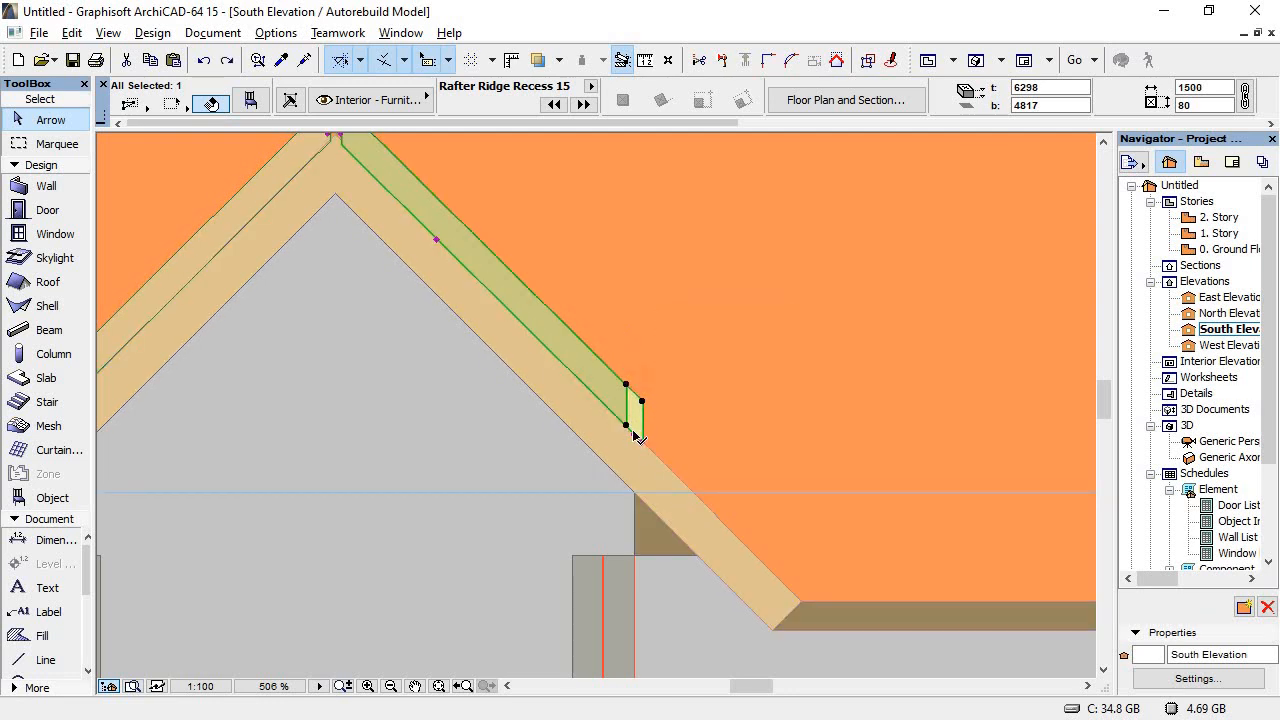
click(643, 442)
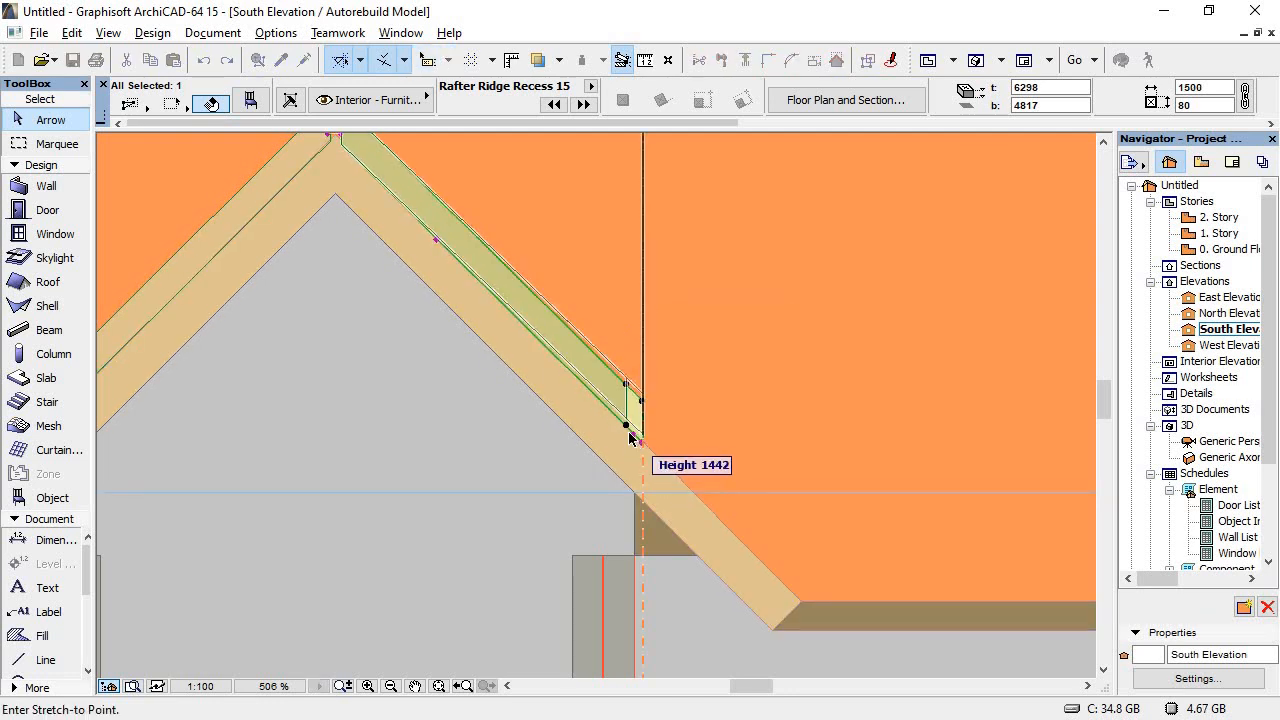
key(Escape)
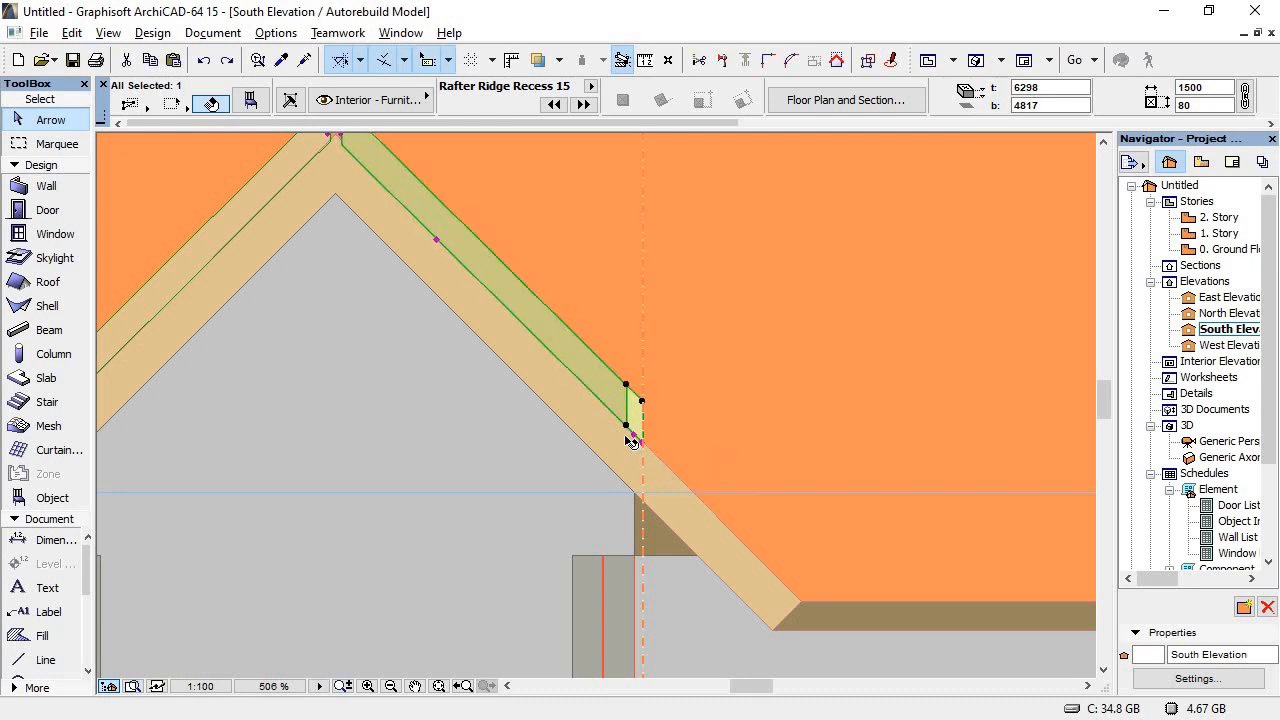
Step: Shorten the east rafter from its lower end to a structural length of about 1421 mm and compare it with the west rafter
click(640, 441)
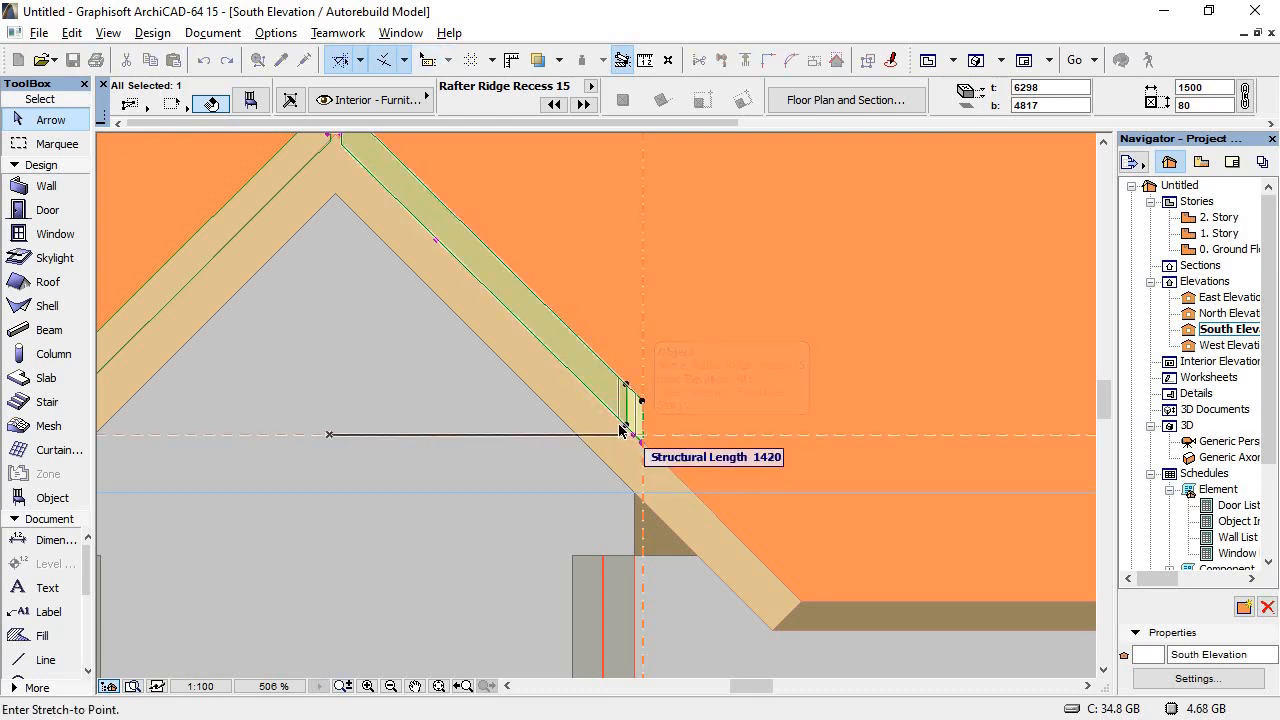
click(627, 428)
scroll(737, 456, down, 2)
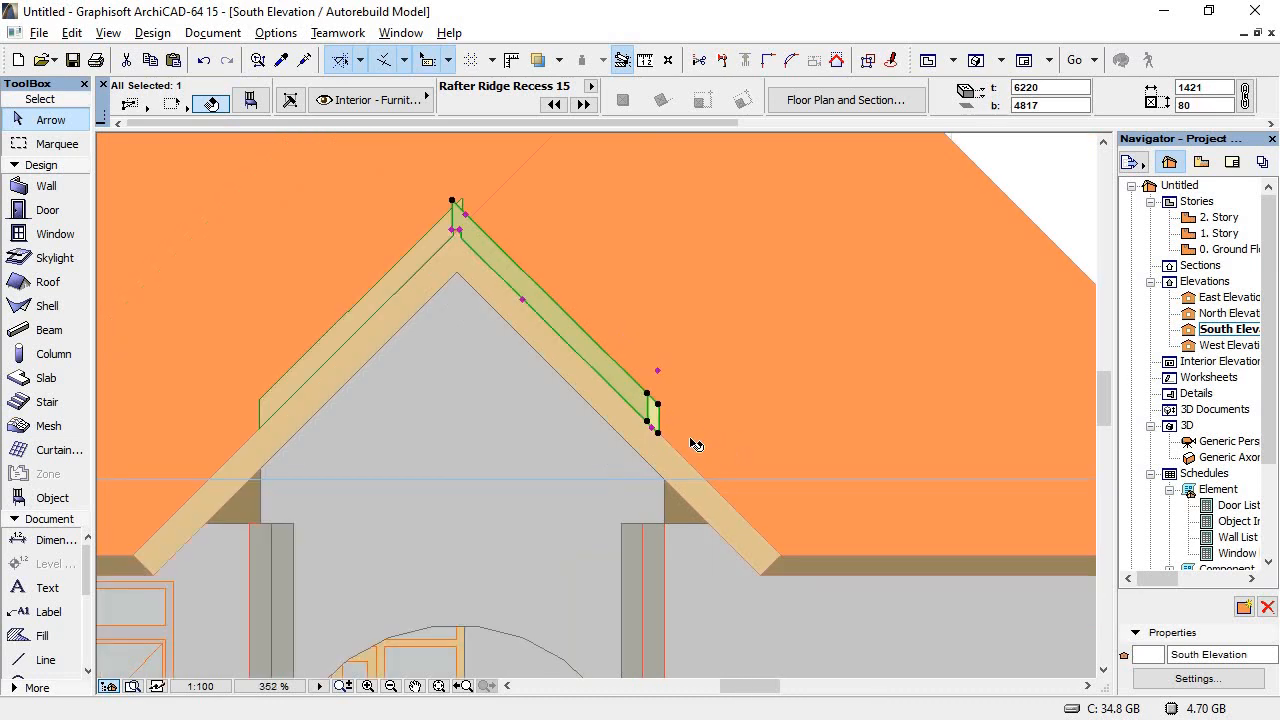
scroll(657, 407, up, 1)
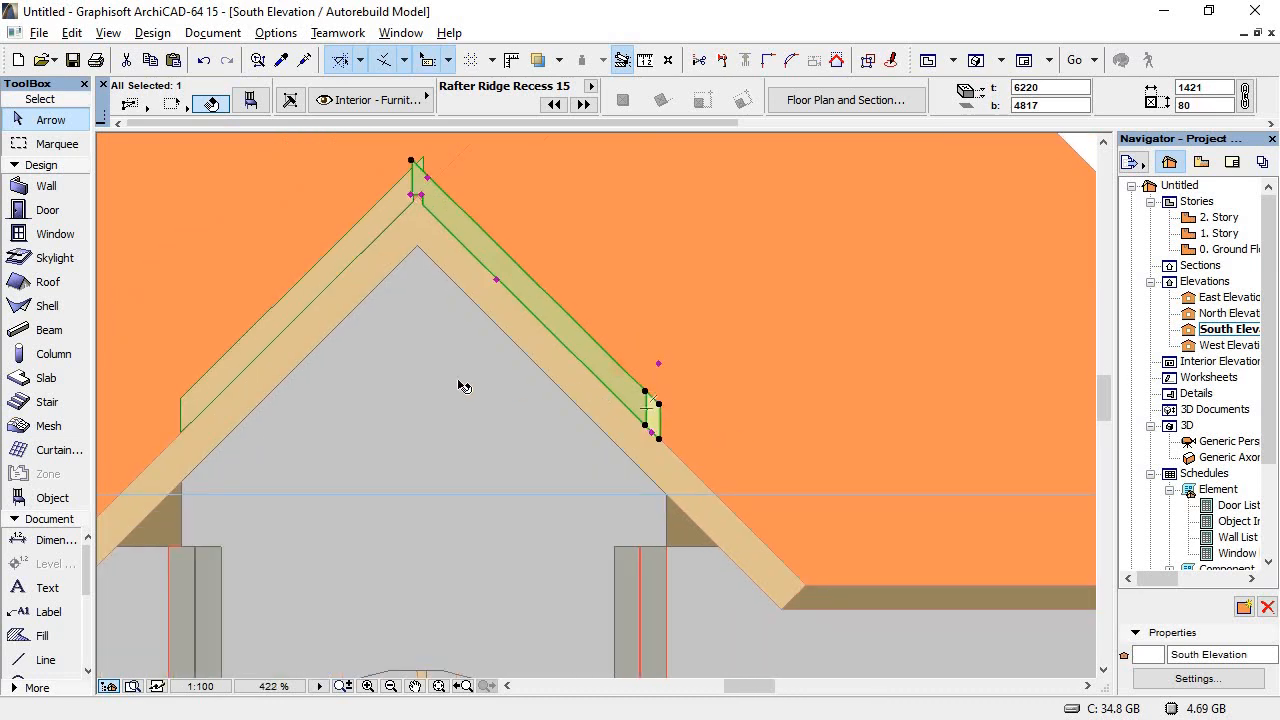
click(278, 350)
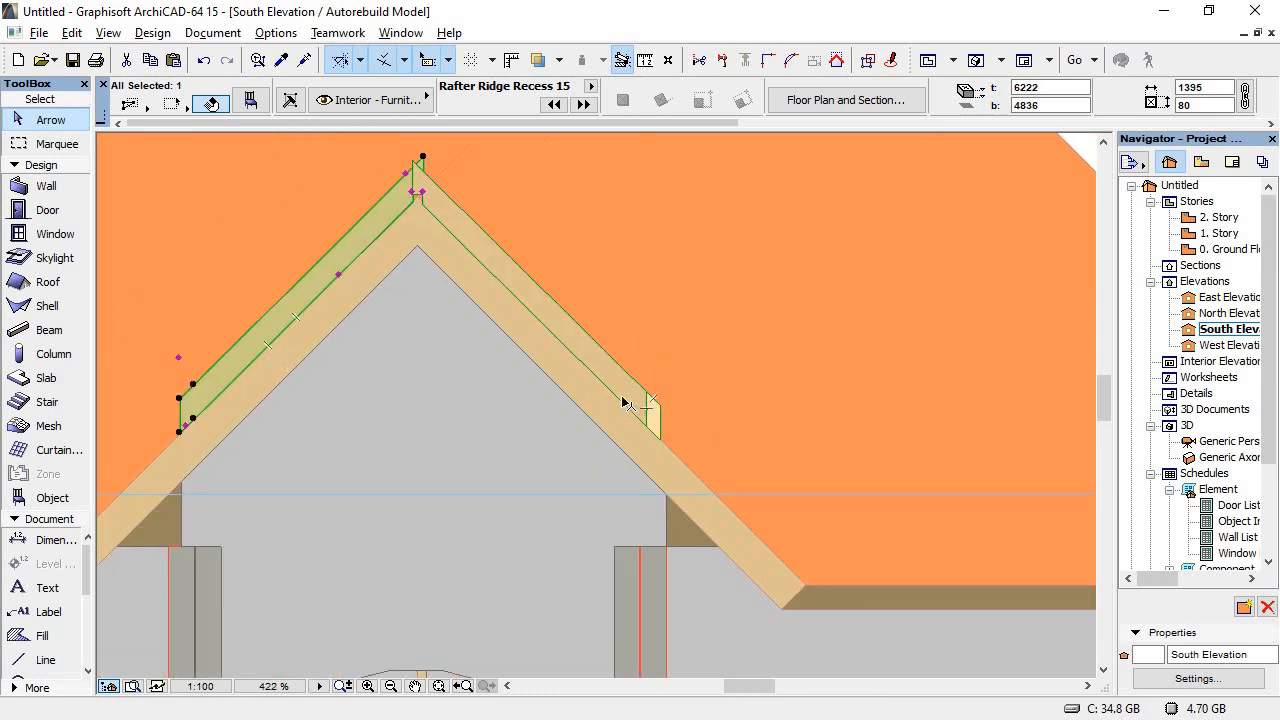
Step: Move the east rafter clear of the joint and back onto the ridge centreline, with its base at about 4803 mm
click(651, 420)
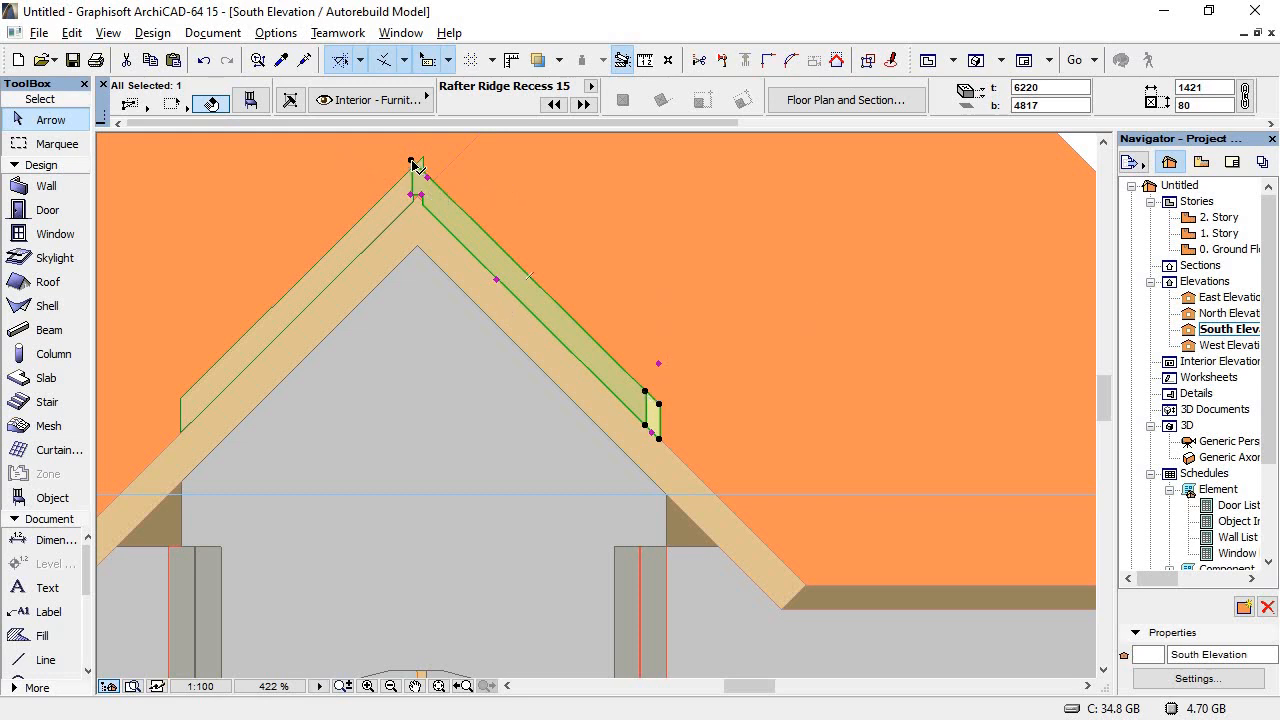
drag(412, 162, 483, 187)
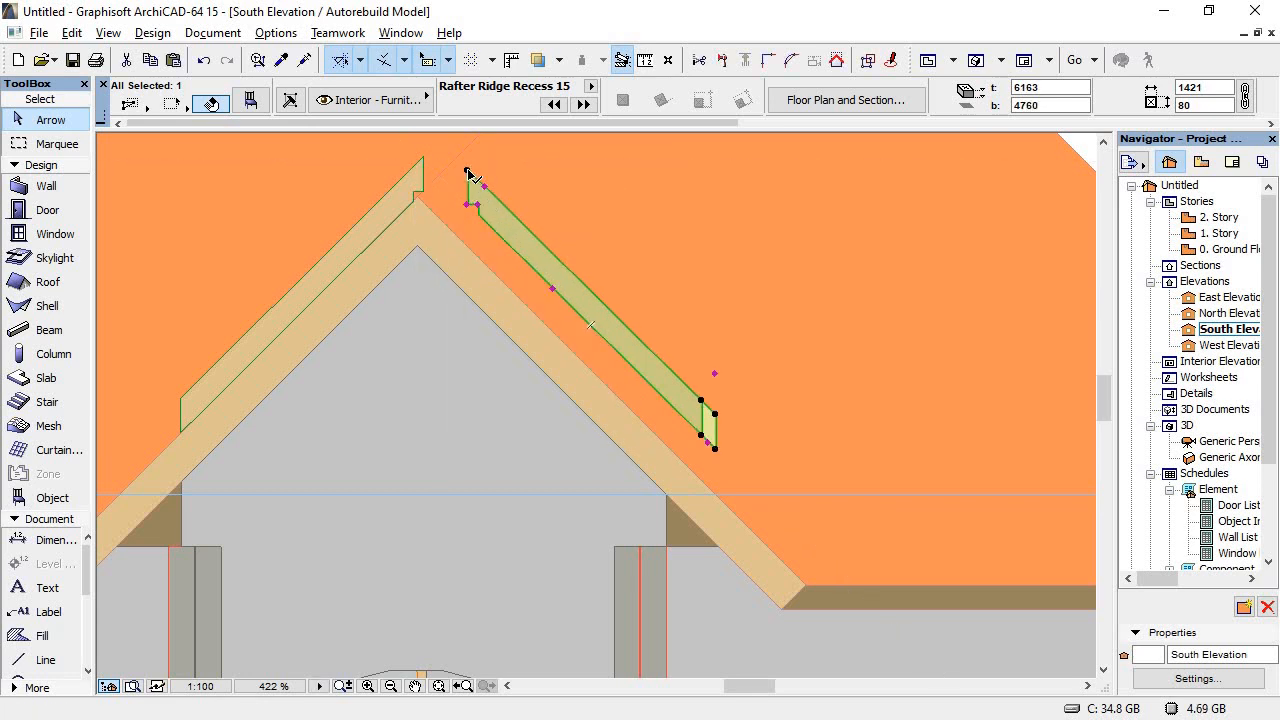
drag(466, 171, 420, 163)
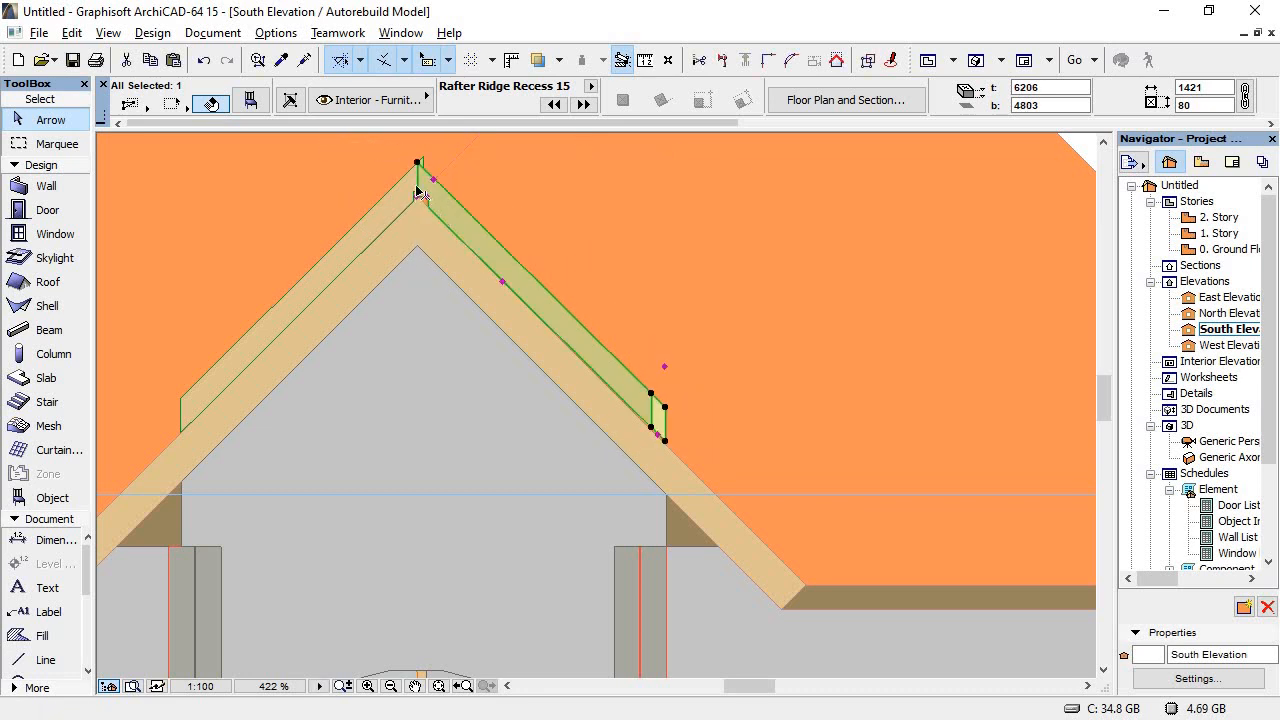
Step: Narrow the ridge purlin recess of the east rafter, and that of the west rafter, to close the notches at the peak
scroll(419, 190, up, 5)
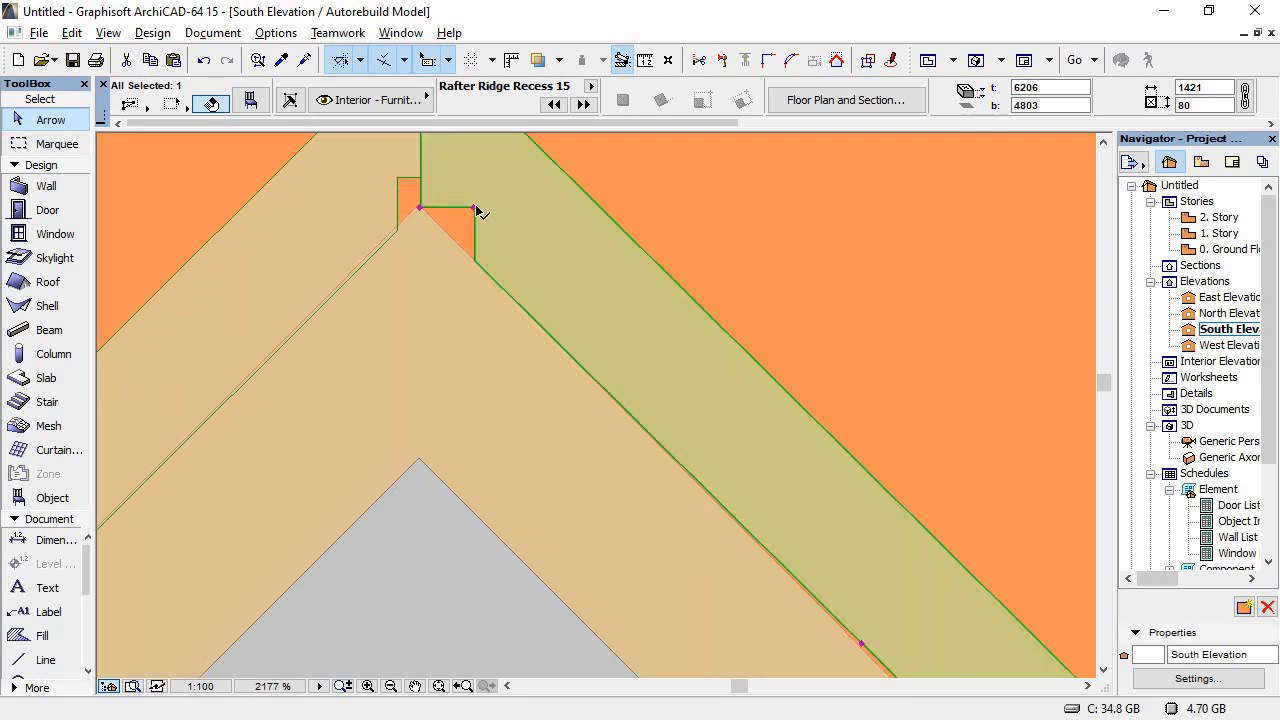
click(475, 209)
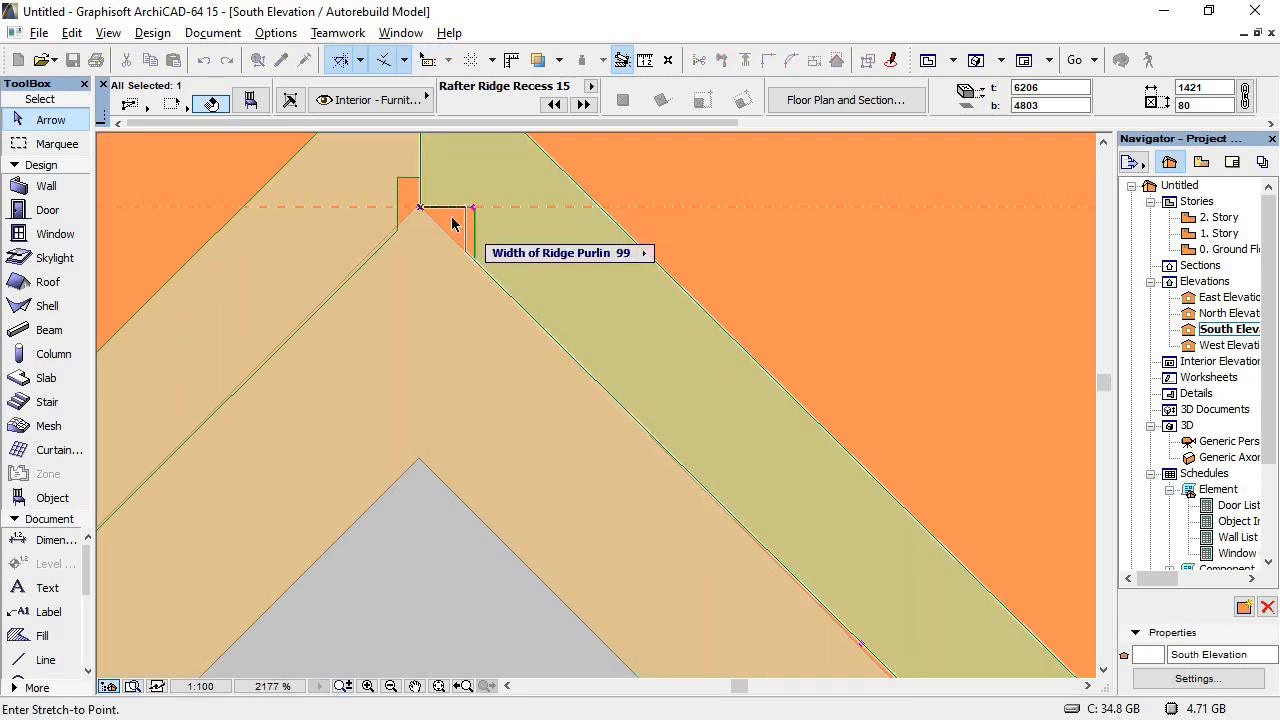
click(421, 210)
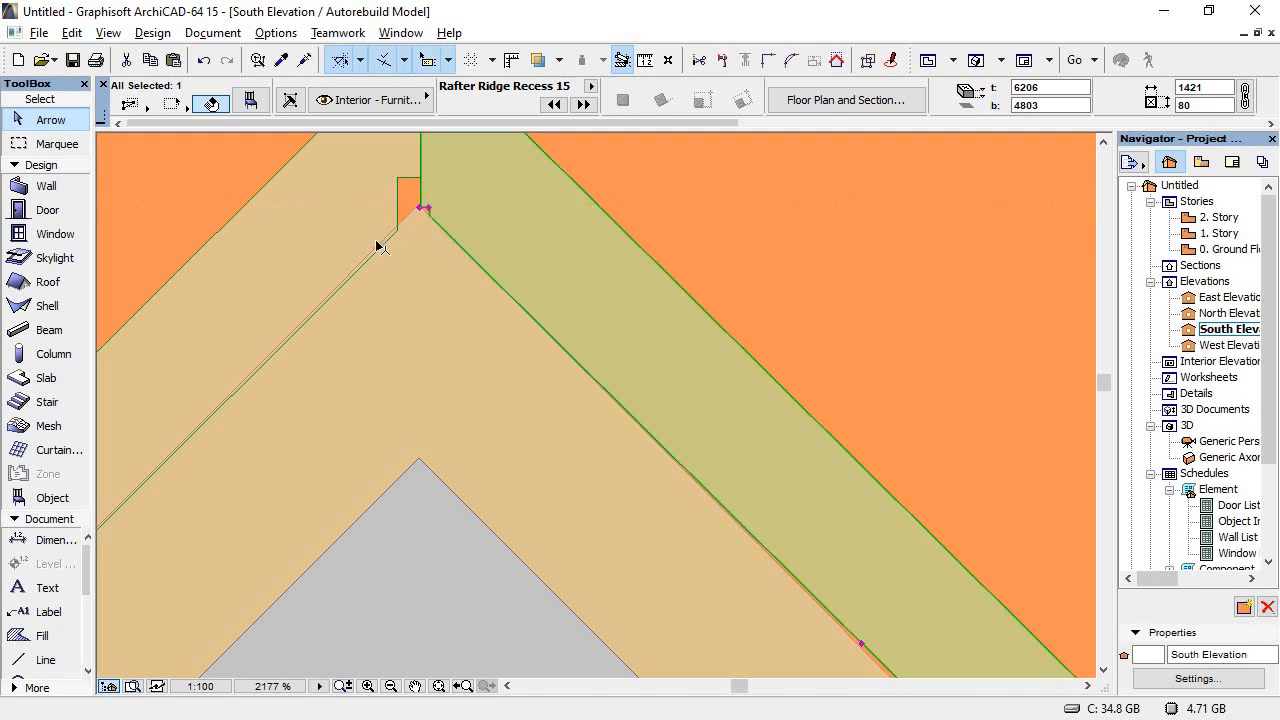
click(395, 213)
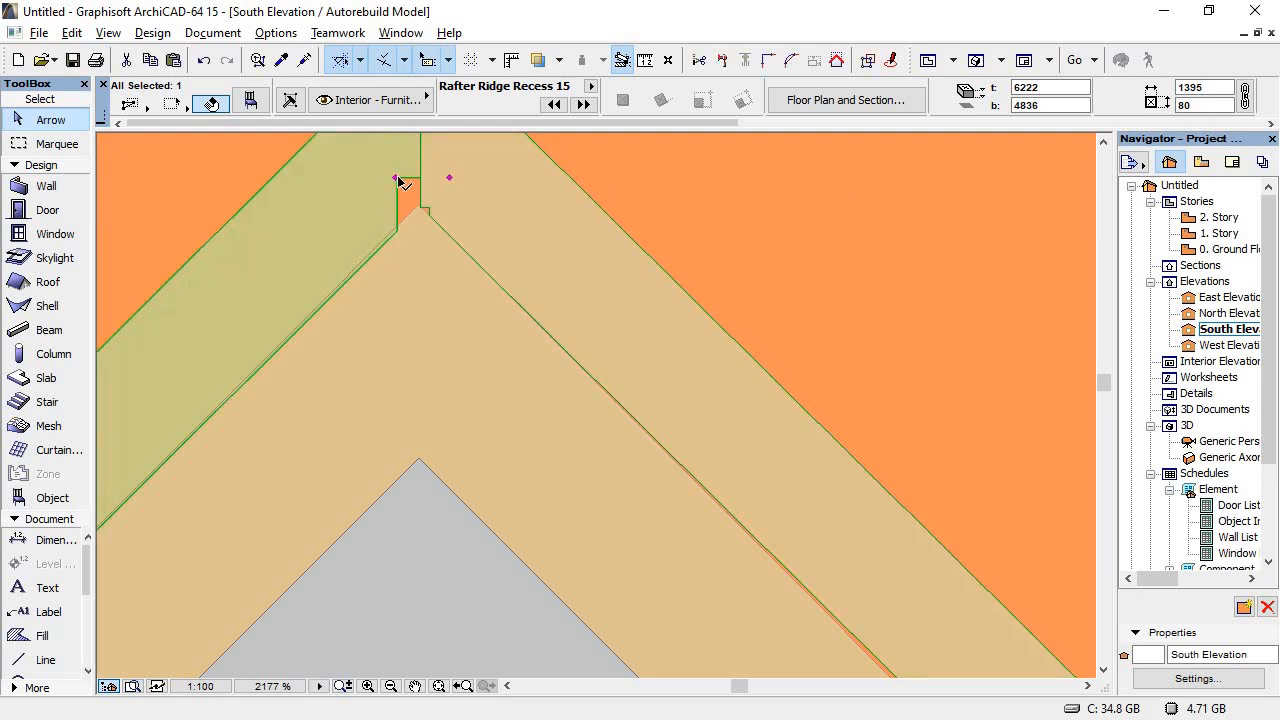
click(397, 180)
click(420, 205)
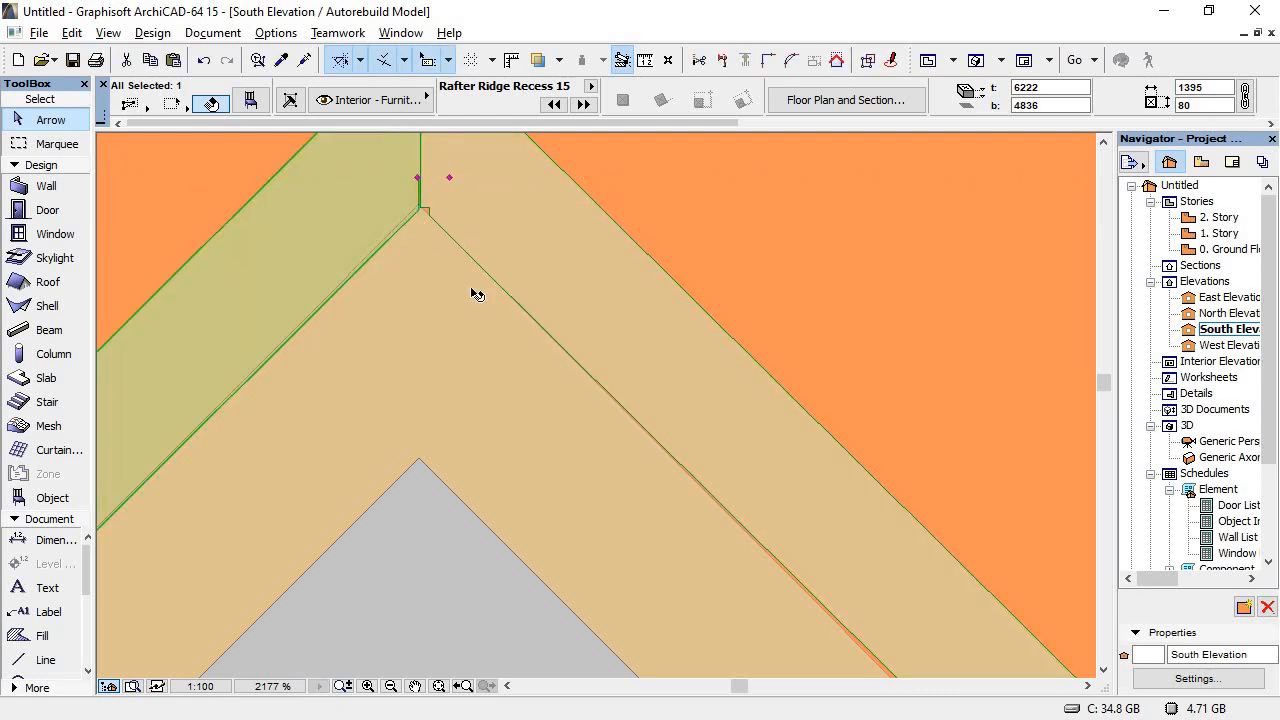
Step: Move the west rafter horizontally 36 mm away from the joint so its tip sits on the ridge centreline
scroll(514, 277, down, 6)
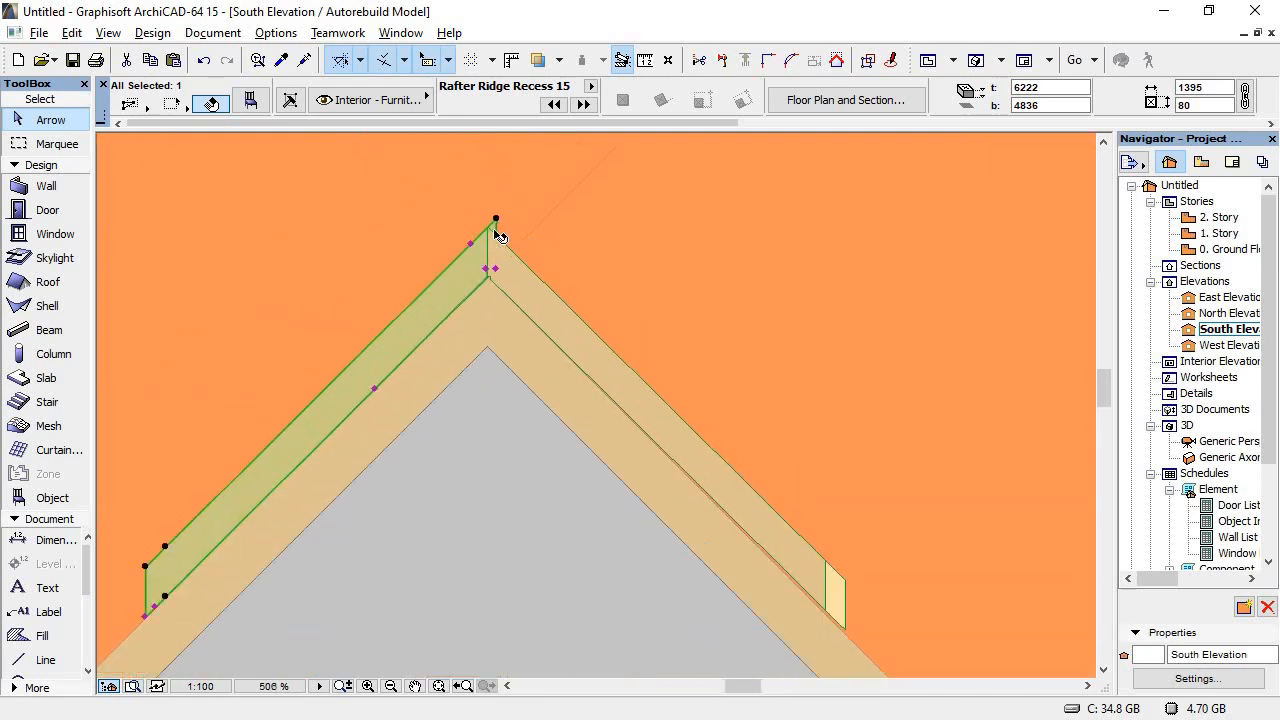
scroll(500, 235, up, 6)
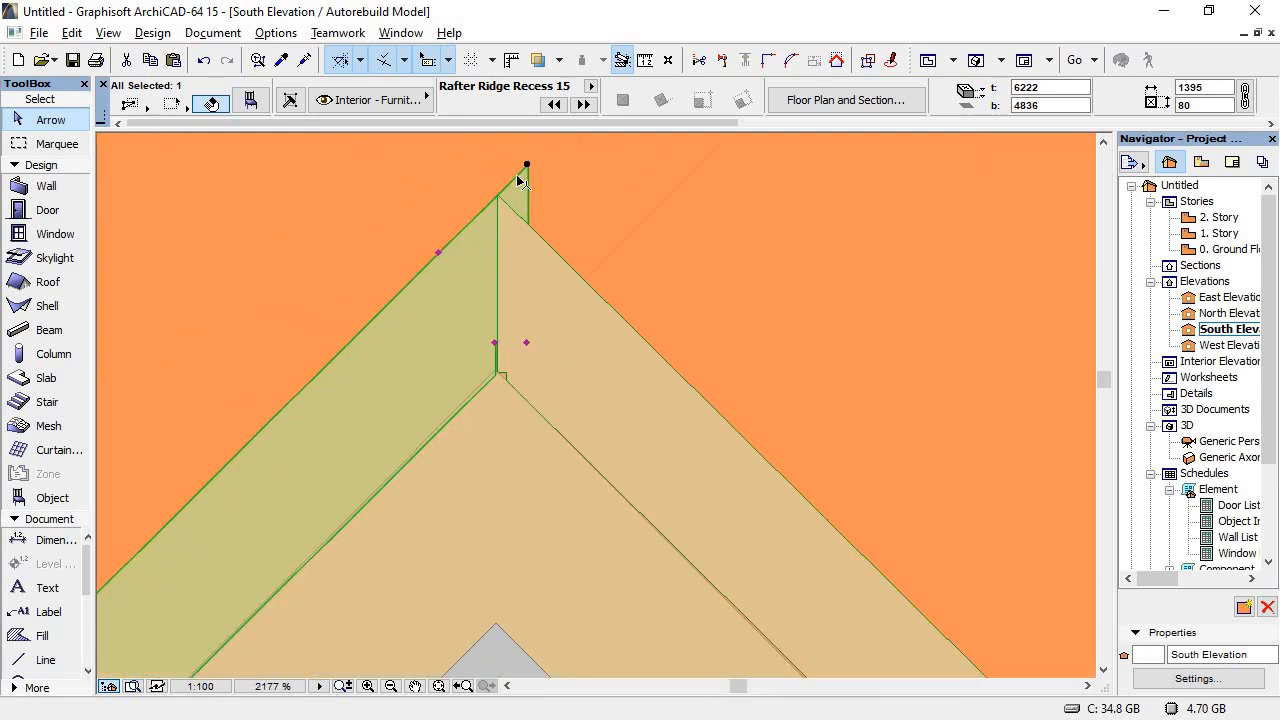
click(527, 167)
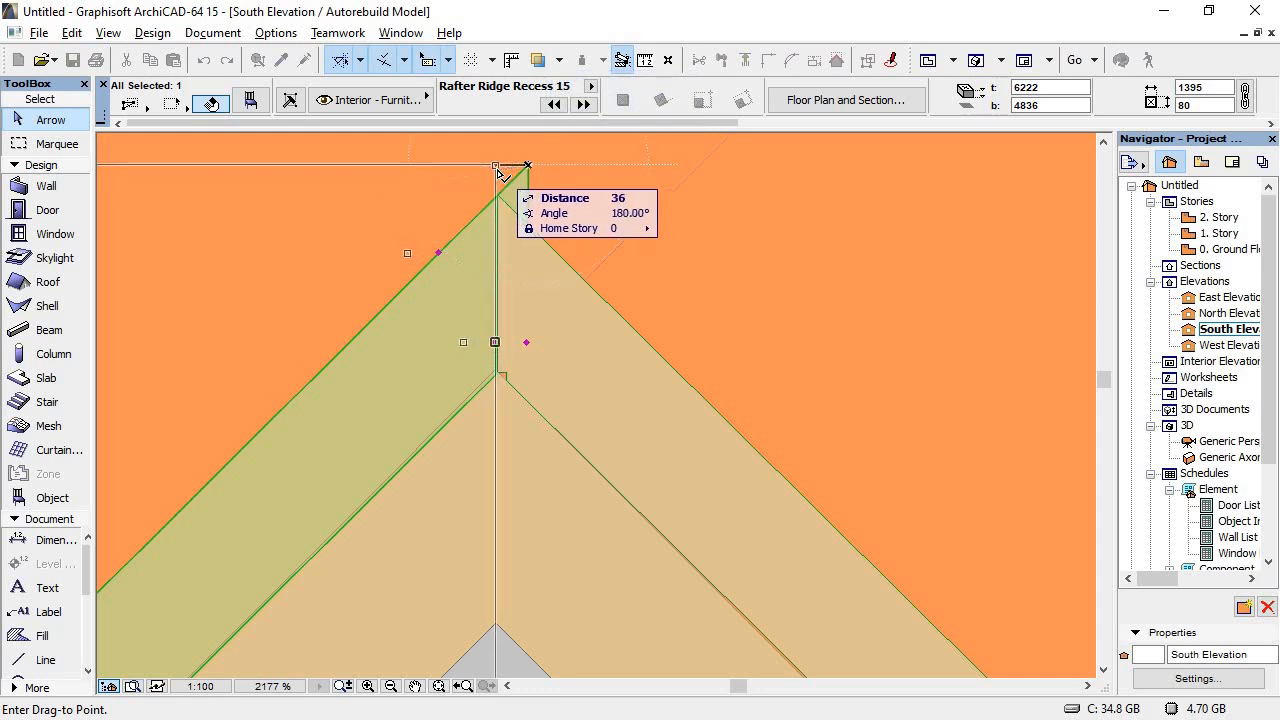
click(492, 167)
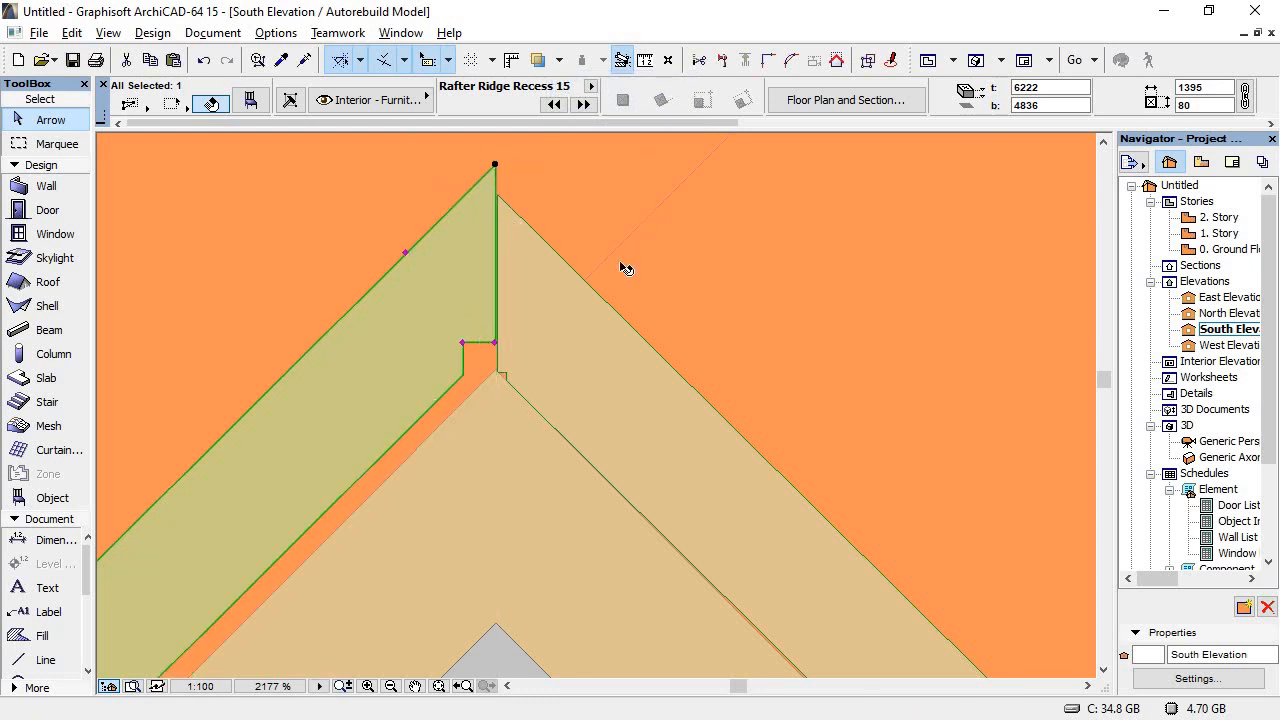
Step: Lower the west rafter at the ridge onto the porch gable edge, with its base at about 4786 mm
scroll(624, 268, down, 5)
scroll(594, 343, up, 3)
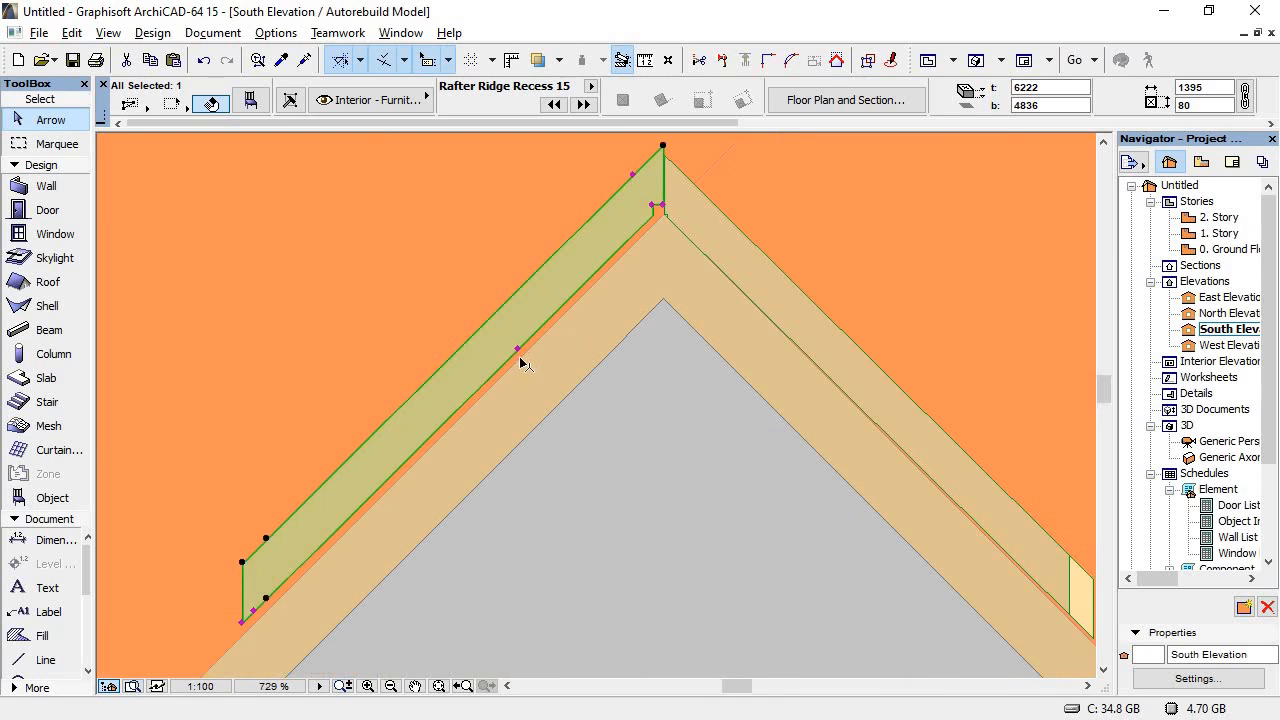
scroll(519, 356, up, 2)
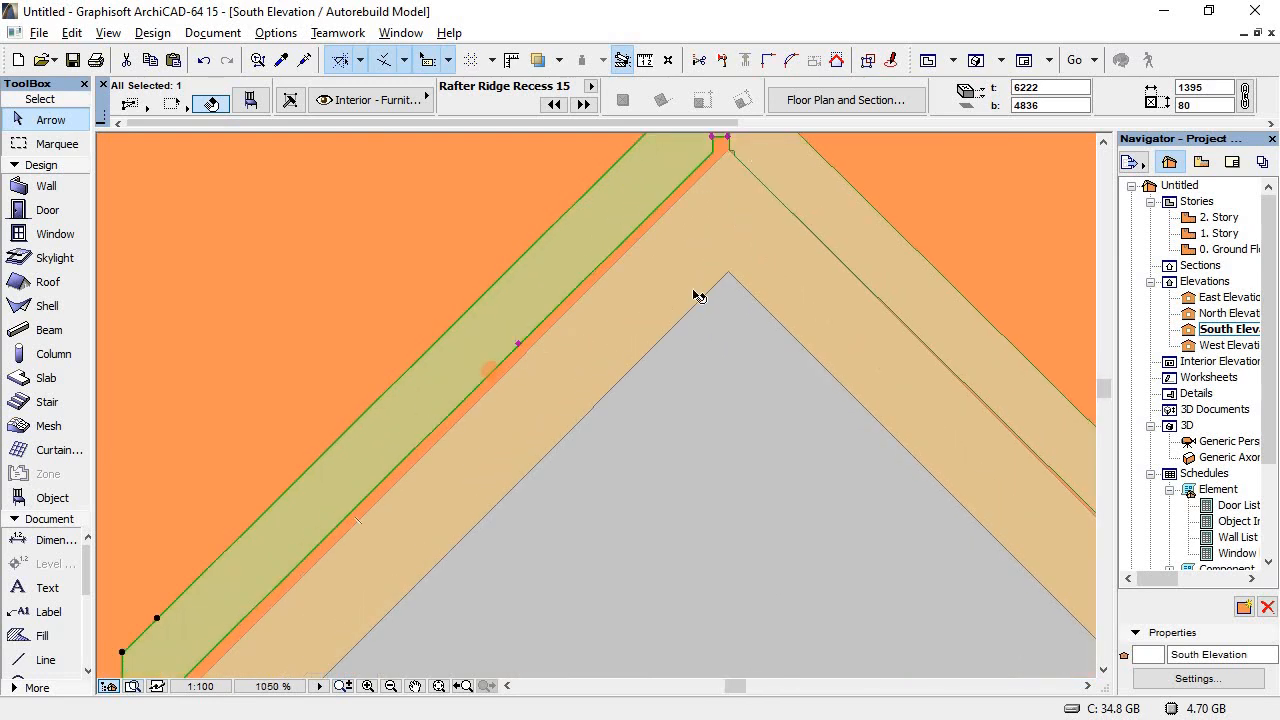
scroll(689, 283, down, 5)
scroll(706, 200, up, 5)
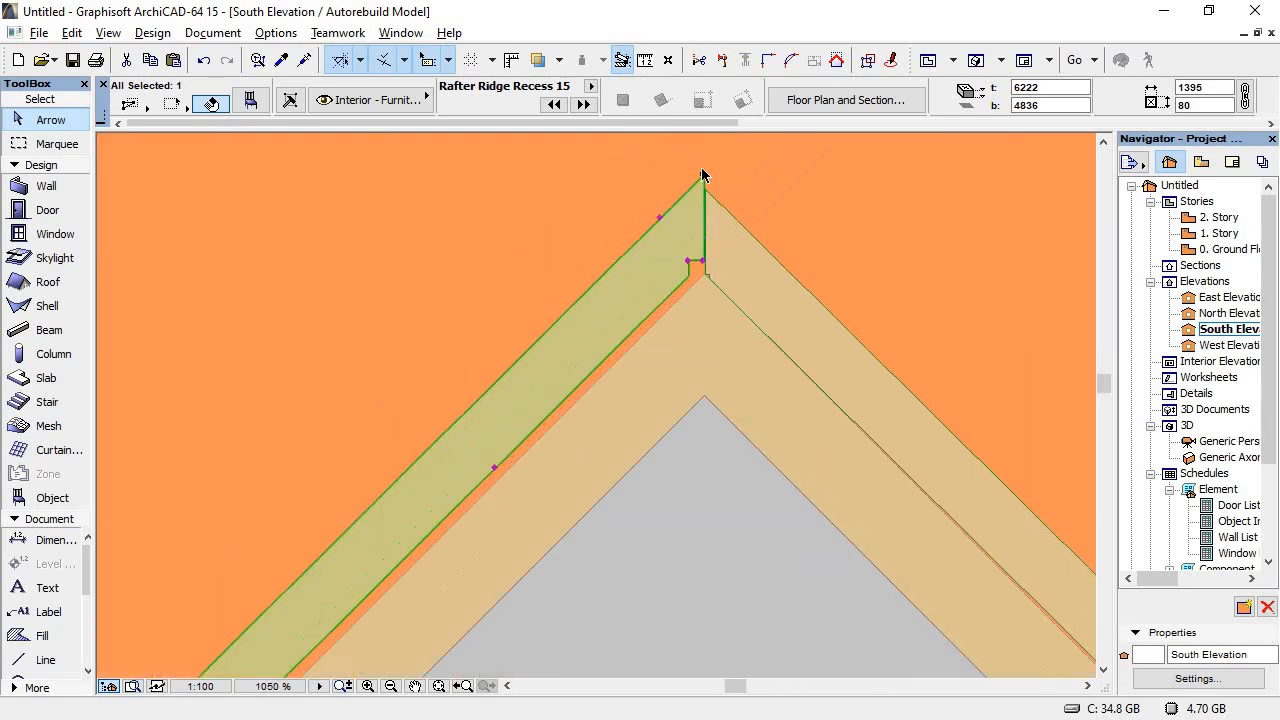
drag(704, 175, 705, 195)
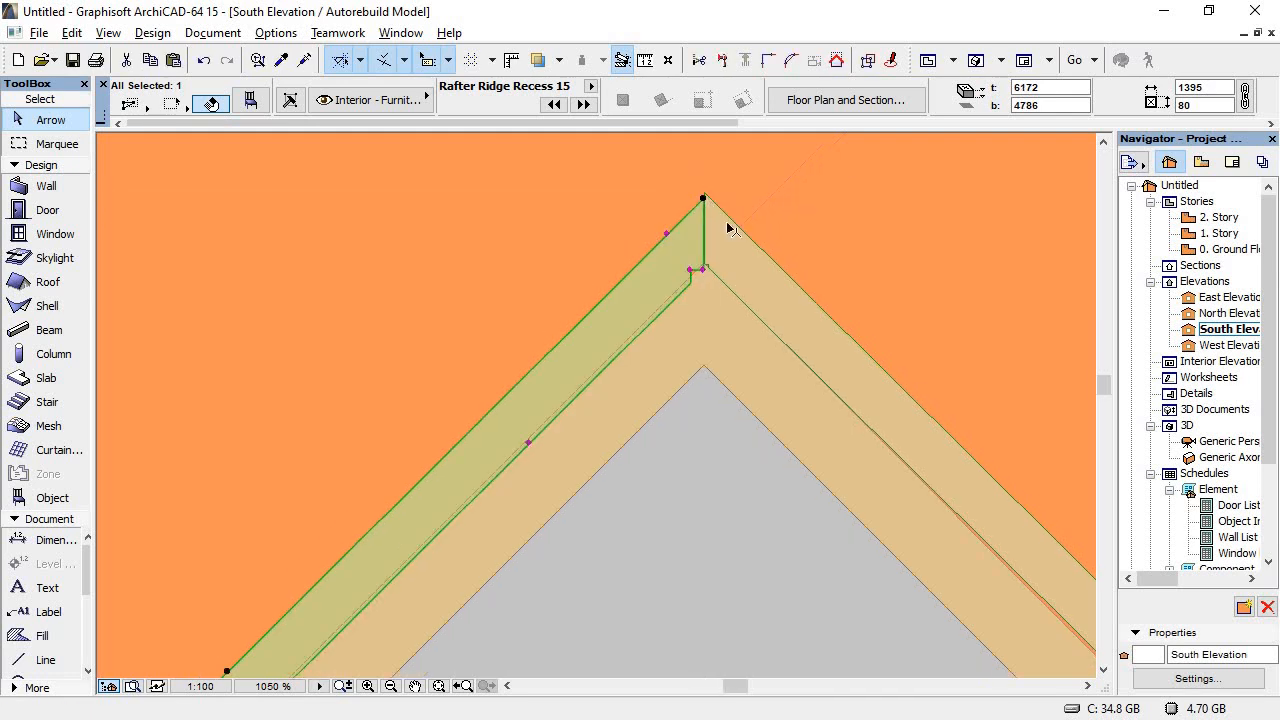
scroll(704, 225, down, 10)
scroll(670, 293, up, 5)
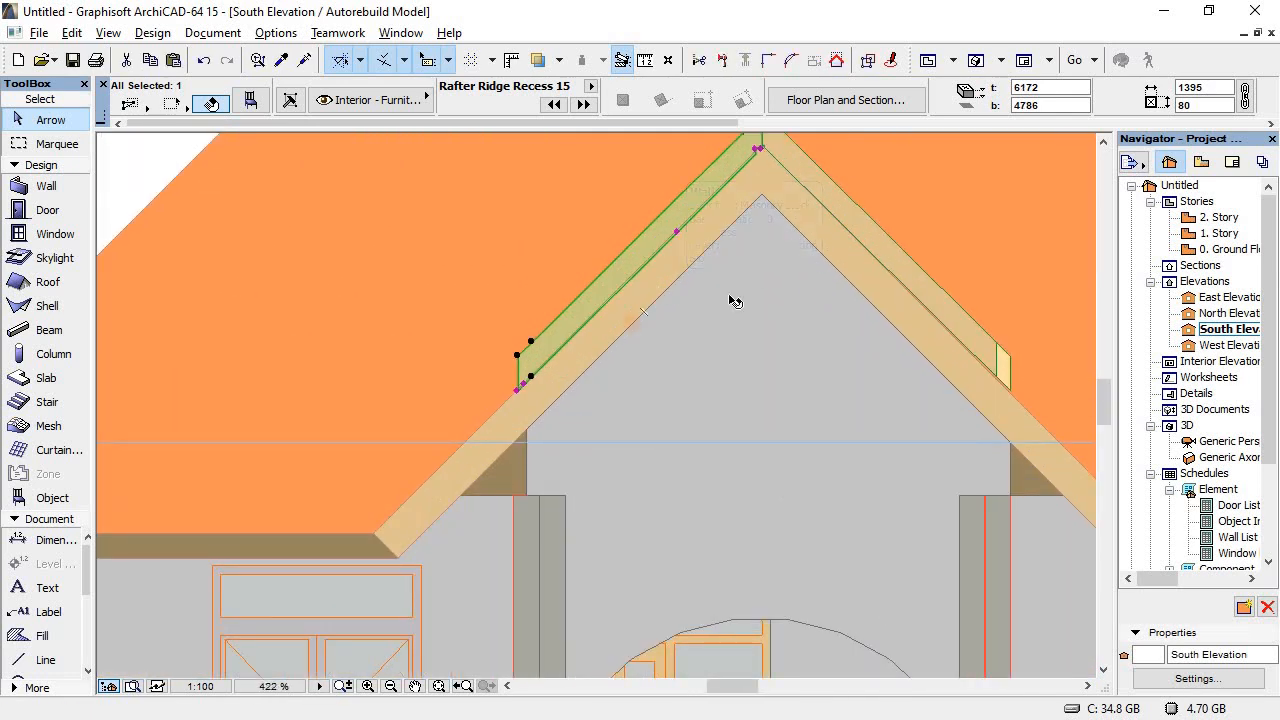
Step: Lower the east rafter to meet the west rafter's peak, with its base at about 4787 mm
scroll(1004, 330, up, 6)
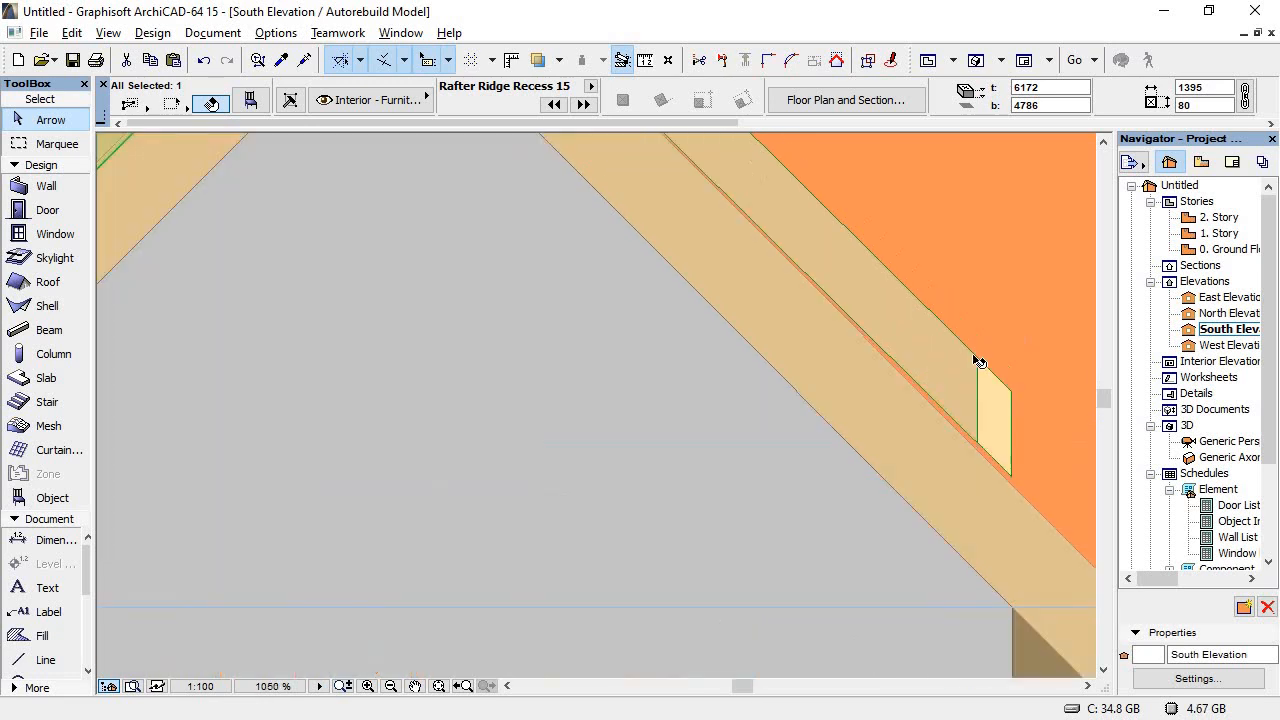
click(940, 416)
scroll(914, 377, down, 11)
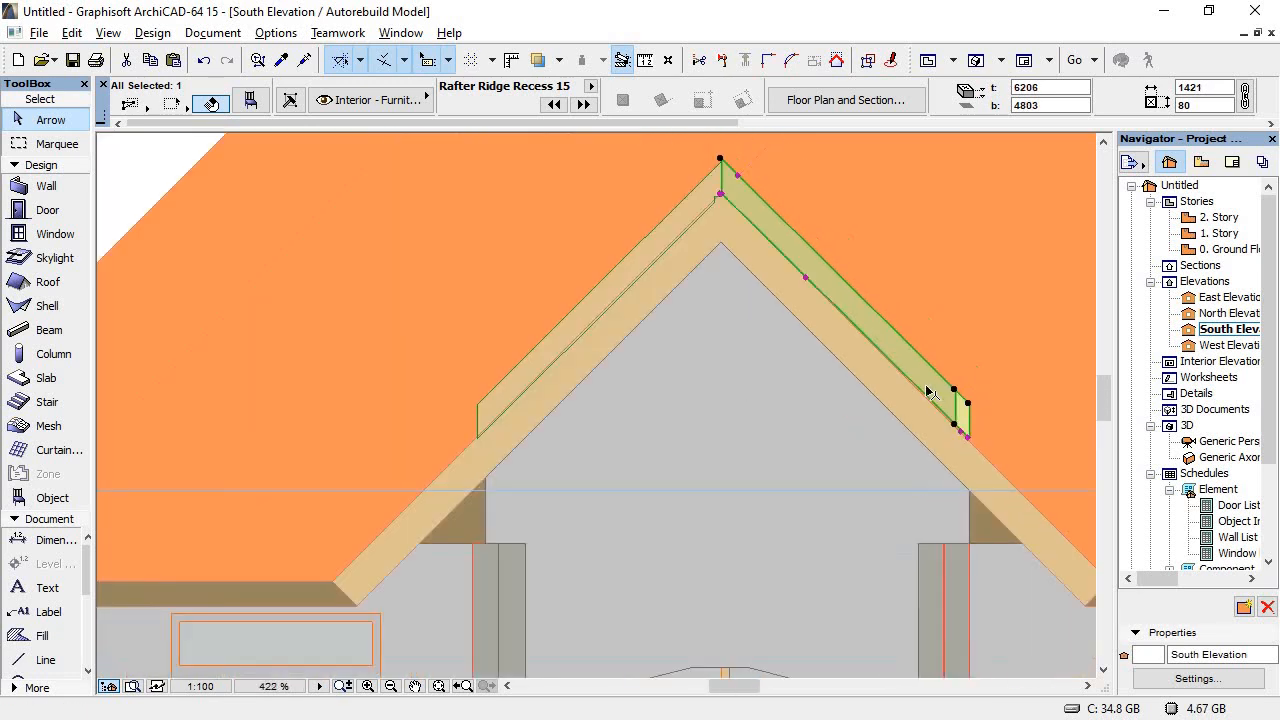
scroll(849, 294, up, 11)
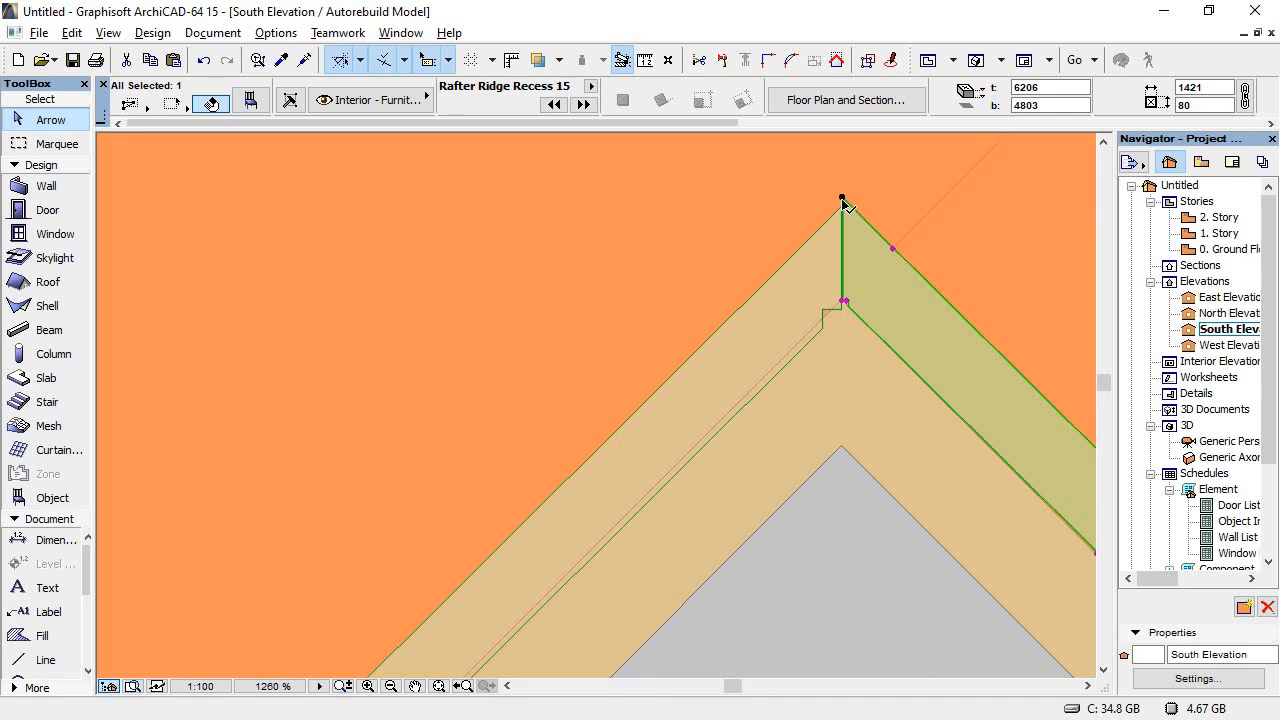
click(842, 199)
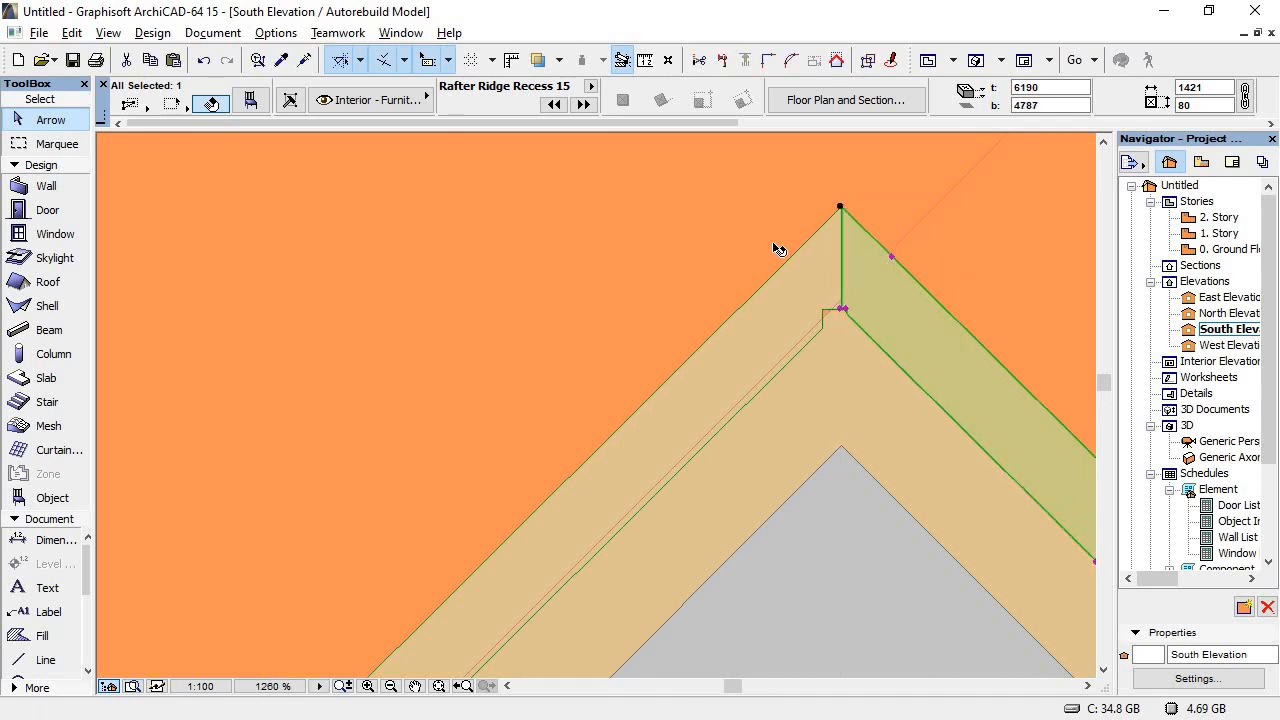
scroll(770, 247, down, 5)
scroll(762, 259, down, 4)
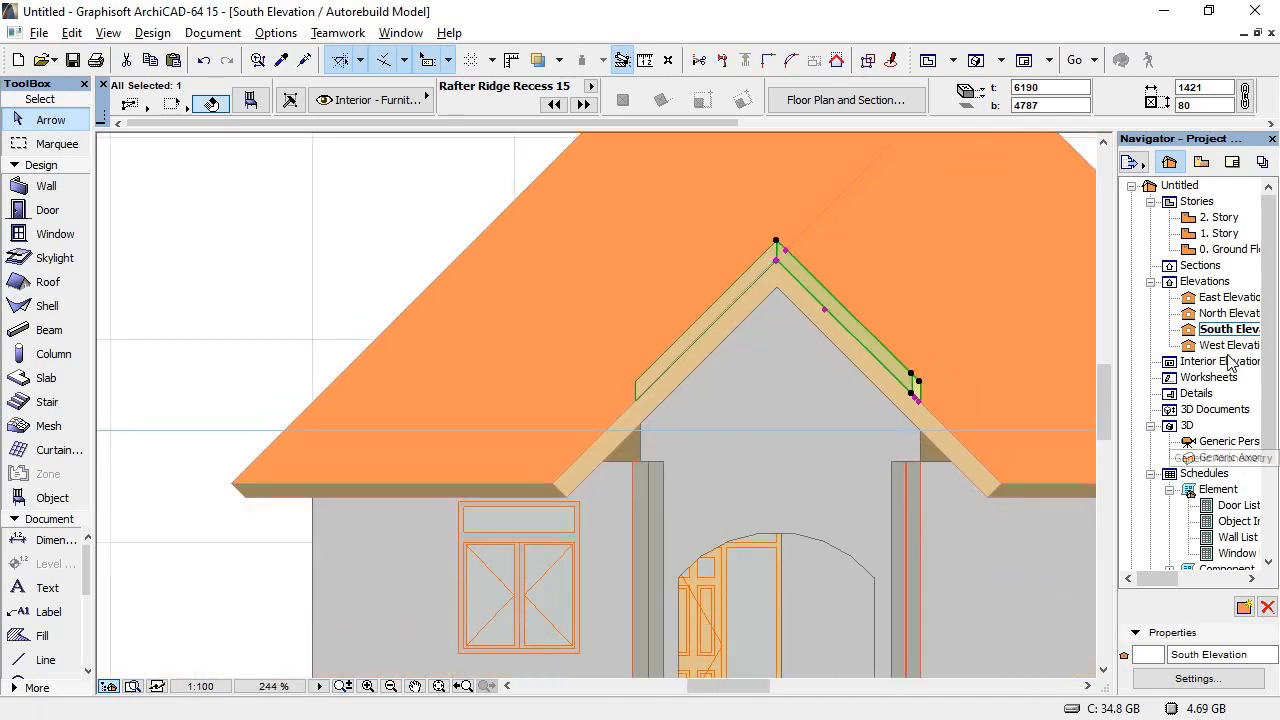
Step: In the east elevation, move the detached east rafter horizontally onto the porch gable's front face, in line with the west rafter
double_click(1215, 297)
click(1002, 297)
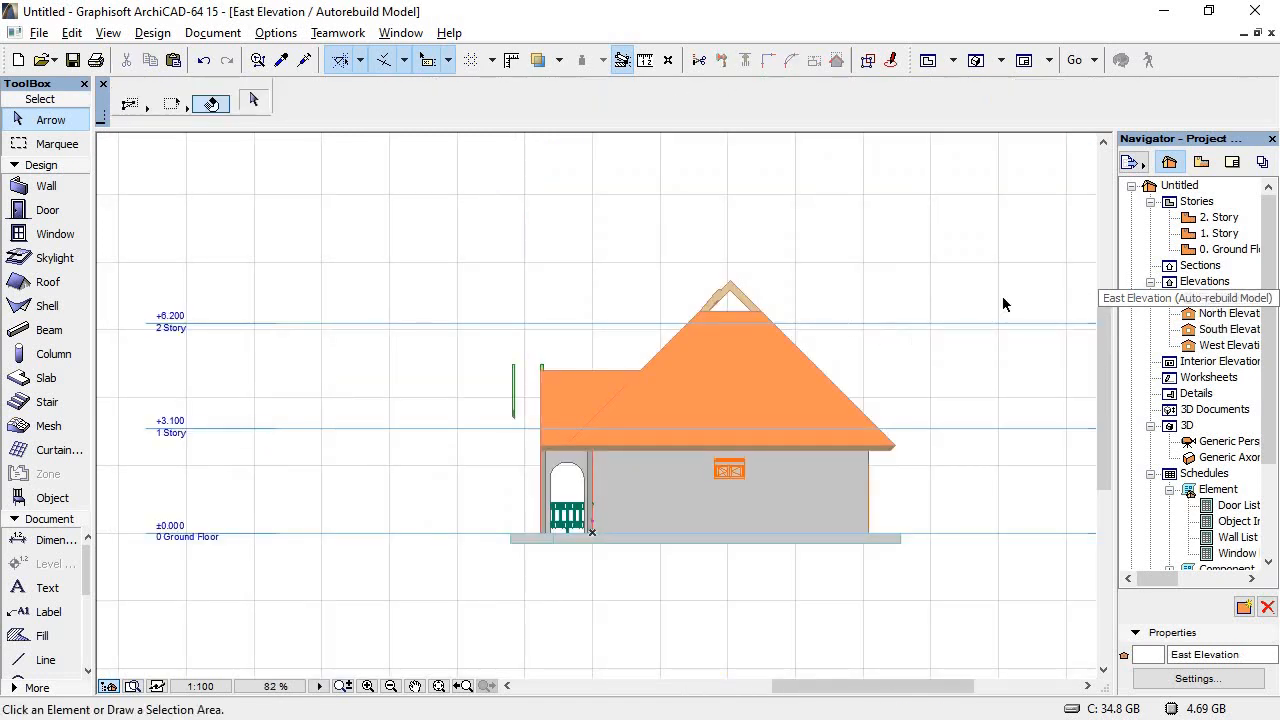
scroll(558, 390, up, 9)
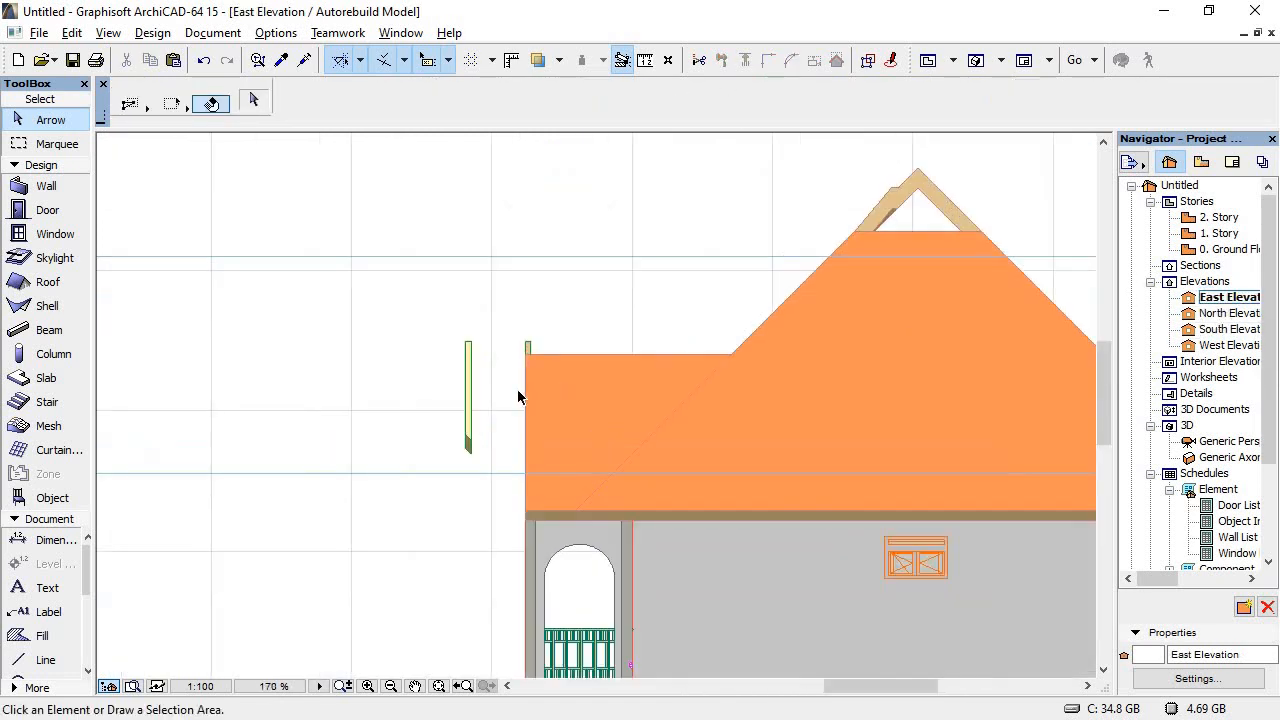
click(394, 388)
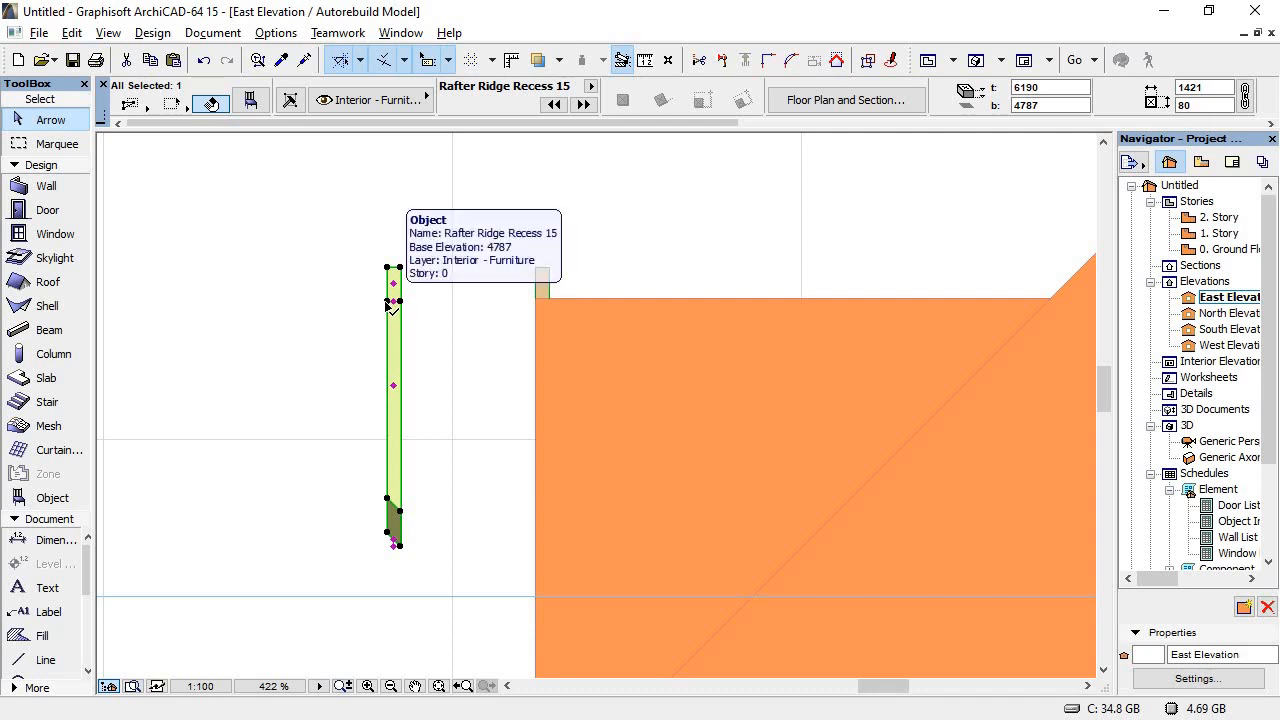
click(388, 301)
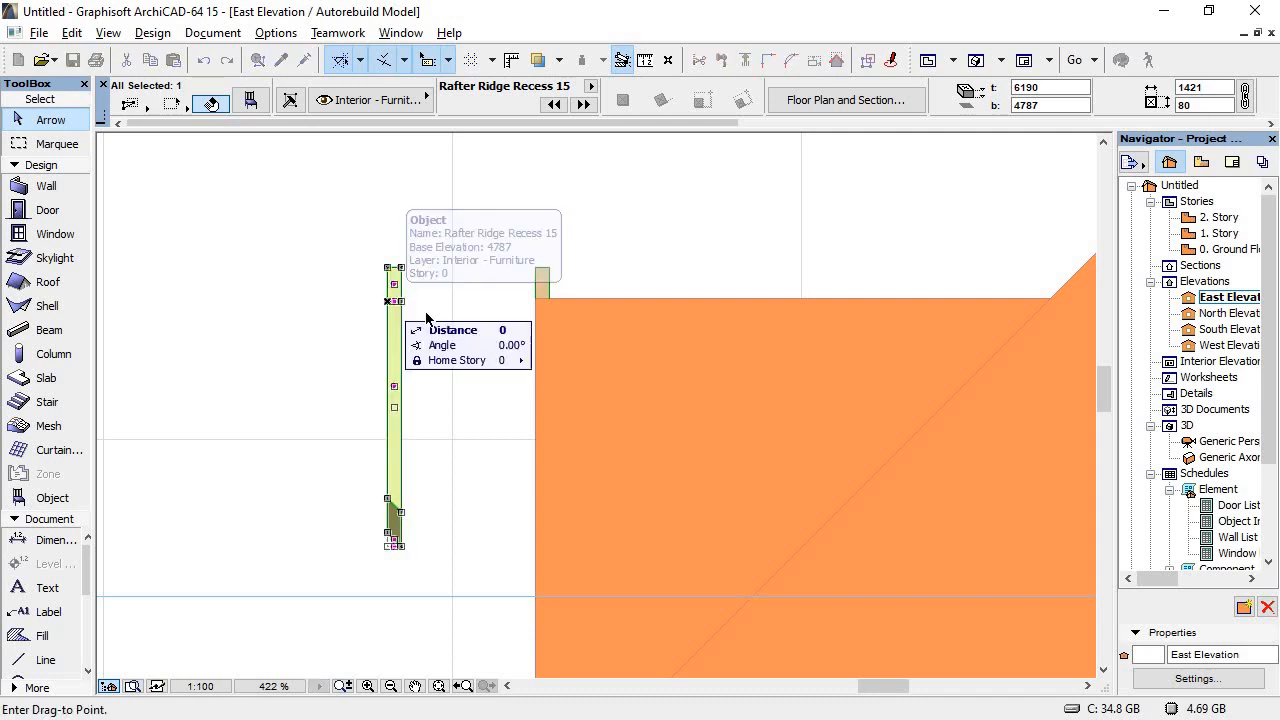
click(536, 301)
click(423, 362)
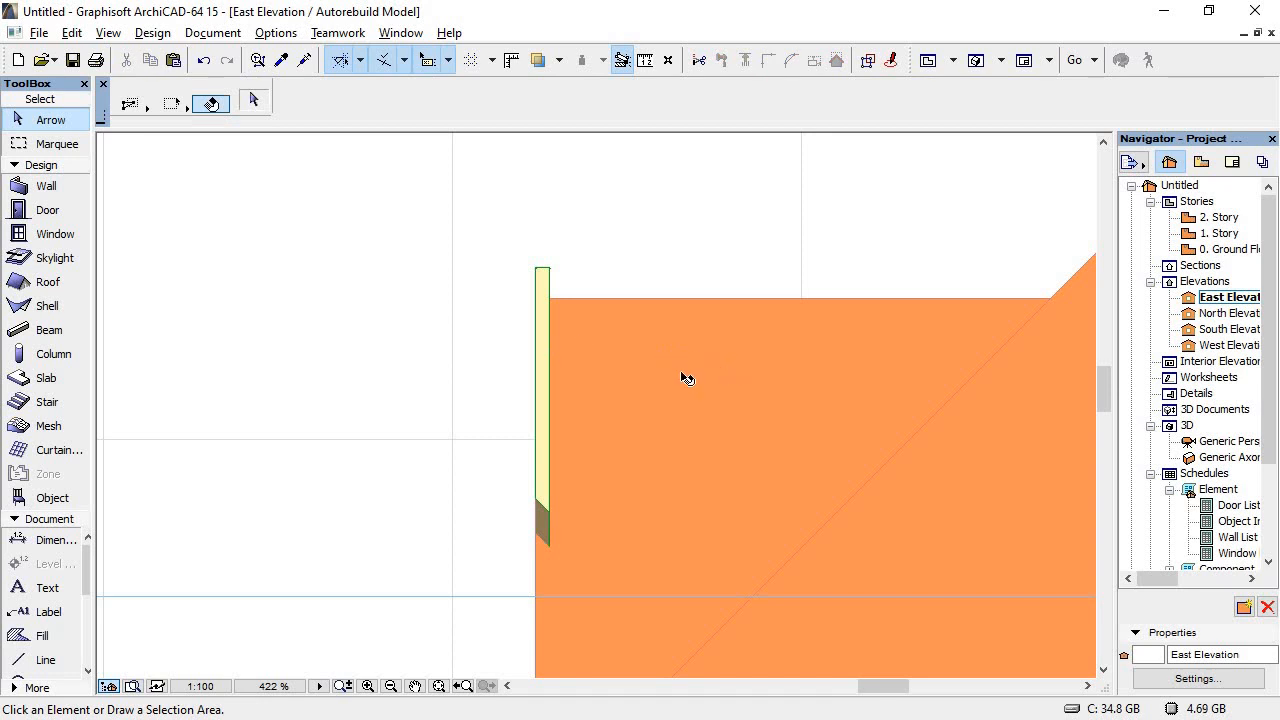
scroll(537, 486, up, 2)
scroll(549, 486, down, 3)
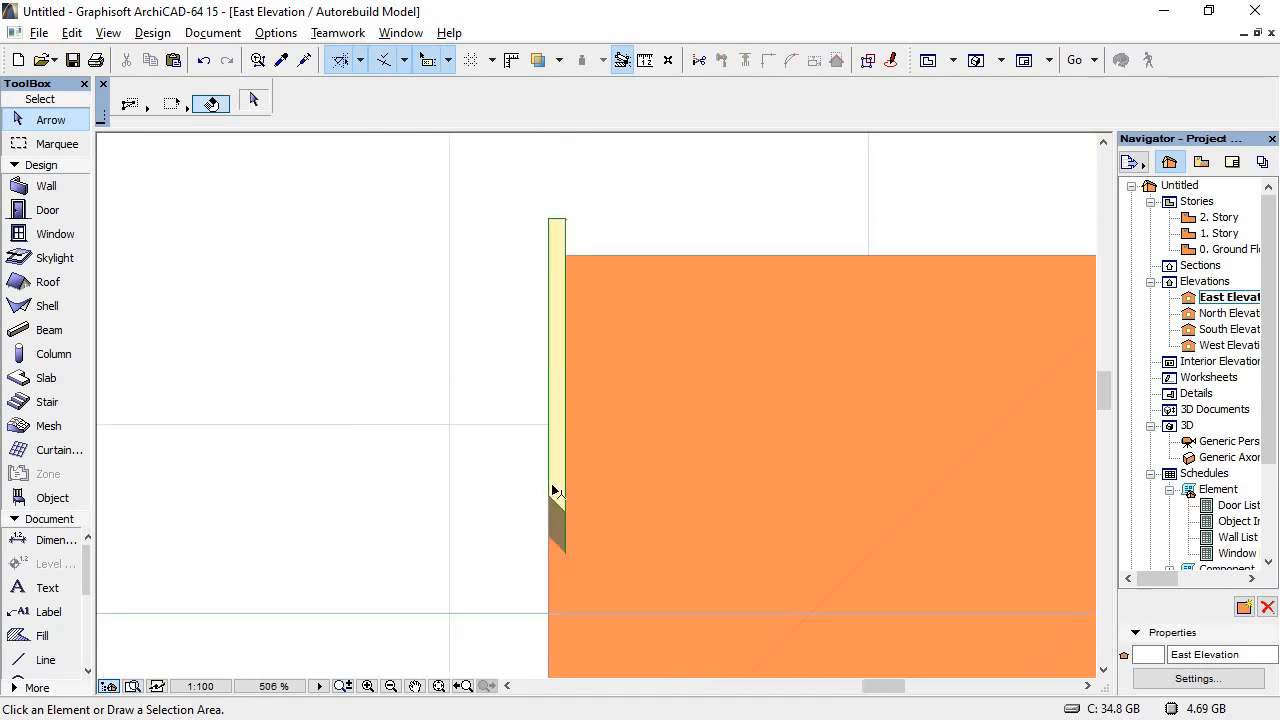
Step: Check the rafter pair's alignment on the porch gable in the west elevation and from above in the 3D perspective
double_click(1228, 345)
scroll(893, 374, up, 8)
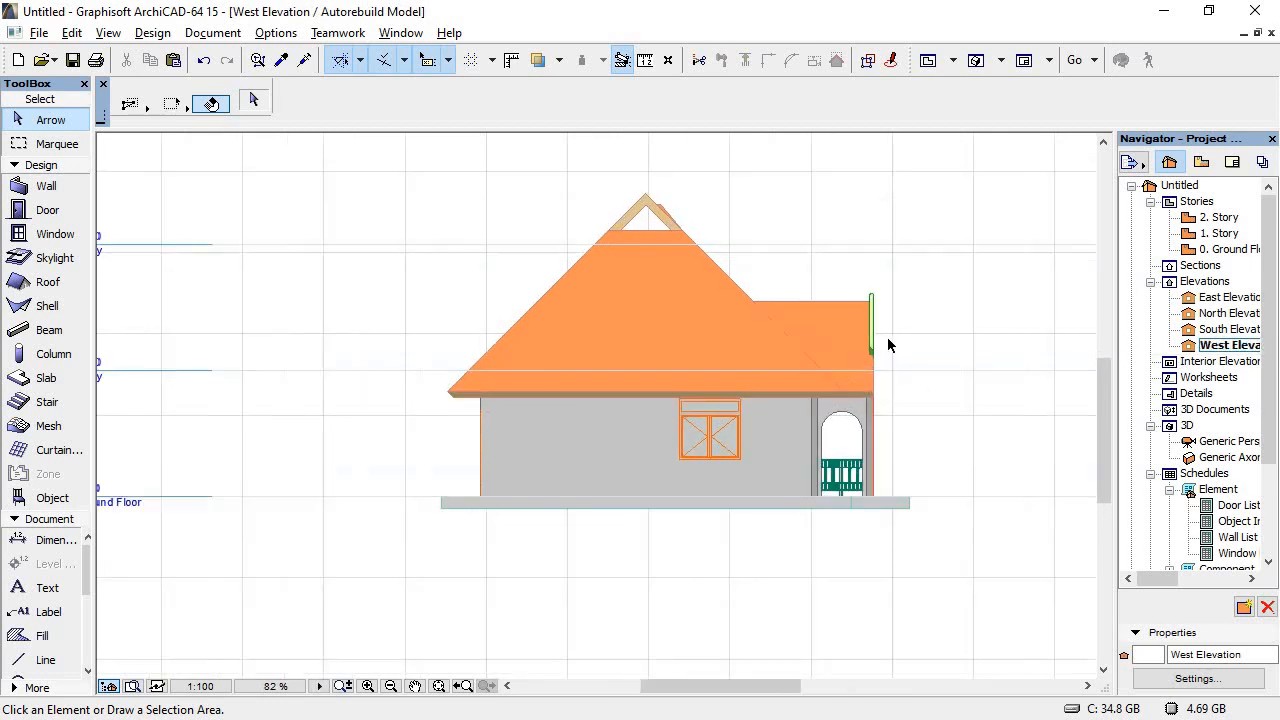
scroll(838, 374, down, 1)
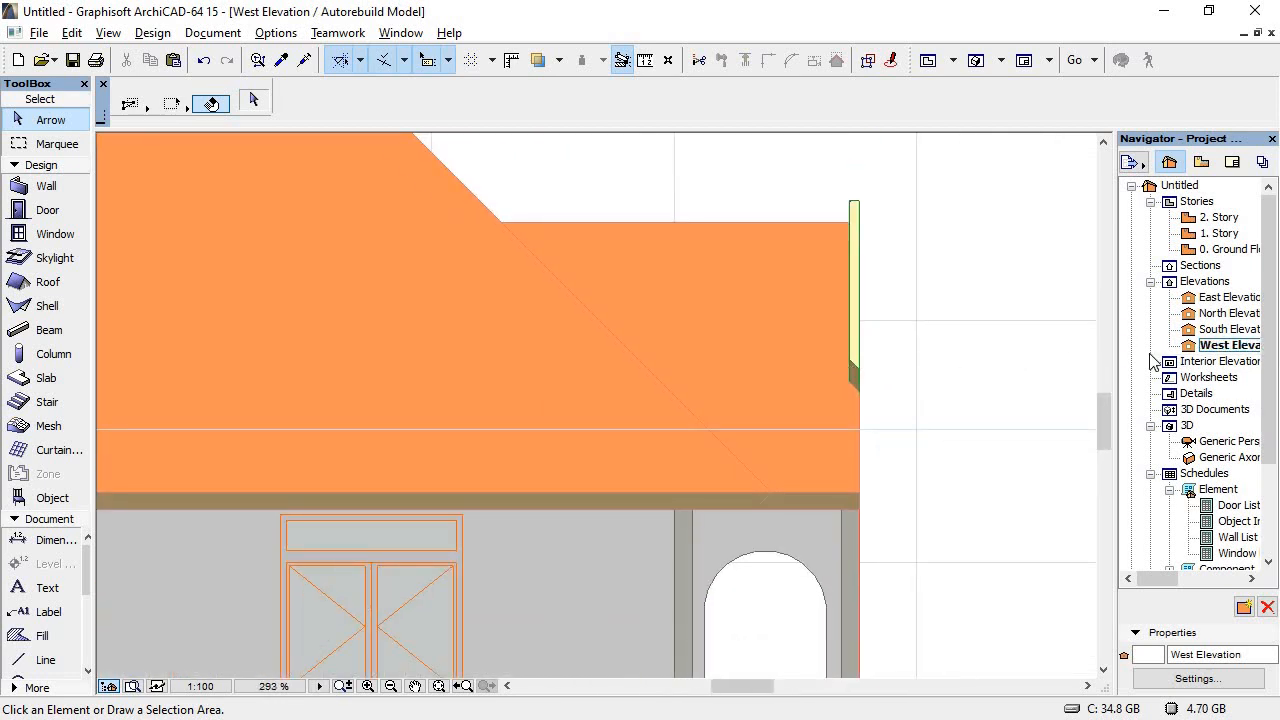
double_click(1202, 448)
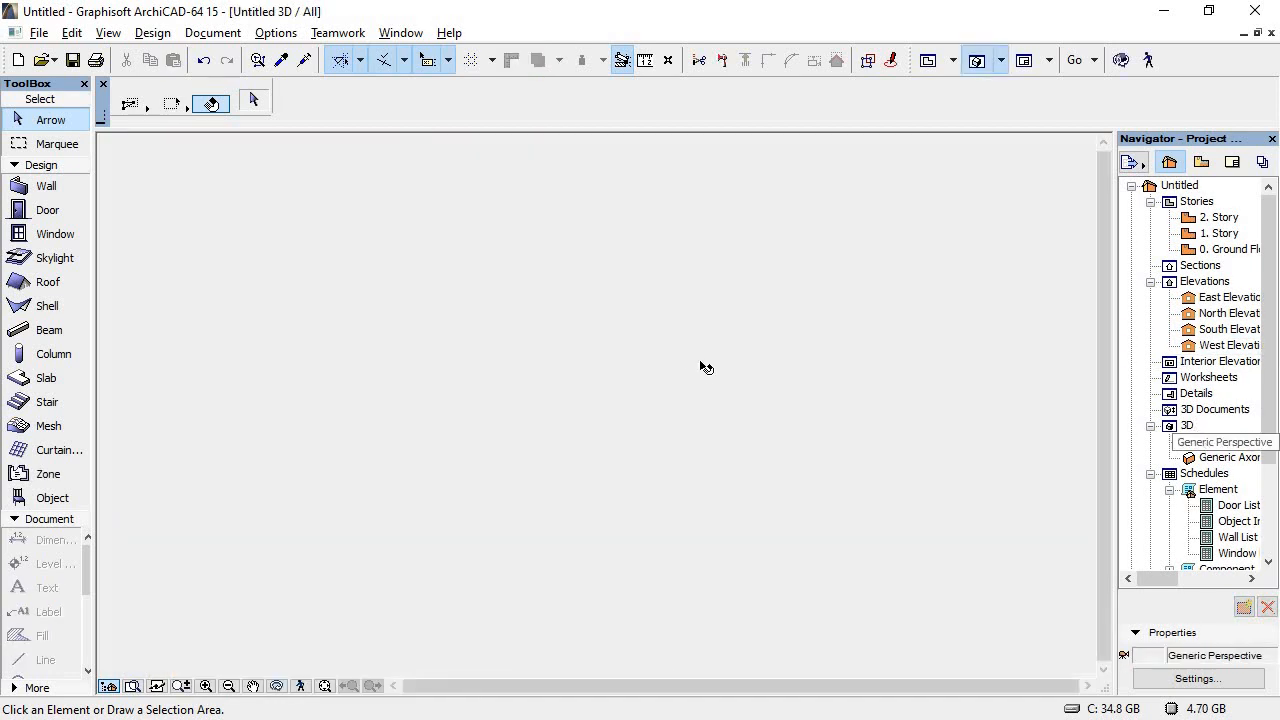
scroll(692, 337, down, 4)
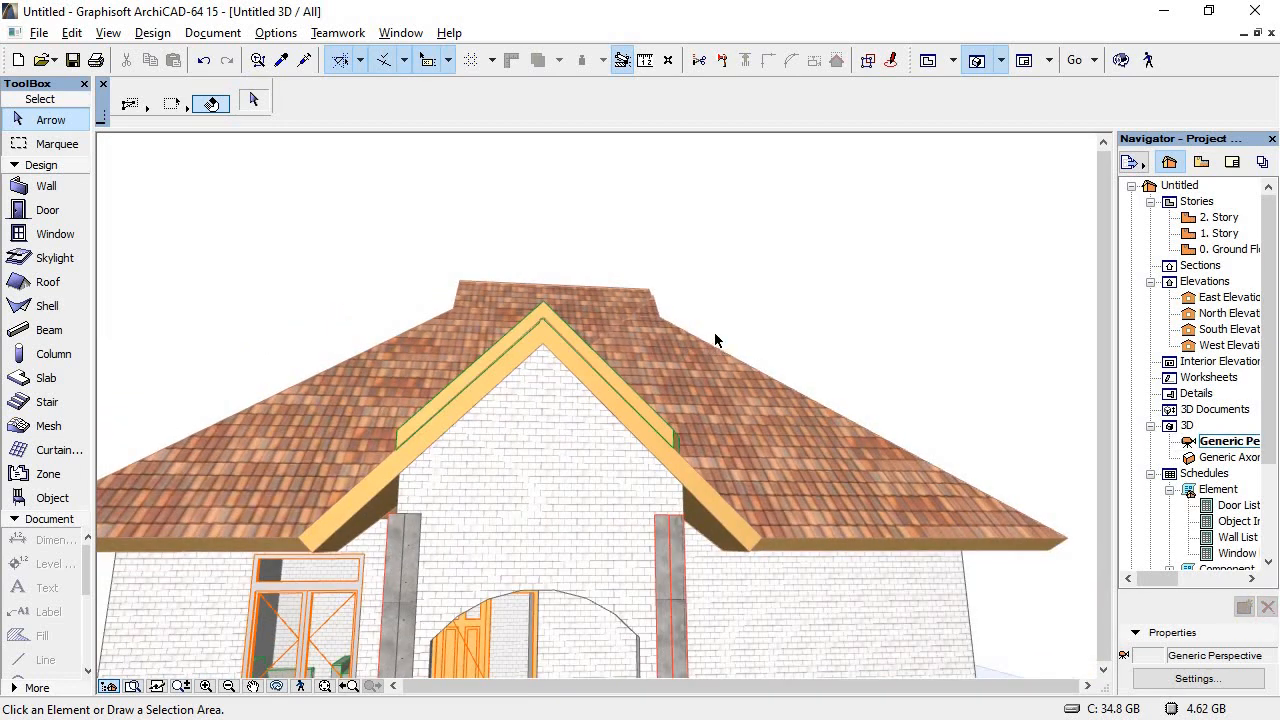
click(1122, 60)
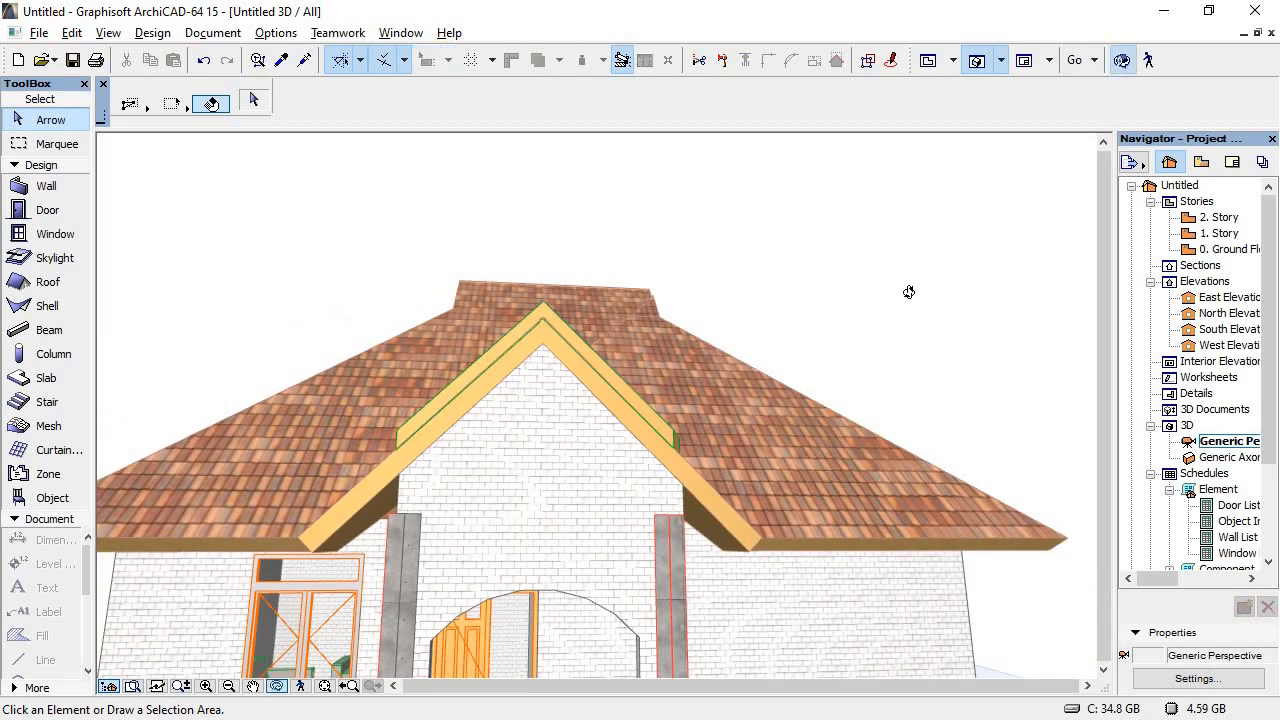
drag(802, 360, 479, 391)
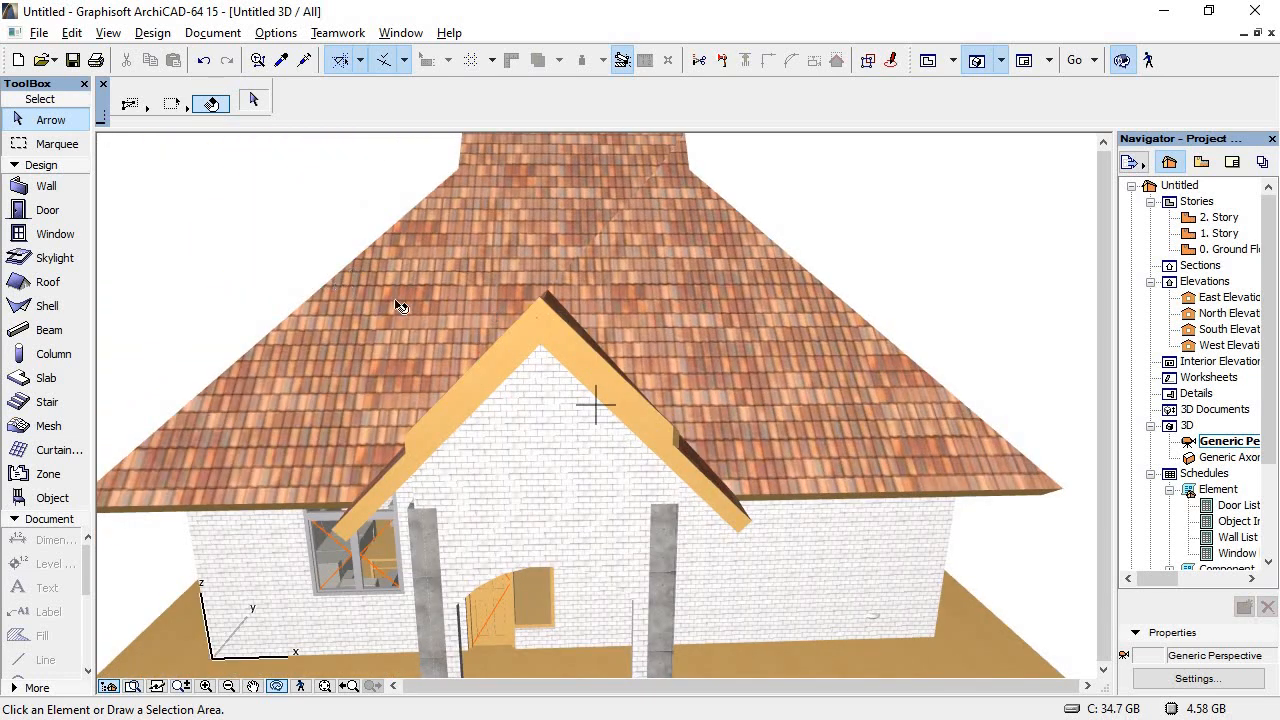
key(Escape)
Step: Select the west rafter on the porch gable and review its geometry settings without changing them
click(523, 338)
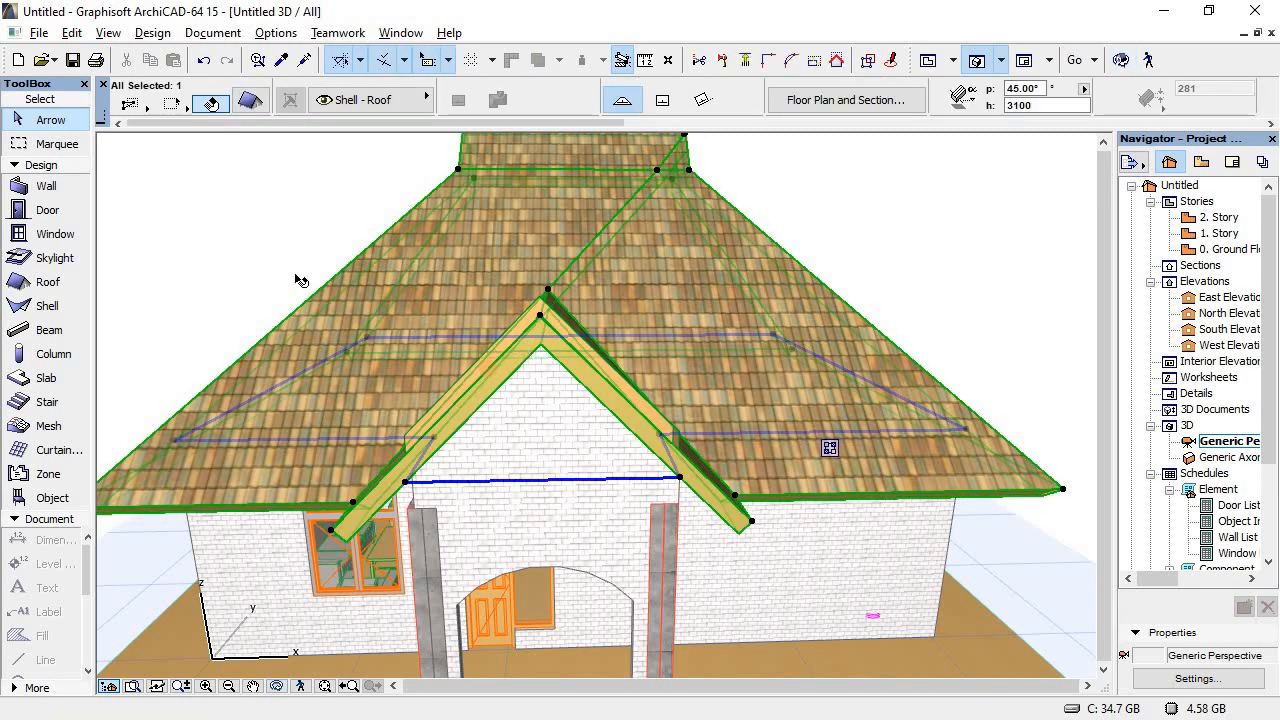
key(Escape)
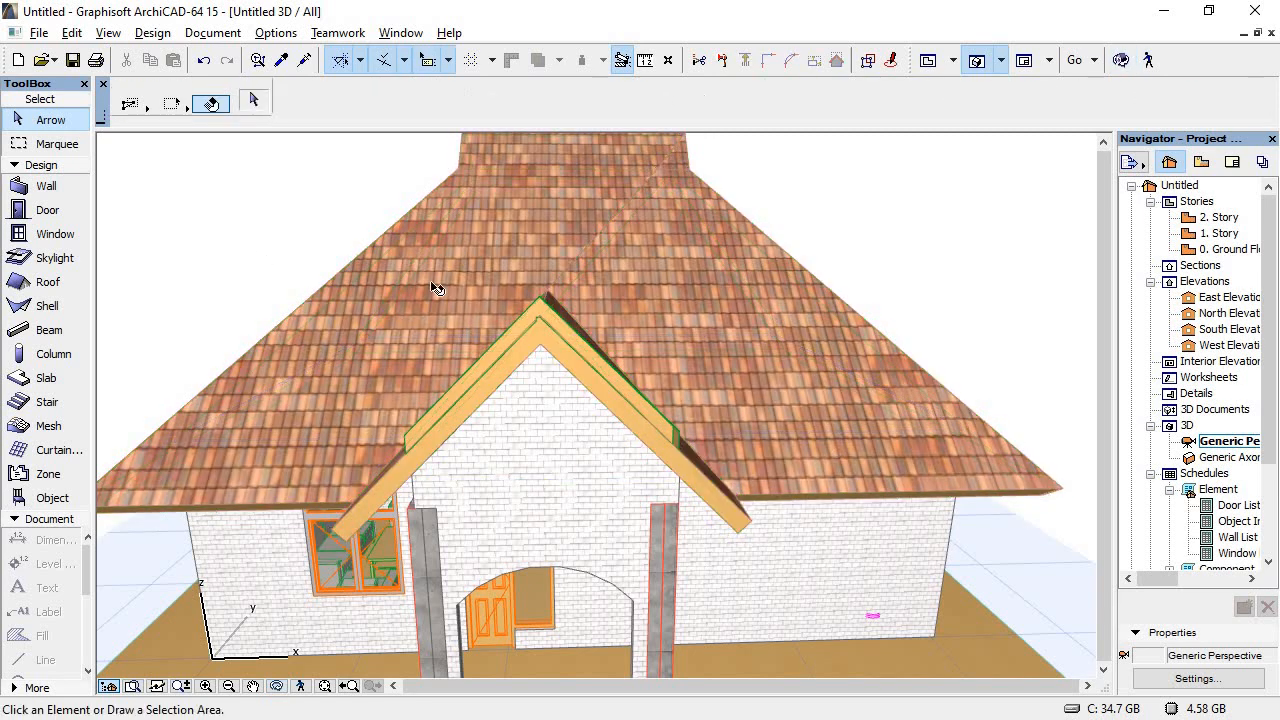
click(536, 311)
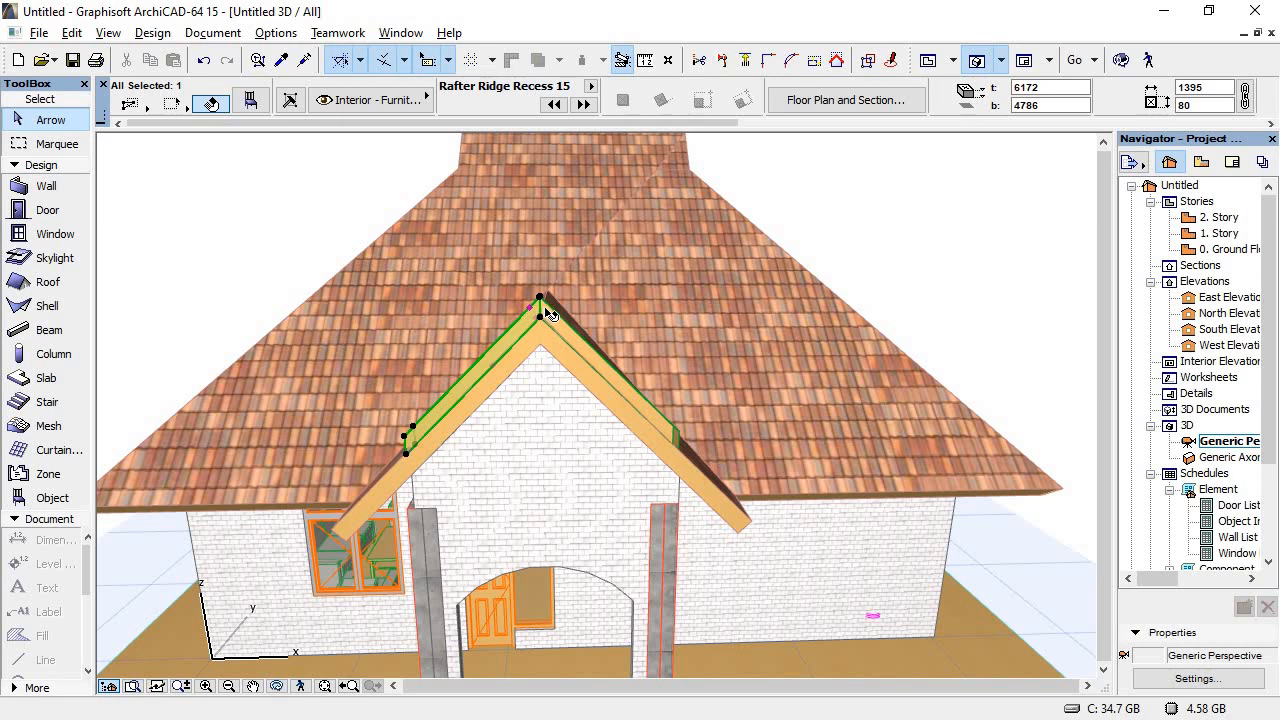
click(253, 103)
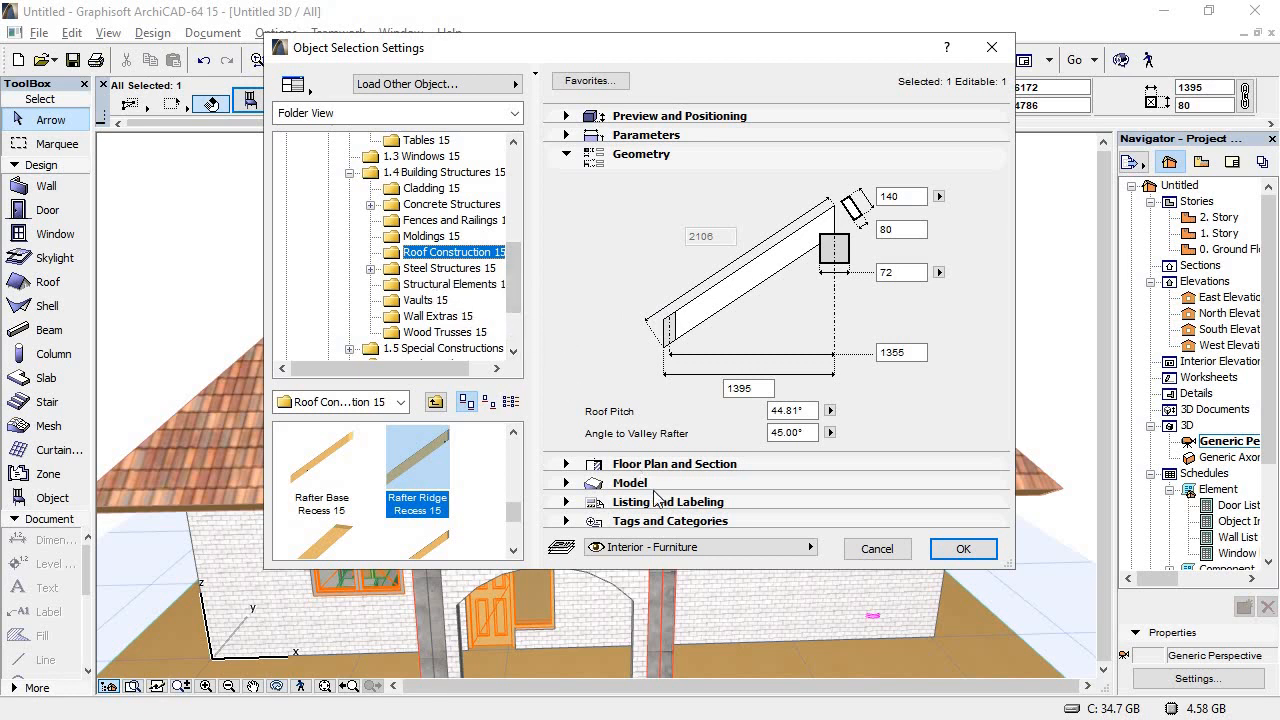
click(875, 546)
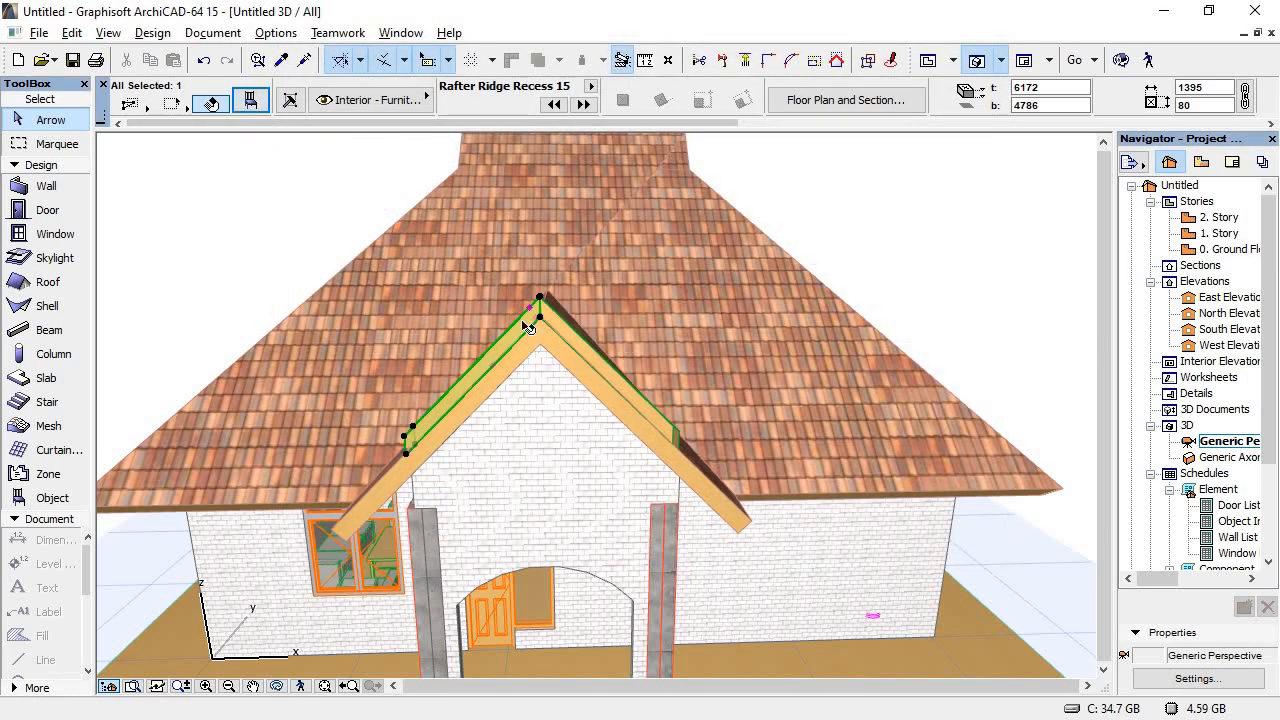
Step: Set the west porch rafter's material to Tile White 30x30 in its object parameters
click(246, 104)
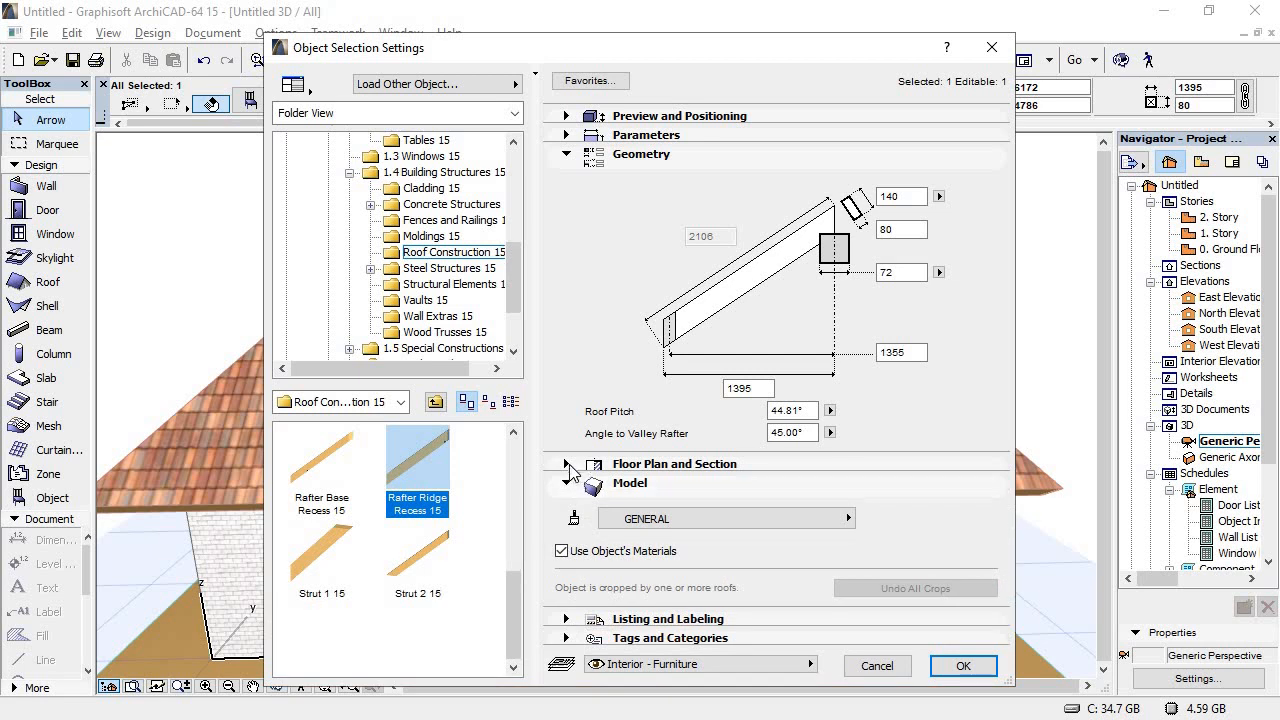
click(567, 464)
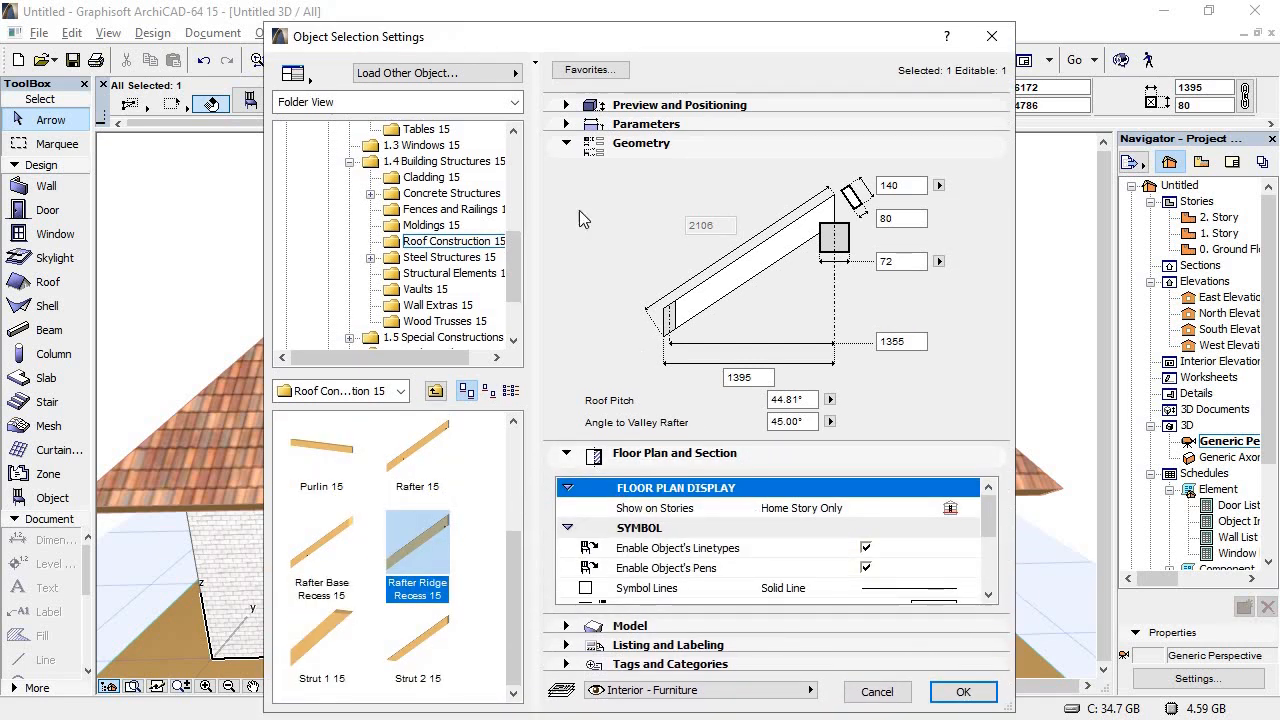
click(567, 106)
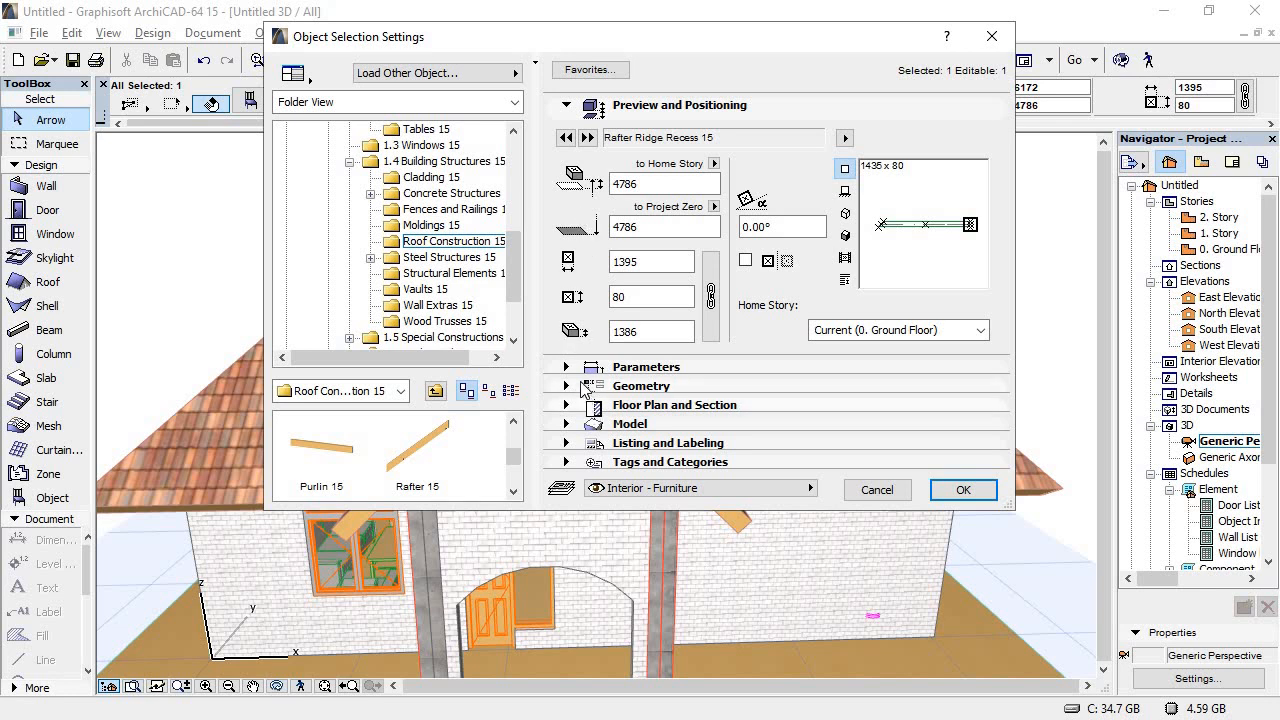
click(567, 368)
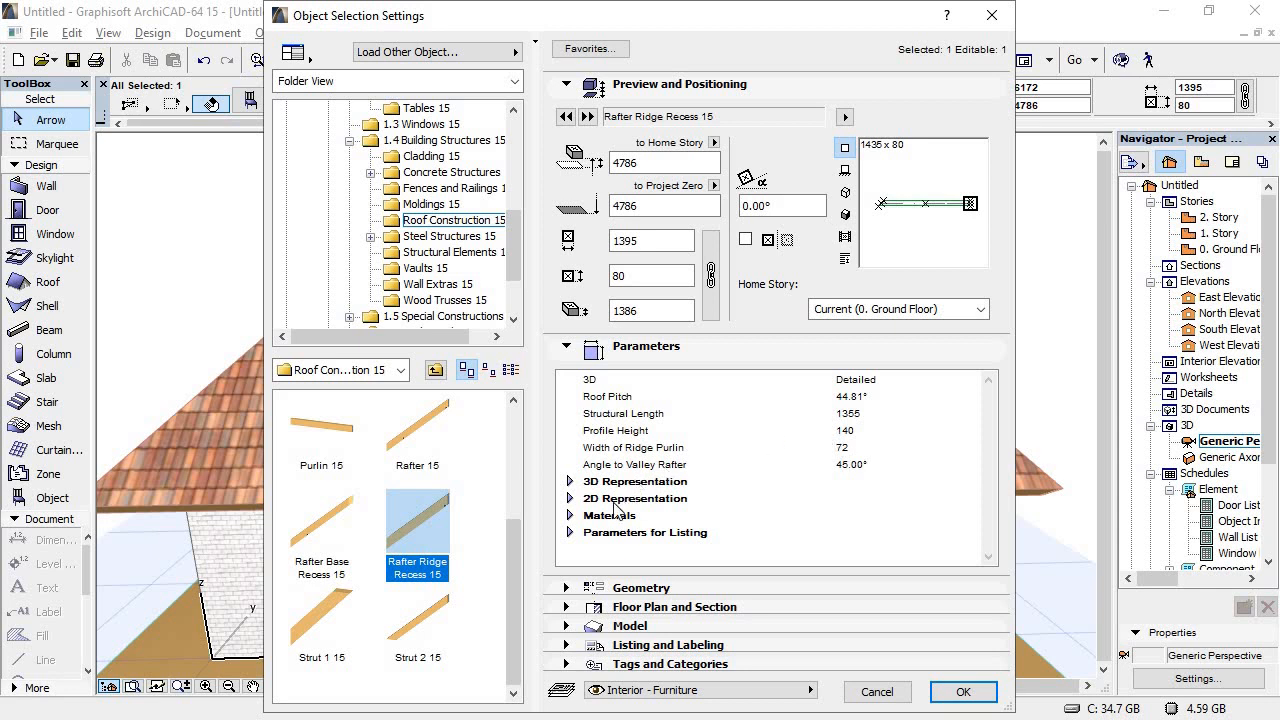
click(571, 515)
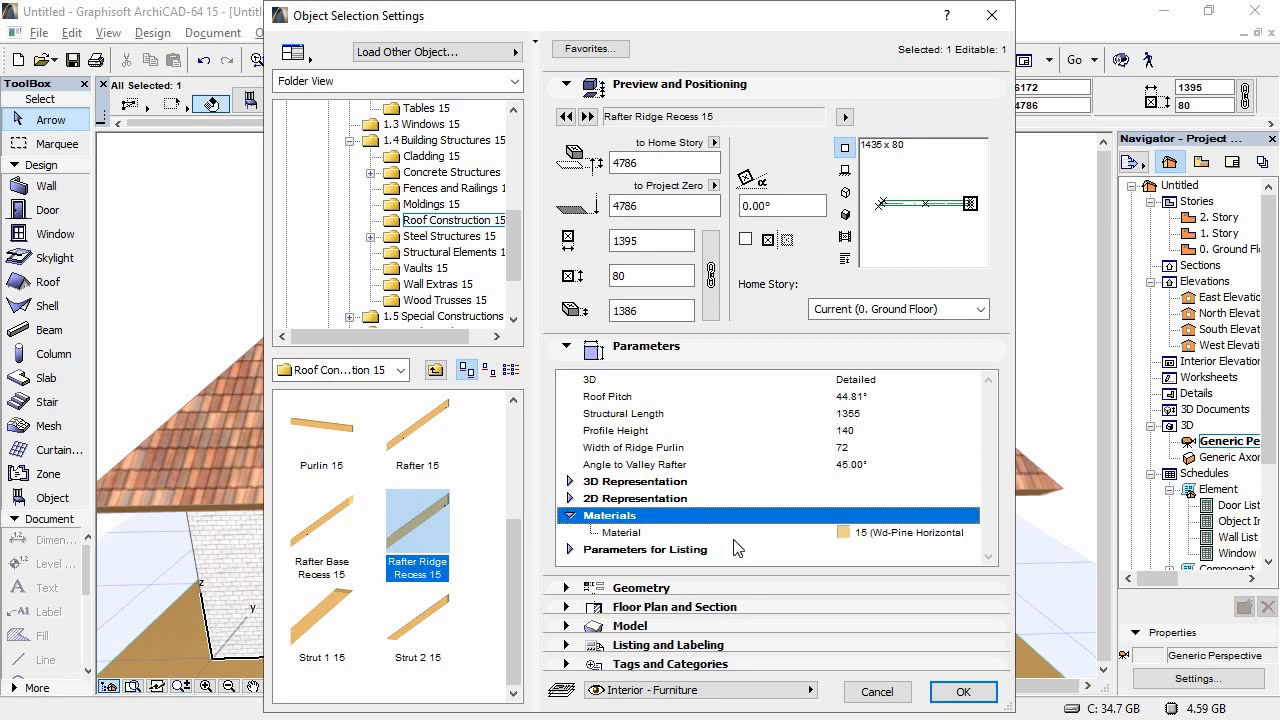
click(848, 535)
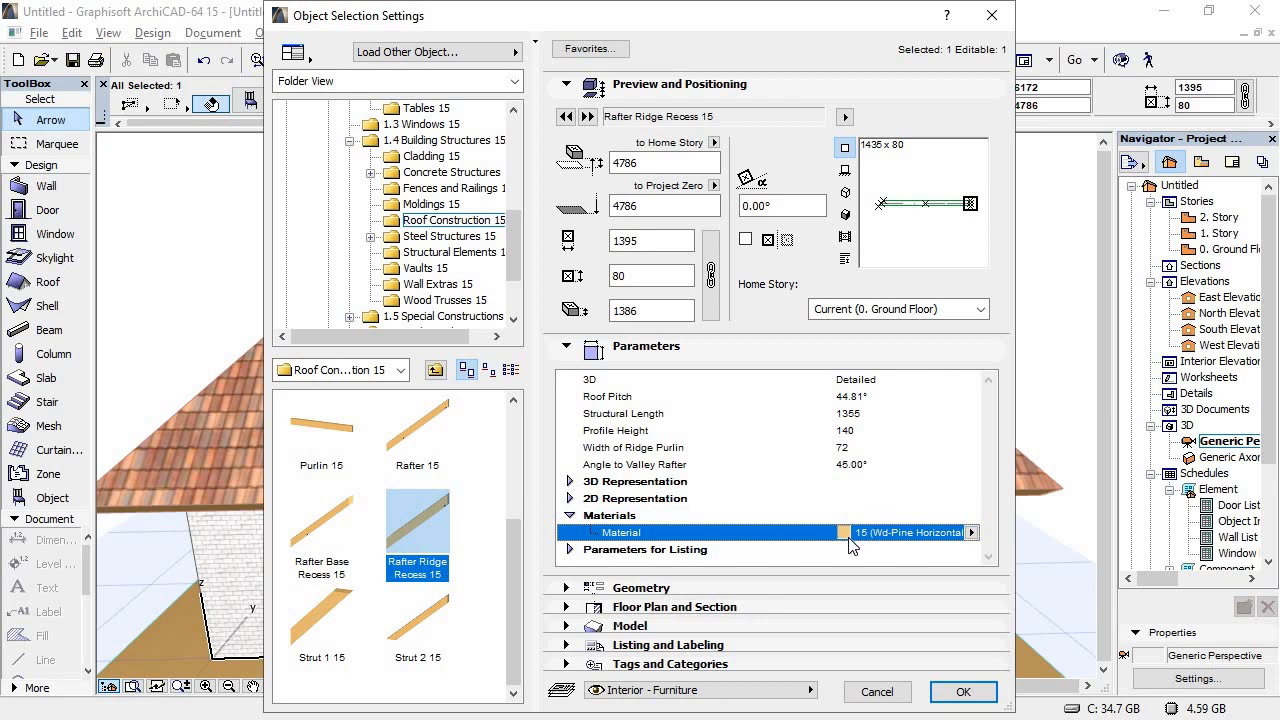
click(971, 533)
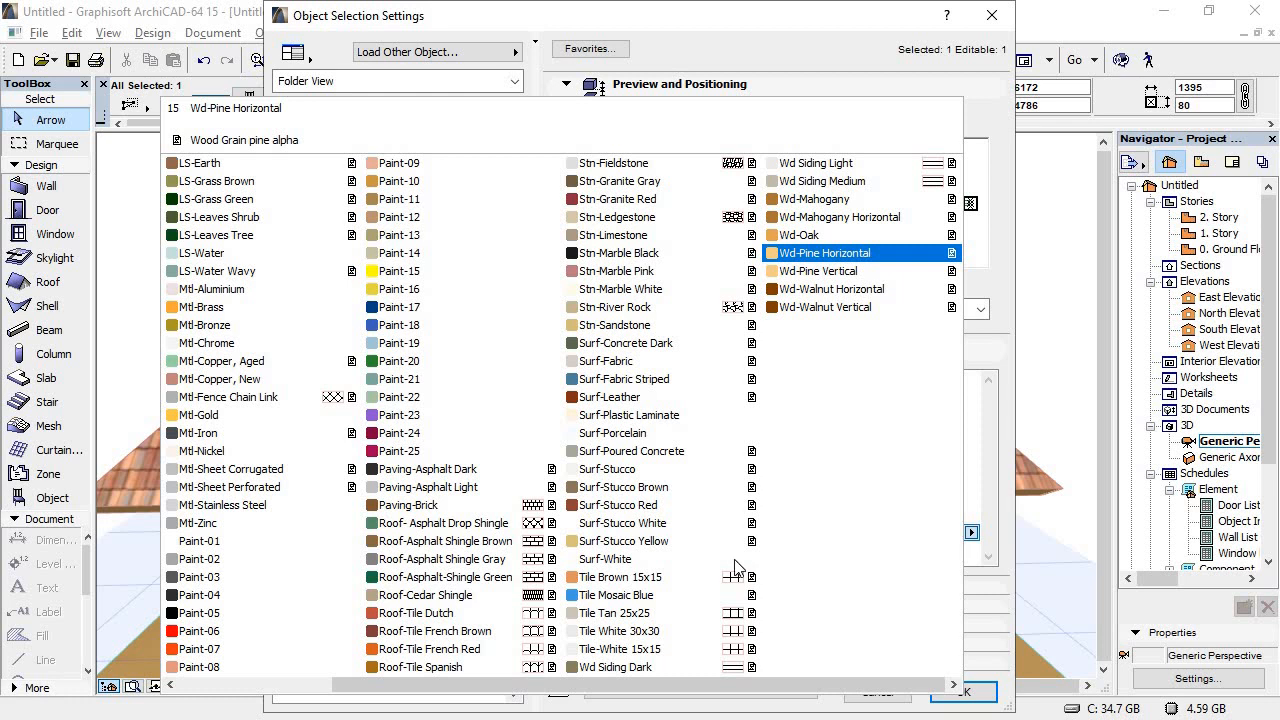
click(630, 634)
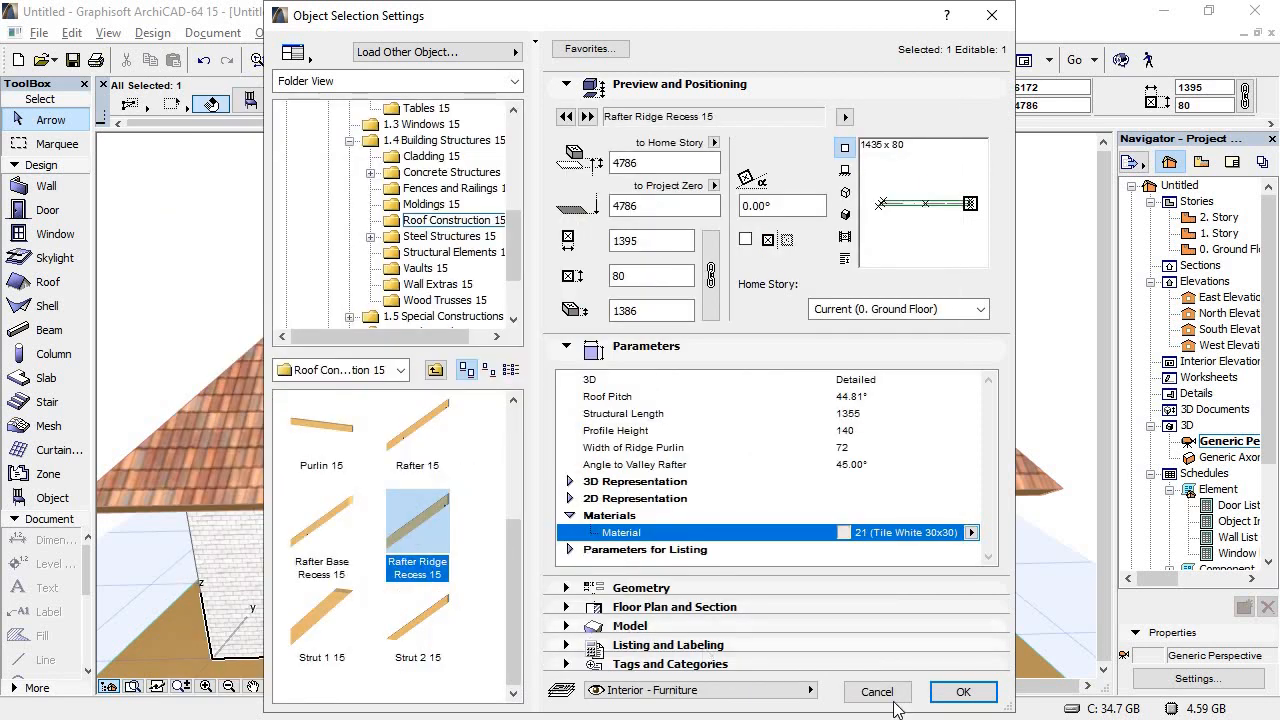
click(963, 691)
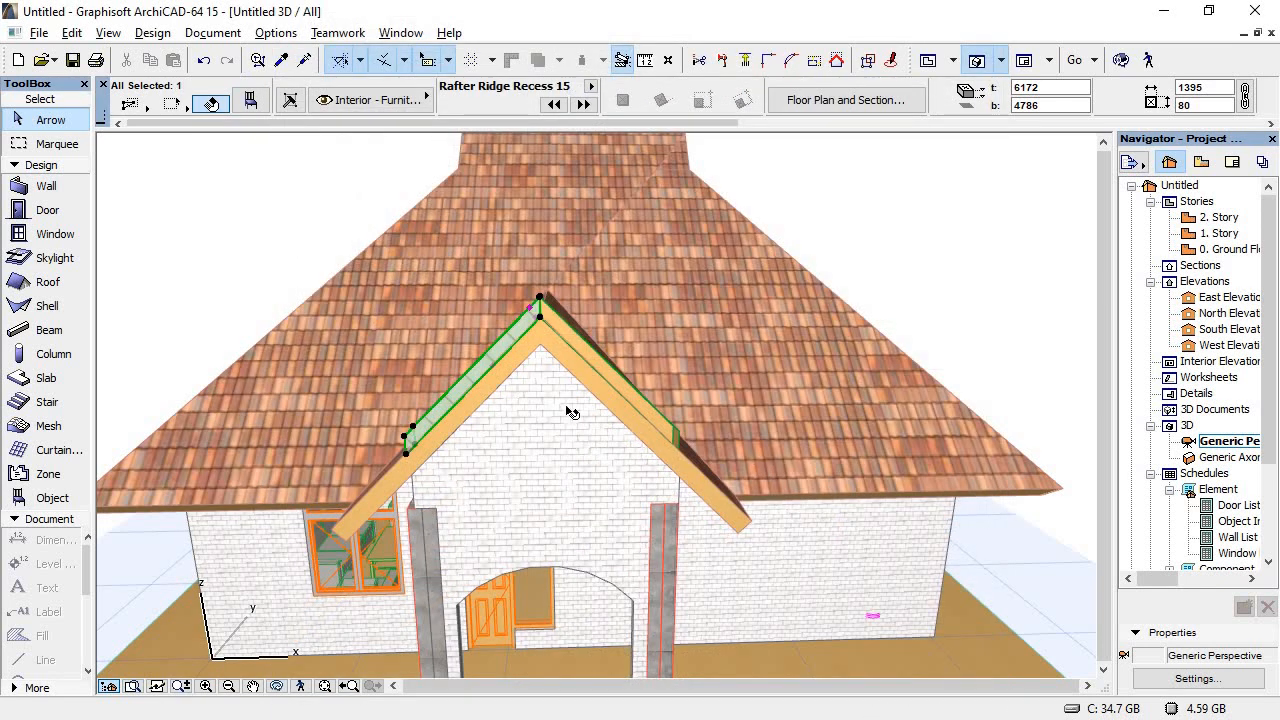
Step: Set the east porch rafter's material to Tile-White 15x15 in its object parameters
click(612, 380)
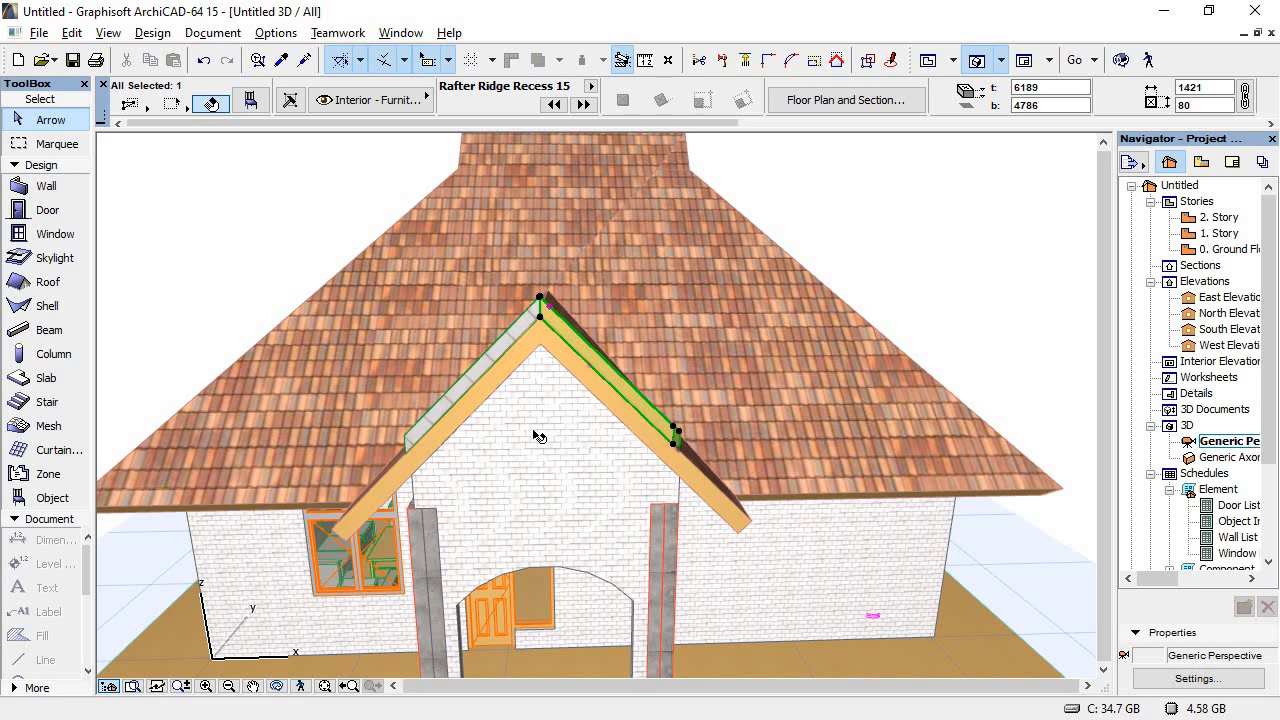
click(251, 103)
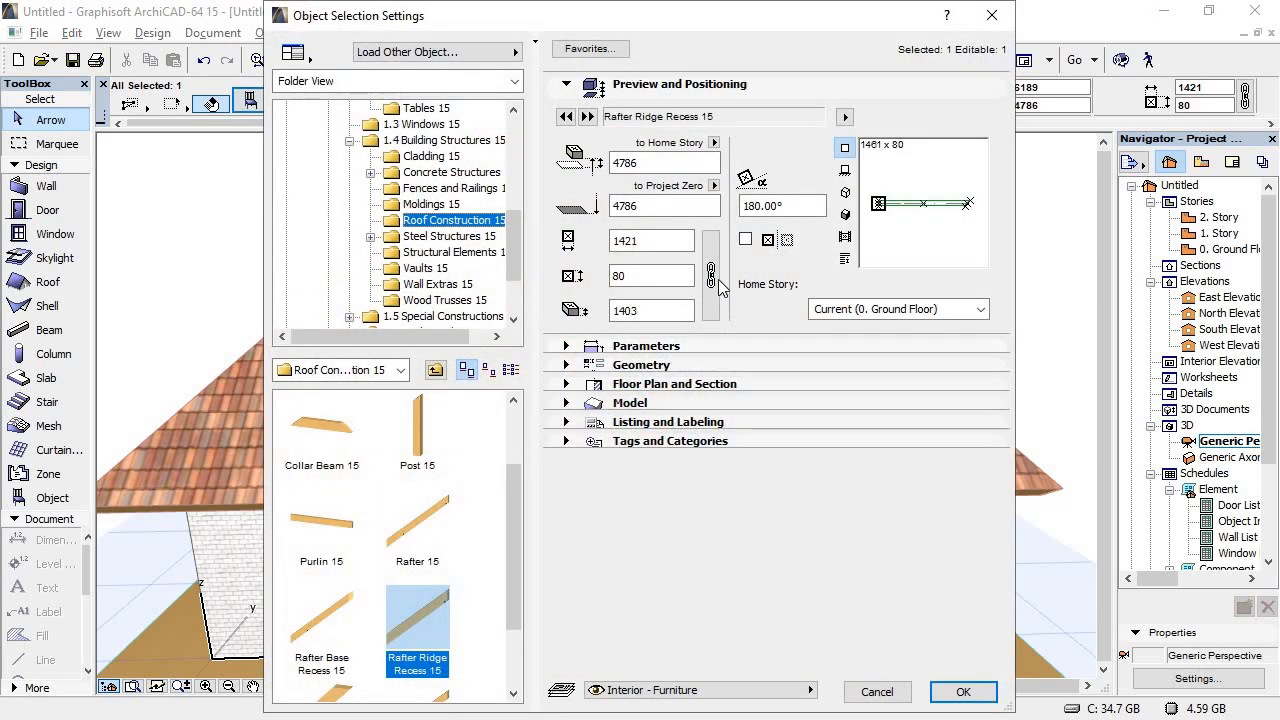
click(567, 346)
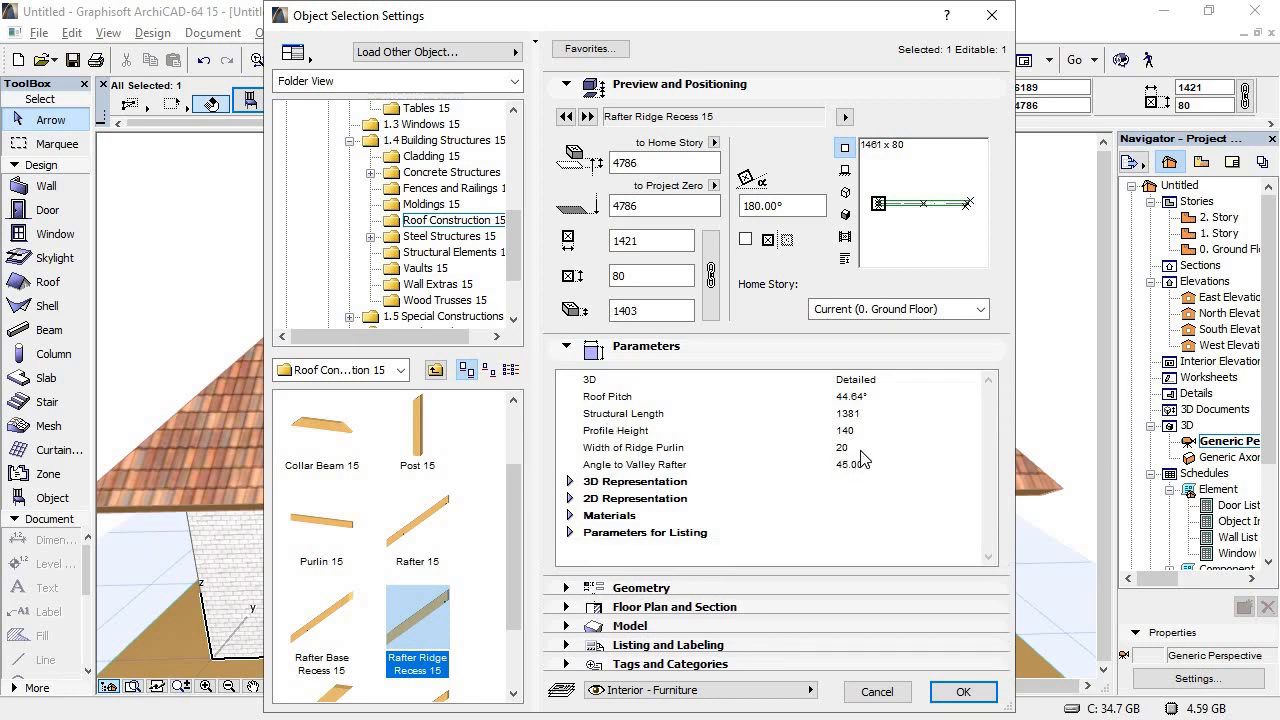
click(574, 515)
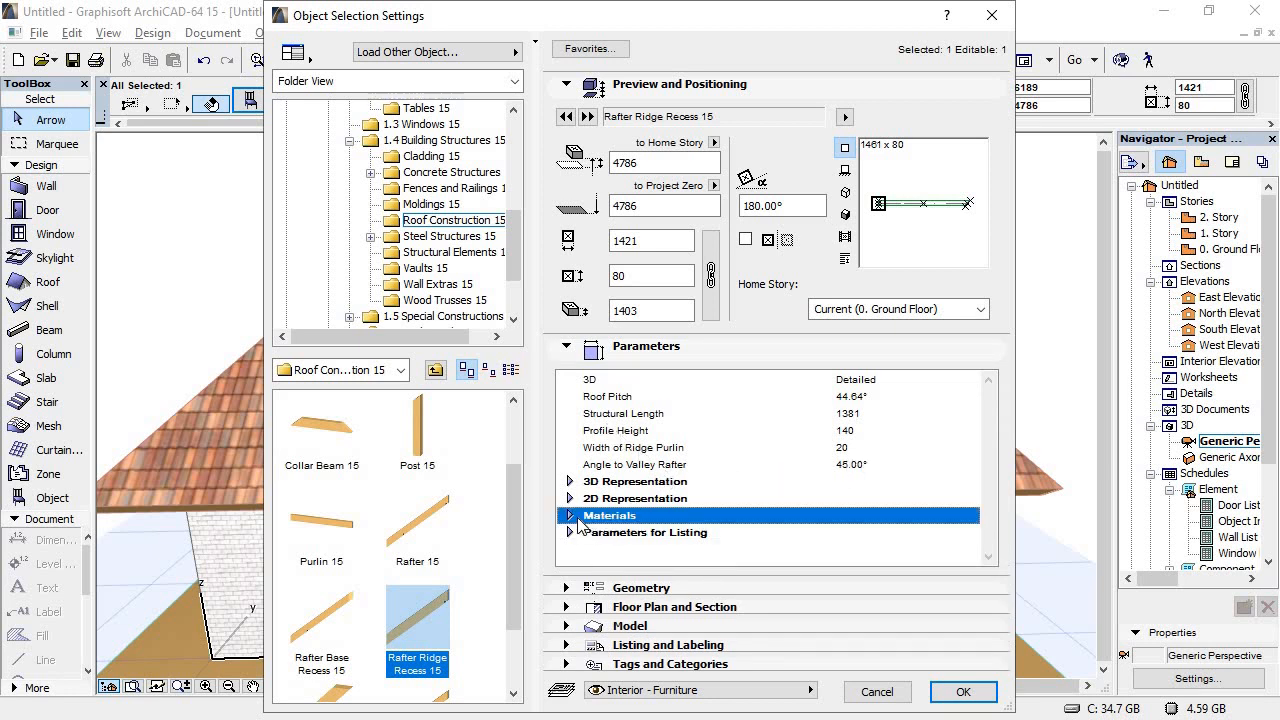
click(847, 534)
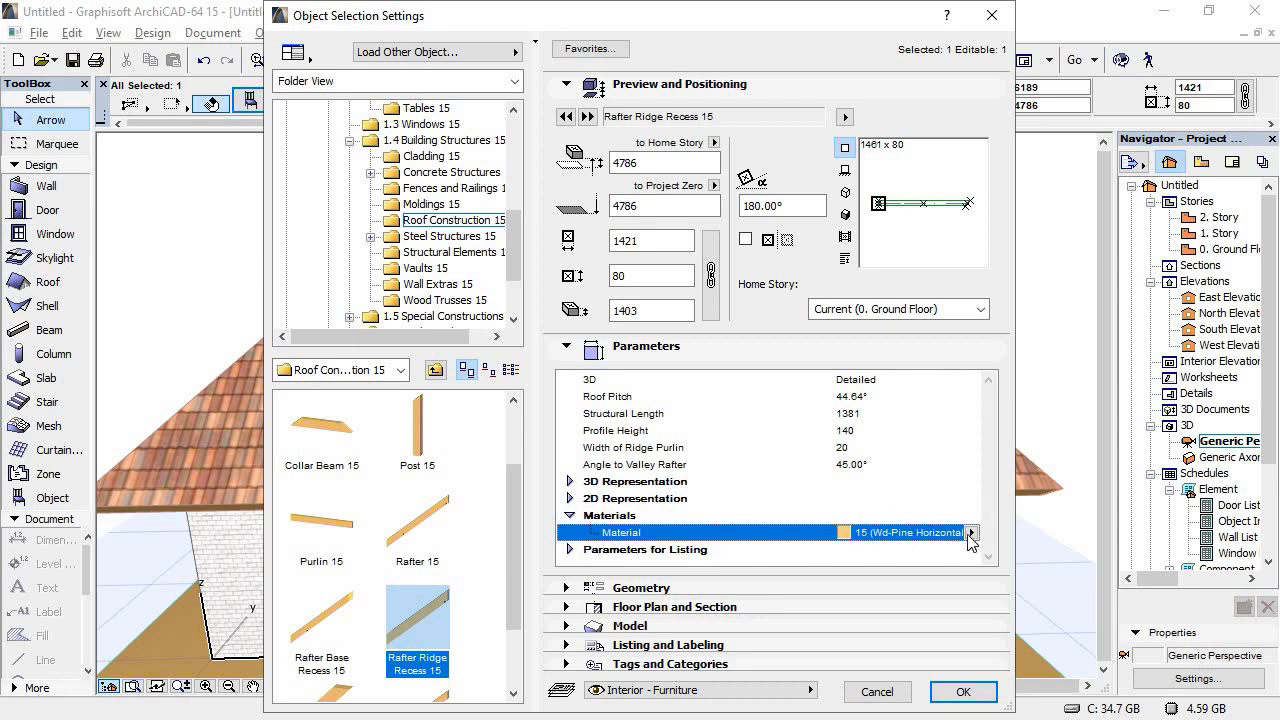
click(971, 532)
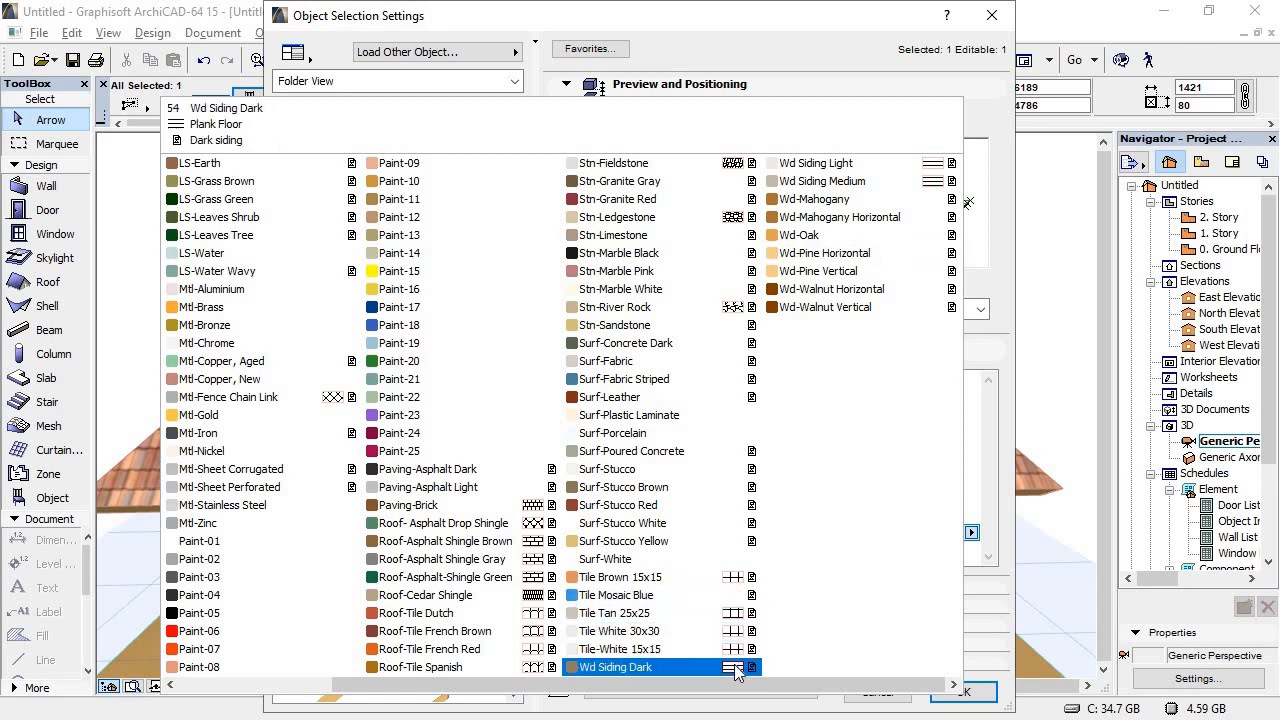
click(643, 652)
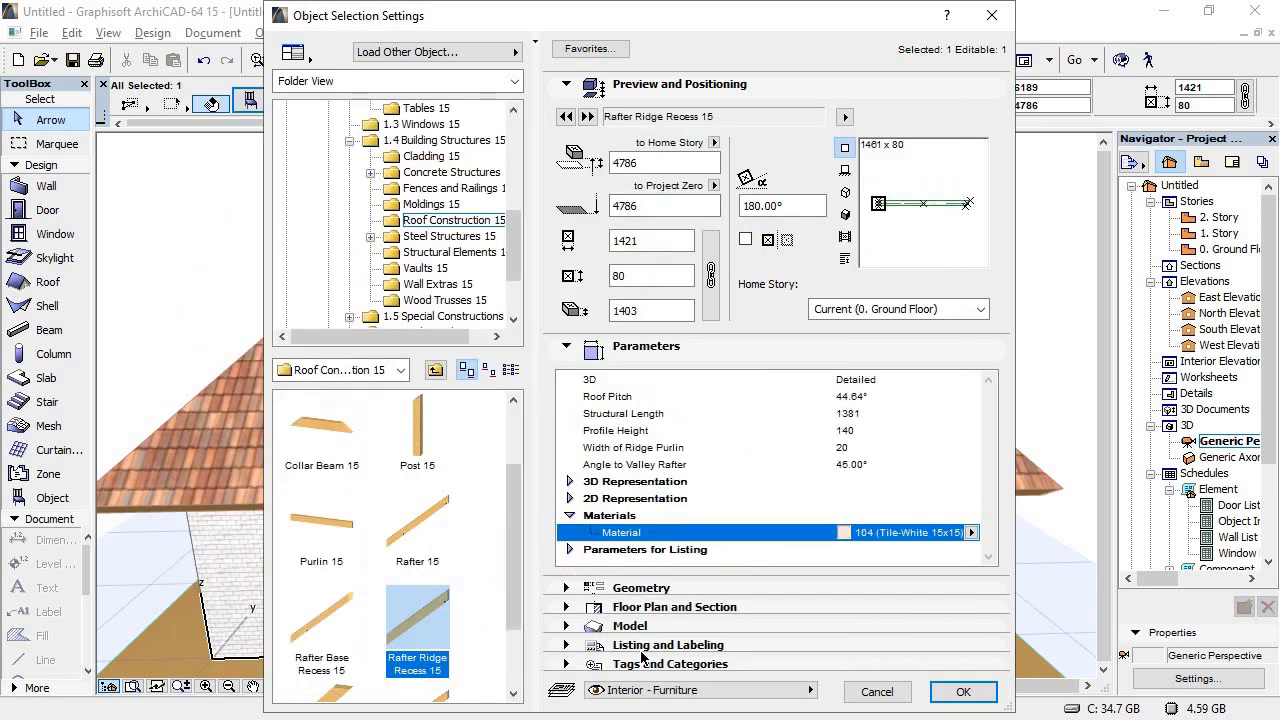
key(Return)
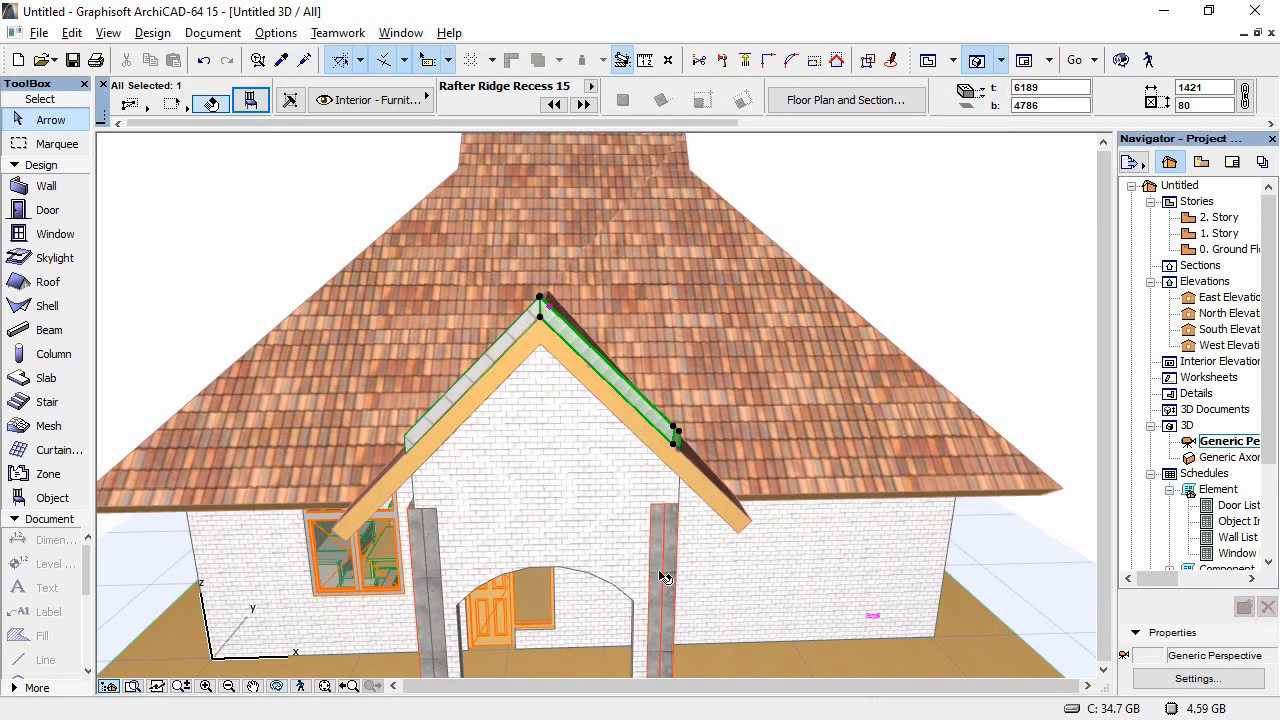
Step: Review the geometry and floor plan settings of the porch's arched front wall without changing them
click(519, 480)
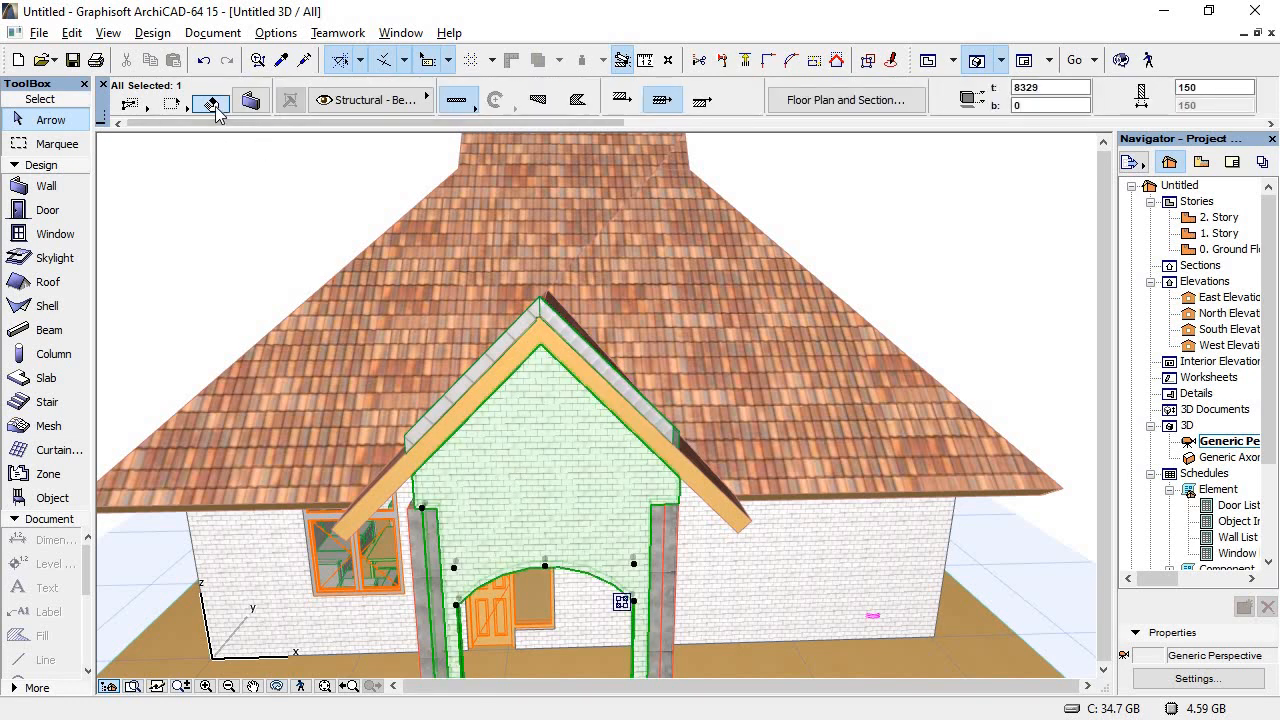
click(250, 101)
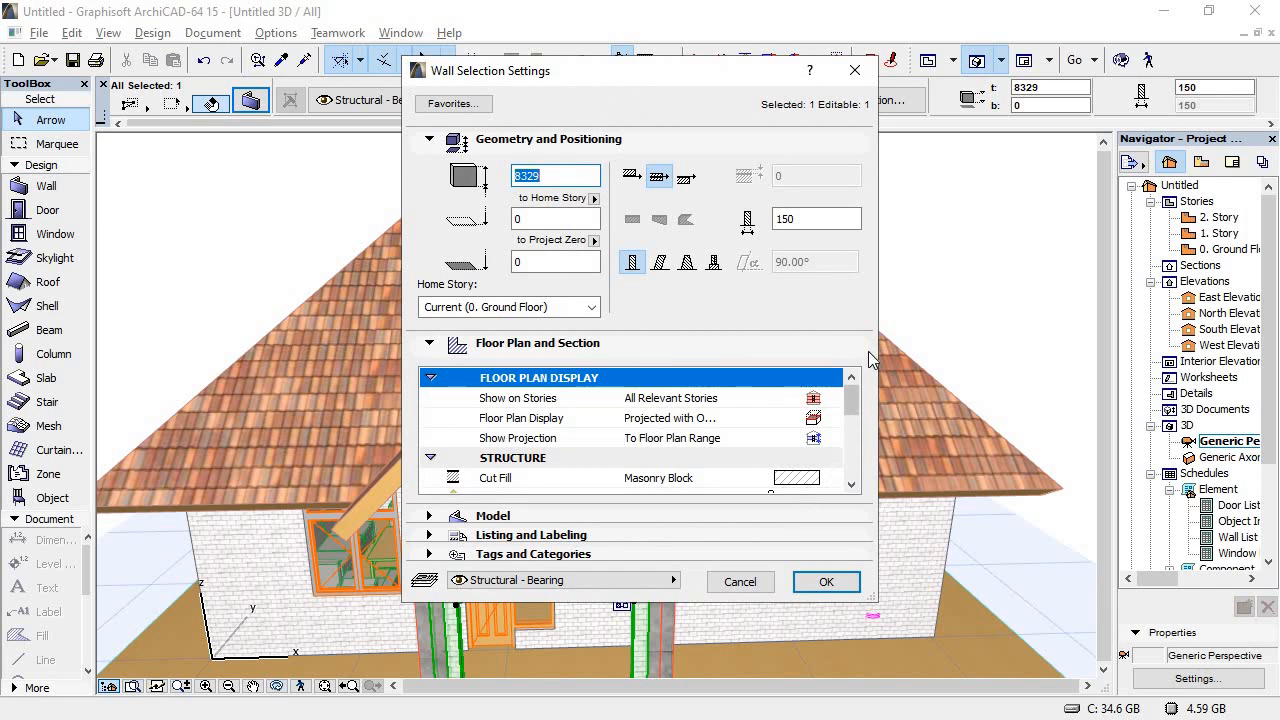
drag(851, 400, 865, 363)
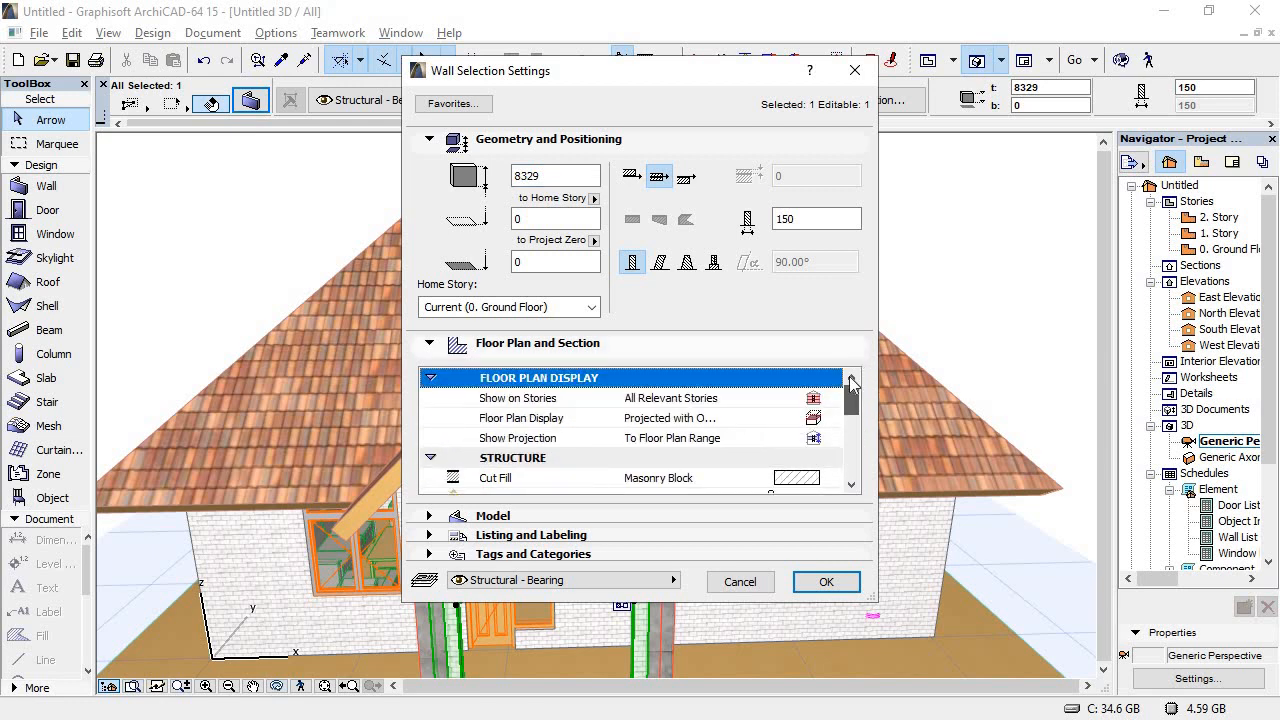
click(748, 582)
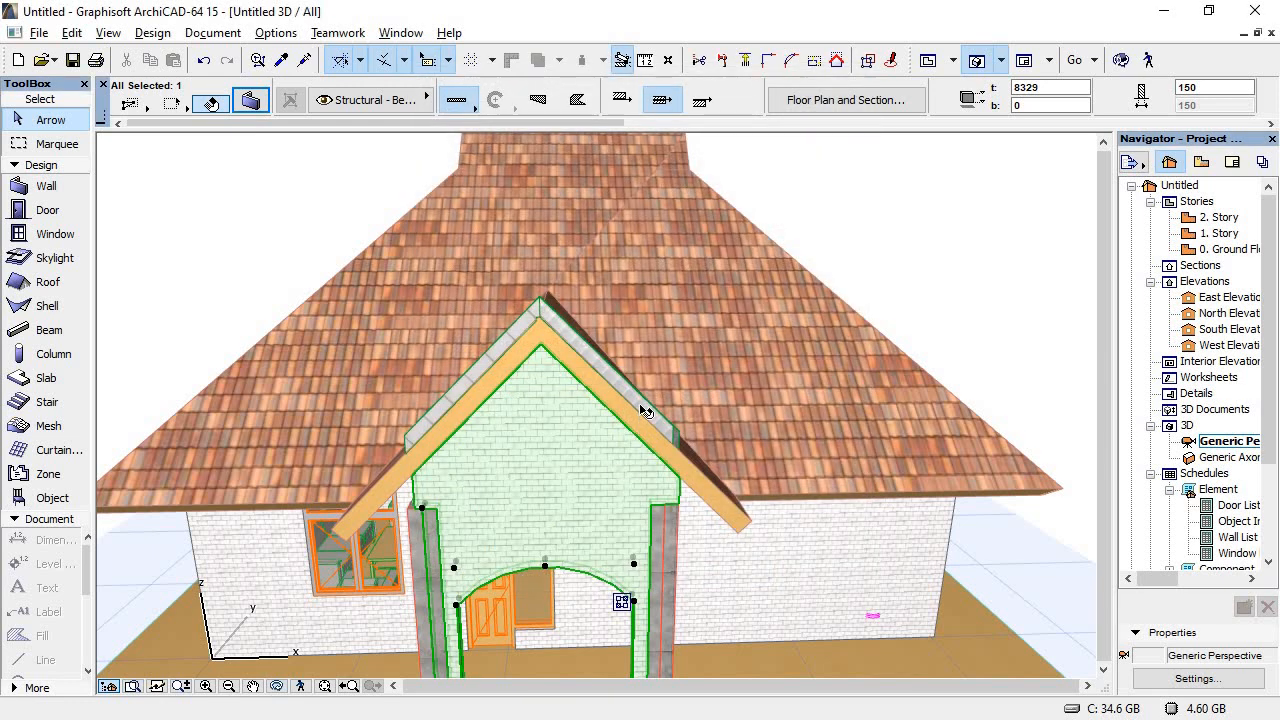
click(654, 462)
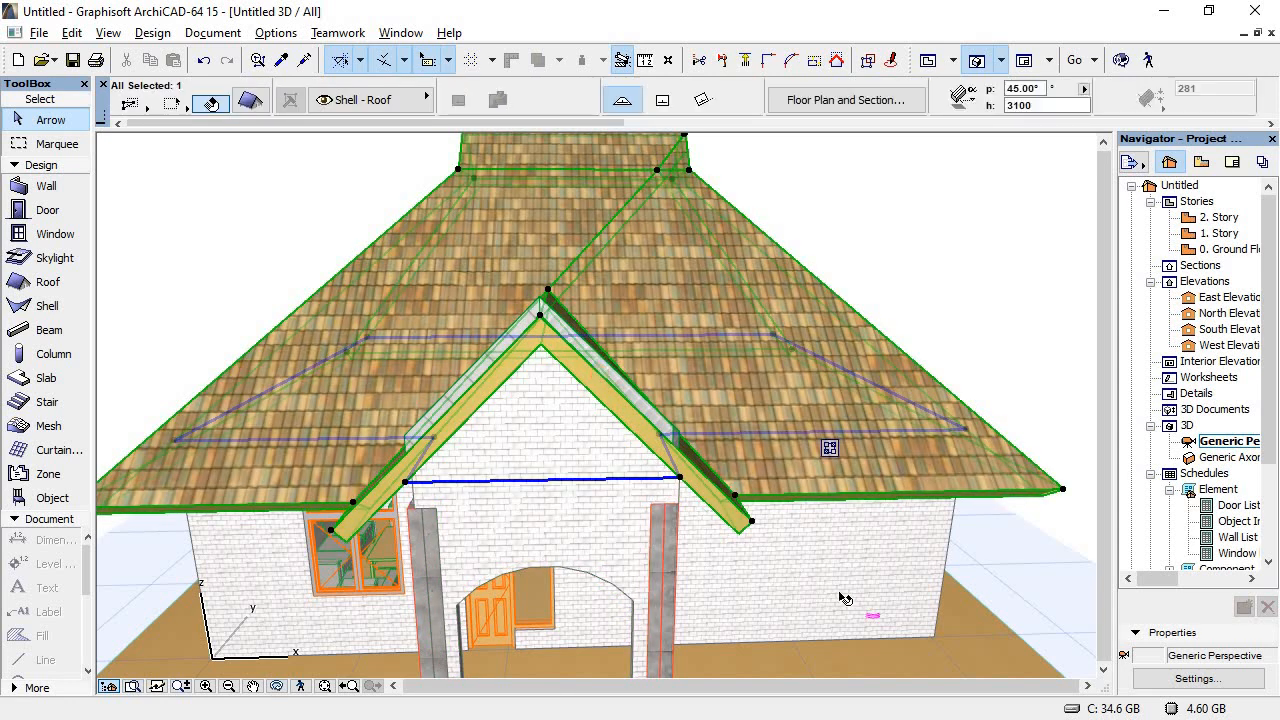
click(1037, 547)
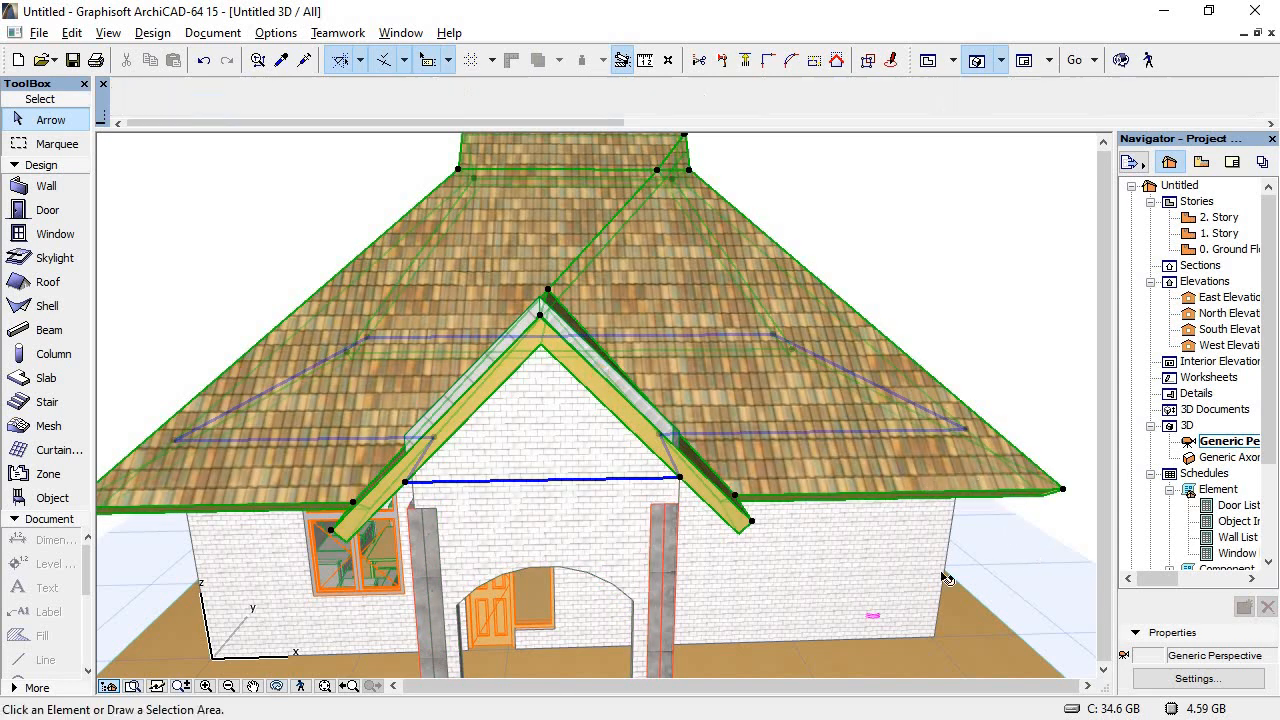
click(633, 408)
click(630, 399)
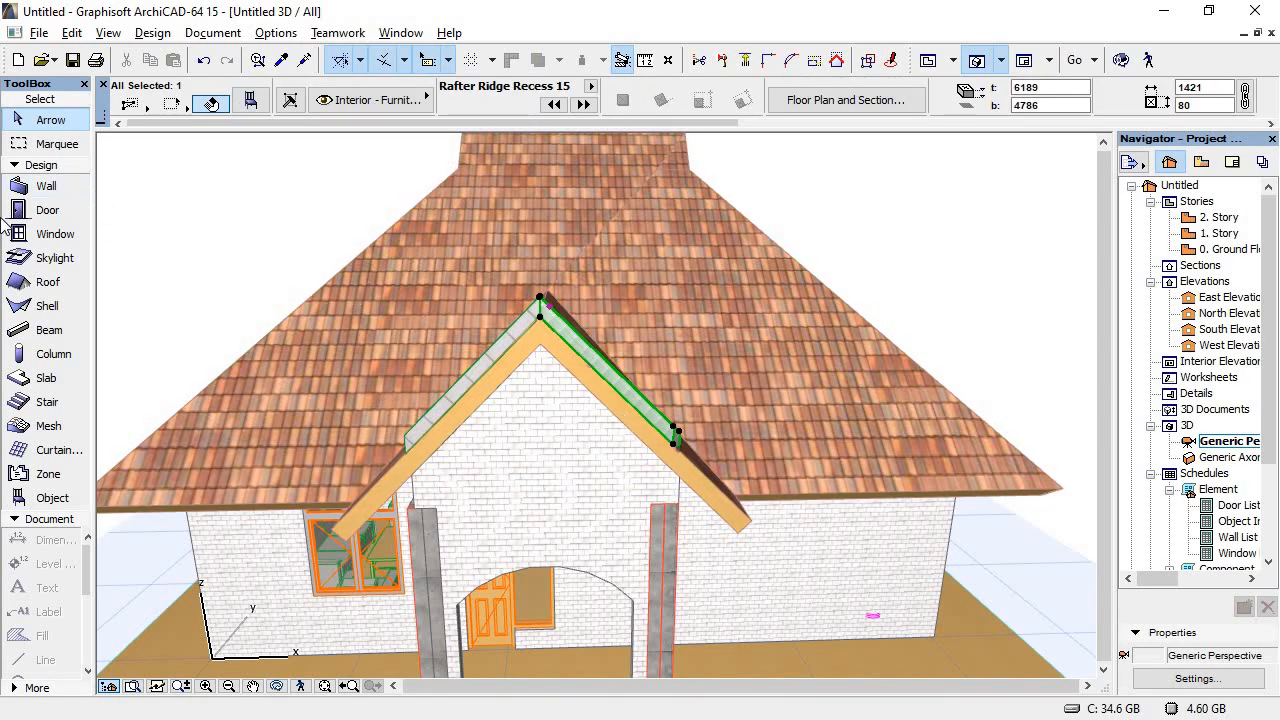
key(Escape)
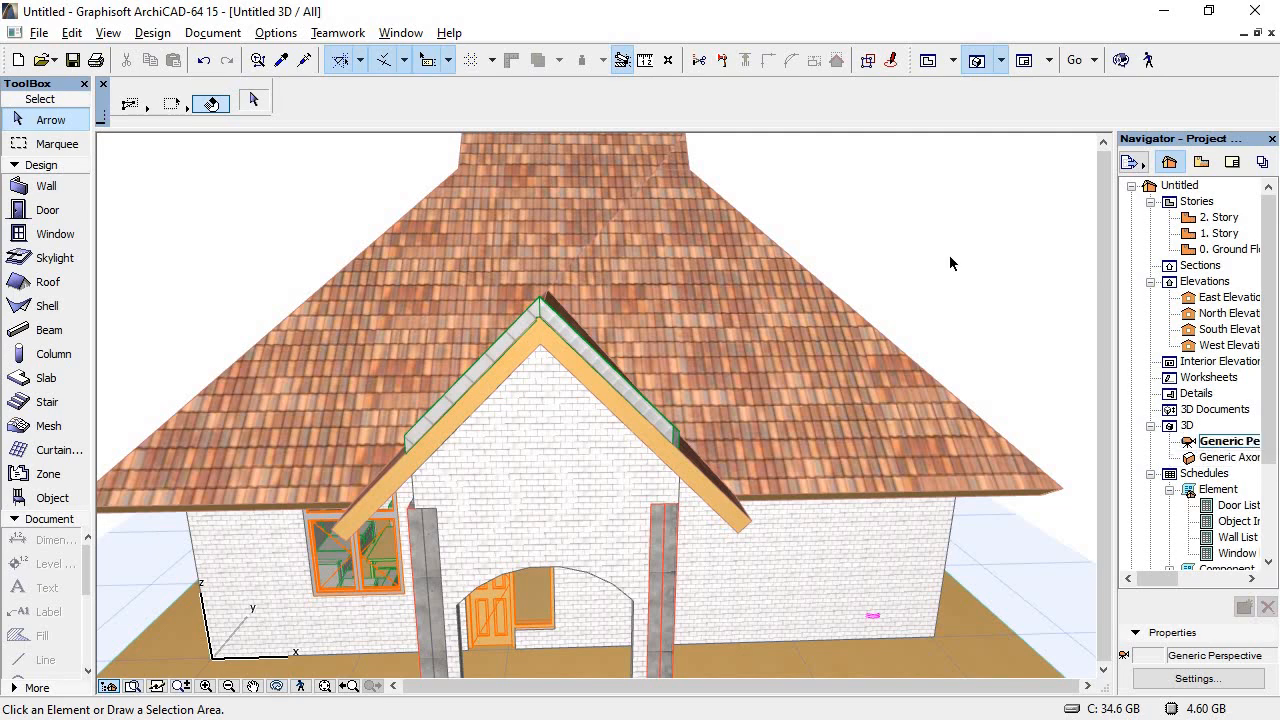
Step: Inspect the rafter-trimmed porch gable from several sides in 3D, and return to the ground floor plan
click(1121, 60)
drag(952, 306, 808, 454)
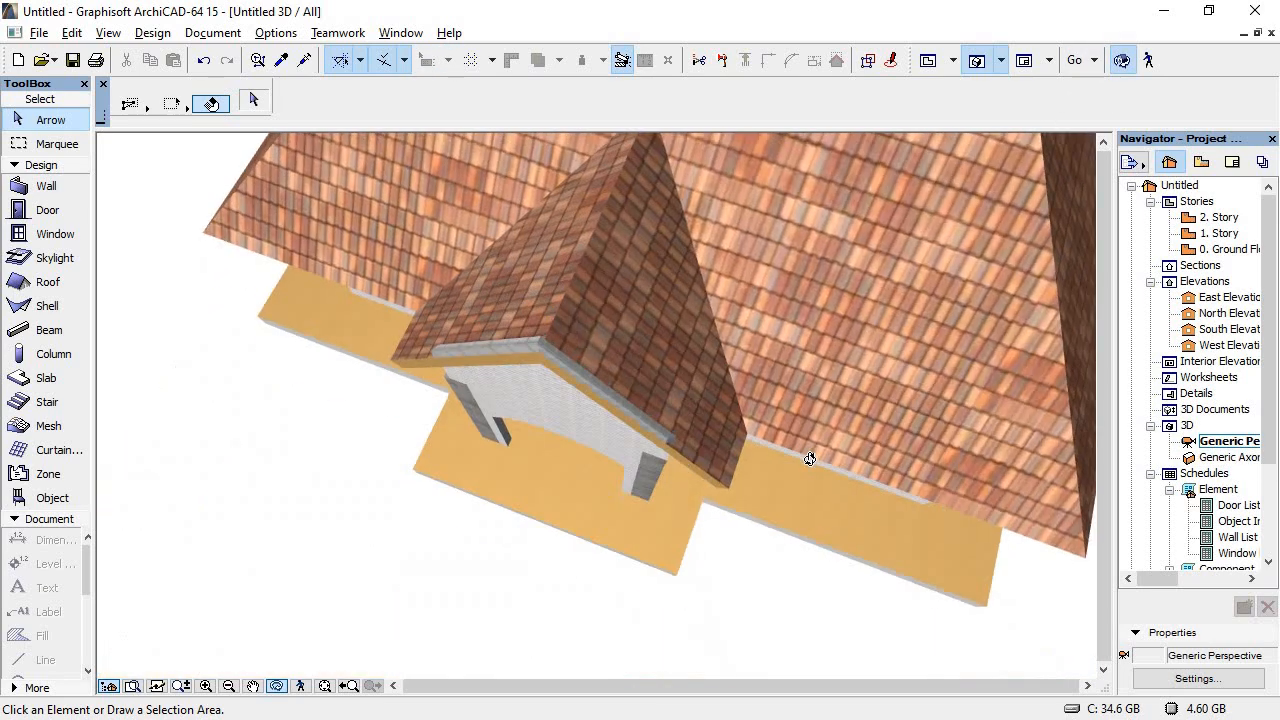
drag(465, 425, 790, 205)
drag(520, 463, 492, 460)
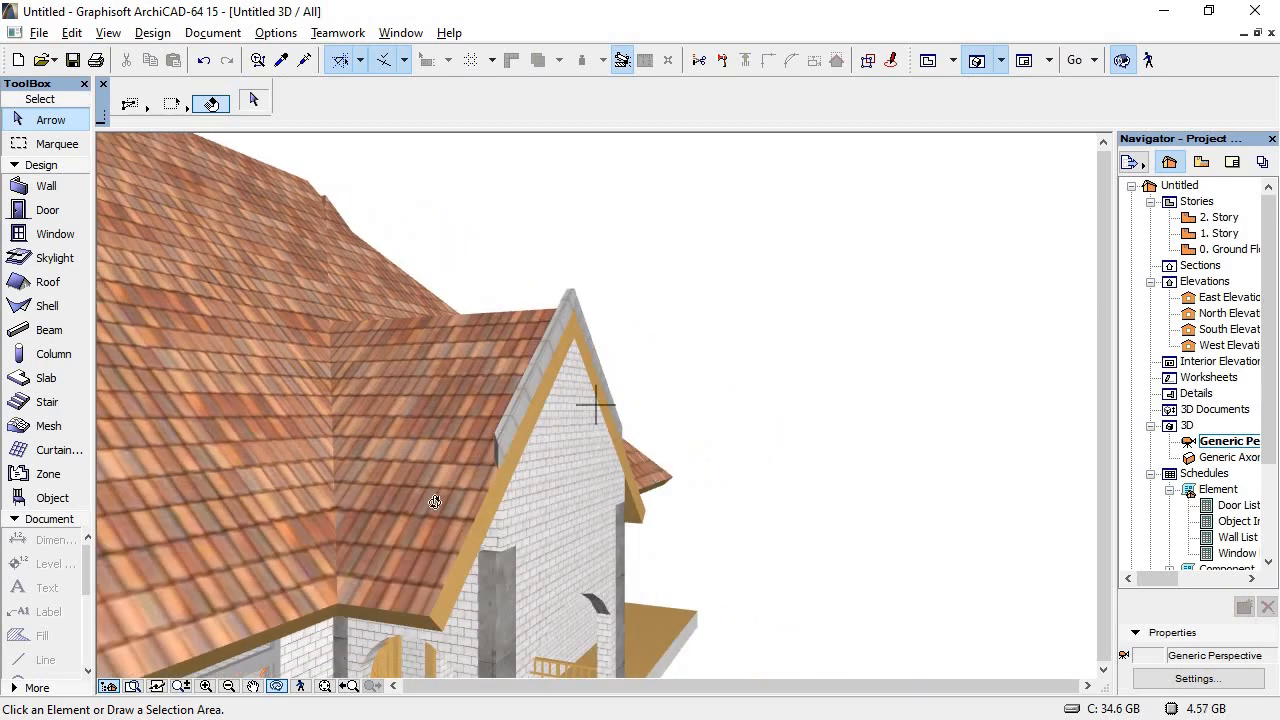
drag(435, 501, 513, 457)
drag(676, 463, 560, 460)
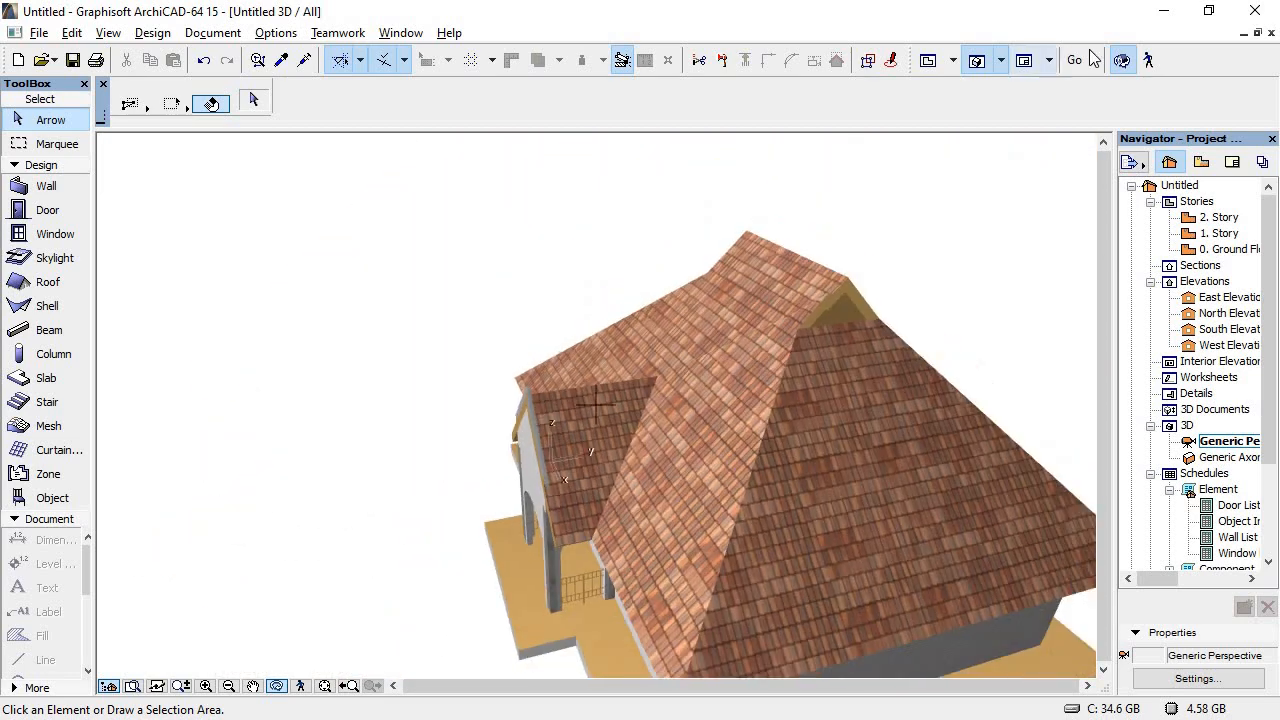
click(1272, 33)
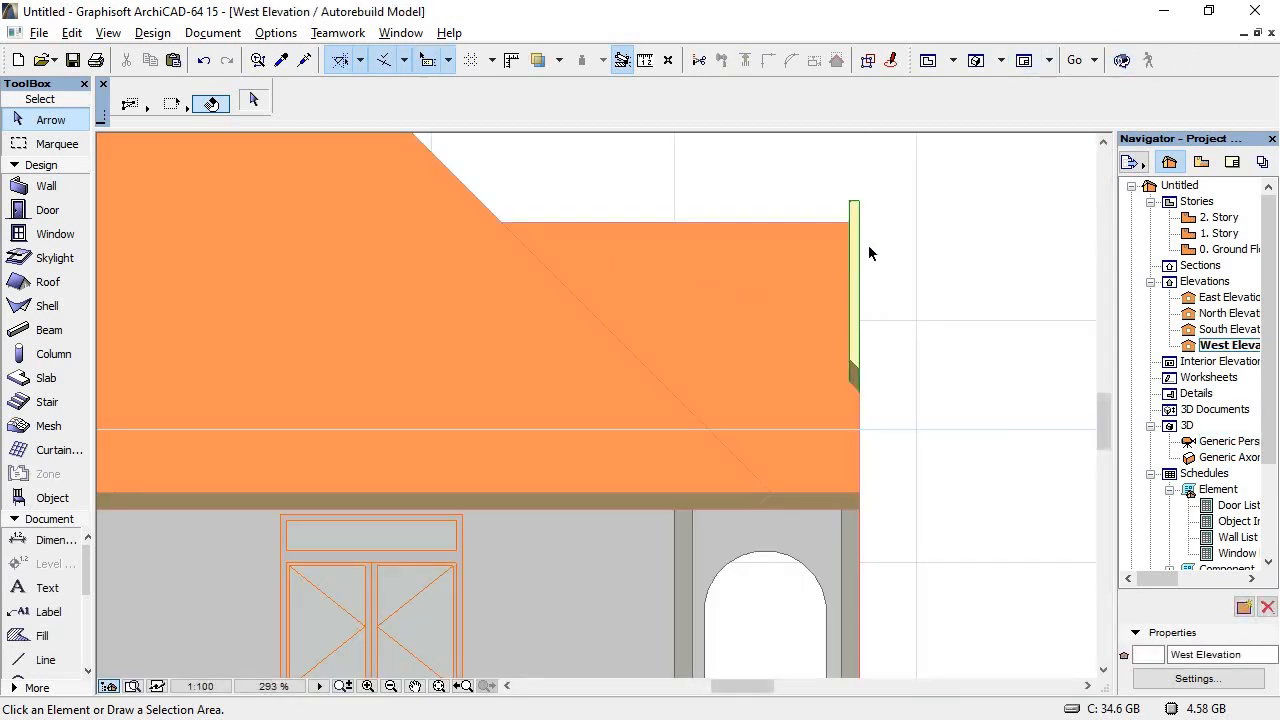
click(1272, 33)
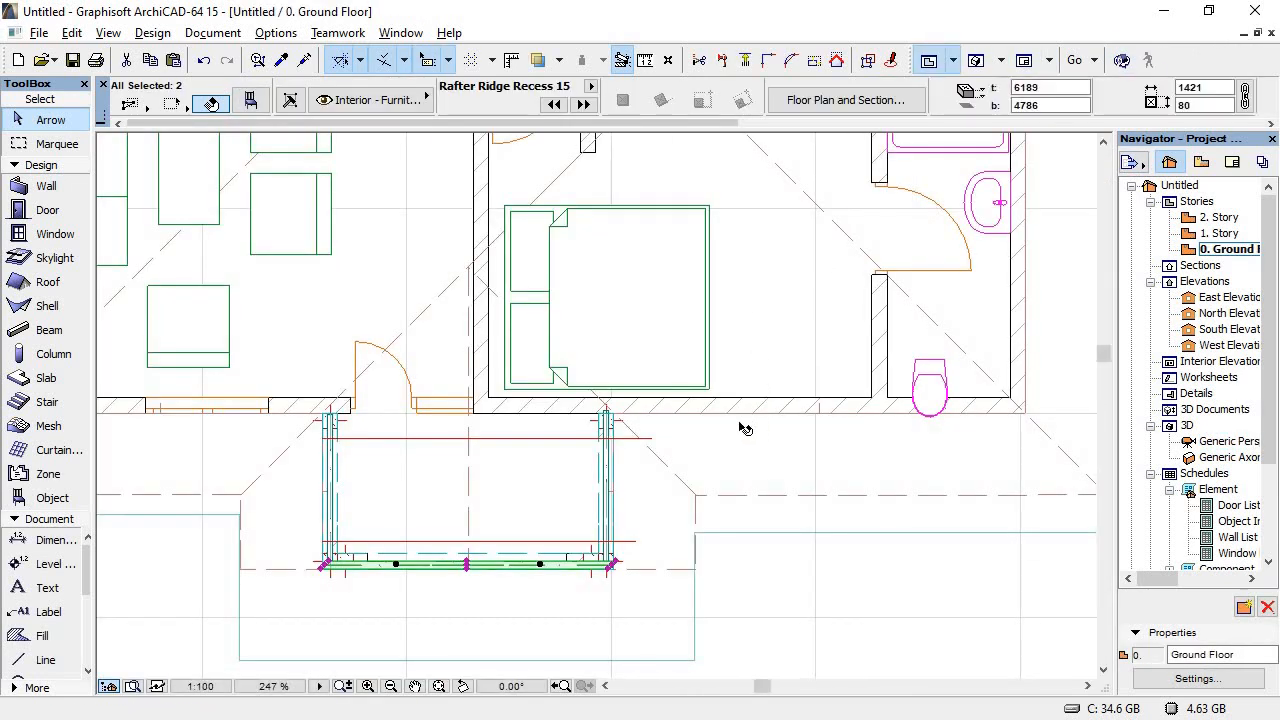
Step: Pick linear dimension points along the north wall, from the house's northwest corner past the kitchen window and back door to the toilet window's east edge
scroll(720, 370, down, 5)
scroll(514, 433, down, 4)
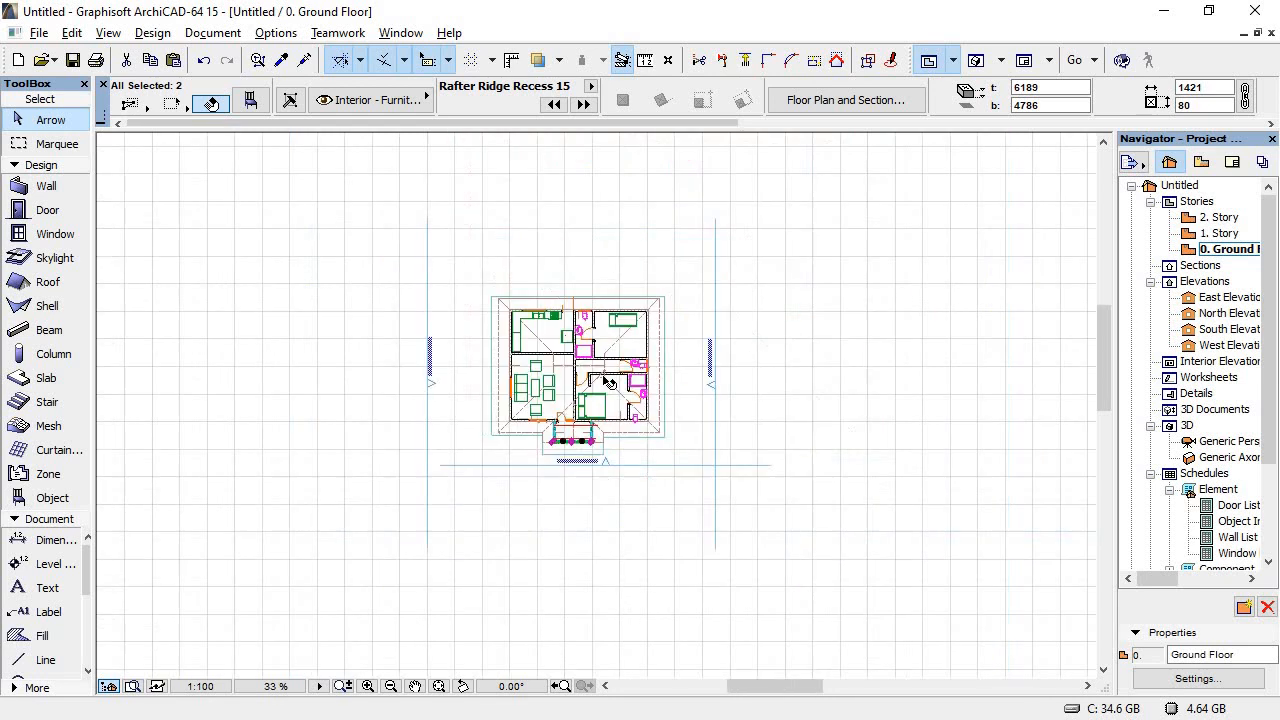
scroll(620, 320, up, 7)
scroll(134, 350, down, 2)
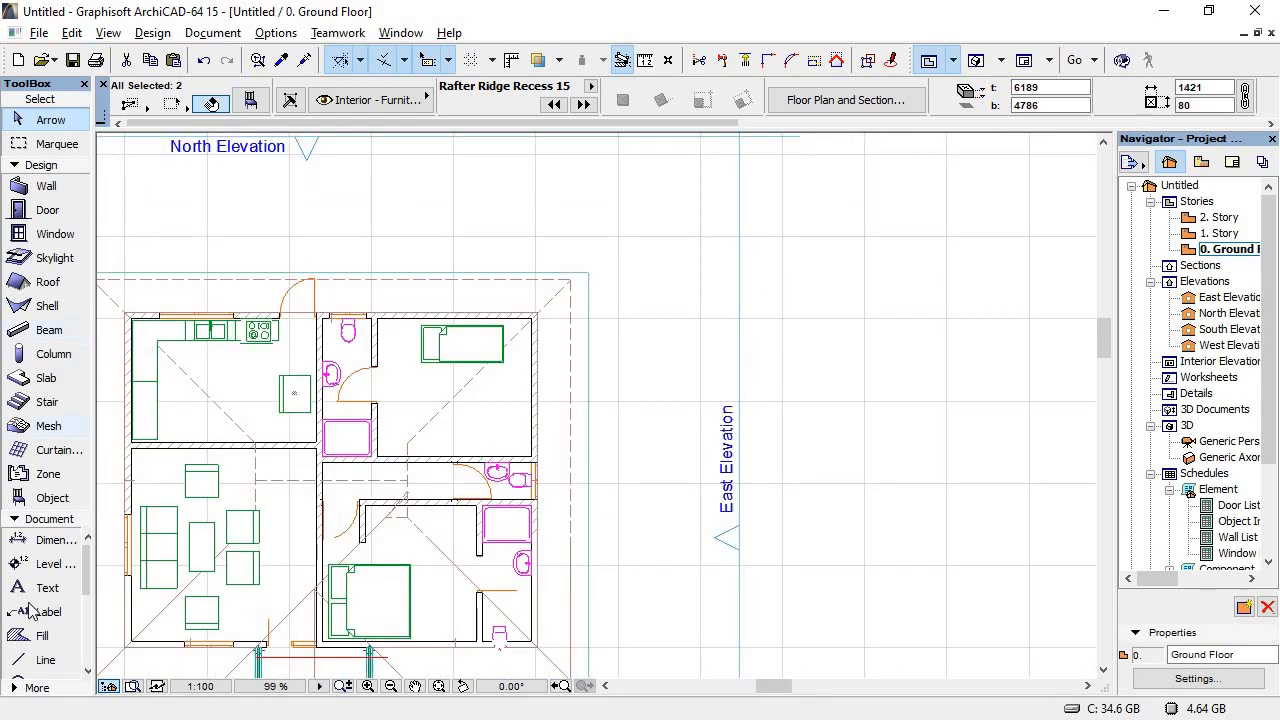
click(45, 540)
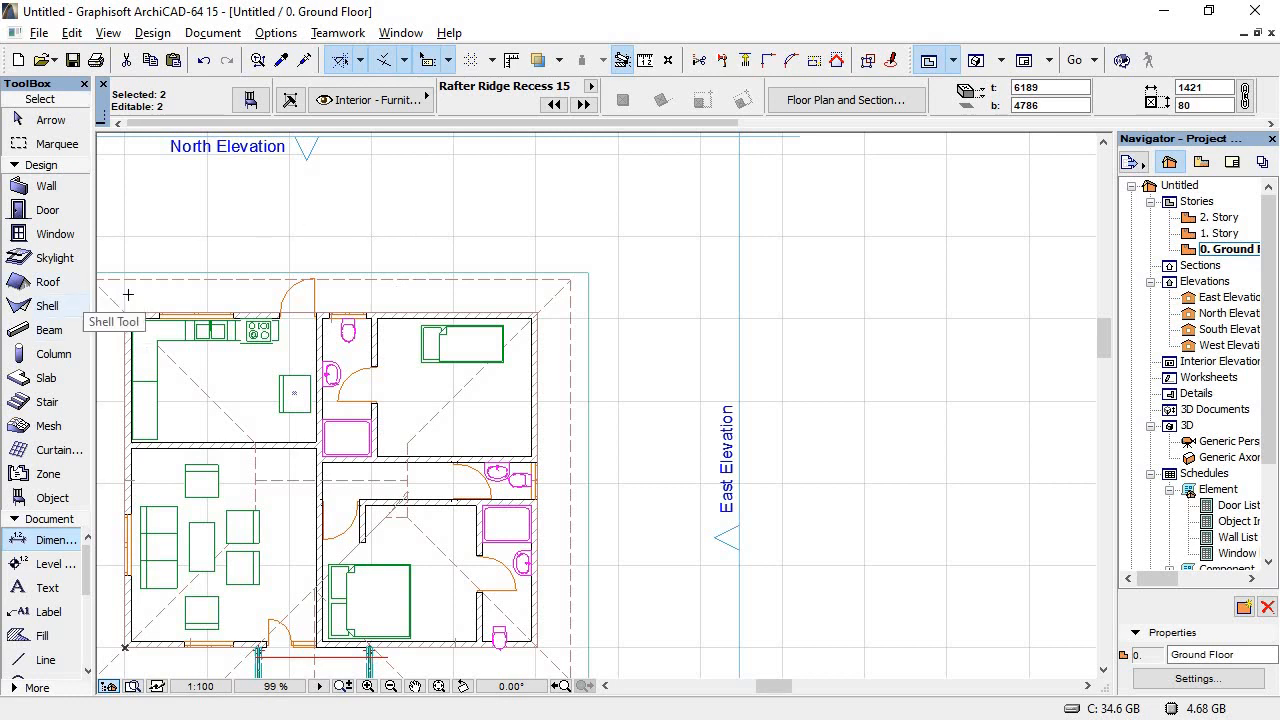
scroll(122, 310, up, 2)
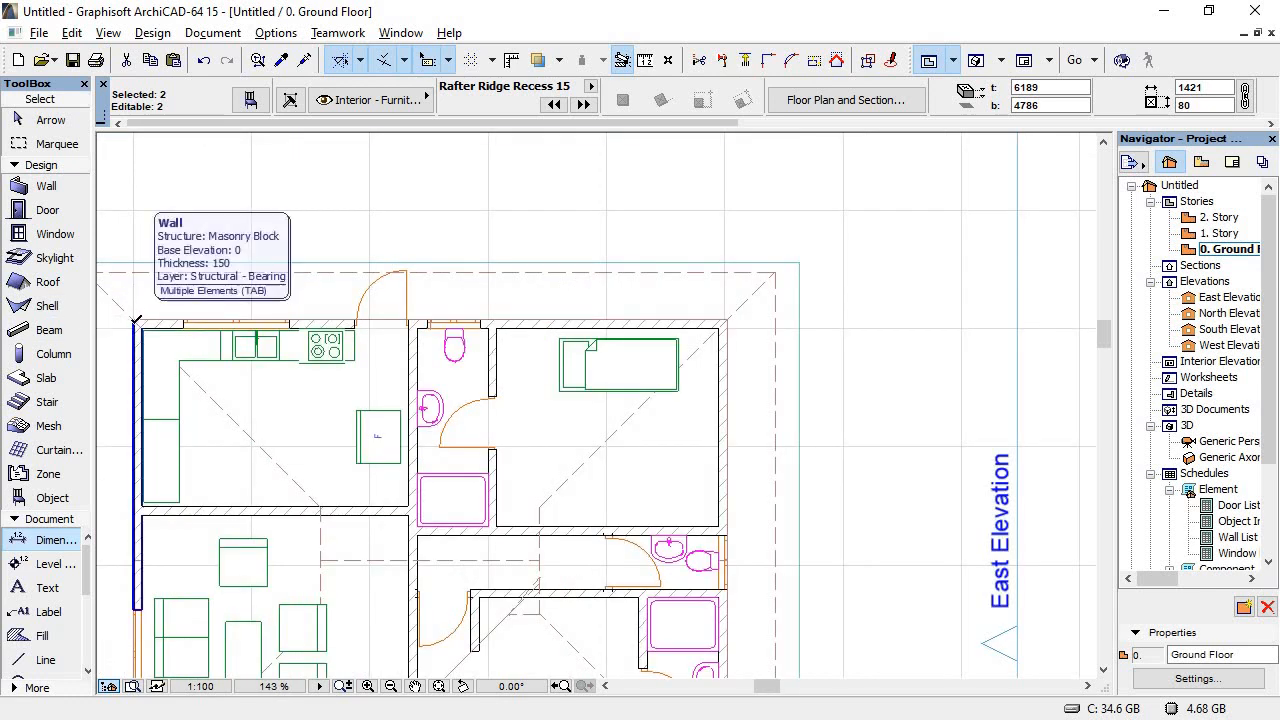
key(Escape)
scroll(122, 313, up, 5)
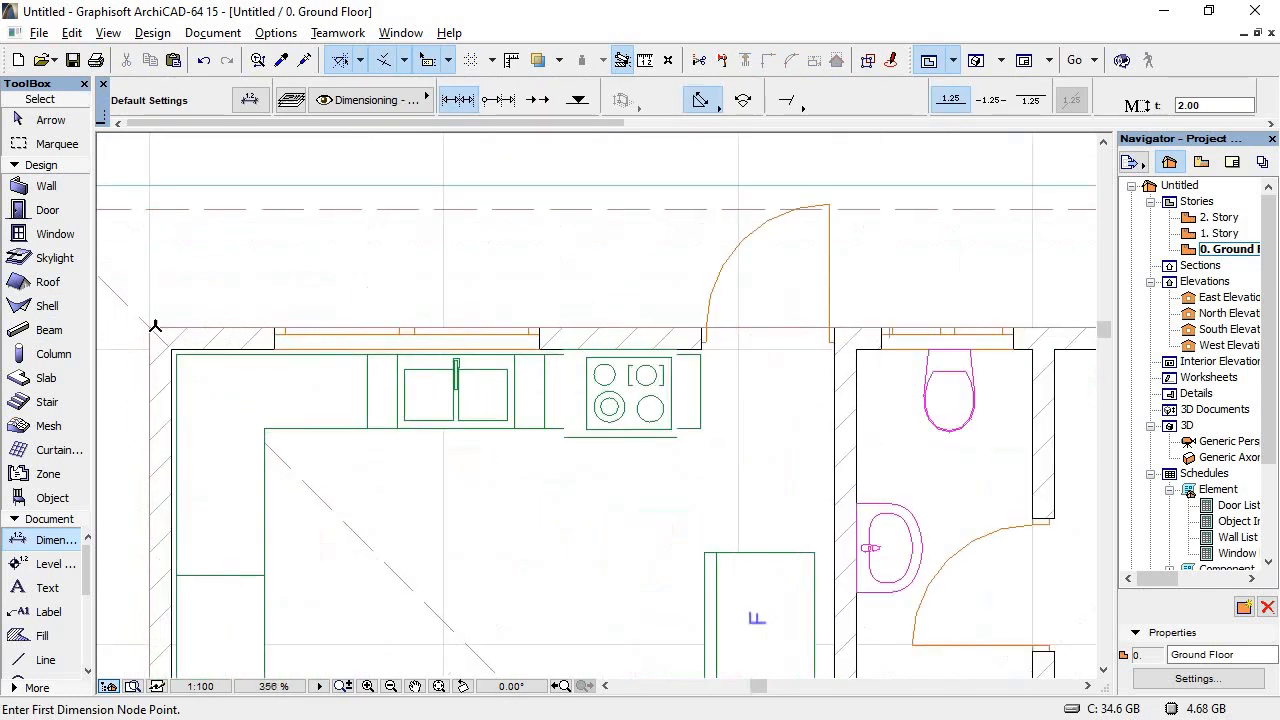
click(150, 328)
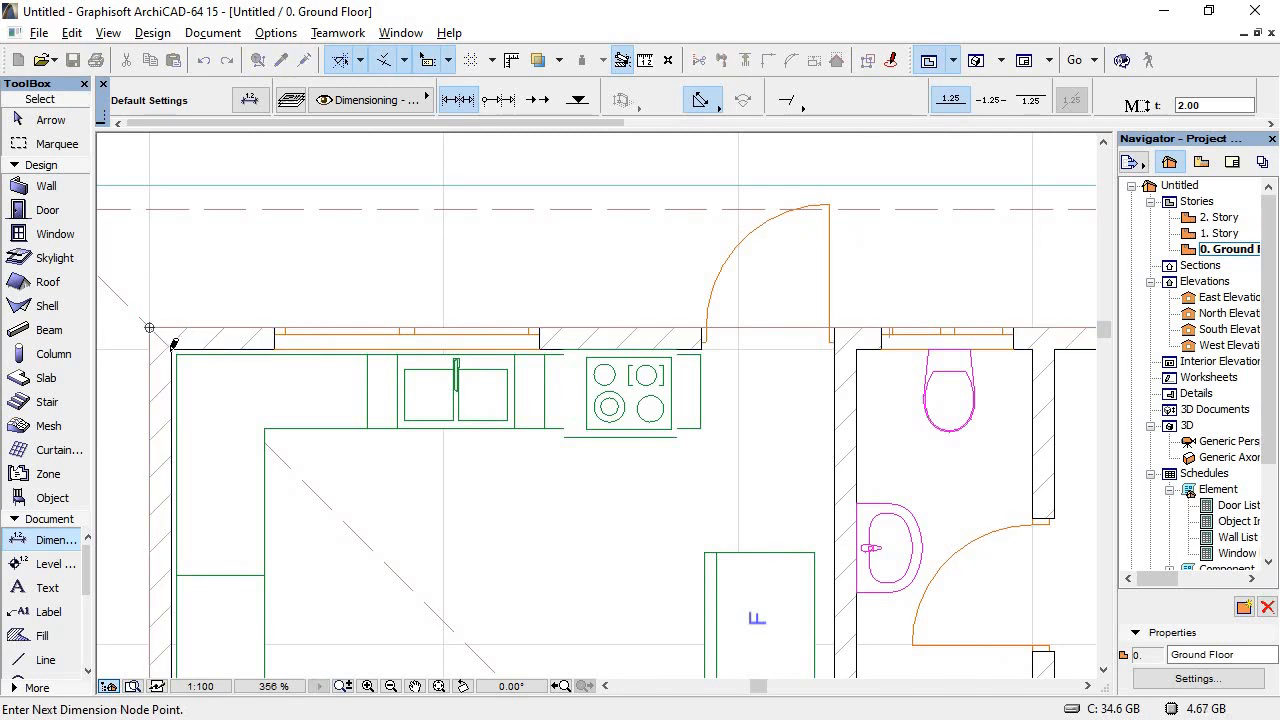
click(276, 326)
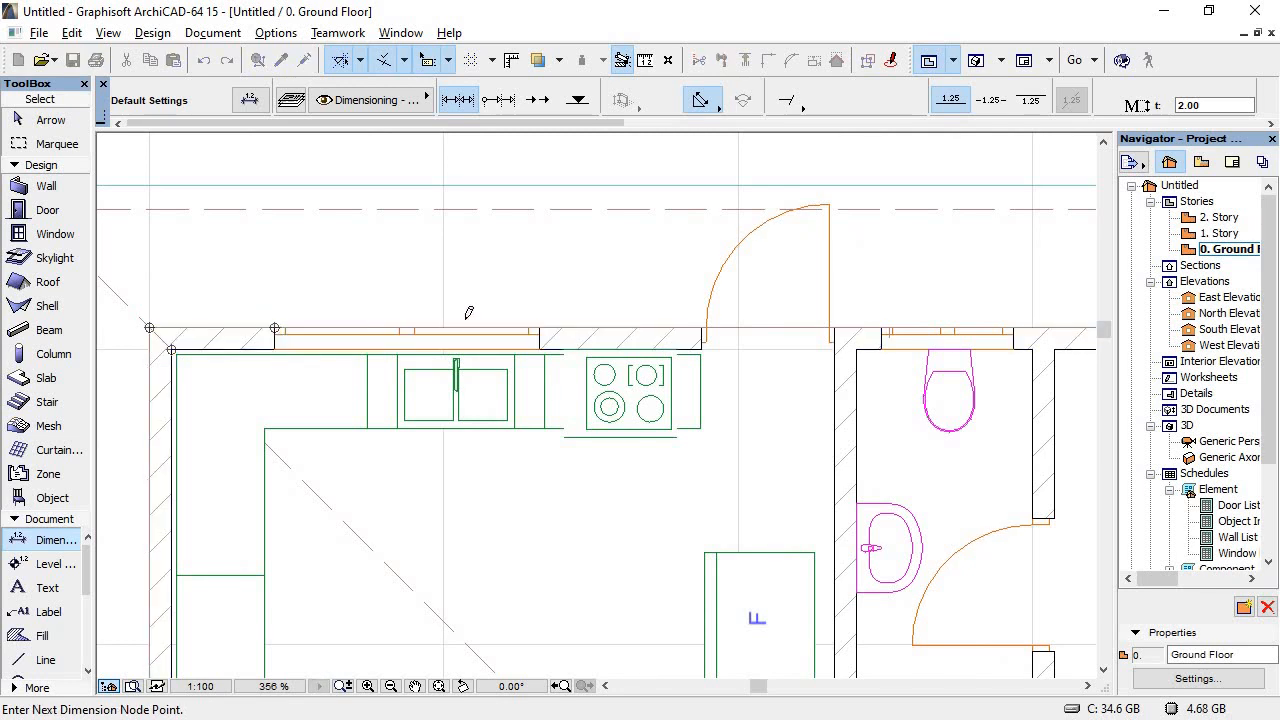
click(541, 327)
click(702, 325)
click(836, 327)
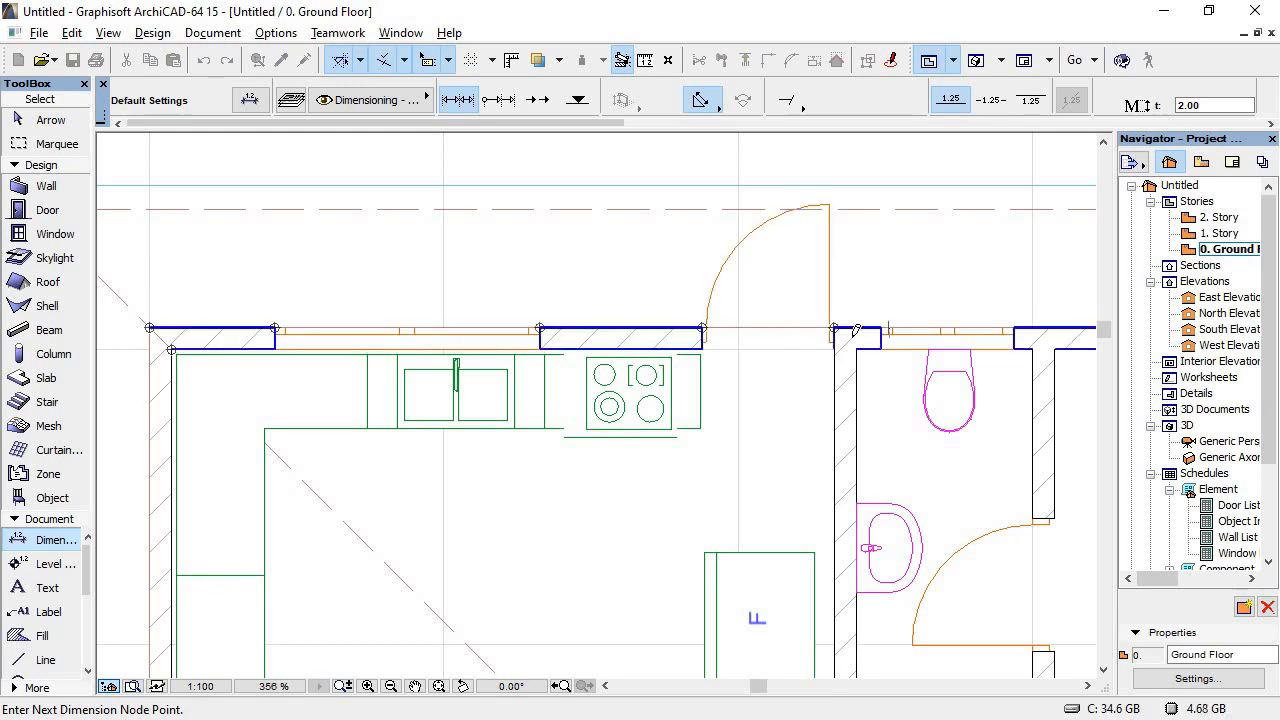
click(883, 326)
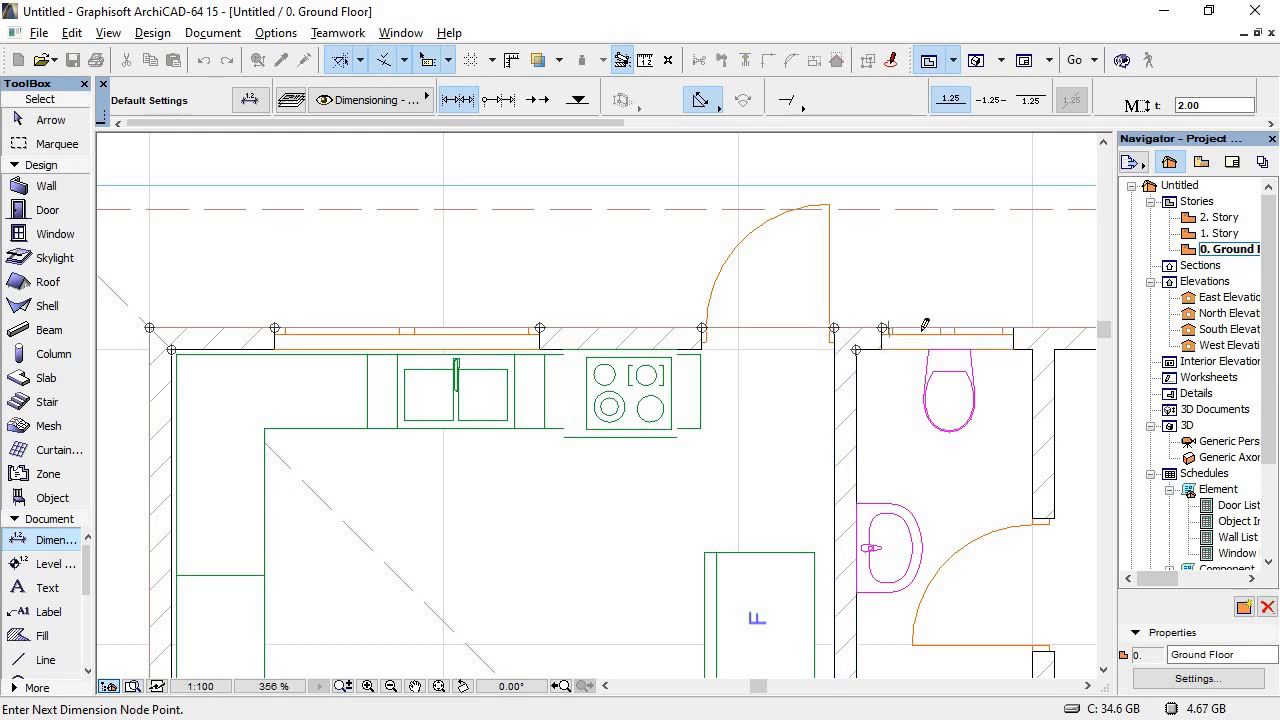
click(1016, 326)
Step: Continue the dimension chain across the toilet–bedroom partition to the northeast corner, and place it north of the house beyond the roof edge
scroll(590, 318, down, 5)
scroll(720, 323, up, 3)
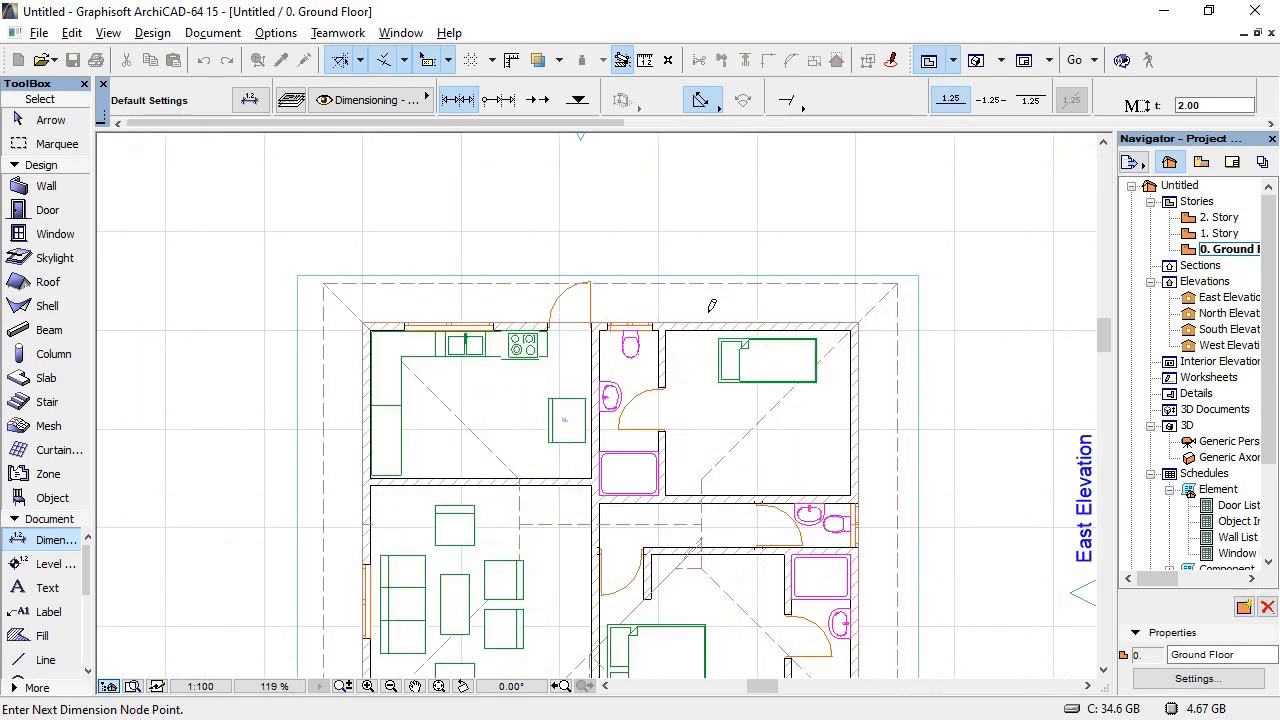
click(616, 343)
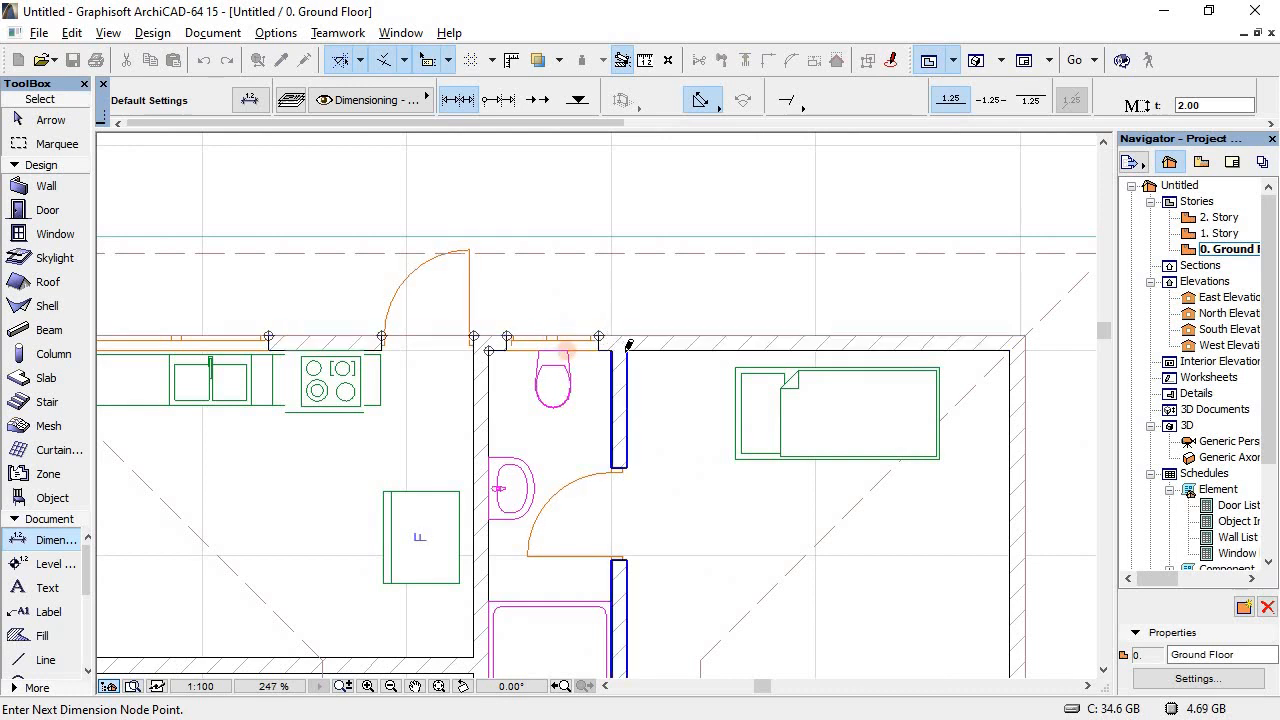
click(1008, 351)
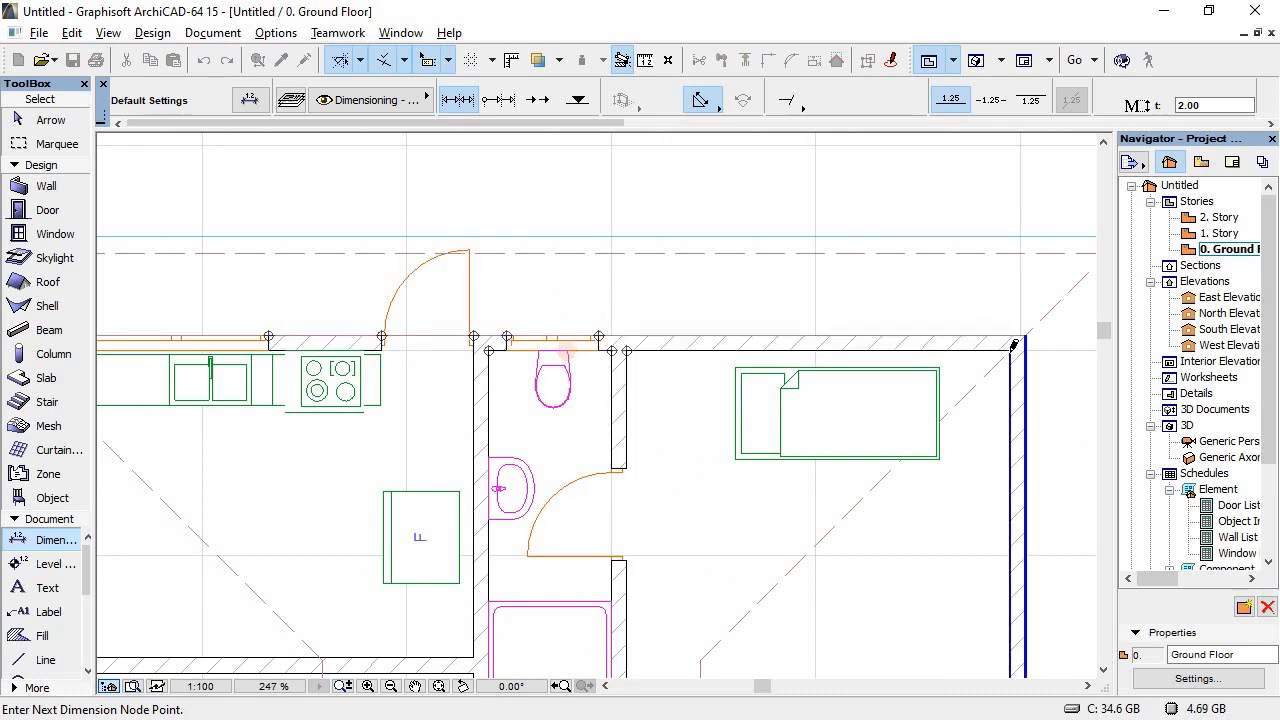
click(1027, 336)
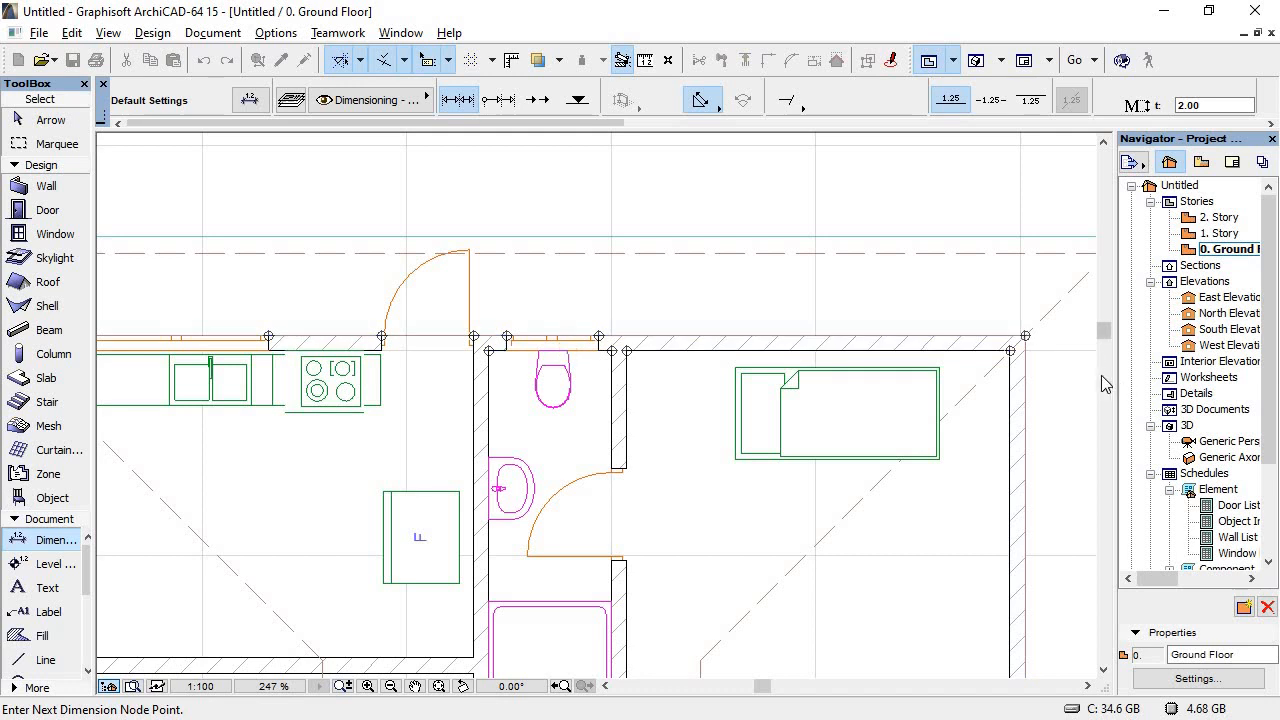
scroll(1029, 367, down, 4)
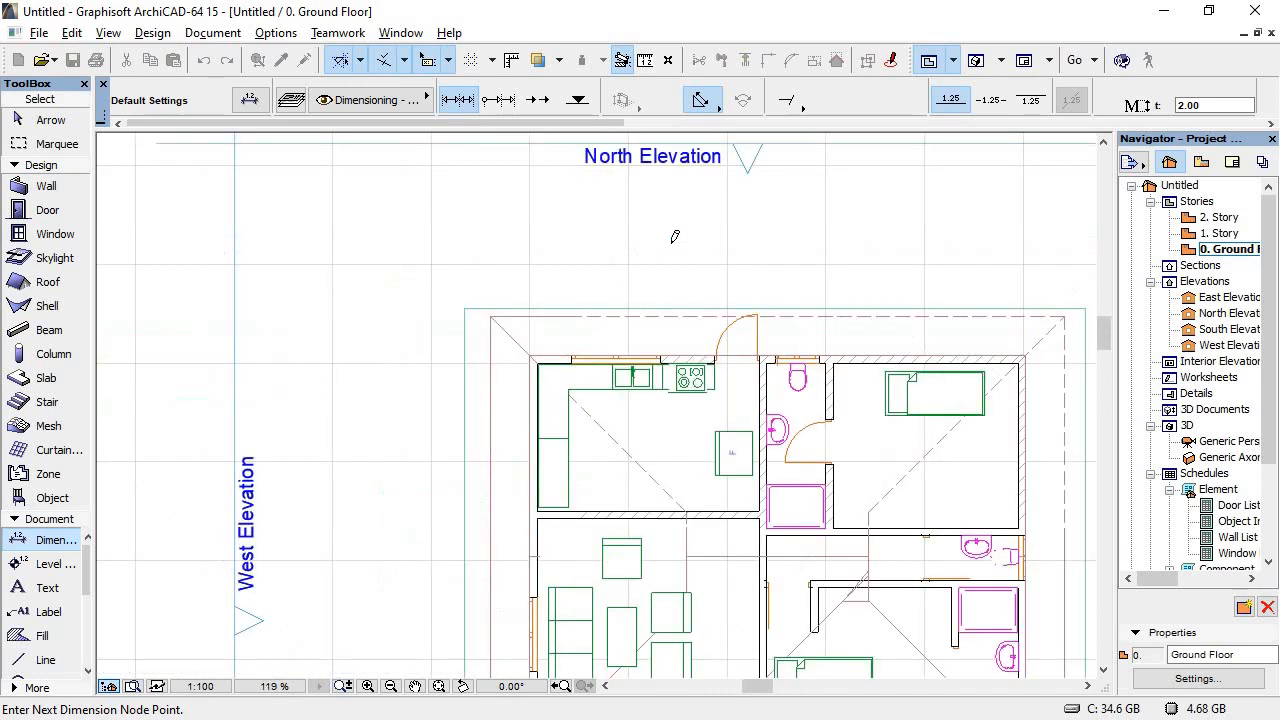
double_click(724, 269)
click(729, 280)
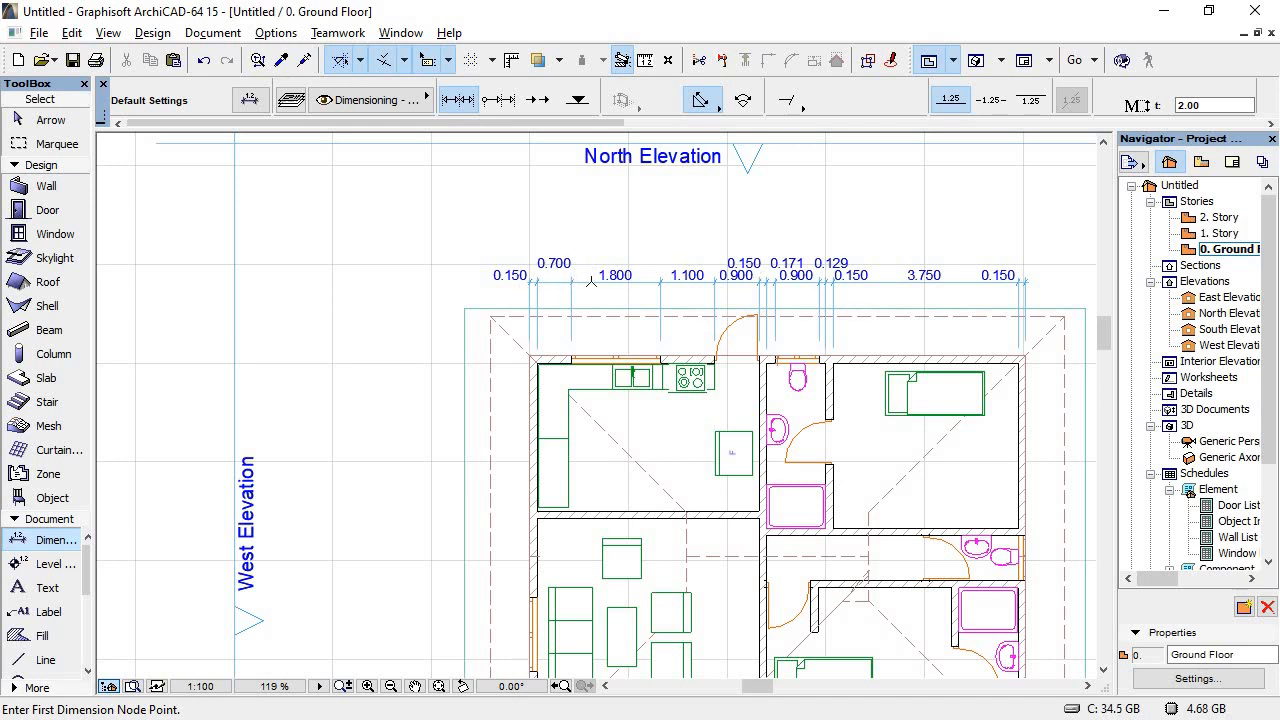
Step: Shorten the north dimension chain's witness lines to about 325 mm, and deselect the chain
click(590, 282)
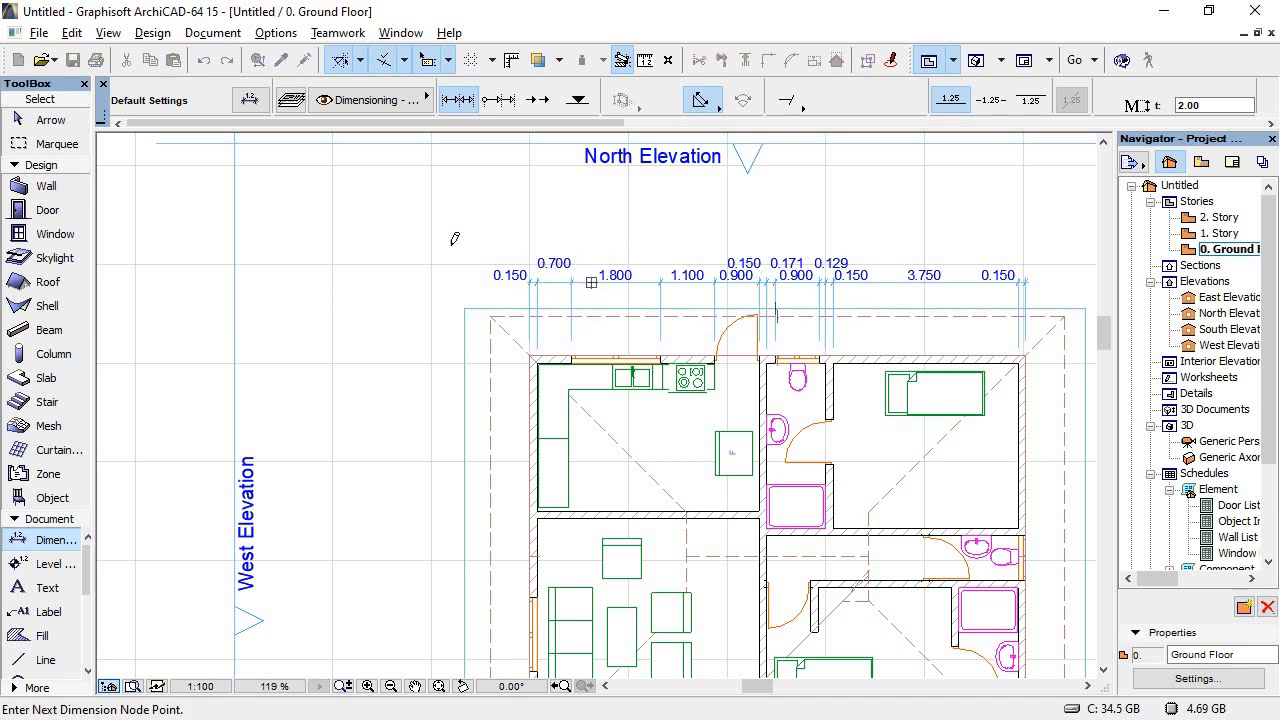
click(42, 118)
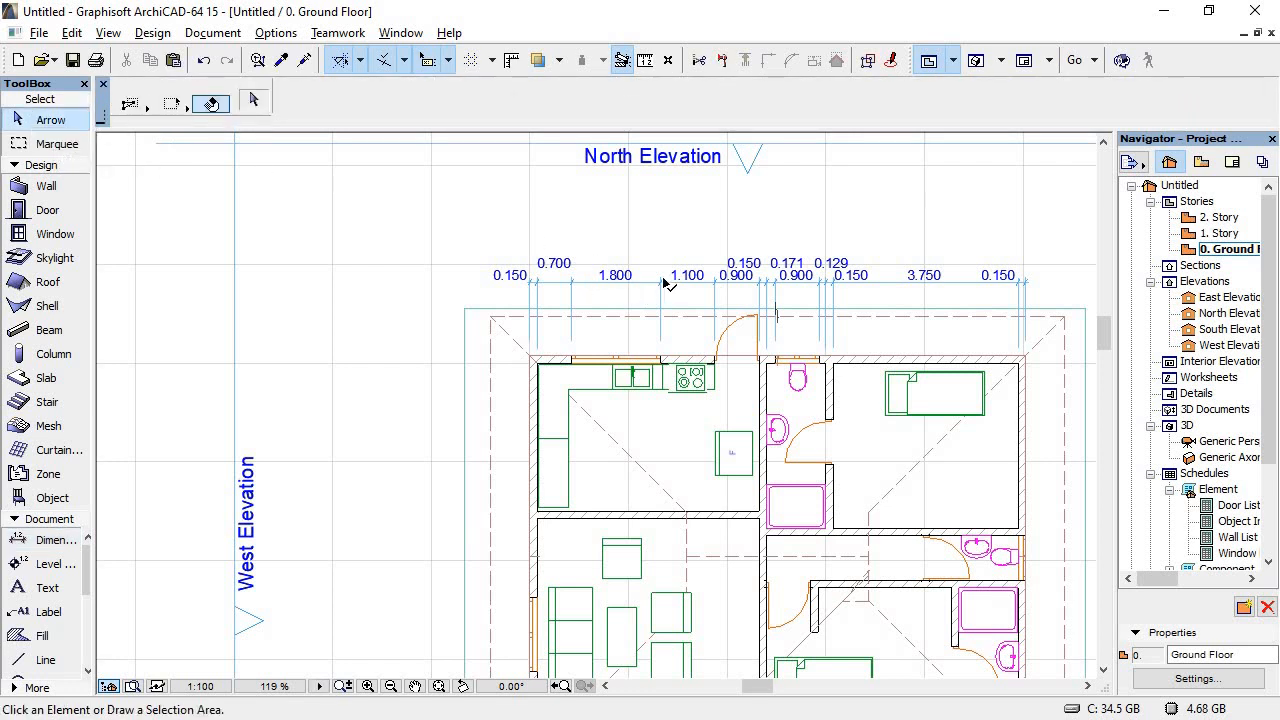
click(659, 286)
click(652, 290)
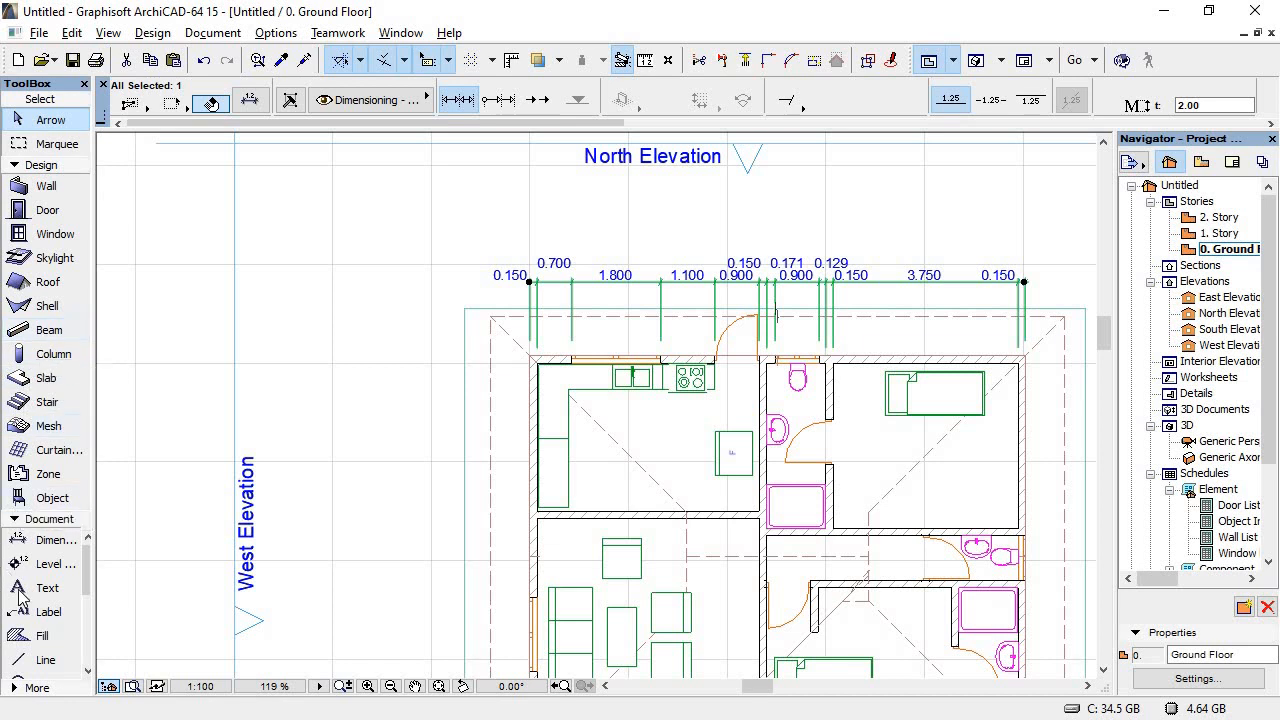
click(38, 540)
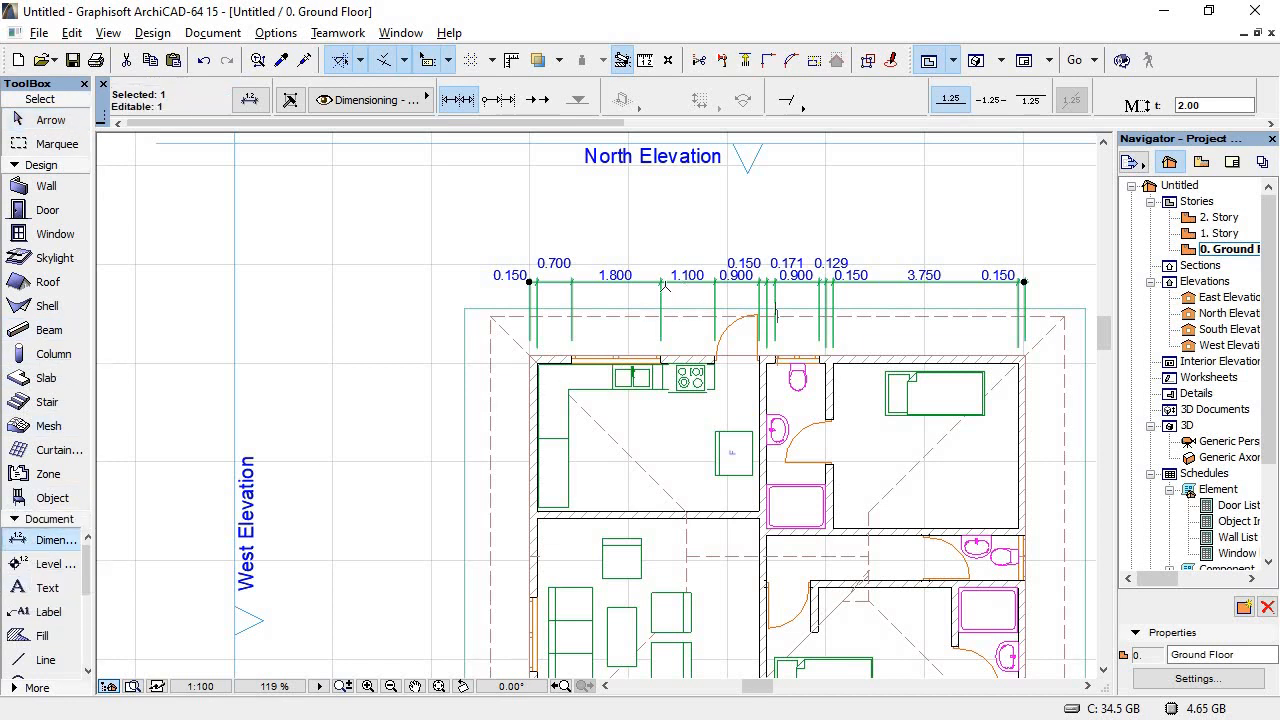
click(647, 281)
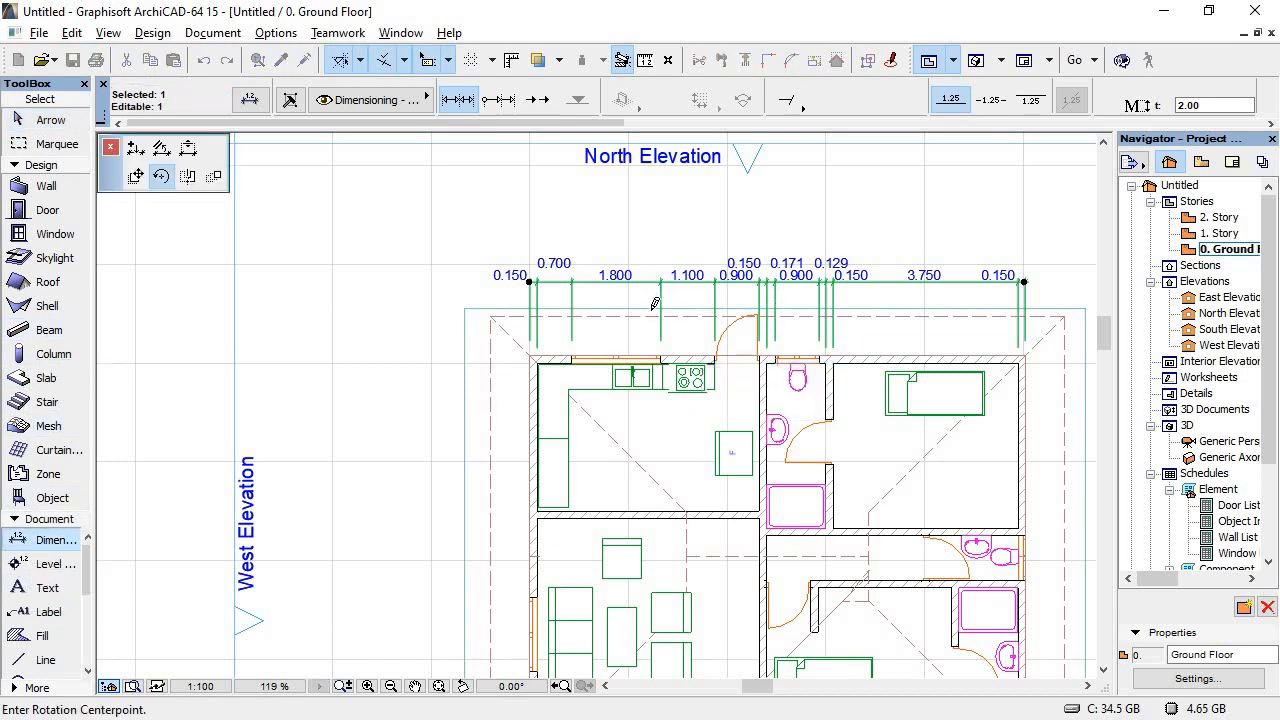
click(186, 151)
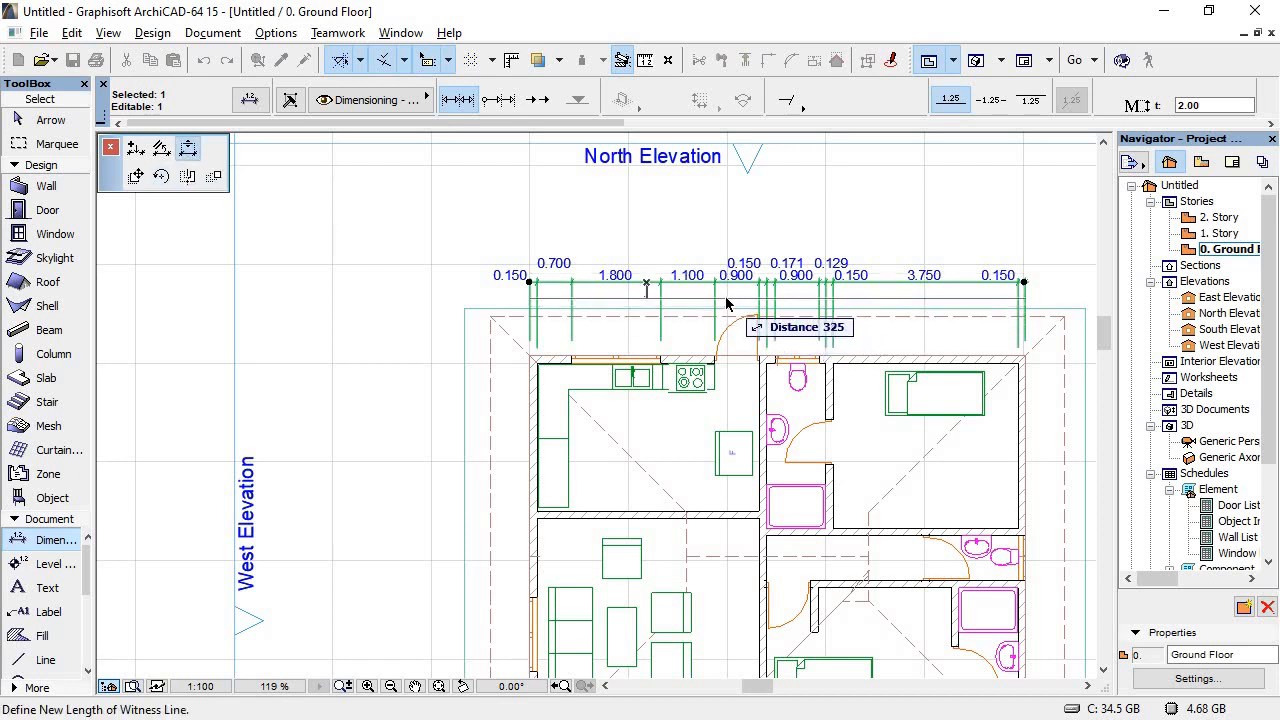
click(728, 304)
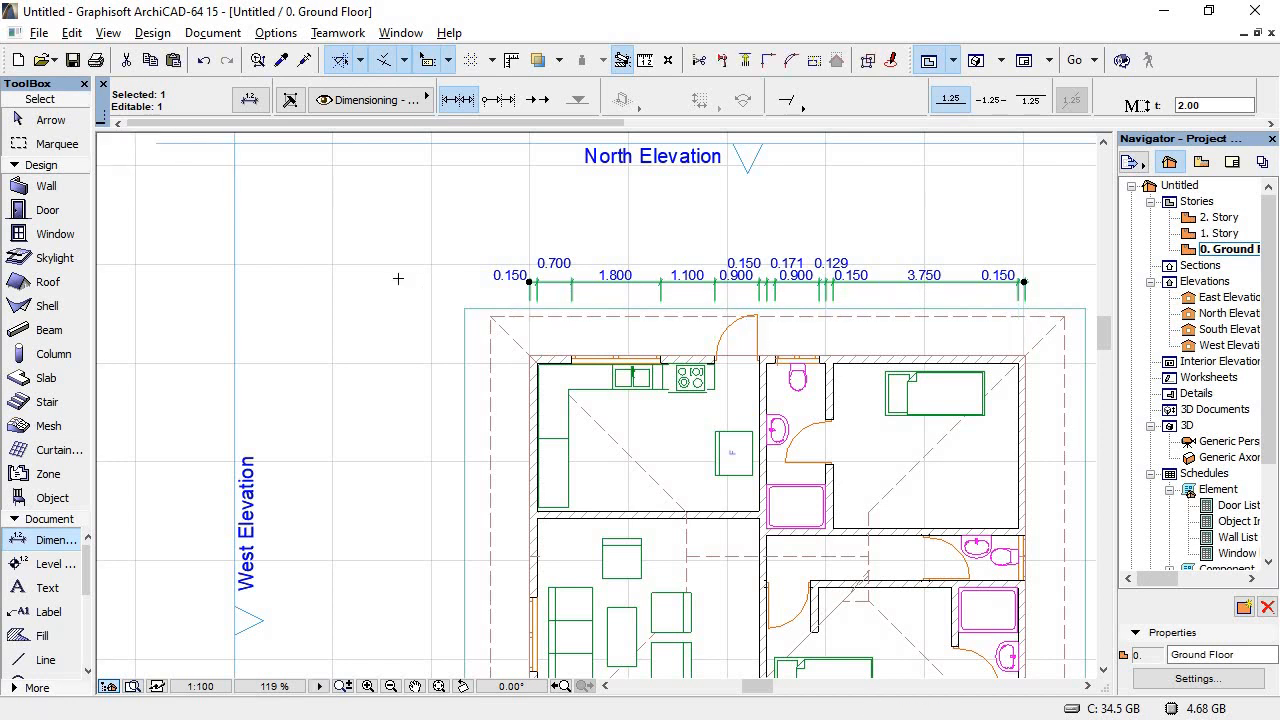
key(Escape)
scroll(603, 263, down, 3)
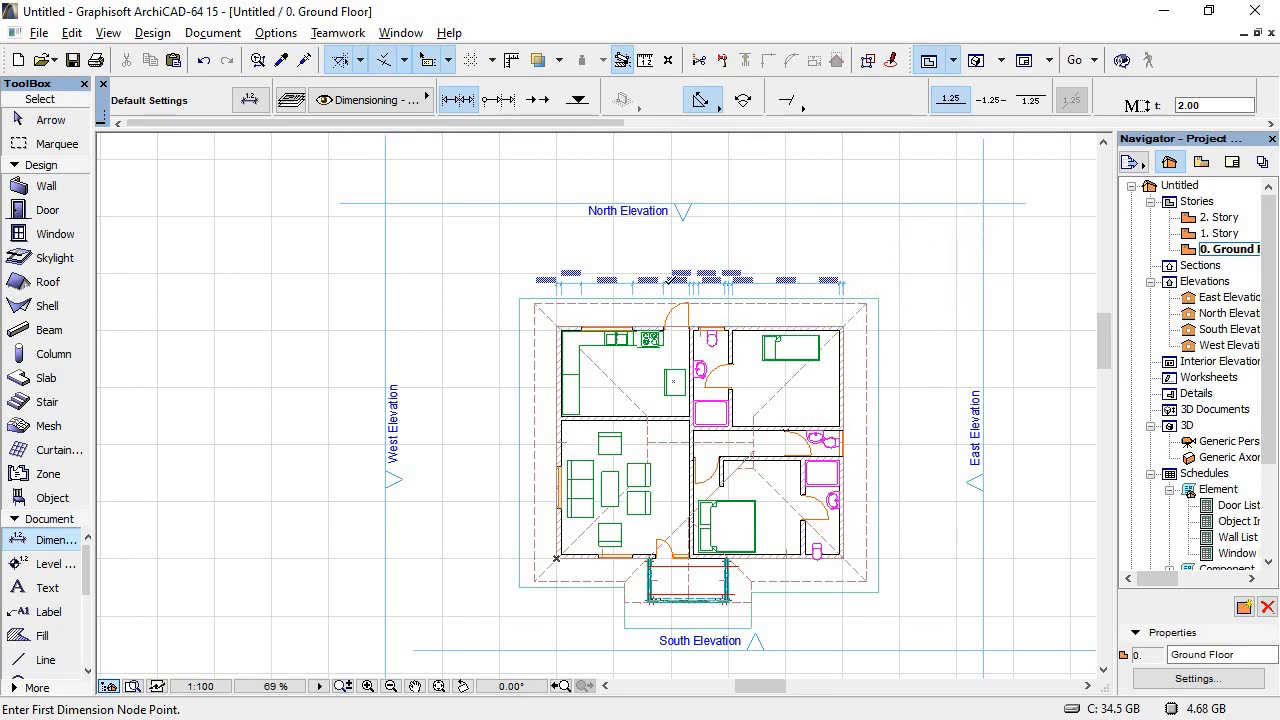
Step: Add the text "Kch" in the kitchen in bold 3 mm Arial
scroll(687, 272, up, 3)
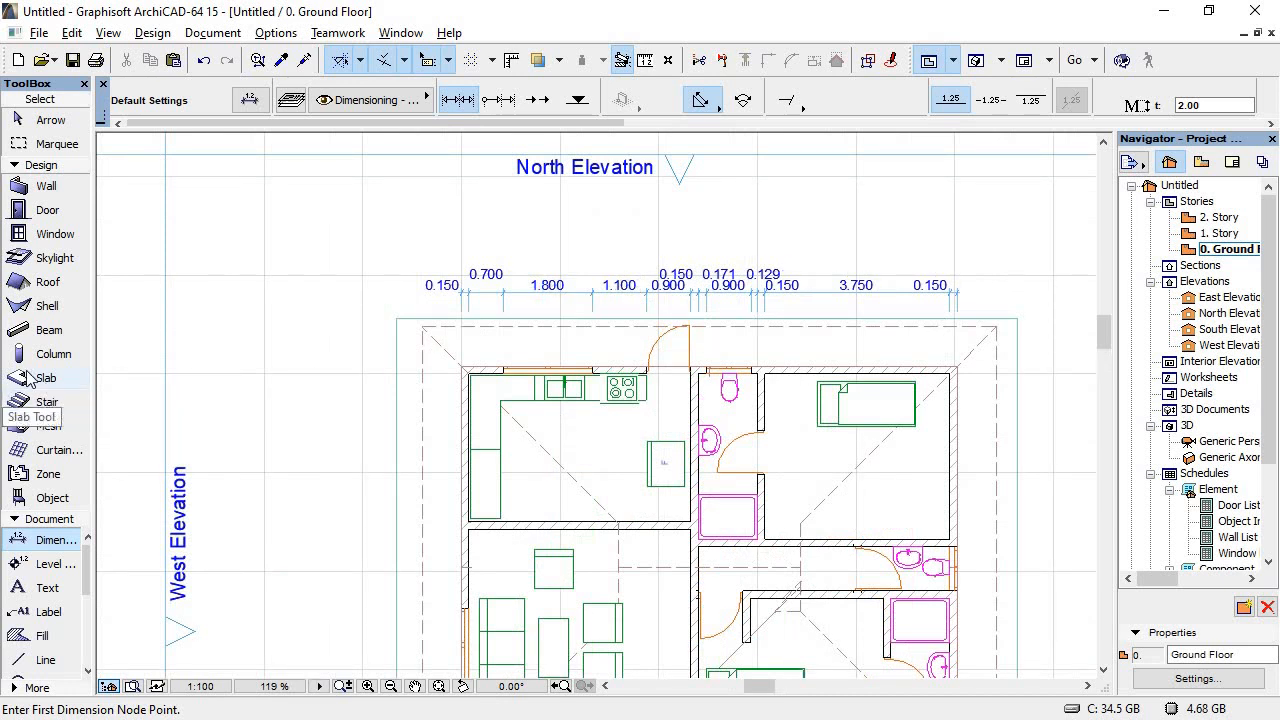
click(22, 590)
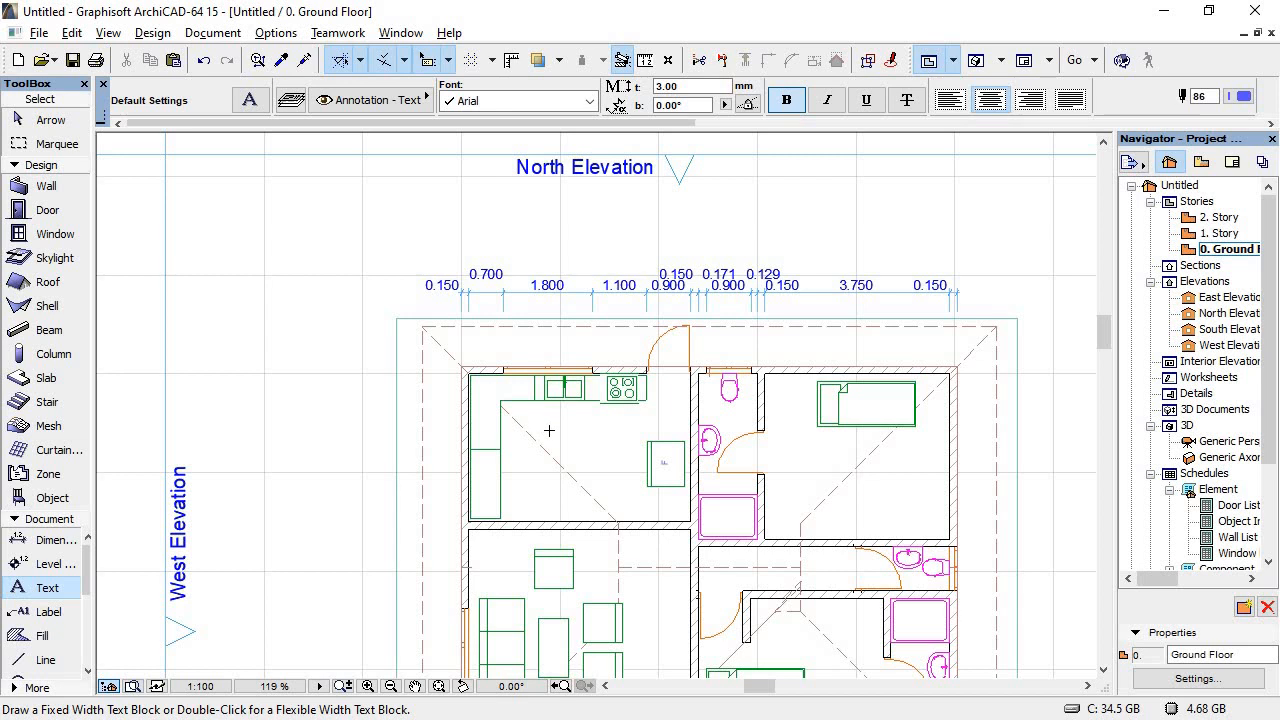
click(544, 429)
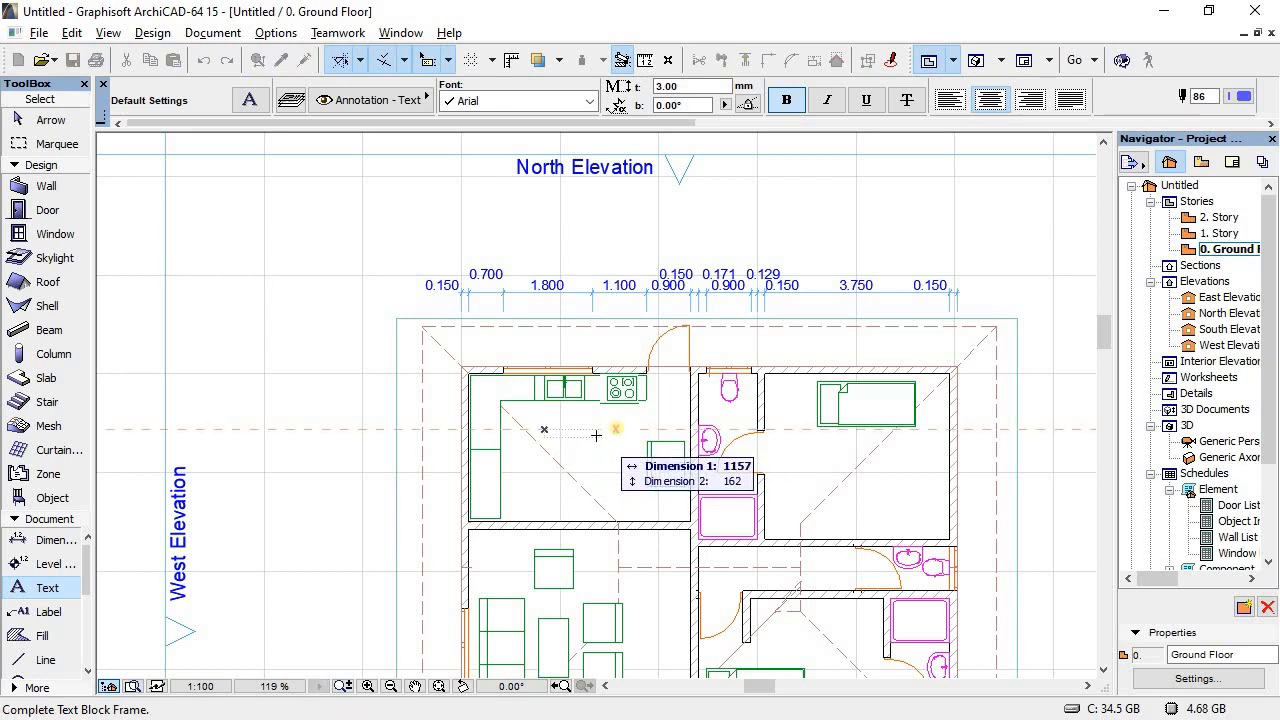
click(627, 436)
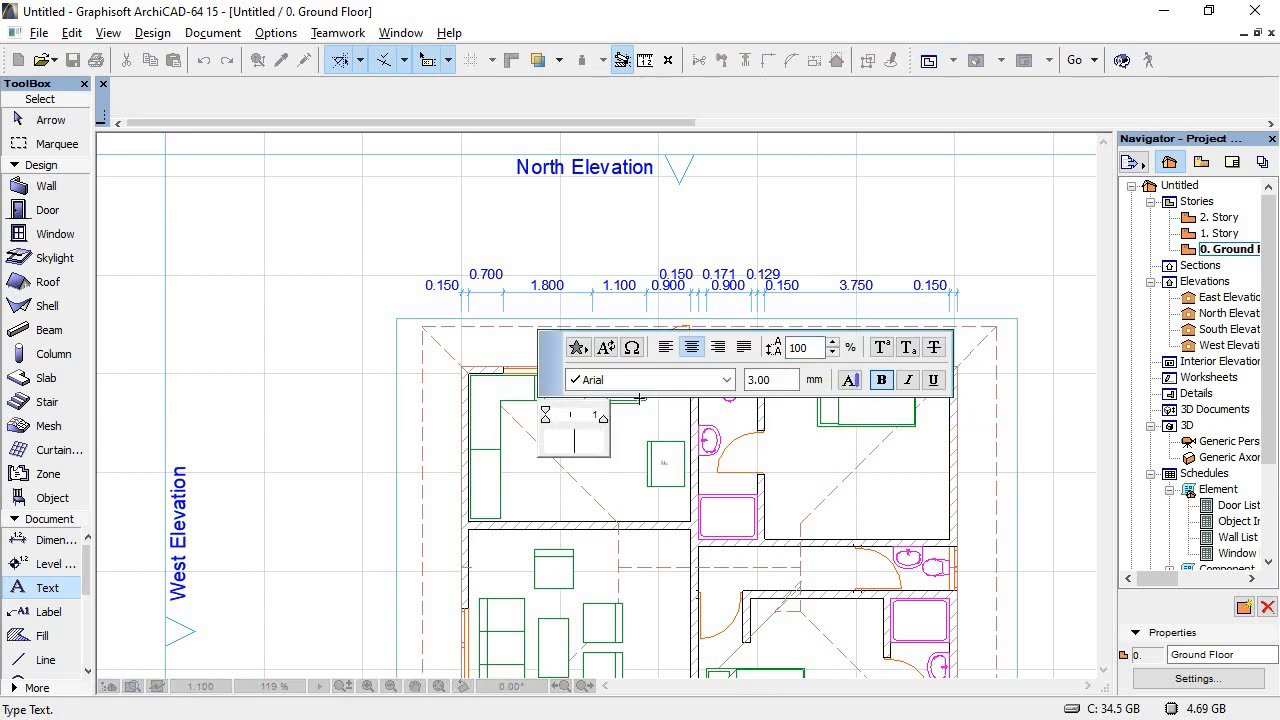
text(Kch)
click(28, 121)
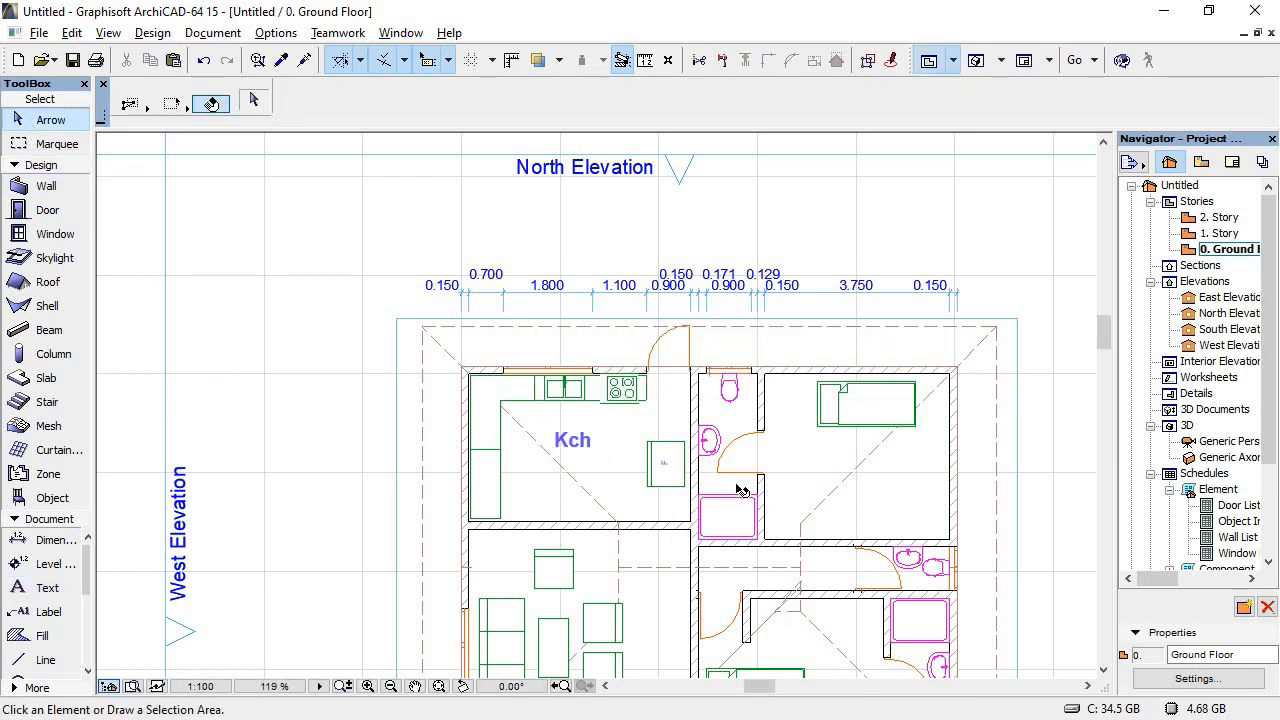
Step: Copy the kitchen's "Kch" text and place the duplicate near the north end of the living room
click(585, 449)
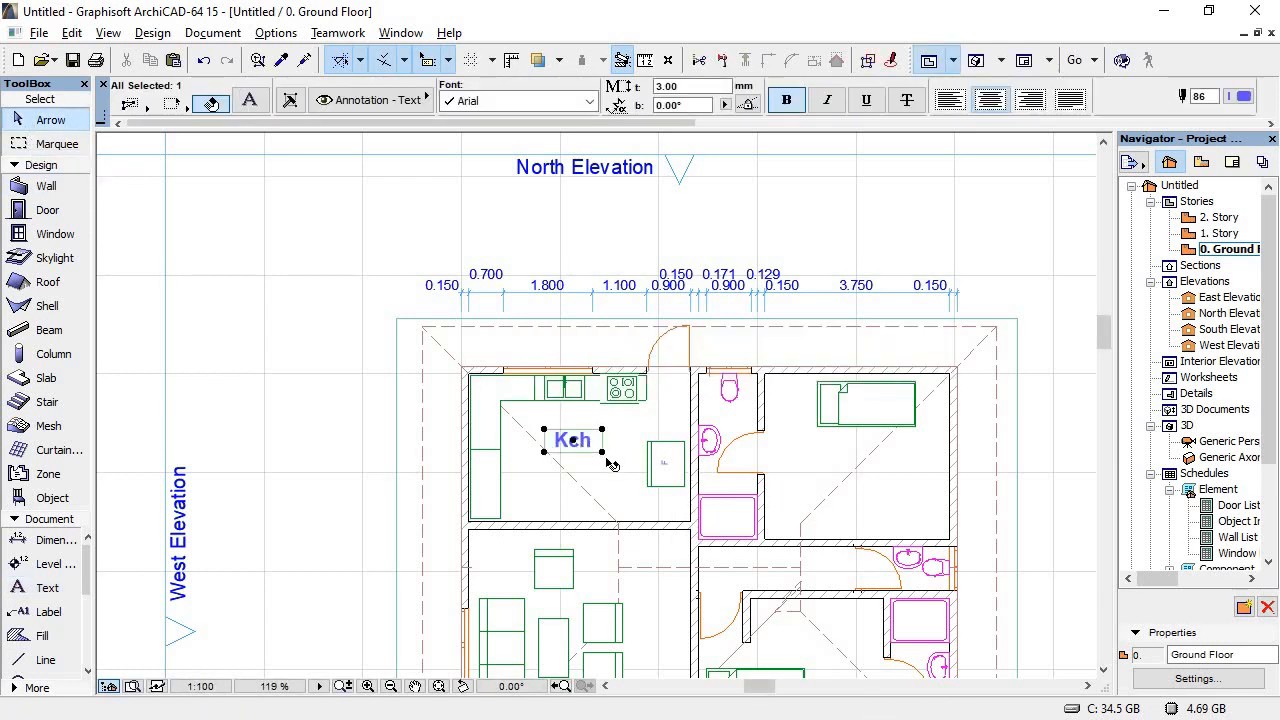
key(ctrl+d)
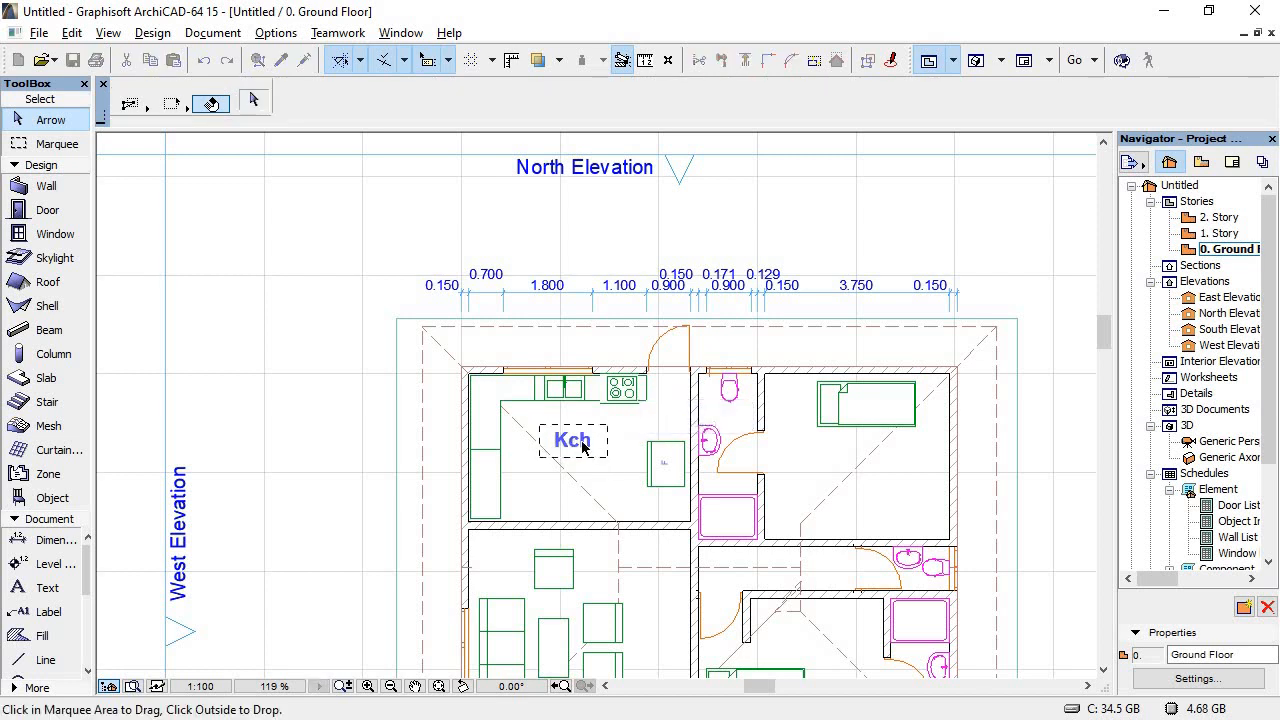
click(580, 441)
click(858, 472)
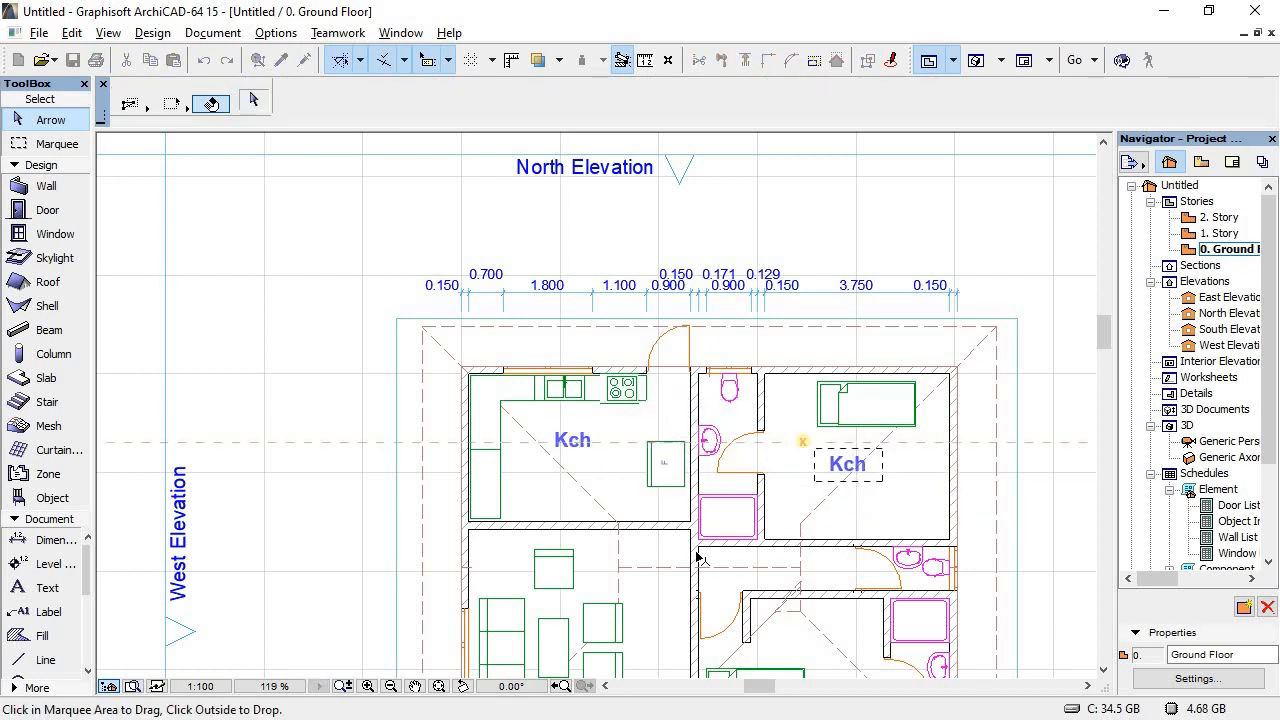
click(840, 467)
click(605, 571)
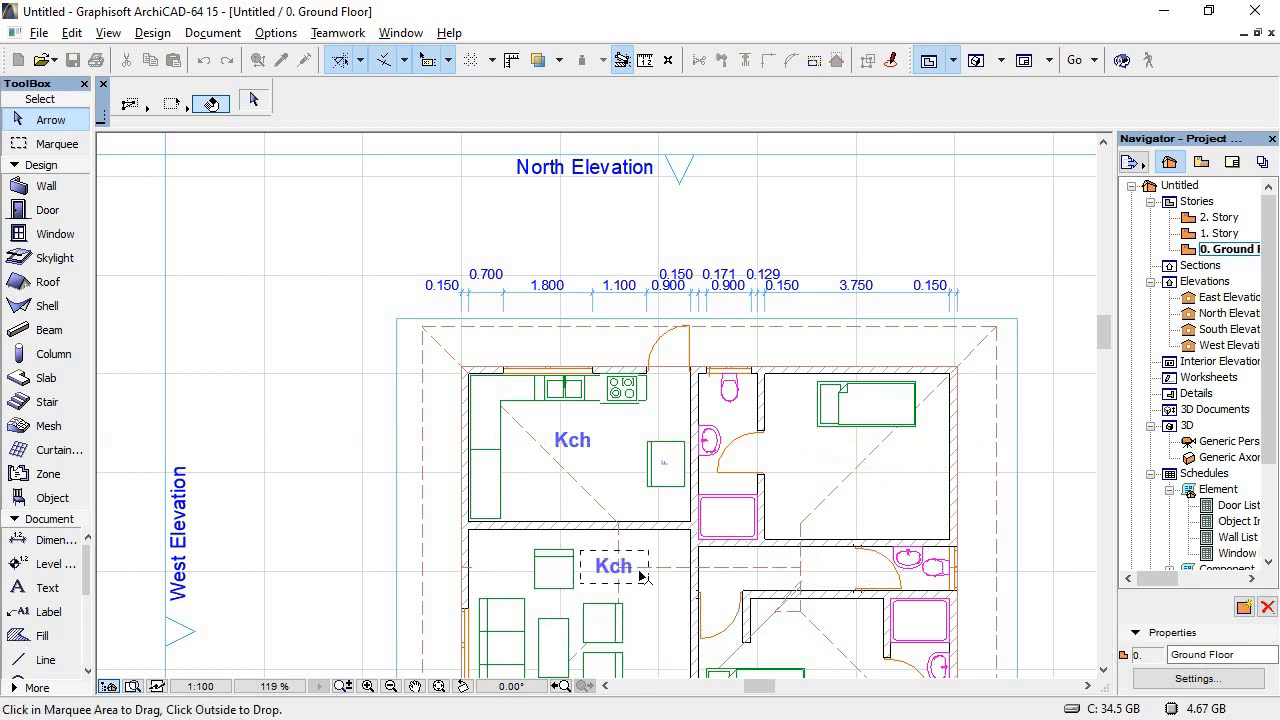
click(590, 477)
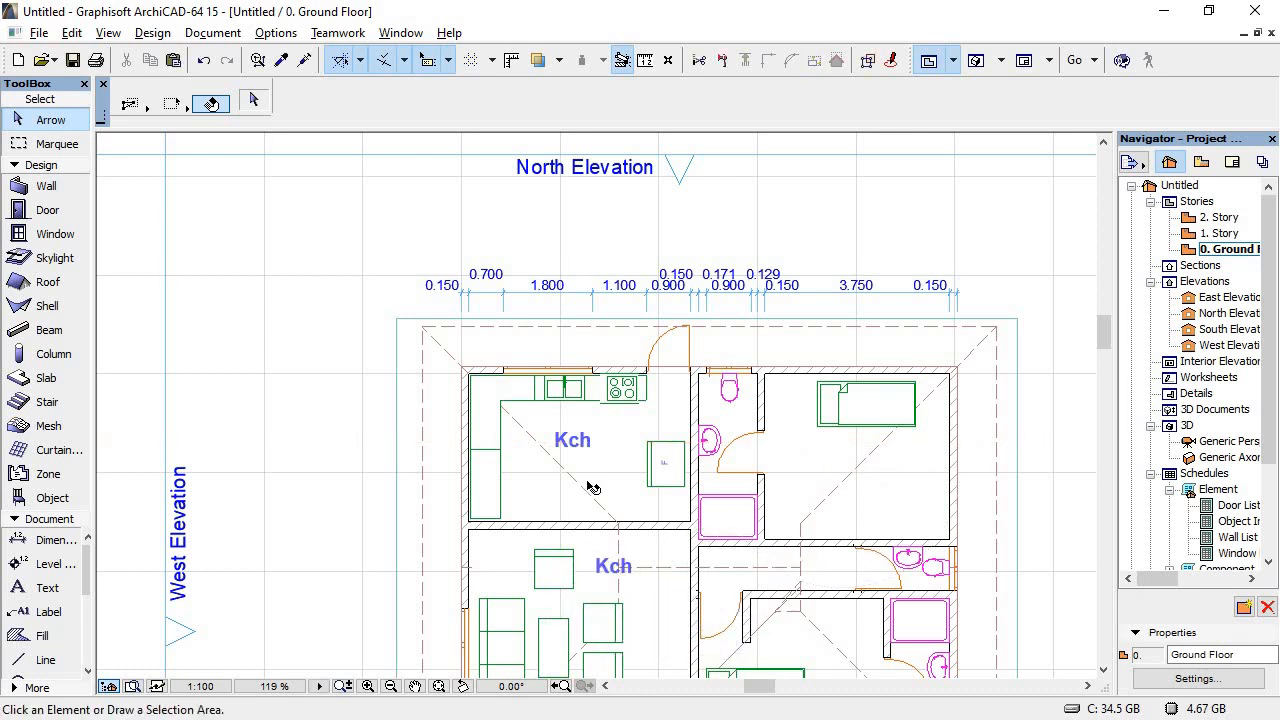
Step: Copy the kitchen's "Kch" text and place the duplicate in the northeast bedroom below the bed
click(575, 448)
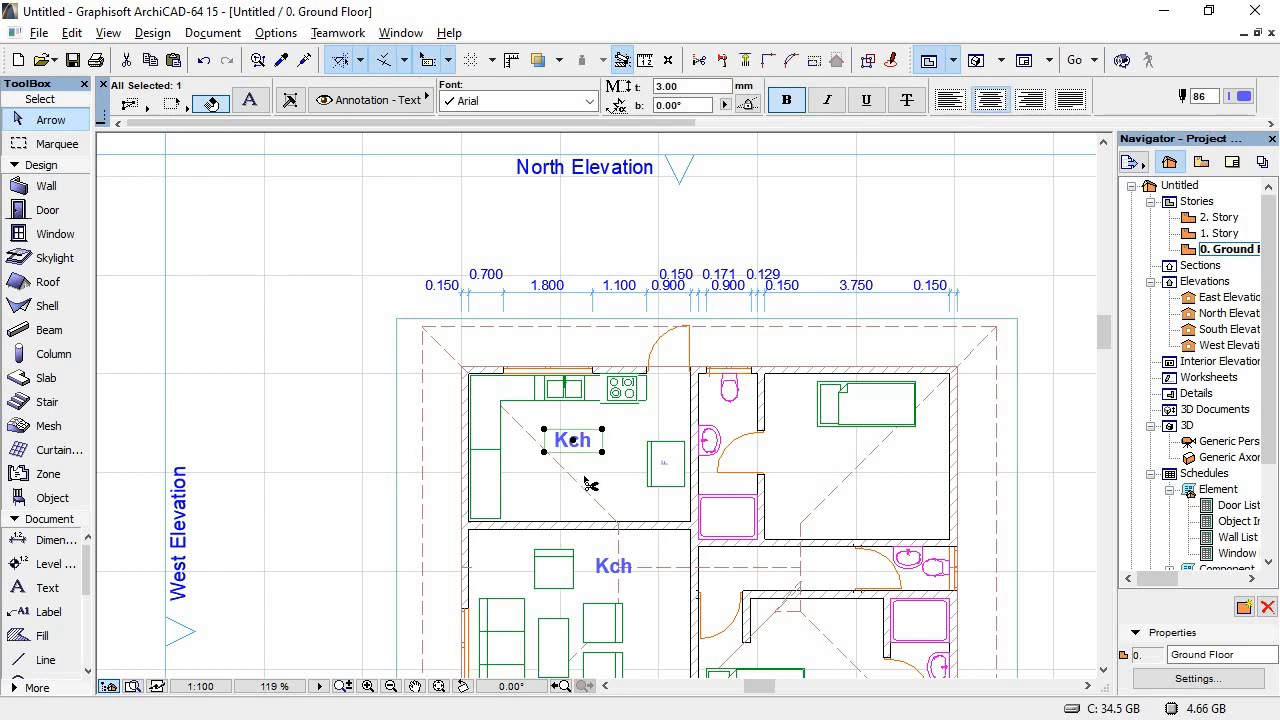
click(588, 478)
click(572, 441)
key(ctrl+shift+d)
click(572, 441)
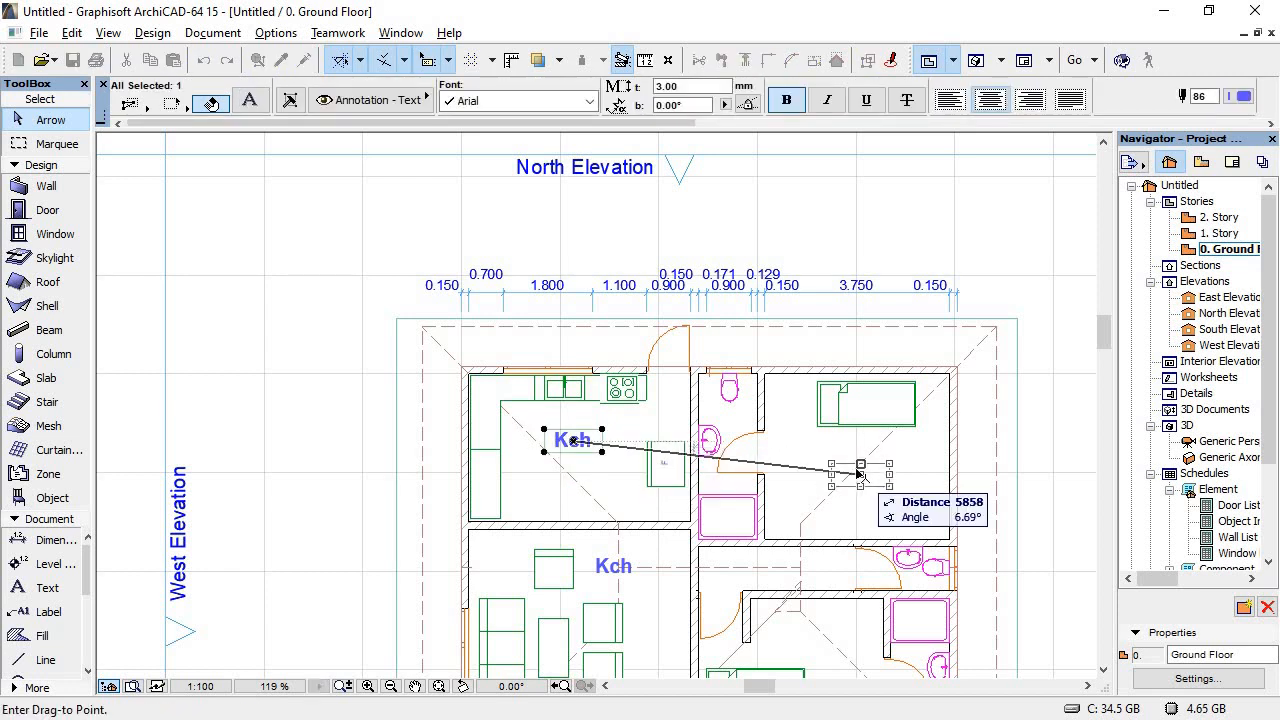
click(857, 466)
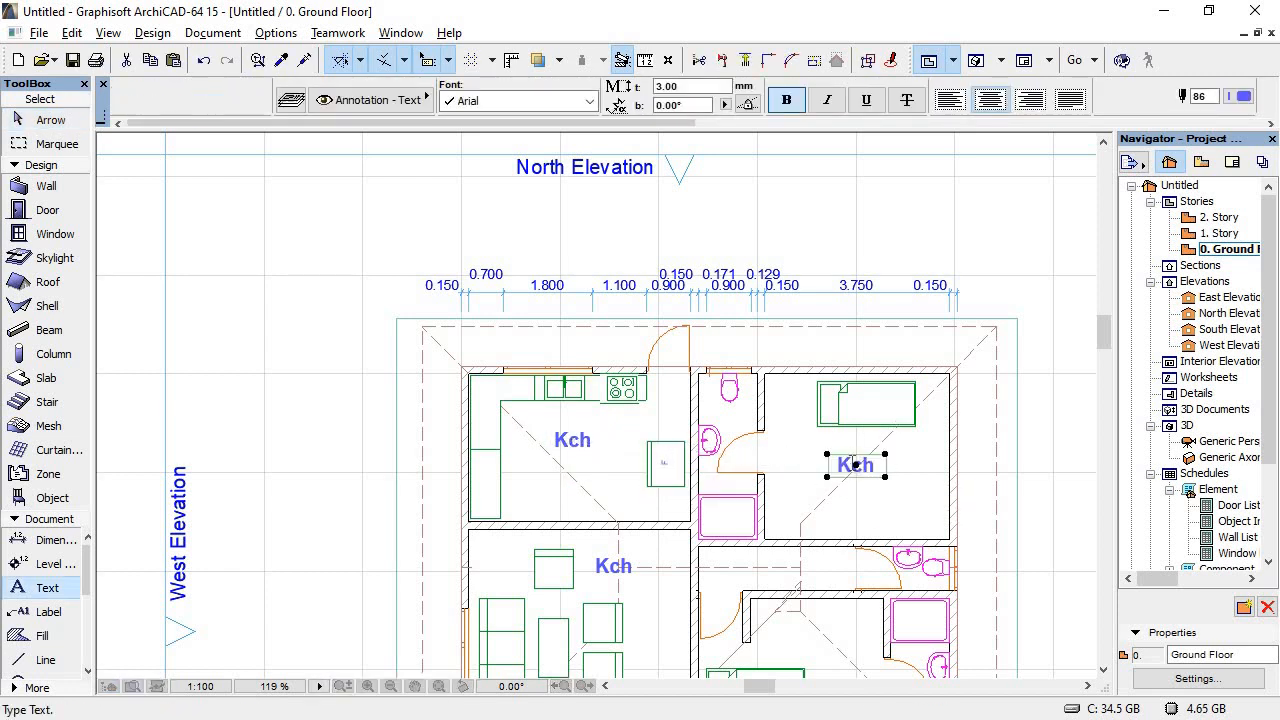
Step: Change the copied text in the northeast bedroom to "BRm 2"
double_click(857, 466)
key(ctrl+a)
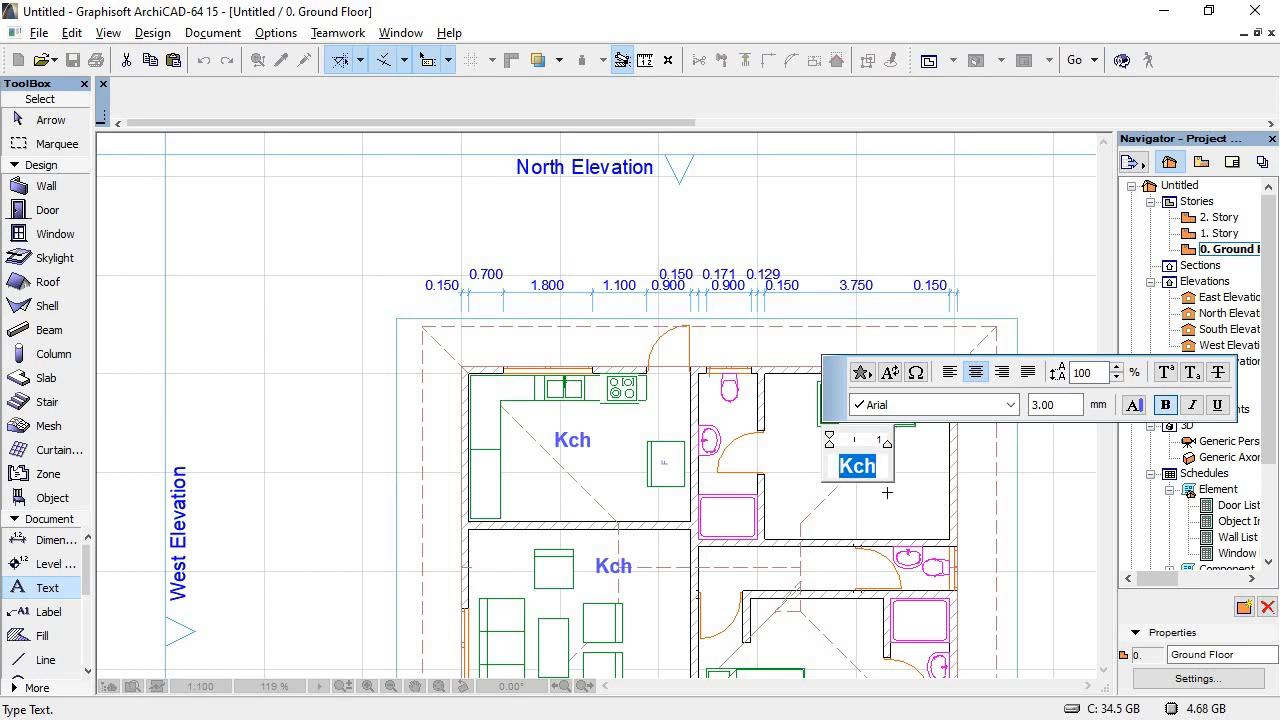
text(BRm)
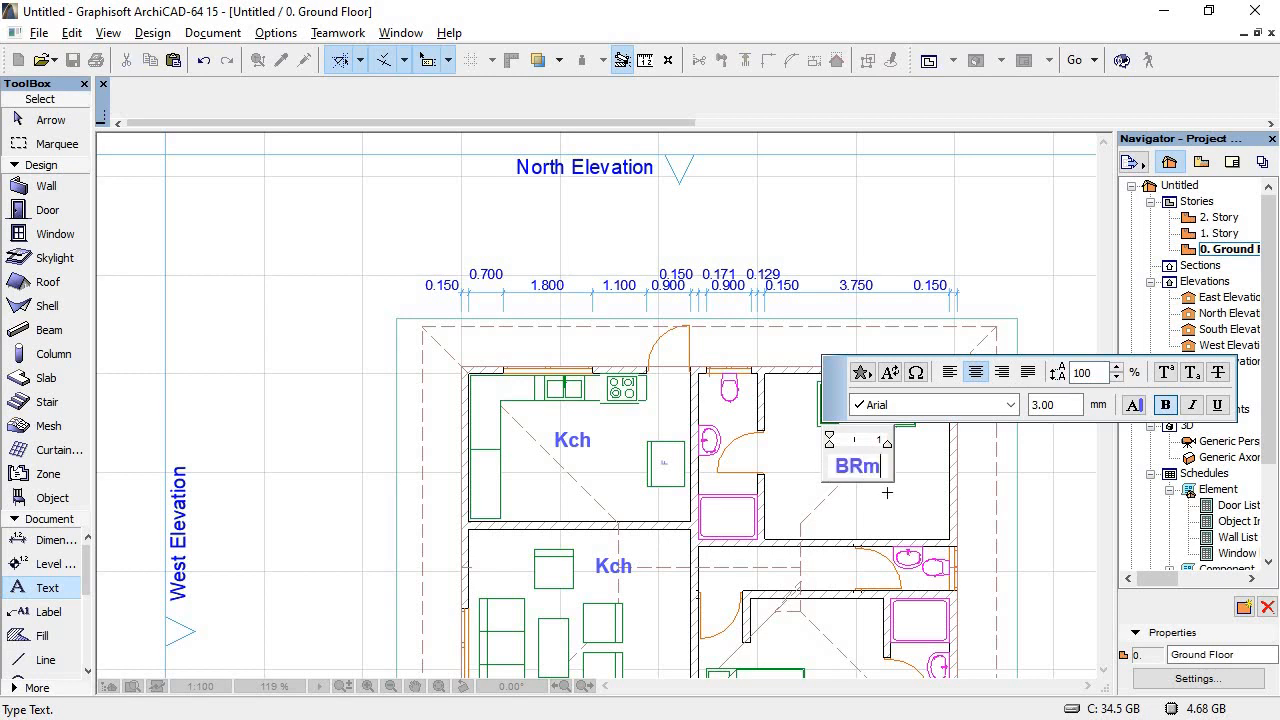
text(1)
key(BackSpace)
text(2)
Step: Try to rotate the copied "Kch" text in the living room
click(617, 567)
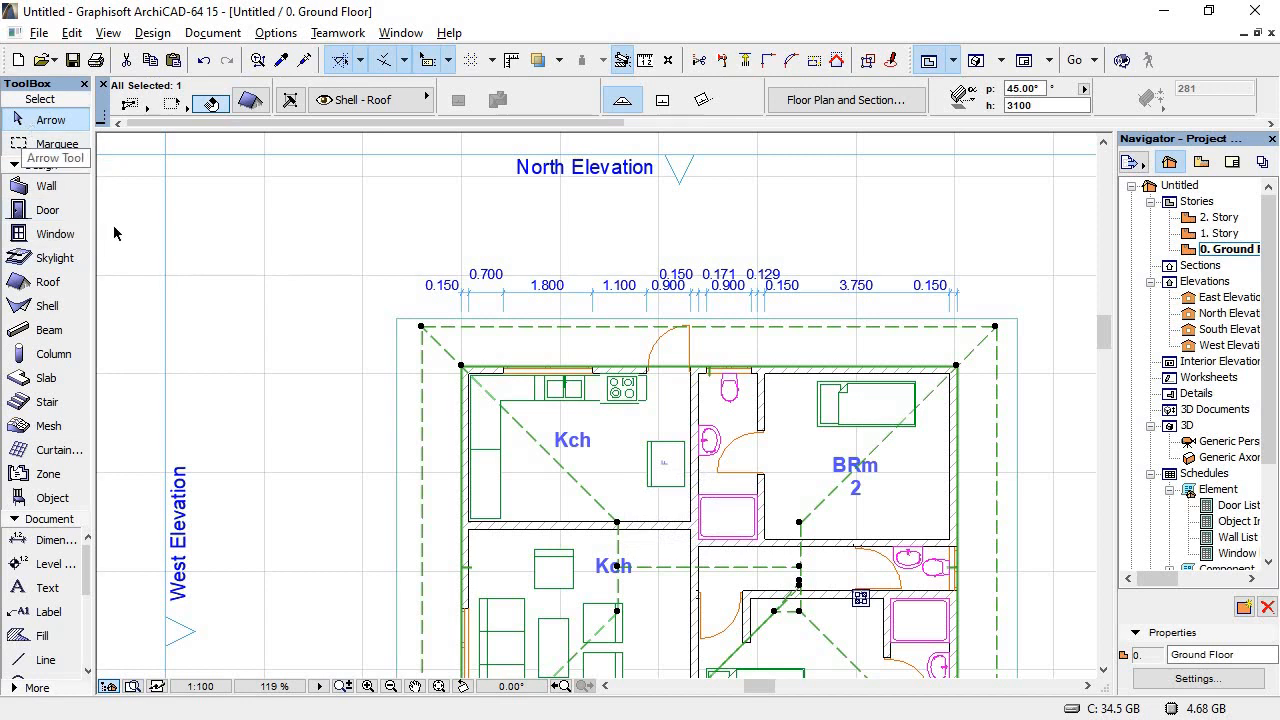
key(Escape)
click(614, 568)
key(ctrl+e)
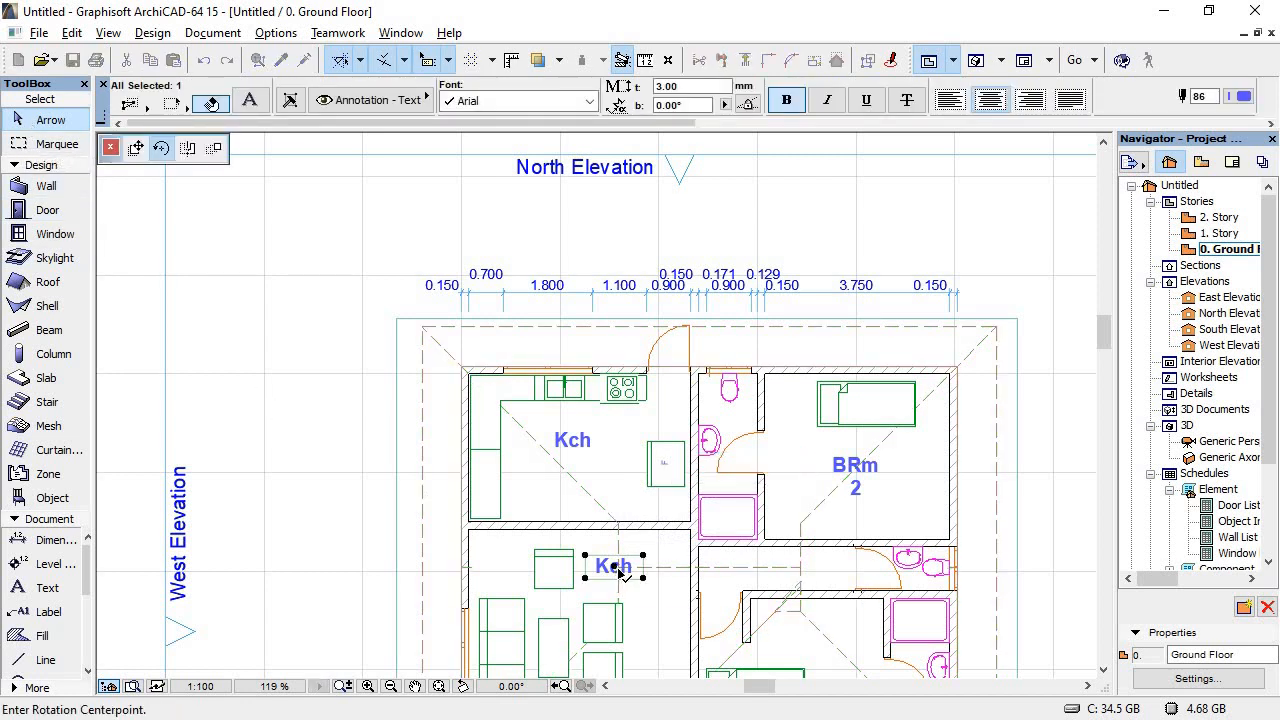
click(615, 567)
key(Escape)
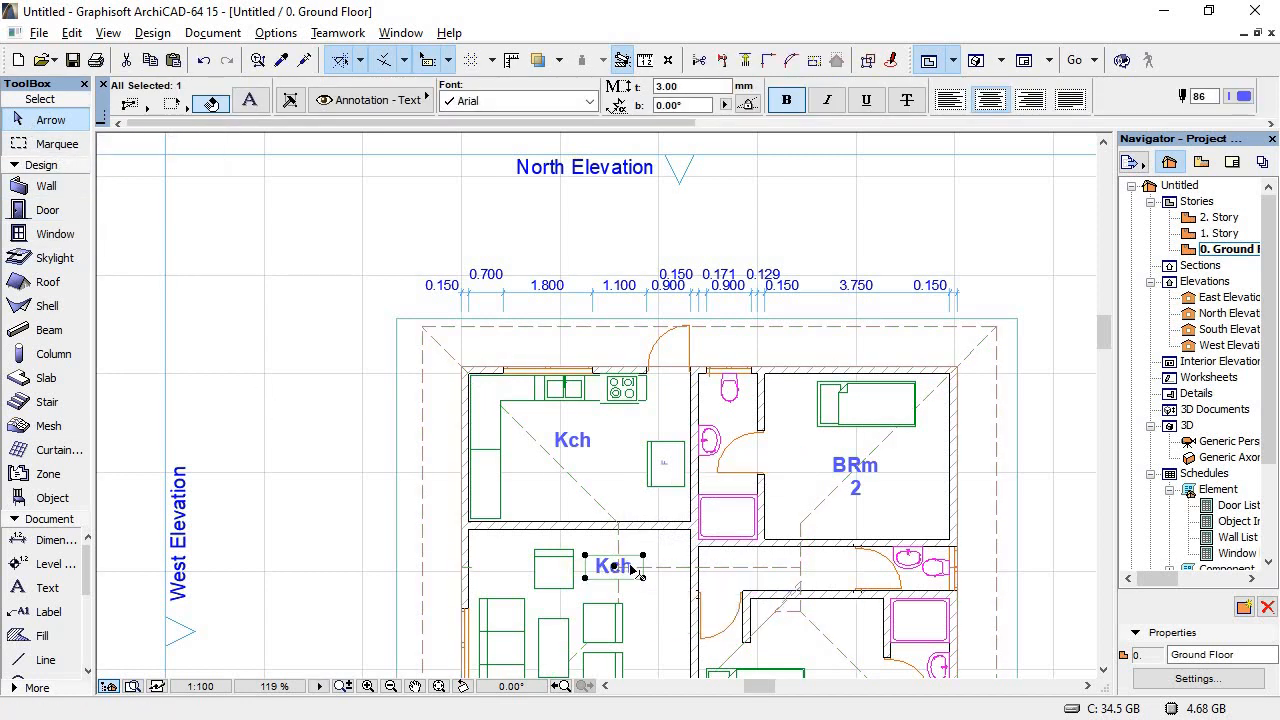
click(630, 567)
key(ctrl+e)
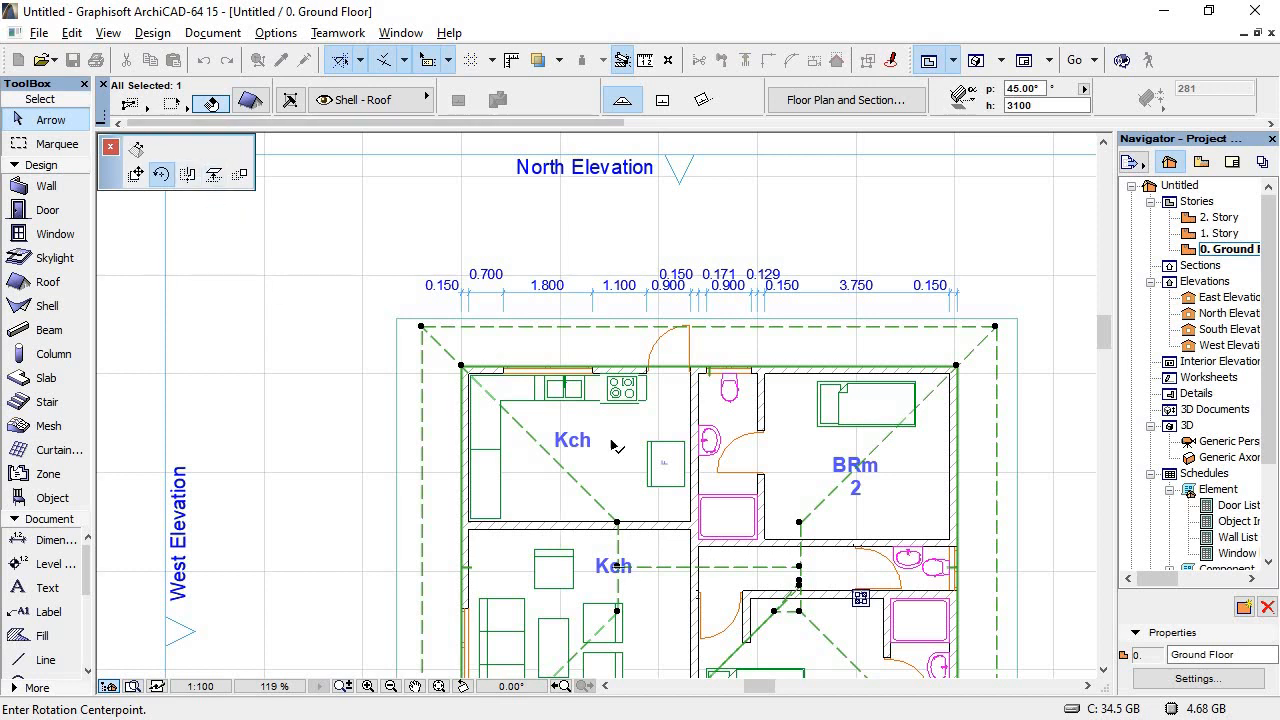
click(602, 566)
click(603, 567)
click(591, 566)
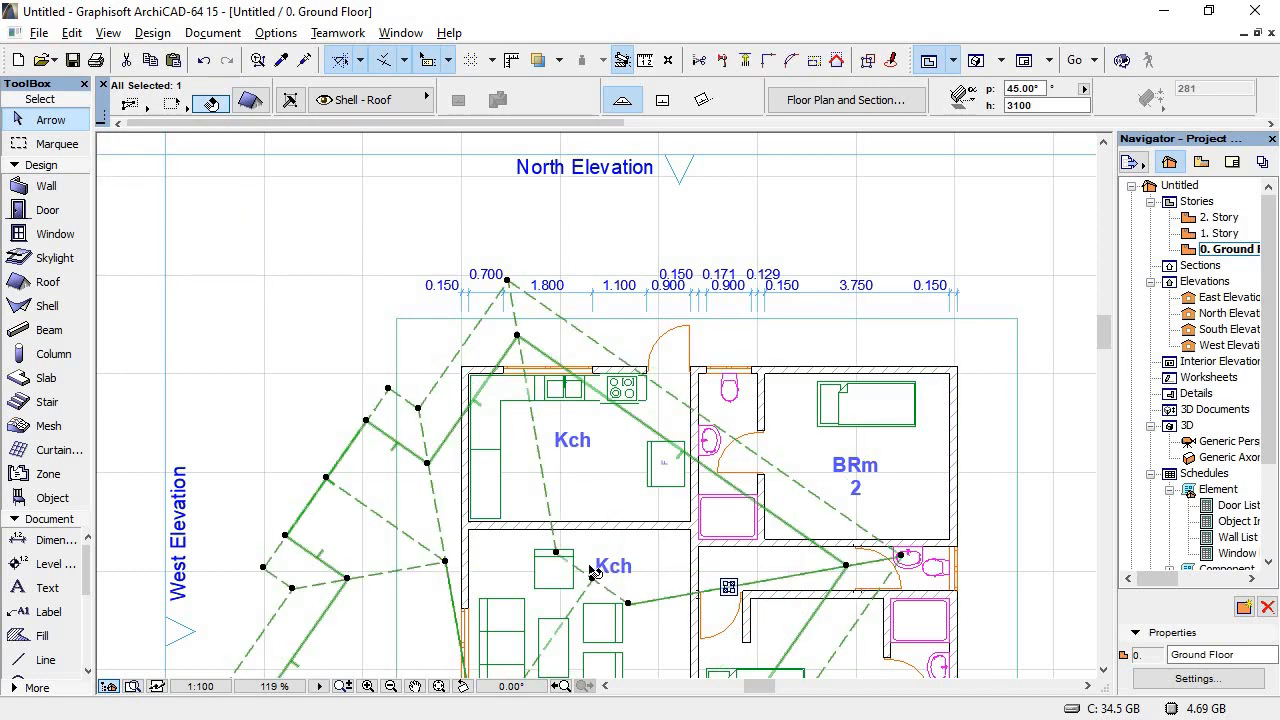
key(Escape)
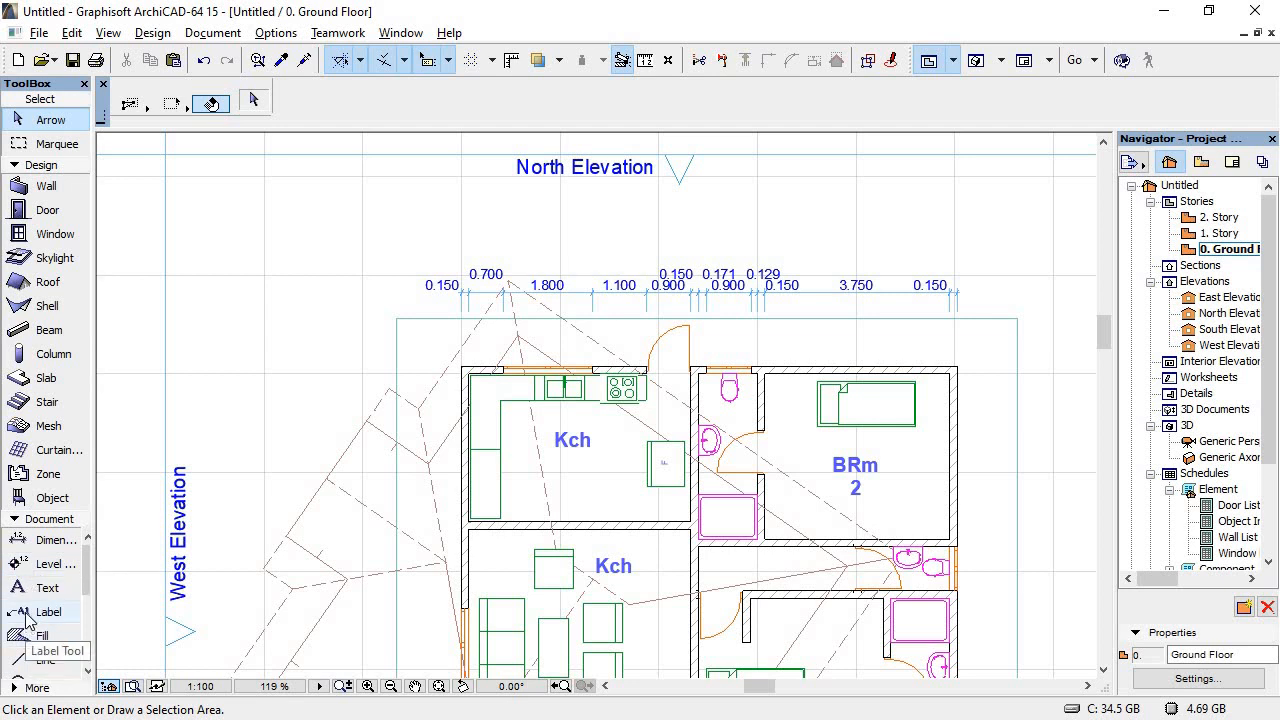
click(38, 588)
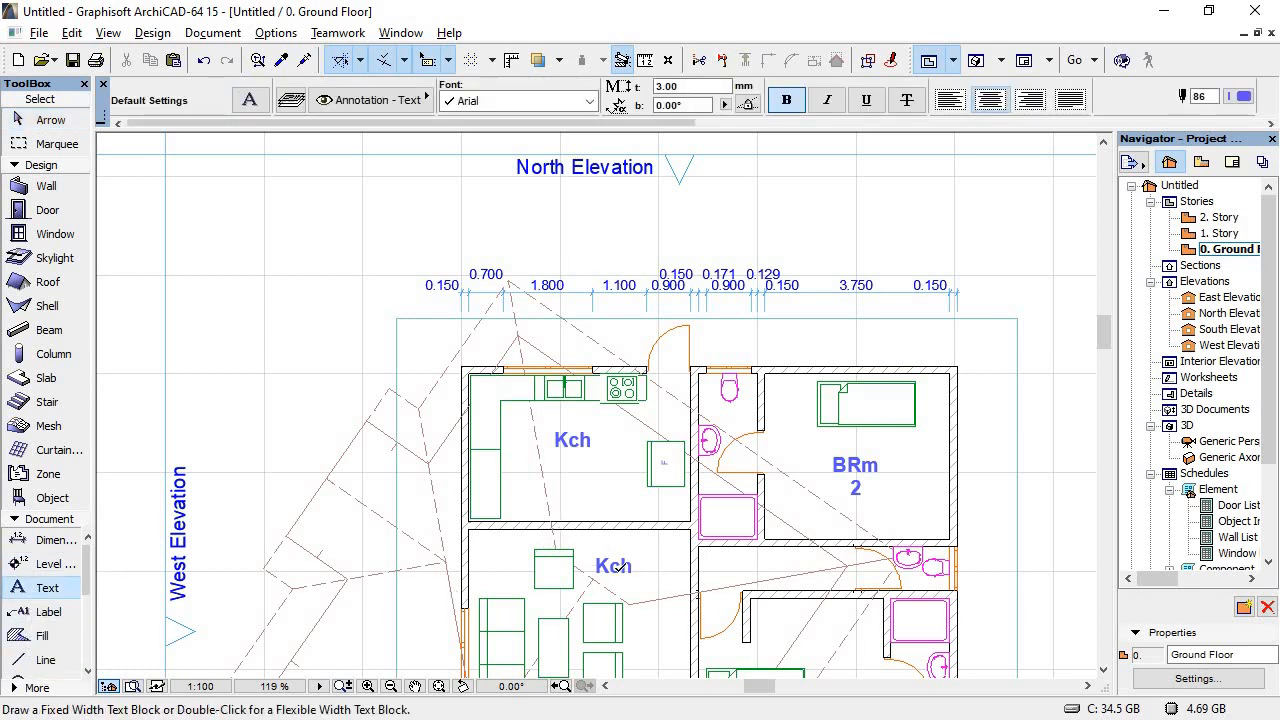
click(618, 564)
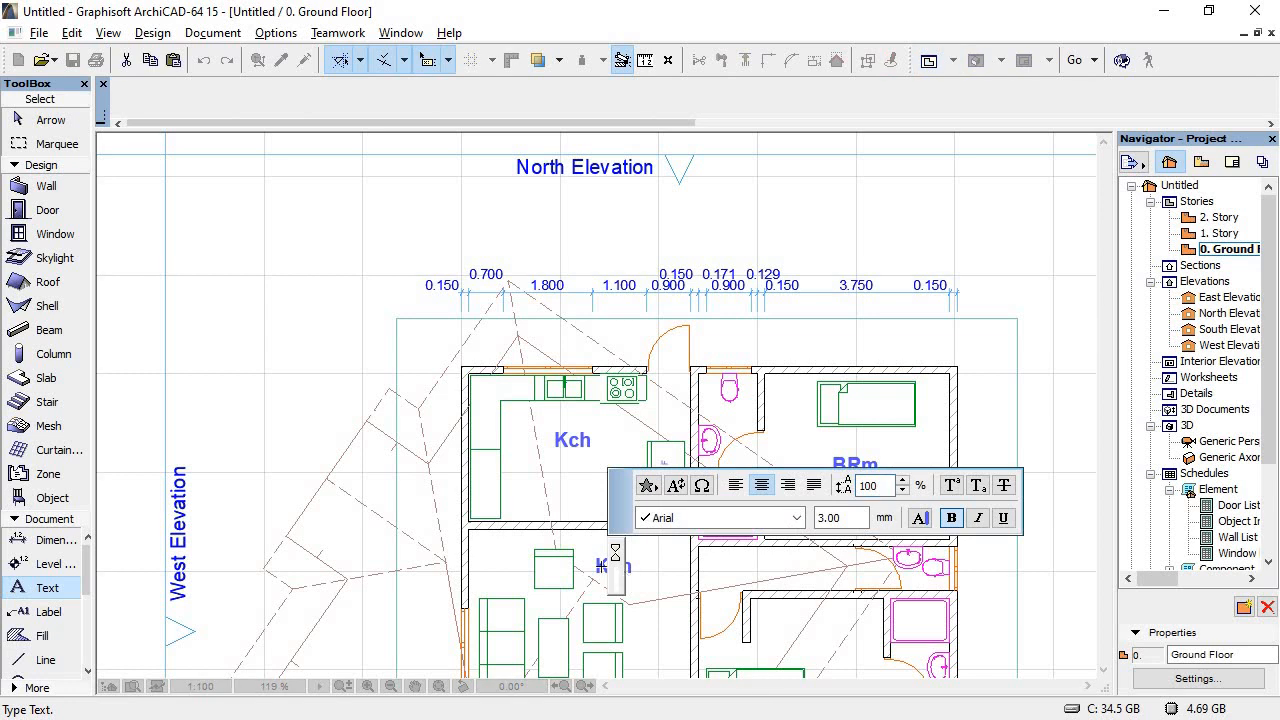
click(40, 119)
click(279, 342)
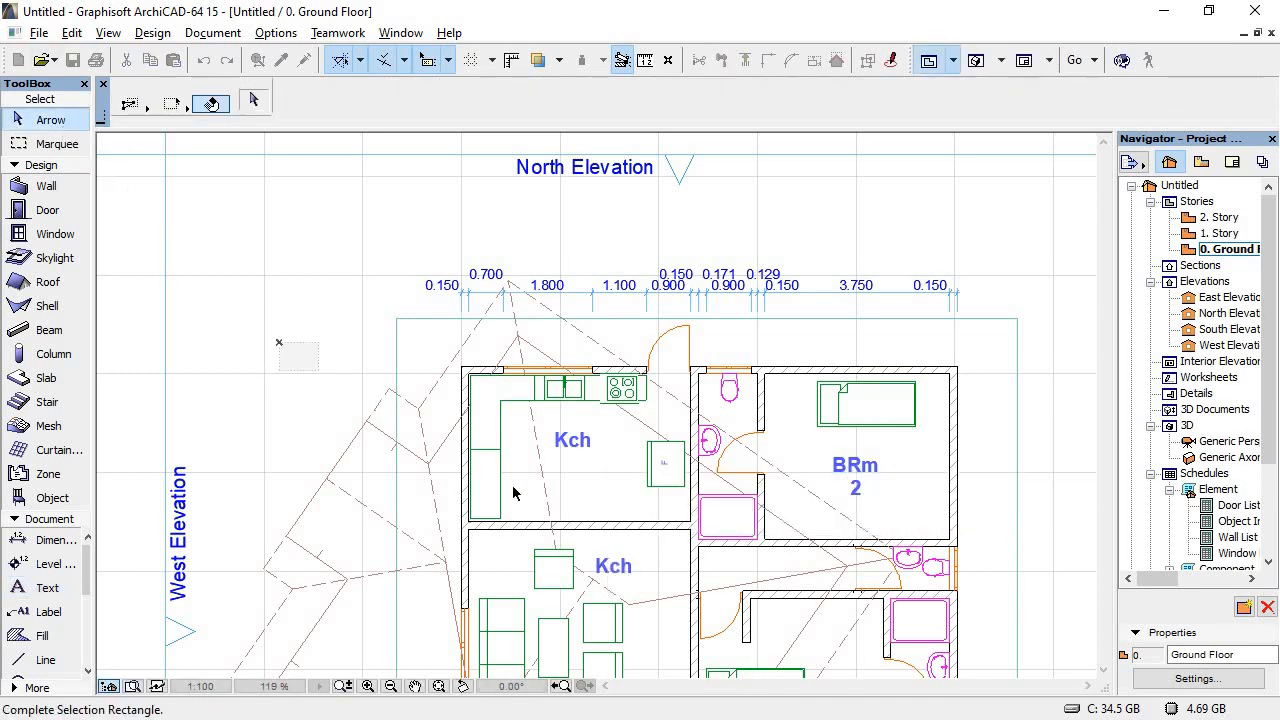
click(271, 272)
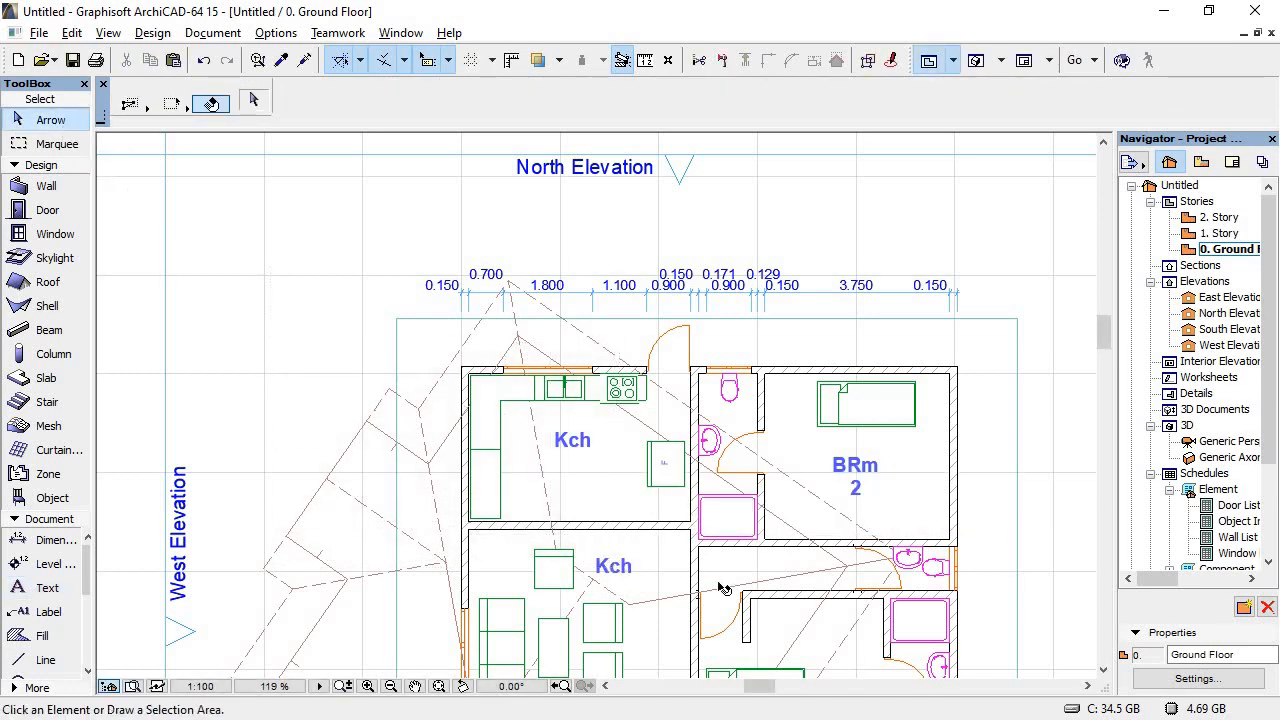
Step: Undo the roof rotation and clear the selection
scroll(475, 425, down, 3)
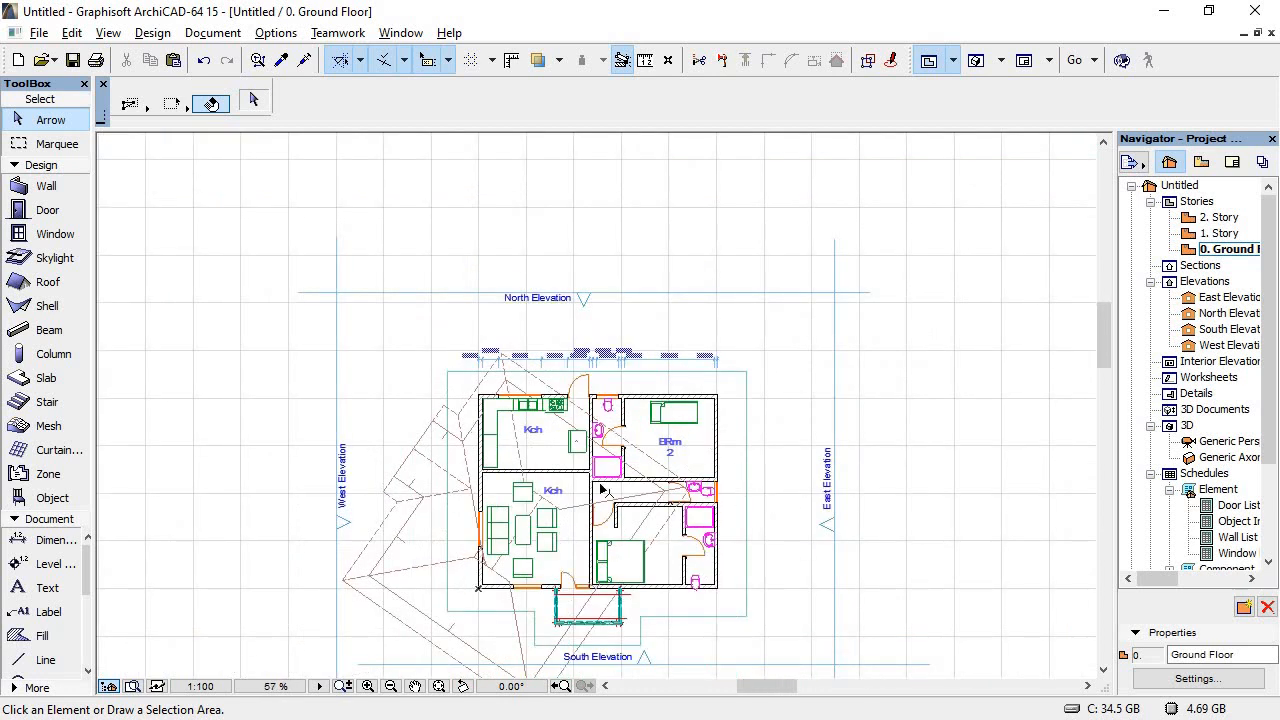
key(ctrl+z)
key(ctrl+z)
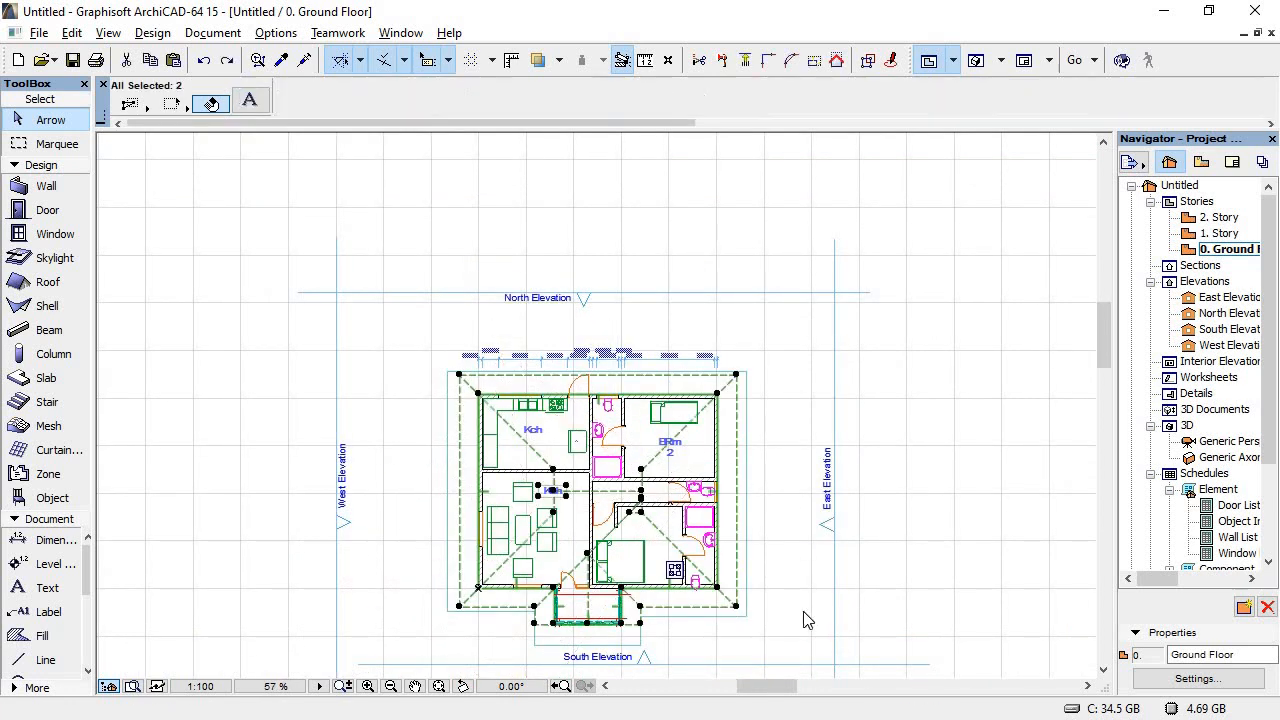
click(411, 444)
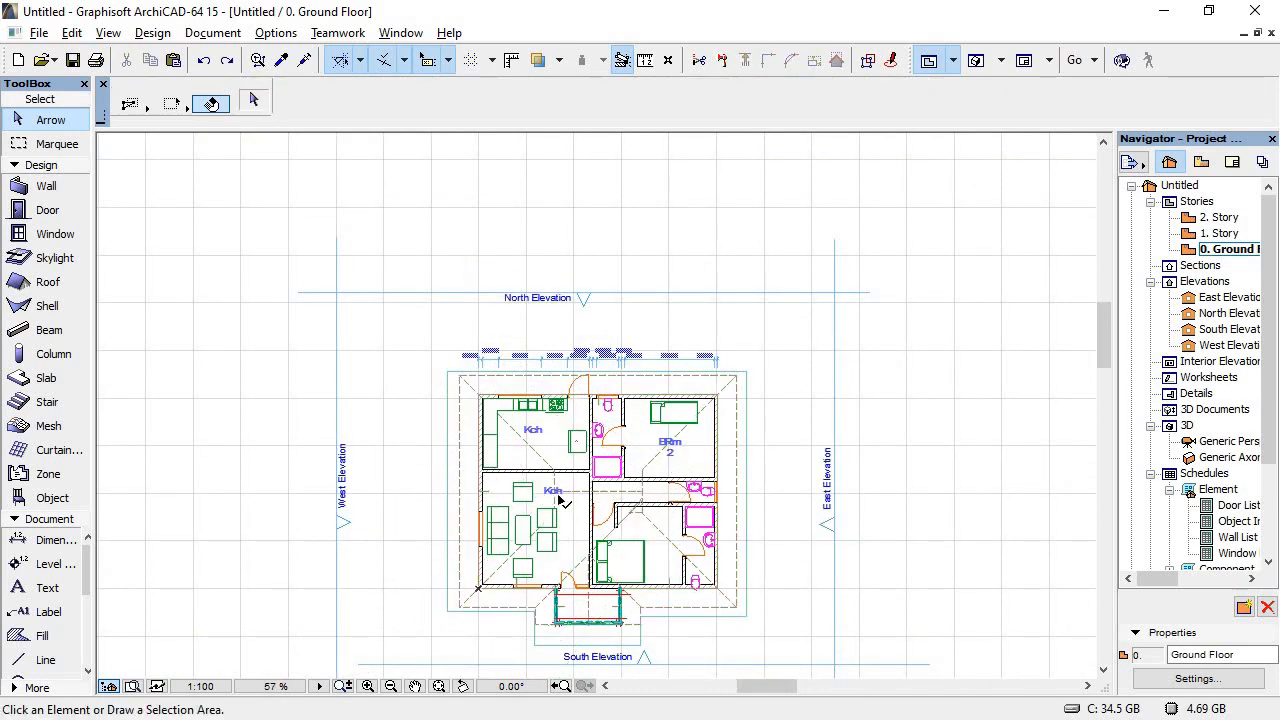
Step: Replace the "Kch" text in the living room with "TRm", and leave nothing selected
scroll(585, 465, up, 2)
scroll(670, 485, up, 3)
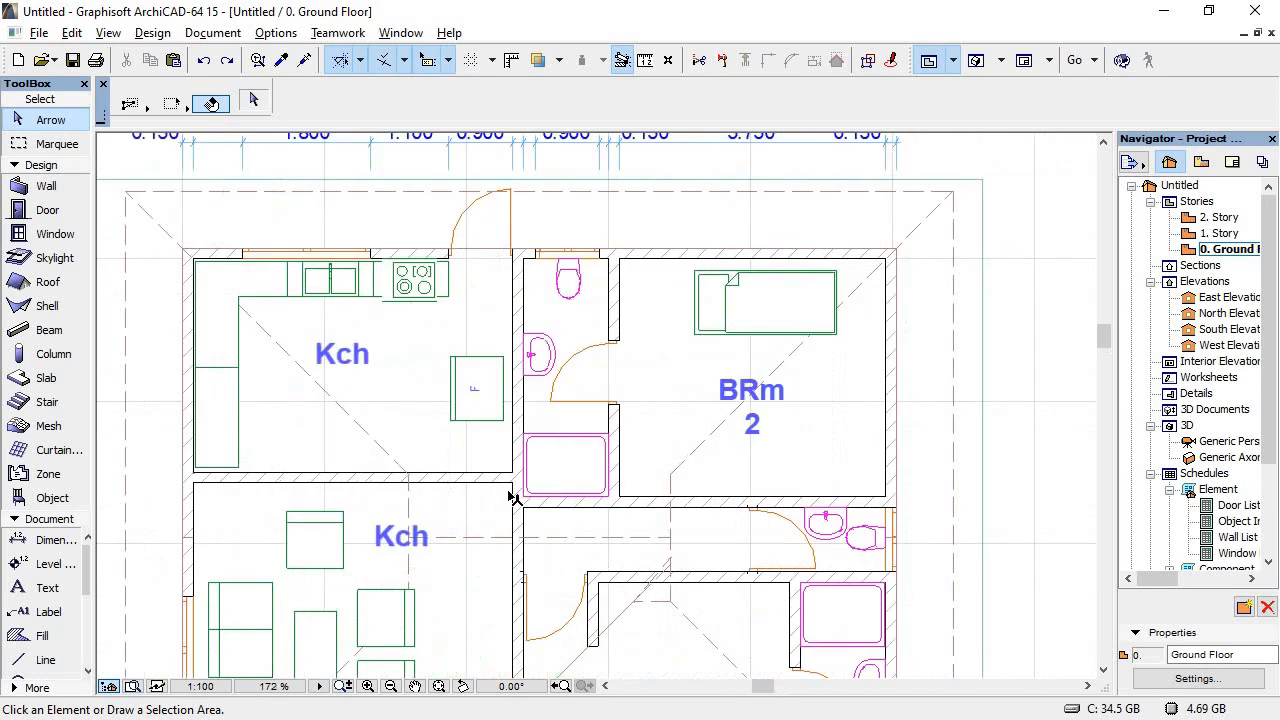
click(390, 543)
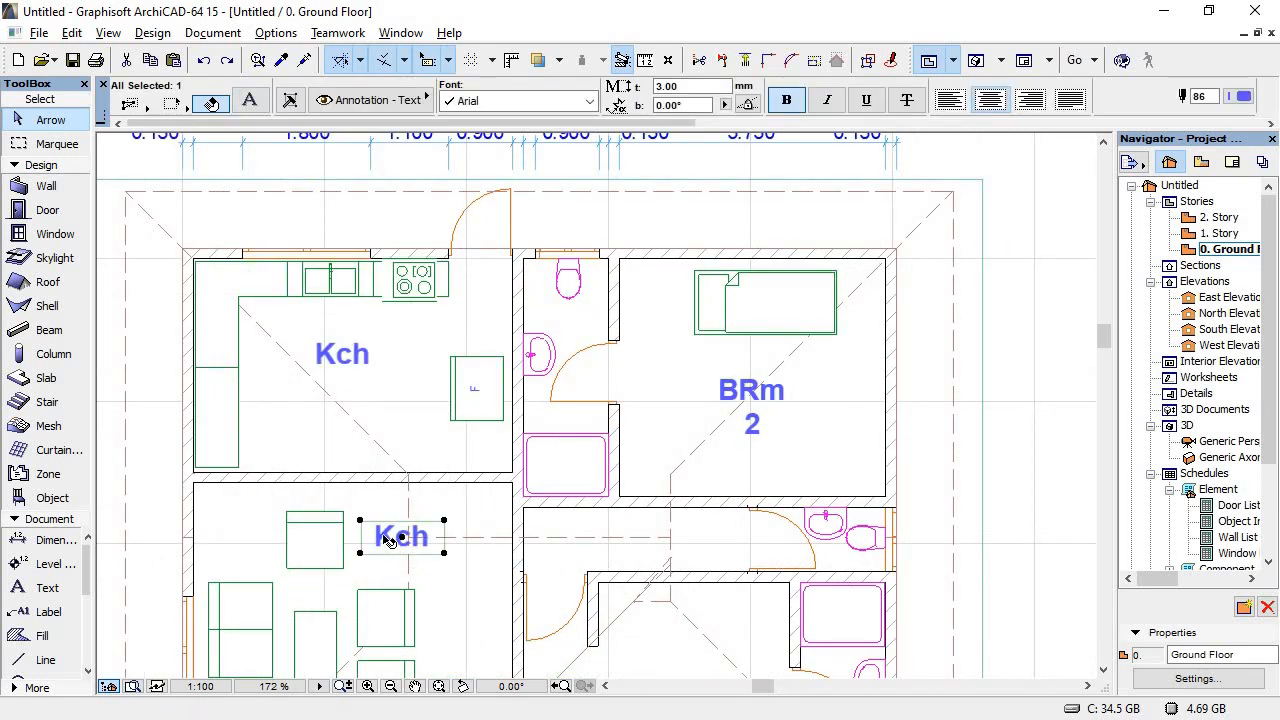
double_click(390, 540)
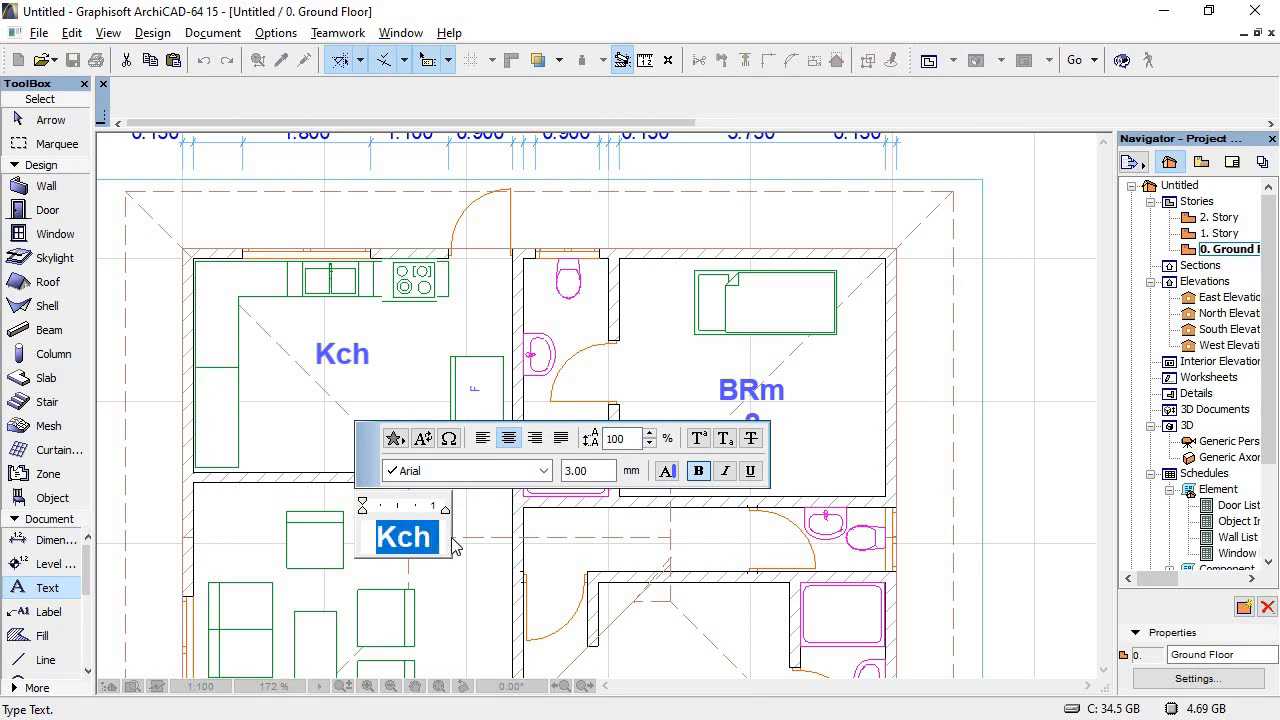
text(T)
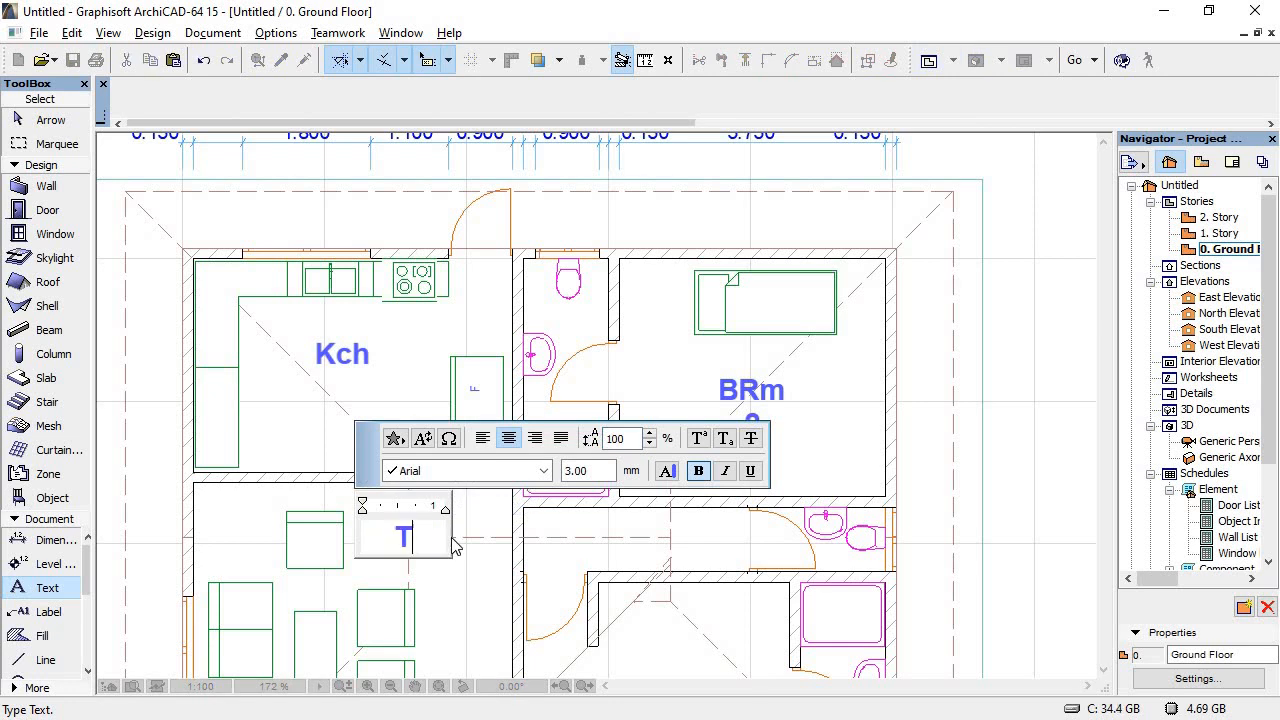
text(Rm)
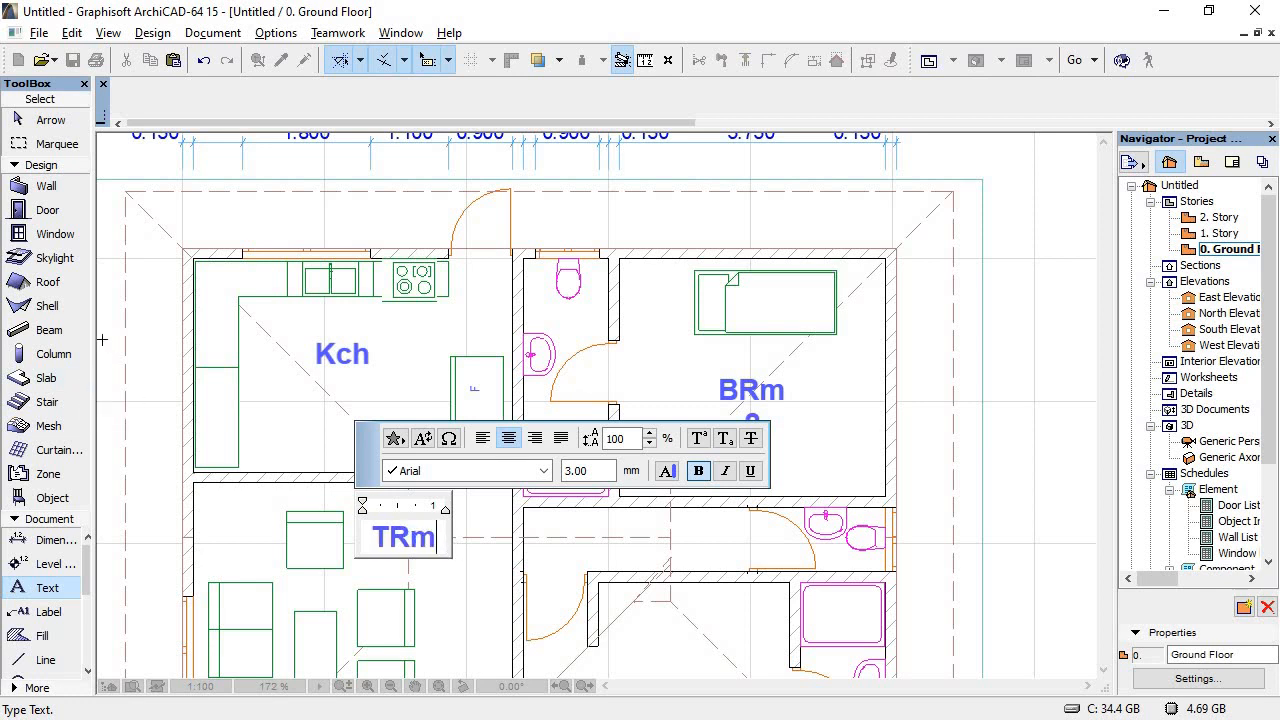
click(28, 122)
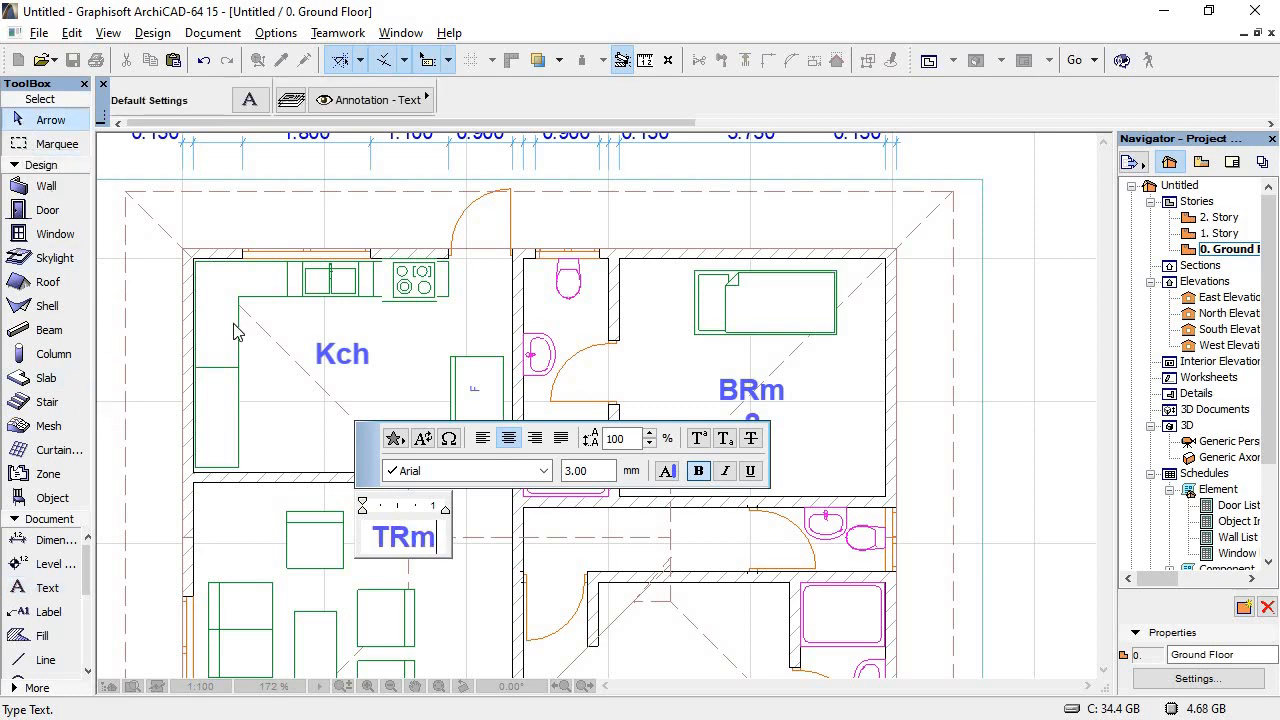
click(116, 405)
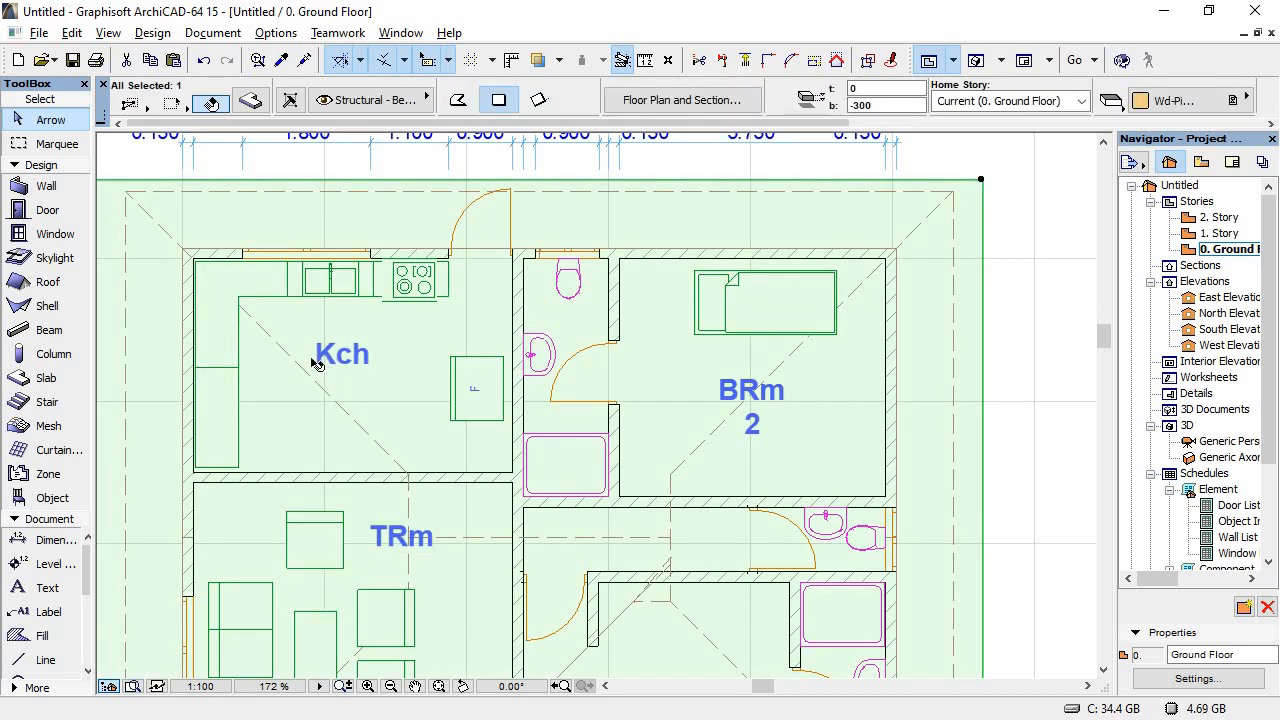
click(1048, 410)
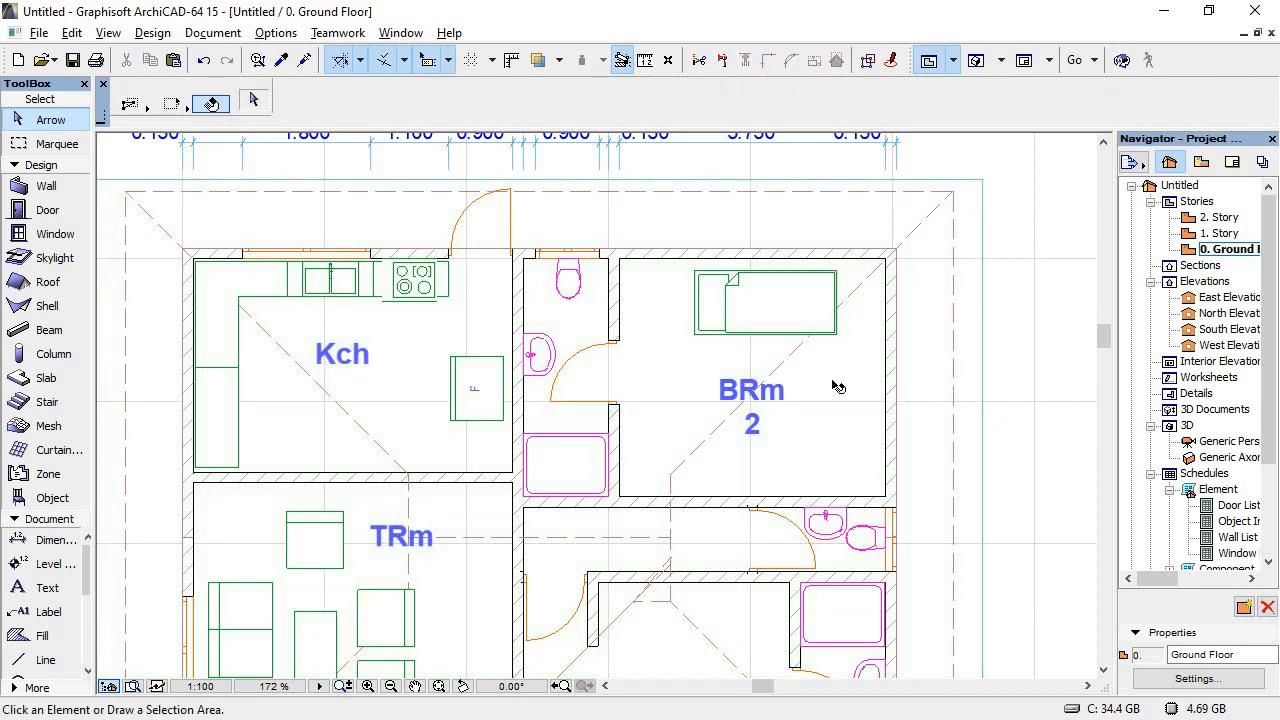
Step: Copy the "BRm 2" text from the northeast bedroom and place the duplicate in the southeast bedroom, north of the bed
click(752, 392)
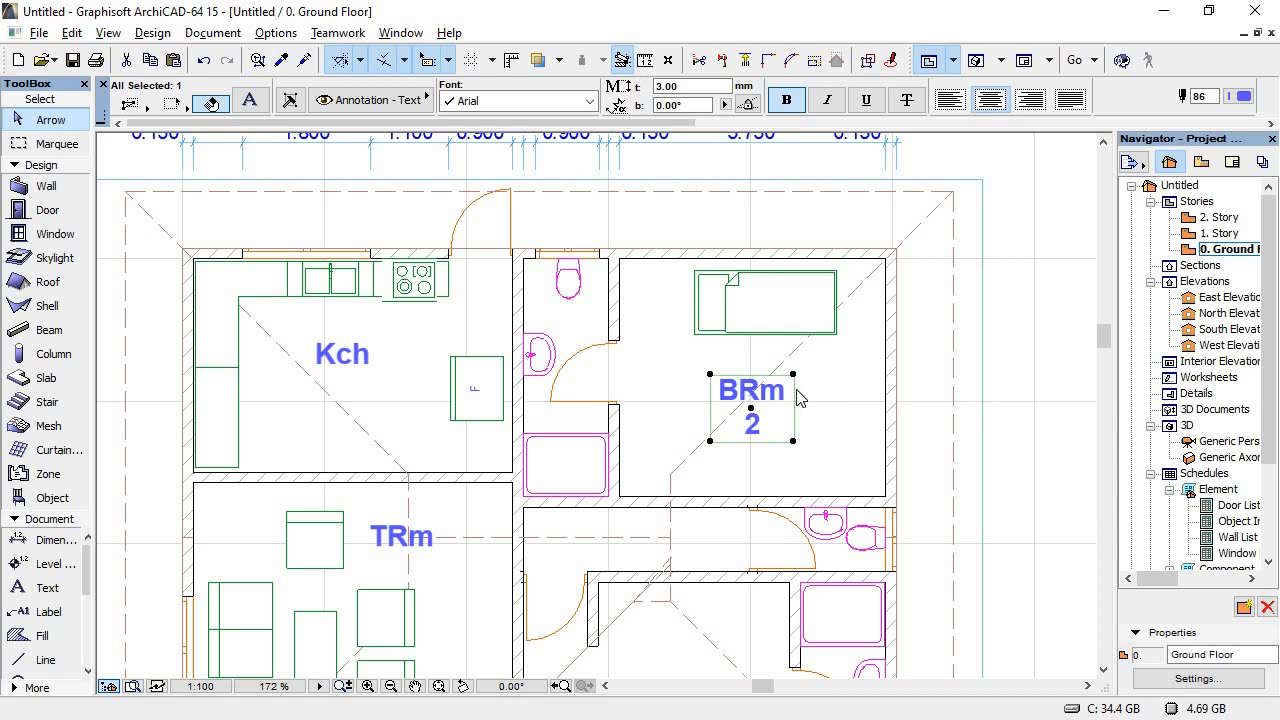
key(ctrl+d)
click(752, 397)
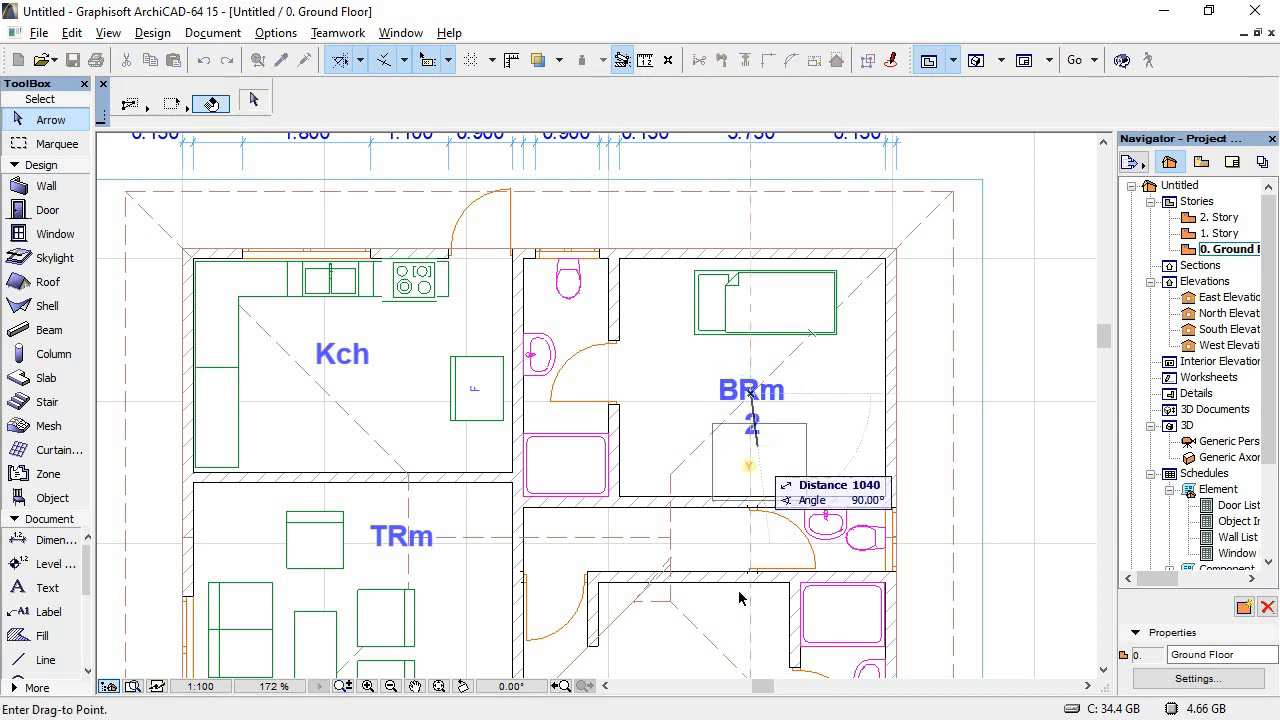
click(695, 627)
scroll(946, 505, down, 4)
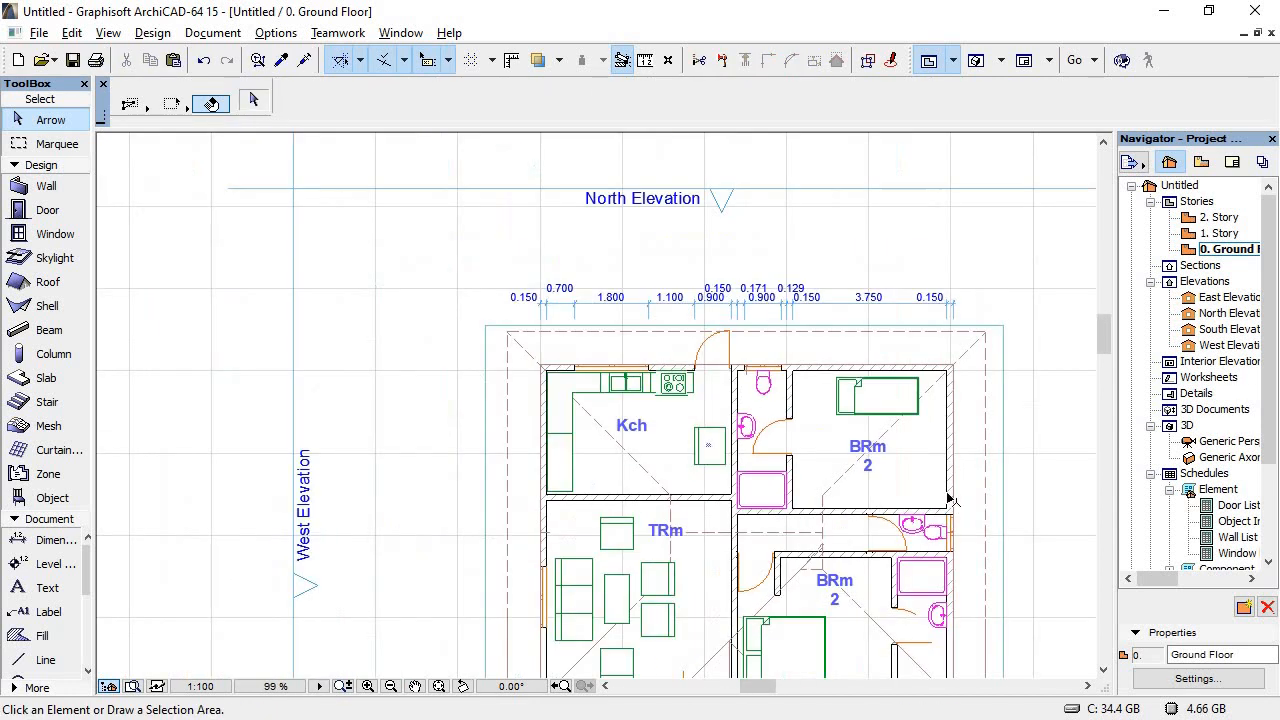
Step: Try to move the southeast bedroom's "BRm 2" text slightly toward the southeast, and clear the selection
scroll(894, 585, up, 3)
scroll(894, 573, up, 5)
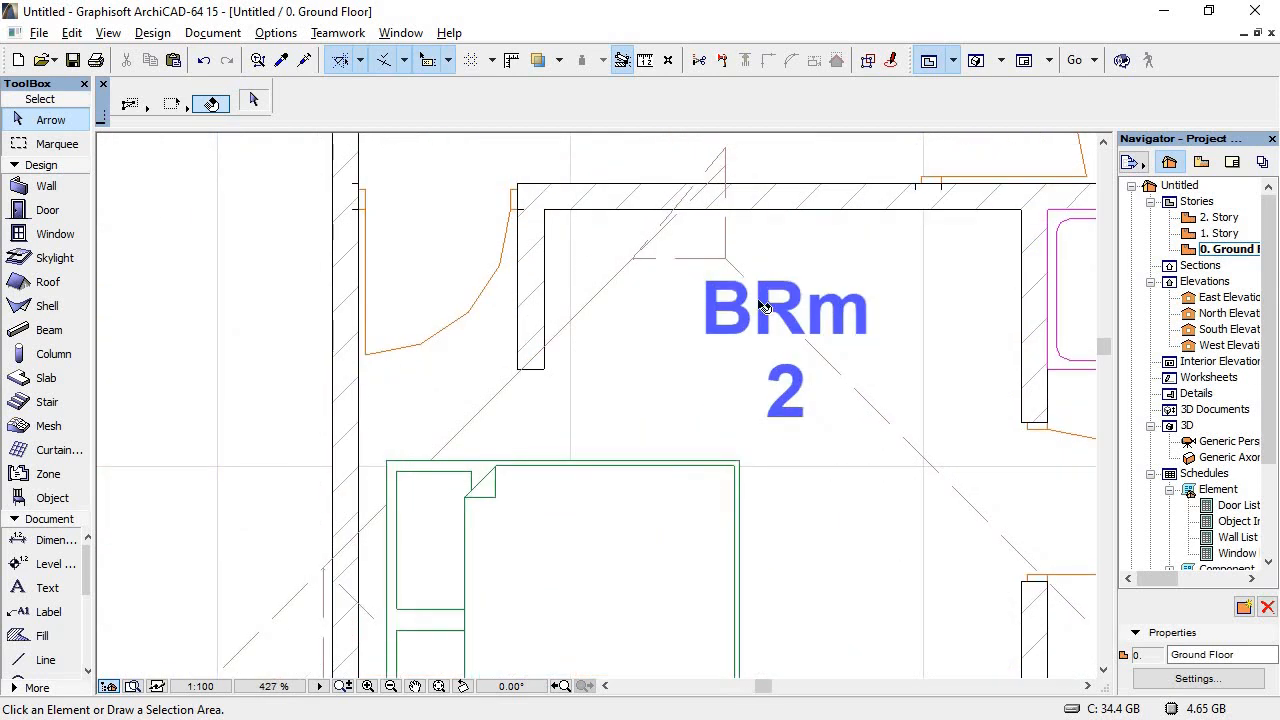
drag(773, 305, 852, 455)
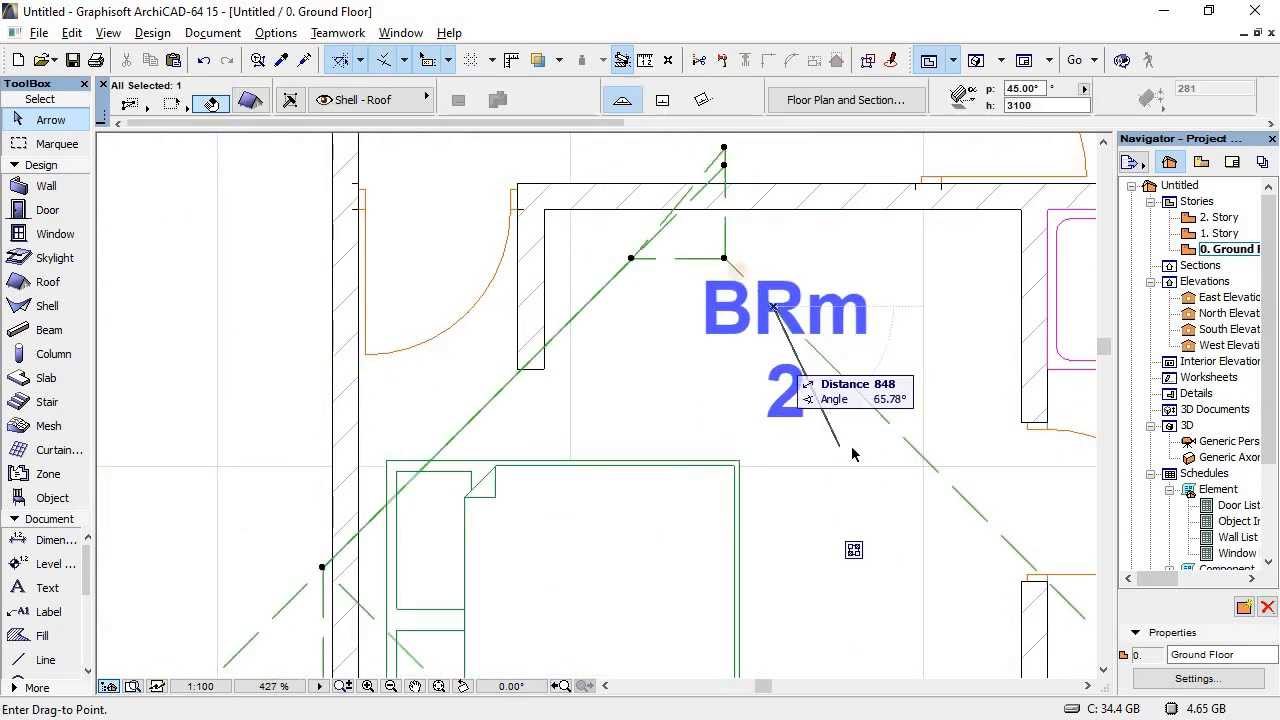
click(812, 387)
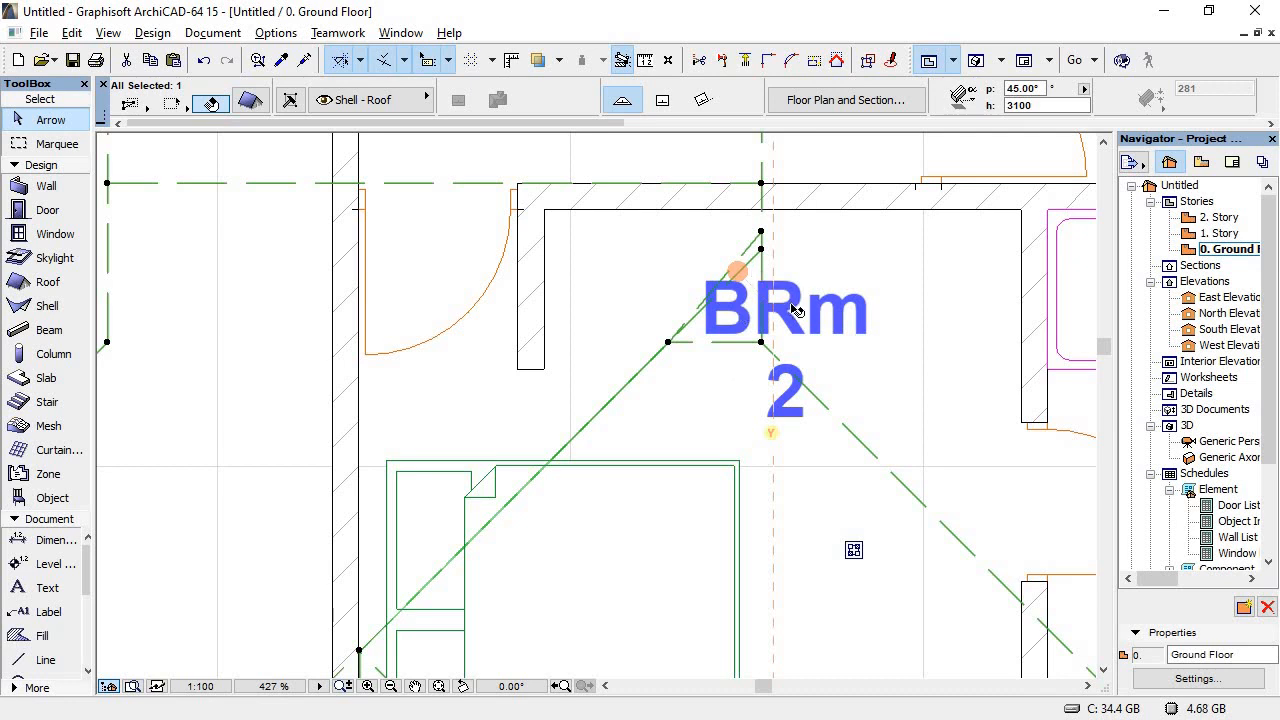
click(578, 232)
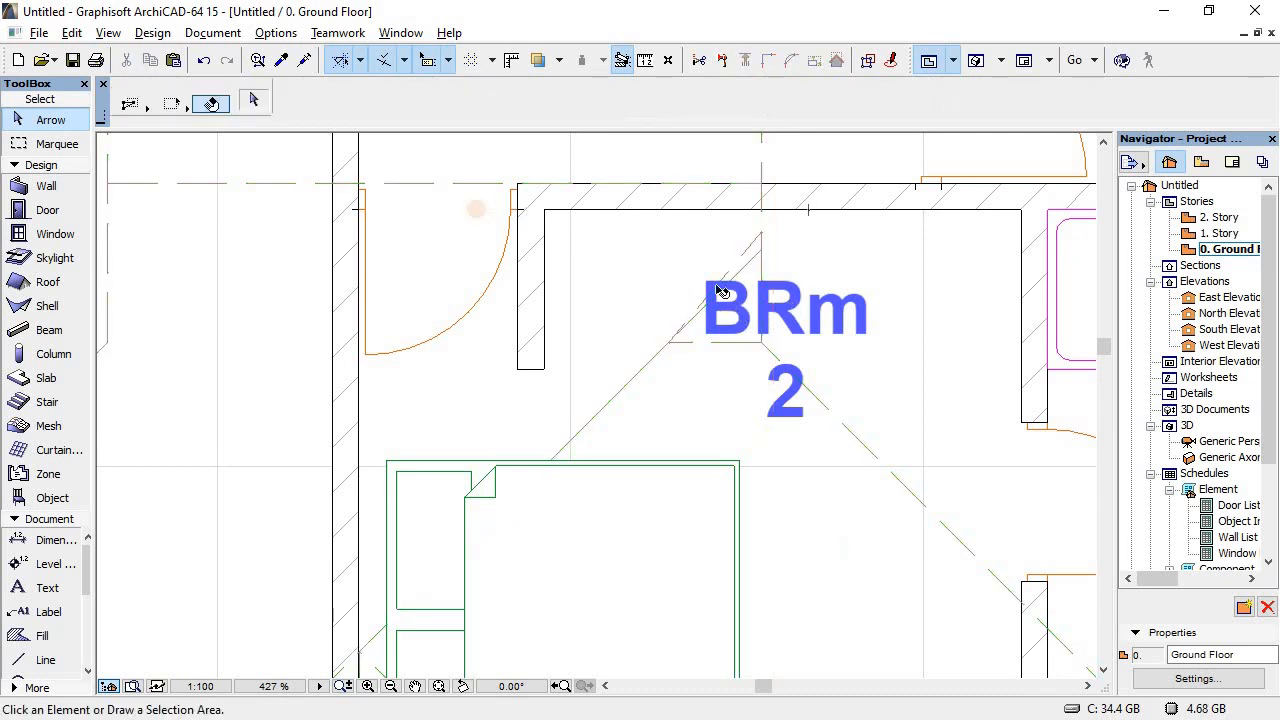
Step: Change the number in the southeast bedroom's label so it reads "BRm 1"
double_click(783, 314)
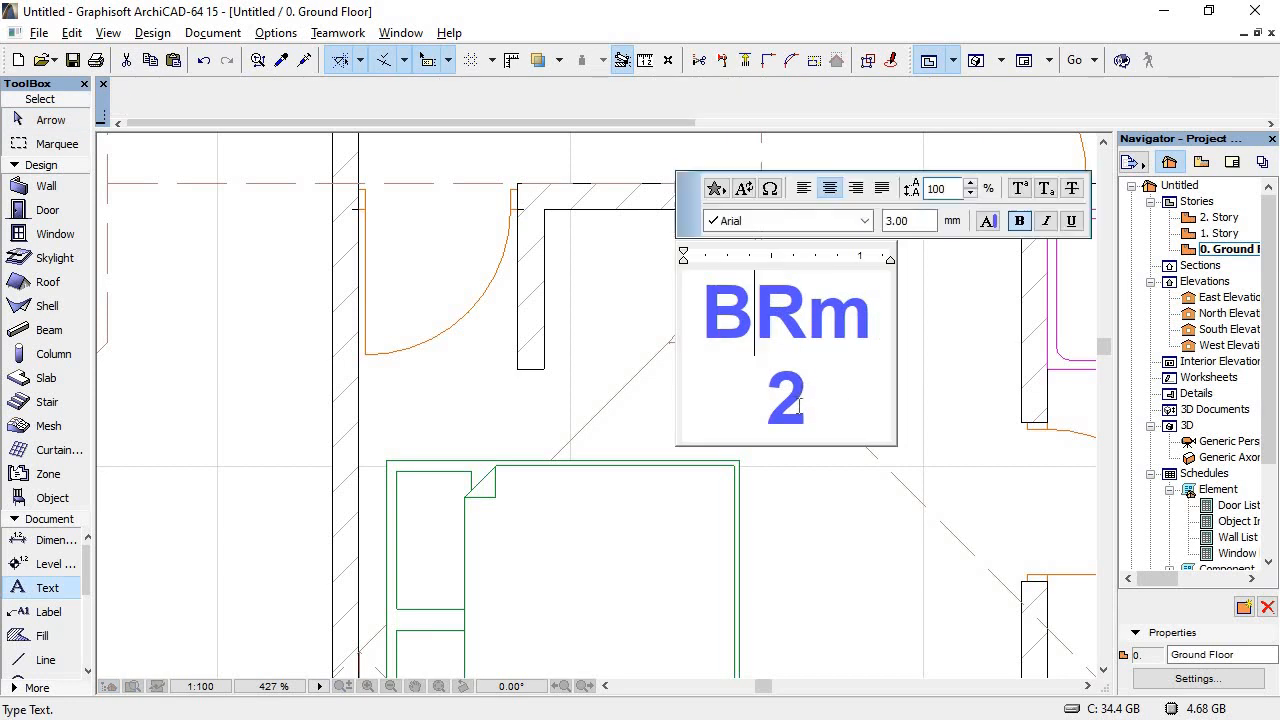
drag(810, 408, 780, 412)
text(1)
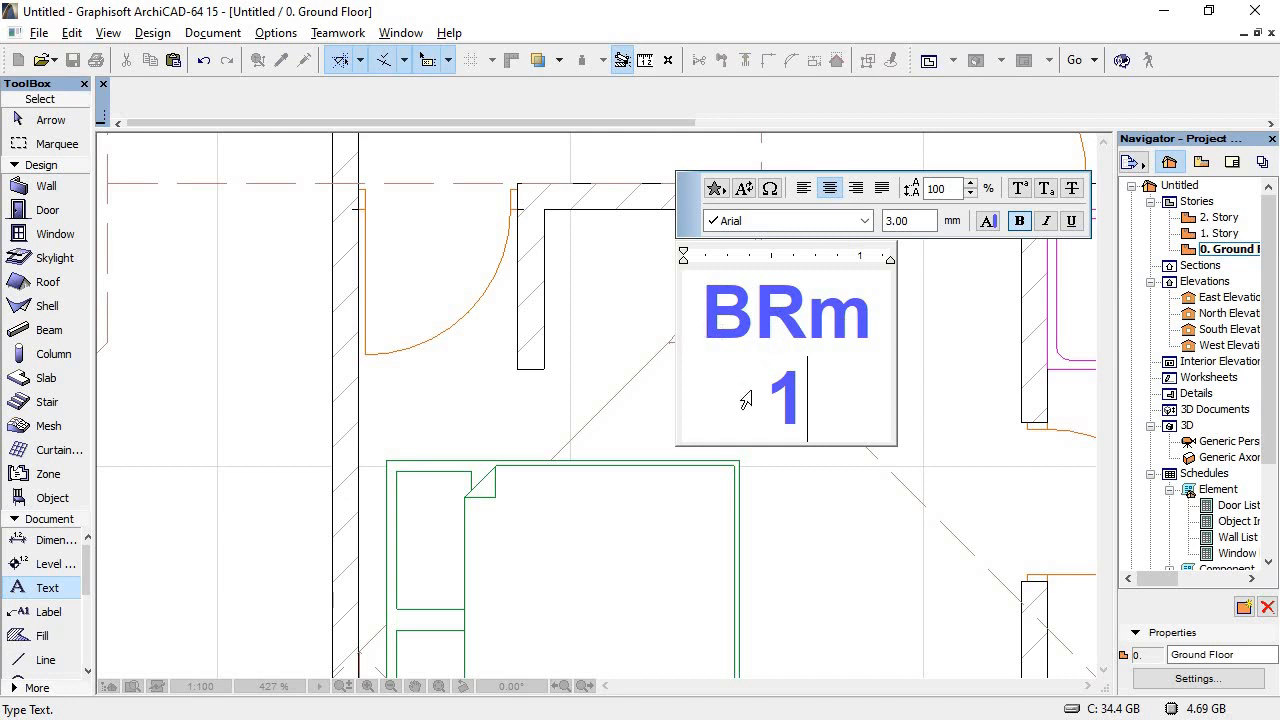
Step: Cancel the text edit on the southeast bedroom's label and leave nothing selected on the ground floor plan
key(Escape)
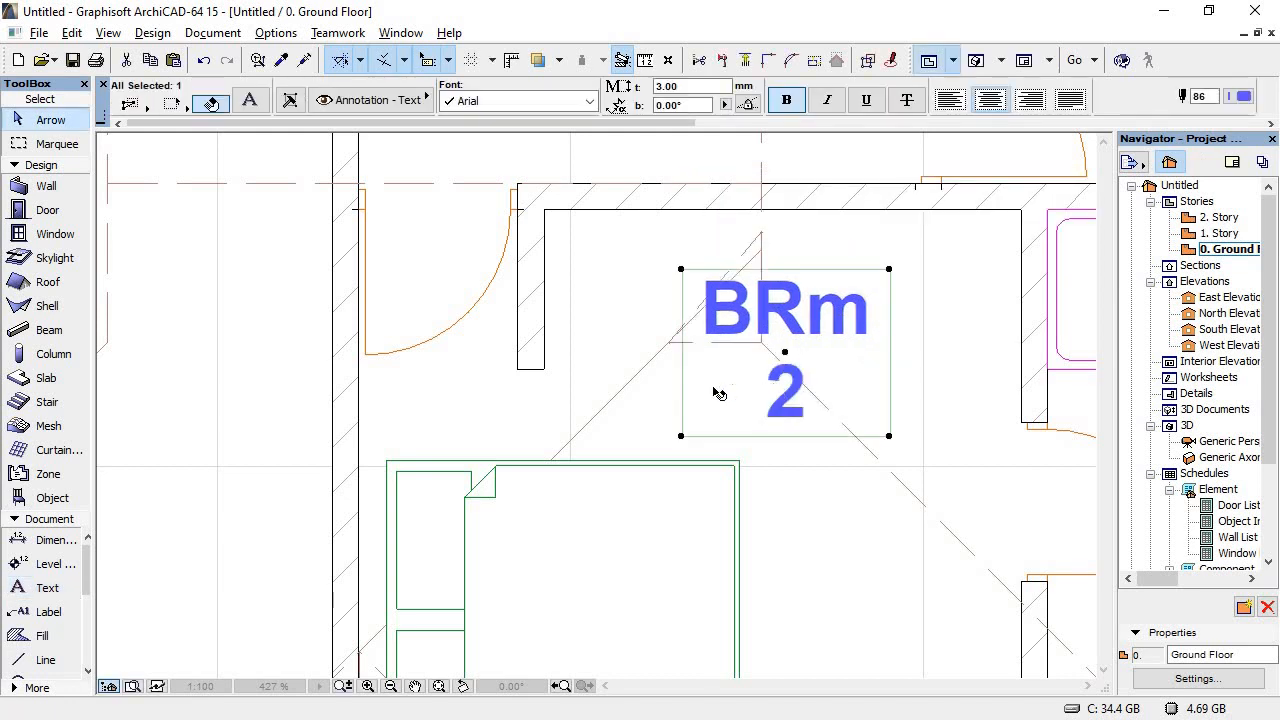
scroll(728, 400, down, 5)
click(952, 410)
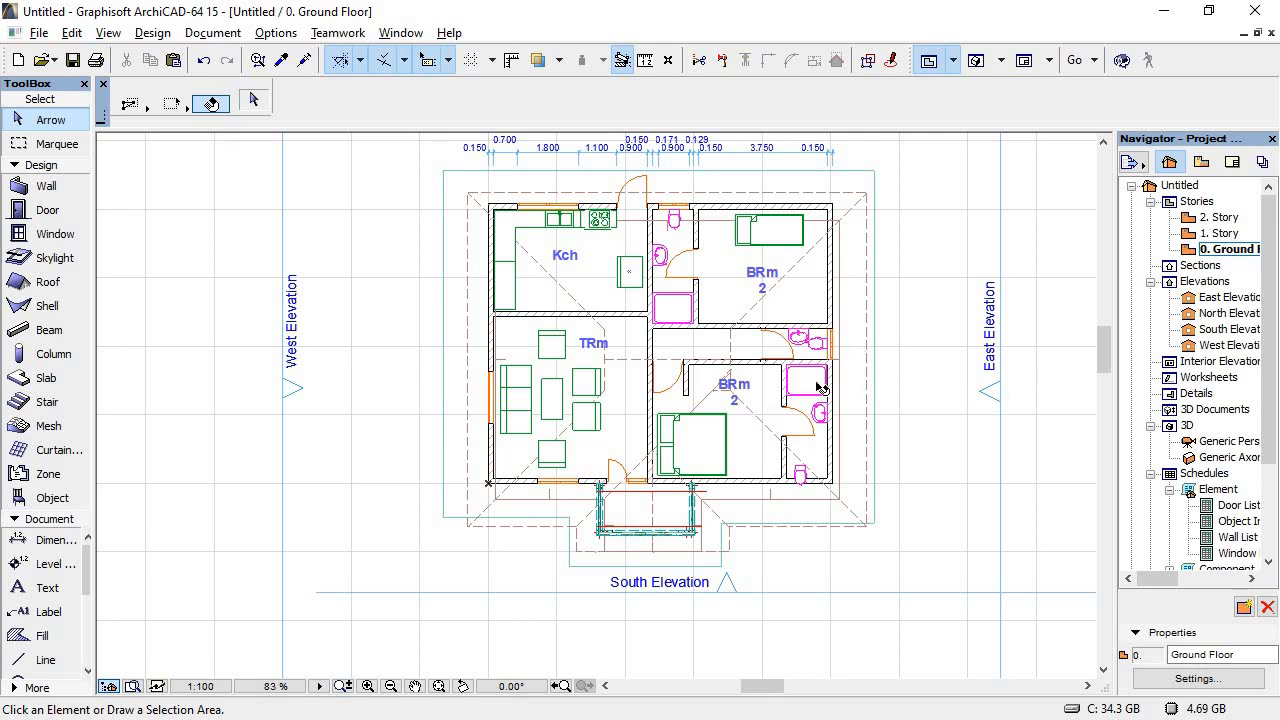
click(731, 452)
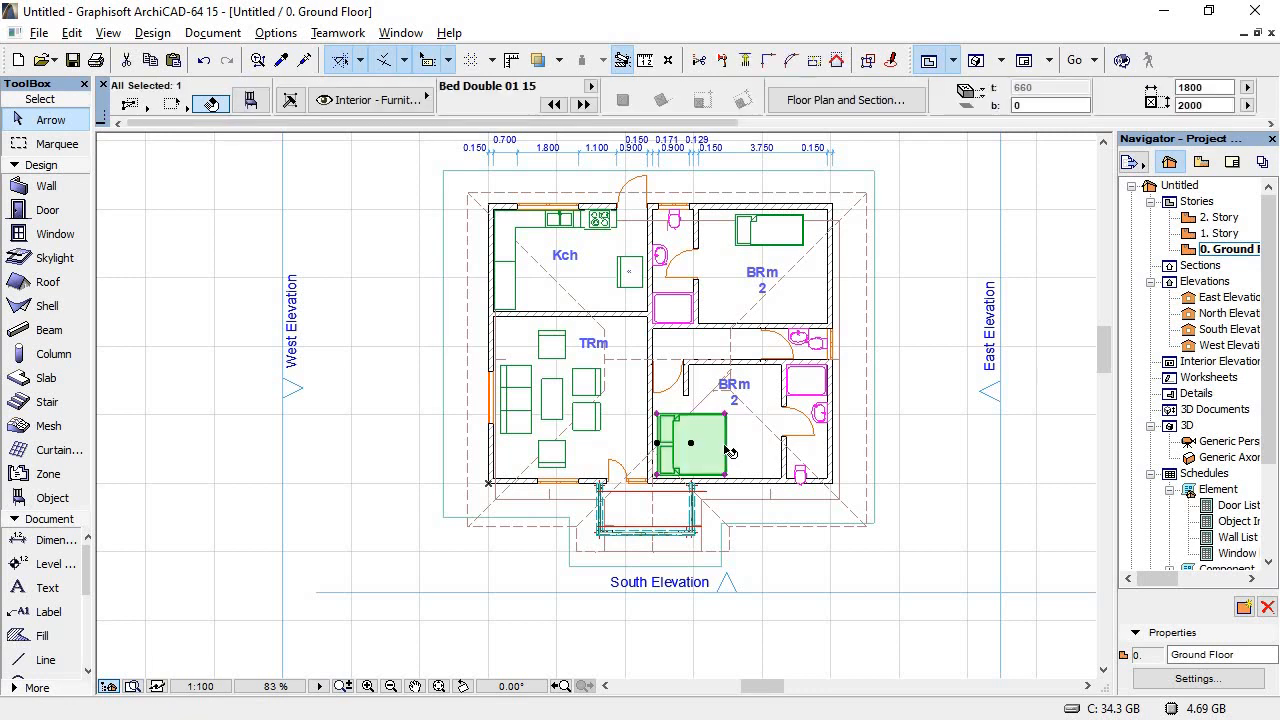
click(829, 609)
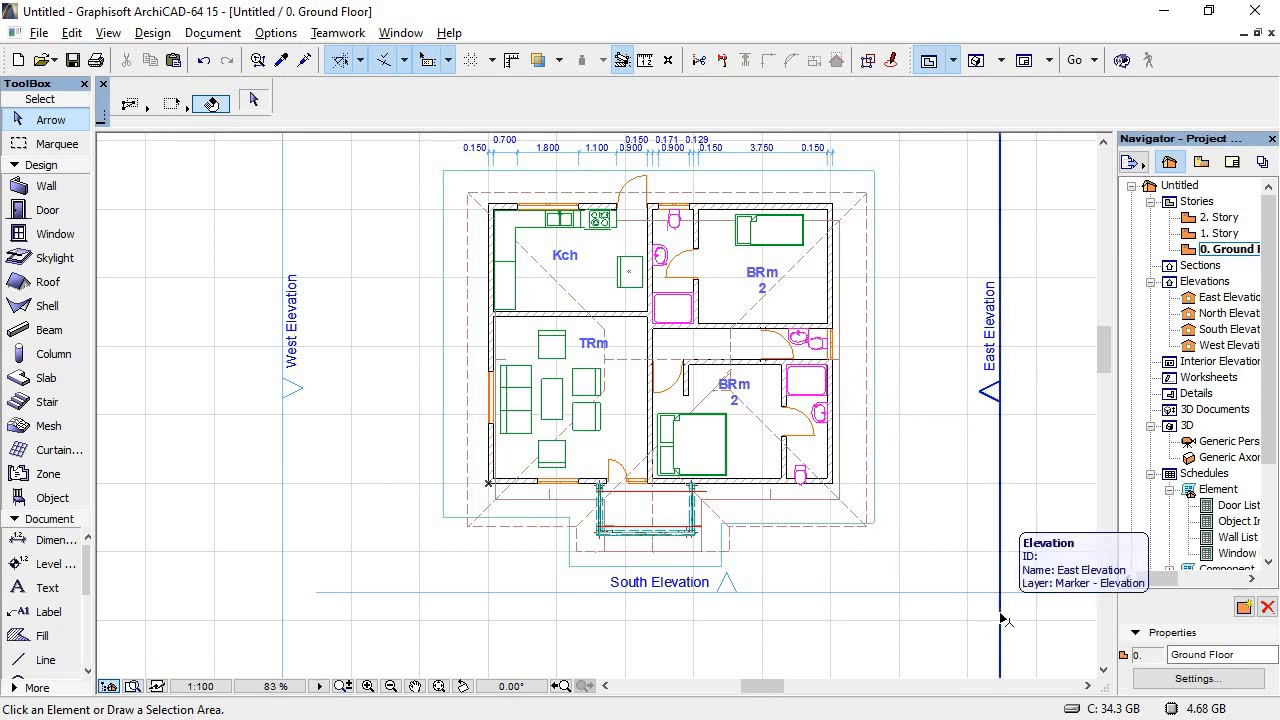
Step: Open the ArchiCAD 15 help, and minimize the ArchiCAD, Foxit Reader, help and USB Drive (D:) windows to show the desktop
key(F1)
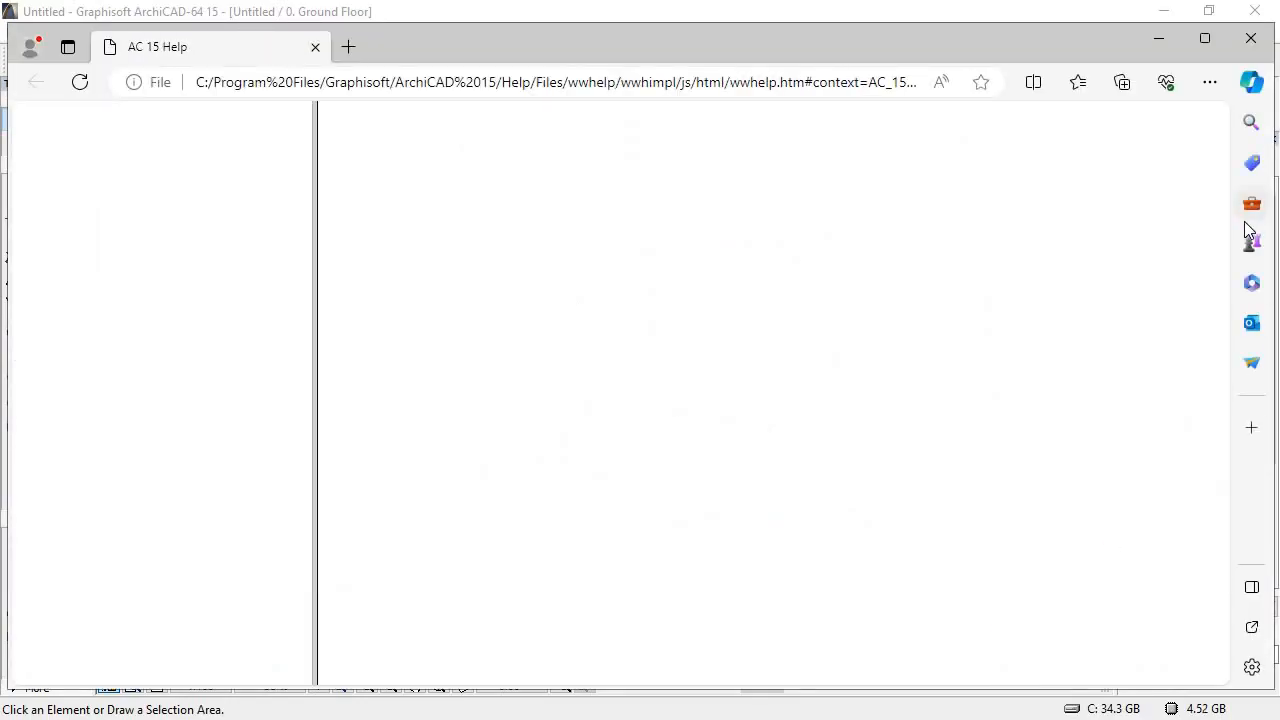
click(1160, 30)
click(1164, 14)
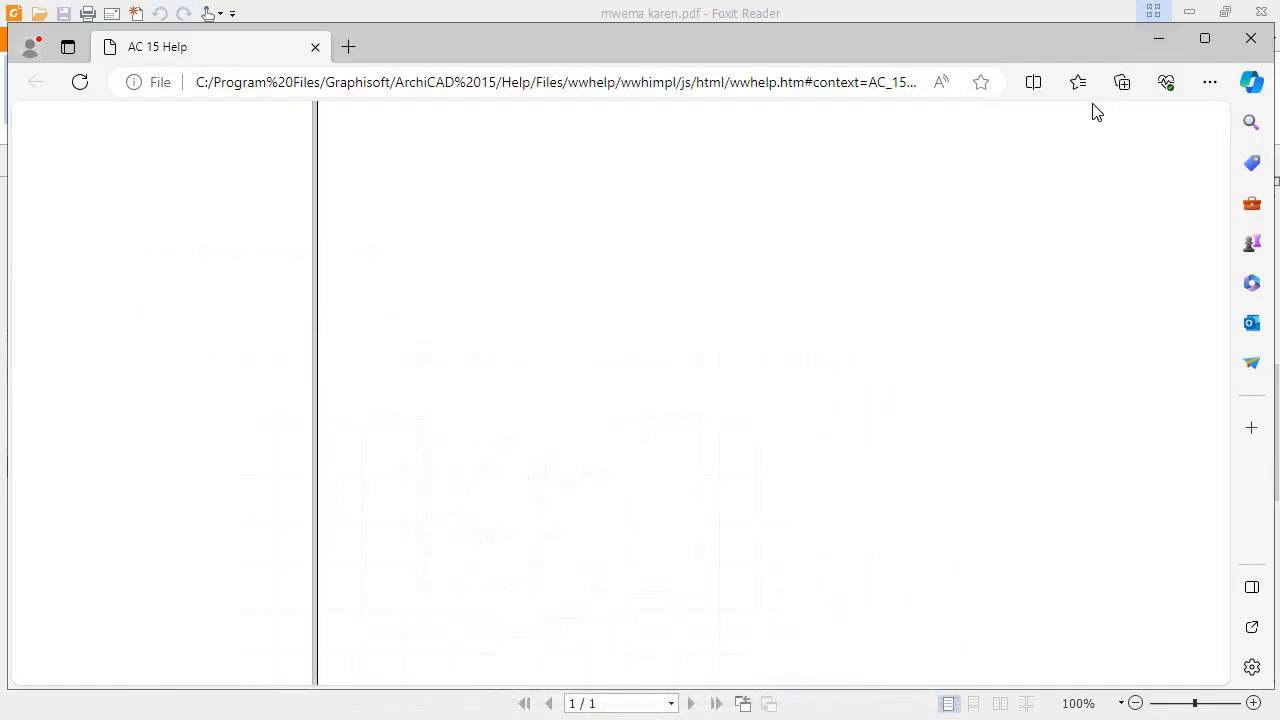
click(1200, 11)
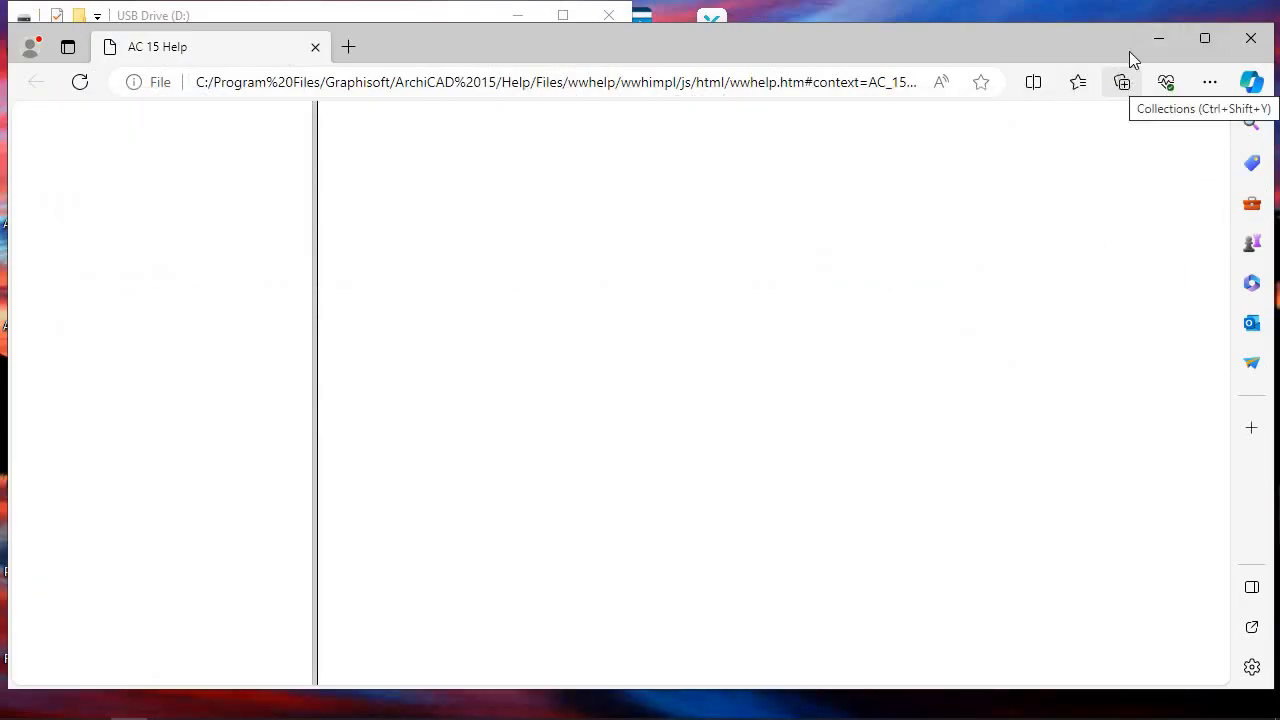
click(1160, 40)
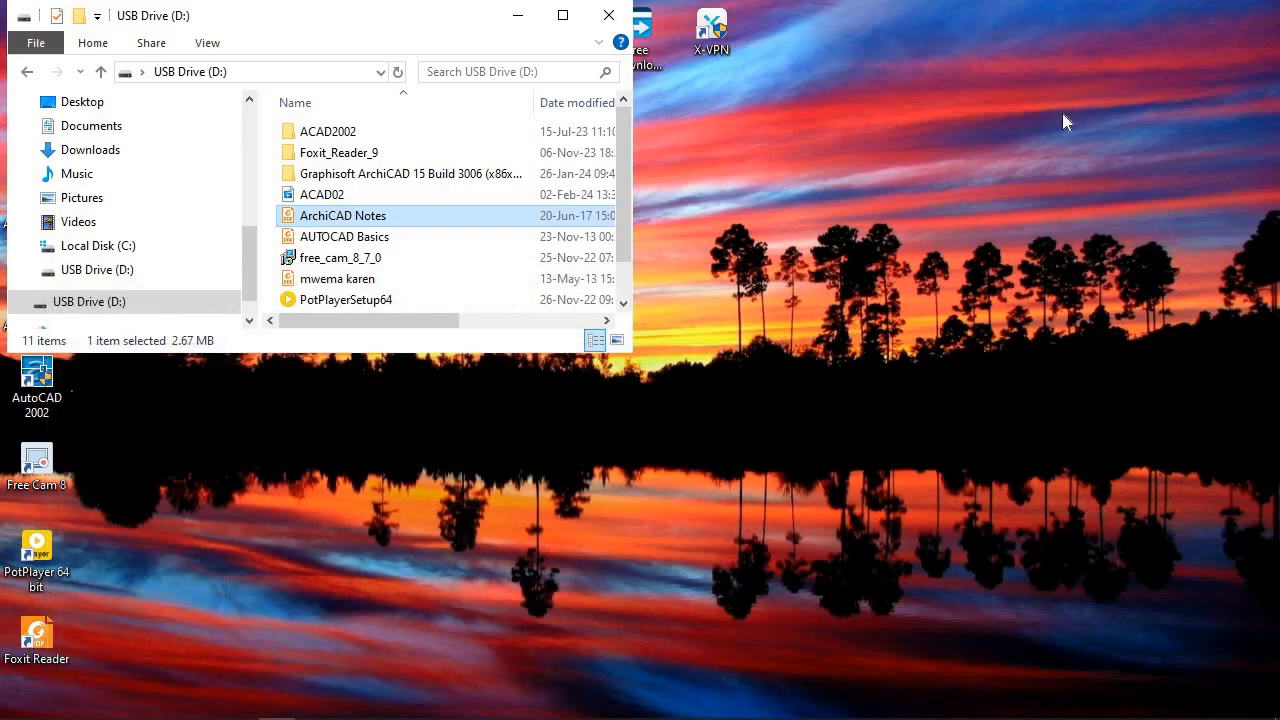
click(517, 15)
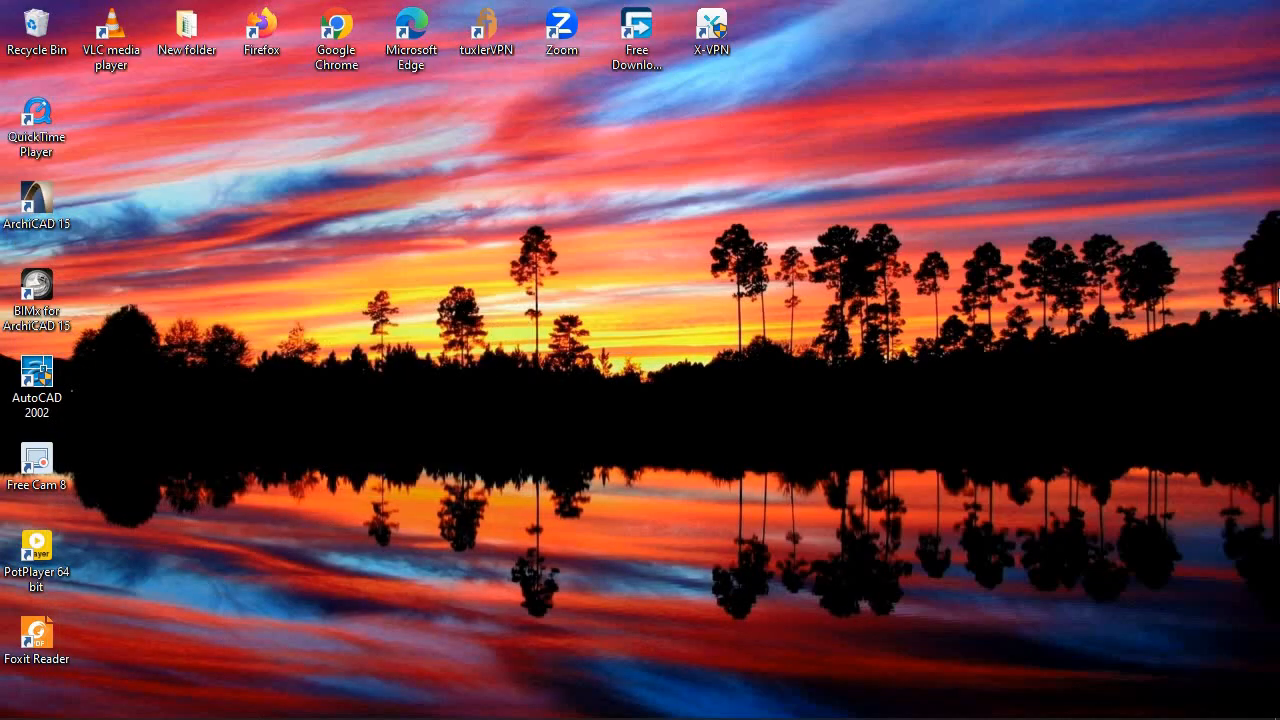